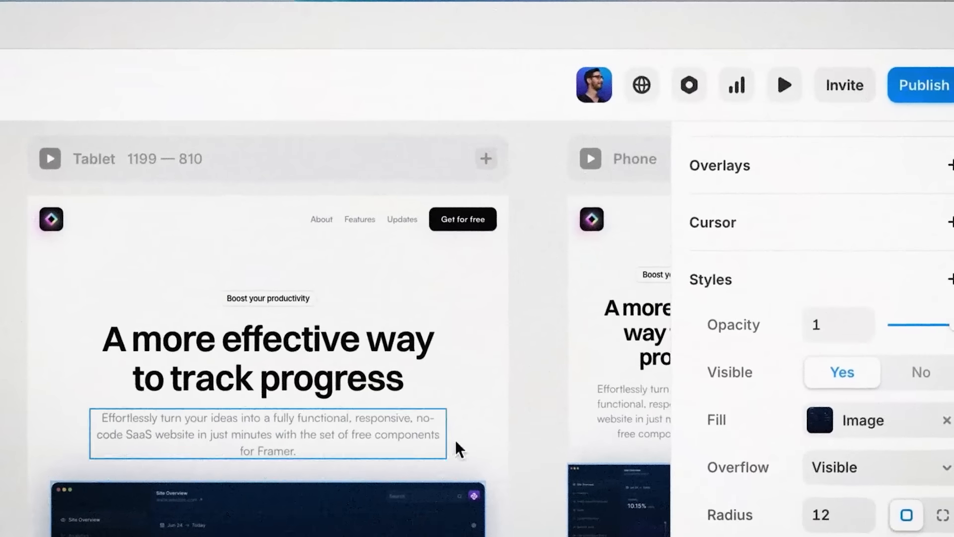
click(927, 98)
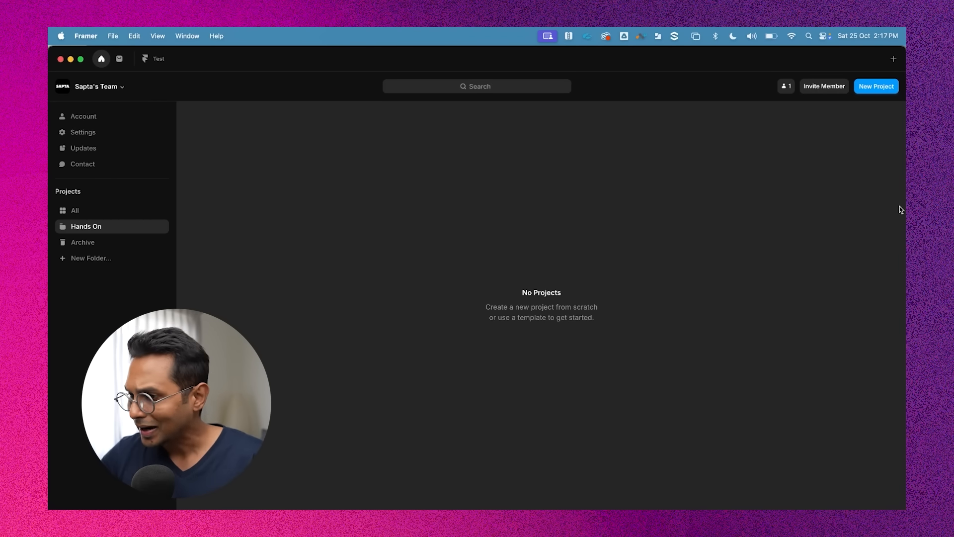
Create a new project from the blank template
click(878, 90)
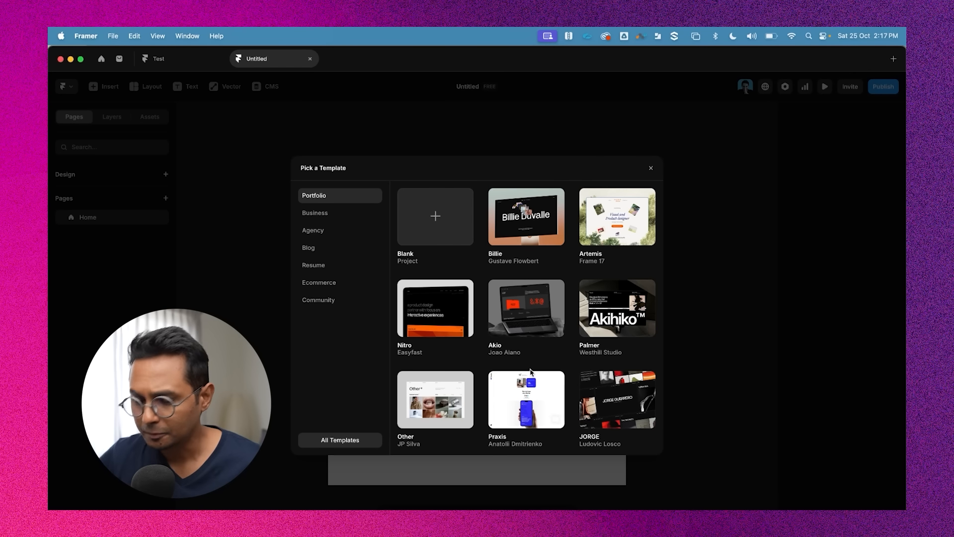
click(437, 223)
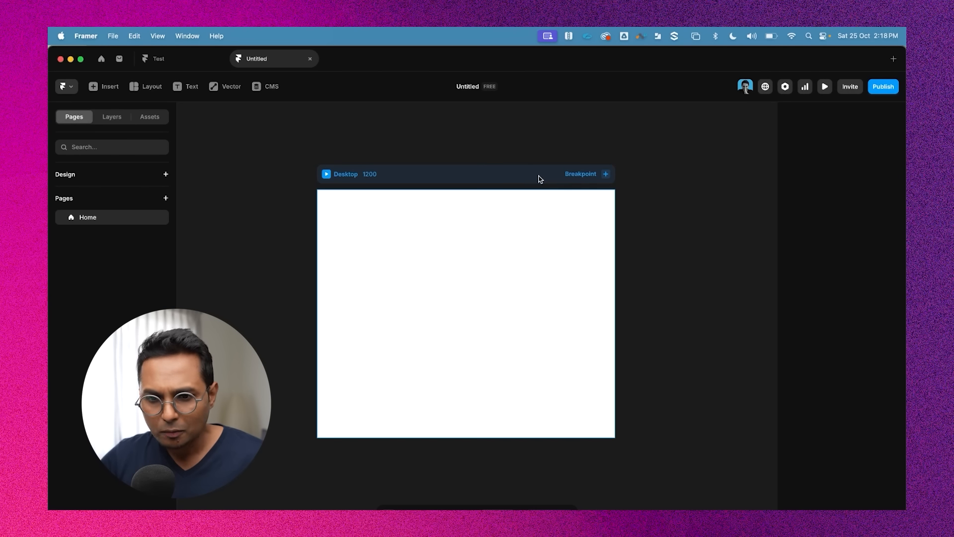
scroll(468, 205, down, 1)
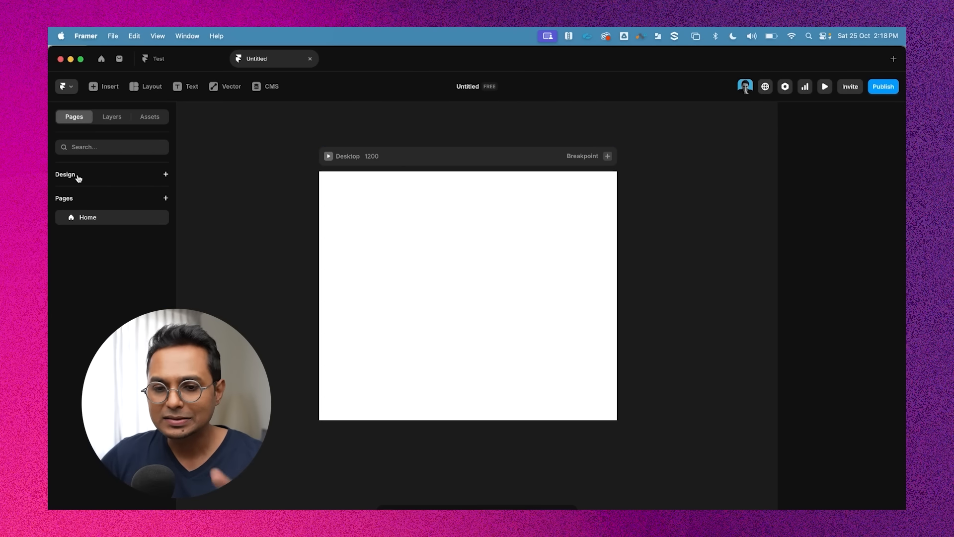
Add a new design page and name it 4AM Site Home
click(166, 175)
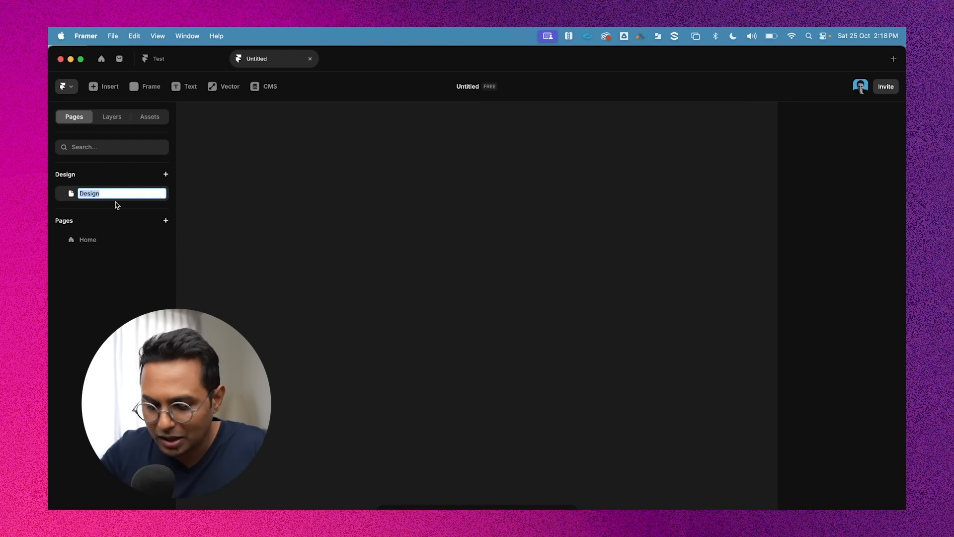
text(Bas)
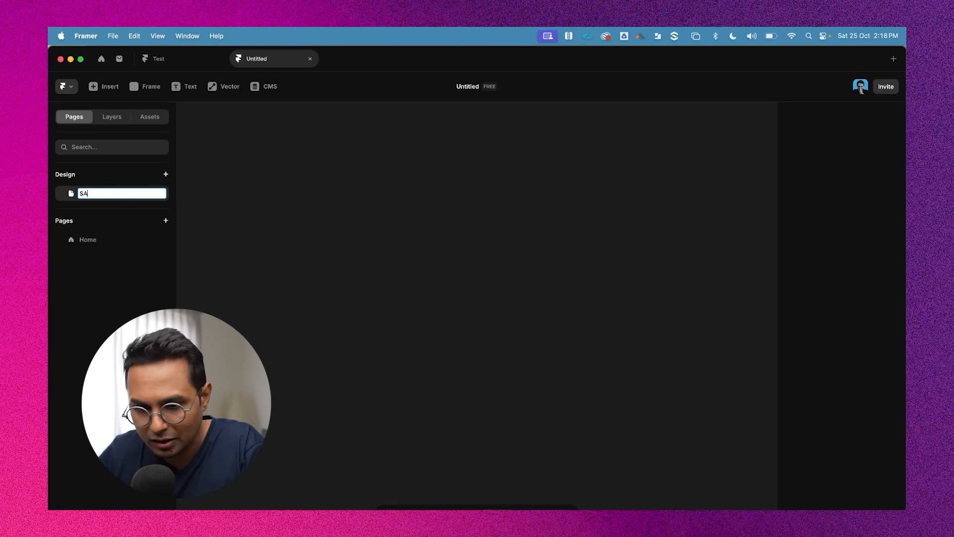
key(BackSpace)
key(BackSpace)
key(BackSpace)
text(4)
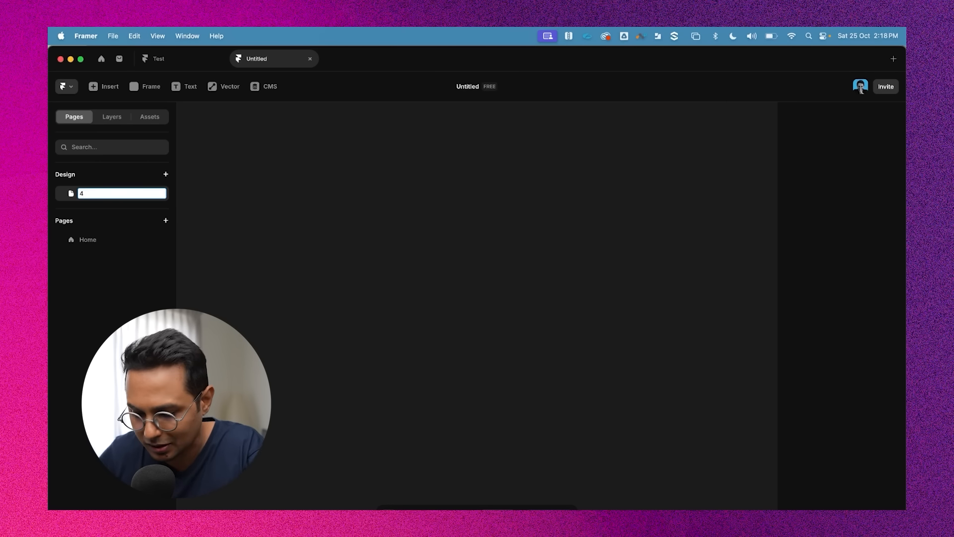
text(AM Si)
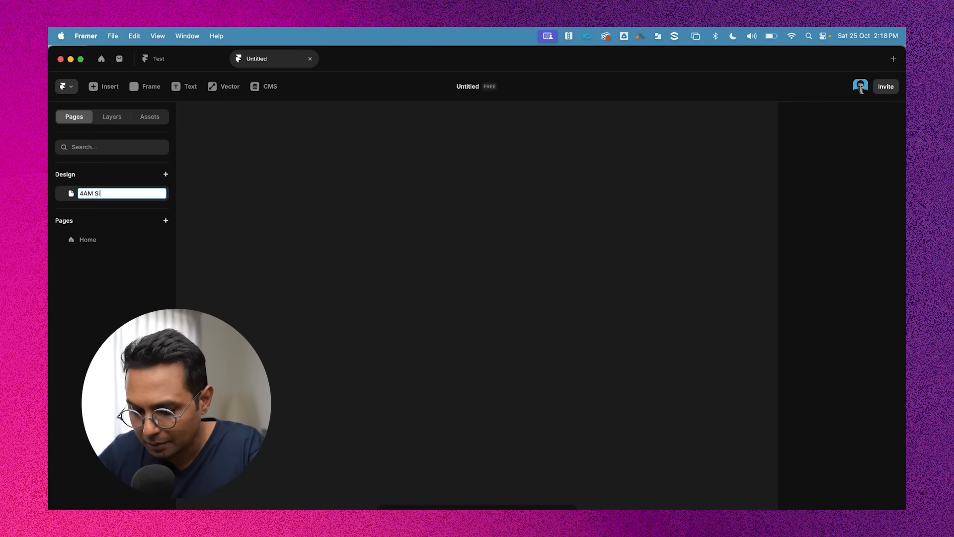
text(te Home)
key(Return)
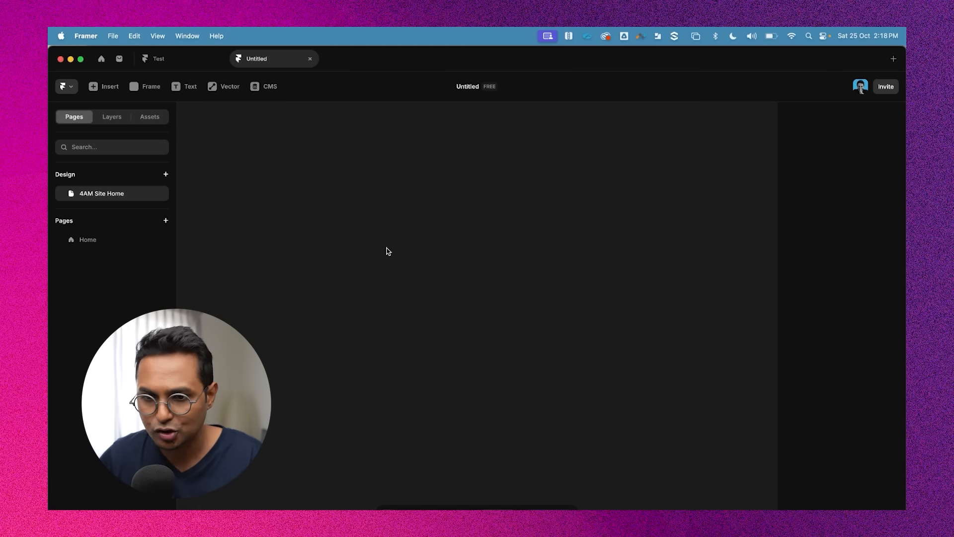
Draw a frame on the 4AM Site Home design page and set its width to 1200
click(151, 86)
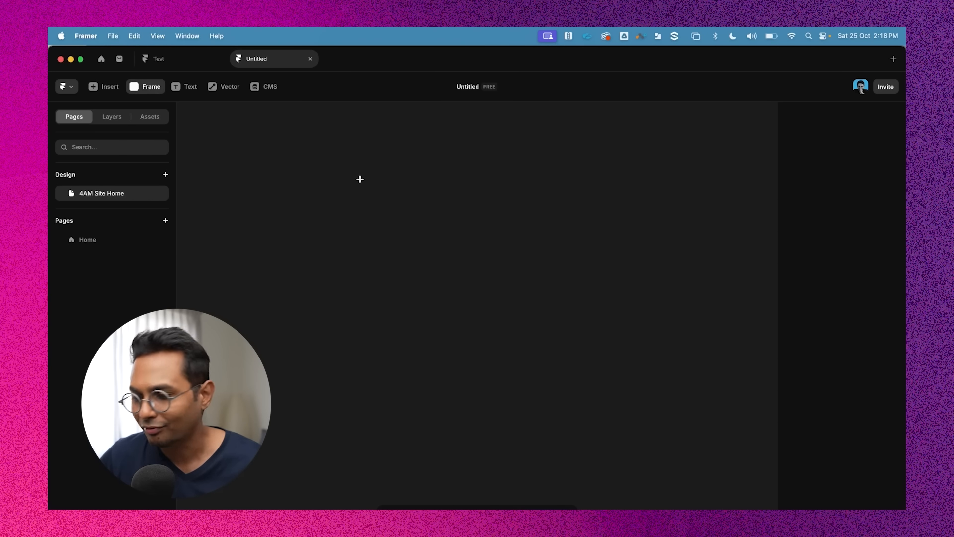
click(94, 240)
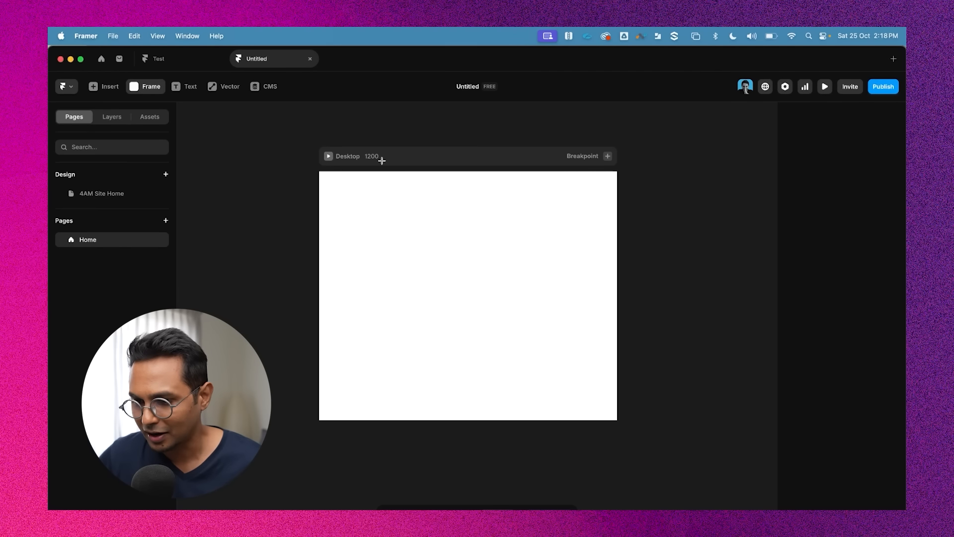
click(149, 186)
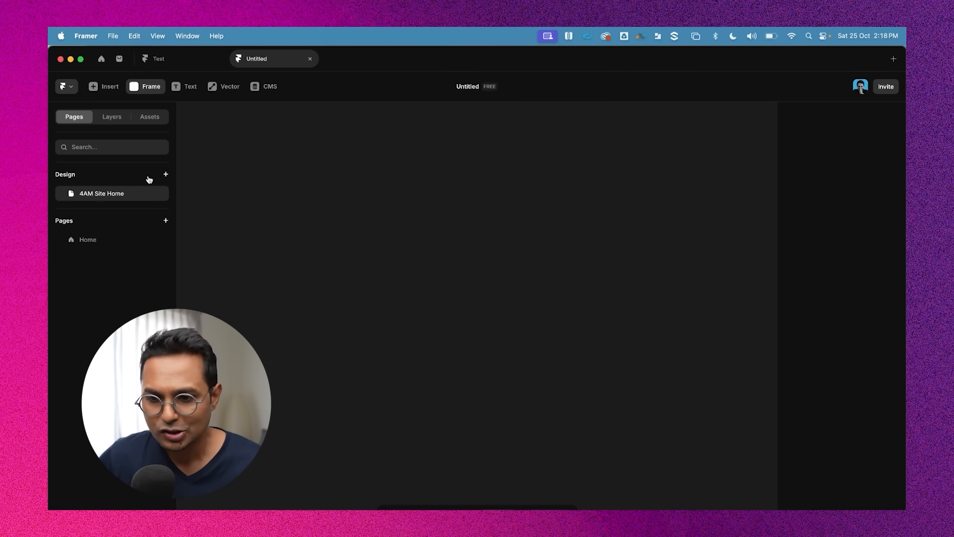
drag(343, 179, 634, 358)
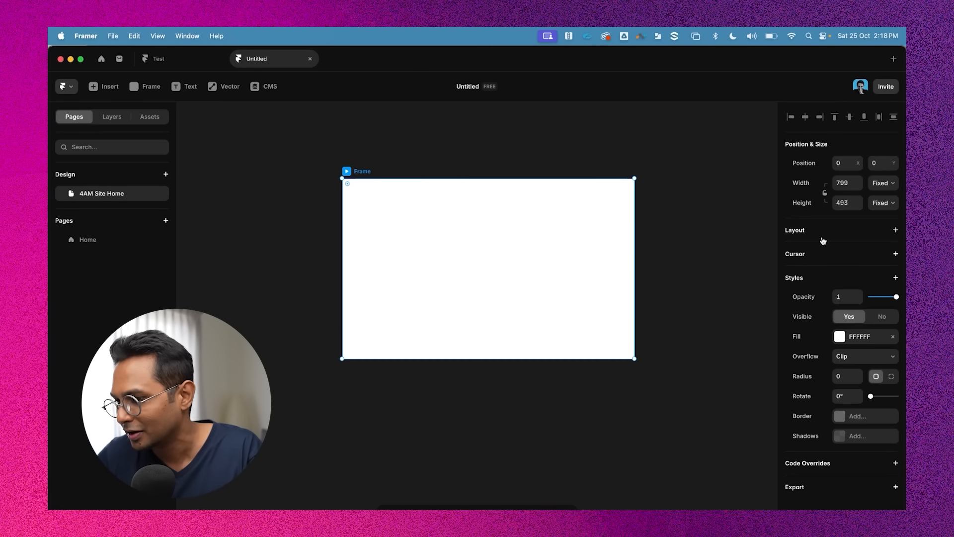
click(845, 184)
text(1200)
key(Return)
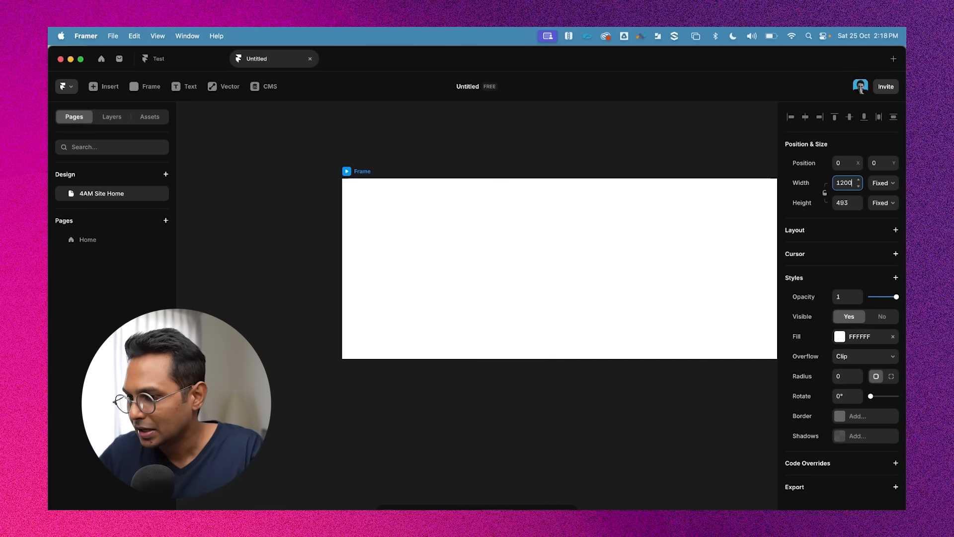
Switch between the Home page and the 4AM Site Home design page and open the Home page's options menu
click(330, 145)
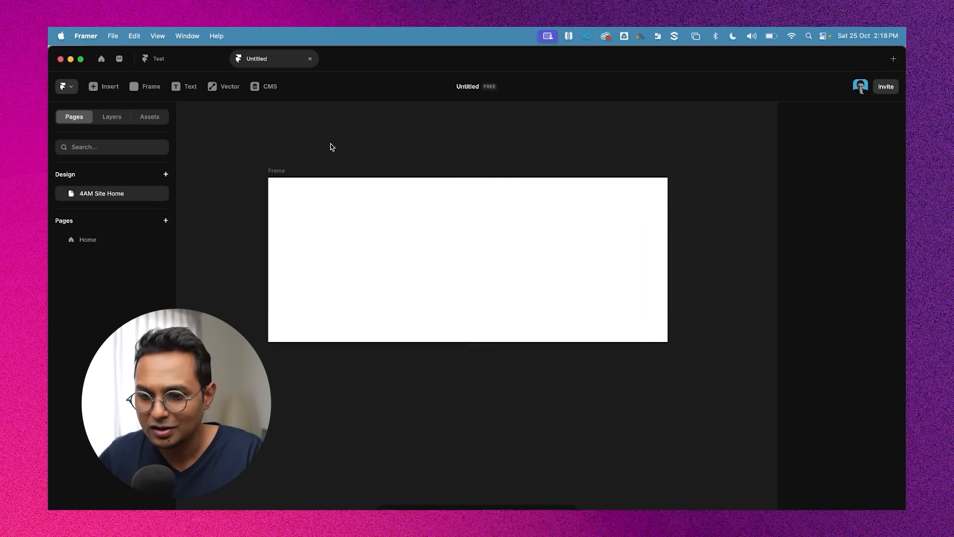
click(278, 171)
click(109, 240)
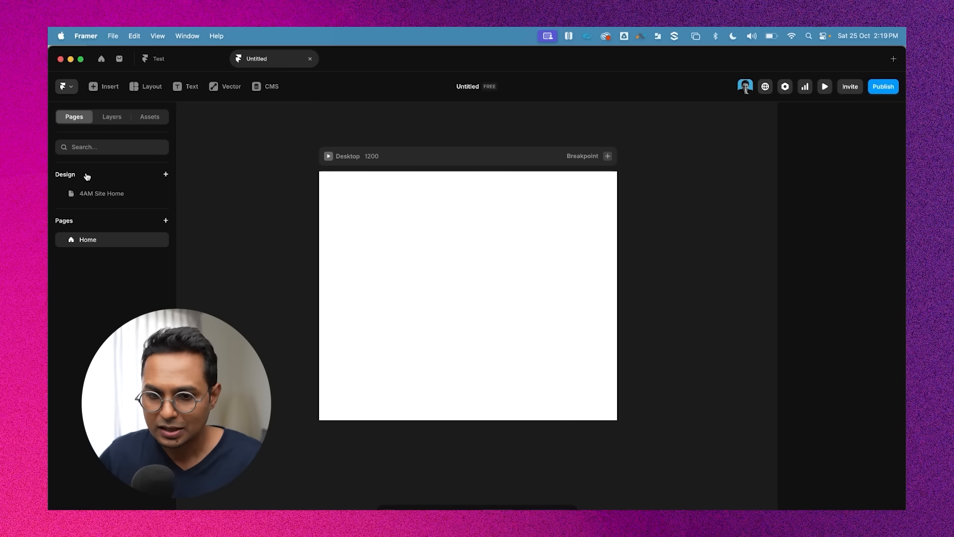
click(113, 182)
click(99, 184)
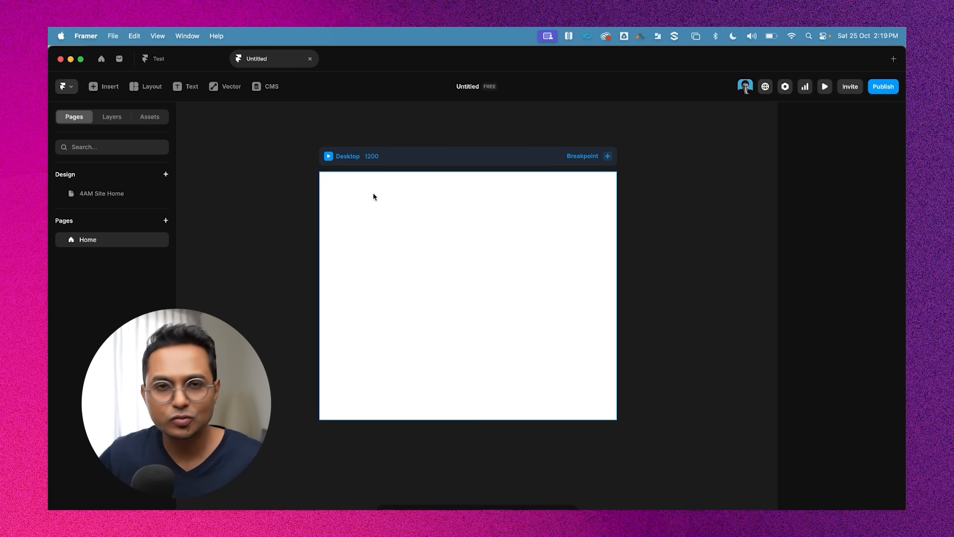
click(100, 195)
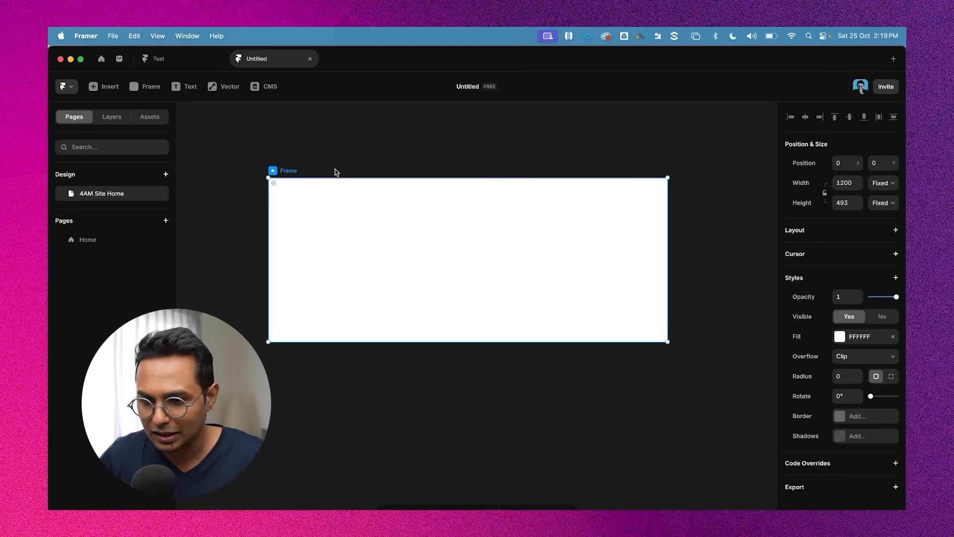
click(102, 241)
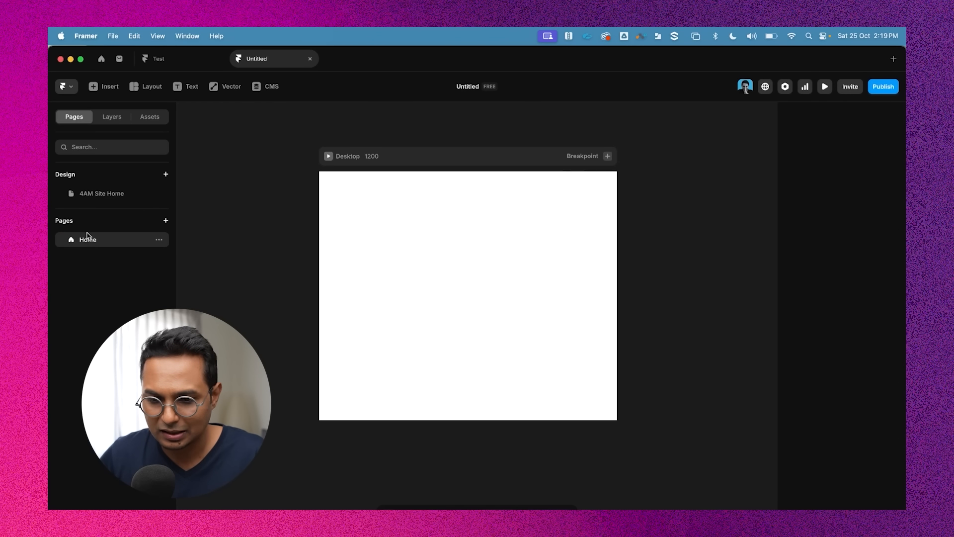
click(159, 240)
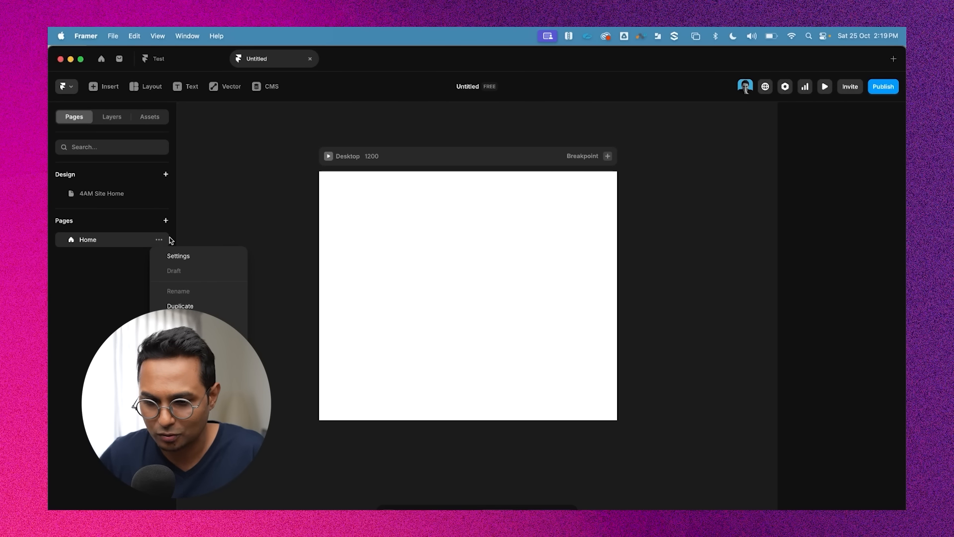
click(102, 193)
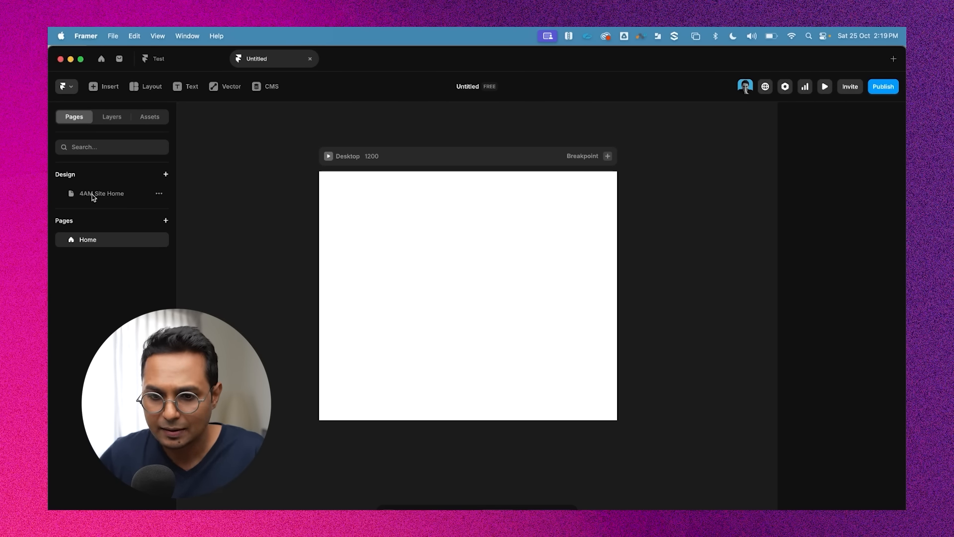
Resize the frame to 933 tall and set its fill colour to black 000000
drag(446, 308, 530, 420)
scroll(531, 420, up, 1)
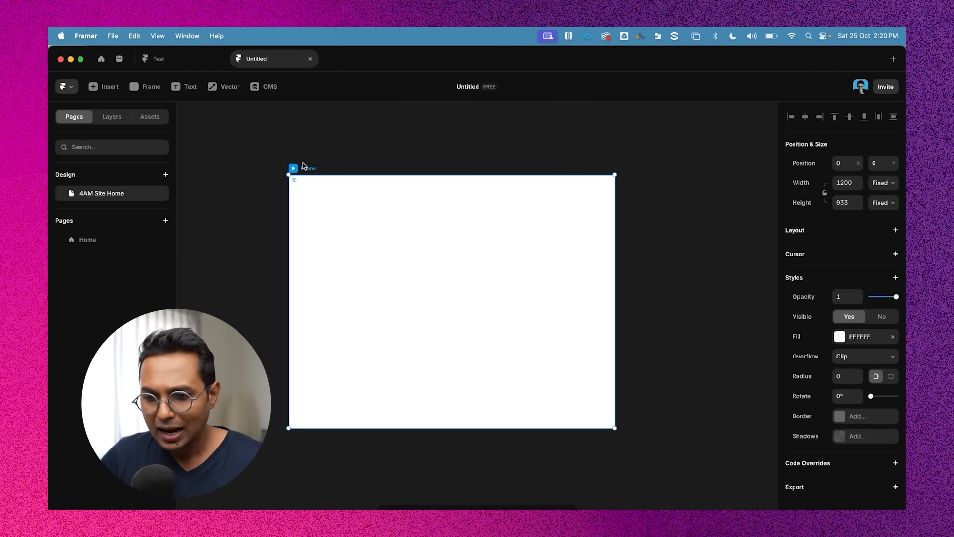
click(838, 336)
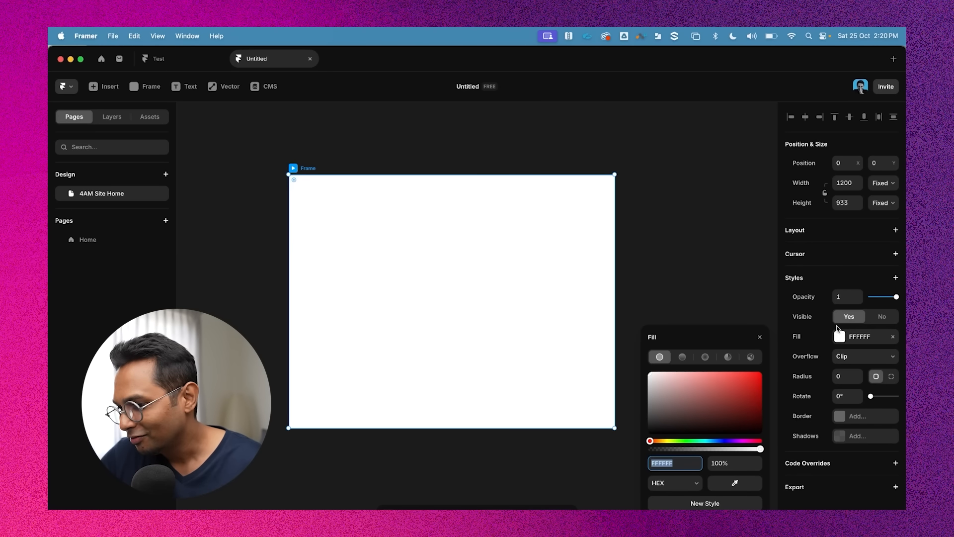
drag(728, 398, 648, 434)
click(666, 192)
scroll(718, 221, right, 1)
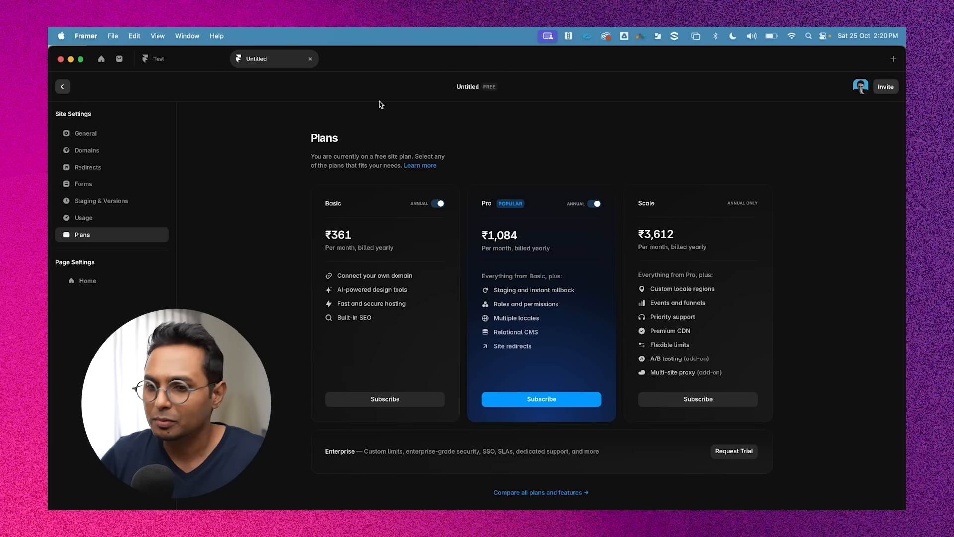
key(Escape)
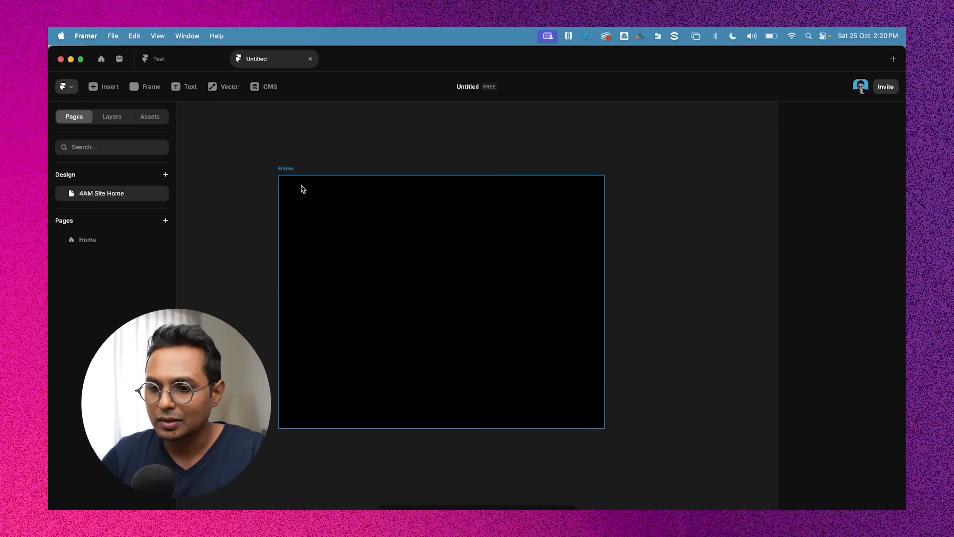
click(293, 176)
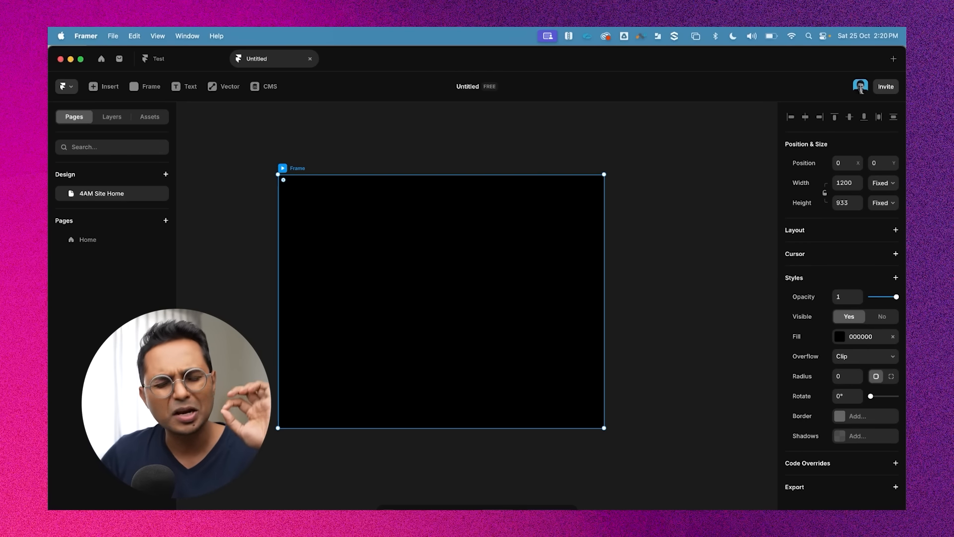
Switch to Notes and go through the 4AM Site note's headline, tagline, What we do paragraph and services list
key(super+Tab)
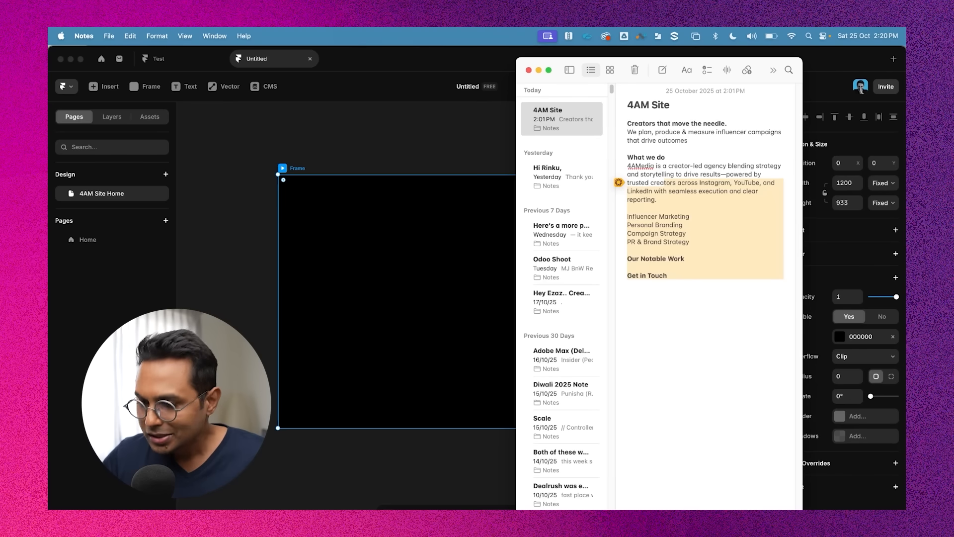
click(721, 200)
drag(627, 123, 715, 274)
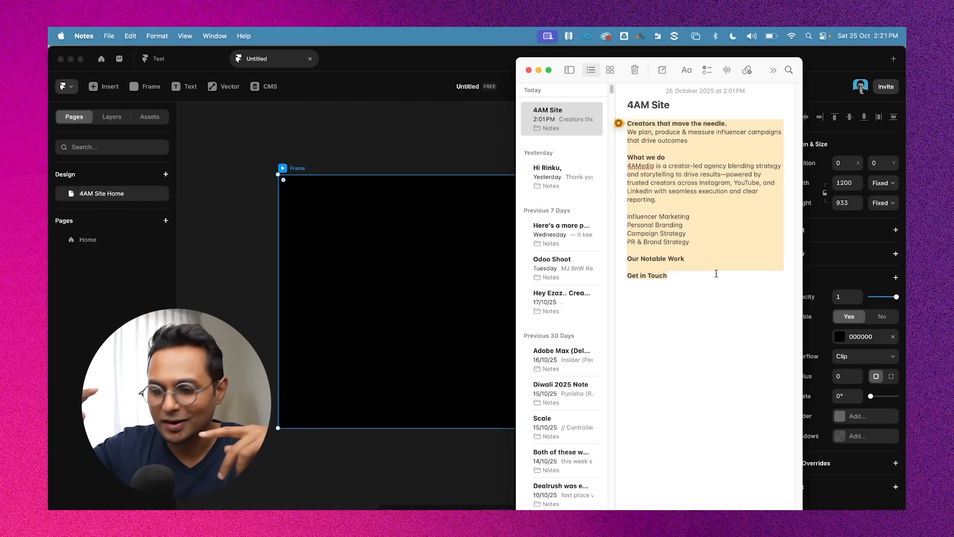
drag(691, 270, 623, 122)
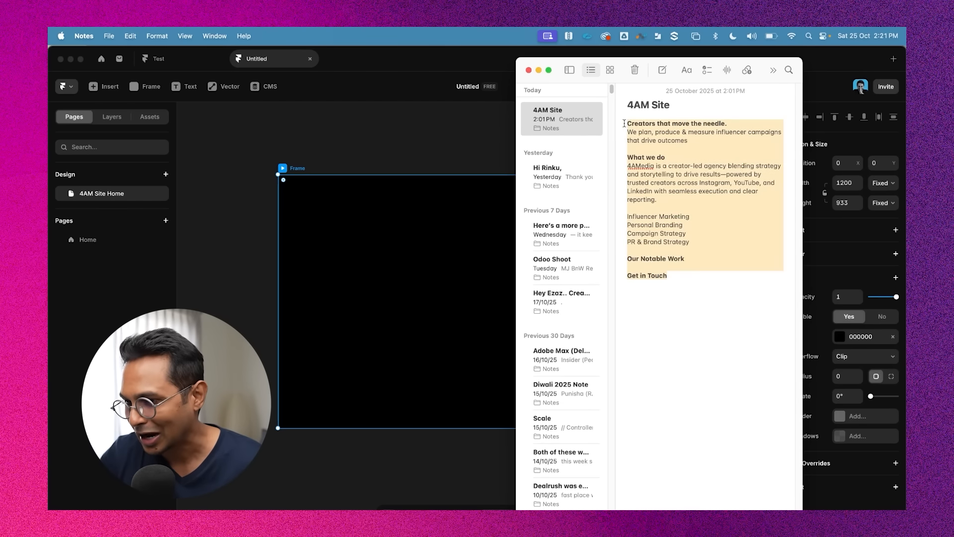
double_click(677, 131)
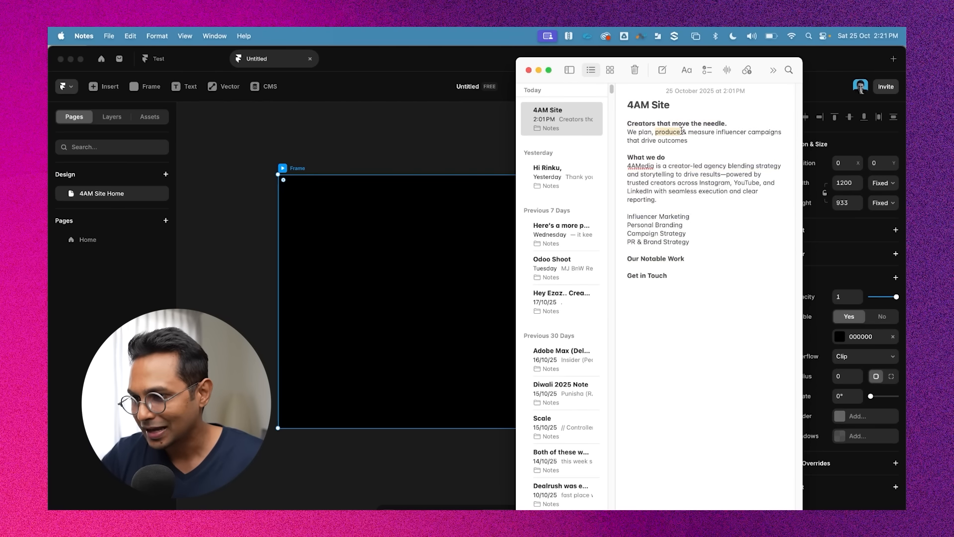
drag(699, 142, 626, 128)
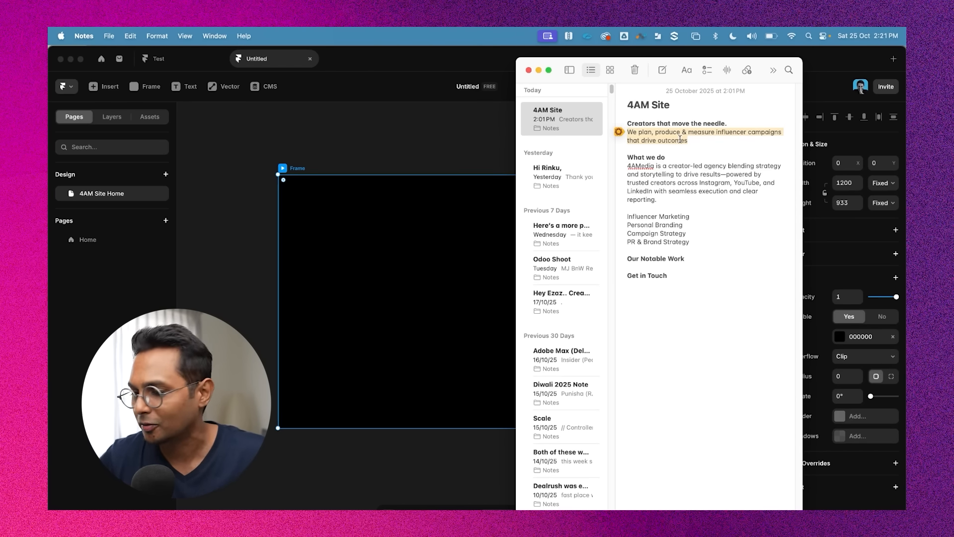
click(664, 171)
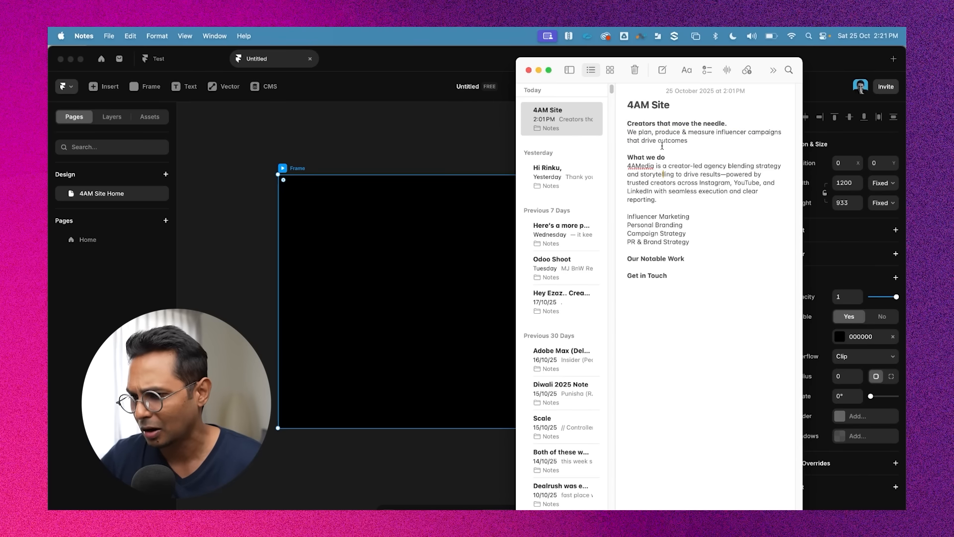
drag(626, 158, 661, 198)
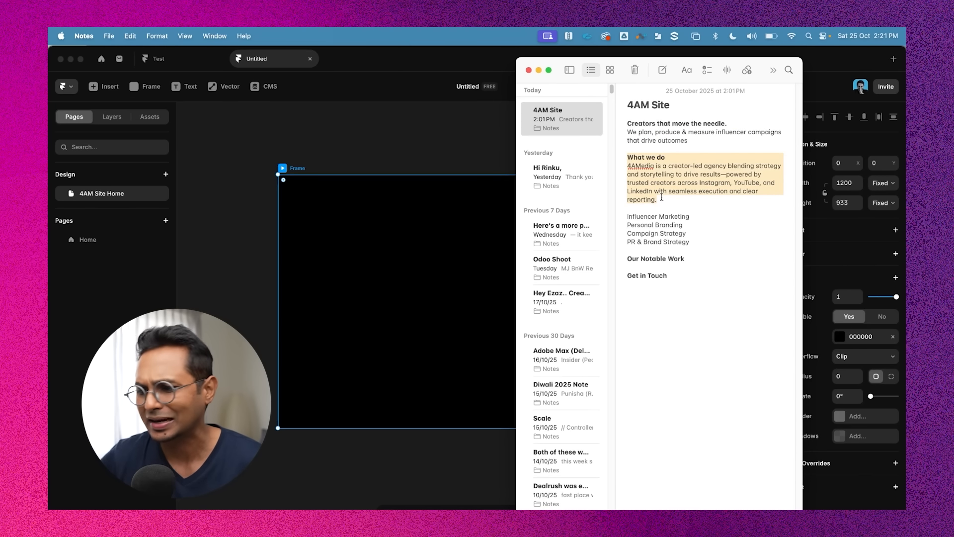
click(688, 226)
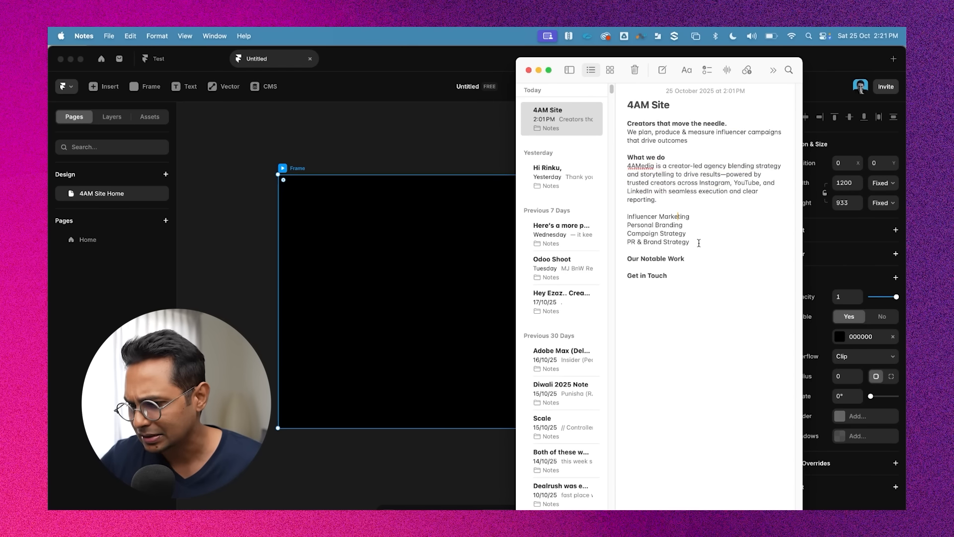
drag(698, 243, 616, 217)
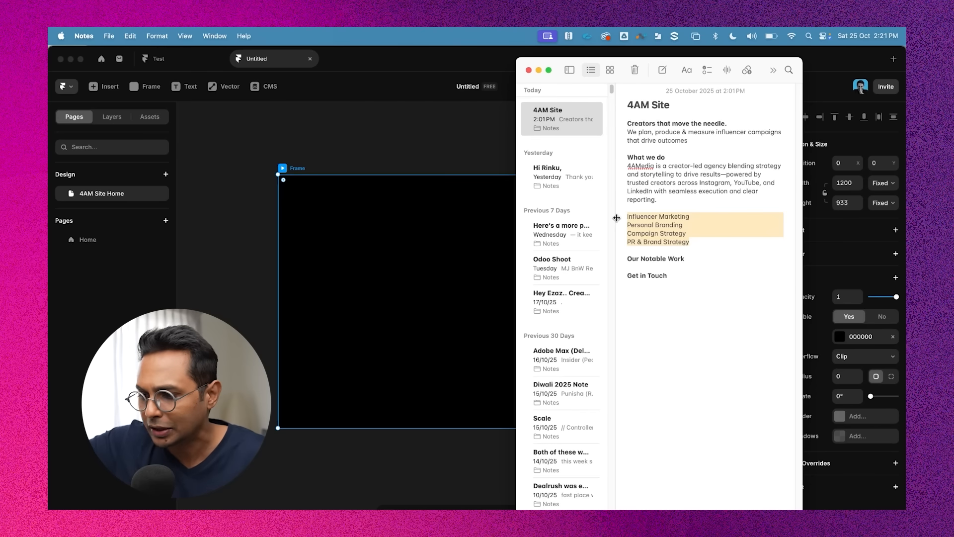
Review the note's Our Notable Work and Get in Touch lines against the black frame in Framer
triple_click(647, 263)
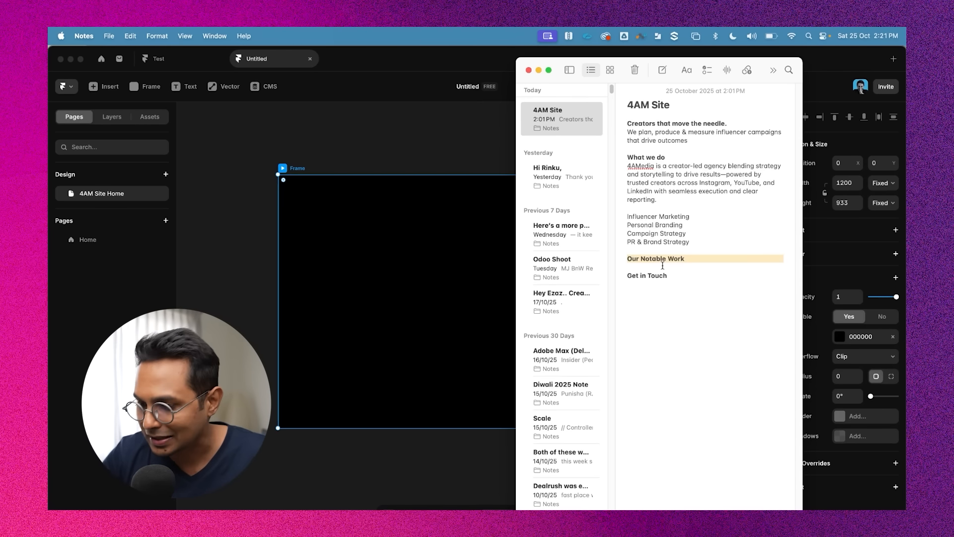
double_click(649, 275)
triple_click(648, 275)
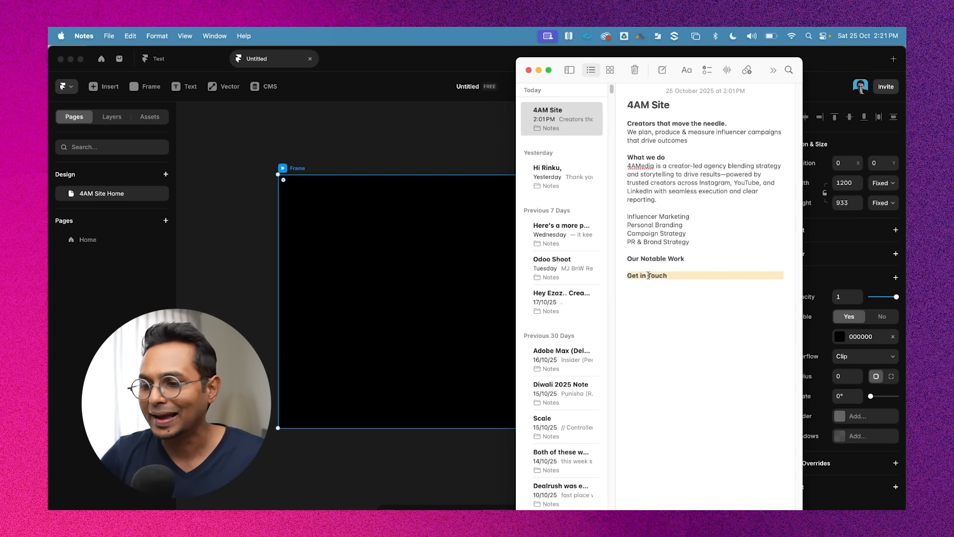
click(410, 140)
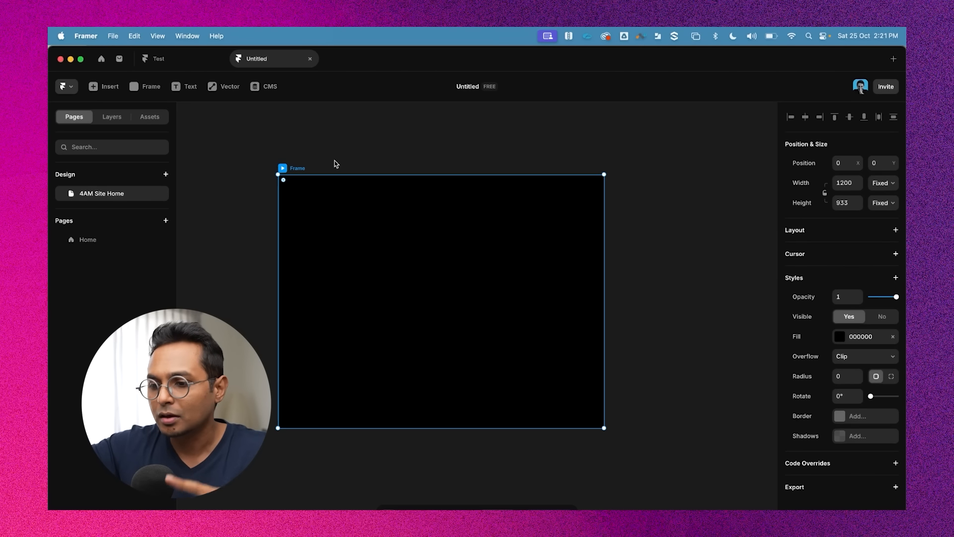
click(409, 143)
click(285, 167)
scroll(437, 154, left, 2)
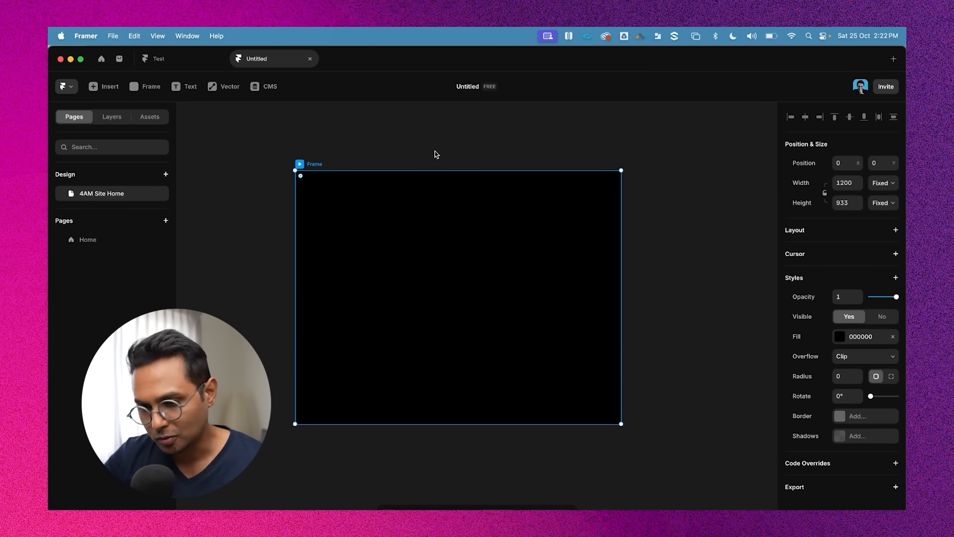
click(431, 148)
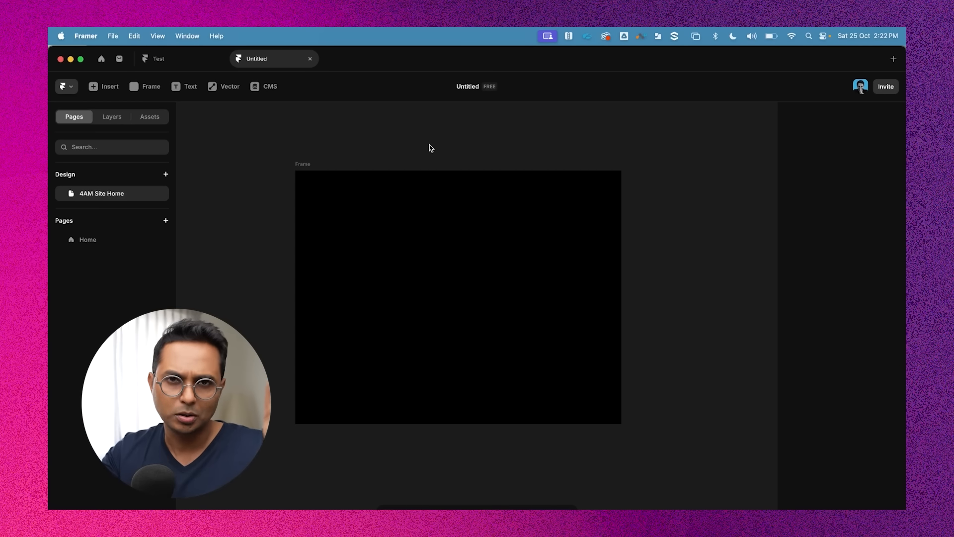
key(super+Tab)
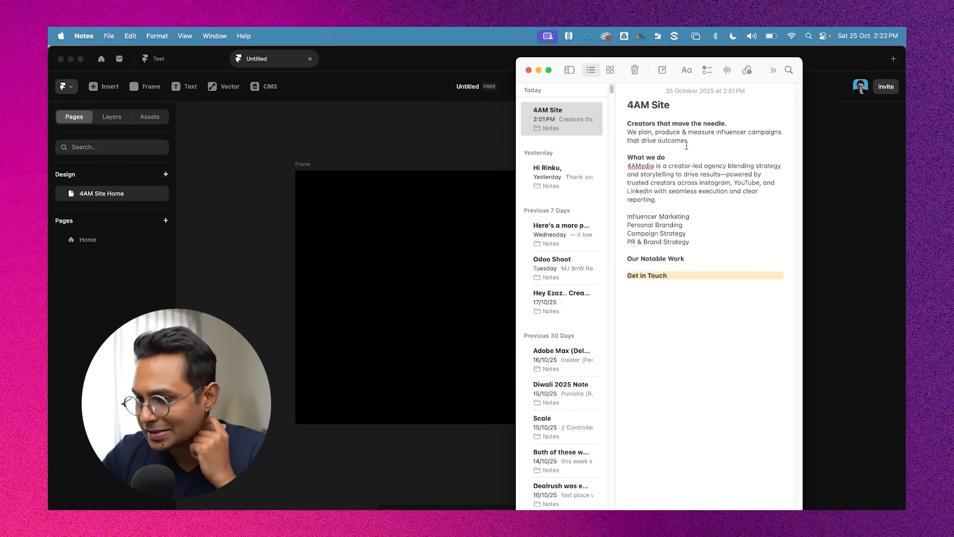
triple_click(647, 157)
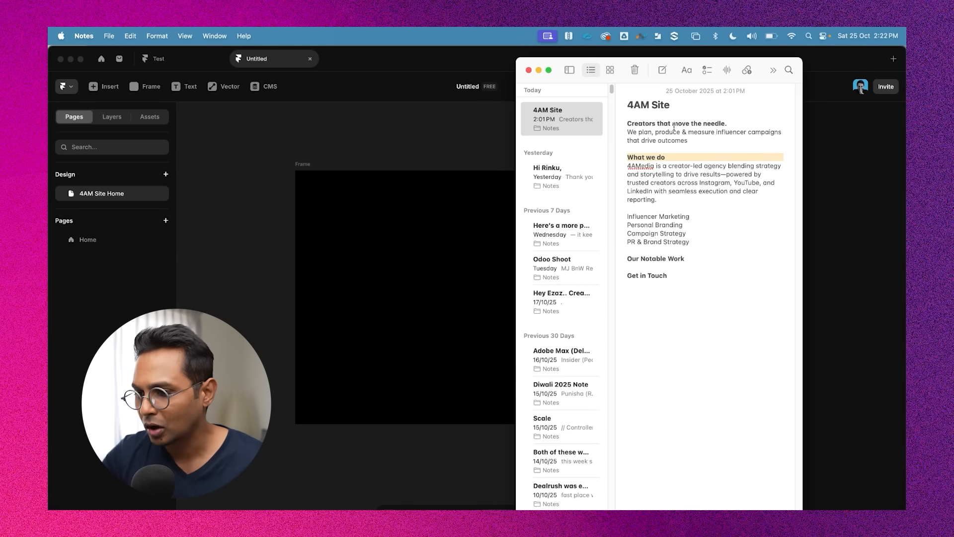
drag(684, 259, 588, 256)
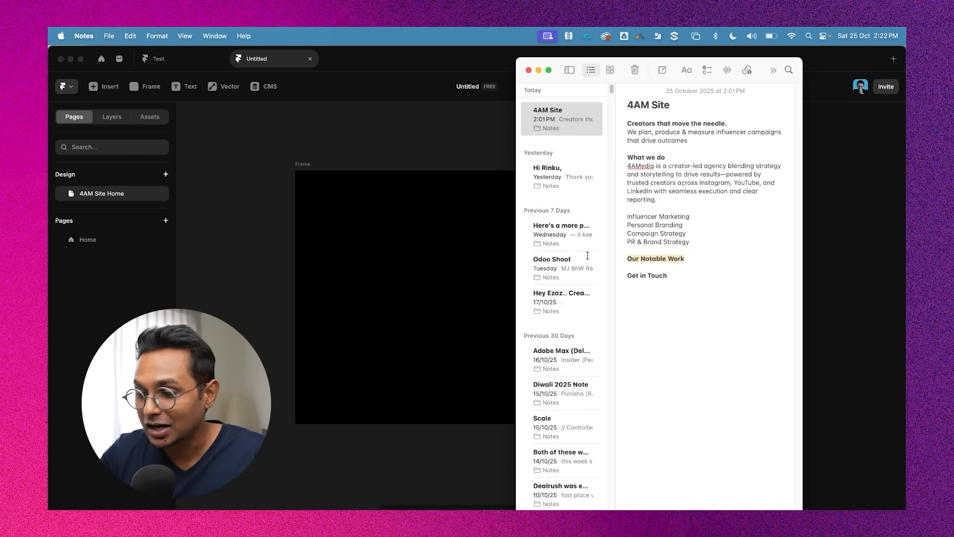
drag(679, 277, 604, 280)
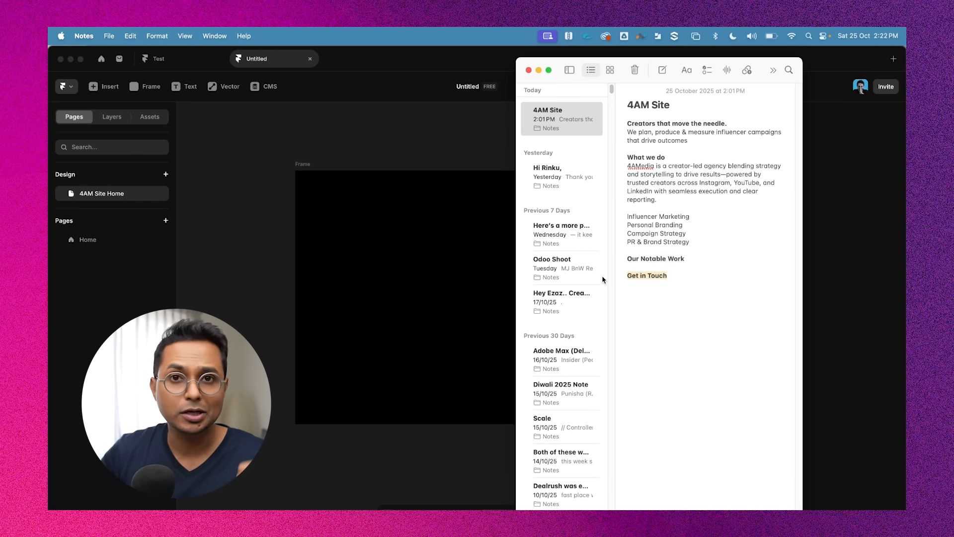
click(441, 153)
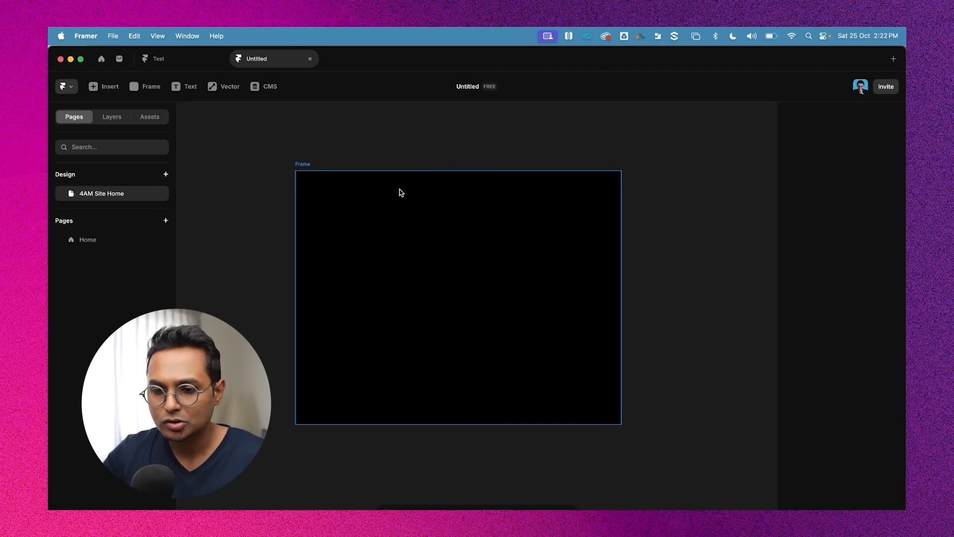
Paste the 4AMedia logo into the frame and move it into the frame's upper-left area
scroll(315, 241, left, 4)
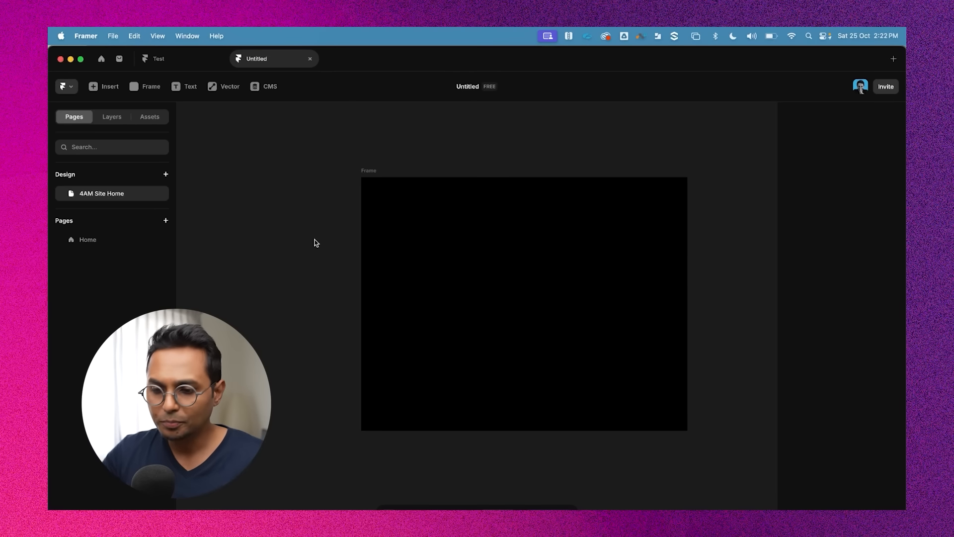
scroll(316, 243, up, 2)
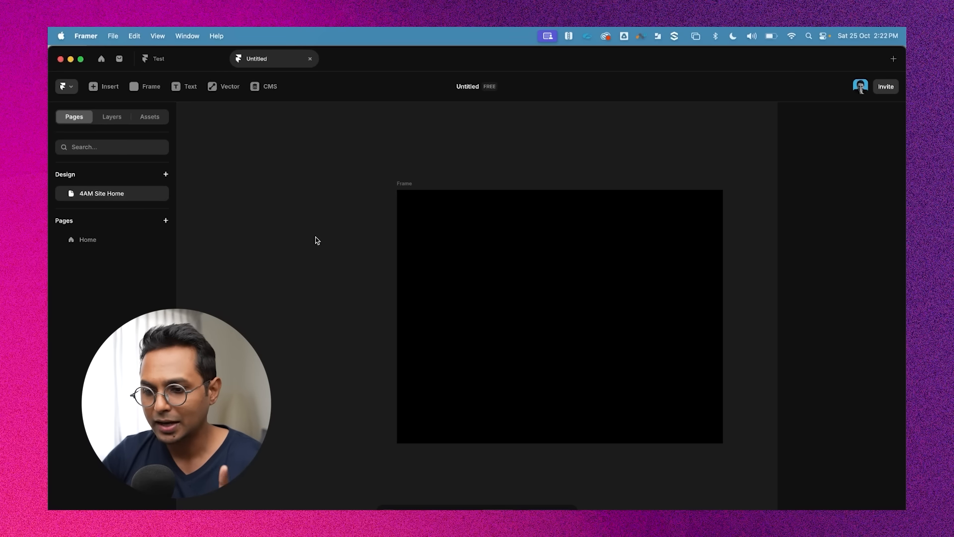
scroll(378, 219, up, 5)
click(340, 181)
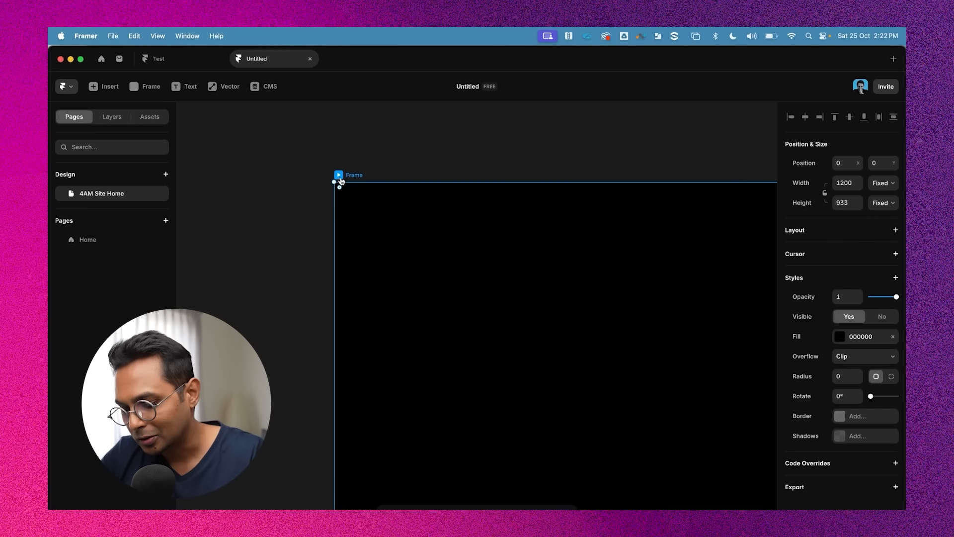
key(super+v)
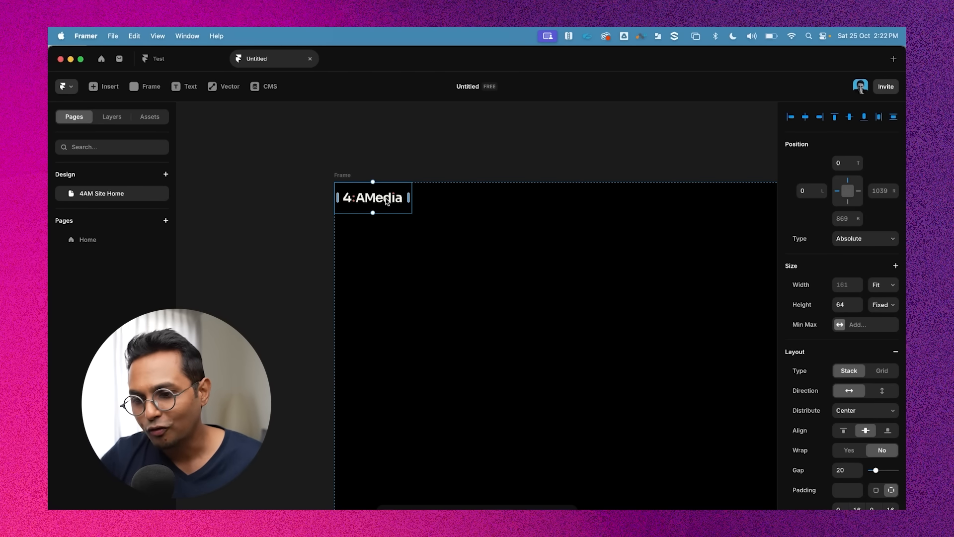
drag(387, 202, 483, 268)
click(495, 272)
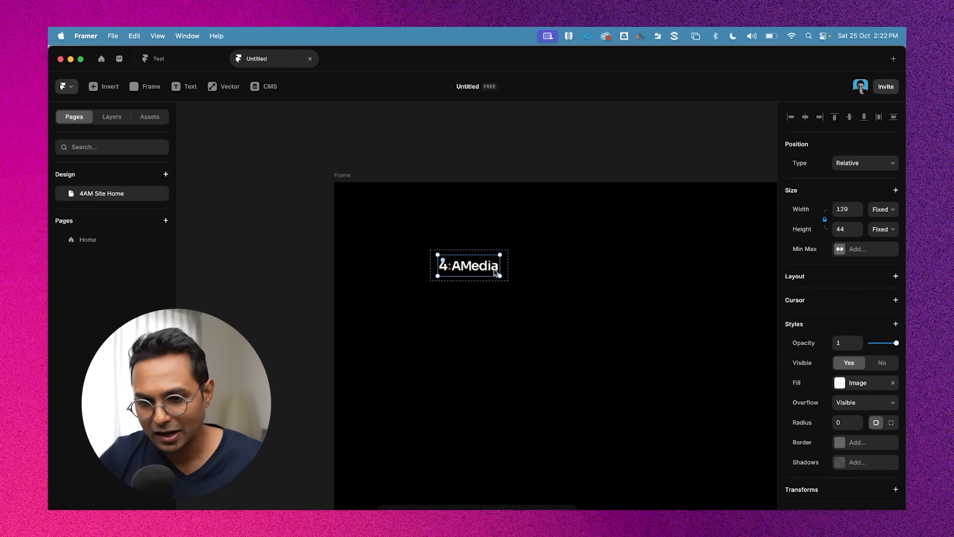
click(75, 178)
right_click(86, 188)
click(83, 177)
click(68, 177)
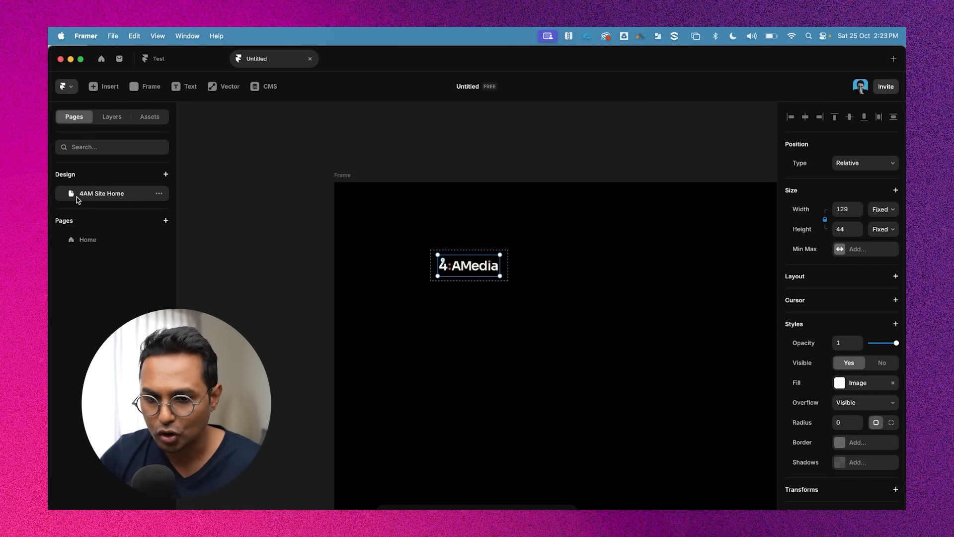
Show the frame's layers and expand the 4 AM Logo component to see its image layer
click(343, 176)
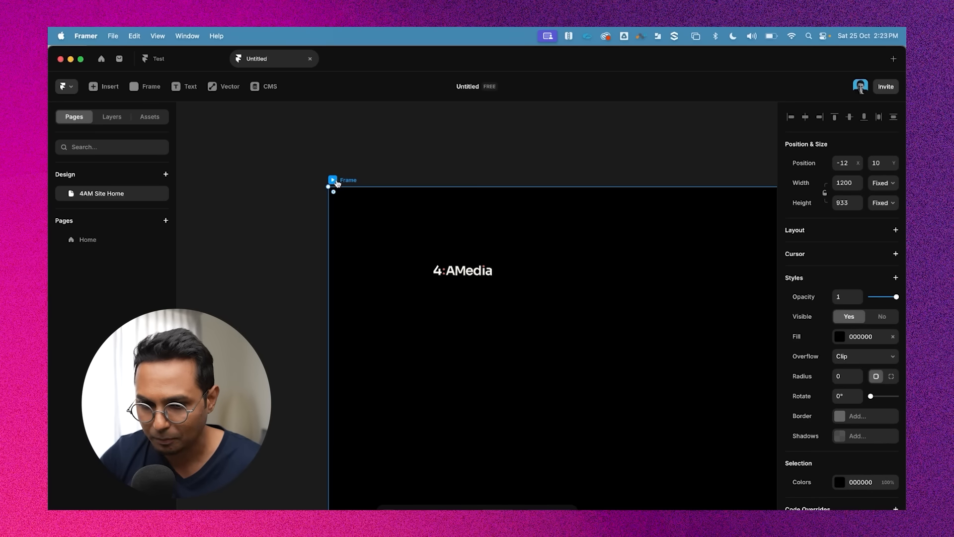
click(117, 119)
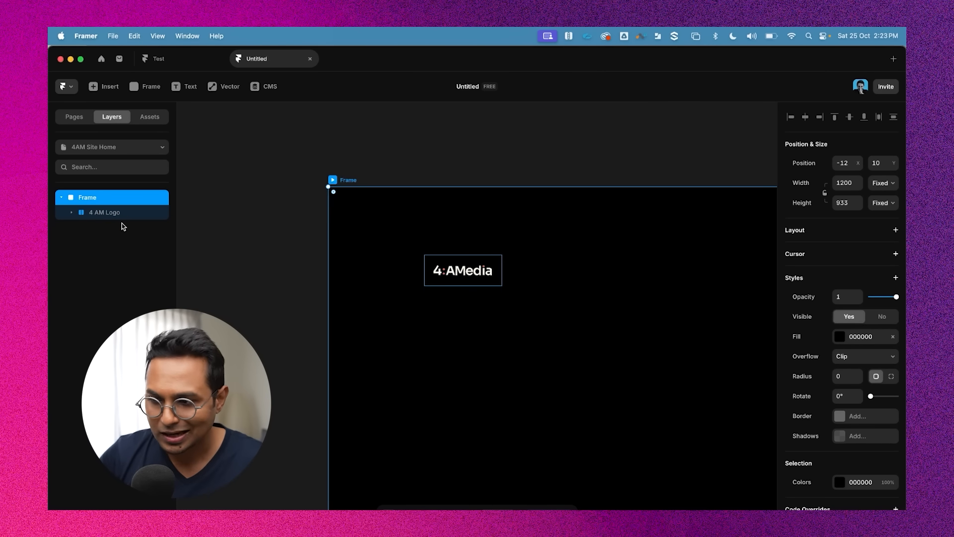
key(shift+1)
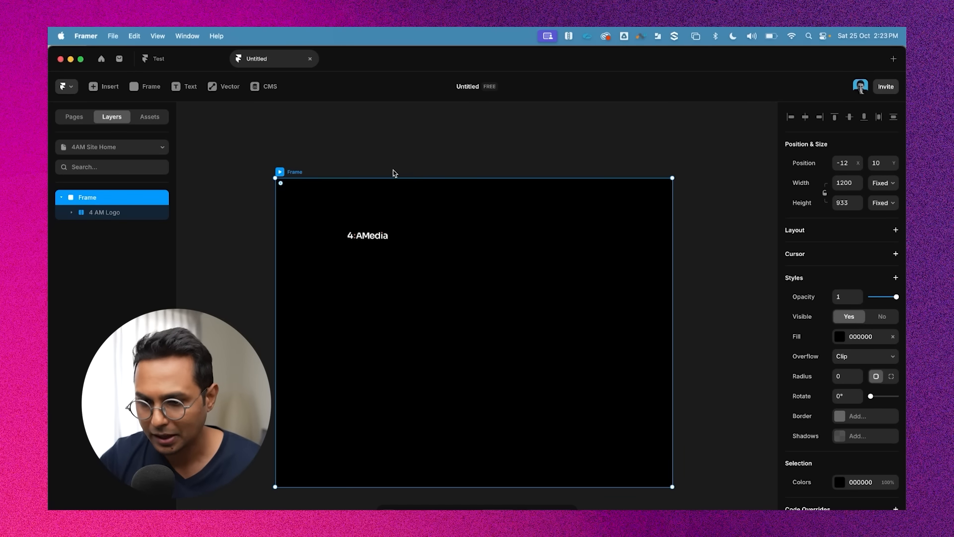
click(385, 236)
scroll(348, 236, up, 5)
click(388, 207)
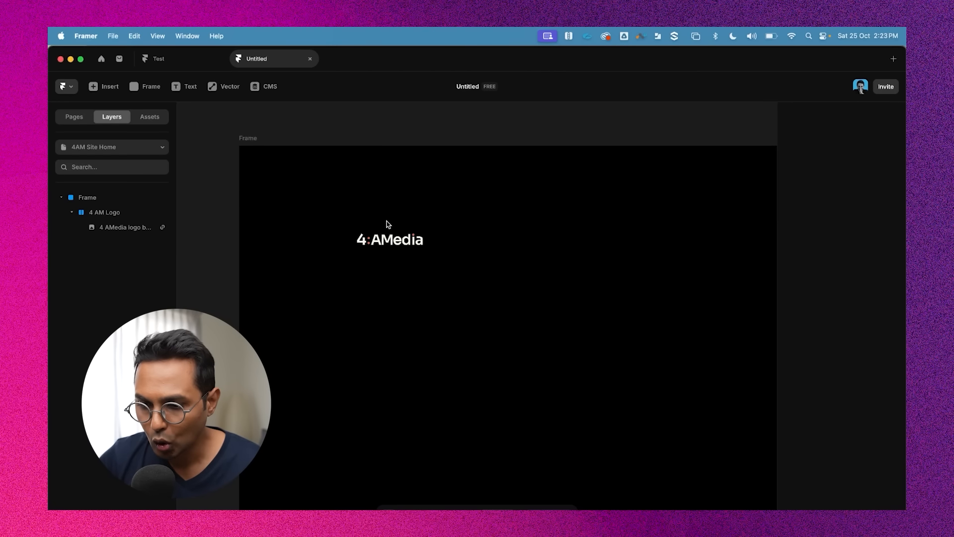
click(388, 226)
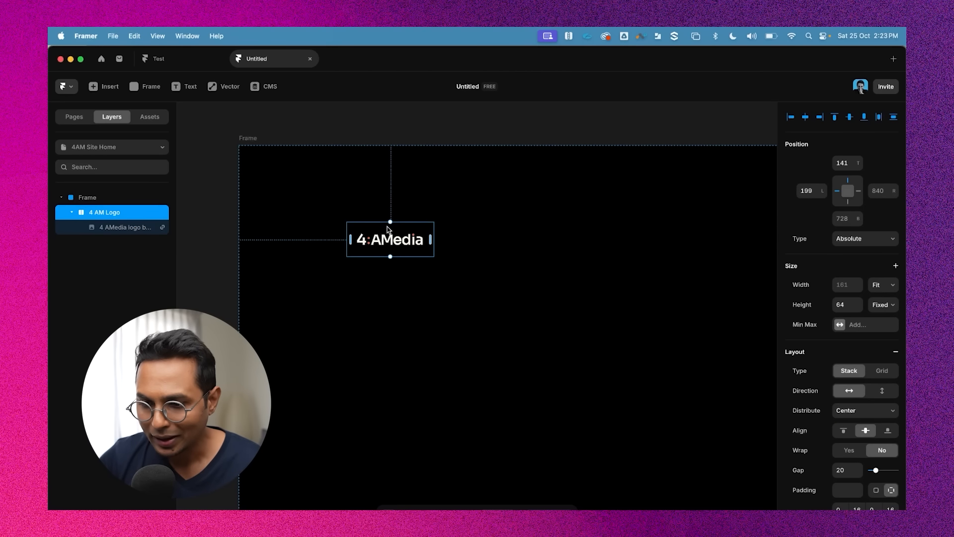
click(72, 212)
click(72, 213)
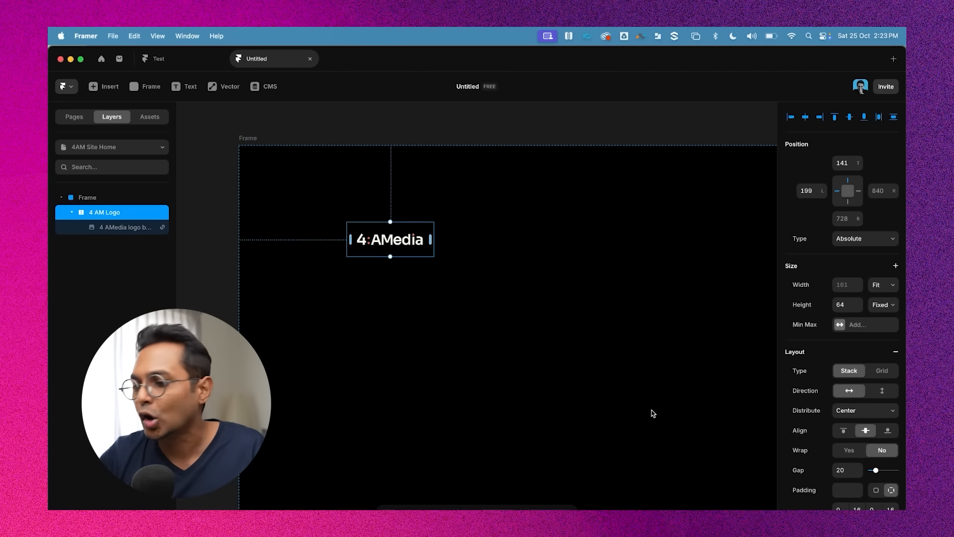
Inspect the 4 AM Logo component's size, stack layout and padding settings
scroll(896, 362, down, 2)
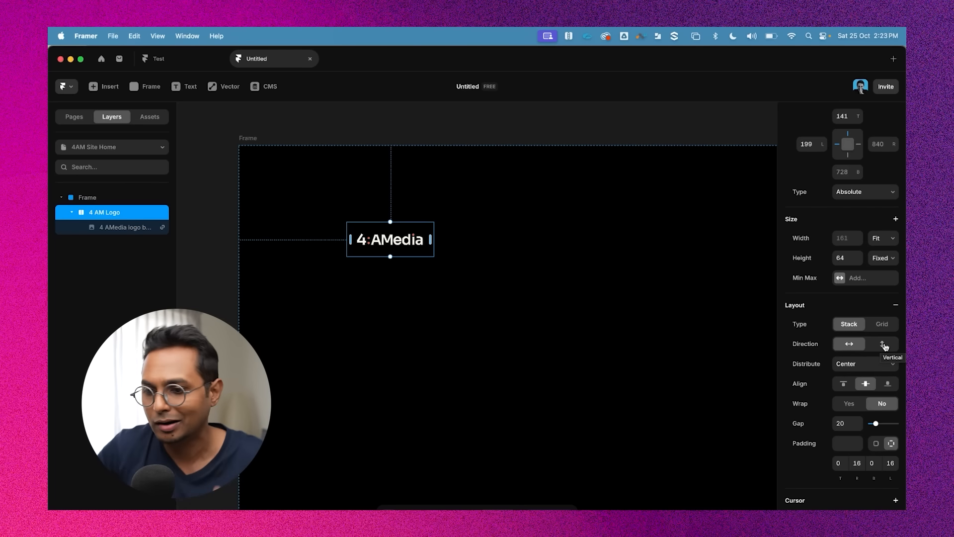
click(500, 144)
click(396, 236)
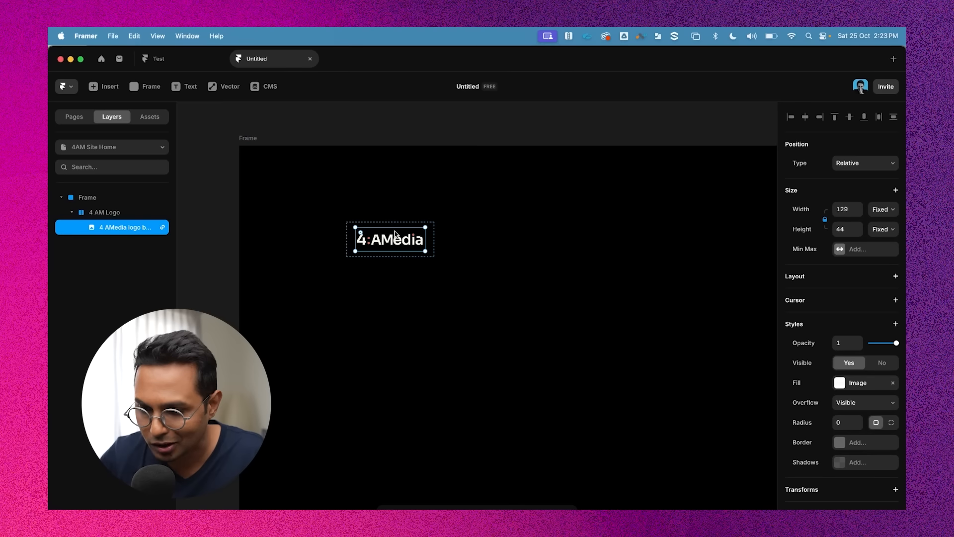
click(100, 213)
click(72, 212)
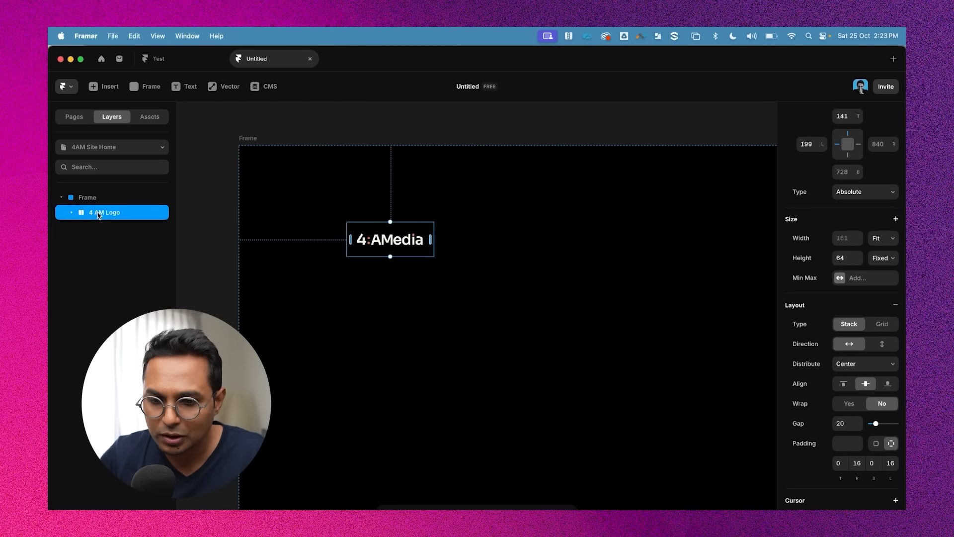
click(72, 212)
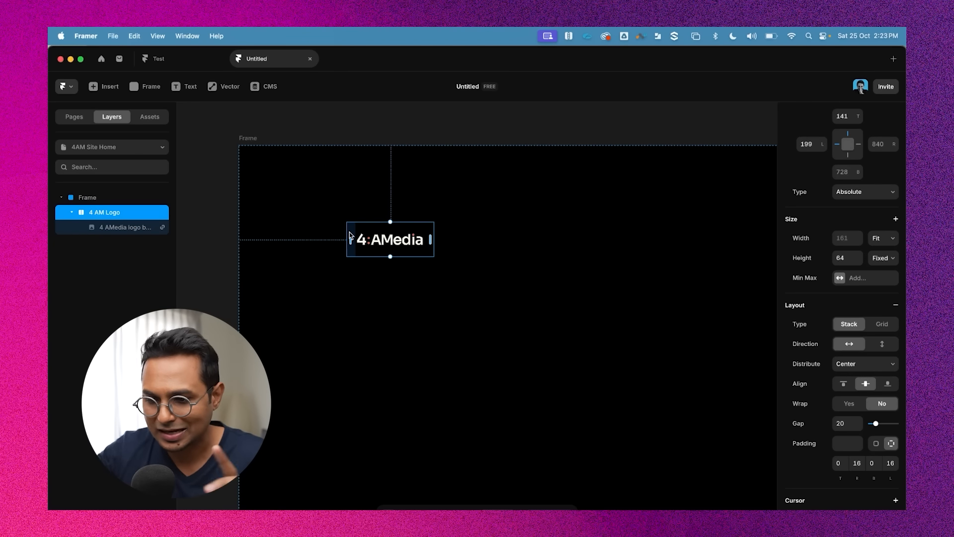
scroll(887, 245, up, 2)
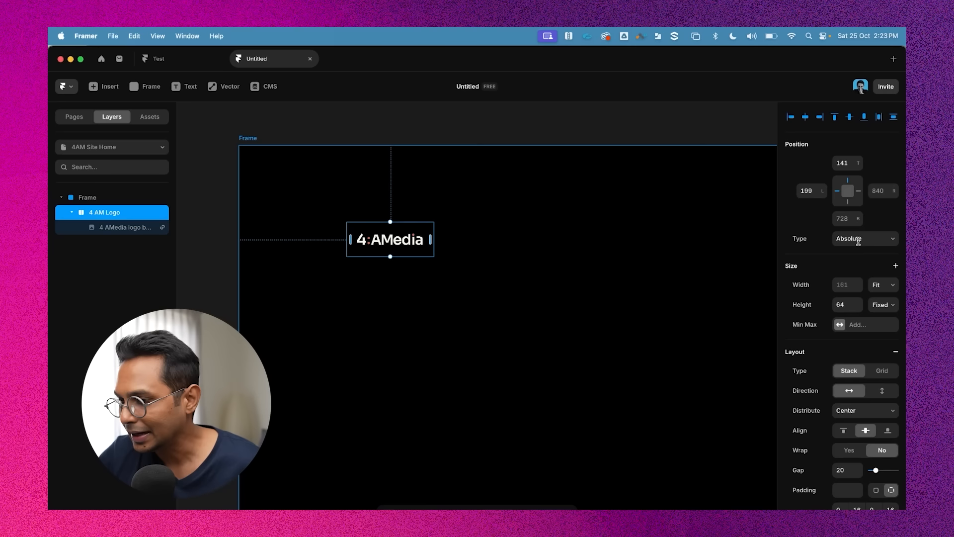
click(856, 305)
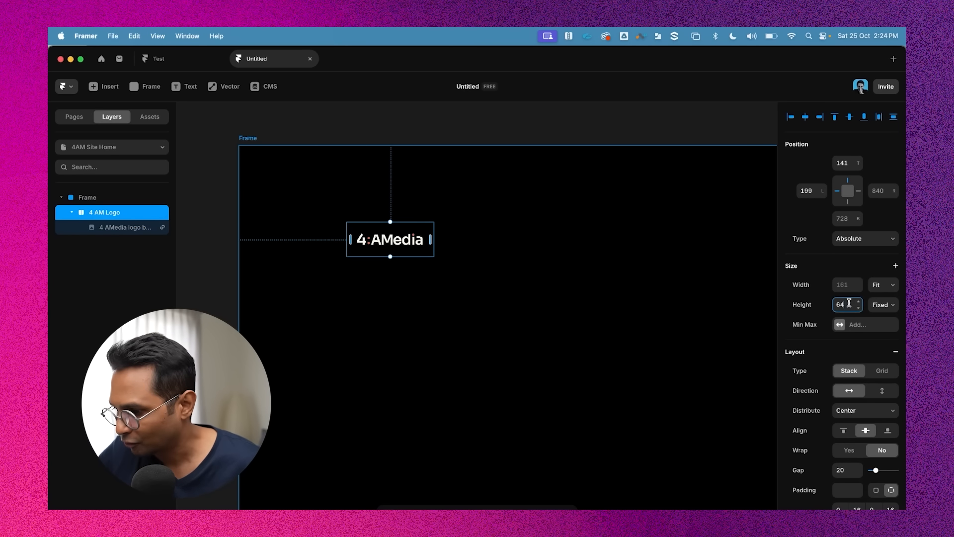
click(889, 285)
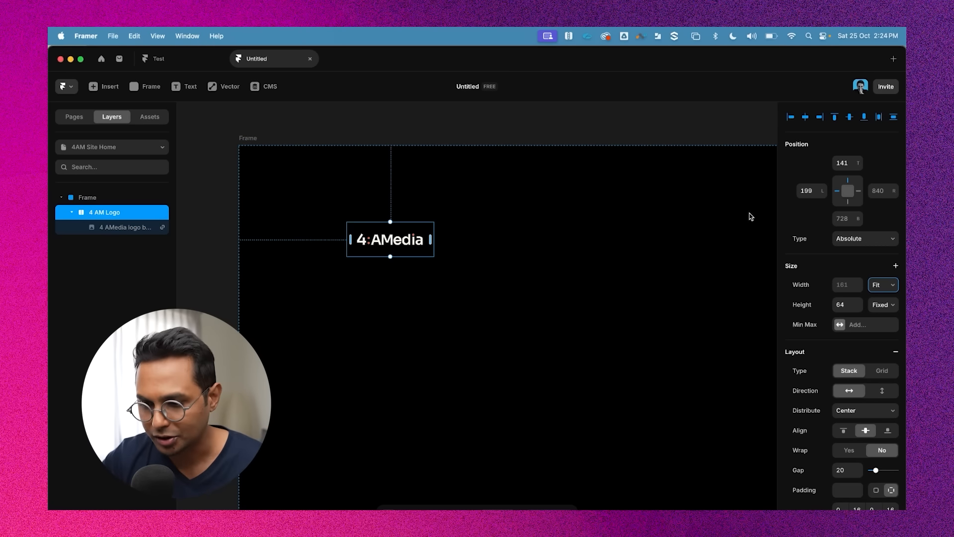
key(Escape)
Move the 4AMedia logo up to the frame's top-left corner
click(385, 231)
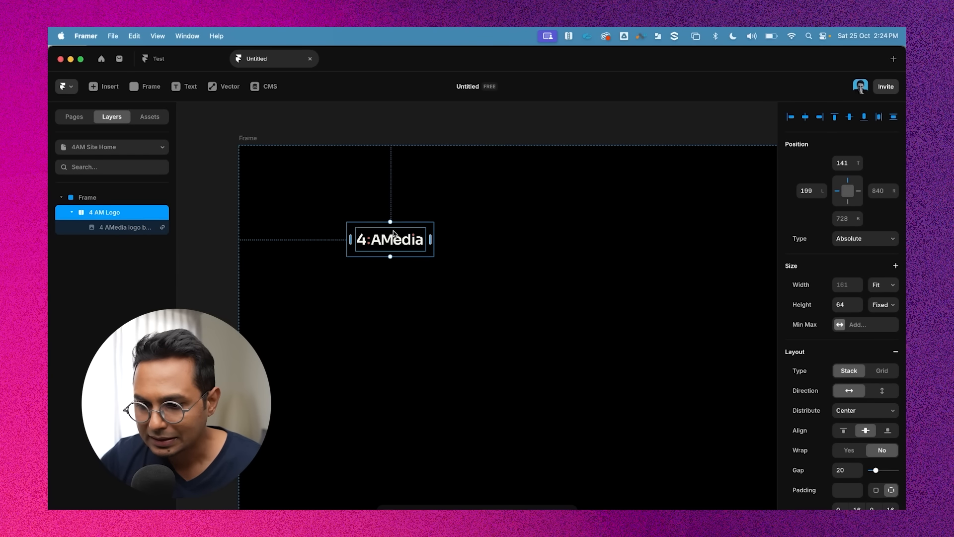
drag(409, 228, 371, 151)
click(438, 103)
Add a text layer reading About in the frame to the right of the logo
scroll(417, 138, up, 2)
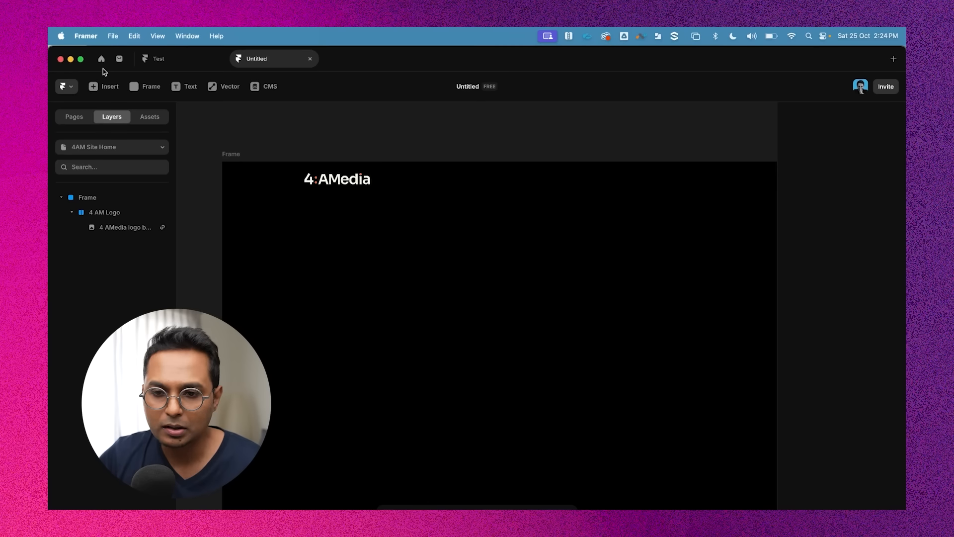
click(189, 88)
click(451, 184)
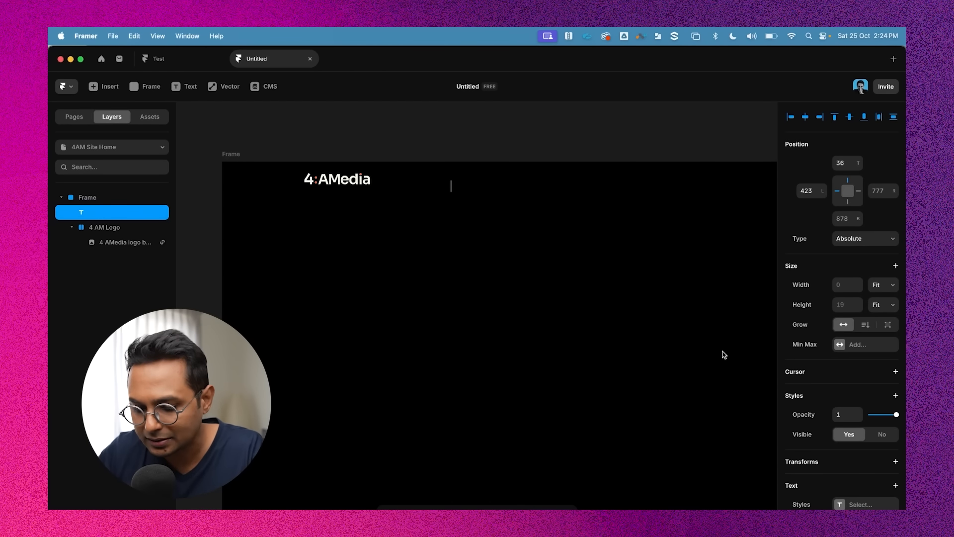
text(About)
key(Escape)
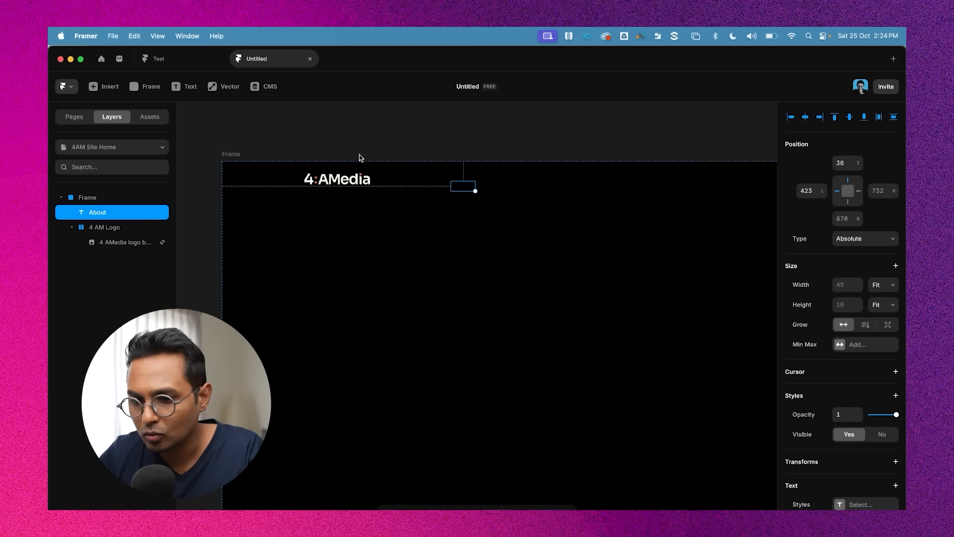
Set the About text colour to white FFFFFF
scroll(834, 396, down, 5)
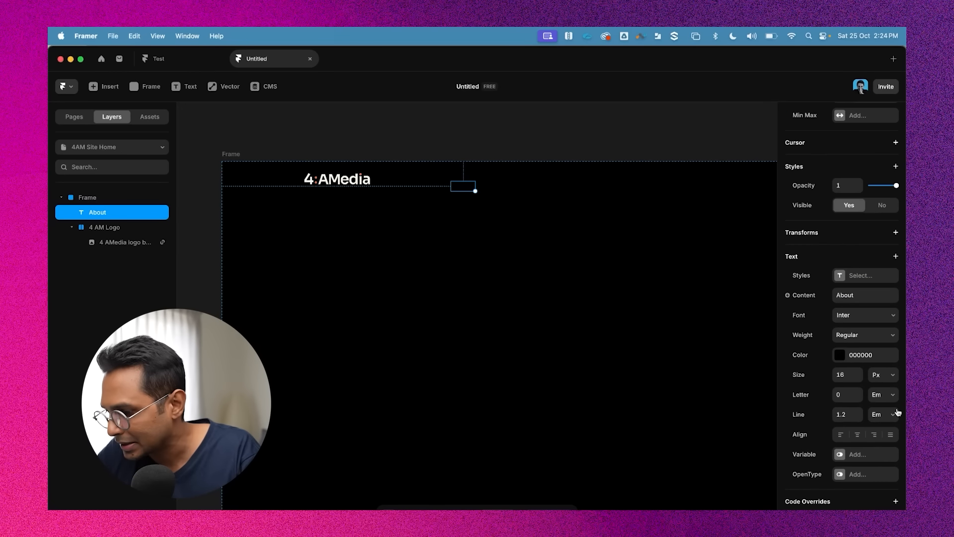
click(840, 354)
text(ffffff)
key(Return)
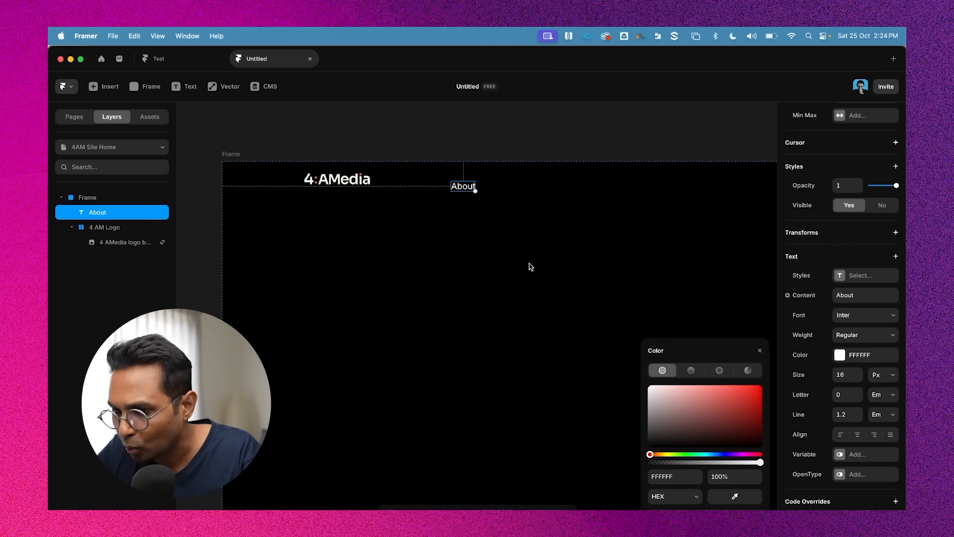
Change the About text's font to Satoshi
click(869, 317)
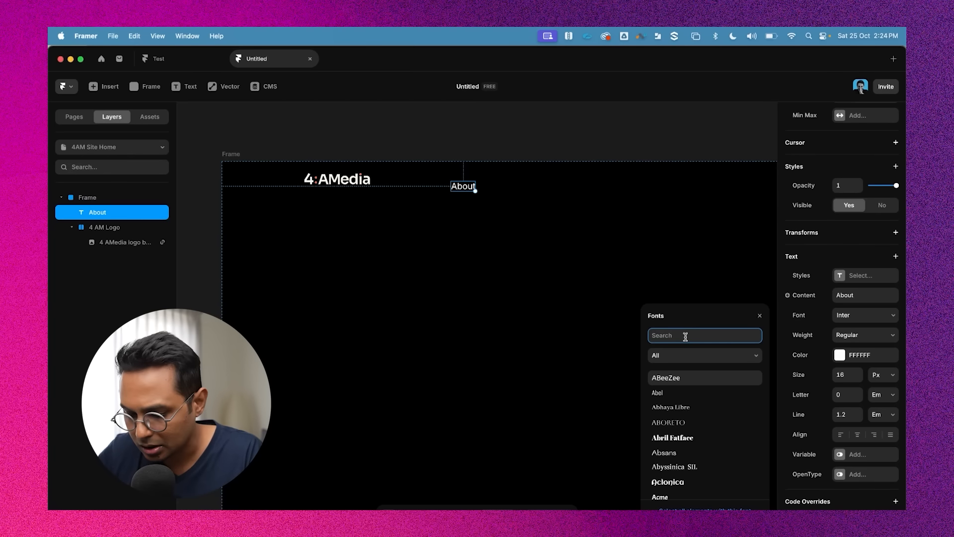
text(satos)
click(668, 378)
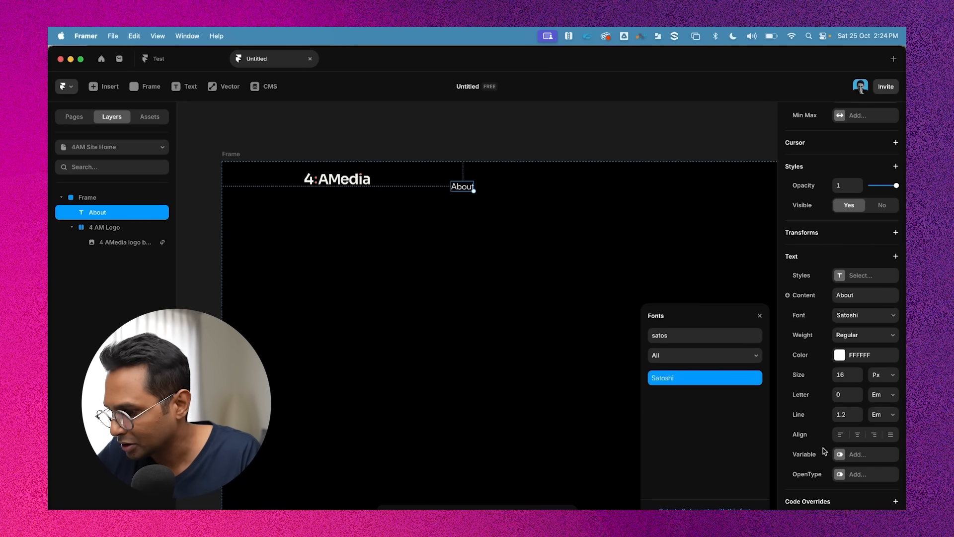
click(848, 374)
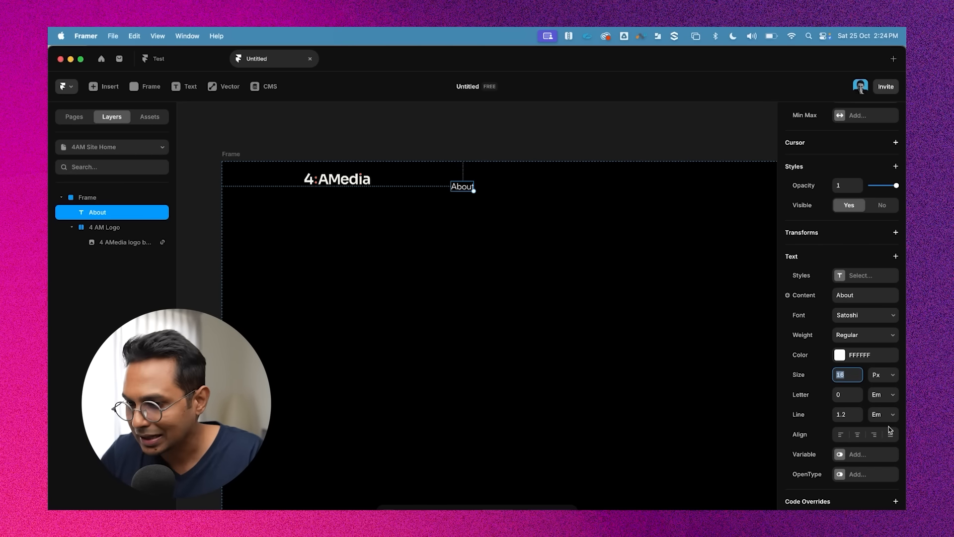
text(14)
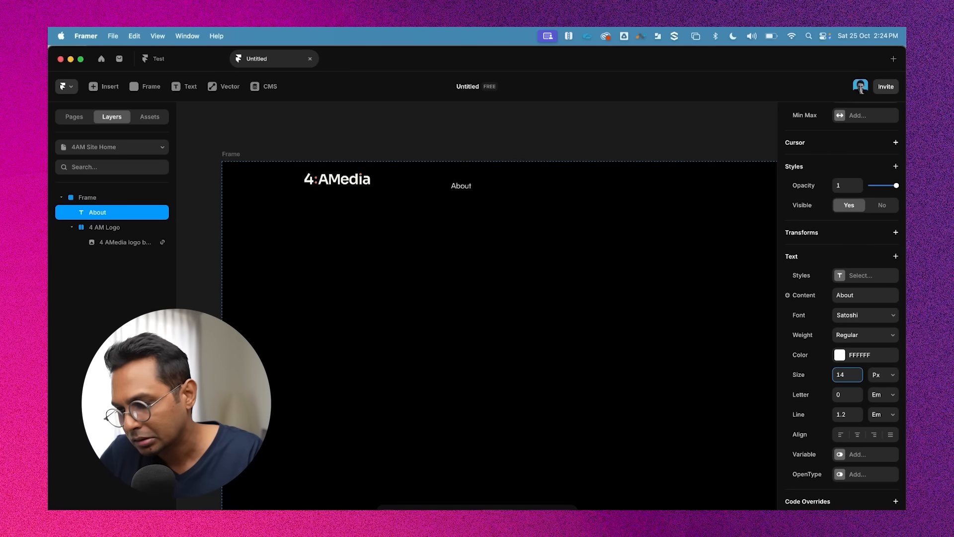
key(BackSpace)
text(6)
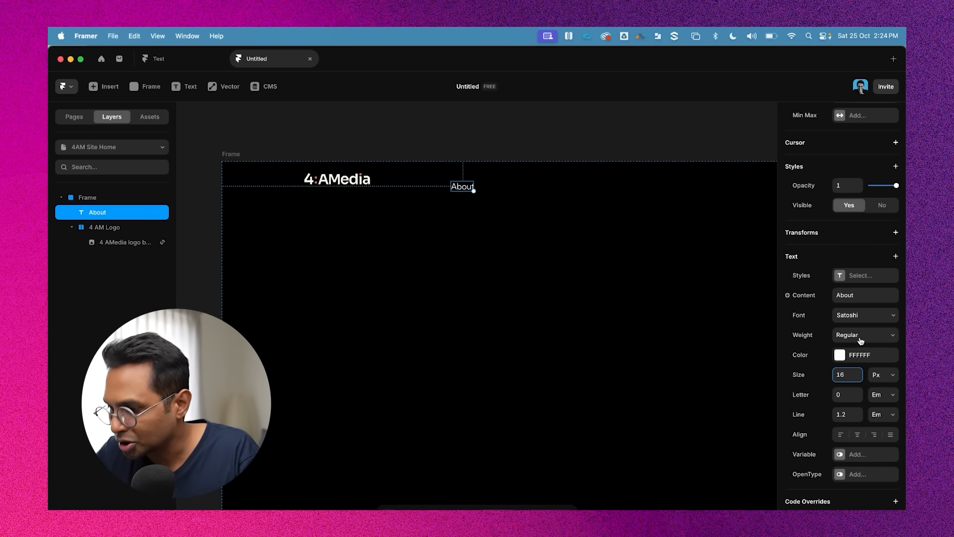
Duplicate the About text to its right and change the copy's text to Work
click(501, 135)
drag(465, 194, 465, 182)
scroll(465, 182, up, 4)
scroll(465, 182, right, 3)
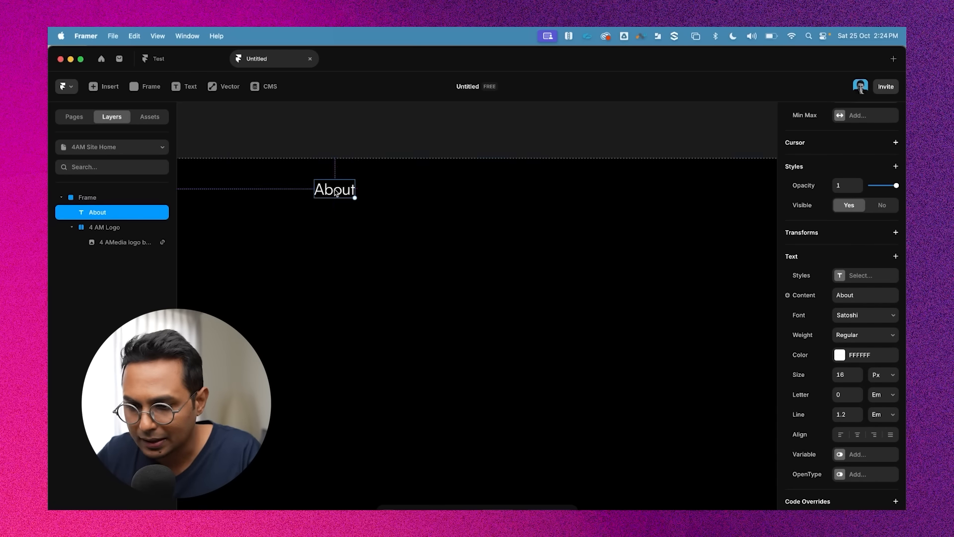
alt+drag(335, 191, 407, 192)
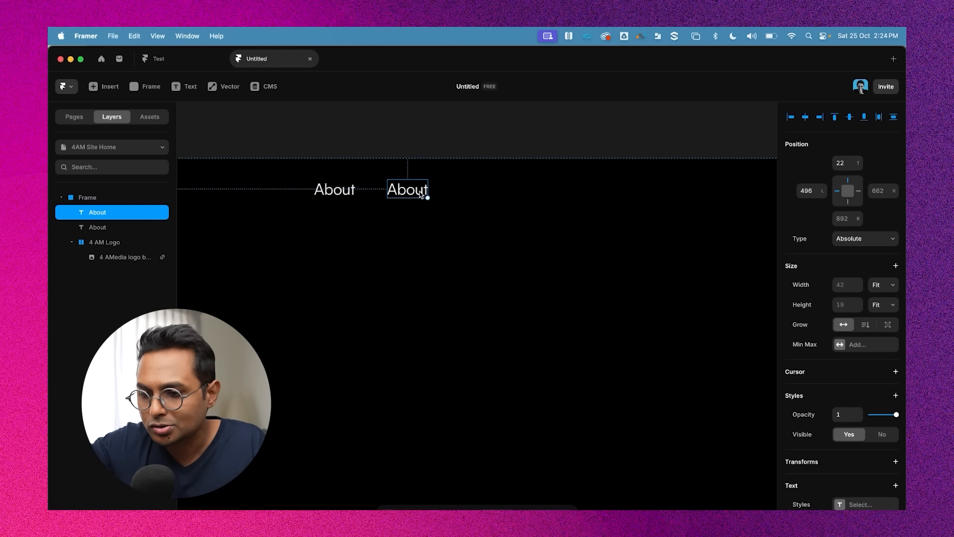
double_click(419, 192)
text(Work)
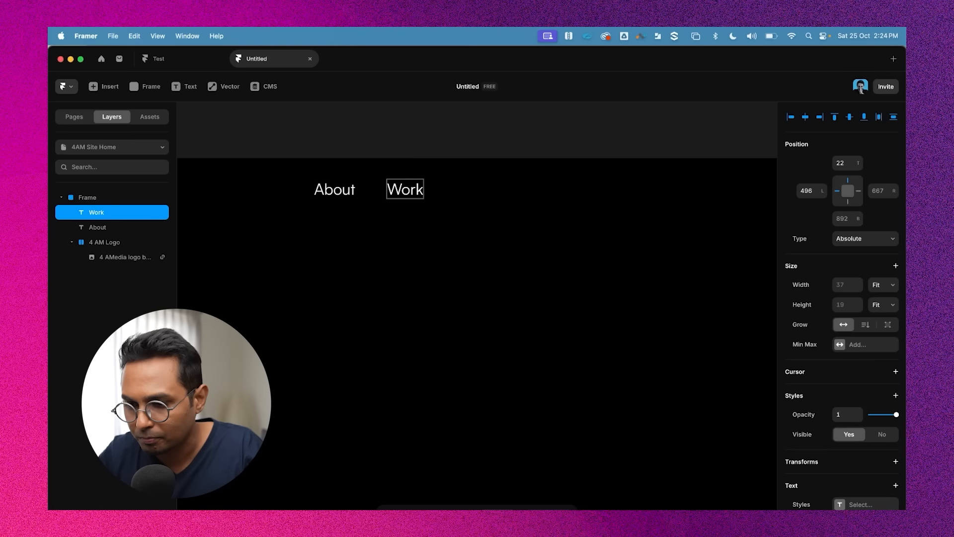
key(Escape)
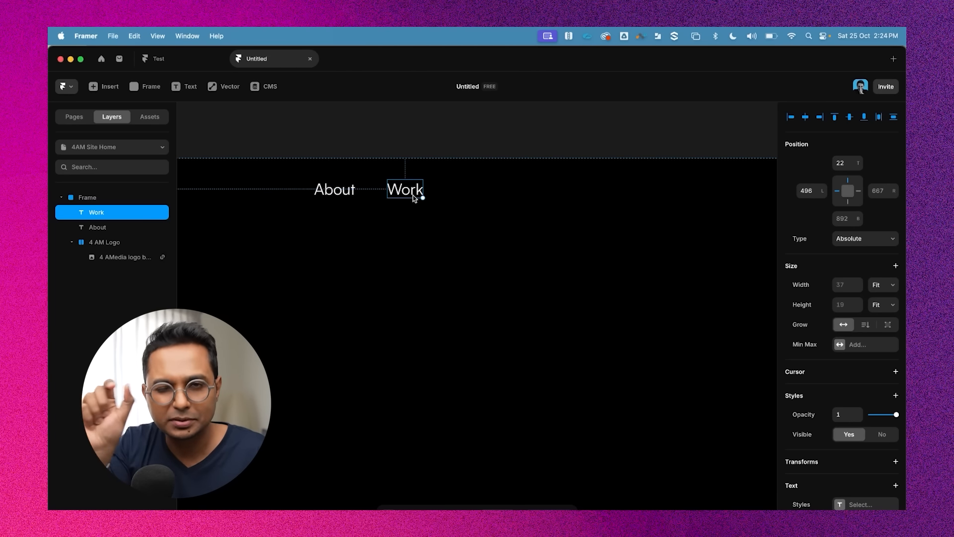
Duplicate the Work text to its right and change the copy's text to Contact
drag(413, 192, 473, 192)
text(Conta)
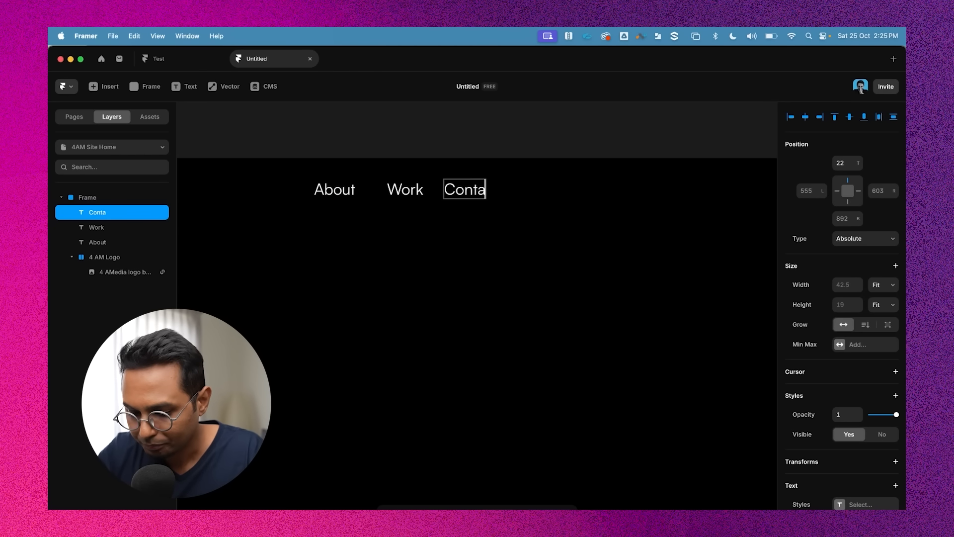
text(ct)
Nudge the Contact text slightly right to even out the spacing between the nav items
click(466, 151)
scroll(466, 151, down, 3)
click(466, 180)
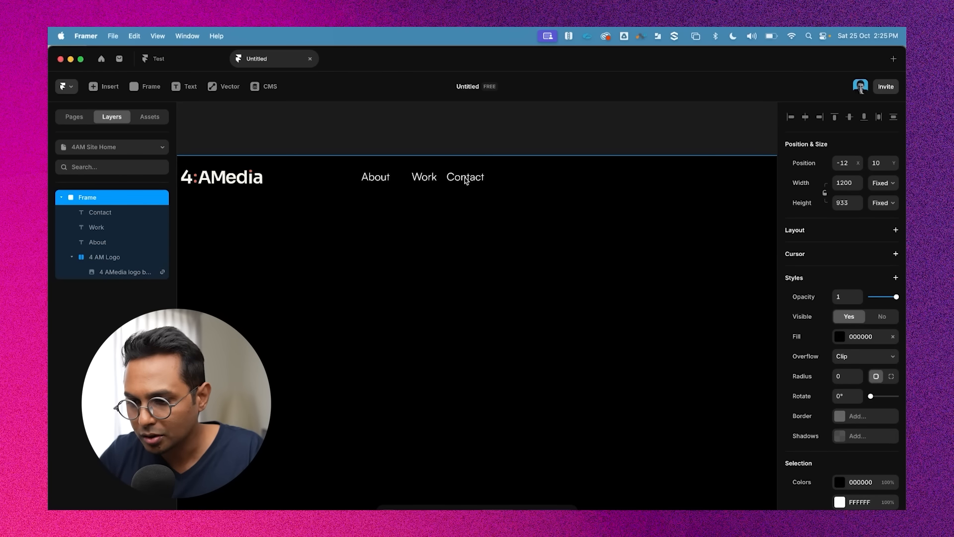
double_click(465, 177)
key(Escape)
double_click(468, 177)
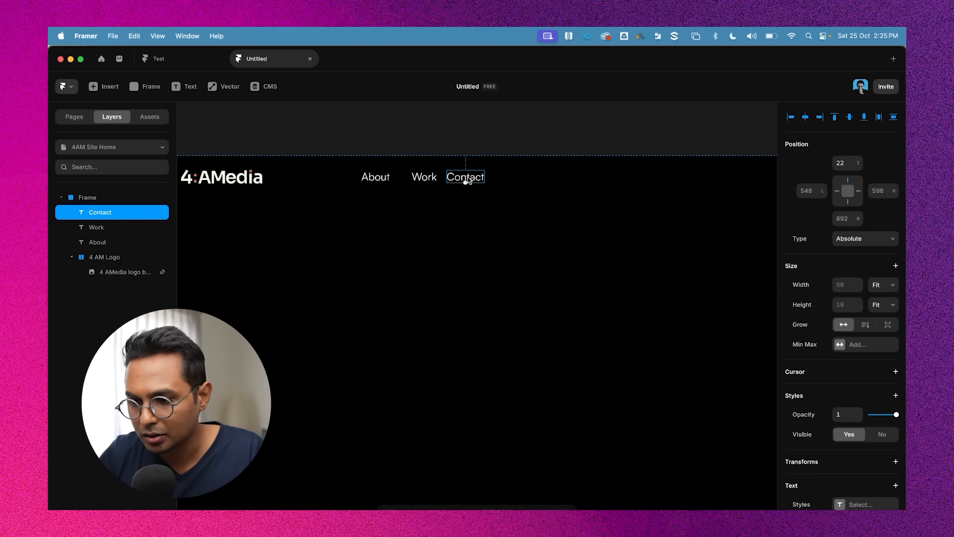
drag(462, 178, 471, 178)
Select the About, Work and Contact texts together and wrap them in a stack
shift+click(427, 178)
shift+click(381, 178)
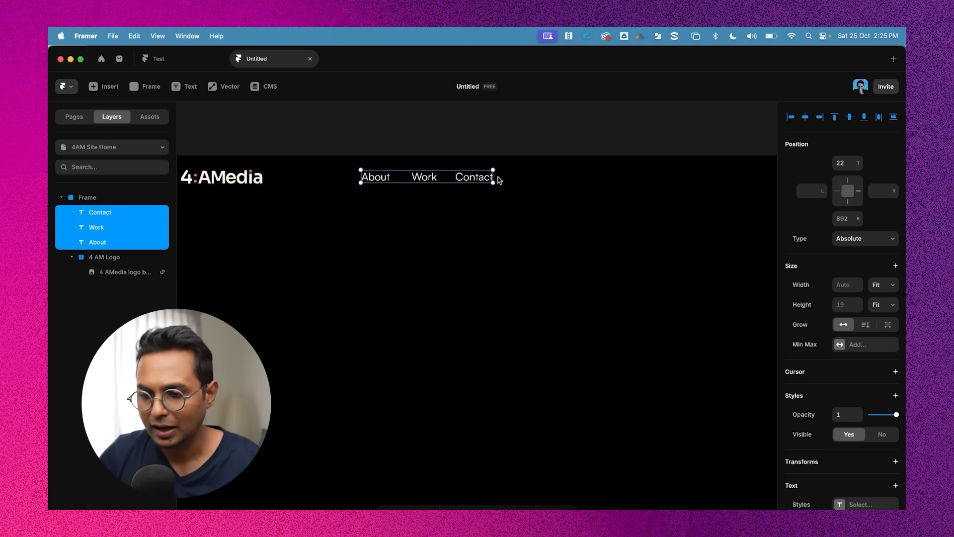
click(485, 132)
click(480, 180)
click(426, 179)
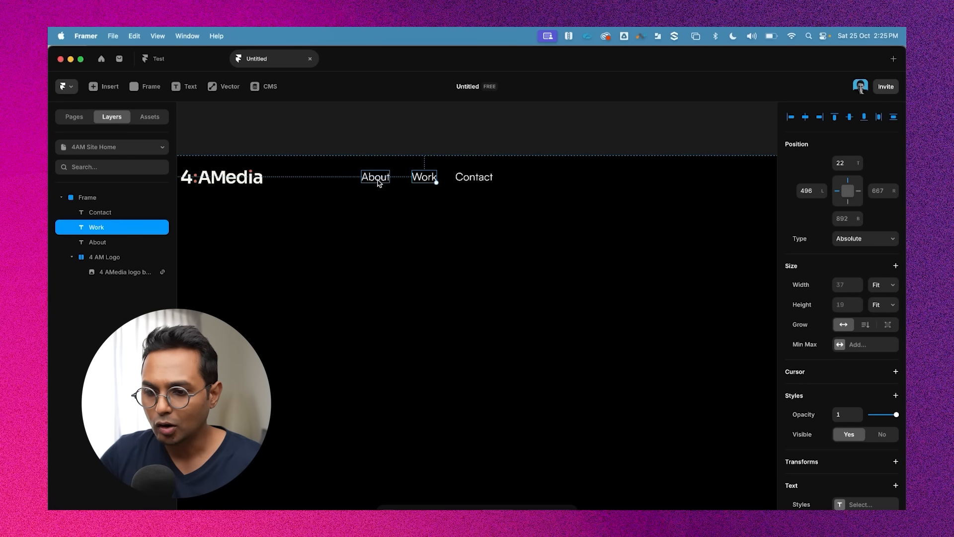
click(474, 178)
shift+click(426, 179)
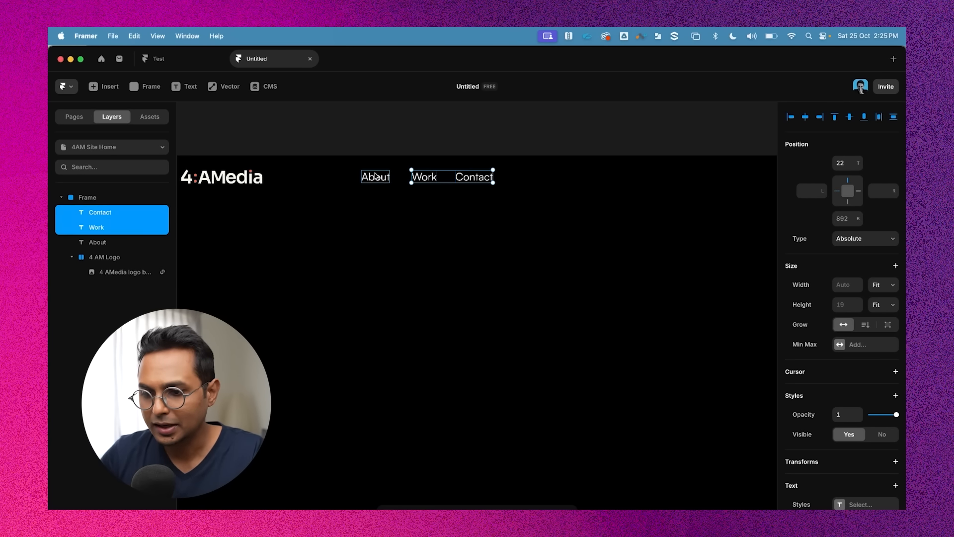
shift+click(375, 177)
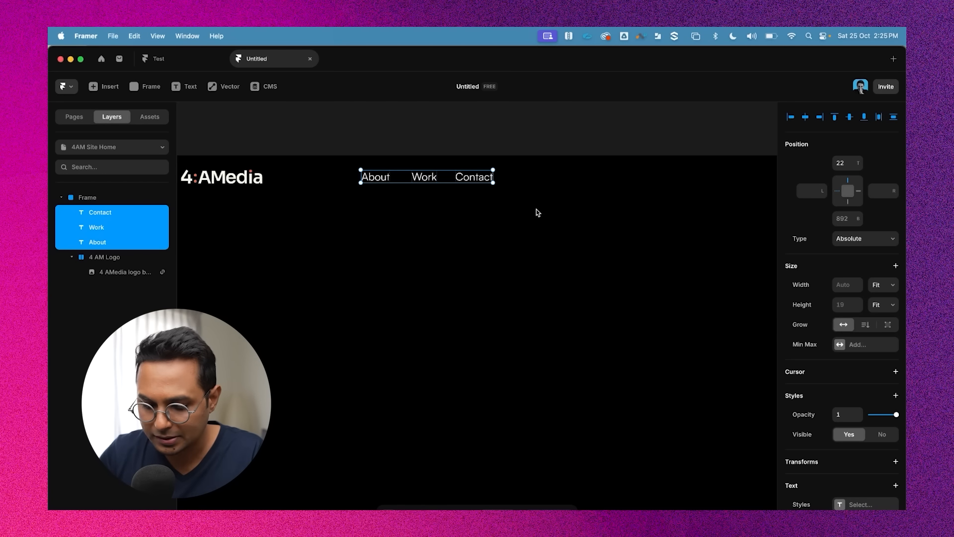
key(alt)
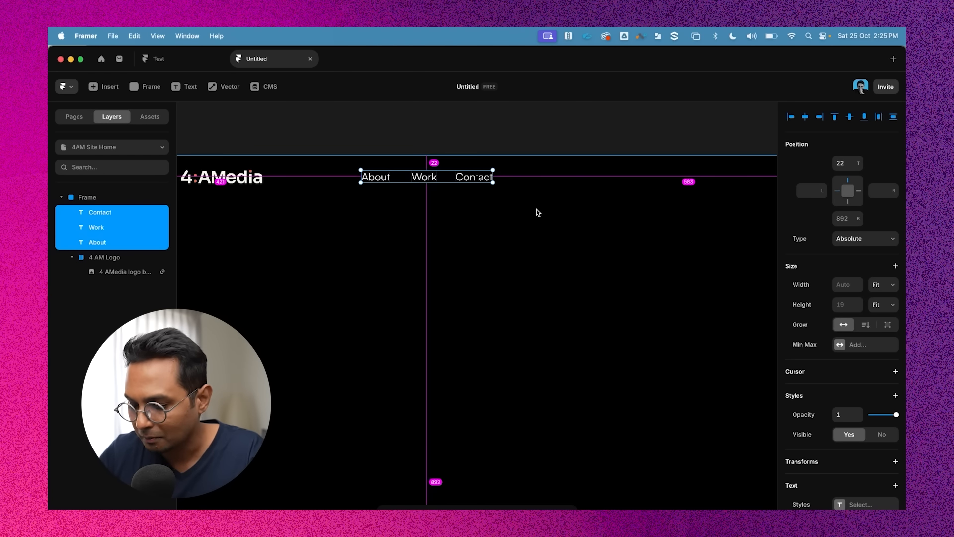
right_click(377, 185)
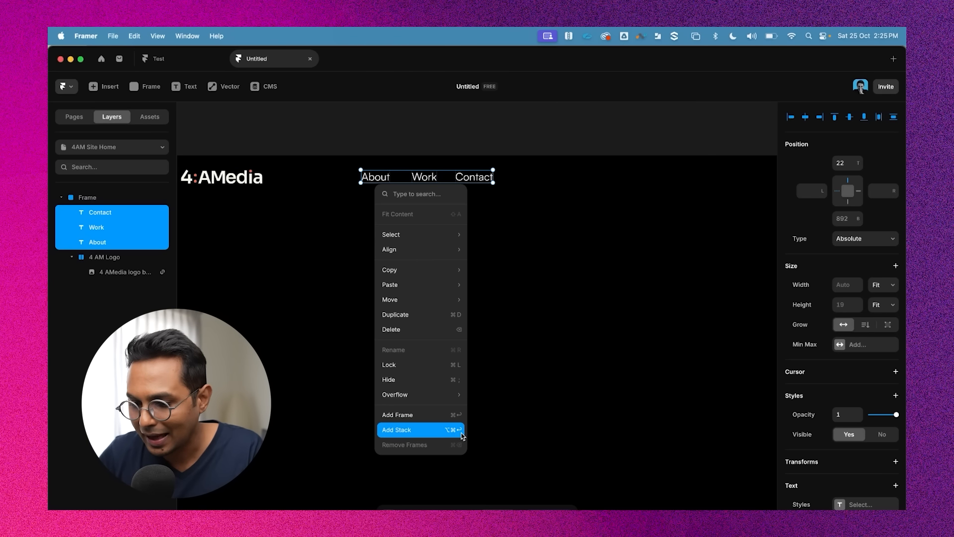
click(509, 110)
click(515, 119)
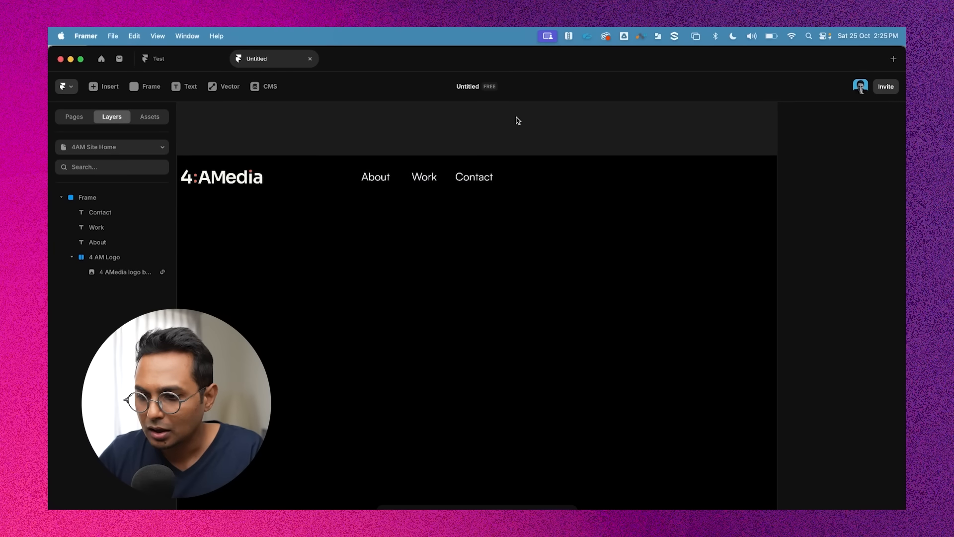
drag(529, 130, 355, 204)
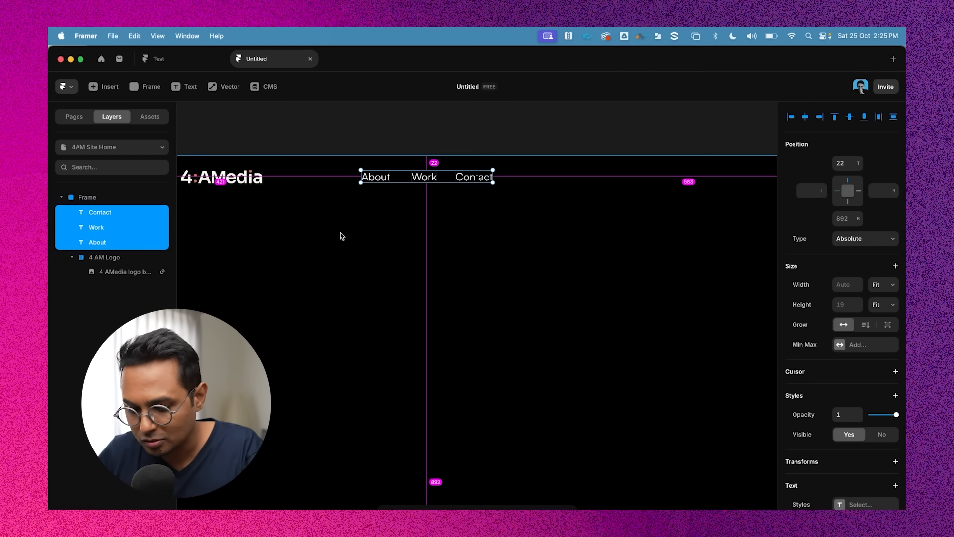
key(super+Return)
Move the nav stack down below the logo, about 114 px from the frame's top
scroll(428, 204, down, 5)
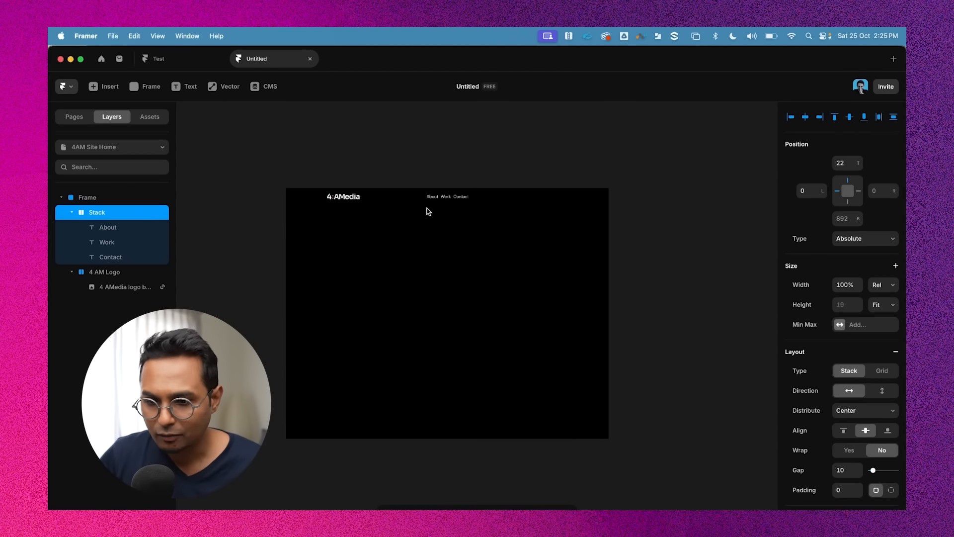
scroll(388, 205, up, 4)
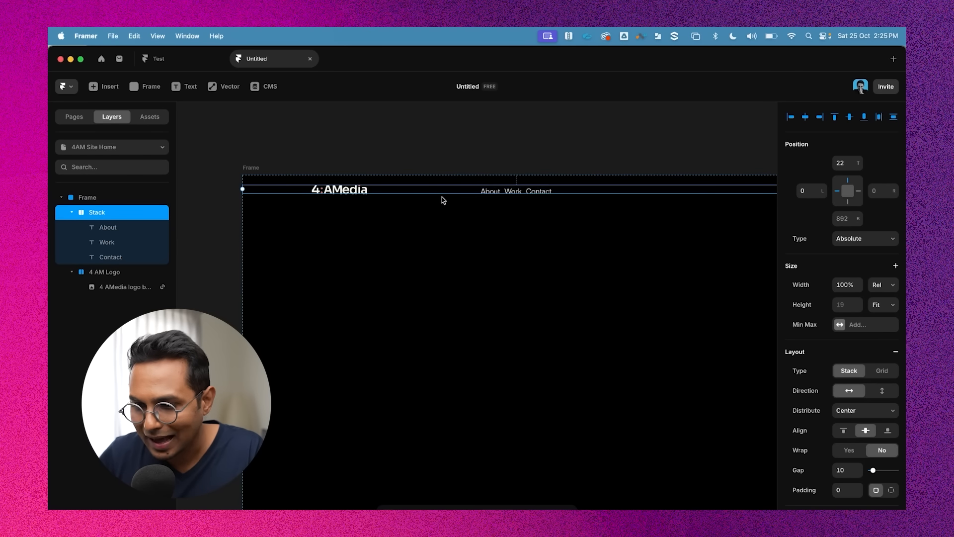
drag(442, 190, 441, 231)
scroll(535, 254, right, 2)
scroll(536, 254, down, 3)
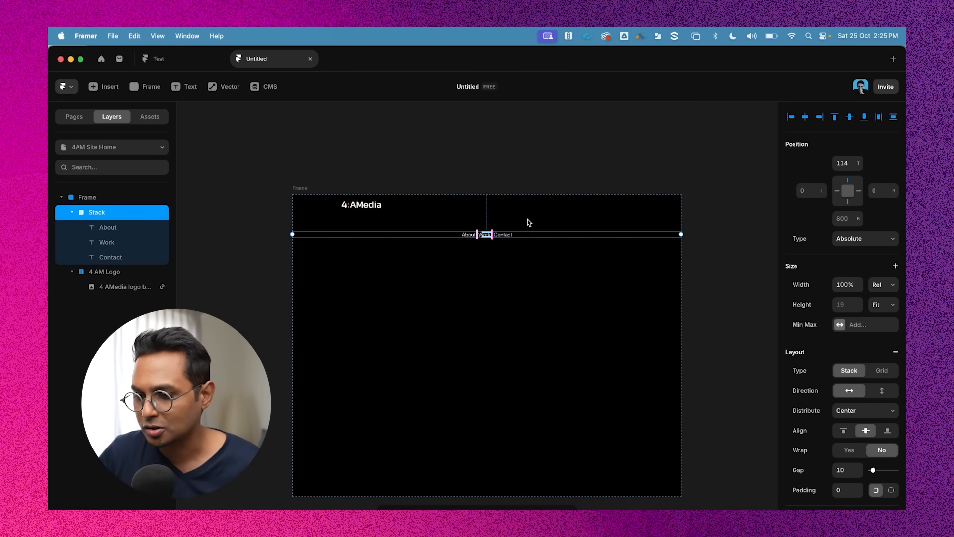
scroll(547, 232, up, 5)
scroll(602, 261, left, 2)
scroll(602, 261, up, 2)
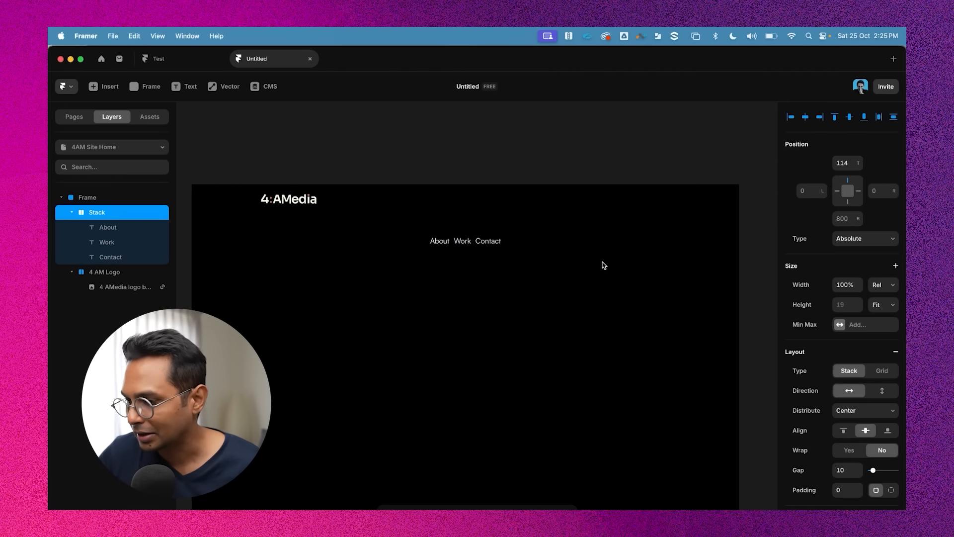
Rename the stack layer to Top Nav Items
double_click(102, 213)
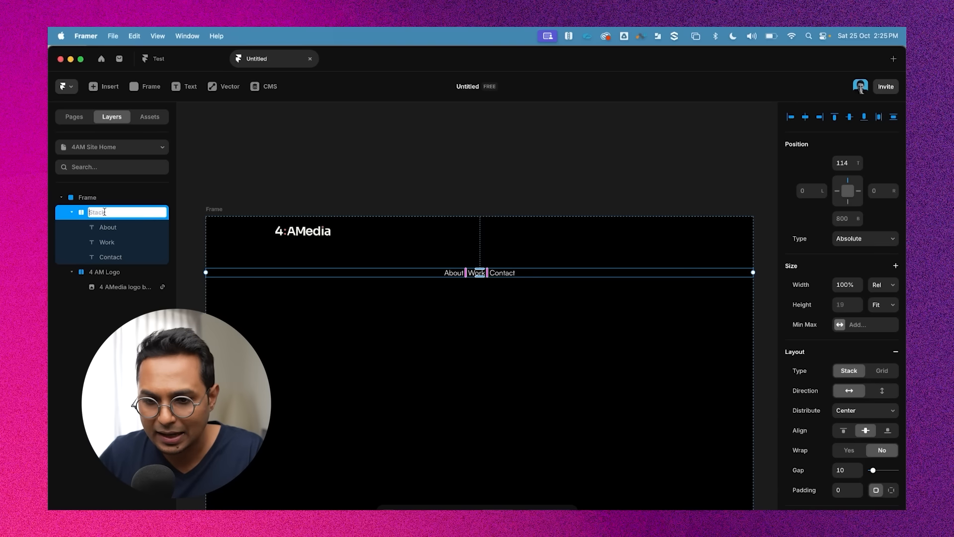
text(Top)
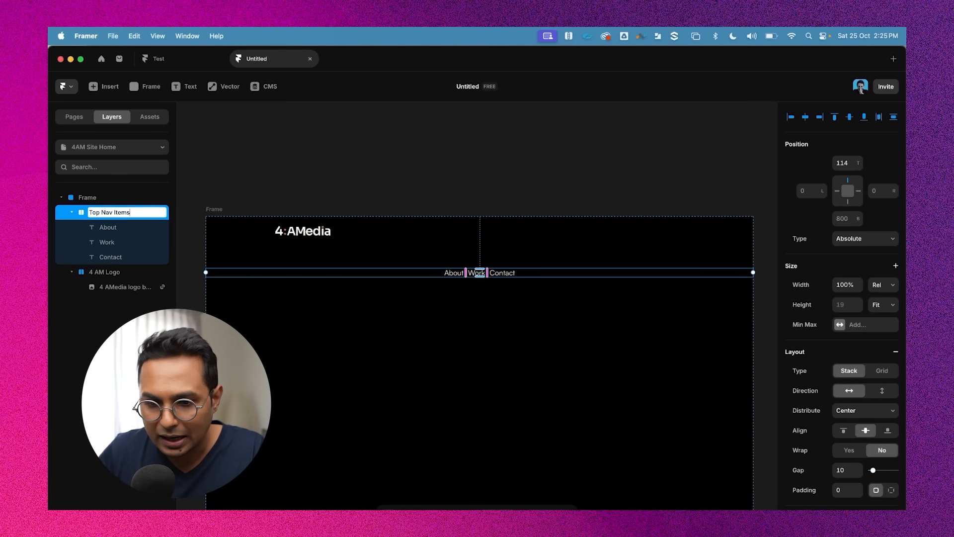
text( Nav Items)
key(Return)
click(77, 212)
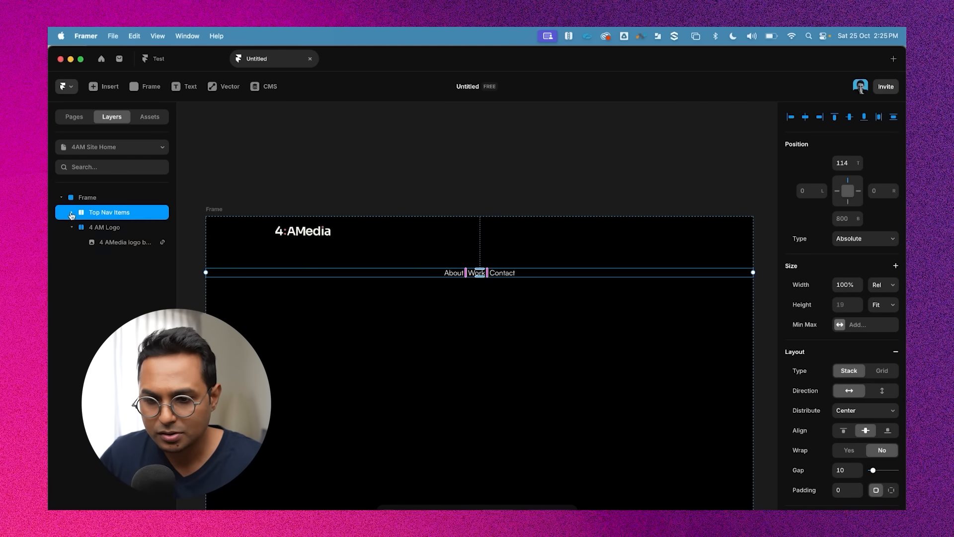
click(77, 213)
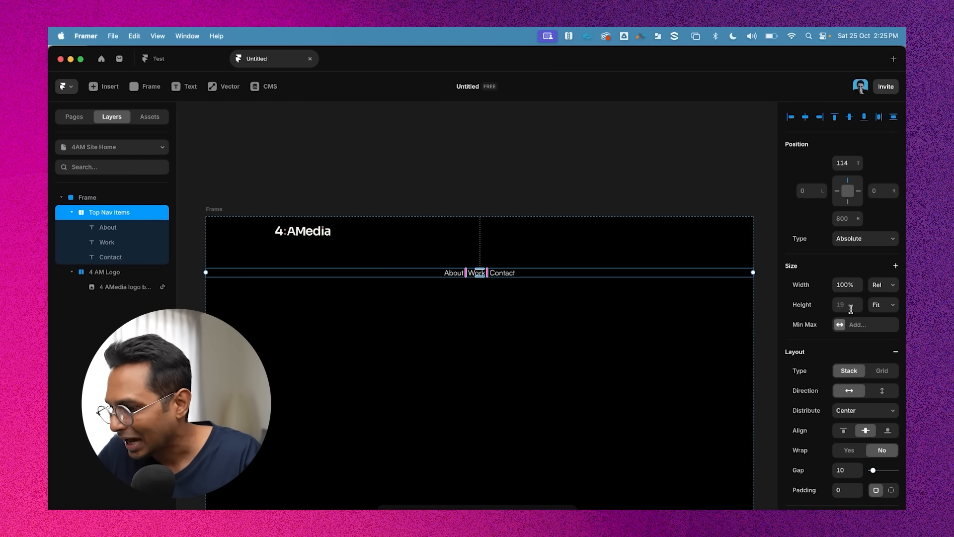
Set the Top Nav Items stack's height to Fixed at 64
click(879, 306)
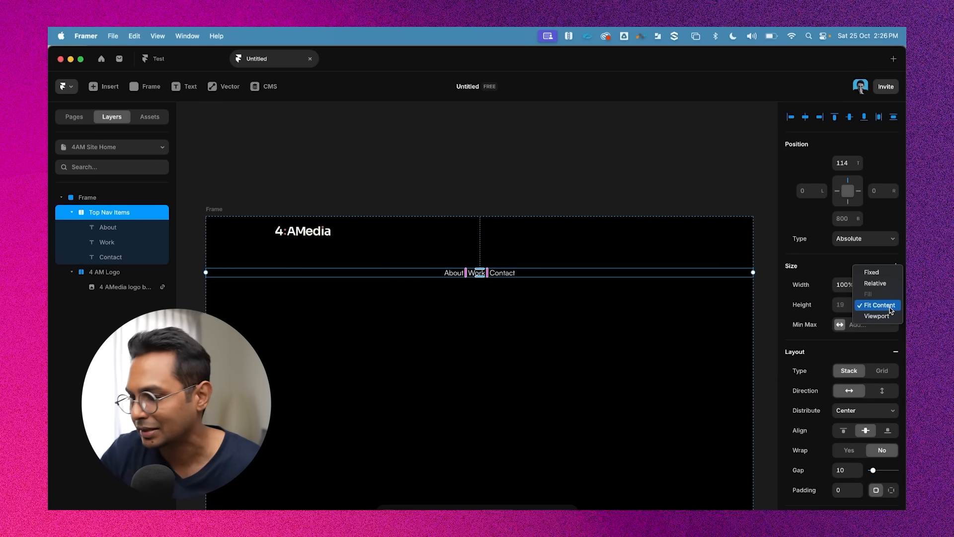
click(872, 272)
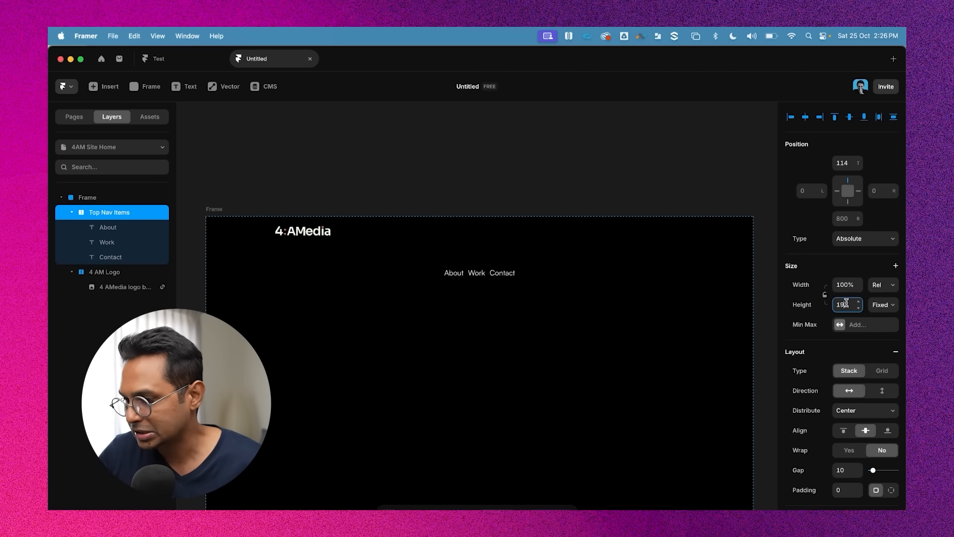
double_click(846, 303)
text(64)
key(Return)
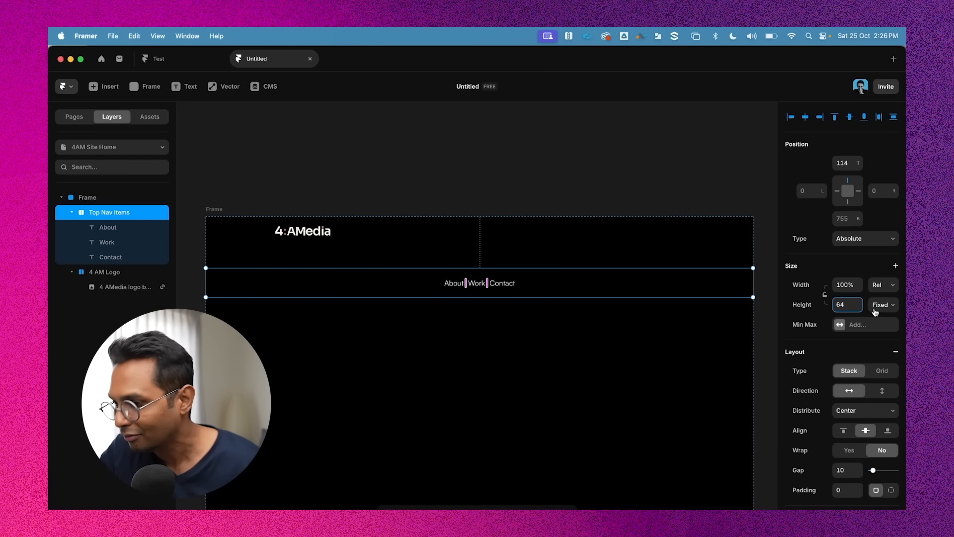
Set the Top Nav Items stack's width to Fit Content
click(882, 288)
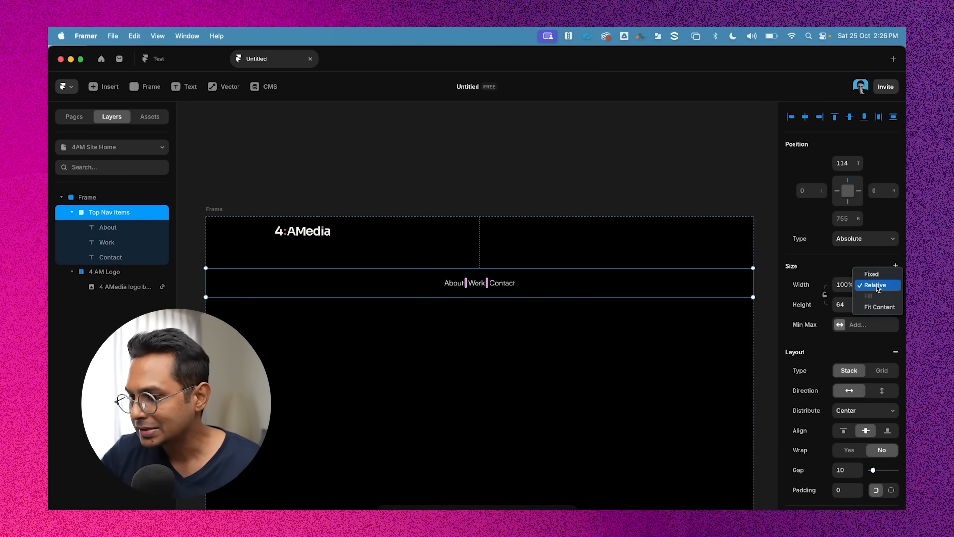
click(877, 289)
click(877, 285)
click(877, 286)
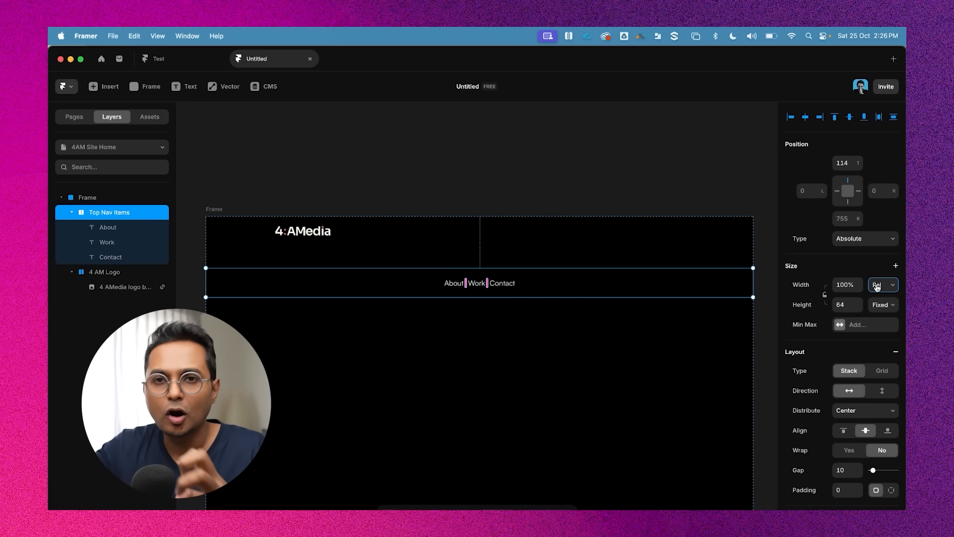
click(876, 287)
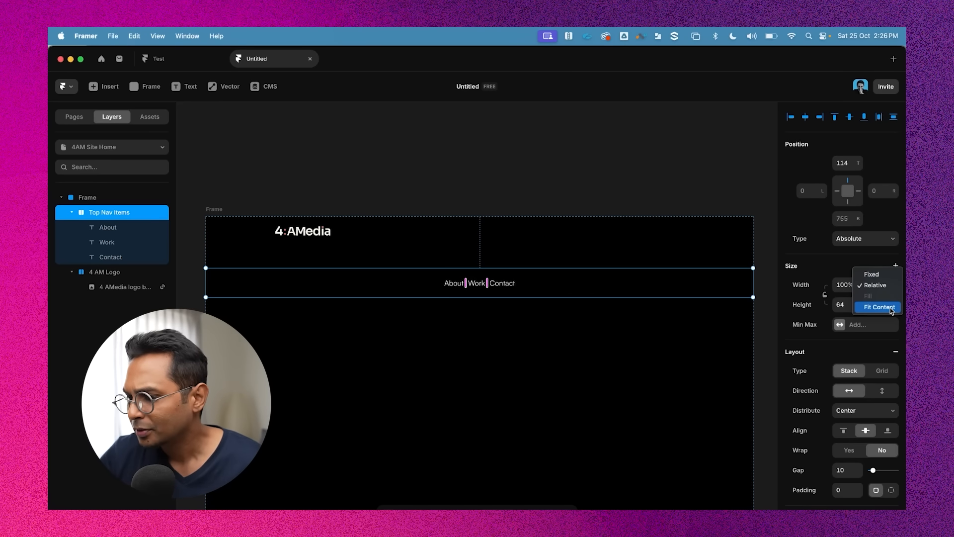
click(879, 307)
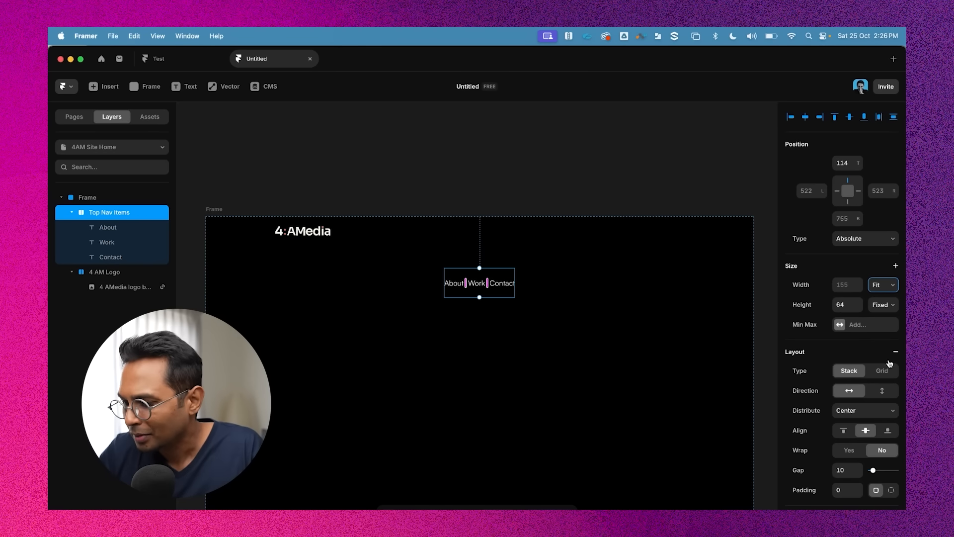
scroll(890, 387, down, 3)
scroll(894, 395, up, 3)
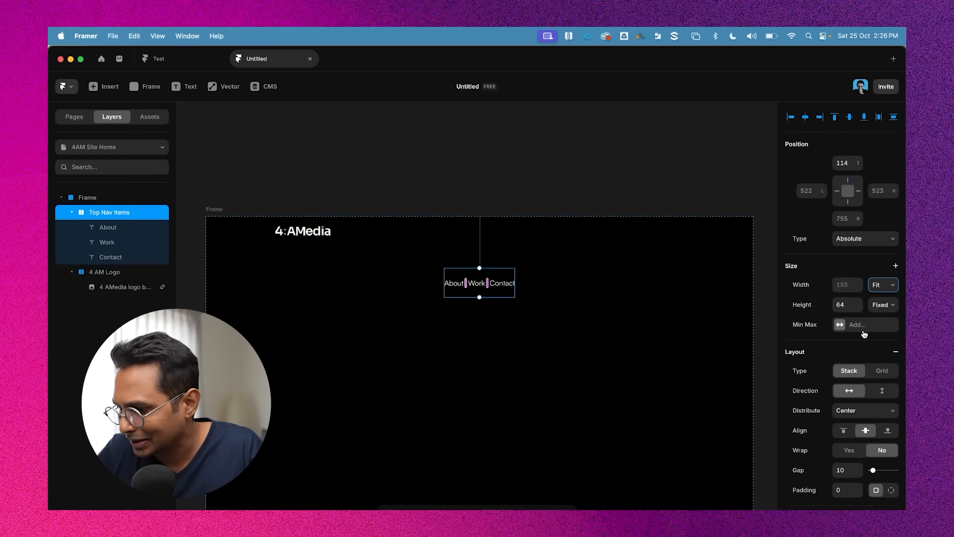
scroll(865, 335, down, 3)
scroll(866, 277, down, 1)
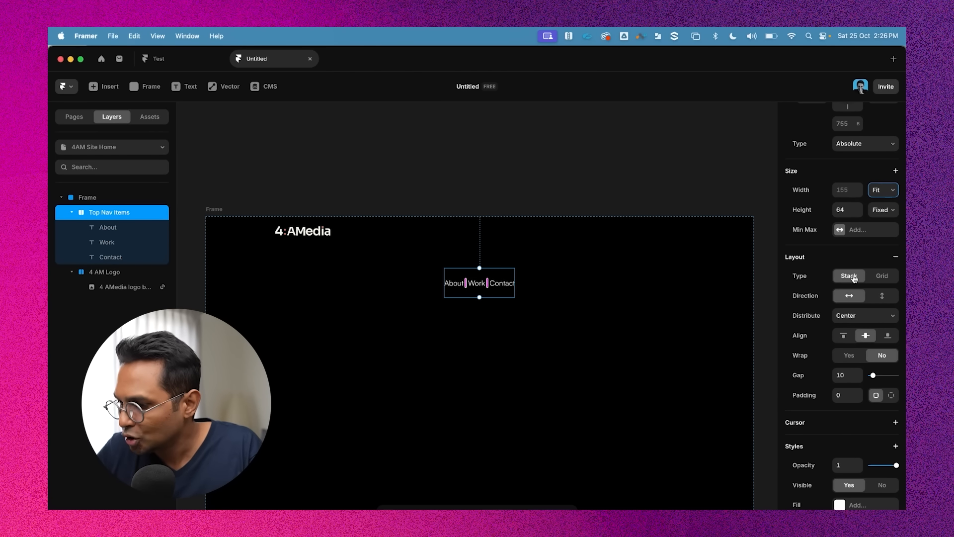
click(843, 336)
click(865, 335)
click(887, 336)
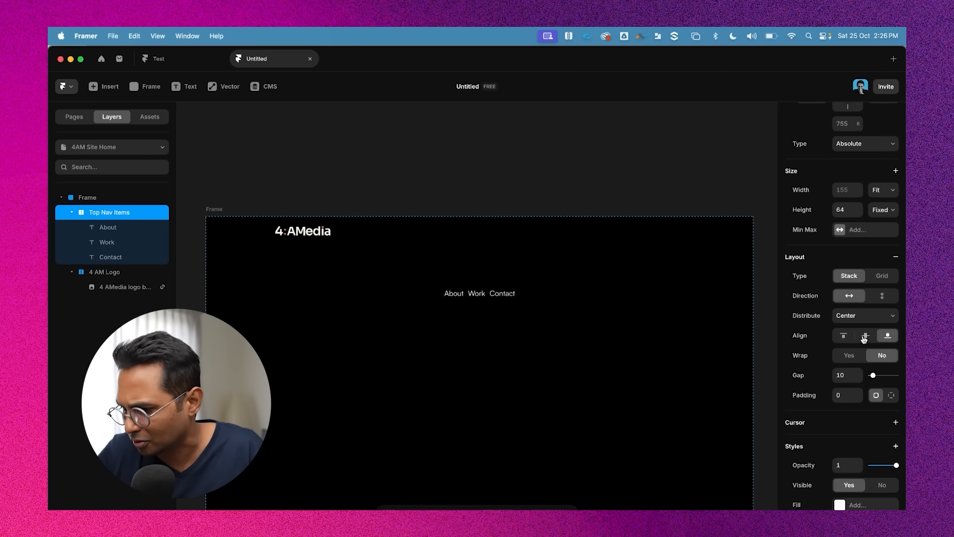
click(866, 337)
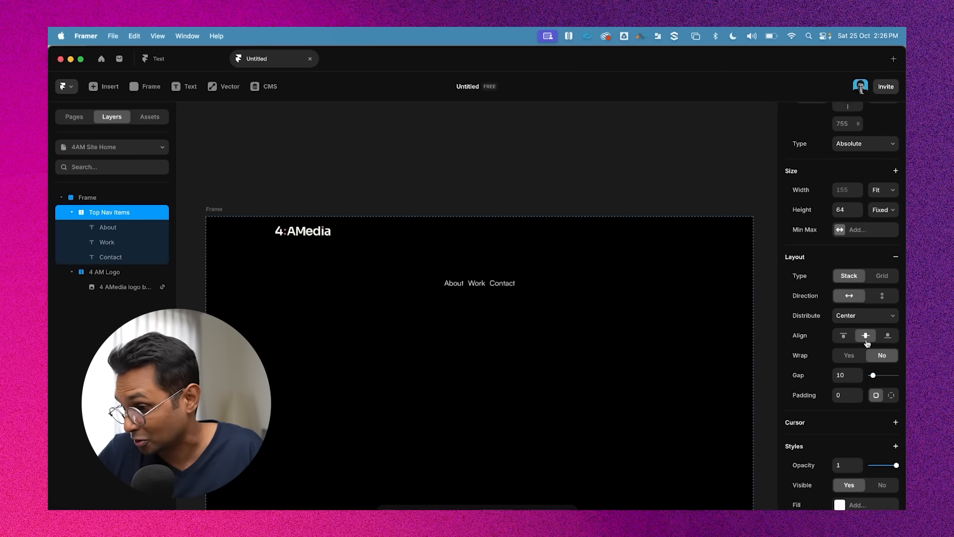
Set the Top Nav Items stack's gap to 24
click(849, 375)
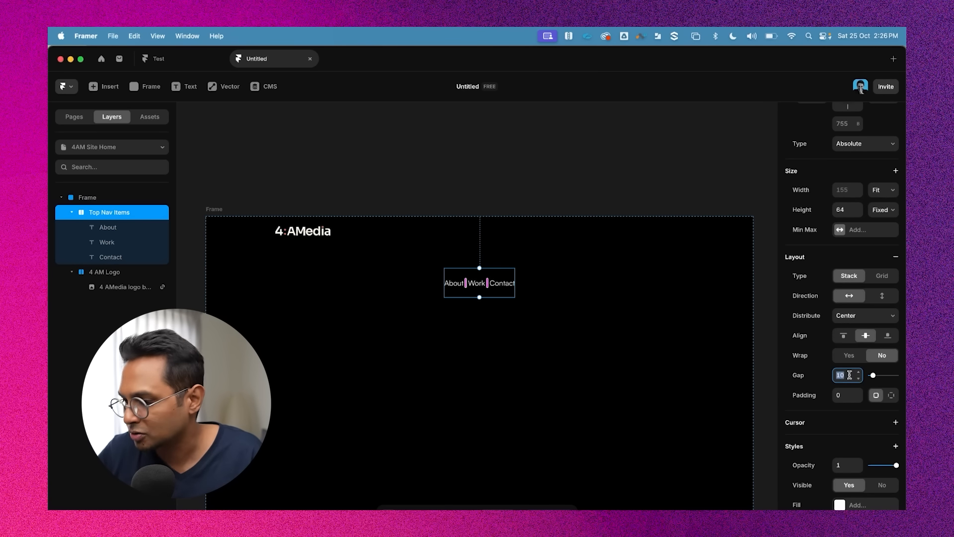
text(2)
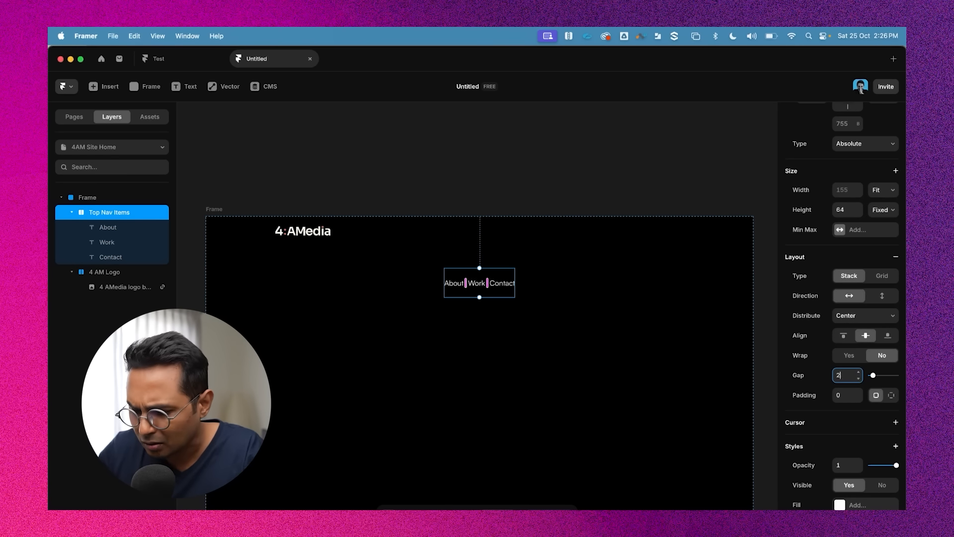
key(Return)
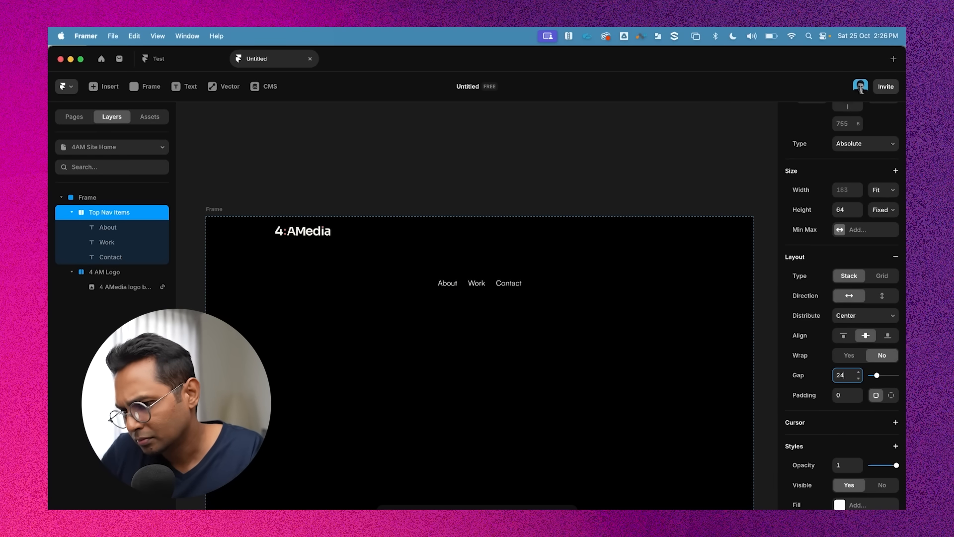
Move the Top Nav Items stack to the frame's top right, level with the logo
click(524, 137)
click(495, 275)
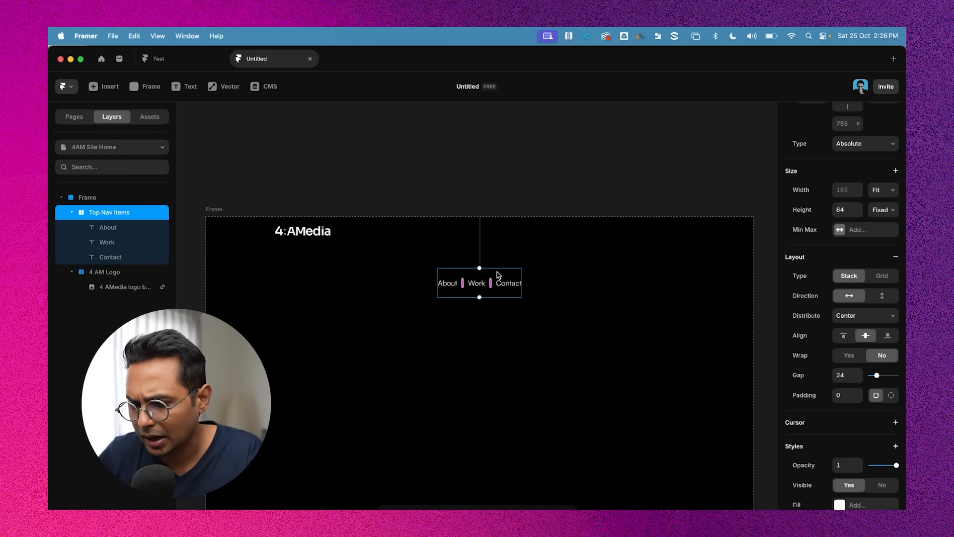
drag(499, 276, 669, 230)
click(663, 164)
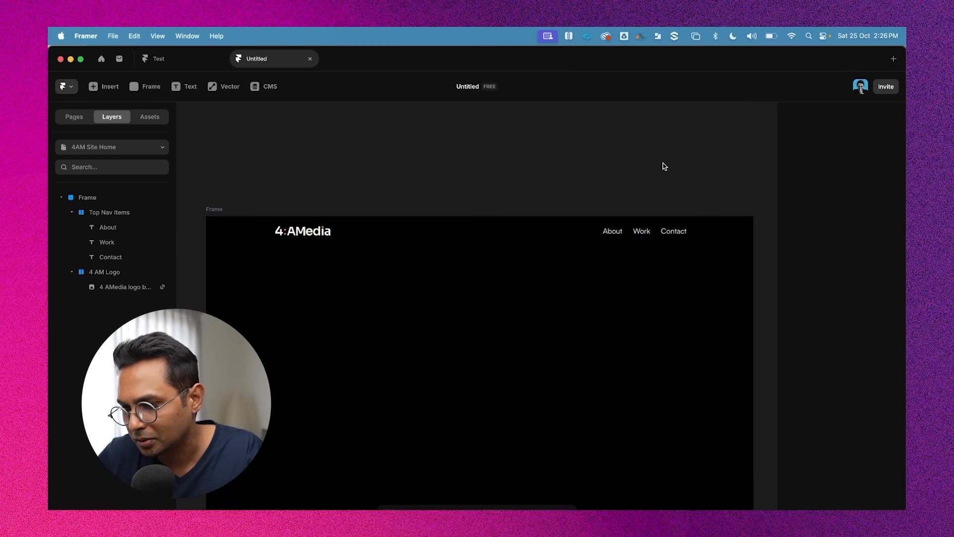
Select the logo and the Top Nav Items stack together and wrap them in a new stack
click(631, 219)
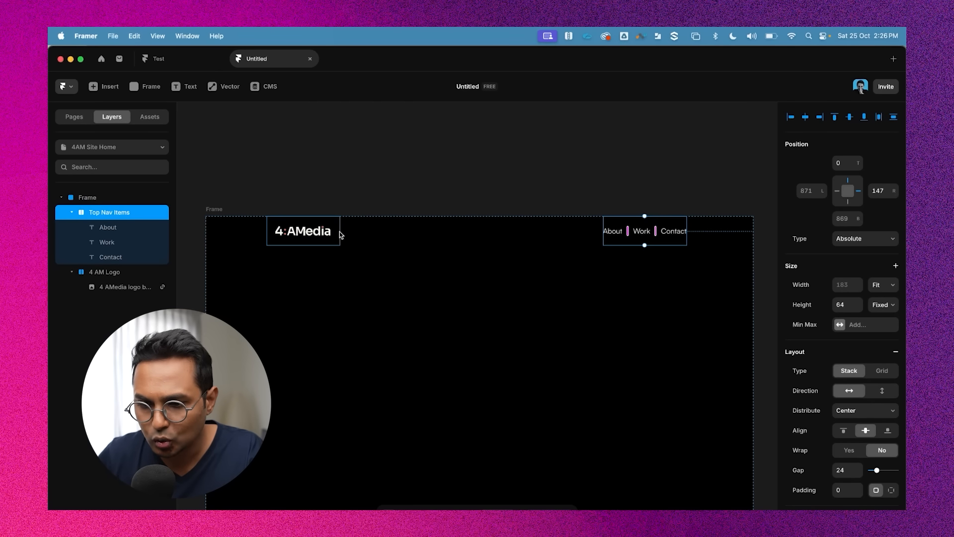
click(339, 232)
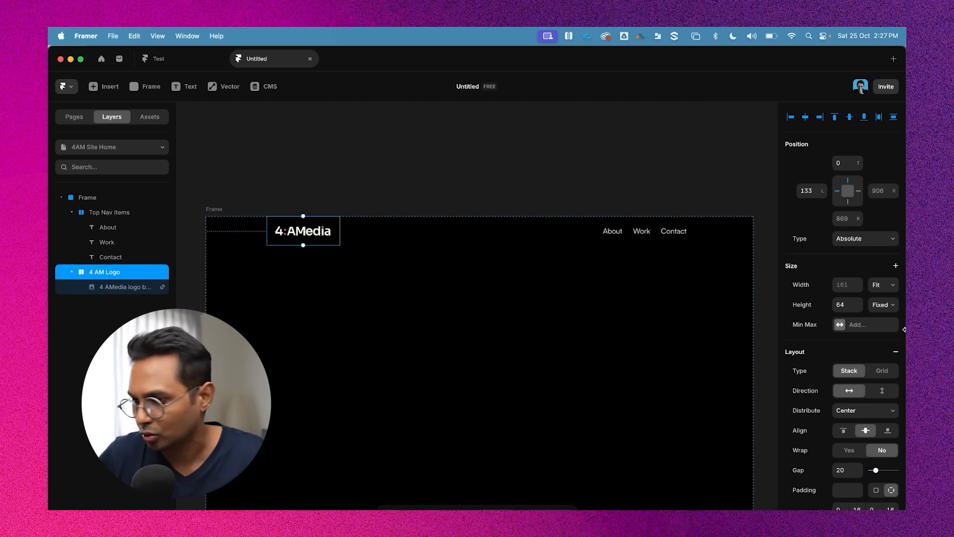
click(691, 229)
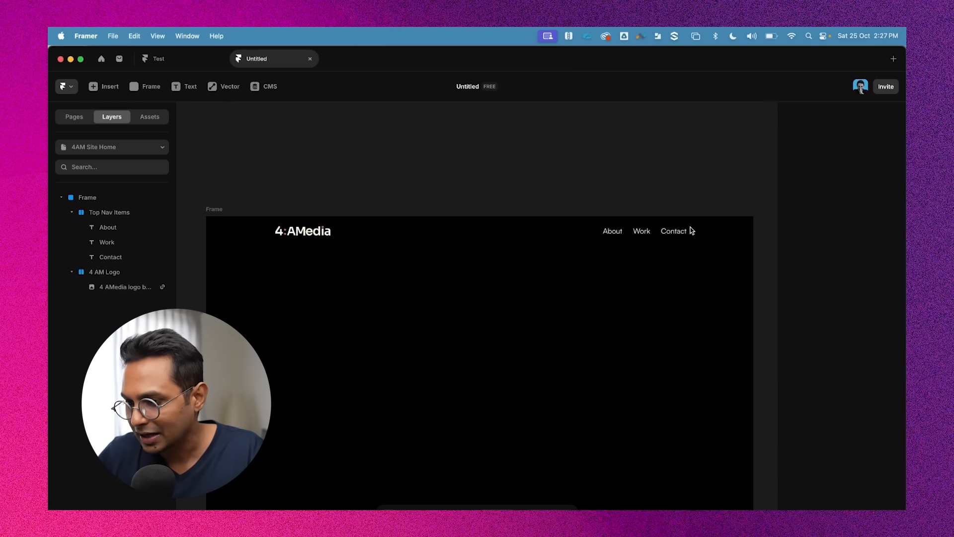
click(676, 230)
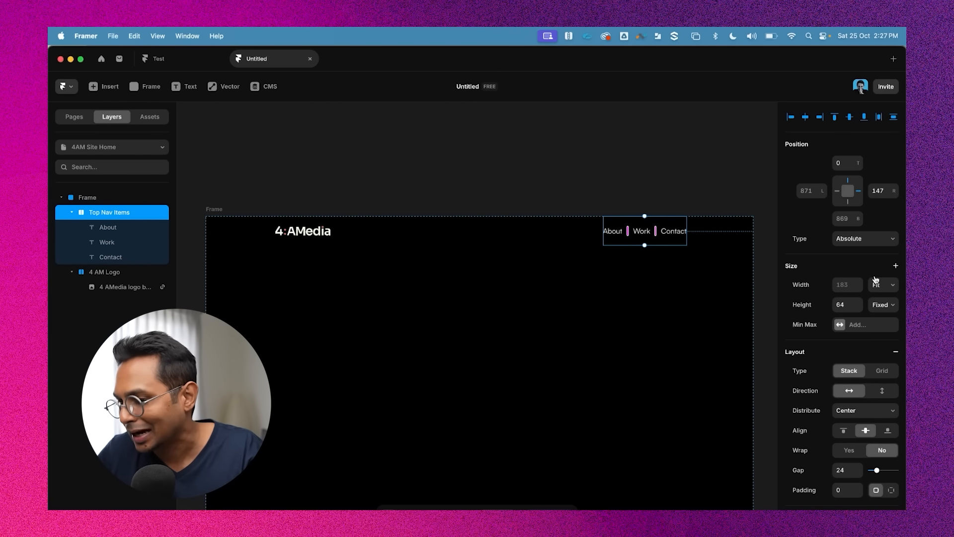
shift+click(337, 243)
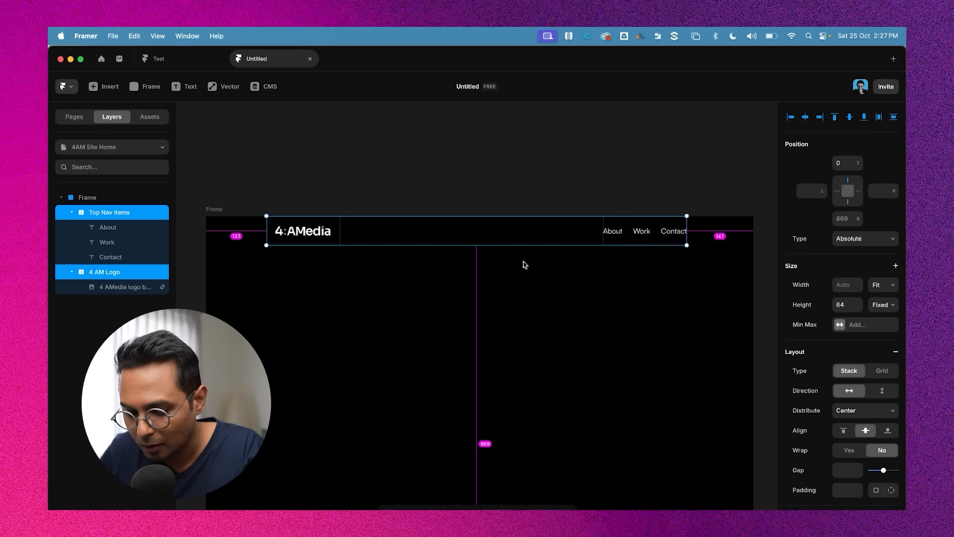
key(super+Return)
click(568, 174)
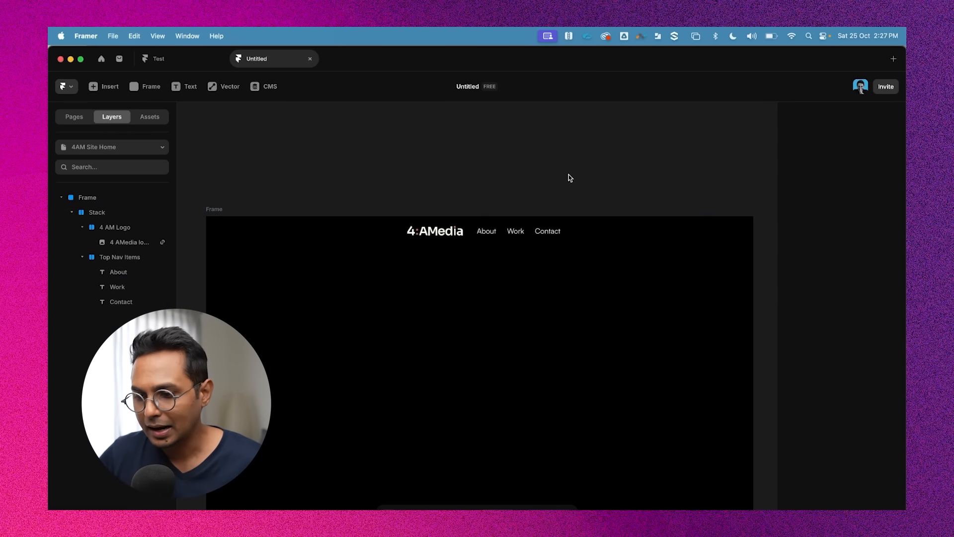
Rename the new stack layer to Top Nav Bar
click(619, 230)
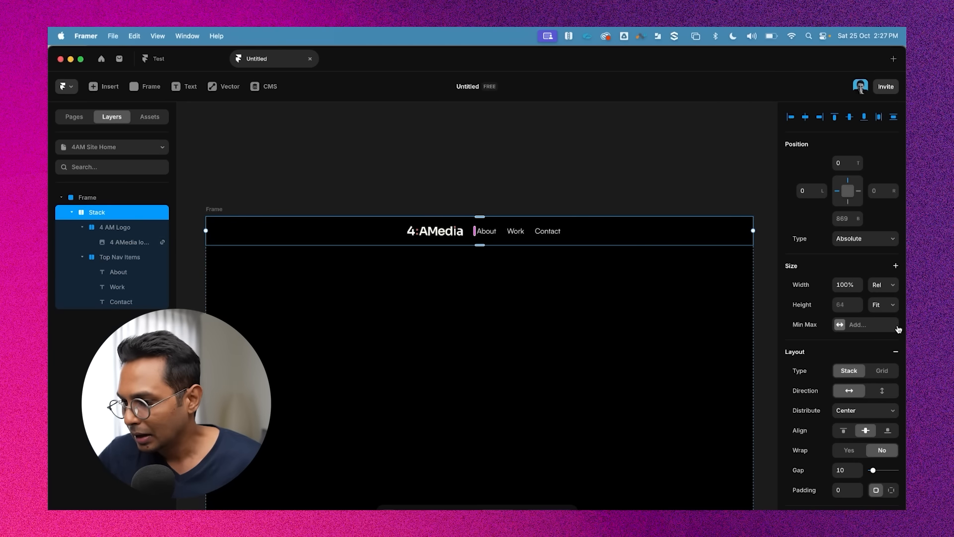
scroll(887, 340, down, 1)
scroll(887, 340, up, 1)
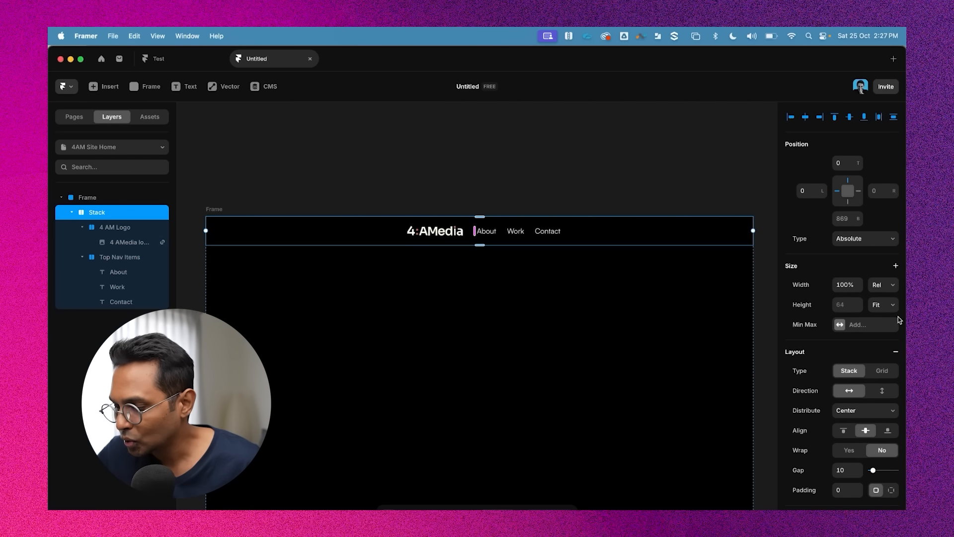
scroll(731, 268, down, 2)
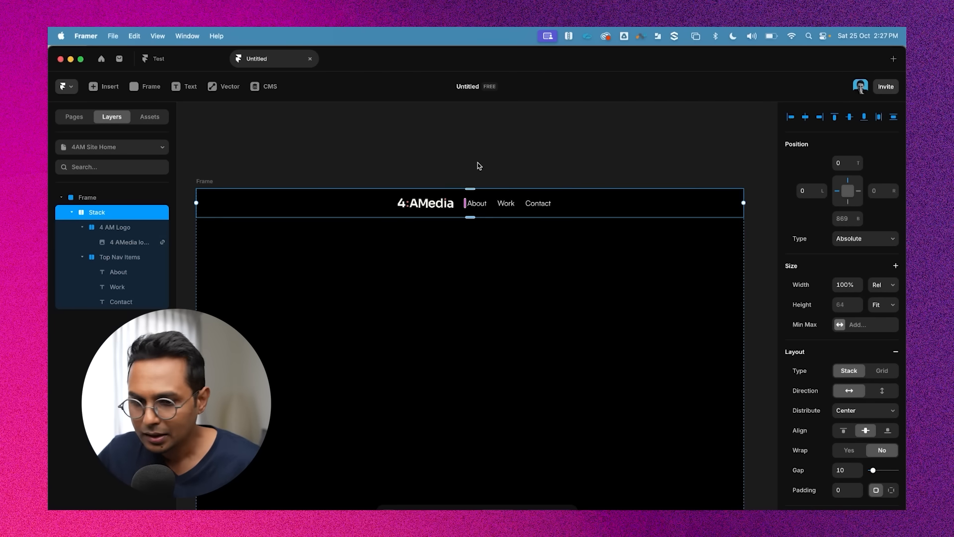
click(82, 242)
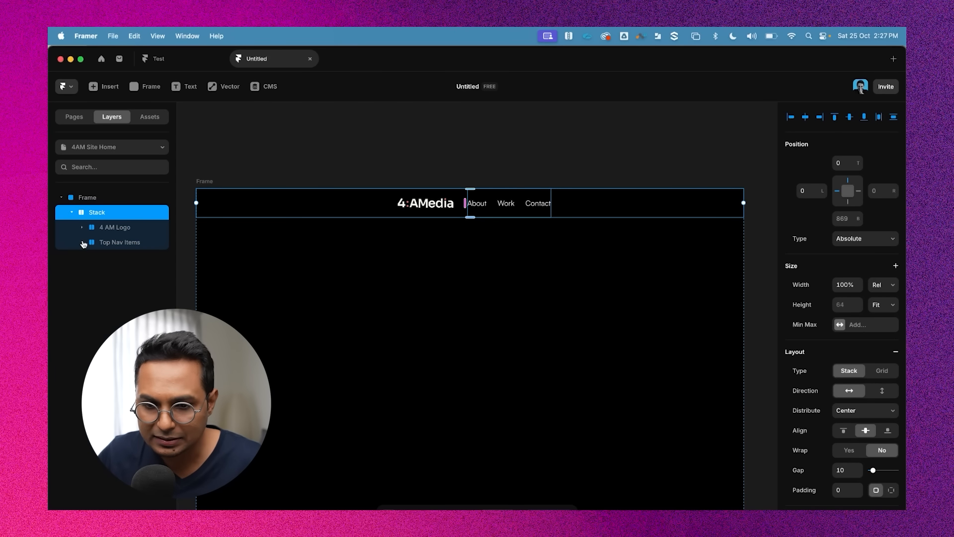
key(super+r)
text(Top )
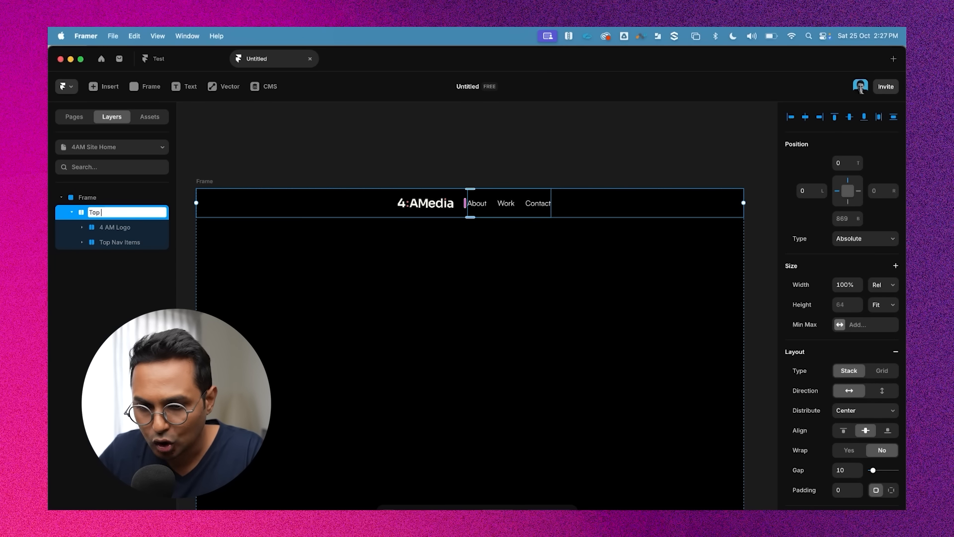
text(Na)
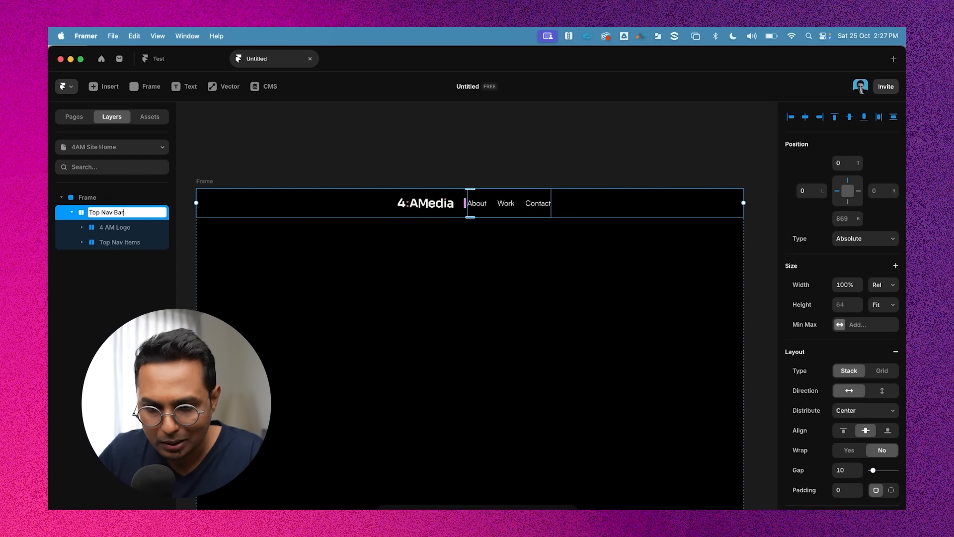
text(v Bar)
key(Return)
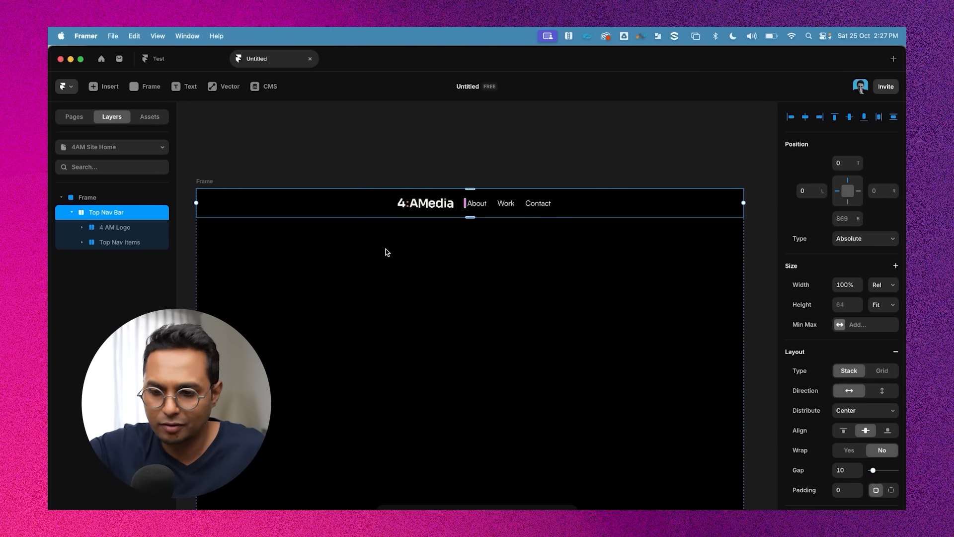
Try widening the Top Nav Bar stack's gap step by step up to 320
click(386, 166)
click(353, 199)
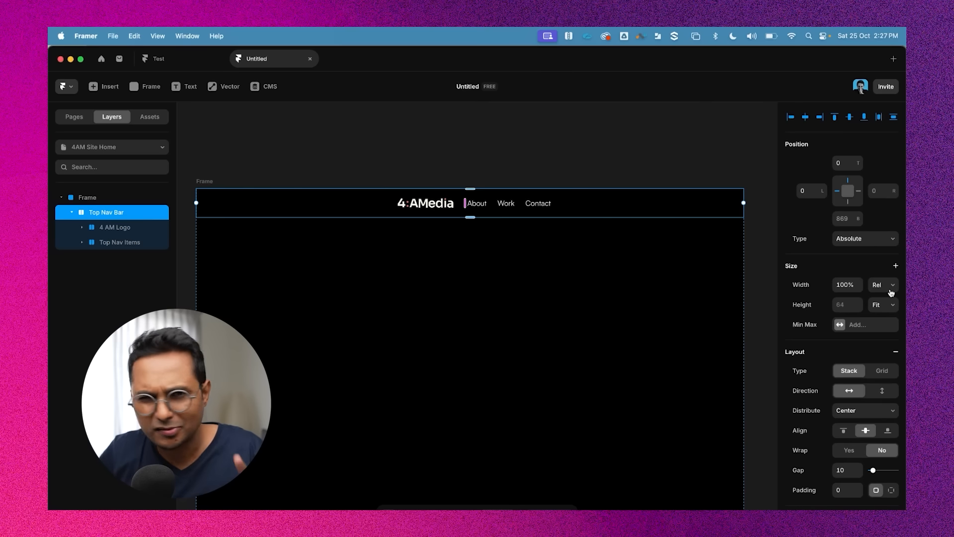
scroll(889, 323, down, 6)
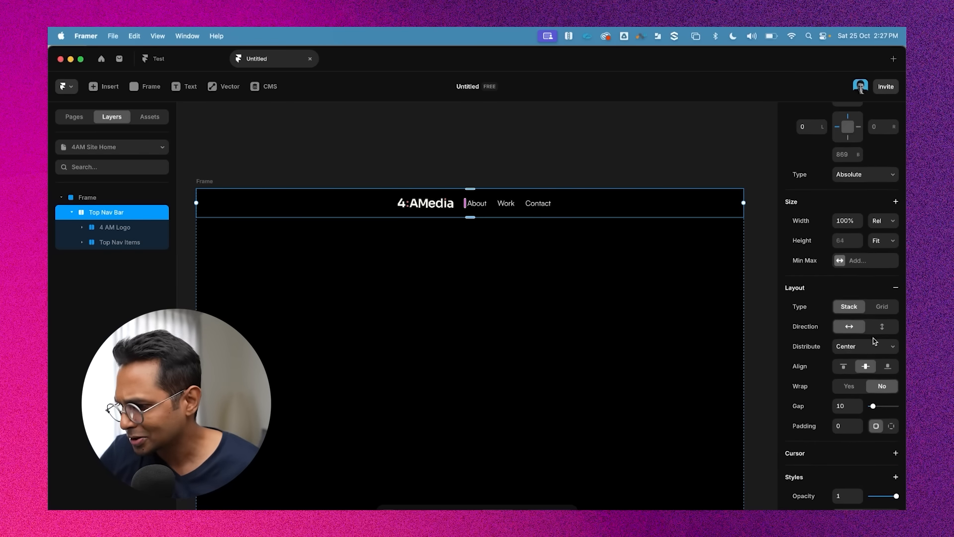
scroll(886, 399, down, 3)
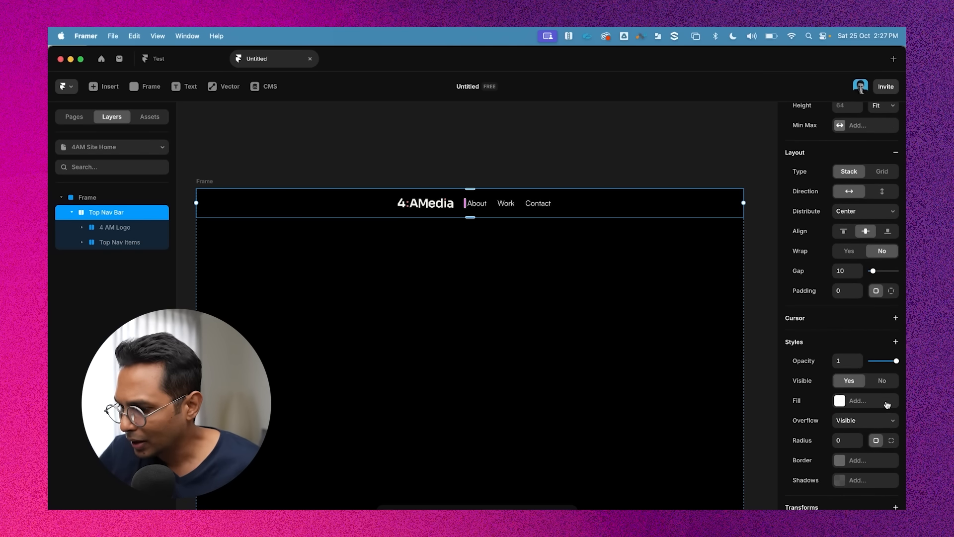
scroll(869, 423, up, 5)
scroll(844, 421, up, 2)
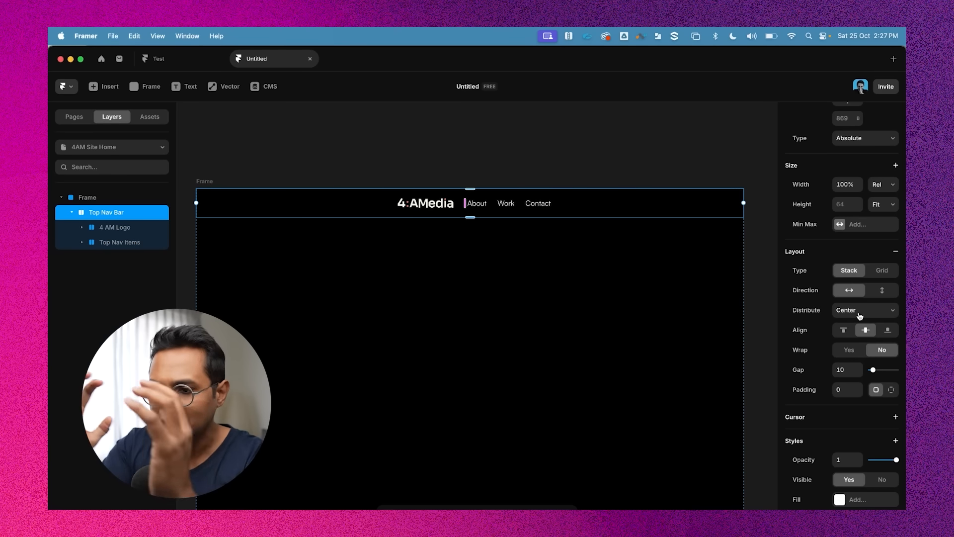
click(848, 370)
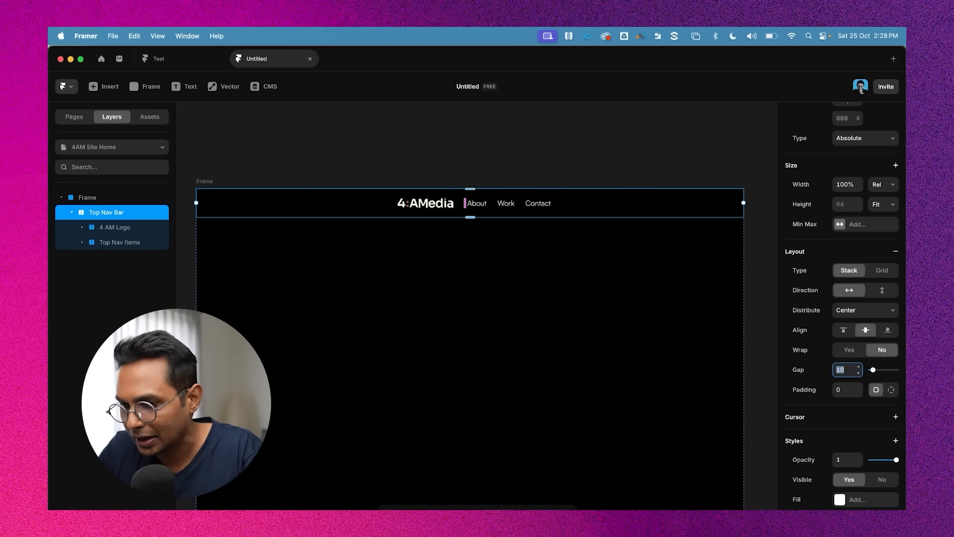
key(shift+Up)
key(shift+Up)
key(shift+Up)
key(shift+Up)
key(shift+Up)
key(shift+Up)
key(shift+Up)
key(shift+Up)
key(shift+Up)
key(shift+Up)
key(shift+Up)
key(shift+Up)
key(shift+Up)
key(shift+Up)
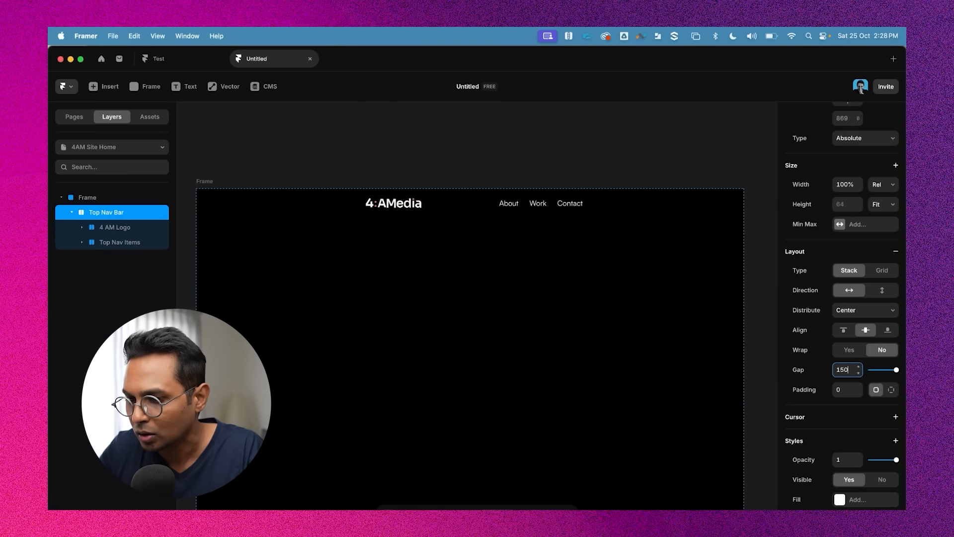
key(shift+Up)
key(shift+Up)
key(shift+Up)
key(shift+Up)
key(shift+Up)
key(shift+Up)
key(shift+Up)
key(shift+Up)
key(shift+Up)
key(shift+Up)
key(shift+Up)
key(shift+Up)
key(shift+Up)
key(shift+Up)
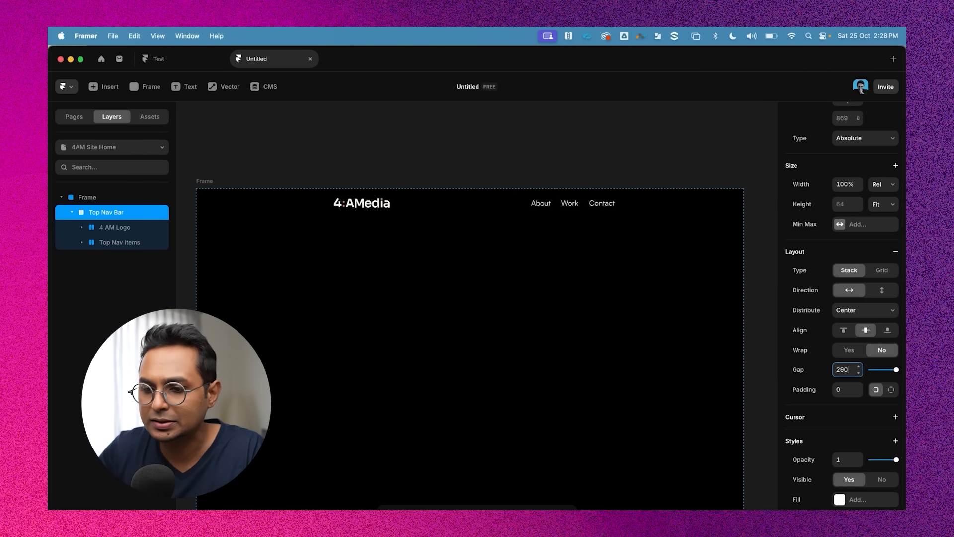
key(shift+Up)
key(shift+Up)
key(shift+Up)
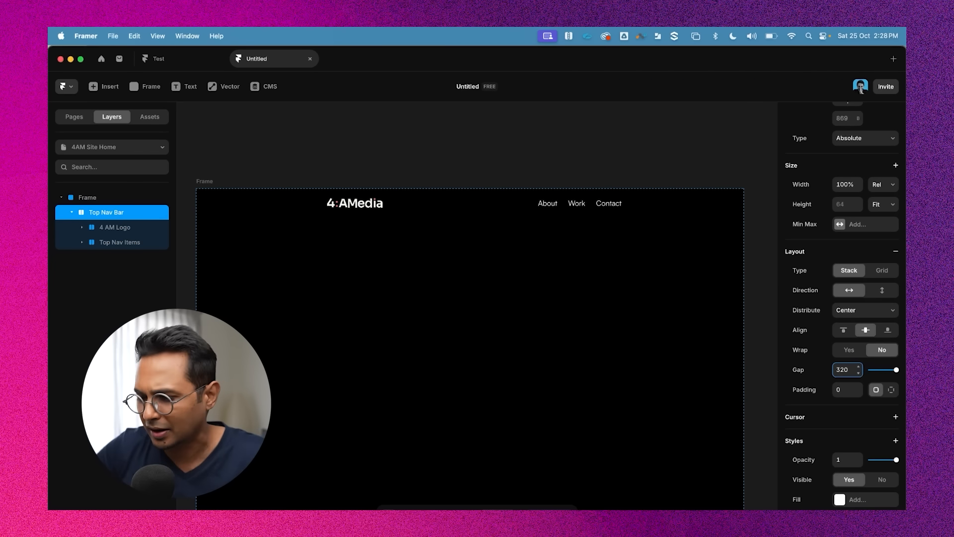
Set the Top Nav Bar's gap to 0 and distribute its items with Space Between
double_click(846, 371)
text(0)
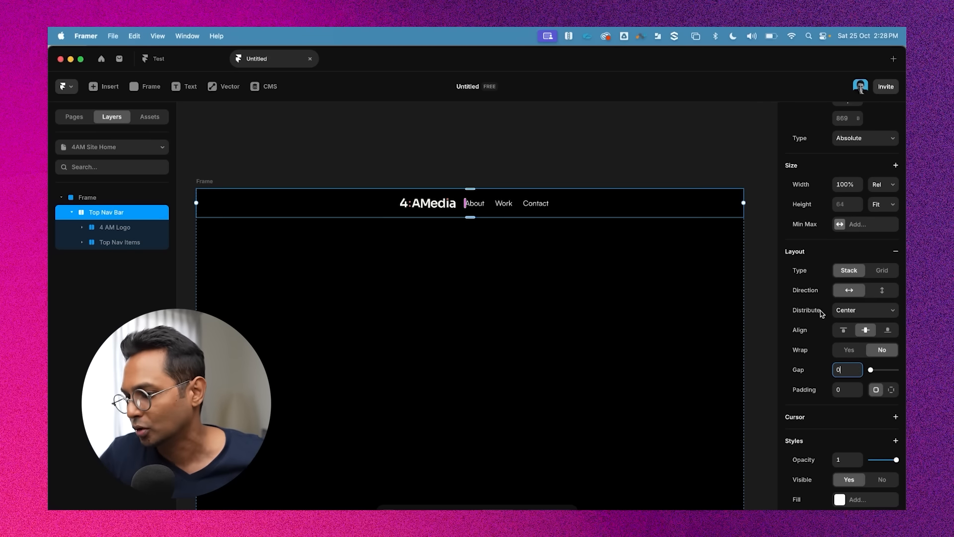
click(850, 312)
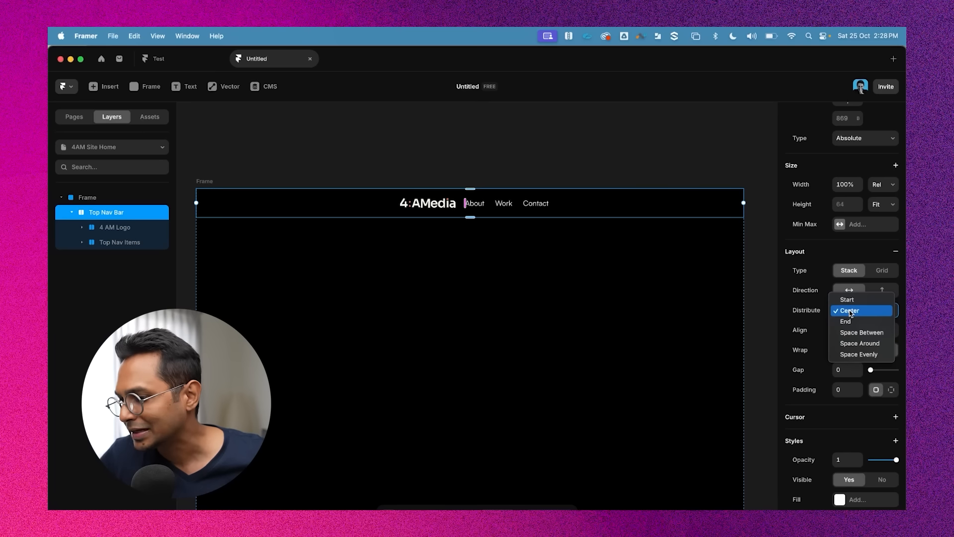
click(867, 336)
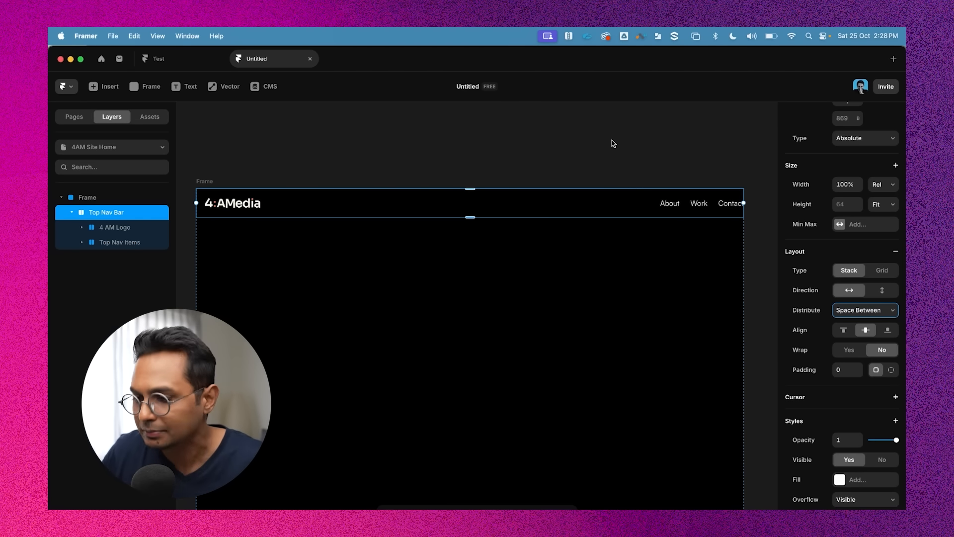
click(421, 143)
click(215, 178)
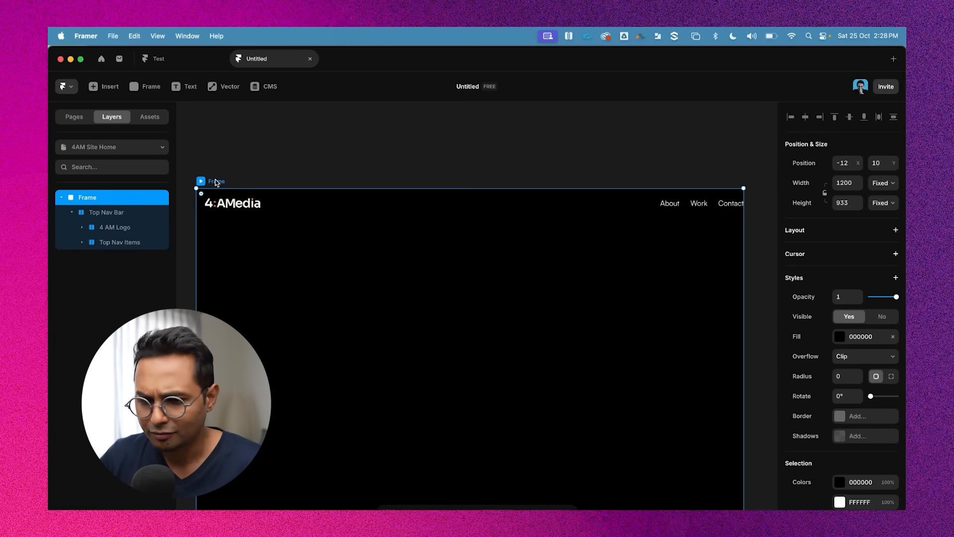
click(312, 201)
click(375, 160)
click(298, 211)
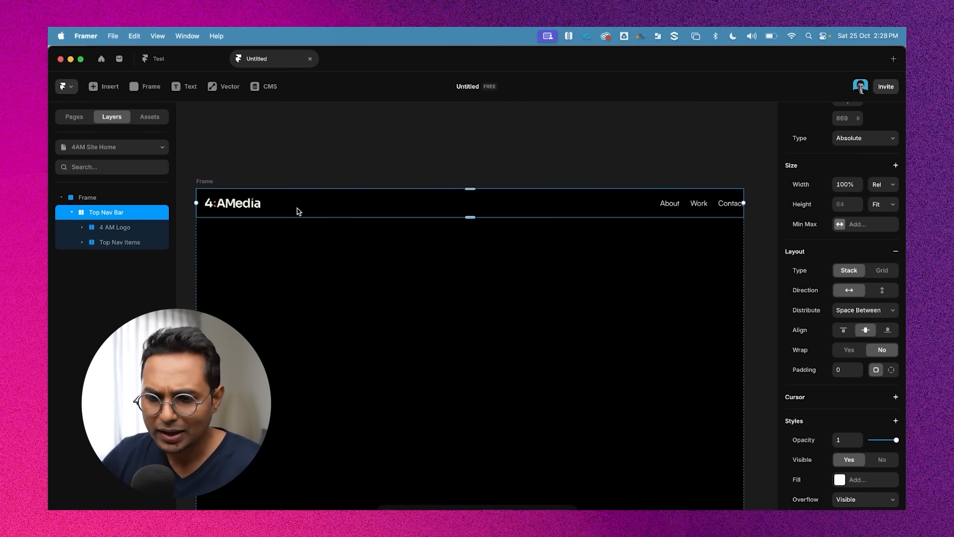
Rename the main frame to Home
click(355, 175)
click(371, 210)
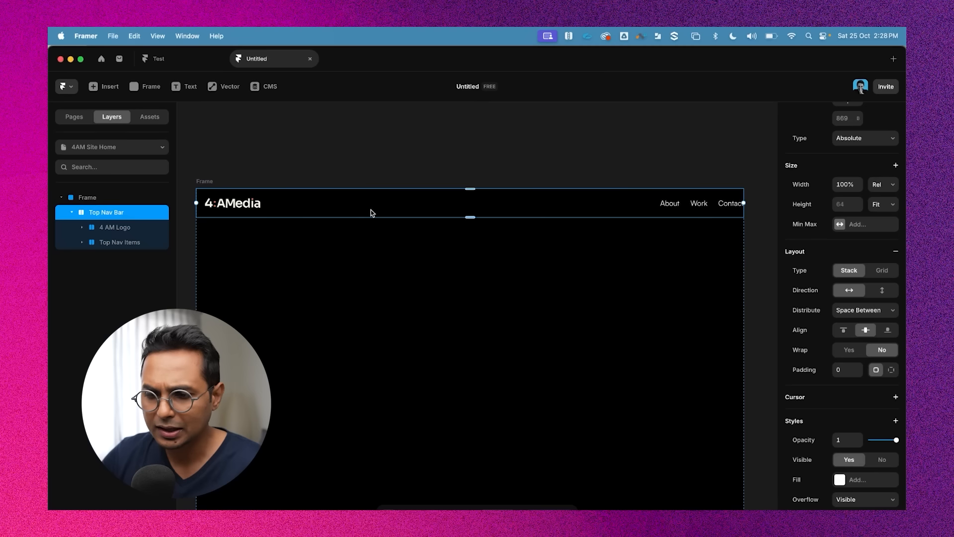
scroll(373, 211, down, 2)
scroll(375, 212, up, 2)
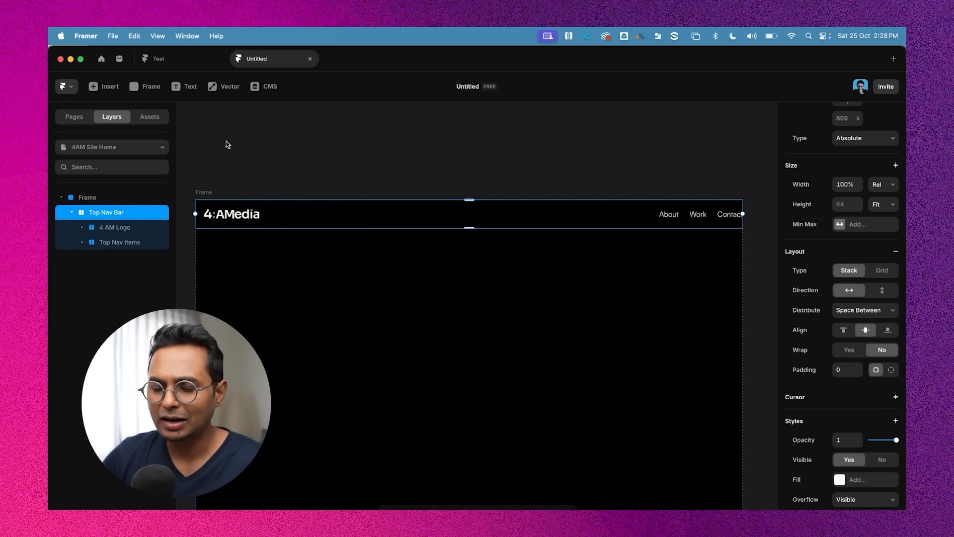
click(326, 180)
scroll(343, 176, left, 2)
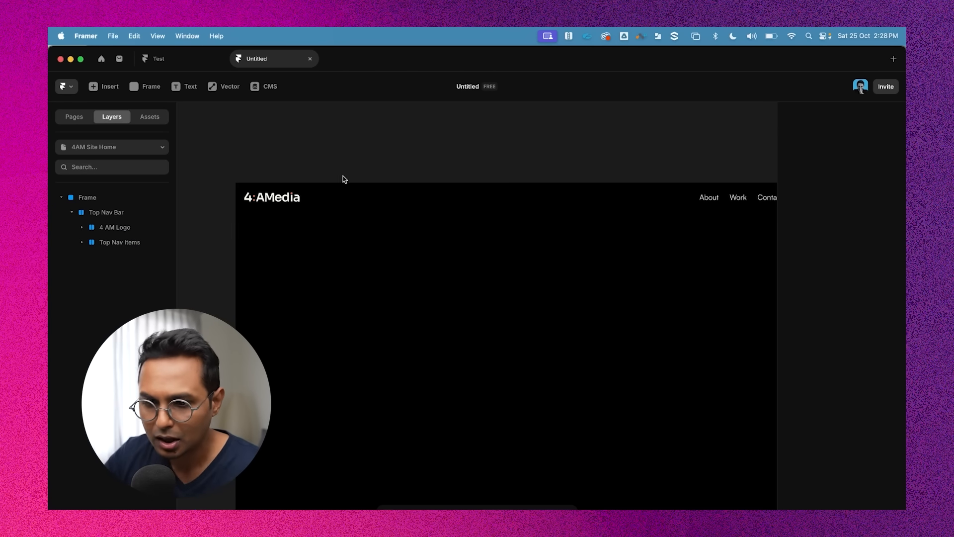
click(250, 175)
double_click(257, 175)
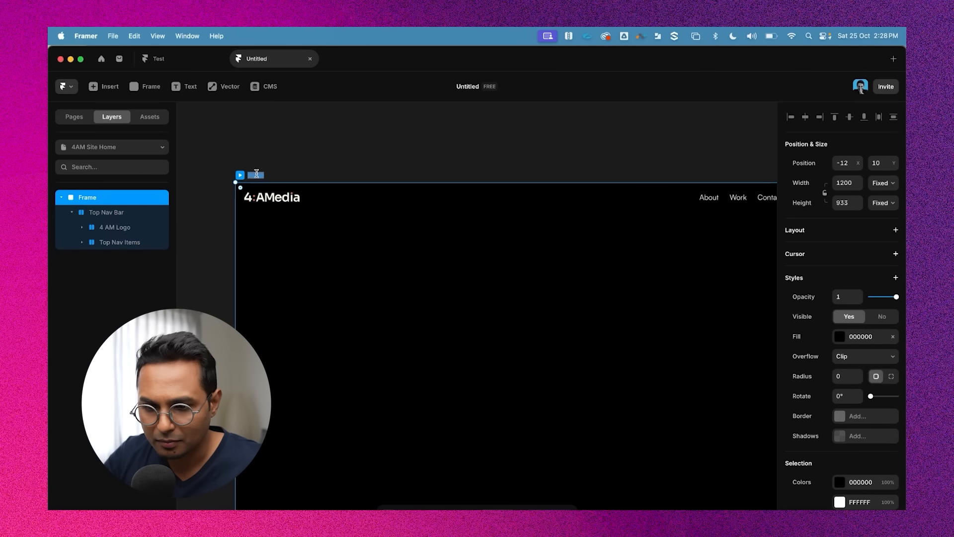
text(Home)
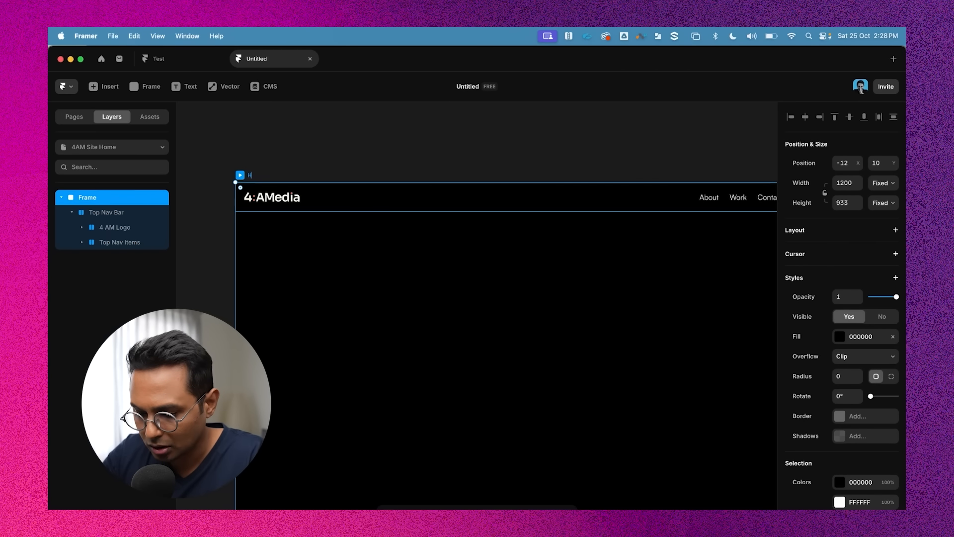
key(Return)
click(383, 175)
click(249, 173)
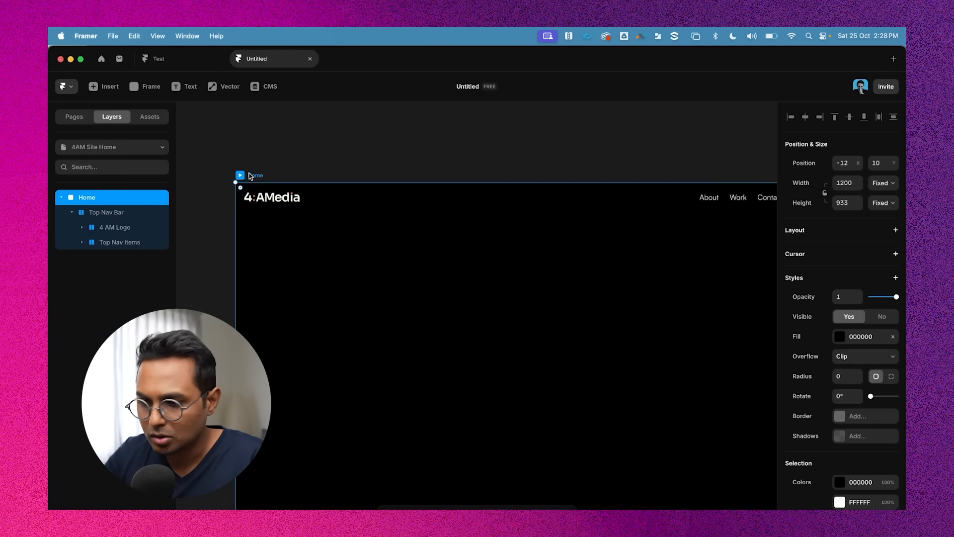
key(shift+2)
click(381, 174)
click(300, 154)
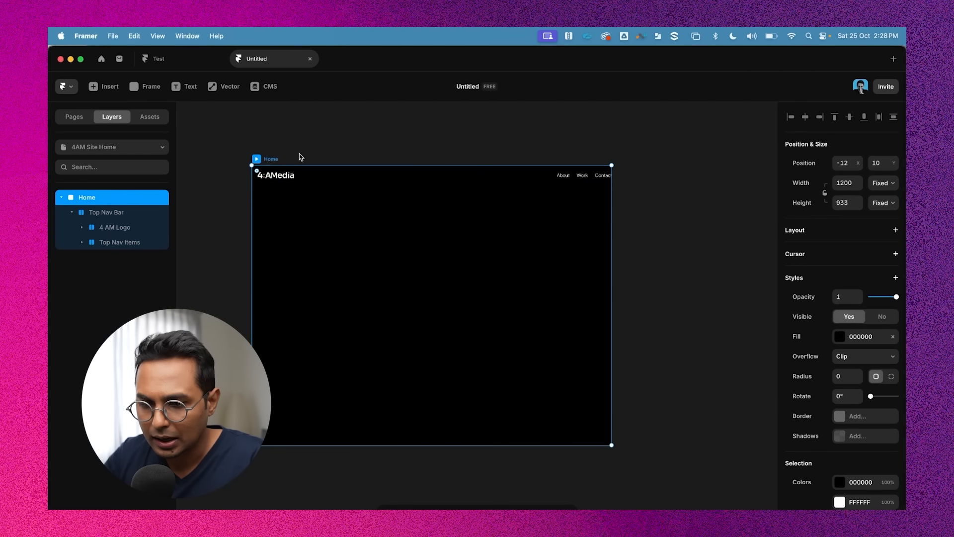
click(424, 177)
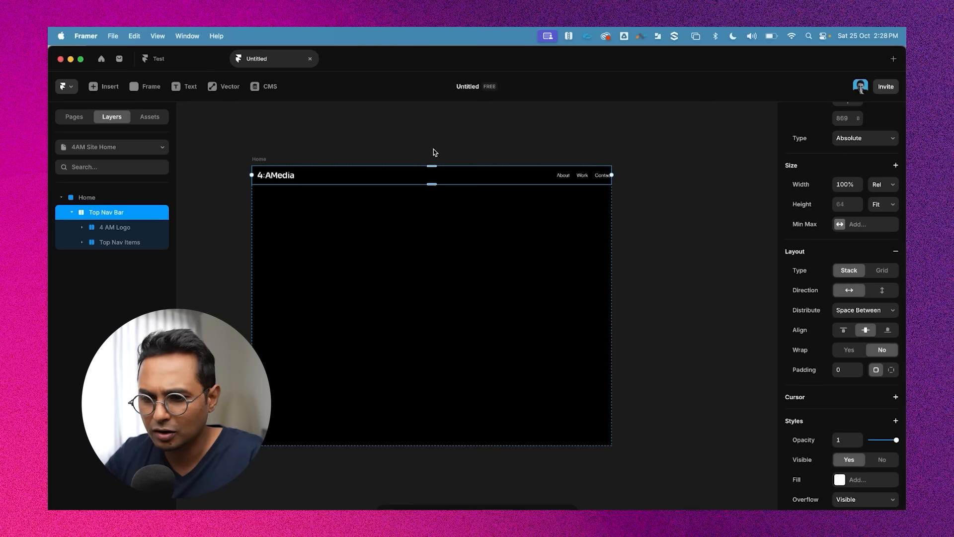
click(438, 152)
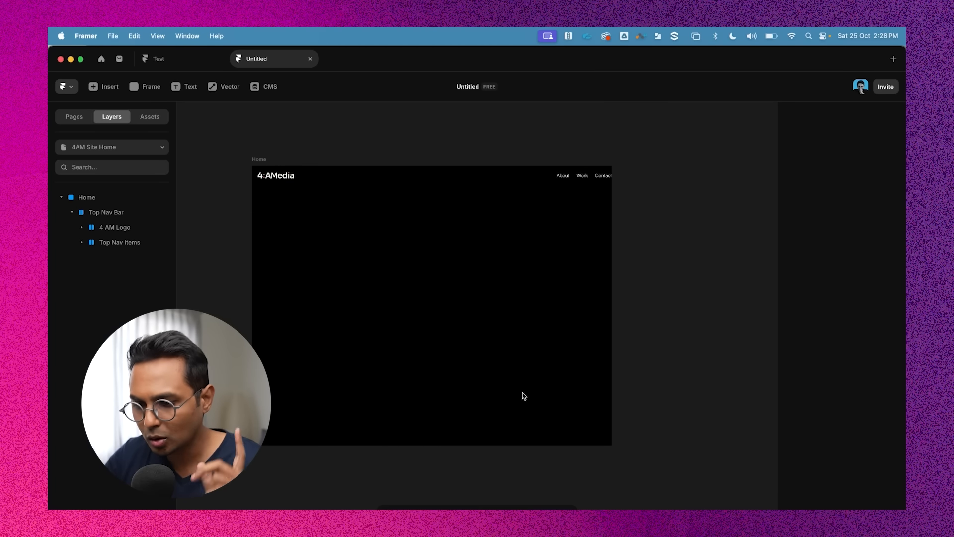
Add a text layer in the Home frame reading "Creators that Move Needle", taken from the headline in the notes
key(super+Tab)
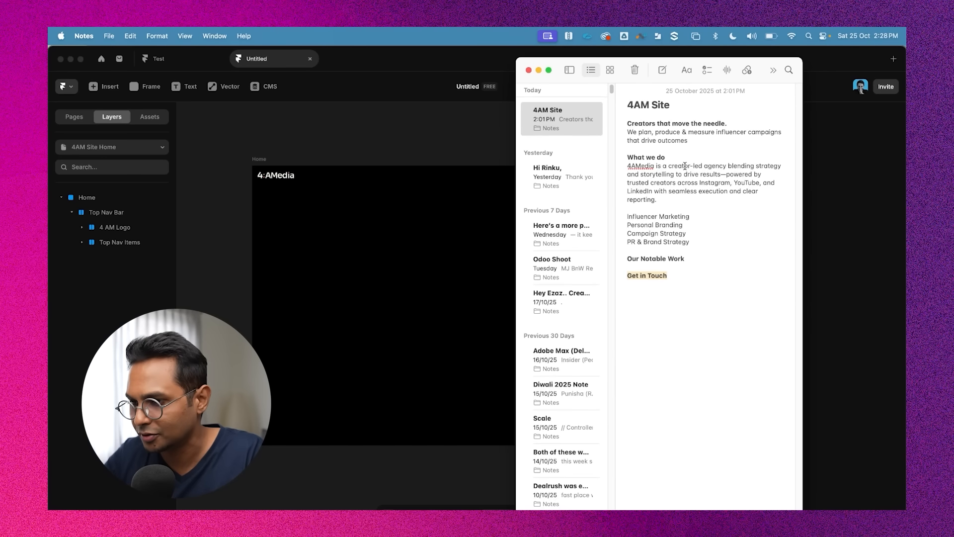
triple_click(671, 122)
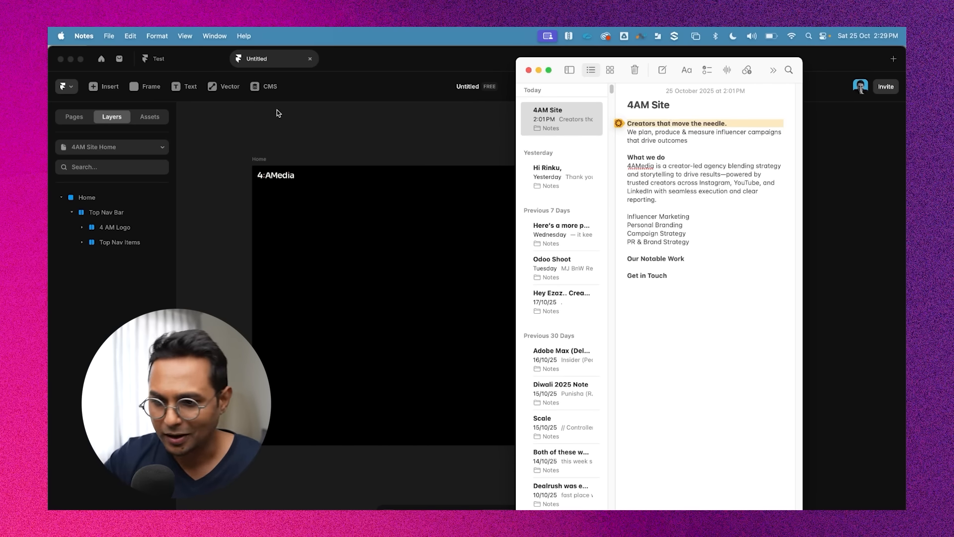
click(342, 140)
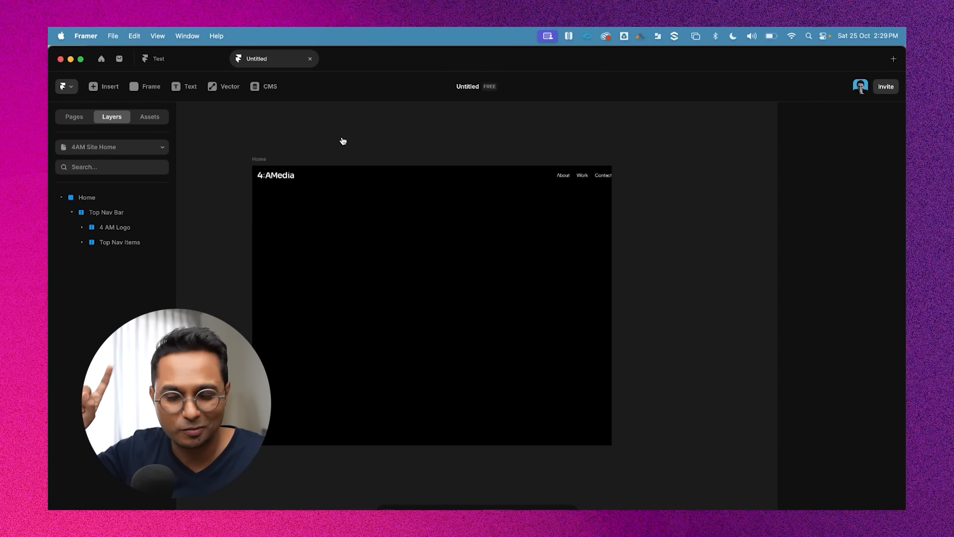
click(258, 163)
click(362, 138)
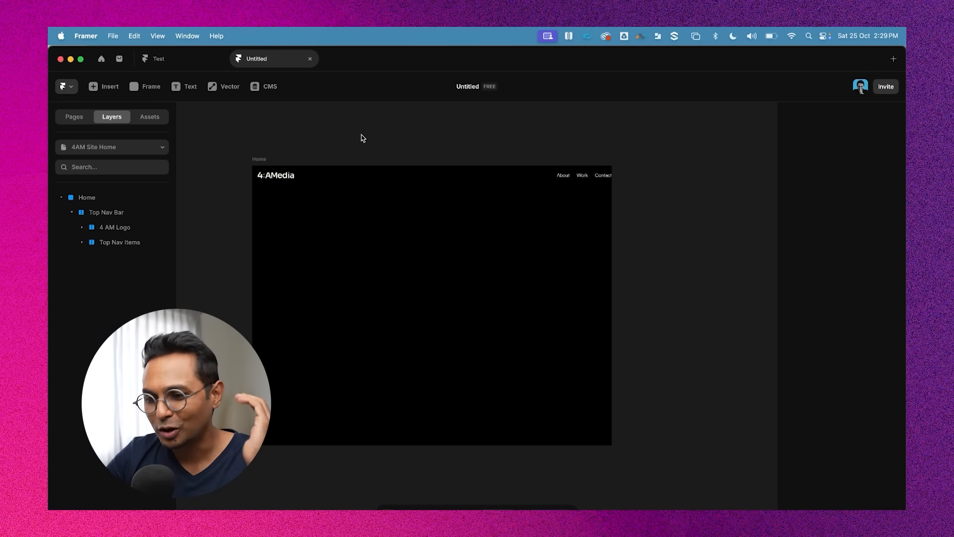
click(184, 86)
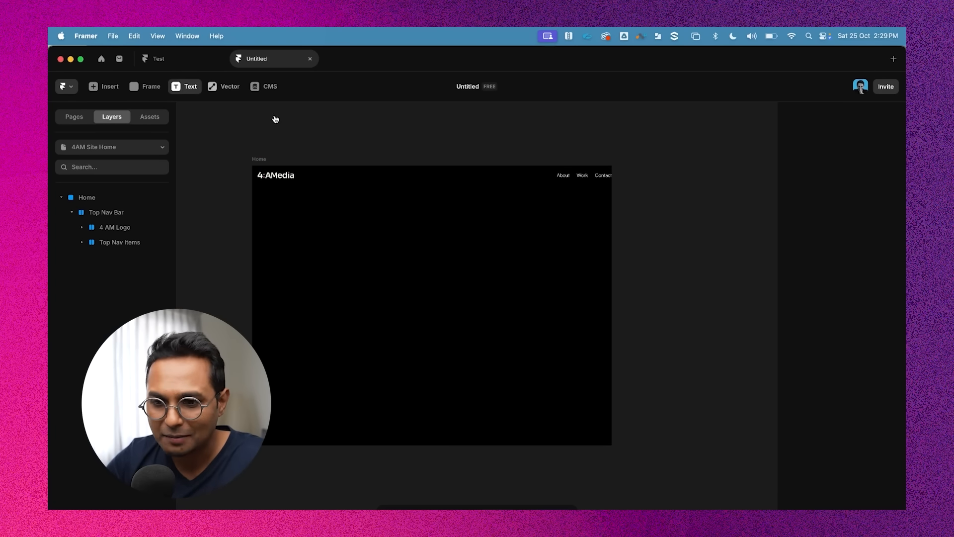
click(295, 235)
key(super+Tab)
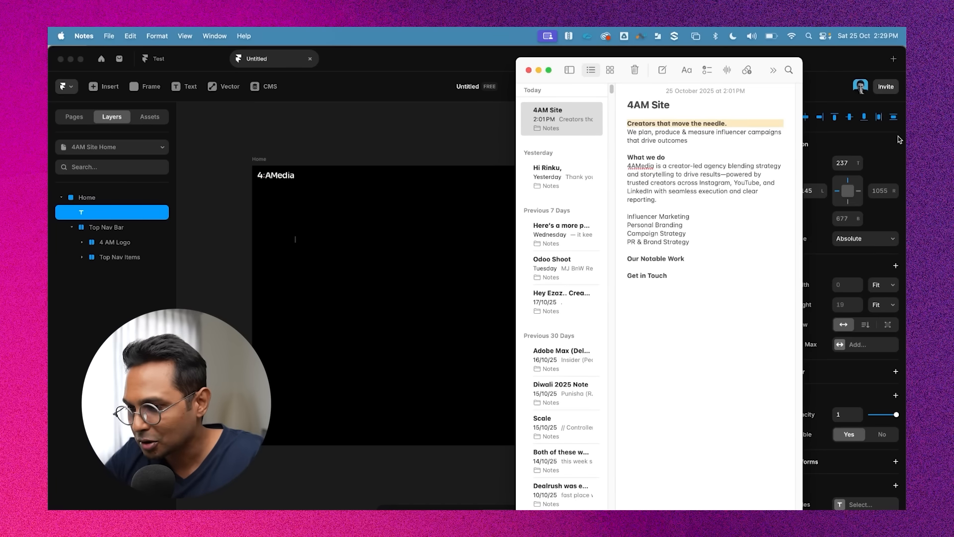
key(super+Tab)
text(Creators that Move Needle)
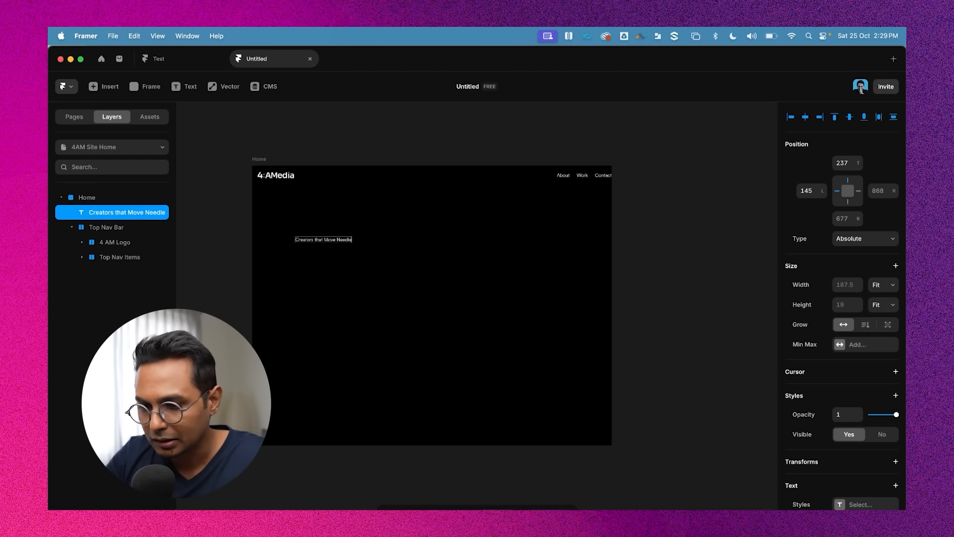
Append a full stop to the end of the headline text
click(395, 239)
ctrl+scroll(396, 239, up, 5)
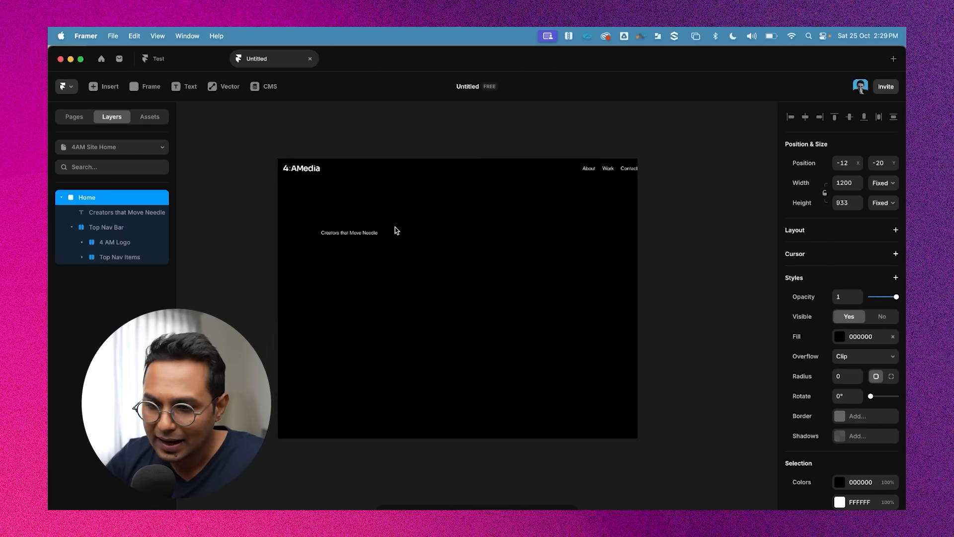
click(392, 244)
key(Return)
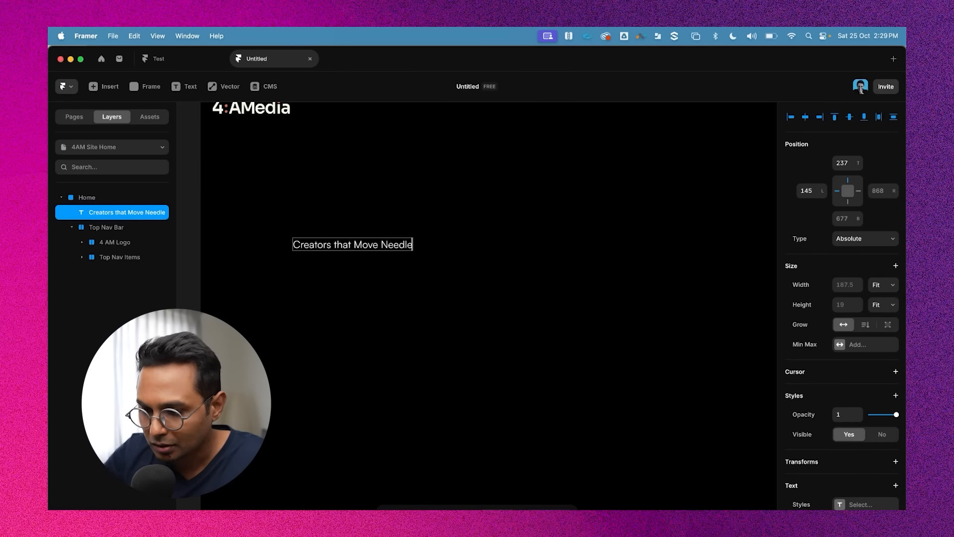
text(.)
key(Escape)
Zoom in and inspect the headline text and the logo on the canvas
scroll(502, 236, up, 3)
scroll(276, 224, up, 6)
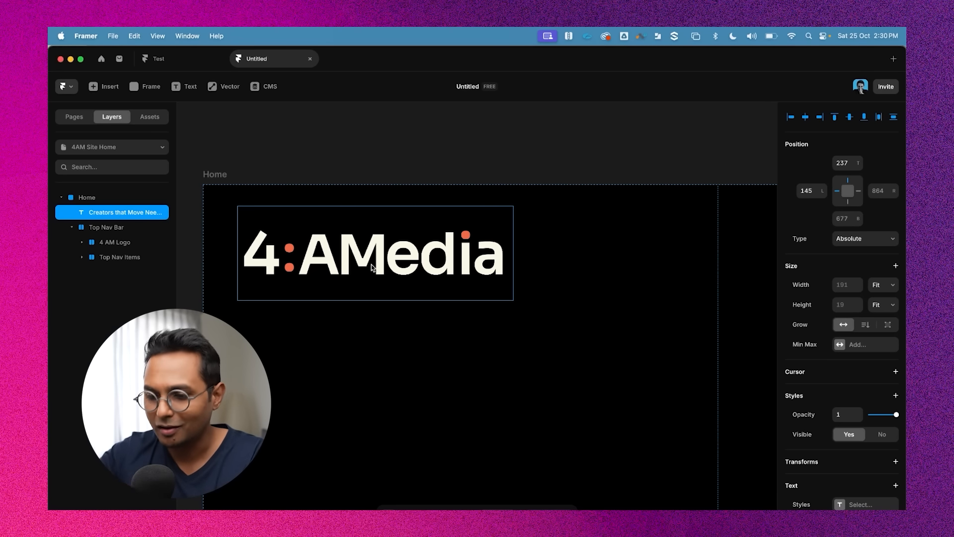
scroll(371, 265, down, 6)
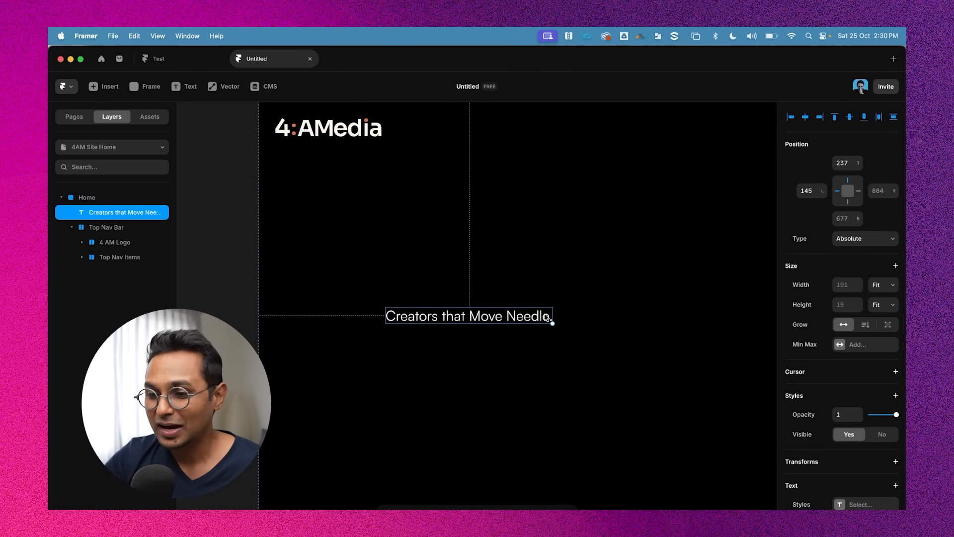
scroll(309, 122, up, 2)
scroll(293, 140, up, 1)
scroll(438, 198, up, 3)
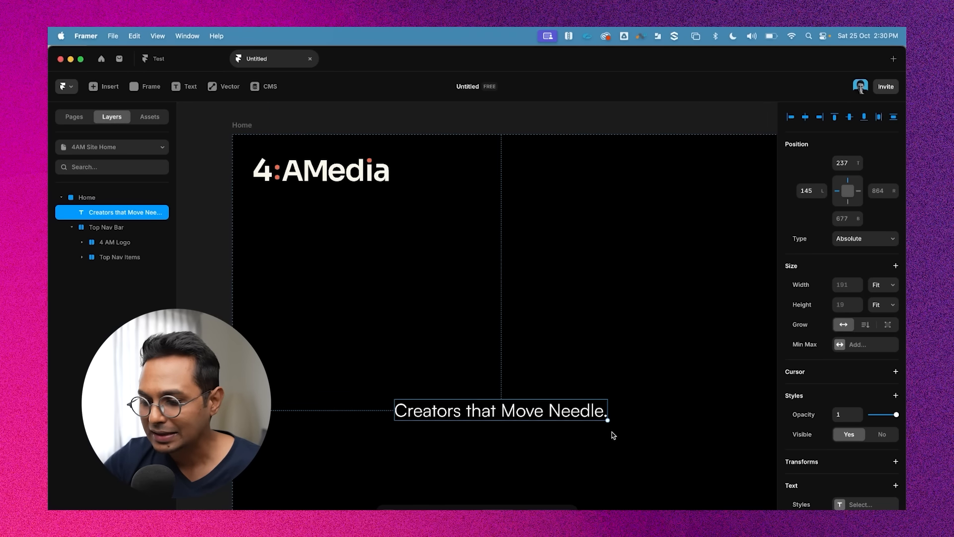
scroll(336, 159, up, 5)
scroll(337, 159, left, 2)
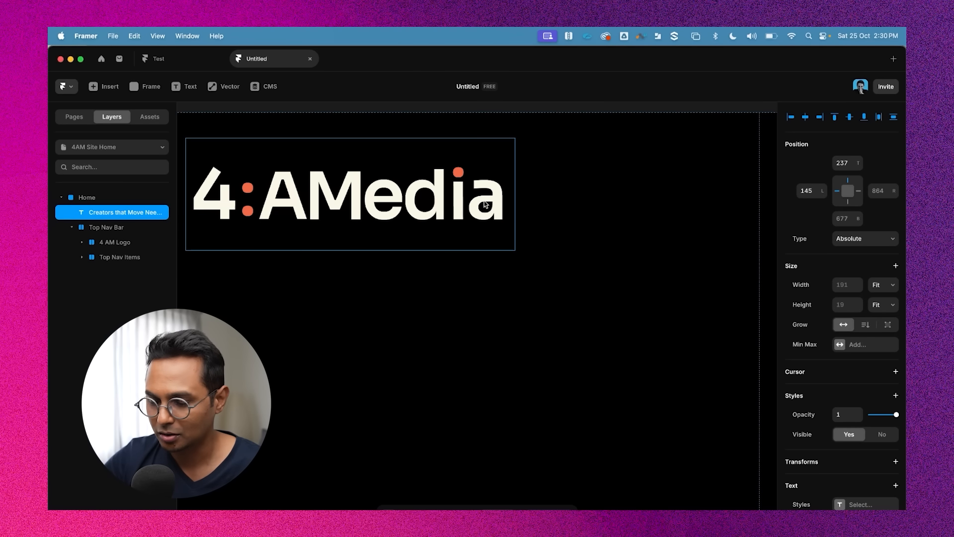
scroll(477, 203, down, 3)
scroll(616, 398, down, 3)
scroll(616, 397, right, 3)
scroll(624, 411, up, 3)
double_click(625, 411)
scroll(553, 388, down, 2)
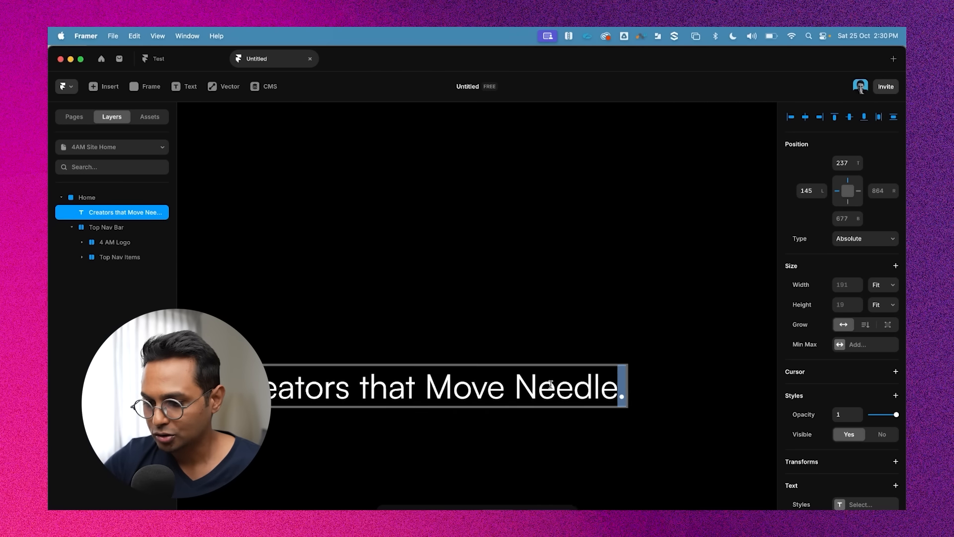
drag(608, 388, 284, 393)
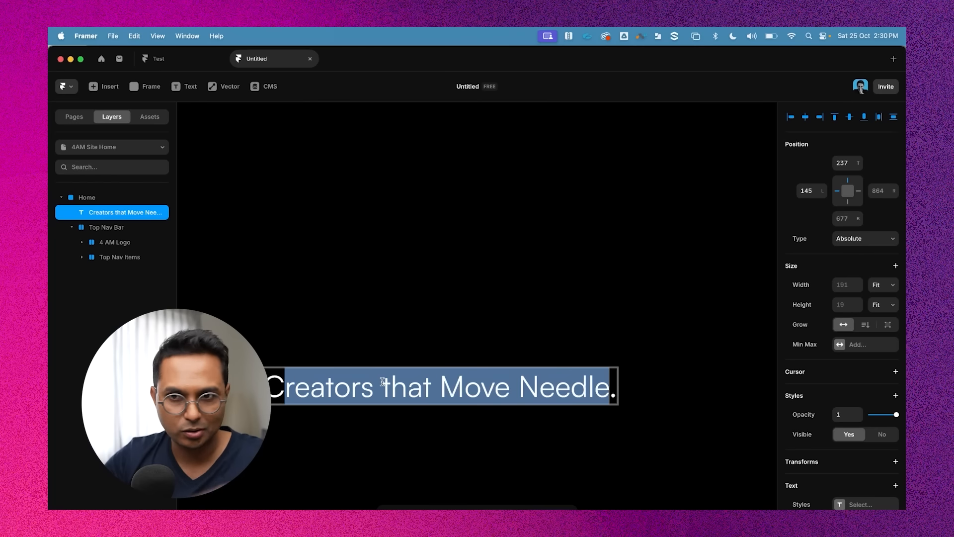
scroll(474, 370, down, 2)
scroll(594, 332, down, 2)
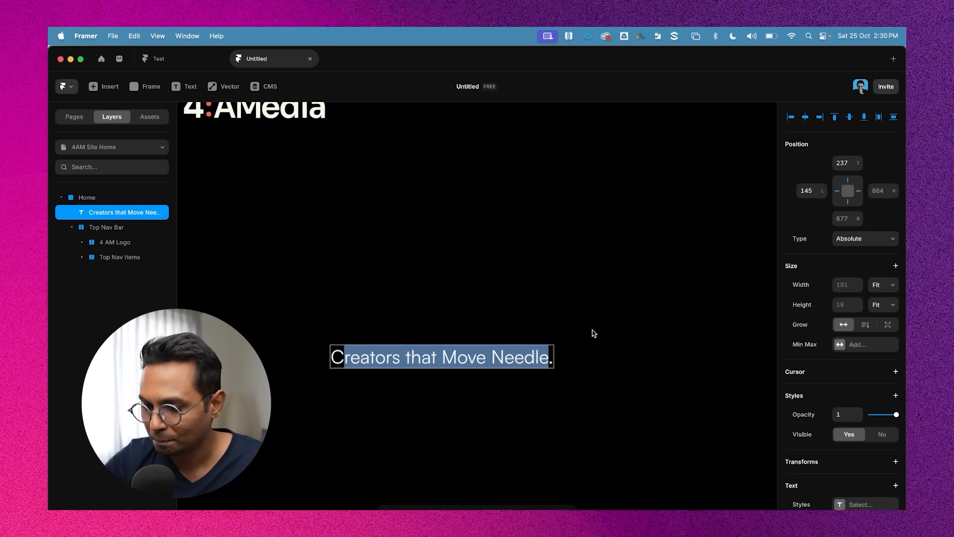
scroll(594, 332, up, 5)
double_click(539, 402)
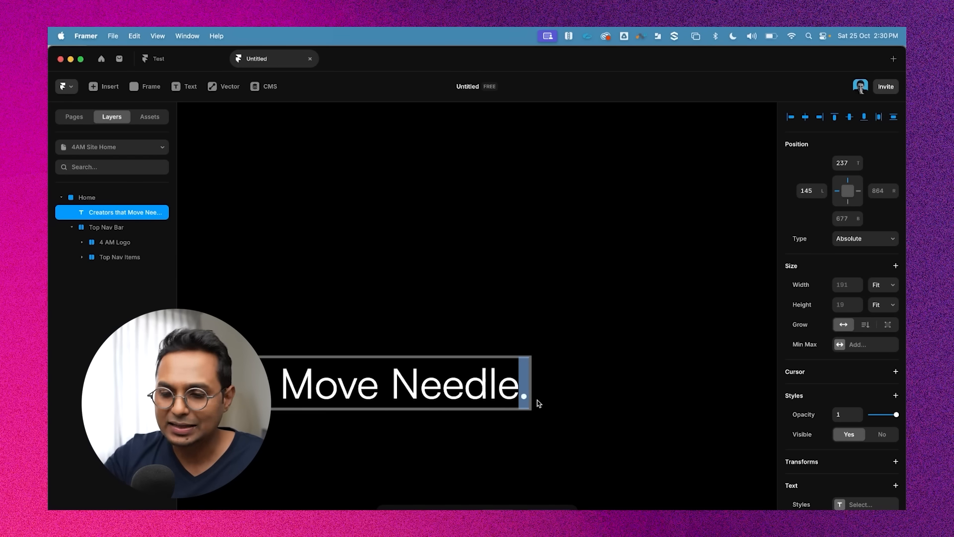
Set the headline's font weight to Bold and its size to 100 px
scroll(515, 301, down, 5)
click(516, 301)
click(489, 324)
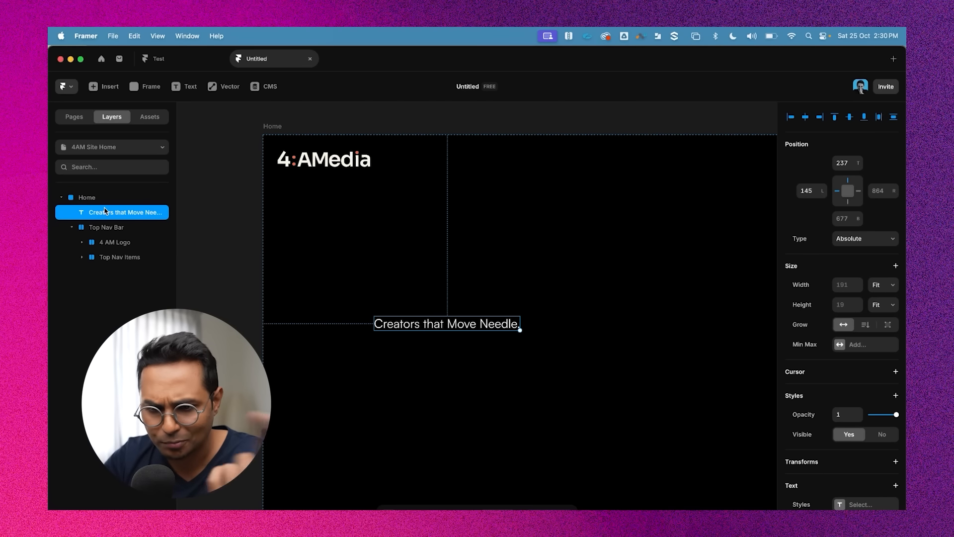
scroll(851, 308, down, 5)
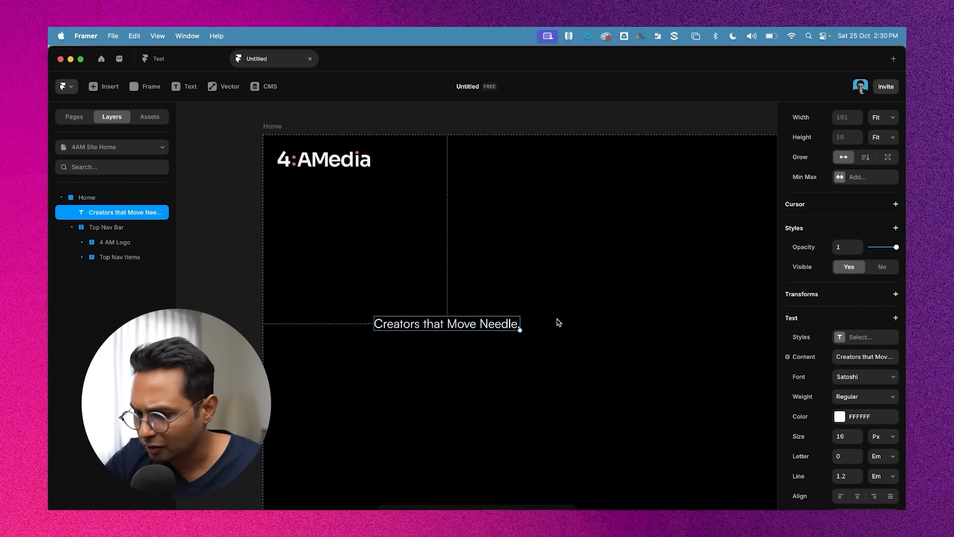
scroll(886, 400, down, 2)
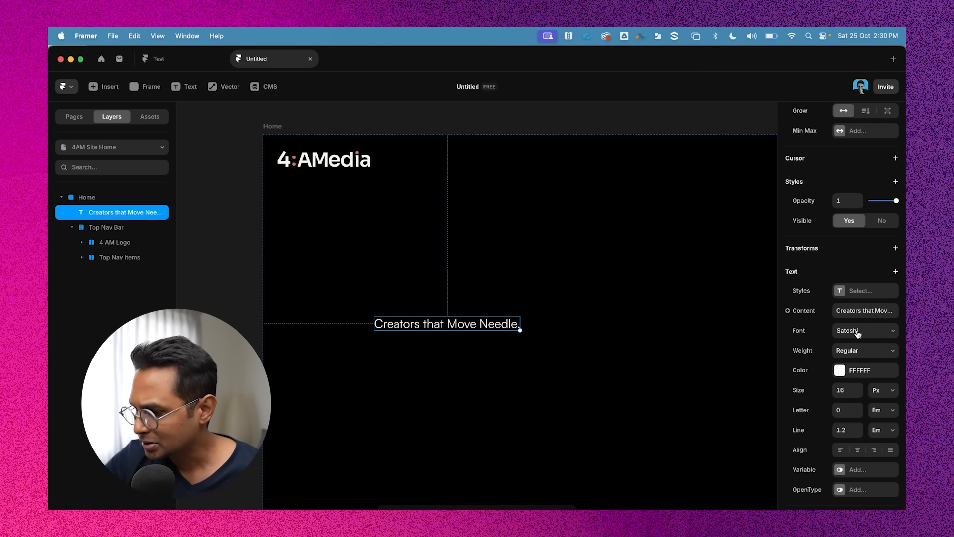
click(860, 356)
click(854, 395)
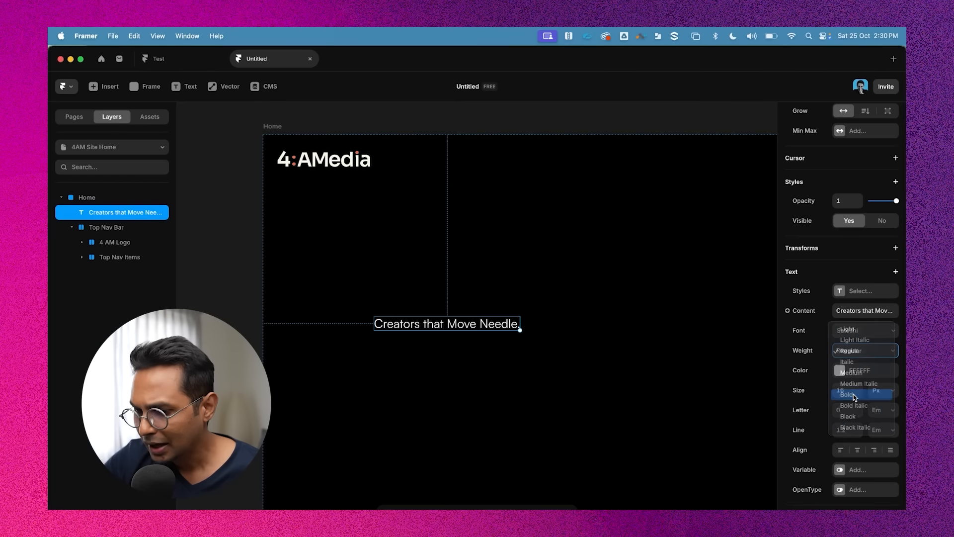
click(846, 393)
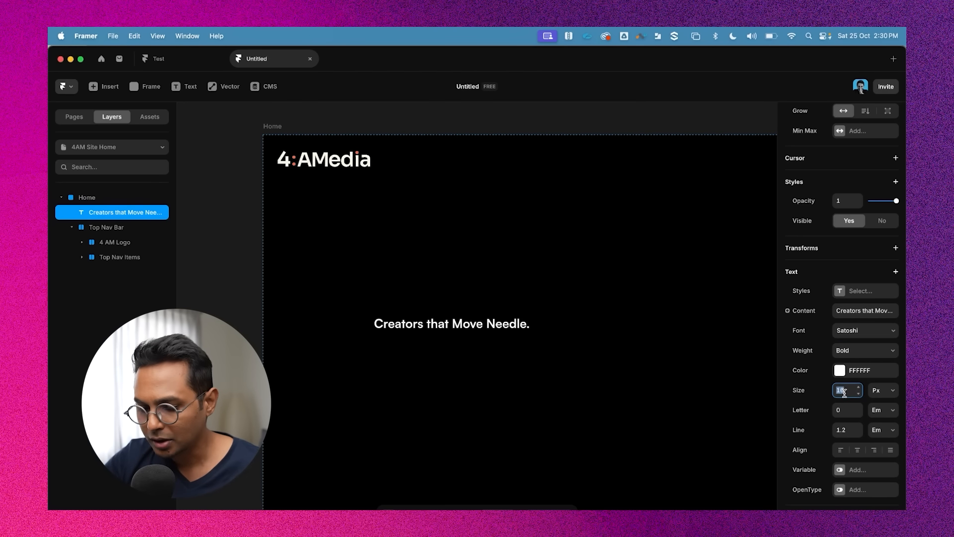
text(1)
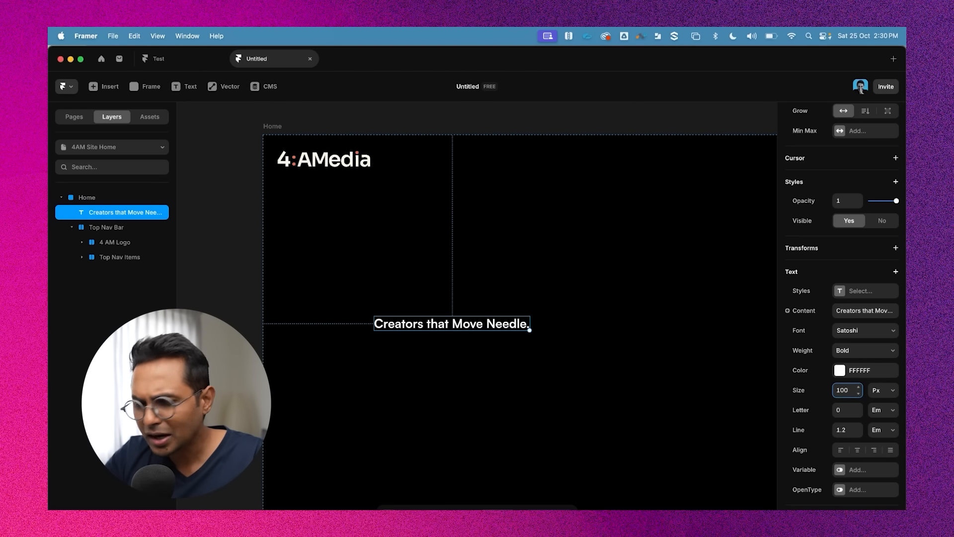
text(00)
key(Return)
Reduce the headline's font size to 80 px
scroll(544, 342, down, 5)
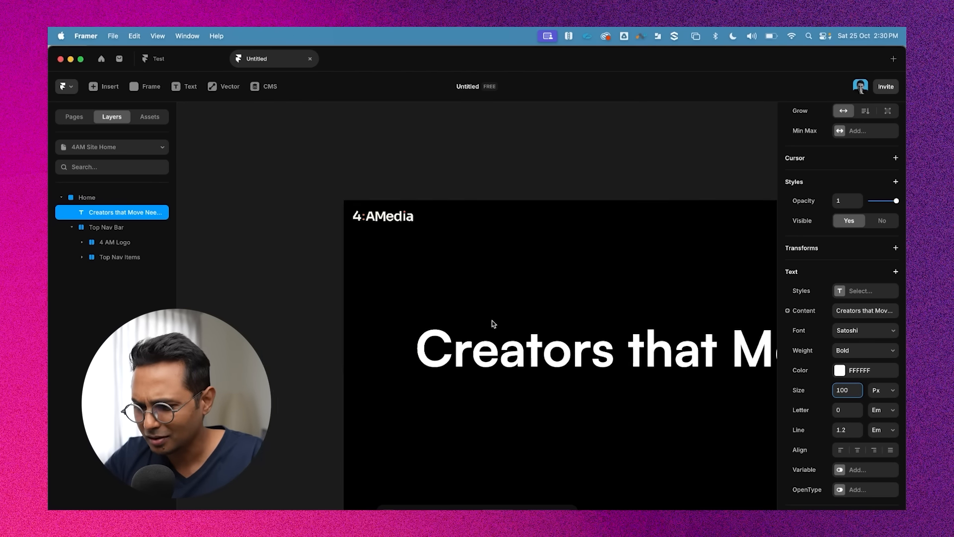
double_click(641, 270)
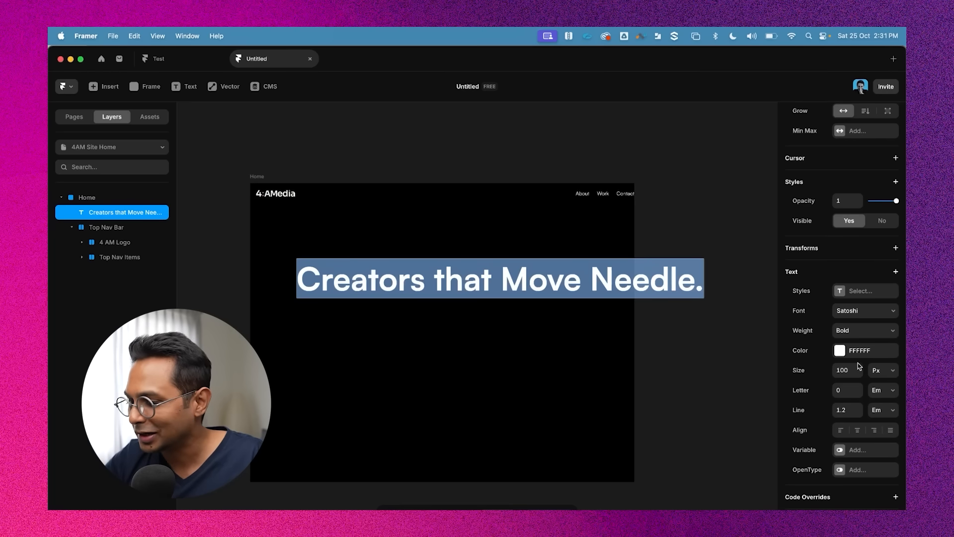
click(847, 373)
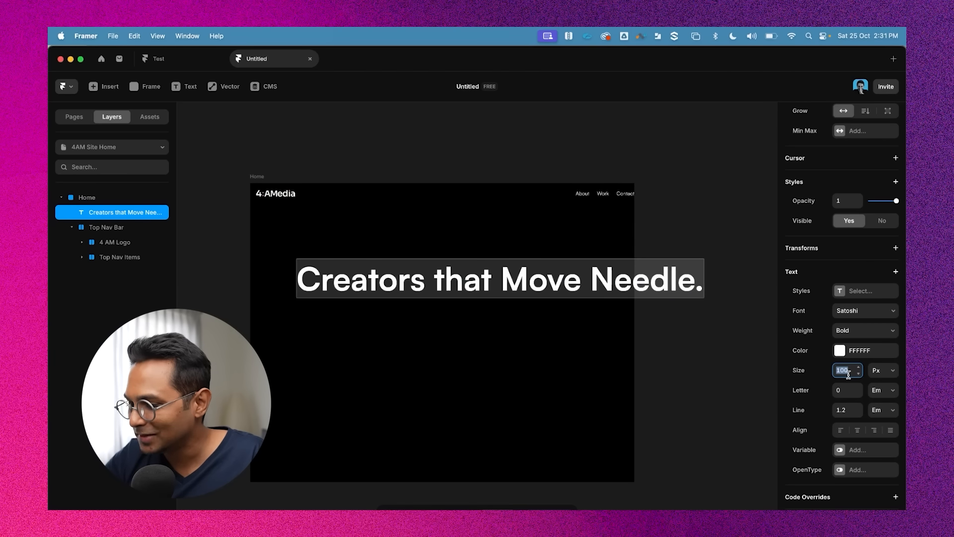
text(80)
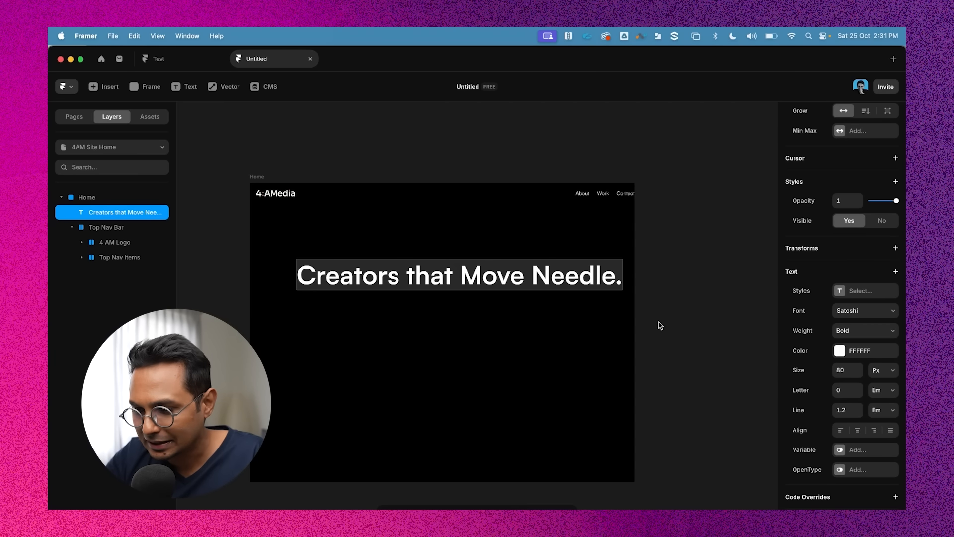
Confirm the headline edit and nudge the headline slightly higher in the Home frame
key(Return)
drag(405, 268, 405, 261)
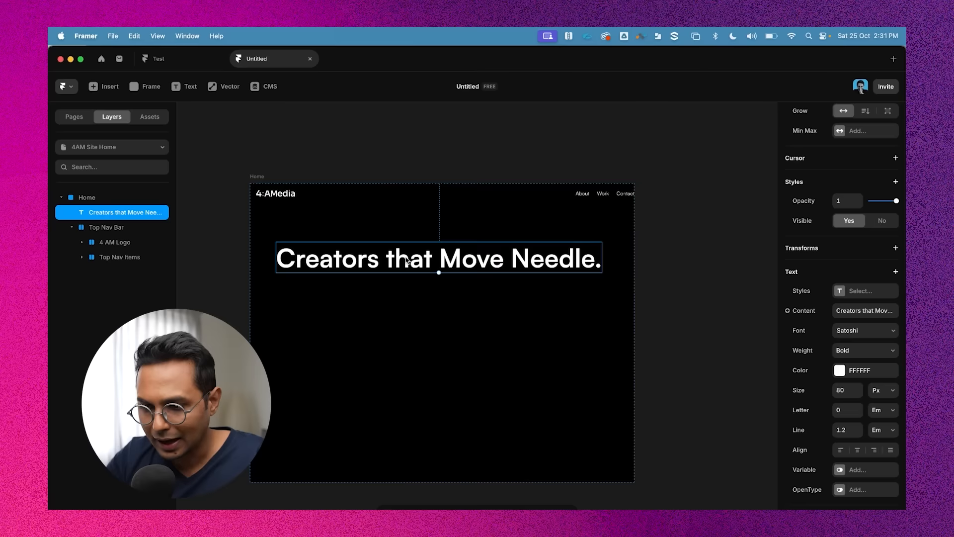
Switch to Notes, copy the line "We plan, produce & measure influencer campaigns that drive outcomes", and return to Framer
key(super+Tab)
triple_click(674, 140)
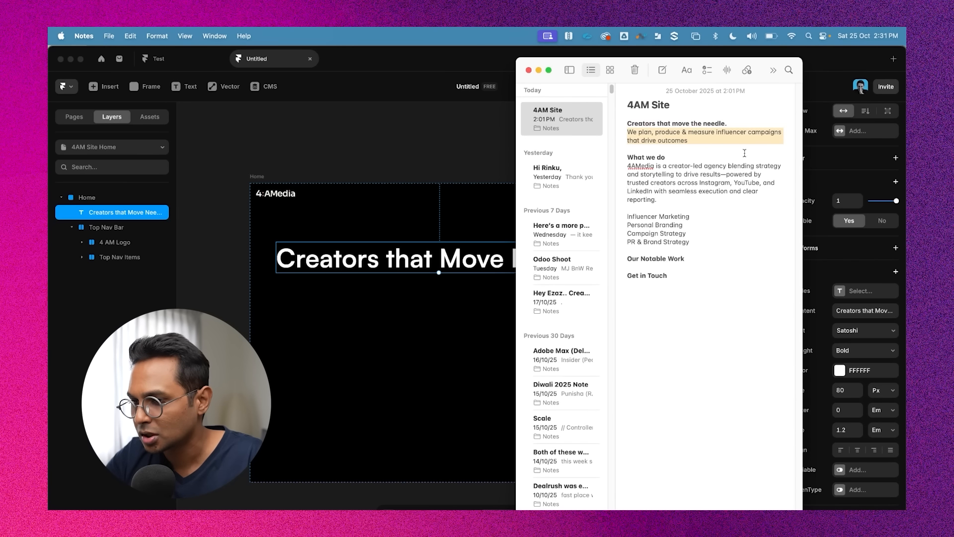
key(super+c)
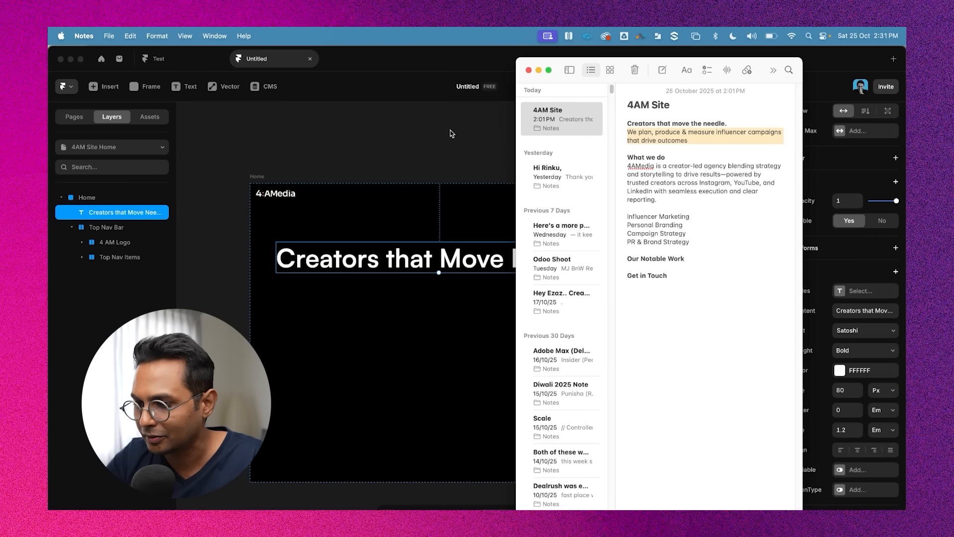
key(super+Tab)
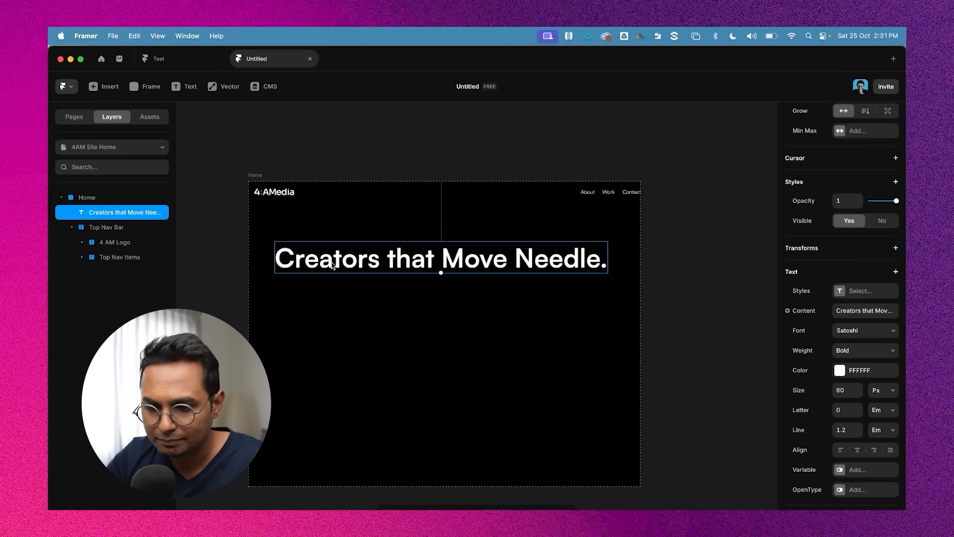
Duplicate the headline and replace the copy's text with the pasted tagline
key(super+d)
double_click(333, 299)
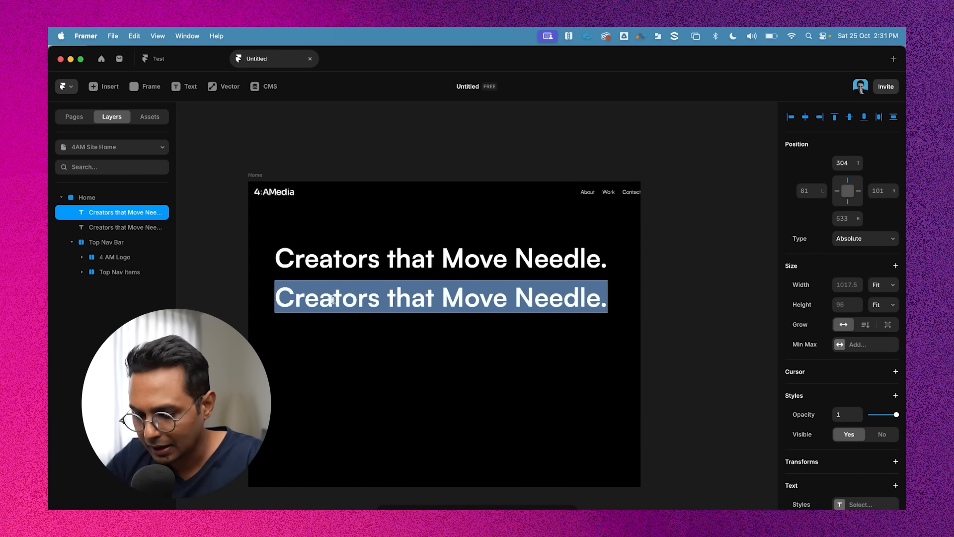
key(super+v)
scroll(401, 234, down, 3)
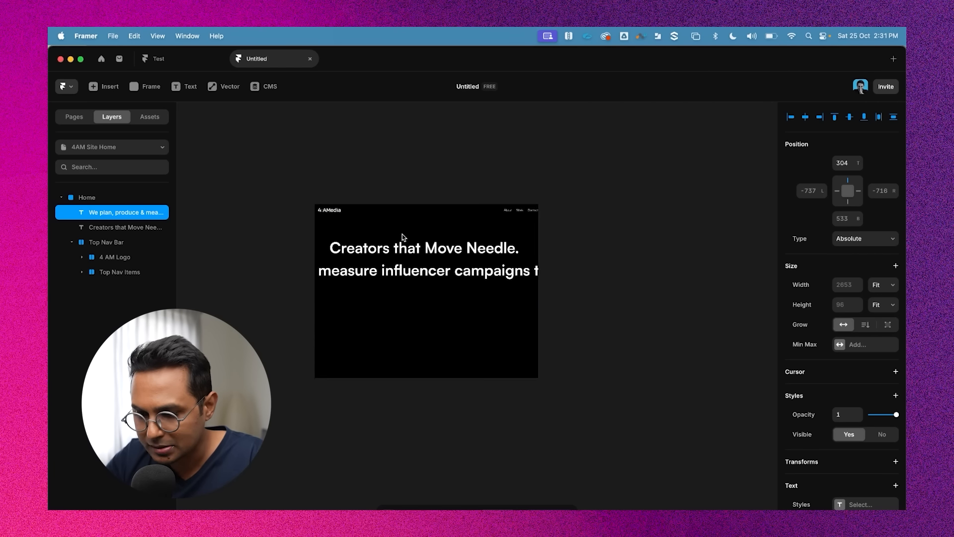
Cut the tagline text, paste it back onto the Home frame, and place it just below the headline
click(342, 272)
drag(338, 275, 485, 274)
key(super+x)
click(321, 199)
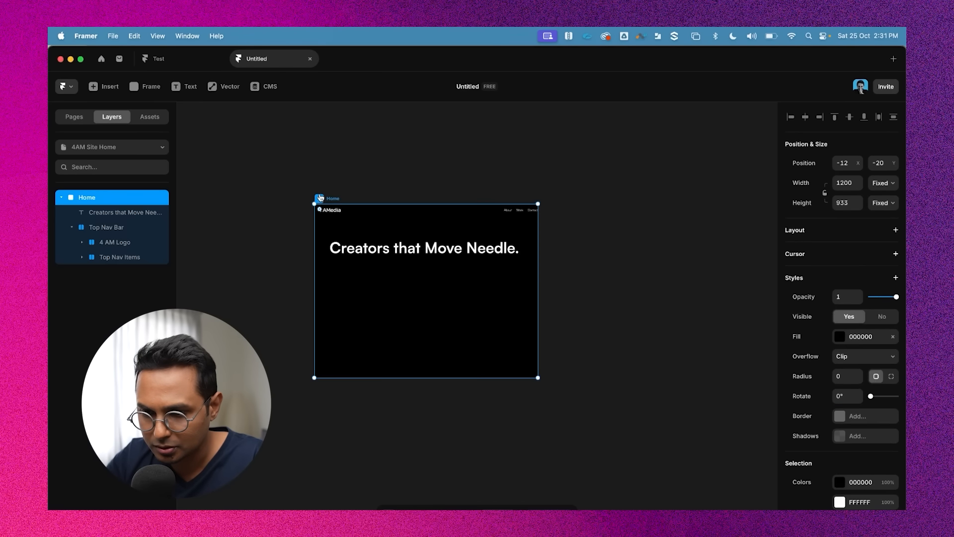
key(super+v)
scroll(383, 271, up, 2)
drag(383, 197, 383, 260)
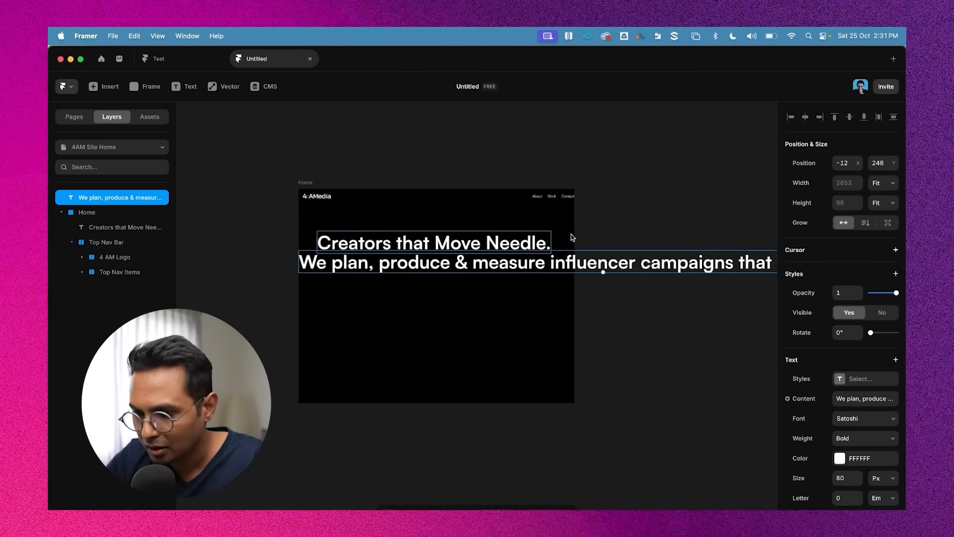
Set the tagline's font size to 20 px and its weight to Regular
scroll(871, 449, down, 1)
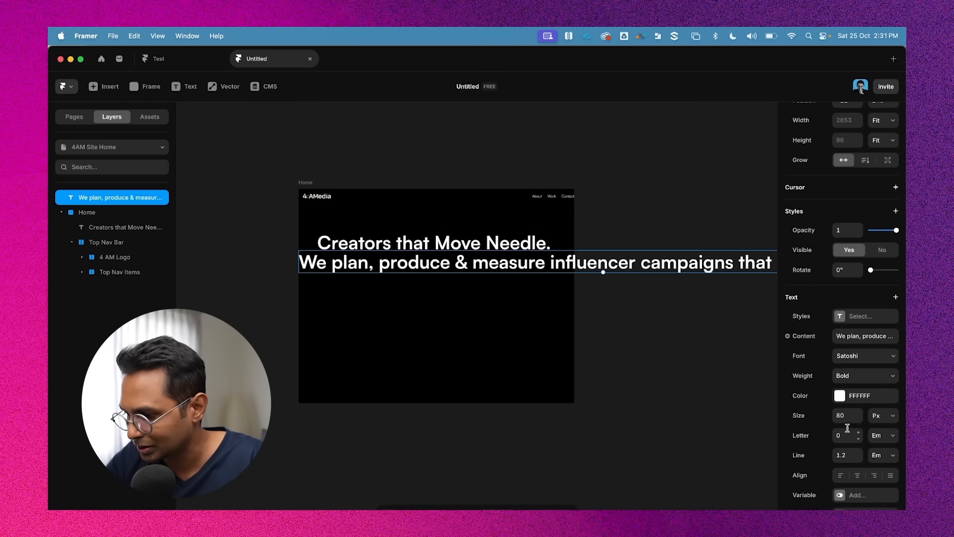
click(849, 419)
text(20)
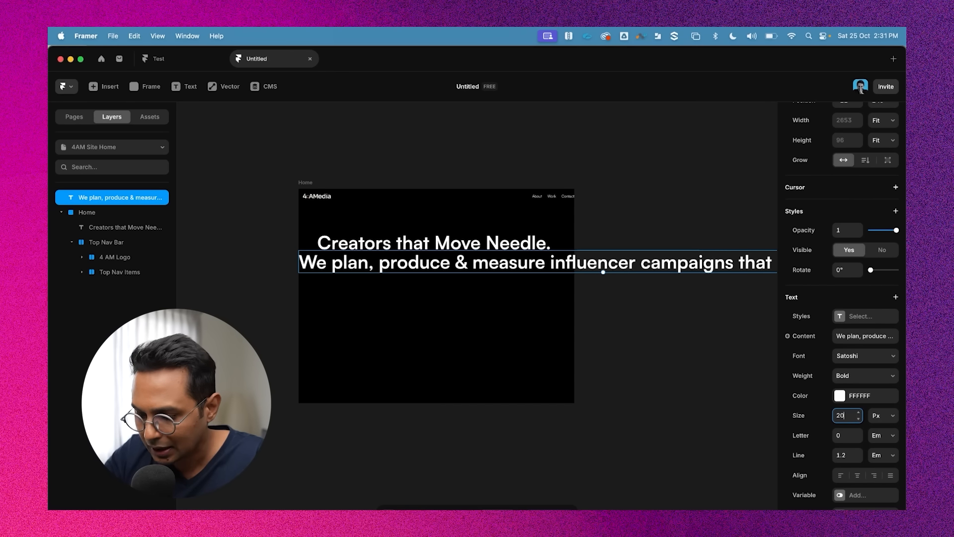
click(851, 377)
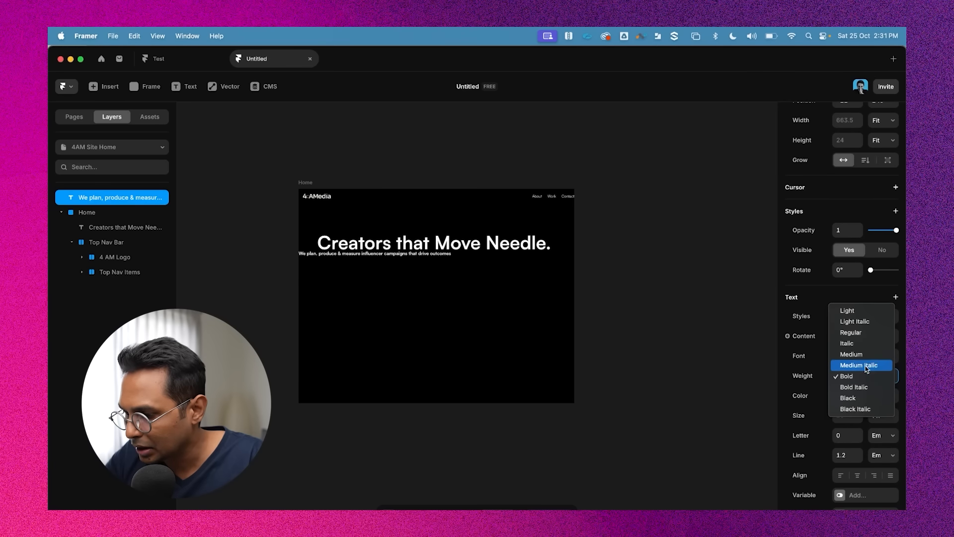
click(857, 333)
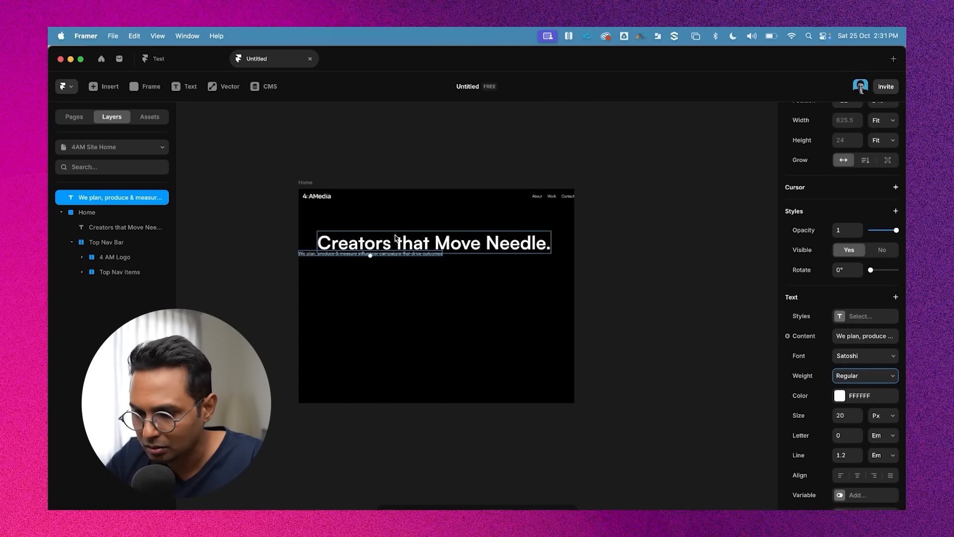
Move the tagline inside the Home frame so its left edge lines up just beneath the headline
scroll(361, 258, up, 5)
drag(322, 248, 365, 257)
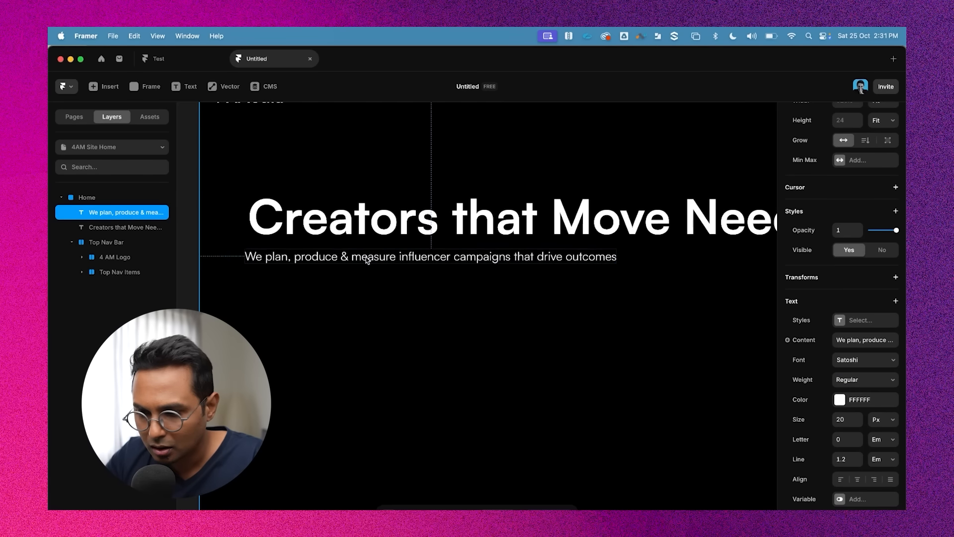
scroll(490, 271, down, 3)
scroll(489, 268, right, 2)
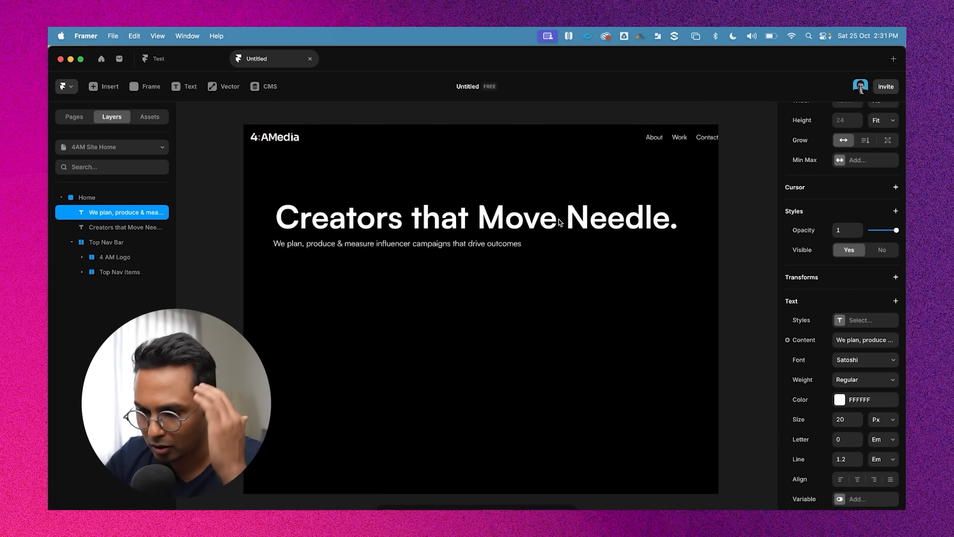
click(499, 216)
scroll(502, 216, right, 2)
click(272, 245)
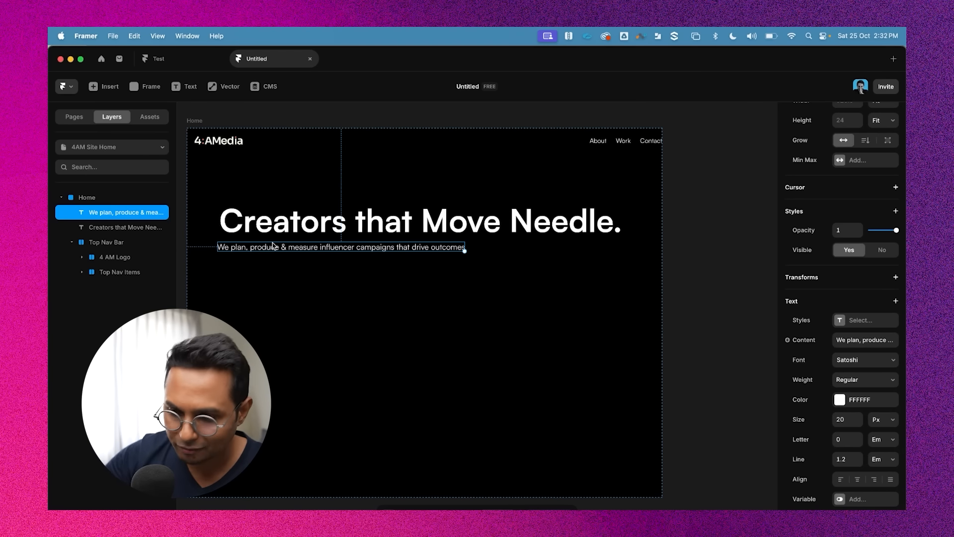
Select both the headline and the tagline and wrap them together in a stack
click(330, 226)
scroll(364, 244, left, 3)
scroll(364, 243, up, 1)
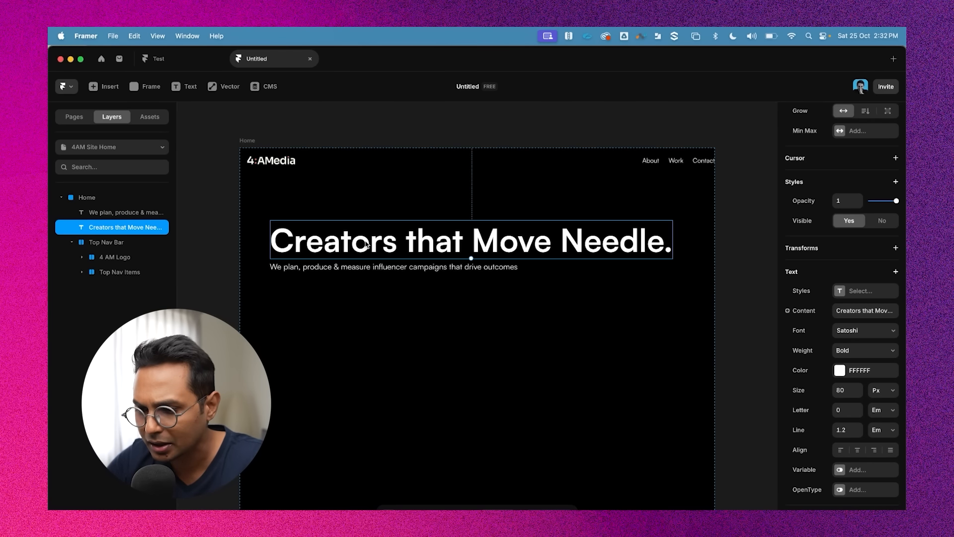
click(513, 267)
click(428, 255)
click(352, 279)
click(358, 267)
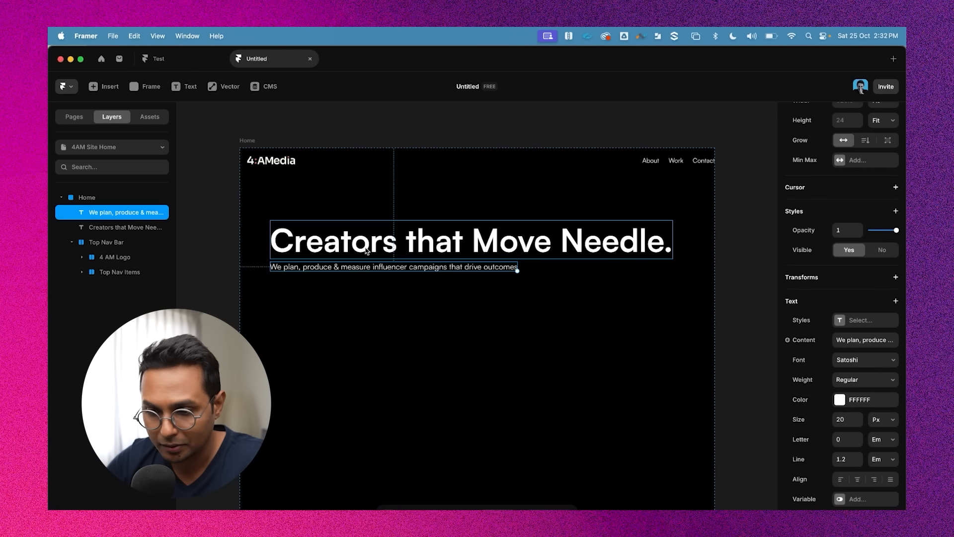
shift+click(366, 247)
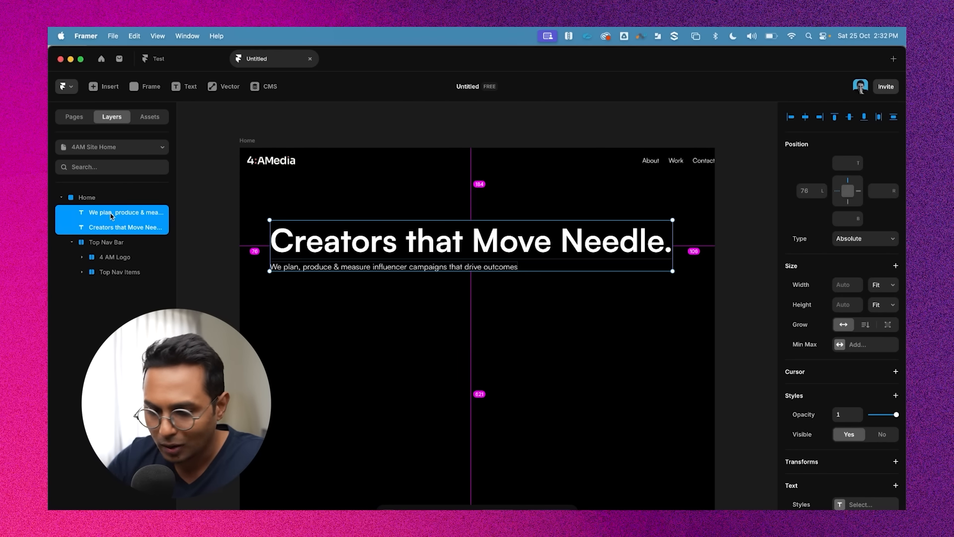
key(super+Return)
Rename the new stack as Hero Text
double_click(101, 213)
text(Hero Text Sectiopn)
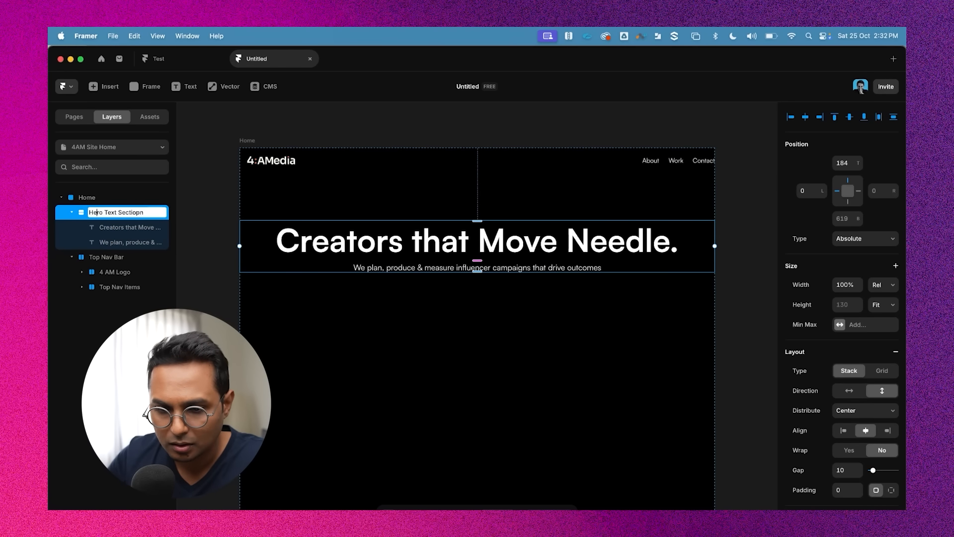
drag(116, 213, 144, 212)
key(BackSpace)
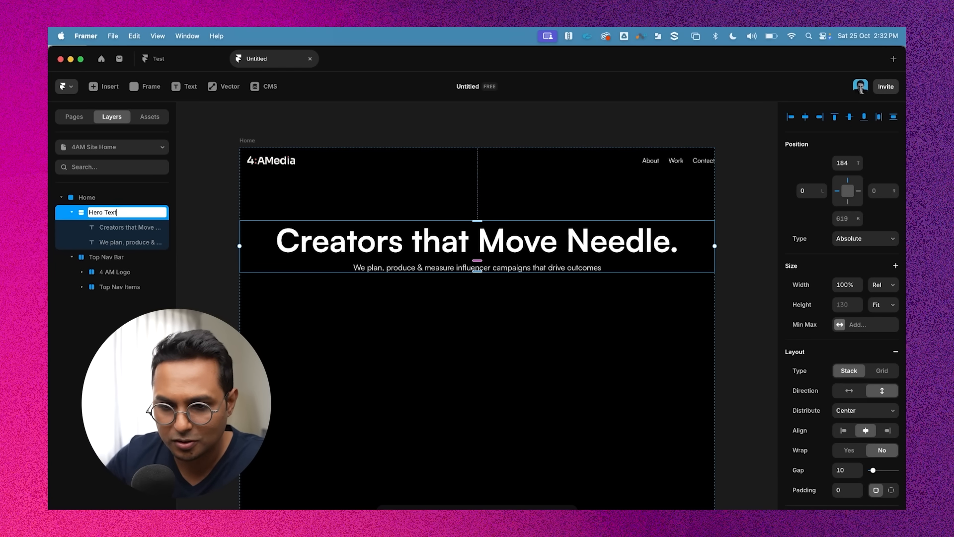
key(Return)
click(745, 228)
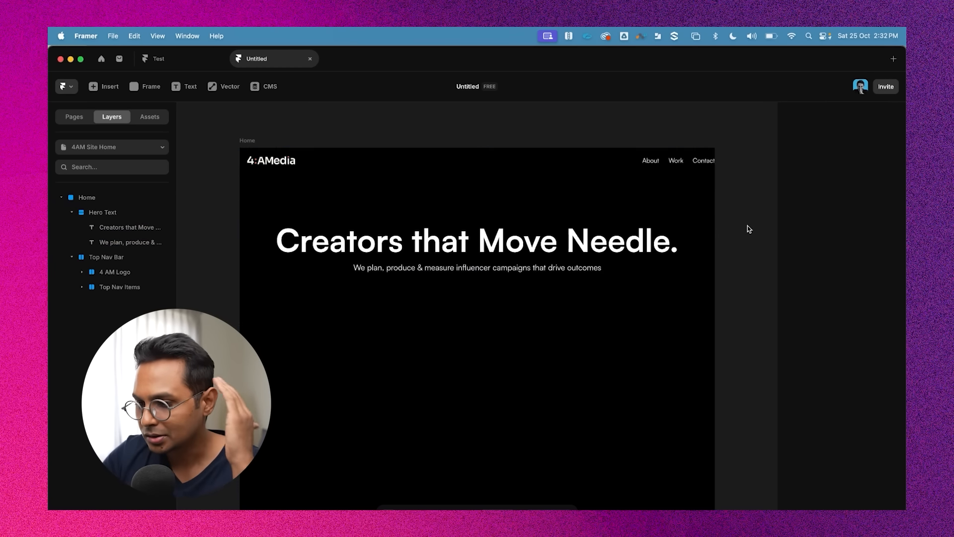
Select the headline and tagline together and set their text alignment to left
scroll(745, 228, right, 2)
click(424, 236)
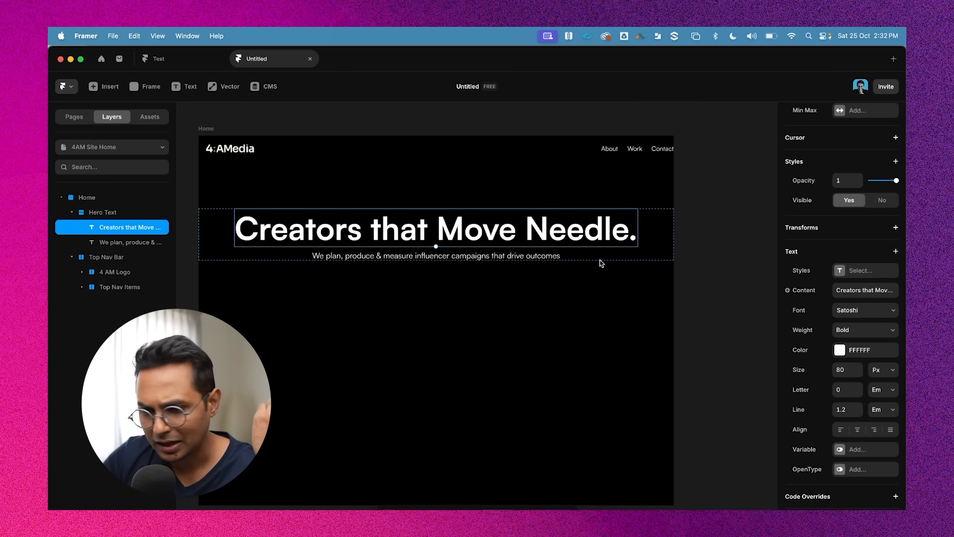
click(704, 315)
click(514, 234)
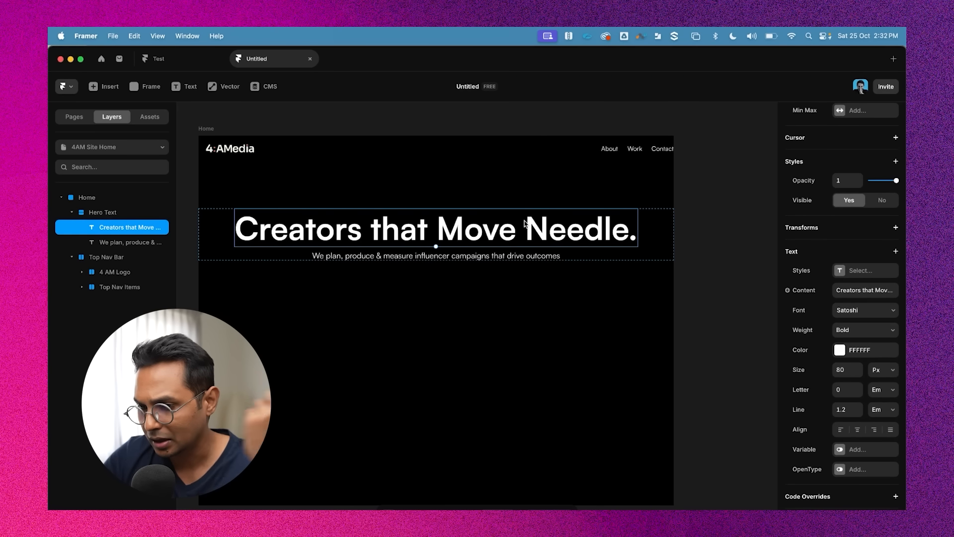
shift+click(514, 257)
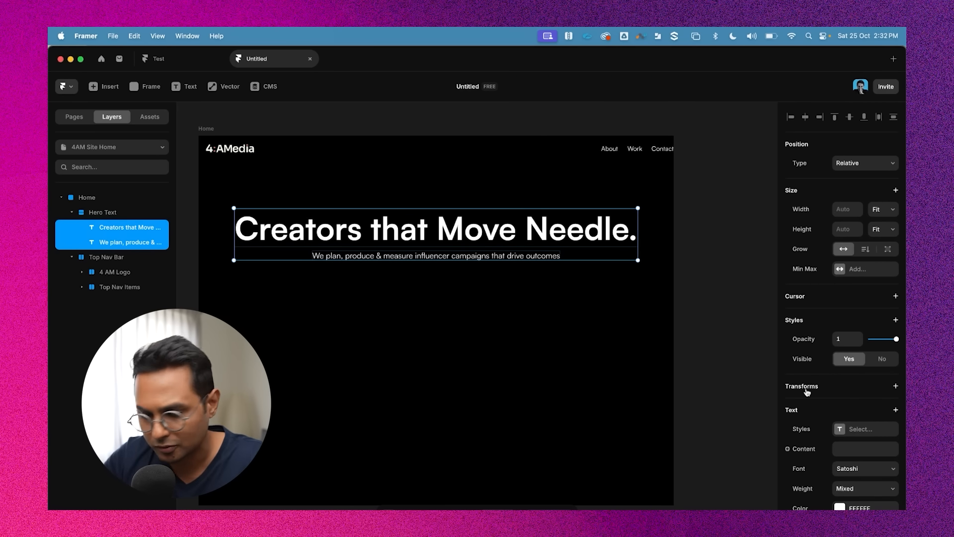
scroll(820, 419, down, 5)
click(840, 383)
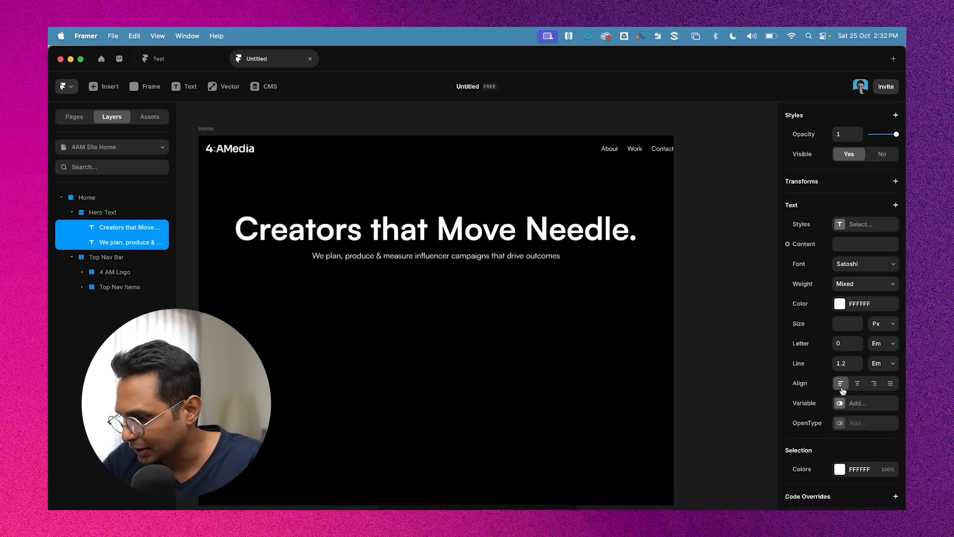
Set the Hero Text stack's alignment to the start so the texts sit at the left
click(81, 214)
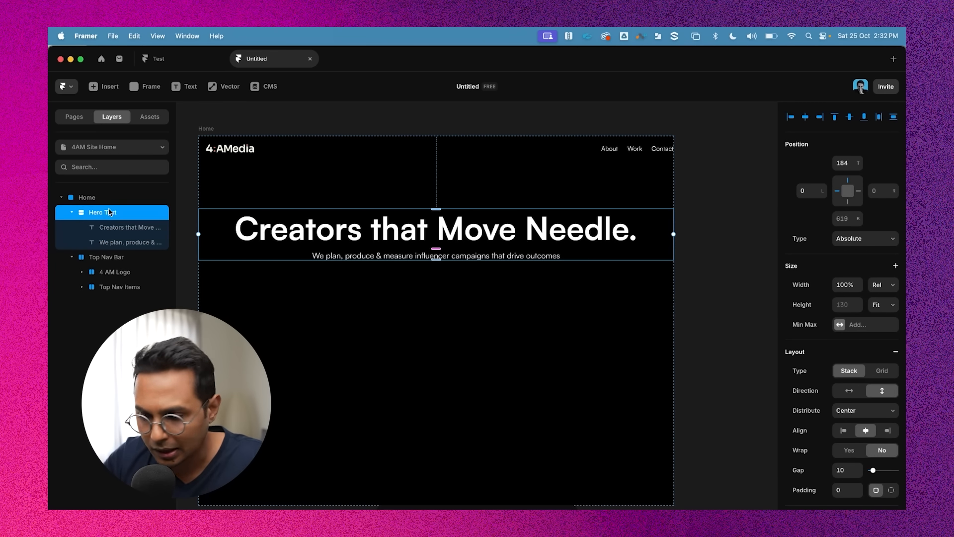
scroll(867, 370, down, 2)
scroll(845, 428, down, 2)
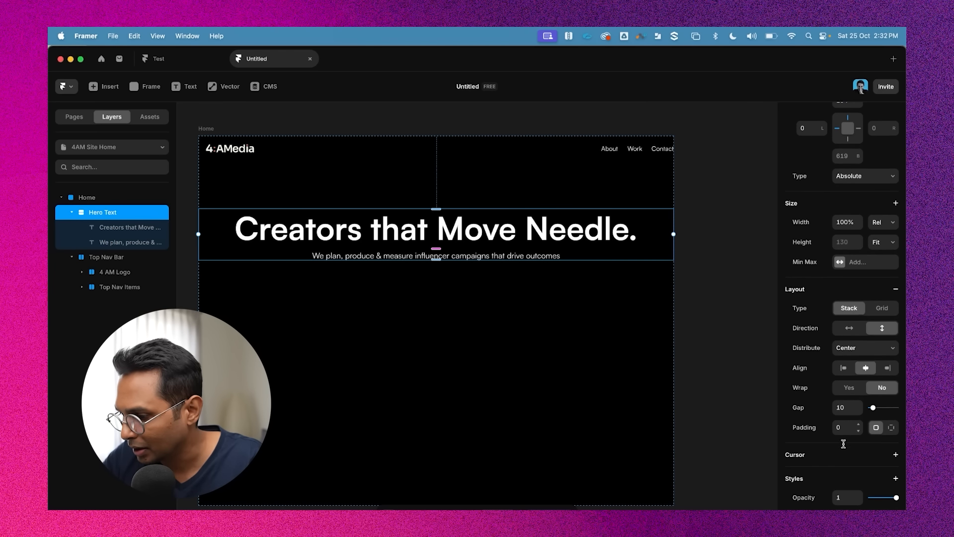
click(843, 354)
click(692, 236)
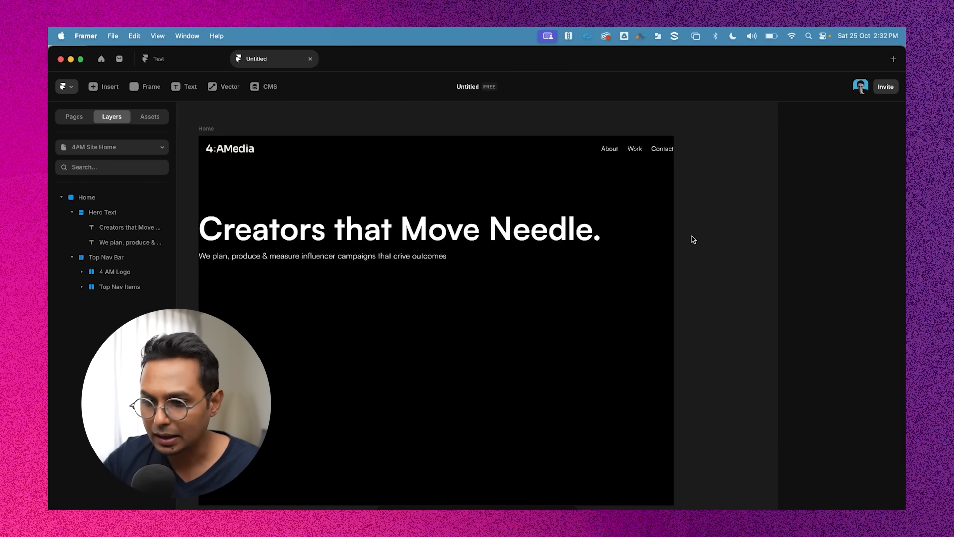
Switch the Hero Text stack's direction to horizontal
click(345, 258)
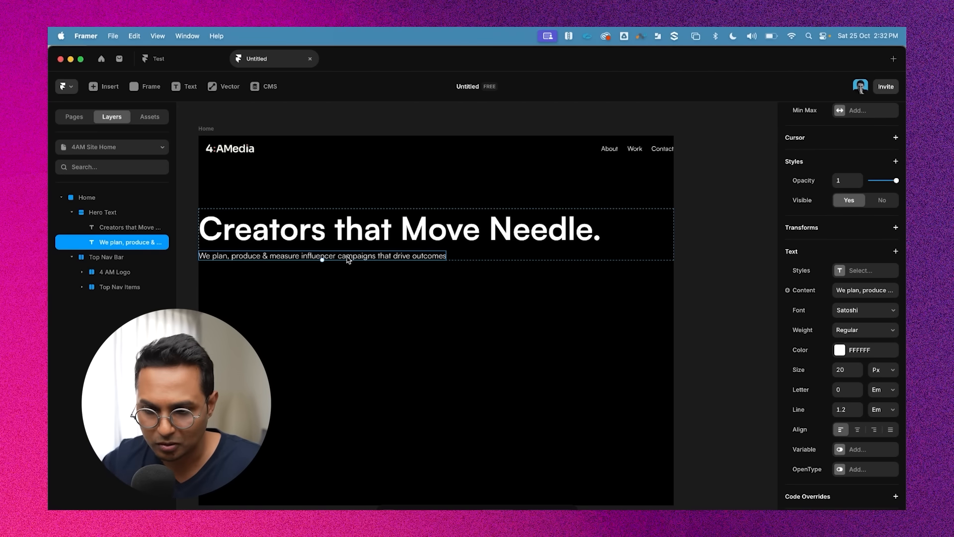
click(341, 232)
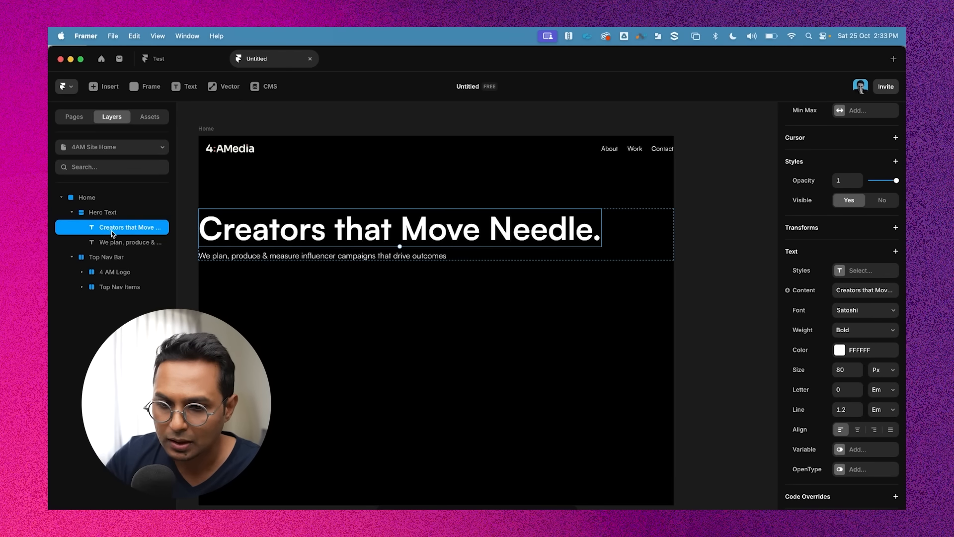
click(110, 213)
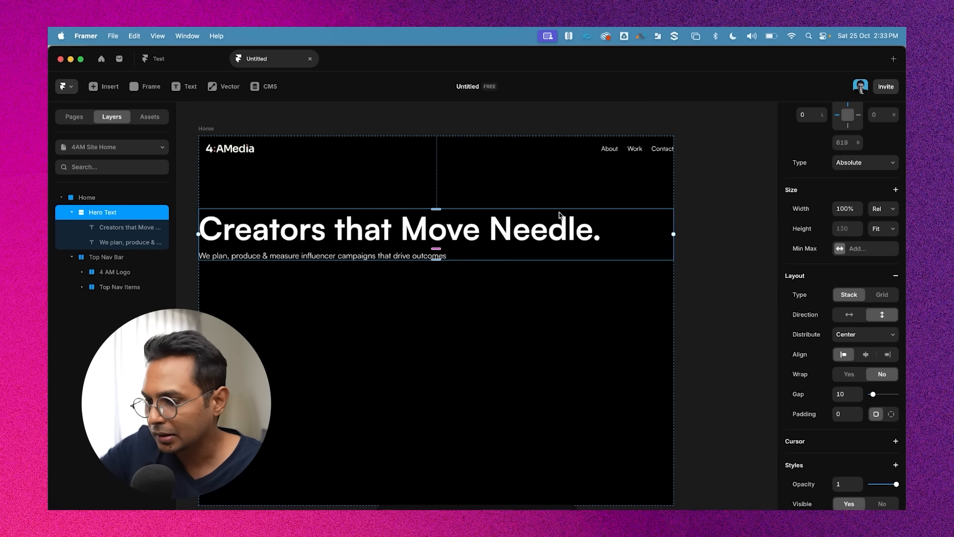
click(849, 314)
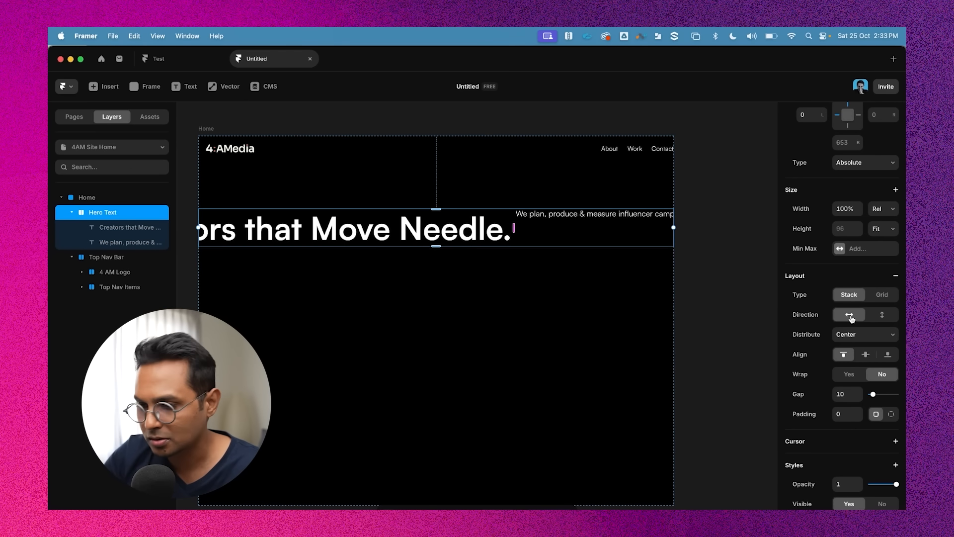
click(716, 245)
Zoom out and inspect the headline's position inside the Hero Text stack
scroll(276, 223, down, 5)
scroll(276, 224, left, 2)
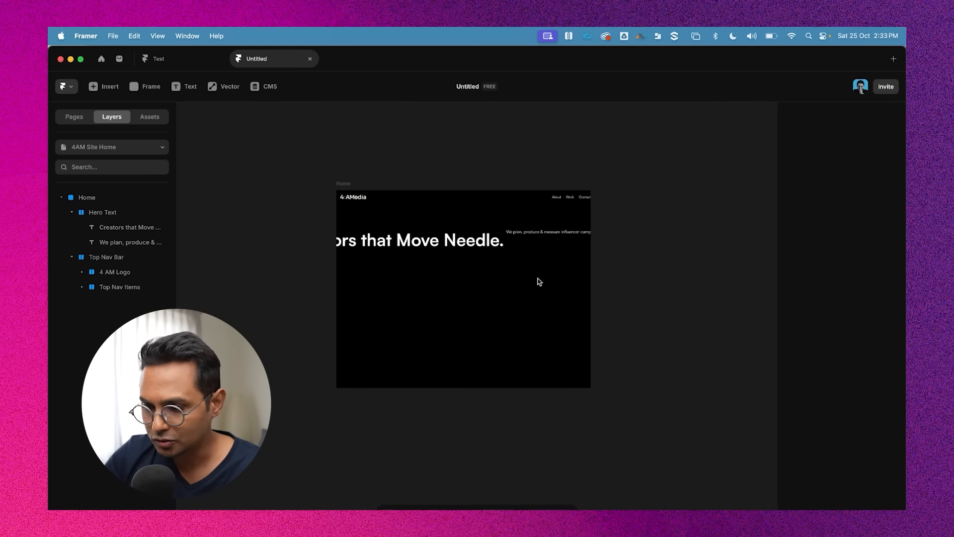
scroll(390, 253, up, 3)
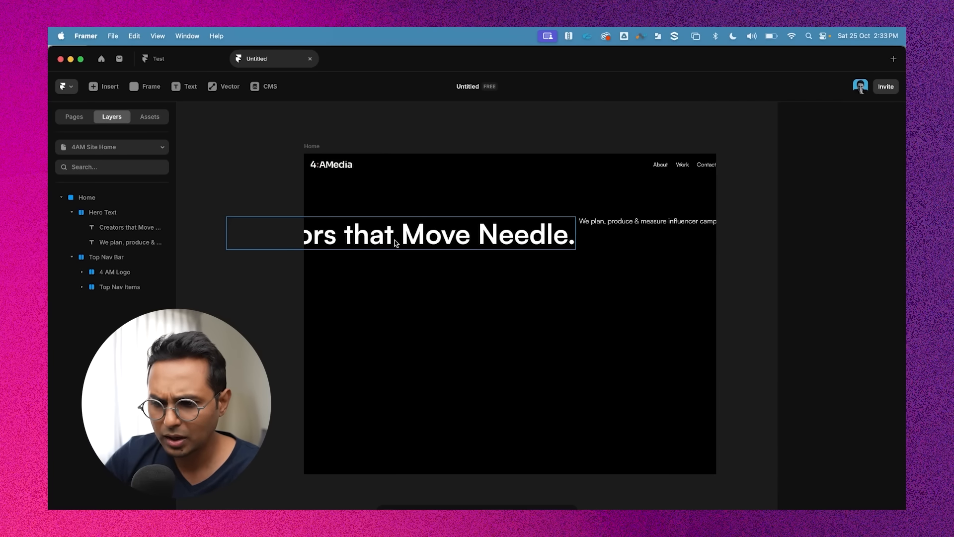
click(397, 242)
scroll(526, 343, down, 2)
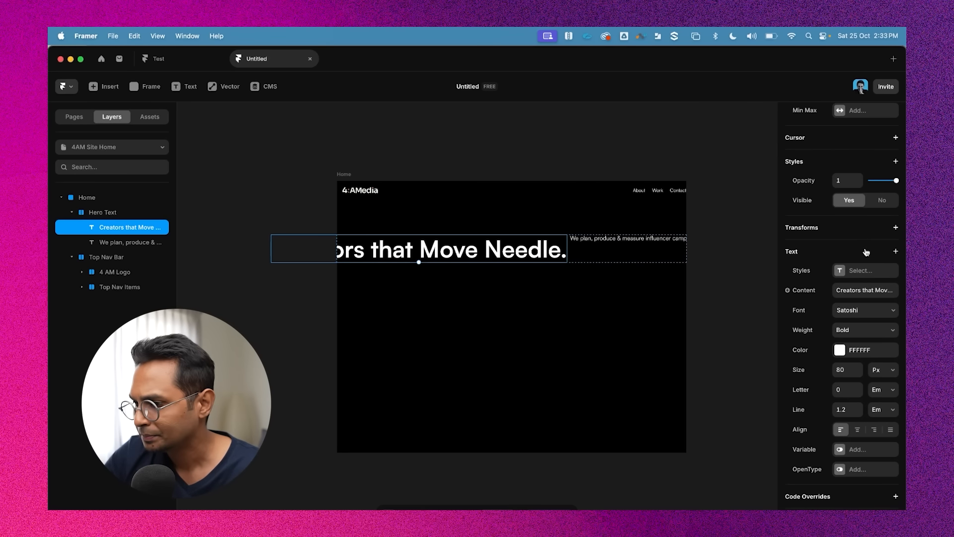
Set the headline's width to Fill
scroll(872, 238, up, 5)
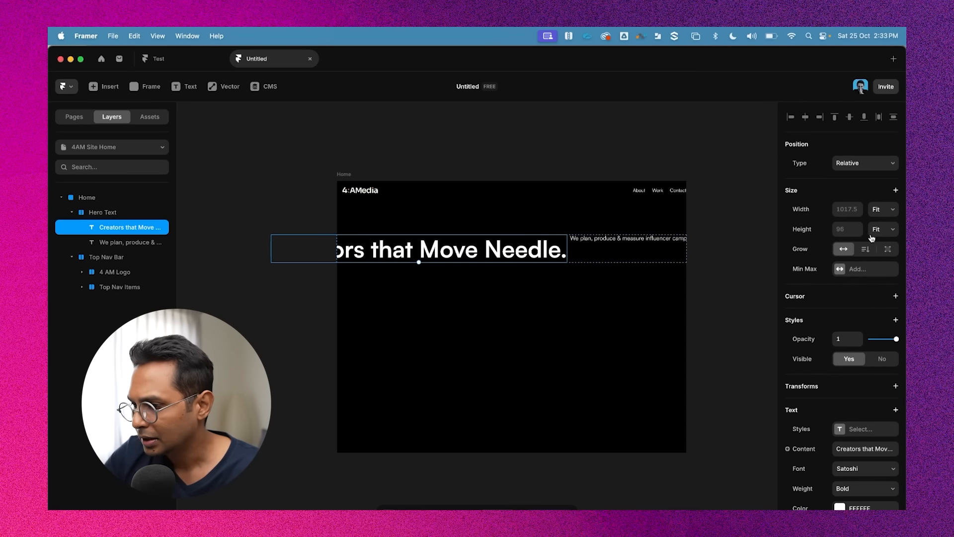
click(890, 210)
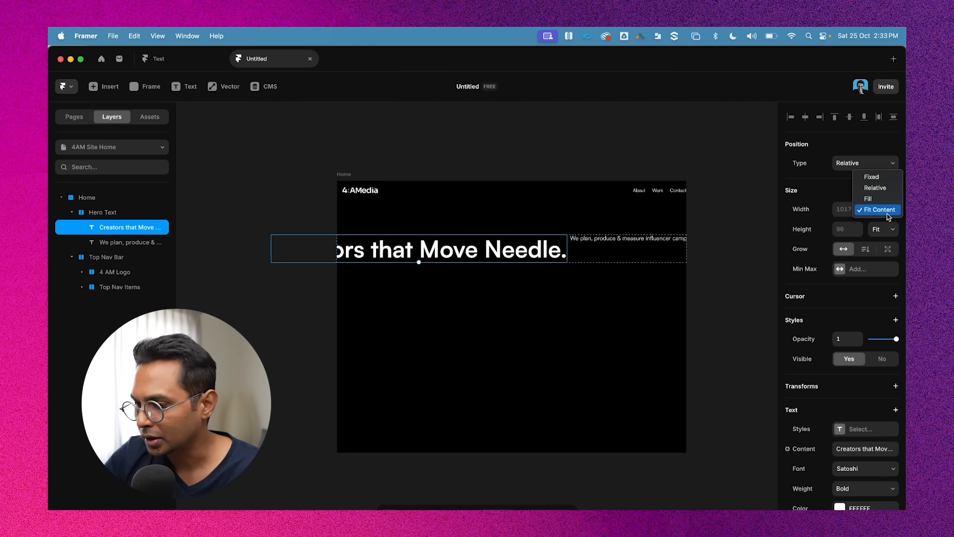
click(888, 199)
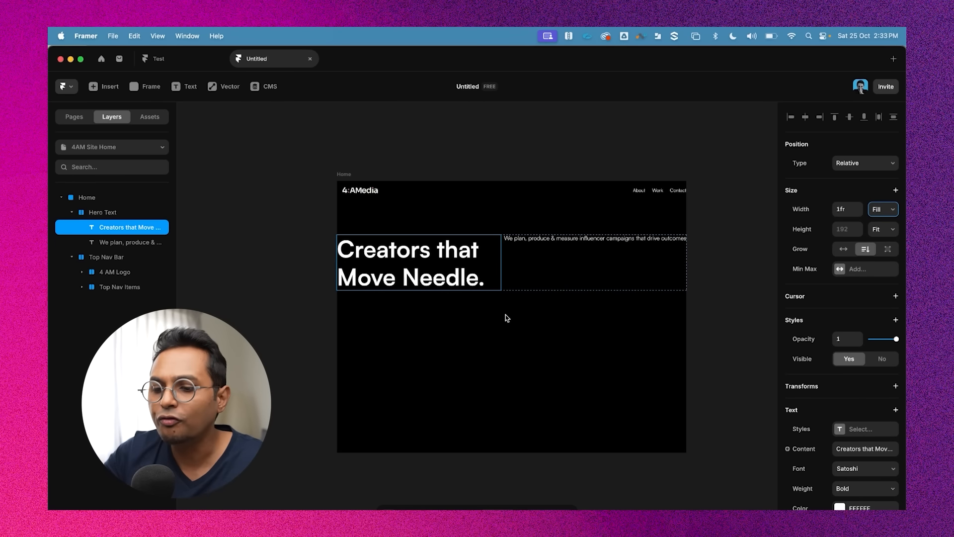
Select the tagline and set its width to Fill
click(596, 241)
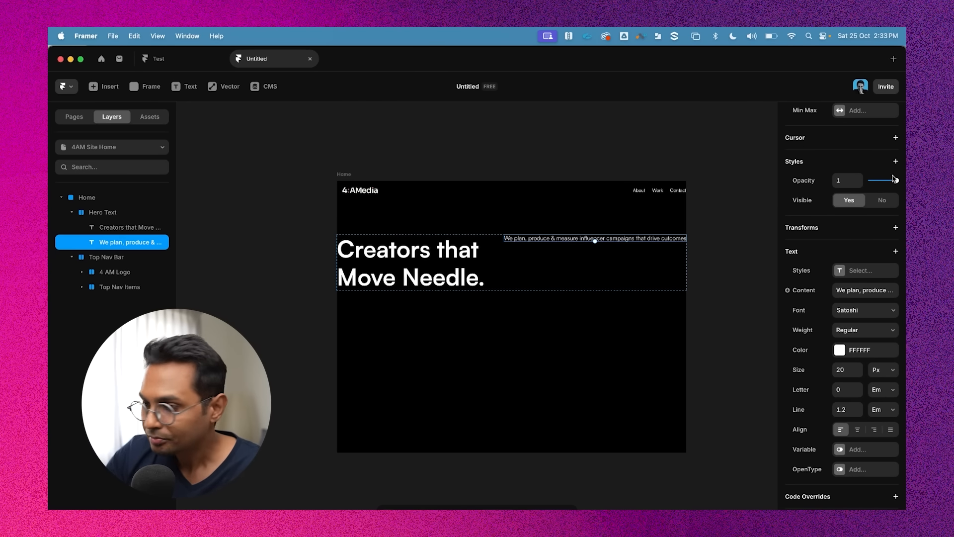
scroll(868, 275, up, 4)
click(880, 209)
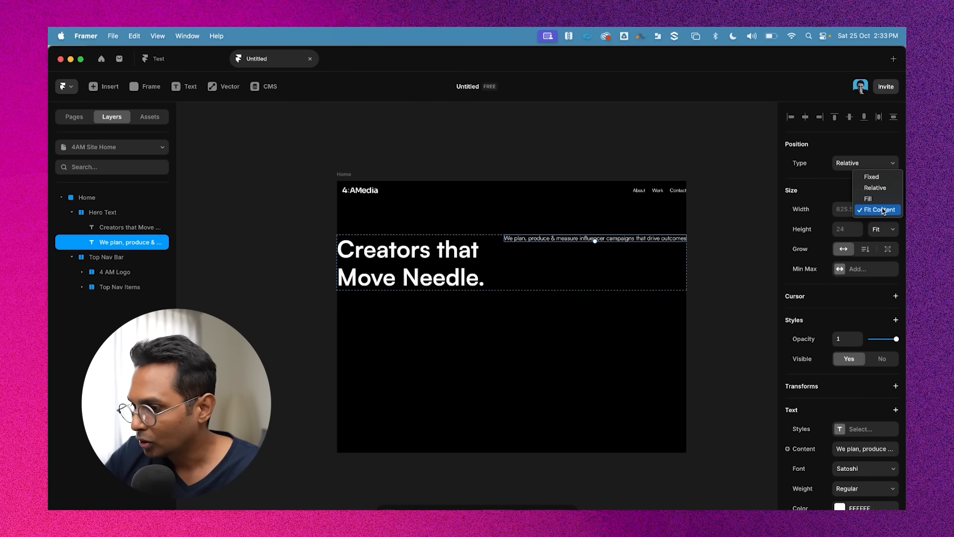
click(882, 199)
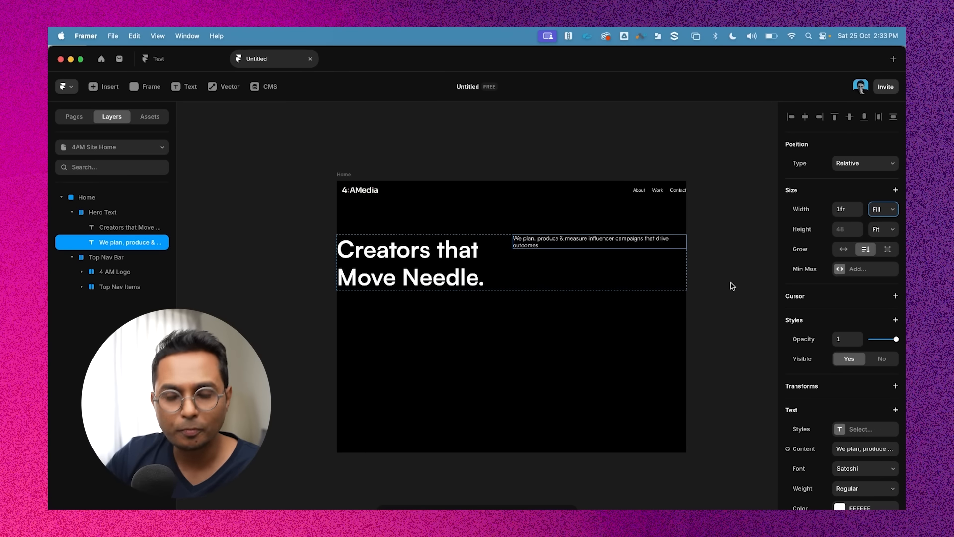
Draw a frame about 196 px wide between the headline and tagline inside the Hero Text stack, and set its height to 56
click(765, 262)
click(523, 243)
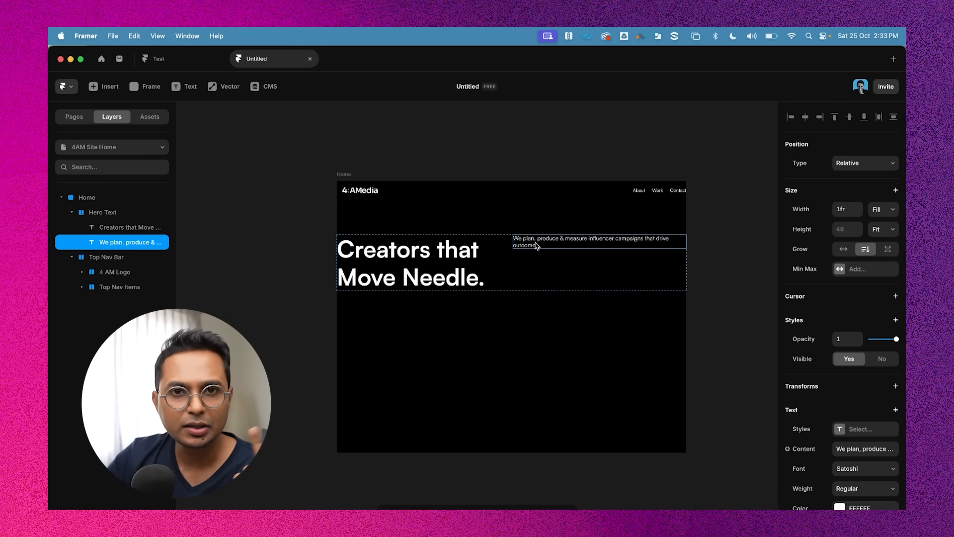
scroll(494, 267, up, 3)
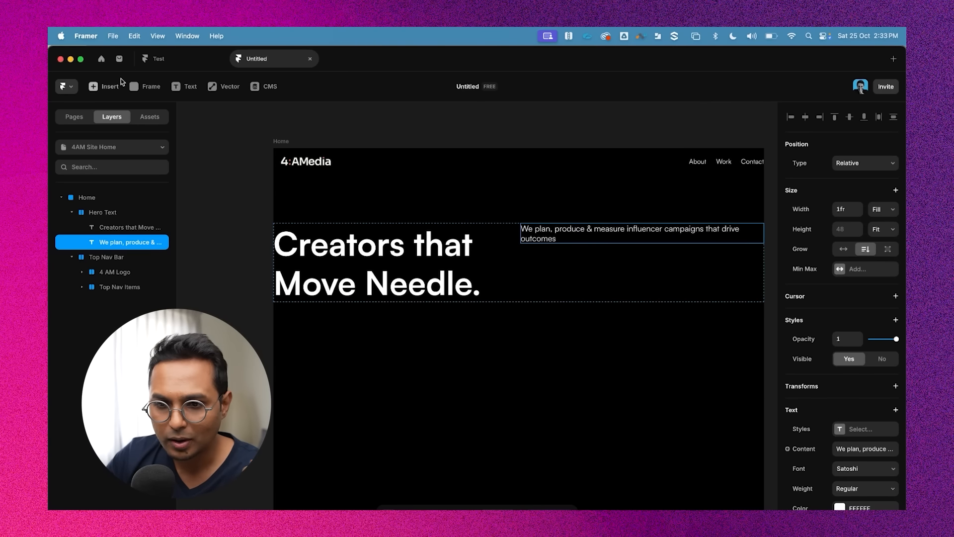
click(134, 88)
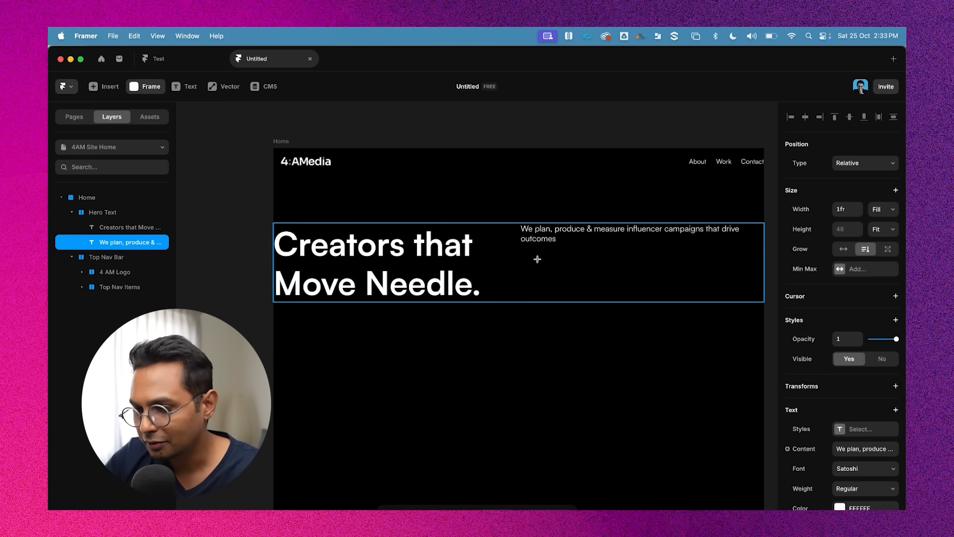
mouse_move(525, 253)
mouse_down()
mouse_move(580, 296)
mouse_move(606, 276)
mouse_up()
scroll(586, 260, up, 3)
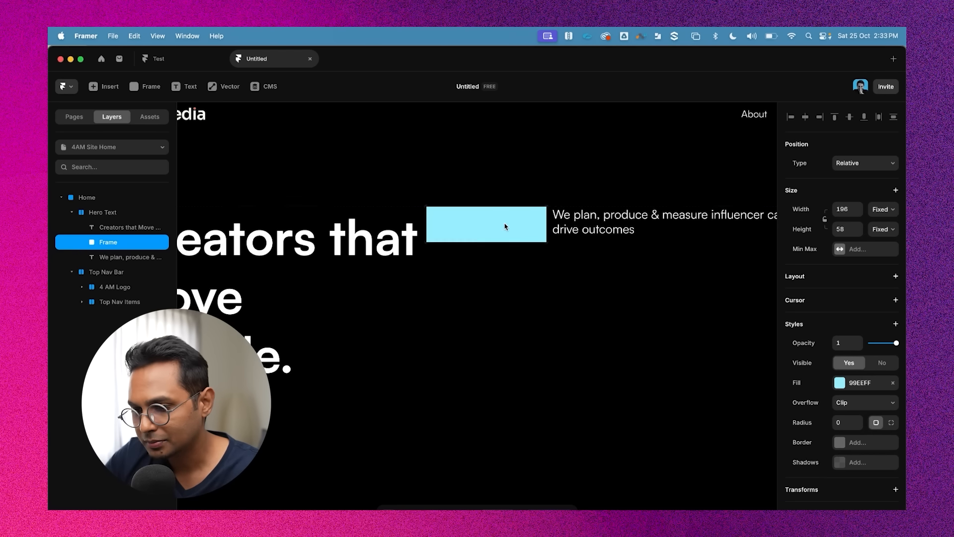
scroll(503, 223, down, 3)
scroll(598, 210, right, 1)
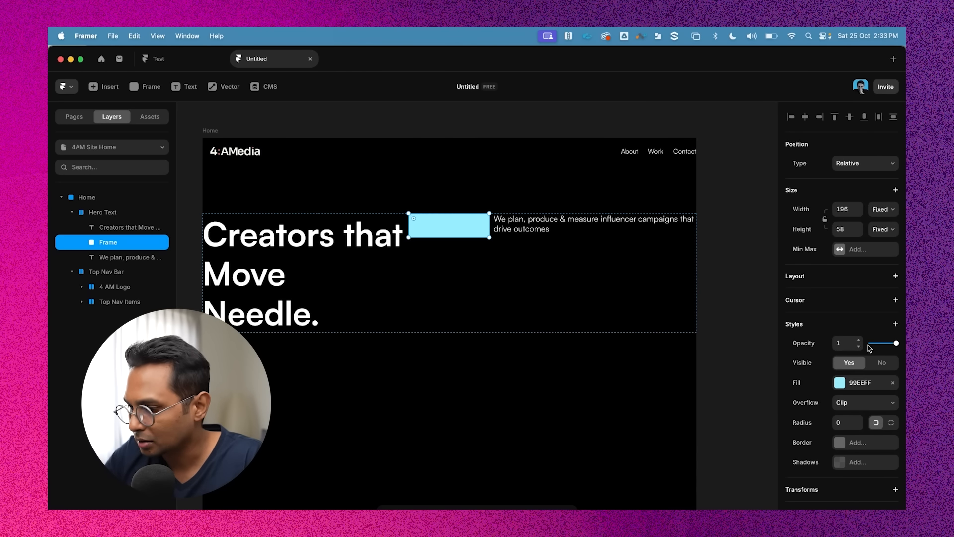
scroll(869, 348, down, 1)
click(847, 211)
key(BackSpace)
text(6)
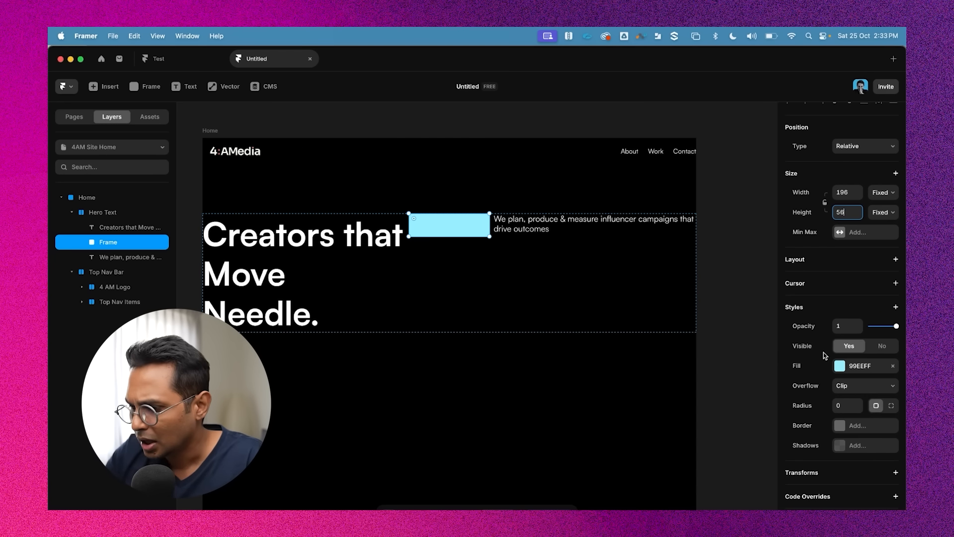
Set the new frame's fill colour to black 000000
click(840, 368)
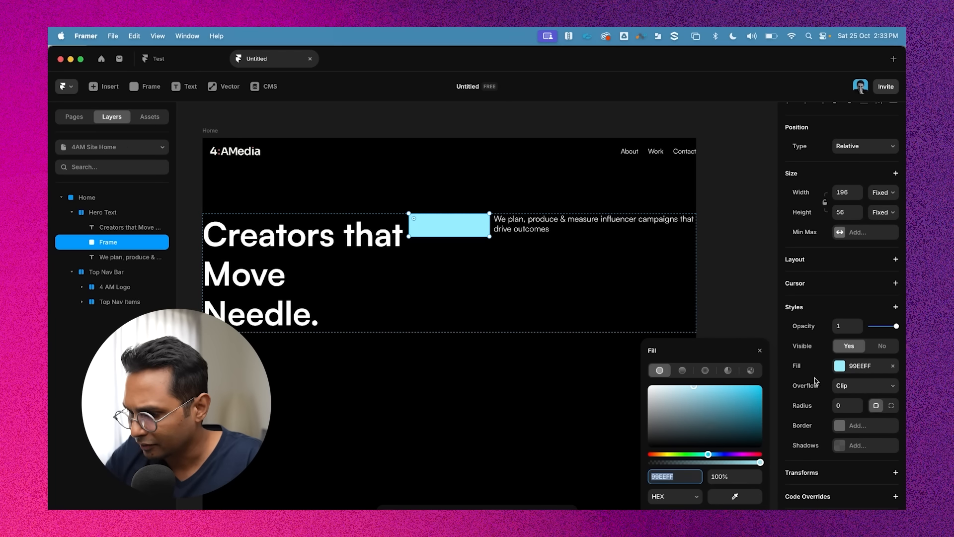
drag(670, 416, 568, 488)
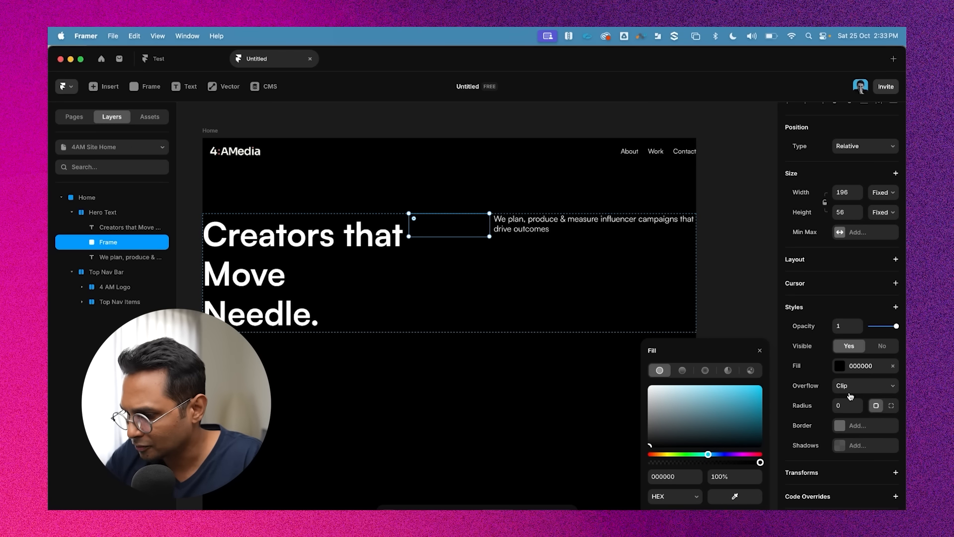
click(759, 350)
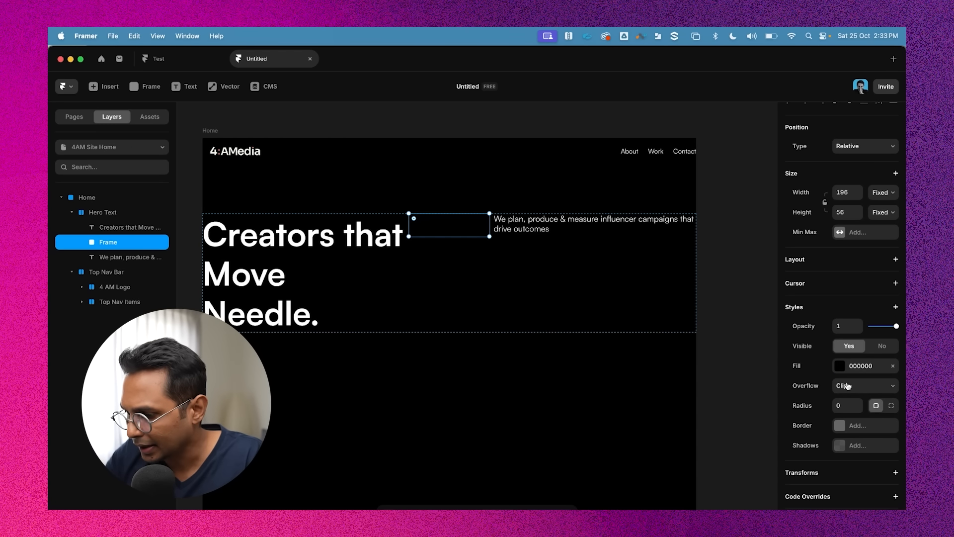
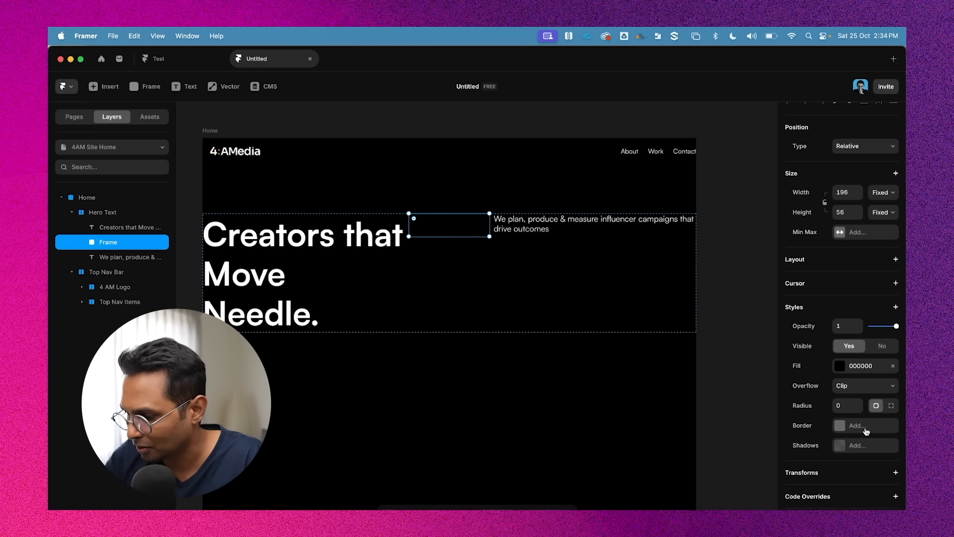
Add a solid white border to the new frame and set the border colour's opacity to 20%
click(865, 426)
click(703, 453)
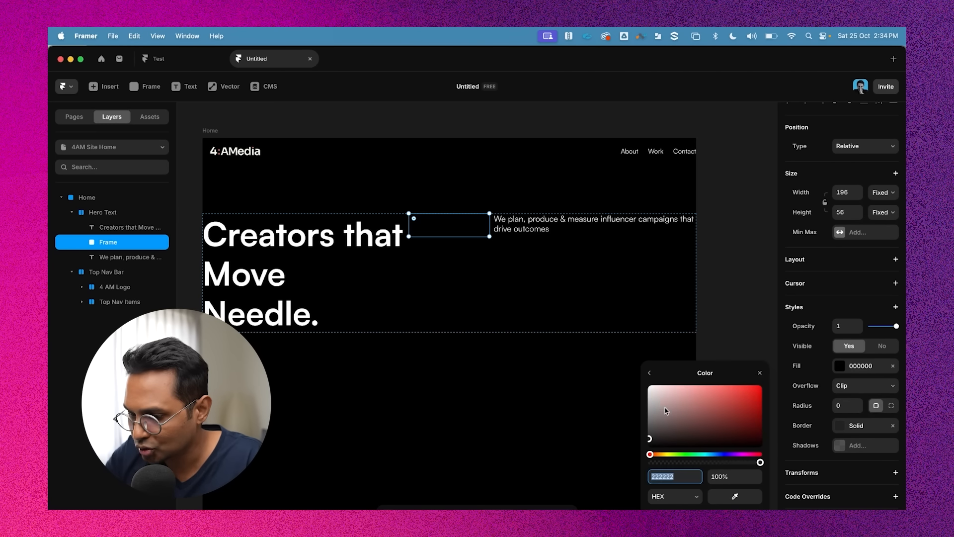
click(648, 386)
click(724, 473)
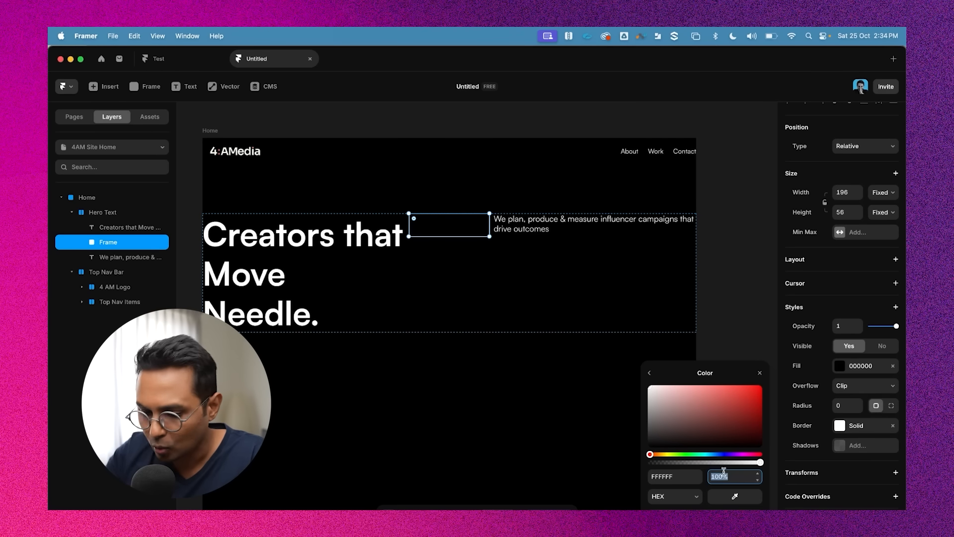
text(10)
key(Return)
text(2)
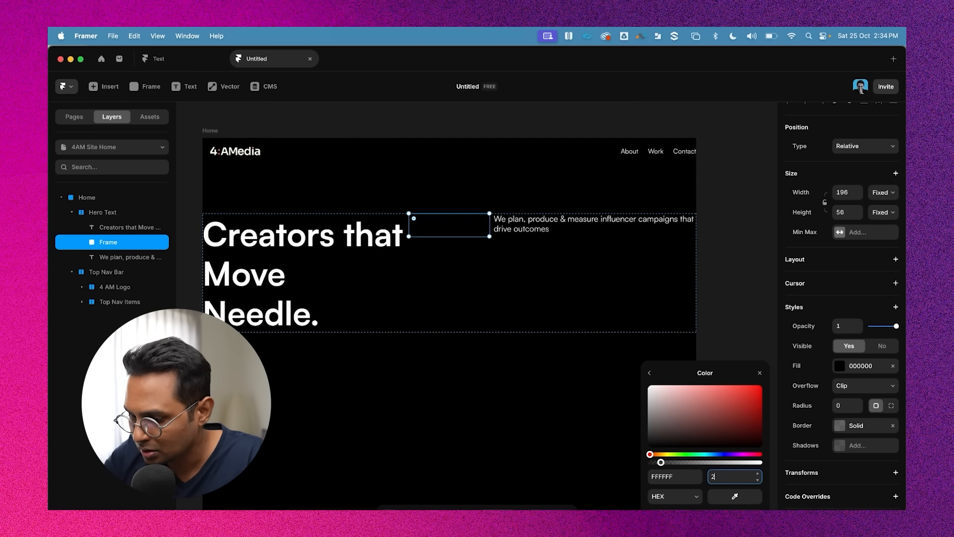
text(0)
key(Return)
Set the frame's corner radius to 28
click(619, 334)
scroll(373, 226, up, 5)
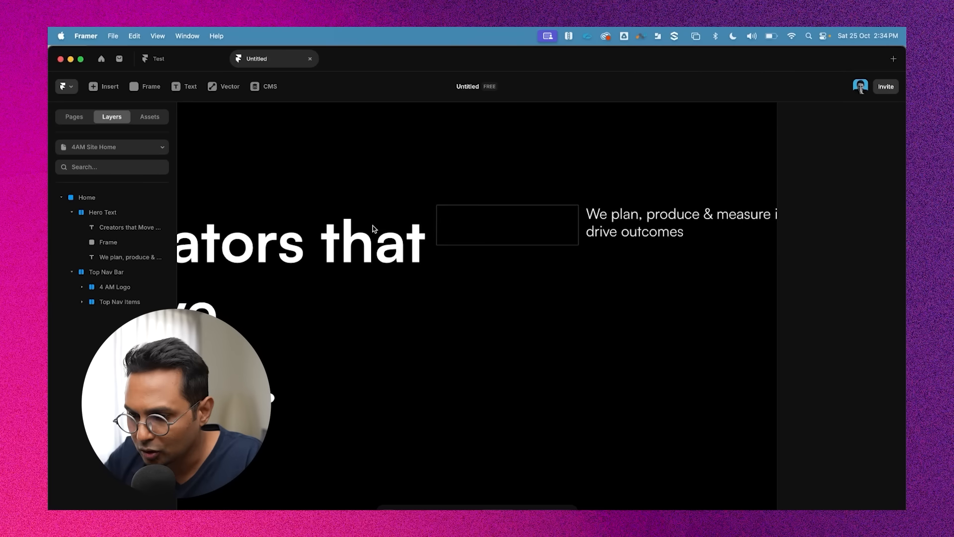
click(495, 241)
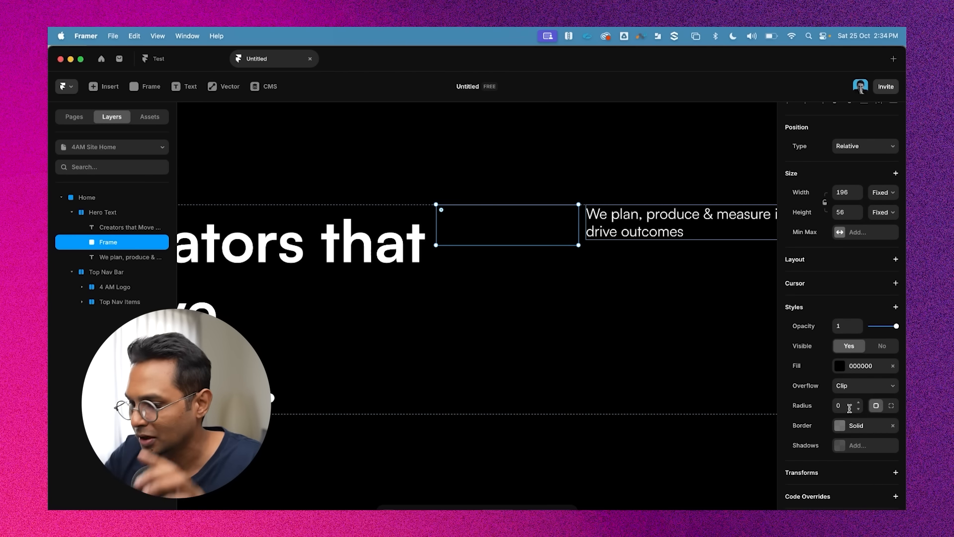
click(849, 406)
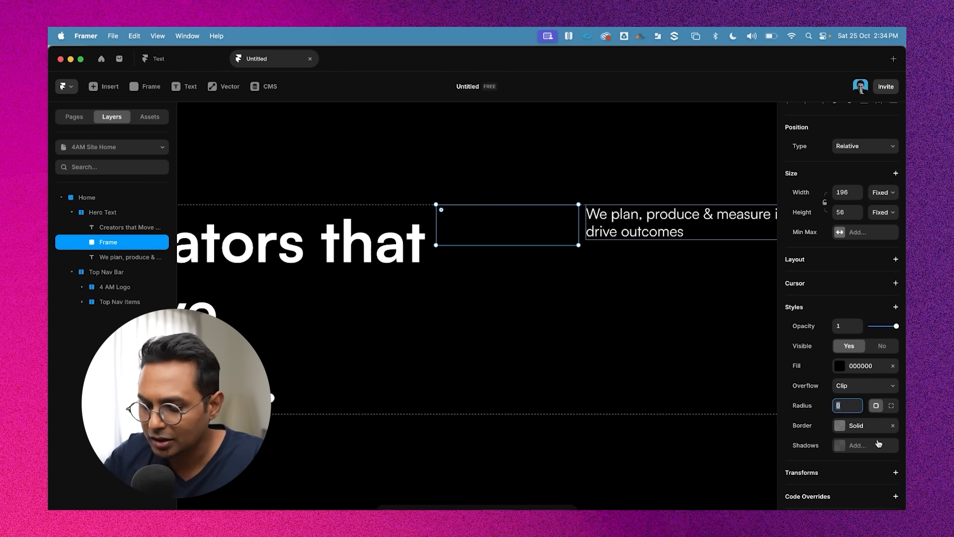
text(28)
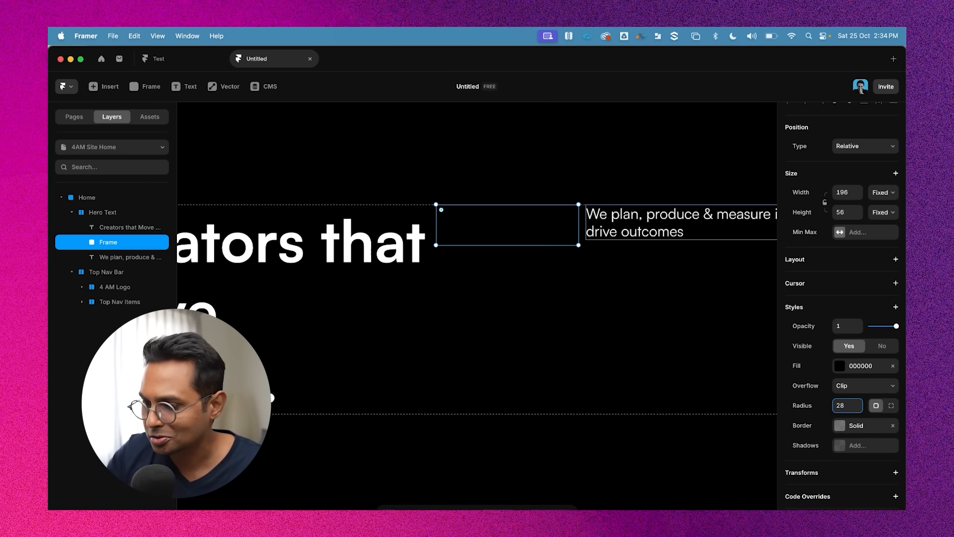
key(Return)
Add a text layer reading Get in Touch inside the rounded frame
click(642, 212)
click(524, 239)
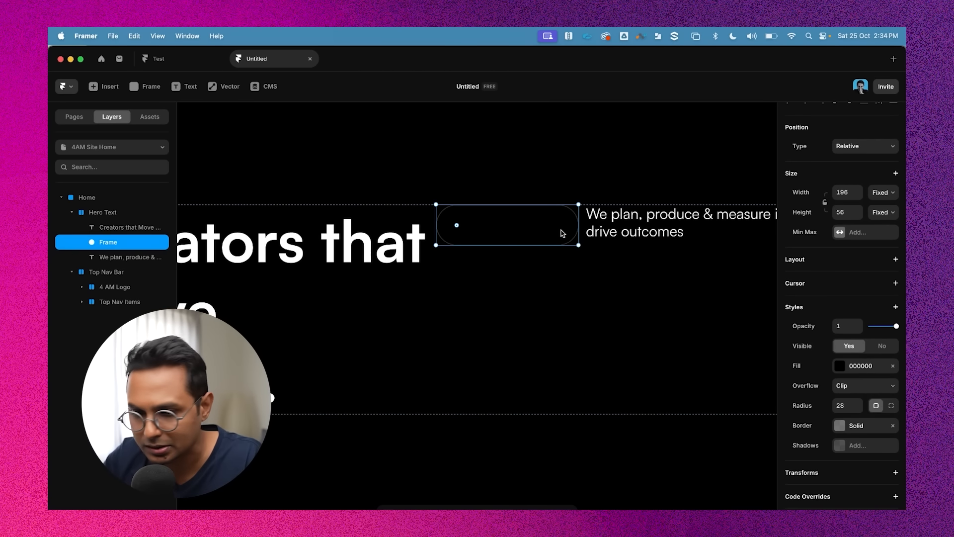
mouse_move(518, 218)
mouse_down()
mouse_move(669, 299)
mouse_move(562, 268)
mouse_move(523, 224)
mouse_up()
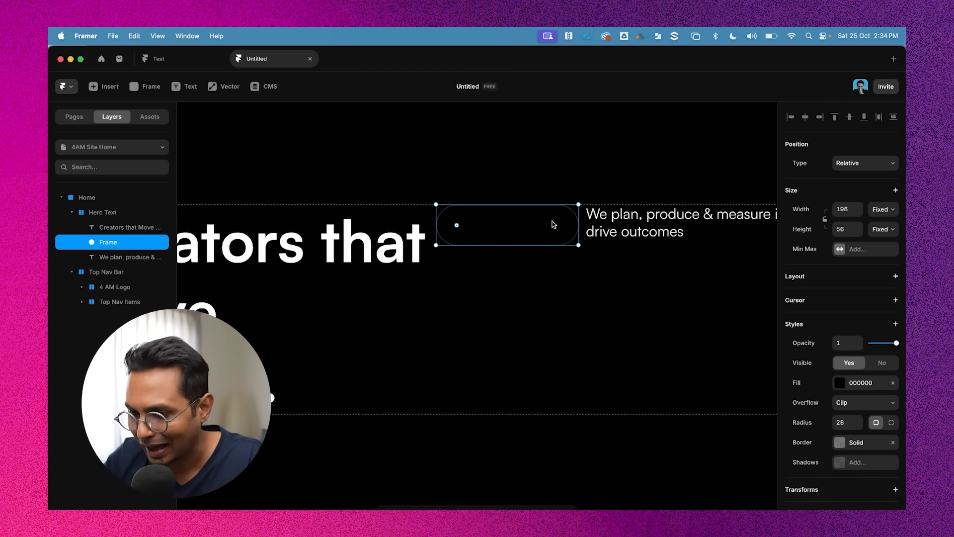
scroll(556, 264, up, 1)
scroll(555, 263, right, 1)
scroll(441, 225, up, 2)
key(t)
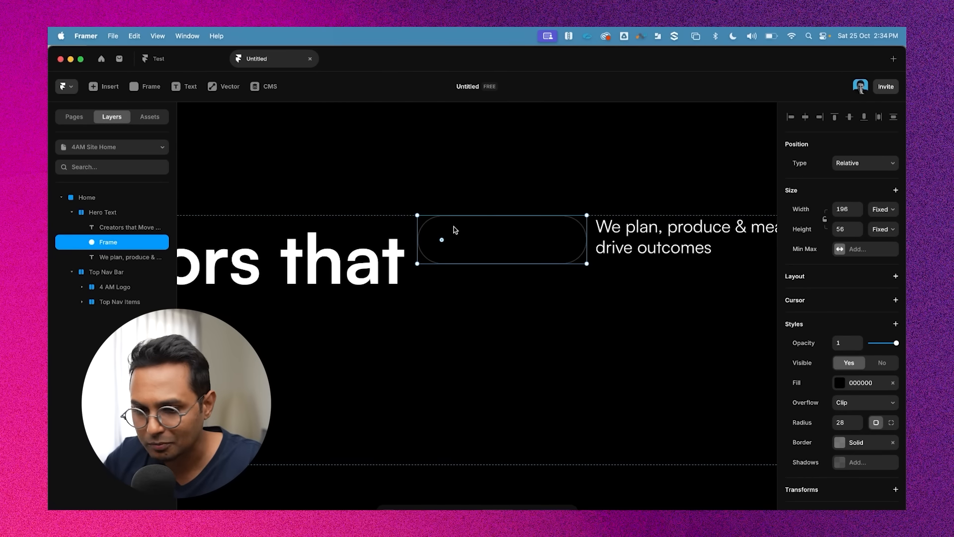
click(458, 233)
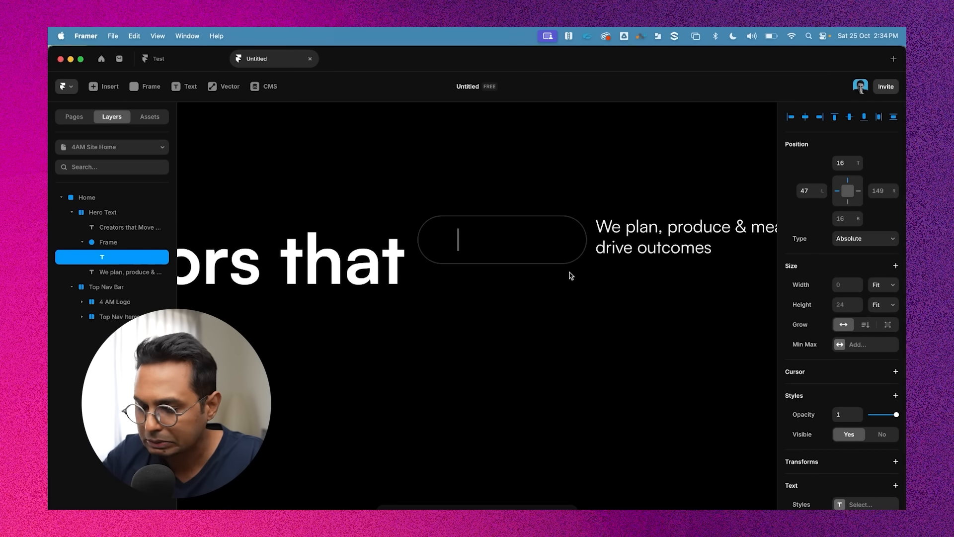
text(Get in Touch)
key(Escape)
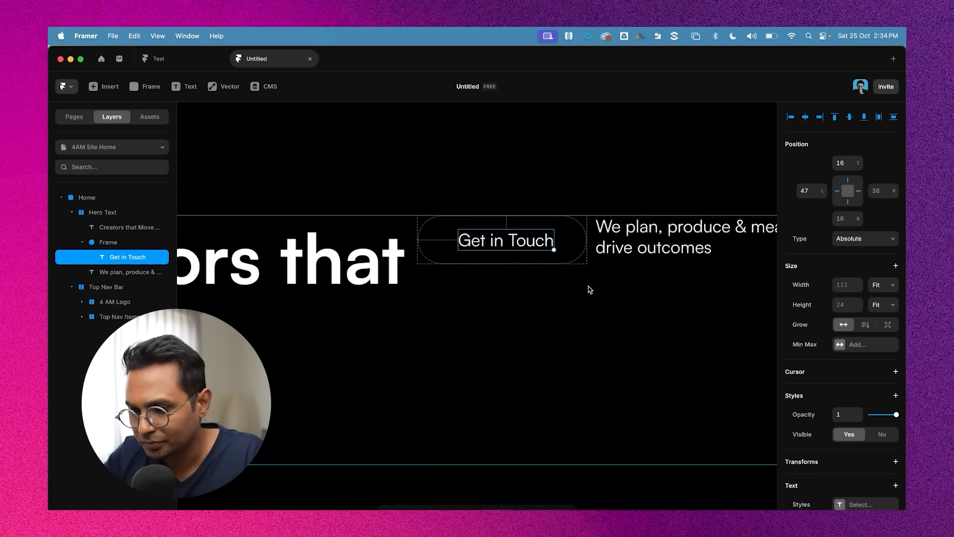
Rename the rounded frame as Contact CTA
key(Escape)
key(Escape)
key(Escape)
click(511, 242)
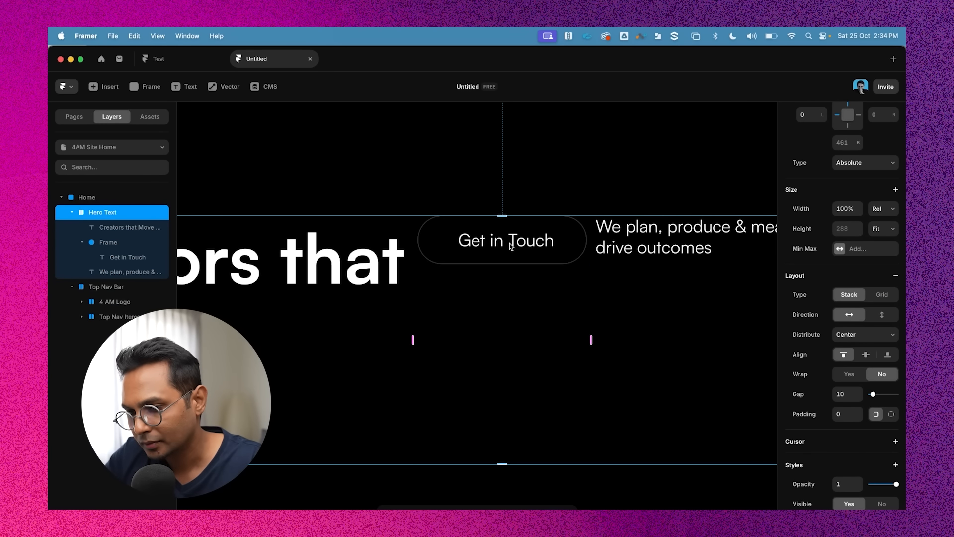
key(Escape)
click(115, 241)
double_click(116, 240)
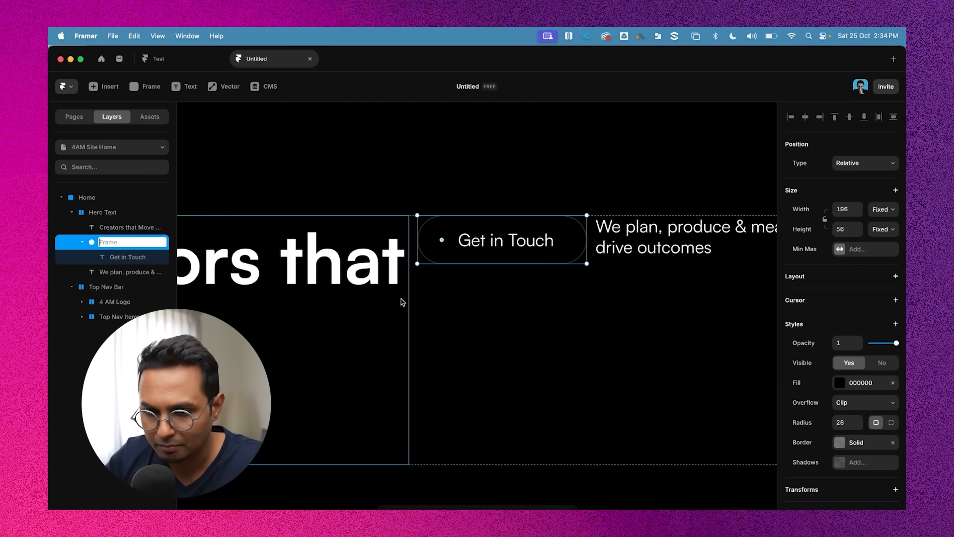
text(Get)
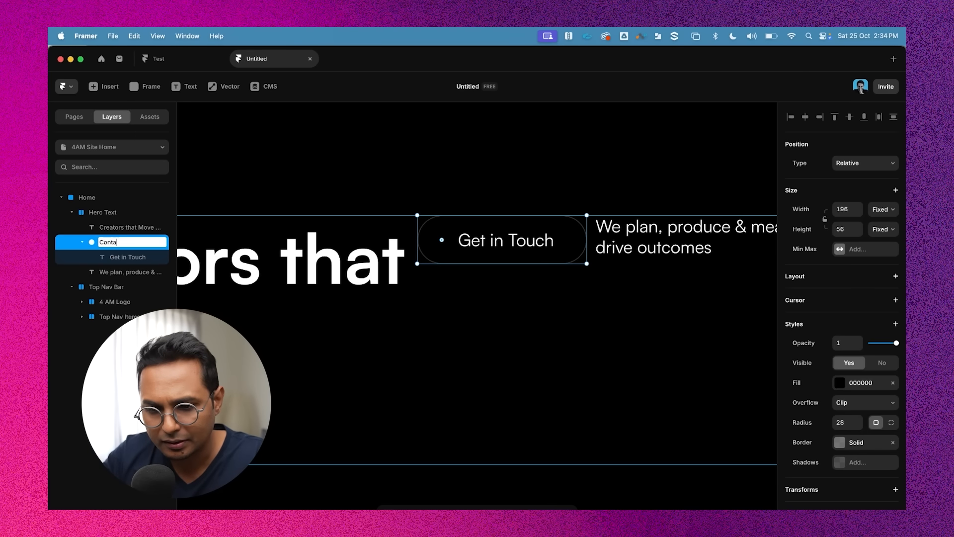
key(Return)
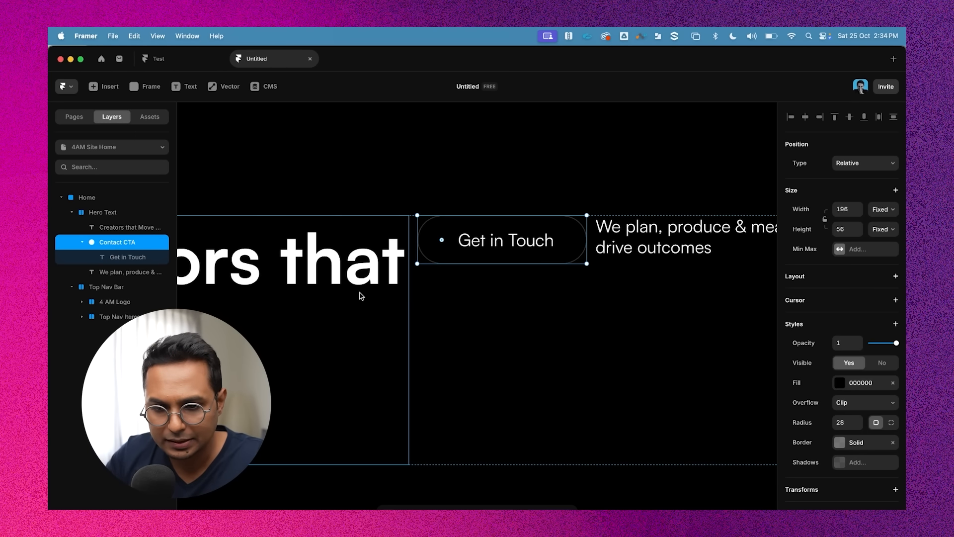
Examine how the Get in Touch label sits within the Contact CTA button and hero layers
click(82, 242)
click(87, 214)
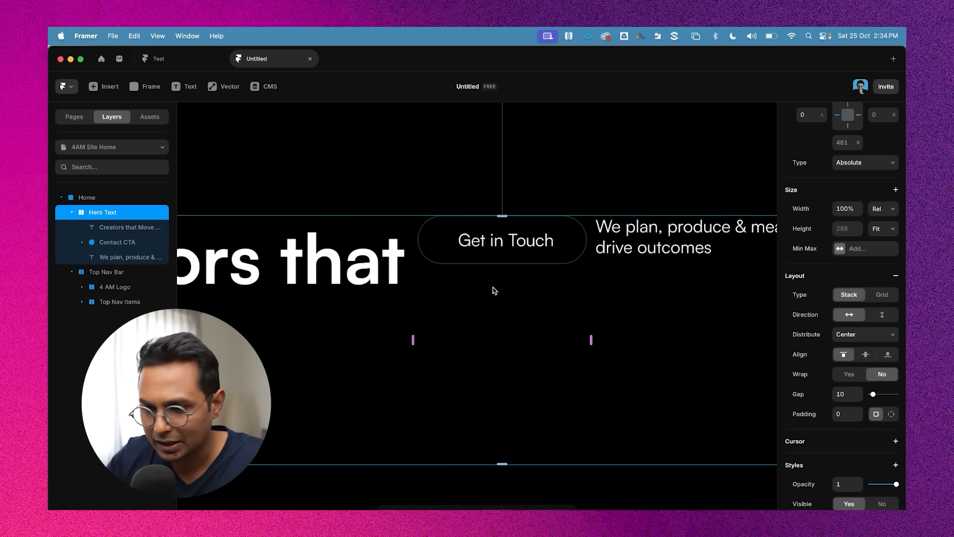
scroll(495, 291, down, 5)
scroll(407, 300, up, 3)
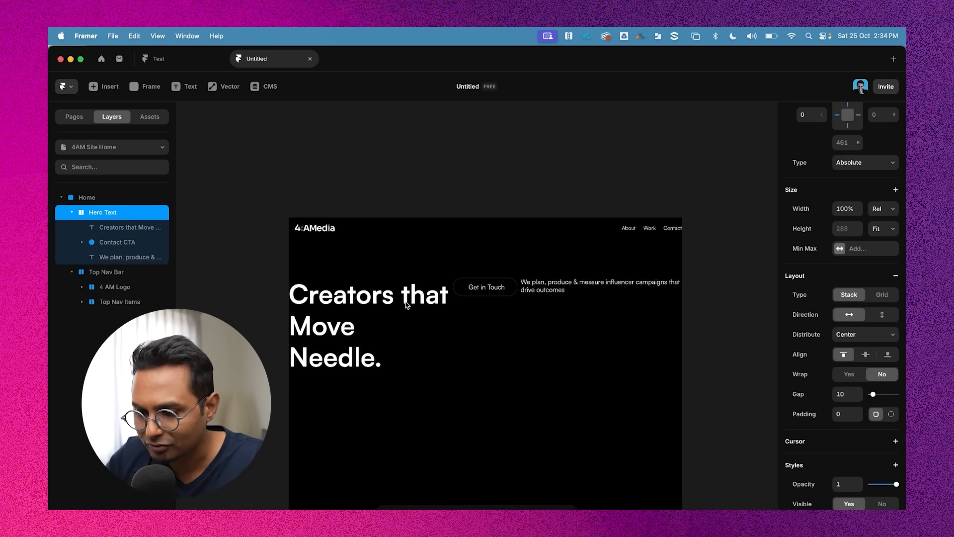
click(355, 299)
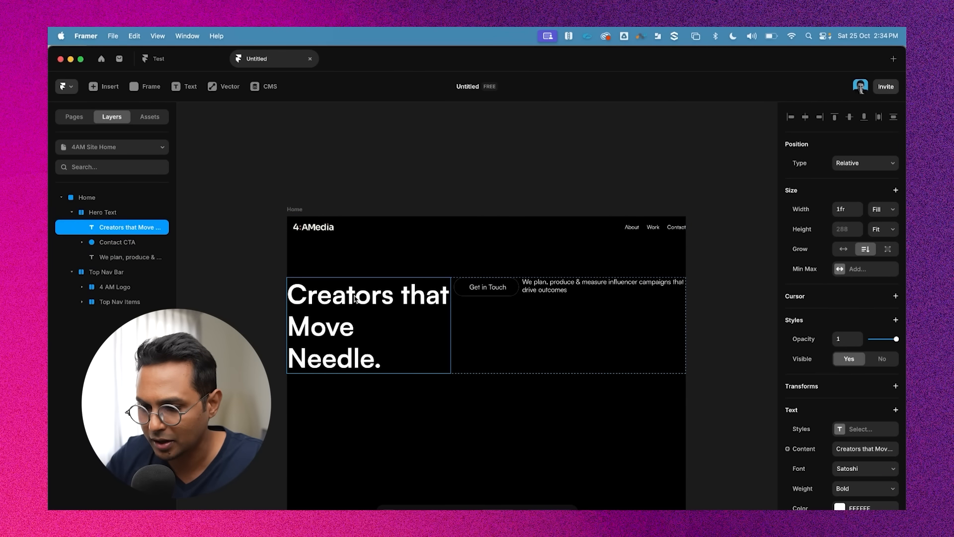
click(491, 287)
click(113, 246)
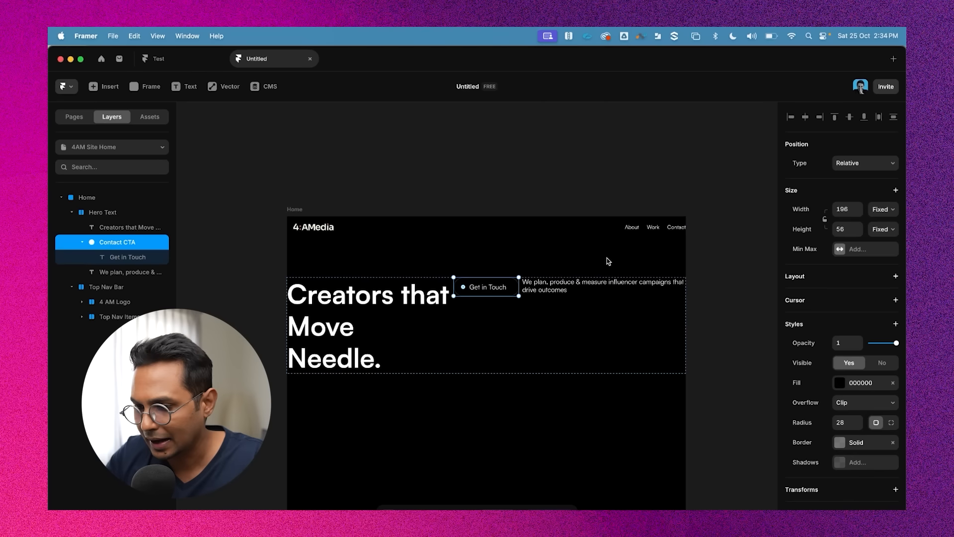
click(597, 286)
scroll(407, 285, up, 5)
click(422, 285)
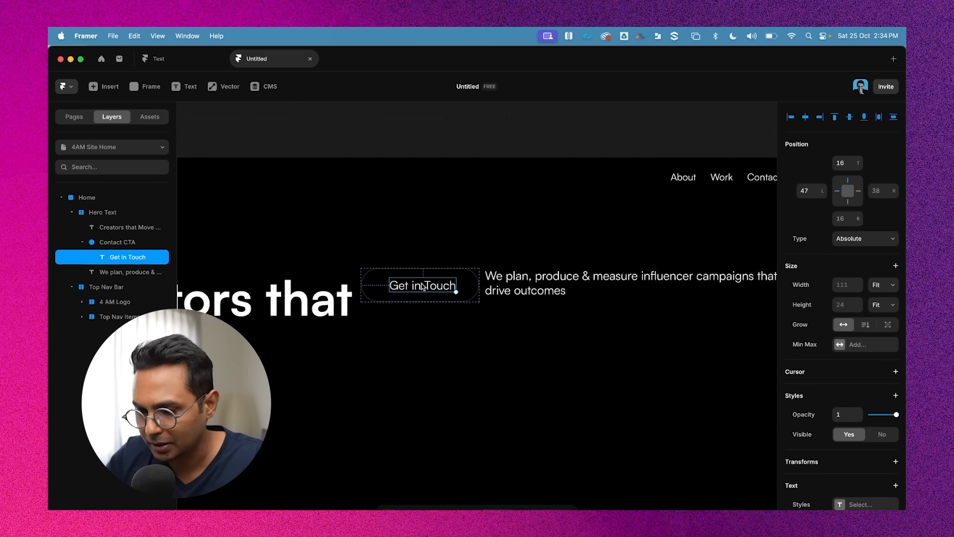
scroll(426, 287, up, 5)
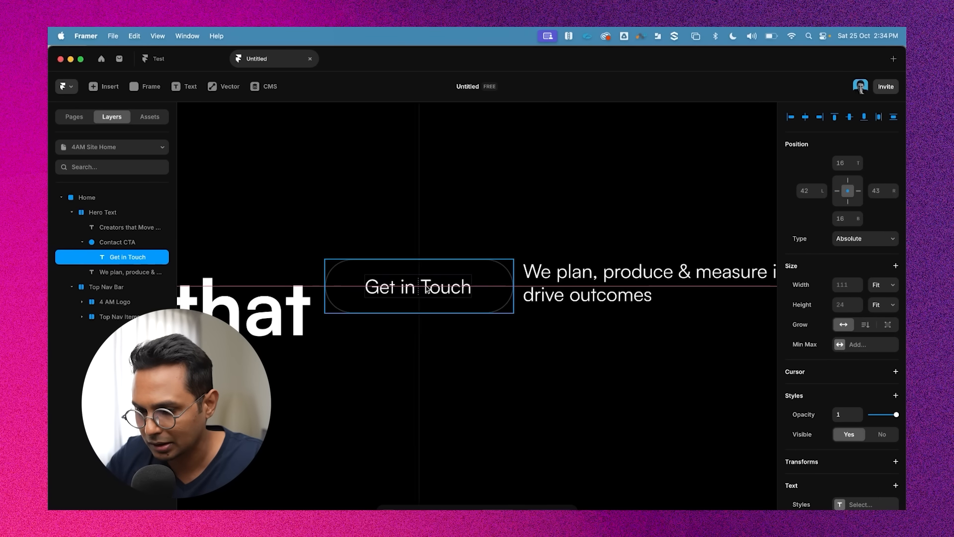
scroll(428, 288, down, 5)
click(499, 283)
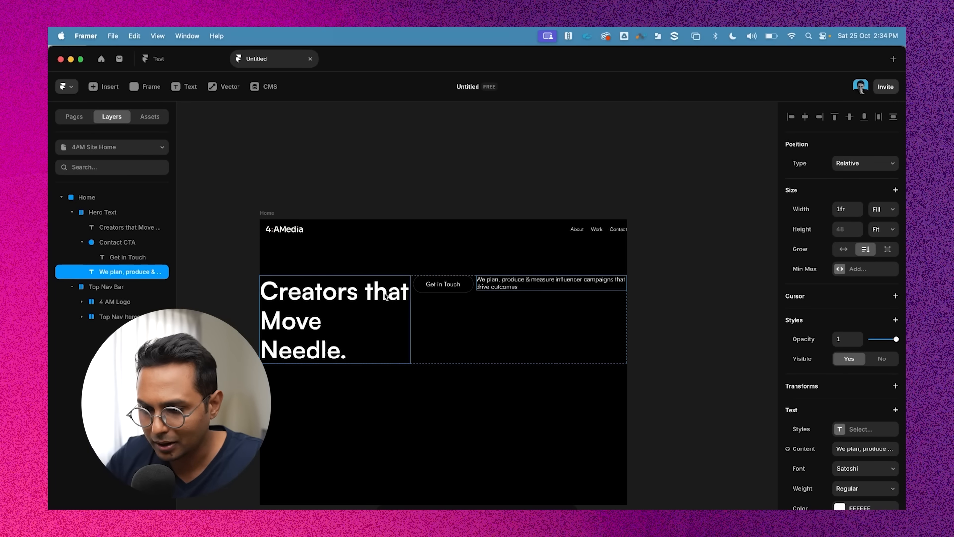
click(446, 289)
click(447, 287)
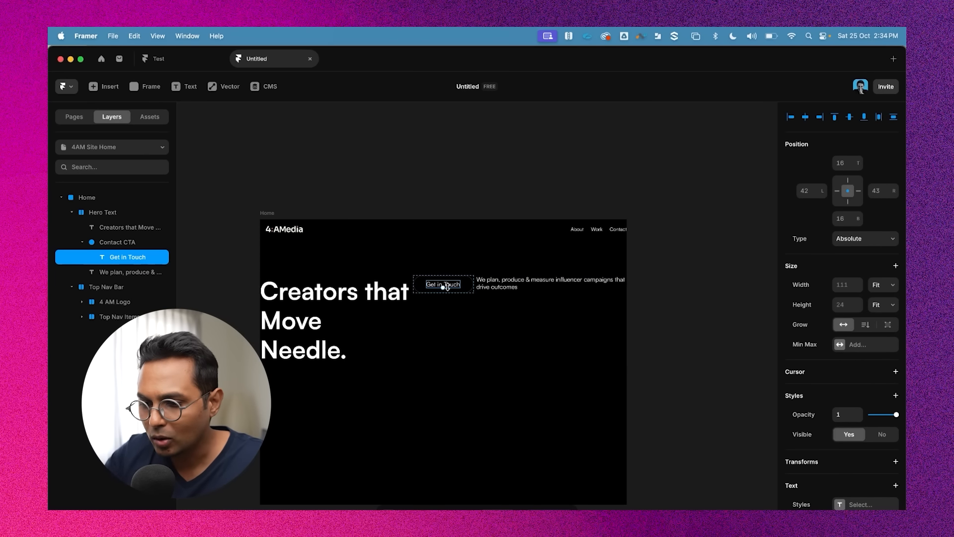
click(514, 285)
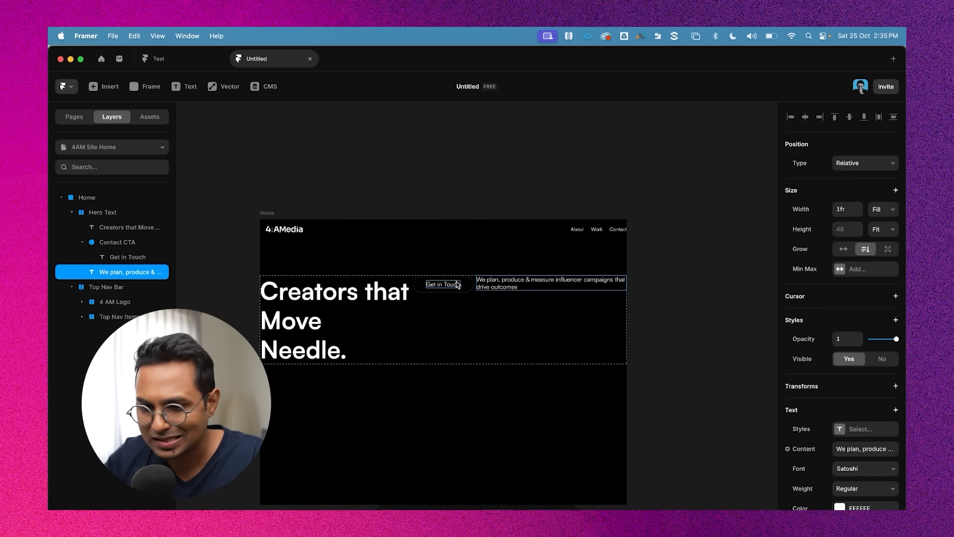
Wrap the Contact CTA button and tagline in a stack and set its direction to vertical
click(82, 242)
click(119, 243)
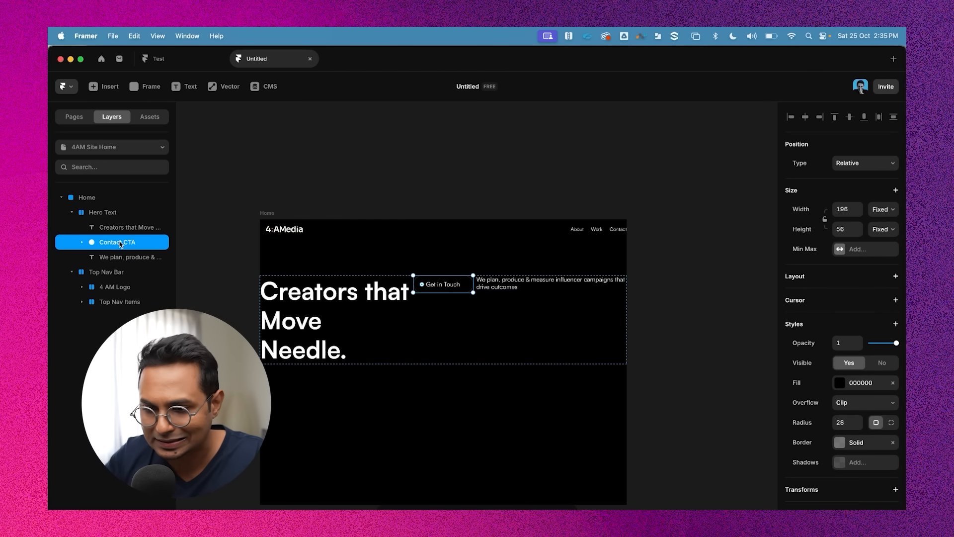
shift+click(129, 256)
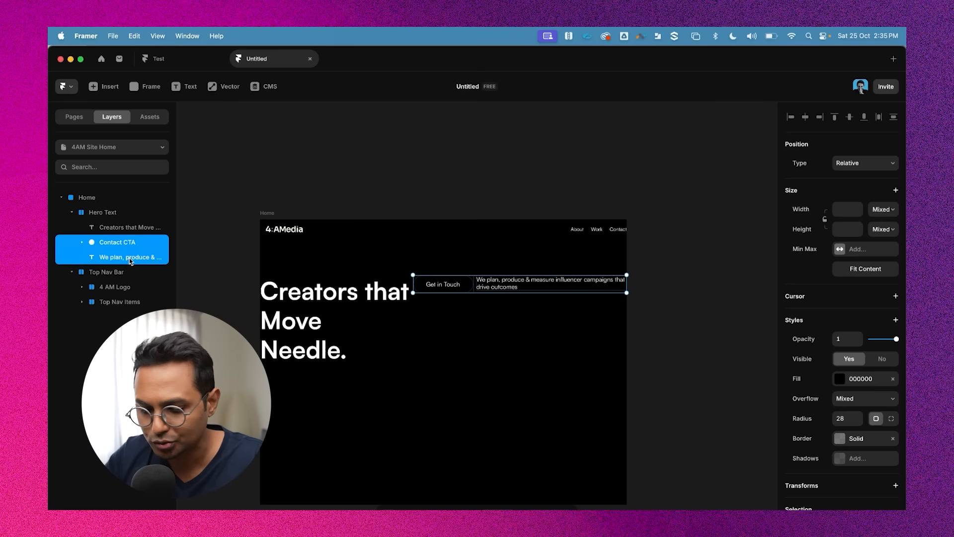
key(shift+a)
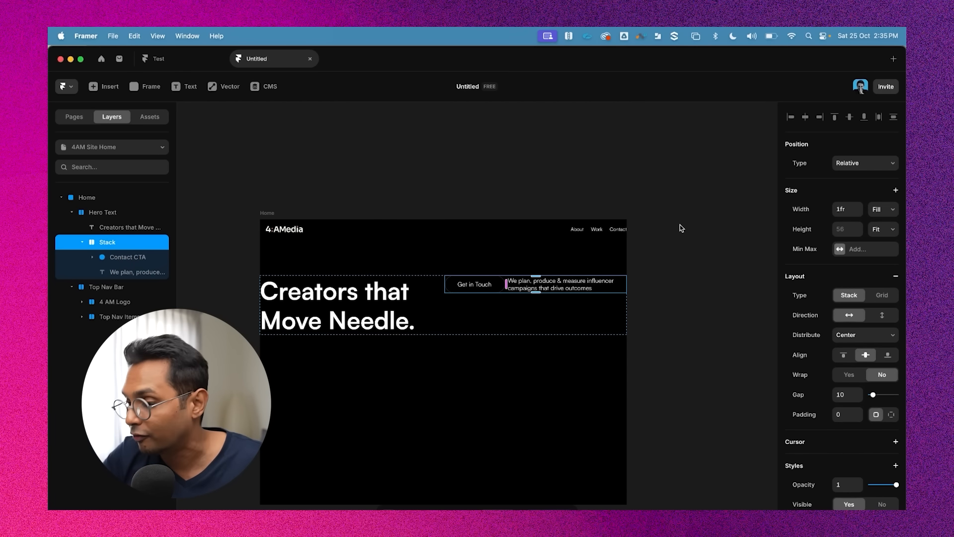
click(883, 316)
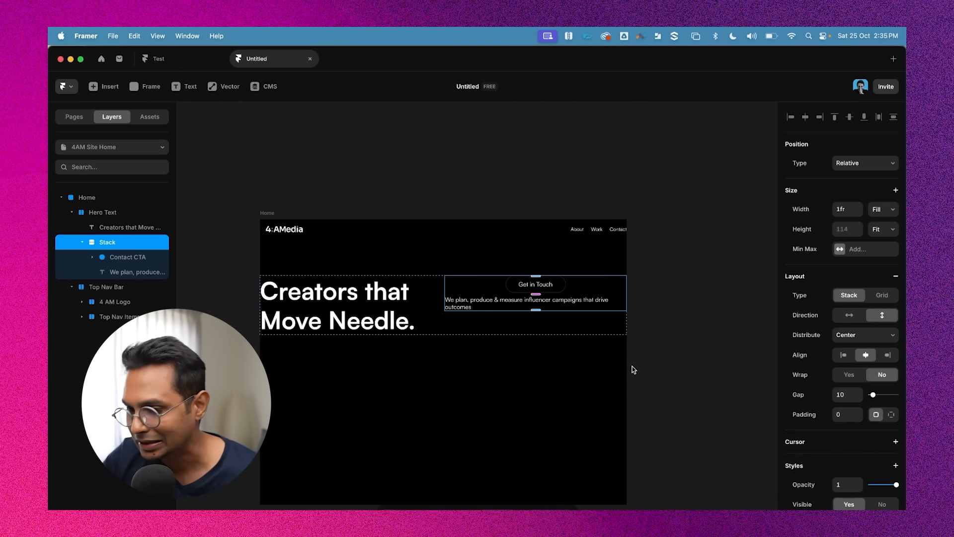
Reorder the new stack so the tagline sits above the Contact CTA button
scroll(541, 277, up, 3)
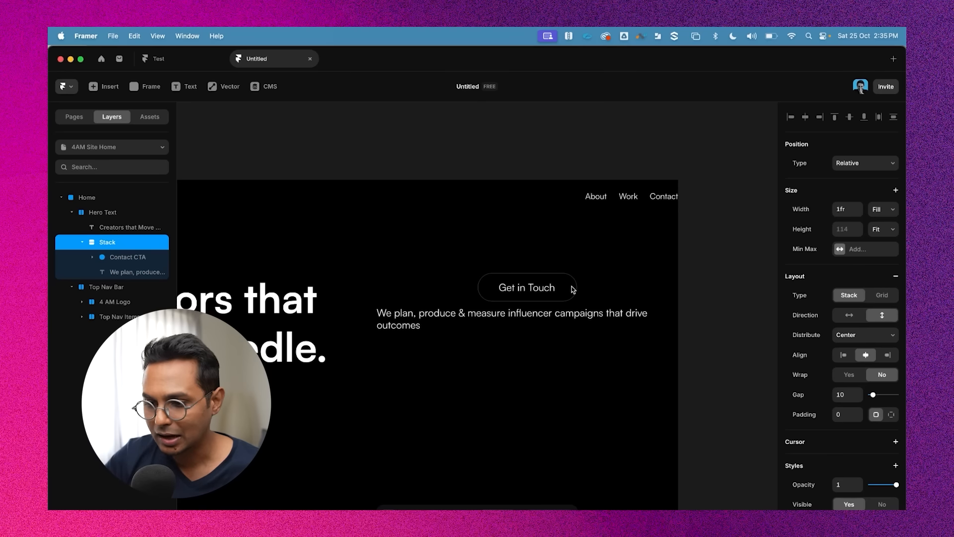
click(119, 272)
click(93, 259)
click(92, 256)
click(92, 257)
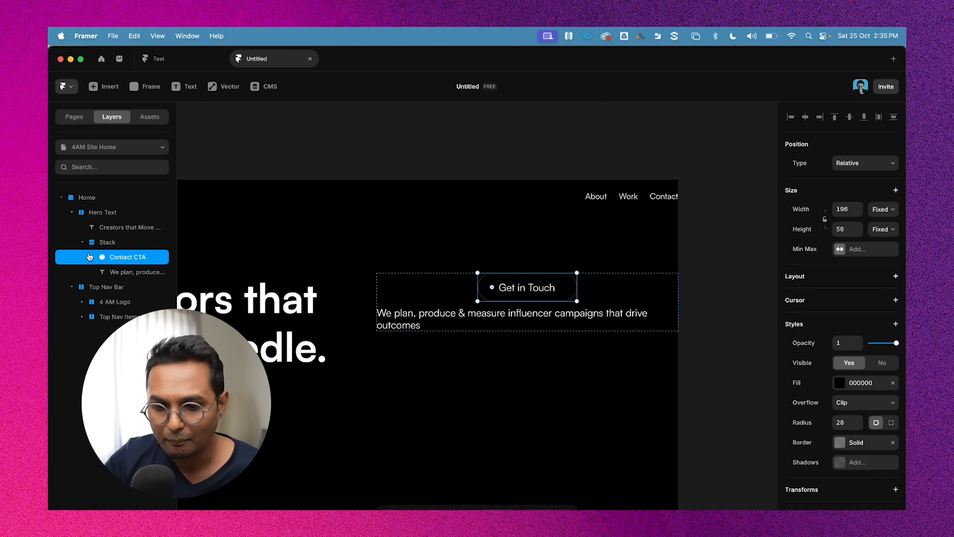
click(121, 271)
drag(124, 268, 124, 254)
Review the hero layout of headline, tagline and button stack
scroll(683, 282, down, 3)
scroll(683, 283, right, 1)
scroll(683, 283, down, 1)
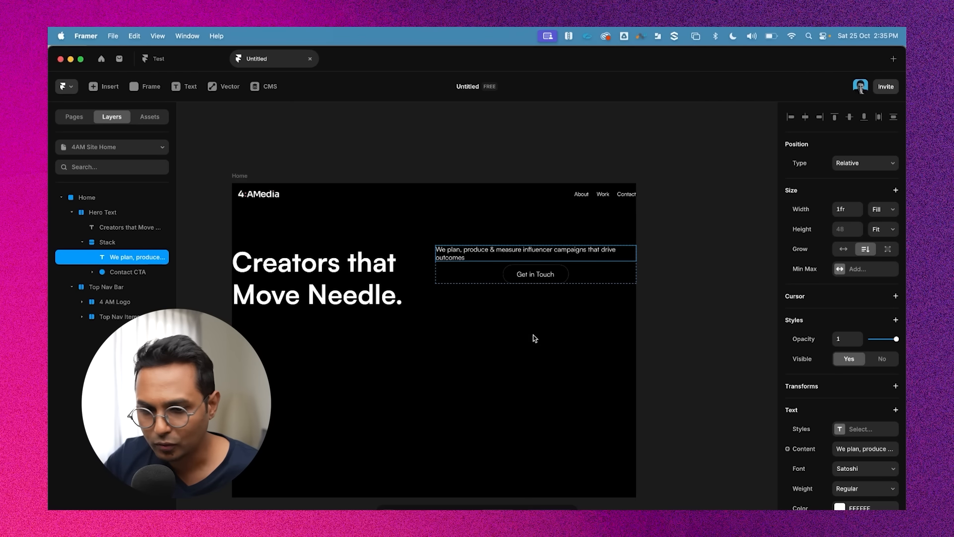
click(388, 265)
click(643, 275)
click(545, 252)
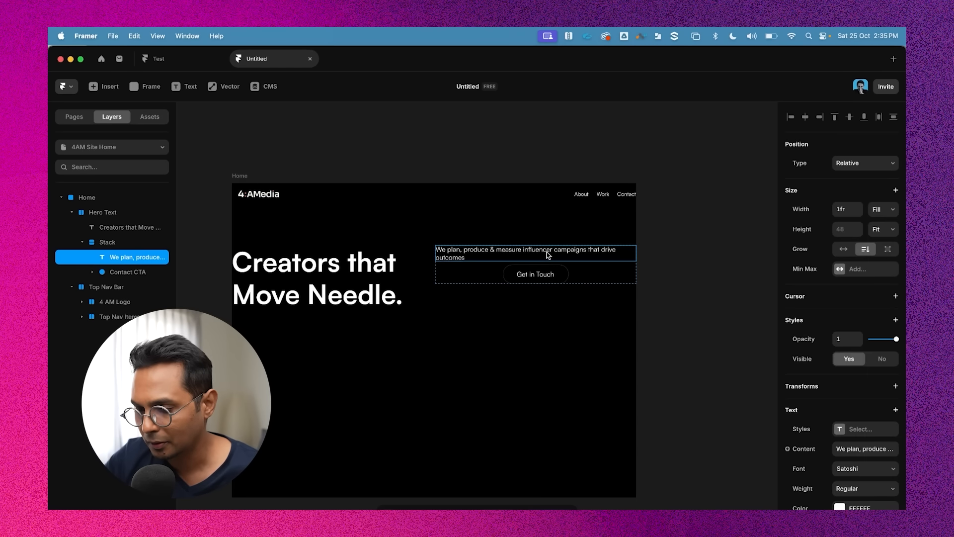
click(473, 248)
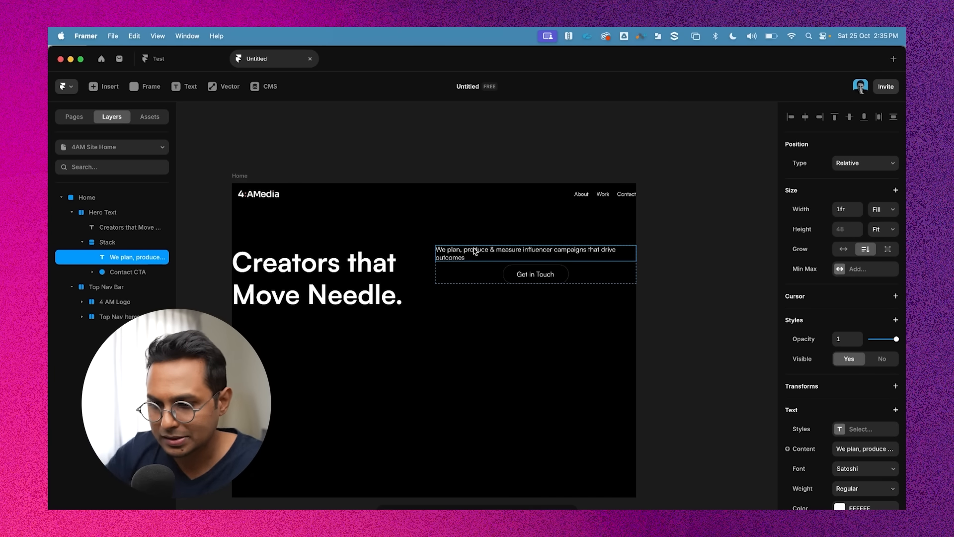
click(356, 273)
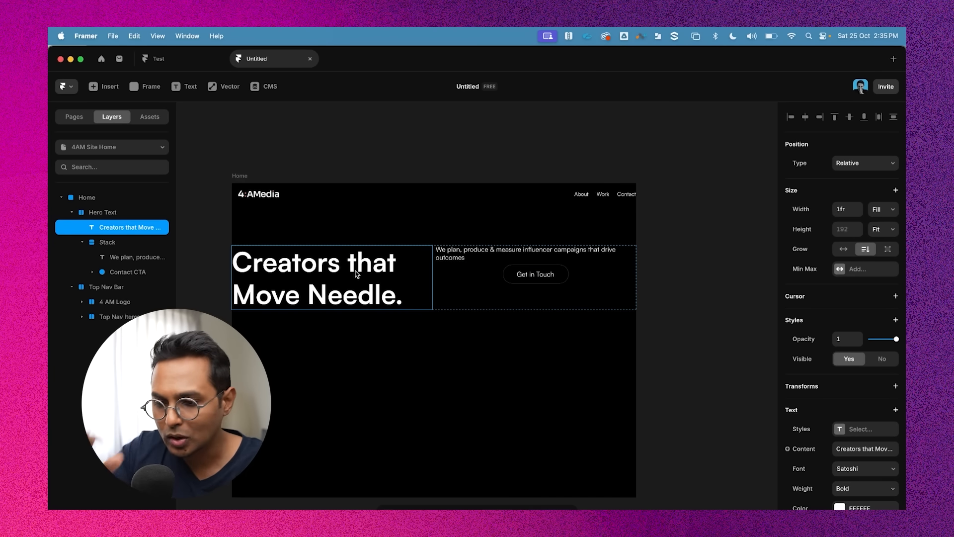
Set the Hero Text stack's distribution to Space Between
click(547, 318)
click(418, 252)
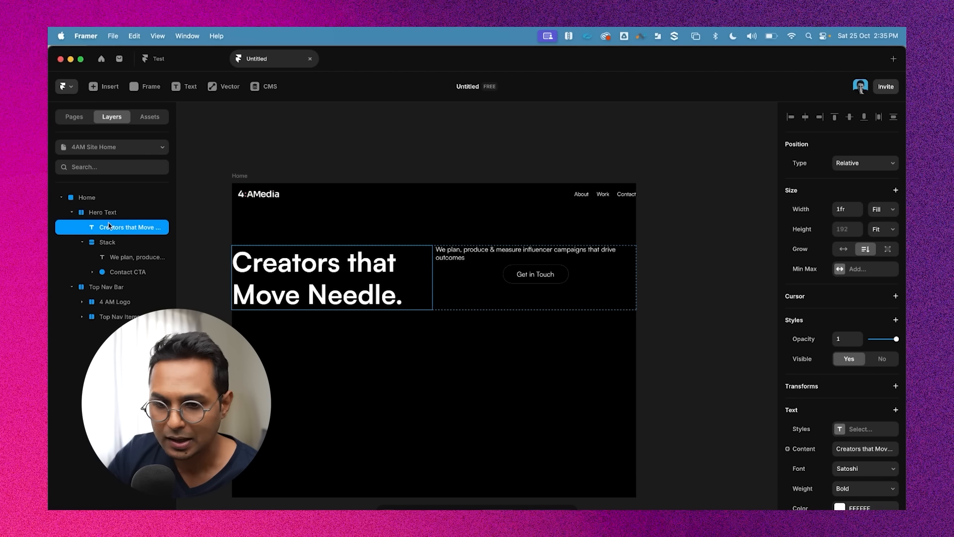
click(83, 242)
click(97, 214)
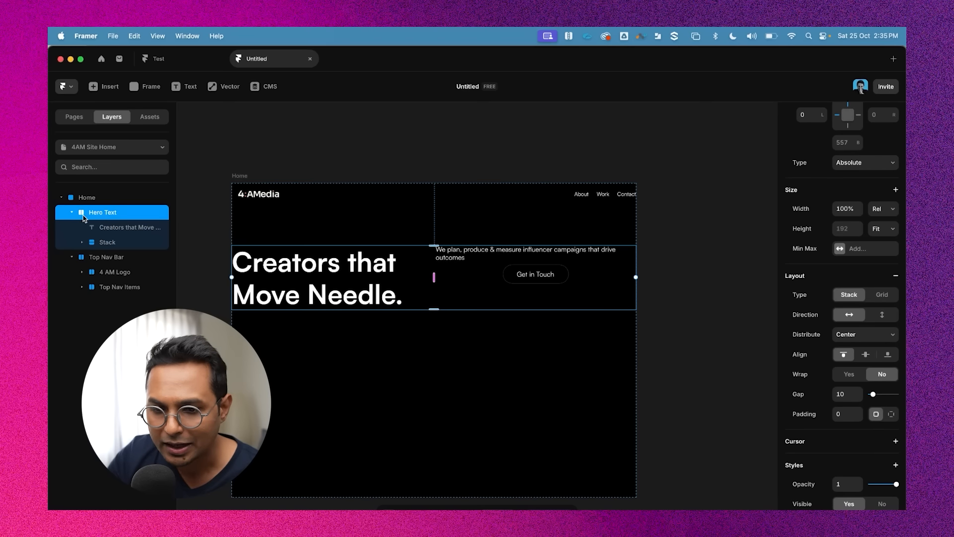
scroll(889, 318, up, 3)
scroll(890, 318, down, 4)
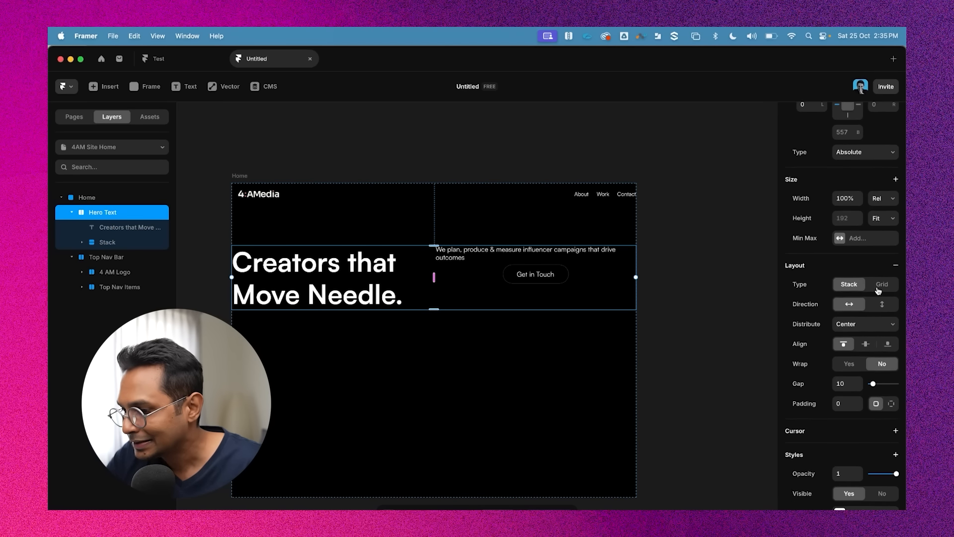
click(862, 318)
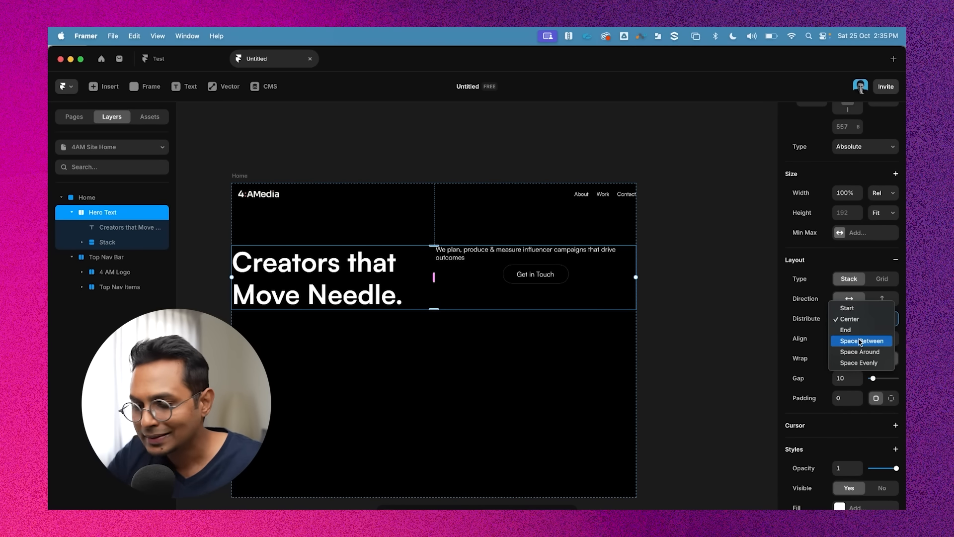
click(860, 341)
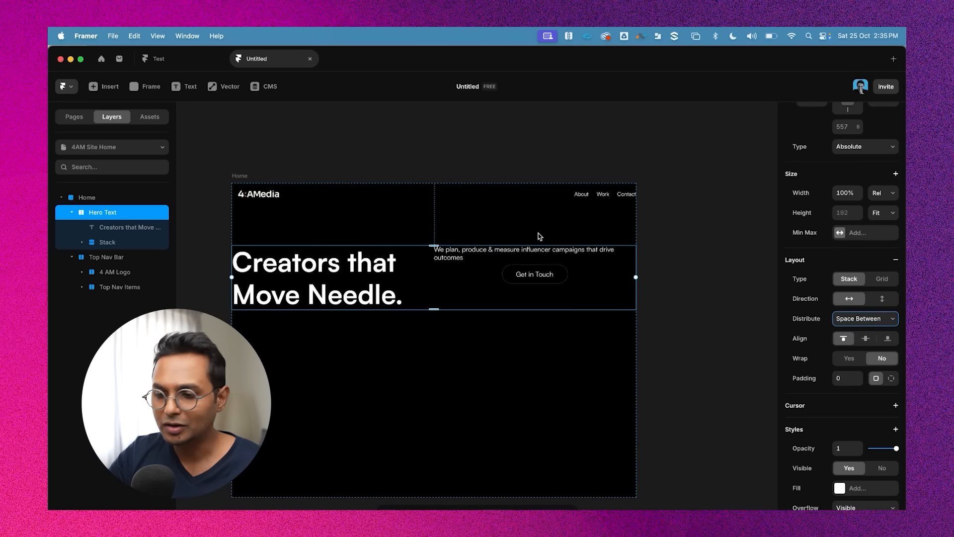
Give the tagline-and-button stack a fixed width of 350
click(468, 255)
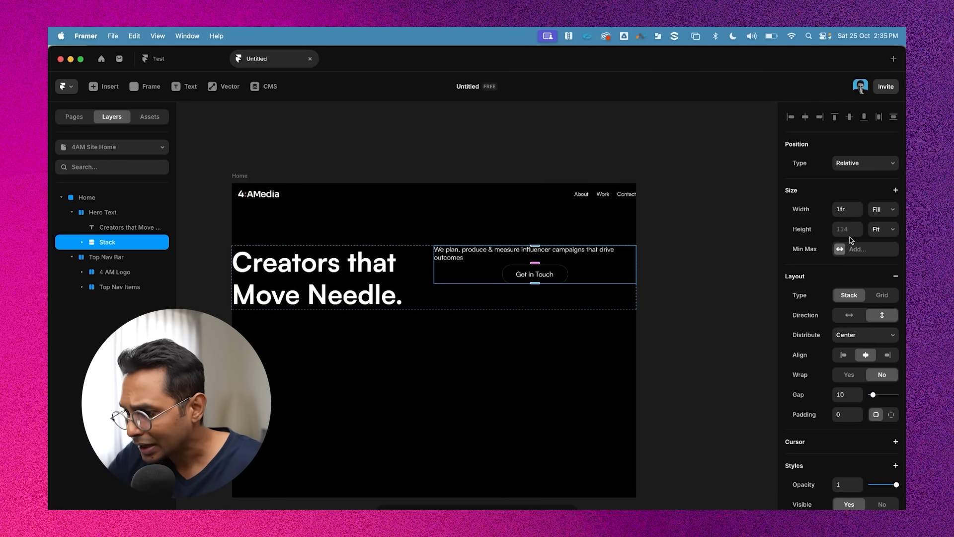
click(876, 210)
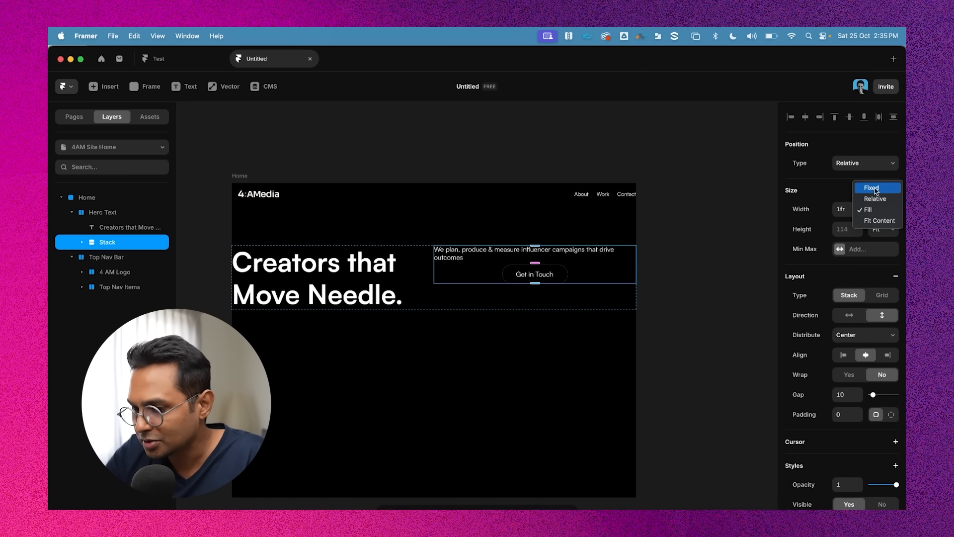
click(874, 188)
click(846, 209)
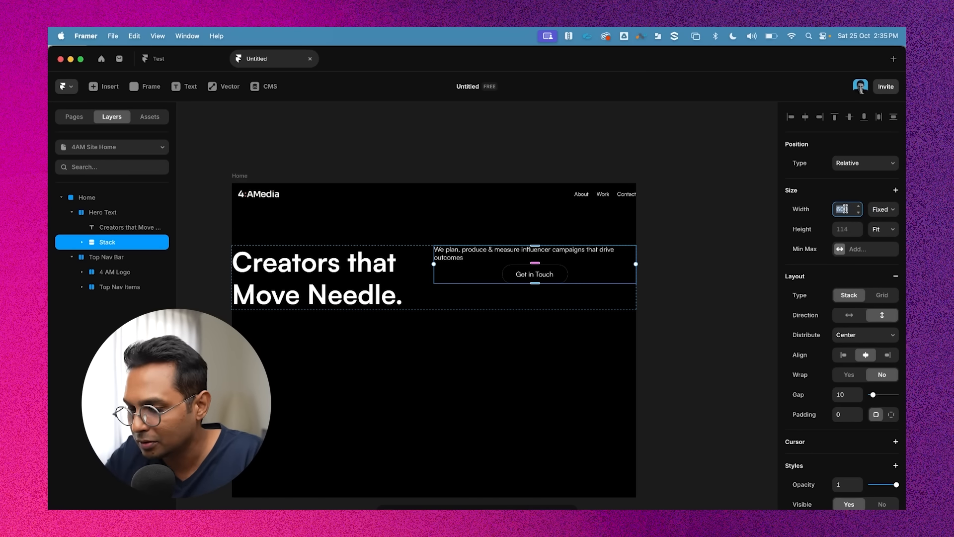
key(shift+Down)
key(shift+Down)
key(shift+Down)
key(shift+Down)
key(shift+Down)
key(shift+Down)
key(shift+Down)
key(shift+Down)
key(shift+Down)
key(shift+Down)
key(shift+Down)
key(shift+Down)
key(shift+Down)
key(shift+Down)
key(shift+Down)
key(shift+Down)
key(shift+Down)
key(shift+Down)
key(shift+Down)
key(shift+Down)
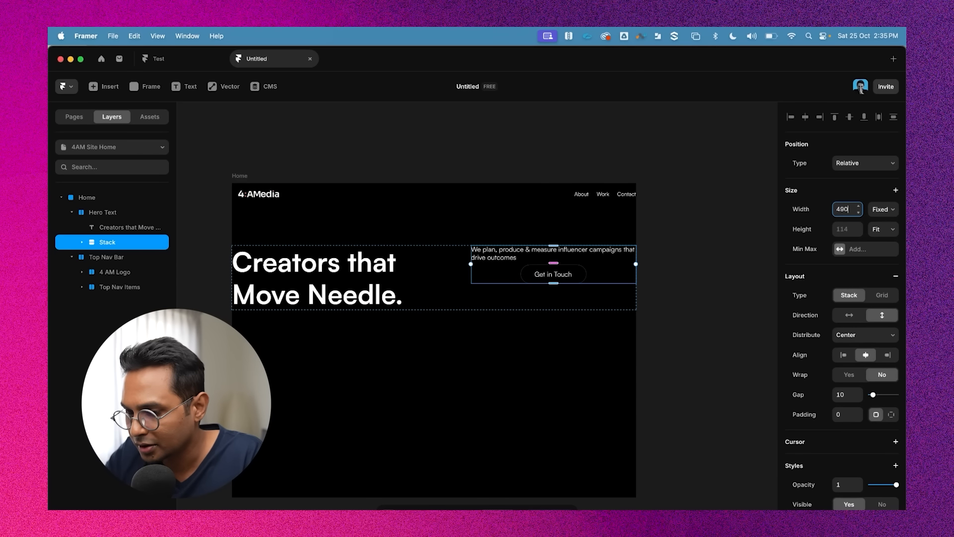
key(shift+Down)
key(shift+Down)
key(shift+Down)
key(shift+Down)
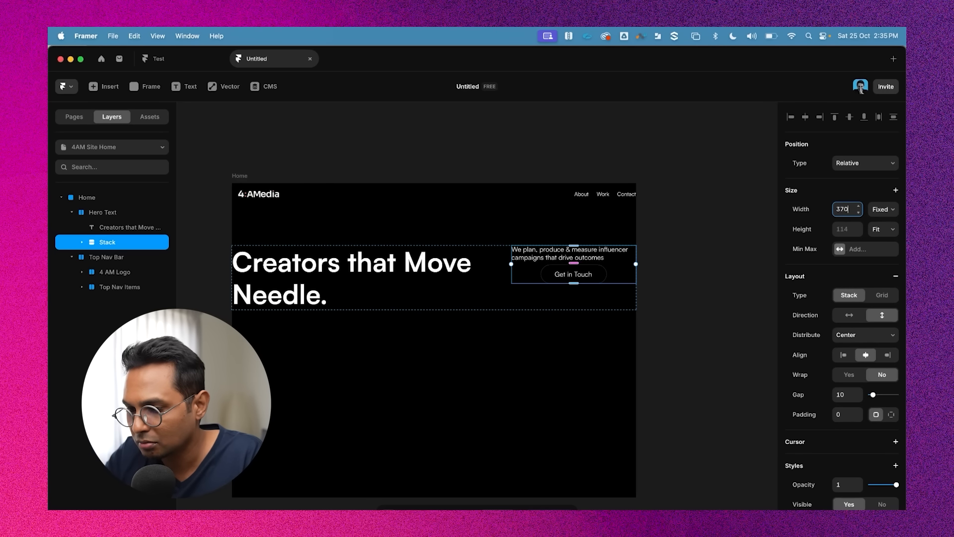
key(shift+Up)
key(shift+Up)
key(shift+Up)
key(shift+Up)
key(shift+Up)
key(shift+Up)
key(shift+Up)
key(shift+Up)
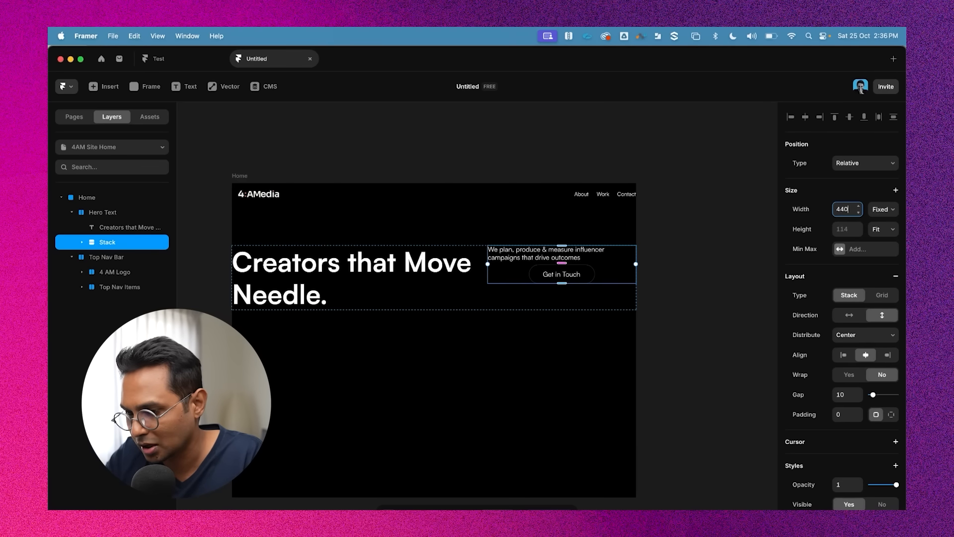
key(shift+Down)
key(shift+Down)
key(shift+Down)
key(shift+Down)
key(shift+Down)
key(shift+Down)
key(shift+Down)
key(shift+Down)
key(shift+Down)
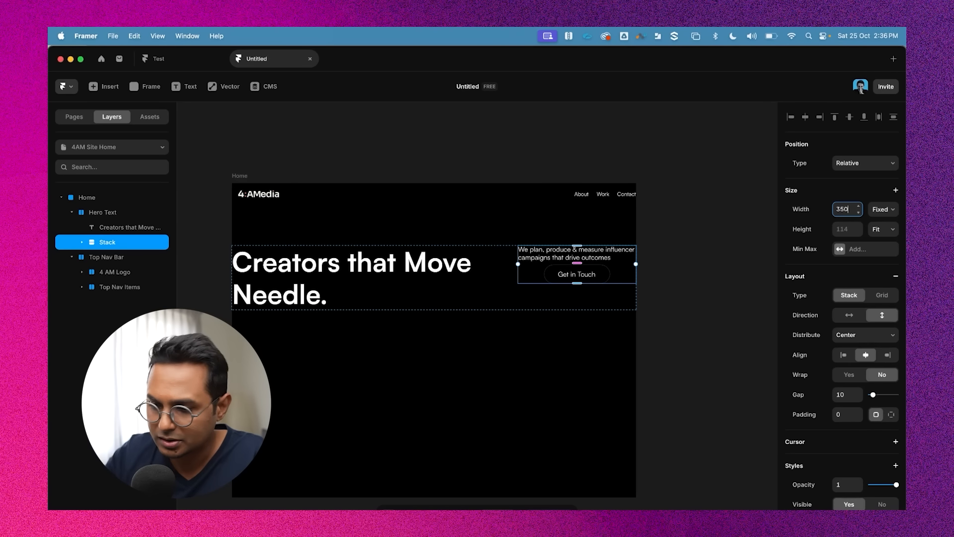
click(762, 192)
Try to break the headline onto a new line after "Creators that", then undo the edits
click(593, 254)
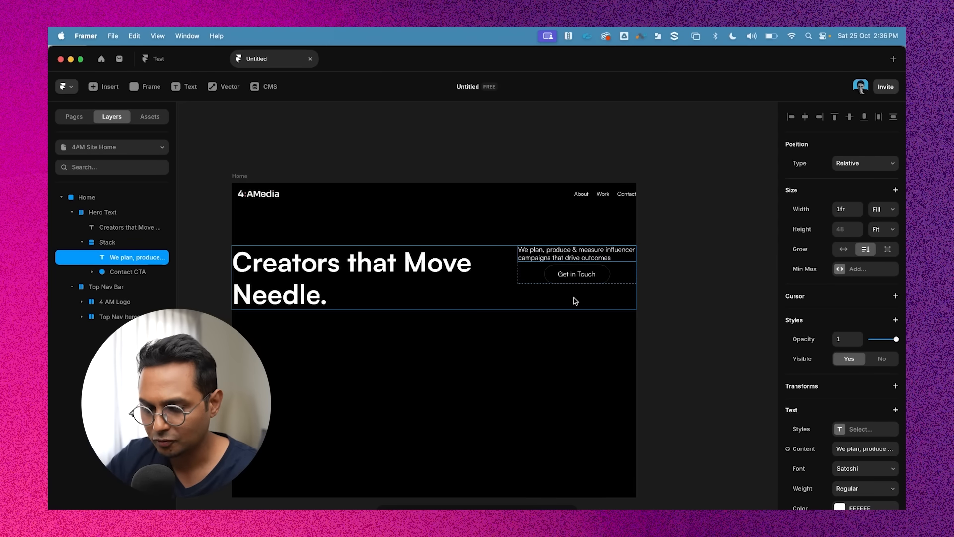
scroll(299, 248, up, 3)
click(298, 248)
scroll(299, 247, up, 3)
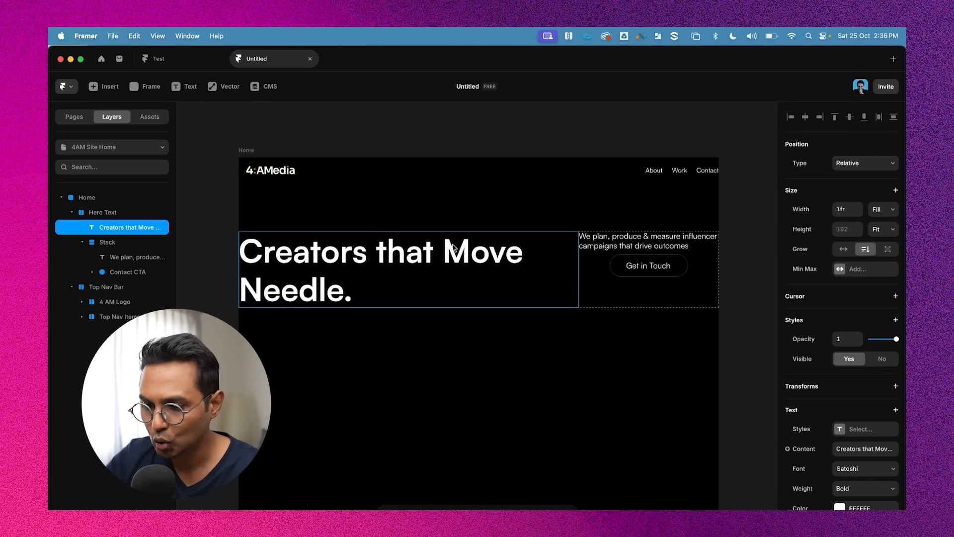
double_click(443, 257)
key(BackSpace)
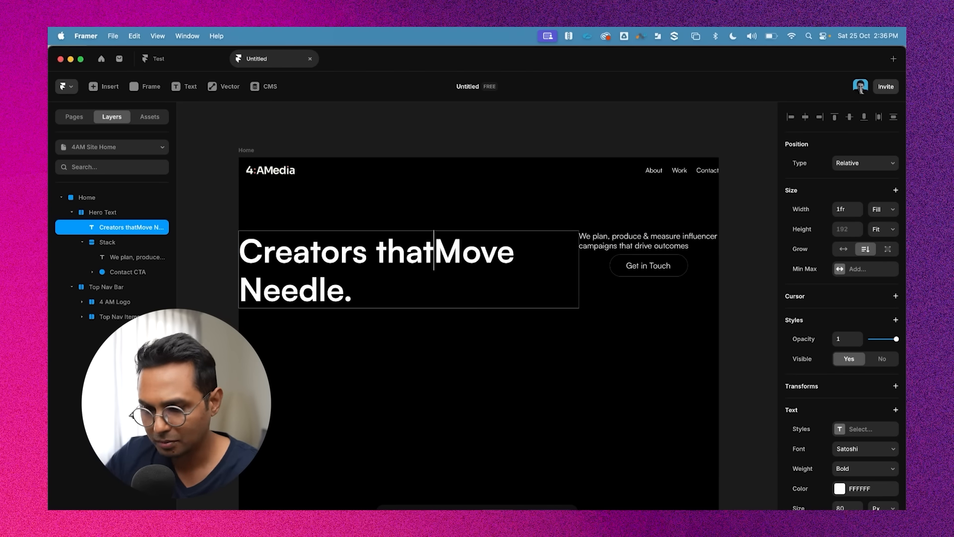
key(shift+Return)
scroll(380, 370, down, 3)
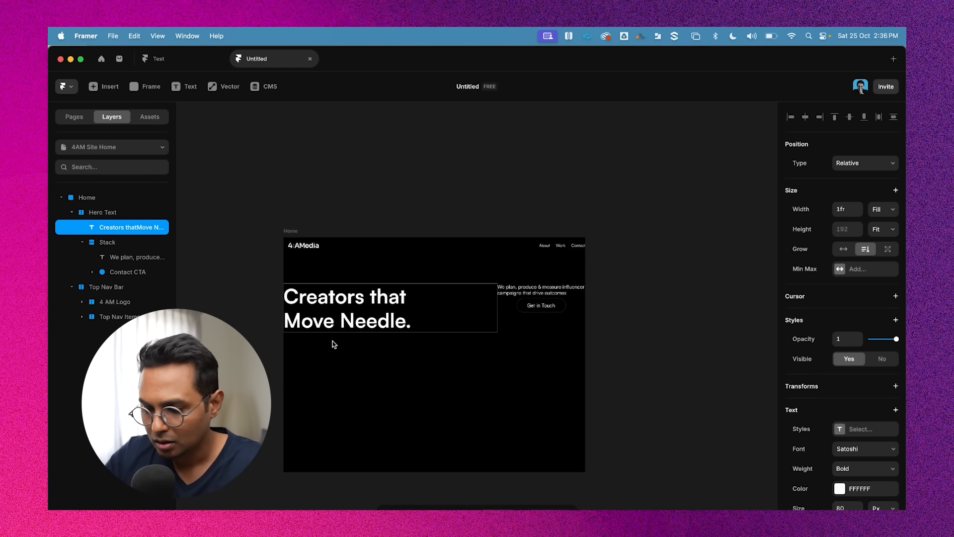
key(super+z)
key(super+z)
key(super+z)
key(super+z)
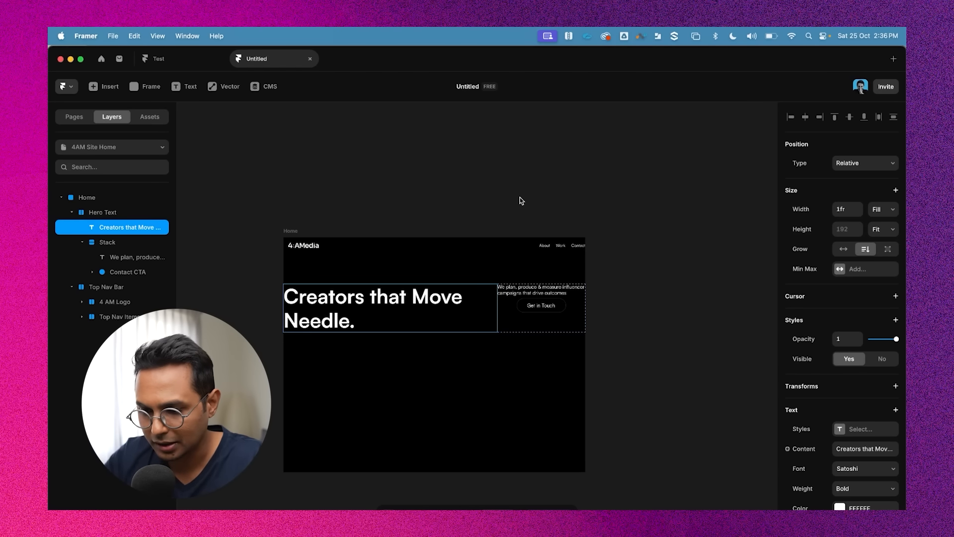
Set the tagline's font size to 24 px
click(394, 304)
scroll(388, 292, up, 3)
click(384, 291)
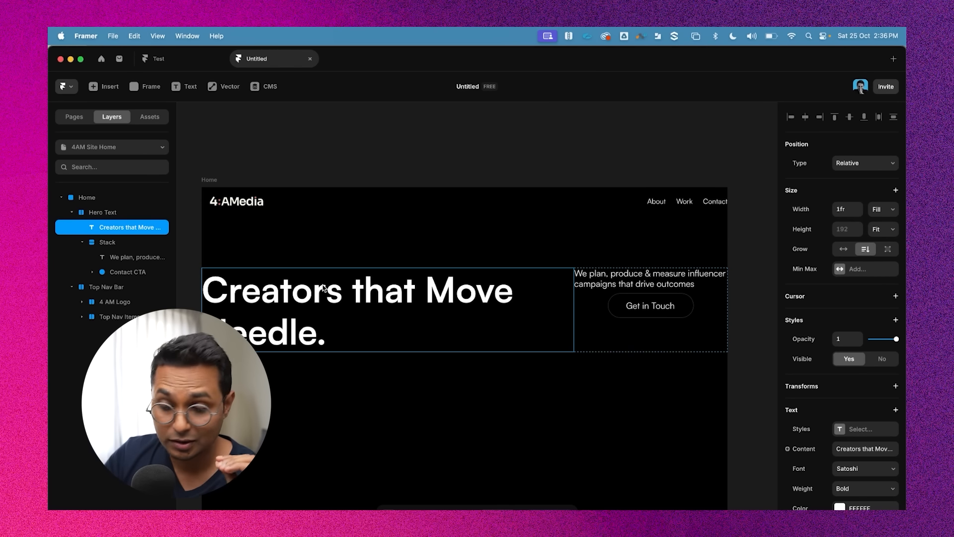
scroll(330, 307, down, 3)
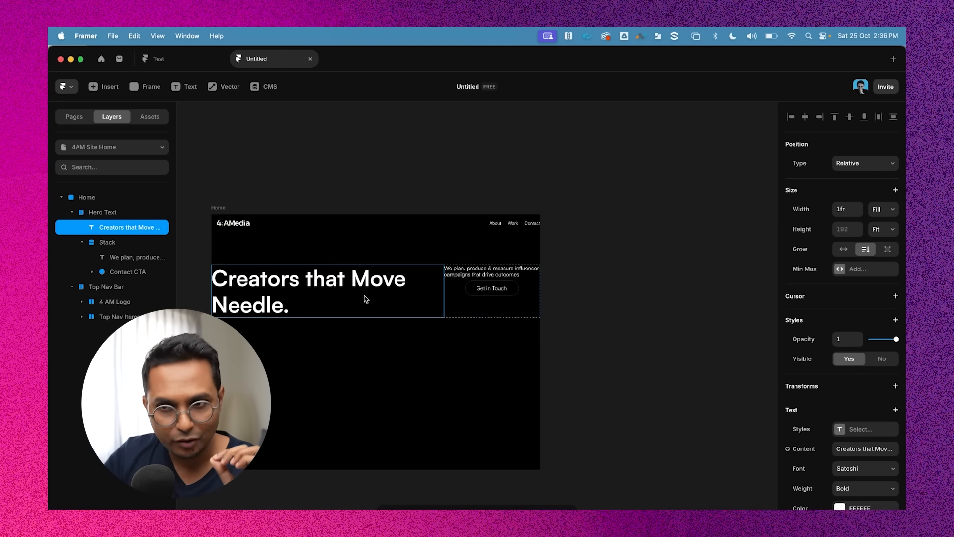
scroll(523, 262, up, 3)
click(464, 282)
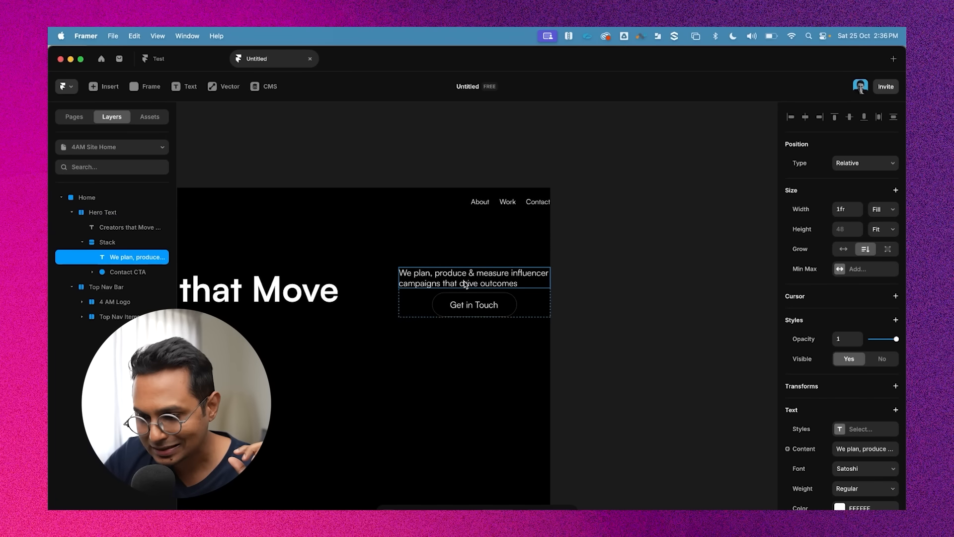
scroll(481, 309, left, 5)
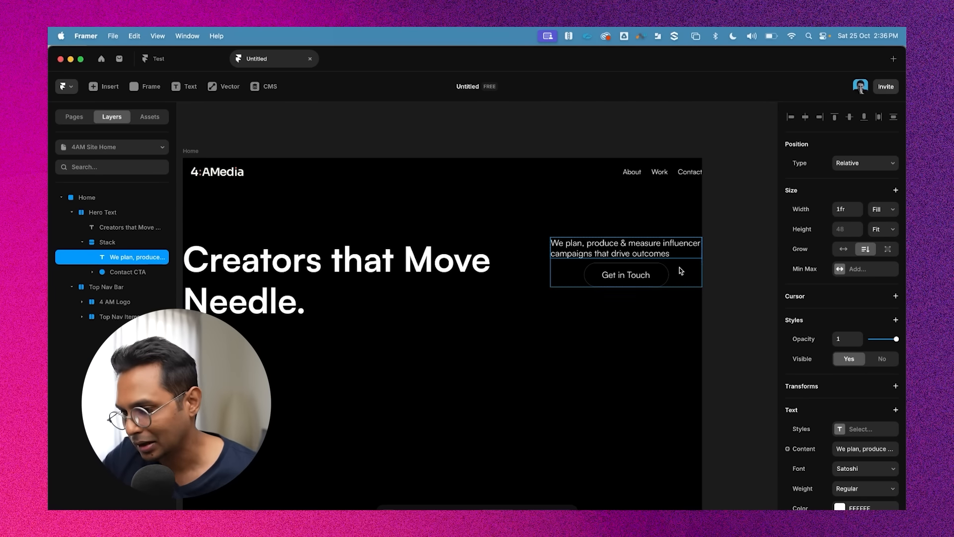
double_click(631, 252)
scroll(650, 251, right, 2)
scroll(884, 475, down, 2)
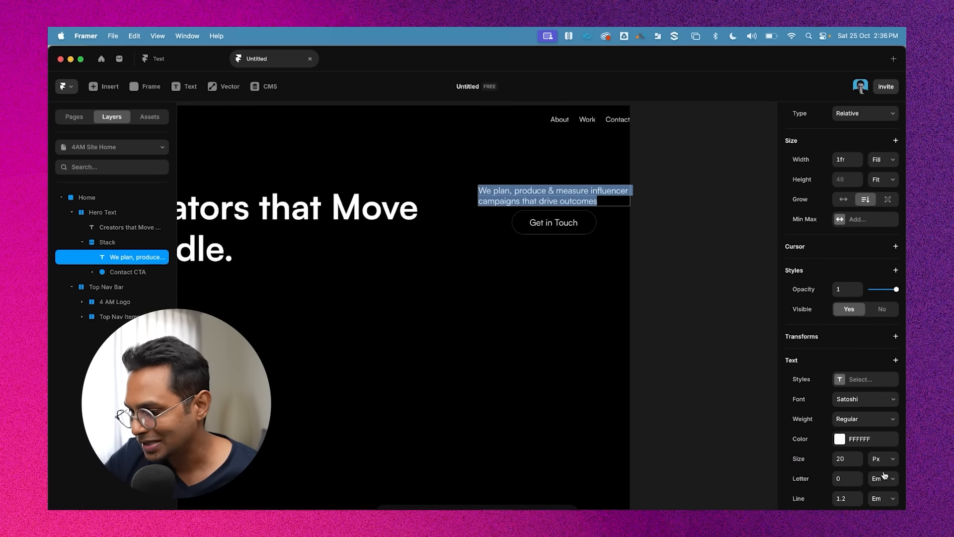
click(841, 439)
double_click(851, 438)
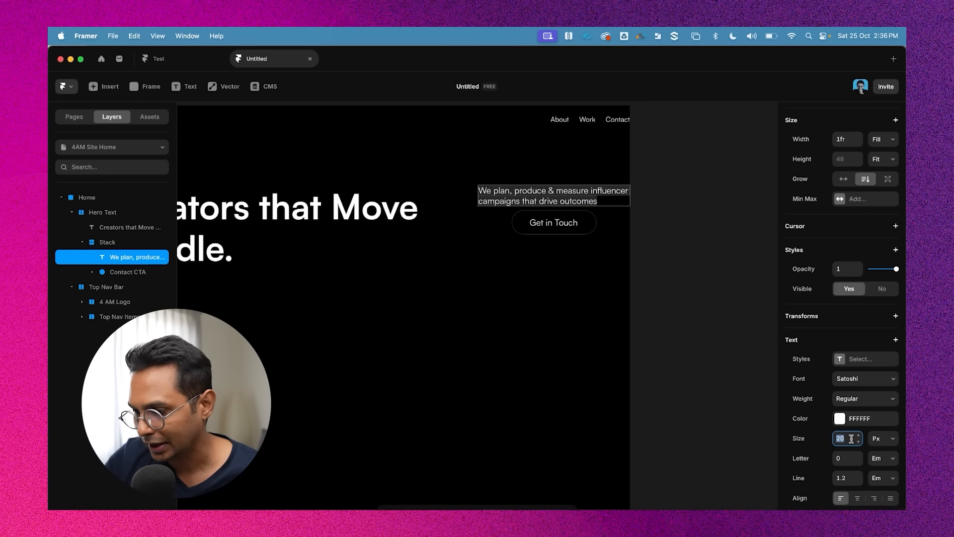
text(24)
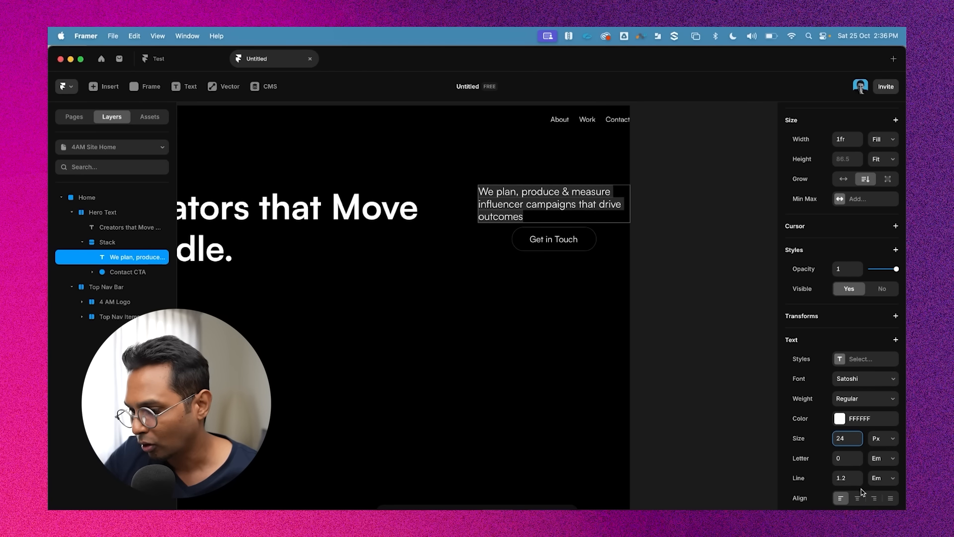
Add a full stop at the end of the tagline text
scroll(855, 492, down, 2)
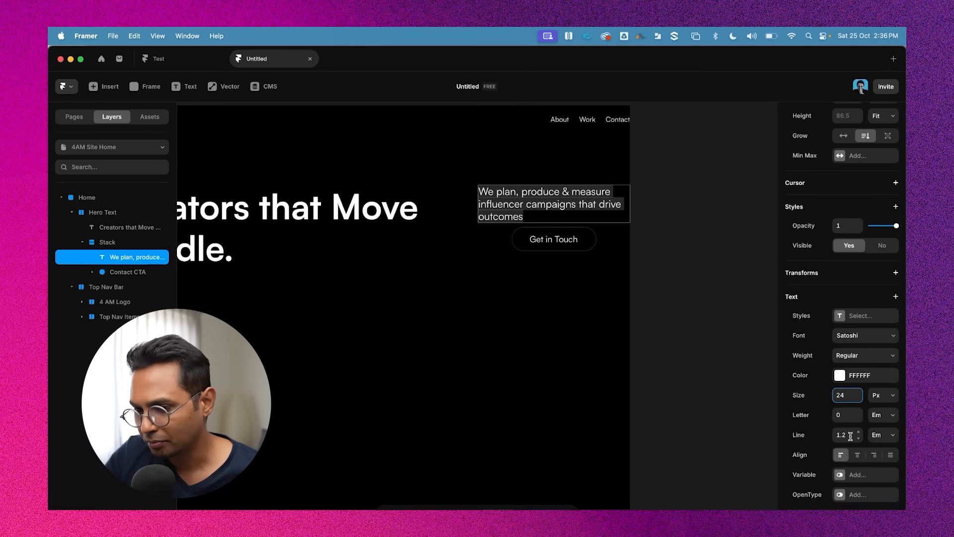
click(532, 195)
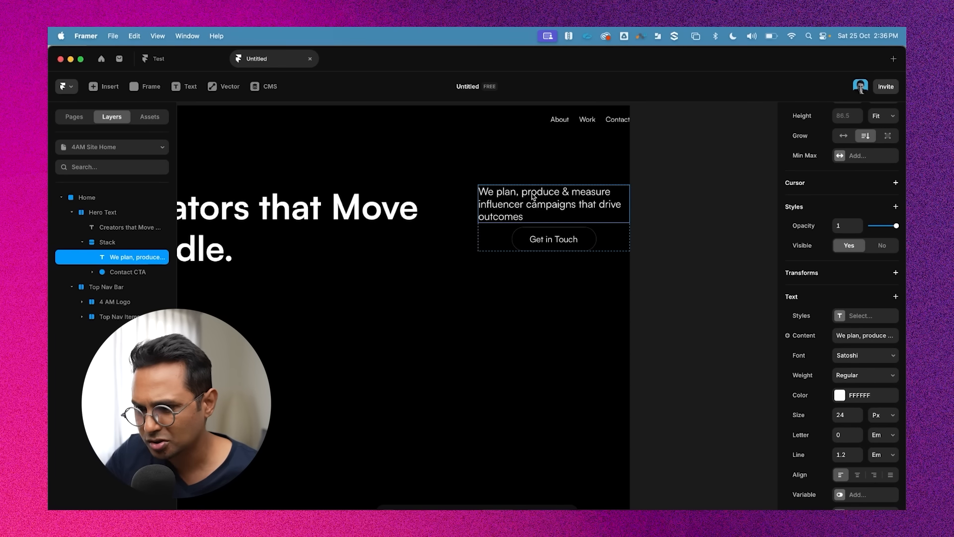
double_click(516, 197)
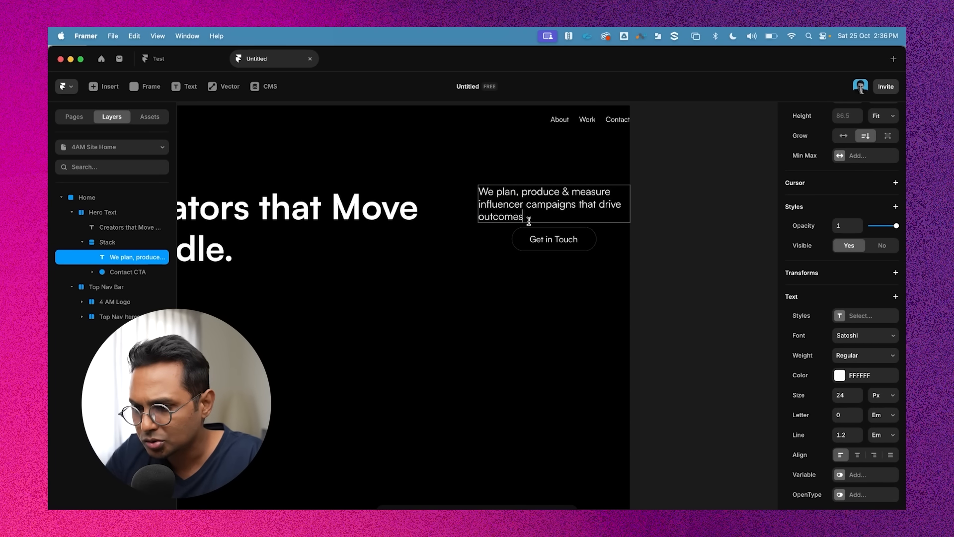
click(586, 305)
Set the Contact CTA button's width to Fill
click(574, 239)
click(589, 240)
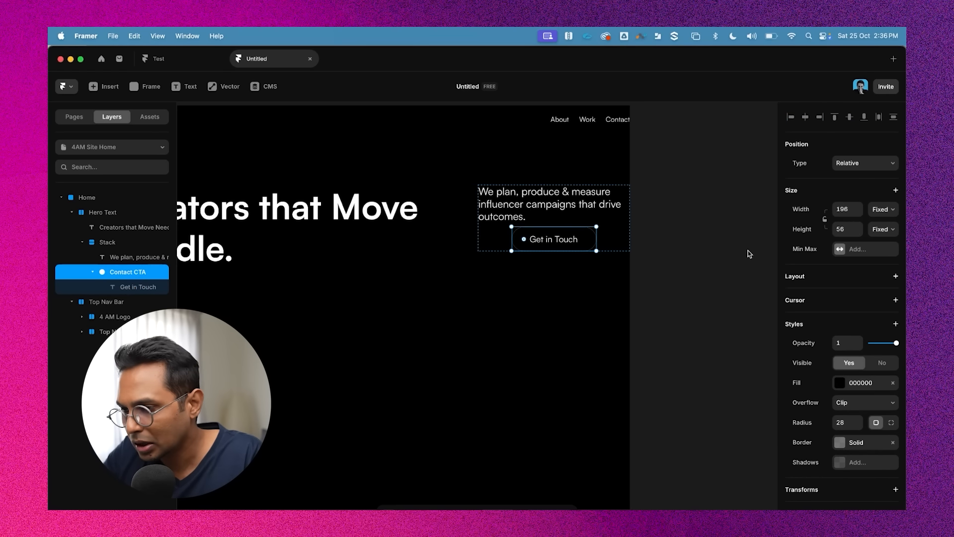
click(883, 209)
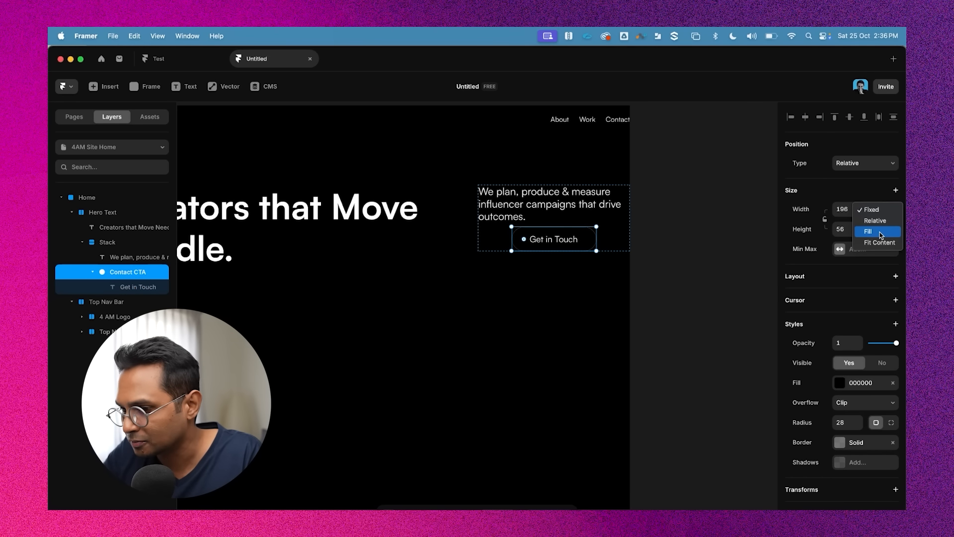
click(881, 232)
click(724, 272)
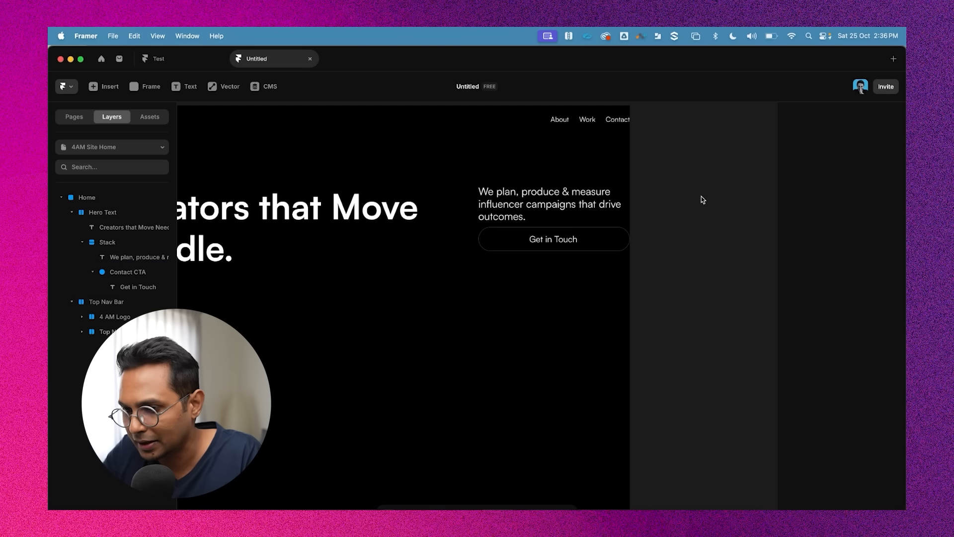
Align the Hero Text stack's children to the bottom
scroll(696, 184, up, 2)
click(549, 242)
scroll(549, 242, up, 5)
scroll(550, 242, right, 1)
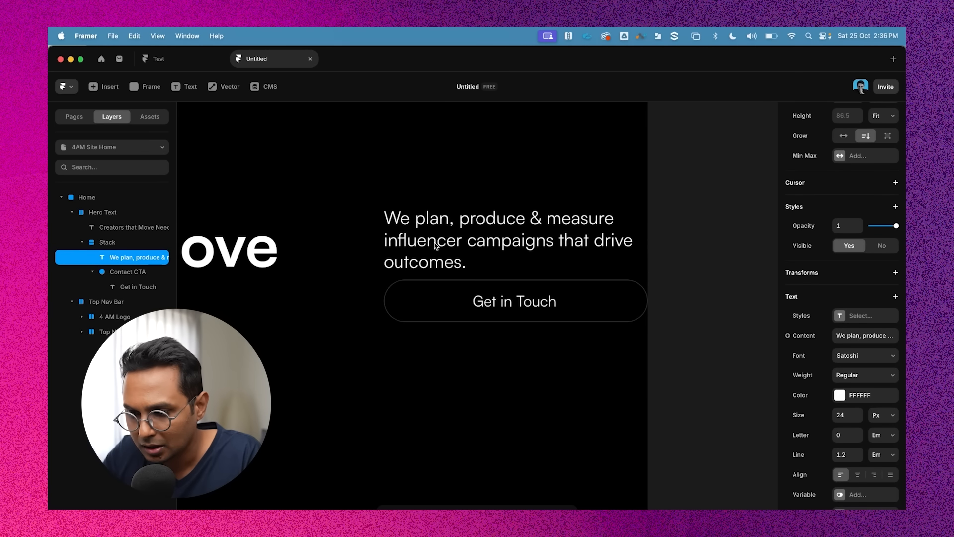
scroll(437, 242, down, 4)
click(377, 278)
scroll(644, 264, down, 3)
scroll(621, 254, left, 2)
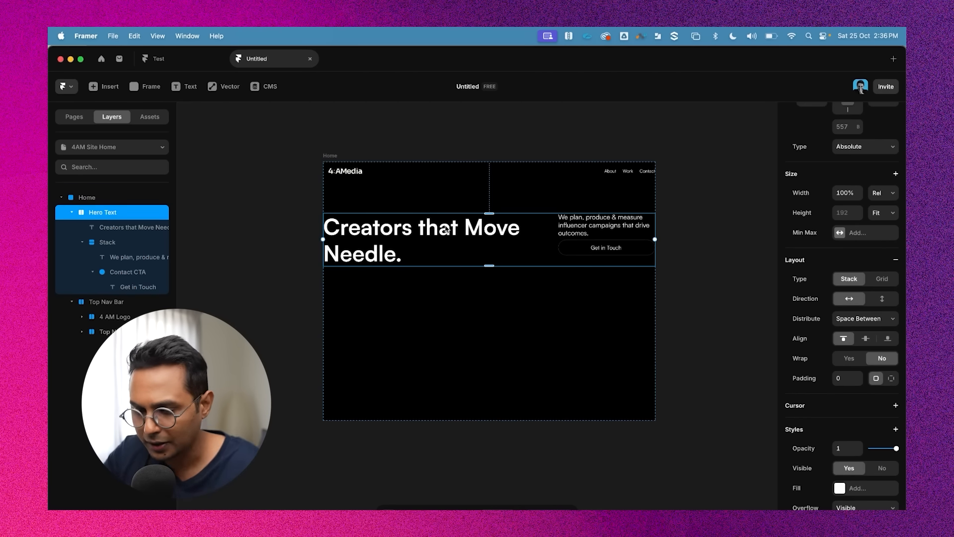
scroll(611, 259, up, 3)
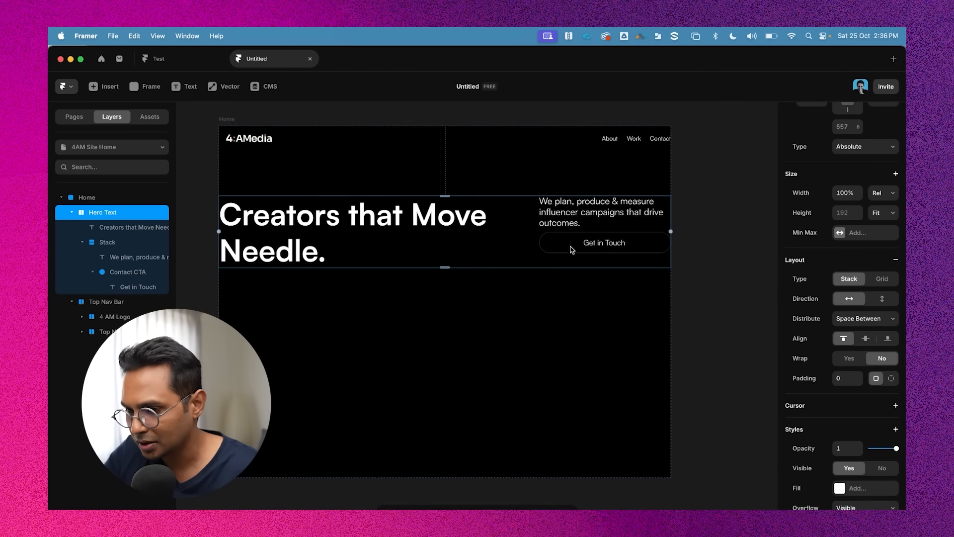
scroll(855, 299, down, 3)
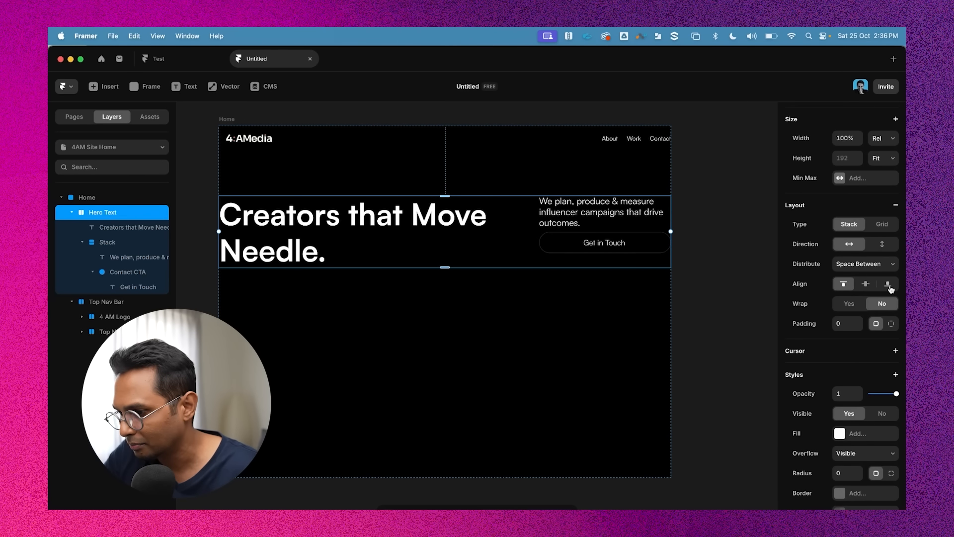
click(888, 285)
click(688, 219)
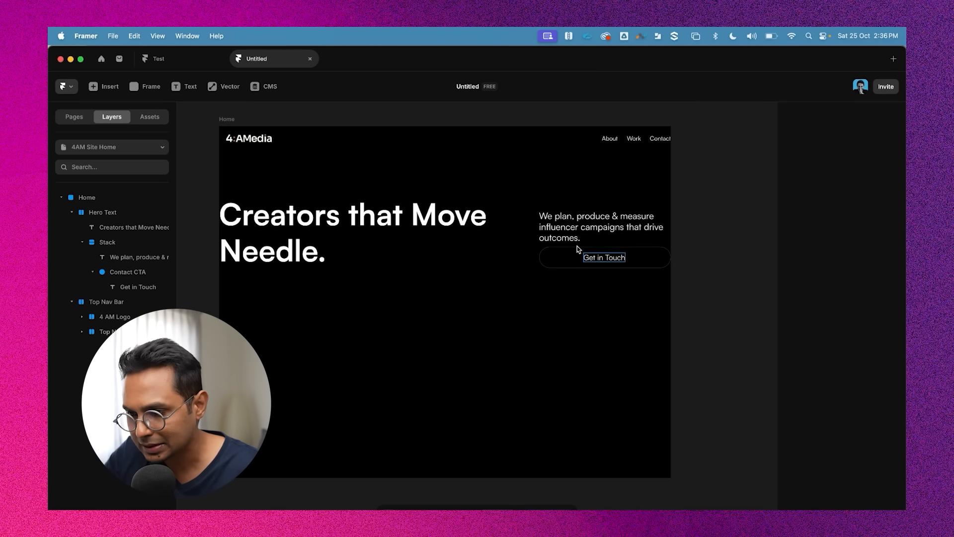
Set the gap inside the Stack holding the tagline and button to 16
click(545, 223)
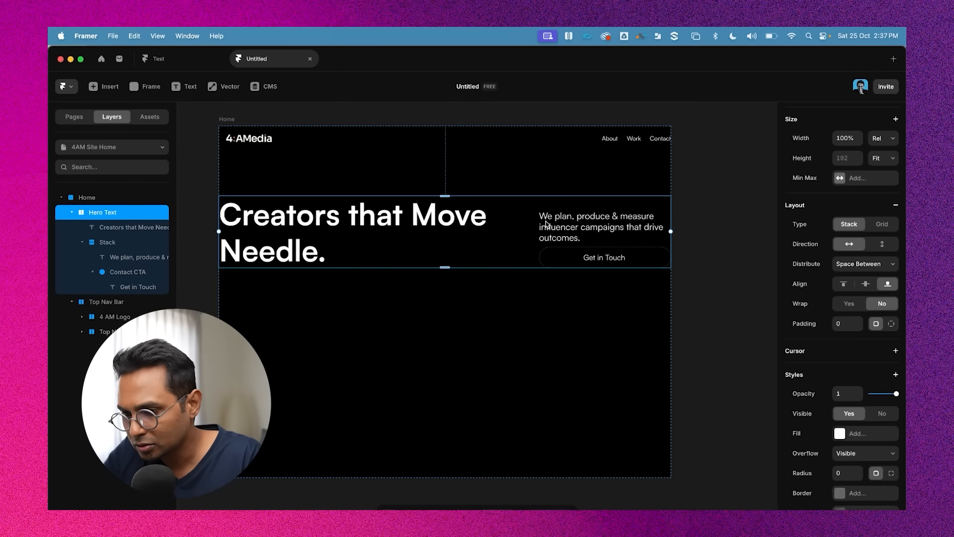
scroll(597, 240, up, 5)
click(596, 239)
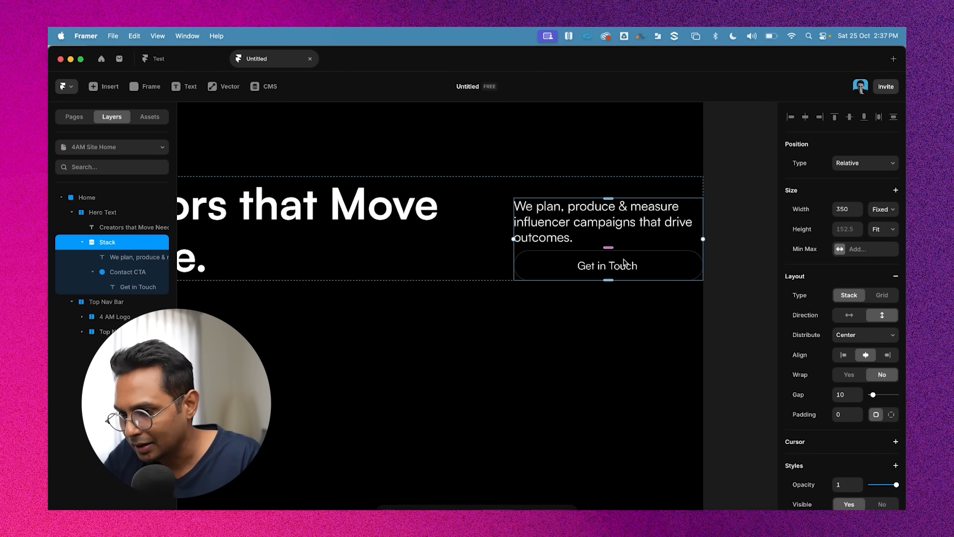
scroll(840, 342, down, 2)
click(840, 356)
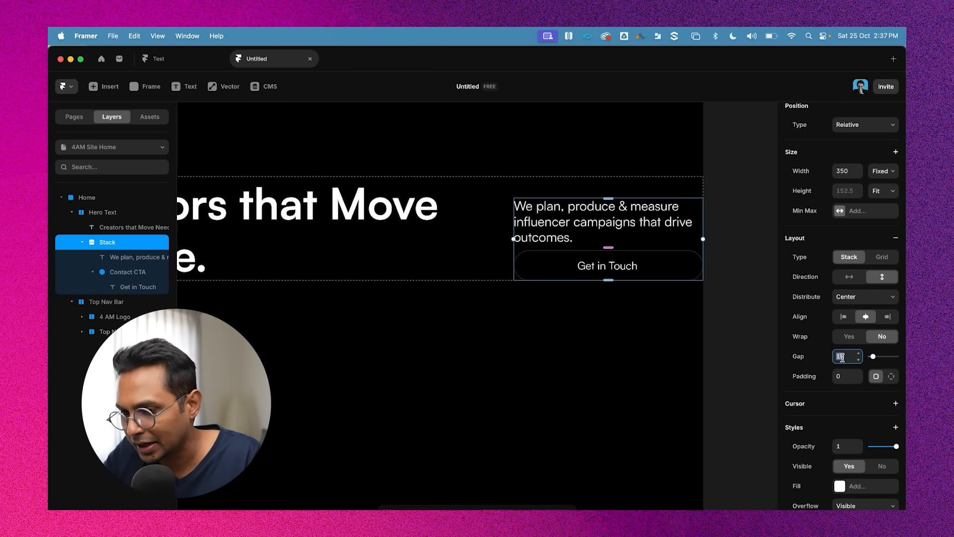
text(16)
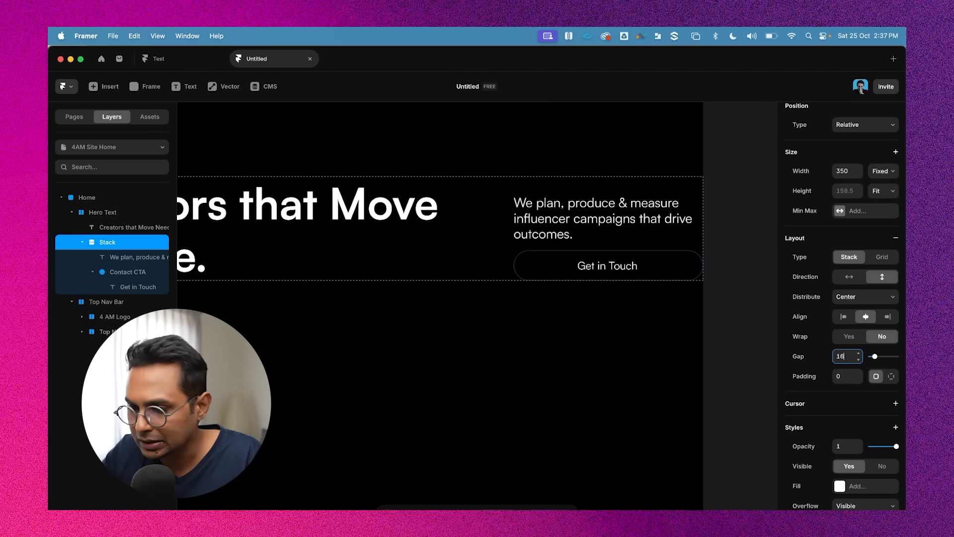
Recolour the headline text by sampling the logo's cream colour with the eyedropper, giving FBF7E4
scroll(465, 202, down, 5)
double_click(338, 244)
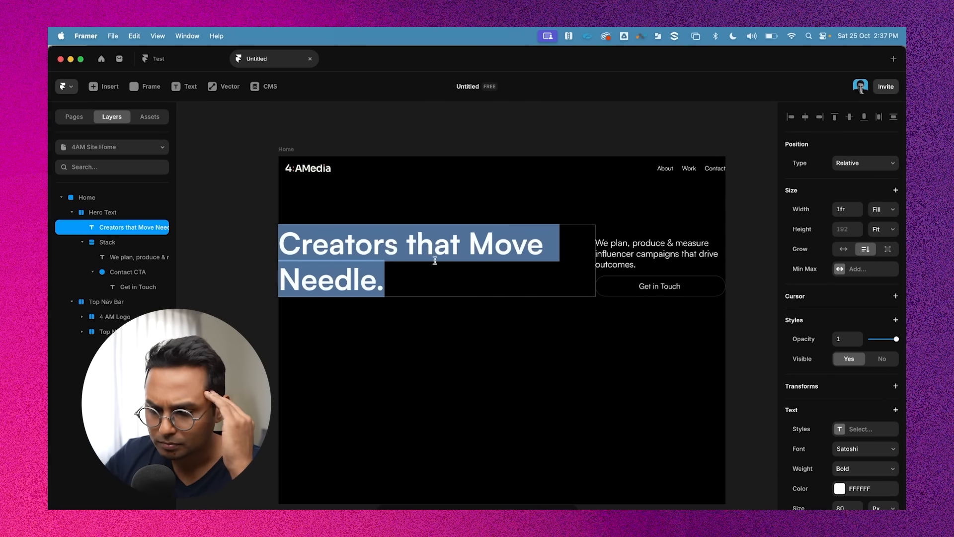
double_click(638, 254)
click(318, 248)
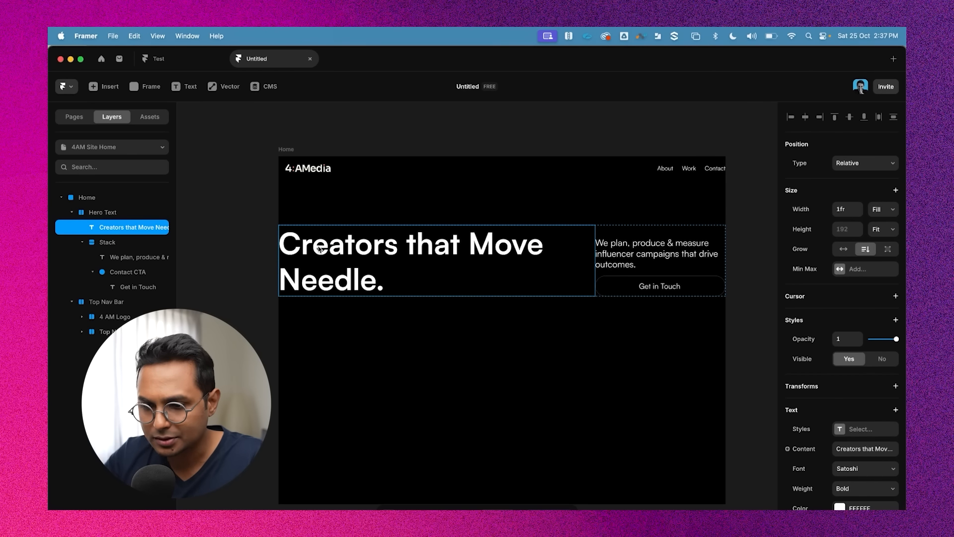
double_click(333, 248)
scroll(303, 189, up, 5)
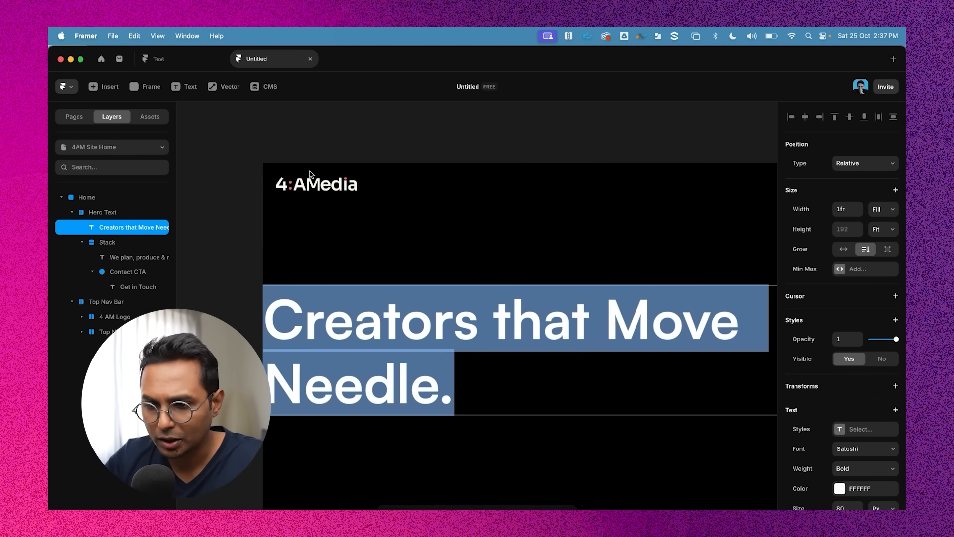
scroll(305, 197, up, 3)
scroll(305, 197, down, 5)
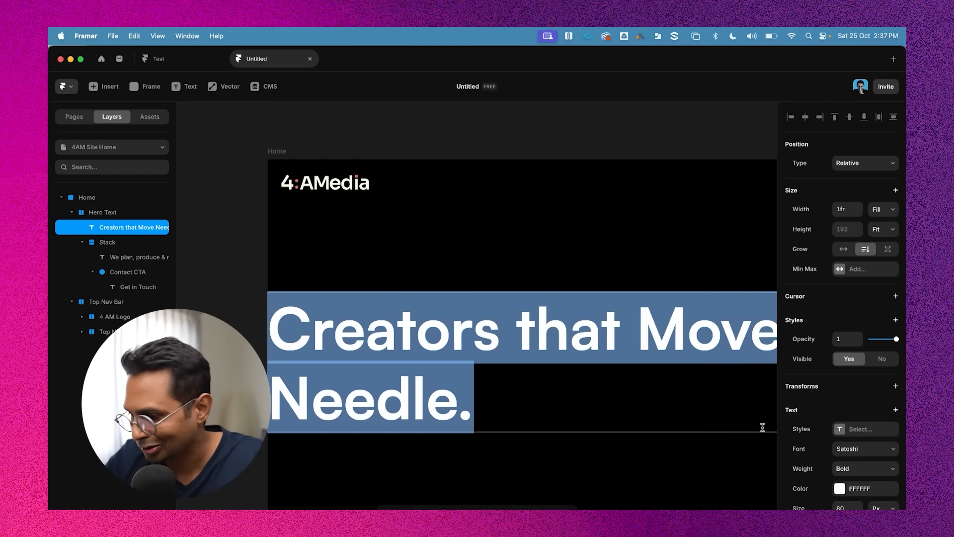
click(839, 489)
click(735, 496)
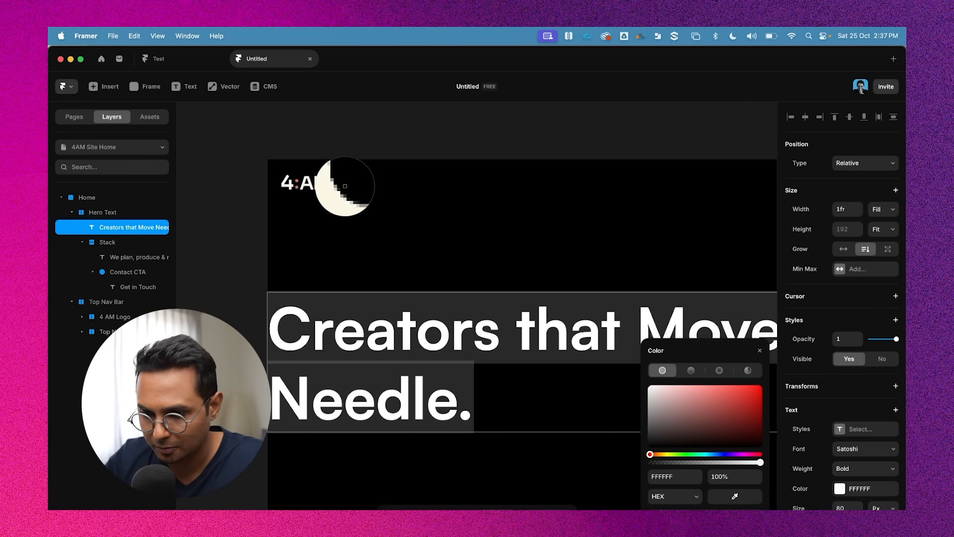
click(343, 185)
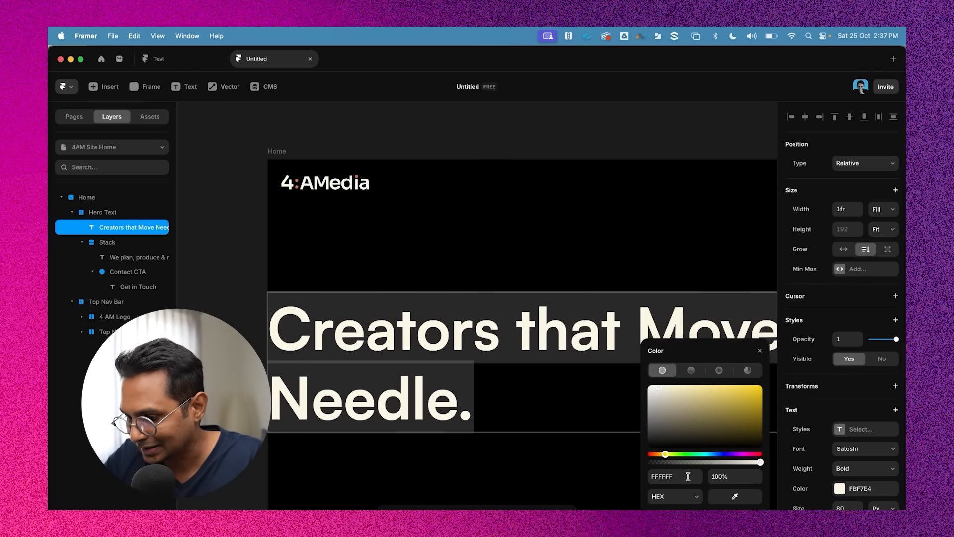
click(872, 490)
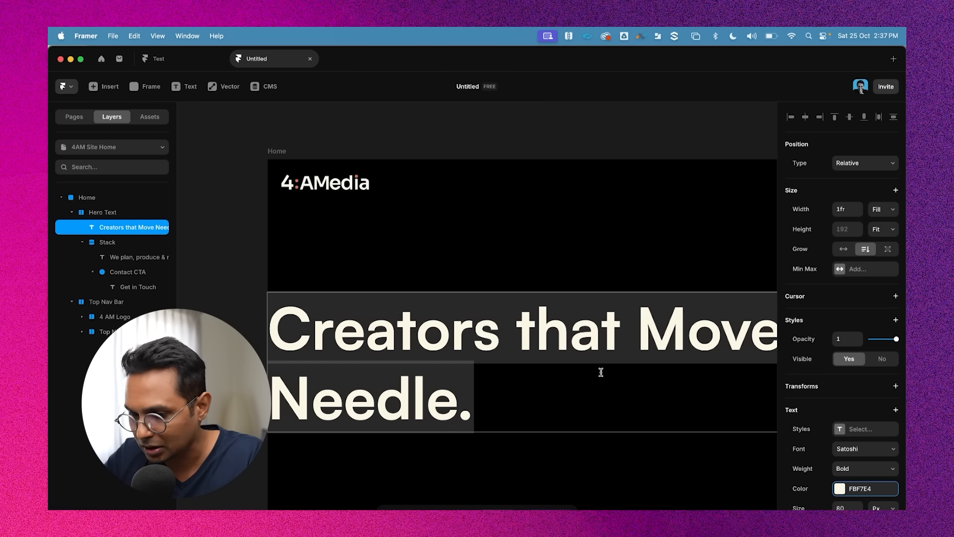
Inspect the headline's text colour value
click(616, 254)
scroll(616, 254, down, 5)
scroll(616, 255, right, 4)
double_click(579, 272)
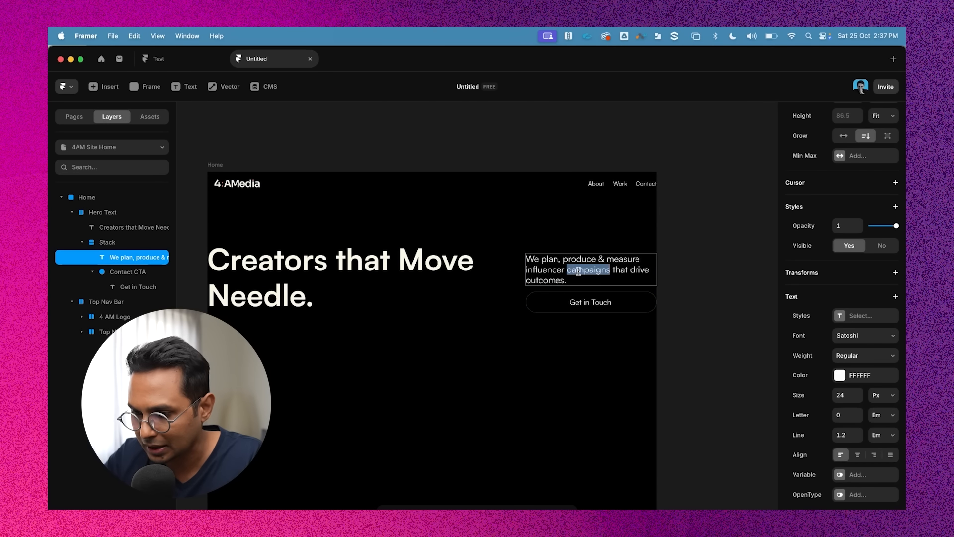
key(Escape)
click(441, 266)
double_click(440, 263)
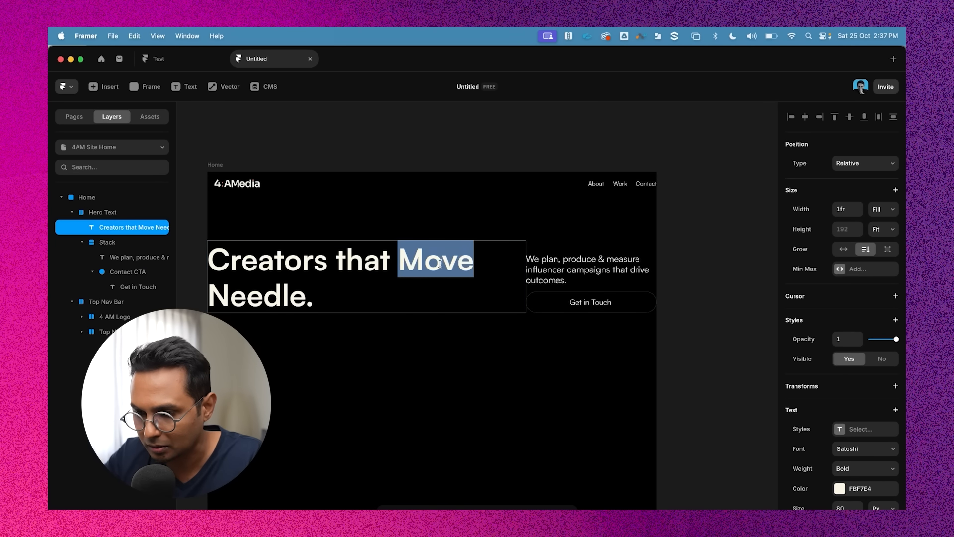
triple_click(375, 263)
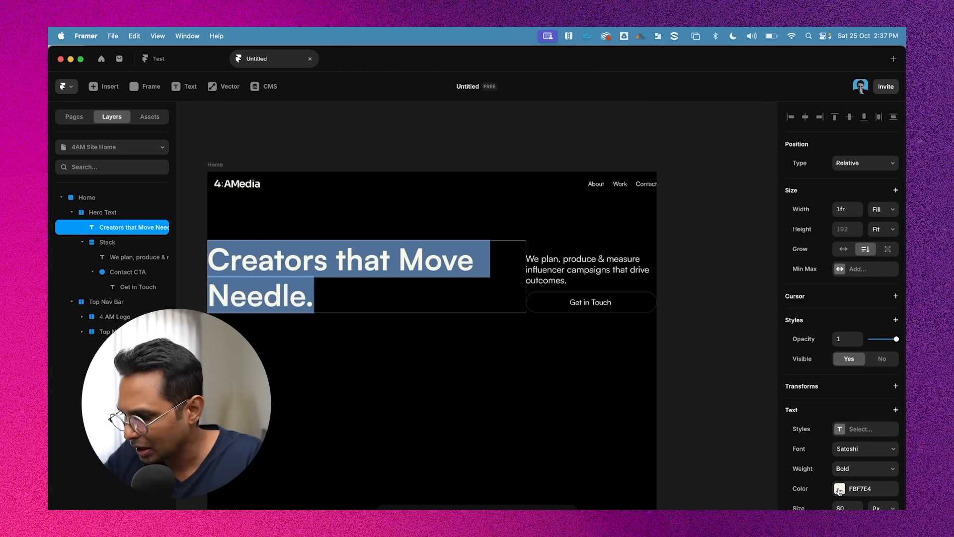
scroll(839, 490, down, 3)
click(840, 404)
click(841, 404)
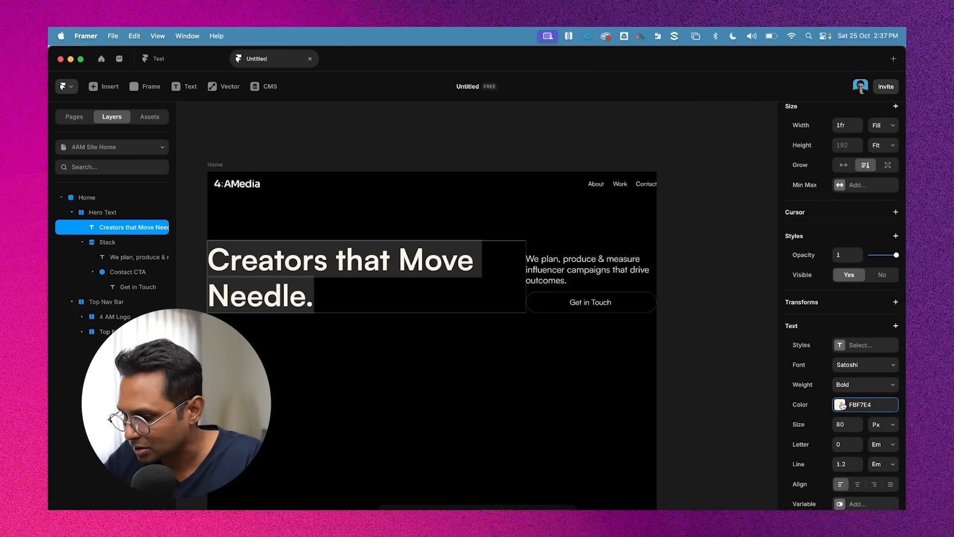
click(841, 404)
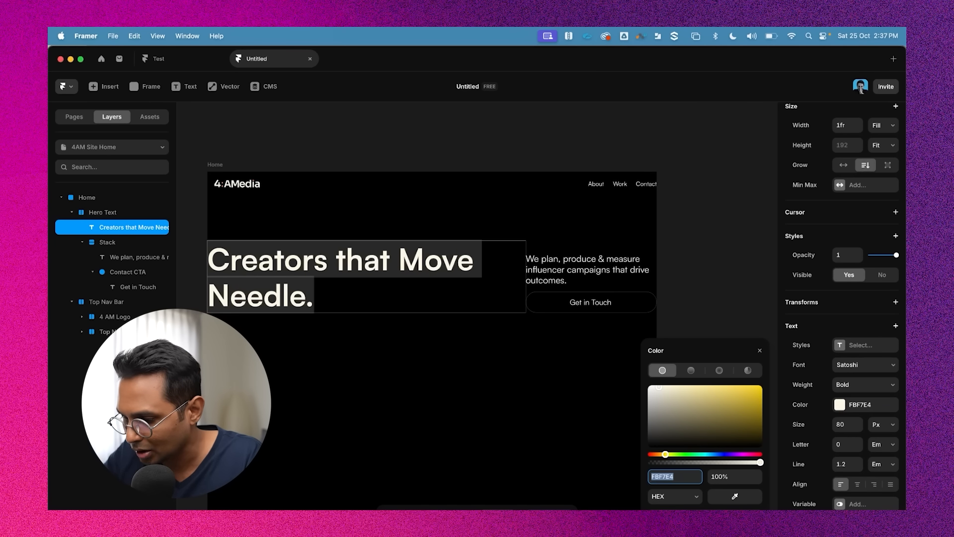
click(705, 518)
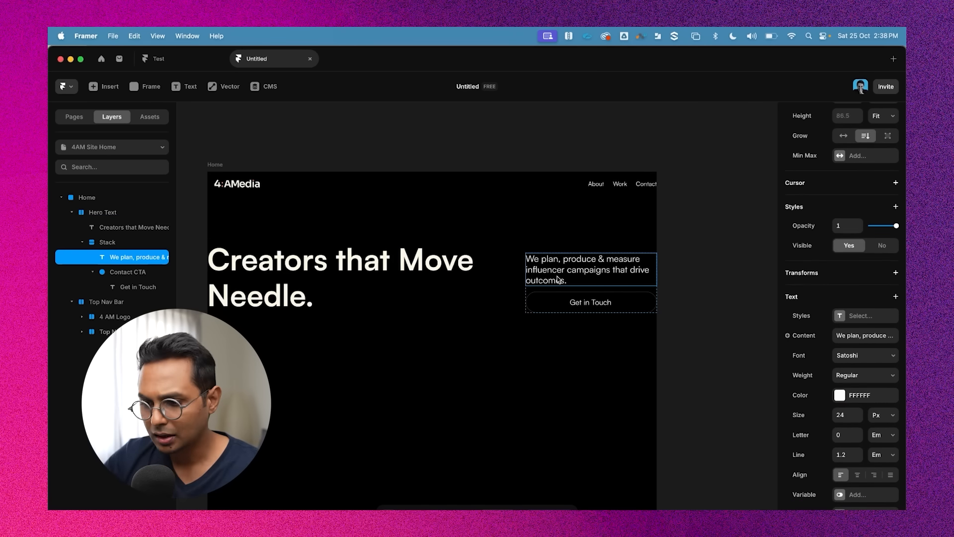
Recolour the tagline text by sampling the headline's cream colour with the eyedropper, giving FCF7E4
double_click(556, 278)
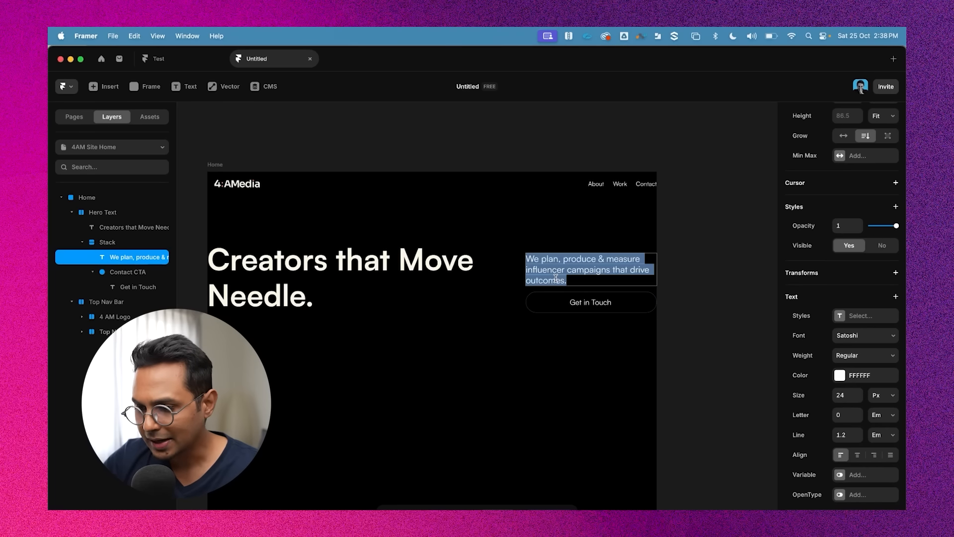
click(840, 375)
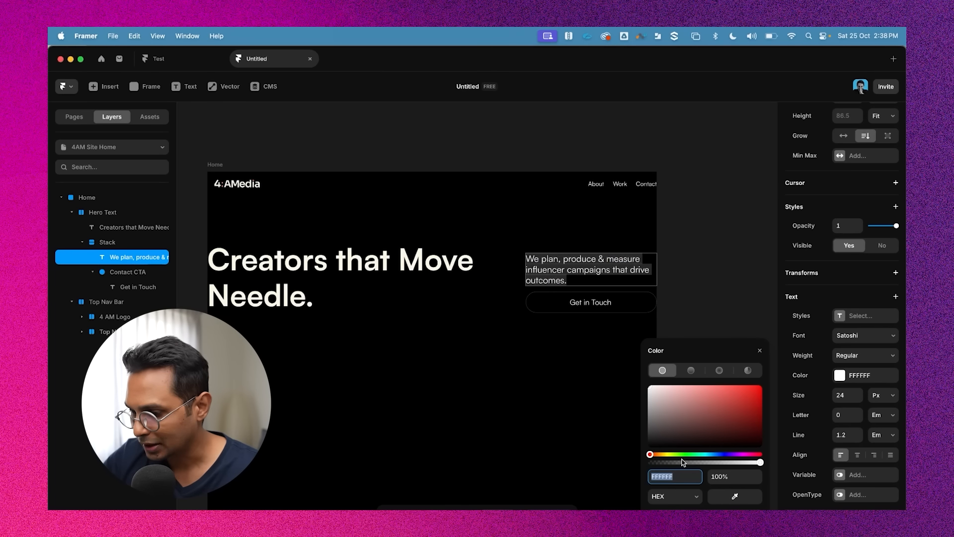
click(738, 495)
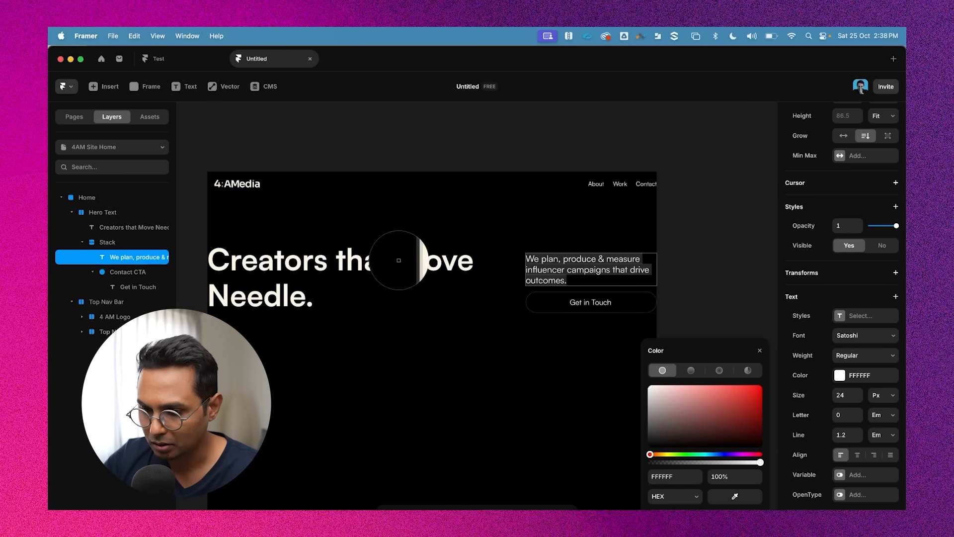
click(403, 263)
key(Escape)
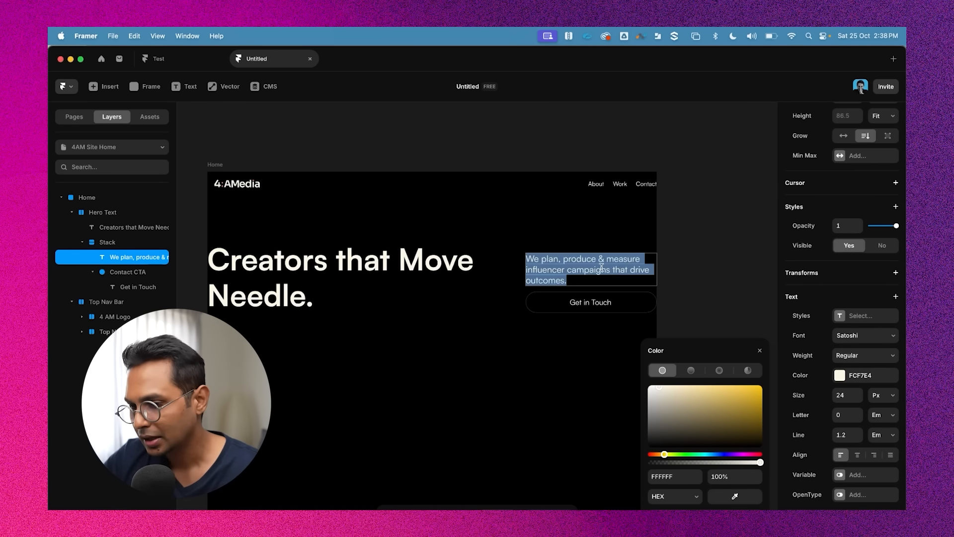
key(Escape)
key(Escape)
Set the tagline's line height to 1.3 em
double_click(563, 278)
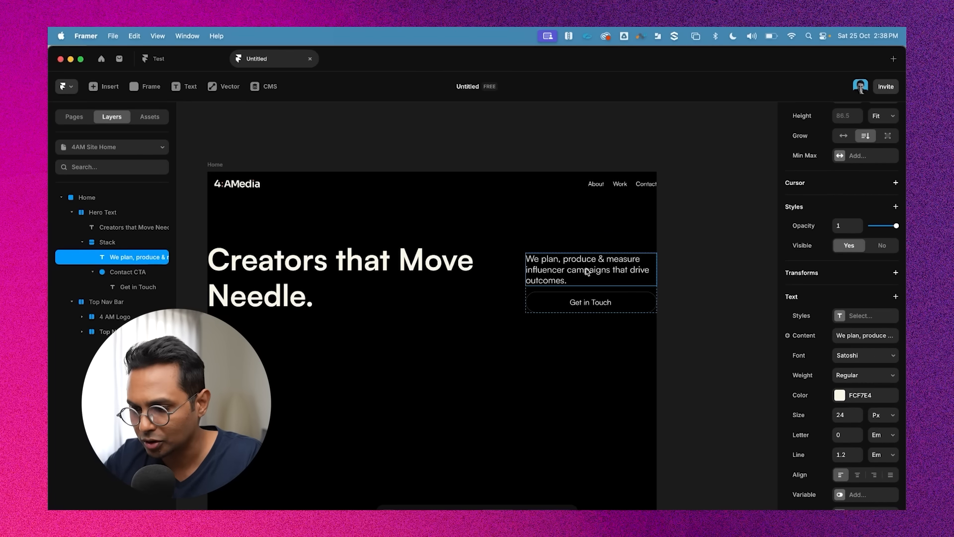
double_click(586, 270)
scroll(586, 271, up, 3)
scroll(587, 271, right, 1)
click(701, 269)
click(496, 267)
scroll(496, 267, down, 4)
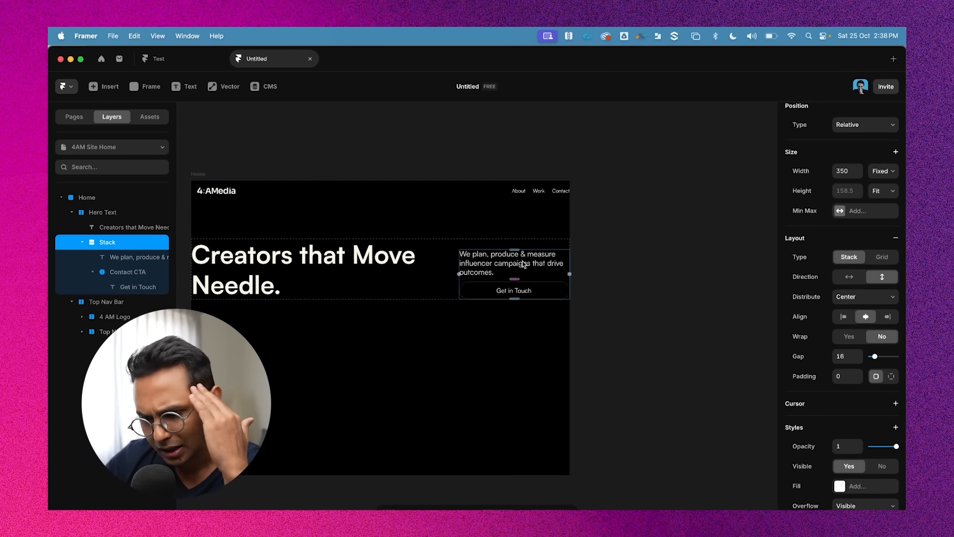
scroll(496, 263, up, 3)
double_click(494, 262)
scroll(494, 261, down, 3)
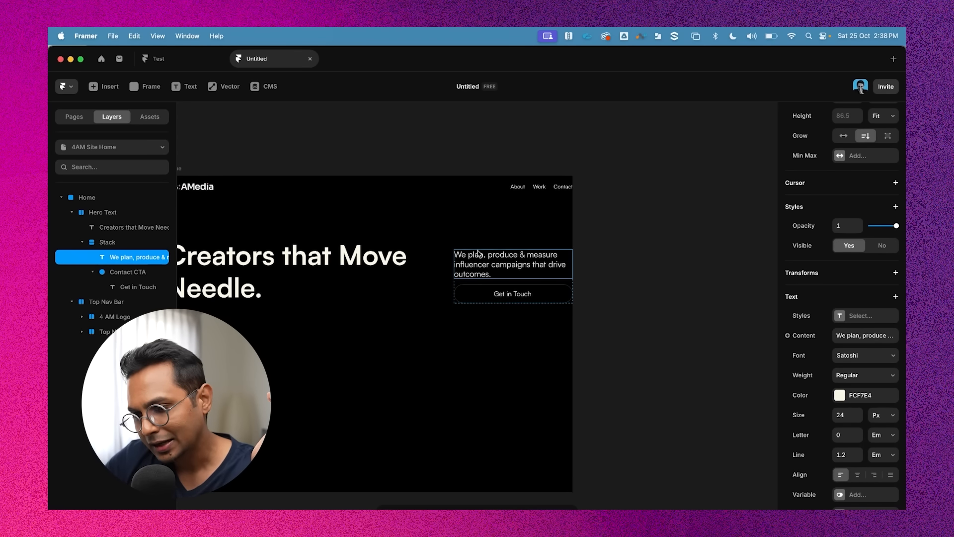
scroll(894, 412, down, 2)
click(845, 409)
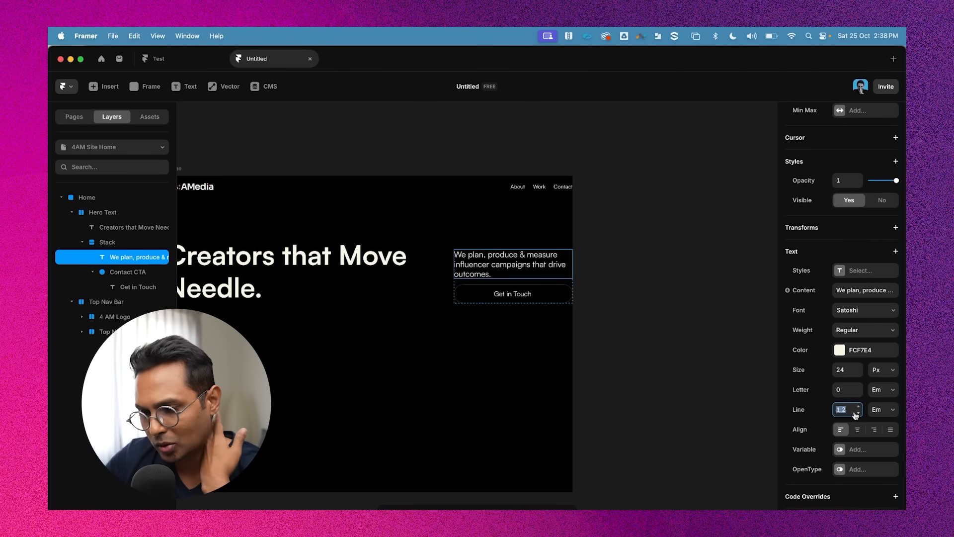
text(1.3)
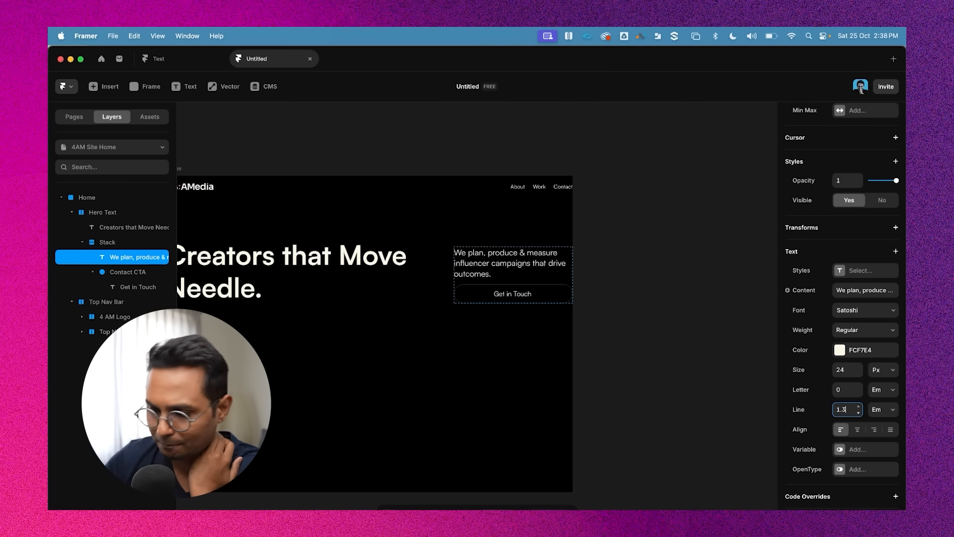
Inspect the headline's width sizing options
scroll(615, 300, left, 3)
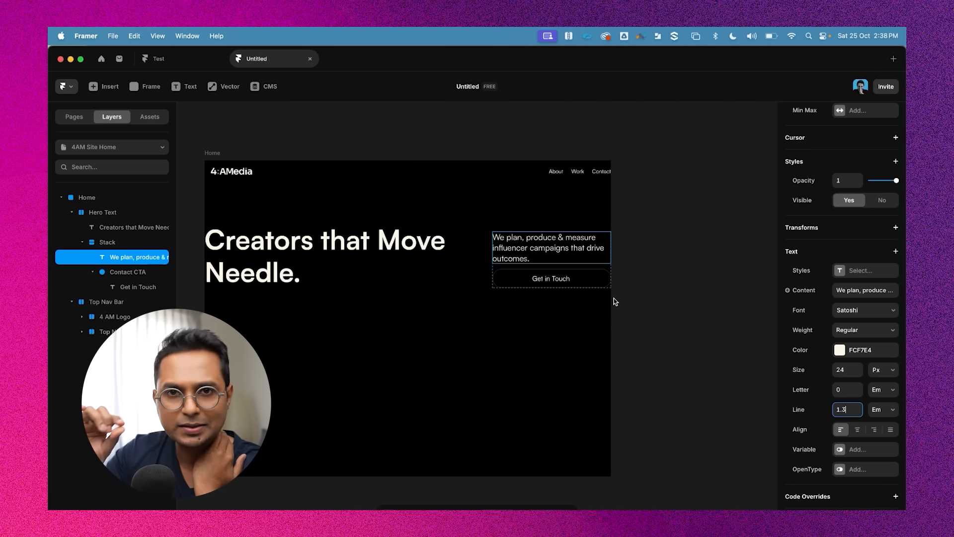
click(637, 270)
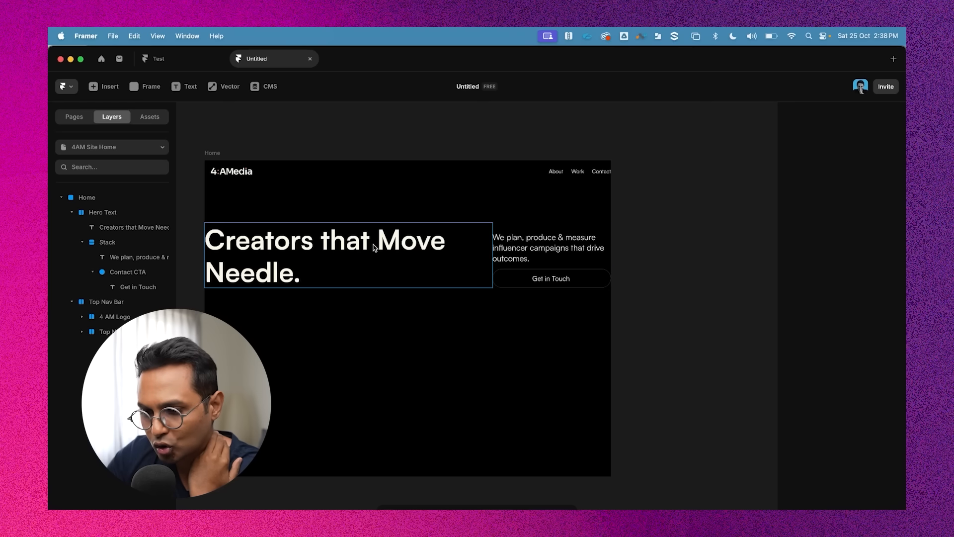
click(445, 250)
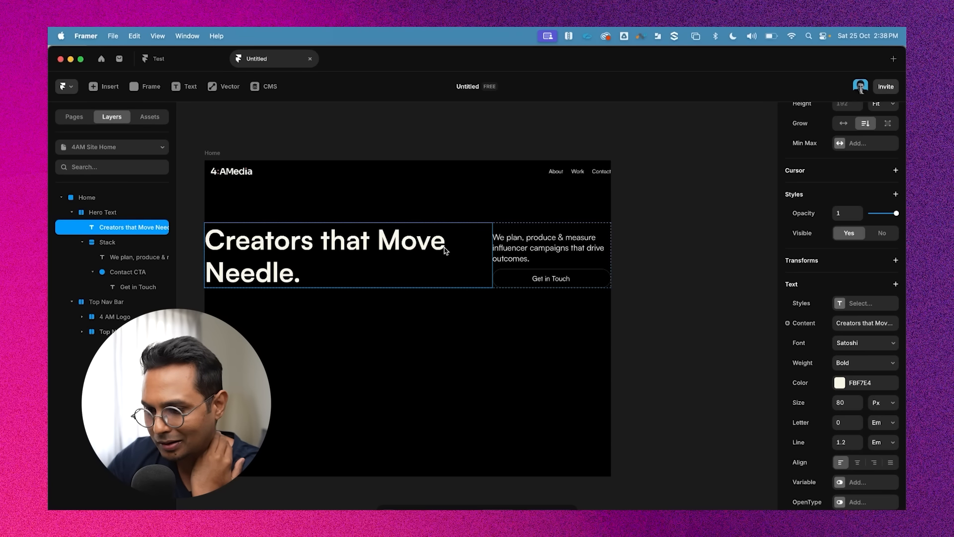
scroll(903, 325, up, 5)
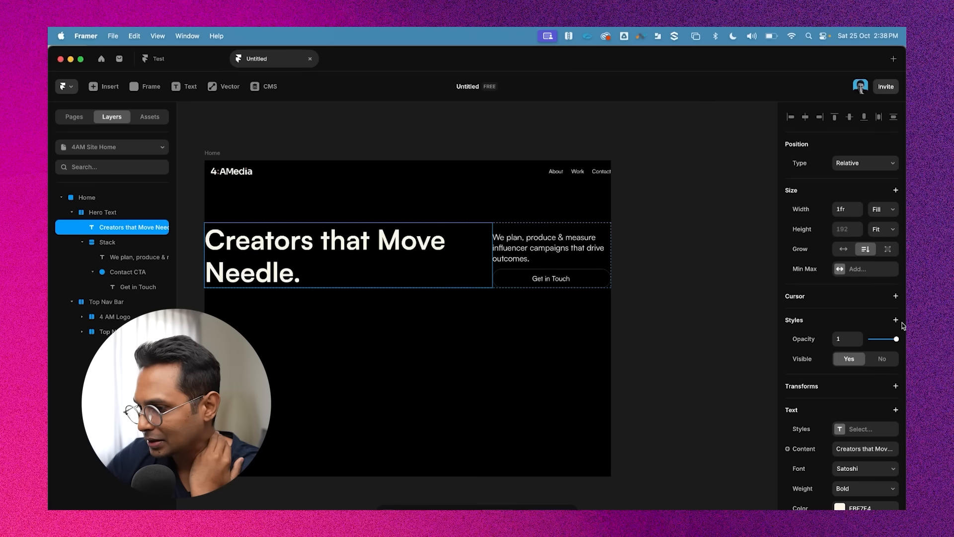
click(890, 211)
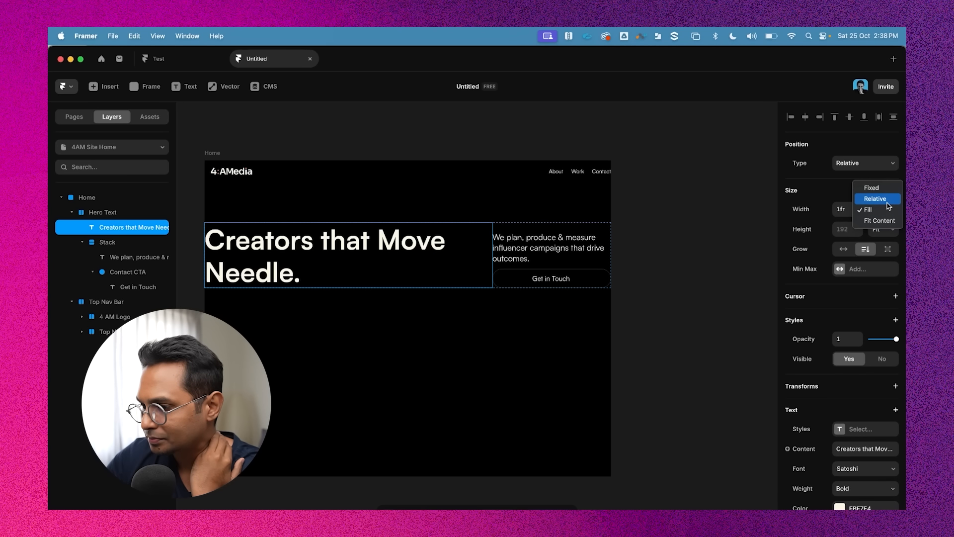
click(701, 284)
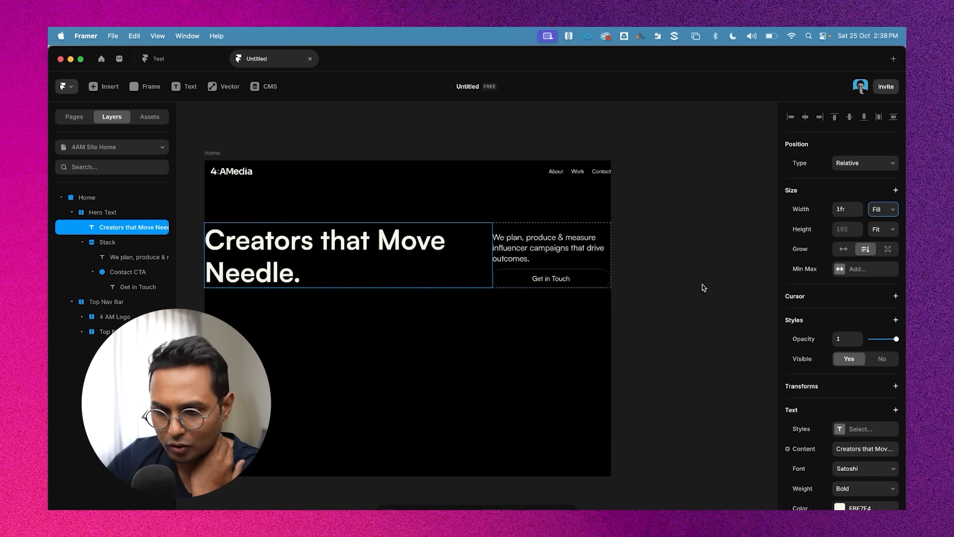
click(698, 323)
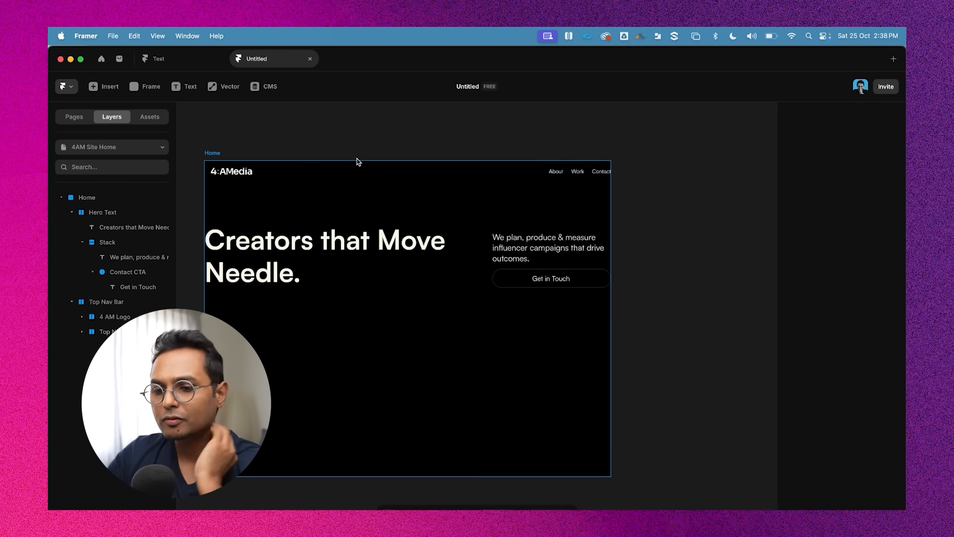
Select the Home frame and preview the page
click(215, 155)
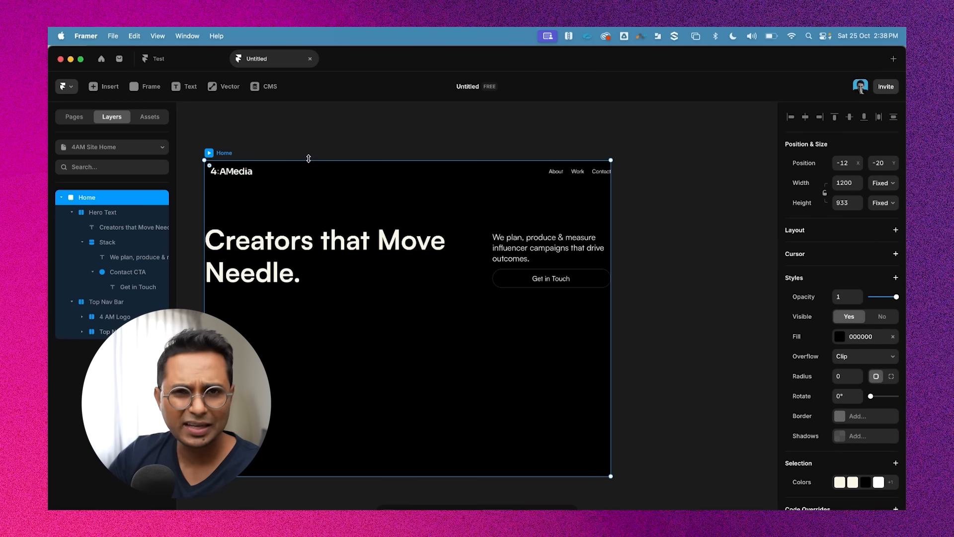
click(298, 144)
click(214, 154)
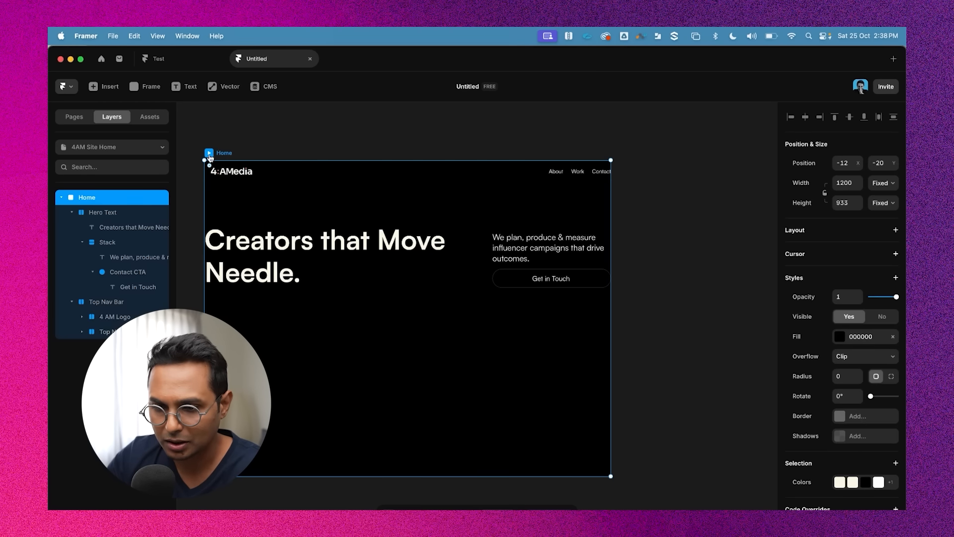
click(209, 154)
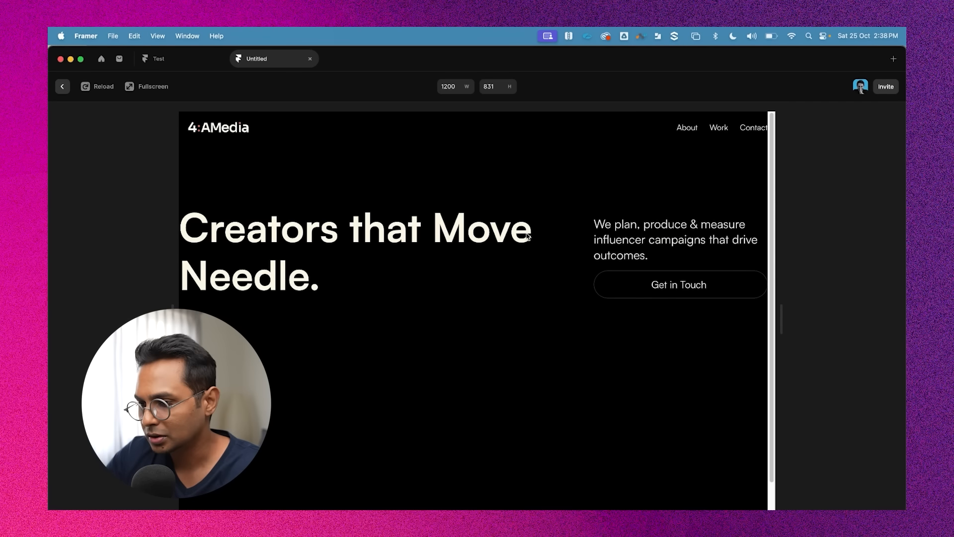
Preview the page in fullscreen to check how the headline and hero section lay out
scroll(552, 295, down, 2)
scroll(552, 294, up, 2)
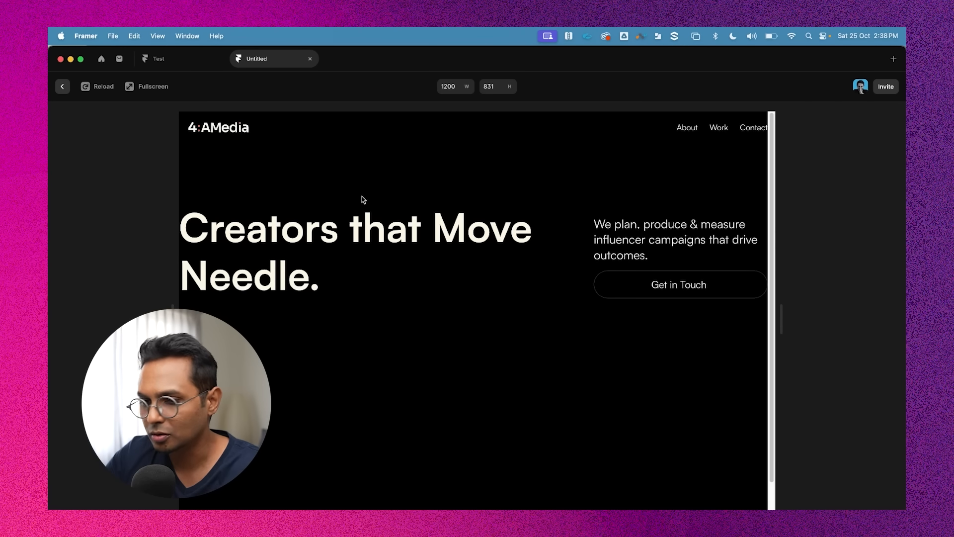
click(137, 87)
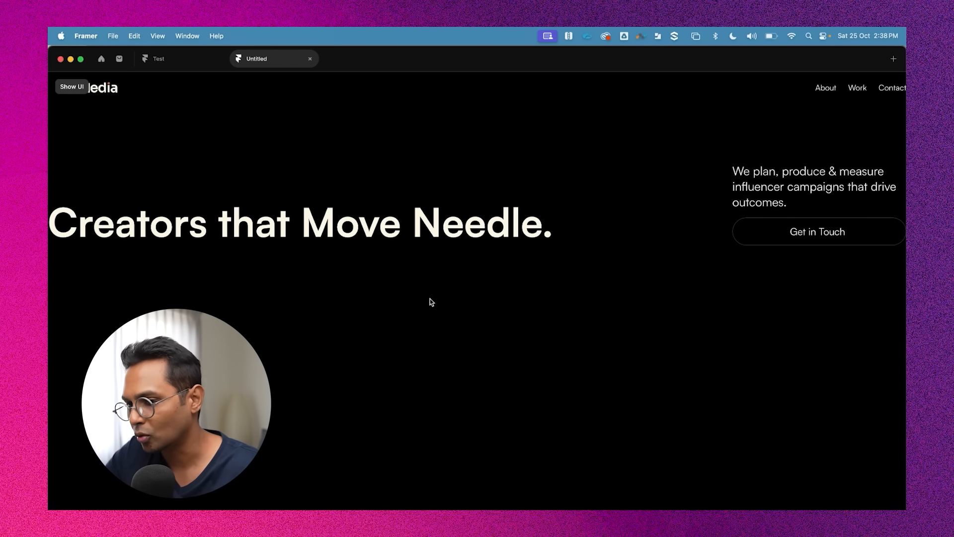
drag(62, 216, 660, 228)
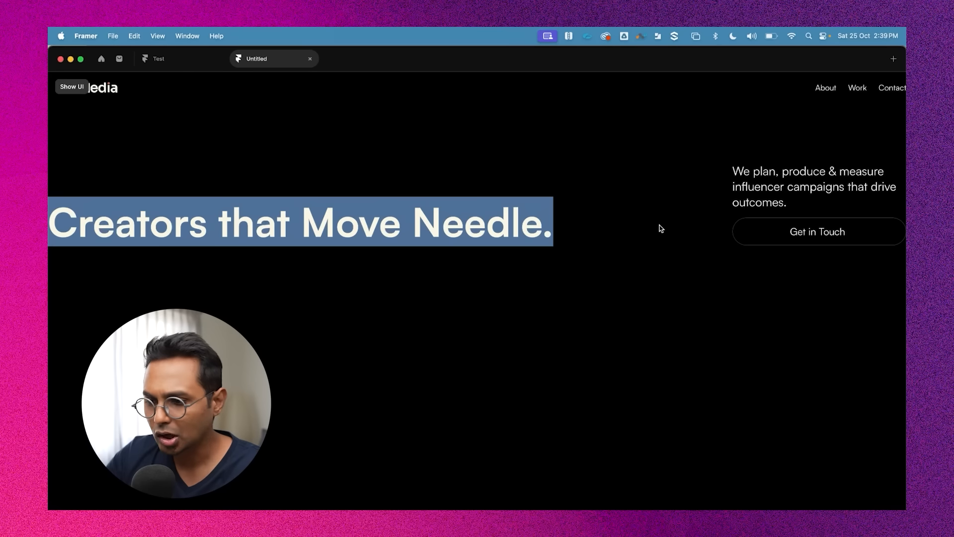
click(729, 212)
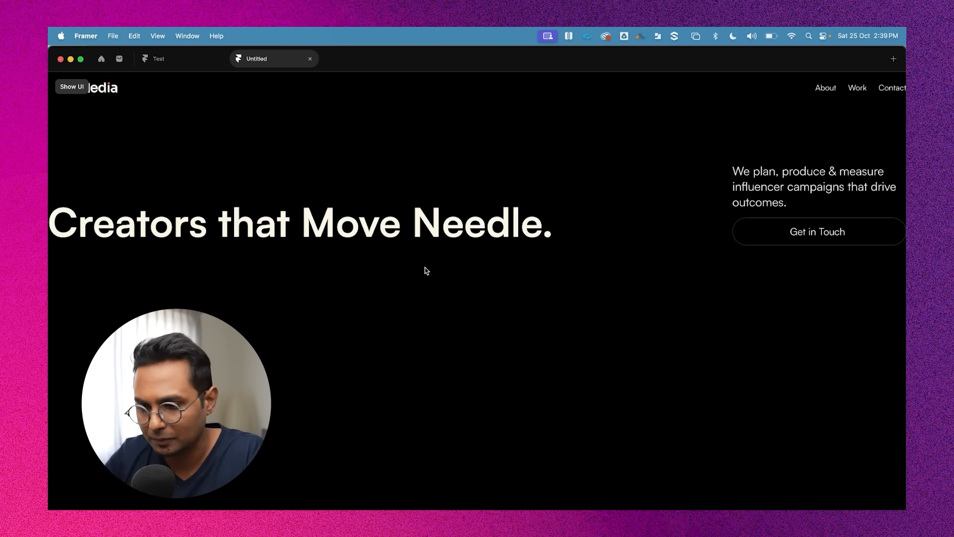
key(Escape)
click(674, 292)
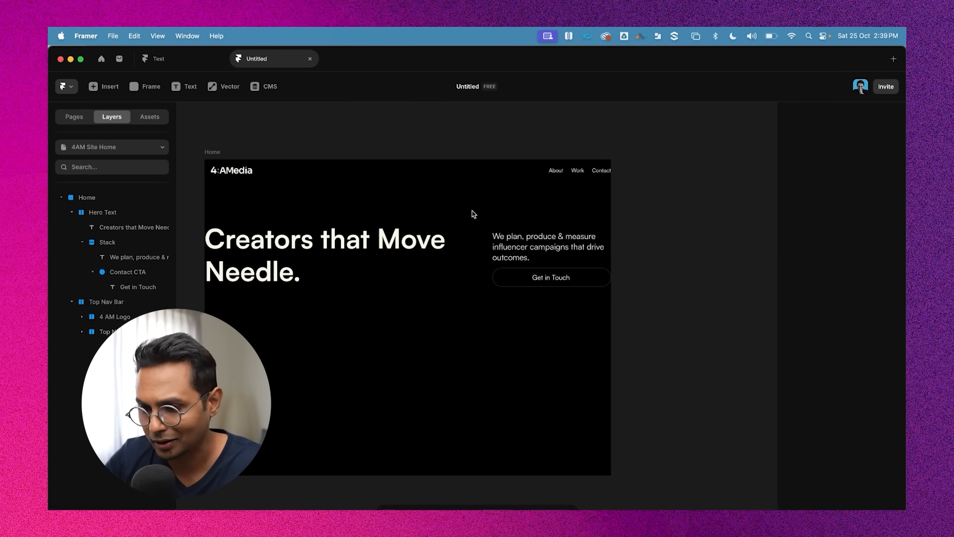
Add a vertical stack layout to the Home frame
click(287, 152)
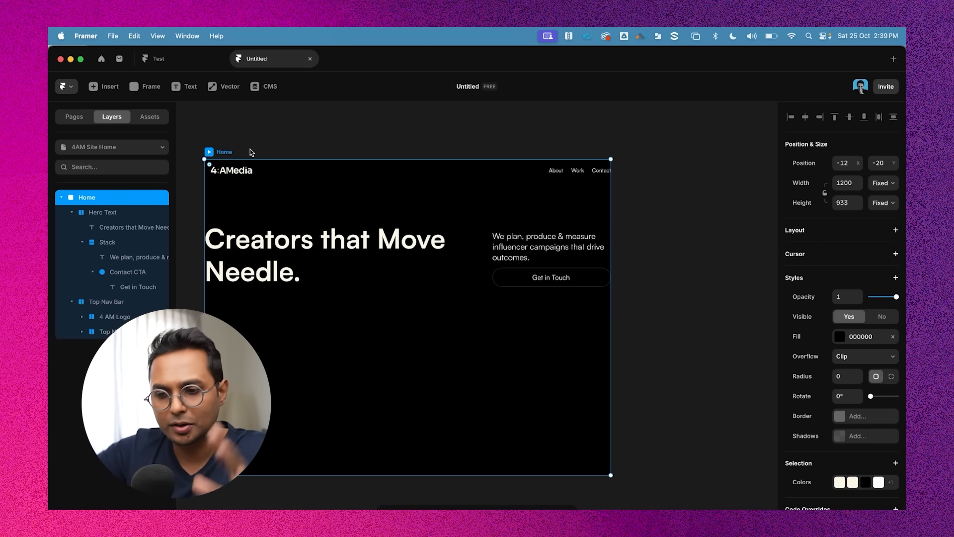
scroll(874, 368, down, 1)
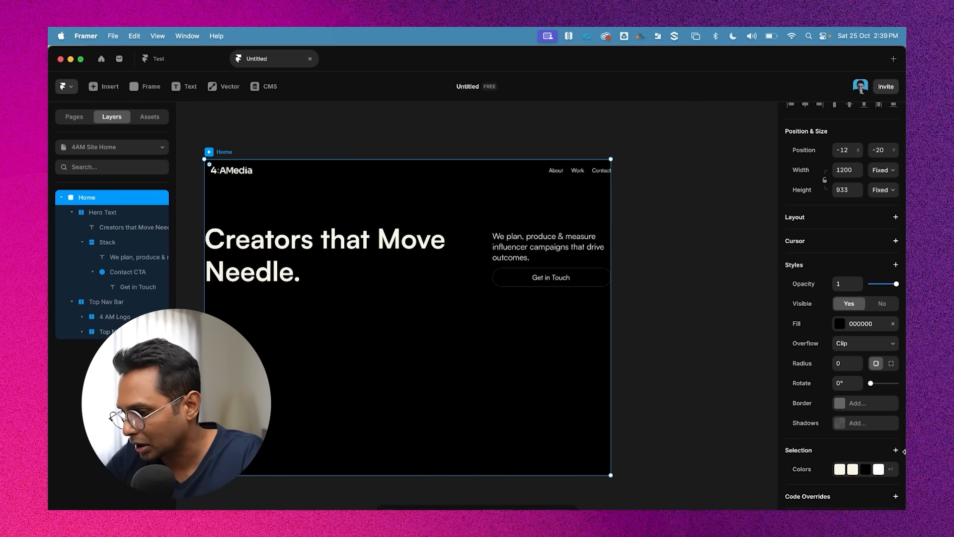
scroll(897, 385, up, 1)
scroll(899, 387, down, 1)
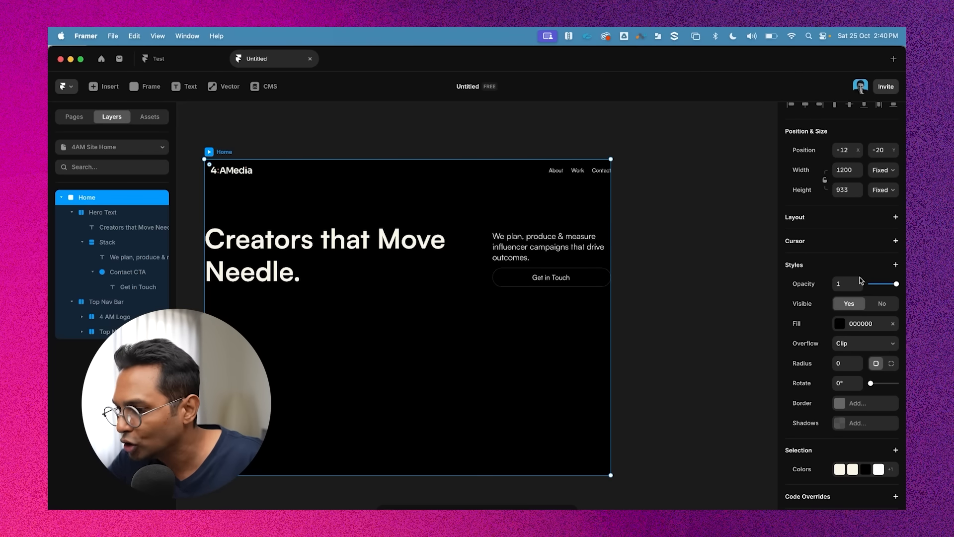
click(896, 219)
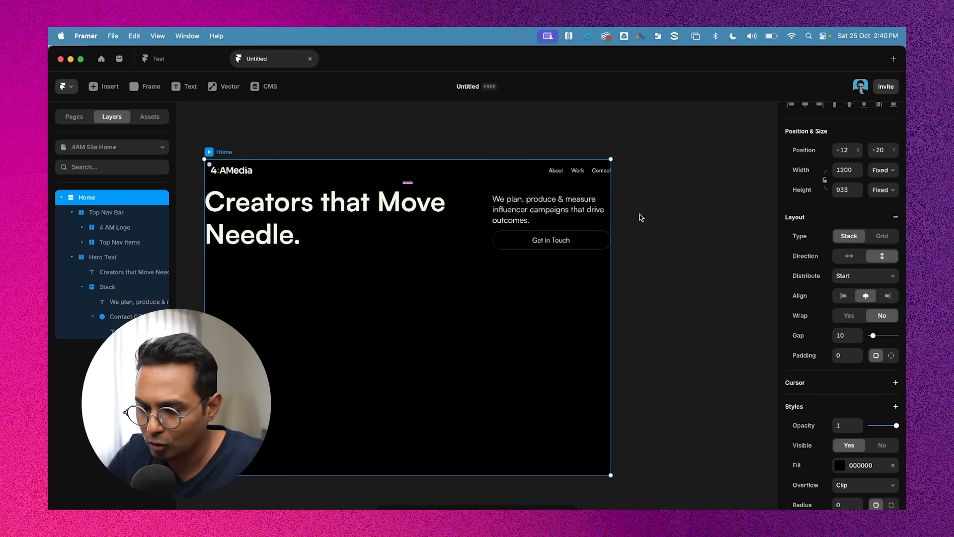
click(415, 243)
click(684, 222)
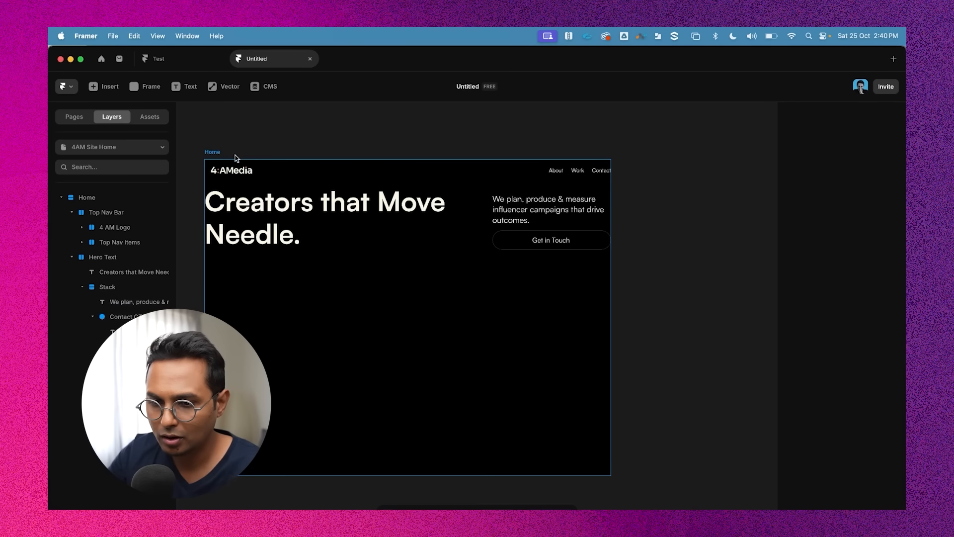
Inspect the Home frame's height sizing options
click(213, 152)
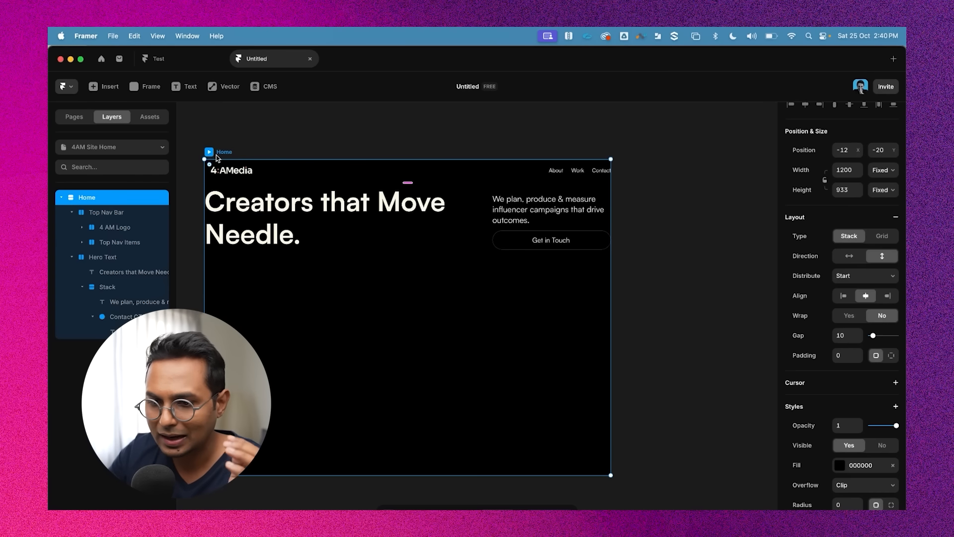
click(845, 188)
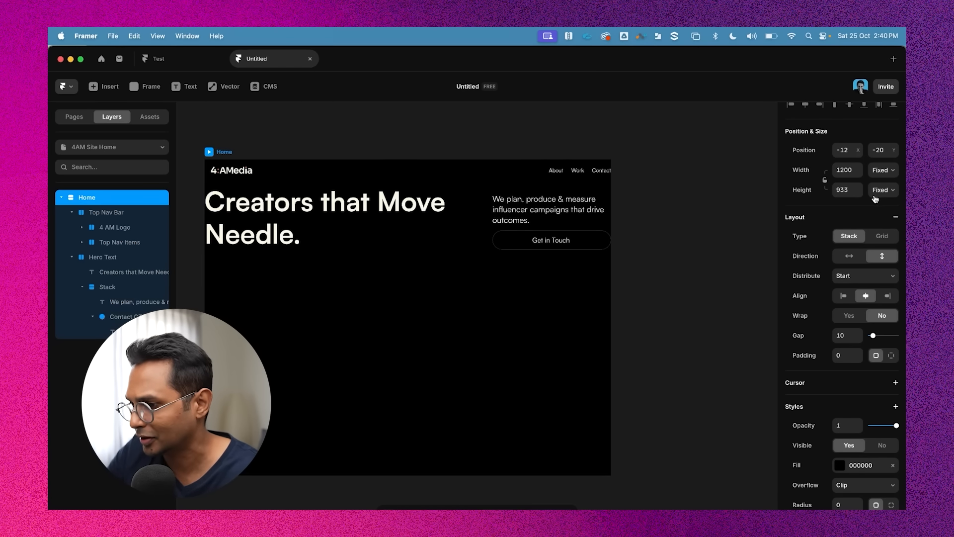
click(881, 191)
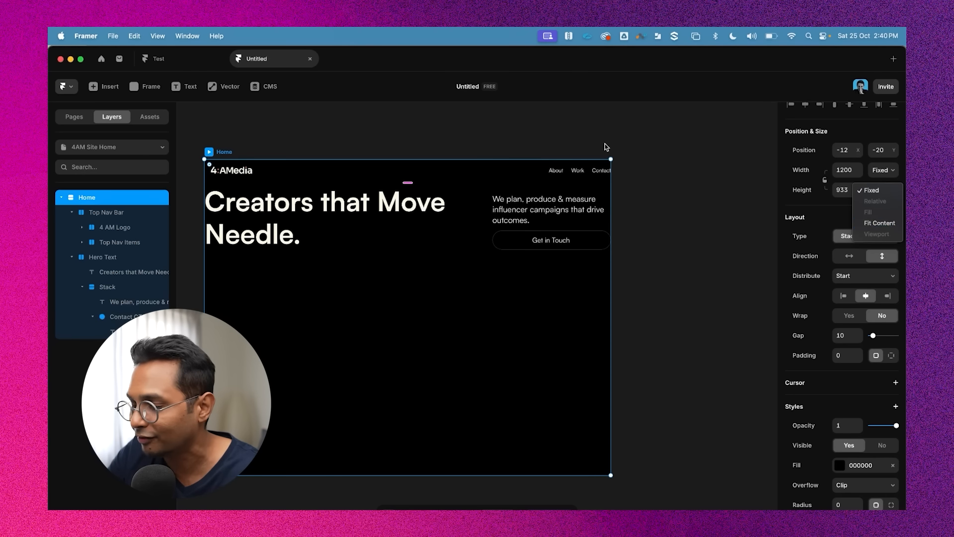
click(570, 124)
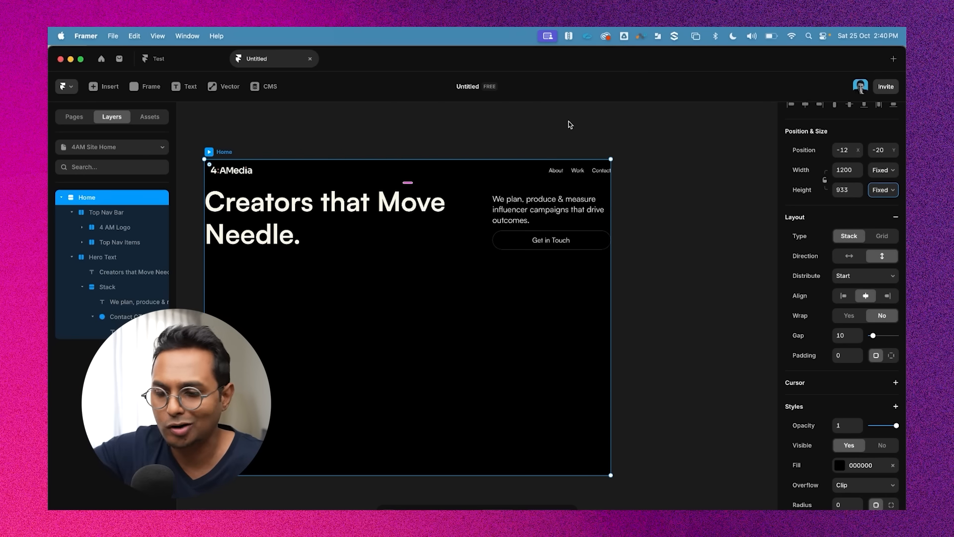
click(634, 150)
click(262, 197)
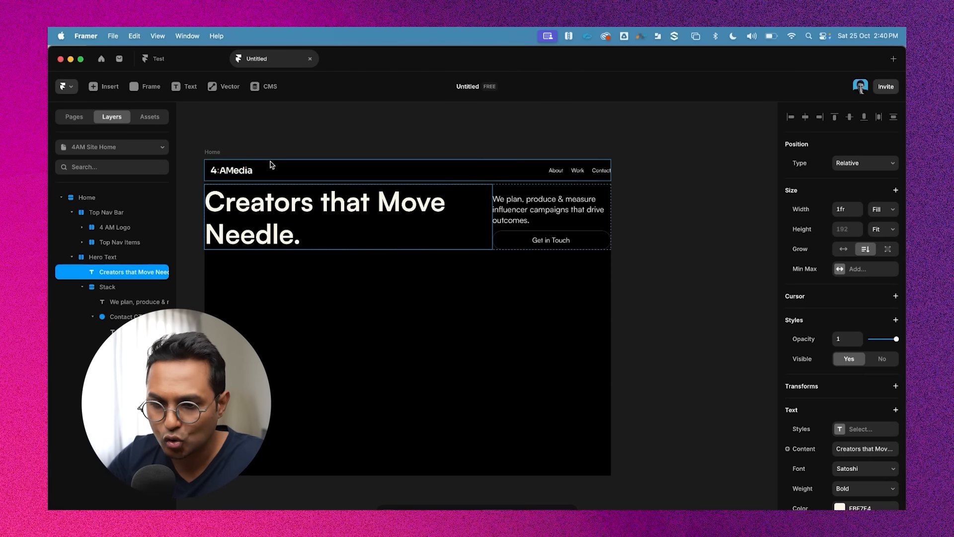
click(272, 164)
click(277, 144)
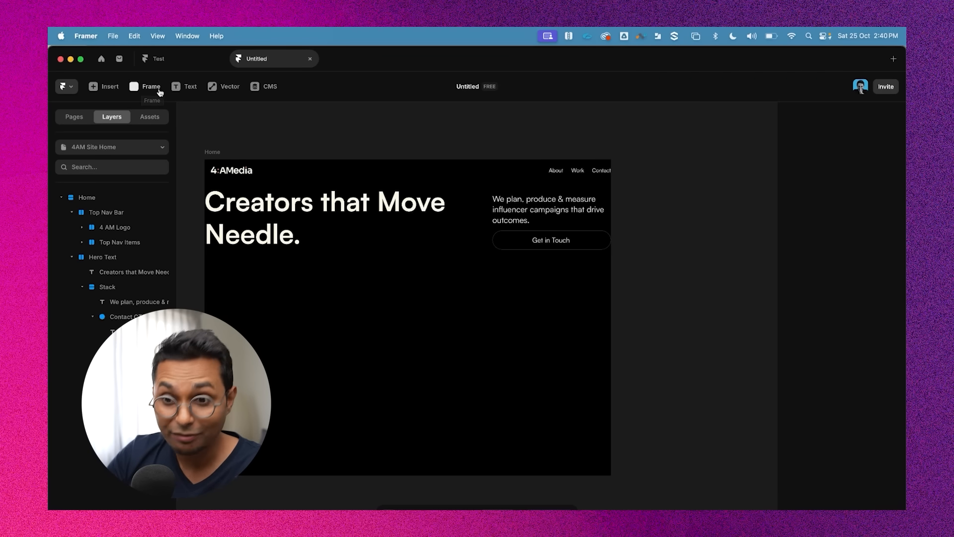
Draw a new frame about 978 × 345 below the hero text inside the Home frame
click(138, 89)
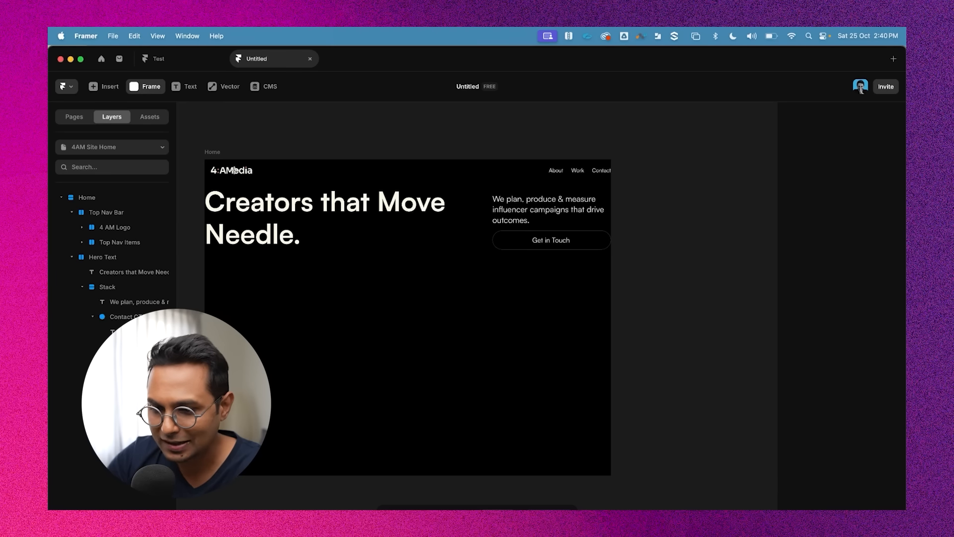
drag(218, 256, 573, 369)
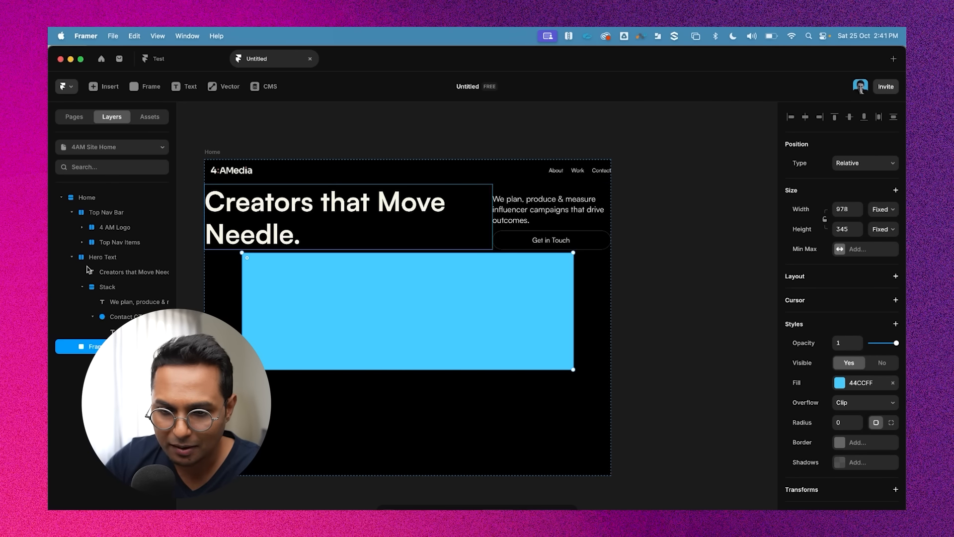
click(71, 257)
click(72, 213)
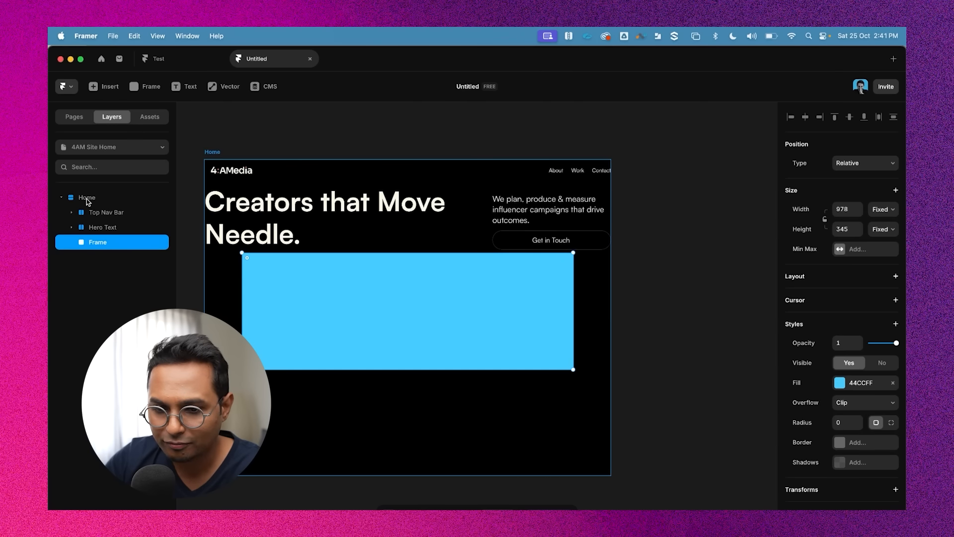
Rename the new frame to Hero Graphic
click(88, 198)
click(121, 215)
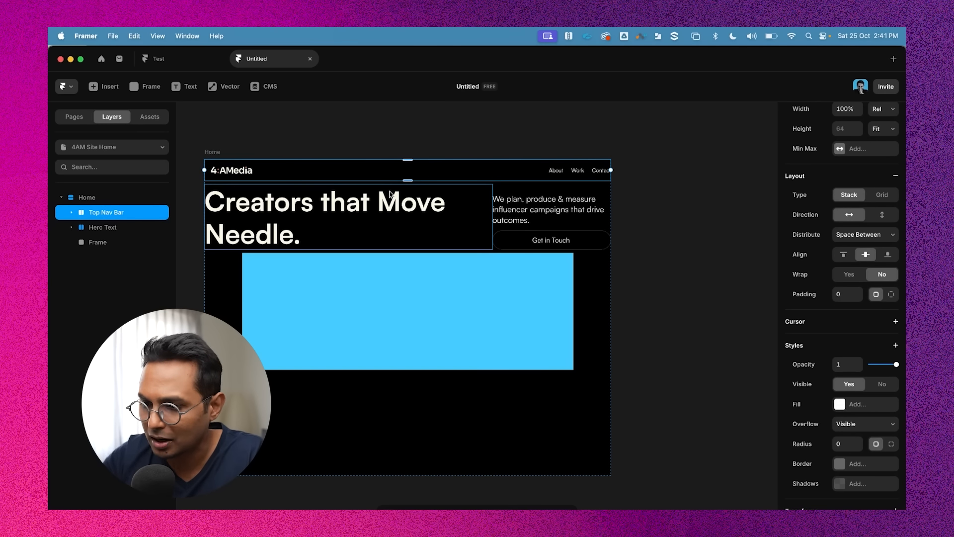
click(115, 227)
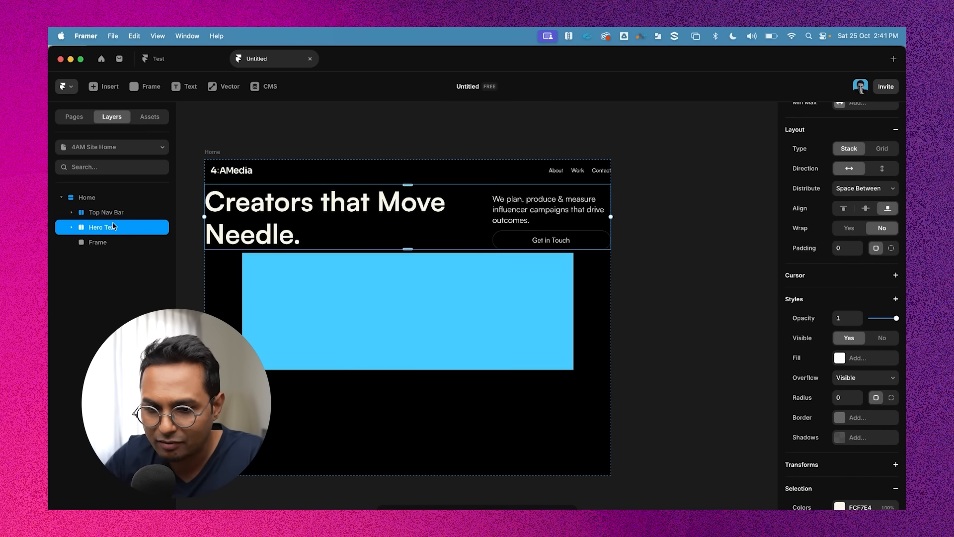
click(102, 242)
double_click(103, 243)
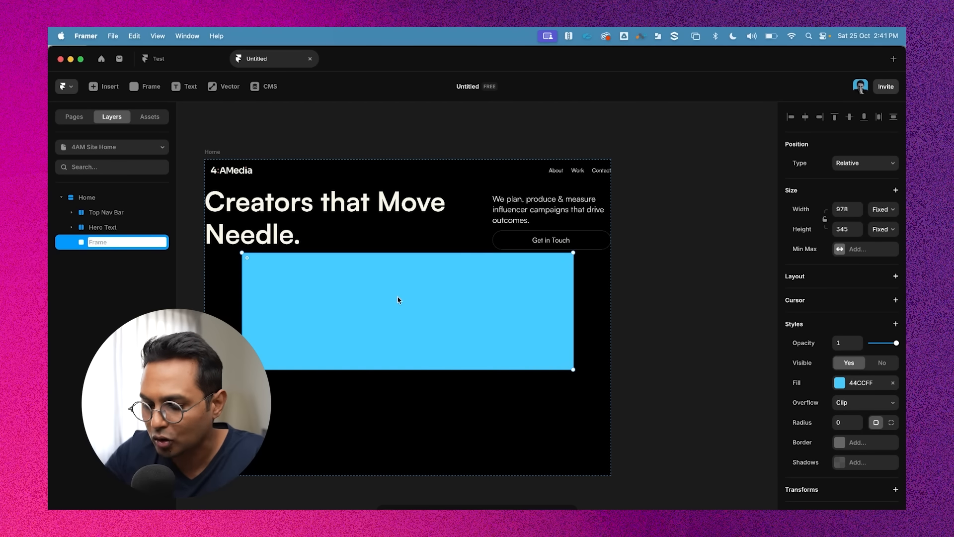
text(Hero Graphic)
key(Return)
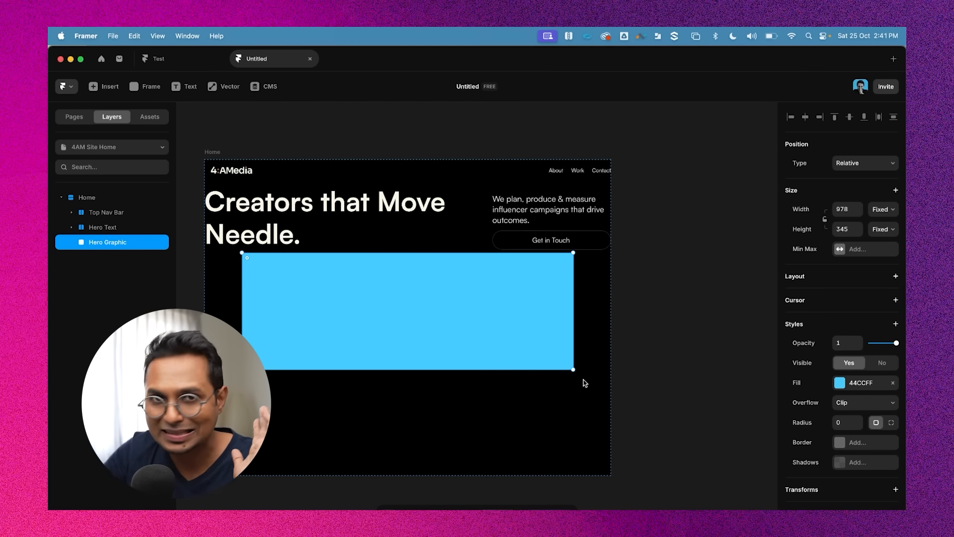
Set the Hero Graphic's width to relative sizing at 100%
click(645, 279)
click(105, 243)
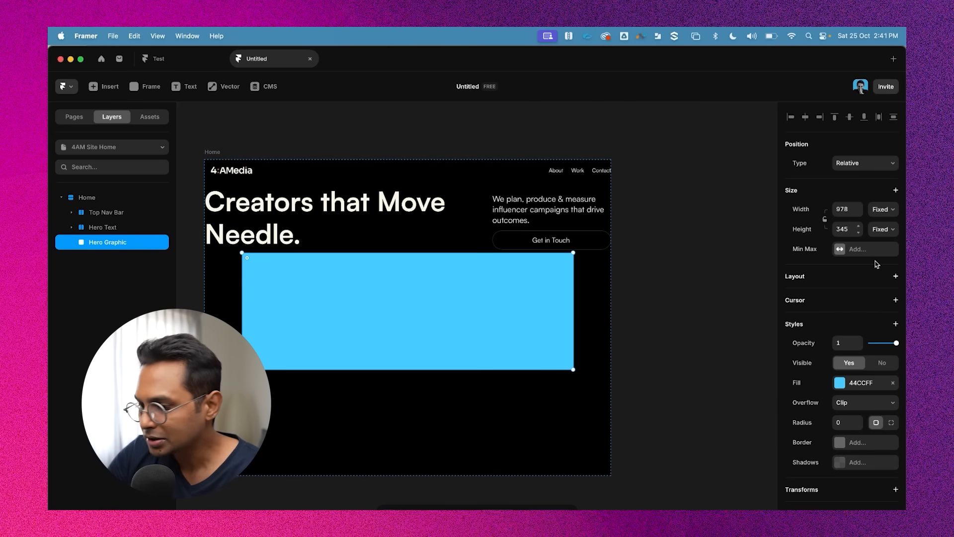
click(884, 211)
click(880, 220)
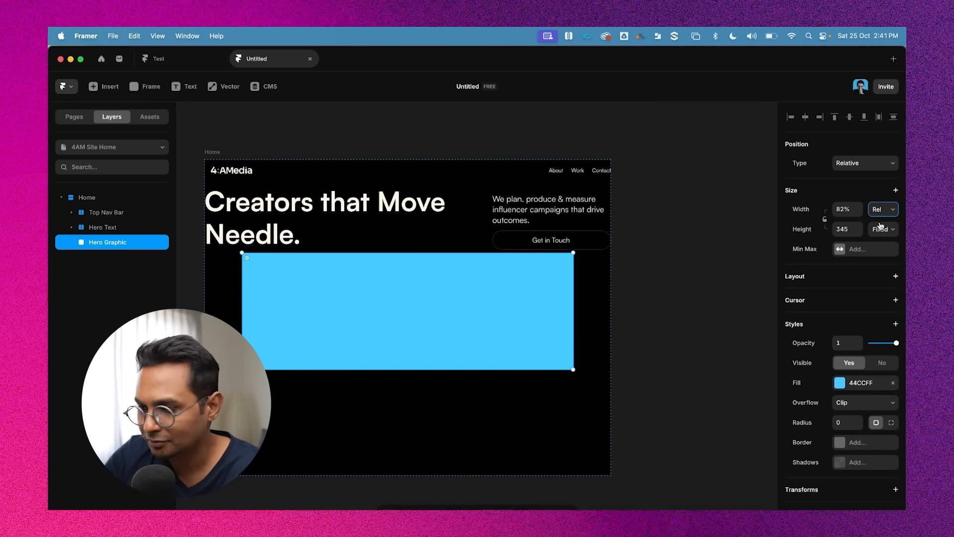
click(842, 209)
text(100)
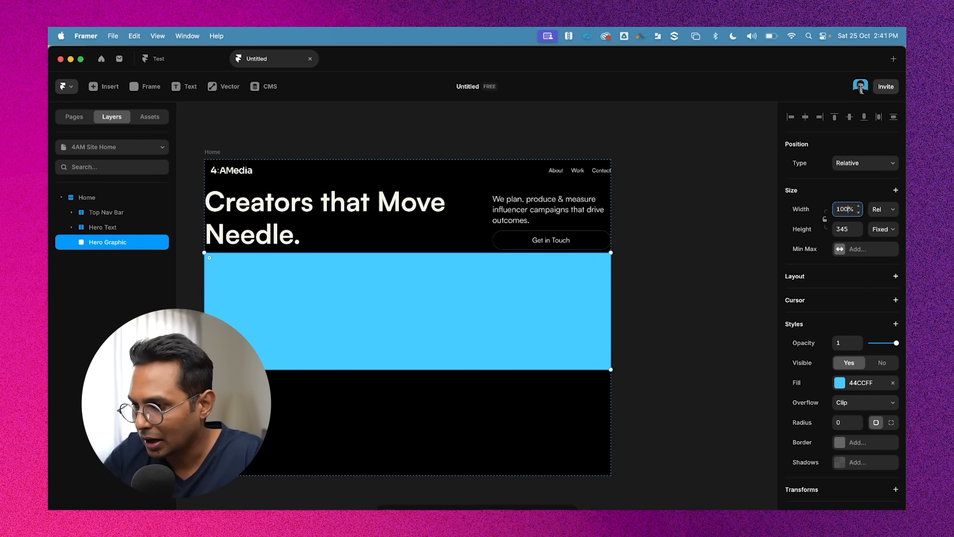
click(636, 278)
Set the Hero Graphic's fixed height to 400
click(595, 324)
click(886, 229)
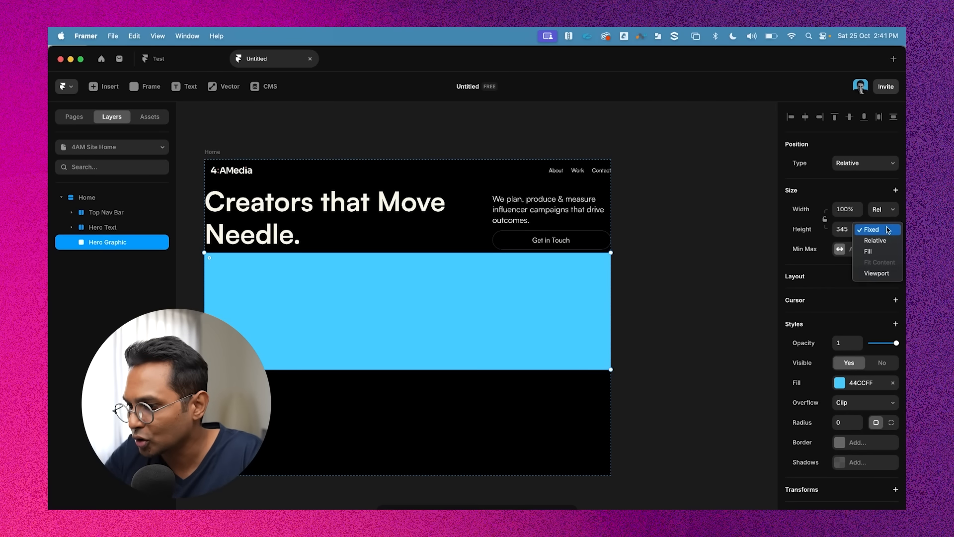
click(888, 230)
click(839, 231)
text(400)
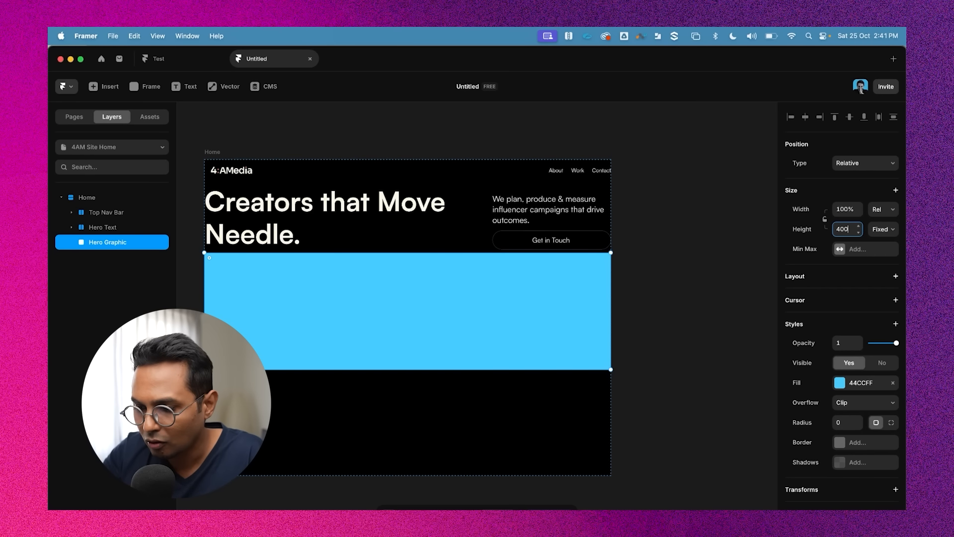
key(Return)
click(678, 306)
Set the Hero Graphic's corner radius to 20
click(460, 316)
scroll(878, 369, down, 1)
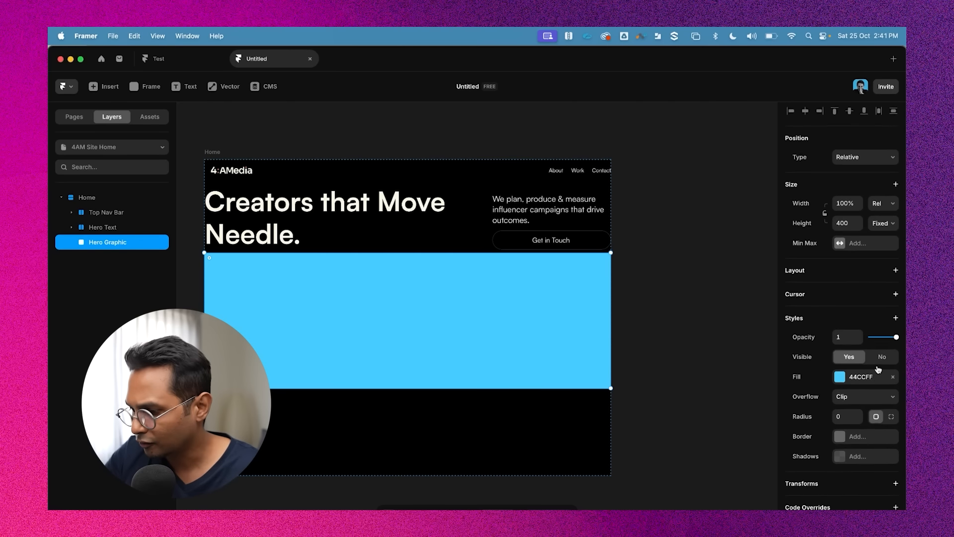
scroll(878, 368, down, 1)
click(844, 406)
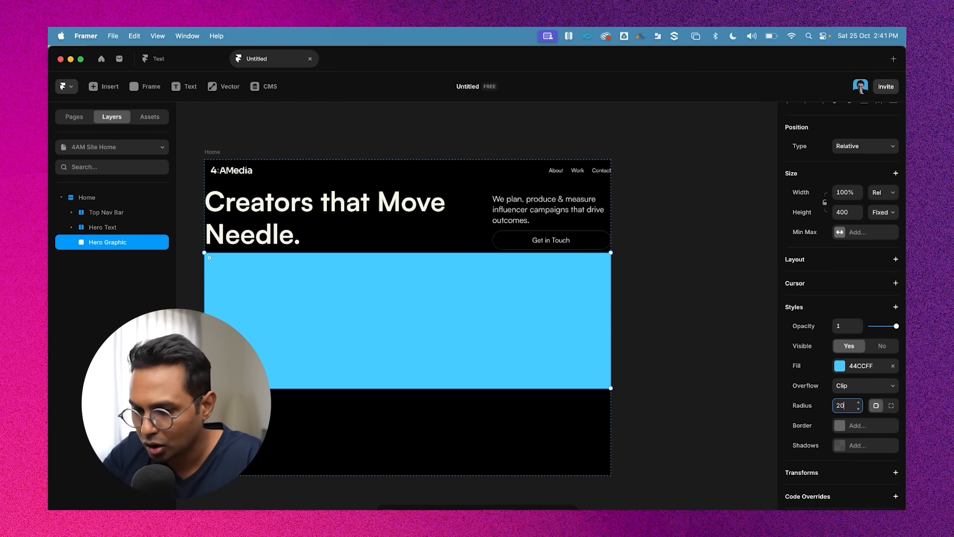
key(Return)
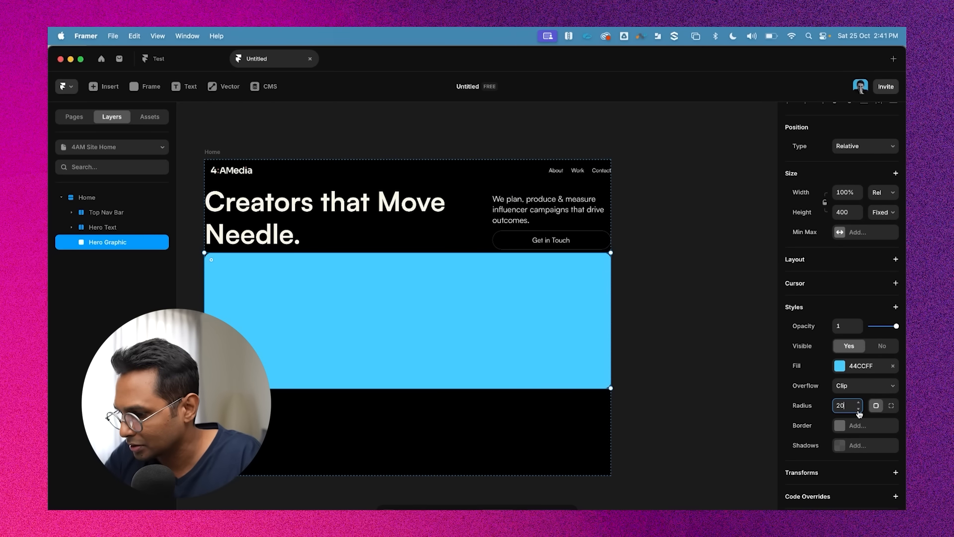
click(656, 313)
Change the Hero Graphic's fill to dark grey 1C1C1C
click(522, 294)
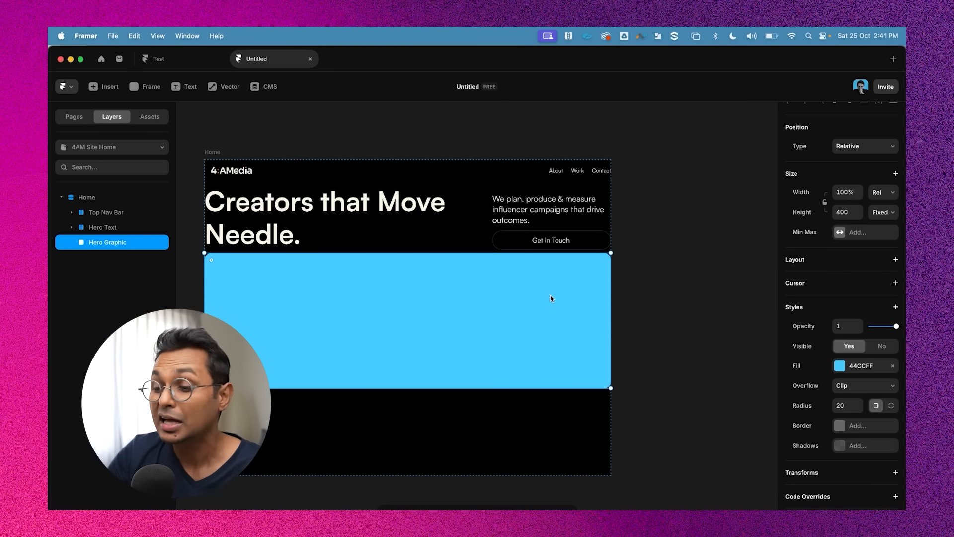
click(840, 366)
drag(676, 428, 634, 442)
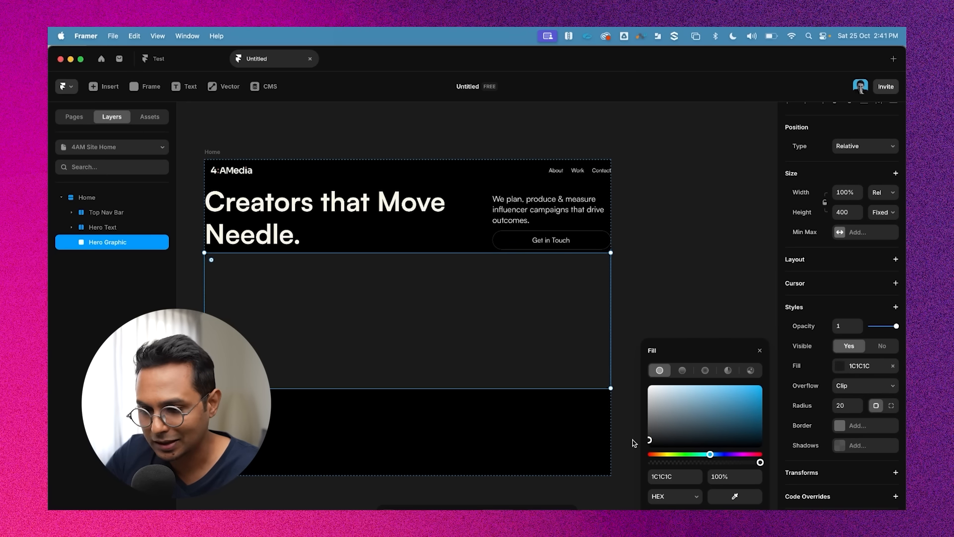
click(702, 261)
click(328, 275)
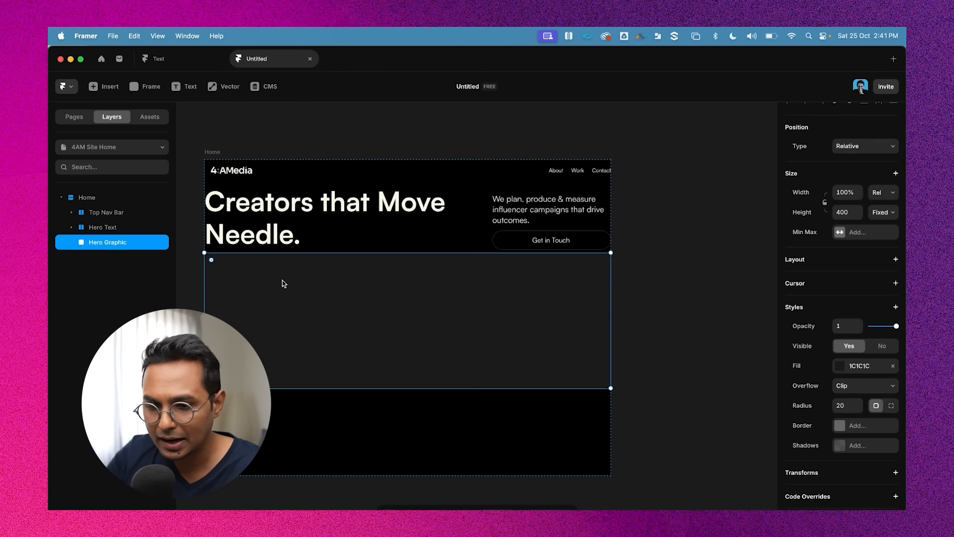
Wrap the Hero Text and Hero Graphic layers together in a vertical stack
shift+click(106, 229)
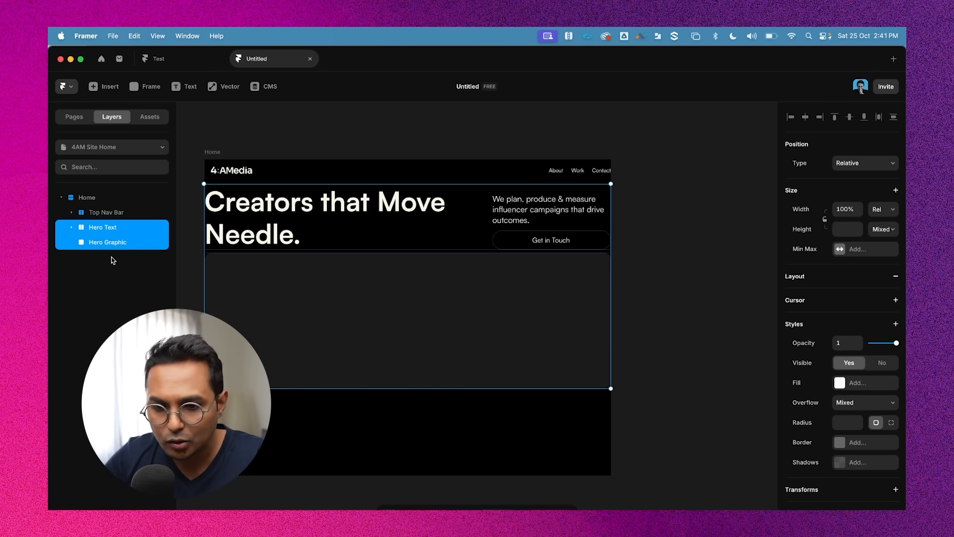
click(110, 241)
shift+click(106, 225)
key(alt)
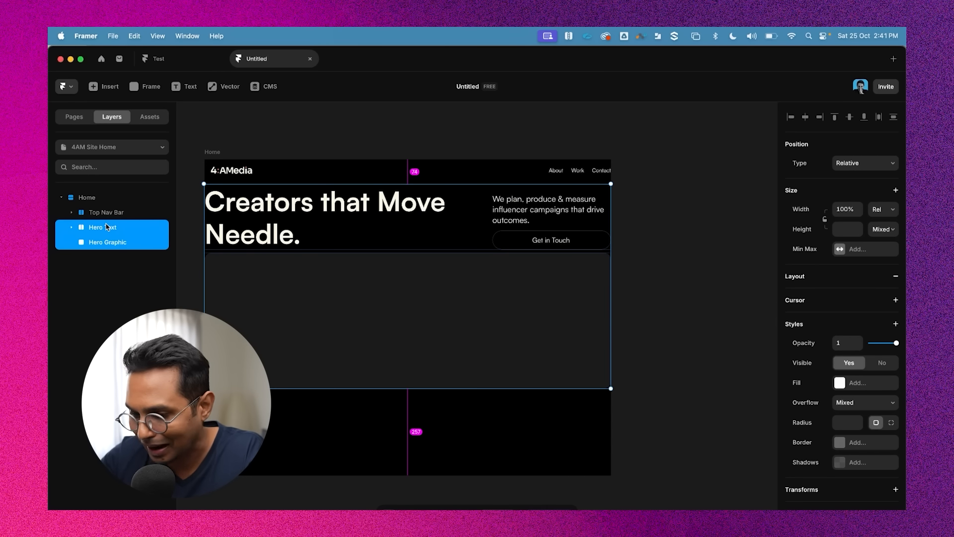
key(super+Return)
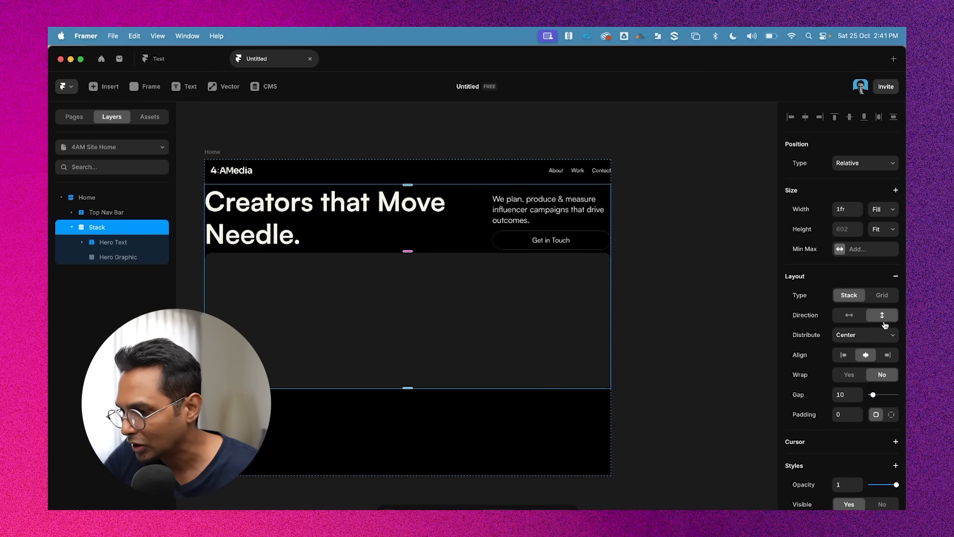
Rename the new stack to Section Hero
double_click(97, 227)
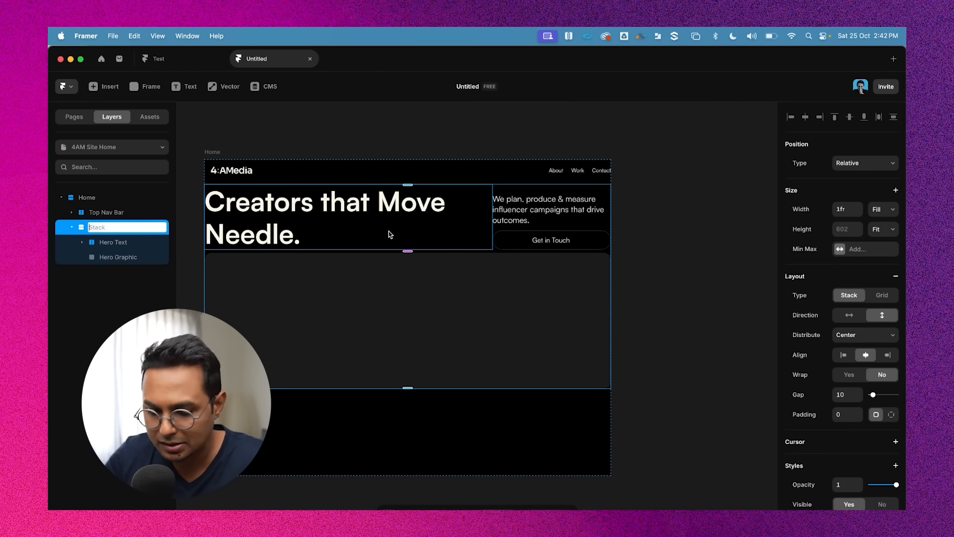
text(S)
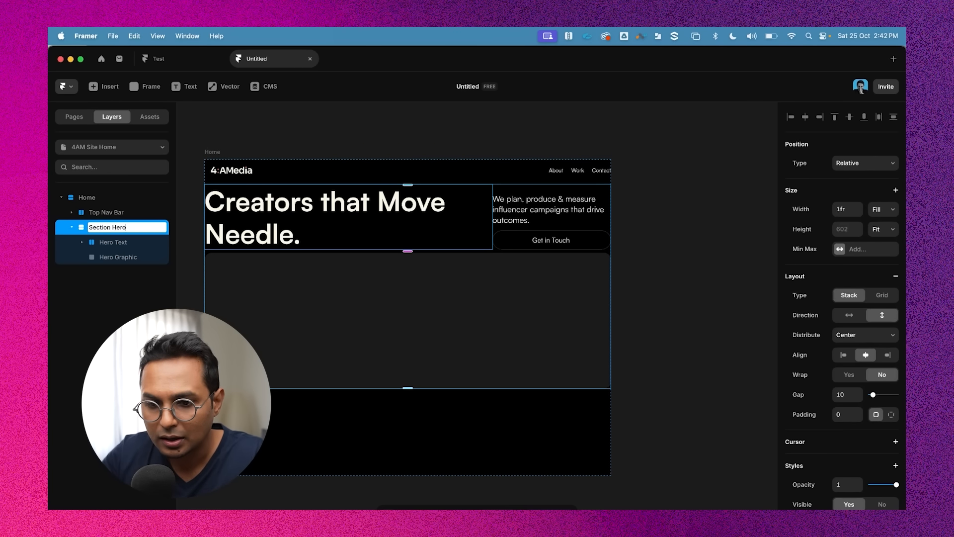
text(ection Hero)
key(Return)
click(71, 227)
click(71, 228)
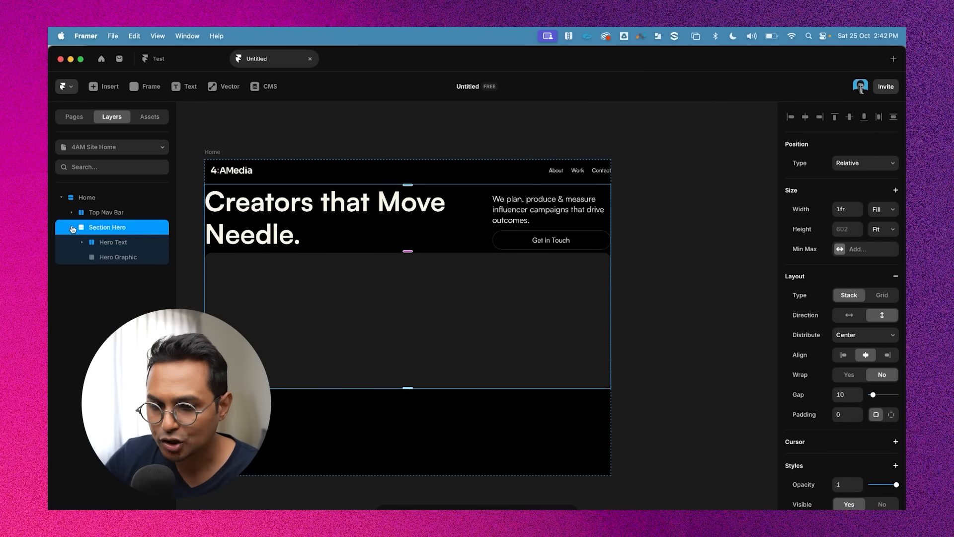
scroll(485, 179, left, 3)
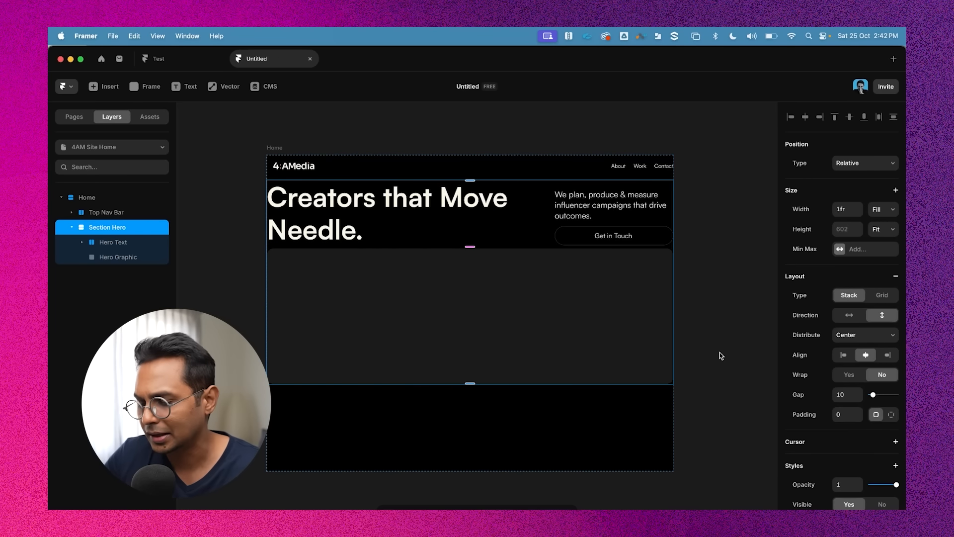
click(695, 207)
click(656, 205)
click(689, 189)
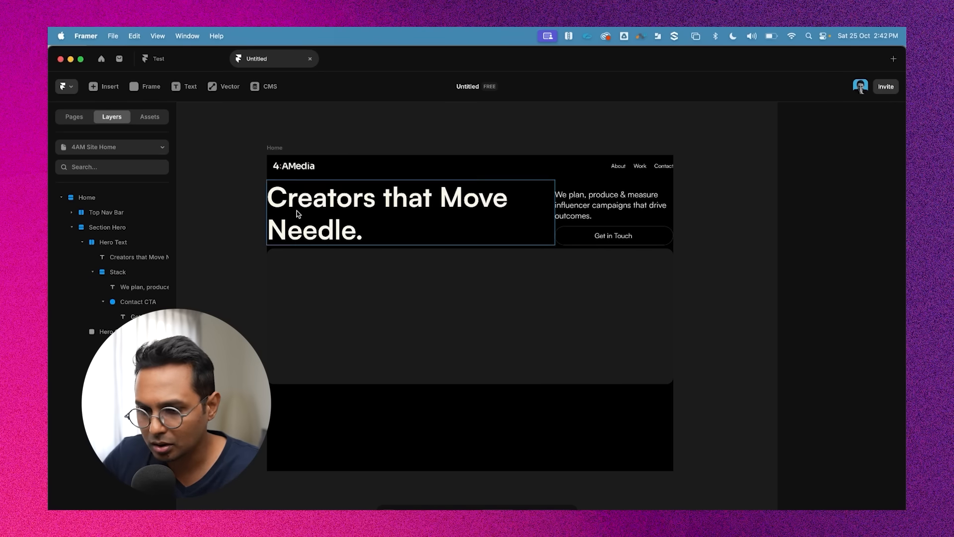
click(73, 227)
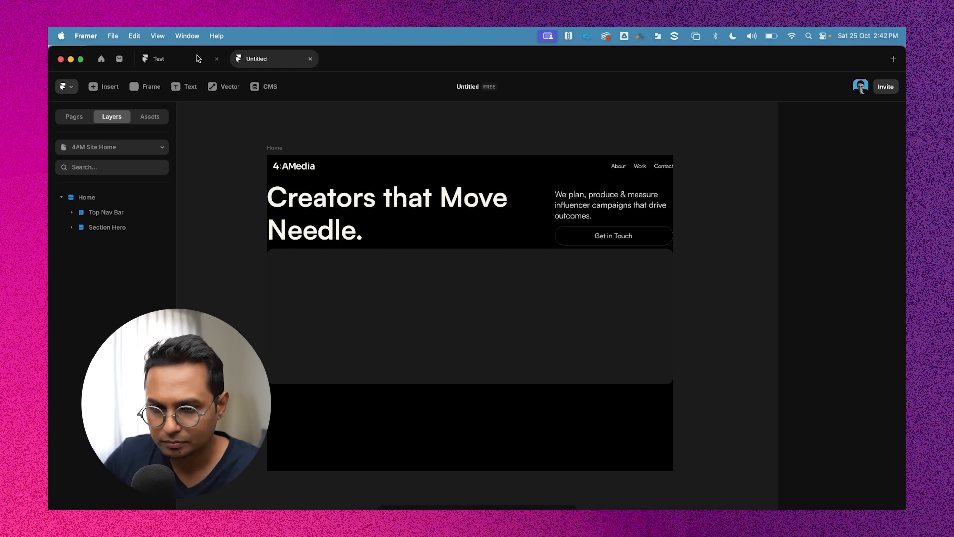
Give the Hero Text stack a per-side top padding of 80
click(602, 190)
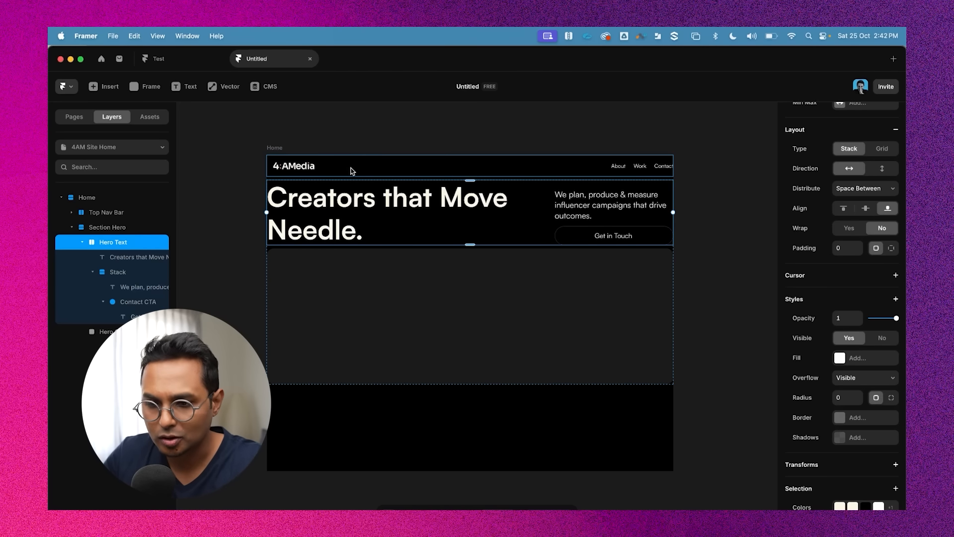
click(412, 127)
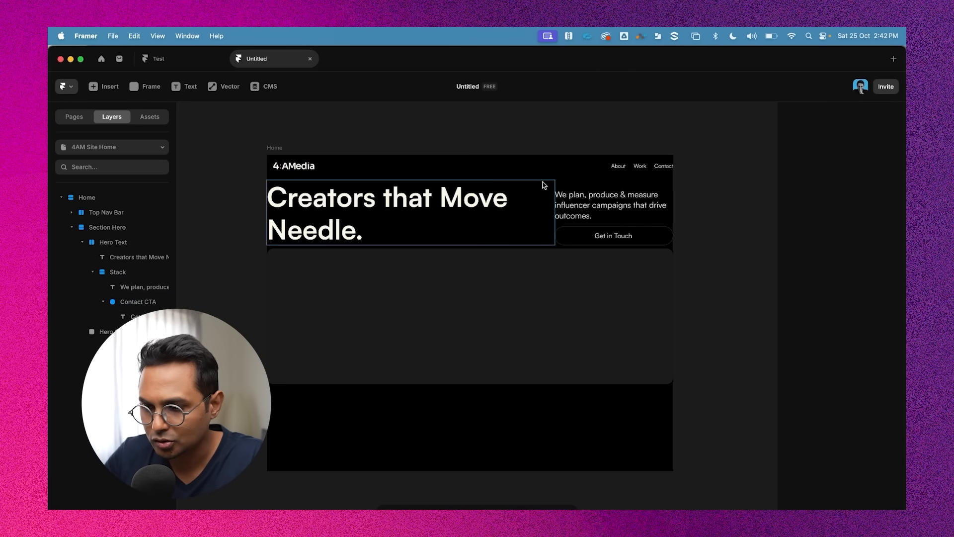
click(82, 242)
click(106, 227)
click(114, 243)
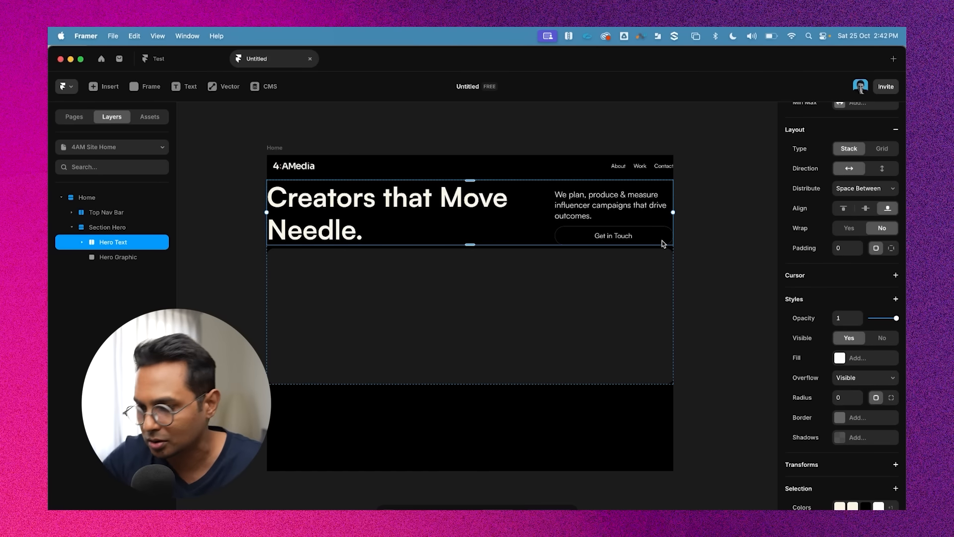
scroll(817, 370, down, 2)
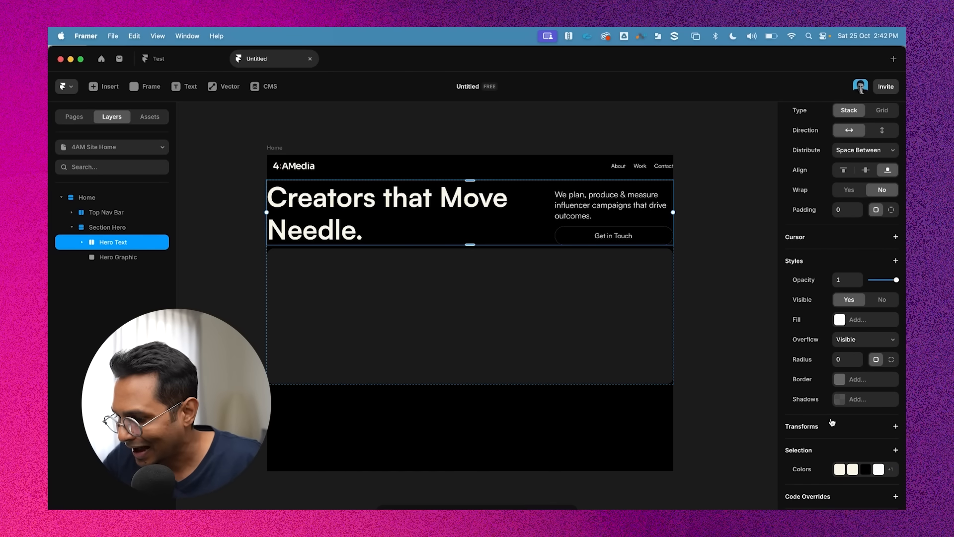
scroll(833, 288, up, 8)
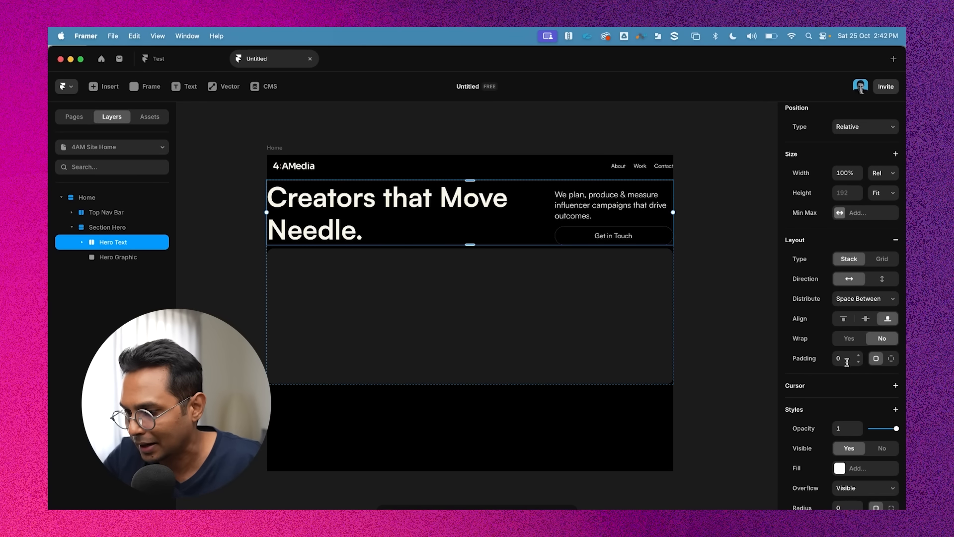
click(841, 359)
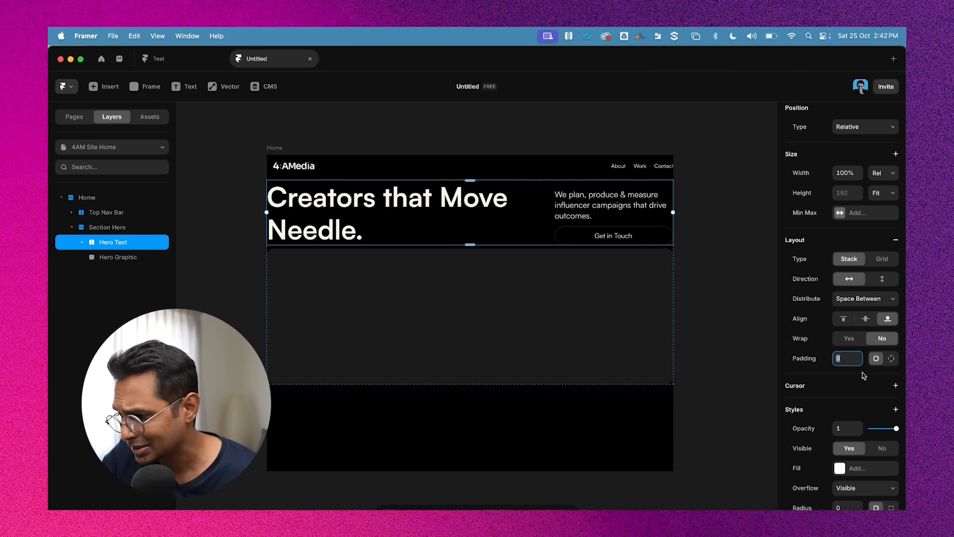
click(891, 359)
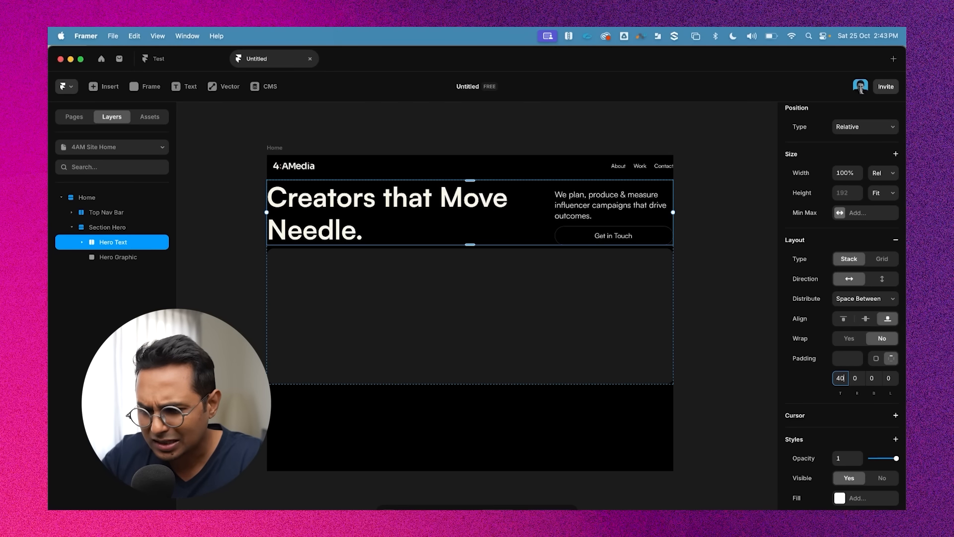
key(Return)
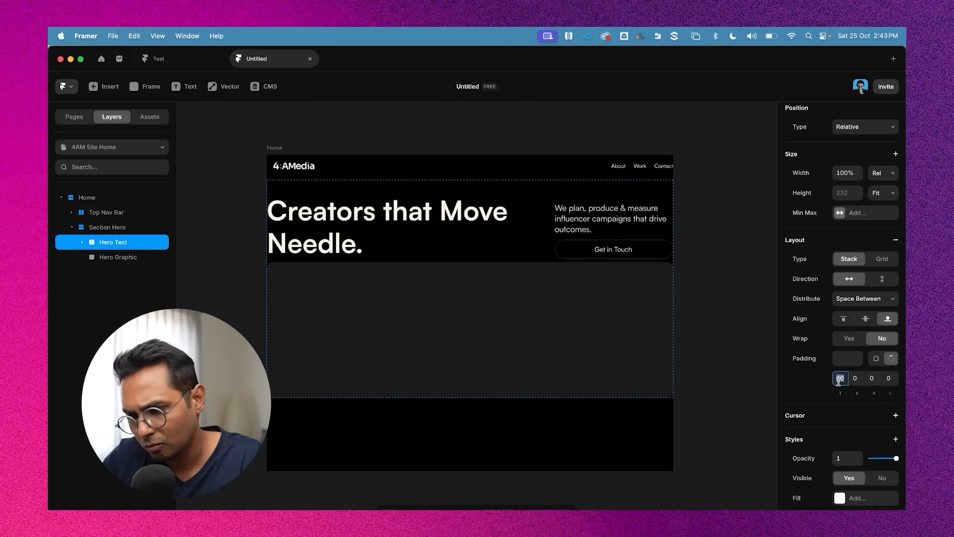
text(80)
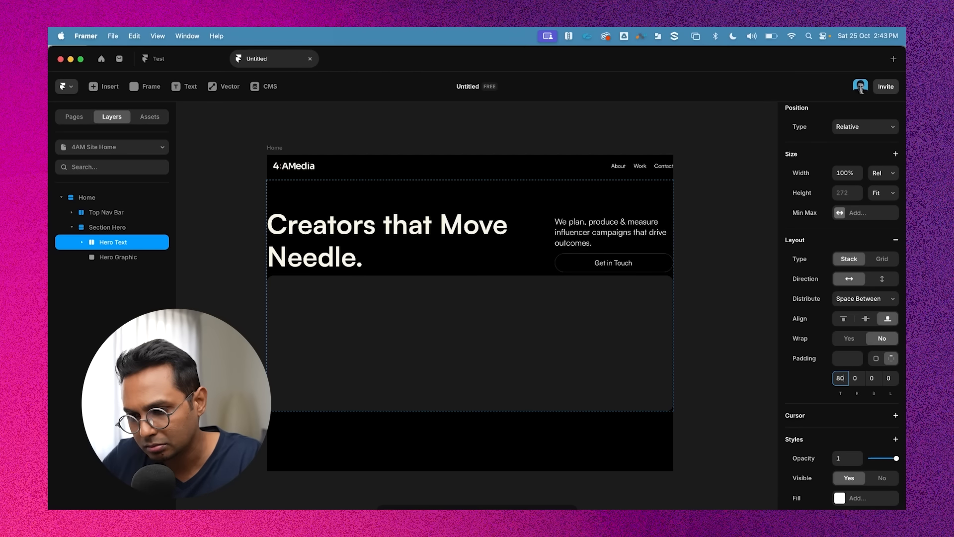
click(724, 241)
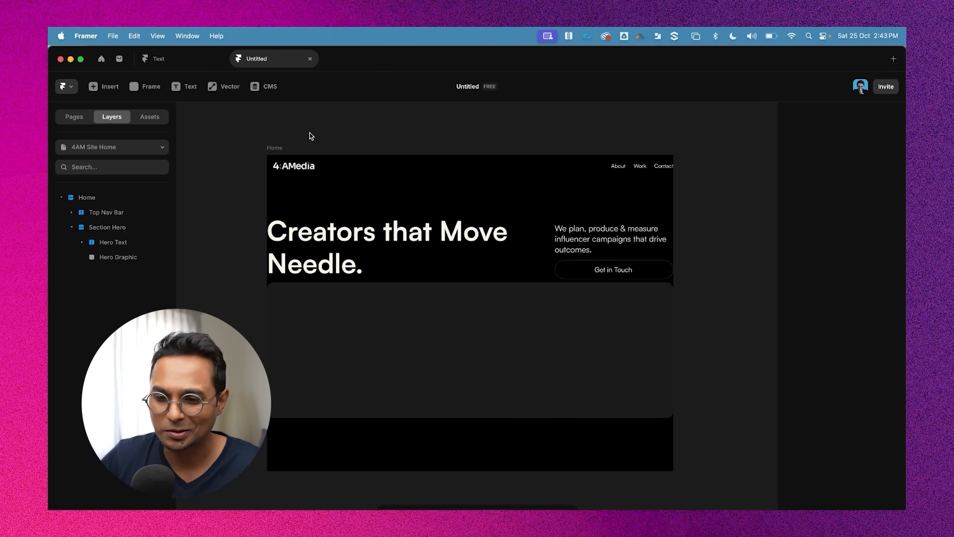
Hide the interface to preview the hero layout, then return to the editor
click(273, 148)
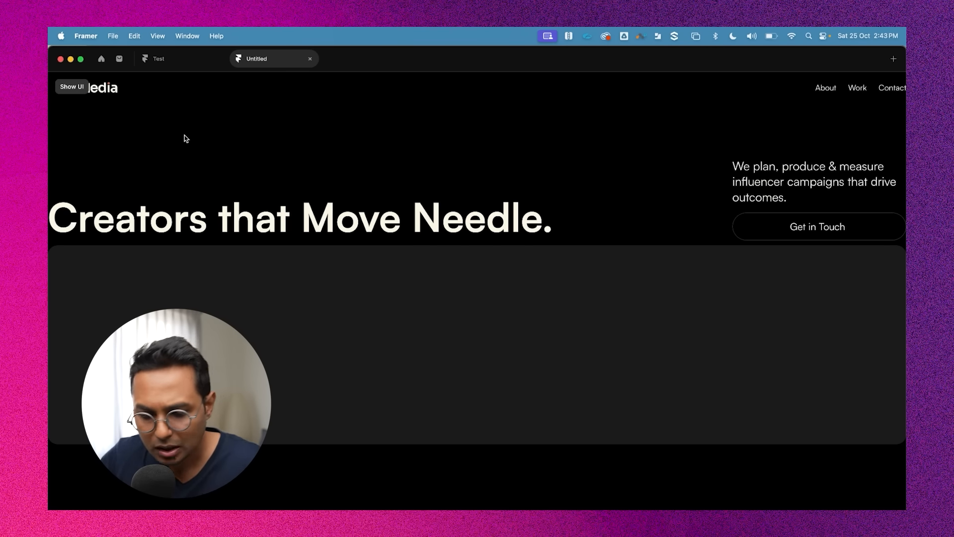
key(Escape)
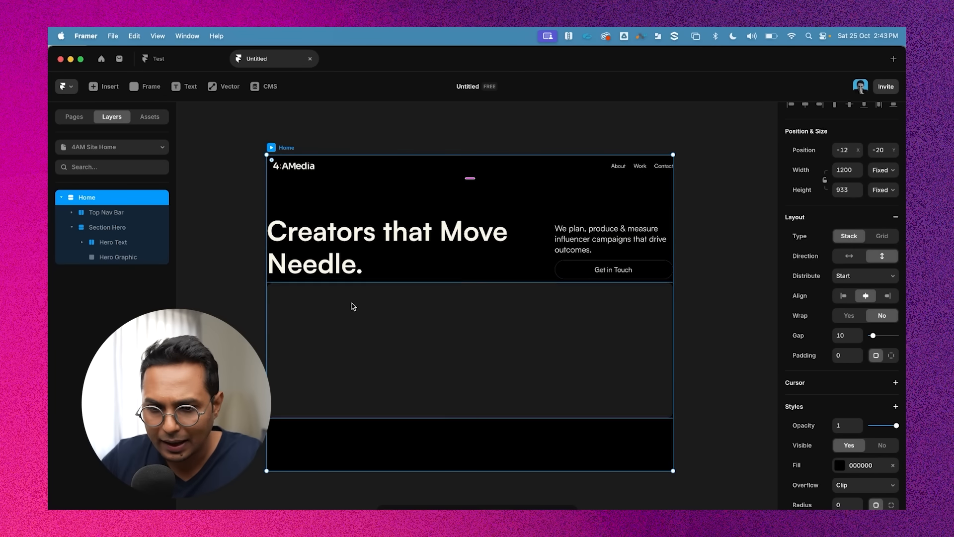
Set the Home frame's per-side padding to 56 on the right and left
click(72, 227)
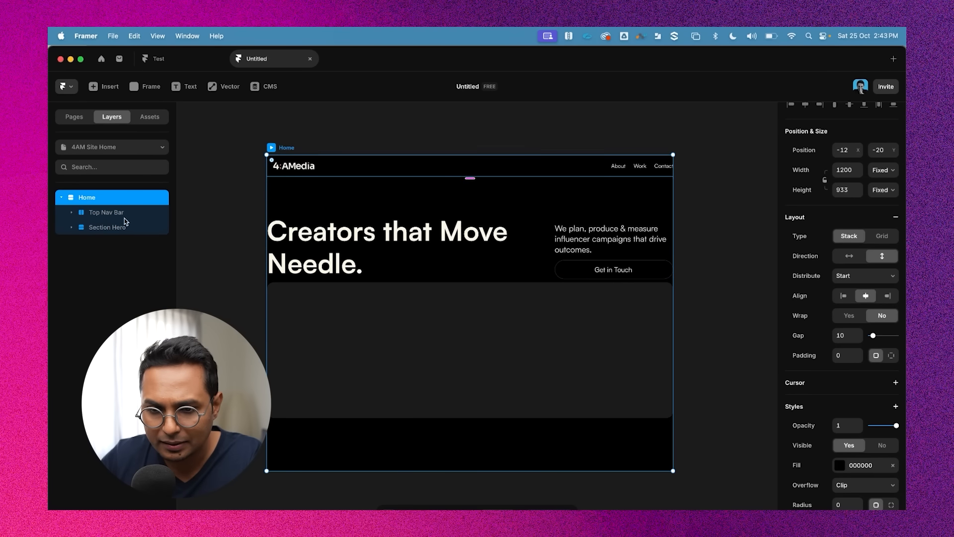
click(286, 119)
click(278, 148)
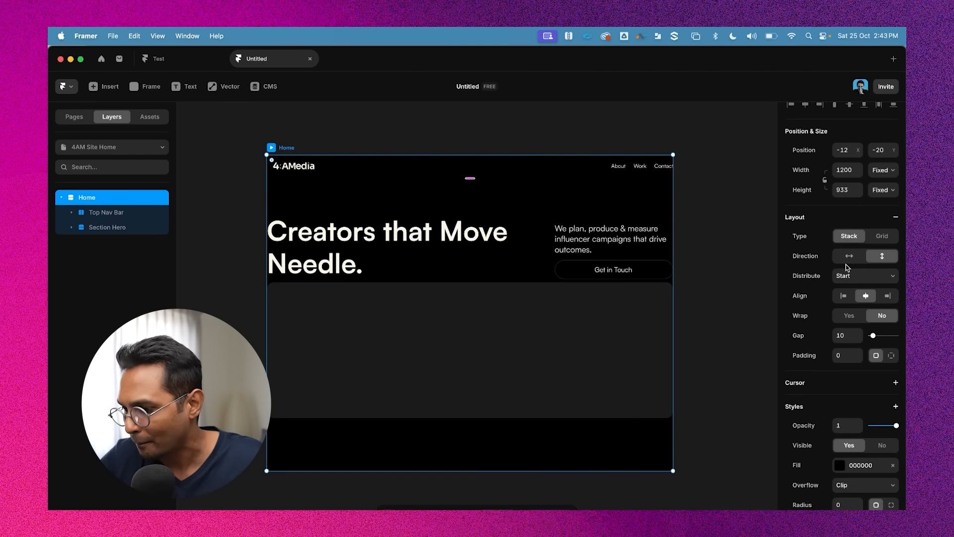
scroll(841, 278, down, 1)
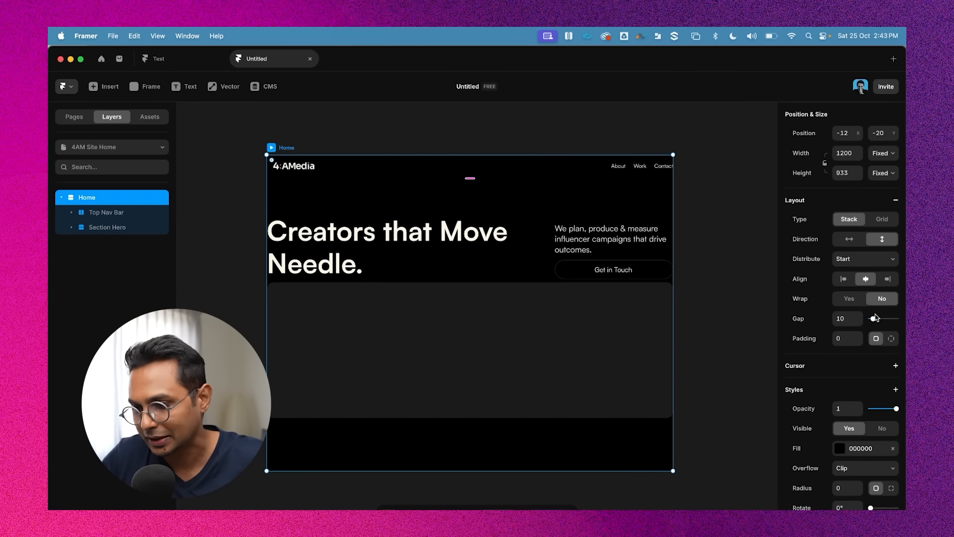
click(892, 340)
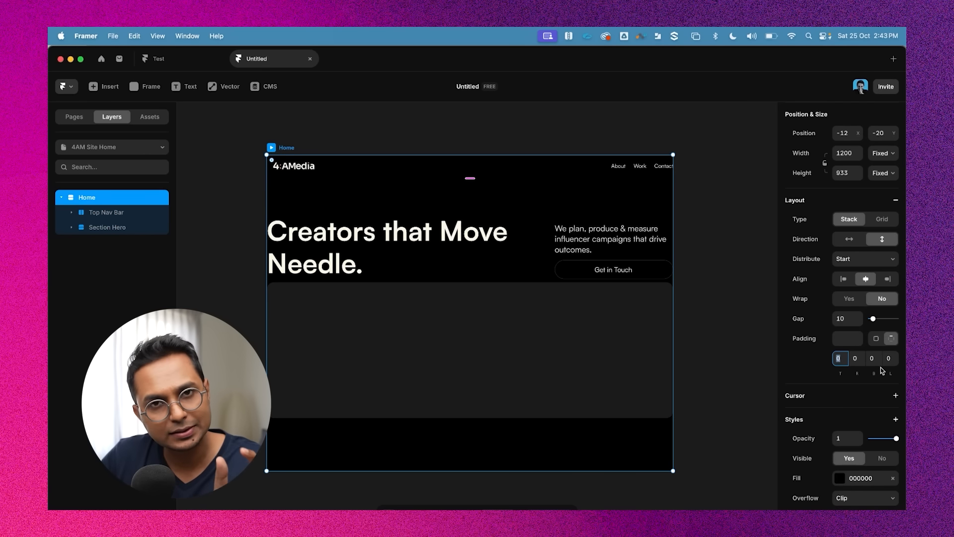
click(855, 360)
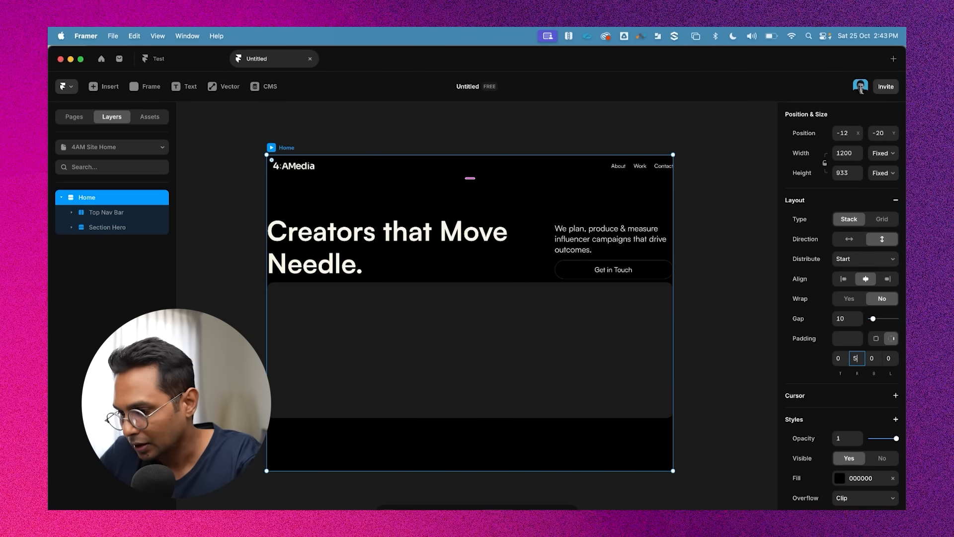
click(887, 359)
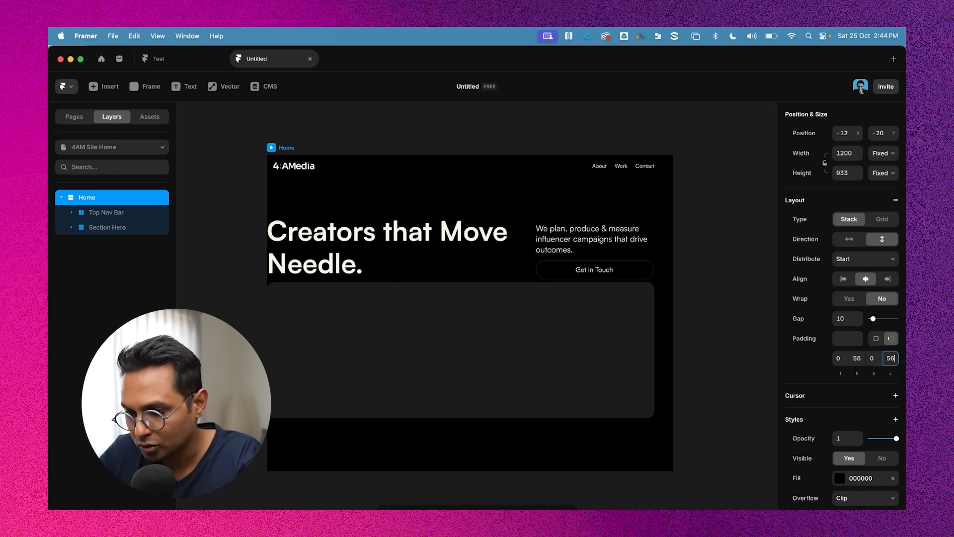
key(Return)
click(705, 275)
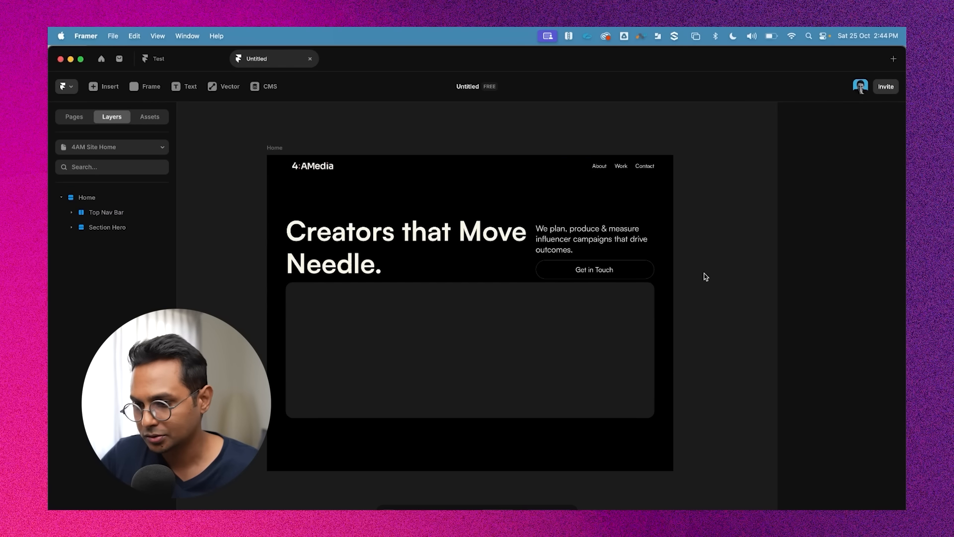
Preview the padded page with the interface hidden, then bring the interface back
click(265, 147)
key(super+backslash)
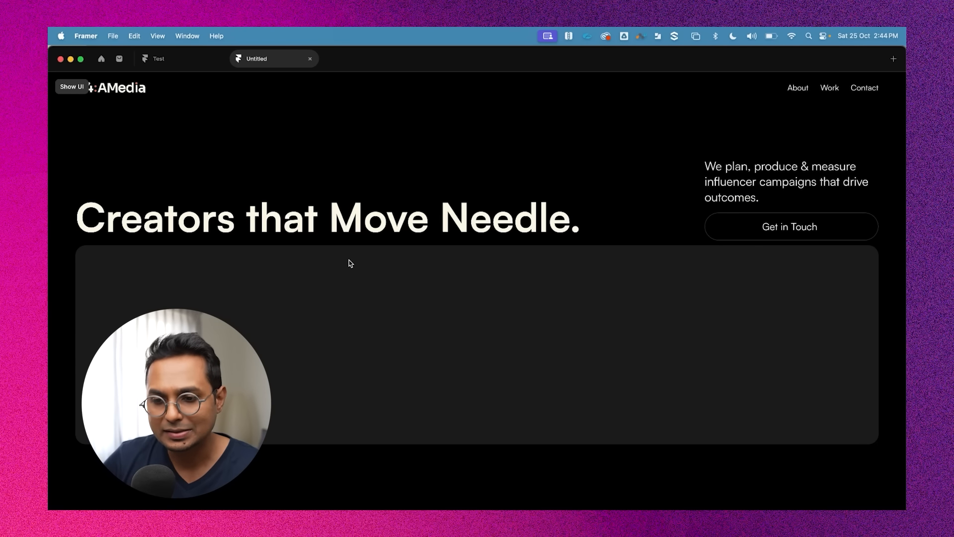
key(super+backslash)
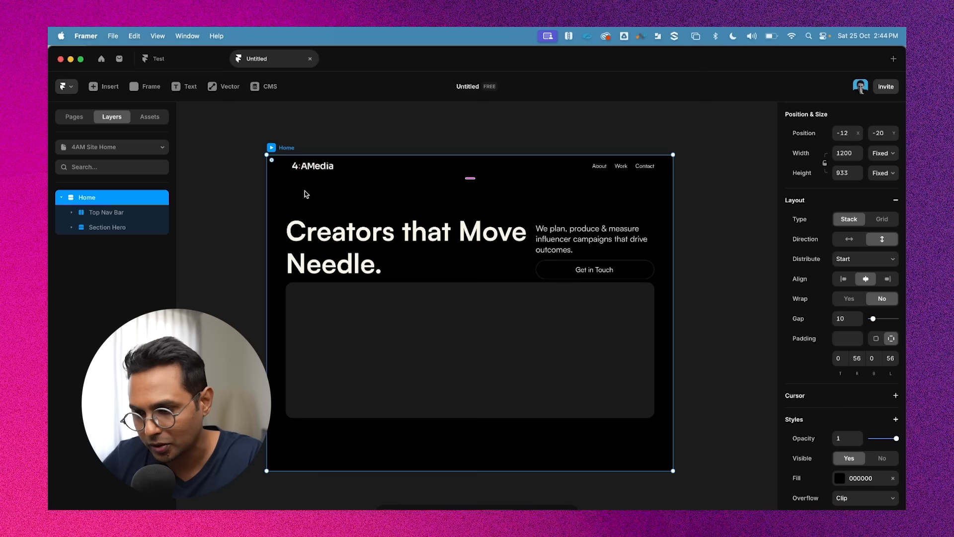
Give the Section Hero stack a fixed max width of 1100
click(743, 296)
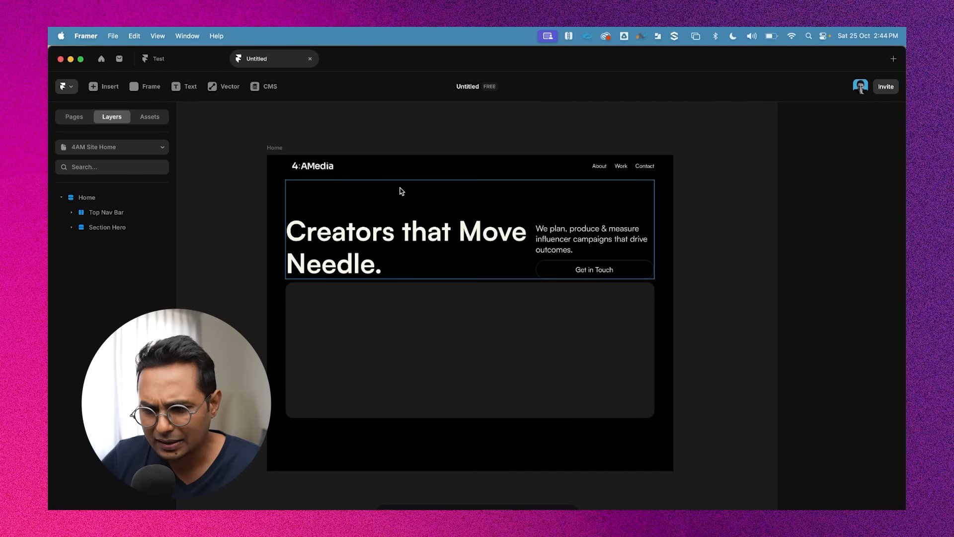
click(97, 214)
click(92, 199)
click(124, 216)
click(122, 228)
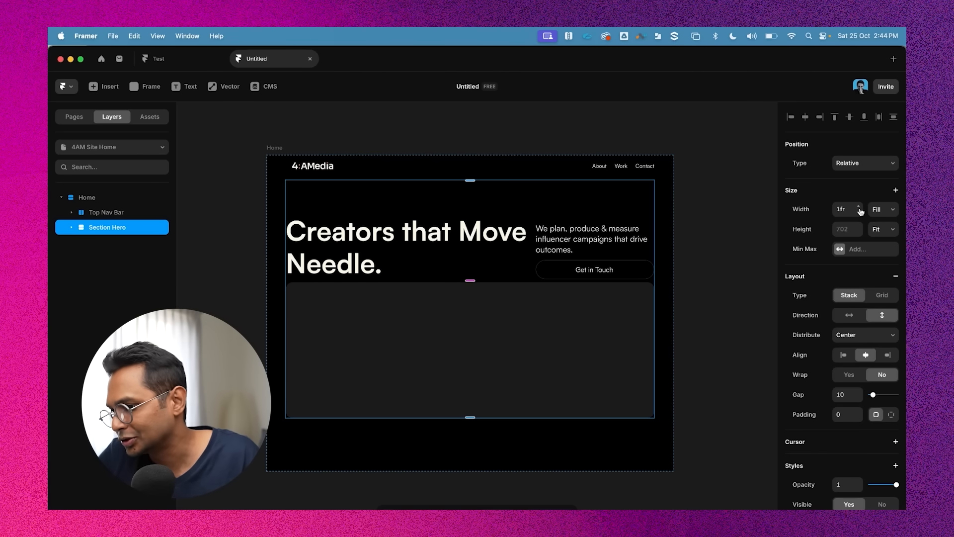
click(881, 212)
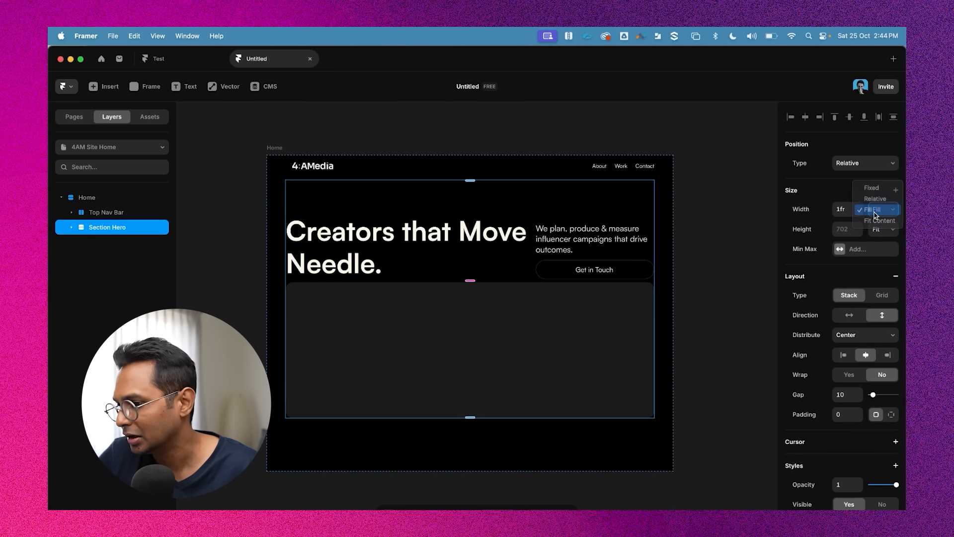
click(878, 209)
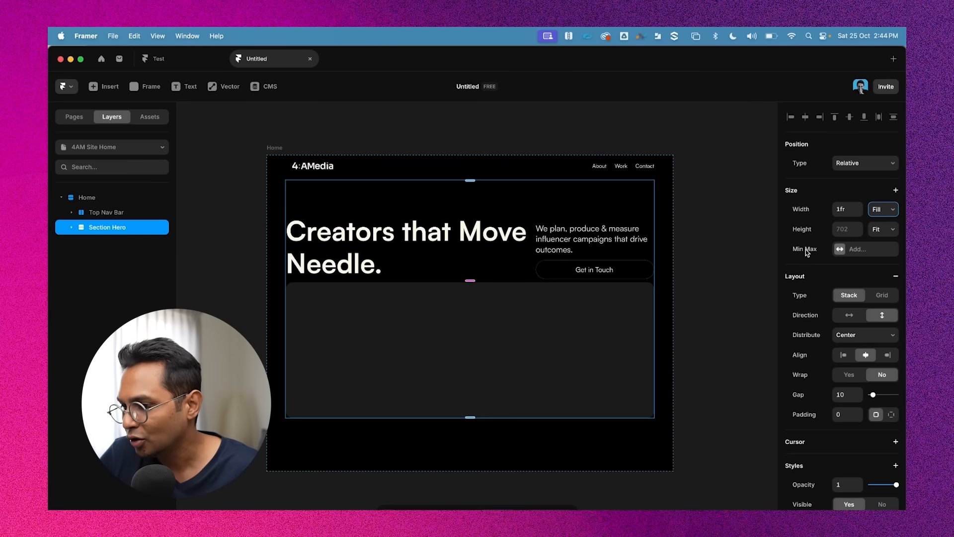
click(855, 251)
click(878, 261)
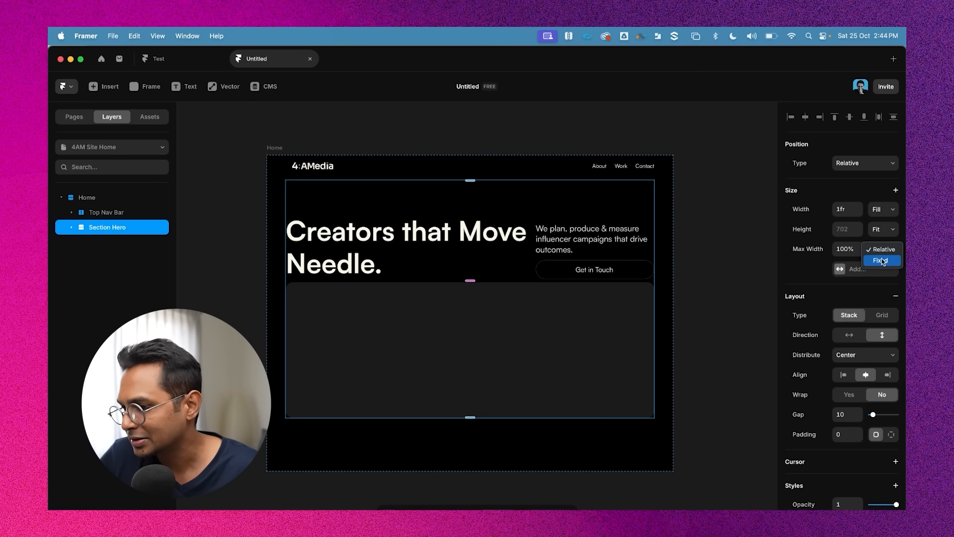
click(880, 260)
click(851, 248)
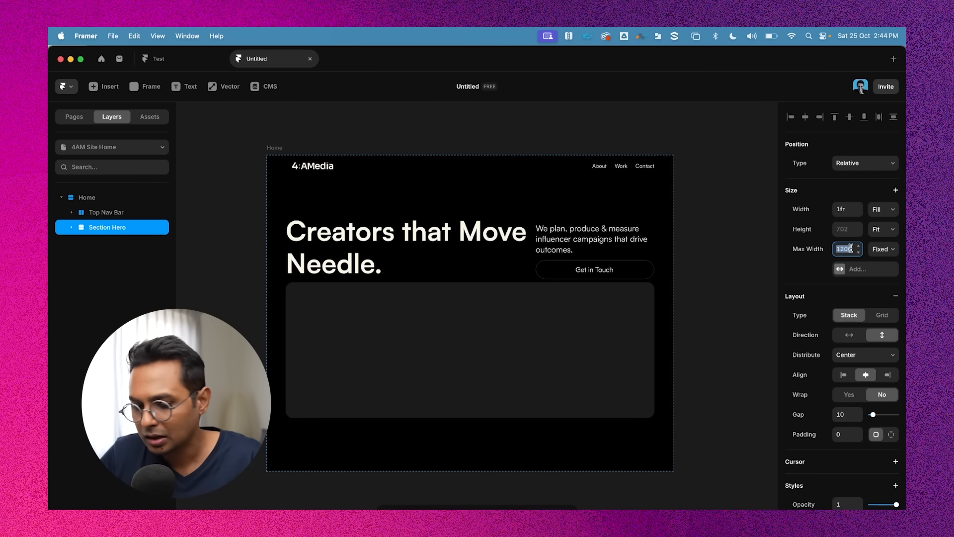
text(1100)
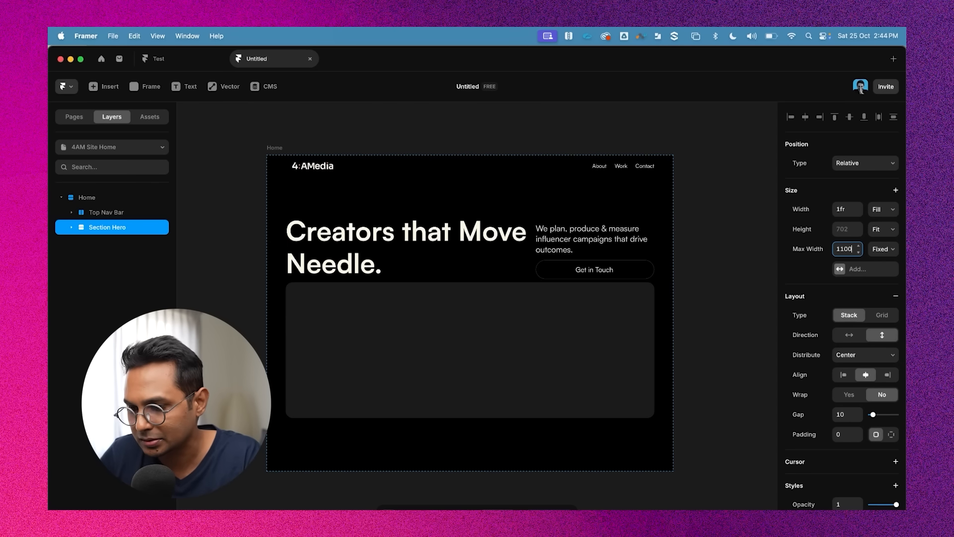
click(723, 219)
Preview the page with the interface hidden, then return to the editor
click(274, 151)
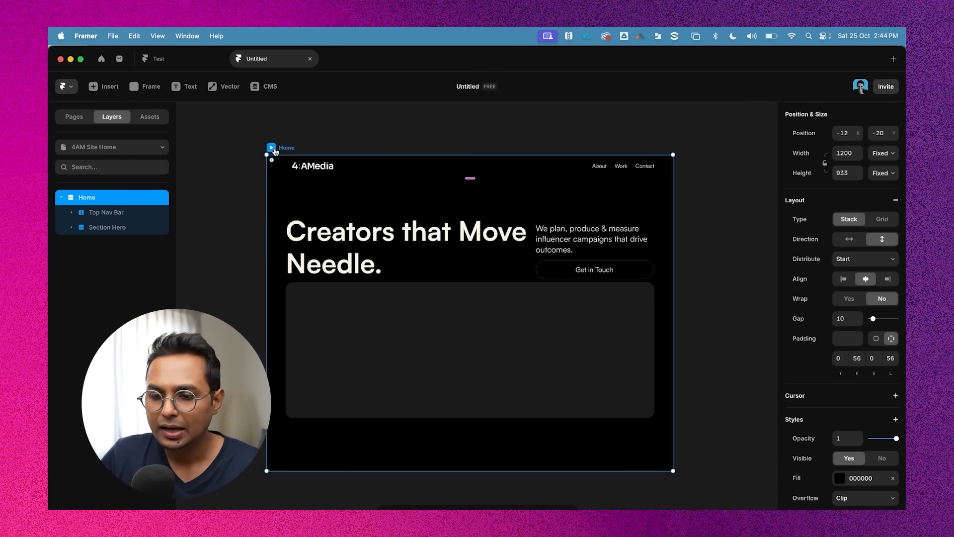
key(super+backslash)
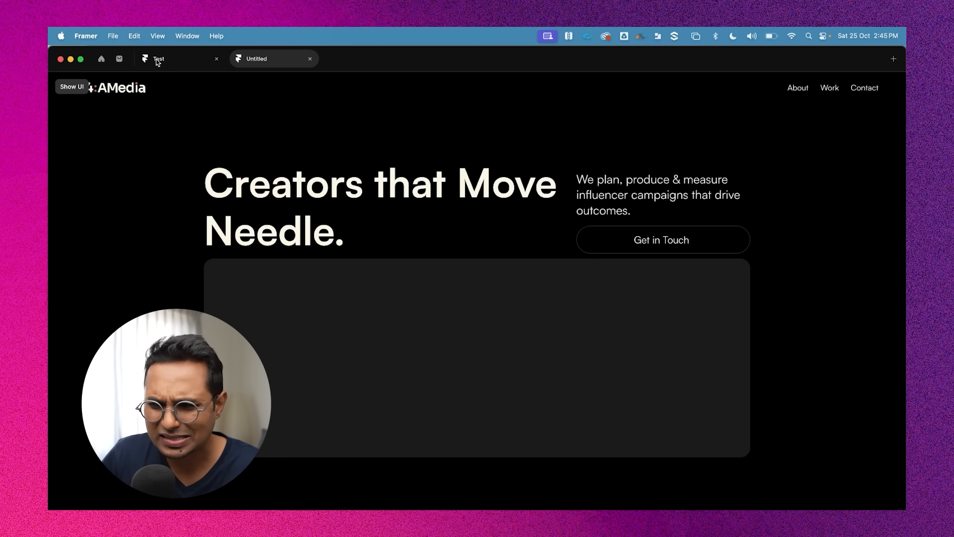
key(Escape)
click(711, 293)
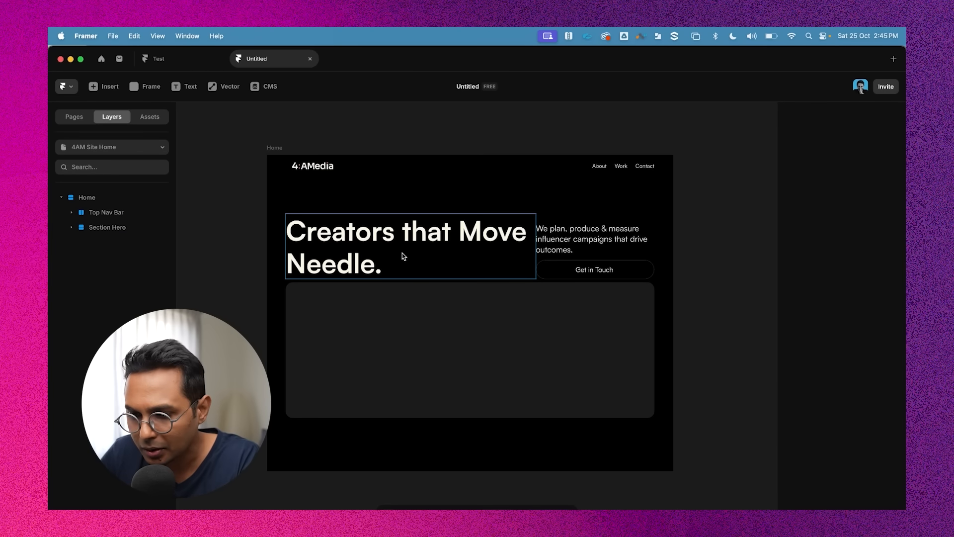
Set the Section Hero stack's gap to 24
click(544, 205)
click(115, 228)
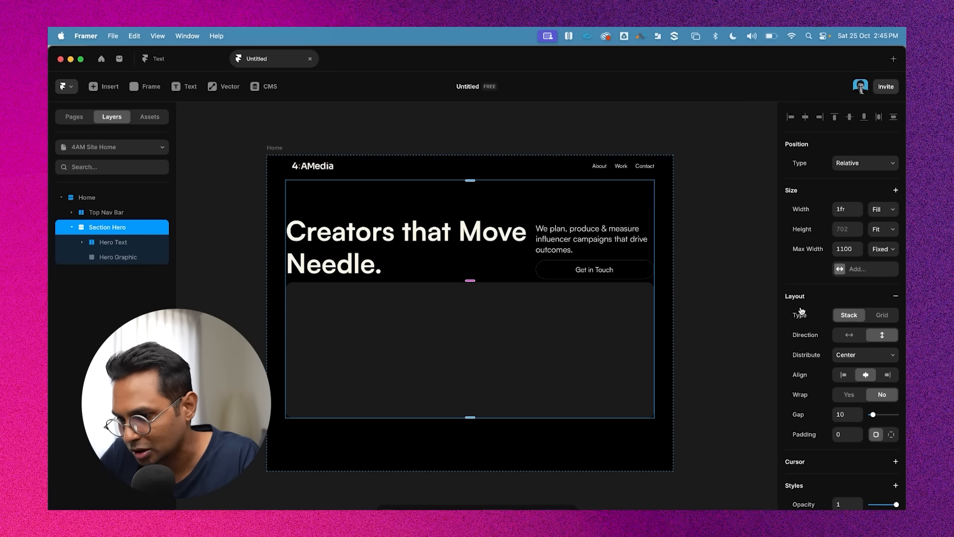
text(20)
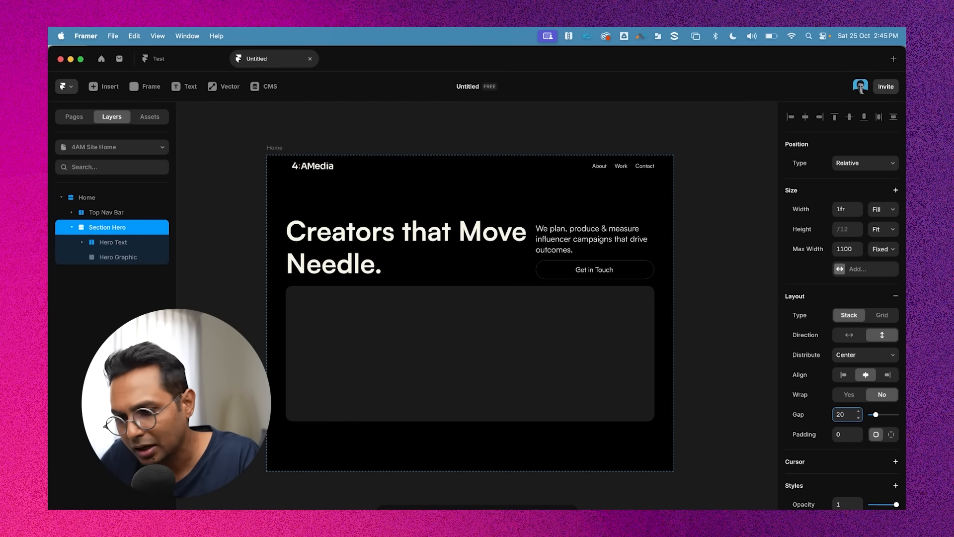
key(BackSpace)
text(4)
click(710, 253)
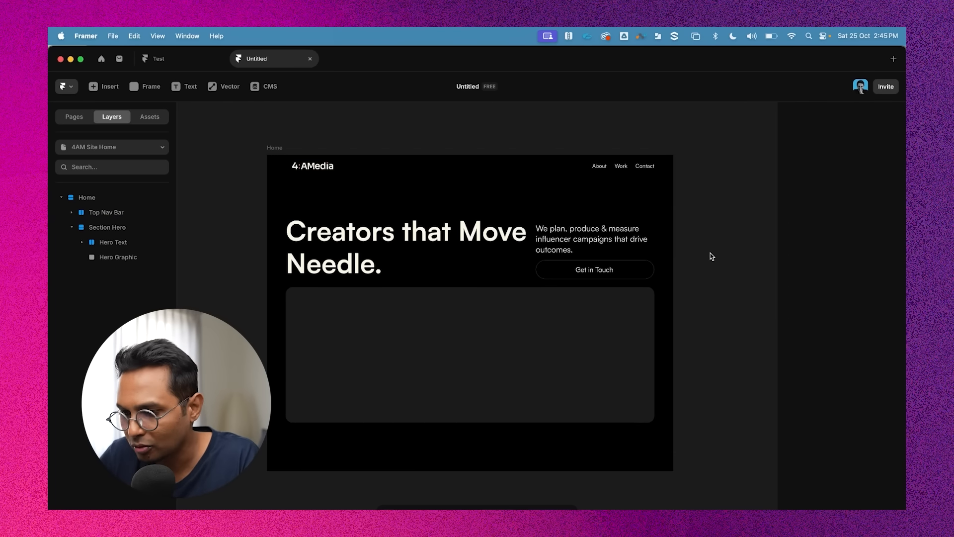
Wrap the hero headline text in its own stack
super+click(511, 240)
super+click(596, 237)
click(688, 226)
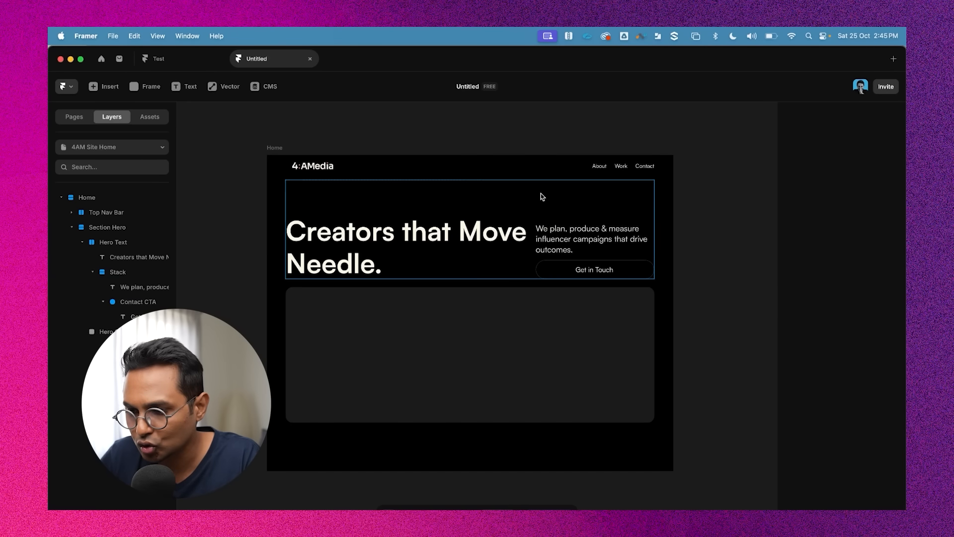
super+click(541, 194)
super+click(387, 239)
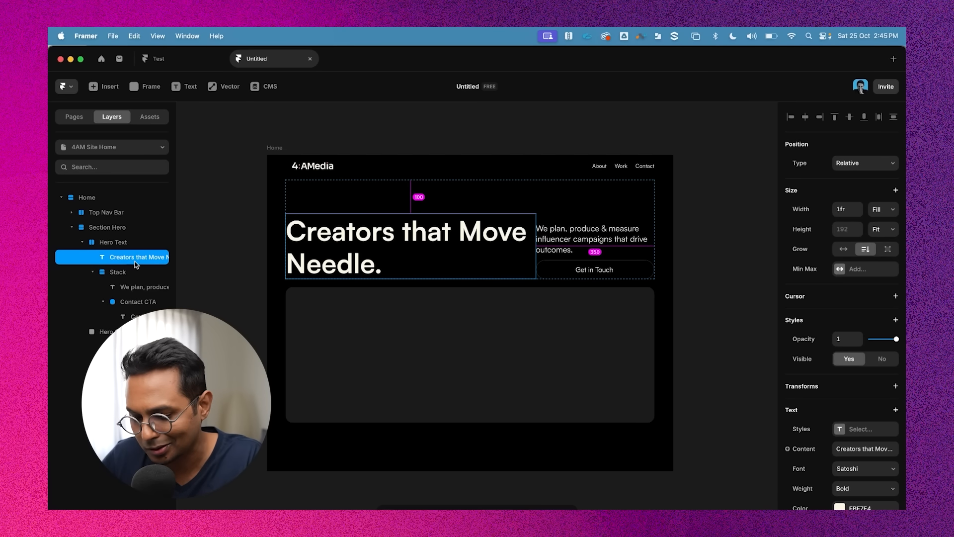
key(super+Return)
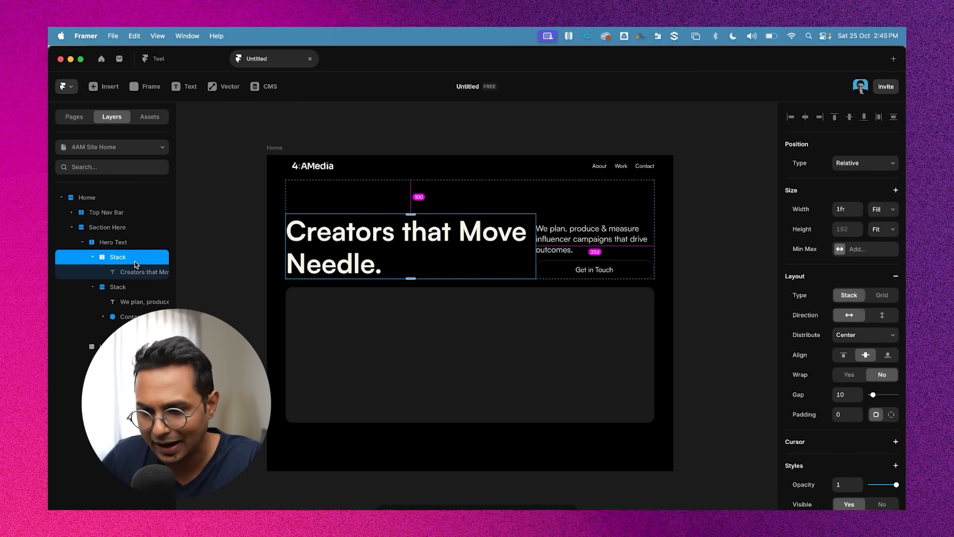
Rename the new headline stack to Hero Text
click(93, 257)
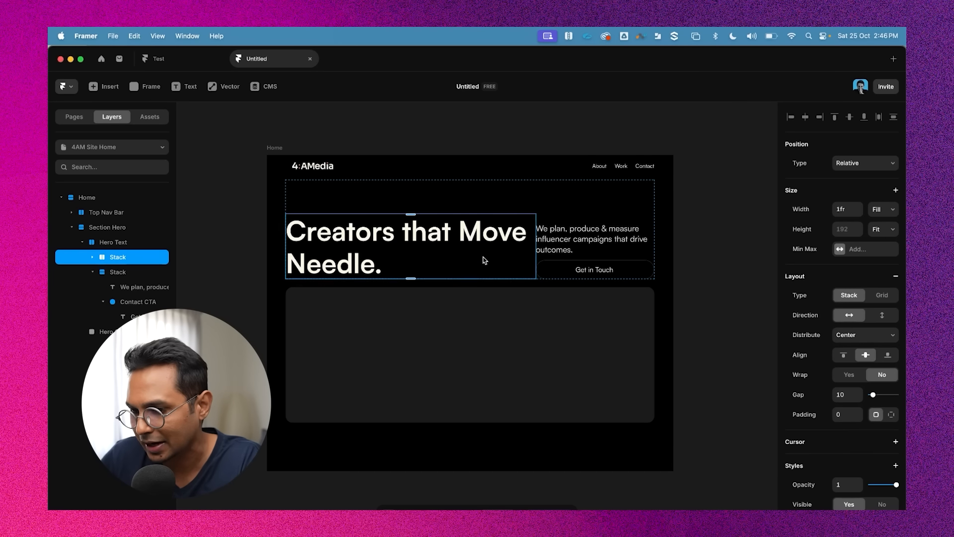
scroll(902, 405, down, 1)
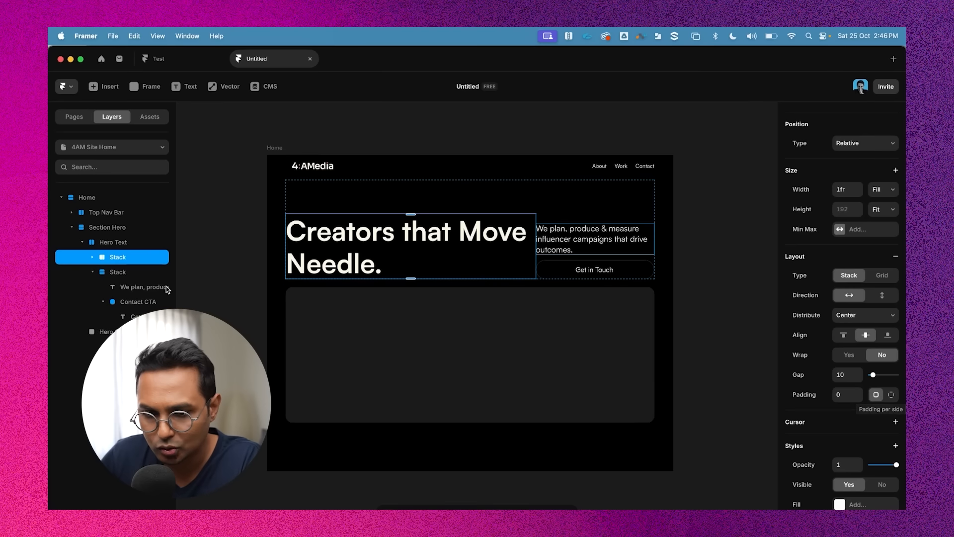
double_click(112, 256)
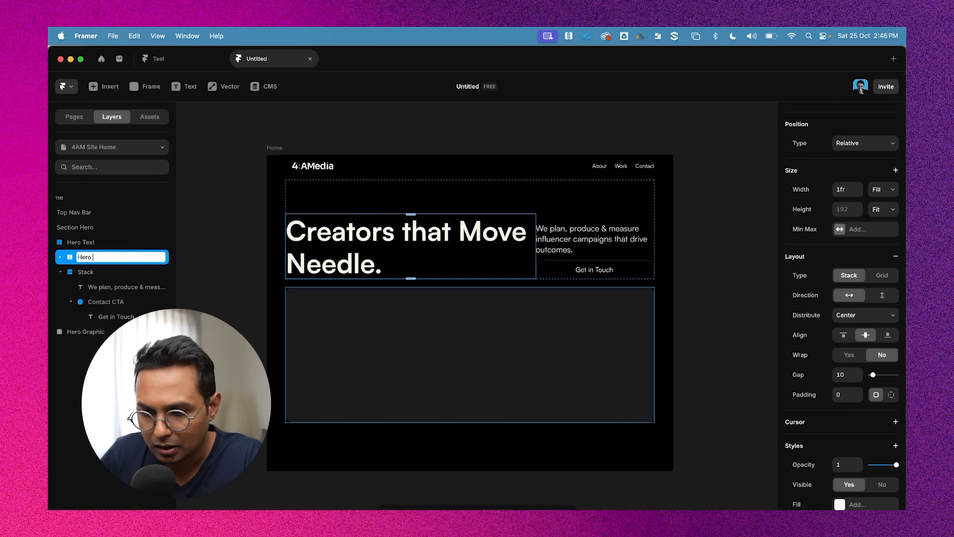
key(Return)
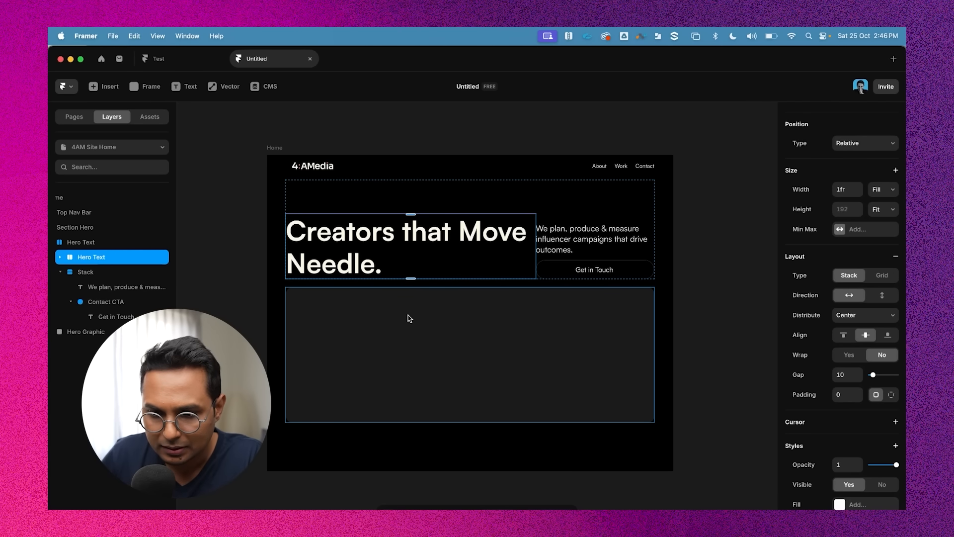
Rename the parent hero text stack to Hero Text Group
double_click(84, 242)
click(114, 243)
text(G)
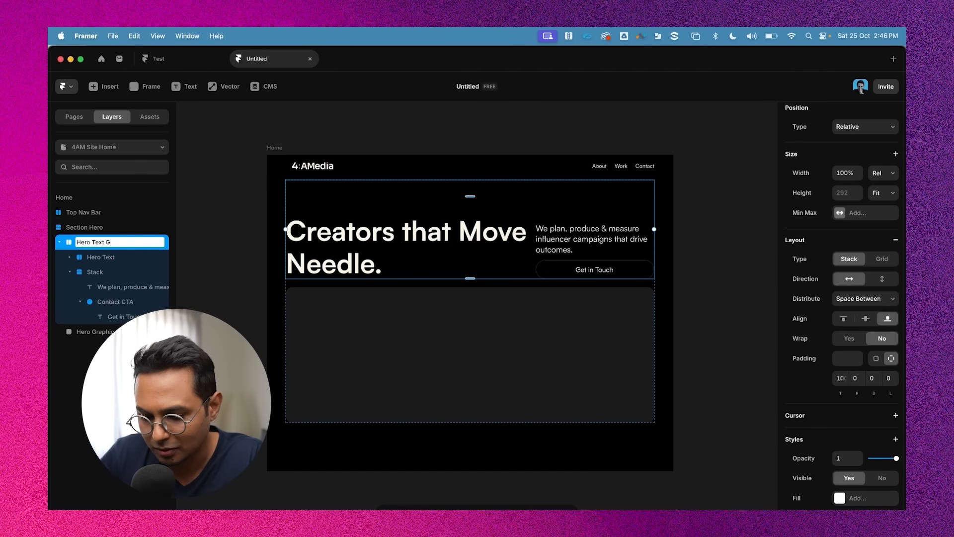
text(roup)
key(Return)
Give the Hero Text stack a per-side right padding of 40
click(101, 257)
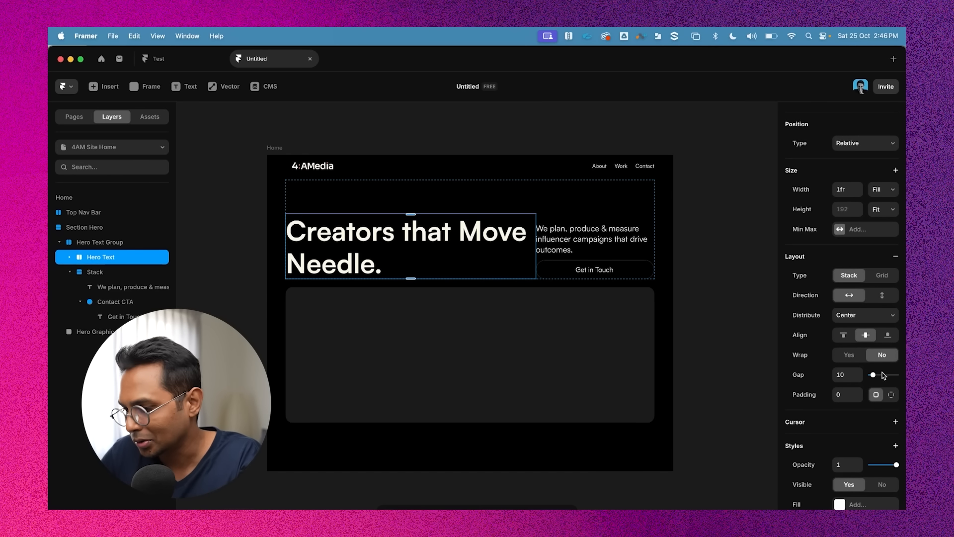
click(891, 394)
click(855, 415)
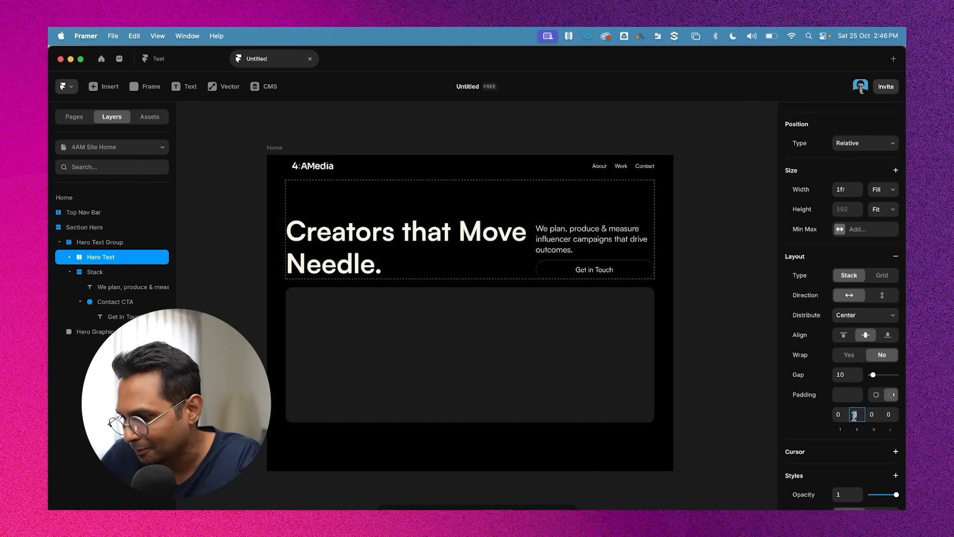
text(30)
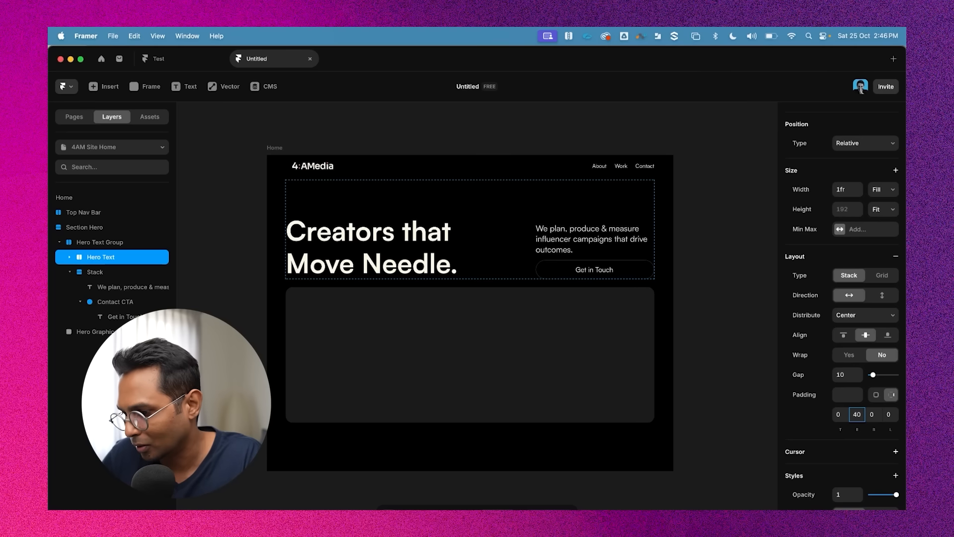
click(425, 246)
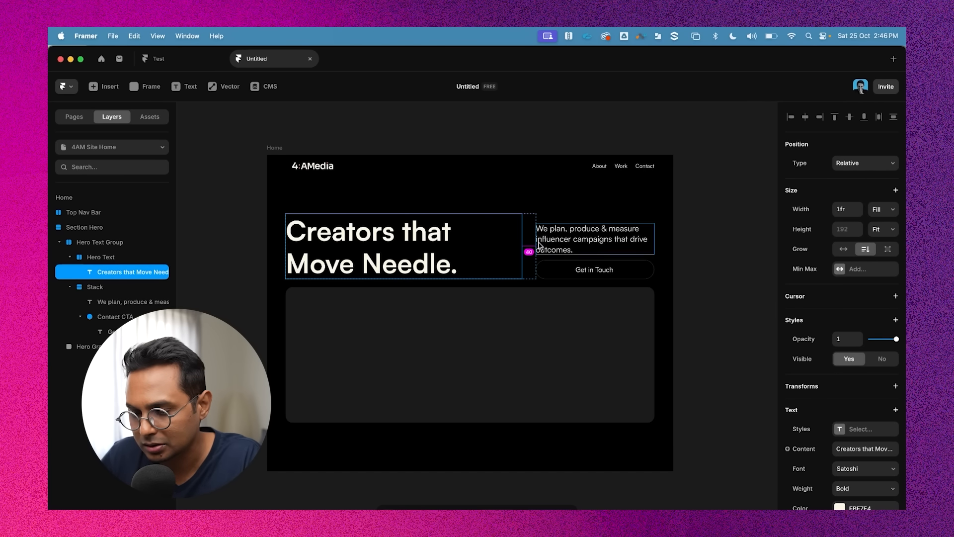
click(688, 243)
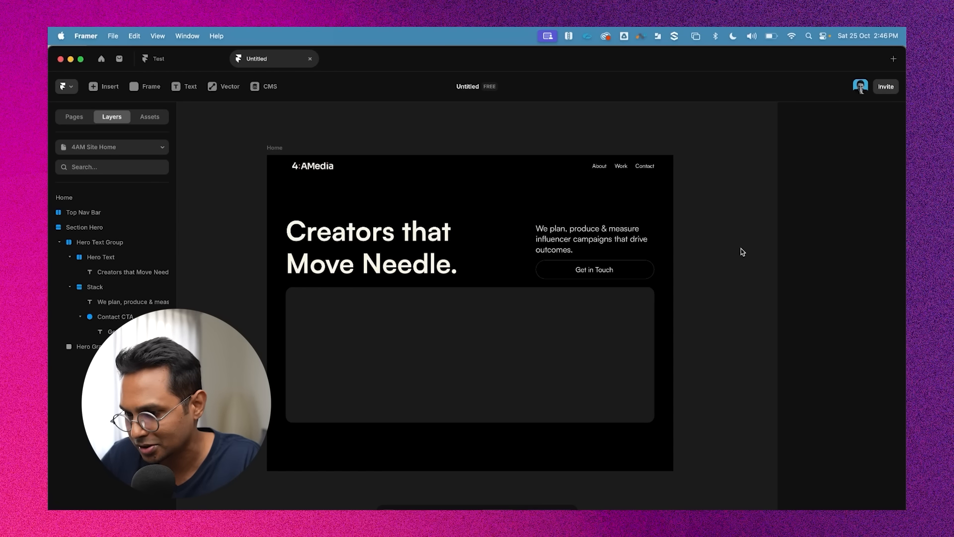
Preview the hero with the interface hidden, then bring the interface back
click(418, 233)
click(274, 148)
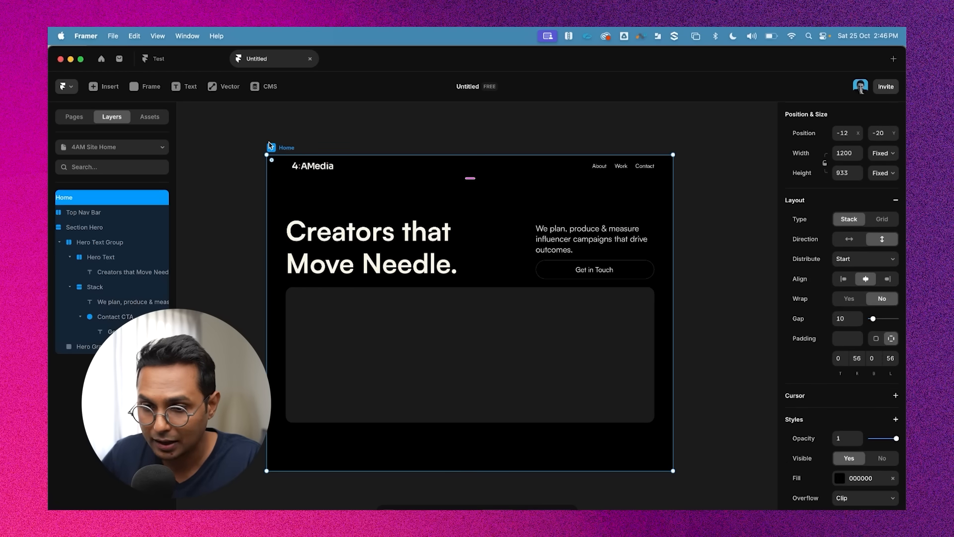
key(super+backslash)
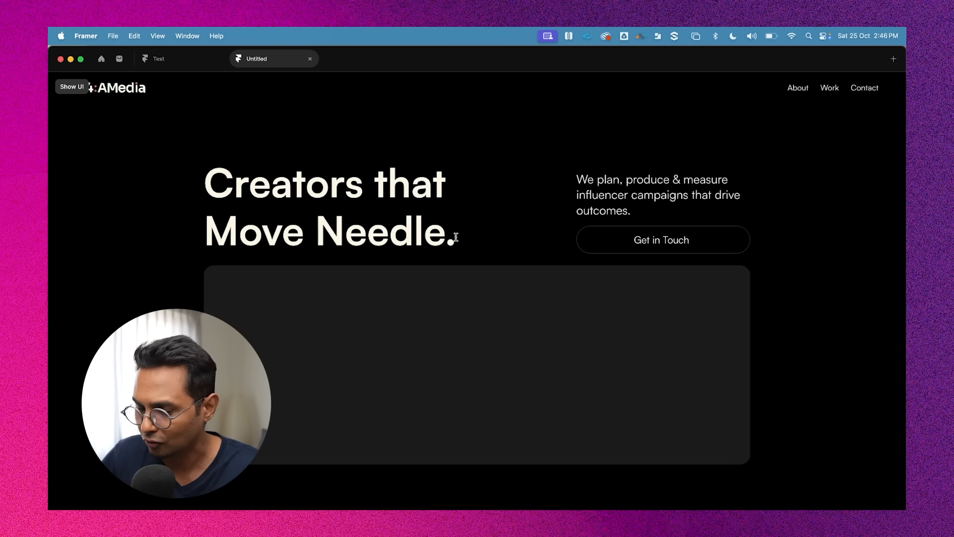
key(super+backslash)
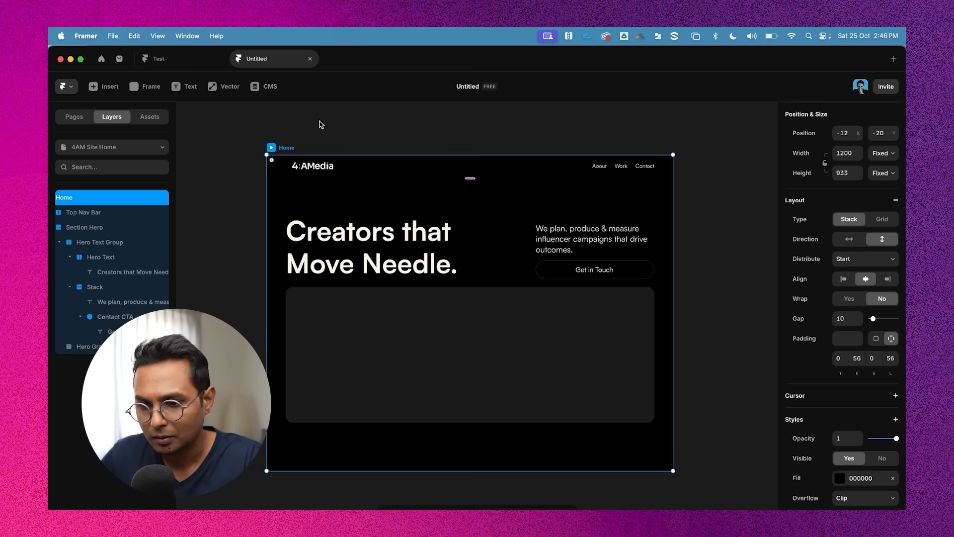
Zoom in to inspect the paragraph stack, call-to-action and hero graphic settings
double_click(416, 237)
click(711, 241)
scroll(712, 241, right, 2)
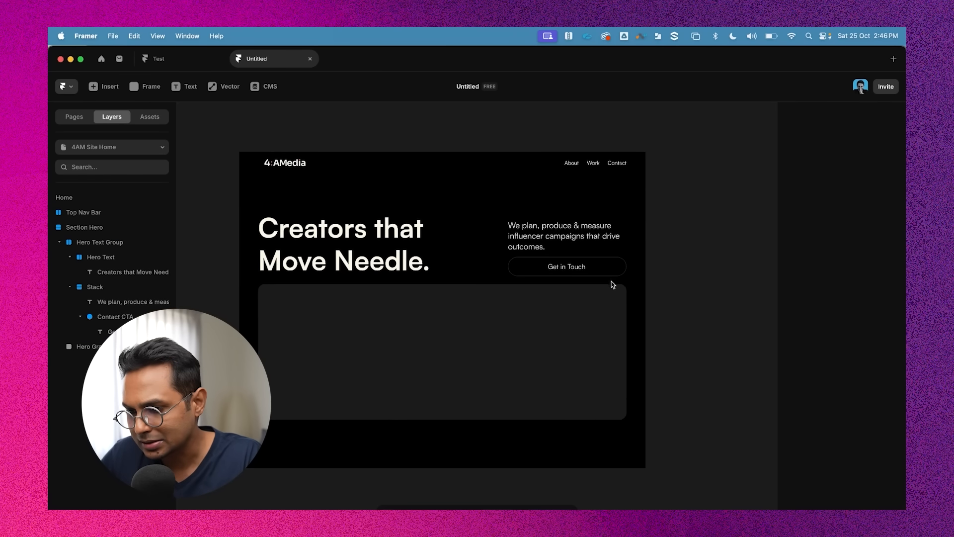
scroll(562, 233, up, 5)
scroll(355, 261, up, 3)
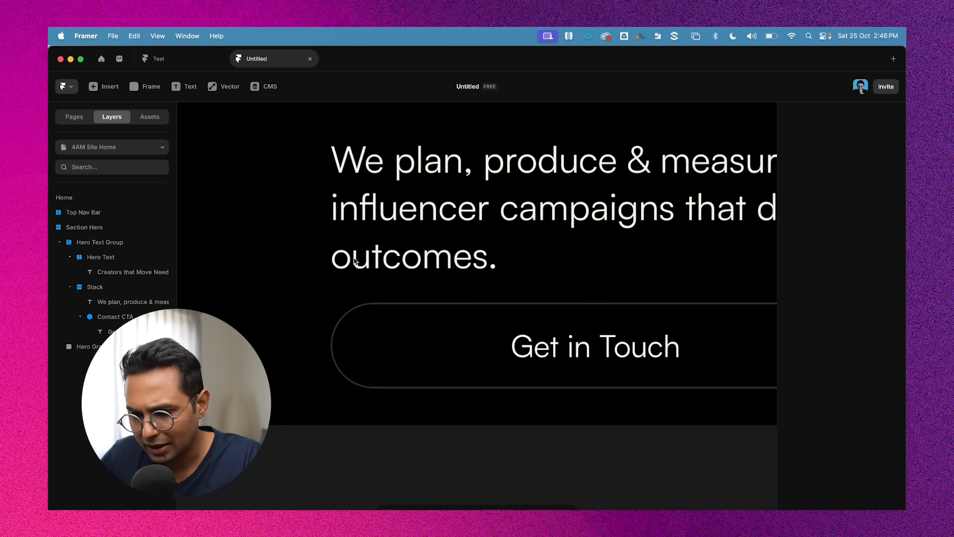
click(365, 254)
scroll(365, 253, down, 3)
click(437, 309)
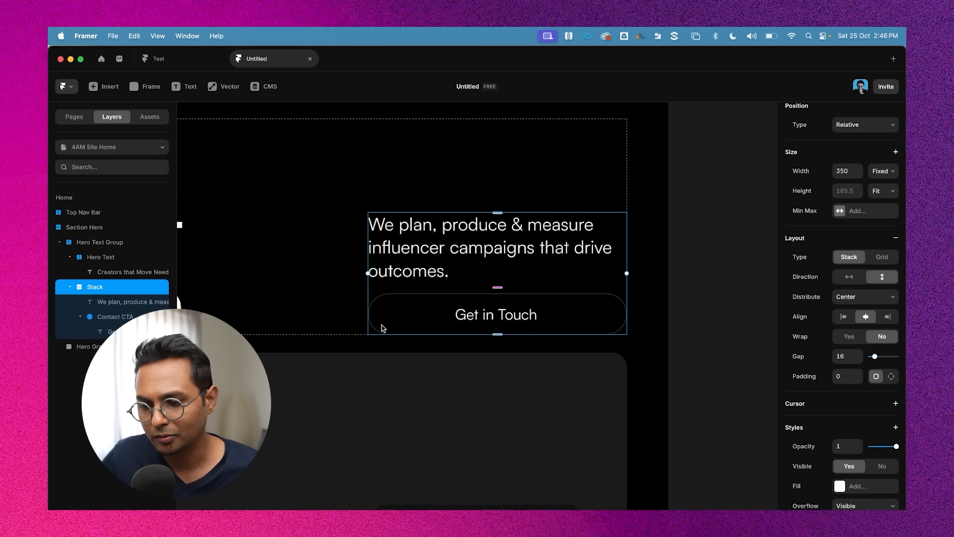
click(426, 380)
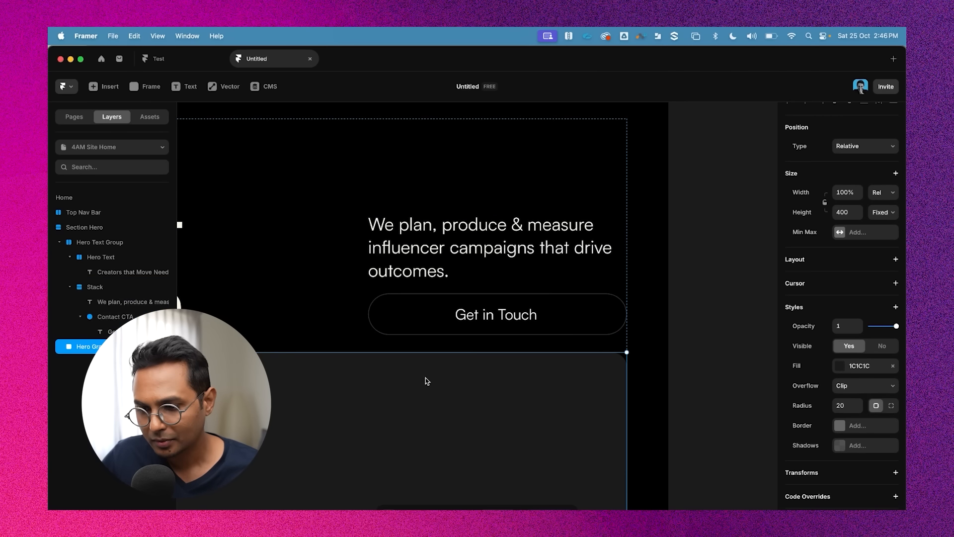
click(686, 318)
click(376, 270)
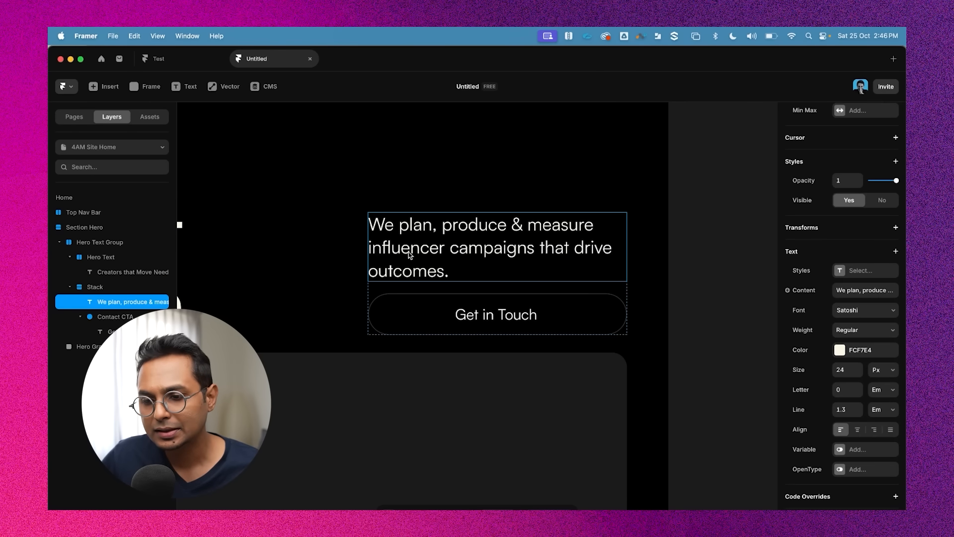
click(673, 232)
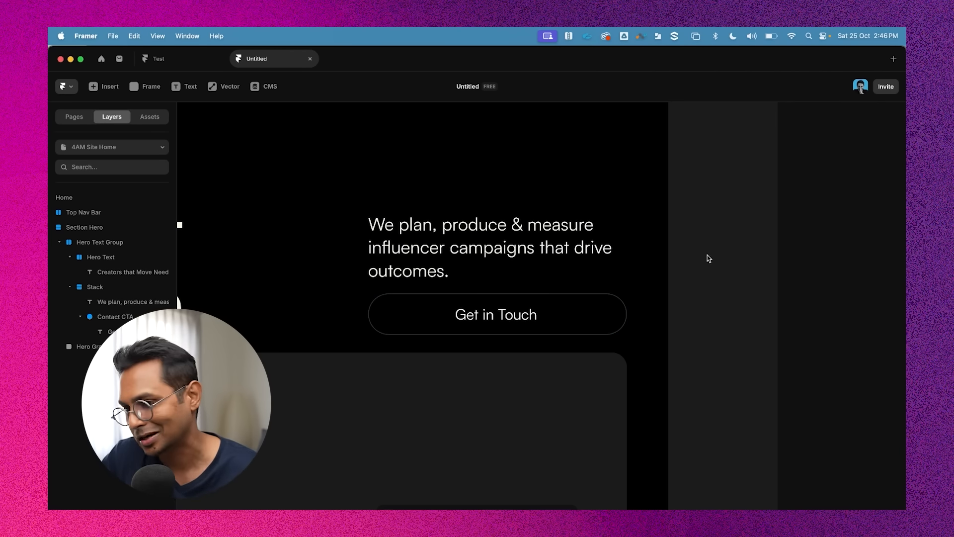
Wrap the hero paragraph text in its own stack and give that stack left and right padding of 8
click(451, 238)
scroll(451, 237, down, 3)
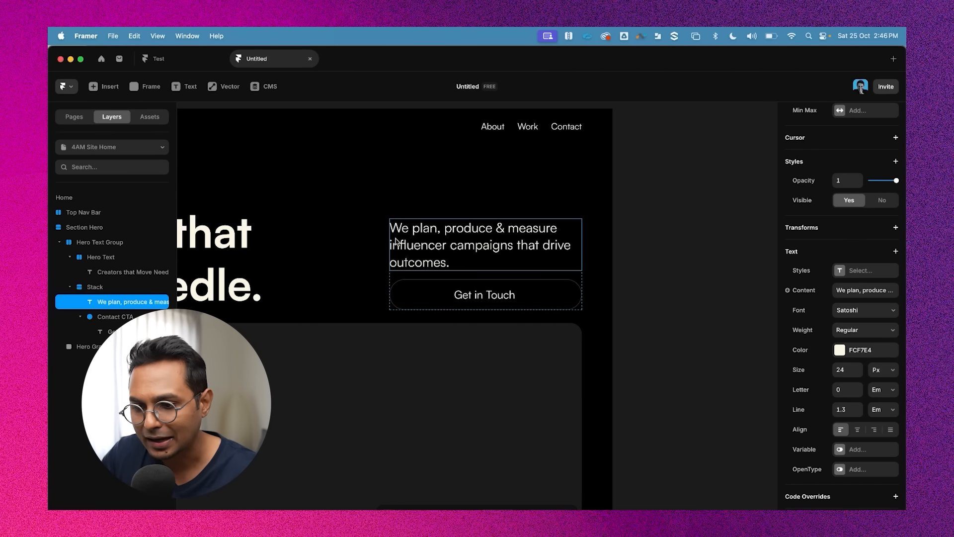
scroll(432, 249, up, 2)
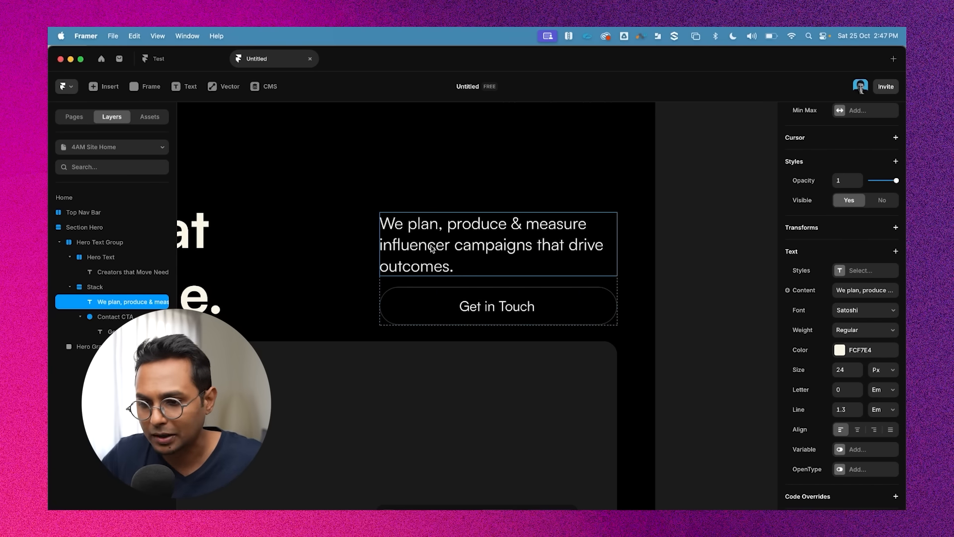
click(657, 301)
click(452, 228)
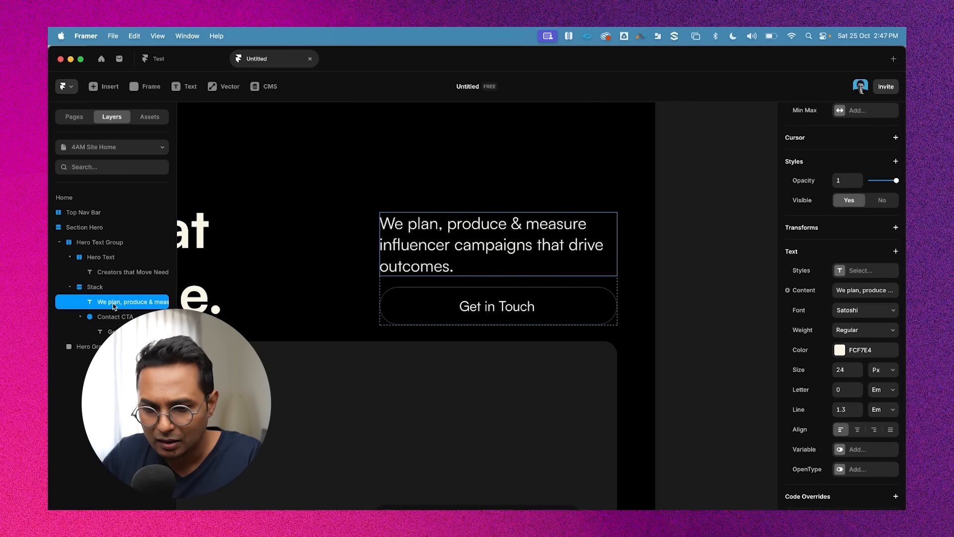
key(super+Return)
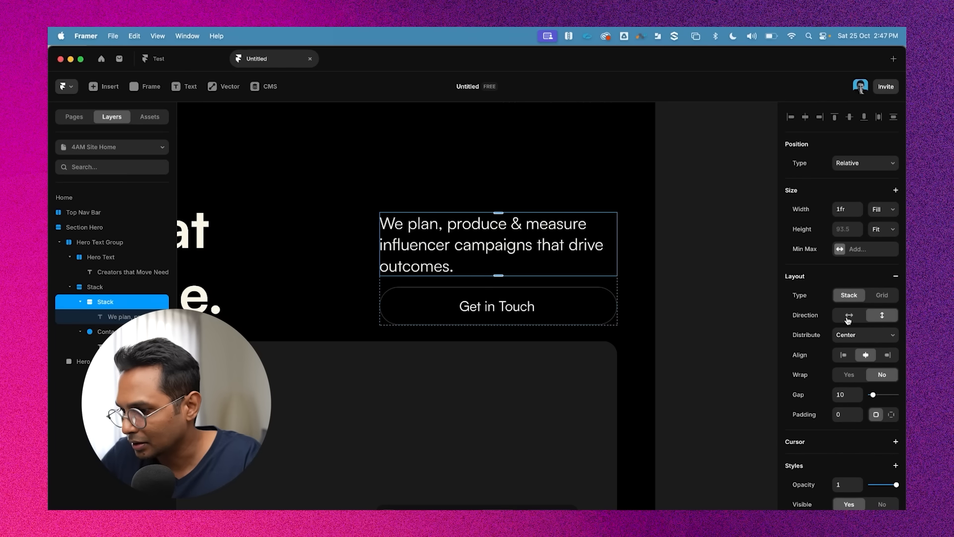
scroll(861, 387, down, 3)
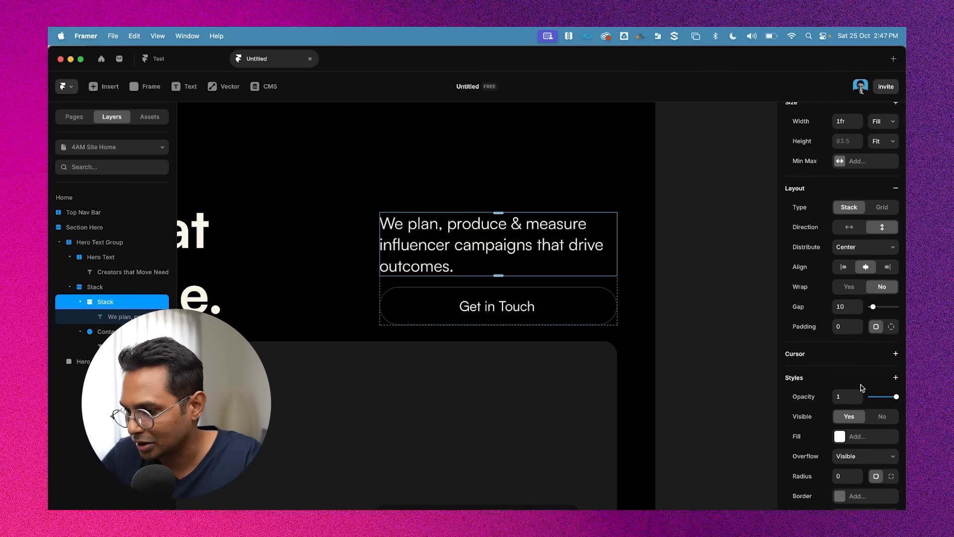
click(892, 327)
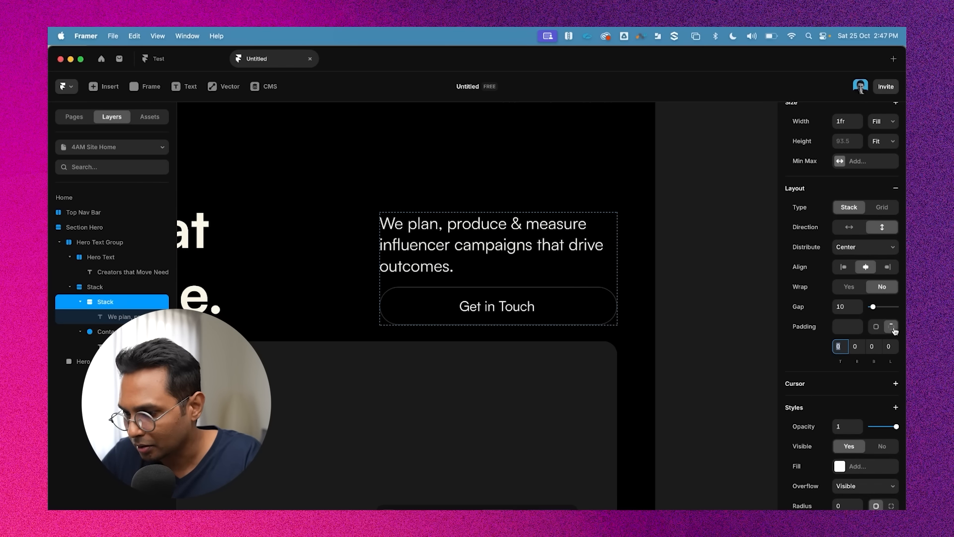
click(855, 348)
text(8)
click(890, 349)
text(8)
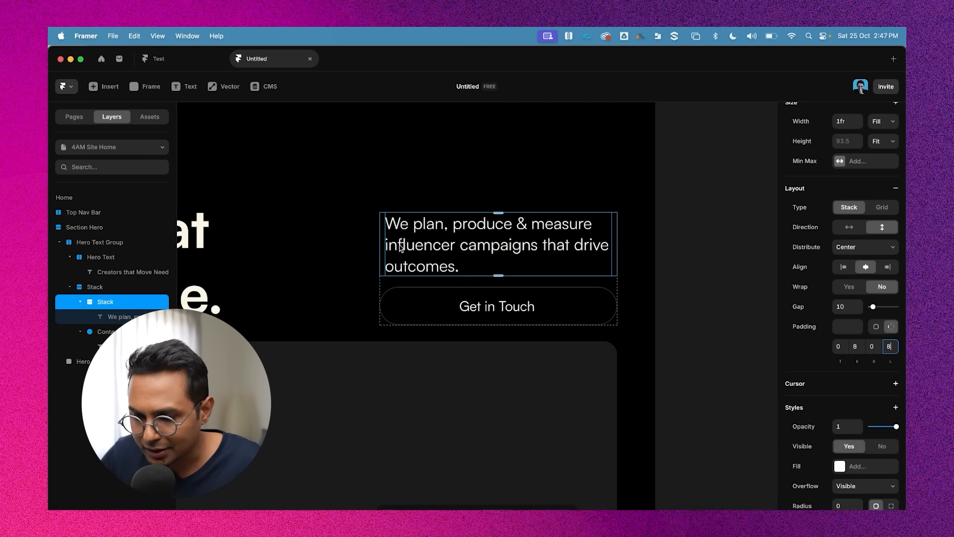
Colour the period at the end of the hero headline with hex FF5F14
scroll(387, 252, up, 4)
scroll(387, 254, down, 5)
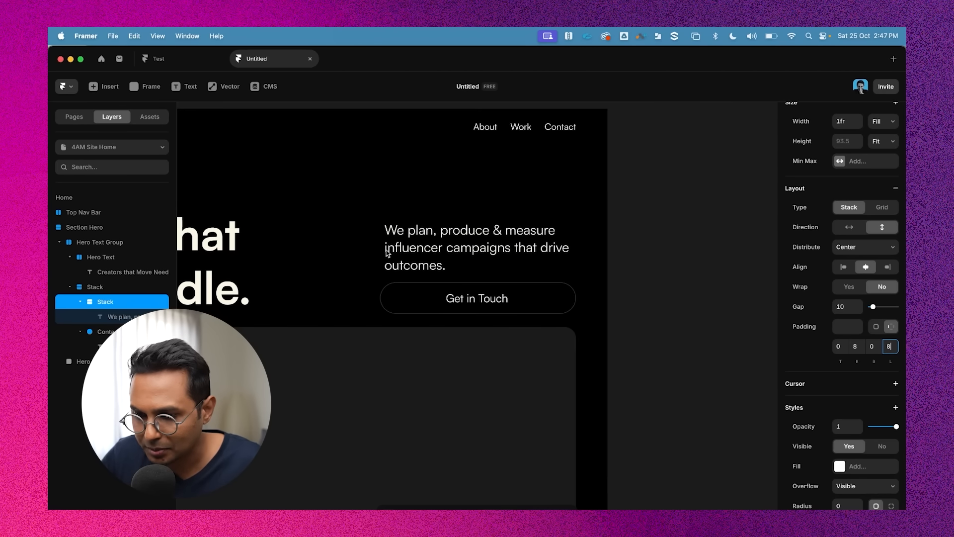
click(687, 282)
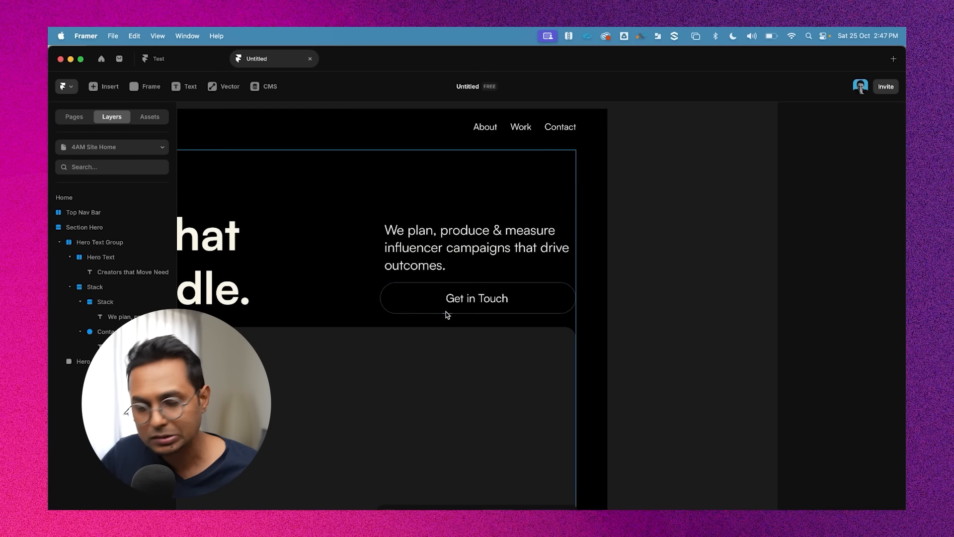
scroll(704, 258, down, 5)
scroll(691, 251, left, 2)
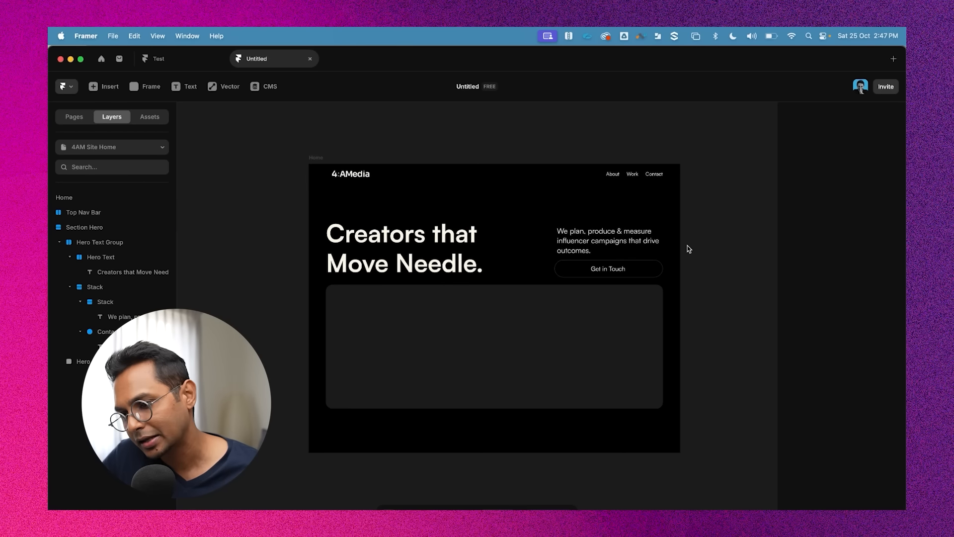
scroll(711, 219, up, 3)
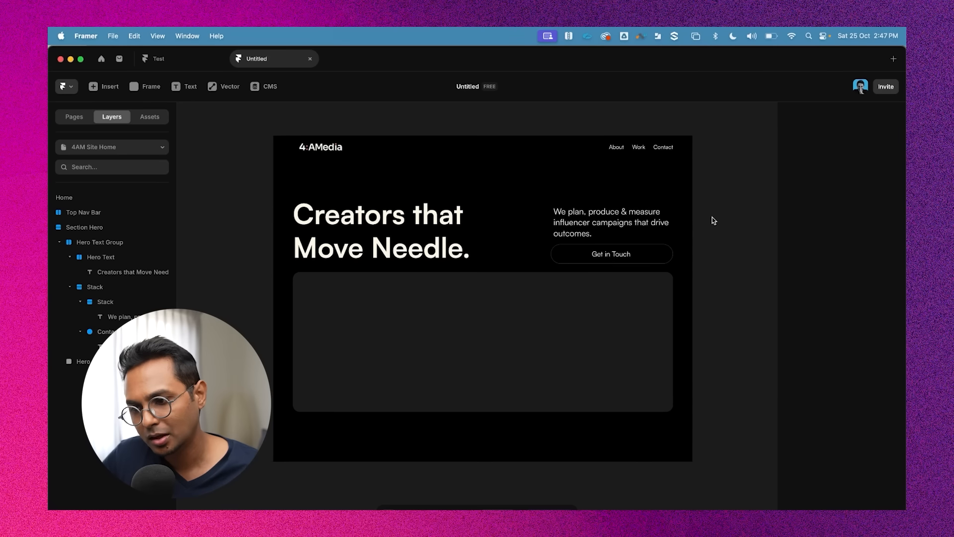
scroll(639, 268, up, 3)
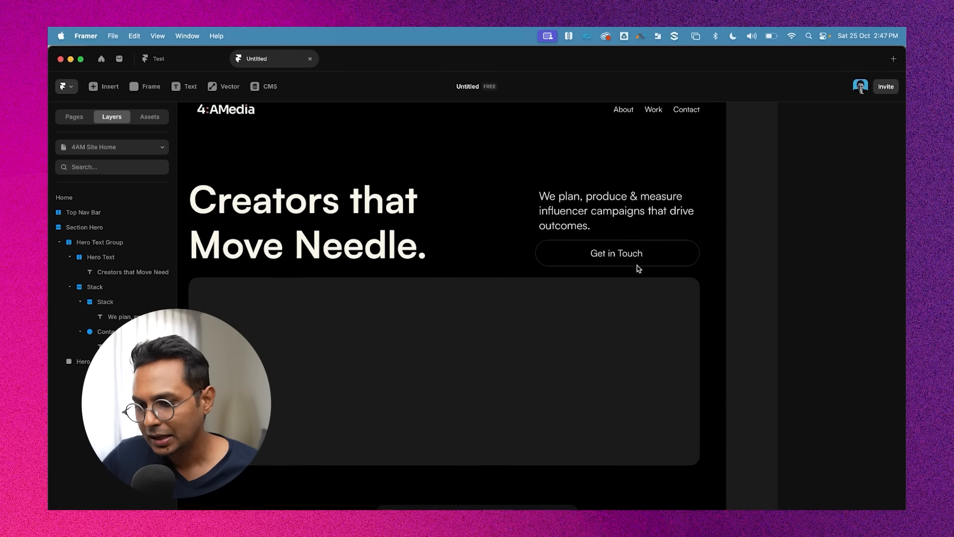
scroll(546, 258, left, 2)
scroll(432, 247, up, 2)
double_click(429, 267)
click(429, 268)
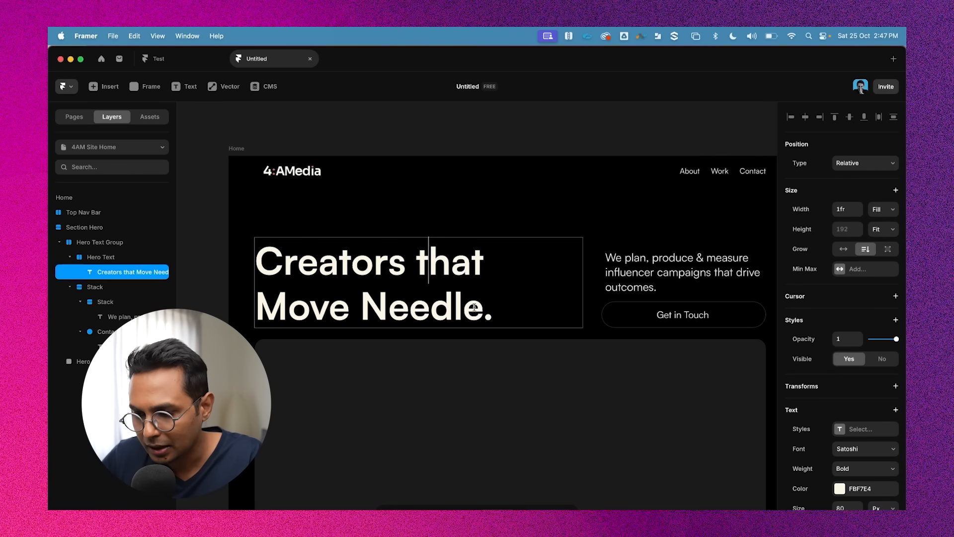
drag(487, 318, 502, 314)
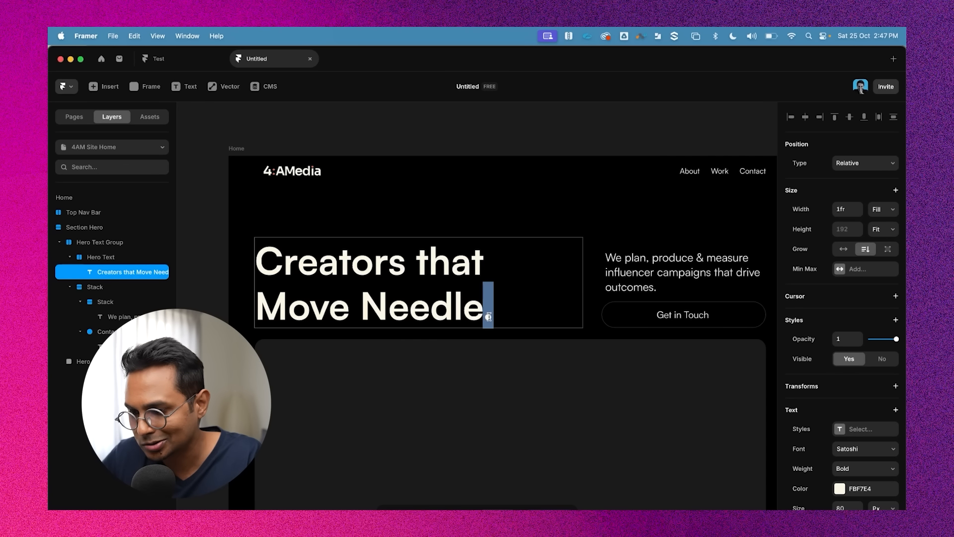
scroll(456, 302, down, 2)
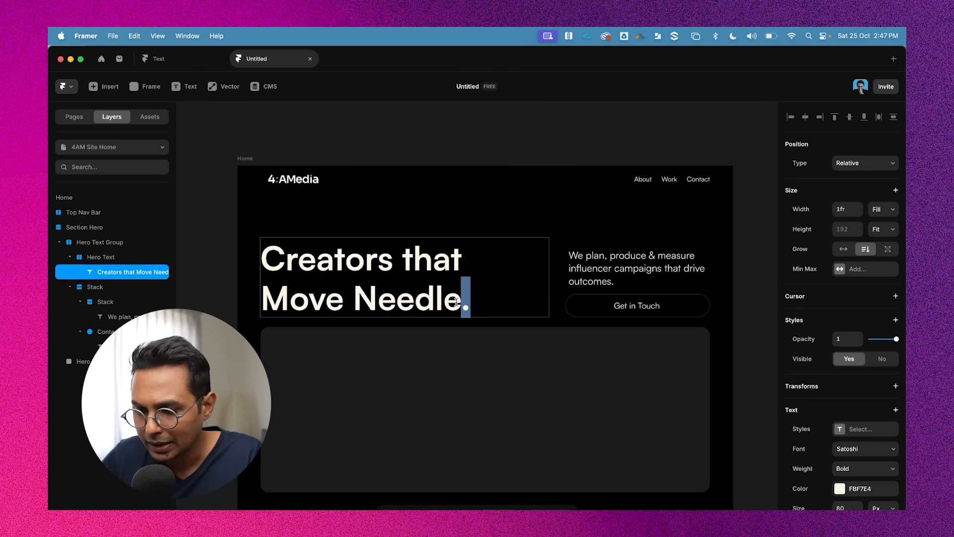
scroll(308, 228, up, 2)
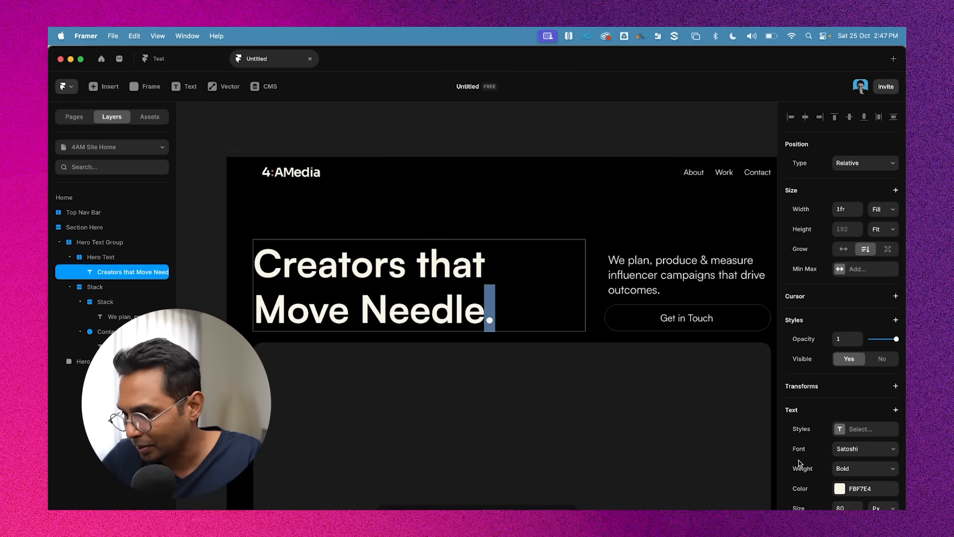
click(839, 488)
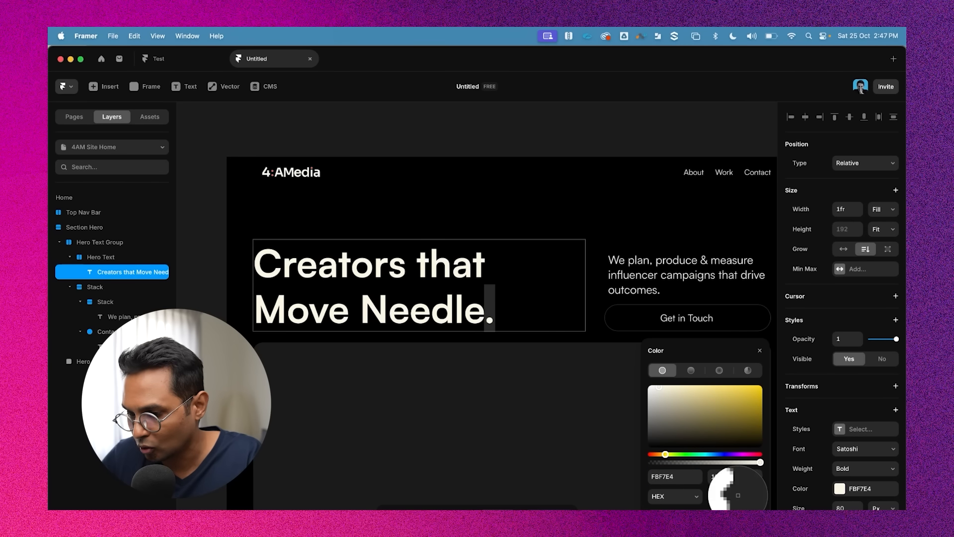
click(734, 496)
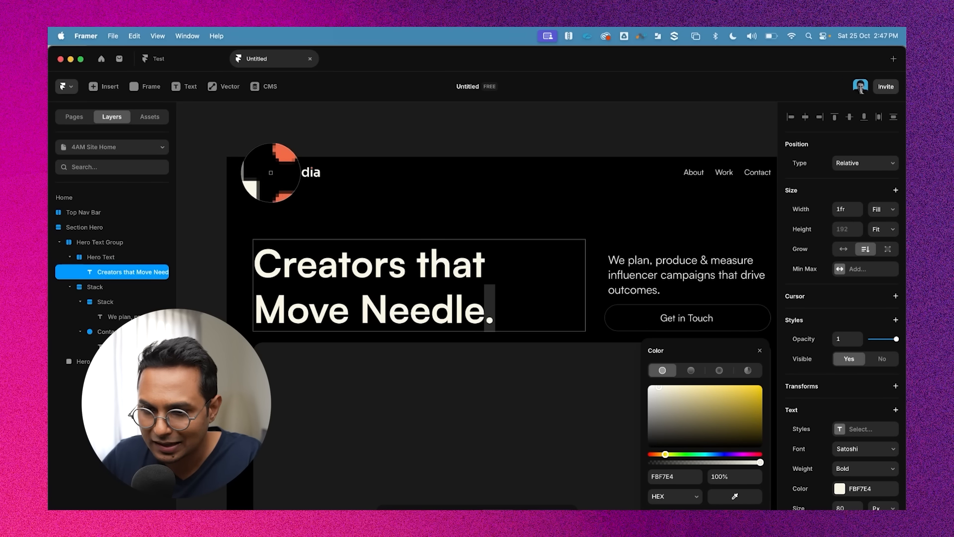
click(272, 172)
scroll(503, 320, up, 3)
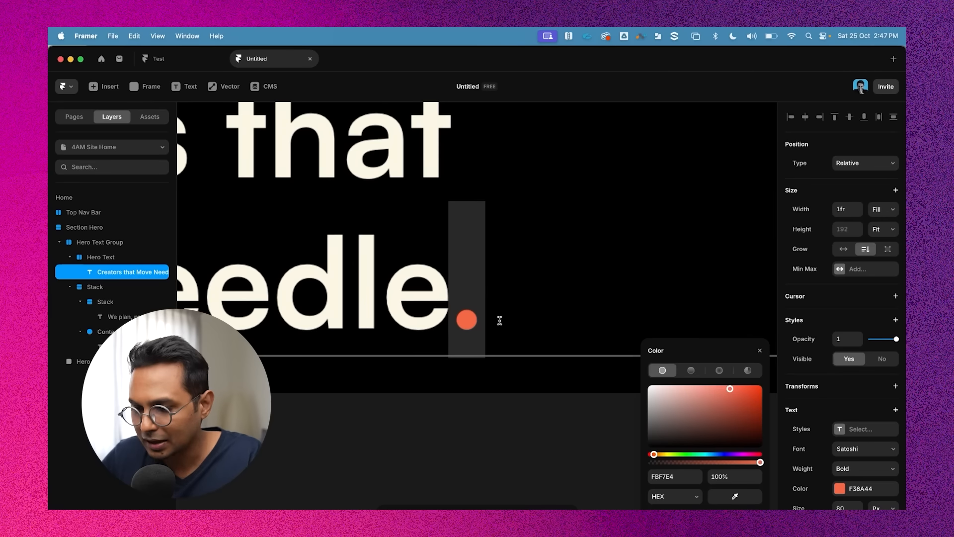
scroll(498, 323, down, 1)
scroll(506, 325, down, 2)
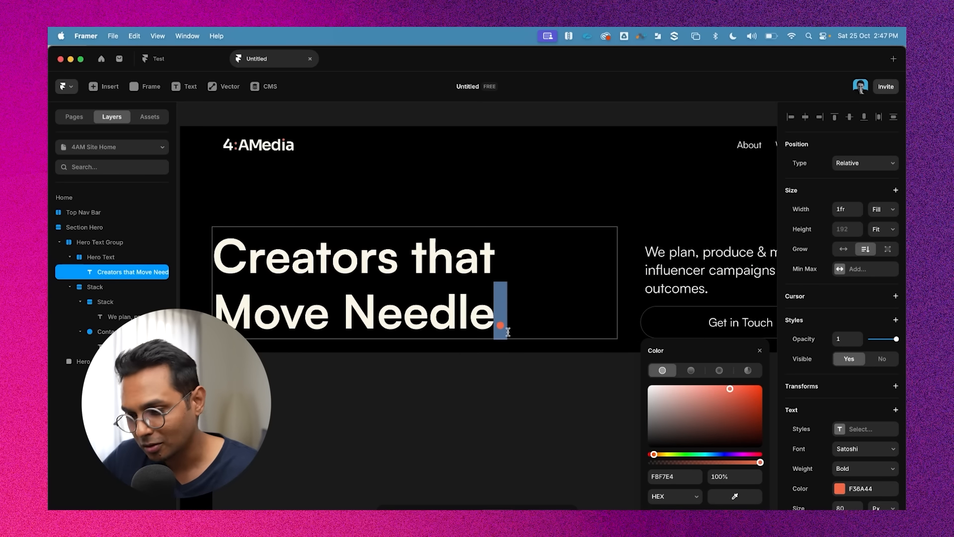
key(super+z)
drag(498, 324, 512, 323)
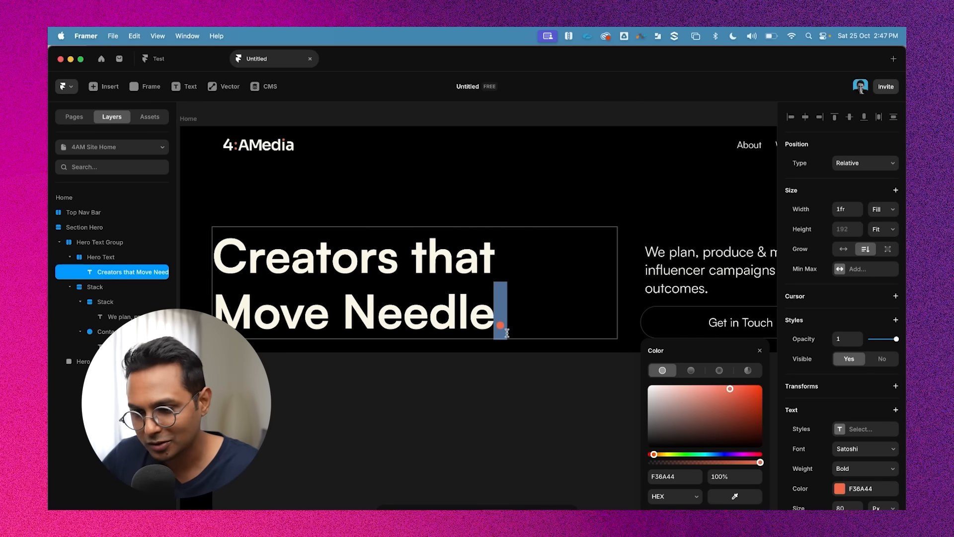
key(super+z)
key(super+shift+z)
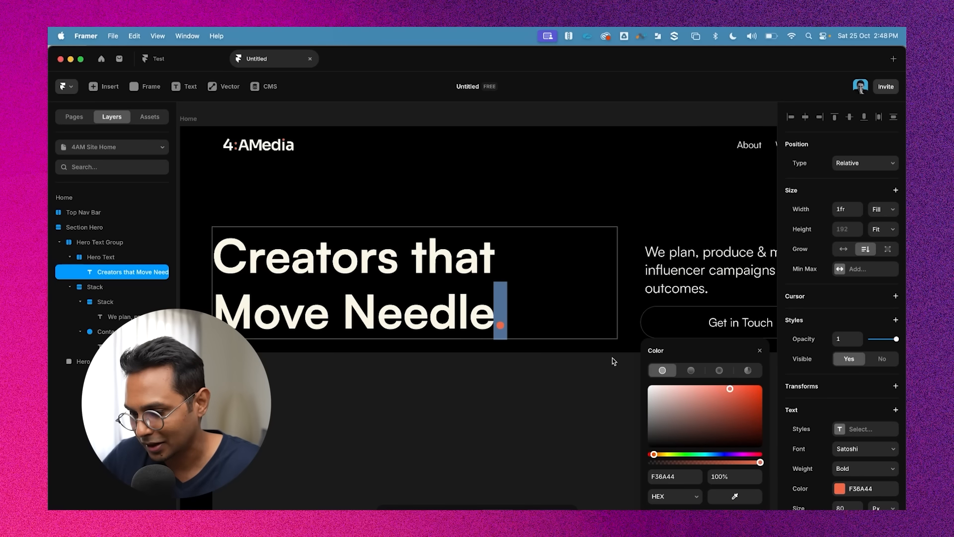
click(680, 482)
text(FF5F14)
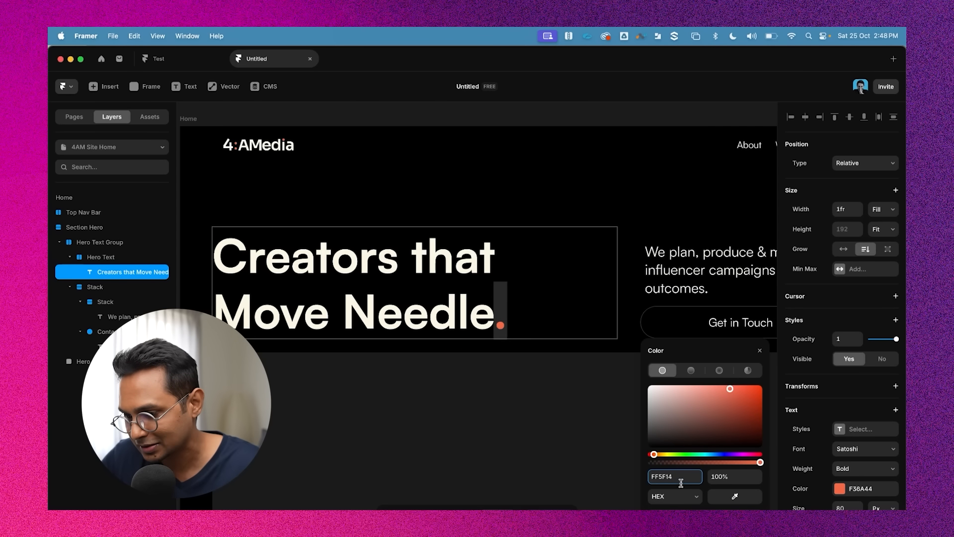
key(Return)
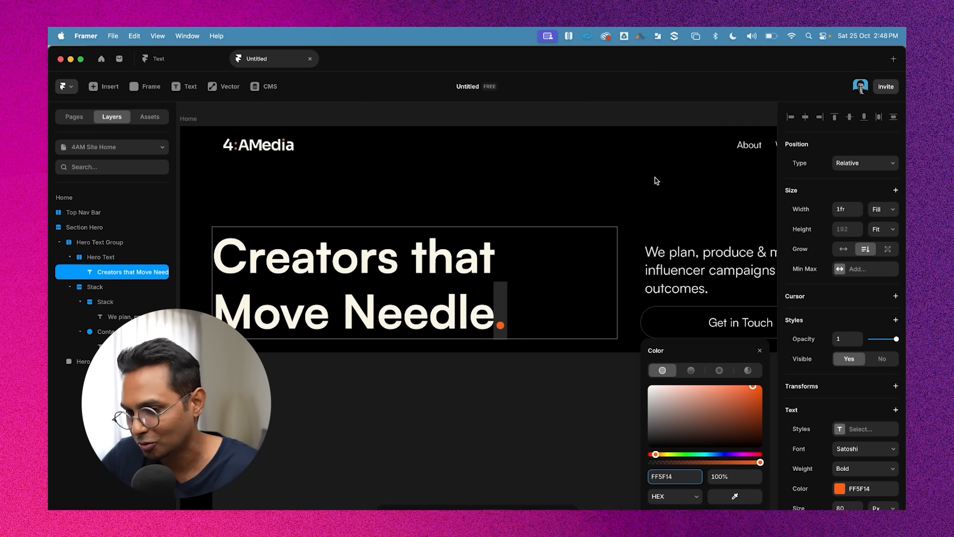
Set the hero headline's line height to 1.1 em
click(655, 180)
scroll(615, 292, down, 4)
scroll(865, 397, down, 3)
click(846, 443)
text(1)
key(Return)
double_click(498, 271)
key(super+a)
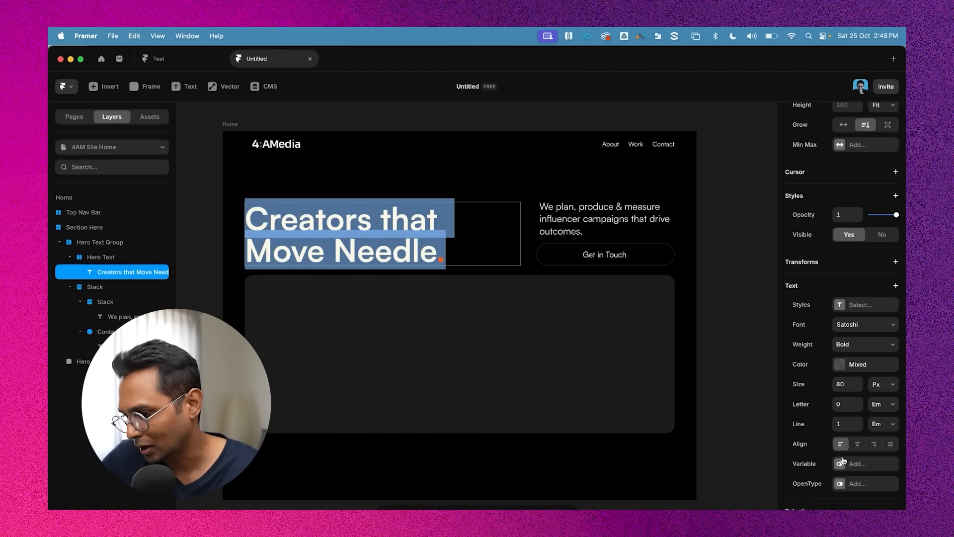
click(849, 421)
text(1.1)
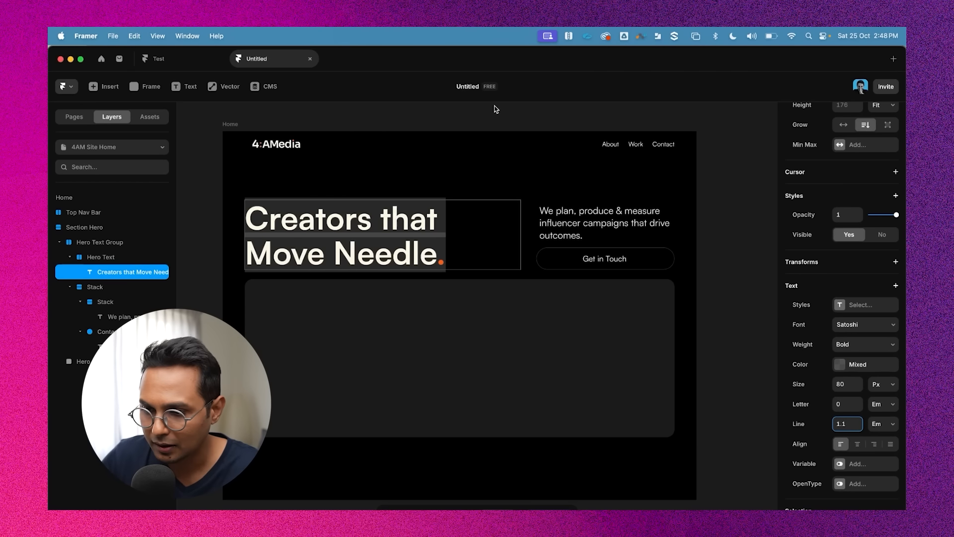
key(Escape)
Set the hero headline's letter spacing to -0.05 em
scroll(535, 158, up, 2)
scroll(535, 158, down, 4)
double_click(453, 252)
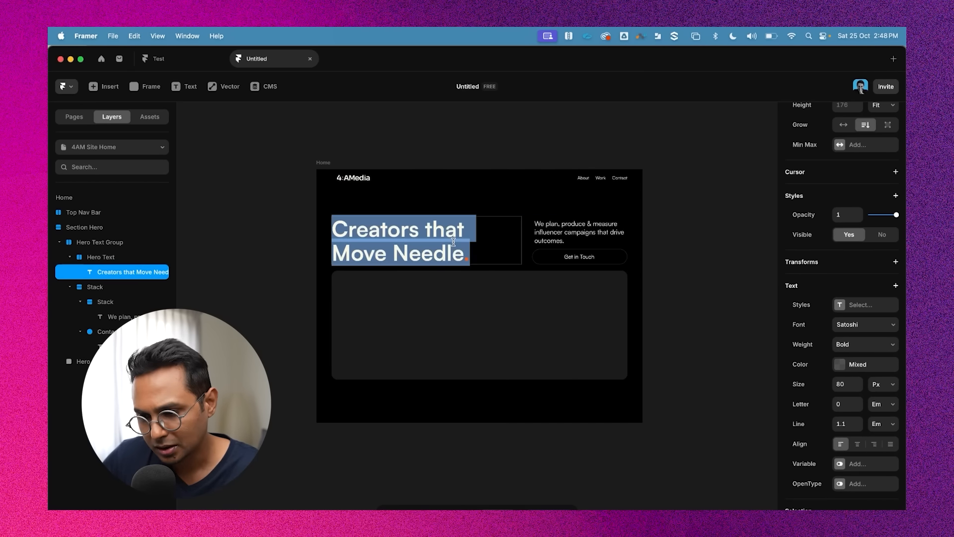
scroll(447, 246, up, 5)
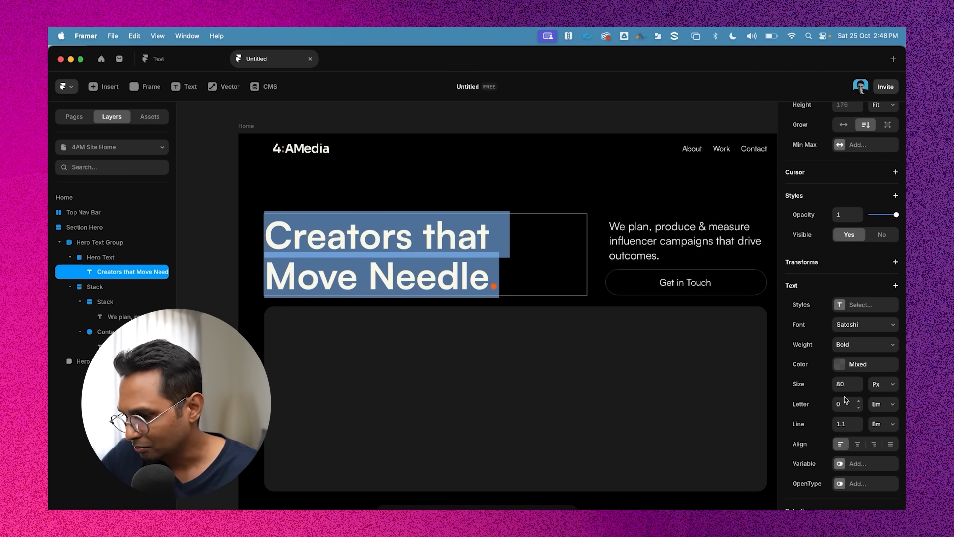
click(840, 405)
text(-)
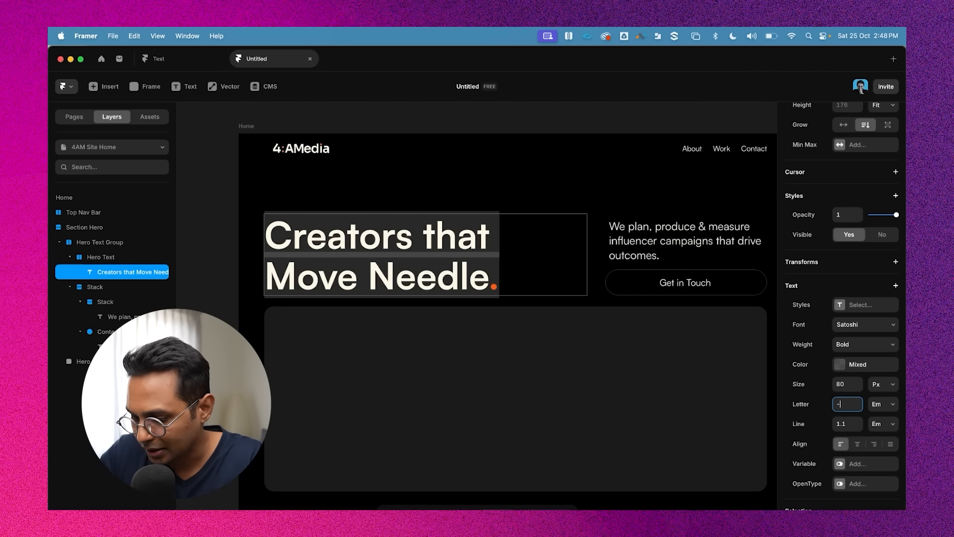
text(0.5)
key(Return)
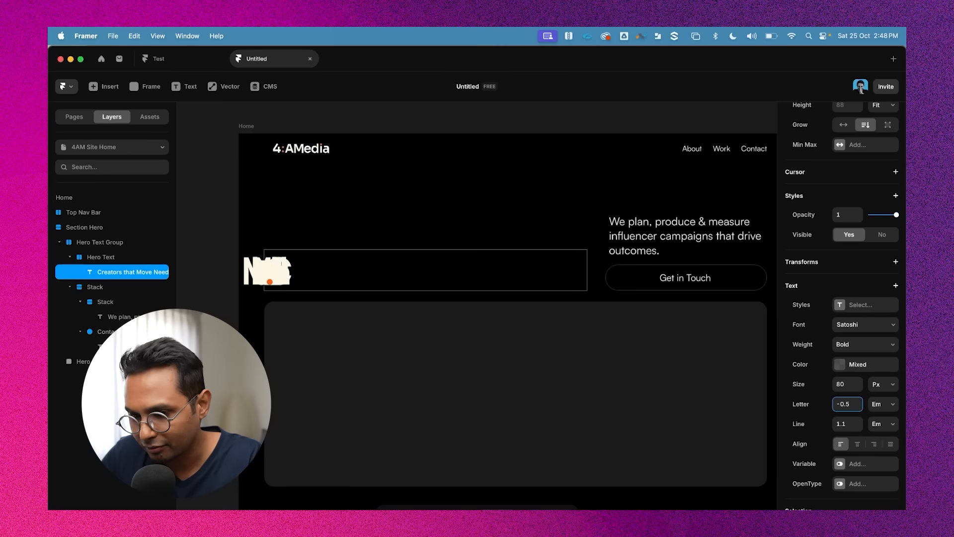
key(super+z)
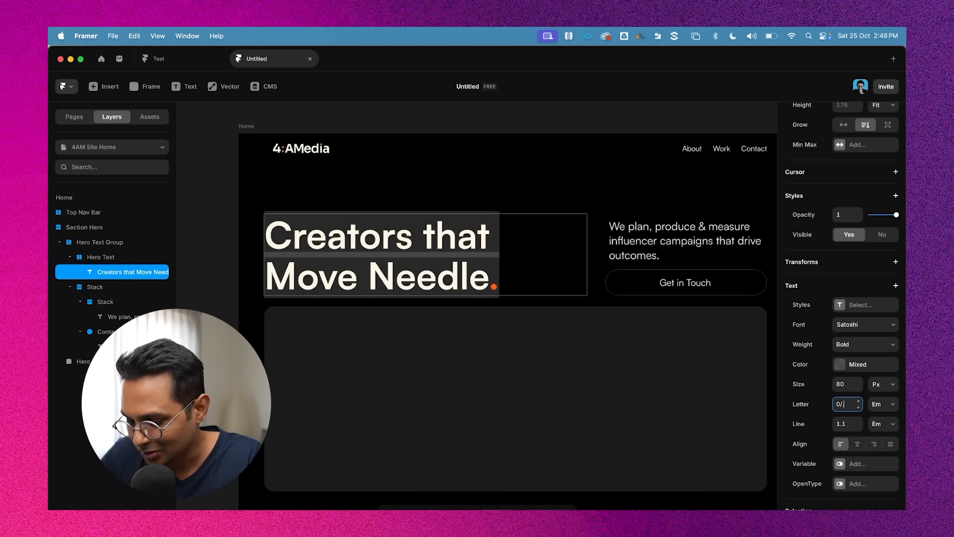
key(Return)
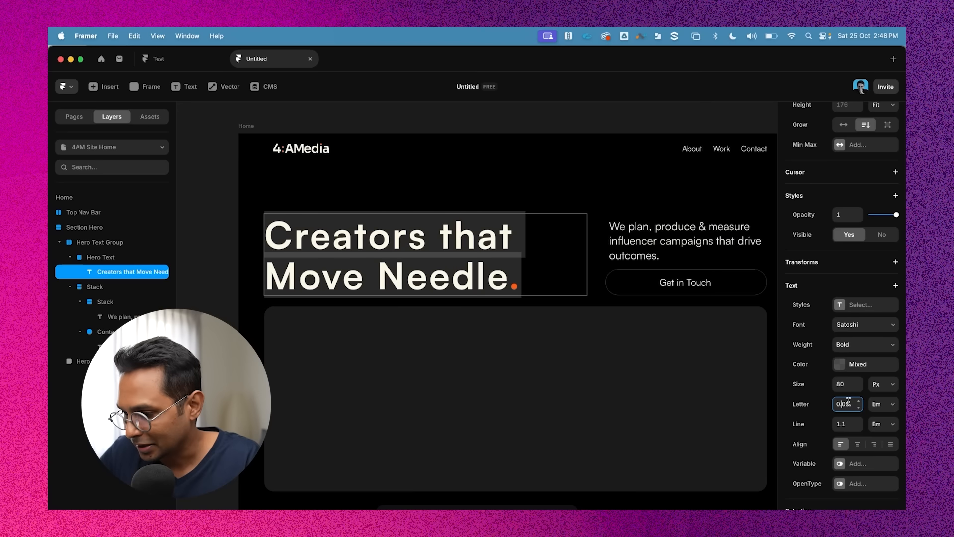
text(-)
key(Return)
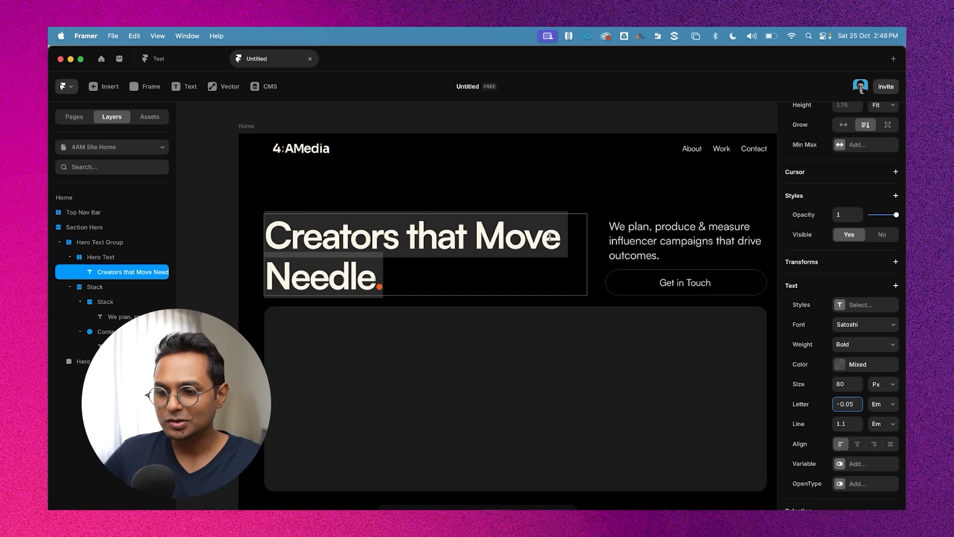
key(Escape)
scroll(535, 250, down, 3)
key(Escape)
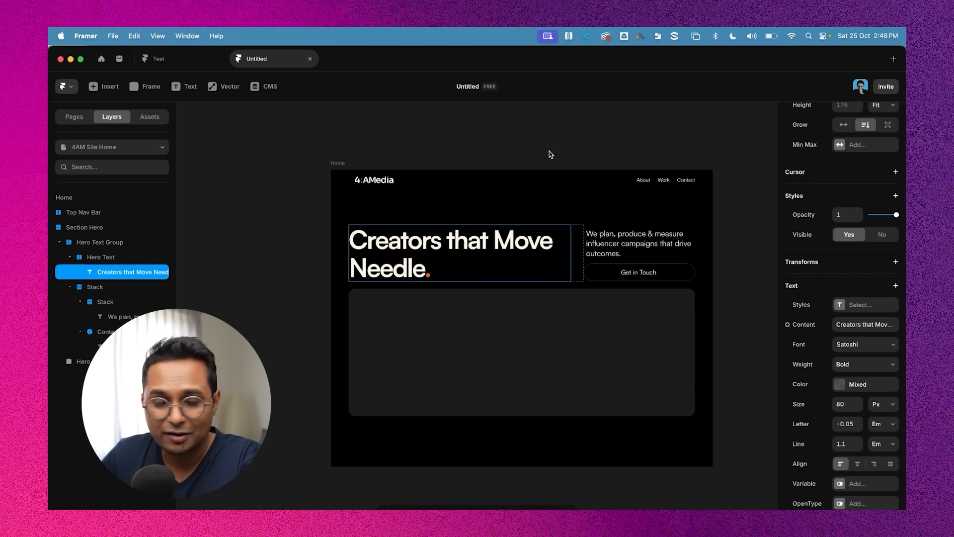
Inspect the hero headline's text settings and the layout properties of the surrounding hero stacks
scroll(523, 268, up, 3)
double_click(518, 229)
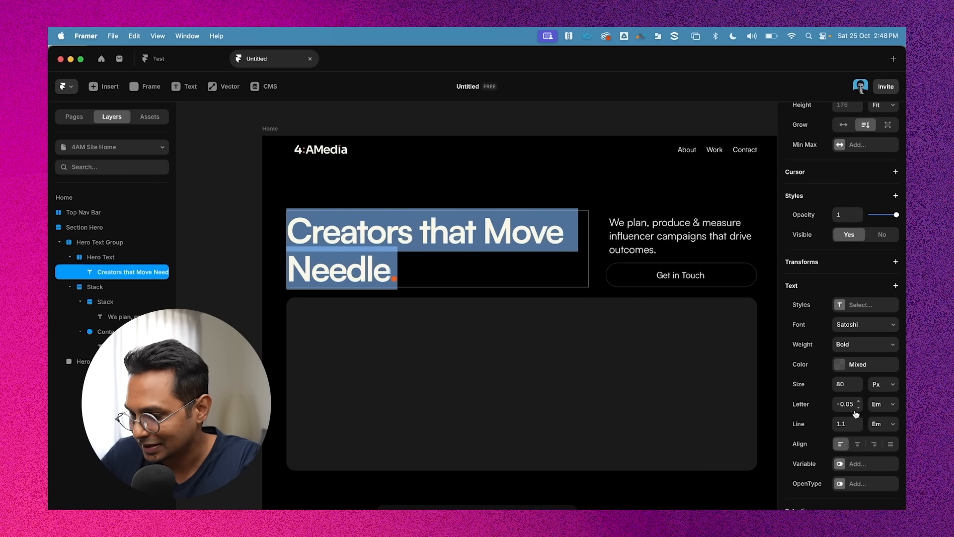
click(465, 230)
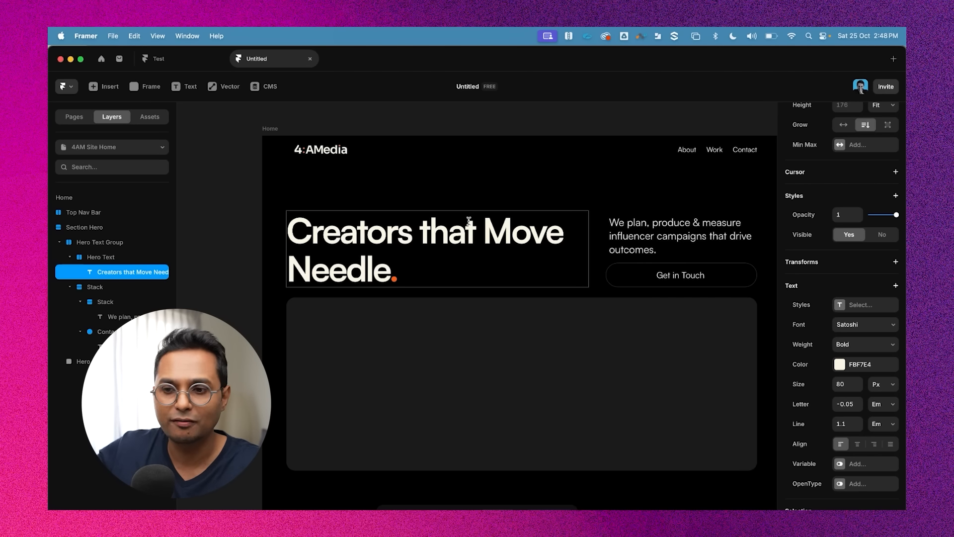
click(882, 404)
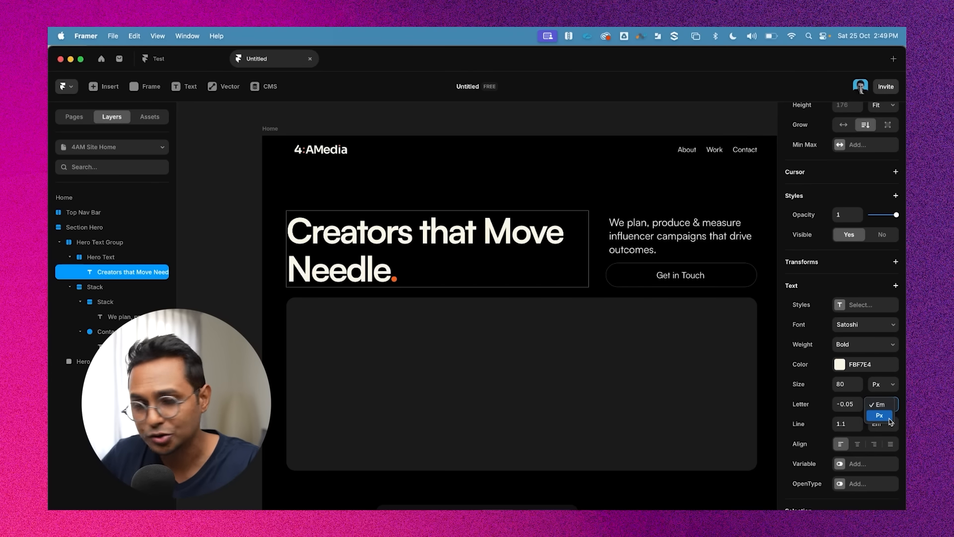
click(576, 202)
double_click(496, 232)
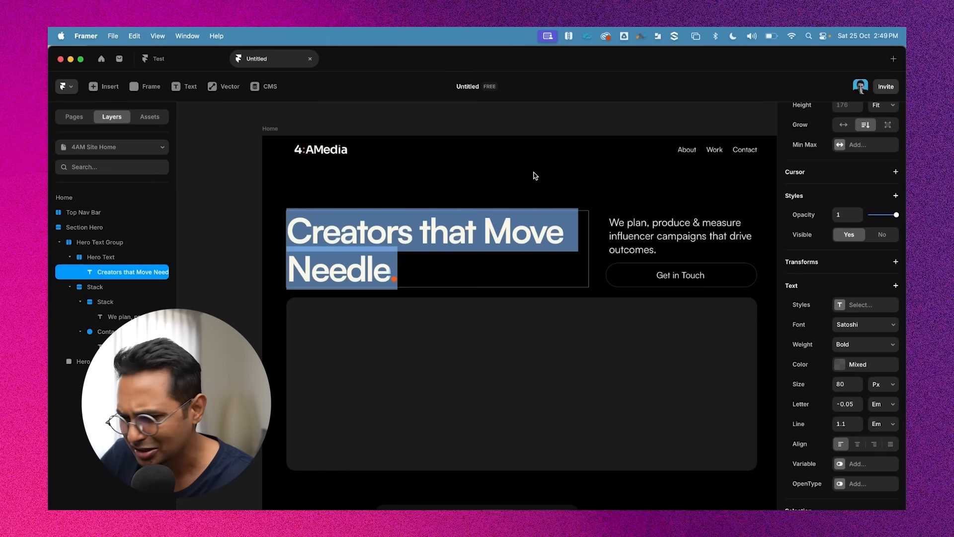
key(Escape)
click(580, 160)
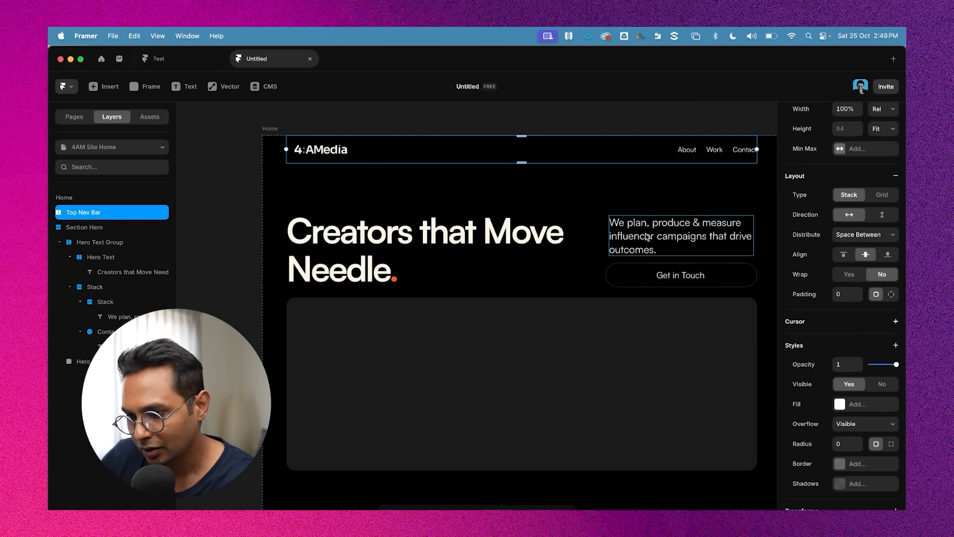
click(512, 189)
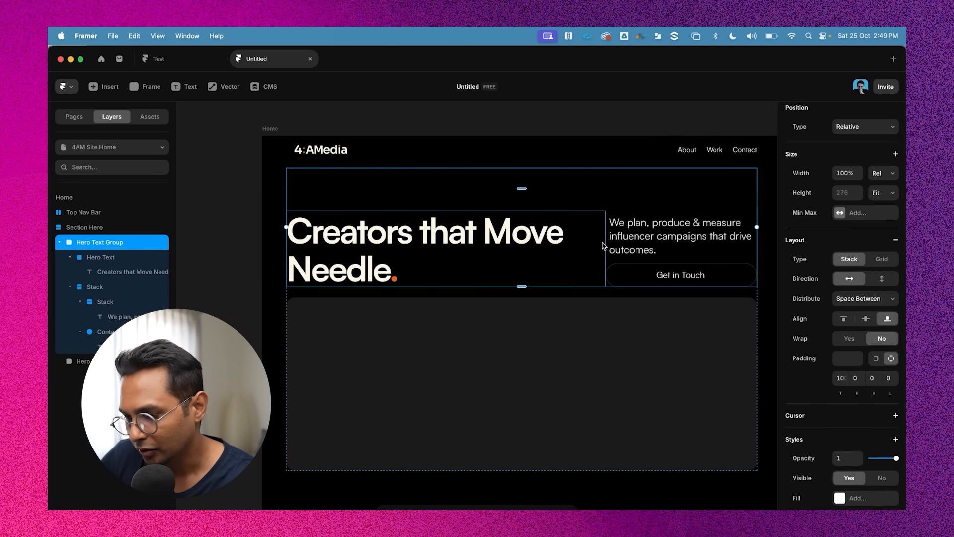
click(483, 231)
scroll(859, 390, down, 2)
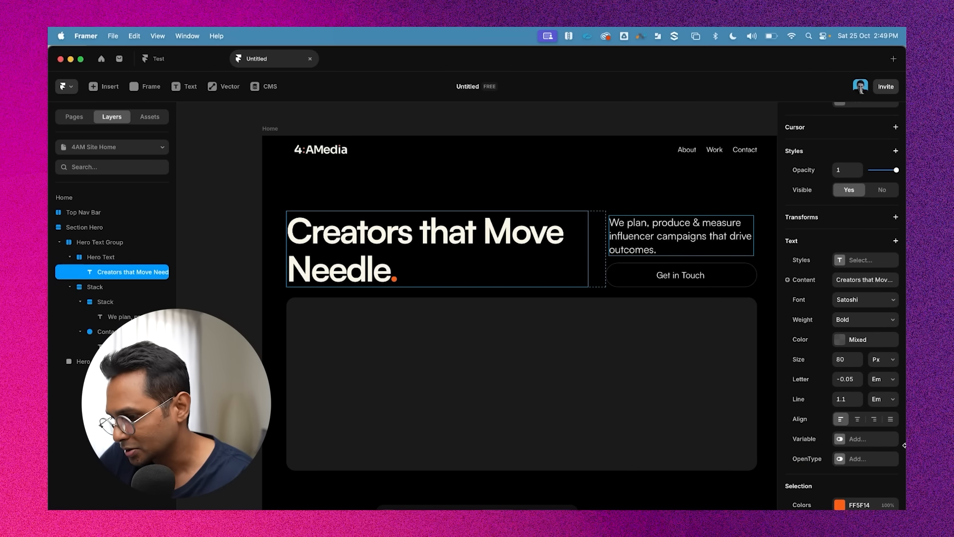
scroll(867, 346, down, 2)
scroll(867, 347, up, 3)
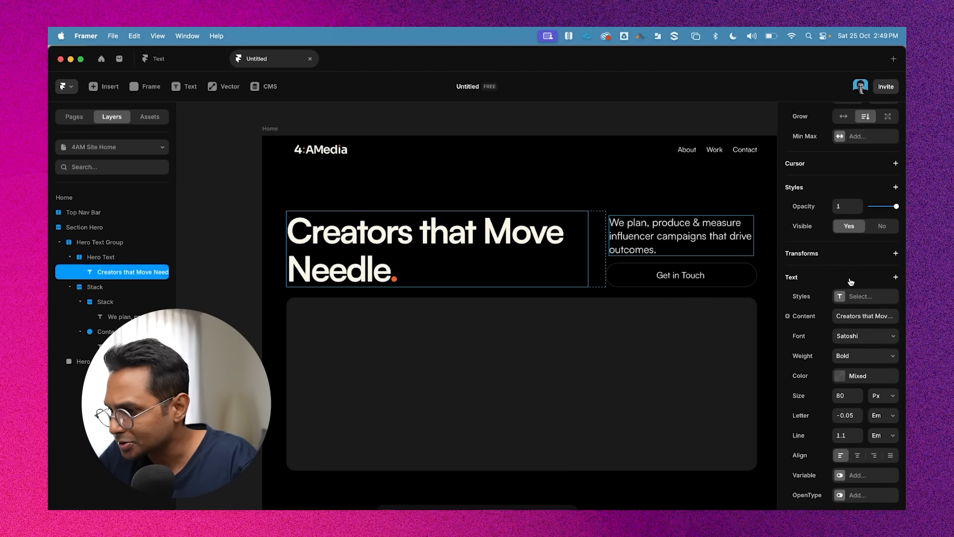
scroll(851, 282, up, 3)
Set the Hero Text stack's right padding to 100
click(591, 217)
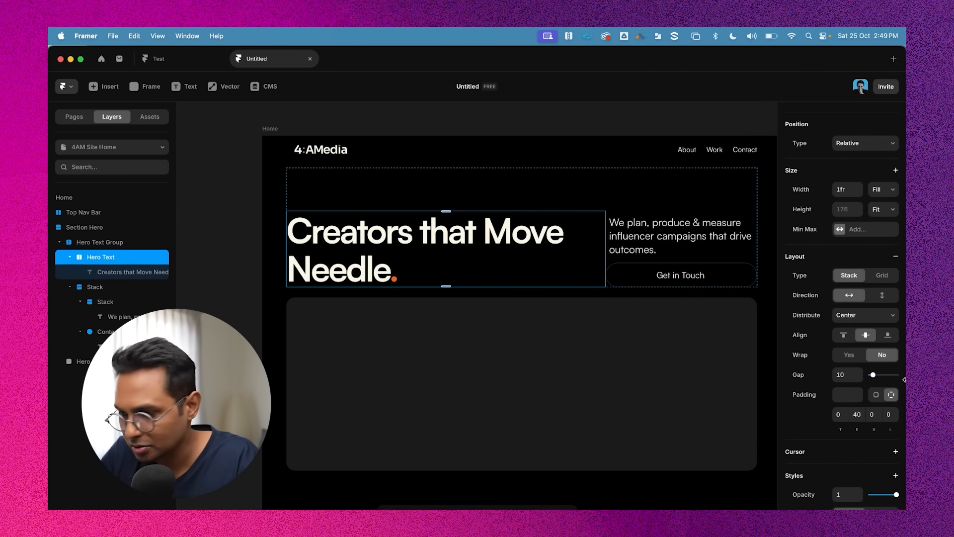
scroll(889, 379, down, 1)
click(857, 396)
text(60)
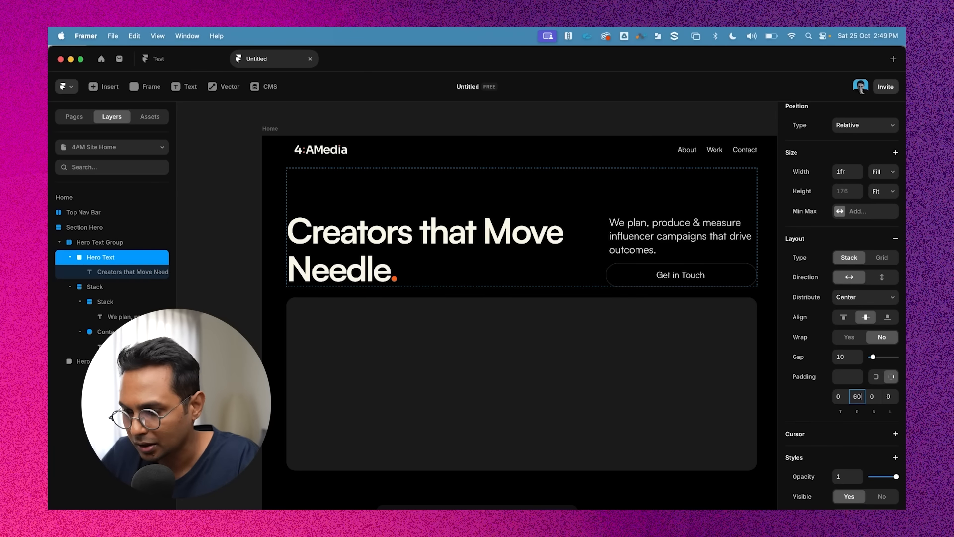
key(shift+Up)
key(shift+Up)
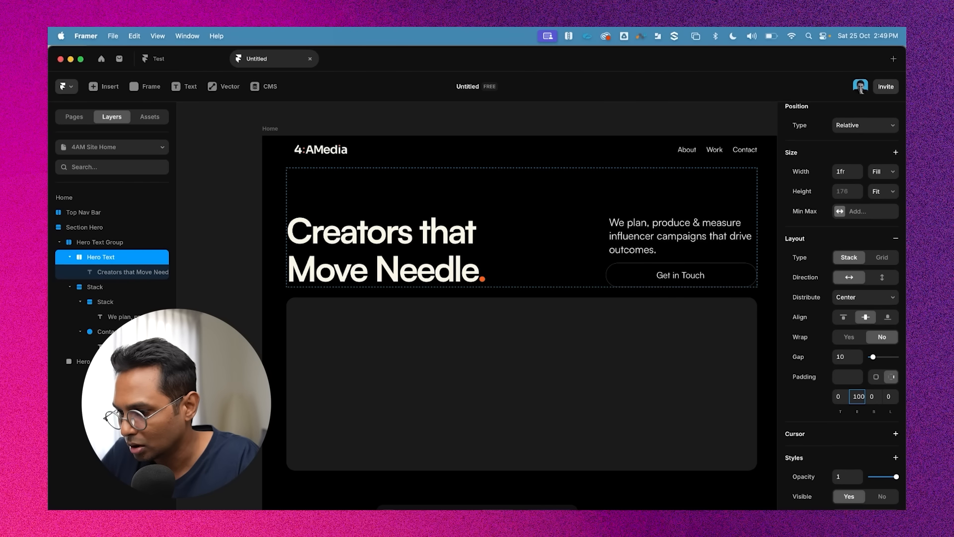
key(shift+Down)
key(shift+Up)
key(Escape)
key(Escape)
key(Escape)
key(Escape)
key(Escape)
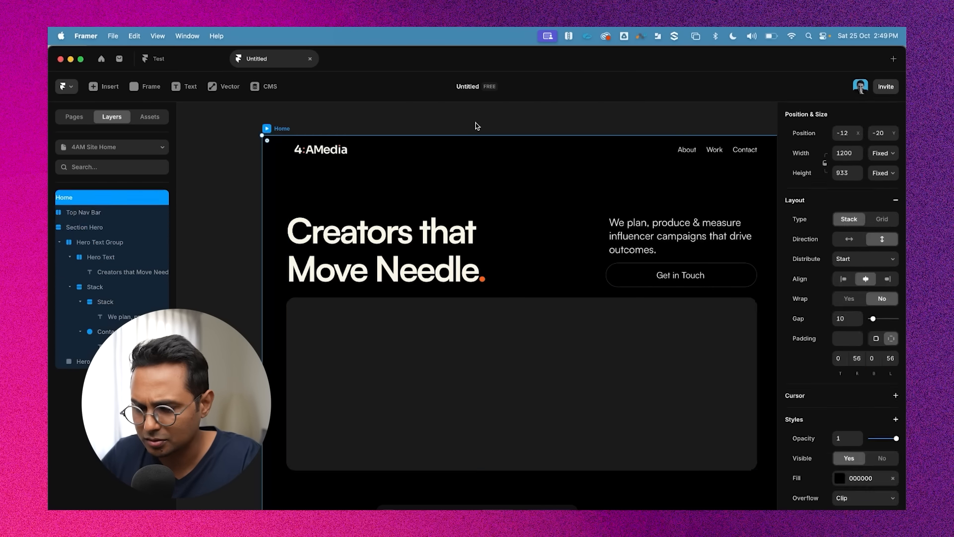
Preview the homepage with the interface hidden, then inspect the Home frame and hero graphic
scroll(475, 123, down, 3)
click(340, 128)
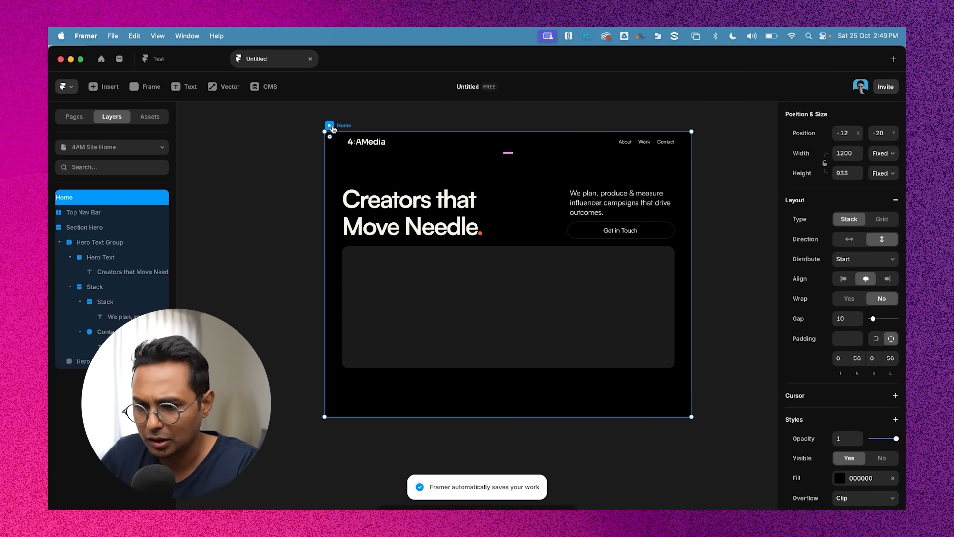
key(super+backslash)
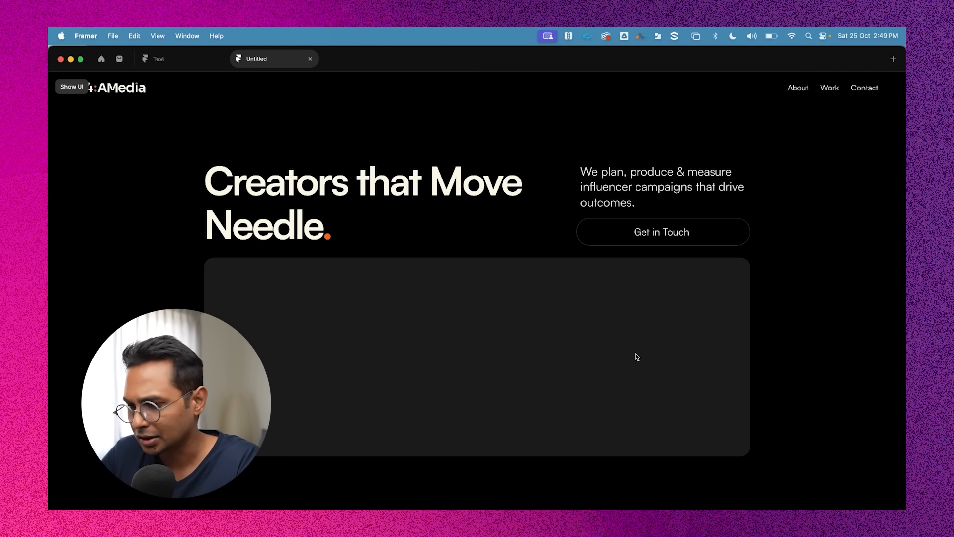
key(super+backslash)
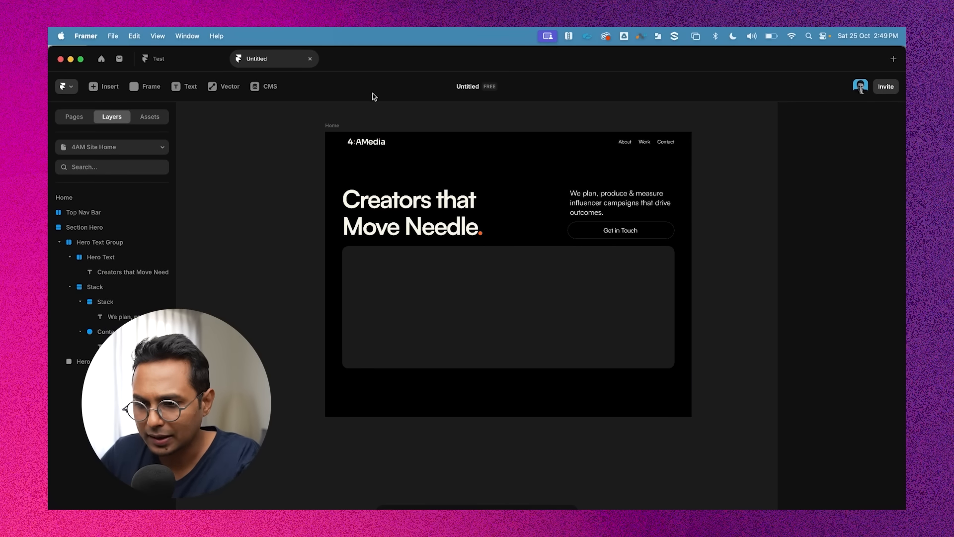
click(332, 125)
click(464, 357)
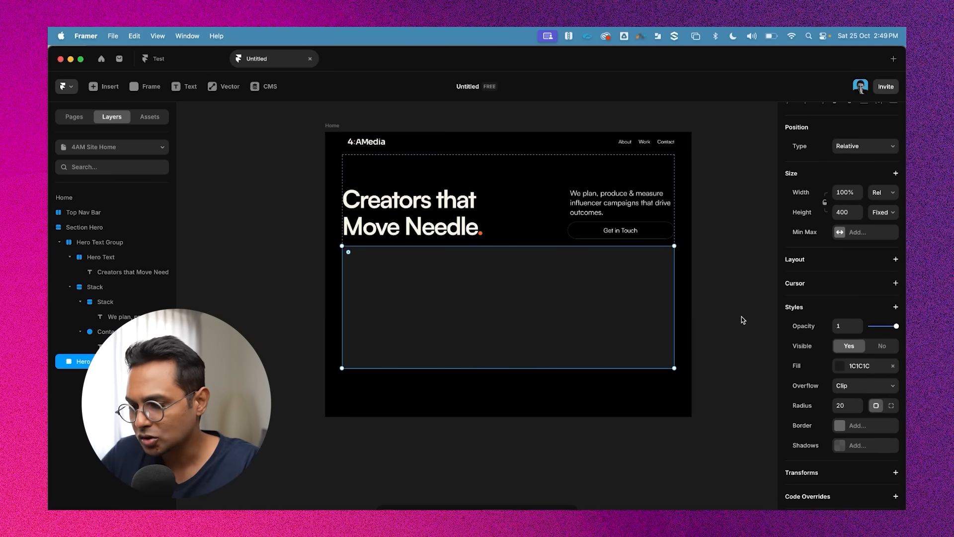
click(740, 316)
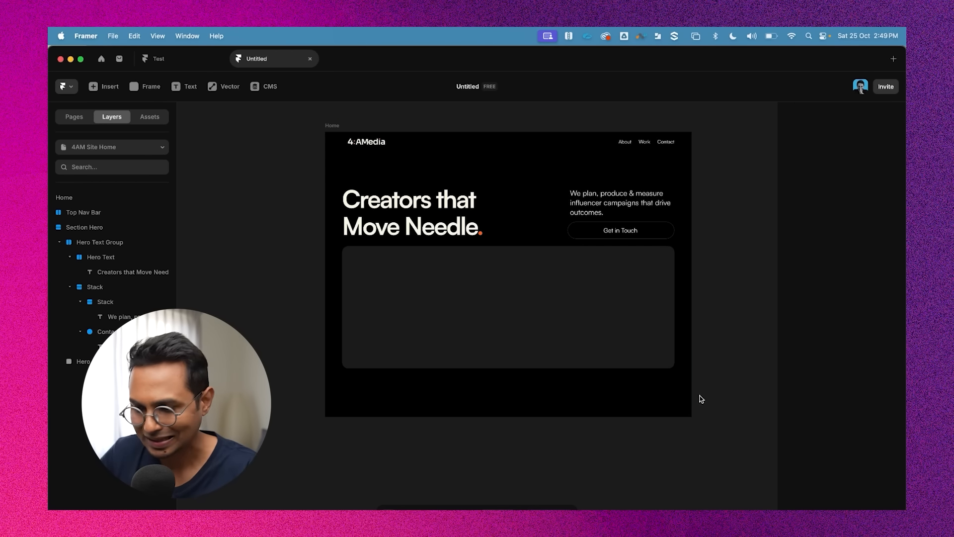
Paste the copied client logos onto the canvas and move them beside the Home frame
scroll(713, 383, left, 1)
scroll(306, 250, left, 2)
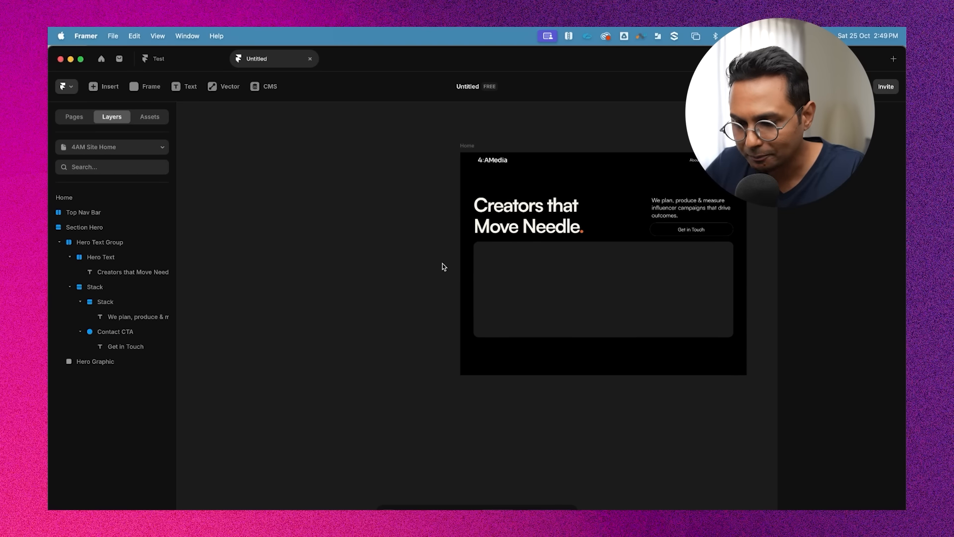
key(super+v)
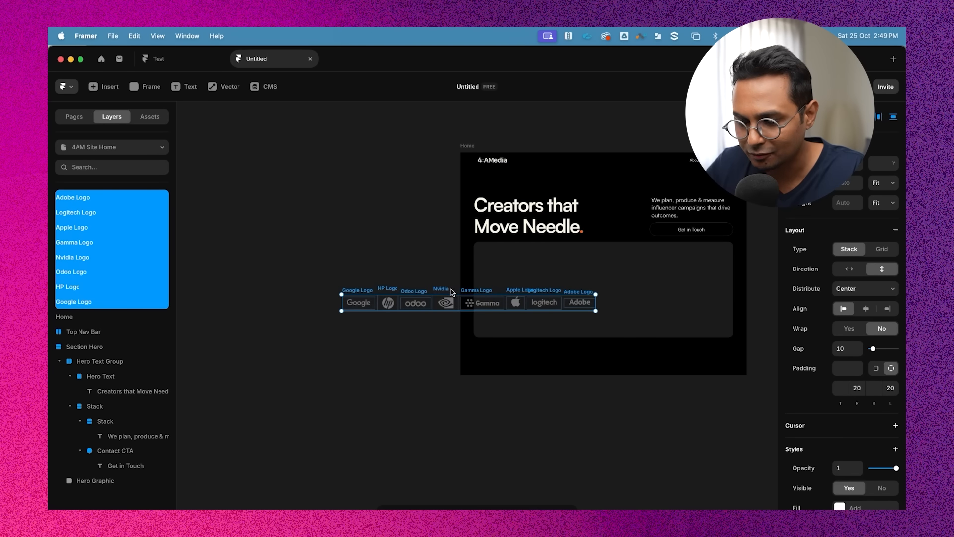
drag(328, 235, 271, 293)
Rearrange the pasted logos into two columns next to the Home frame
scroll(363, 271, up, 3)
scroll(364, 271, left, 2)
scroll(363, 272, down, 2)
click(306, 206)
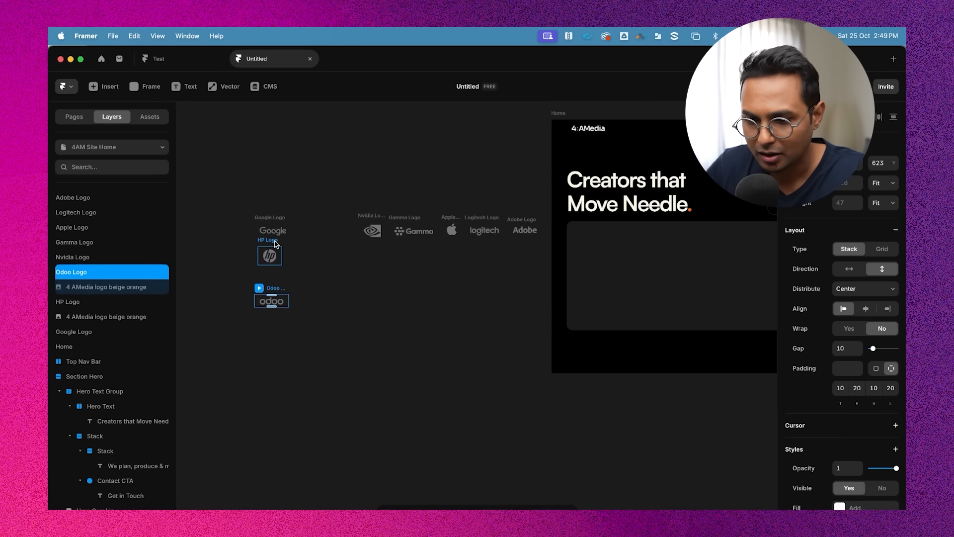
click(272, 252)
drag(365, 224, 273, 324)
drag(397, 220, 269, 361)
drag(462, 220, 318, 222)
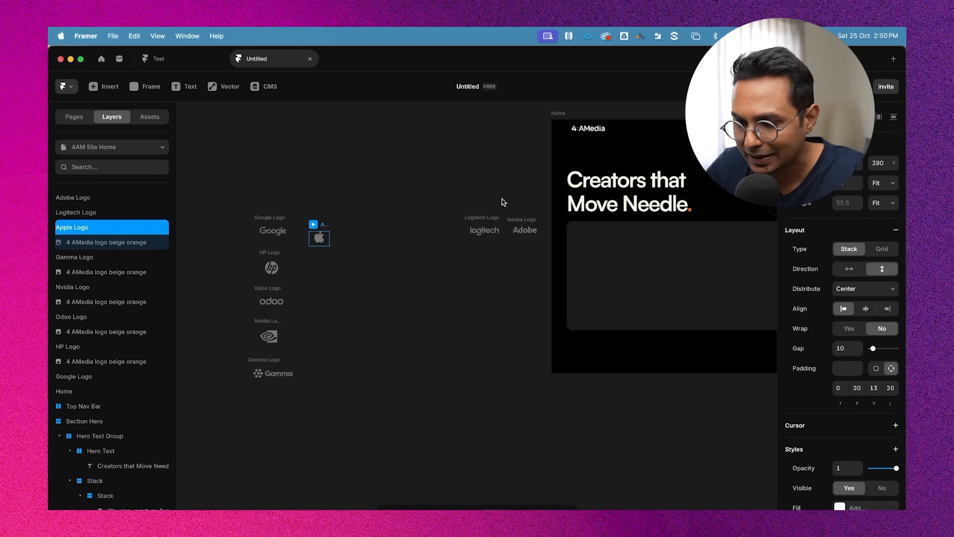
click(491, 217)
drag(491, 218, 327, 257)
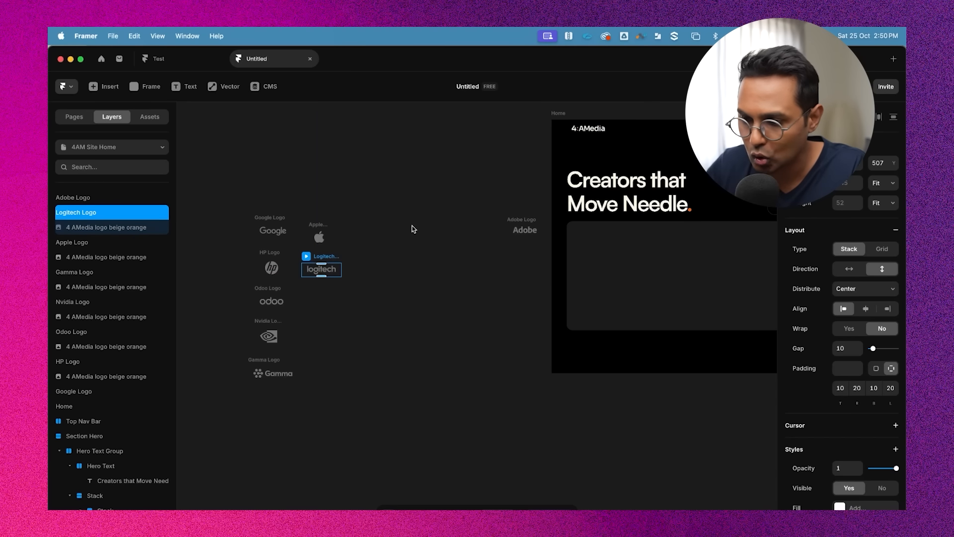
drag(532, 221, 321, 297)
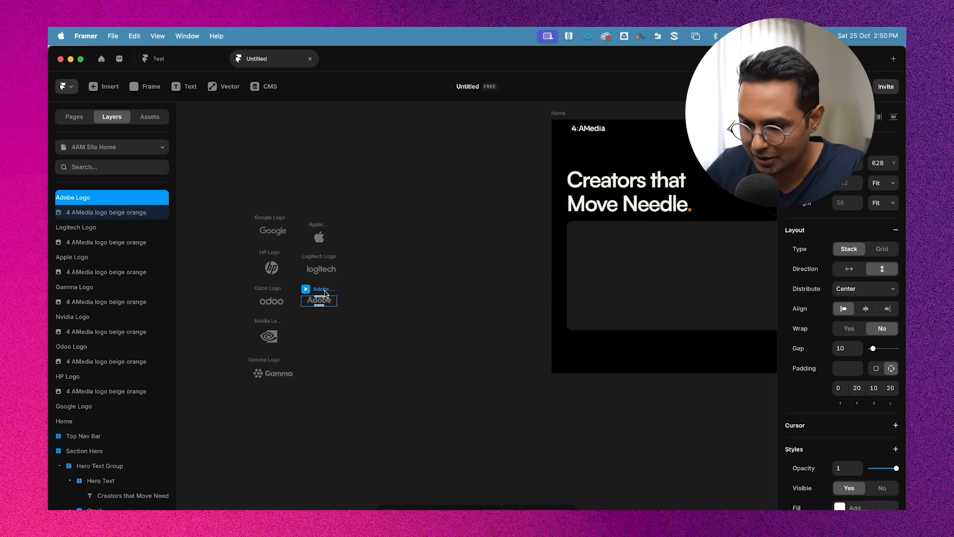
scroll(276, 324, up, 3)
scroll(276, 324, left, 1)
drag(301, 376, 299, 361)
scroll(373, 326, up, 2)
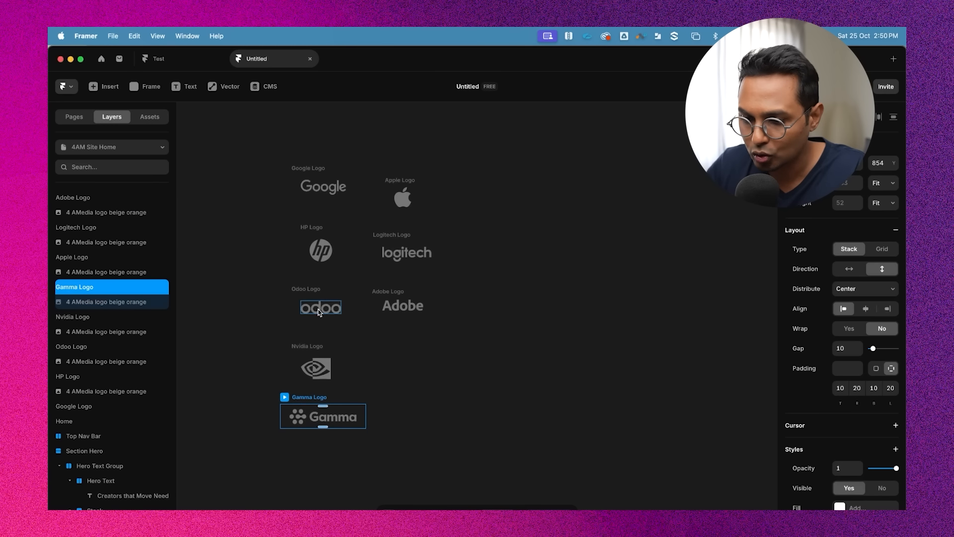
scroll(318, 236, up, 2)
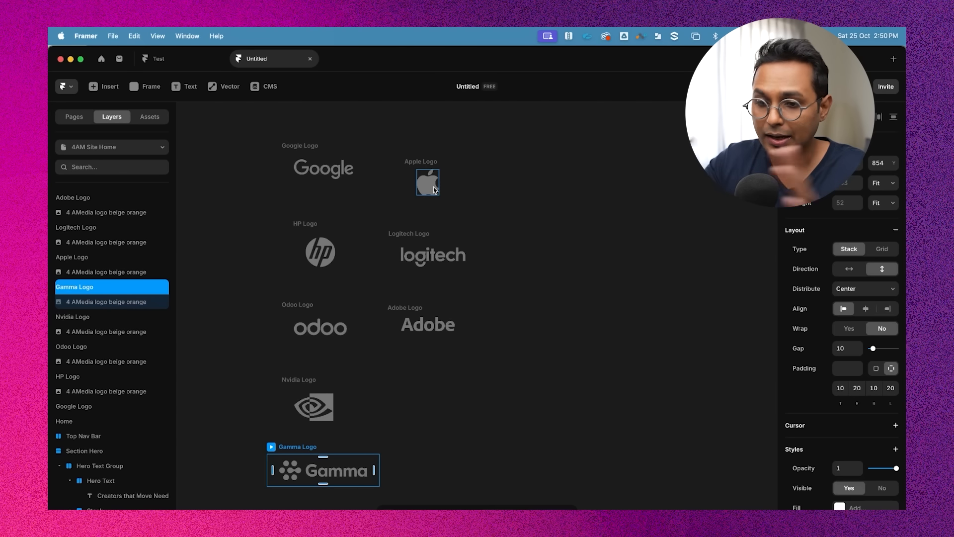
Inspect the individual logo stacks and the images inside them
click(416, 235)
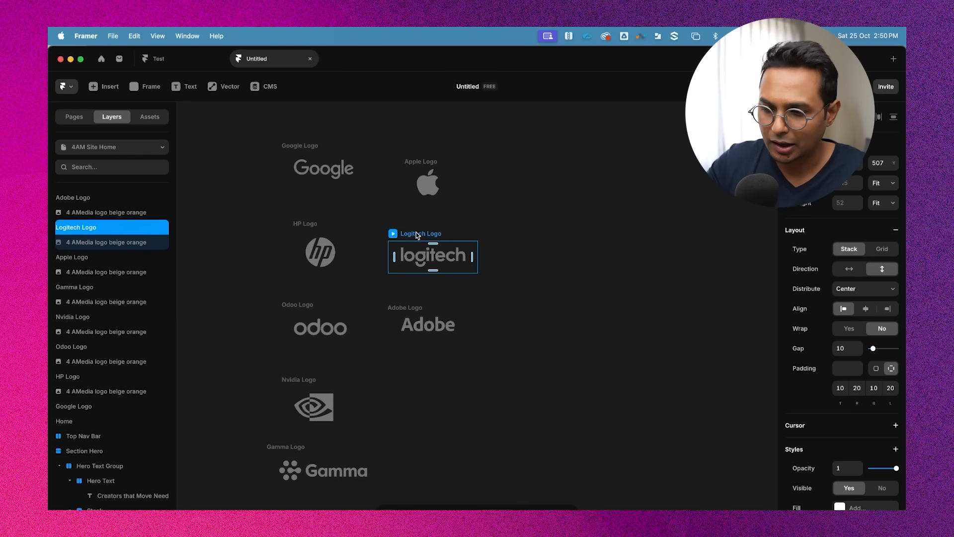
click(462, 262)
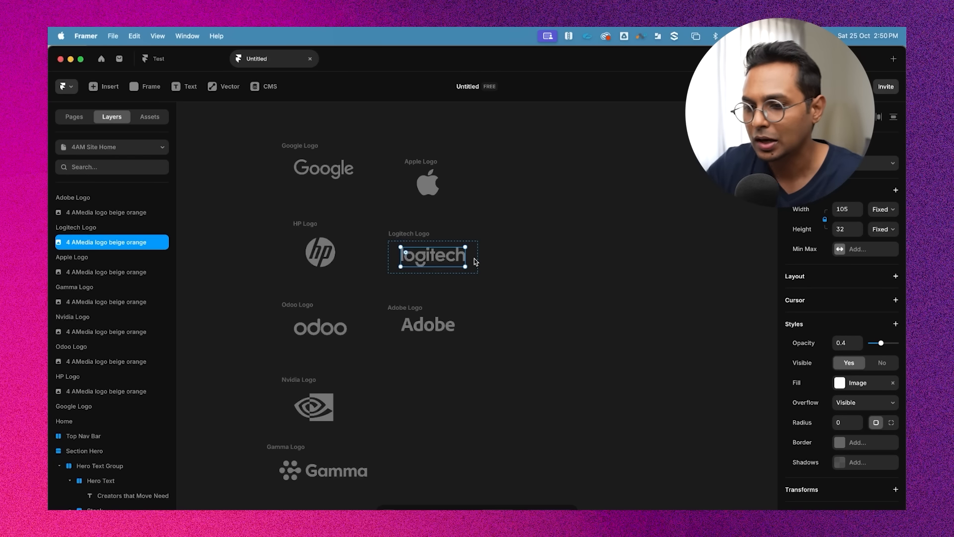
click(326, 329)
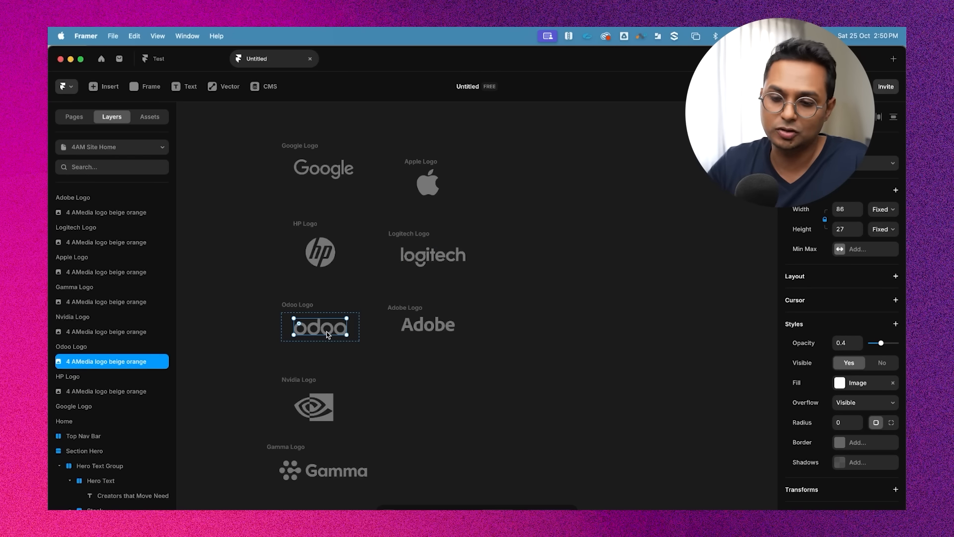
click(302, 304)
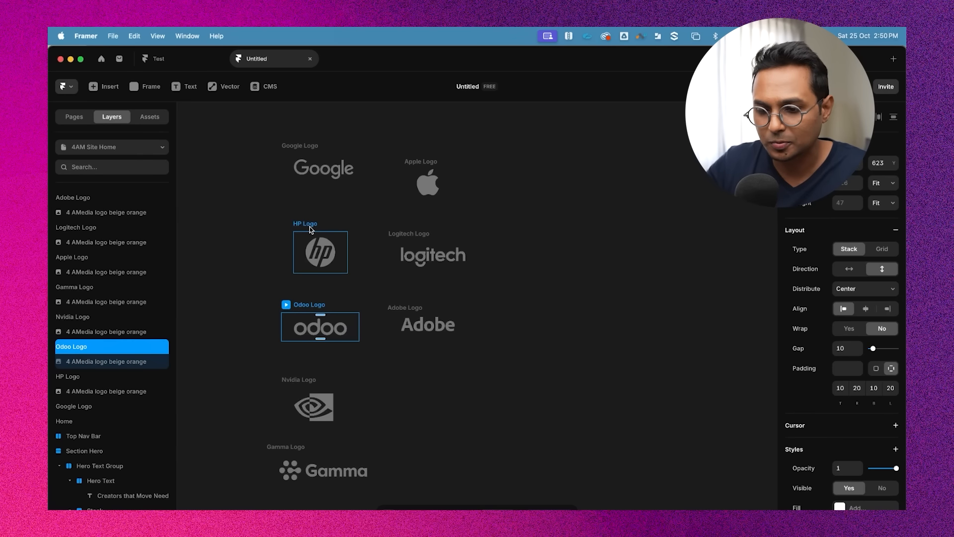
click(548, 165)
scroll(547, 161, down, 4)
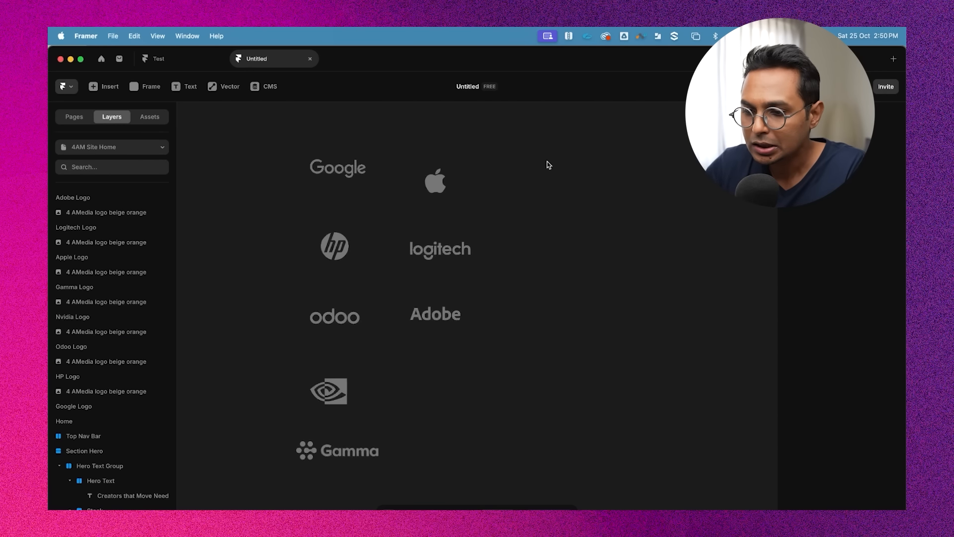
Move the Gamma logo up beside the Nvidia logo to complete the two-column grid
drag(378, 353, 459, 306)
drag(548, 132, 370, 355)
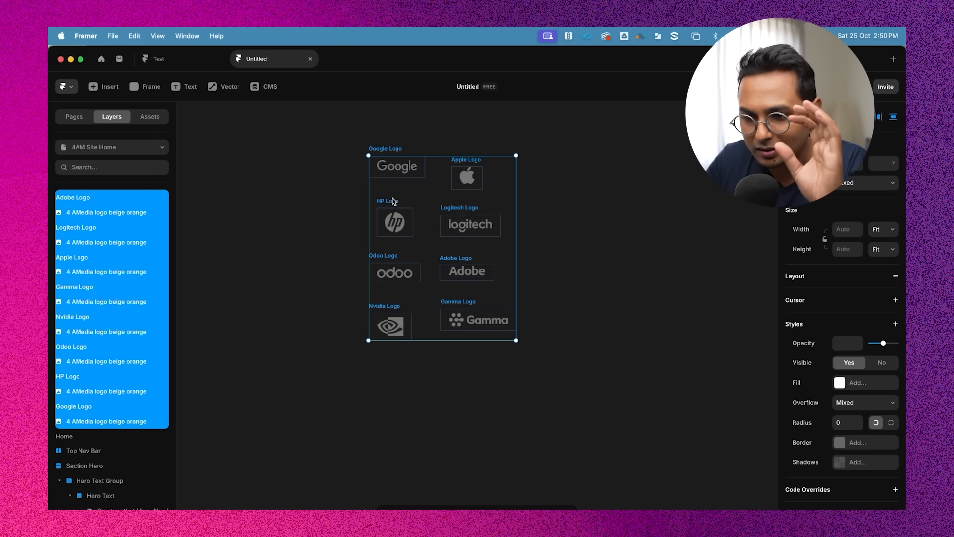
click(585, 231)
click(393, 205)
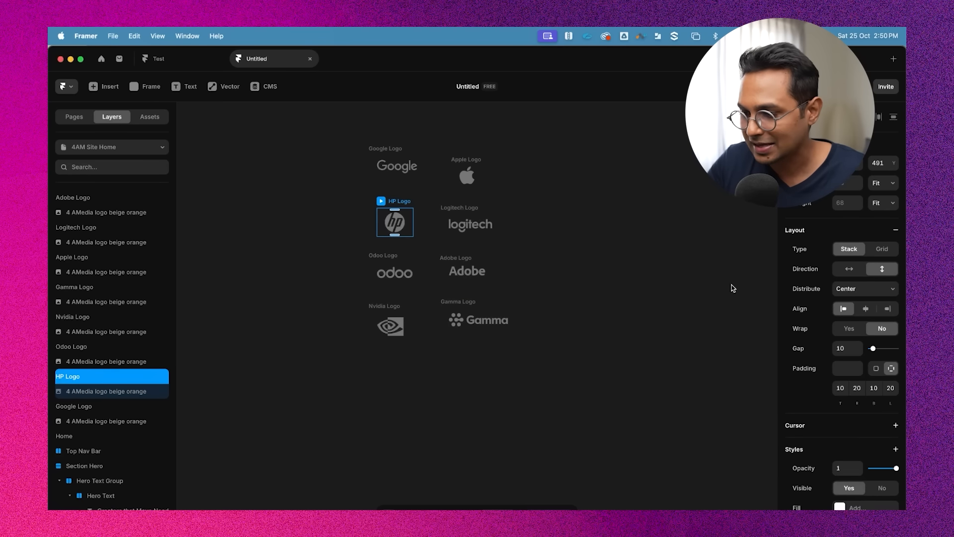
Select all the logos and reposition the group beside the Home frame
scroll(585, 236, down, 5)
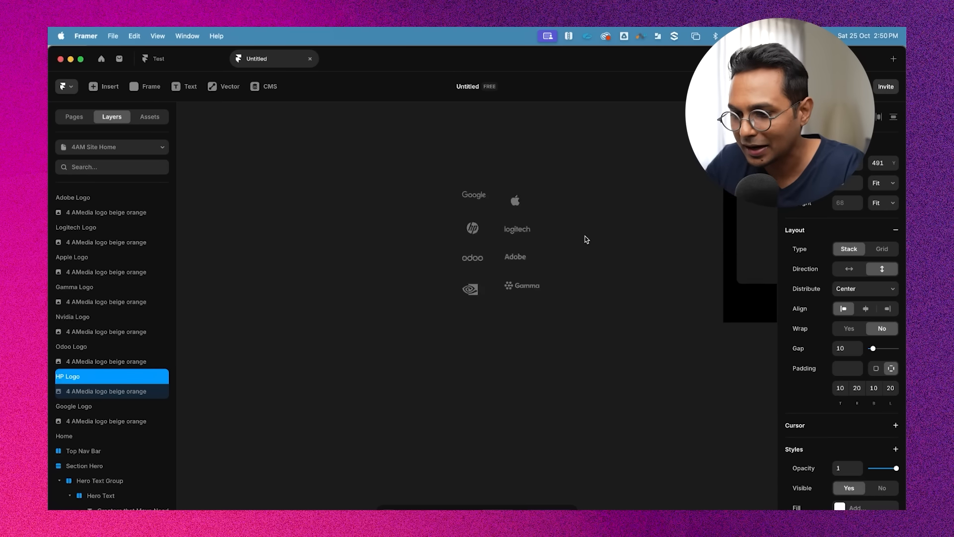
scroll(586, 236, right, 3)
drag(456, 194, 316, 394)
drag(418, 262, 561, 299)
scroll(561, 299, right, 4)
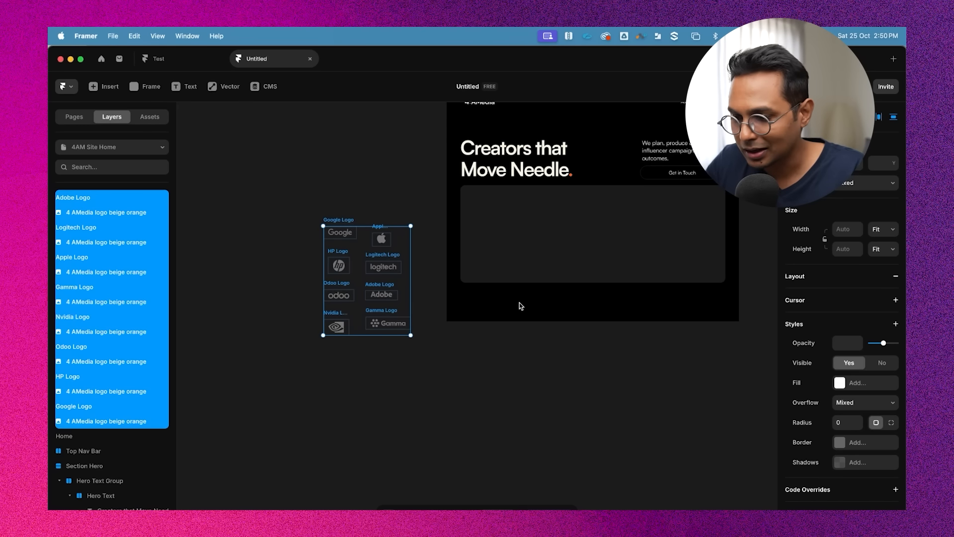
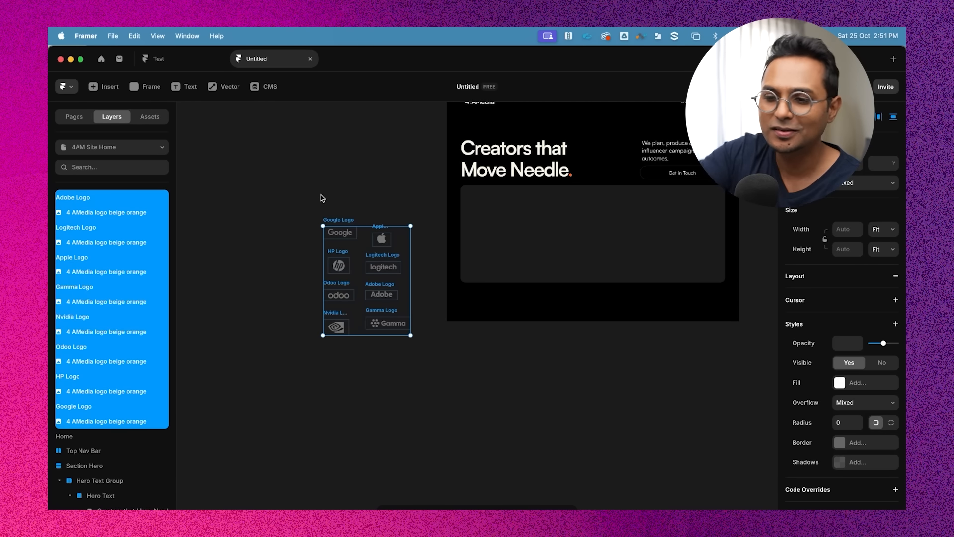
Insert a Ticker component and place it above the logo grid beside the Home frame
click(104, 88)
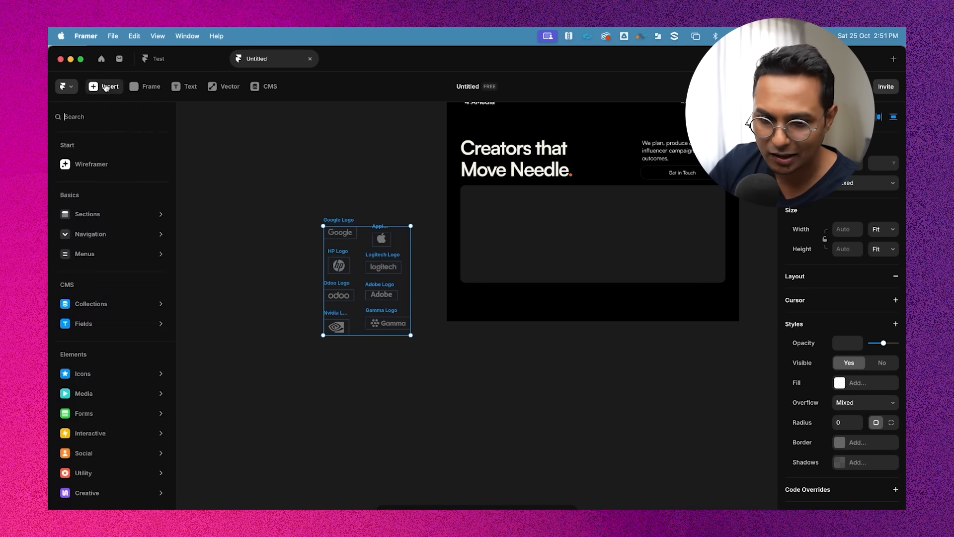
mouse_move(106, 437)
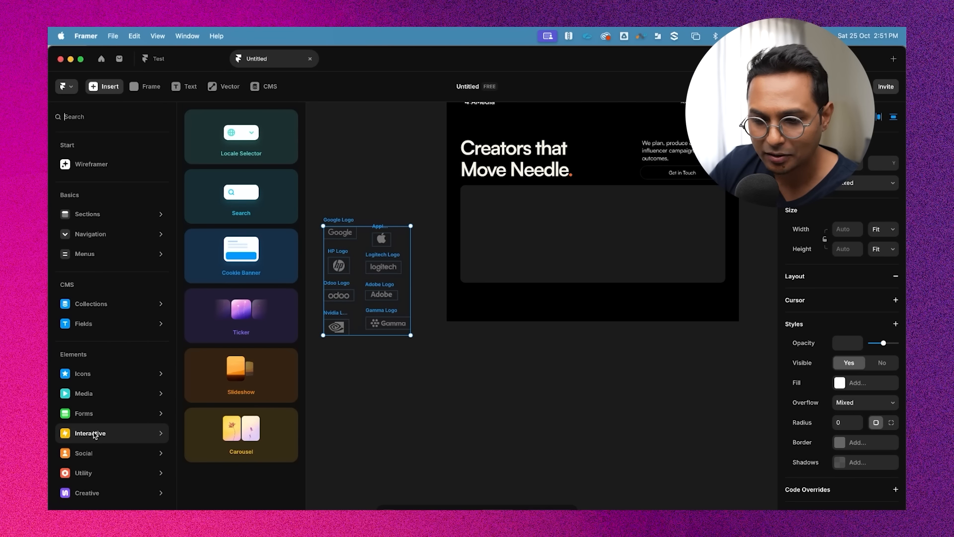
click(244, 322)
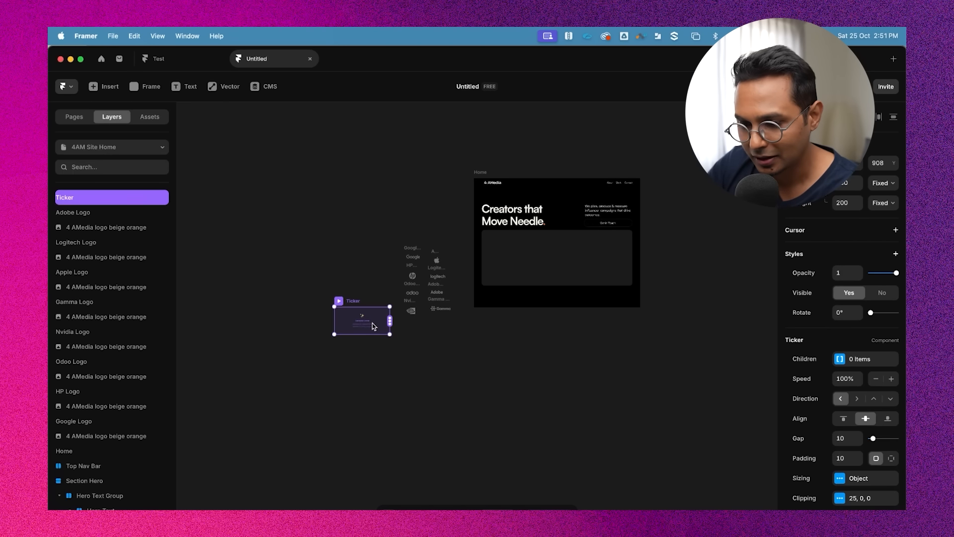
drag(373, 323, 341, 210)
scroll(460, 226, up, 5)
scroll(422, 219, right, 1)
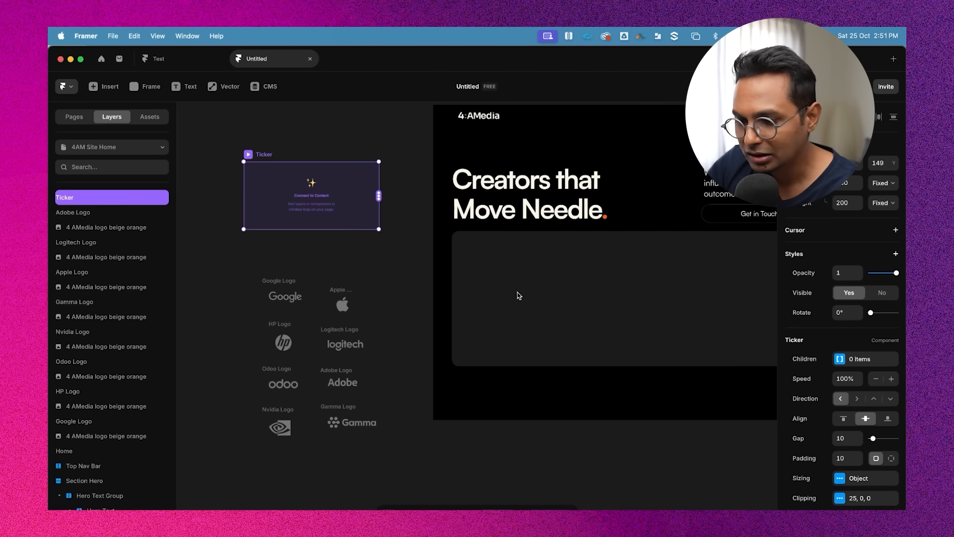
scroll(567, 353, down, 3)
Draw a new frame below the hero graphic and move it into the Section Hero stack
click(485, 177)
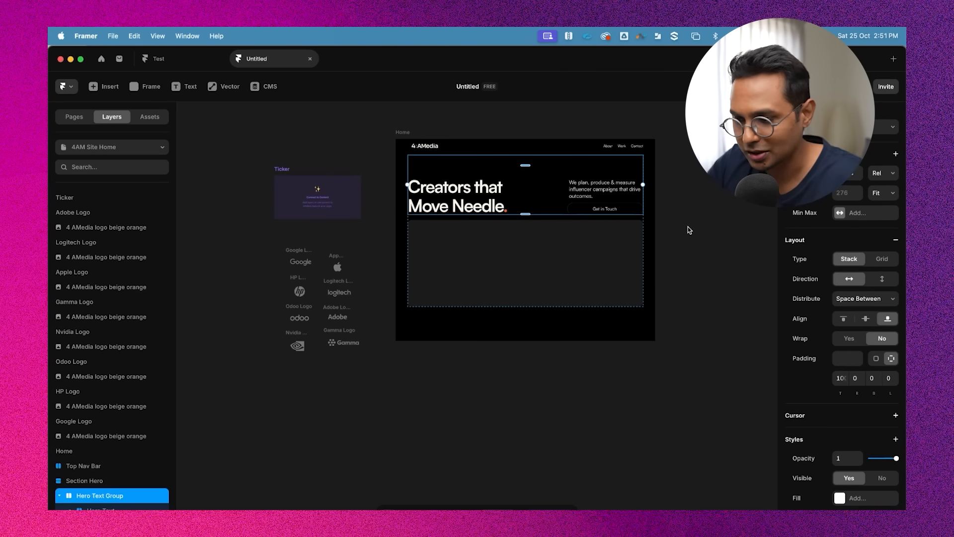
click(688, 227)
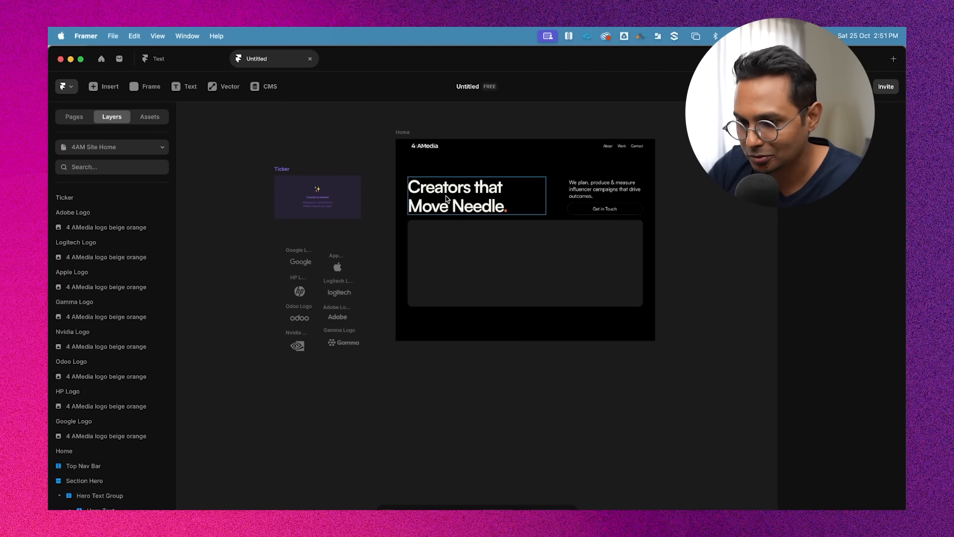
click(495, 263)
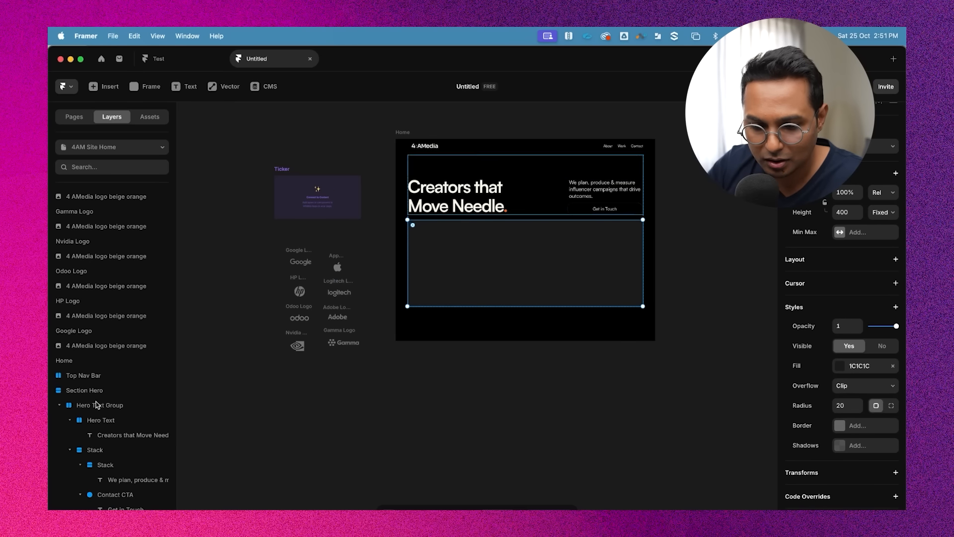
click(59, 405)
click(446, 162)
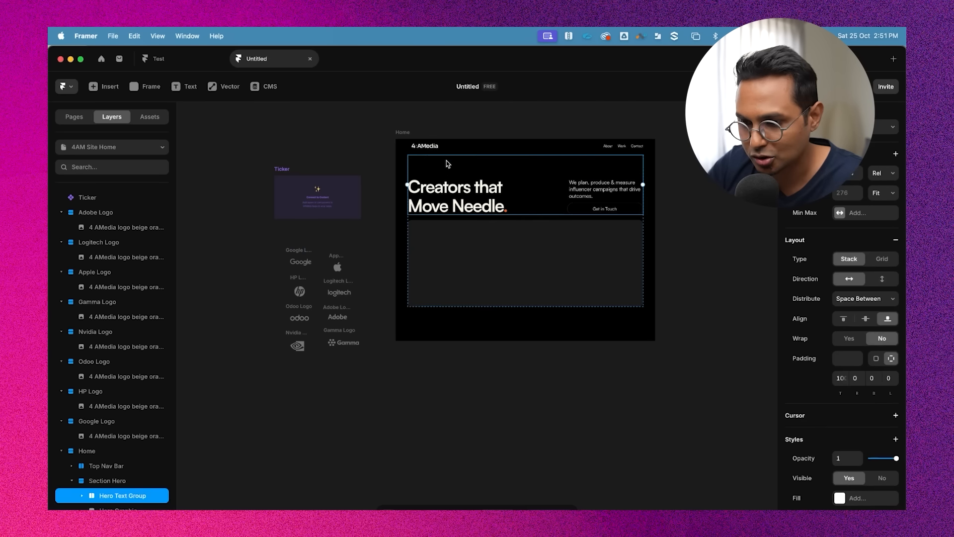
click(496, 297)
key(f)
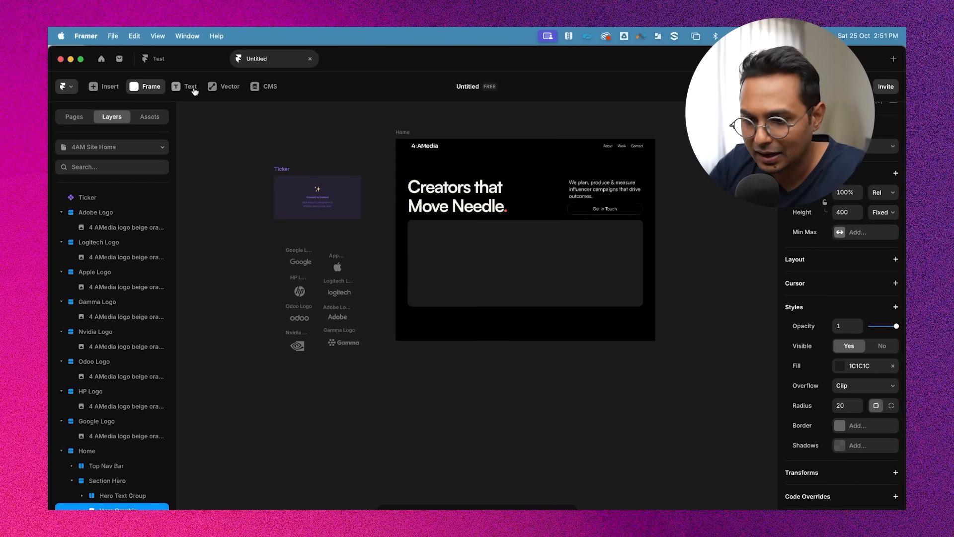
drag(415, 295, 545, 353)
key(super+z)
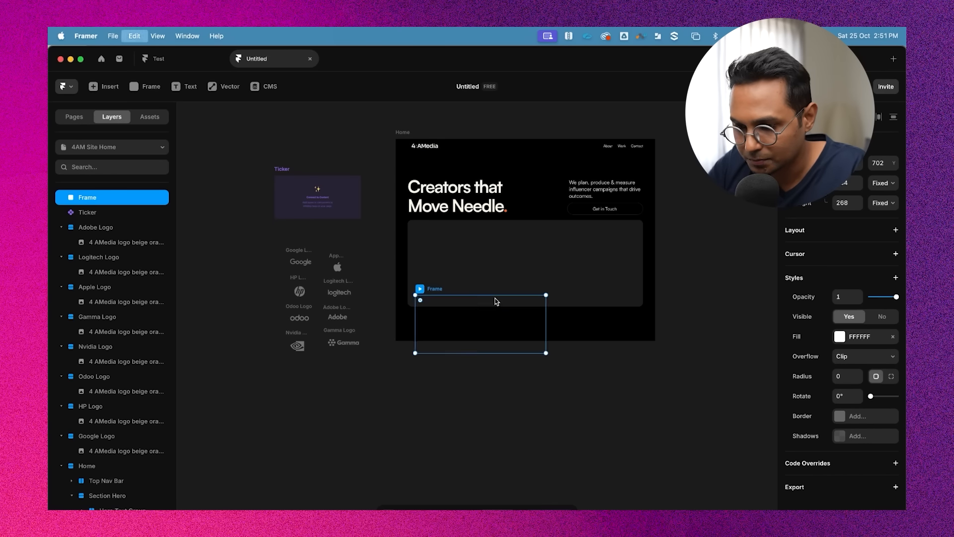
click(467, 177)
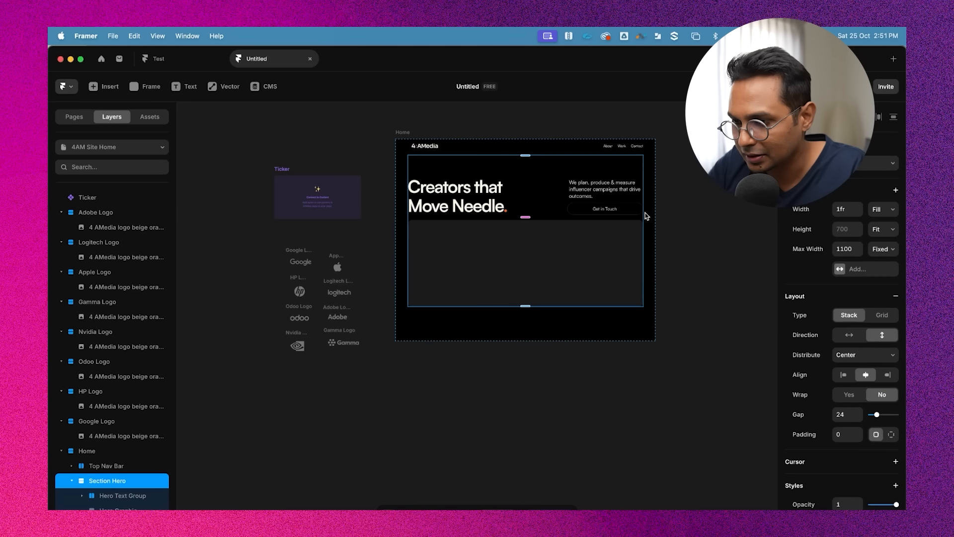
key(super+v)
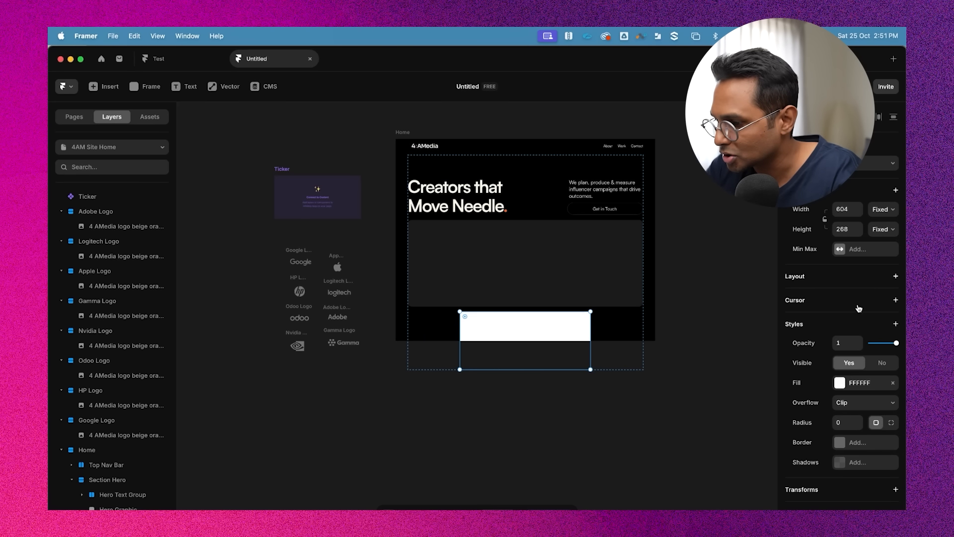
Give the new frame a horizontal stack layout, 100% relative width and a fixed height of 100
click(876, 282)
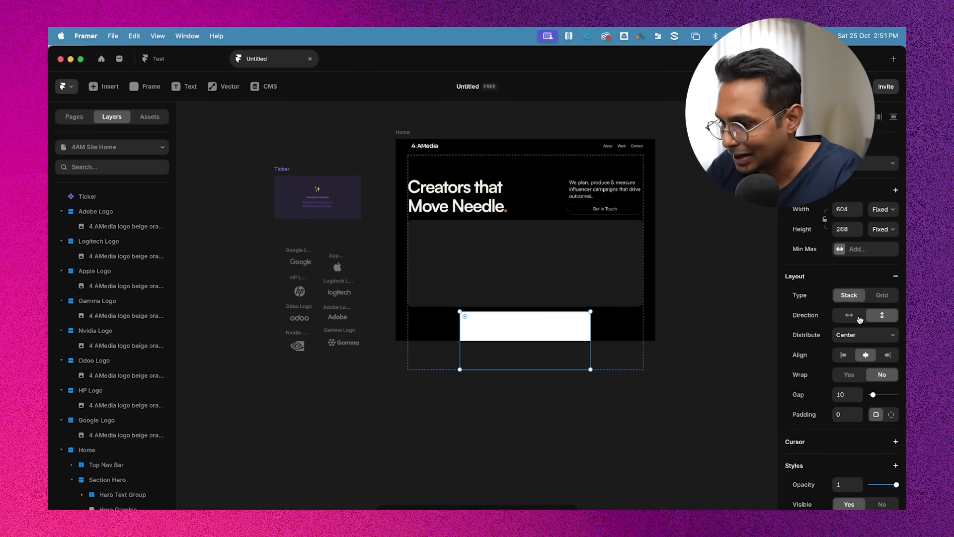
click(580, 433)
click(523, 336)
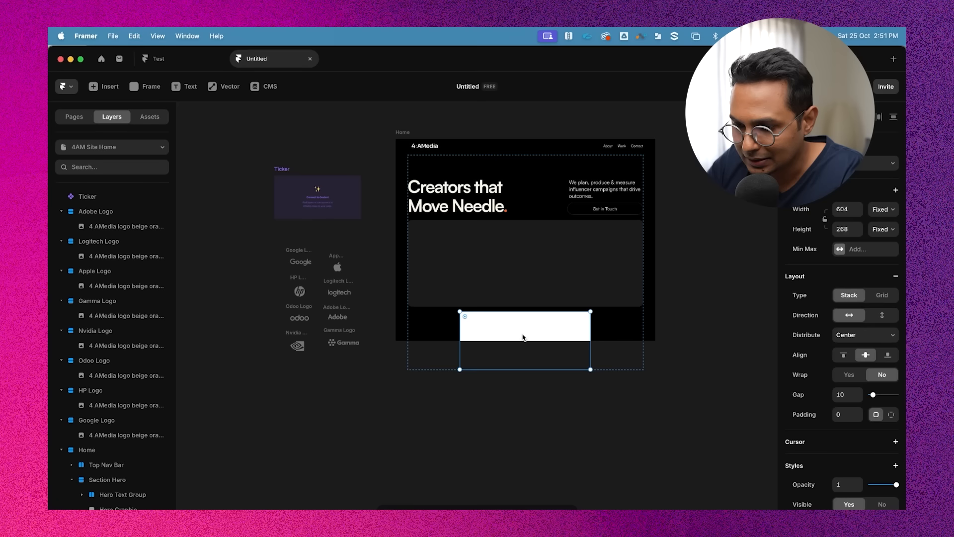
click(883, 209)
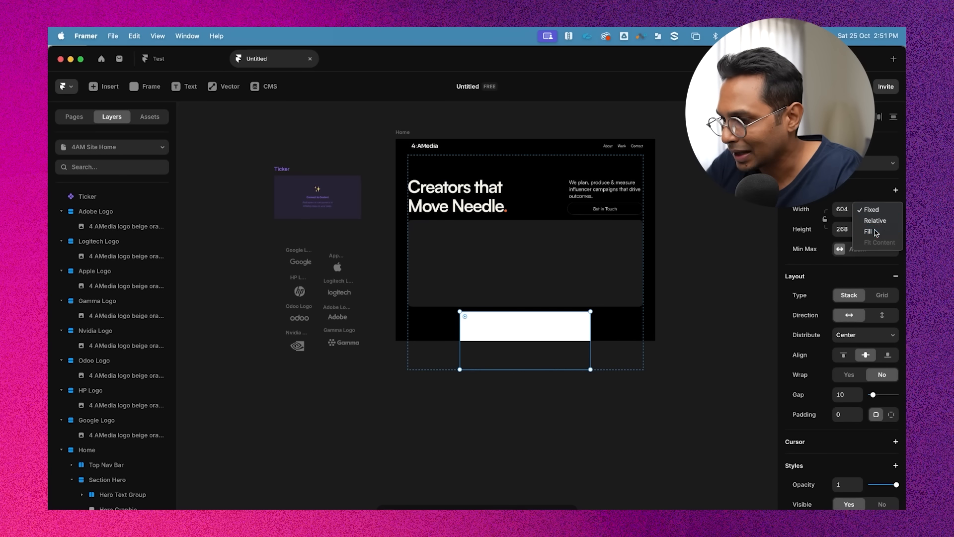
click(864, 230)
click(883, 210)
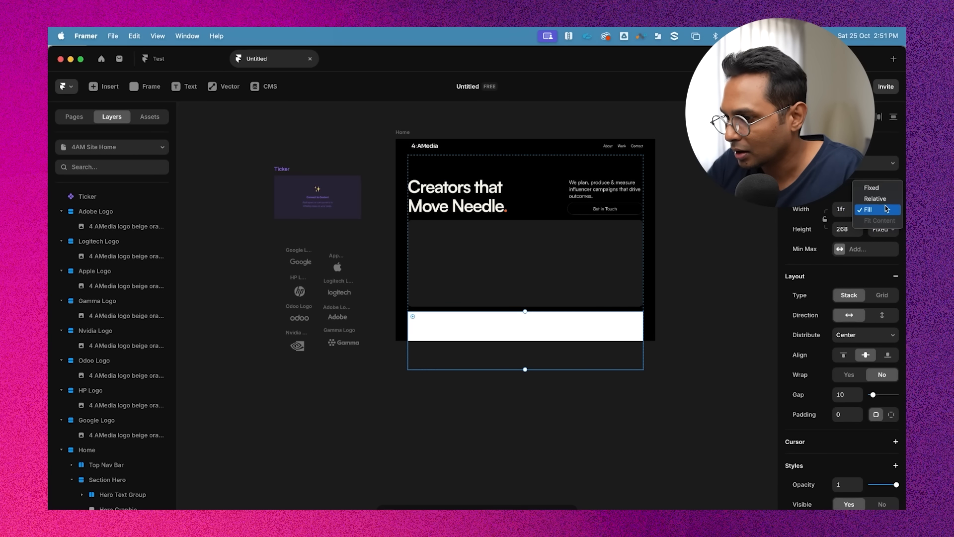
click(875, 198)
click(846, 210)
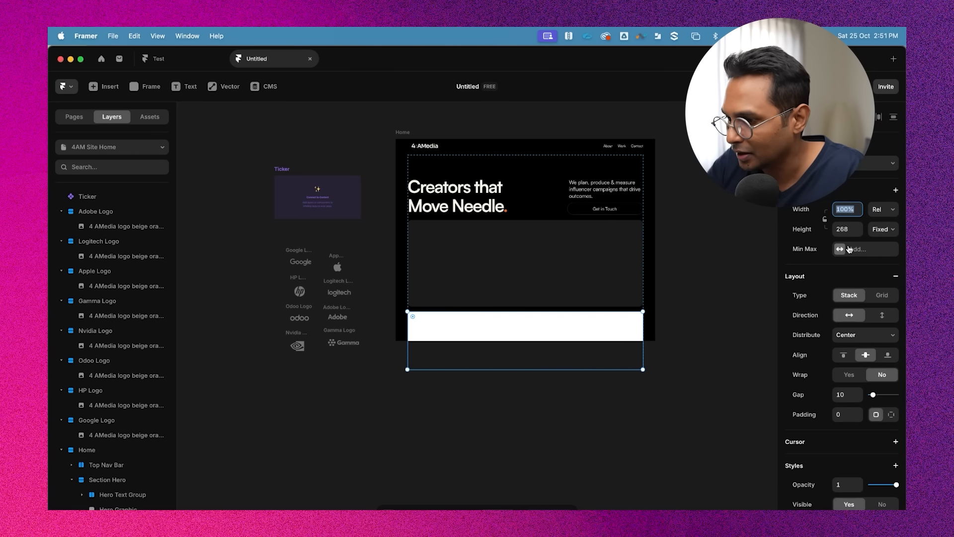
click(847, 230)
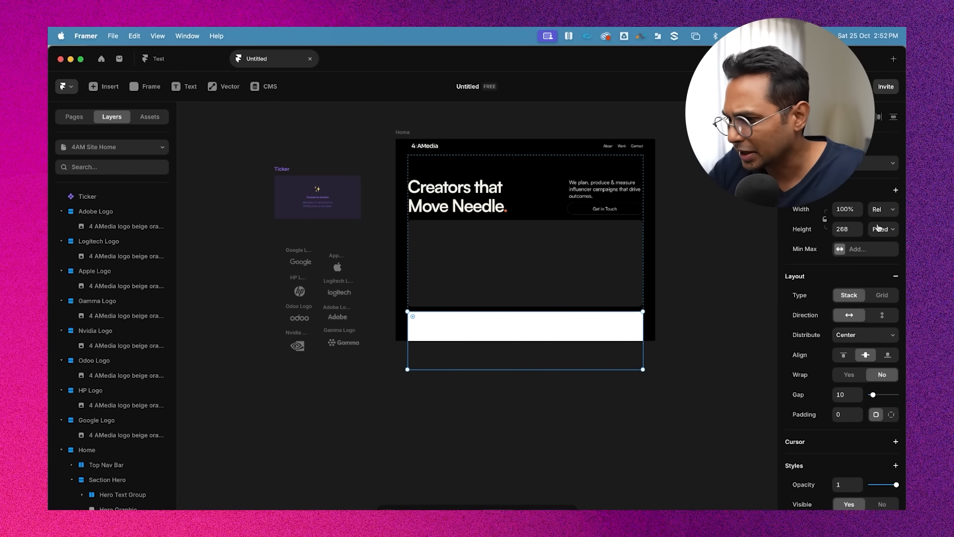
click(843, 230)
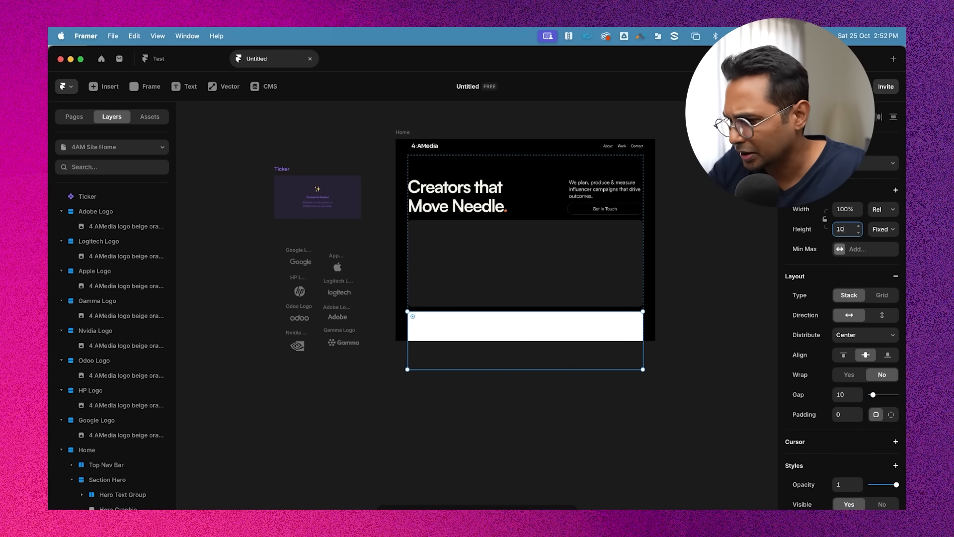
key(Return)
click(563, 351)
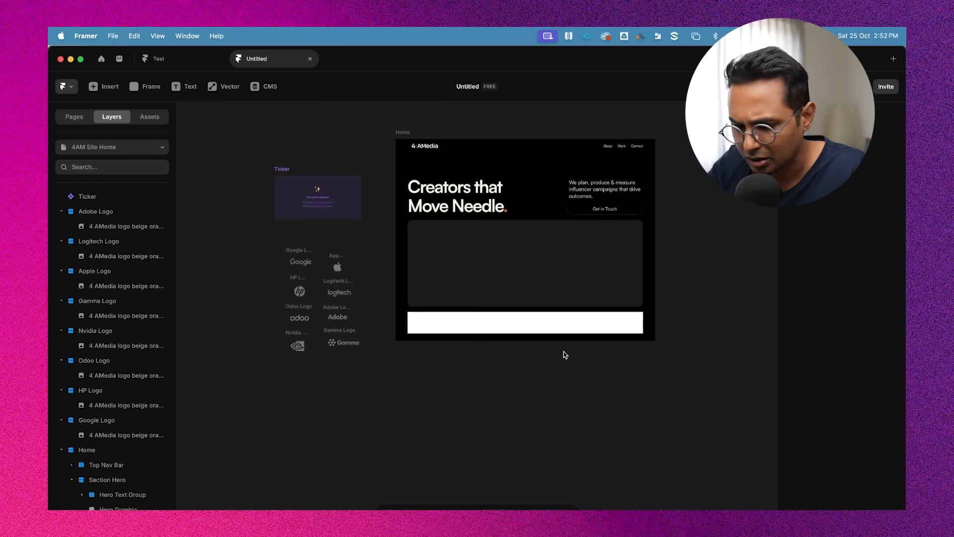
Move the Ticker component into the new frame inside the Section Hero
double_click(482, 321)
scroll(482, 321, up, 4)
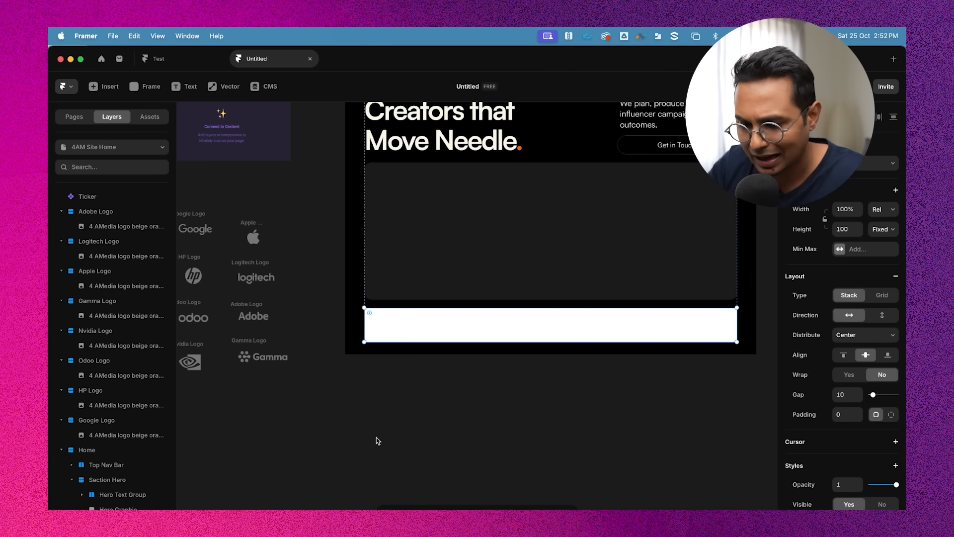
scroll(472, 315, down, 3)
click(319, 167)
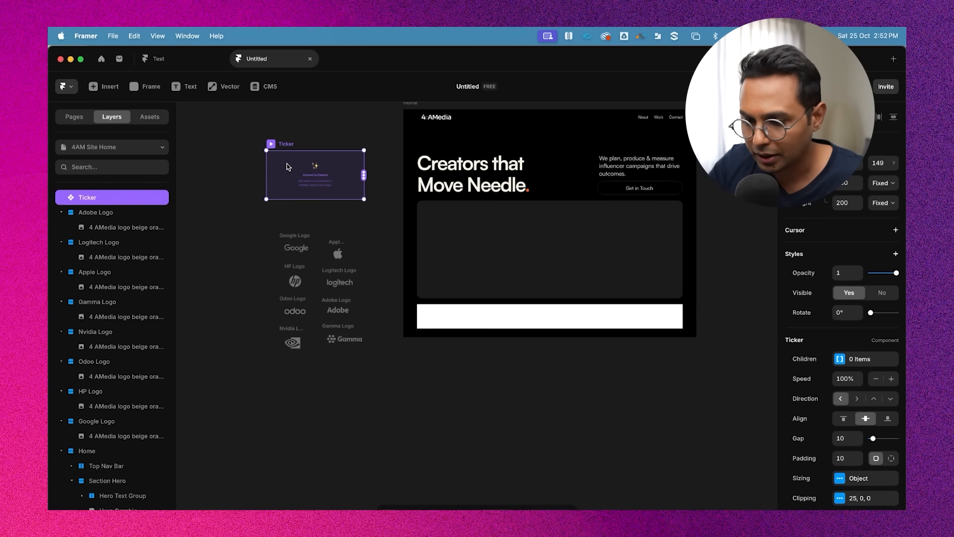
drag(285, 166, 448, 320)
scroll(569, 322, up, 3)
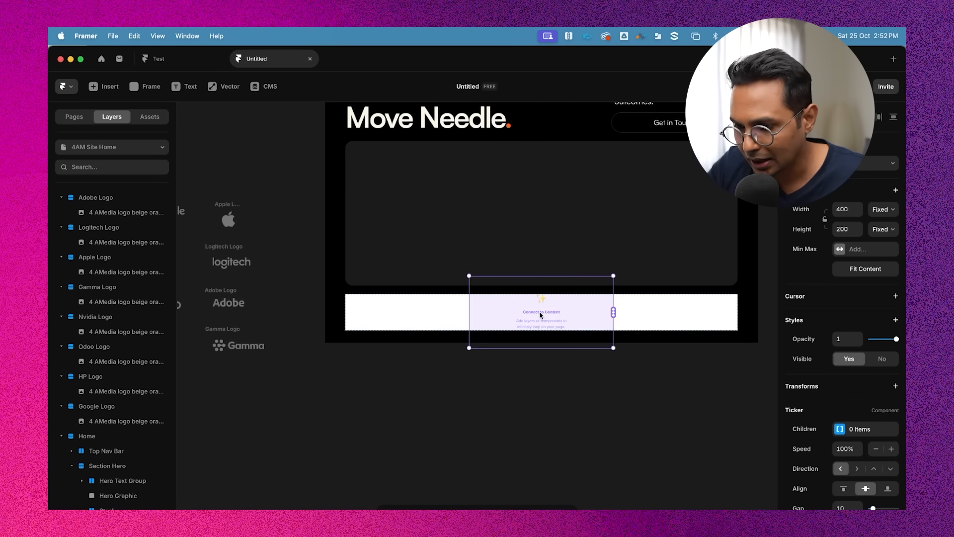
scroll(546, 318, down, 1)
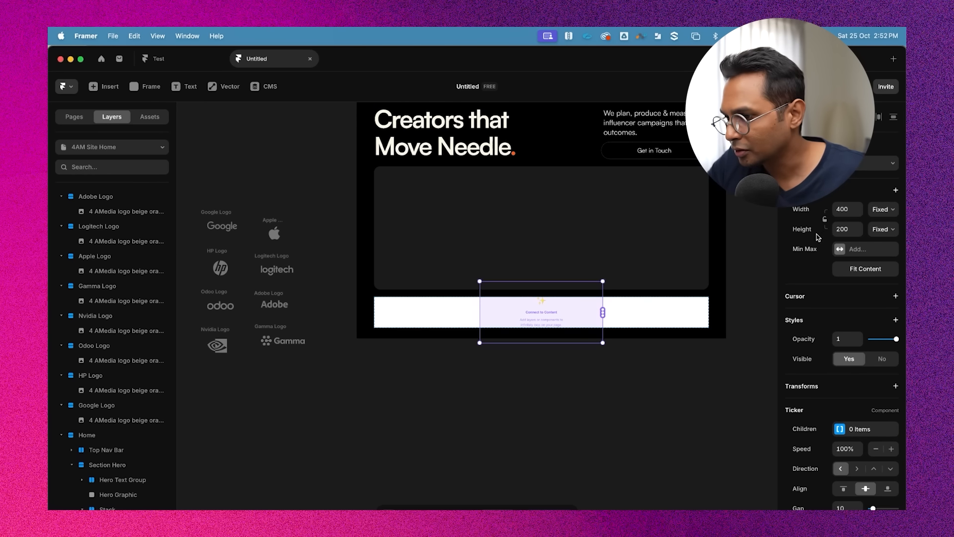
Set the Ticker's width and height to 100% relative so it fills the frame
click(887, 211)
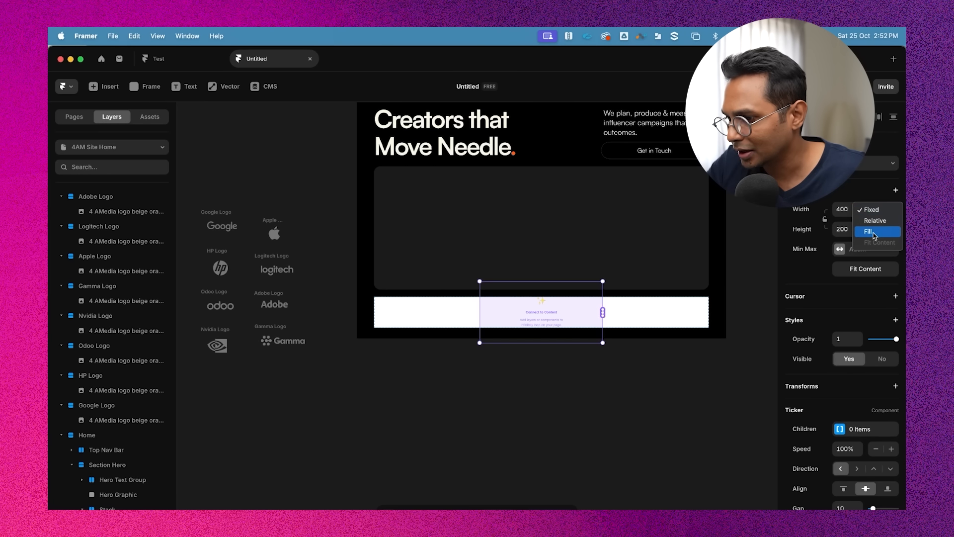
click(864, 221)
click(848, 209)
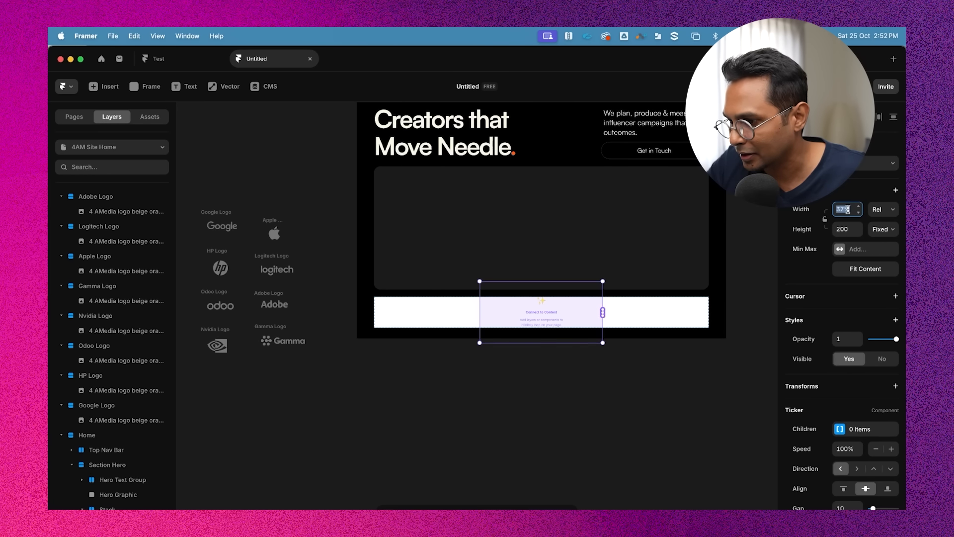
text(100)
key(Return)
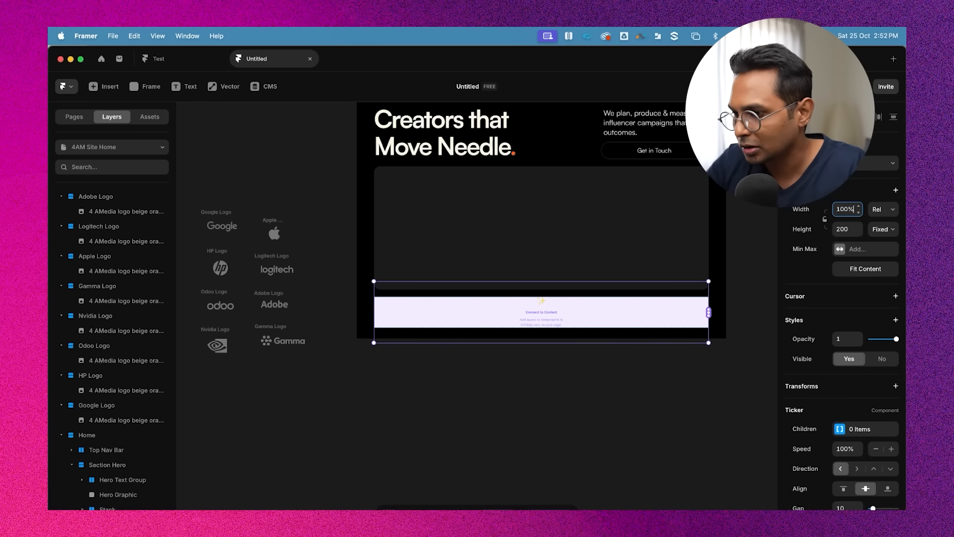
click(879, 231)
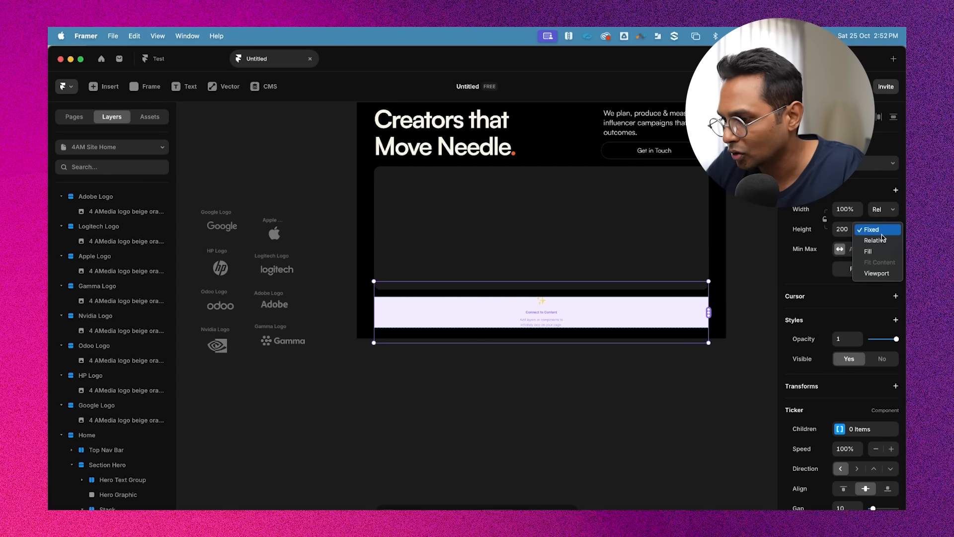
click(876, 240)
click(847, 230)
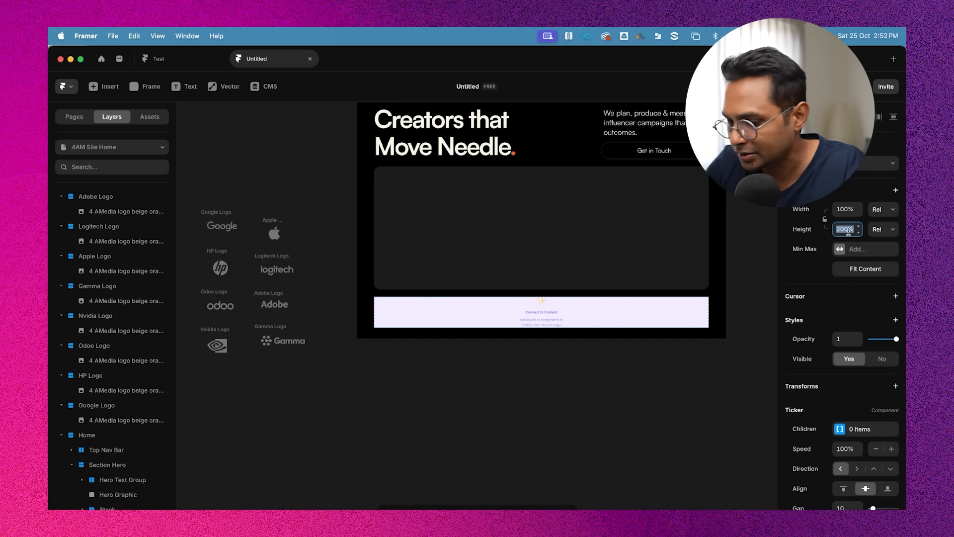
key(Return)
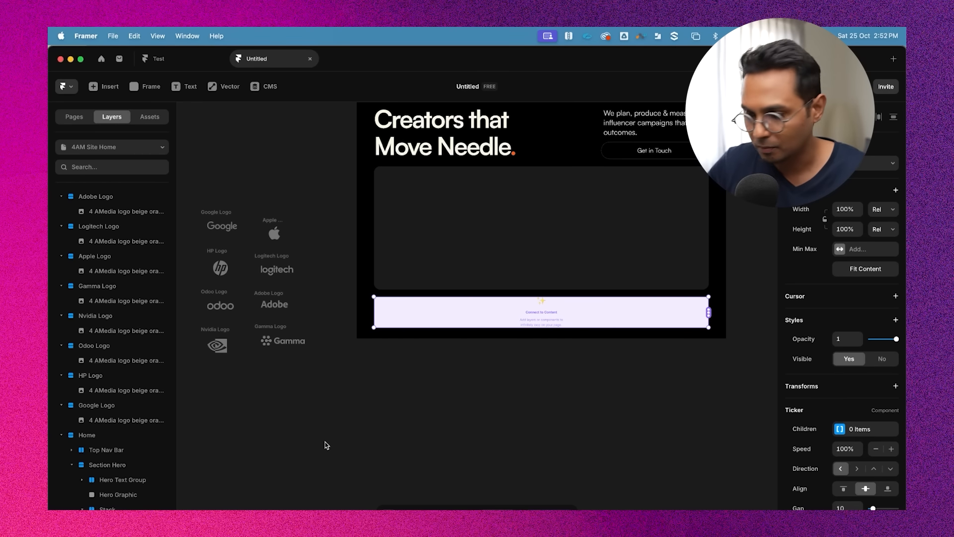
scroll(810, 414, down, 6)
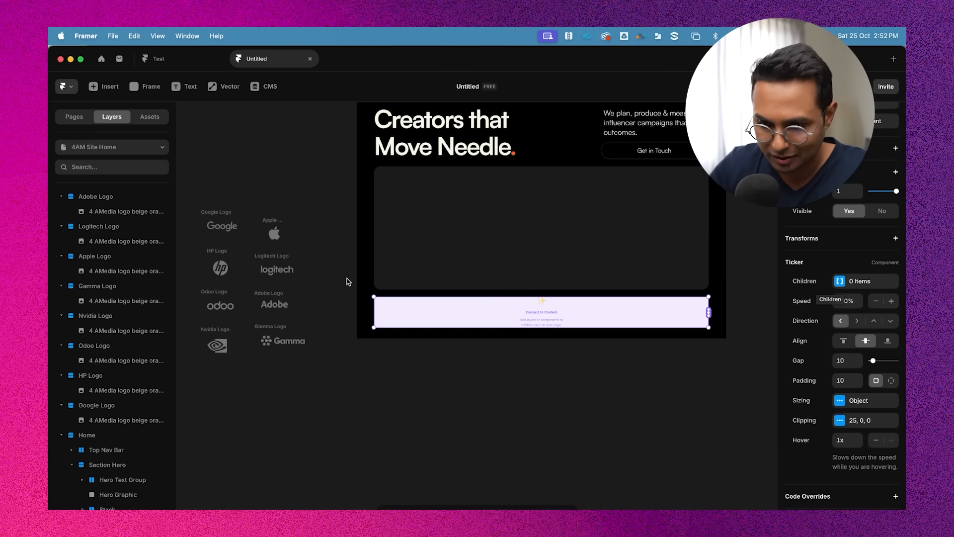
Select all eight logos and shift the group slightly up and to the right beside the Home frame
drag(319, 179, 186, 390)
scroll(208, 322, up, 1)
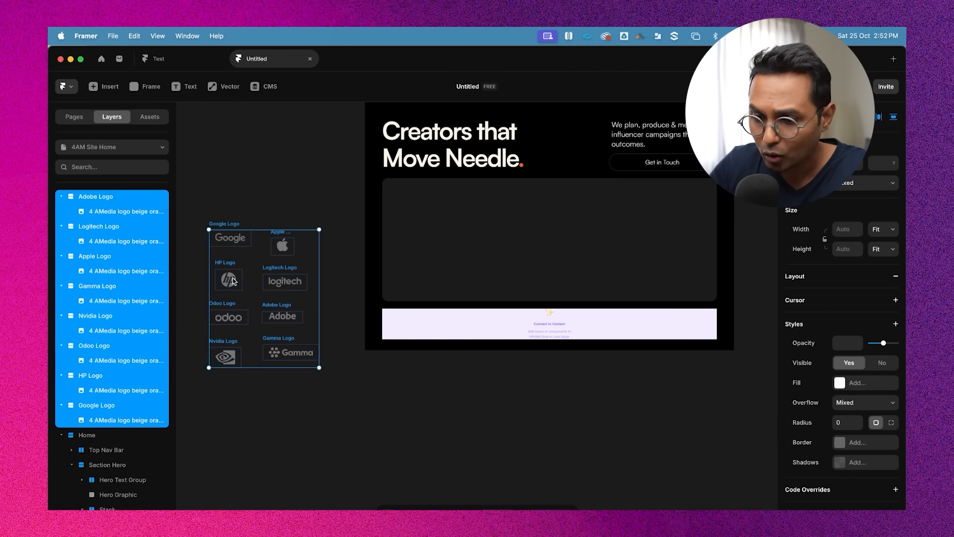
drag(233, 281, 266, 249)
click(314, 149)
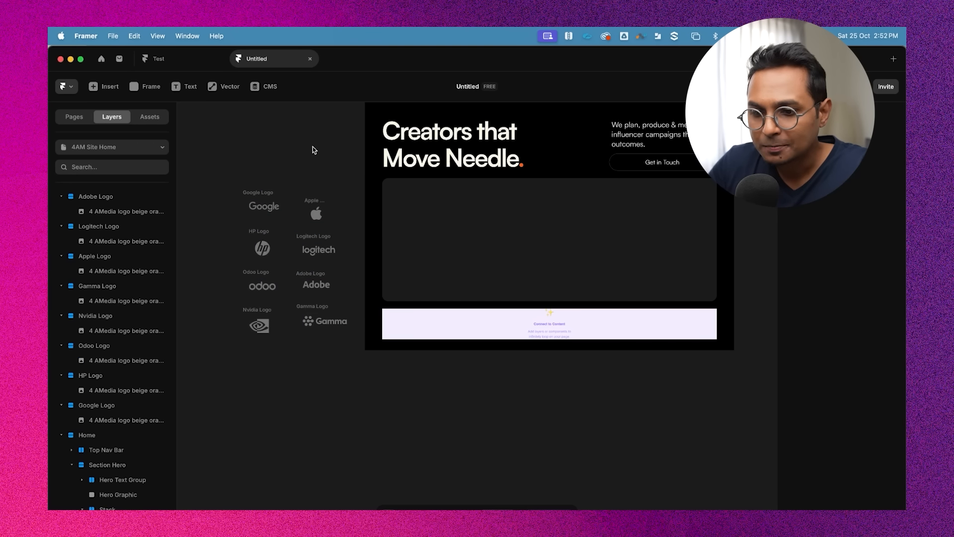
click(449, 332)
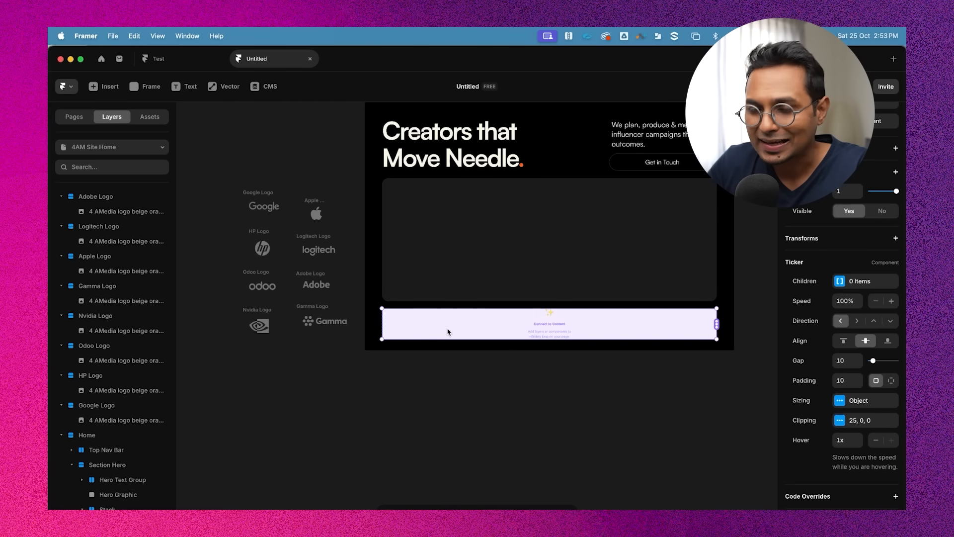
click(389, 398)
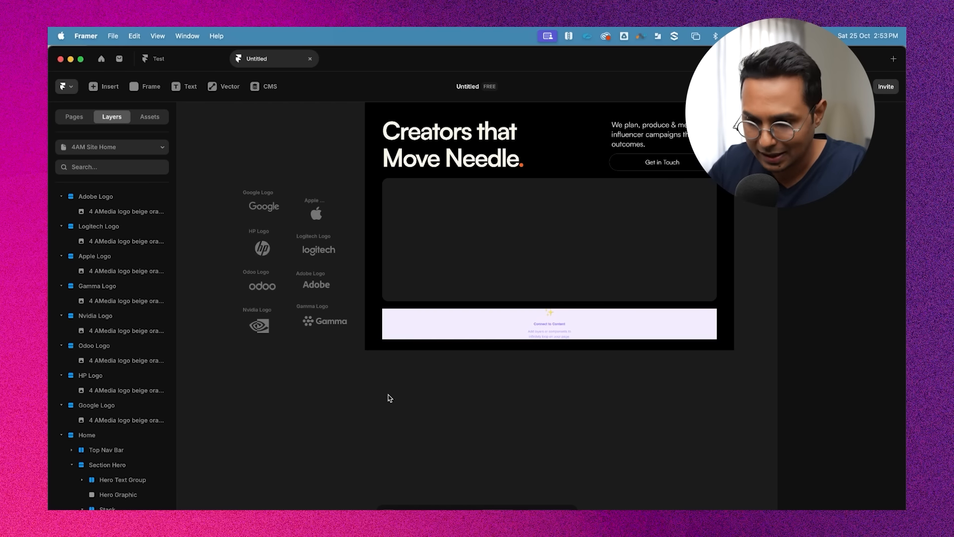
drag(340, 182, 204, 366)
key(Escape)
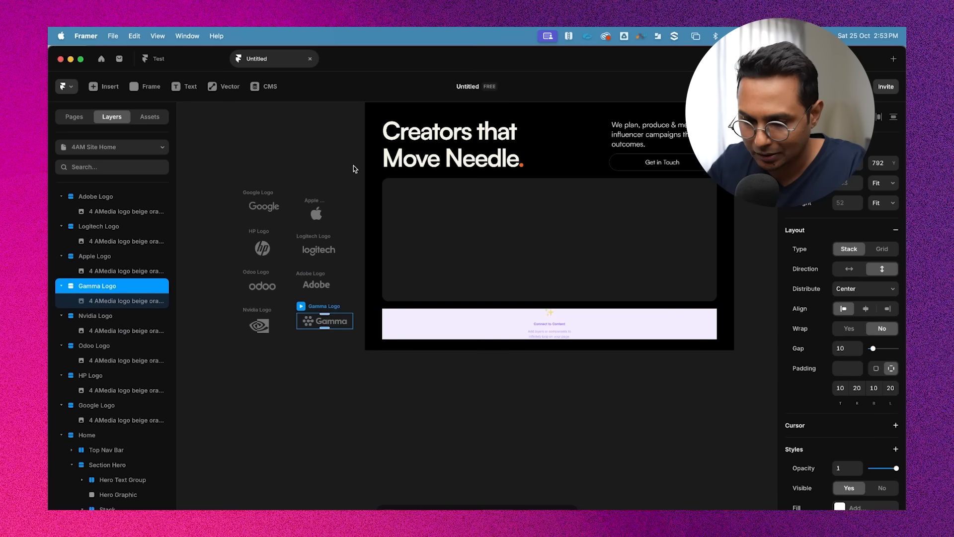
drag(352, 165, 259, 343)
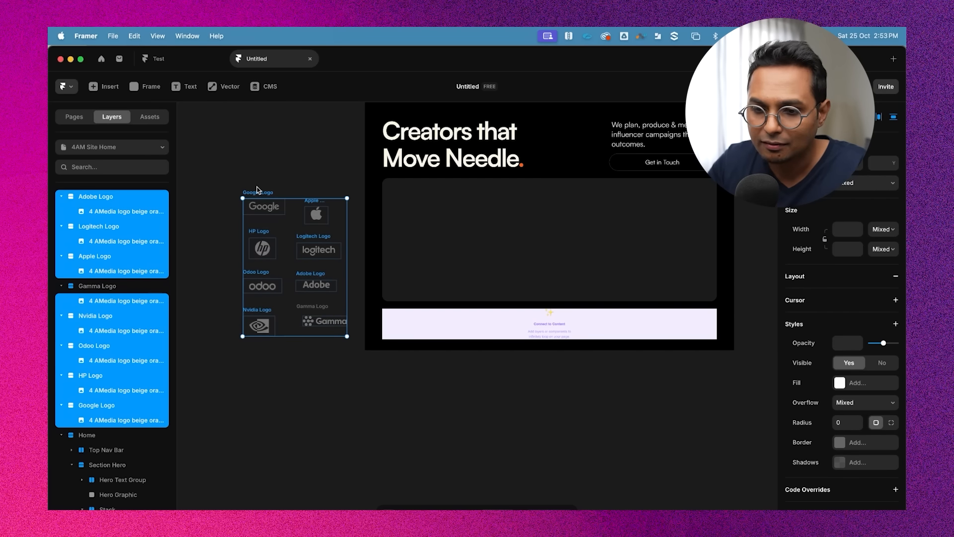
click(355, 175)
drag(357, 165, 230, 357)
click(366, 396)
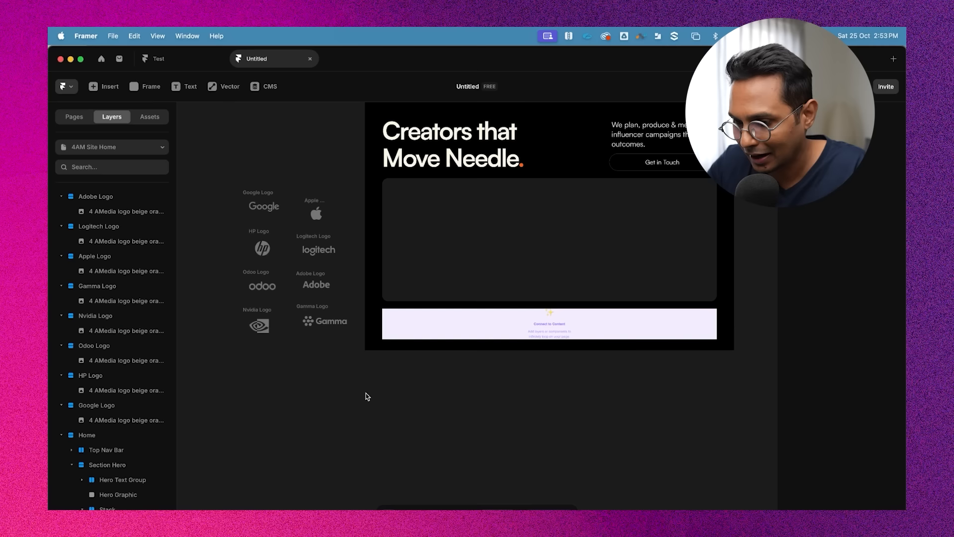
Open the Ticker's children list and add the Adobe, Logitech and Apple logos as items
click(548, 319)
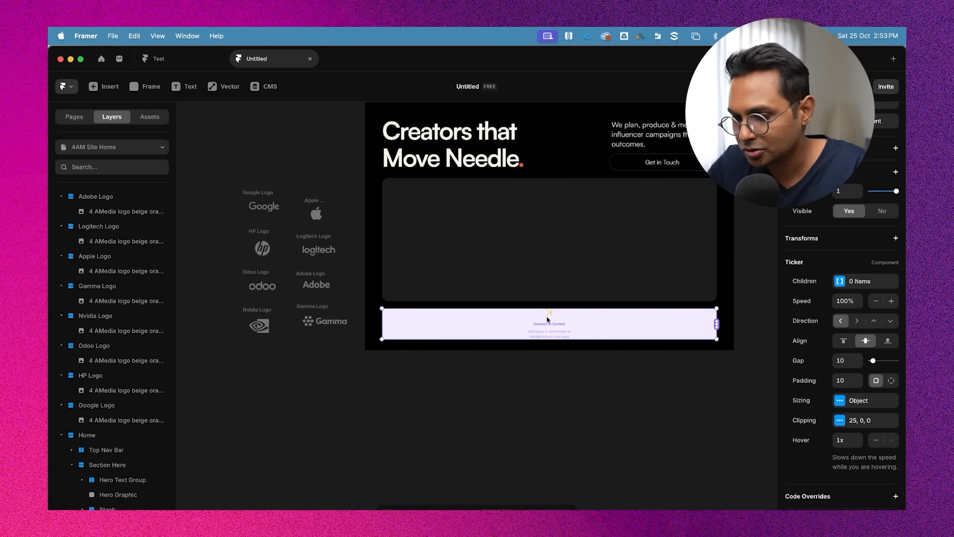
click(865, 282)
click(697, 309)
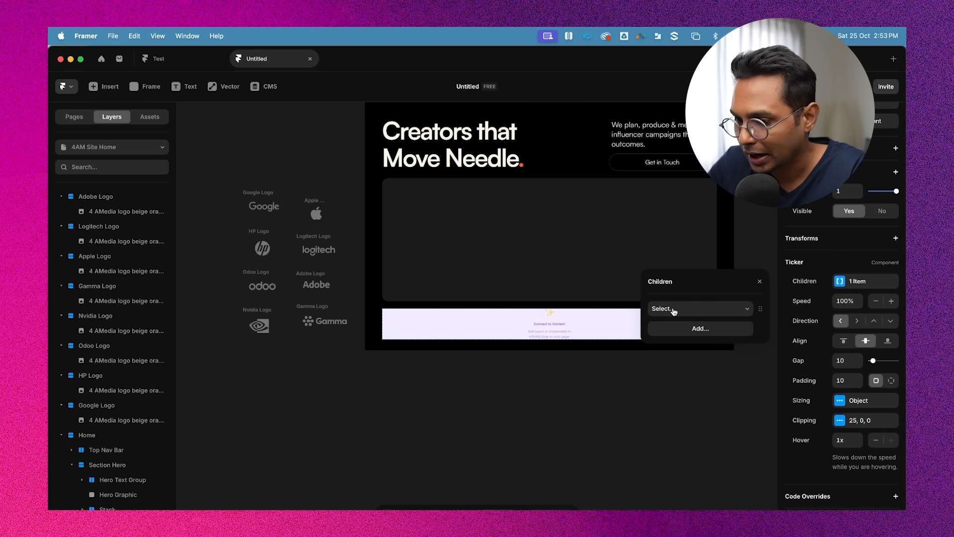
click(673, 310)
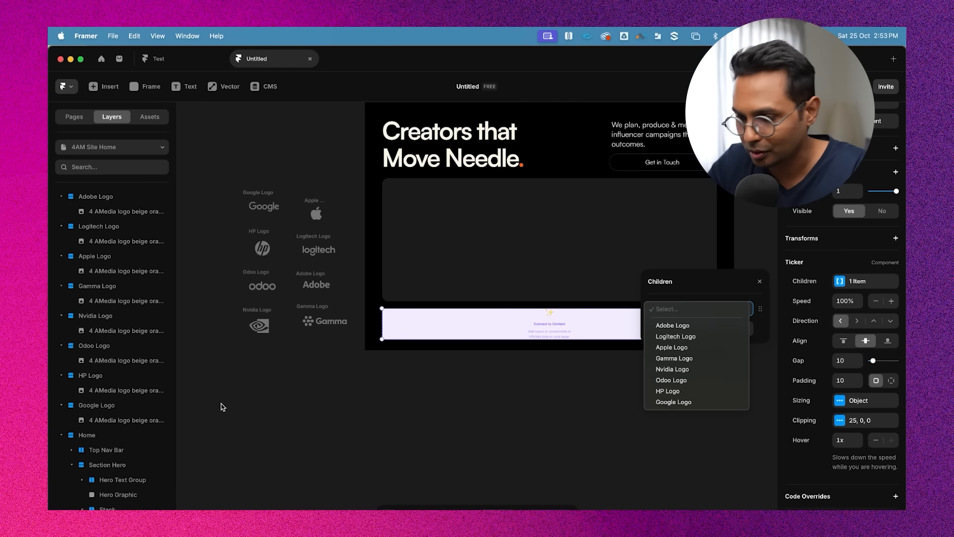
click(698, 325)
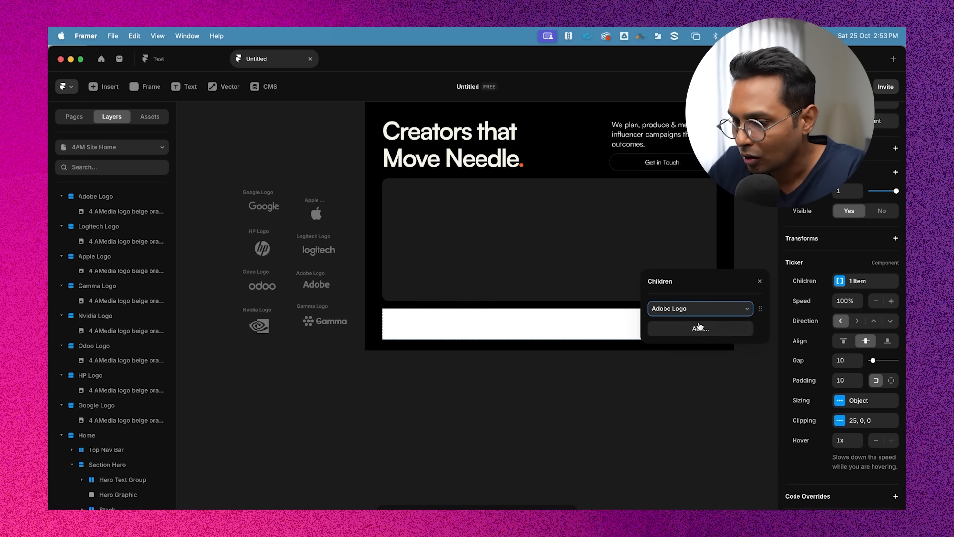
click(724, 330)
click(688, 332)
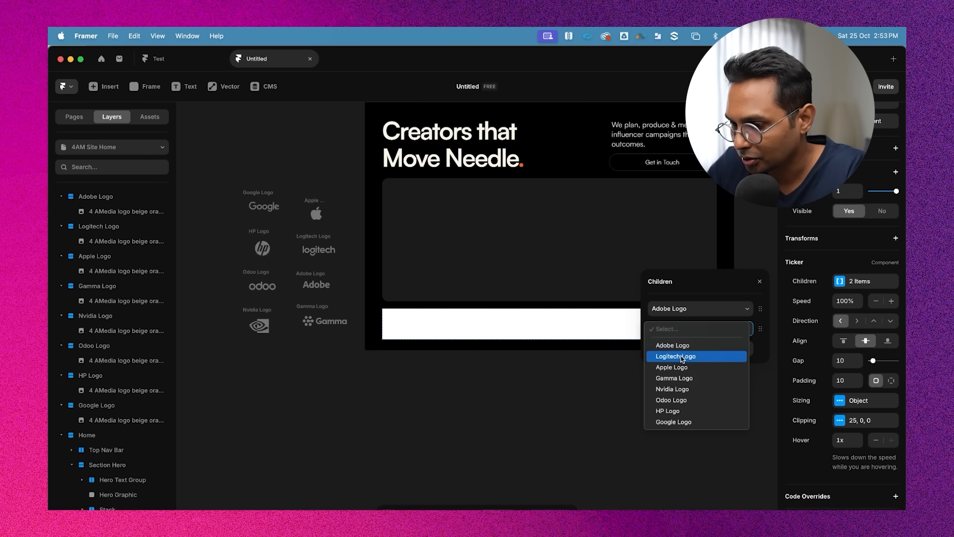
click(687, 357)
click(694, 348)
click(691, 351)
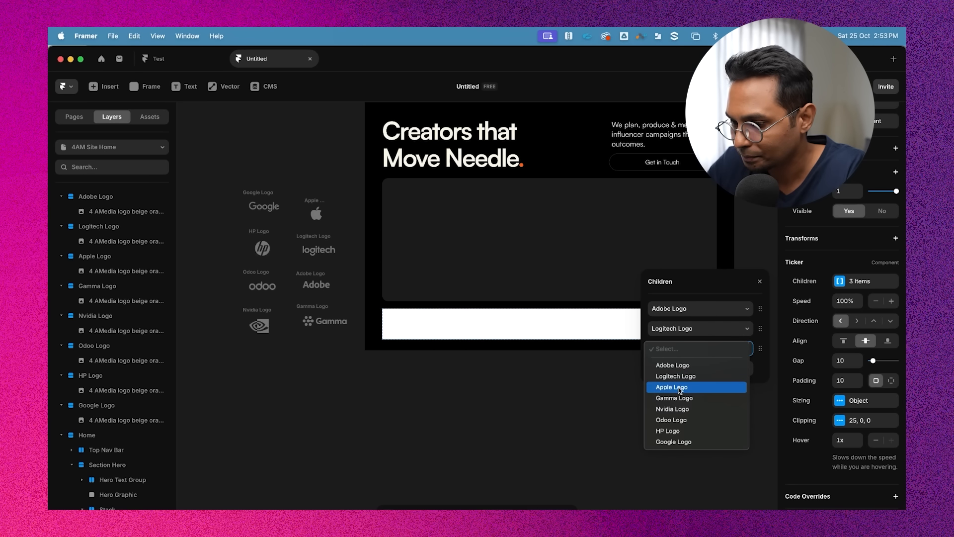
click(672, 387)
Add the Gamma, Nvidia, Odoo, HP and Google logos as further Ticker children
click(696, 367)
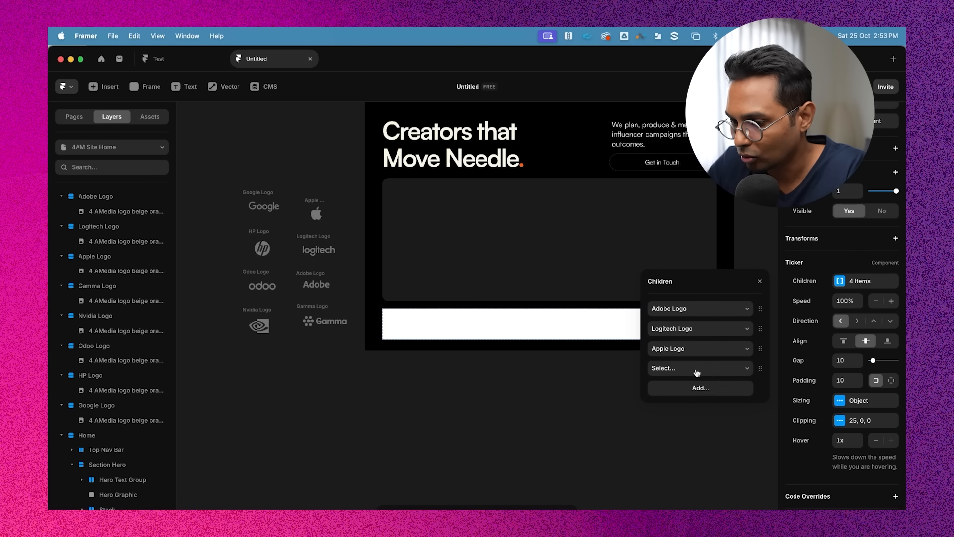
click(683, 370)
click(684, 418)
click(688, 386)
click(688, 387)
click(686, 448)
double_click(686, 408)
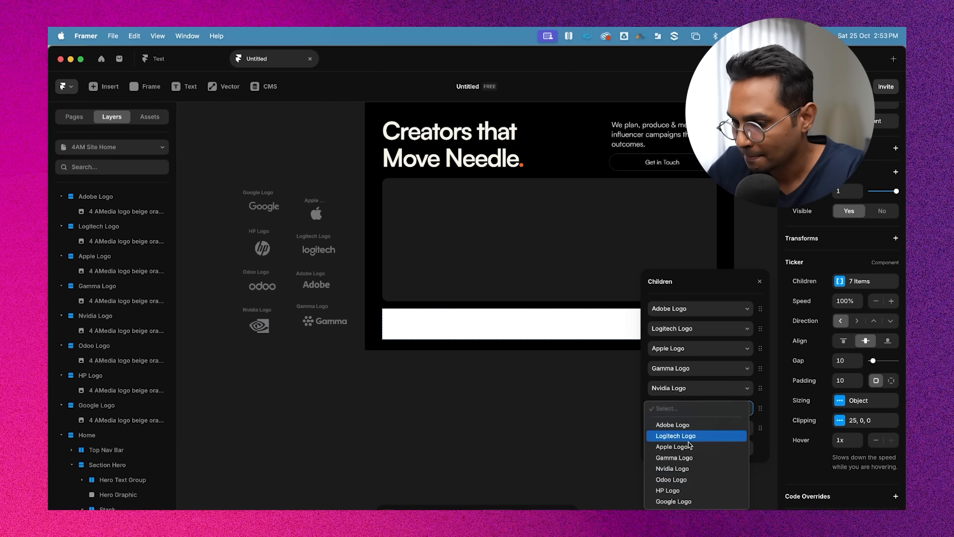
click(685, 480)
double_click(683, 429)
click(681, 507)
click(684, 448)
click(684, 447)
click(682, 536)
click(609, 445)
Remove the white fill from the Stack frame that holds the Ticker
scroll(592, 376, right, 3)
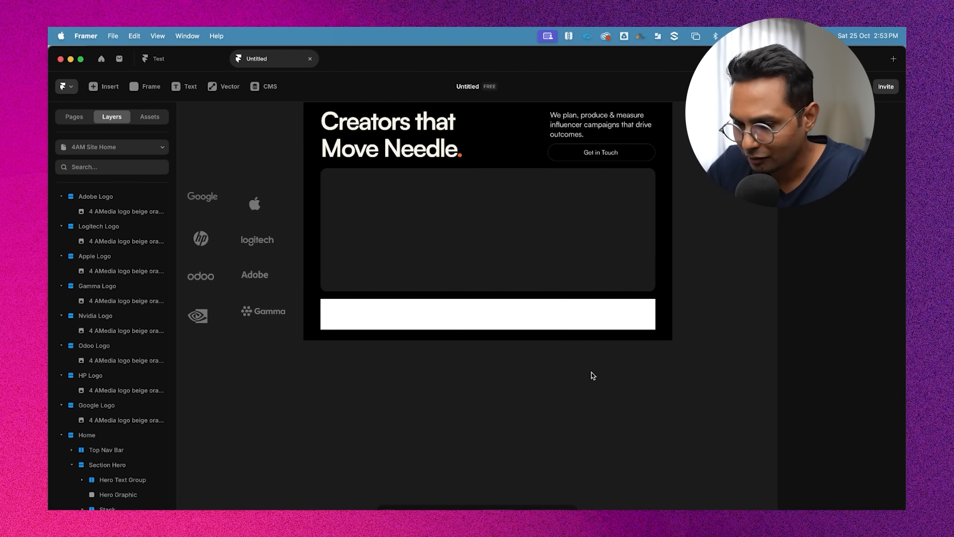
click(372, 318)
click(118, 508)
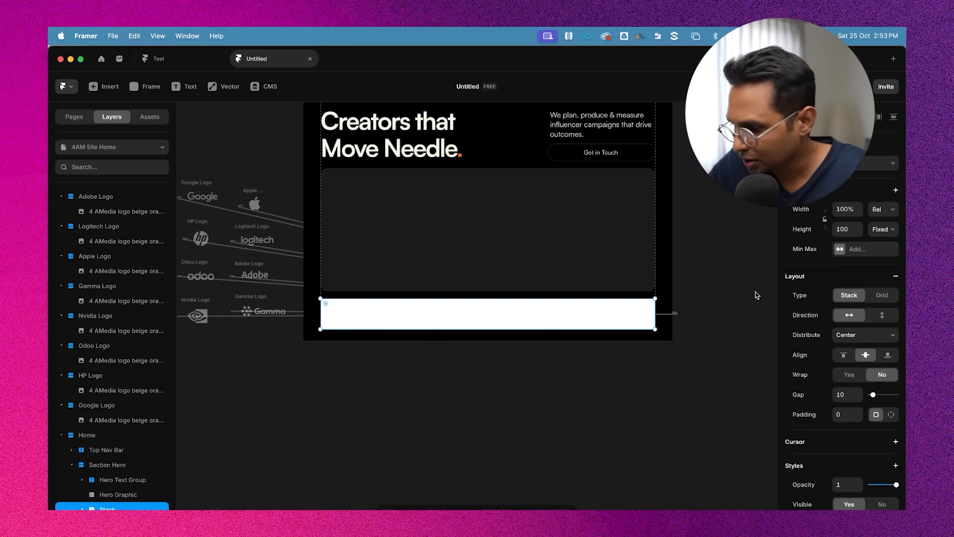
scroll(875, 338, down, 4)
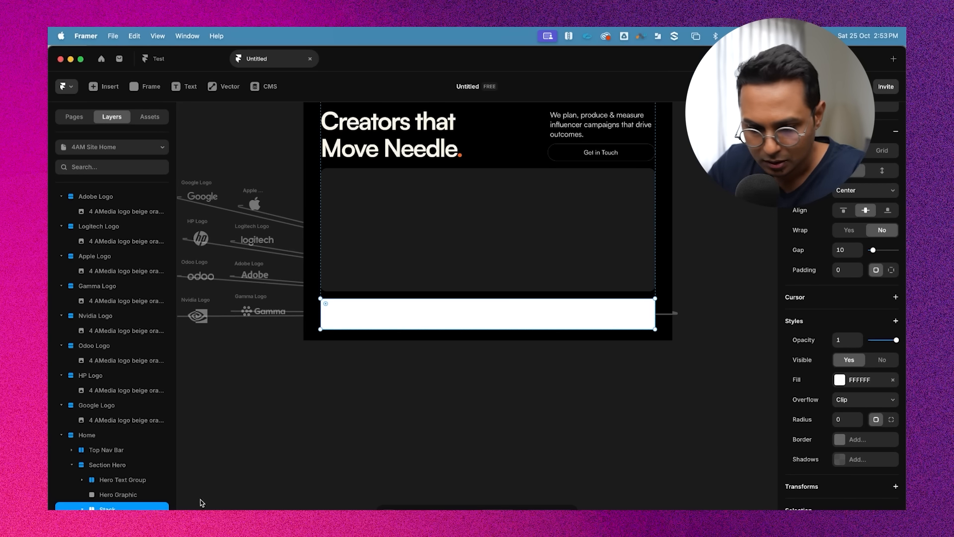
scroll(889, 505, down, 1)
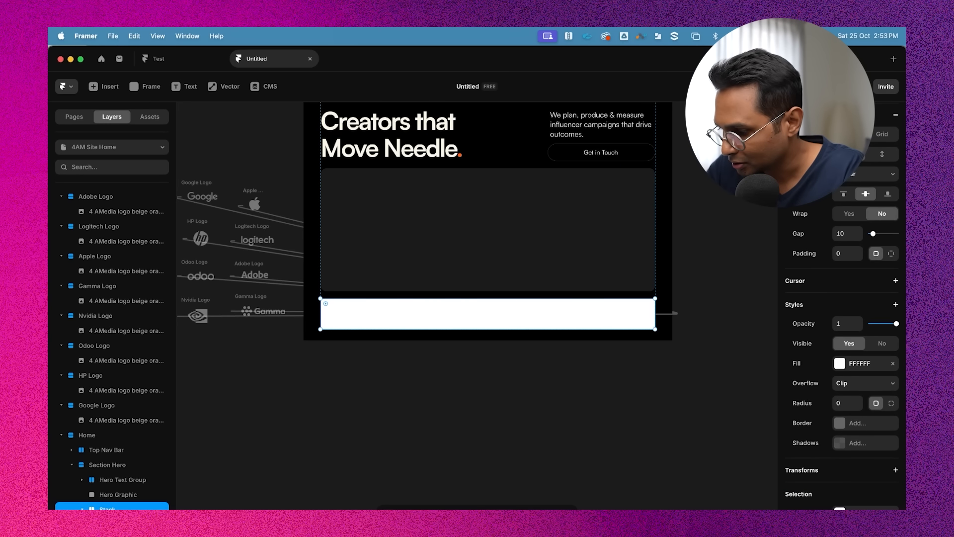
click(893, 364)
click(590, 427)
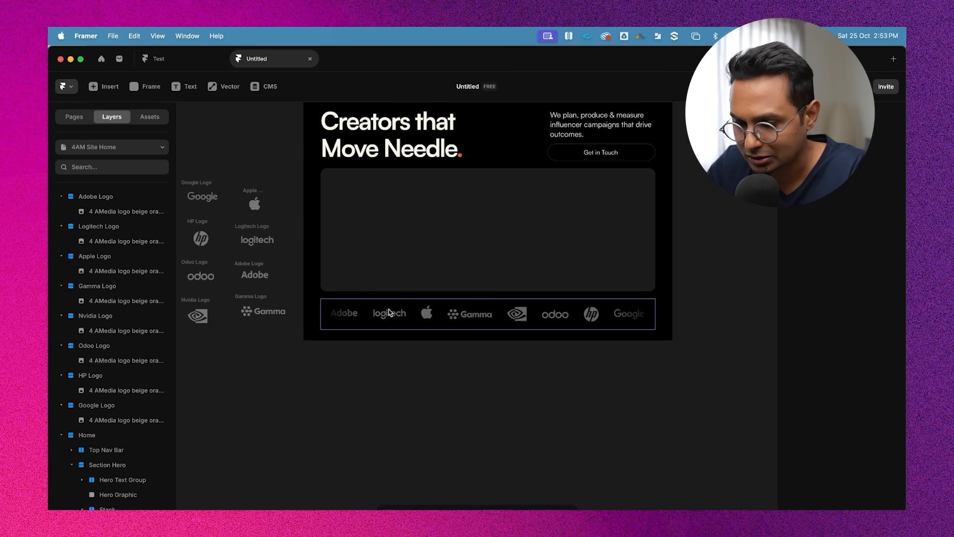
Preview the Home page to check the scrolling logo ticker
scroll(609, 423, up, 3)
click(332, 112)
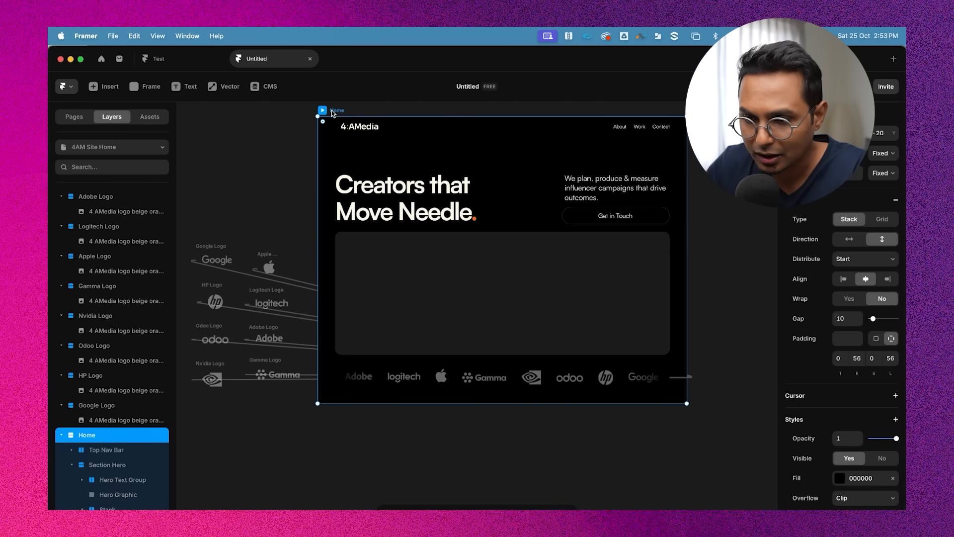
click(323, 110)
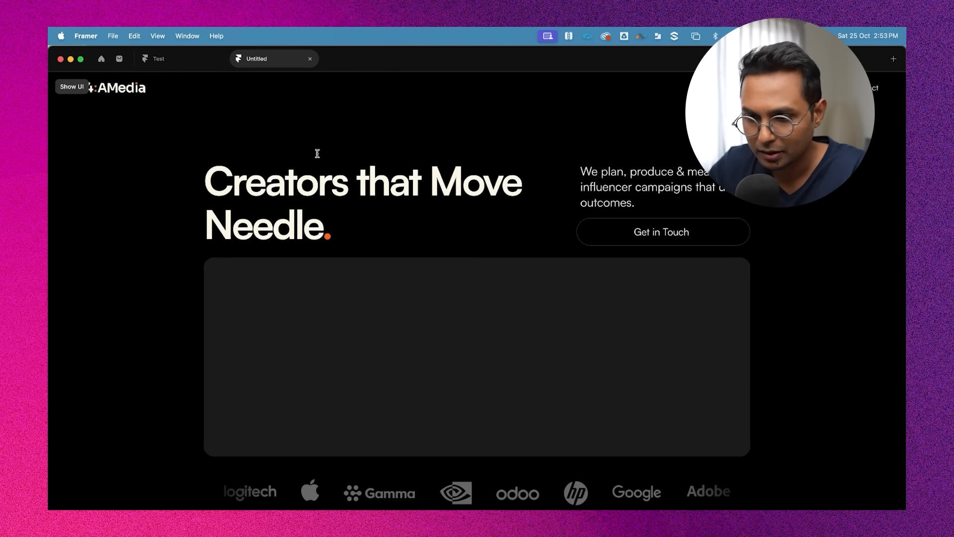
key(Escape)
scroll(291, 160, up, 1)
click(274, 163)
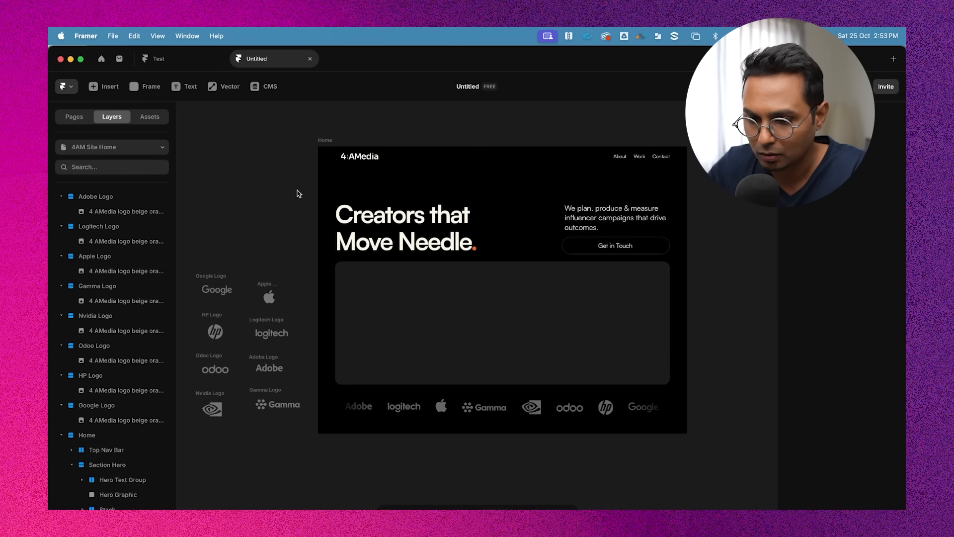
scroll(299, 193, left, 3)
scroll(453, 132, up, 2)
scroll(453, 132, right, 1)
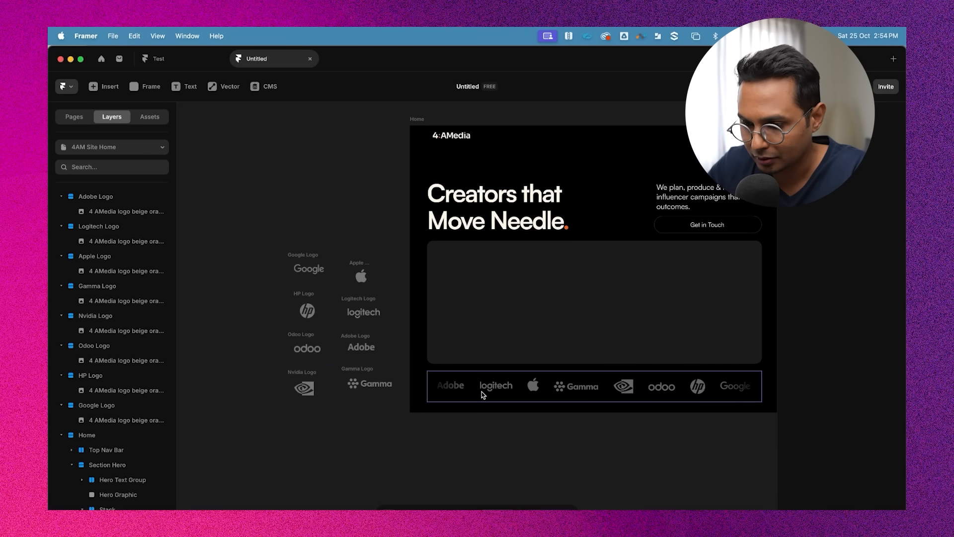
click(454, 386)
scroll(535, 415, right, 3)
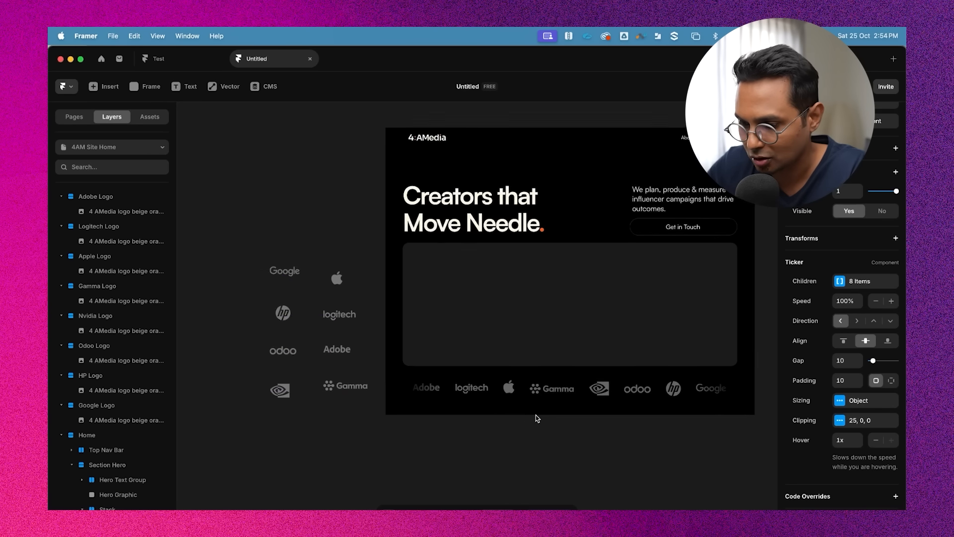
click(357, 121)
click(355, 120)
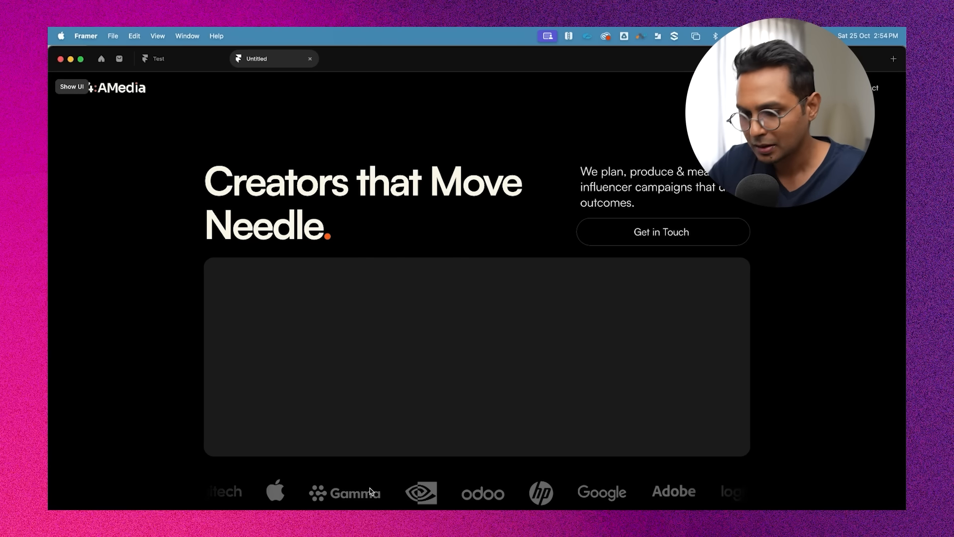
key(Escape)
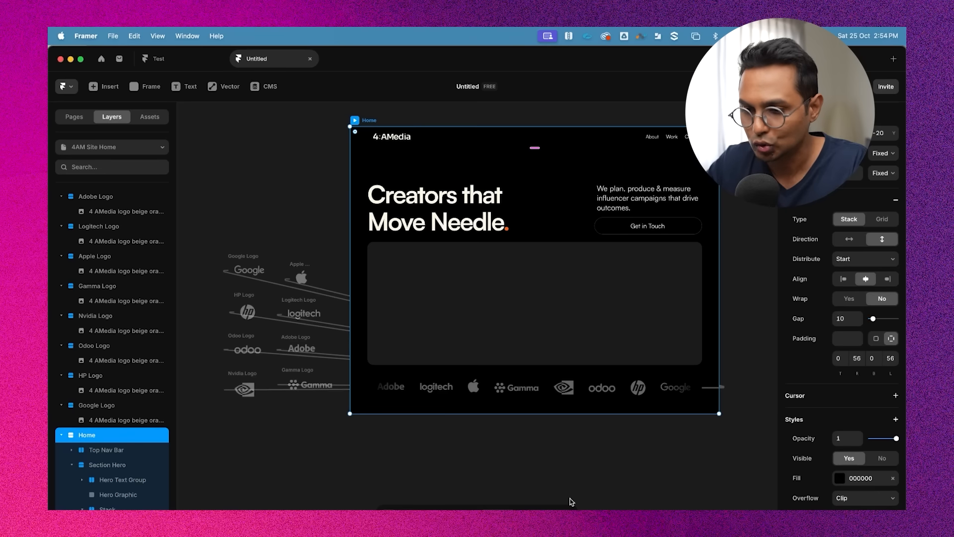
Set the Ticker's speed to 50%
click(475, 383)
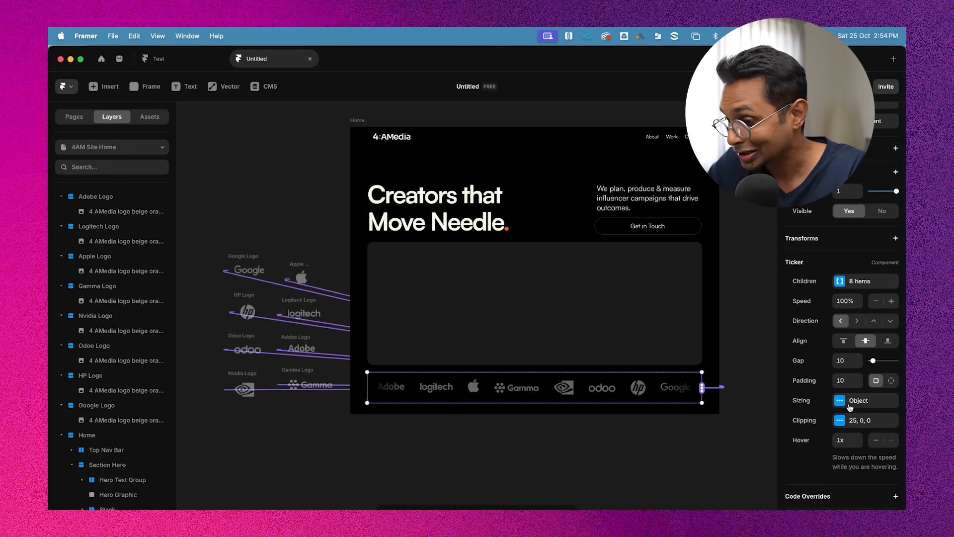
click(732, 437)
click(474, 387)
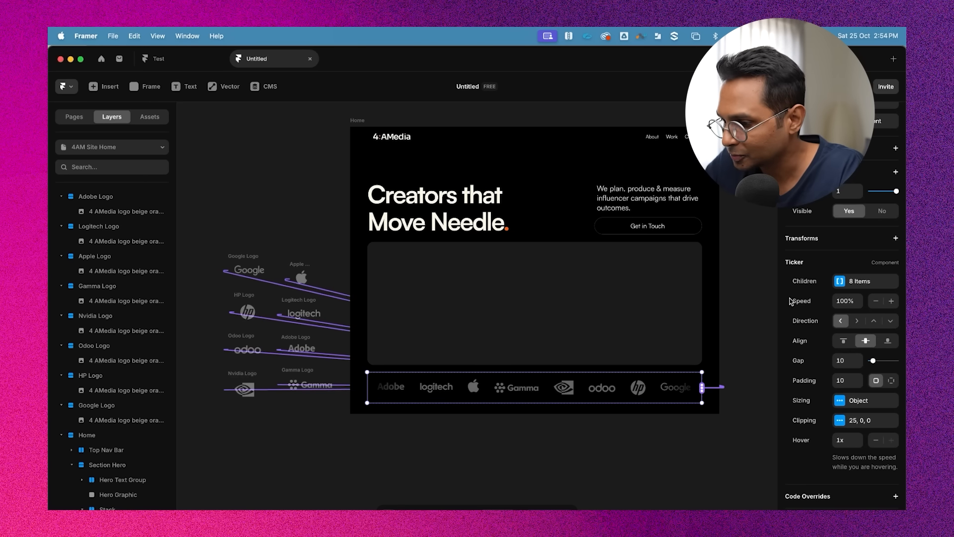
click(849, 300)
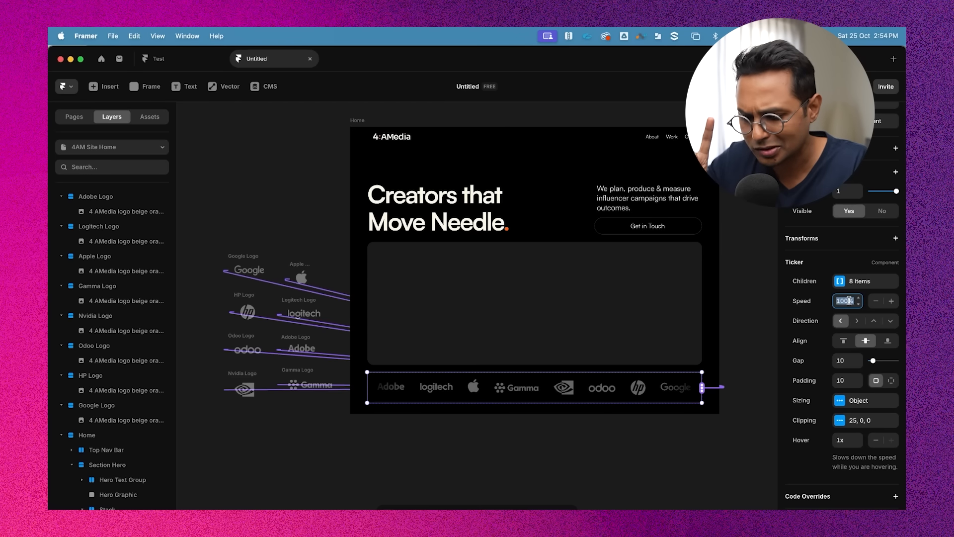
text(50)
key(Return)
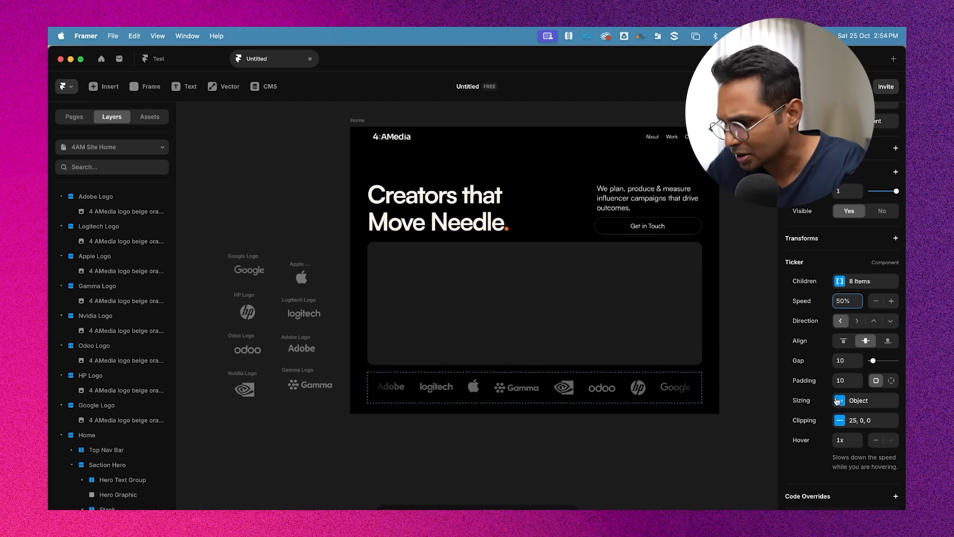
Set the Ticker's gap to 20
click(847, 380)
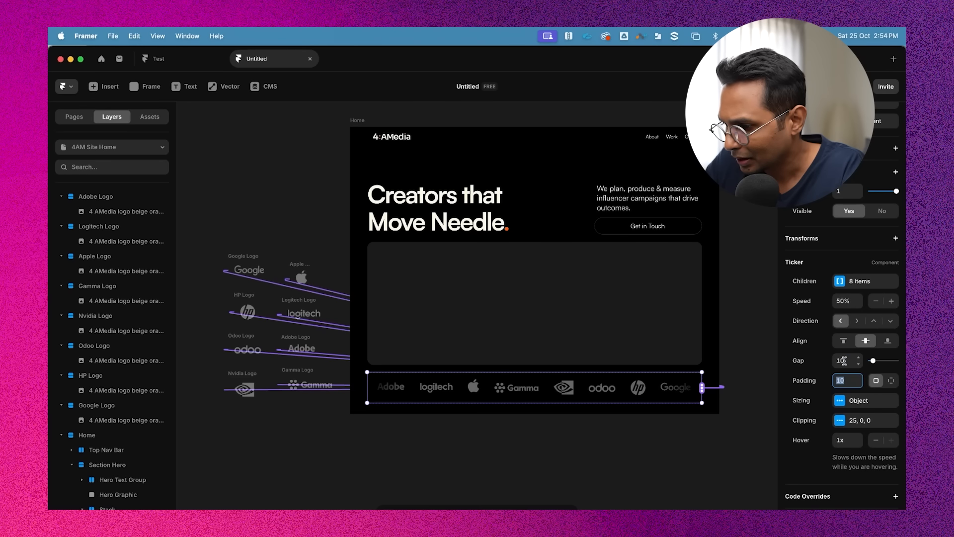
click(843, 360)
text(20)
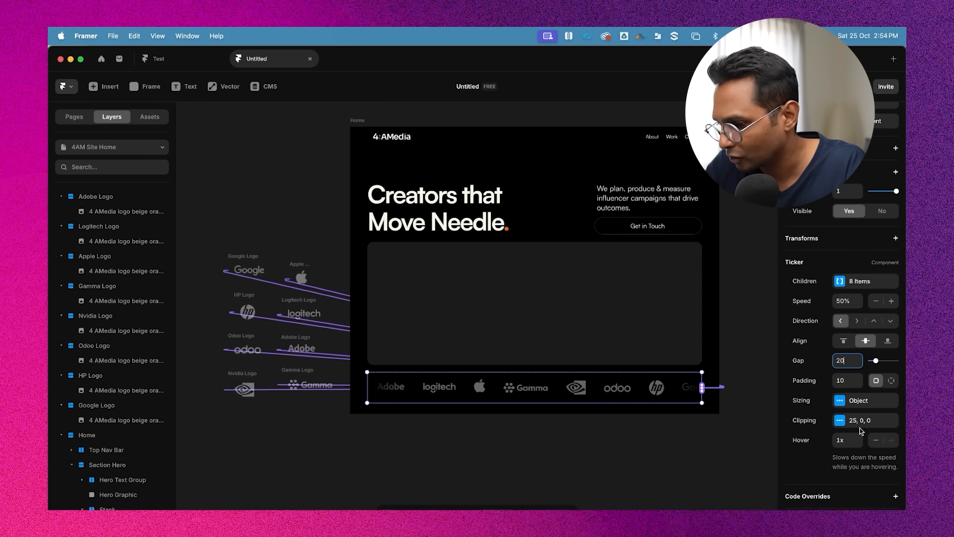
click(678, 464)
Preview the Home page again to check the slower, wider-spaced ticker
click(361, 121)
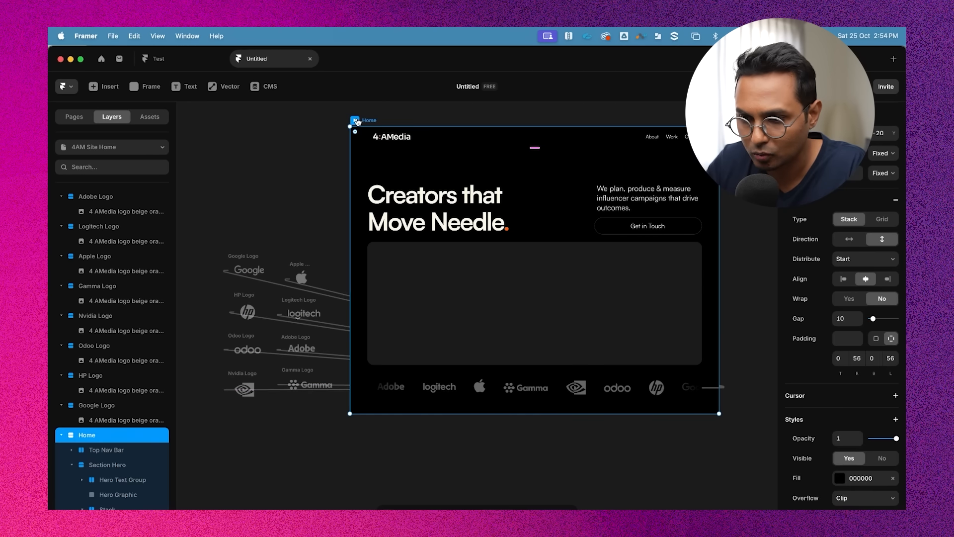
click(356, 121)
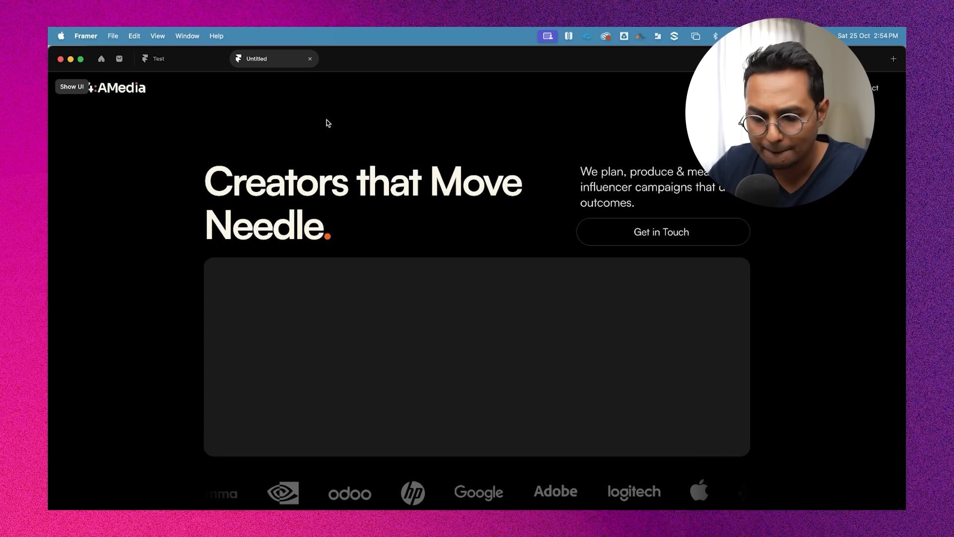
key(super+backslash)
scroll(521, 187, down, 3)
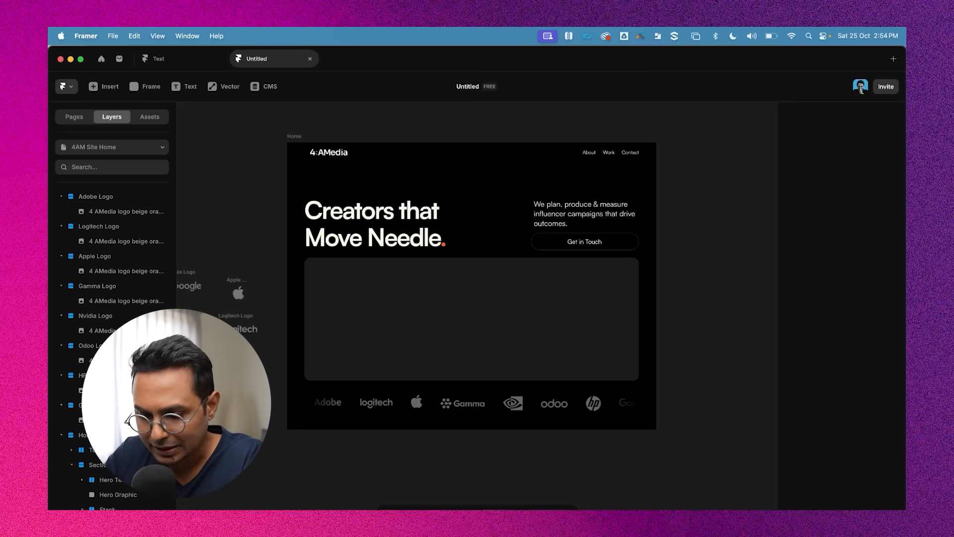
Switch to Notes and read through the "What we do" heading and its description copy
key(super+Tab)
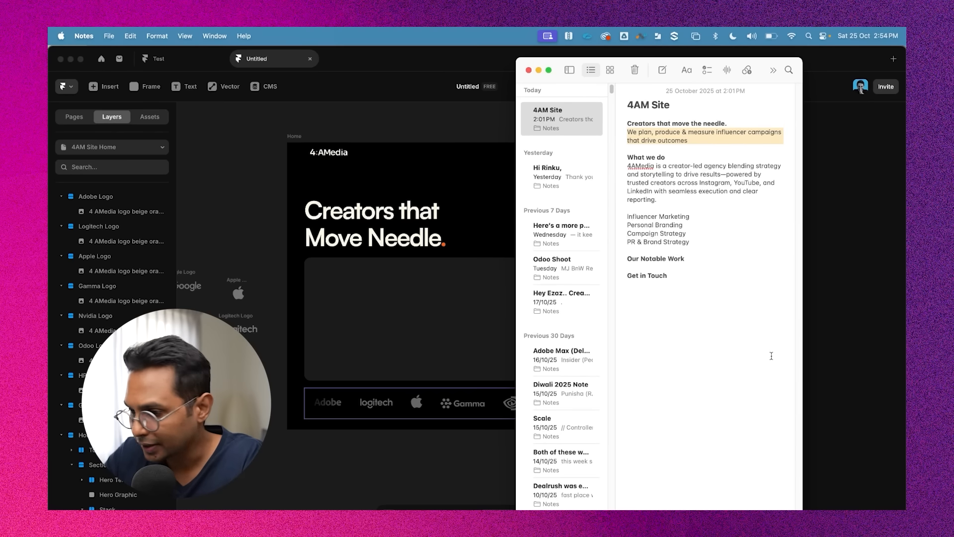
click(650, 159)
drag(627, 157, 665, 157)
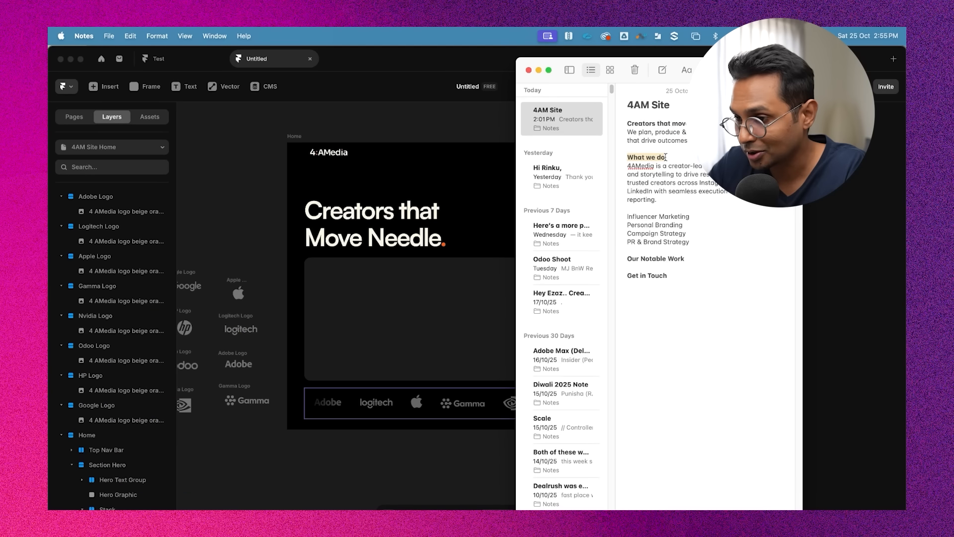
triple_click(640, 175)
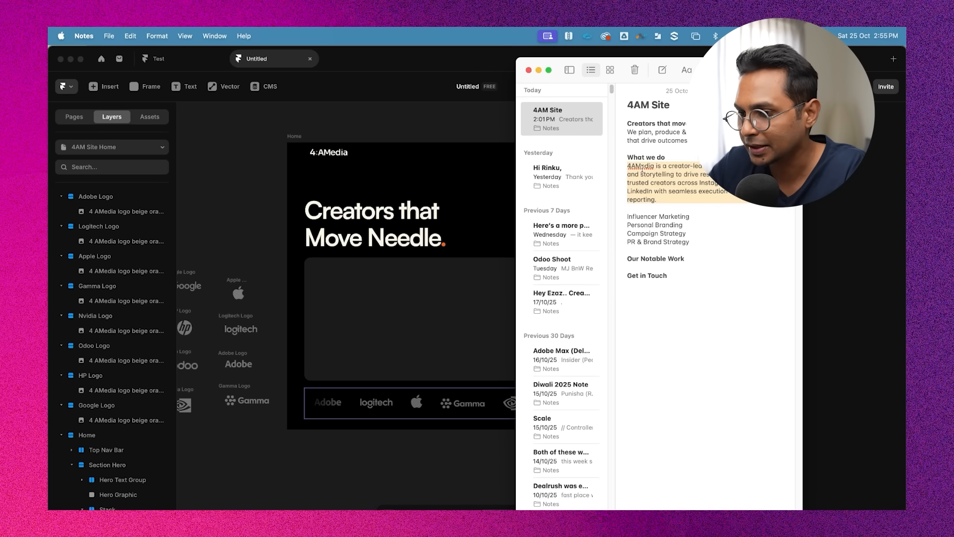
drag(641, 170, 643, 188)
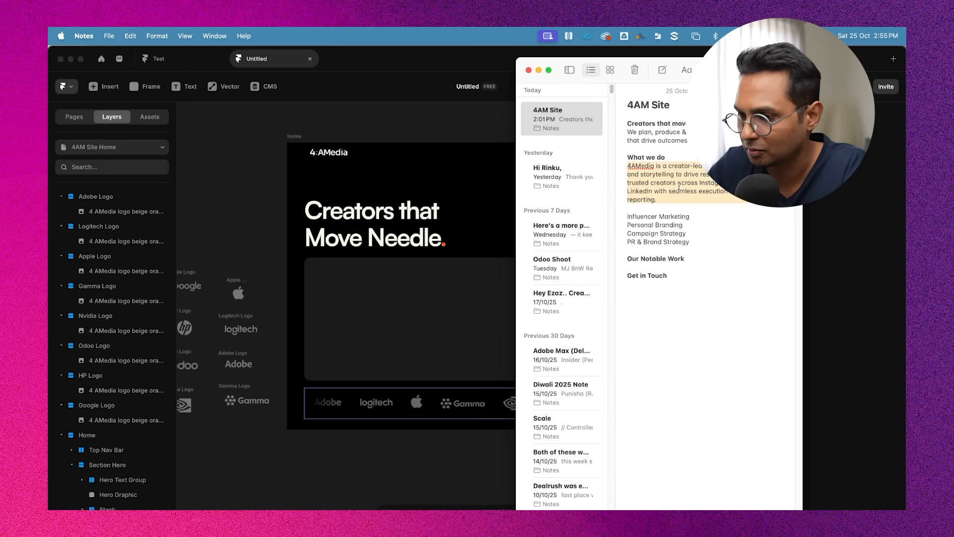
Return to the Home page and collapse the expanded logo components in the layer tree
click(366, 447)
scroll(393, 452, down, 2)
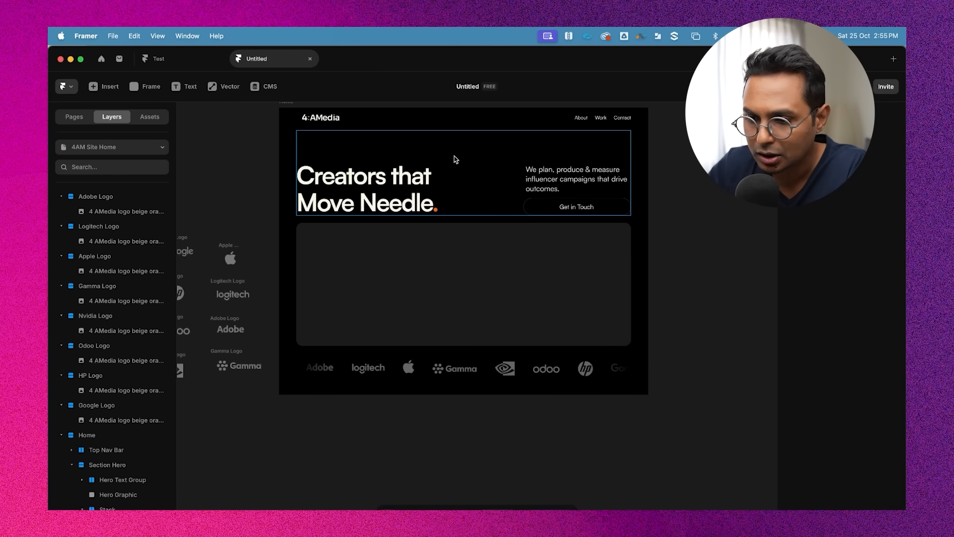
click(105, 476)
click(69, 464)
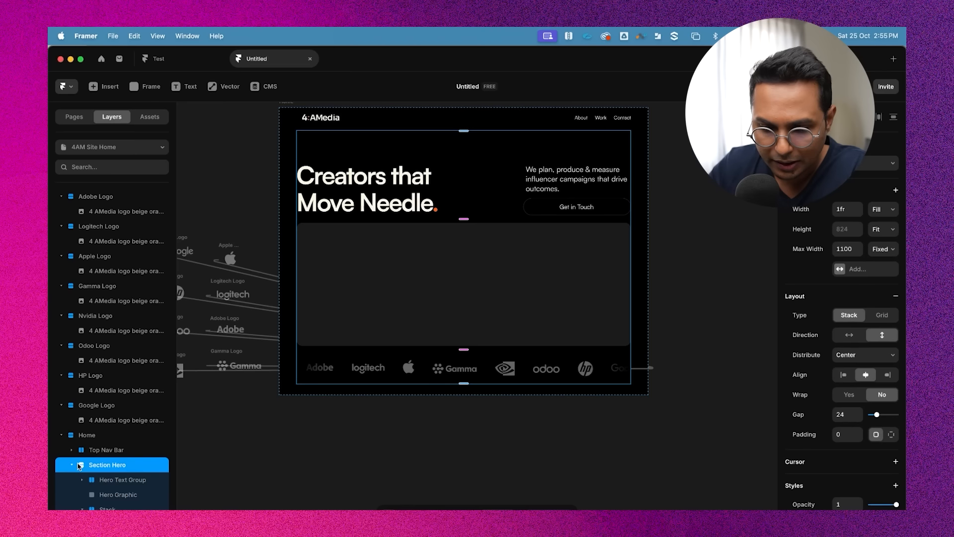
click(92, 442)
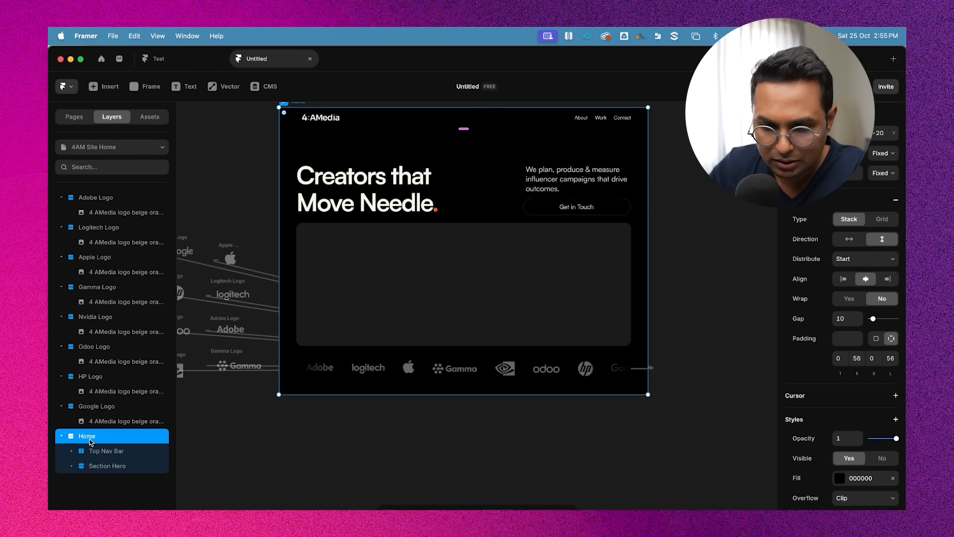
click(62, 197)
click(61, 212)
click(61, 227)
click(62, 242)
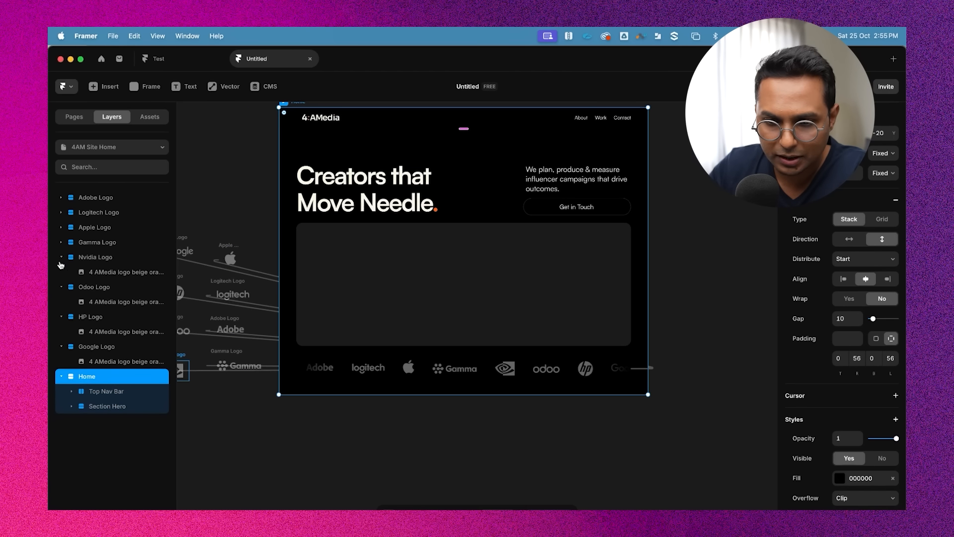
click(61, 257)
click(61, 271)
click(61, 287)
click(61, 302)
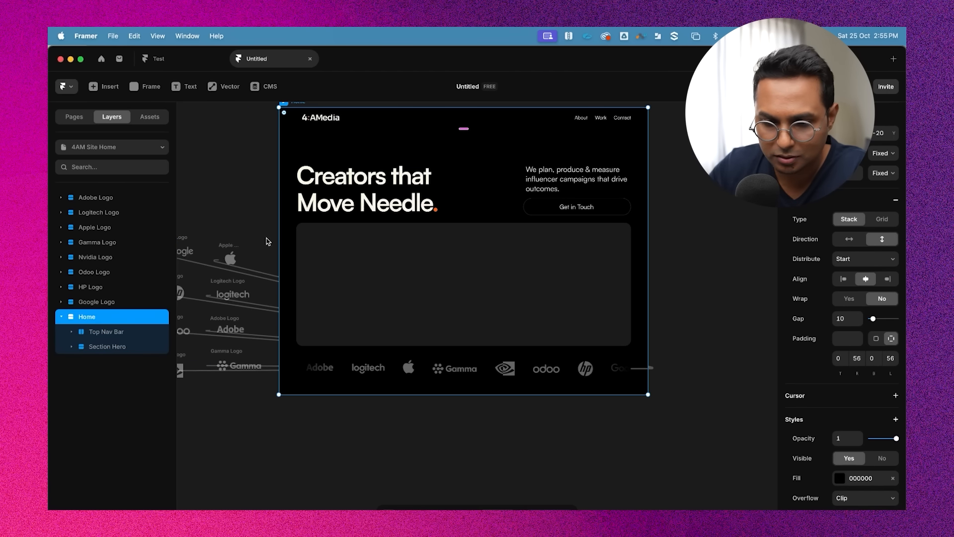
Duplicate the Section Hero inside the Home frame
scroll(255, 236, down, 2)
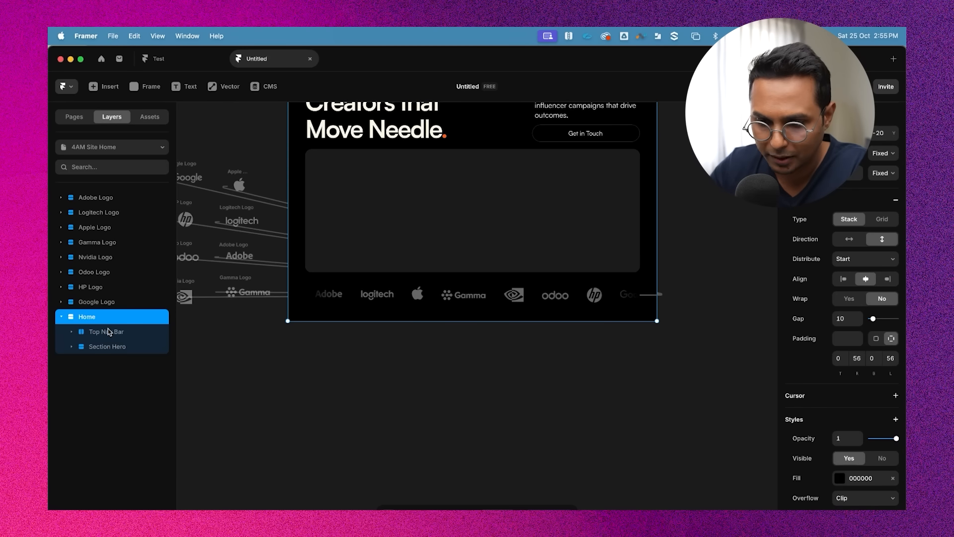
click(99, 332)
scroll(445, 185, up, 4)
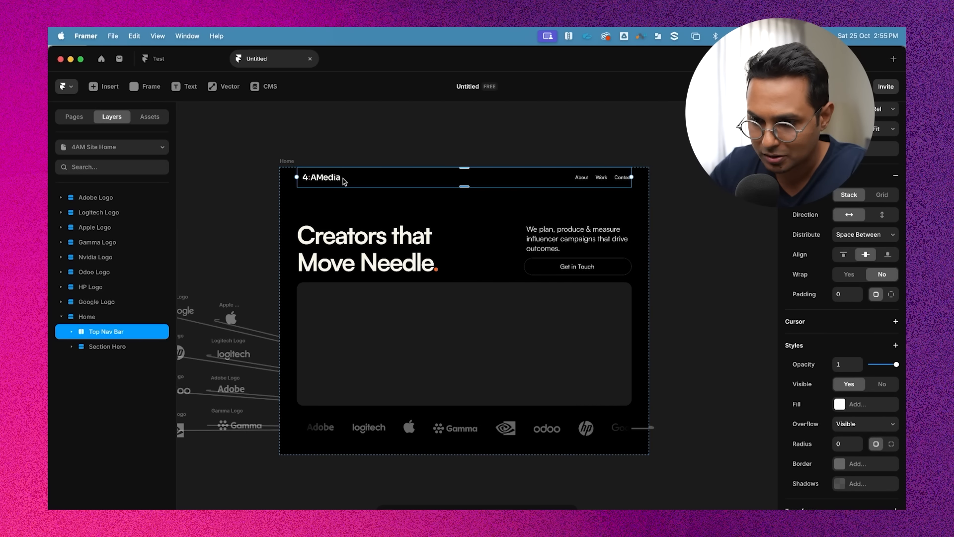
click(108, 348)
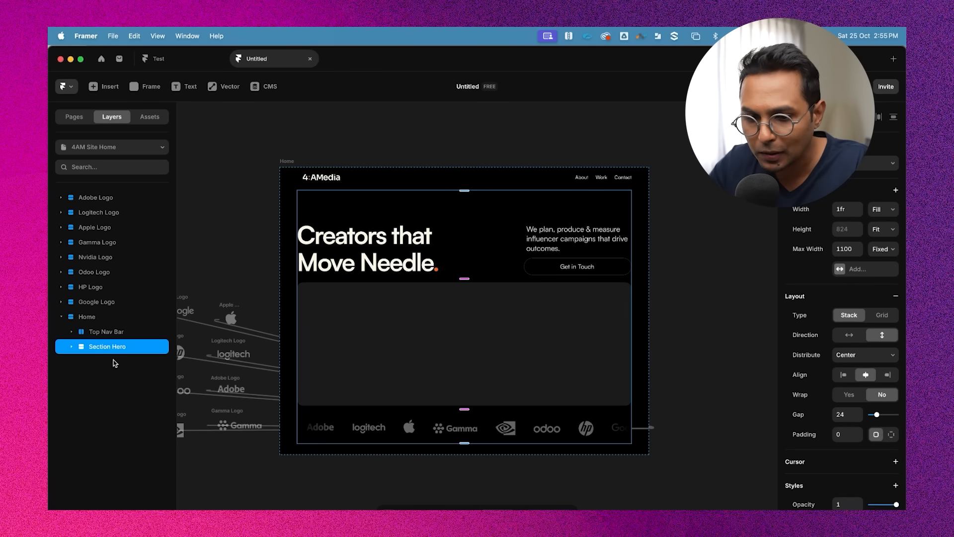
click(111, 332)
click(111, 345)
key(super+d)
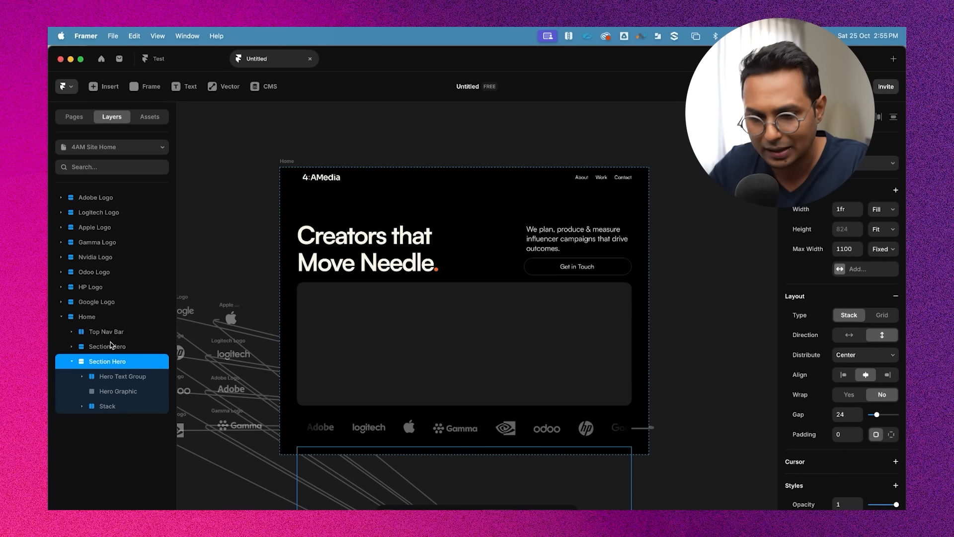
Set the Home frame's height to Fit
scroll(415, 335, down, 4)
scroll(692, 326, down, 3)
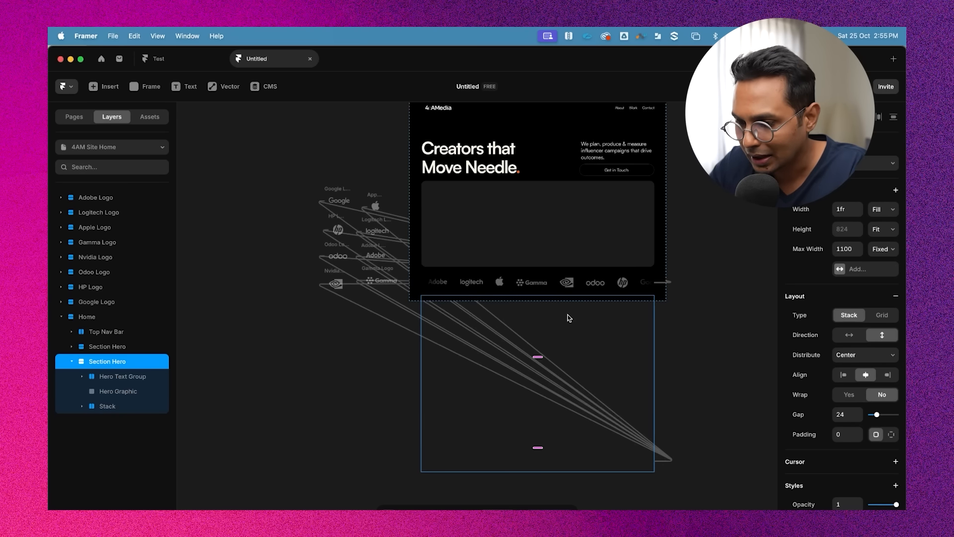
click(733, 216)
scroll(637, 258, up, 1)
scroll(636, 258, right, 1)
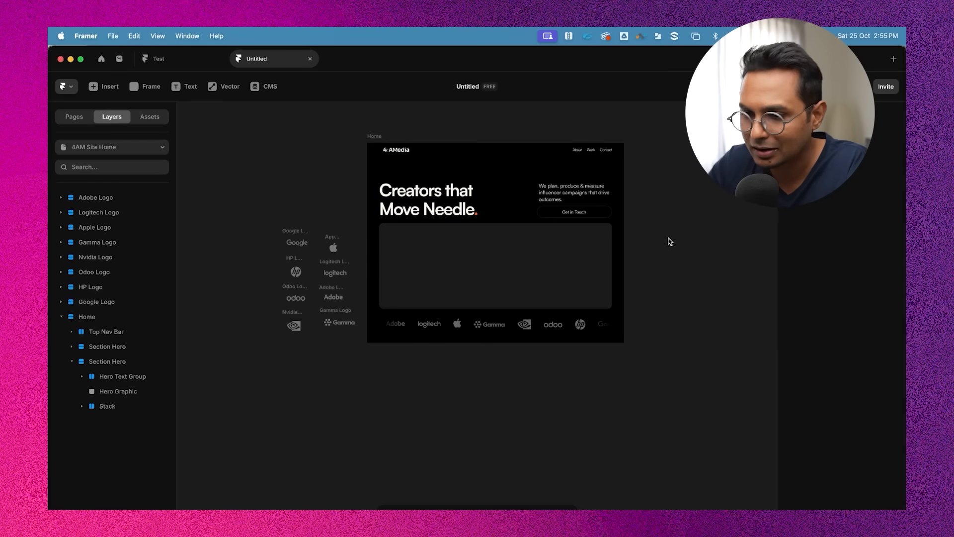
click(370, 137)
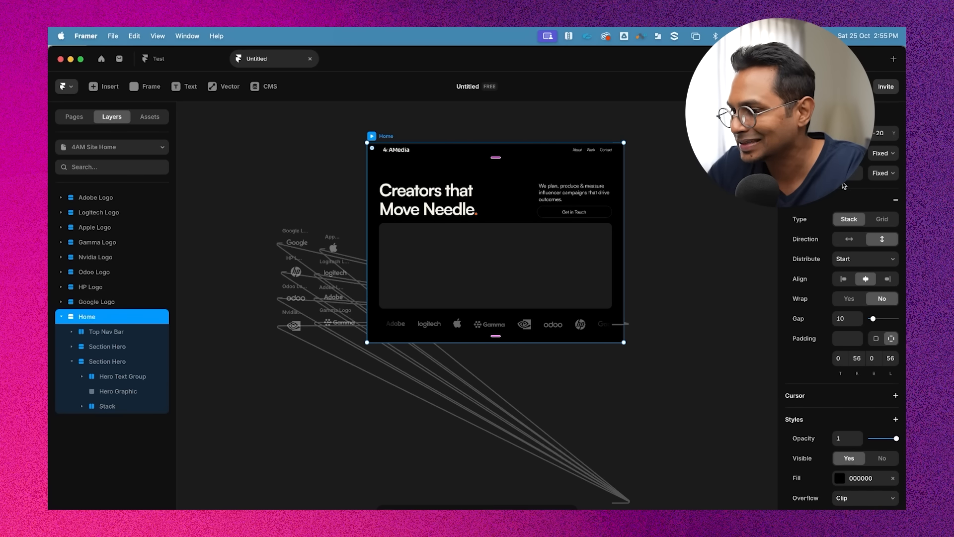
click(883, 173)
click(885, 209)
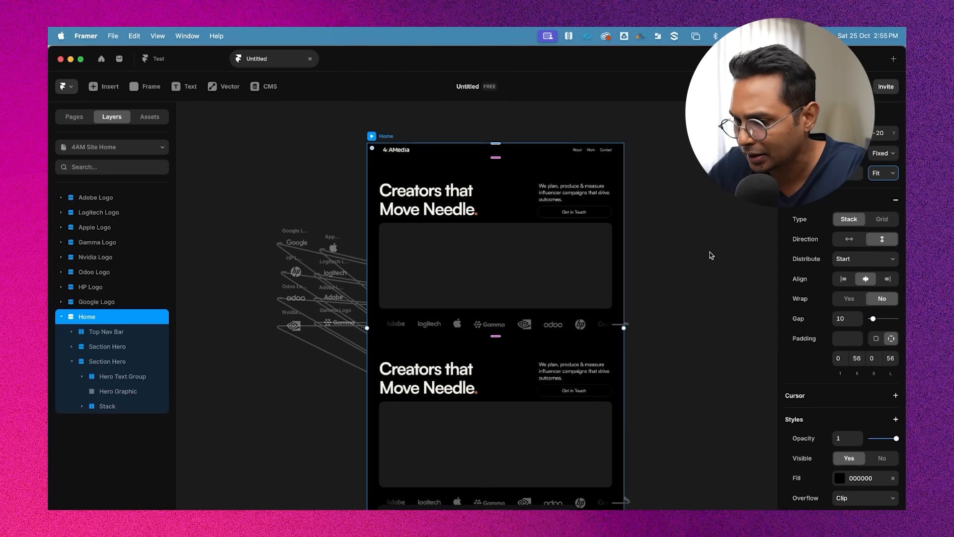
click(711, 250)
Hide the interface to inspect the Home page with both sections at full size, then restore it
scroll(710, 247, down, 2)
scroll(709, 252, up, 2)
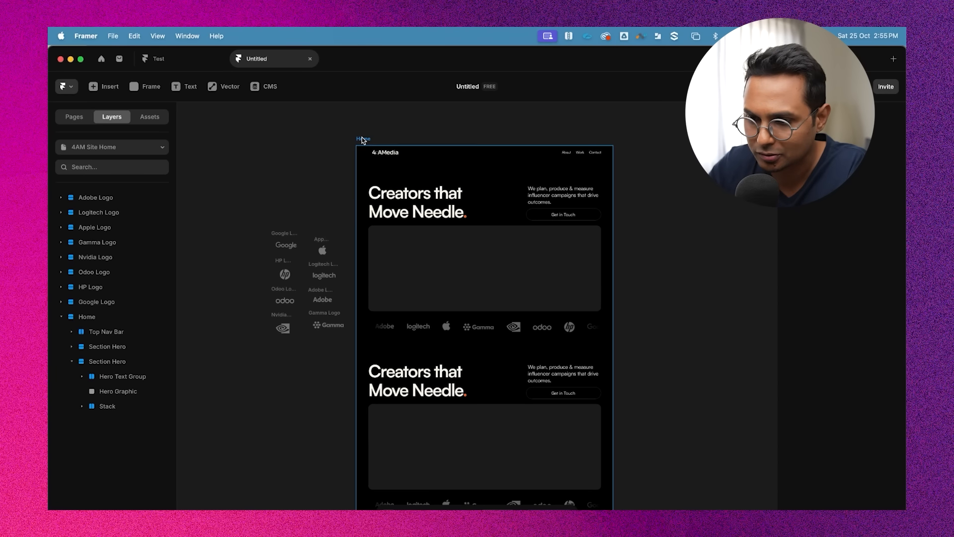
click(362, 136)
key(super+backslash)
scroll(514, 307, down, 5)
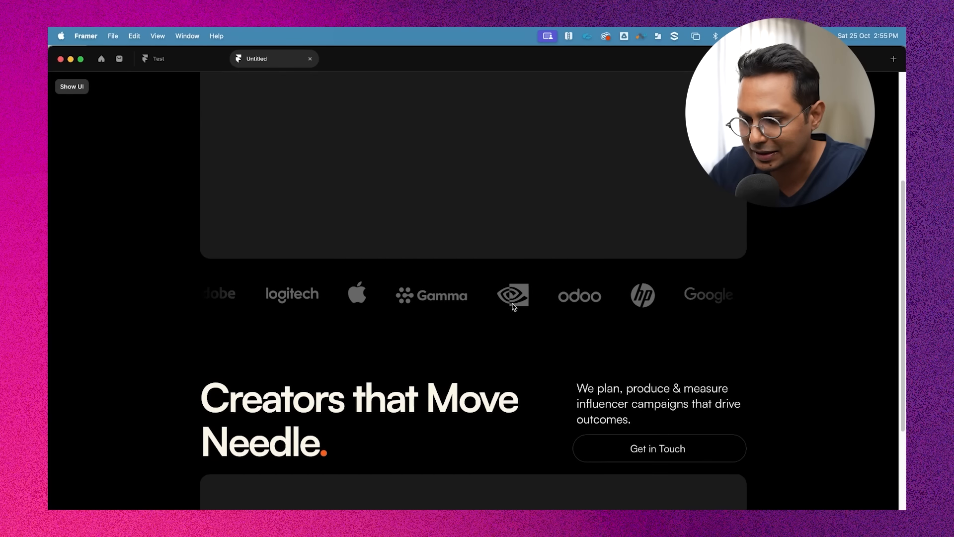
scroll(634, 323, up, 5)
scroll(627, 252, down, 5)
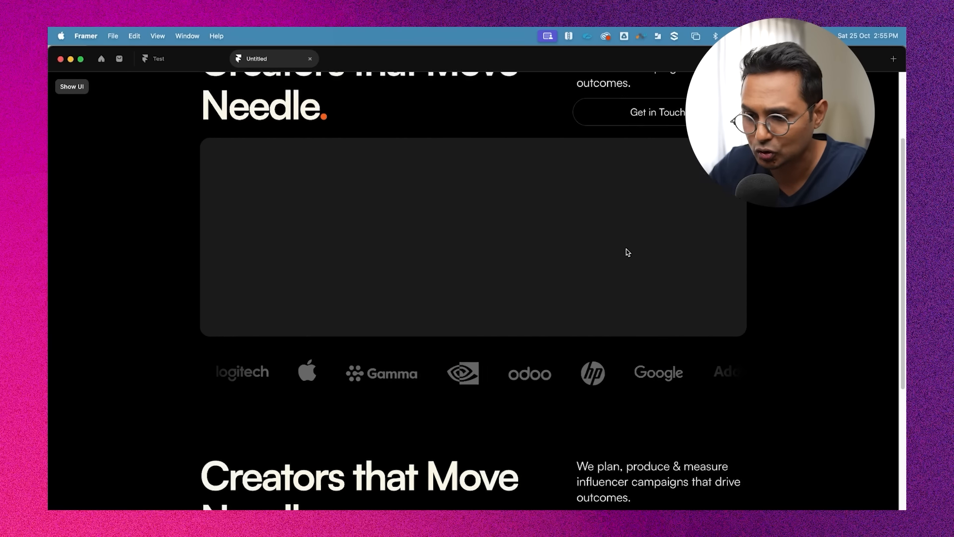
scroll(628, 252, up, 5)
scroll(627, 252, down, 4)
scroll(628, 251, up, 4)
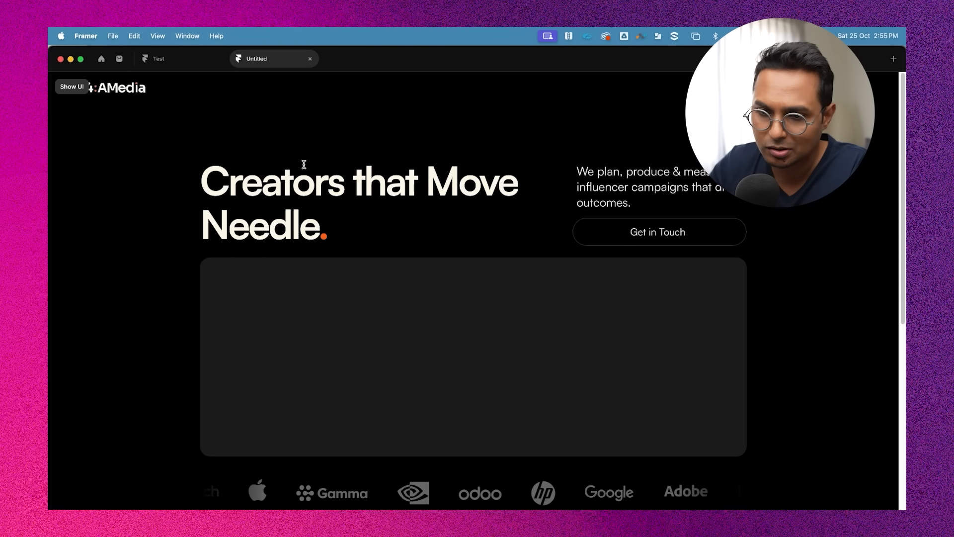
key(super+backslash)
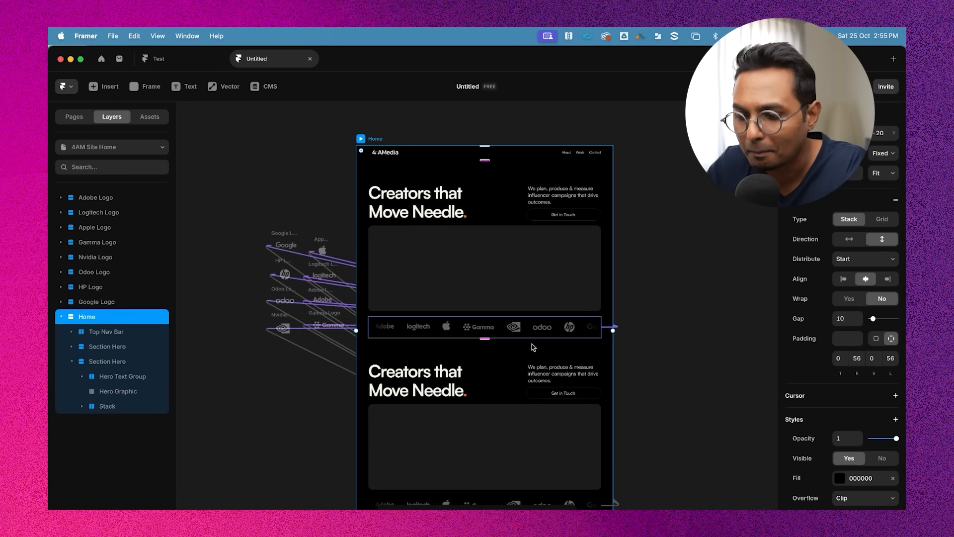
Inspect the duplicated section's graphic, heading, description and button layers
scroll(575, 345, down, 2)
click(464, 344)
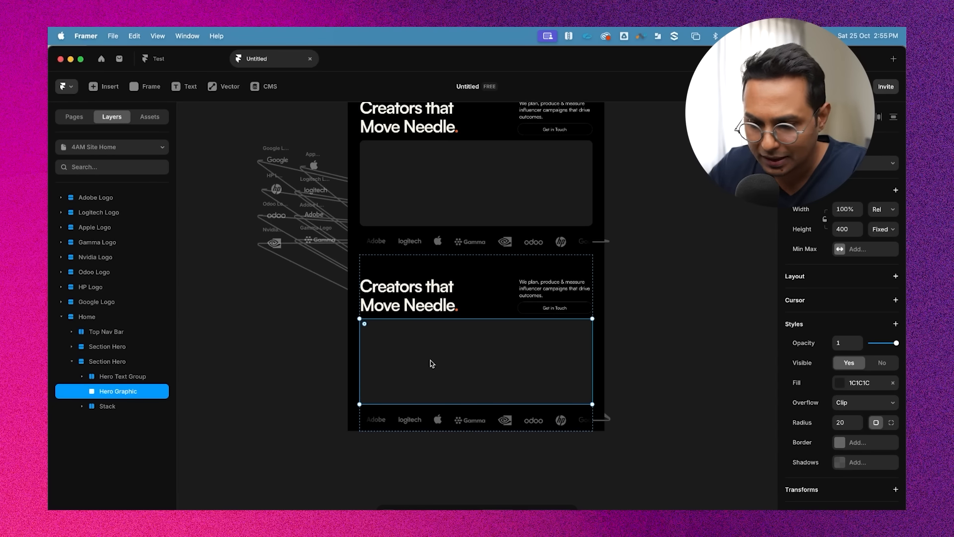
click(408, 292)
click(552, 267)
click(553, 292)
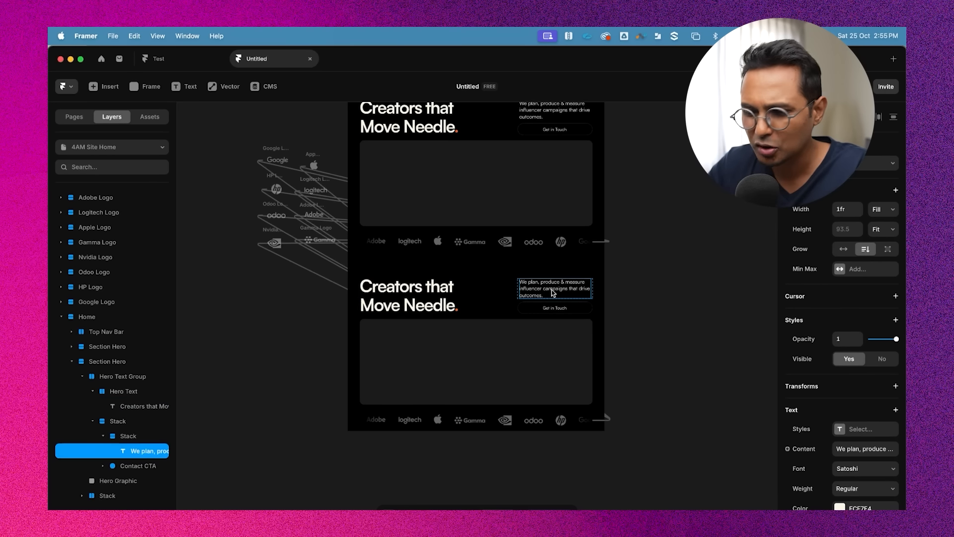
scroll(532, 298, up, 3)
click(583, 315)
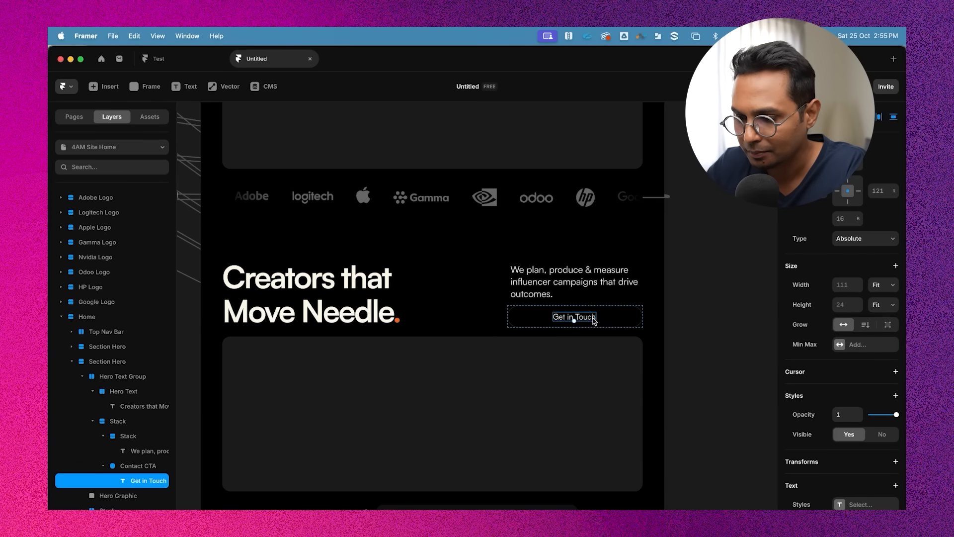
click(393, 284)
scroll(394, 287, left, 1)
scroll(397, 269, down, 1)
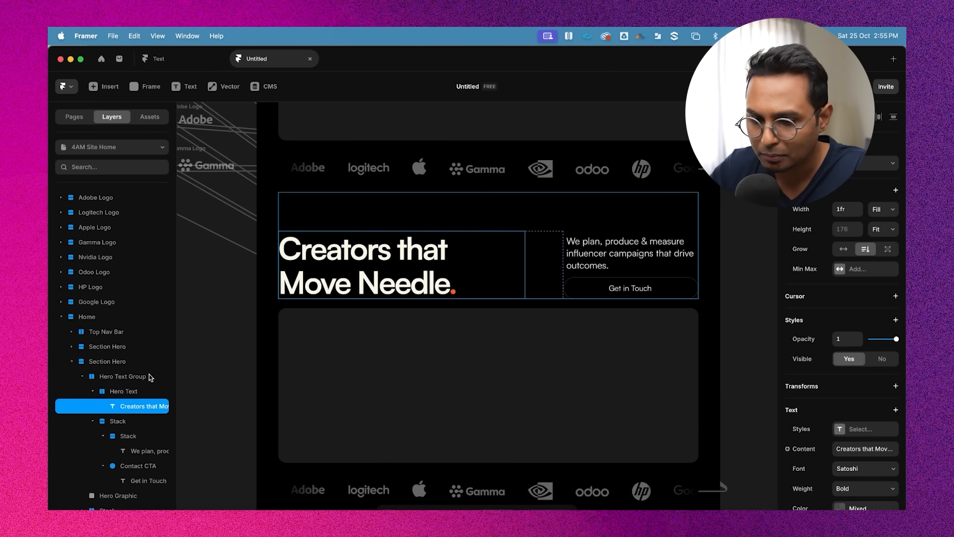
click(128, 392)
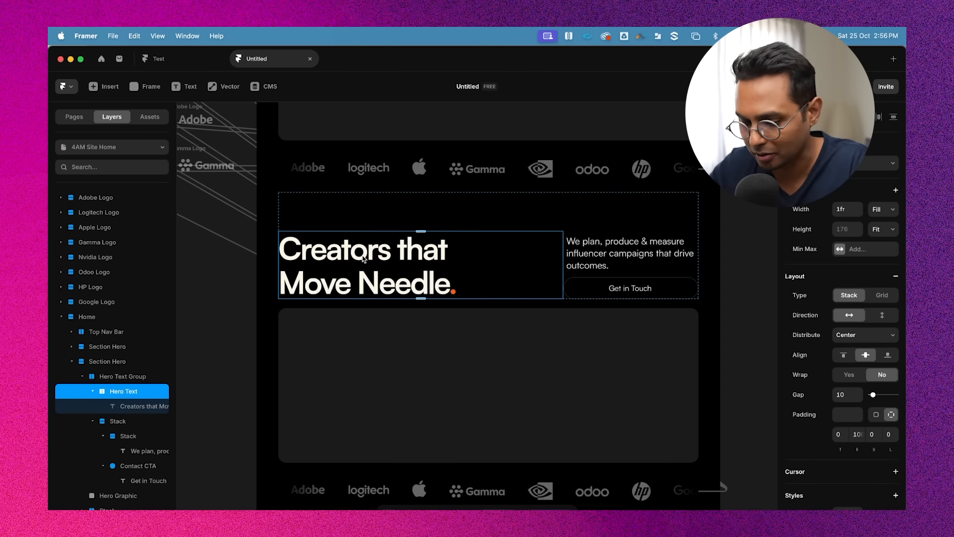
key(super+Tab)
key(super+Tab)
click(351, 265)
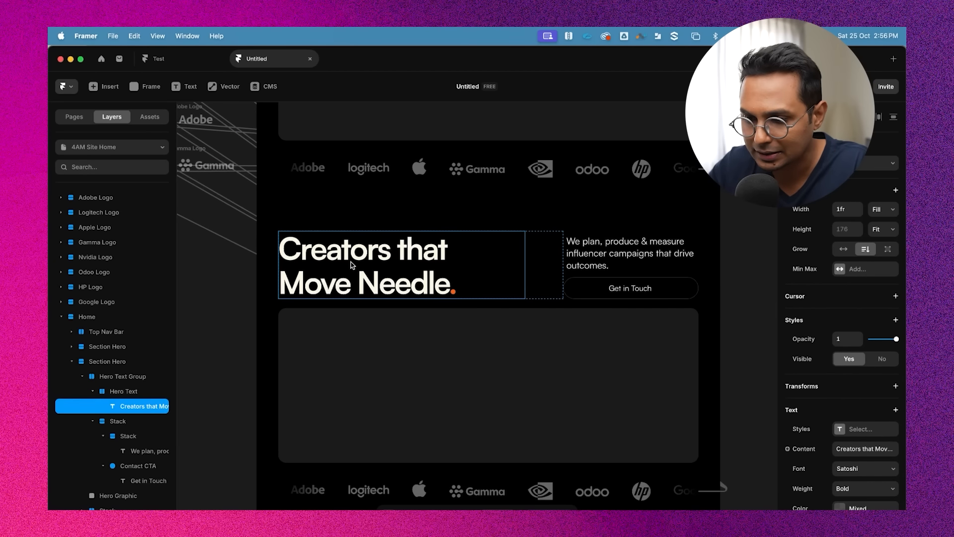
Replace the duplicated section's heading text with "What we do"
double_click(353, 252)
text(Waht)
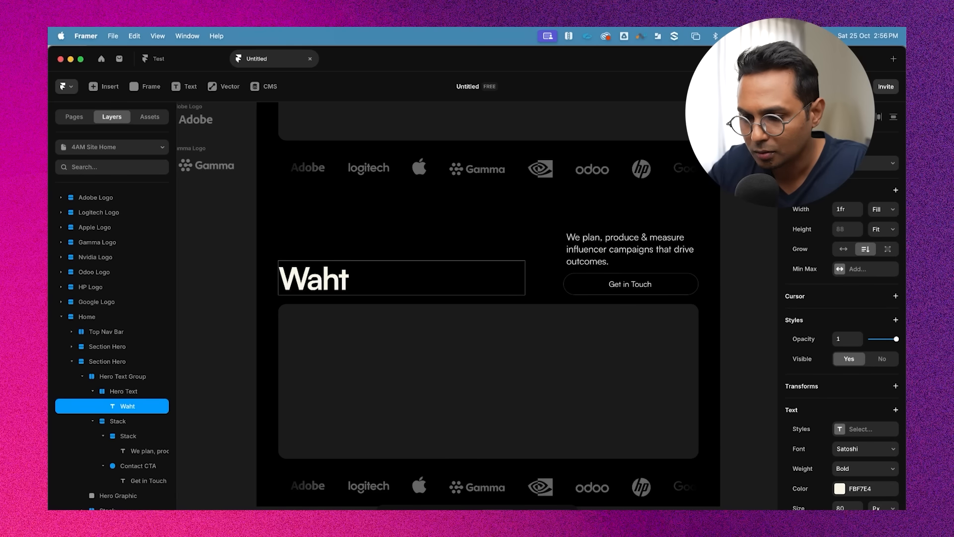
key(BackSpace)
key(BackSpace)
key(BackSpace)
text(hat we do)
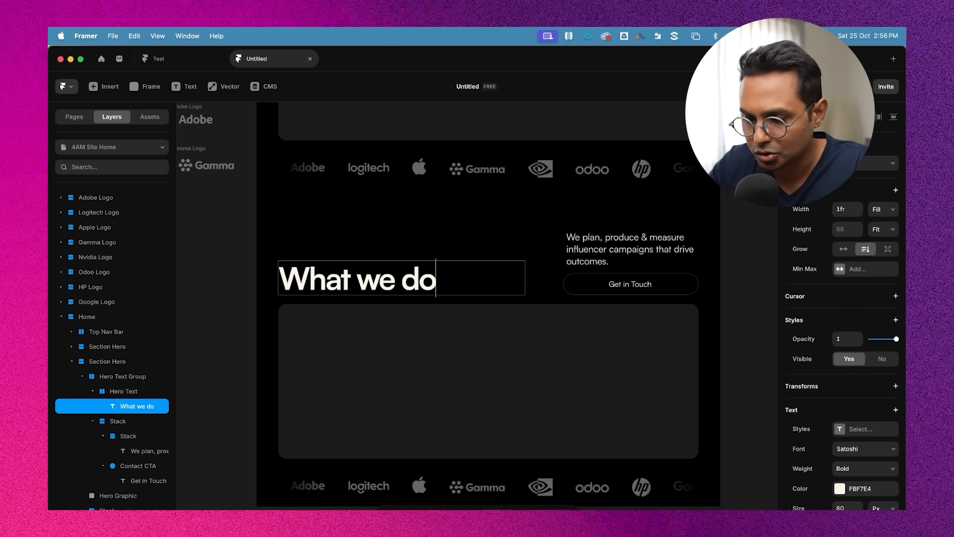
key(Escape)
key(Escape)
key(Escape)
key(Escape)
Set the Hero Text stack's direction in the duplicated section to vertical
double_click(383, 284)
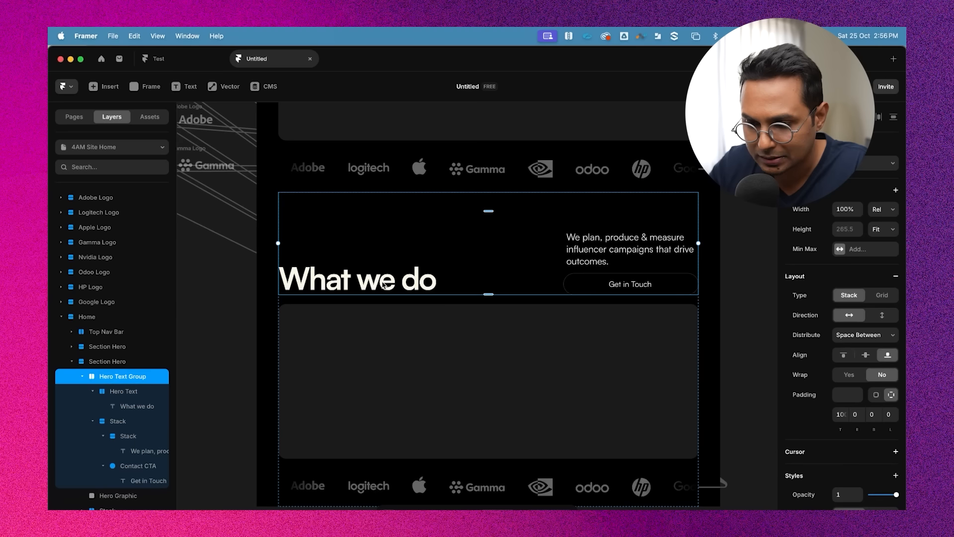
double_click(370, 272)
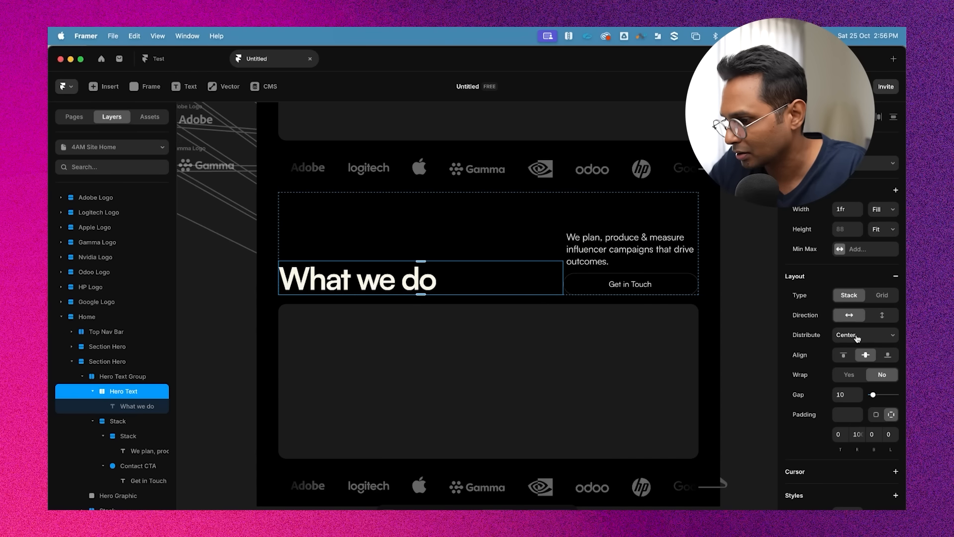
scroll(861, 254, down, 3)
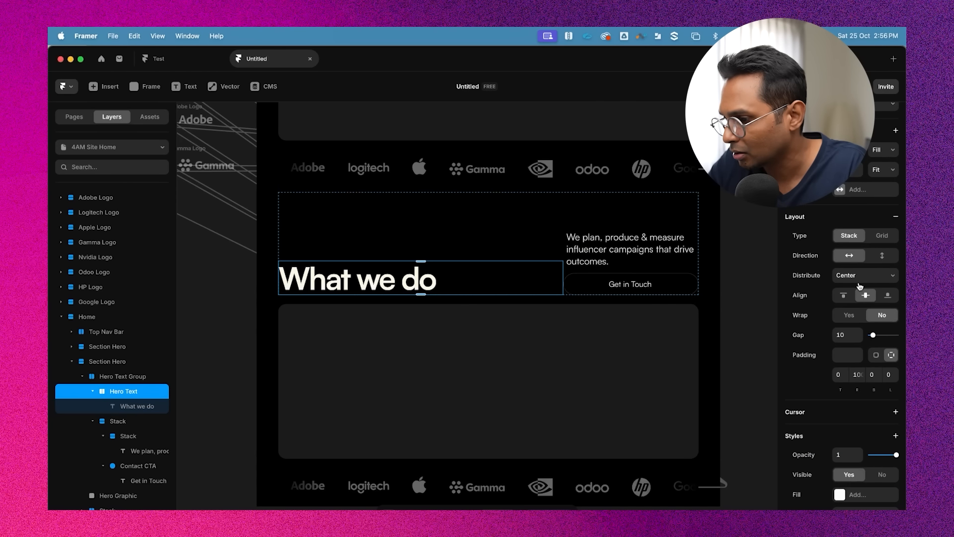
click(884, 259)
click(619, 243)
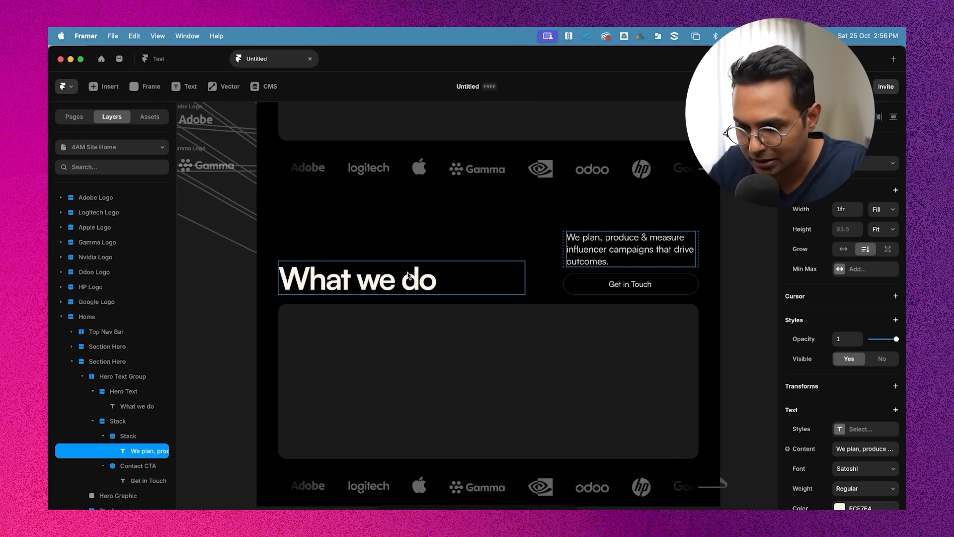
click(376, 277)
click(120, 393)
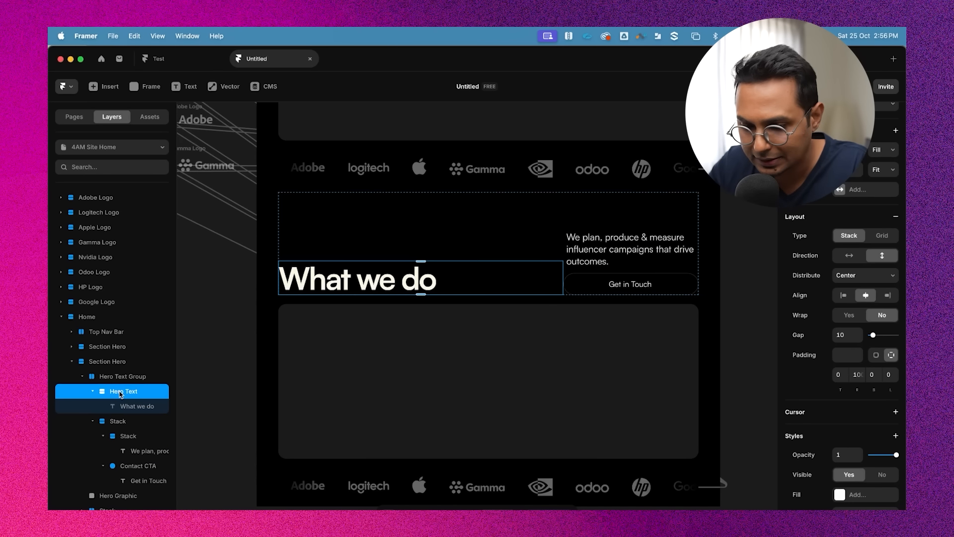
Delete the stack holding the description and Get in Touch button from the duplicated section's right side
key(super+v)
click(381, 250)
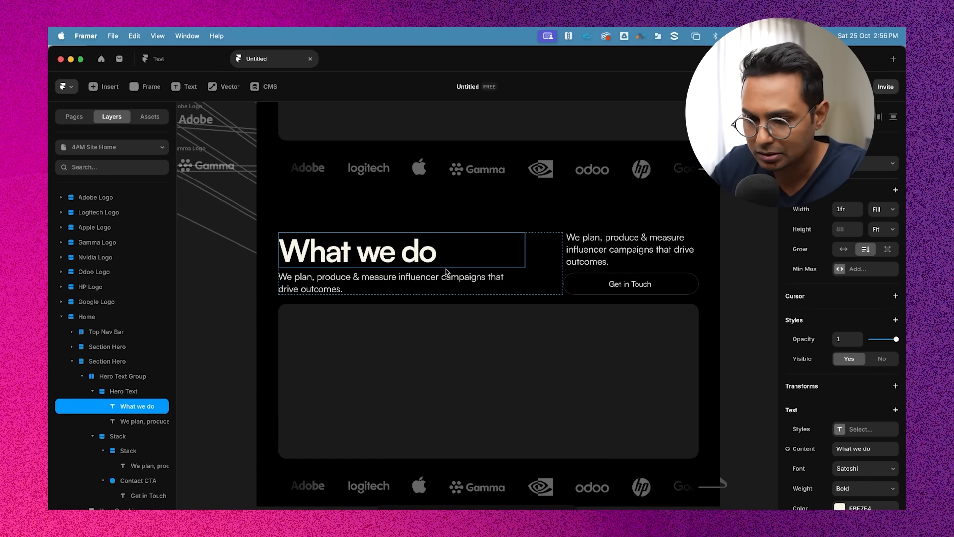
scroll(444, 273, up, 5)
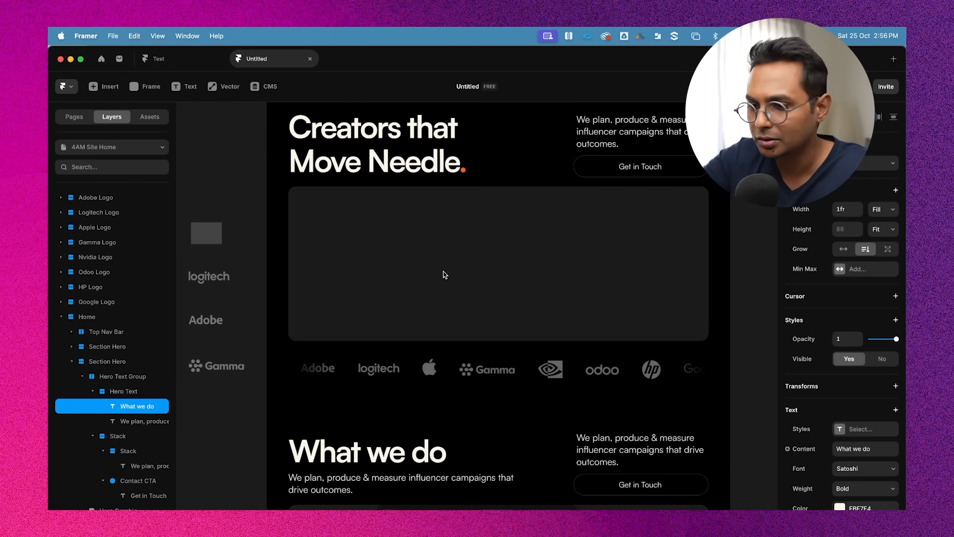
scroll(444, 275, down, 3)
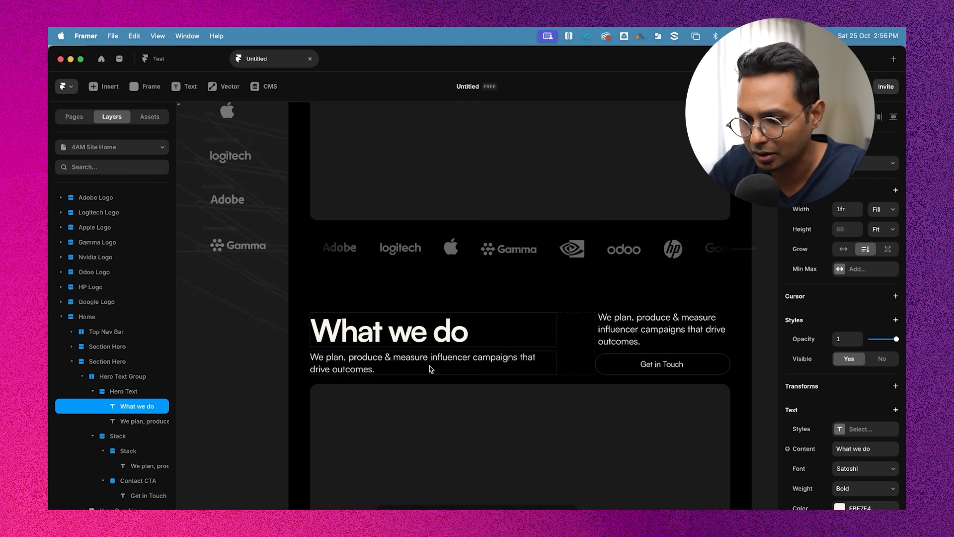
click(438, 350)
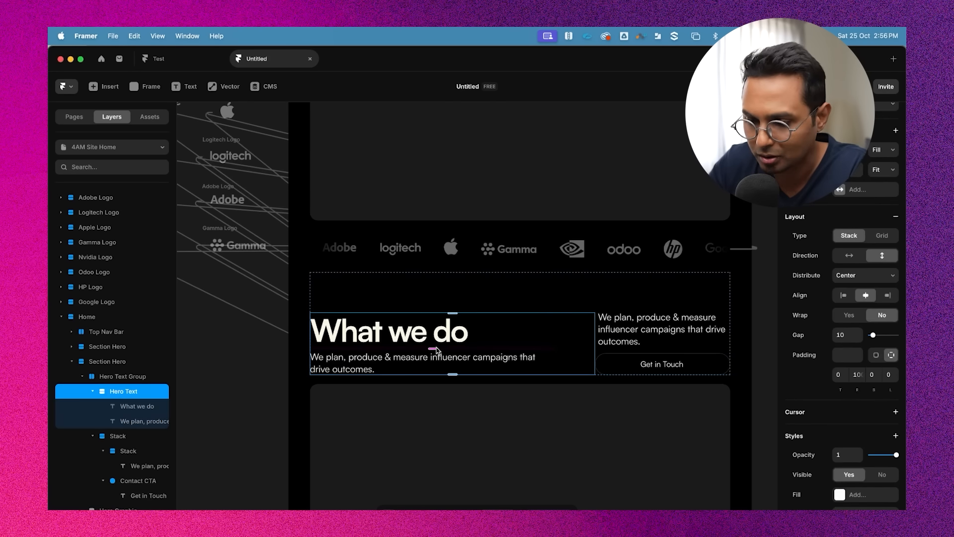
scroll(437, 349, down, 1)
click(93, 391)
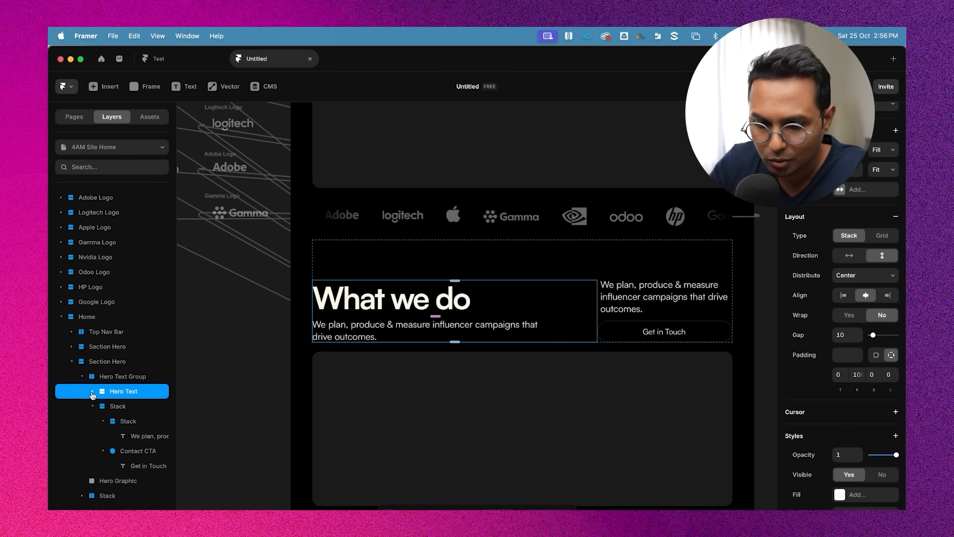
click(120, 406)
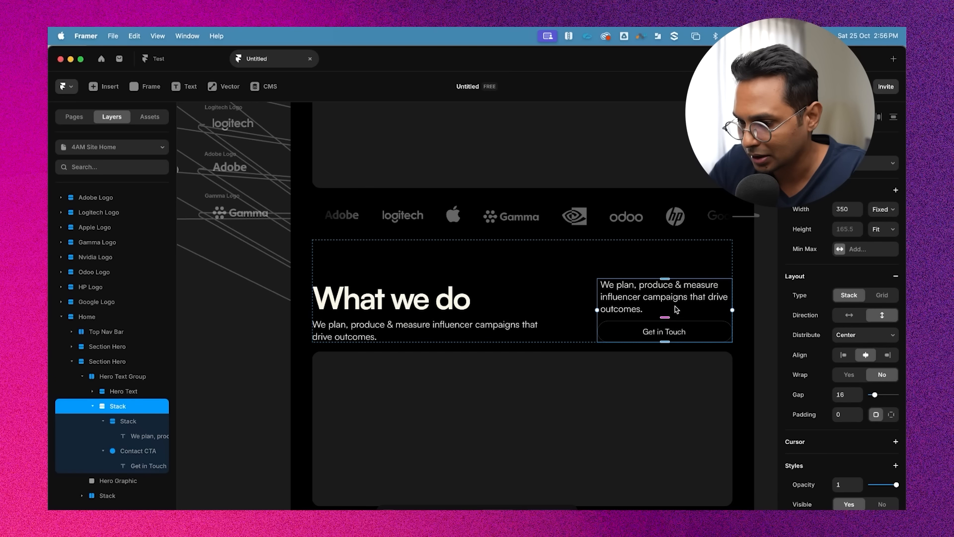
key(Delete)
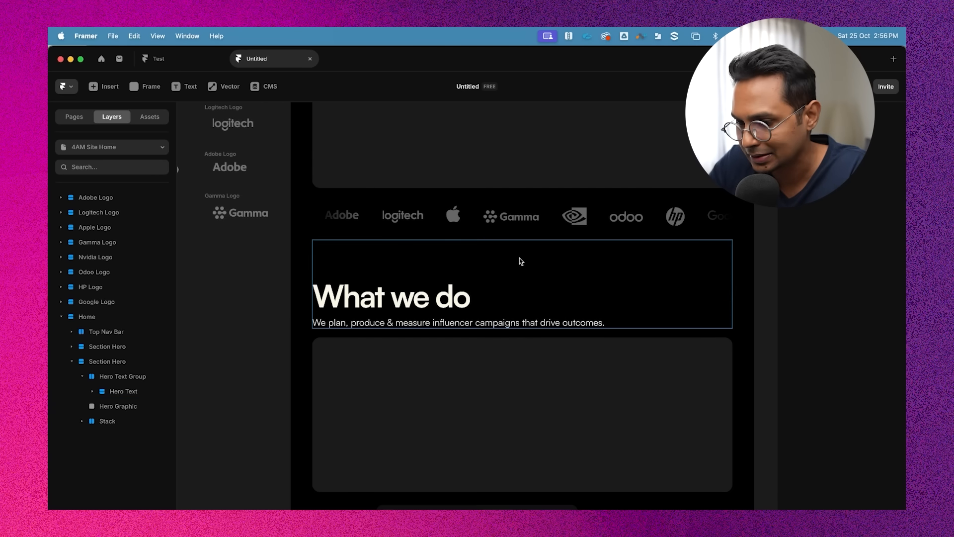
Replace the duplicated section's description with the "4AMedia is a creator-led agency…" paragraph copied from the 4AM Site note
scroll(504, 331, down, 2)
scroll(505, 331, down, 2)
scroll(688, 255, up, 1)
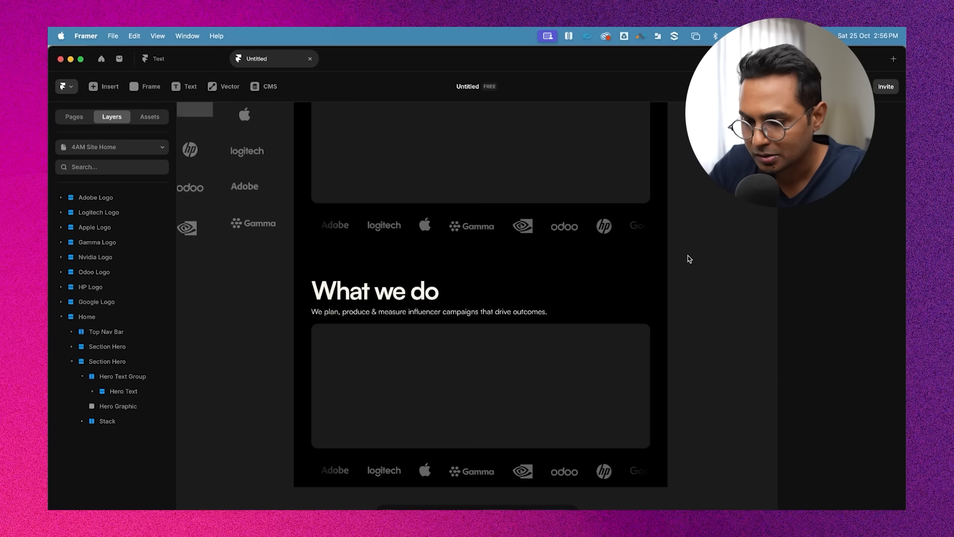
double_click(402, 312)
key(super+a)
key(super+Tab)
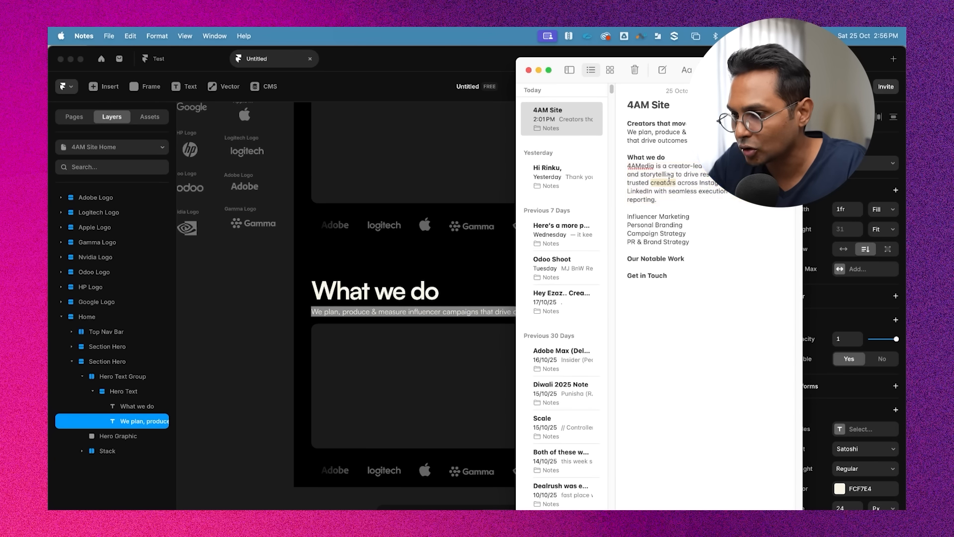
key(super+c)
key(super+Tab)
click(372, 312)
key(super+a)
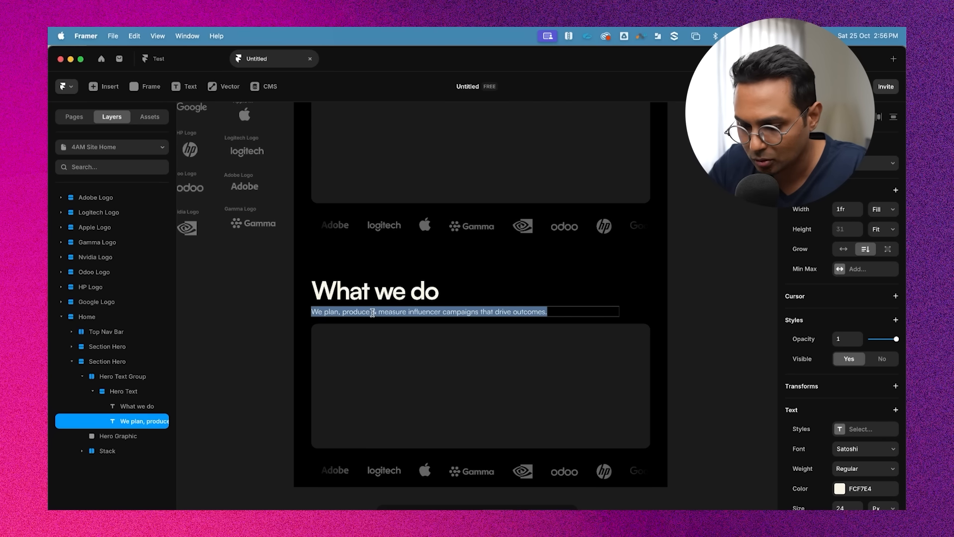
key(super+v)
click(709, 282)
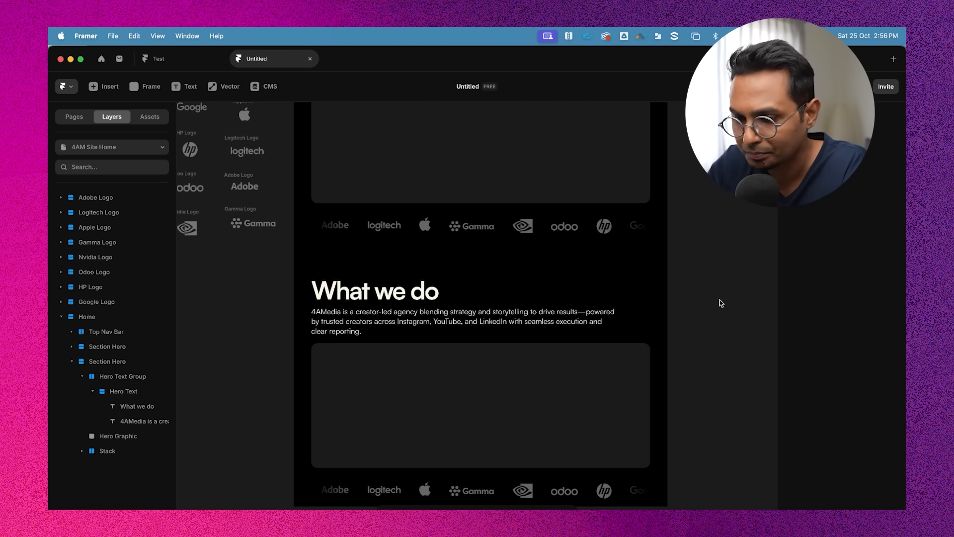
Compare the text settings of the hero heading and the "What we do" heading
scroll(719, 299, up, 4)
double_click(389, 368)
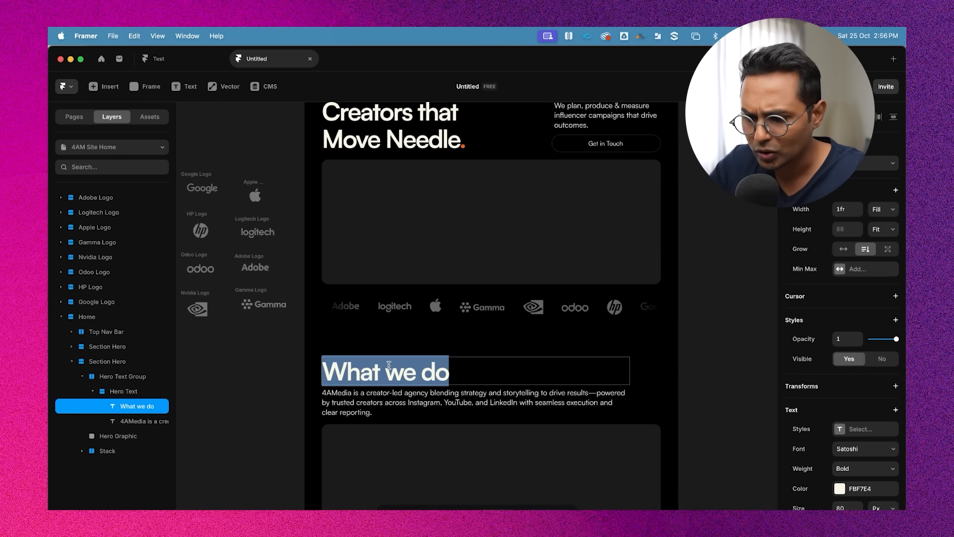
scroll(545, 295, up, 3)
click(423, 198)
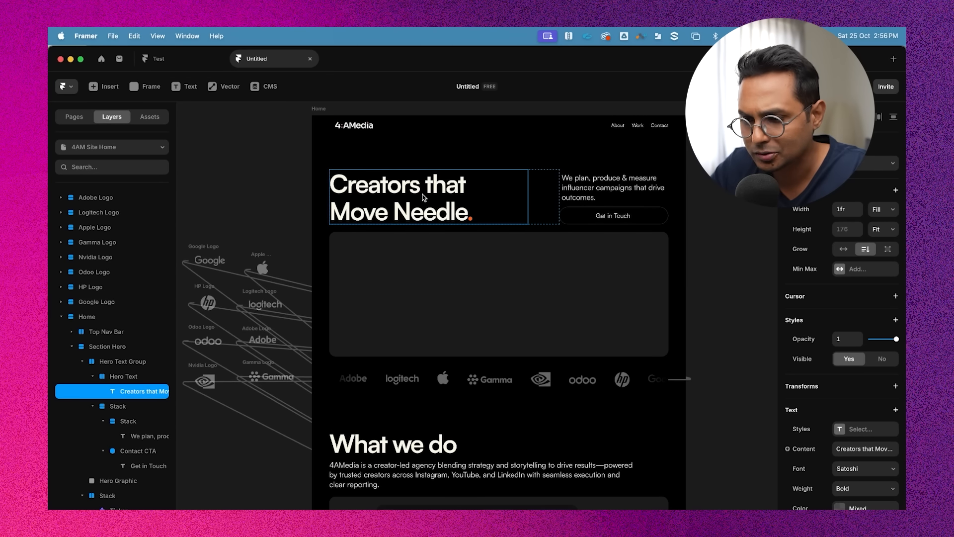
double_click(423, 197)
click(422, 448)
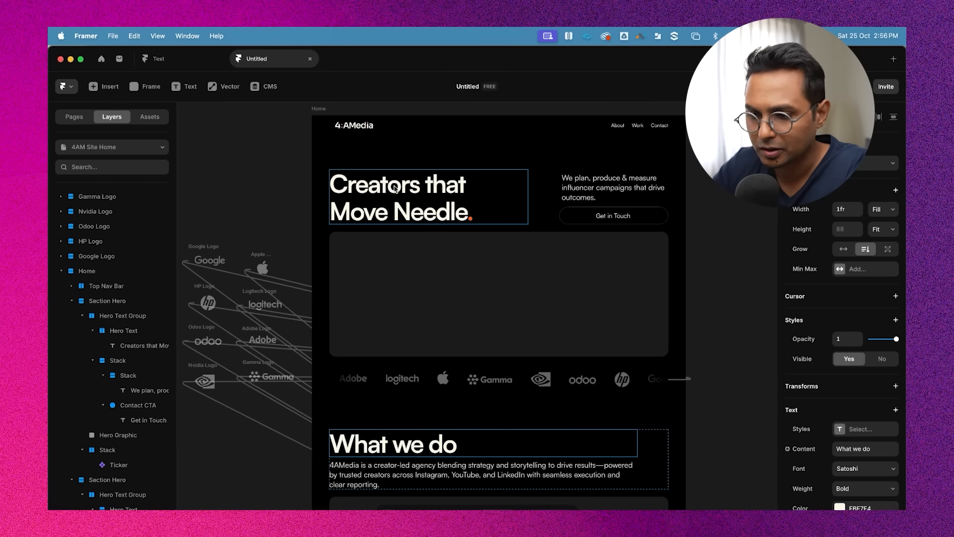
scroll(389, 204, down, 2)
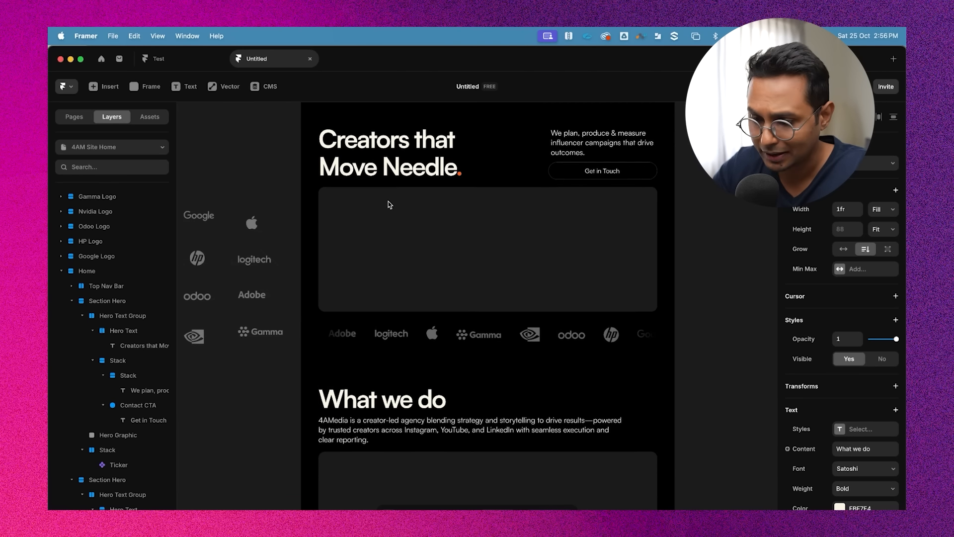
double_click(390, 396)
click(413, 165)
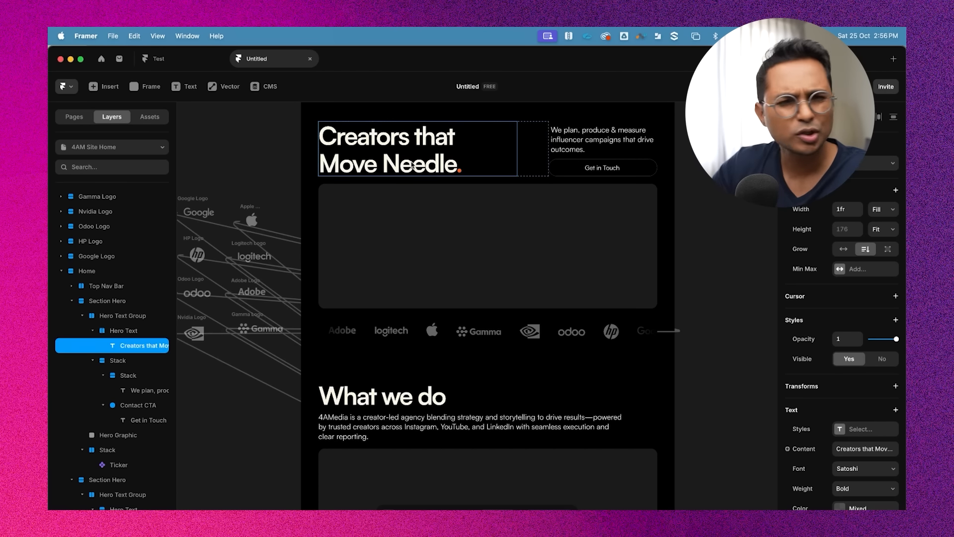
double_click(406, 165)
scroll(413, 171, up, 2)
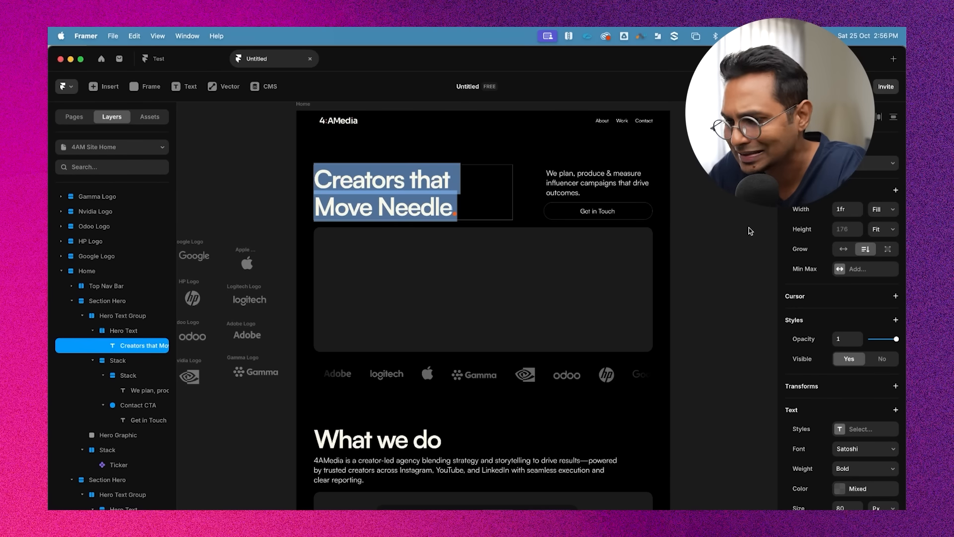
Create a Heading 1 text style from the hero heading "Creators that Move Needle."
click(420, 178)
double_click(399, 184)
click(393, 180)
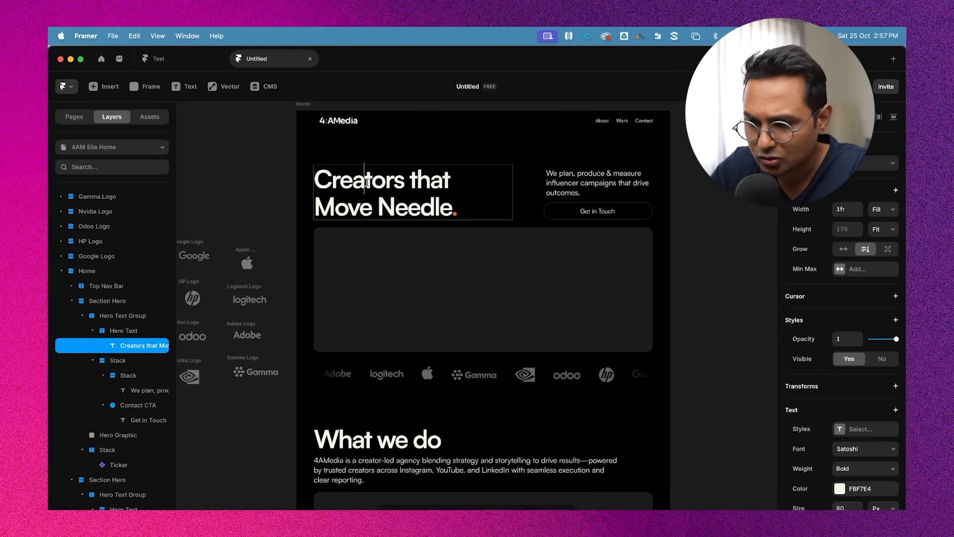
key(super+a)
scroll(843, 389, down, 2)
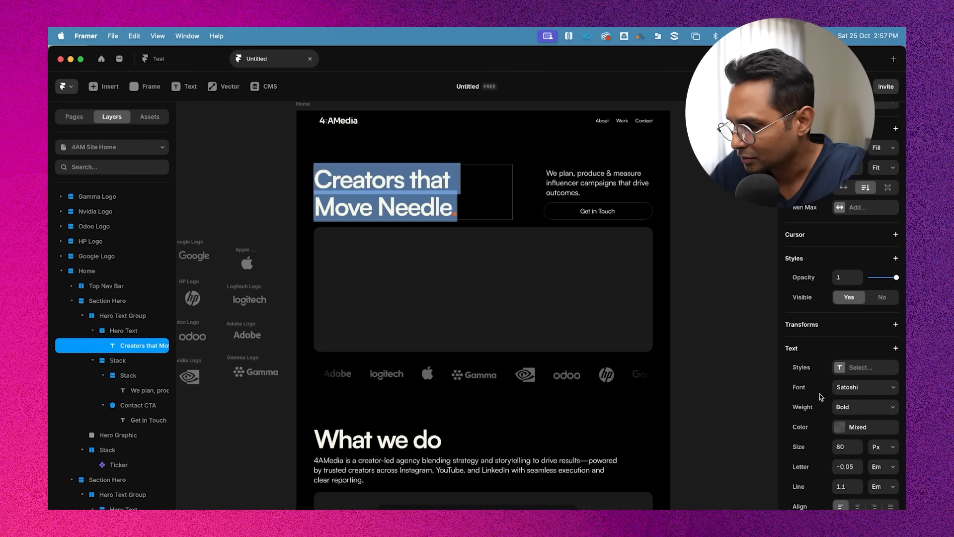
click(857, 370)
click(727, 397)
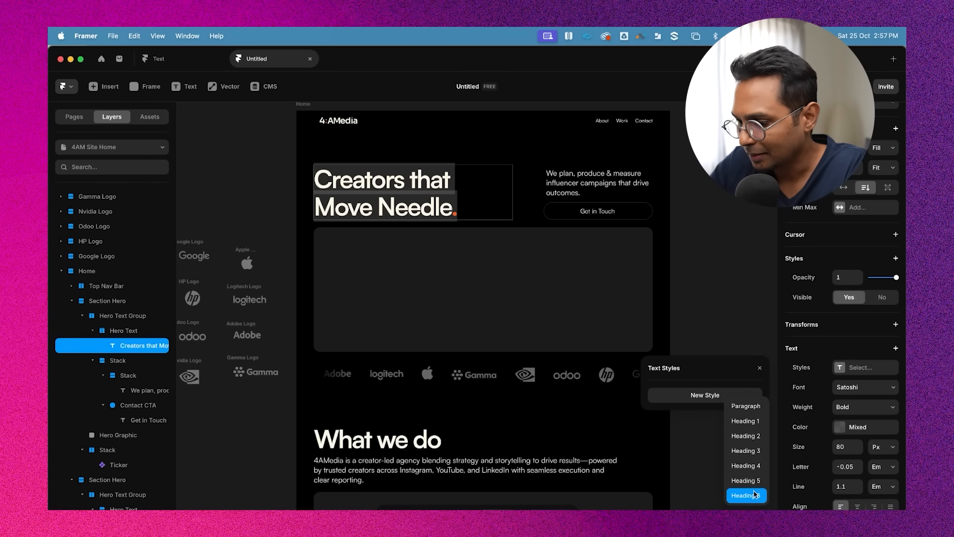
click(753, 423)
key(Escape)
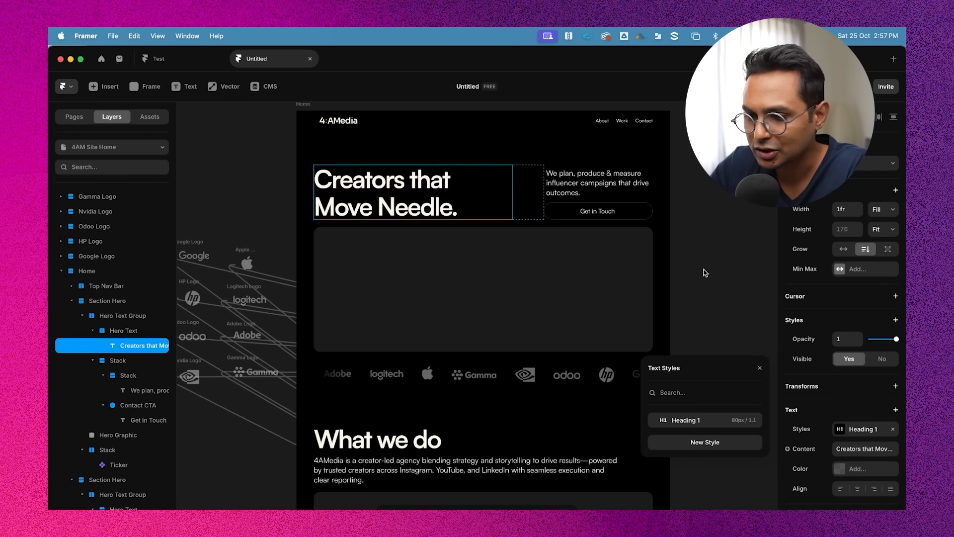
click(707, 336)
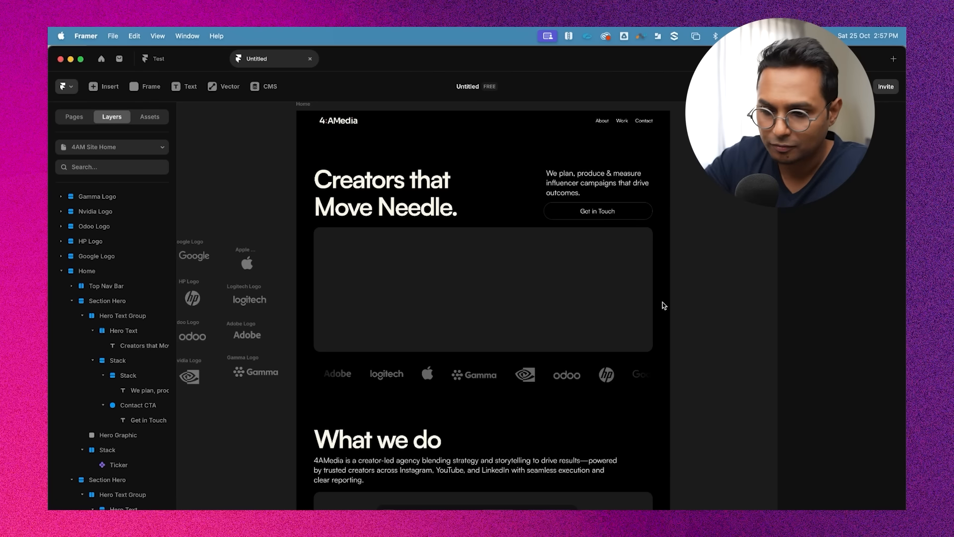
Set the "What we do" heading's font size to 56 px
scroll(664, 305, down, 5)
double_click(350, 378)
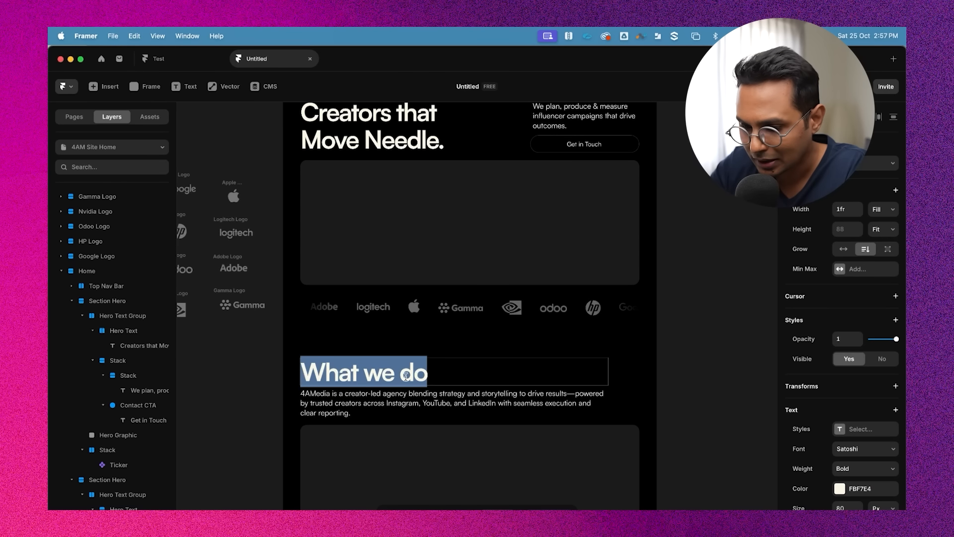
scroll(889, 446, down, 2)
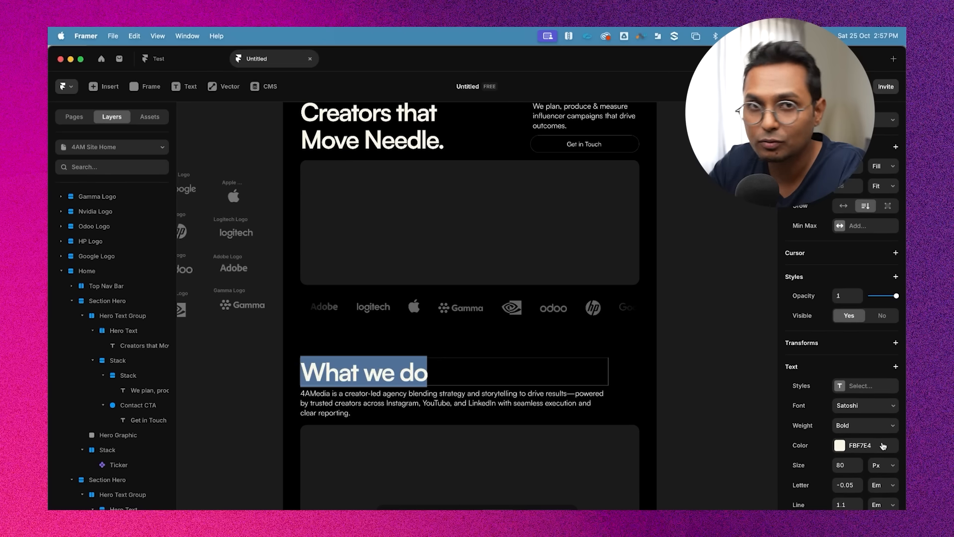
scroll(835, 389, down, 3)
click(843, 380)
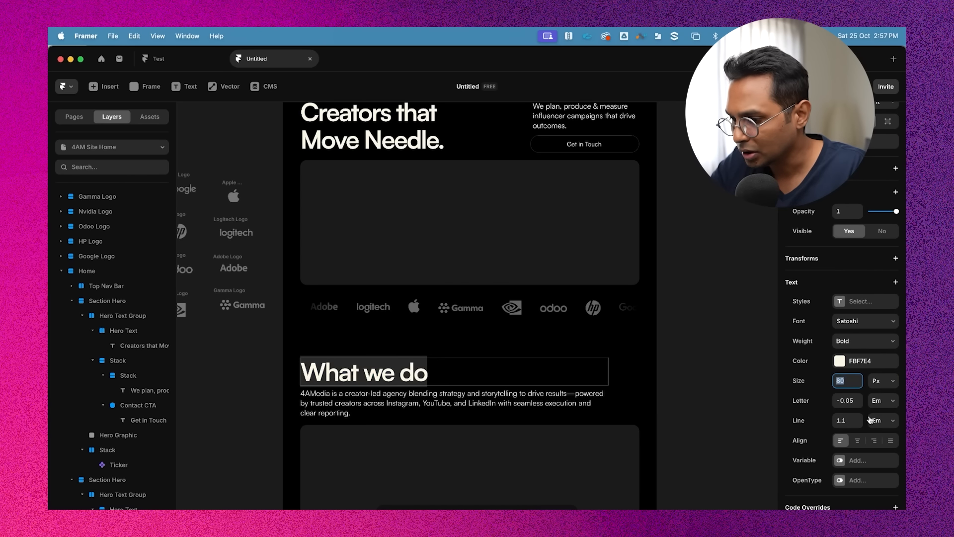
text(56)
key(Return)
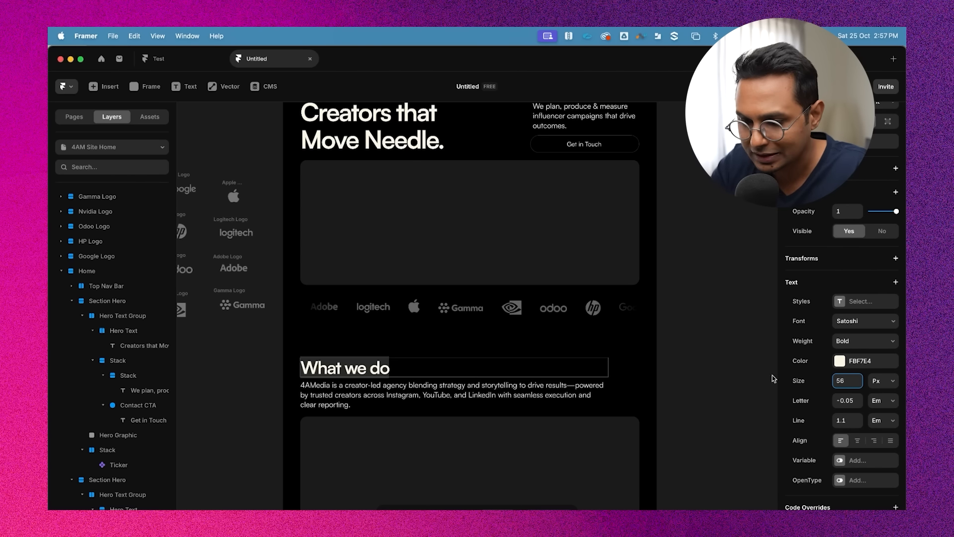
click(693, 347)
Create a Heading 2 text style from the "What we do" heading
scroll(693, 347, up, 2)
scroll(694, 348, down, 3)
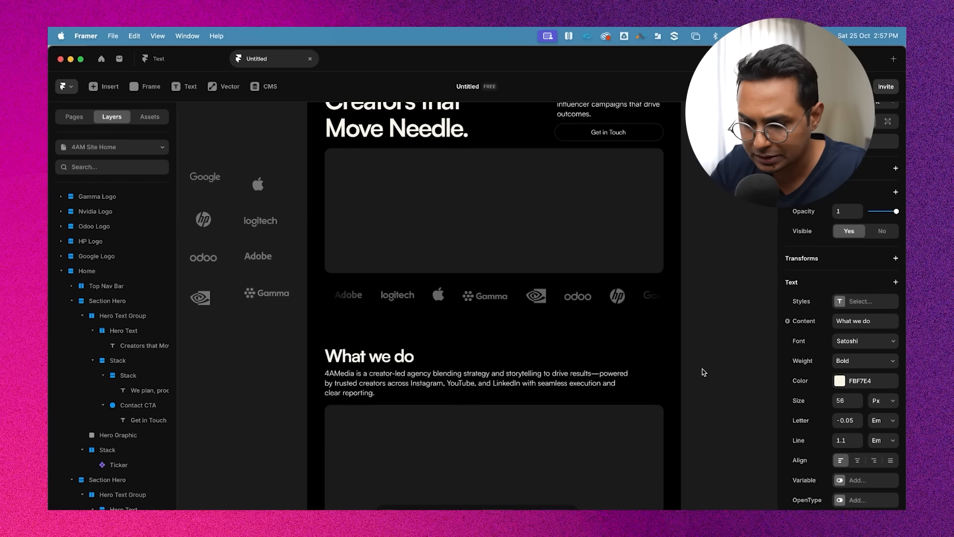
double_click(346, 355)
scroll(355, 357, down, 2)
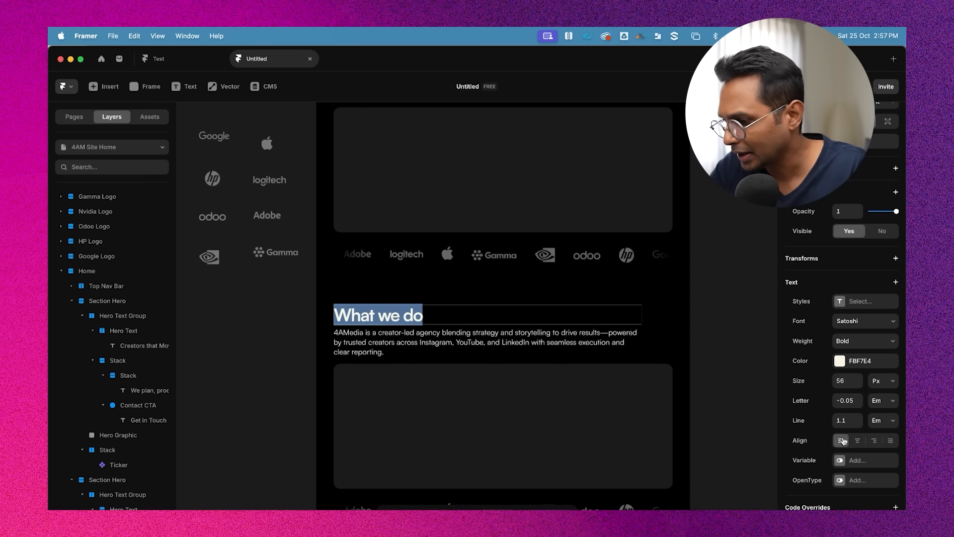
scroll(859, 339, up, 3)
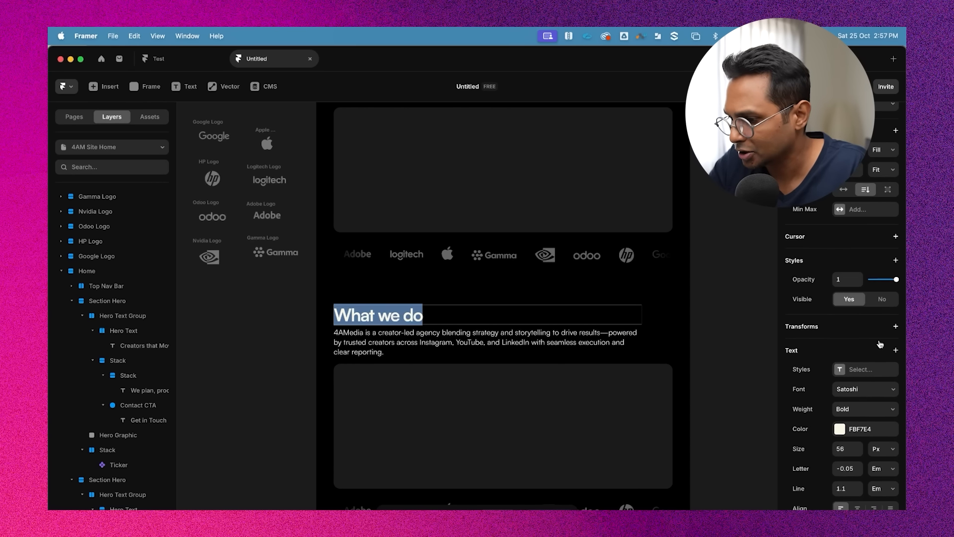
click(864, 369)
click(704, 450)
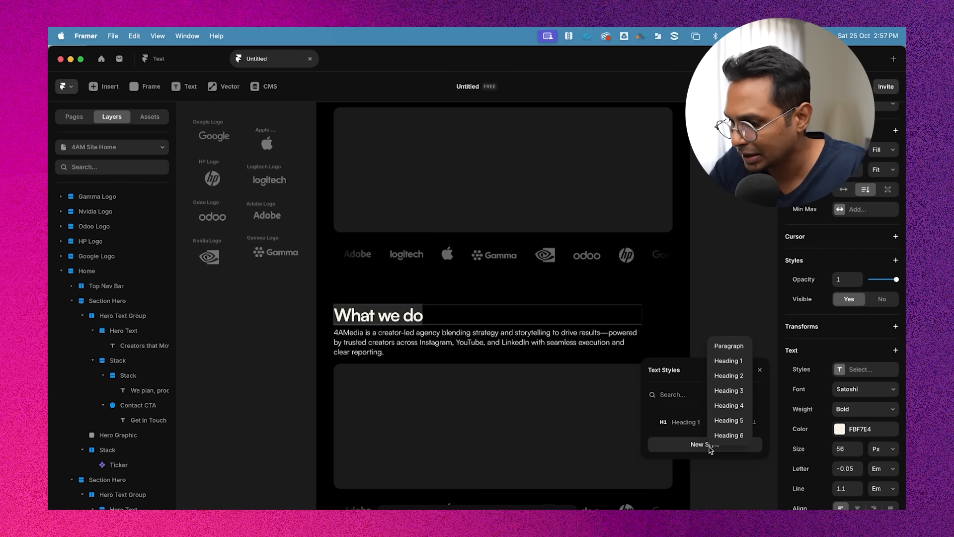
click(730, 376)
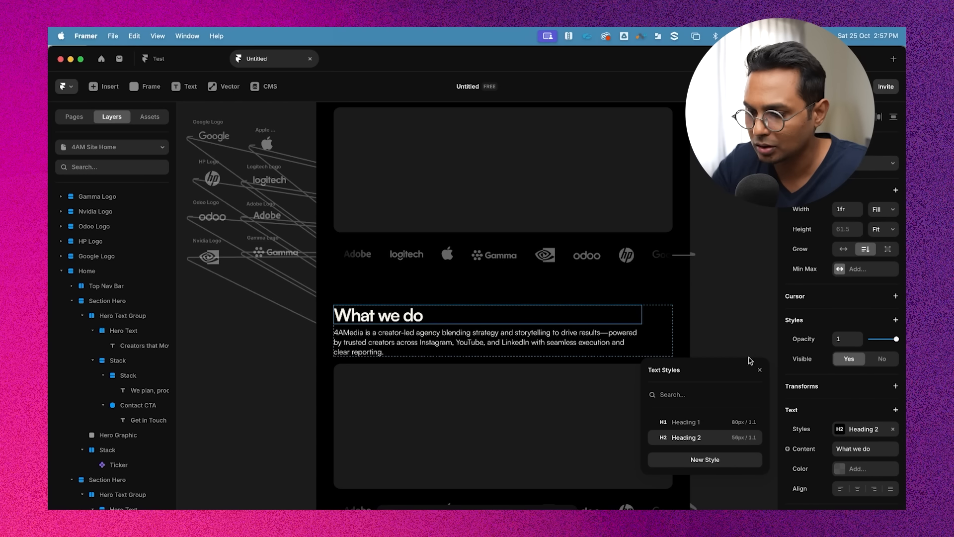
click(760, 370)
Compare the "What we do" paragraph text with the hero subtext beside the main heading
scroll(670, 313, down, 1)
scroll(670, 313, right, 1)
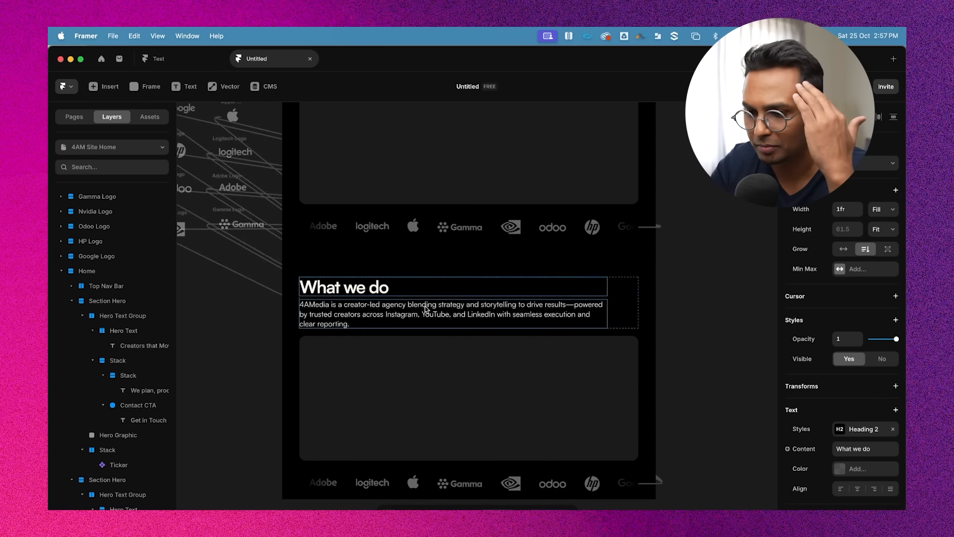
double_click(420, 305)
scroll(420, 304, up, 1)
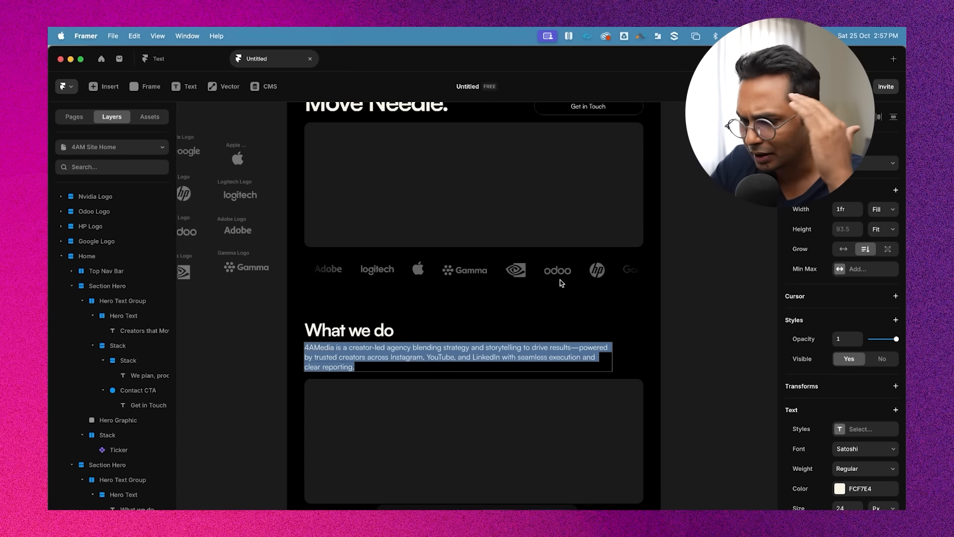
scroll(437, 357, up, 3)
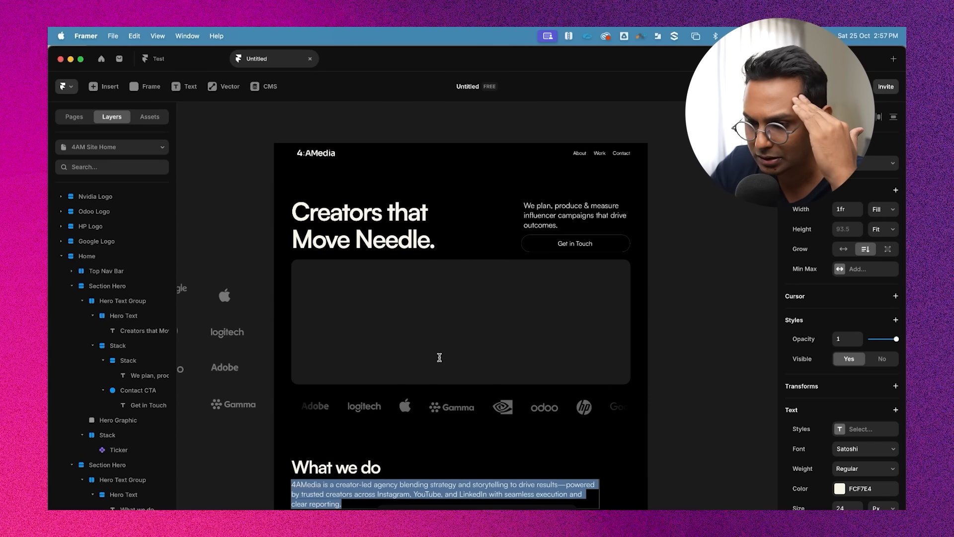
scroll(497, 347, down, 2)
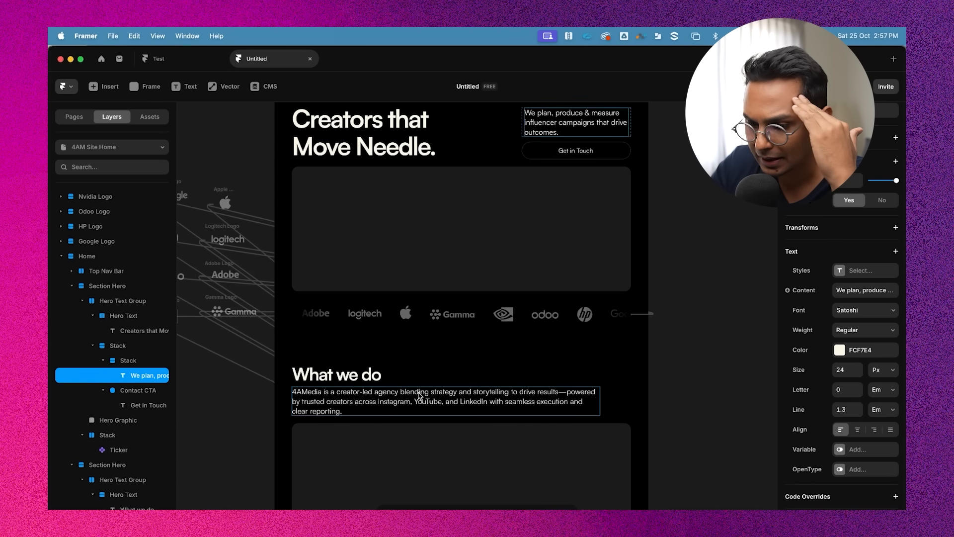
scroll(419, 393, down, 1)
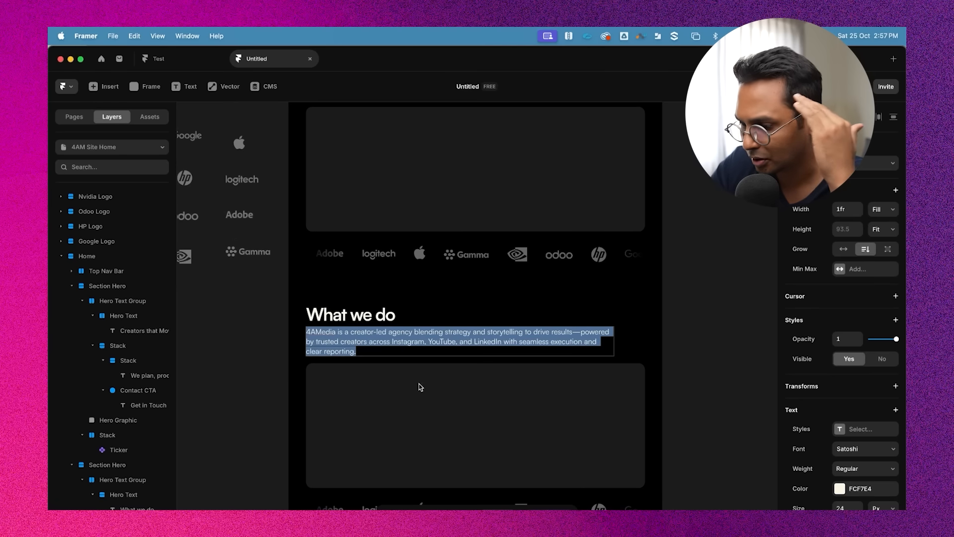
scroll(844, 429, down, 2)
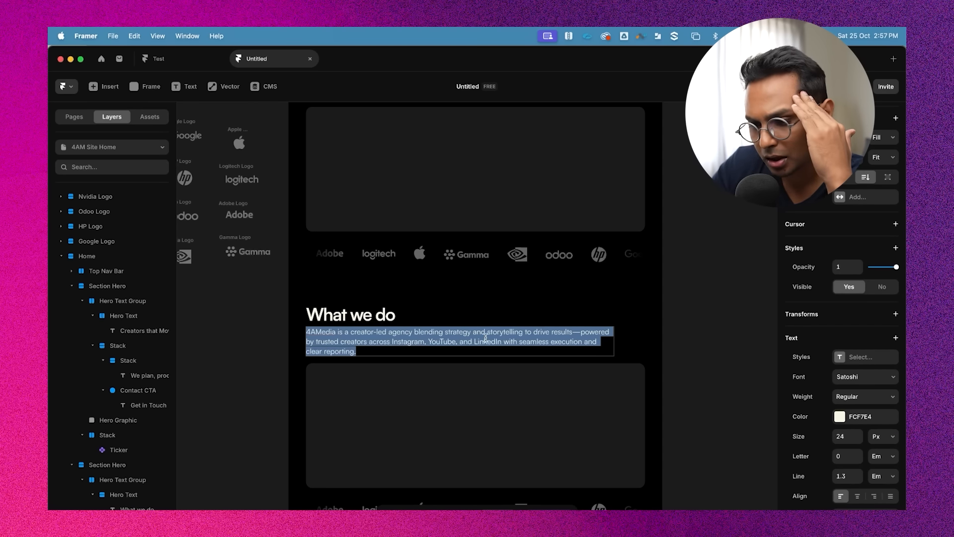
scroll(486, 337, up, 1)
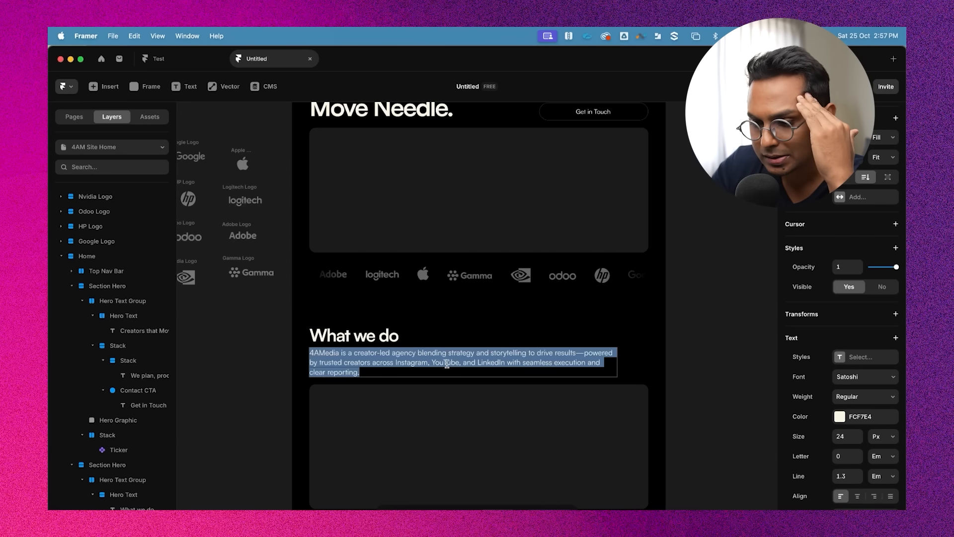
scroll(467, 352, down, 1)
scroll(504, 335, up, 5)
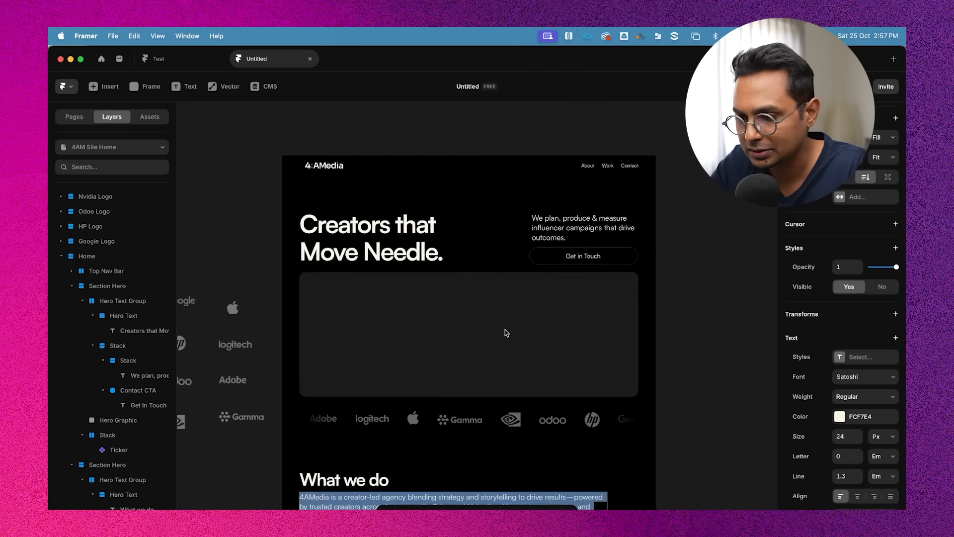
Create a Heading 6 text style from the hero subtext "We plan, produce & measure"
click(561, 232)
double_click(554, 224)
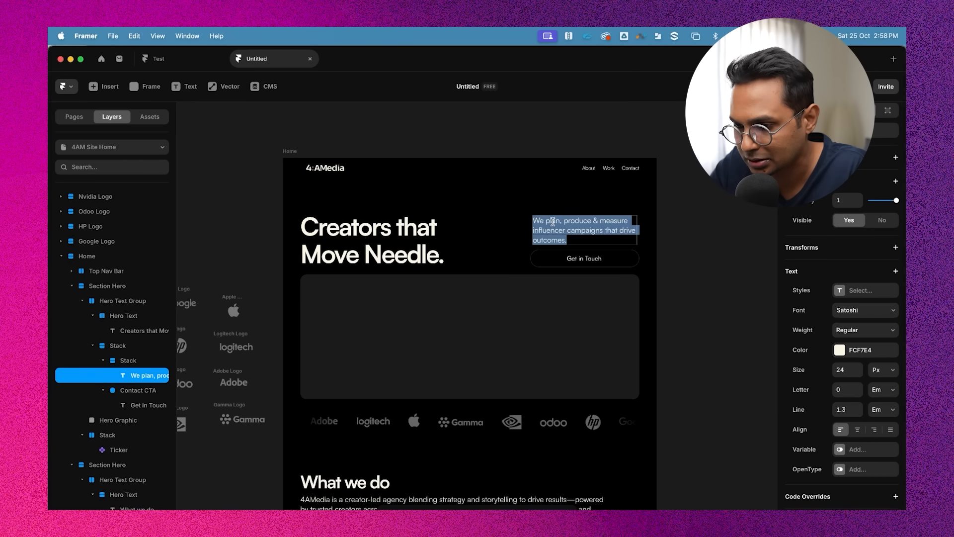
scroll(552, 218, down, 2)
click(863, 292)
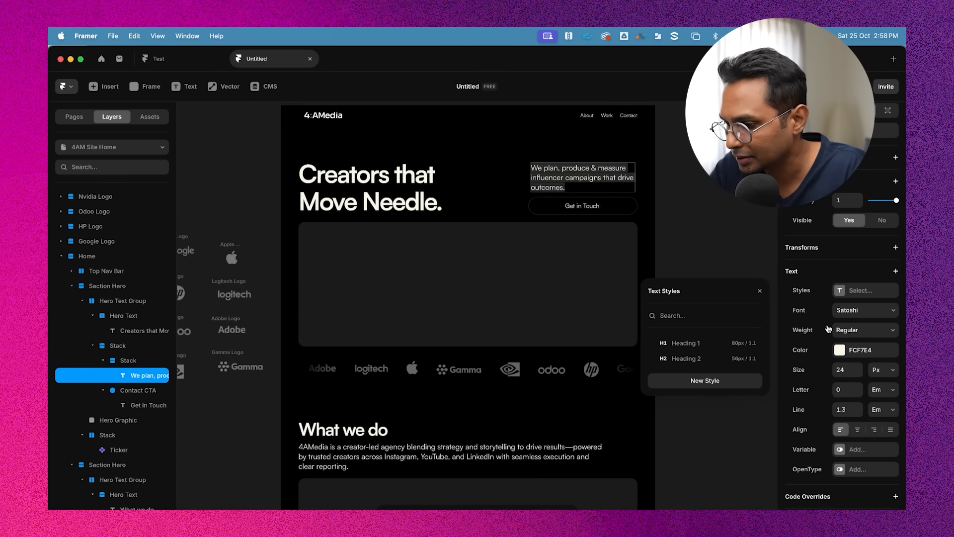
click(705, 381)
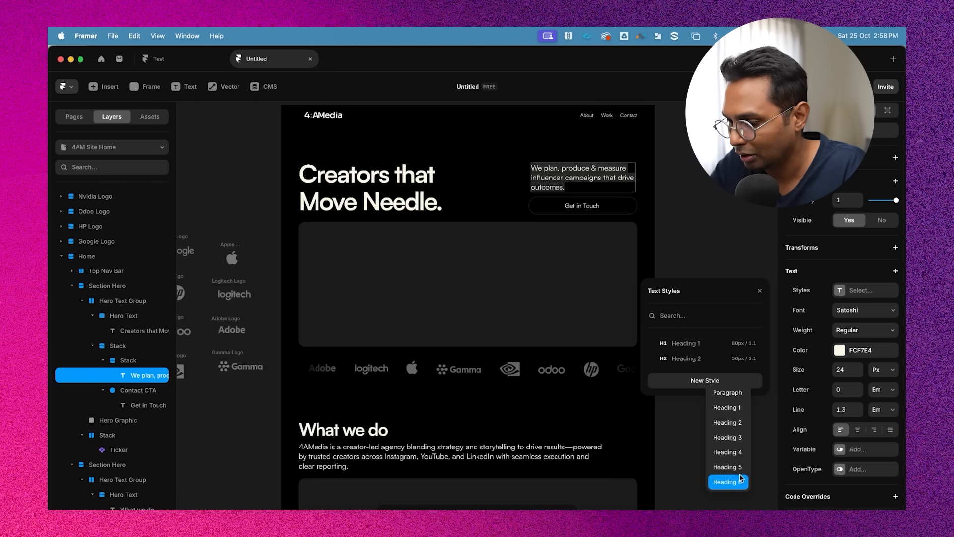
click(691, 311)
text(Subtext)
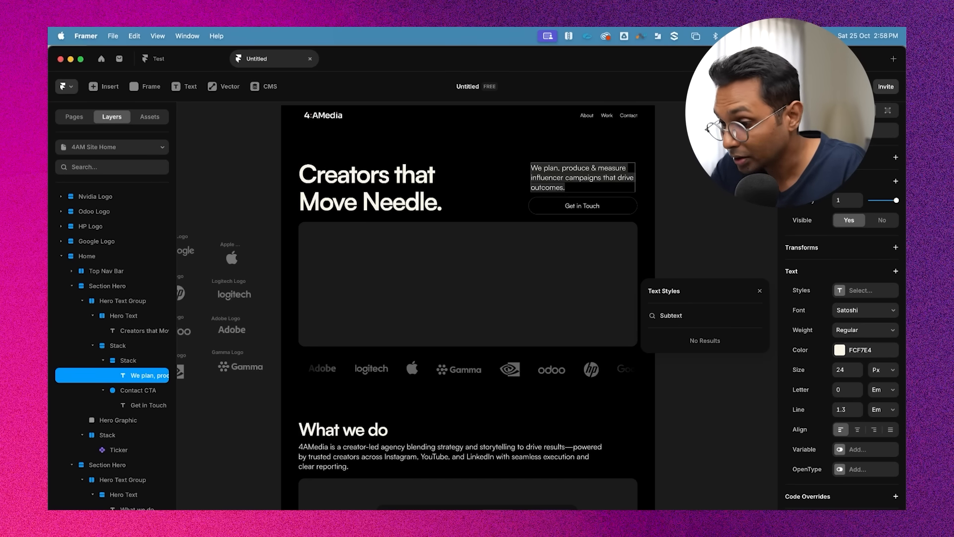
key(super+a)
key(BackSpace)
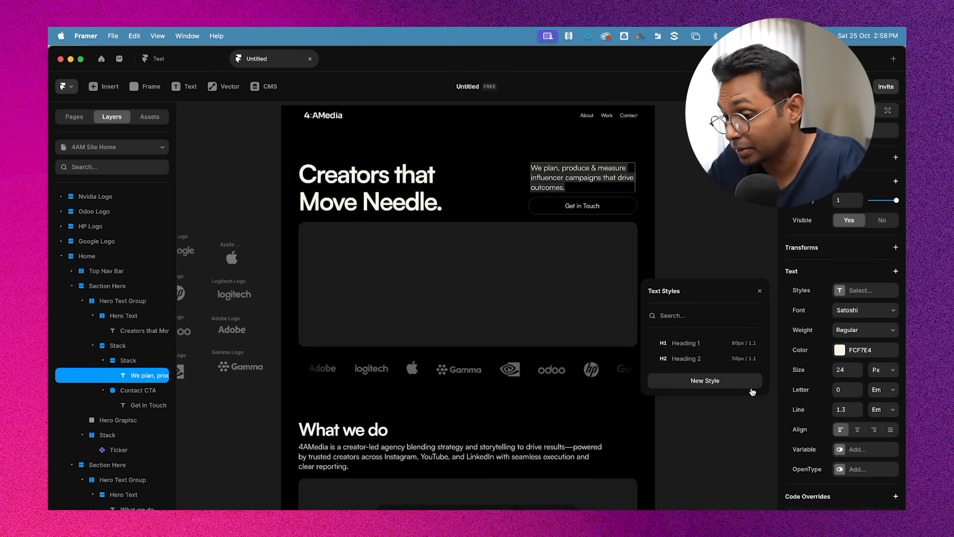
click(715, 383)
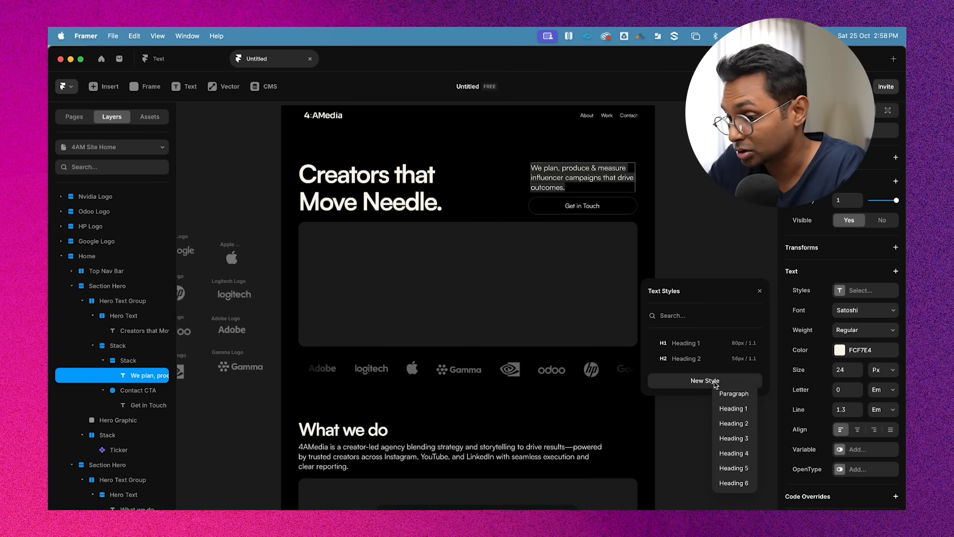
click(742, 483)
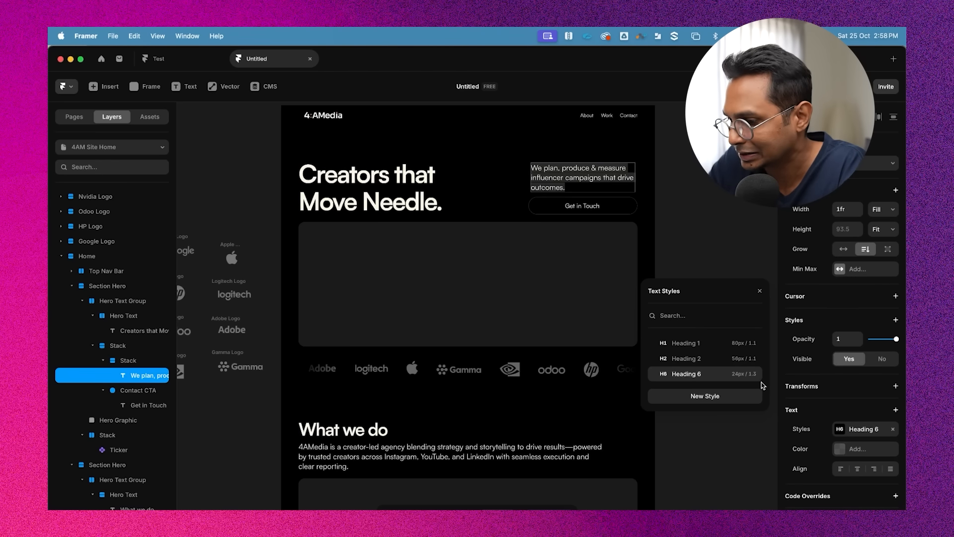
Edit the Heading 6 text style, setting its colour opacity to 60%
double_click(575, 165)
click(405, 450)
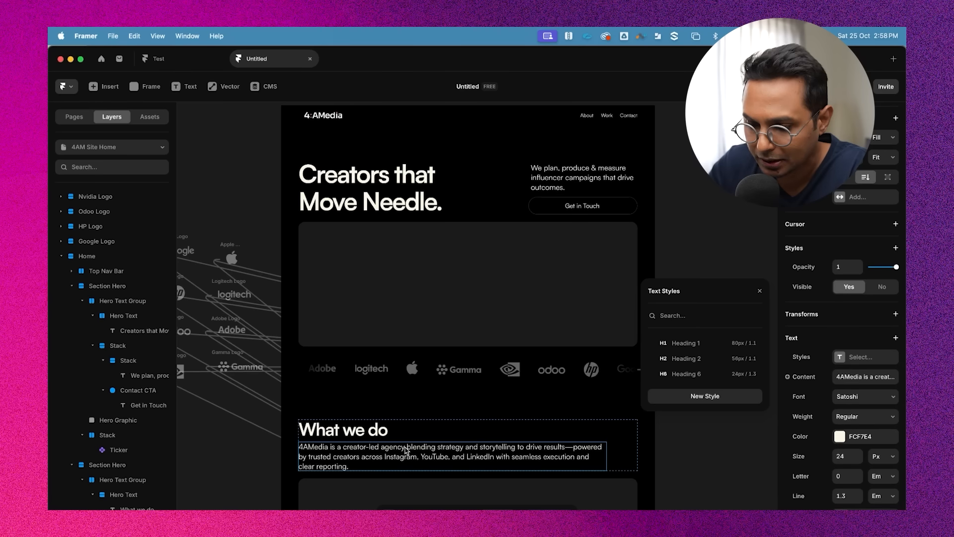
double_click(388, 458)
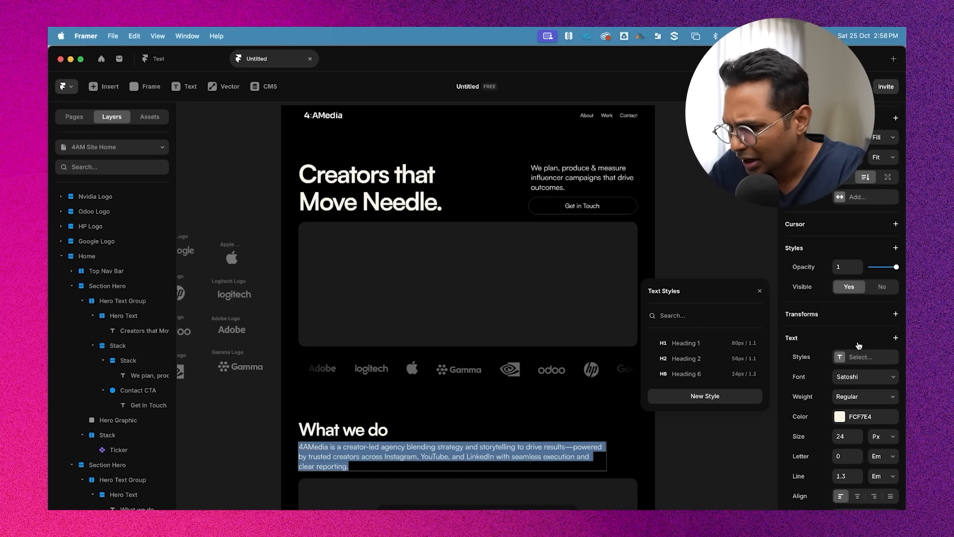
click(753, 373)
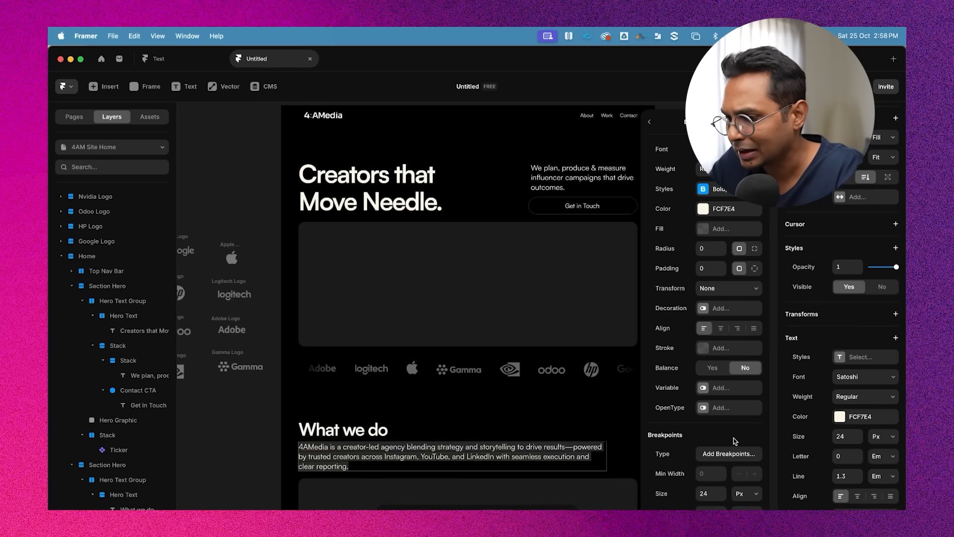
click(703, 212)
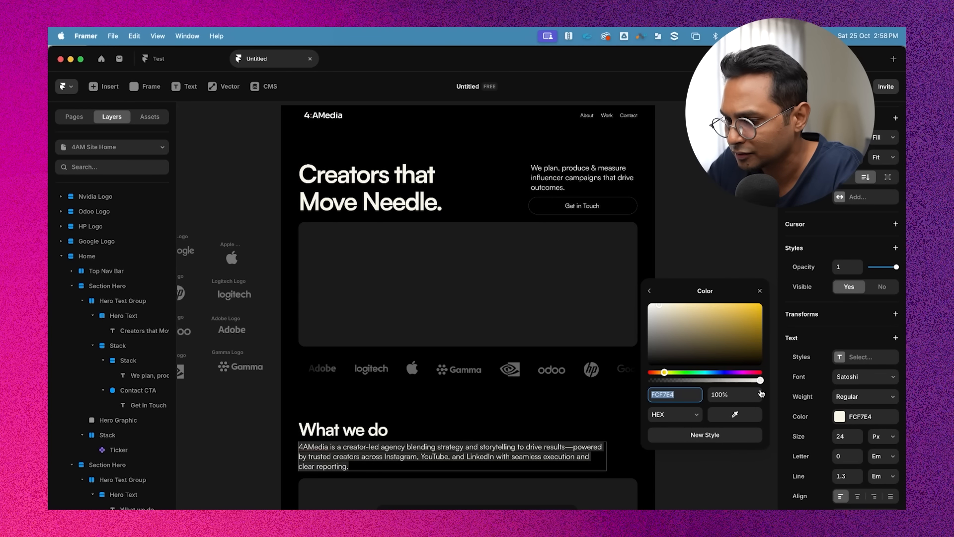
click(726, 395)
text(60%)
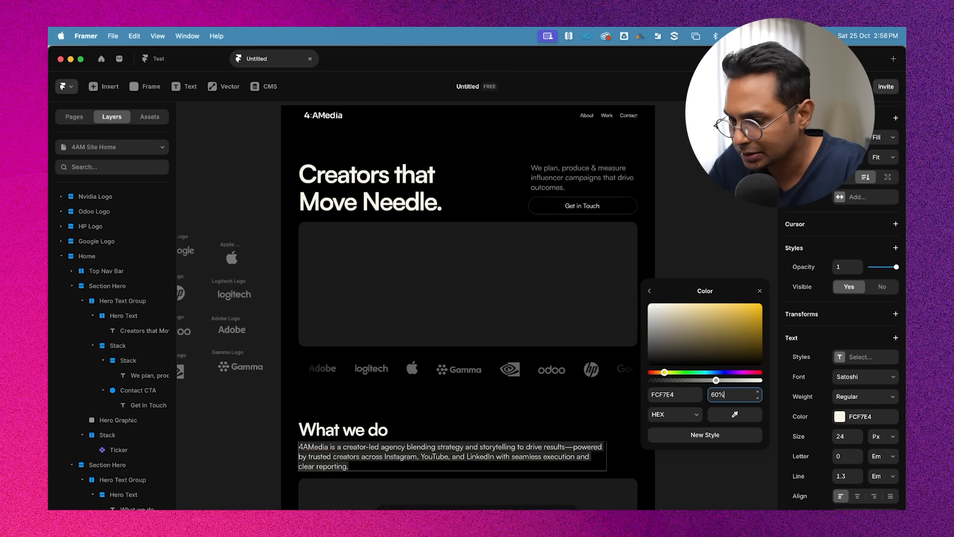
click(759, 293)
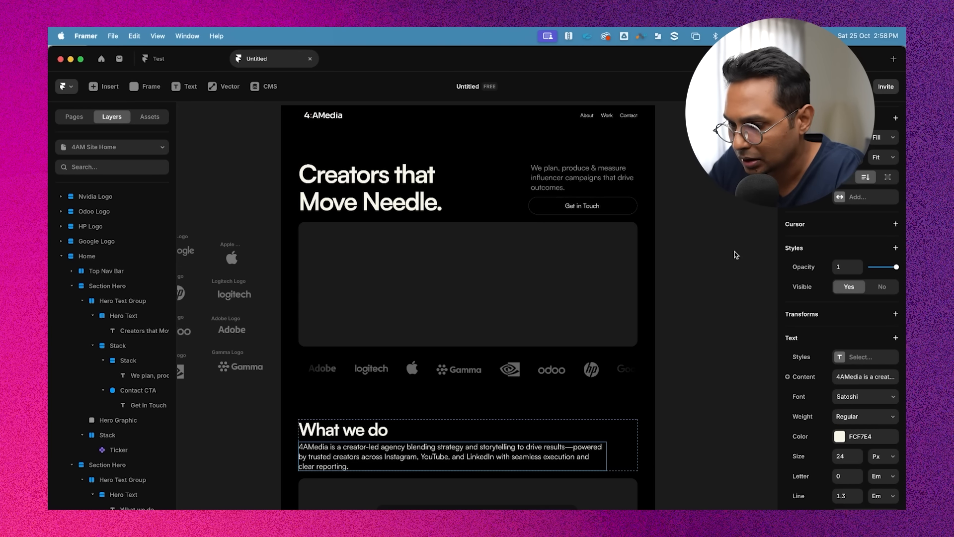
Apply the Heading 6 text style to the "What we do" paragraph
scroll(734, 252, down, 2)
click(551, 158)
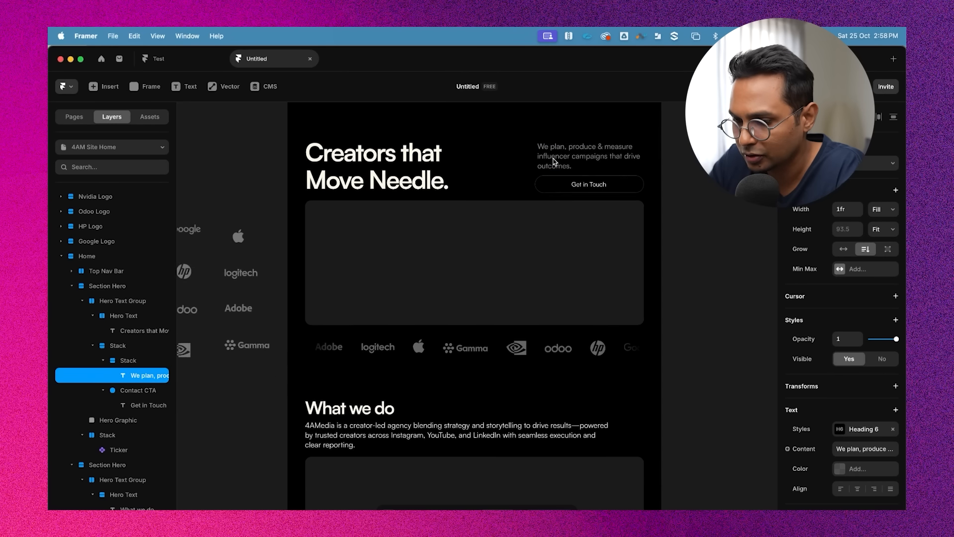
double_click(431, 435)
click(867, 357)
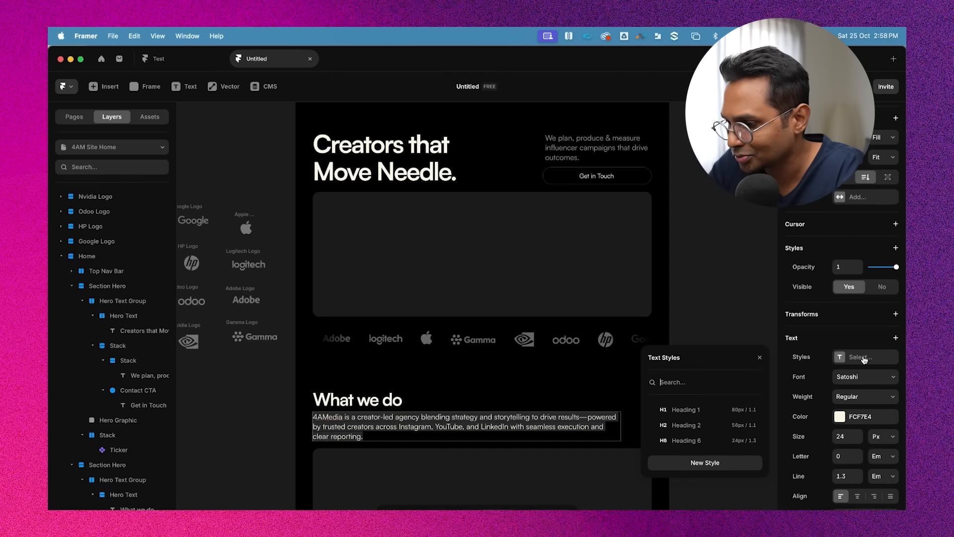
click(695, 440)
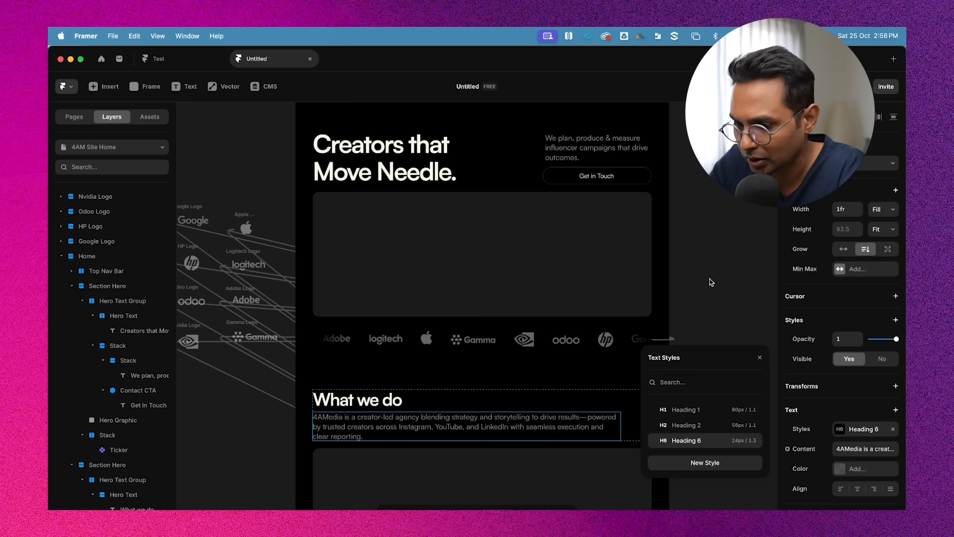
click(458, 438)
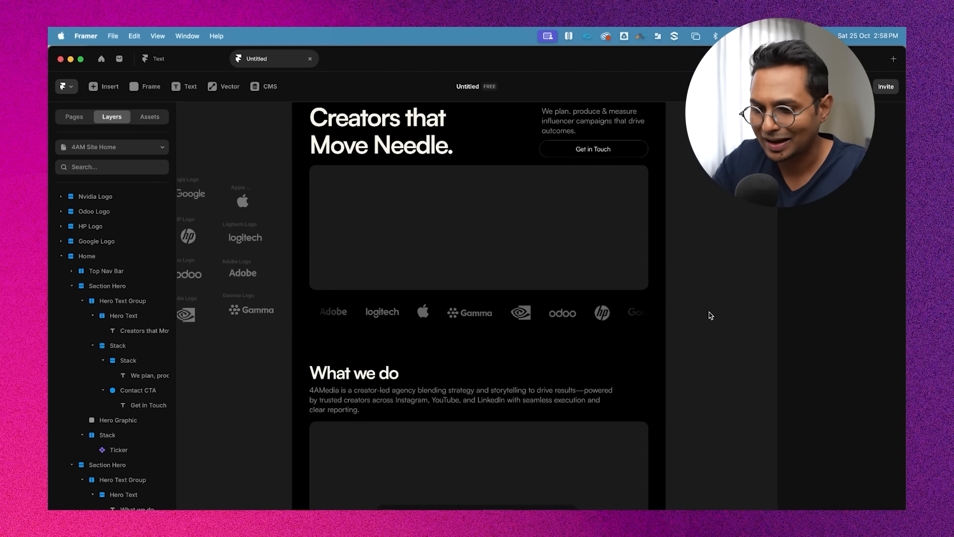
Examine the selection and width settings of the "What we do" heading and paragraph
scroll(540, 305, down, 5)
click(540, 305)
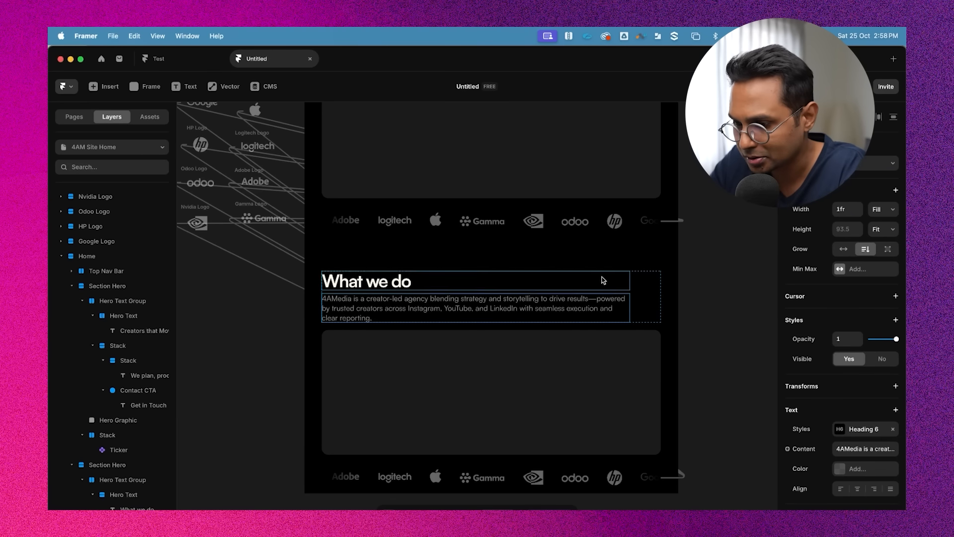
click(690, 295)
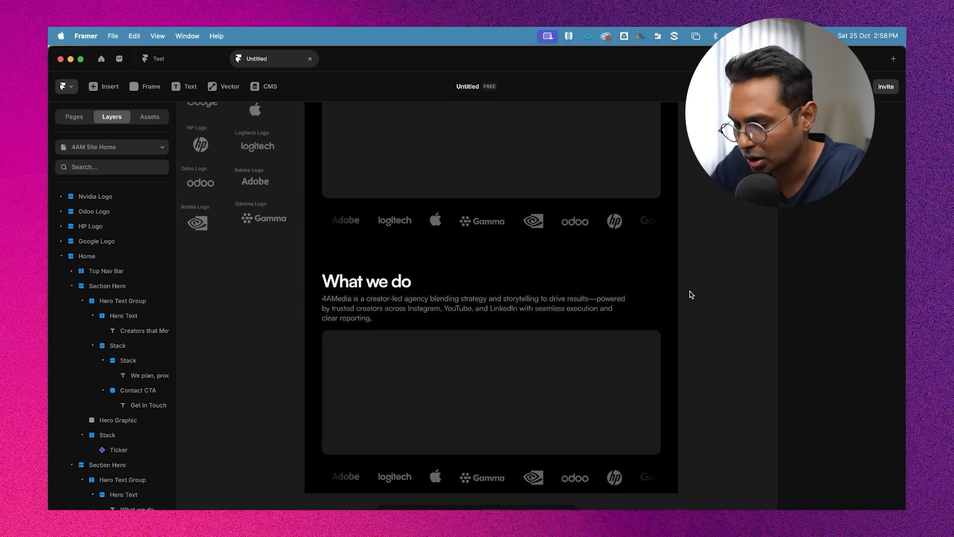
click(389, 283)
click(397, 311)
click(713, 277)
scroll(703, 322, down, 2)
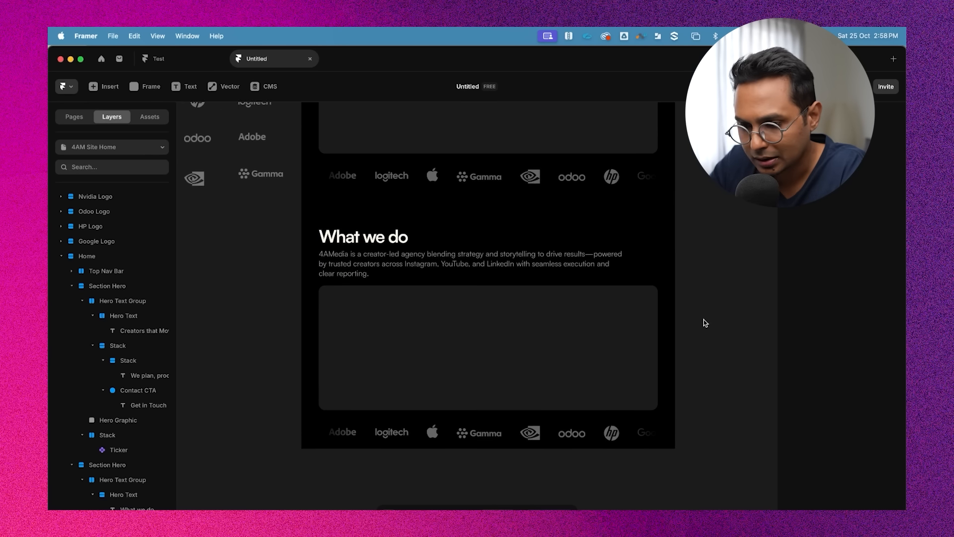
click(549, 274)
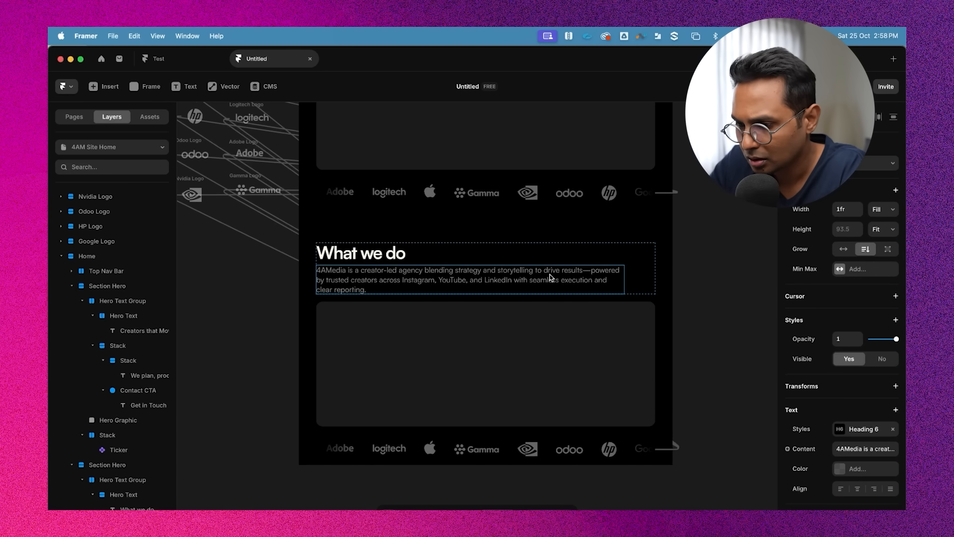
click(887, 217)
click(889, 214)
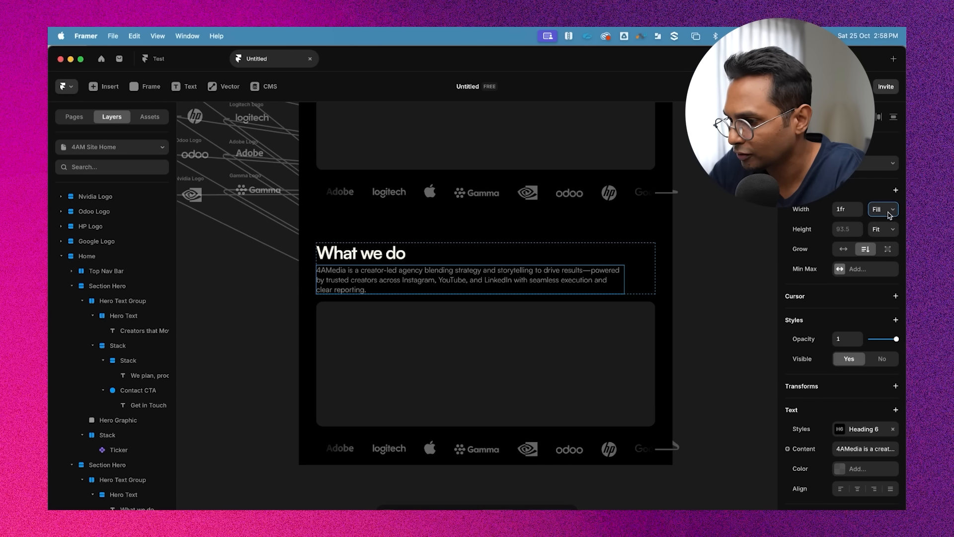
Examine the width sizing options of the "What we do" text stack and heading
click(324, 265)
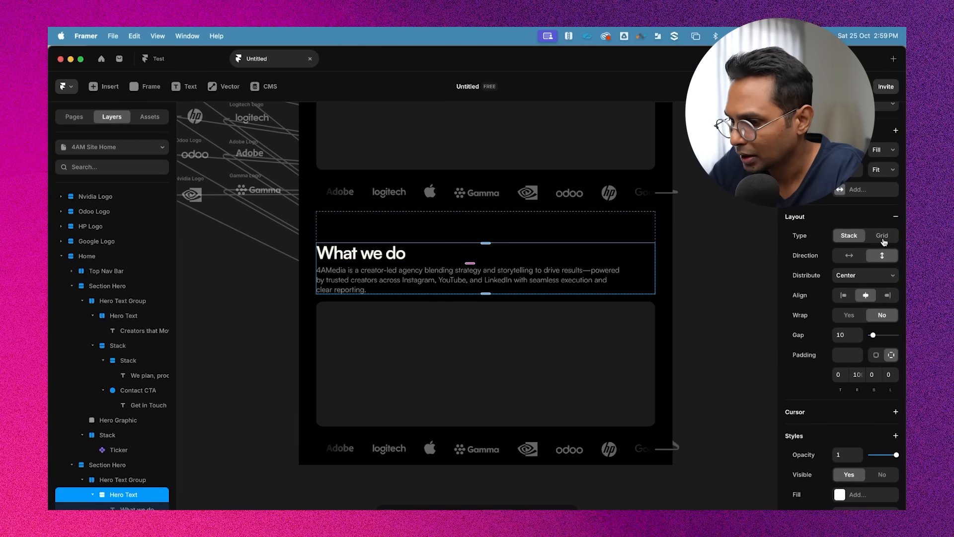
click(432, 247)
click(416, 276)
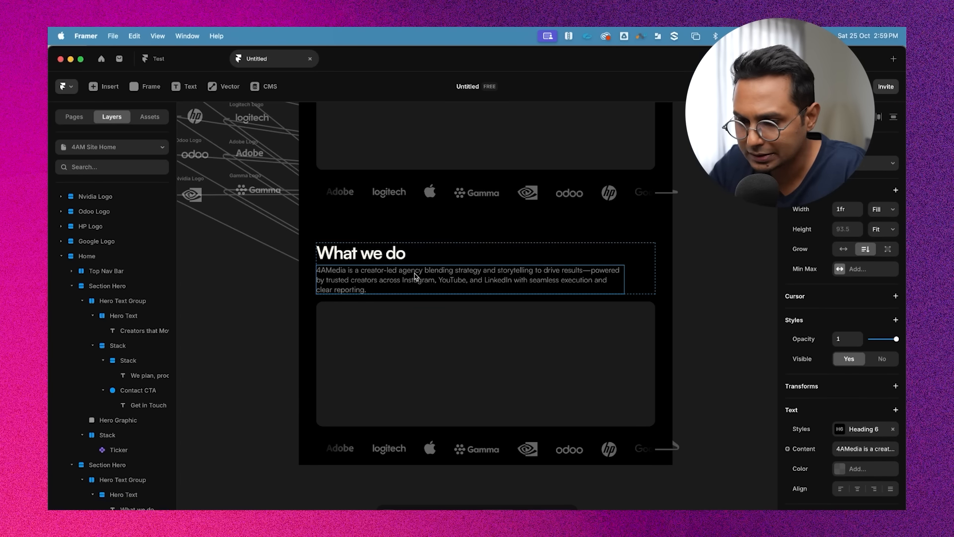
click(388, 254)
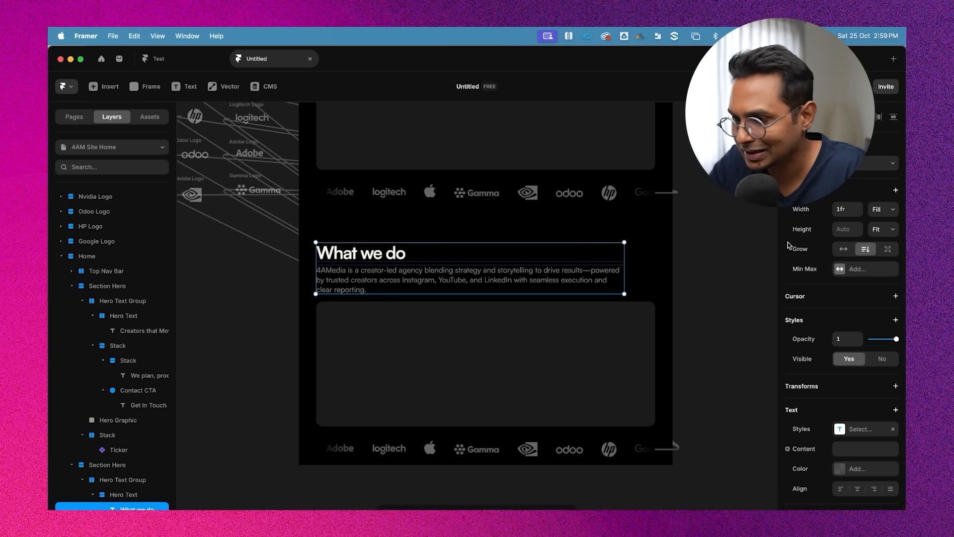
click(893, 212)
click(879, 198)
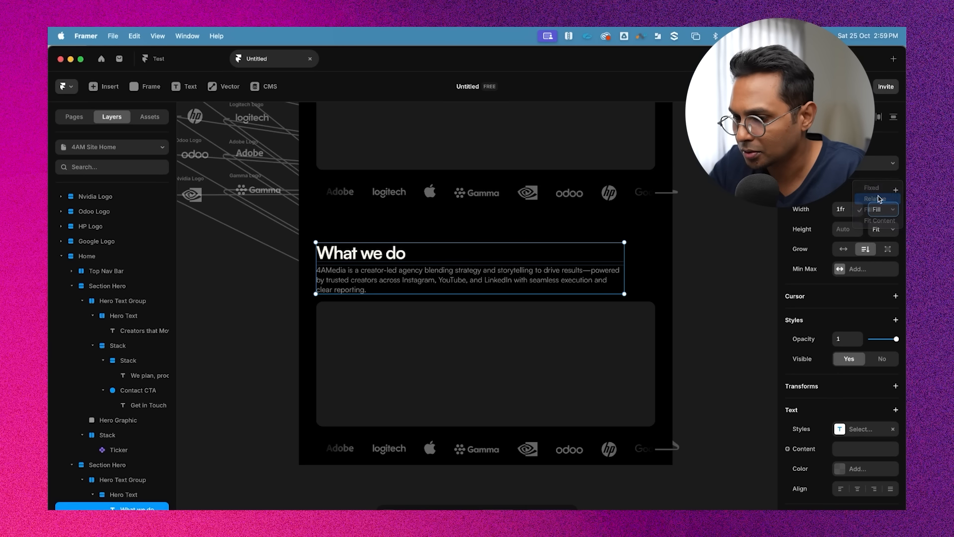
click(697, 256)
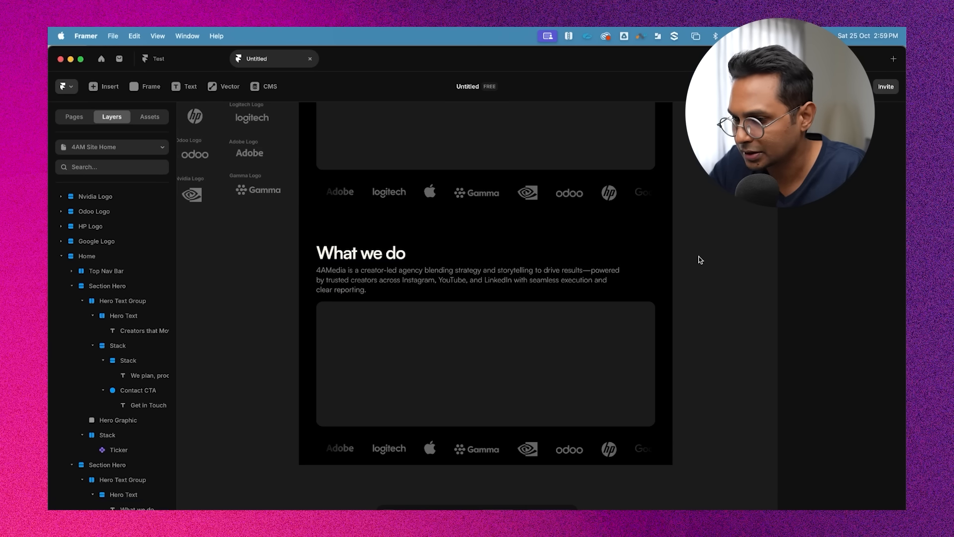
click(550, 271)
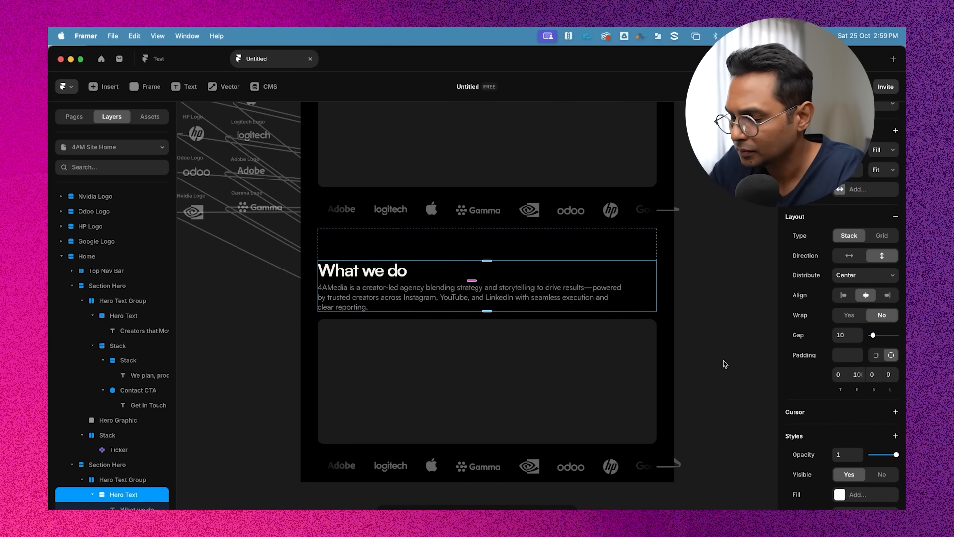
click(697, 328)
scroll(697, 330, down, 3)
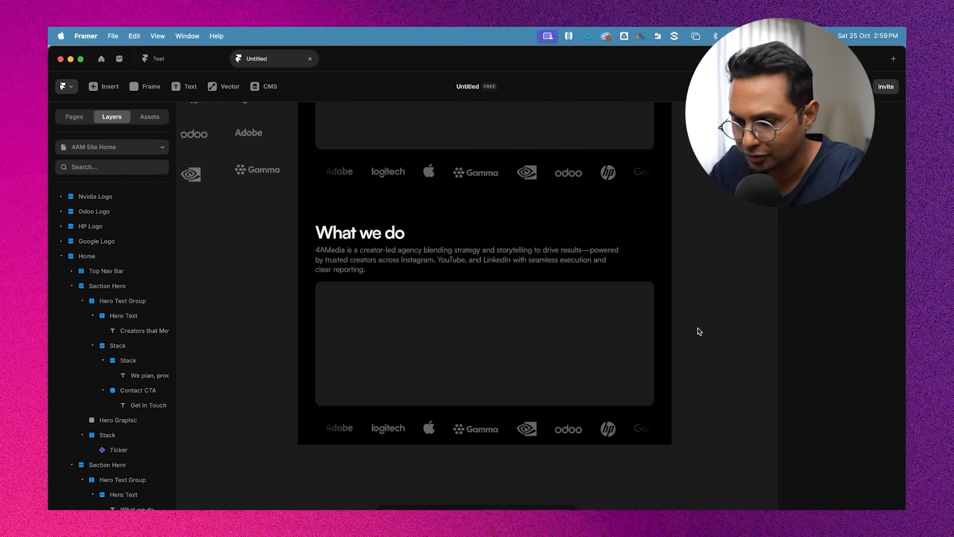
click(447, 320)
scroll(447, 320, up, 3)
scroll(447, 319, down, 5)
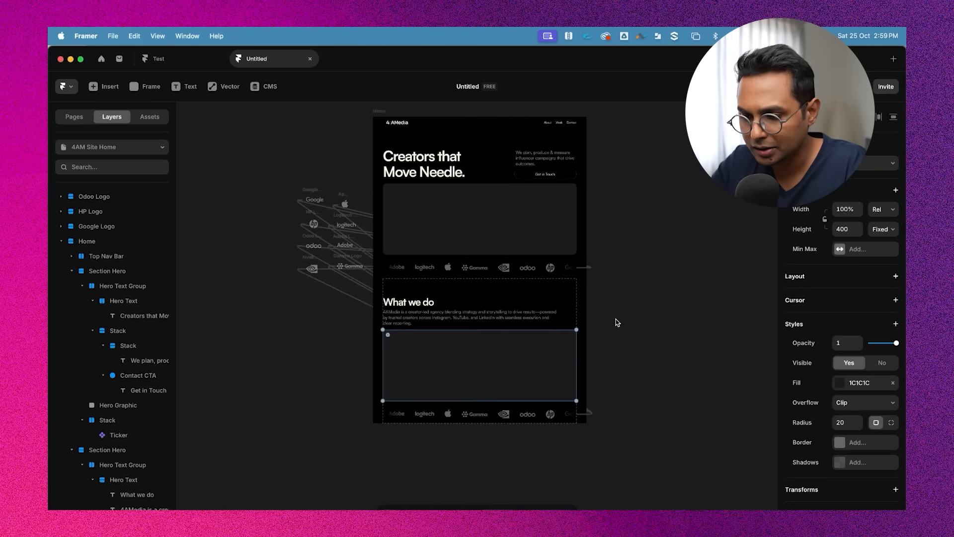
click(617, 322)
scroll(612, 272, up, 2)
scroll(612, 272, down, 1)
Consult the service list in Notes, then paste the four service illustrations onto the canvas beside the page
key(super+Tab)
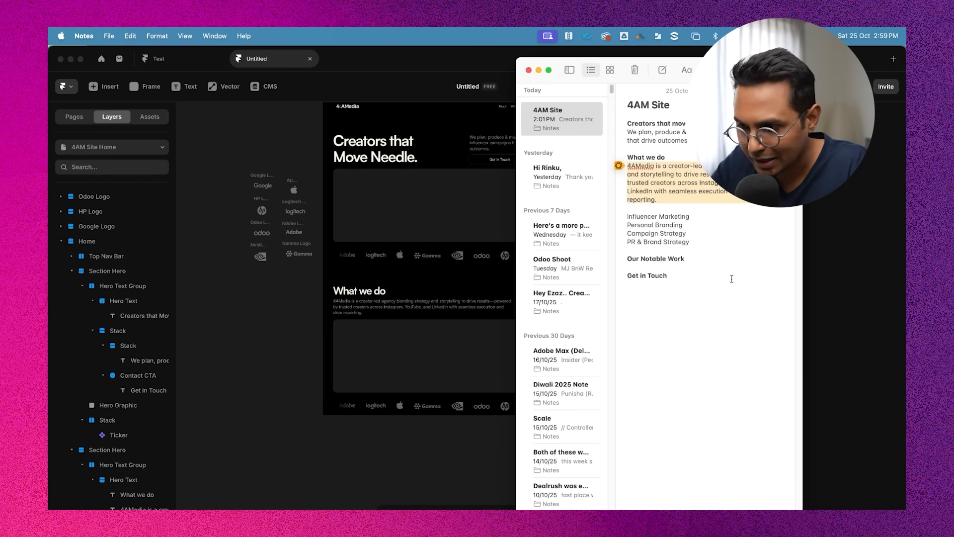
drag(638, 214, 699, 214)
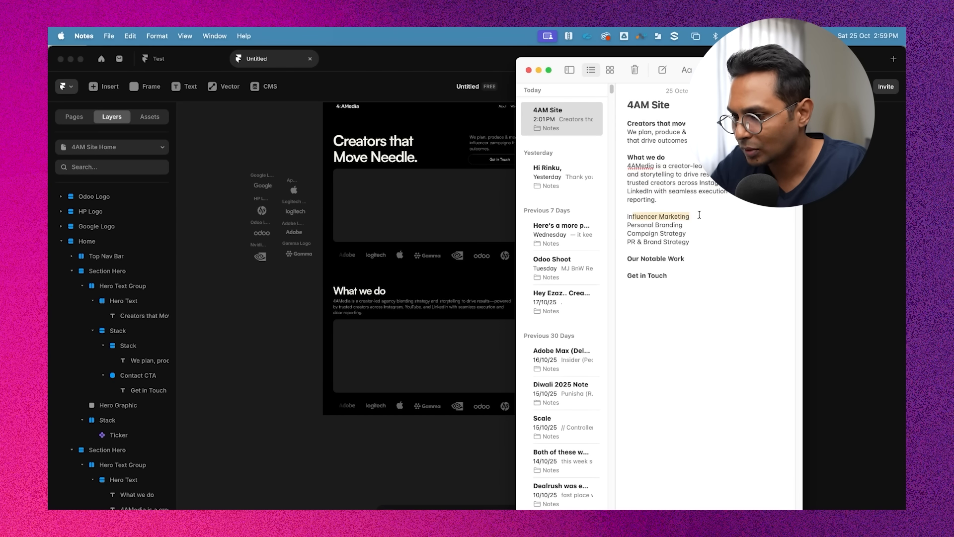
click(673, 222)
double_click(673, 233)
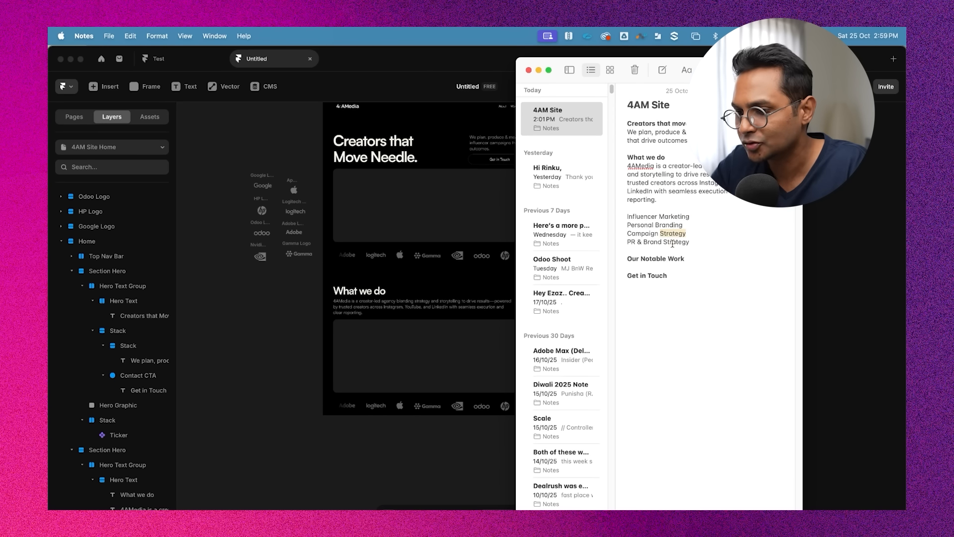
triple_click(673, 241)
click(288, 153)
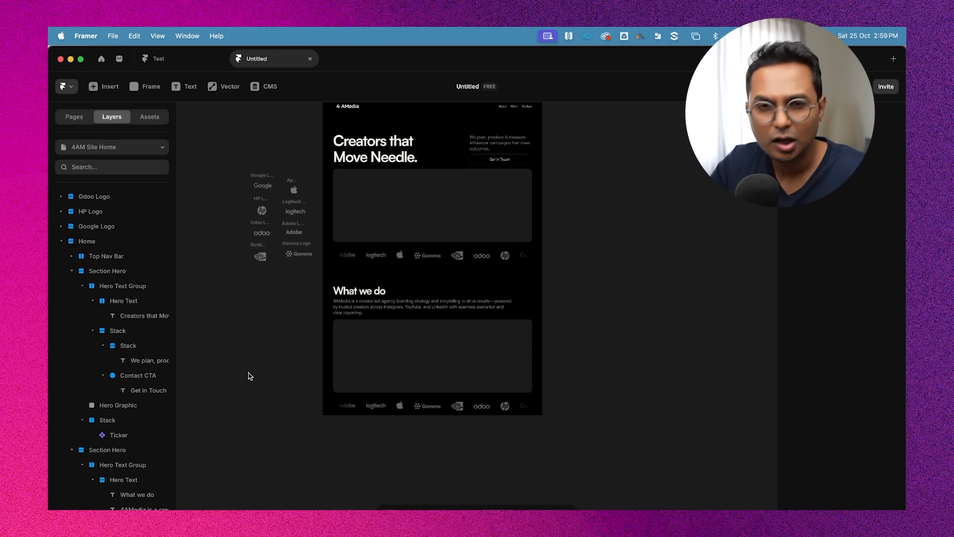
scroll(338, 371, left, 2)
scroll(339, 372, up, 3)
key(super+v)
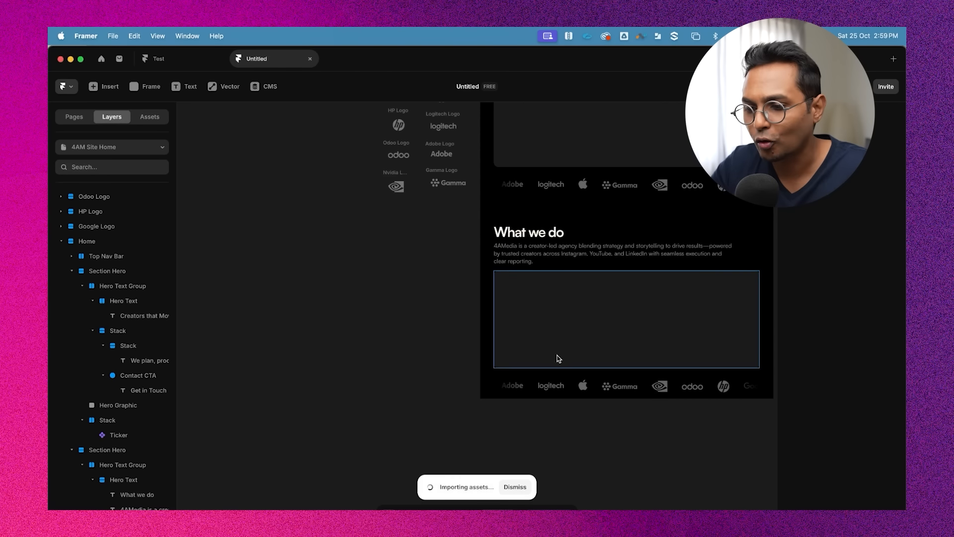
drag(475, 292, 391, 287)
click(443, 268)
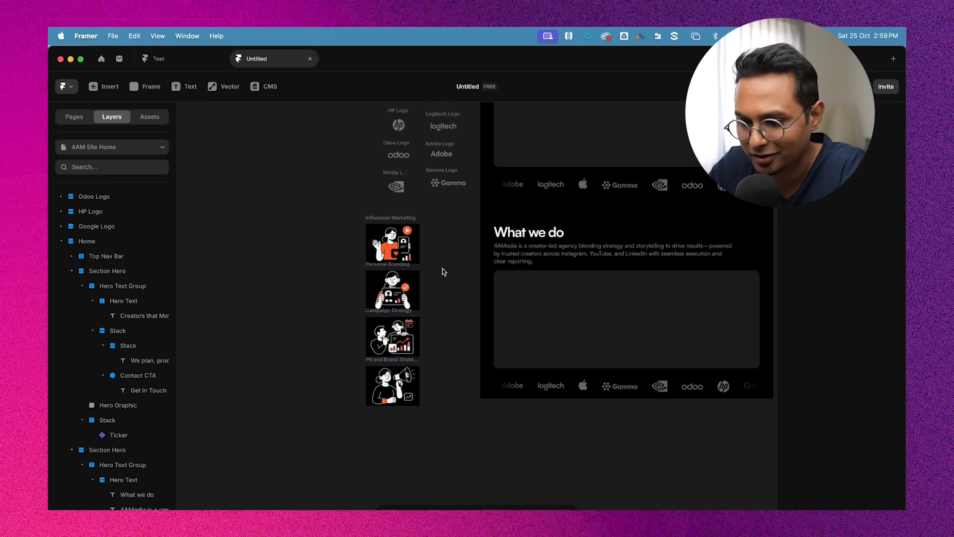
Examine the pasted service illustrations on the canvas
scroll(443, 268, up, 2)
scroll(442, 268, left, 1)
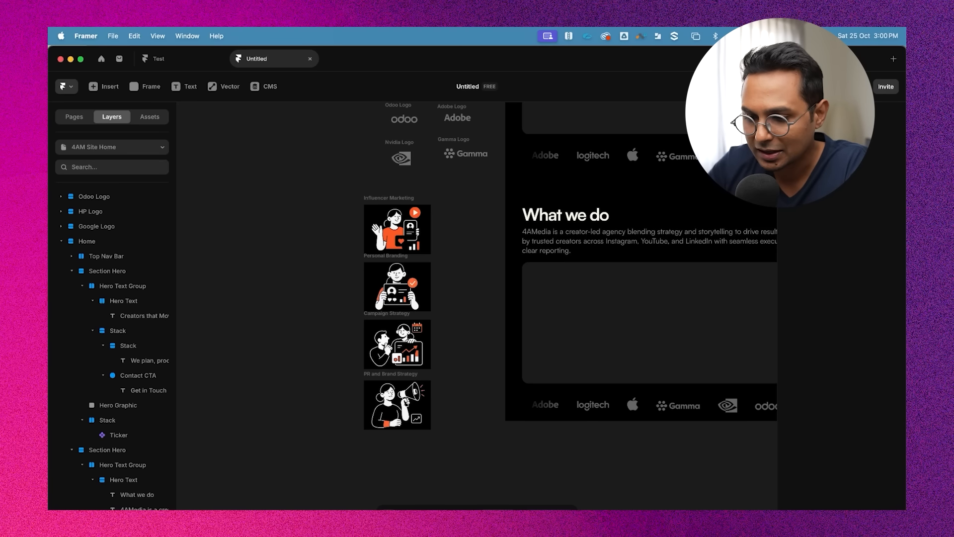
click(417, 229)
scroll(417, 230, up, 5)
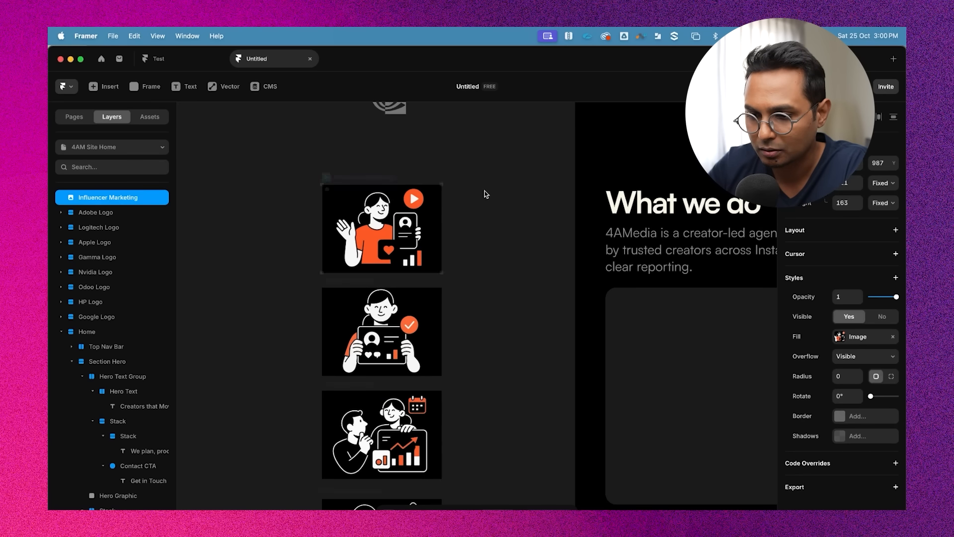
click(484, 190)
scroll(361, 198, down, 2)
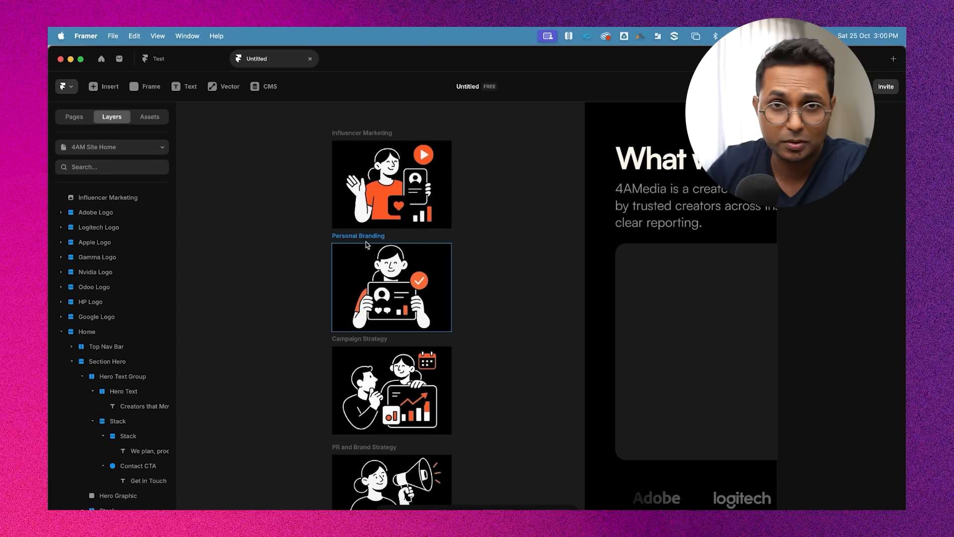
scroll(366, 241, down, 2)
scroll(469, 365, up, 1)
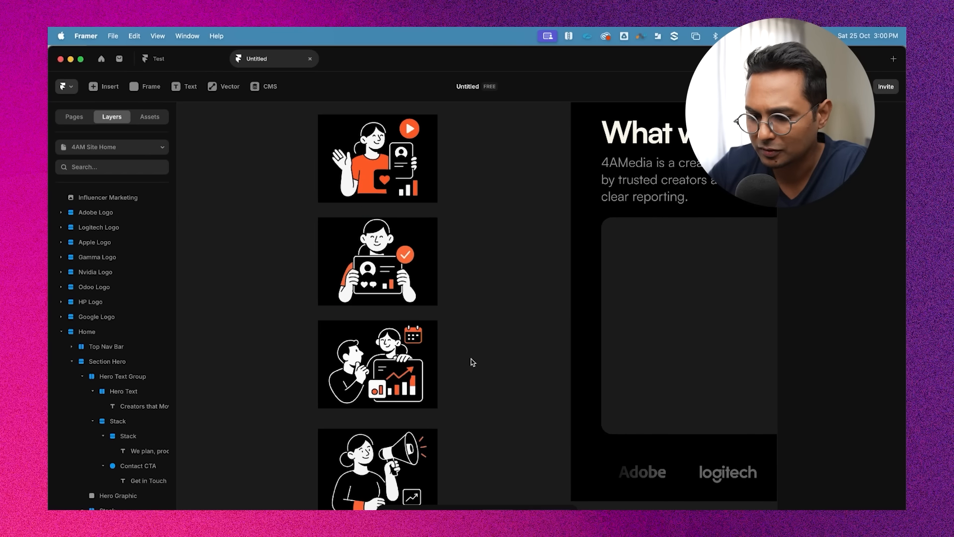
scroll(473, 362, down, 3)
scroll(460, 221, up, 2)
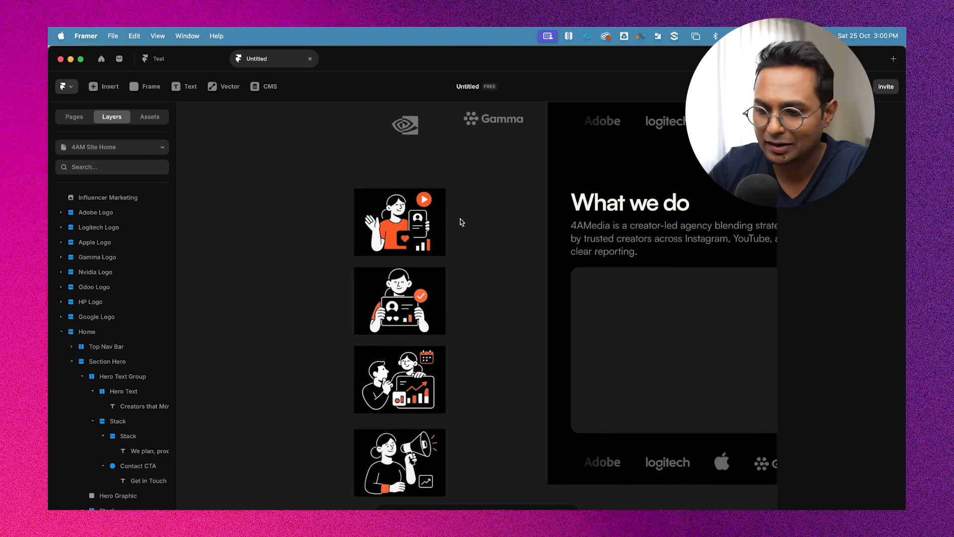
scroll(460, 219, down, 1)
click(425, 202)
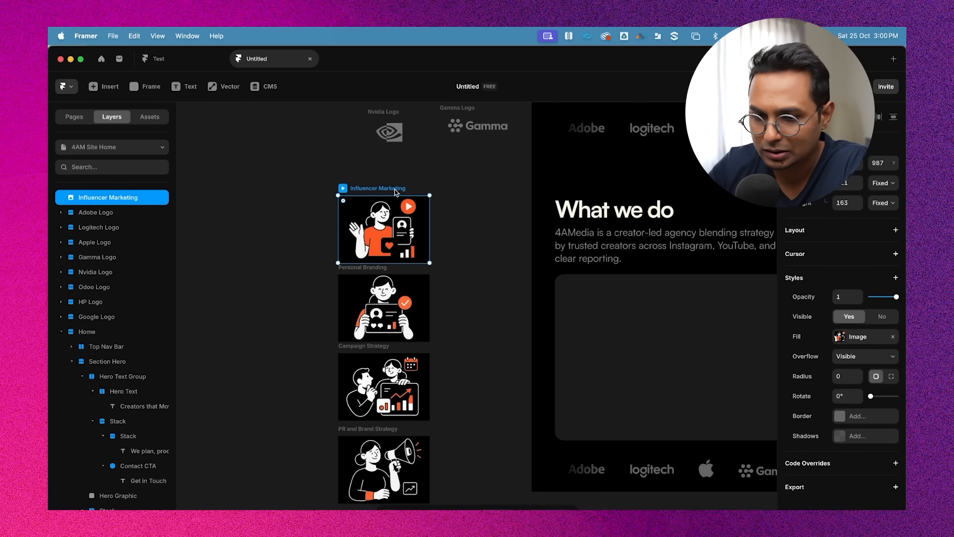
click(506, 212)
scroll(505, 219, down, 5)
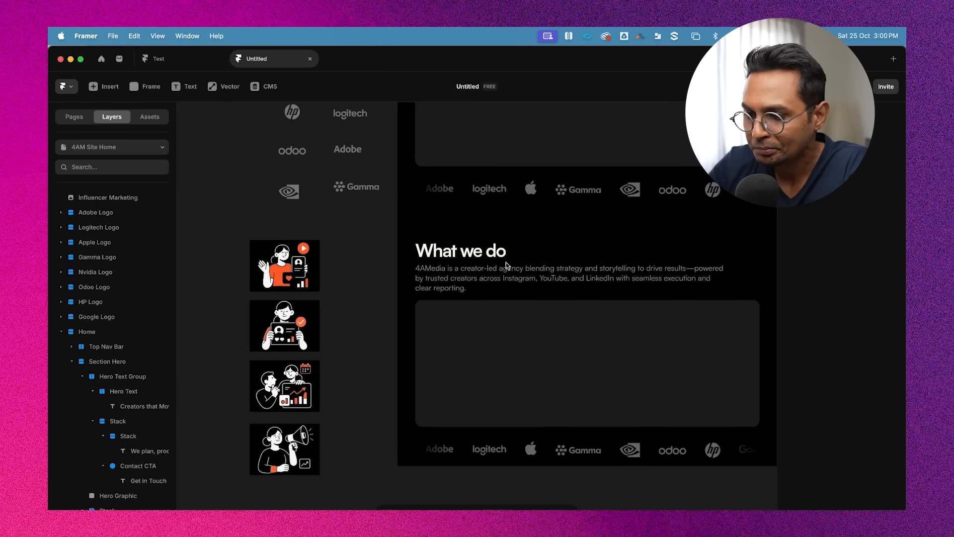
scroll(506, 264, right, 2)
click(439, 332)
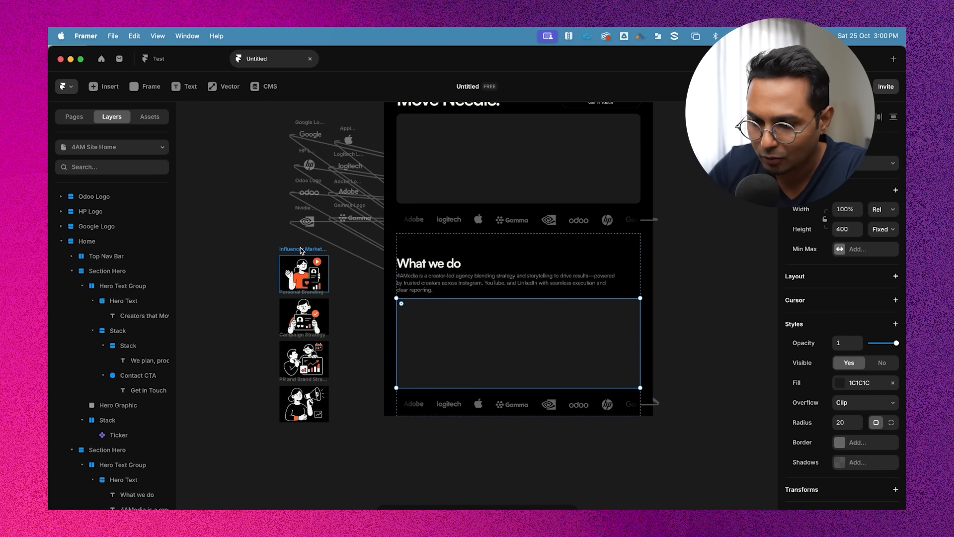
drag(300, 249, 269, 234)
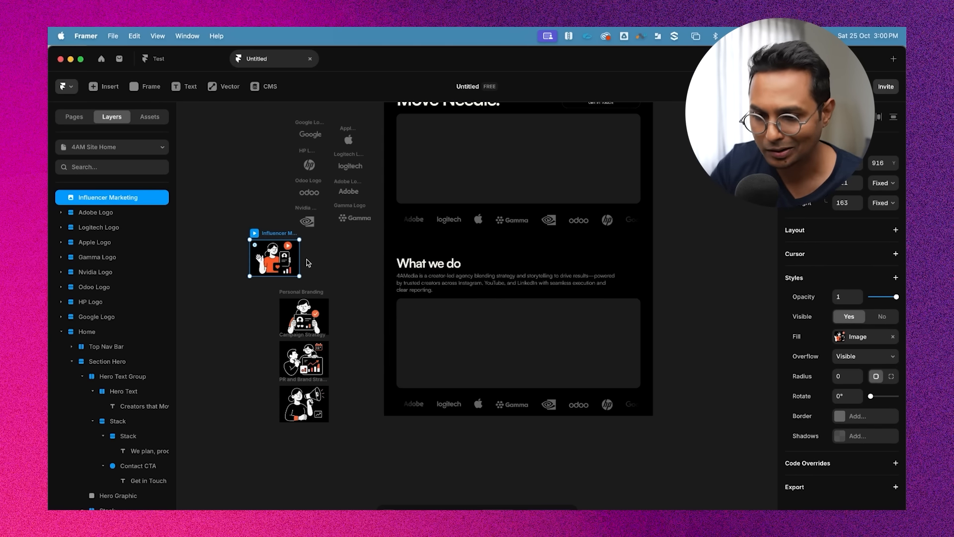
drag(273, 230, 298, 243)
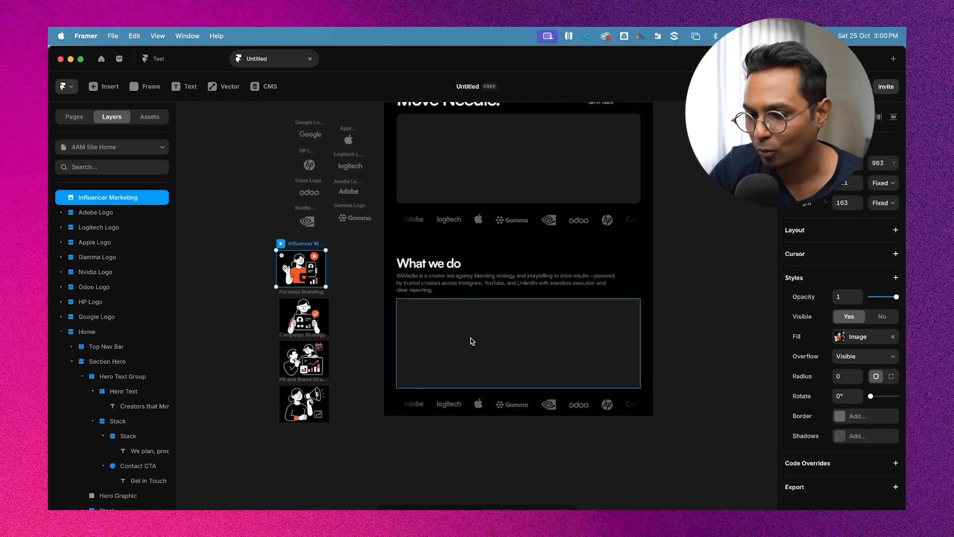
click(477, 342)
scroll(478, 340, up, 3)
scroll(506, 272, down, 2)
Move the What we do text stack out of its Hero Text Group and delete the emptied group
click(469, 191)
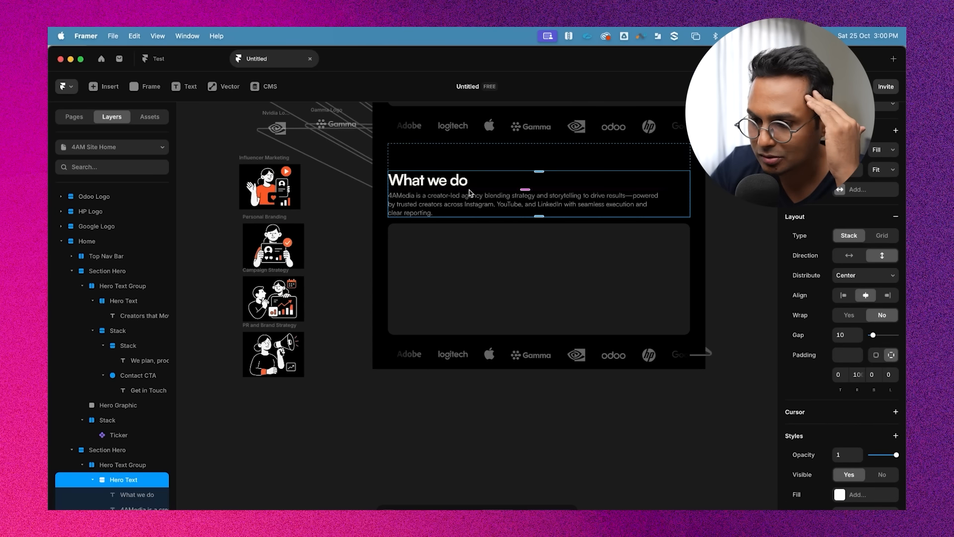
click(462, 271)
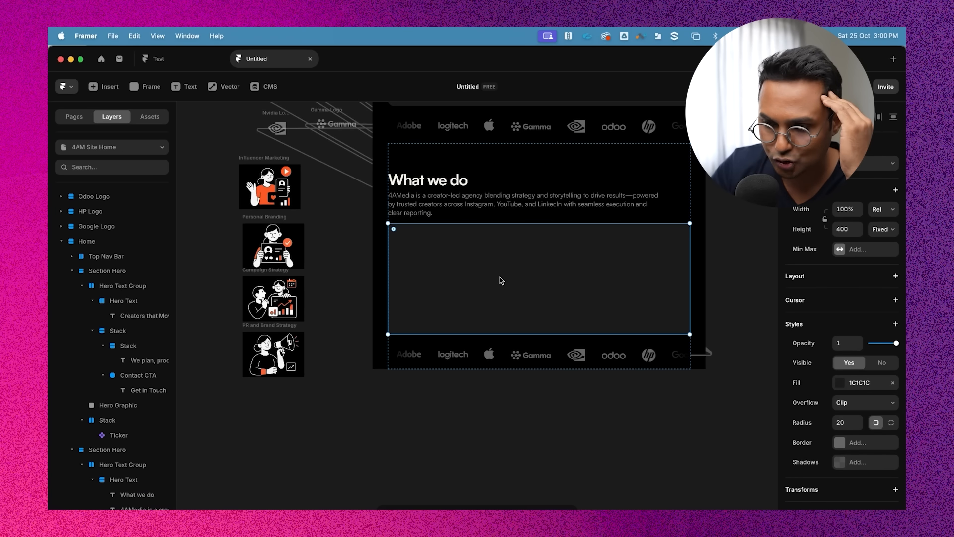
scroll(467, 271, up, 2)
scroll(88, 373, down, 1)
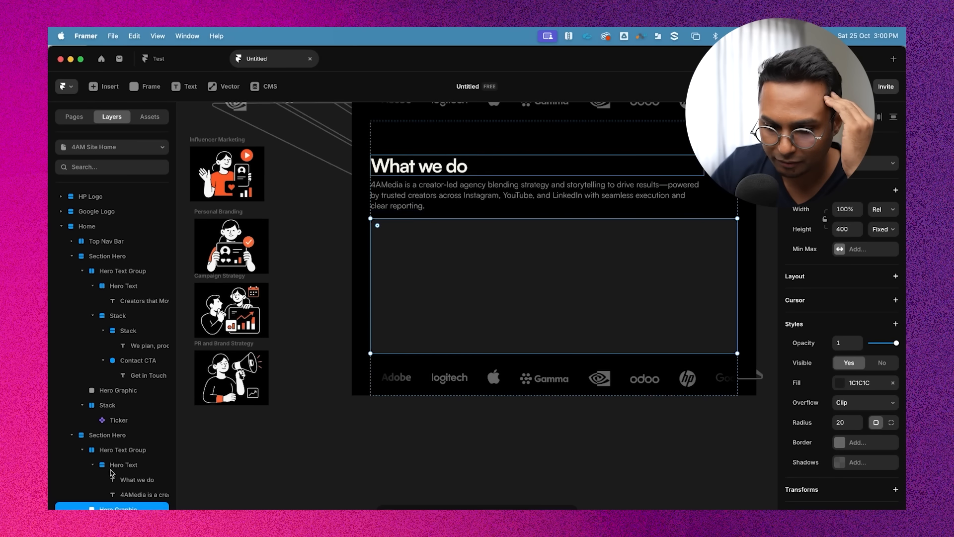
click(93, 464)
click(82, 479)
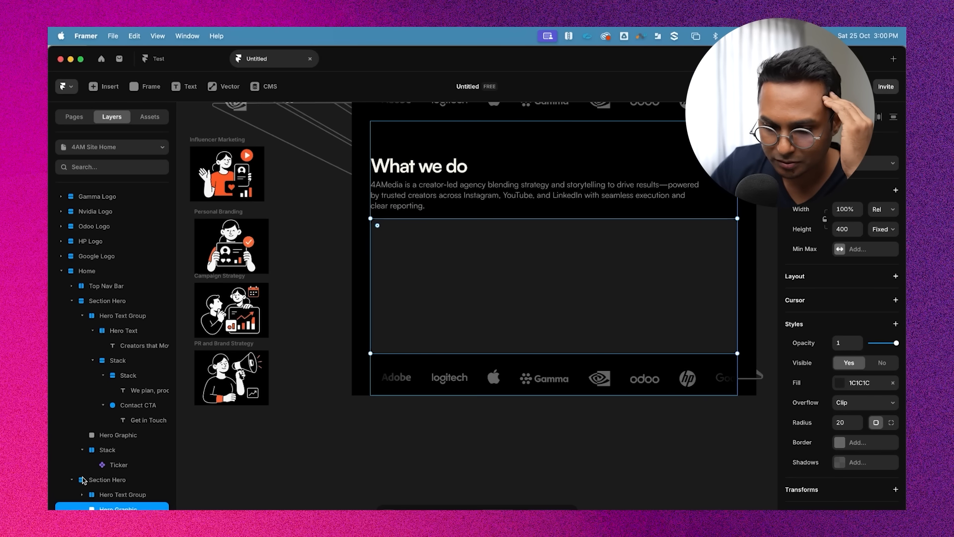
scroll(512, 262, down, 1)
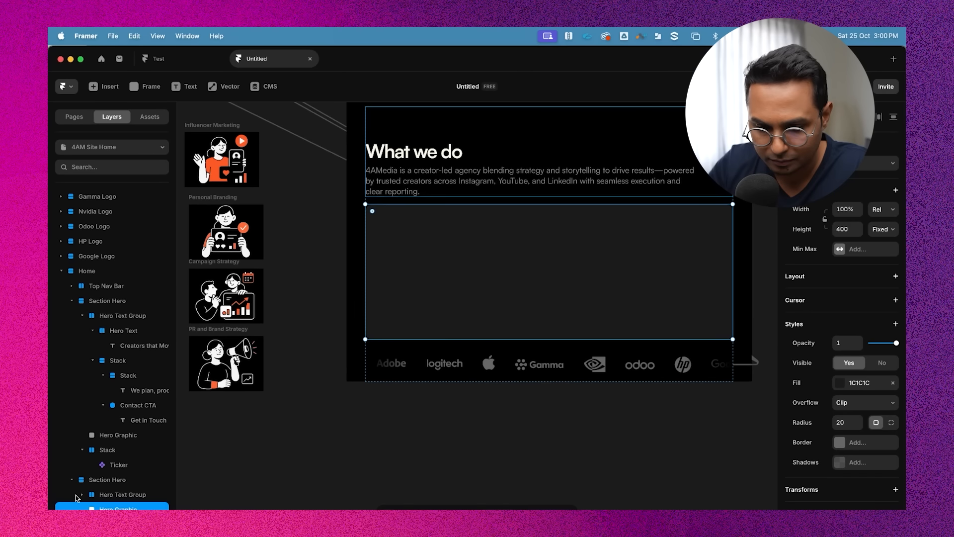
click(78, 495)
click(83, 494)
click(125, 496)
click(117, 482)
drag(122, 494, 125, 474)
click(122, 494)
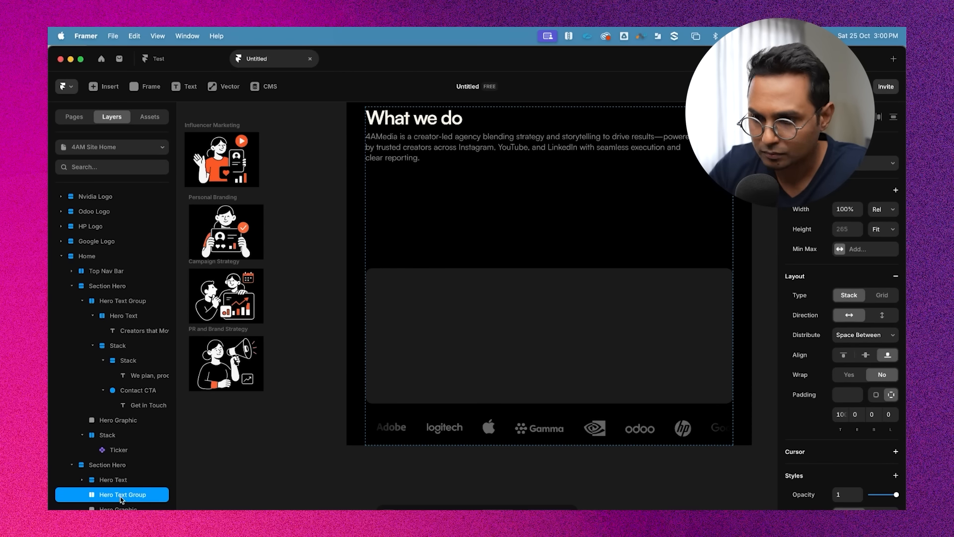
key(Delete)
Rename the What we do text stack as Section Heading
super+click(440, 138)
scroll(449, 262, up, 1)
click(118, 479)
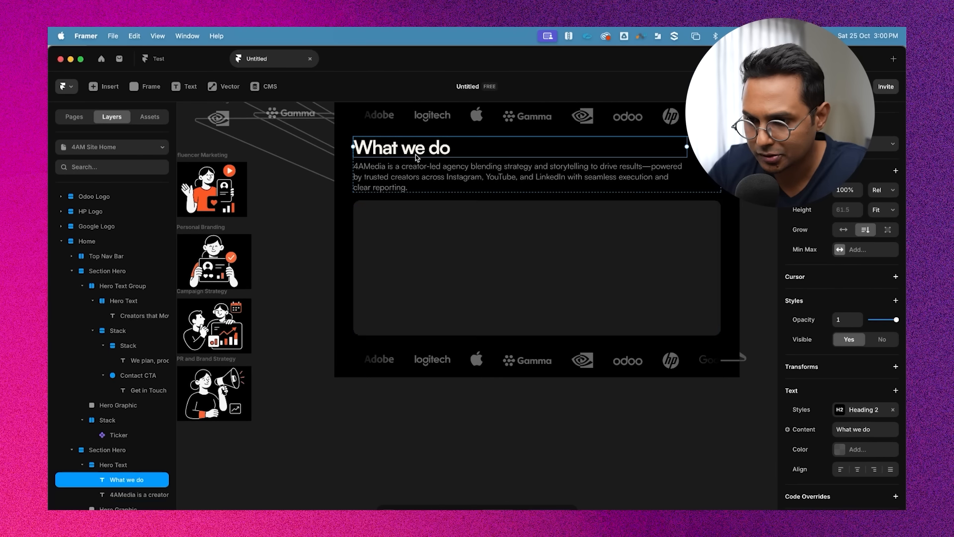
double_click(114, 465)
text(Section H)
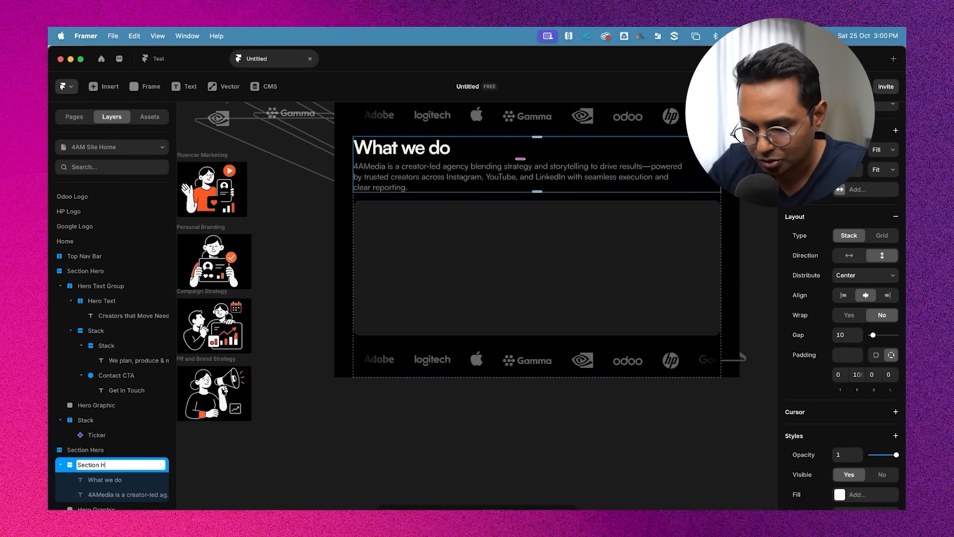
text(eading)
key(Return)
Add a vertical stack layout to the section's placeholder graphic frame and rename it Service
click(60, 465)
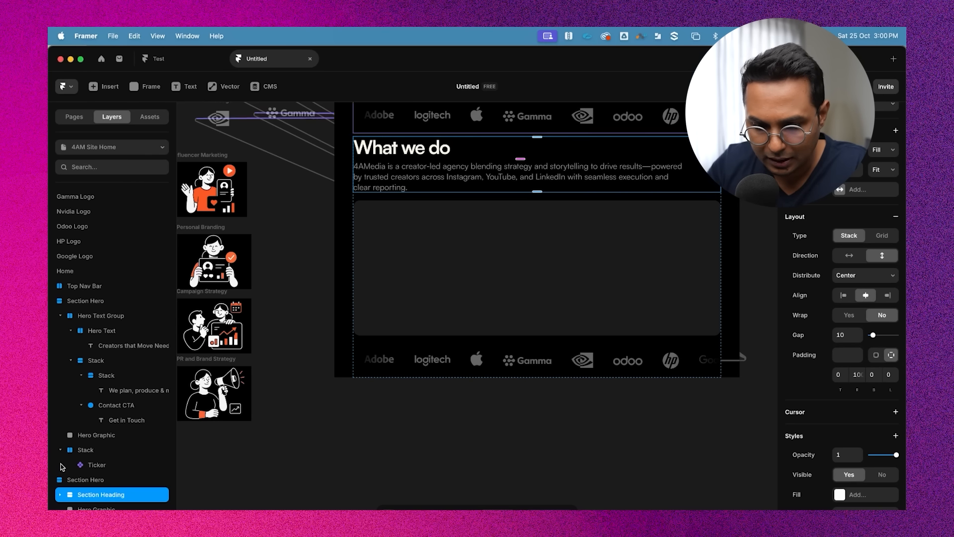
click(94, 508)
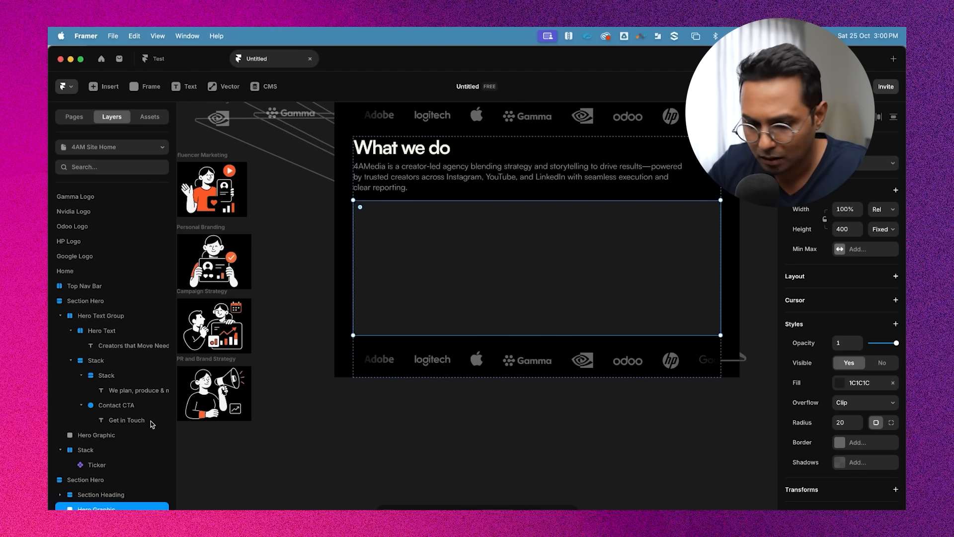
click(141, 89)
key(Escape)
scroll(862, 372, down, 1)
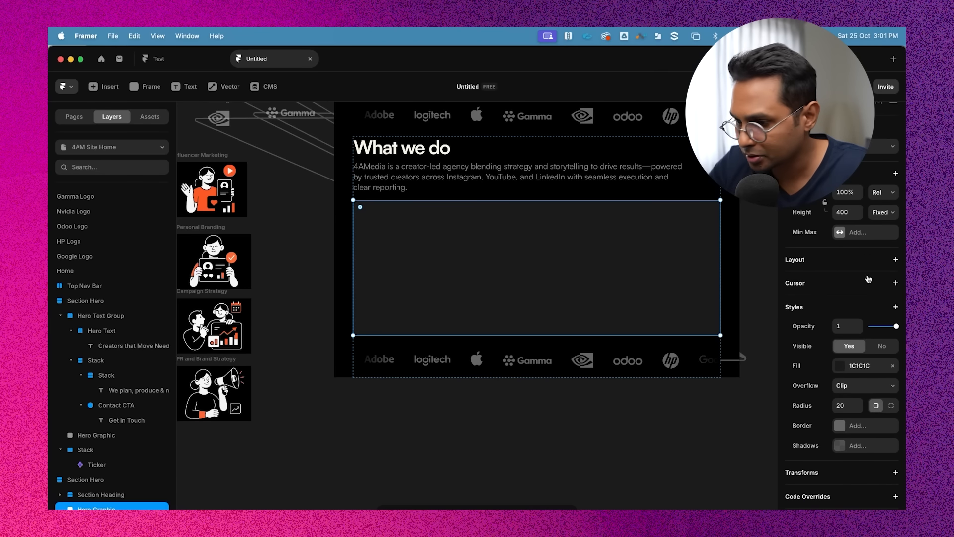
click(896, 259)
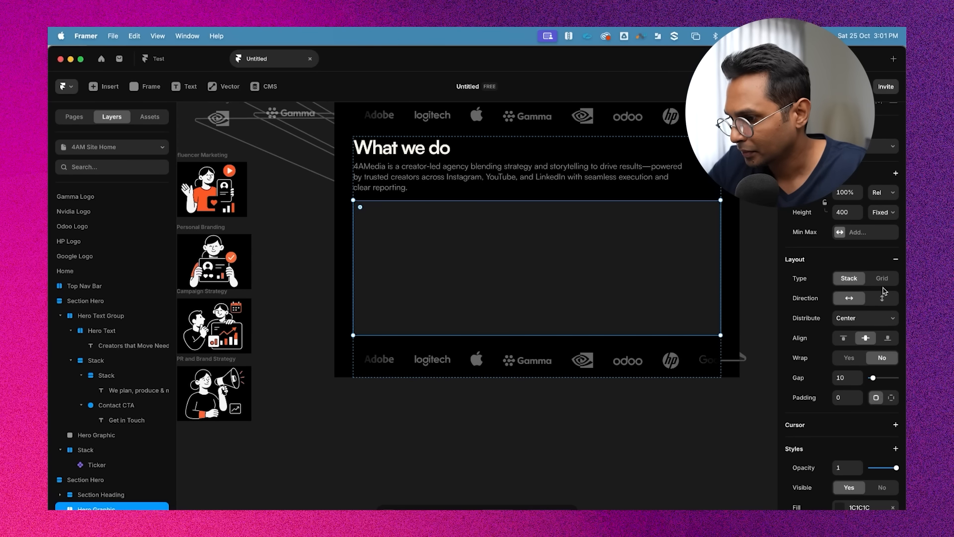
click(884, 299)
scroll(548, 258, down, 2)
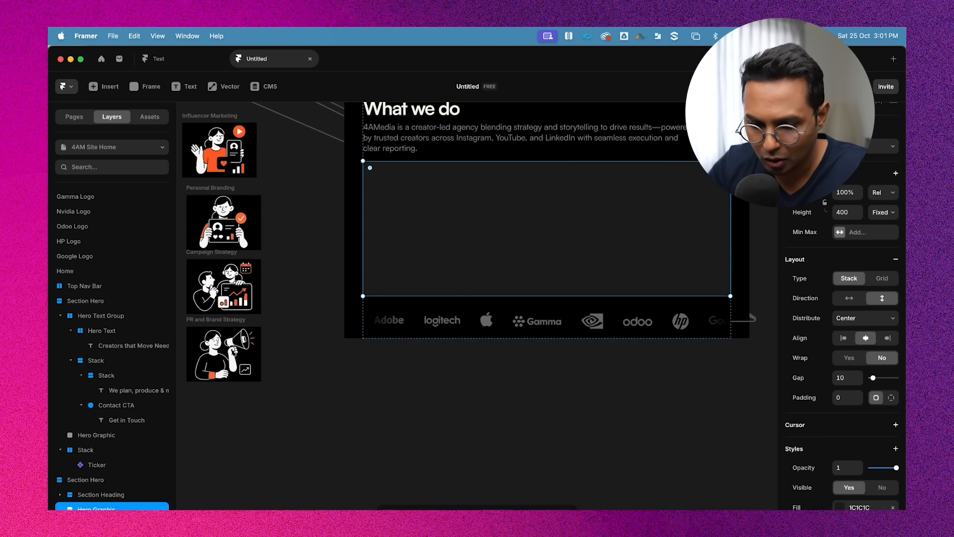
key(super+r)
text(S)
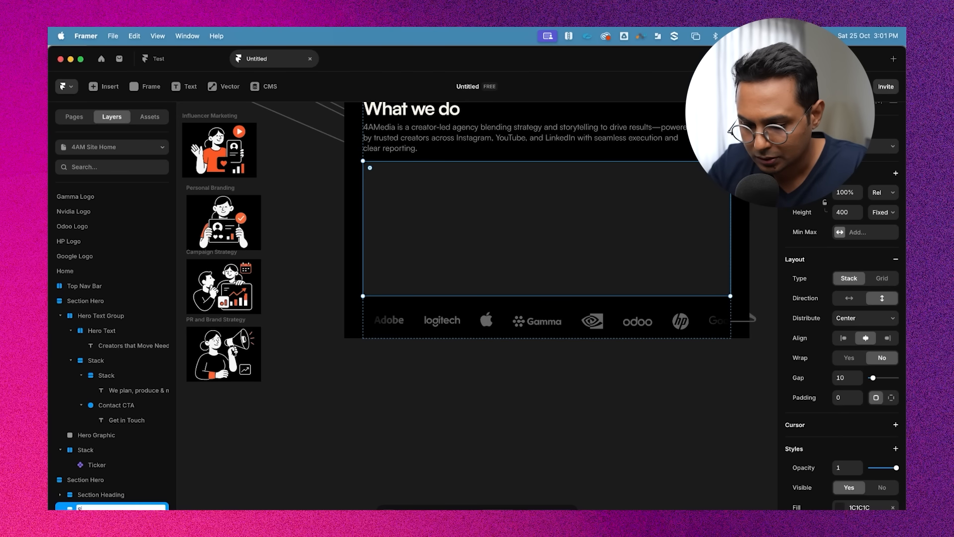
text(ervice)
key(Return)
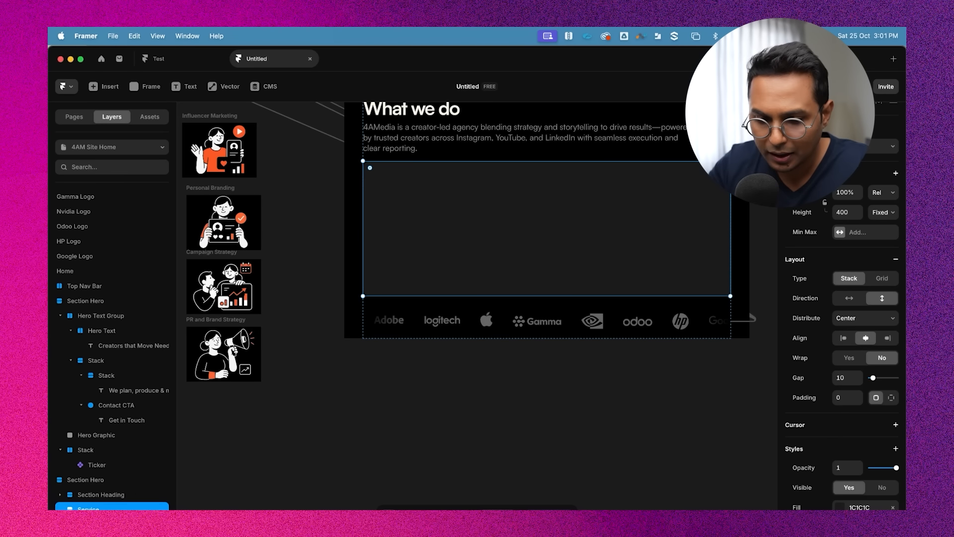
Move the Influencer Marketing illustration into the Service frame
click(214, 150)
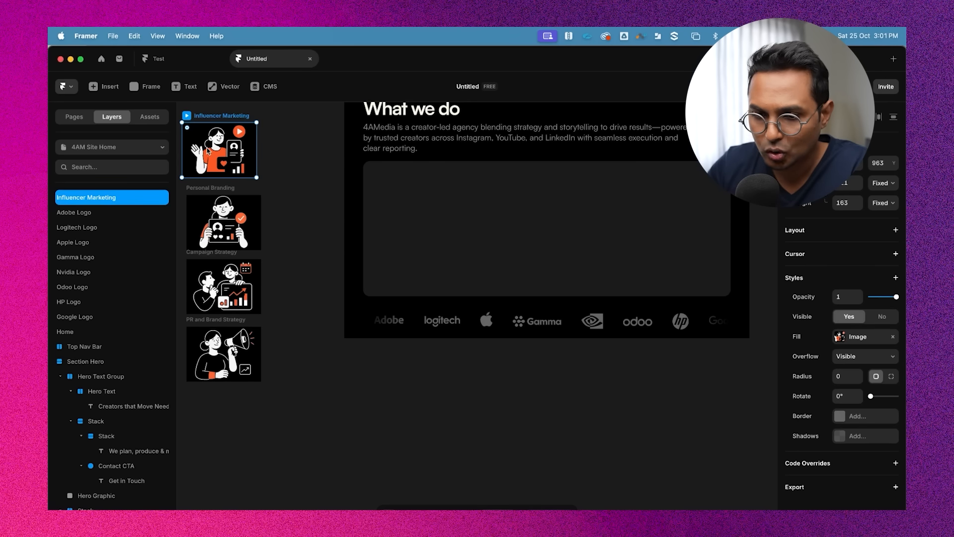
drag(213, 157, 451, 206)
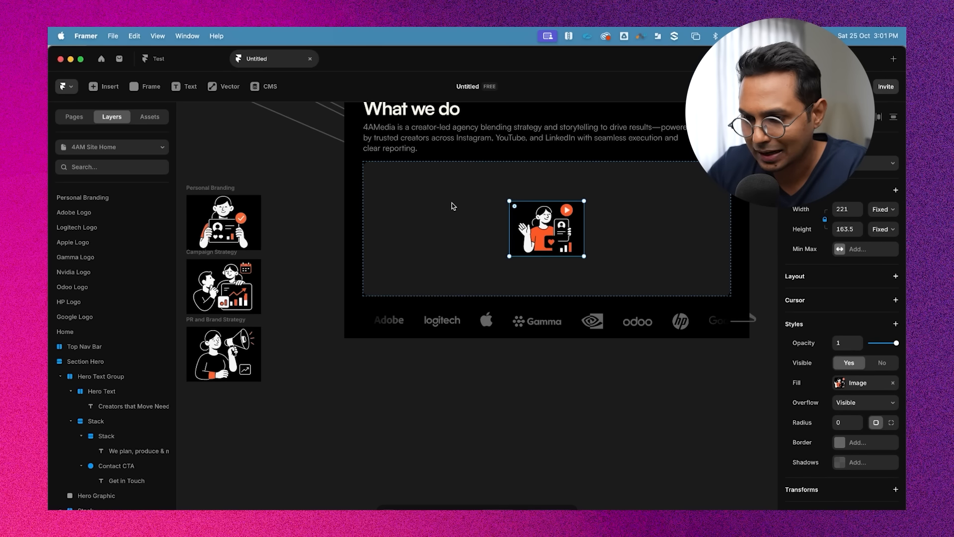
Copy the section's description paragraph and paste it into the Service frame below the illustration
click(307, 211)
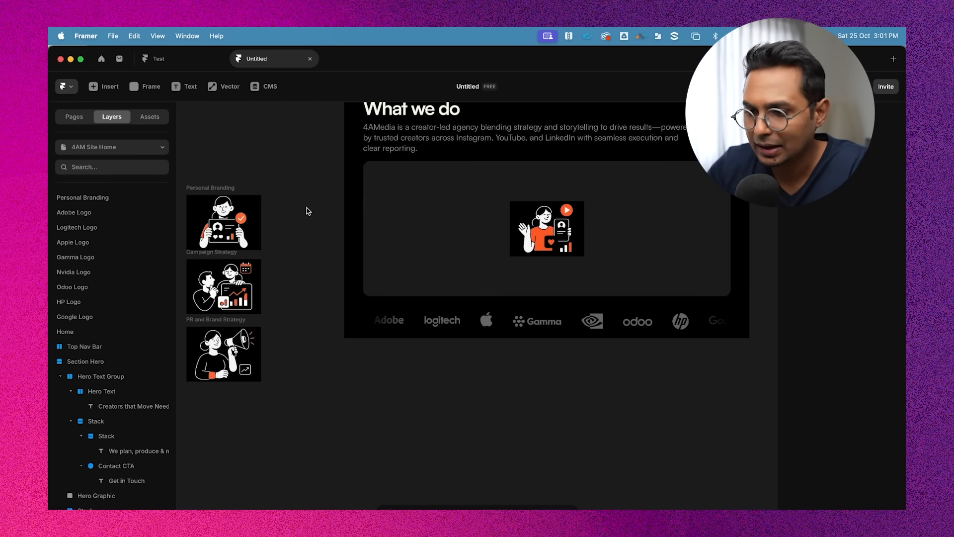
click(569, 243)
scroll(401, 173, up, 1)
scroll(402, 174, up, 2)
click(396, 143)
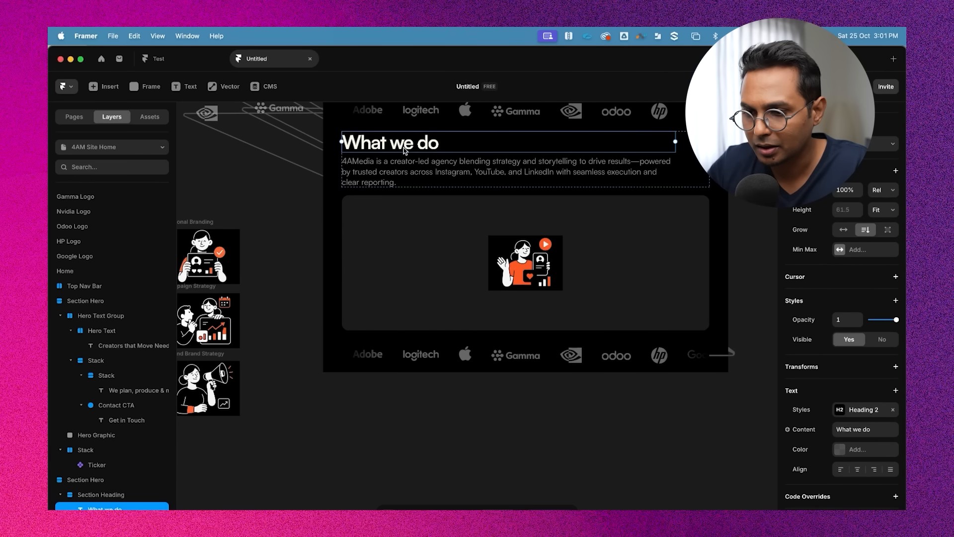
scroll(424, 179, up, 2)
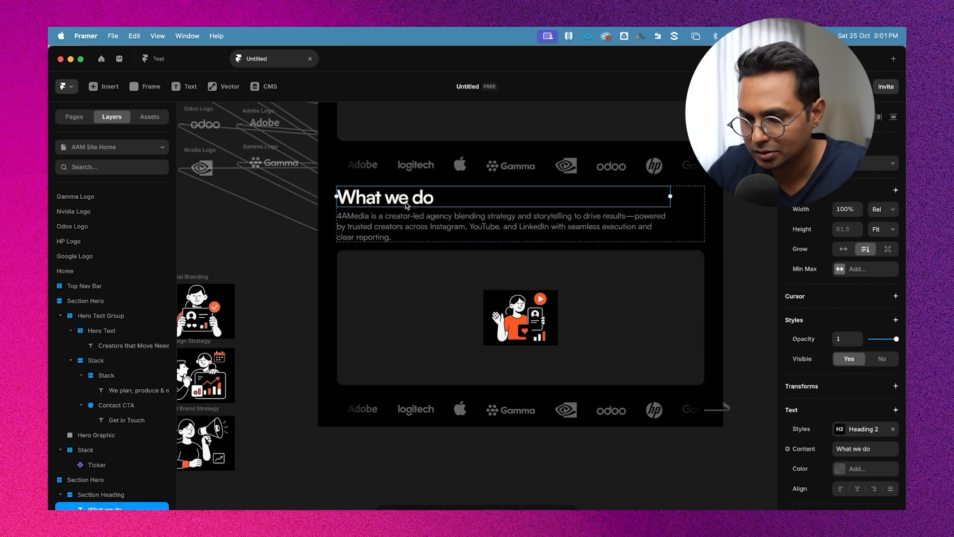
click(522, 228)
key(cmd+c)
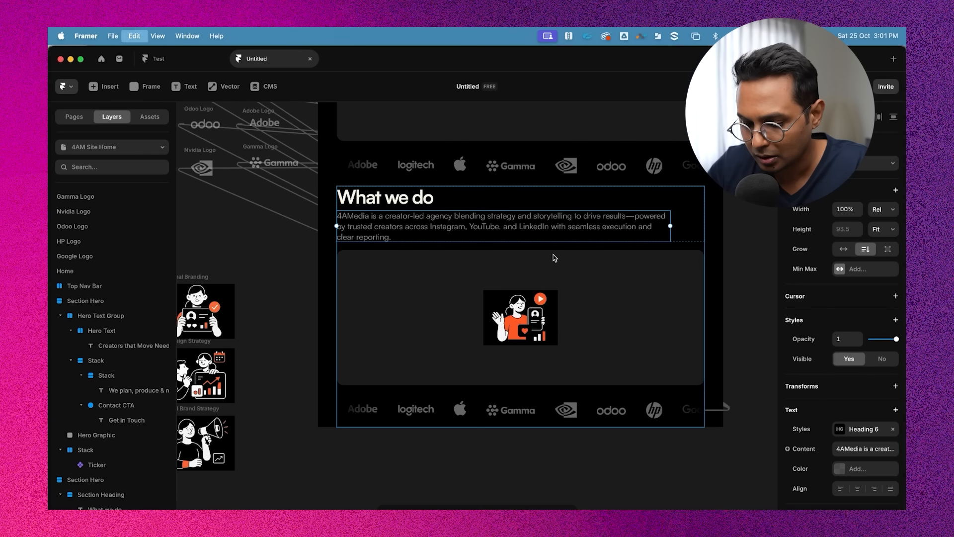
click(568, 286)
key(cmd+v)
Replace the pasted text with Influencer Marketing, checking the service names in Notes
double_click(579, 349)
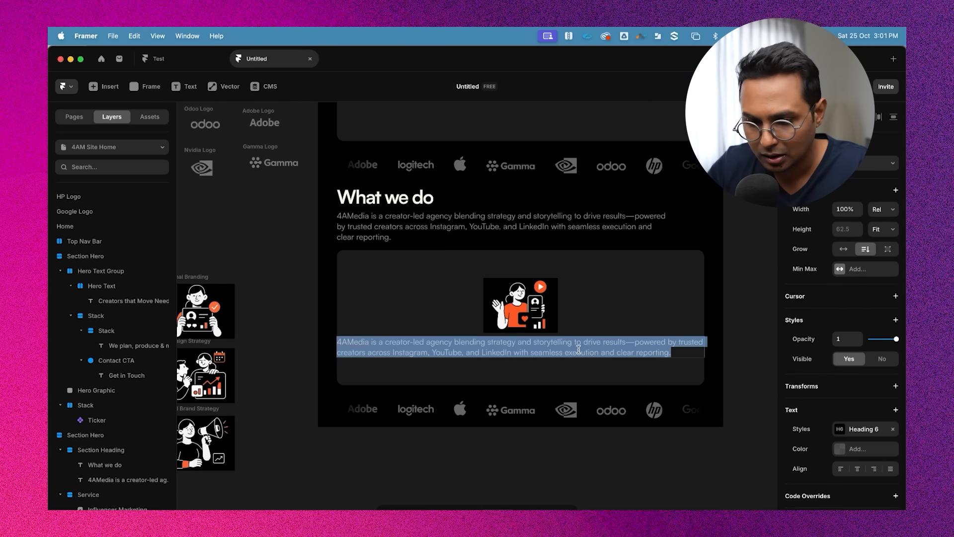
scroll(579, 349, left, 2)
key(super+Tab)
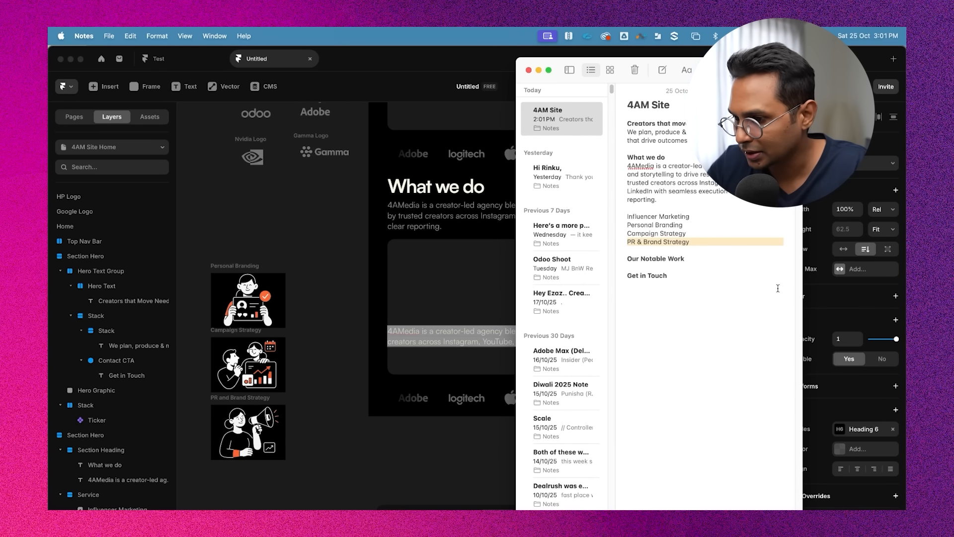
key(super+Tab)
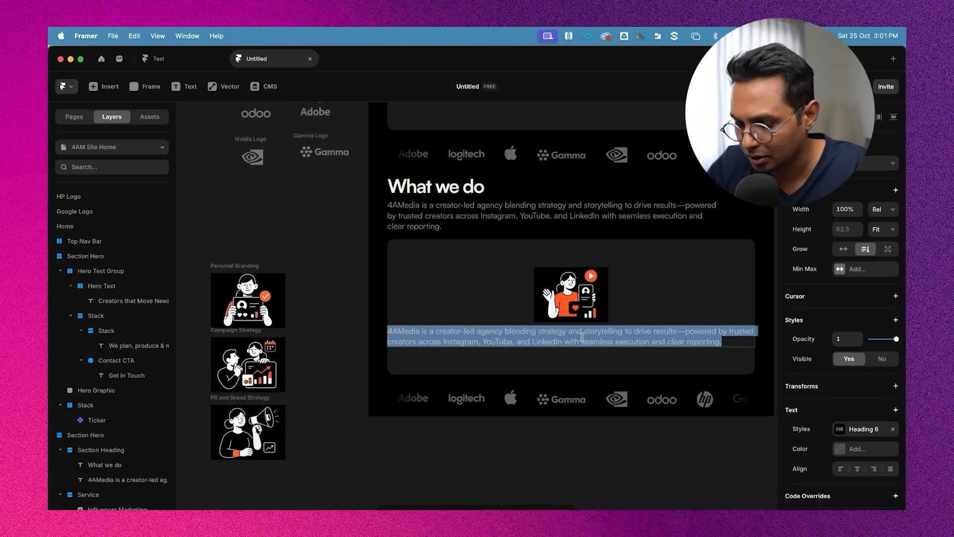
text(INfluencer Marketing)
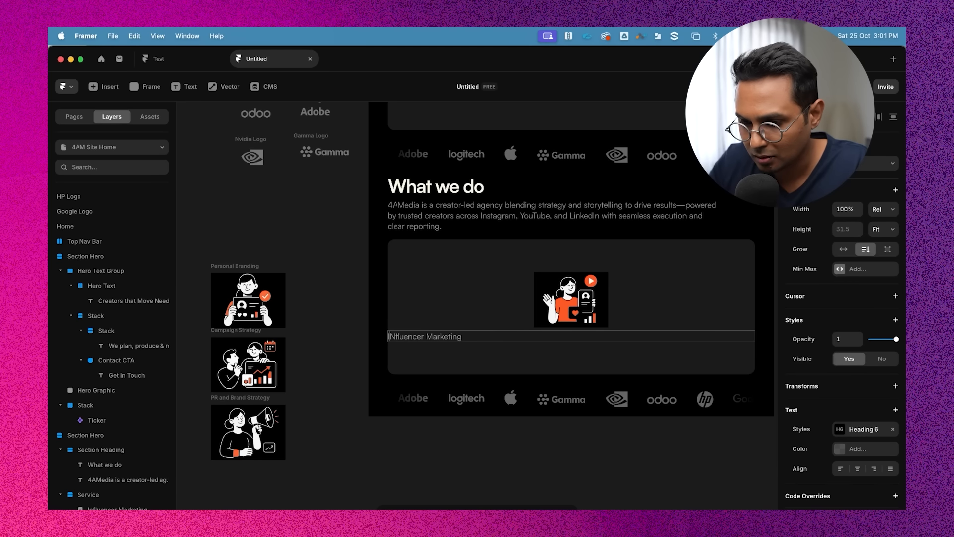
text(n)
click(526, 305)
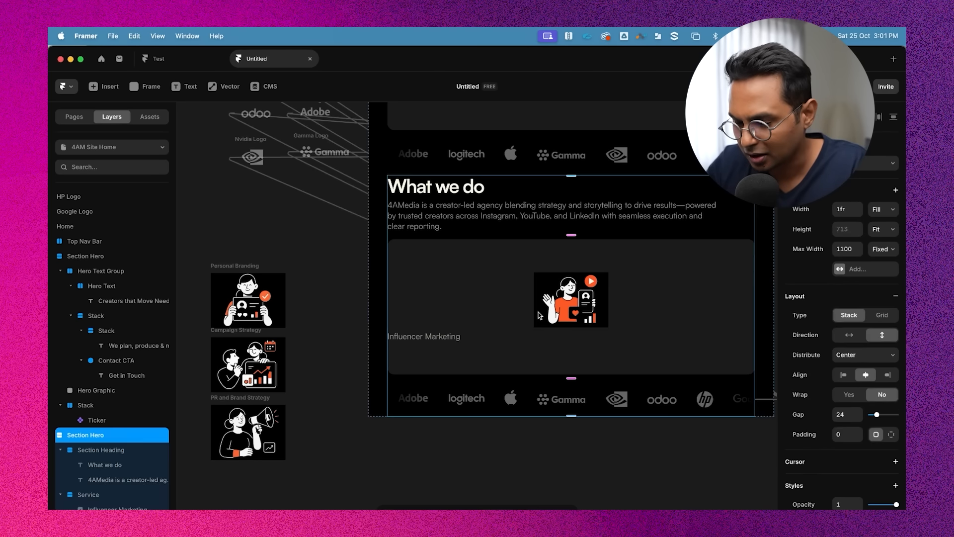
Detach the Heading 6 style from the Influencer Marketing label and set its color opacity to 100%
scroll(526, 306, right, 2)
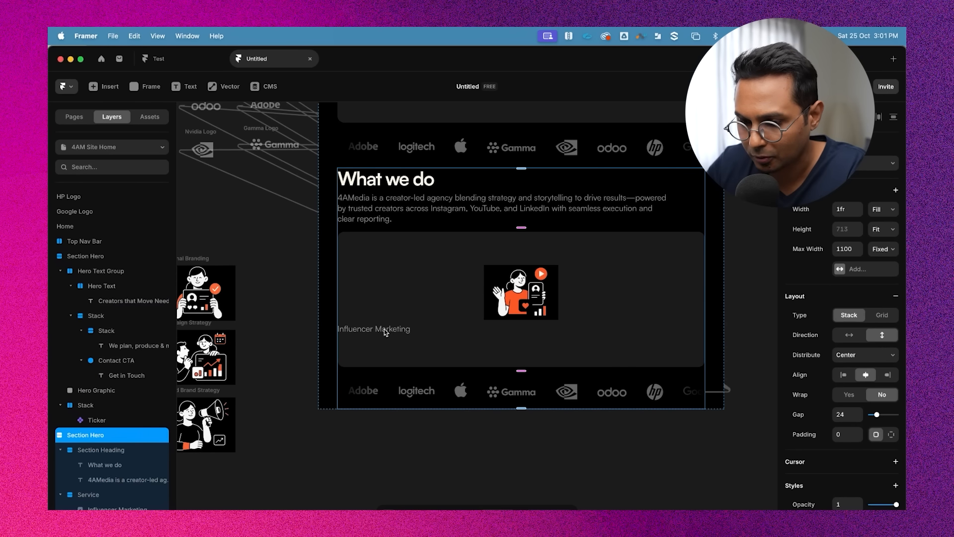
click(378, 331)
click(377, 331)
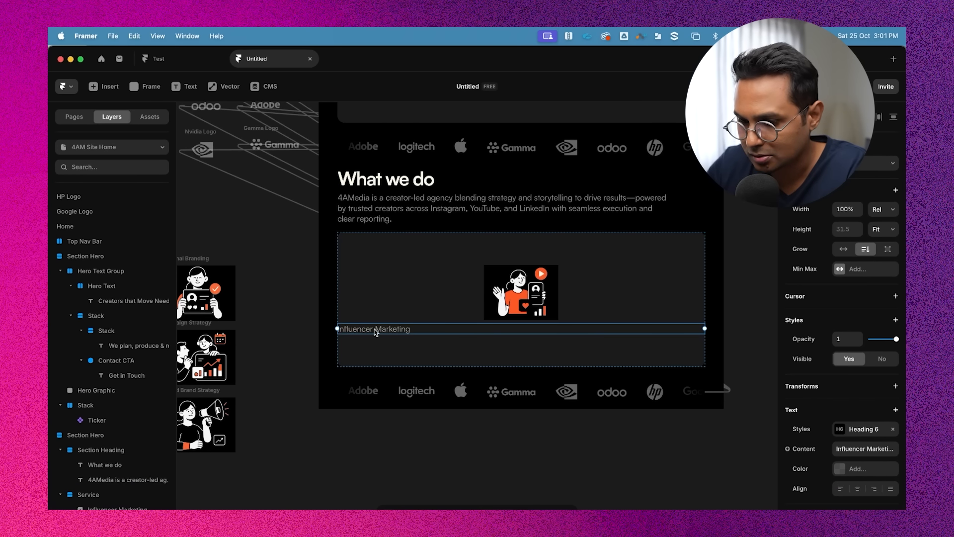
double_click(375, 330)
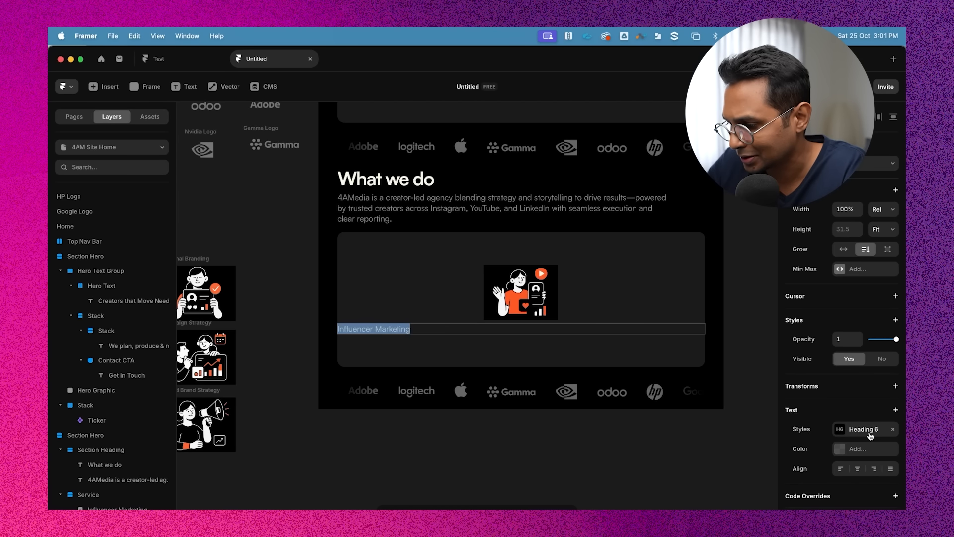
click(893, 429)
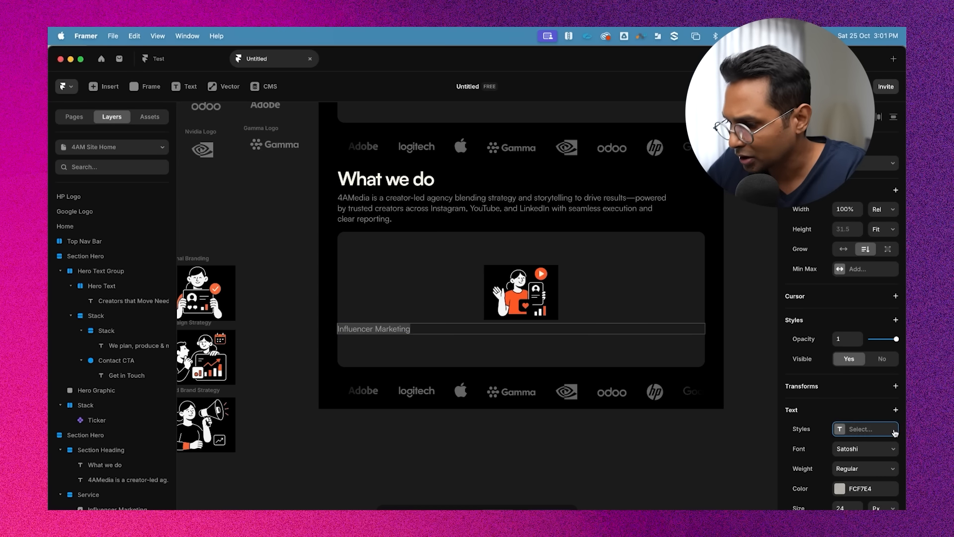
scroll(854, 407, down, 3)
click(839, 395)
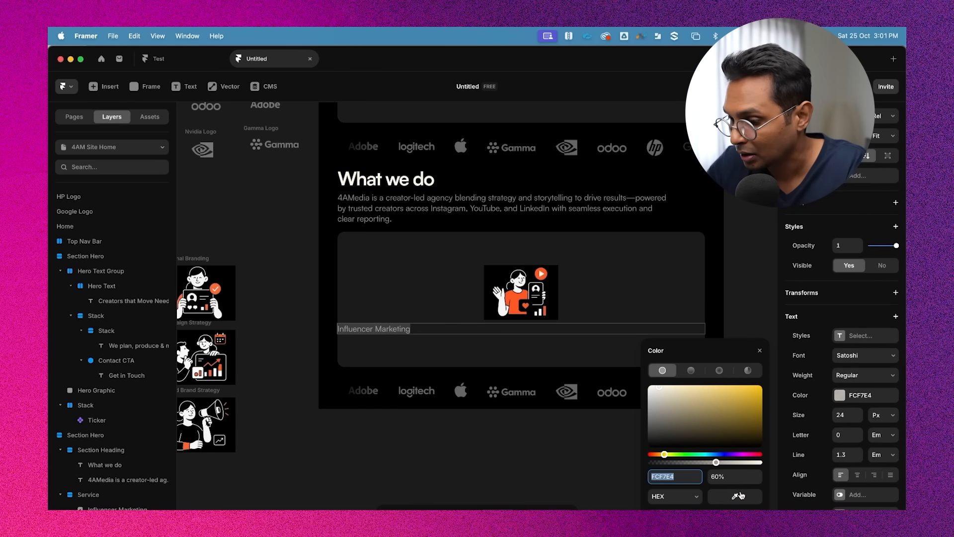
click(727, 476)
text(100)
key(Return)
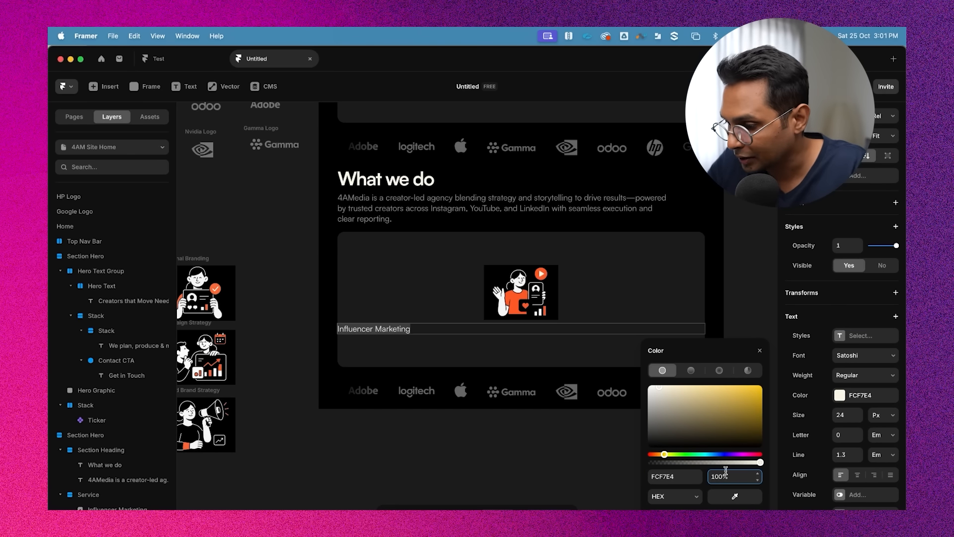
Set the label's font weight to Medium and its size to 24 px
click(854, 377)
click(854, 397)
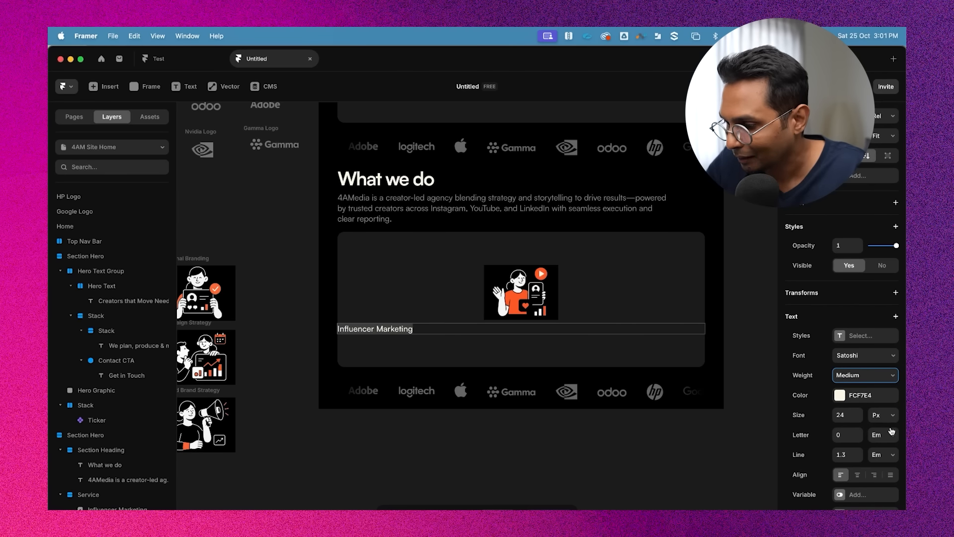
click(846, 416)
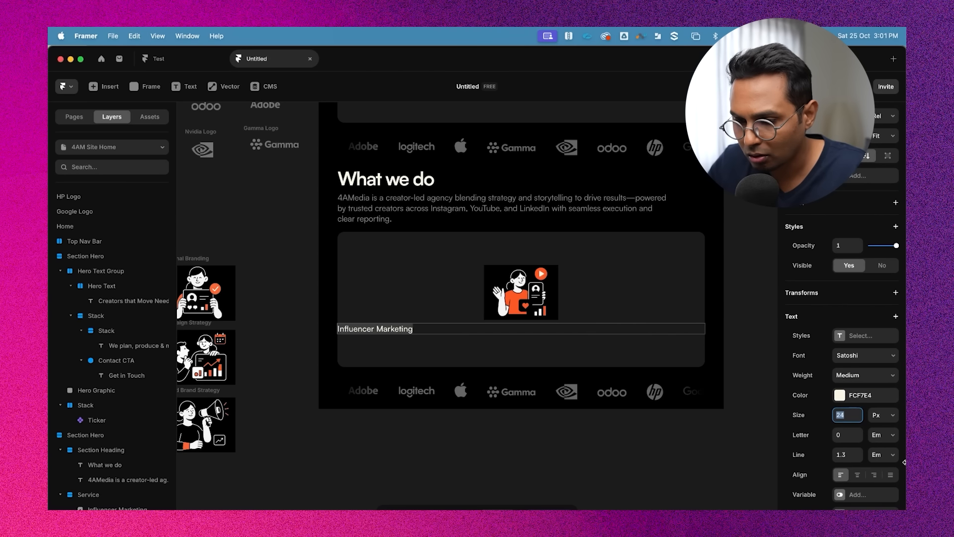
text(20)
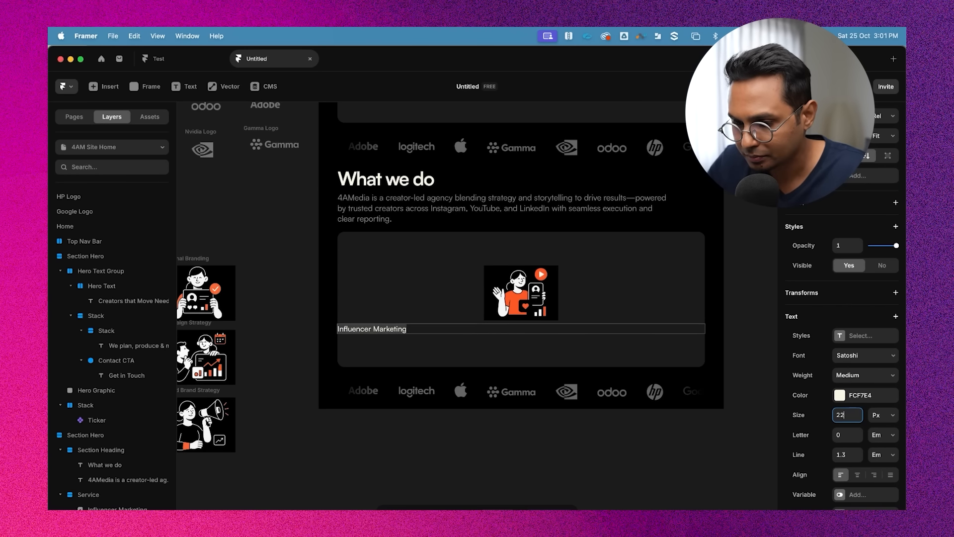
key(Up)
key(Up)
key(Up)
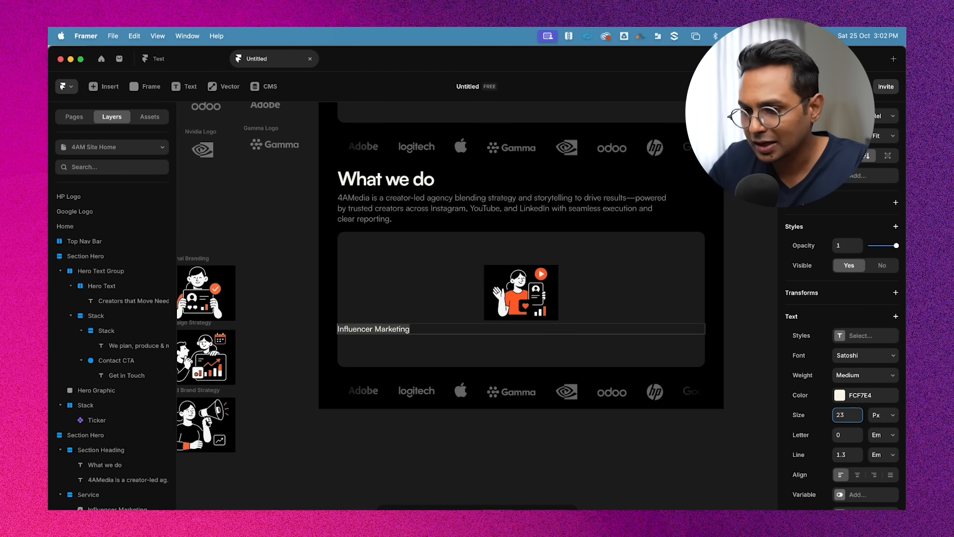
key(Up)
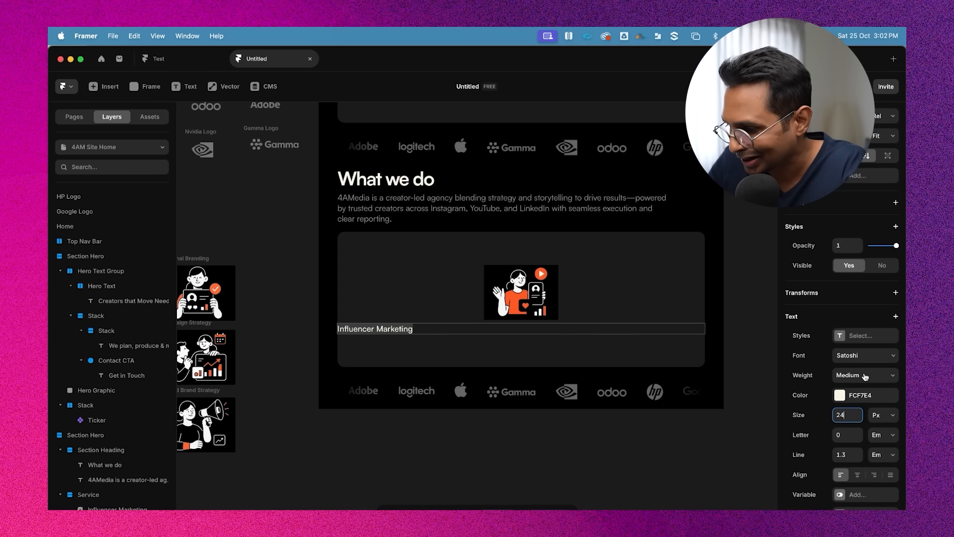
Center-align the label and save its styling as a new Heading 5 text style
click(857, 474)
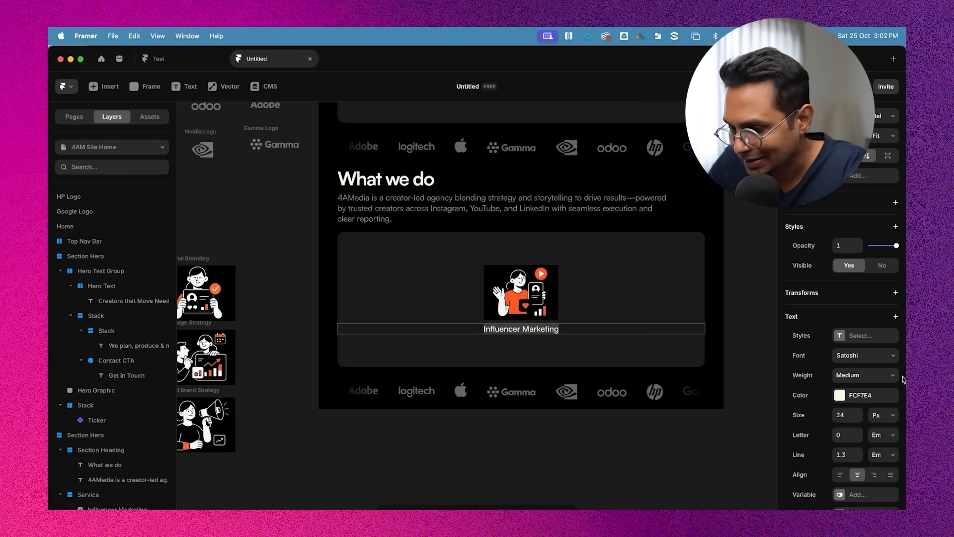
click(864, 338)
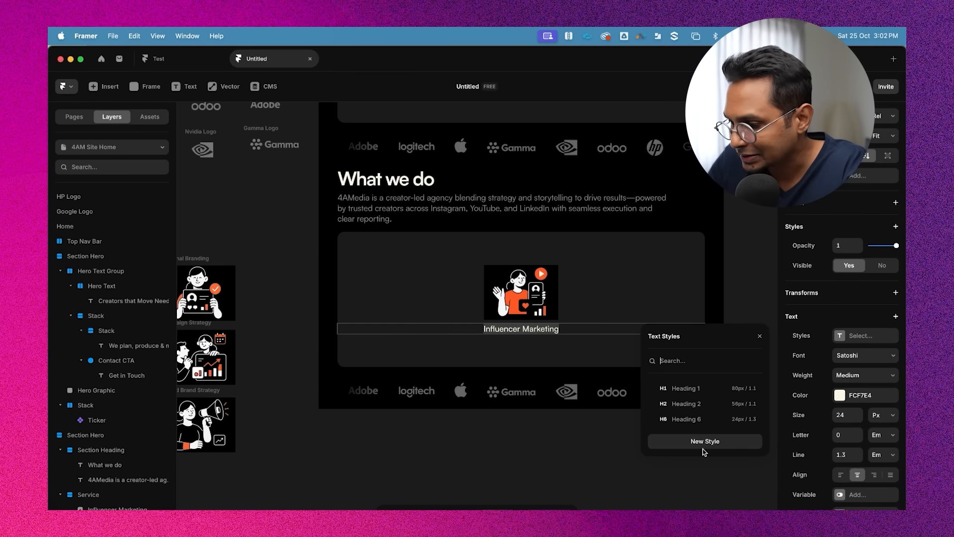
click(712, 441)
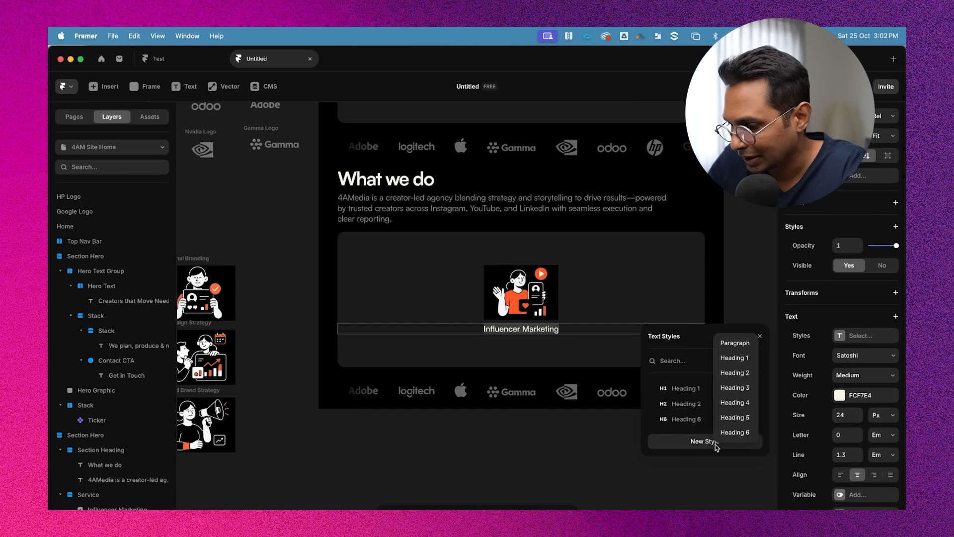
click(742, 418)
click(760, 336)
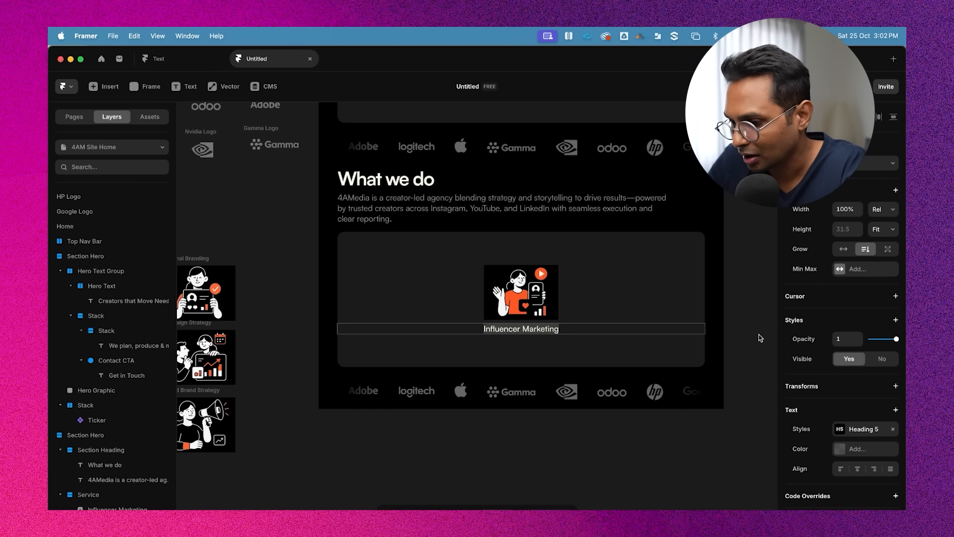
Set the Service frame's width and height to Fit Content, then undo both changes
click(590, 283)
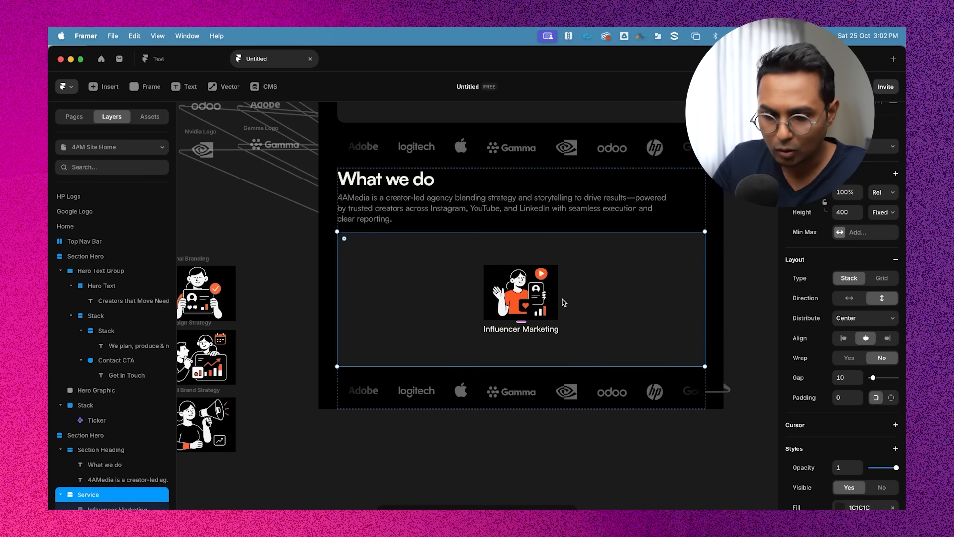
scroll(107, 507, down, 1)
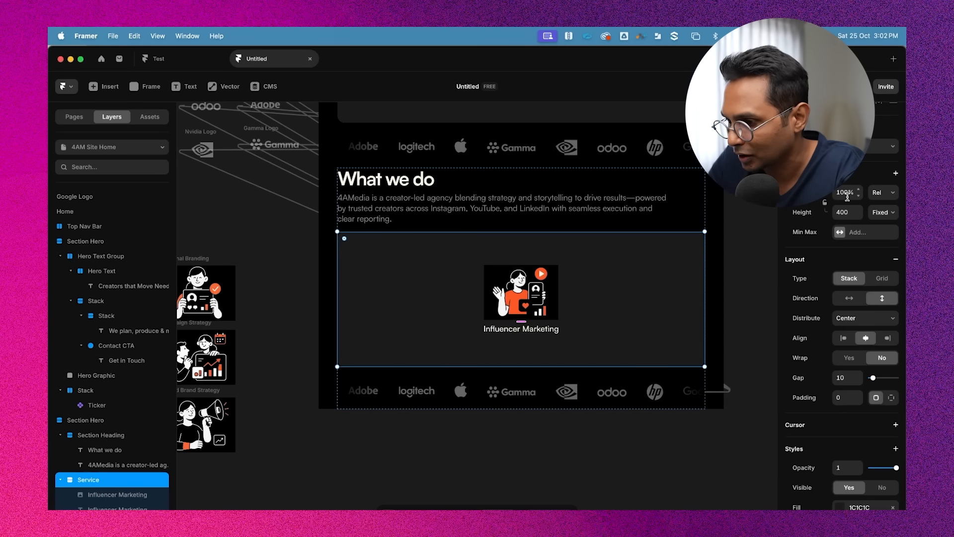
click(884, 194)
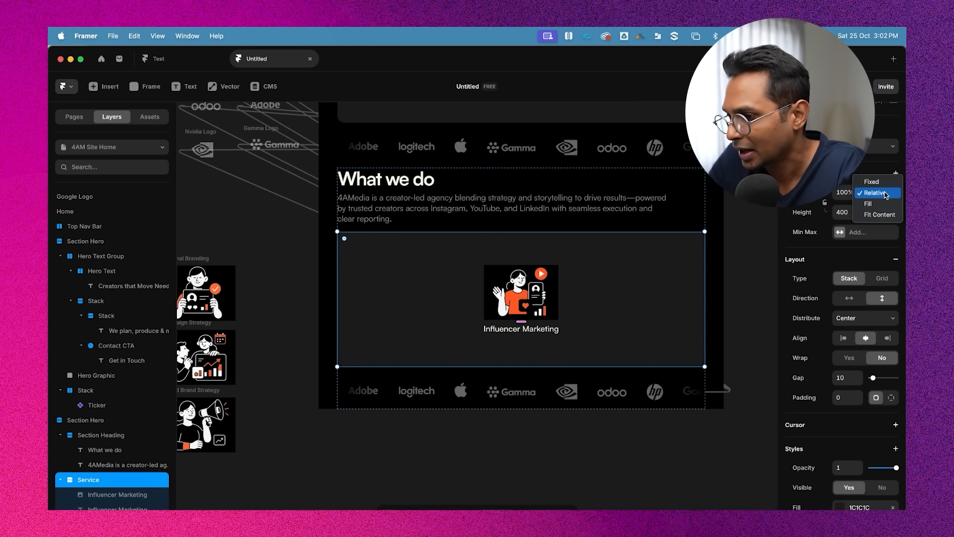
click(879, 214)
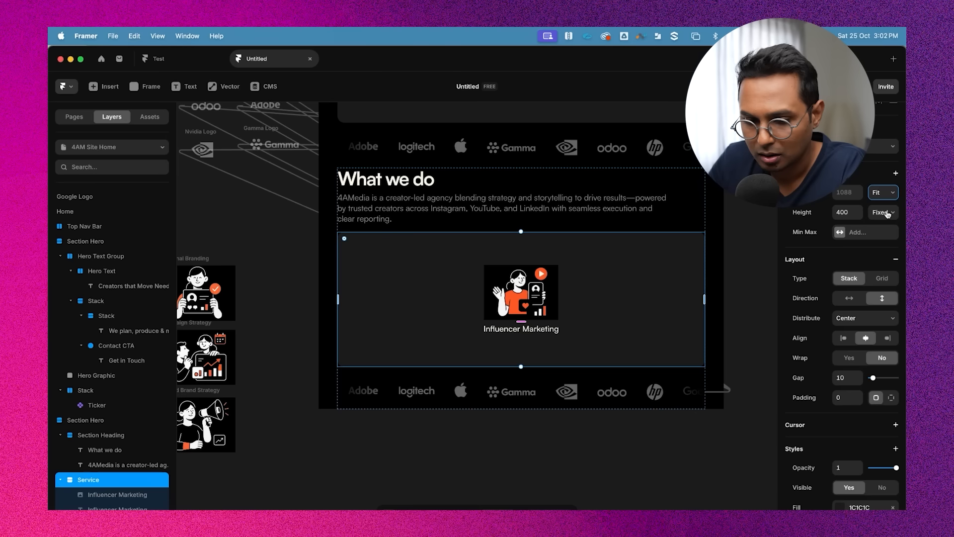
click(882, 215)
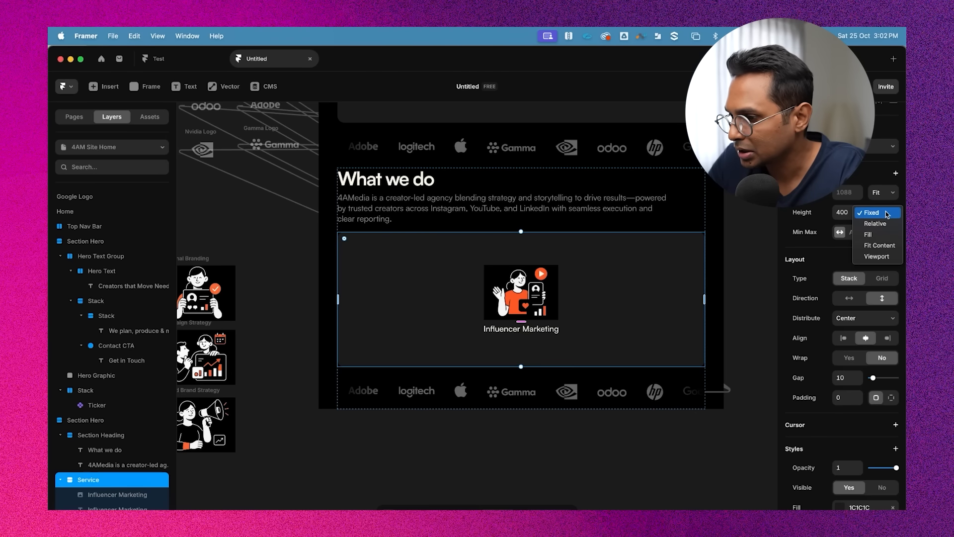
click(884, 246)
click(737, 232)
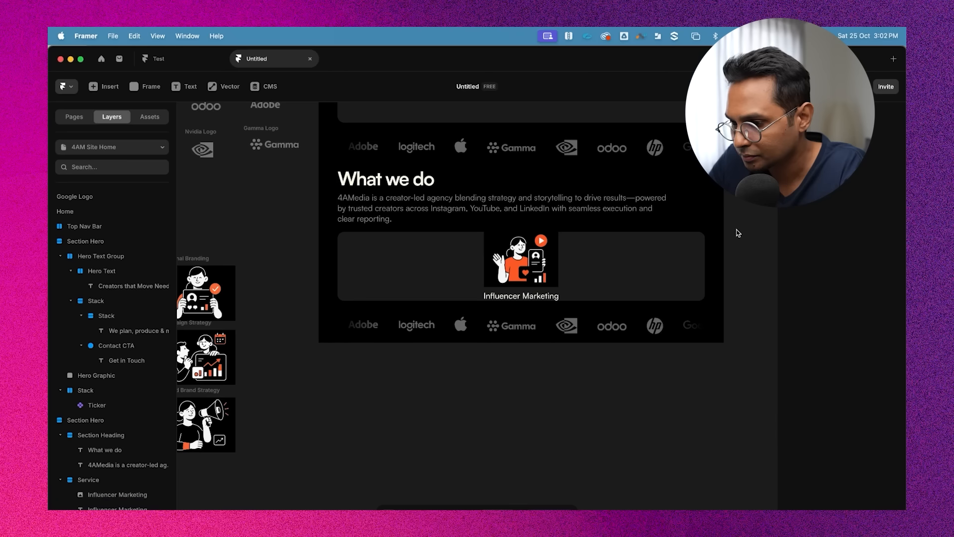
key(super+z)
key(super+z)
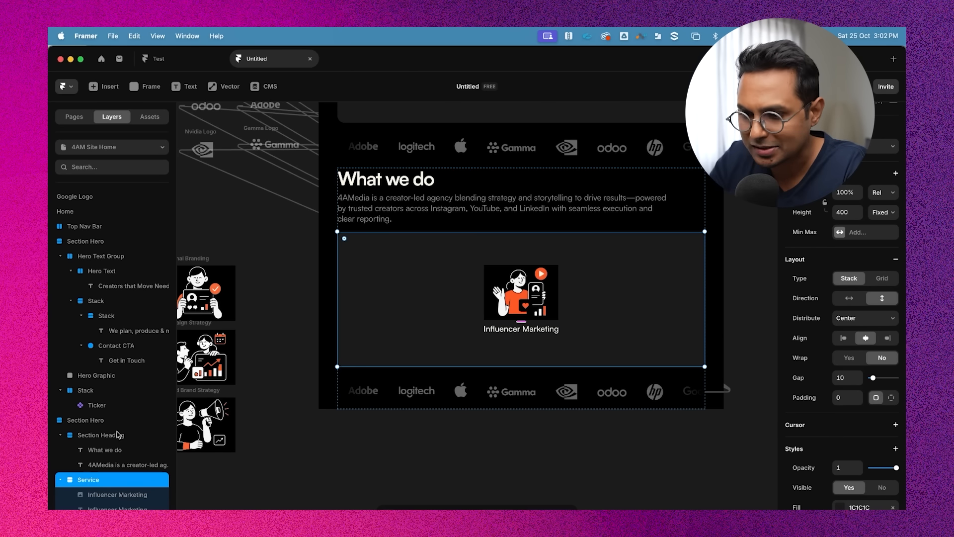
Set the Service frame's height to Fit Content
click(435, 205)
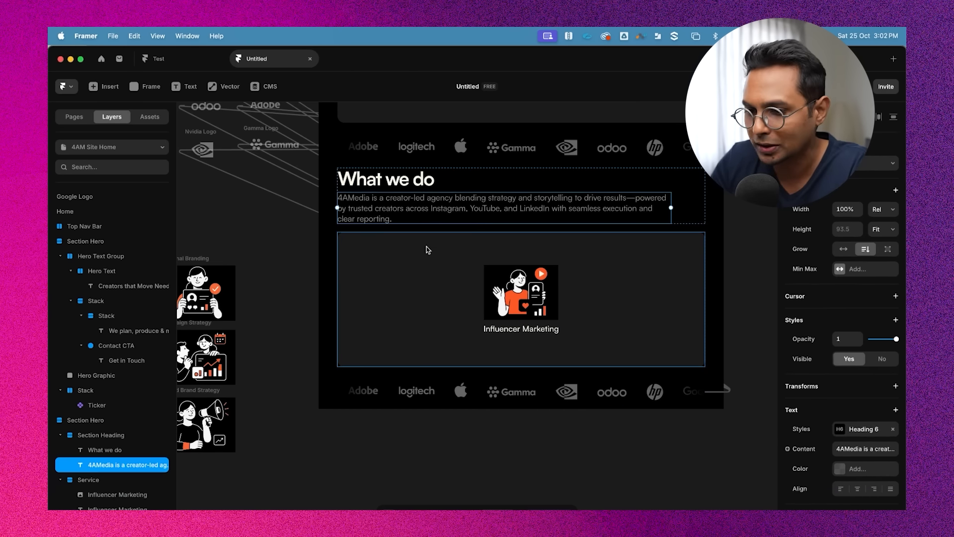
click(426, 255)
click(82, 492)
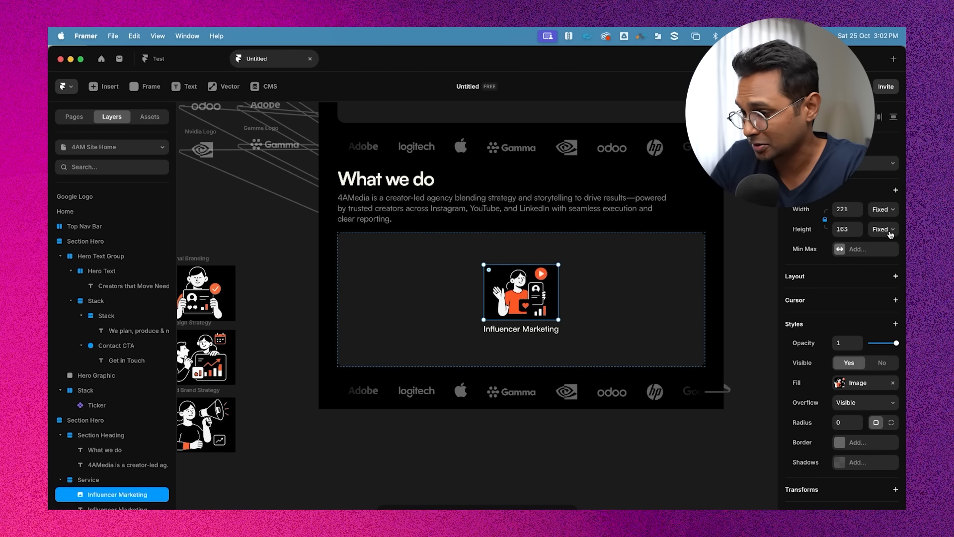
click(86, 484)
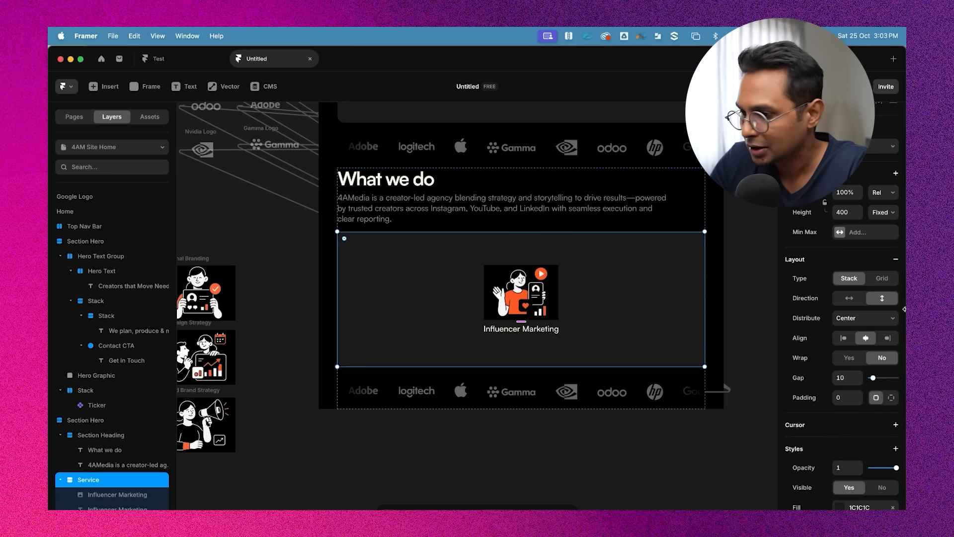
click(885, 214)
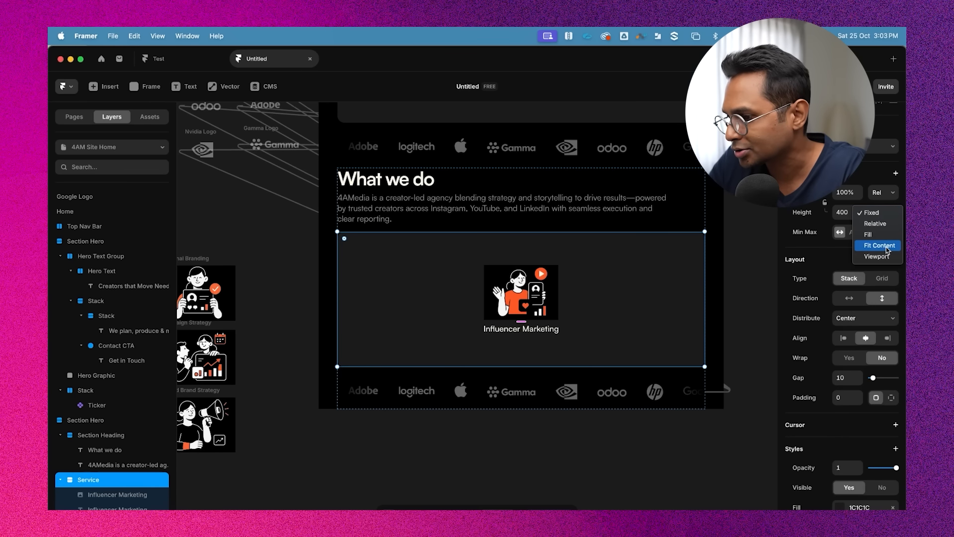
click(880, 246)
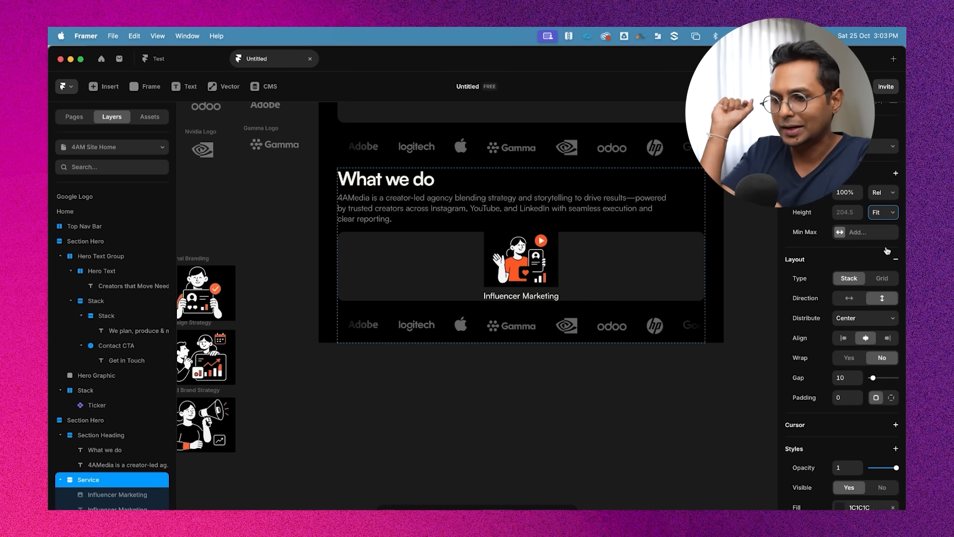
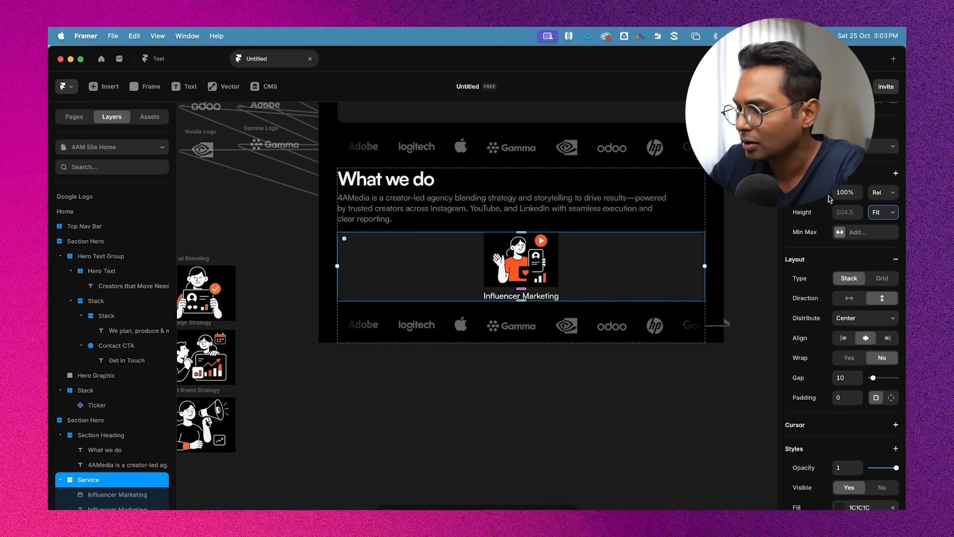
Set the Service frame's width to Fill
click(885, 198)
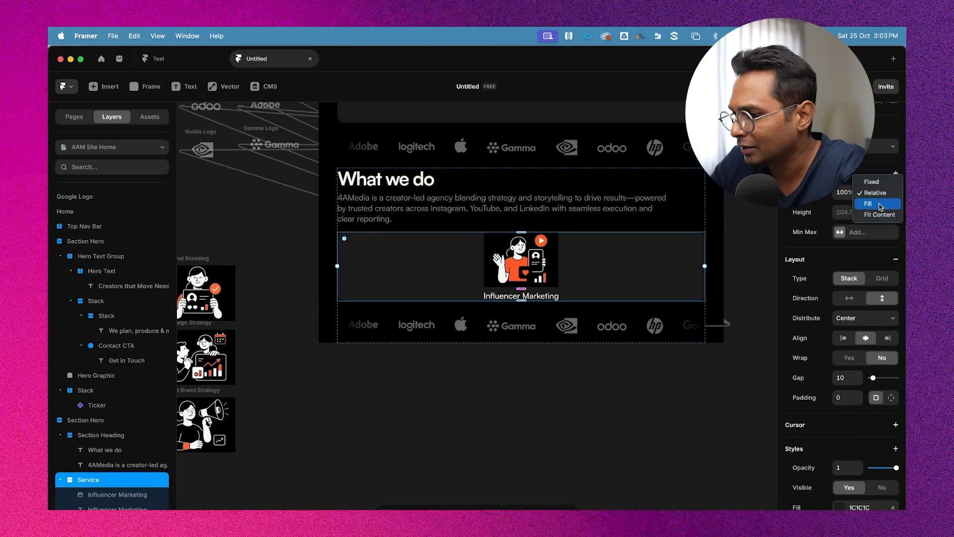
click(879, 203)
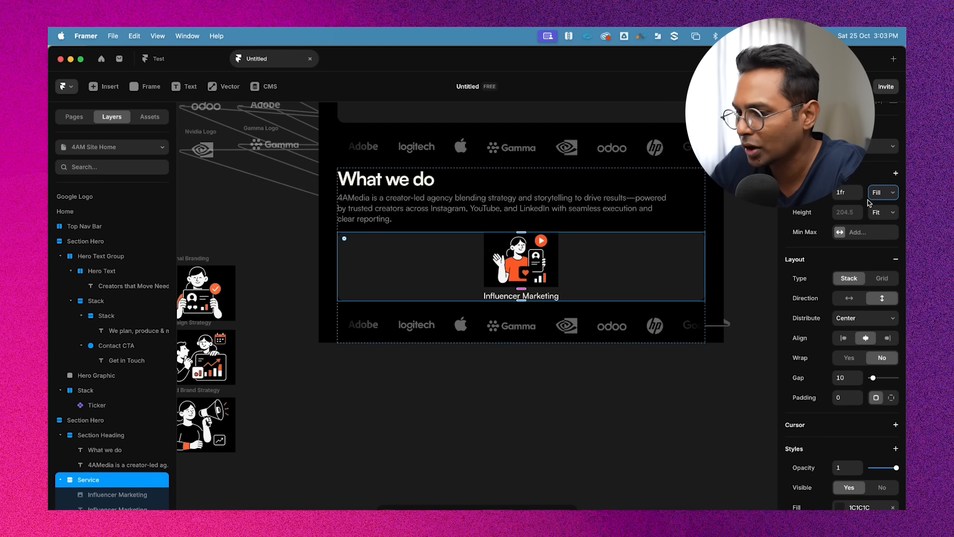
click(656, 216)
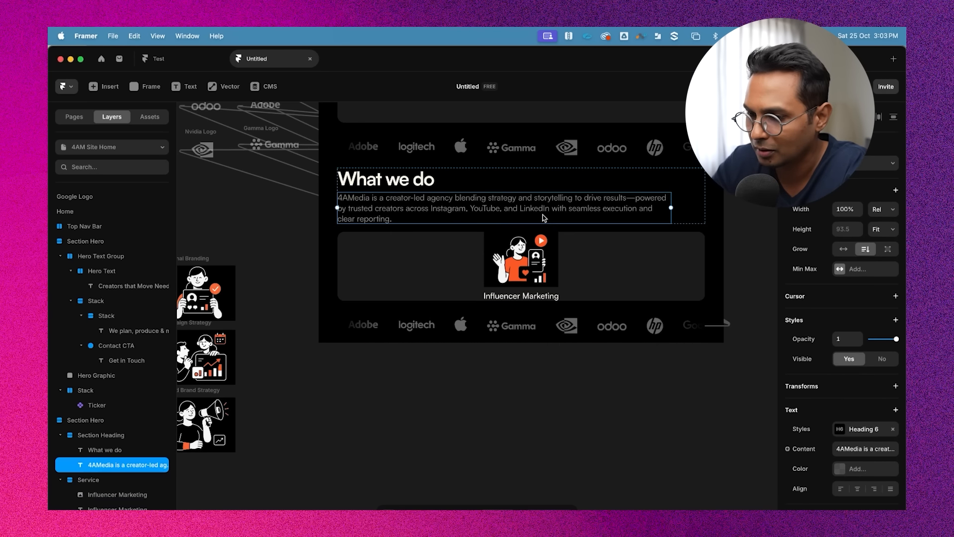
click(604, 255)
click(452, 211)
click(422, 264)
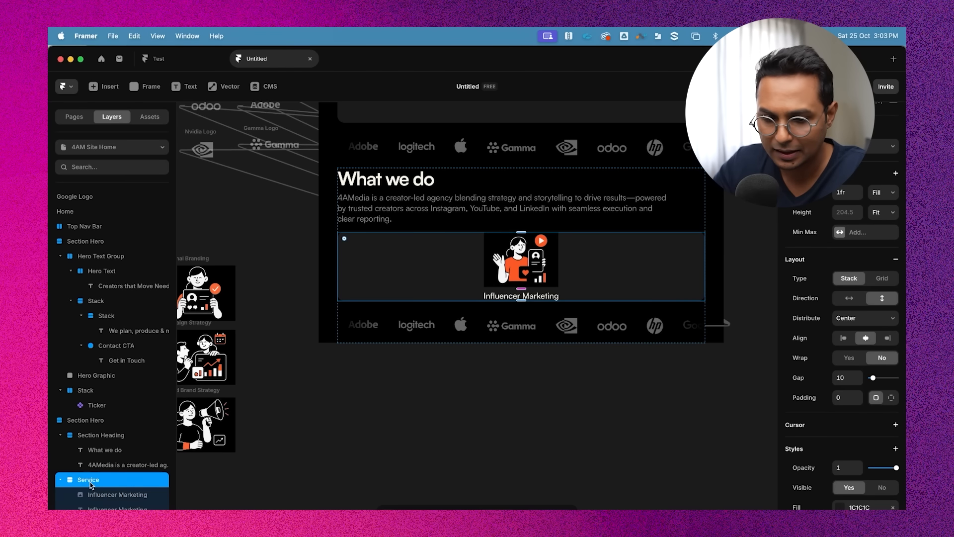
scroll(856, 392, down, 3)
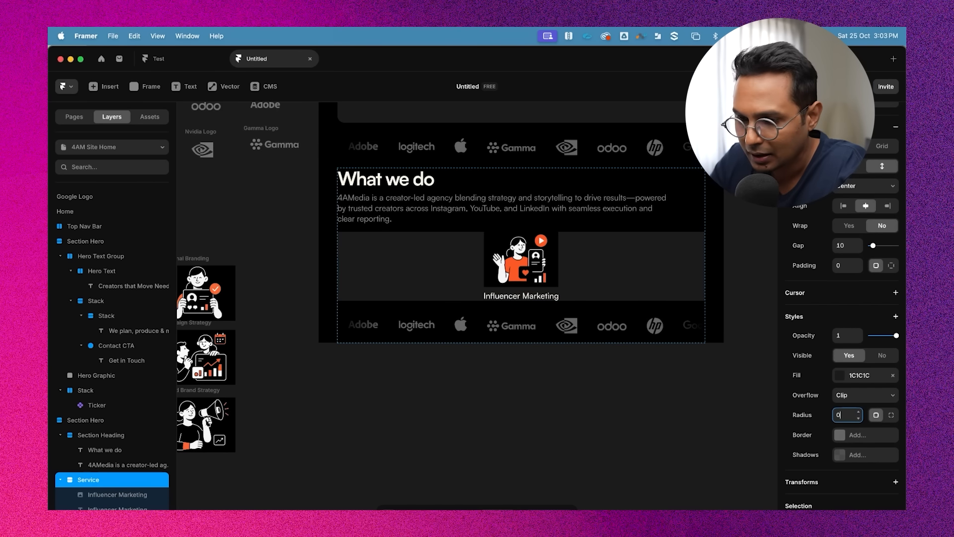
click(516, 462)
click(429, 195)
click(426, 249)
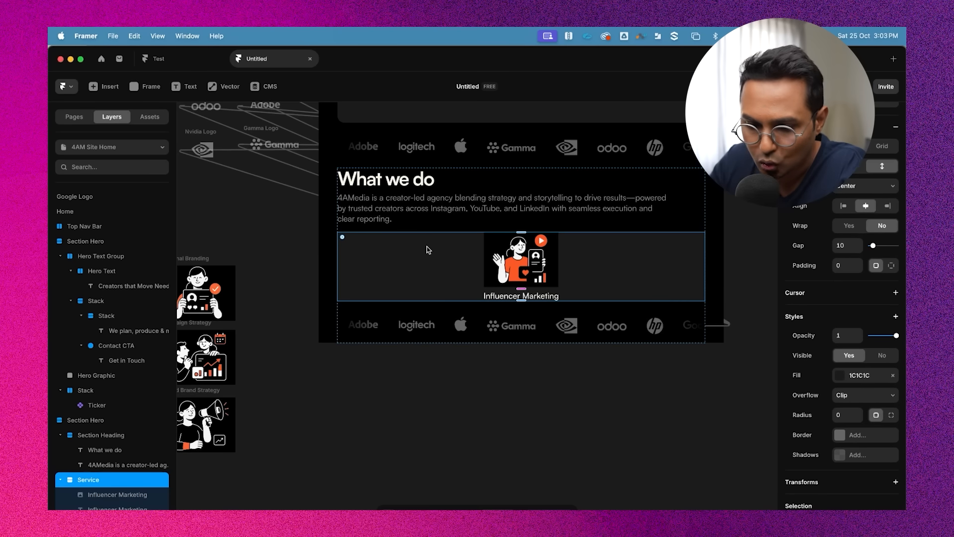
Duplicate the Service frame and wrap both copies in a stack with horizontal direction
click(60, 481)
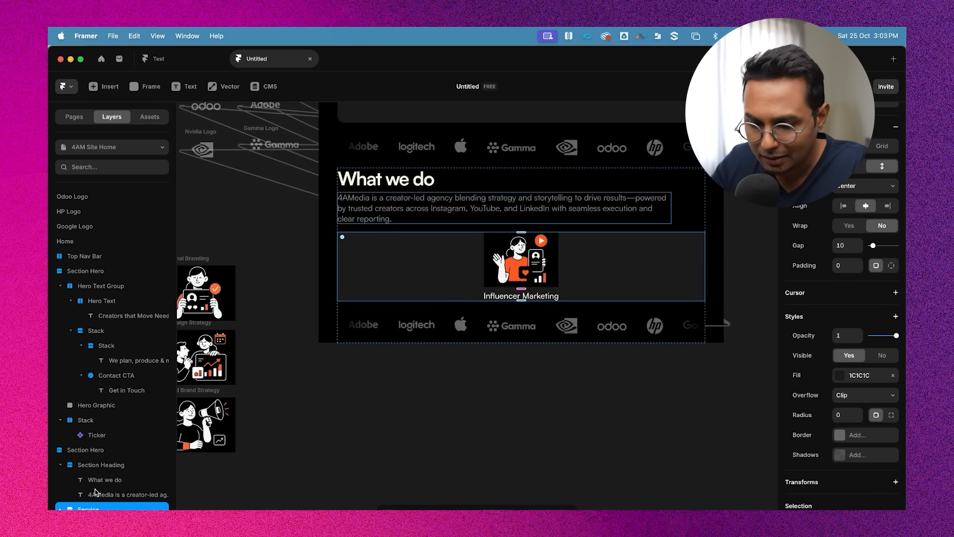
key(super+d)
scroll(139, 457, down, 1)
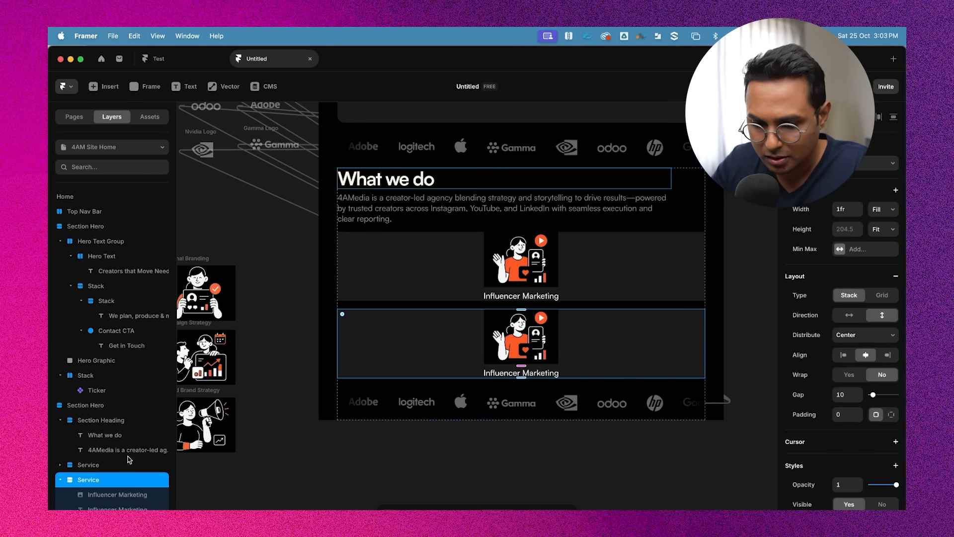
click(60, 478)
shift+click(119, 494)
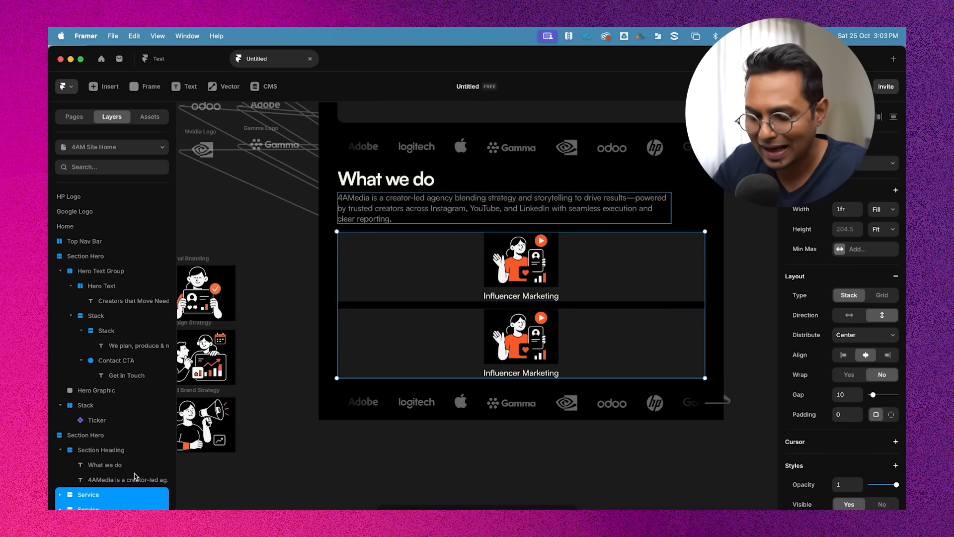
key(alt)
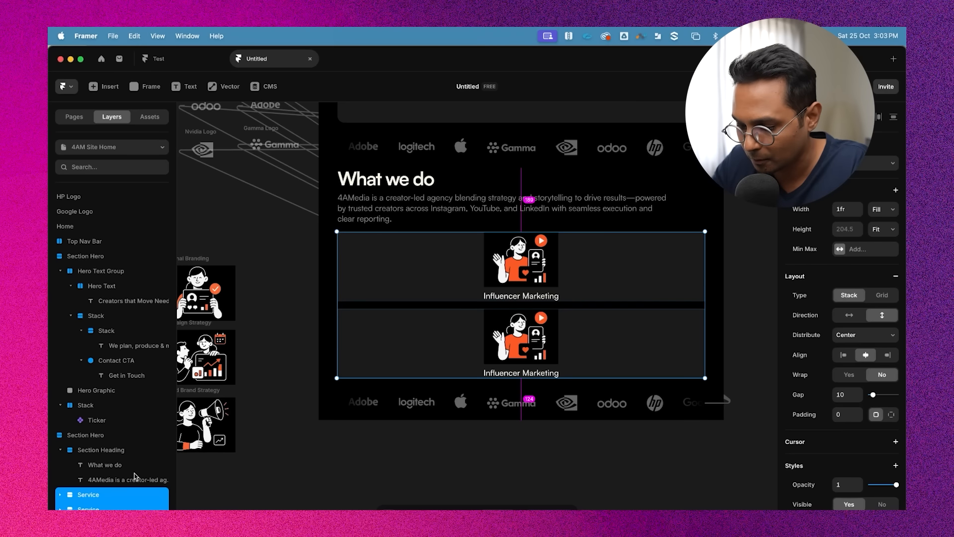
key(super+Return)
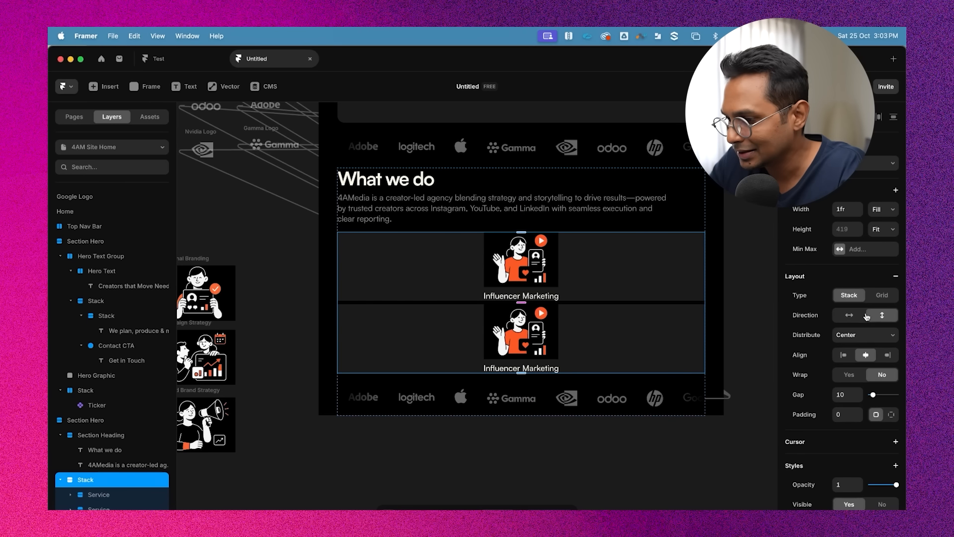
click(850, 315)
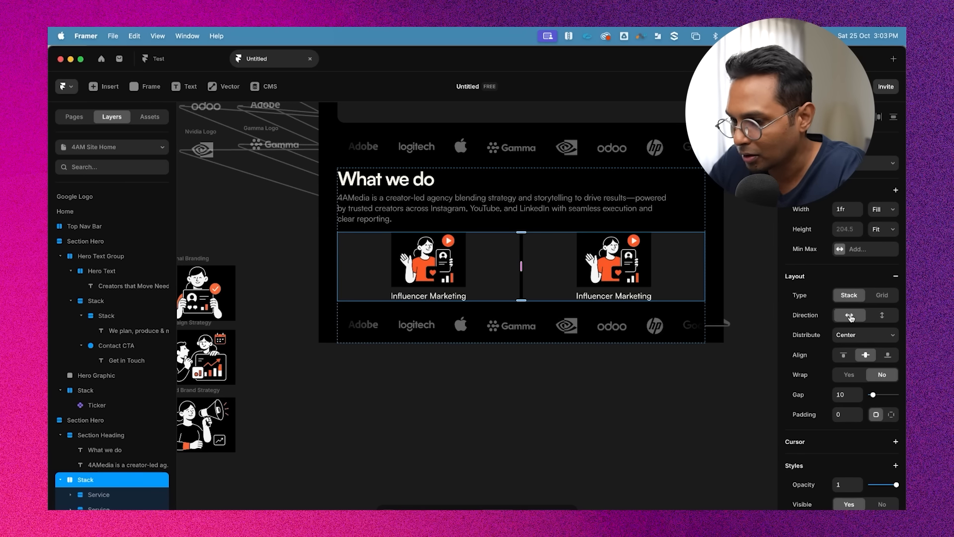
Duplicate a Service card twice so the stack holds four cards
click(746, 245)
click(554, 269)
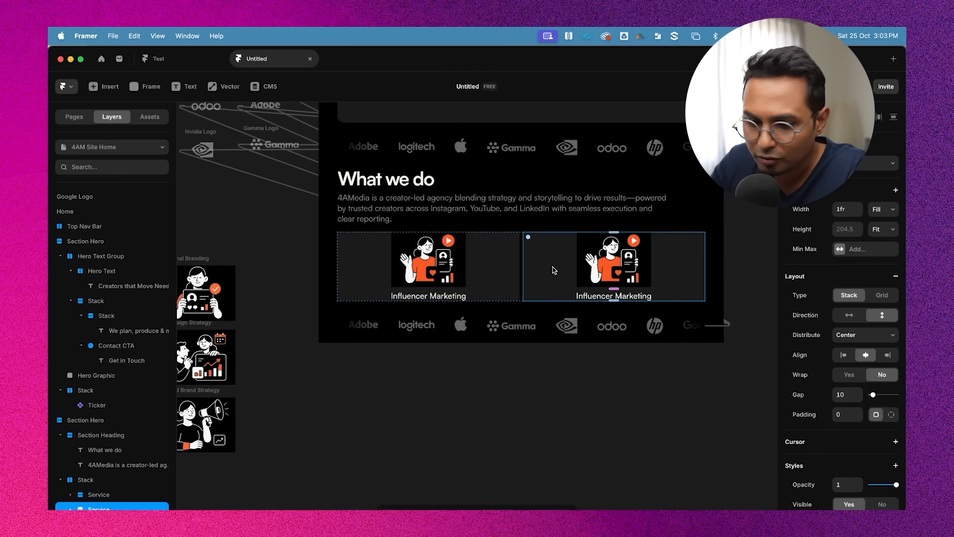
click(515, 298)
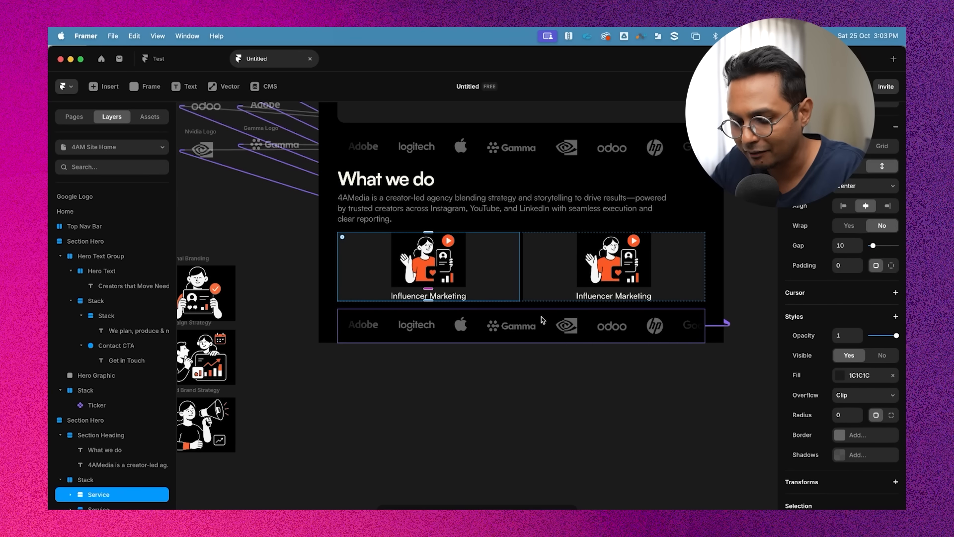
key(super+d)
key(super+d)
click(760, 373)
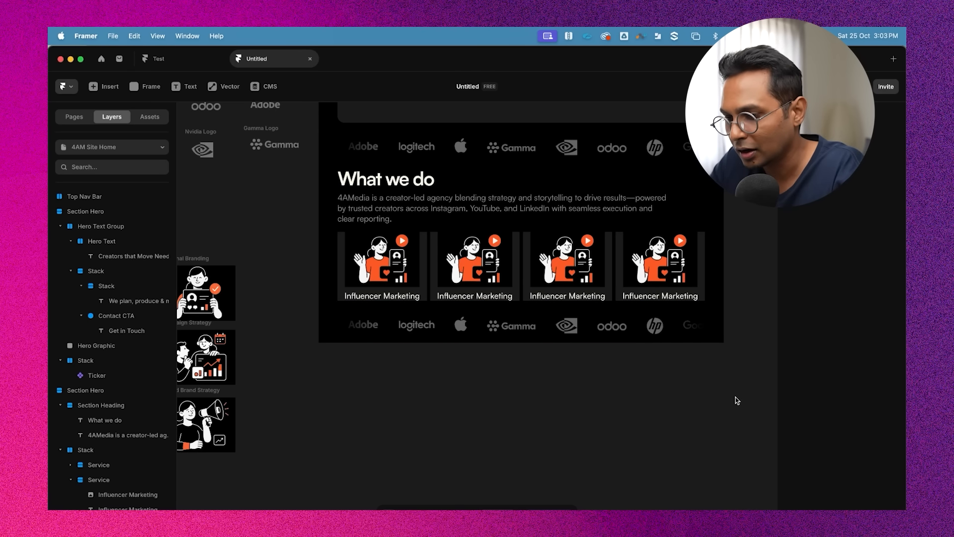
Select all four Service cards and remove their background fill
scroll(753, 253, up, 3)
scroll(753, 253, down, 2)
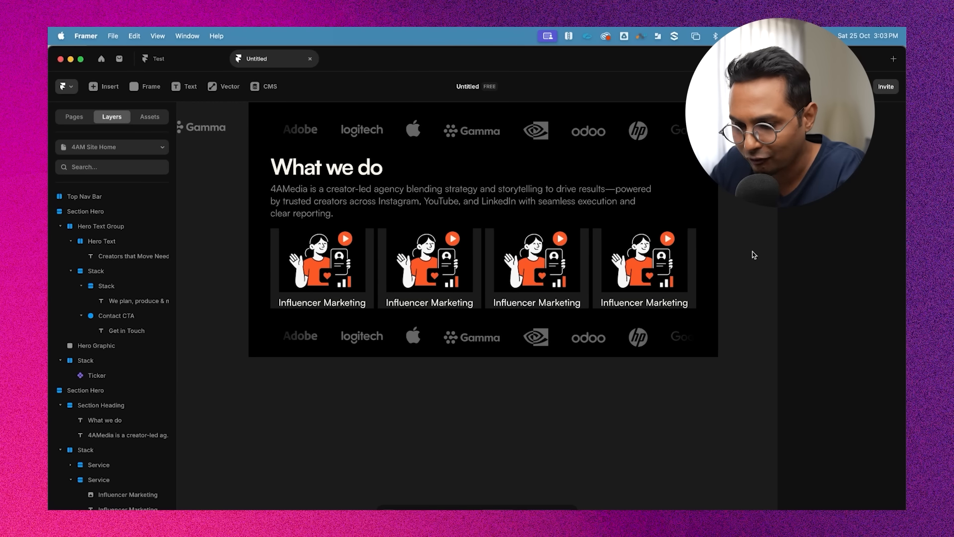
click(358, 274)
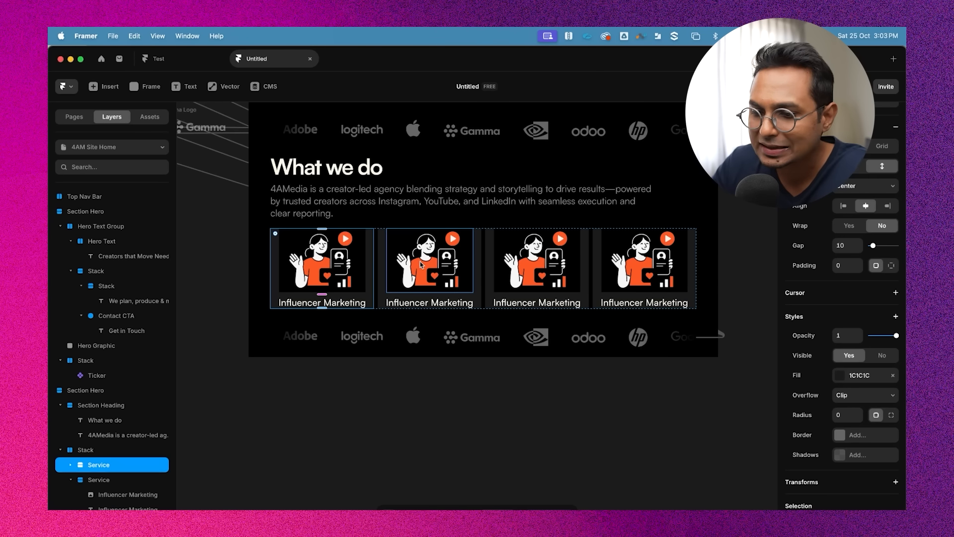
click(383, 266)
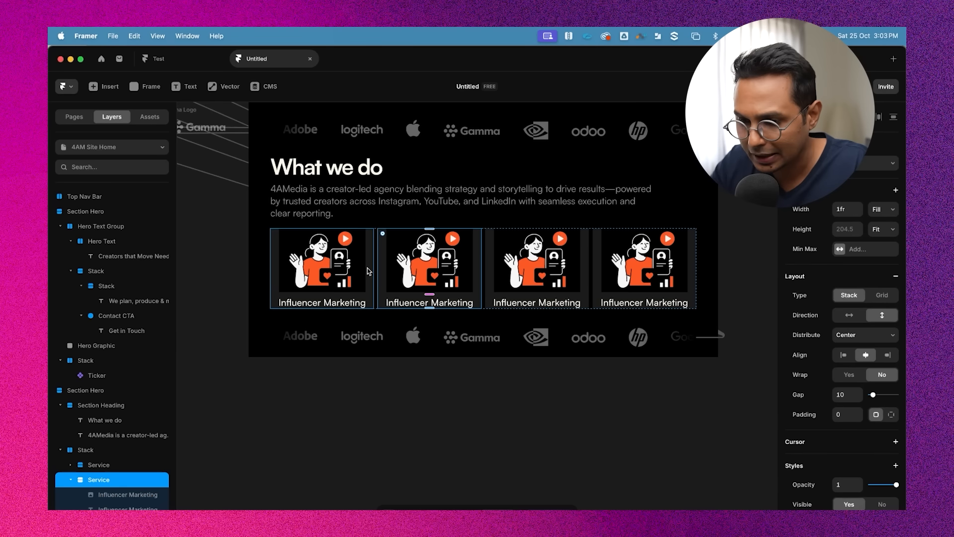
click(368, 272)
shift+click(381, 287)
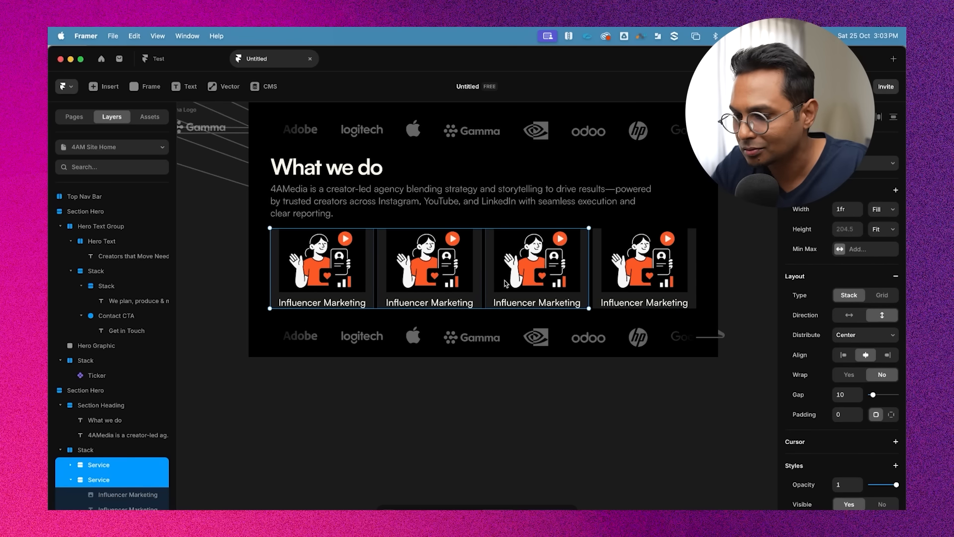
scroll(869, 449, down, 4)
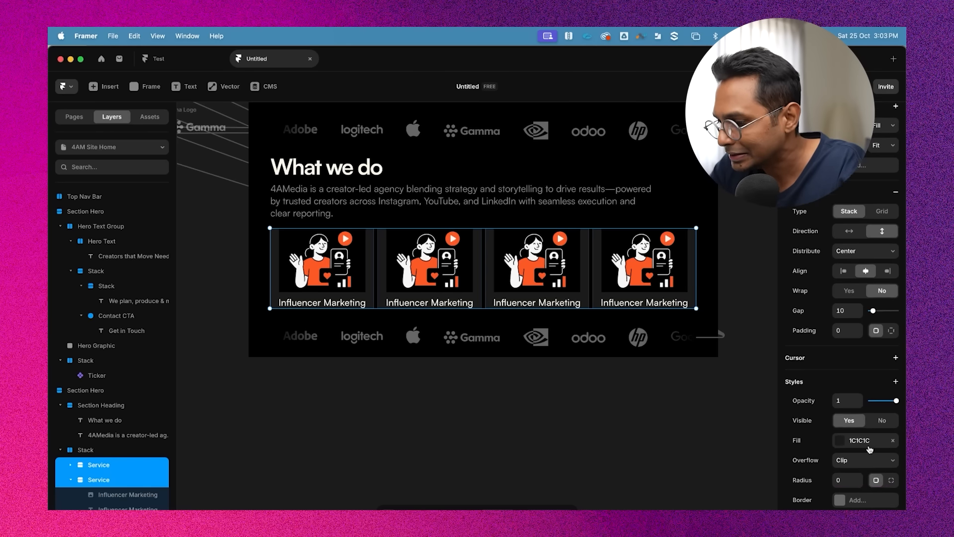
scroll(867, 449, down, 2)
click(893, 411)
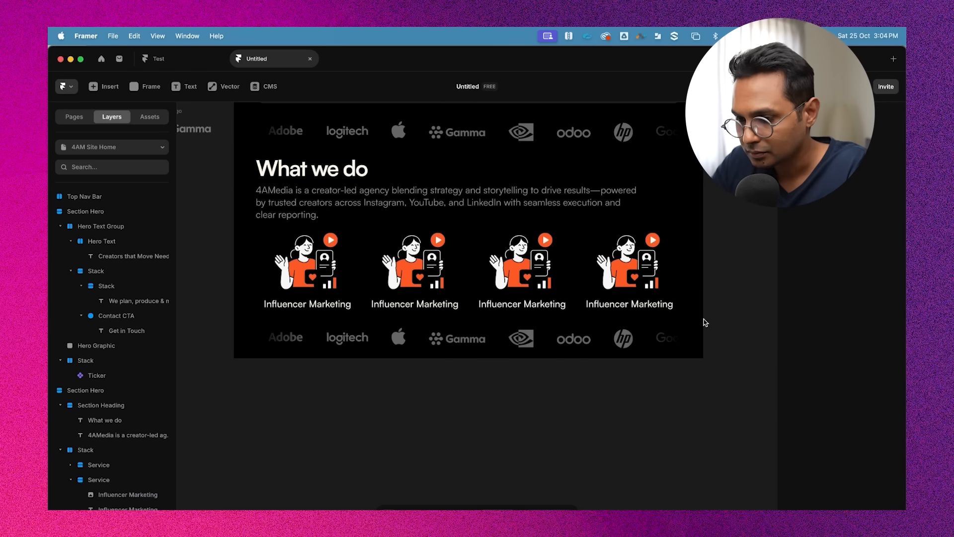
Try to paste the Personal Branding illustration into the second card's image
scroll(707, 298, up, 2)
scroll(501, 326, left, 1)
scroll(501, 325, left, 3)
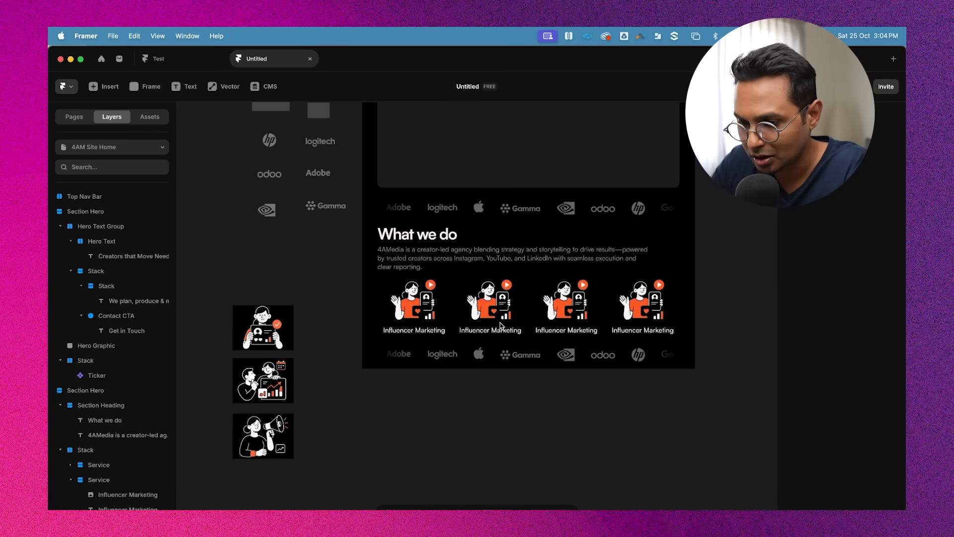
click(314, 318)
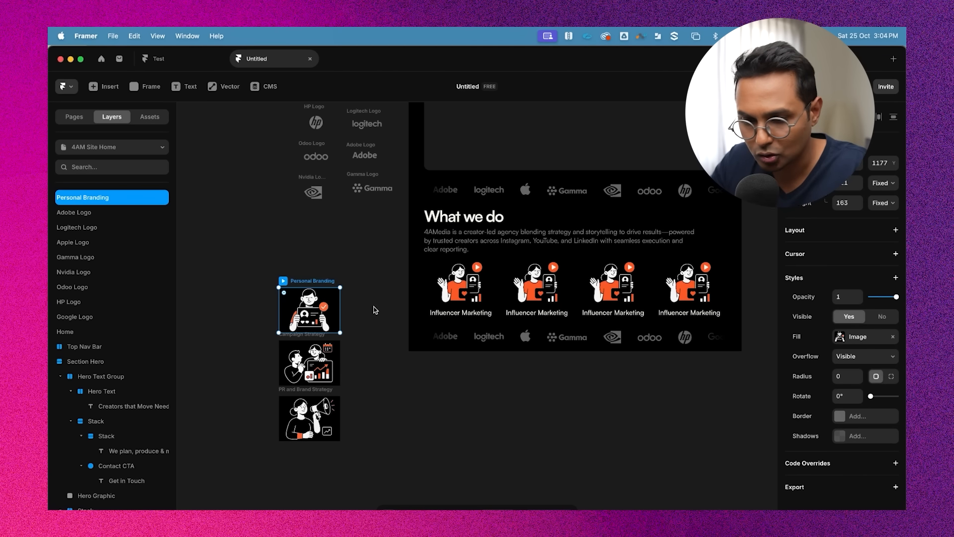
click(546, 293)
key(super+v)
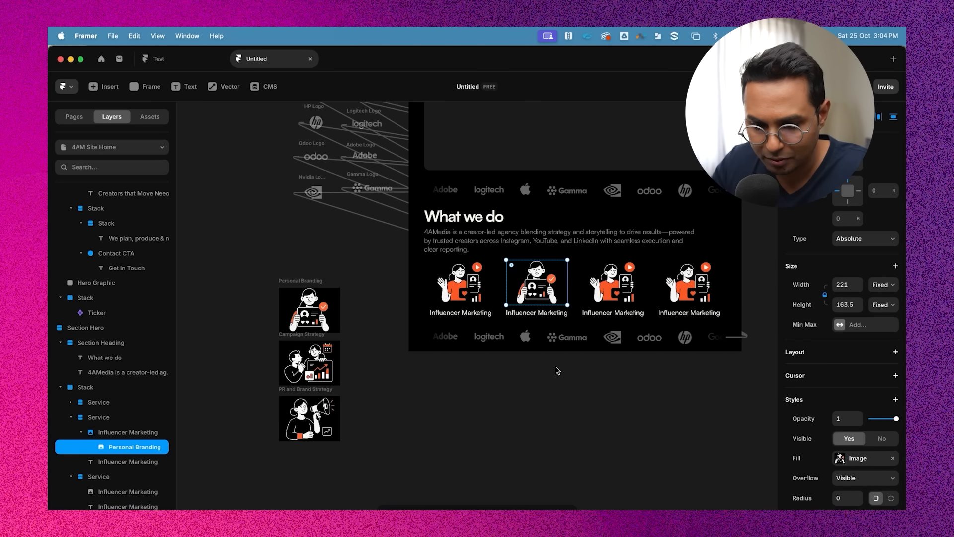
Try to paste the Campaign Strategy illustration into the third card's image, then undo the pastes
click(316, 366)
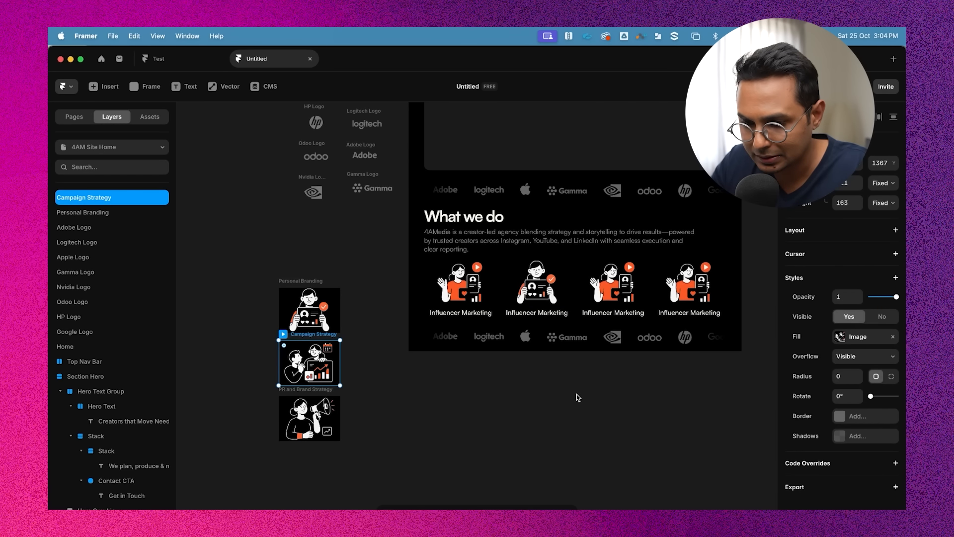
scroll(346, 383, up, 3)
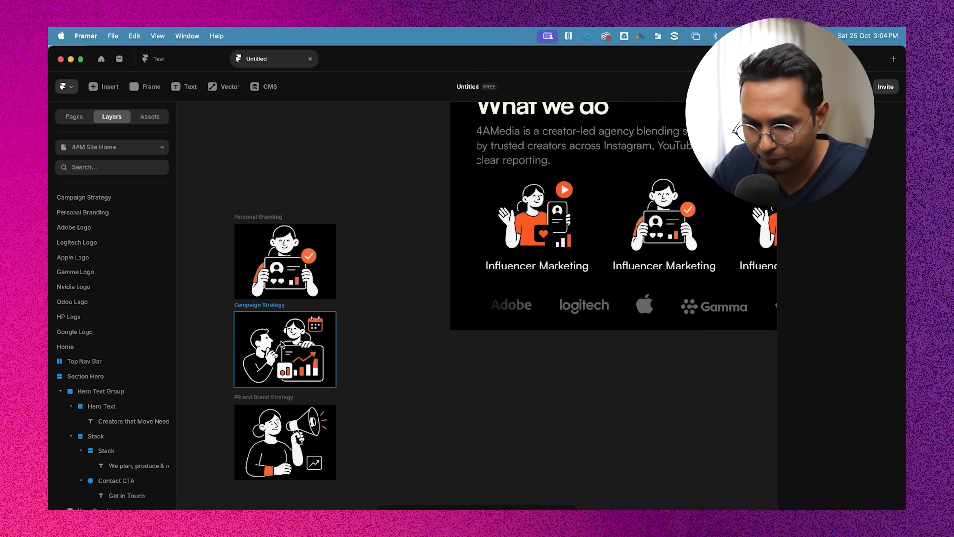
scroll(280, 334, down, 4)
click(564, 281)
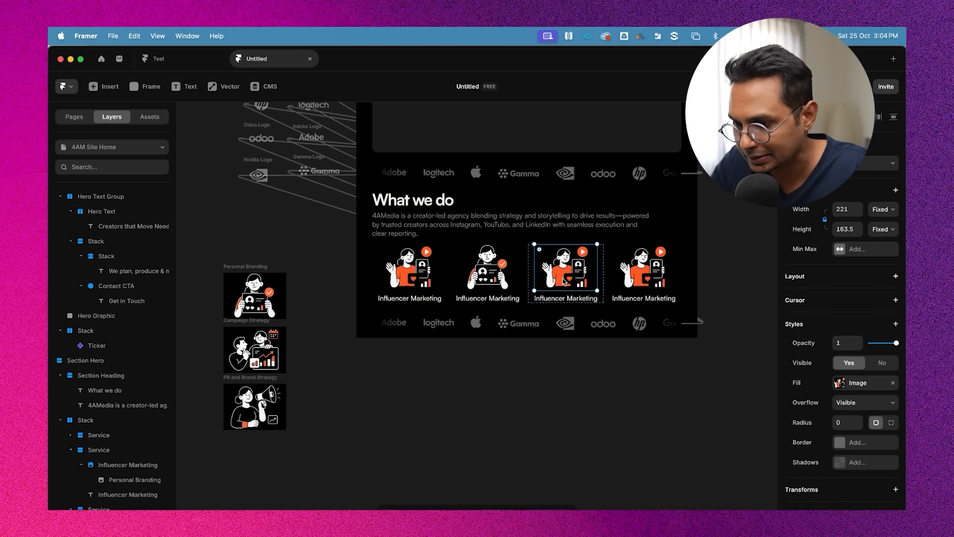
key(super+v)
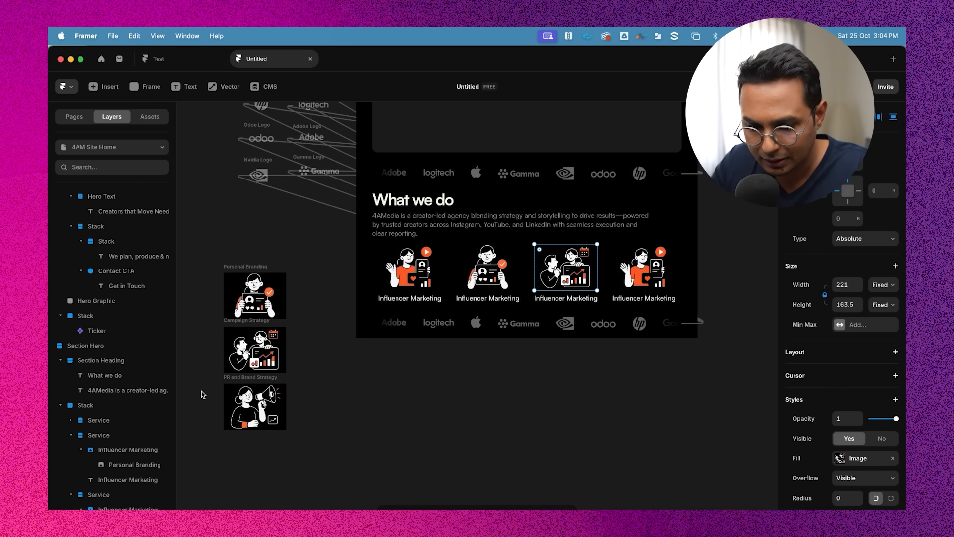
key(super+z)
Replace the second card's illustration with a pasted copy of the Personal Branding image, deleting the old image
click(265, 281)
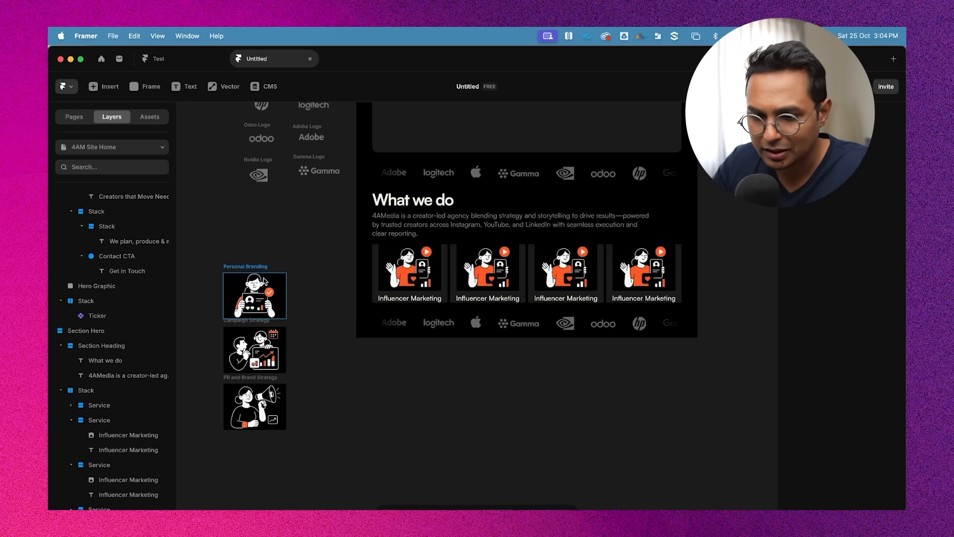
click(265, 281)
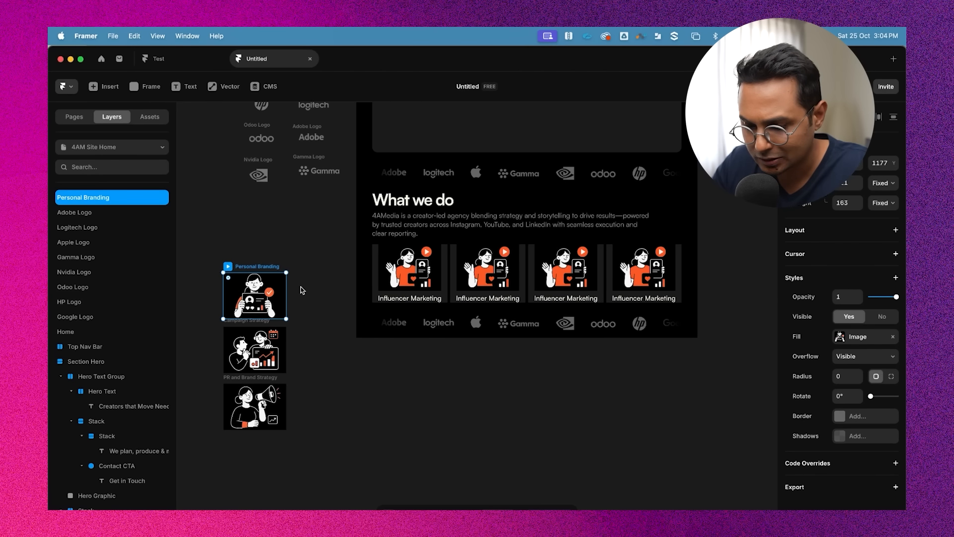
click(489, 271)
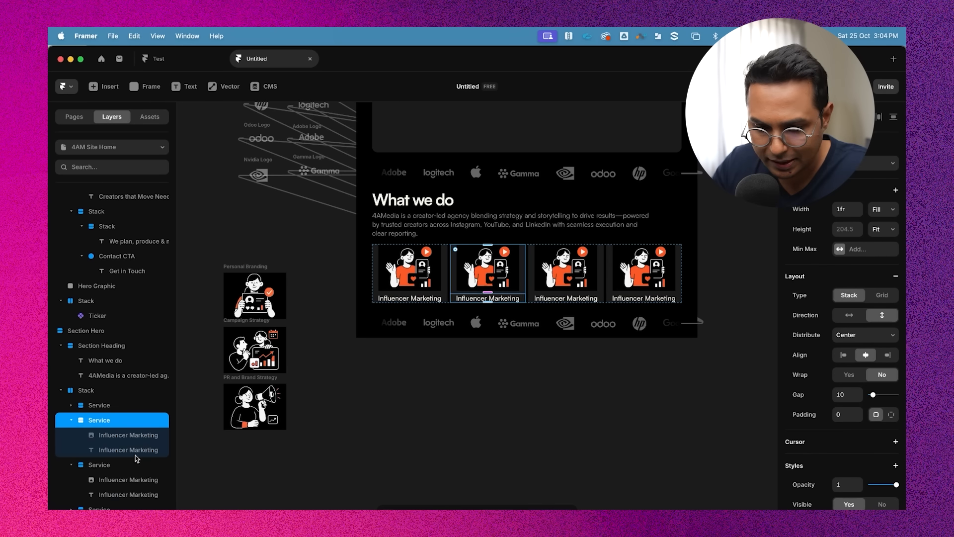
key(ctrl+v)
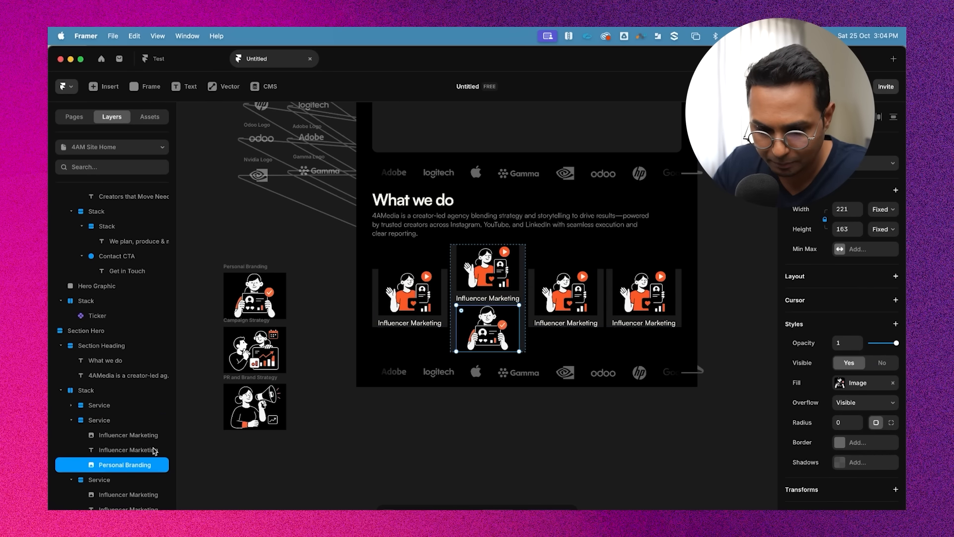
click(128, 435)
key(Delete)
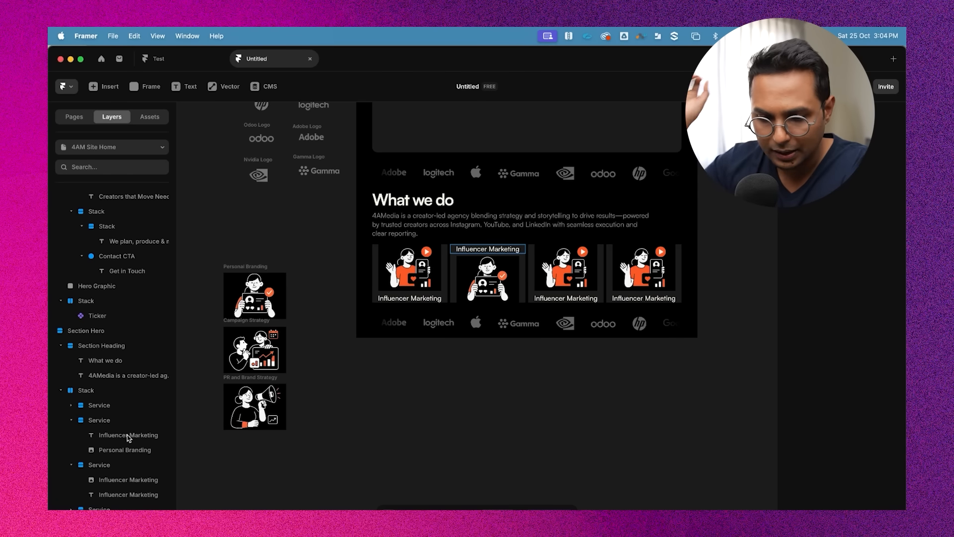
Move the Personal Branding image above the label inside the second card
click(119, 451)
drag(119, 454, 119, 431)
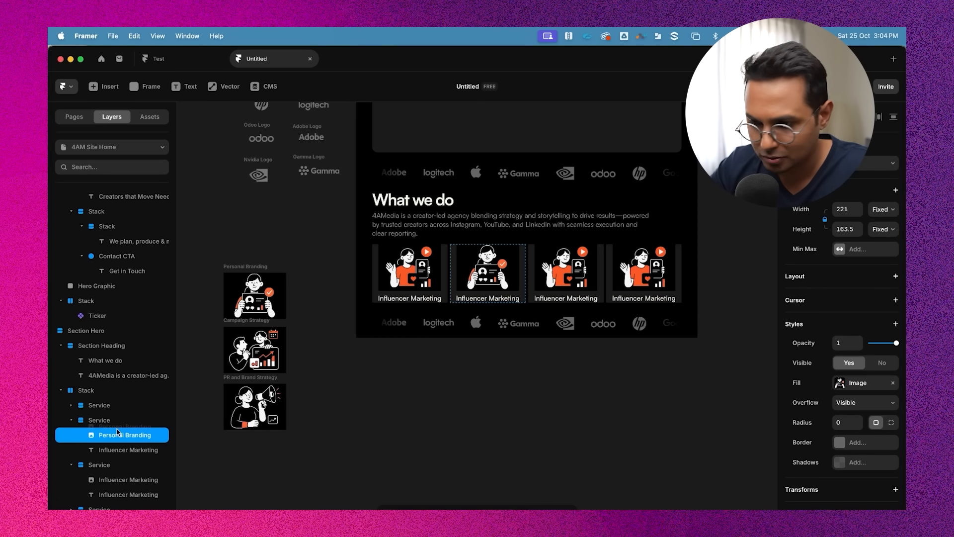
click(538, 435)
scroll(498, 317, right, 2)
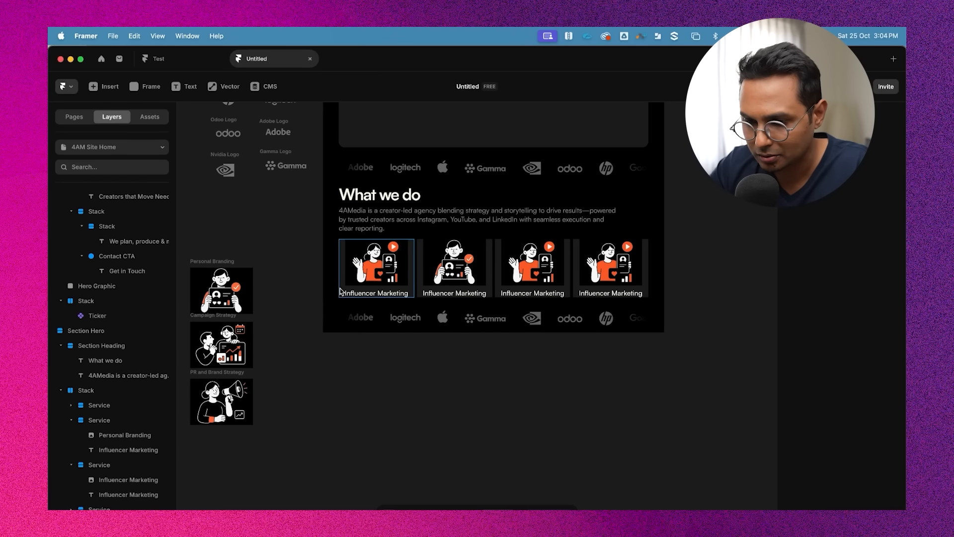
Swap the second card's illustration for a copy of the Personal Branding artwork and delete the card's old image
click(393, 271)
click(417, 268)
click(420, 269)
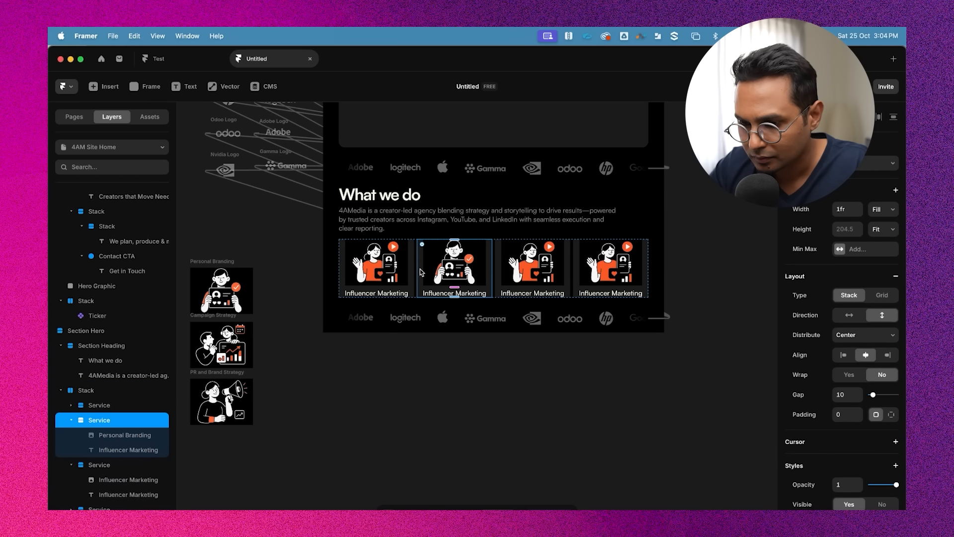
click(510, 402)
scroll(510, 401, left, 3)
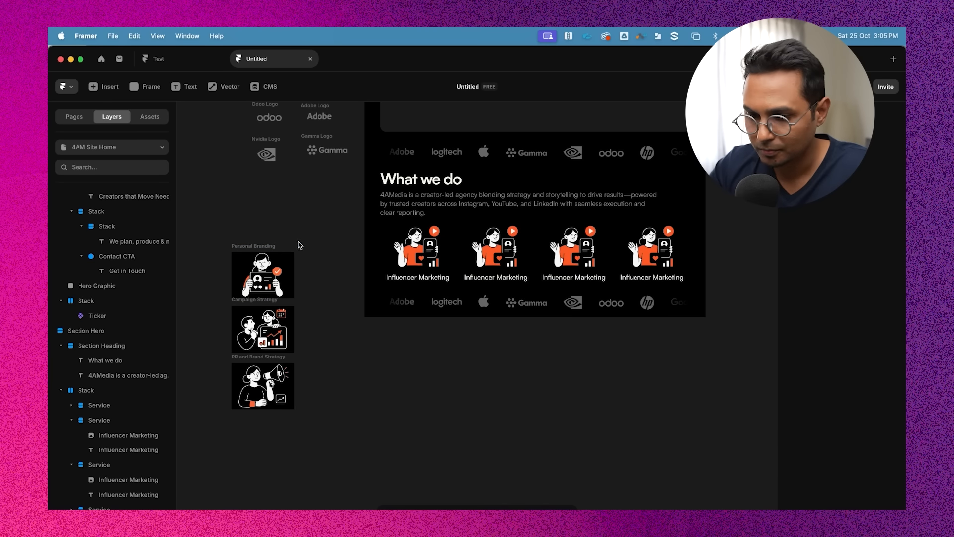
click(266, 248)
key(super+c)
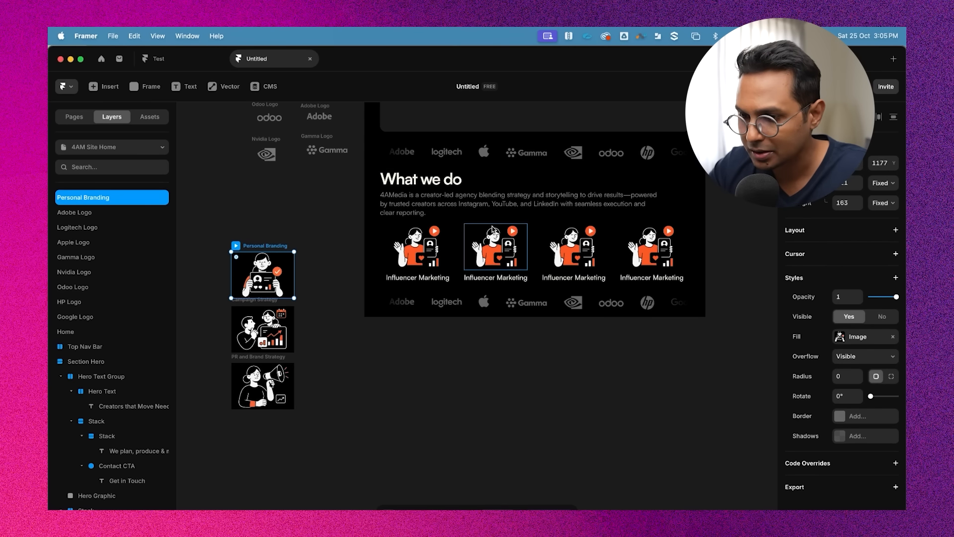
click(462, 233)
scroll(79, 439, down, 2)
scroll(96, 418, down, 1)
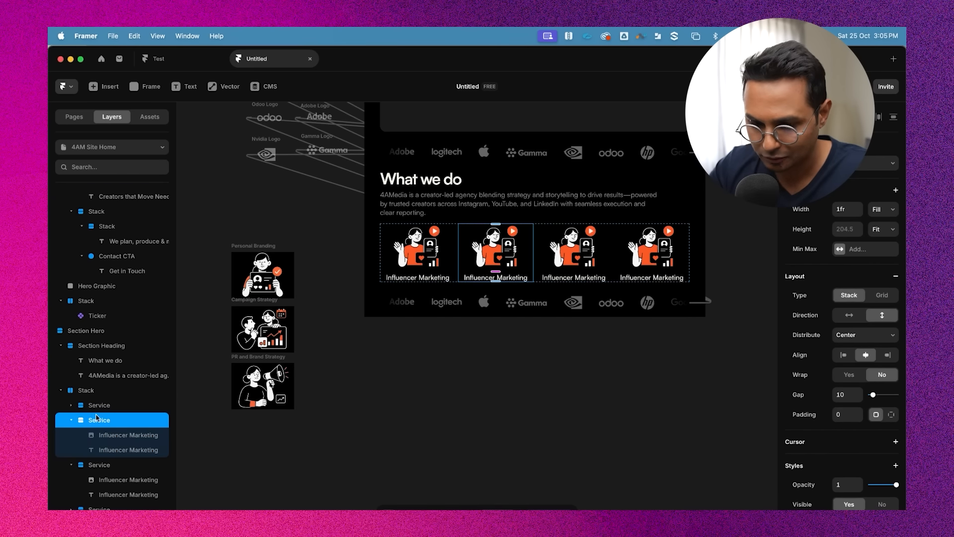
key(super+v)
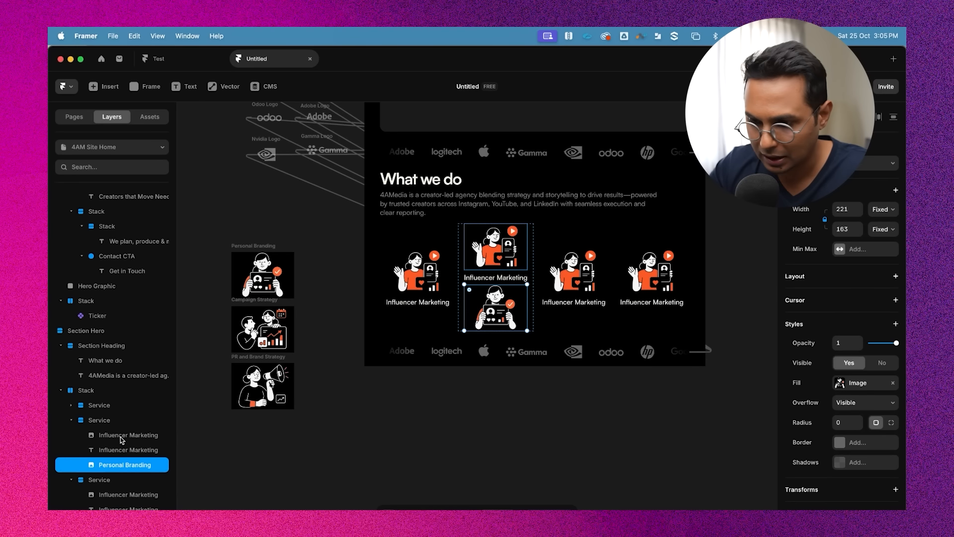
click(120, 436)
key(Delete)
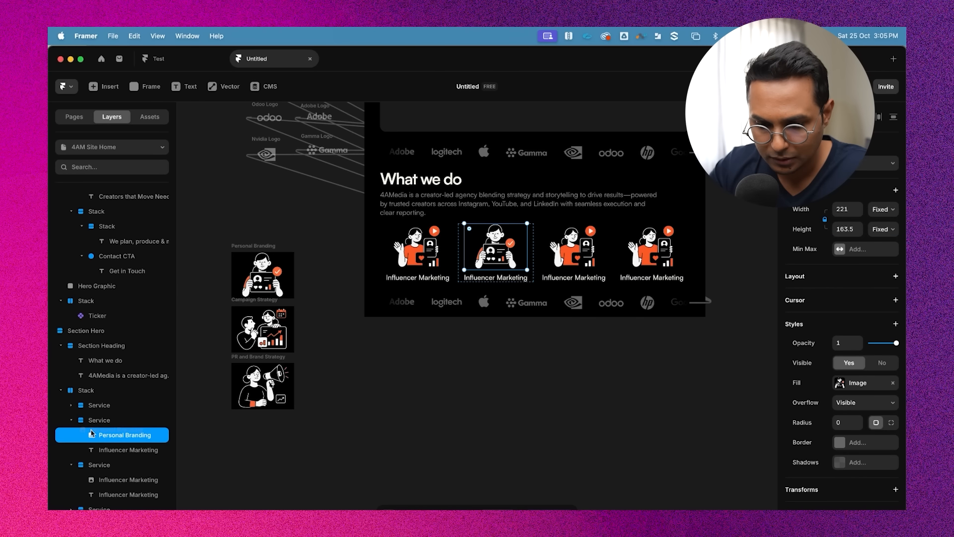
Delete the leftover Personal Branding source image from the canvas beside the page
click(416, 402)
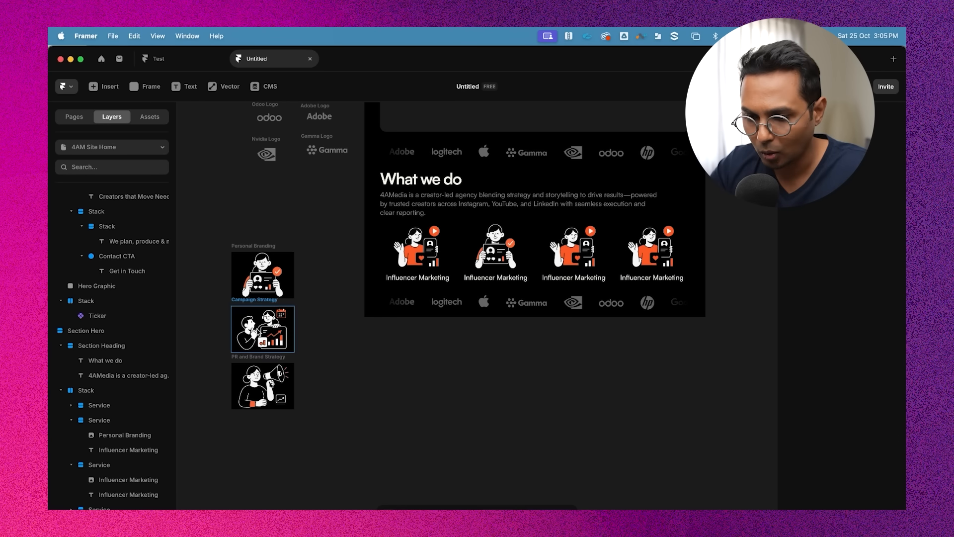
click(253, 245)
key(Delete)
Copy the Campaign Strategy illustration into the third card in place of its image
click(249, 297)
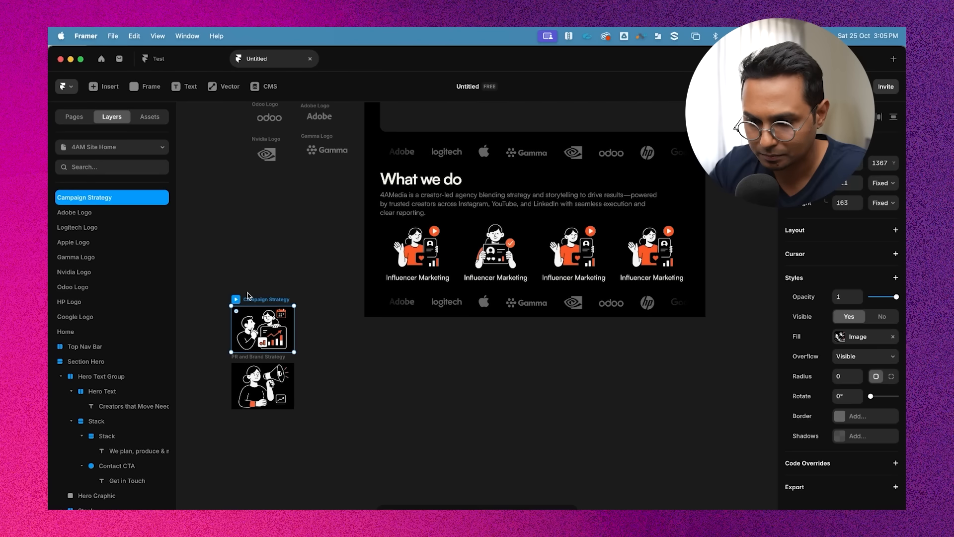
key(super+c)
click(573, 249)
key(super+v)
Place the PR and Brand Strategy illustration in the fourth card and delete that card's old image
click(249, 293)
click(512, 246)
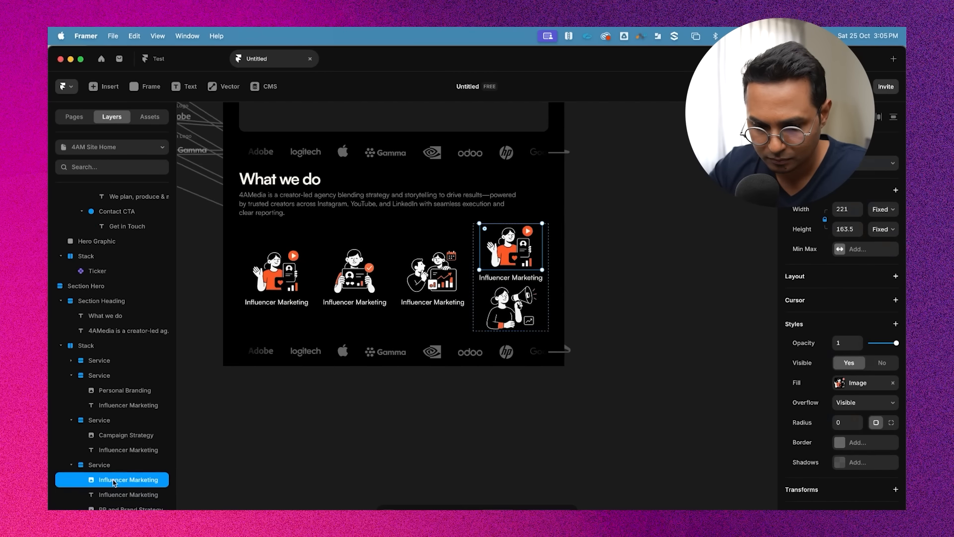
key(Delete)
Rename the labels of cards two to four as "Personal Branding", "Campaign Strategy" and "PR & Brand Strategy"
double_click(466, 325)
text(Personal Branding)
key(Escape)
double_click(544, 324)
text(Campaign Strategy)
double_click(625, 324)
text(PR & Brand Strategy)
click(660, 418)
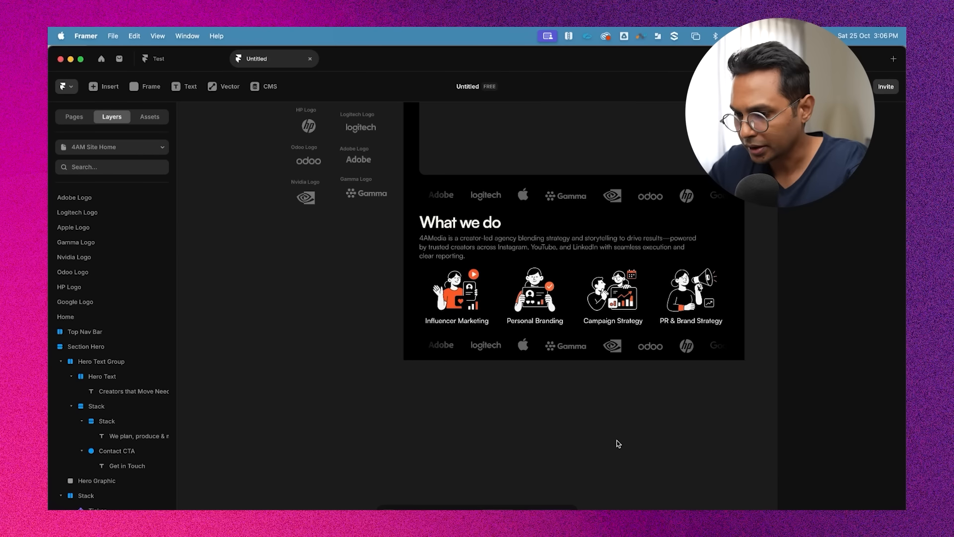
Delete the duplicate logo ticker below the "What we do" section
scroll(618, 444, right, 3)
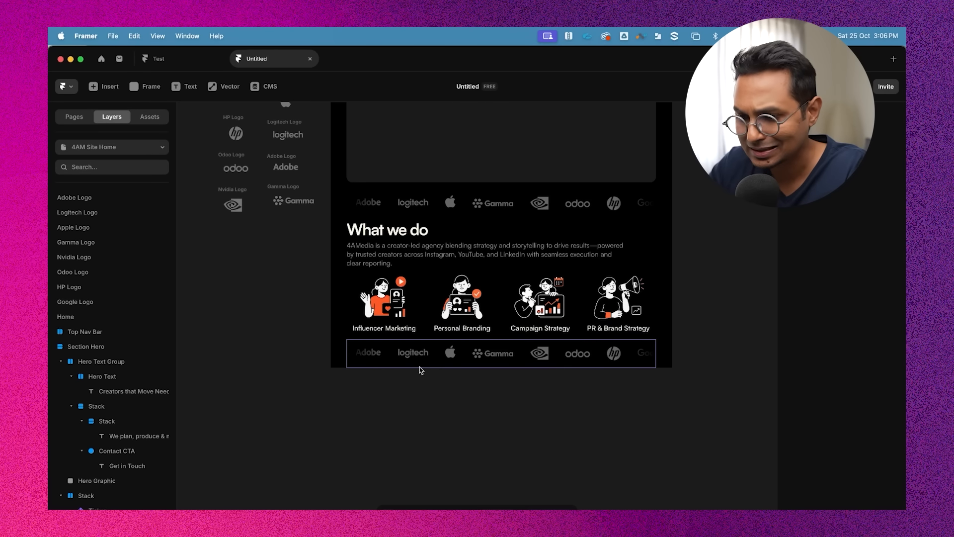
click(355, 347)
click(567, 443)
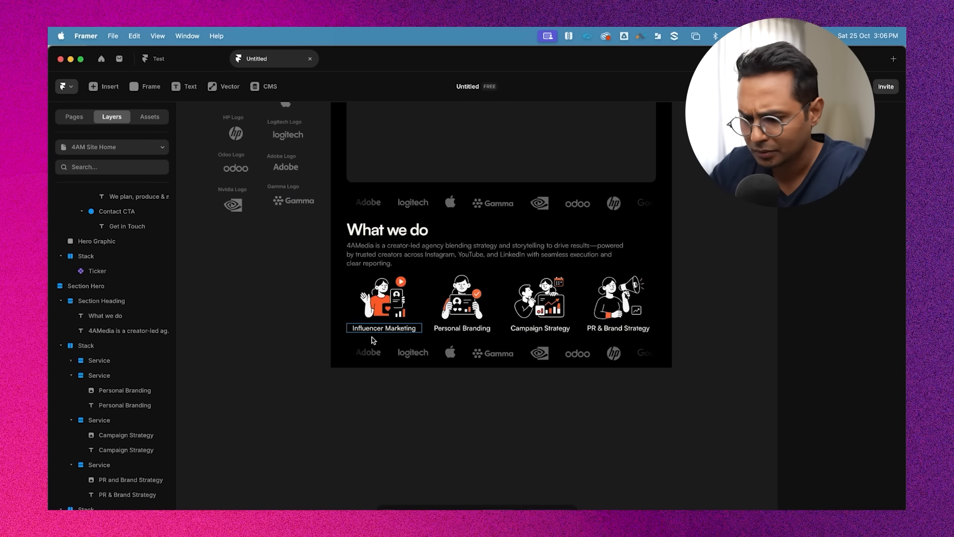
click(357, 349)
scroll(357, 349, down, 5)
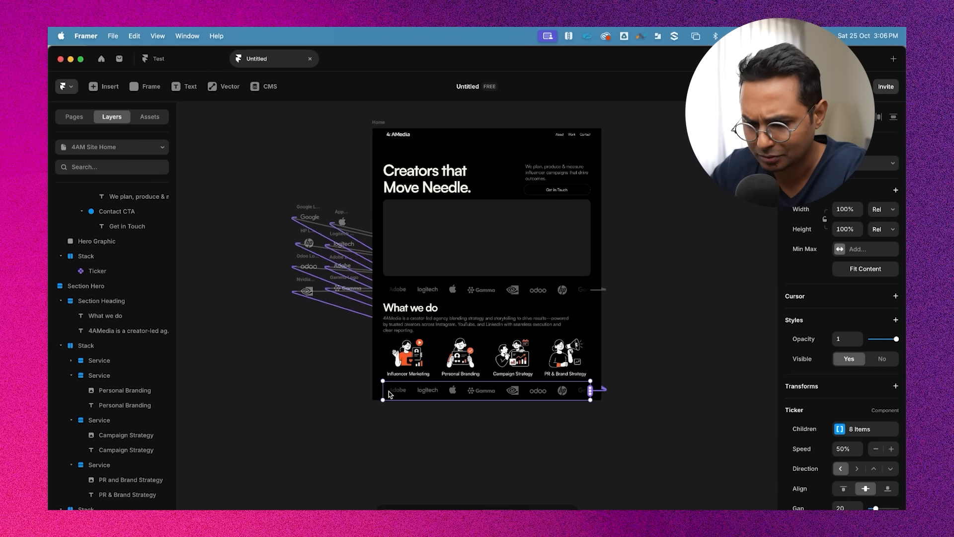
scroll(389, 391, up, 2)
click(114, 508)
key(Delete)
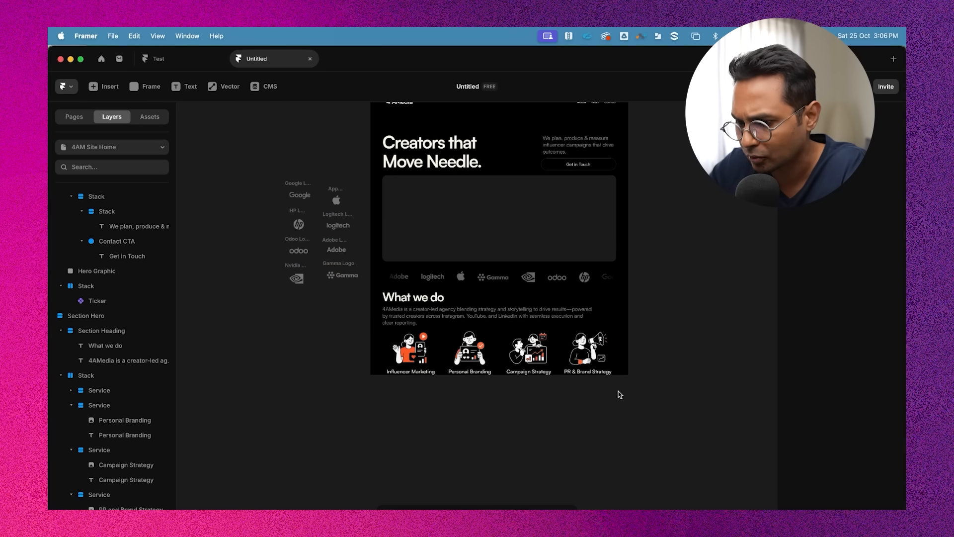
Rename the second Section Hero frame as "Section About"
scroll(669, 387, up, 2)
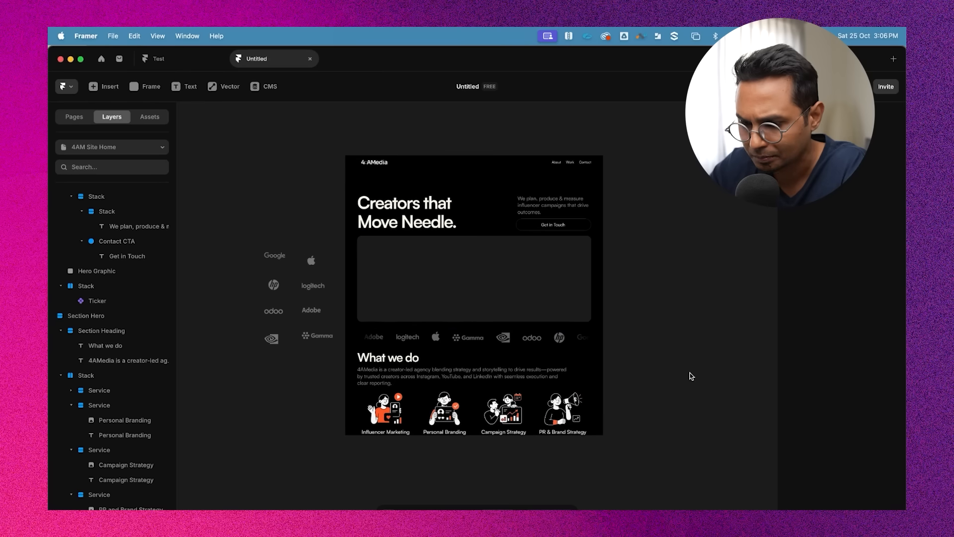
click(579, 363)
scroll(580, 363, down, 2)
scroll(59, 334, up, 5)
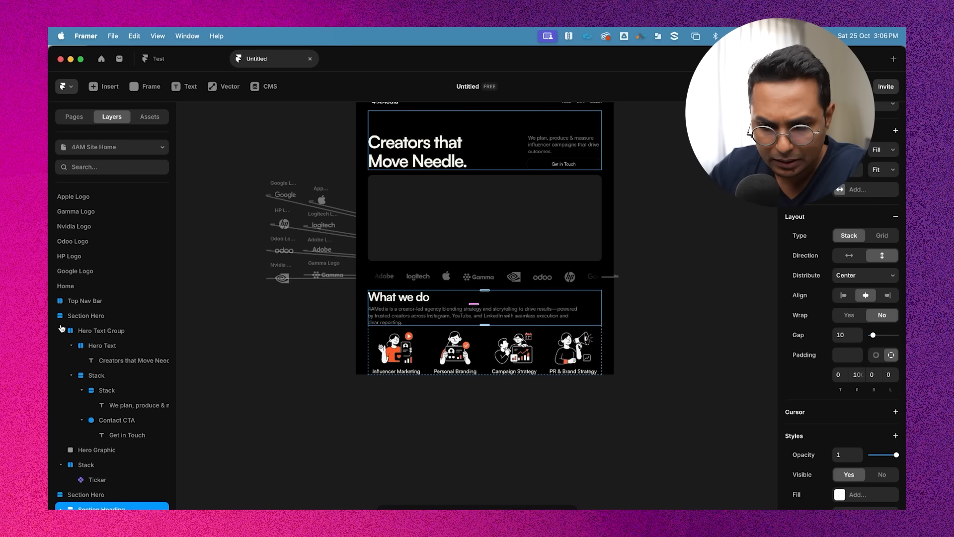
click(60, 331)
click(71, 346)
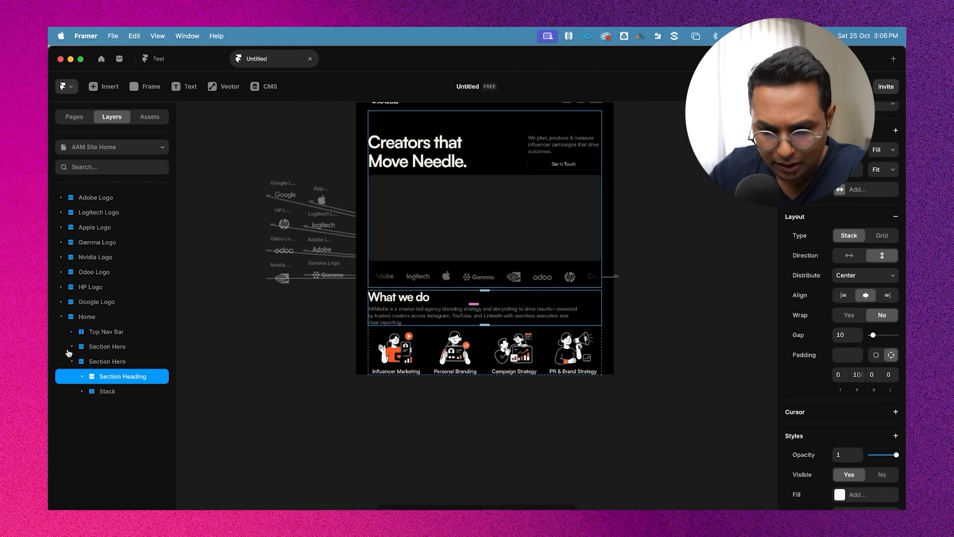
click(107, 363)
click(72, 361)
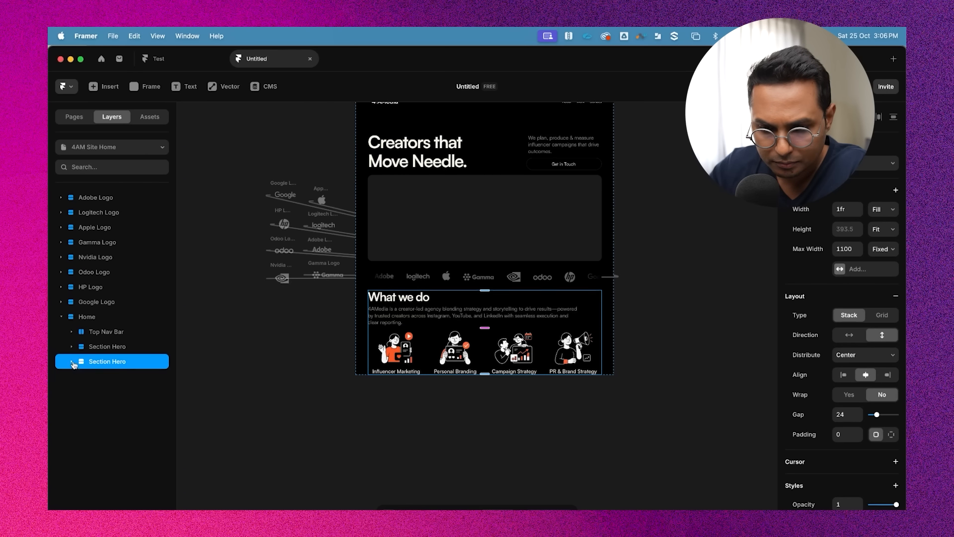
click(120, 346)
click(120, 361)
double_click(121, 361)
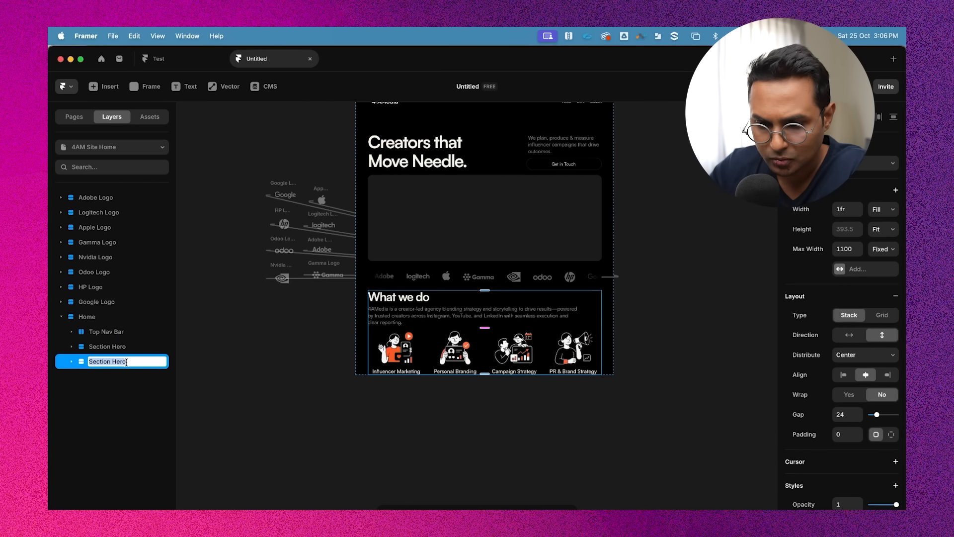
double_click(120, 361)
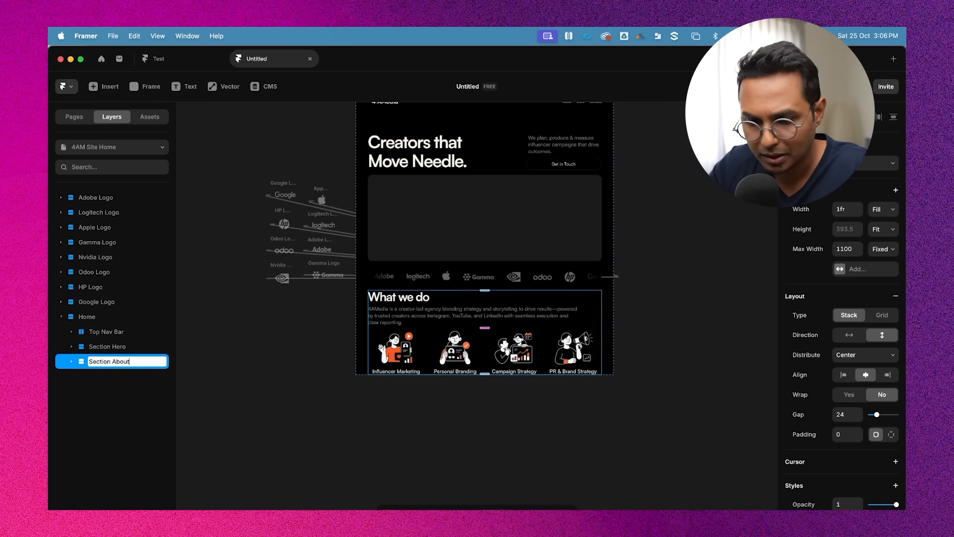
text(About)
key(Return)
Give the Section About frame individual padding of 80 at top and bottom
click(654, 300)
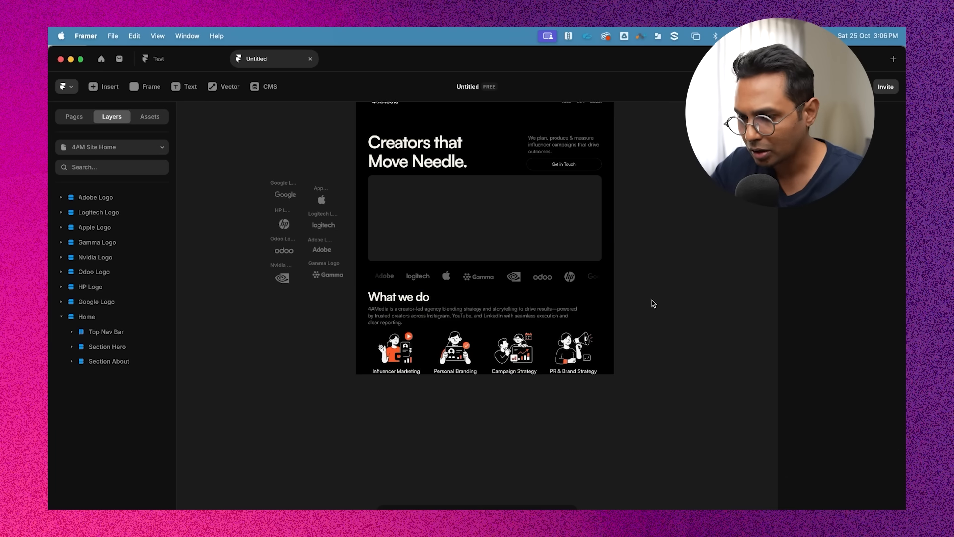
click(107, 362)
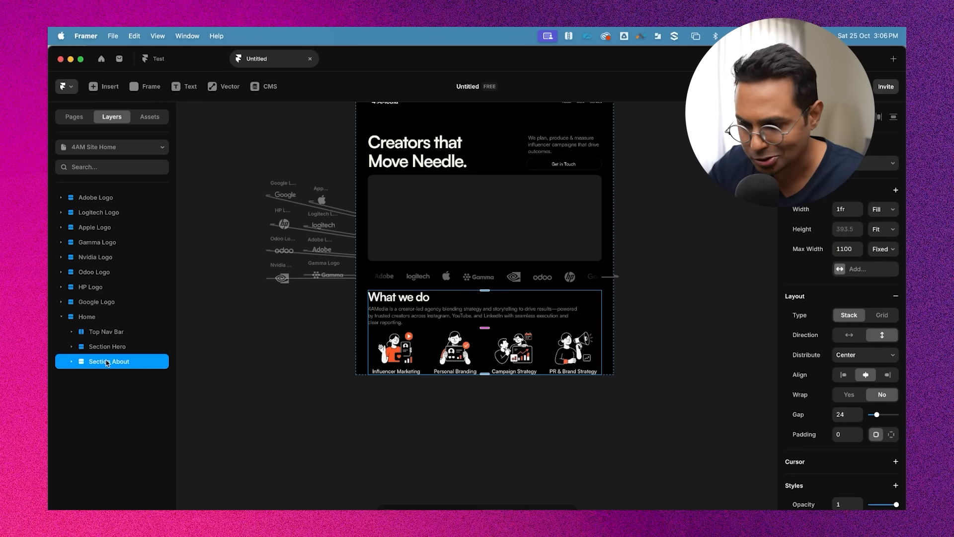
scroll(483, 313, up, 5)
scroll(508, 283, down, 3)
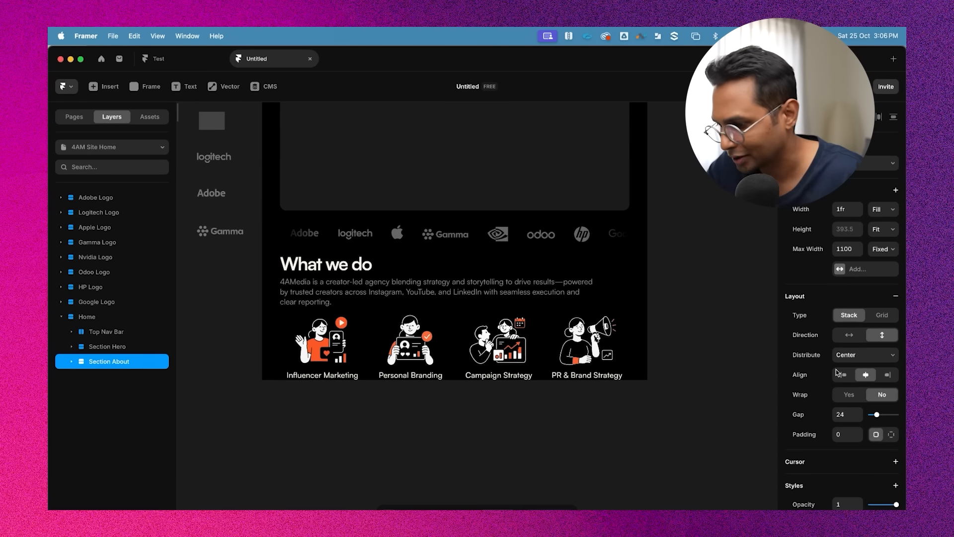
scroll(874, 415, down, 1)
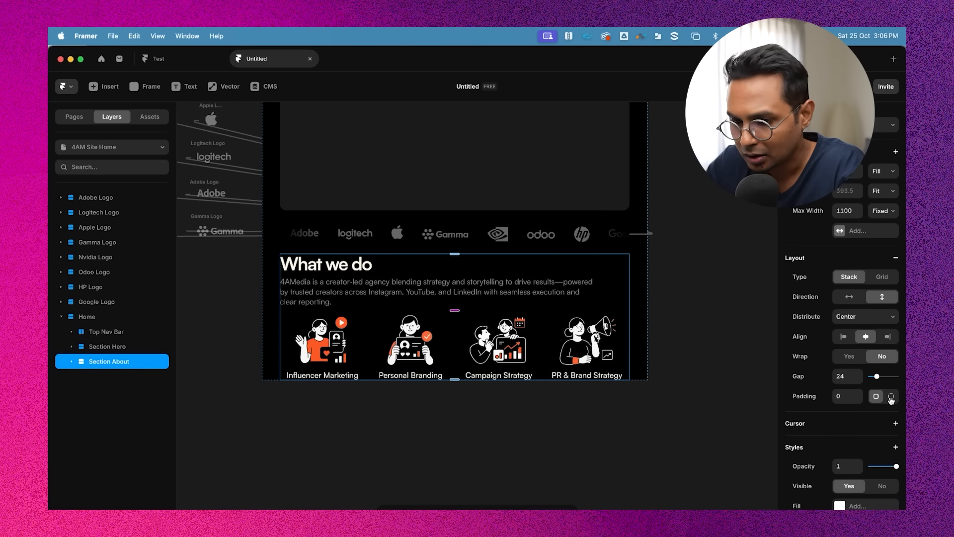
click(891, 396)
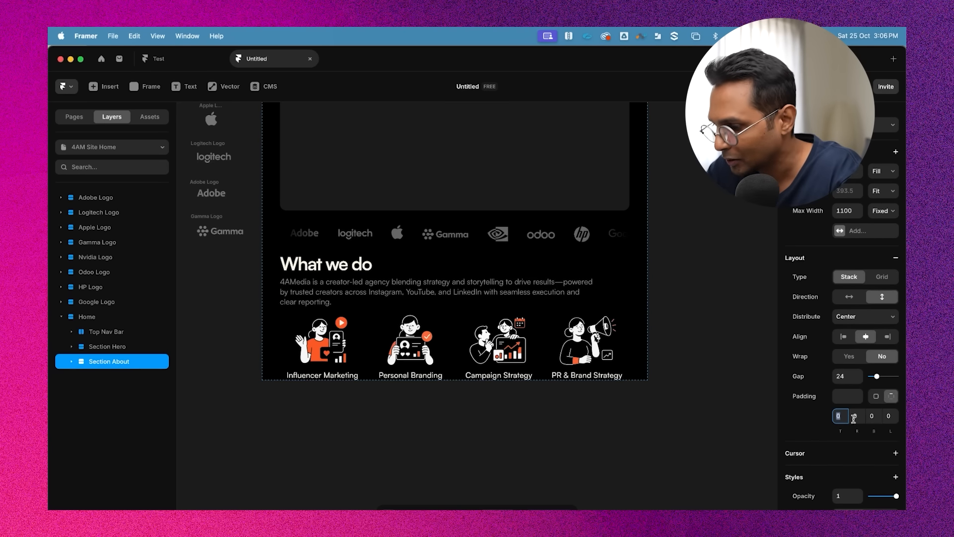
text(40)
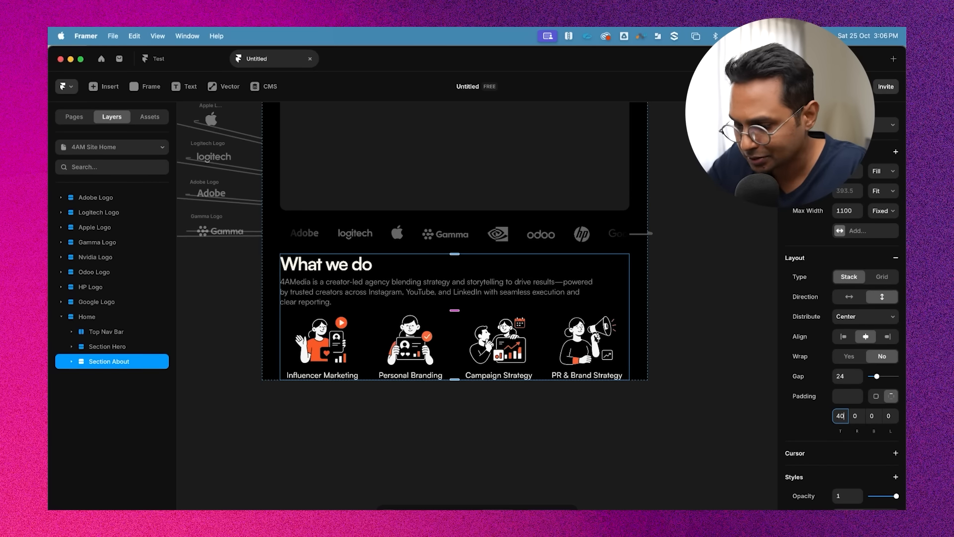
click(869, 417)
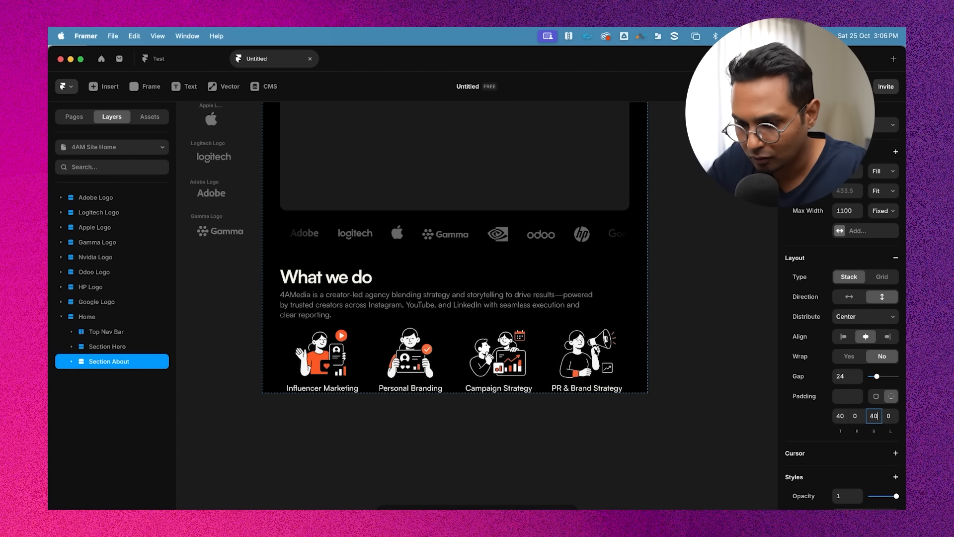
click(838, 416)
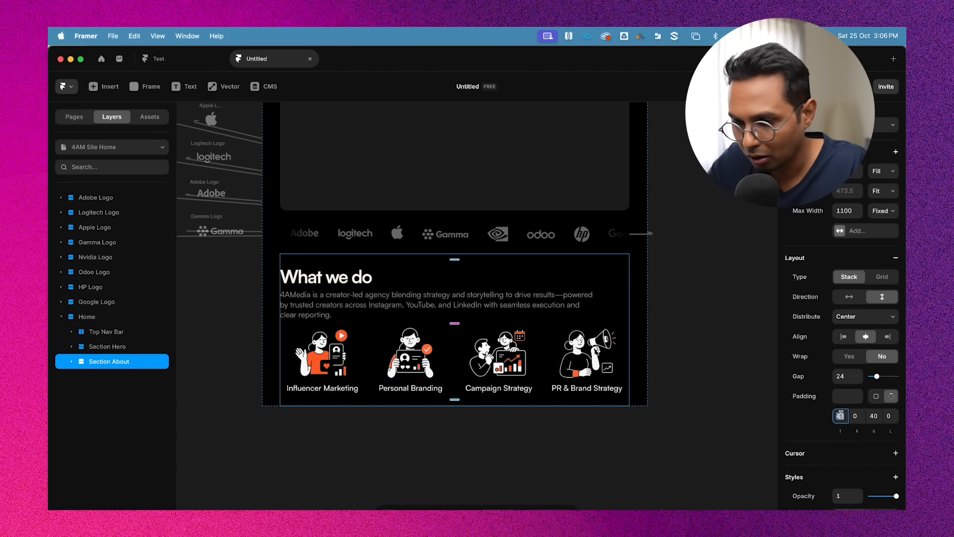
text(80)
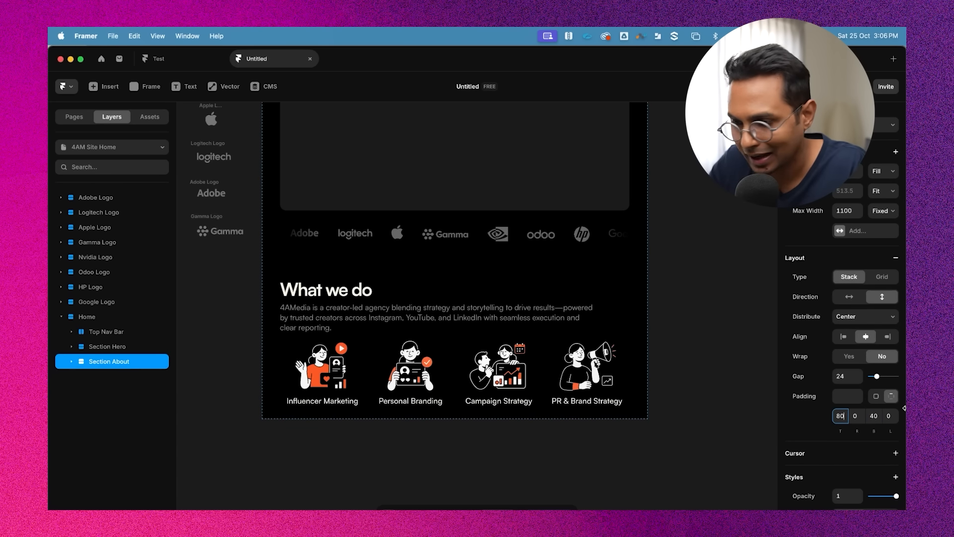
click(873, 417)
text(80)
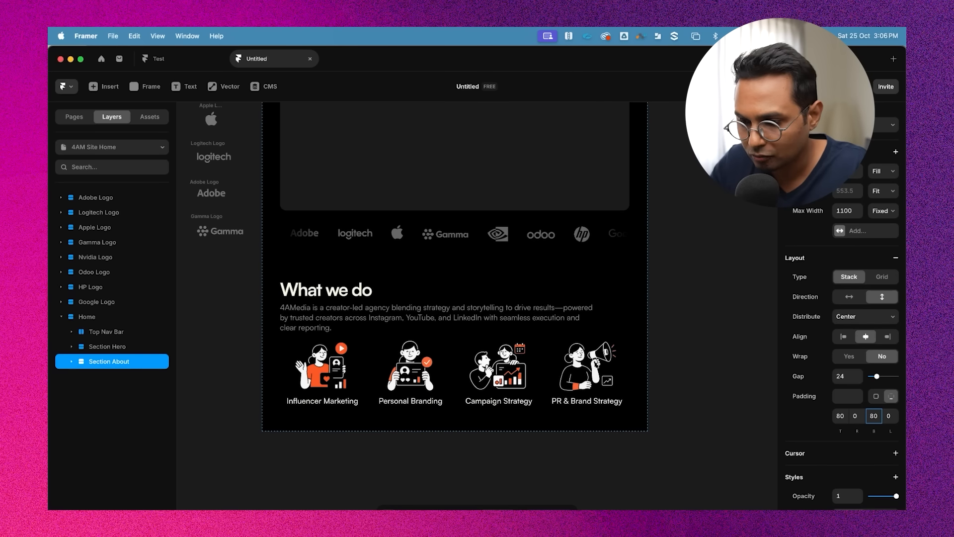
click(720, 331)
Preview the Home page and scroll down towards the "What we do" section
scroll(715, 332, down, 5)
scroll(716, 332, right, 5)
click(470, 295)
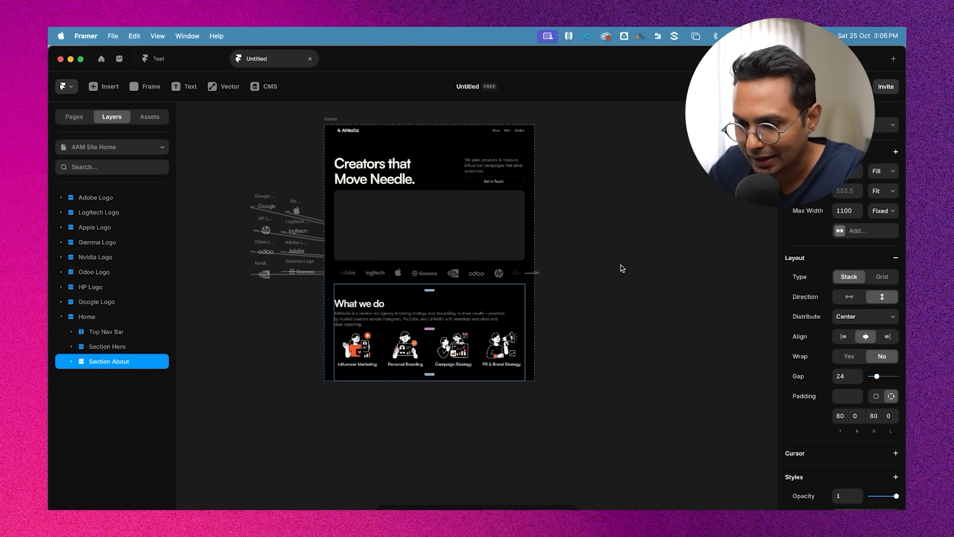
click(621, 269)
scroll(621, 268, up, 1)
click(332, 136)
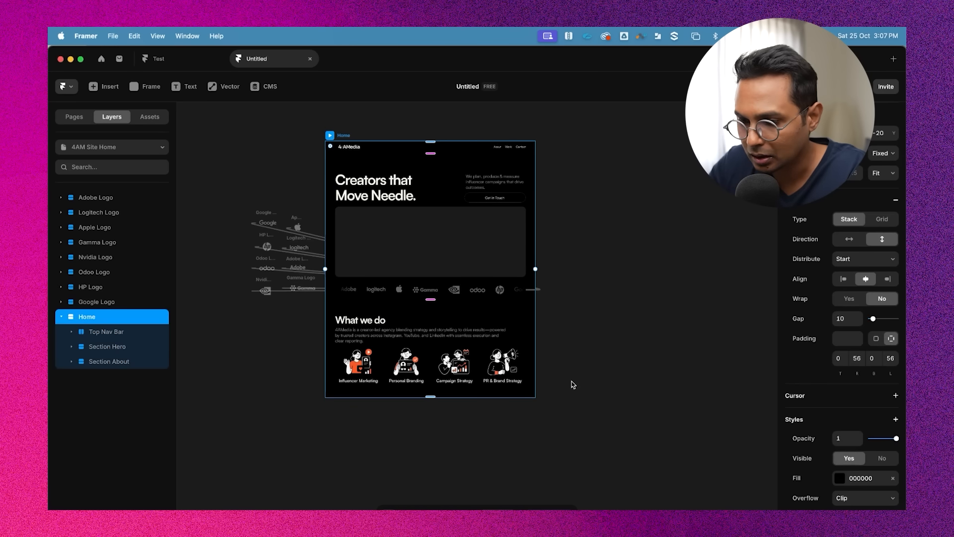
click(330, 136)
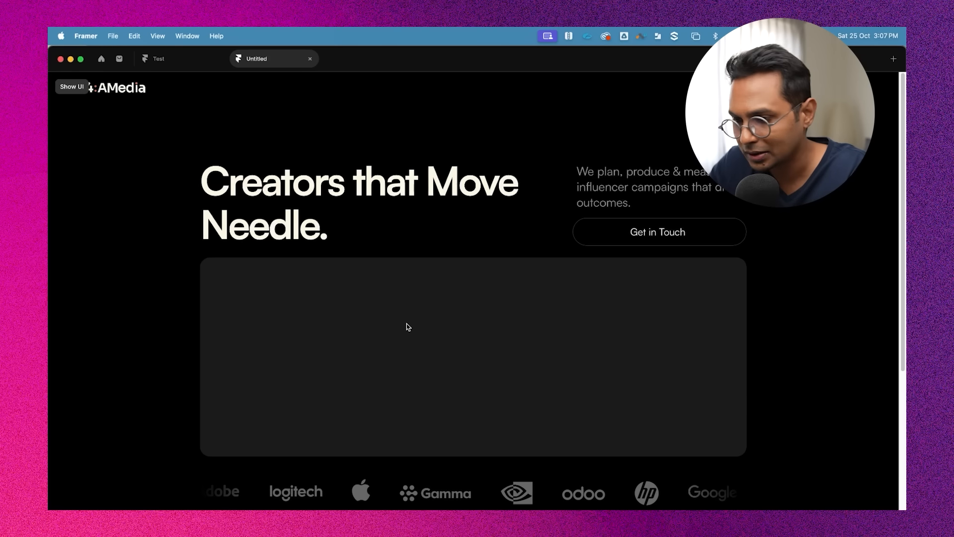
scroll(666, 268, down, 1)
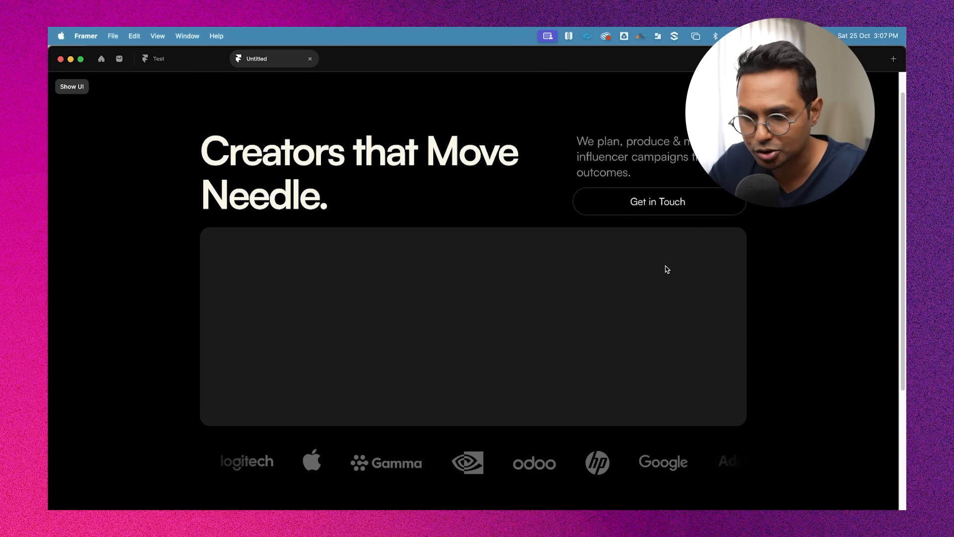
scroll(495, 297, down, 3)
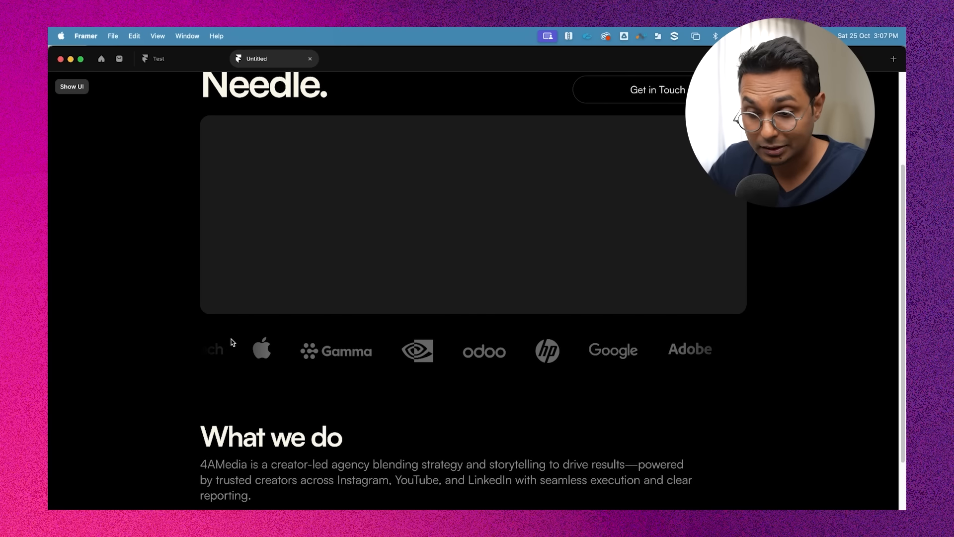
Scroll through the page preview to review the What we do section, then close the preview
scroll(690, 343, down, 2)
scroll(688, 342, down, 1)
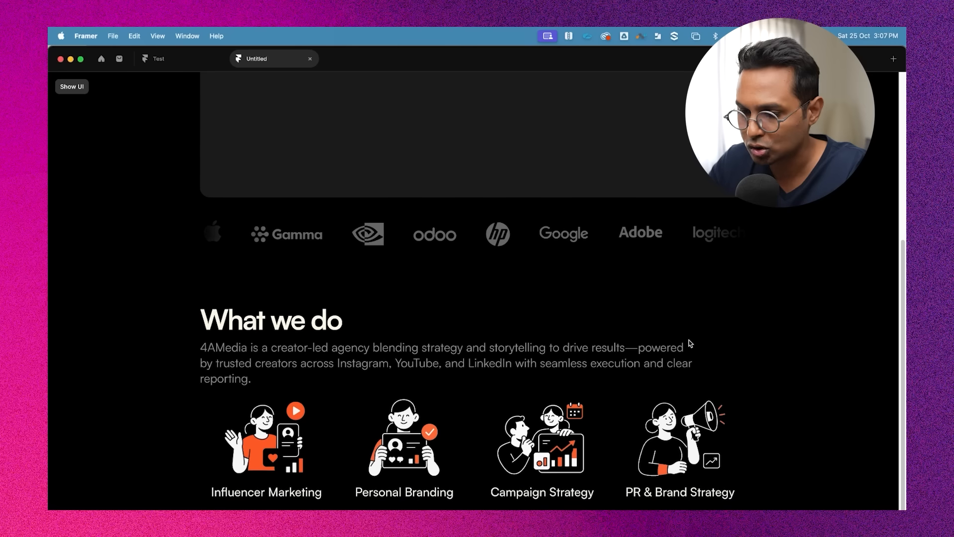
scroll(467, 368, up, 5)
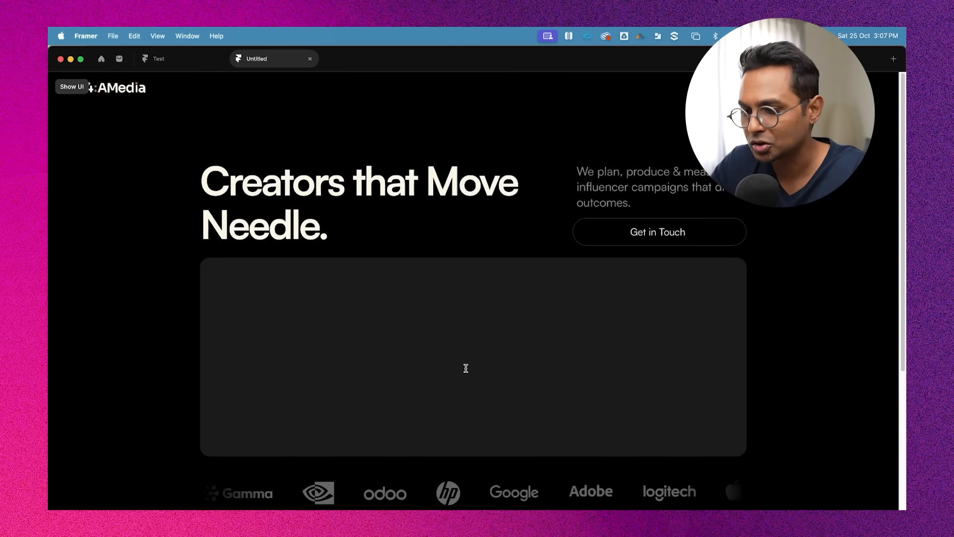
key(Escape)
click(673, 304)
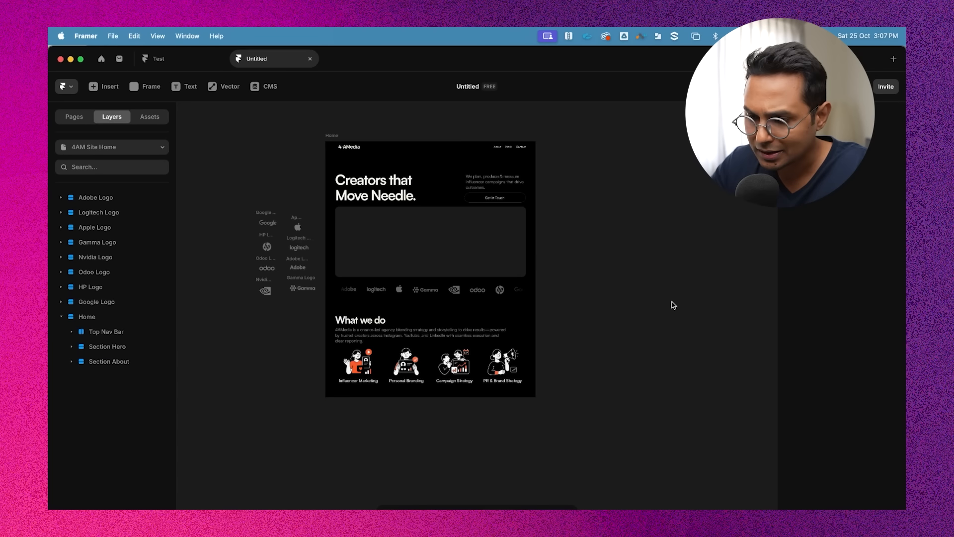
Switch to Notes and review the 4AM Site outline for the next section, then return to Framer
key(super+Tab)
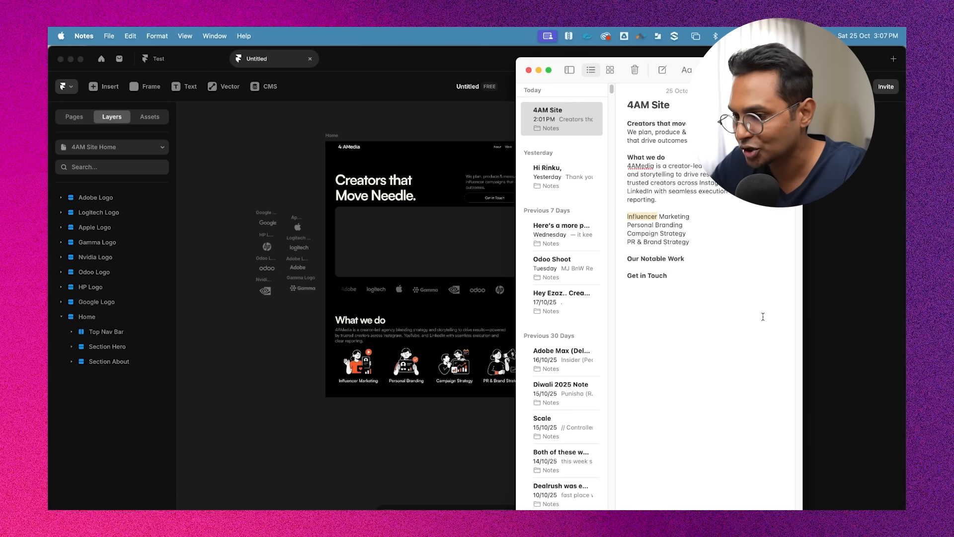
click(629, 237)
triple_click(655, 258)
click(685, 260)
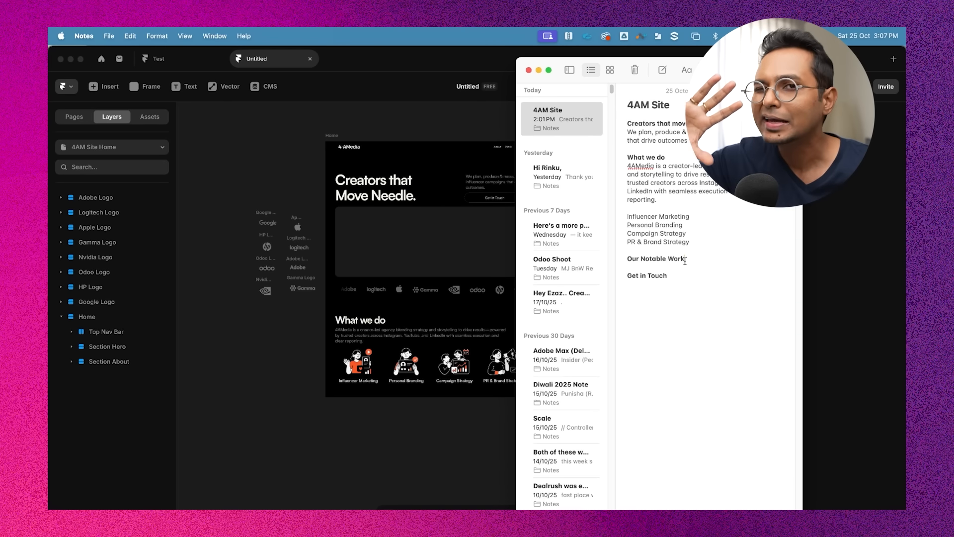
click(437, 430)
scroll(453, 424, down, 5)
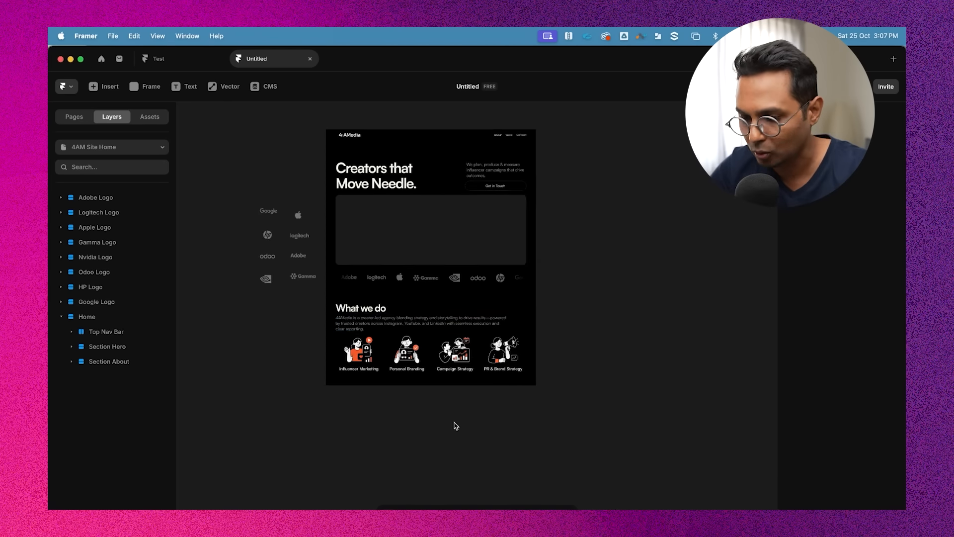
Duplicate the Section About frame and rename the copy as "Section Work"
click(469, 228)
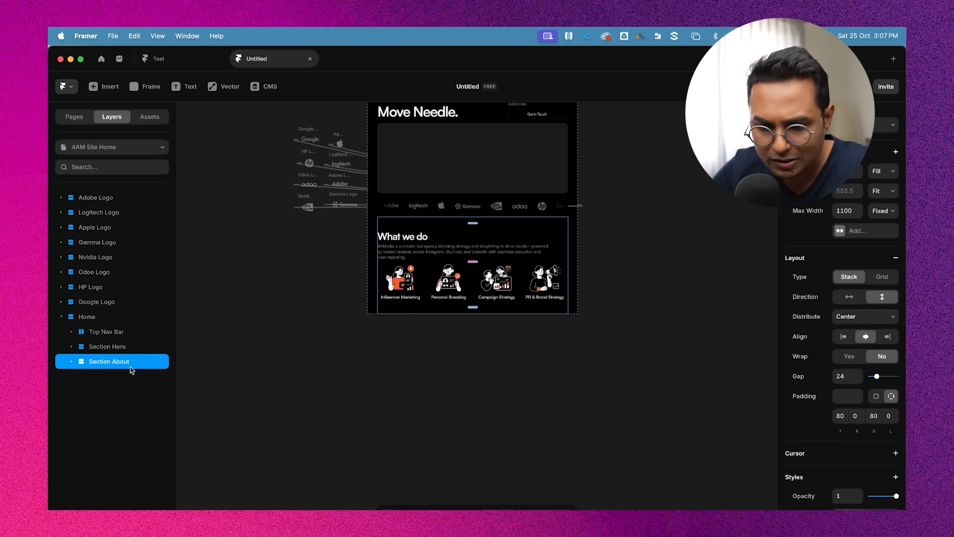
key(super+d)
double_click(120, 376)
double_click(120, 377)
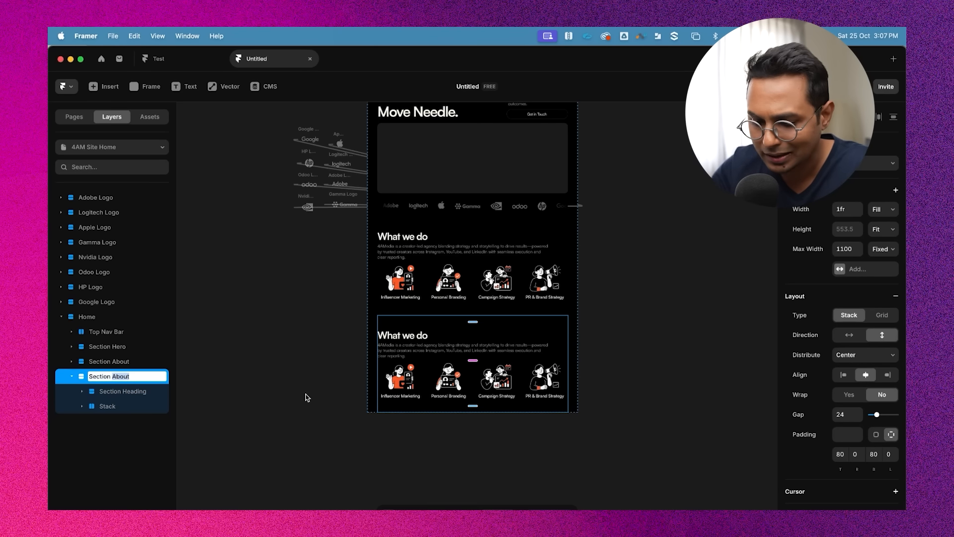
text(Work)
key(Return)
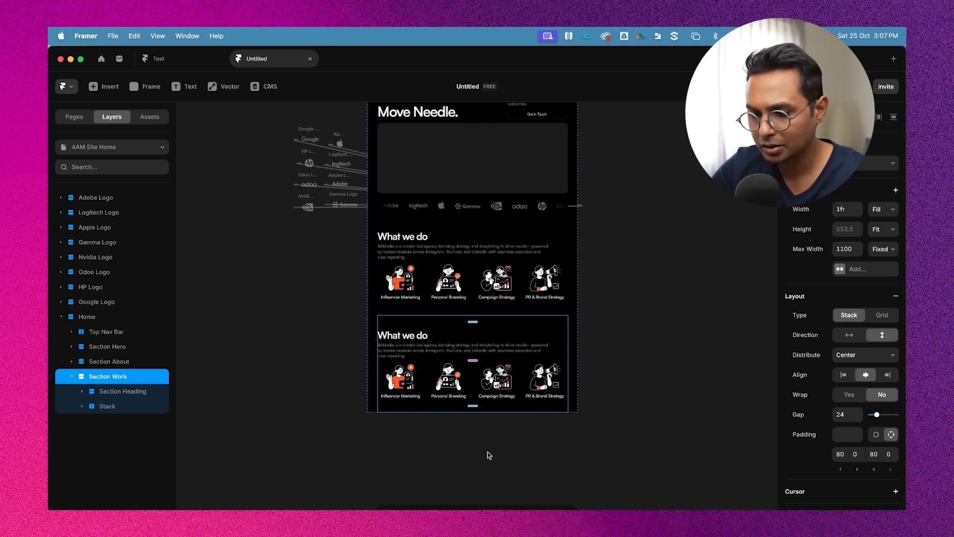
Replace the Section Work heading with "Our Notable Work" copied from the Notes outline
scroll(489, 455, up, 5)
scroll(571, 390, down, 1)
double_click(354, 286)
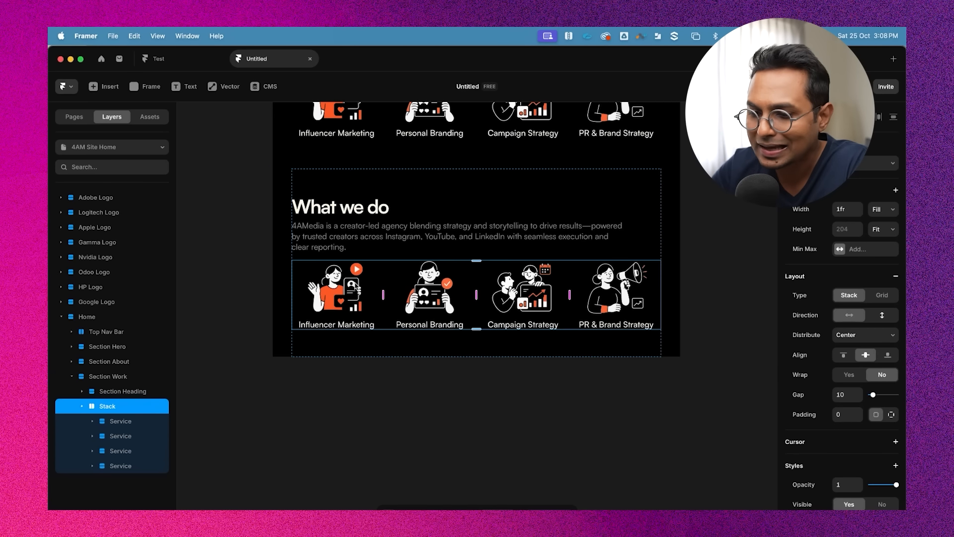
click(112, 392)
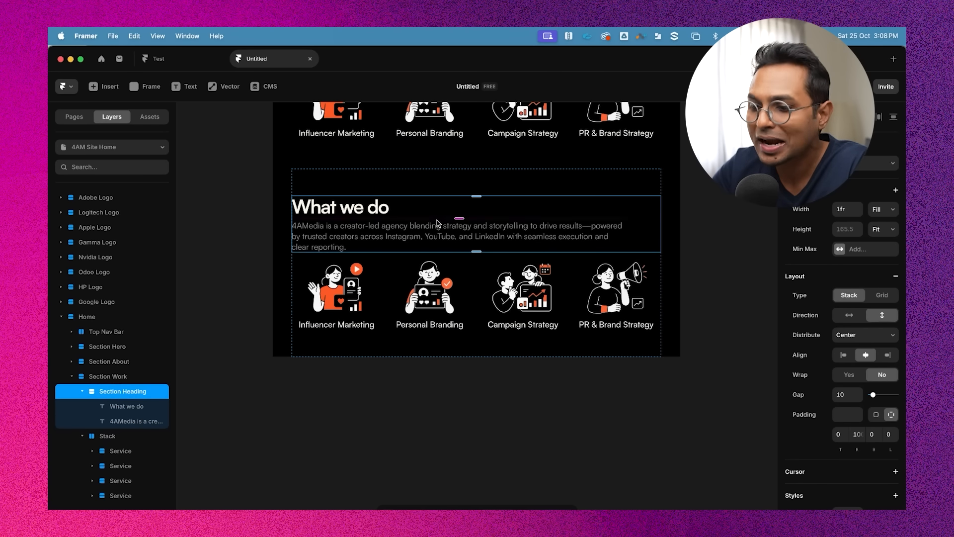
key(super+Tab)
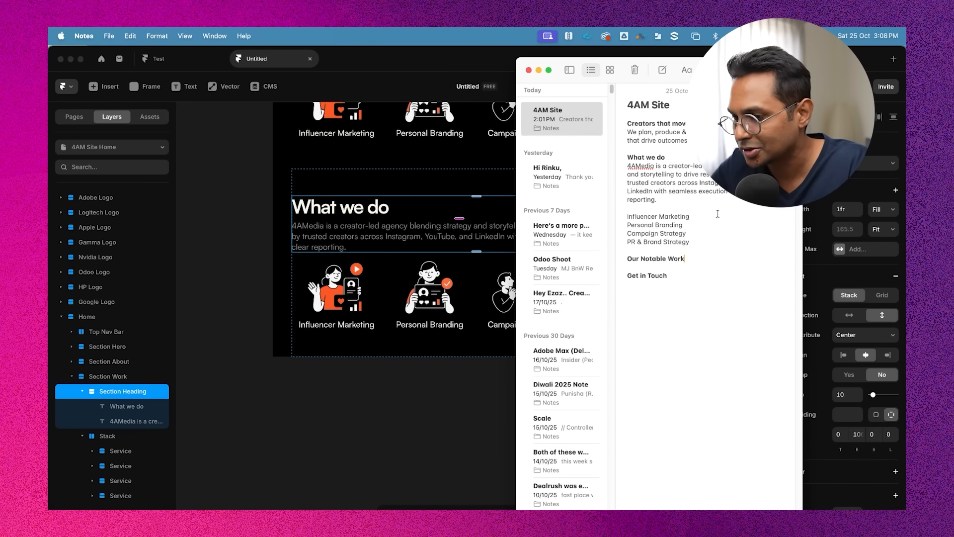
triple_click(665, 256)
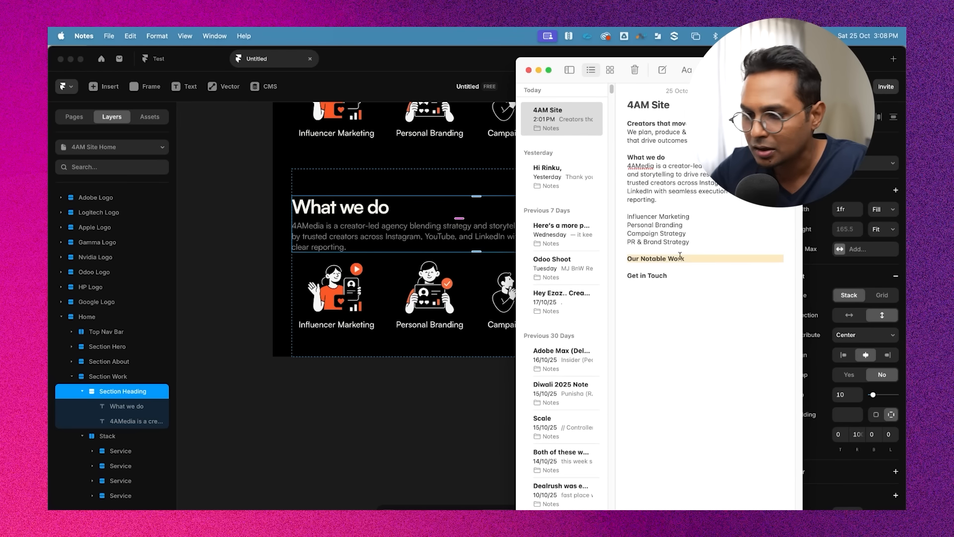
key(super+c)
key(super+Tab)
click(335, 207)
double_click(336, 206)
key(super+v)
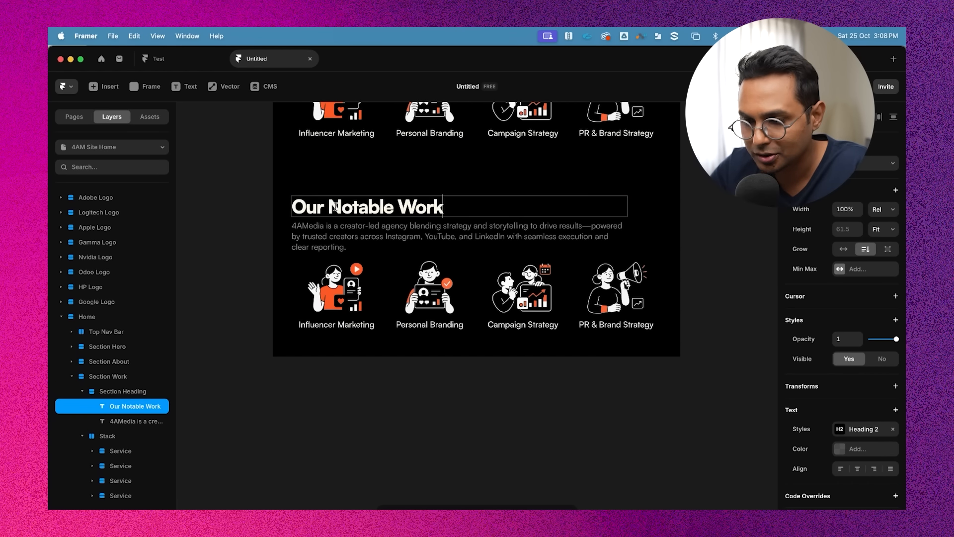
key(Escape)
key(Escape)
key(Escape)
Hide the description paragraph under the Our Notable Work heading
scroll(675, 278, right, 1)
key(Escape)
click(353, 250)
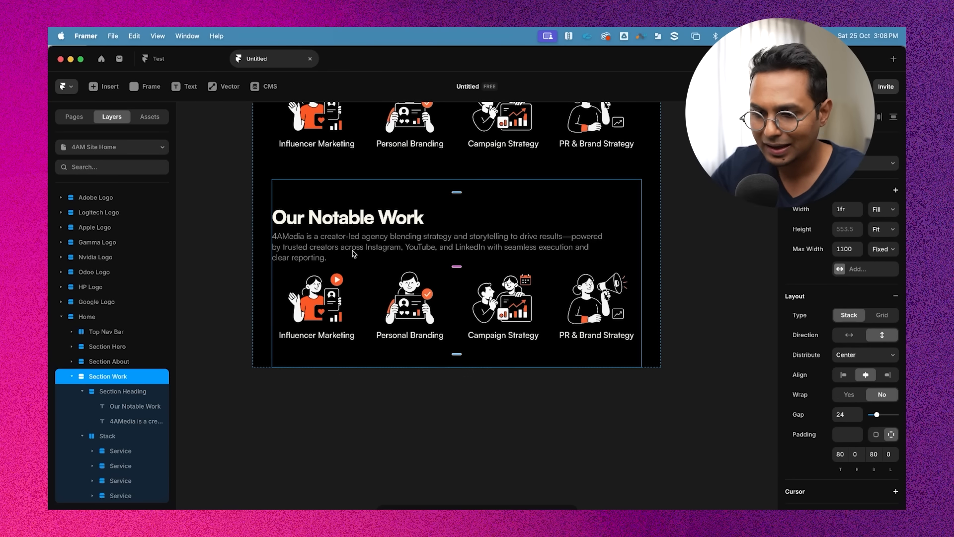
click(328, 247)
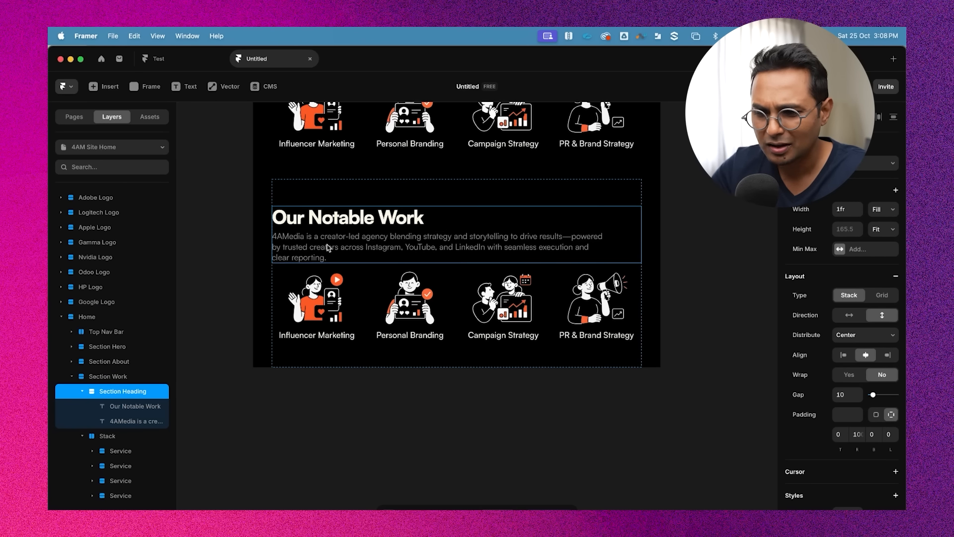
click(119, 421)
click(126, 408)
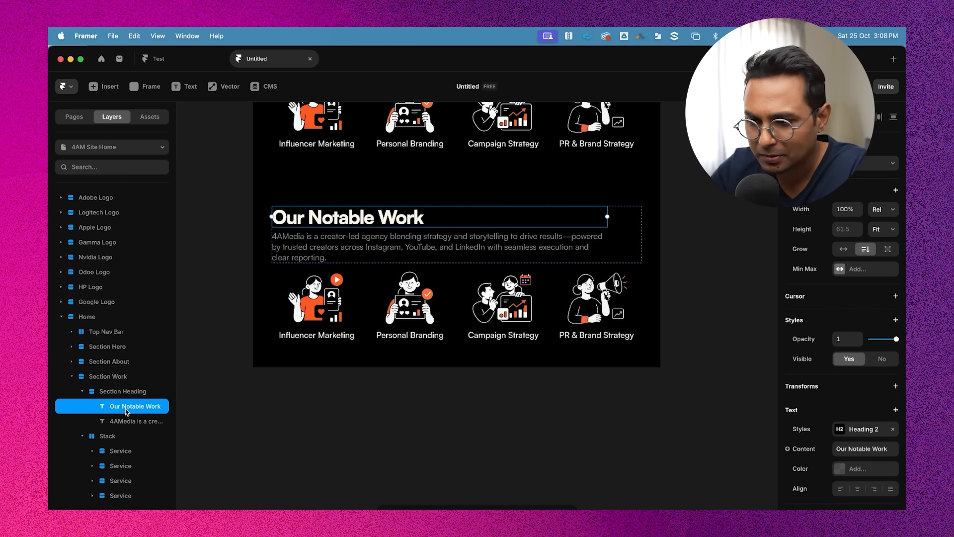
click(460, 252)
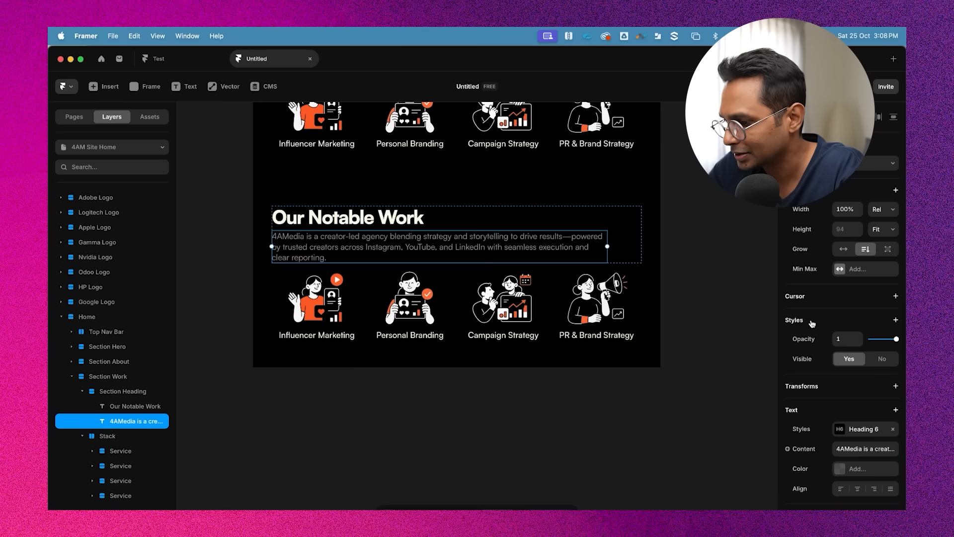
click(882, 359)
click(693, 239)
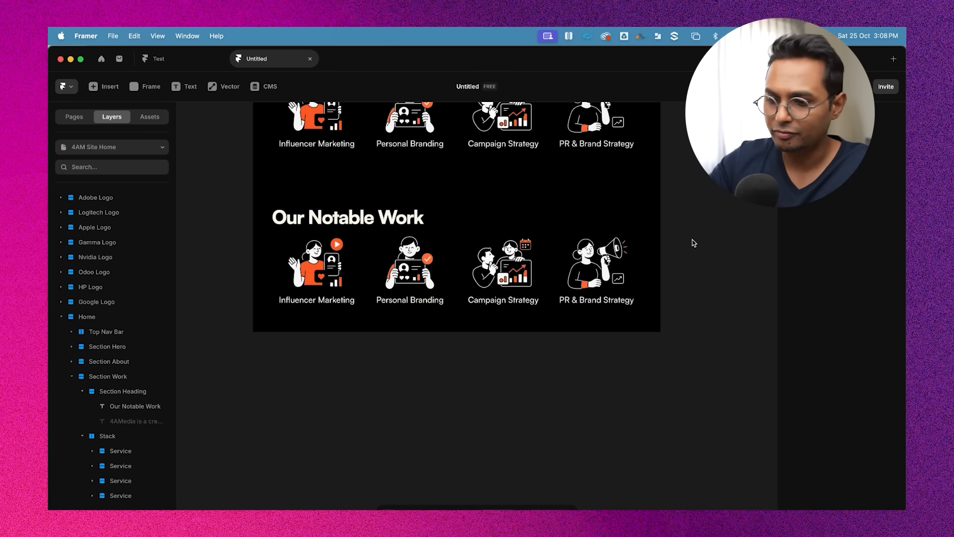
Compare the text styles of the Our Notable Work and What we do headings
scroll(696, 241, down, 5)
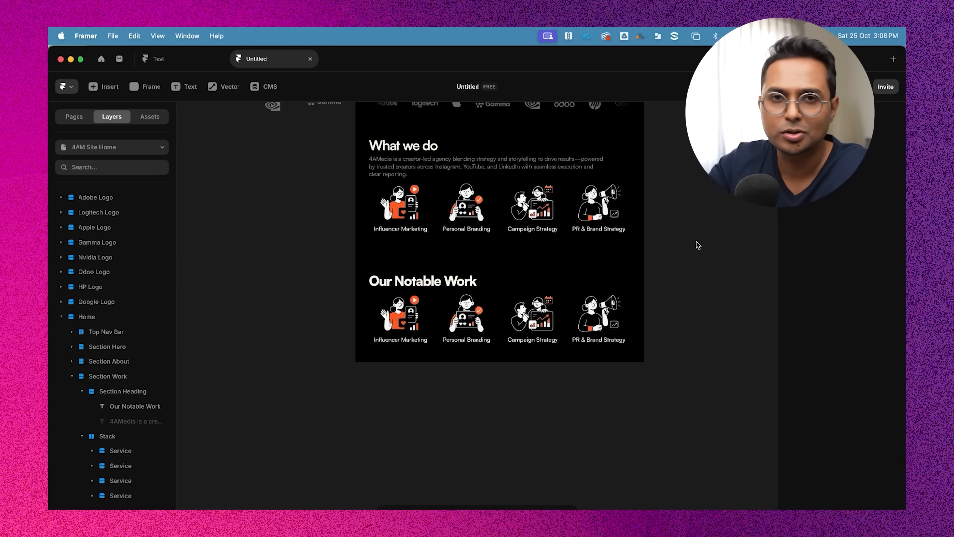
scroll(718, 273, up, 2)
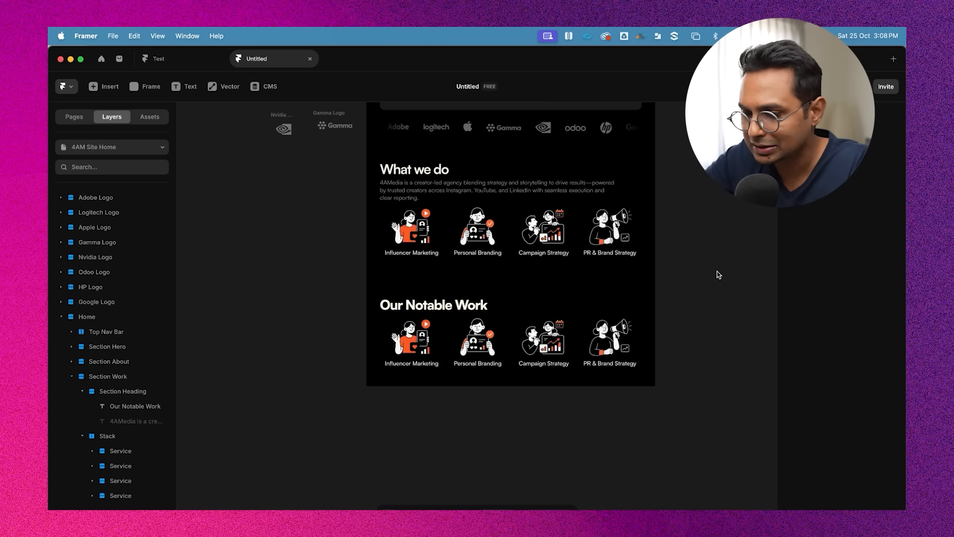
scroll(738, 264, up, 4)
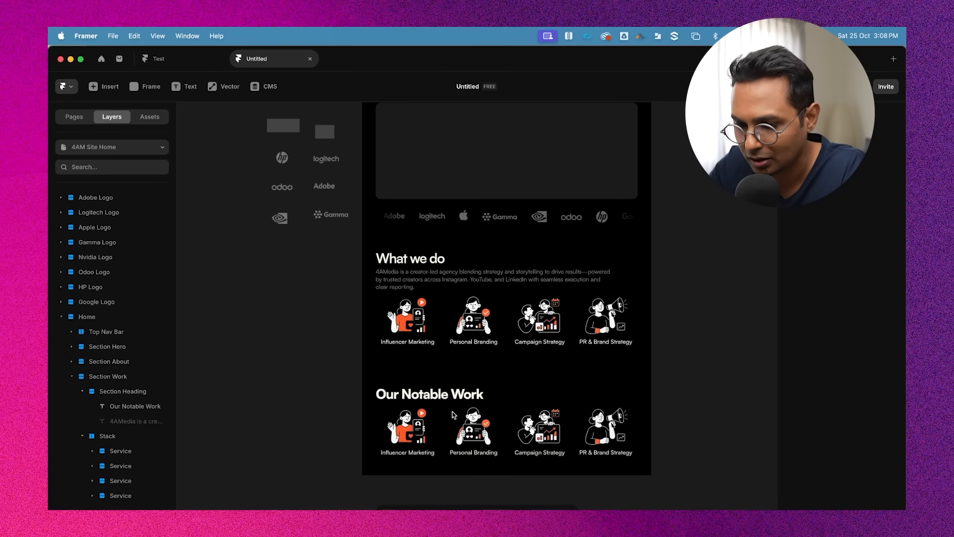
click(443, 395)
double_click(444, 395)
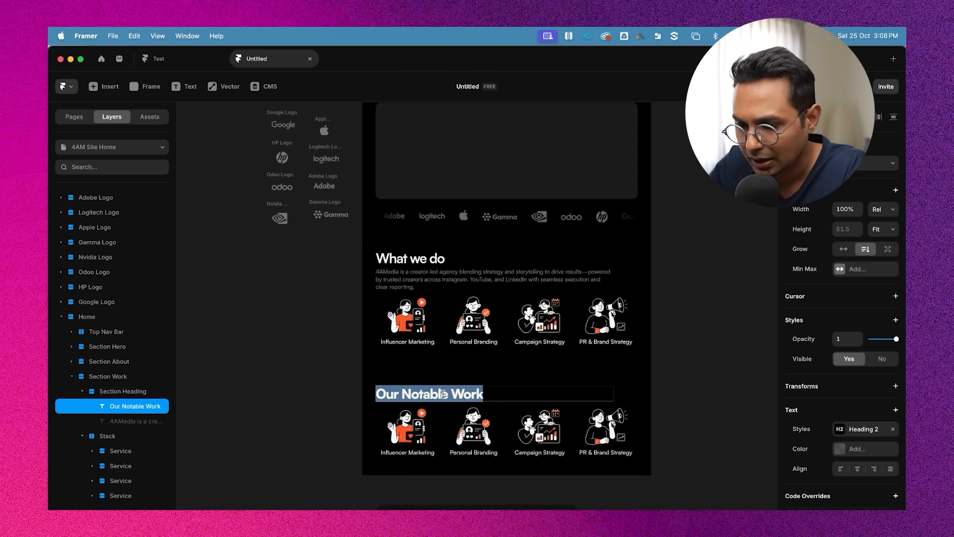
click(867, 432)
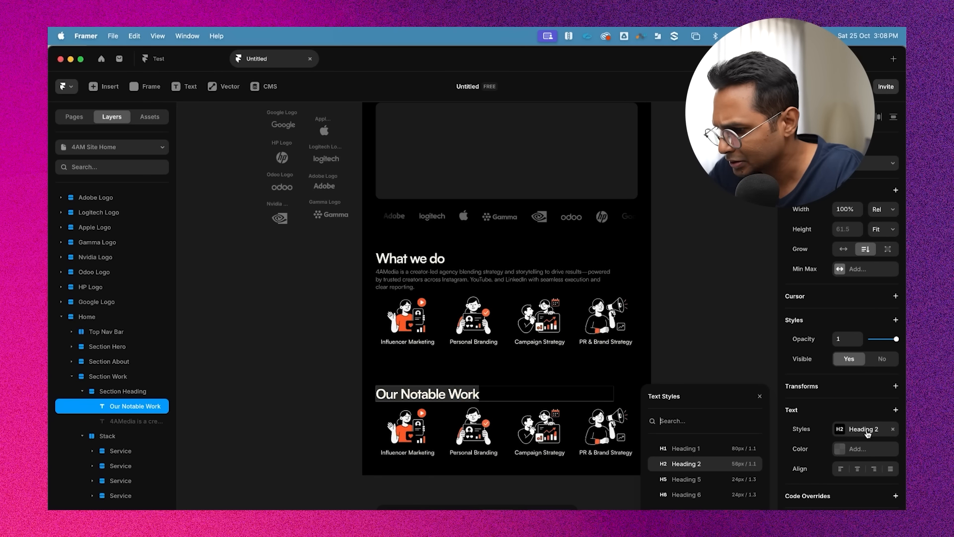
click(405, 259)
click(730, 322)
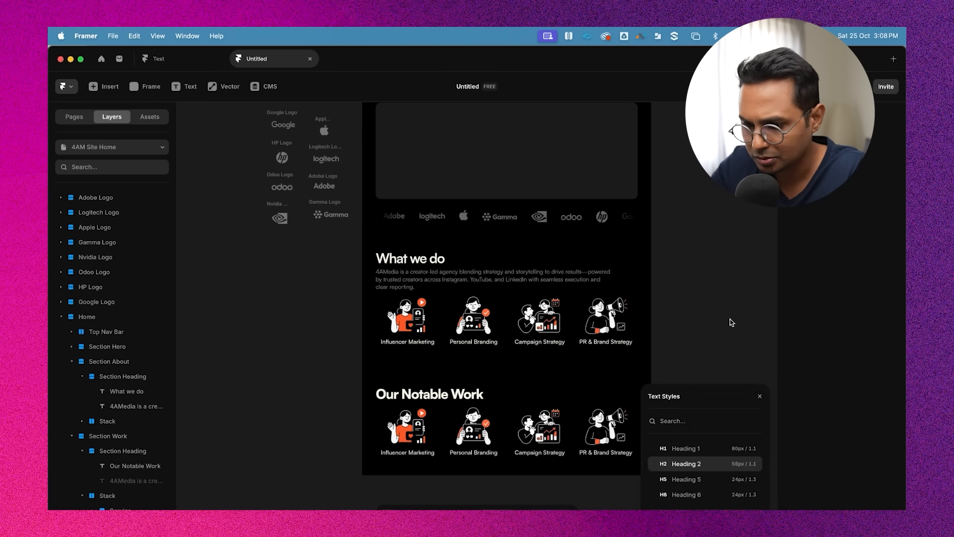
scroll(726, 322, down, 2)
scroll(724, 322, down, 3)
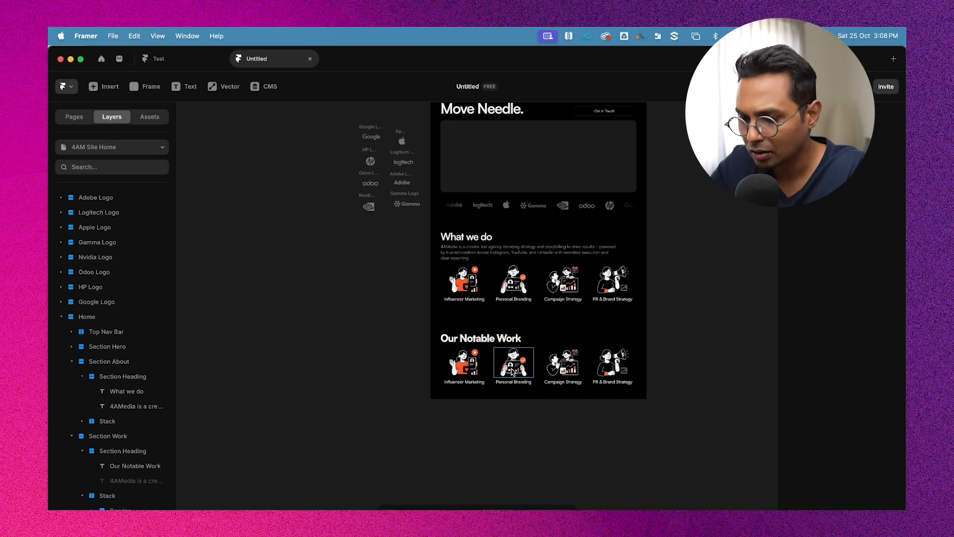
scroll(572, 383, up, 3)
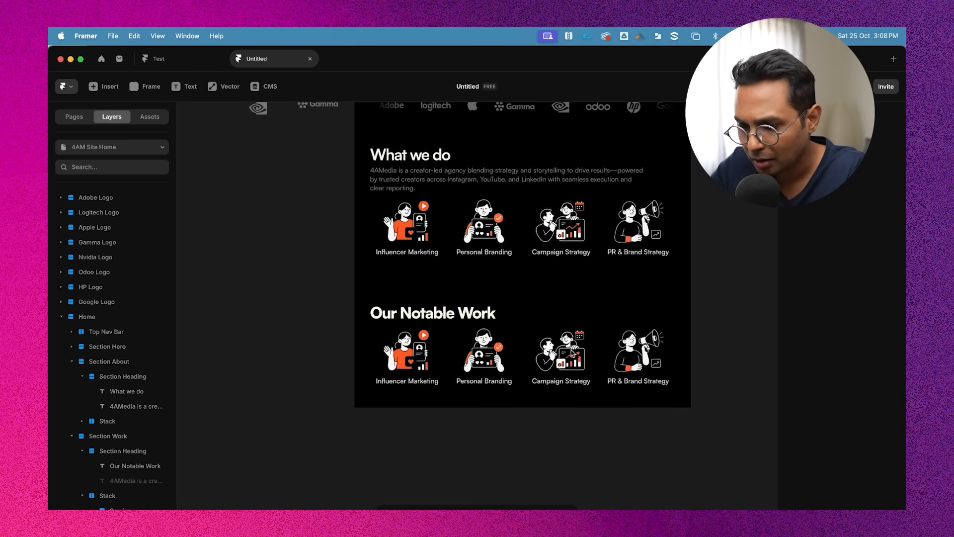
scroll(370, 352, down, 2)
Rename the Stack holding the service cards in Section About as "Services Strip"
click(375, 260)
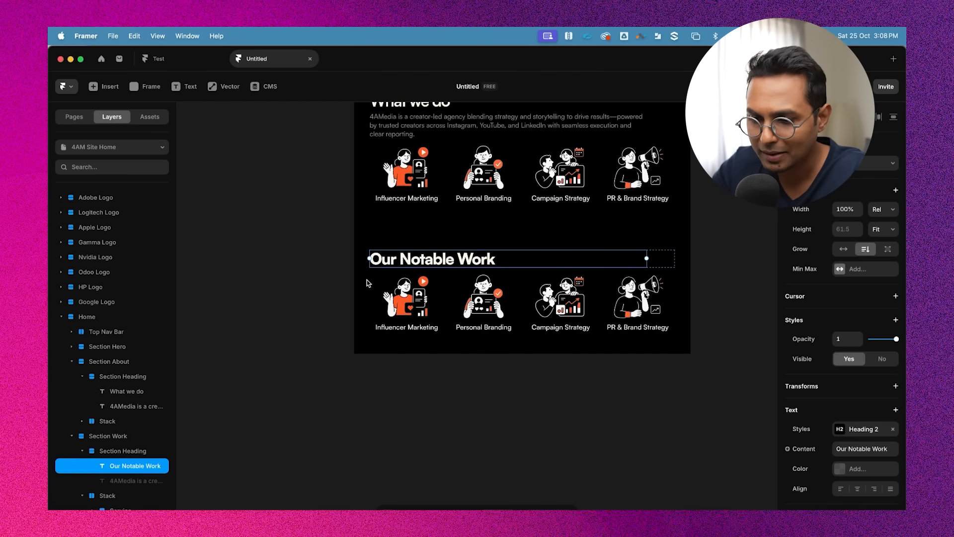
click(518, 273)
click(82, 450)
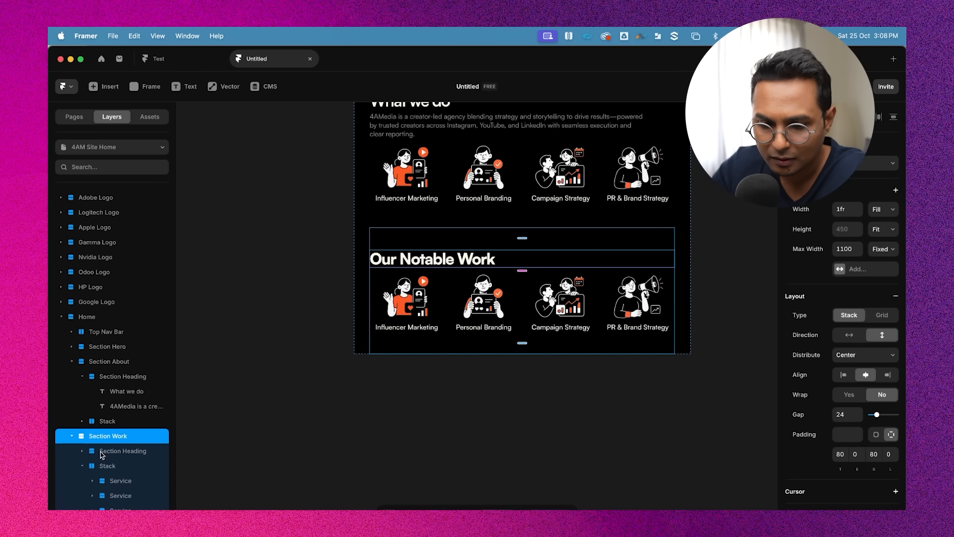
click(82, 466)
click(107, 469)
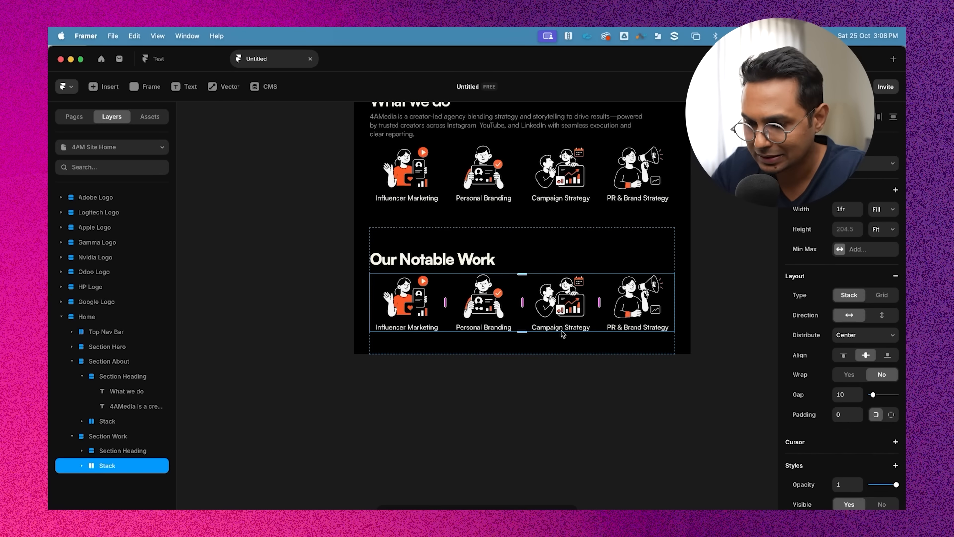
click(406, 146)
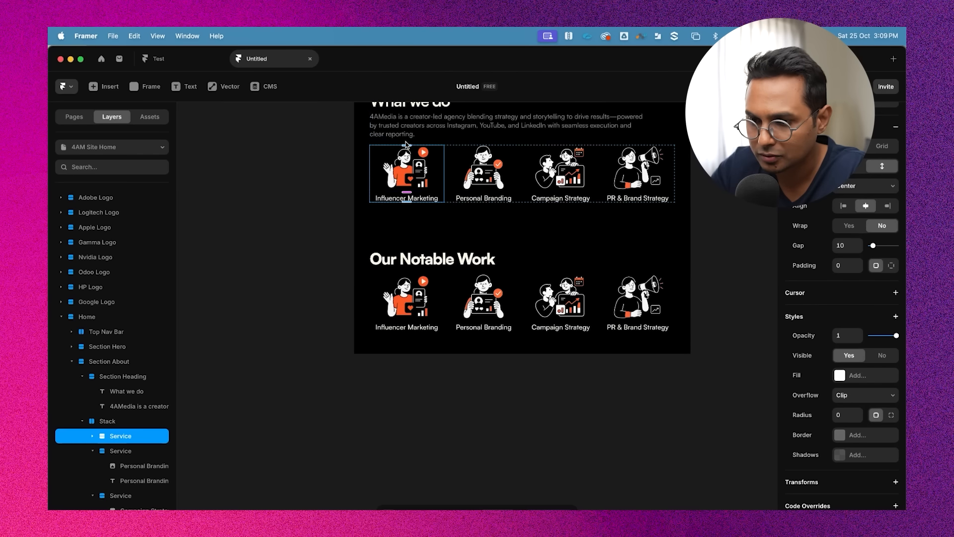
double_click(110, 421)
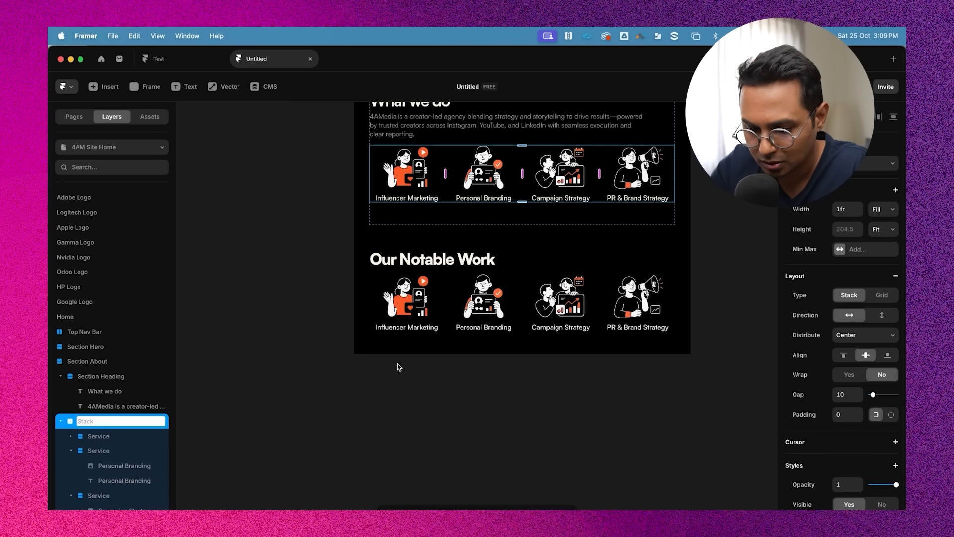
text(Services)
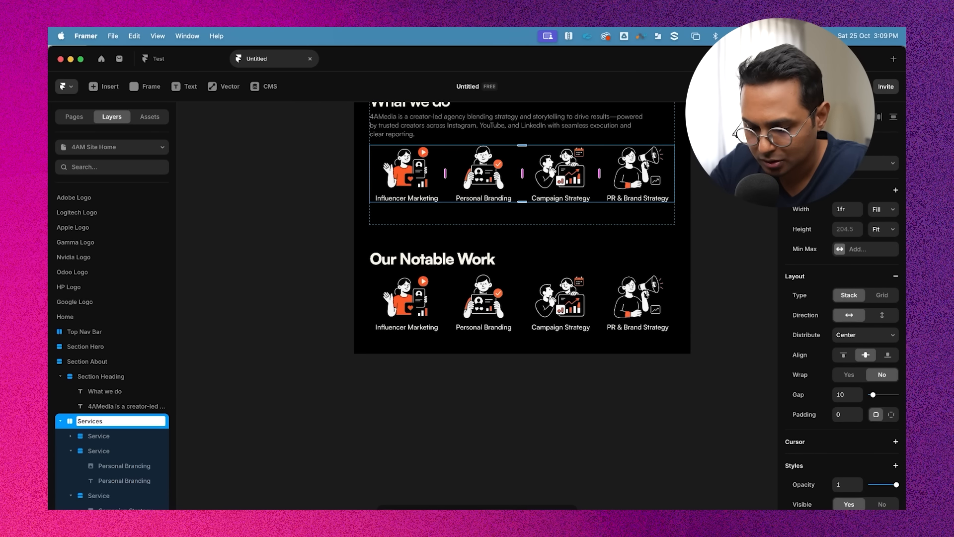
text( Strip)
key(Return)
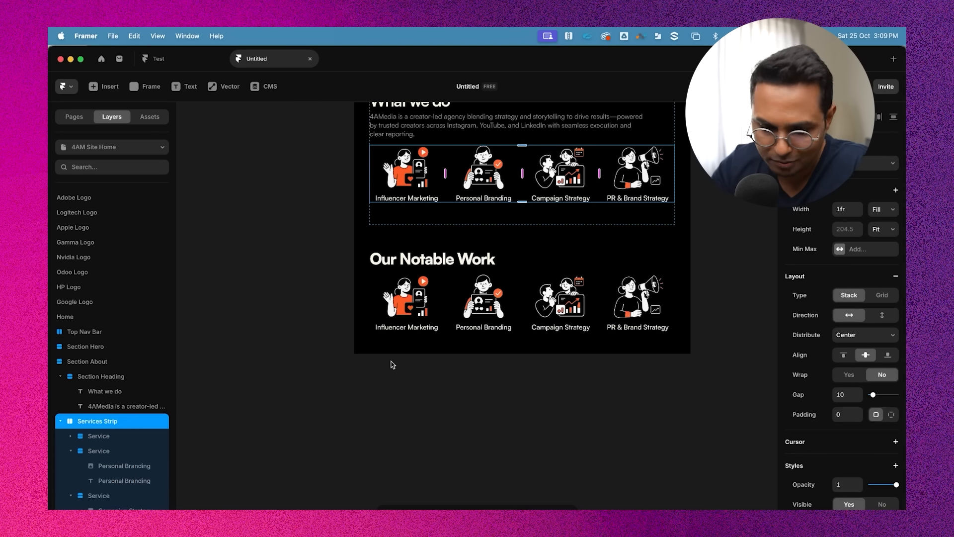
click(91, 449)
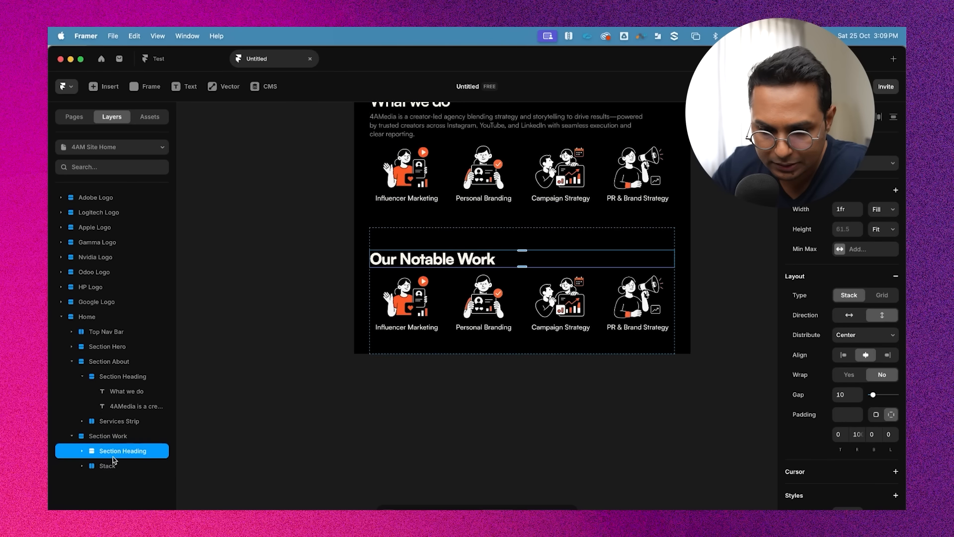
Rename the Stack under the Our Notable Work heading as "Case Study Strip"
click(107, 467)
double_click(107, 467)
text(case)
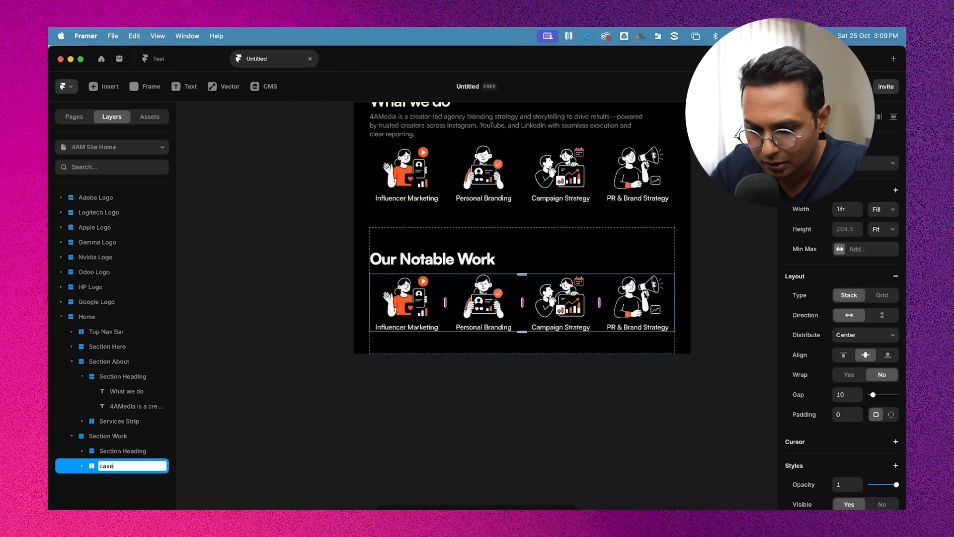
key(BackSpace)
key(BackSpace)
key(BackSpace)
key(BackSpace)
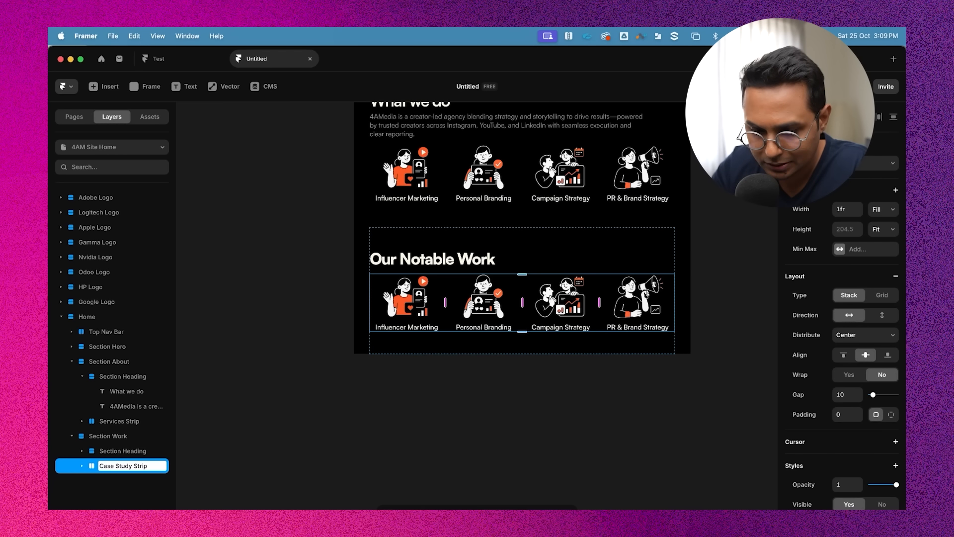
key(Return)
Delete three of the four service cards inside Case Study Strip, keeping only the first one
click(82, 465)
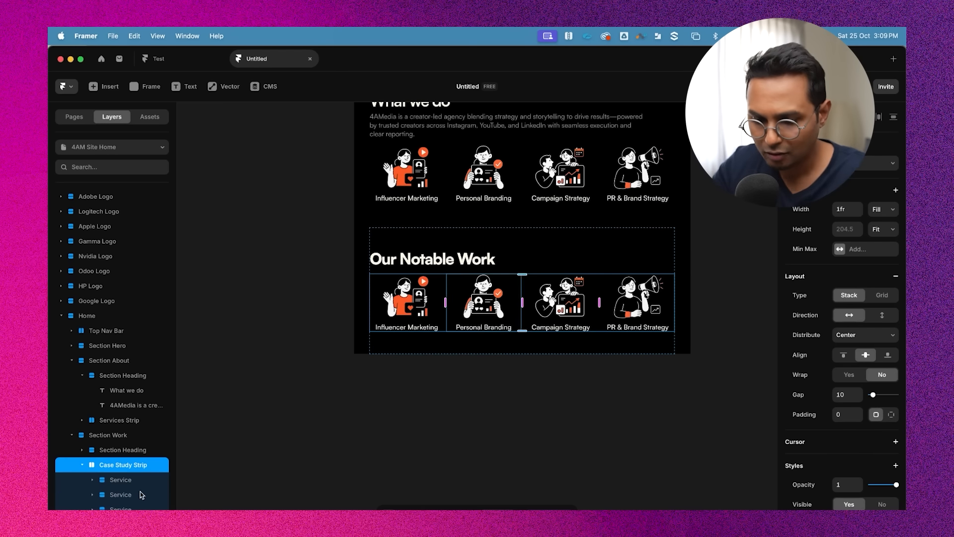
click(122, 481)
click(124, 496)
click(92, 480)
click(115, 496)
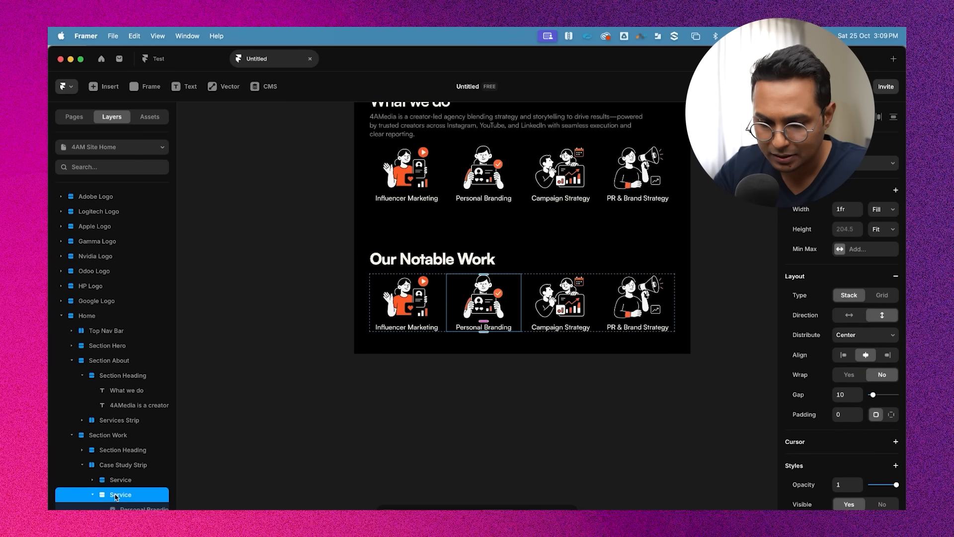
click(92, 495)
shift+click(103, 524)
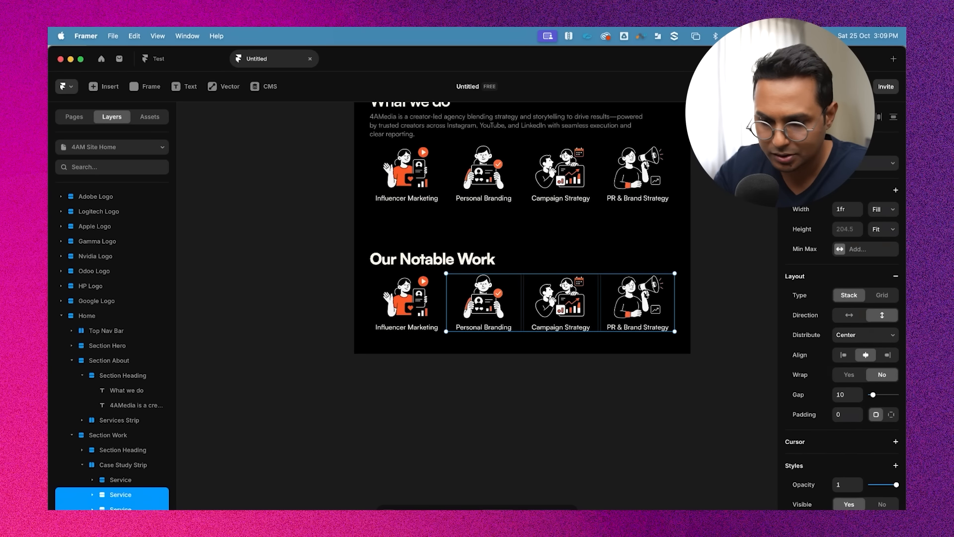
key(Delete)
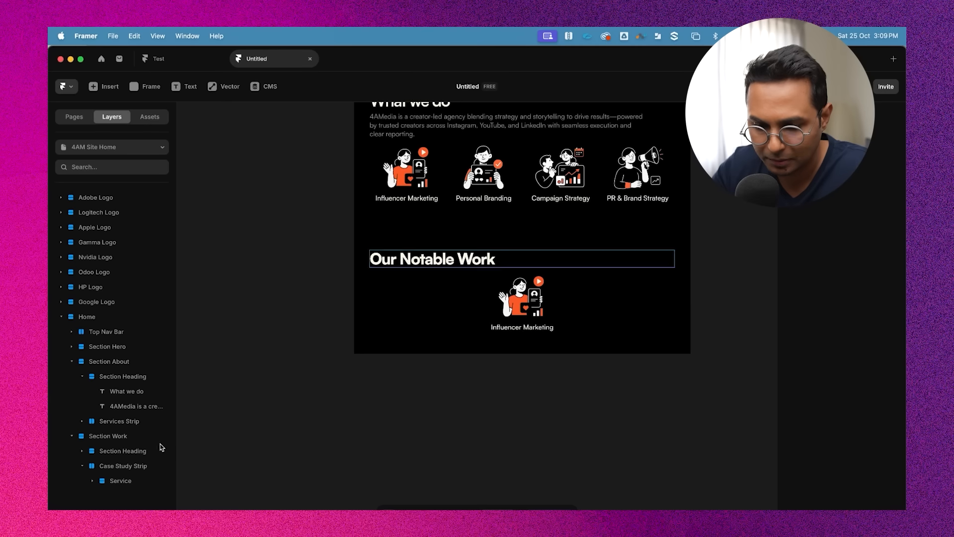
Rename the remaining card inside Case Study Strip as "Case Study"
double_click(124, 481)
text(Case)
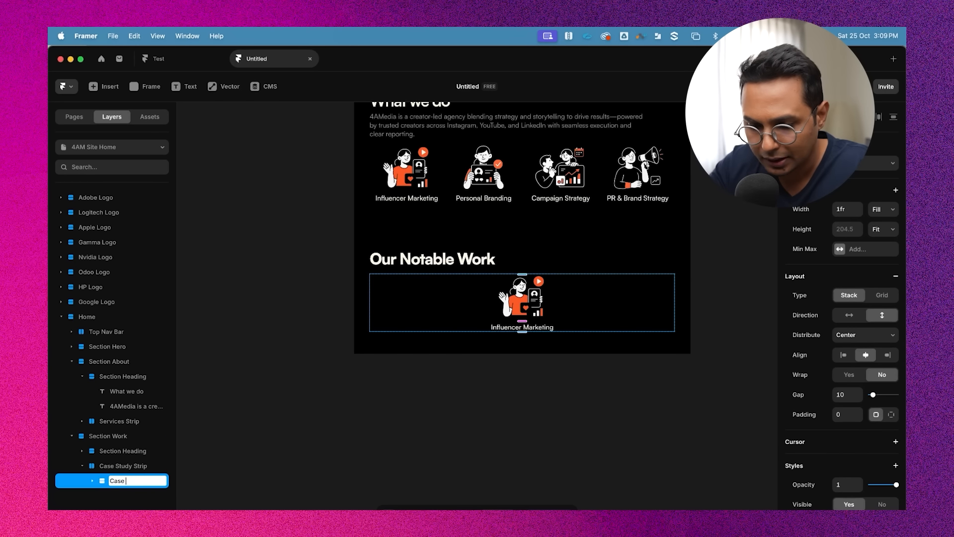
text( Study)
key(Return)
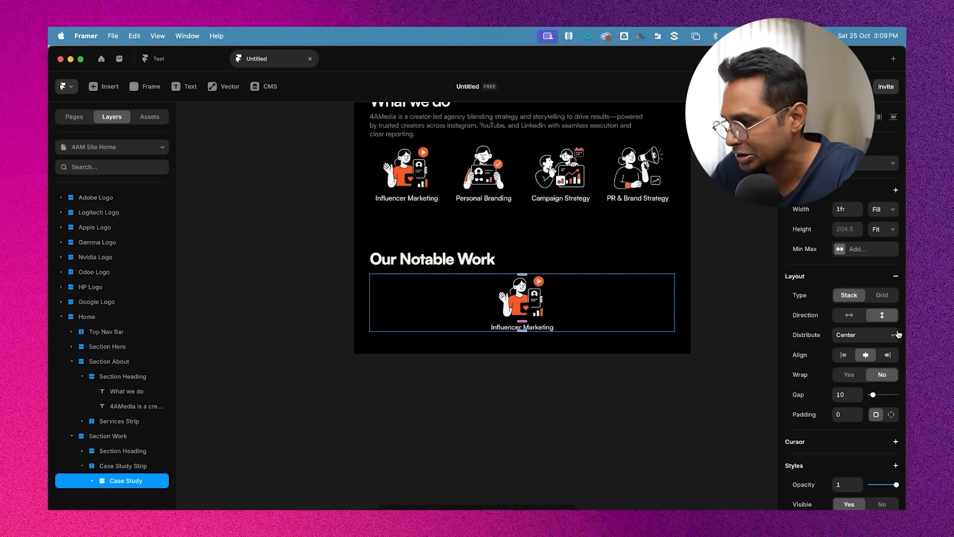
Switch the Case Study stack's direction to horizontal, keeping its width on Fill
click(849, 315)
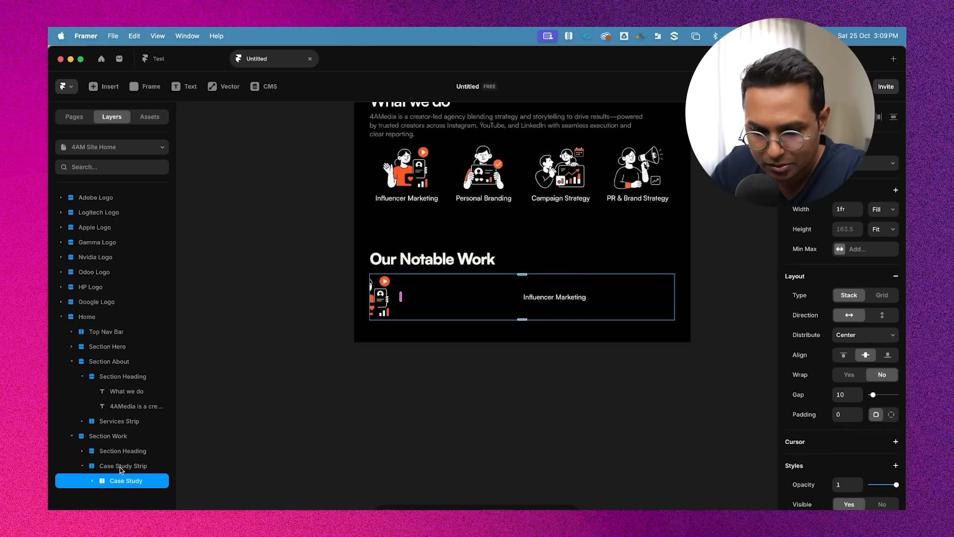
click(884, 207)
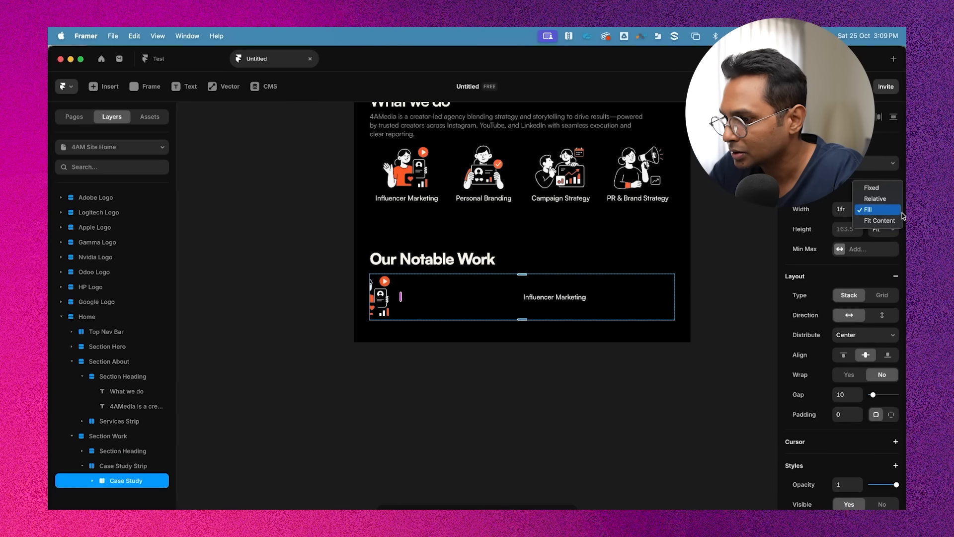
click(884, 200)
click(883, 209)
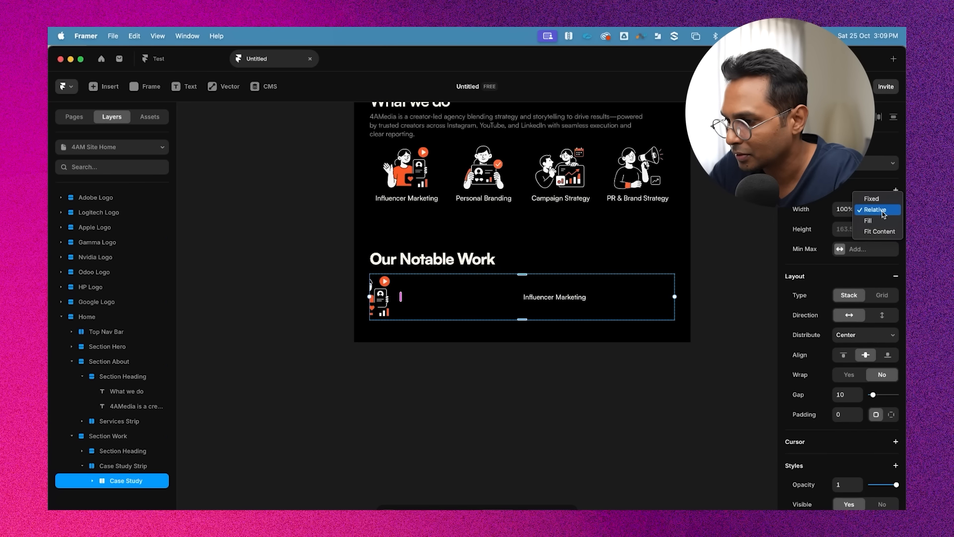
click(886, 219)
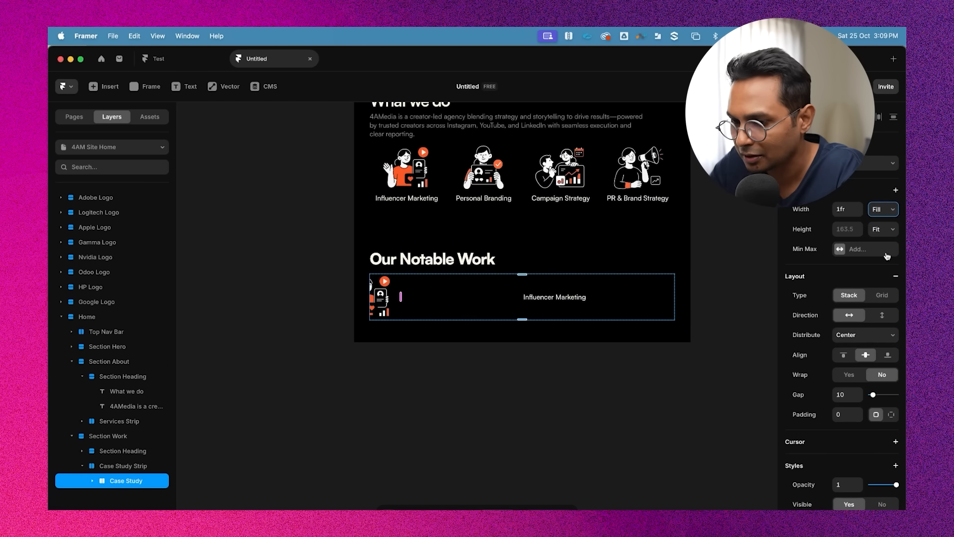
click(95, 467)
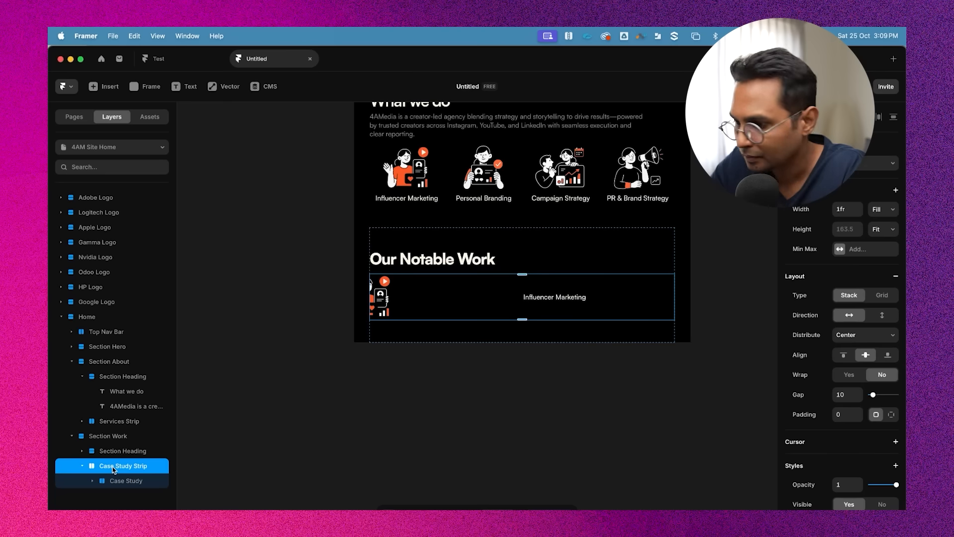
click(883, 209)
click(882, 211)
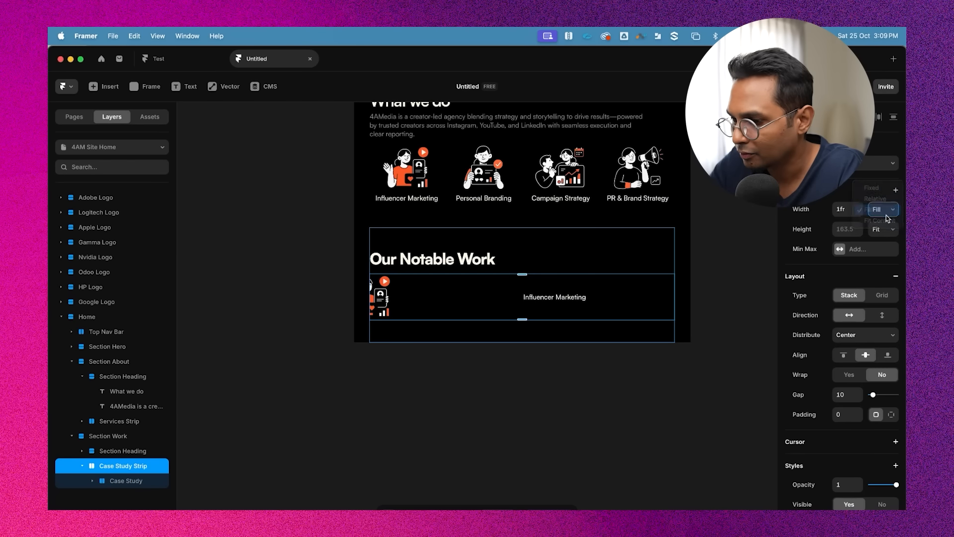
click(124, 482)
click(92, 481)
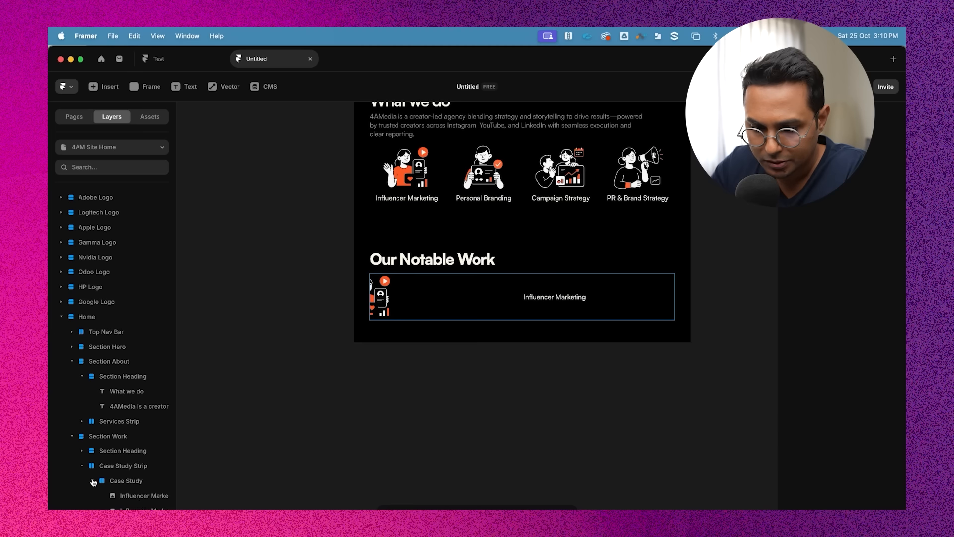
Set the Influencer Marketing label in the Case Study card to grow horizontally
click(145, 507)
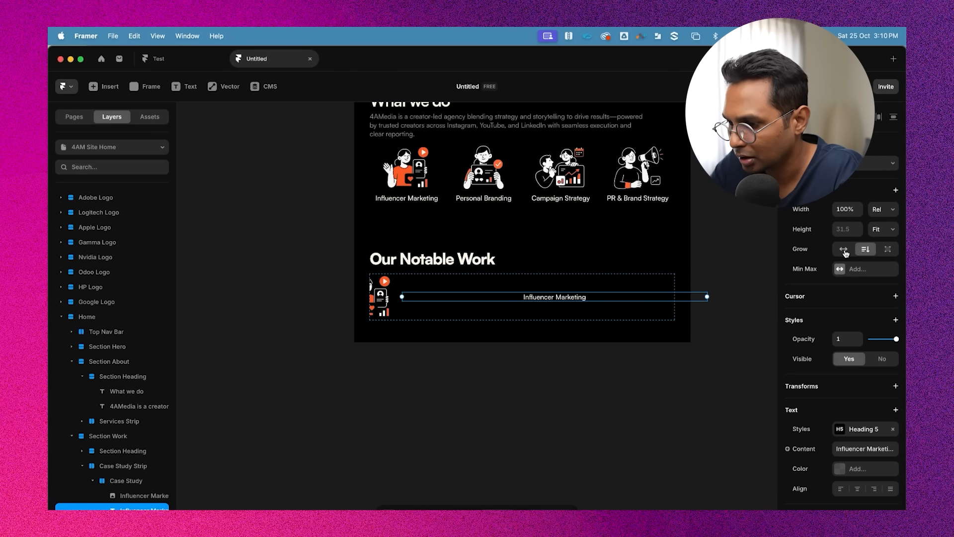
click(844, 251)
Wrap the Case Study card's image in a frame filled with 1C1C1C
click(616, 405)
click(568, 289)
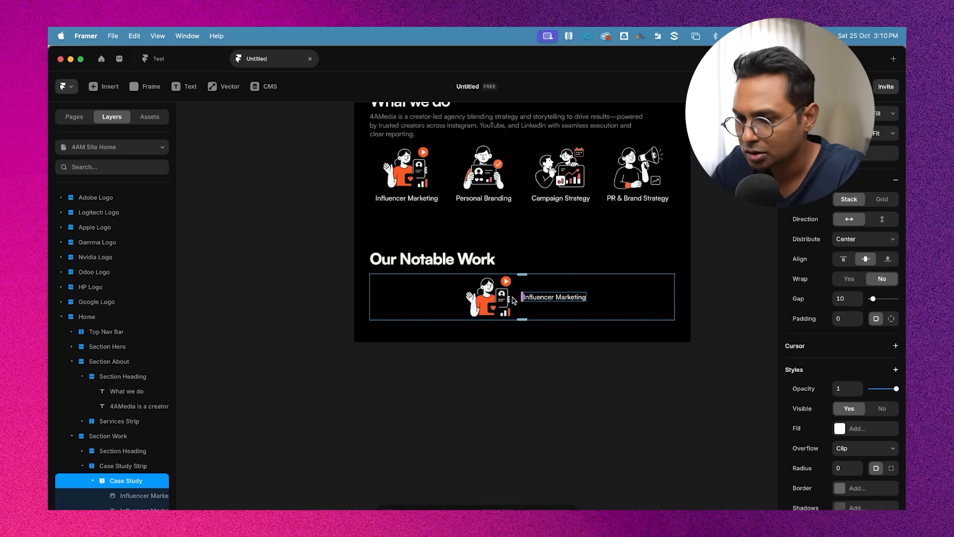
click(513, 300)
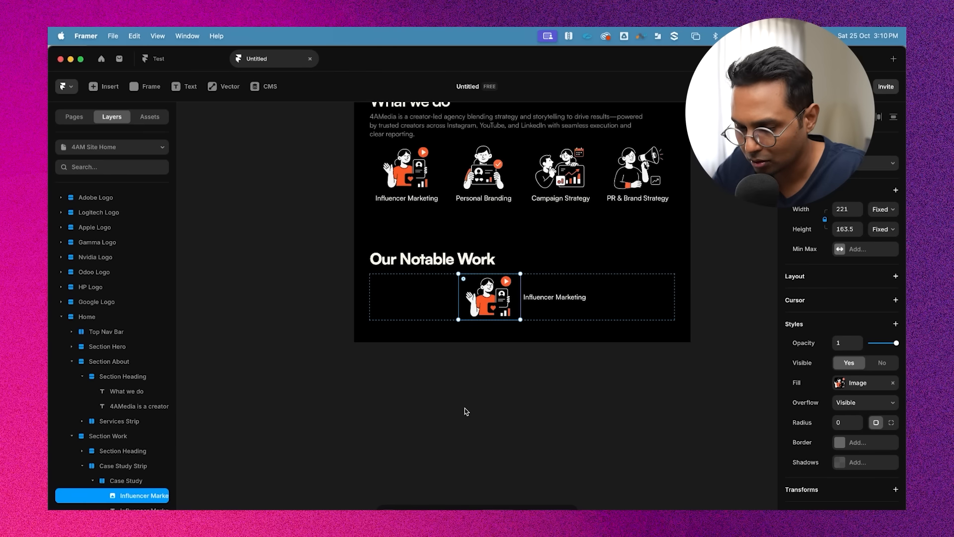
key(super+alt+Return)
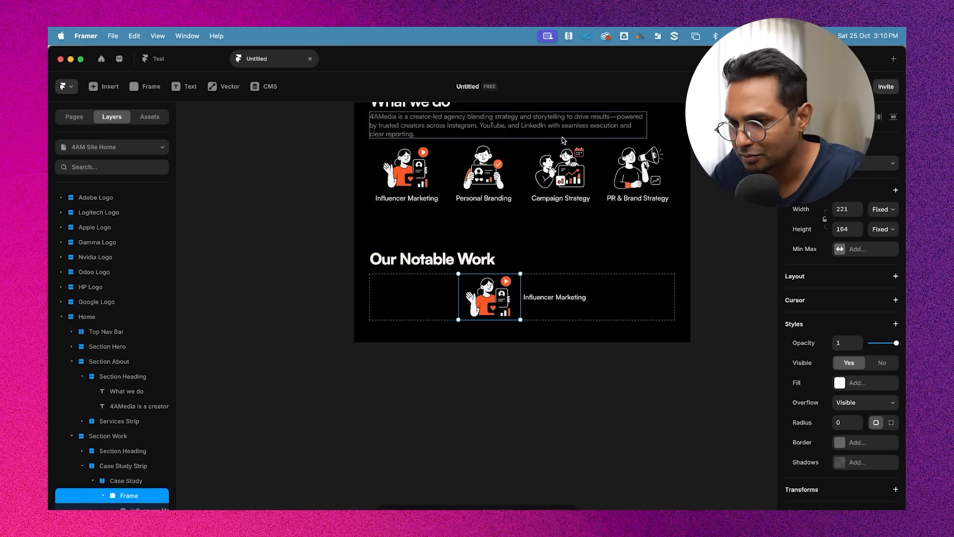
scroll(629, 187, up, 3)
scroll(621, 322, down, 2)
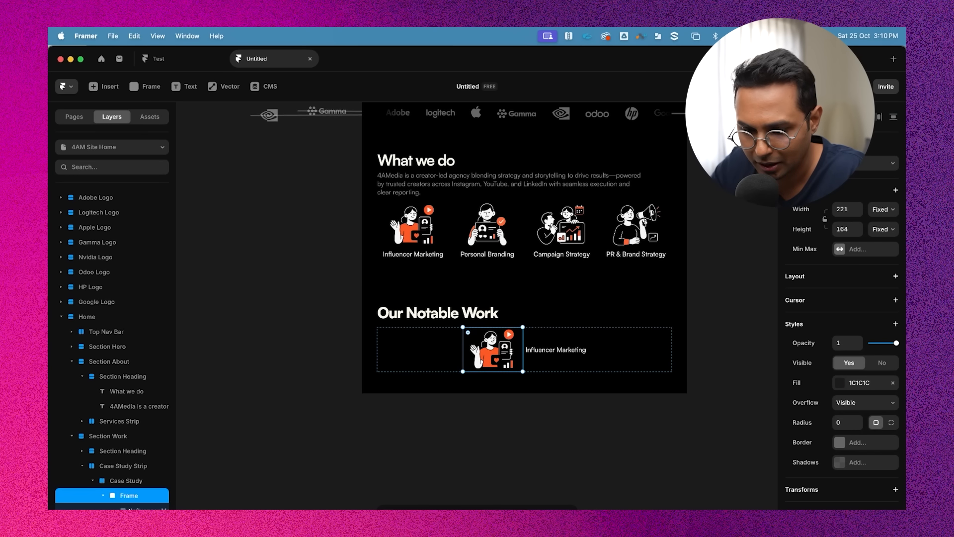
Delete the illustration inside the new frame, leaving it as a grey placeholder
key(Return)
key(Delete)
super+click(501, 344)
scroll(500, 344, up, 3)
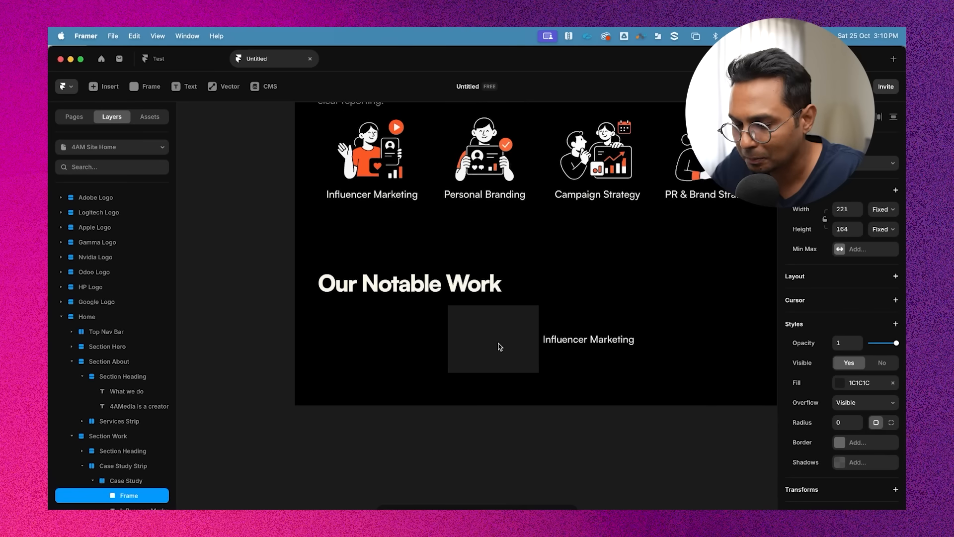
scroll(500, 344, down, 2)
scroll(452, 255, down, 3)
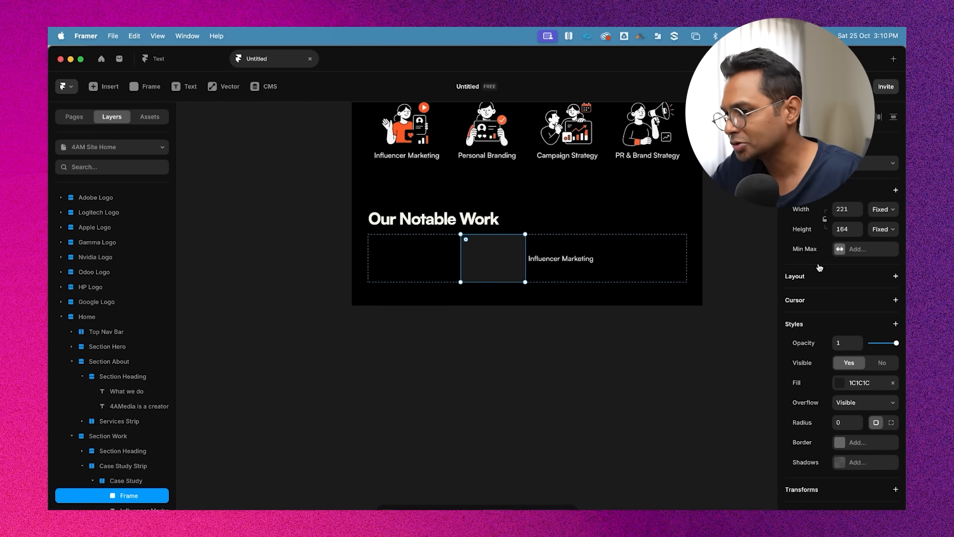
click(844, 228)
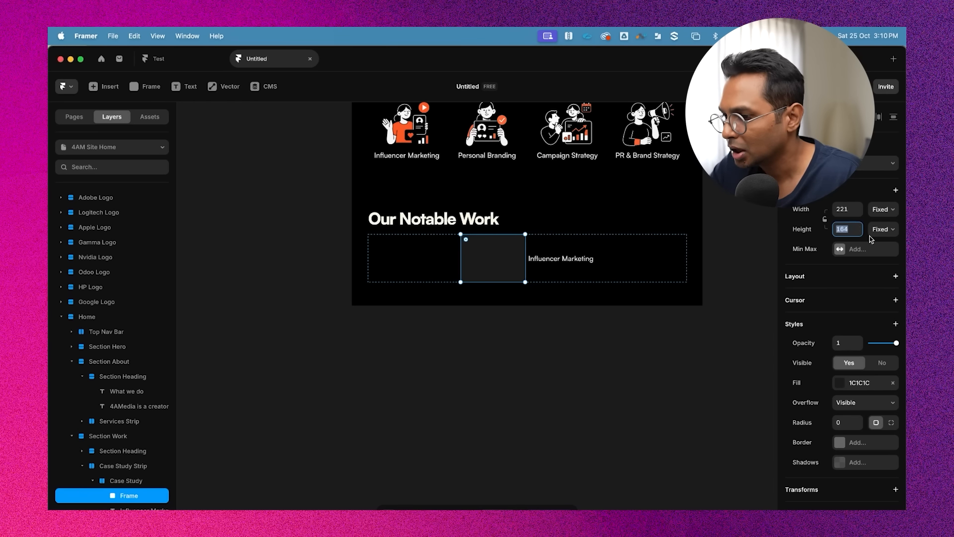
click(516, 315)
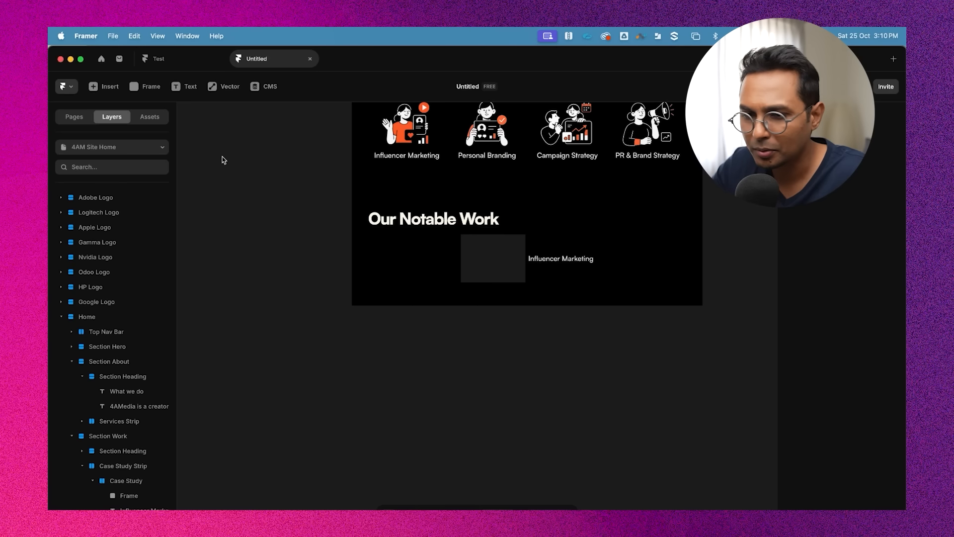
scroll(577, 311, up, 2)
click(575, 313)
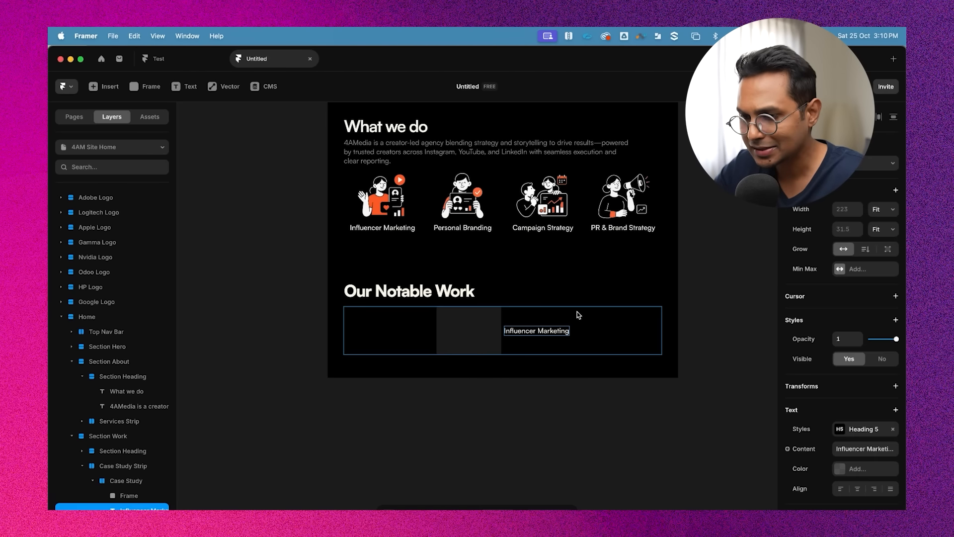
Copy the What we do section heading group and paste it into the Case Study card beside the placeholder frame
scroll(576, 311, up, 5)
scroll(577, 312, down, 3)
click(367, 392)
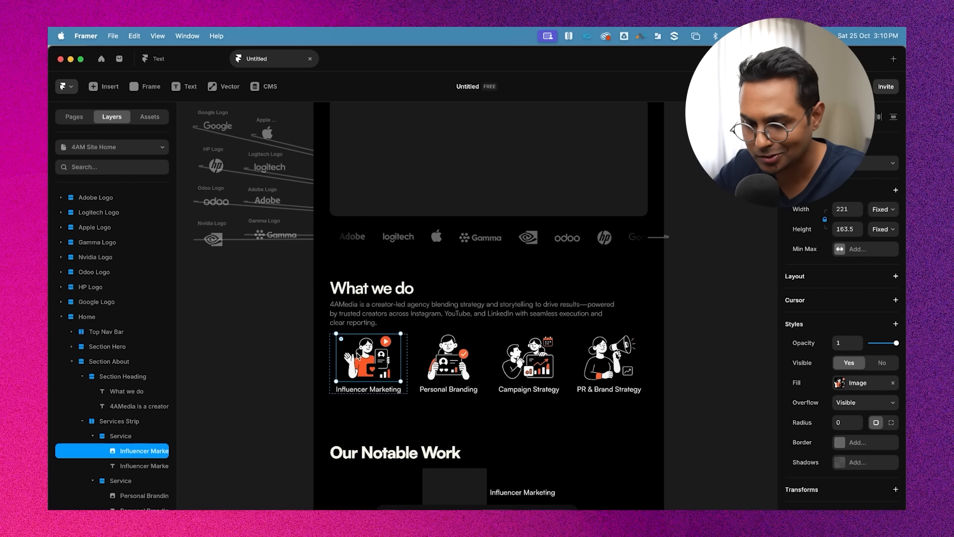
click(425, 306)
scroll(462, 318, down, 3)
click(373, 194)
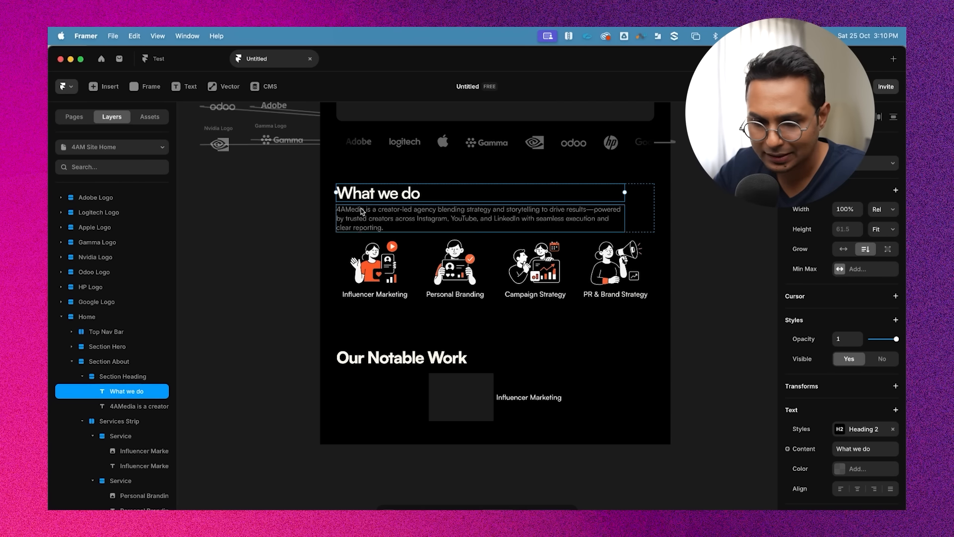
click(115, 377)
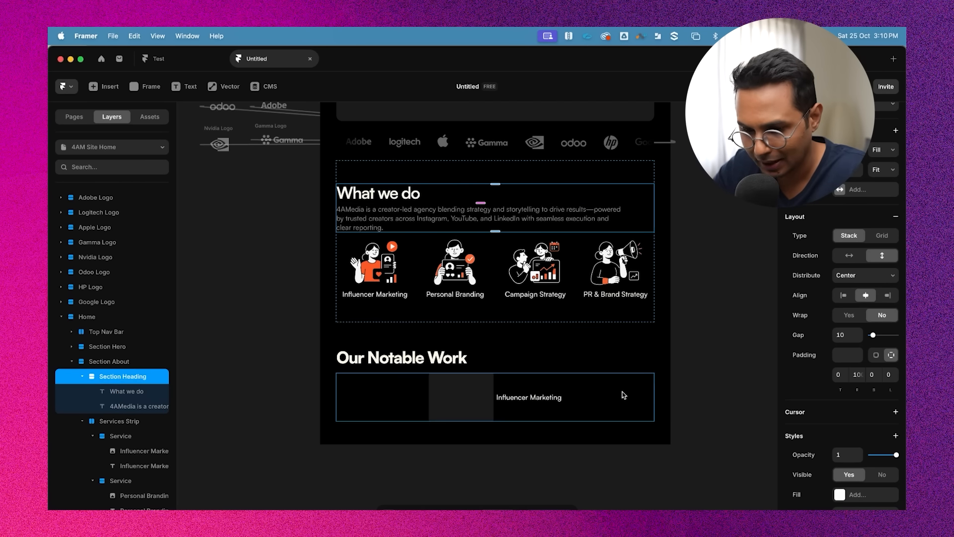
click(439, 361)
click(437, 393)
click(416, 401)
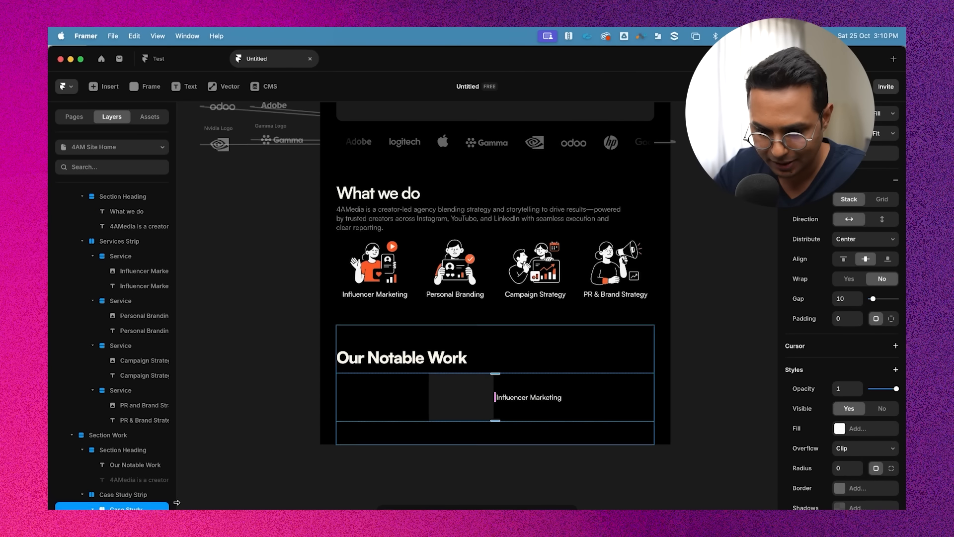
scroll(85, 503, down, 1)
click(96, 497)
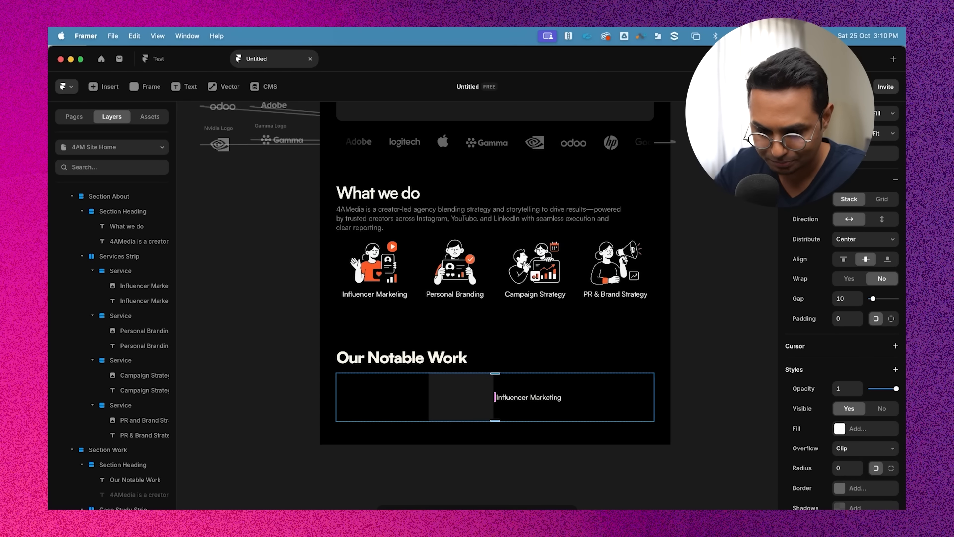
scroll(122, 495, down, 2)
key(super+v)
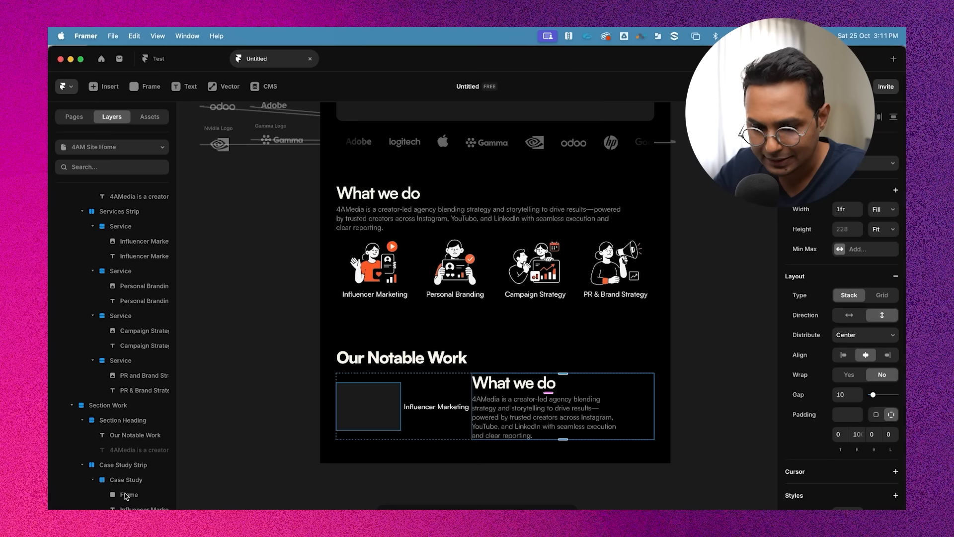
Delete the Influencer Marketing label from the Case Study card
click(446, 407)
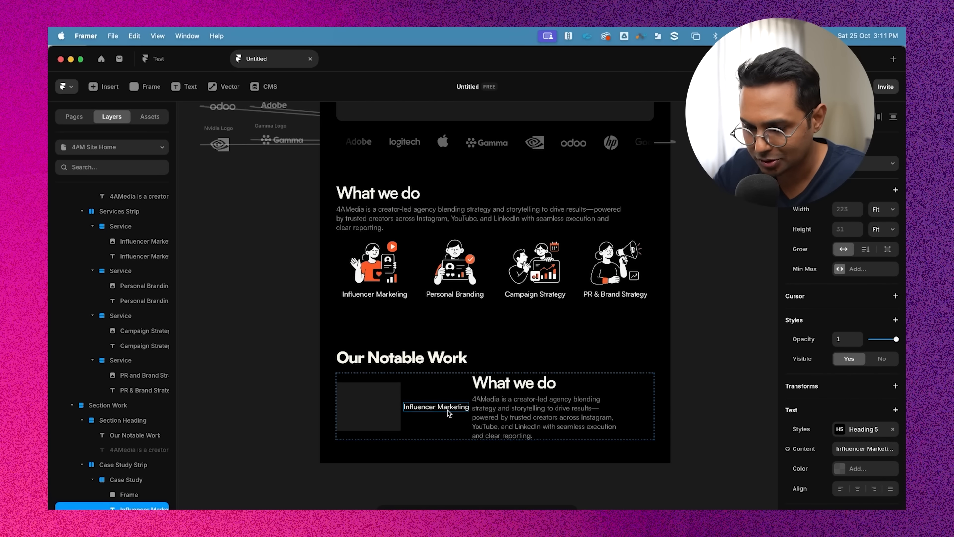
key(BackSpace)
click(452, 384)
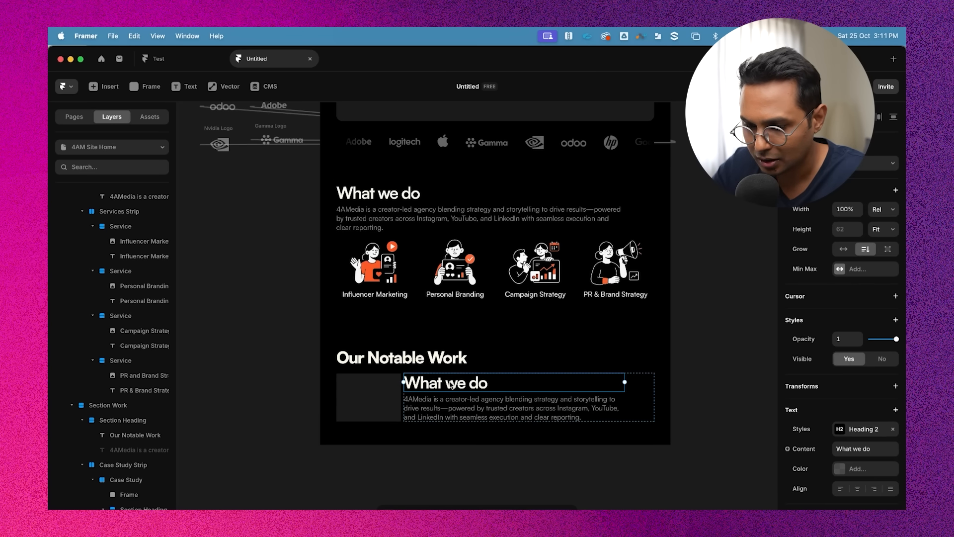
click(371, 396)
click(577, 418)
scroll(520, 414, down, 3)
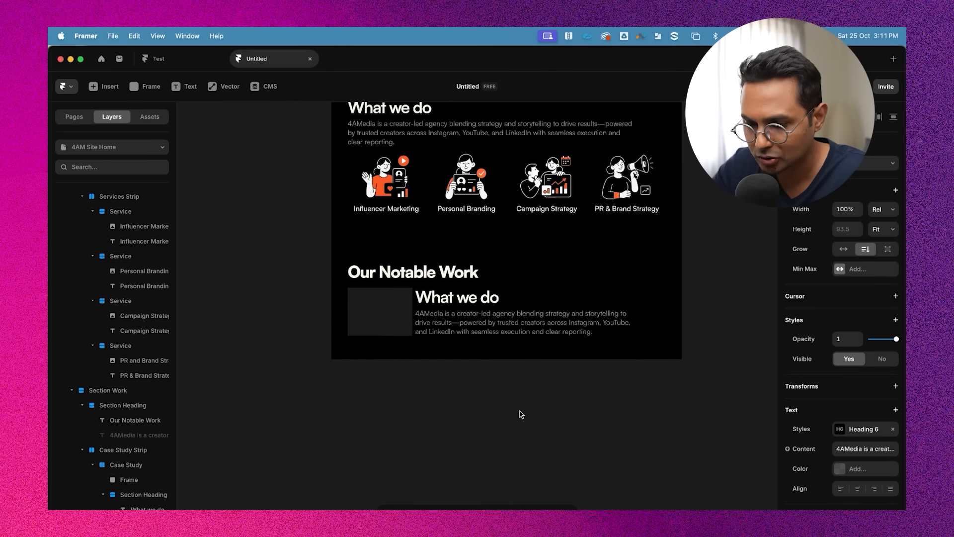
Detach the Heading 2 text style from the Case Study card's What we do heading
scroll(407, 307, up, 3)
triple_click(496, 296)
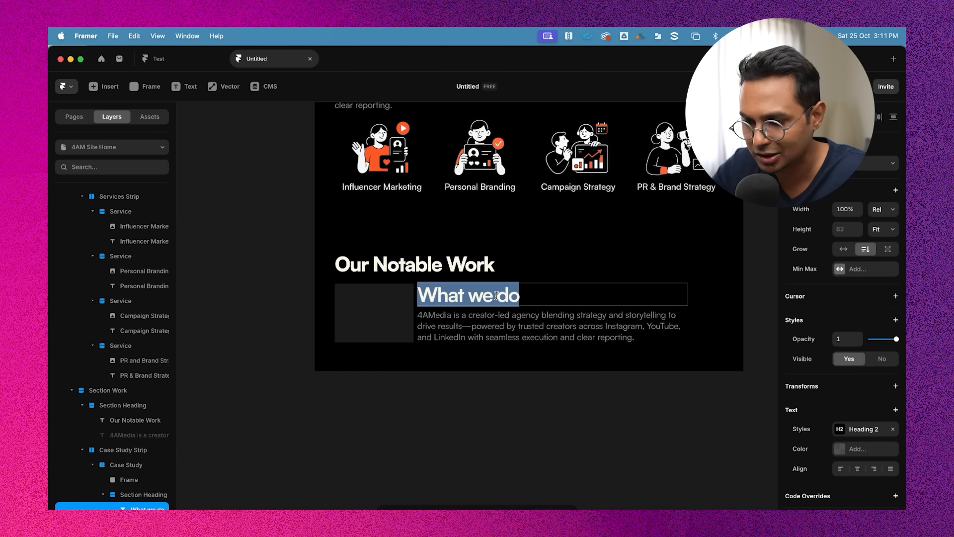
key(Escape)
double_click(476, 303)
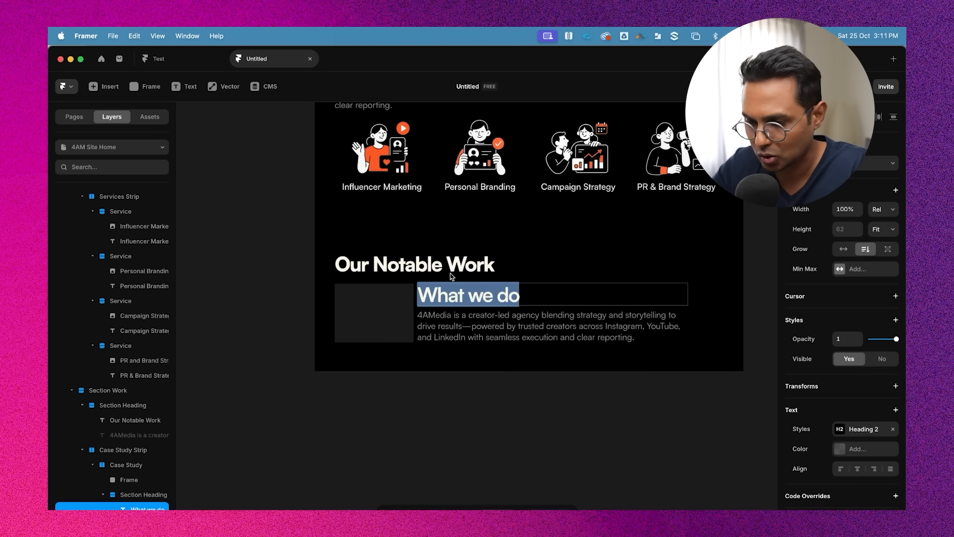
click(436, 269)
double_click(466, 296)
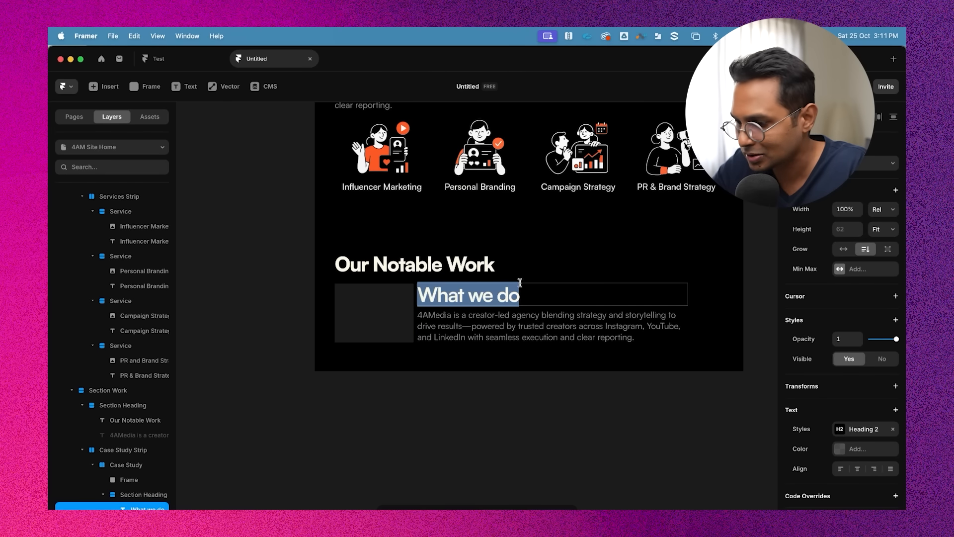
click(865, 431)
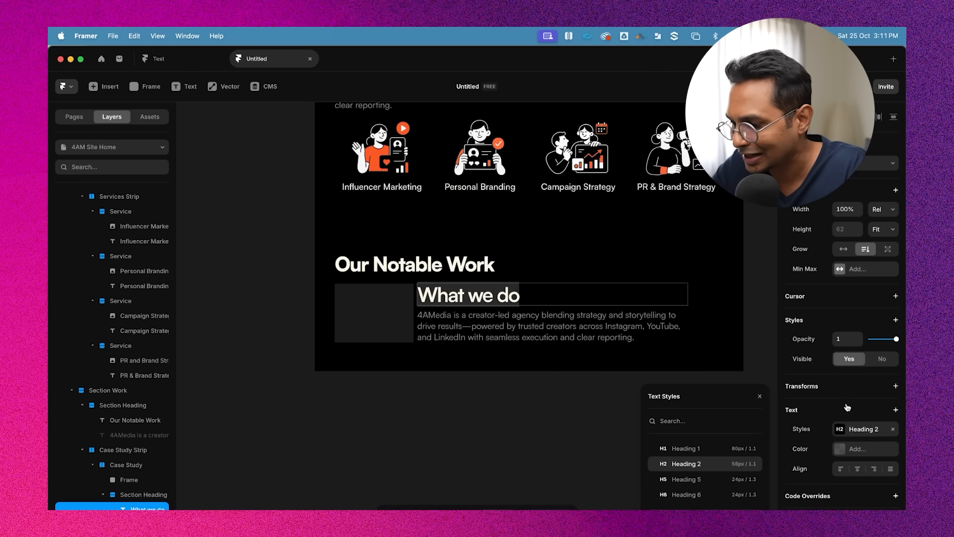
click(893, 429)
scroll(817, 443, down, 2)
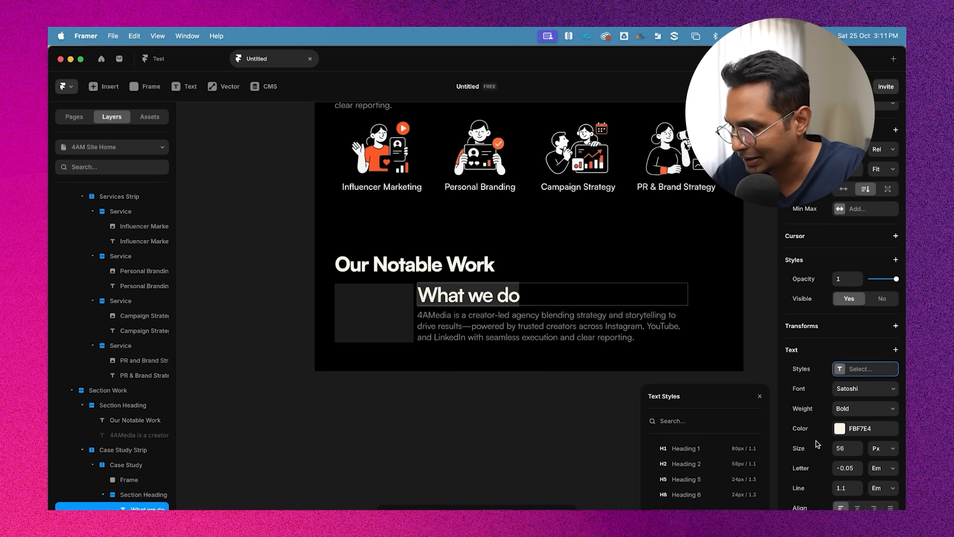
click(759, 396)
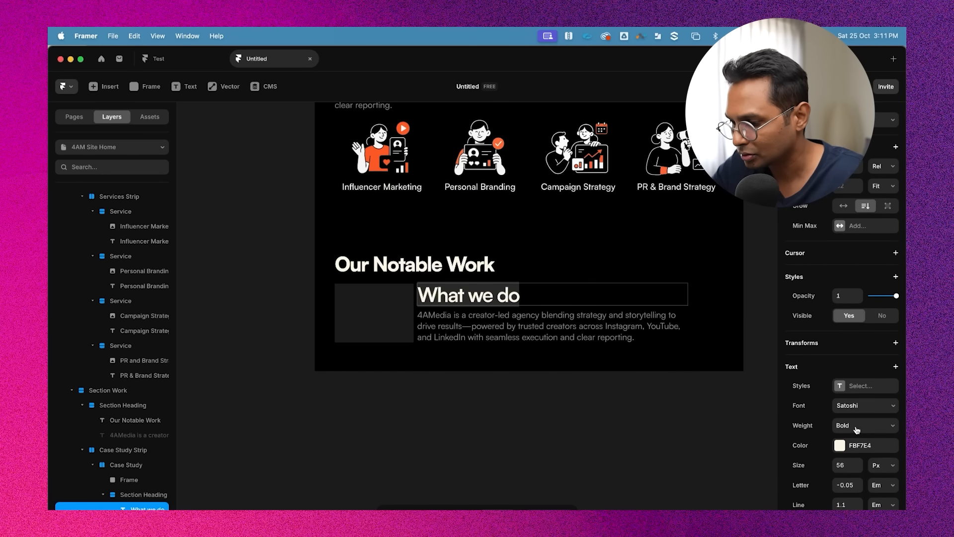
Set the card heading's font size to 36 px and its weight to Medium
click(839, 464)
text(32)
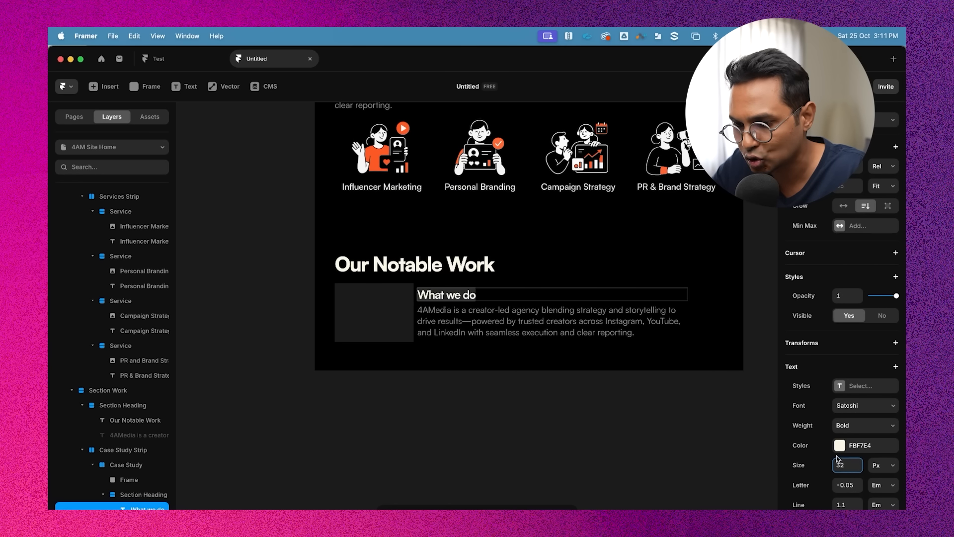
key(Up)
key(Up)
key(Up)
key(Up)
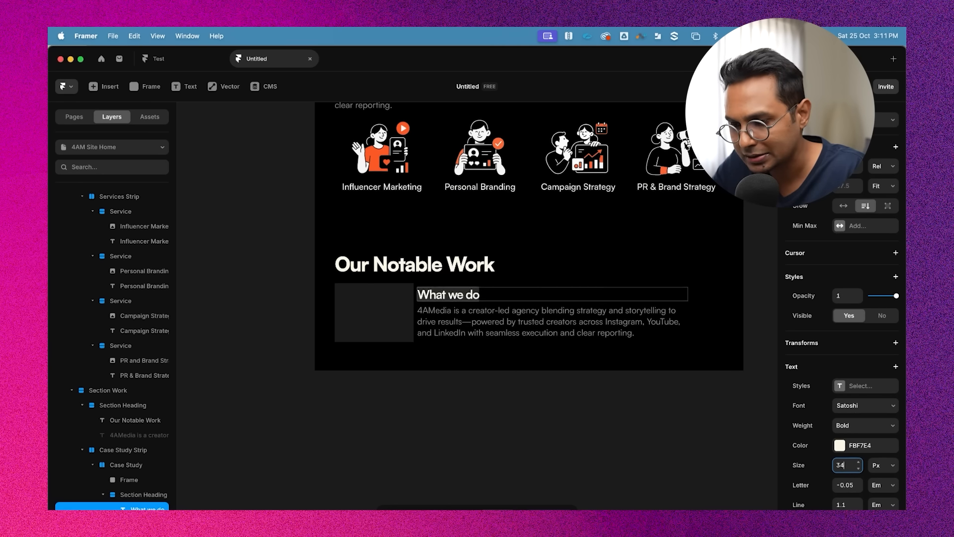
click(879, 422)
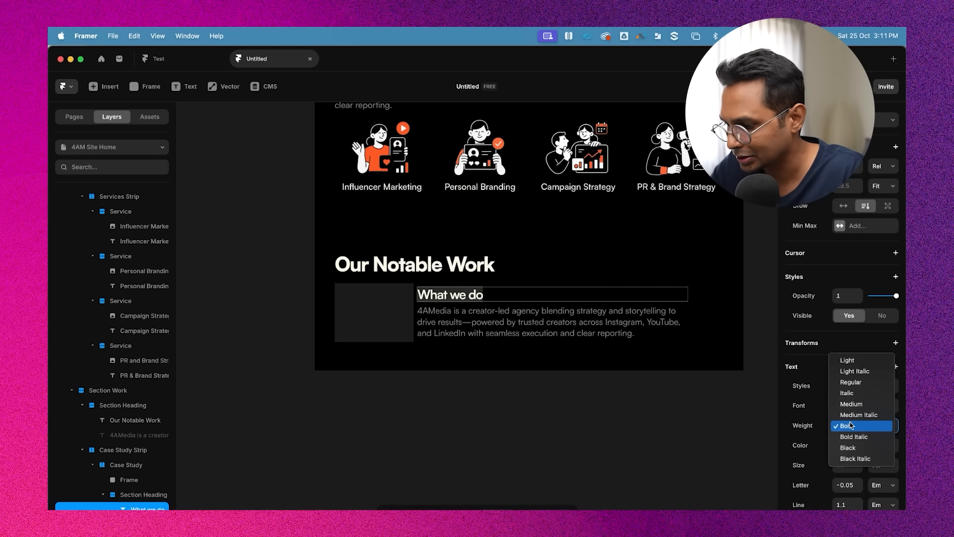
click(865, 404)
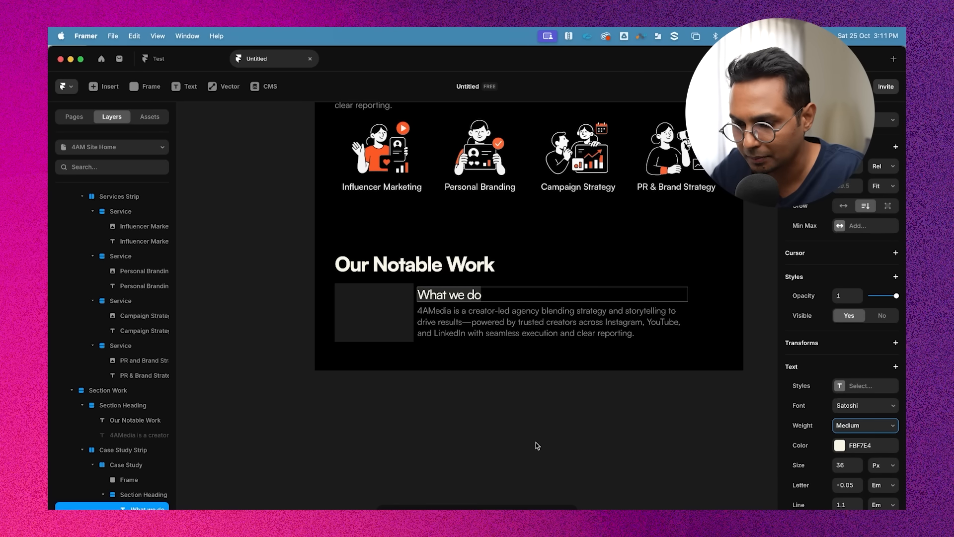
Compare the card's description text with the What we do section's original description
click(522, 314)
double_click(513, 317)
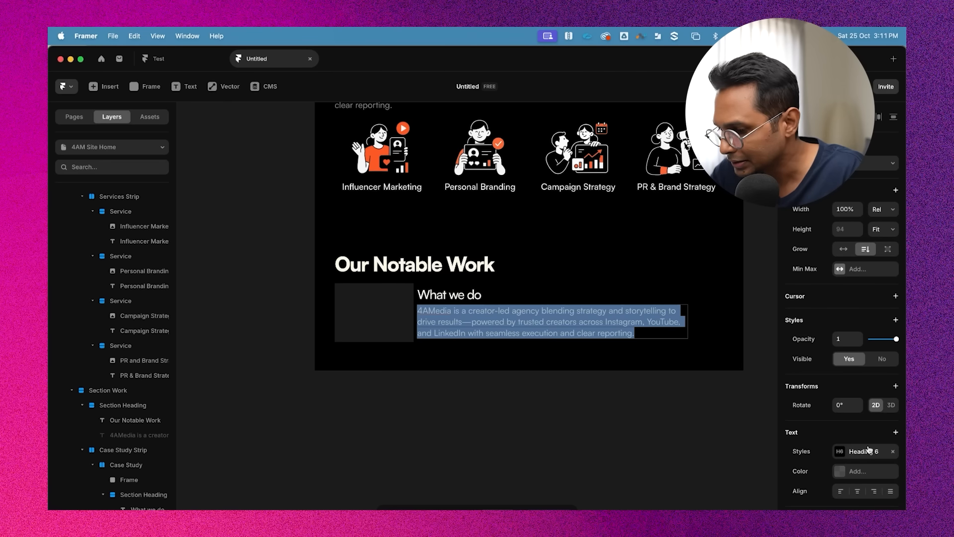
scroll(868, 450, down, 1)
scroll(696, 360, up, 5)
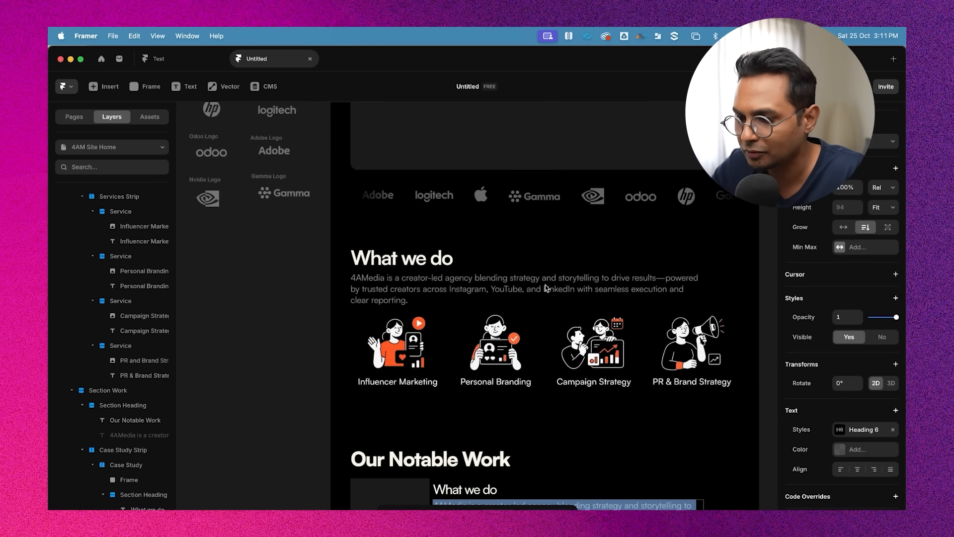
scroll(544, 287, down, 4)
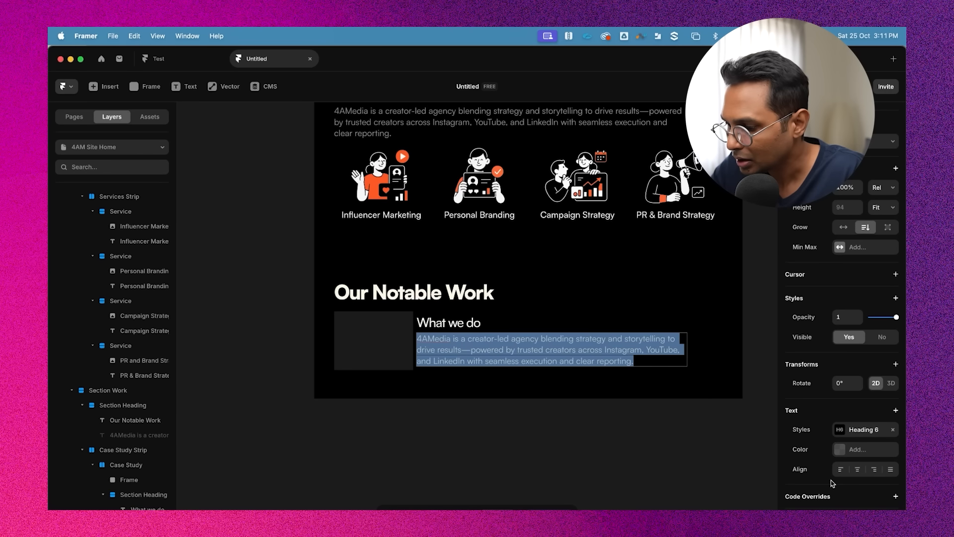
scroll(812, 403, up, 1)
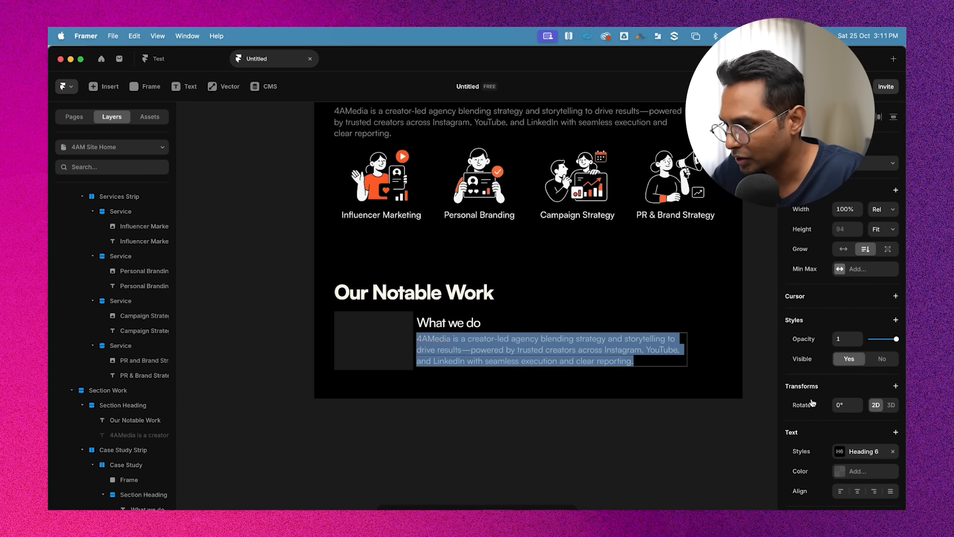
key(Escape)
scroll(522, 308, up, 2)
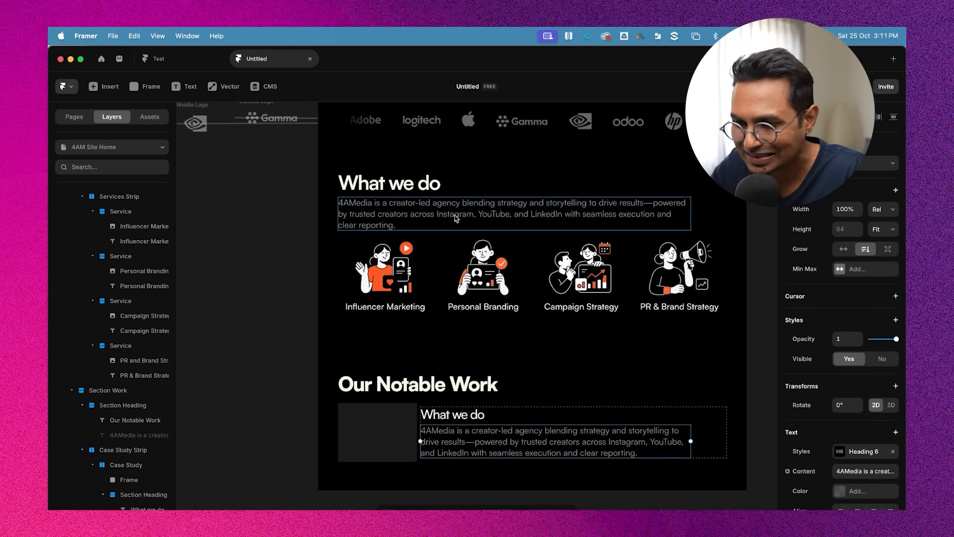
double_click(455, 216)
scroll(497, 298, down, 6)
scroll(505, 221, up, 2)
scroll(477, 259, up, 1)
click(452, 298)
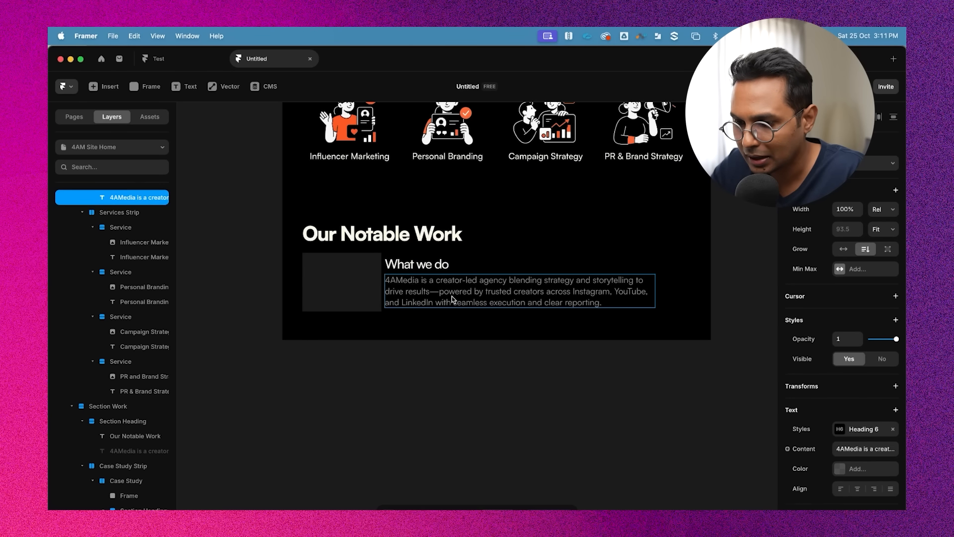
Detach the Heading 6 style from the card's description and set its size to 20 px
triple_click(457, 281)
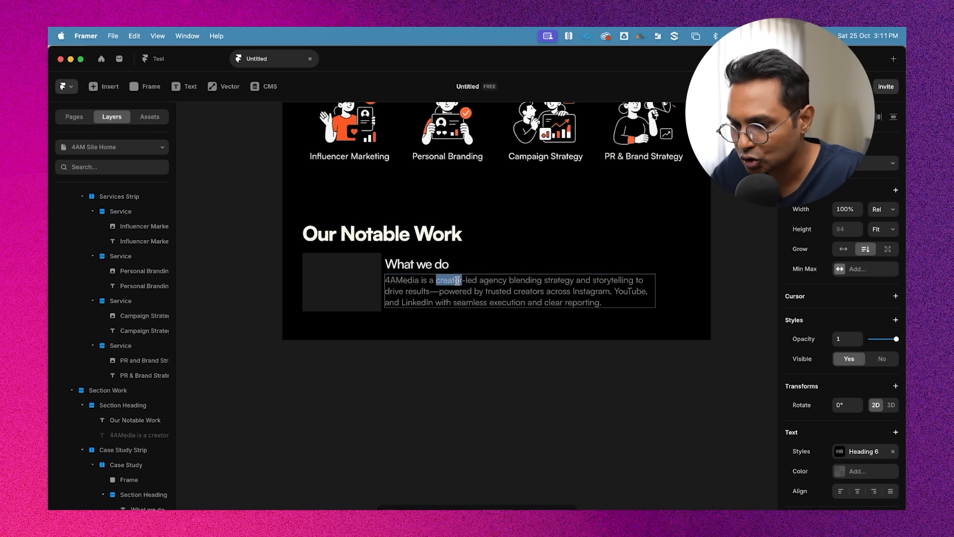
click(895, 452)
scroll(865, 422, down, 4)
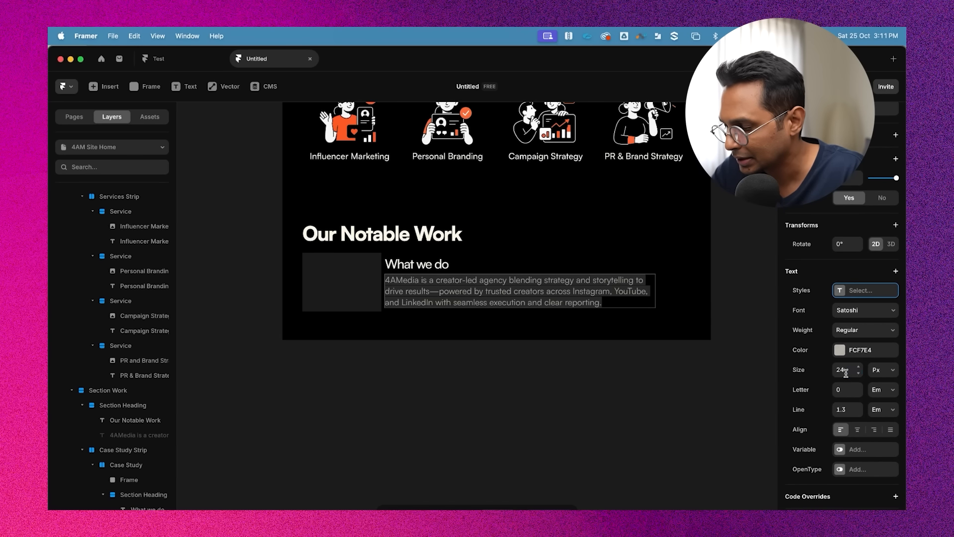
click(845, 370)
key(Down)
key(Down)
key(Down)
key(Down)
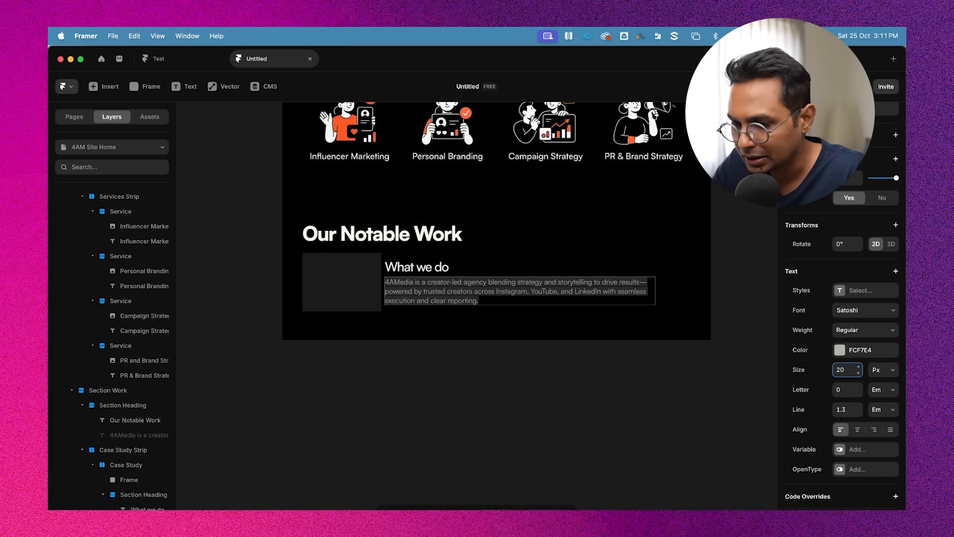
key(Escape)
Save the card description's formatting as a new paragraph text style and apply it
double_click(440, 284)
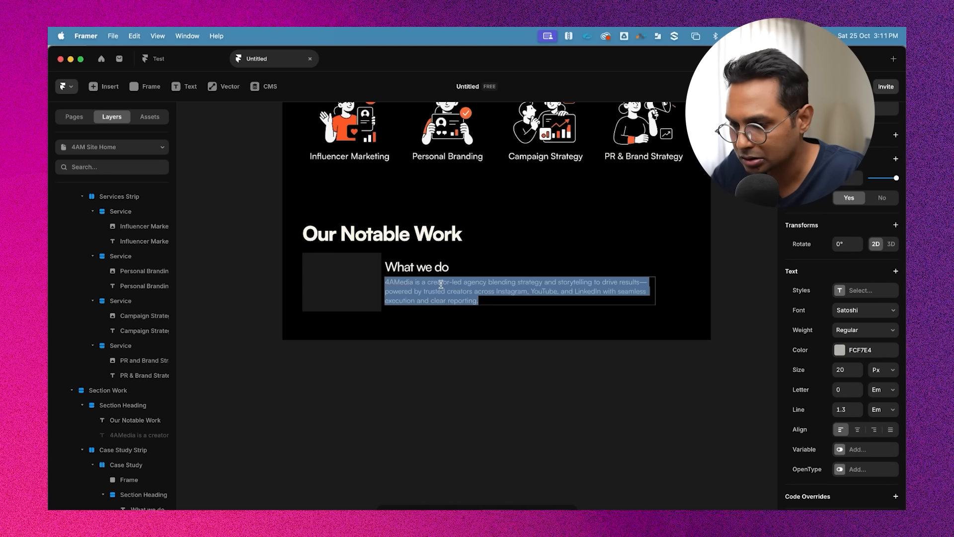
scroll(875, 355, up, 3)
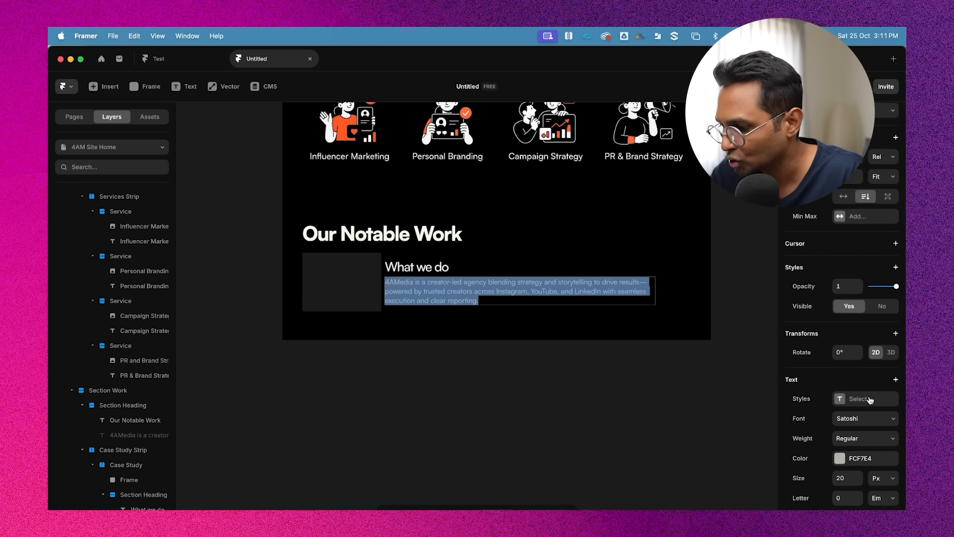
click(867, 399)
click(737, 417)
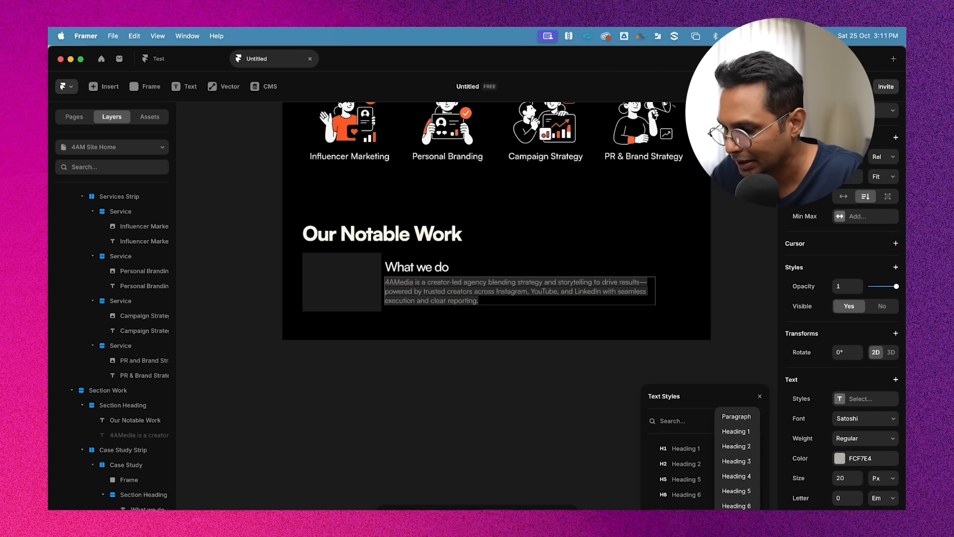
click(744, 419)
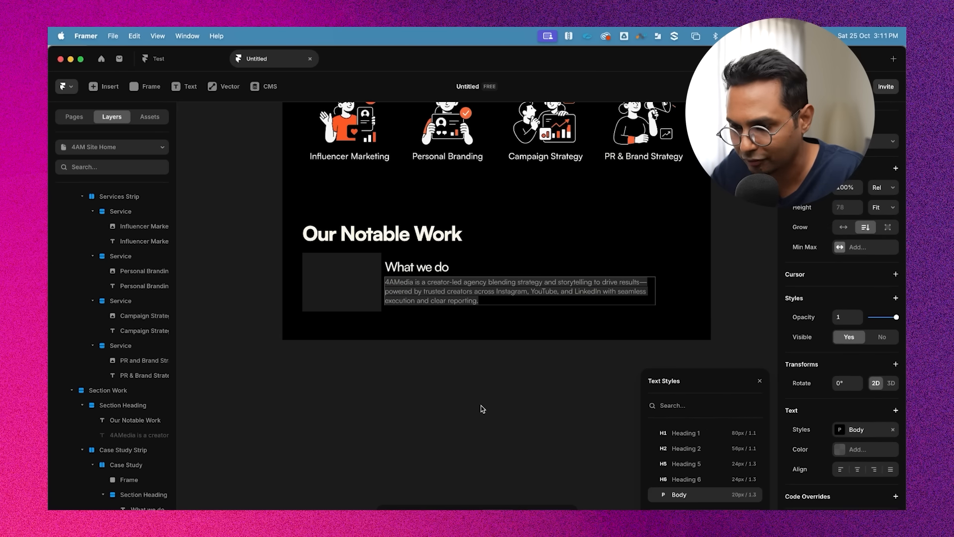
click(481, 409)
Inspect the card's heading and description layout at a closer zoom
click(420, 282)
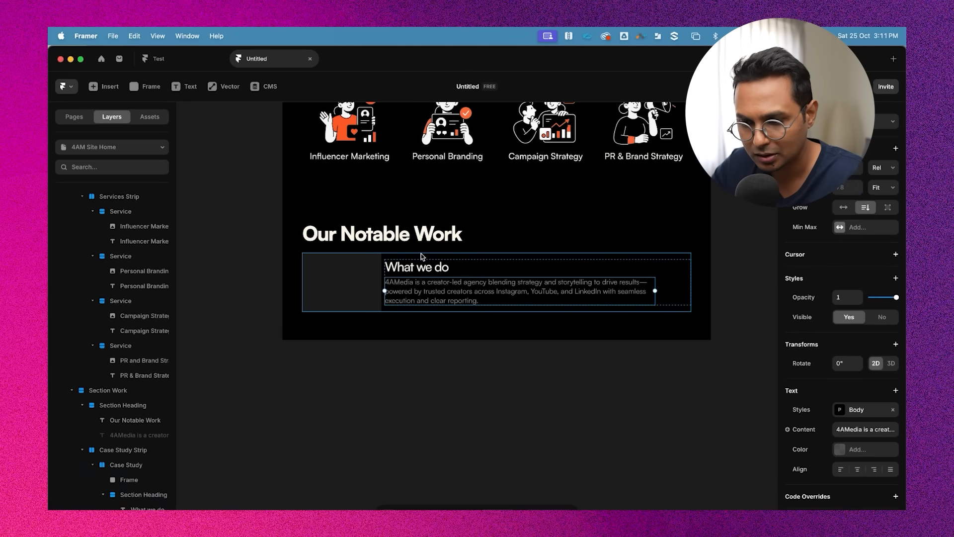
click(421, 233)
click(421, 286)
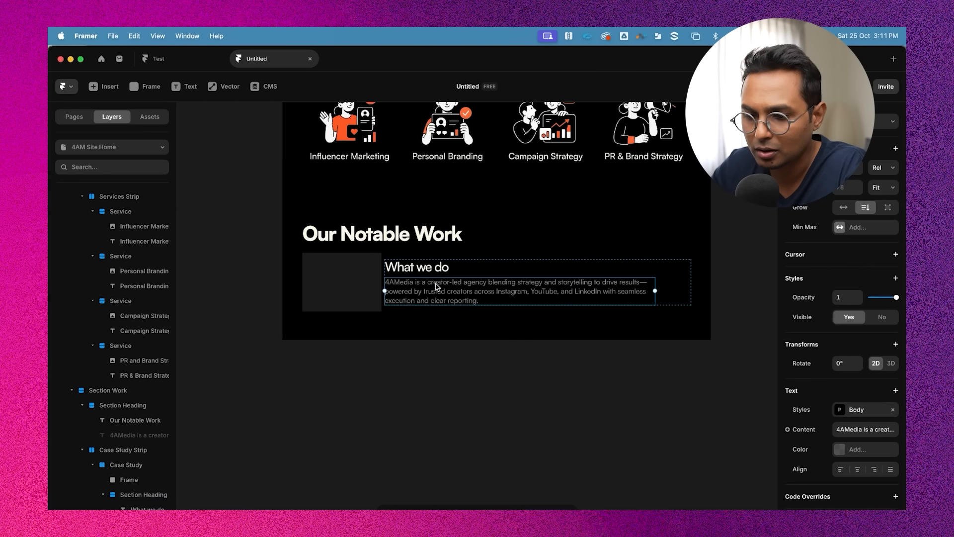
click(436, 256)
click(457, 285)
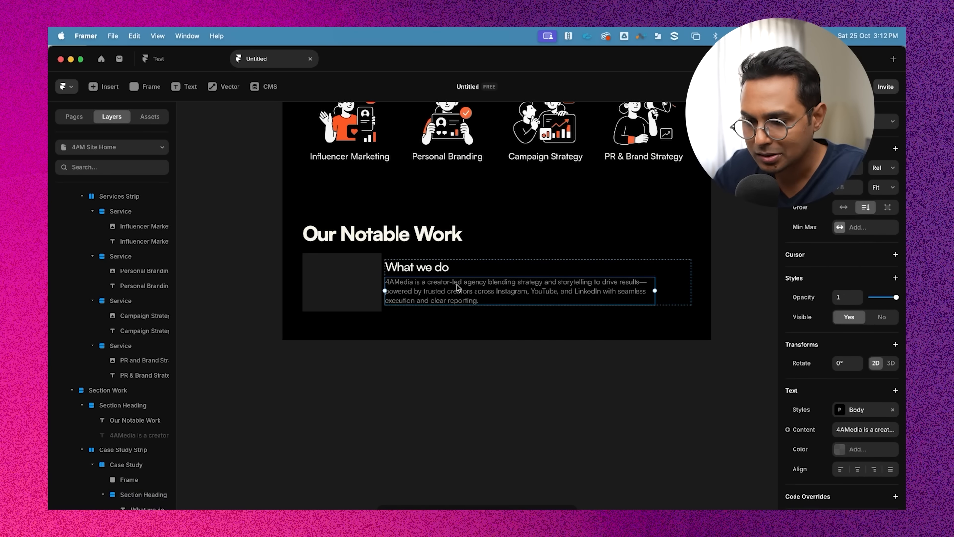
scroll(460, 293, up, 1)
scroll(460, 293, down, 3)
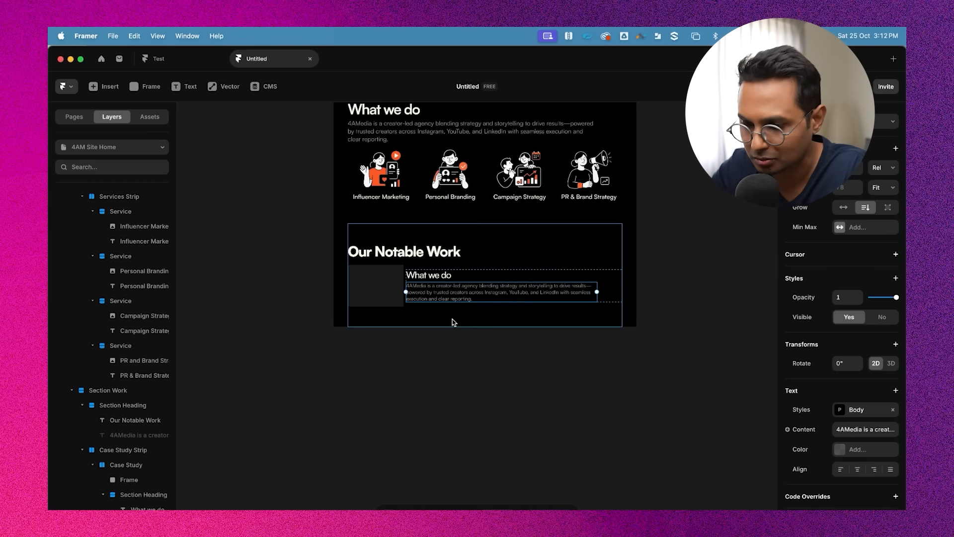
click(460, 312)
super+click(454, 304)
super+click(449, 300)
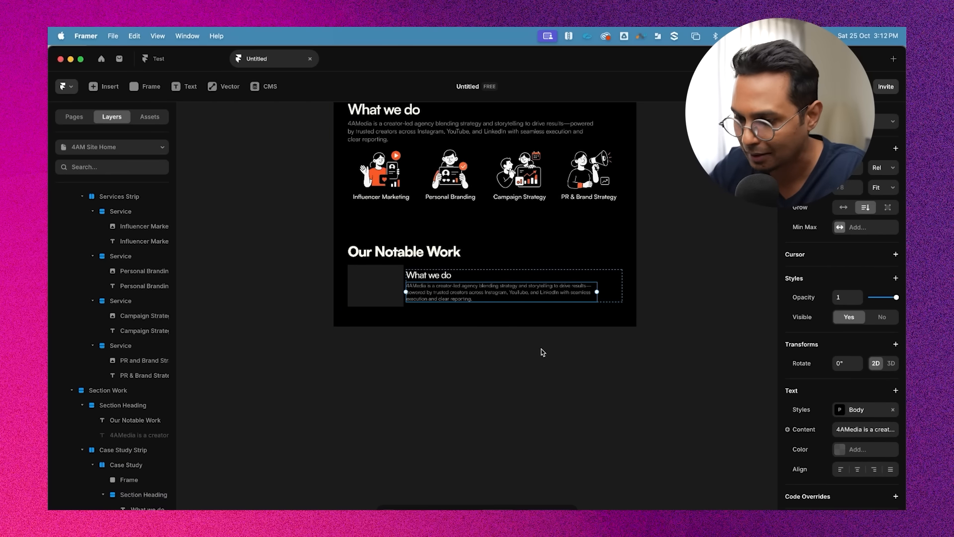
scroll(550, 362, down, 1)
scroll(417, 312, up, 5)
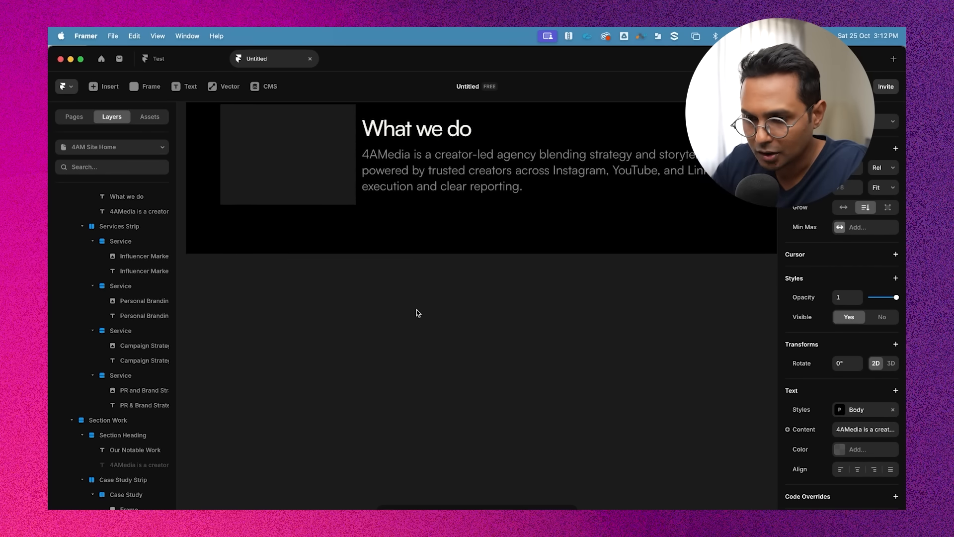
scroll(417, 312, up, 2)
scroll(417, 202, down, 1)
scroll(417, 202, up, 1)
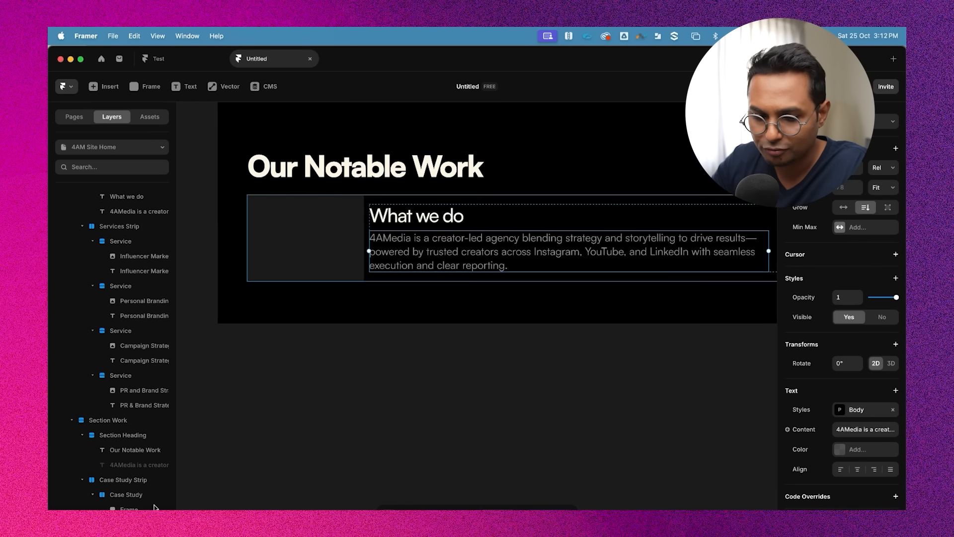
Duplicate the card's heading and description group beside the original
click(152, 524)
scroll(149, 512, right, 1)
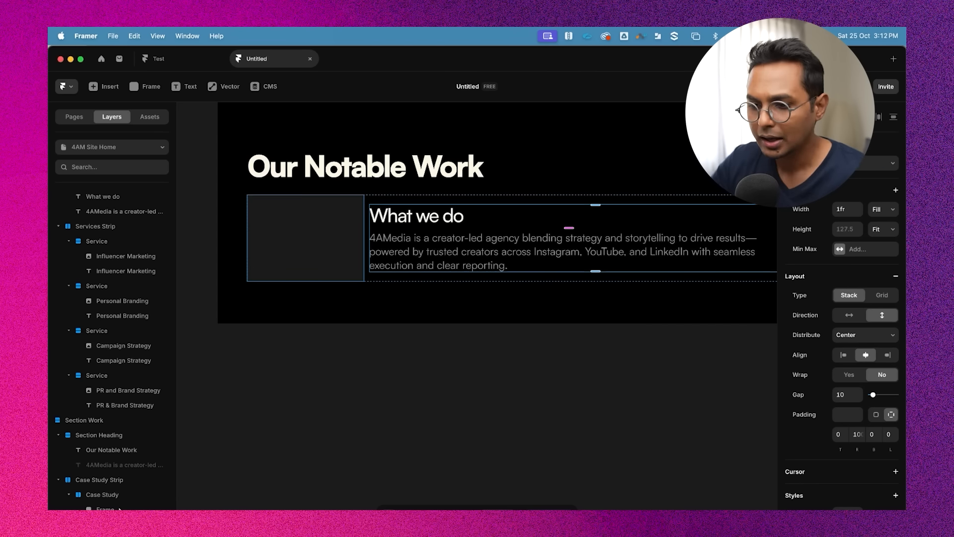
key(super+d)
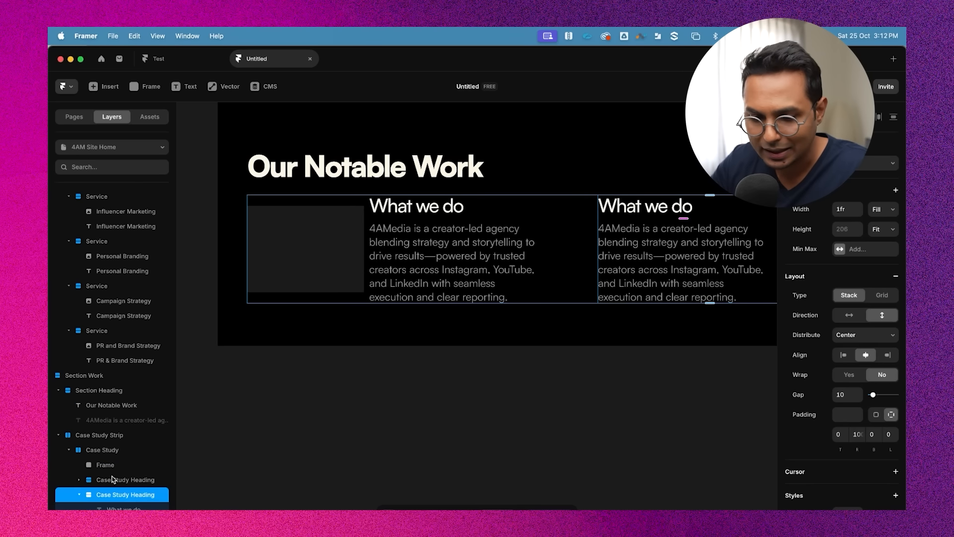
scroll(485, 252, down, 3)
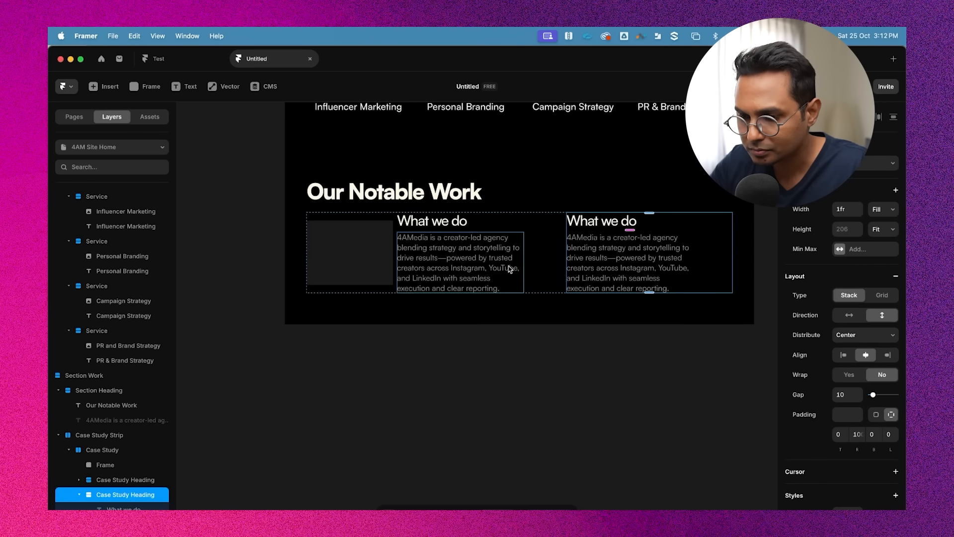
click(487, 250)
click(617, 222)
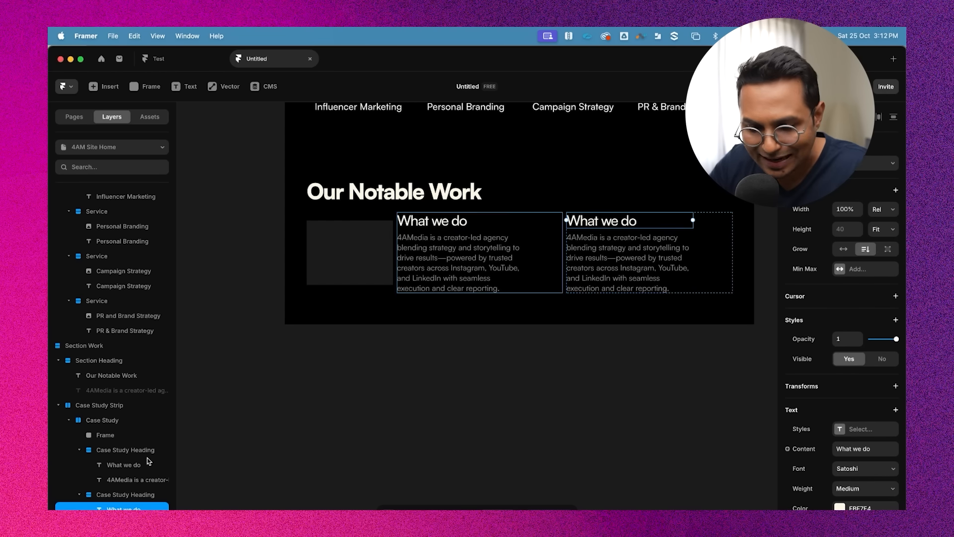
click(78, 495)
click(80, 481)
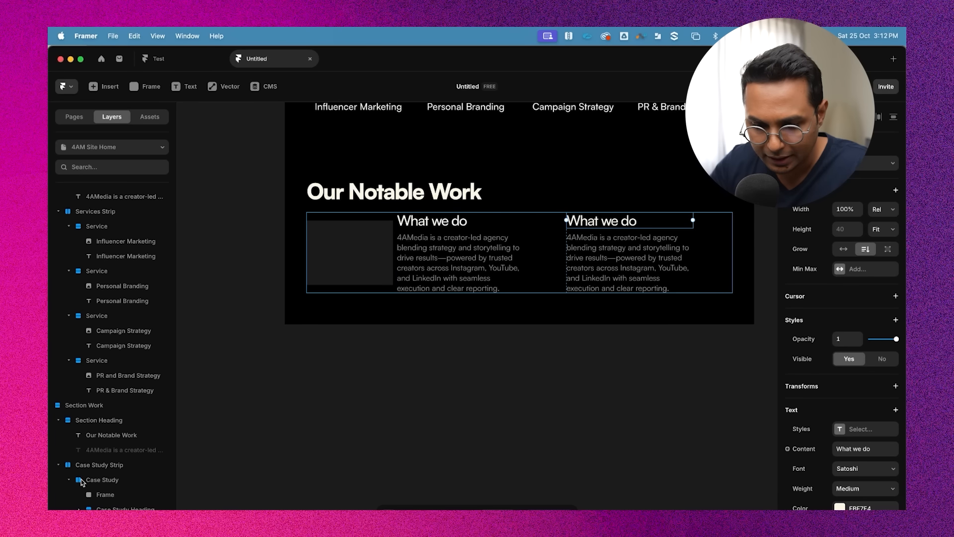
Wrap the original and duplicated heading-description groups in a stack and set its direction to vertical
click(99, 508)
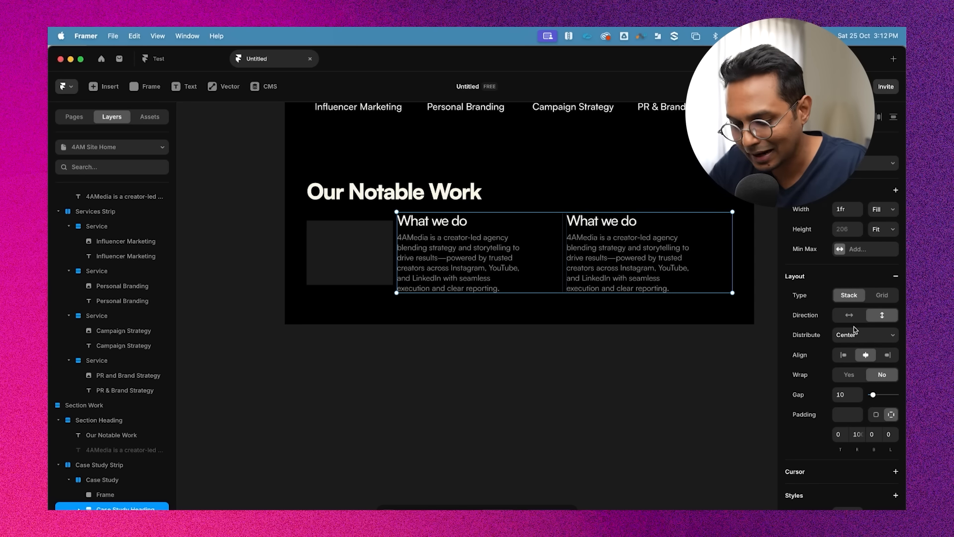
key(super+Return)
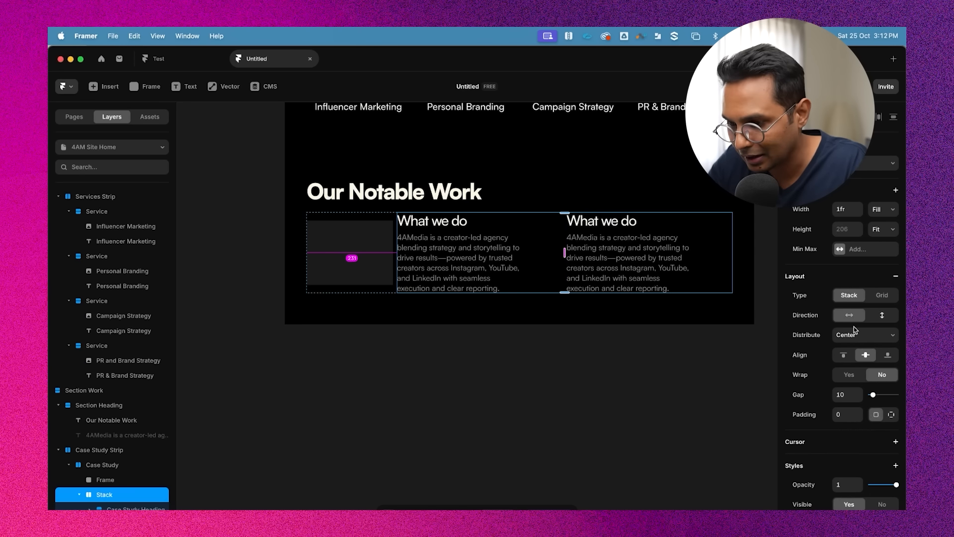
click(884, 319)
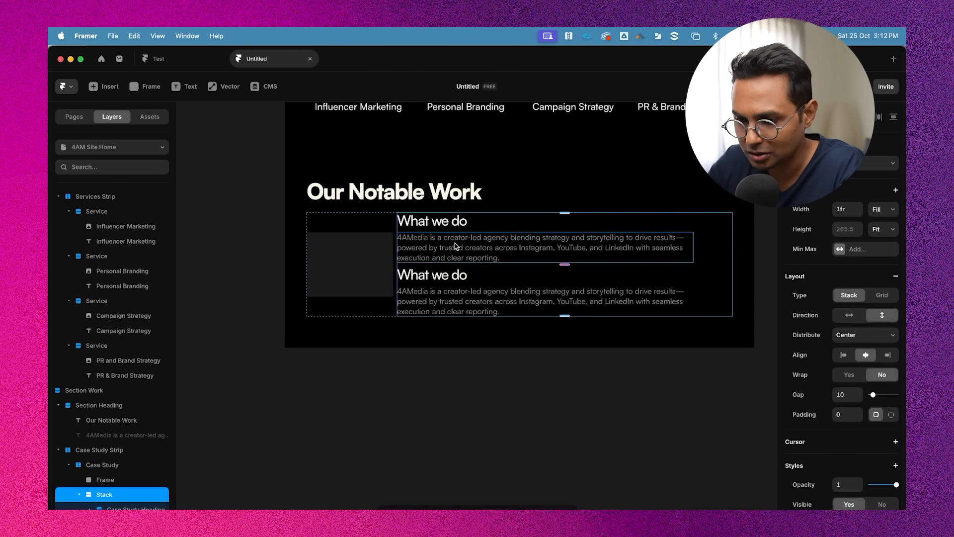
Move the duplicated description above its heading within the second group
click(456, 220)
click(442, 242)
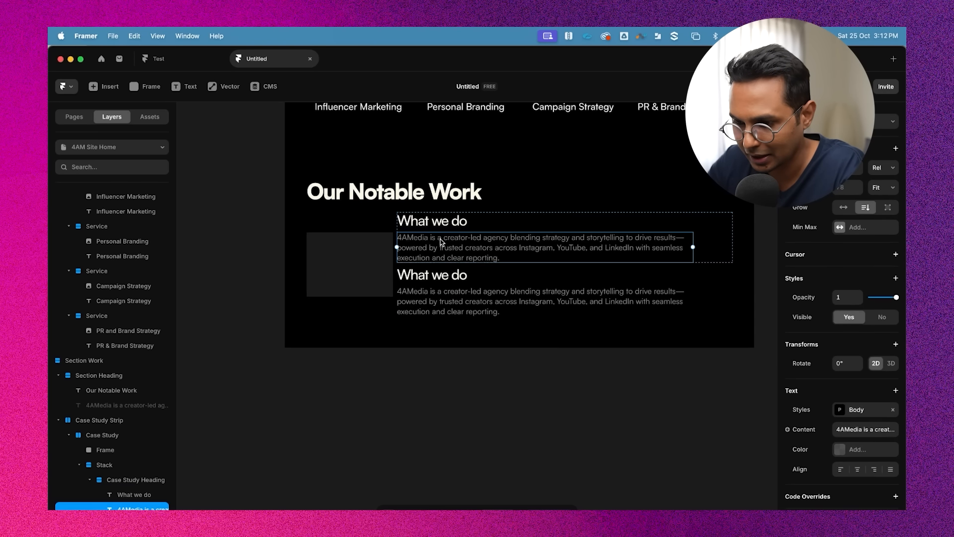
click(454, 278)
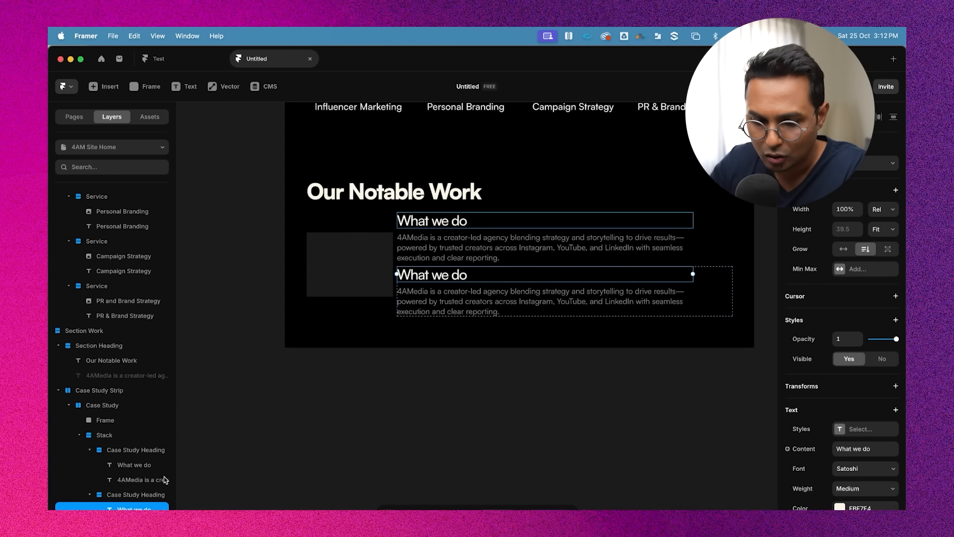
click(451, 300)
key(Up)
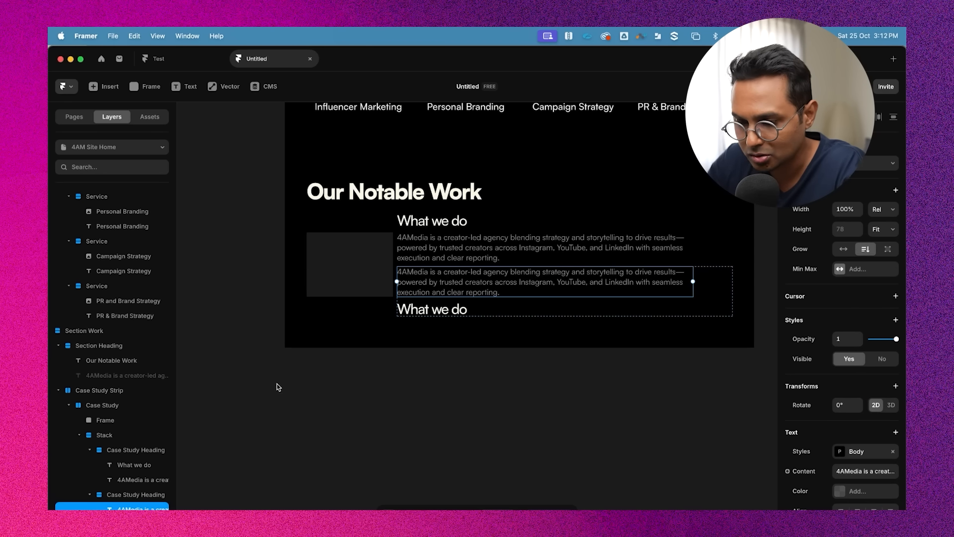
Replace the duplicated description text with "Creator"
double_click(468, 287)
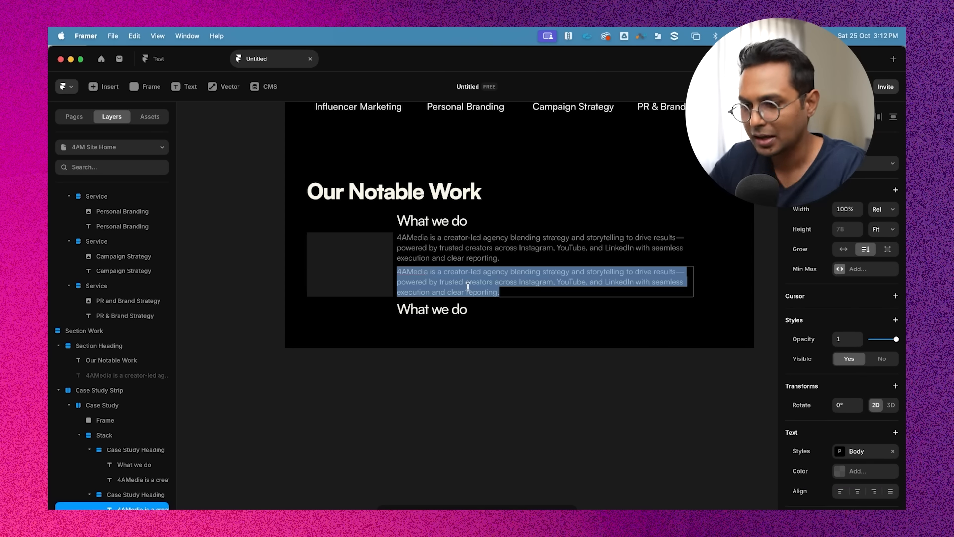
click(465, 282)
key(super+a)
double_click(457, 283)
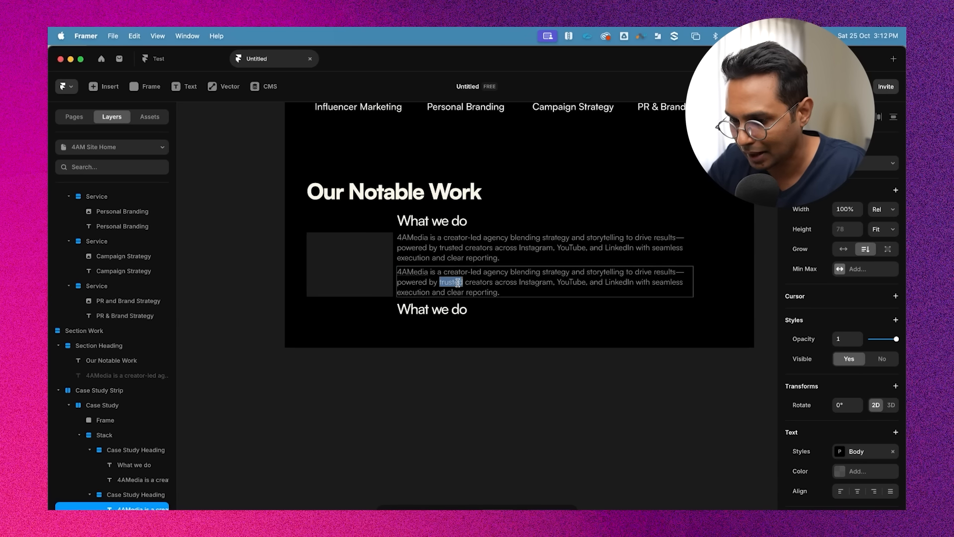
triple_click(458, 283)
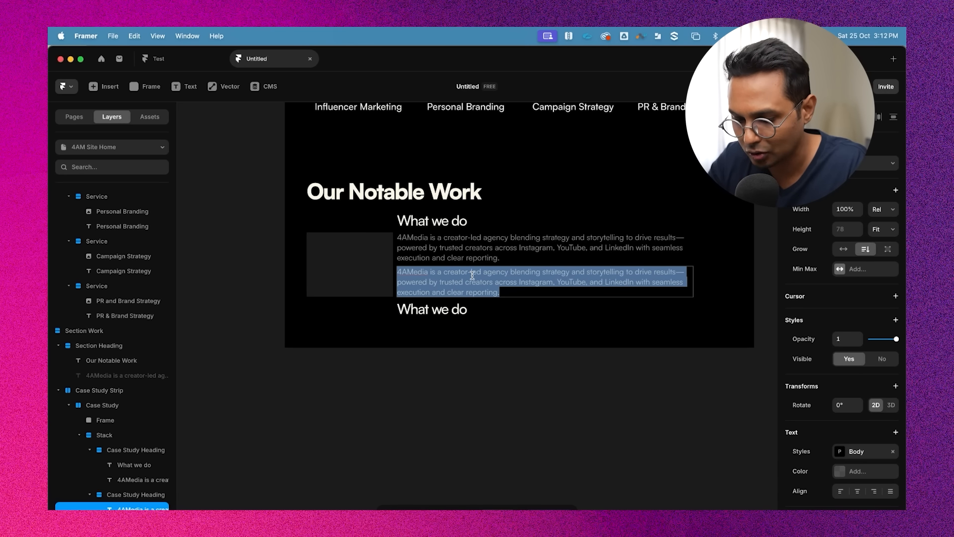
text(Creator)
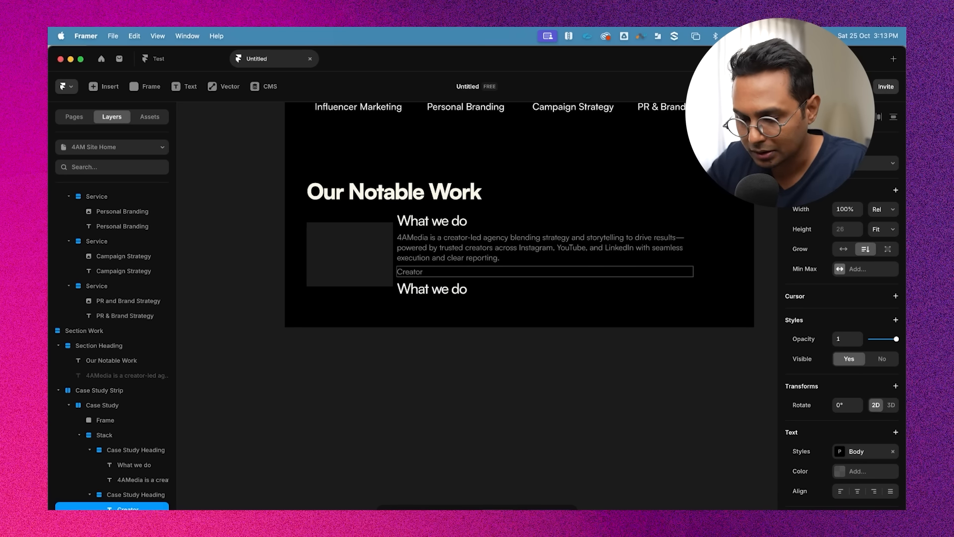
Replace the duplicated heading text with "12"
click(429, 290)
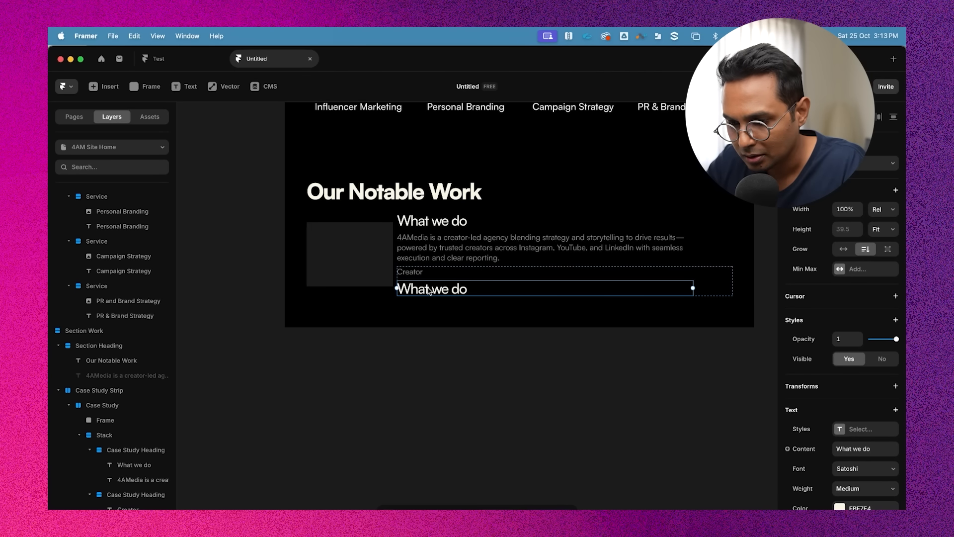
double_click(438, 292)
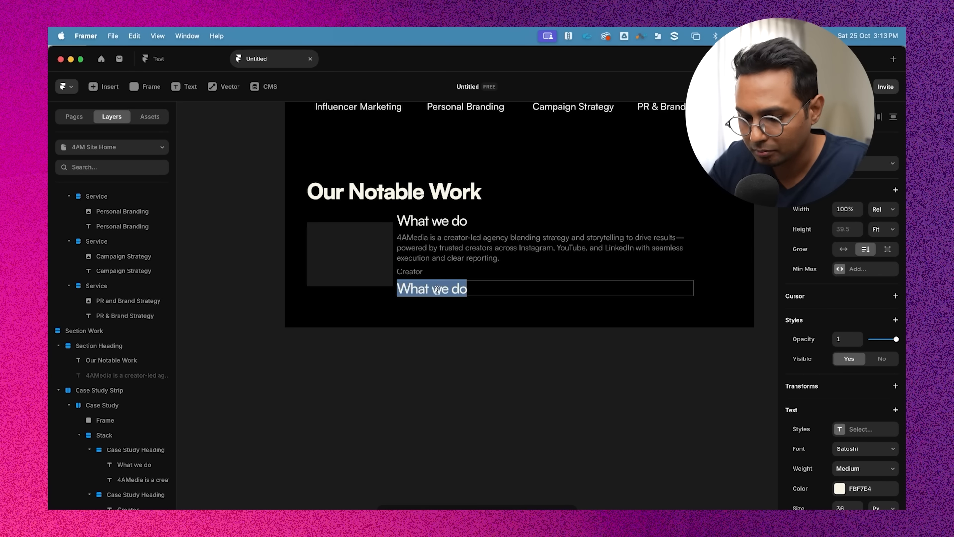
text(12)
scroll(422, 296, up, 3)
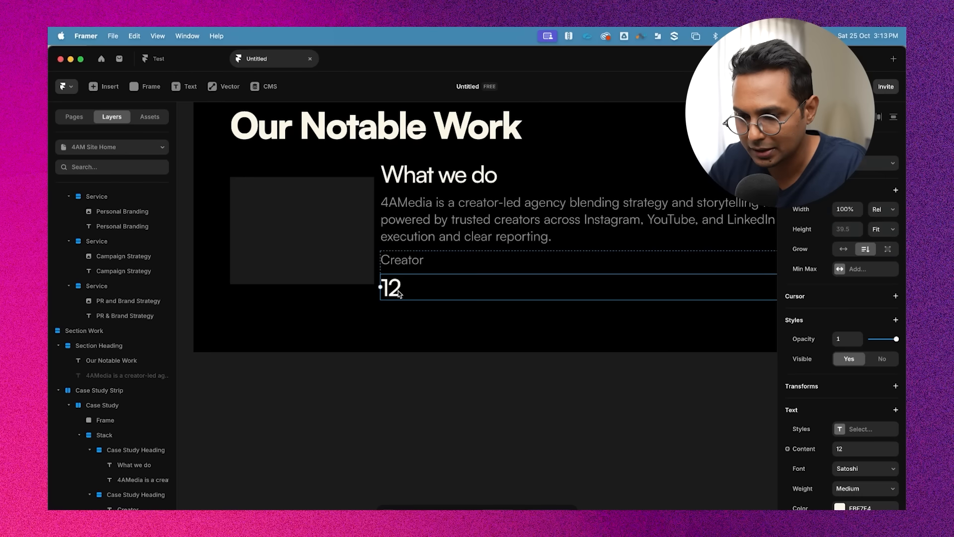
double_click(398, 291)
scroll(885, 440, down, 3)
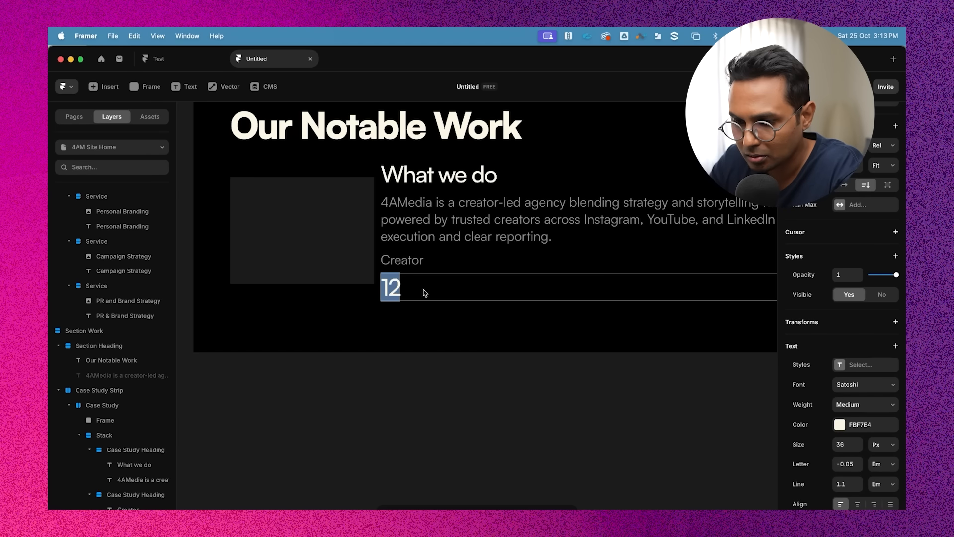
Open the text styles list from the card heading to review the available heading styles
click(441, 180)
click(873, 390)
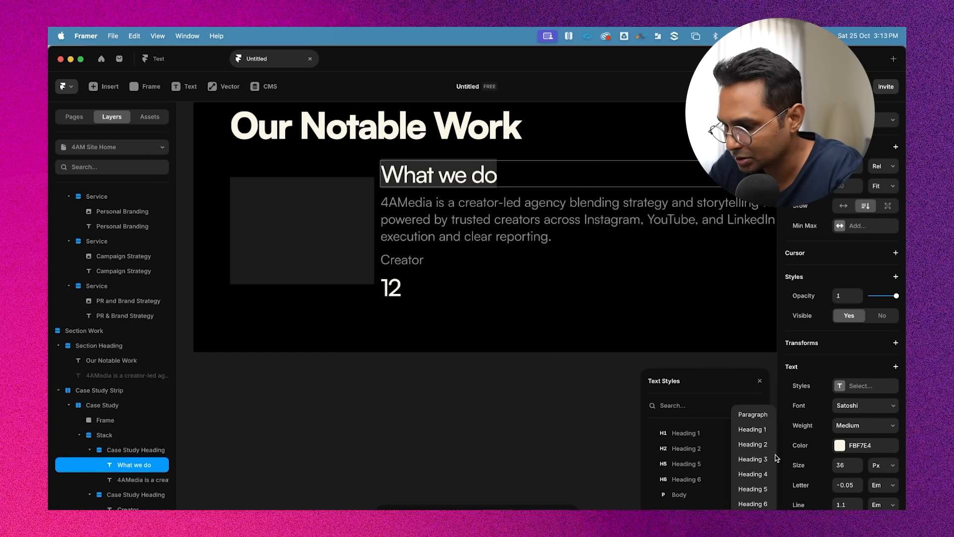
click(765, 459)
Set the "12" text to 28 px and Bold weight
double_click(385, 283)
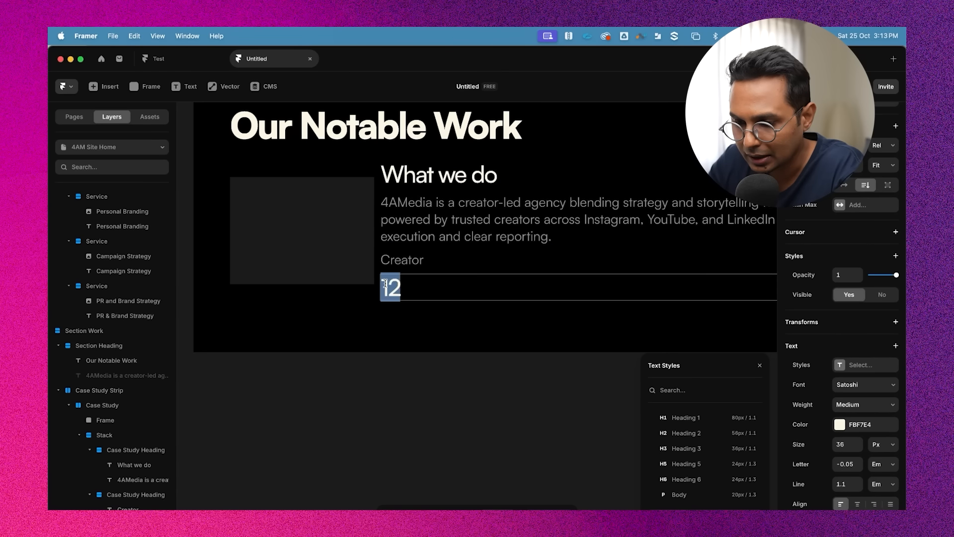
click(462, 318)
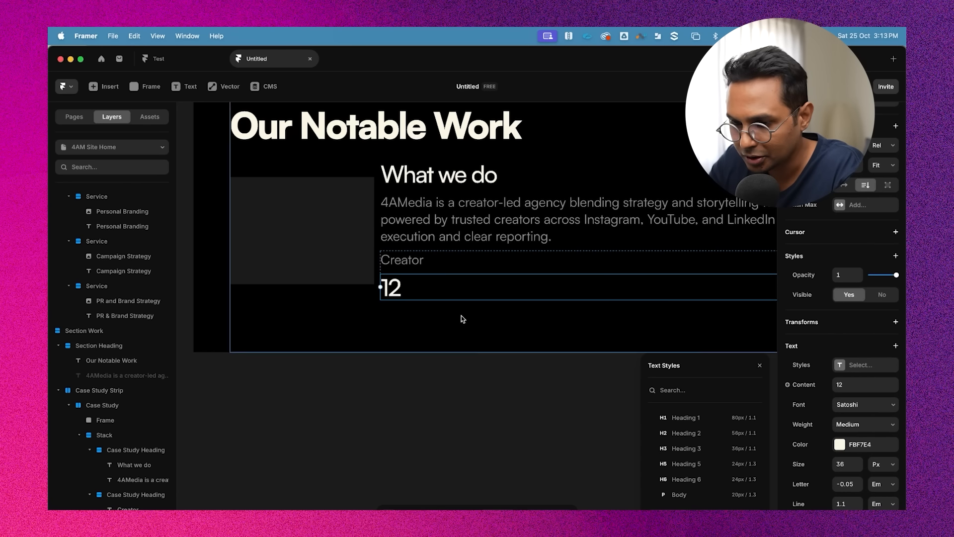
double_click(393, 283)
click(849, 449)
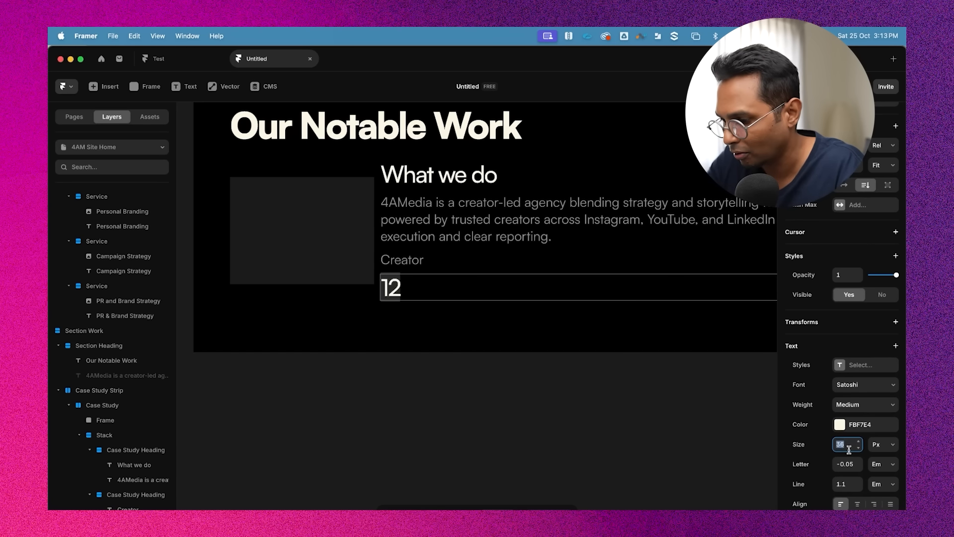
key(Down)
key(Down)
key(Down)
key(Down)
key(Down)
key(Down)
key(Down)
key(Down)
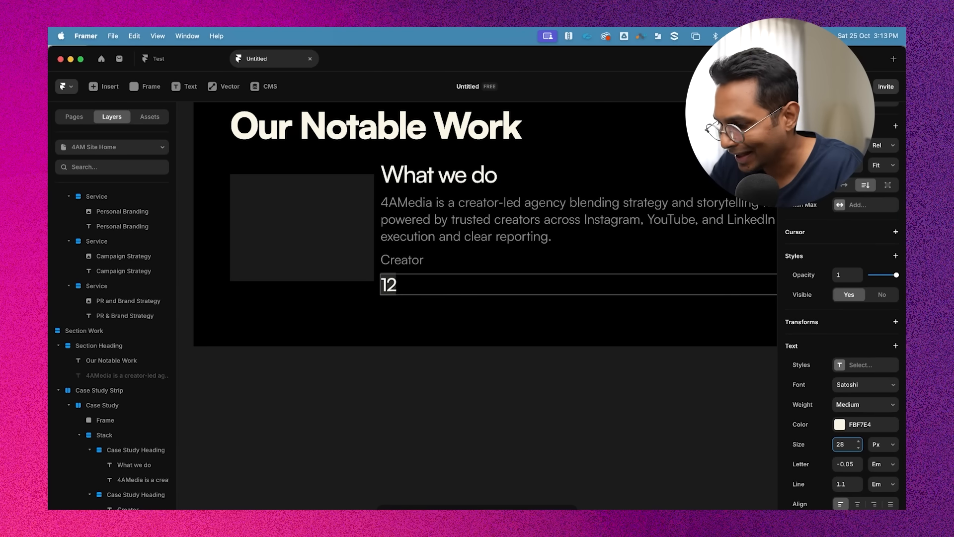
click(857, 407)
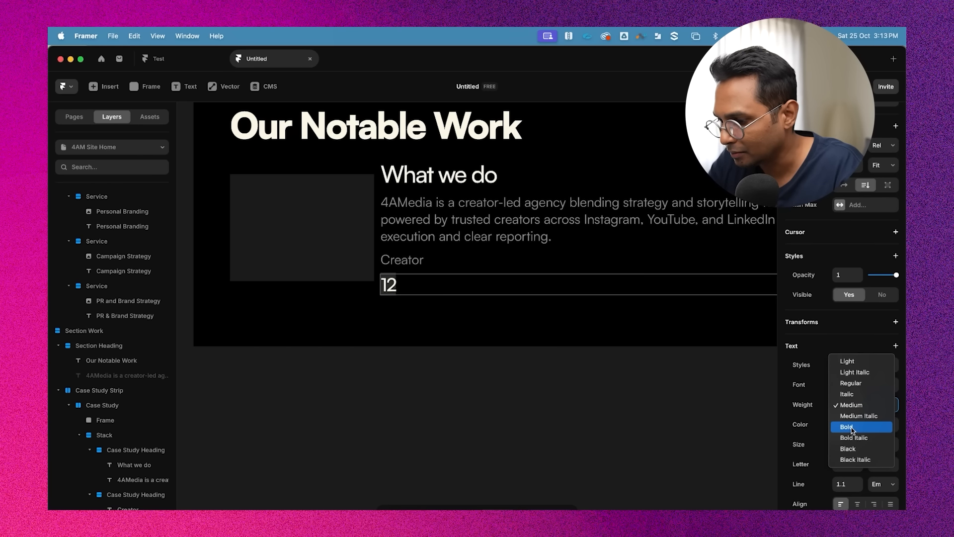
click(857, 427)
Save the "12" formatting as a new Heading 4 text style and apply it
click(865, 370)
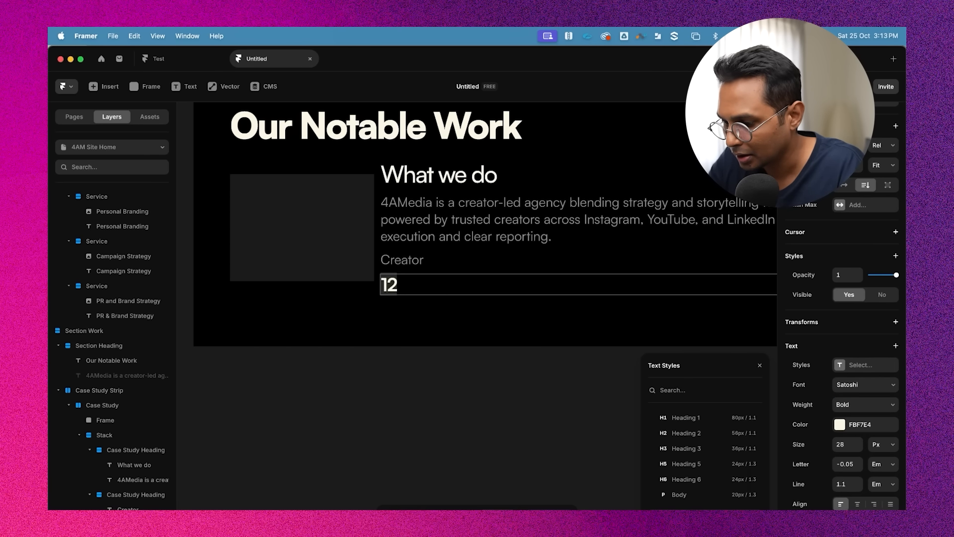
click(726, 478)
click(732, 475)
click(452, 407)
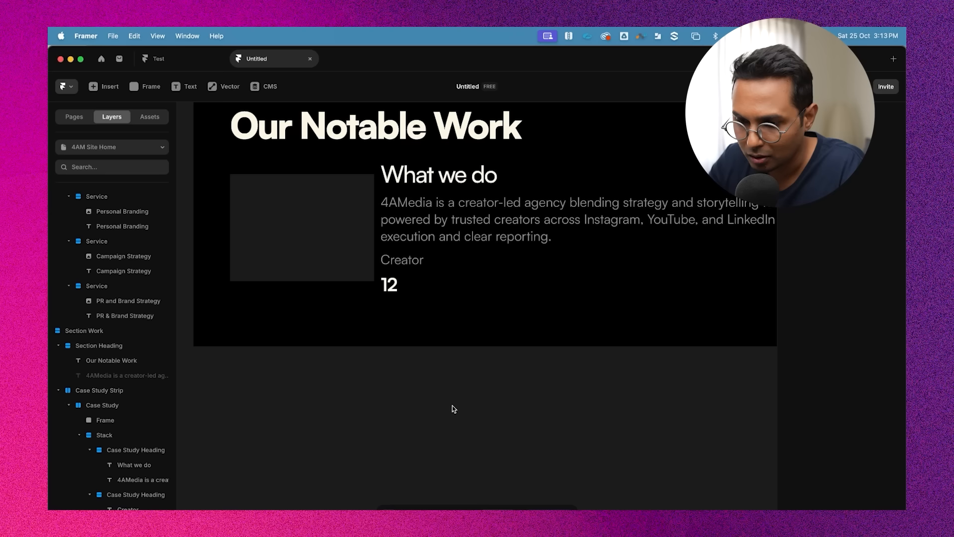
Rename the group holding Creator and 12 as "Stat"
click(419, 224)
click(415, 265)
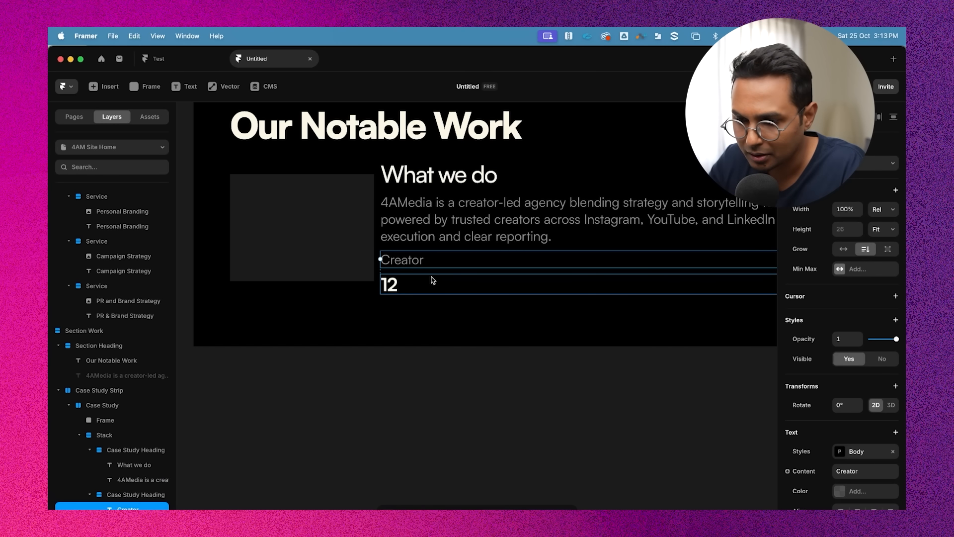
scroll(864, 402, down, 2)
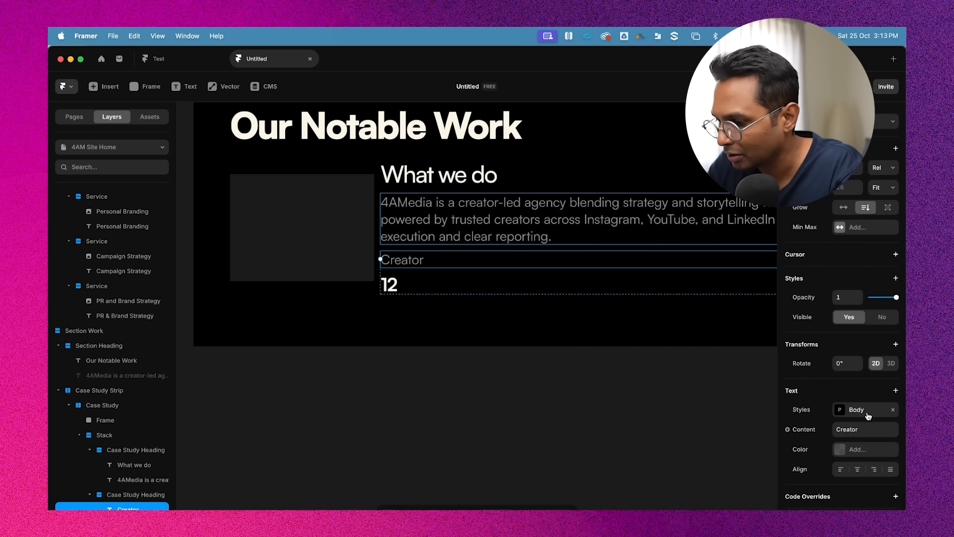
click(131, 495)
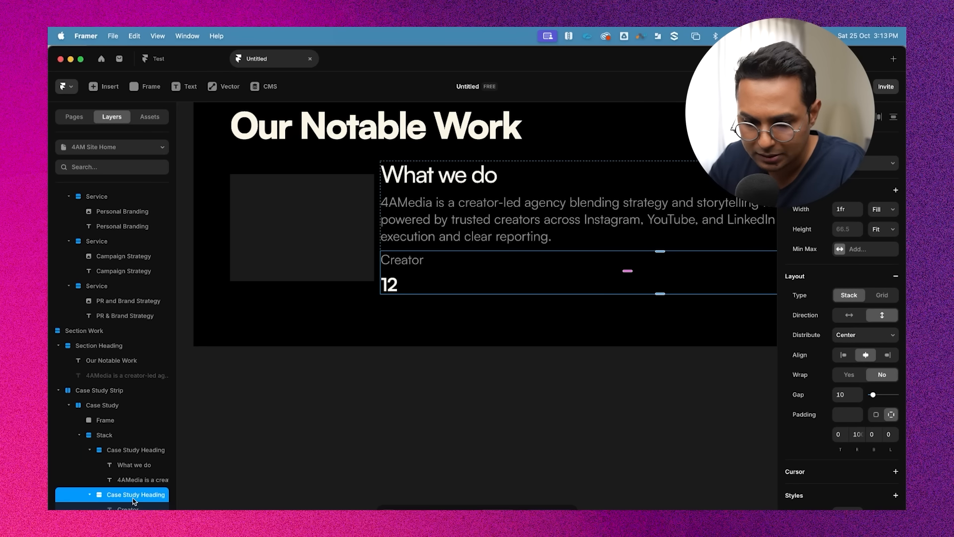
click(131, 495)
text(Sta)
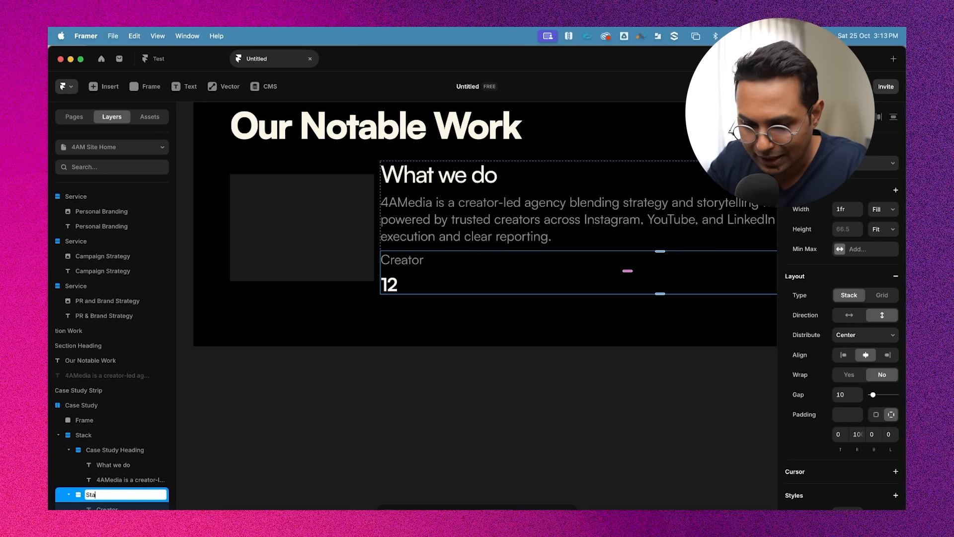
text(t)
key(Return)
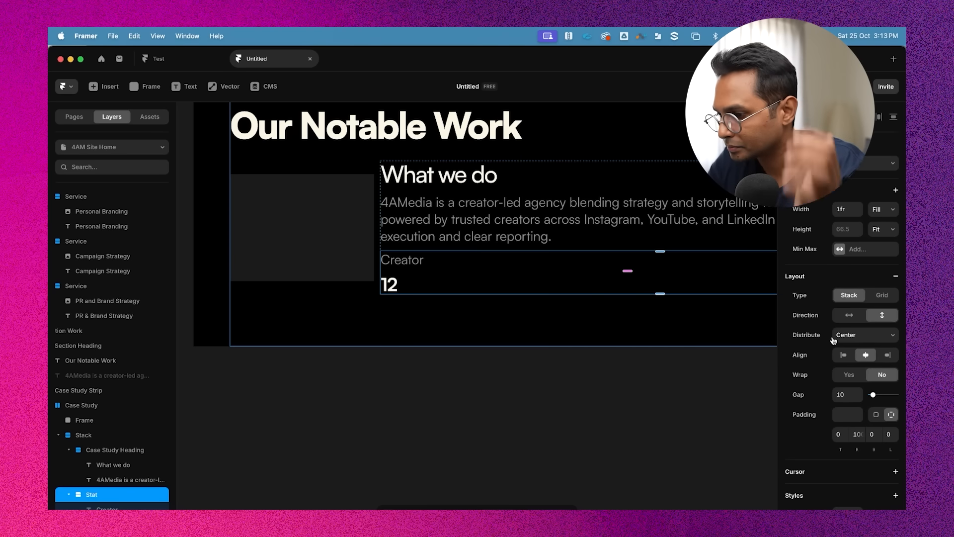
Set the Stat group's gap to 2
click(847, 394)
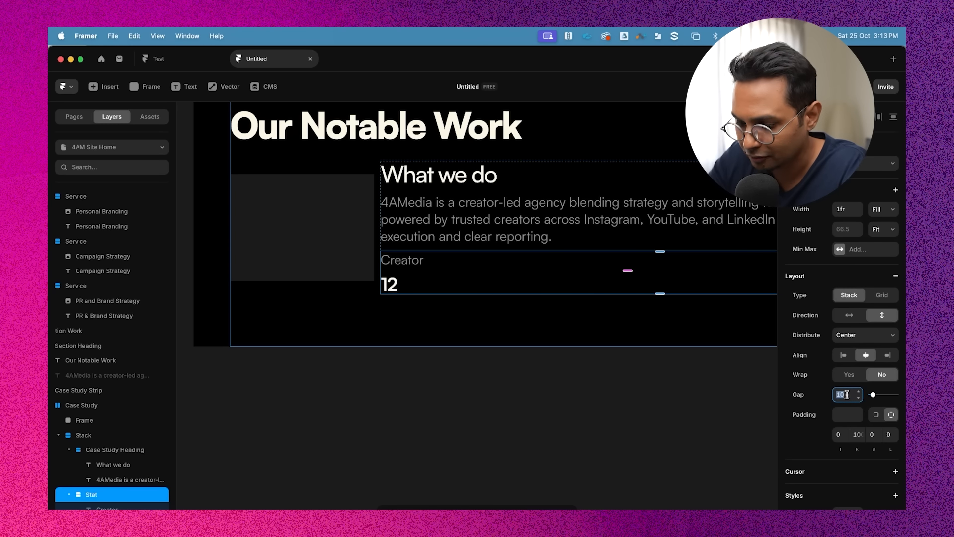
key(BackSpace)
text(2)
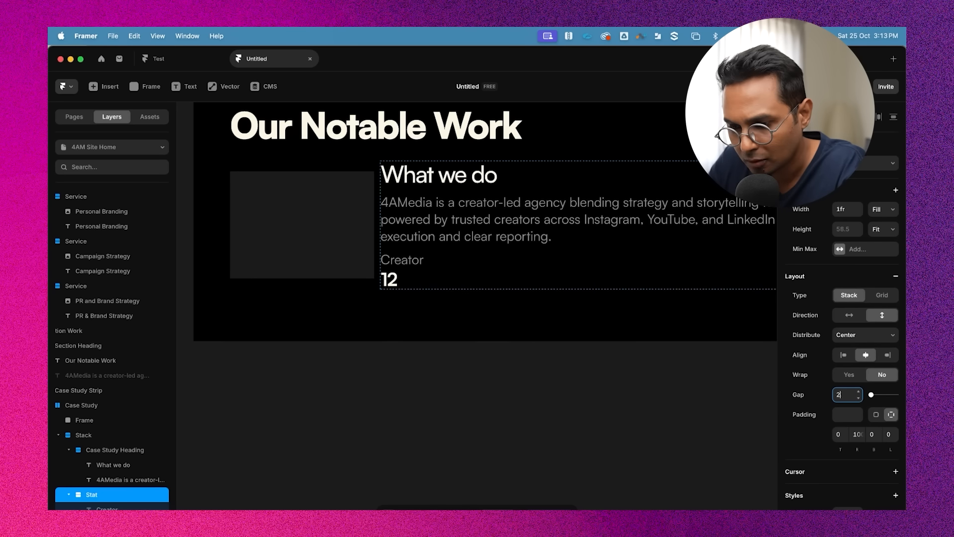
click(528, 356)
Set the Creator and 12 texts to fit their content width so both center in the Stat group
click(404, 262)
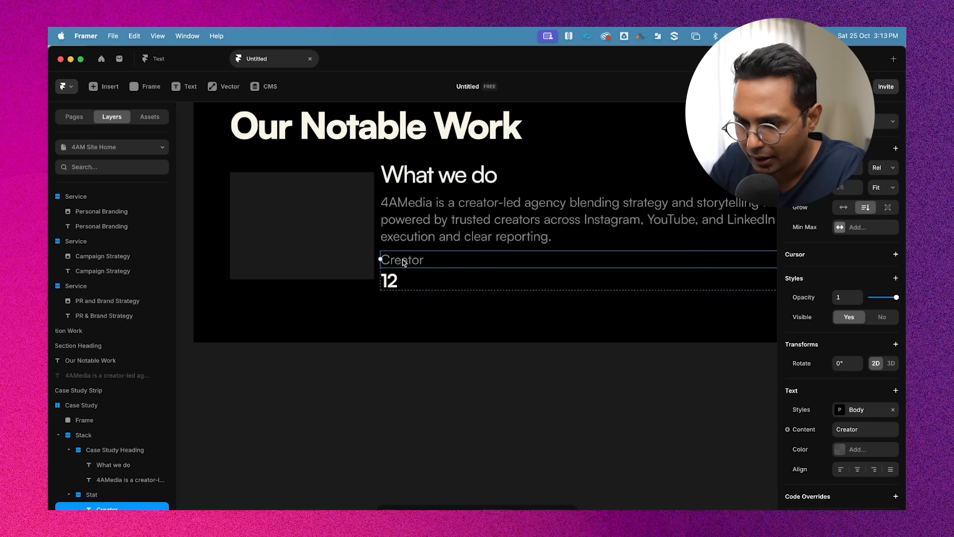
click(843, 207)
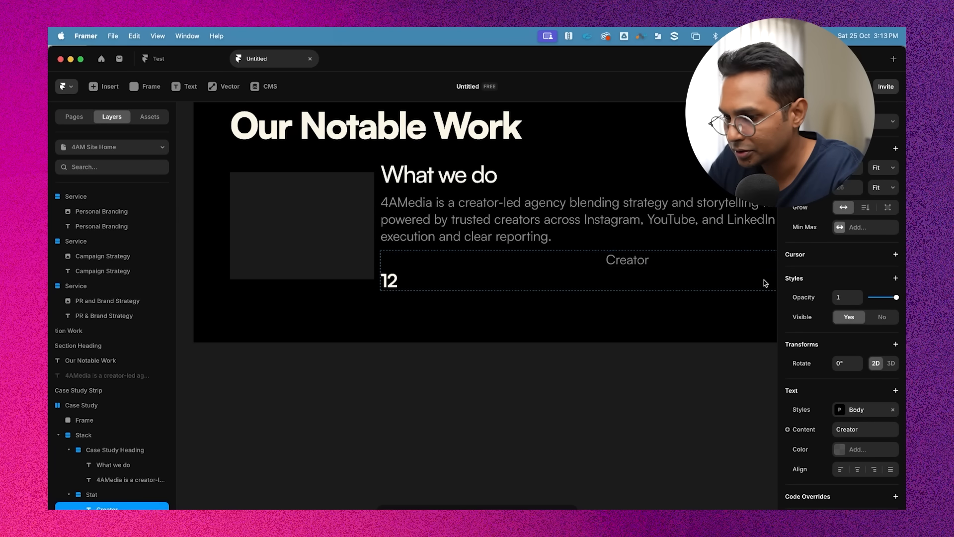
click(404, 285)
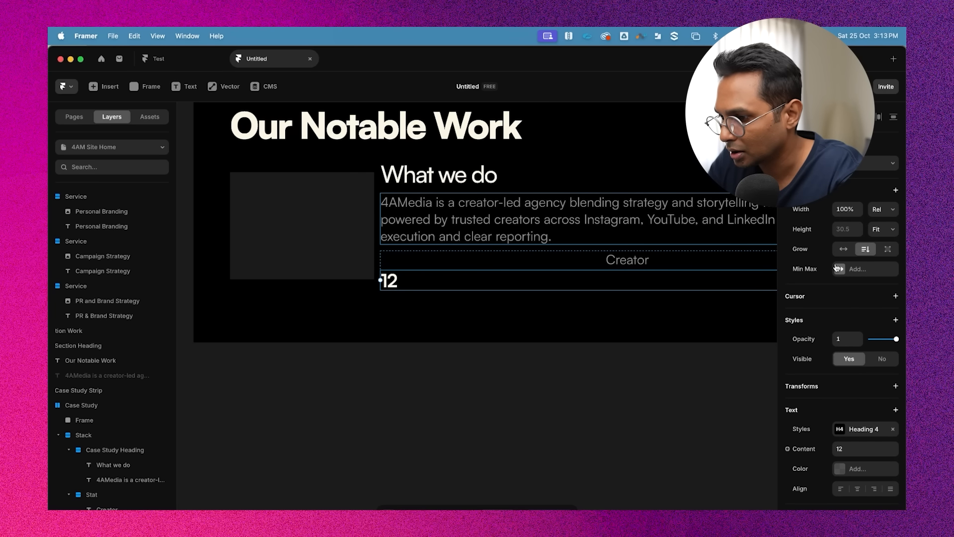
click(843, 249)
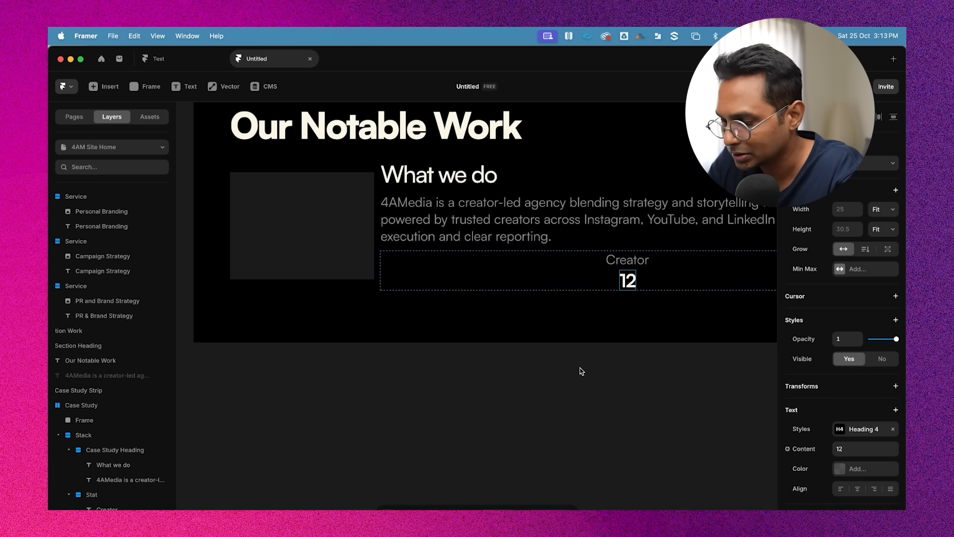
Inspect the centered Creator and 12 stat at a closer zoom
scroll(576, 358, down, 3)
click(484, 293)
scroll(483, 292, up, 3)
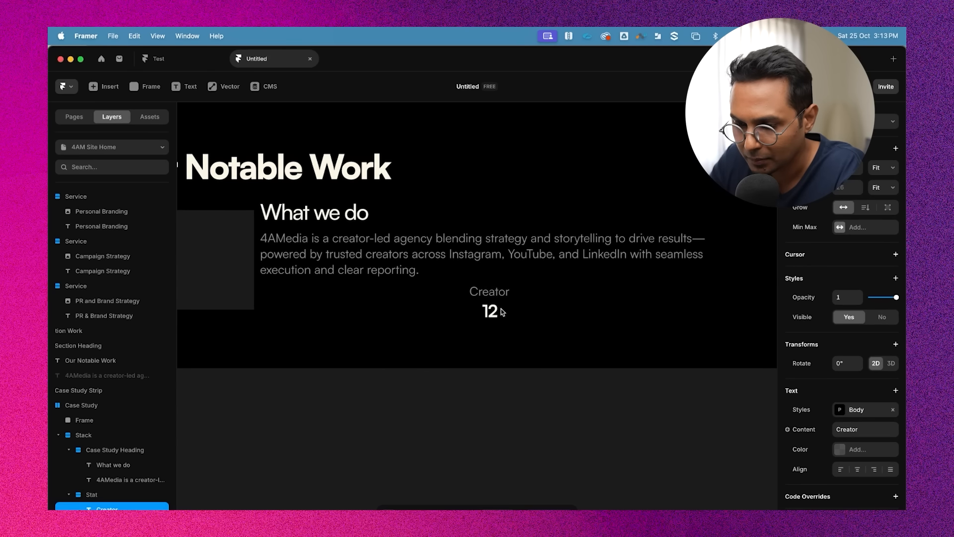
click(495, 311)
scroll(558, 366, down, 1)
click(557, 366)
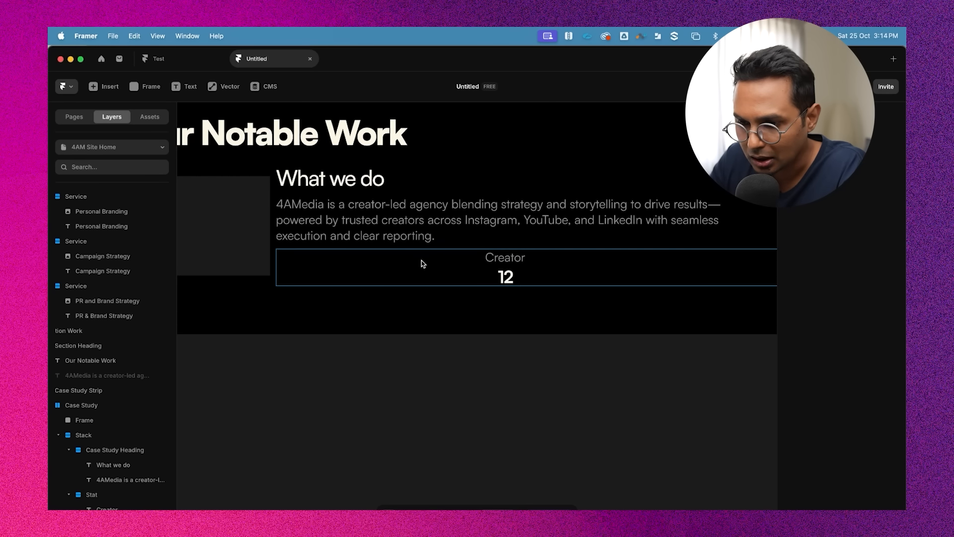
Align the Creator and 12 texts to the start of the Stat group
click(421, 262)
click(843, 355)
scroll(518, 362, left, 3)
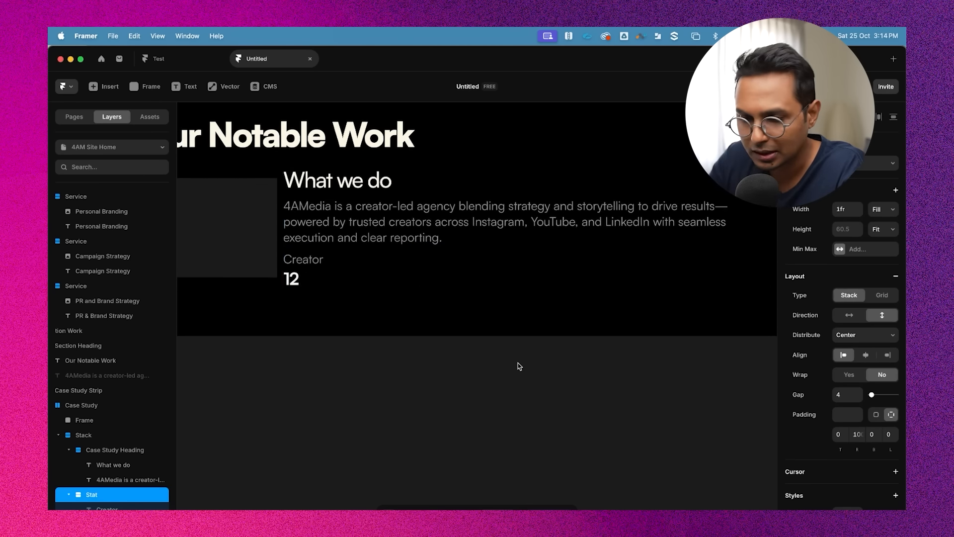
Duplicate the Stat group twice
click(469, 404)
click(362, 289)
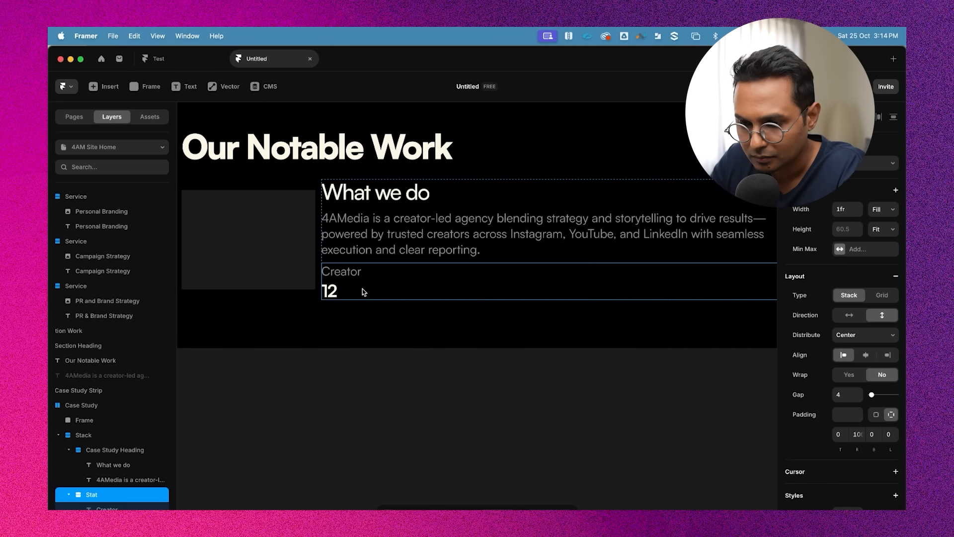
scroll(79, 492, up, 1)
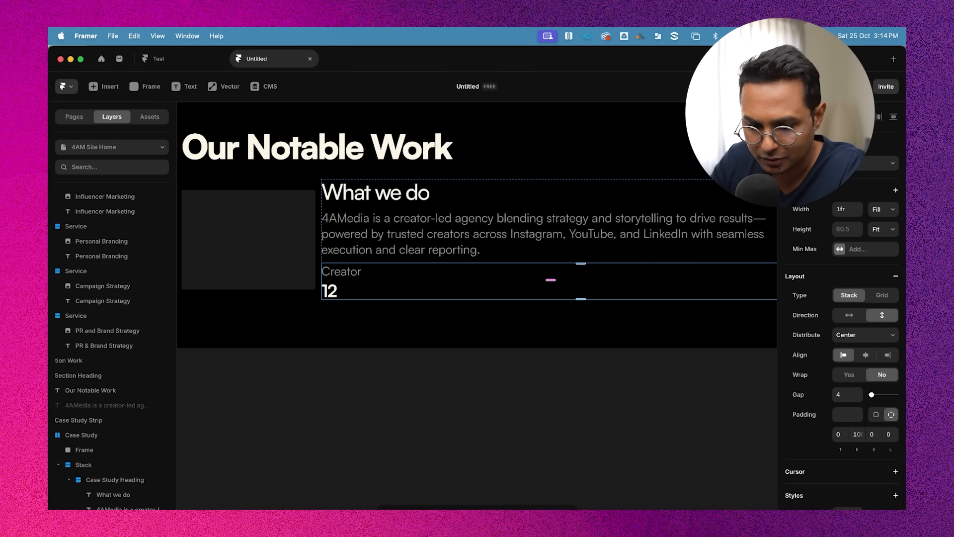
scroll(71, 480, up, 2)
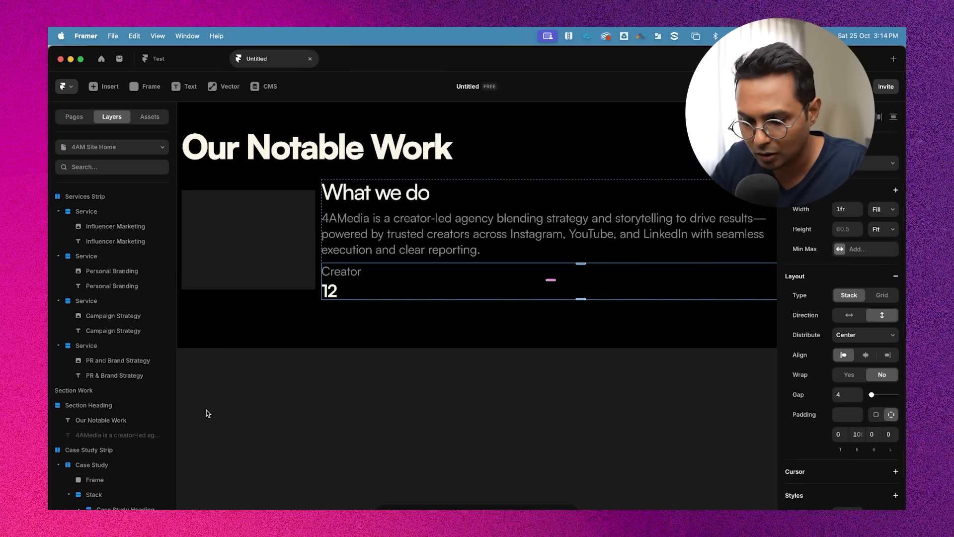
key(super+d)
key(super+d)
scroll(312, 391, down, 2)
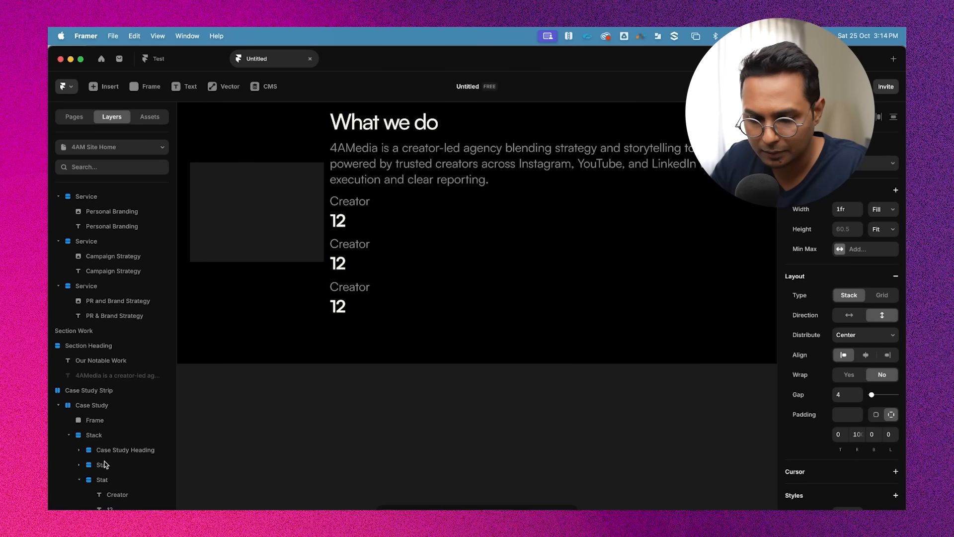
Wrap the three Stat groups in a stack and set its direction to horizontal
shift+click(105, 469)
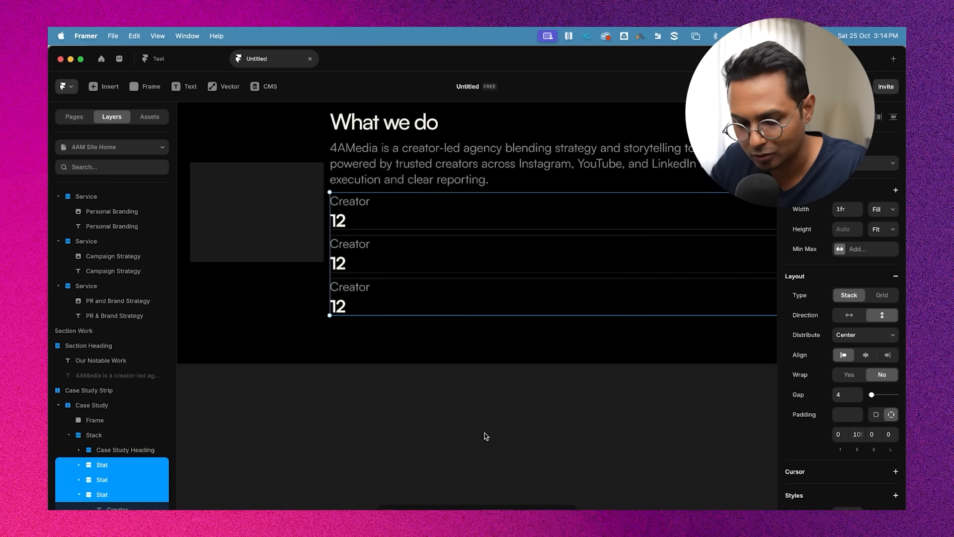
key(alt)
key(super+Return)
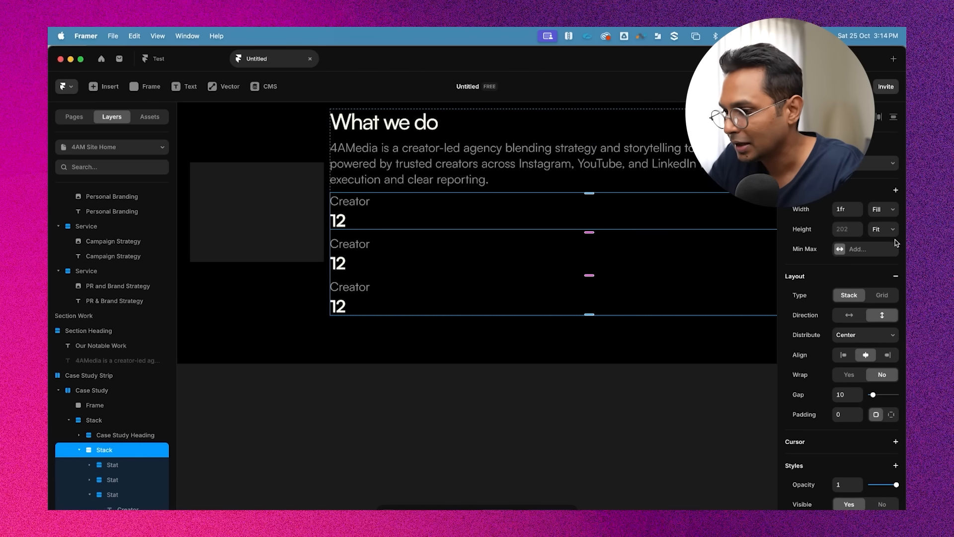
click(855, 317)
scroll(558, 311, down, 5)
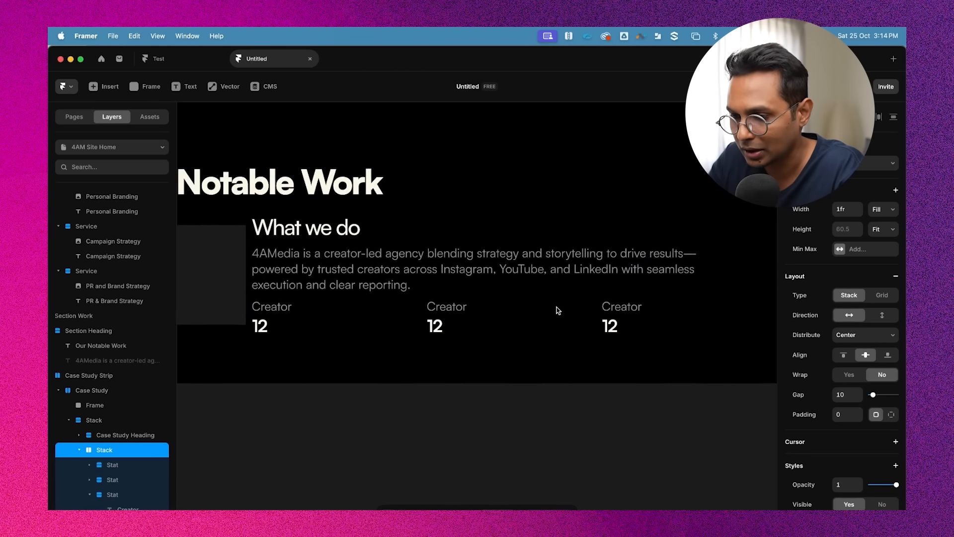
Examine the three Stat groups and the case study heading inside the new stack
click(584, 418)
scroll(365, 330, up, 3)
super+click(436, 304)
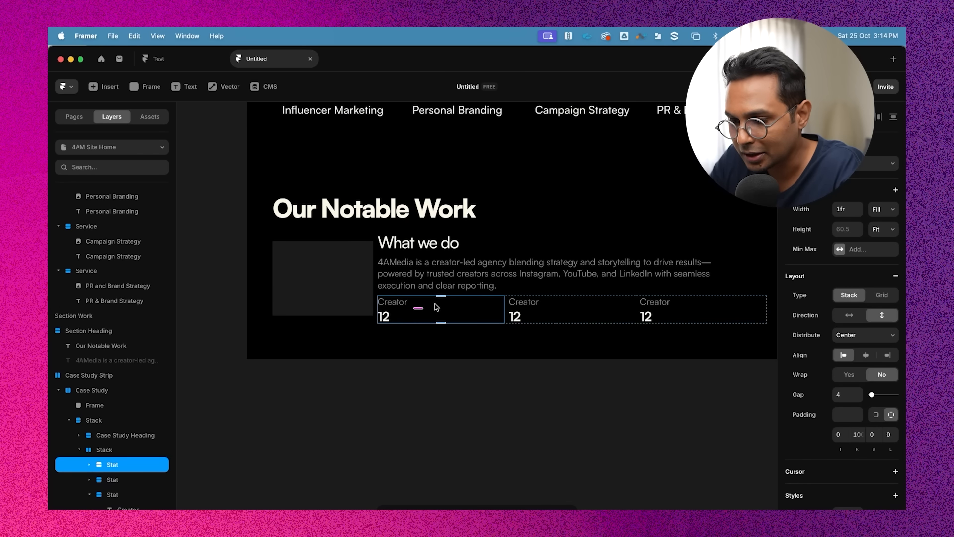
scroll(435, 306, down, 1)
scroll(435, 305, right, 1)
super+click(419, 251)
click(411, 276)
click(460, 228)
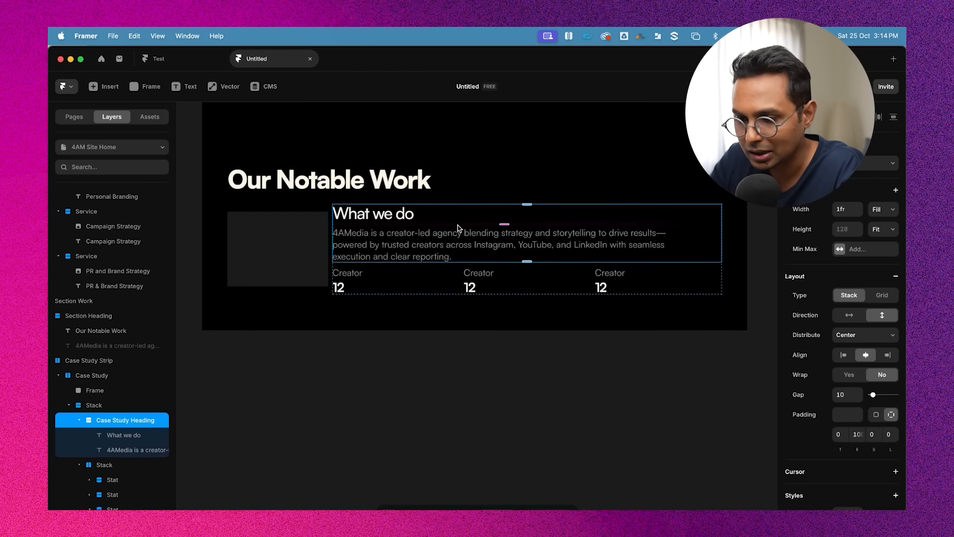
click(410, 286)
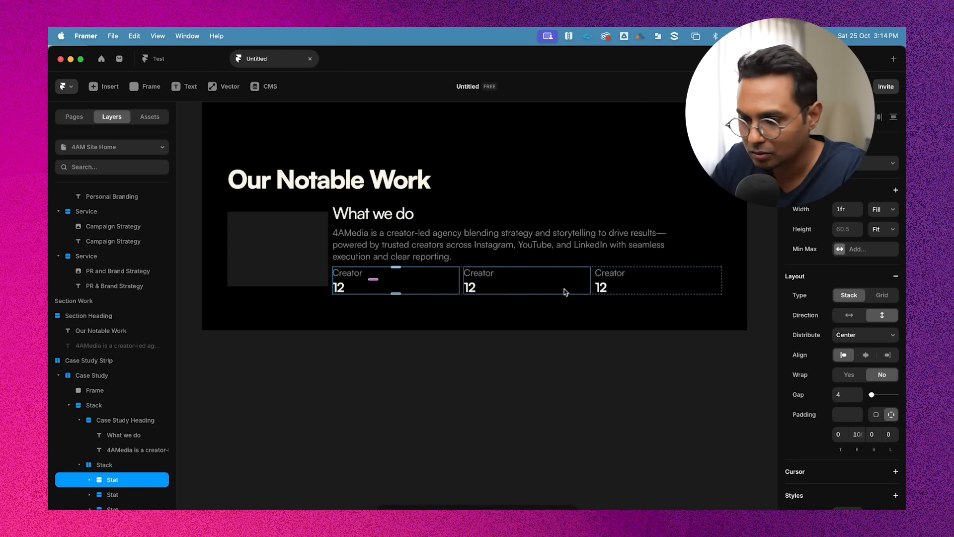
click(464, 368)
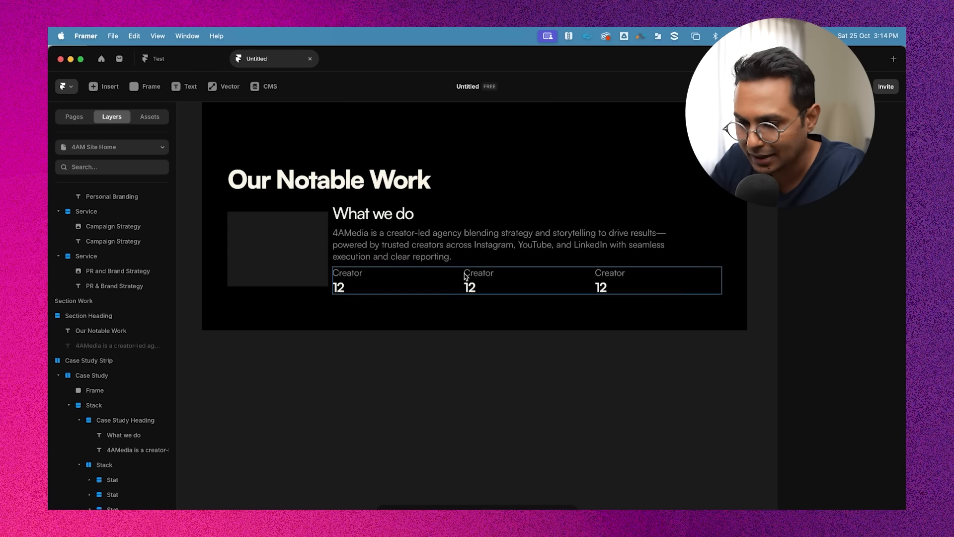
super+click(519, 279)
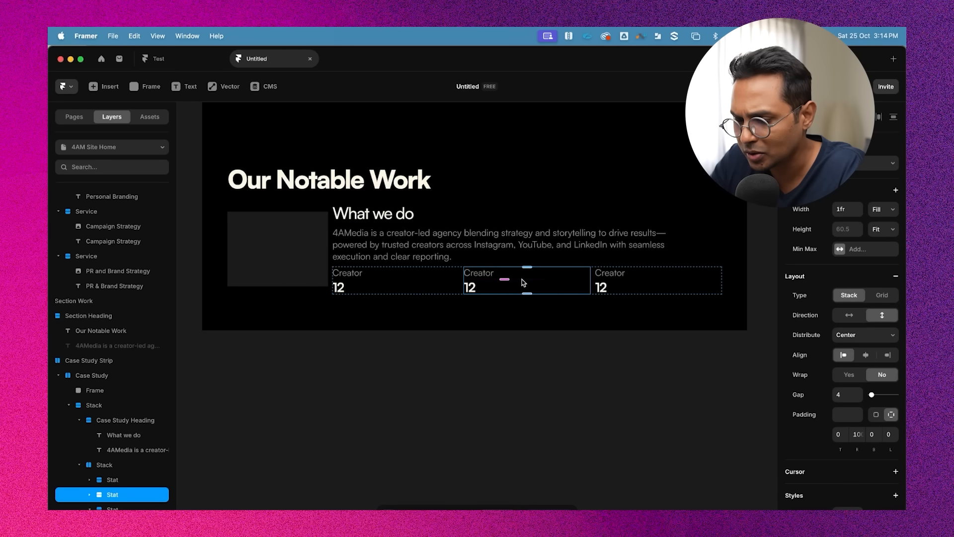
super+click(360, 276)
click(406, 343)
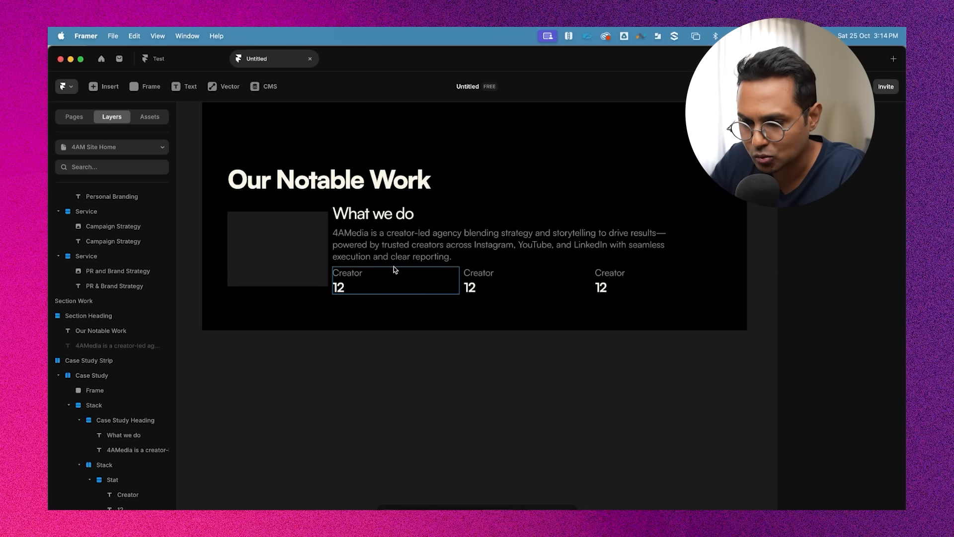
super+click(394, 275)
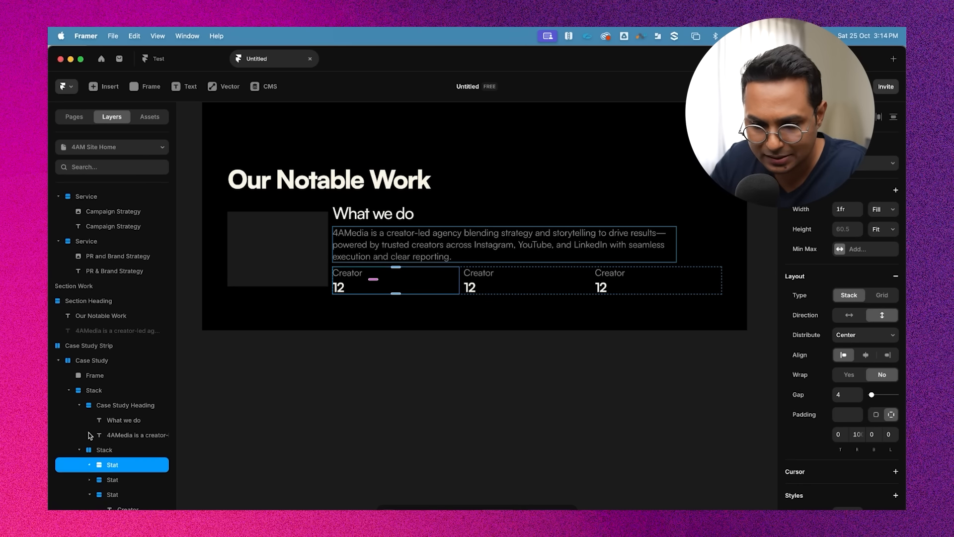
Set all three Stat groups' width to Fit Content
click(90, 495)
shift+click(95, 523)
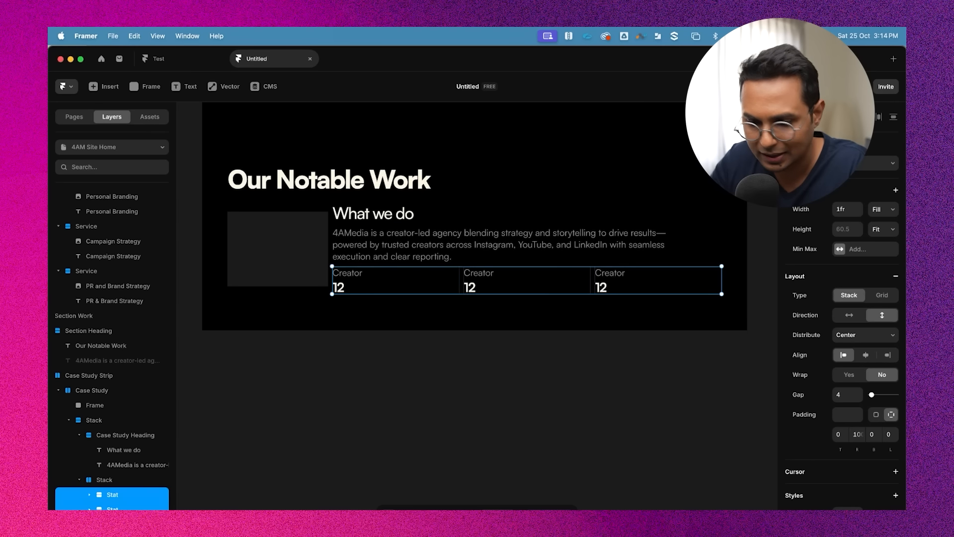
click(885, 213)
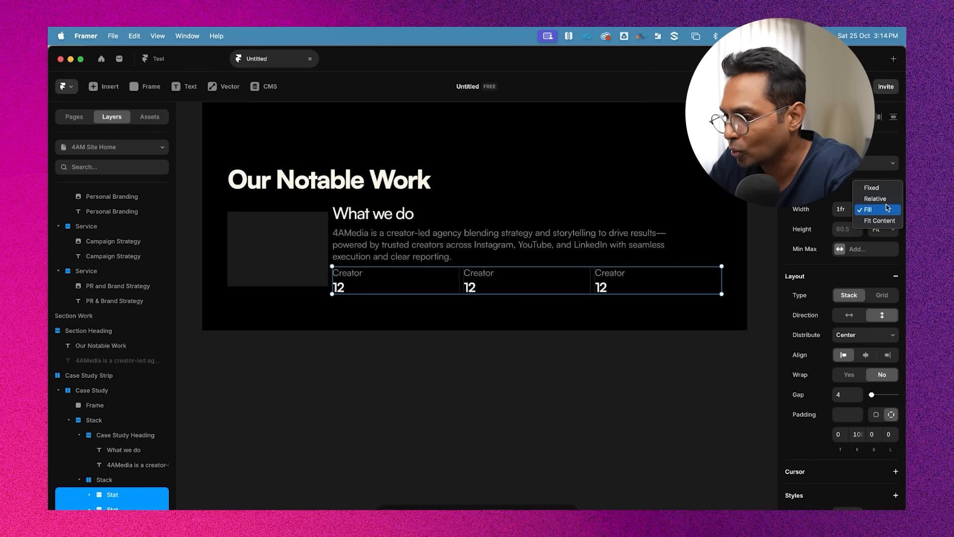
click(880, 220)
click(558, 388)
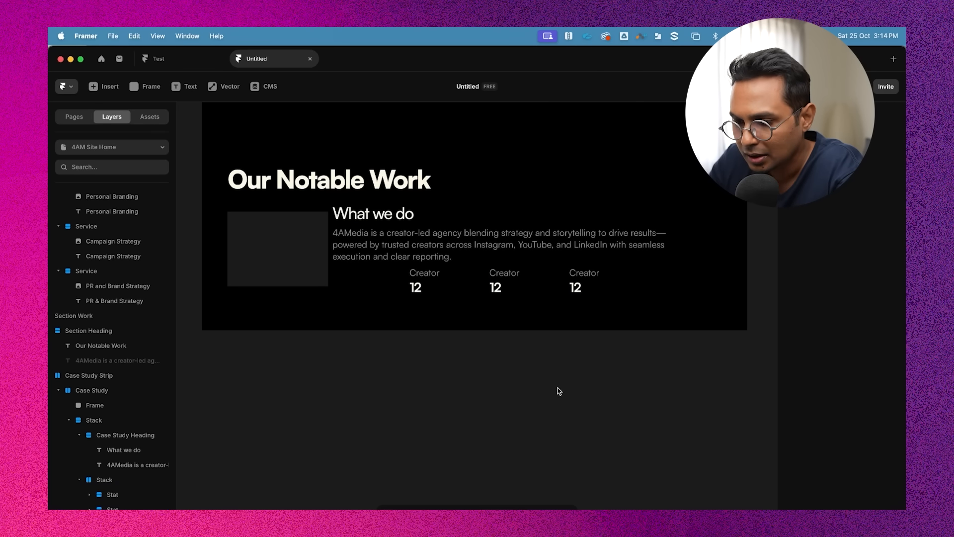
Set the left padding of the three Stat groups to 0
click(446, 277)
click(428, 288)
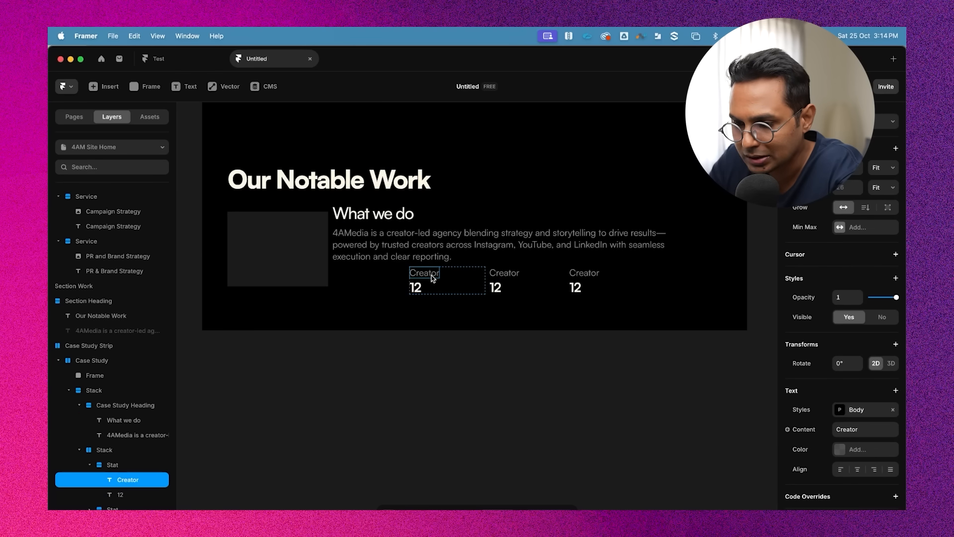
click(417, 288)
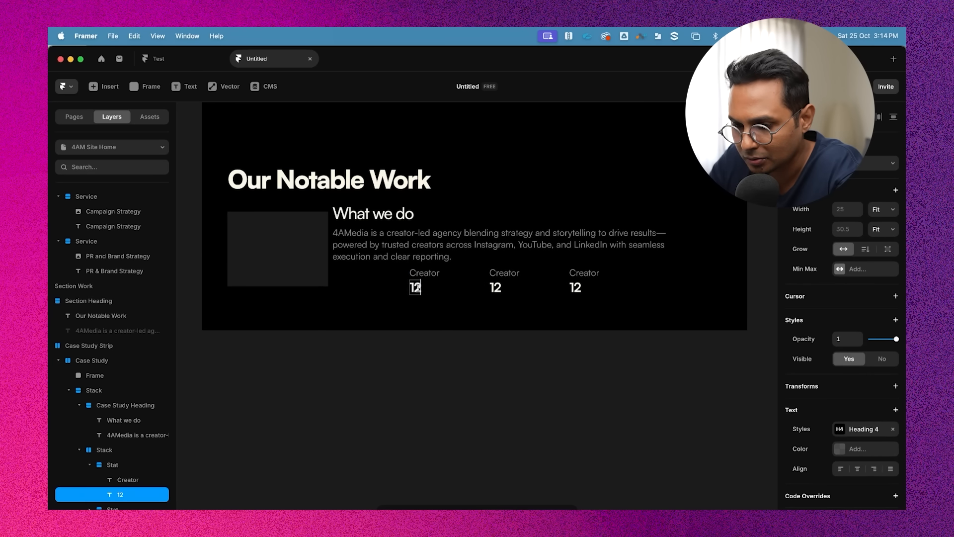
click(491, 362)
super+click(448, 283)
shift+click(533, 284)
shift+click(614, 287)
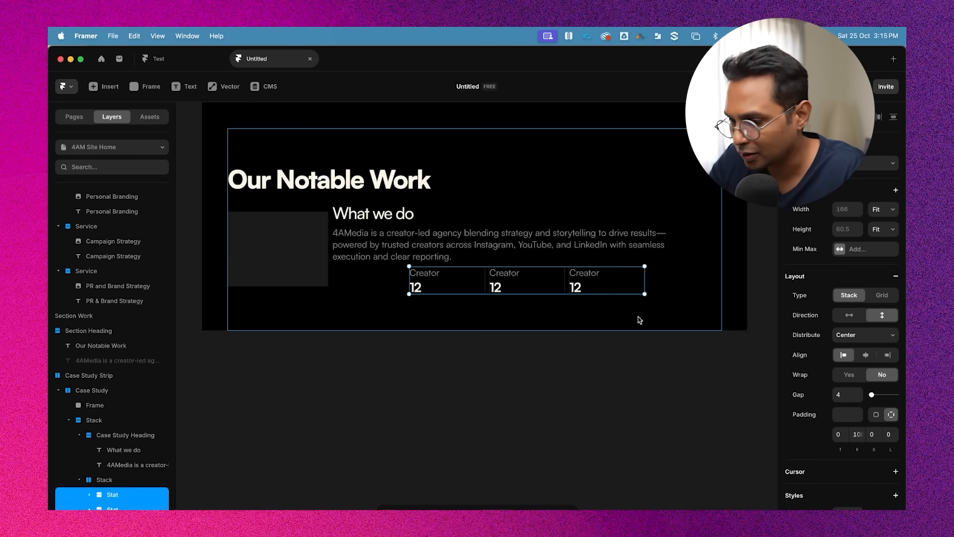
scroll(845, 412, down, 3)
click(858, 320)
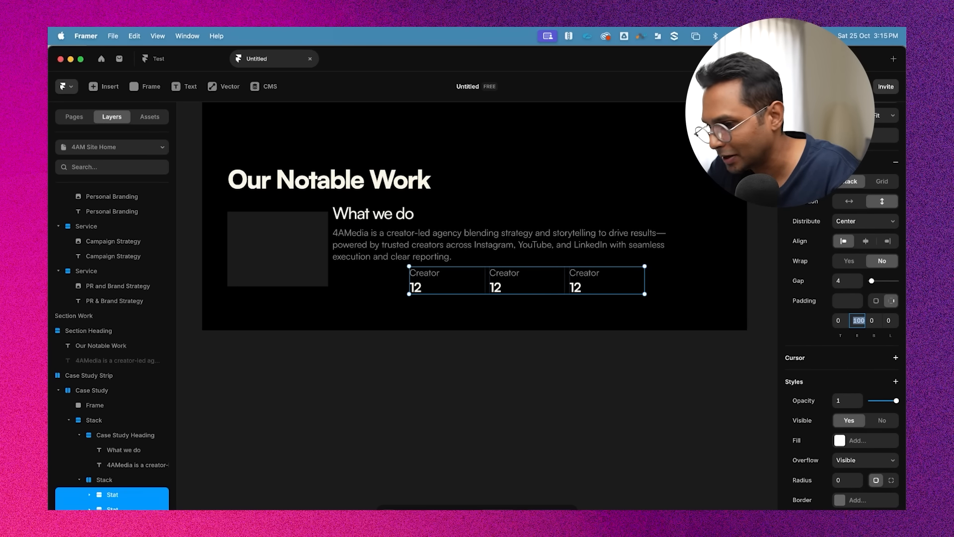
text(0)
key(Return)
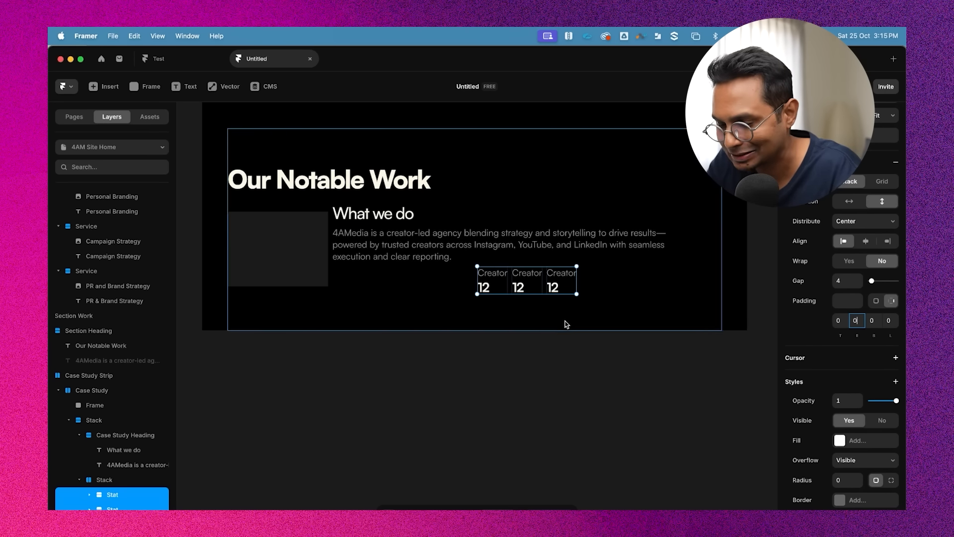
Rename the stack holding the Stat groups as "Stack Strip"
click(564, 323)
super+click(515, 277)
scroll(515, 277, up, 3)
key(Escape)
super+click(476, 271)
scroll(475, 270, down, 3)
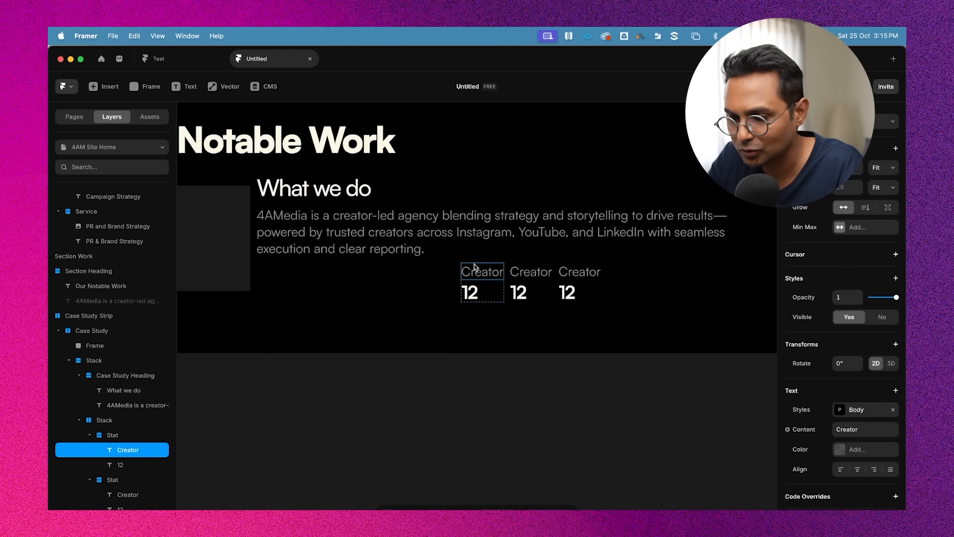
super+click(389, 240)
click(392, 267)
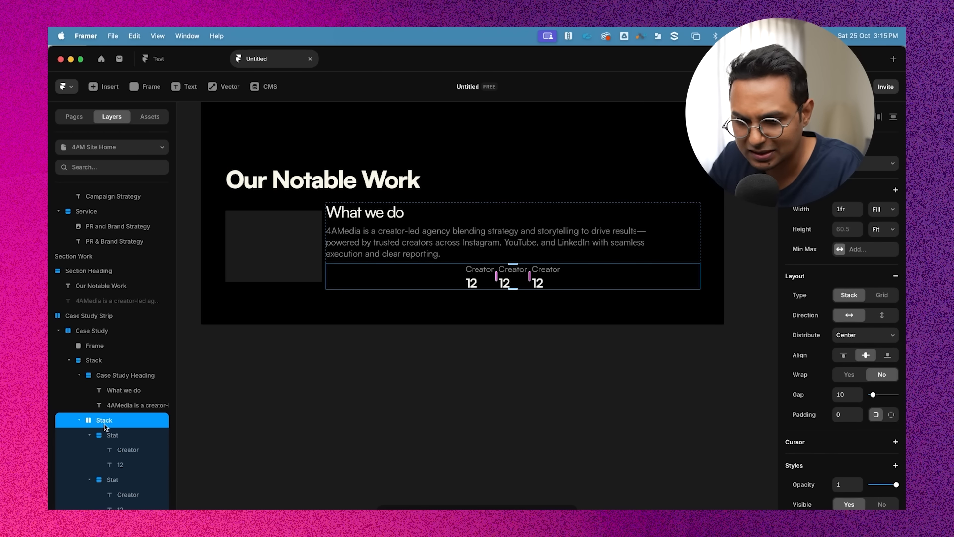
double_click(110, 420)
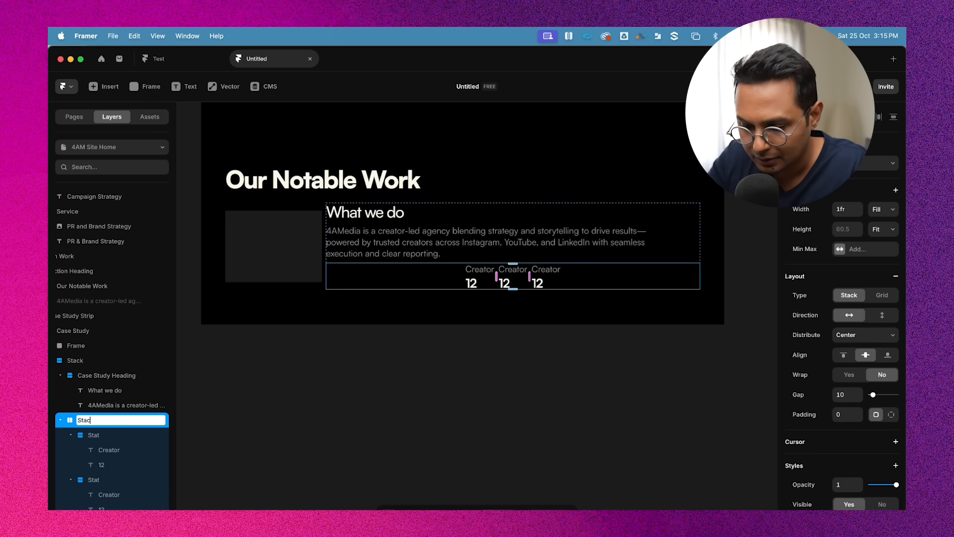
text(Strip)
key(Return)
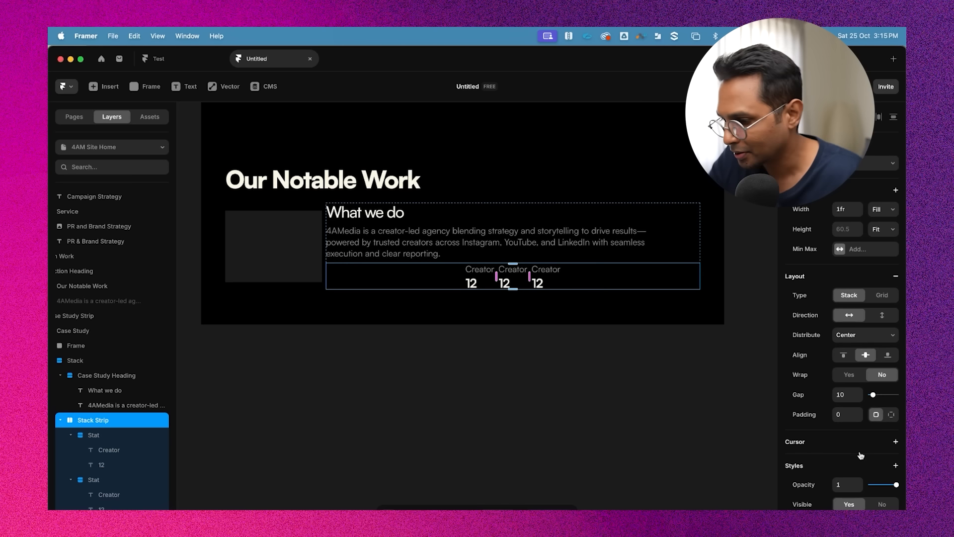
Set the Stack Strip's distribution to Start
click(842, 357)
click(859, 359)
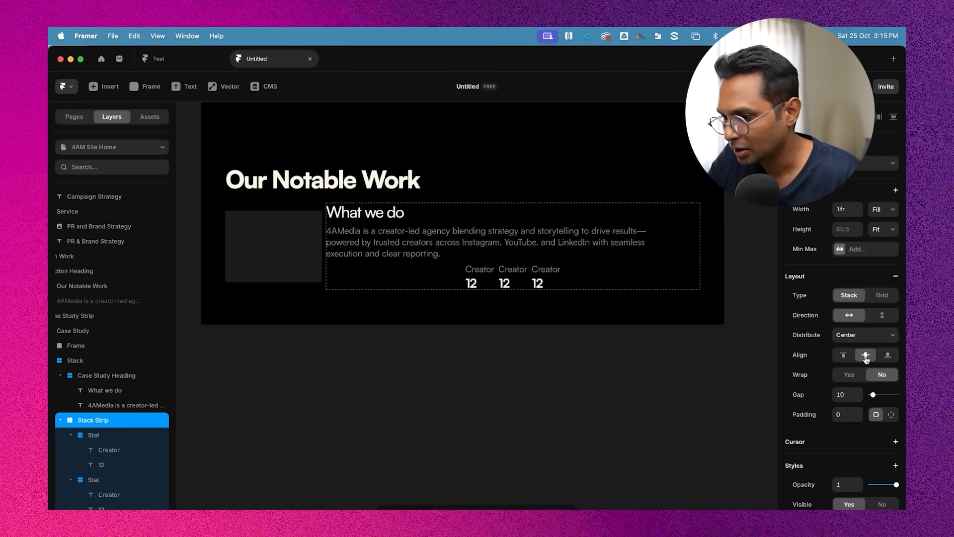
click(862, 336)
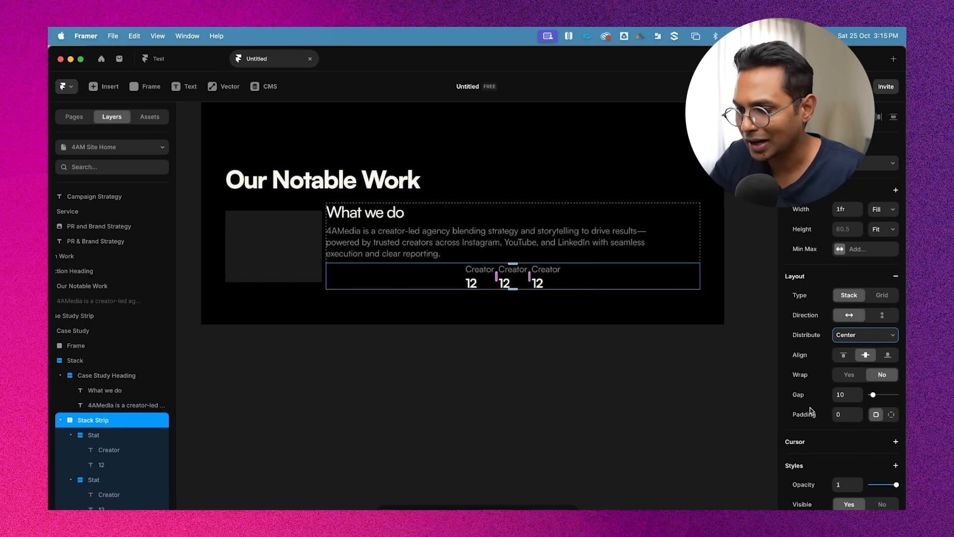
click(839, 340)
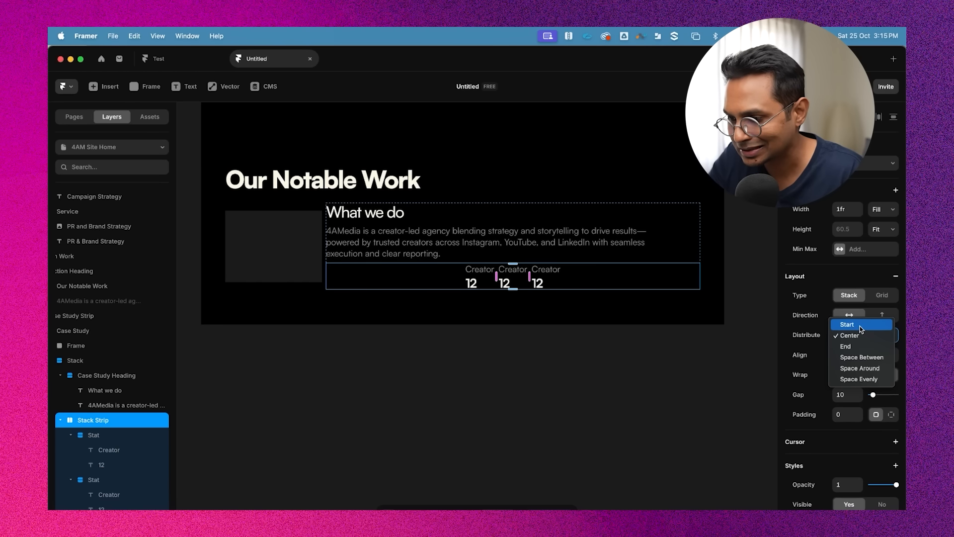
click(861, 324)
click(562, 338)
Set the Stack Strip's width to Fit
scroll(303, 267, up, 3)
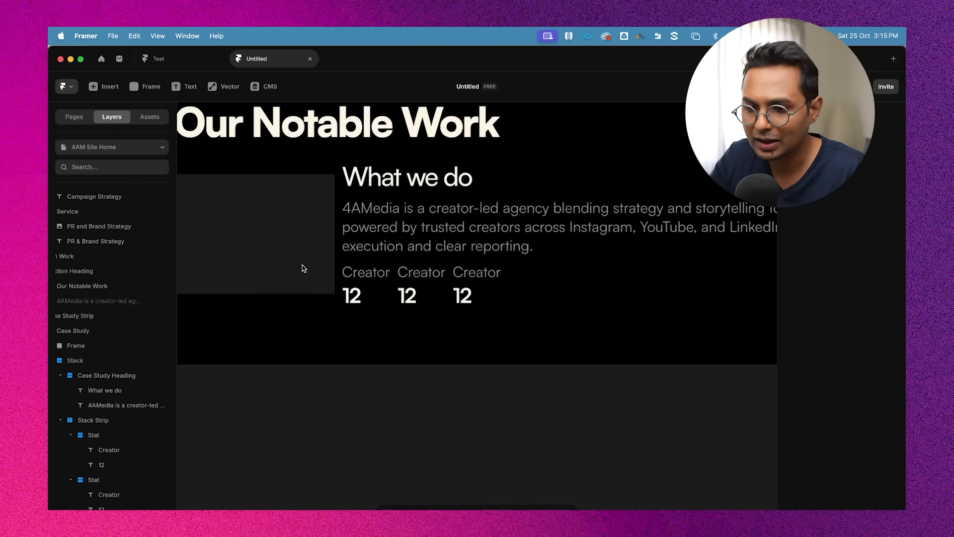
click(422, 230)
click(553, 283)
scroll(553, 284, down, 3)
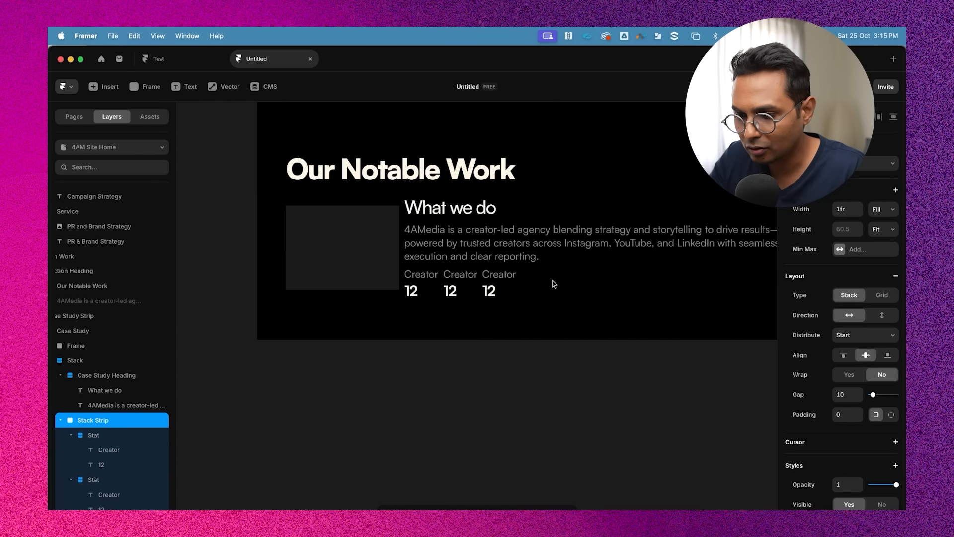
scroll(553, 284, right, 4)
scroll(433, 265, down, 2)
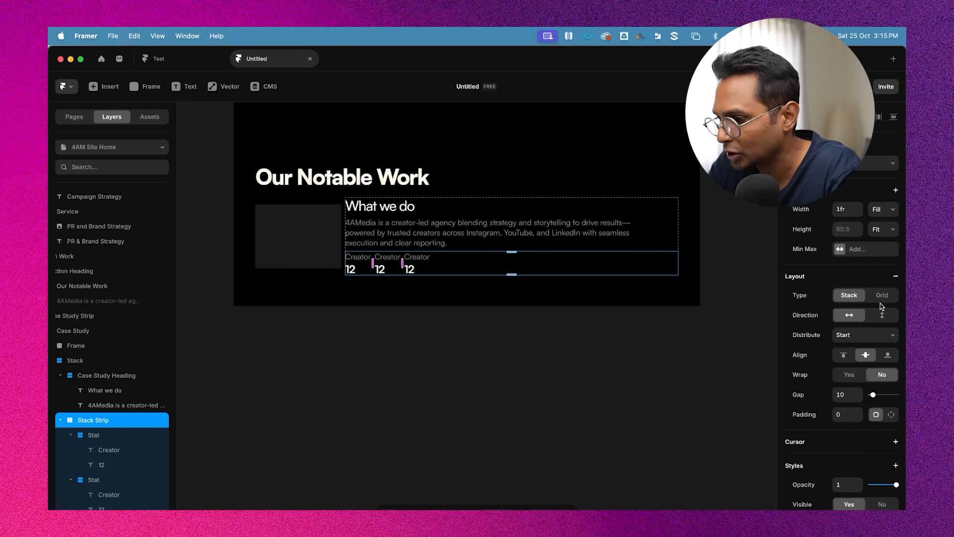
click(887, 217)
click(884, 220)
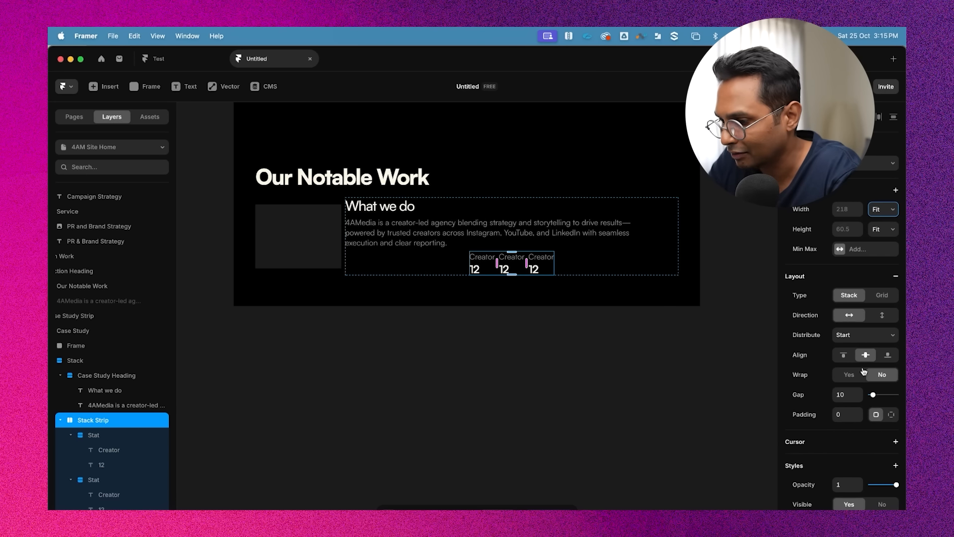
Align the case study's content stack to the start so the stats sit left
click(460, 326)
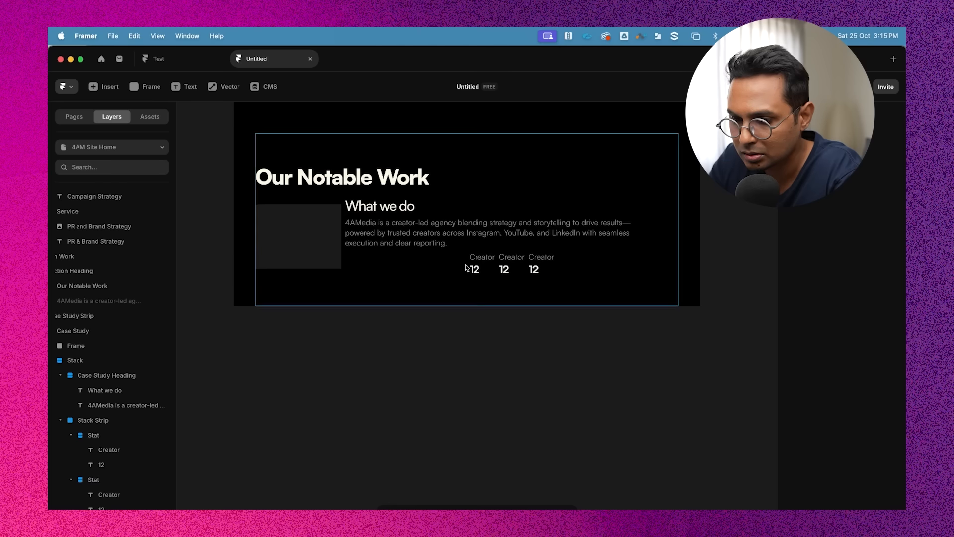
click(402, 271)
scroll(852, 315, down, 2)
click(843, 320)
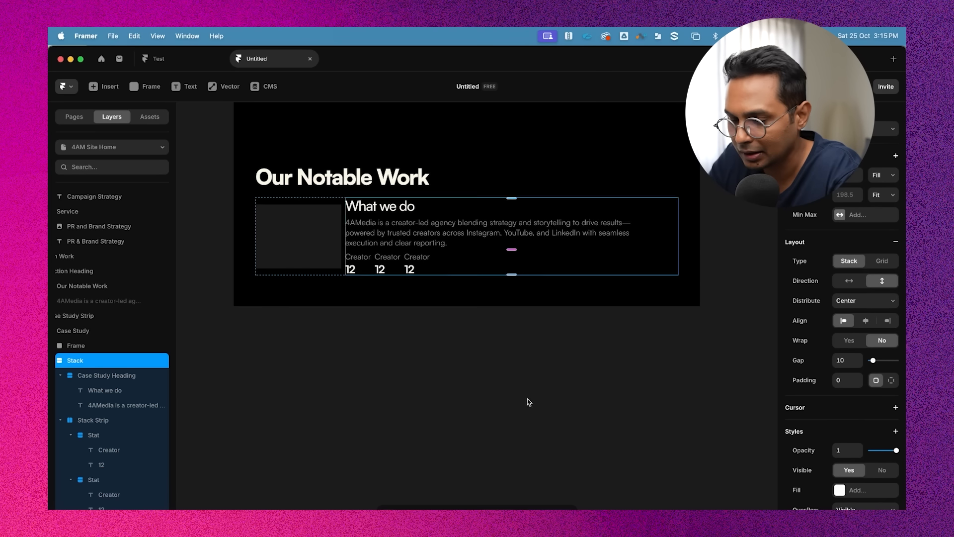
click(528, 401)
Inspect the stat strip's placement under the description text
scroll(391, 317, up, 3)
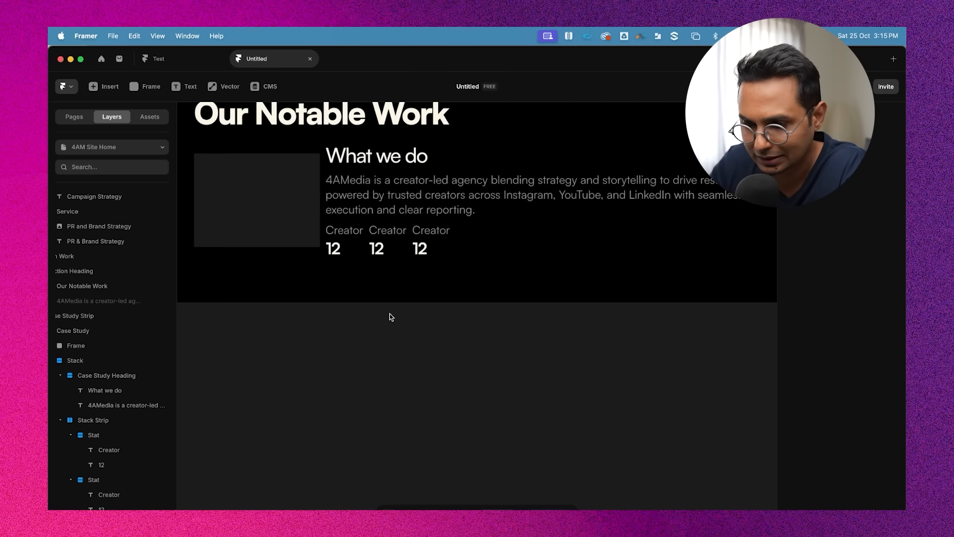
scroll(391, 317, up, 2)
click(425, 240)
click(522, 274)
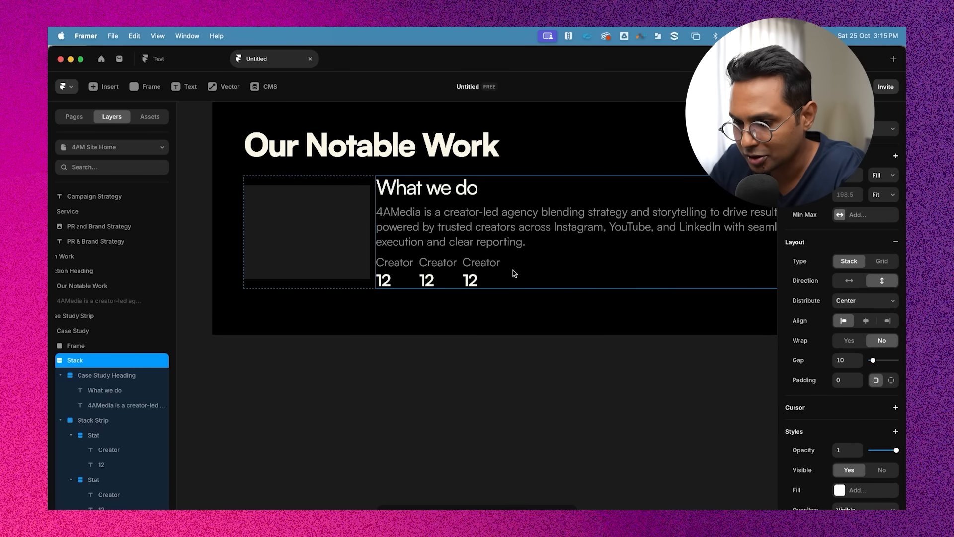
click(494, 272)
click(493, 241)
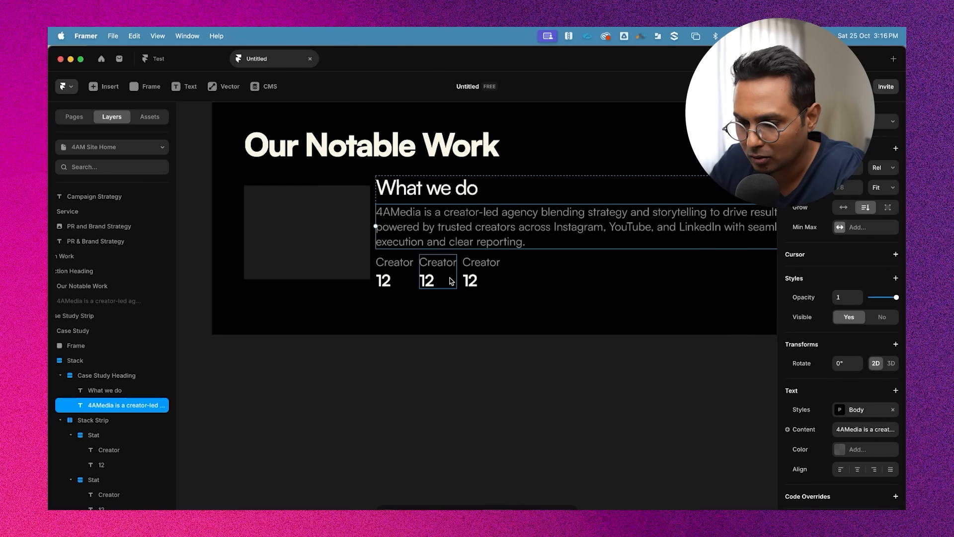
Set the stats strip's padding to 20
click(505, 274)
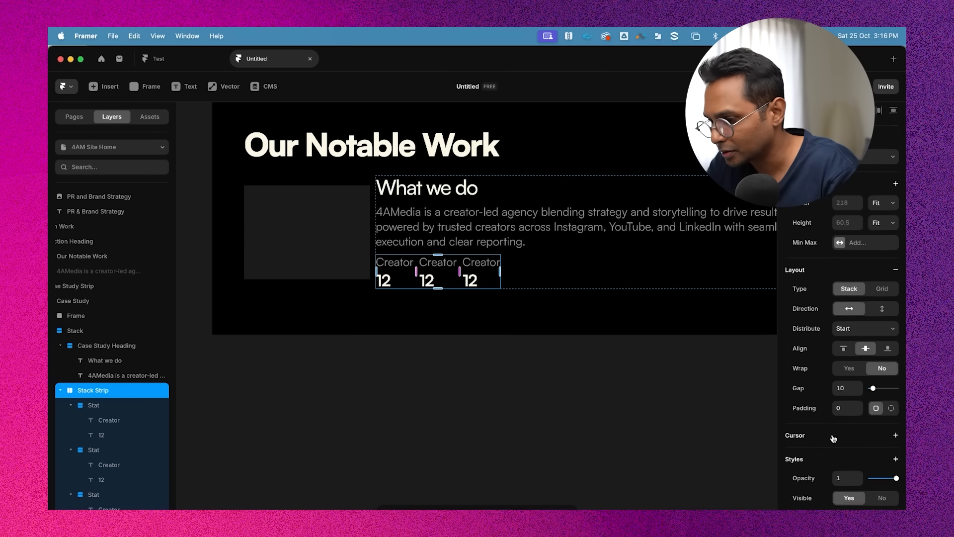
scroll(833, 438, down, 3)
click(847, 349)
text(20)
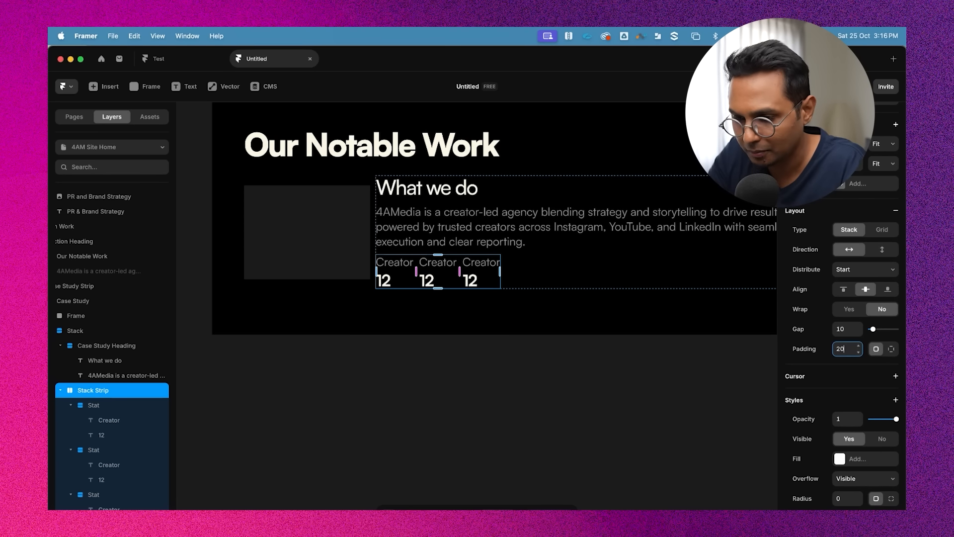
Add a solid white border to the stats strip at 10% opacity
scroll(841, 384, down, 5)
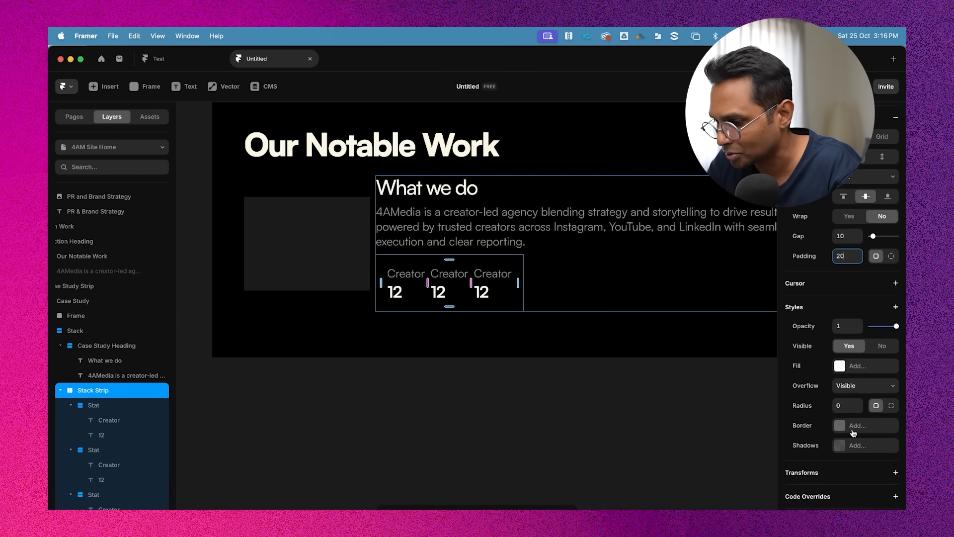
click(854, 425)
click(703, 454)
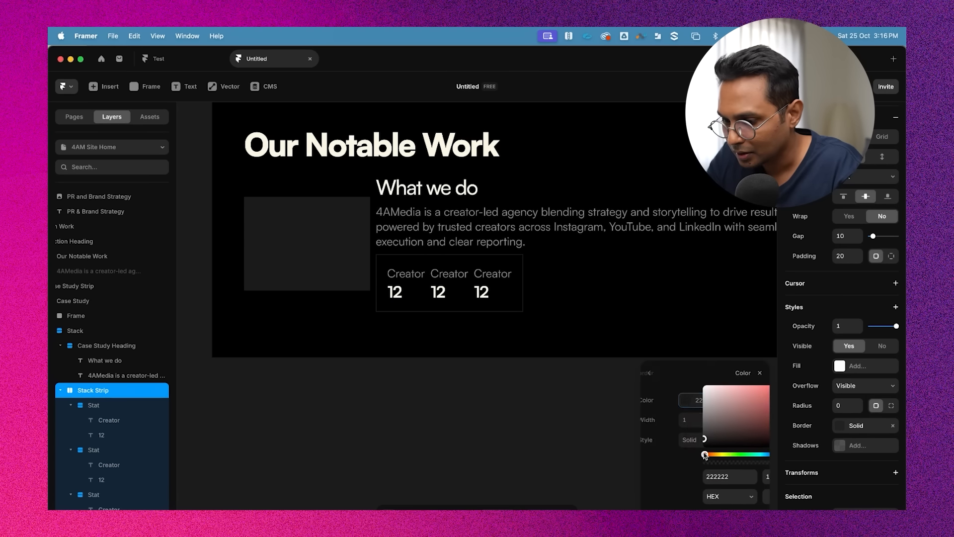
drag(701, 420, 631, 362)
click(726, 475)
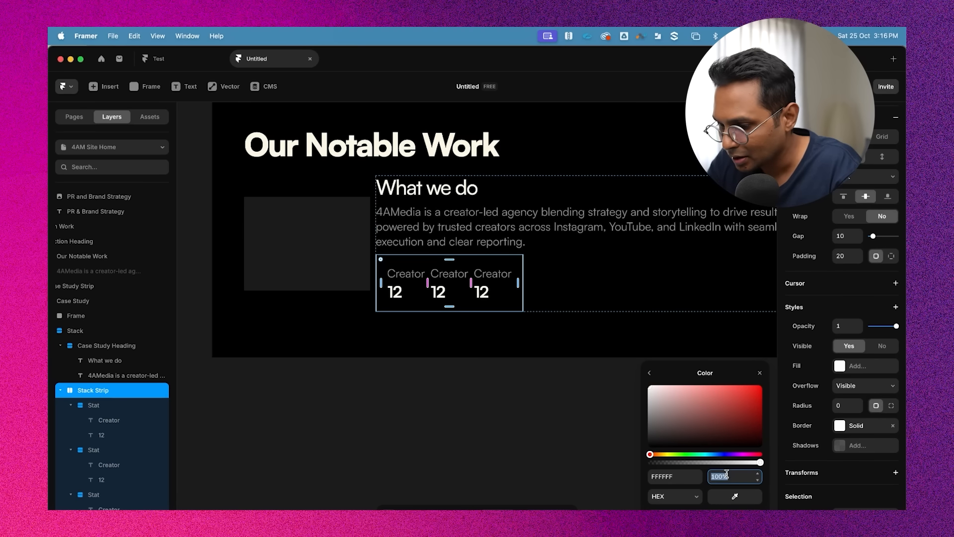
text(10)
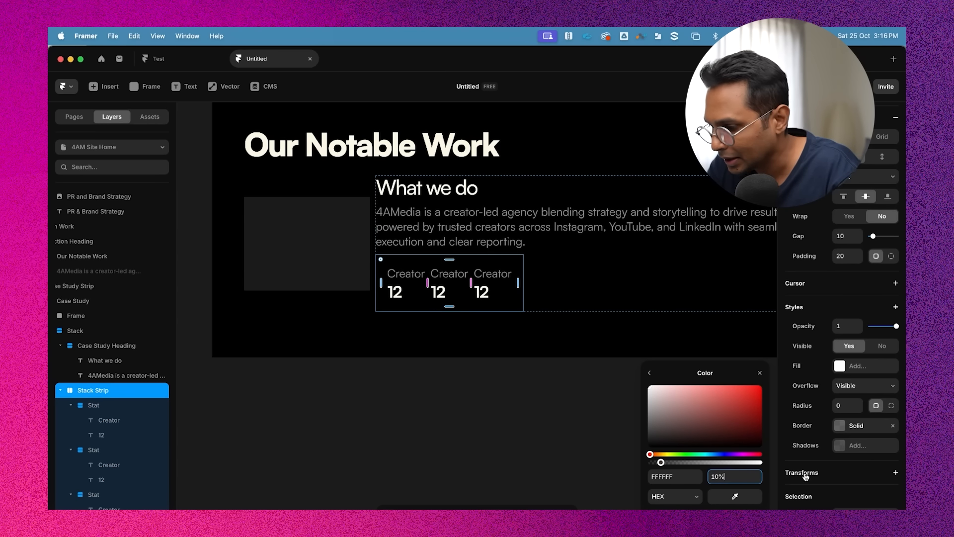
Round the stats strip's corners with a radius of 20
click(851, 410)
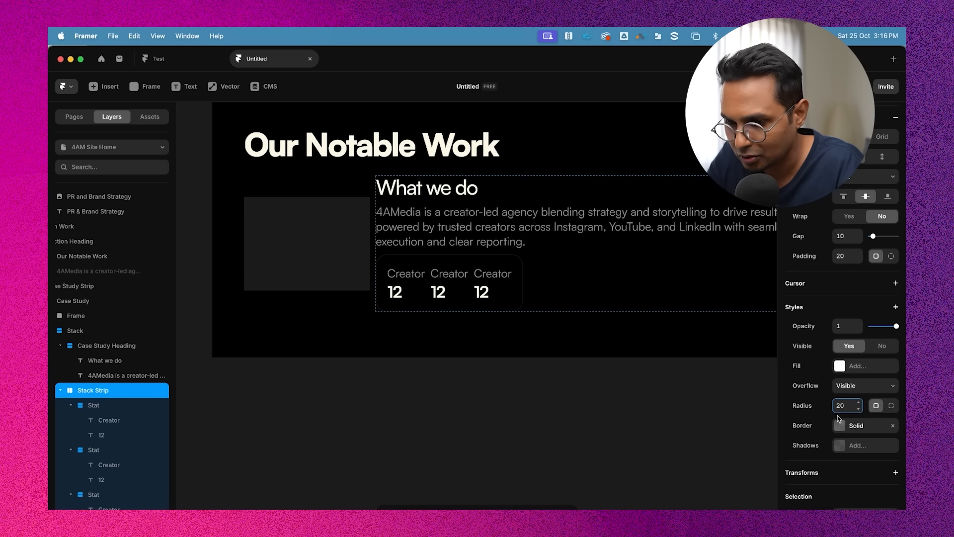
click(578, 423)
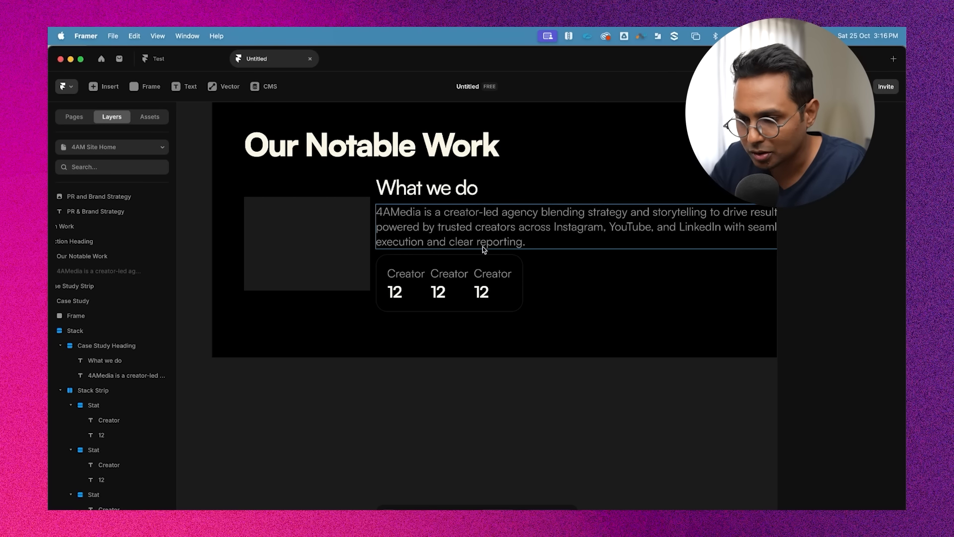
click(501, 230)
click(498, 259)
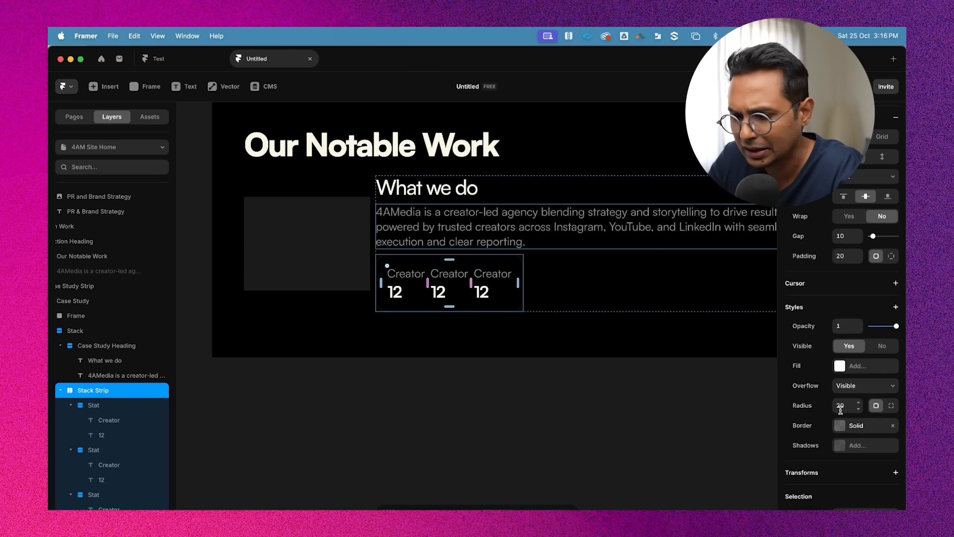
click(890, 405)
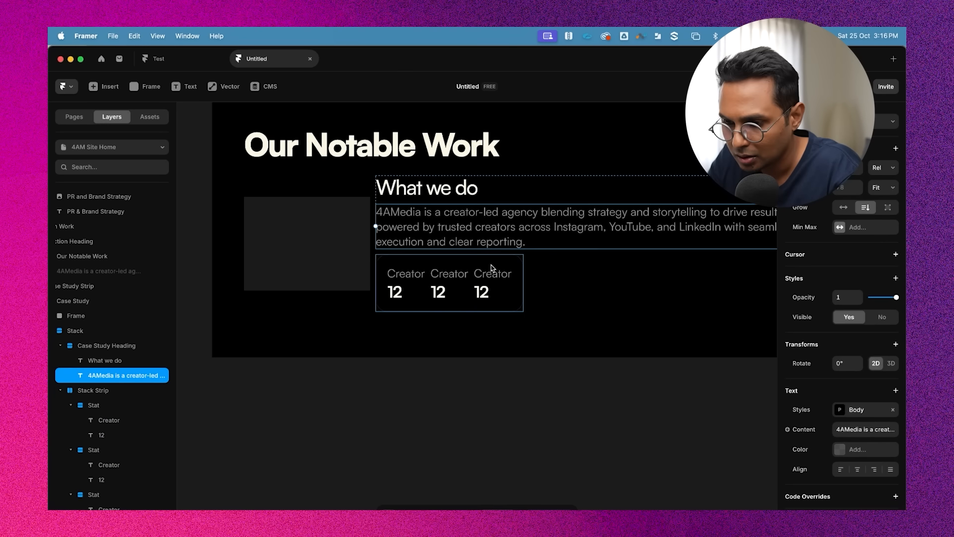
click(491, 264)
scroll(857, 473, down, 2)
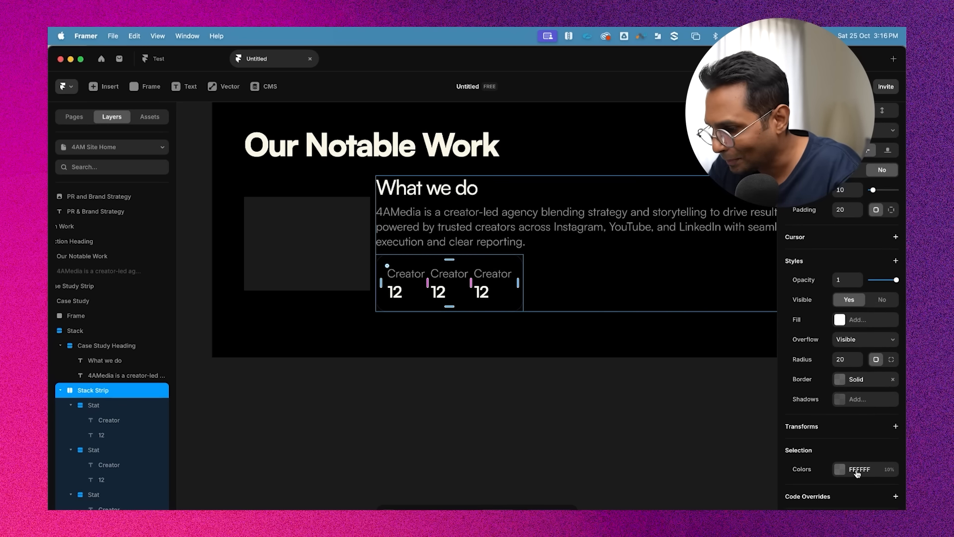
scroll(878, 358, up, 4)
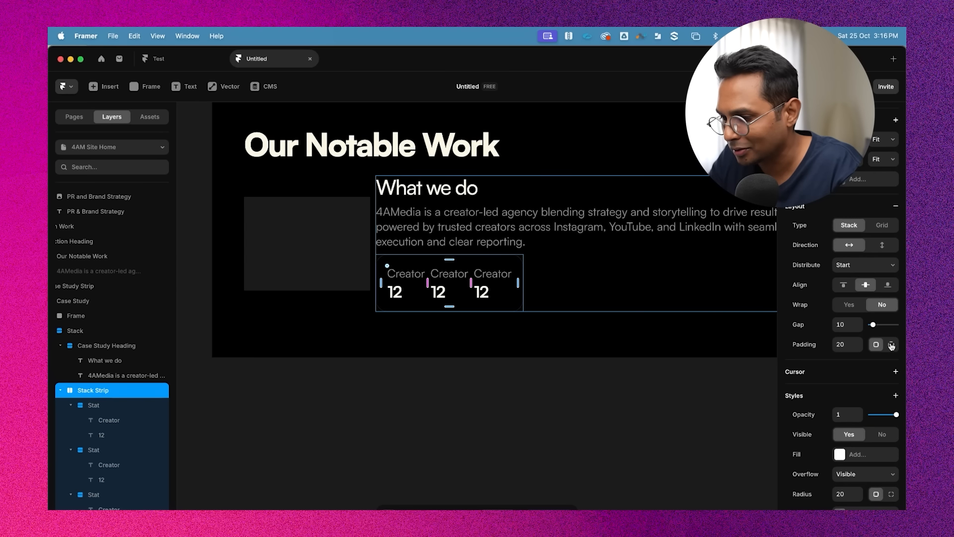
Switch the strip to per-side padding and set the top padding to 14, keeping the other sides at 20
click(890, 345)
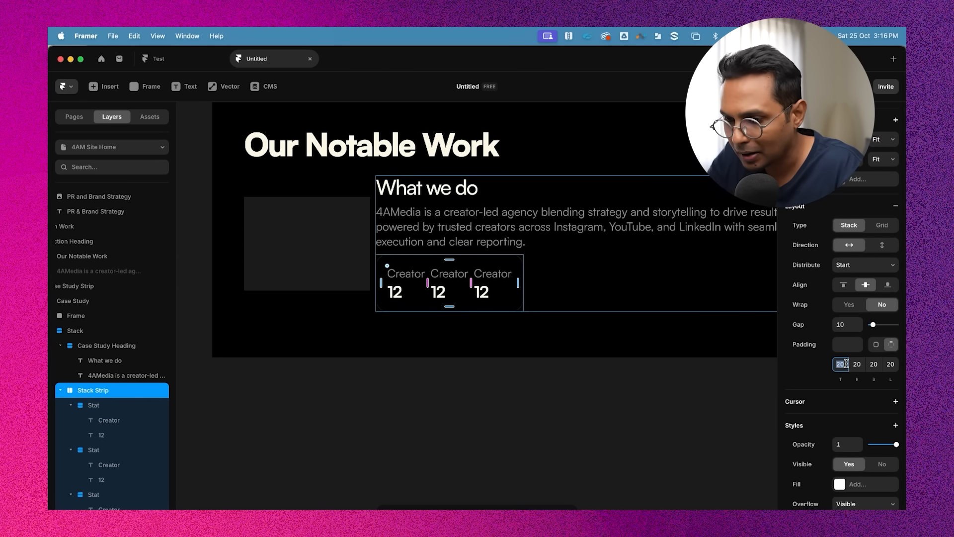
text(10)
key(Up)
key(Up)
key(Up)
key(Up)
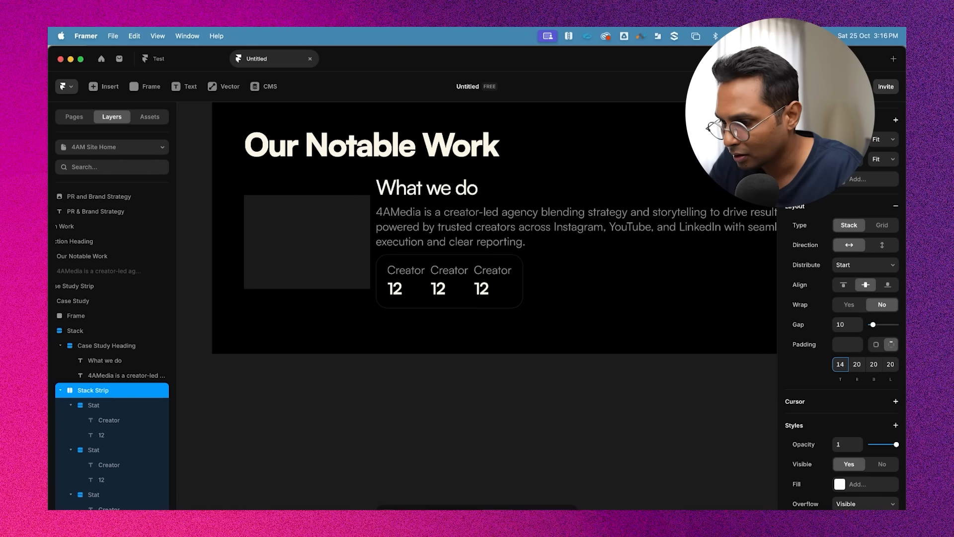
key(Down)
key(Down)
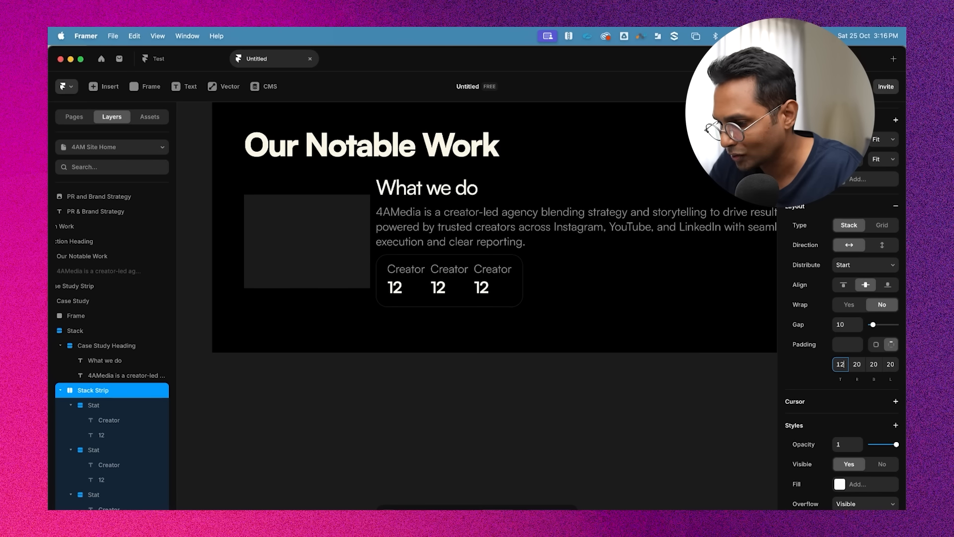
key(Up)
key(Up)
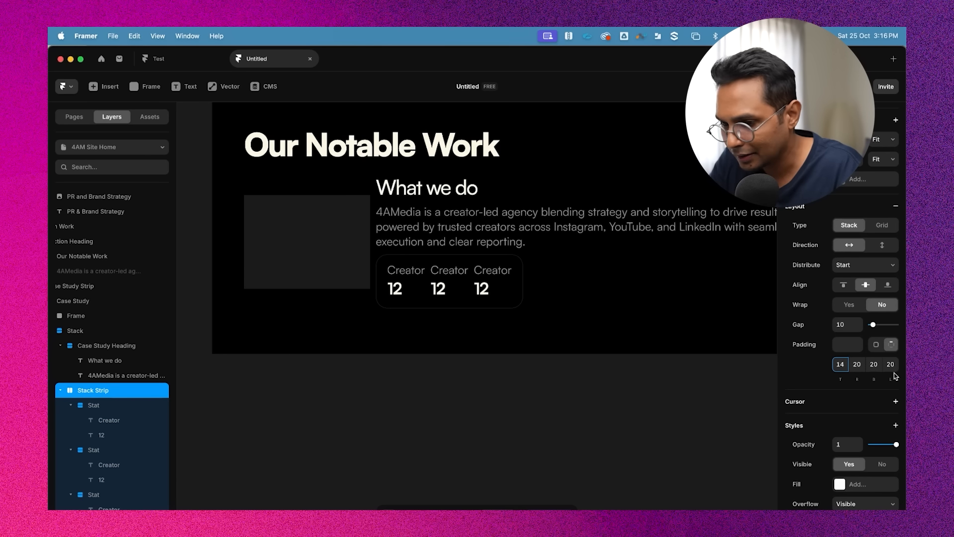
Rename the second stat's label to Views
click(666, 406)
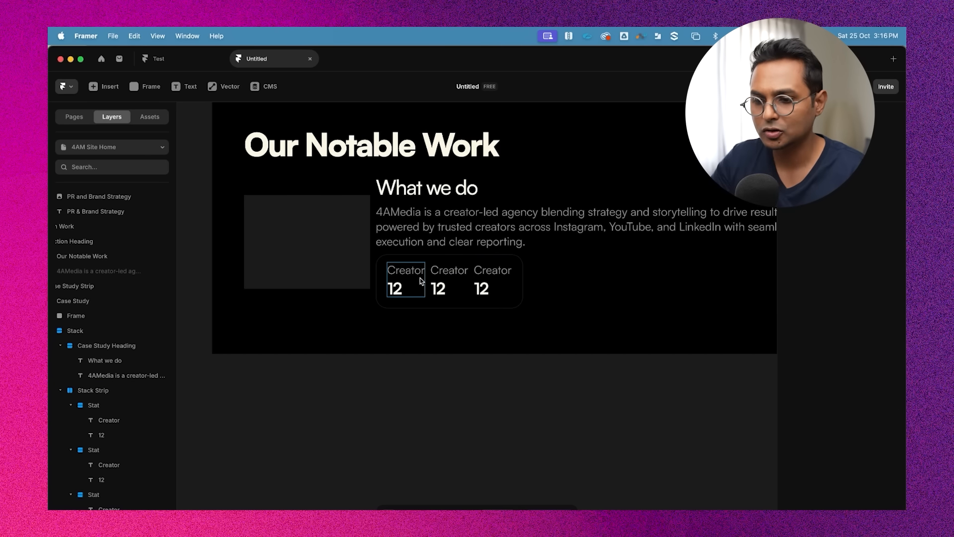
scroll(419, 280, up, 3)
click(419, 234)
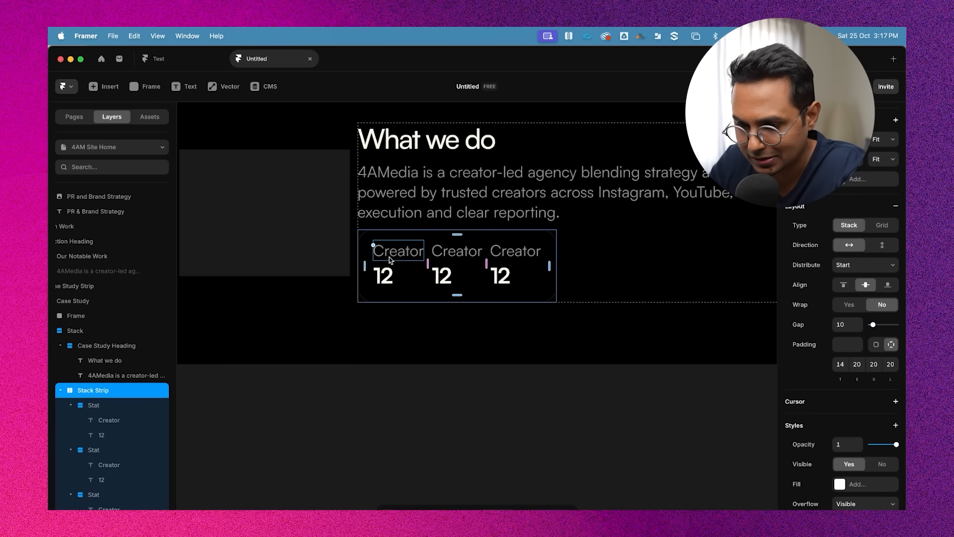
double_click(396, 255)
click(458, 255)
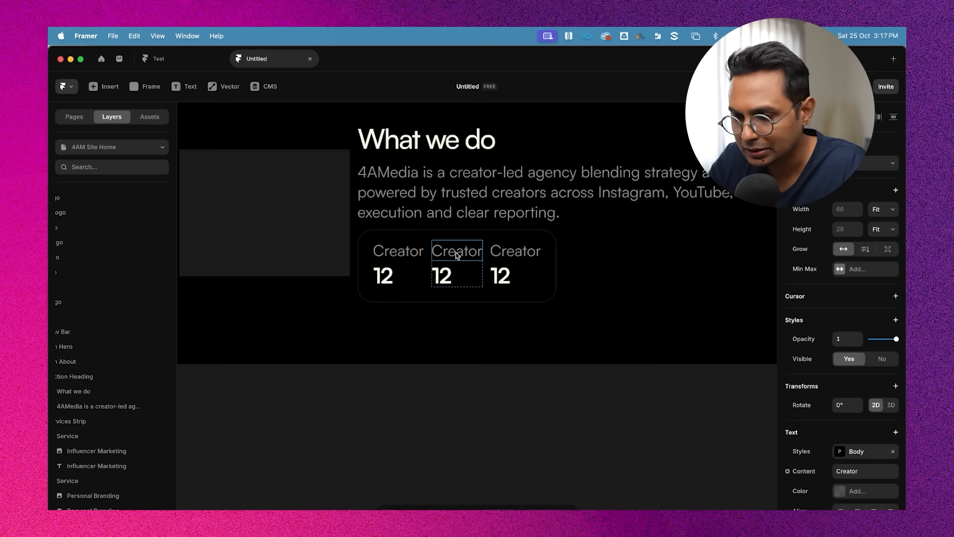
double_click(456, 253)
text(Views)
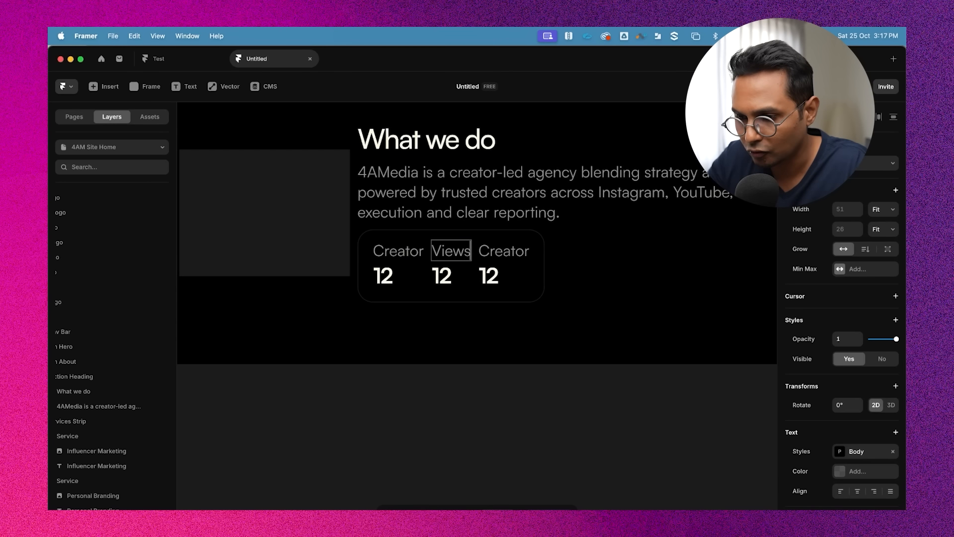
Rename the third stat's label to Platform
click(498, 254)
double_click(489, 251)
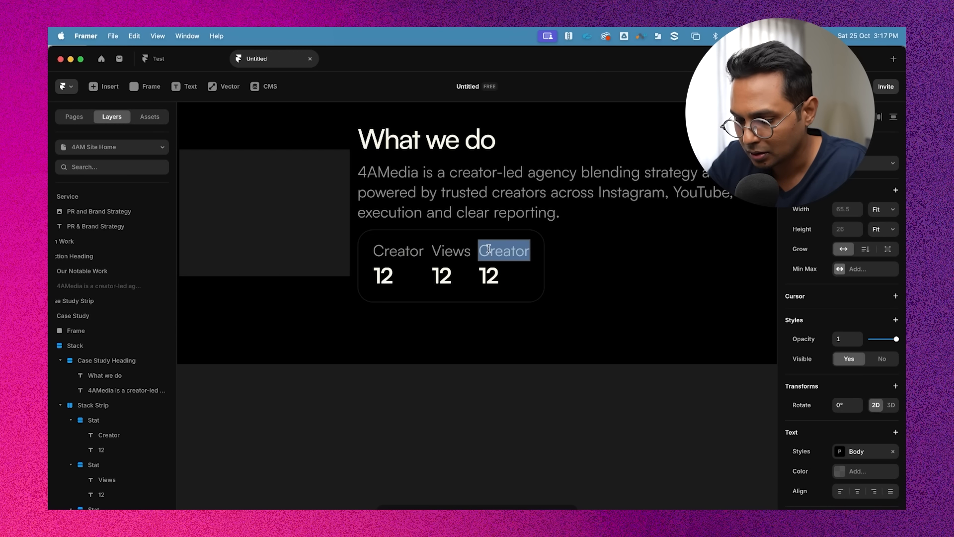
text(Platformn)
key(BackSpace)
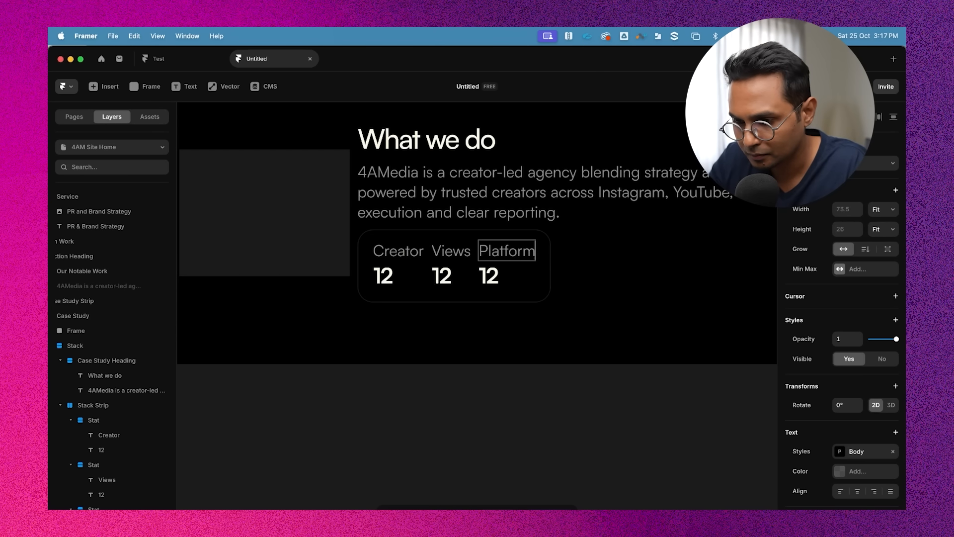
click(571, 443)
click(461, 224)
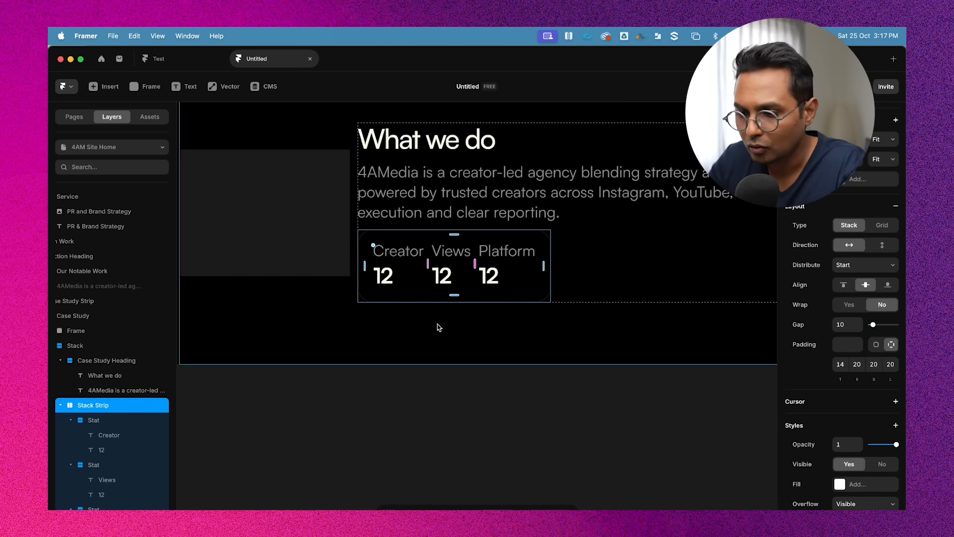
scroll(497, 380, left, 1)
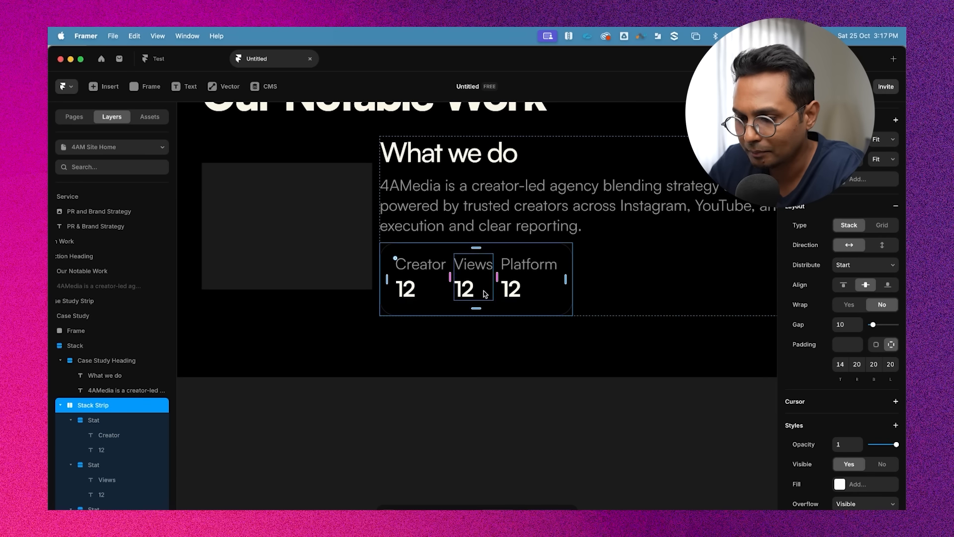
click(505, 421)
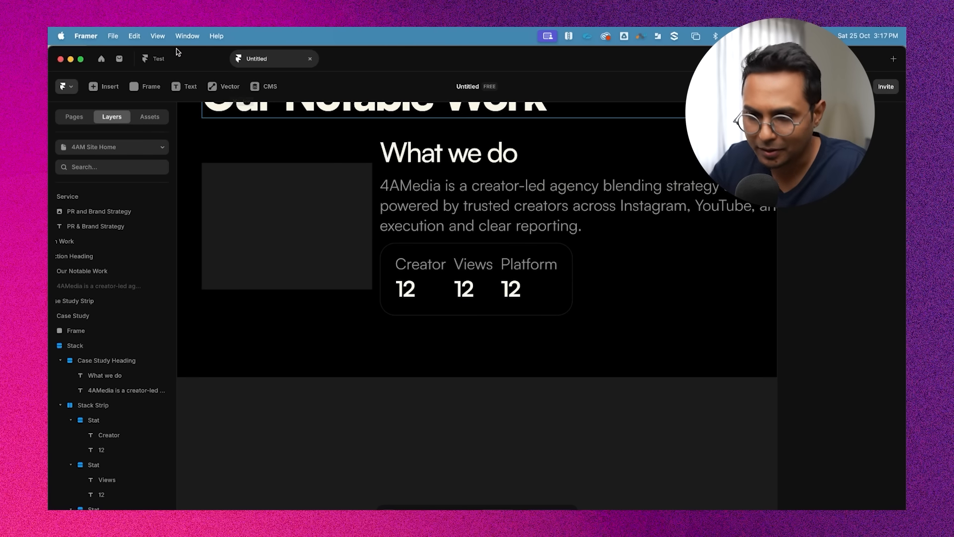
click(223, 86)
click(228, 173)
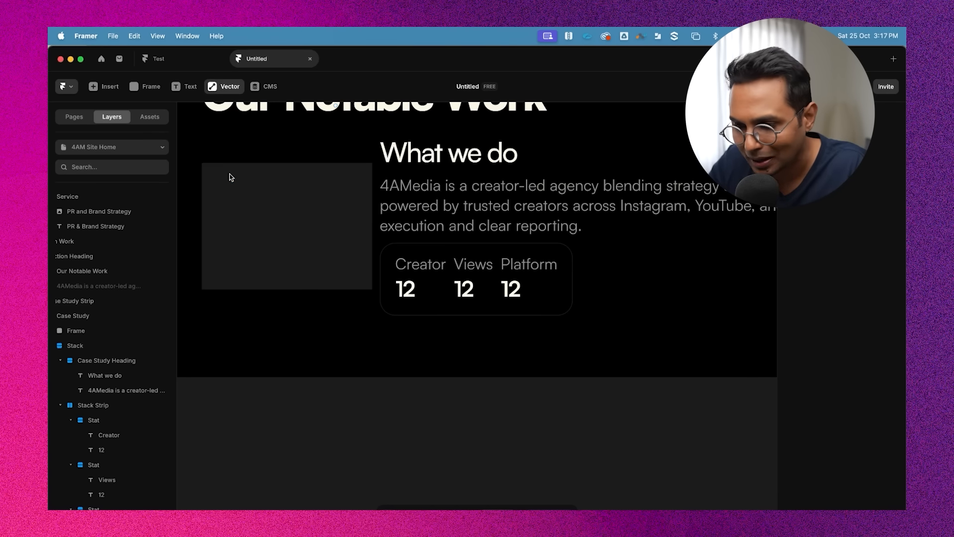
click(452, 257)
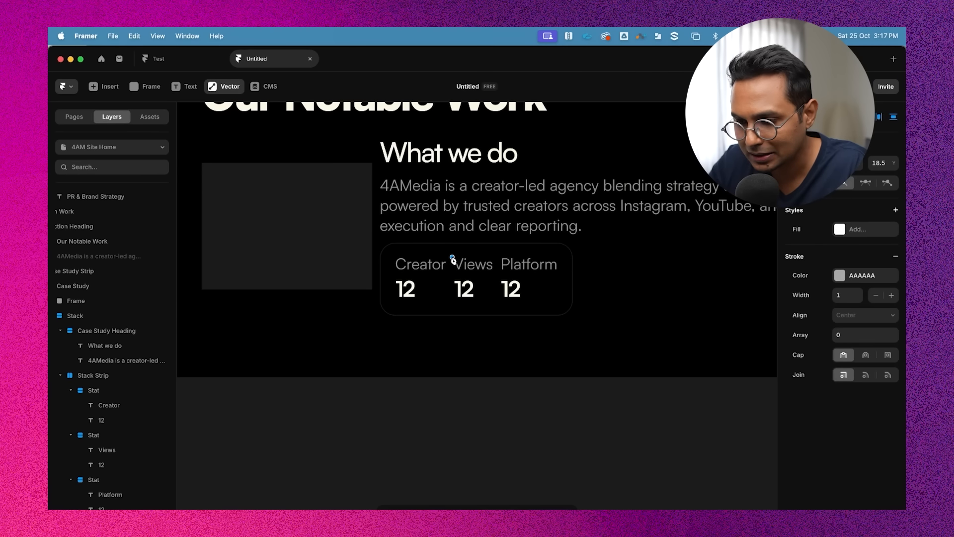
click(452, 299)
click(569, 291)
key(Escape)
key(Escape)
key(Escape)
Draw a rectangle inside the stats strip after the Platform stat, about 23 by 70
click(222, 89)
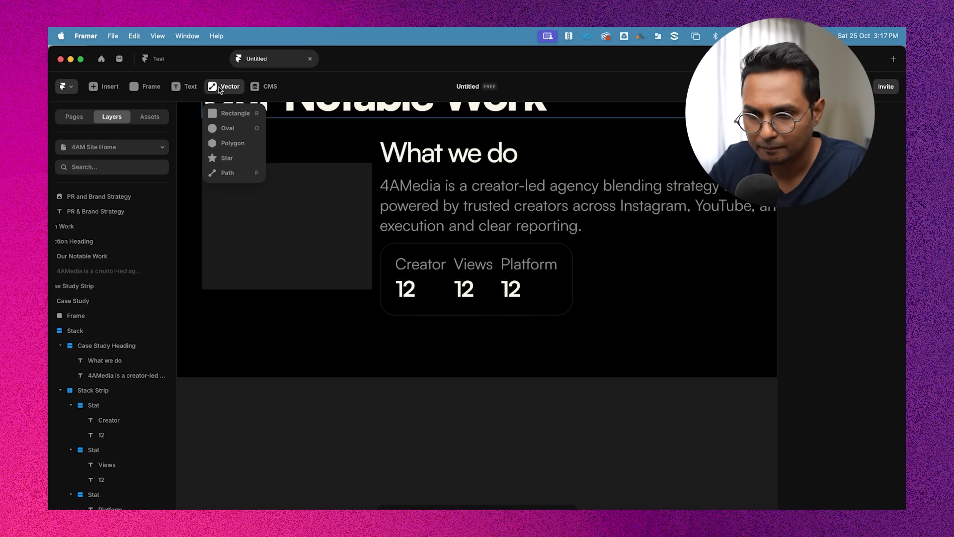
click(221, 90)
click(423, 250)
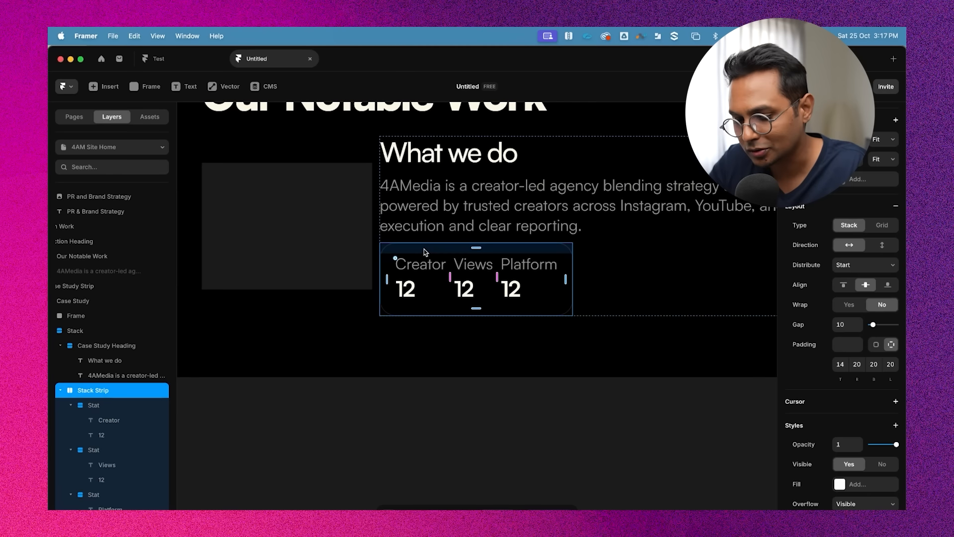
click(223, 86)
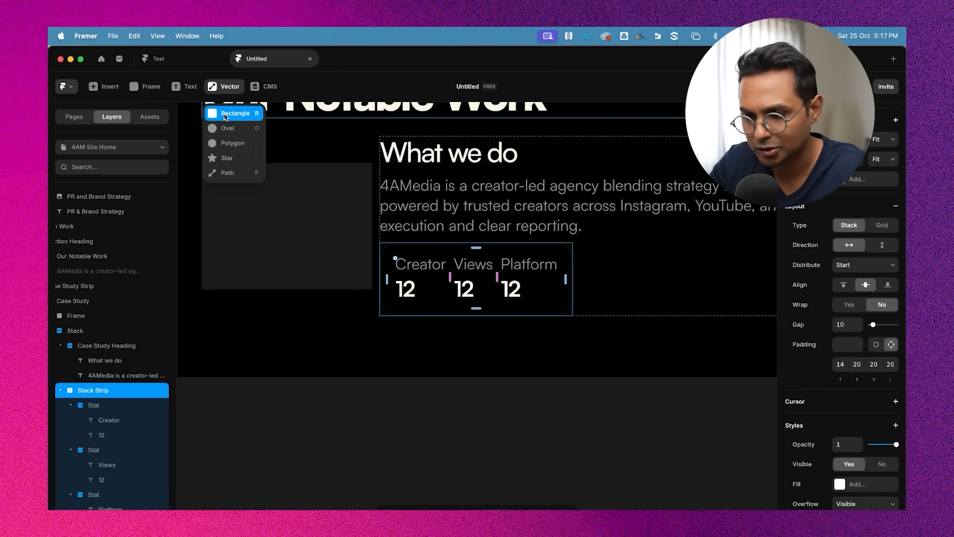
click(225, 114)
mouse_move(447, 261)
mouse_down()
mouse_move(467, 298)
mouse_move(462, 311)
mouse_up()
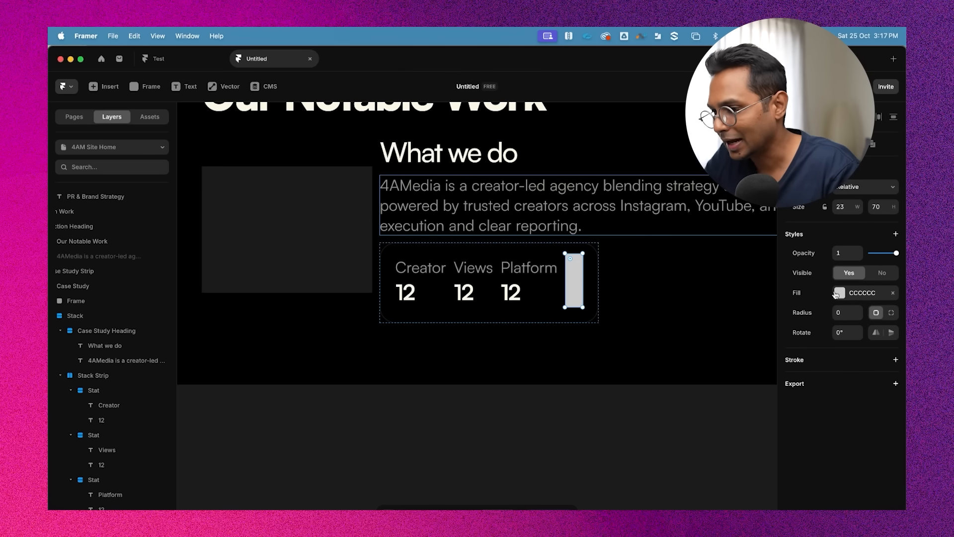
Resize the rectangle to 1 wide and 57 tall to form a thin vertical divider
click(843, 209)
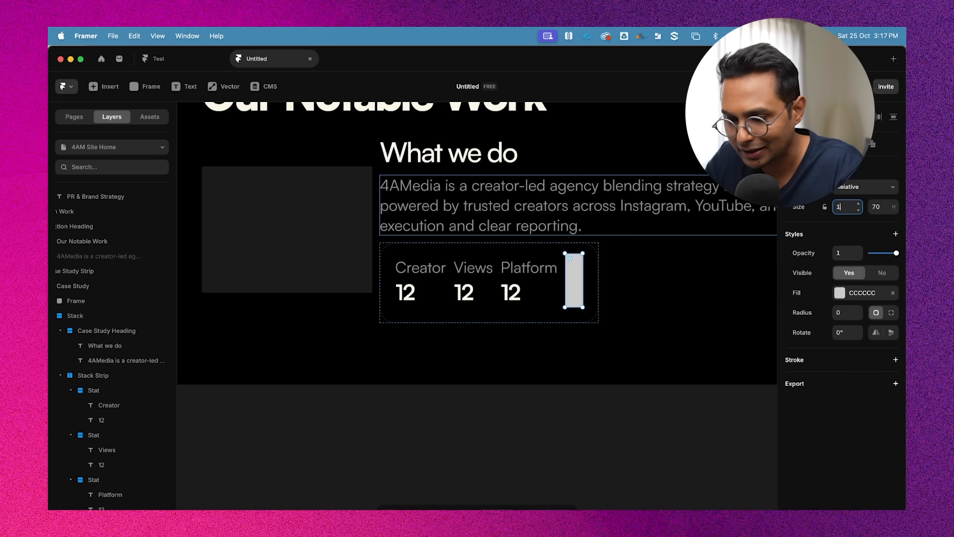
text(1)
key(Return)
click(882, 208)
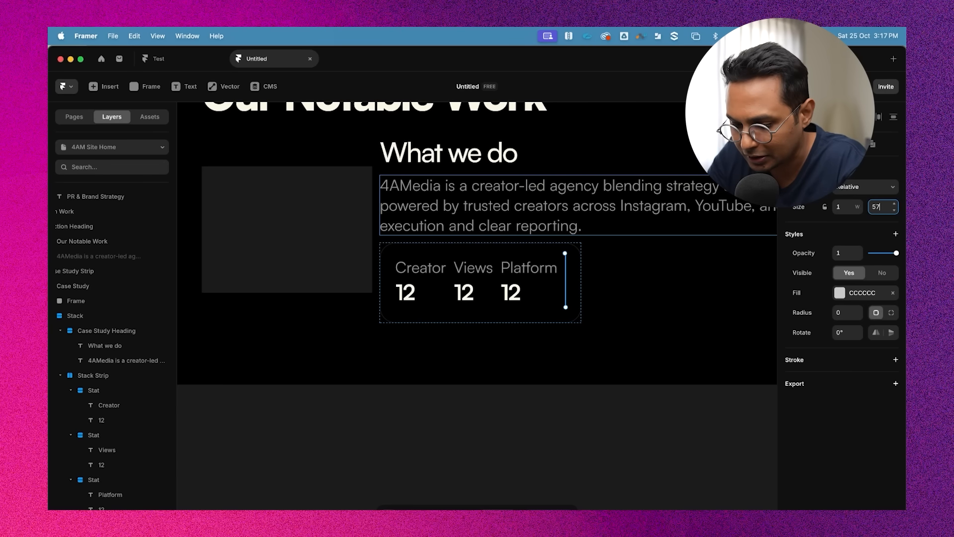
text(57)
key(Return)
key(Escape)
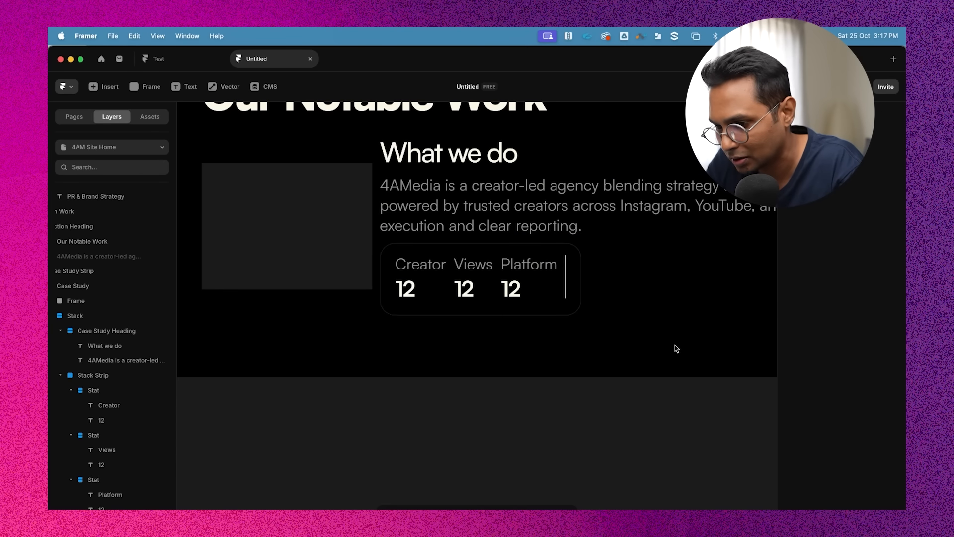
click(566, 270)
key(Escape)
key(Escape)
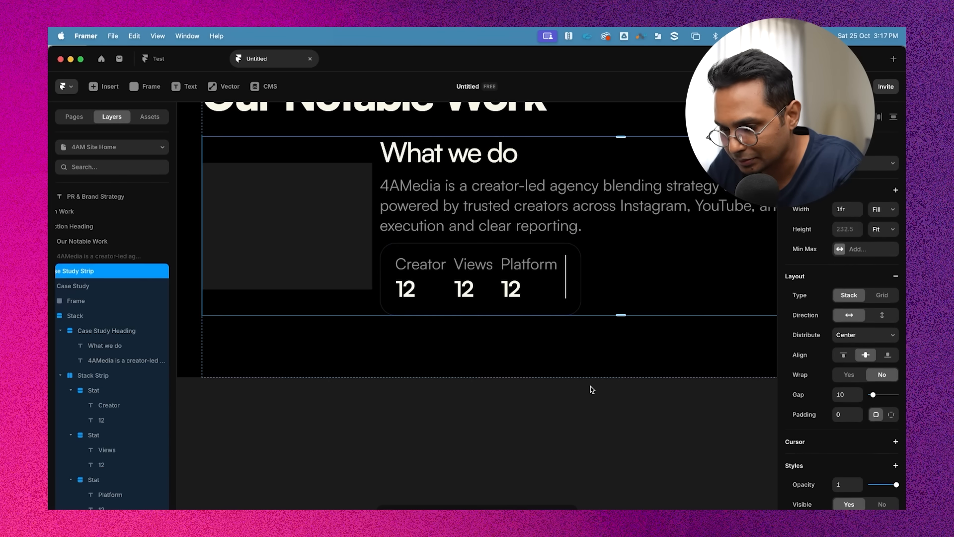
double_click(520, 262)
double_click(521, 262)
key(Escape)
key(Escape)
key(Escape)
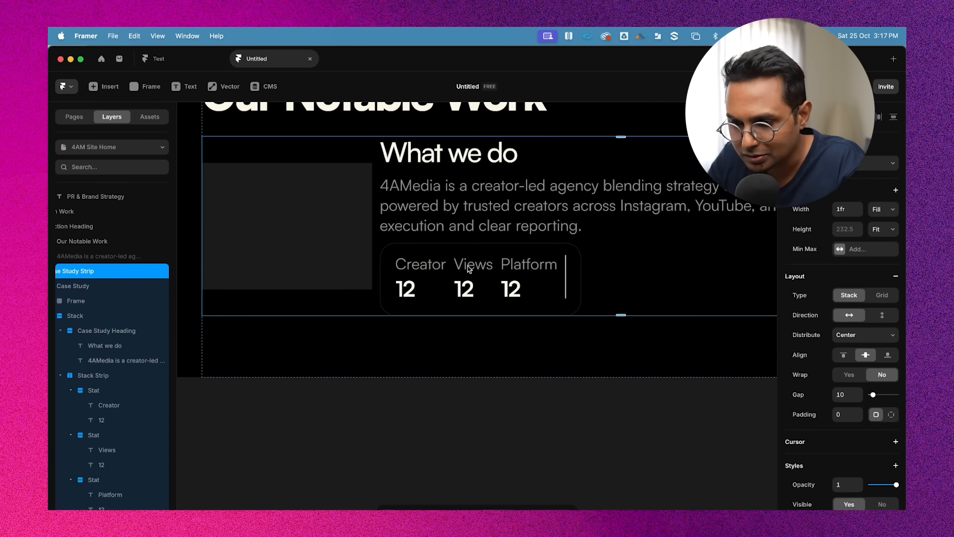
key(Escape)
key(Escape)
key(Escape)
super+click(481, 257)
super+click(448, 246)
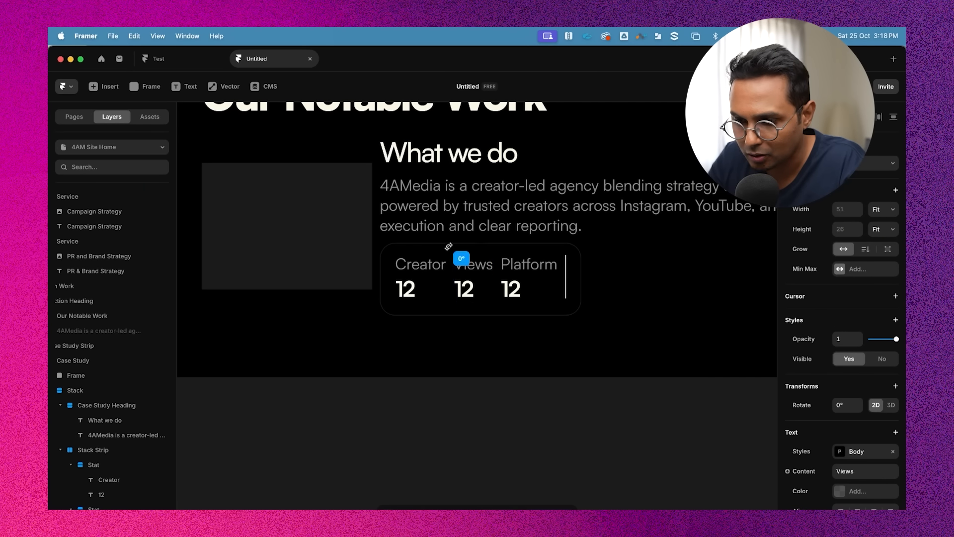
scroll(131, 478, down, 2)
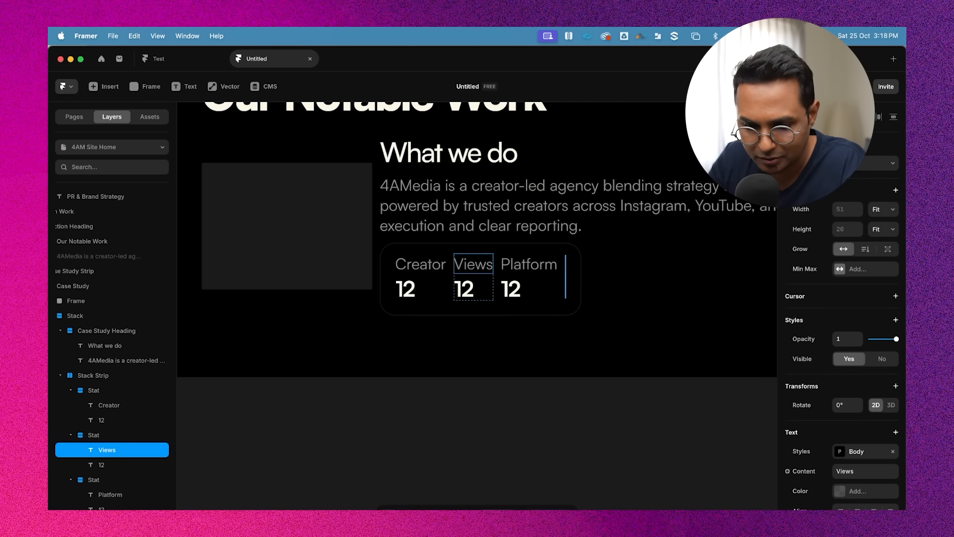
Set the divider rectangle's white fill to 10% opacity
super+click(566, 275)
click(839, 293)
drag(699, 368, 598, 276)
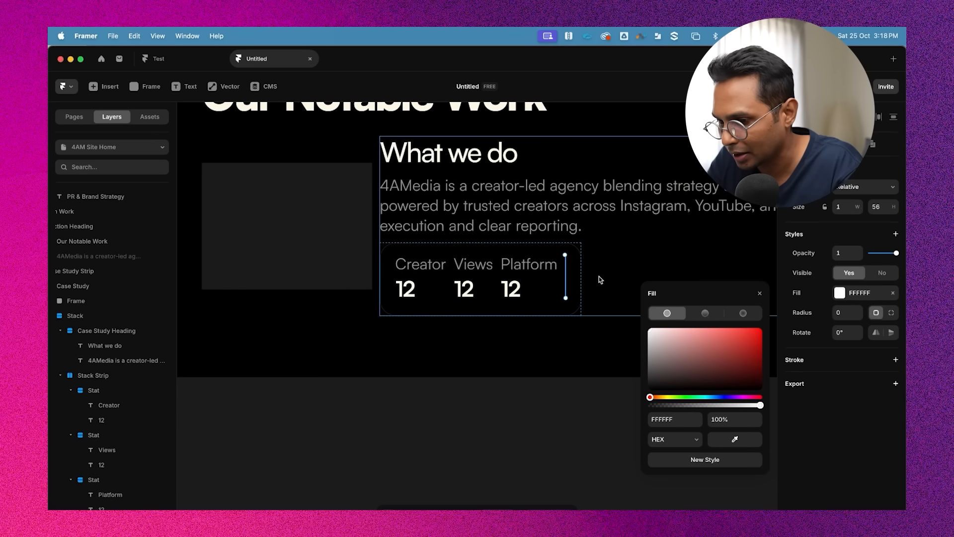
click(729, 419)
text(10)
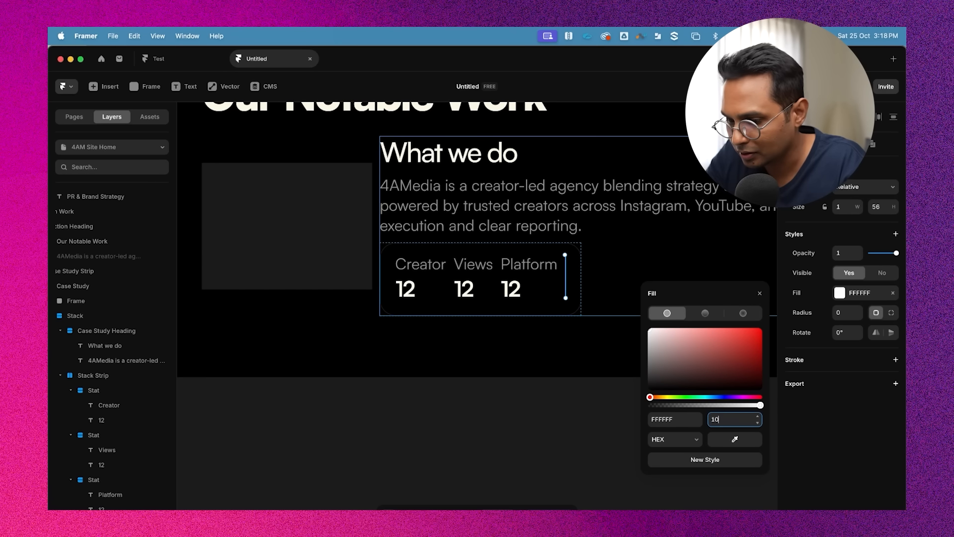
key(Return)
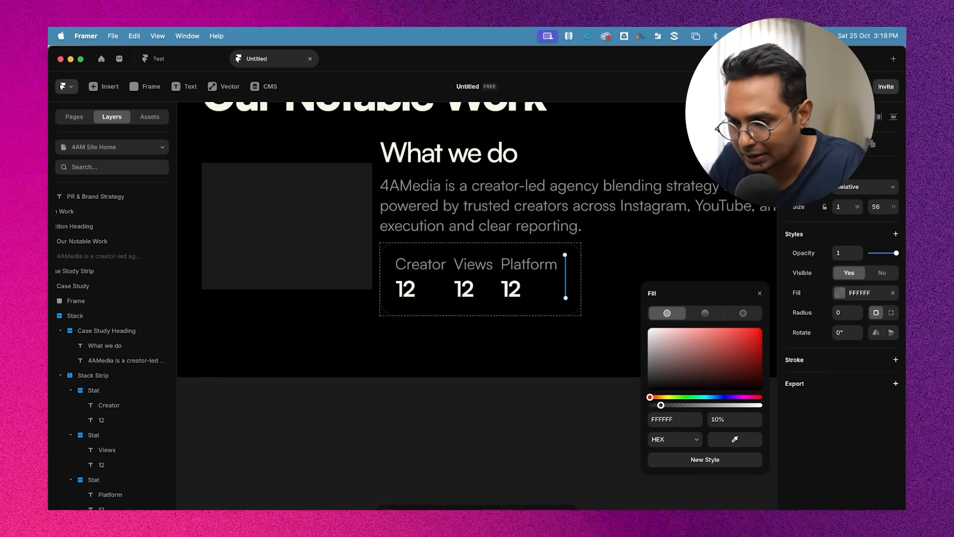
Move the divider back in the layer order so it sits between the Creator and Views stats
key(super+bracketright)
key(super+bracketright)
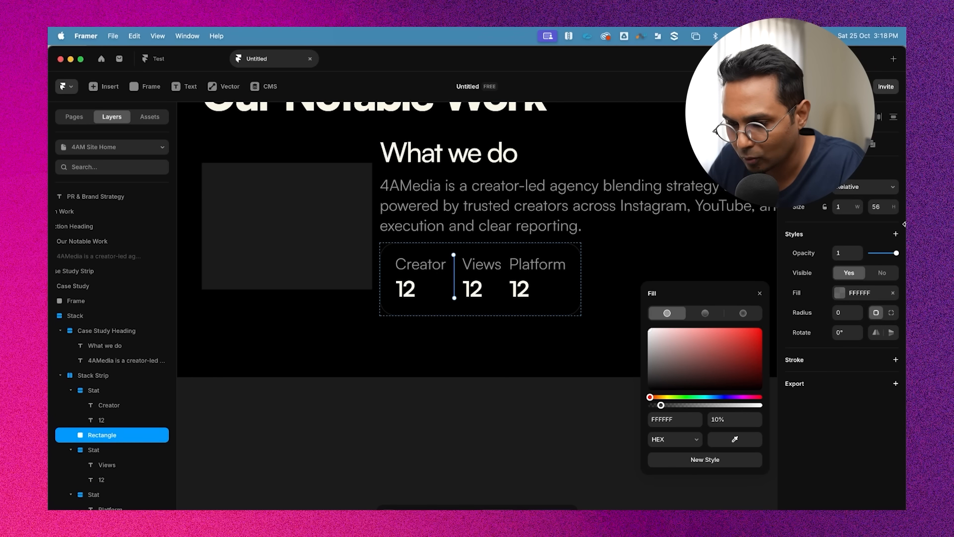
Duplicate the divider and move the copy between the Views and Platform stats
key(super+d)
key(Right)
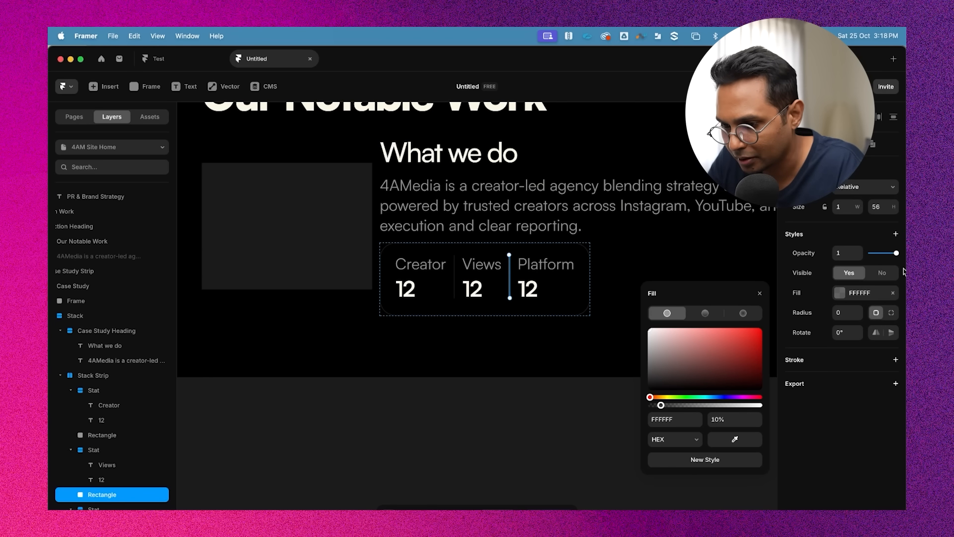
click(574, 399)
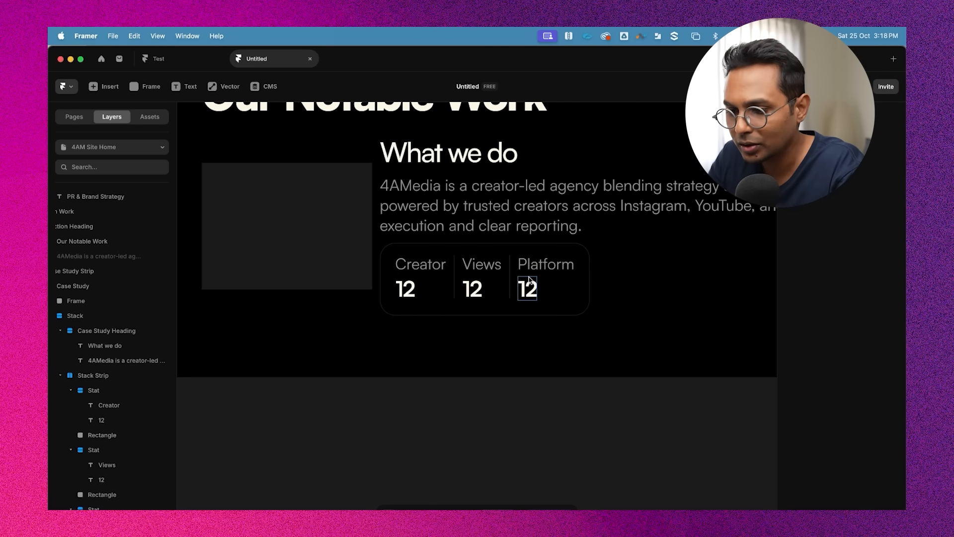
Select all three stat stacks and set their right padding to 20
click(432, 289)
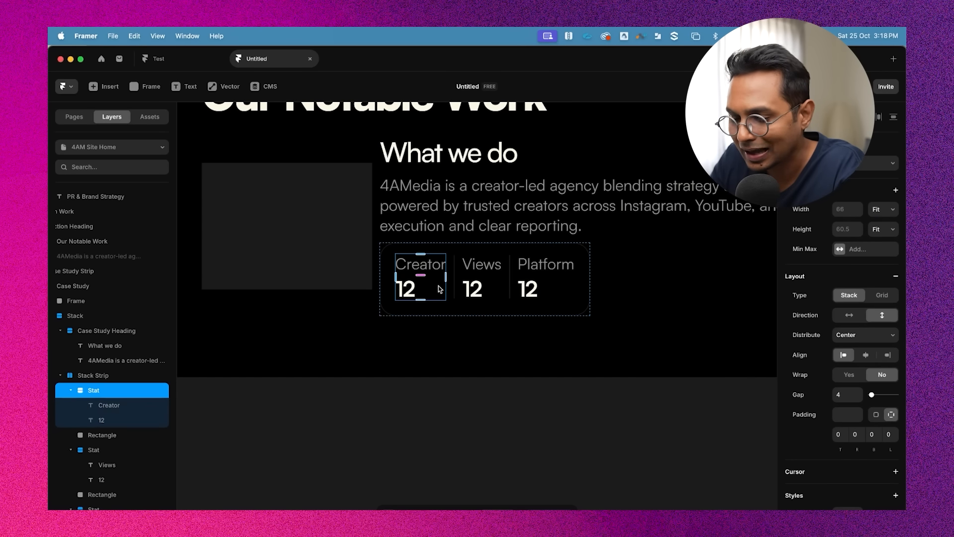
shift+click(496, 283)
shift+click(544, 283)
scroll(903, 415, down, 5)
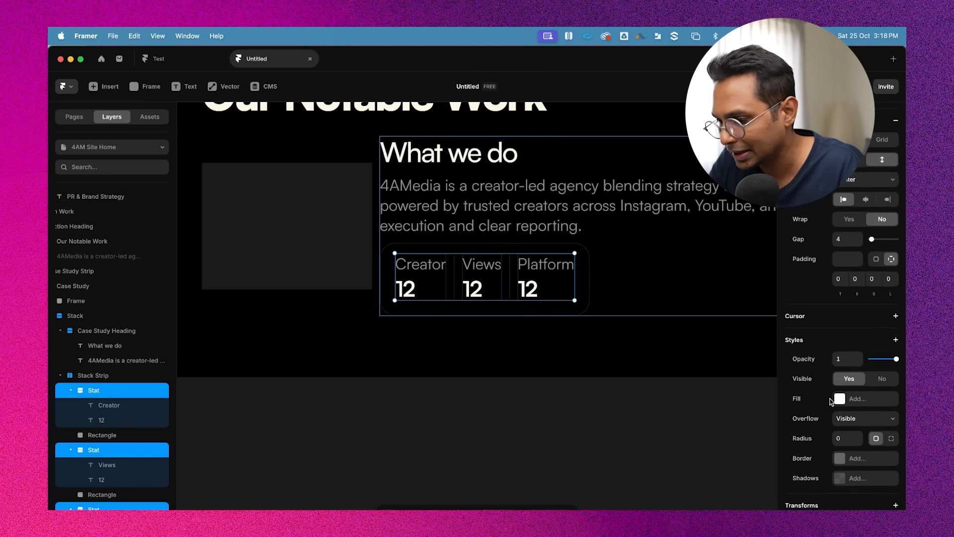
click(891, 406)
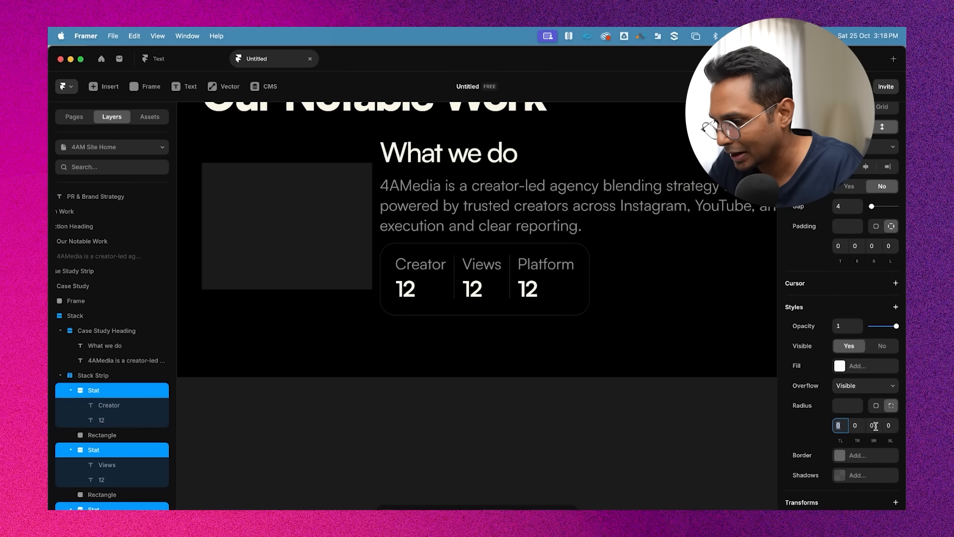
click(890, 406)
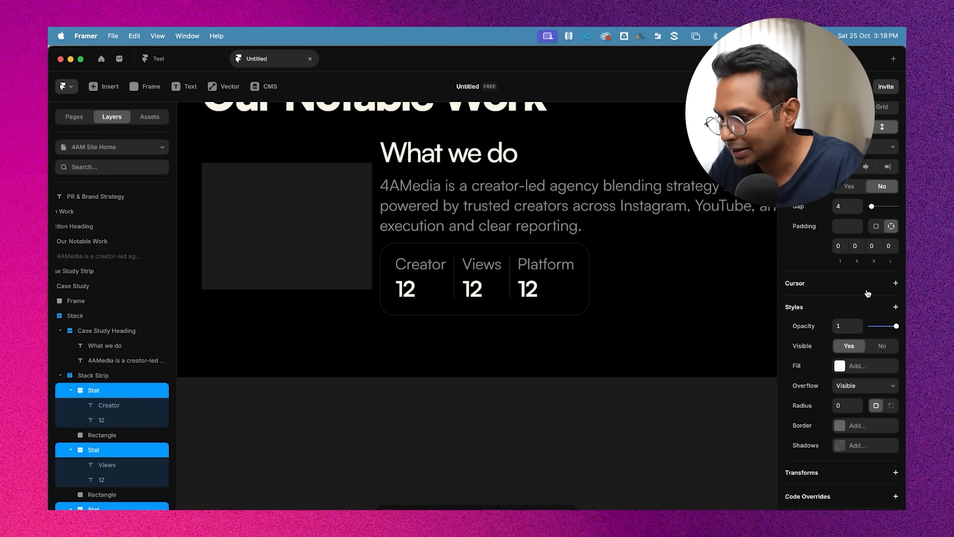
scroll(868, 293, up, 3)
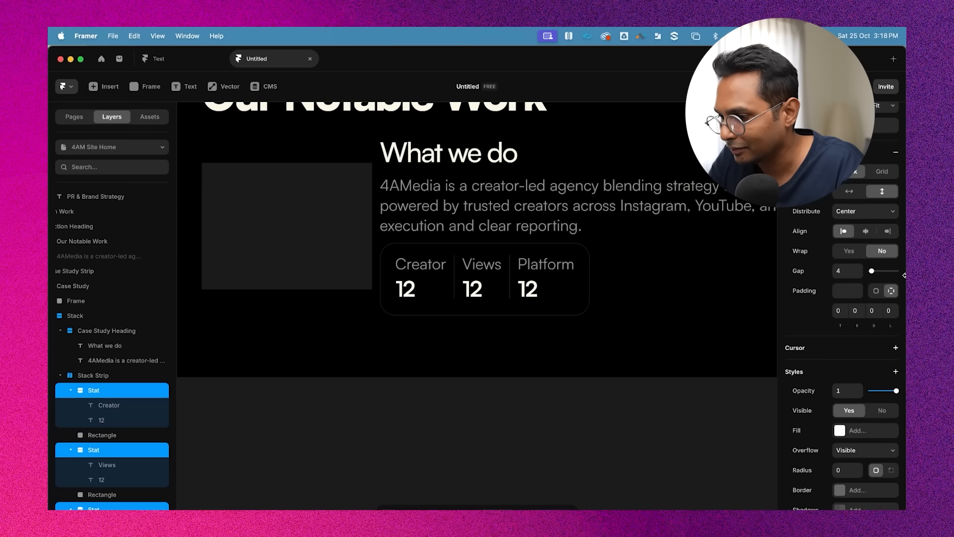
click(861, 311)
text(20)
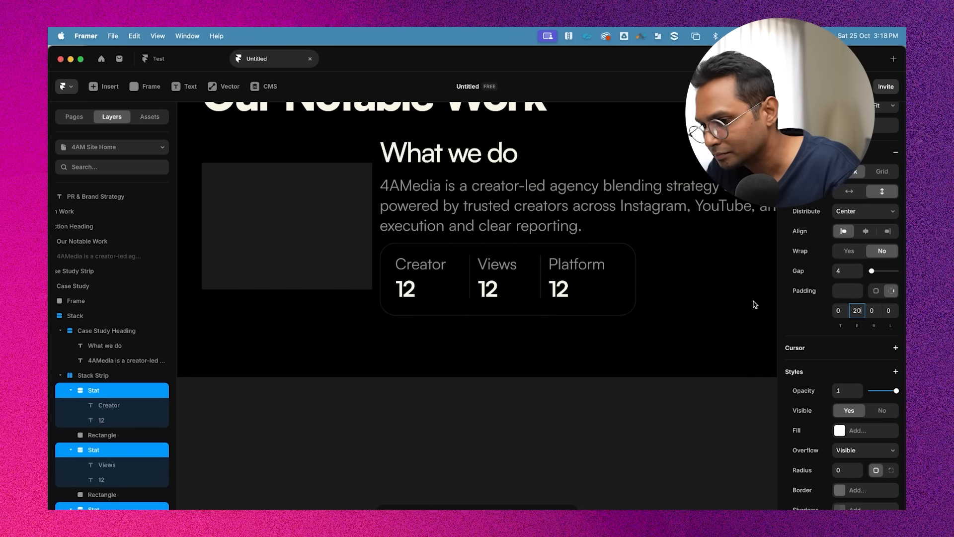
Set the stats strip's top and bottom padding to 16
click(773, 315)
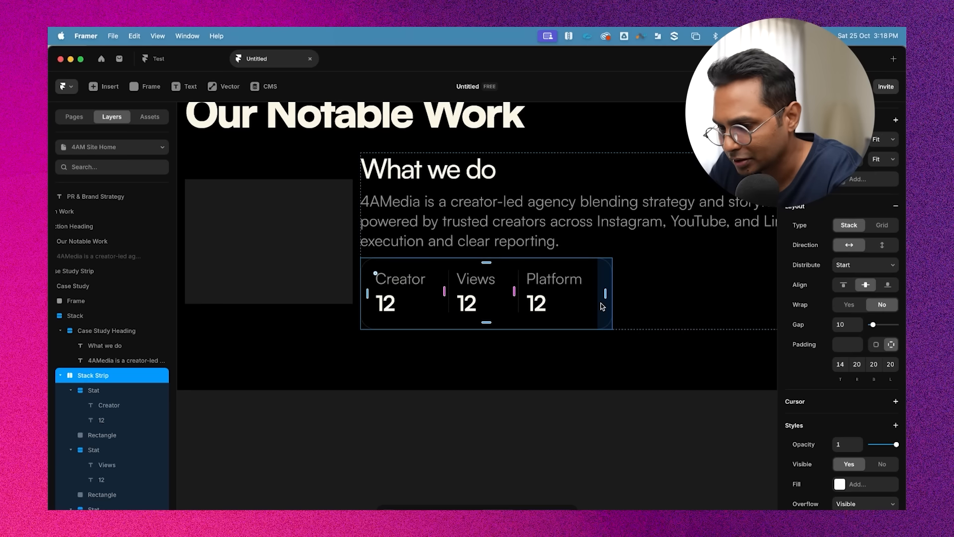
click(873, 366)
click(840, 364)
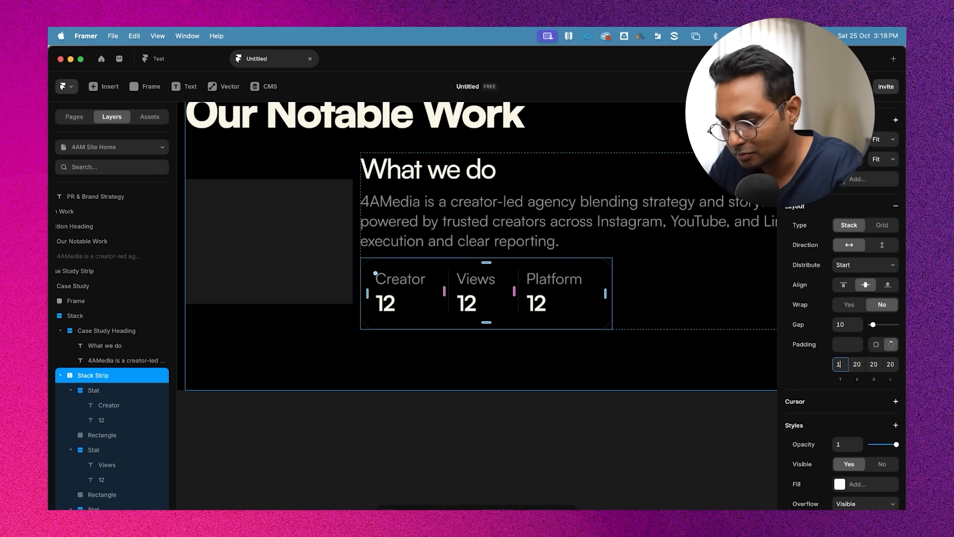
text(16)
key(Return)
click(873, 364)
text(1)
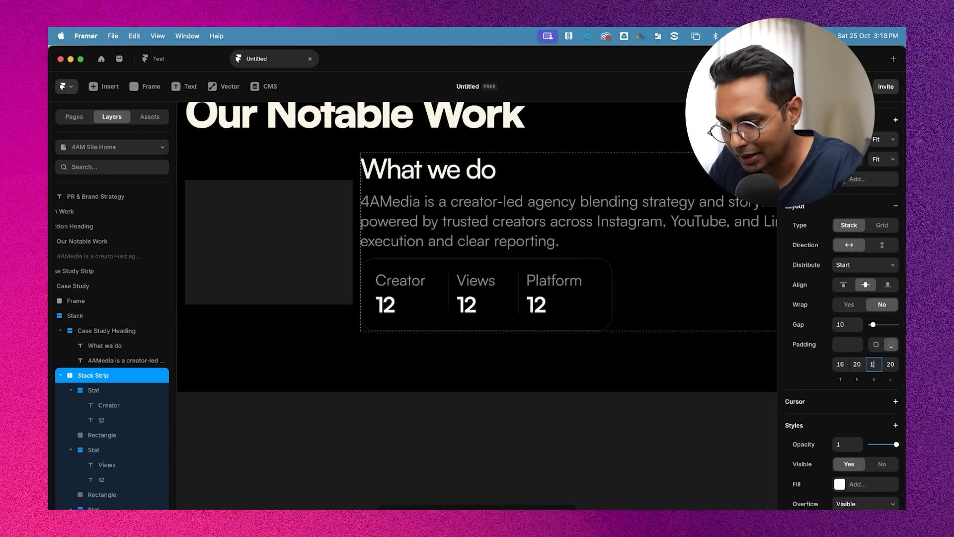
text(6)
key(Return)
click(531, 443)
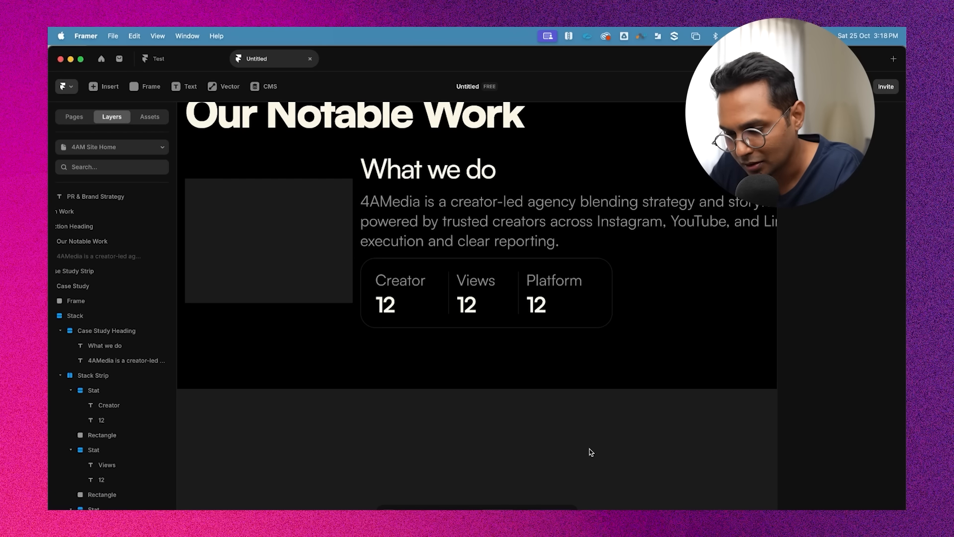
Select the stats strip and increase its gap to 14
scroll(589, 449, down, 2)
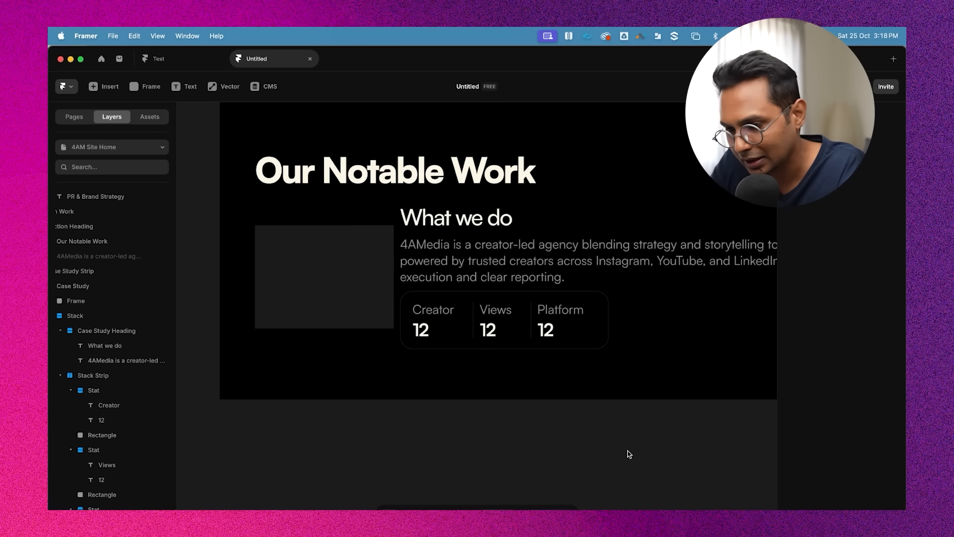
click(439, 323)
scroll(439, 323, up, 2)
click(464, 292)
click(488, 262)
click(488, 291)
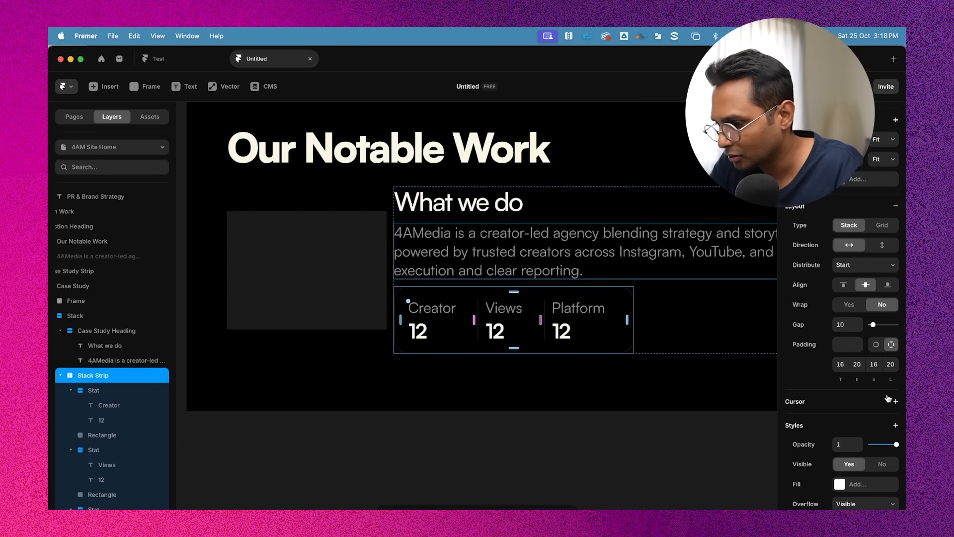
click(841, 324)
key(Up)
key(Up)
key(Up)
key(Up)
key(Up)
key(Up)
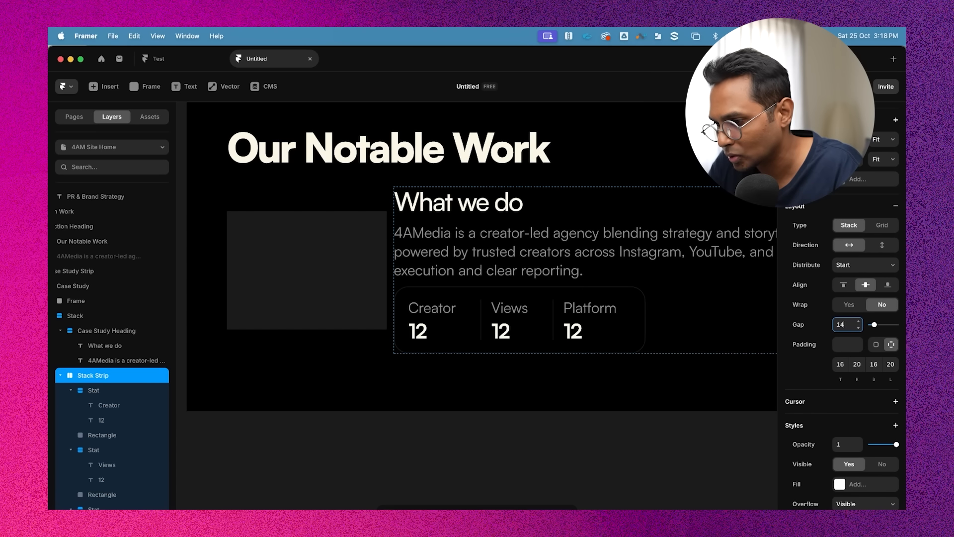
click(647, 421)
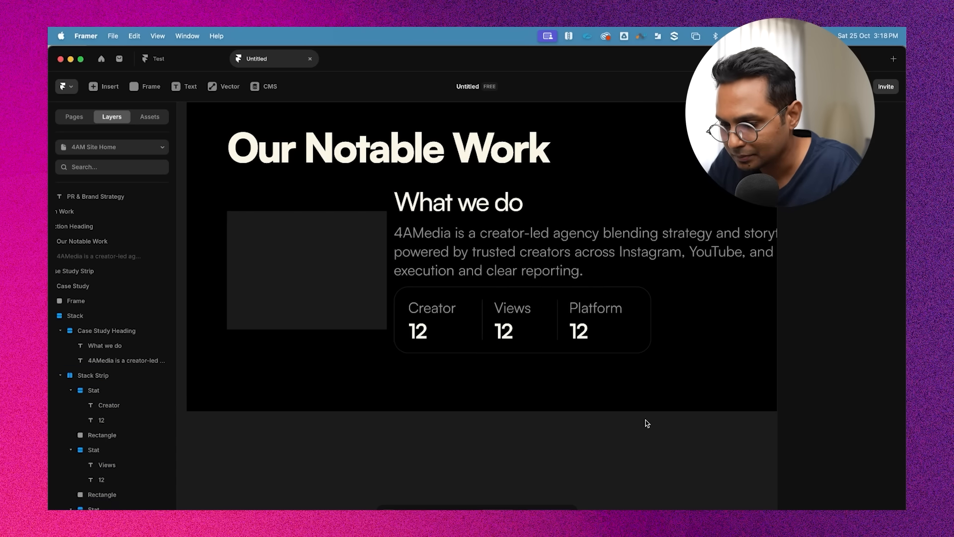
Scroll through the page to compare the Our Notable Work section with the sections above it
scroll(647, 421, down, 2)
scroll(598, 369, up, 2)
scroll(598, 368, right, 1)
scroll(563, 317, down, 2)
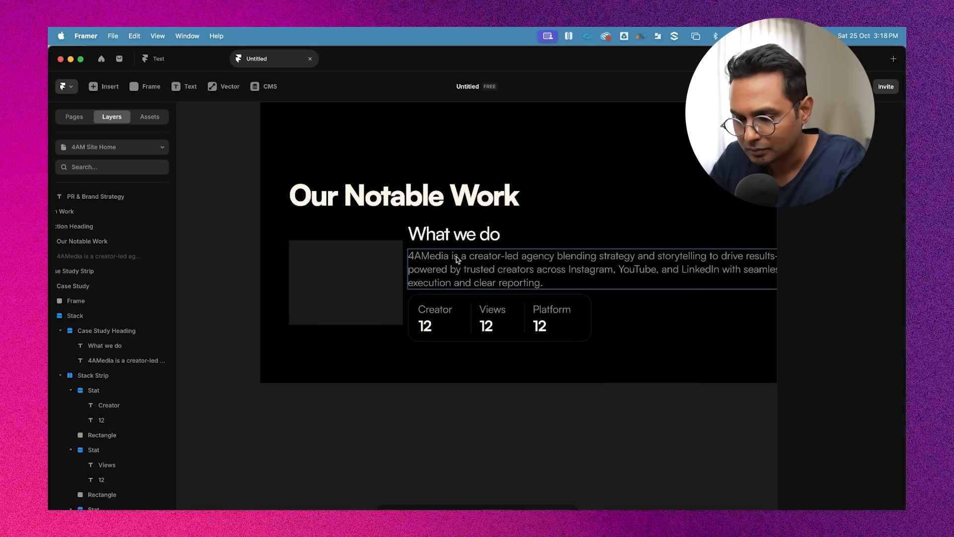
click(457, 255)
click(494, 228)
click(567, 437)
scroll(566, 437, up, 2)
scroll(567, 437, down, 1)
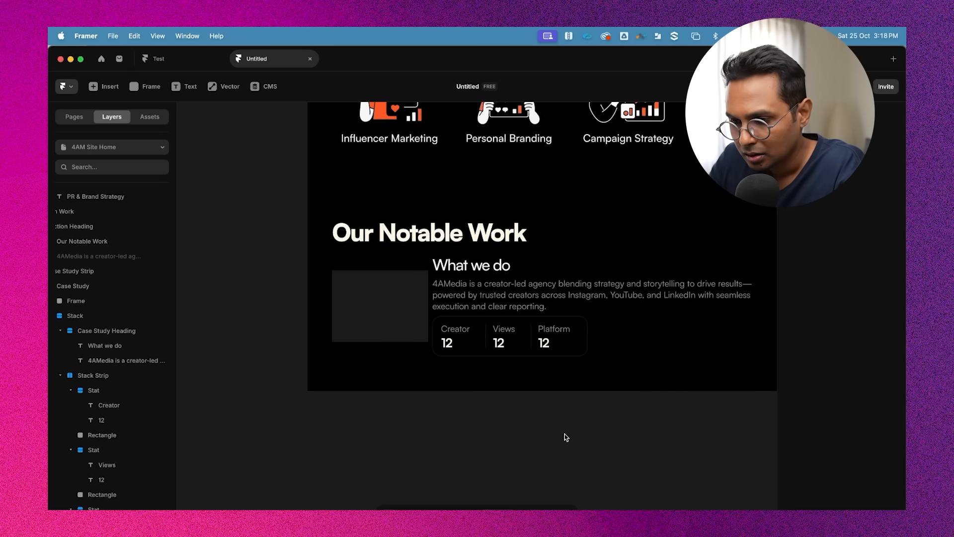
scroll(566, 437, right, 1)
scroll(567, 438, down, 1)
scroll(533, 291, down, 2)
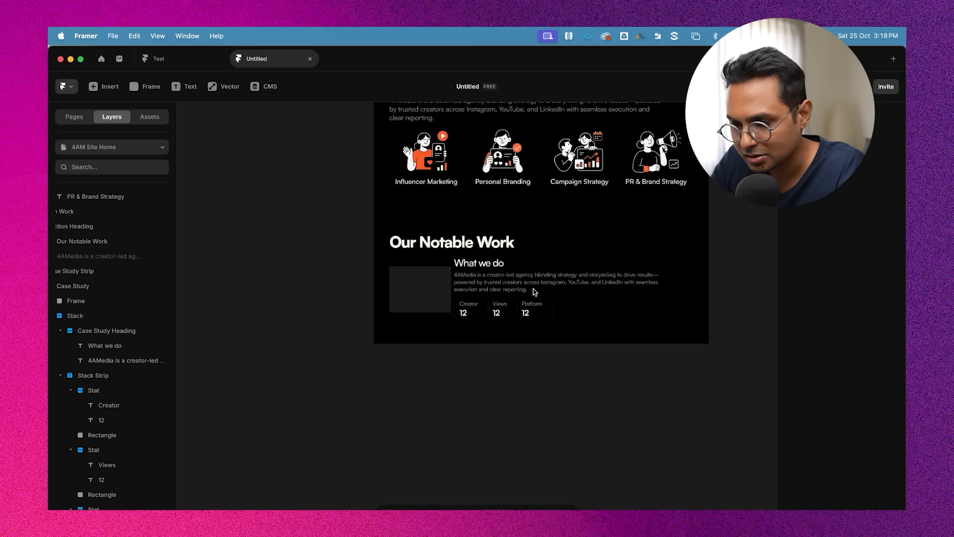
scroll(527, 331, up, 2)
scroll(526, 332, down, 2)
scroll(527, 331, up, 1)
scroll(527, 332, up, 5)
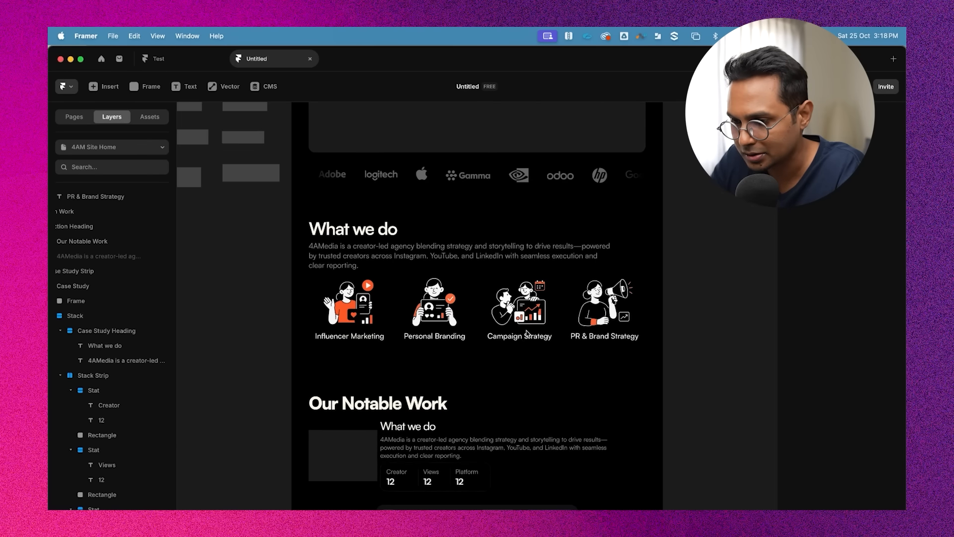
scroll(527, 331, down, 4)
scroll(562, 318, up, 6)
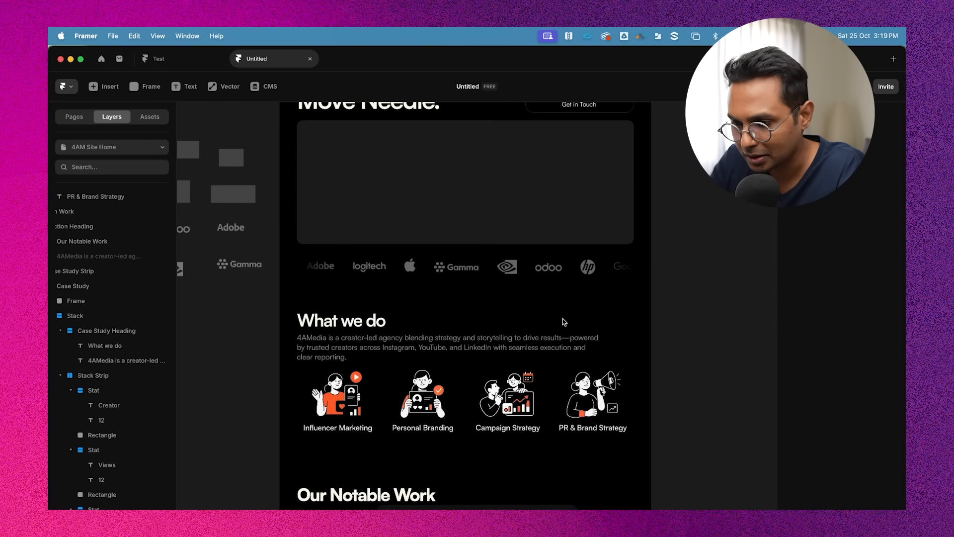
scroll(543, 288, down, 1)
Try pasting a copy of the hero's Get in Touch button below the case study description
click(543, 286)
scroll(542, 286, down, 1)
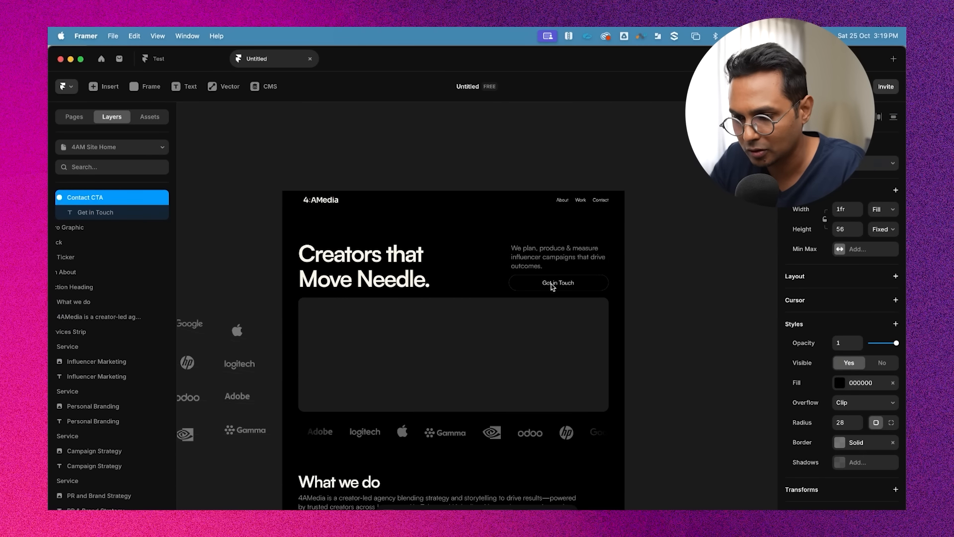
double_click(550, 284)
click(566, 288)
click(528, 259)
click(528, 285)
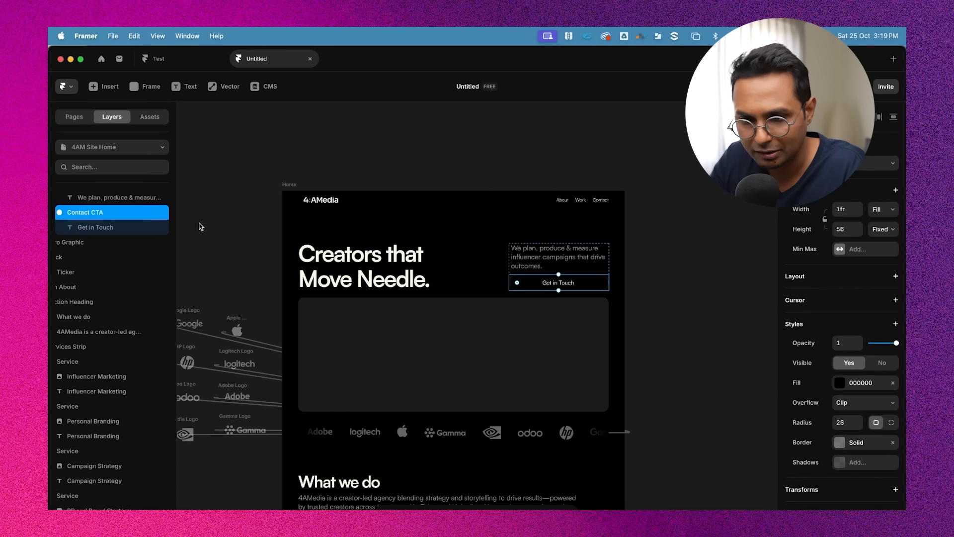
scroll(627, 312, down, 10)
click(490, 320)
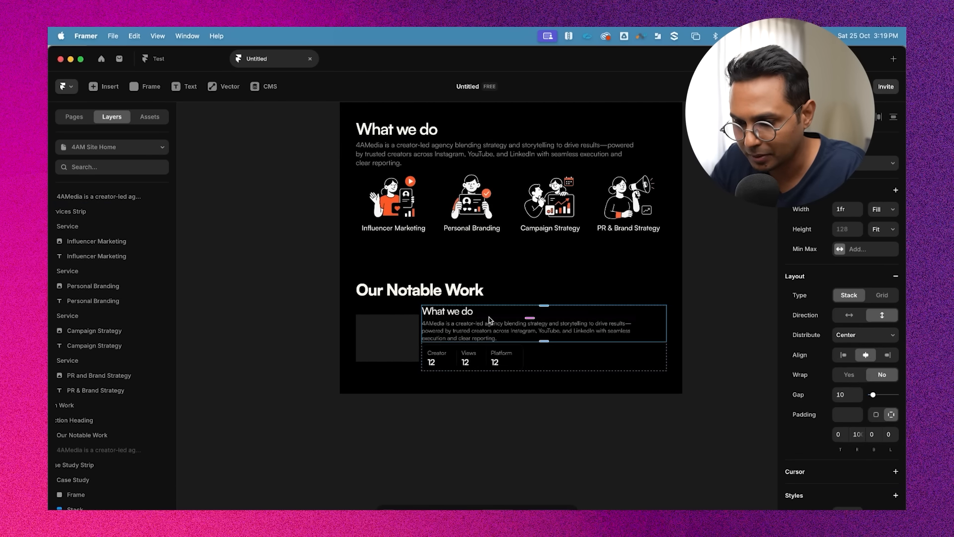
scroll(490, 321, up, 4)
scroll(490, 320, down, 1)
key(super+v)
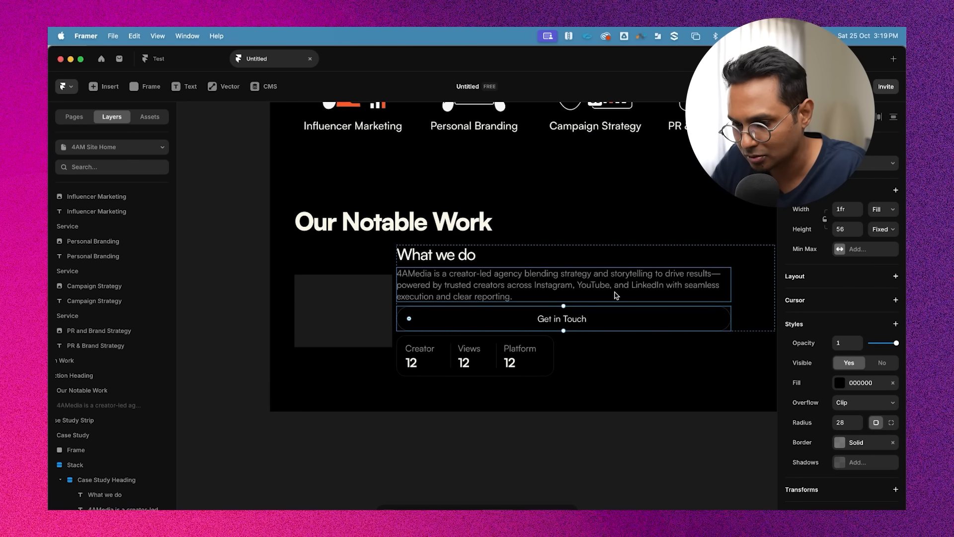
key(super+z)
Try pasting the Get in Touch button into the Case Study Heading stack again
click(458, 247)
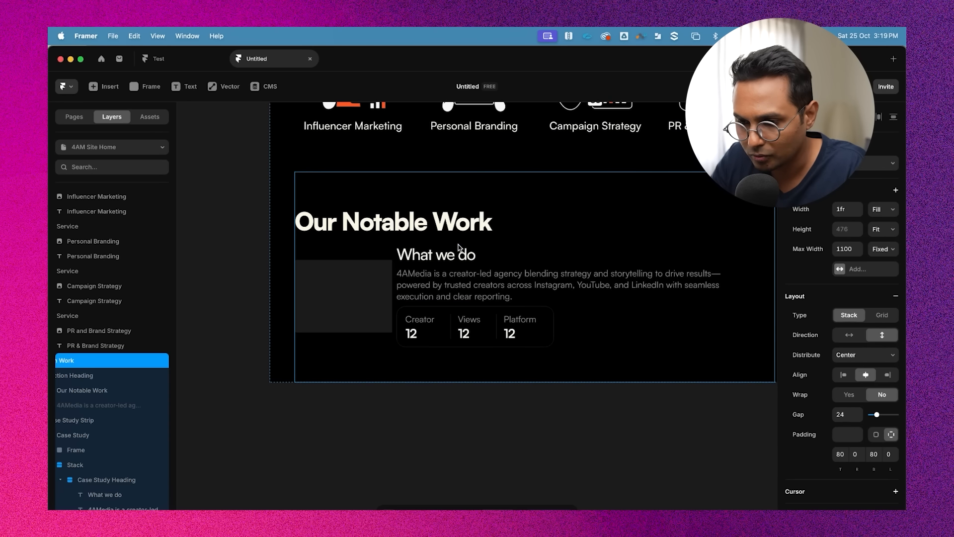
click(458, 251)
scroll(109, 446, down, 1)
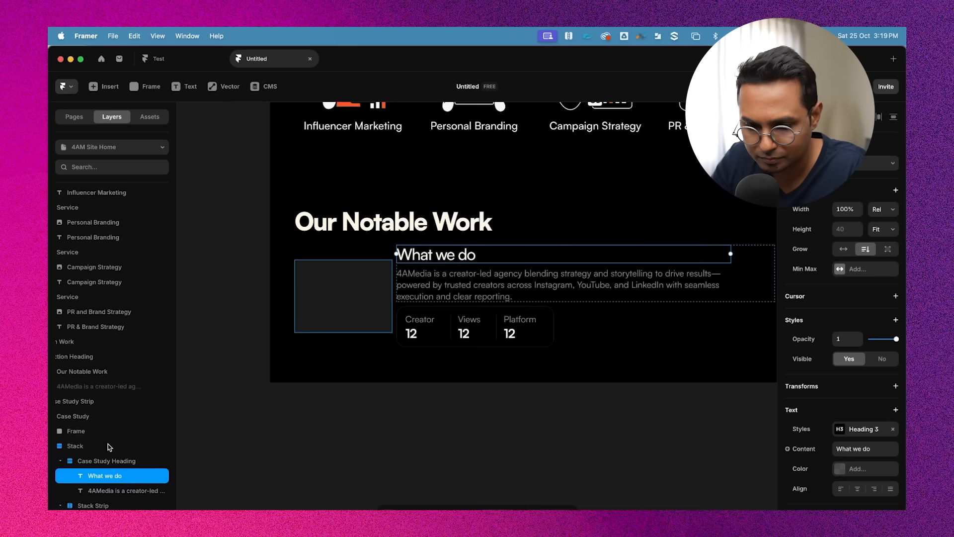
scroll(109, 447, down, 1)
click(109, 448)
key(super+v)
key(super+z)
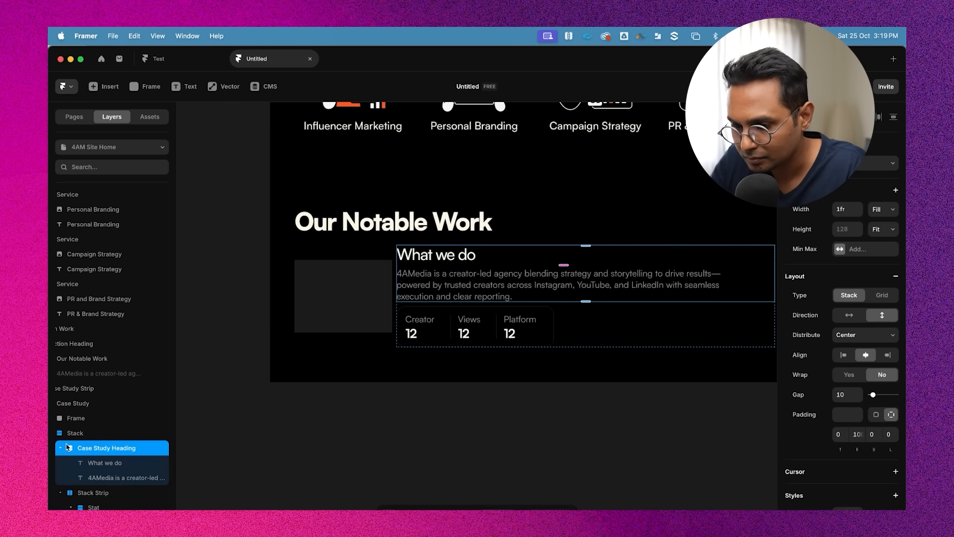
Paste the Get in Touch button into the case study's Stack, below the stats strip
click(60, 448)
click(61, 463)
click(102, 523)
click(104, 511)
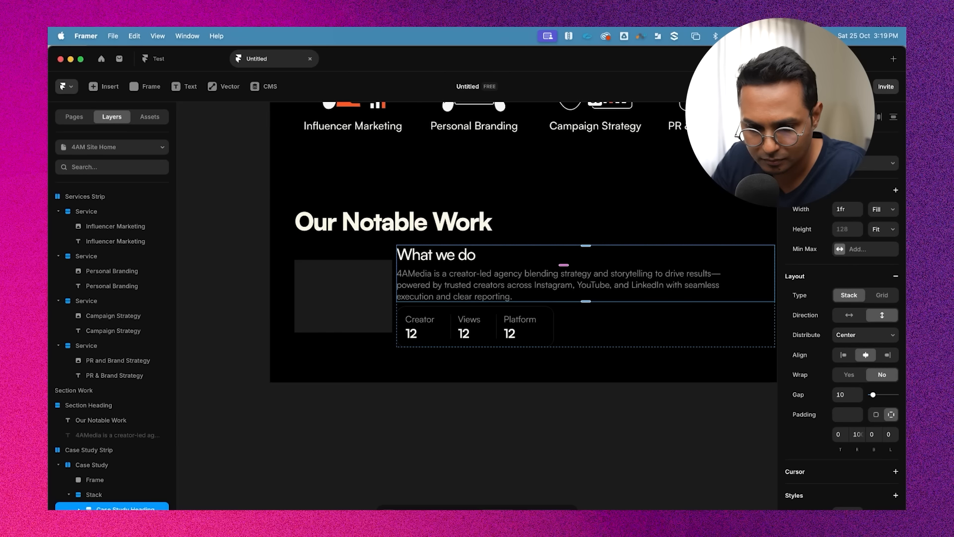
click(93, 496)
key(super+v)
key(Escape)
key(Escape)
key(Escape)
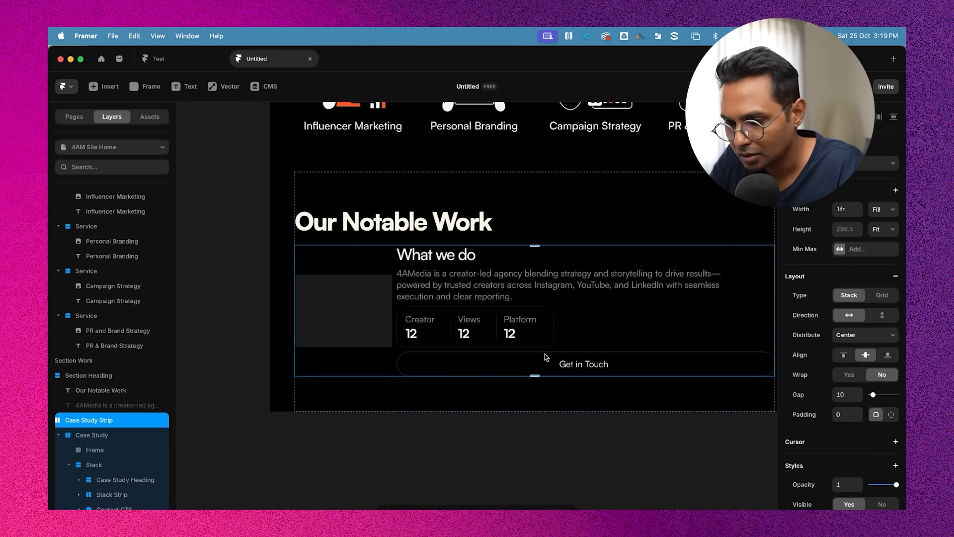
Select the pasted button and set its width to Fit
click(530, 362)
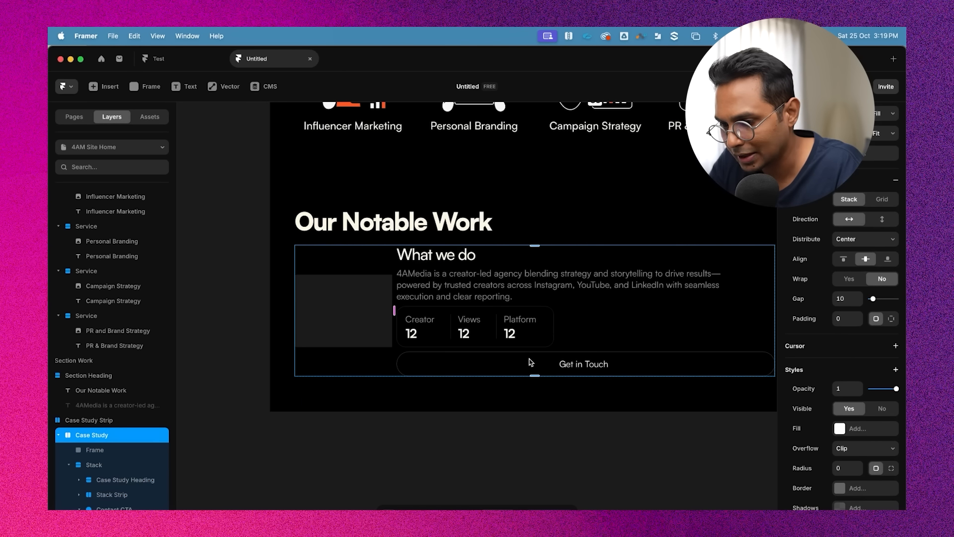
click(589, 367)
click(889, 229)
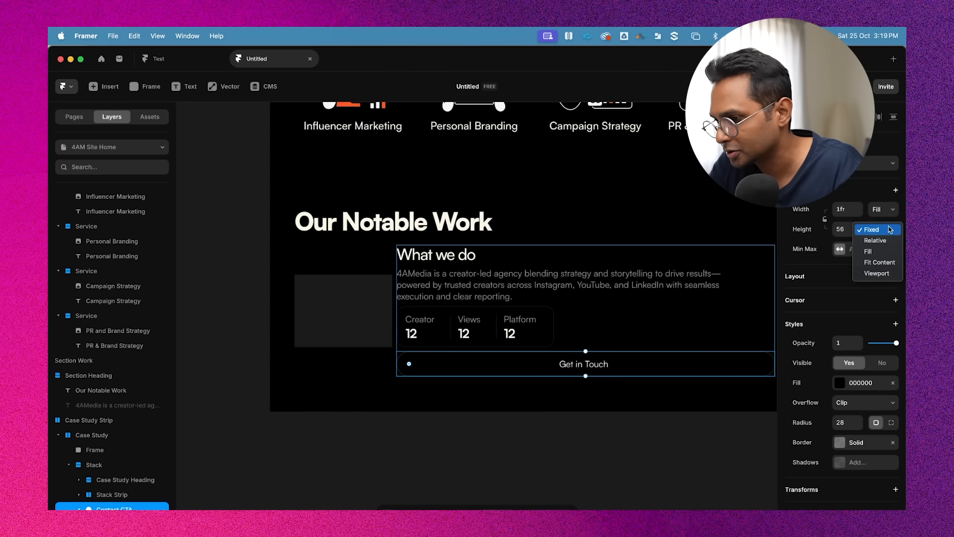
click(889, 209)
click(879, 220)
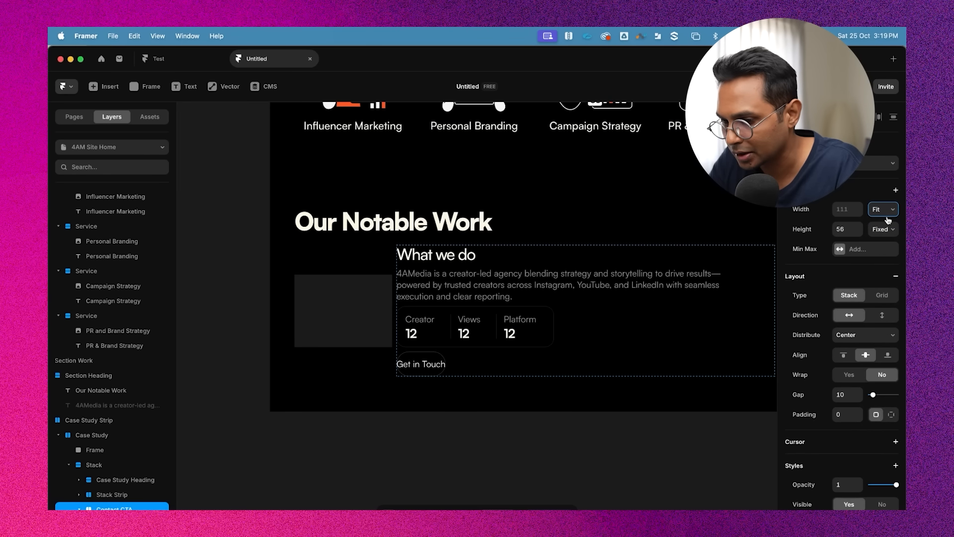
Change the button's label to Read Case Study
click(434, 368)
double_click(426, 364)
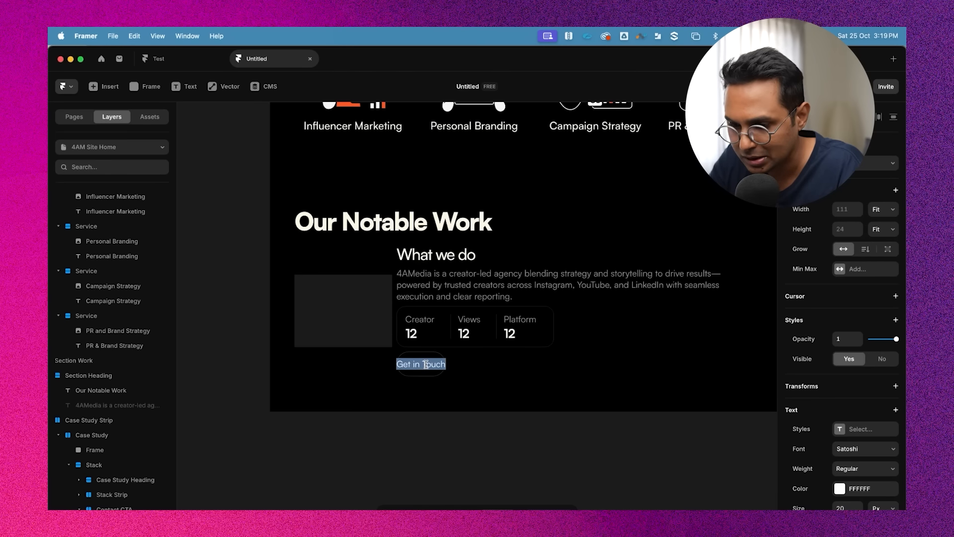
text(Read Case)
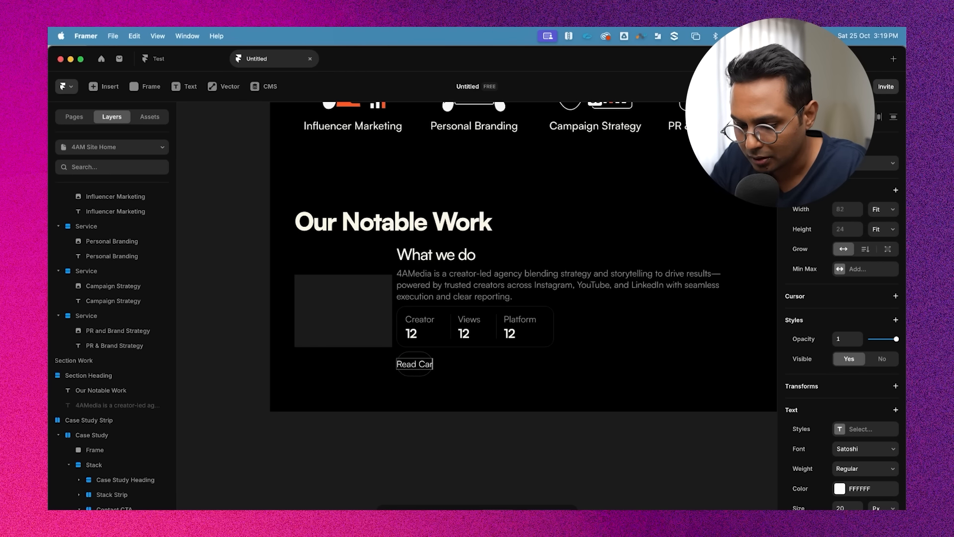
text( Study)
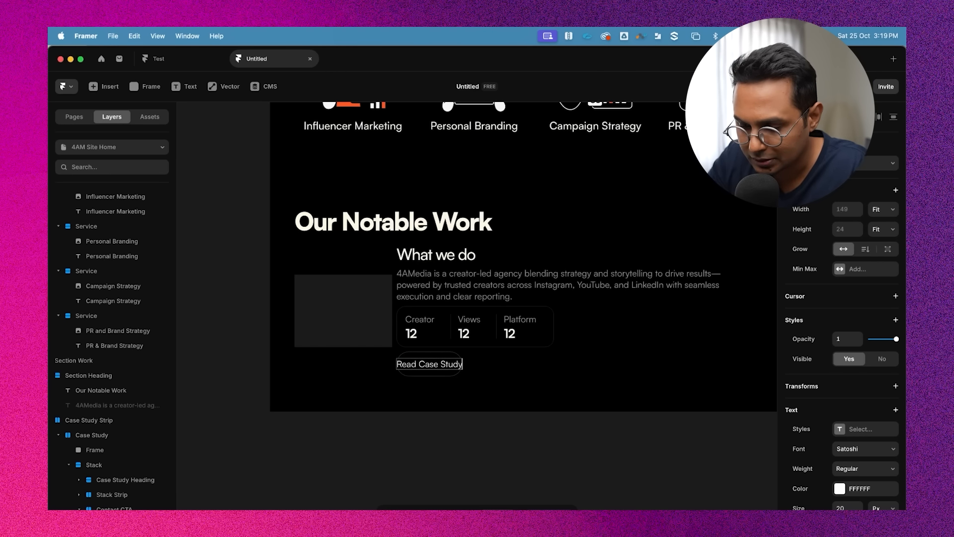
Set the Read Case Study button's left and right padding to 24
click(443, 445)
click(438, 359)
scroll(437, 354, up, 2)
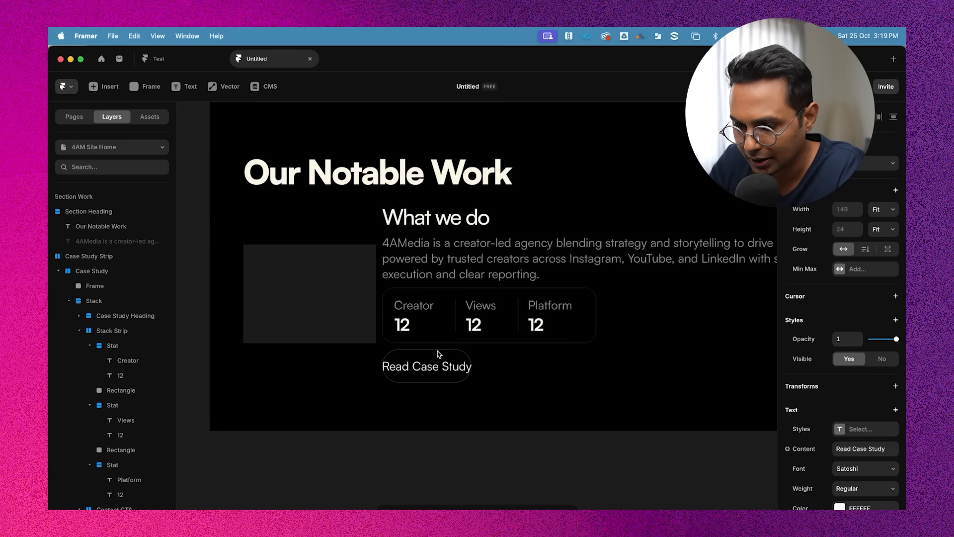
scroll(865, 347, down, 3)
click(891, 294)
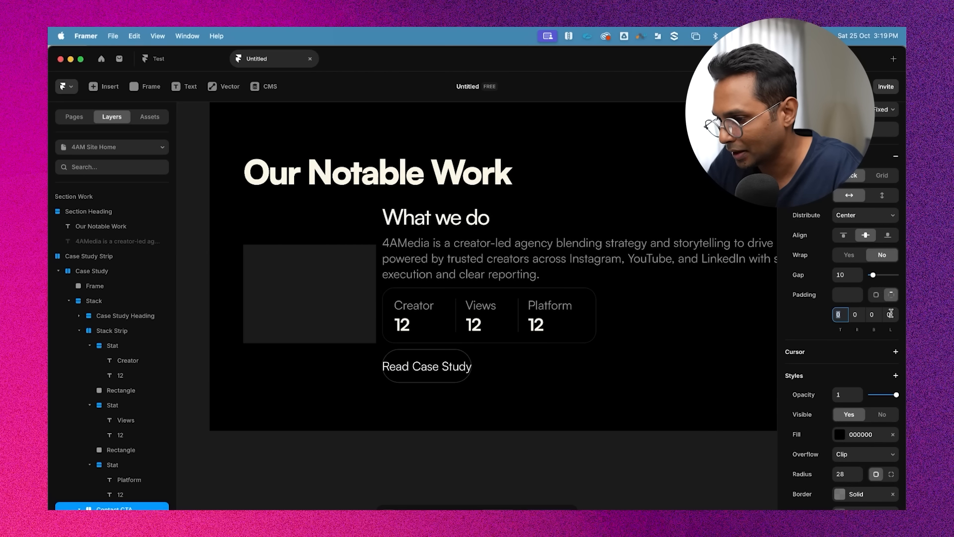
key(Tab)
text(20)
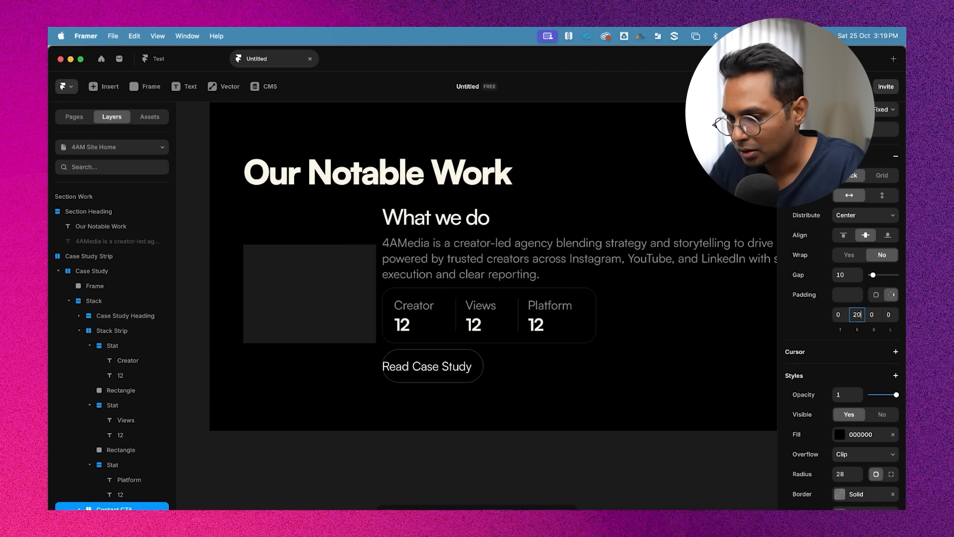
click(895, 315)
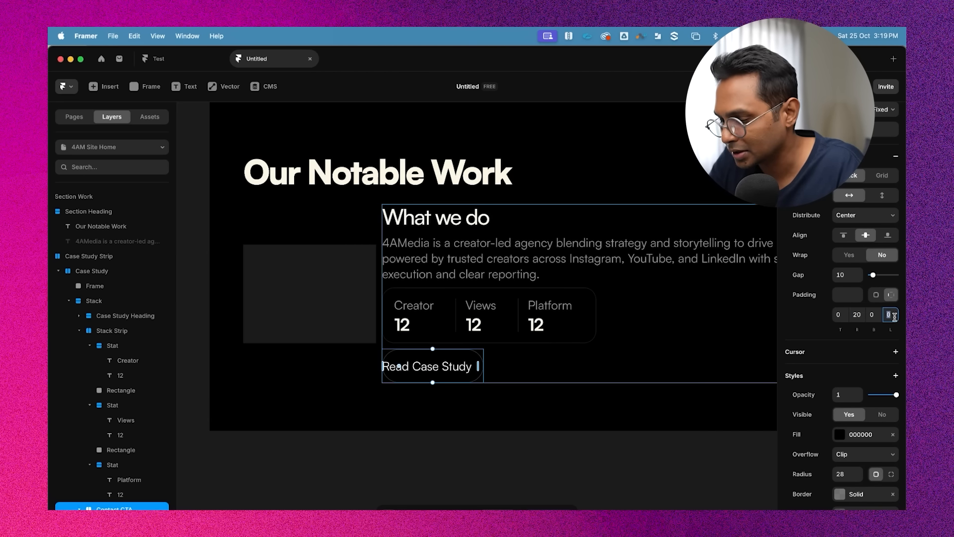
text(20)
key(Up)
key(Up)
key(Up)
key(Up)
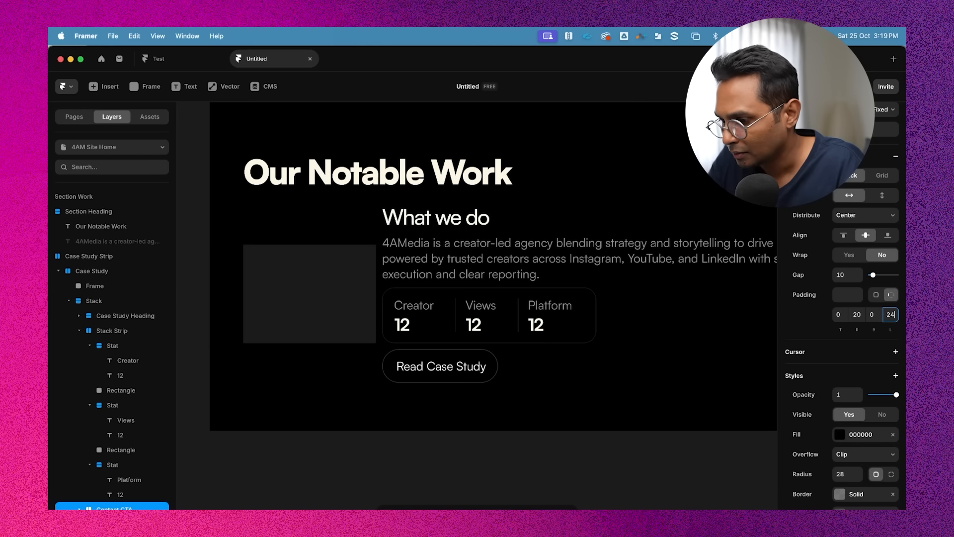
click(860, 311)
key(Up)
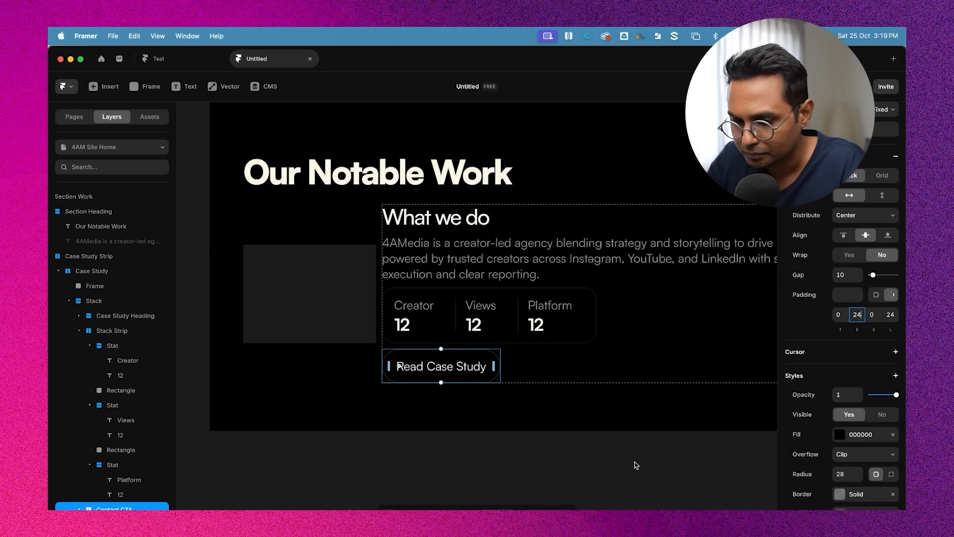
Review the restyled button within the Our Notable Work section on the canvas
click(609, 466)
scroll(603, 468, down, 5)
scroll(602, 468, up, 2)
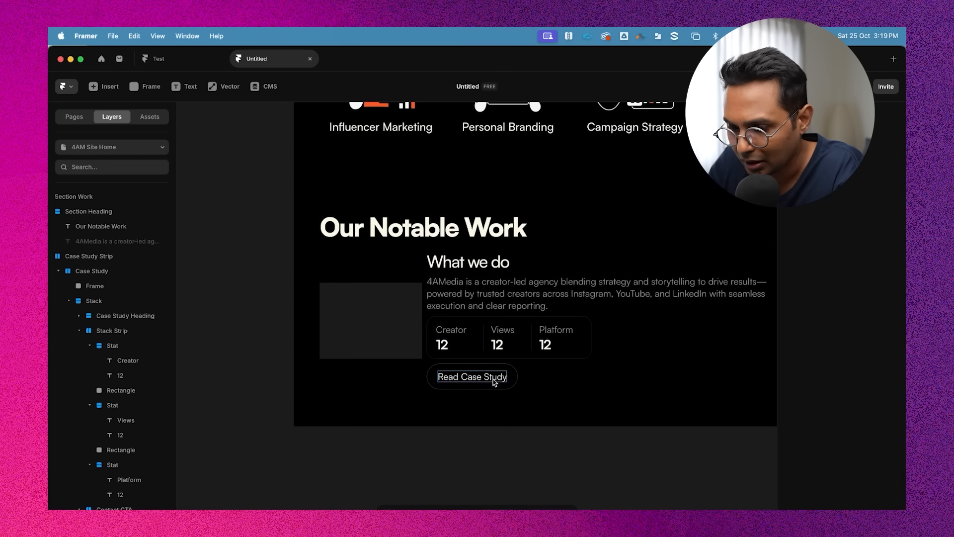
click(504, 283)
click(502, 329)
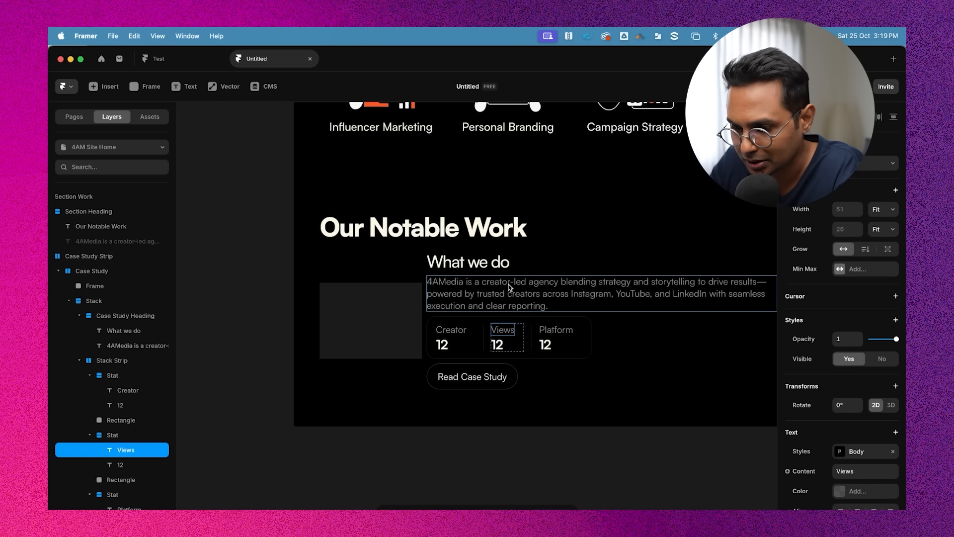
click(508, 284)
click(502, 329)
click(501, 431)
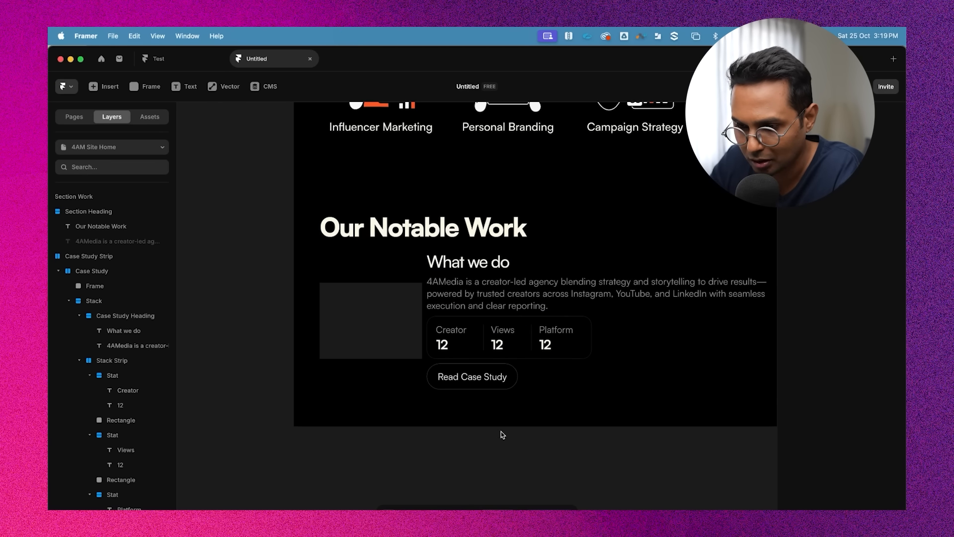
scroll(630, 442, down, 1)
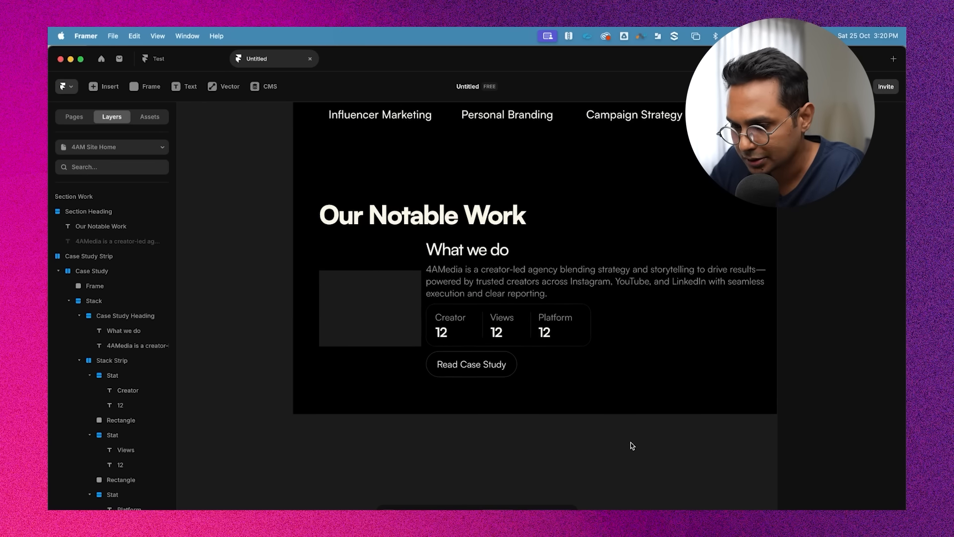
Inspect the layer structure of the Our Notable Work section and the Home page
click(455, 231)
click(361, 269)
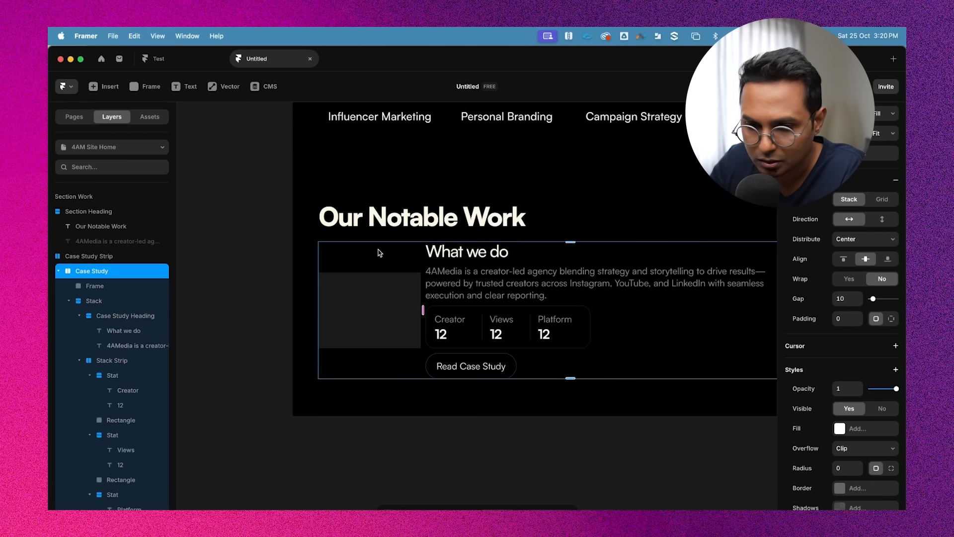
click(61, 270)
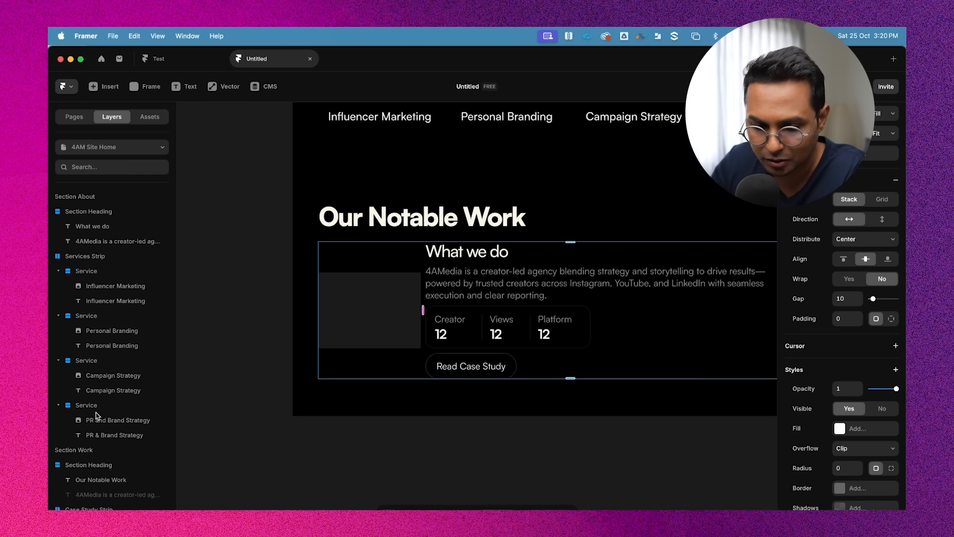
click(88, 503)
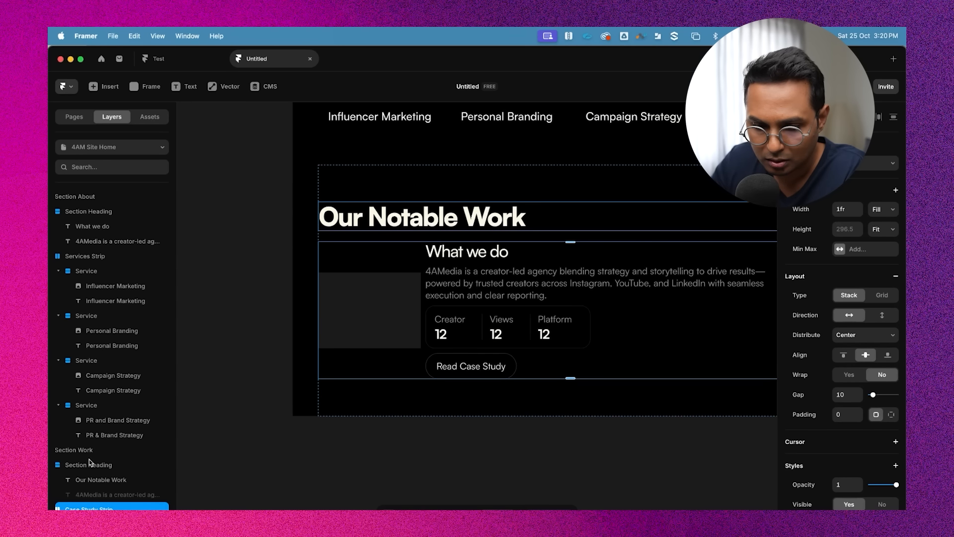
scroll(89, 459, left, 3)
scroll(73, 463, up, 7)
click(61, 318)
click(86, 319)
click(61, 318)
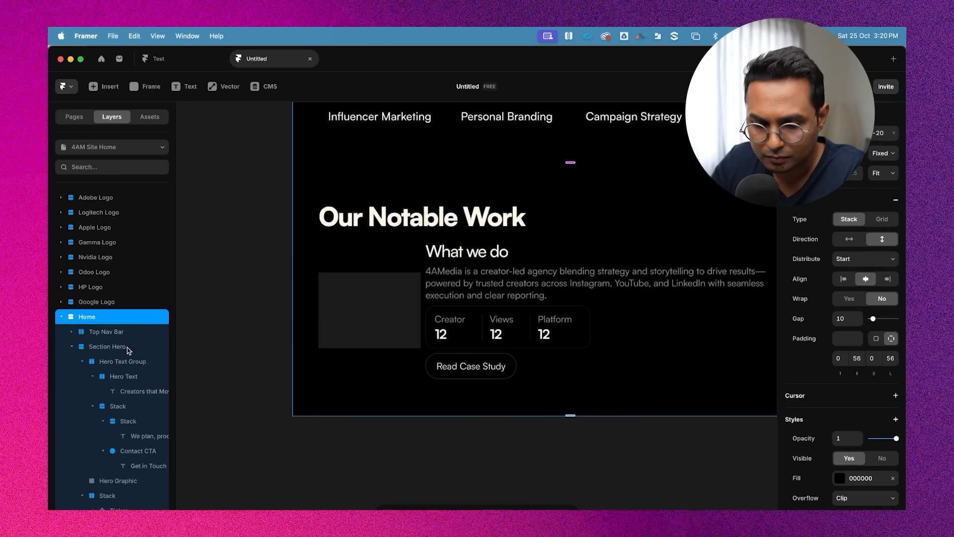
scroll(128, 350, down, 3)
alt+click(74, 232)
click(120, 333)
scroll(530, 158, up, 5)
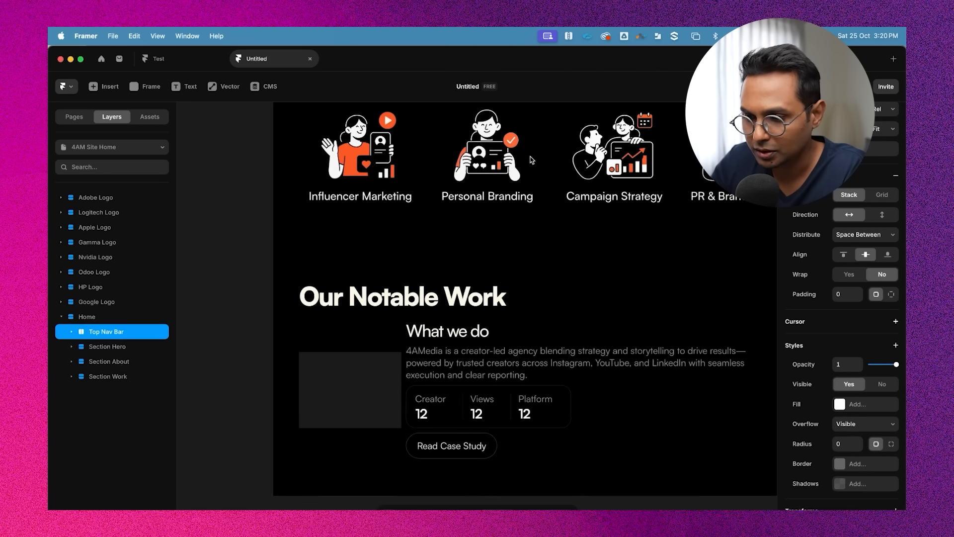
scroll(530, 158, down, 5)
scroll(530, 160, up, 4)
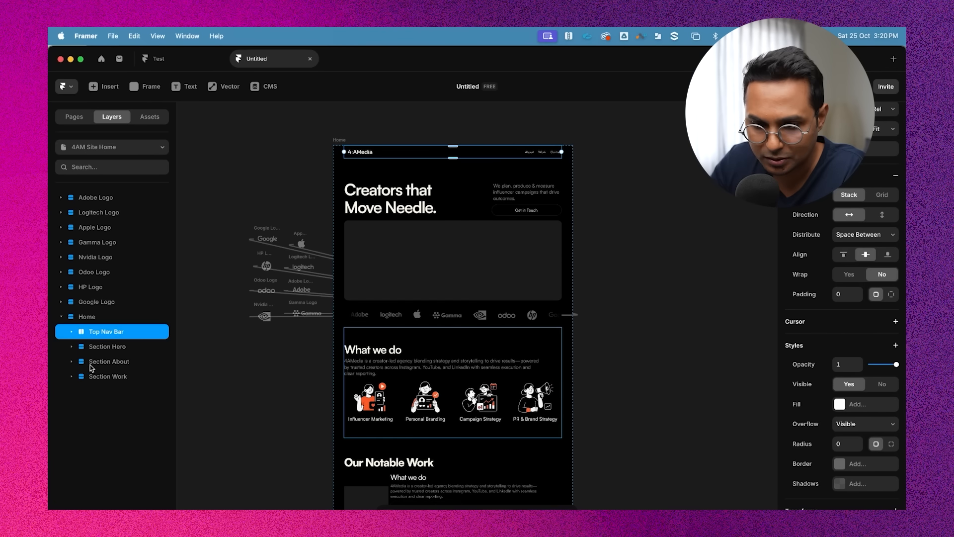
Expand Section Work's layers to examine the Case Study Strip and Case Study hierarchy
click(119, 347)
click(120, 362)
click(117, 377)
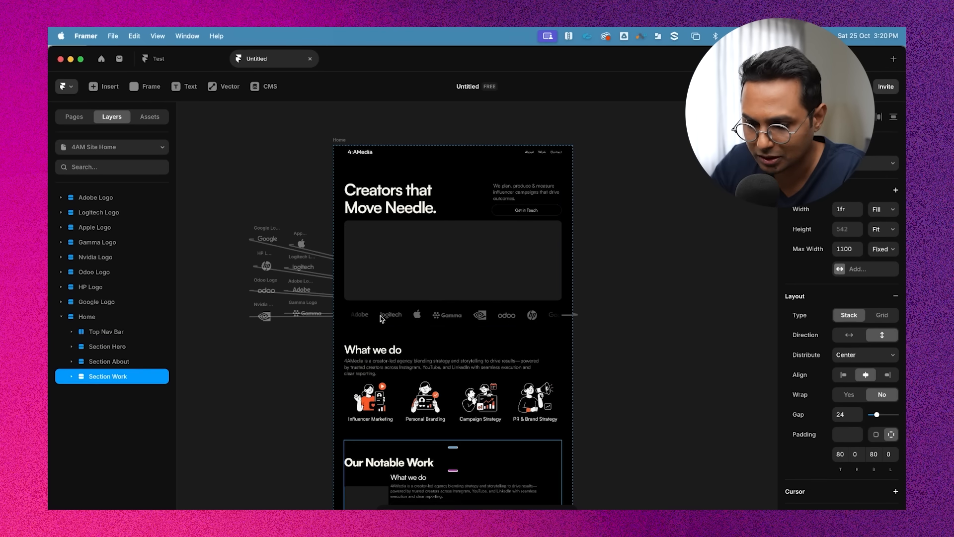
scroll(477, 359, down, 4)
click(71, 376)
click(82, 391)
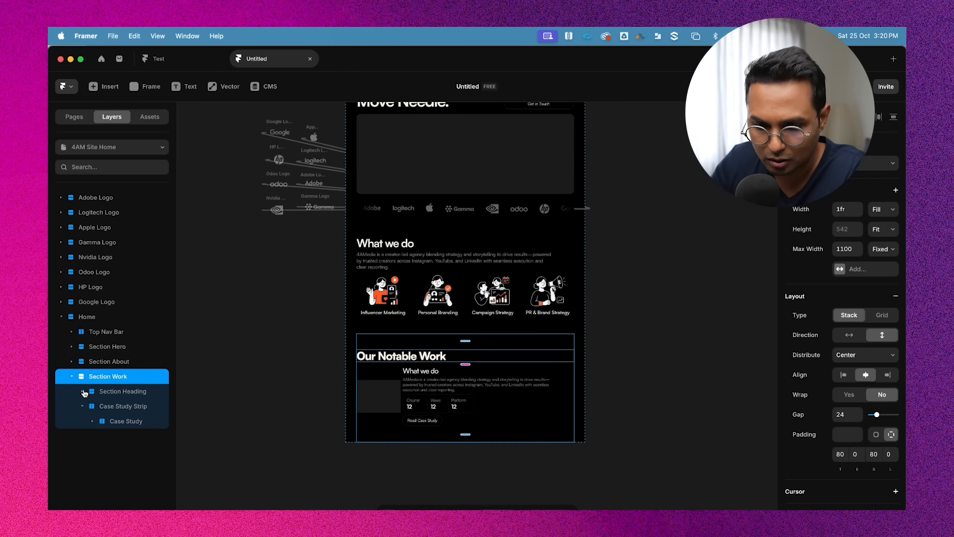
click(126, 393)
scroll(446, 387, up, 2)
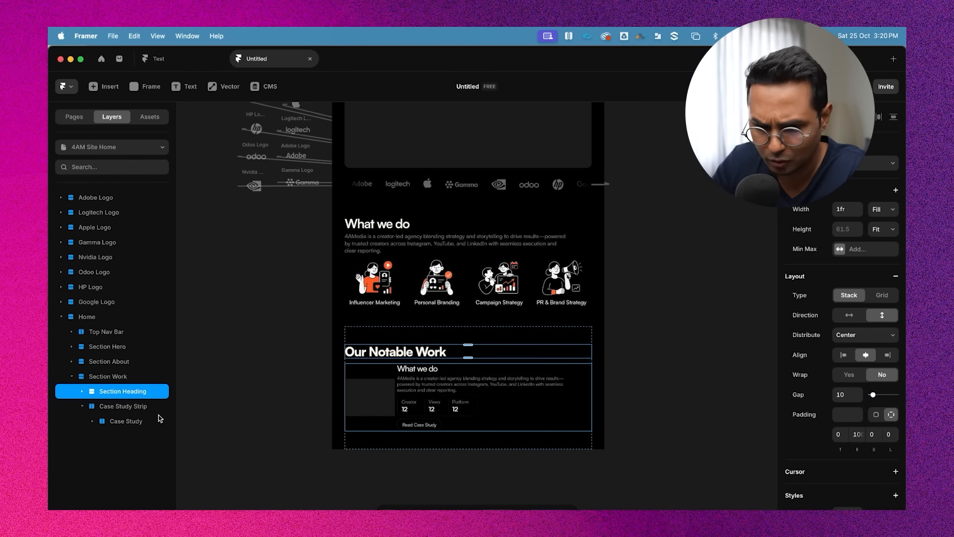
click(119, 408)
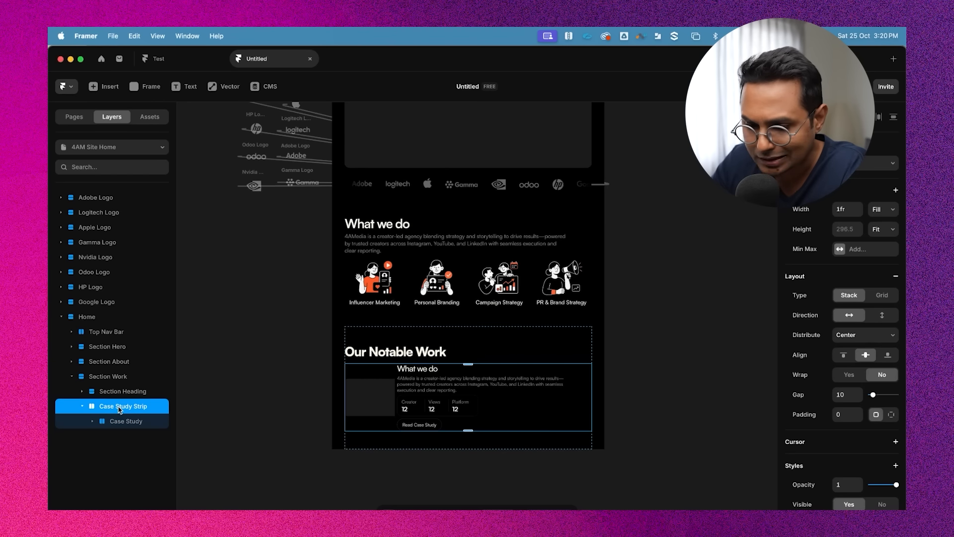
click(93, 420)
click(93, 421)
click(121, 424)
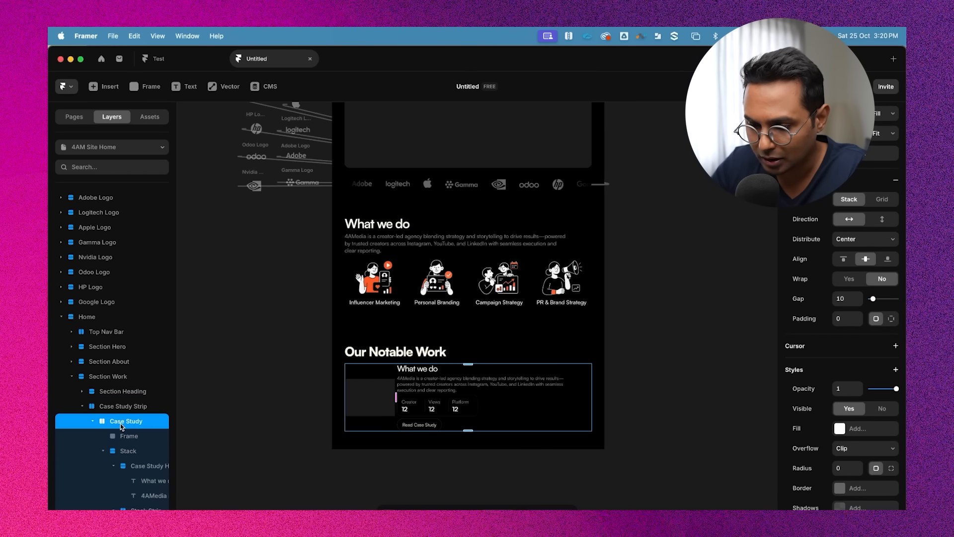
scroll(121, 427, down, 1)
click(93, 409)
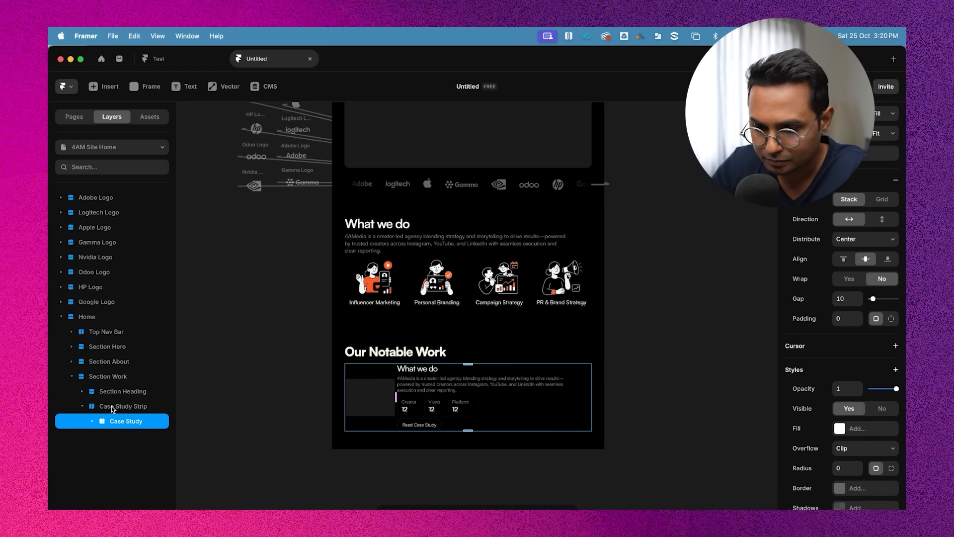
Select the case study image frame and set its width to 50% relative and height to 440
double_click(381, 398)
click(104, 450)
click(133, 438)
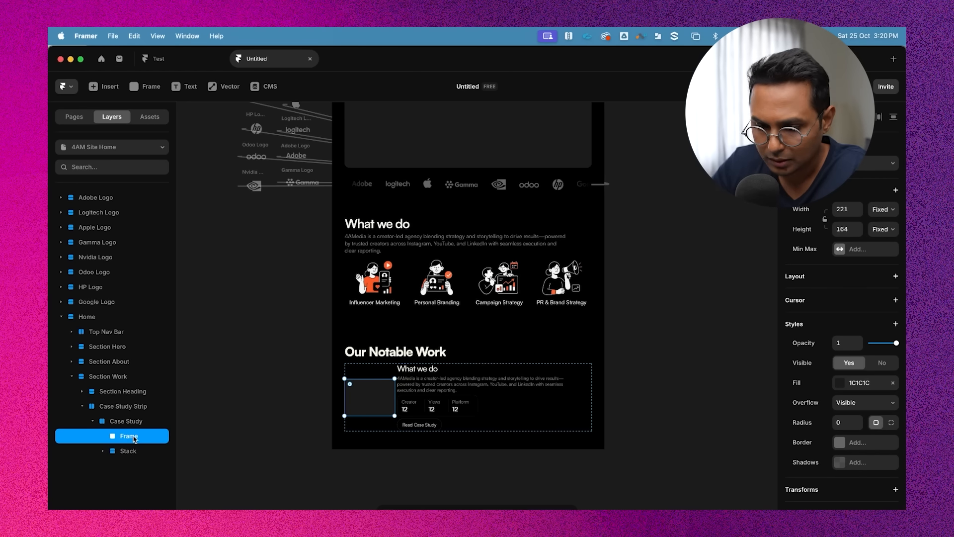
click(880, 209)
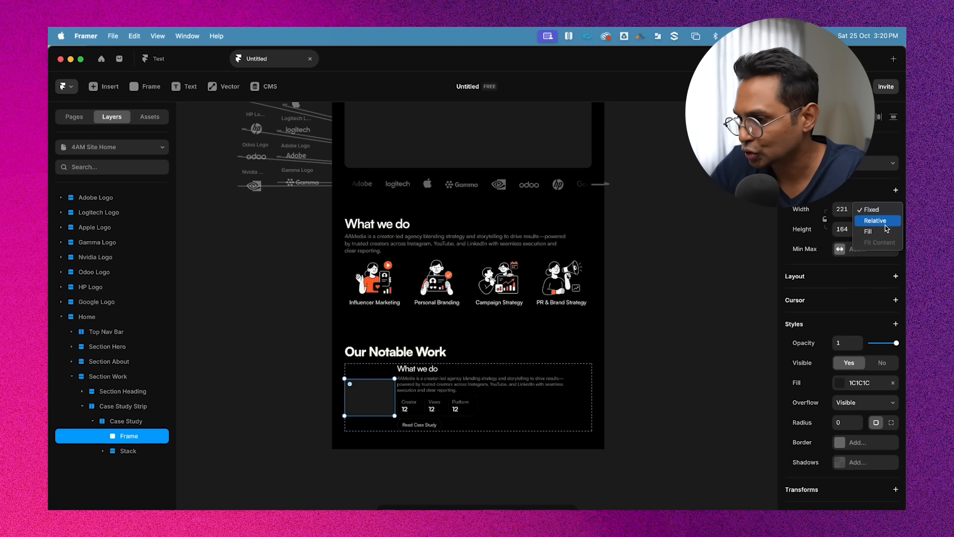
click(886, 223)
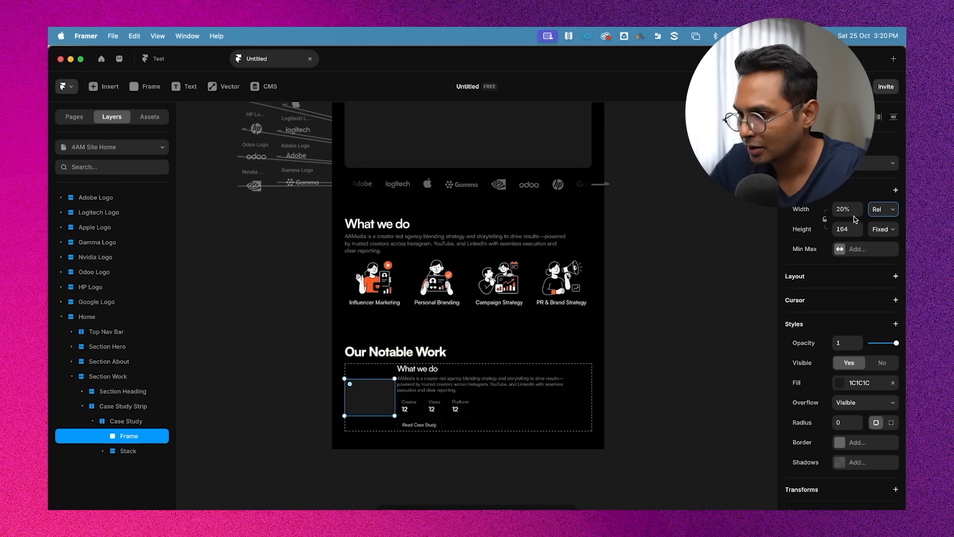
click(843, 211)
text(50)
key(Return)
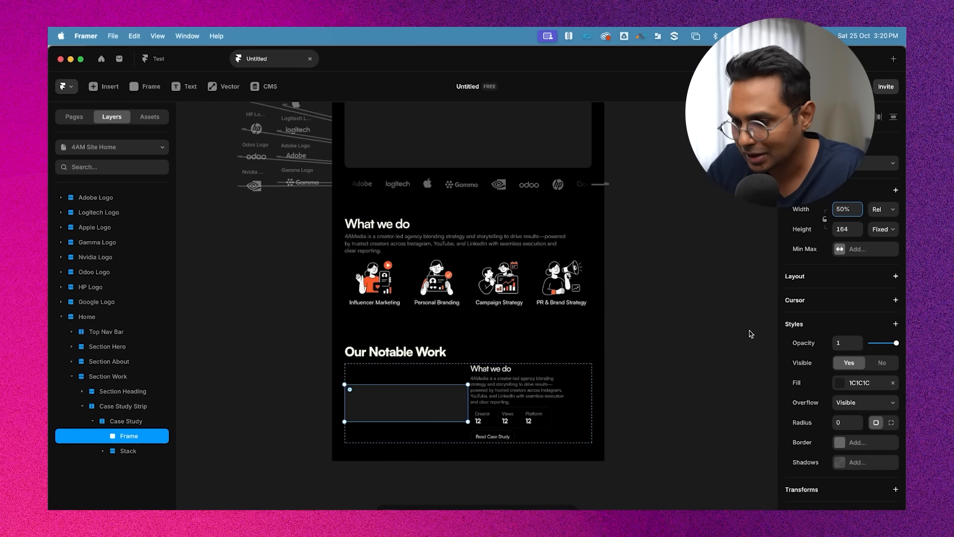
click(846, 228)
text(440)
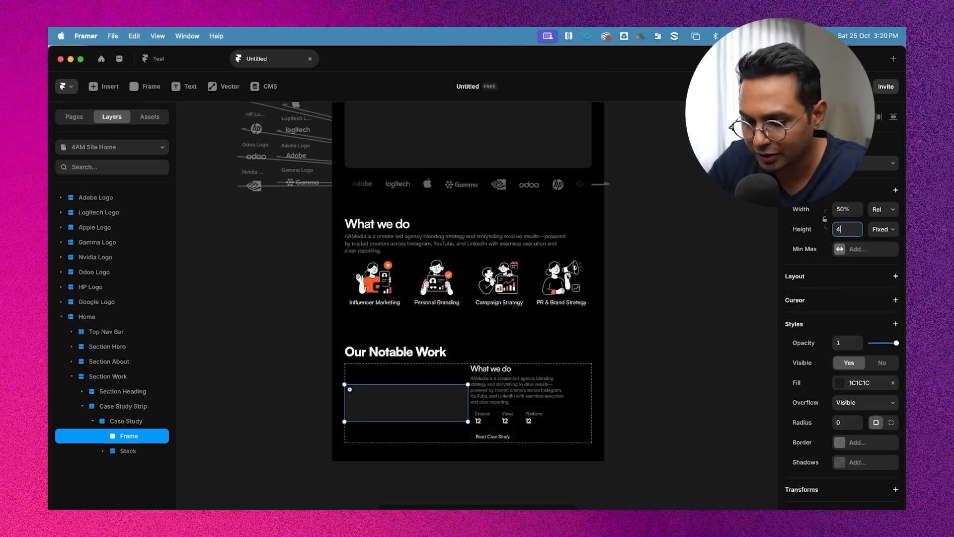
Set the gap between the image frame and text in the Case Study row to 32
key(Return)
click(741, 305)
scroll(740, 305, down, 2)
scroll(570, 352, down, 2)
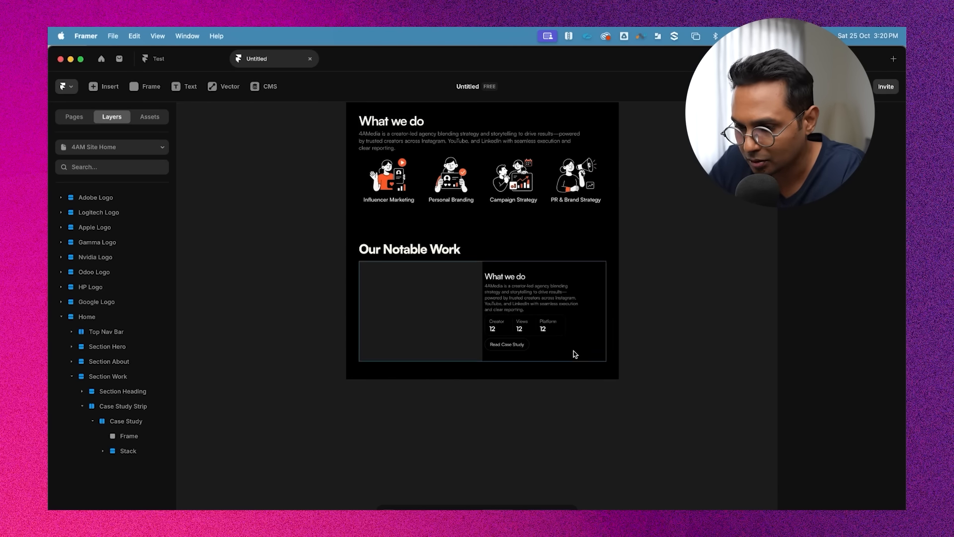
scroll(600, 253, up, 3)
click(550, 234)
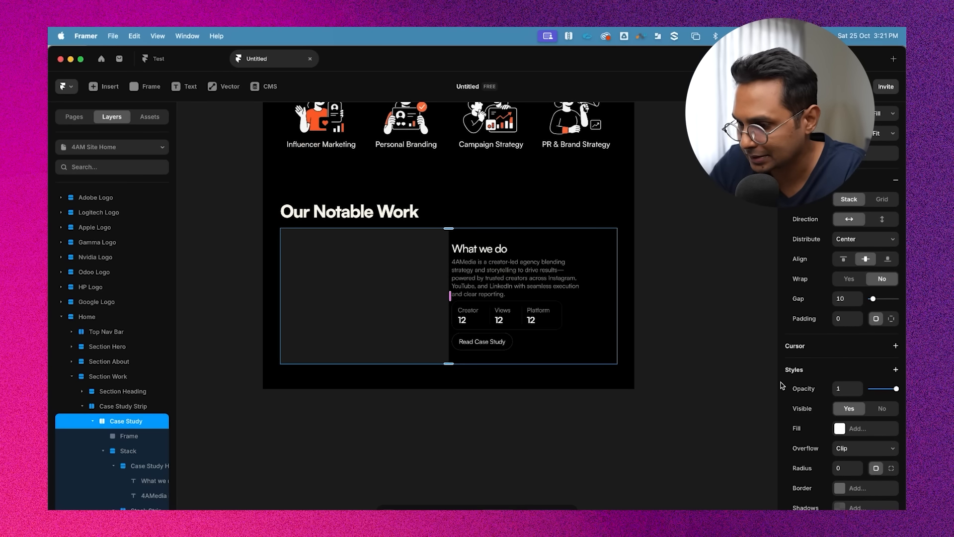
click(844, 298)
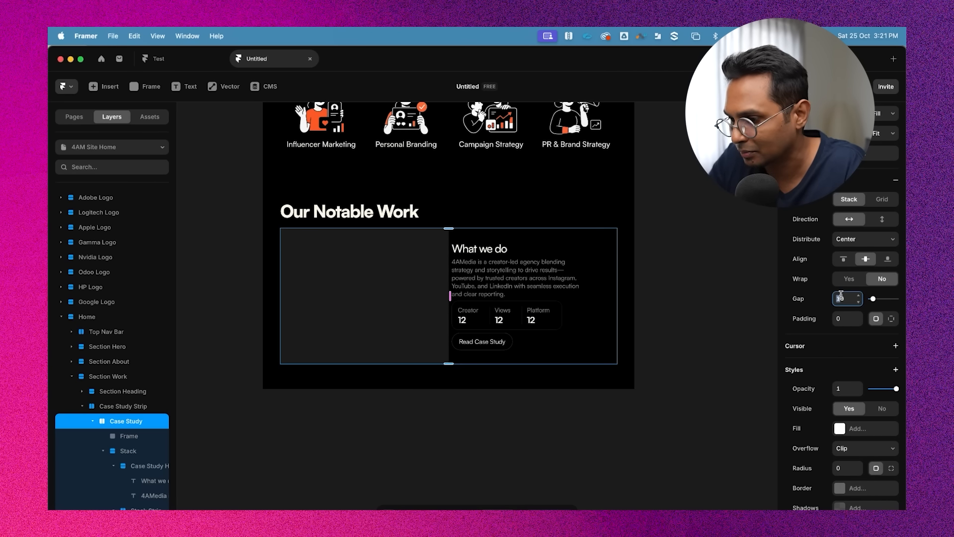
text(30)
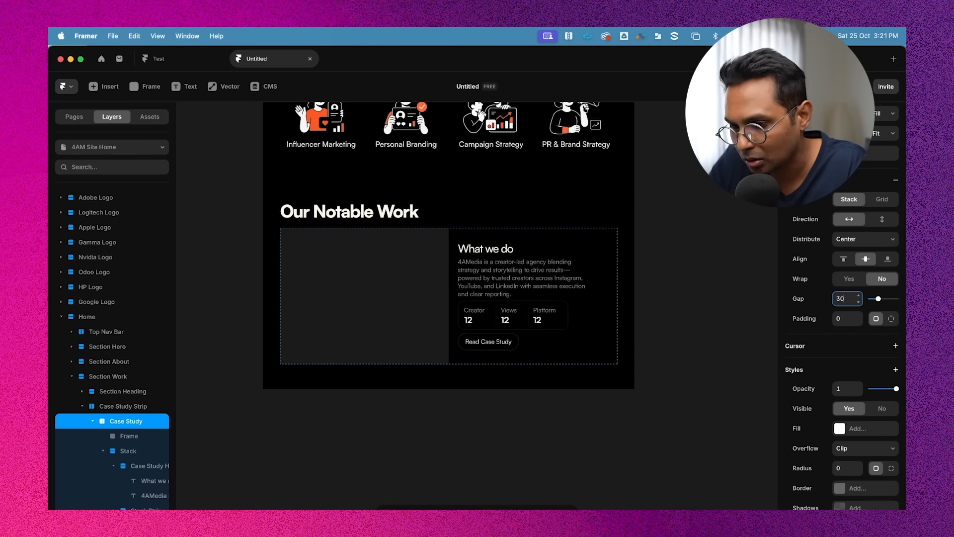
key(Return)
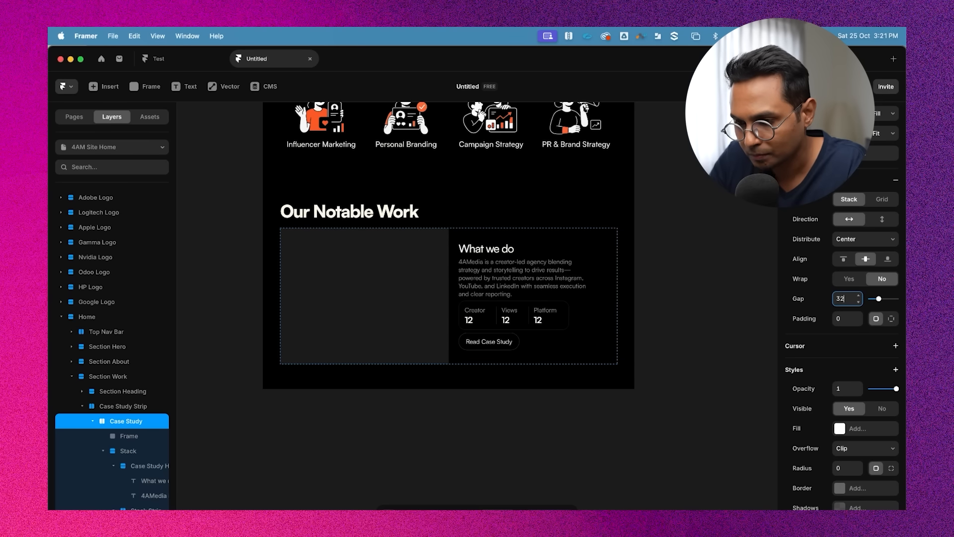
Round the case study image frame's corners with a radius of 20
click(706, 312)
scroll(706, 312, up, 4)
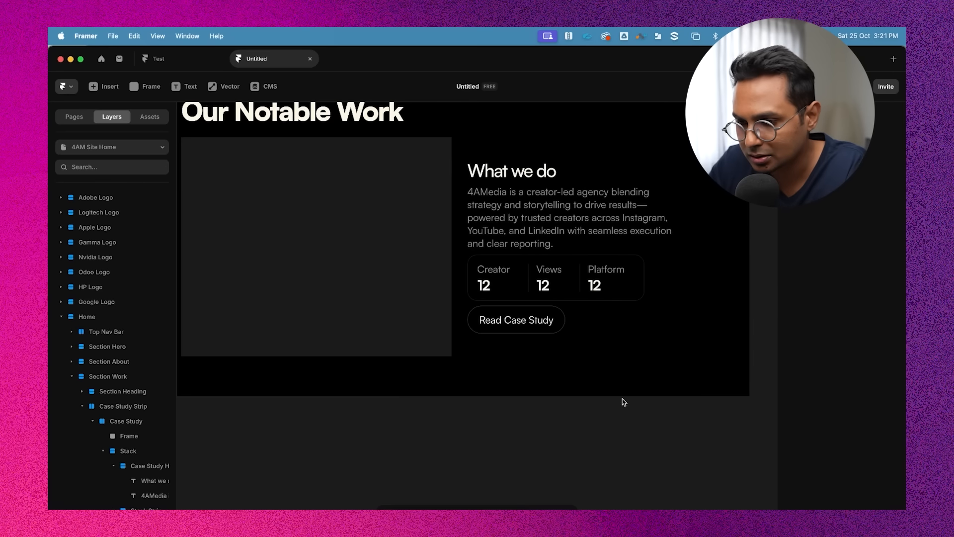
scroll(585, 399, down, 1)
scroll(586, 399, up, 1)
scroll(589, 457, left, 1)
click(402, 270)
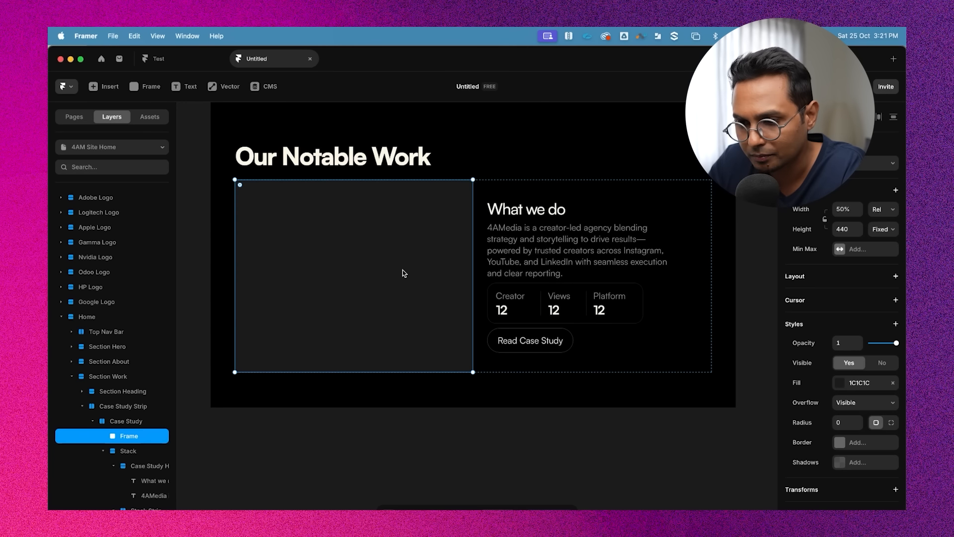
click(848, 419)
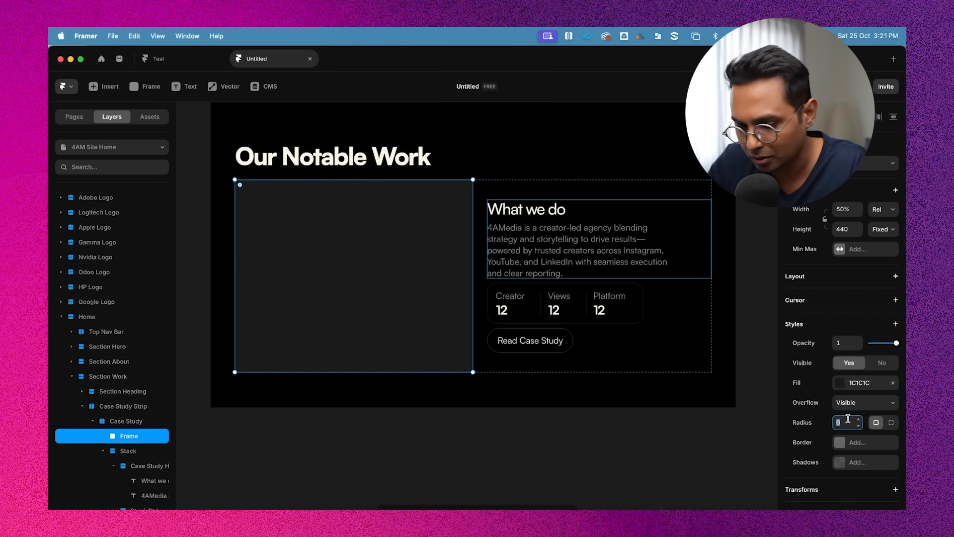
text(20)
click(532, 482)
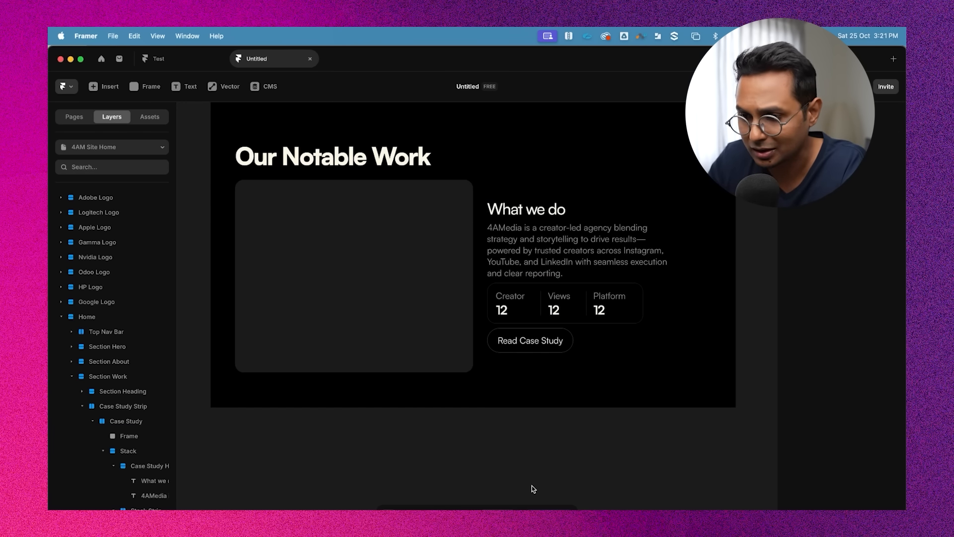
Inspect the Case Study row's elements, including the stats and image frame, on the canvas
scroll(486, 383, down, 3)
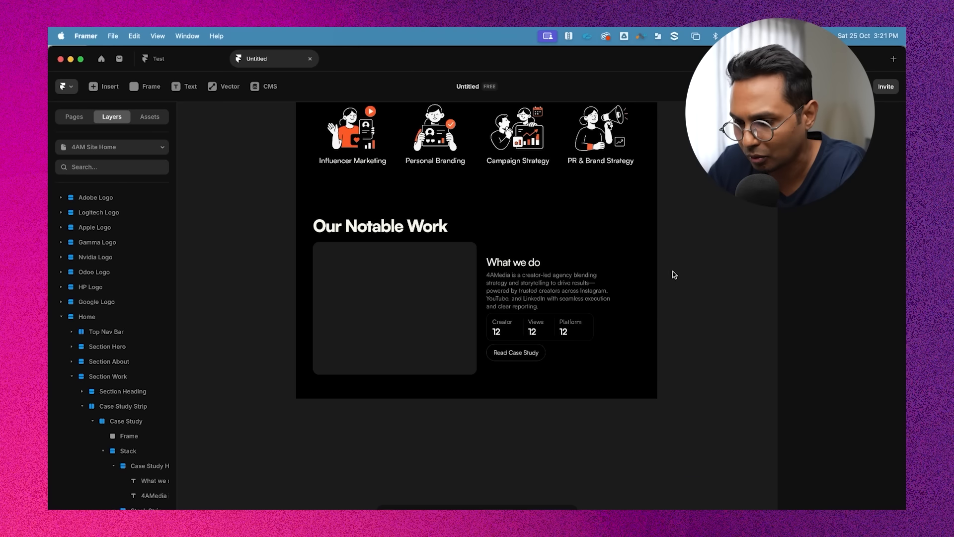
click(566, 251)
key(shift+2)
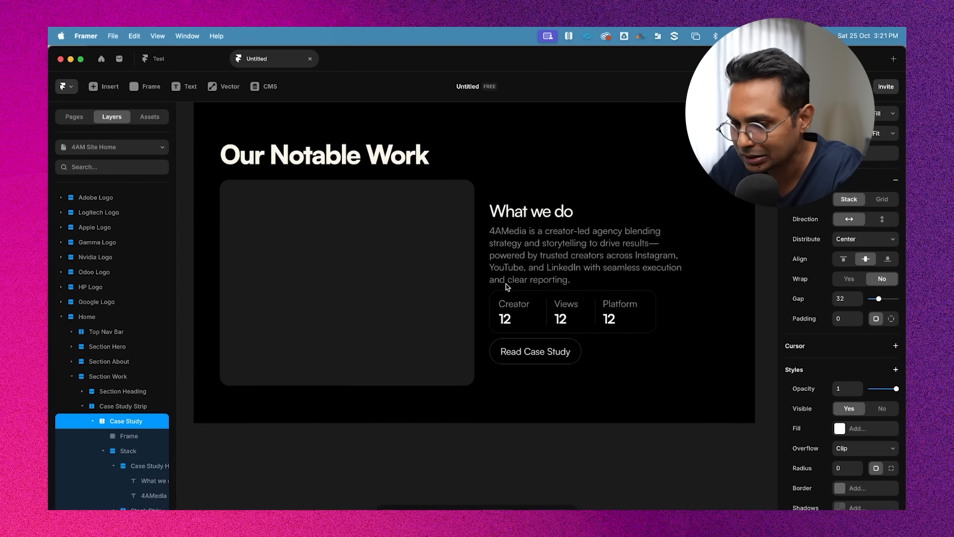
super+click(552, 339)
super+click(591, 267)
super+click(568, 306)
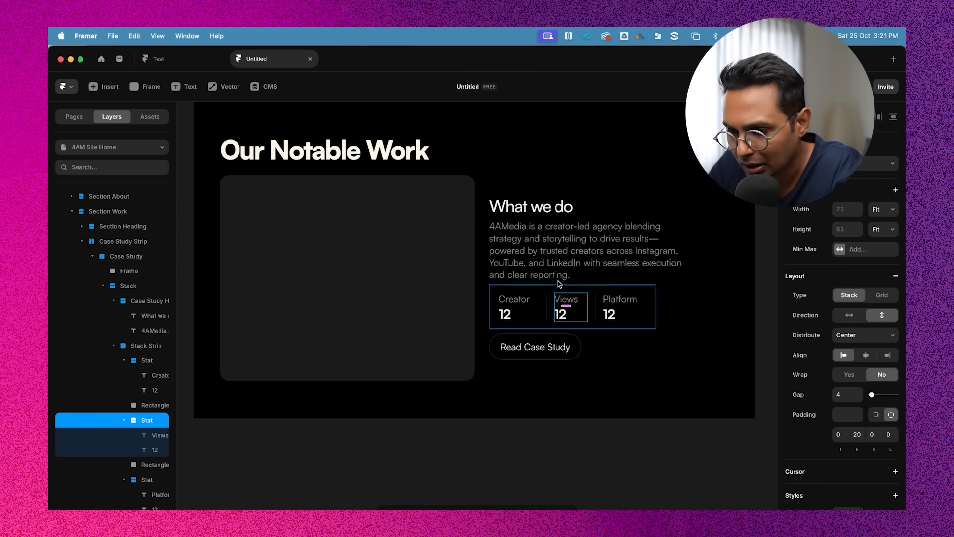
super+click(551, 211)
super+click(434, 316)
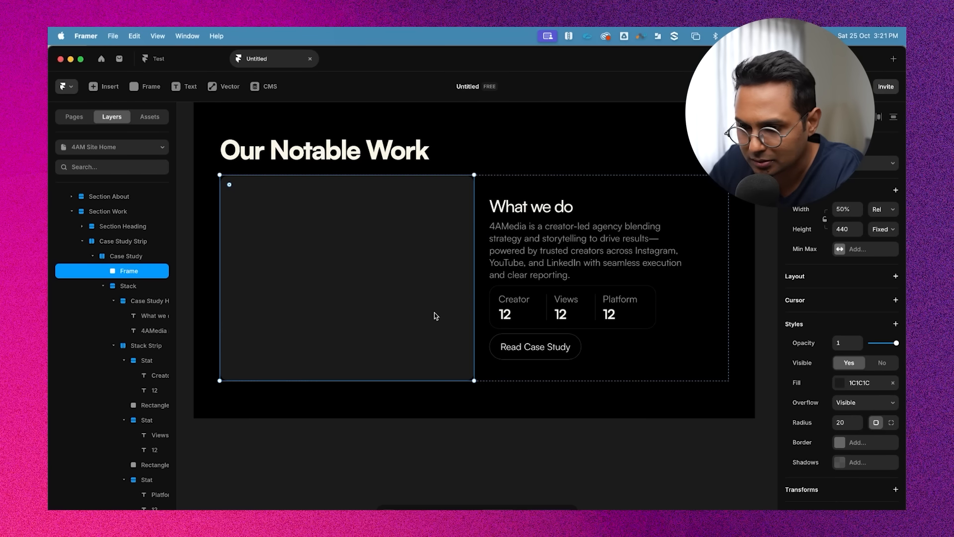
Move the Stack Strip layer into the Case Study Heading group inside the Stack
scroll(128, 286, up, 4)
click(119, 452)
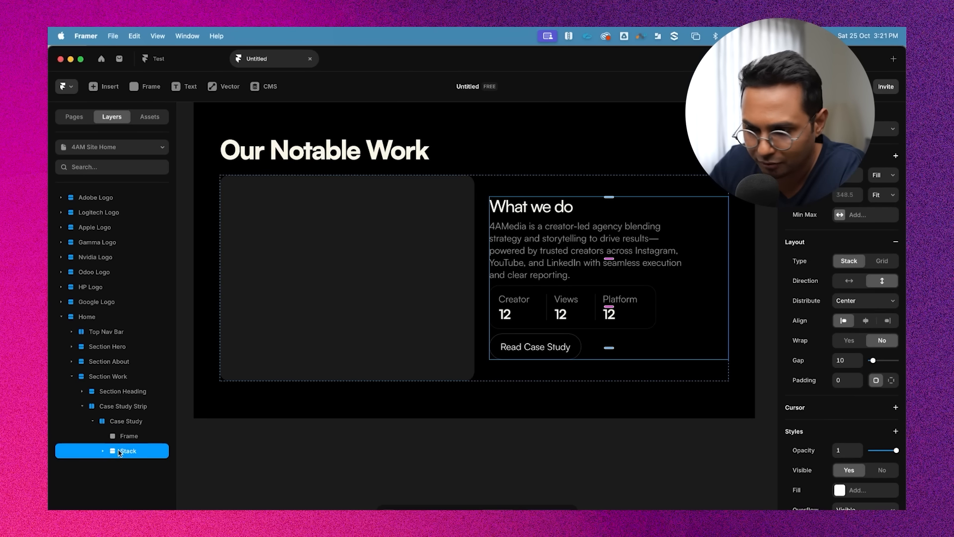
click(103, 452)
scroll(110, 437, down, 2)
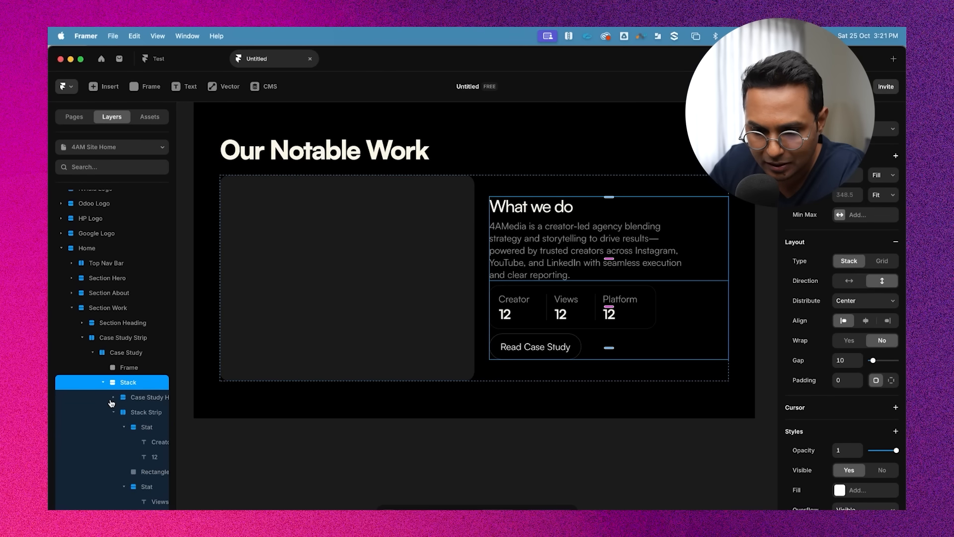
click(114, 415)
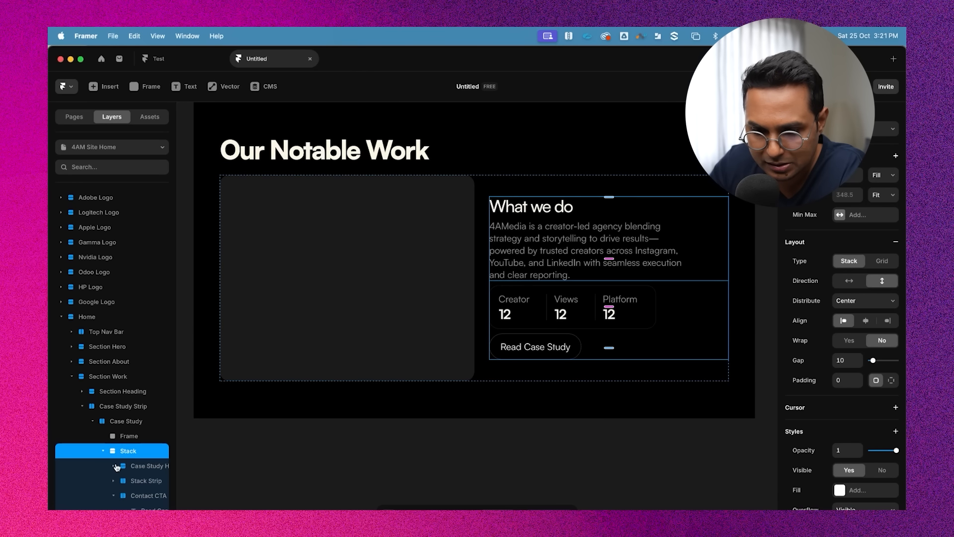
click(145, 499)
click(142, 481)
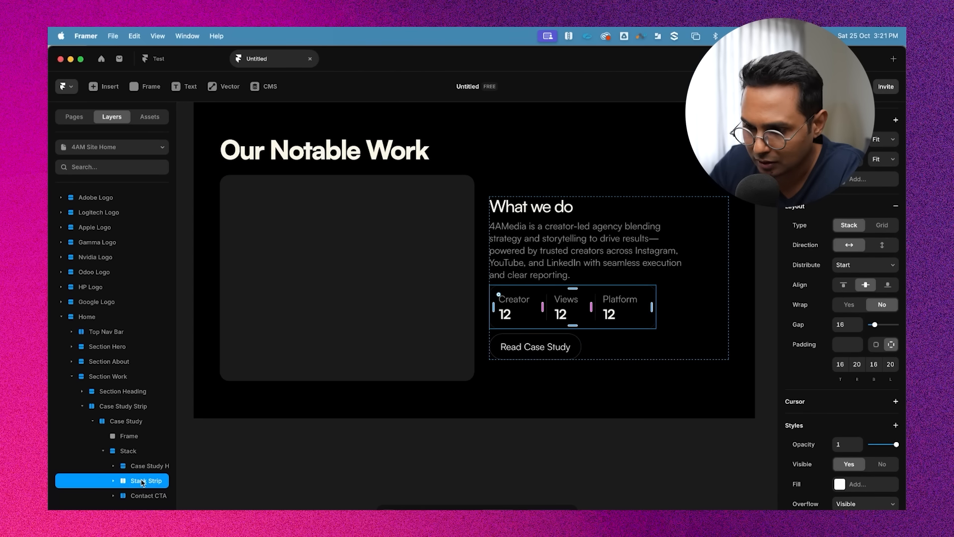
click(130, 451)
drag(146, 480, 148, 467)
scroll(477, 298, right, 2)
click(477, 457)
scroll(112, 467, right, 1)
click(106, 466)
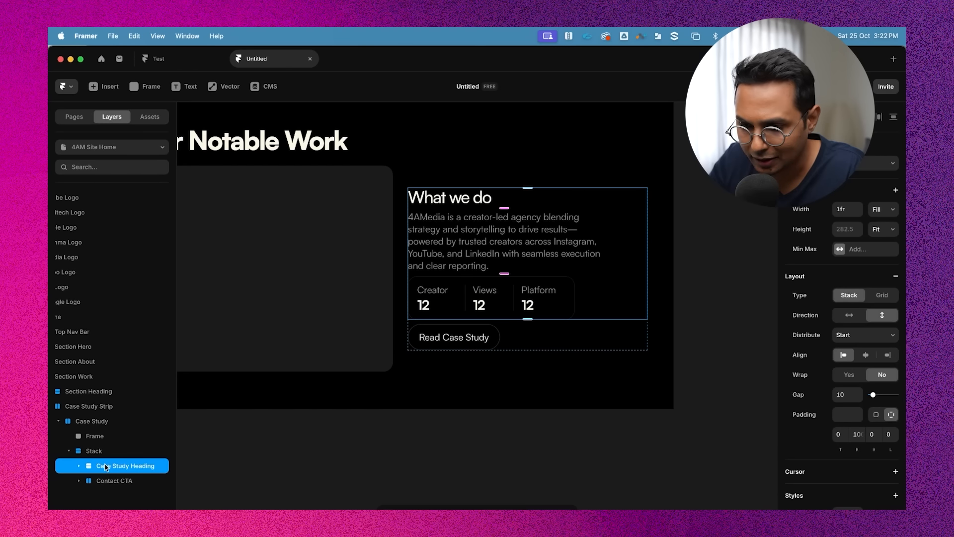
click(102, 480)
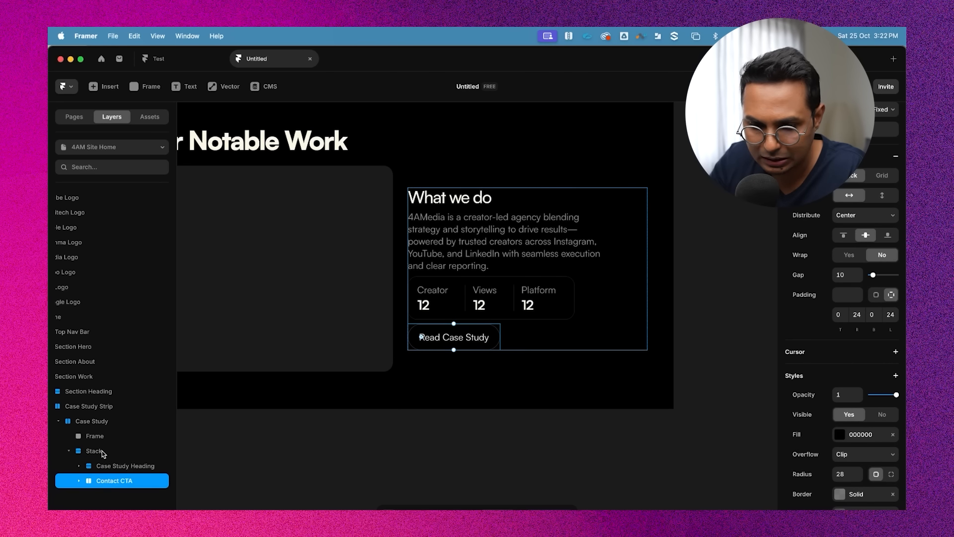
Set the Stack's gap between heading group and Contact CTA to 16
click(102, 451)
click(845, 358)
text(1)
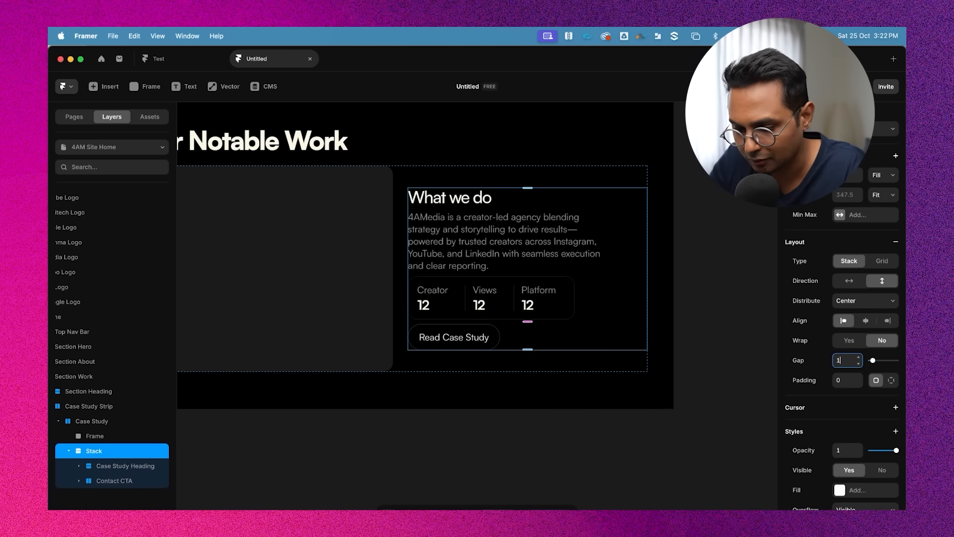
text(6)
key(Return)
click(652, 439)
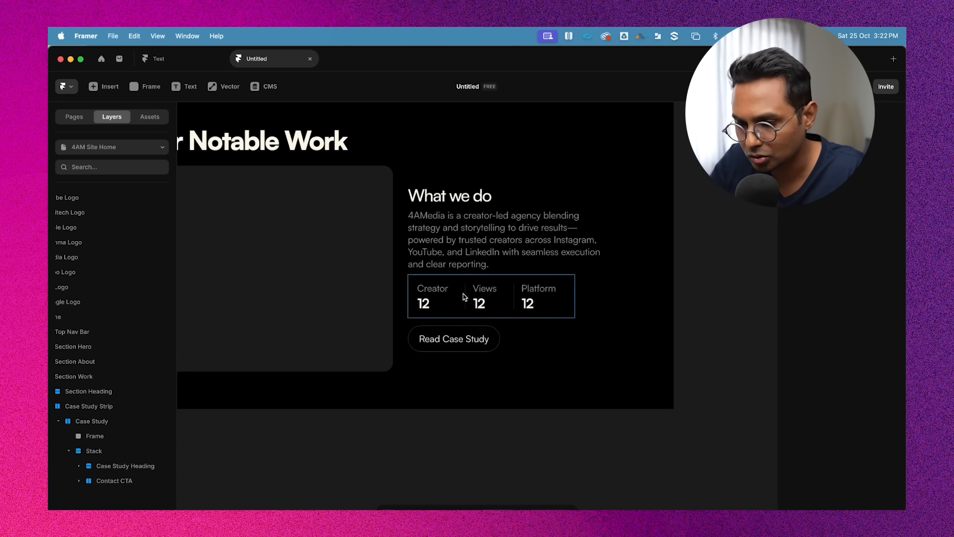
Review the updated case study layout on the canvas at different zoom levels
scroll(463, 294, up, 5)
scroll(465, 260, down, 3)
scroll(473, 348, down, 4)
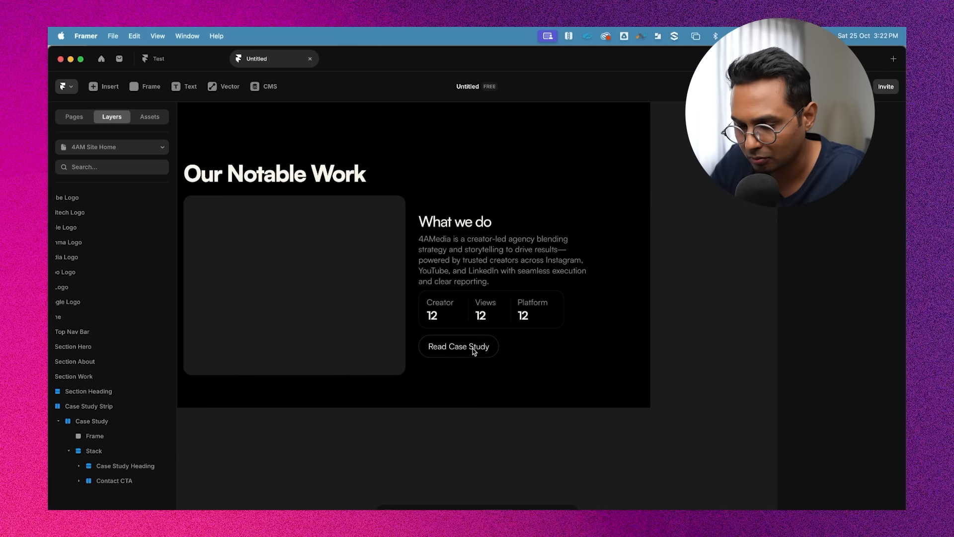
scroll(562, 464, down, 2)
scroll(584, 254, down, 3)
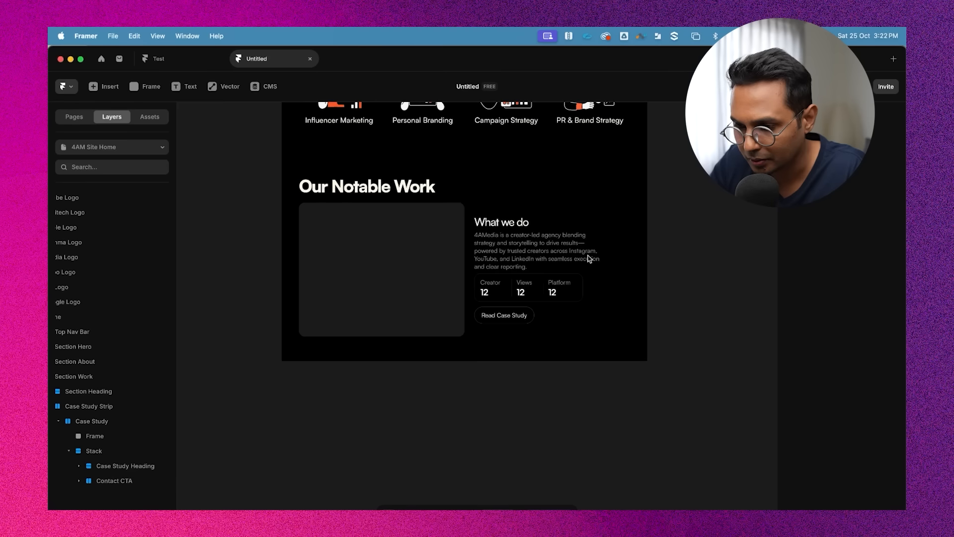
scroll(589, 258, up, 3)
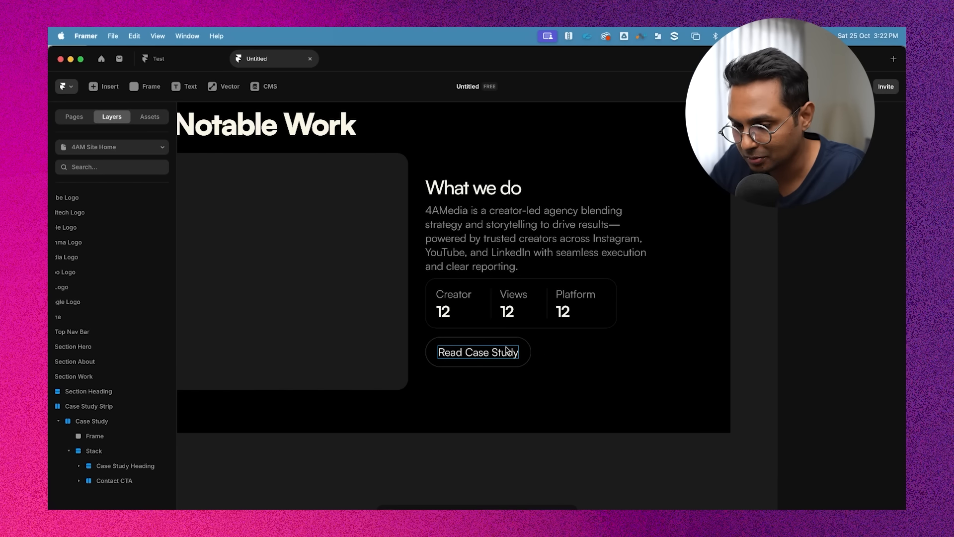
scroll(547, 343, down, 3)
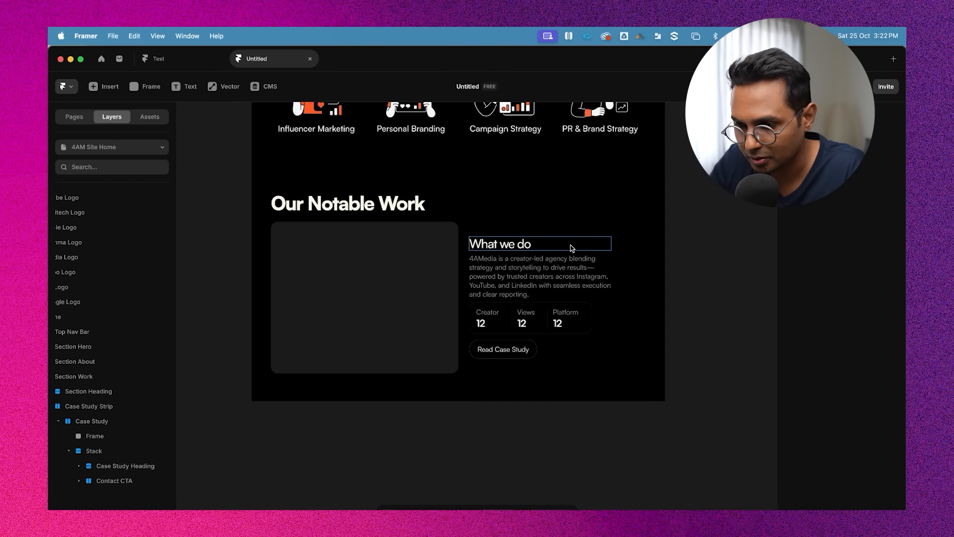
Set the Stack's gap to 20
click(106, 450)
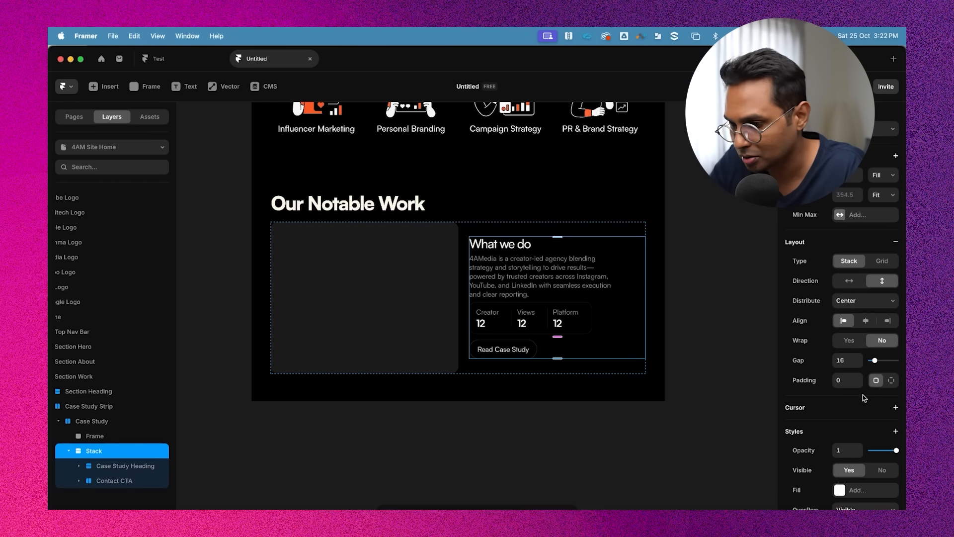
click(843, 361)
text(20)
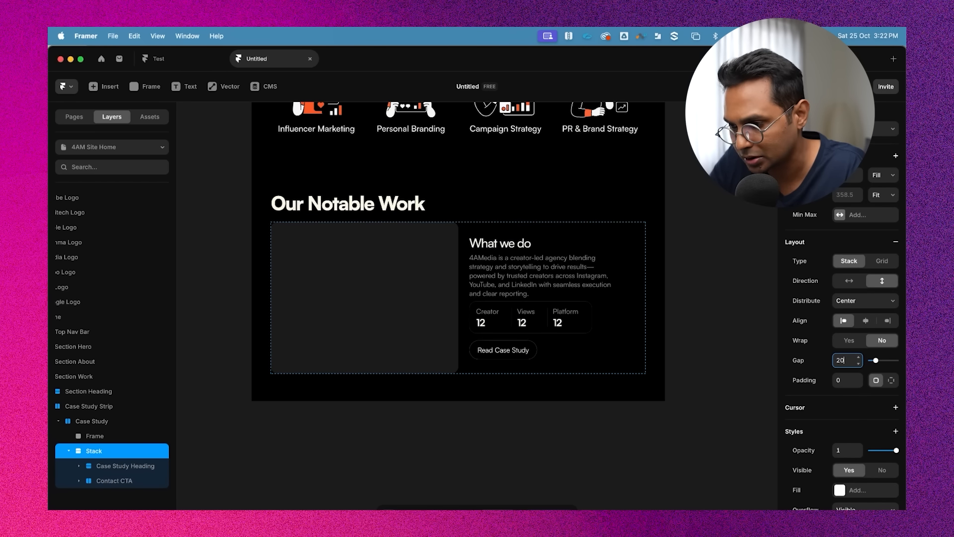
click(631, 411)
Change the case study heading text to '4AM x Google'
key(super+0)
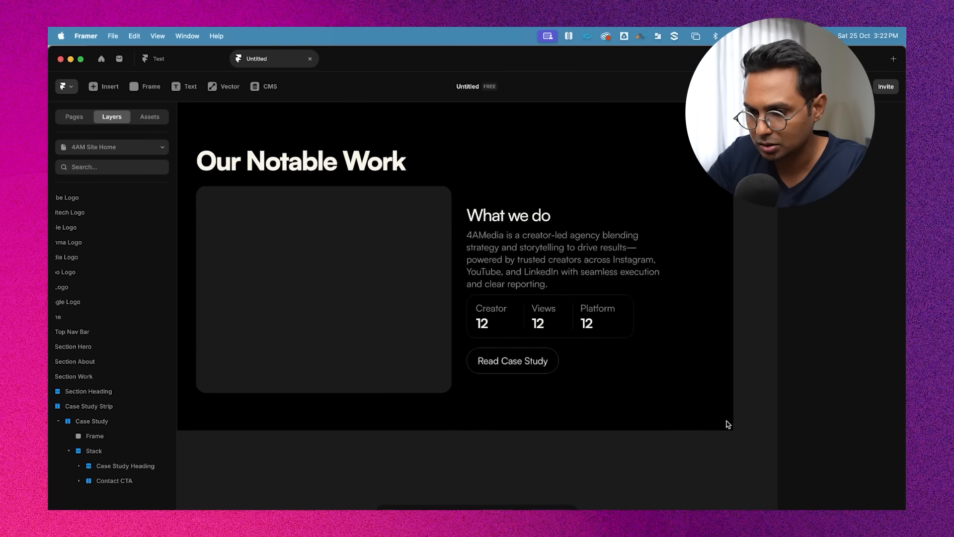
scroll(576, 422, down, 4)
double_click(545, 276)
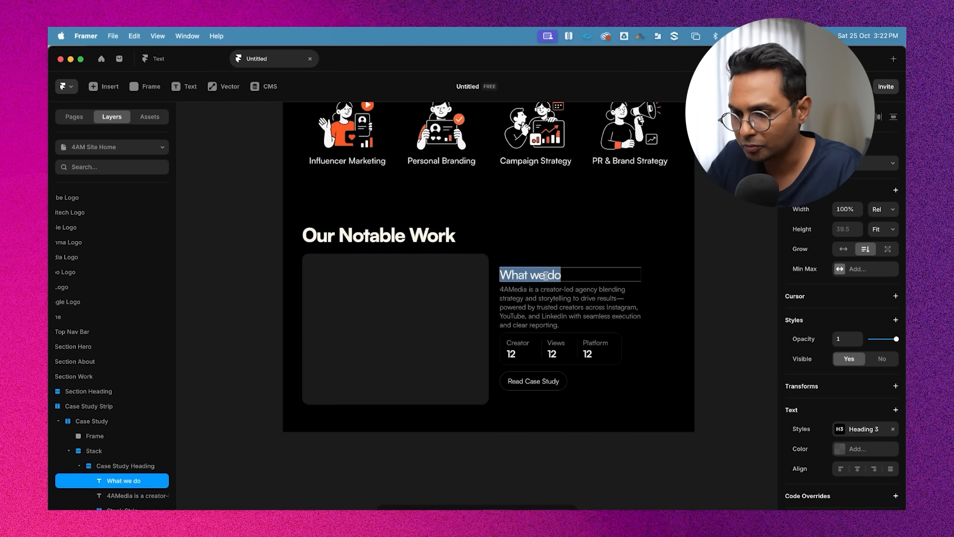
text(4AM x)
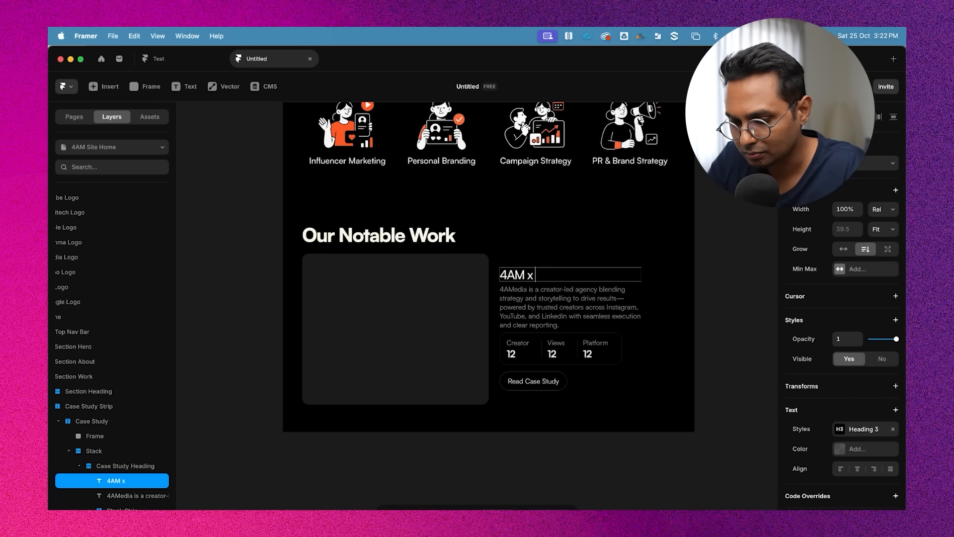
text( Goo)
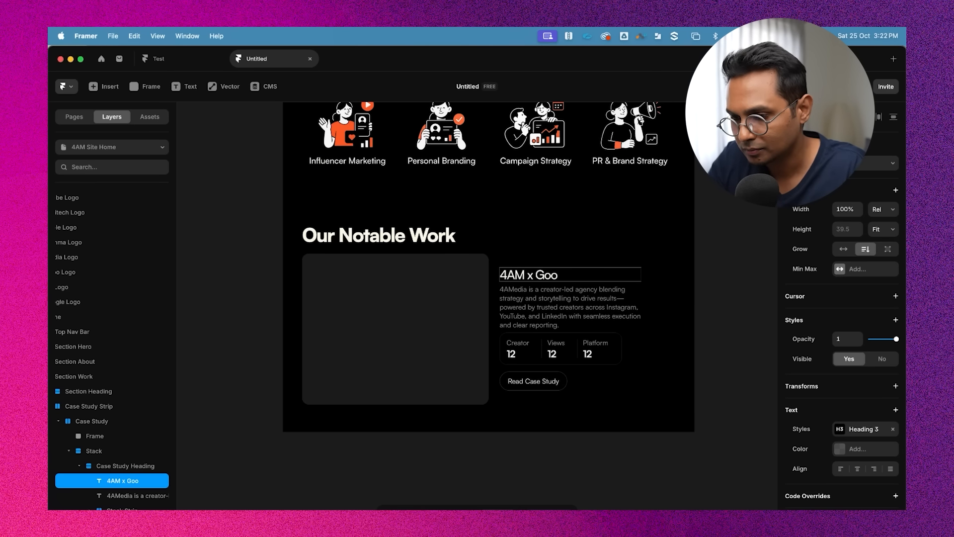
text(flegle)
click(716, 304)
Examine the Case Study Strip and Case Study layers and their nesting in the layer hierarchy
scroll(723, 313, down, 3)
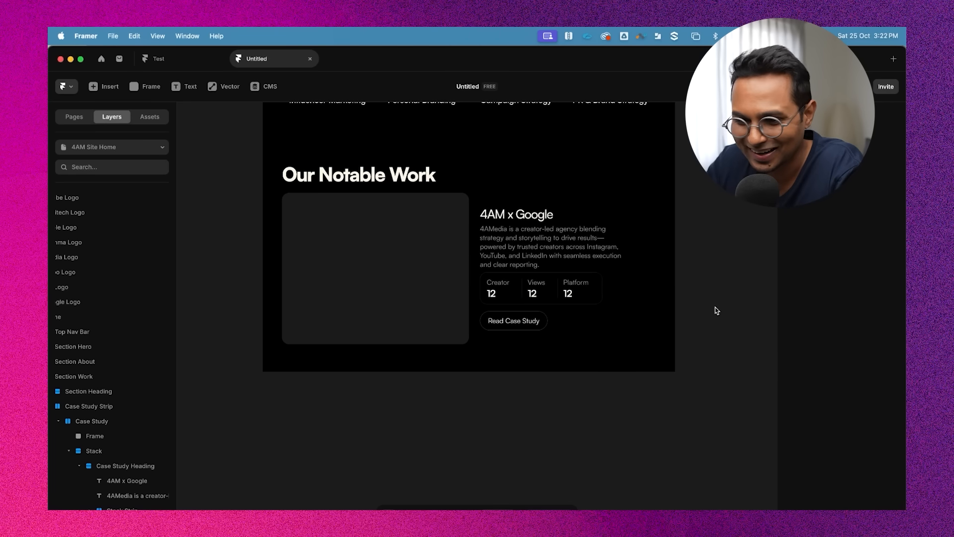
scroll(709, 214, up, 2)
click(601, 248)
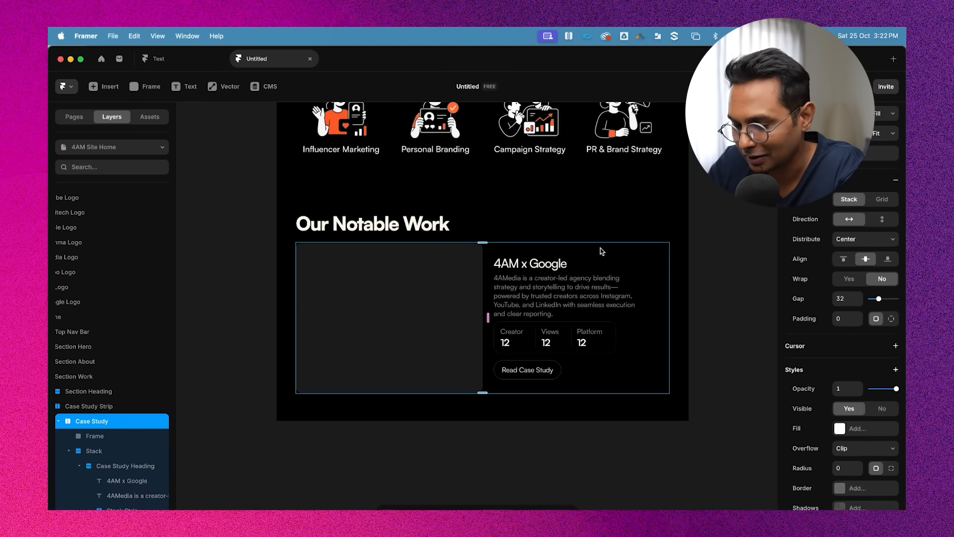
click(730, 305)
click(611, 251)
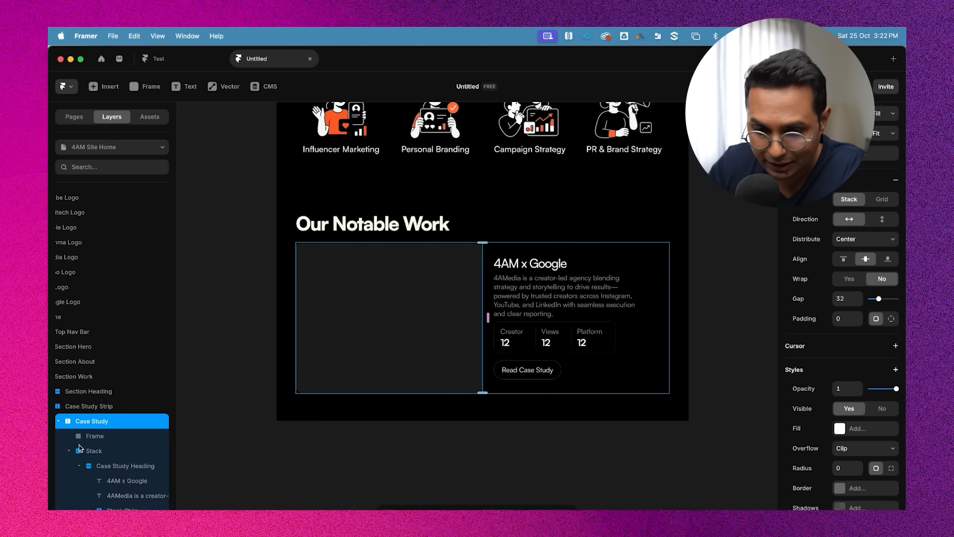
click(58, 422)
click(125, 406)
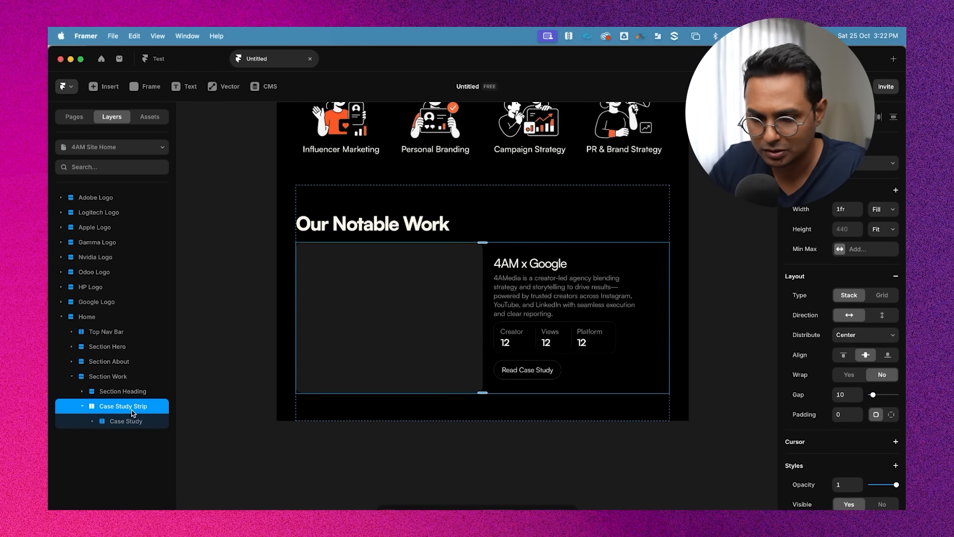
click(81, 407)
click(128, 391)
click(131, 406)
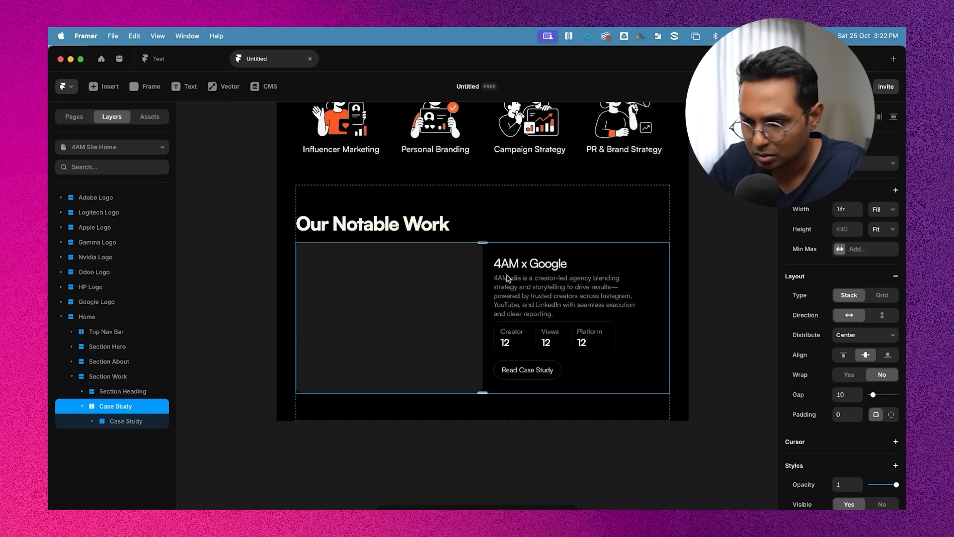
click(137, 421)
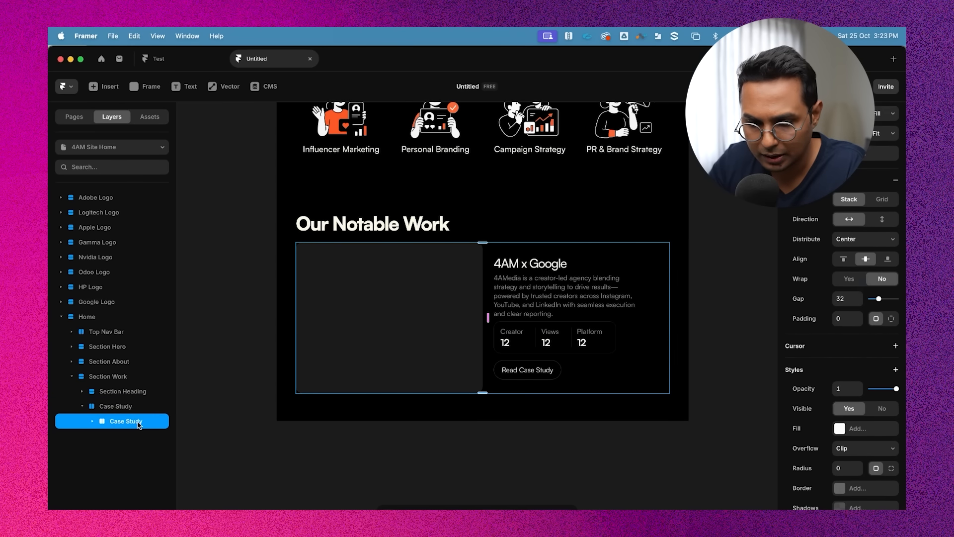
Rename the wrapper layer around the case study as Case Study Strip
double_click(129, 405)
click(154, 404)
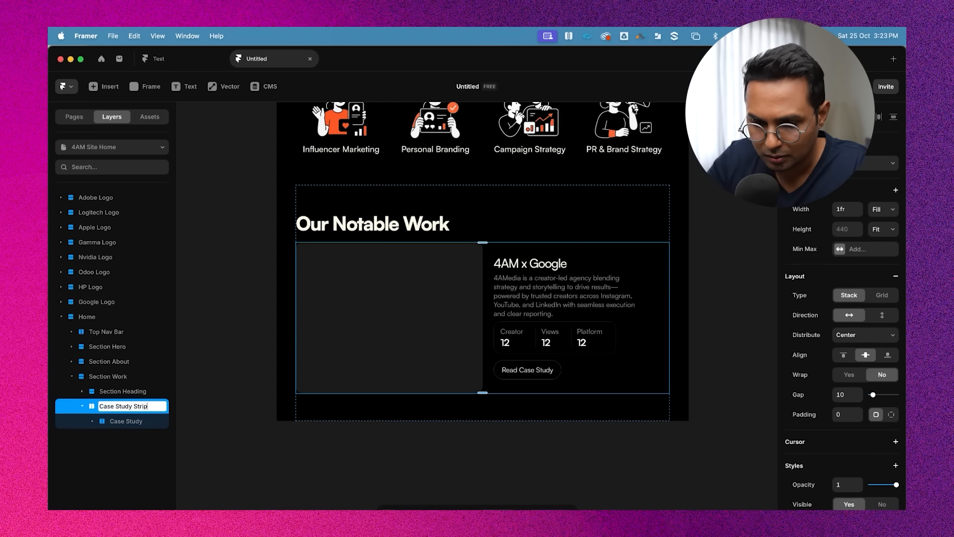
key(Return)
key(Escape)
click(82, 406)
click(102, 442)
click(109, 404)
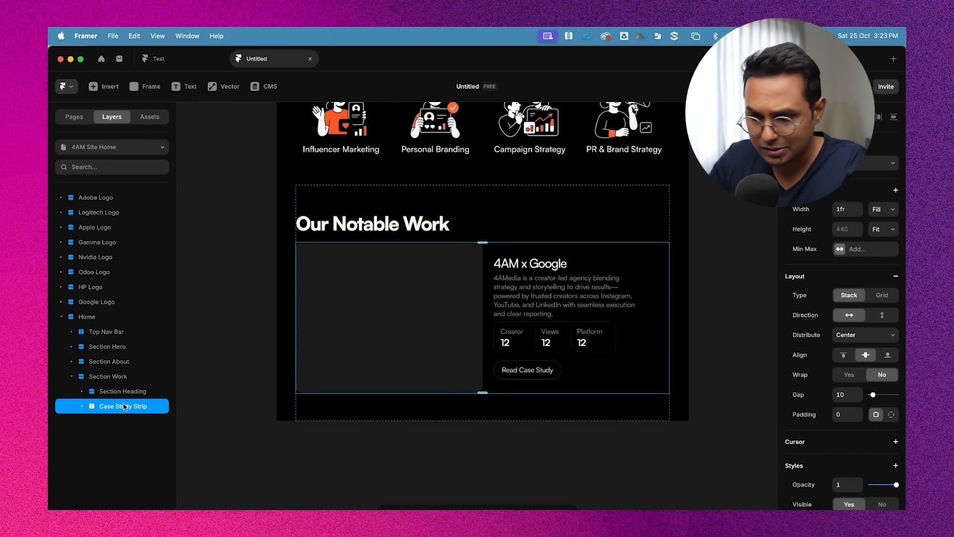
click(82, 407)
click(122, 423)
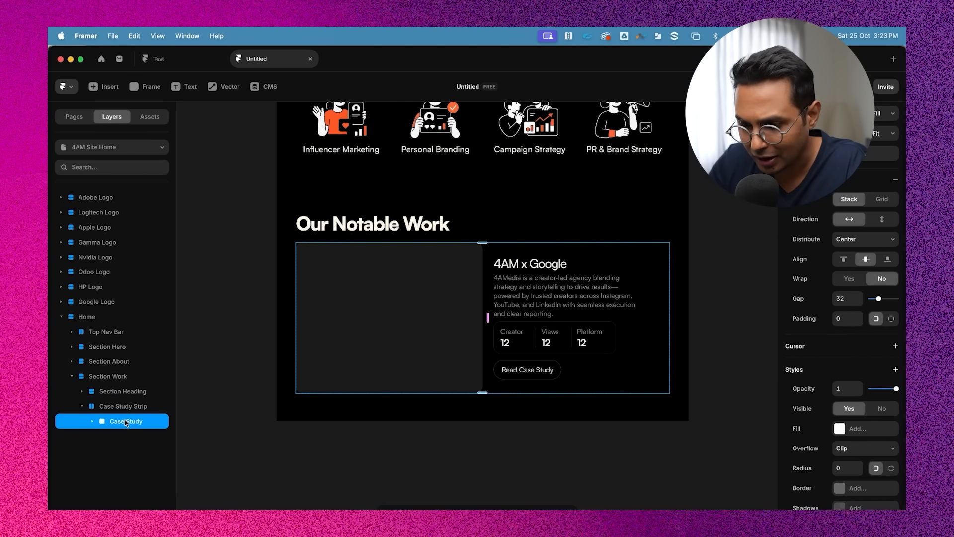
Set the Case Study Strip stack direction to vertical
key(super+d)
key(super+z)
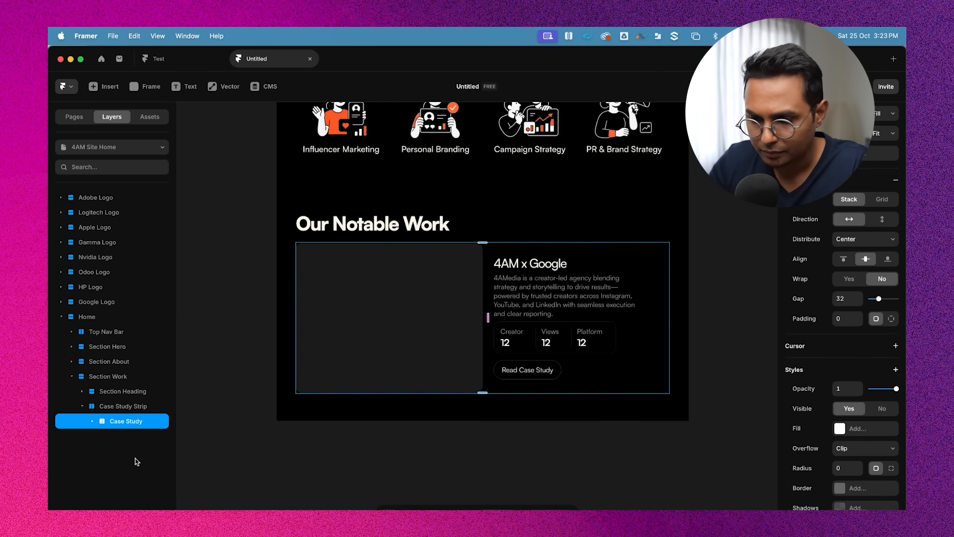
click(137, 406)
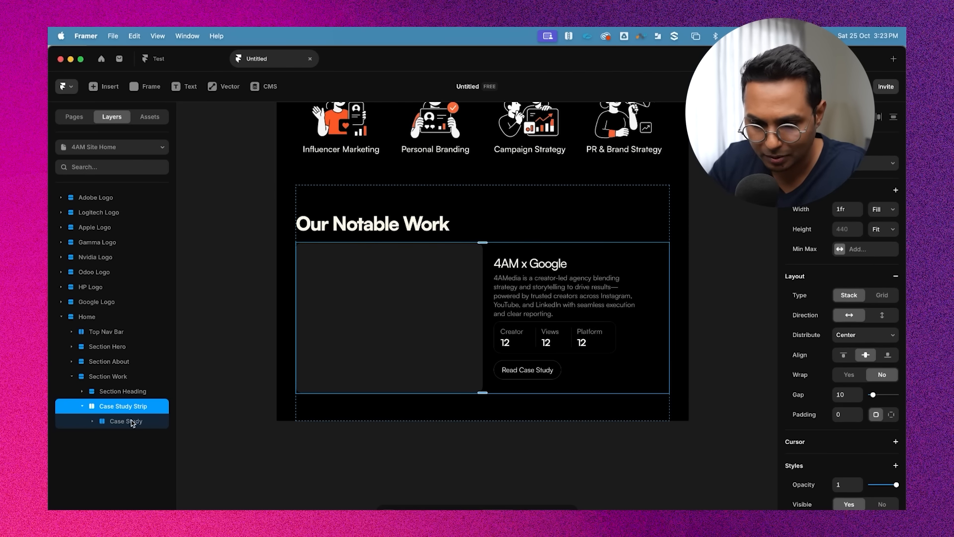
click(105, 396)
click(92, 408)
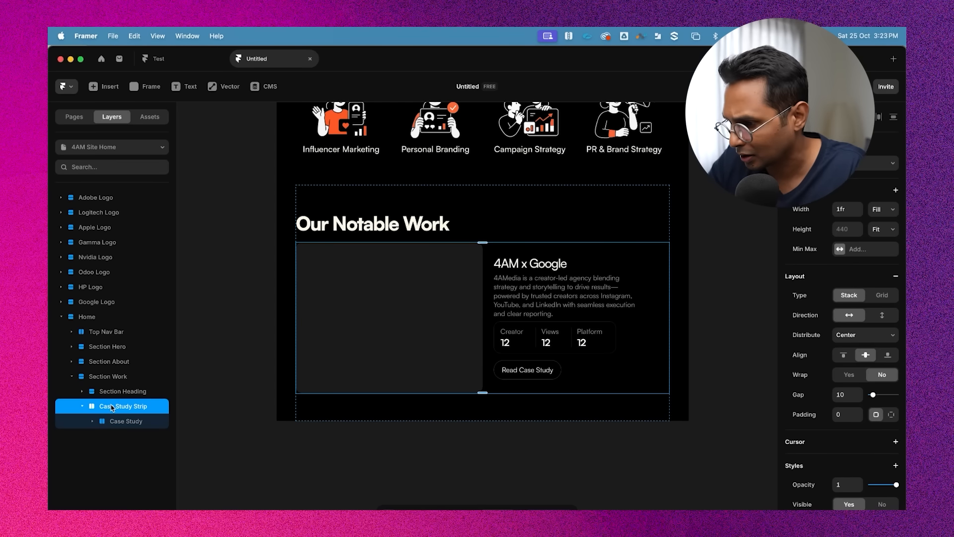
click(886, 315)
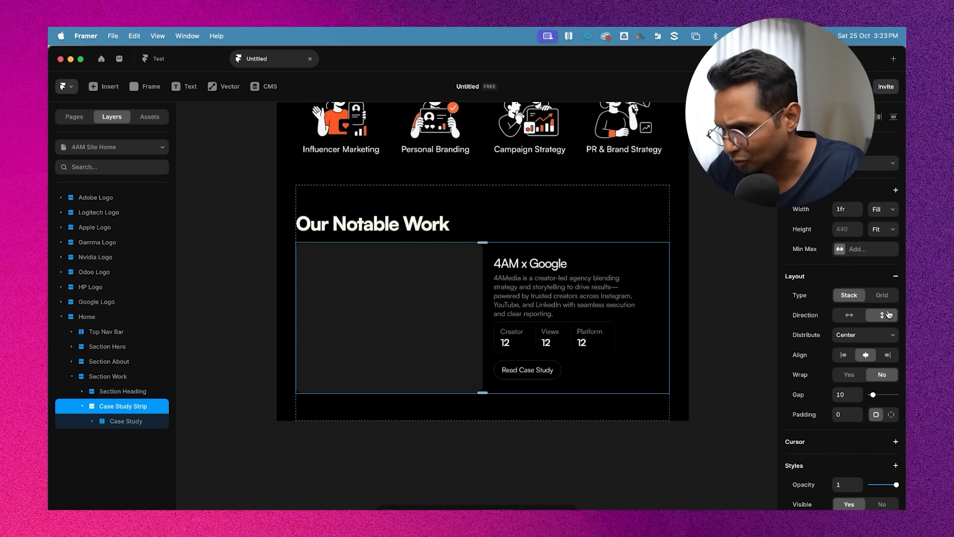
Duplicate the Case Study card twice so three case studies stack inside the strip
click(124, 420)
key(super+d)
scroll(599, 350, down, 5)
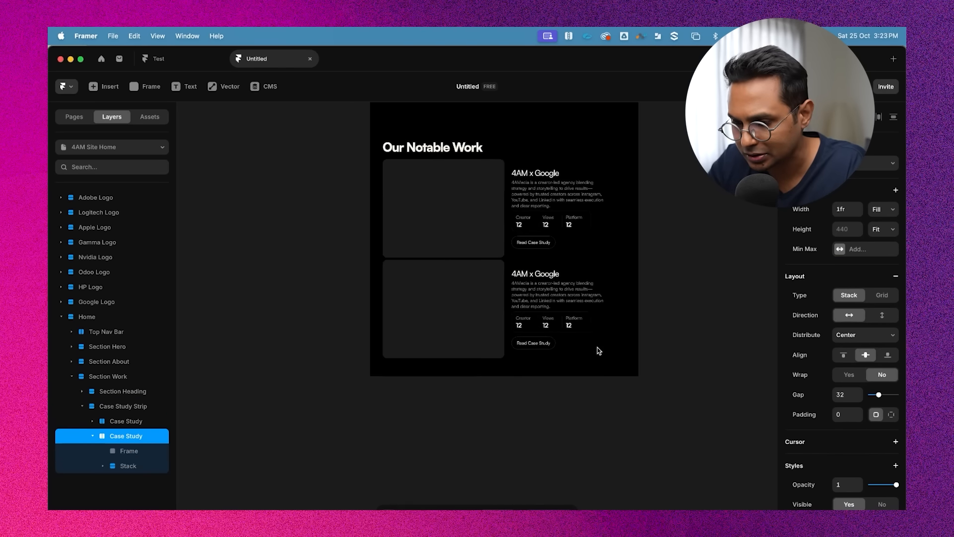
scroll(598, 351, up, 1)
key(super+d)
scroll(665, 307, down, 1)
scroll(665, 307, down, 1)
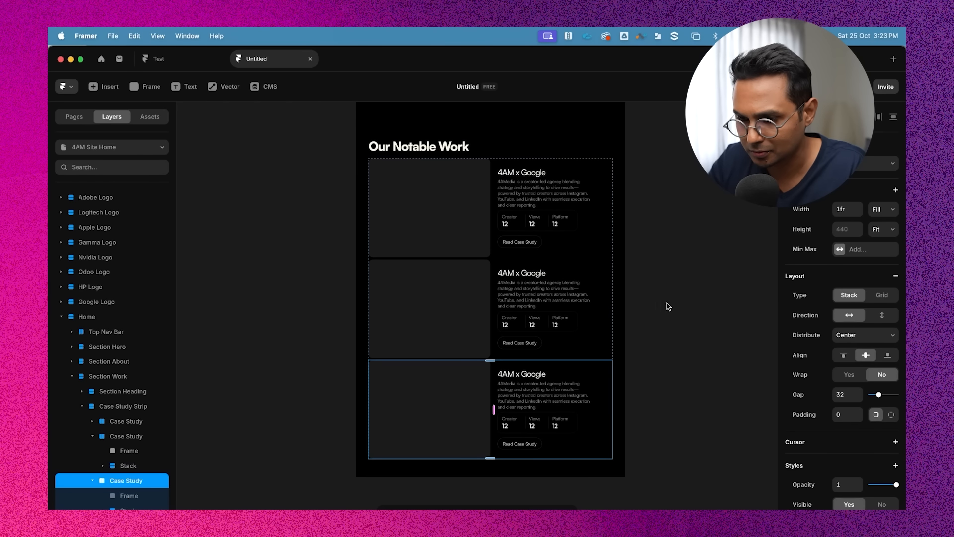
click(667, 303)
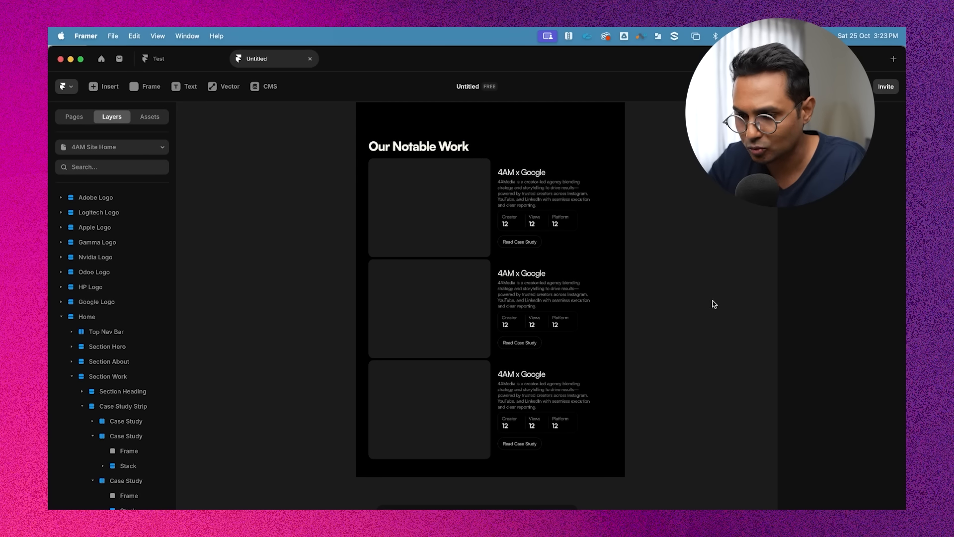
Set the Case Study Strip gap to 40
click(83, 406)
click(124, 406)
click(833, 393)
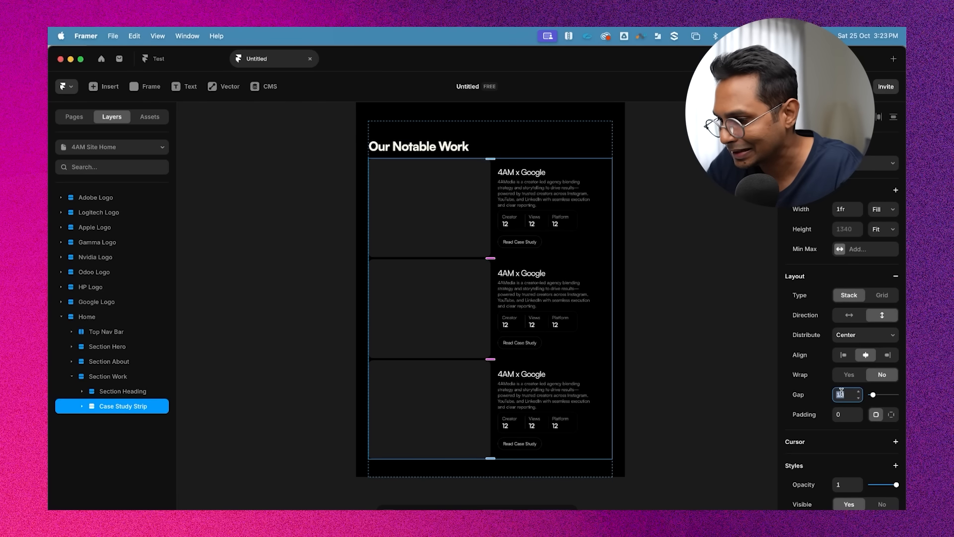
text(40)
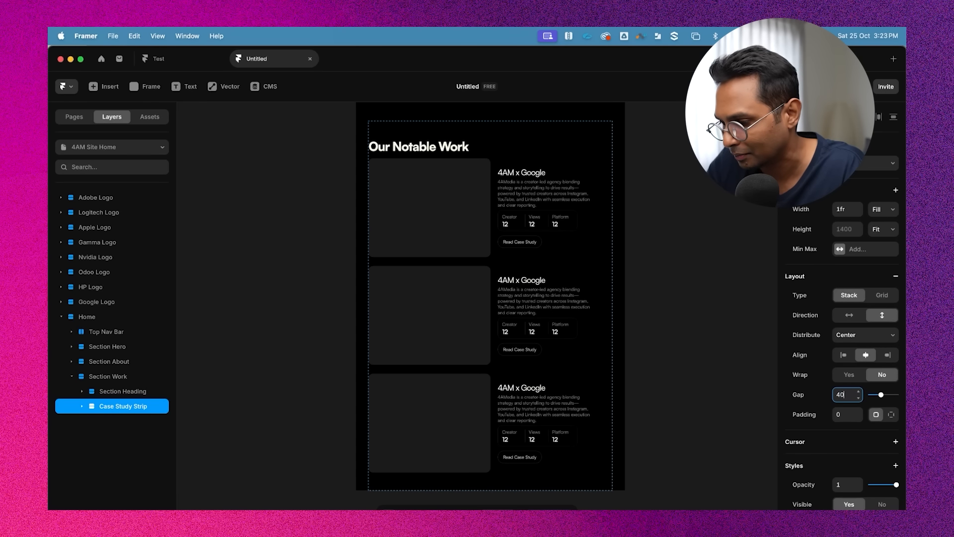
click(711, 299)
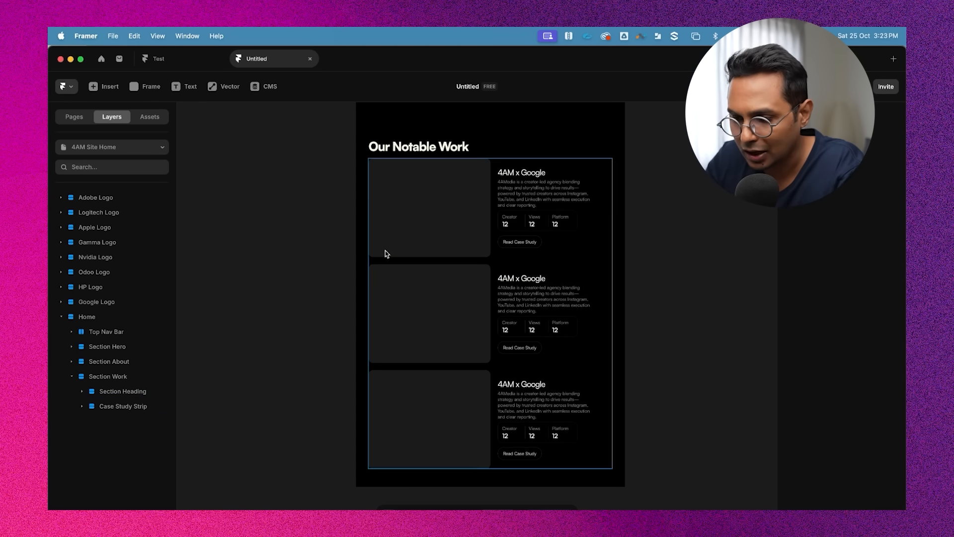
Review the three stacked case studies on the canvas at different zoom levels
scroll(427, 237, up, 3)
scroll(714, 247, down, 2)
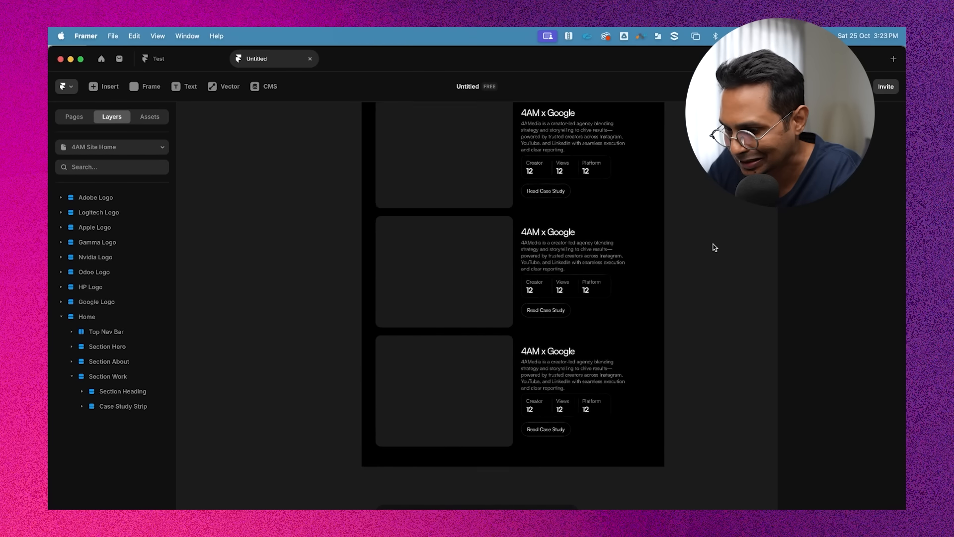
scroll(714, 247, up, 5)
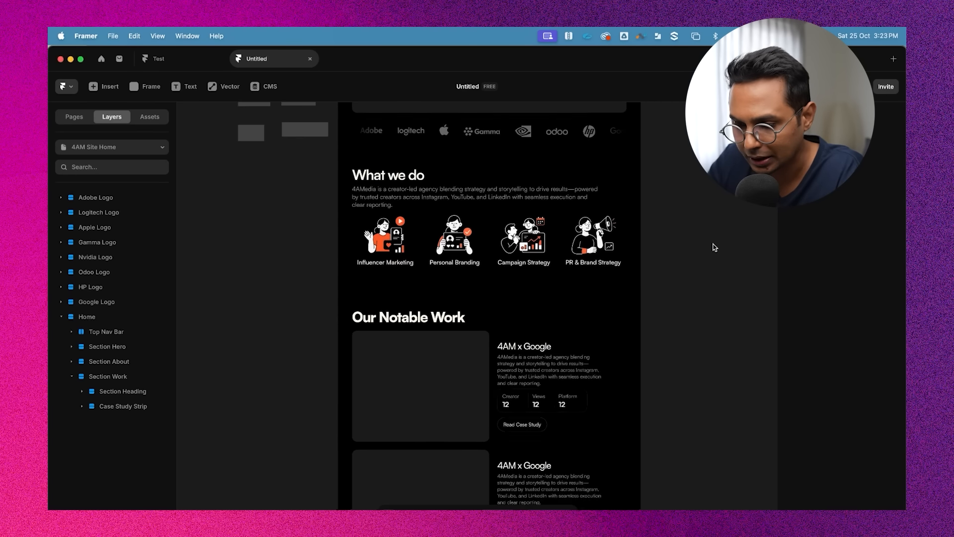
scroll(714, 247, down, 2)
scroll(714, 247, up, 2)
scroll(714, 247, left, 1)
scroll(700, 268, down, 4)
scroll(578, 270, up, 3)
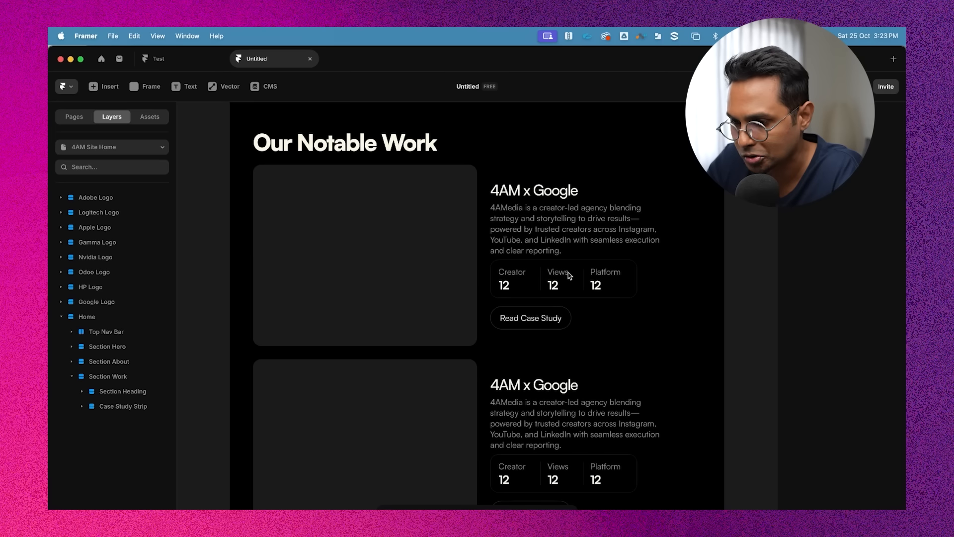
scroll(558, 215, down, 5)
scroll(626, 241, up, 10)
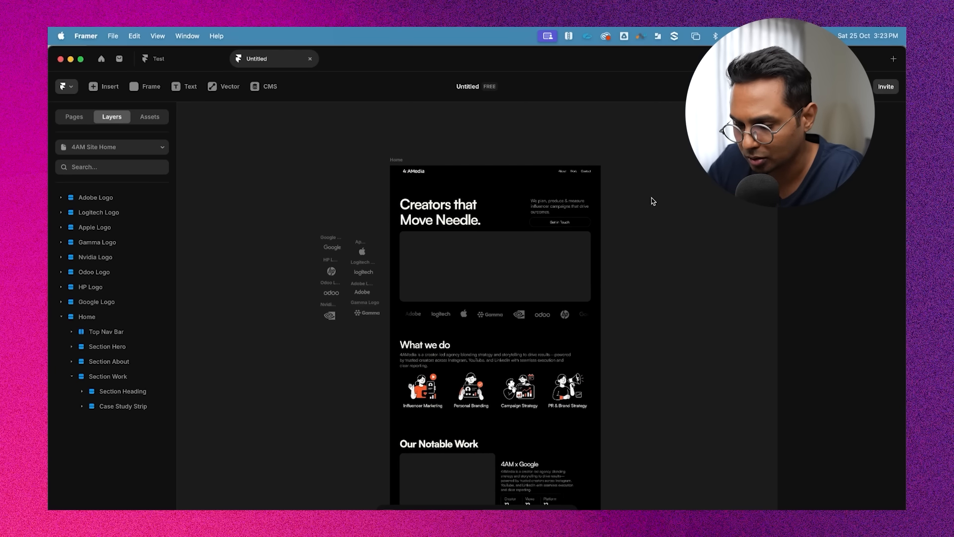
scroll(651, 199, down, 3)
scroll(527, 337, up, 3)
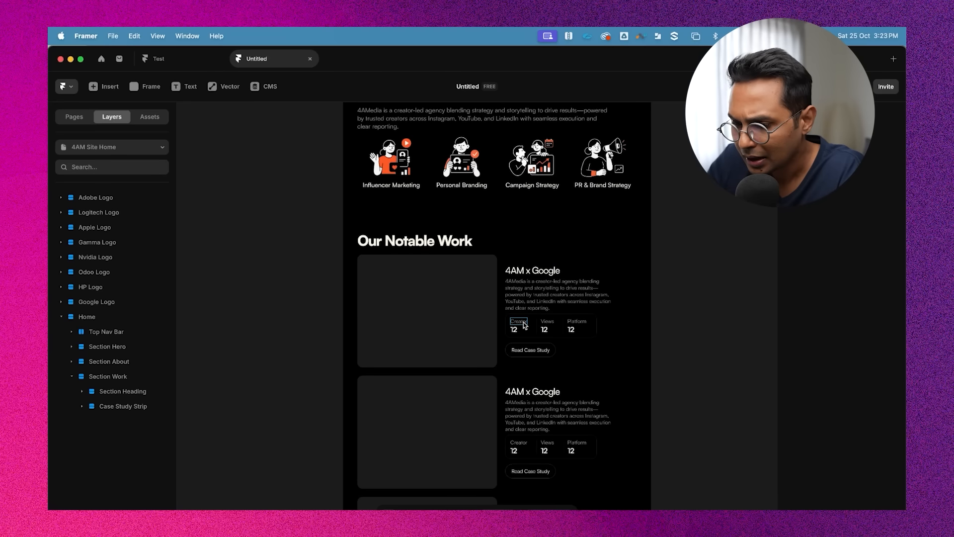
scroll(524, 325, up, 4)
scroll(562, 336, down, 4)
scroll(512, 321, up, 3)
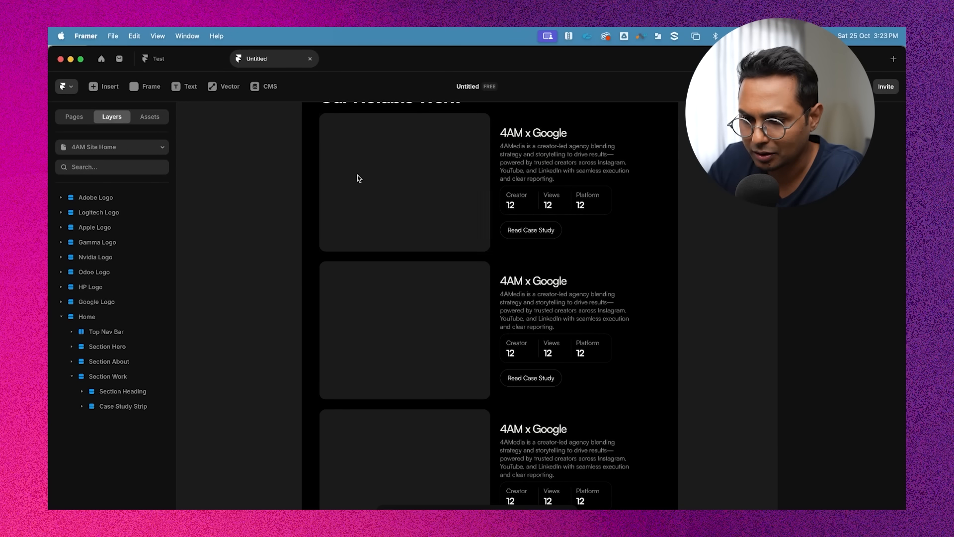
Inspect the case study image frames and stat rows by selecting them on the canvas
click(356, 178)
click(409, 328)
click(413, 194)
scroll(412, 194, down, 4)
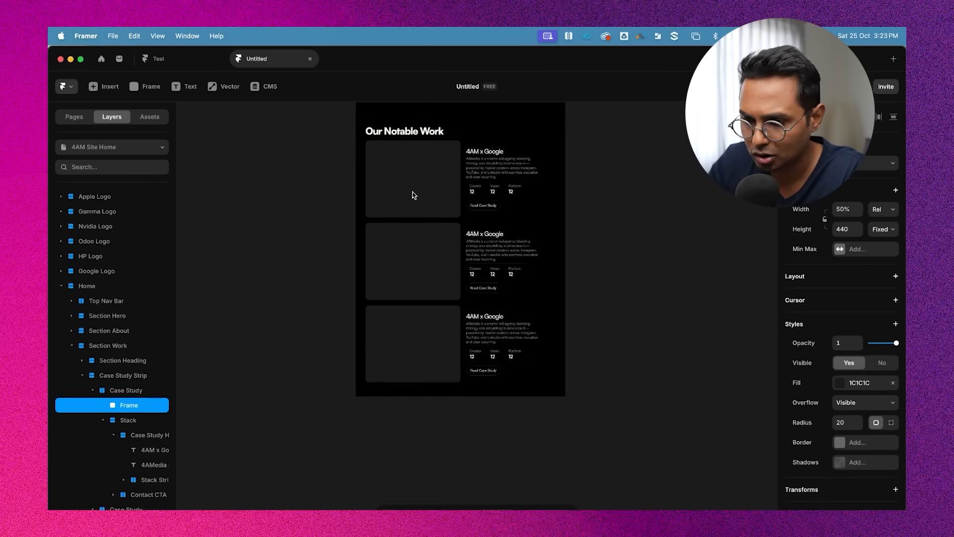
scroll(412, 195, up, 1)
click(414, 267)
click(449, 341)
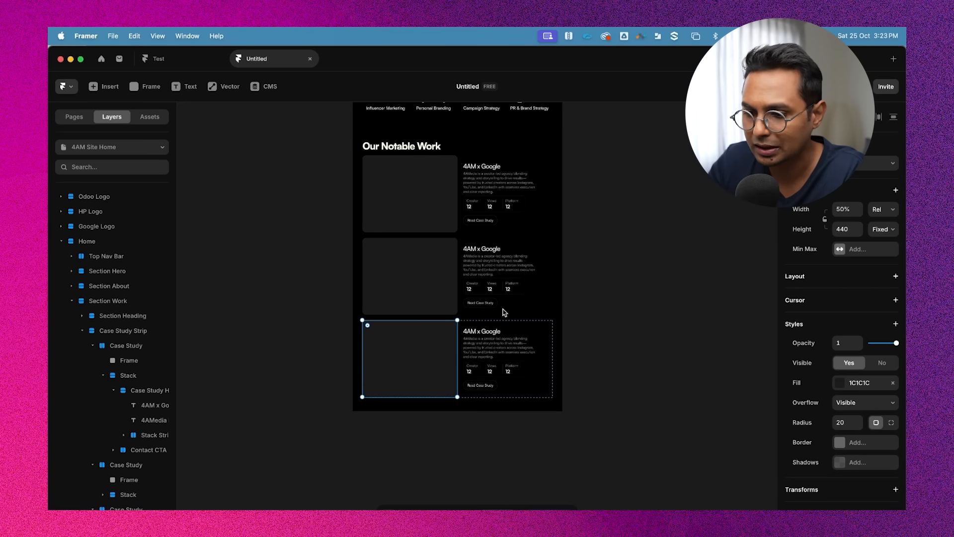
click(681, 274)
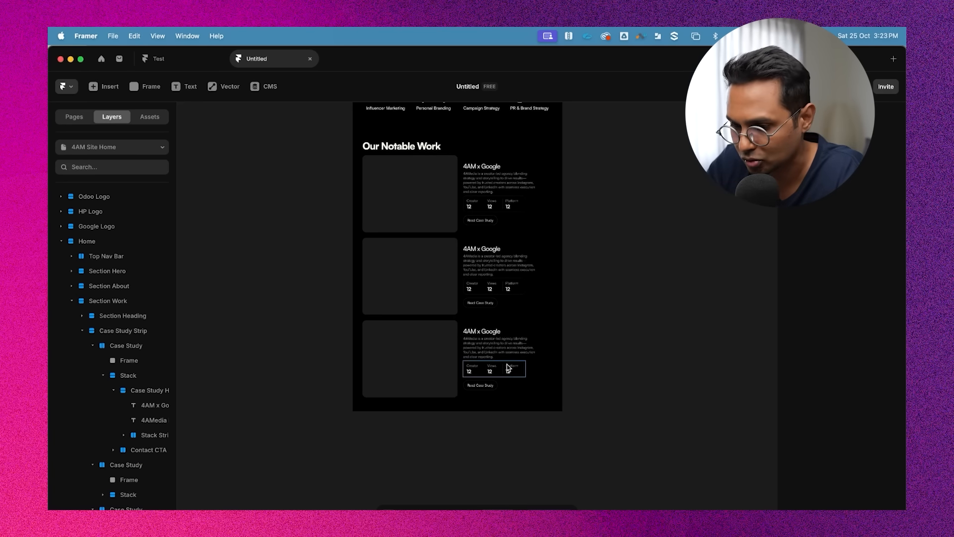
scroll(508, 368, up, 5)
click(562, 271)
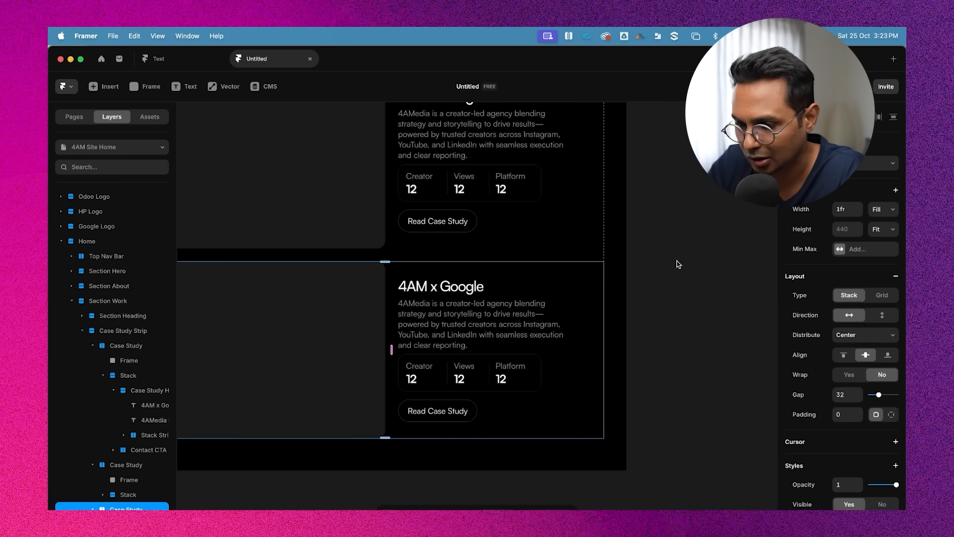
scroll(677, 263, down, 5)
click(473, 271)
scroll(596, 274, up, 5)
click(643, 277)
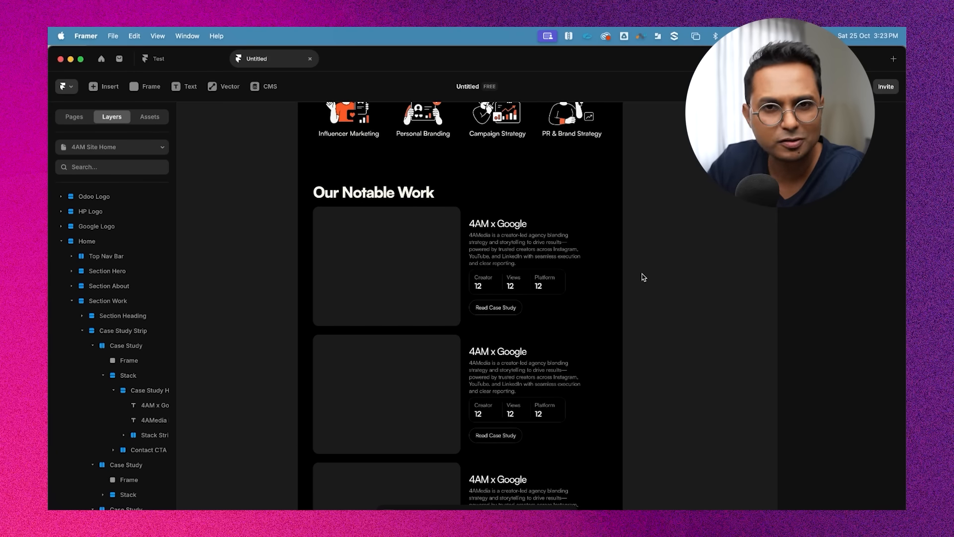
Review the whole page layout and the Our Notable Work heading while zooming around
click(398, 276)
scroll(398, 276, down, 3)
scroll(398, 276, down, 4)
click(635, 299)
scroll(637, 323, up, 6)
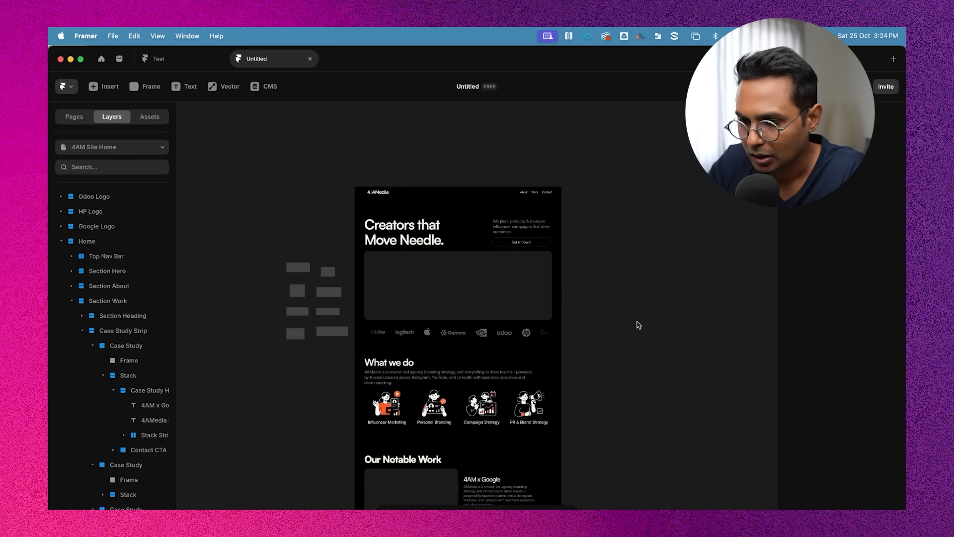
scroll(548, 190, up, 5)
click(567, 203)
scroll(568, 204, down, 5)
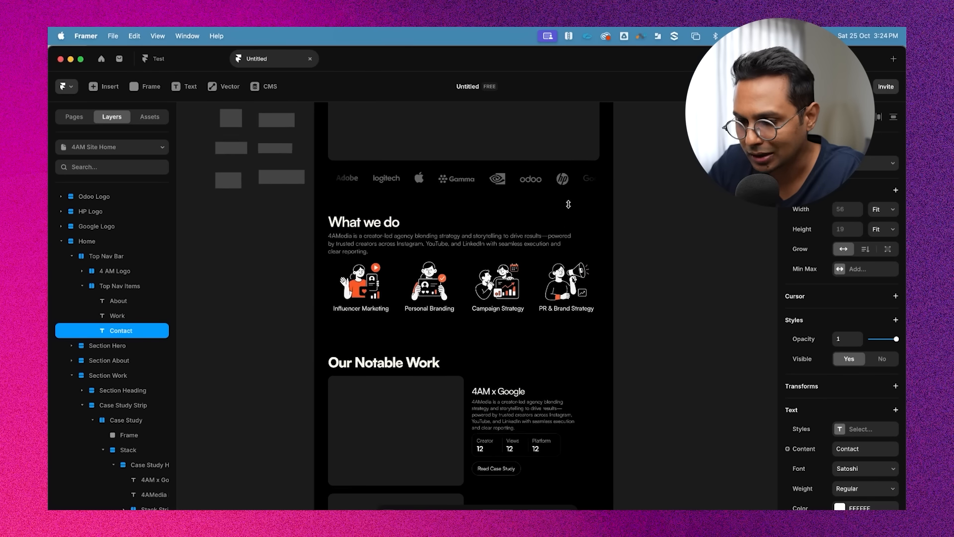
scroll(568, 204, down, 5)
click(644, 312)
scroll(644, 312, down, 2)
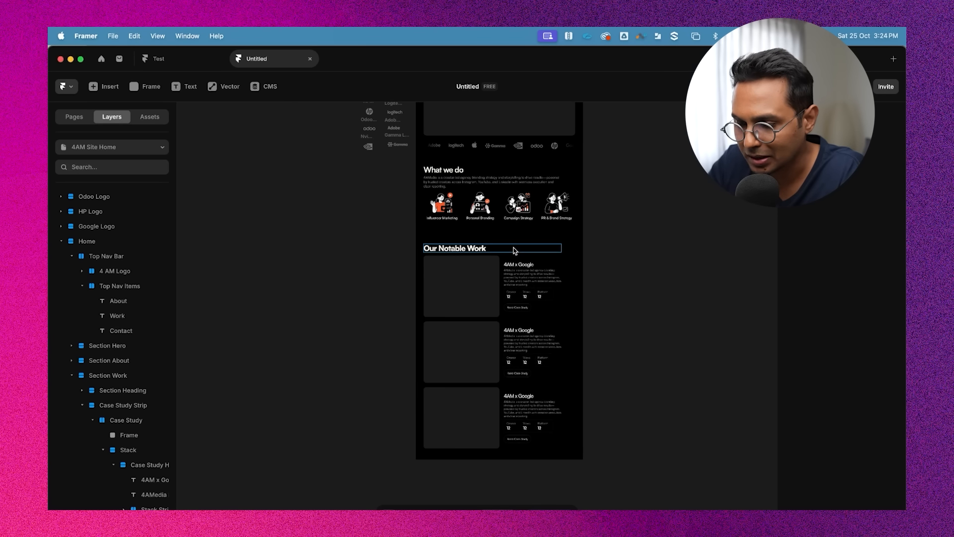
click(575, 252)
scroll(119, 382, down, 1)
Duplicate the Section Work section
click(72, 352)
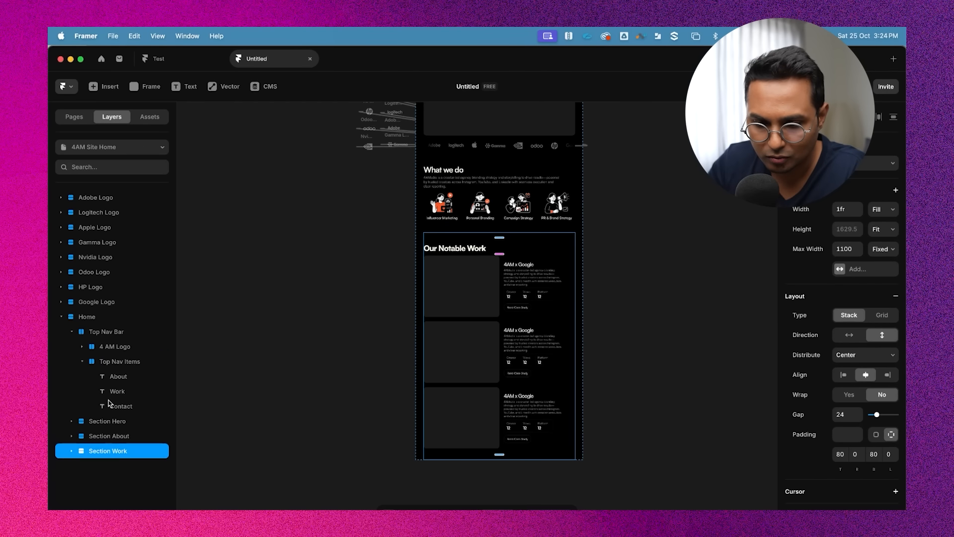
key(super+d)
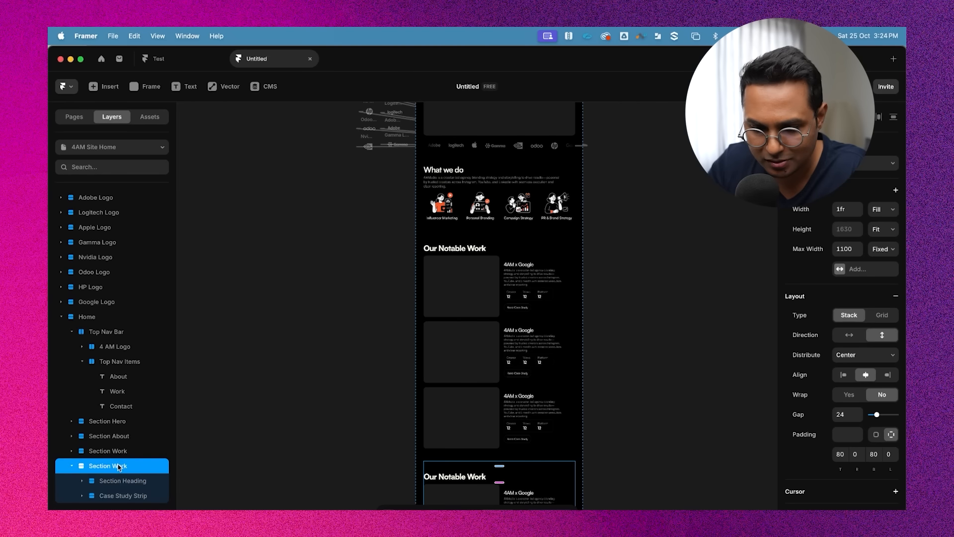
Rename the duplicated section to Section Contact
double_click(127, 464)
text(Section Conta)
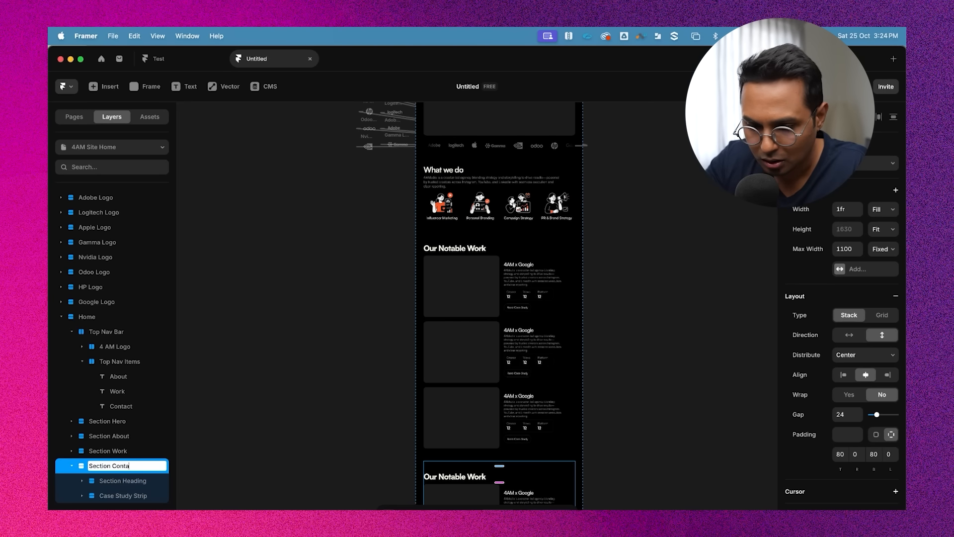
text(ct)
key(Return)
Delete the Case Study Strip from Section Contact
click(115, 496)
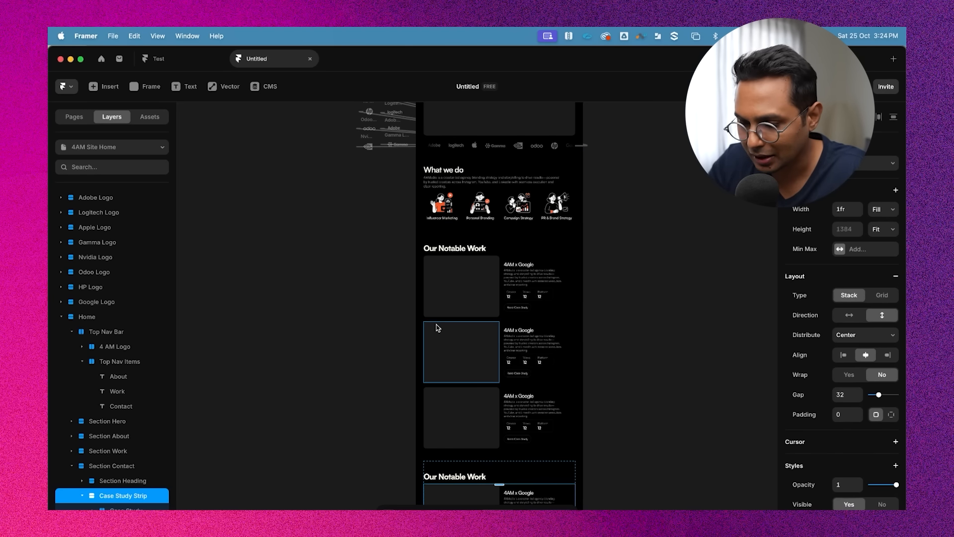
scroll(437, 328, down, 4)
scroll(475, 406, up, 4)
scroll(475, 407, down, 3)
scroll(499, 253, up, 1)
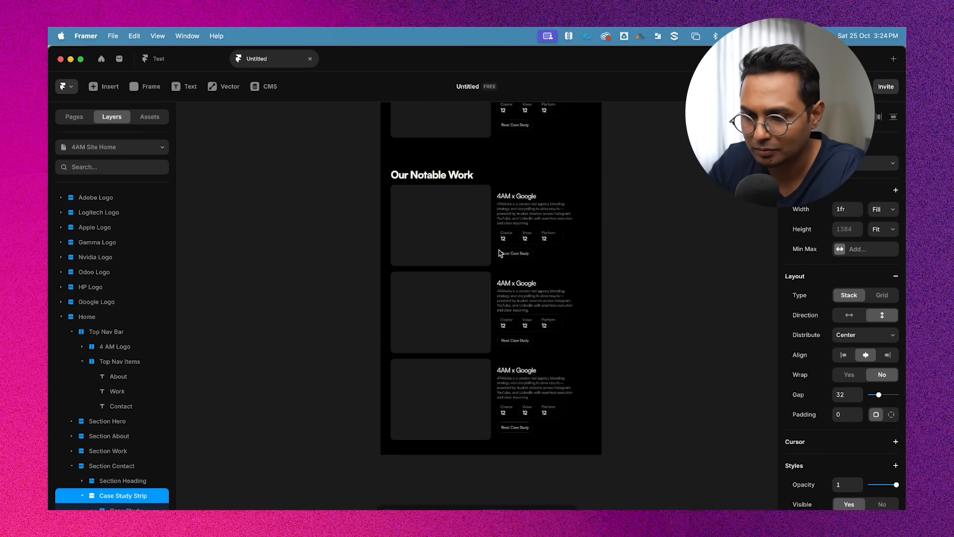
scroll(94, 484, down, 1)
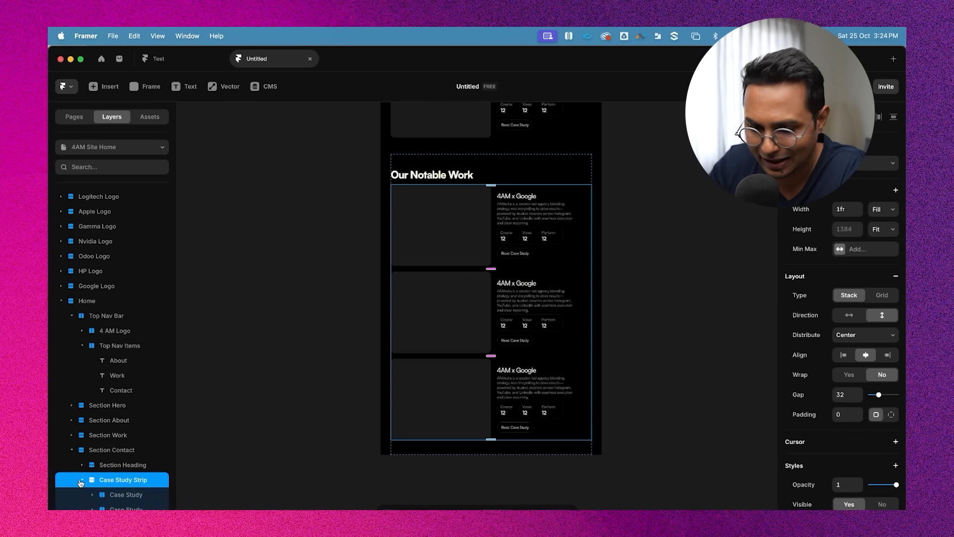
click(80, 480)
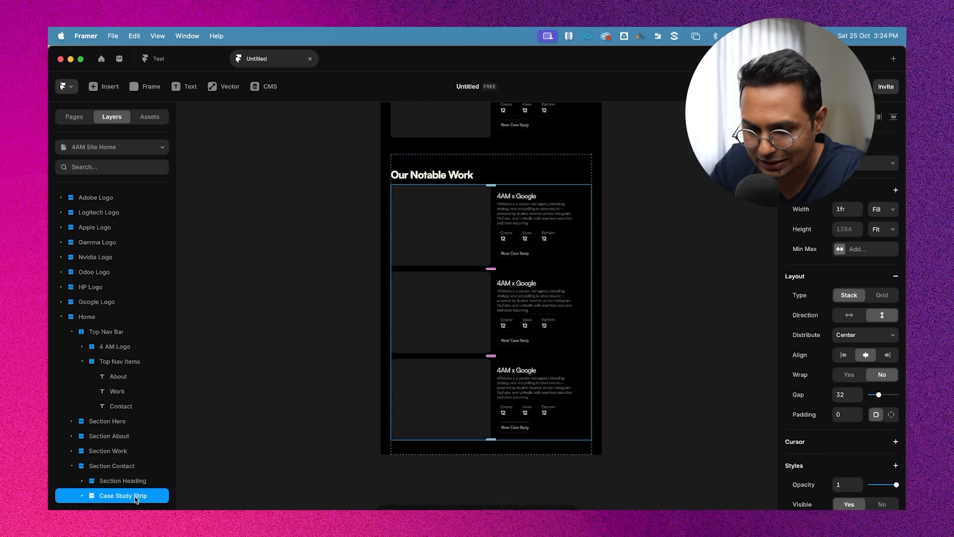
key(BackSpace)
click(506, 328)
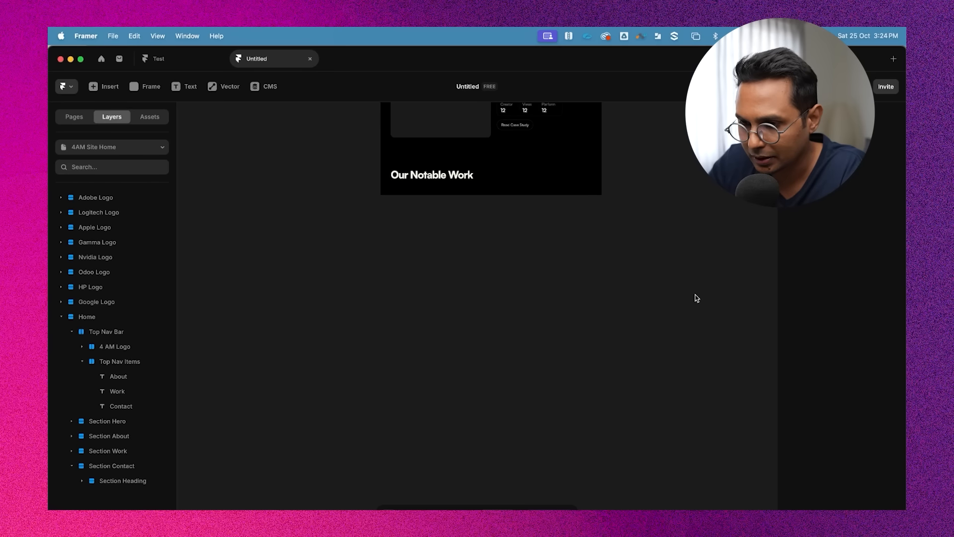
Insert a Form Builder form with Name, Email and Location fields onto the canvas
scroll(684, 278, up, 5)
scroll(683, 278, down, 4)
click(123, 467)
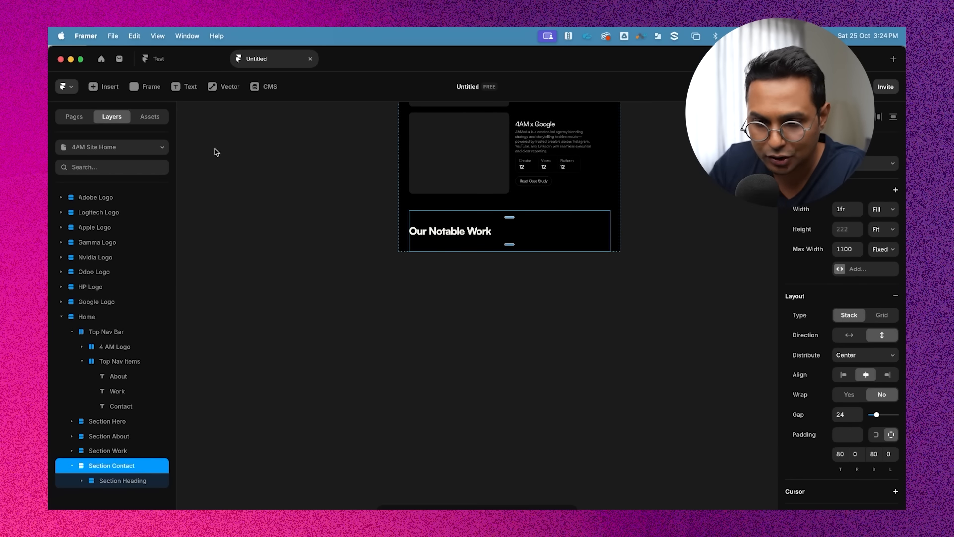
click(100, 88)
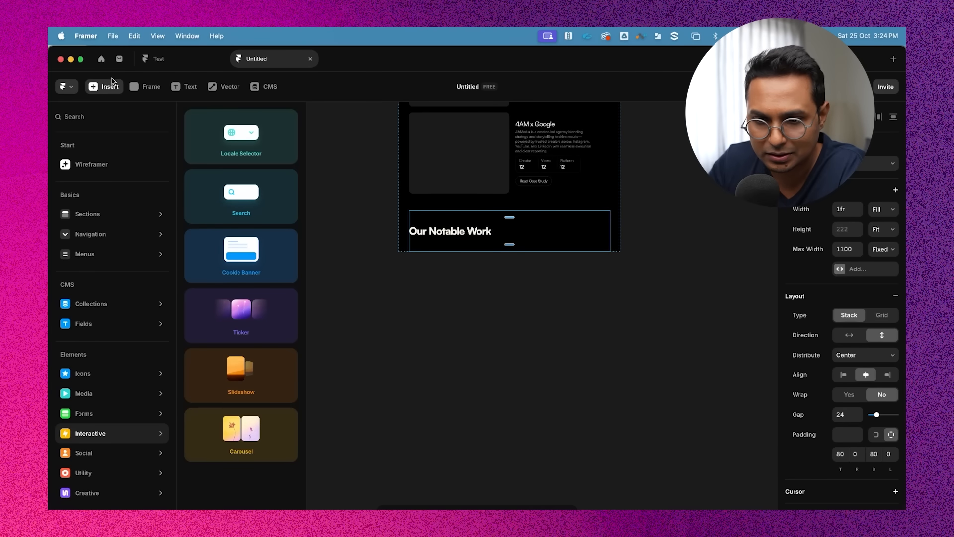
mouse_move(104, 214)
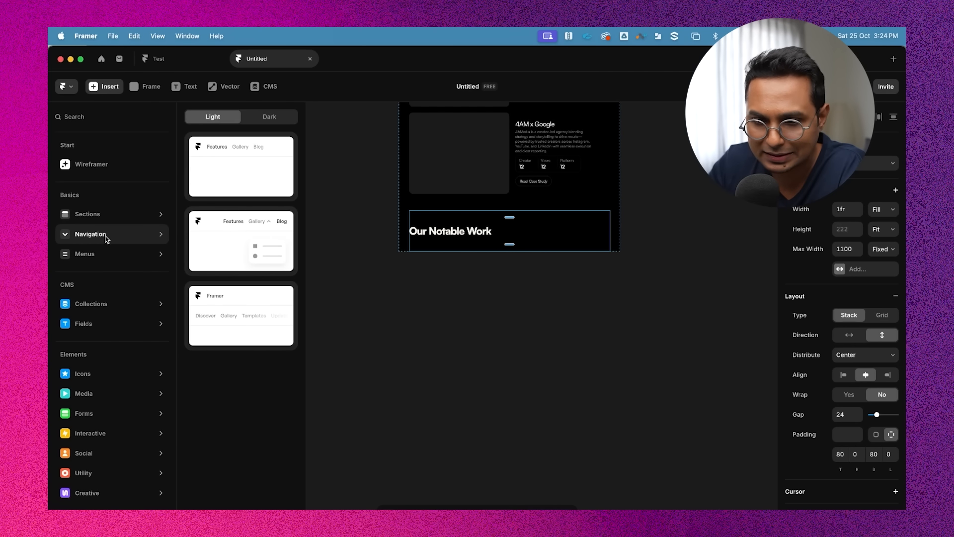
mouse_move(105, 256)
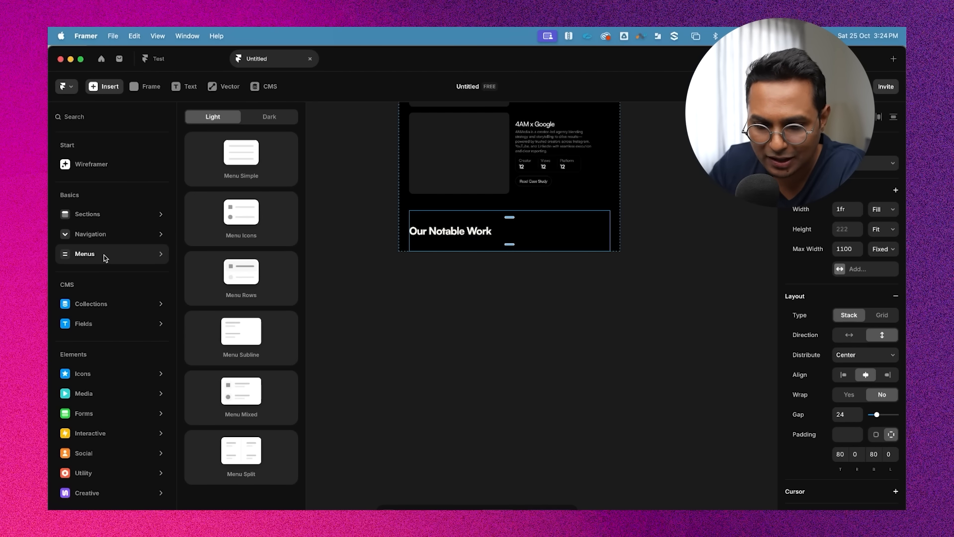
mouse_move(106, 375)
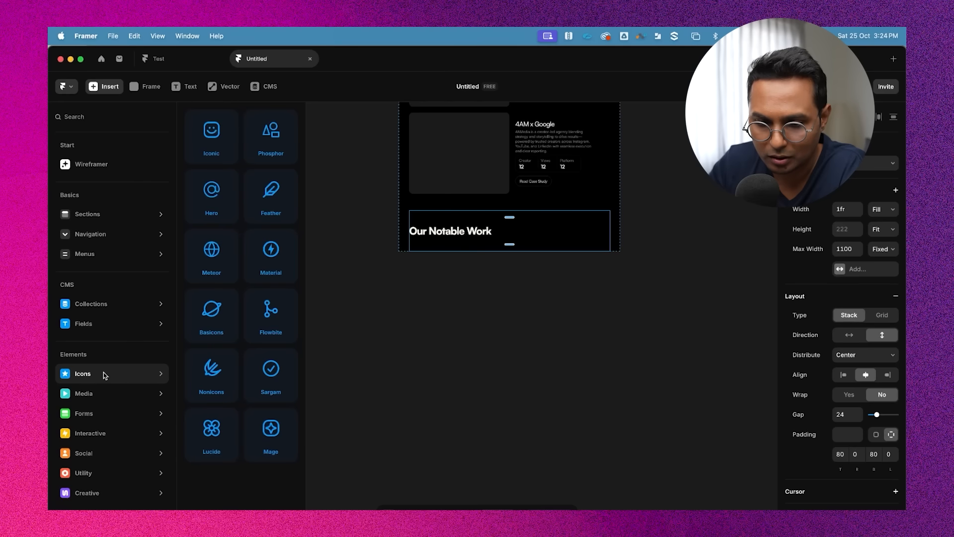
mouse_move(102, 417)
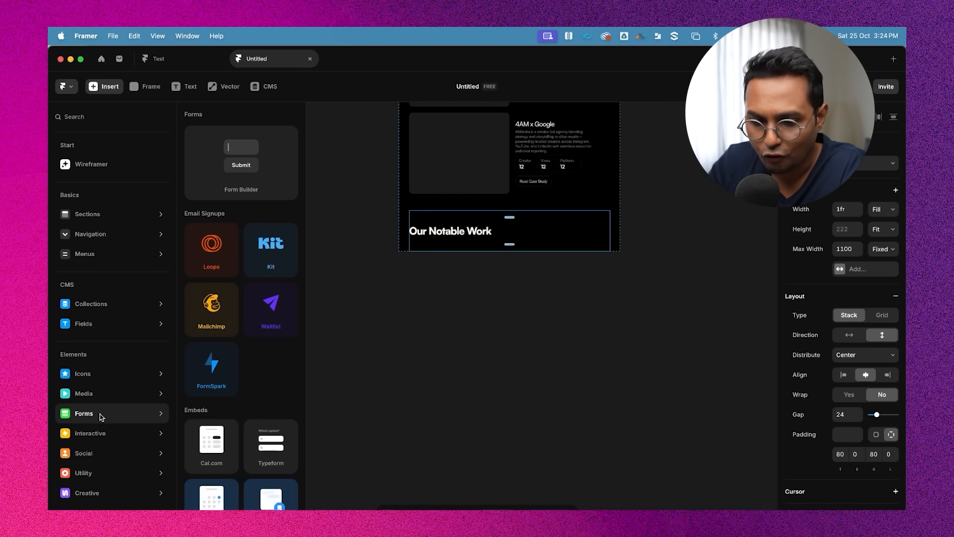
click(234, 168)
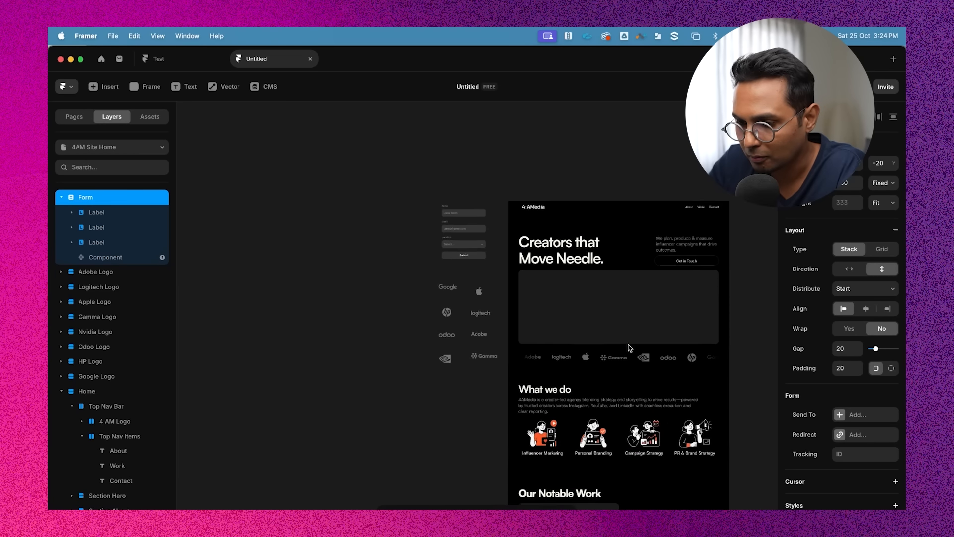
scroll(629, 348, down, 5)
drag(414, 182, 635, 463)
scroll(635, 463, down, 3)
scroll(656, 398, up, 5)
scroll(686, 244, down, 1)
scroll(706, 178, down, 2)
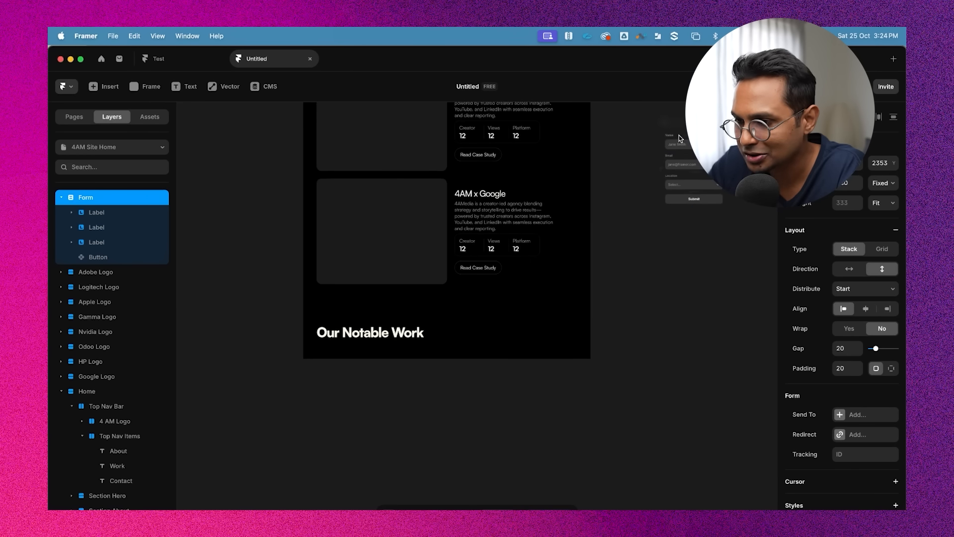
drag(680, 120, 368, 397)
scroll(372, 398, down, 3)
scroll(434, 329, up, 5)
scroll(432, 328, up, 1)
scroll(388, 267, down, 2)
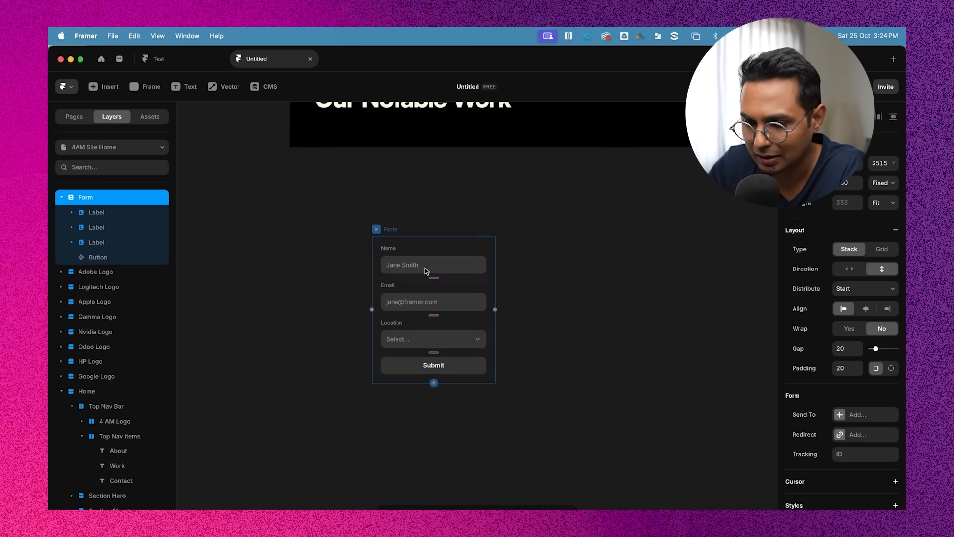
scroll(589, 224, up, 1)
scroll(583, 226, down, 2)
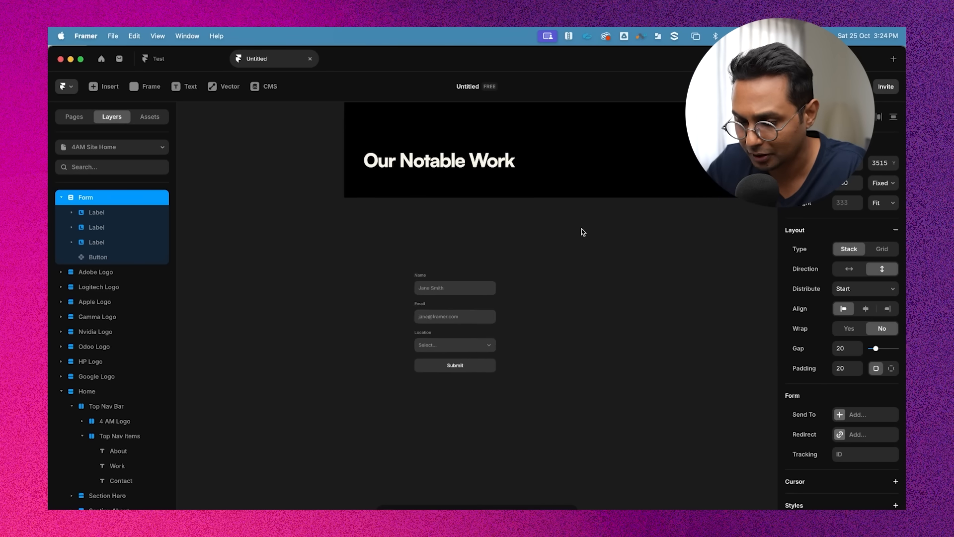
scroll(578, 304, up, 2)
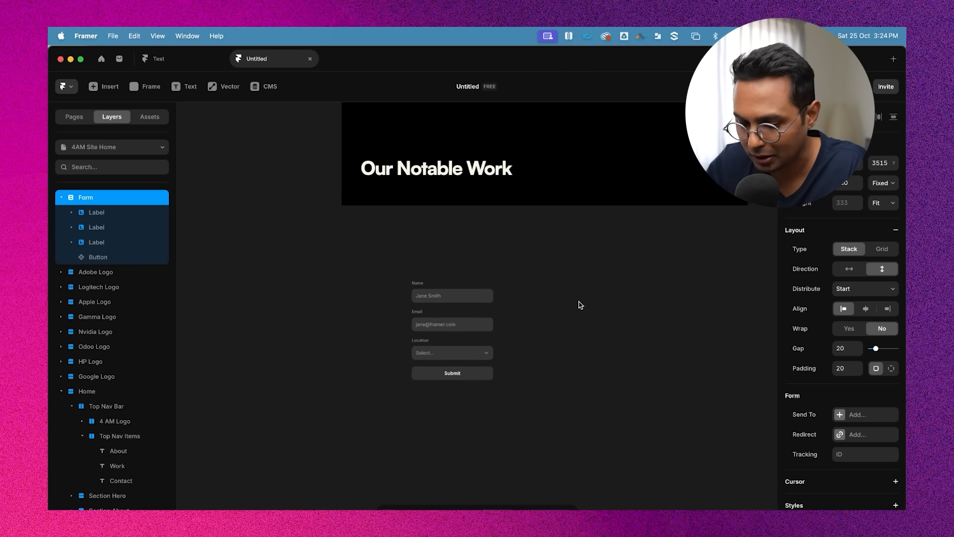
Move the form into Section Contact below its heading
key(super+x)
super+click(573, 221)
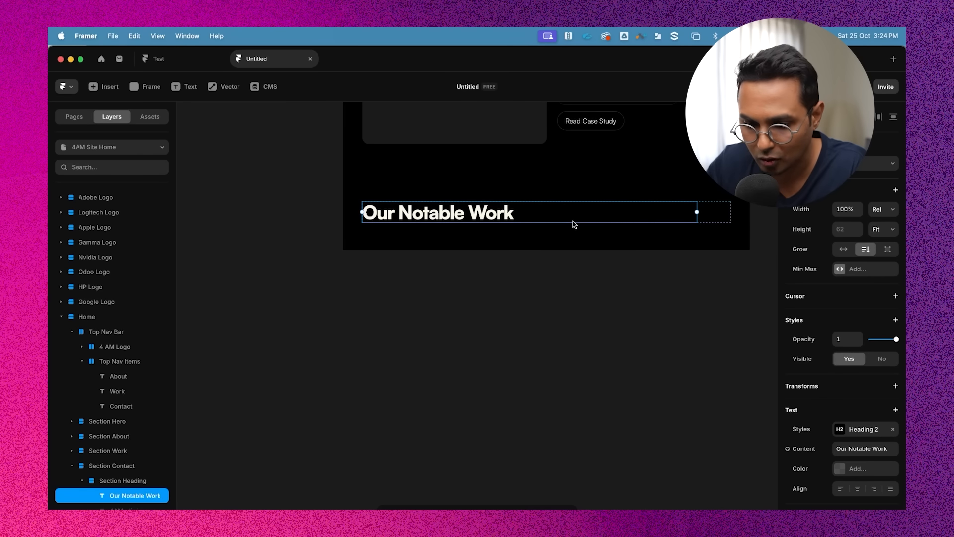
click(123, 481)
click(130, 465)
key(super+v)
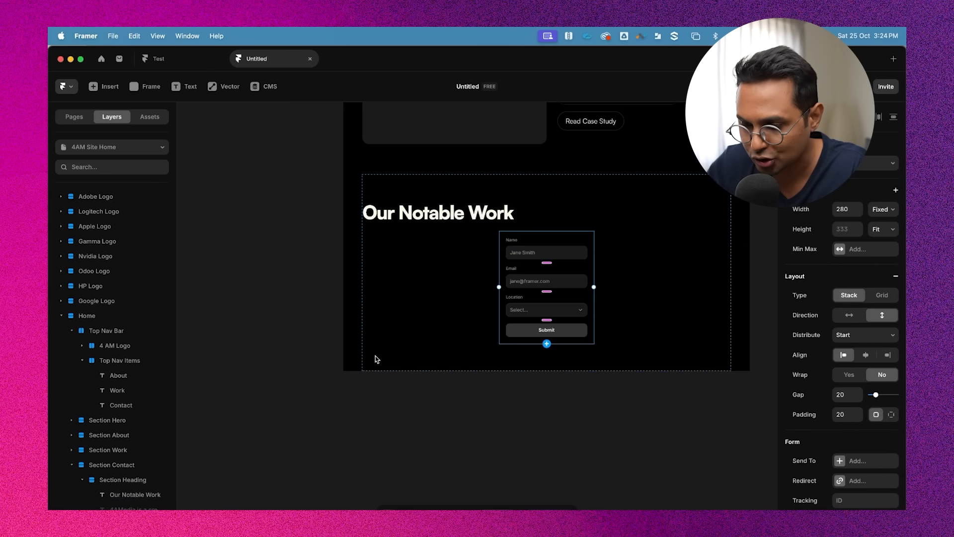
Set Section Contact's alignment to left
click(447, 430)
scroll(628, 241, up, 2)
click(628, 241)
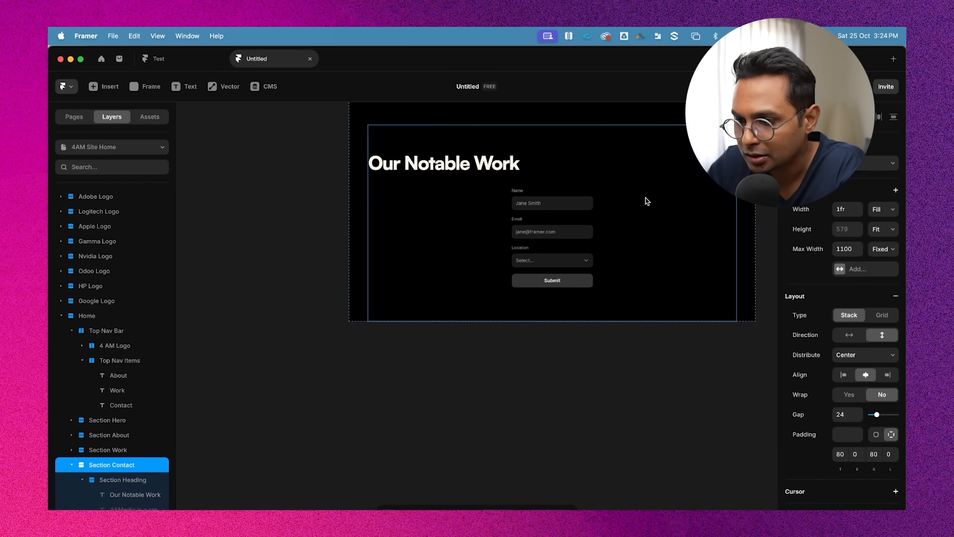
click(844, 374)
scroll(530, 392, up, 2)
scroll(529, 391, up, 7)
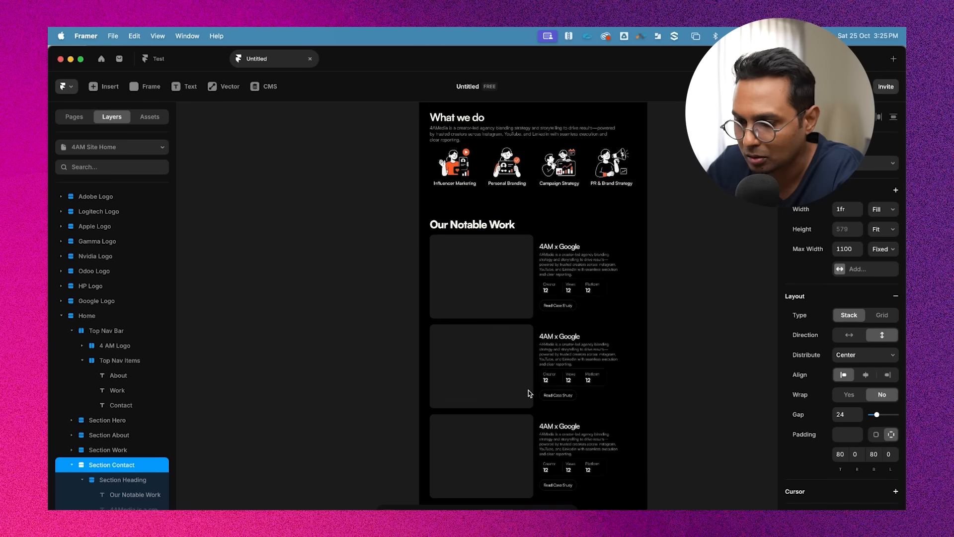
Remove the form's padding
scroll(547, 268, up, 4)
scroll(547, 268, down, 7)
scroll(547, 268, down, 2)
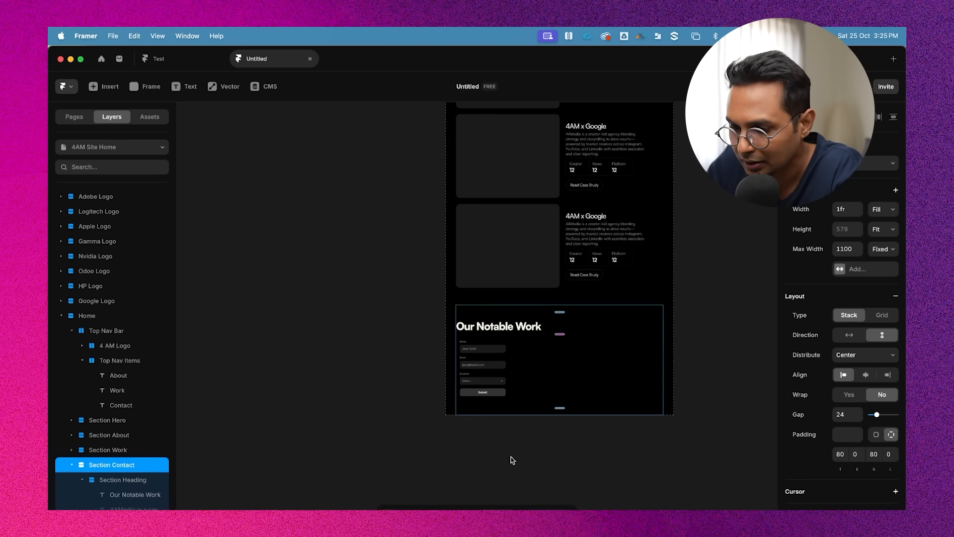
scroll(512, 459, up, 5)
double_click(414, 139)
scroll(418, 136, up, 2)
click(482, 176)
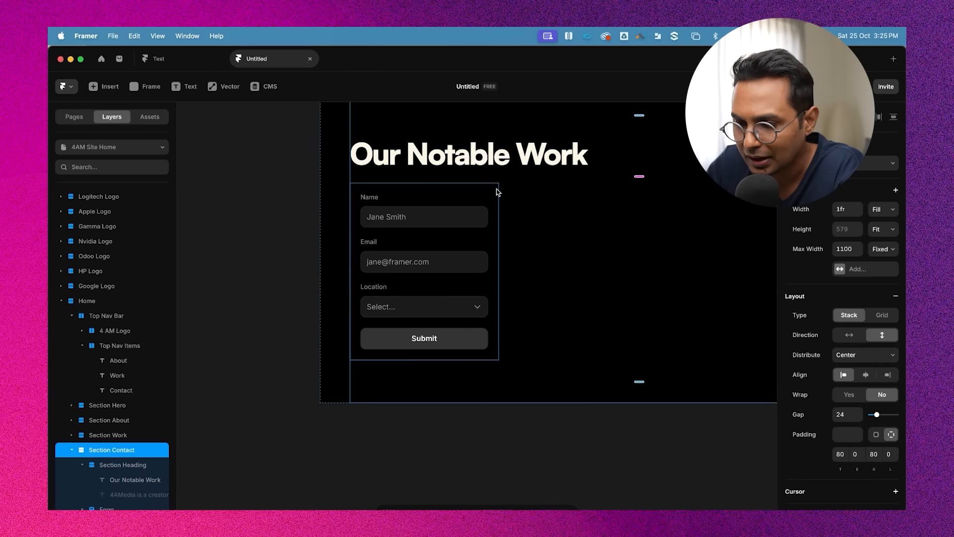
click(497, 189)
scroll(502, 209, up, 2)
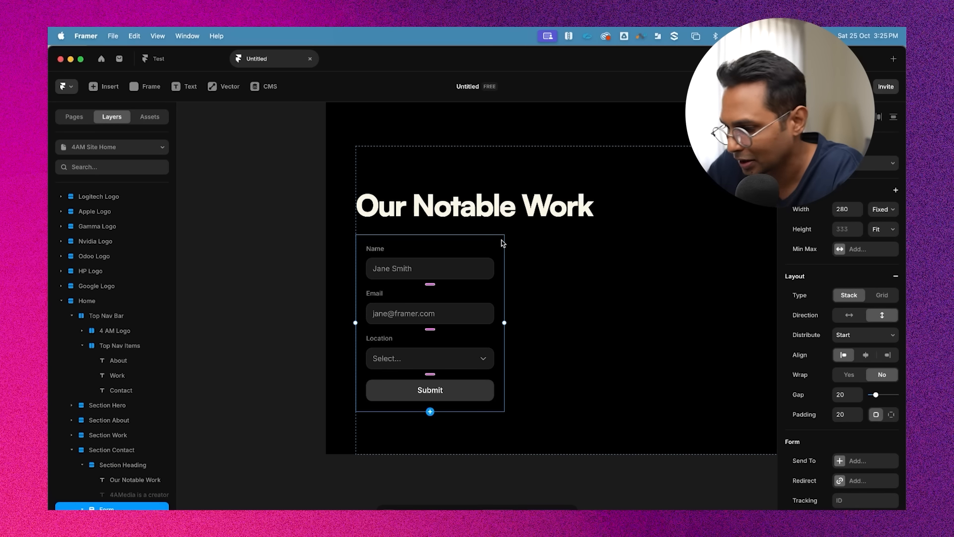
scroll(829, 434, down, 3)
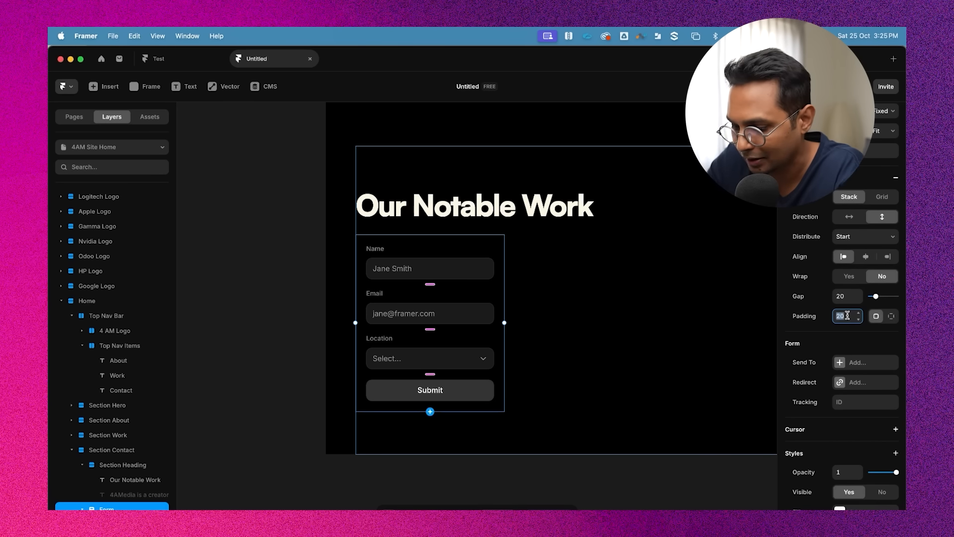
key(Return)
click(509, 463)
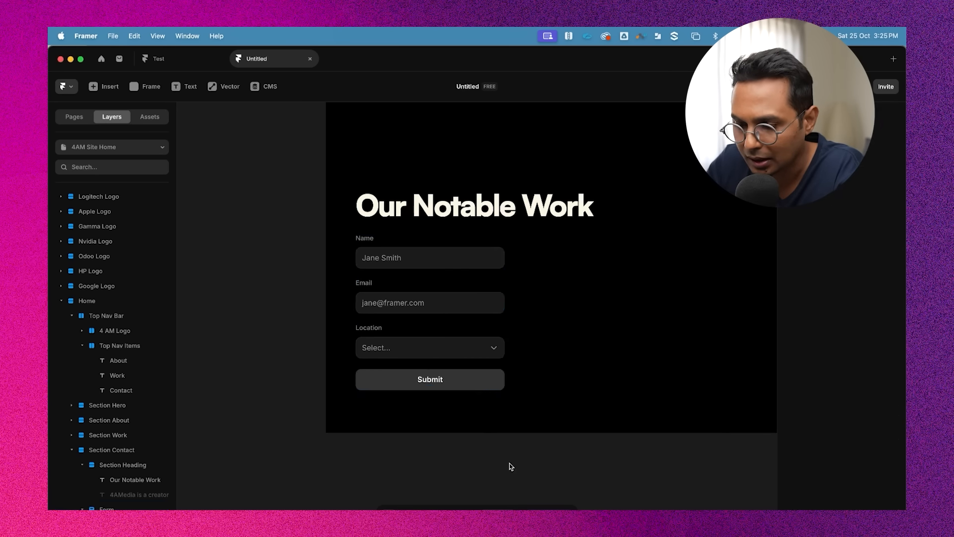
Select the Name, Email and Location inputs and set their height to 56
click(441, 214)
click(395, 260)
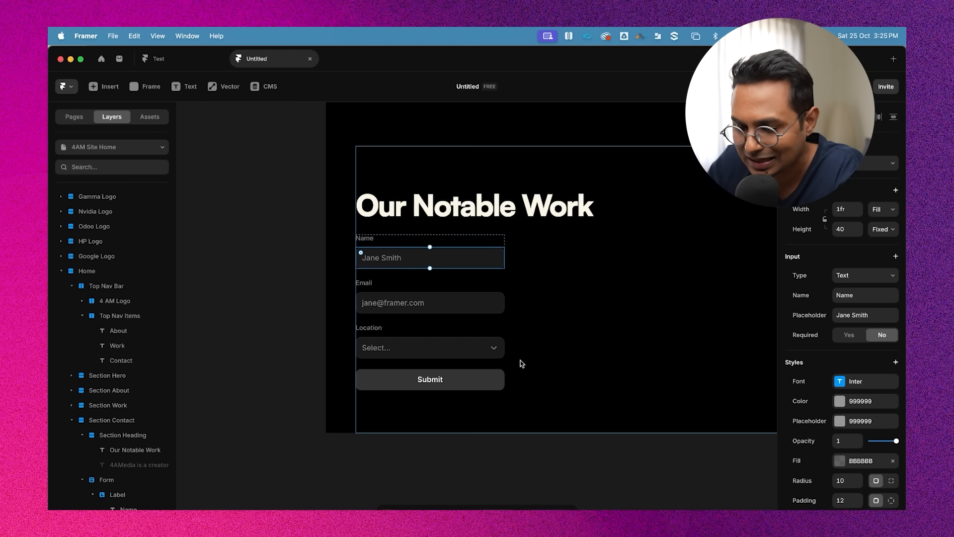
click(505, 431)
click(469, 385)
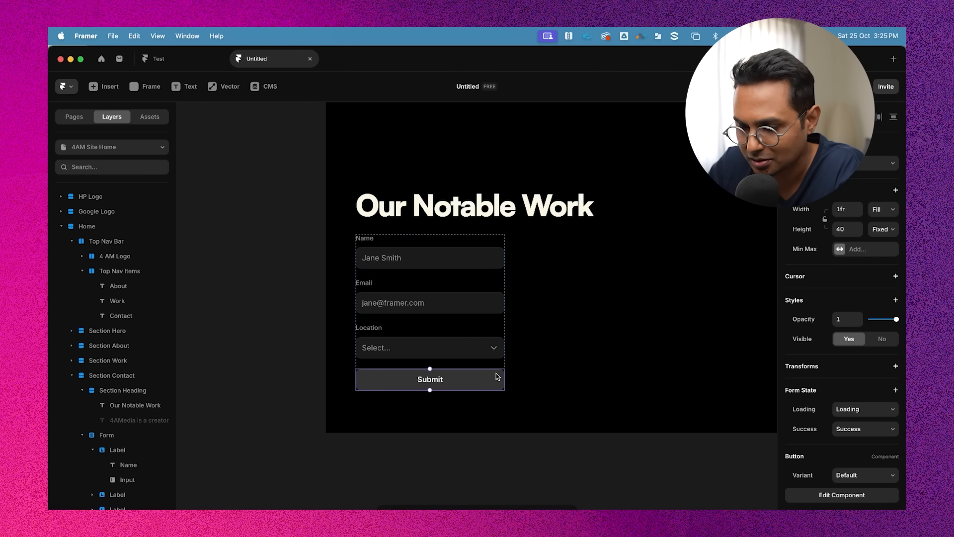
click(481, 445)
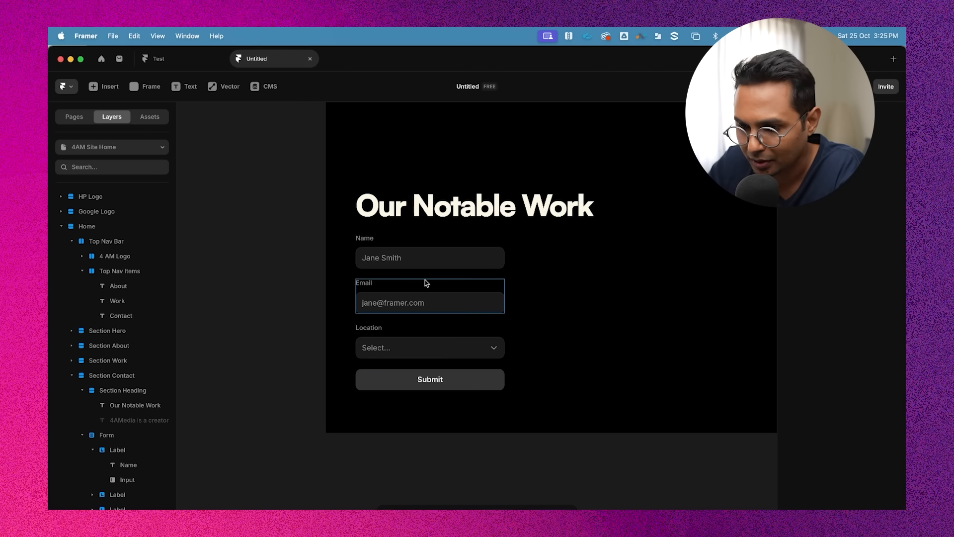
click(466, 255)
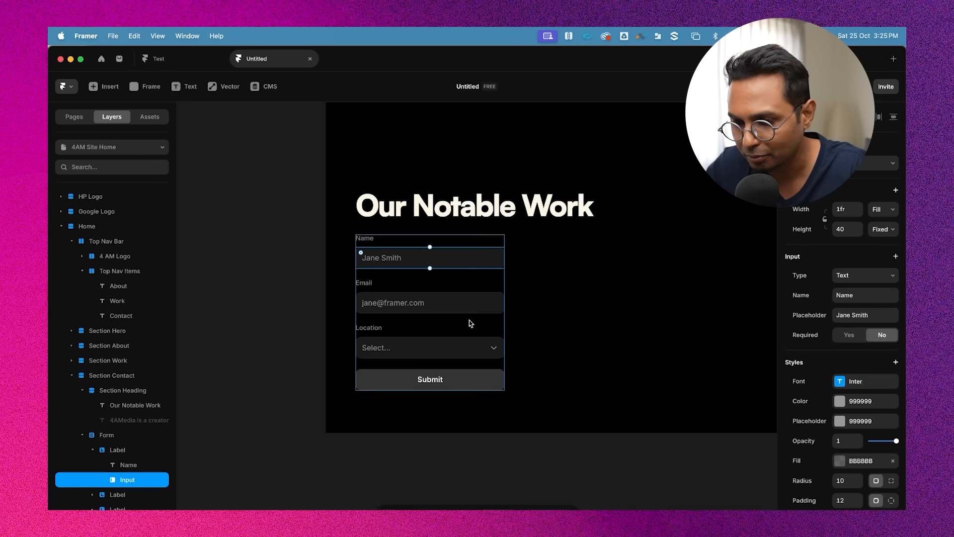
shift+click(470, 303)
shift+click(451, 344)
scroll(885, 450, down, 2)
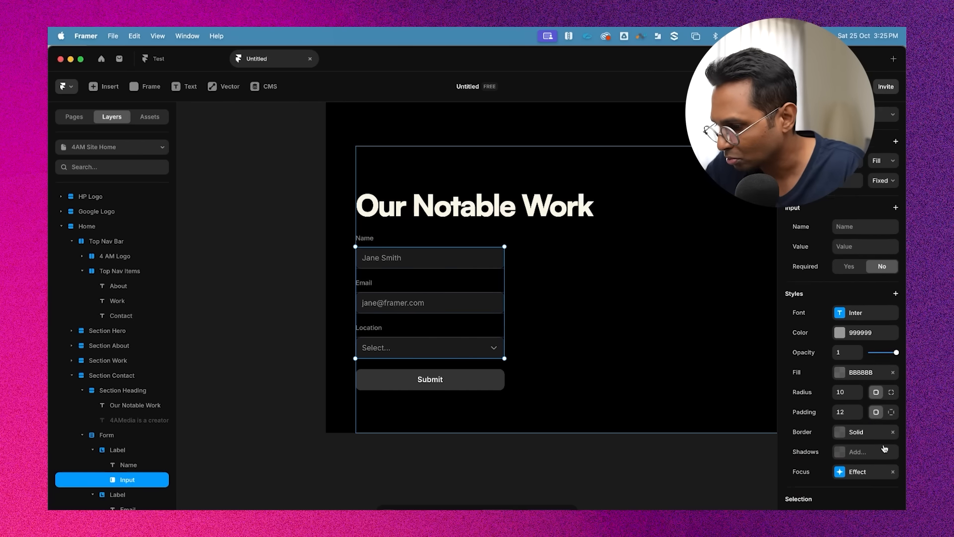
scroll(862, 410, up, 2)
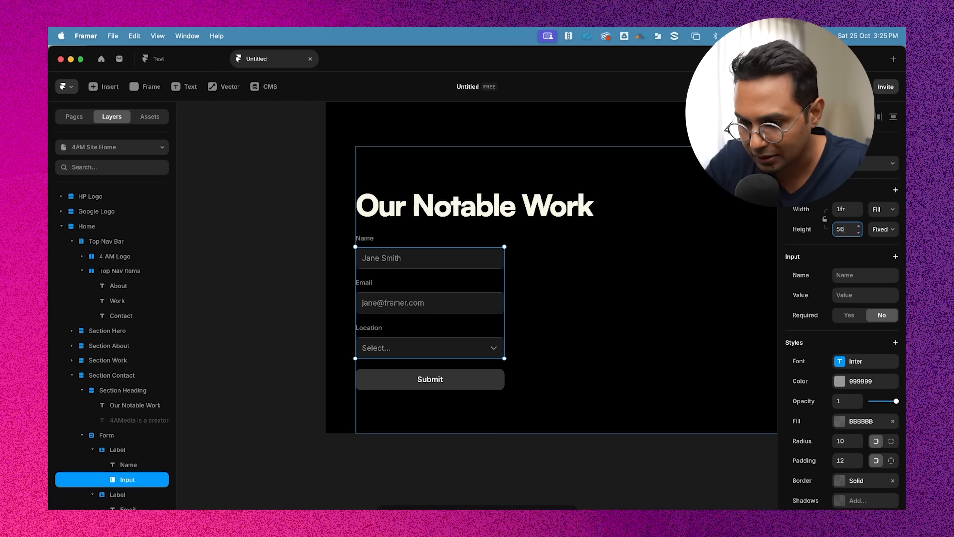
key(Return)
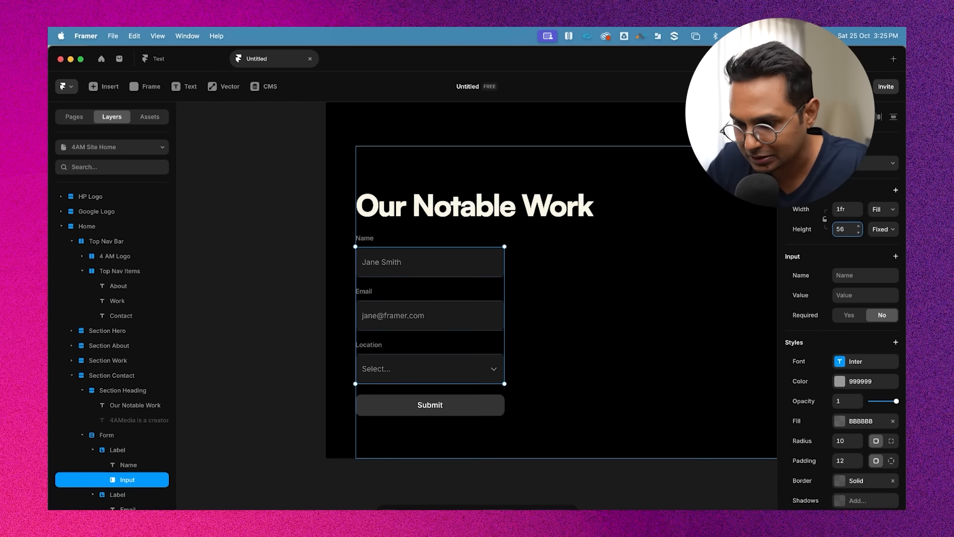
Select the Name, Email and Location labels and set their font to Satoshi at 14 px
click(514, 471)
click(371, 342)
click(370, 292)
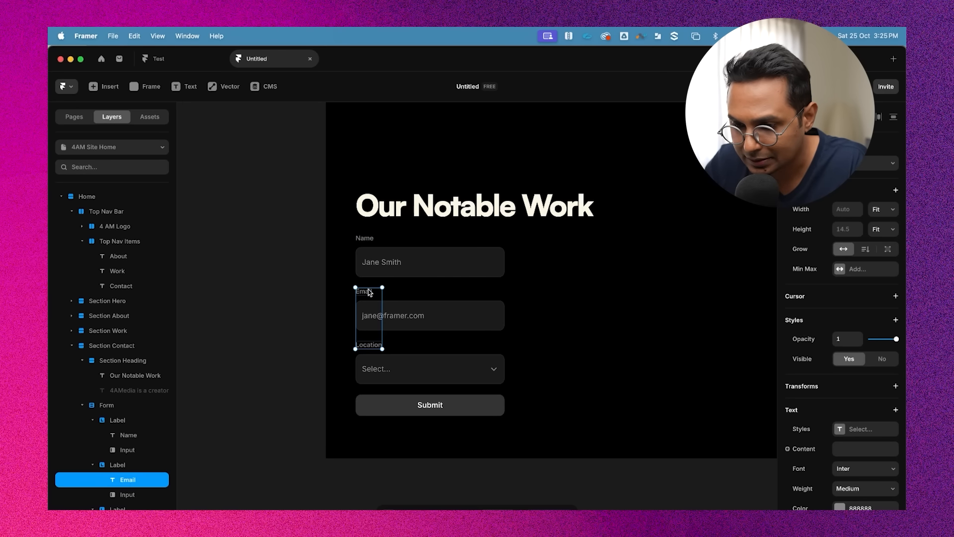
shift+click(370, 245)
scroll(860, 393, down, 3)
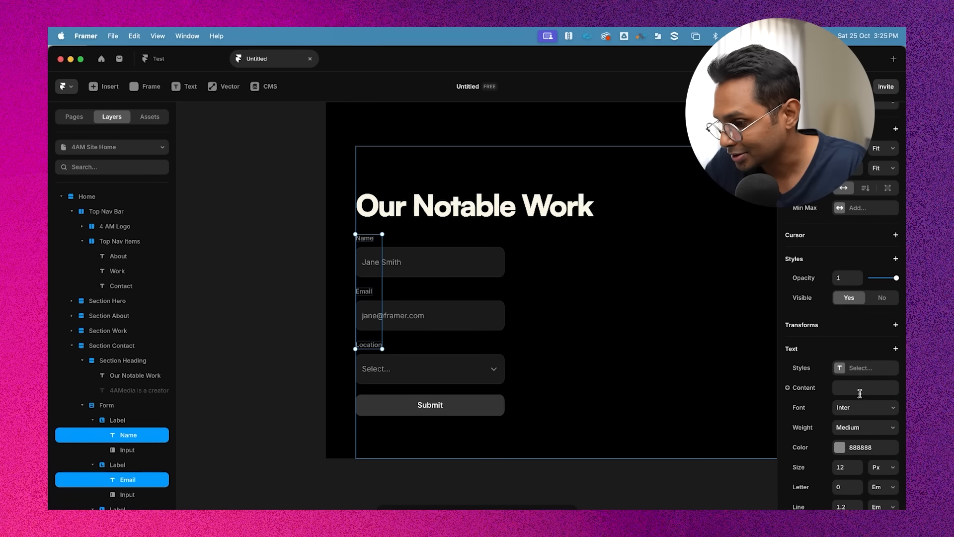
click(865, 408)
text(sat)
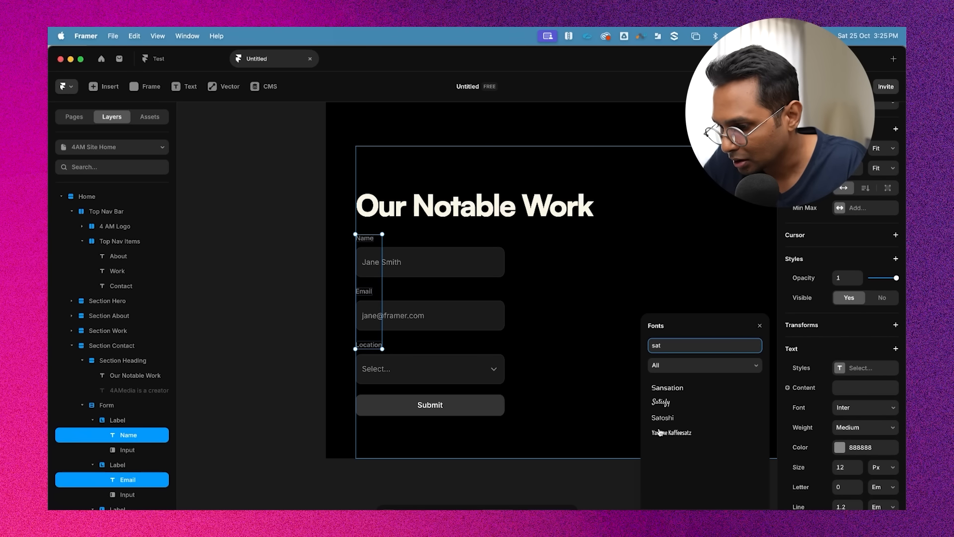
click(666, 417)
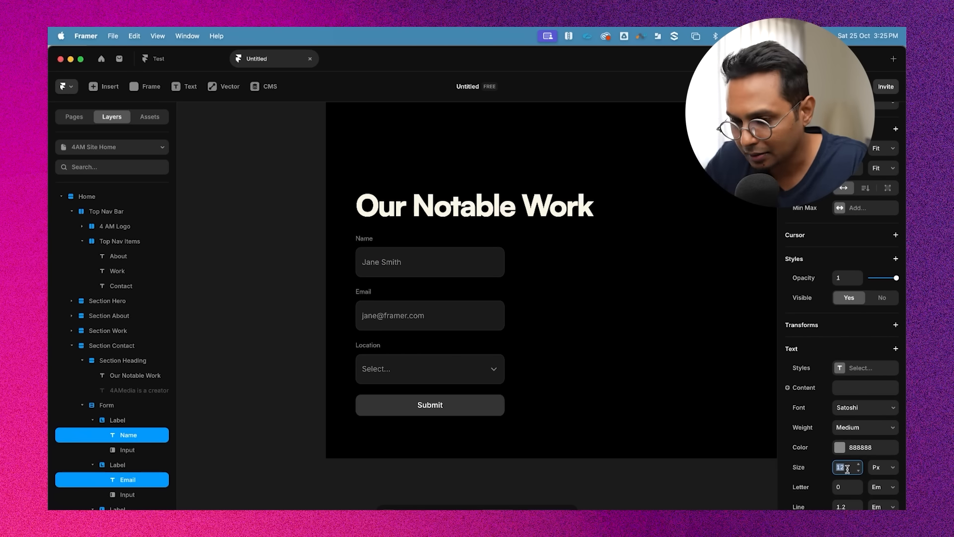
text(14)
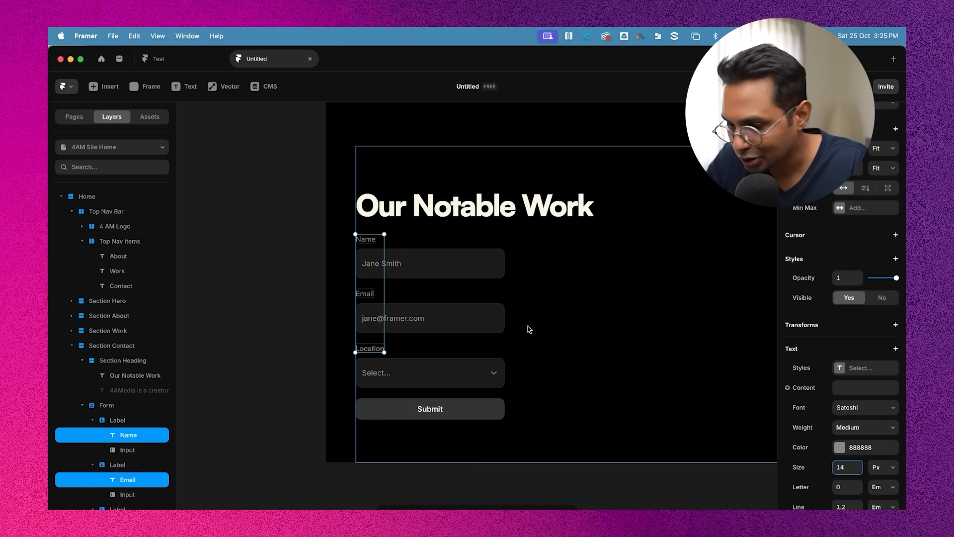
Select the three form inputs and set their font to Satoshi at 18 px
scroll(482, 321, down, 3)
click(402, 266)
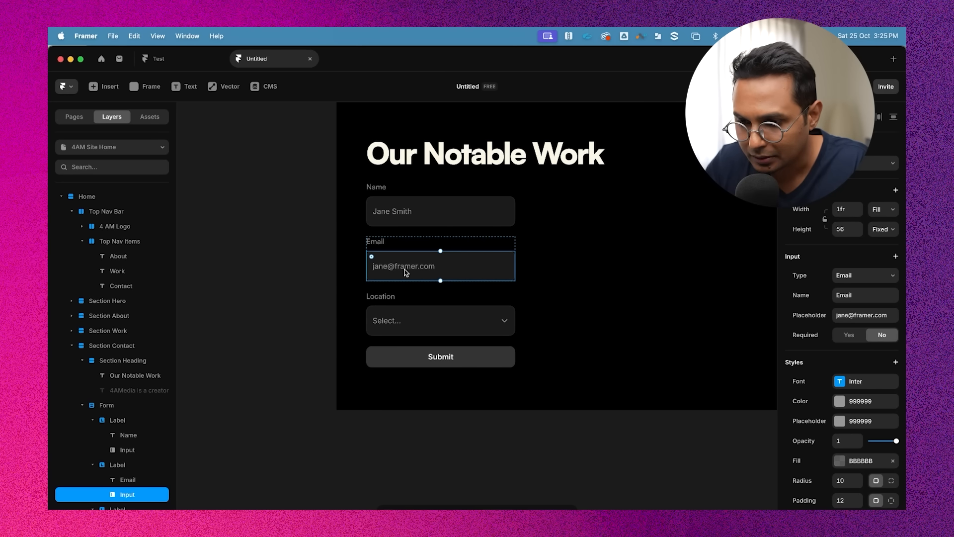
click(416, 202)
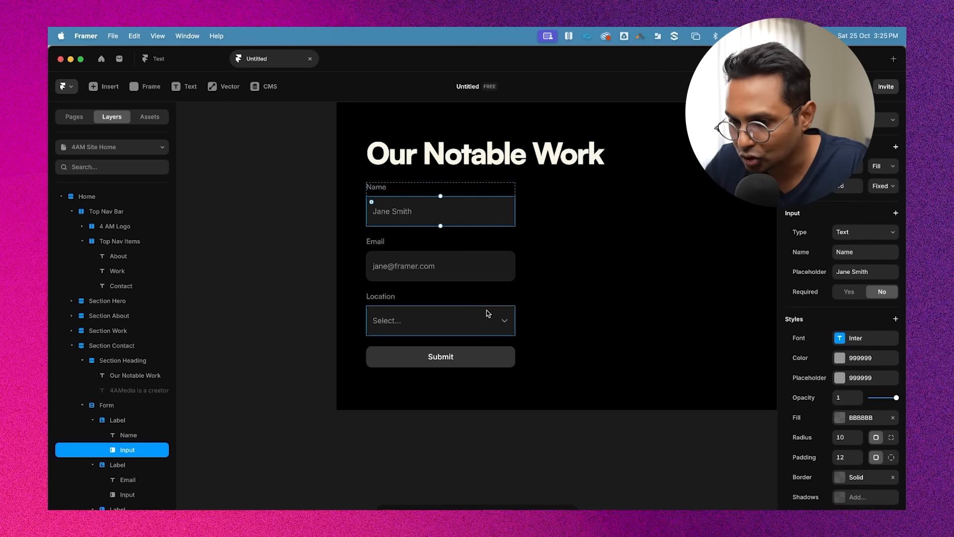
shift+click(468, 276)
shift+click(426, 326)
scroll(877, 421, down, 2)
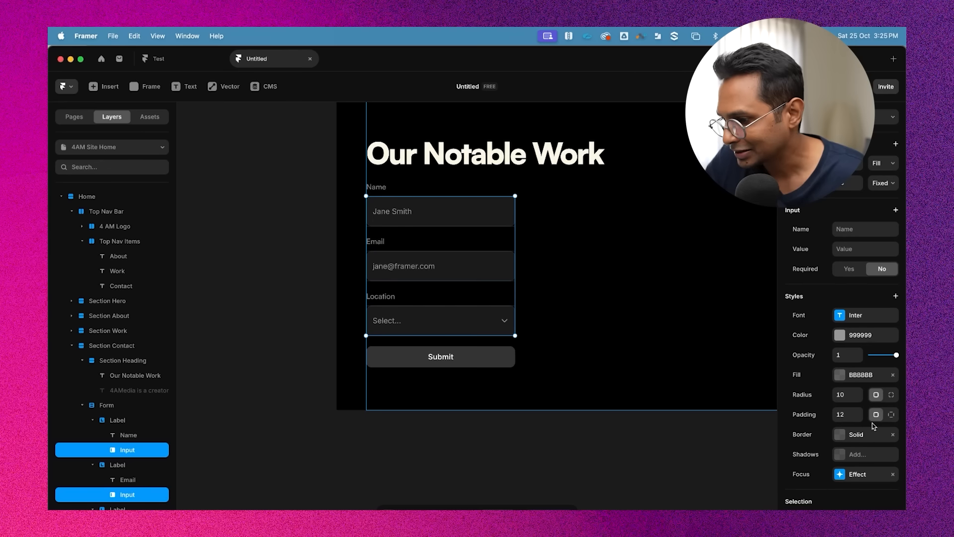
click(865, 320)
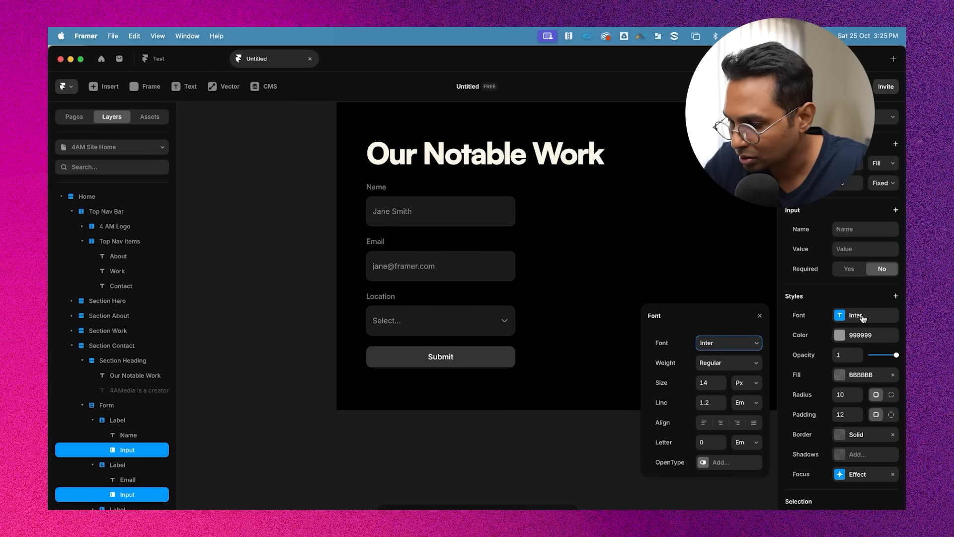
click(729, 343)
text(satos)
click(668, 379)
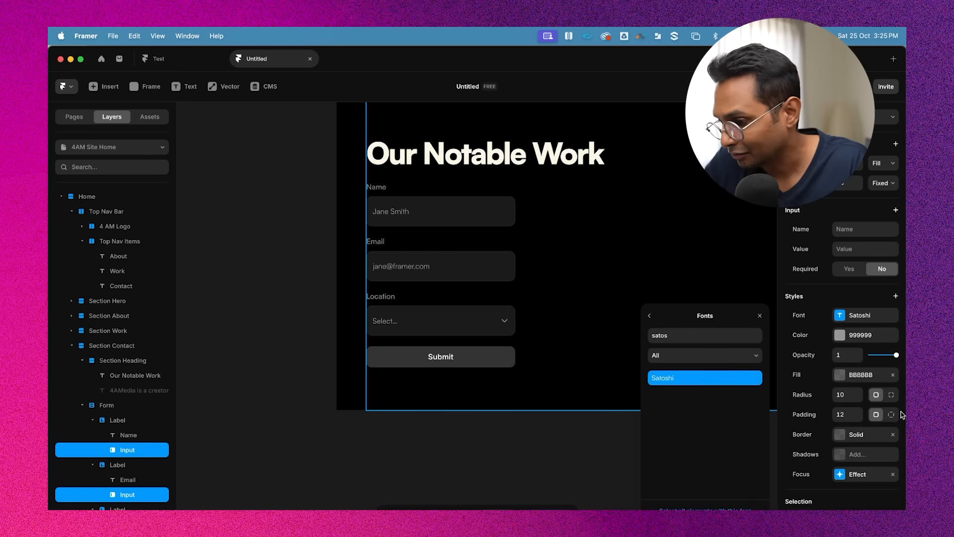
click(845, 420)
click(844, 420)
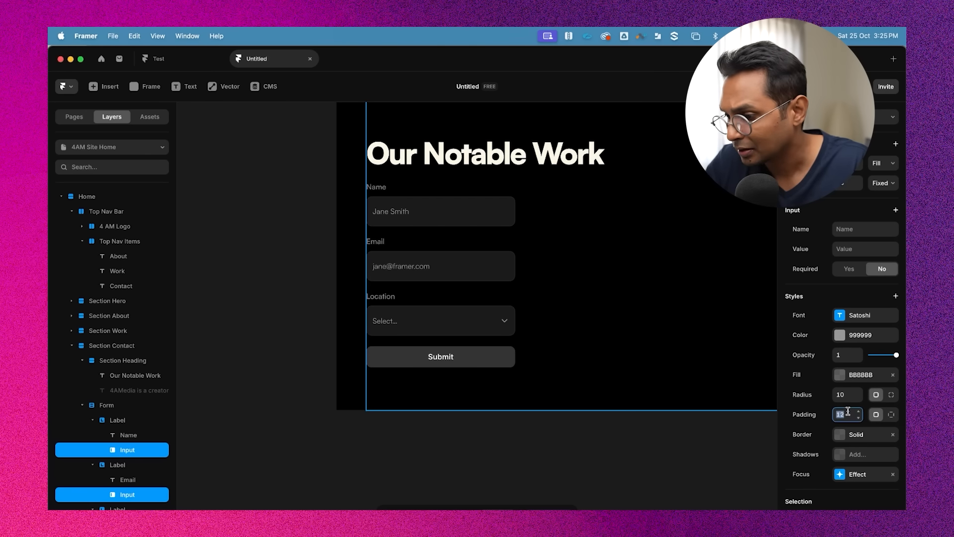
scroll(851, 356, up, 2)
click(858, 346)
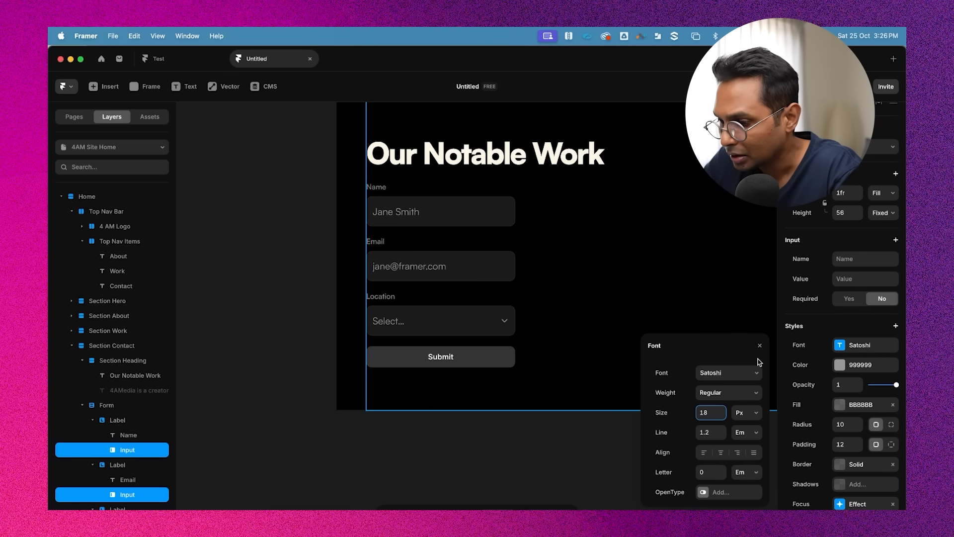
Set the inputs' text color to FFFFFF
click(846, 372)
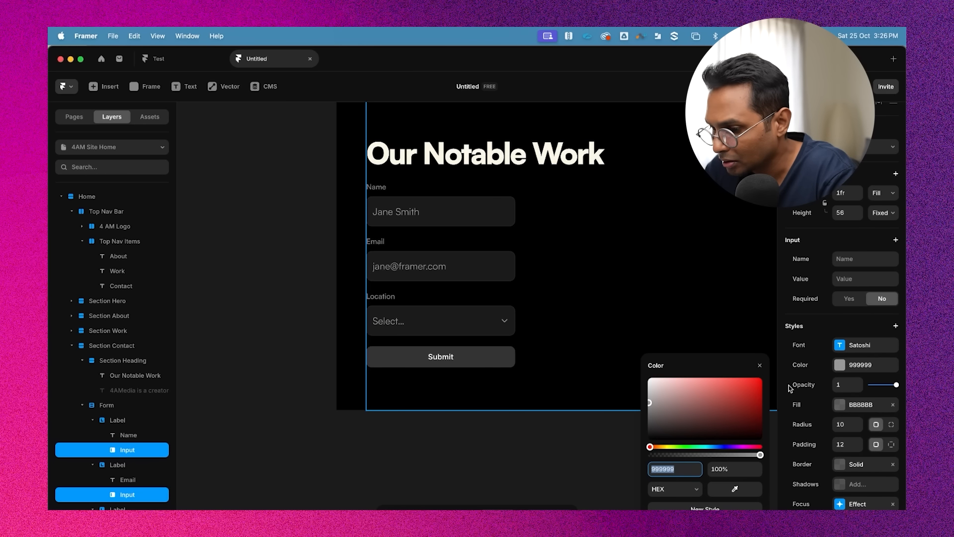
drag(697, 407, 570, 320)
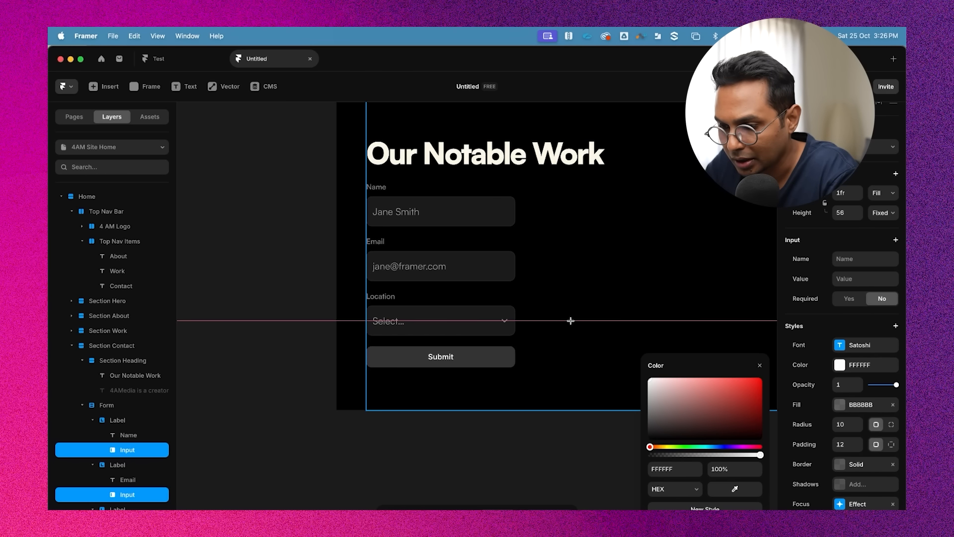
click(813, 366)
Scroll through the page to review the styled form against the other sections
scroll(477, 383, up, 2)
scroll(477, 383, left, 2)
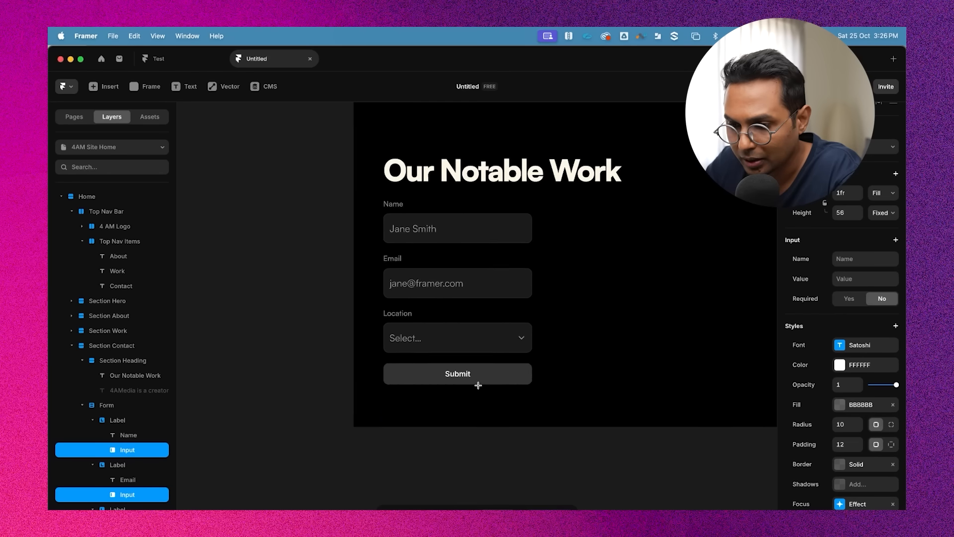
click(485, 264)
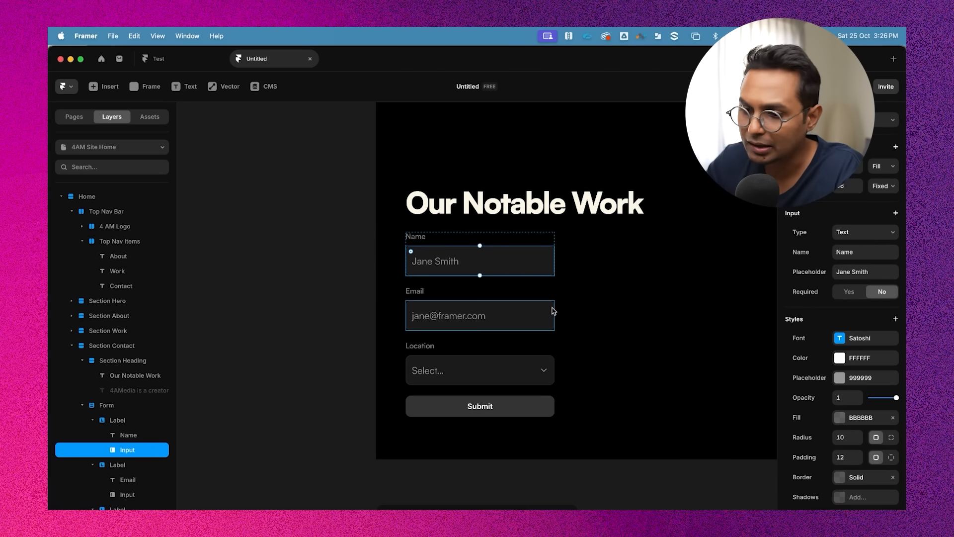
scroll(556, 313, up, 10)
scroll(553, 377, up, 10)
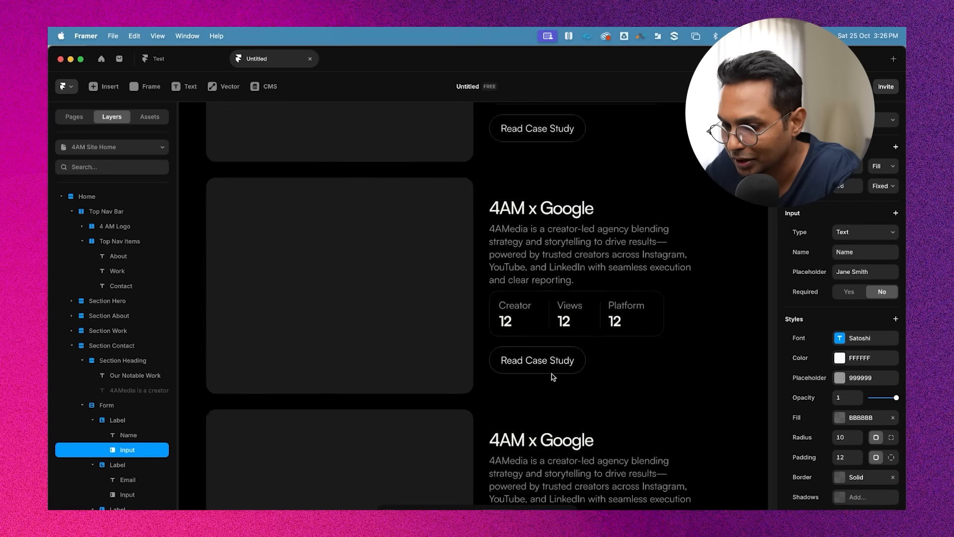
scroll(625, 260, up, 10)
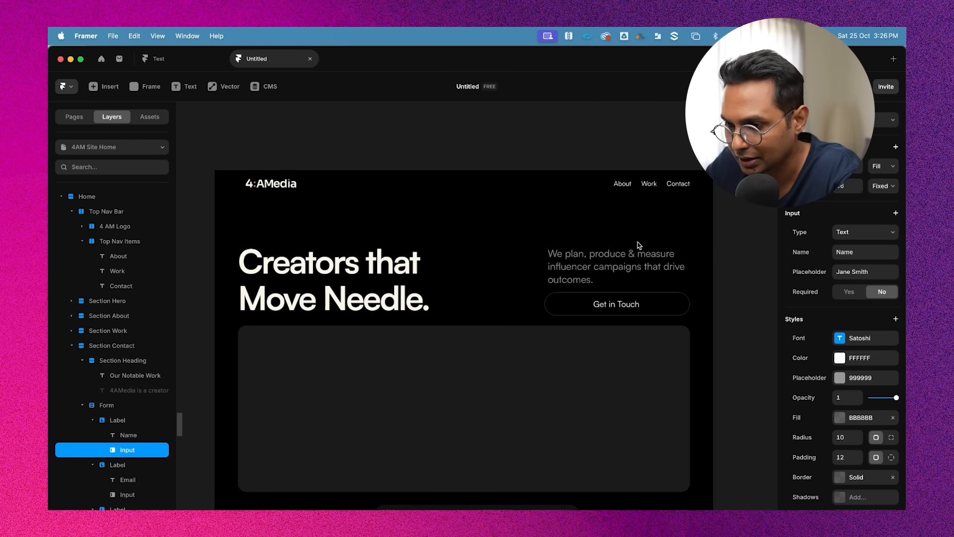
scroll(625, 321, down, 15)
scroll(625, 321, down, 5)
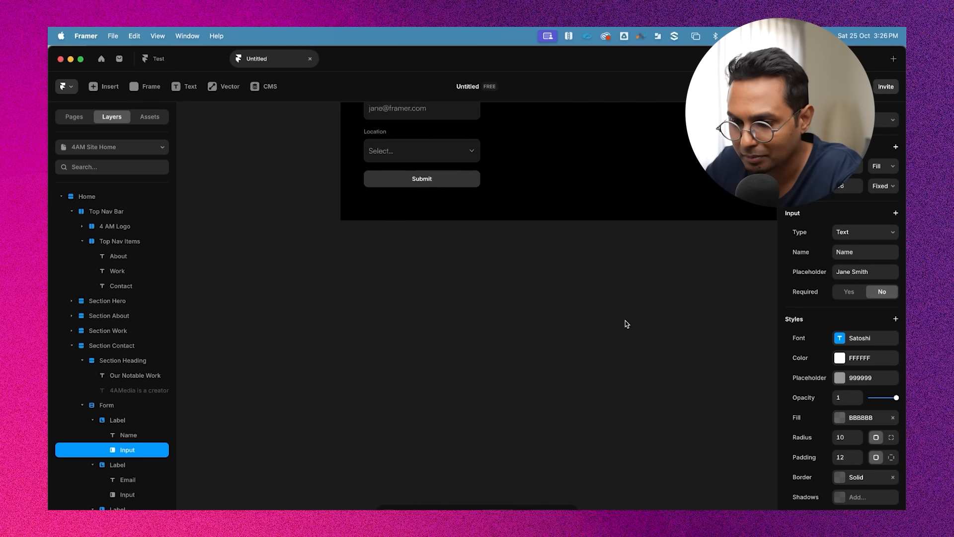
scroll(462, 279, up, 4)
Select the Location, Email and Name inputs and set their corner radius to 28
click(437, 300)
scroll(464, 314, up, 5)
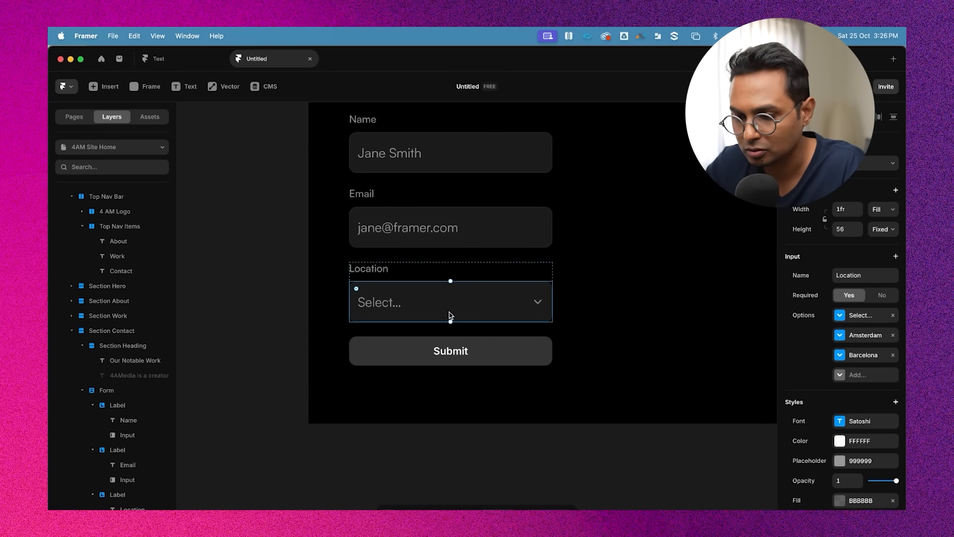
shift+click(445, 222)
shift+click(462, 156)
scroll(857, 339, down, 3)
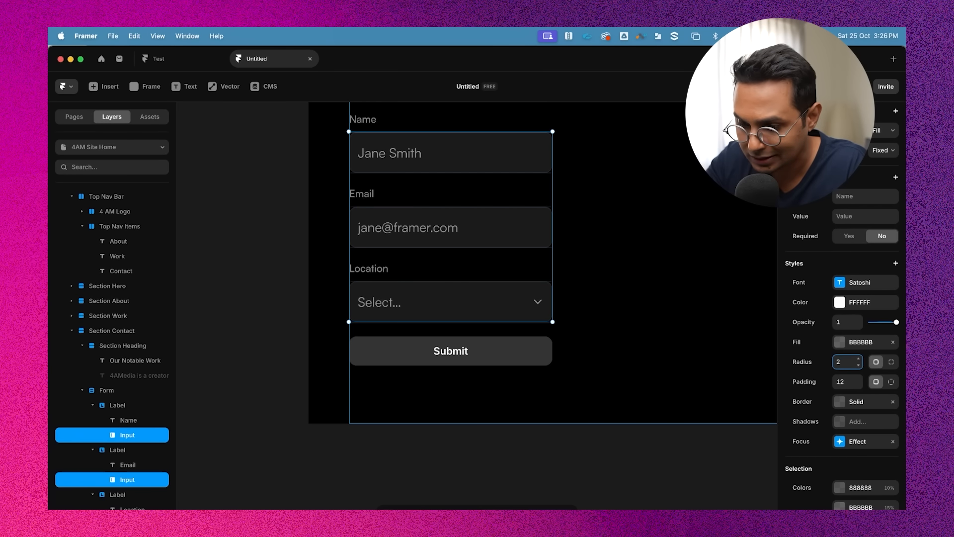
text(8)
Switch the inputs to individual padding and set the left padding to 20
scroll(571, 430, up, 2)
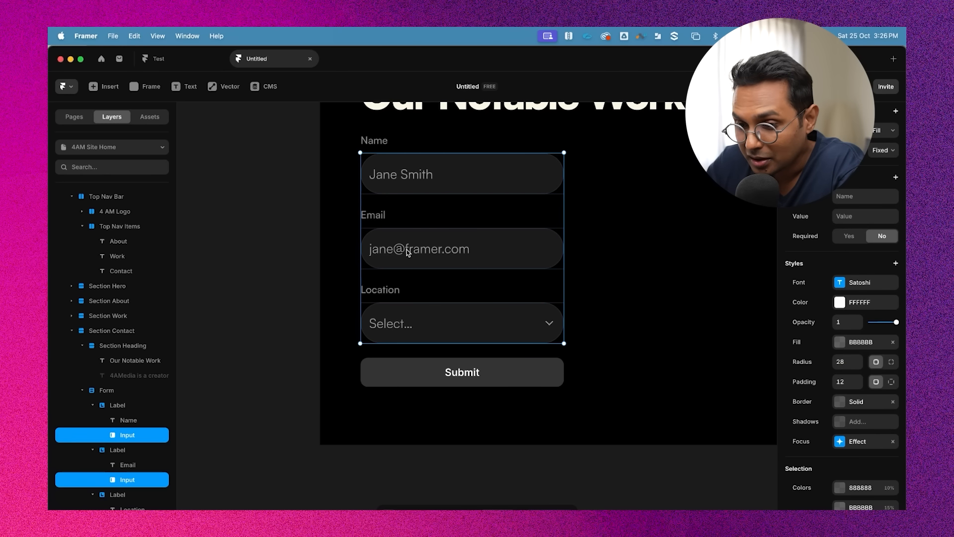
scroll(844, 413, down, 1)
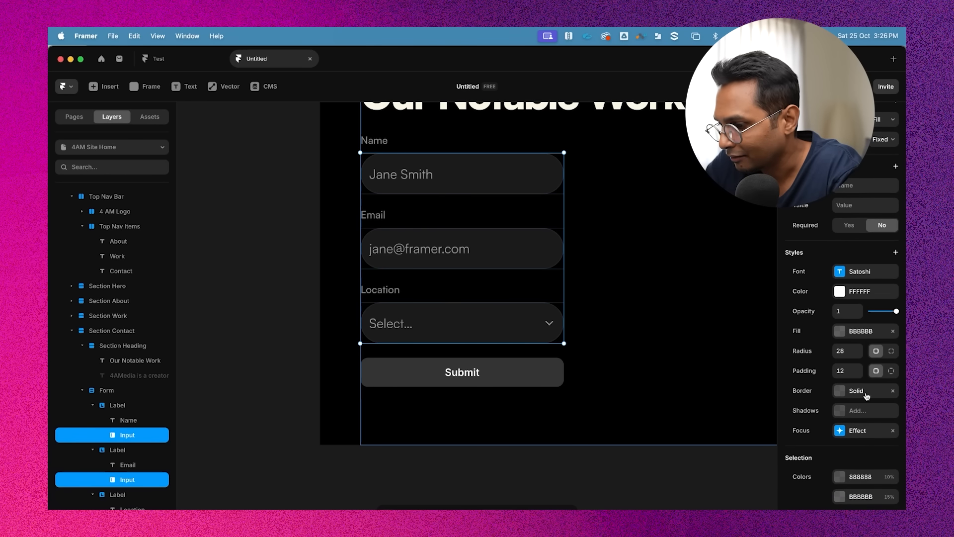
click(890, 372)
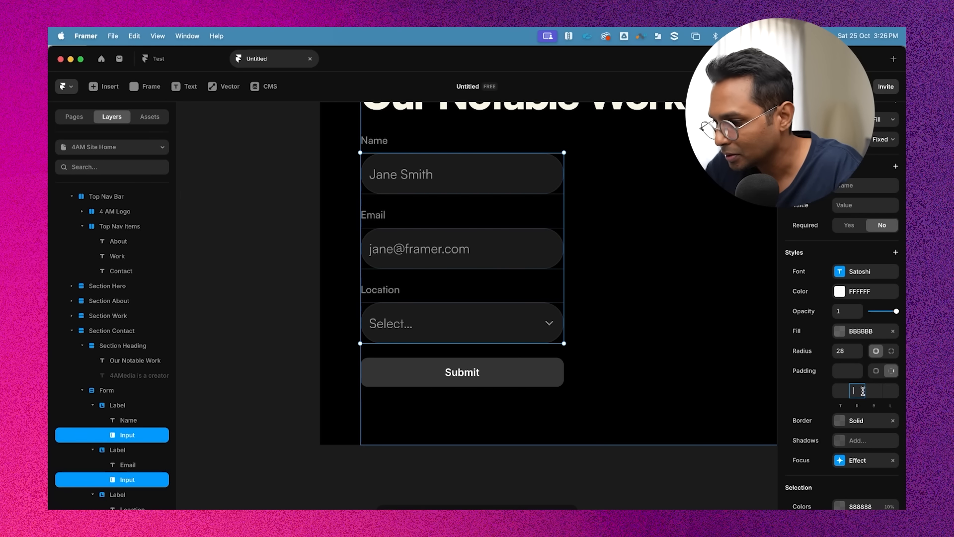
text(20)
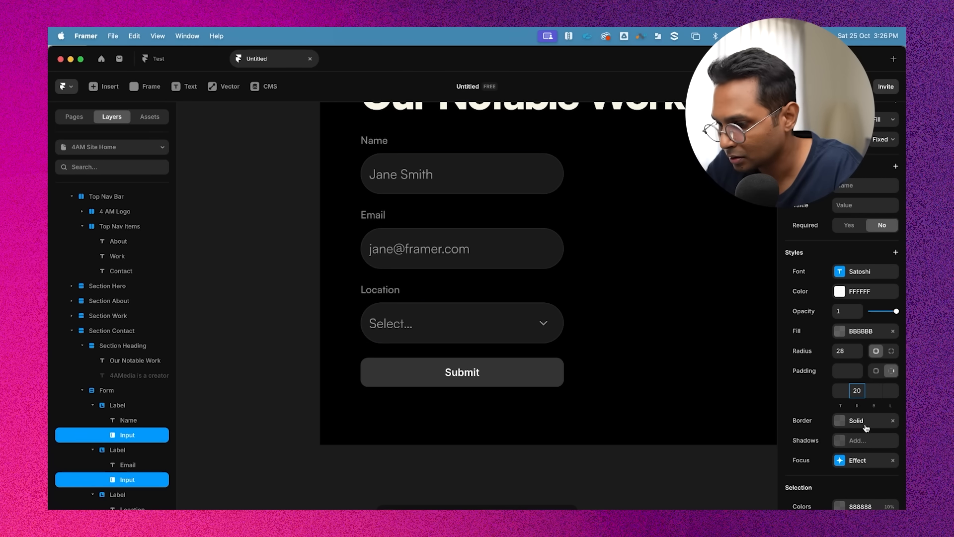
click(892, 370)
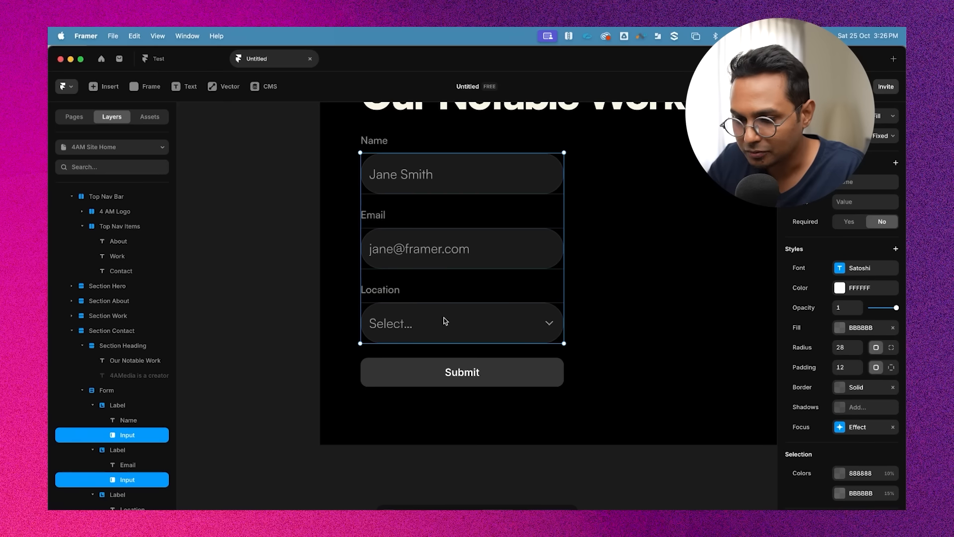
click(892, 367)
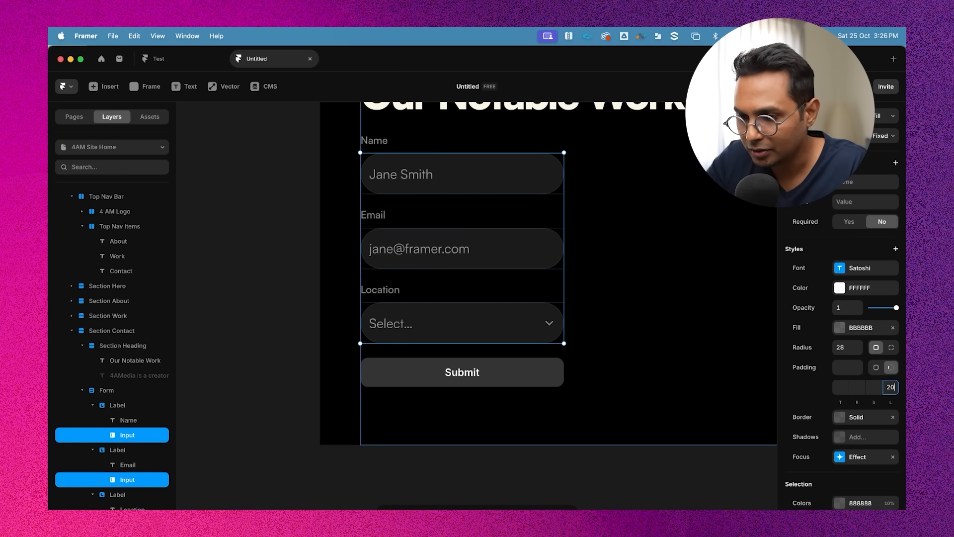
scroll(662, 363, right, 3)
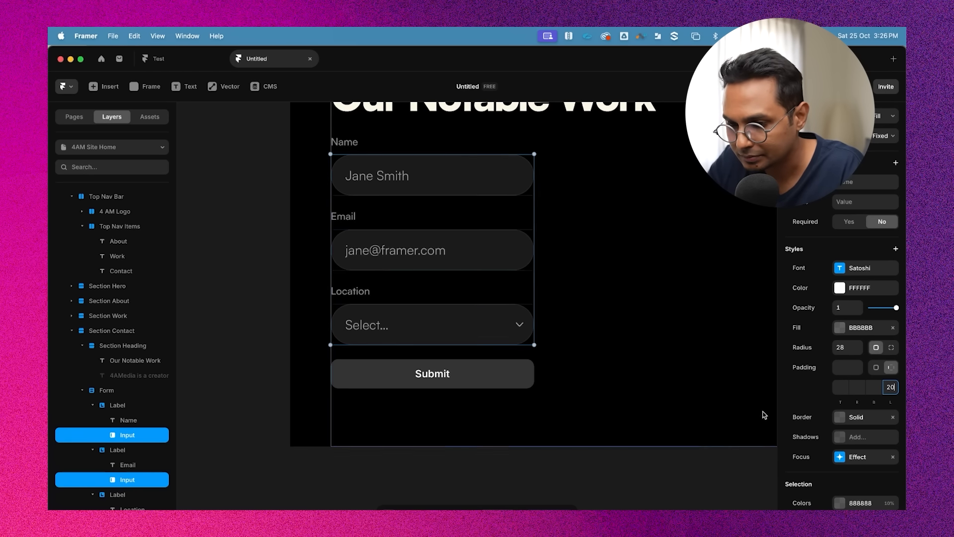
scroll(661, 412, down, 3)
click(567, 482)
scroll(536, 385, up, 3)
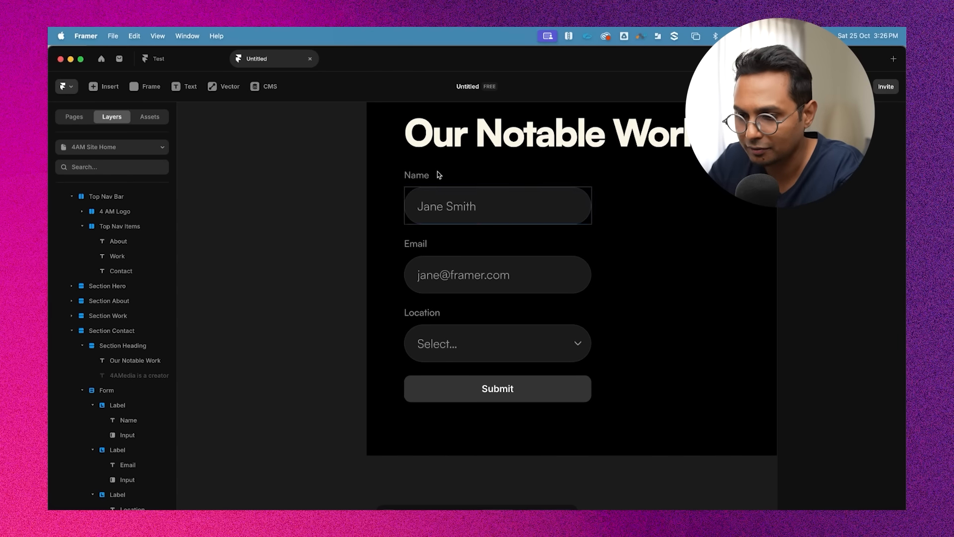
Select the Name label and scroll through the page comparing its text style with the hero copy
click(419, 175)
scroll(479, 219, down, 3)
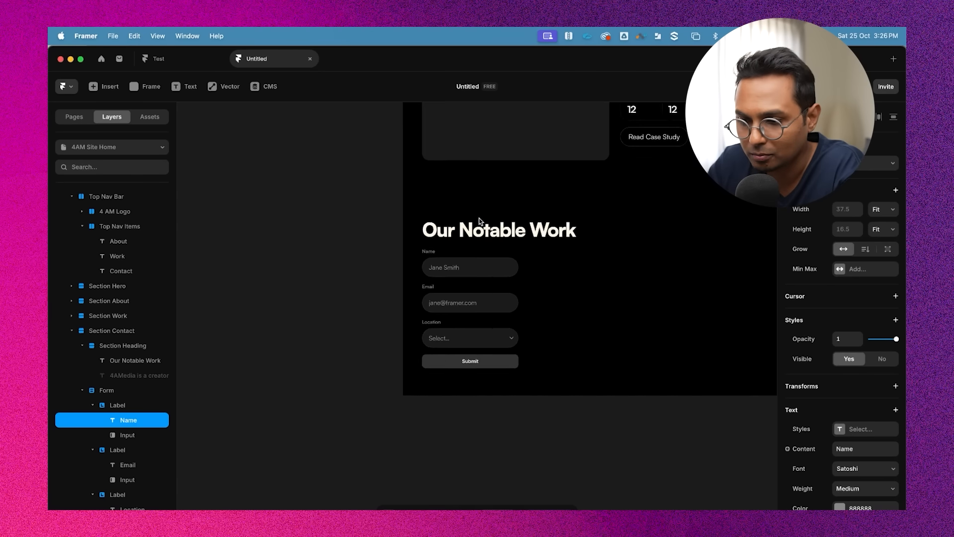
scroll(479, 218, up, 15)
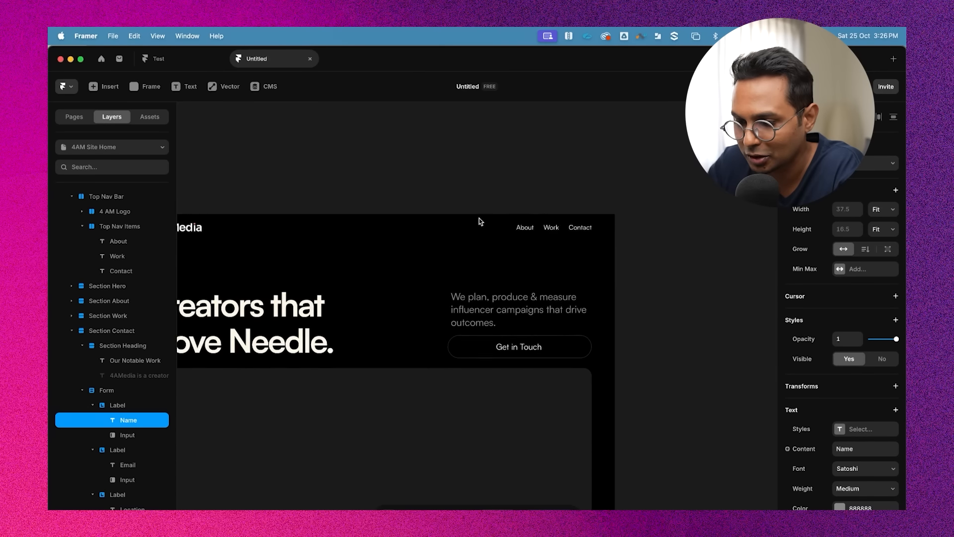
scroll(479, 218, down, 1)
scroll(487, 303, up, 3)
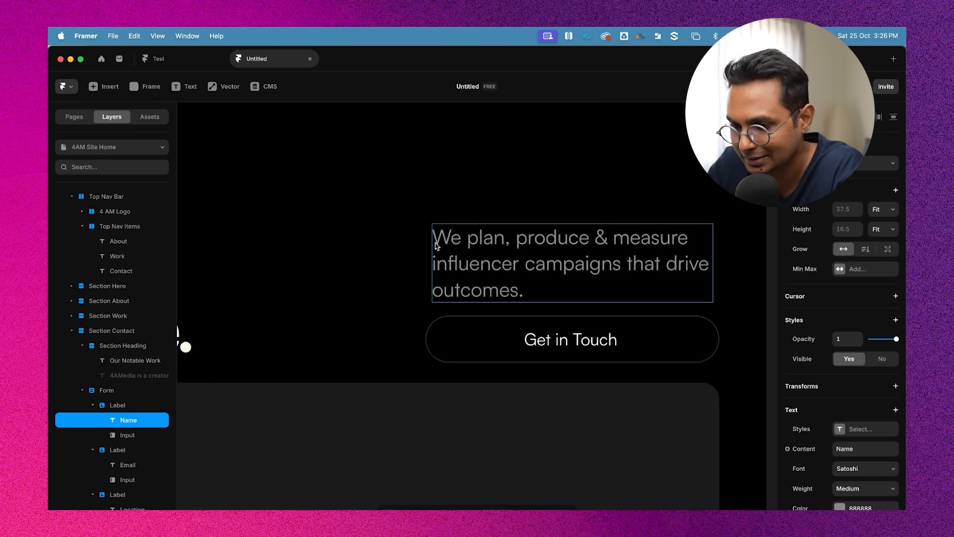
scroll(441, 331, down, 3)
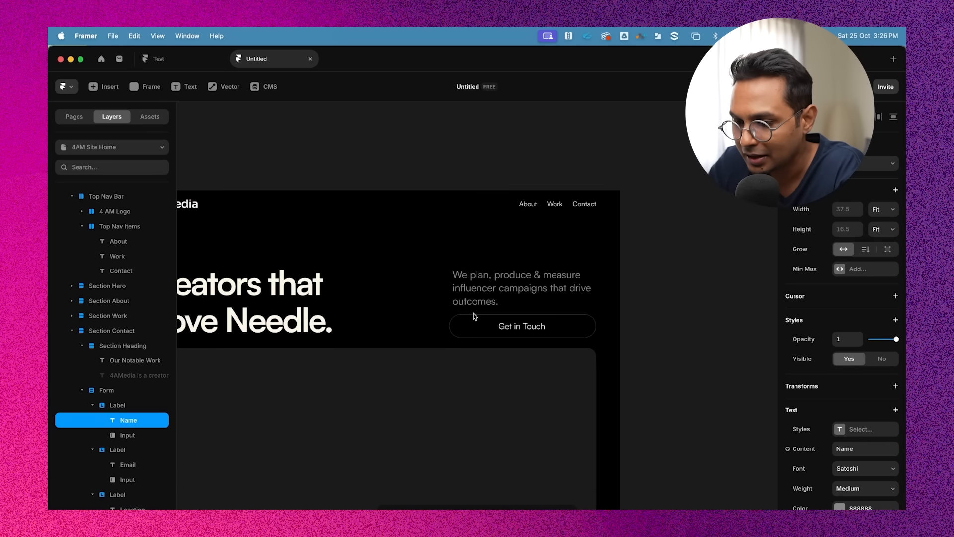
scroll(472, 313, down, 10)
scroll(491, 364, up, 3)
scroll(469, 371, down, 5)
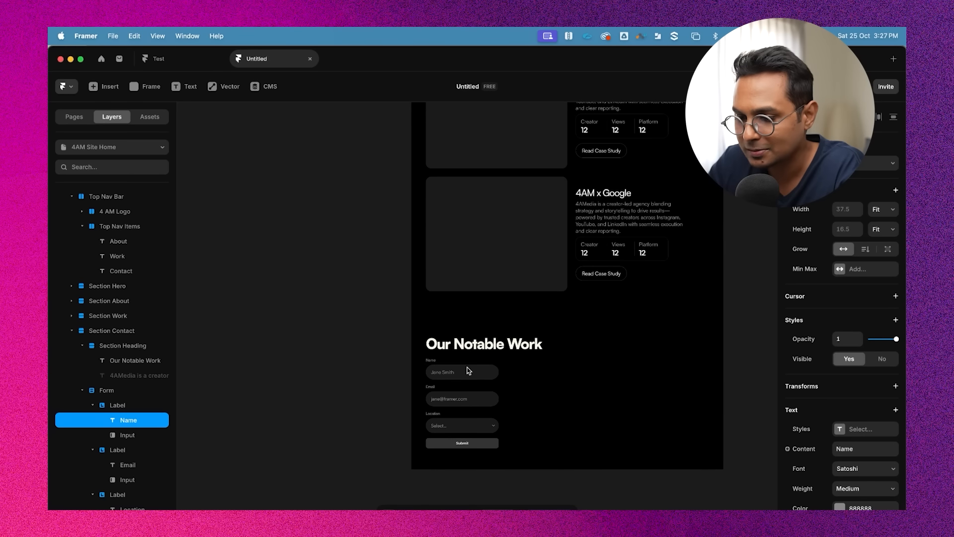
scroll(351, 394, up, 5)
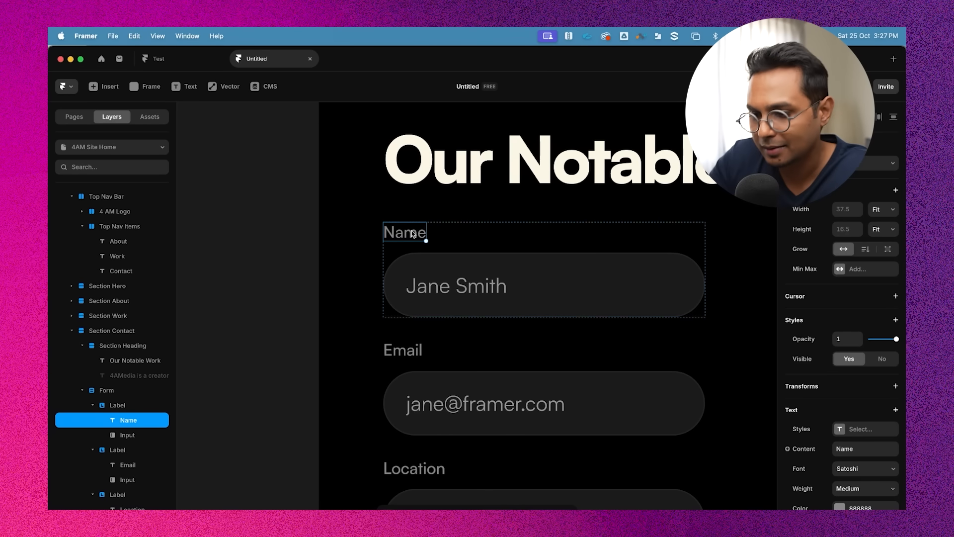
Wrap the Name label in a stack, align it to the start, and give it a left padding of 8
click(447, 303)
click(410, 180)
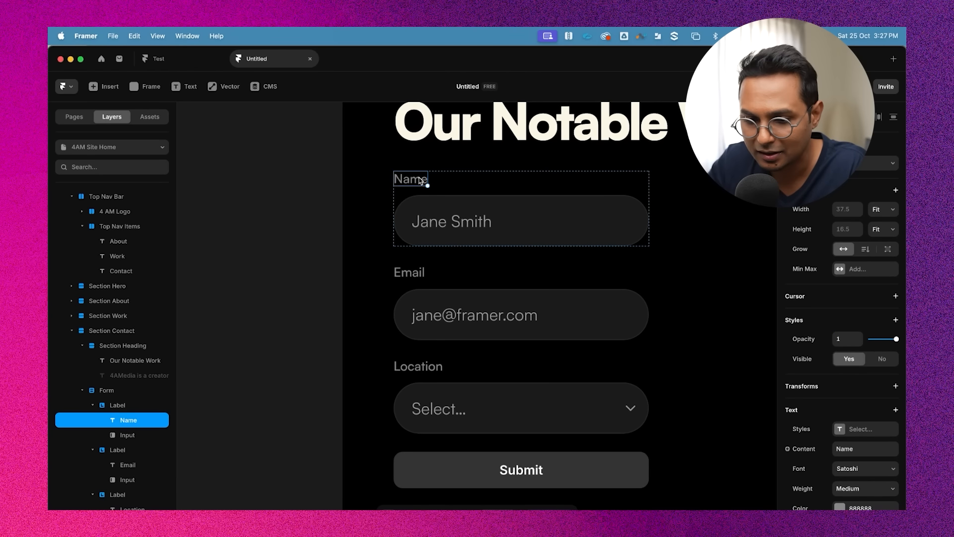
key(alt)
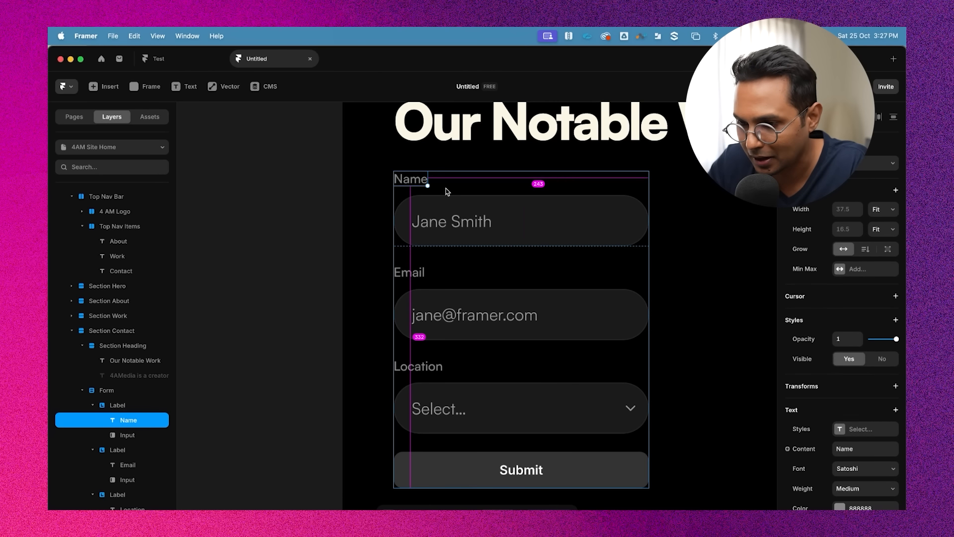
key(super+Return)
click(843, 354)
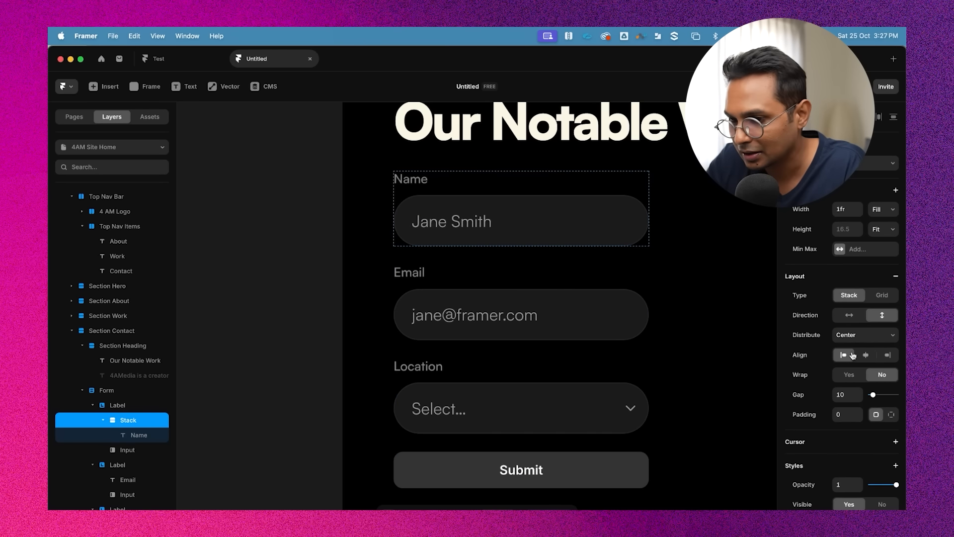
click(891, 415)
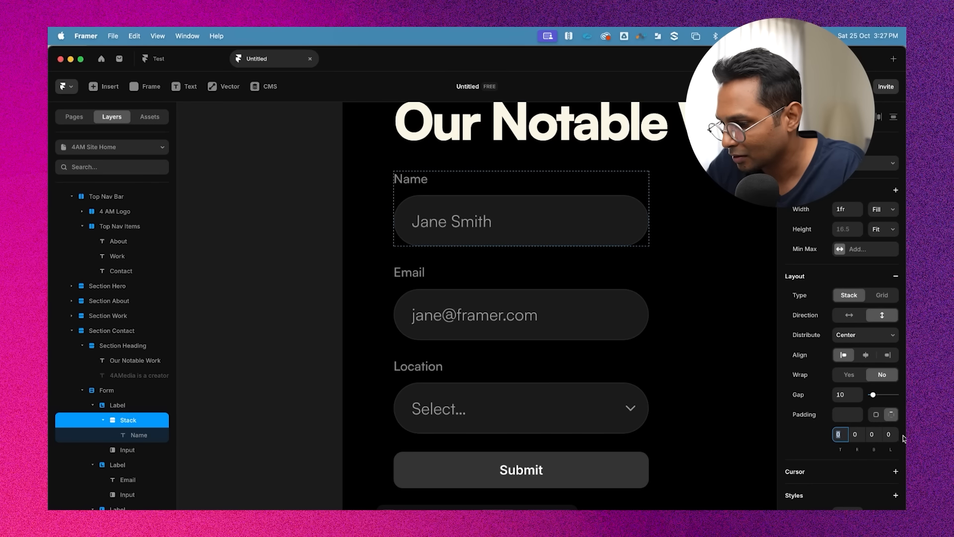
click(888, 434)
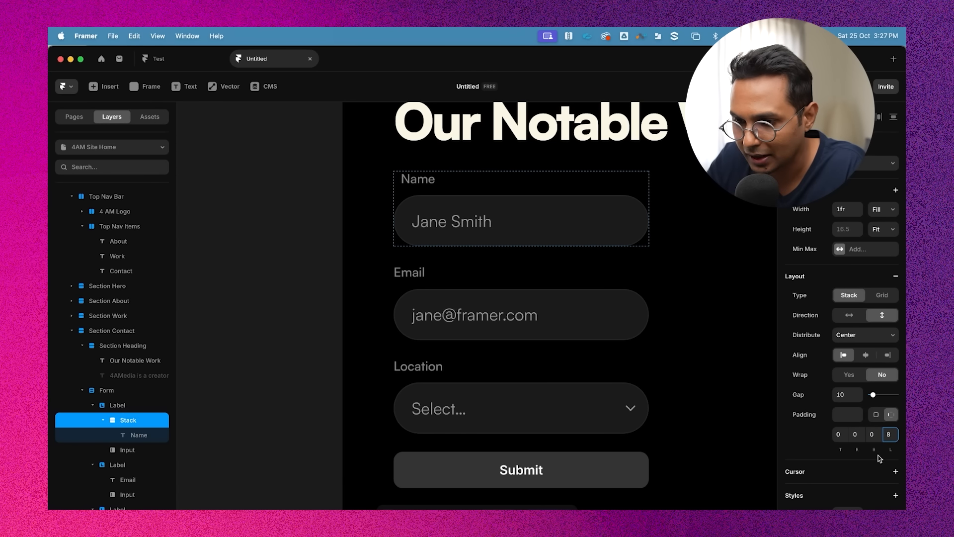
Wrap the Email label in a stack with a left padding of 8, vertical direction, start distribution and start alignment
scroll(594, 382, down, 2)
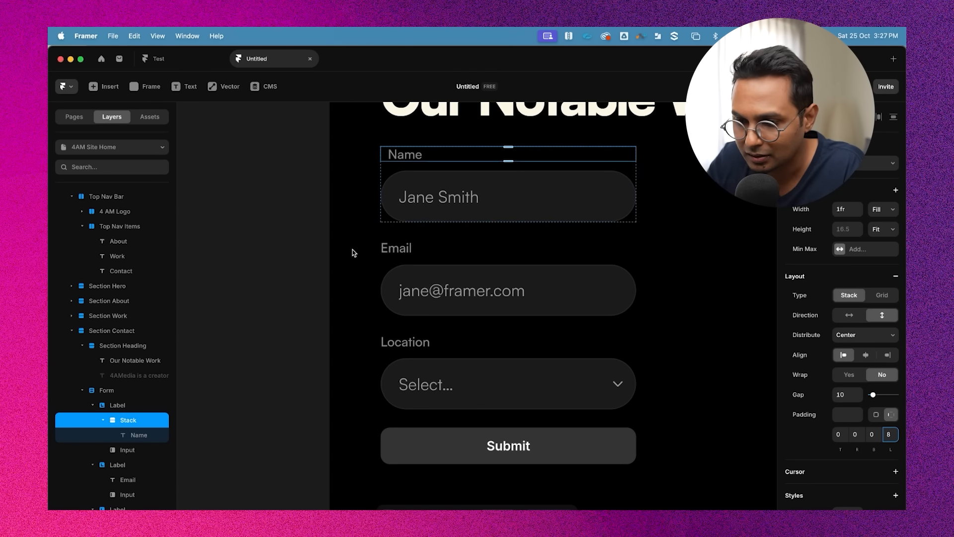
click(397, 246)
key(super+Return)
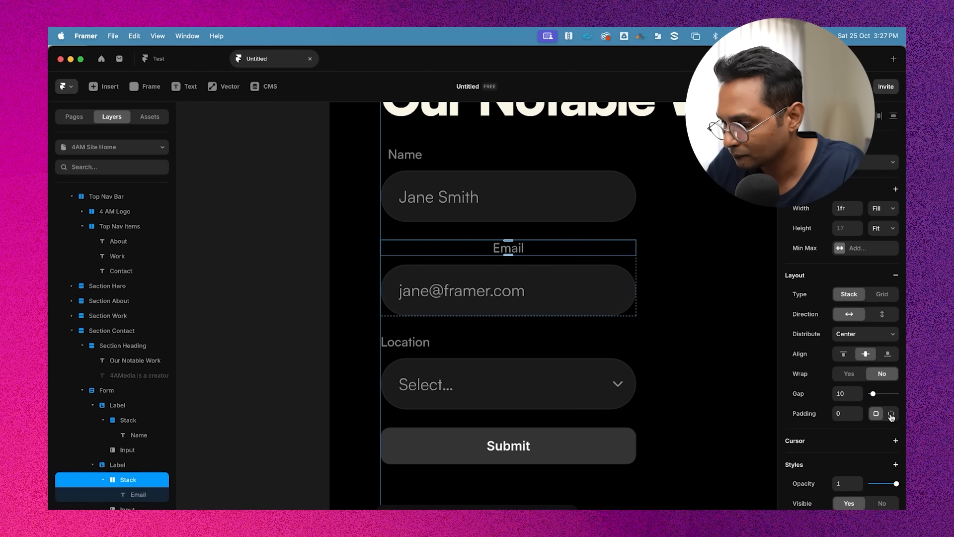
click(891, 414)
click(889, 434)
text(8)
key(Return)
key(Return)
click(131, 479)
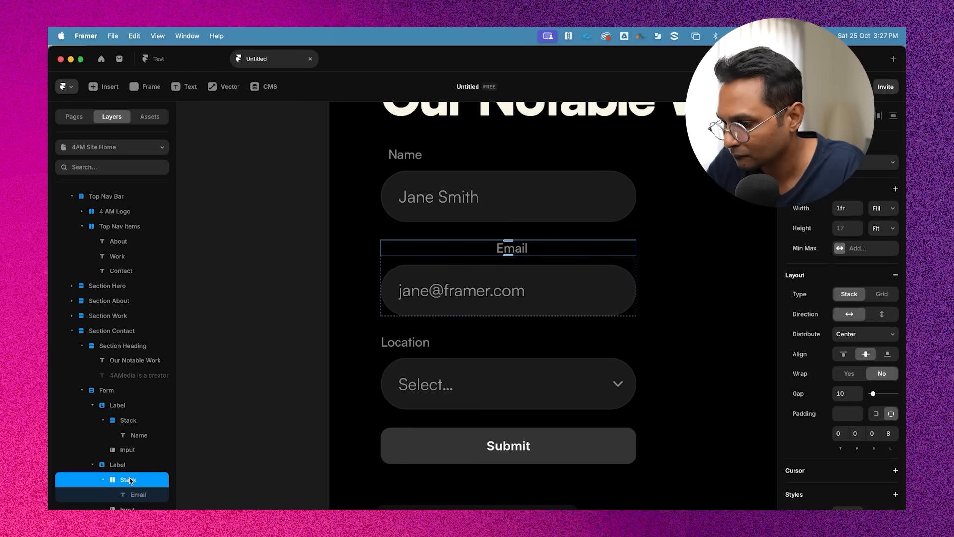
click(867, 335)
click(855, 325)
click(882, 317)
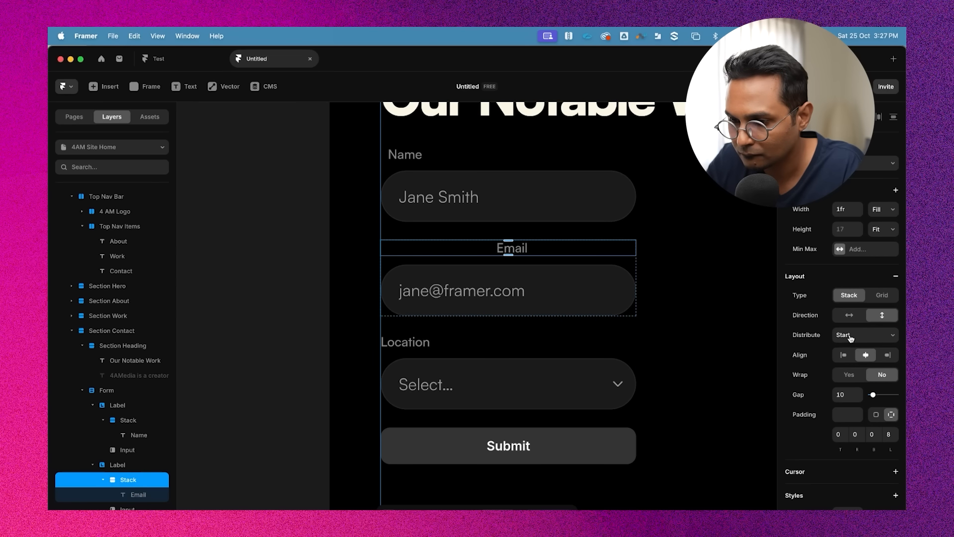
click(843, 356)
Wrap the Location label in a stack, align it to the start, and set its left padding to 8
scroll(581, 294, down, 3)
click(417, 264)
key(alt+super+Return)
click(843, 355)
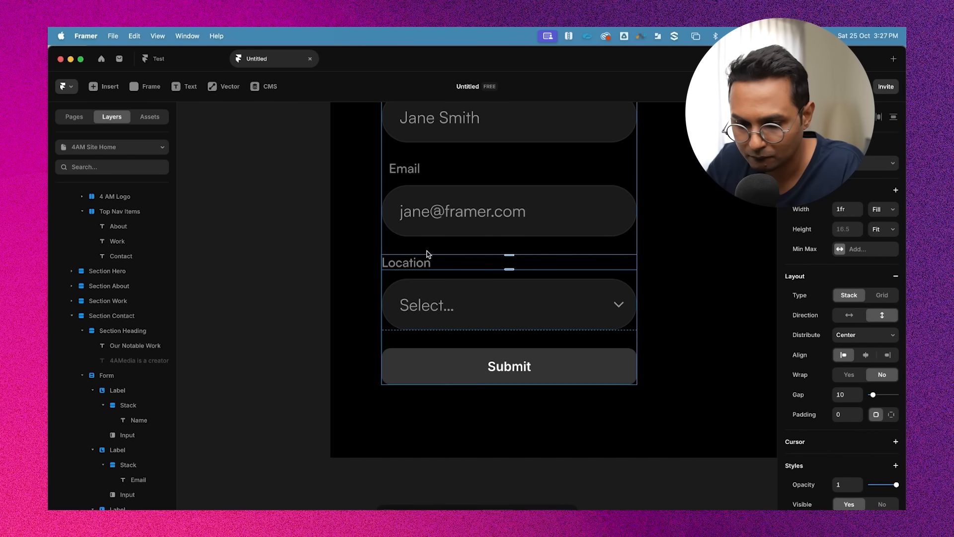
click(891, 414)
click(889, 433)
text(8)
key(Return)
scroll(561, 306, down, 3)
click(648, 410)
scroll(641, 388, up, 1)
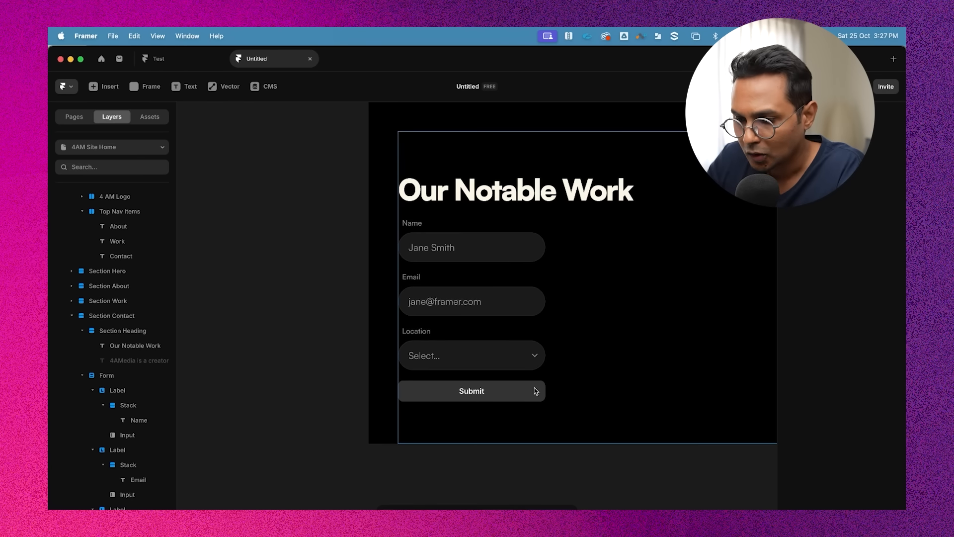
scroll(522, 383, right, 2)
click(484, 283)
click(481, 301)
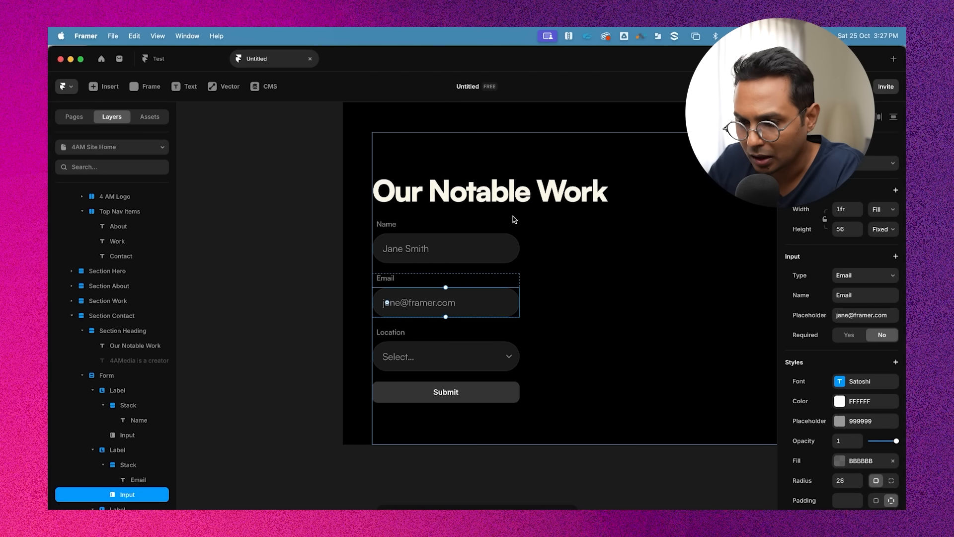
double_click(487, 196)
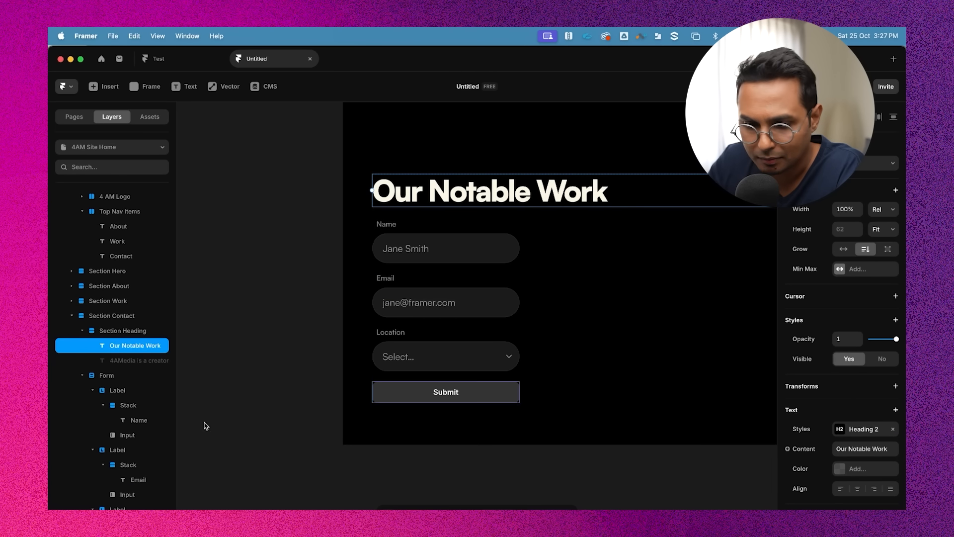
Select the Form inside Section Contact and set its fixed width to 440
click(77, 328)
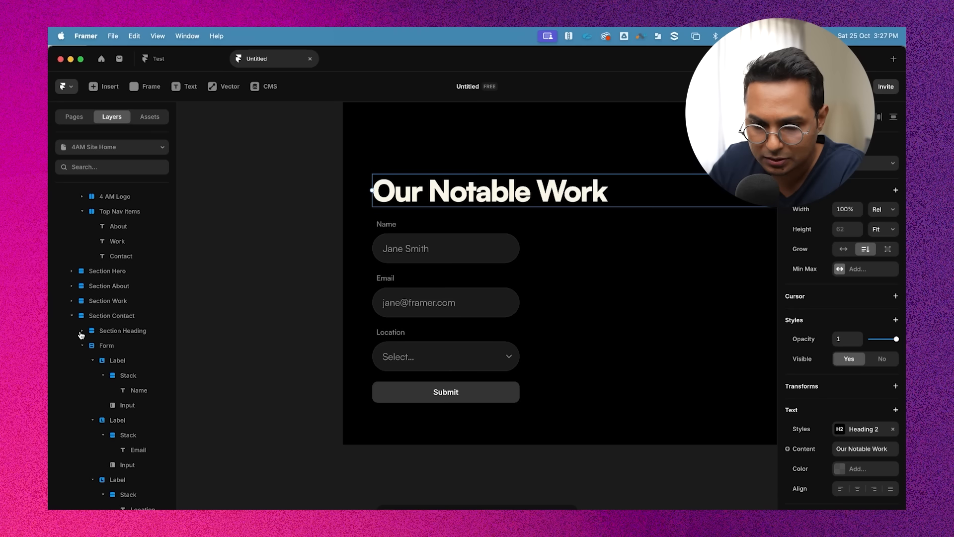
click(77, 328)
click(73, 316)
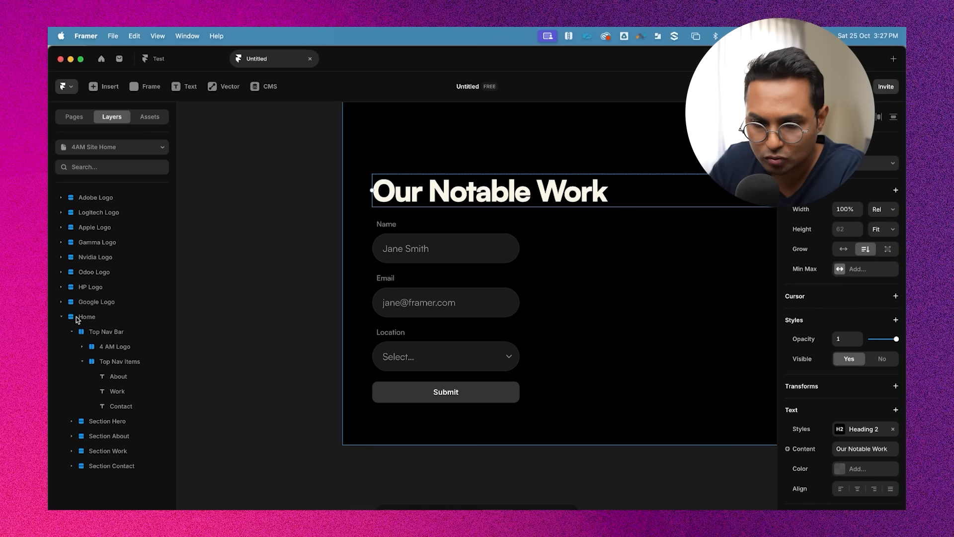
click(111, 465)
click(72, 465)
scroll(101, 399, down, 5)
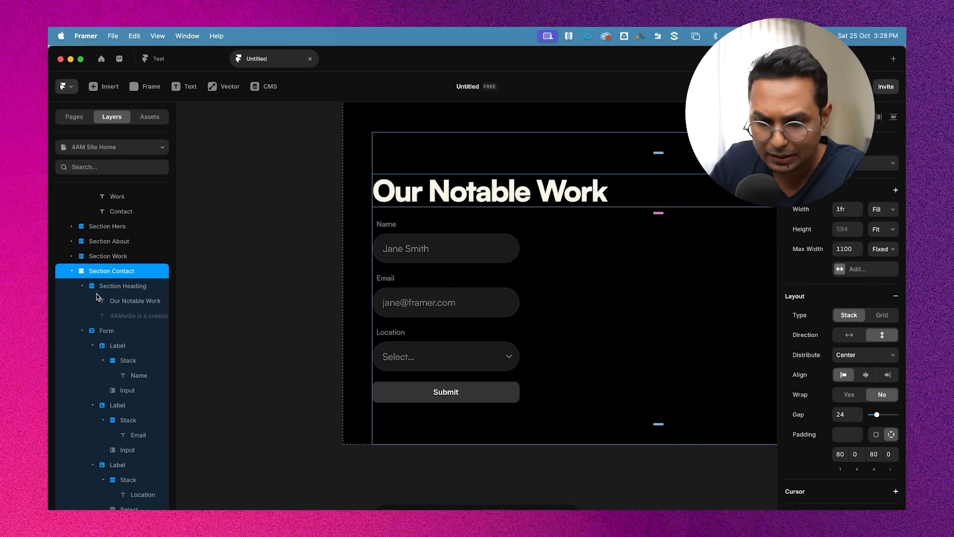
click(82, 286)
click(82, 332)
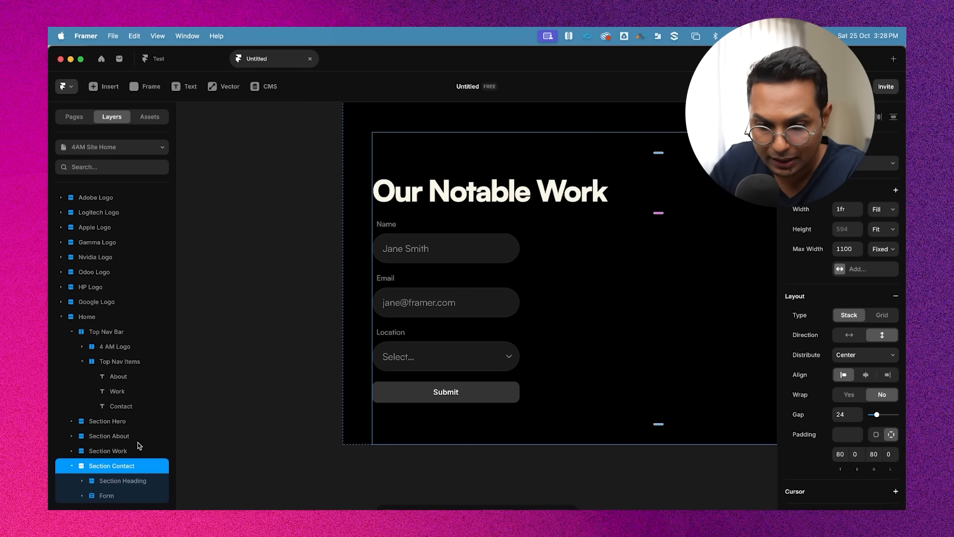
click(119, 480)
click(120, 497)
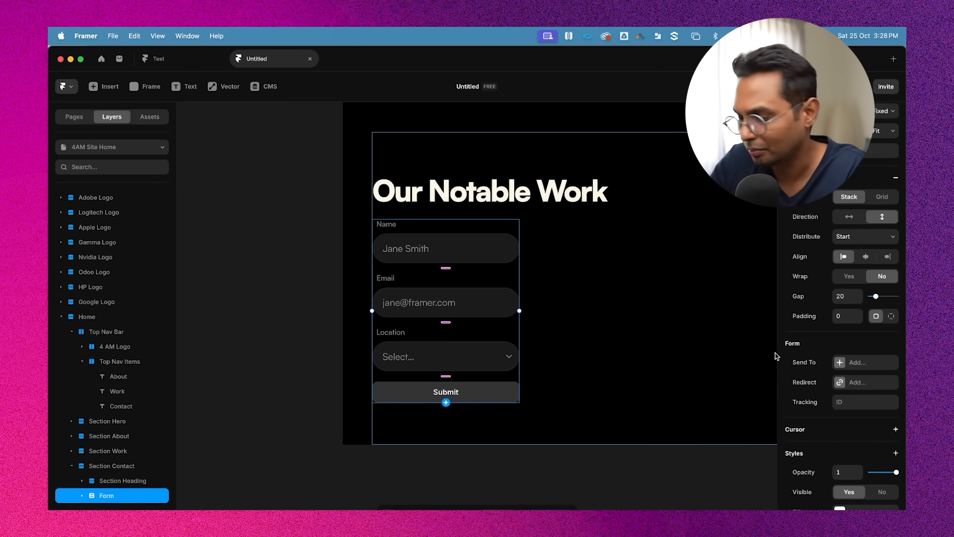
scroll(856, 293, up, 4)
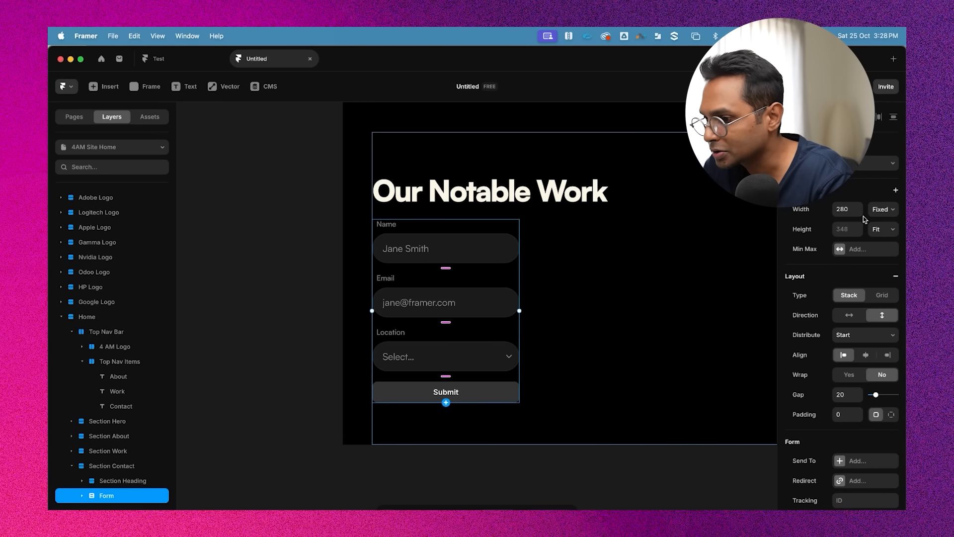
click(850, 207)
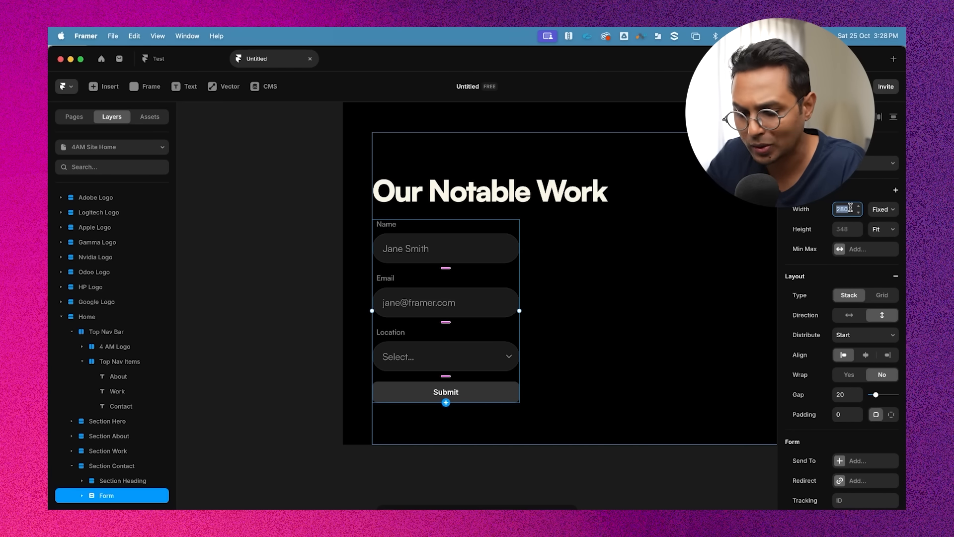
key(Return)
scroll(476, 326, down, 5)
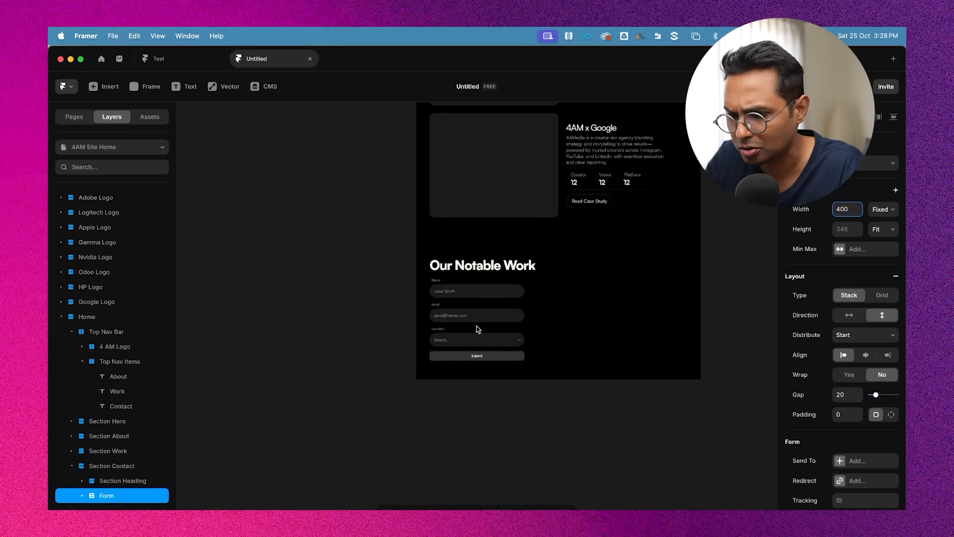
scroll(522, 313, up, 3)
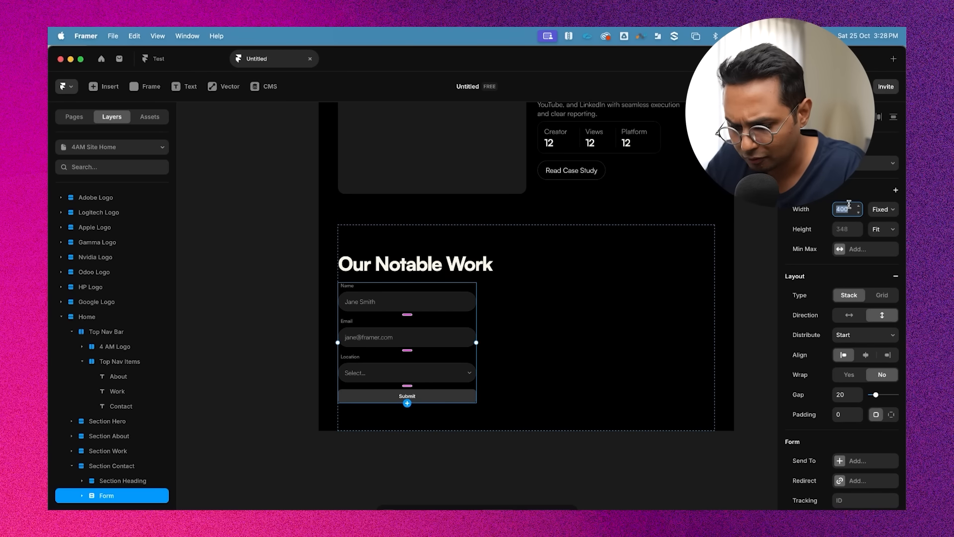
text(440)
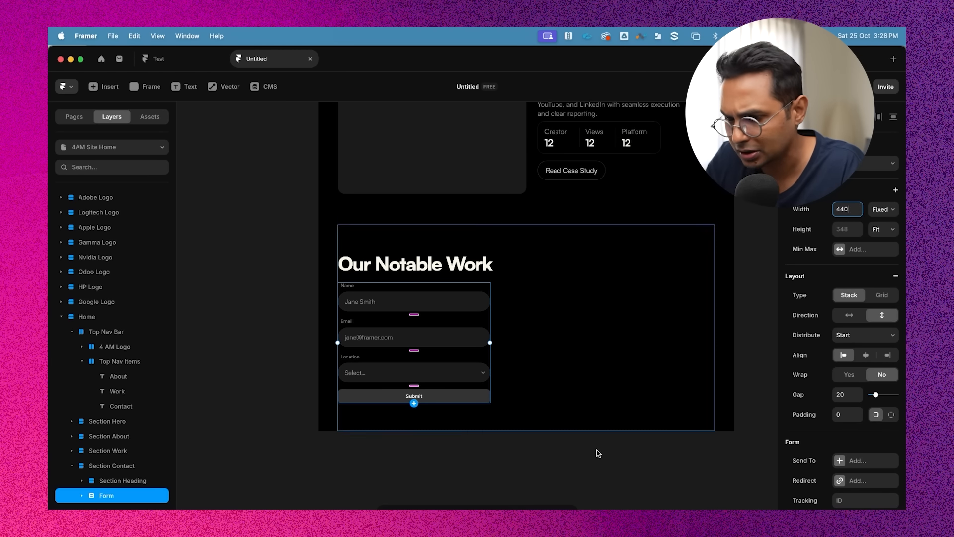
click(590, 472)
Preview the page and test the contact form by entering sample text in Name and Email and opening the Location menu
scroll(589, 471, down, 3)
scroll(588, 473, up, 15)
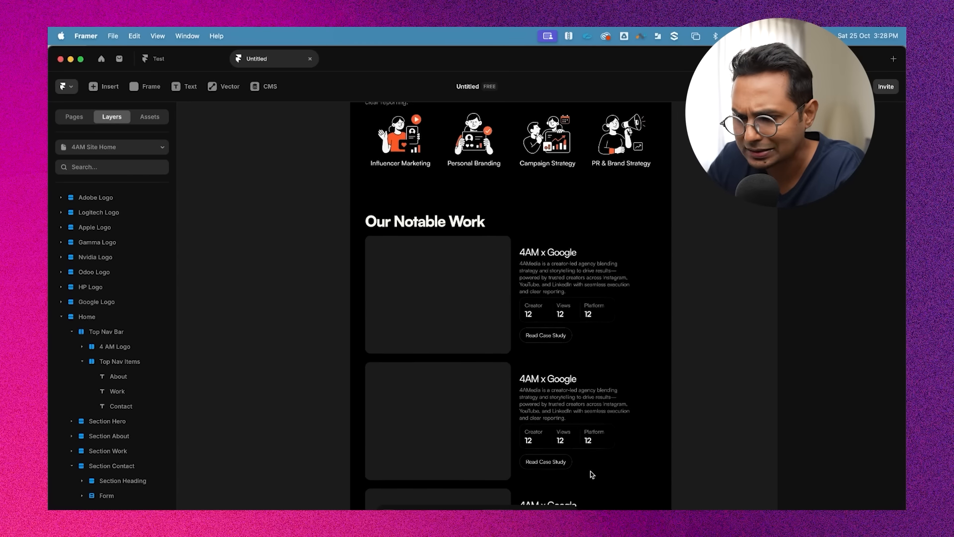
click(388, 325)
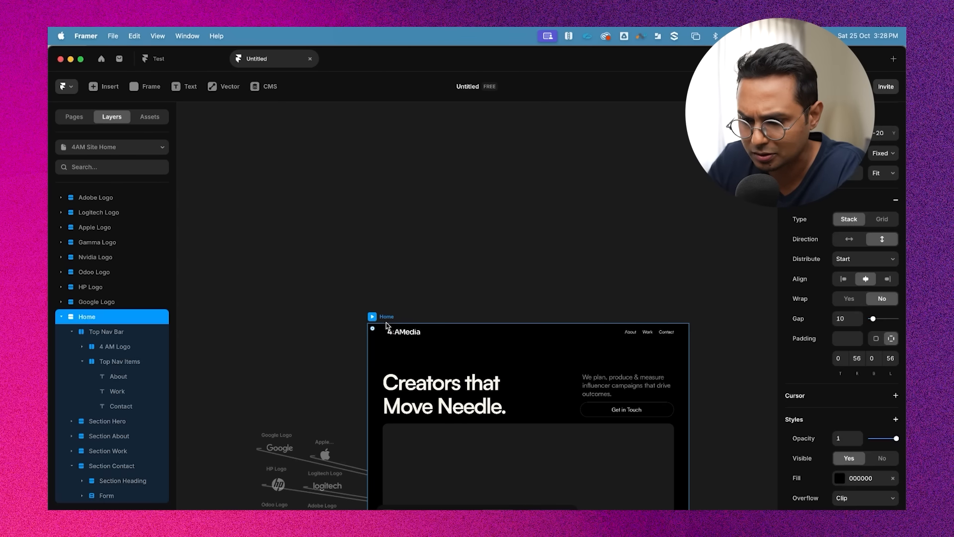
click(372, 316)
scroll(562, 342, down, 2)
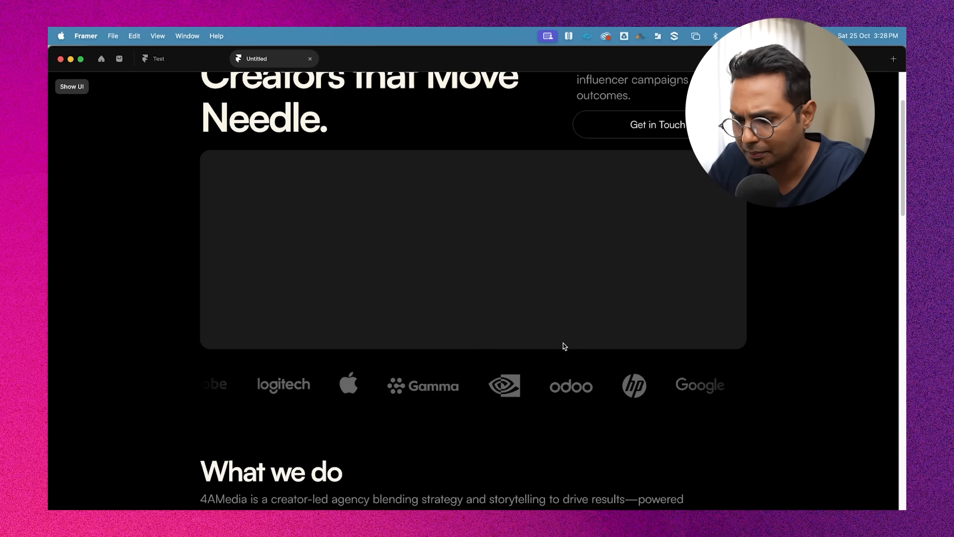
scroll(561, 396, down, 15)
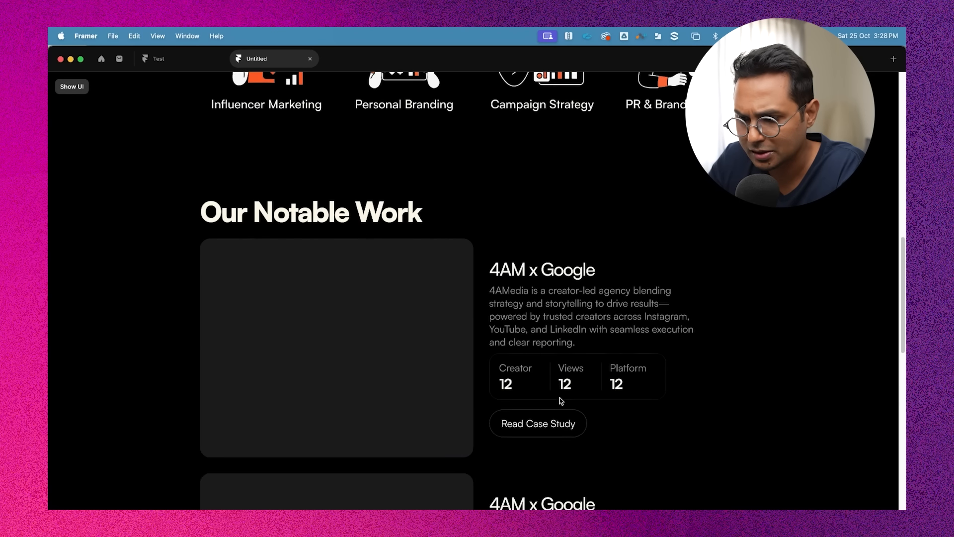
scroll(586, 248, down, 5)
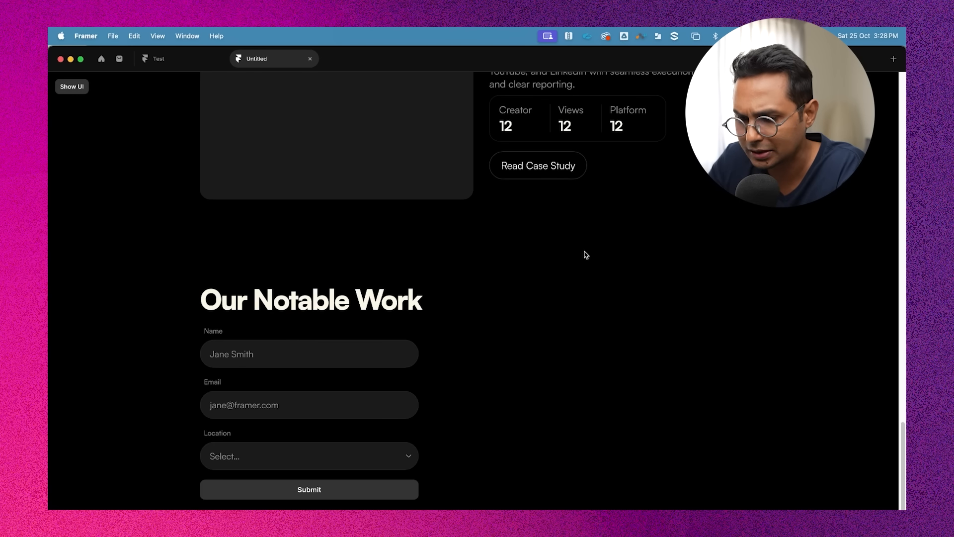
click(281, 353)
text(oufgheoufgheoi)
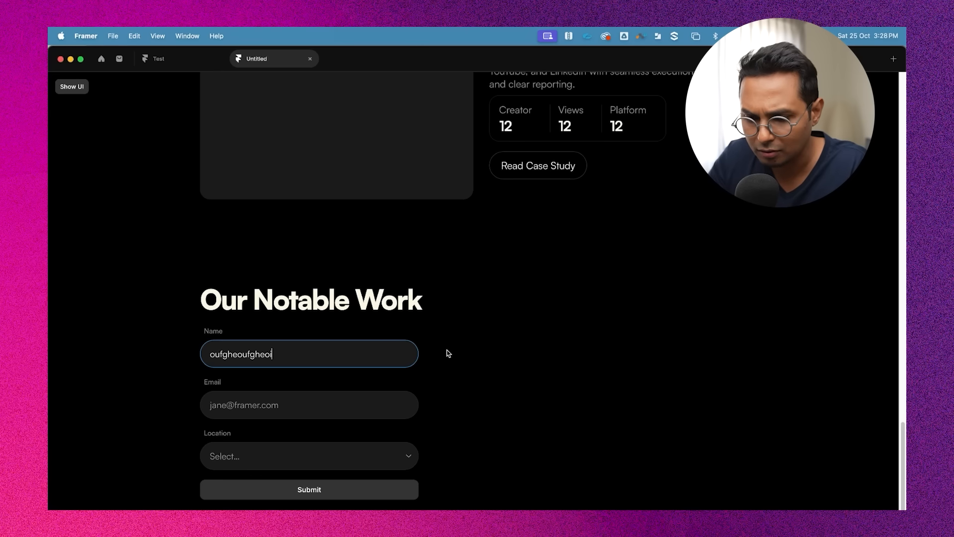
click(286, 408)
text(celihfeihifp)
click(230, 454)
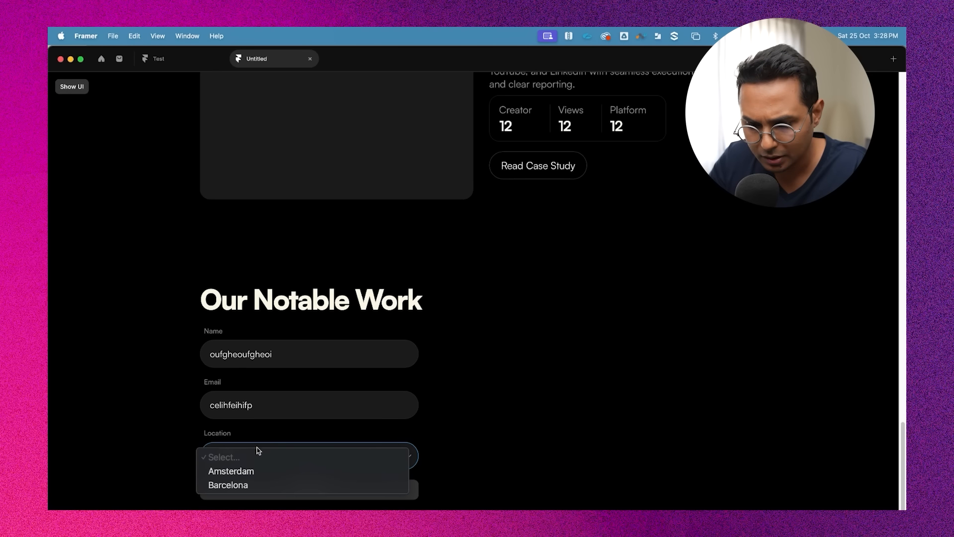
click(256, 451)
click(253, 452)
click(318, 354)
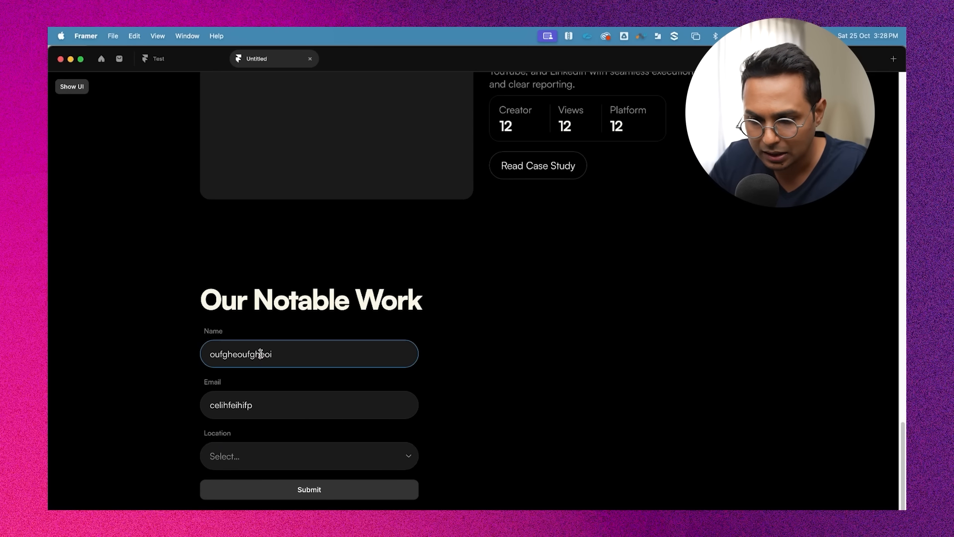
key(super+a)
key(BackSpace)
key(Escape)
Preview the page again to check the contact form's fields
scroll(434, 298, down, 5)
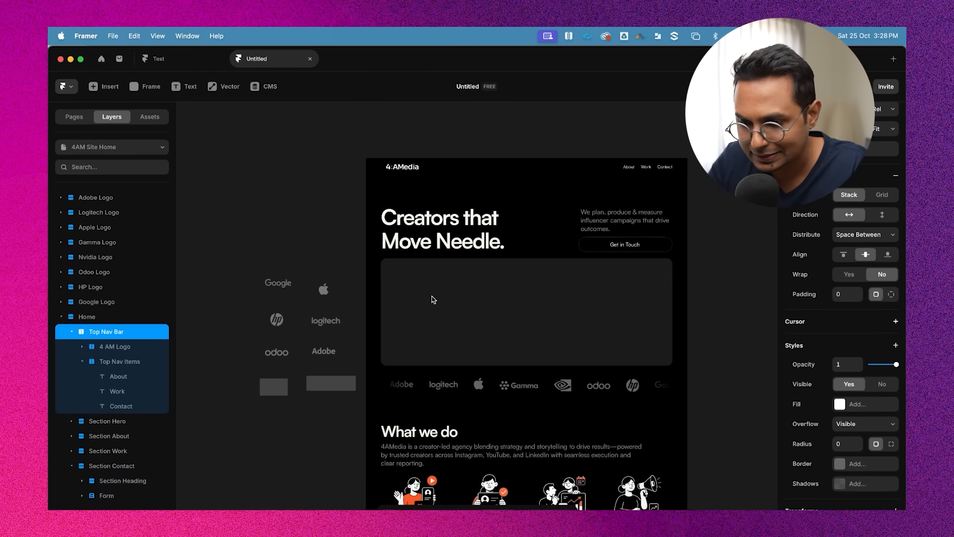
click(370, 154)
key(super+p)
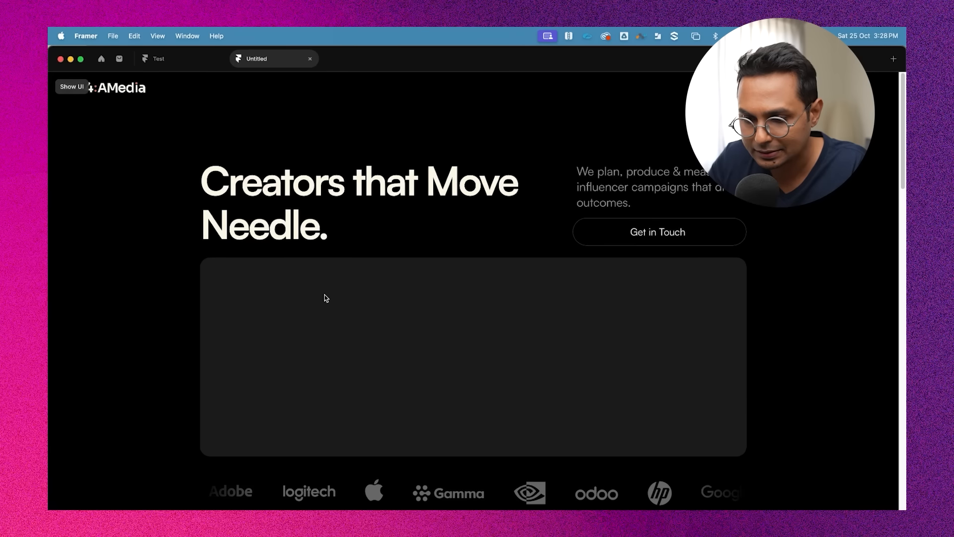
scroll(324, 296, down, 10)
click(254, 353)
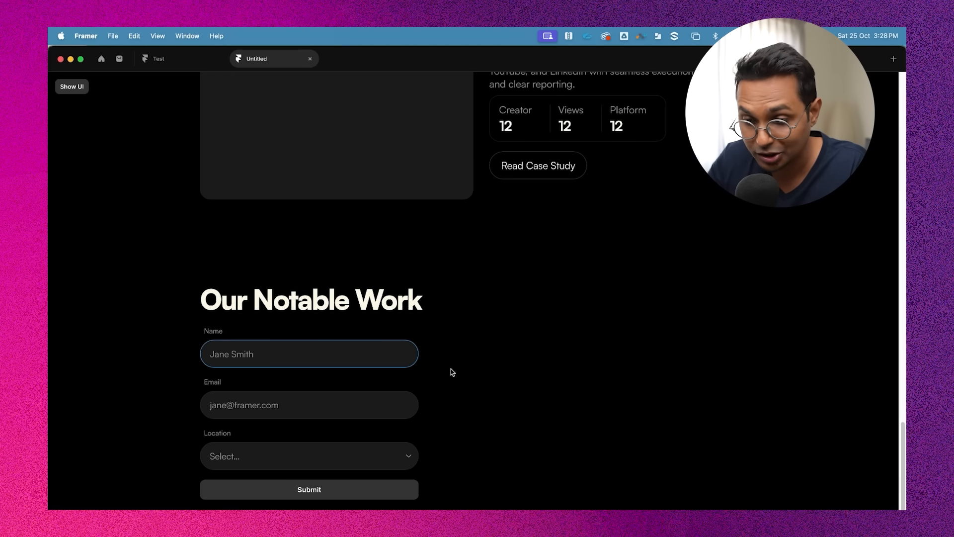
key(super+p)
scroll(486, 287, right, 2)
scroll(441, 259, up, 3)
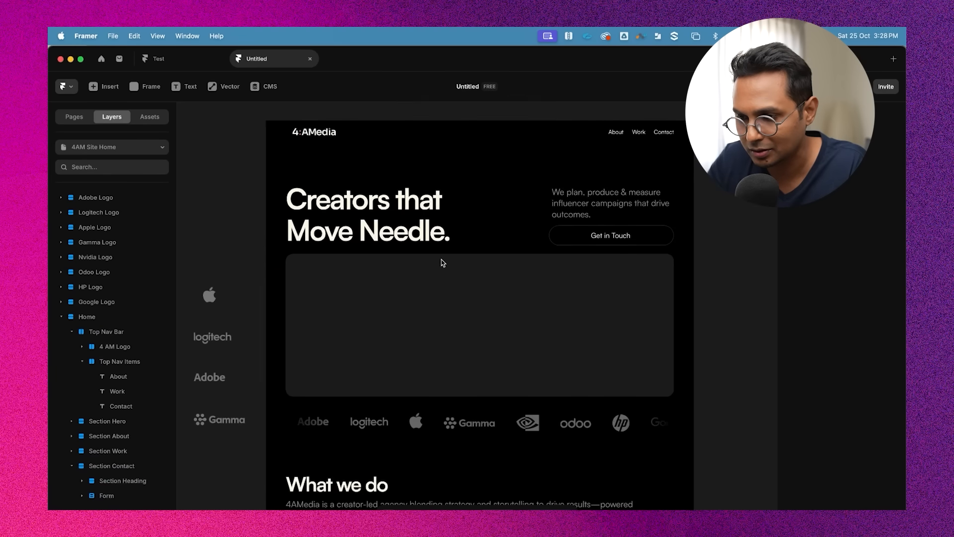
scroll(441, 260, down, 2)
scroll(443, 238, up, 5)
scroll(465, 233, down, 5)
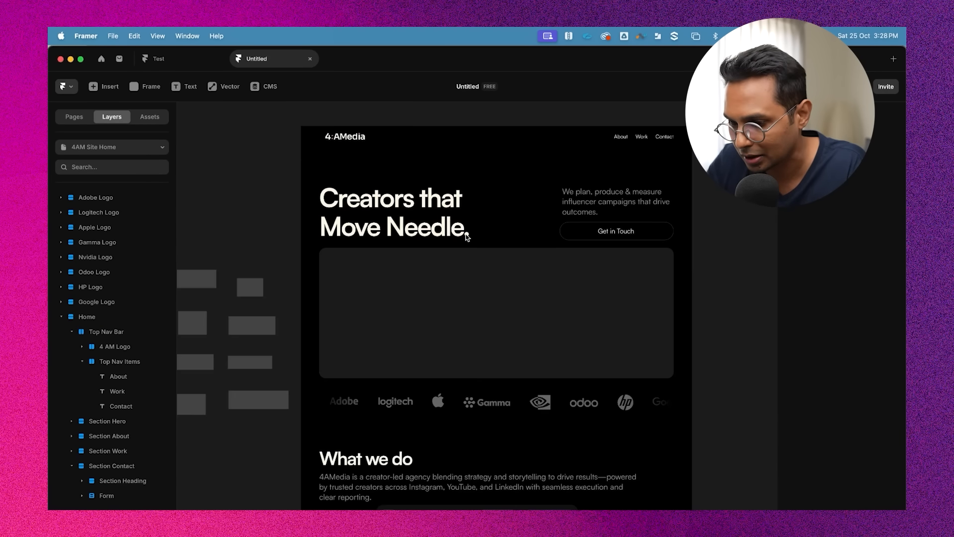
scroll(496, 348, down, 8)
scroll(522, 437, up, 5)
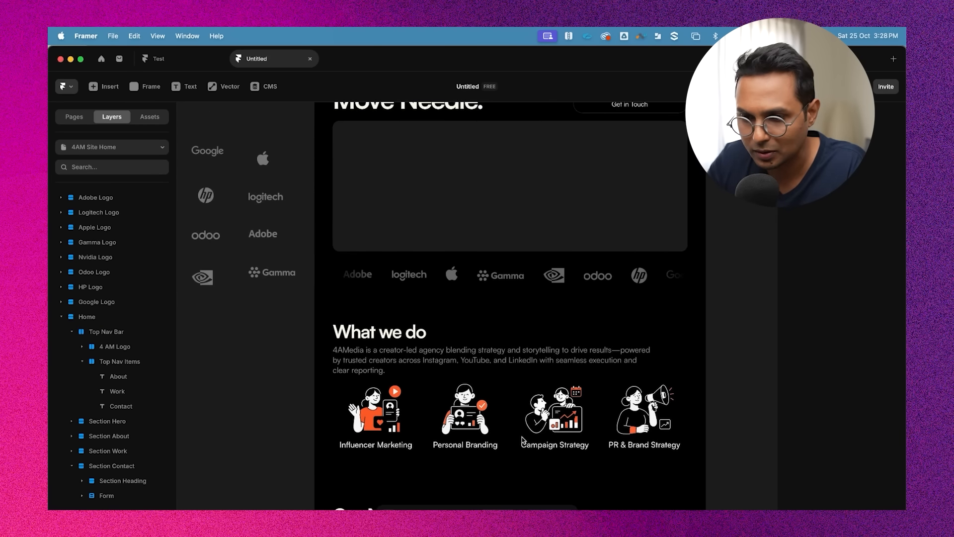
scroll(521, 437, up, 4)
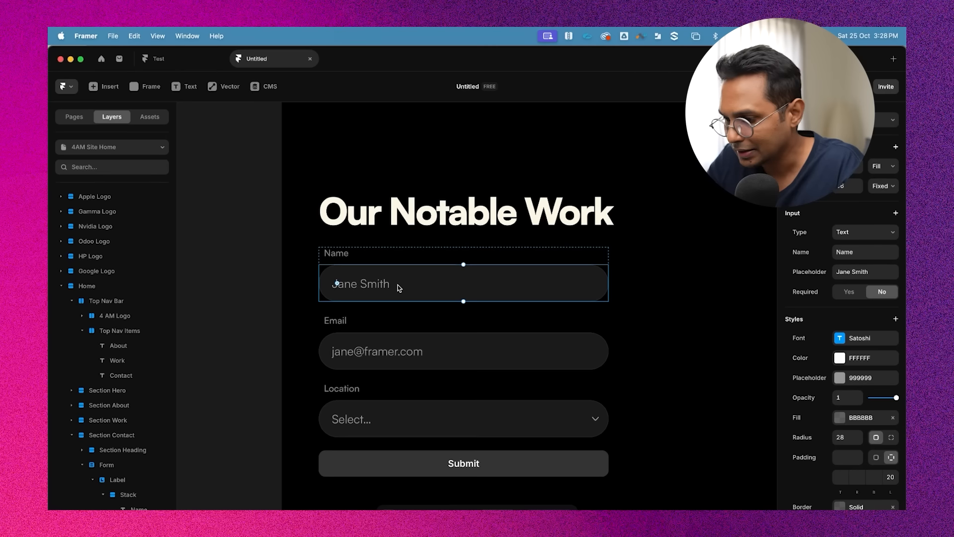
scroll(417, 277, down, 1)
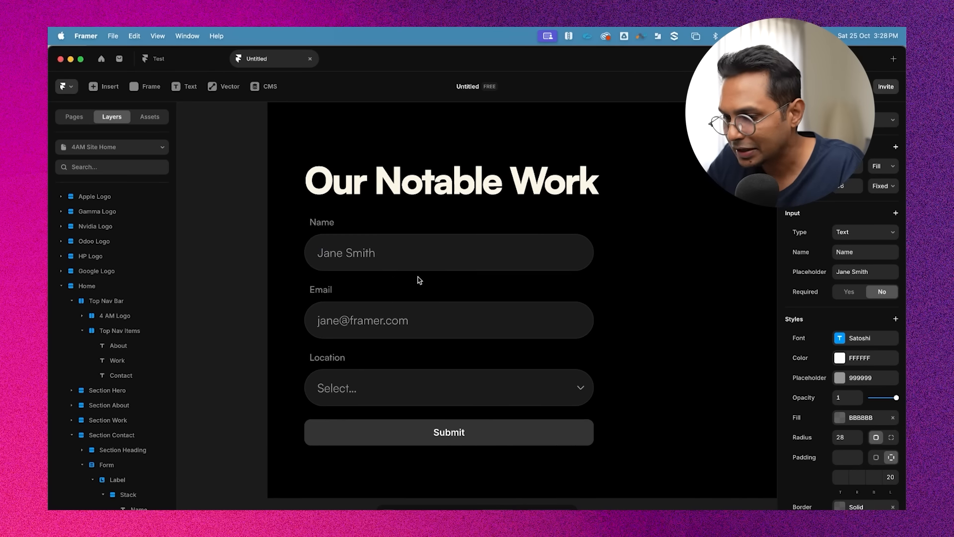
Select the Name, Email and Location input fields together
scroll(897, 347, down, 2)
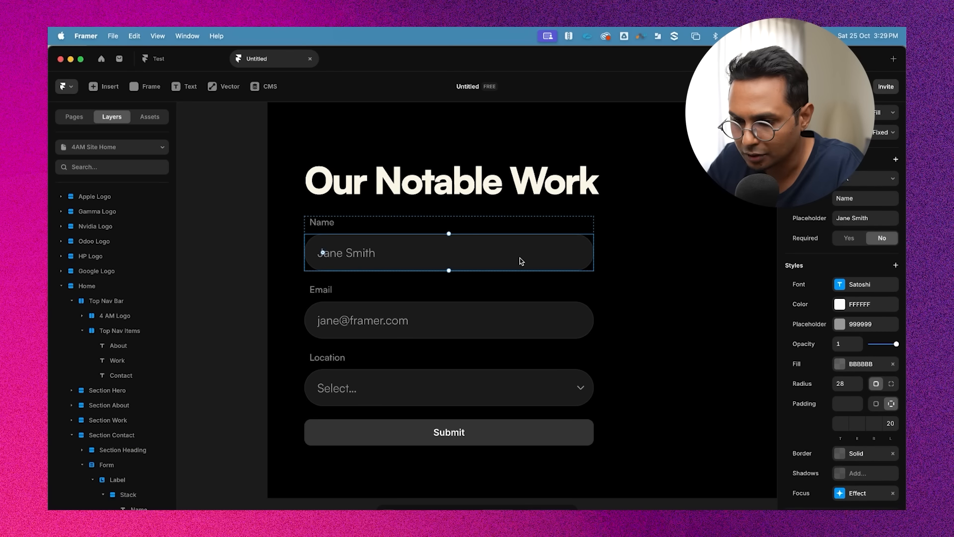
shift+click(428, 306)
shift+click(444, 395)
scroll(839, 308, down, 4)
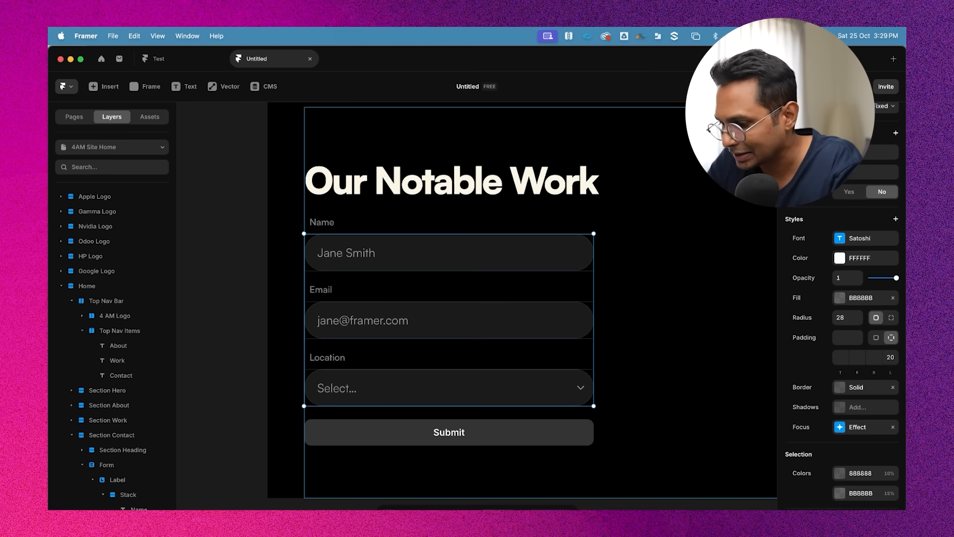
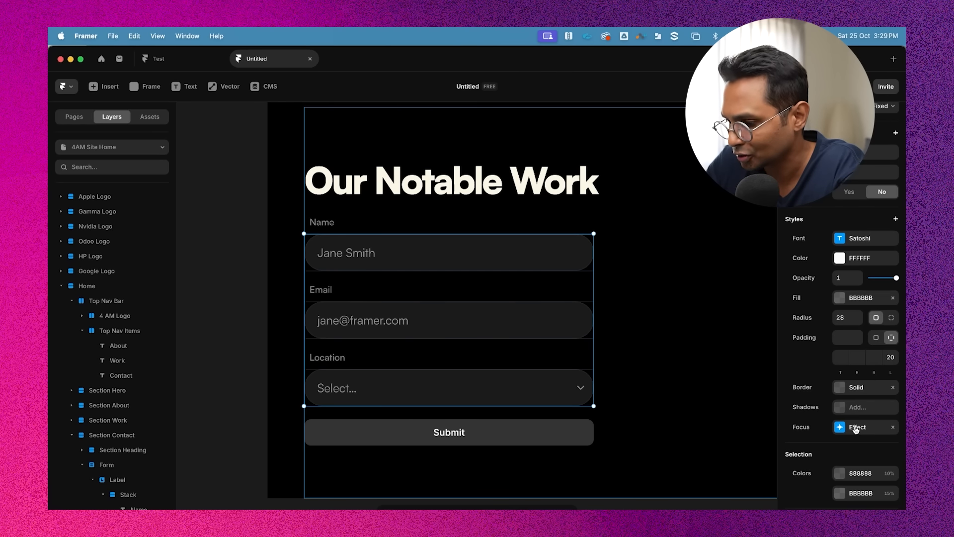
Give the selected input fields a focus effect with a solid border coloured FF5F14
click(856, 431)
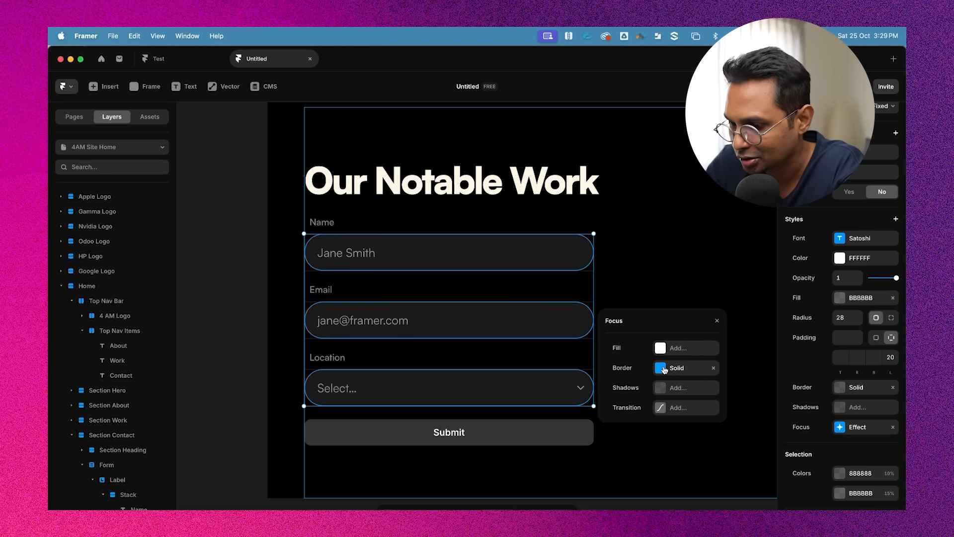
click(665, 368)
click(688, 349)
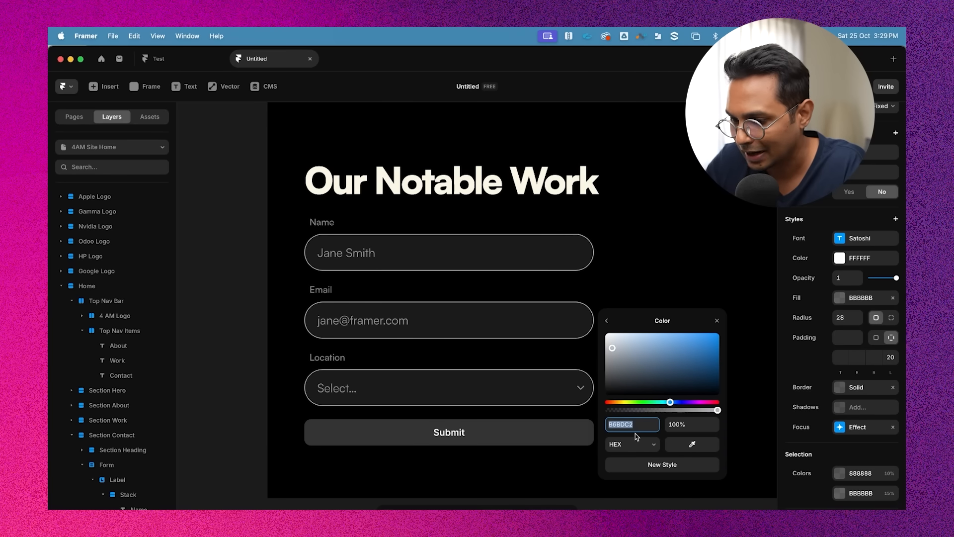
text(FF5F14)
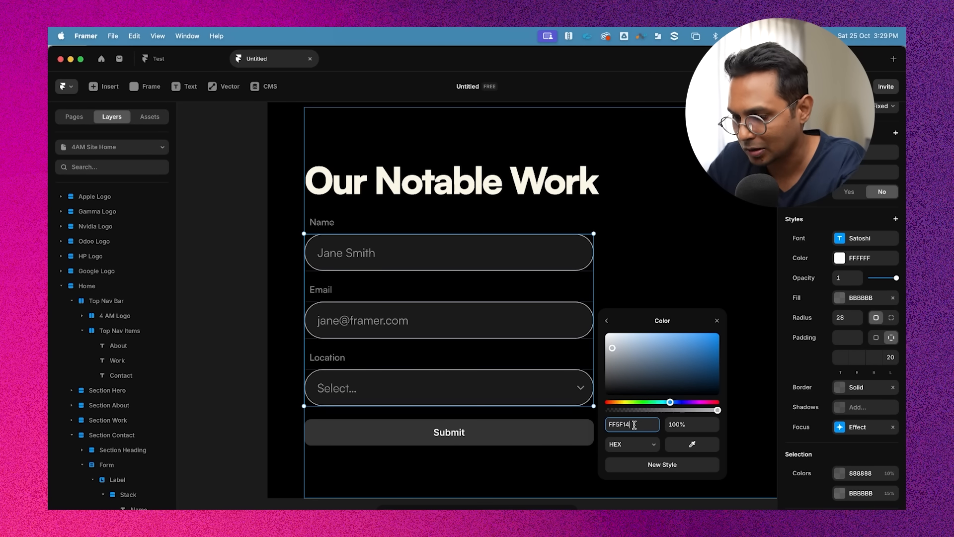
key(Return)
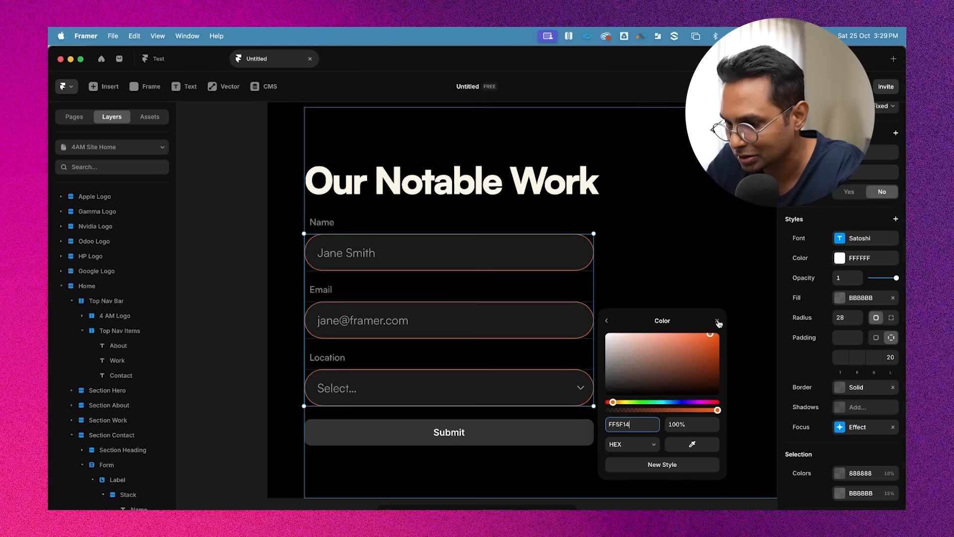
click(717, 321)
Preview the page and test the contact form fields' focus border in Name, Email and Location
click(677, 305)
scroll(292, 132, down, 5)
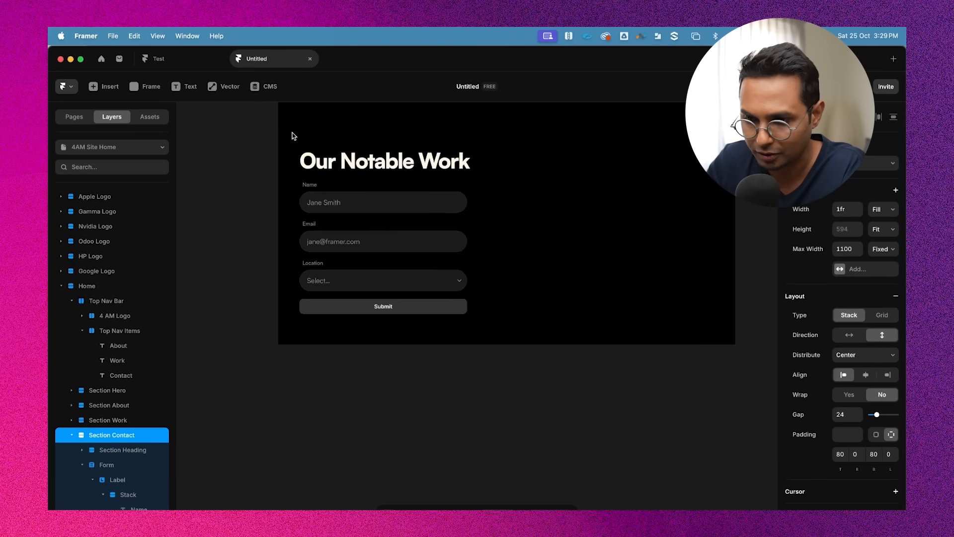
scroll(293, 133, up, 4)
scroll(293, 135, up, 10)
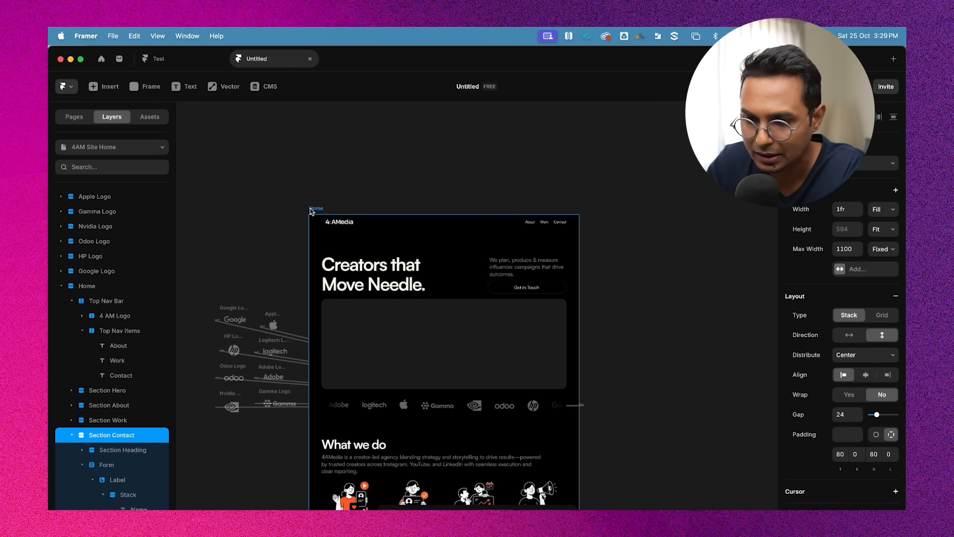
click(314, 207)
click(314, 208)
scroll(478, 391, down, 15)
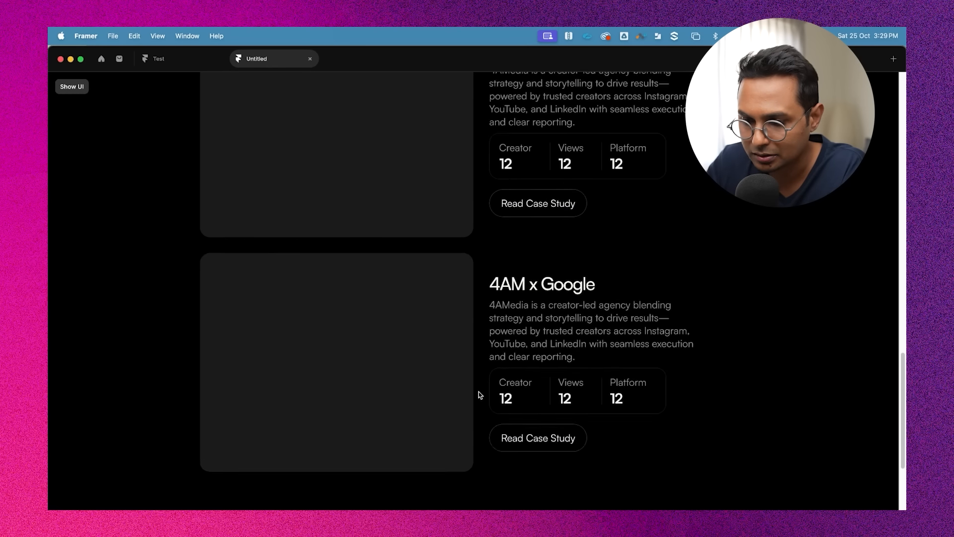
click(300, 357)
click(289, 399)
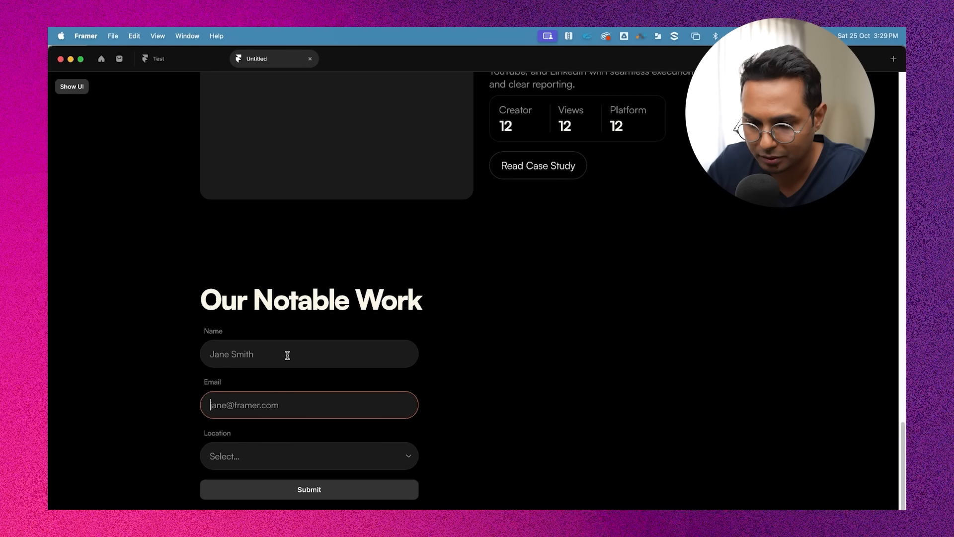
click(288, 355)
click(286, 396)
click(276, 456)
click(301, 479)
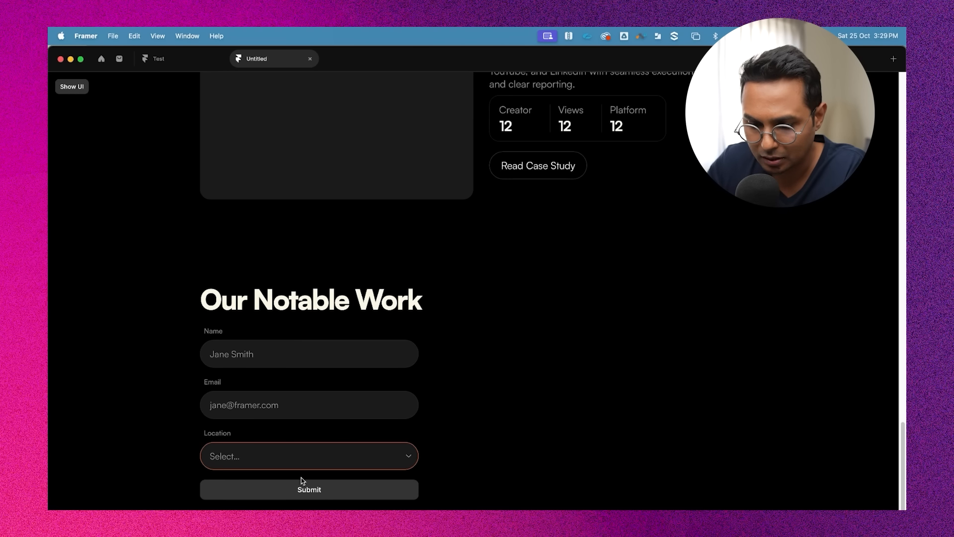
scroll(294, 255, down, 5)
scroll(293, 256, up, 1)
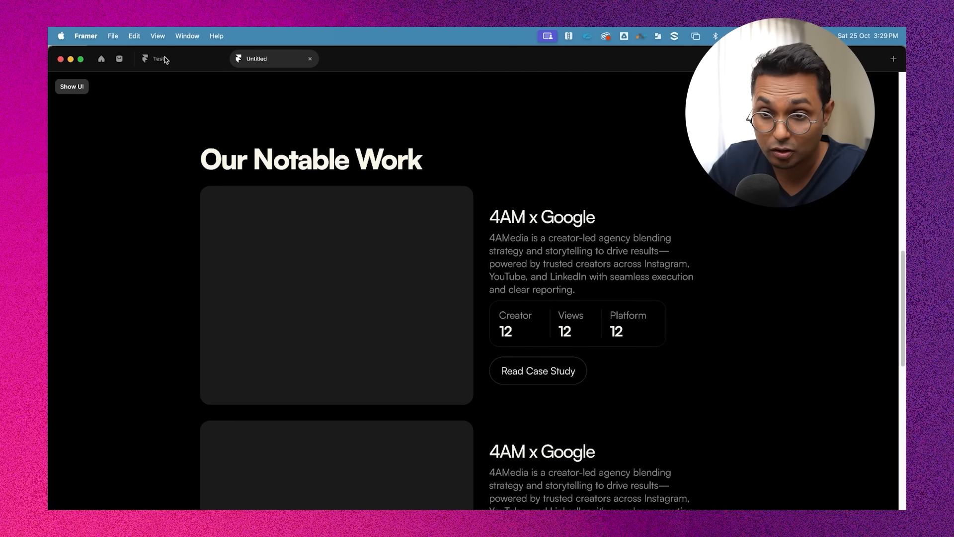
key(Escape)
Colour the full stop at the end of the hero heading 'Creators that Move Needle.' FF5F14
scroll(536, 426, left, 1)
scroll(536, 427, up, 1)
scroll(414, 323, up, 5)
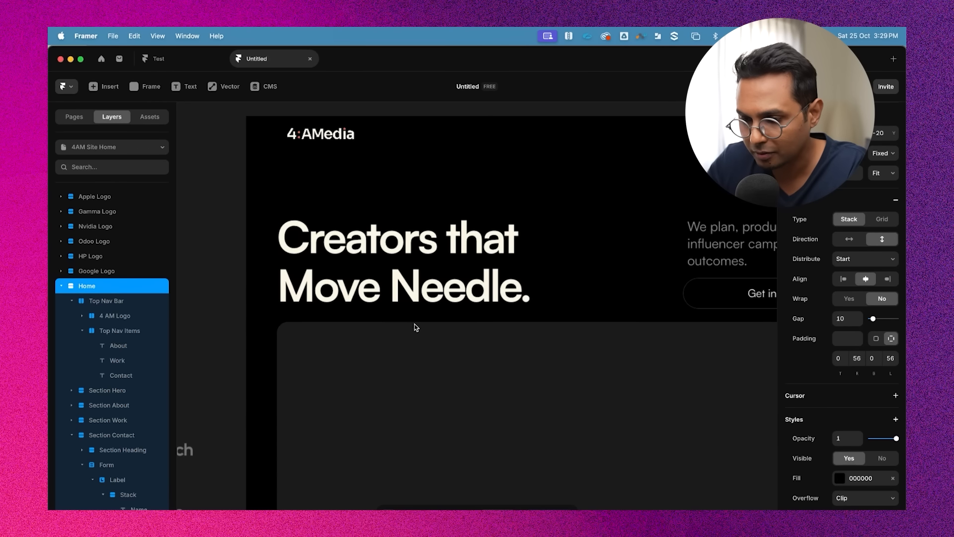
super+click(519, 296)
double_click(522, 298)
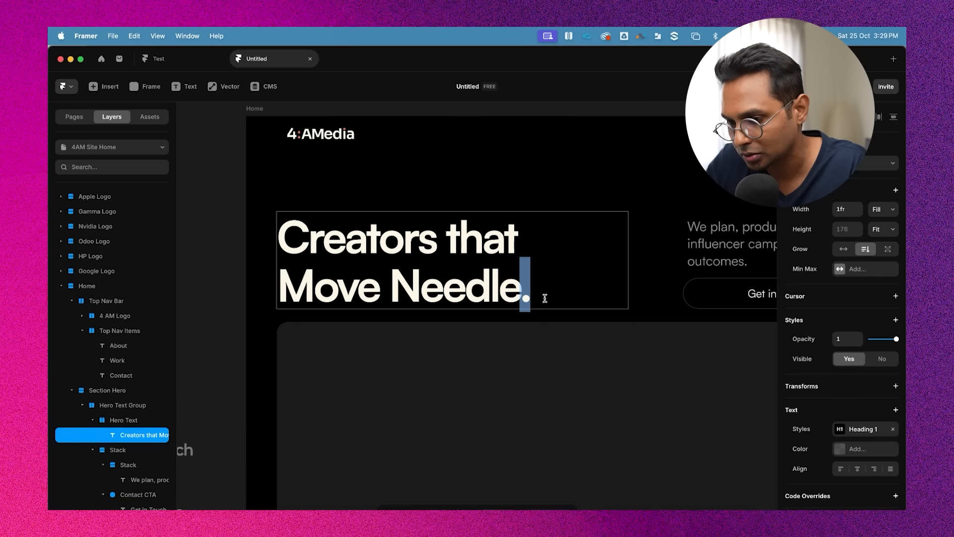
click(840, 449)
text(FF5F14)
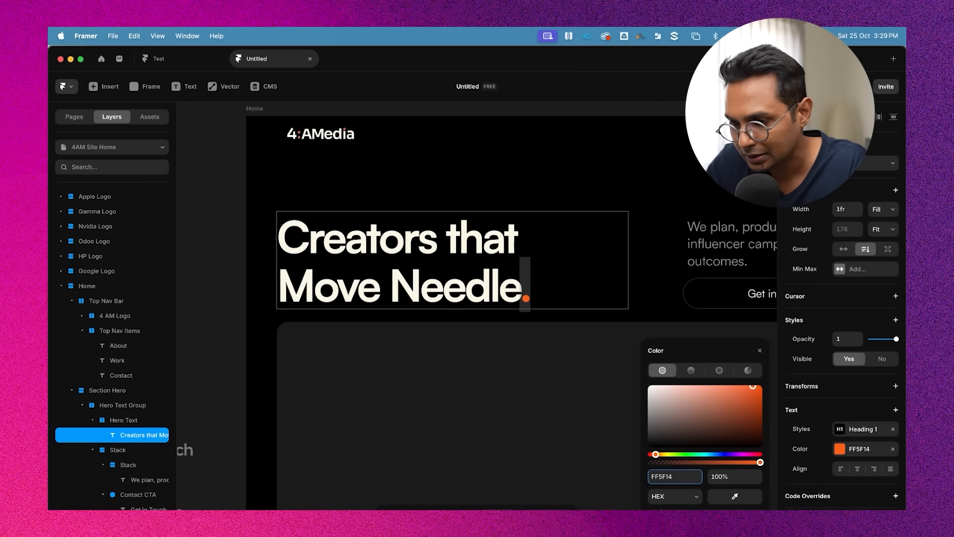
click(459, 182)
Open the contact form's Submit button component for editing
scroll(459, 182, down, 5)
click(562, 178)
scroll(562, 177, right, 2)
click(530, 165)
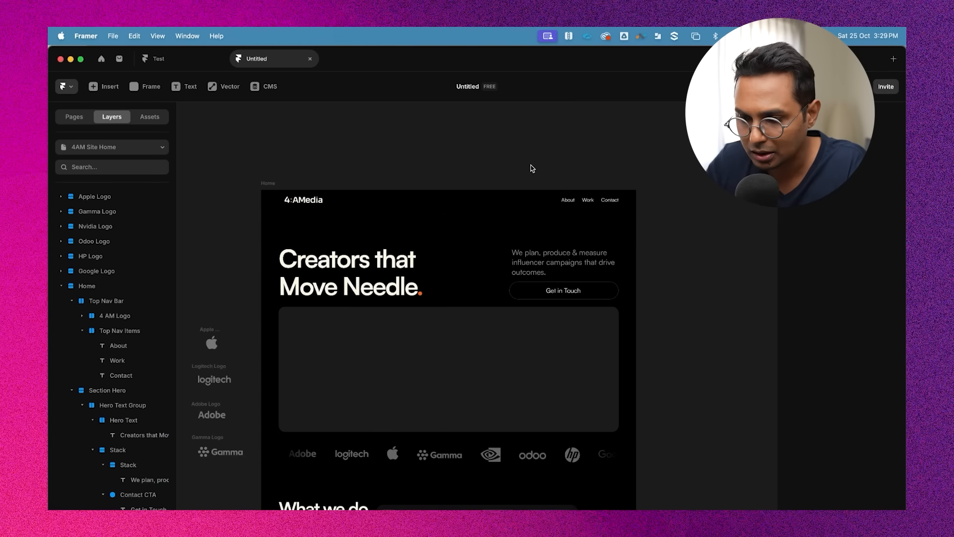
scroll(531, 165, down, 1)
scroll(531, 165, down, 20)
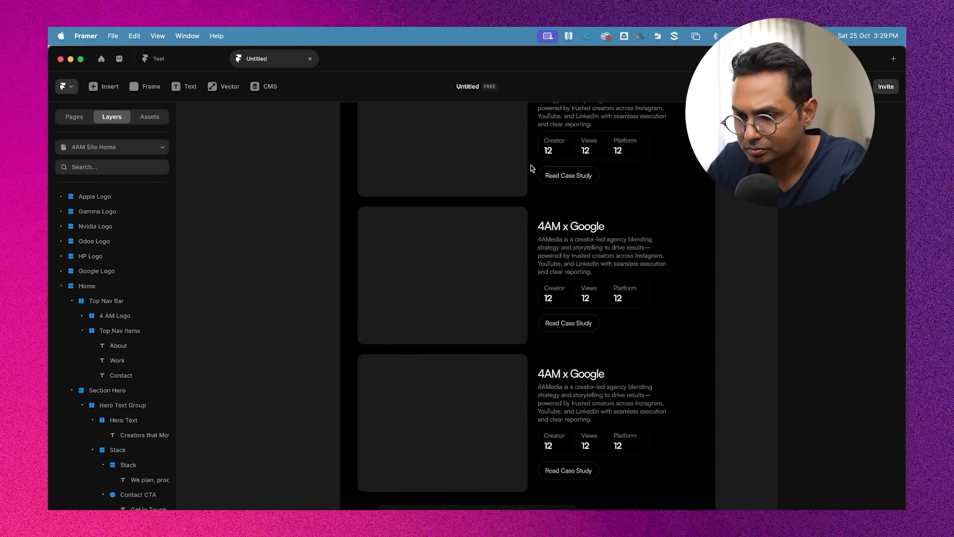
scroll(530, 165, down, 3)
click(407, 351)
scroll(406, 351, up, 5)
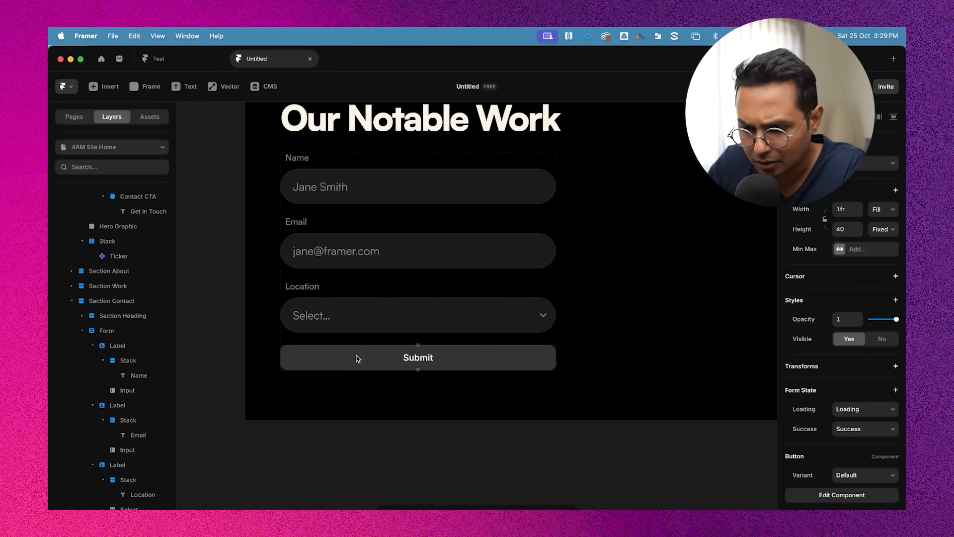
double_click(387, 359)
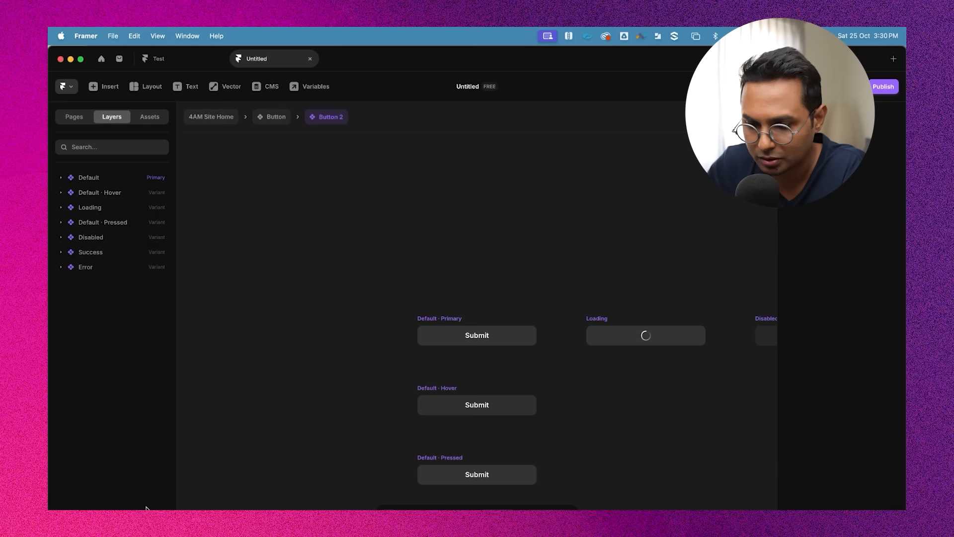
Select all the button variants and set their height to 56
scroll(375, 259, down, 5)
scroll(387, 233, right, 2)
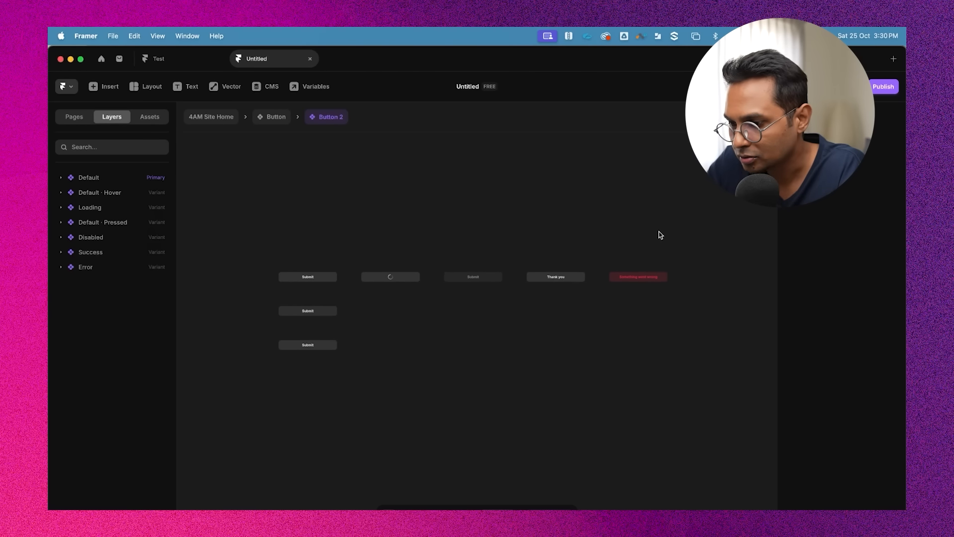
drag(710, 235, 274, 393)
click(840, 247)
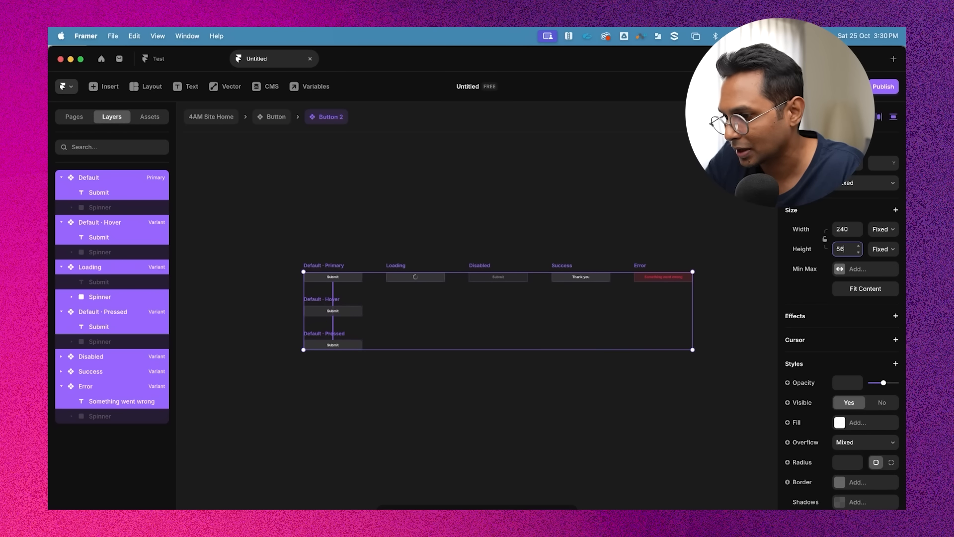
key(Return)
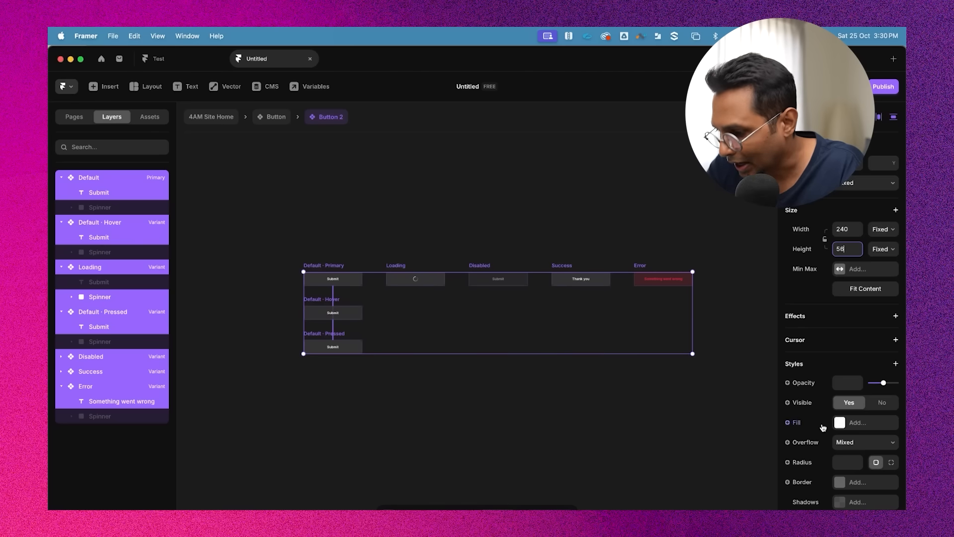
Set the corner radius of all button variants to 28
scroll(867, 434, down, 3)
scroll(857, 415, down, 1)
click(847, 373)
text(28)
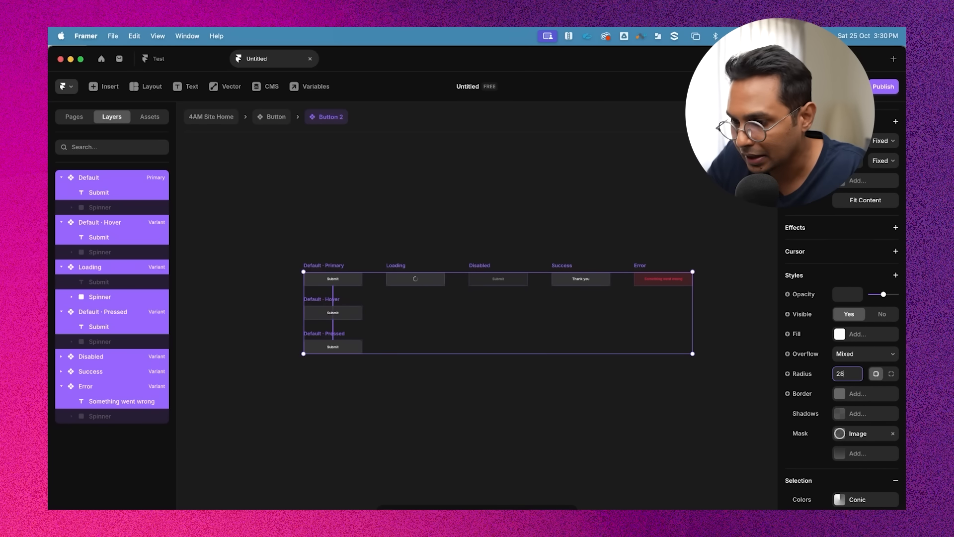
key(Return)
scroll(482, 361, up, 5)
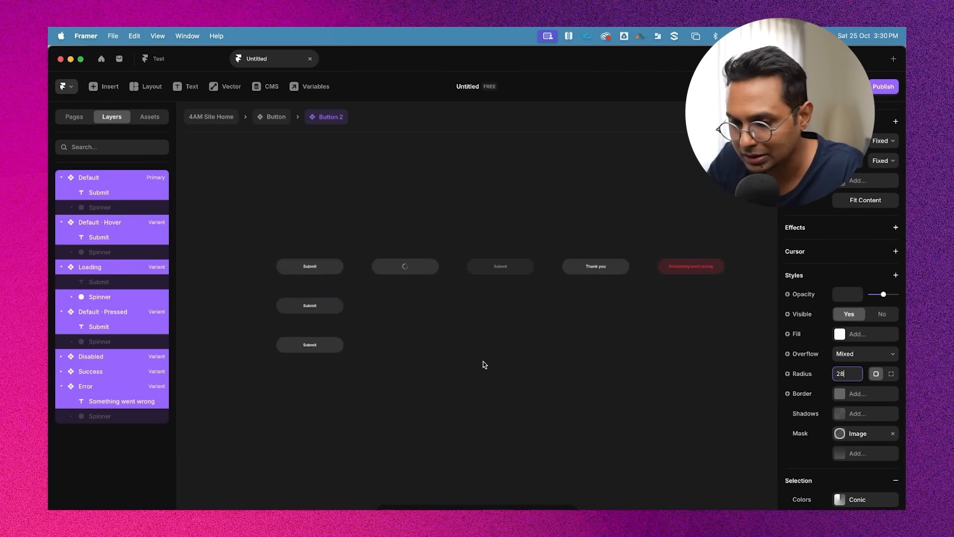
click(549, 326)
scroll(393, 244, up, 5)
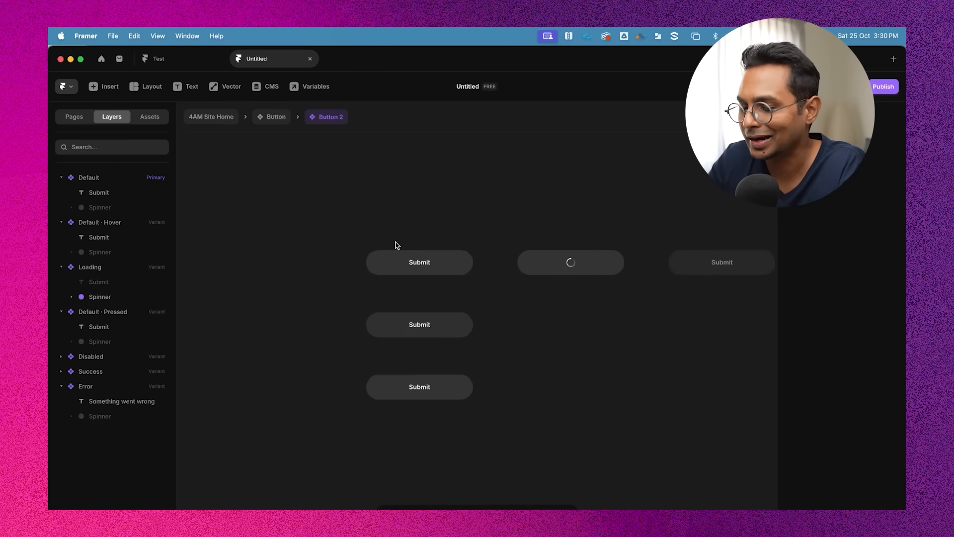
Try to set the font of the button labels across the variants to Satoshi
click(390, 246)
double_click(429, 270)
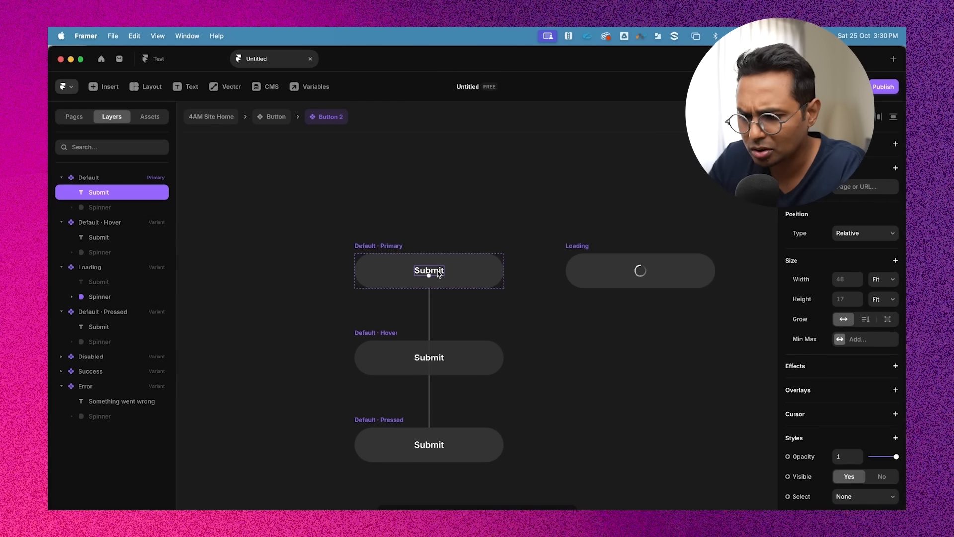
scroll(439, 313, down, 3)
shift+click(441, 333)
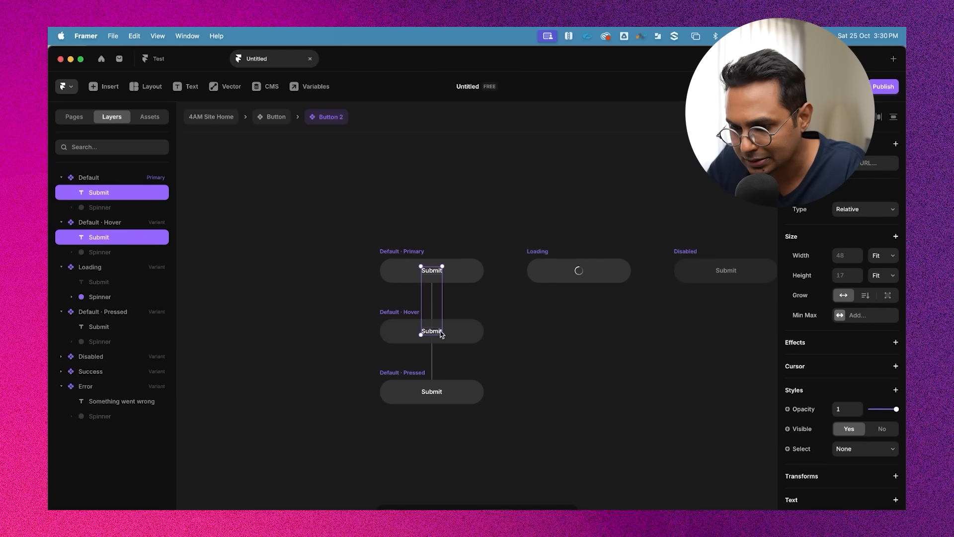
shift+click(439, 394)
scroll(439, 394, right, 5)
shift+click(549, 276)
scroll(548, 277, right, 1)
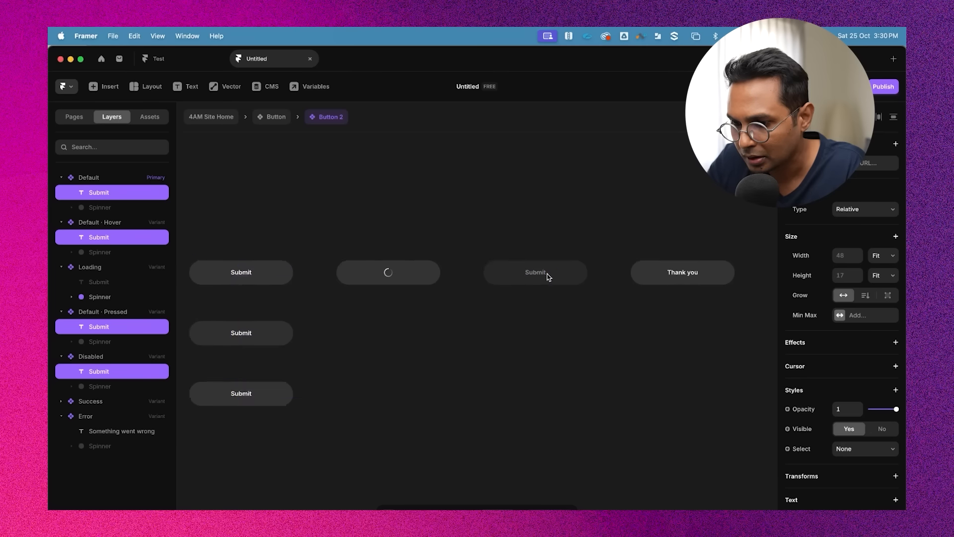
scroll(548, 277, right, 2)
shift+click(601, 279)
scroll(873, 398, down, 5)
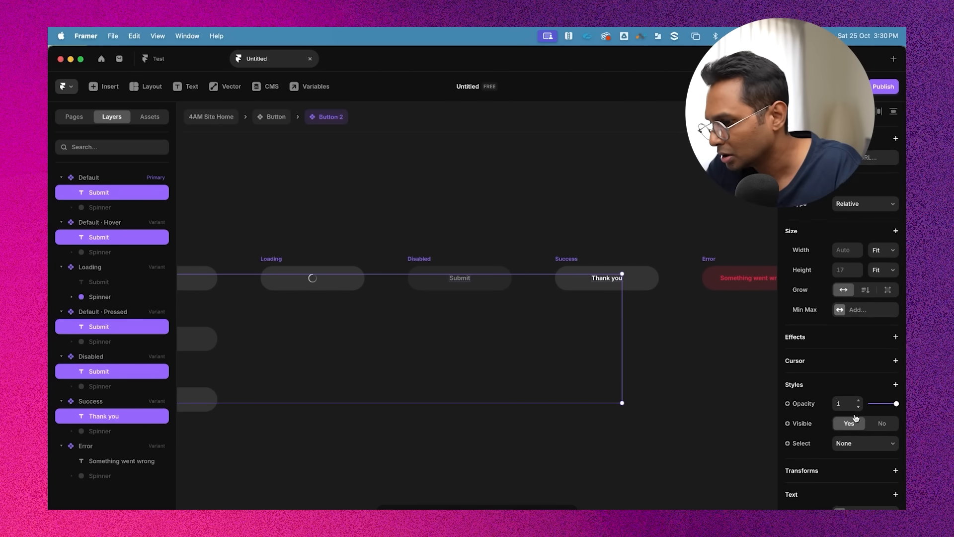
click(853, 433)
text(sat)
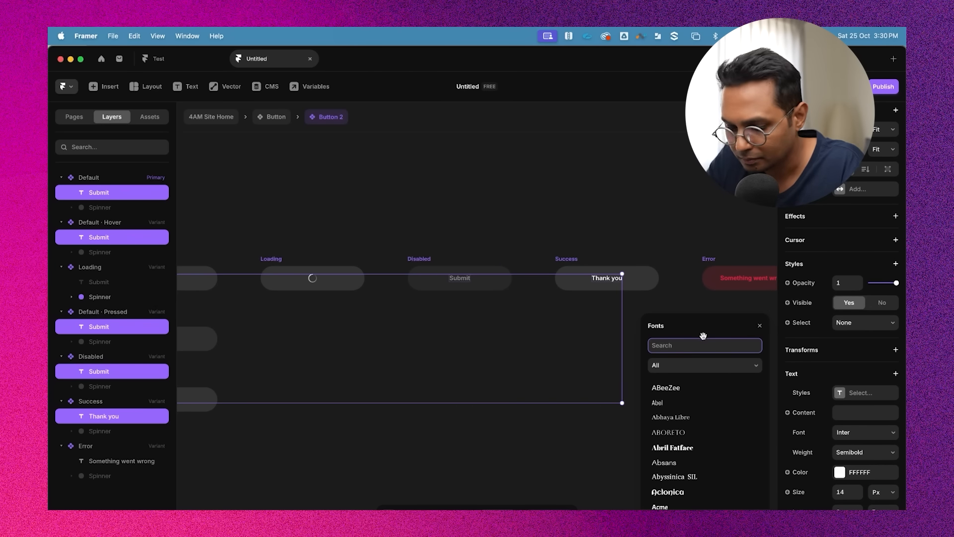
click(616, 419)
Set the font of the Success and Error variant labels to Satoshi
scroll(596, 398, left, 6)
scroll(537, 337, up, 3)
click(514, 332)
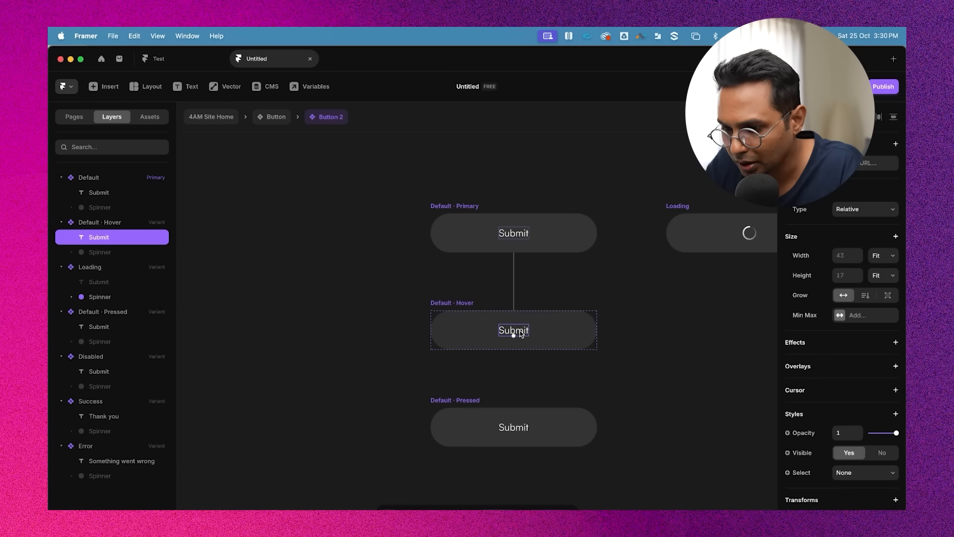
scroll(520, 332, right, 8)
scroll(596, 298, right, 10)
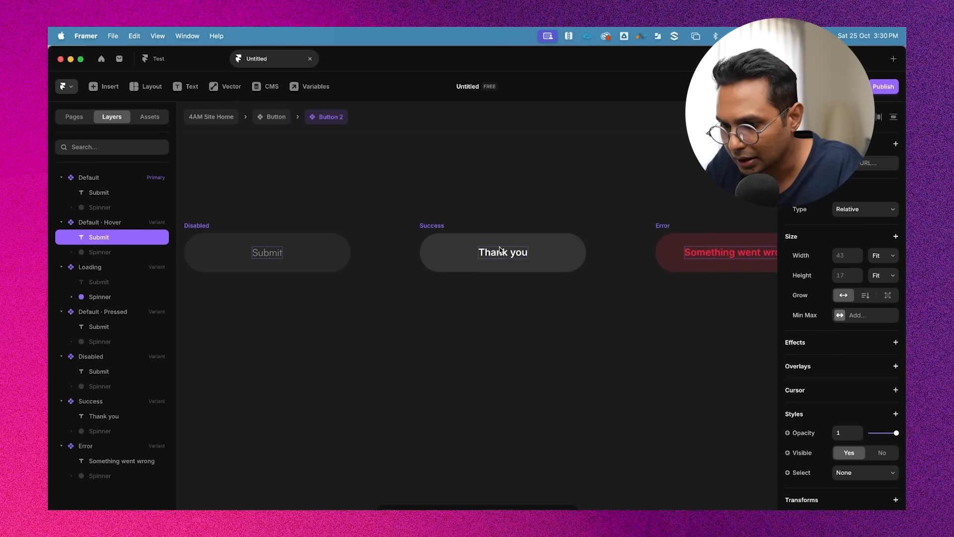
click(497, 255)
scroll(546, 256, right, 3)
shift+click(604, 255)
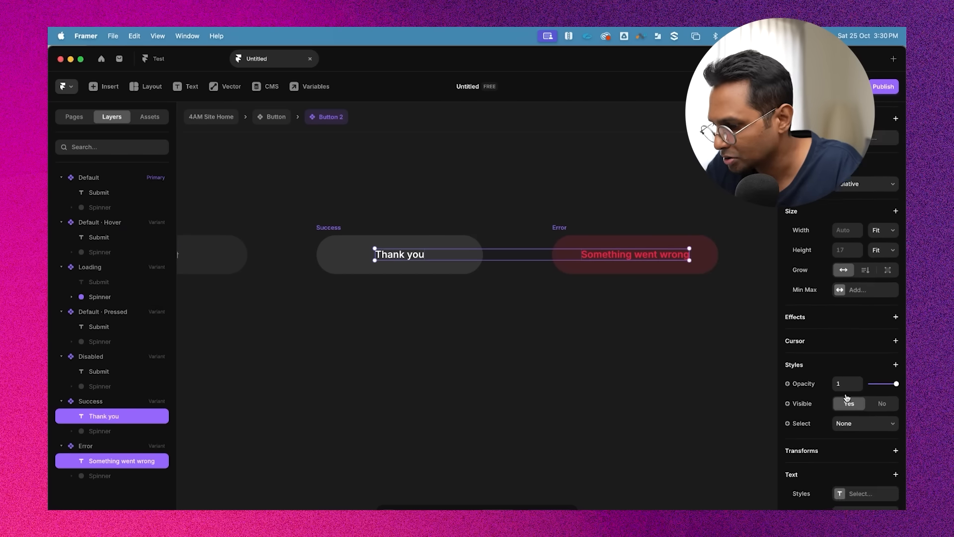
scroll(864, 400, down, 5)
click(861, 368)
text(int)
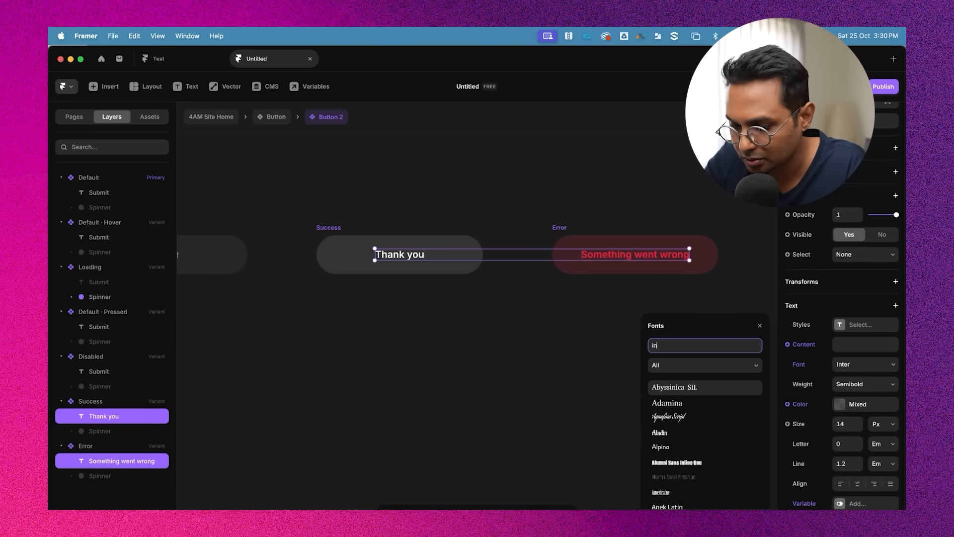
key(BackSpace)
key(BackSpace)
key(BackSpace)
text(satos)
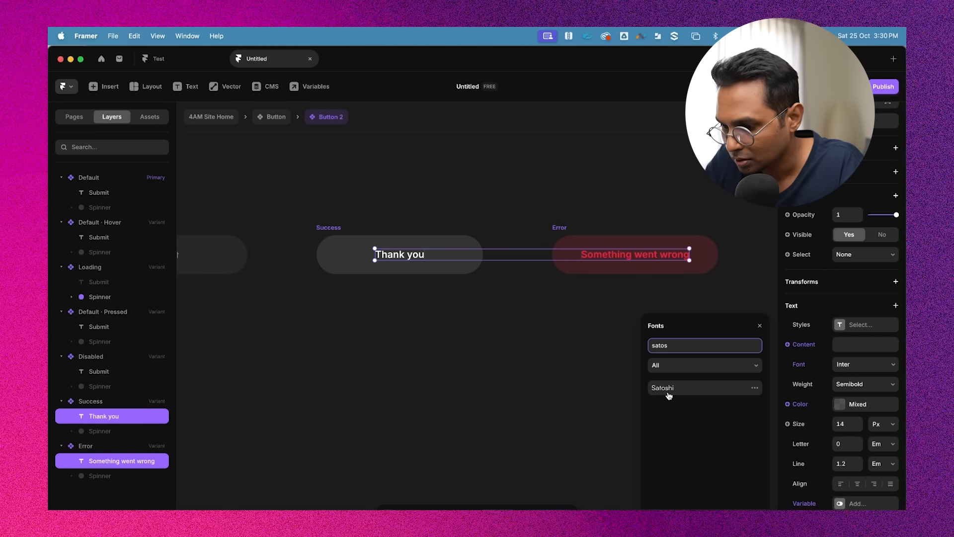
click(668, 389)
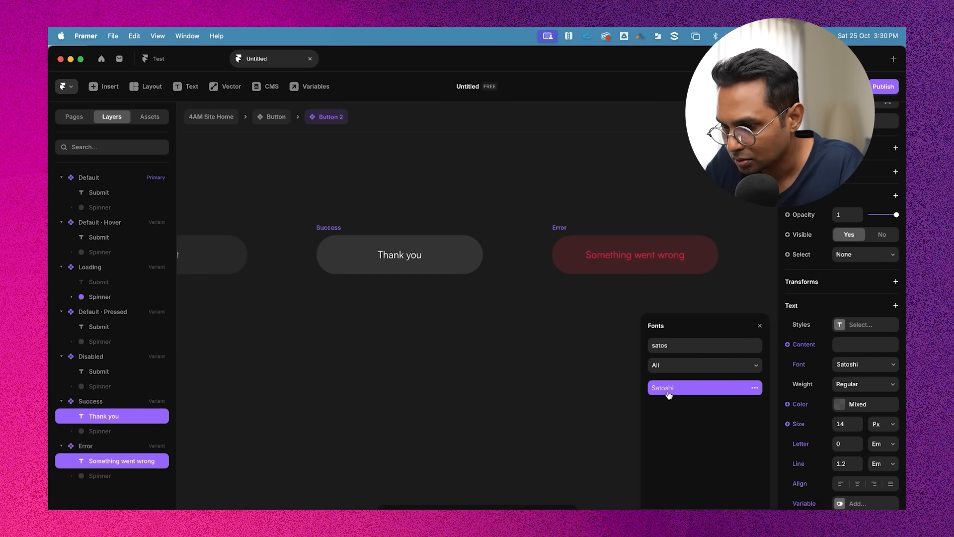
Set the weight of the Success and Error labels to Bold
click(865, 384)
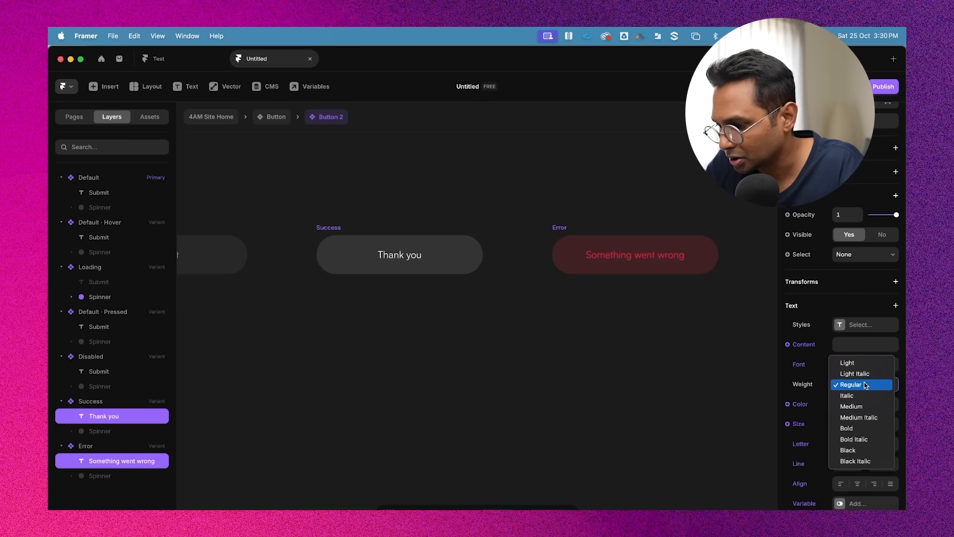
click(852, 427)
click(684, 347)
Set the Submit labels in the Default, Hover, Pressed and Disabled variants to Medium weight
scroll(684, 346, down, 5)
scroll(683, 347, left, 3)
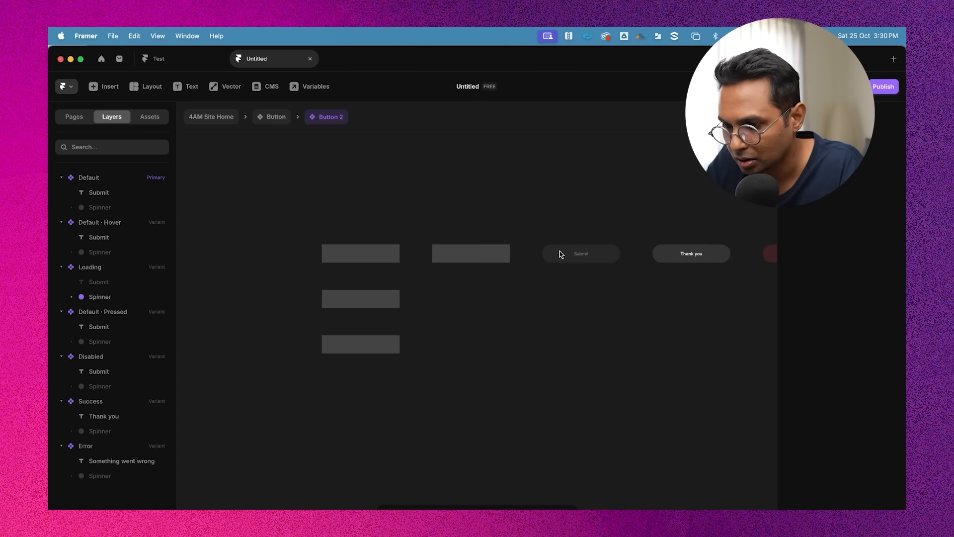
scroll(539, 241, up, 3)
scroll(539, 243, up, 5)
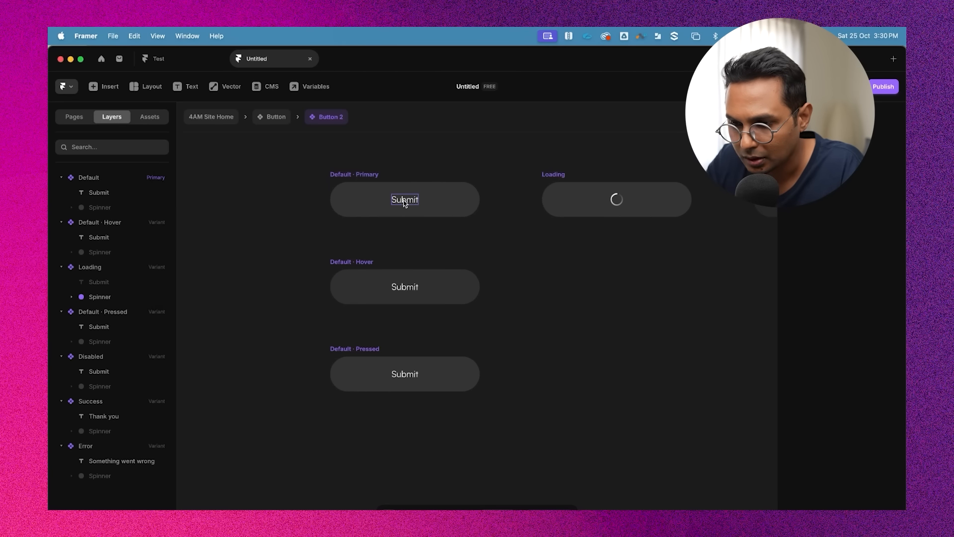
click(404, 200)
shift+click(408, 289)
shift+click(405, 377)
scroll(404, 377, down, 5)
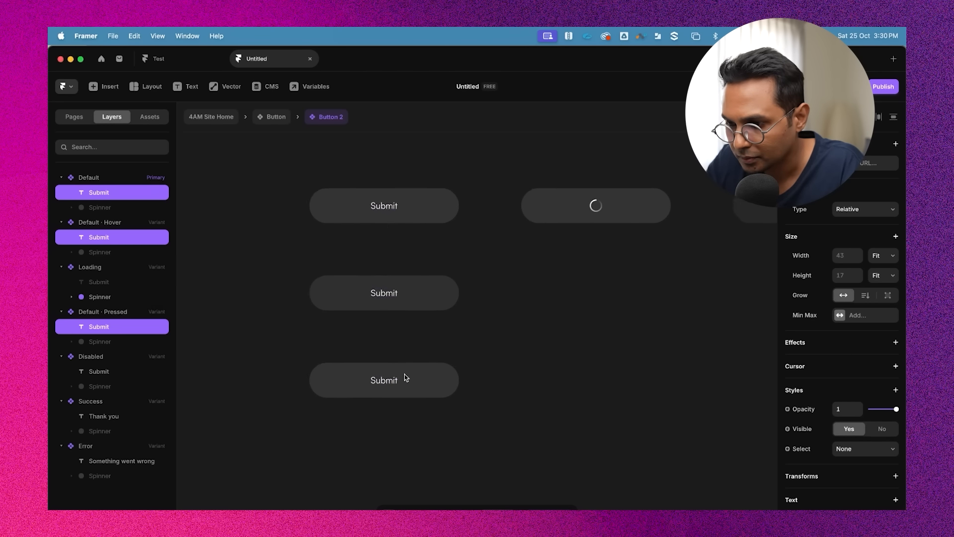
shift+click(547, 269)
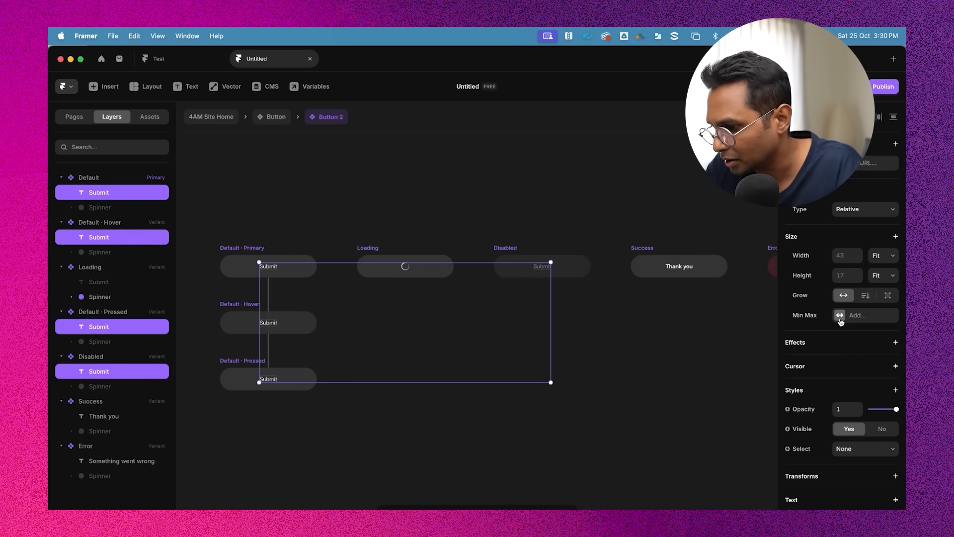
scroll(840, 392, down, 4)
click(851, 420)
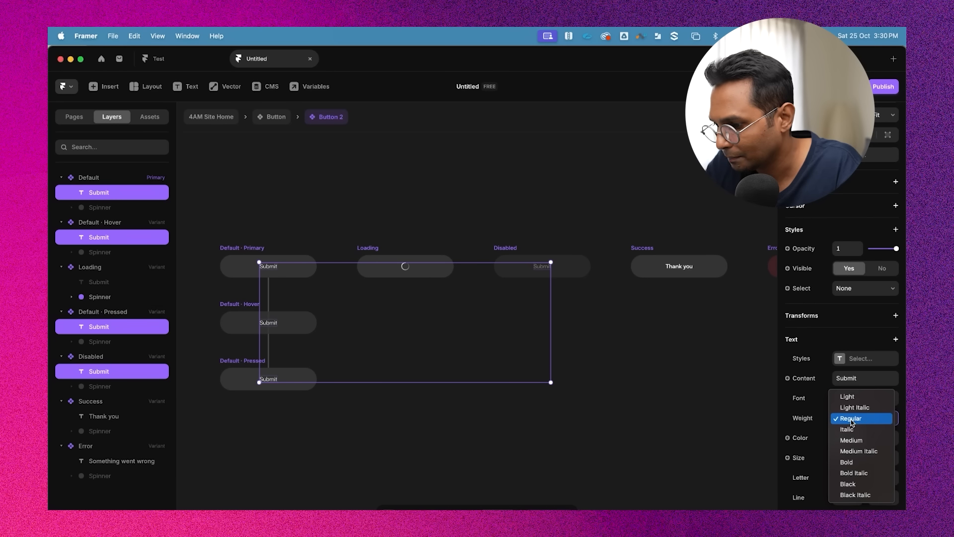
click(856, 440)
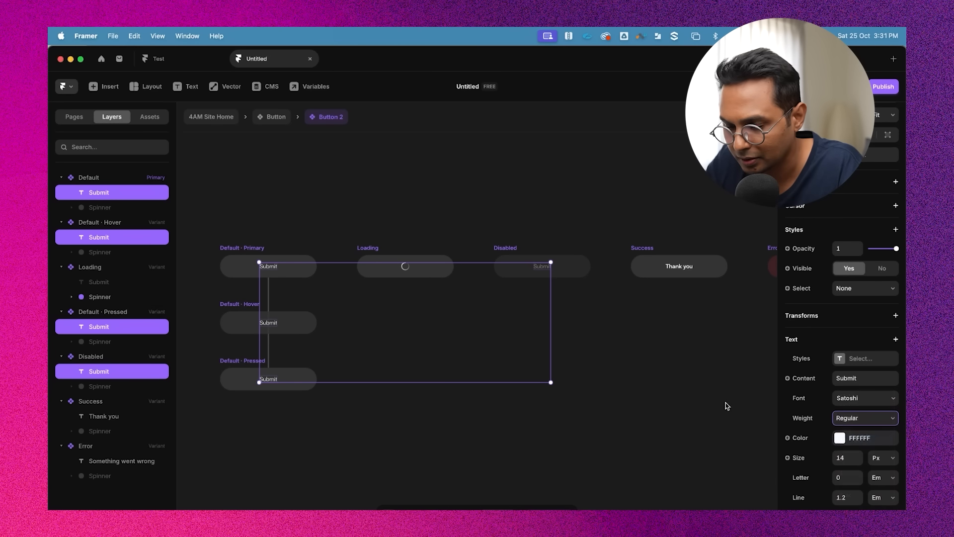
click(671, 385)
Fill the Default · Hover variant with the orange FF5F14
scroll(669, 387, left, 4)
scroll(492, 293, up, 5)
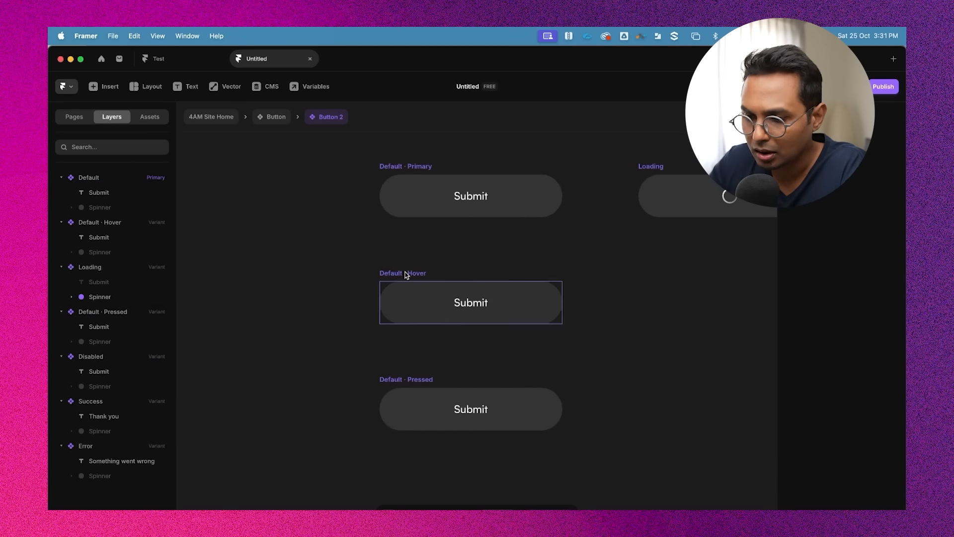
click(485, 311)
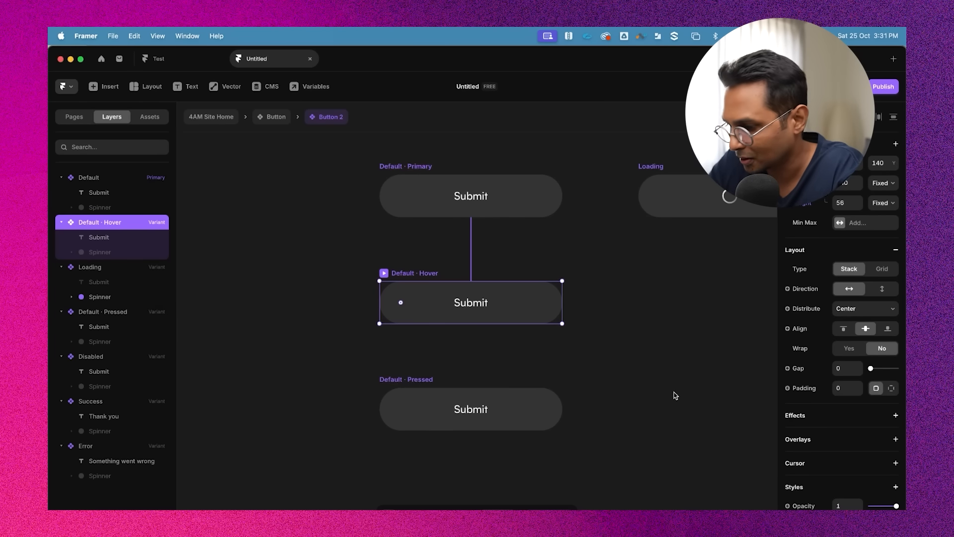
scroll(887, 430, down, 3)
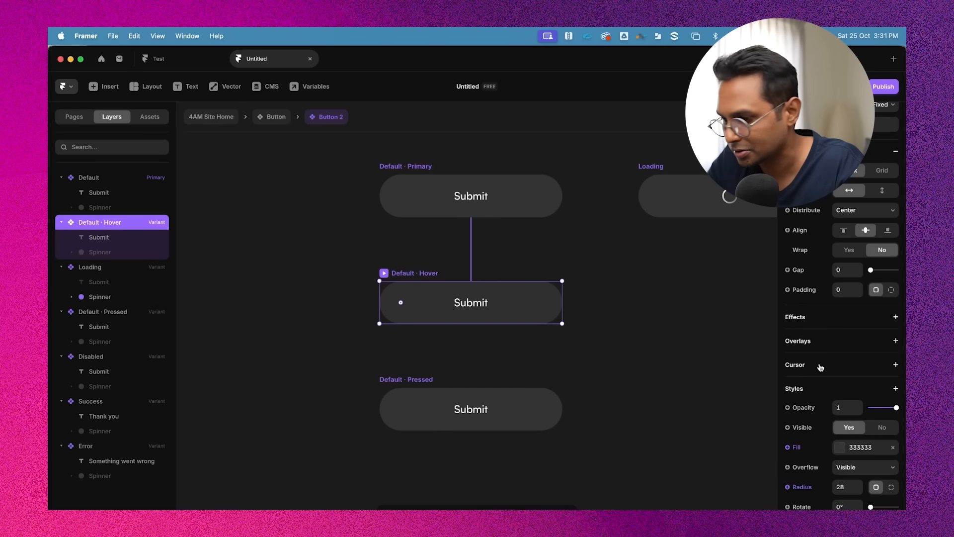
scroll(857, 361, up, 1)
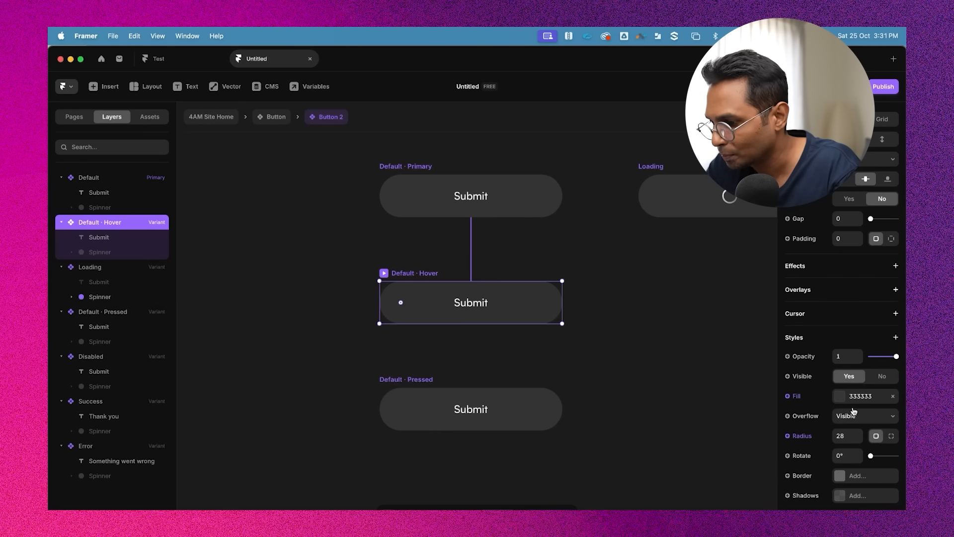
click(839, 397)
key(super+v)
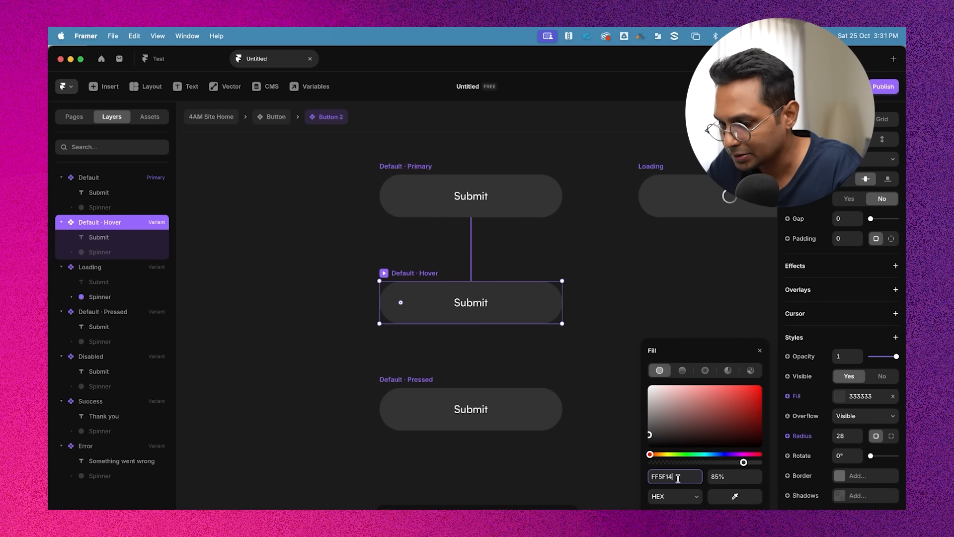
key(Return)
click(625, 293)
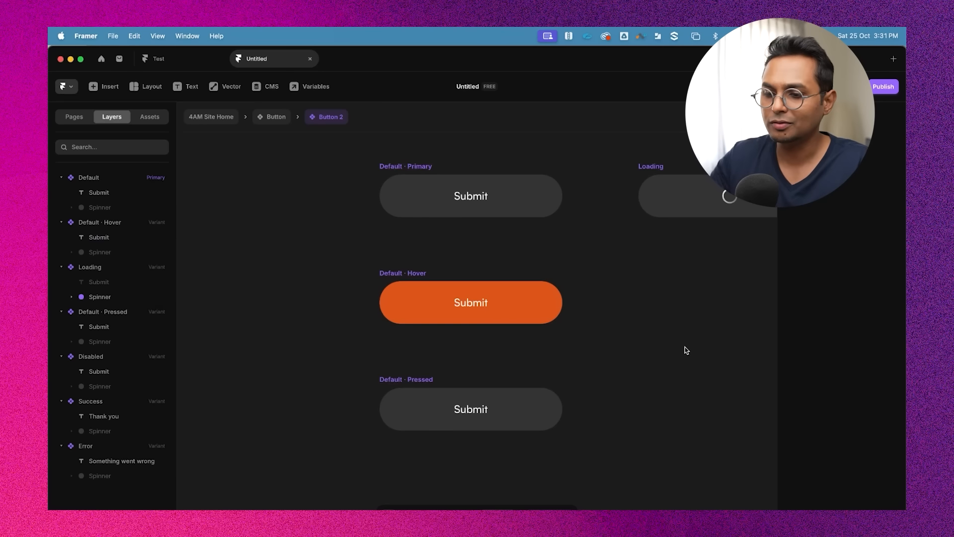
Fill the Default · Pressed variant with a darker orange, DE4C09
scroll(517, 260, down, 2)
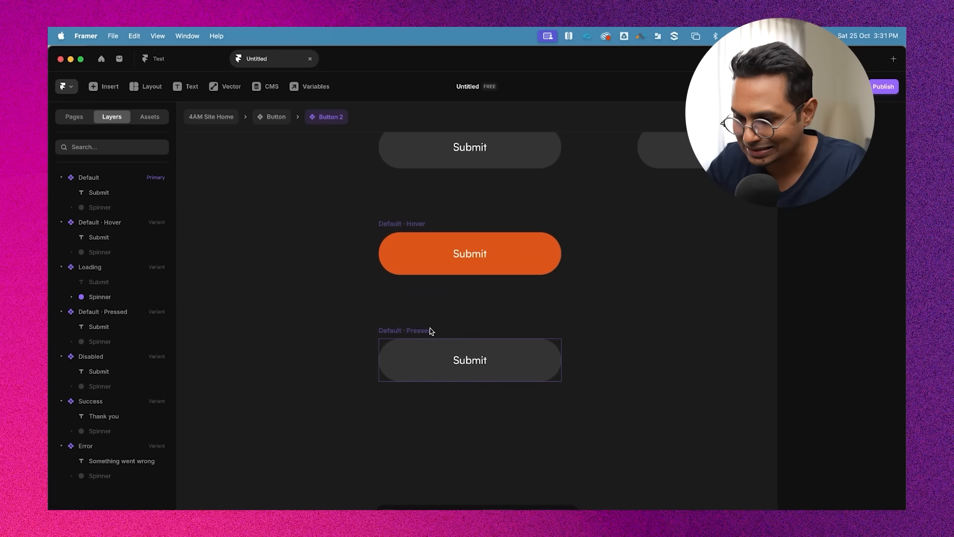
click(432, 329)
scroll(827, 449, down, 2)
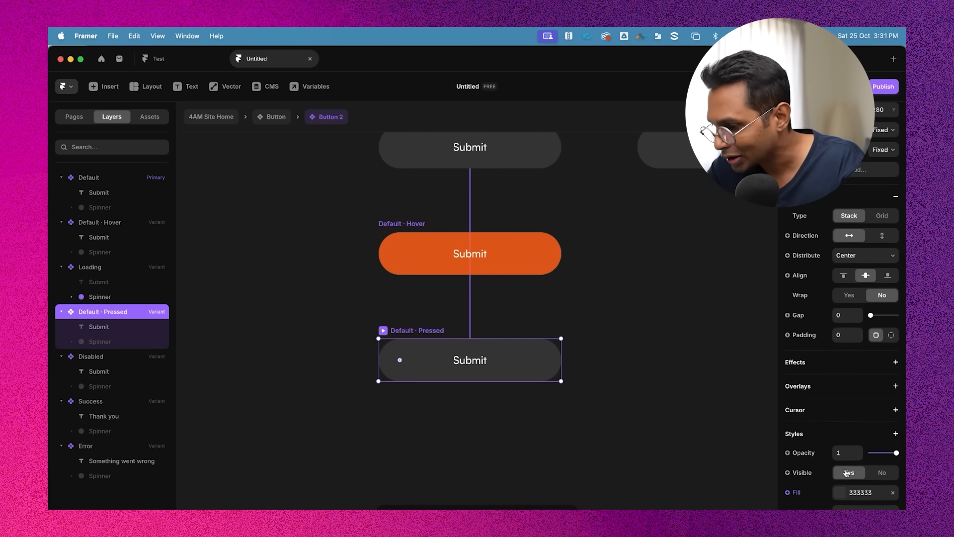
scroll(815, 367, down, 2)
click(847, 440)
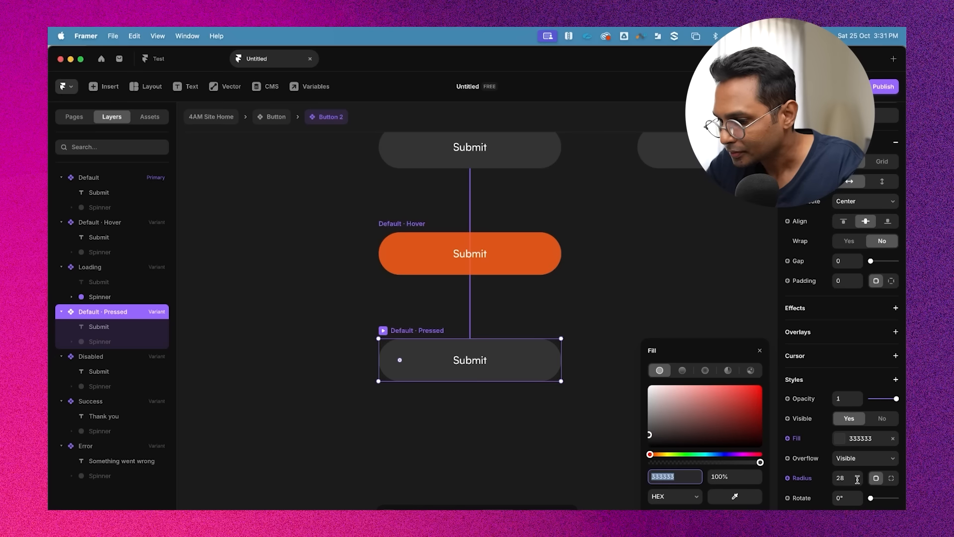
key(Return)
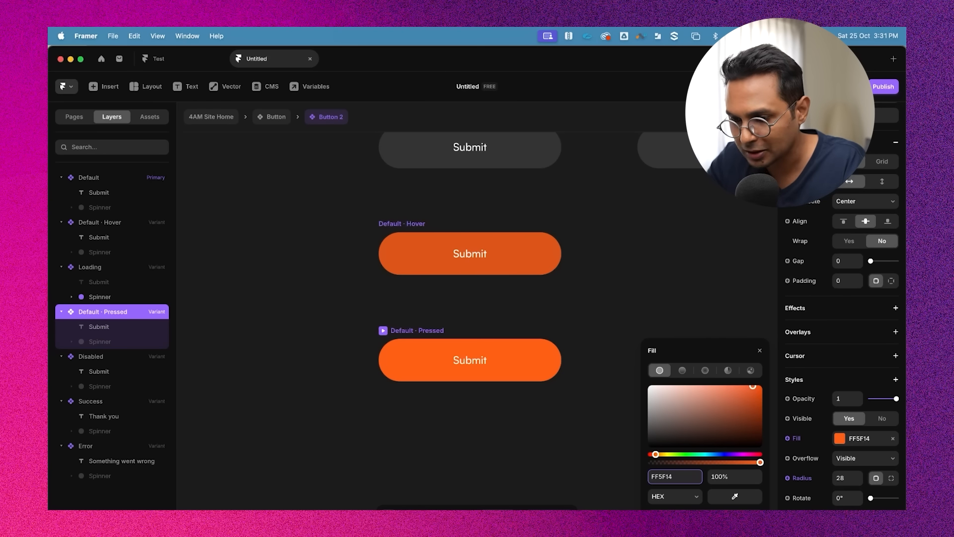
click(757, 394)
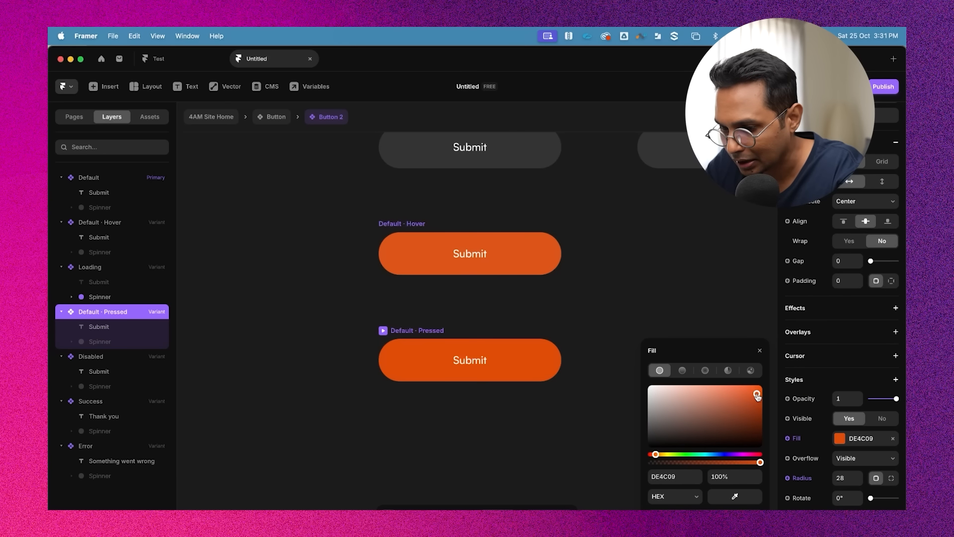
click(604, 272)
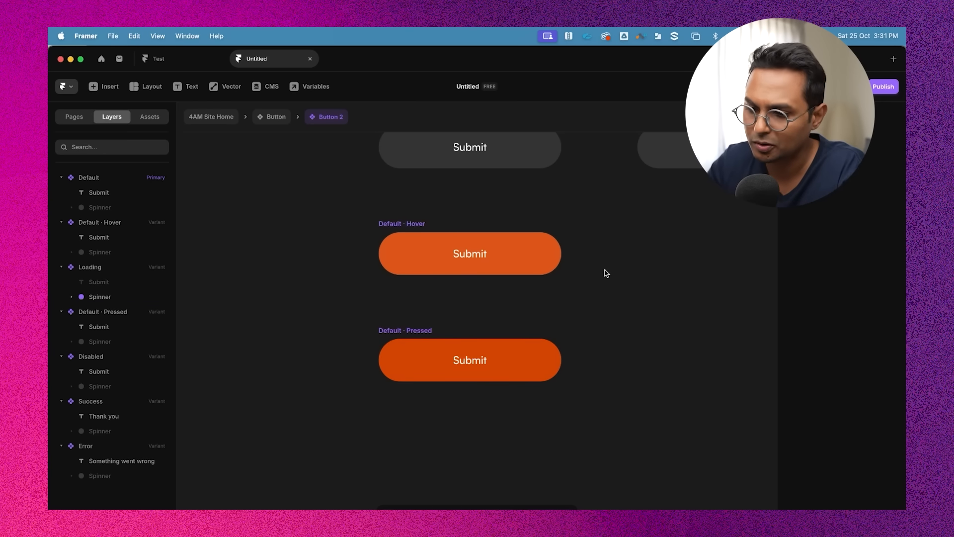
Return to the page and edit the height of the form's Submit button instance
scroll(605, 272, down, 3)
scroll(606, 271, up, 2)
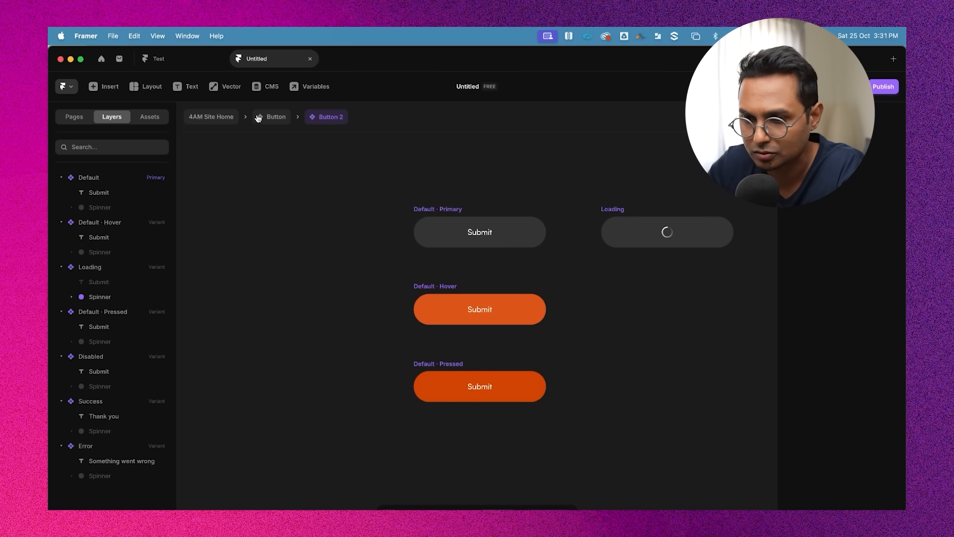
click(214, 119)
scroll(501, 303, down, 3)
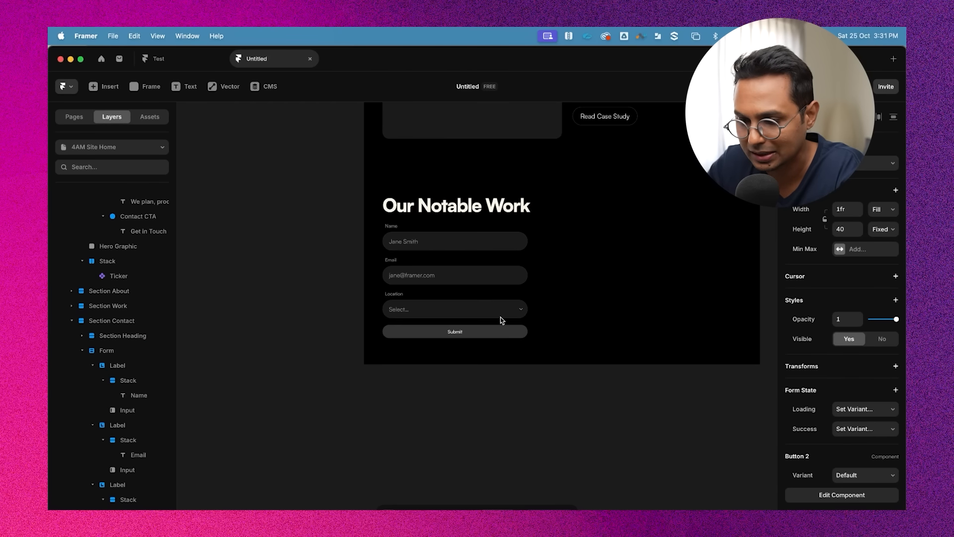
scroll(472, 333, up, 3)
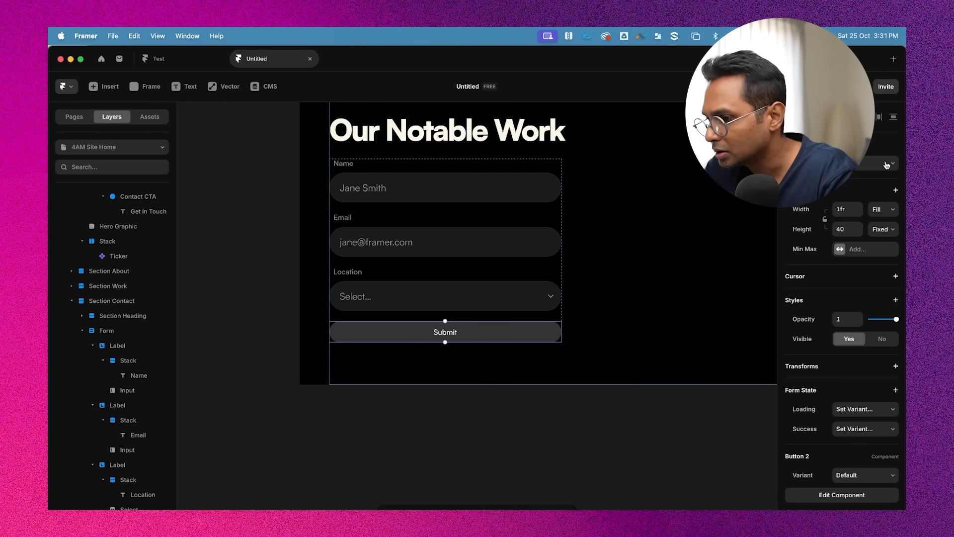
click(892, 232)
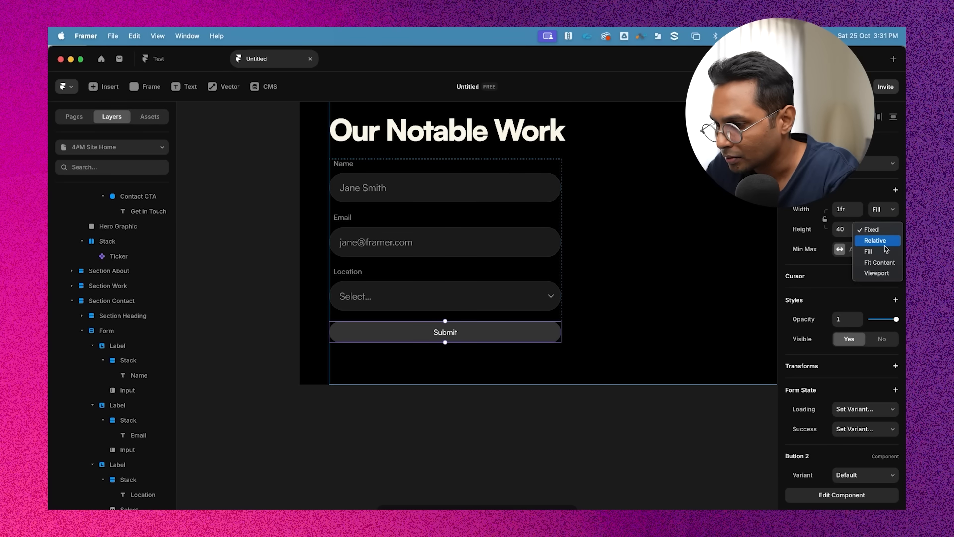
click(845, 231)
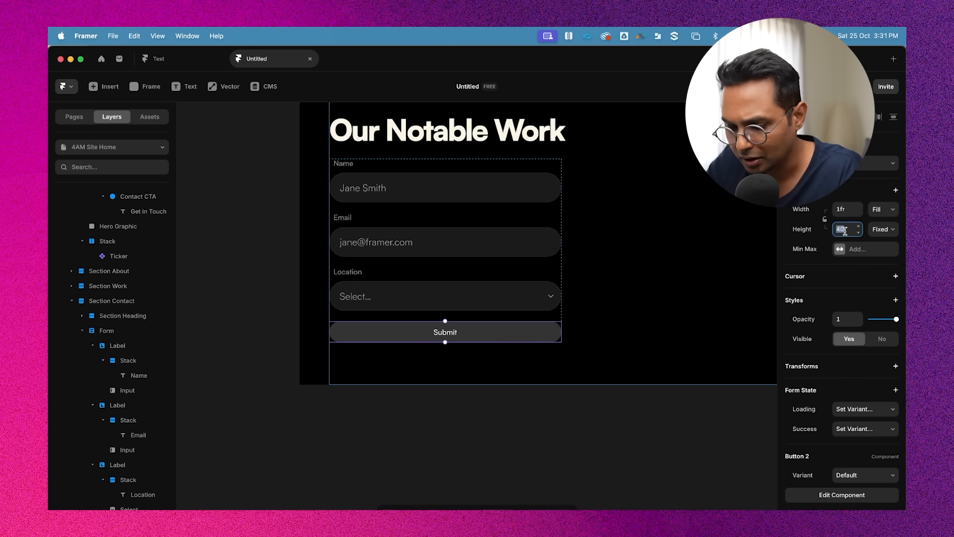
key(Return)
click(619, 417)
Preview the site from the top of the page
scroll(620, 417, down, 3)
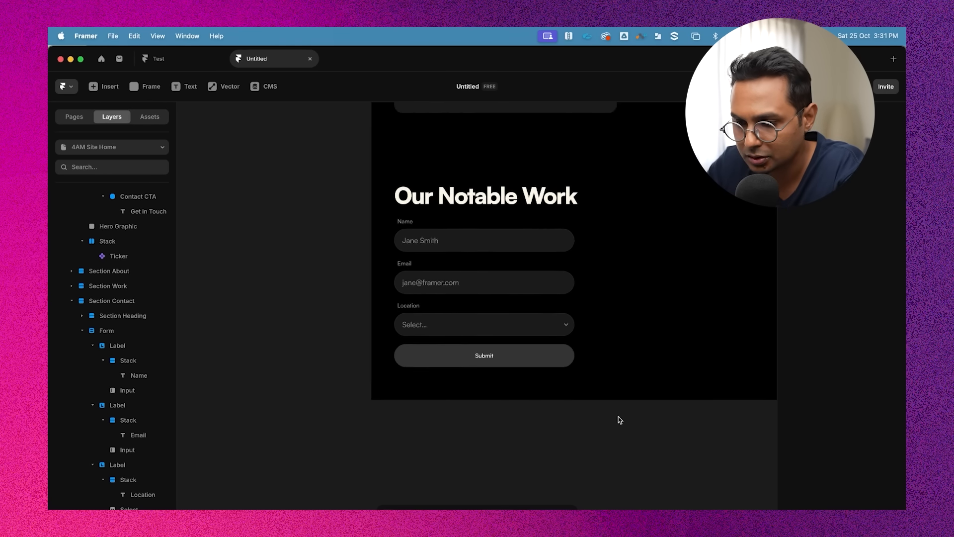
scroll(619, 418, up, 1)
scroll(321, 196, up, 1)
scroll(344, 136, down, 3)
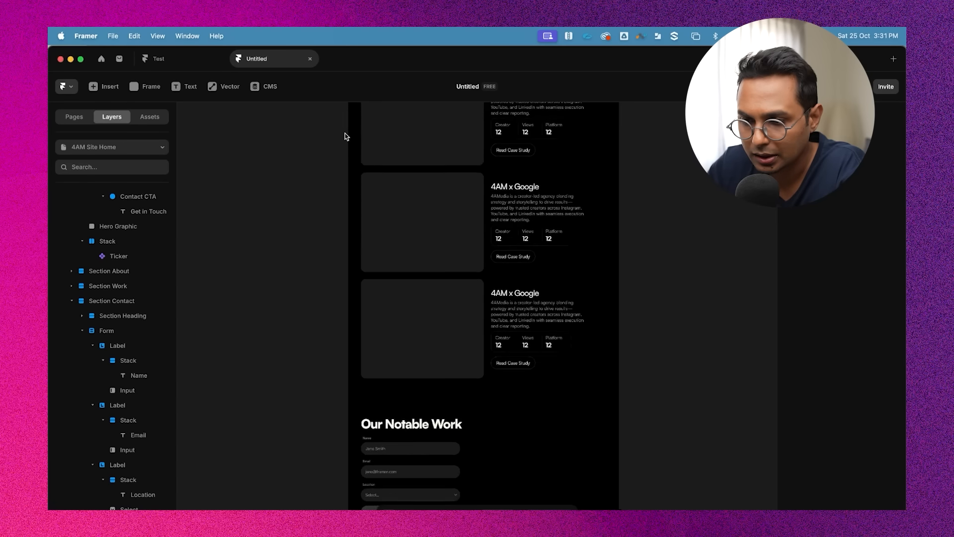
scroll(344, 136, up, 10)
scroll(345, 133, up, 2)
click(356, 185)
key(super+p)
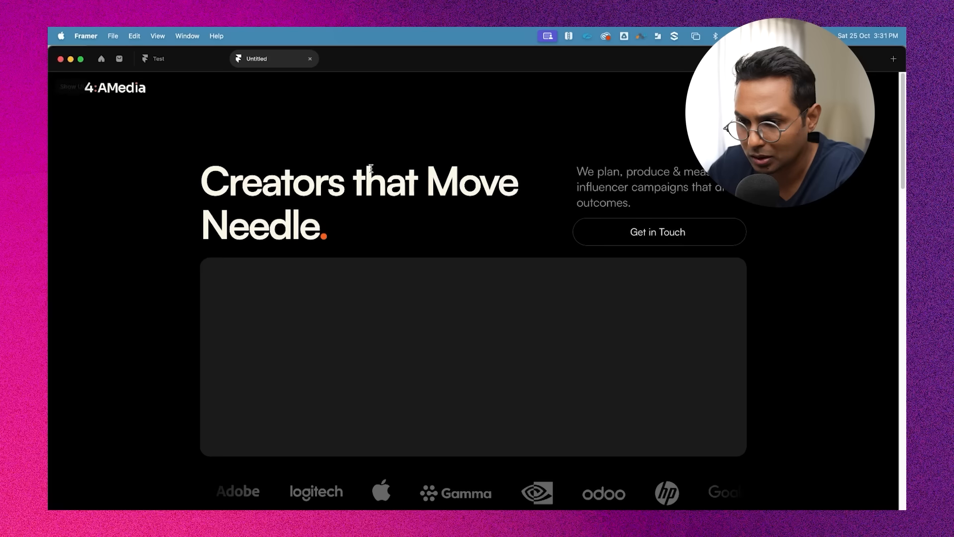
Try out the contact form's Location, Email and Name fields in the preview
scroll(596, 365, down, 15)
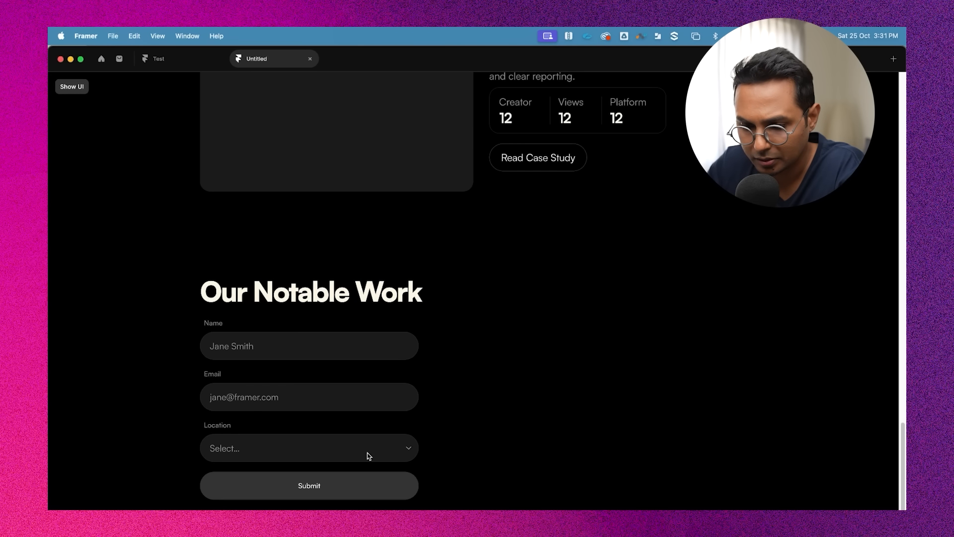
click(328, 452)
click(273, 394)
click(273, 394)
click(257, 341)
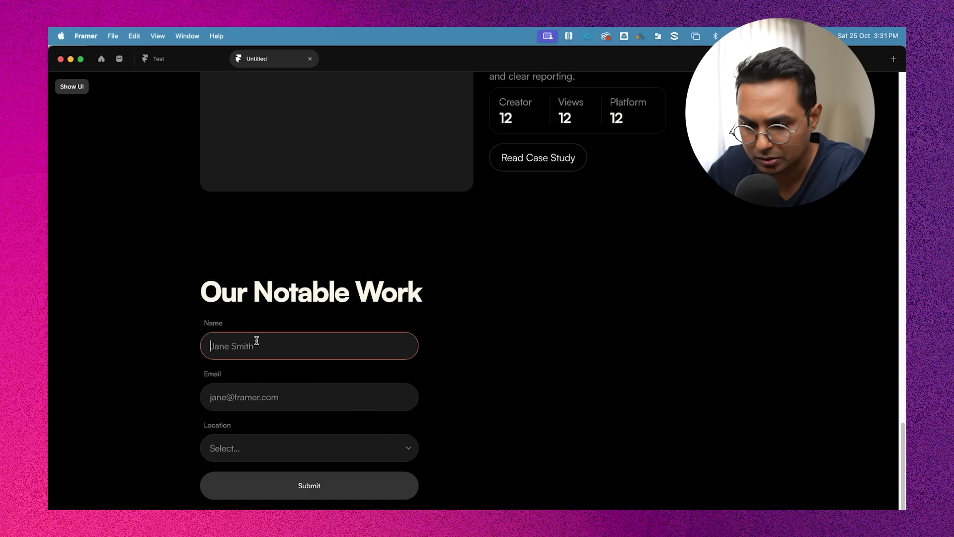
Wrap the contact form's Submit button in a stack and set the stack's top padding to 8
click(549, 414)
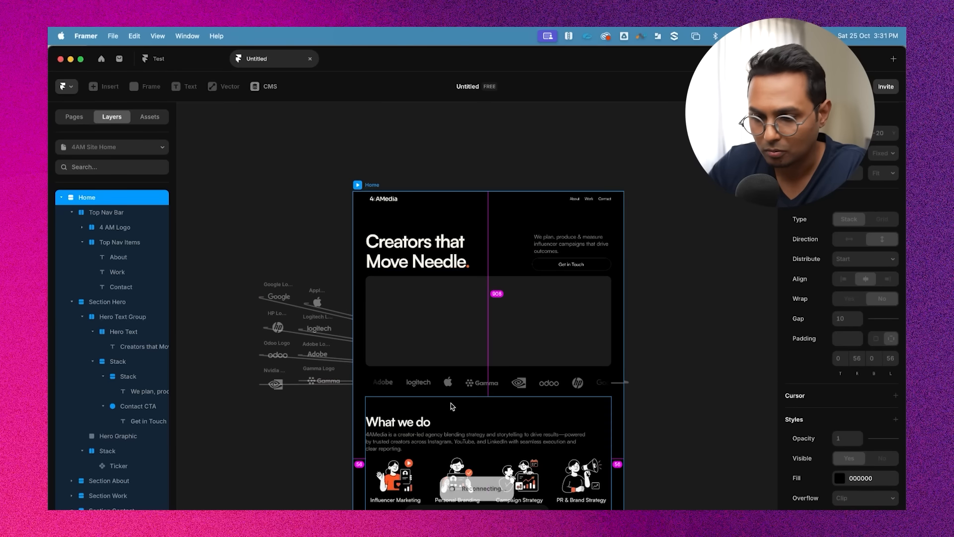
scroll(451, 403, down, 14)
scroll(431, 283, up, 5)
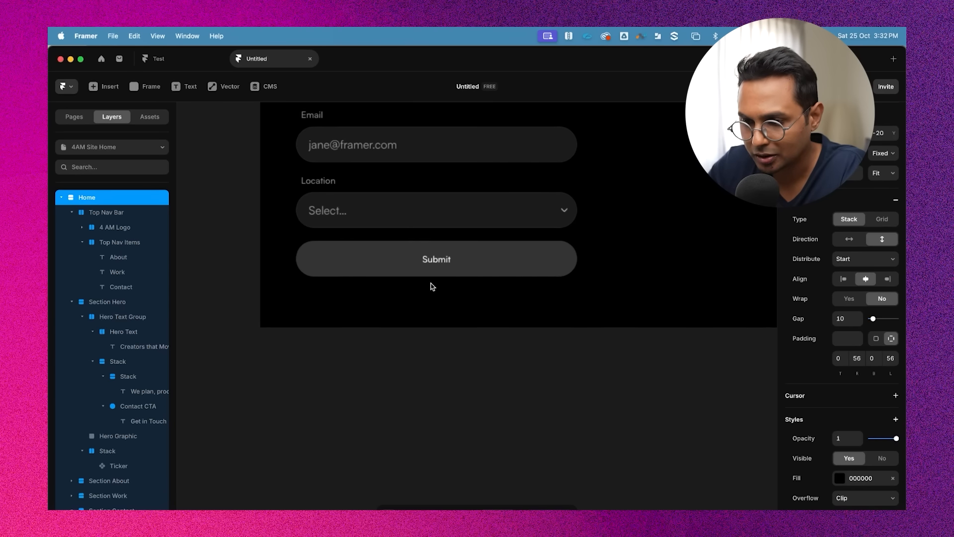
scroll(431, 286, up, 5)
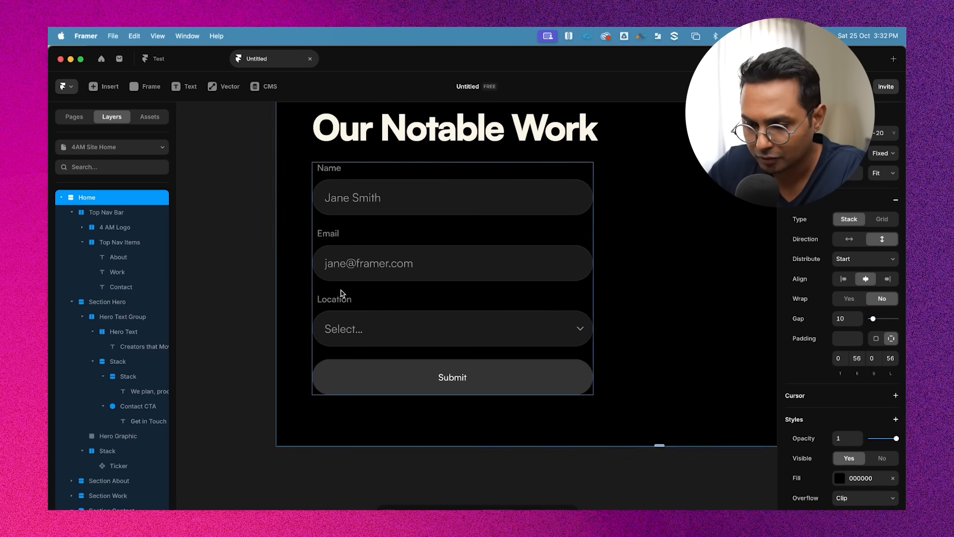
scroll(340, 294, up, 3)
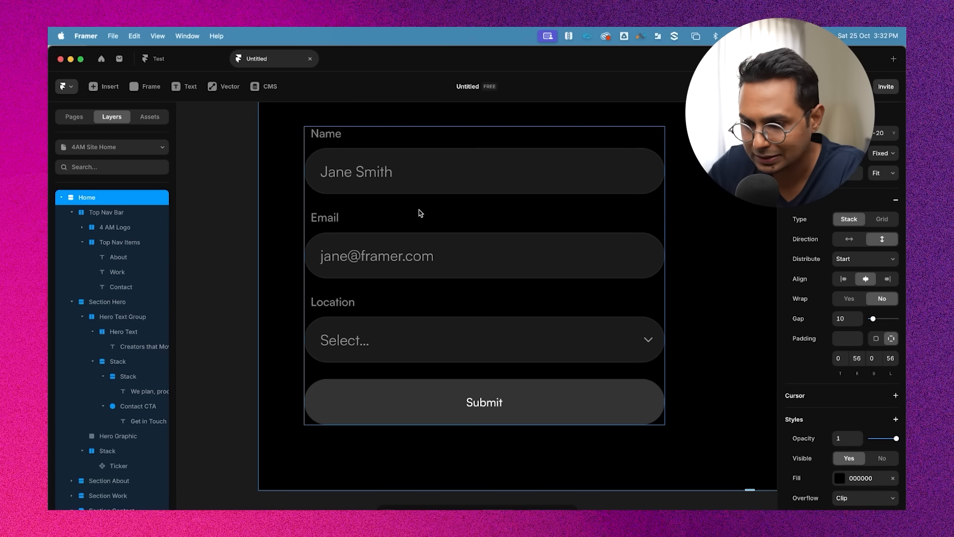
scroll(470, 379, down, 3)
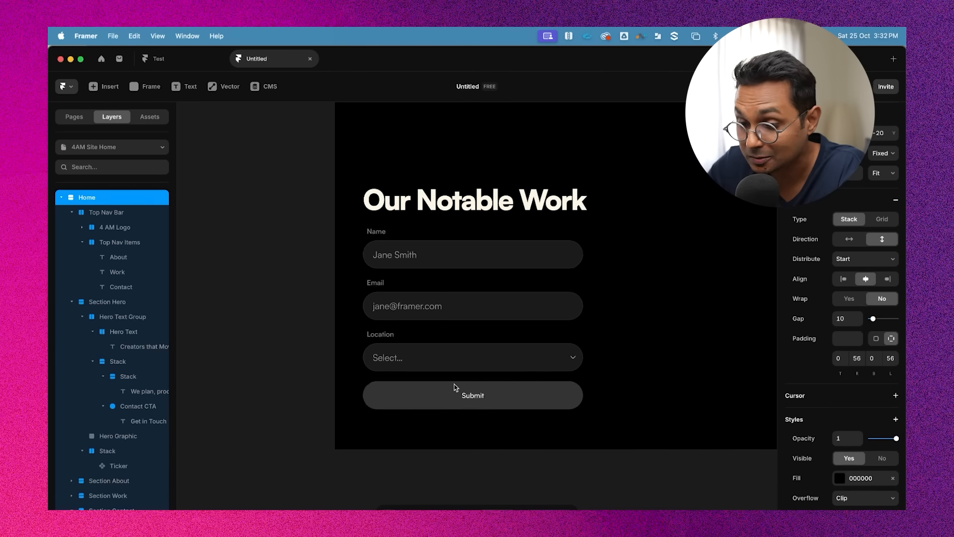
click(451, 389)
scroll(451, 389, down, 3)
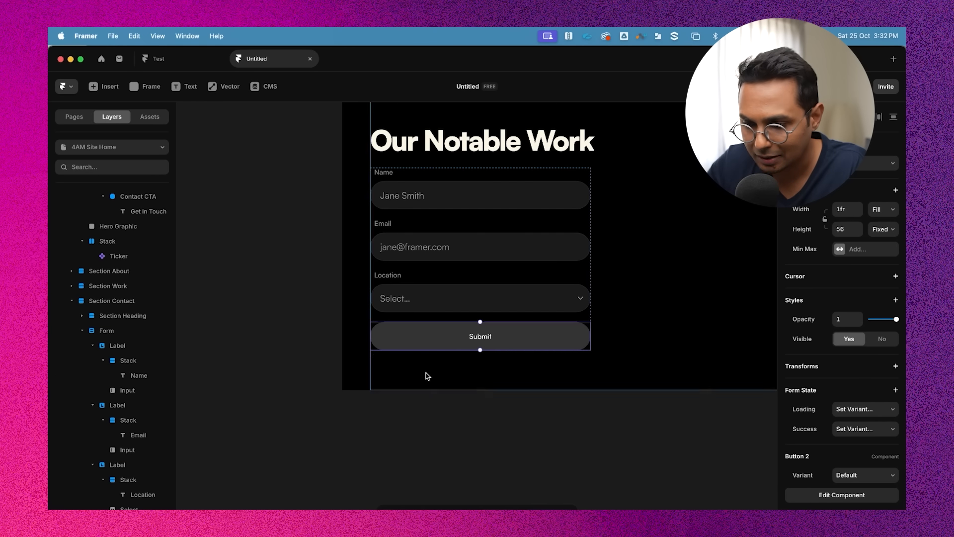
key(shift+a)
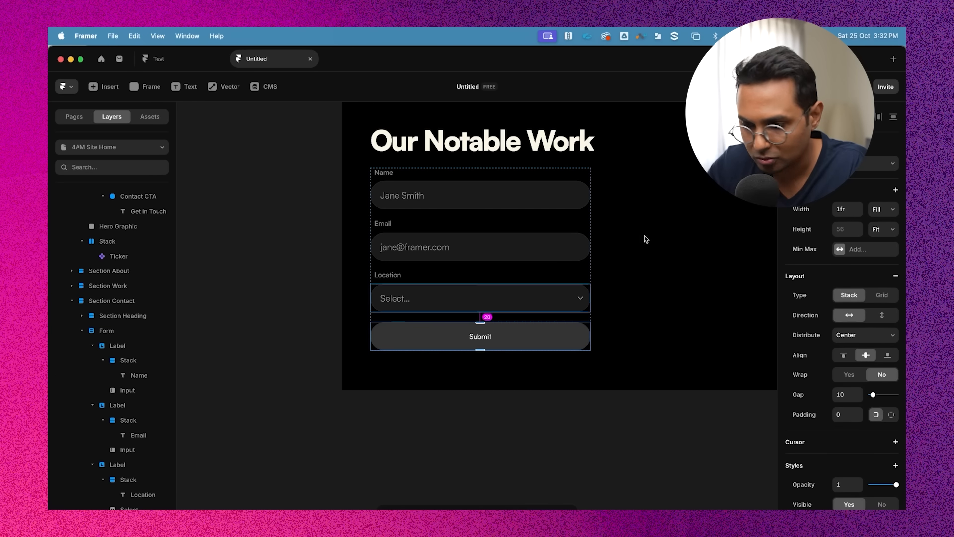
scroll(874, 407, down, 5)
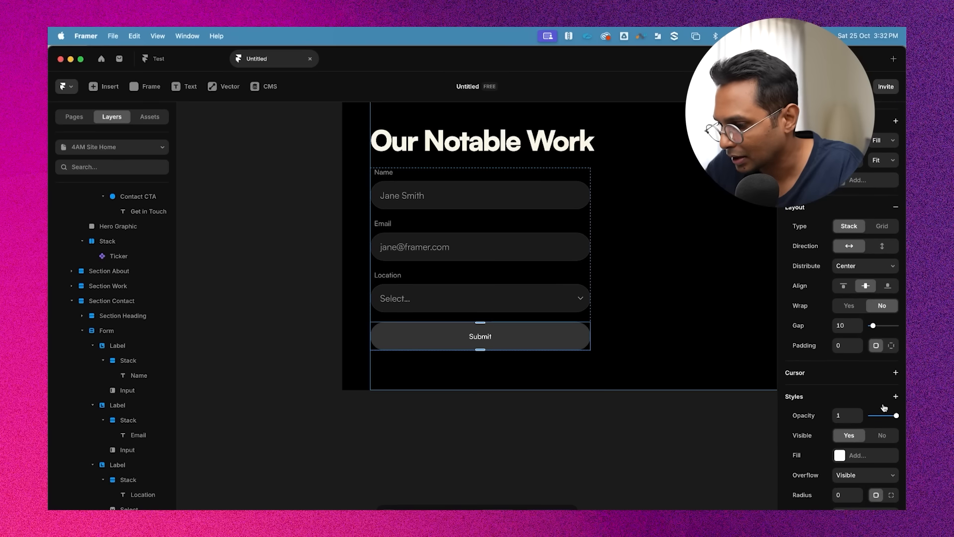
click(890, 445)
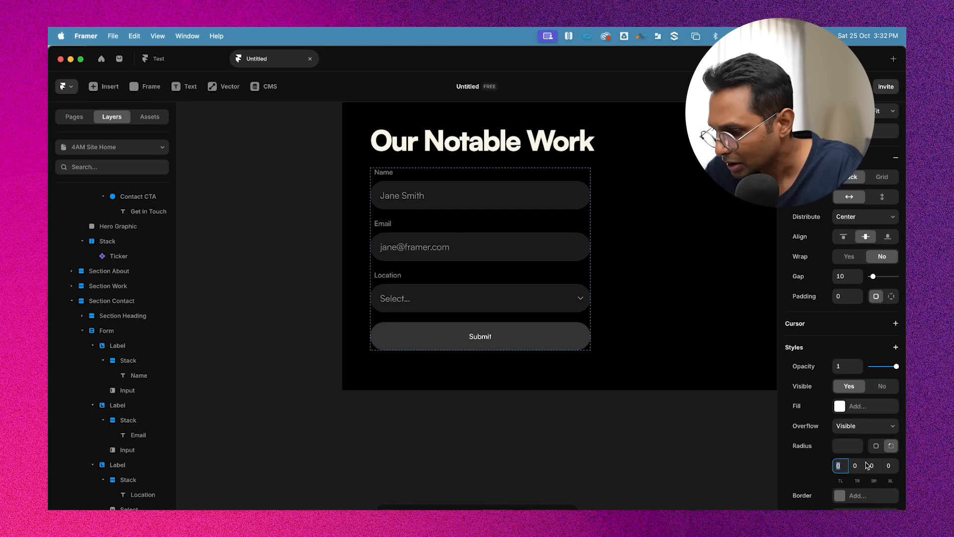
scroll(875, 422, up, 3)
click(891, 366)
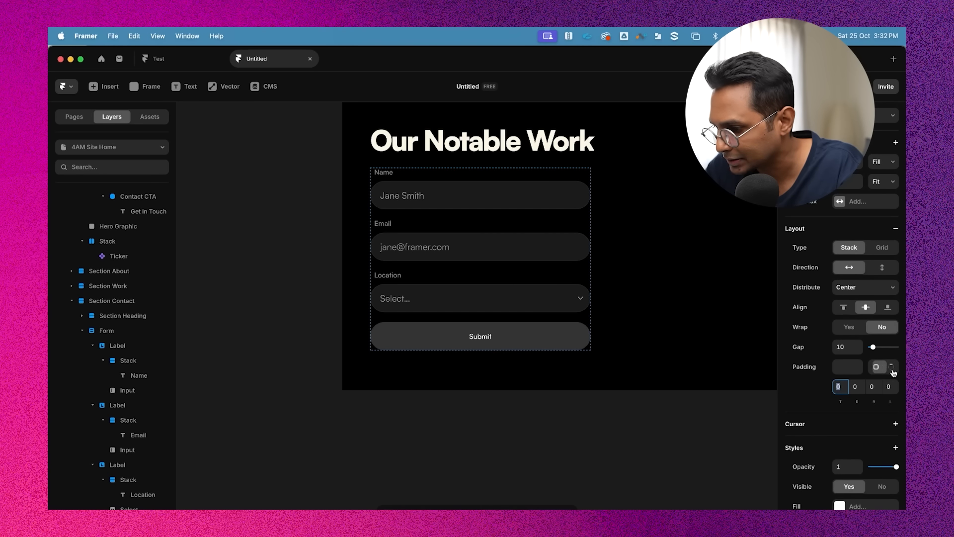
scroll(875, 347, down, 3)
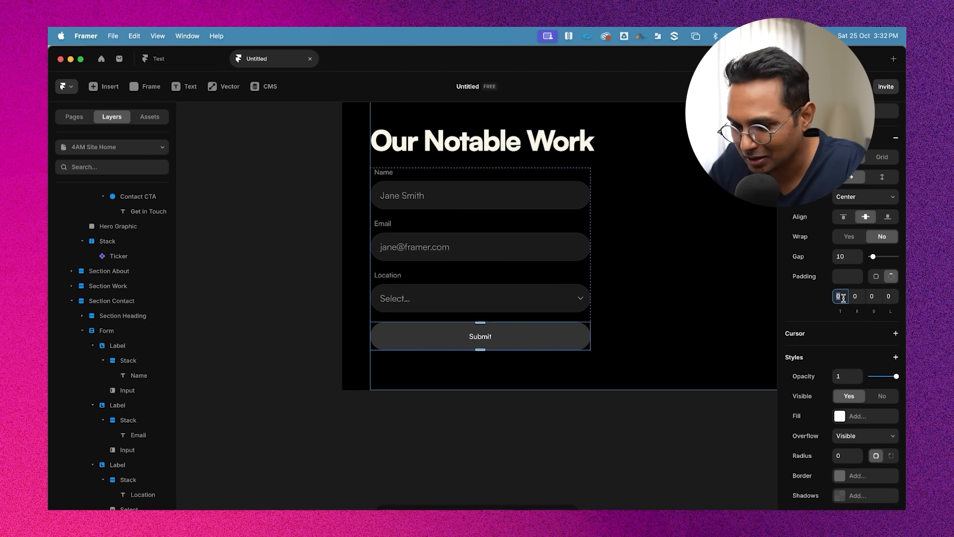
text(10)
key(Down)
key(Down)
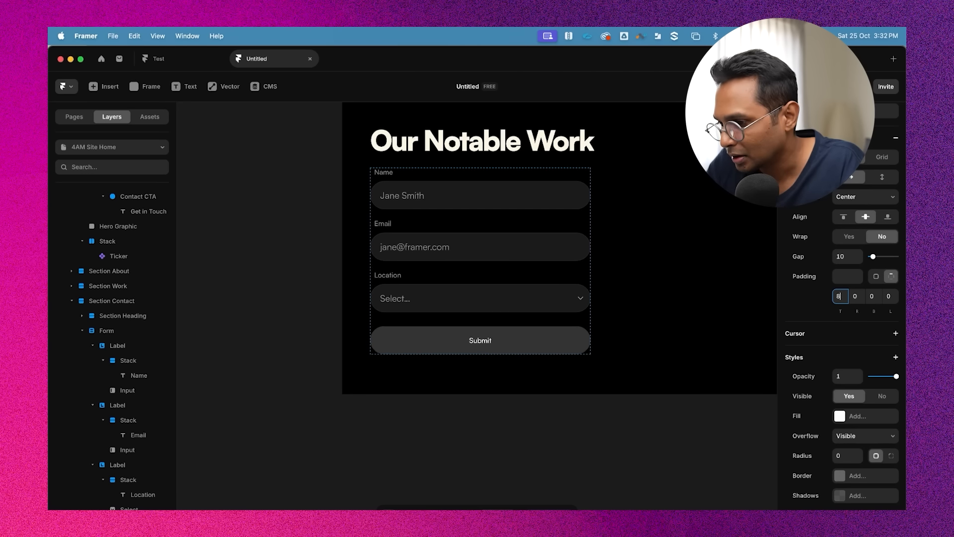
Fill the hero graphic with the orange FF5F14
scroll(514, 400, down, 3)
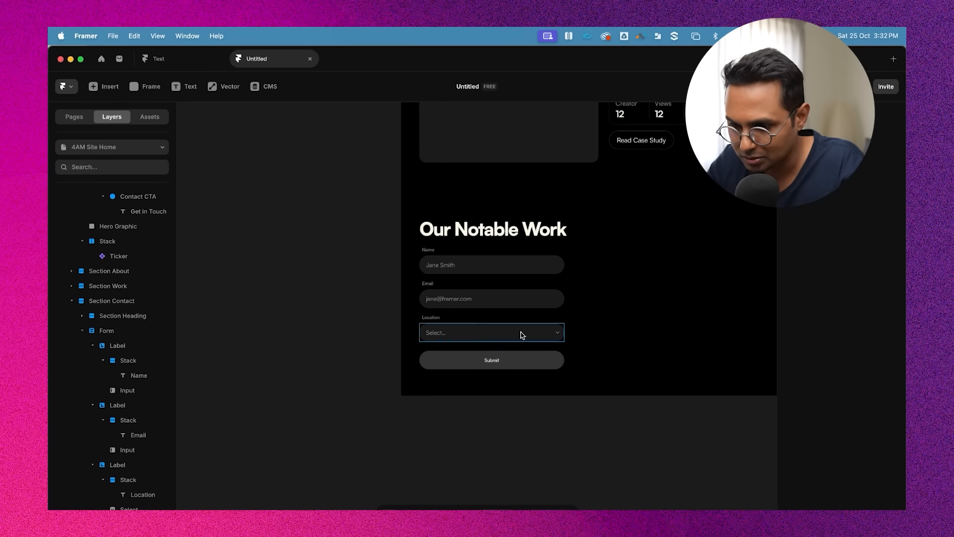
scroll(563, 458, down, 6)
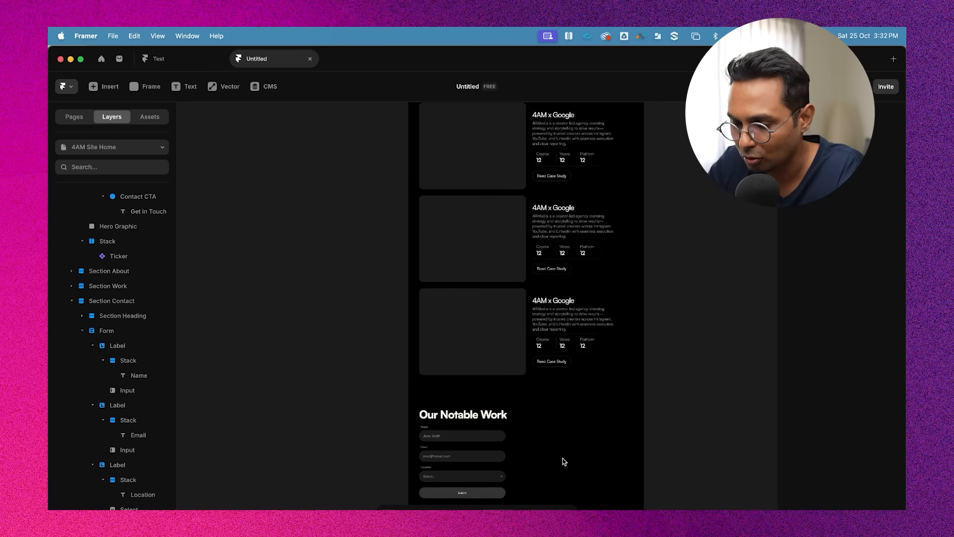
scroll(656, 298, up, 5)
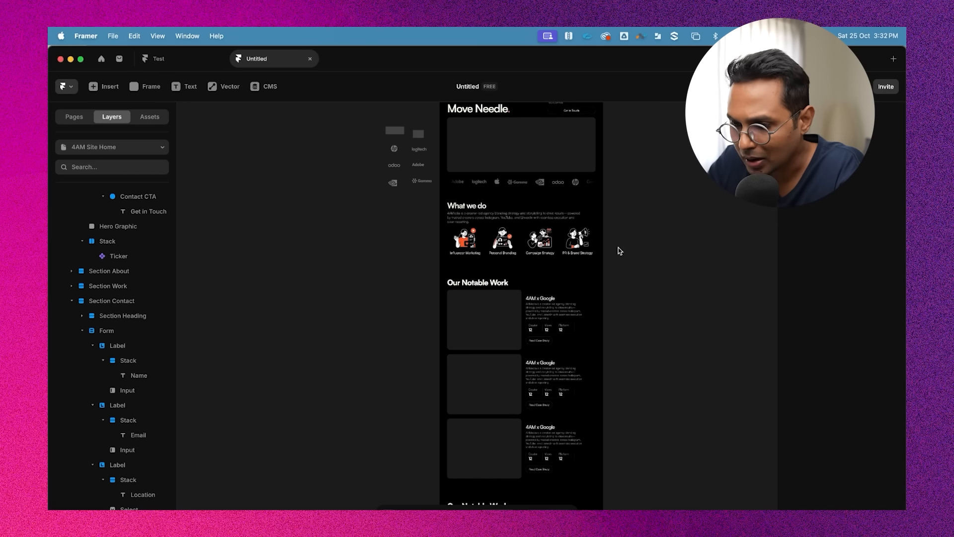
scroll(656, 257, up, 1)
scroll(528, 179, up, 5)
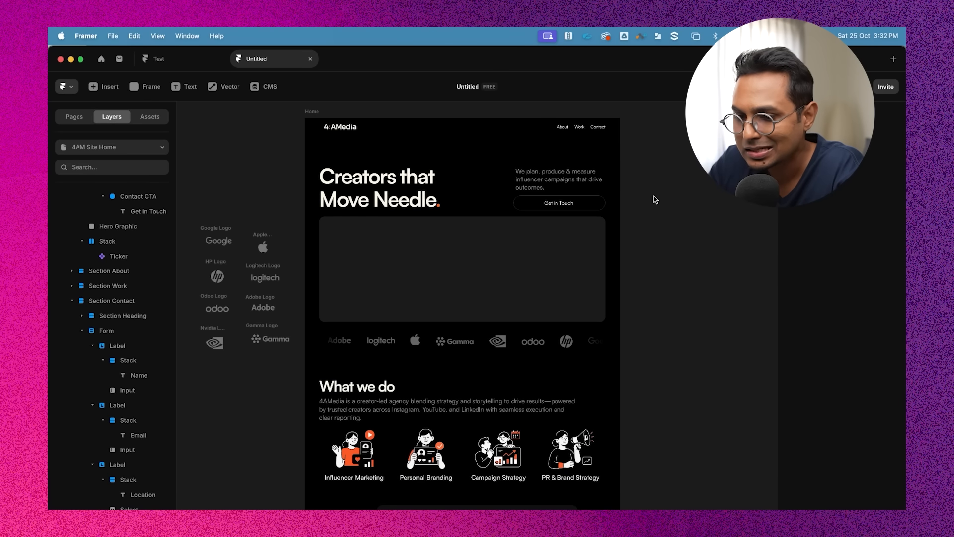
click(469, 270)
click(711, 241)
scroll(588, 179, right, 1)
scroll(588, 178, up, 1)
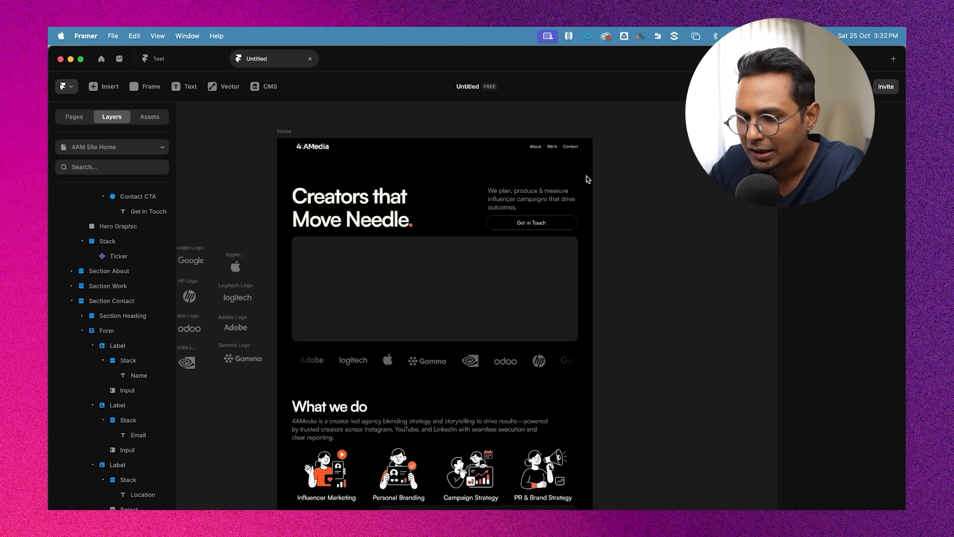
click(345, 154)
click(406, 114)
scroll(440, 223, up, 2)
scroll(439, 225, up, 2)
click(423, 305)
scroll(486, 298, down, 3)
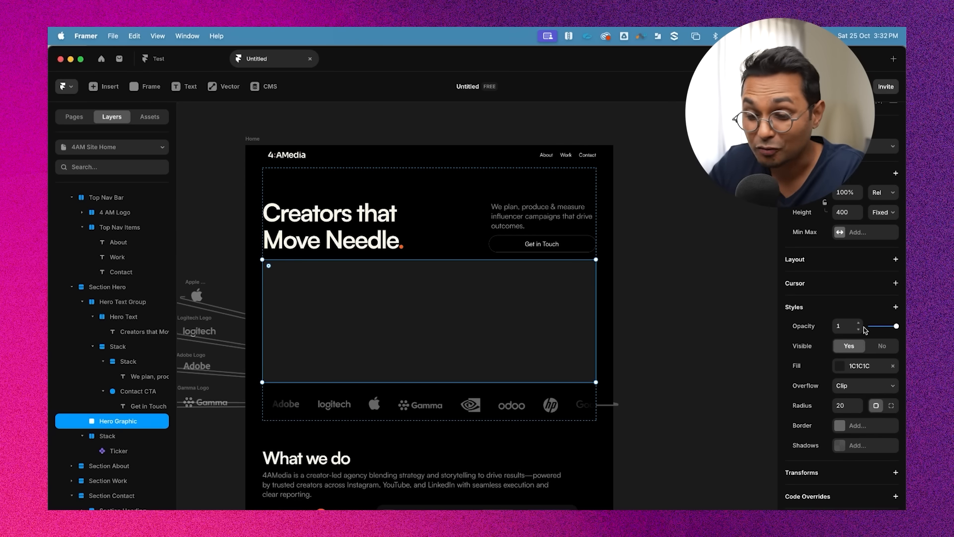
scroll(357, 263, up, 3)
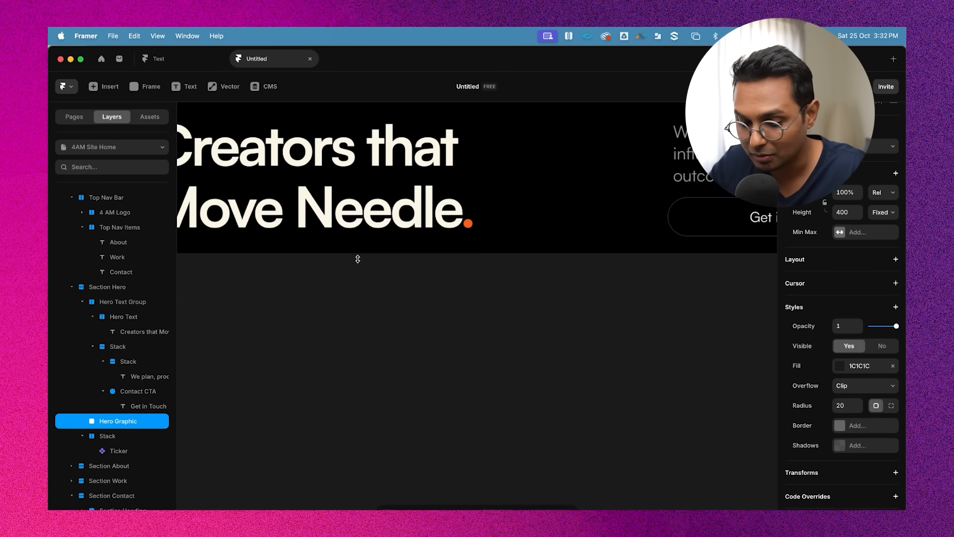
click(468, 225)
scroll(468, 225, down, 5)
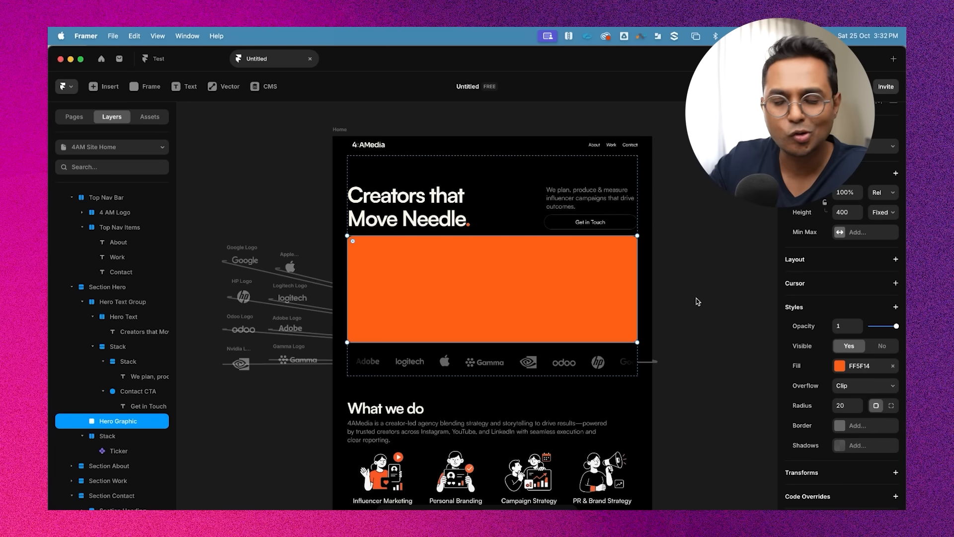
Switch the hero graphic's fill to a conic gradient
click(840, 366)
click(727, 370)
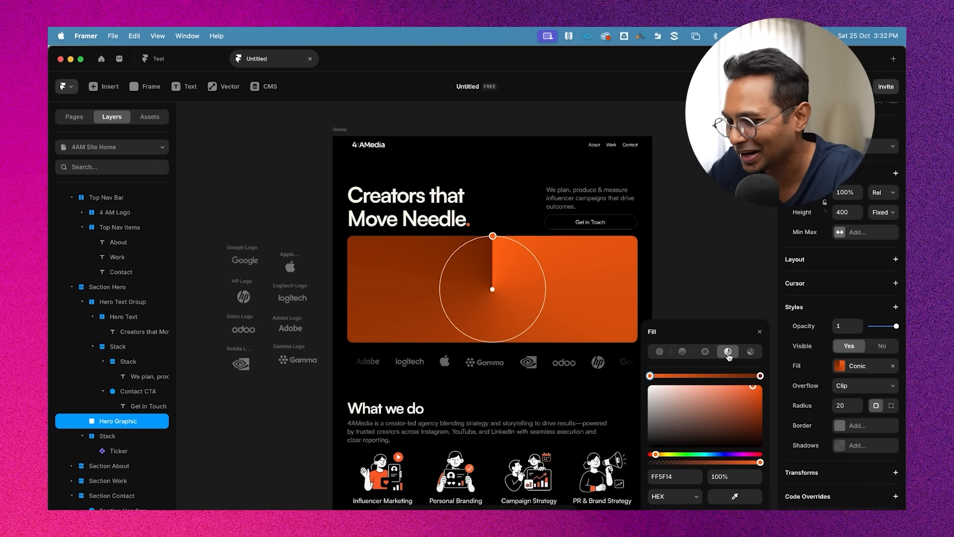
click(691, 171)
scroll(693, 174, down, 2)
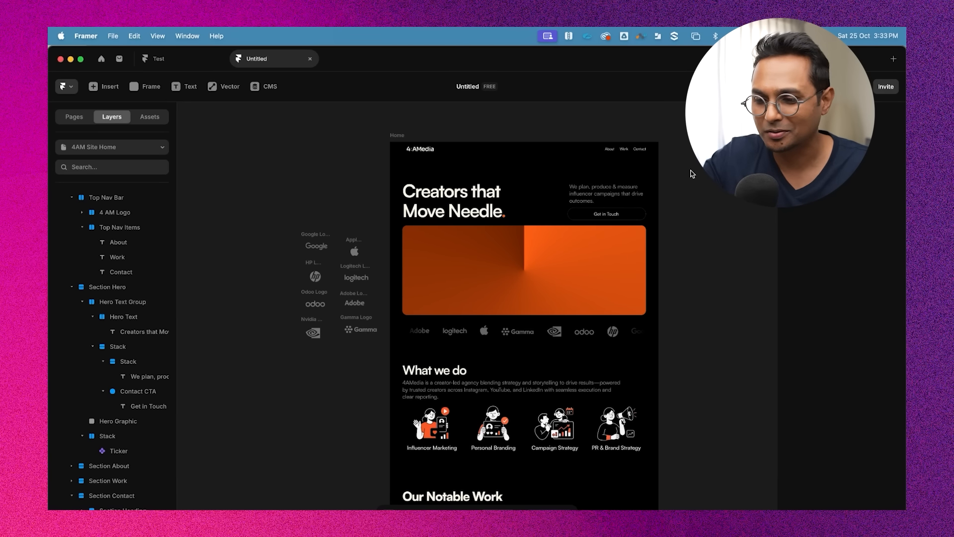
scroll(696, 218, up, 3)
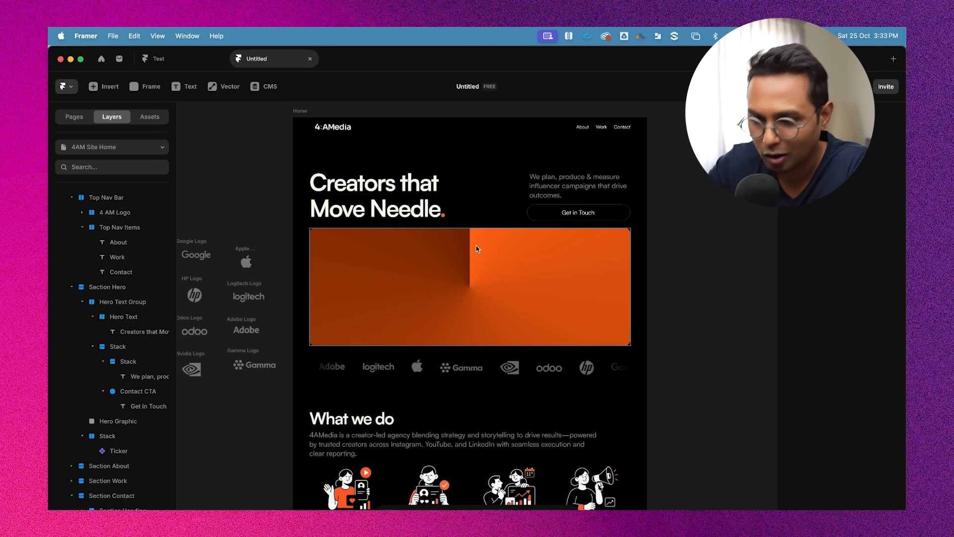
triple_click(387, 213)
click(376, 186)
scroll(376, 186, up, 3)
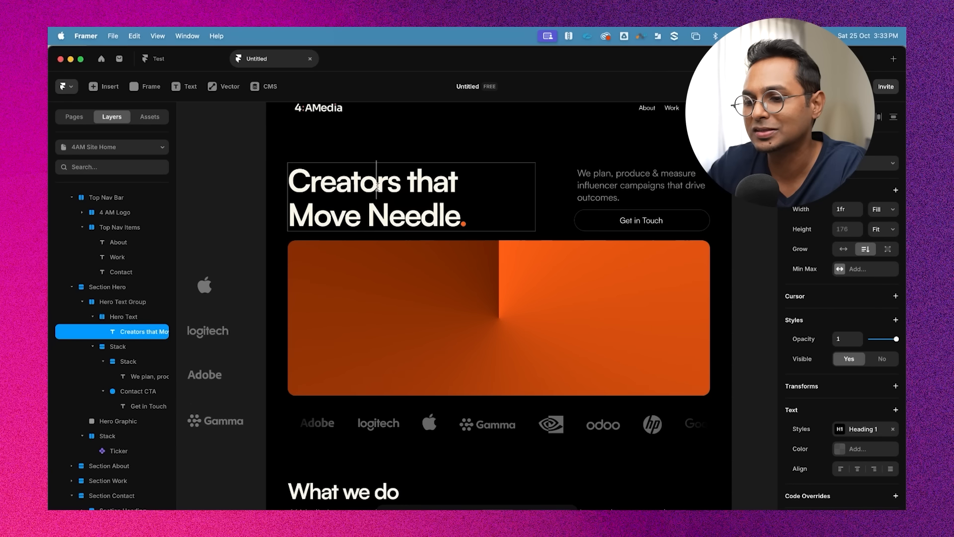
click(196, 191)
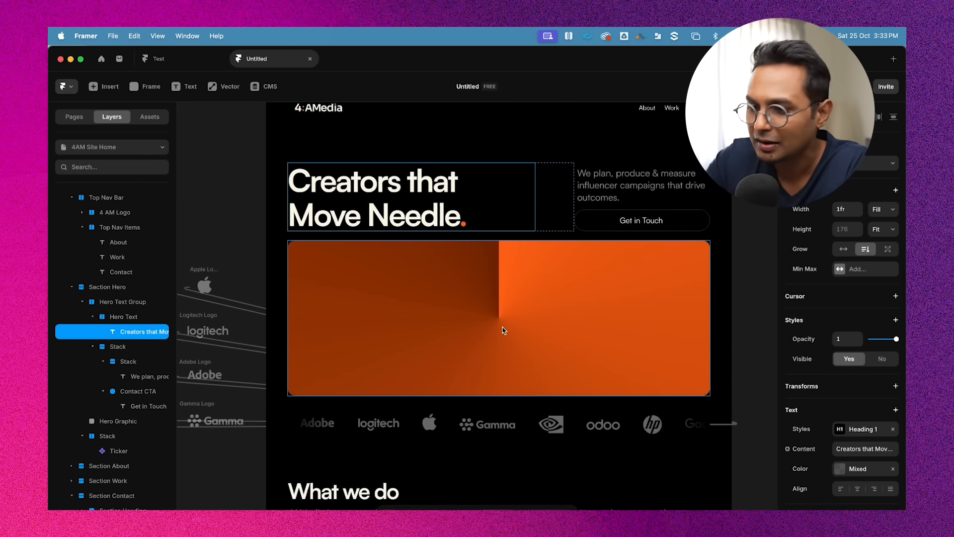
scroll(504, 330, down, 5)
click(695, 298)
scroll(536, 335, up, 3)
Recolour one stop of the hero graphic's conic gradient to a lighter orange, FF8214
click(572, 318)
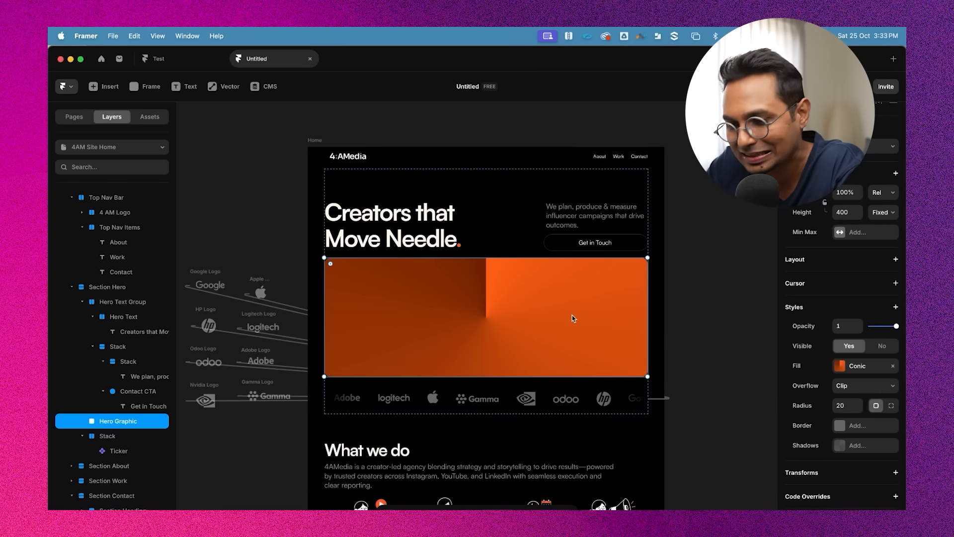
click(855, 367)
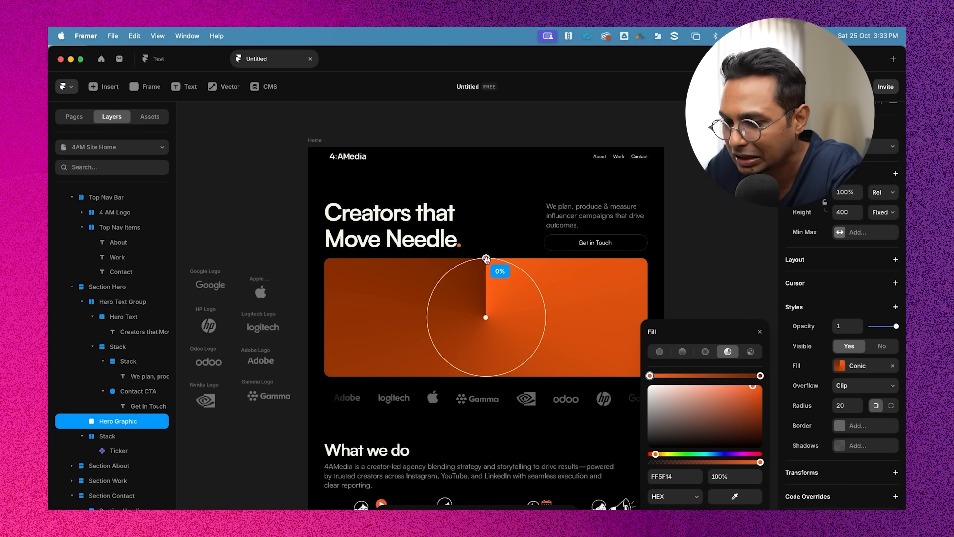
mouse_move(486, 258)
mouse_down()
mouse_move(472, 262)
mouse_move(485, 259)
mouse_up()
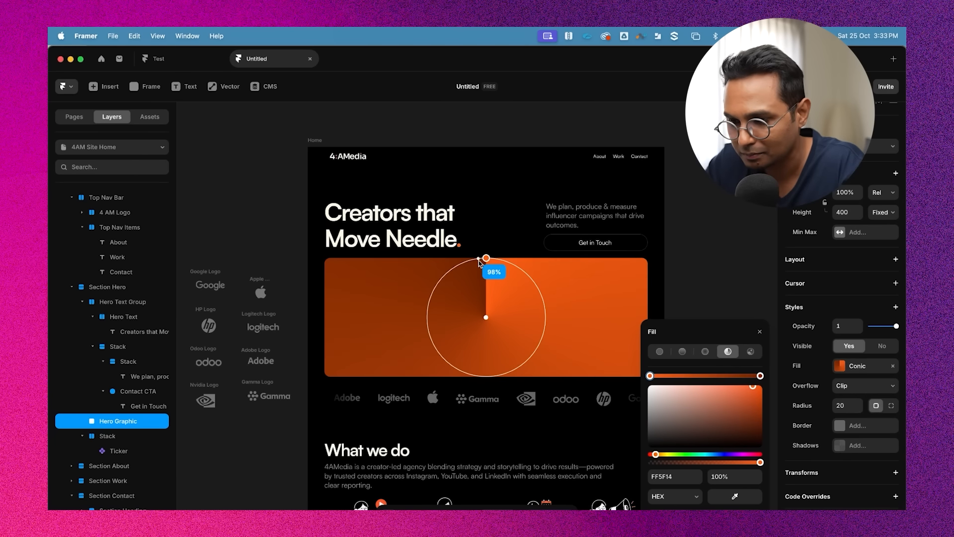
scroll(488, 260, up, 5)
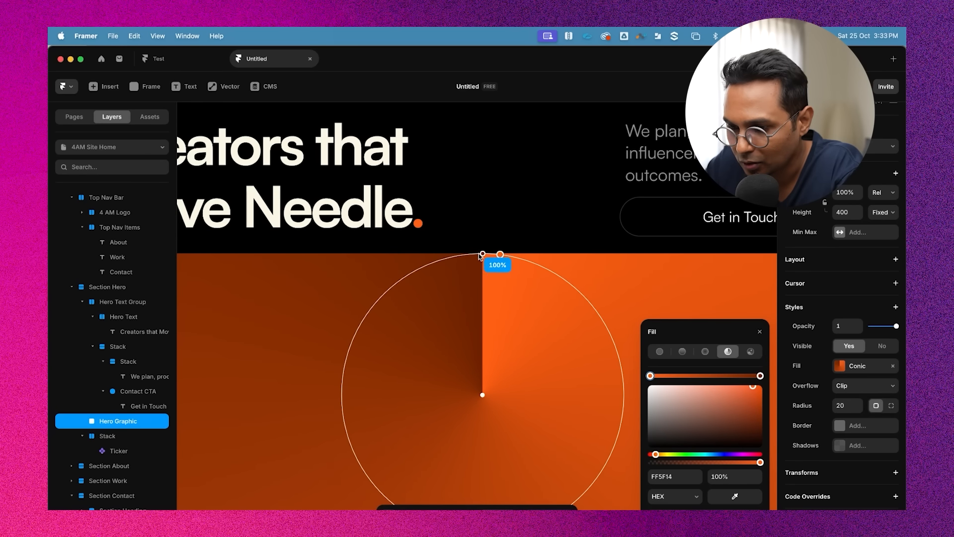
click(482, 254)
click(499, 254)
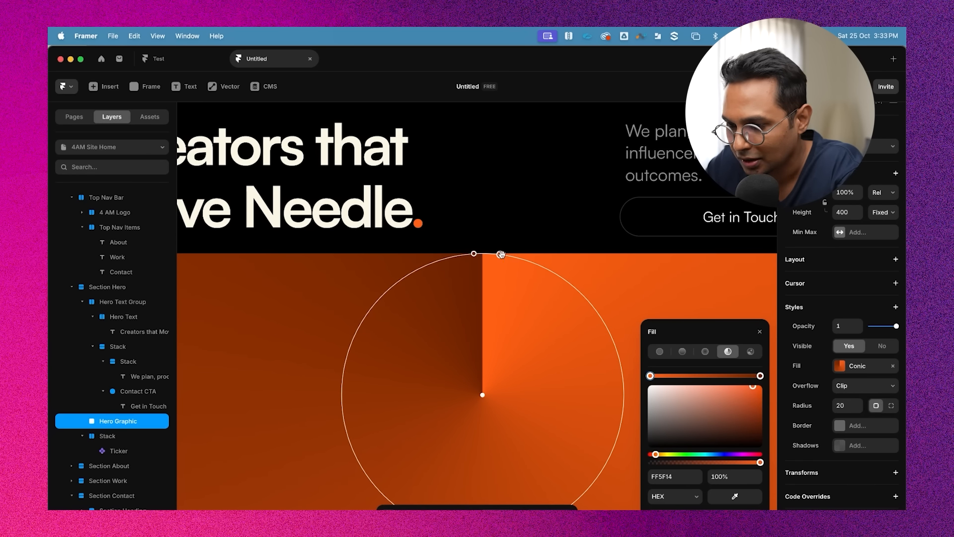
drag(660, 458, 657, 456)
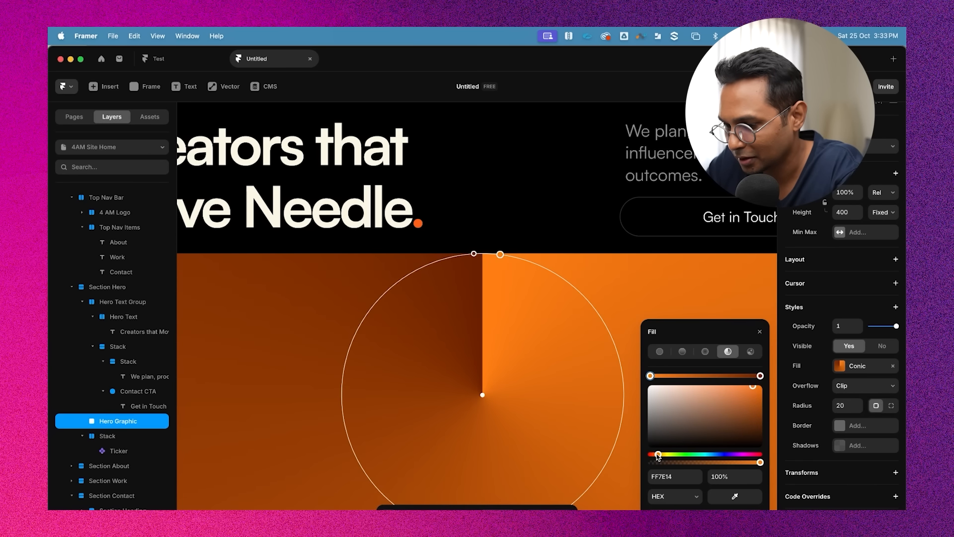
scroll(510, 284, down, 3)
scroll(511, 283, down, 1)
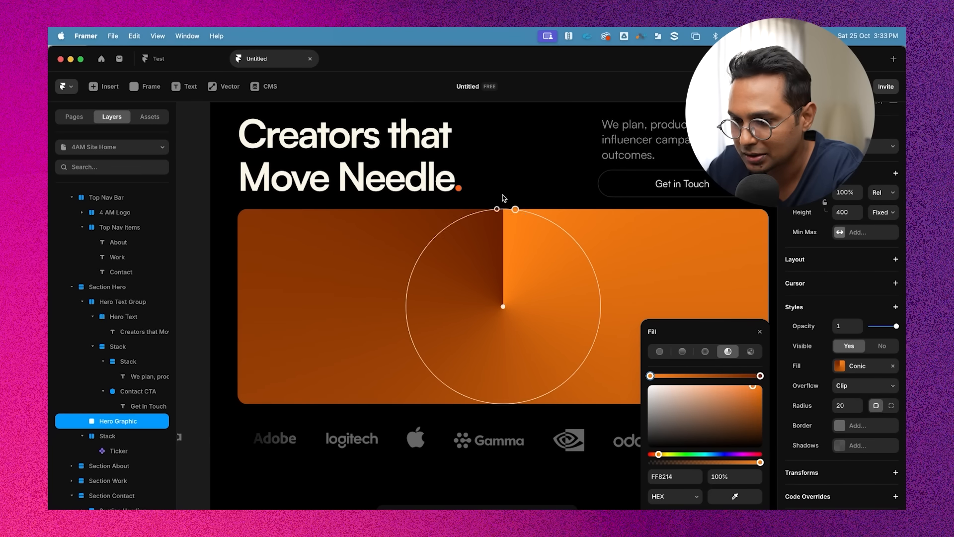
Set the other conic gradient stop to a dark brown, 662406
click(497, 210)
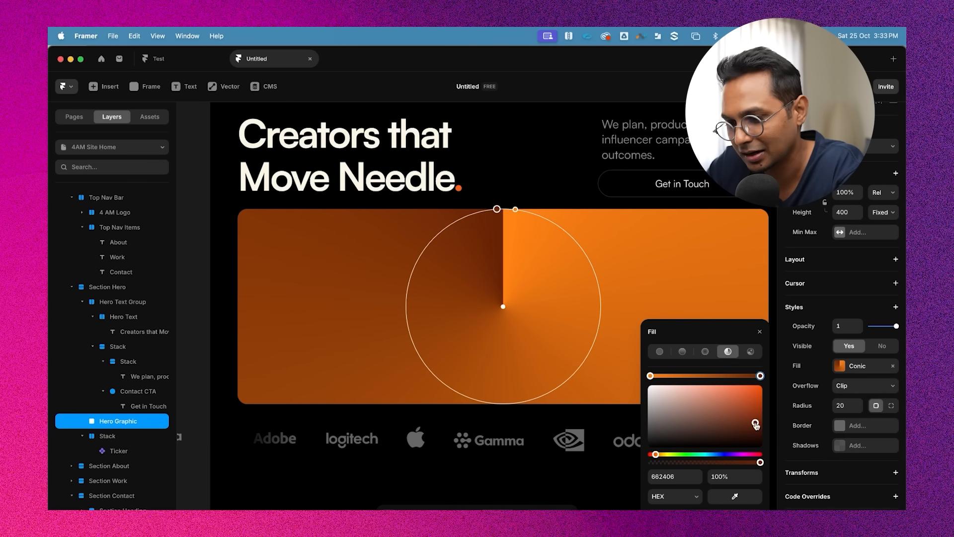
scroll(499, 369, down, 5)
click(688, 228)
scroll(688, 227, down, 3)
scroll(687, 227, right, 1)
click(642, 255)
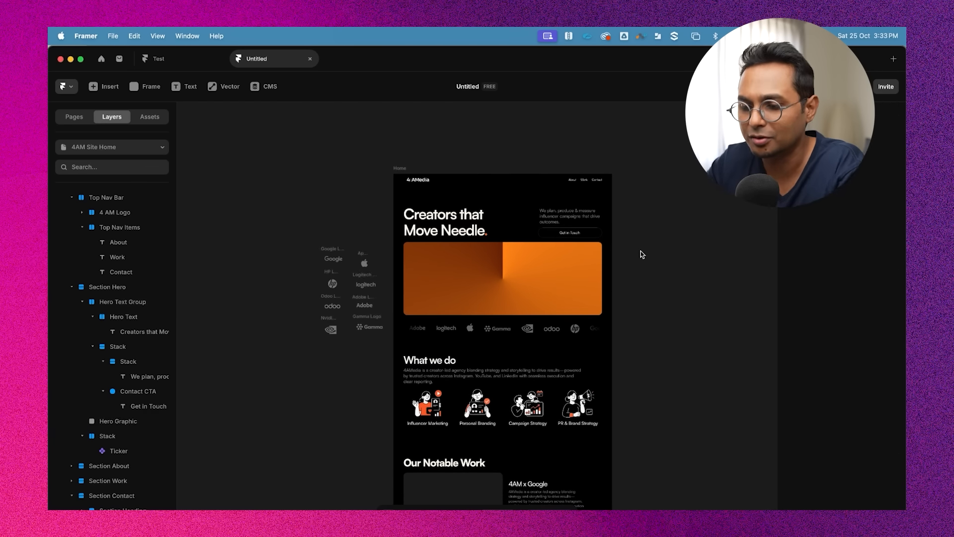
scroll(642, 254, up, 2)
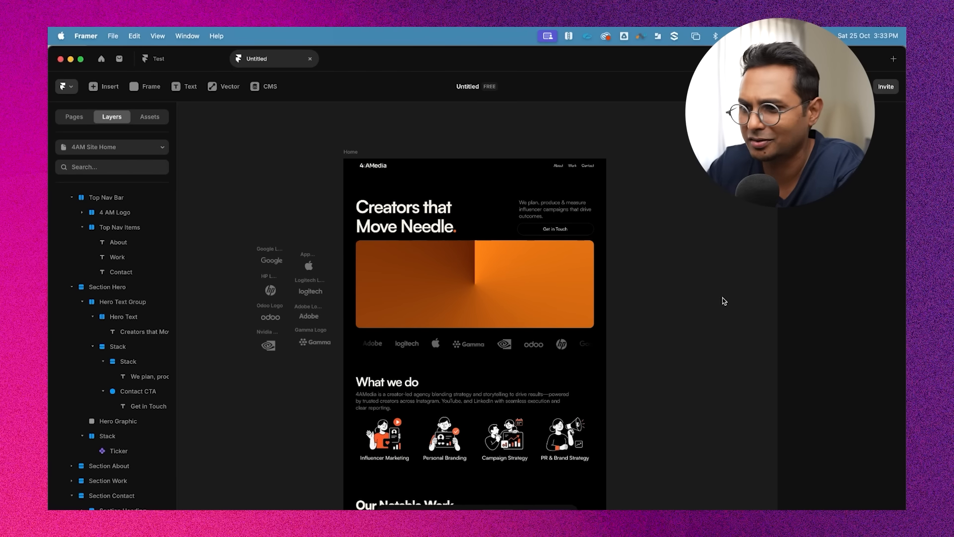
Change the Platform stat of the first case study card to 2
scroll(723, 300, down, 1)
scroll(639, 186, up, 3)
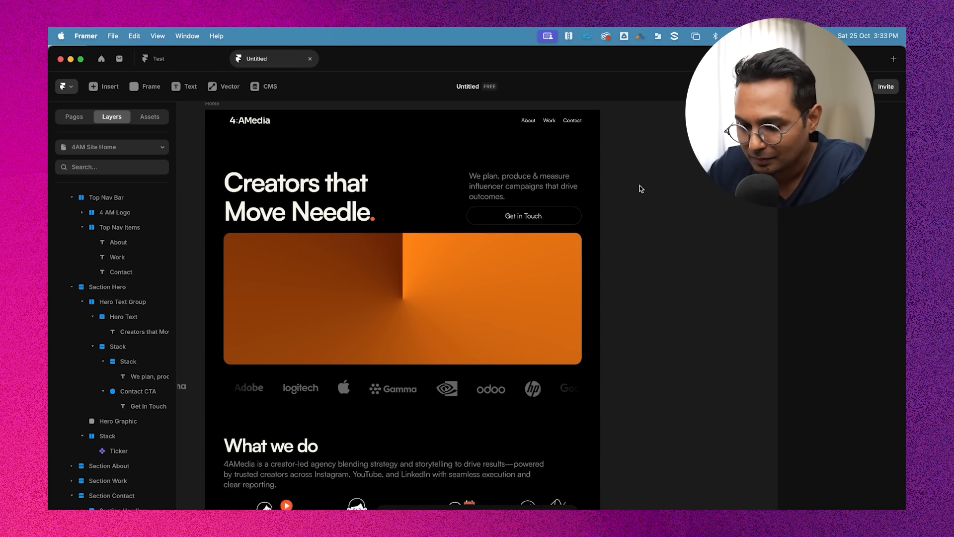
scroll(639, 186, down, 10)
scroll(639, 185, left, 2)
scroll(554, 266, up, 3)
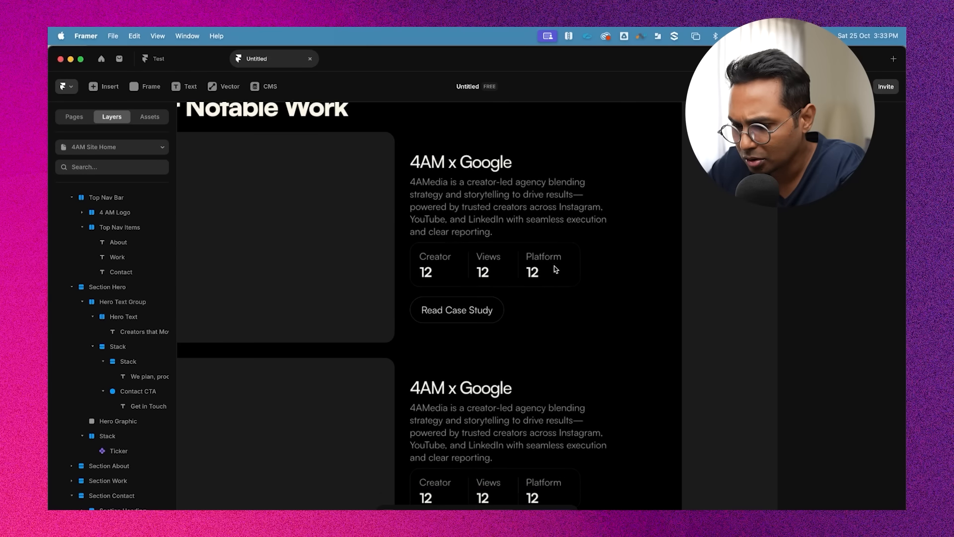
scroll(554, 266, down, 5)
double_click(537, 393)
scroll(537, 383, up, 2)
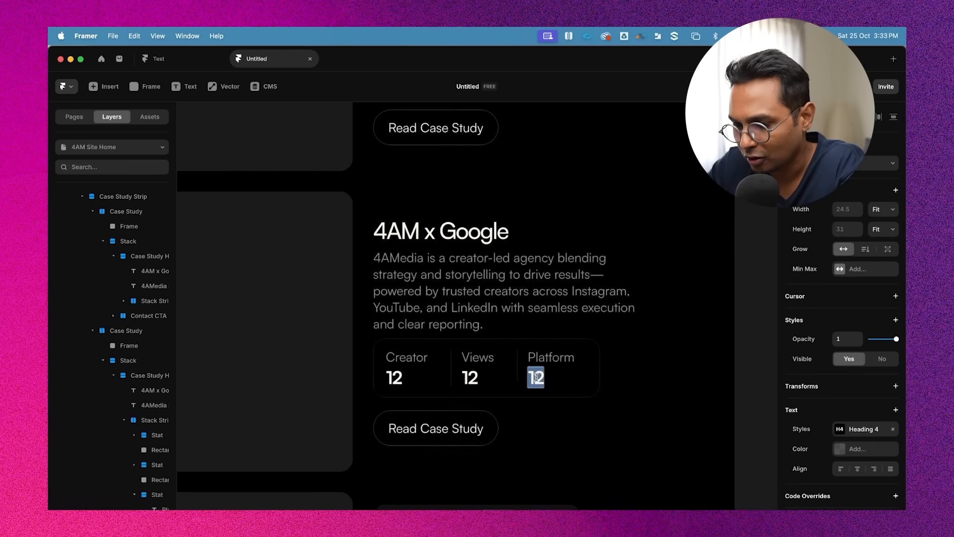
scroll(536, 377, up, 2)
scroll(526, 380, right, 1)
key(Escape)
scroll(512, 365, down, 3)
scroll(513, 364, up, 2)
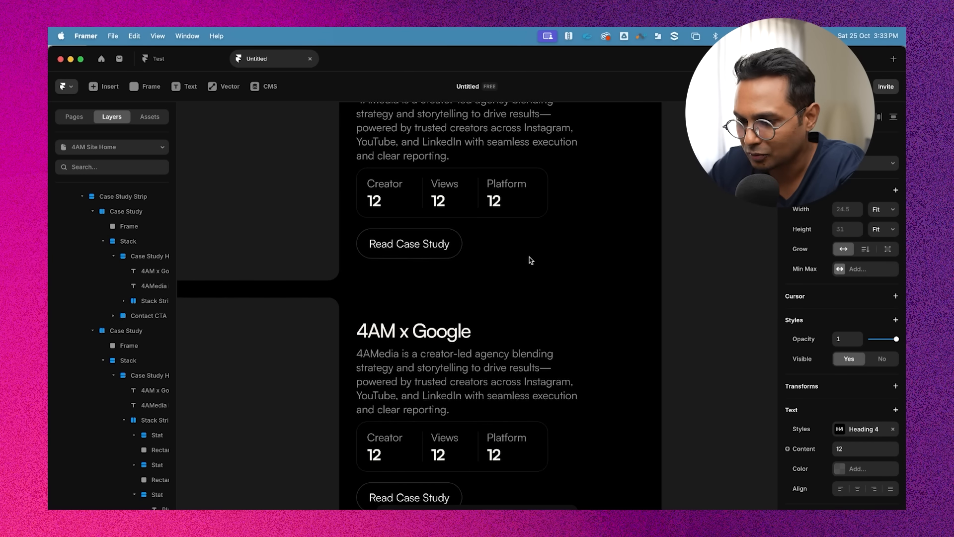
scroll(517, 266, down, 4)
click(496, 259)
scroll(497, 259, up, 3)
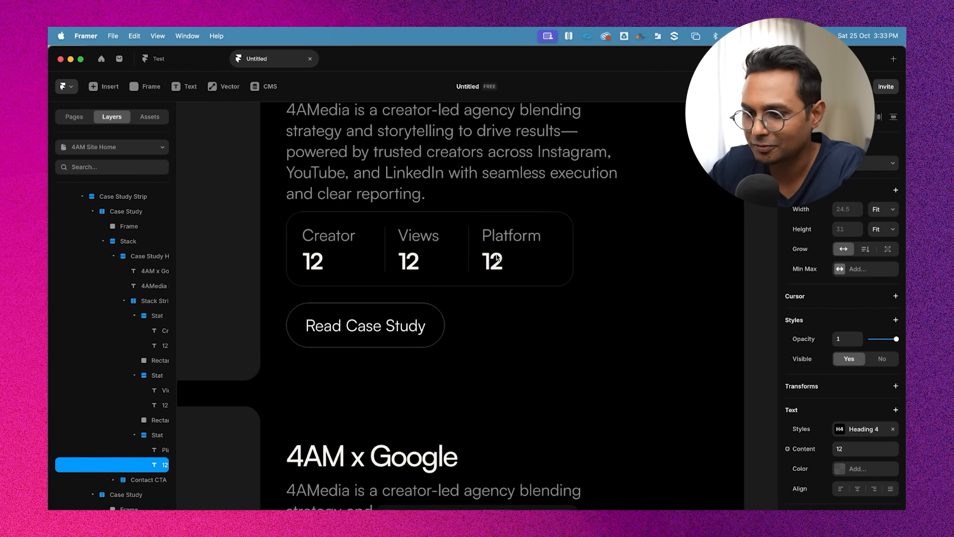
scroll(497, 258, down, 1)
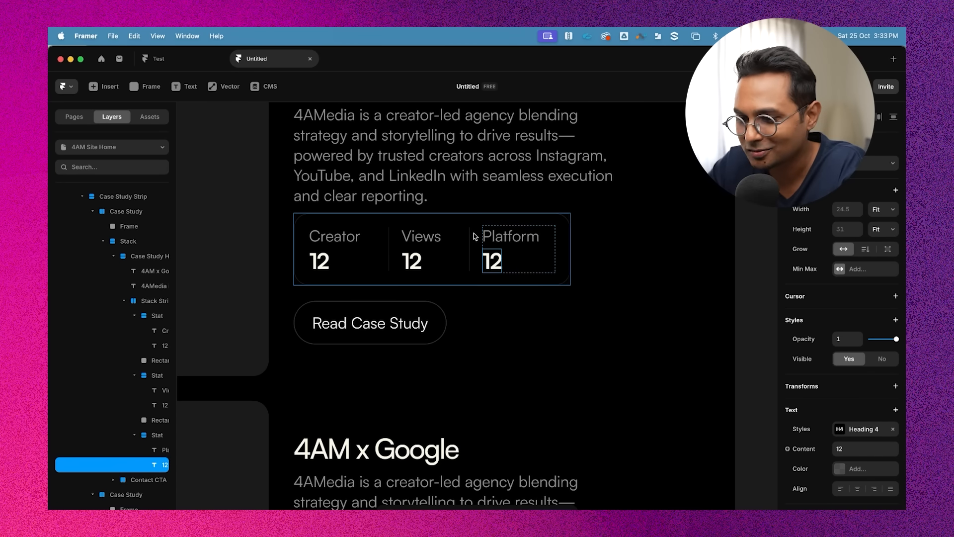
scroll(503, 258, up, 2)
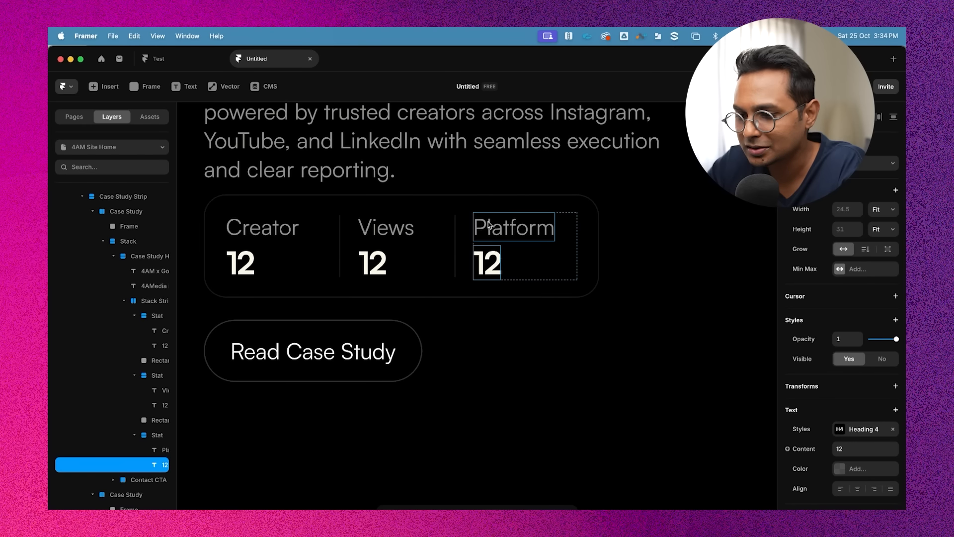
double_click(487, 262)
text(2)
scroll(500, 330, down, 4)
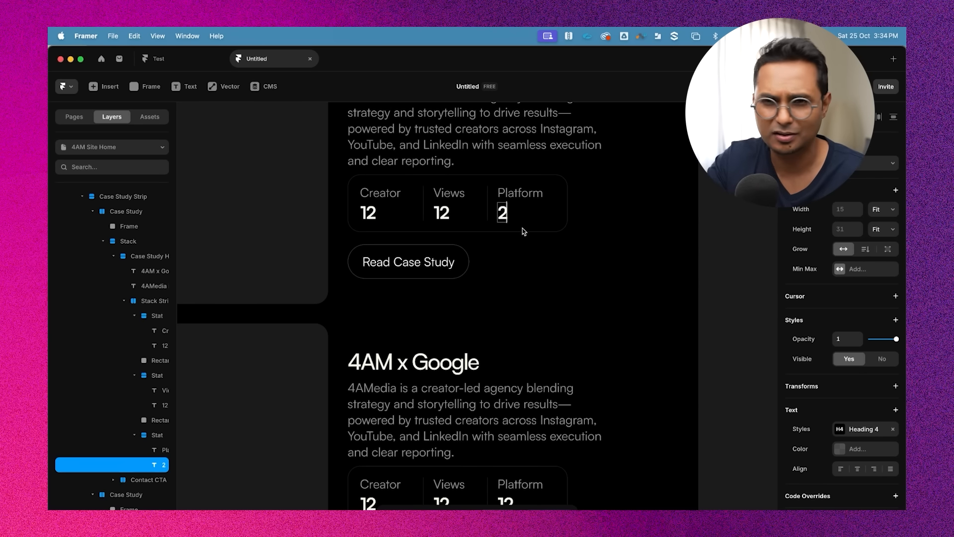
Scroll through the whole page design on the canvas to review the sections
scroll(522, 229, down, 5)
scroll(653, 221, up, 6)
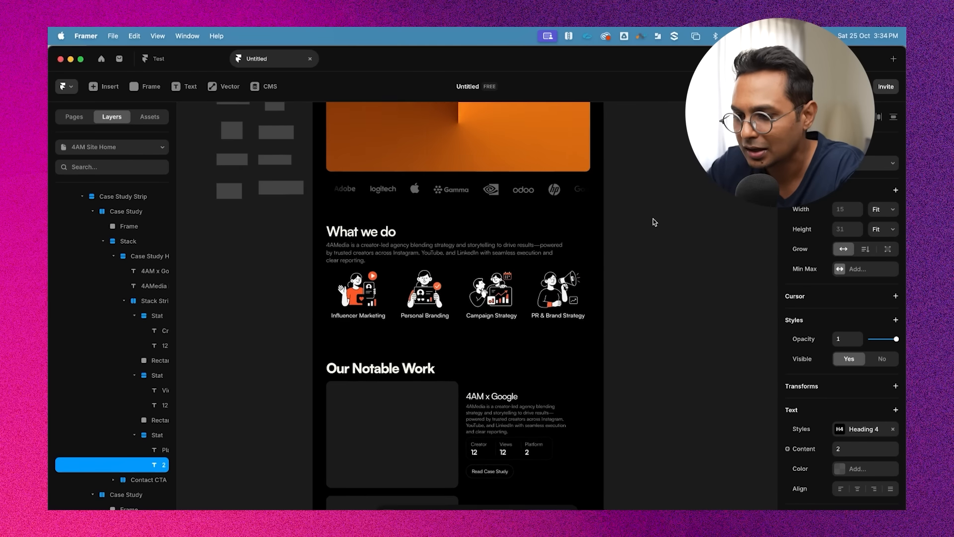
scroll(653, 221, up, 3)
click(679, 233)
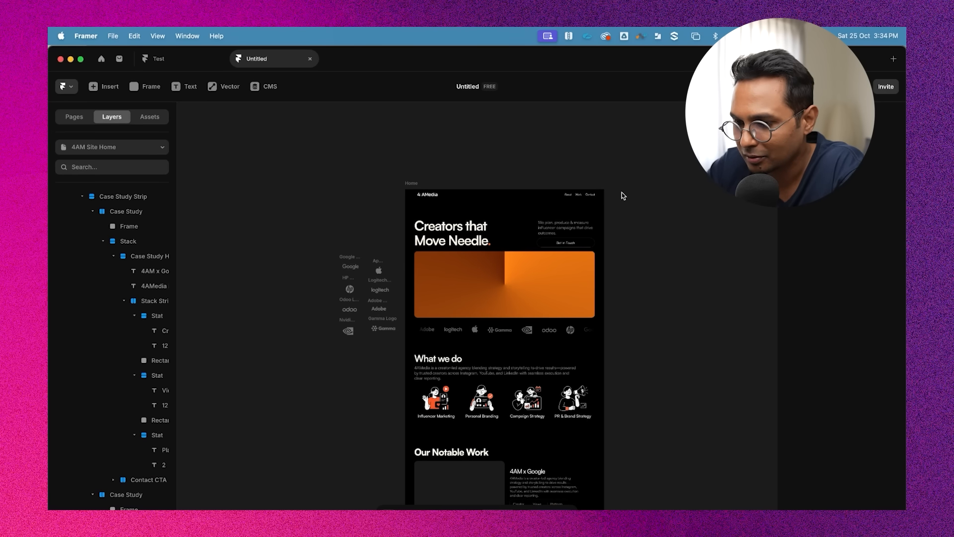
scroll(621, 192, up, 3)
scroll(666, 262, down, 1)
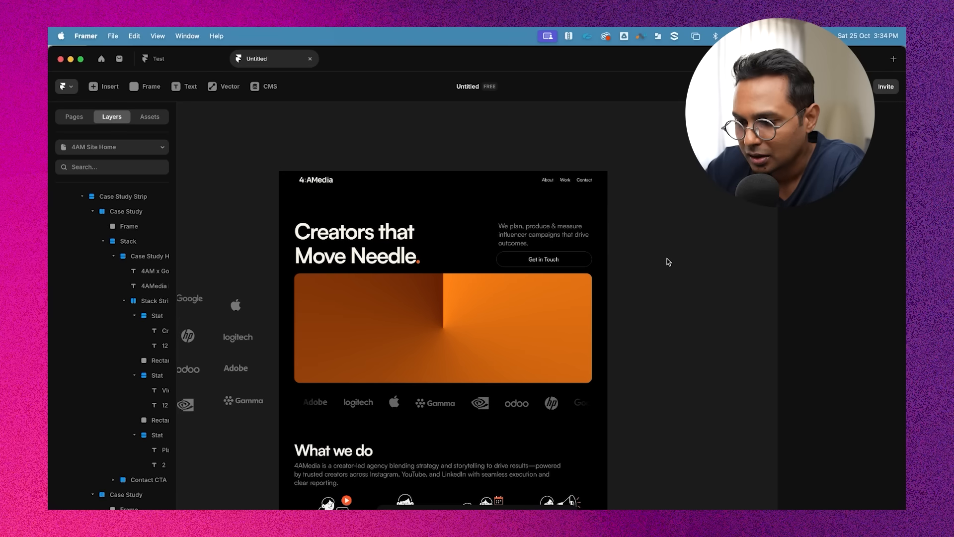
scroll(660, 240, down, 3)
scroll(661, 240, down, 5)
scroll(660, 239, down, 5)
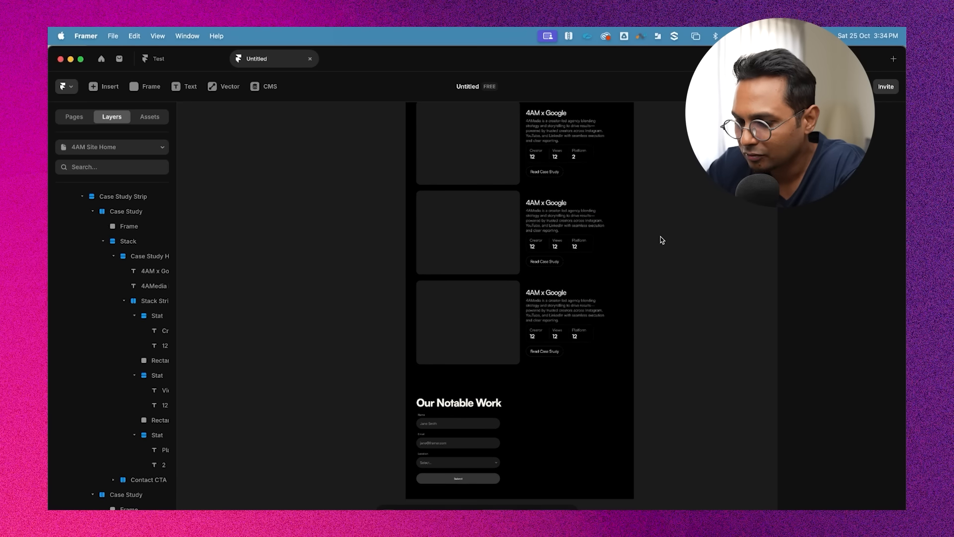
scroll(660, 239, up, 10)
scroll(661, 239, right, 2)
scroll(661, 239, up, 4)
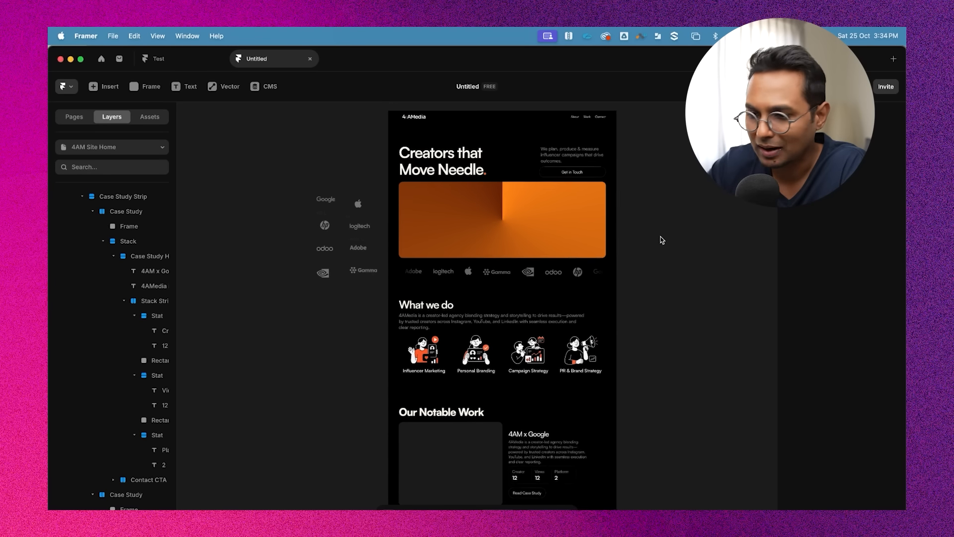
scroll(497, 171, up, 4)
Create a web page from the 4AM Site Home design frame
click(382, 199)
scroll(379, 198, up, 3)
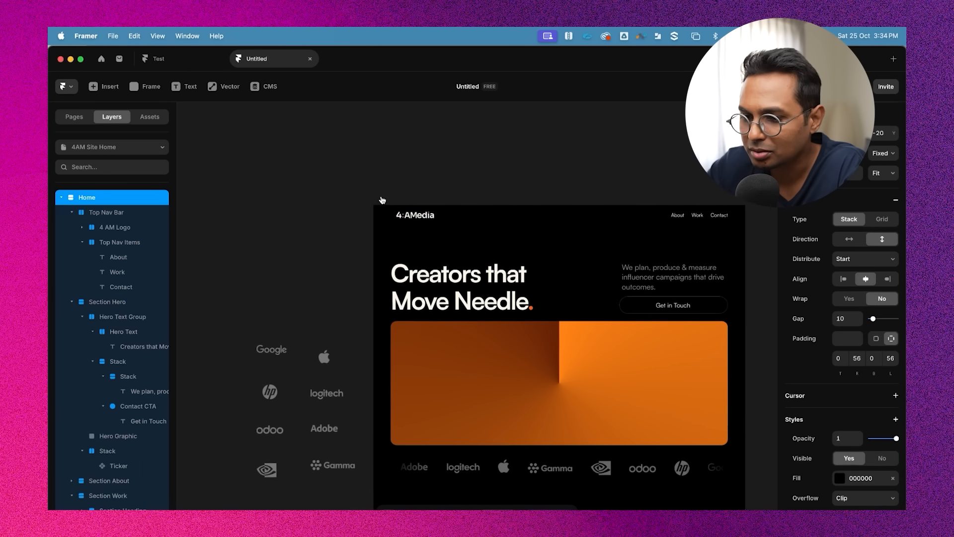
click(75, 117)
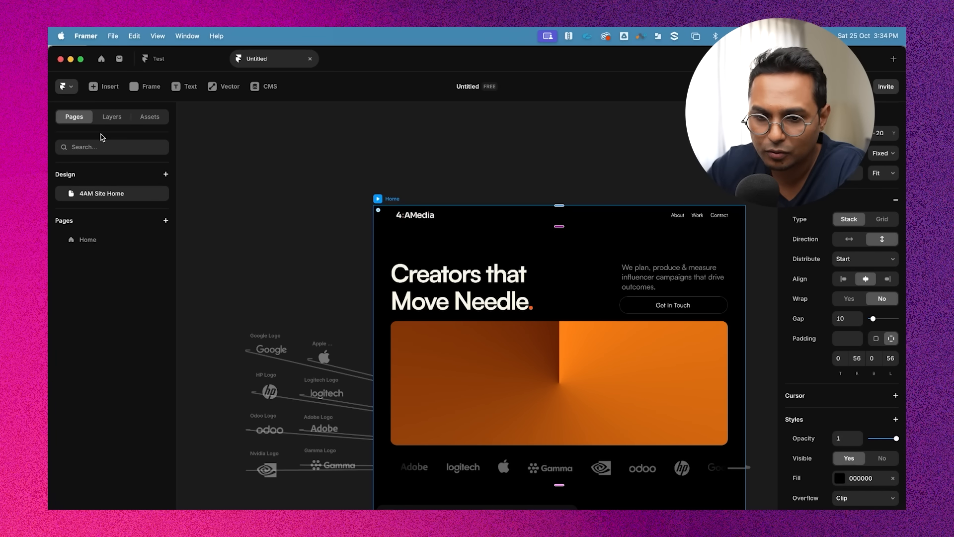
click(88, 239)
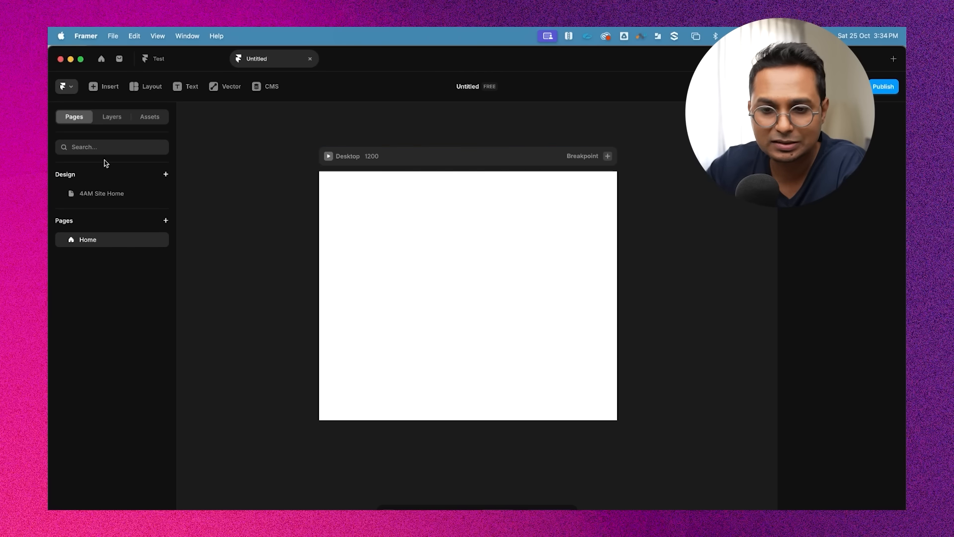
click(99, 193)
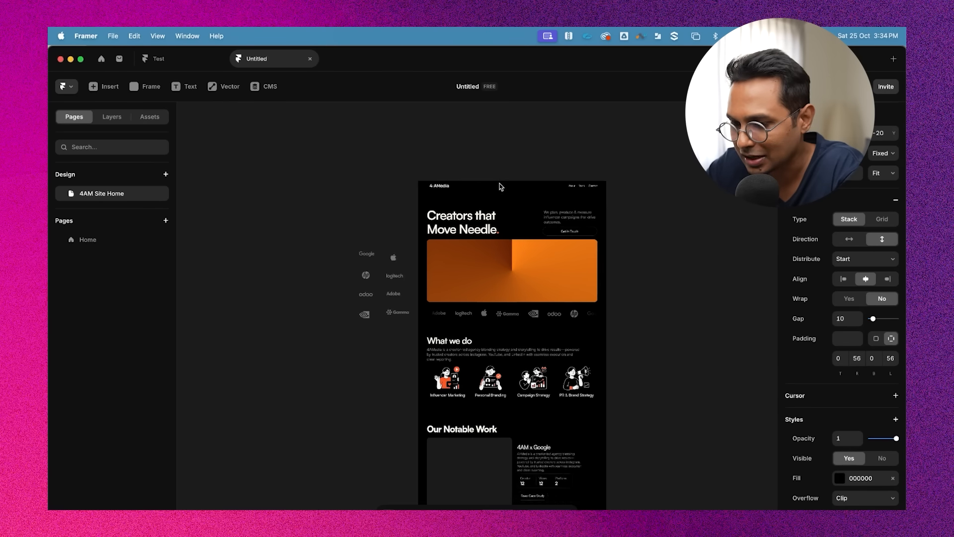
scroll(588, 313, down, 3)
scroll(588, 313, down, 4)
scroll(588, 313, up, 1)
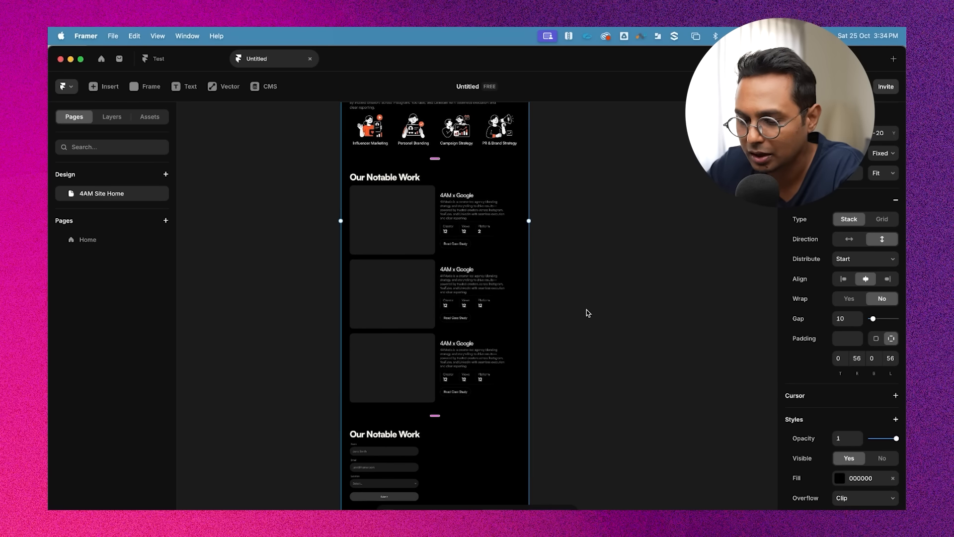
scroll(588, 312, up, 4)
scroll(588, 313, up, 2)
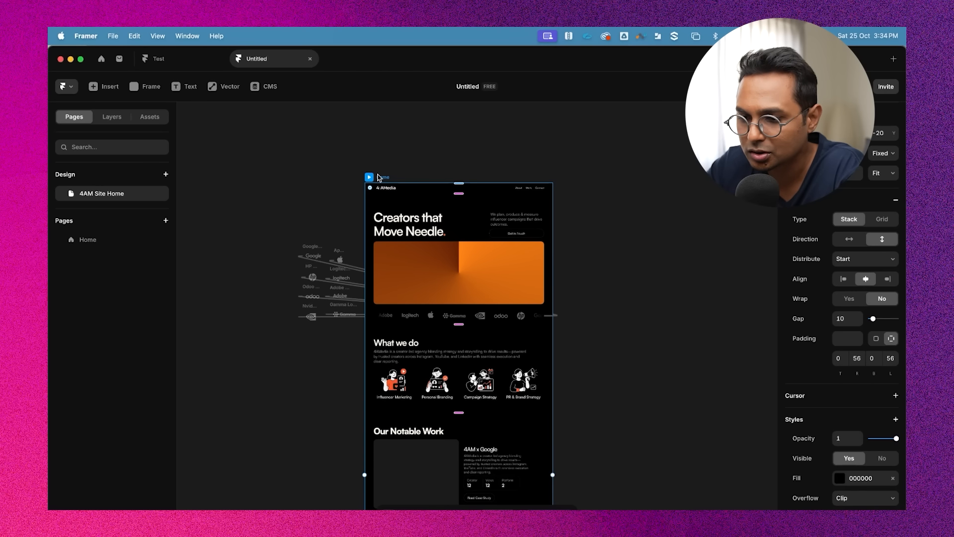
scroll(385, 184, up, 3)
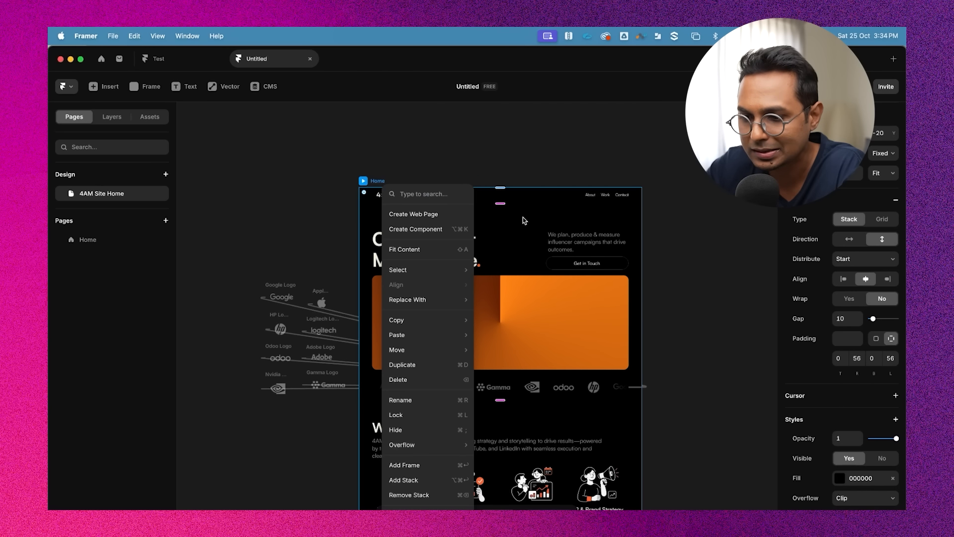
click(425, 214)
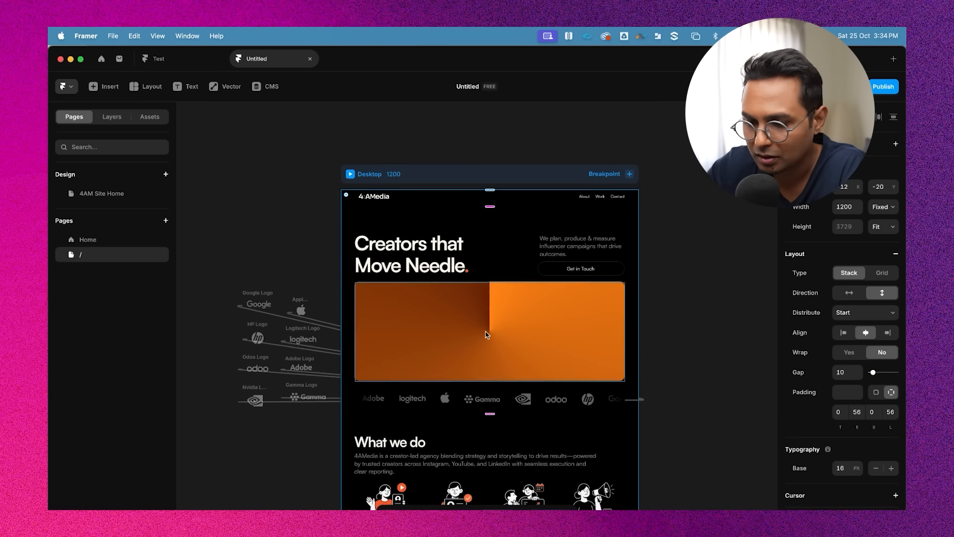
Set the newly created page as the site's home page
scroll(644, 302, down, 2)
scroll(643, 301, down, 2)
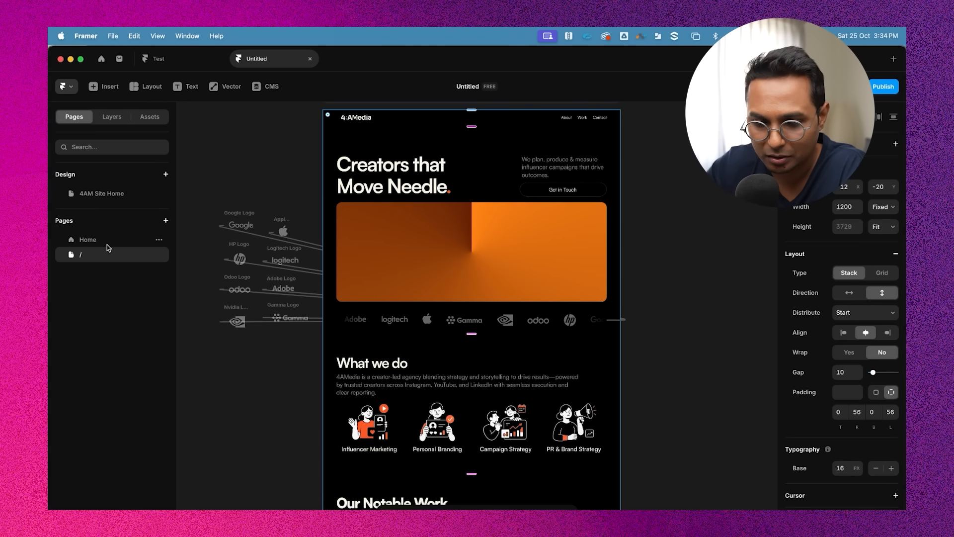
click(93, 242)
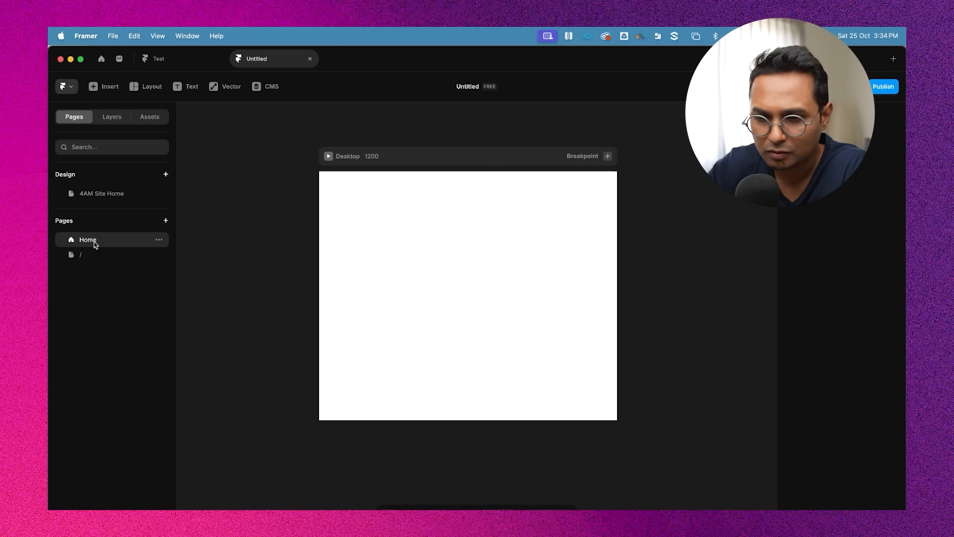
click(94, 254)
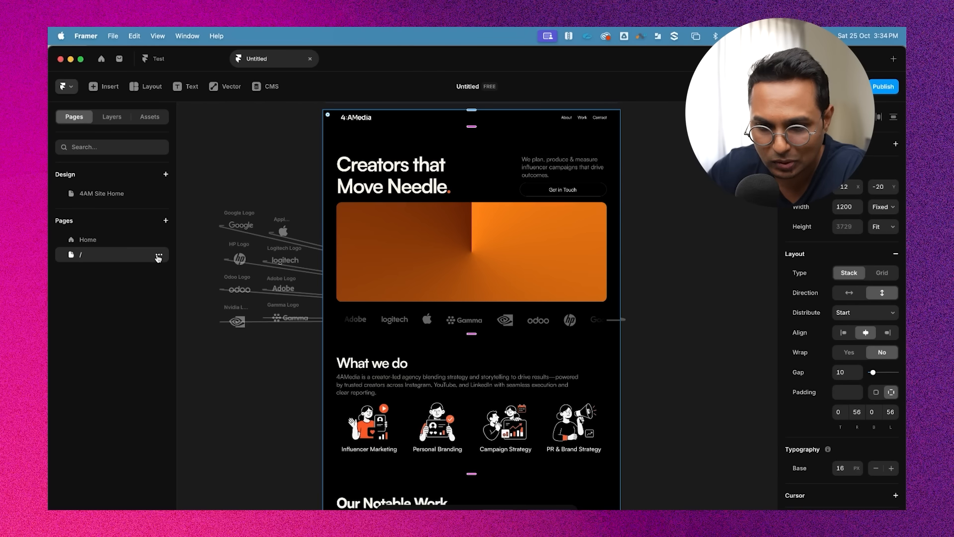
click(159, 256)
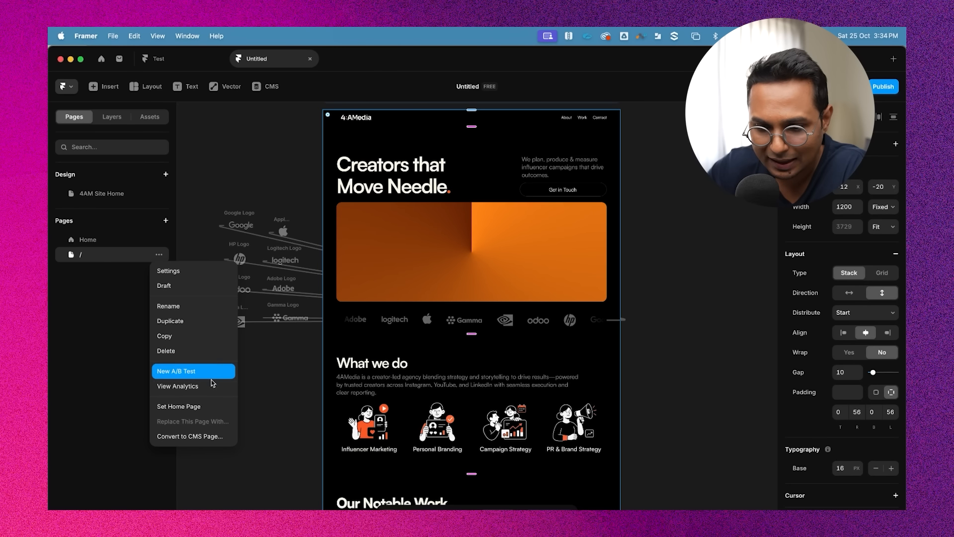
click(189, 408)
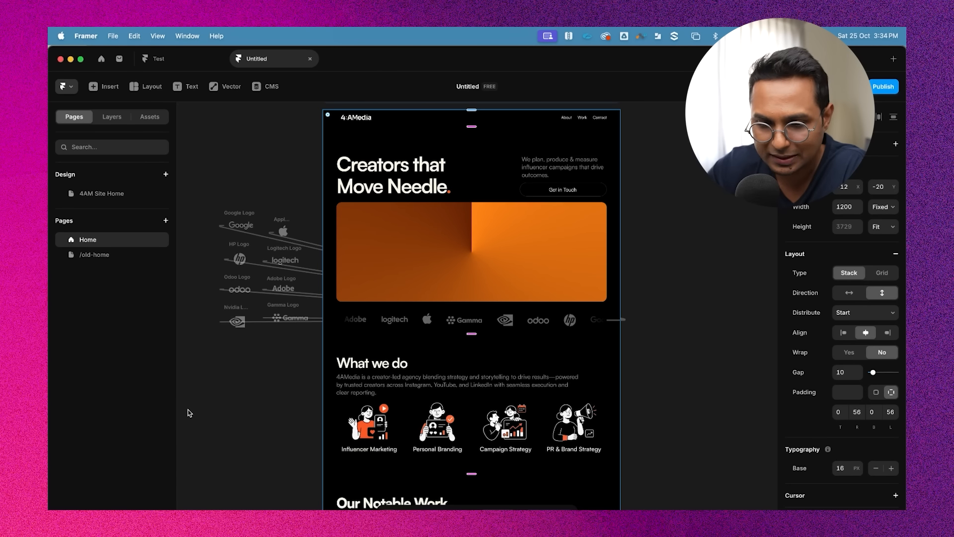
Delete the blank /old-home page
click(91, 255)
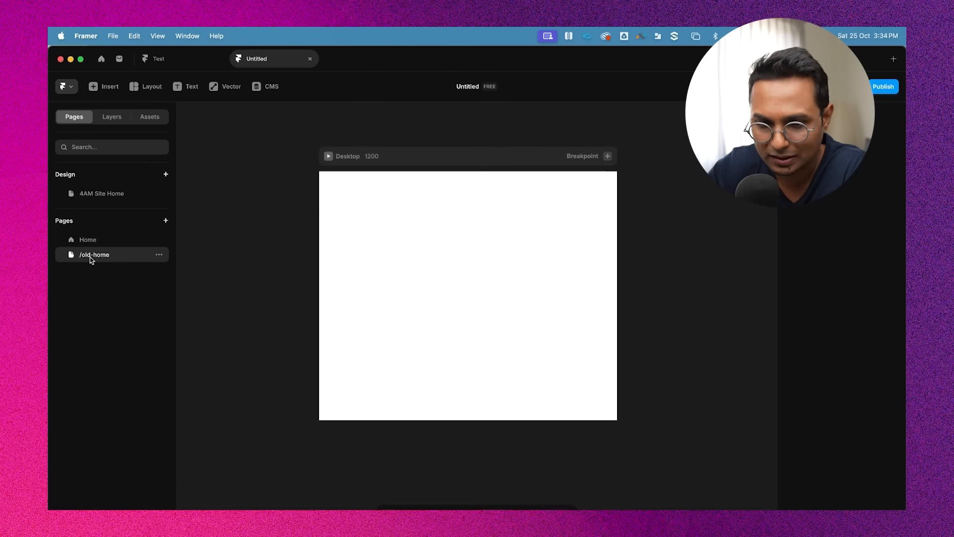
click(159, 256)
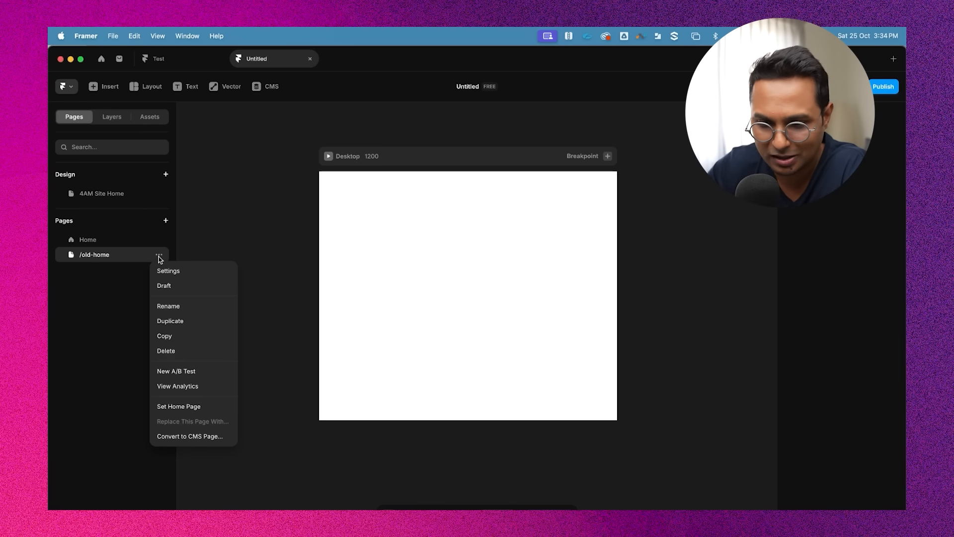
click(177, 351)
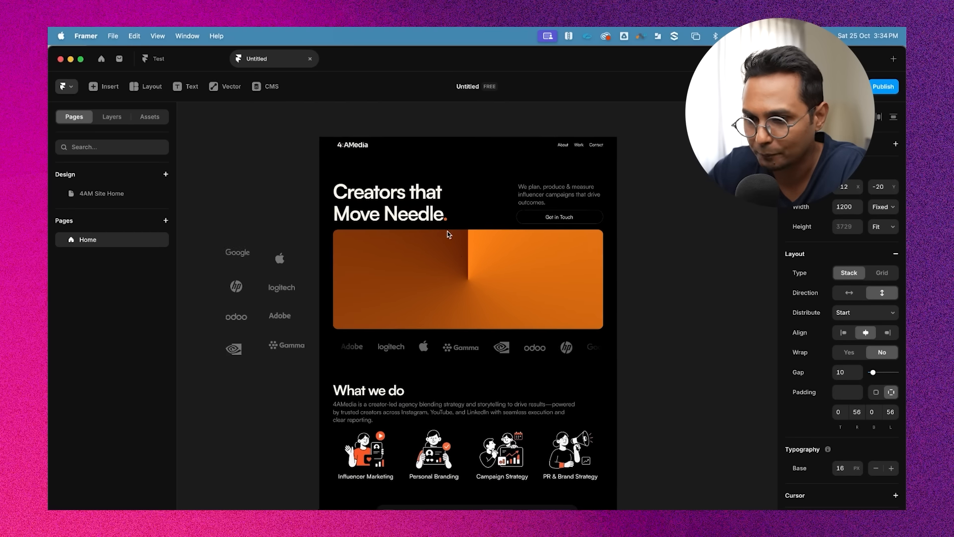
Preview the home page and scroll through it, then return to the canvas
click(325, 140)
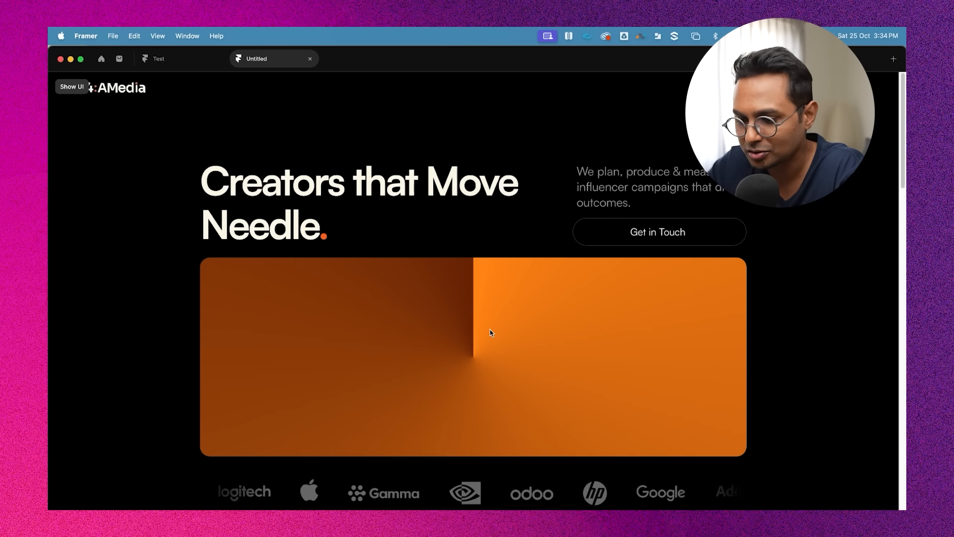
scroll(490, 332, down, 5)
scroll(516, 353, down, 20)
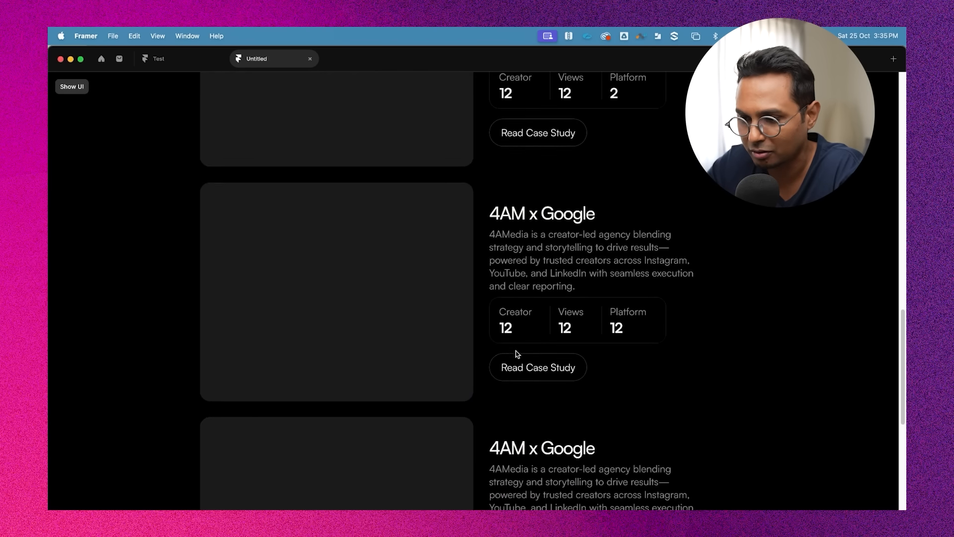
scroll(517, 354, up, 20)
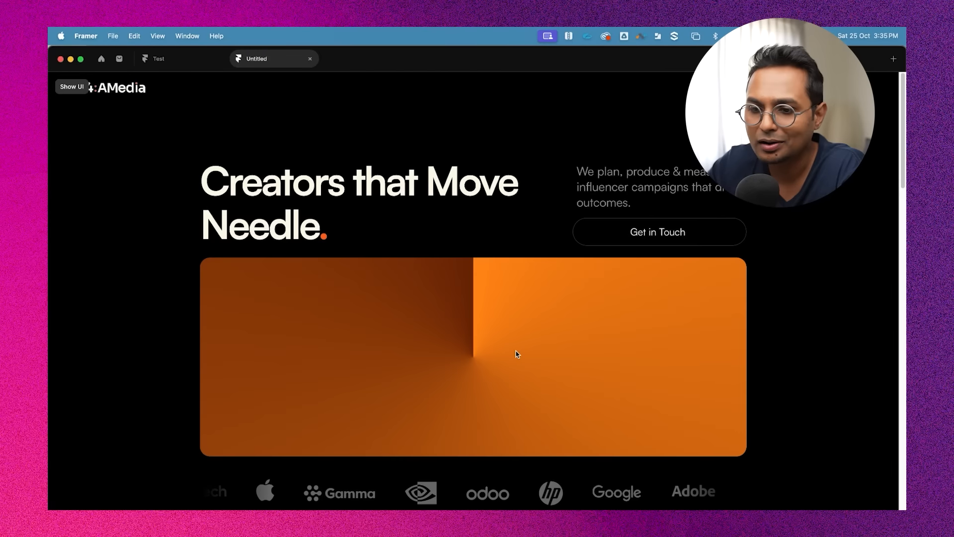
scroll(344, 277, down, 18)
scroll(343, 277, up, 20)
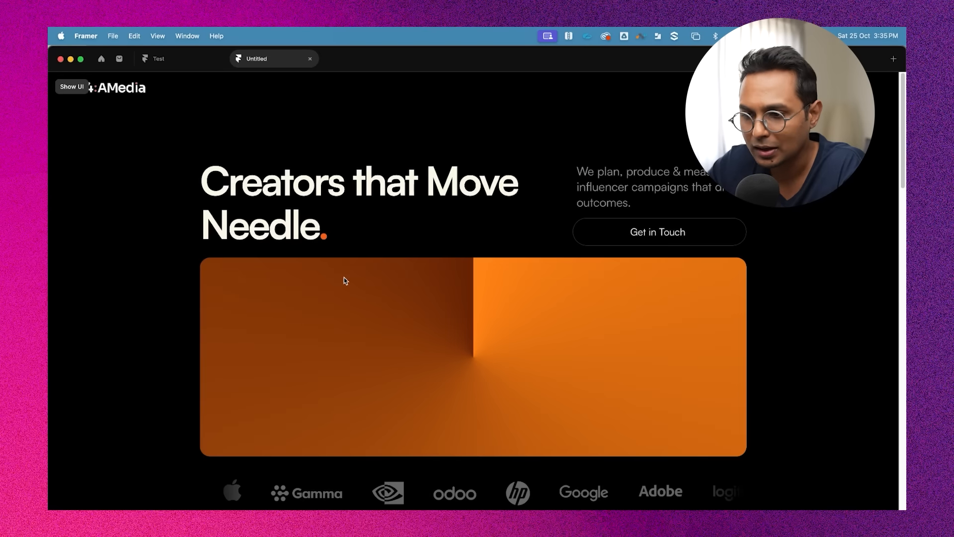
key(Escape)
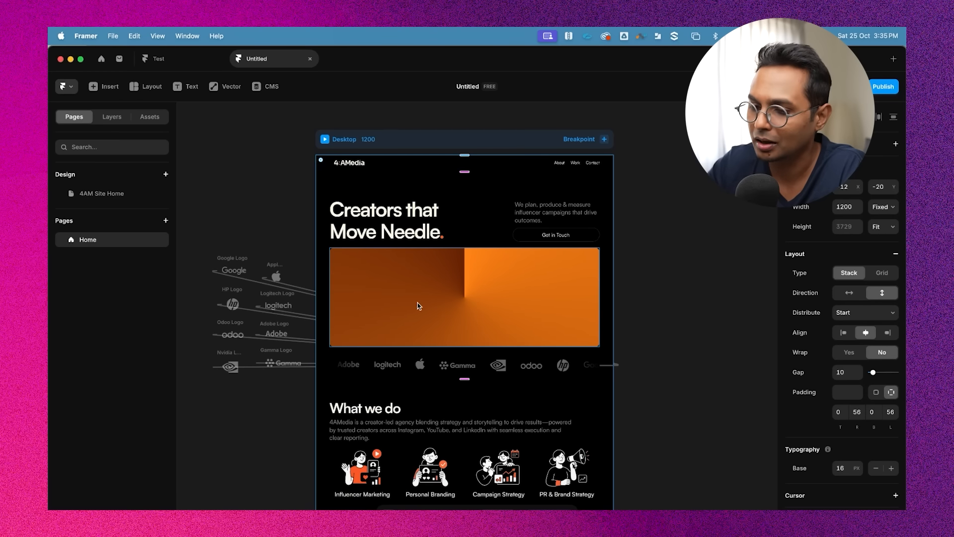
click(684, 199)
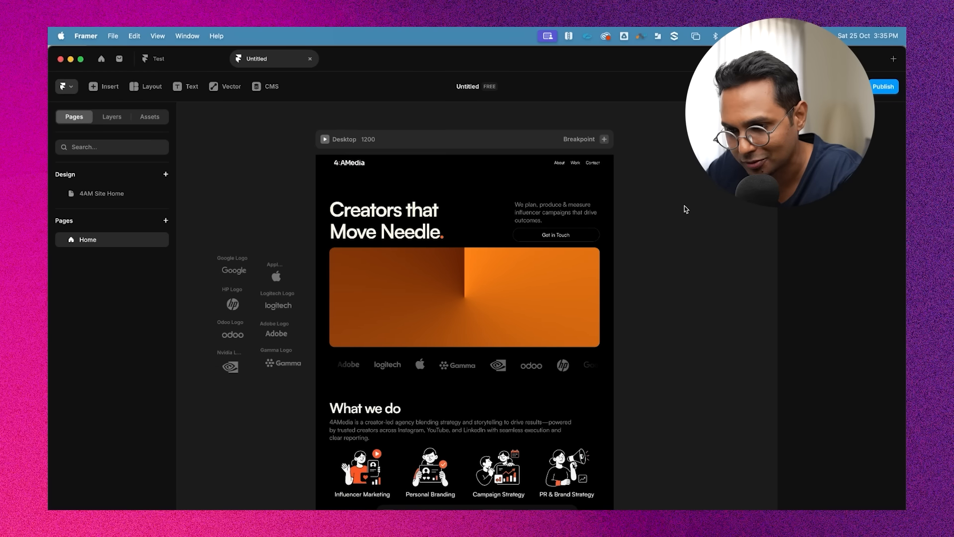
Select the top nav bar and preview the hero section again before returning to the canvas
click(419, 164)
scroll(419, 165, up, 4)
click(275, 136)
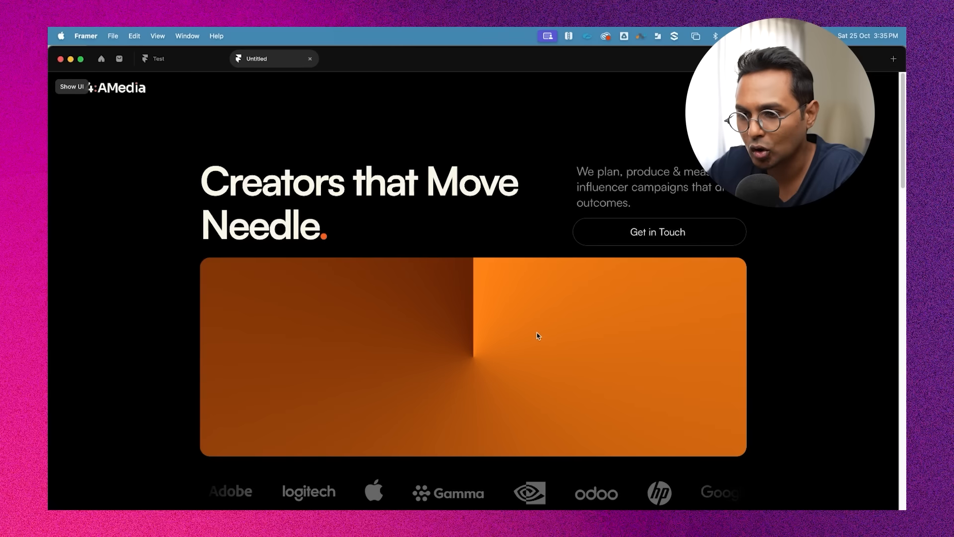
scroll(528, 238, down, 7)
scroll(526, 219, up, 7)
key(Escape)
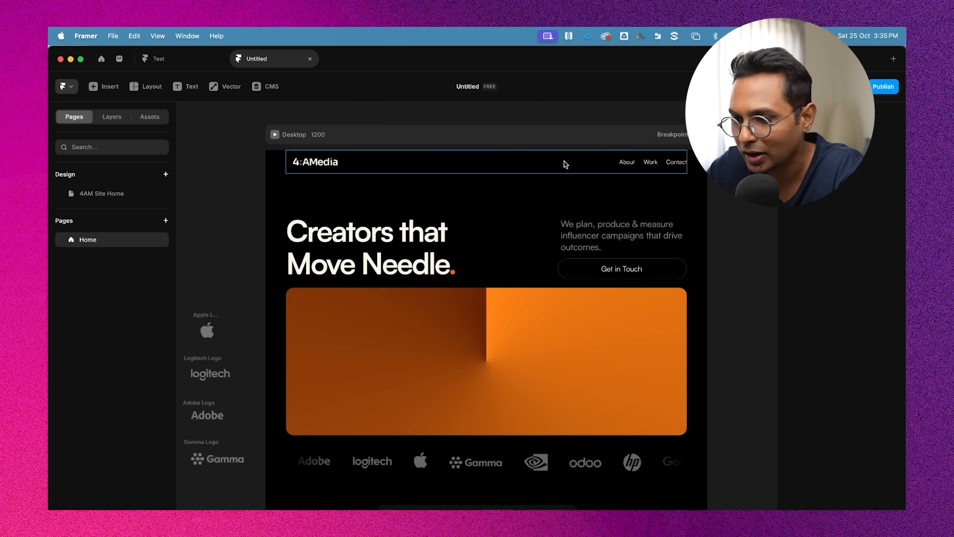
Set the Top Nav Bar layer's position type to Fixed
click(112, 117)
click(69, 332)
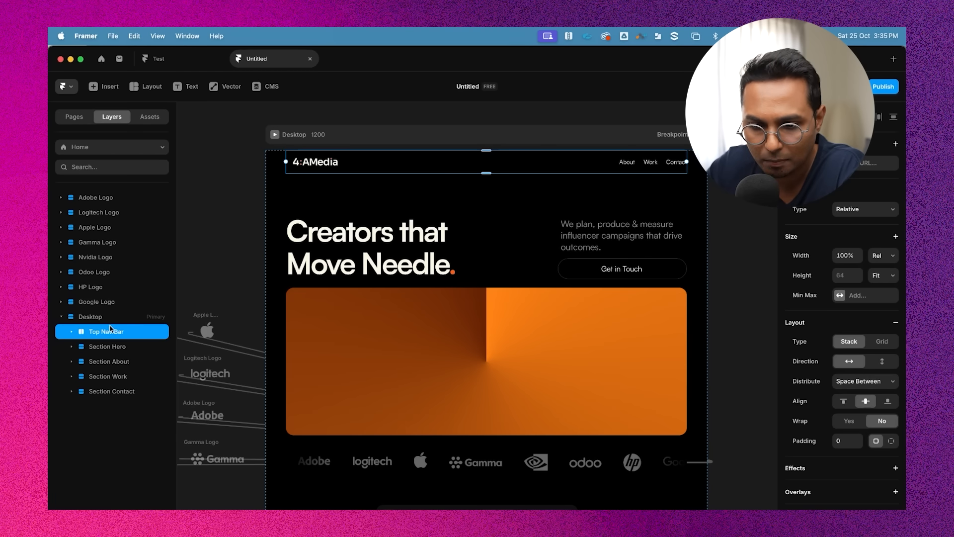
scroll(541, 202, up, 2)
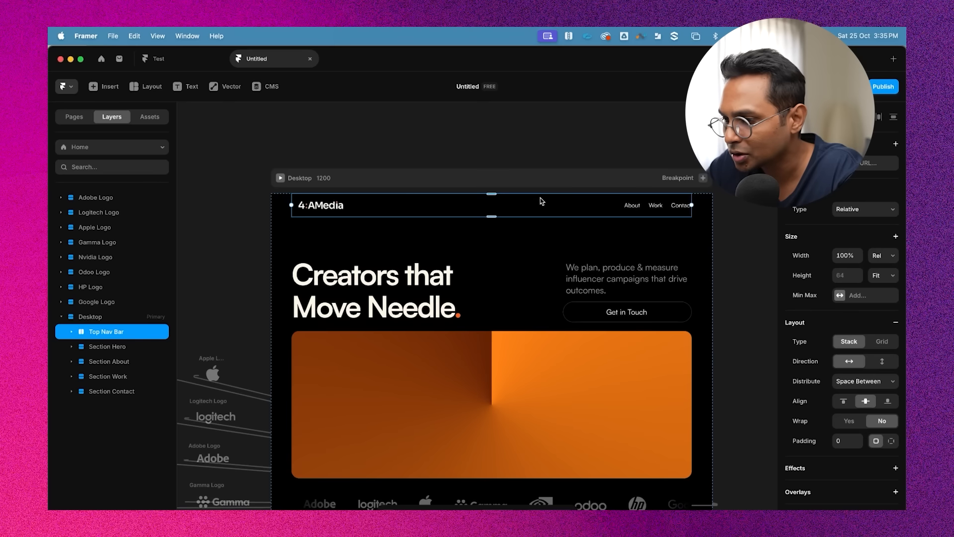
click(863, 213)
click(859, 222)
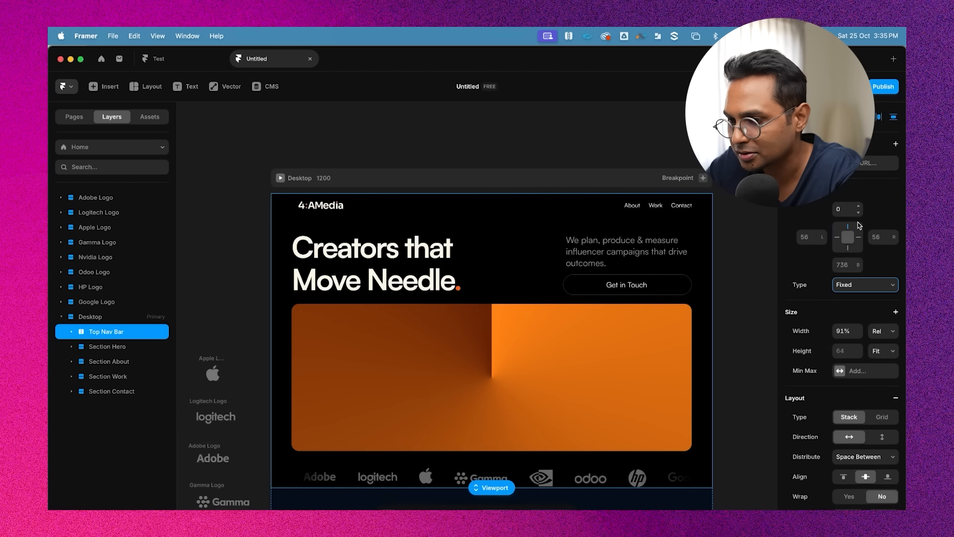
Preview the page and scroll through all sections to check the fixed nav bar
click(606, 144)
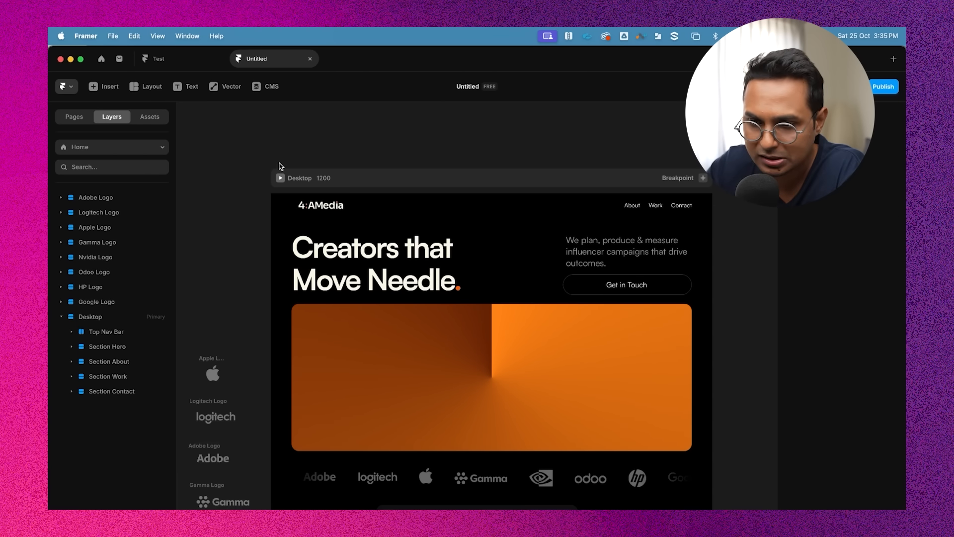
click(280, 177)
scroll(420, 291, down, 5)
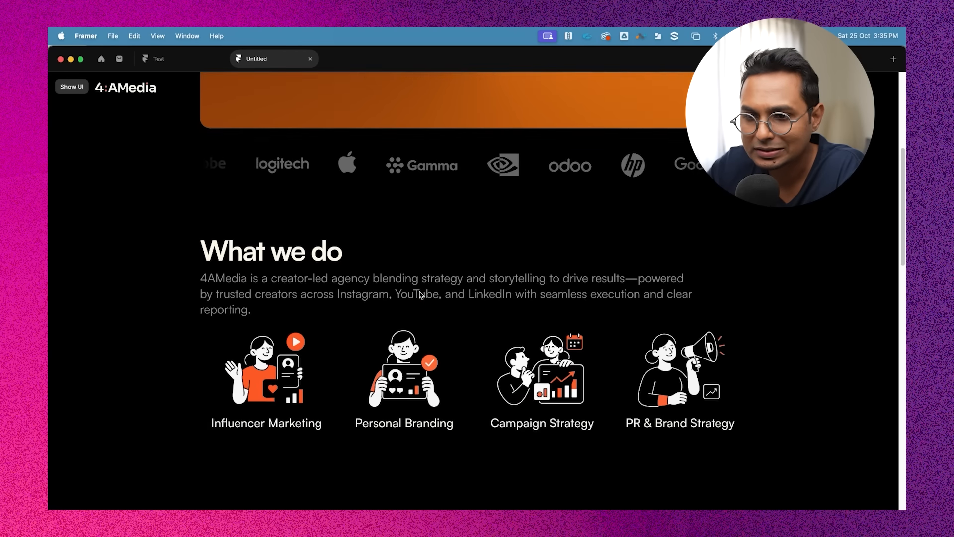
scroll(419, 295, down, 3)
scroll(420, 294, up, 9)
scroll(419, 294, down, 10)
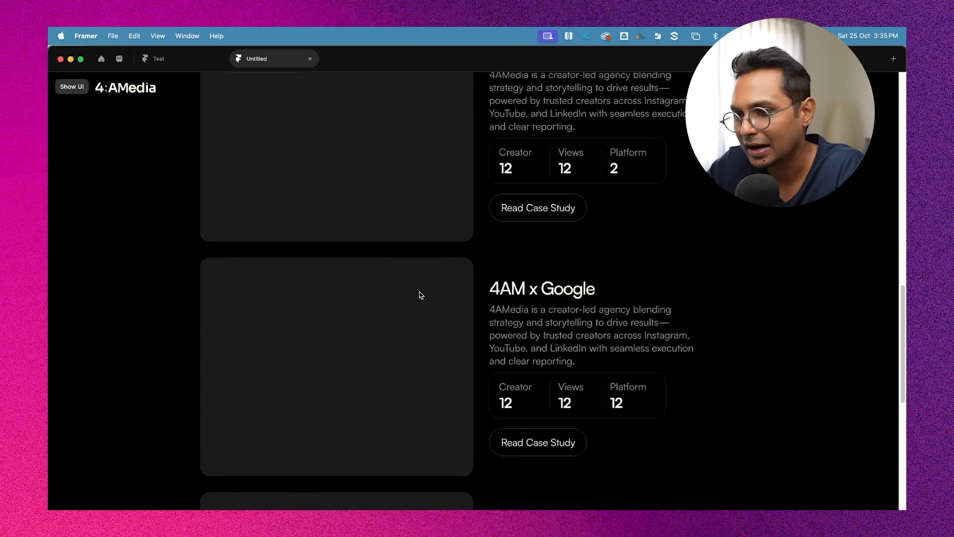
scroll(419, 294, down, 3)
scroll(419, 294, up, 10)
scroll(226, 89, down, 10)
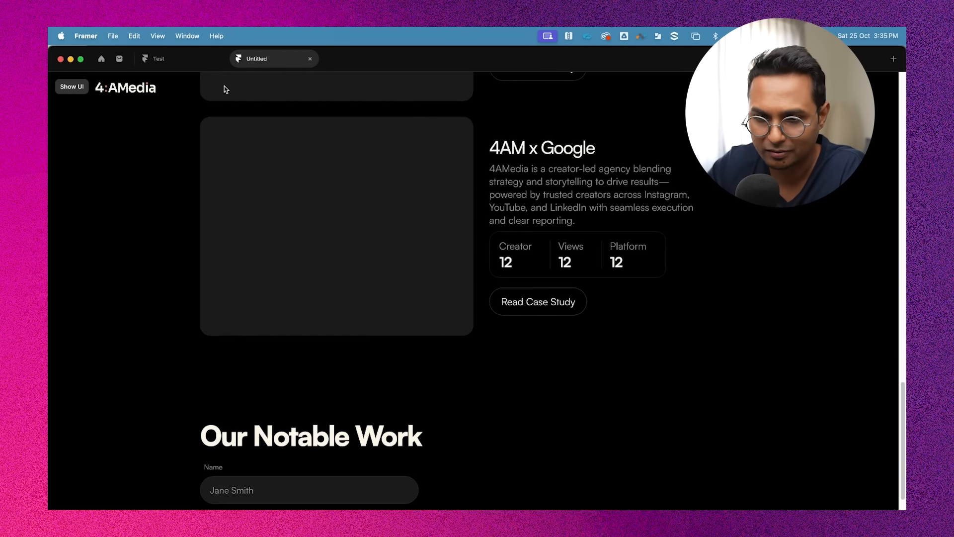
scroll(226, 89, up, 20)
key(Escape)
Give the Top Nav Bar a black fill of 000000
click(412, 211)
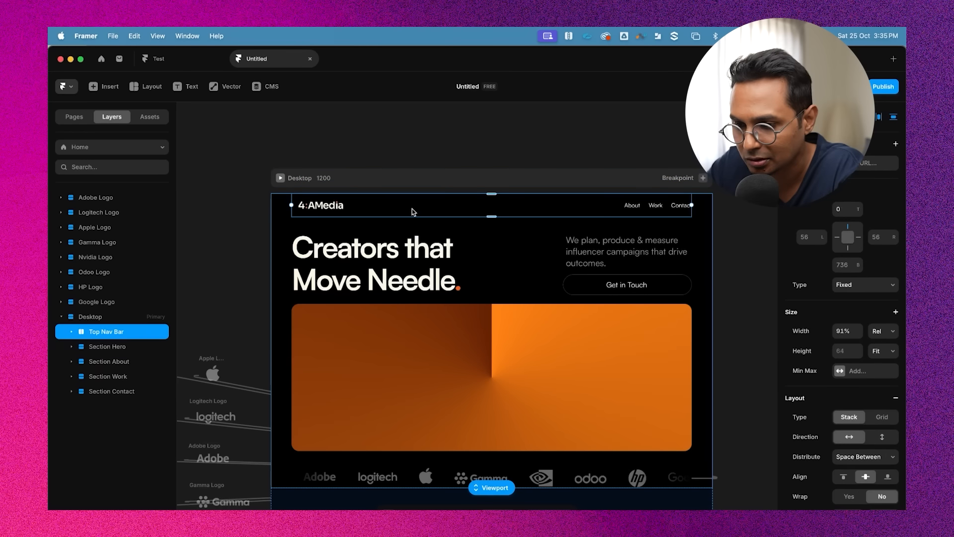
scroll(876, 343, down, 5)
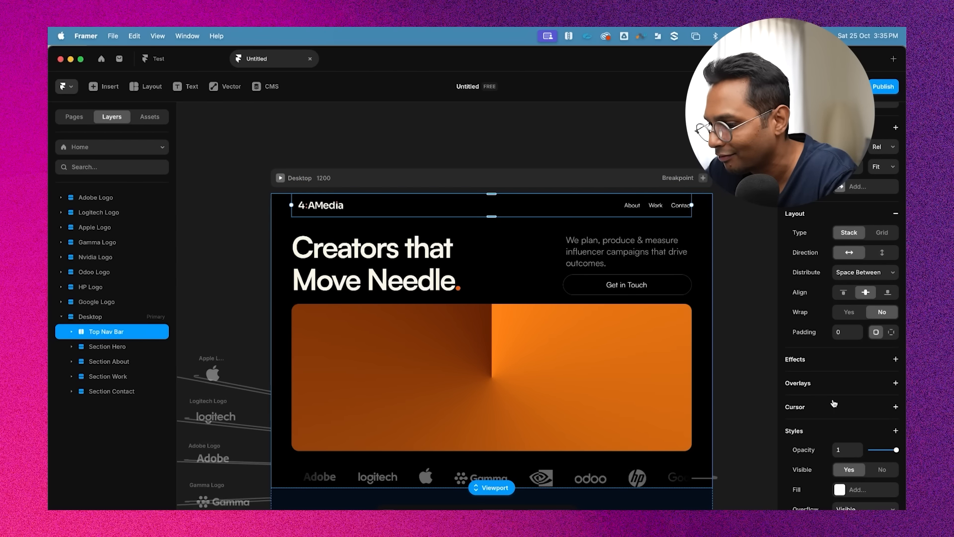
scroll(833, 403, down, 2)
scroll(838, 339, up, 6)
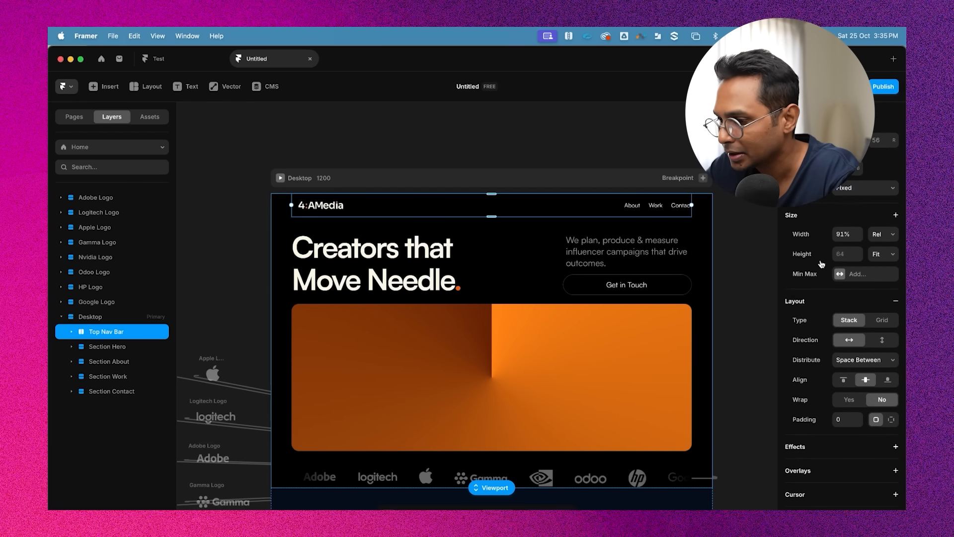
scroll(855, 365, down, 10)
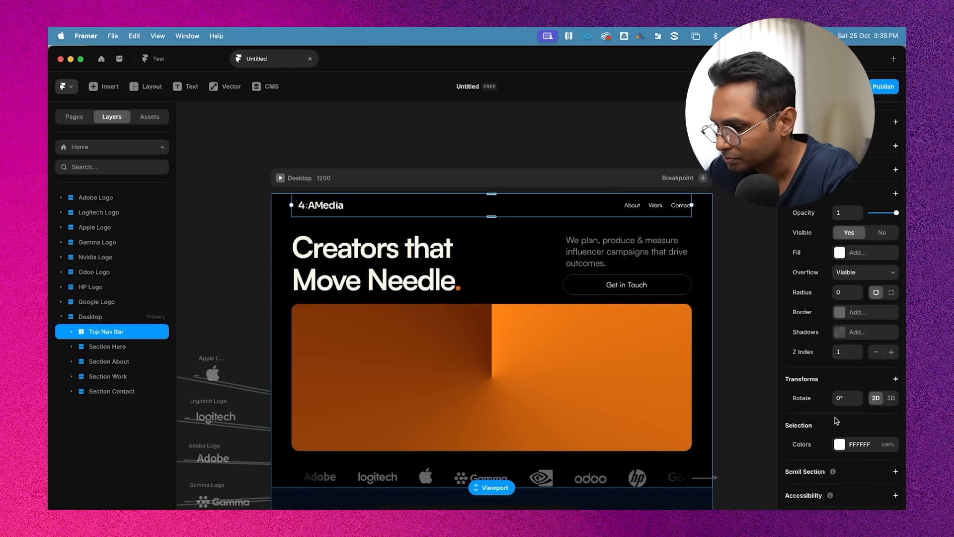
scroll(827, 323, up, 1)
click(840, 288)
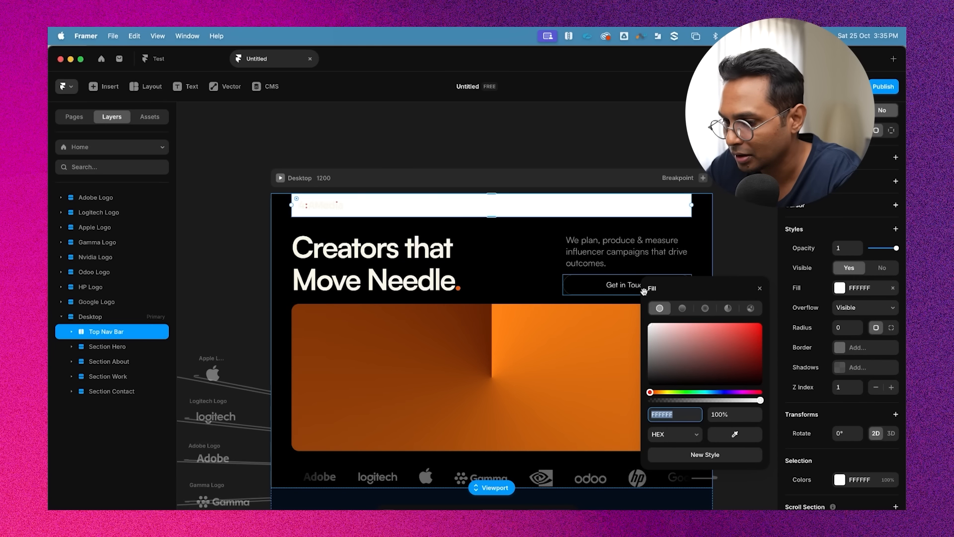
drag(684, 351, 502, 427)
click(522, 180)
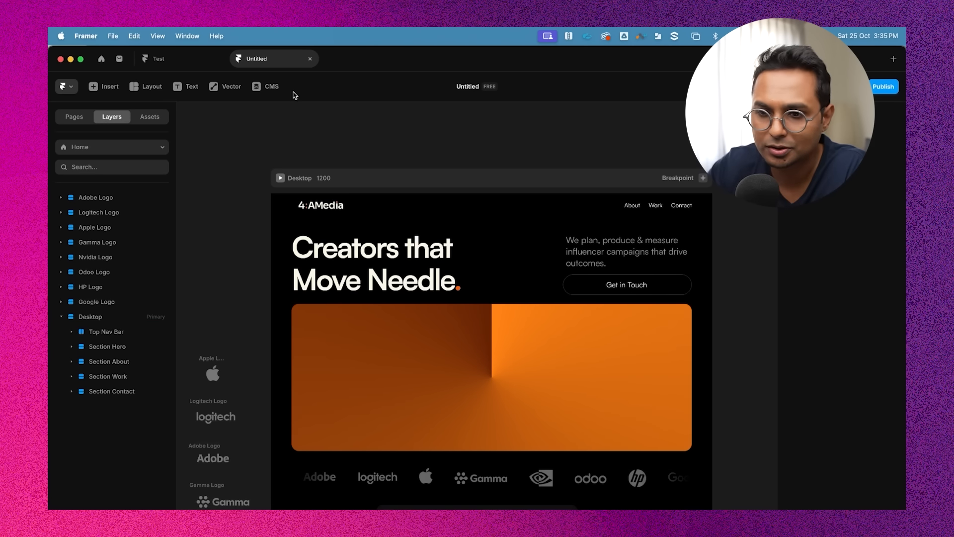
Preview the page to check the black nav bar over the hero while scrolling
click(280, 178)
scroll(409, 336, down, 5)
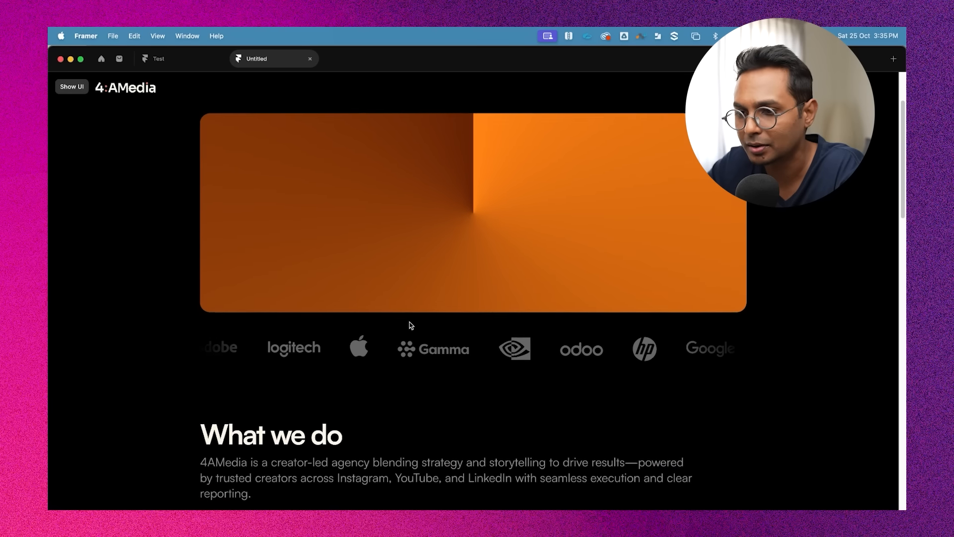
scroll(411, 324, up, 5)
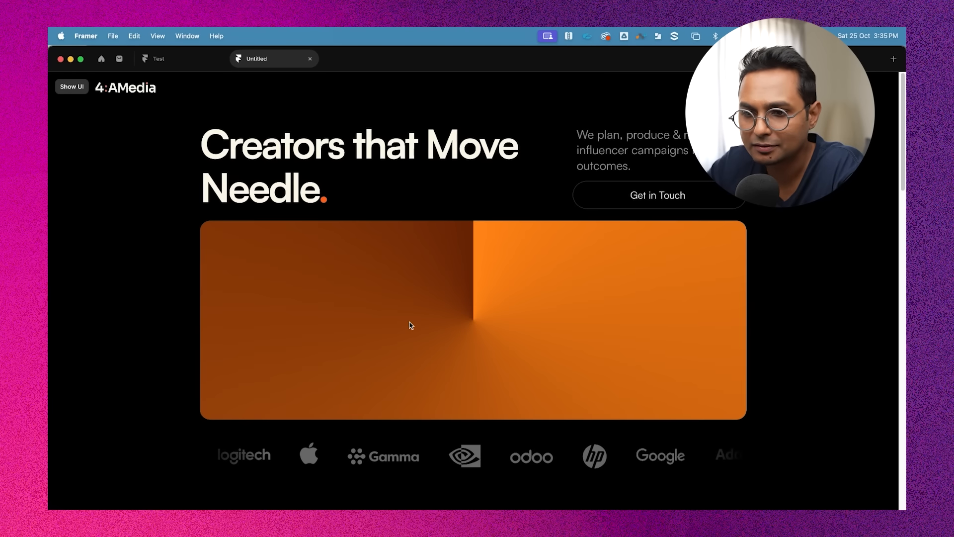
scroll(410, 323, down, 10)
scroll(411, 323, up, 10)
key(Escape)
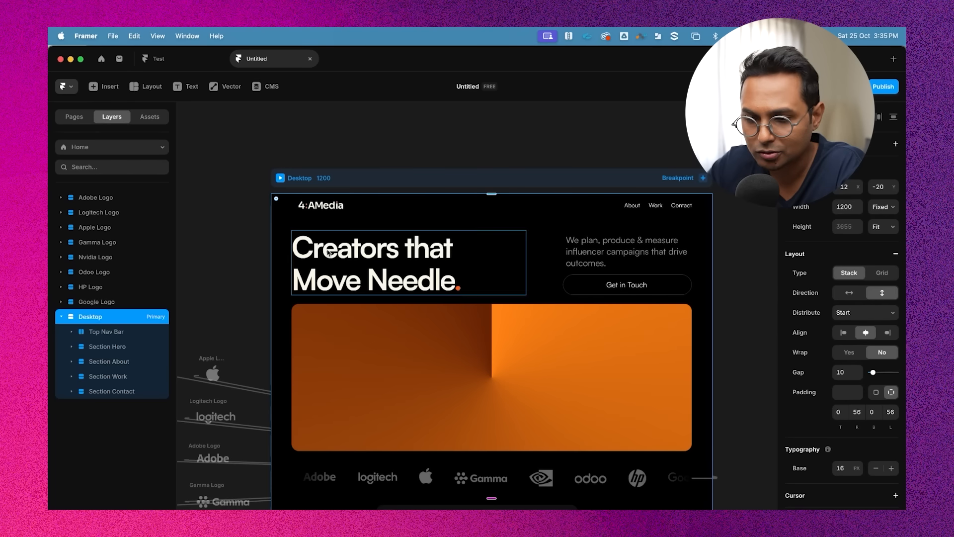
Set the Hero Text Group's top padding to 164 to push the hero below the nav bar
scroll(361, 214, down, 2)
click(339, 180)
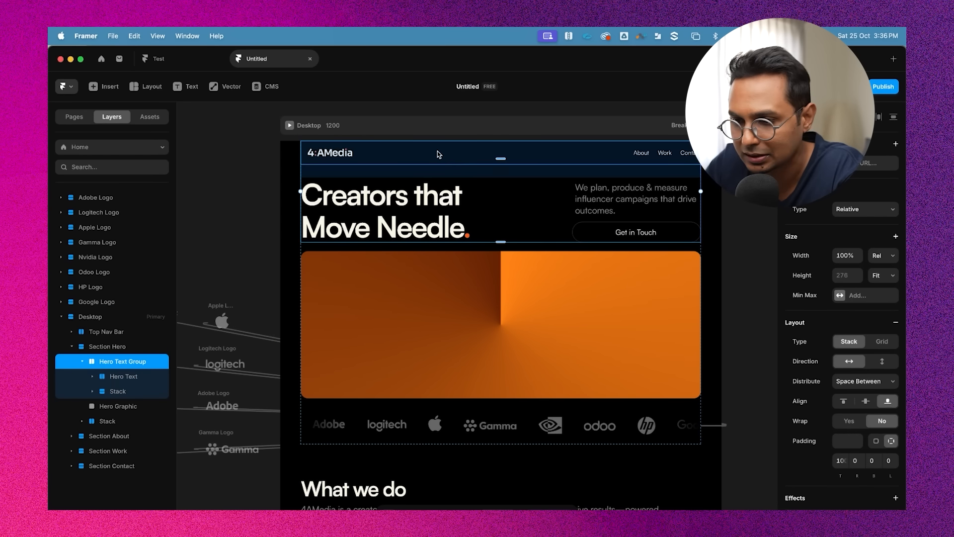
click(421, 152)
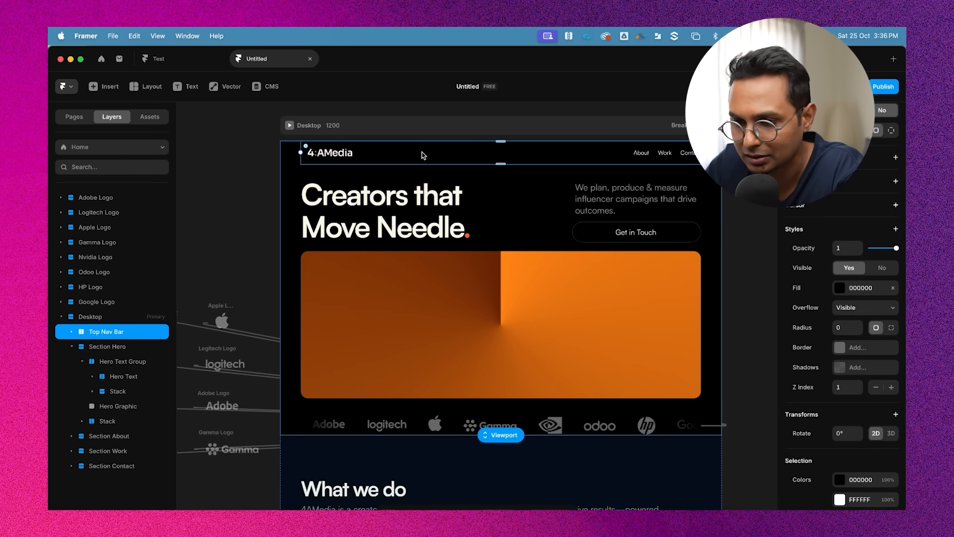
click(410, 175)
click(732, 198)
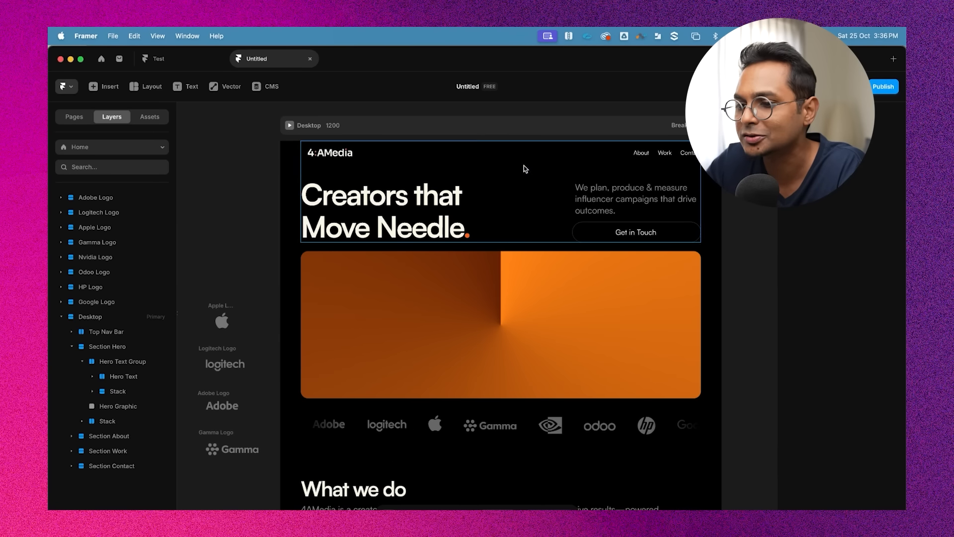
click(526, 169)
click(533, 209)
click(544, 171)
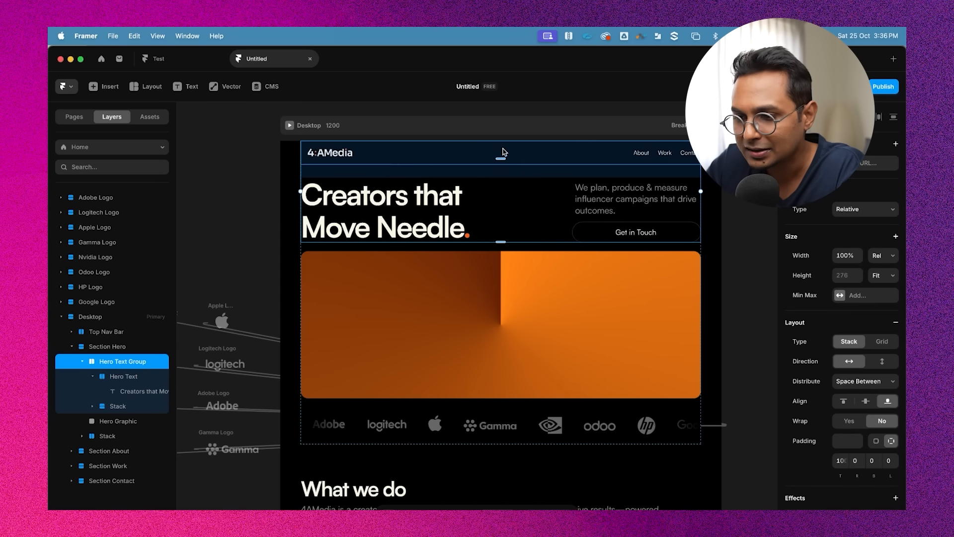
click(443, 175)
click(436, 176)
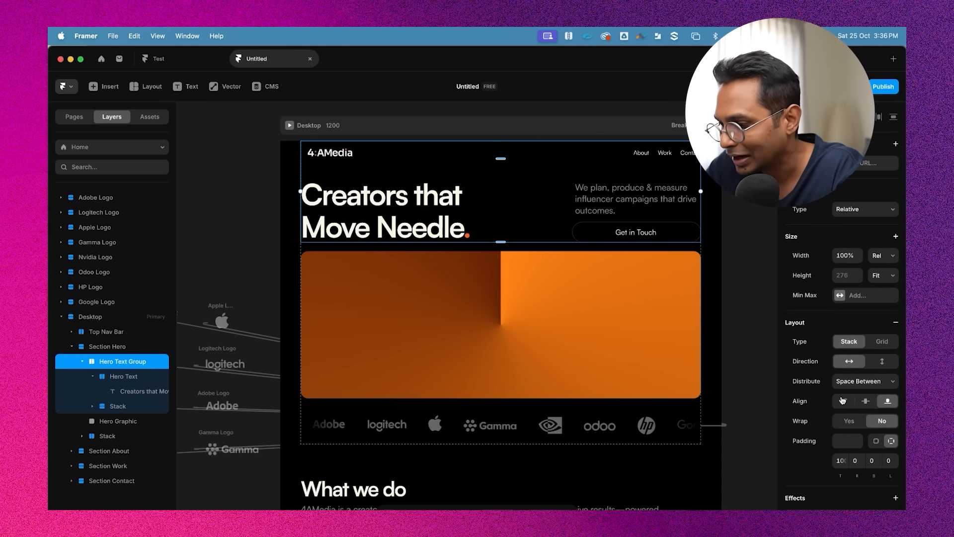
scroll(842, 399, down, 3)
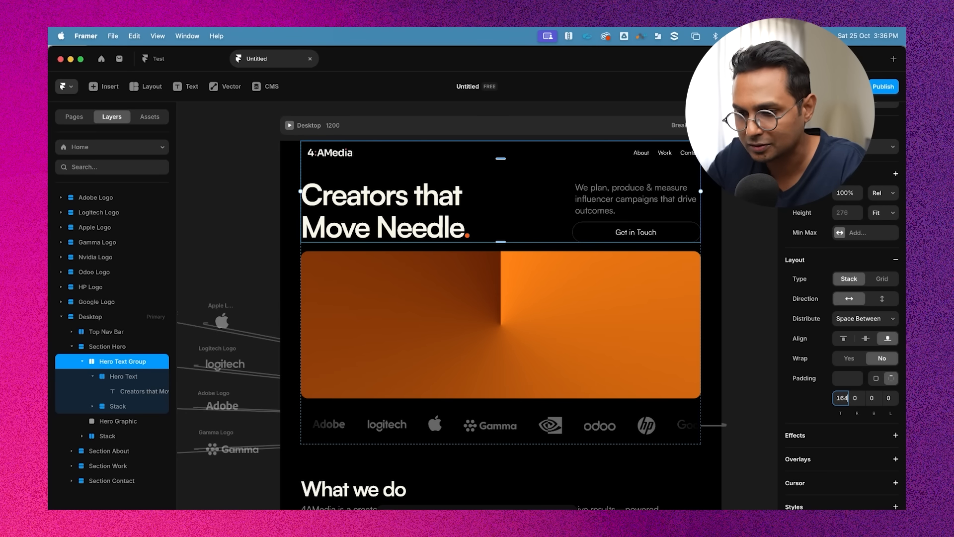
key(Return)
click(737, 323)
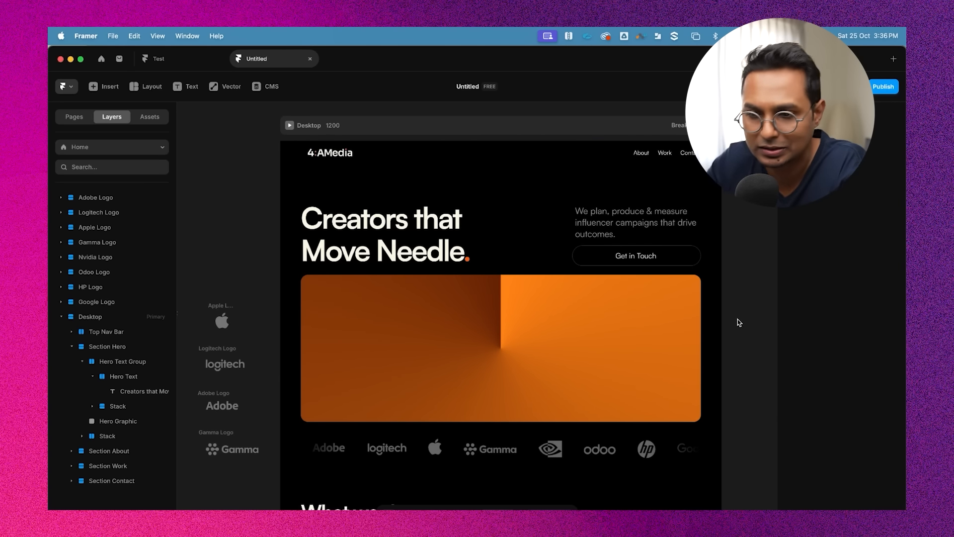
Preview the page and scroll to check the hero spacing under the nav bar
click(289, 125)
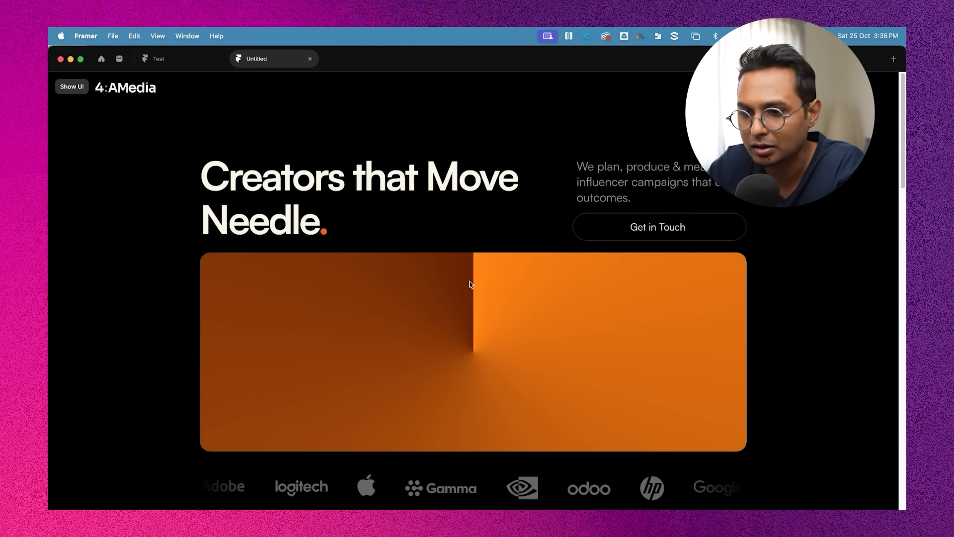
scroll(470, 284, down, 7)
scroll(470, 268, up, 7)
scroll(430, 229, down, 3)
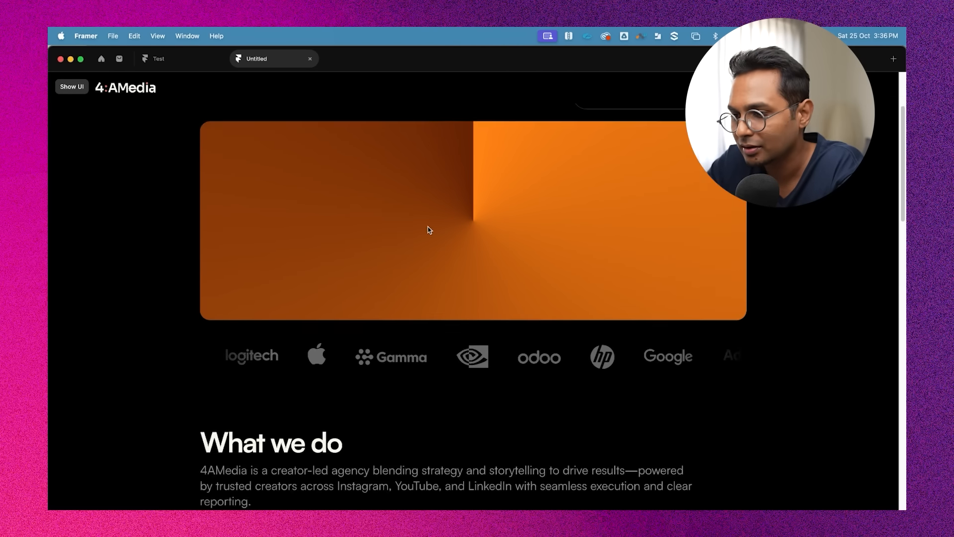
scroll(429, 230, down, 10)
scroll(429, 229, up, 15)
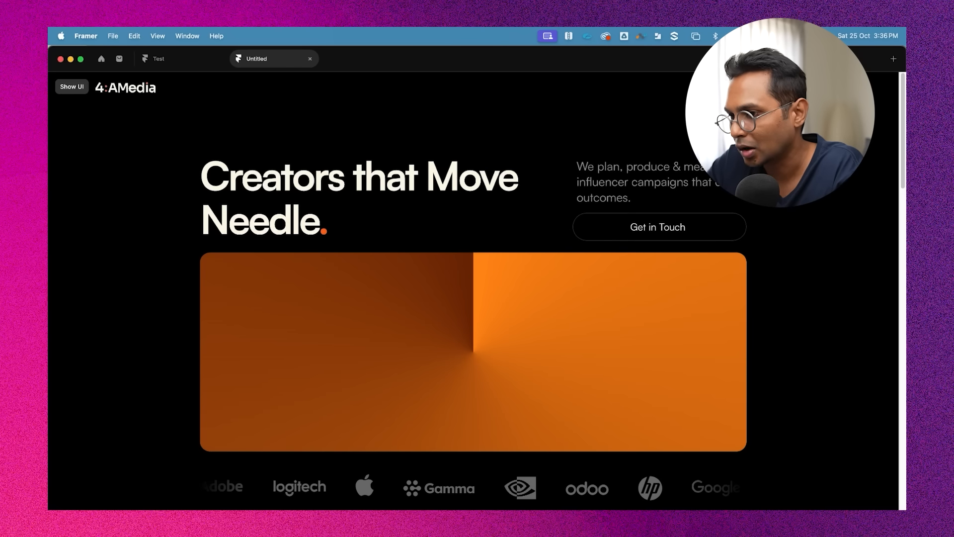
scroll(715, 239, down, 5)
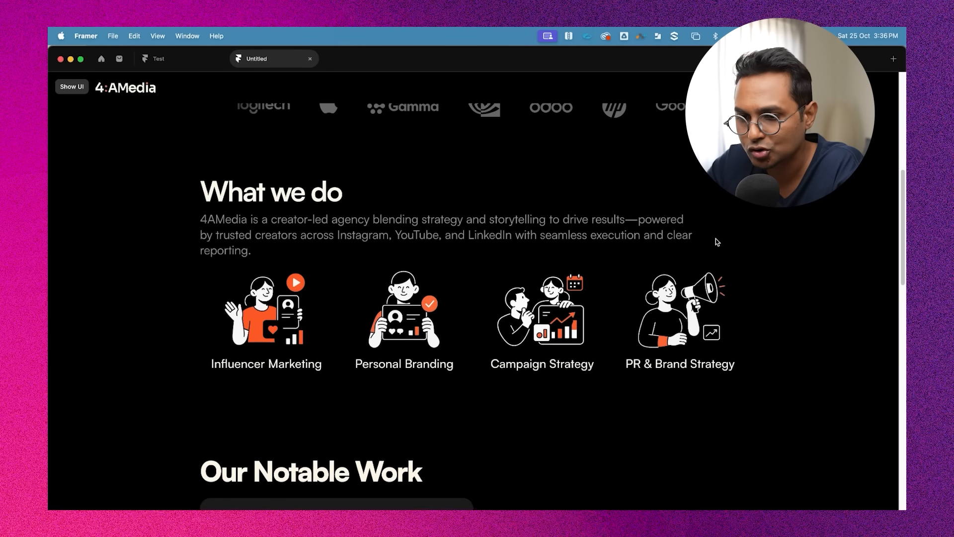
scroll(717, 242, up, 1)
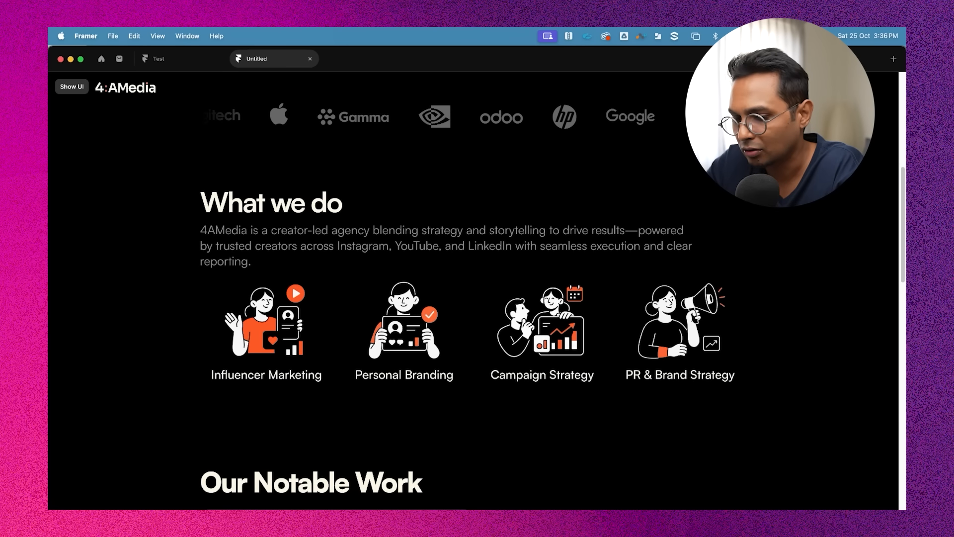
scroll(770, 224, down, 5)
scroll(770, 223, up, 12)
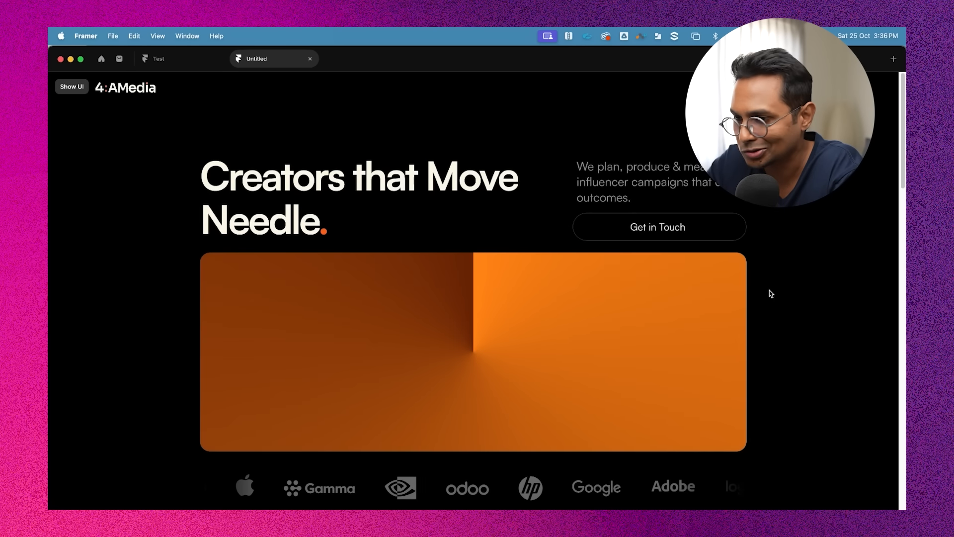
key(Escape)
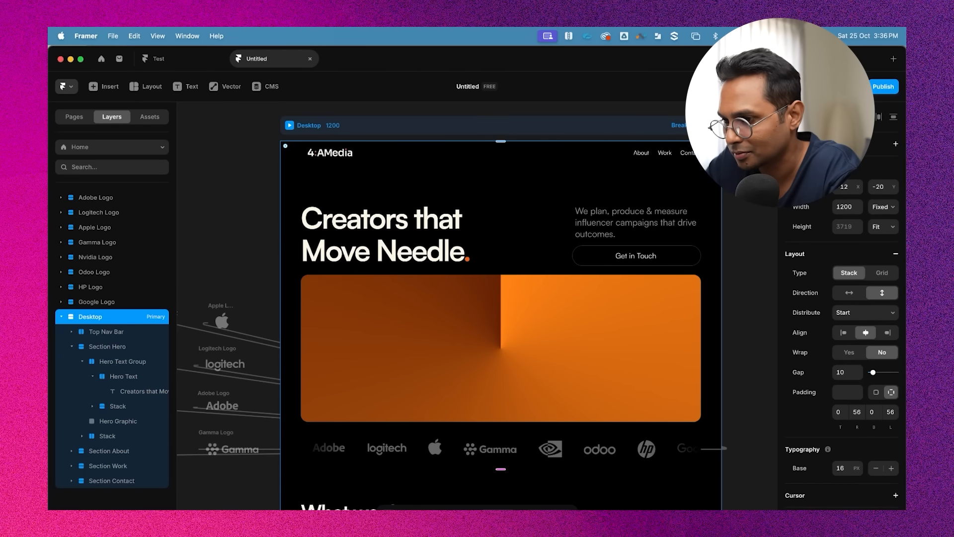
scroll(735, 132, up, 5)
scroll(696, 149, right, 1)
super+click(535, 176)
scroll(621, 168, up, 3)
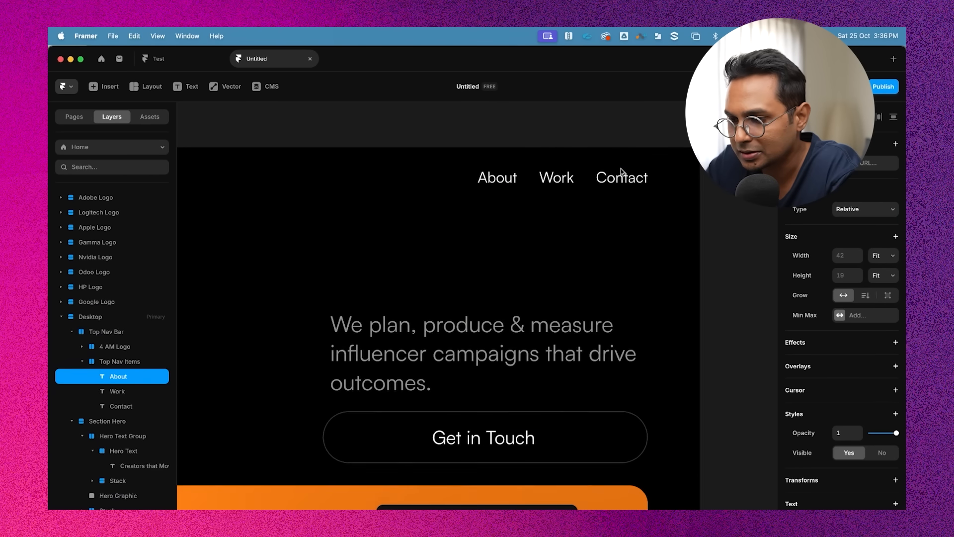
scroll(621, 169, up, 1)
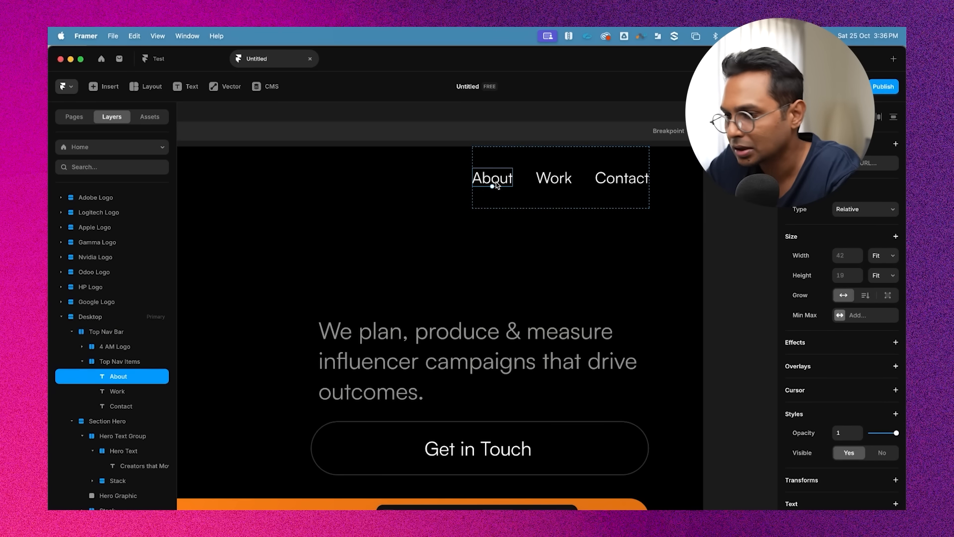
scroll(495, 182, up, 8)
scroll(593, 175, down, 7)
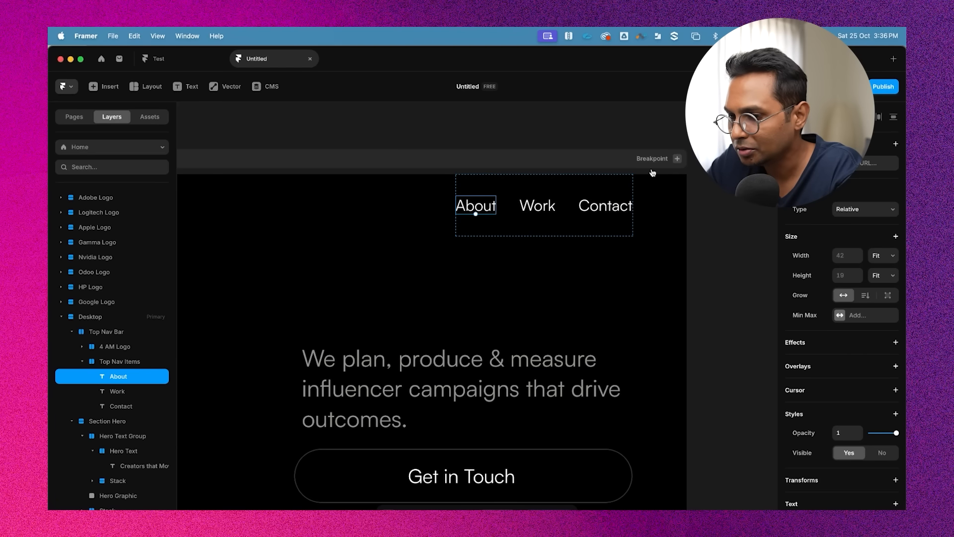
click(512, 142)
click(480, 208)
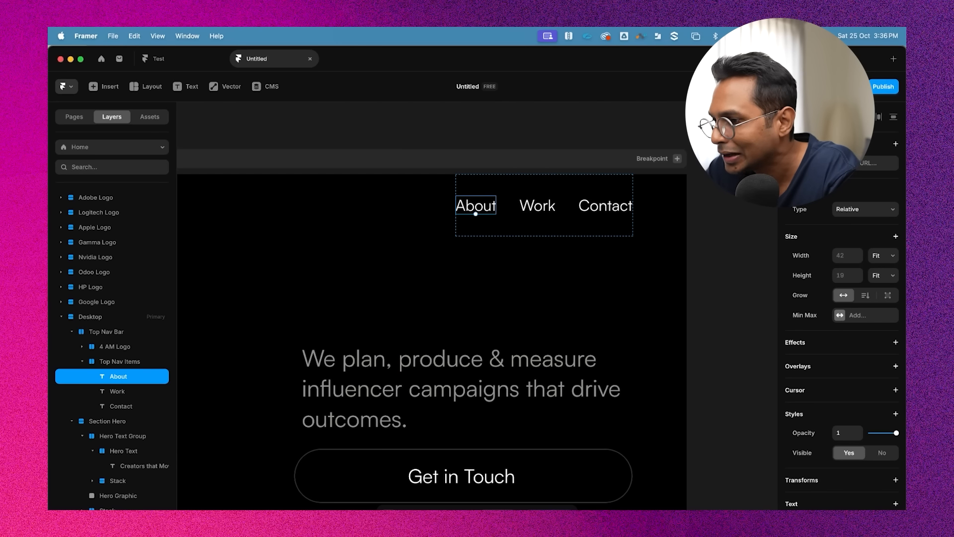
click(862, 163)
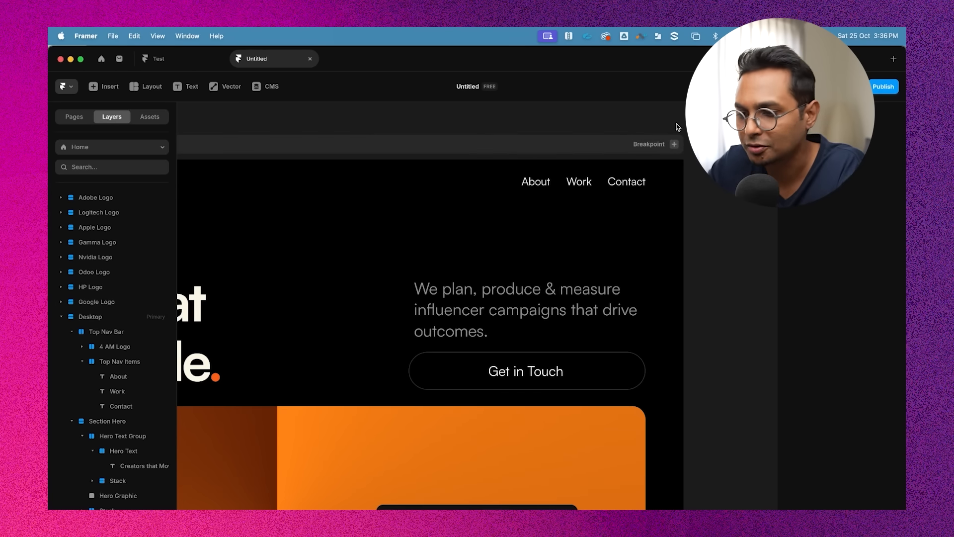
scroll(678, 127, down, 5)
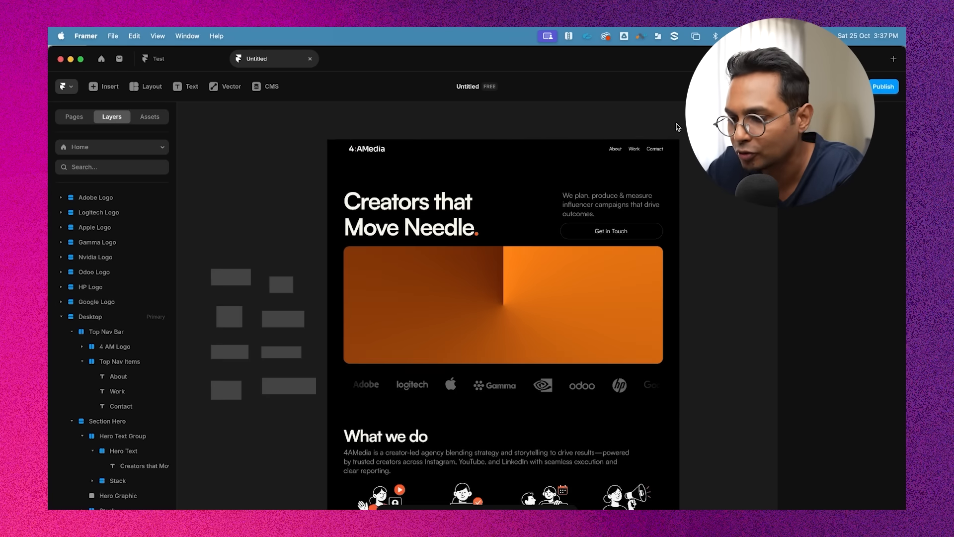
Add a scroll section to Section About and name it "about"
scroll(696, 297, up, 5)
scroll(696, 297, down, 1)
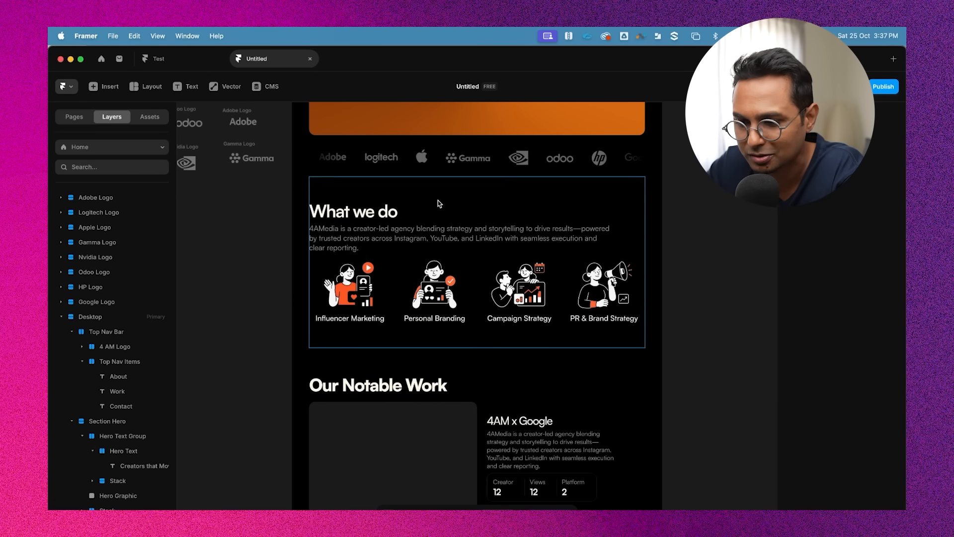
click(437, 200)
scroll(206, 433, down, 2)
scroll(124, 448, down, 1)
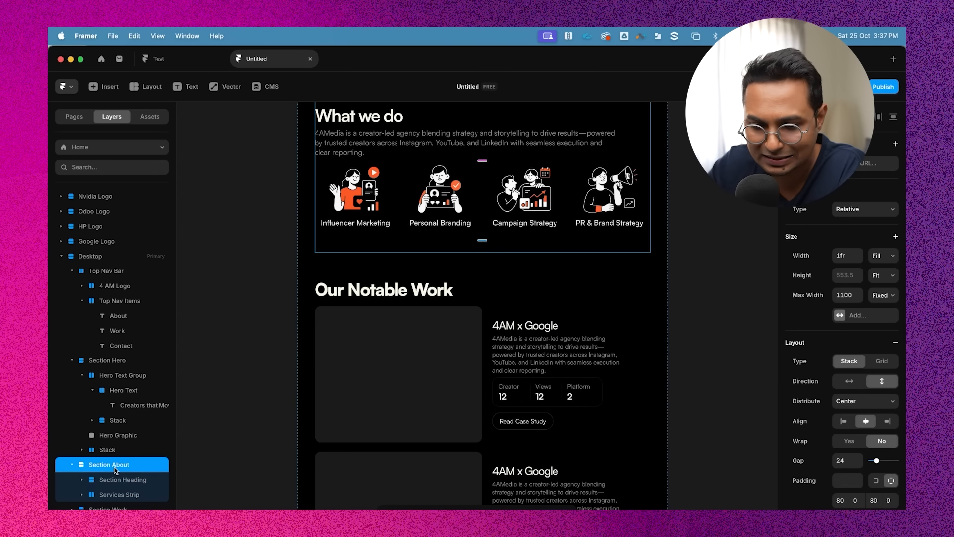
scroll(446, 235, up, 3)
click(444, 244)
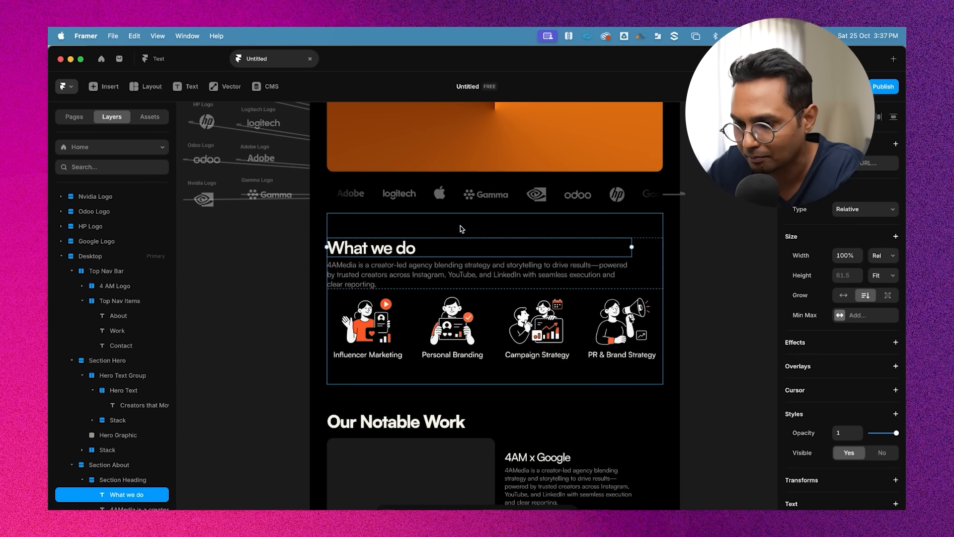
click(462, 229)
scroll(863, 416, down, 3)
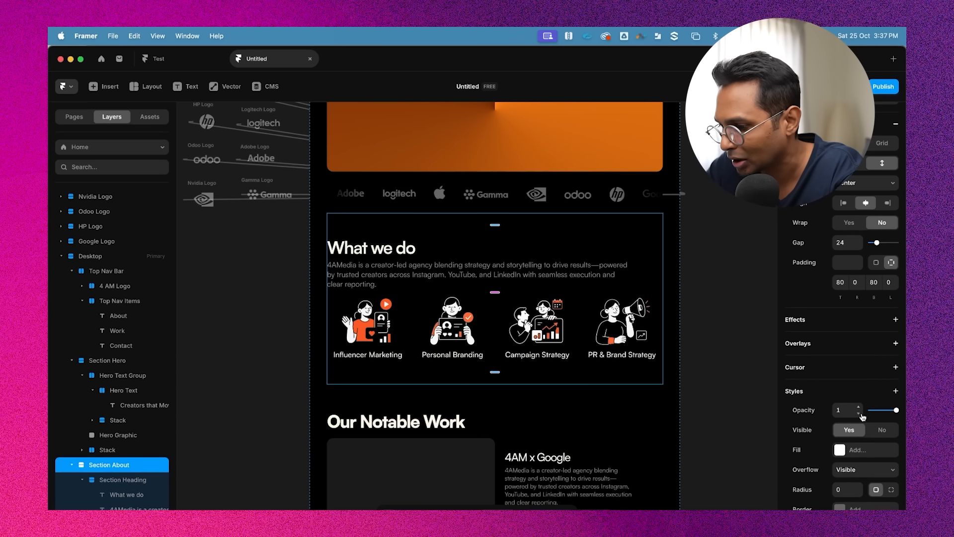
scroll(863, 417, down, 3)
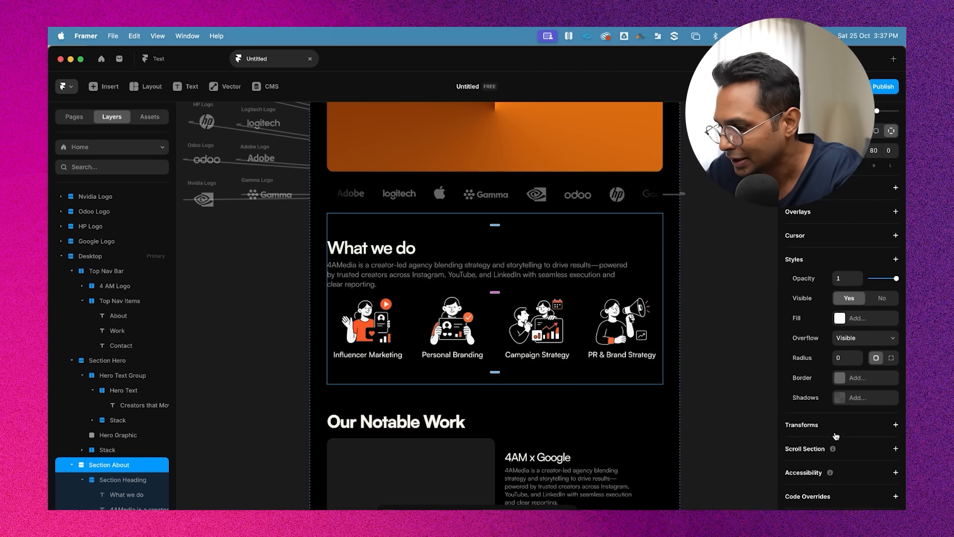
click(896, 451)
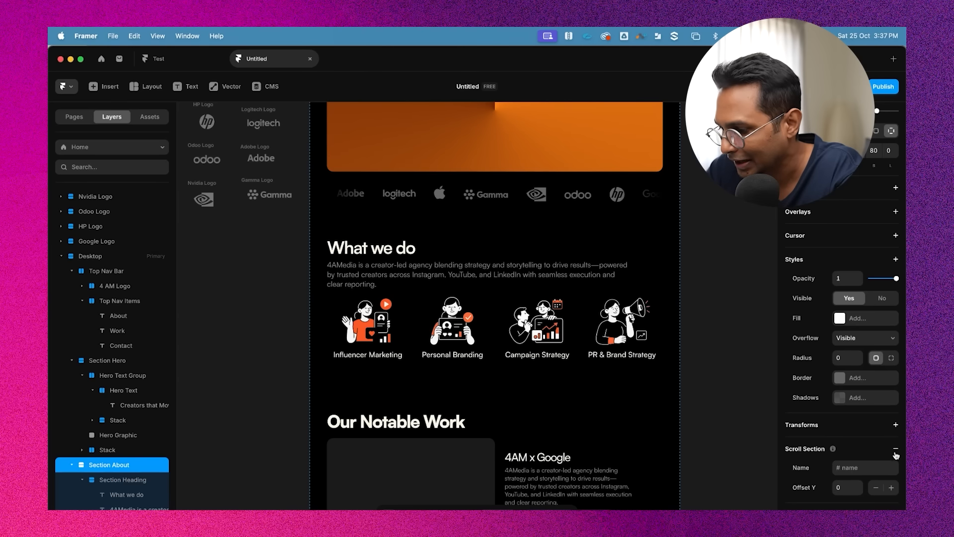
click(856, 442)
text(about)
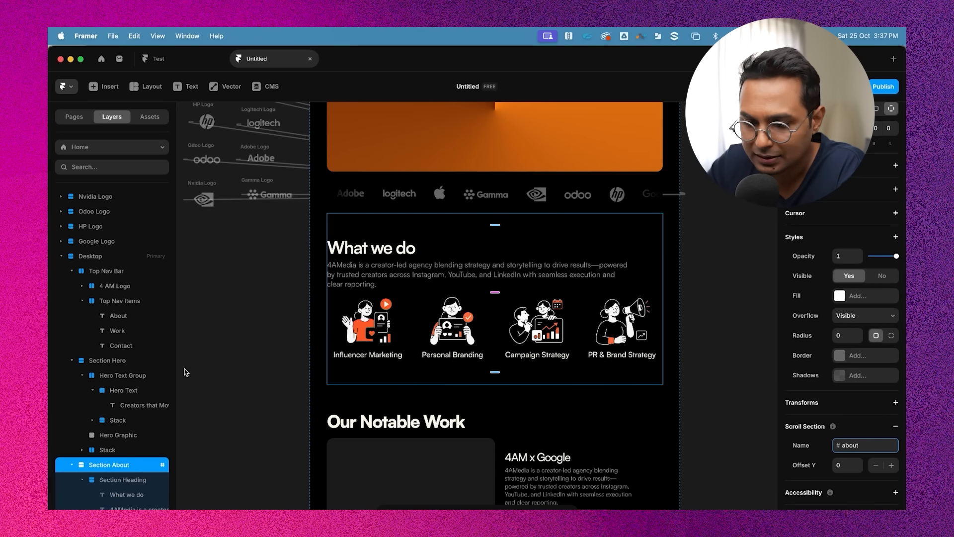
Add a scroll section to Section Work and name it "work"
scroll(371, 378, down, 3)
click(534, 243)
scroll(847, 409, down, 2)
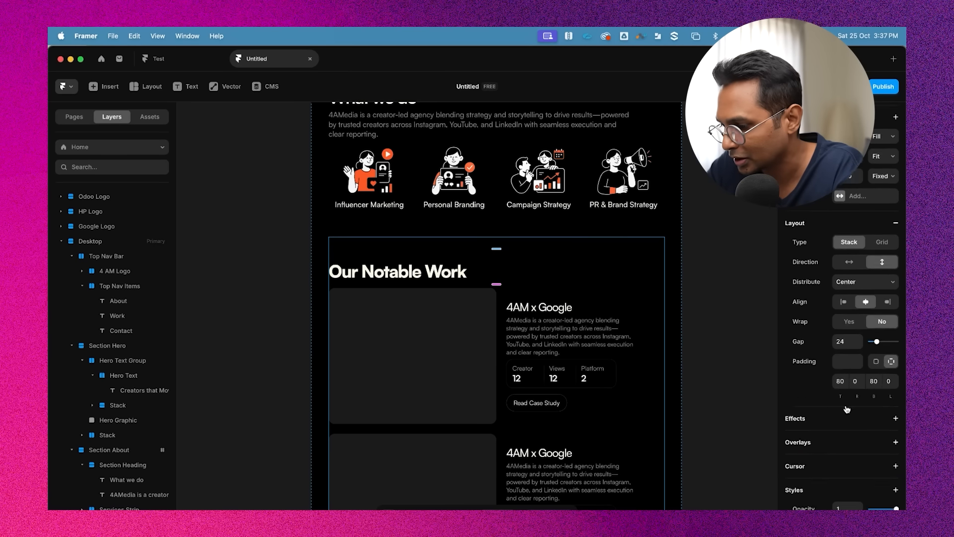
scroll(847, 410, down, 5)
click(895, 448)
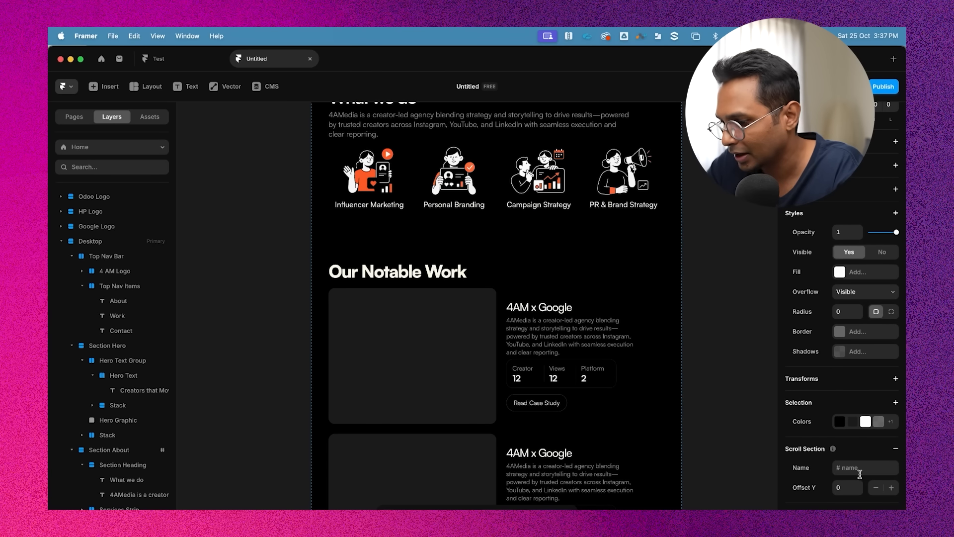
scroll(469, 346, down, 10)
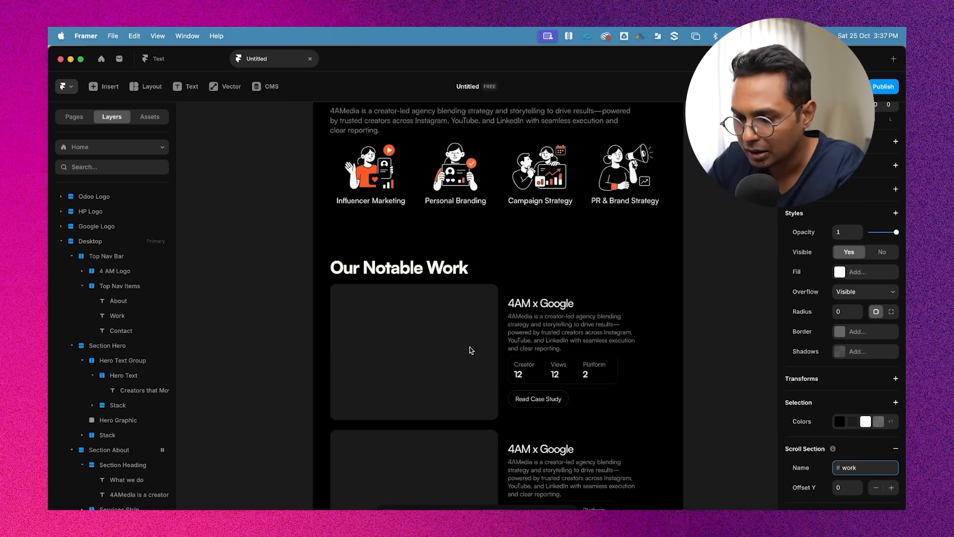
click(448, 379)
Change the contact section's heading text to "Get in touch"
scroll(491, 386, down, 3)
scroll(491, 386, down, 2)
click(446, 281)
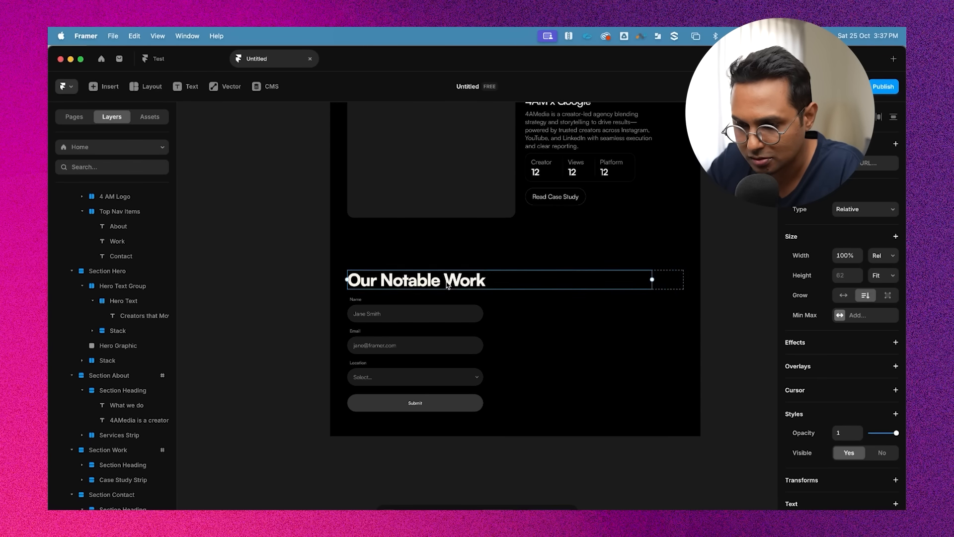
double_click(446, 281)
text(Get)
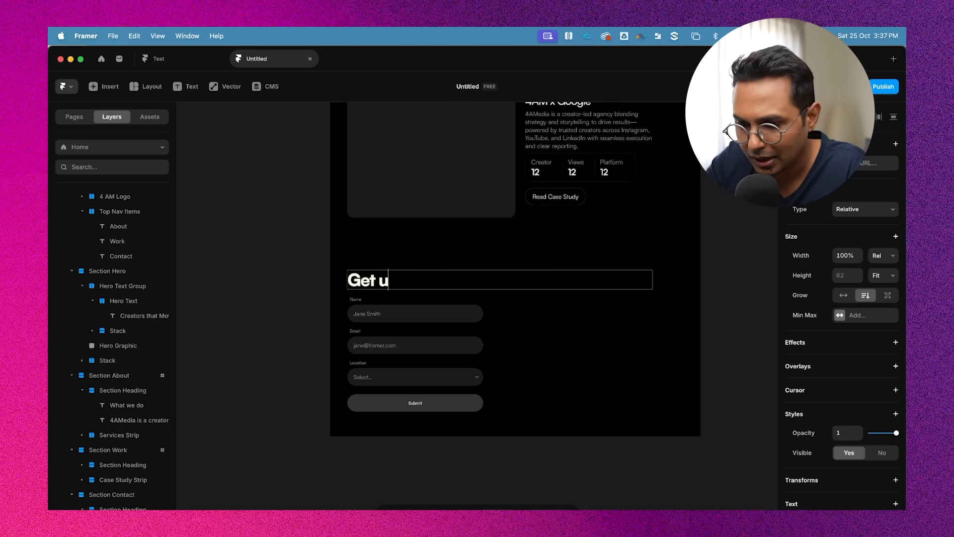
text( in touc)
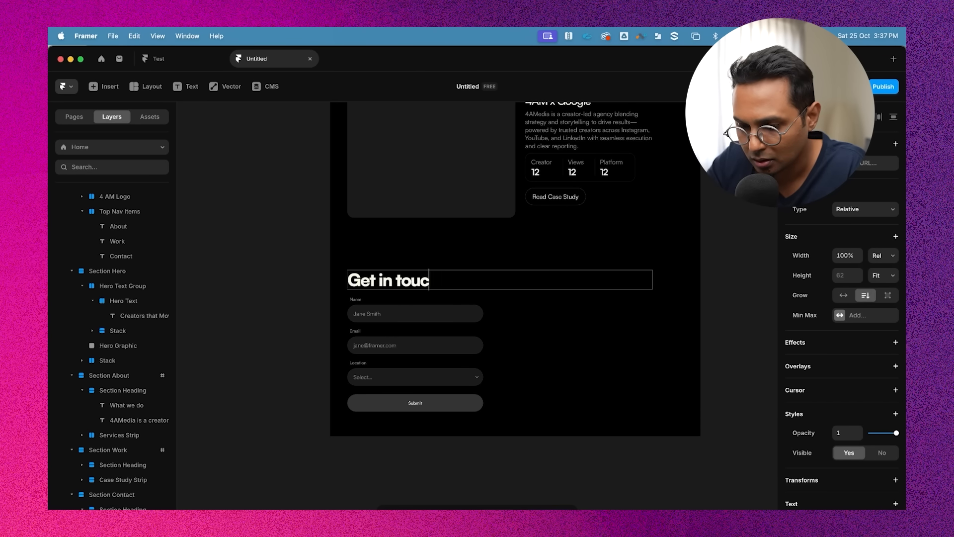
text(h)
key(Escape)
Add a scroll section to Section Contact and name it "contact"
click(494, 260)
scroll(896, 482, down, 4)
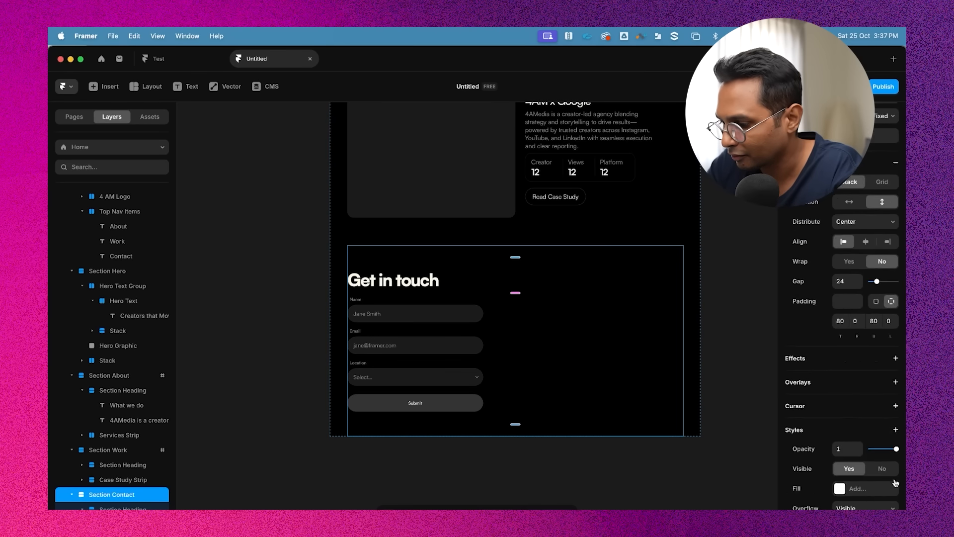
scroll(895, 483, down, 5)
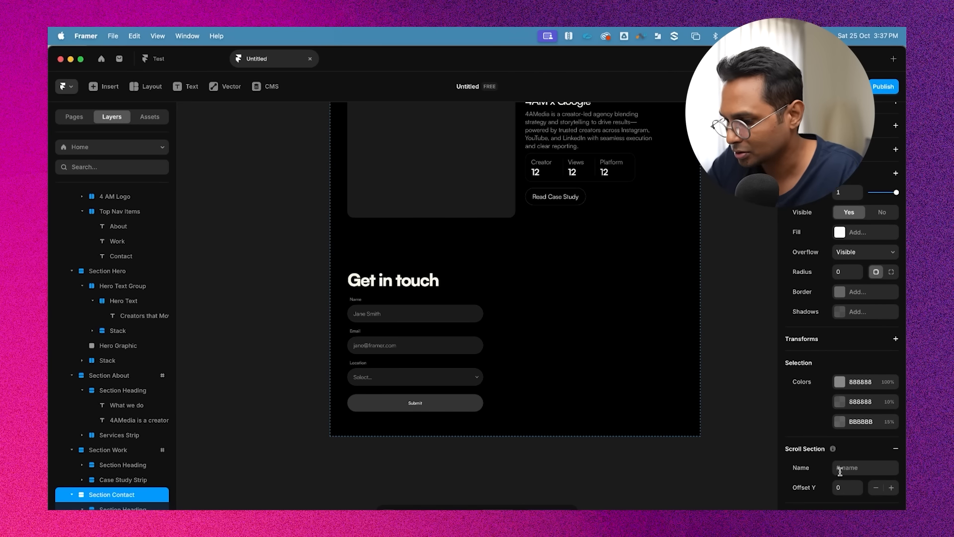
scroll(839, 471, down, 2)
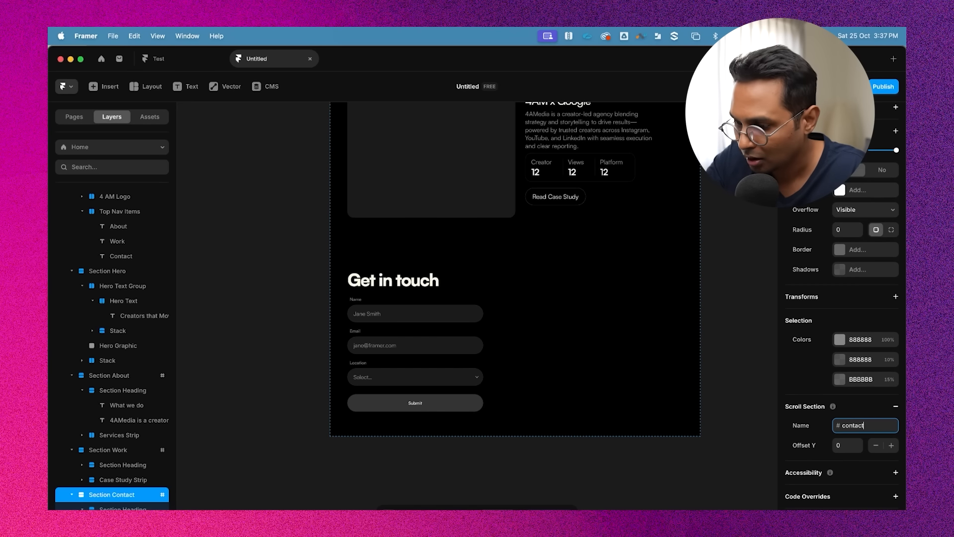
click(720, 362)
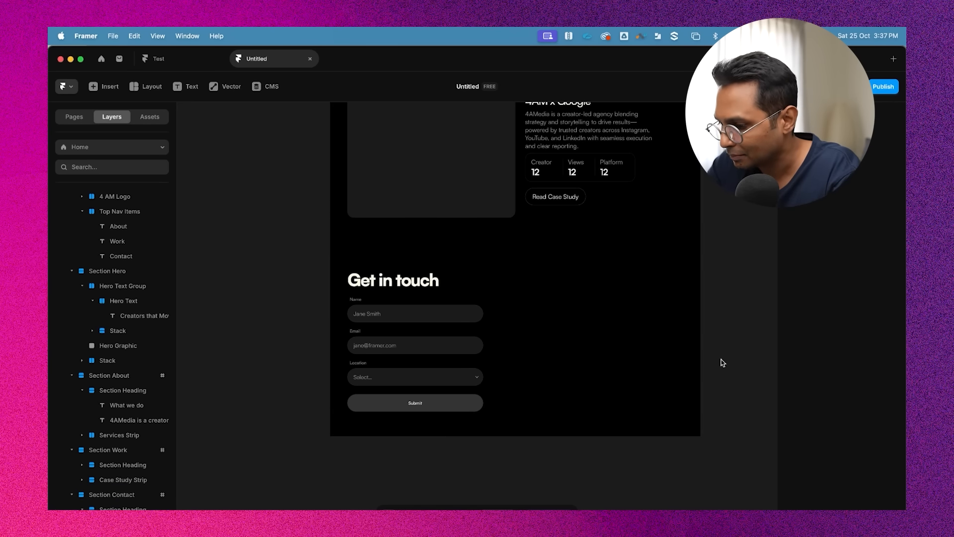
Link the About nav item to the about scroll section
scroll(717, 362, up, 15)
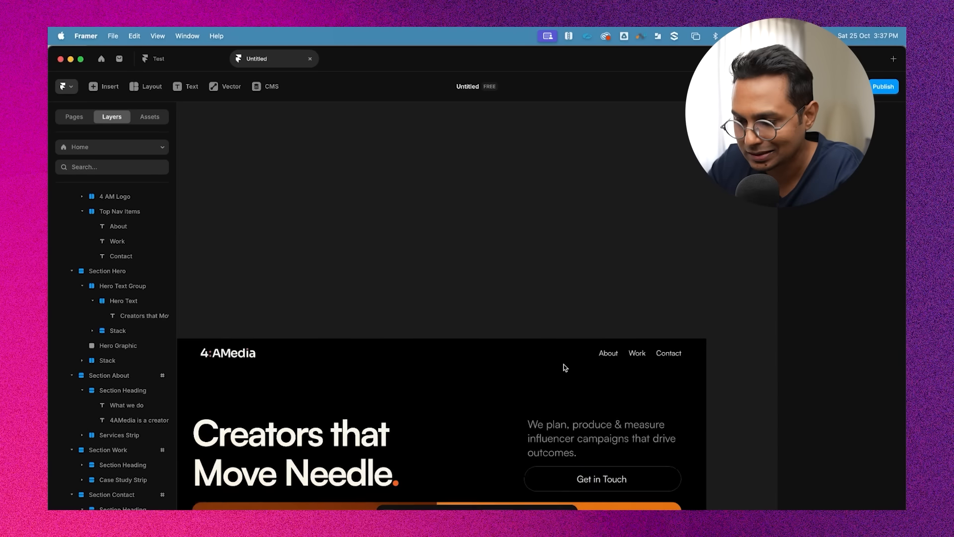
scroll(564, 366, up, 5)
click(554, 288)
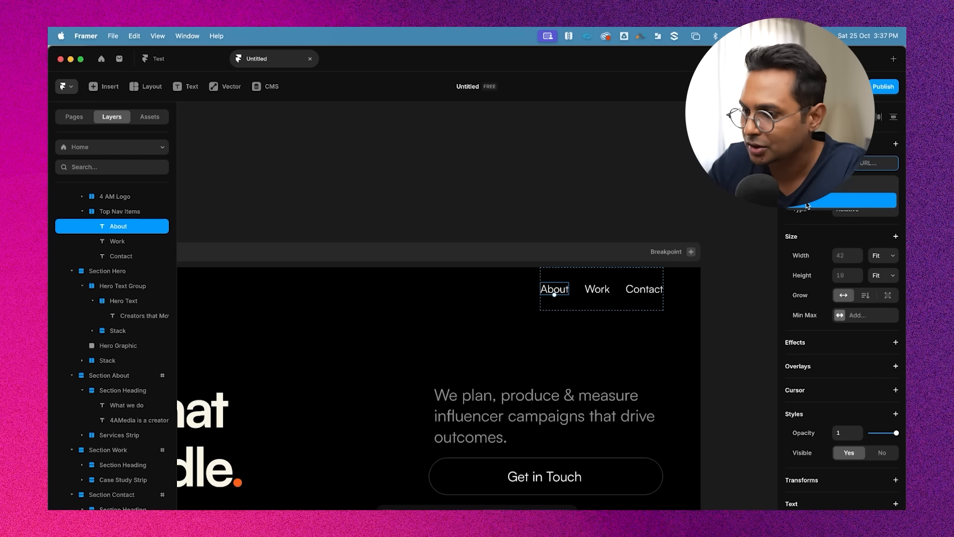
click(806, 202)
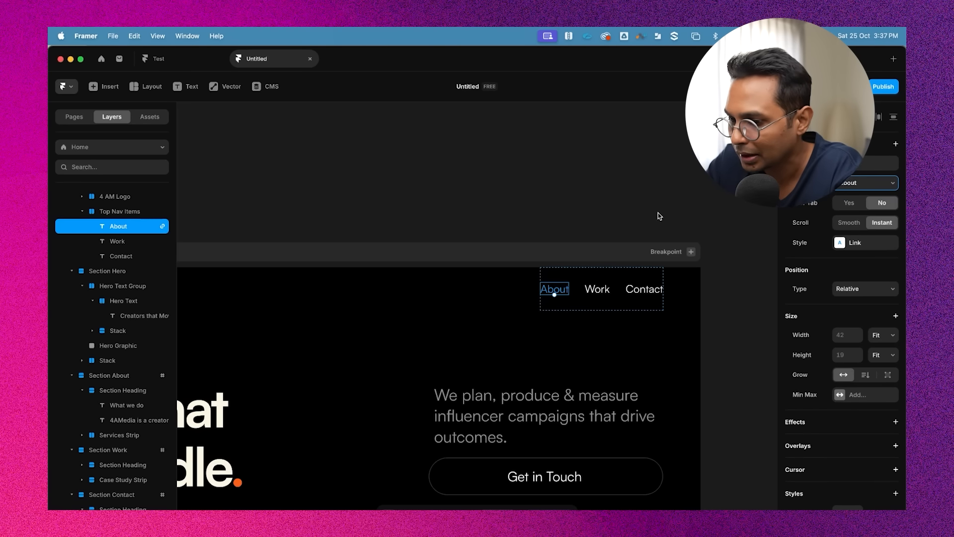
Preview the page to test the About link scrolling to its section
scroll(658, 213, down, 5)
click(348, 215)
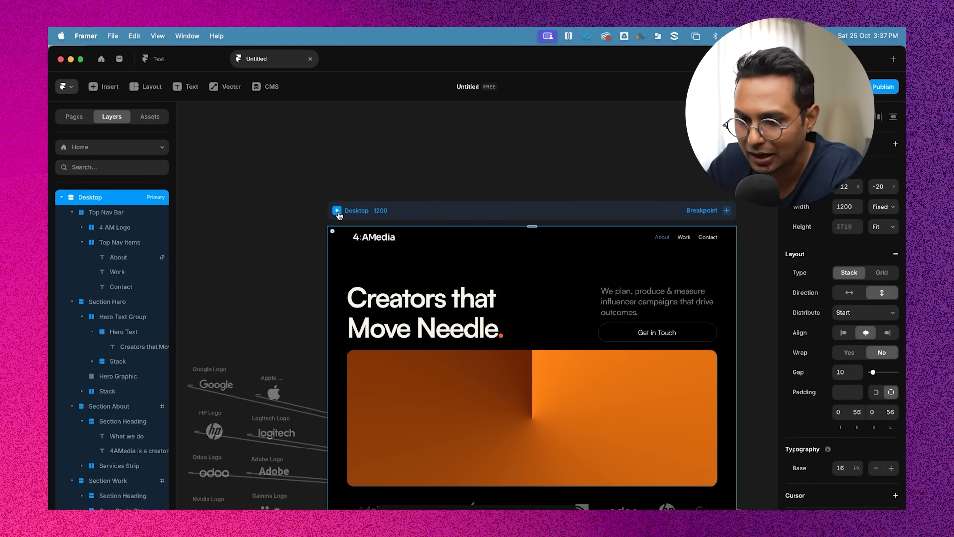
click(337, 210)
scroll(477, 298, down, 10)
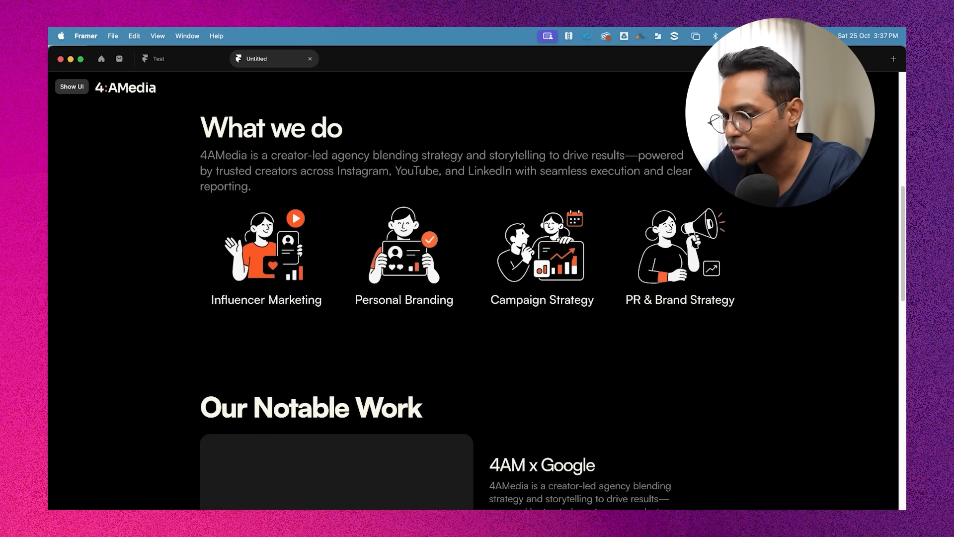
scroll(700, 190, up, 10)
key(Escape)
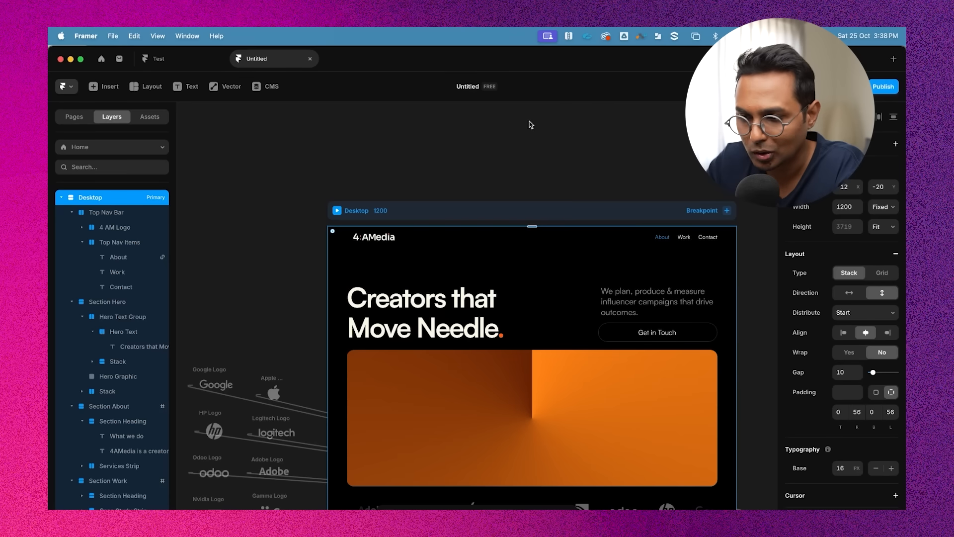
Set the About link's scroll behaviour to Smooth
scroll(707, 231, right, 2)
click(604, 233)
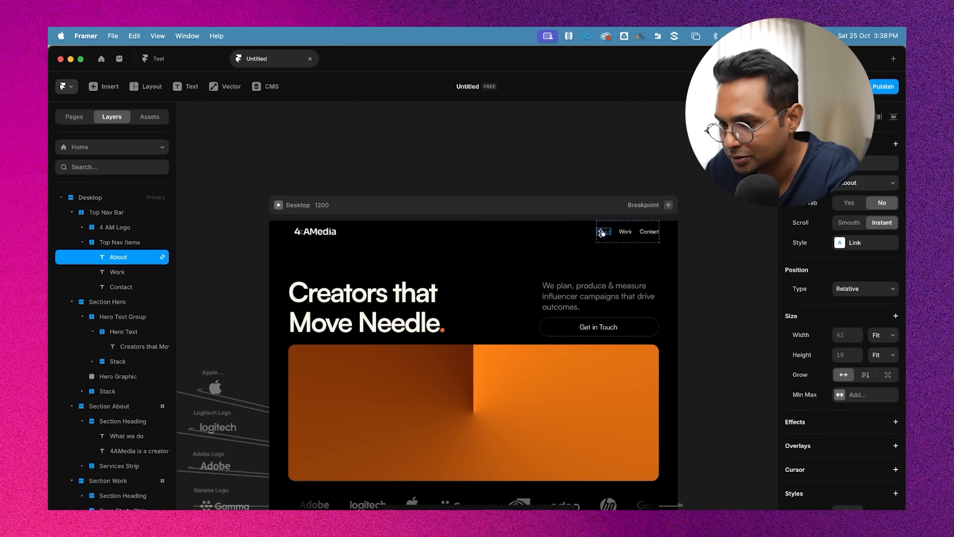
scroll(625, 236, up, 3)
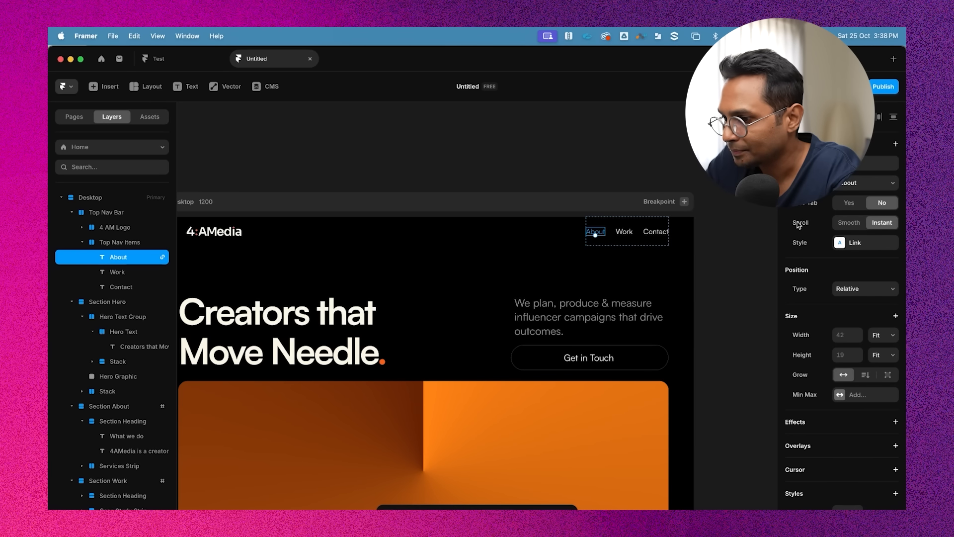
click(849, 223)
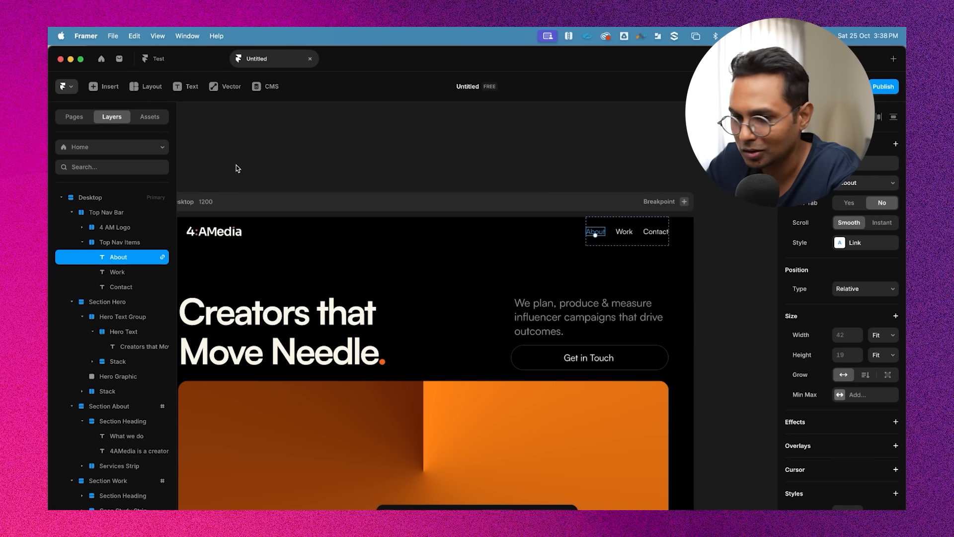
Preview the page again to check the smooth scroll to the About section
scroll(281, 156, left, 2)
click(233, 195)
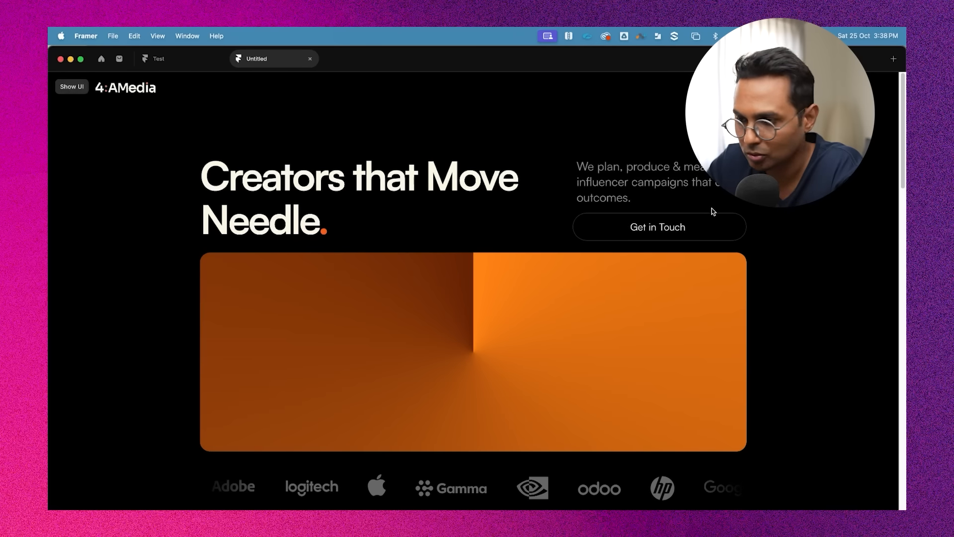
scroll(827, 262, down, 8)
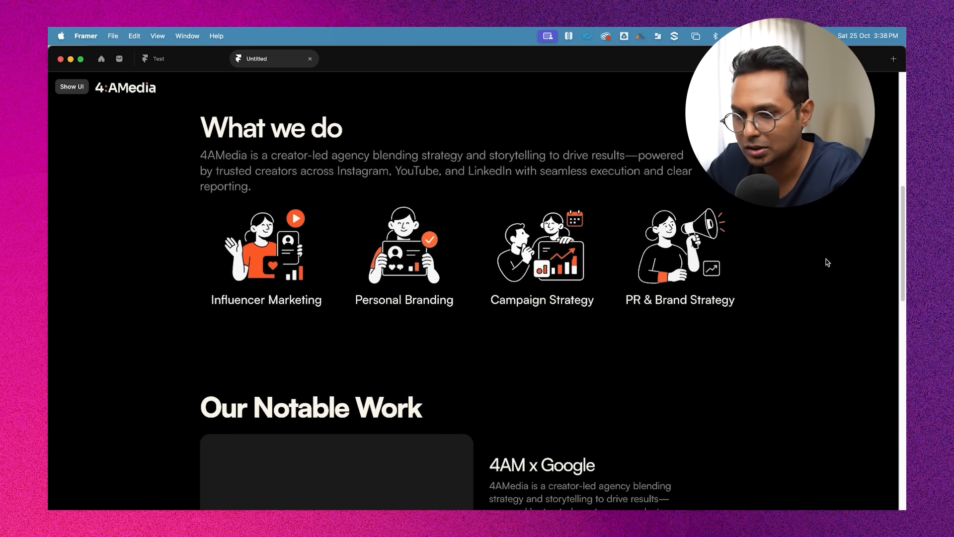
key(Escape)
scroll(594, 243, right, 3)
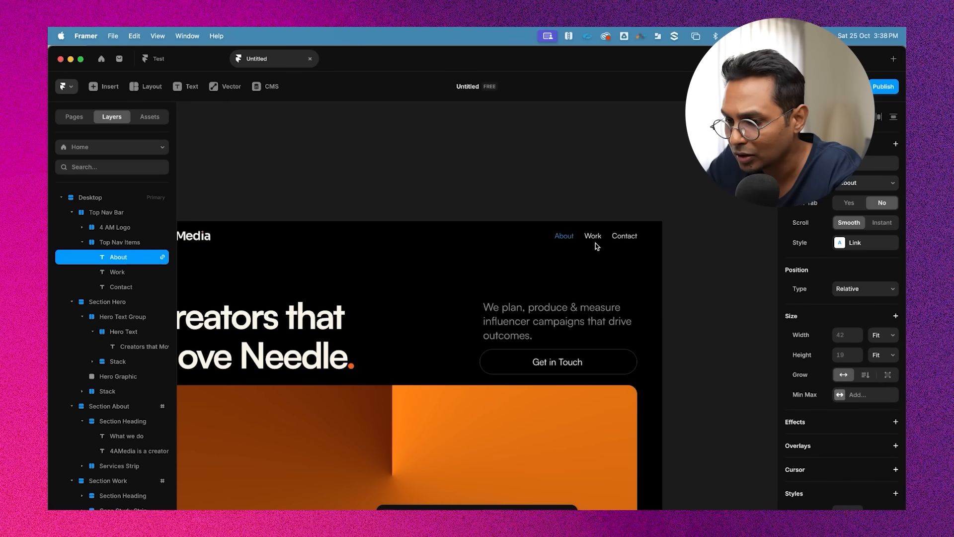
Link the Work nav item to the work scroll section
click(593, 236)
scroll(636, 229, right, 2)
click(873, 162)
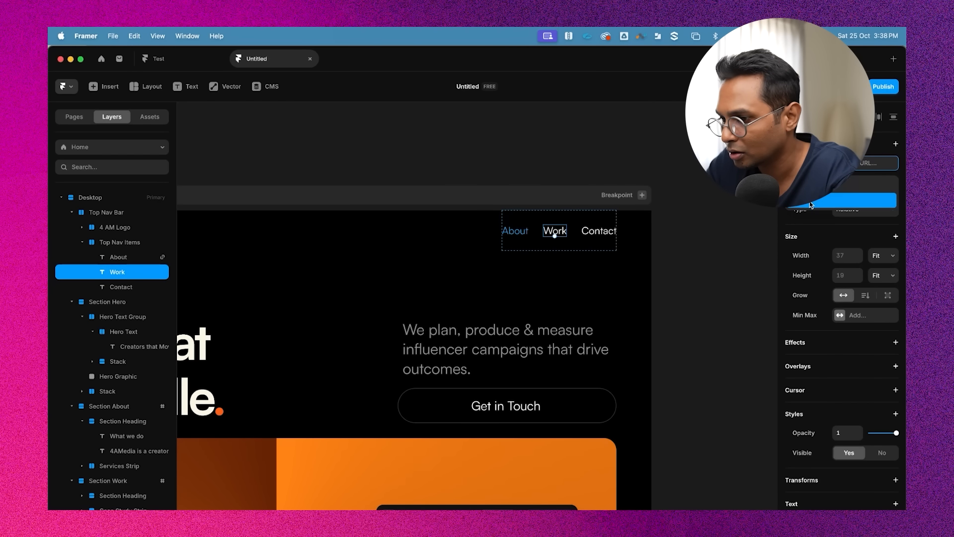
click(810, 200)
click(856, 182)
click(852, 205)
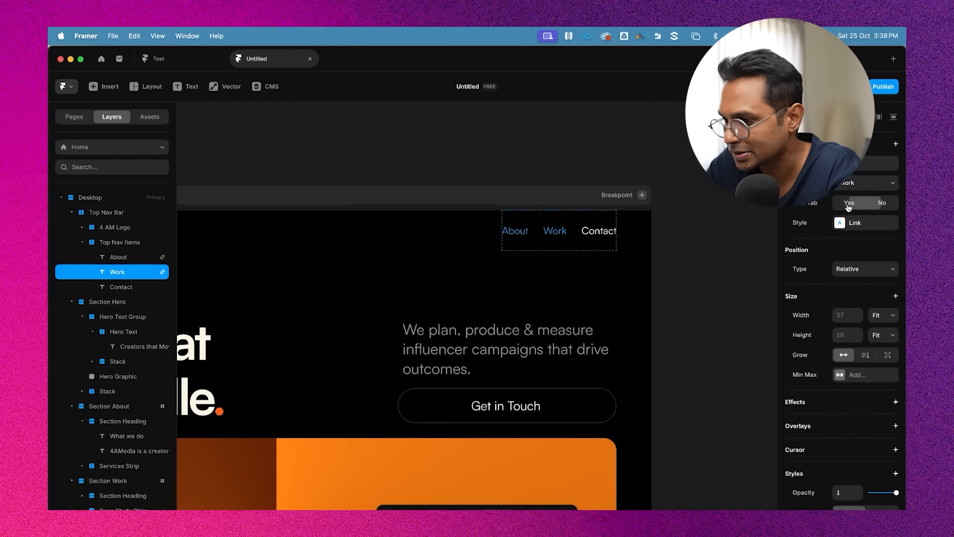
Link the Contact nav item to the contact scroll section
click(602, 233)
click(862, 162)
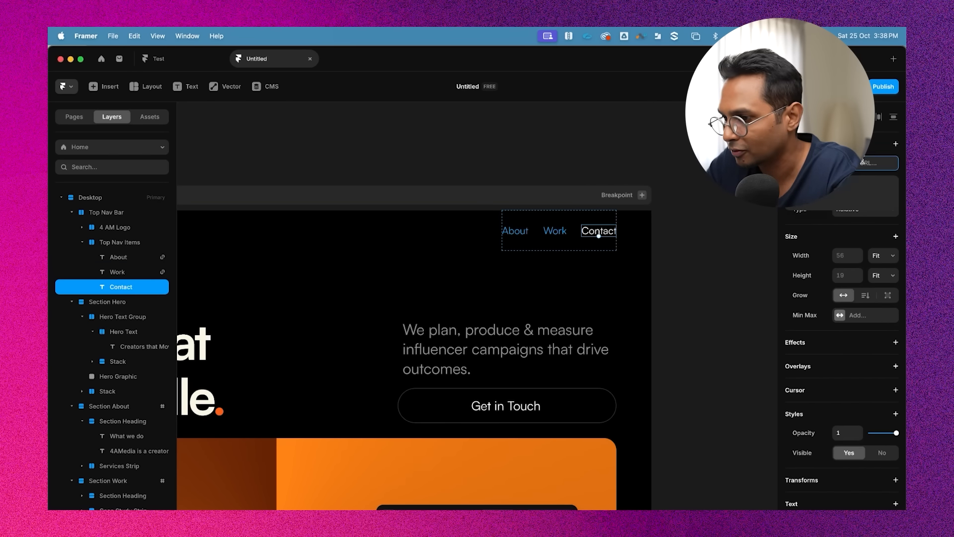
click(813, 204)
click(858, 185)
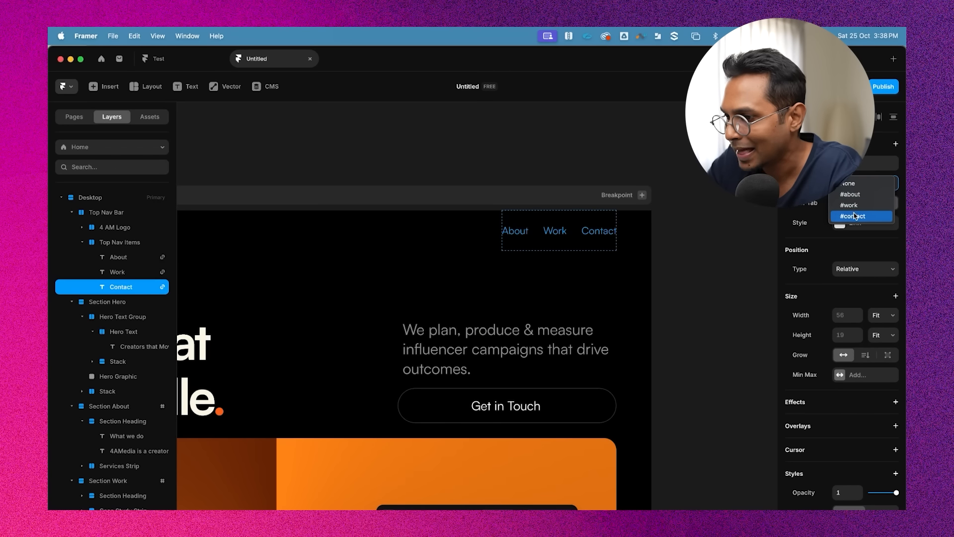
click(853, 215)
Preview the page and scroll through its sections
click(615, 153)
key(shift+1)
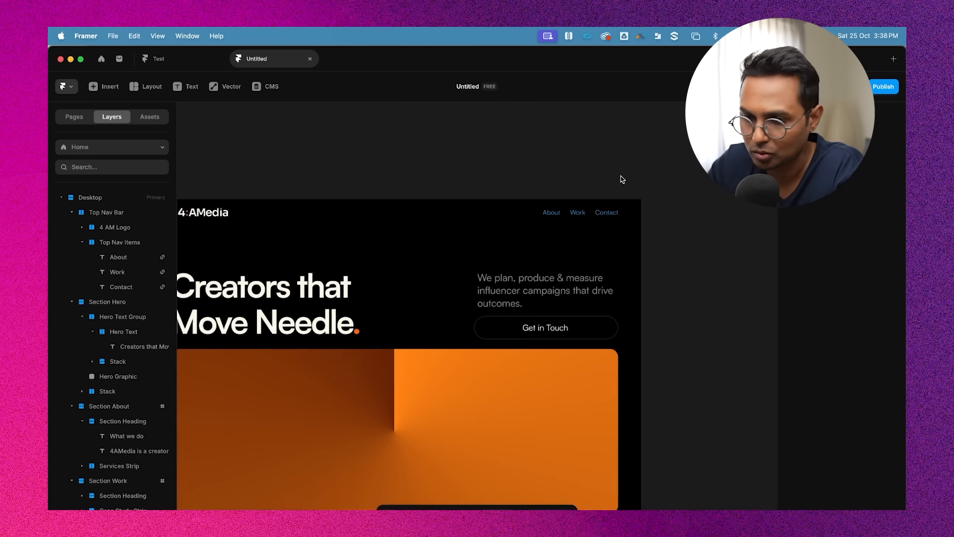
click(193, 182)
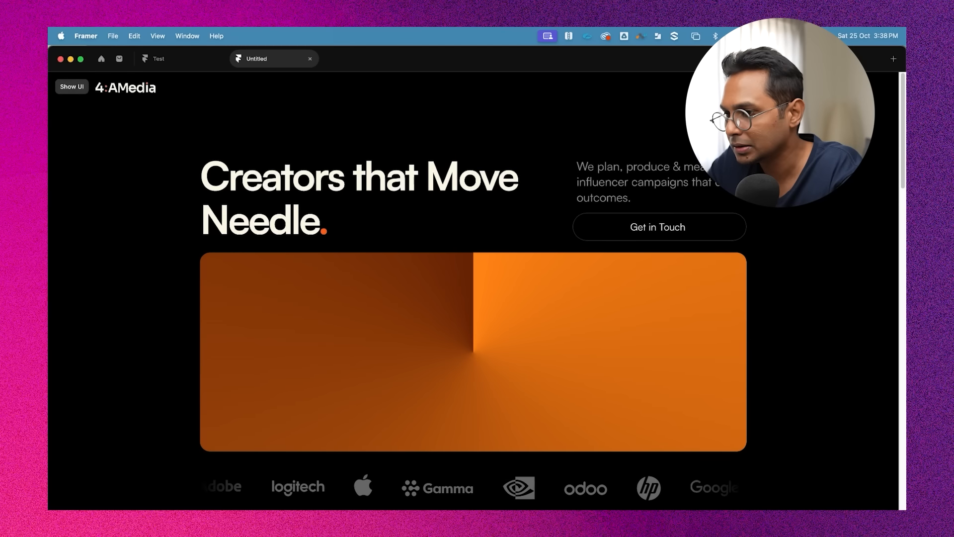
scroll(477, 288, down, 10)
scroll(477, 288, down, 6)
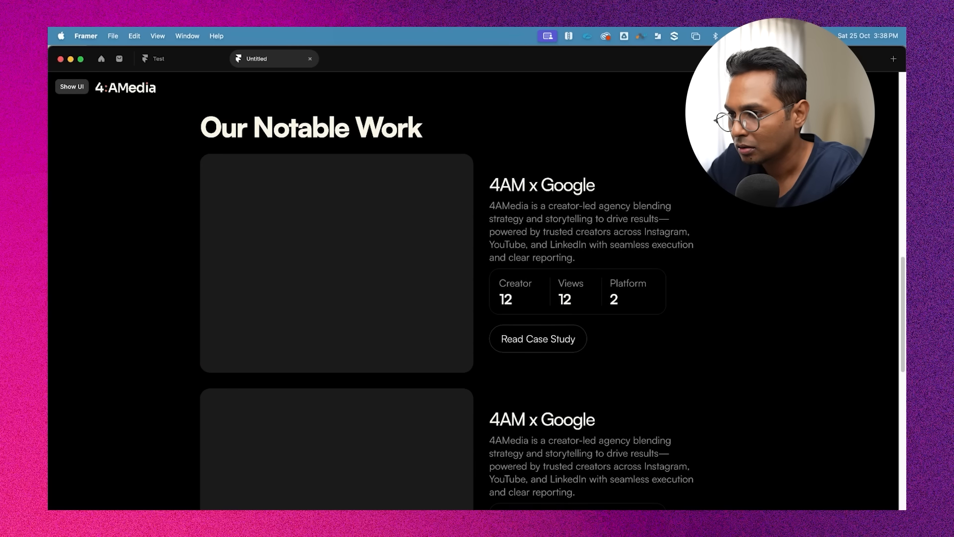
scroll(476, 289, up, 5)
scroll(477, 288, down, 5)
scroll(477, 288, down, 4)
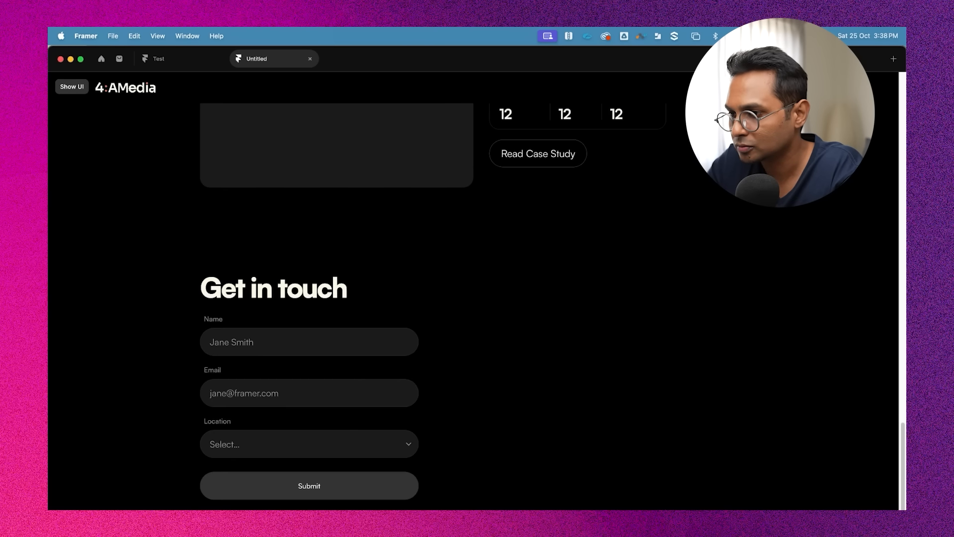
scroll(477, 288, up, 4)
key(Escape)
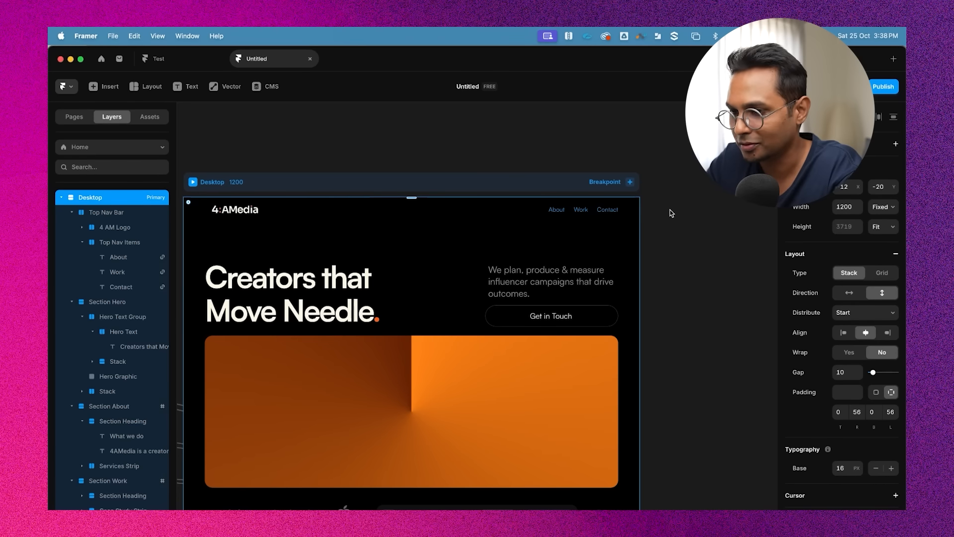
Set the Work link to open in the same tab with Smooth scrolling
click(580, 209)
click(580, 209)
scroll(580, 209, up, 3)
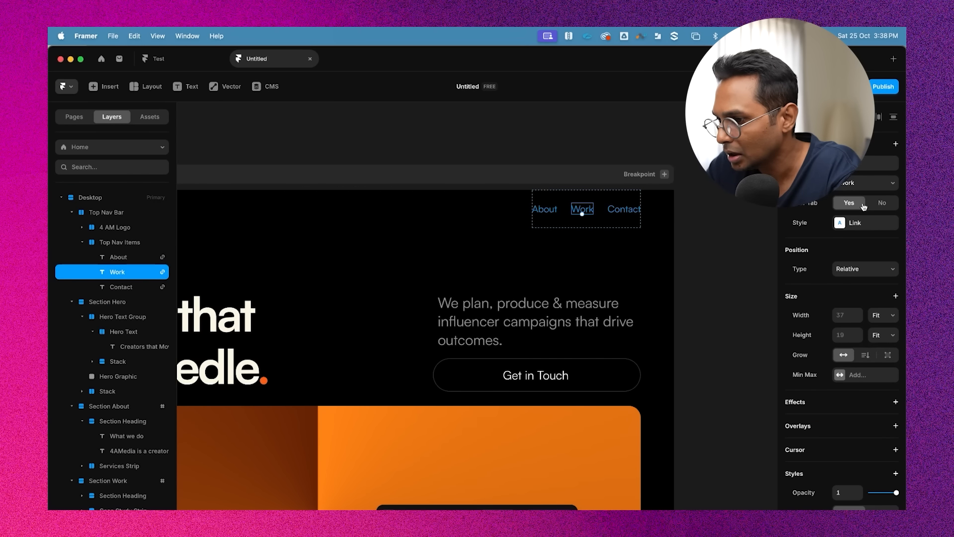
click(881, 202)
click(854, 223)
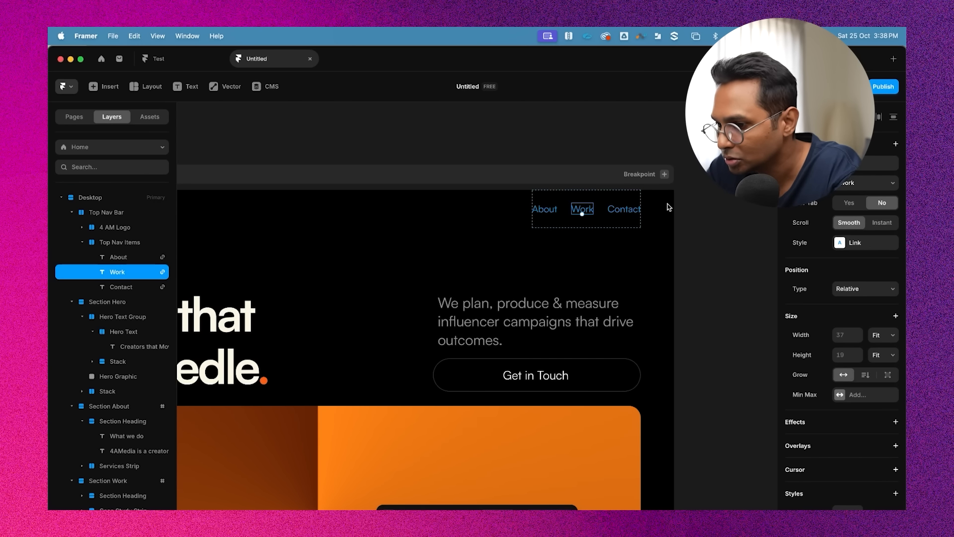
Set the Contact link to open in the same tab with Smooth scrolling
click(624, 210)
click(882, 202)
click(849, 223)
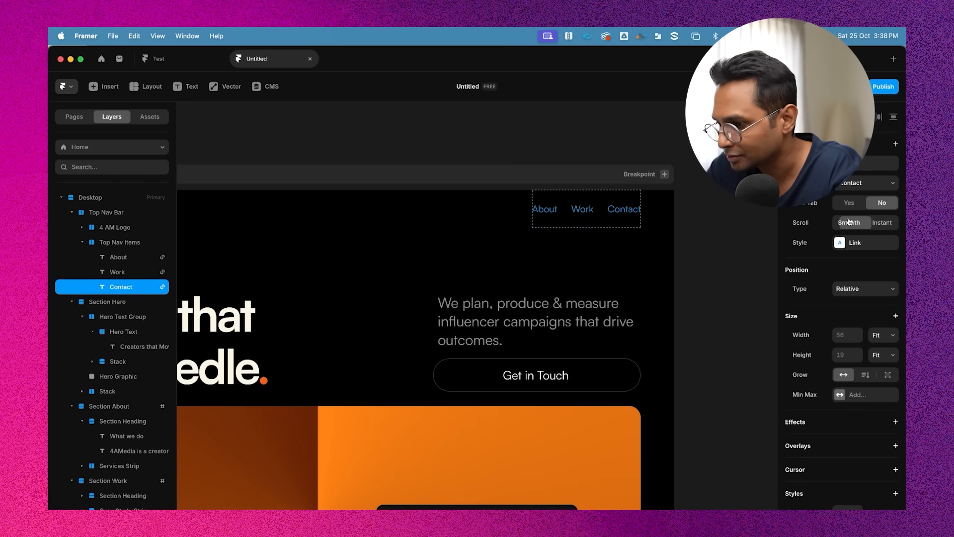
Preview the page again to check the smooth scrolling between sections
click(695, 159)
scroll(477, 153, down, 5)
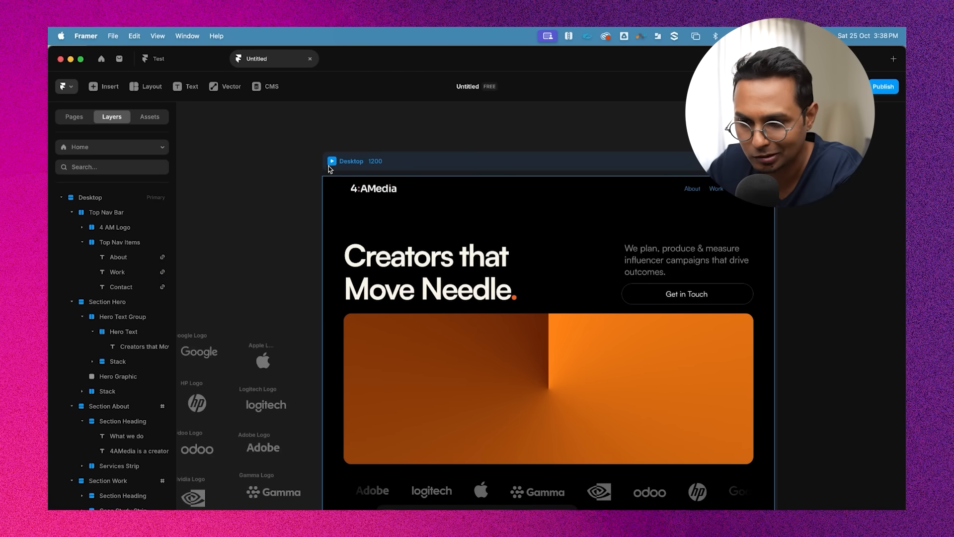
click(332, 163)
click(331, 161)
scroll(477, 299, down, 10)
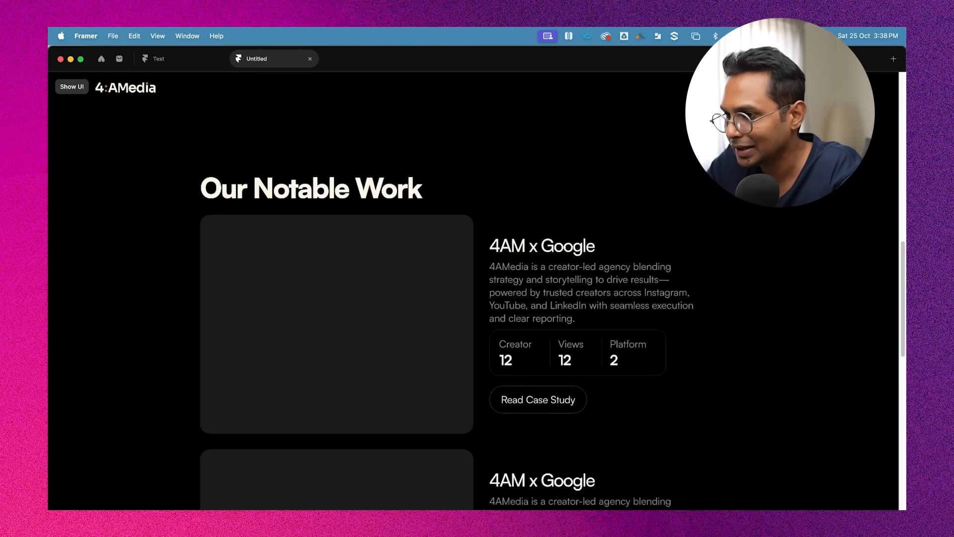
scroll(616, 221, up, 10)
scroll(616, 221, down, 6)
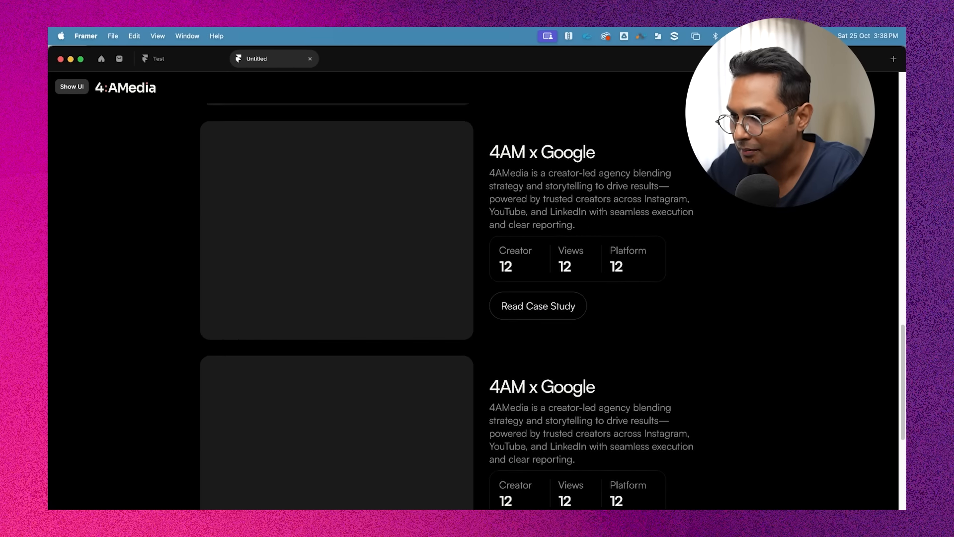
scroll(616, 221, up, 10)
key(Escape)
Open the Link style of the About nav item for editing and remove its colour
scroll(685, 198, right, 3)
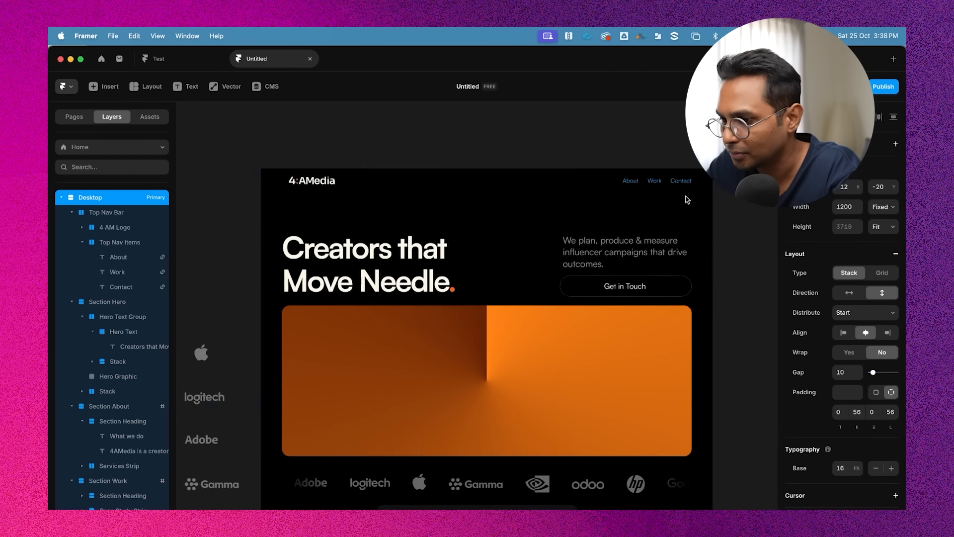
scroll(685, 198, up, 3)
click(520, 177)
scroll(520, 177, up, 2)
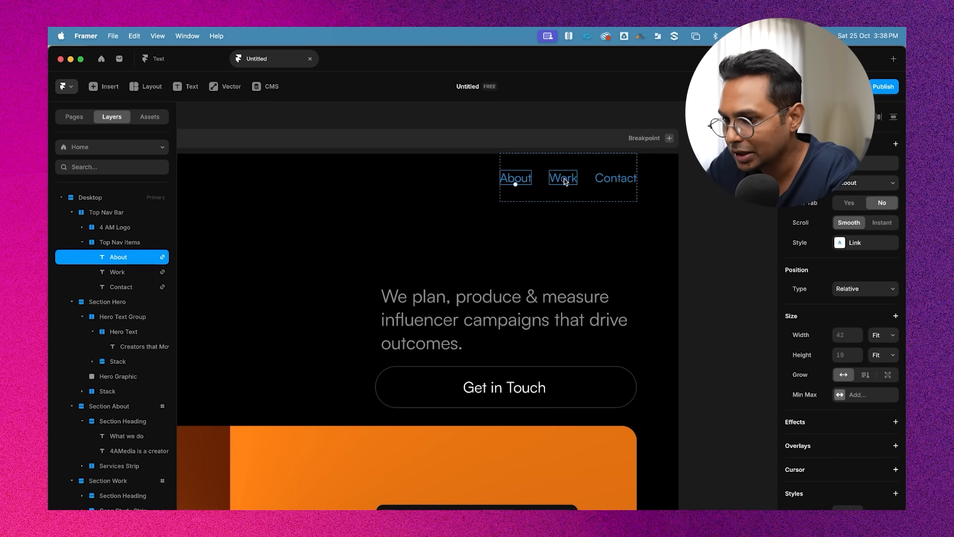
click(860, 246)
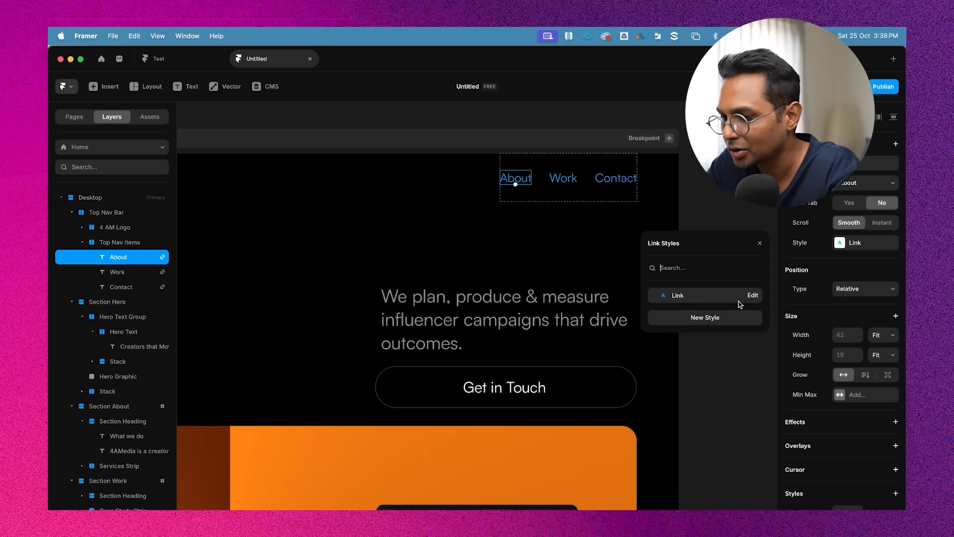
click(753, 297)
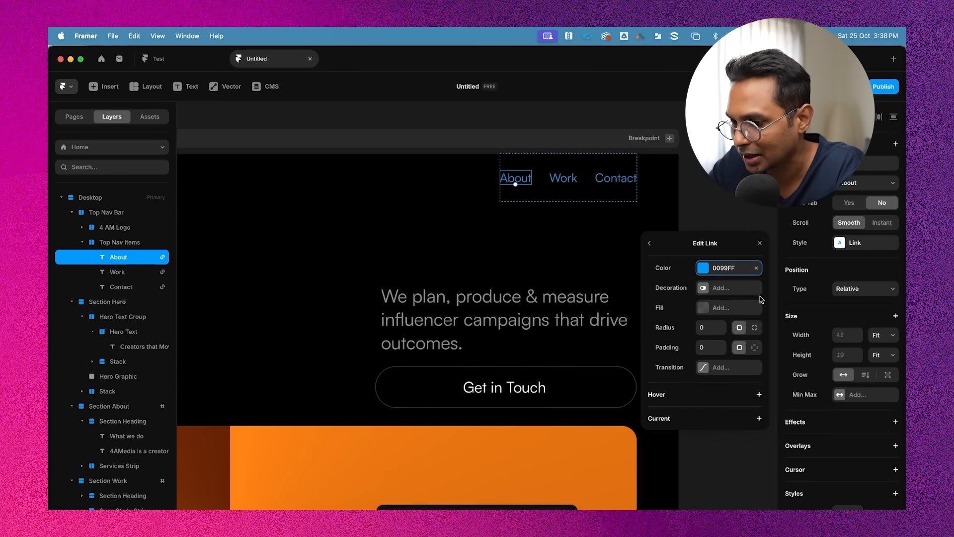
click(756, 268)
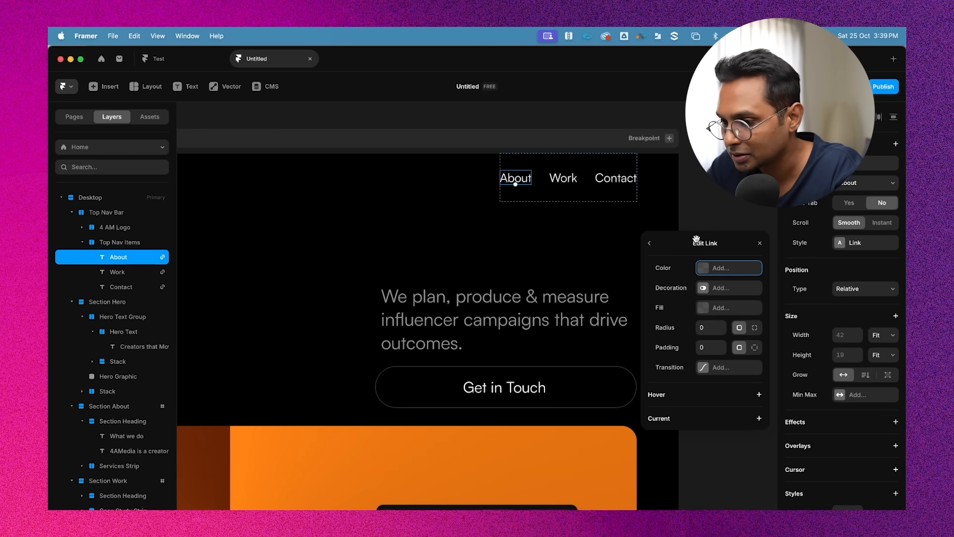
Add a hover colour of FF5F14 to the Link style
drag(696, 239, 696, 118)
click(670, 276)
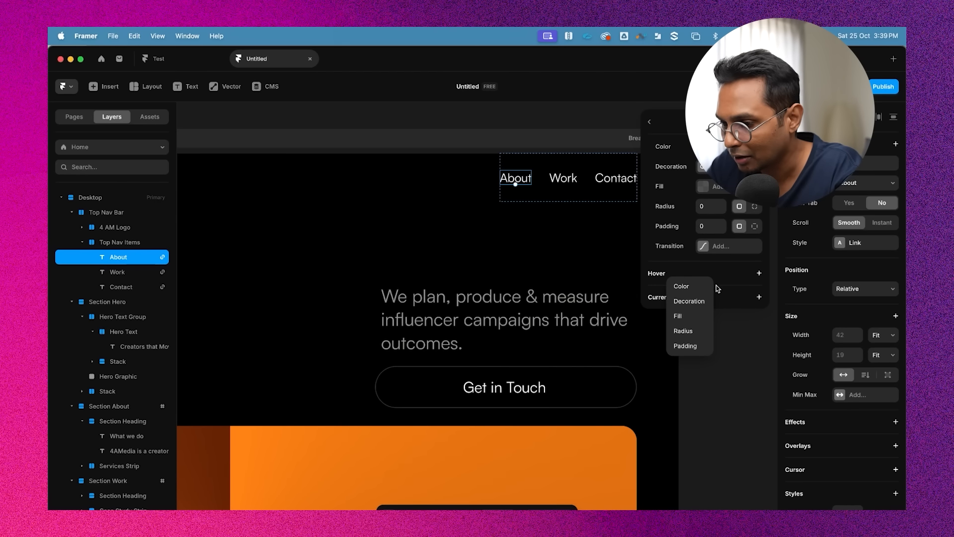
click(743, 273)
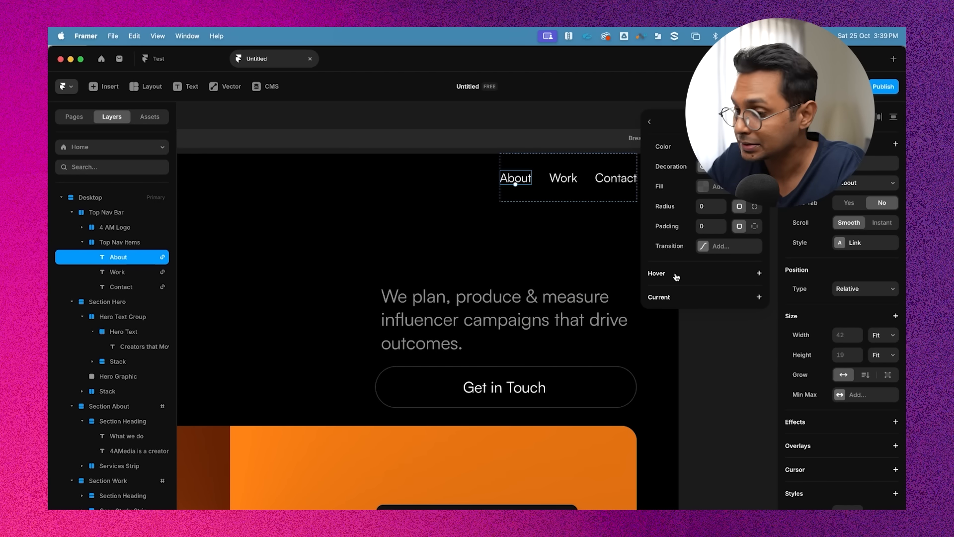
click(676, 277)
click(689, 286)
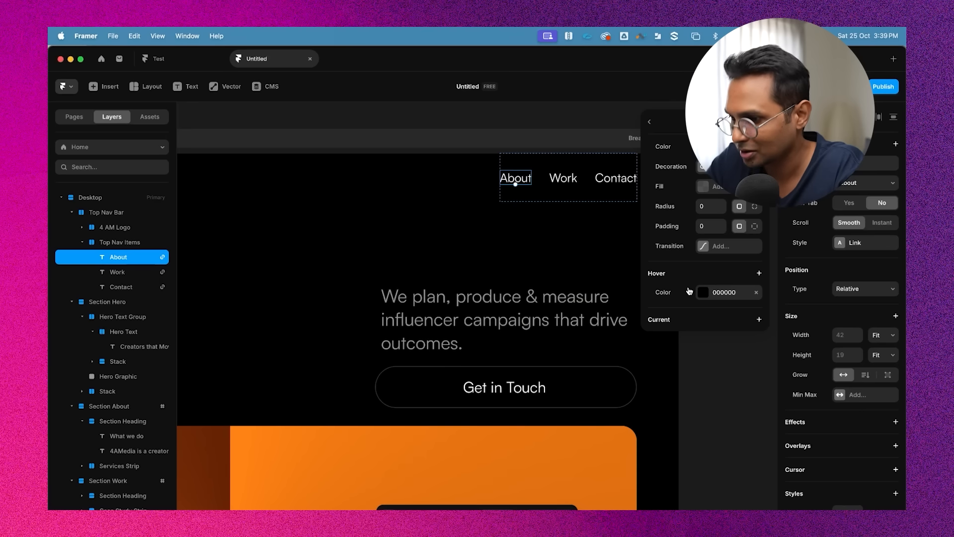
click(725, 298)
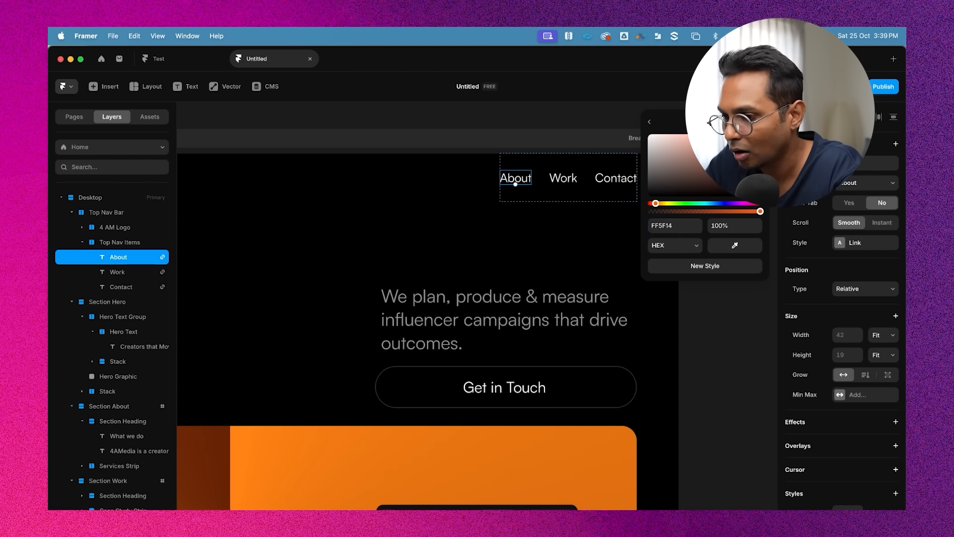
key(Escape)
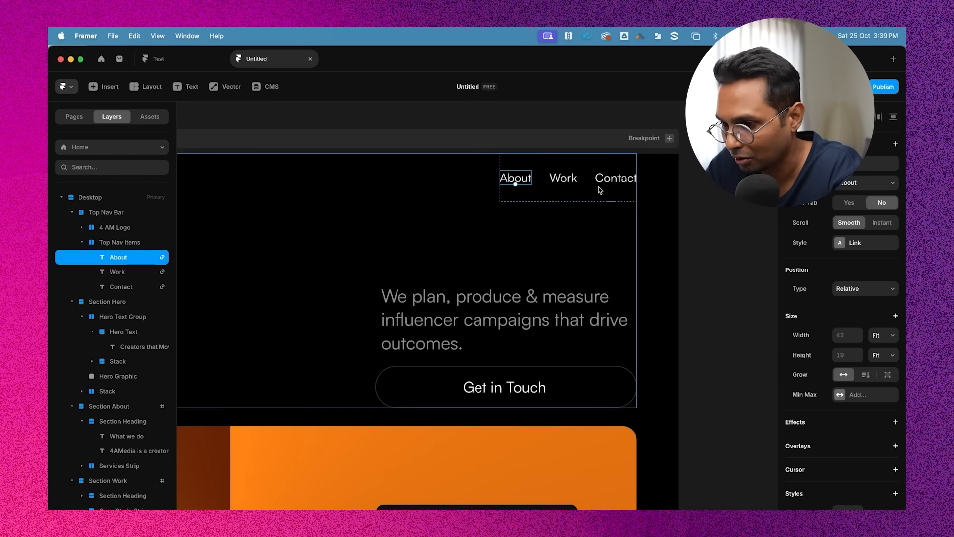
click(867, 244)
click(753, 296)
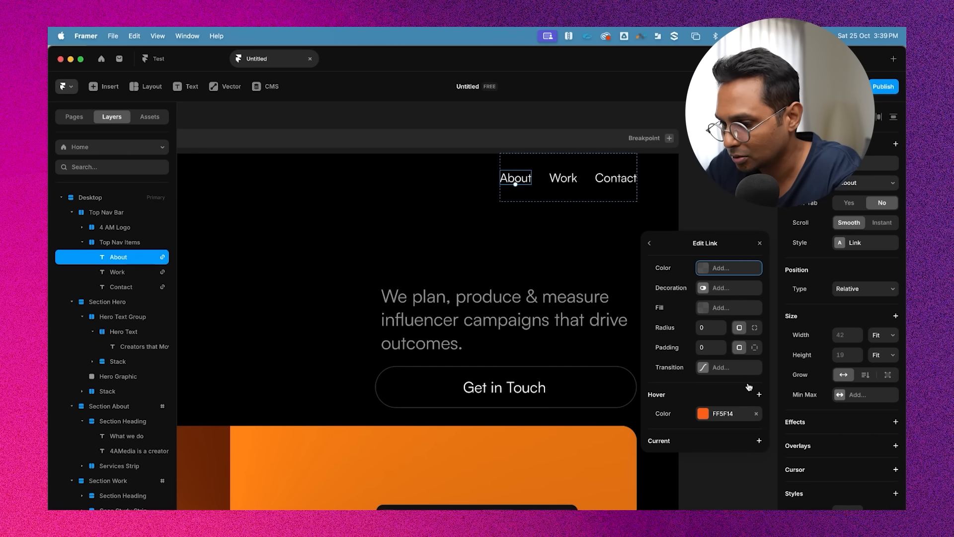
Add an underline decoration to the Link style's hover state
click(759, 395)
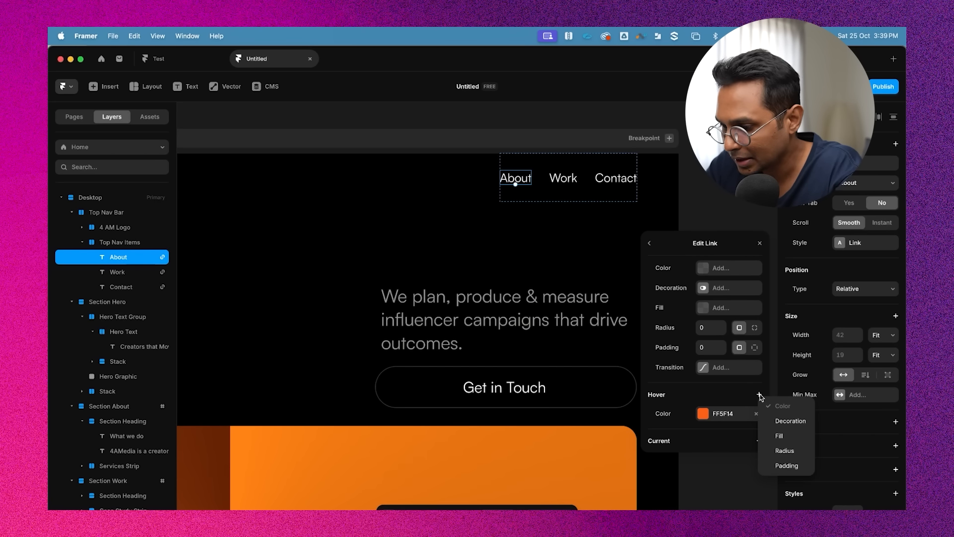
click(789, 422)
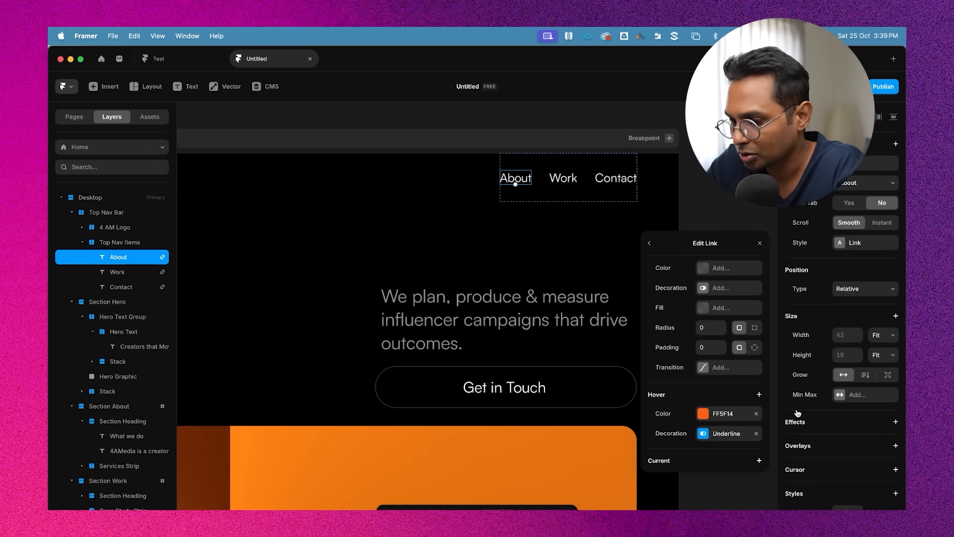
click(727, 434)
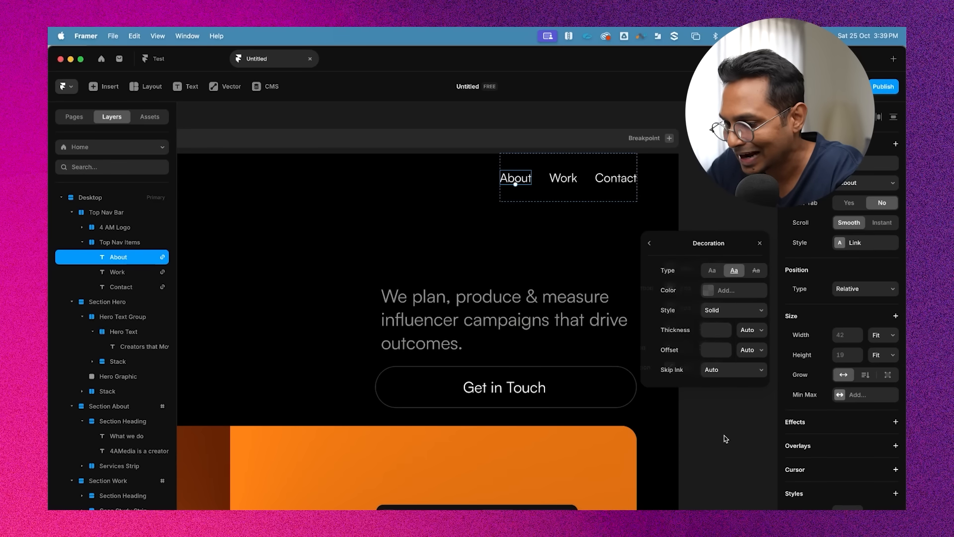
click(707, 272)
click(728, 273)
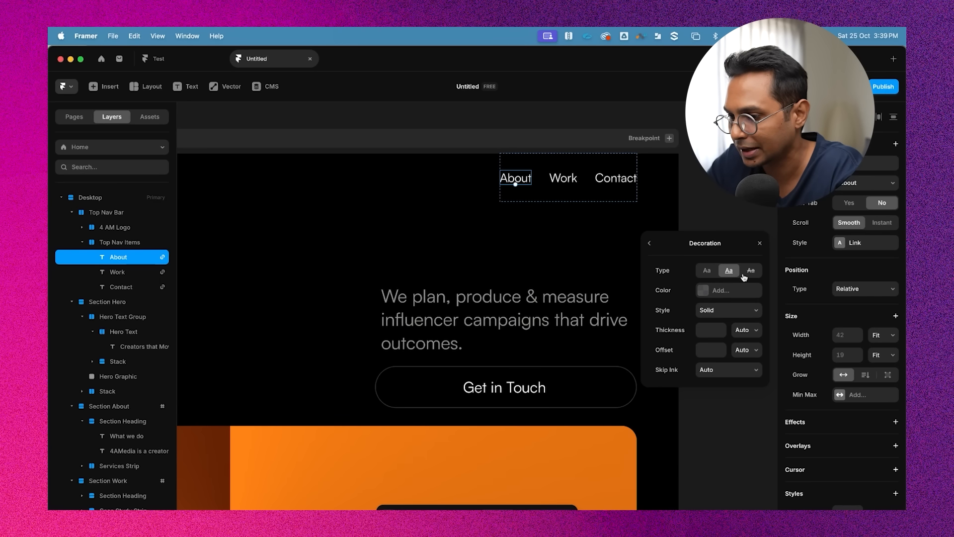
Set the hover underline's colour to FF5F14 and its offset to 2 px
click(707, 295)
click(670, 347)
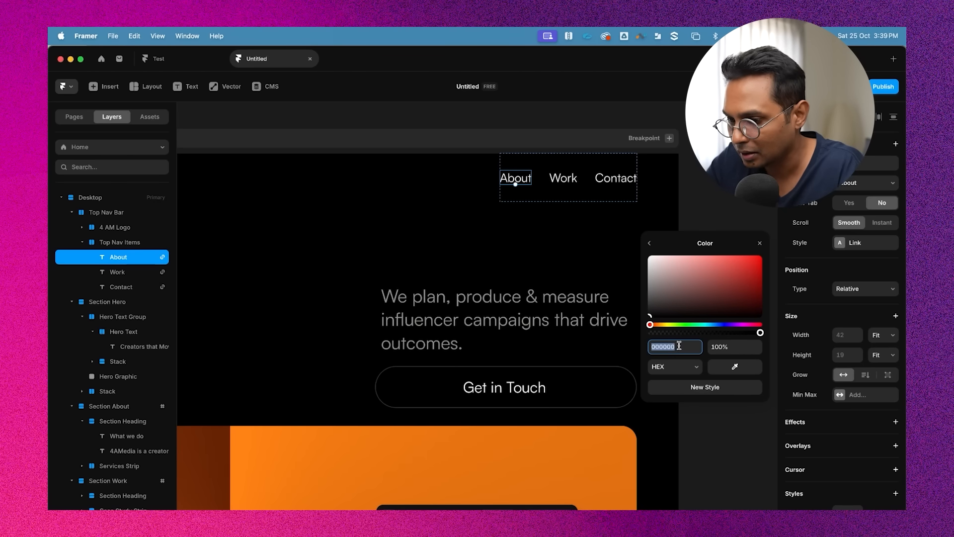
text(FF5F14)
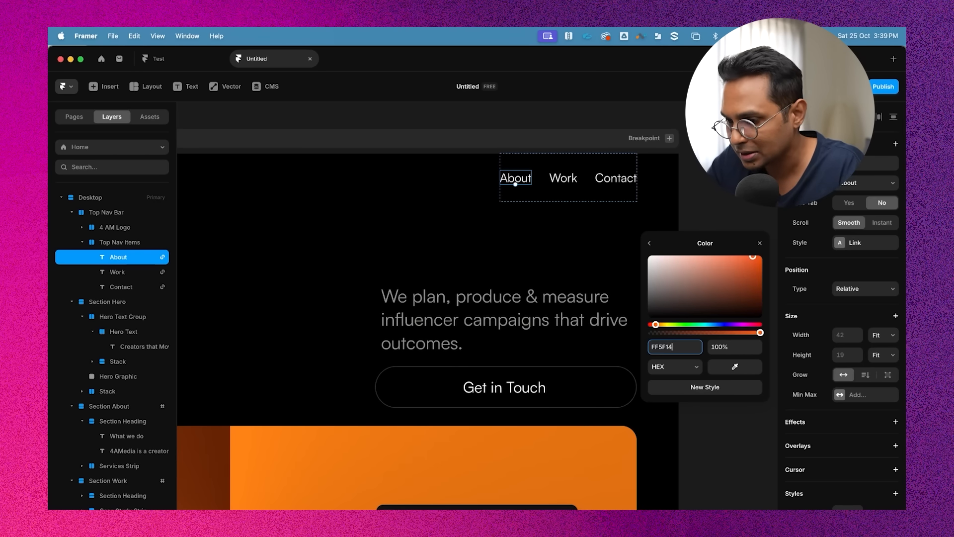
click(649, 244)
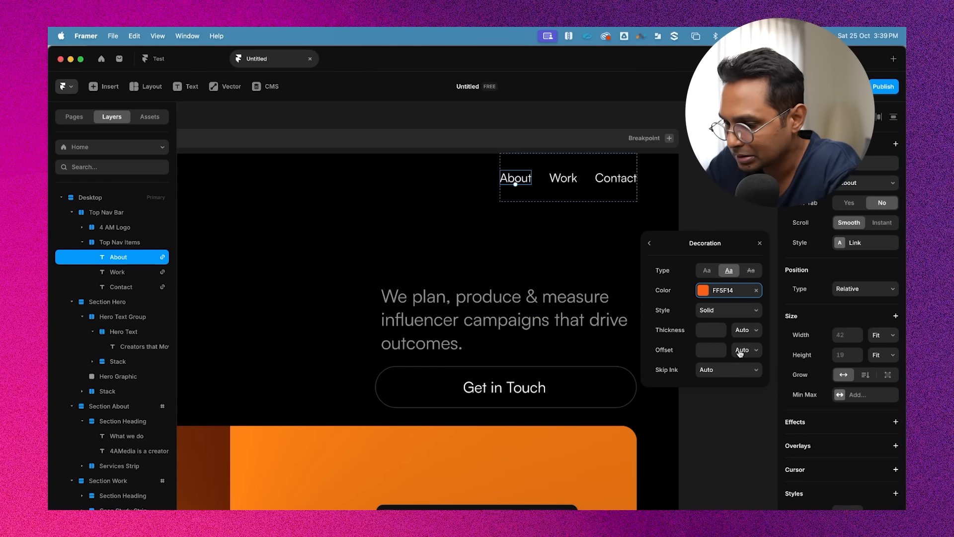
click(722, 353)
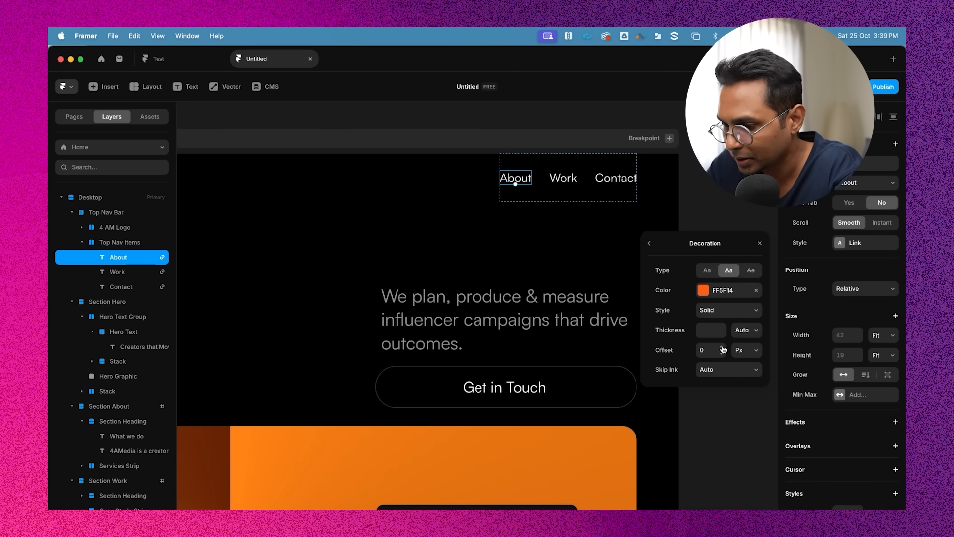
click(723, 350)
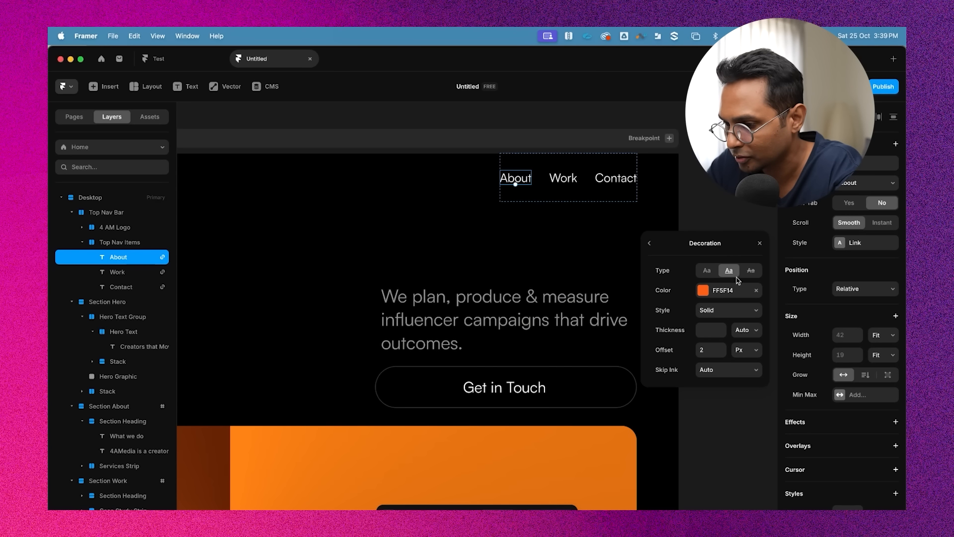
Close the decoration settings and preview the page to check the nav links' hover state
click(759, 244)
click(720, 206)
scroll(720, 206, down, 5)
scroll(720, 207, left, 3)
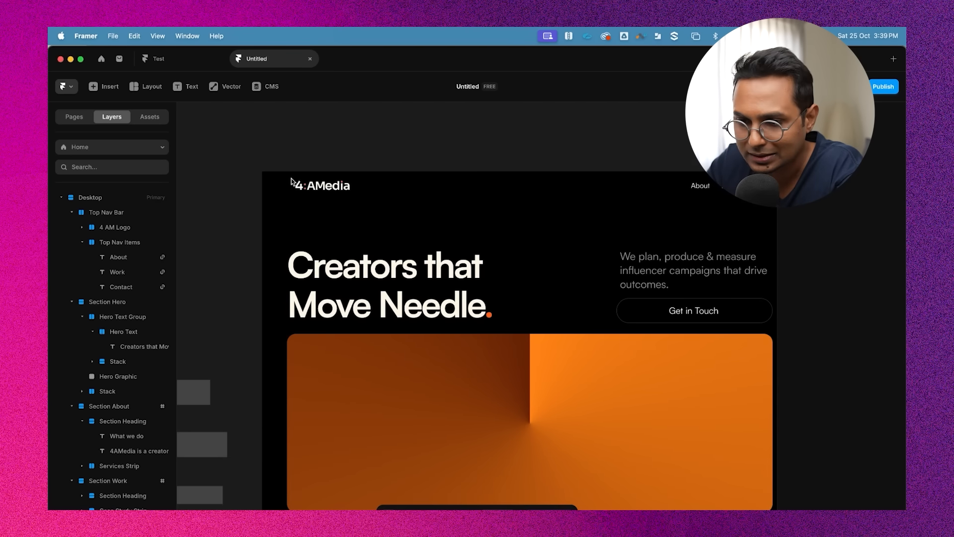
click(272, 156)
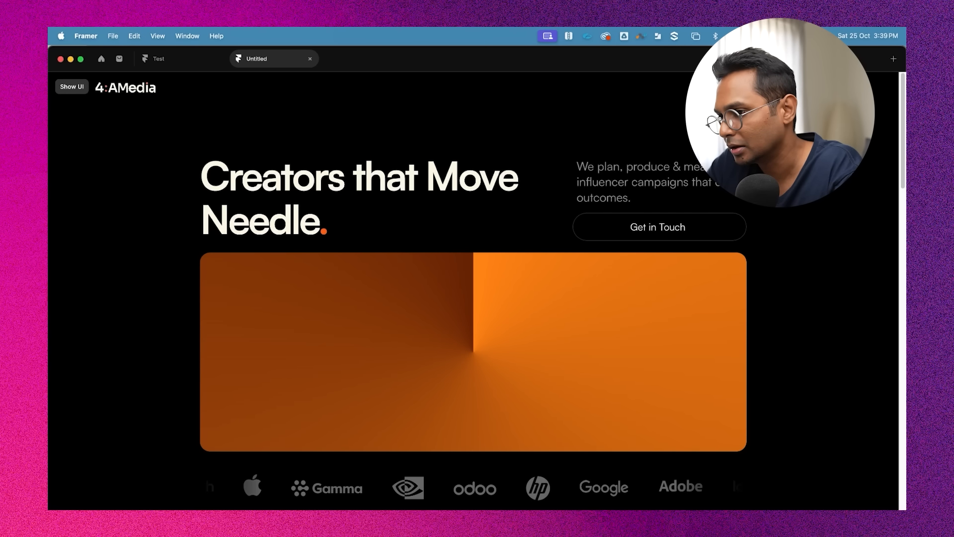
key(super+p)
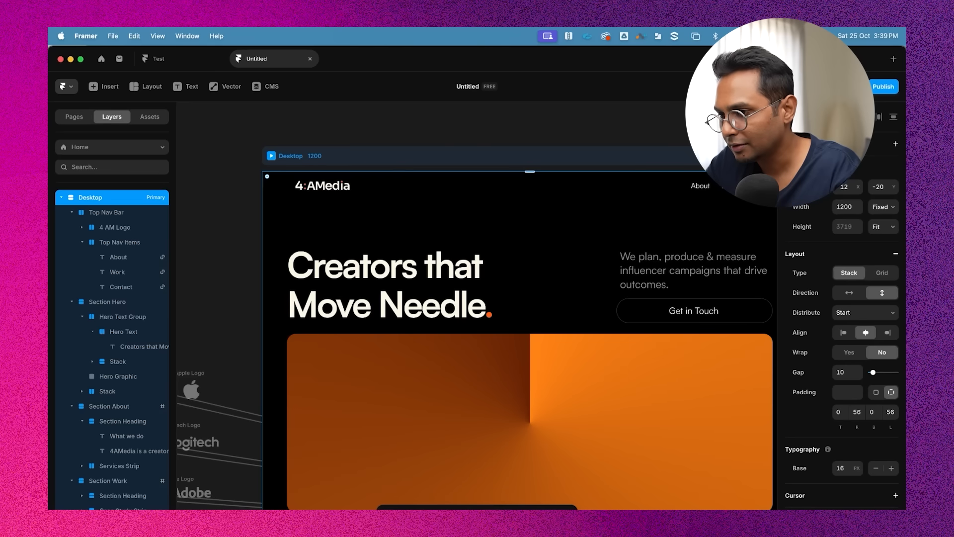
Select the About, Work and Contact nav items and set their font weight to Medium
scroll(735, 200, right, 1)
scroll(736, 200, right, 2)
super+click(559, 180)
scroll(559, 180, up, 4)
scroll(559, 180, right, 1)
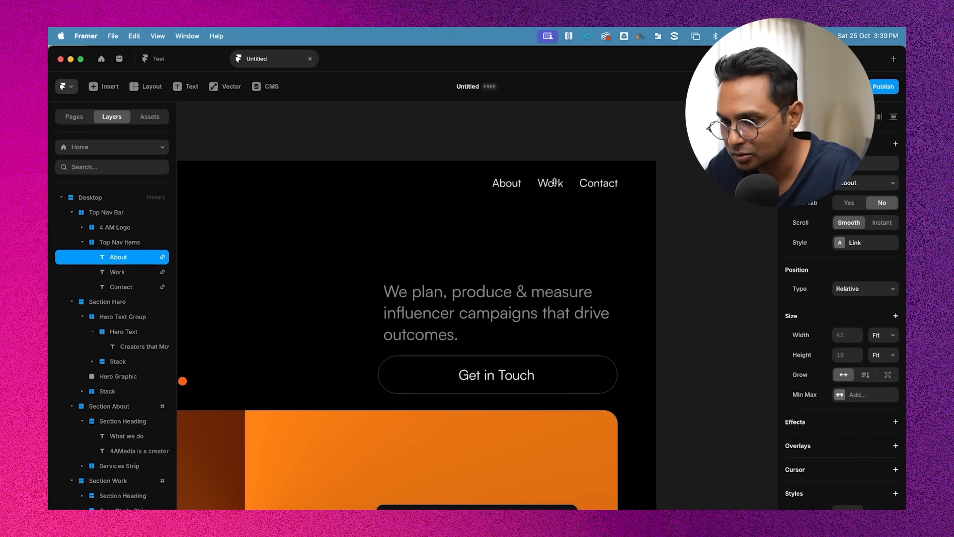
shift+click(550, 184)
shift+click(598, 183)
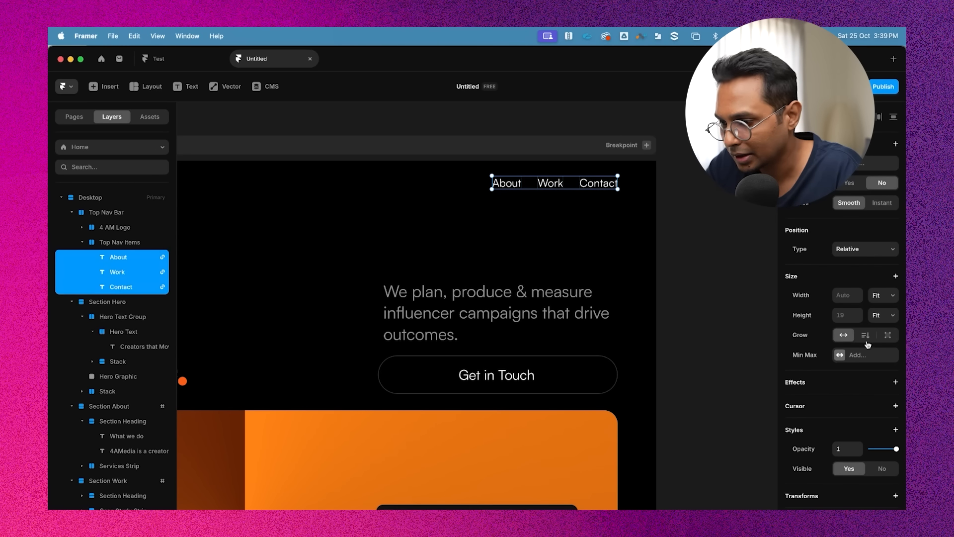
scroll(869, 442, down, 5)
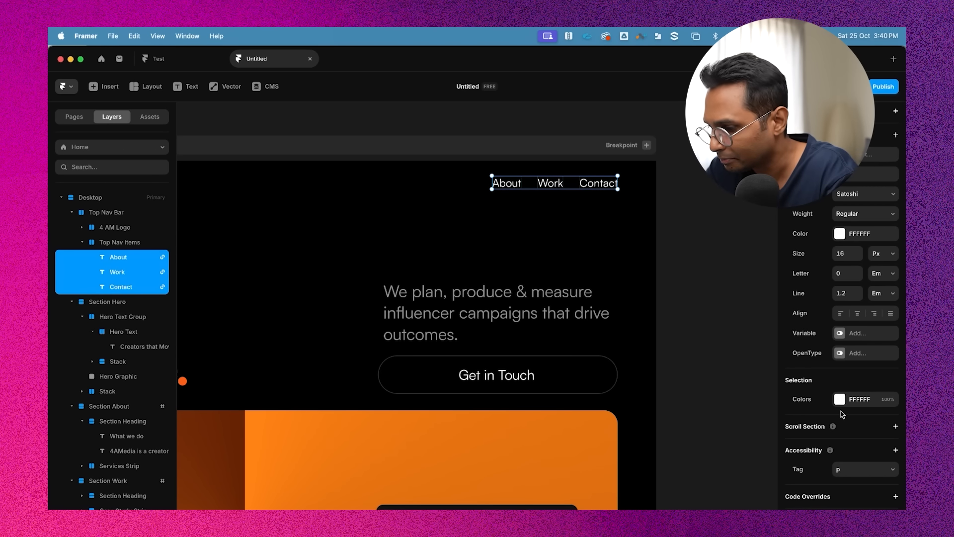
scroll(842, 413, up, 2)
scroll(842, 414, up, 2)
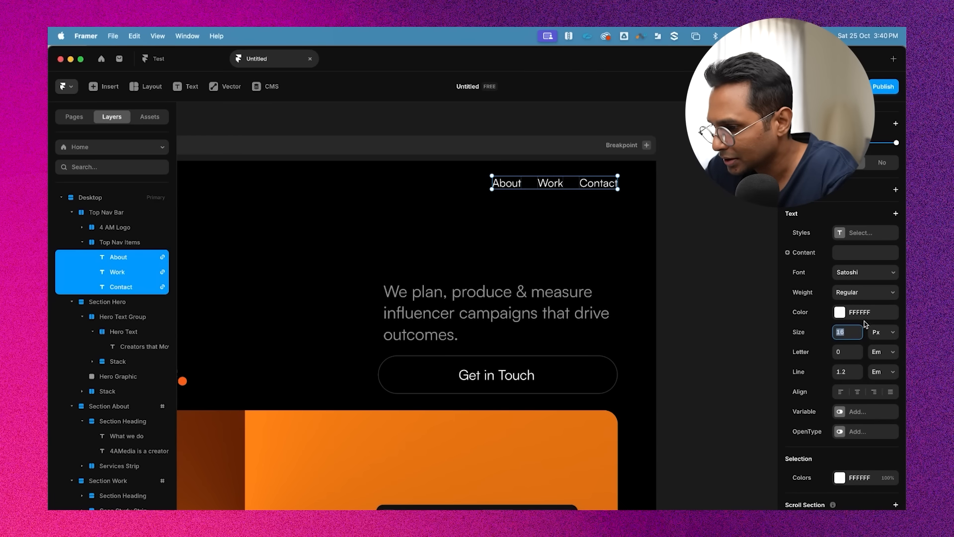
click(857, 293)
click(853, 314)
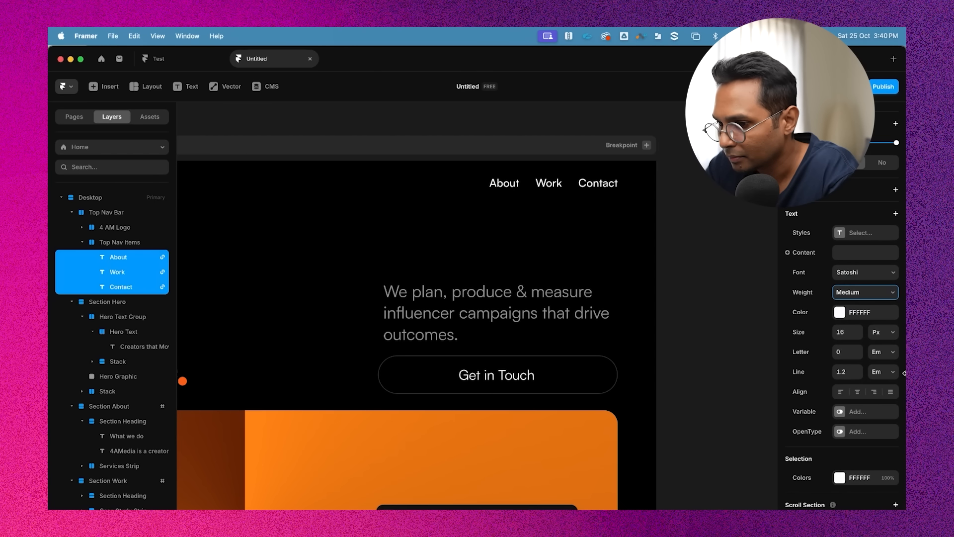
Preview the page again to check the nav links
click(728, 244)
scroll(700, 234, down, 5)
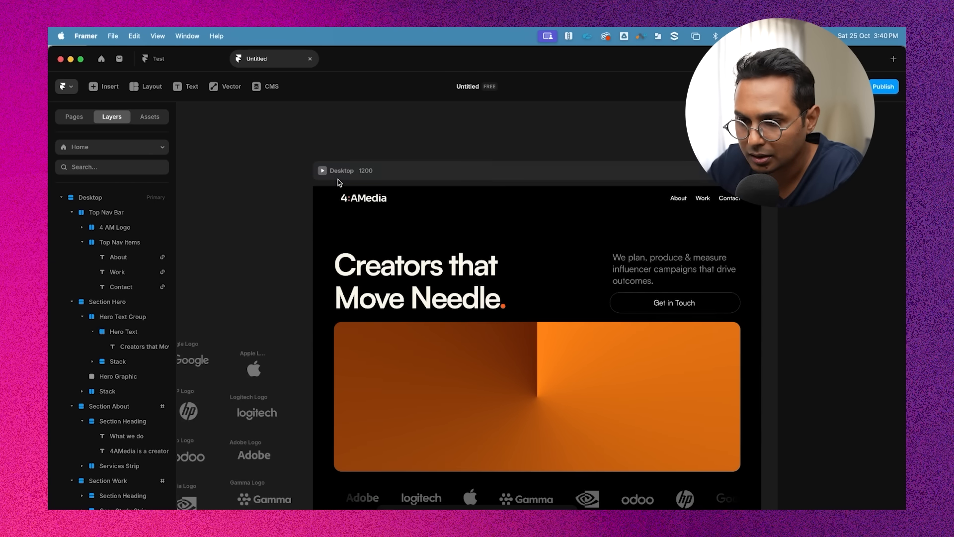
click(334, 170)
click(323, 170)
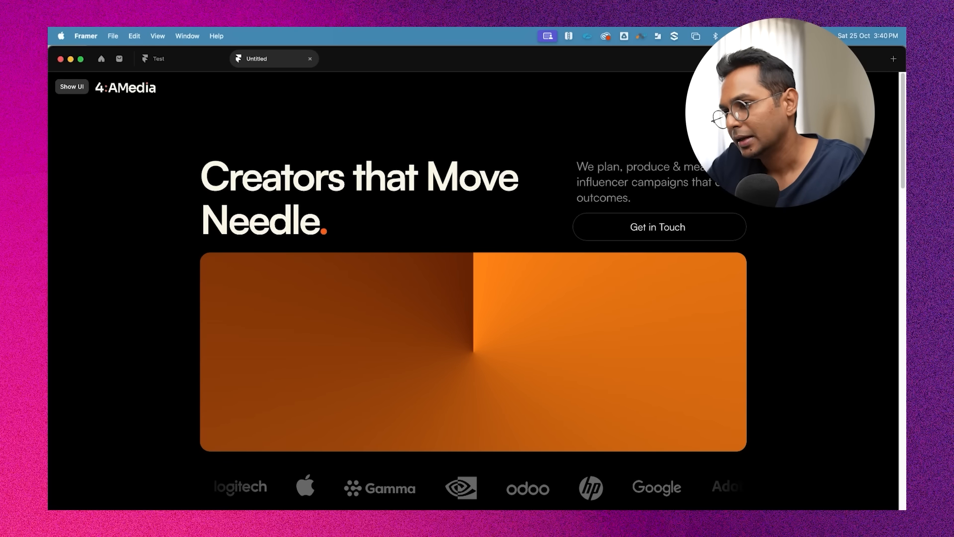
key(Escape)
Set the Link style's hover underline offset to 4 px
scroll(746, 204, right, 3)
scroll(589, 206, up, 4)
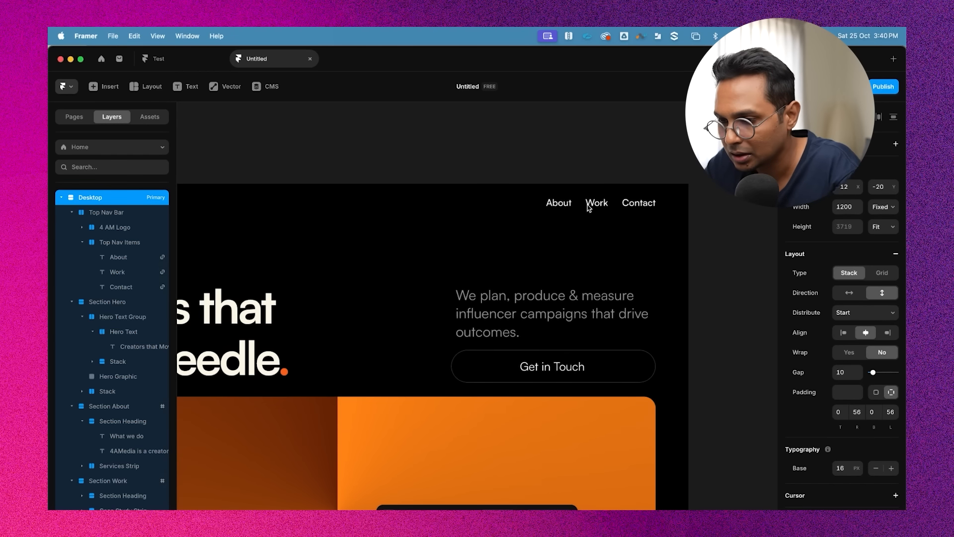
click(558, 203)
click(856, 243)
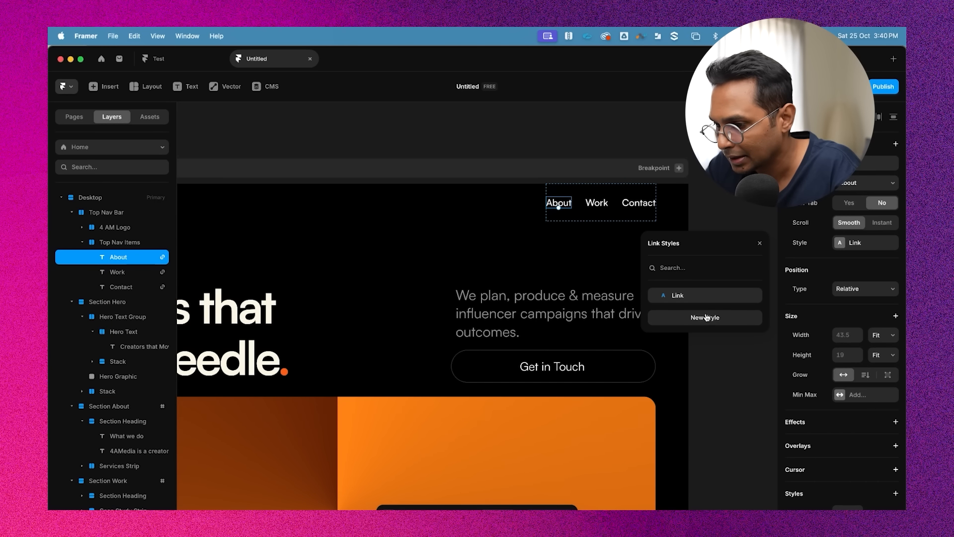
click(753, 295)
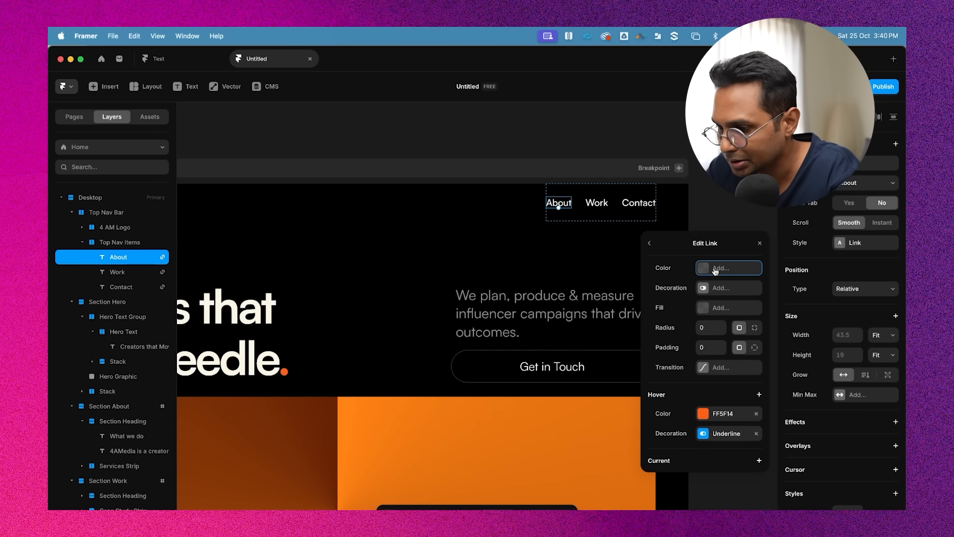
click(722, 434)
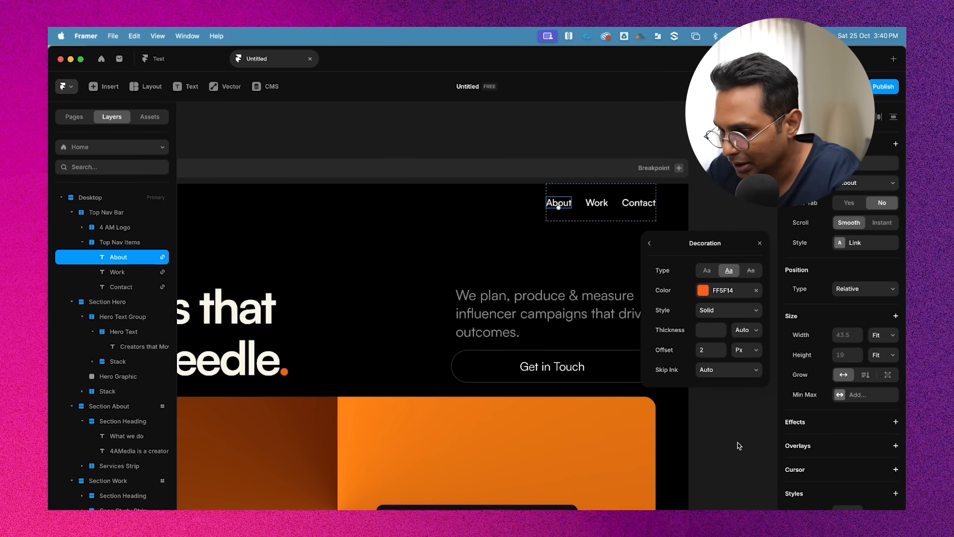
key(BackSpace)
text(4)
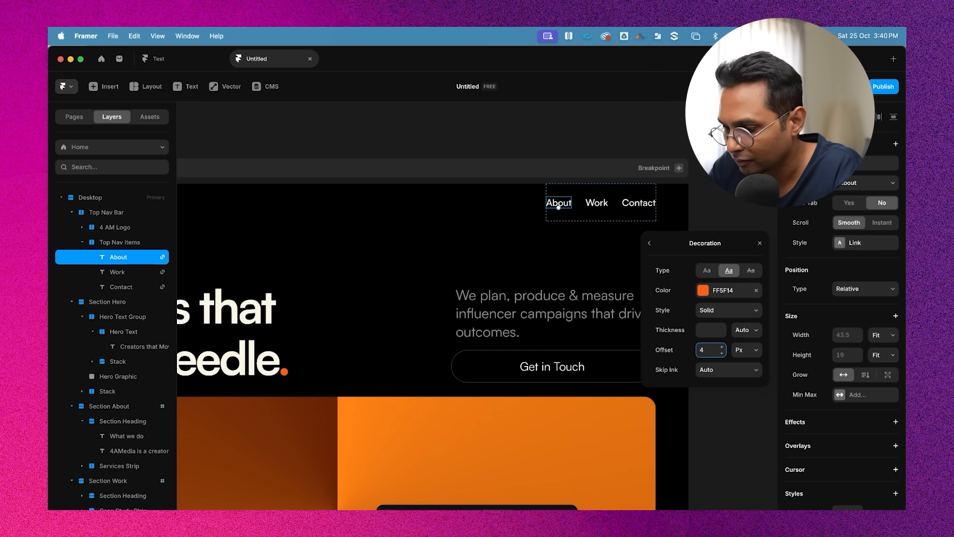
key(Return)
click(496, 144)
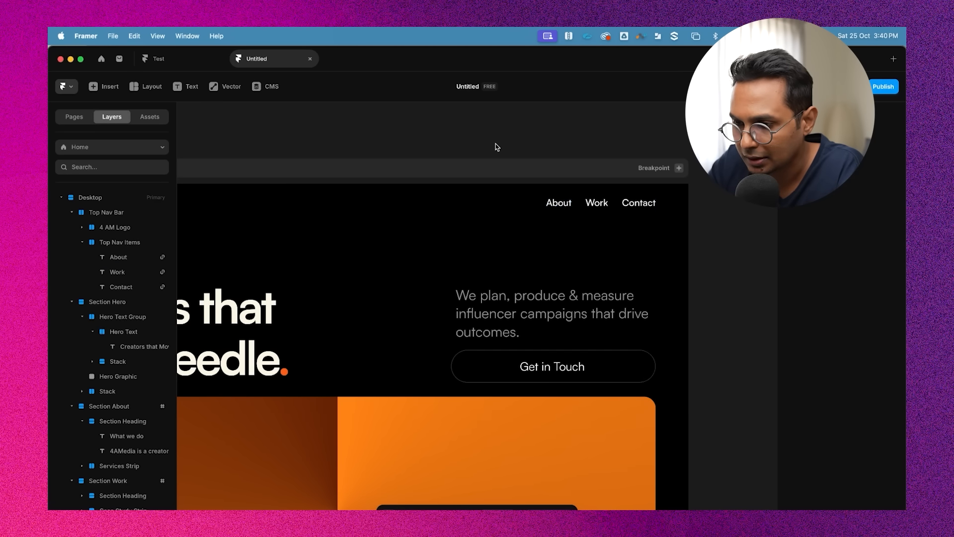
Preview the page and scroll through its sections to check the nav links
scroll(496, 144, down, 5)
click(294, 165)
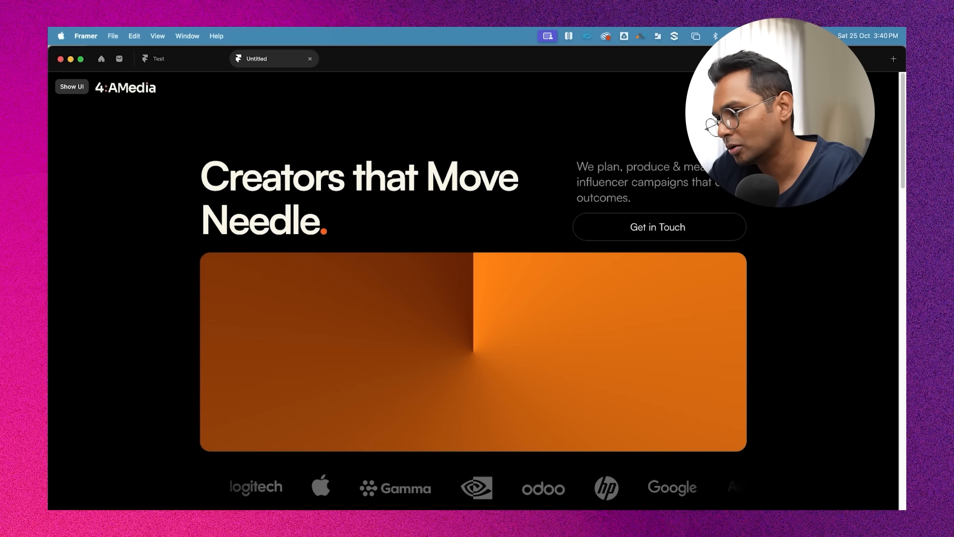
scroll(474, 290, down, 10)
scroll(783, 225, down, 12)
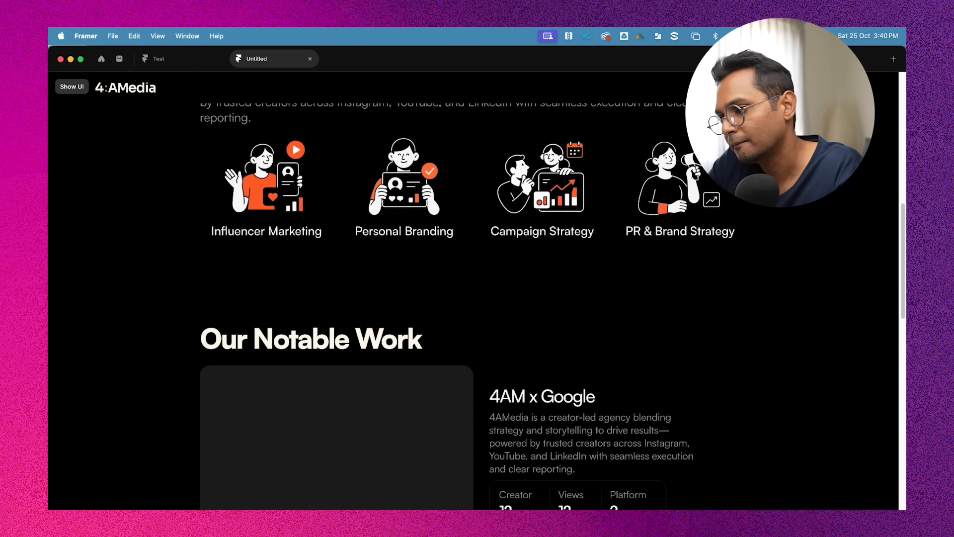
scroll(784, 225, up, 5)
scroll(783, 221, up, 5)
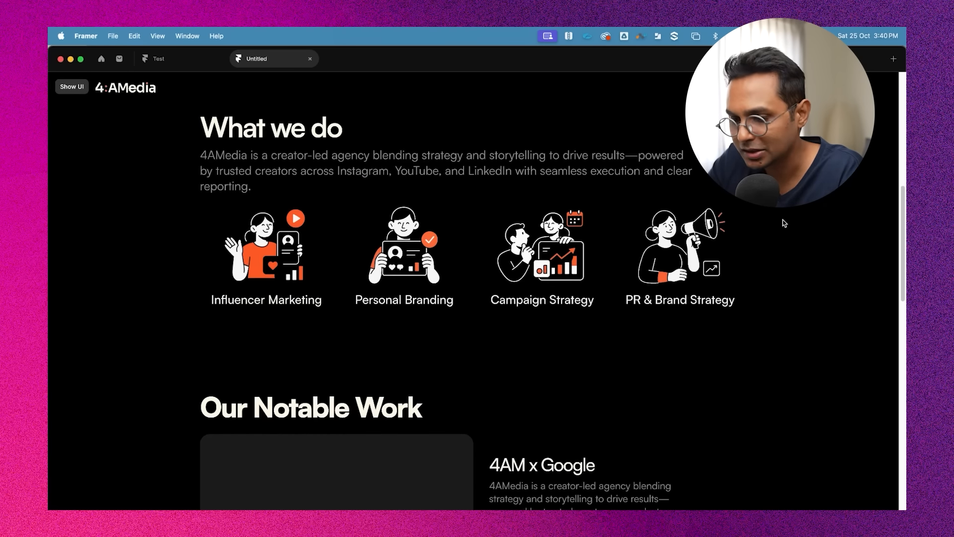
key(Escape)
Link the Get in Touch button to the #contact section with smooth scrolling
click(647, 282)
scroll(647, 283, up, 3)
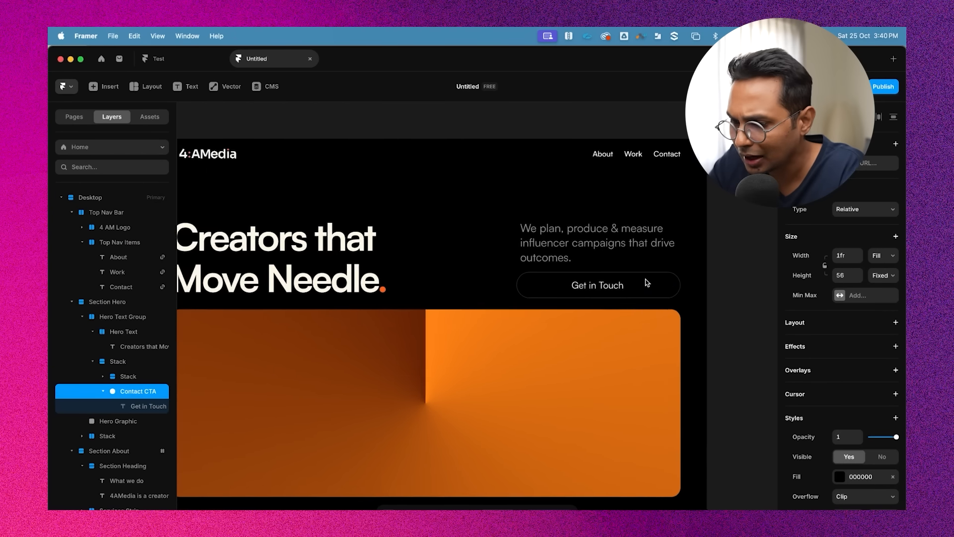
scroll(648, 282, right, 2)
click(660, 268)
click(457, 232)
click(492, 286)
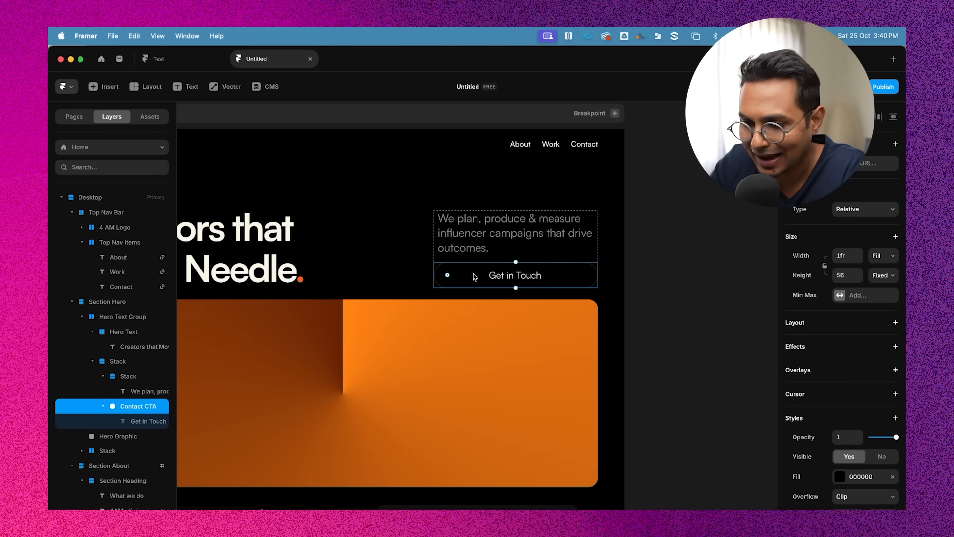
scroll(472, 275, down, 3)
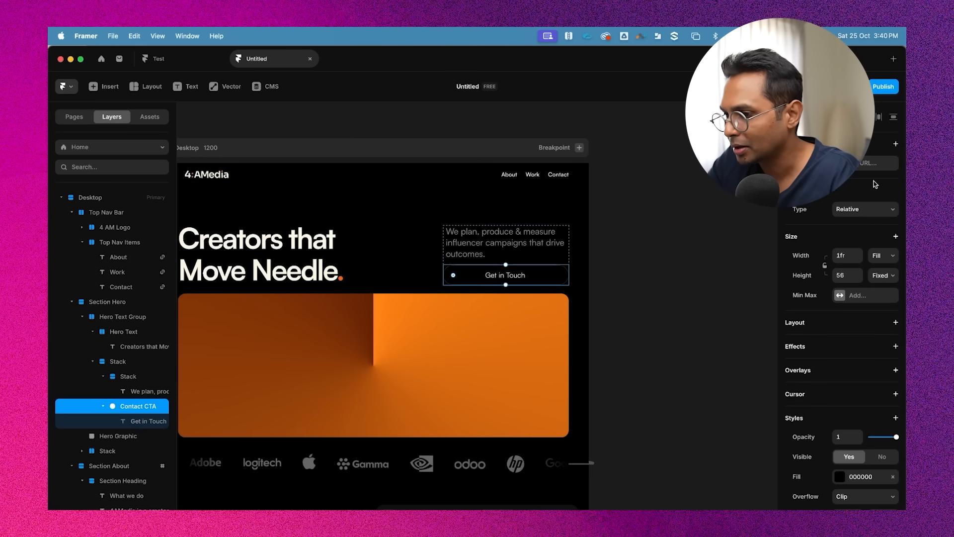
click(871, 163)
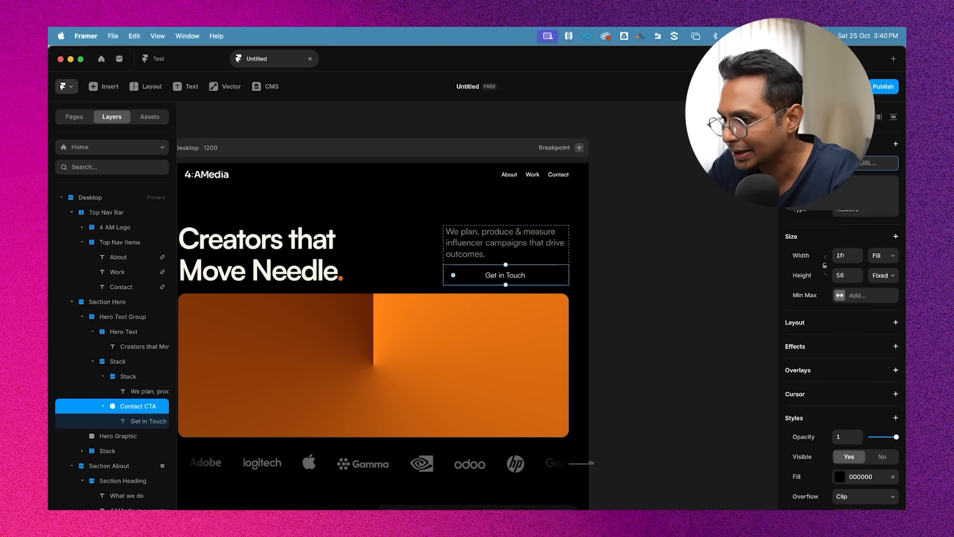
click(815, 200)
click(845, 163)
click(815, 200)
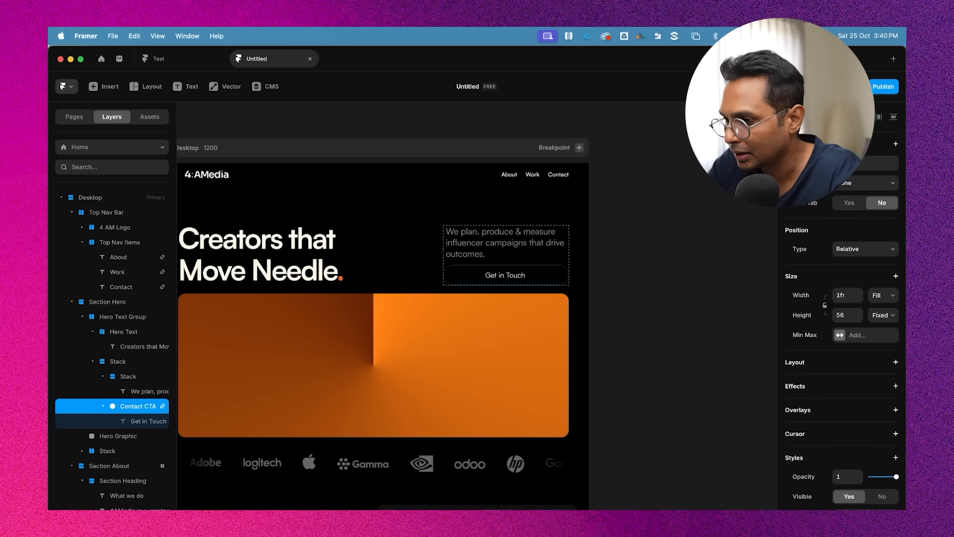
click(867, 183)
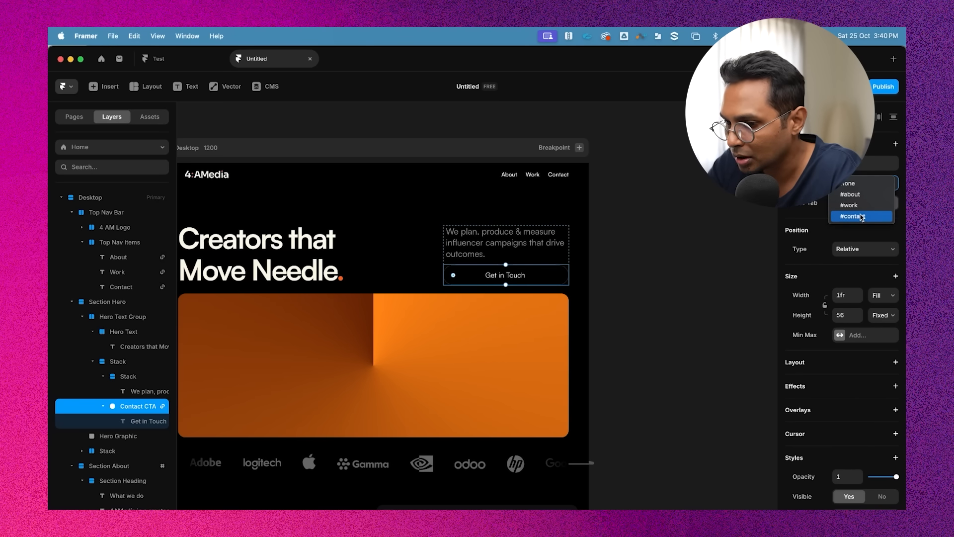
click(861, 217)
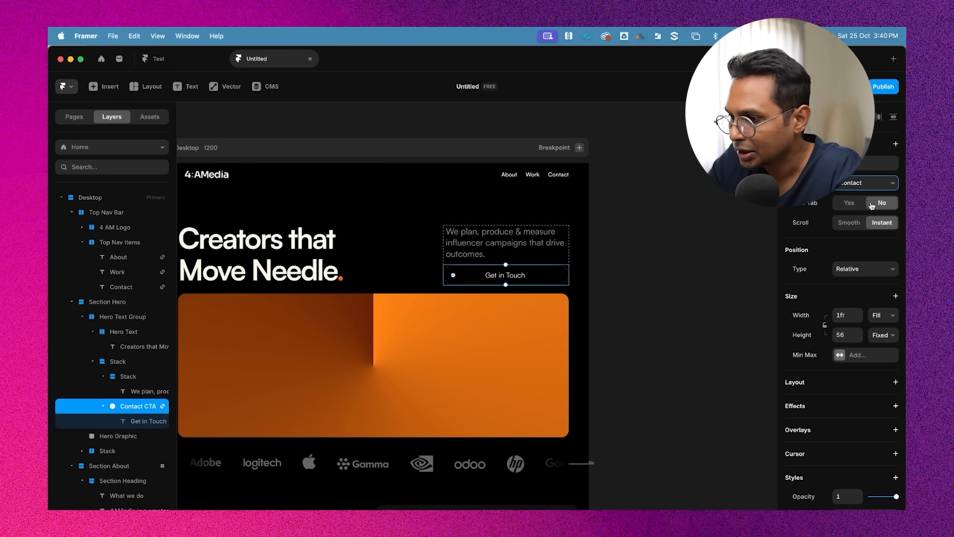
click(850, 225)
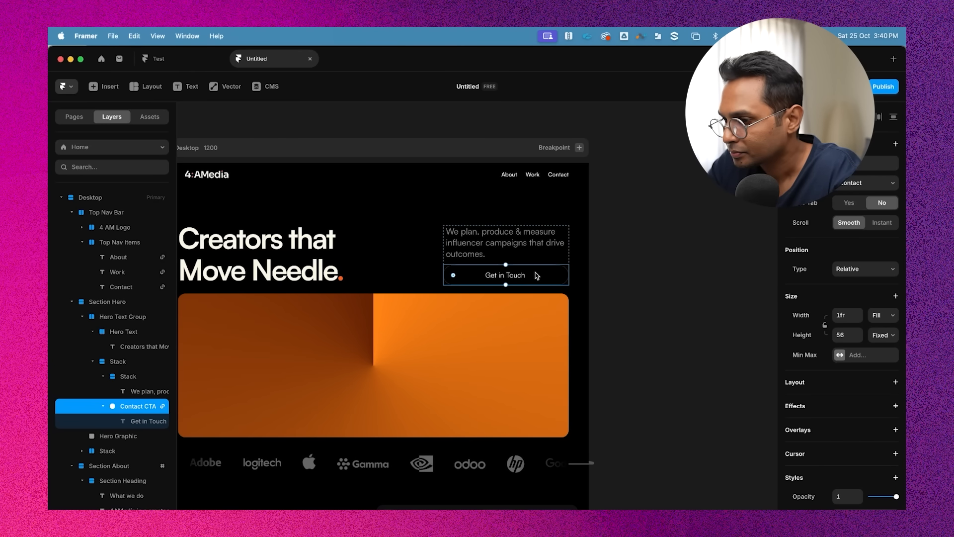
Add a Hover effect to the Get in Touch button
click(611, 226)
click(527, 272)
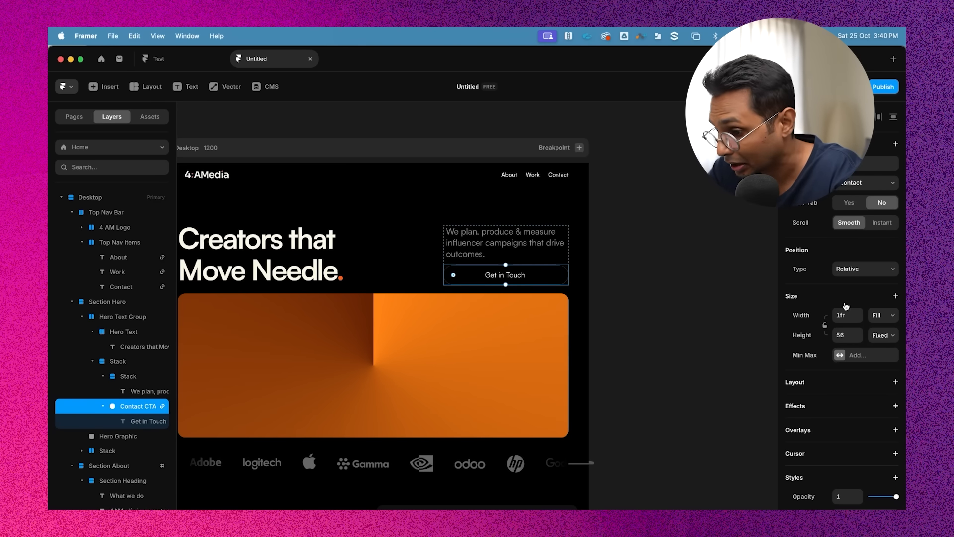
scroll(835, 308, down, 4)
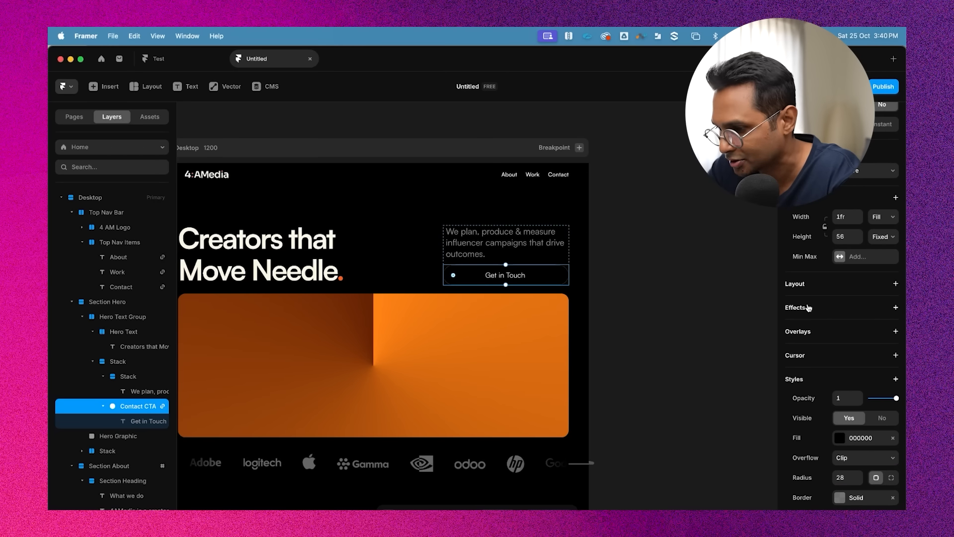
click(801, 312)
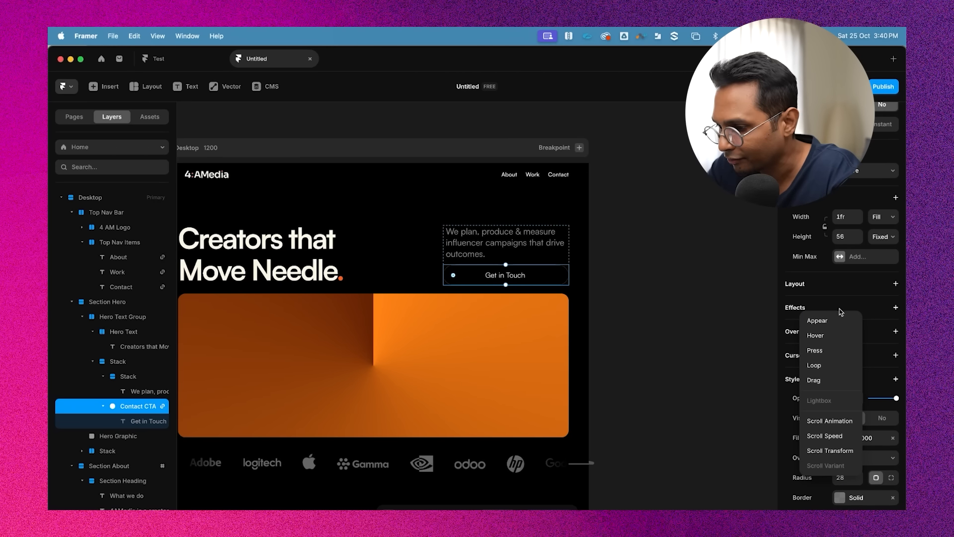
click(832, 338)
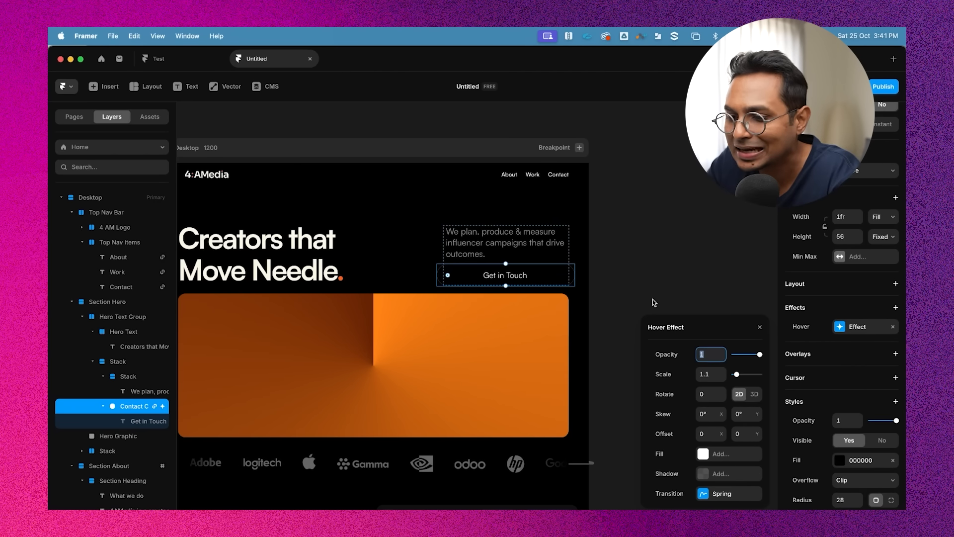
Set the Get in Touch button's hover scale to 1 and its hover fill colour to FF5F14
click(706, 374)
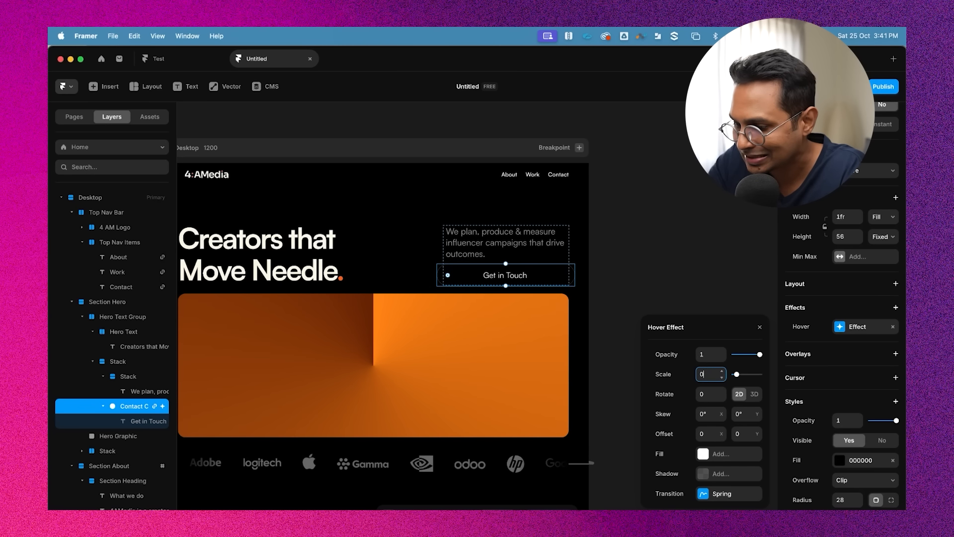
key(Return)
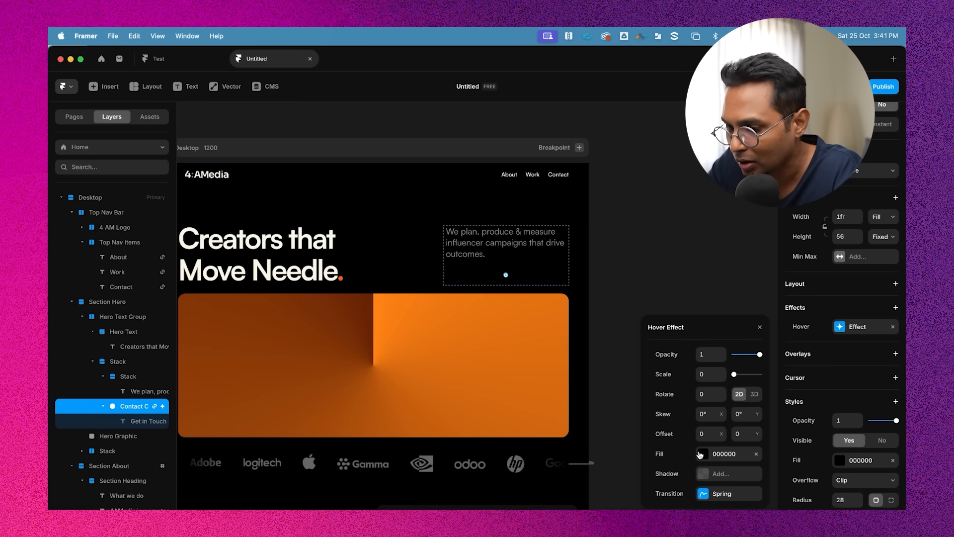
text(1)
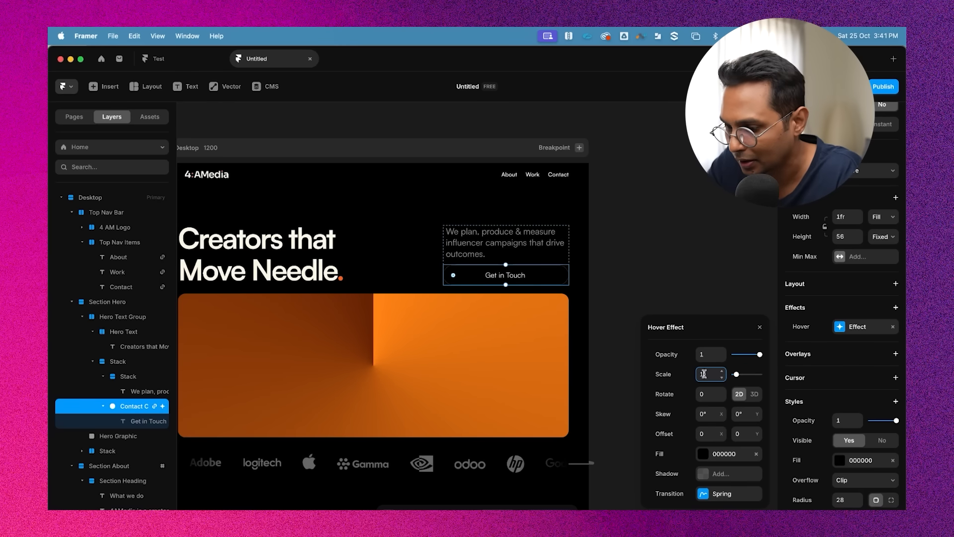
click(703, 455)
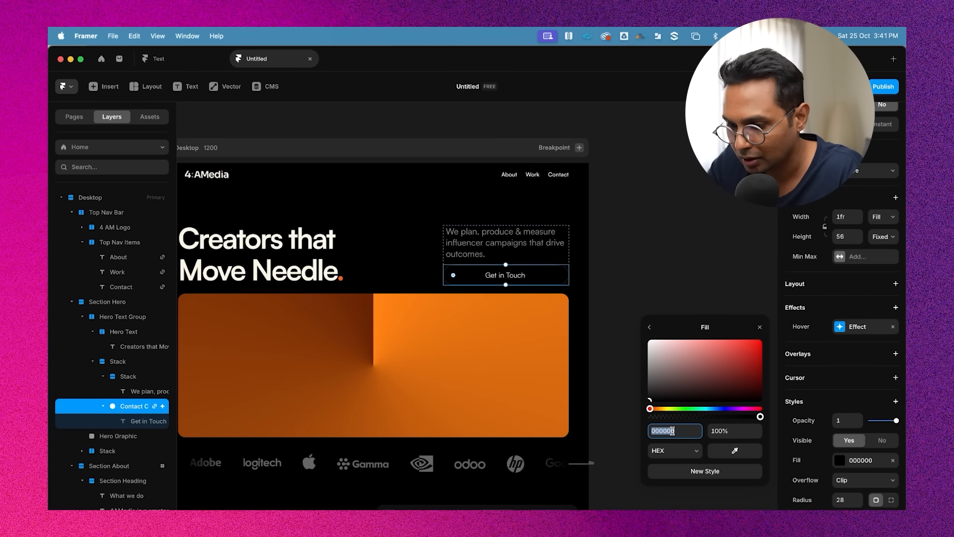
text(FF5F14)
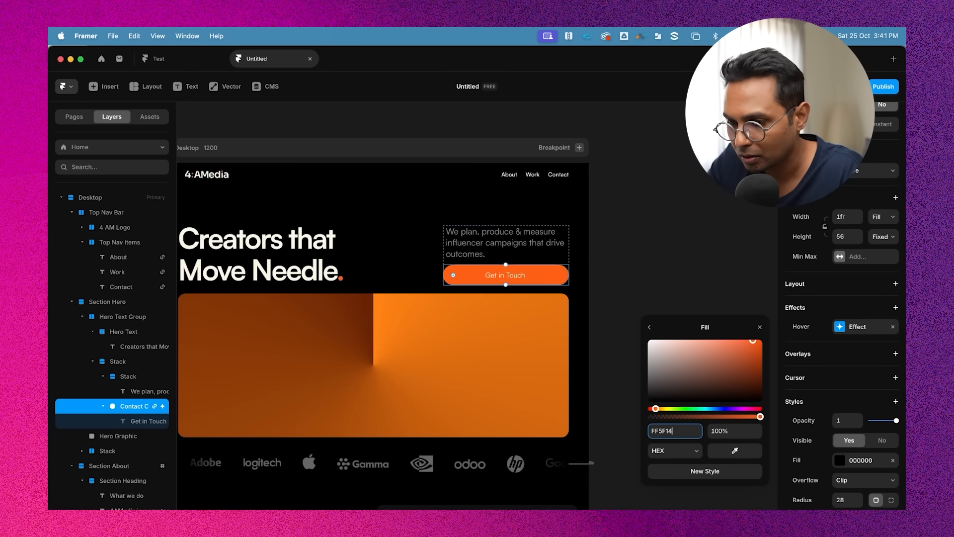
click(678, 269)
scroll(672, 277, left, 5)
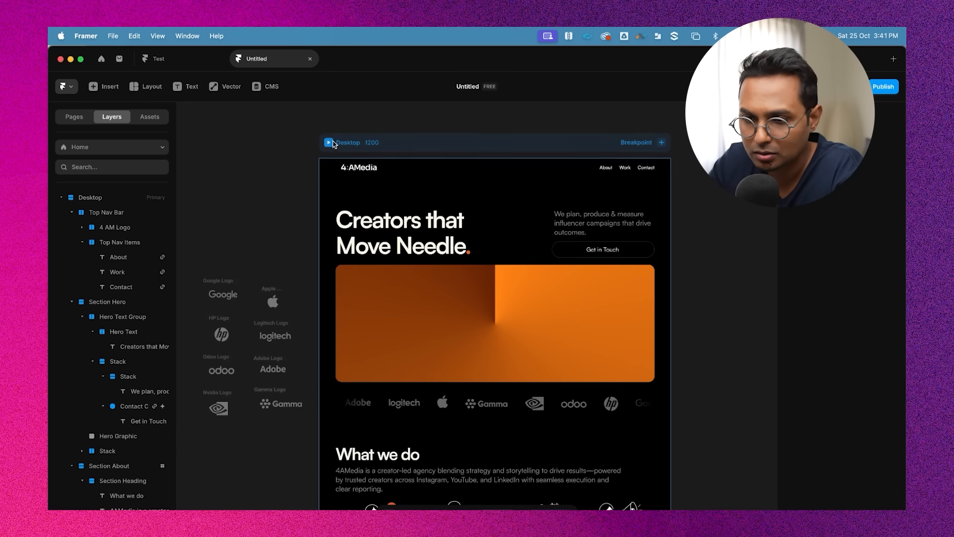
Preview the page and test that the Get in Touch button jumps to the contact section
key(super+backslash)
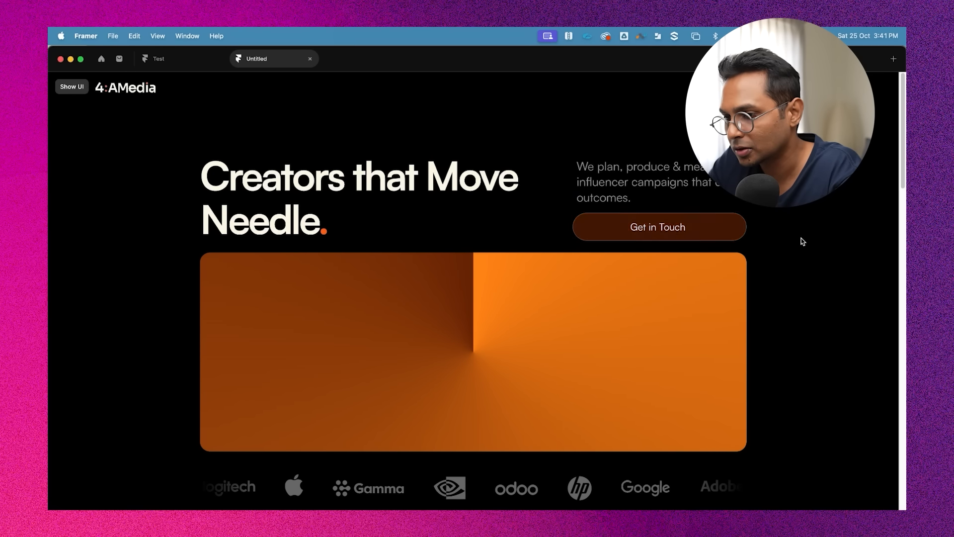
click(677, 232)
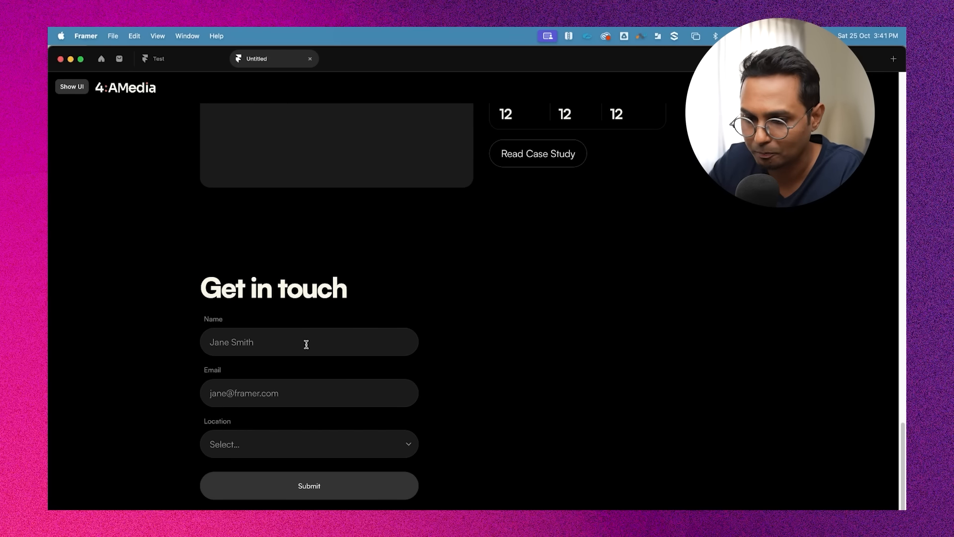
key(super+backslash)
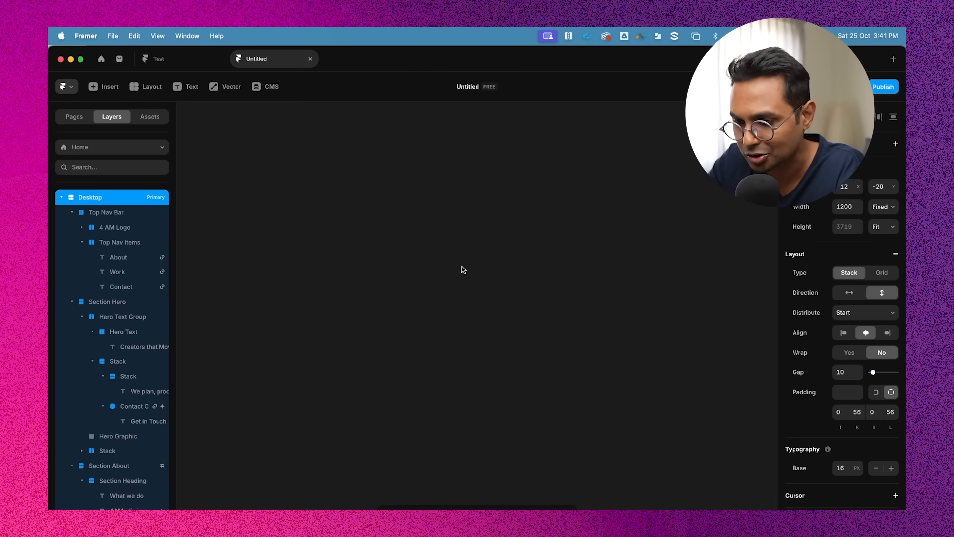
Save the project and scroll the canvas to inspect the Get in Touch button
scroll(693, 273, down, 3)
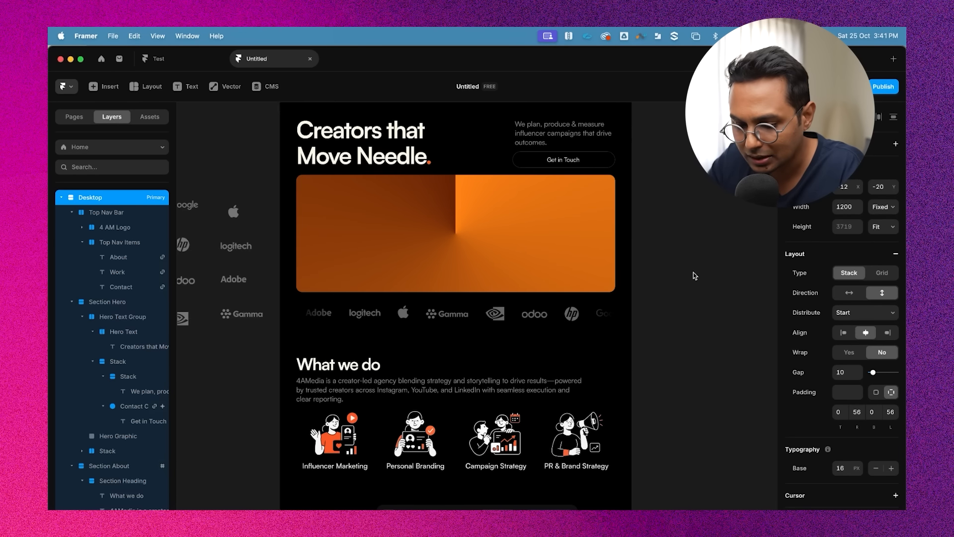
key(super+s)
scroll(722, 252, down, 1)
scroll(722, 252, up, 5)
scroll(661, 299, up, 5)
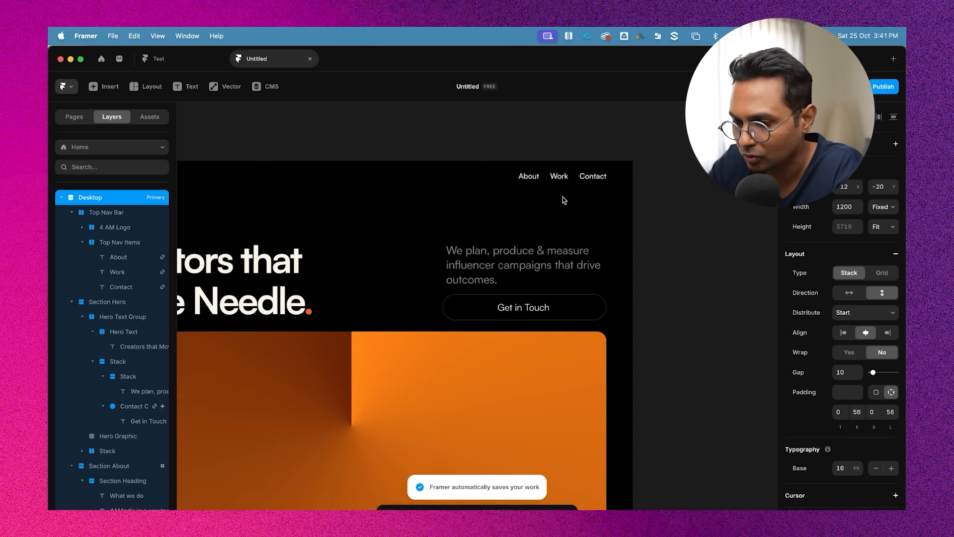
click(525, 318)
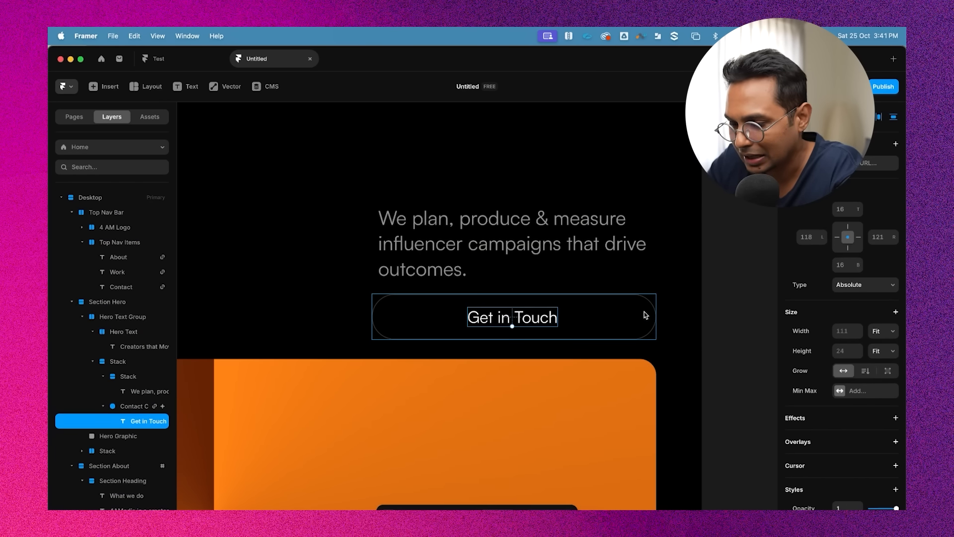
scroll(651, 305, down, 6)
click(706, 291)
scroll(707, 291, down, 2)
scroll(706, 291, down, 4)
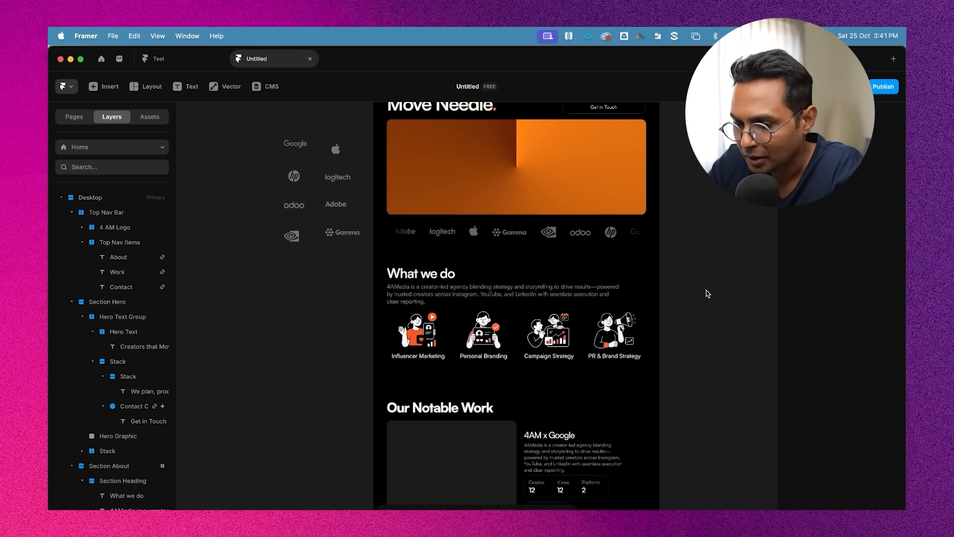
scroll(706, 293, up, 5)
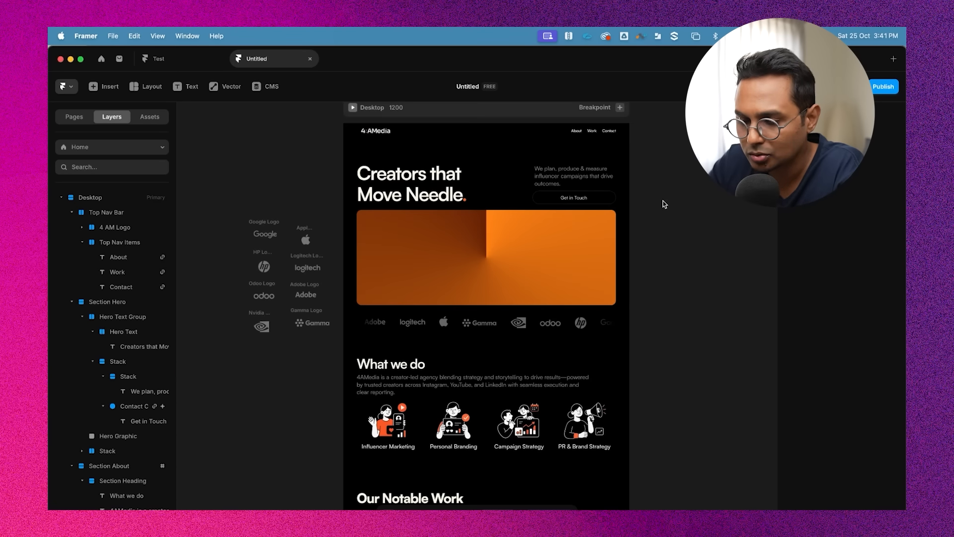
scroll(664, 204, up, 3)
Inspect the hero section's text group and heading layers on the canvas
click(504, 184)
scroll(504, 184, up, 2)
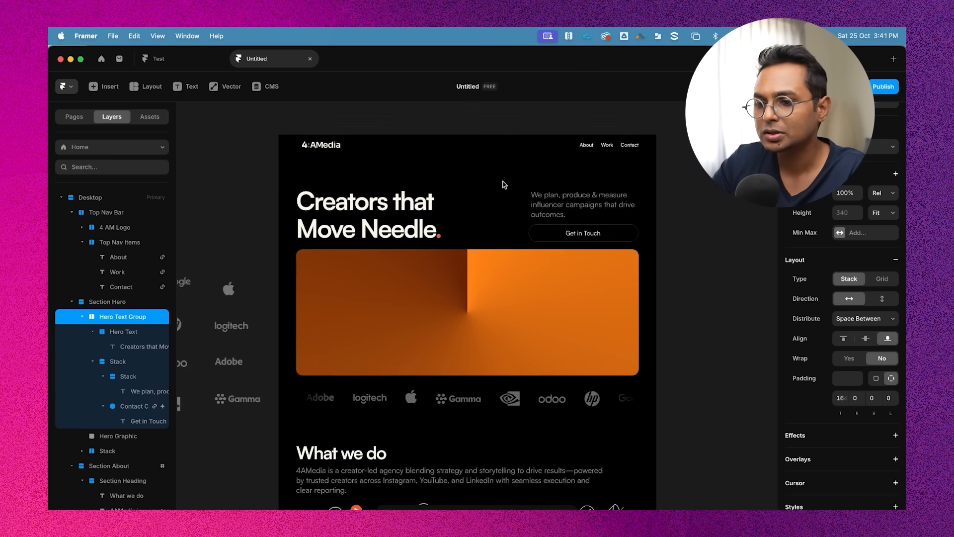
click(494, 196)
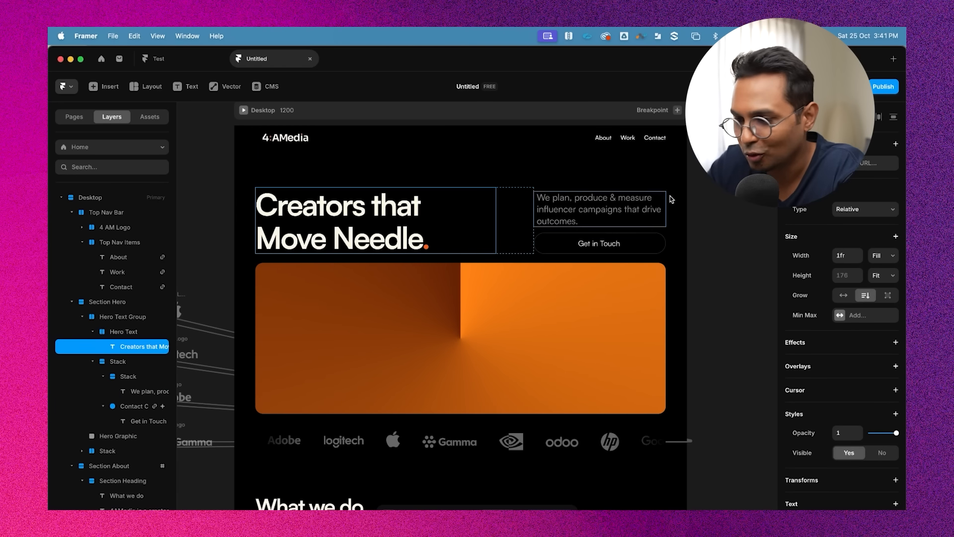
click(686, 201)
click(656, 190)
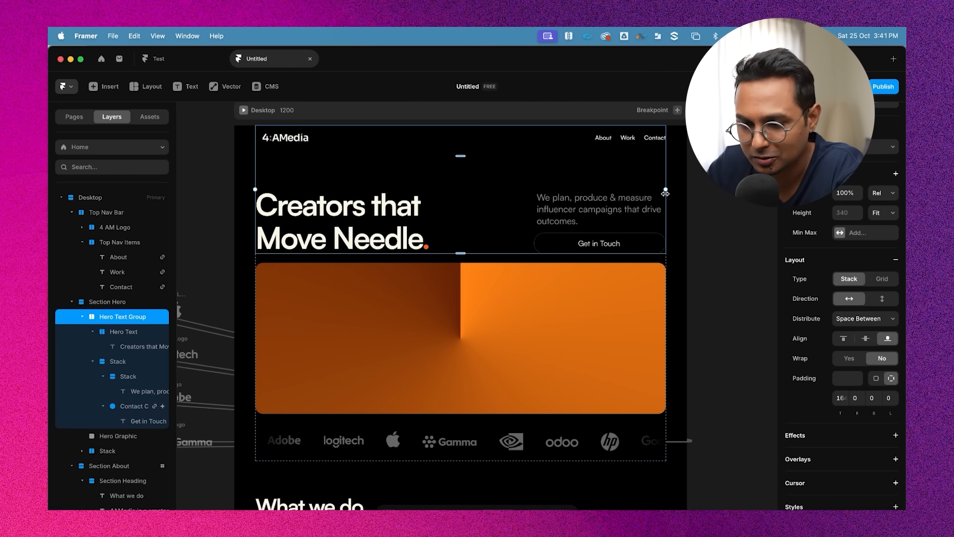
click(717, 229)
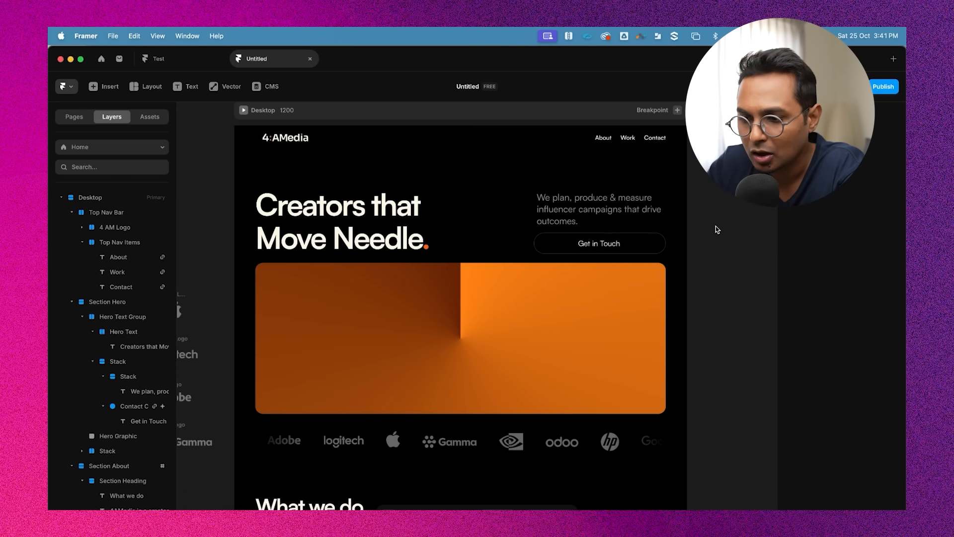
click(481, 192)
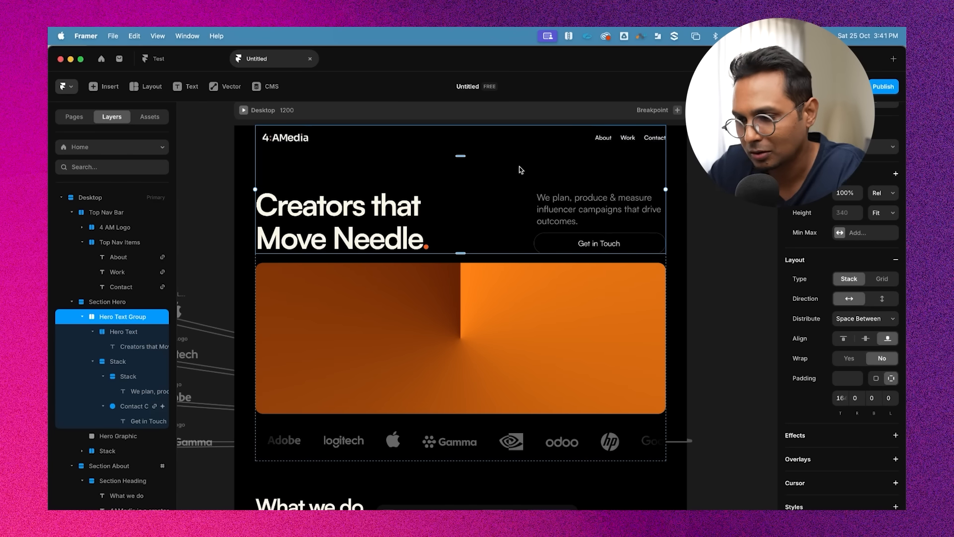
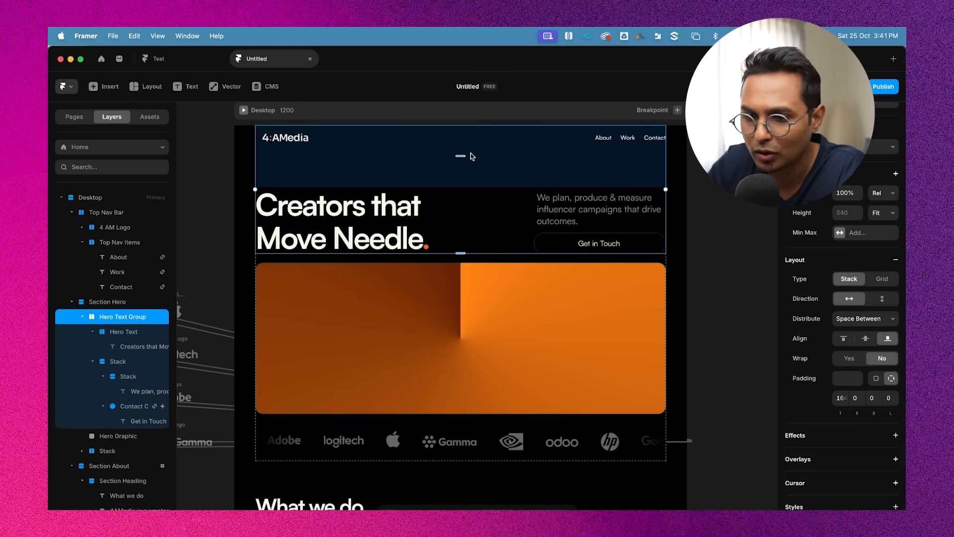
Add an Appear effect to the Hero Text Group using the Slide In Bottom preset
click(82, 317)
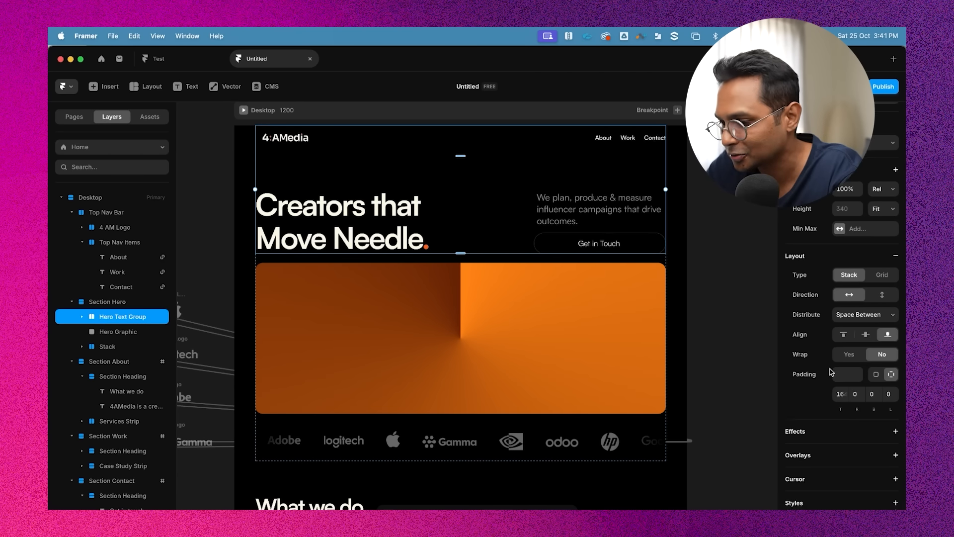
scroll(858, 343, down, 5)
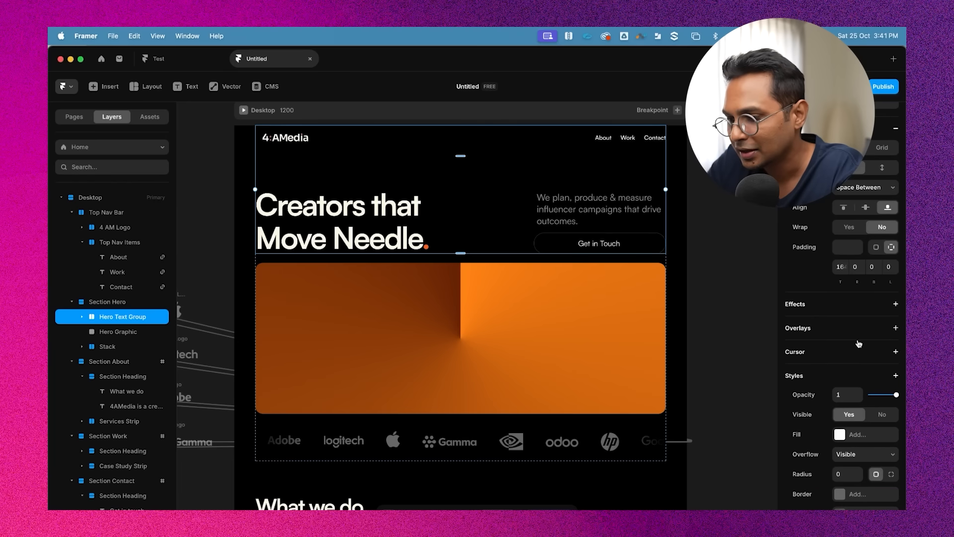
click(799, 307)
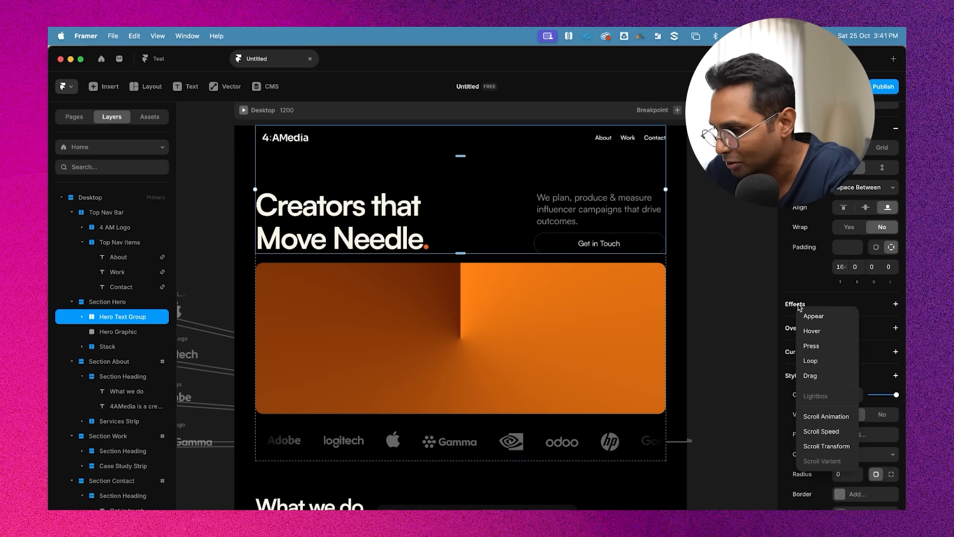
click(823, 319)
drag(684, 317, 599, 268)
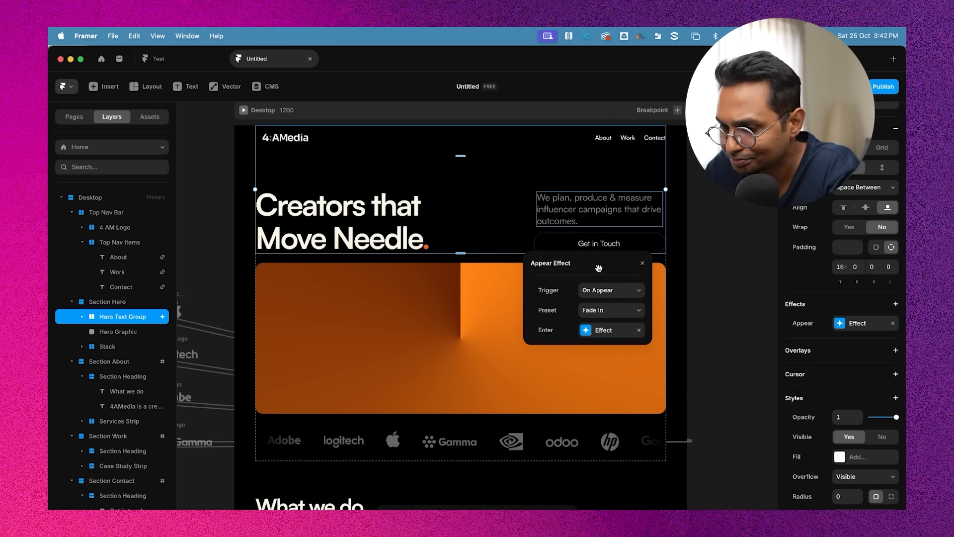
click(605, 311)
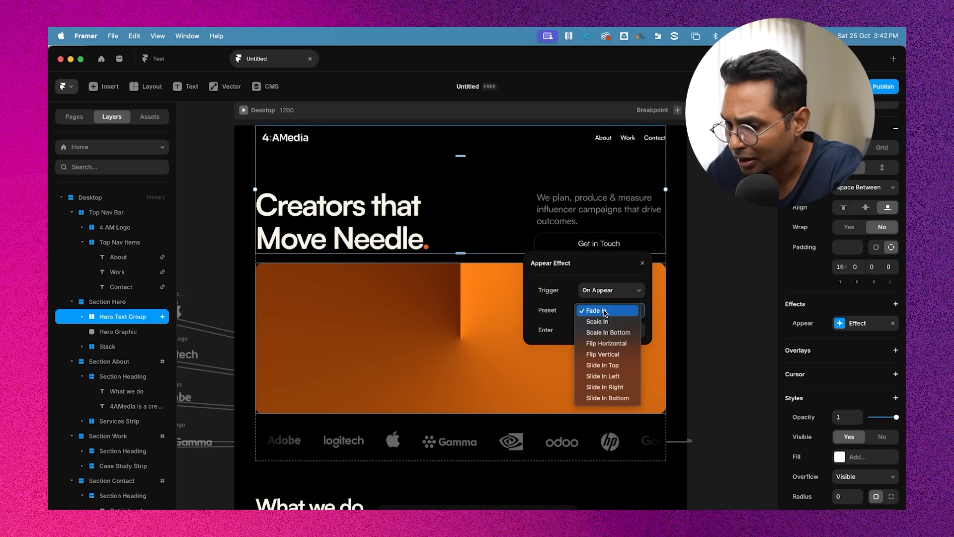
click(620, 399)
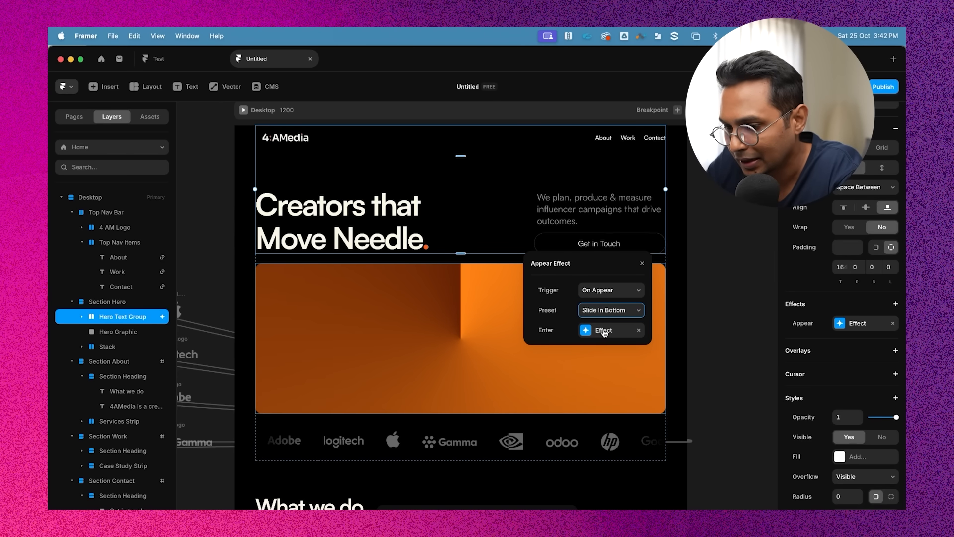
Set the hero text's enter transition to a custom ease curve of 0.78, 0, 0.3, 1 with a time of 0.8 s
click(604, 330)
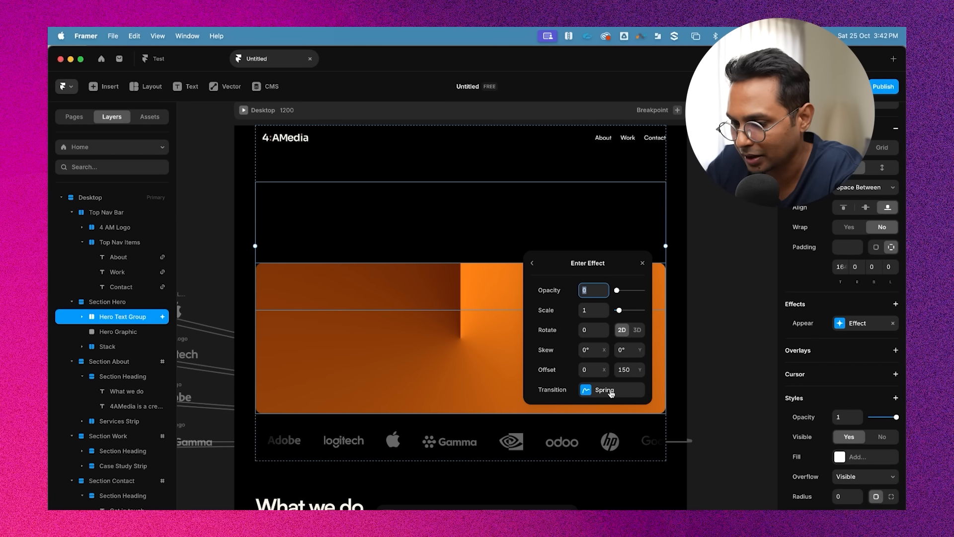
click(607, 390)
click(556, 290)
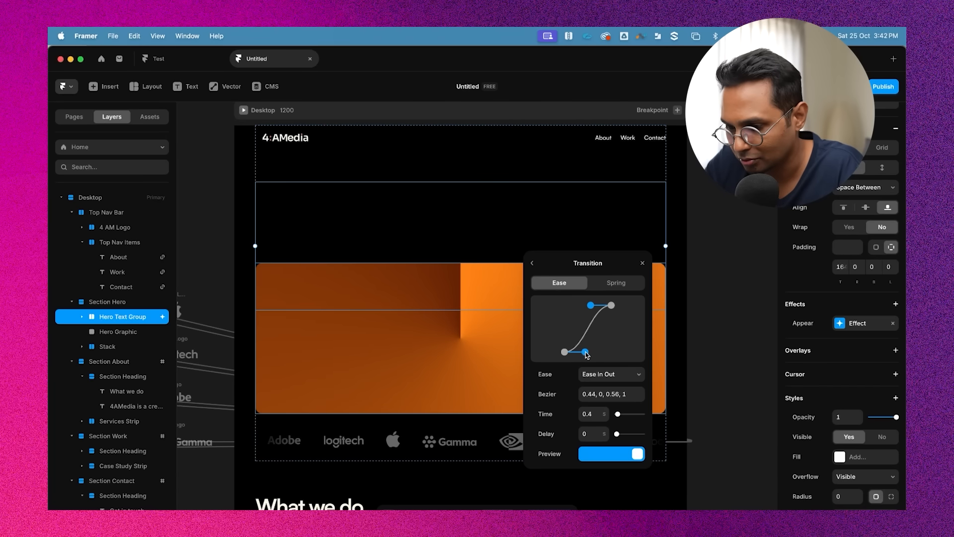
drag(586, 352, 601, 353)
drag(592, 308, 581, 308)
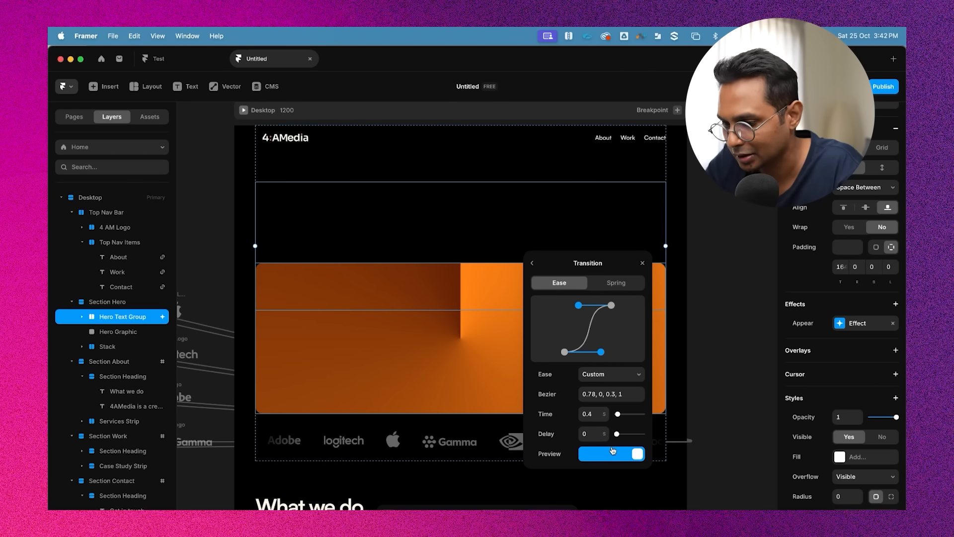
click(604, 411)
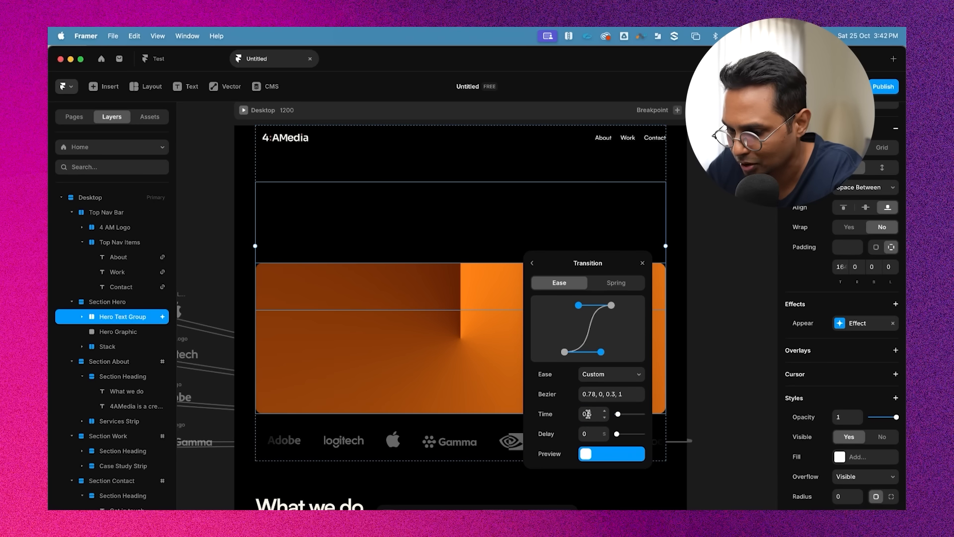
click(596, 412)
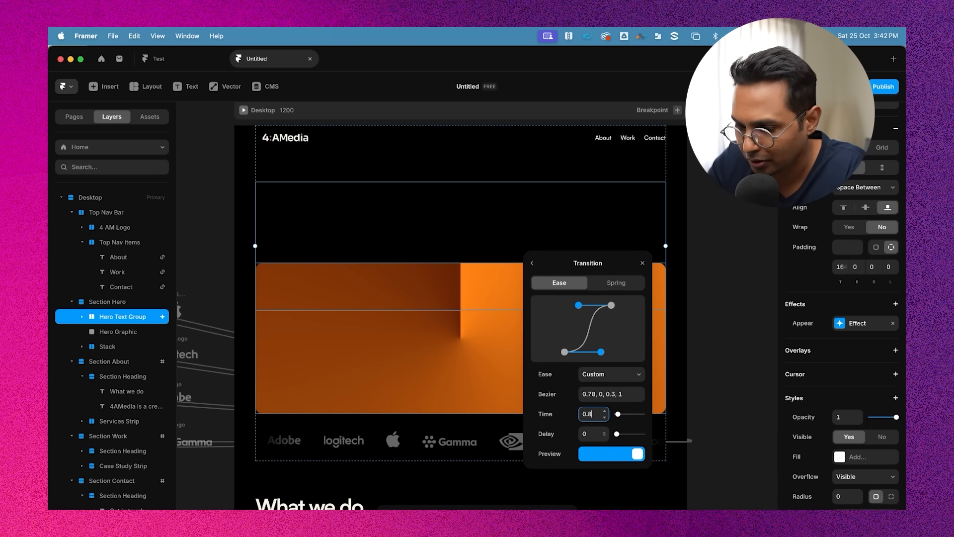
click(708, 210)
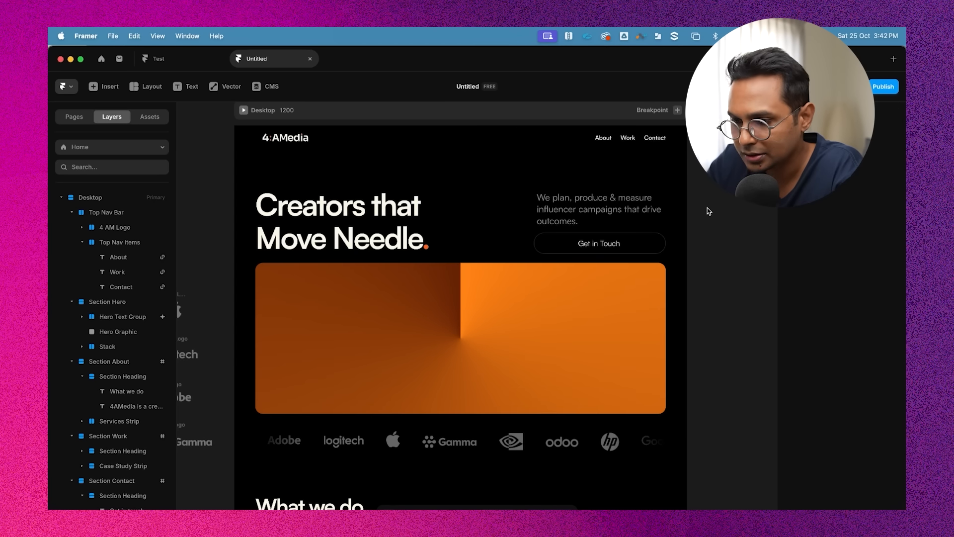
Preview the page several times to check the hero text's slide-in animation
click(243, 110)
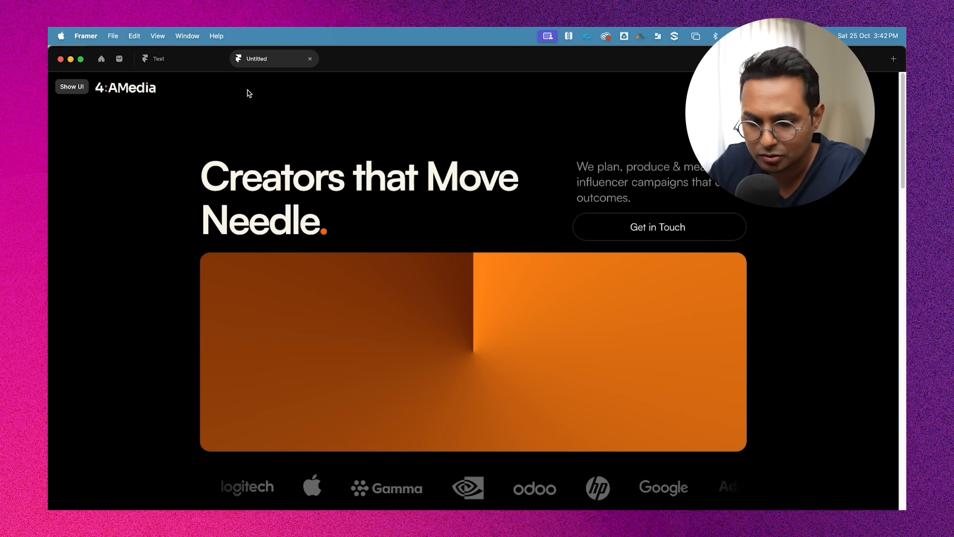
key(Escape)
click(243, 110)
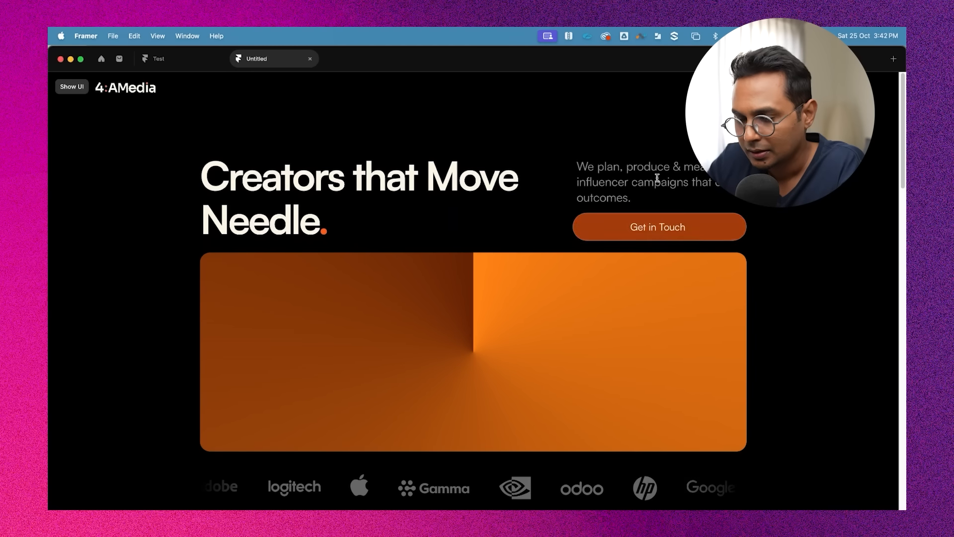
key(Escape)
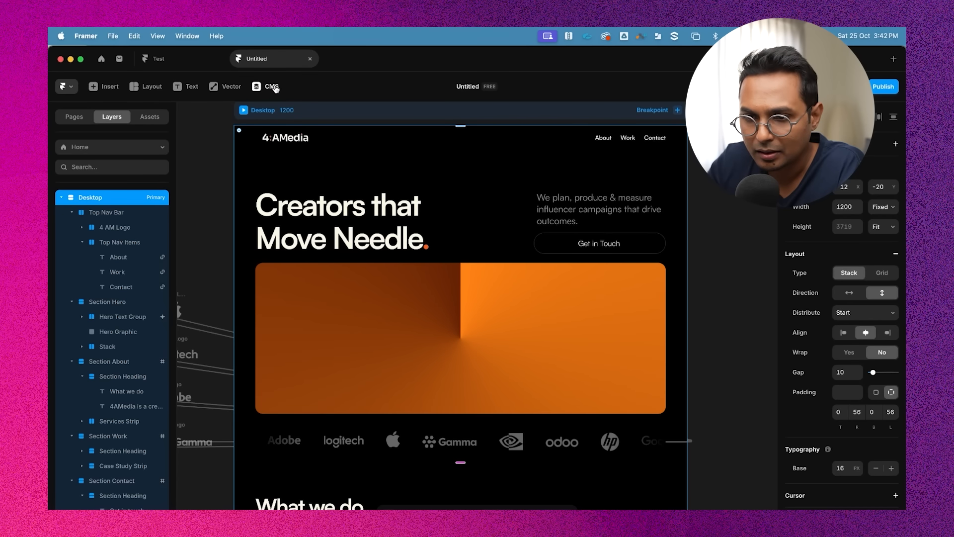
click(243, 110)
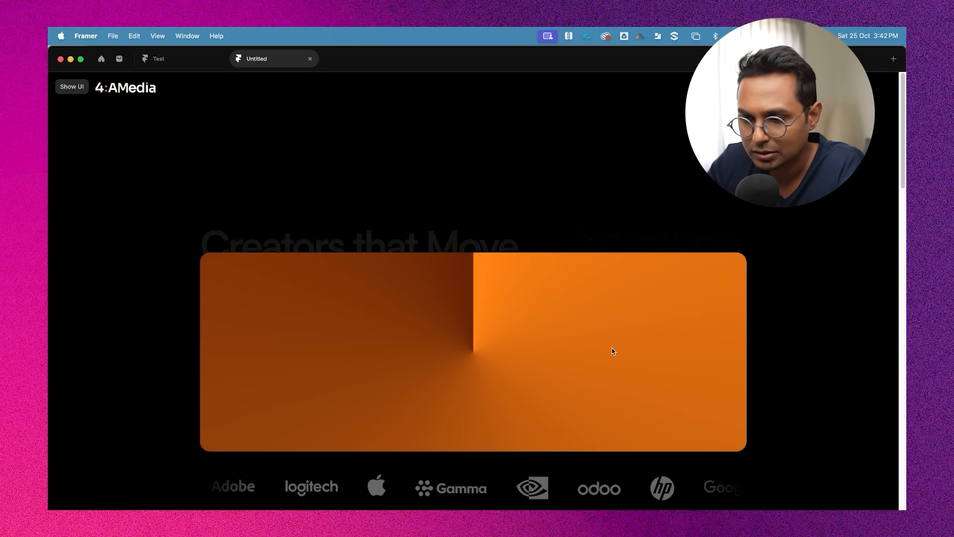
key(Escape)
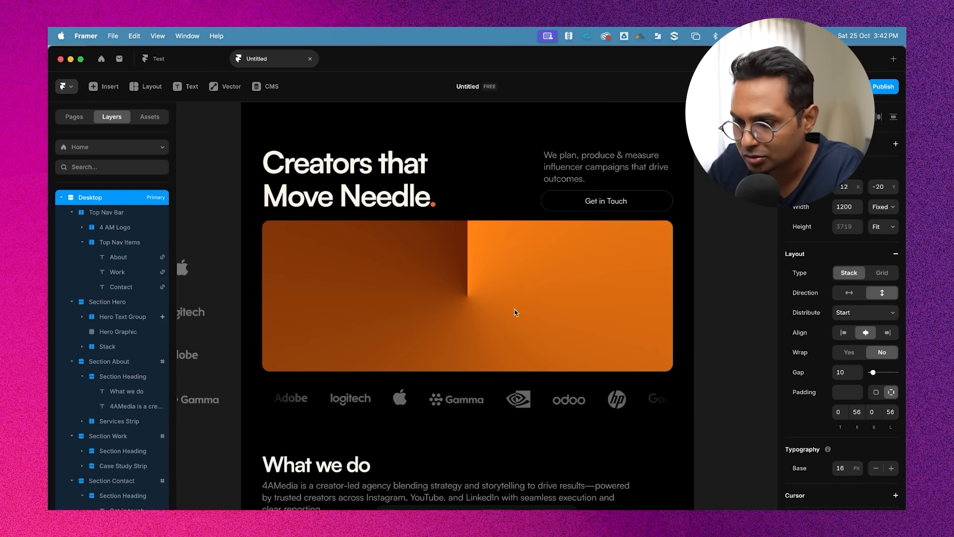
Add an Appear effect with the Slide In Bottom preset to the Hero Graphic
click(604, 264)
scroll(863, 388, down, 2)
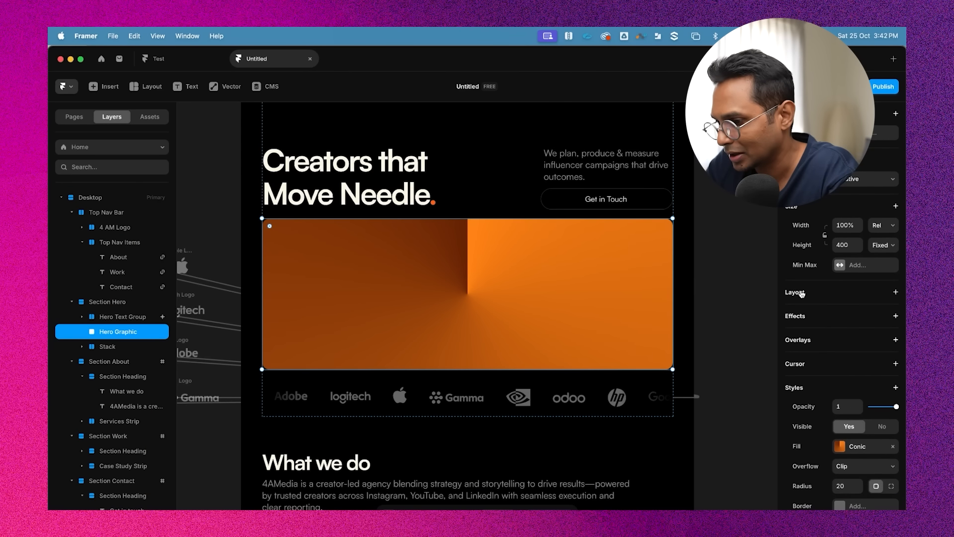
click(807, 317)
click(812, 324)
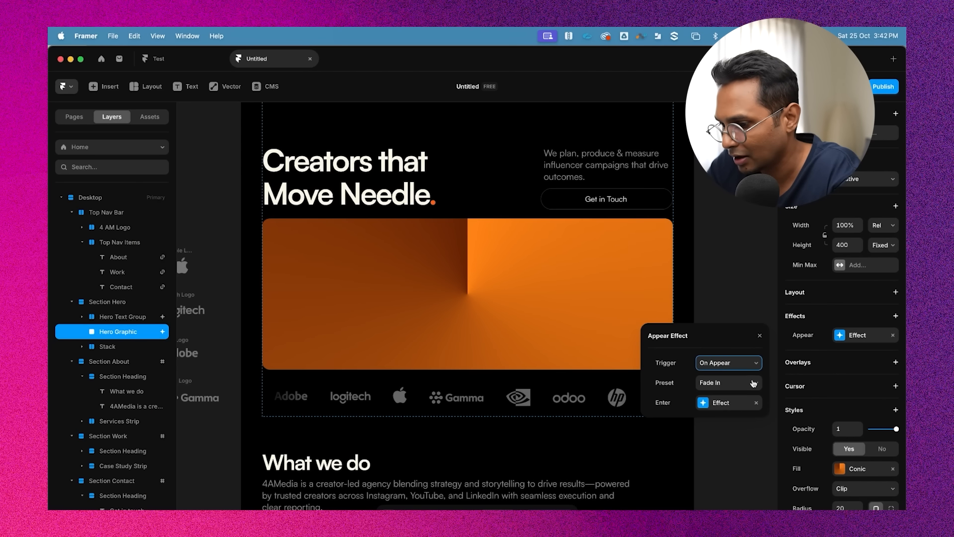
click(735, 385)
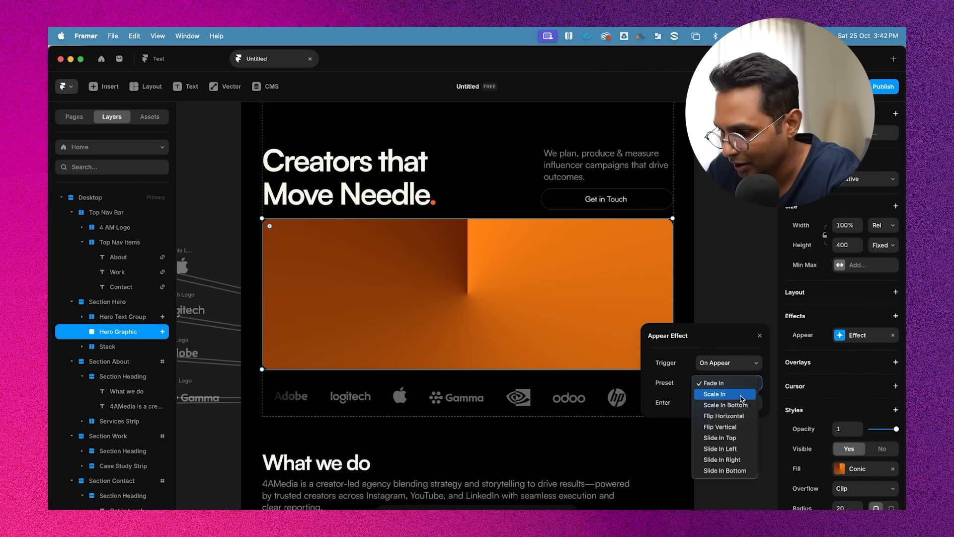
click(734, 471)
Set the Hero Graphic's enter transition to a custom ease curve of 0.61, 0, 0.46, 1 with a time of 0.8 s
click(728, 403)
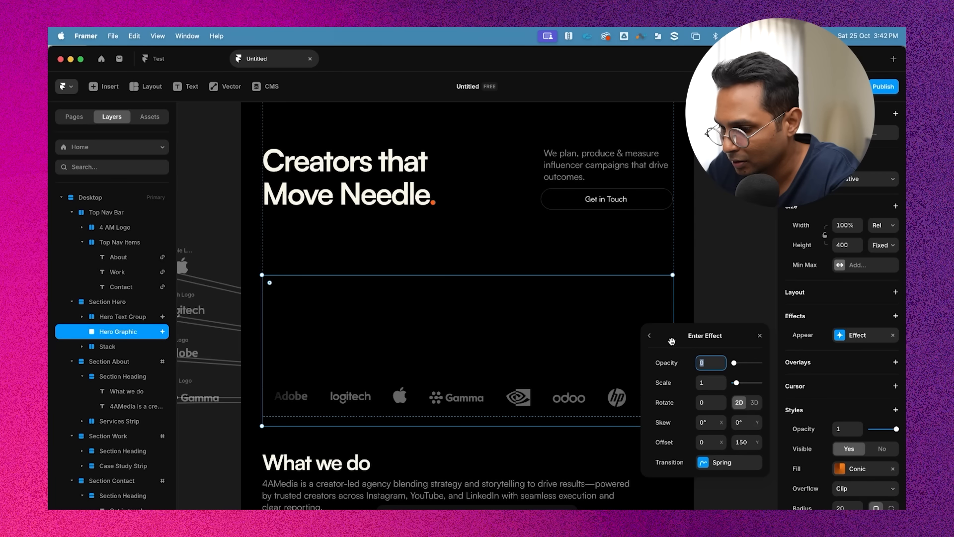
click(715, 462)
click(675, 350)
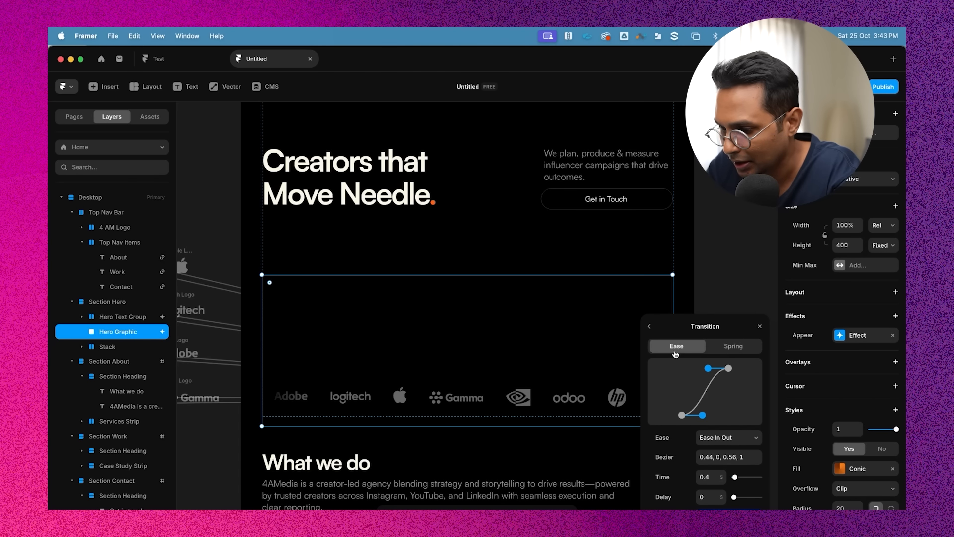
drag(703, 419, 712, 418)
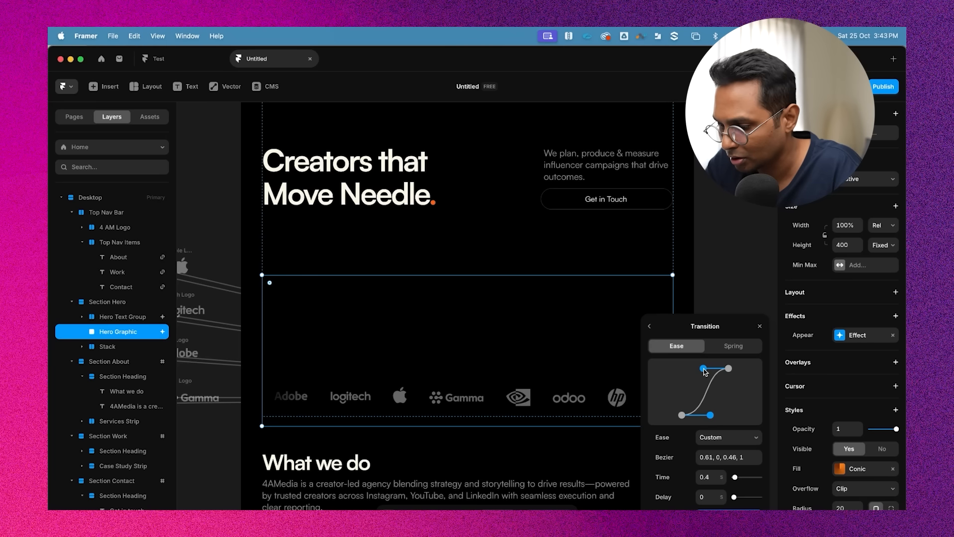
click(715, 477)
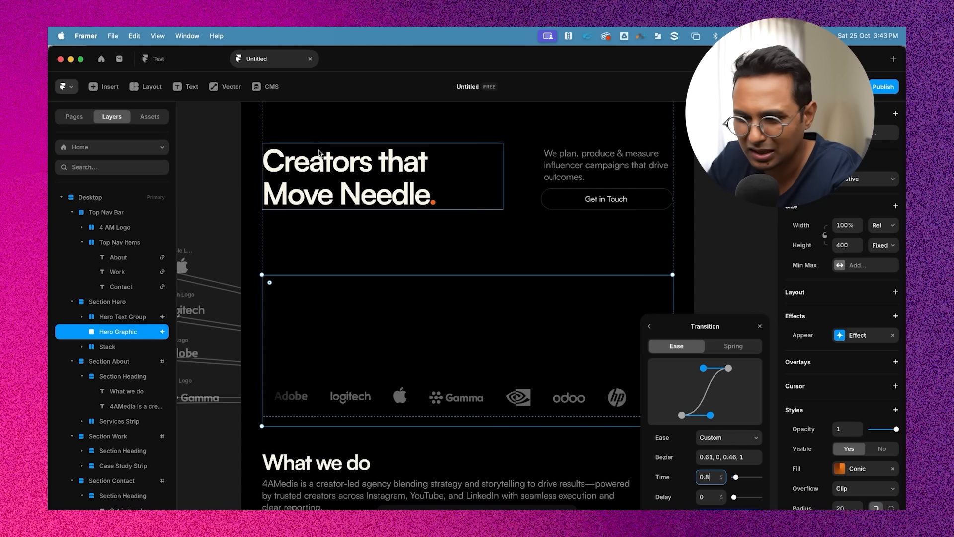
click(206, 159)
Preview the page to check the hero animations
scroll(233, 145, up, 5)
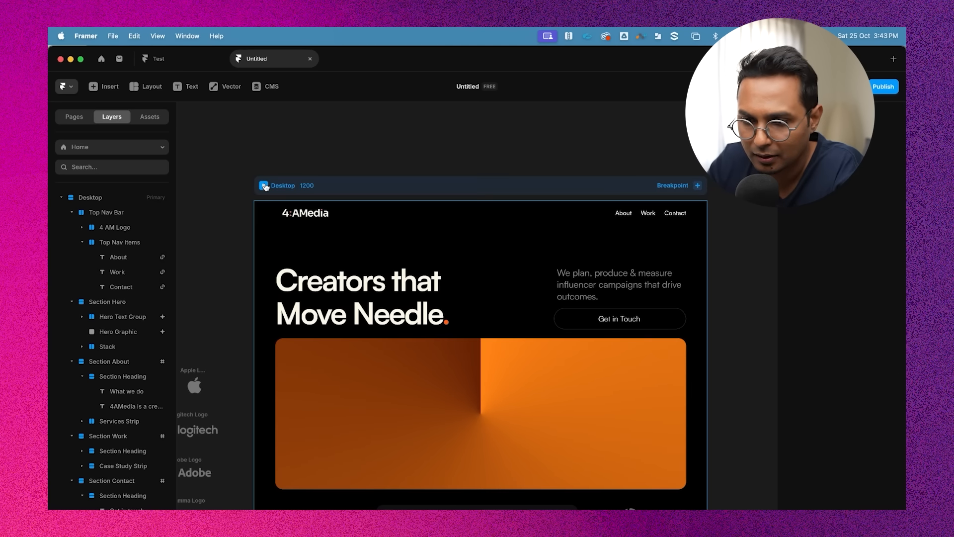
click(263, 185)
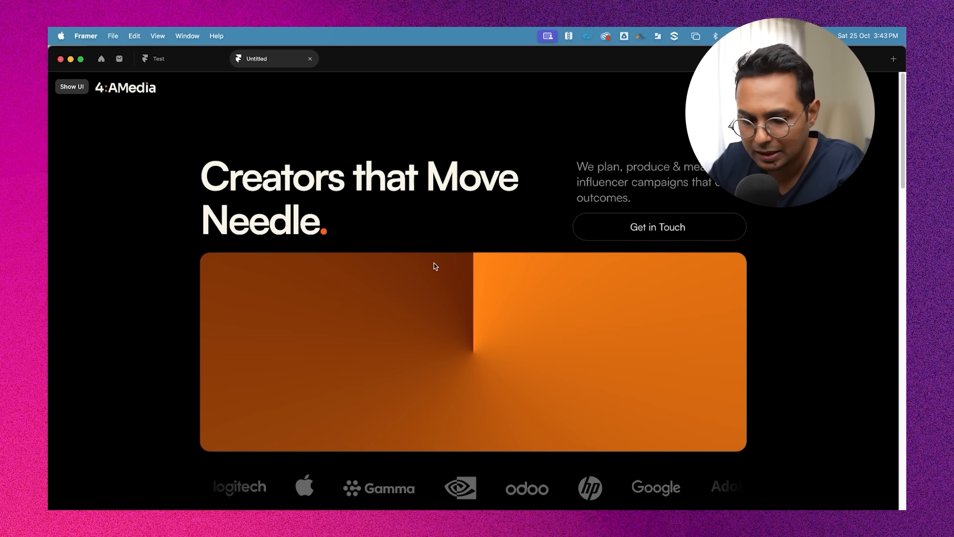
key(Escape)
Change the Hero Graphic's enter transition time to 0.9 s
scroll(456, 374, down, 3)
click(458, 331)
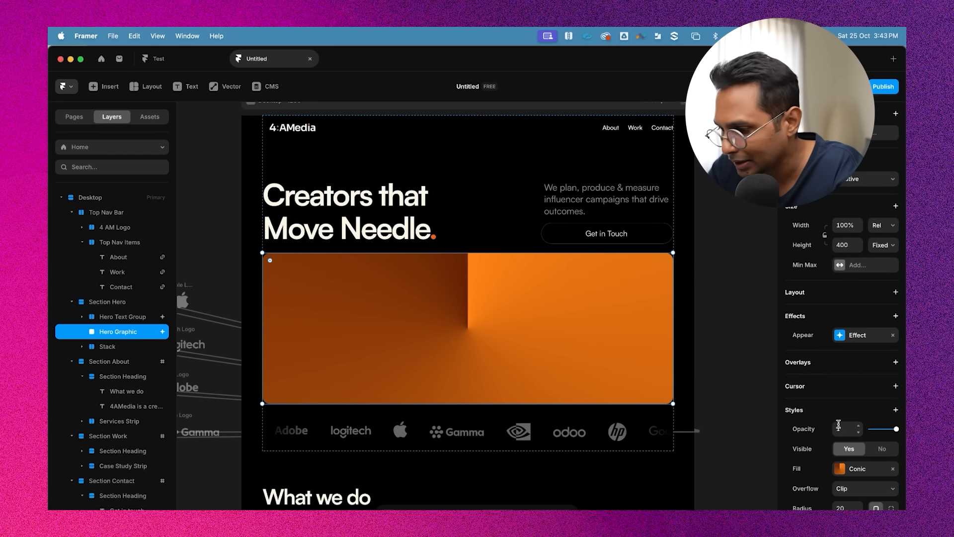
scroll(838, 426, down, 2)
click(856, 286)
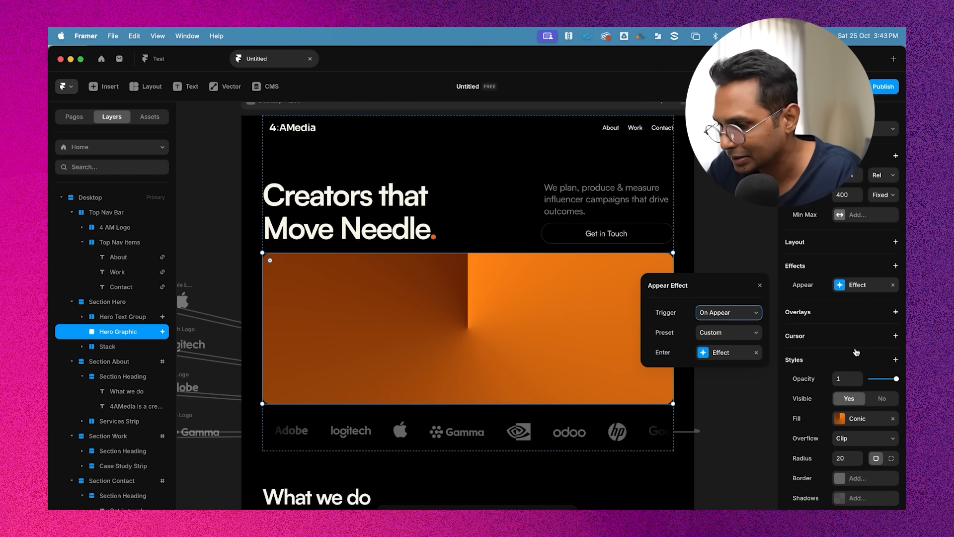
click(724, 352)
click(729, 410)
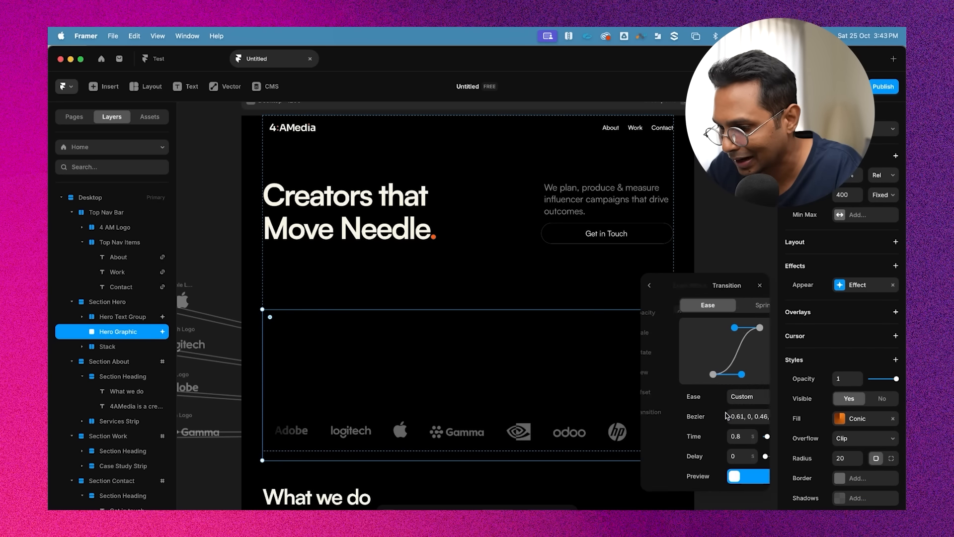
click(712, 434)
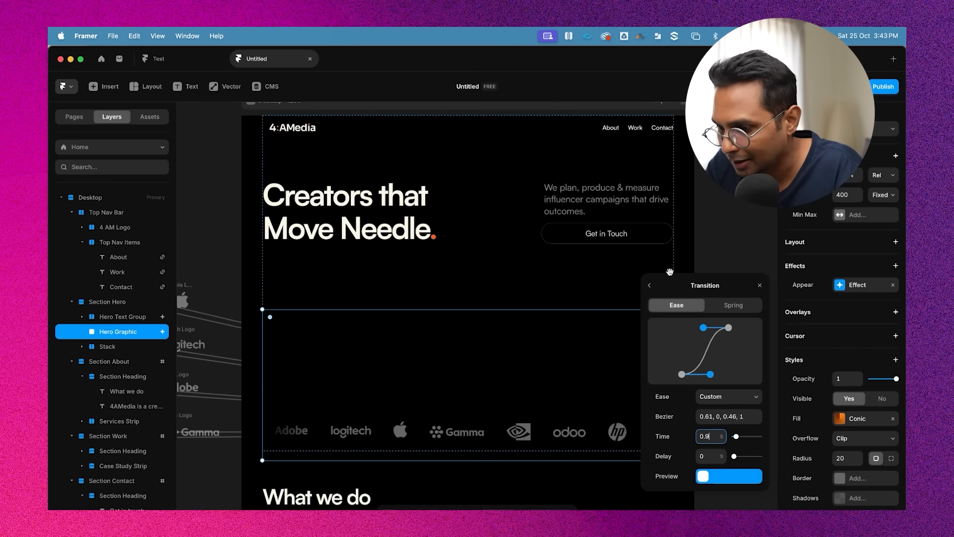
click(714, 241)
Preview the page again, testing the hero animations and the Get in Touch button's scroll
scroll(298, 105, up, 1)
click(272, 138)
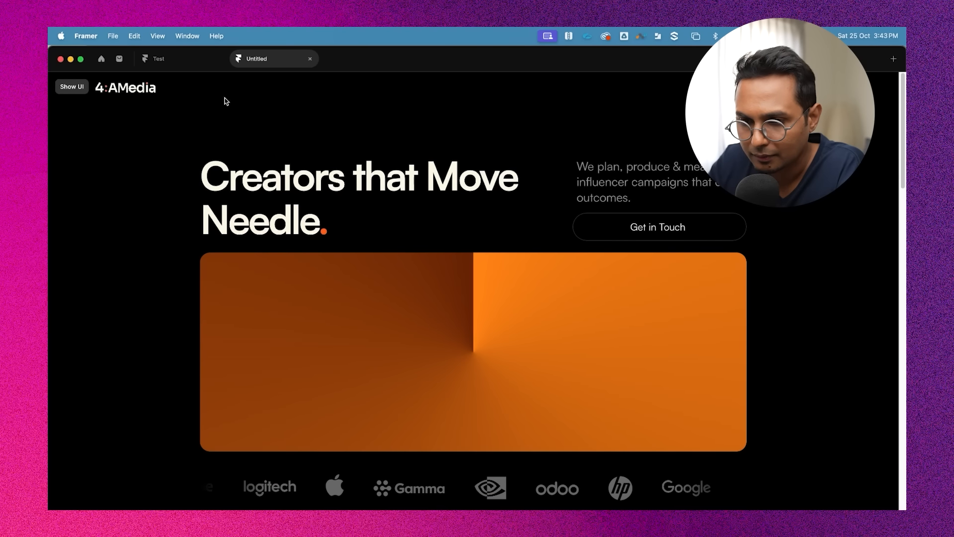
key(Escape)
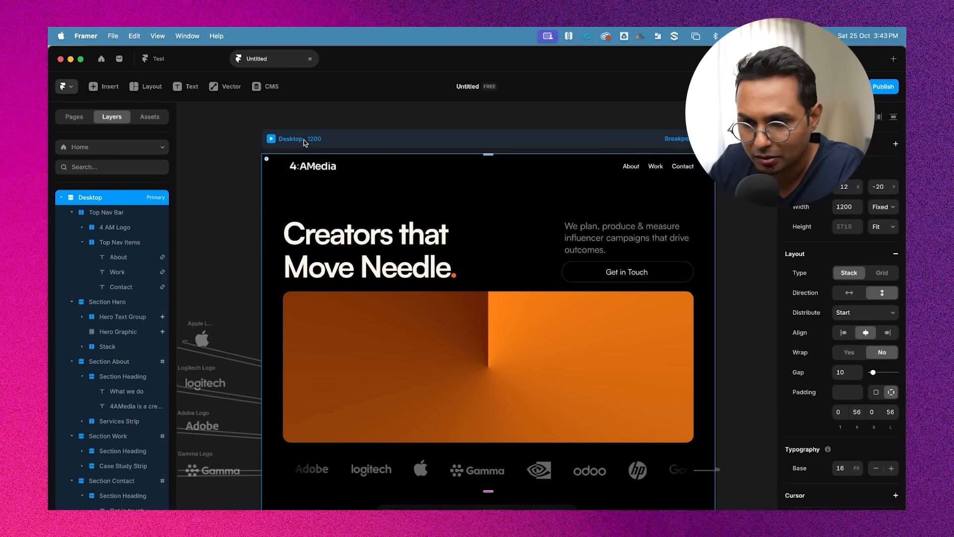
click(270, 140)
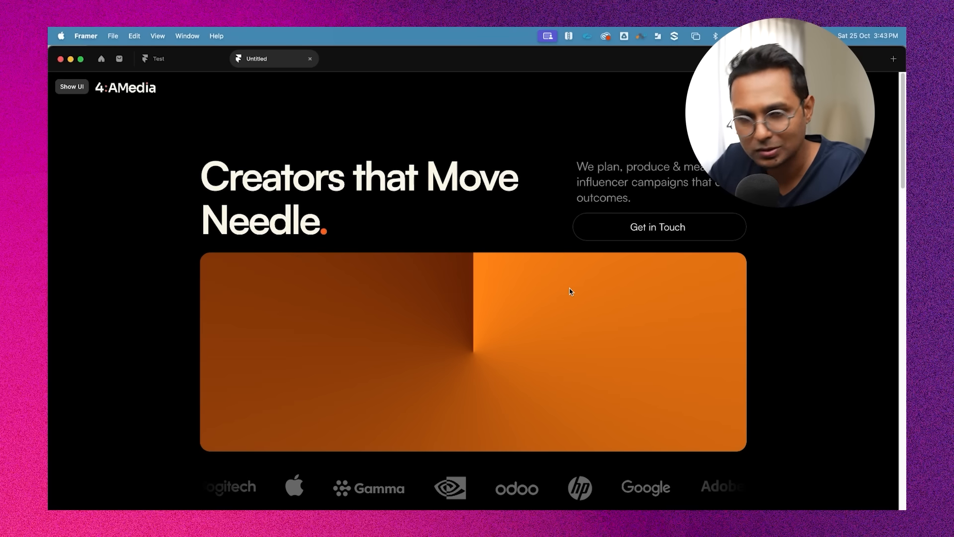
click(669, 228)
scroll(692, 267, up, 15)
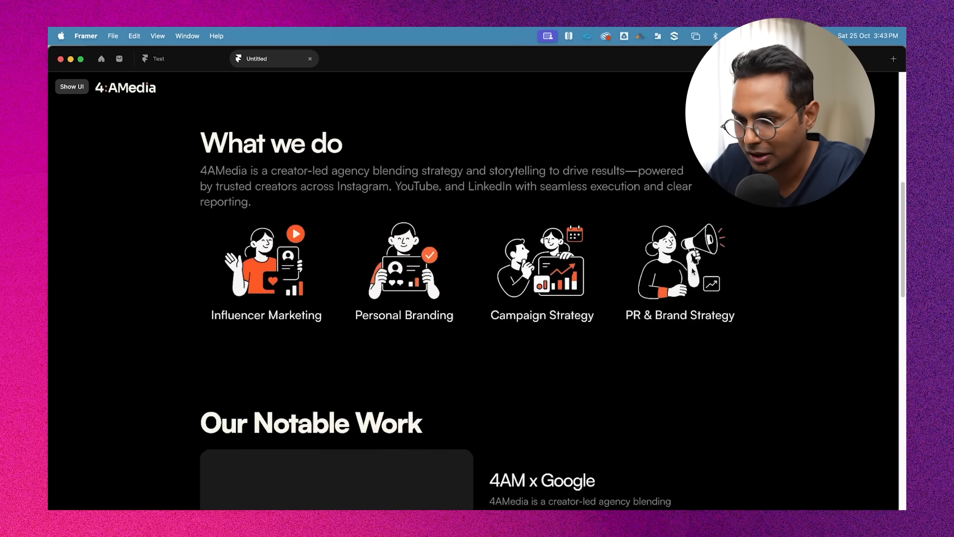
key(super+backslash)
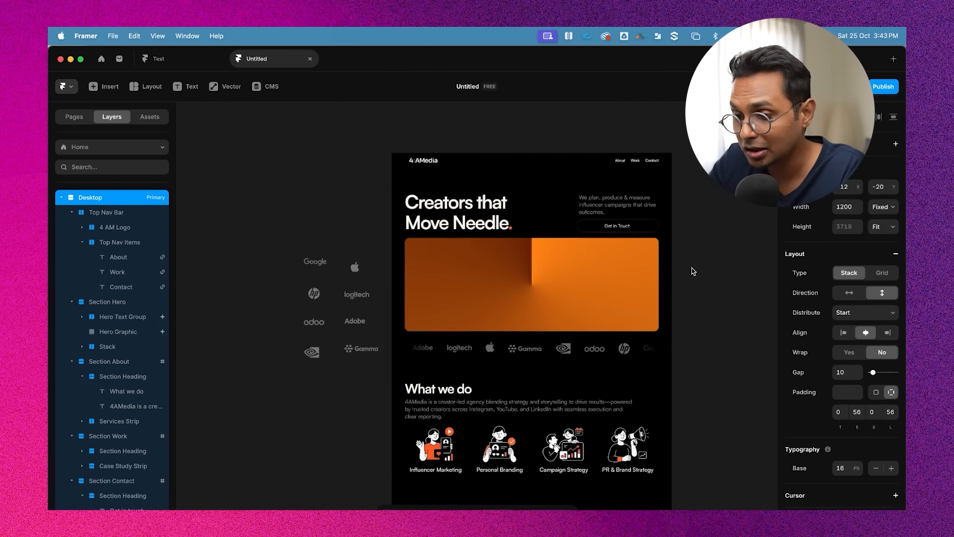
Scroll through the desktop page to review the finished layout and hero section
scroll(646, 198, down, 3)
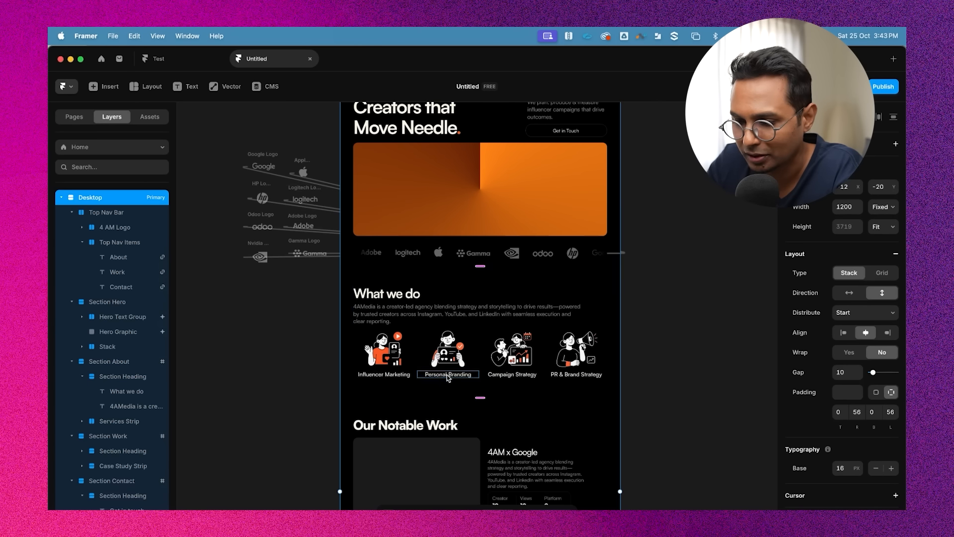
scroll(418, 381, up, 5)
scroll(652, 311, down, 3)
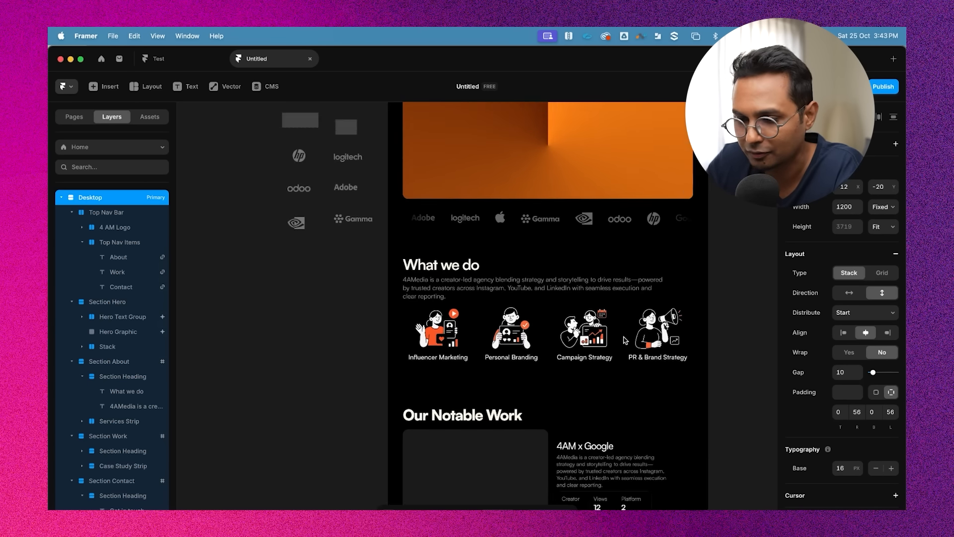
scroll(652, 311, down, 3)
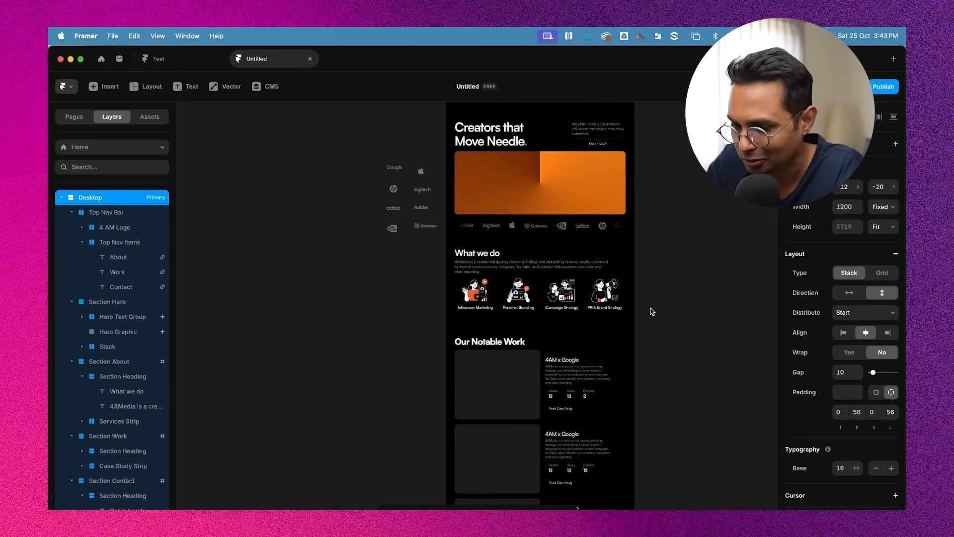
scroll(648, 310, down, 3)
click(567, 281)
click(648, 281)
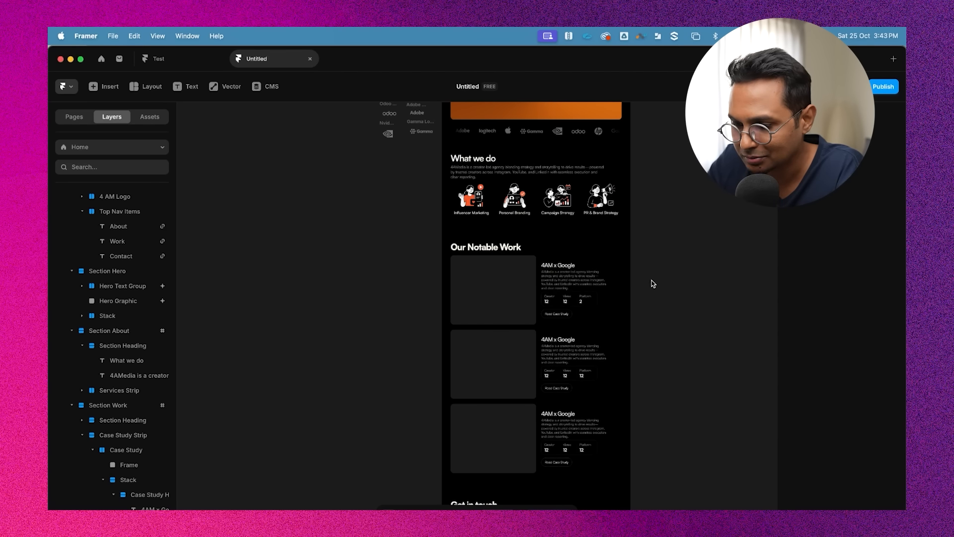
scroll(652, 280, down, 3)
scroll(651, 280, up, 10)
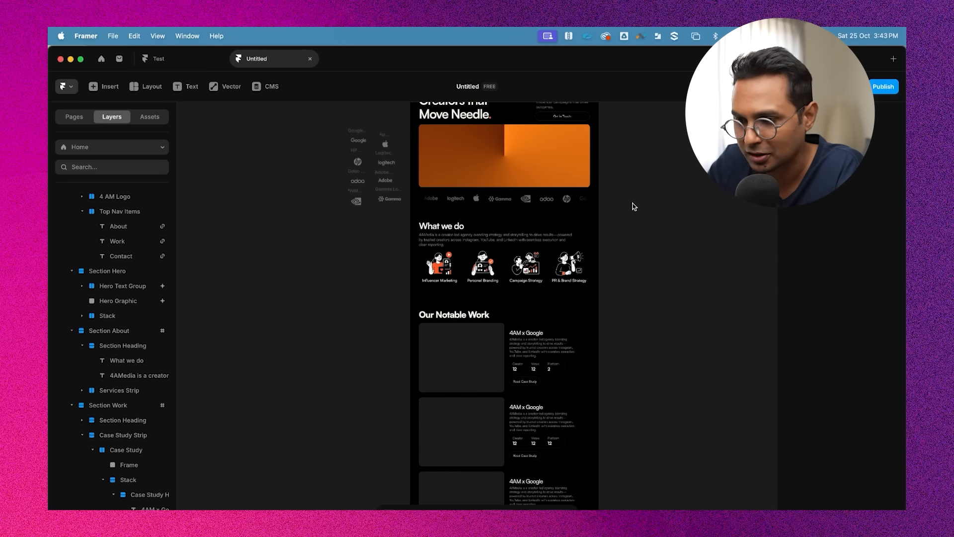
scroll(585, 124, up, 3)
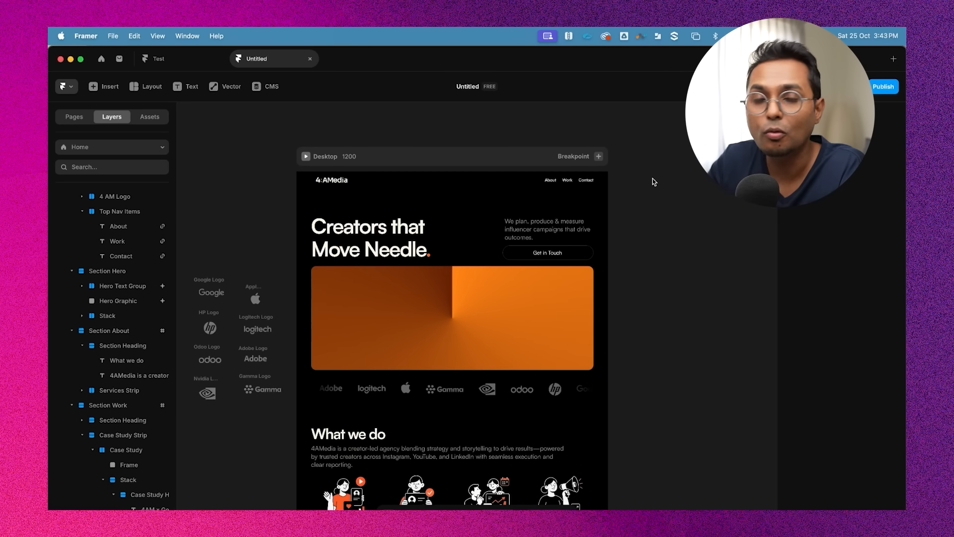
scroll(652, 178, down, 2)
scroll(651, 178, down, 3)
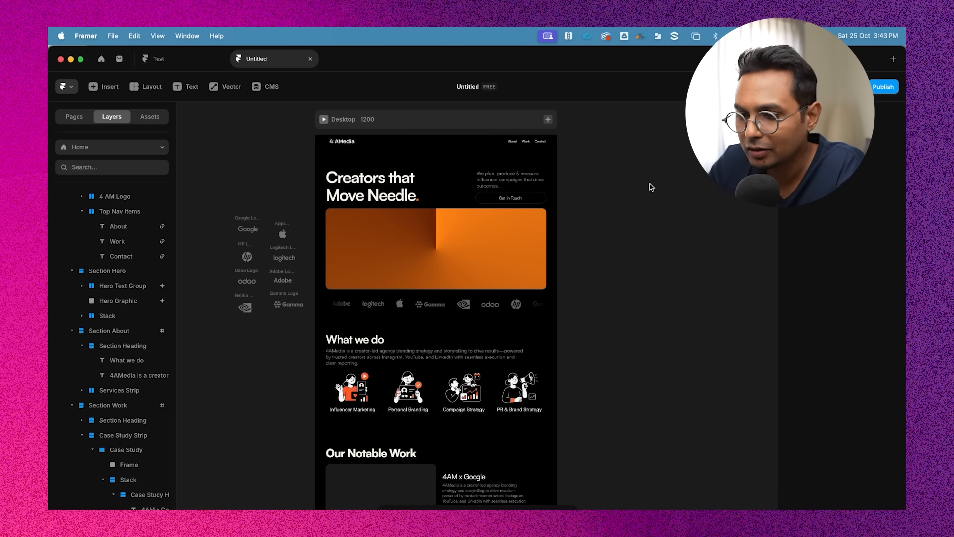
scroll(650, 184, up, 1)
scroll(564, 134, up, 2)
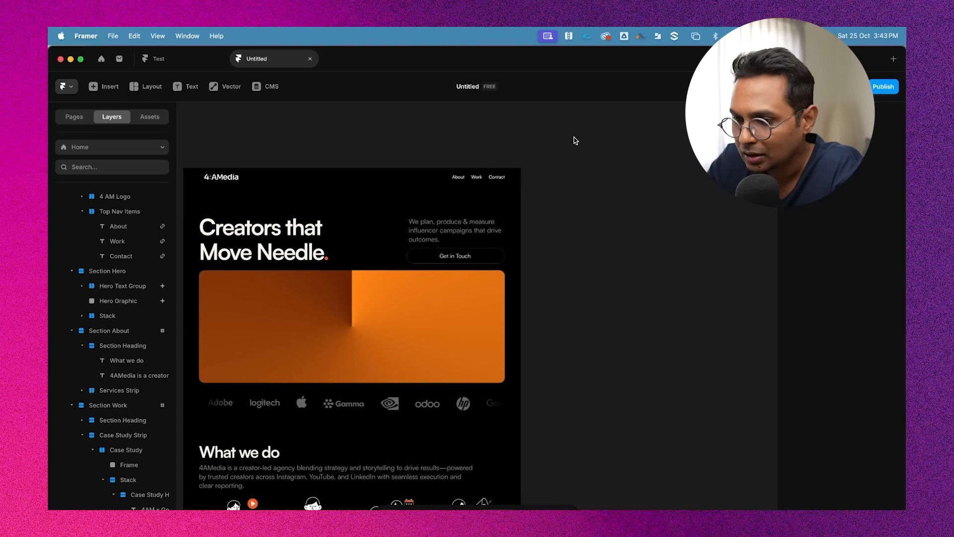
Add a Phone breakpoint at 390 width and scroll through its layout
click(511, 153)
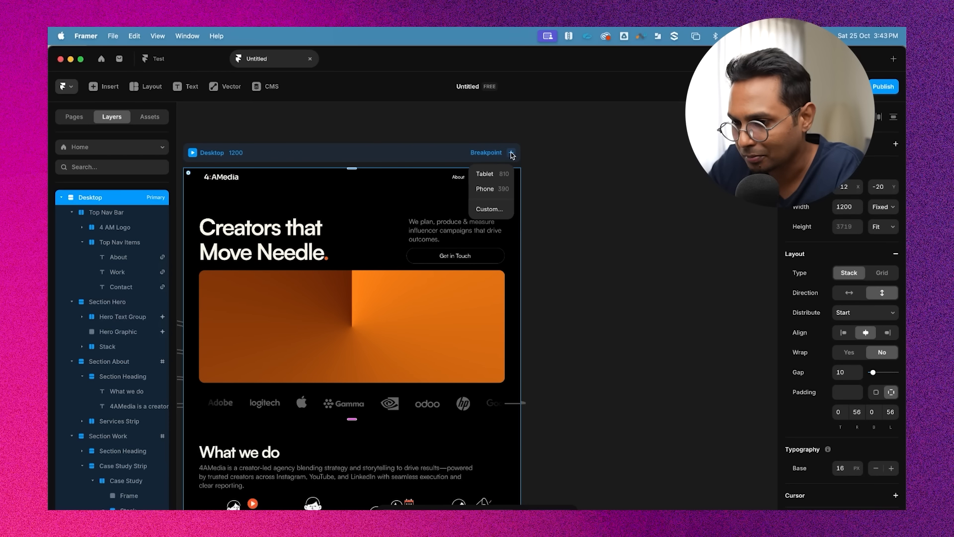
click(499, 194)
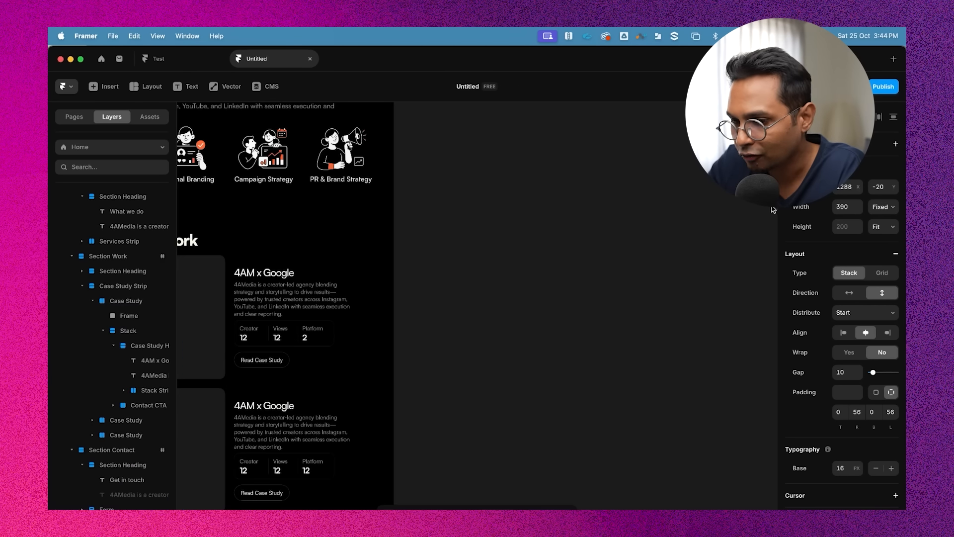
scroll(523, 216, up, 2)
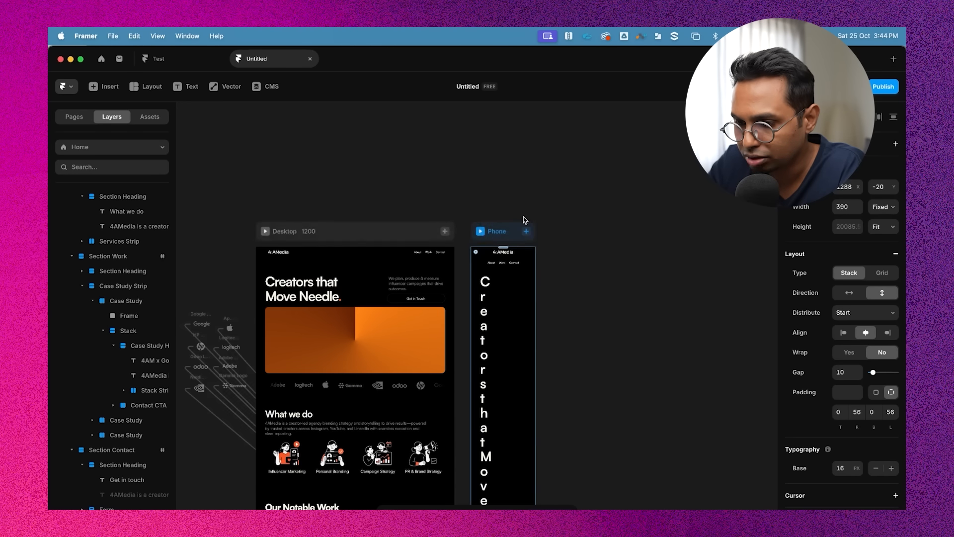
scroll(523, 216, down, 4)
scroll(523, 217, down, 4)
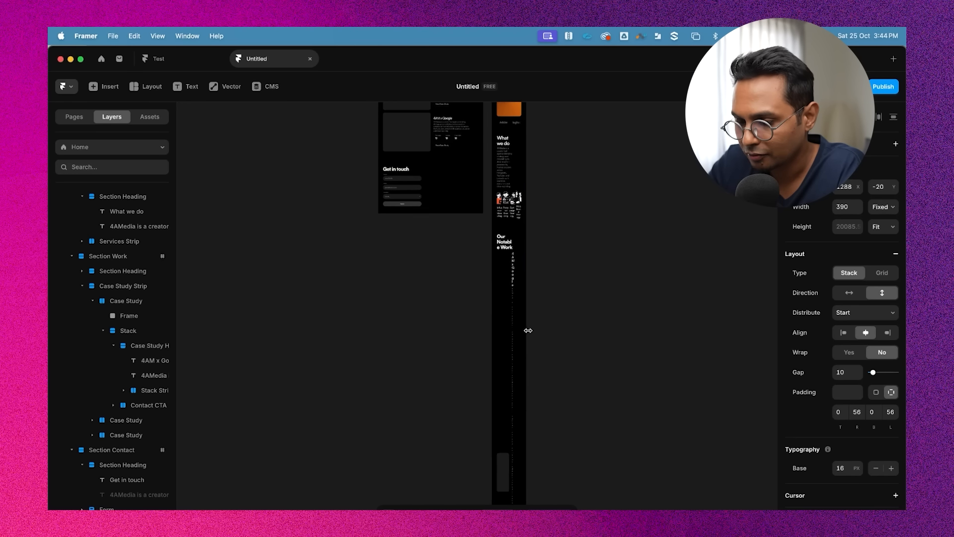
scroll(532, 245, down, 5)
scroll(535, 245, up, 10)
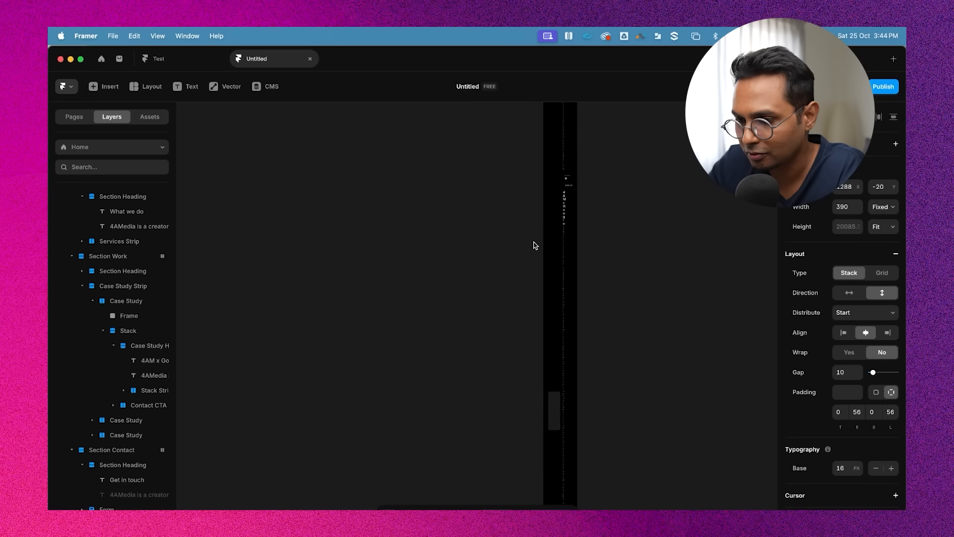
scroll(535, 245, down, 2)
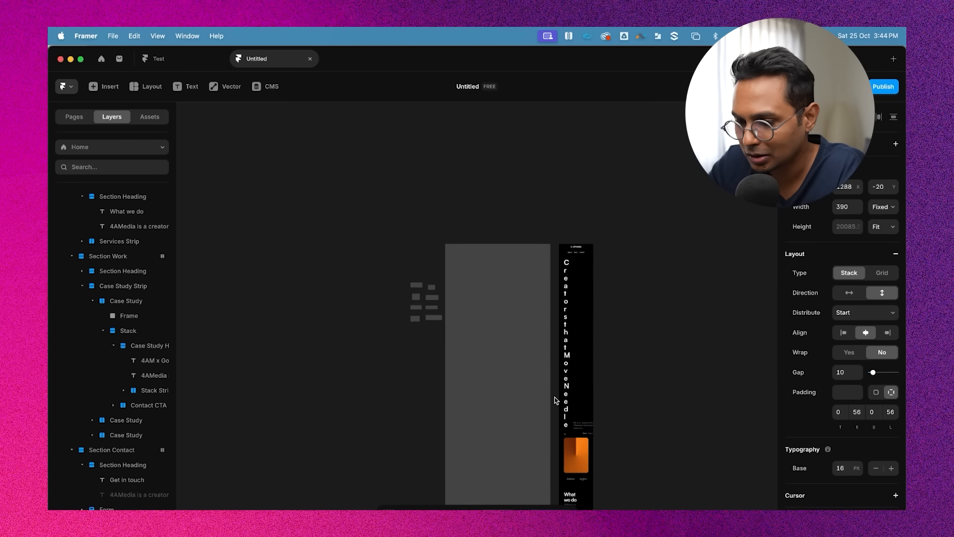
scroll(555, 397, up, 4)
scroll(654, 227, up, 3)
scroll(654, 227, up, 2)
scroll(540, 227, up, 3)
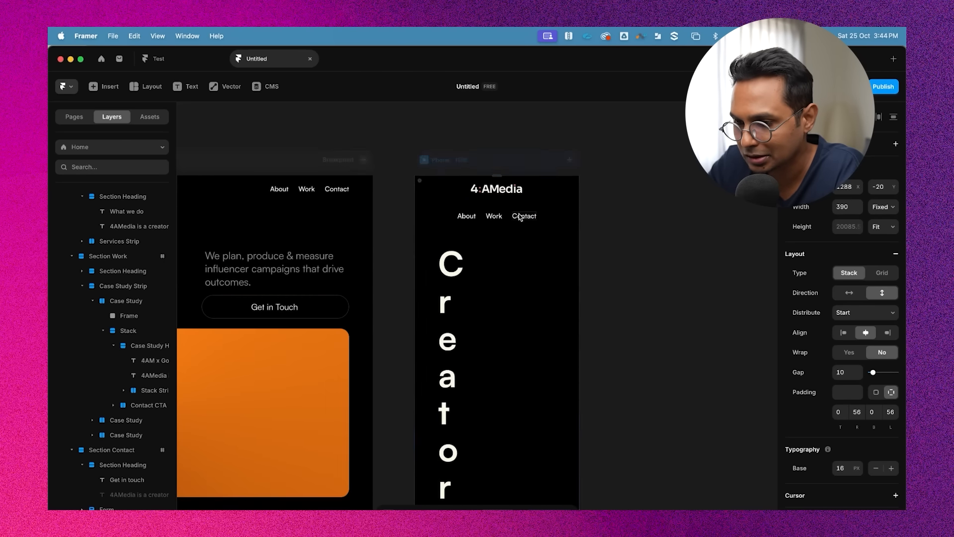
On the phone layout, set the Hero Text stack's direction to vertical
double_click(521, 215)
click(558, 183)
scroll(485, 265, down, 3)
double_click(446, 269)
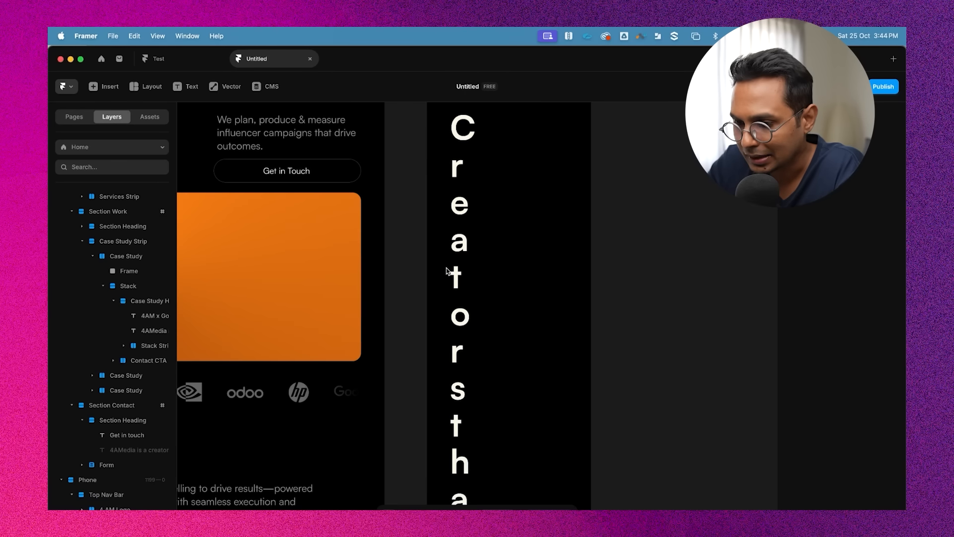
scroll(483, 270, down, 5)
scroll(481, 272, down, 3)
click(481, 272)
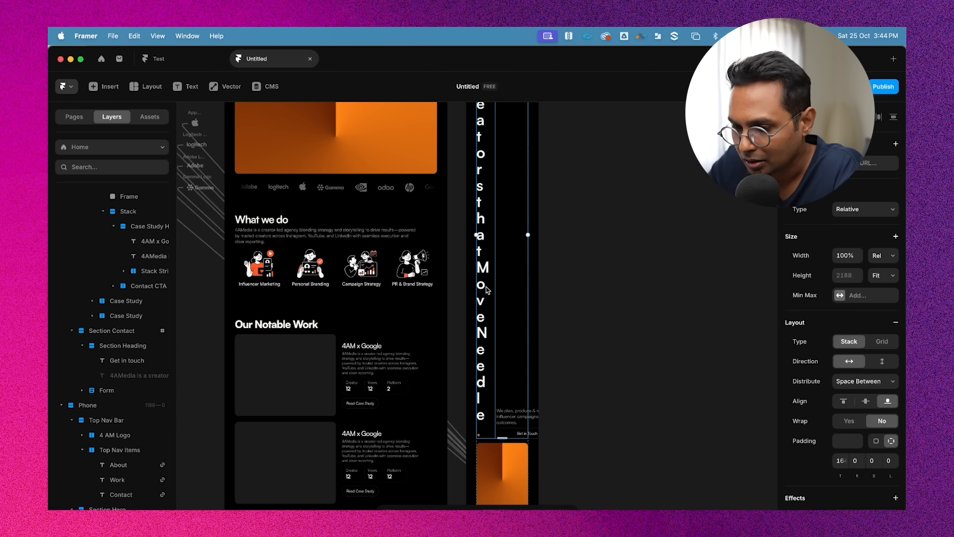
scroll(601, 304, up, 3)
click(643, 296)
scroll(642, 296, up, 4)
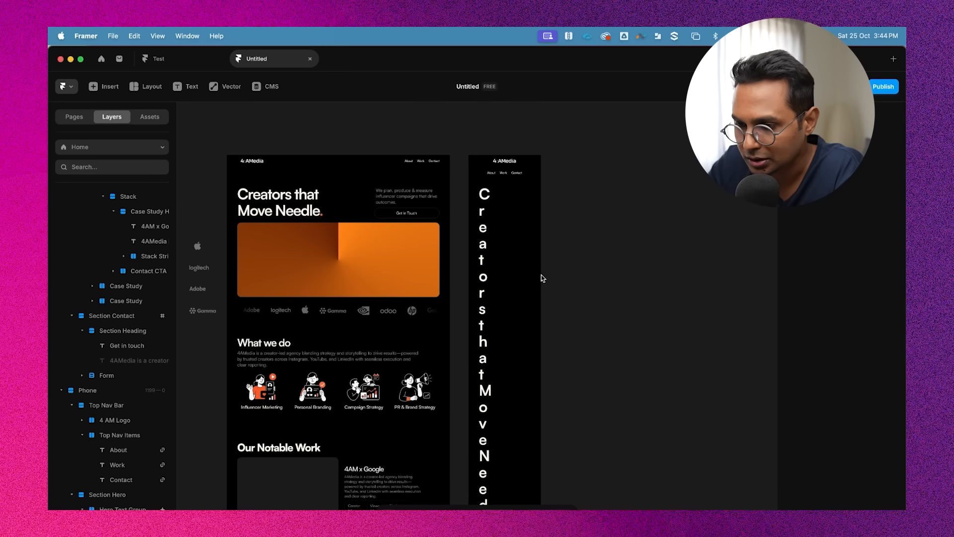
double_click(525, 228)
scroll(125, 422, down, 3)
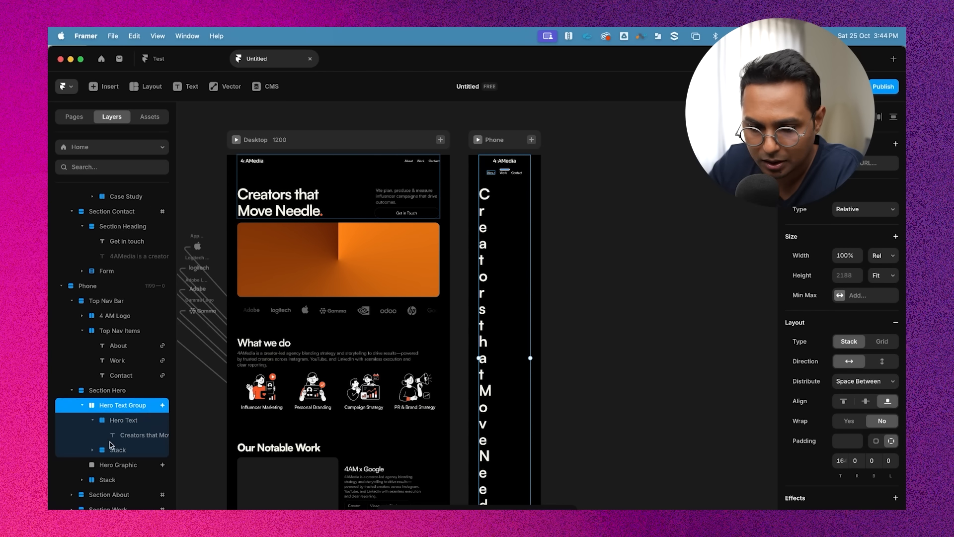
click(130, 420)
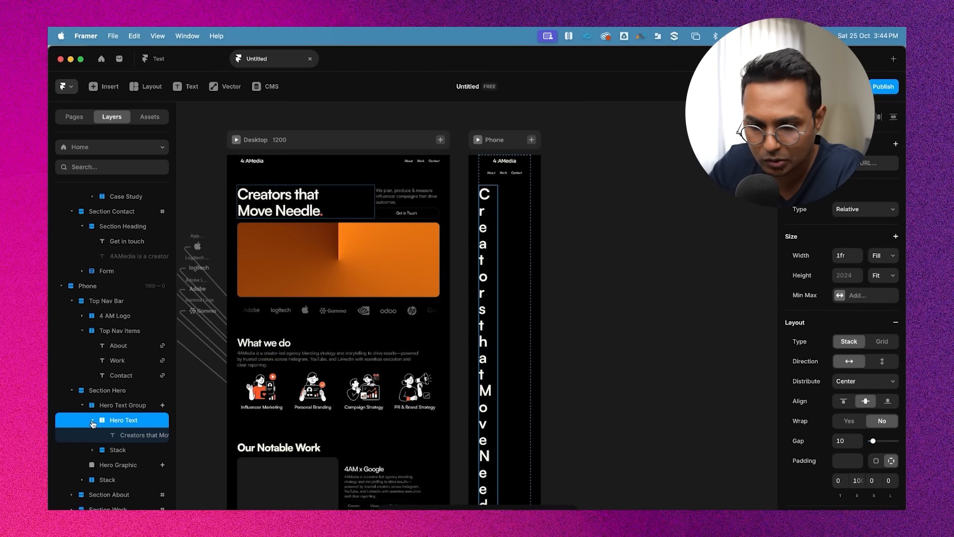
click(92, 421)
click(116, 435)
scroll(554, 248, down, 4)
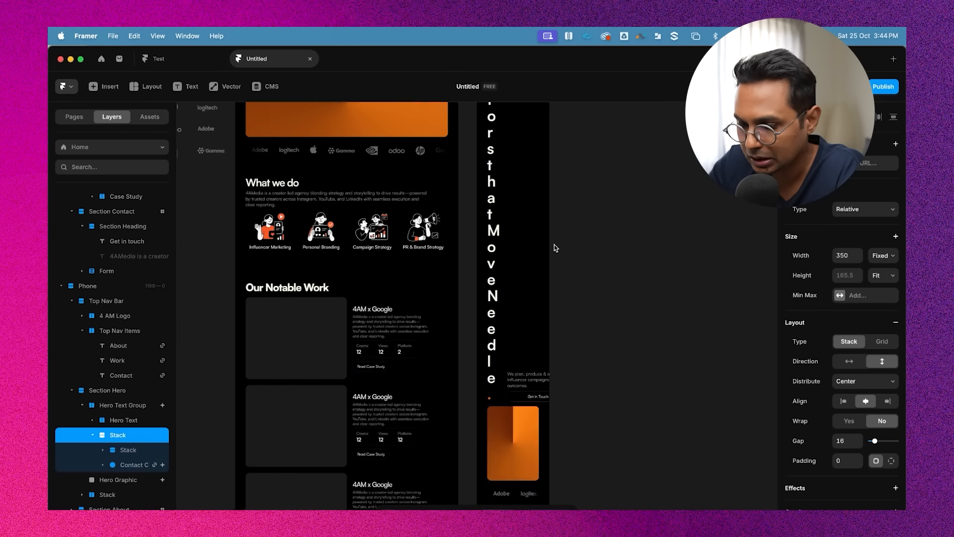
scroll(647, 404, up, 2)
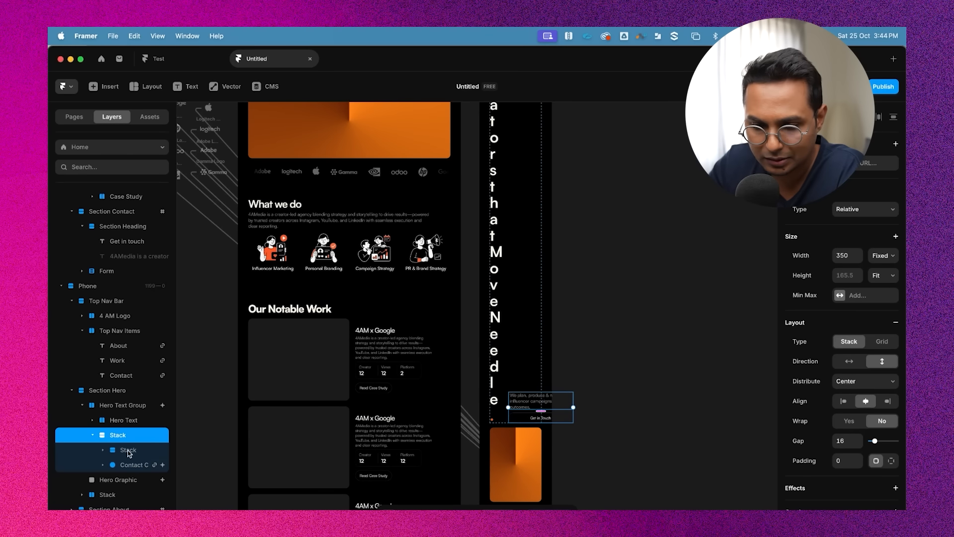
click(124, 421)
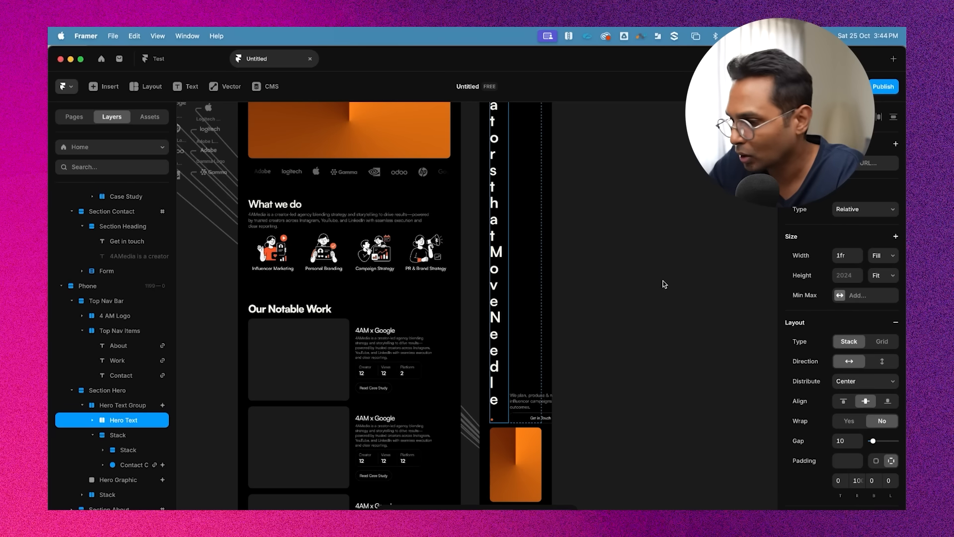
click(882, 362)
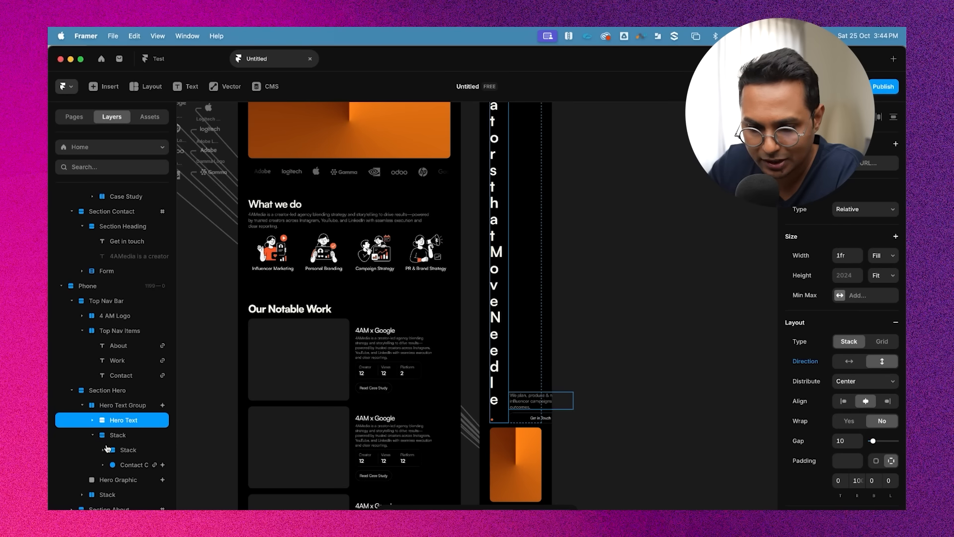
Move the phone hero's paragraph-and-button Stack inside the Hero Text layer, below the heading
click(119, 434)
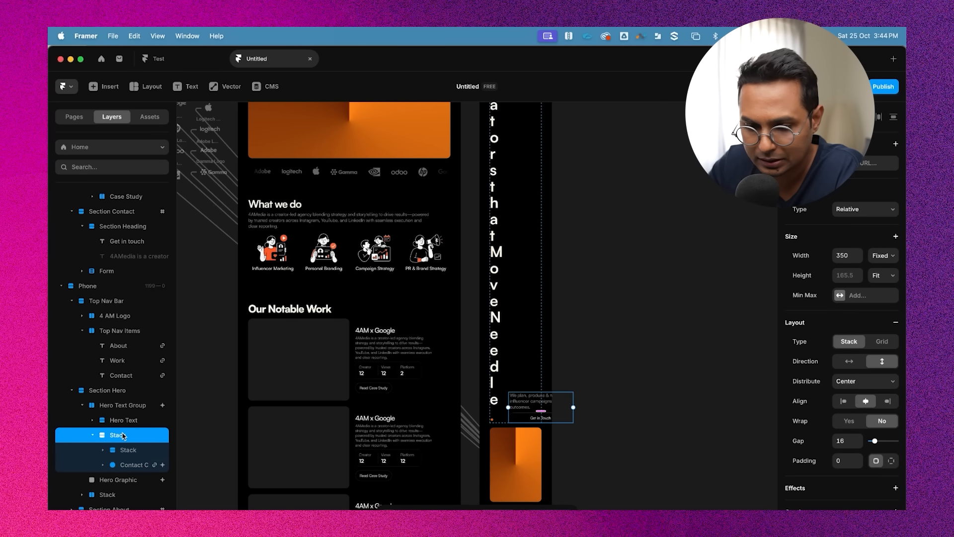
click(92, 420)
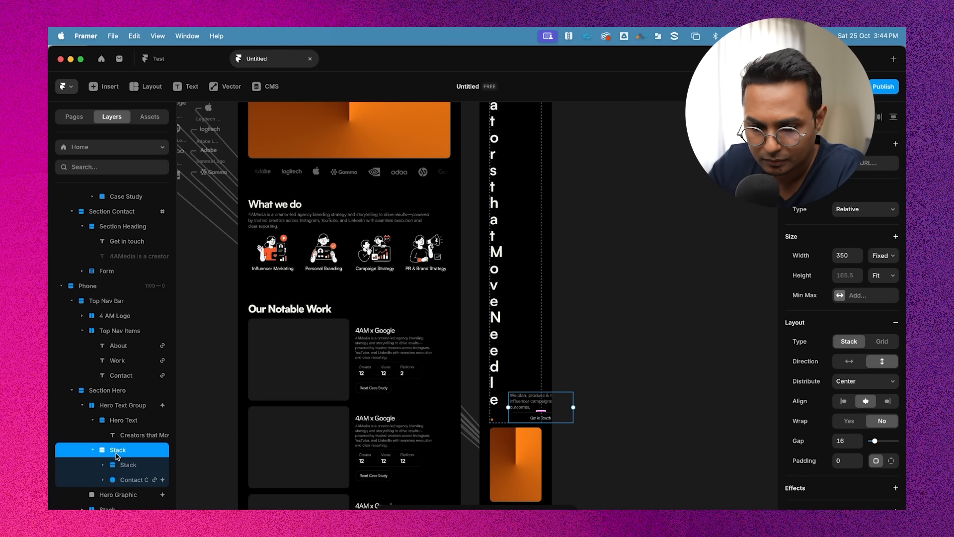
drag(118, 456, 134, 439)
scroll(593, 255, up, 3)
scroll(546, 164, up, 2)
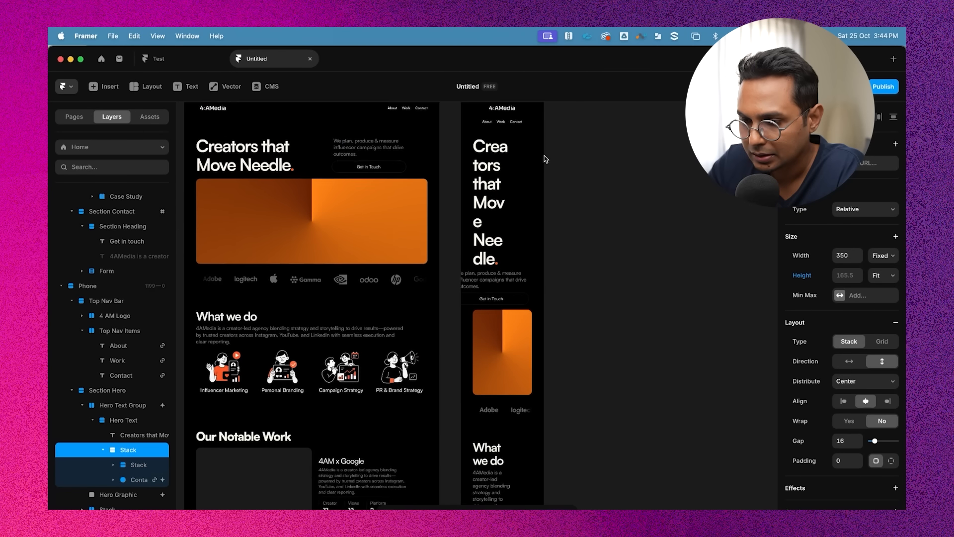
scroll(544, 156, up, 2)
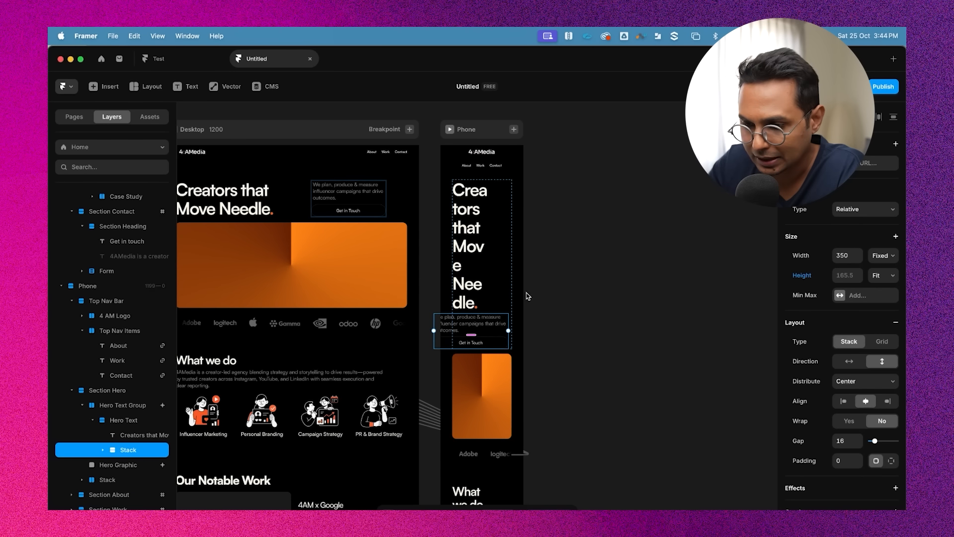
scroll(470, 330, up, 2)
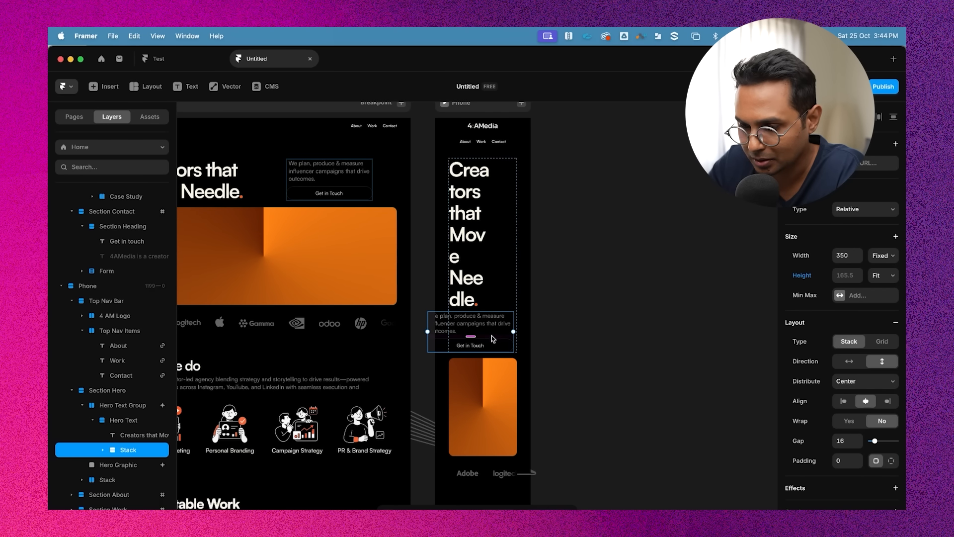
click(478, 196)
click(598, 263)
Set the Phone frame's left and right padding to 20
scroll(605, 256, up, 2)
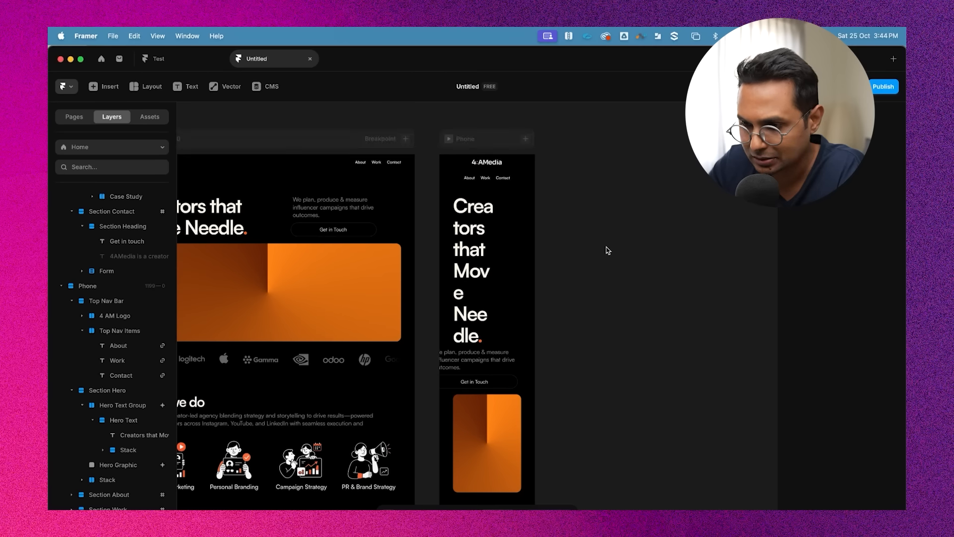
scroll(489, 162, up, 2)
scroll(487, 161, up, 2)
click(428, 148)
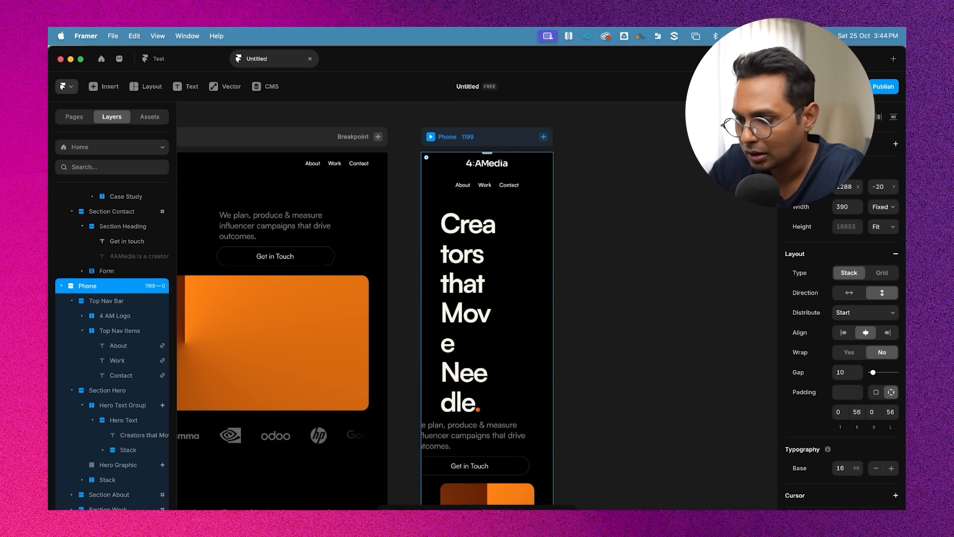
scroll(843, 354, down, 1)
click(858, 387)
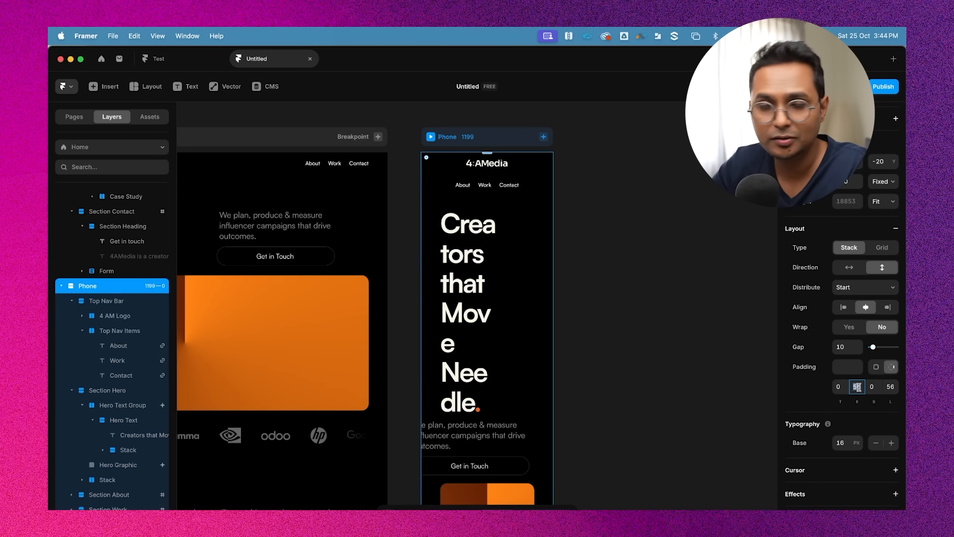
text(20)
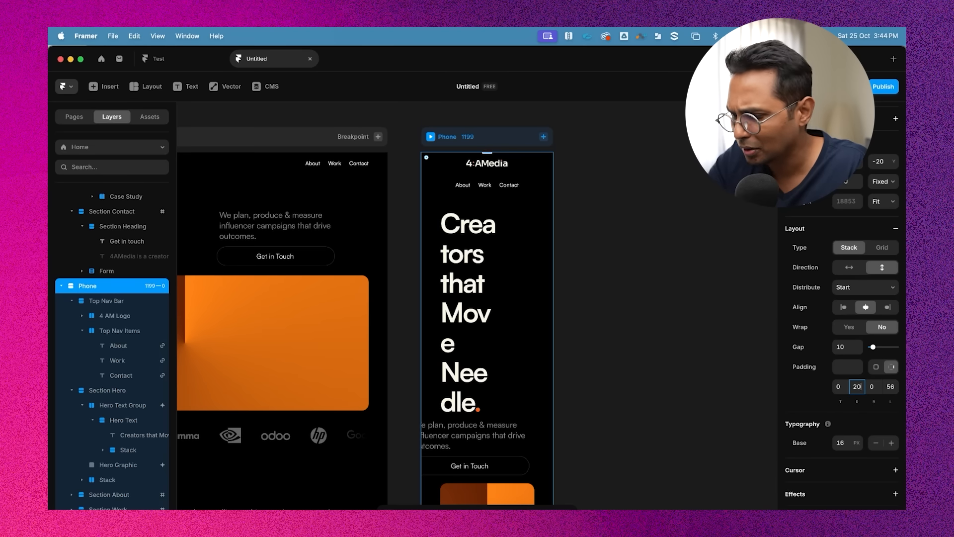
click(891, 386)
key(Return)
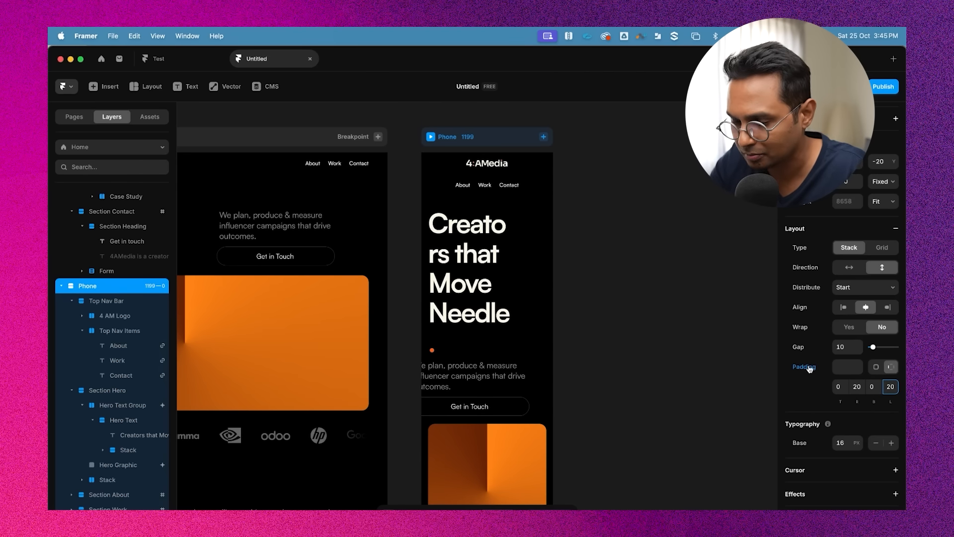
Inspect the phone hero's paragraph, Hero Text stack and heading layers, entering the heading's text
click(683, 298)
scroll(684, 298, down, 1)
super+click(460, 341)
scroll(460, 341, down, 2)
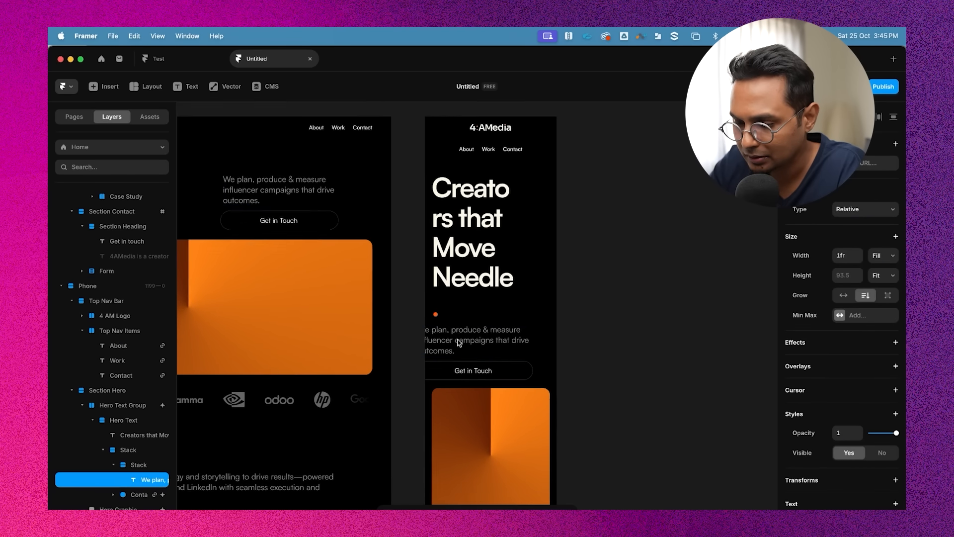
click(616, 270)
super+click(530, 191)
scroll(531, 196, up, 1)
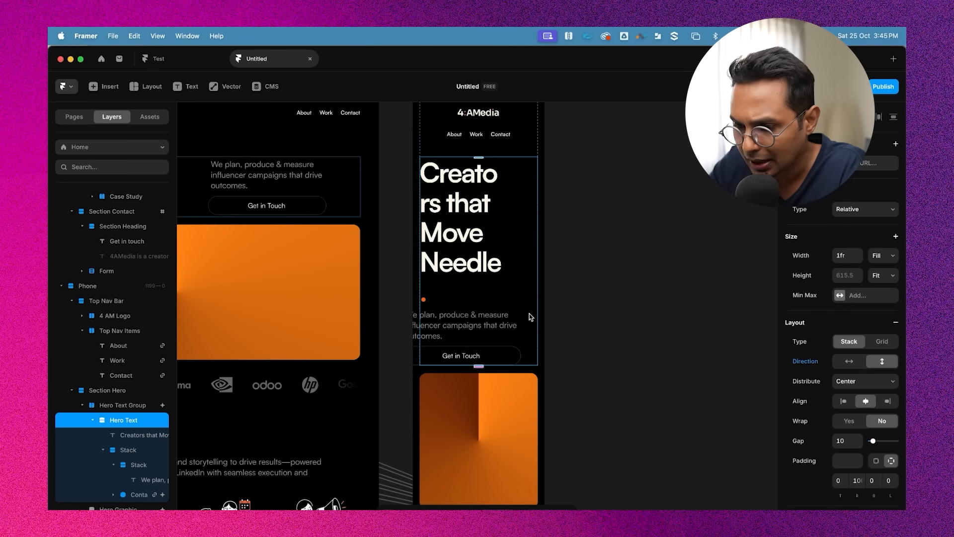
click(491, 303)
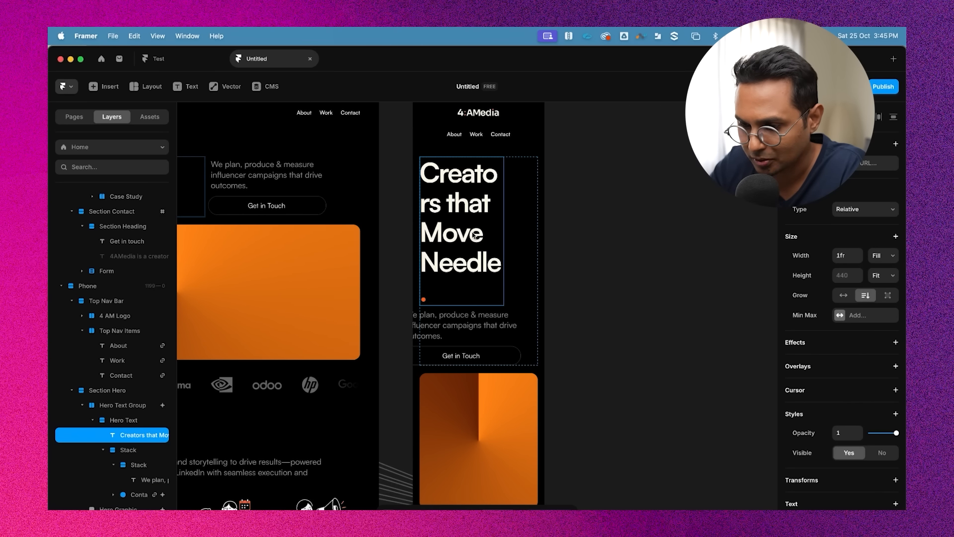
scroll(476, 235, up, 1)
double_click(448, 268)
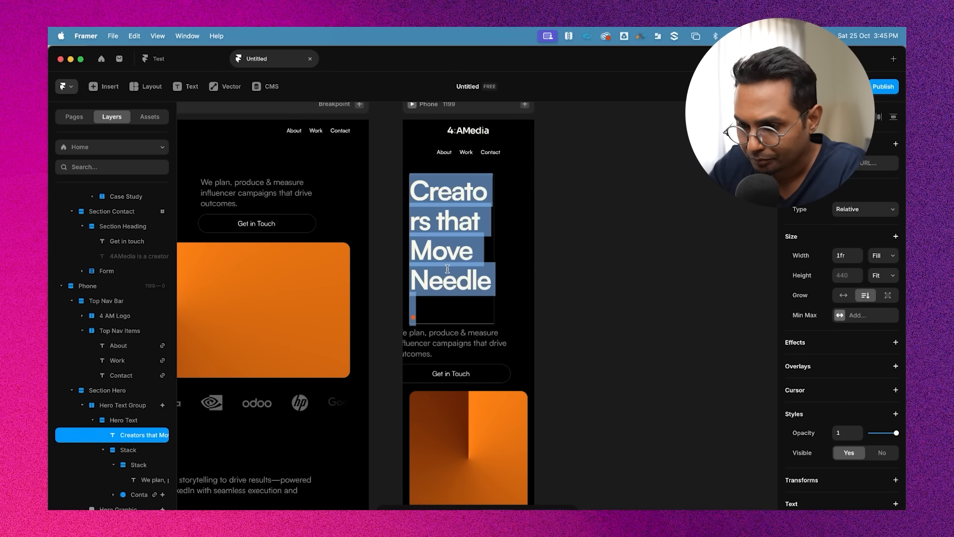
drag(457, 227, 616, 209)
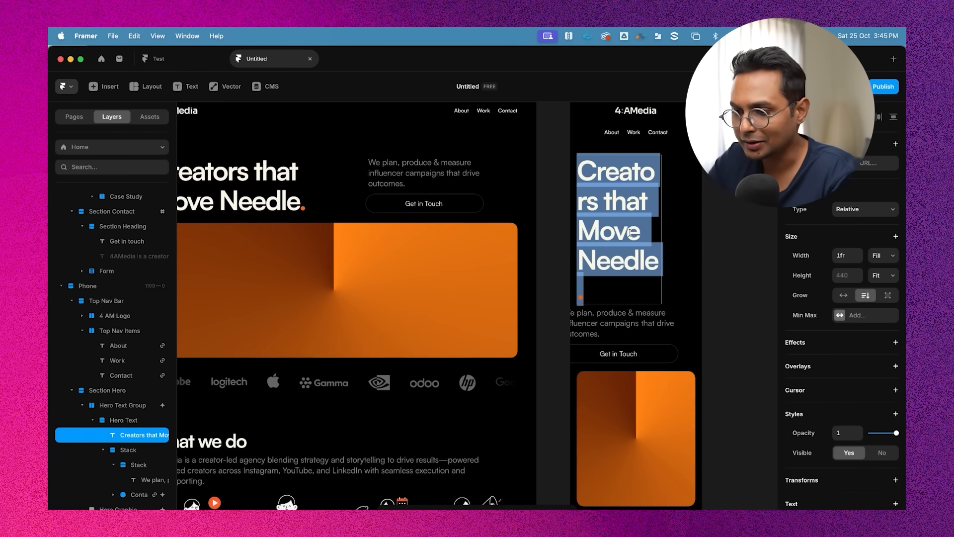
Add breakpoints to the Heading 1 text style and set its M breakpoint size to 60 px
scroll(629, 232, left, 1)
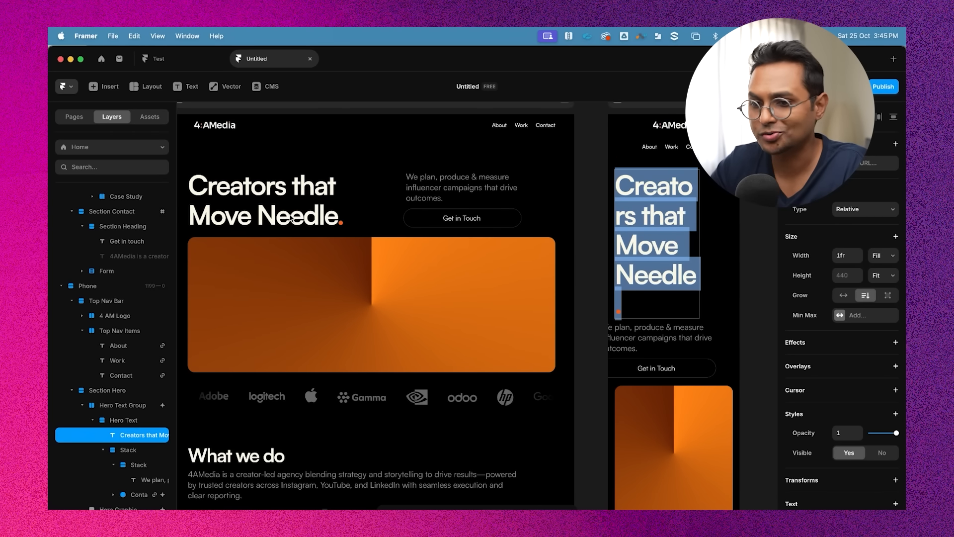
scroll(605, 251, right, 5)
scroll(605, 251, down, 2)
scroll(859, 387, down, 6)
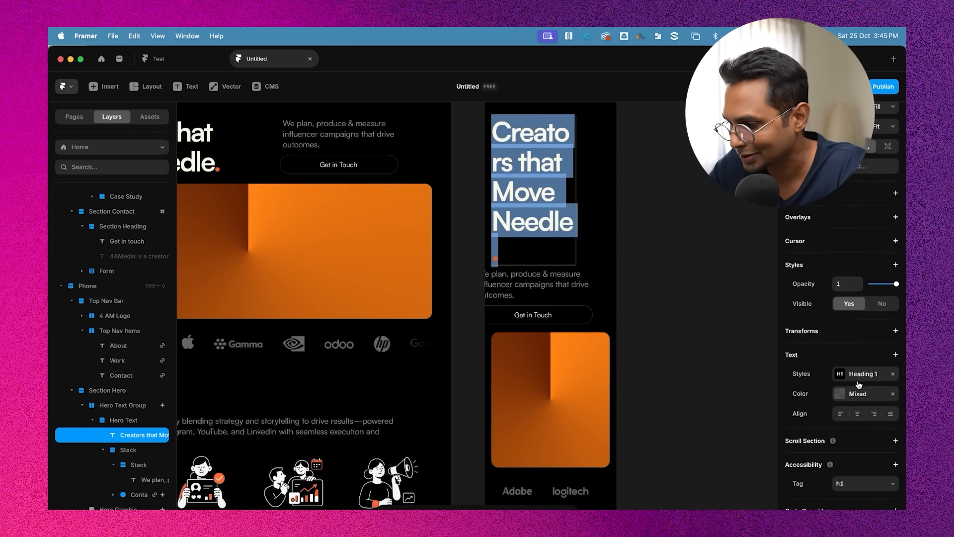
scroll(574, 275, up, 4)
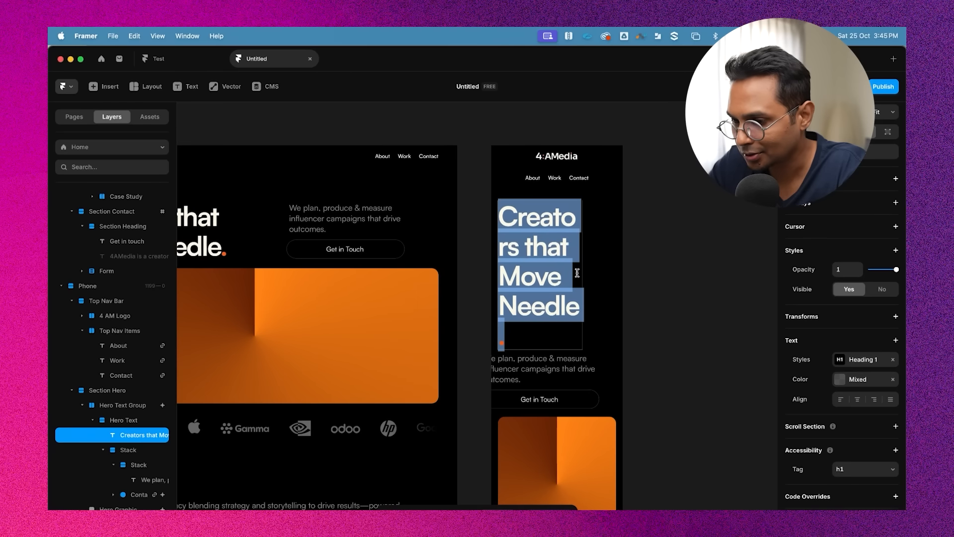
click(861, 361)
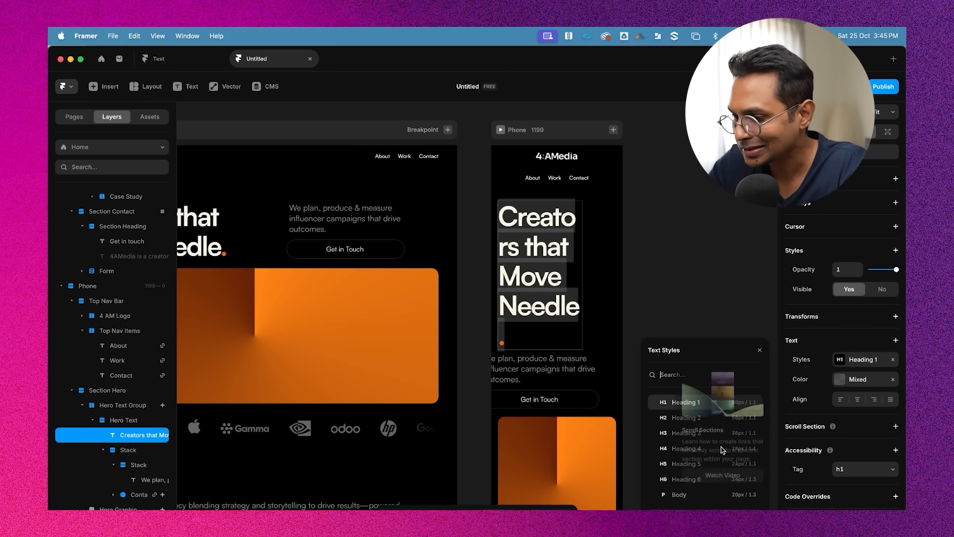
click(752, 402)
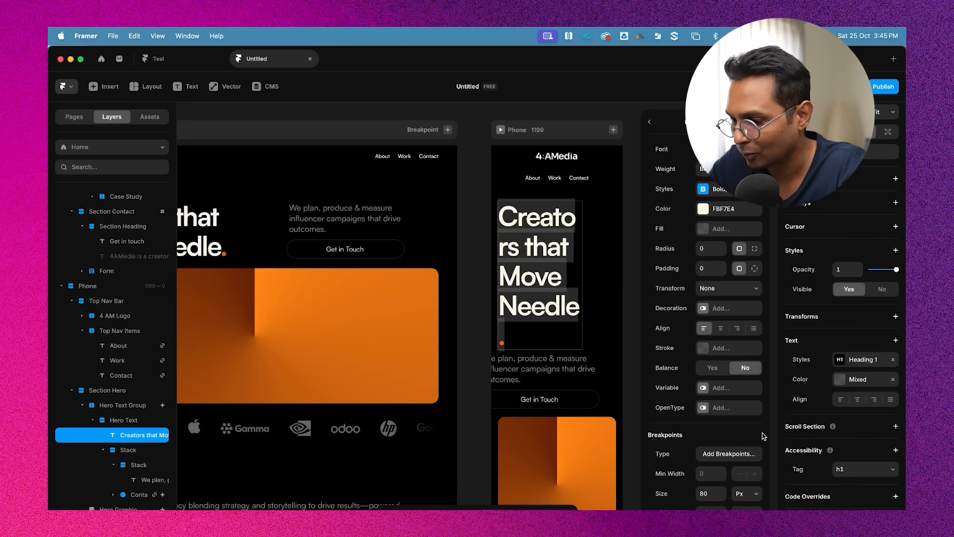
scroll(752, 422, down, 2)
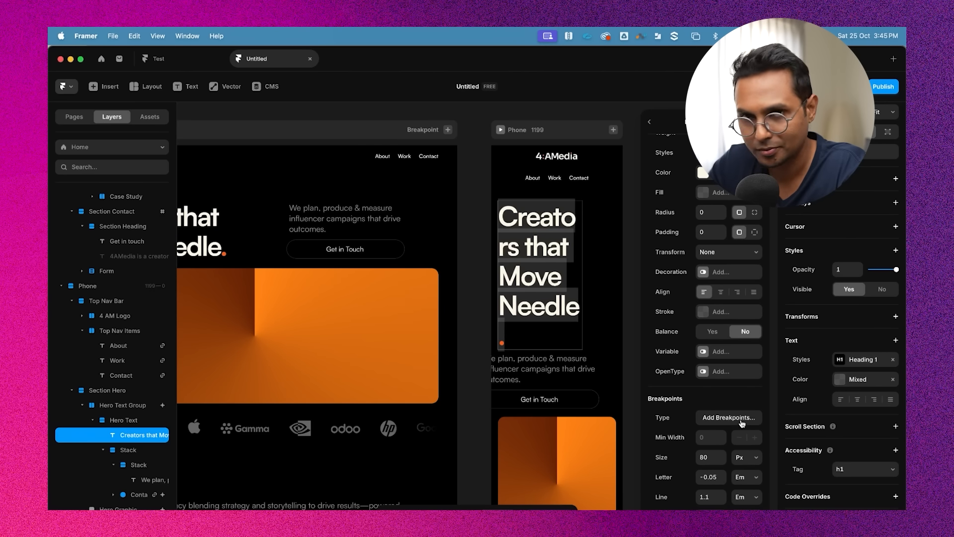
click(729, 418)
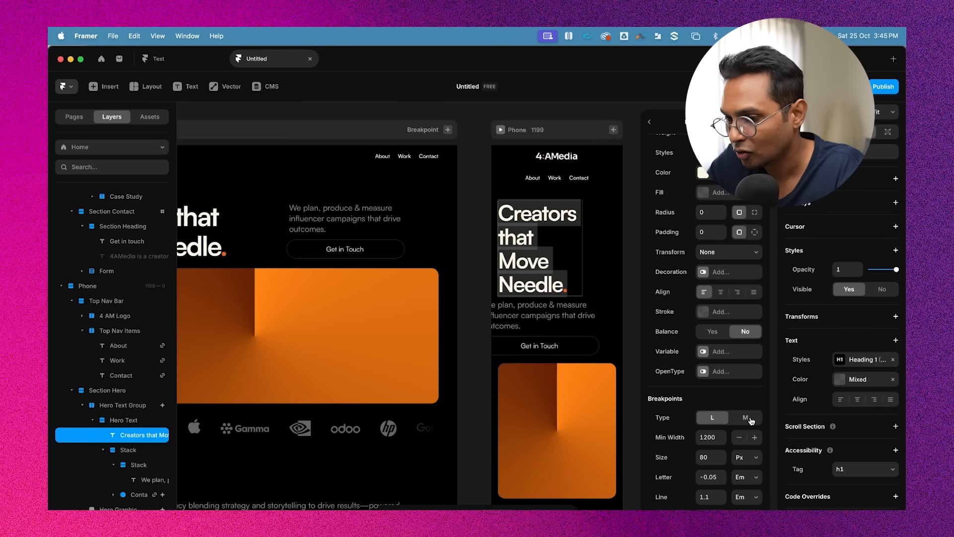
click(747, 418)
click(708, 458)
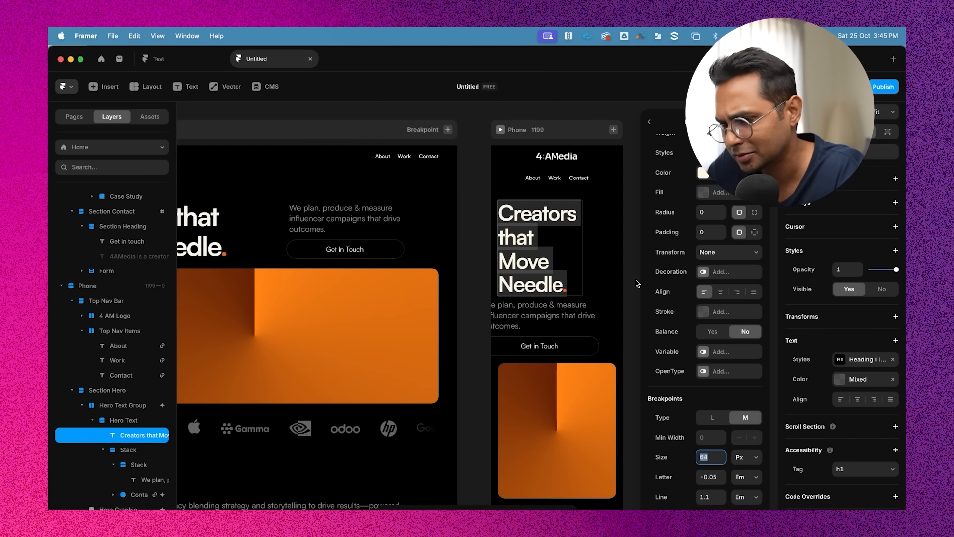
text(60)
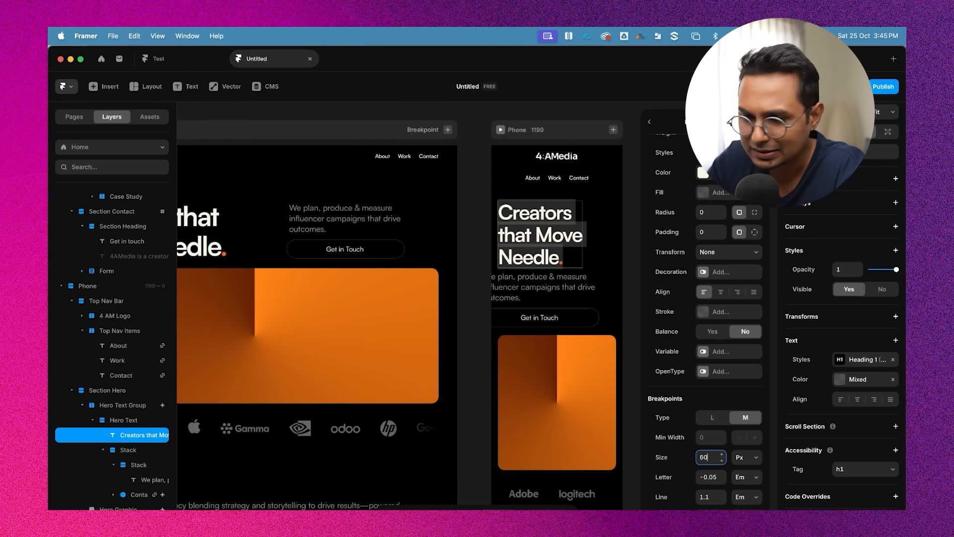
scroll(633, 258, right, 1)
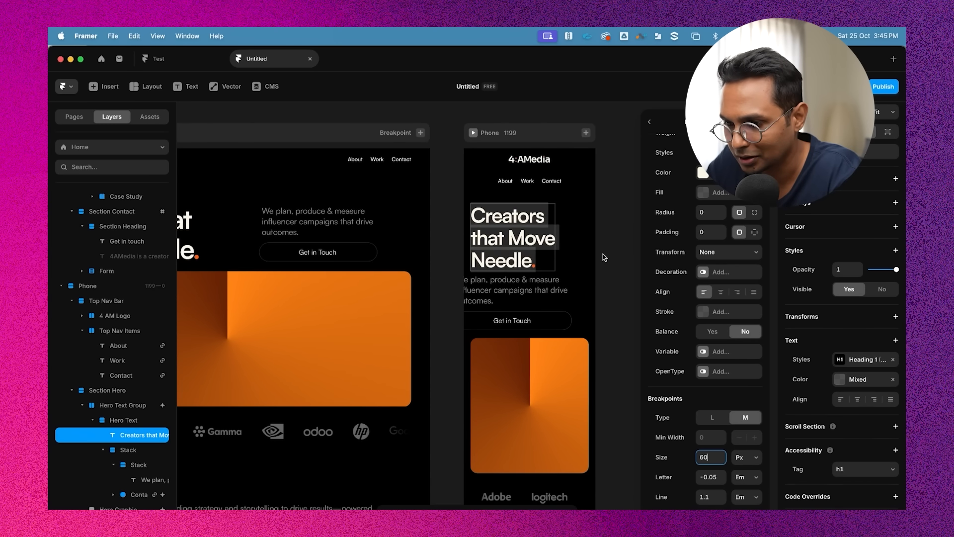
click(603, 255)
scroll(603, 254, right, 2)
click(581, 265)
click(480, 209)
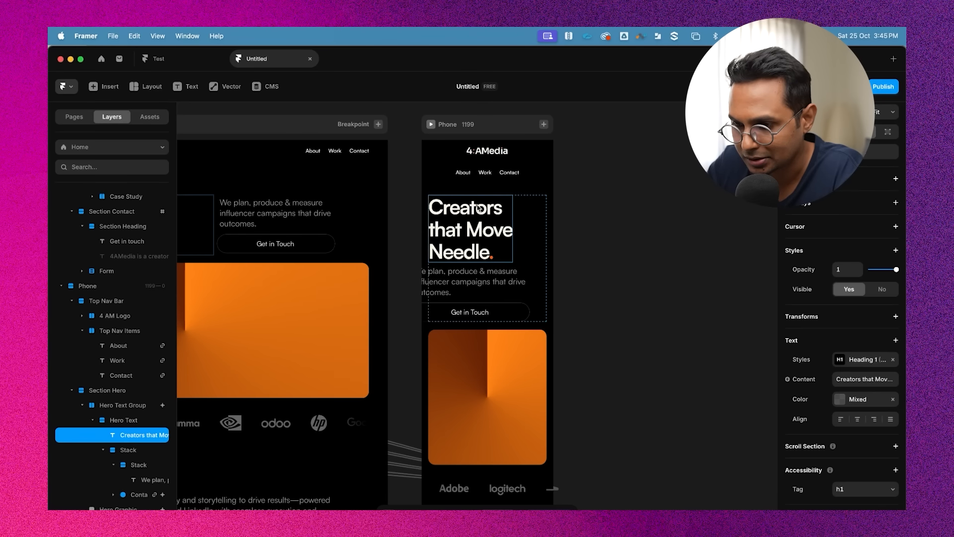
double_click(464, 220)
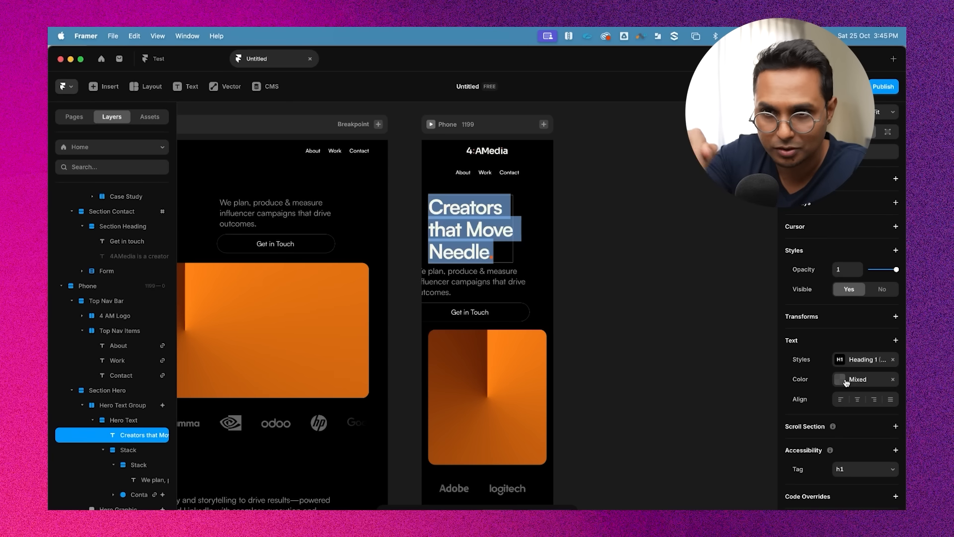
key(Escape)
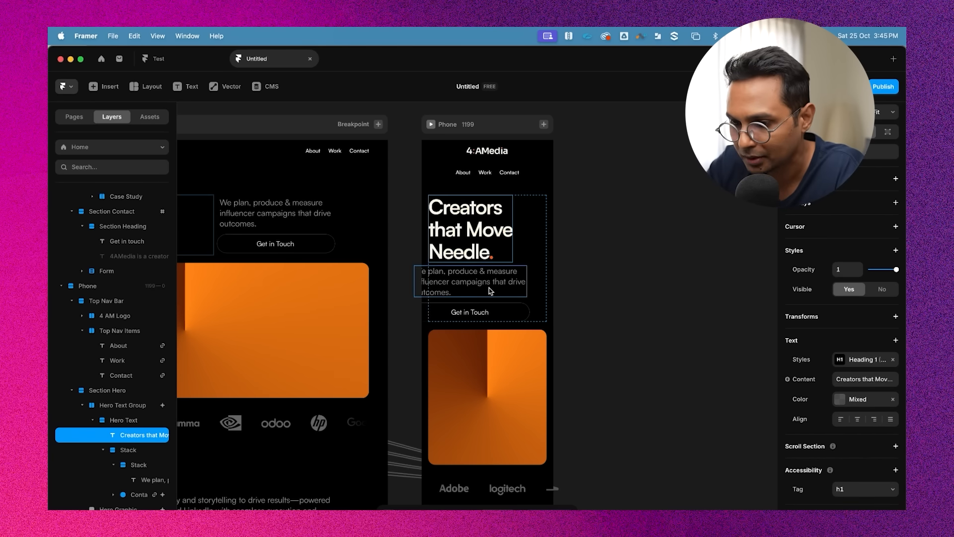
Set the width of the phone hero's paragraph-and-button Stack to Relative
scroll(502, 223, up, 5)
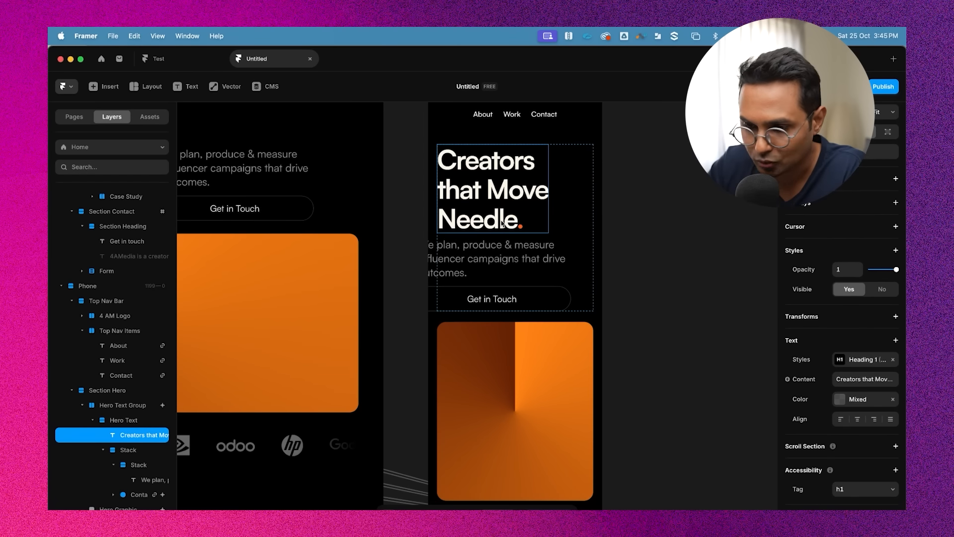
scroll(124, 437, down, 1)
click(127, 439)
click(101, 440)
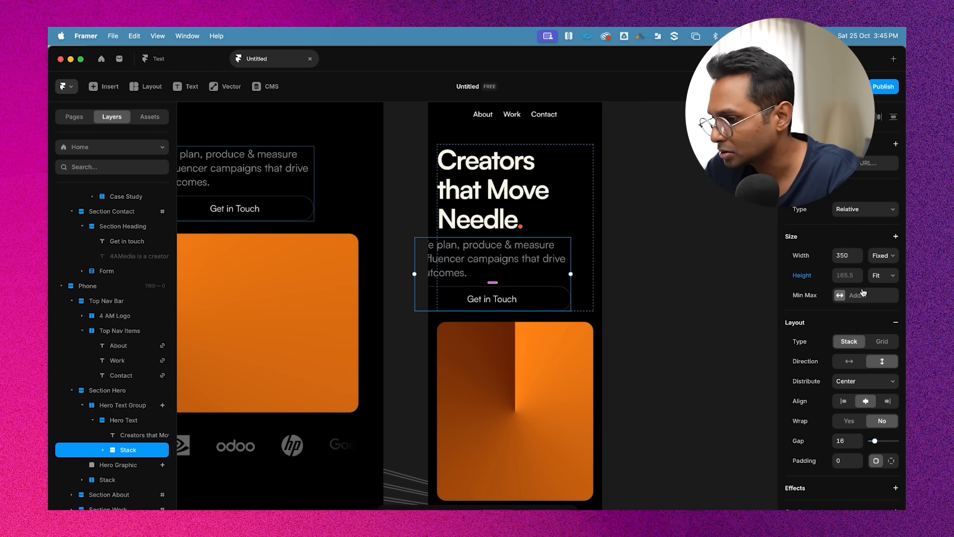
click(881, 255)
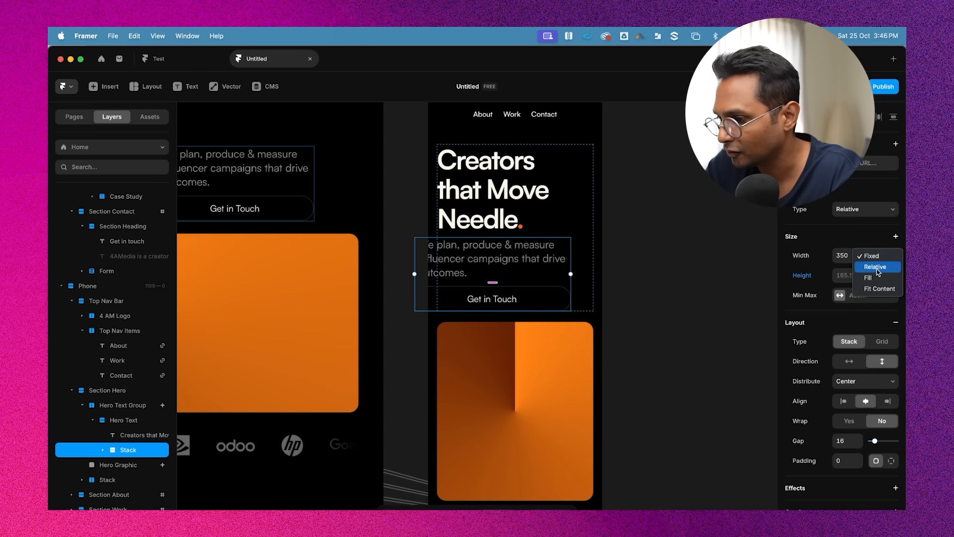
click(880, 268)
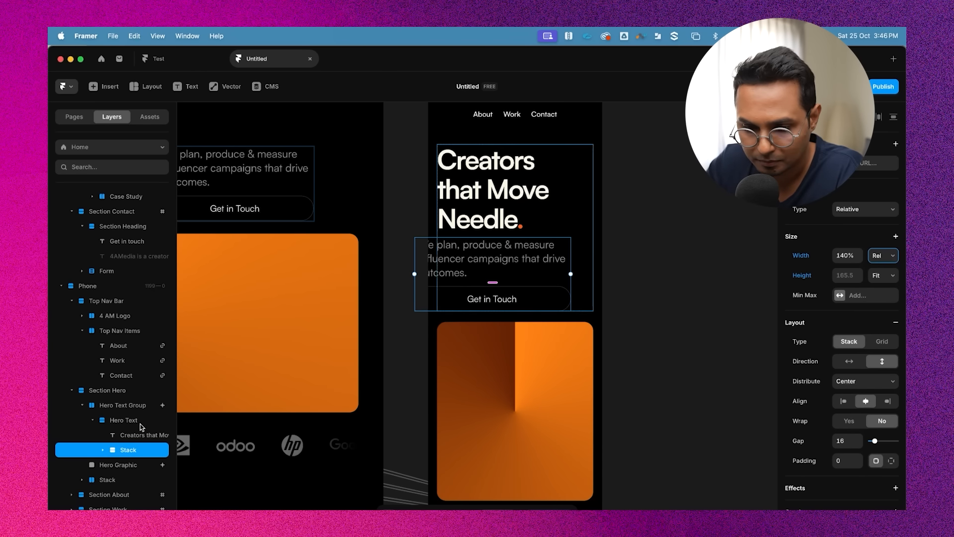
Set the width of the nested paragraph Stack inside it to Relative
click(102, 449)
click(142, 454)
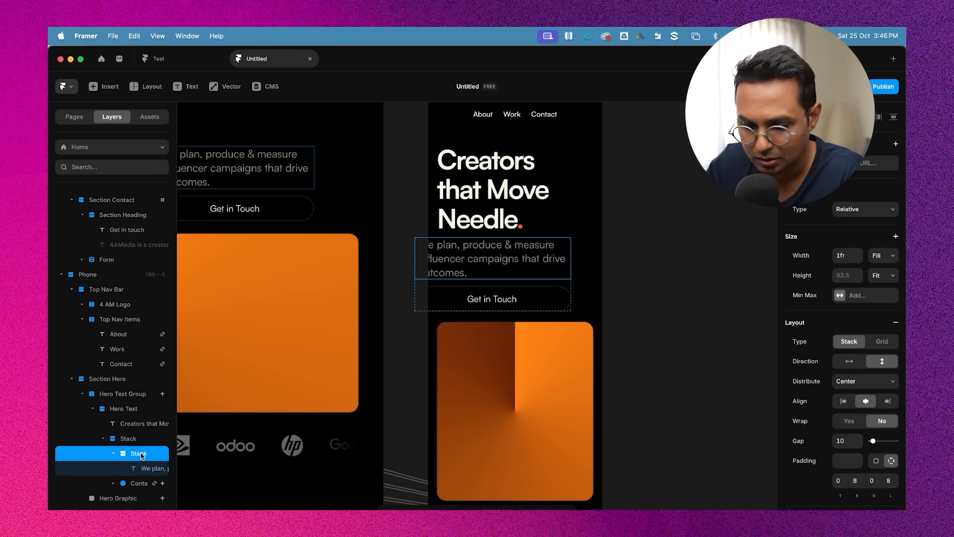
click(114, 453)
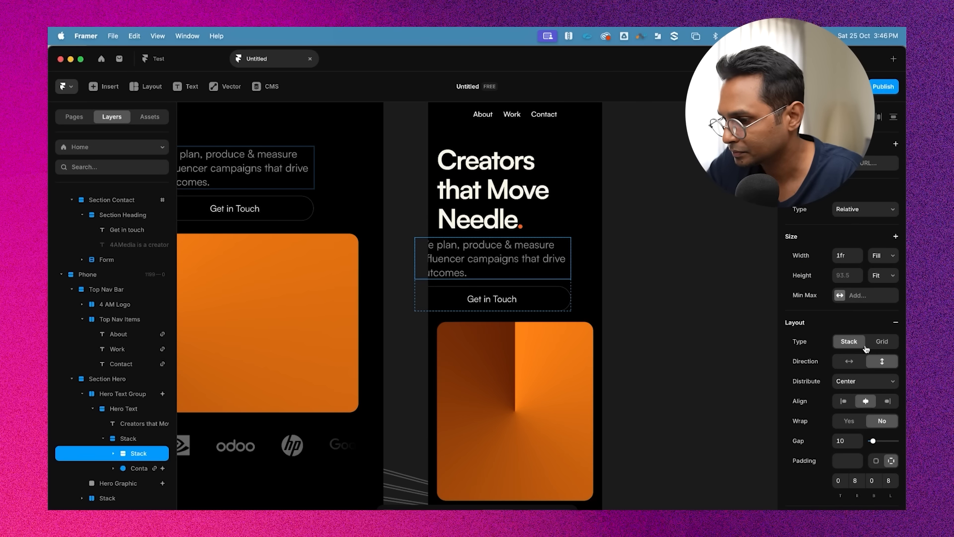
click(882, 257)
click(884, 245)
Remove the Max Width setting from the phone's Section Hero
click(123, 408)
click(93, 408)
click(124, 435)
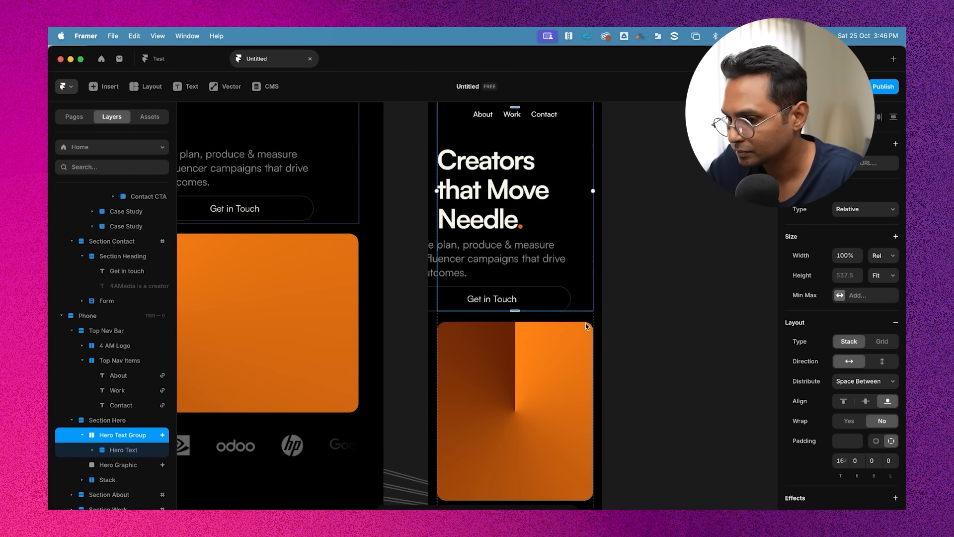
click(118, 421)
scroll(772, 300, up, 2)
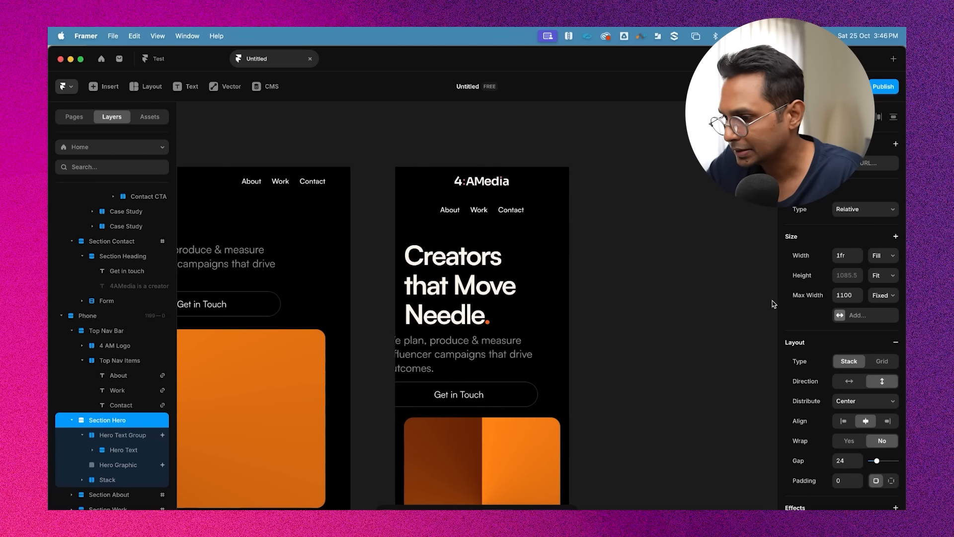
click(810, 295)
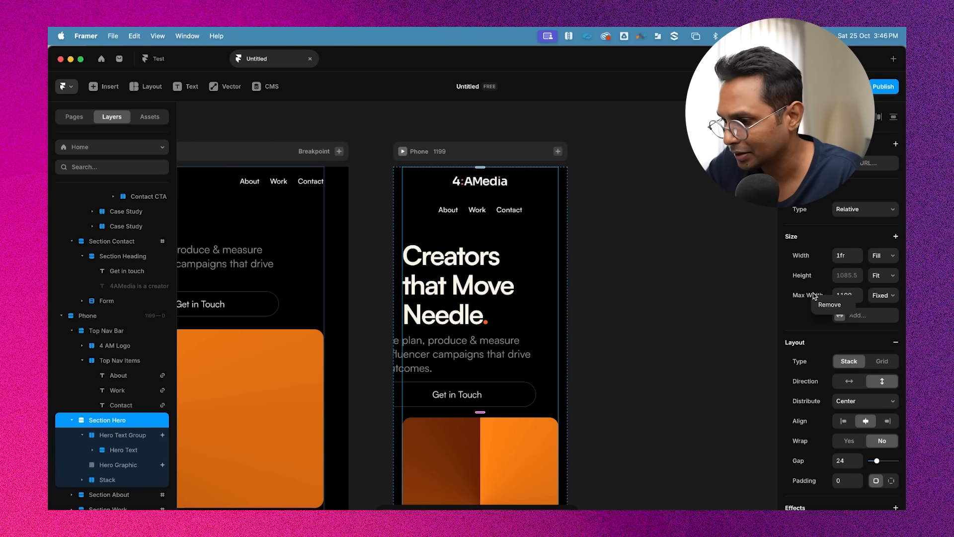
click(827, 303)
Move the Contact CTA button out of the nested Stack into Hero Text and delete the leftover empty Stack
scroll(710, 300, down, 3)
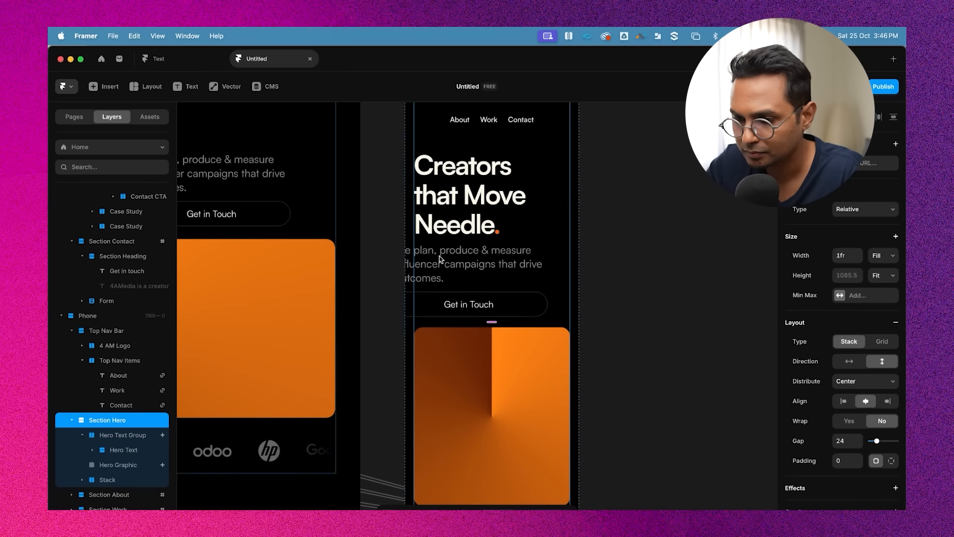
click(490, 275)
scroll(505, 256, down, 1)
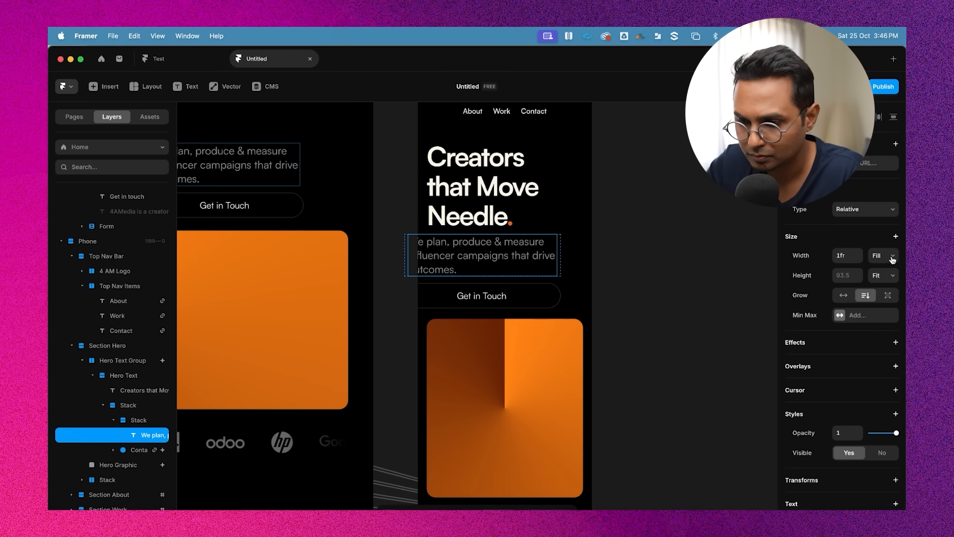
click(134, 405)
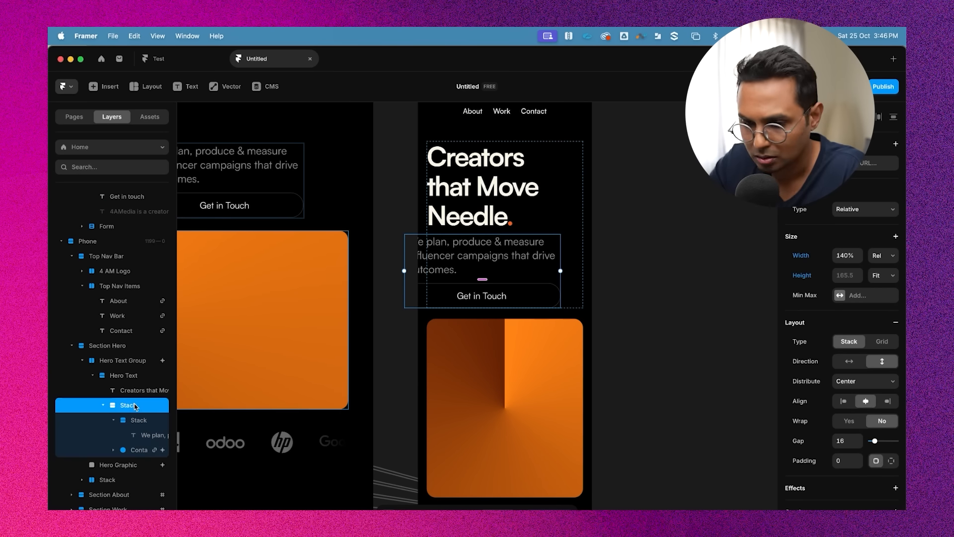
click(131, 433)
click(114, 421)
click(133, 435)
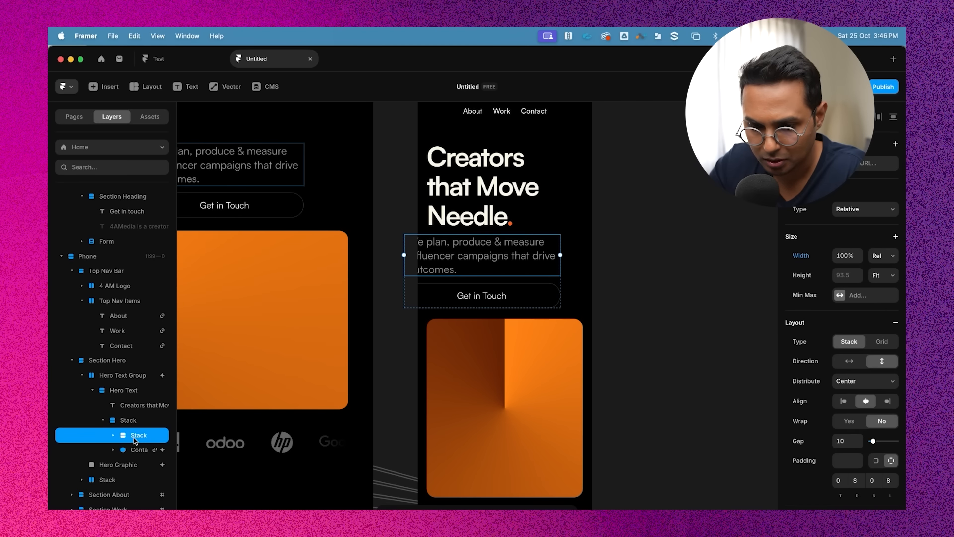
shift+click(137, 450)
drag(137, 450, 138, 415)
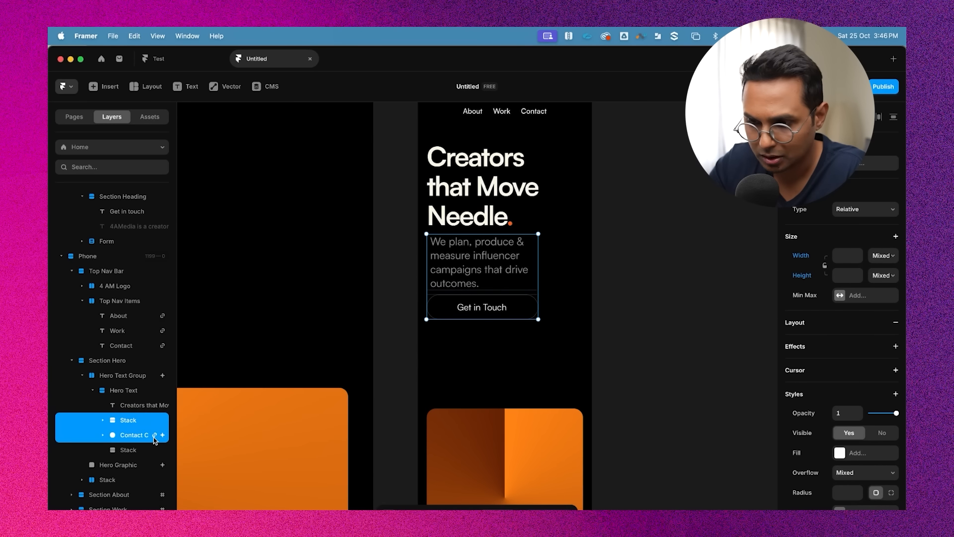
click(127, 450)
key(Delete)
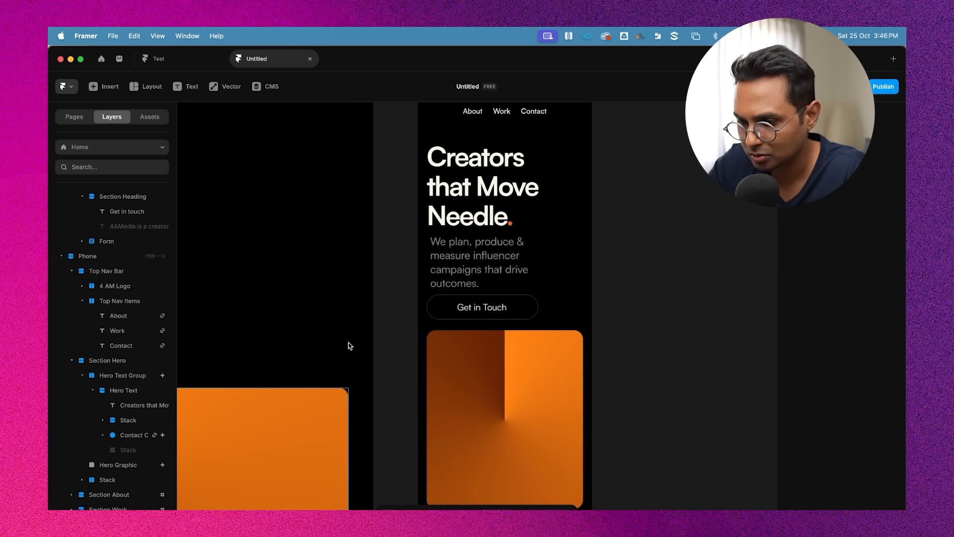
Inspect the phone hero's heading and paragraph layout
scroll(631, 298, up, 1)
click(496, 216)
scroll(495, 215, up, 2)
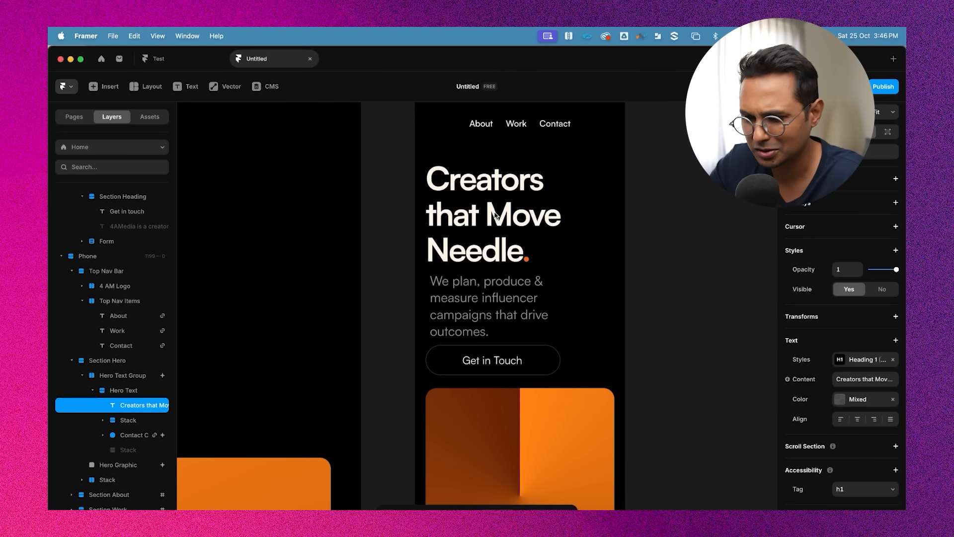
super+click(475, 296)
scroll(701, 300, down, 1)
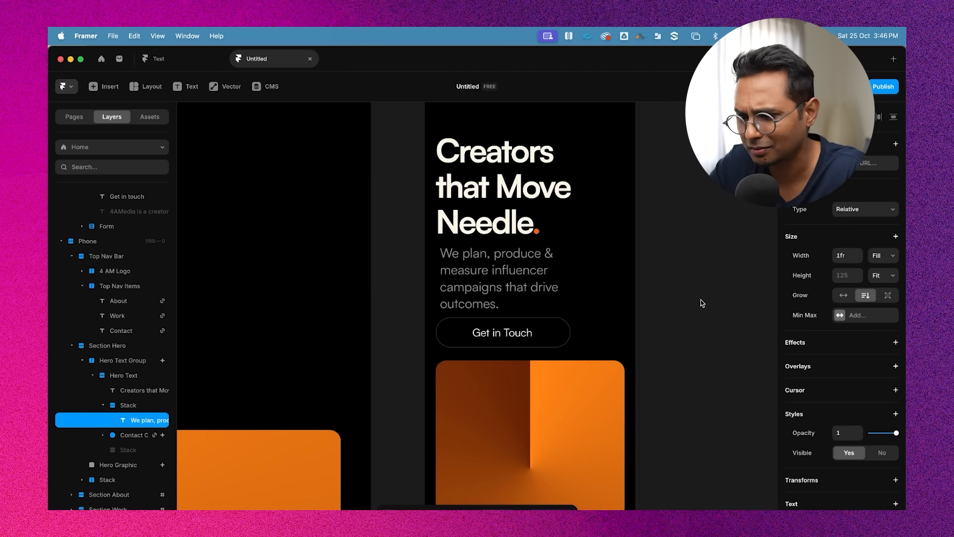
scroll(683, 280, down, 2)
scroll(684, 281, up, 1)
key(Escape)
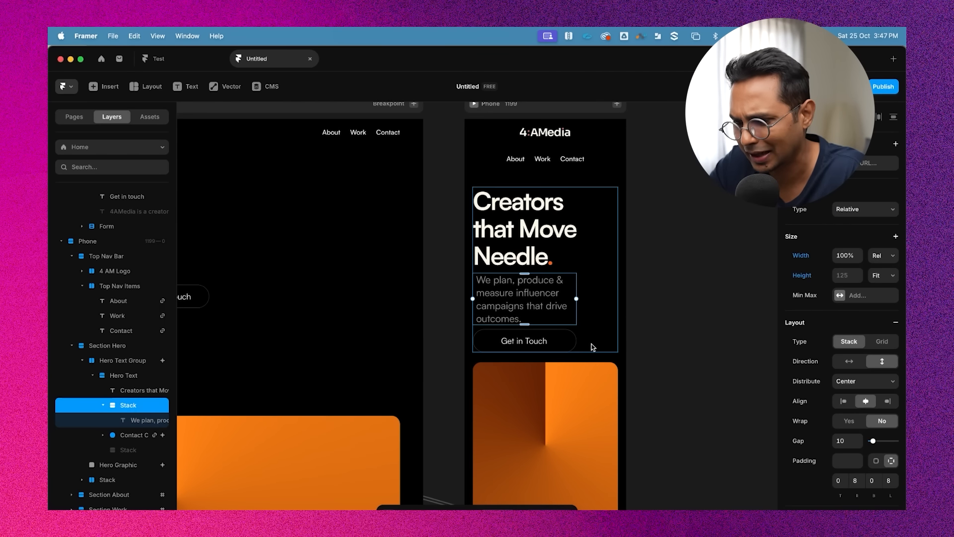
Set the width of the nested paragraph Stack to Fill
super+click(547, 341)
click(704, 310)
super+click(538, 309)
scroll(579, 296, up, 2)
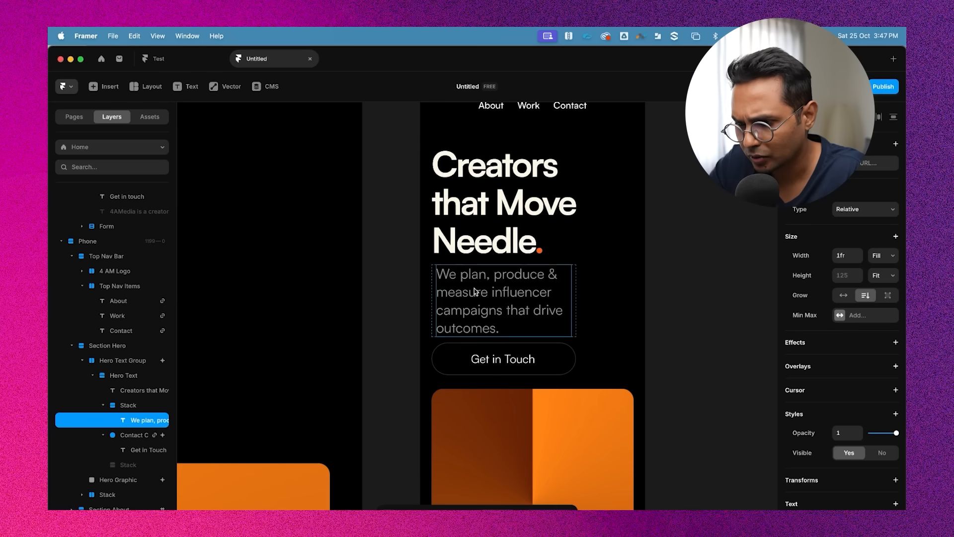
click(884, 256)
click(884, 256)
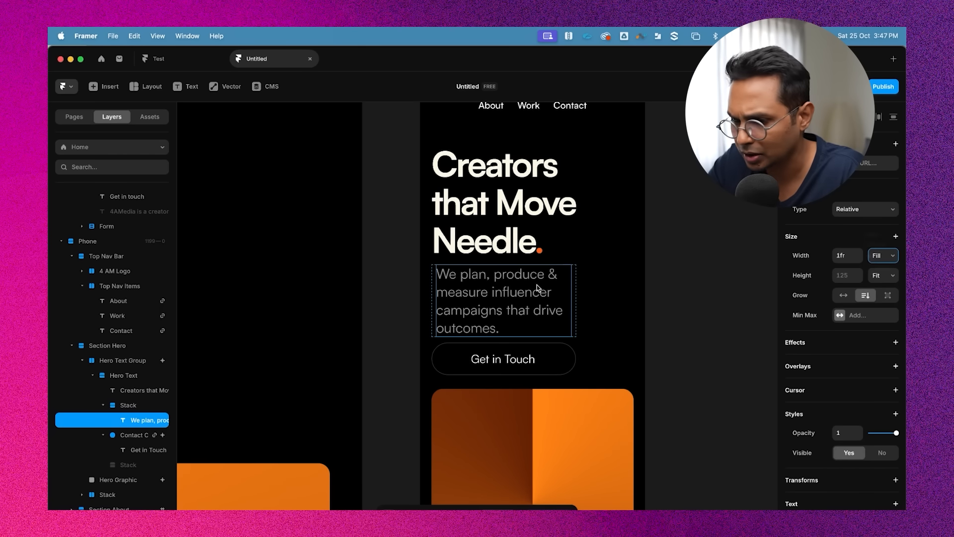
click(119, 408)
click(886, 256)
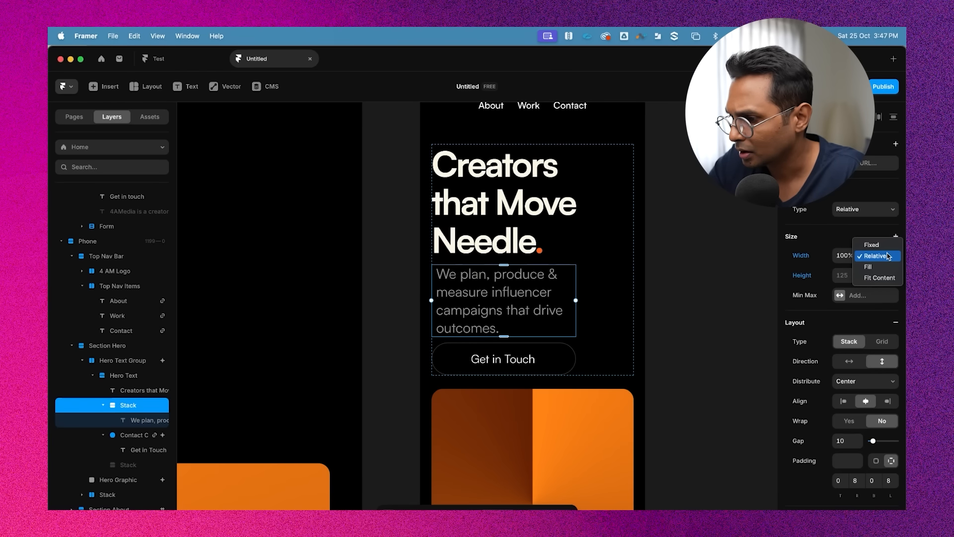
click(868, 266)
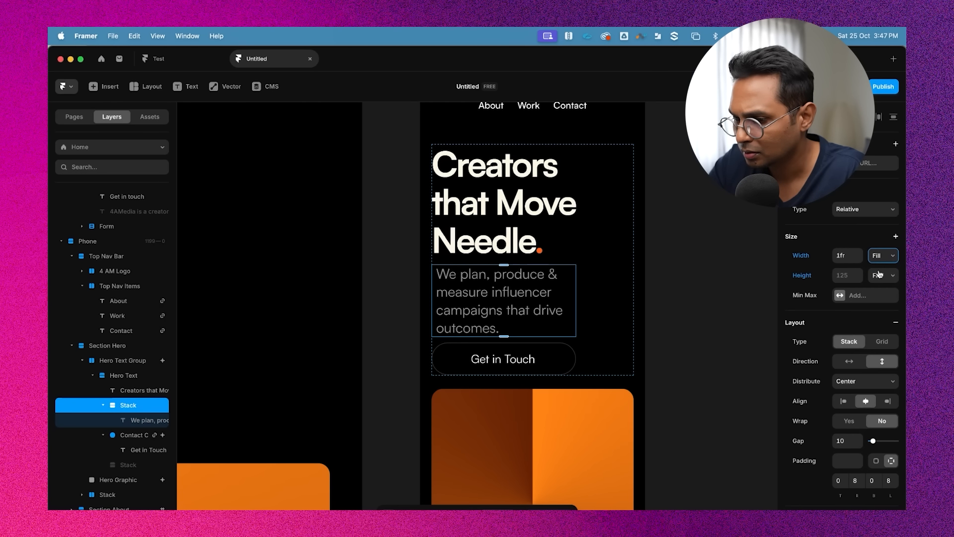
Set the Contact CTA button's width to Relative
click(139, 420)
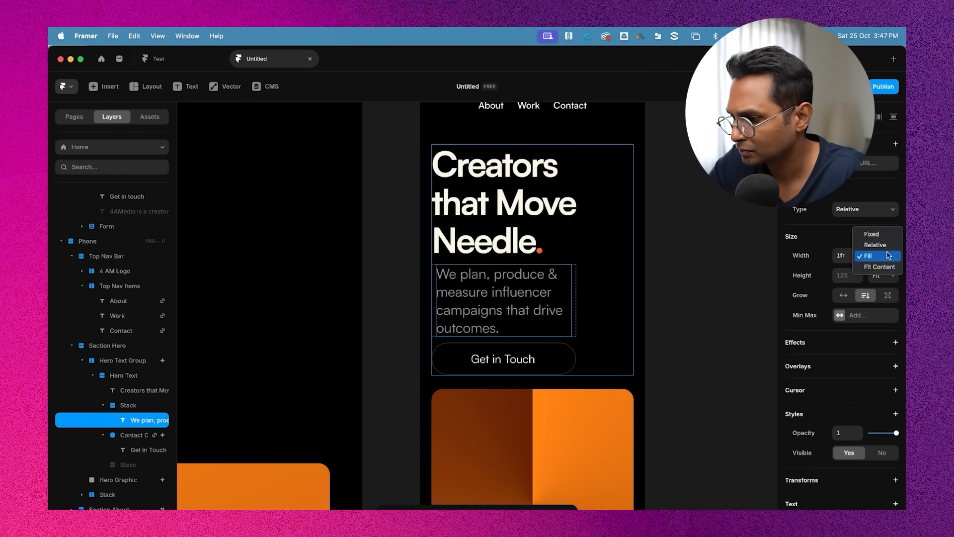
double_click(559, 363)
click(568, 299)
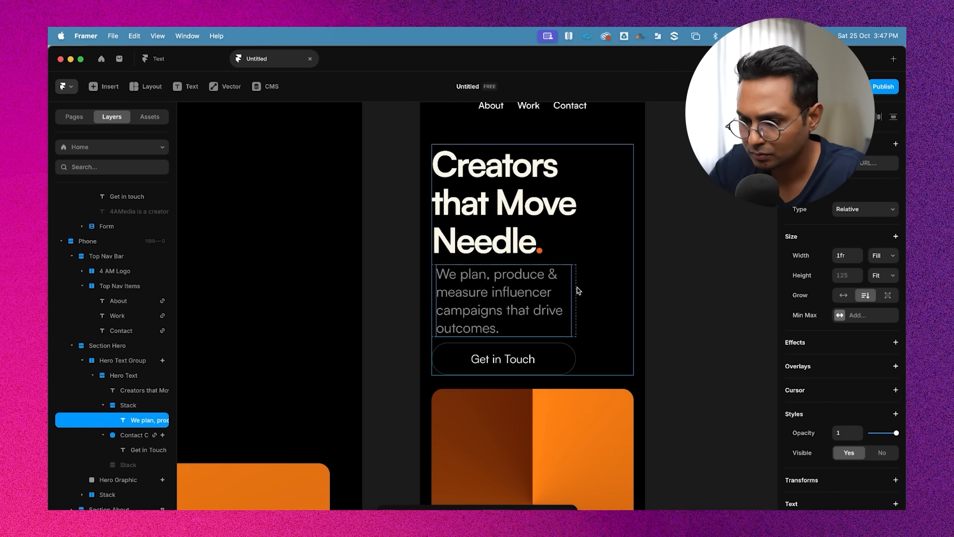
click(129, 407)
click(502, 358)
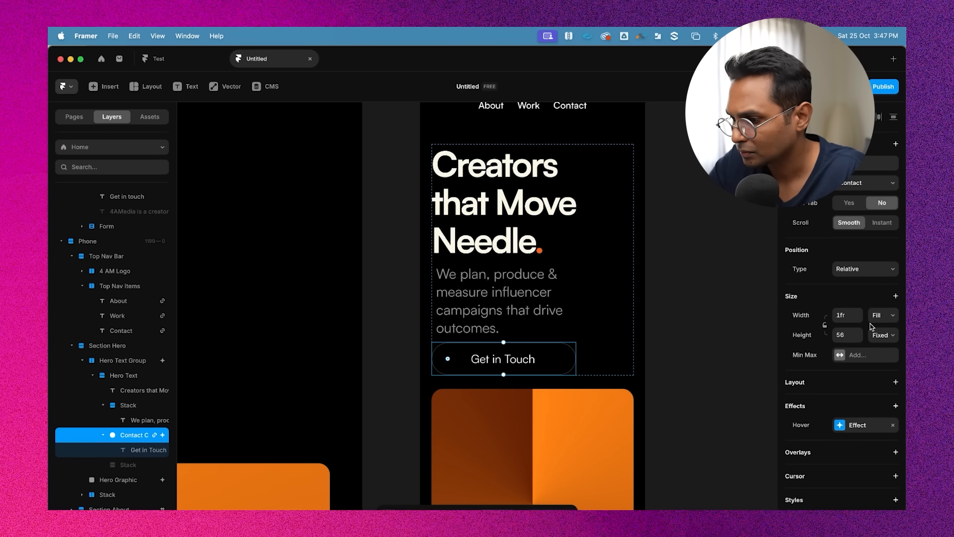
click(884, 315)
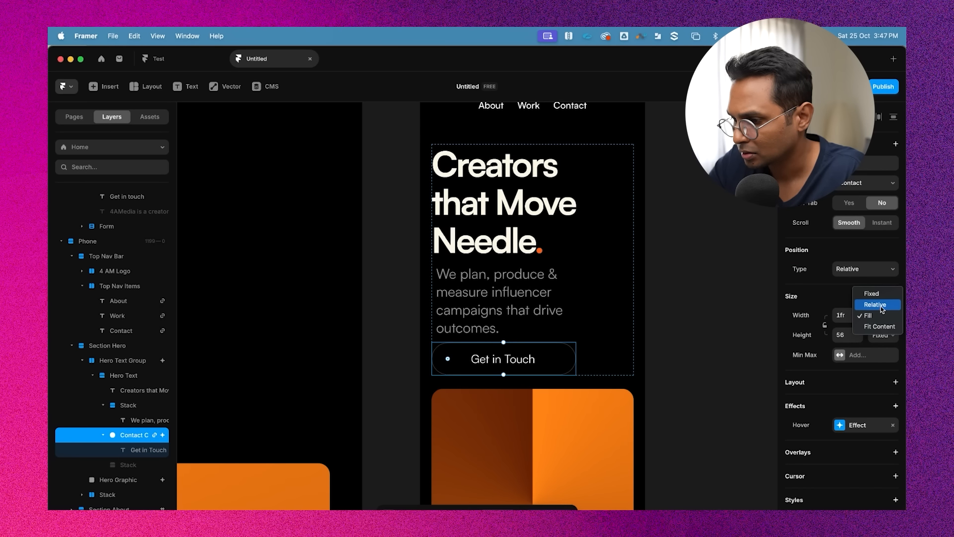
click(884, 304)
Move the paragraph out of the nested Stack into Hero Text and delete the empty Stack
click(102, 434)
click(117, 406)
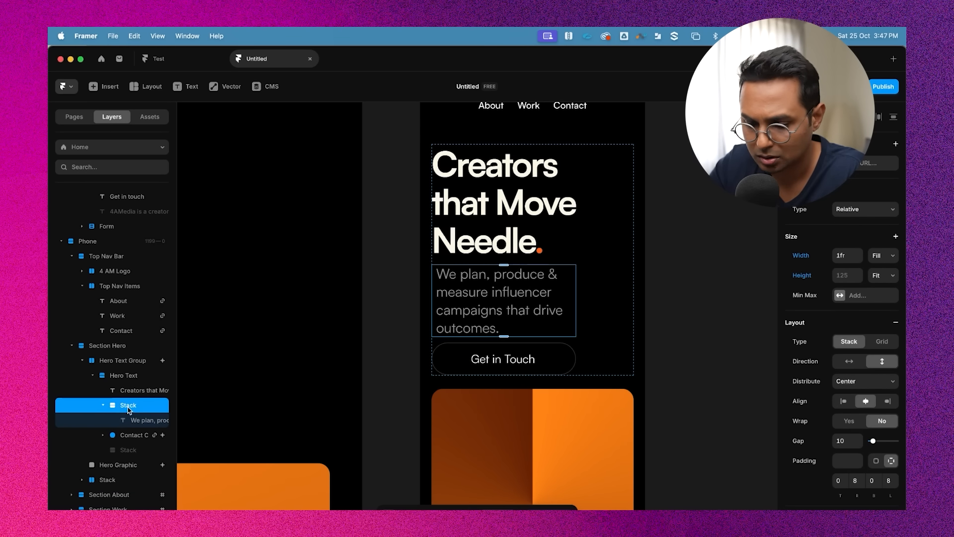
drag(142, 419, 136, 398)
click(122, 420)
key(Delete)
Set the hero paragraph's width to Fill
click(501, 279)
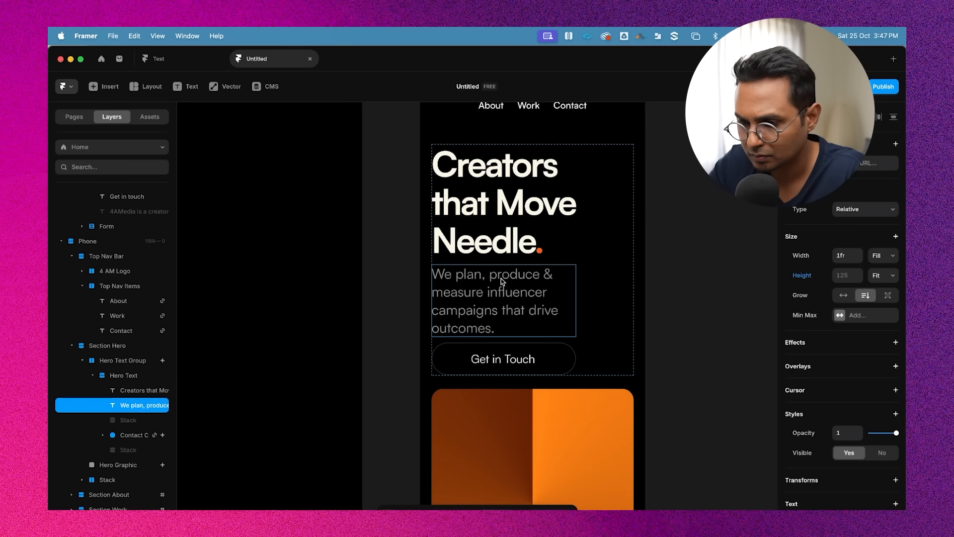
click(845, 299)
click(864, 298)
click(883, 255)
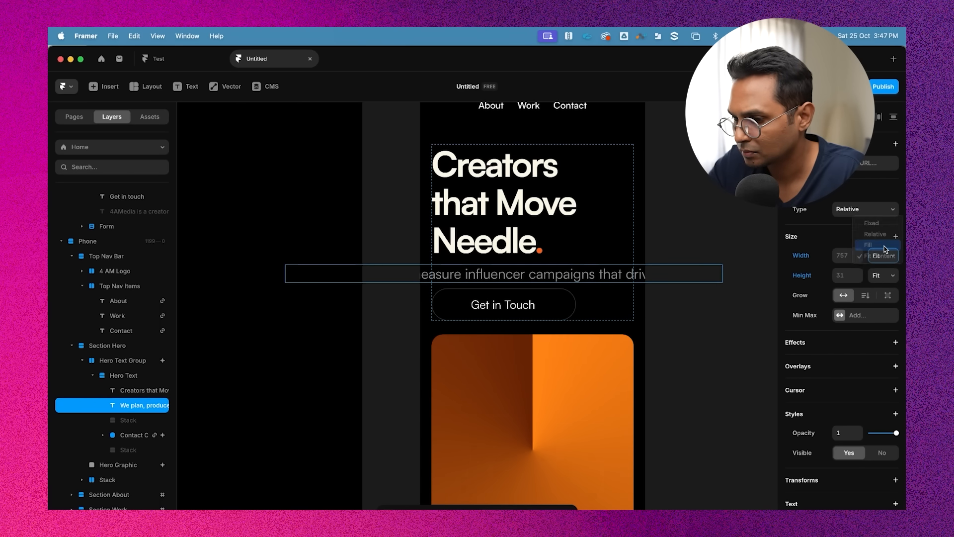
click(882, 247)
click(688, 281)
scroll(687, 282, down, 3)
scroll(687, 282, right, 1)
Try a right padding of 0 on the Hero Text stack and undo the change
click(578, 279)
click(560, 224)
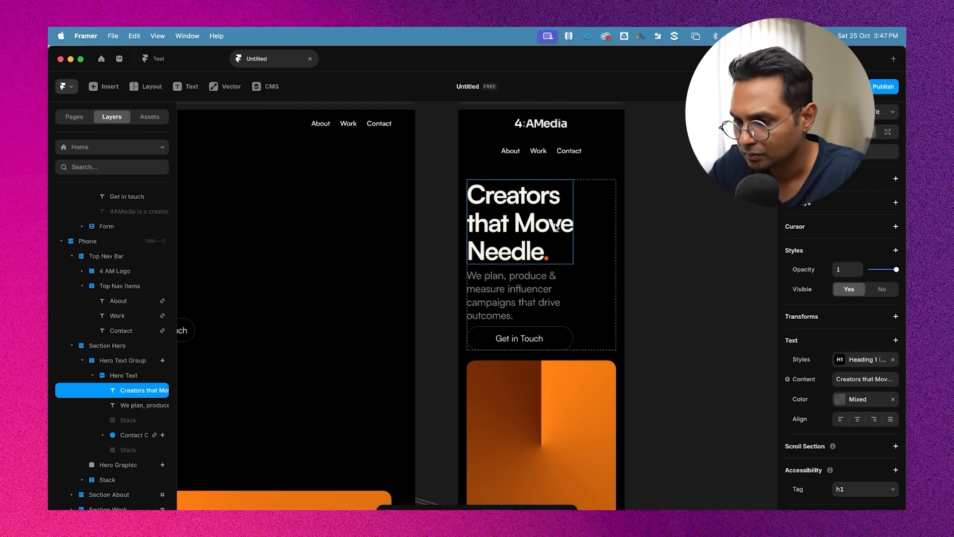
click(651, 225)
click(607, 223)
scroll(855, 348, down, 2)
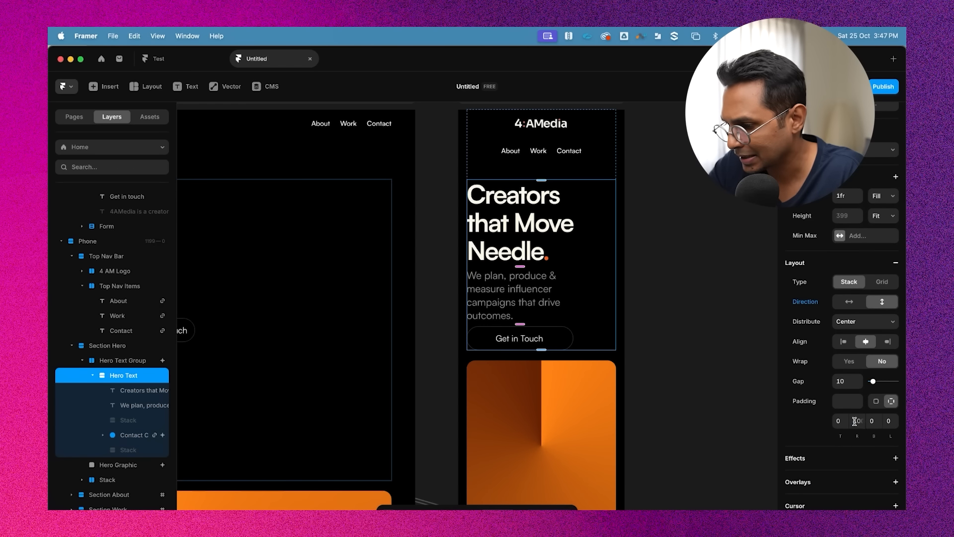
click(855, 420)
text(0)
key(Return)
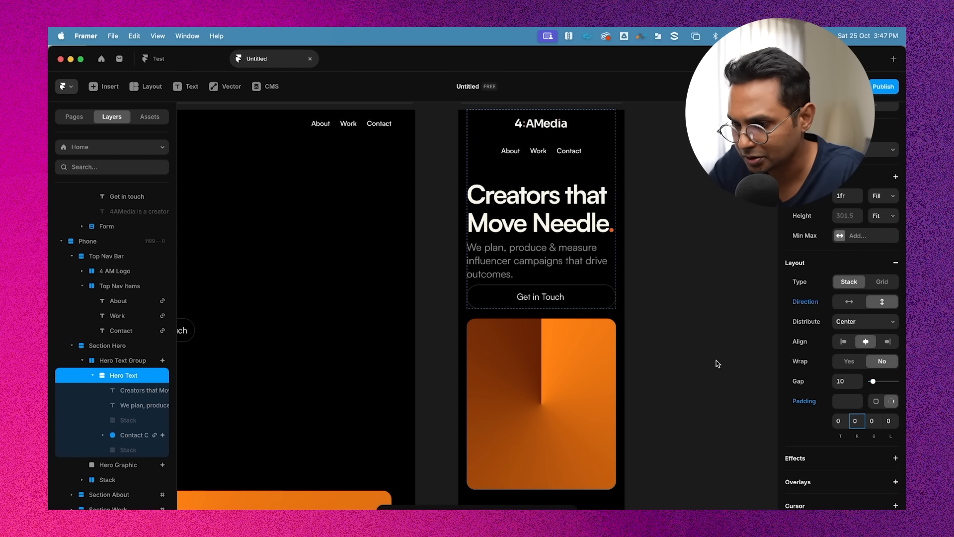
click(698, 312)
click(551, 207)
click(713, 235)
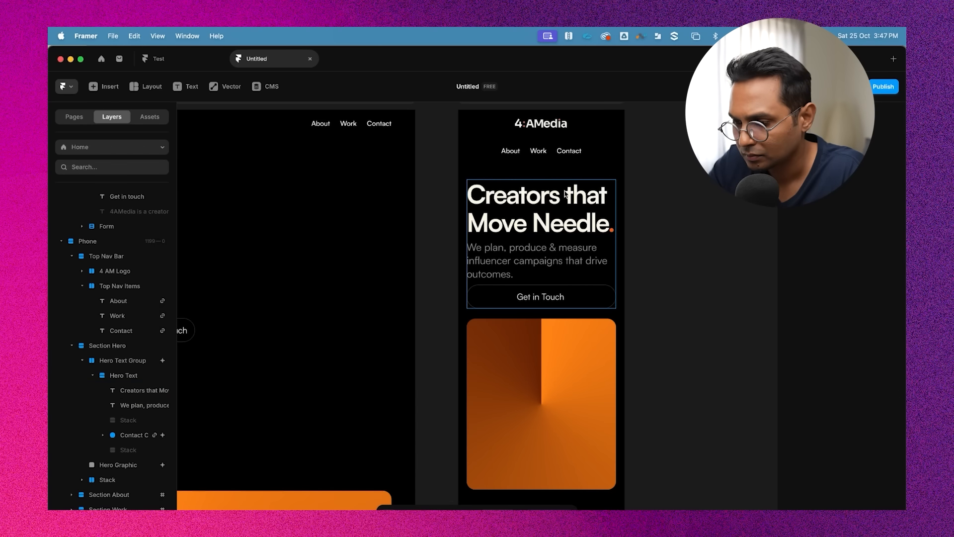
key(super+z)
click(697, 252)
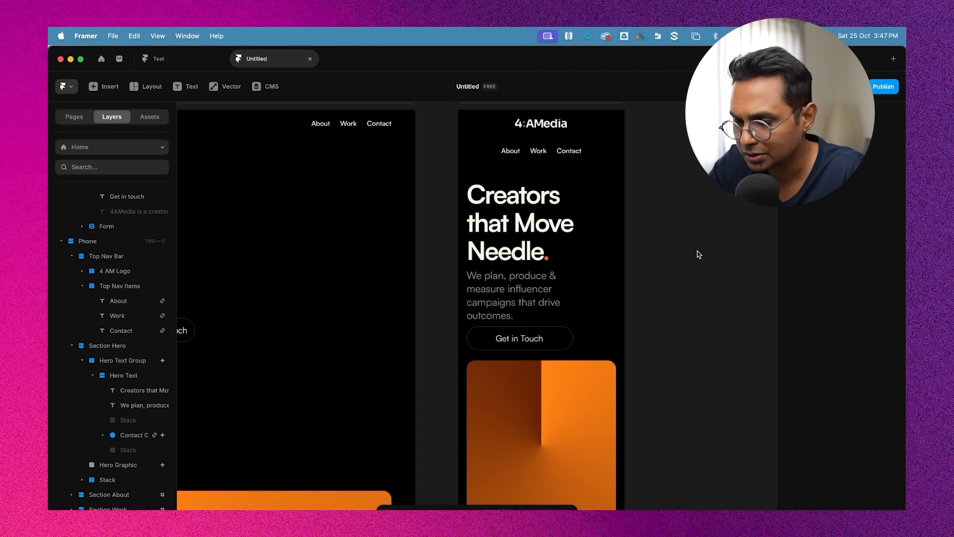
Set the Hero Text stack's right padding to 30
click(604, 221)
click(857, 420)
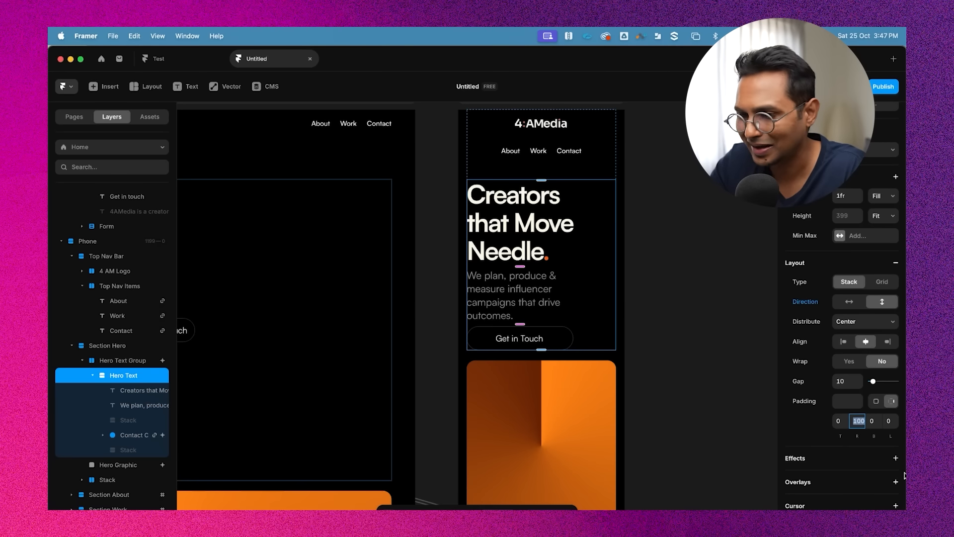
text(20)
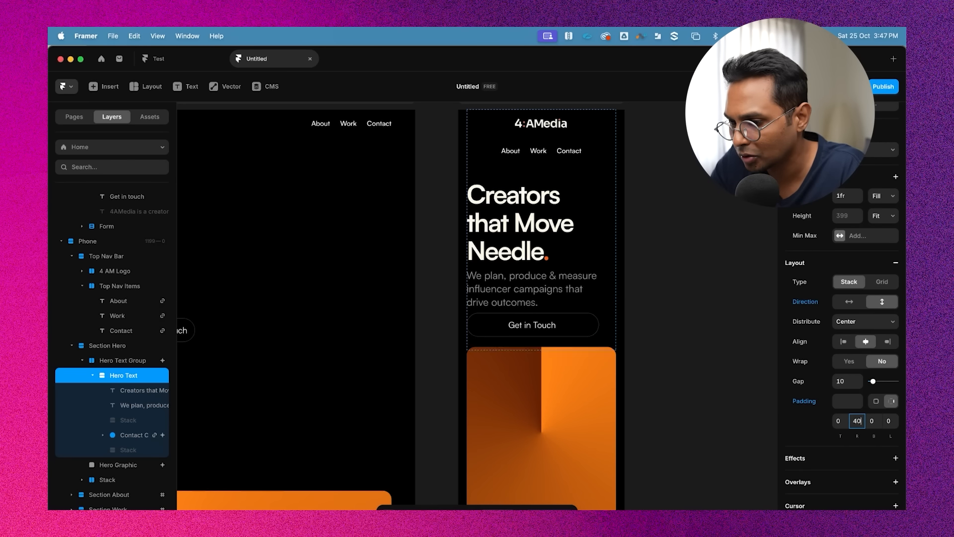
key(shift+Up)
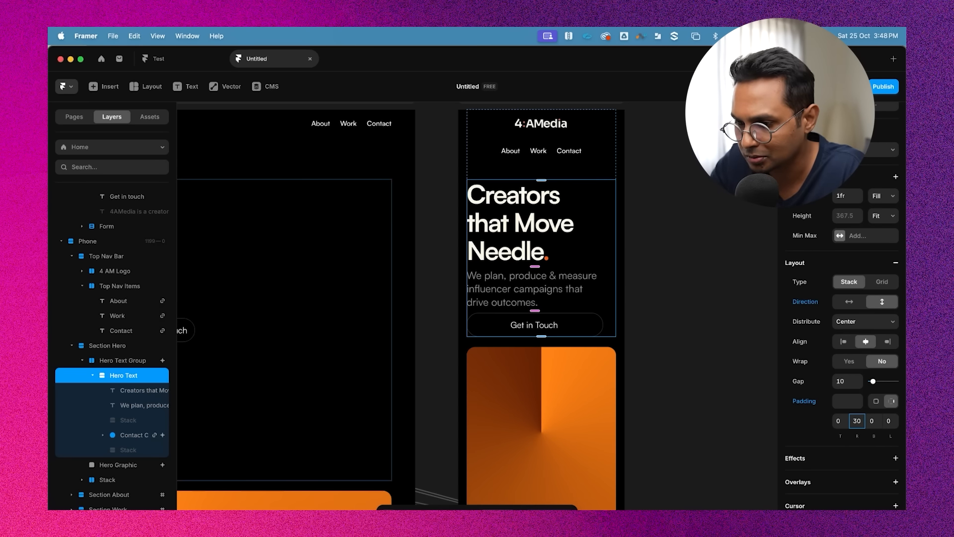
Add a medium breakpoint to the paragraph's Heading 6 text style with a font size of 20 px
double_click(504, 282)
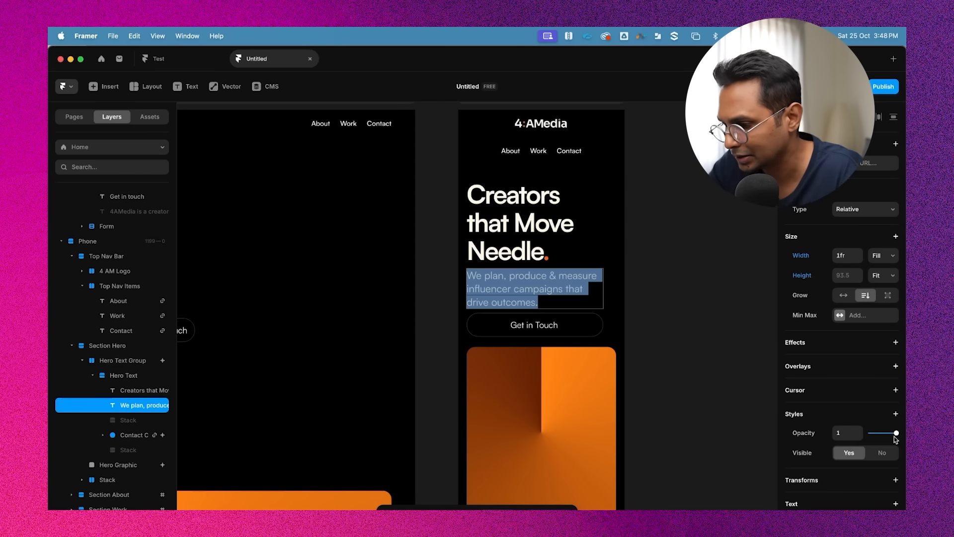
scroll(847, 430, down, 5)
click(866, 362)
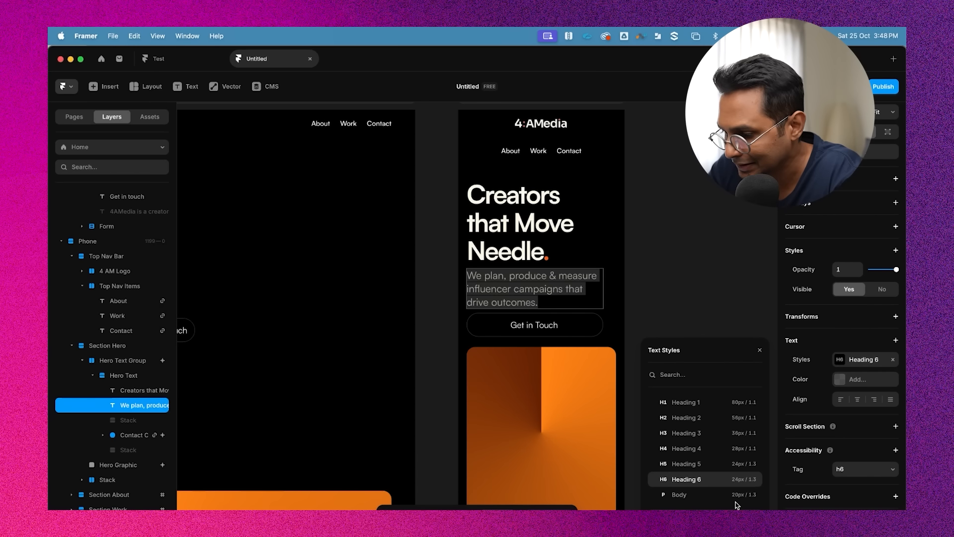
click(752, 479)
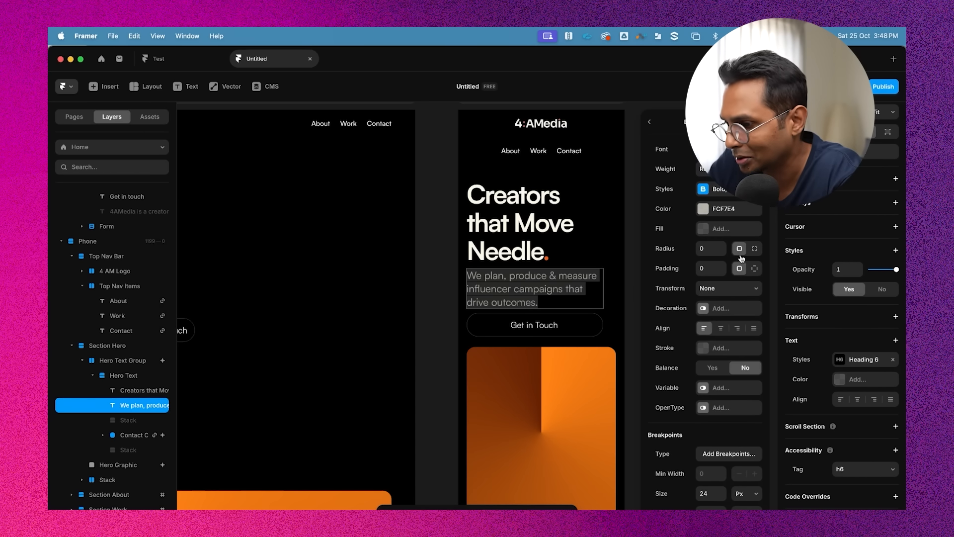
click(728, 452)
scroll(726, 392, down, 1)
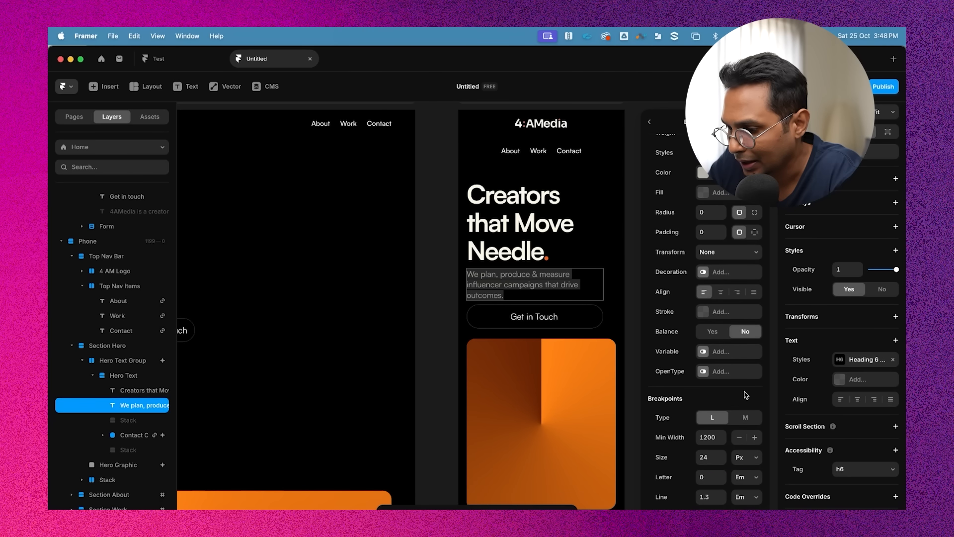
click(710, 457)
text(20)
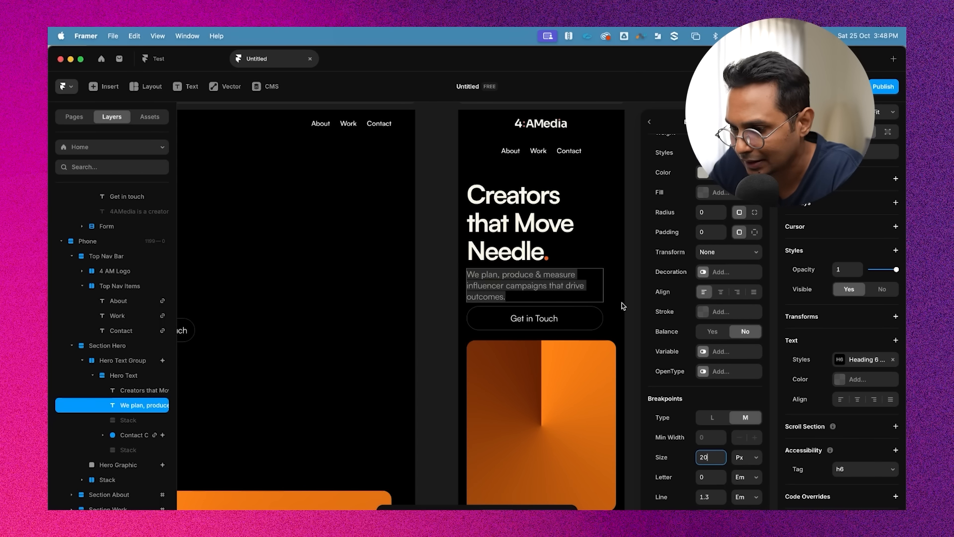
key(Return)
Inspect the phone layout below the hero, including the logo ticker
scroll(636, 271, right, 1)
click(602, 191)
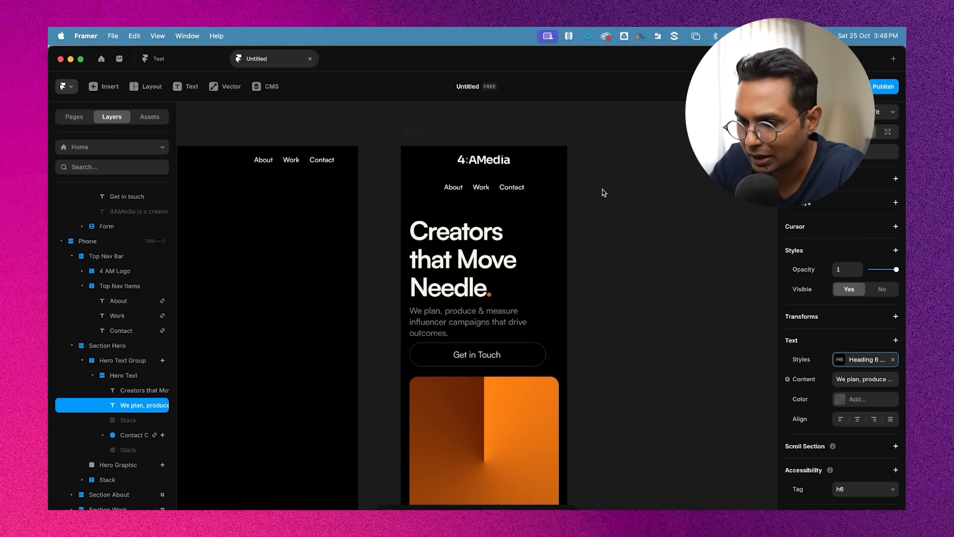
click(602, 191)
scroll(602, 191, down, 1)
scroll(602, 191, down, 1)
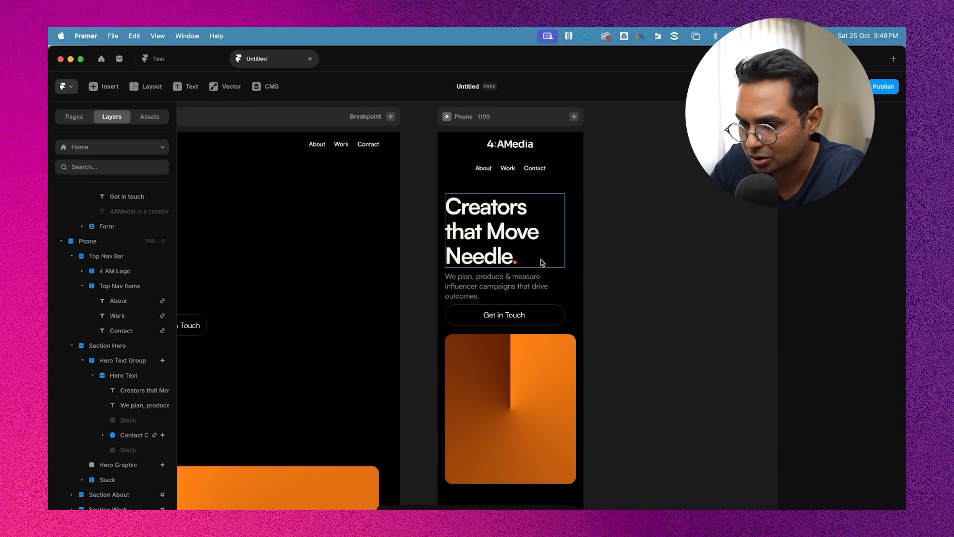
scroll(541, 259, down, 3)
scroll(566, 341, down, 3)
click(575, 382)
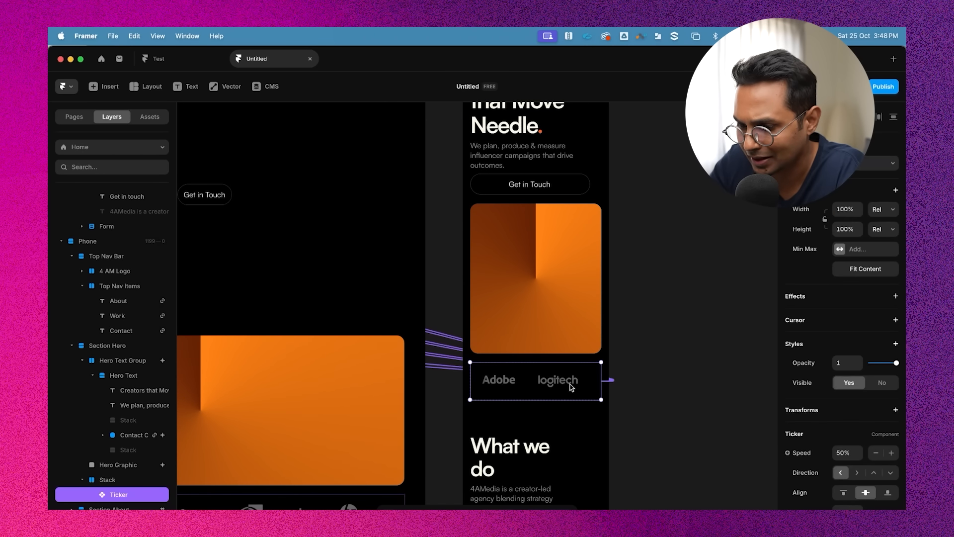
scroll(660, 312, up, 2)
scroll(660, 312, down, 2)
Preview the page at Phone size and scroll through the layout
click(513, 183)
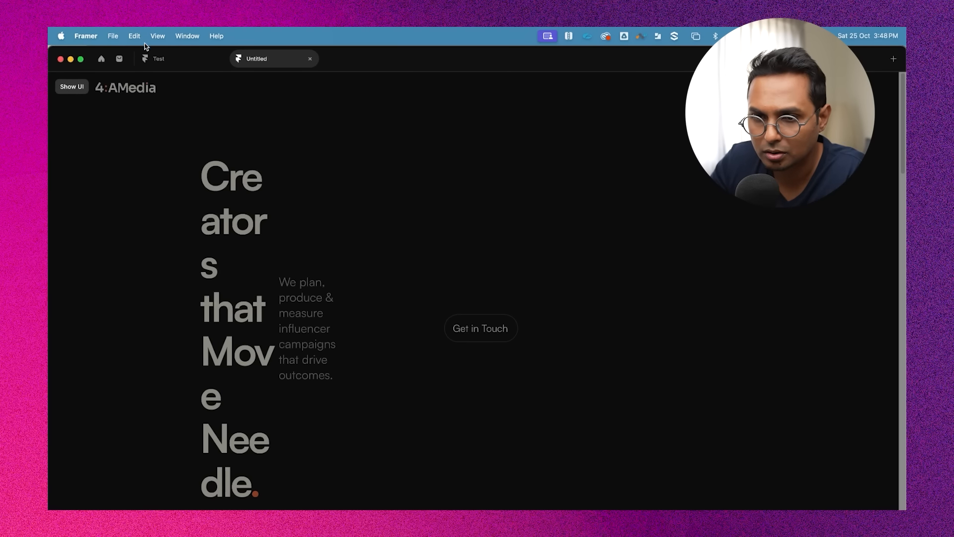
key(Escape)
click(513, 177)
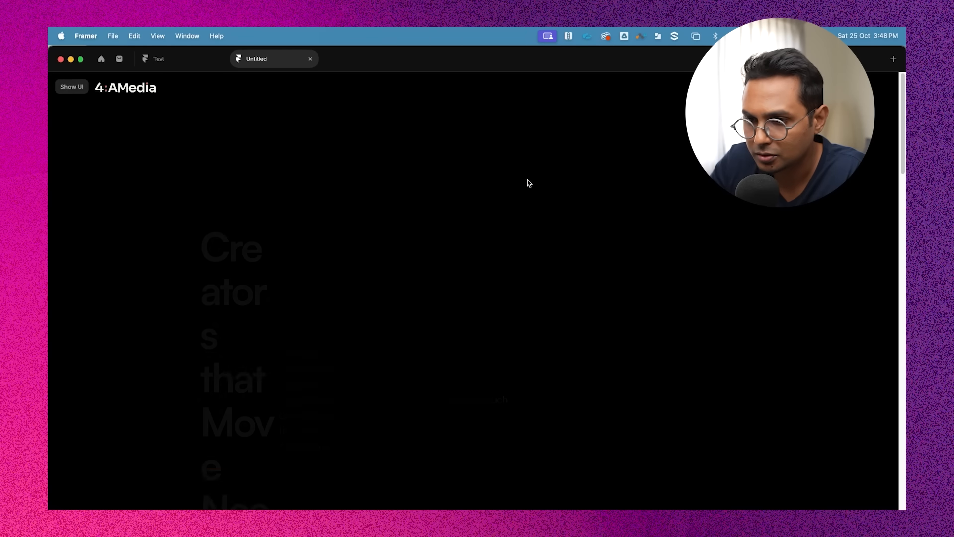
click(79, 93)
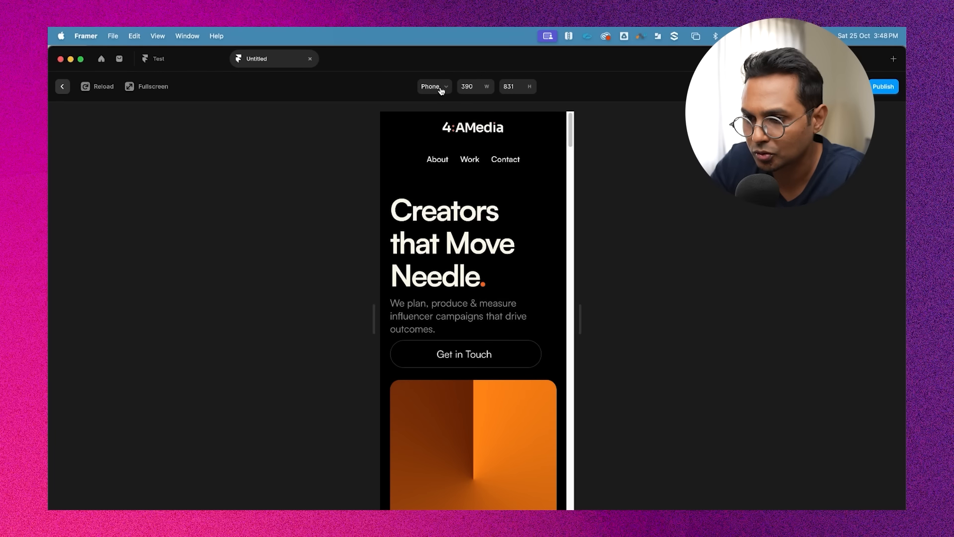
scroll(540, 271, down, 5)
scroll(556, 270, up, 5)
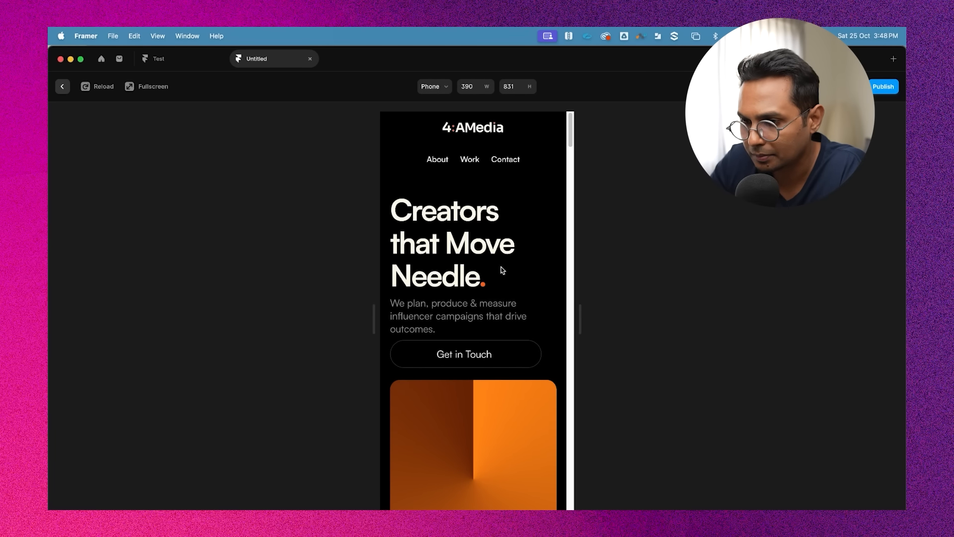
scroll(501, 269, down, 8)
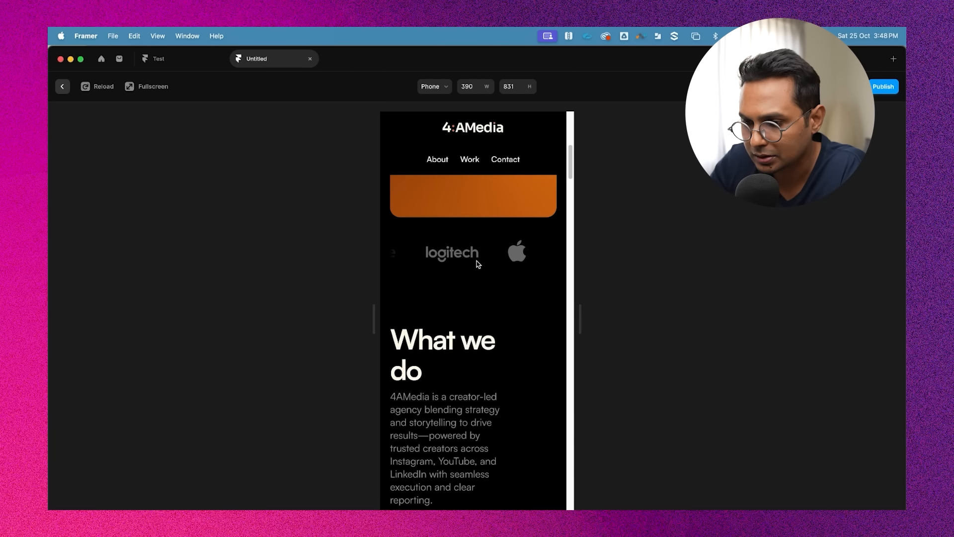
scroll(514, 294, down, 5)
scroll(514, 294, up, 10)
key(Escape)
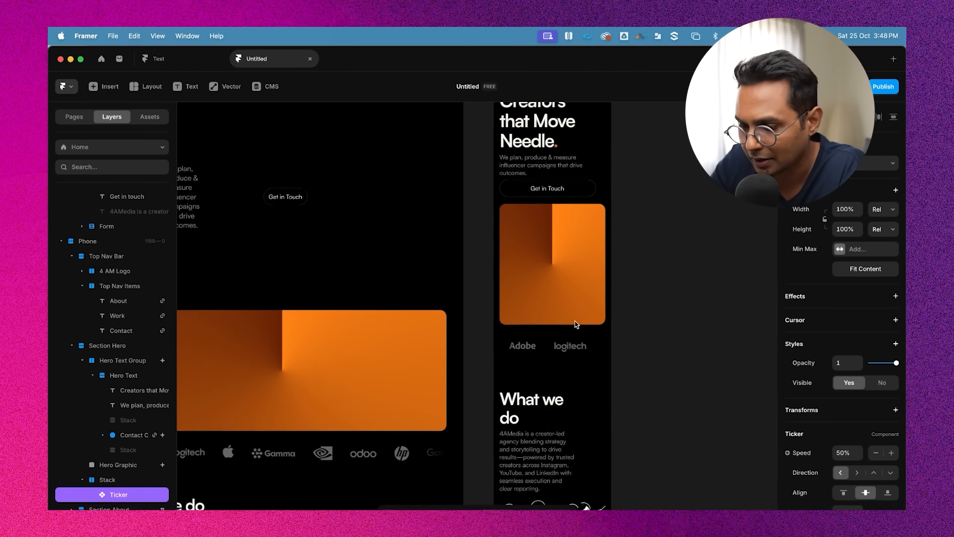
Add a medium breakpoint to the What we do heading's Heading 2 text style with a font size of 40 px
scroll(576, 325, down, 5)
click(521, 293)
scroll(517, 289, up, 2)
double_click(500, 264)
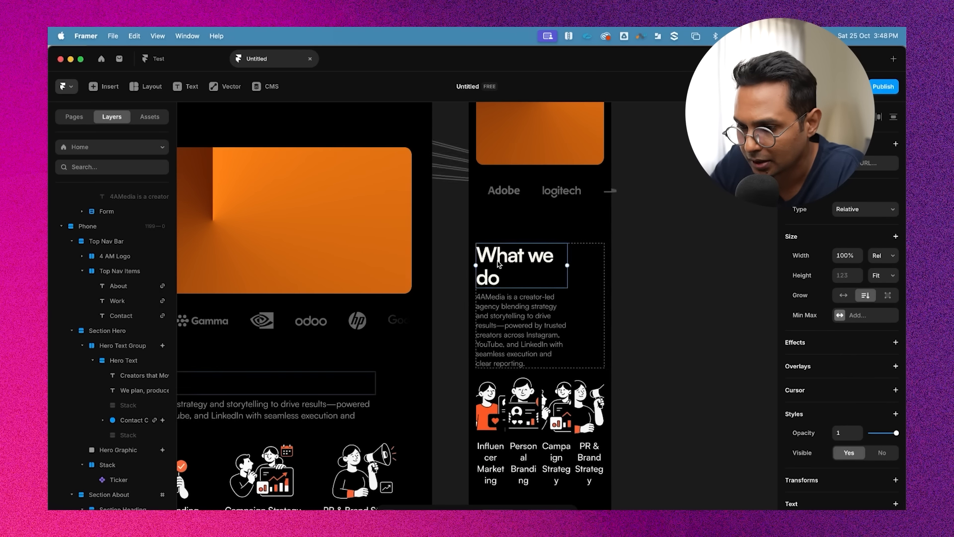
double_click(499, 264)
scroll(498, 261, down, 1)
key(Escape)
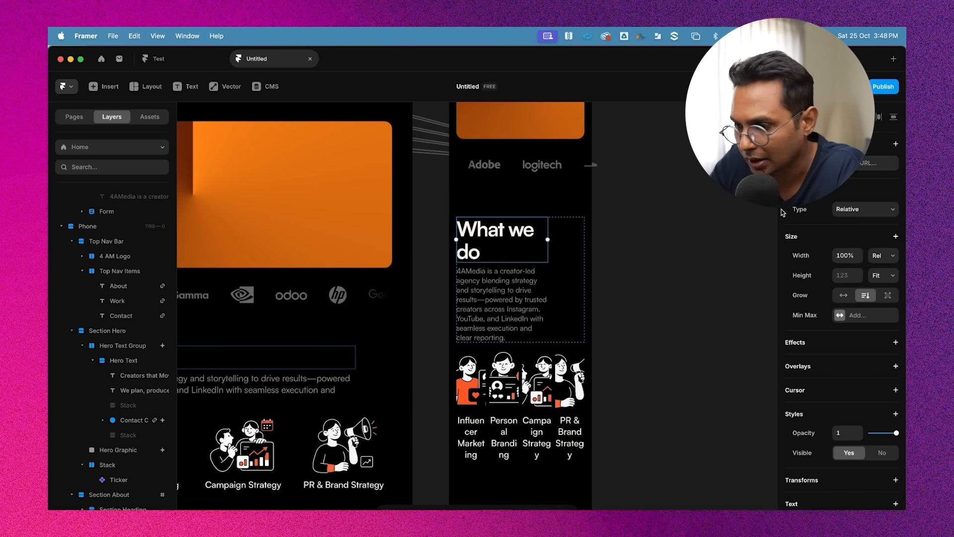
scroll(815, 298, down, 3)
click(867, 401)
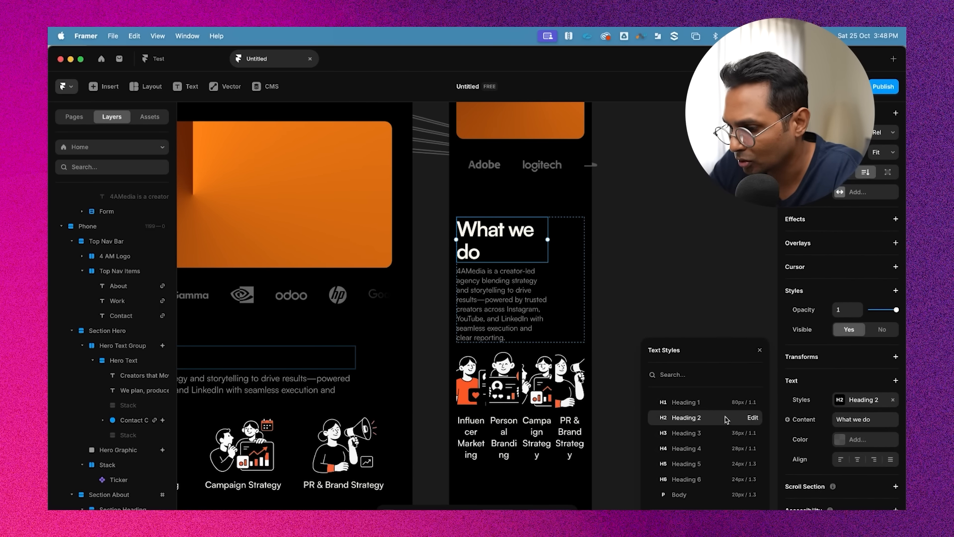
click(753, 418)
scroll(704, 434, down, 2)
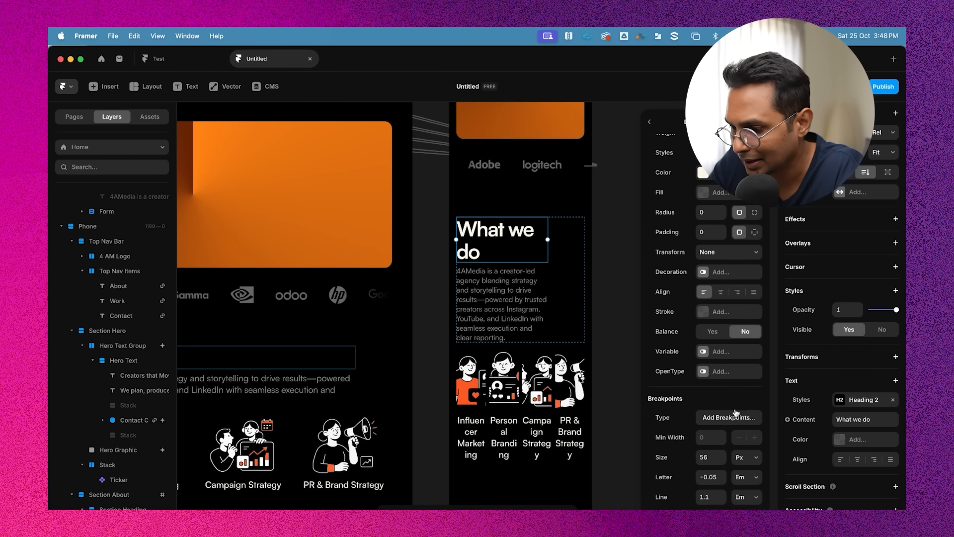
click(745, 417)
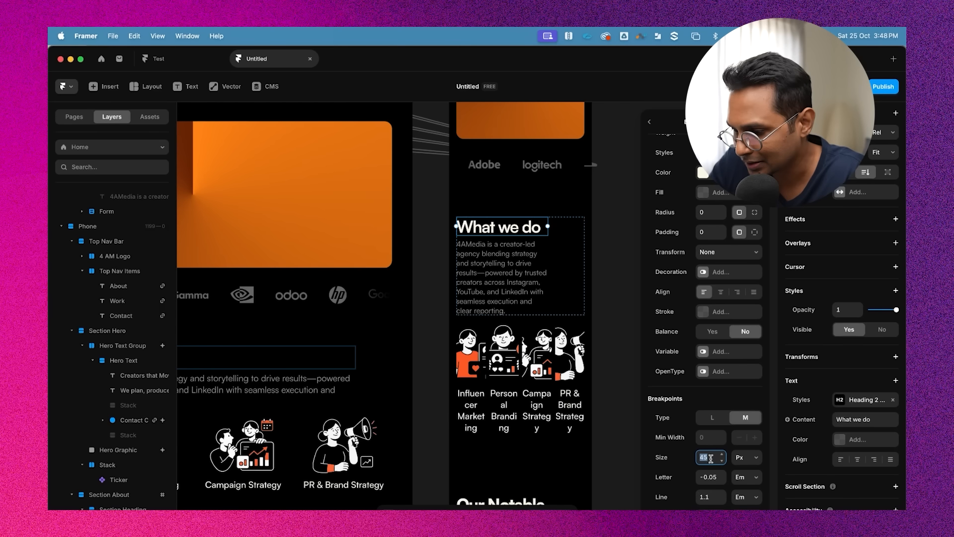
key(Return)
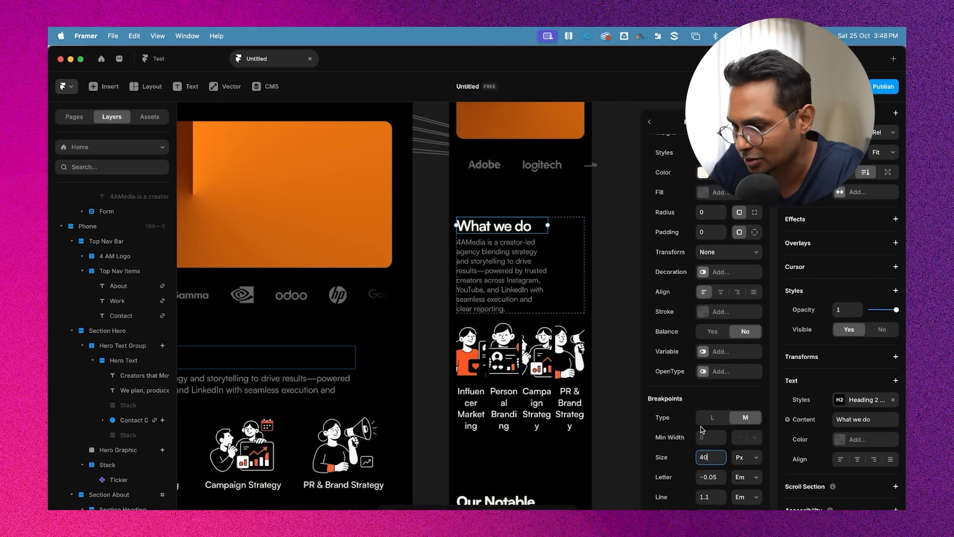
Open the paragraph's Heading 6 text style to check its medium breakpoint settings
click(499, 261)
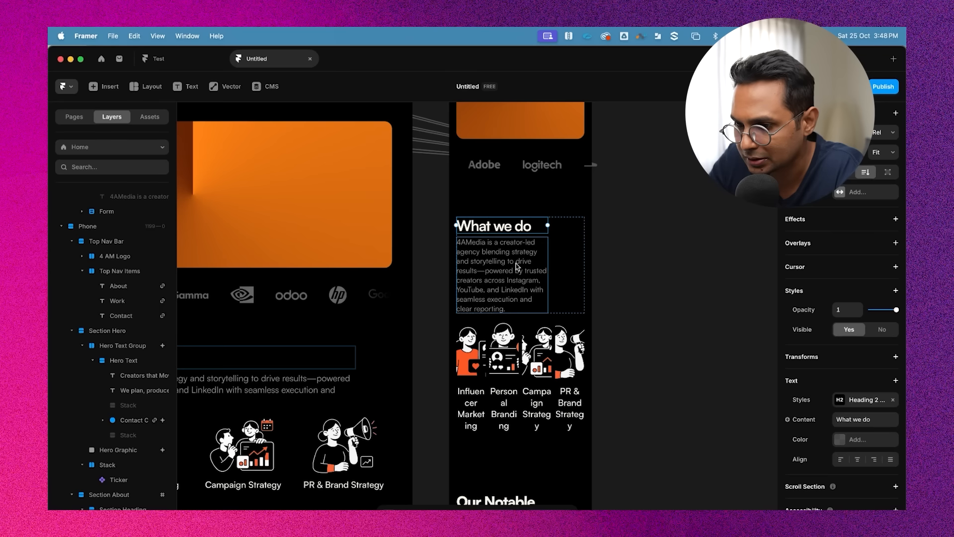
double_click(491, 261)
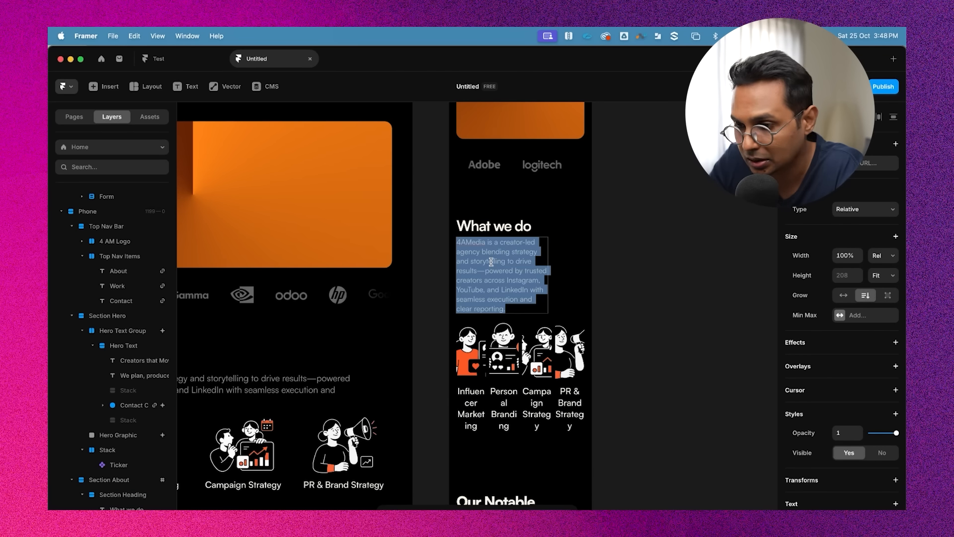
scroll(829, 350, down, 5)
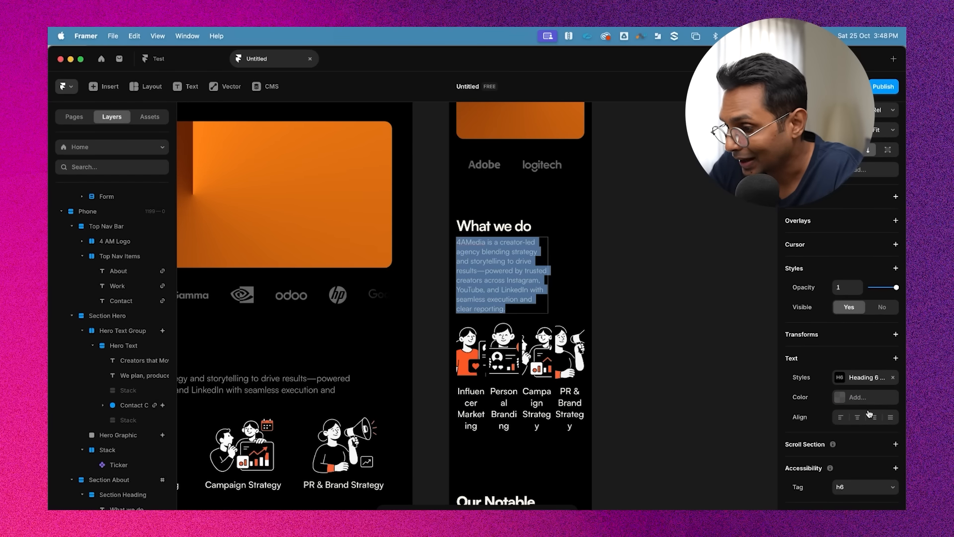
click(866, 376)
click(752, 479)
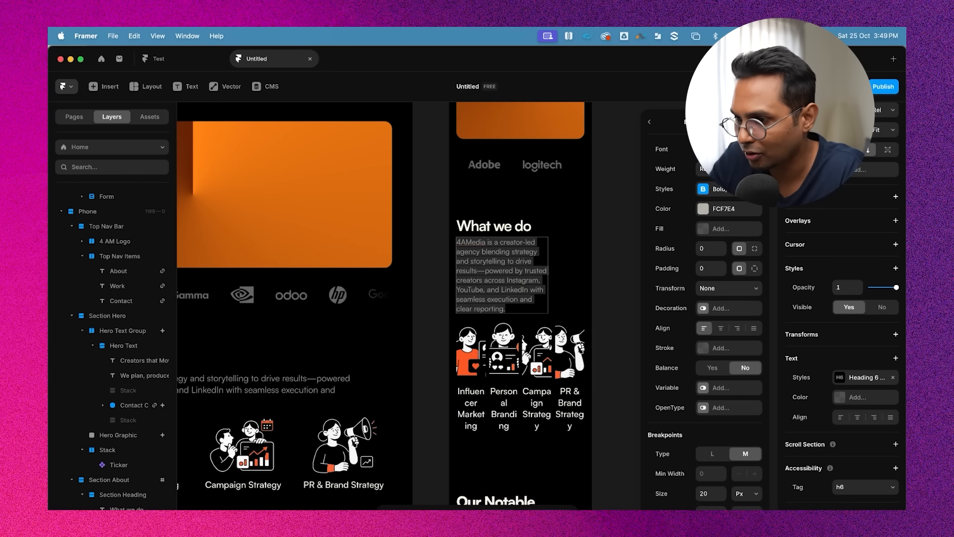
click(652, 124)
click(677, 216)
click(542, 257)
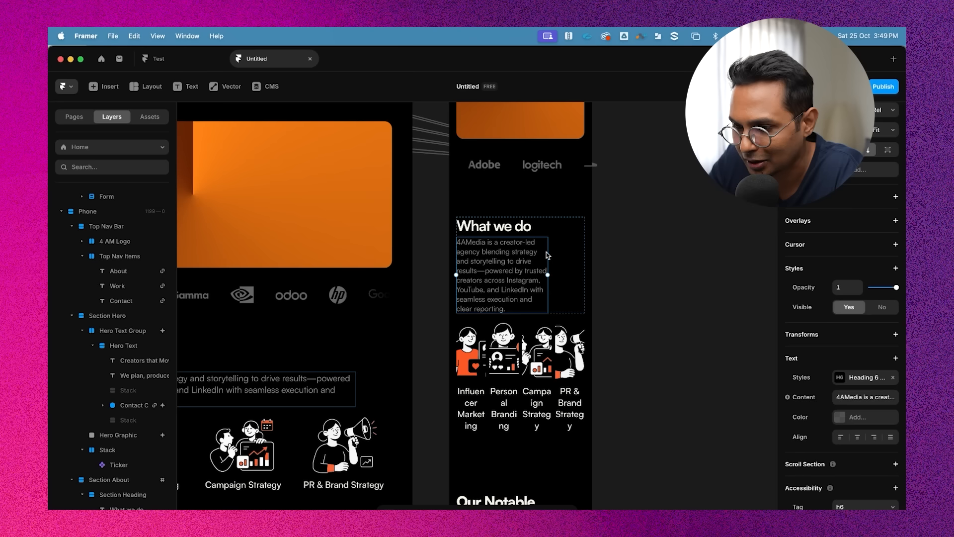
Set the Section Heading stack's right padding to 0
click(630, 244)
click(552, 246)
scroll(874, 427, down, 2)
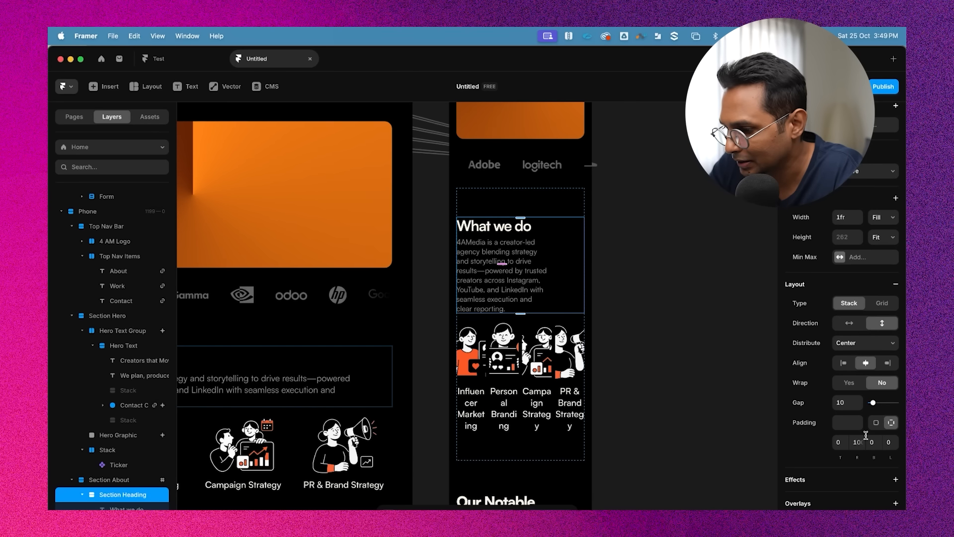
text(0)
key(Return)
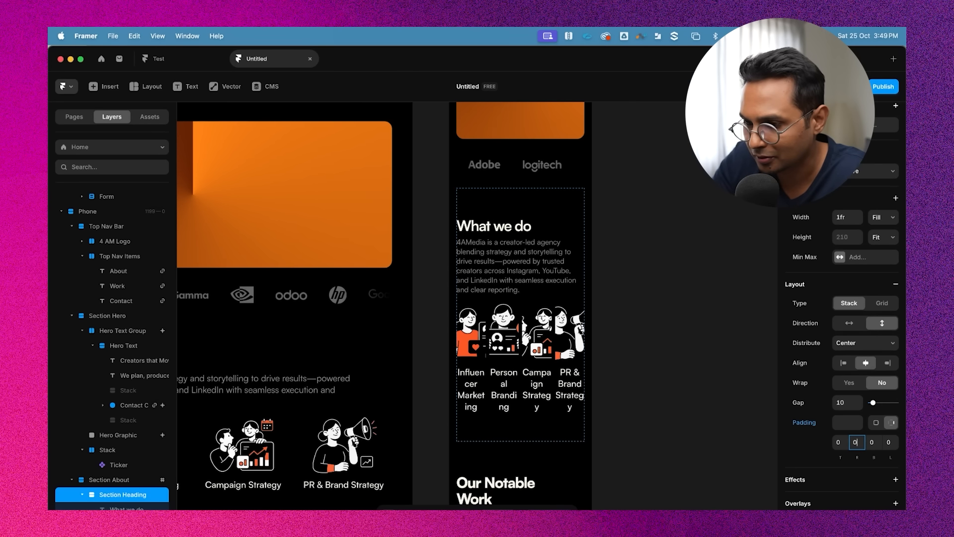
Change the Services Strip layout from a stack to a grid
click(638, 287)
scroll(646, 298, down, 2)
scroll(671, 303, down, 2)
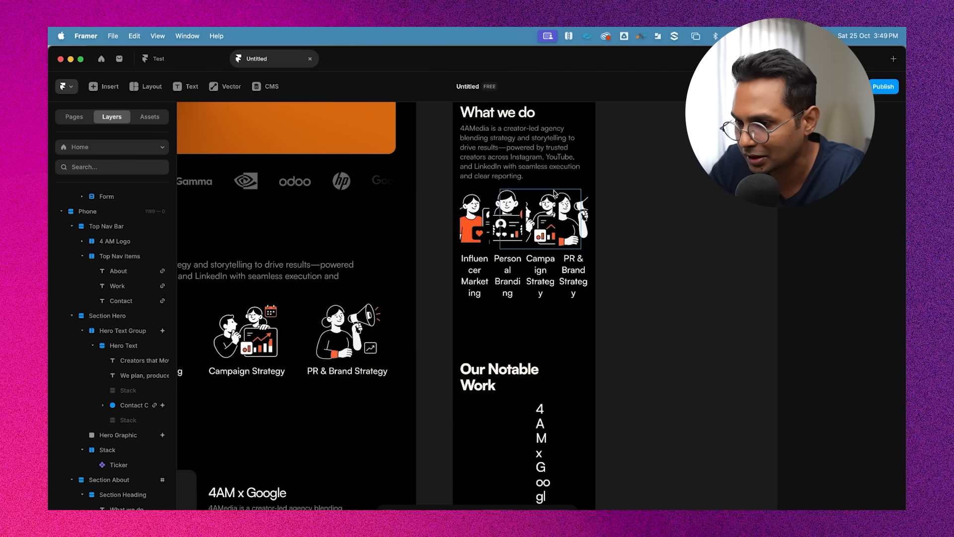
click(517, 161)
scroll(116, 398, down, 1)
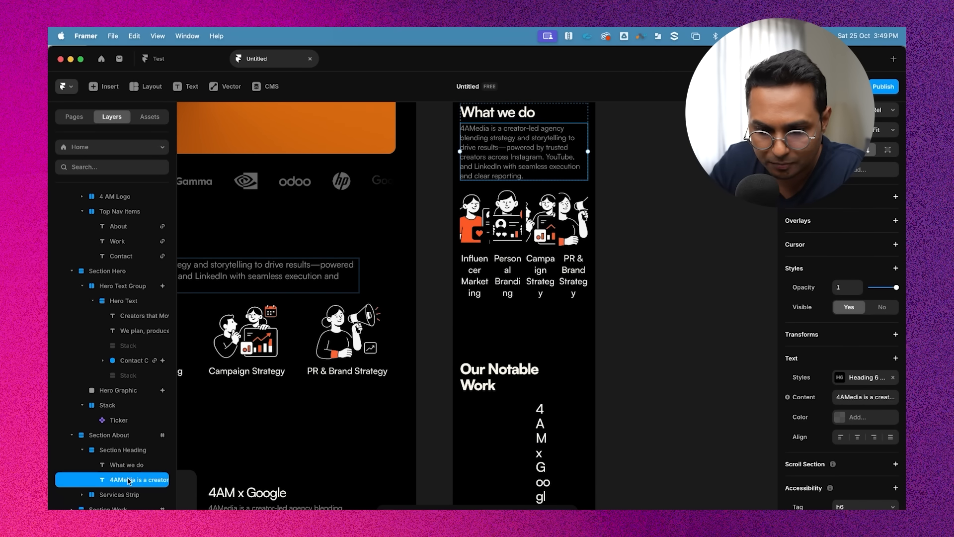
click(121, 495)
scroll(639, 342, up, 1)
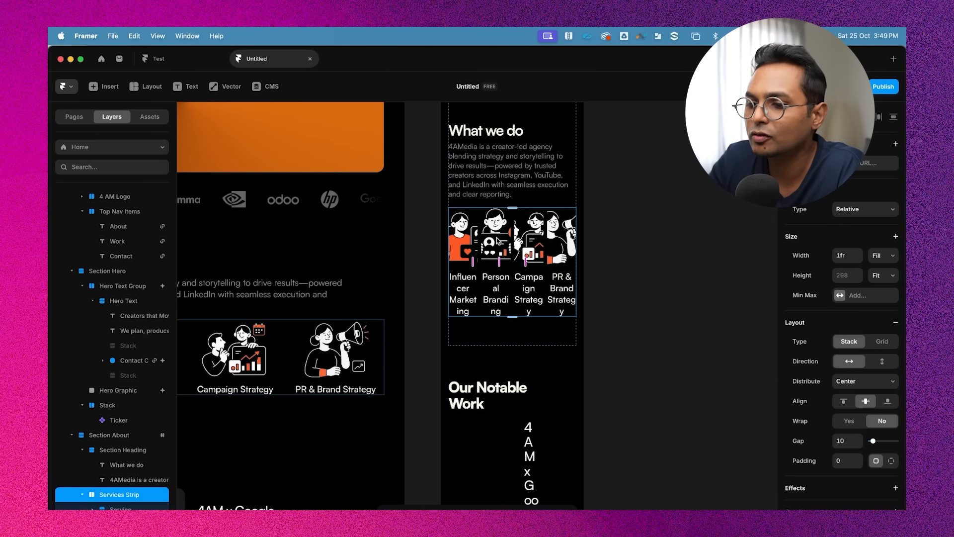
click(886, 344)
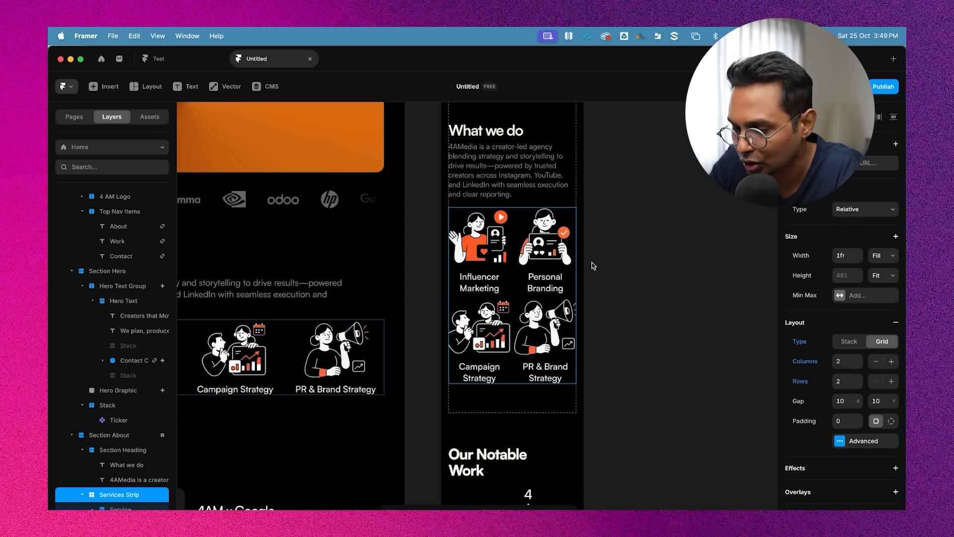
Select the four service illustrations and set their width to 160
scroll(637, 264, down, 2)
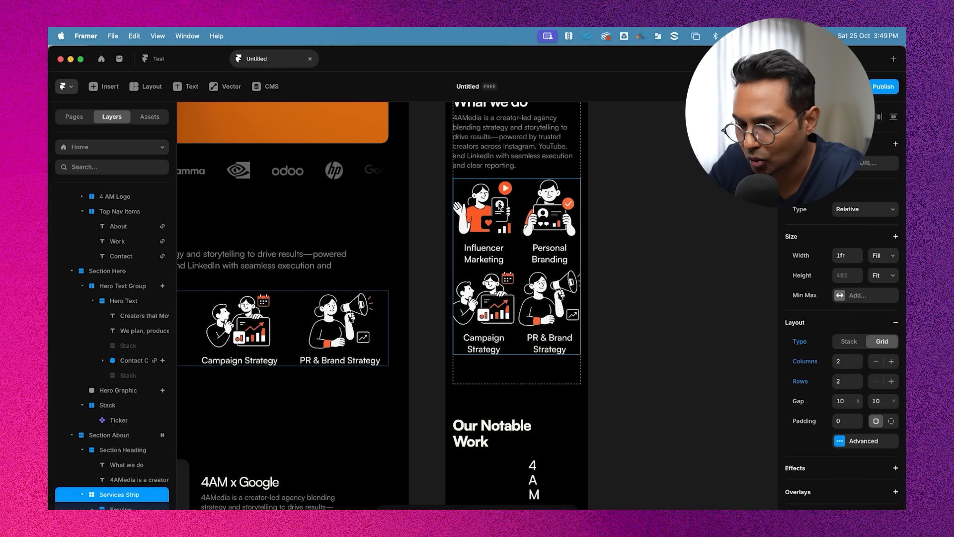
click(500, 207)
click(500, 212)
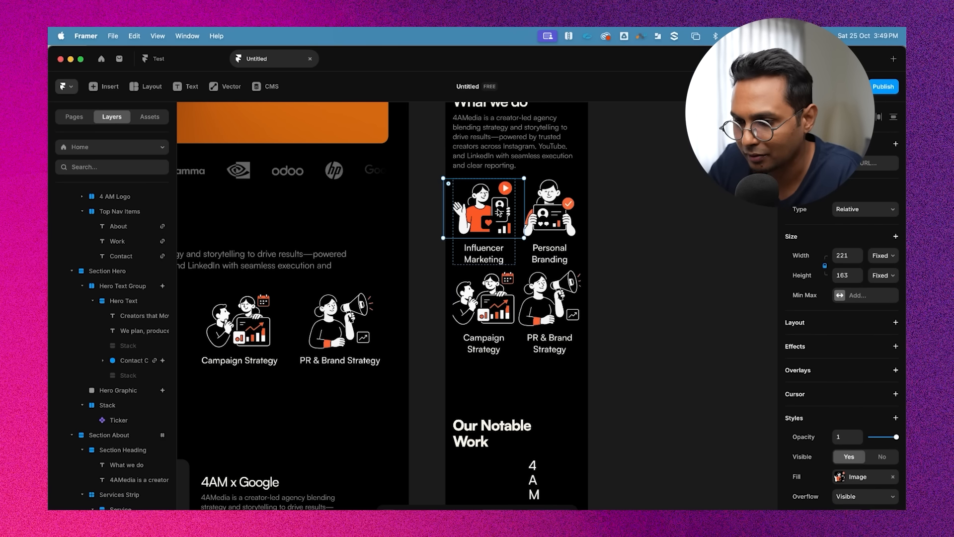
shift+click(552, 305)
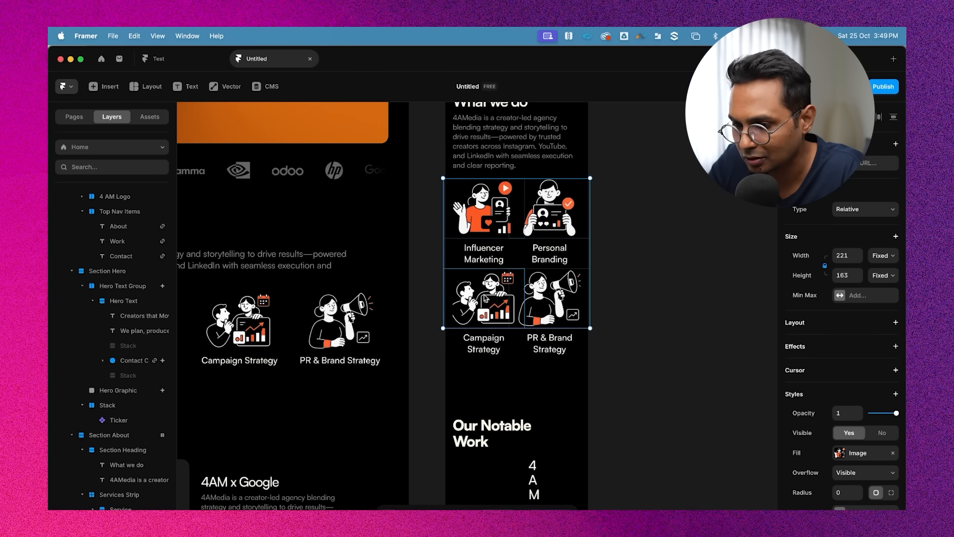
shift+click(485, 295)
click(851, 251)
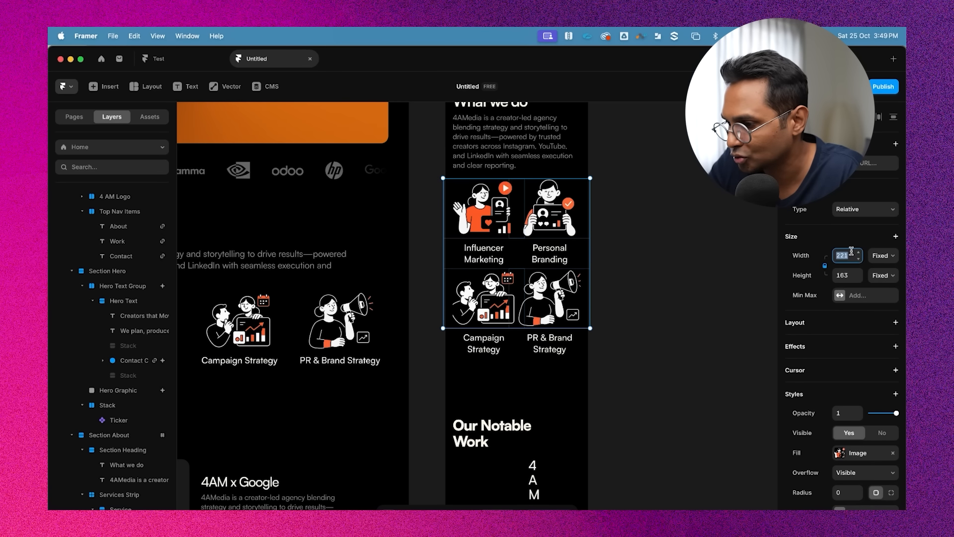
key(Return)
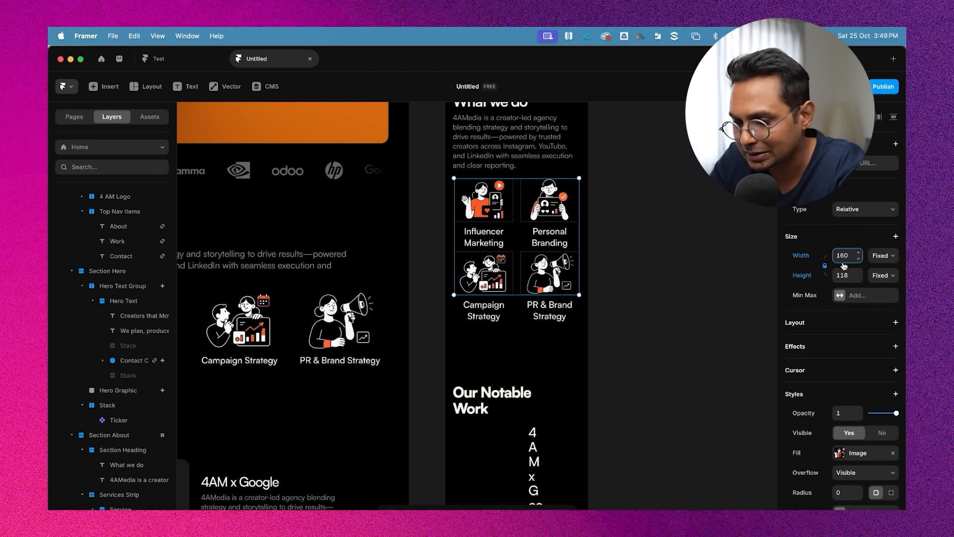
Select the four service labels and add a medium breakpoint to their Heading 5 text style with a size of 20 px
click(664, 248)
scroll(678, 284, up, 1)
click(480, 263)
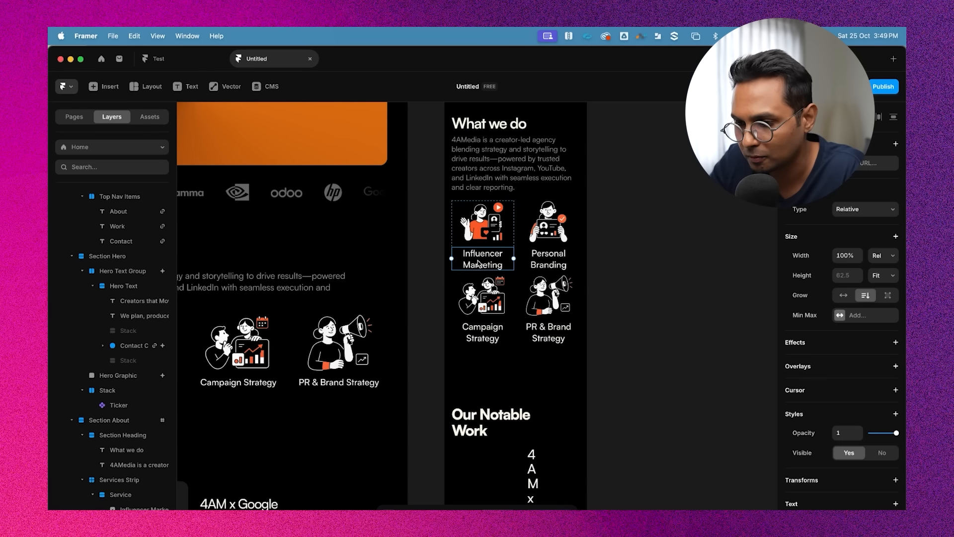
shift+click(538, 263)
shift+click(551, 336)
shift+click(485, 338)
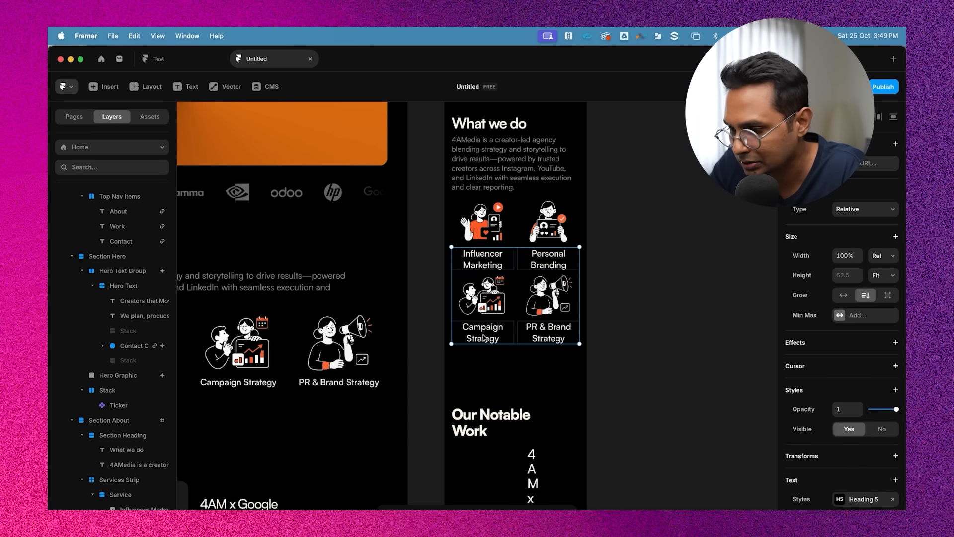
scroll(875, 437, down, 3)
click(872, 419)
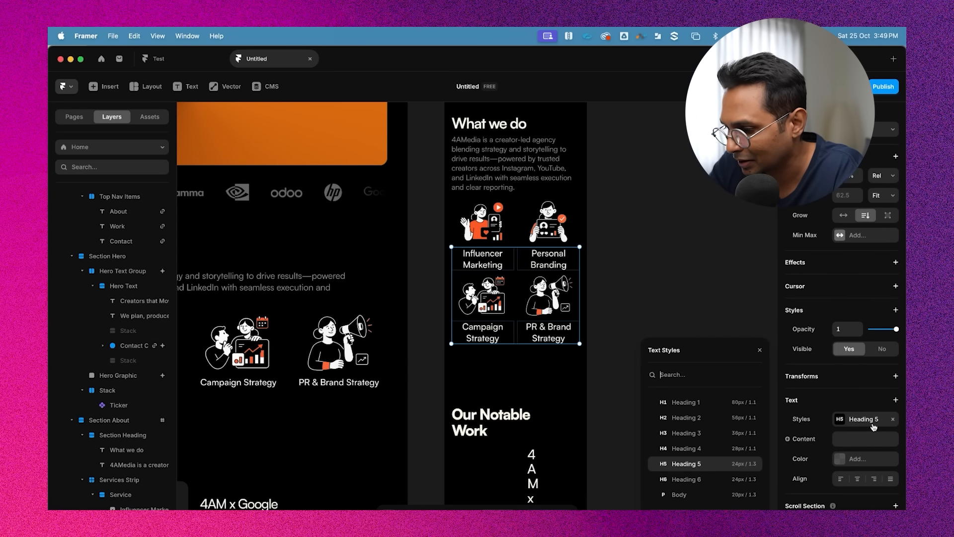
click(751, 464)
click(728, 454)
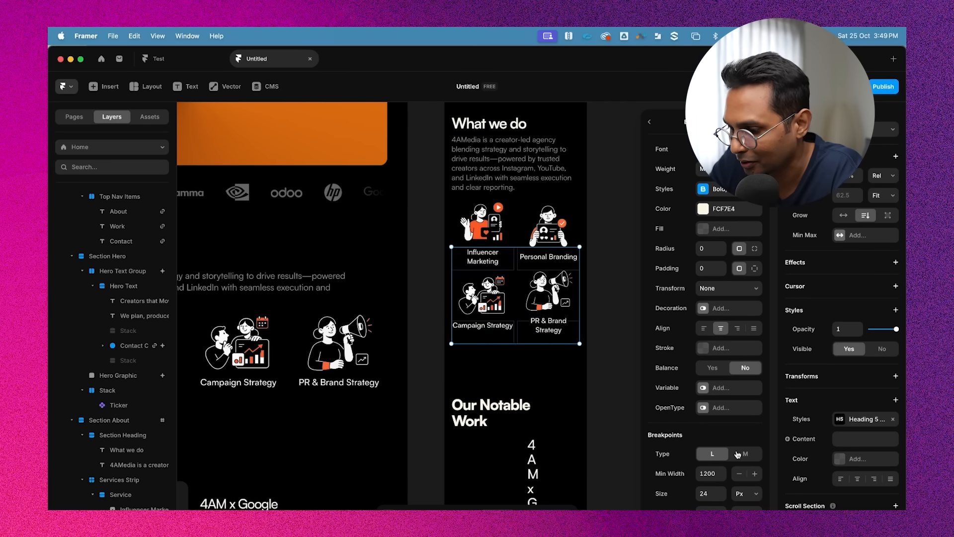
scroll(725, 470, down, 1)
click(710, 458)
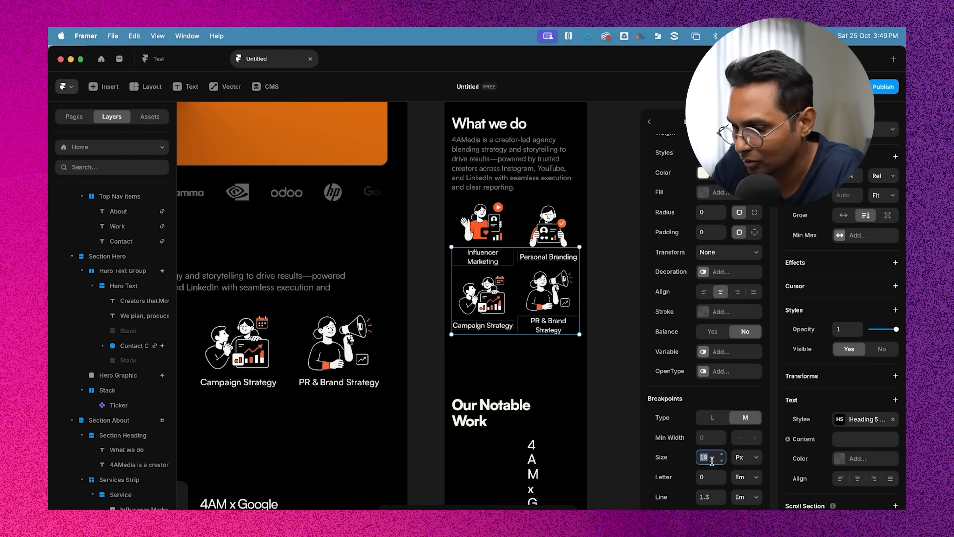
key(Up)
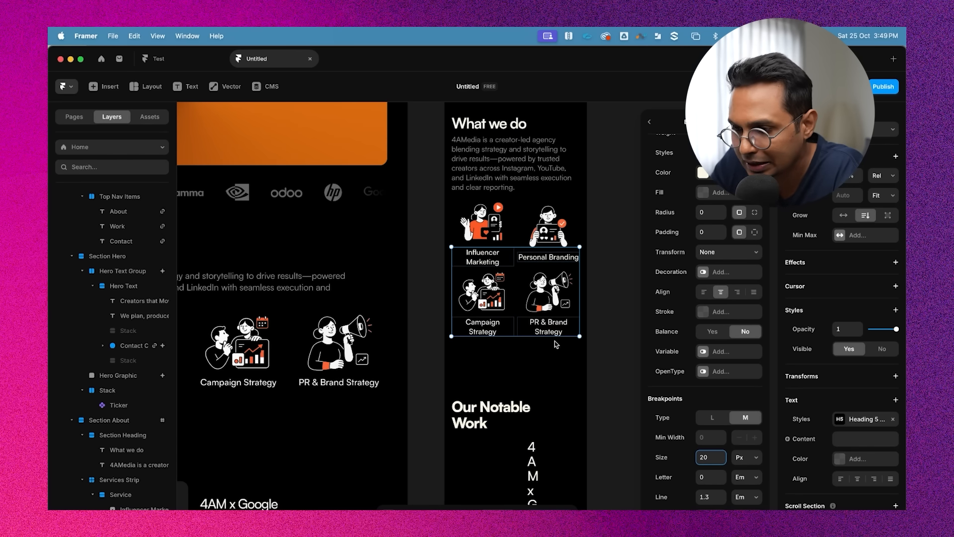
click(603, 219)
Select the four service labels and set their Heading 5 style's medium breakpoint size to 16 px
scroll(499, 370, up, 3)
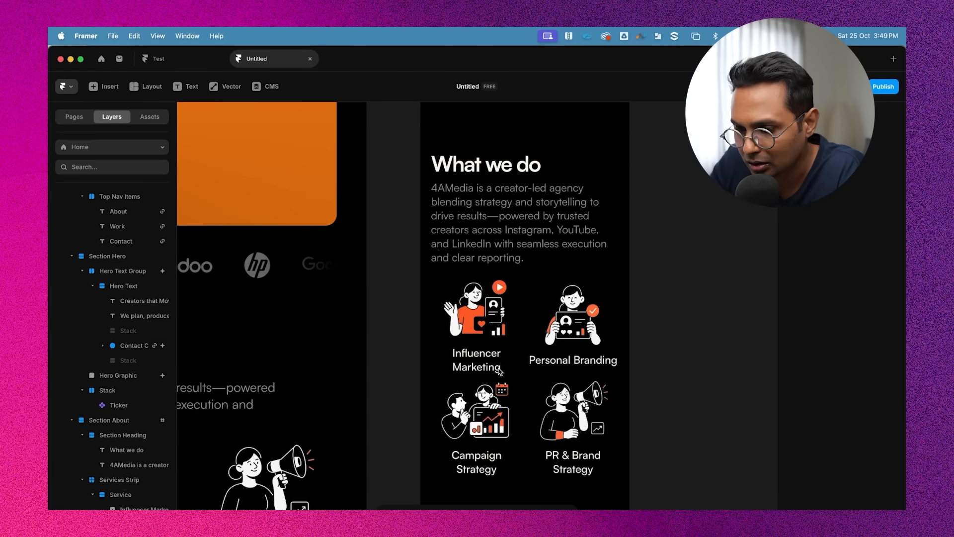
click(500, 370)
scroll(499, 370, down, 5)
shift+click(578, 238)
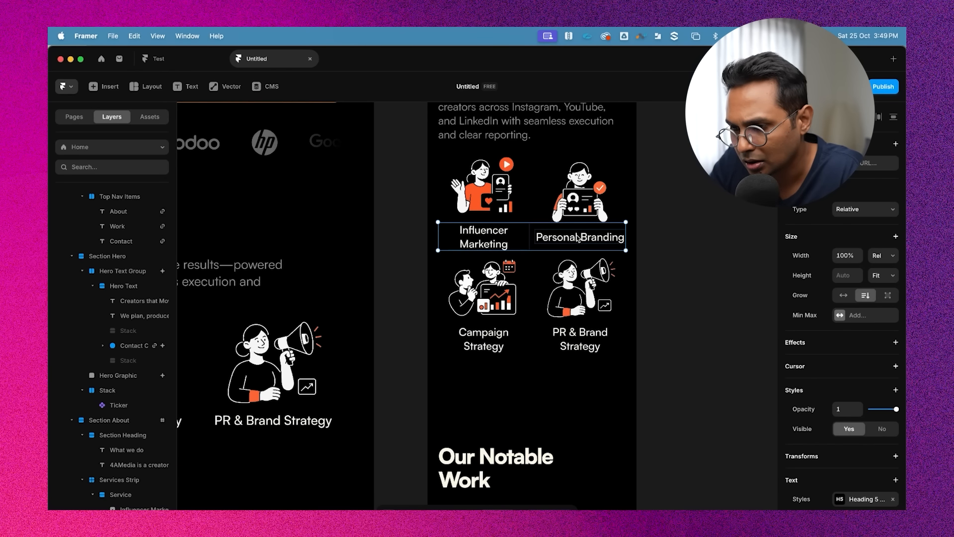
click(578, 239)
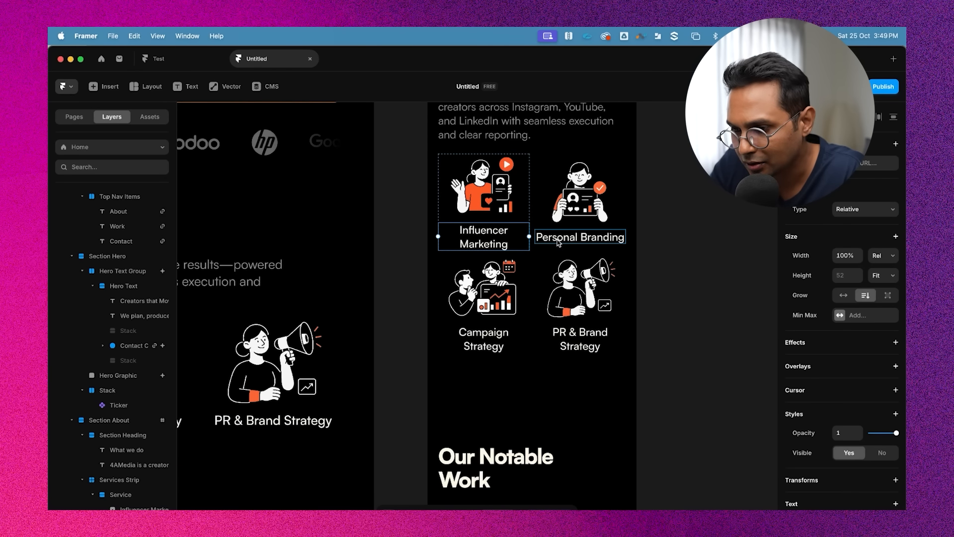
click(489, 239)
click(485, 347)
click(486, 347)
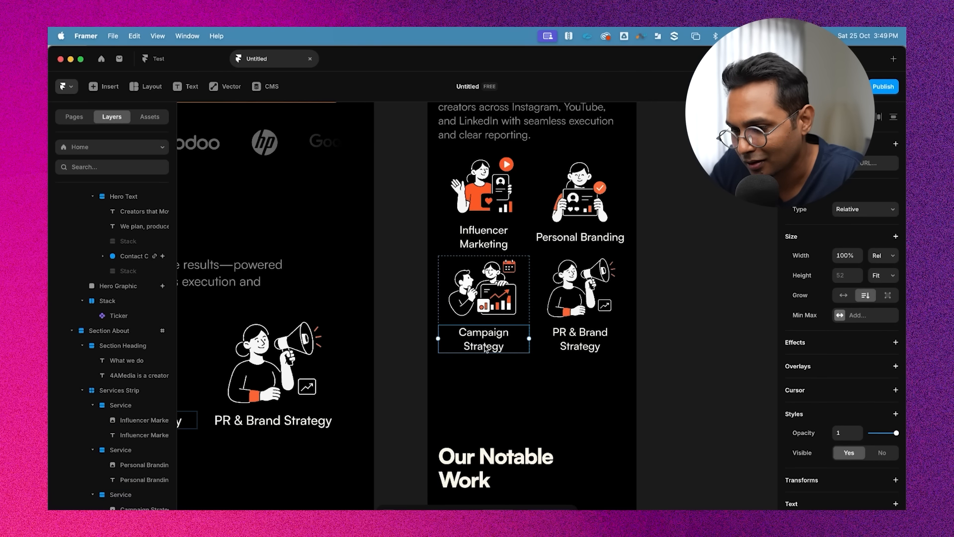
shift+click(580, 342)
shift+click(580, 237)
shift+click(484, 237)
scroll(878, 324, down, 4)
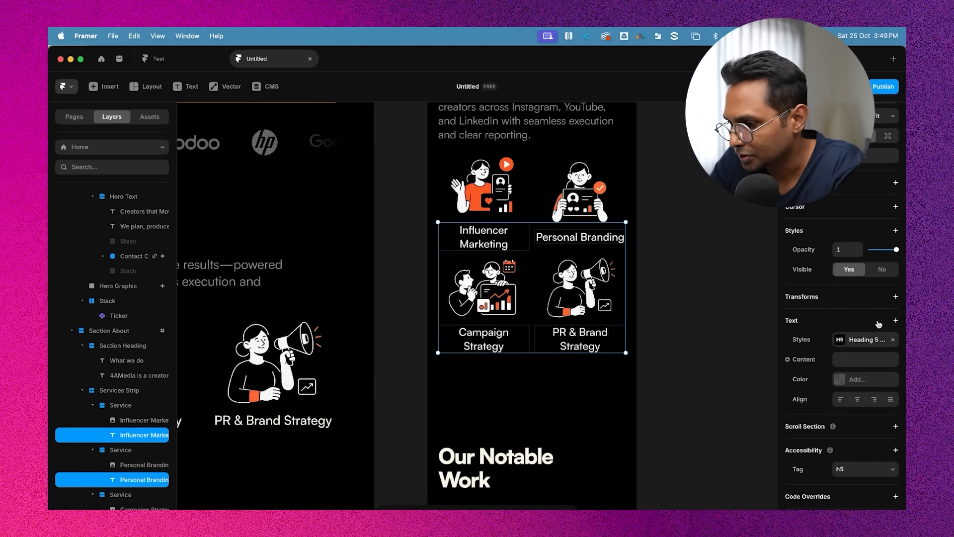
click(863, 339)
click(754, 454)
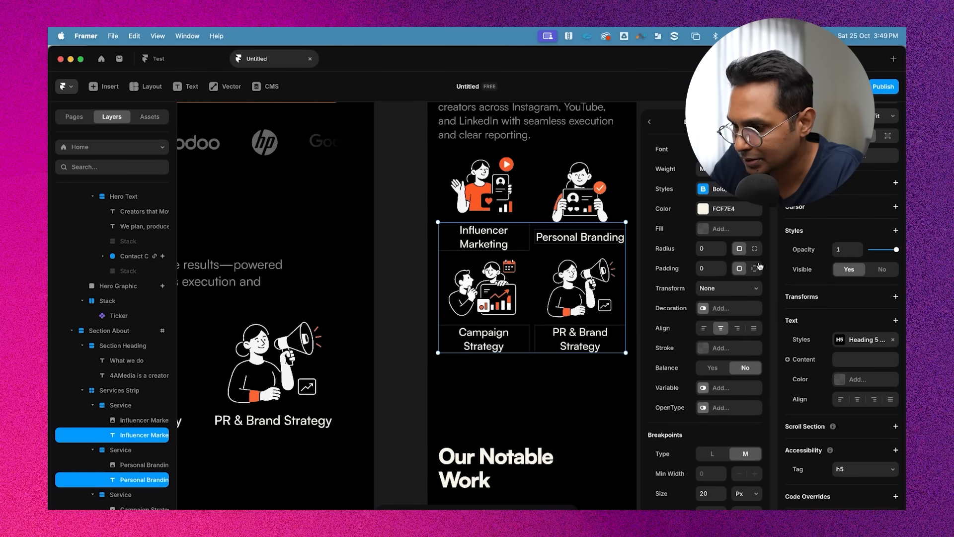
scroll(734, 426, down, 2)
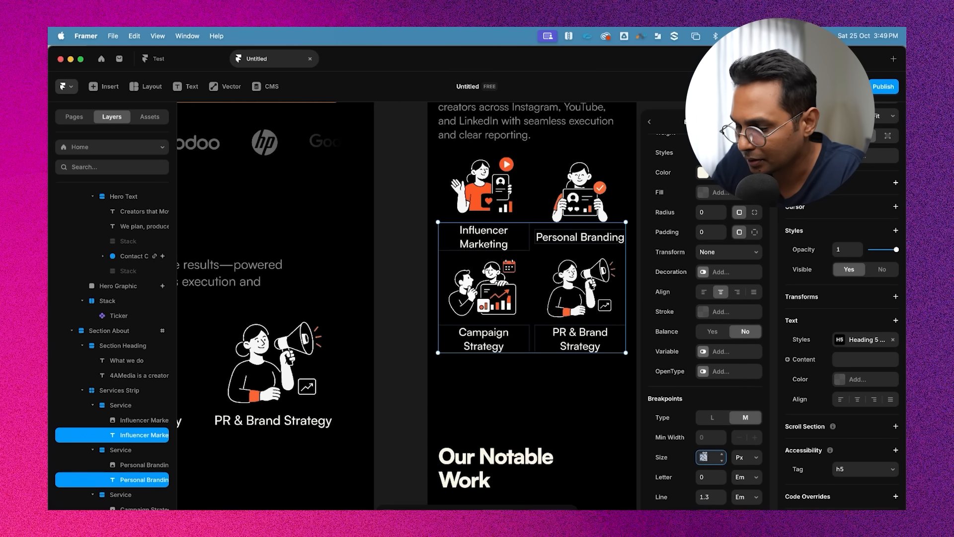
text(16)
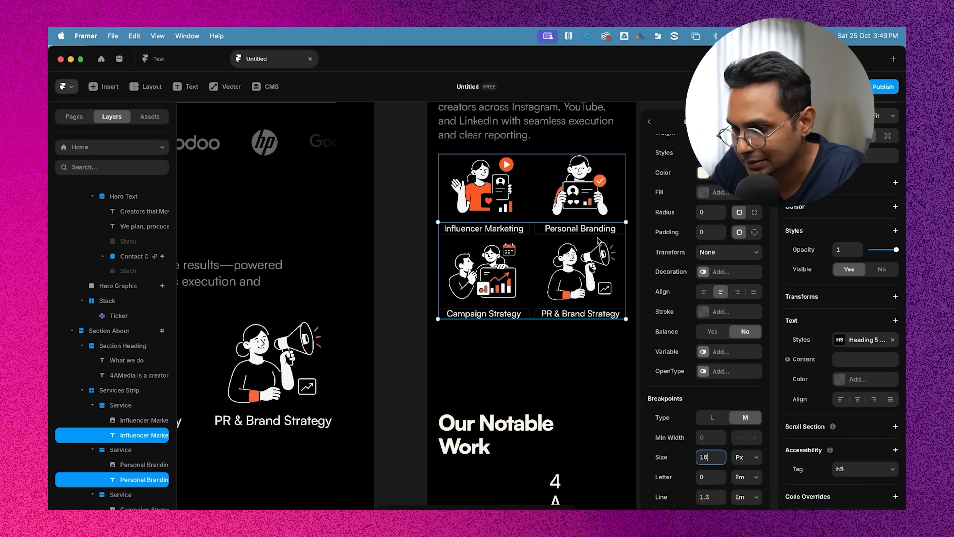
click(590, 220)
Set the Services Strip grid gap to 16 horizontally and 50 vertically
scroll(604, 220, up, 2)
scroll(603, 221, right, 2)
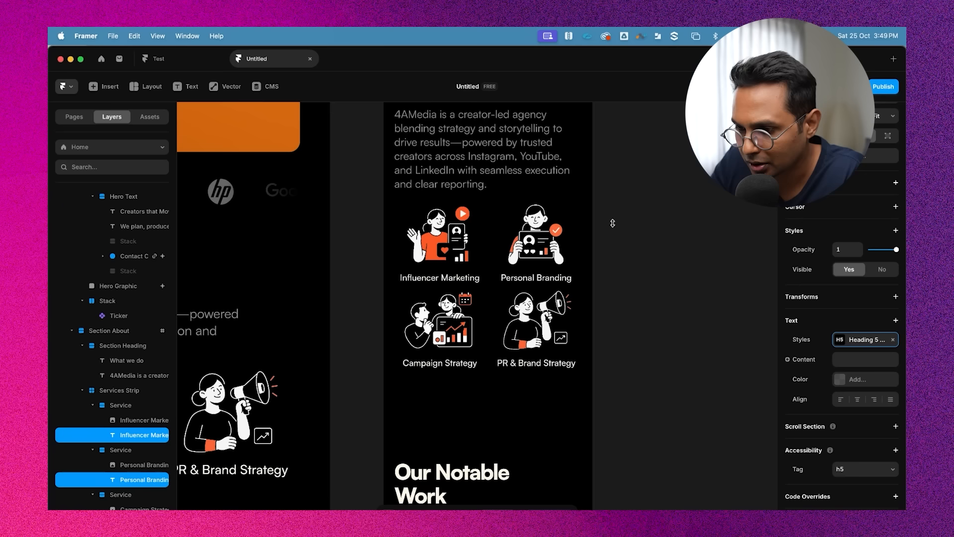
click(613, 222)
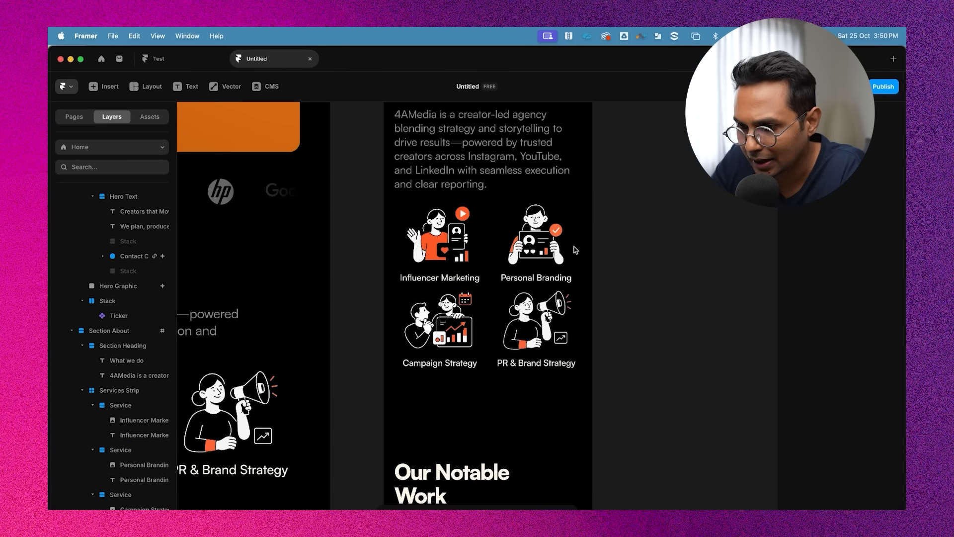
click(491, 205)
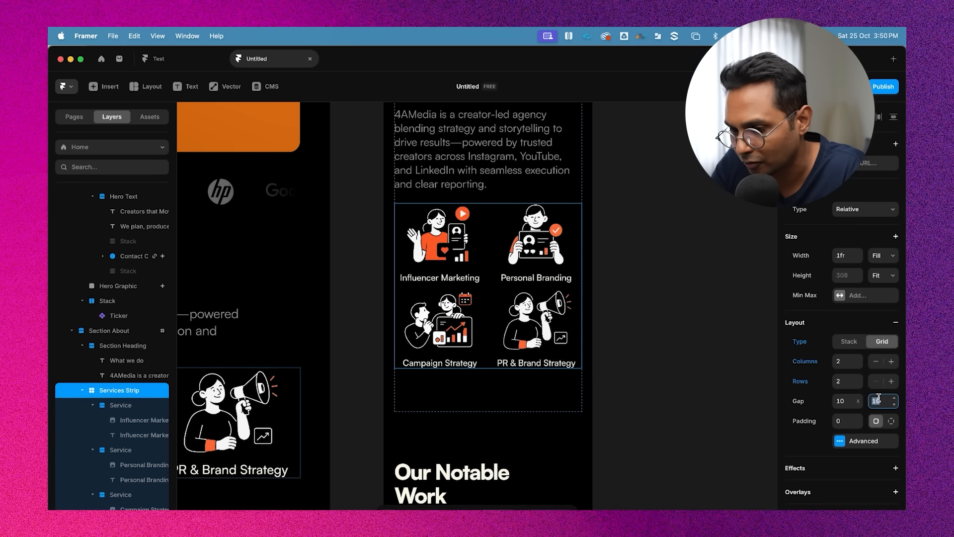
text(50)
click(850, 401)
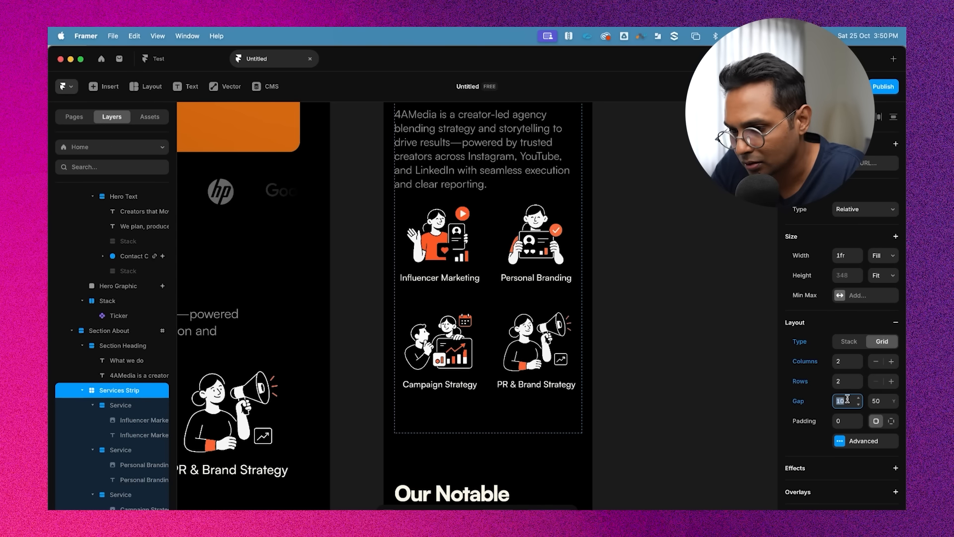
text(20)
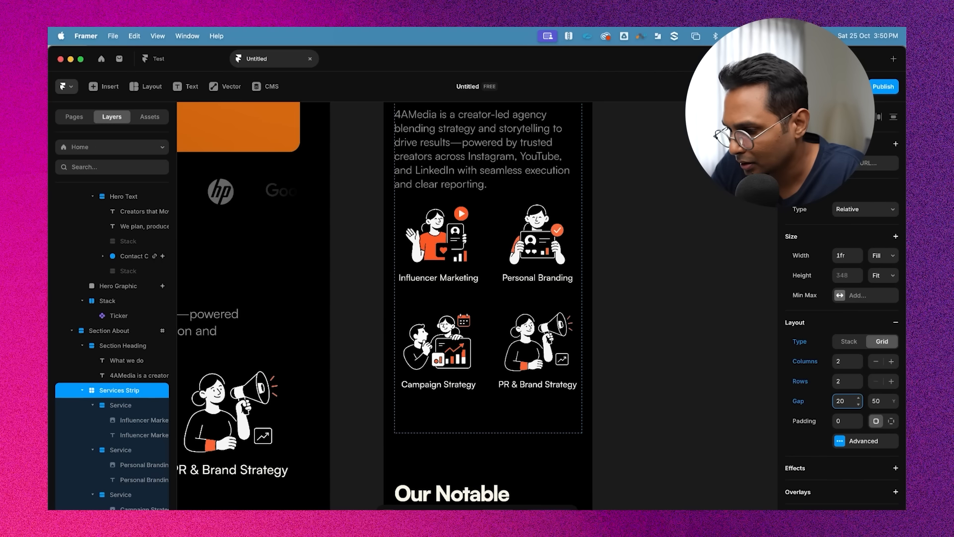
key(BackSpace)
key(BackSpace)
text(16)
click(880, 404)
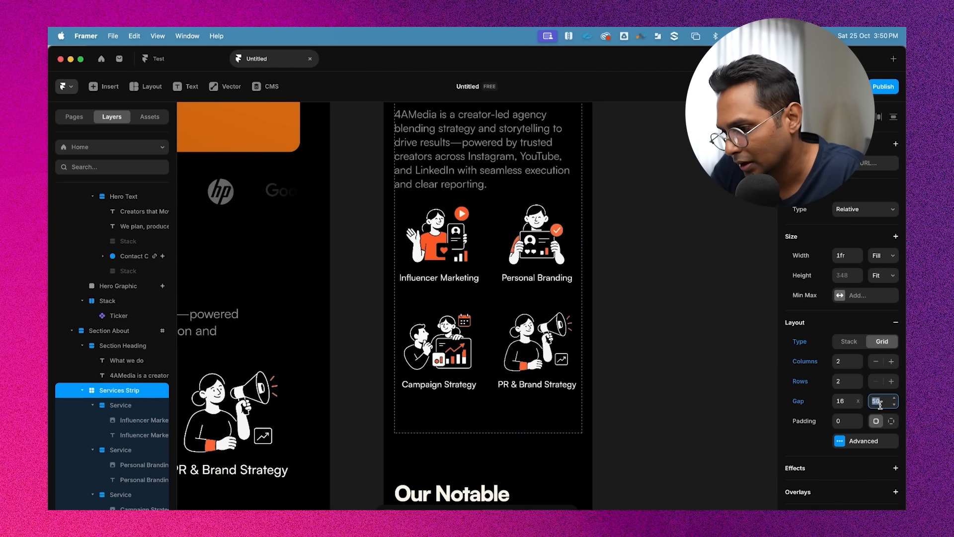
click(696, 326)
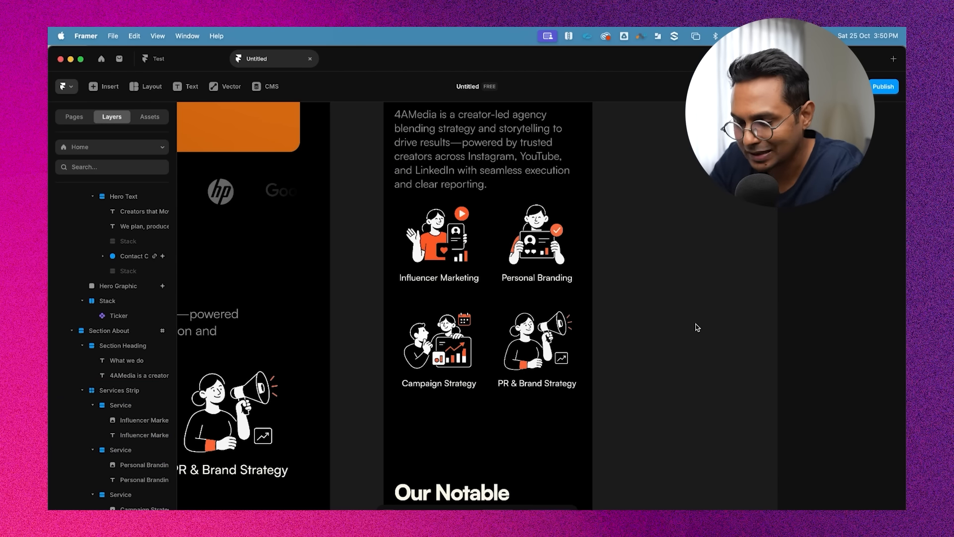
Scroll through the desktop and phone layouts to review the What we do, Our Notable Work and hero sections
scroll(696, 326, down, 3)
scroll(560, 247, up, 3)
click(508, 251)
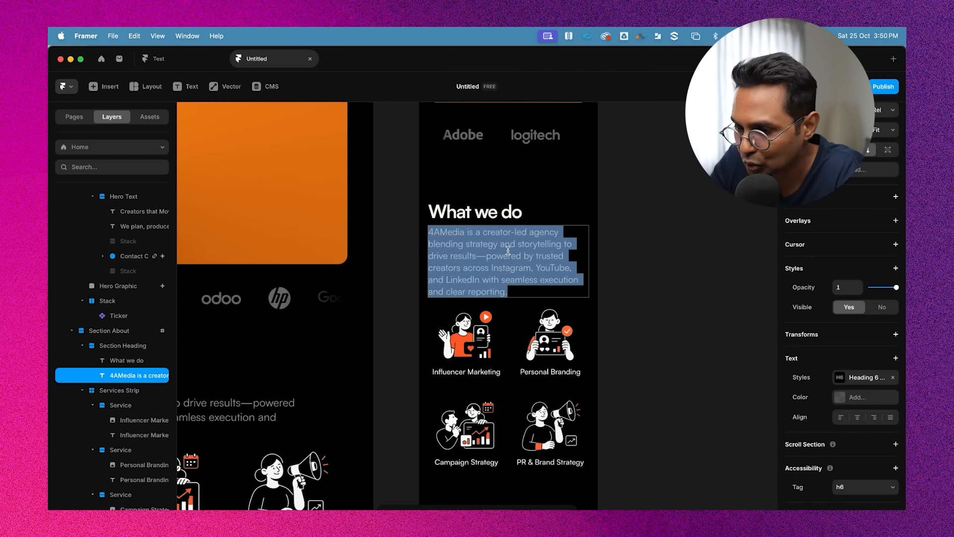
scroll(634, 241, down, 1)
click(508, 209)
scroll(606, 231, down, 3)
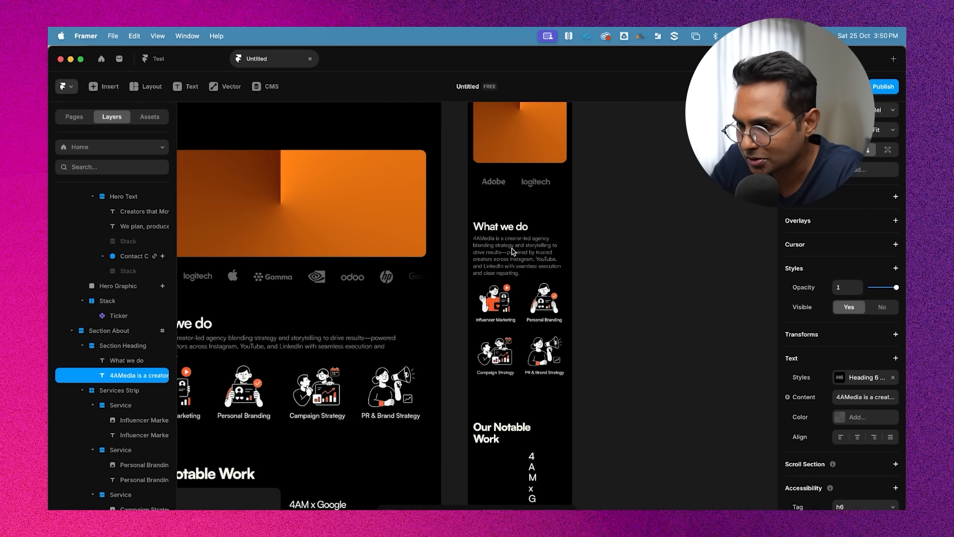
click(606, 231)
scroll(605, 234, up, 1)
scroll(645, 271, down, 10)
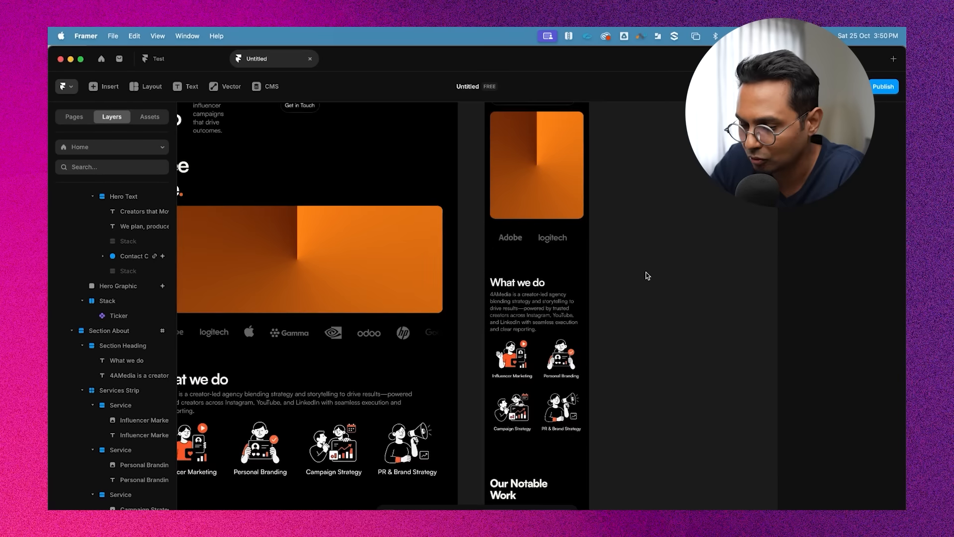
scroll(589, 294, down, 10)
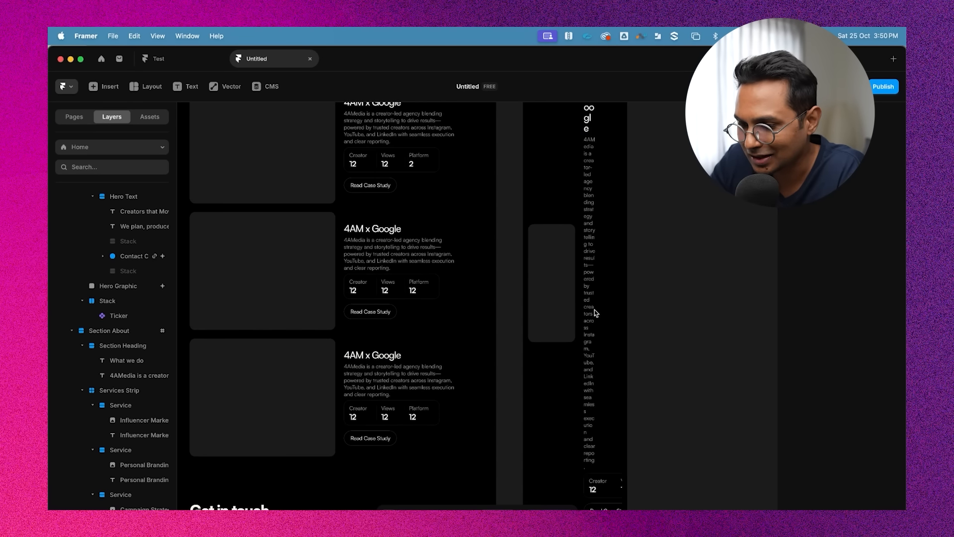
scroll(612, 358, up, 10)
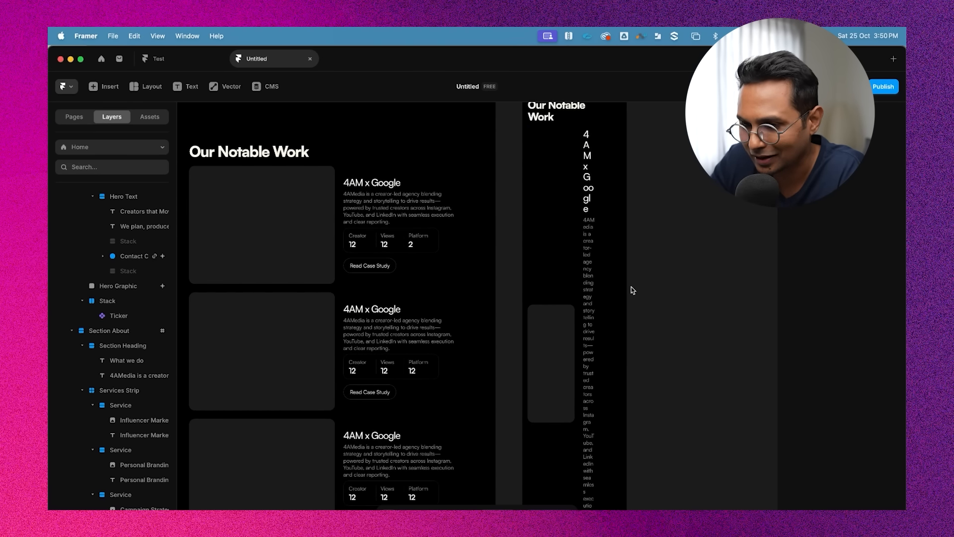
click(566, 240)
scroll(566, 243, down, 10)
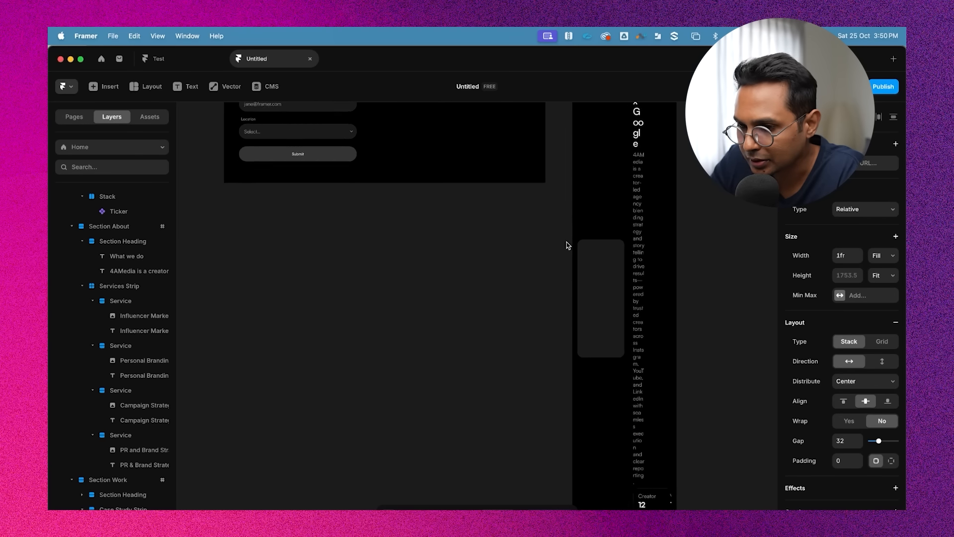
scroll(567, 243, up, 10)
click(341, 292)
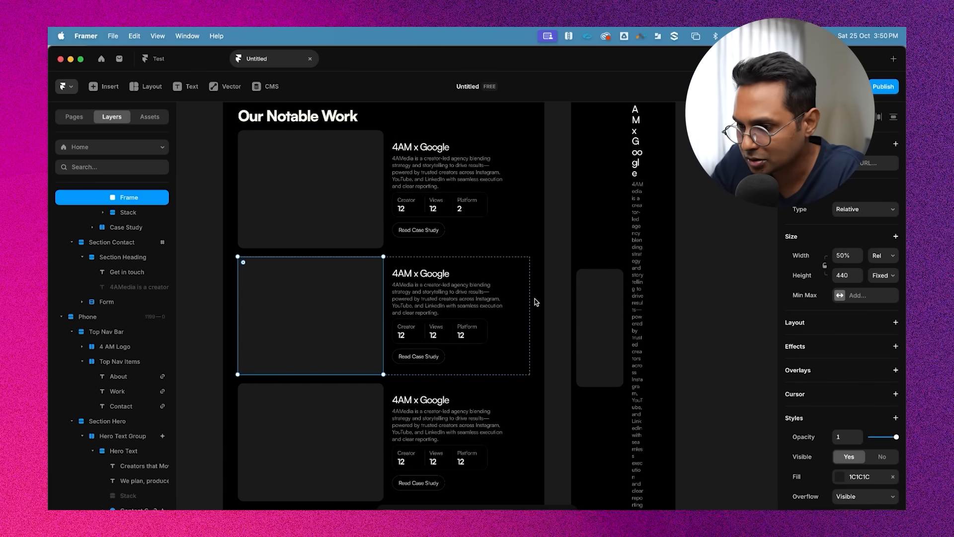
click(586, 198)
scroll(589, 198, up, 1)
scroll(590, 201, up, 3)
scroll(590, 298, down, 8)
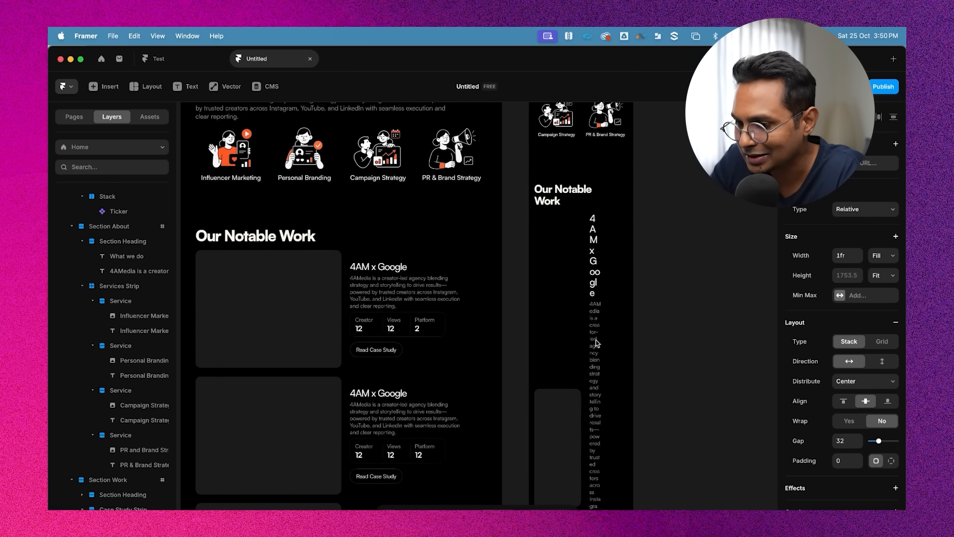
scroll(589, 347, down, 3)
scroll(589, 347, down, 4)
scroll(589, 347, up, 5)
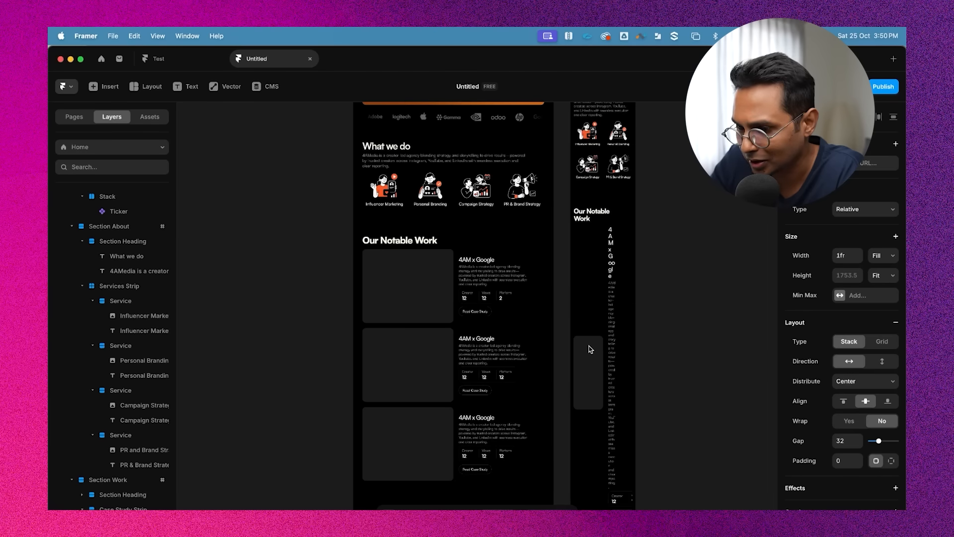
scroll(457, 291, up, 1)
scroll(456, 291, up, 1)
scroll(684, 264, up, 5)
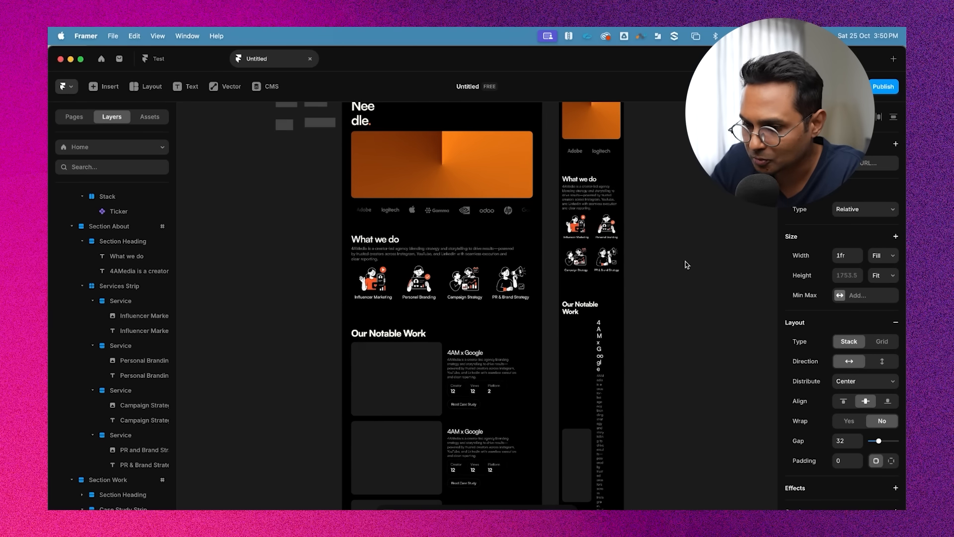
scroll(393, 189, up, 3)
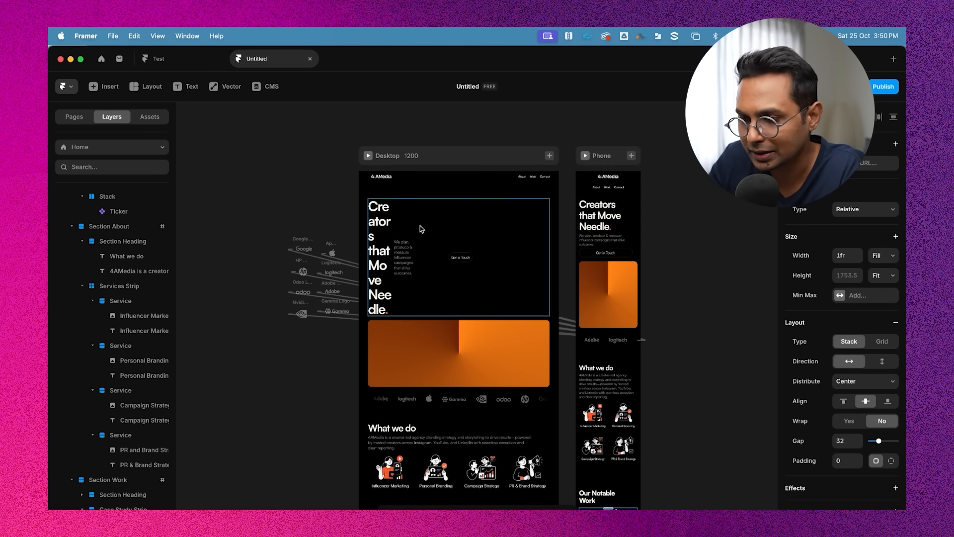
scroll(423, 282, up, 3)
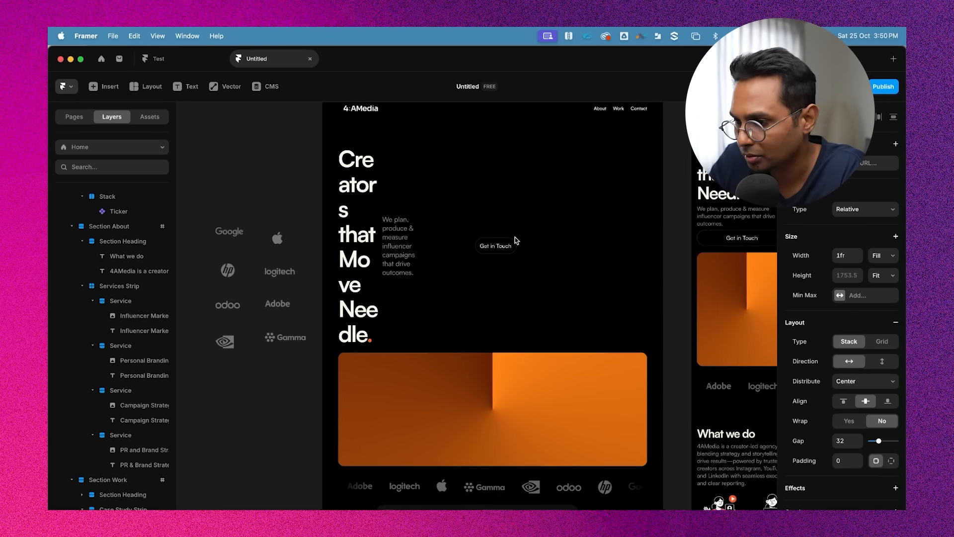
scroll(514, 237, down, 2)
click(356, 242)
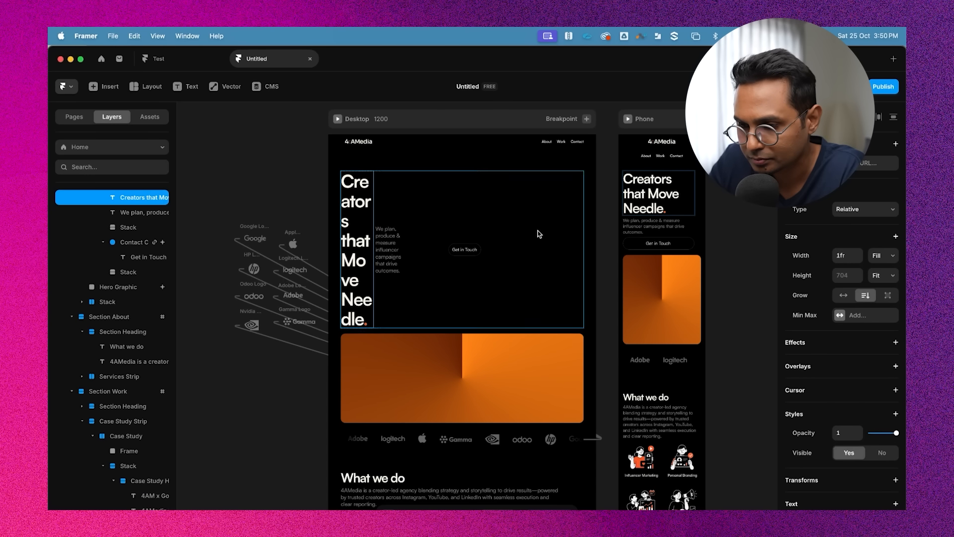
click(553, 232)
click(704, 201)
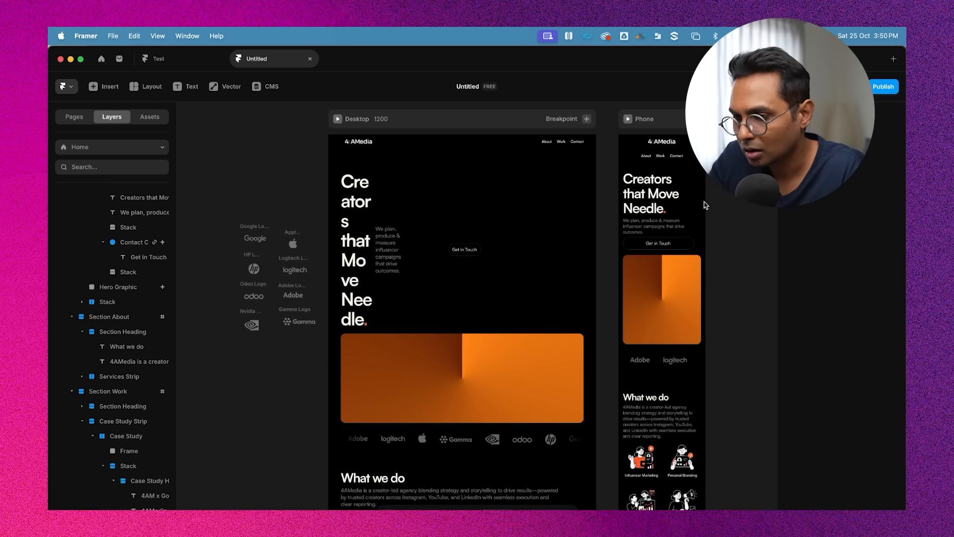
scroll(703, 201, up, 3)
scroll(703, 201, down, 1)
Undo the recent edits step by step, back through the Services Strip gap and phone hero layout changes
key(super+z)
key(super+z)
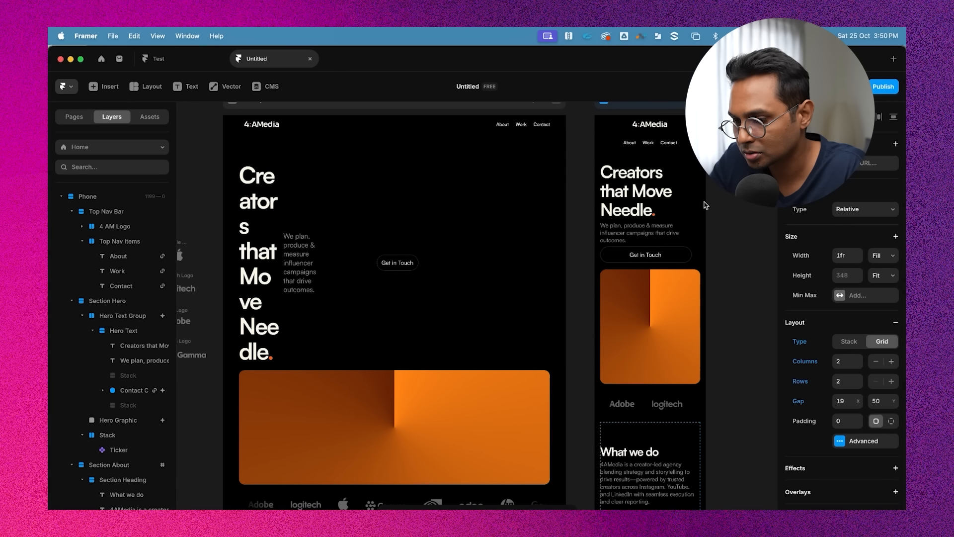
key(super+z)
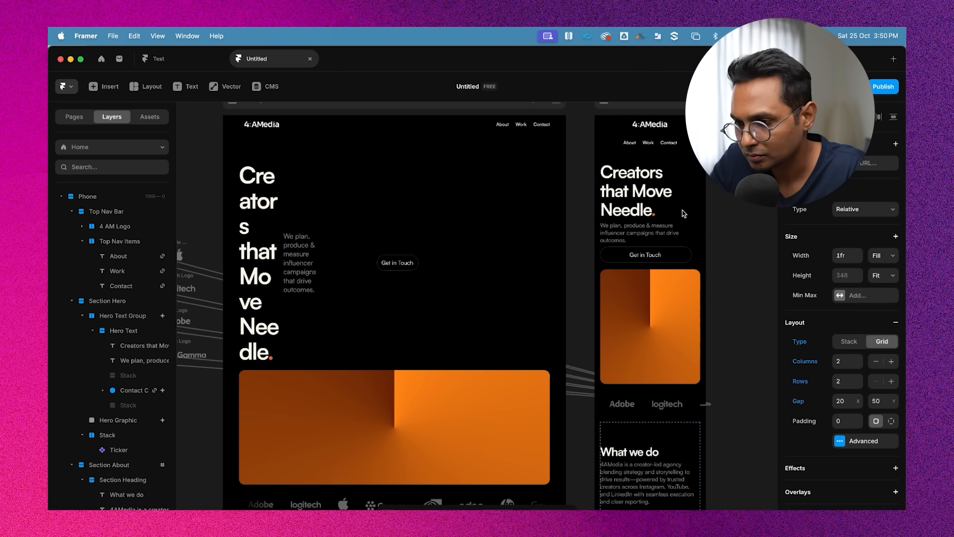
super+click(302, 258)
shift+super+click(388, 263)
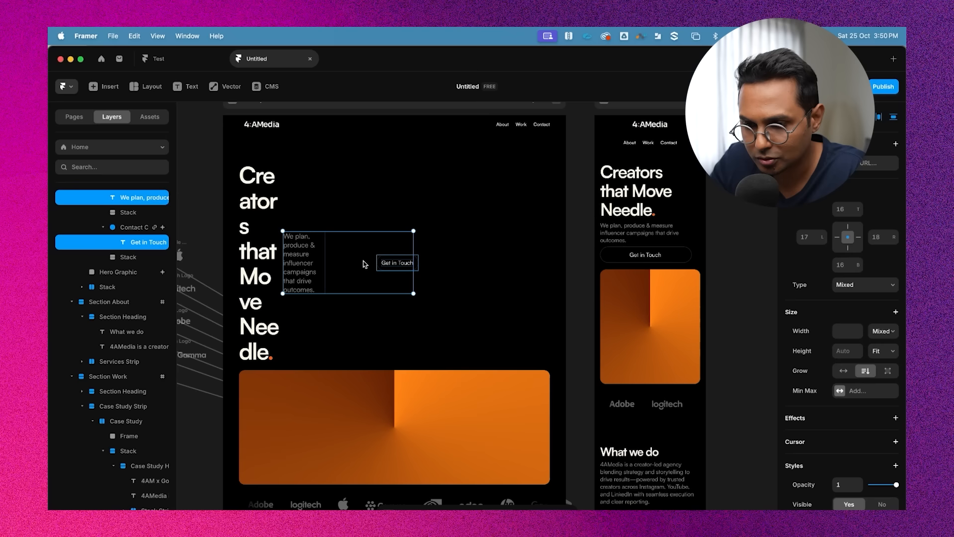
super+click(359, 264)
super+click(407, 265)
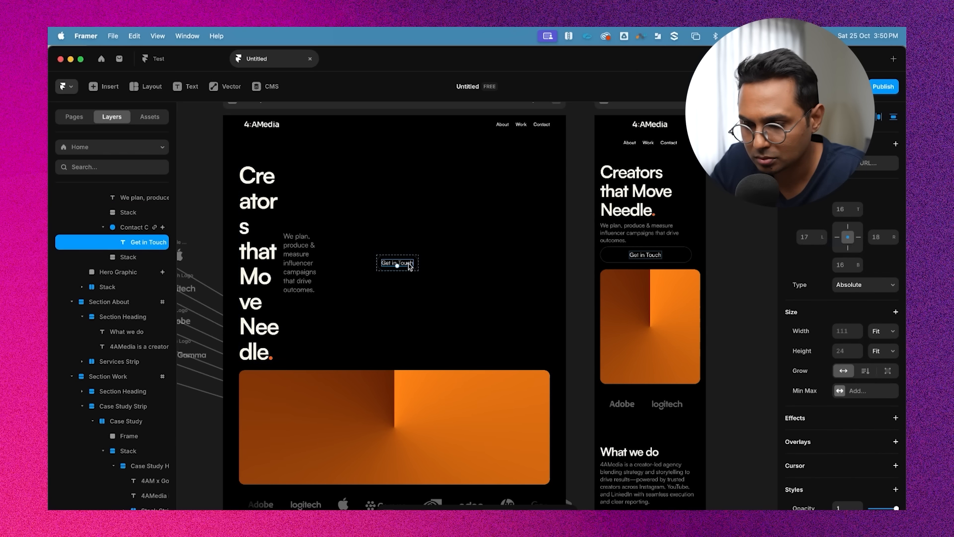
key(super+z)
key(super+z)
key(super+z)
key(super+z)
key(super+z)
key(super+z)
key(super+z)
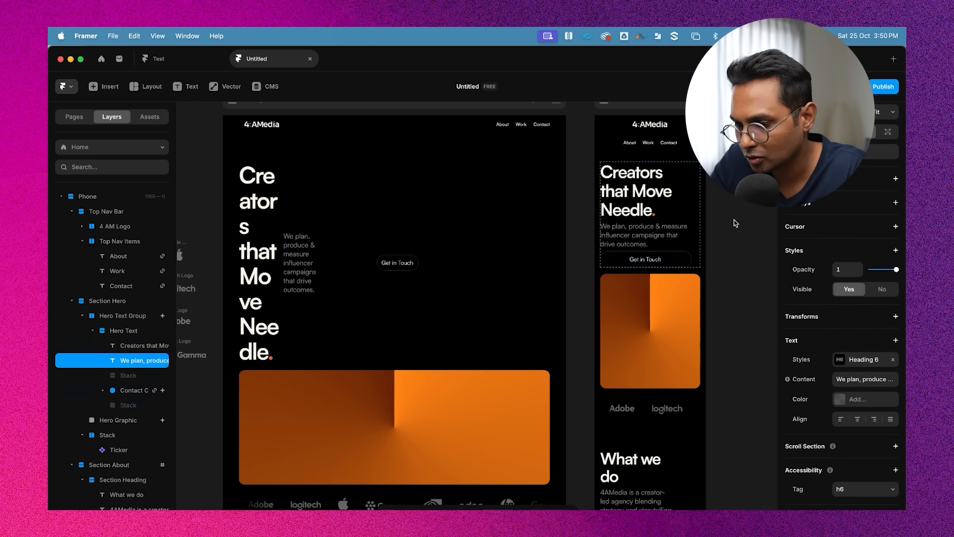
Undo four more of the recent edits
key(super+z)
key(super+z)
key(super+z)
key(super+z)
key(super+z)
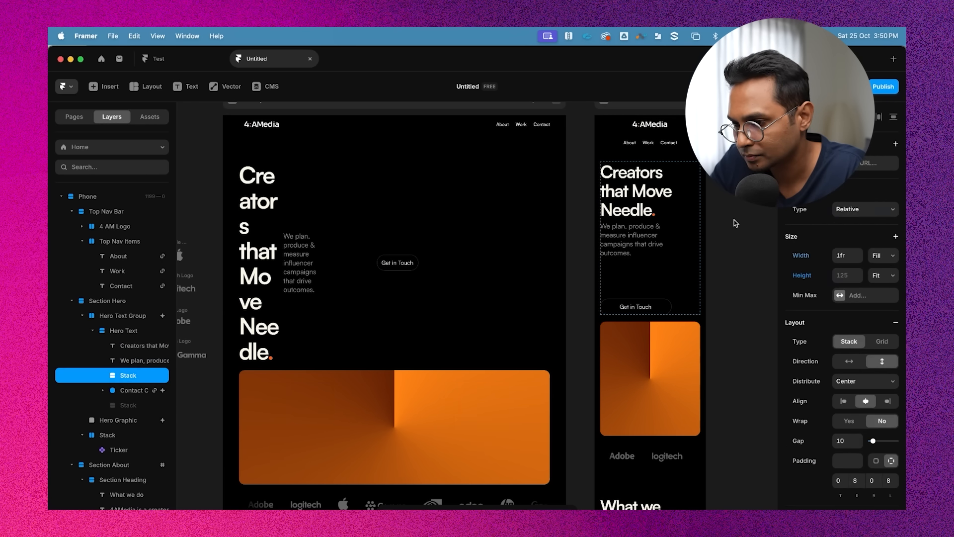
key(super+z)
key(super+z)
key(super+z)
key(super+z)
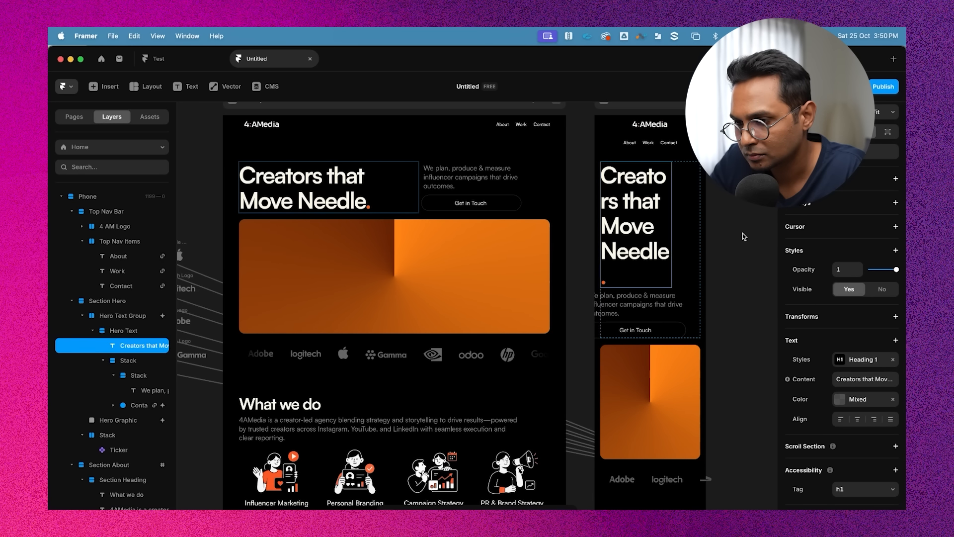
key(super+z)
Inspect the hero heading, paragraph and their stacks on the desktop and phone breakpoints
click(749, 234)
scroll(750, 234, up, 2)
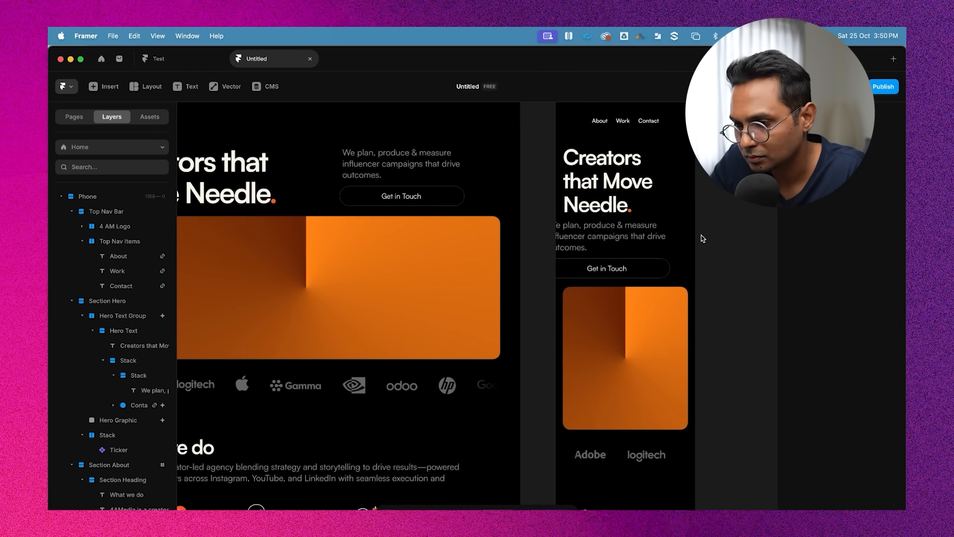
click(619, 234)
scroll(577, 258, up, 2)
click(577, 258)
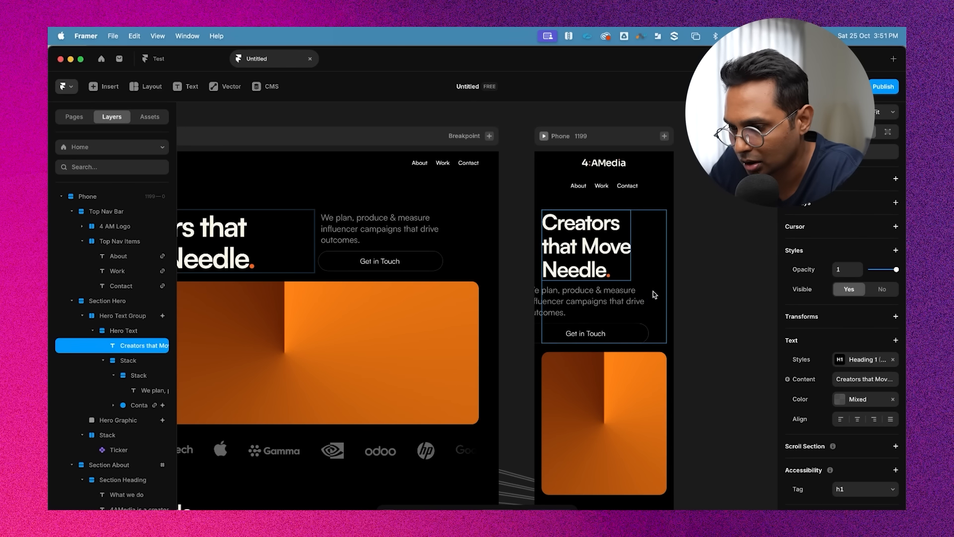
click(735, 273)
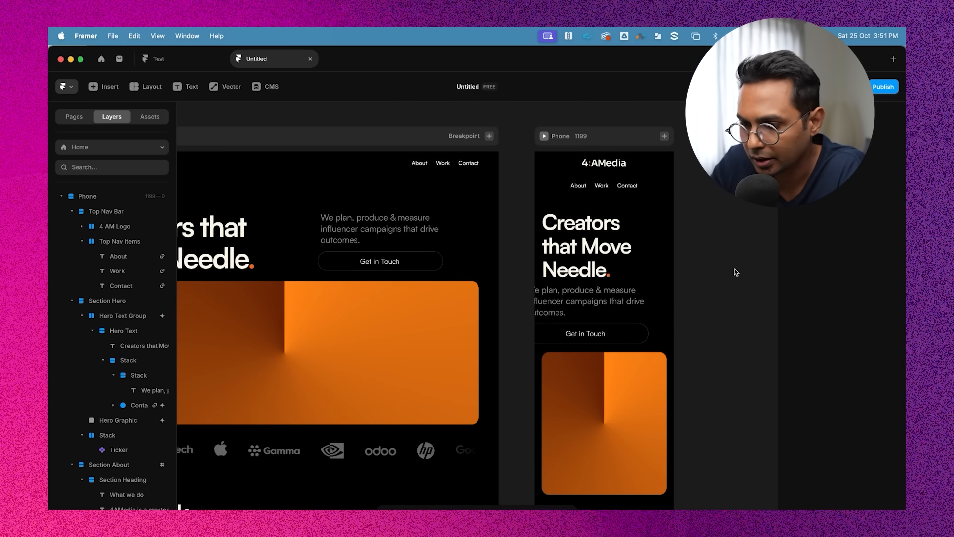
scroll(735, 273, down, 2)
click(609, 257)
scroll(610, 258, up, 2)
click(608, 318)
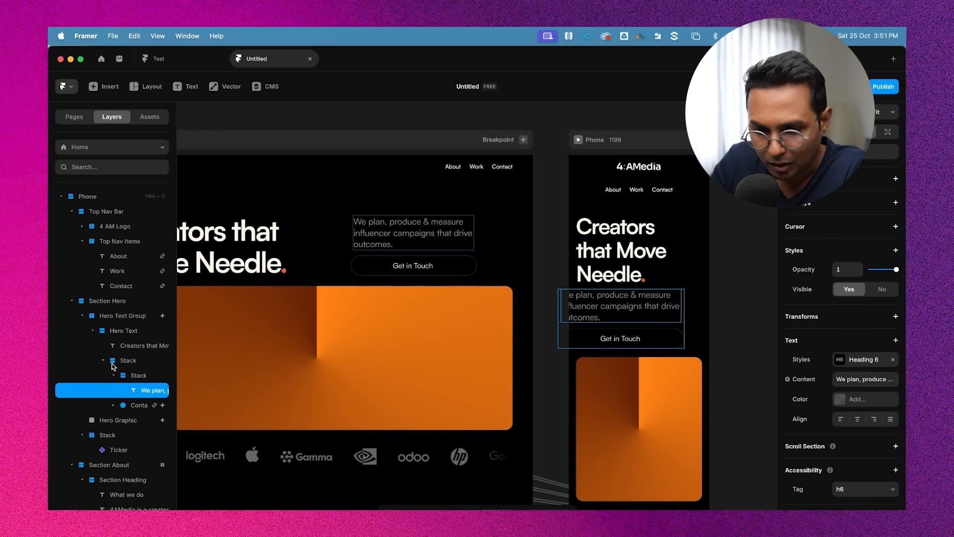
click(124, 377)
click(114, 376)
scroll(537, 343, left, 5)
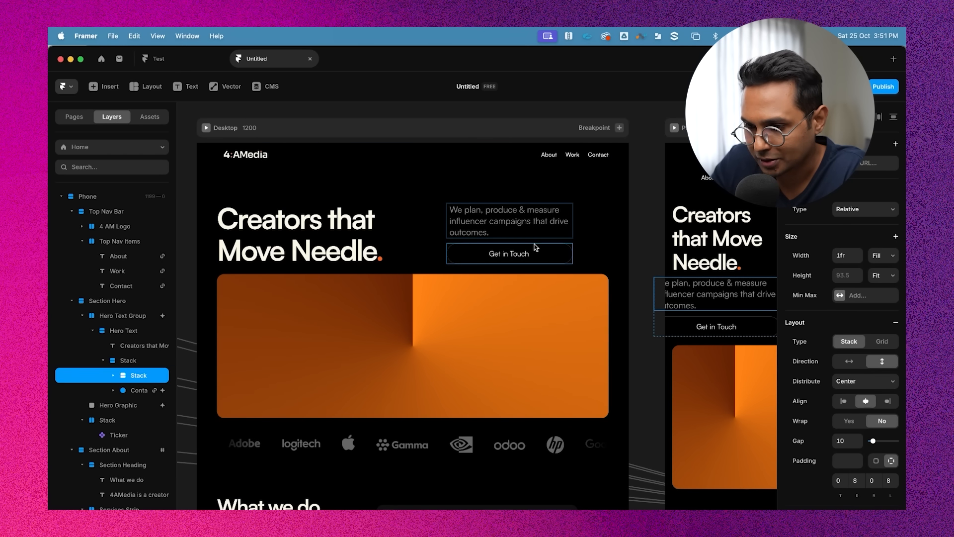
scroll(532, 249, down, 2)
click(558, 135)
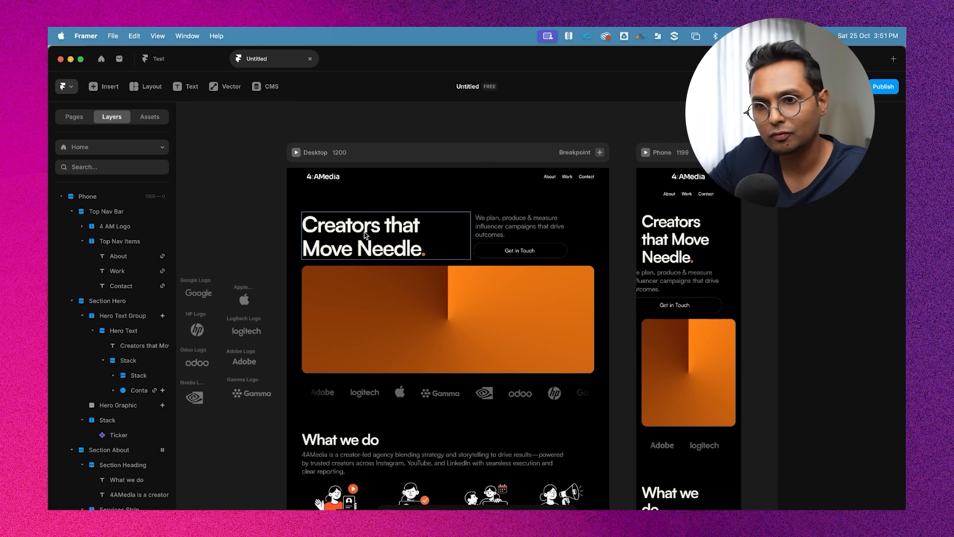
scroll(688, 251, right, 3)
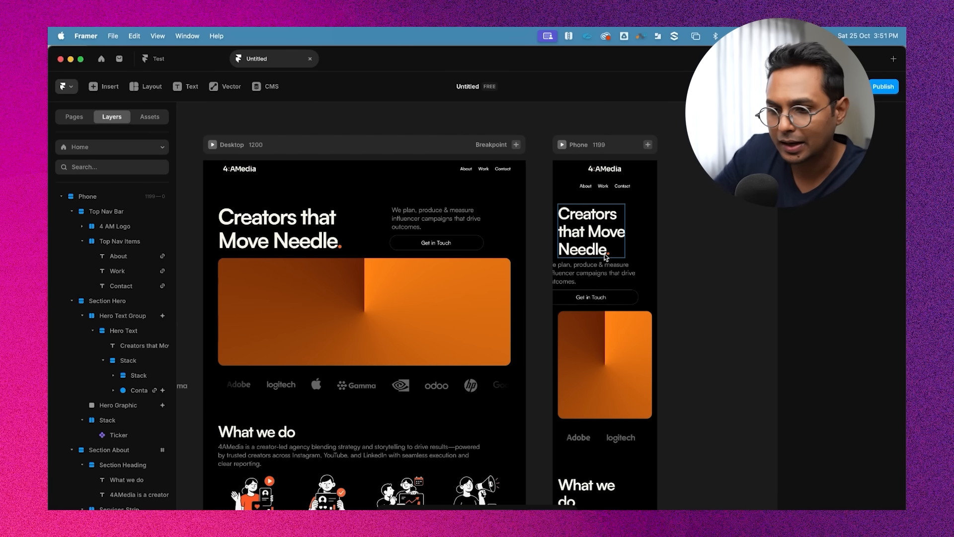
click(315, 228)
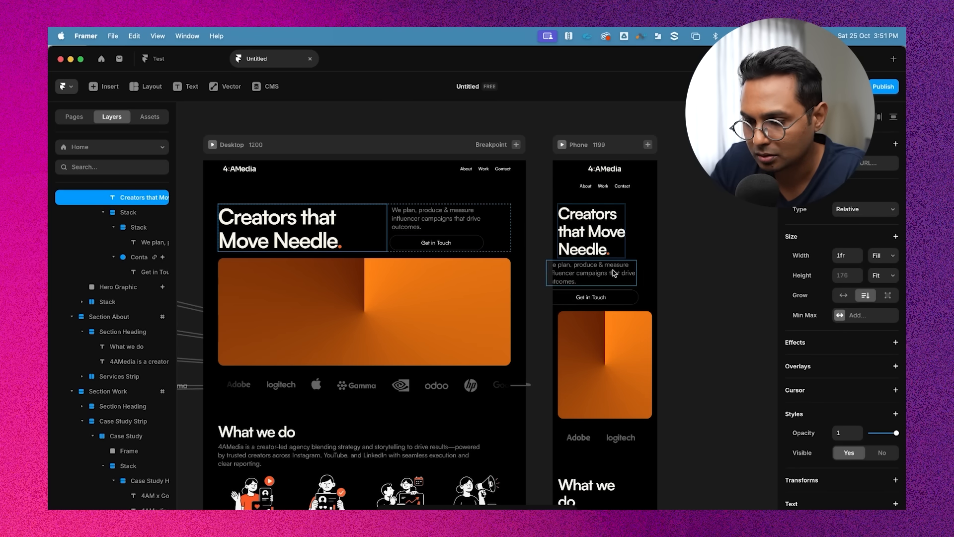
scroll(613, 270, up, 3)
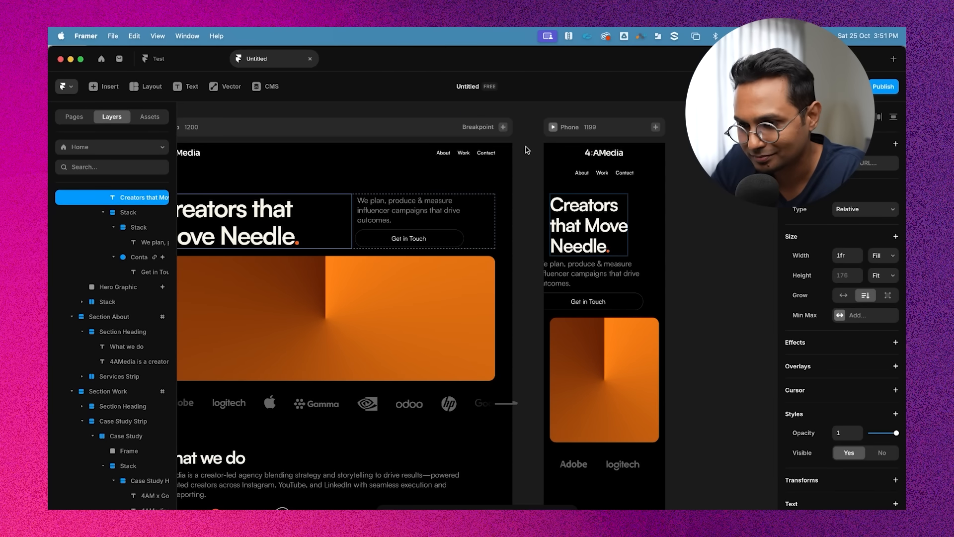
click(526, 150)
scroll(527, 150, left, 1)
click(631, 218)
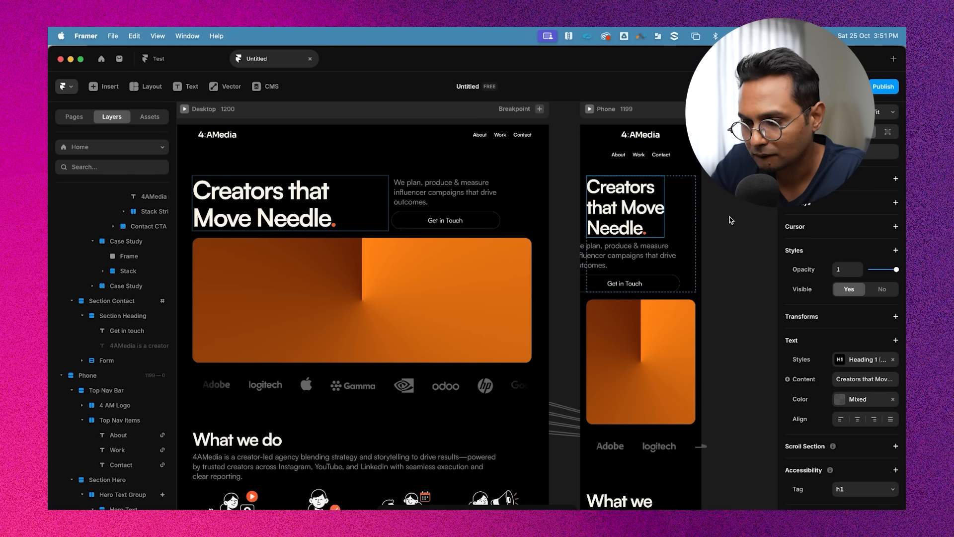
scroll(729, 216, left, 3)
scroll(729, 216, up, 1)
click(405, 220)
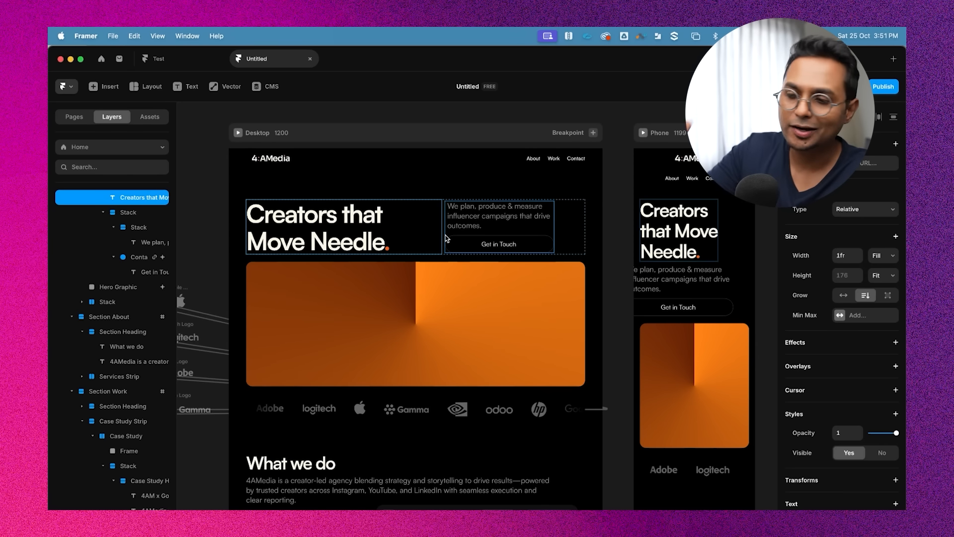
click(691, 274)
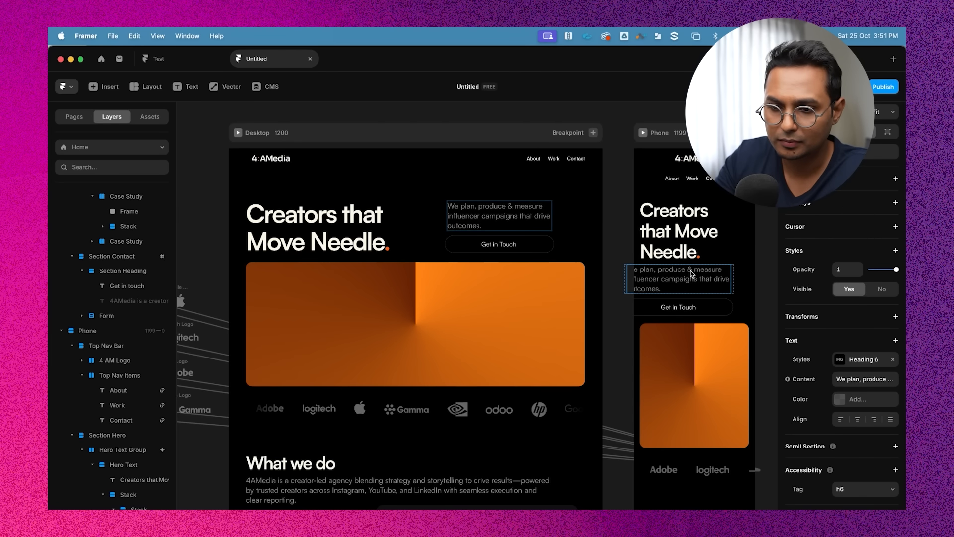
scroll(558, 304, right, 4)
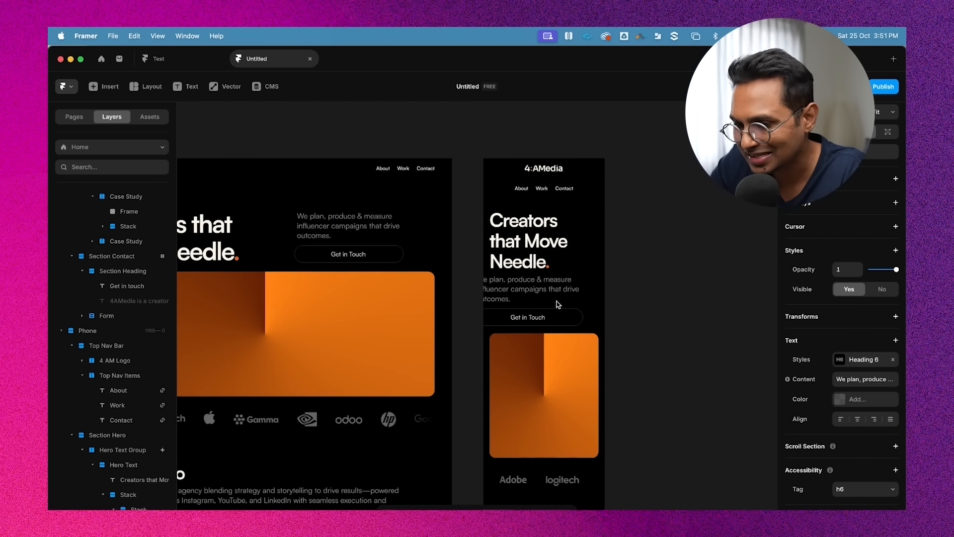
scroll(539, 315, up, 3)
click(539, 315)
scroll(539, 315, down, 3)
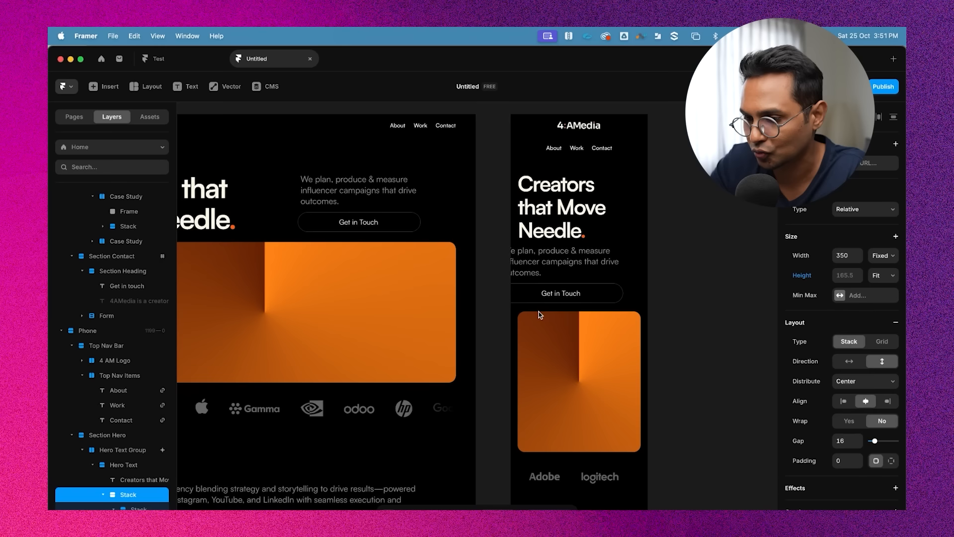
Set the phone Hero Text stack's right padding to 0
click(576, 272)
click(599, 291)
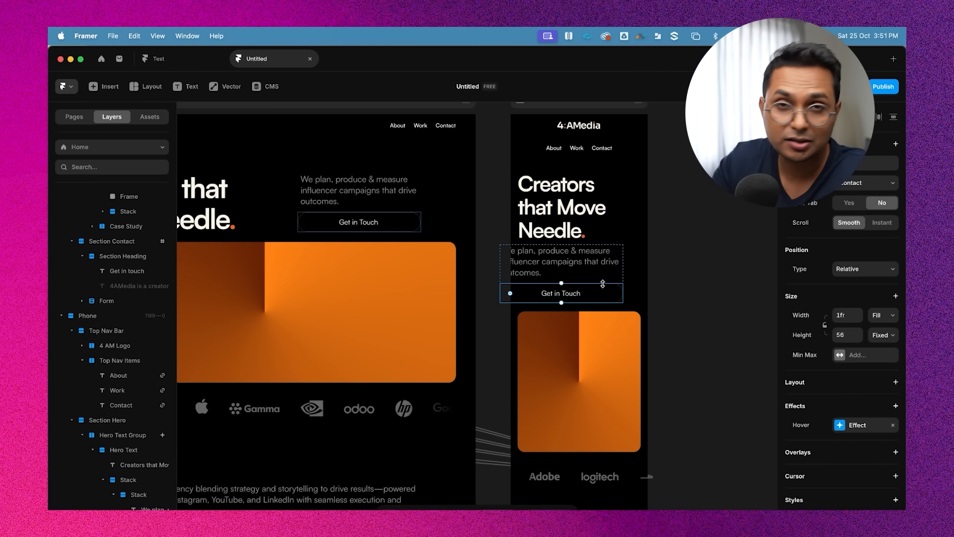
click(626, 175)
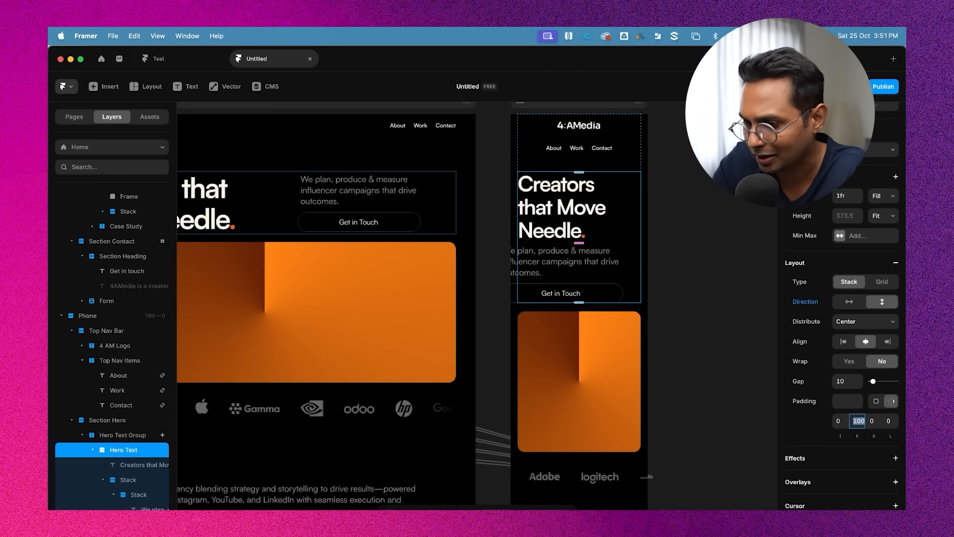
key(Return)
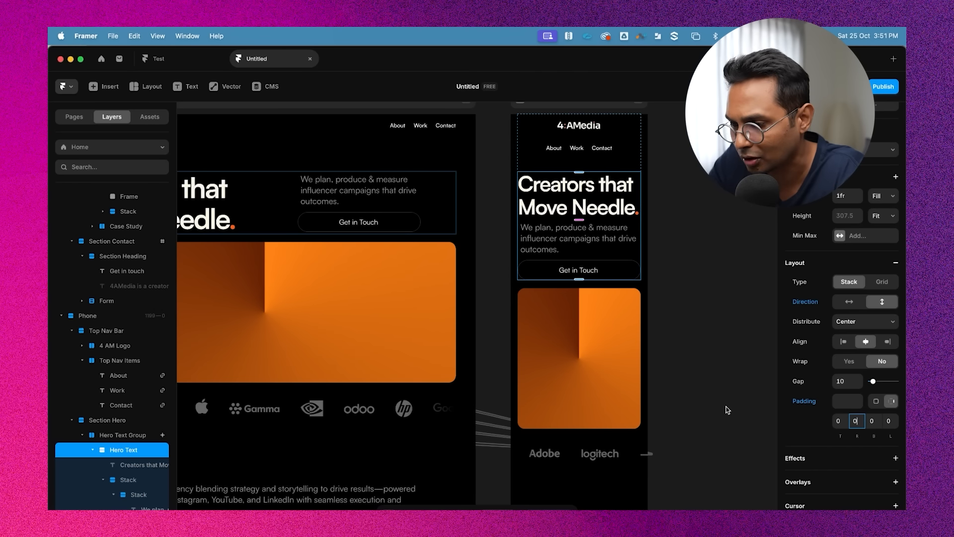
Raise the phone Hero Text Group's top padding to 214
click(727, 342)
scroll(726, 342, up, 3)
scroll(727, 342, up, 3)
click(560, 299)
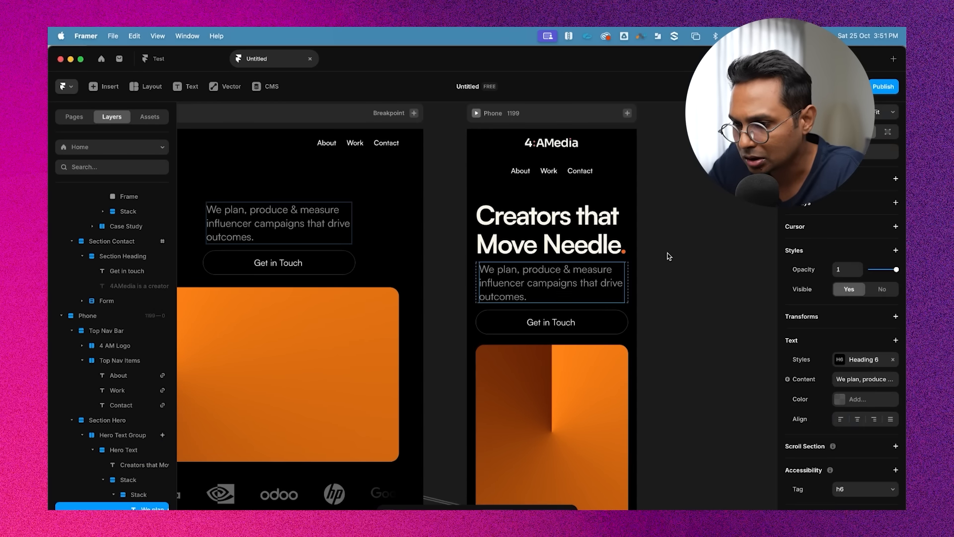
click(667, 256)
click(557, 192)
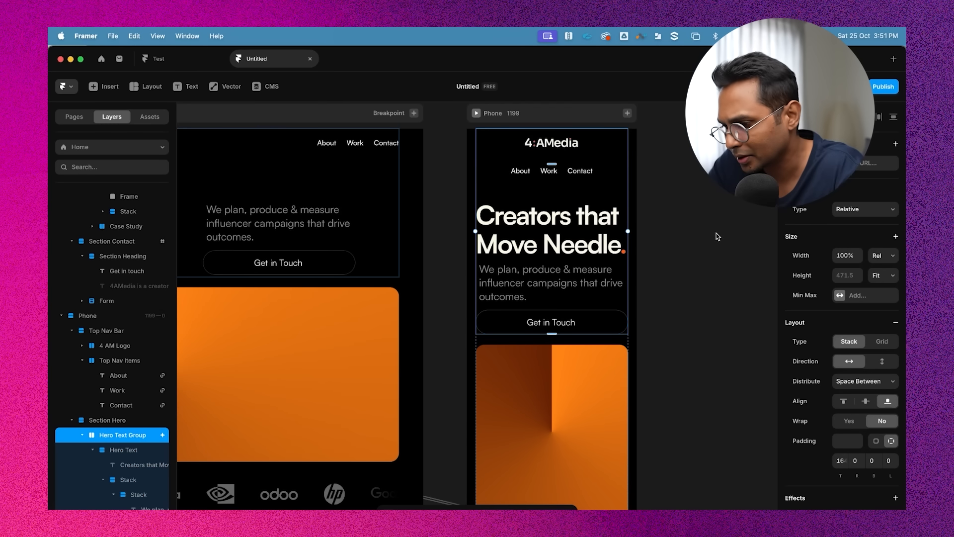
key(shift+Up)
key(shift+Up)
key(shift+Up)
key(shift+Up)
key(shift+Up)
key(shift+Up)
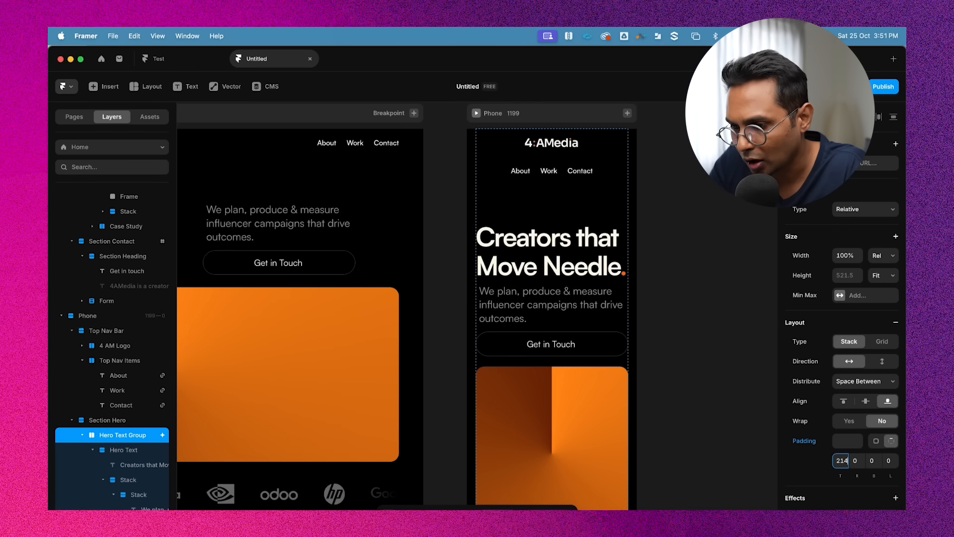
key(shift+Down)
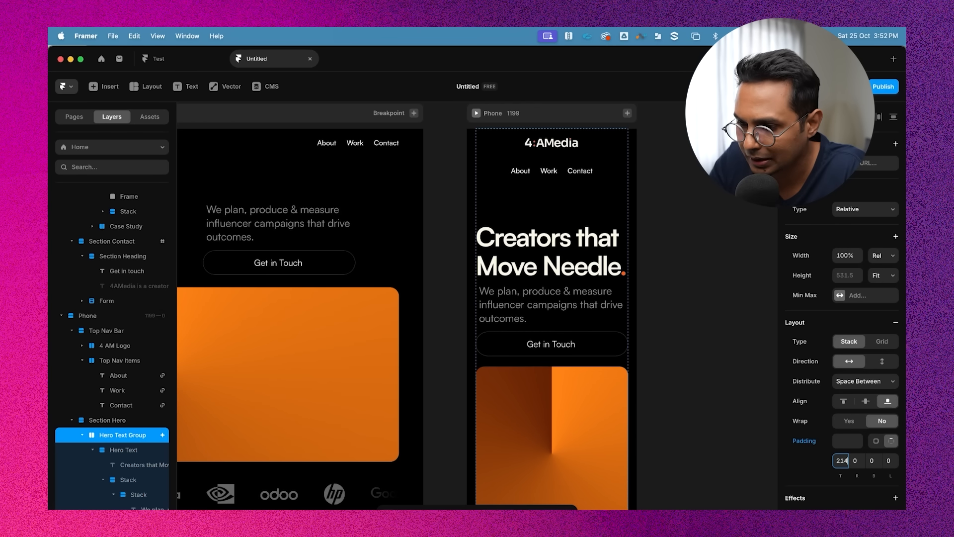
Edit the hero heading's Heading 1 style and set its medium breakpoint size to 56 px
click(716, 344)
scroll(714, 343, down, 2)
super+click(603, 277)
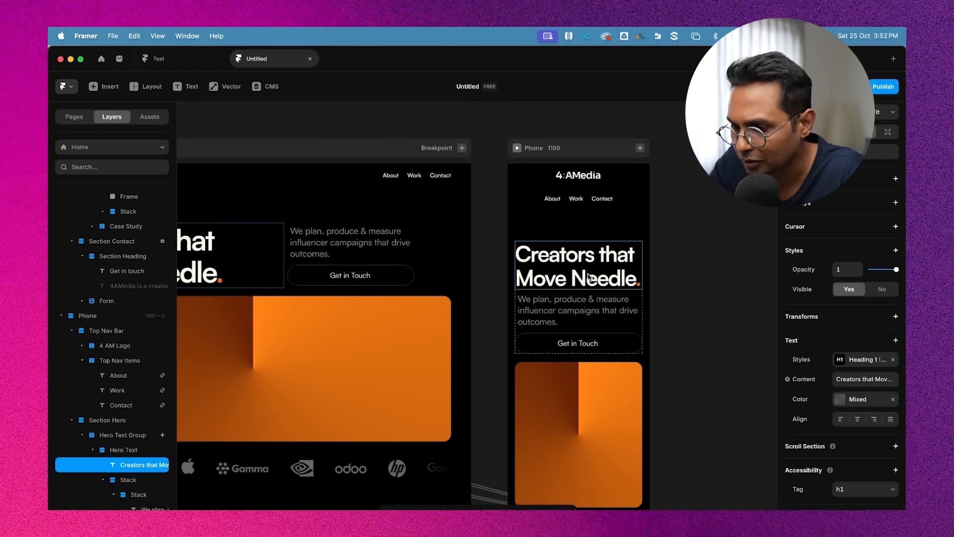
double_click(604, 277)
key(super+a)
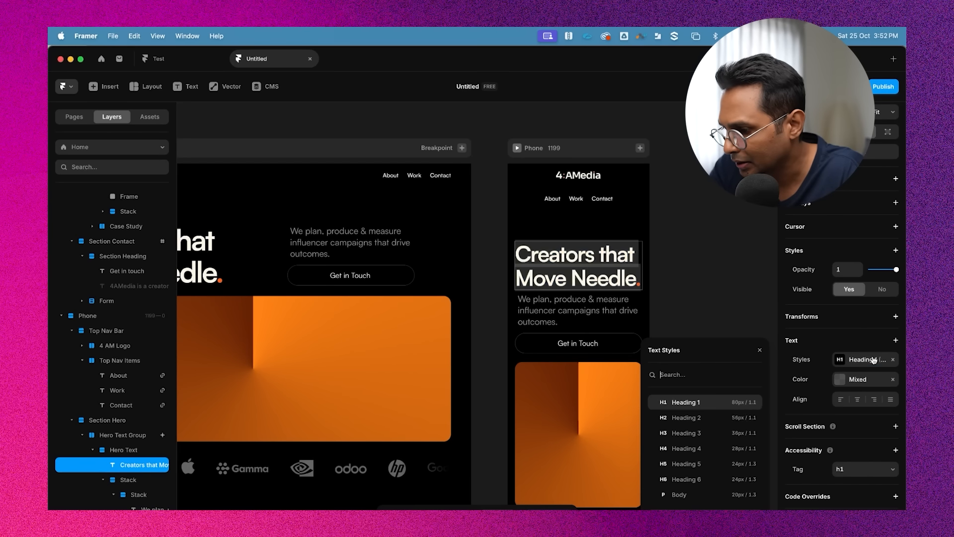
click(752, 401)
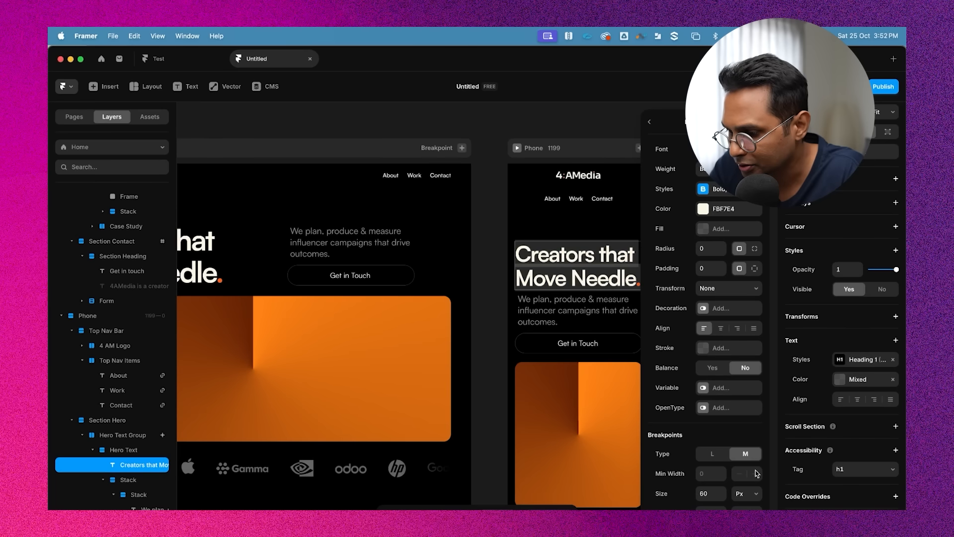
click(706, 493)
text(55)
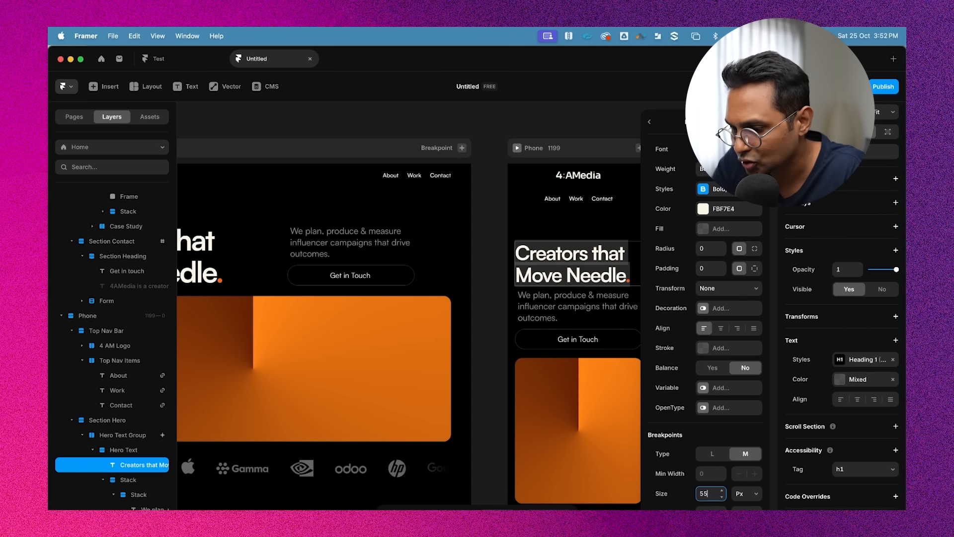
key(Up)
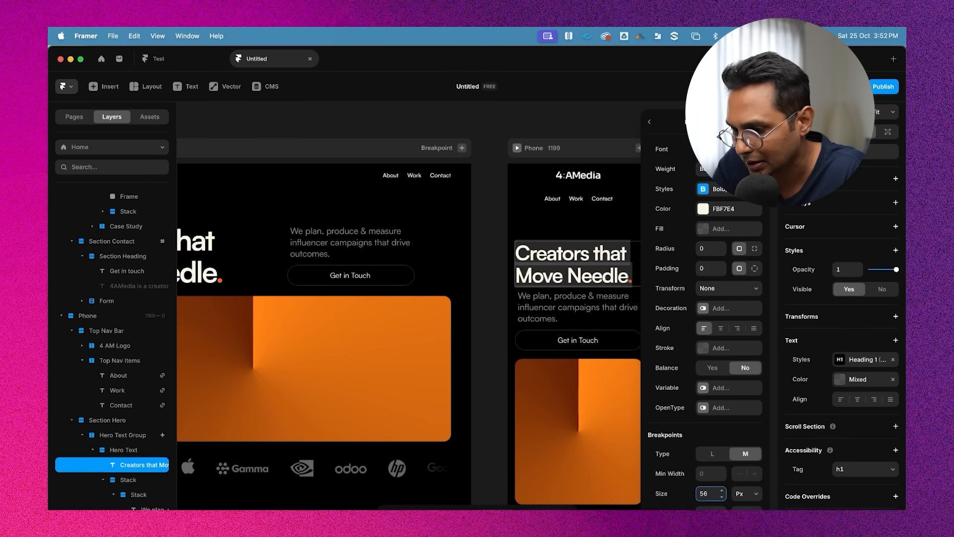
key(Escape)
key(Escape)
key(Escape)
Add breakpoints to the hero paragraph's Heading 6 style and set its medium size to 20 px
scroll(506, 343, right, 2)
key(Escape)
double_click(514, 290)
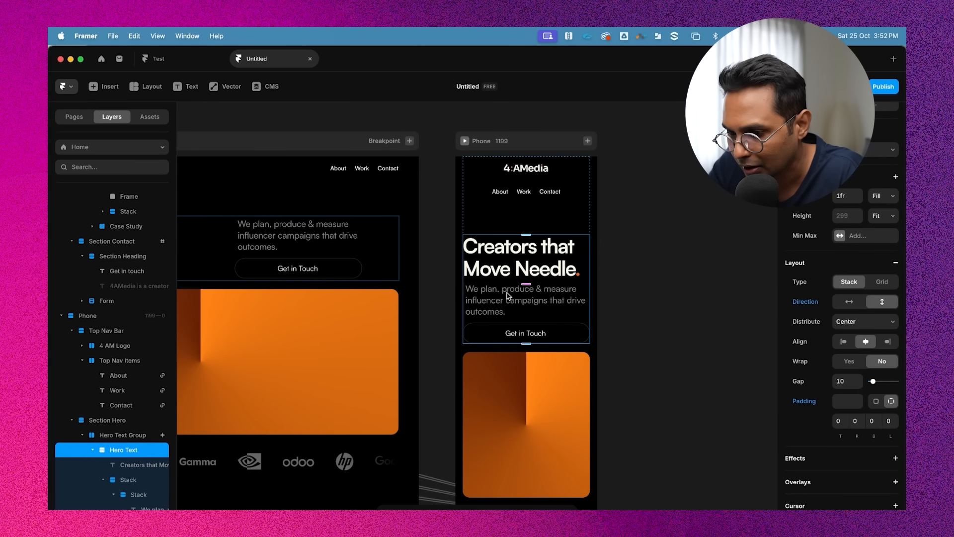
double_click(508, 295)
double_click(495, 294)
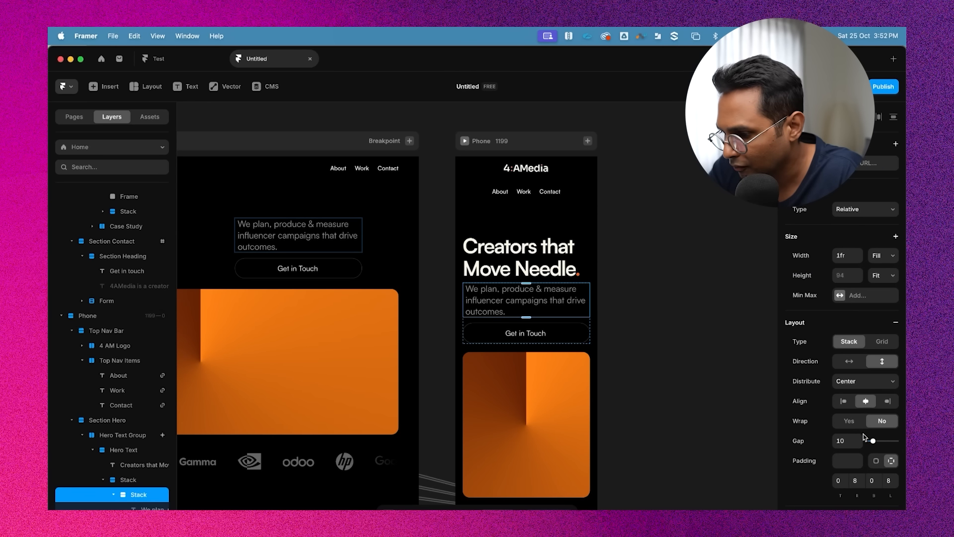
scroll(856, 447, down, 3)
scroll(856, 422, up, 1)
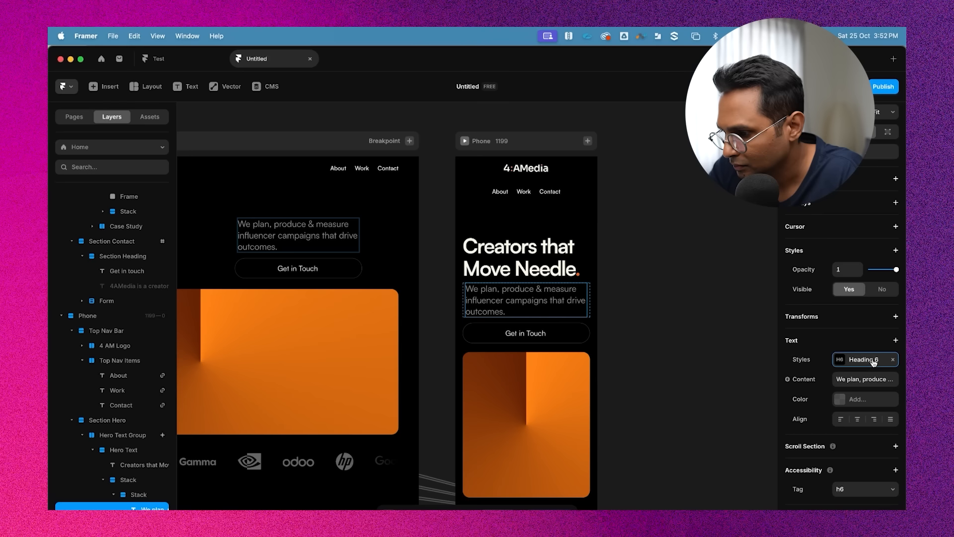
click(874, 362)
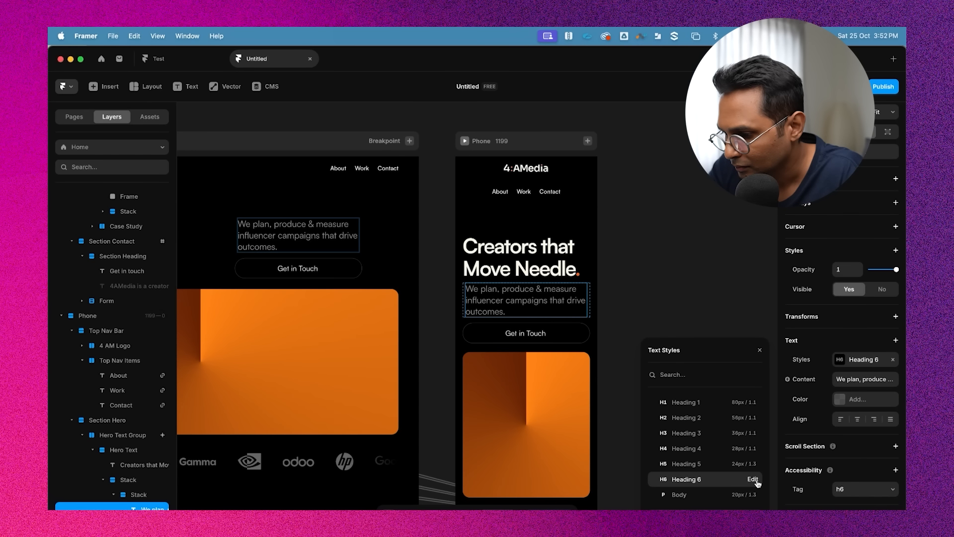
click(753, 480)
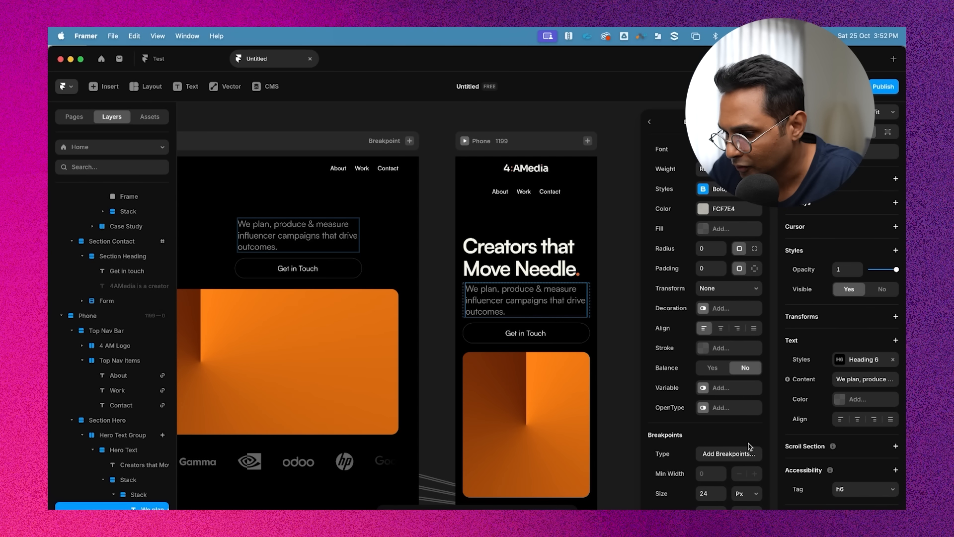
click(734, 453)
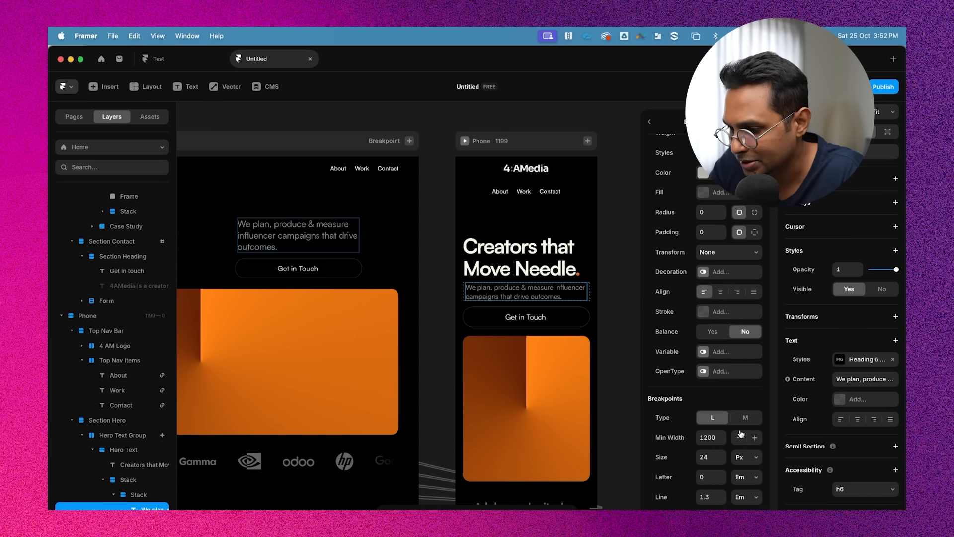
click(703, 456)
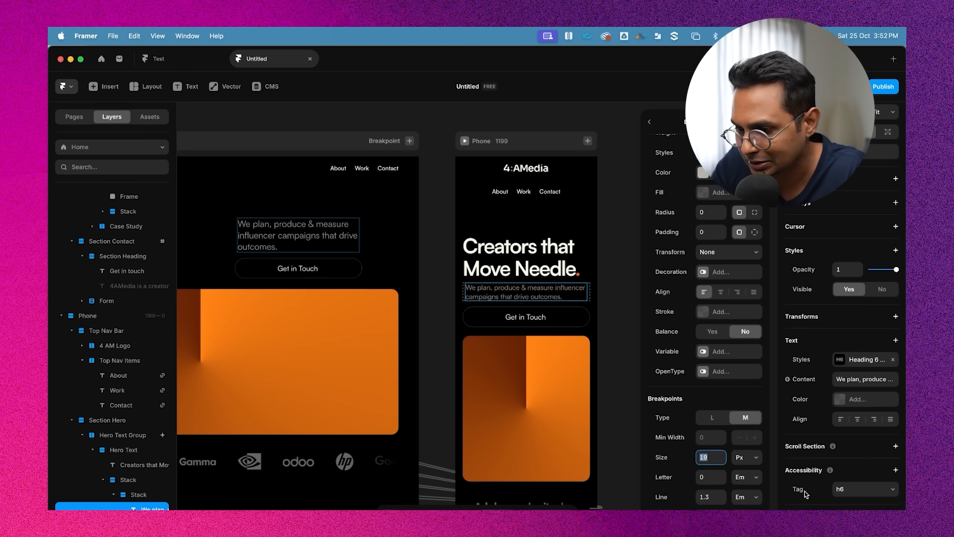
text(20)
click(612, 297)
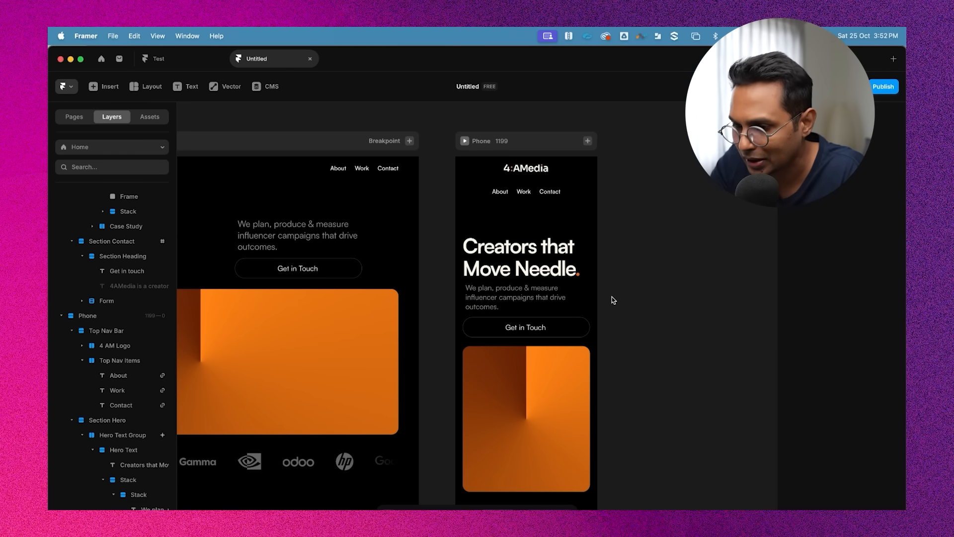
Inspect the phone breakpoint's hero, call-to-action and logo ticker layout on the canvas
scroll(612, 297, down, 2)
scroll(610, 289, down, 2)
scroll(605, 258, up, 3)
scroll(607, 256, up, 2)
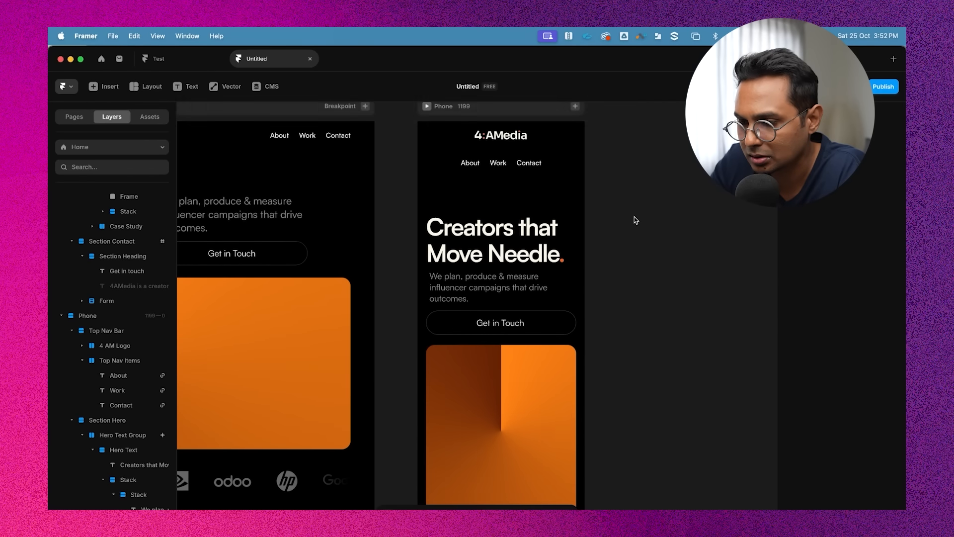
click(492, 233)
scroll(493, 234, down, 4)
scroll(512, 264, down, 2)
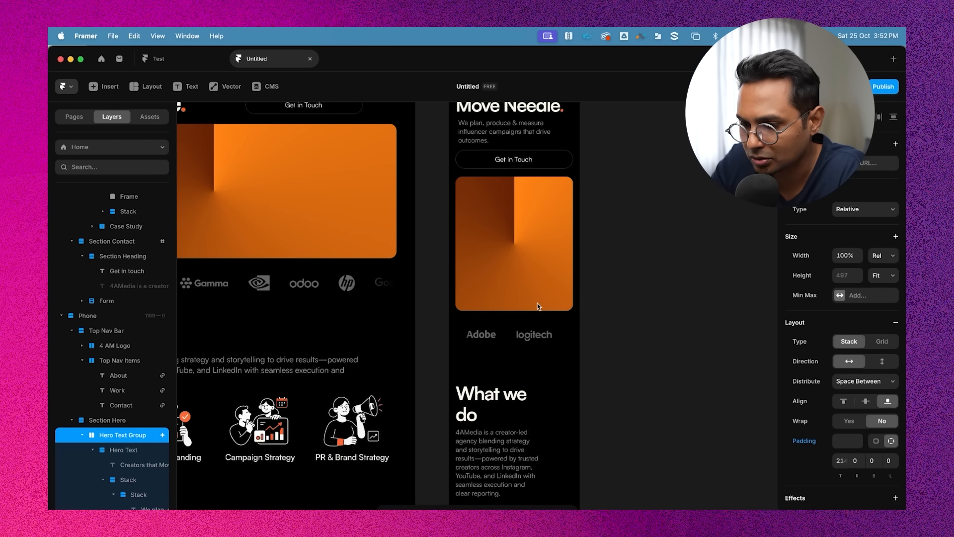
click(528, 334)
scroll(527, 334, up, 5)
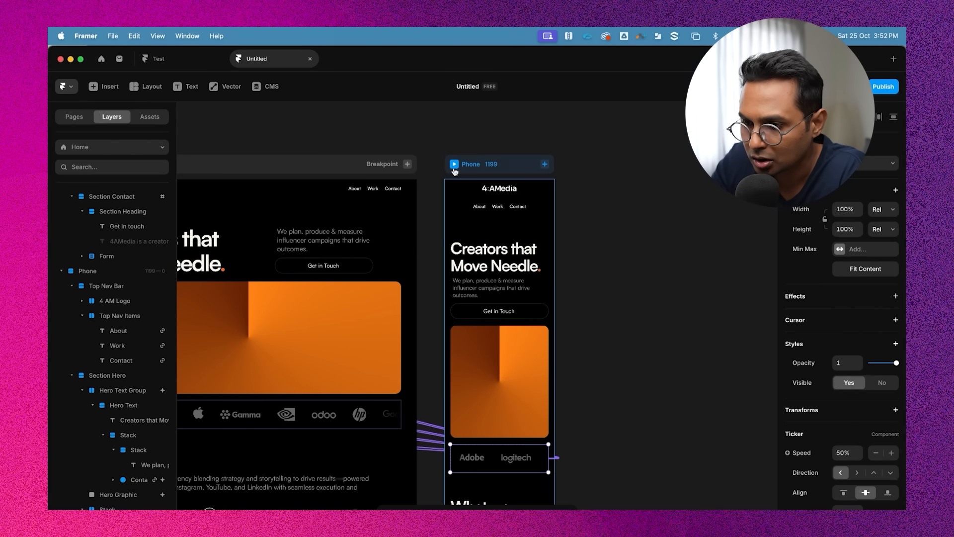
Preview the phone breakpoint, save the project, and scroll through the phone preview to check the layout
click(454, 165)
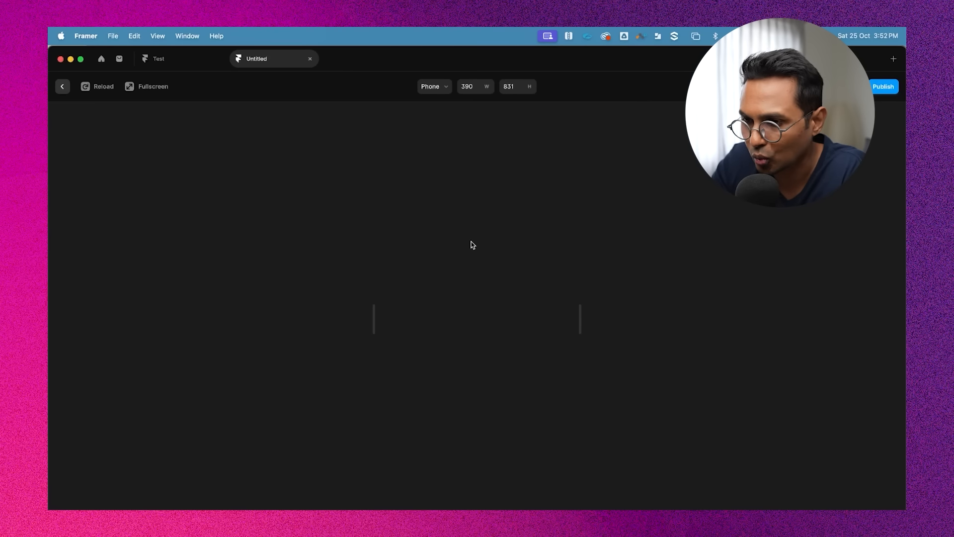
click(437, 86)
click(442, 112)
click(438, 88)
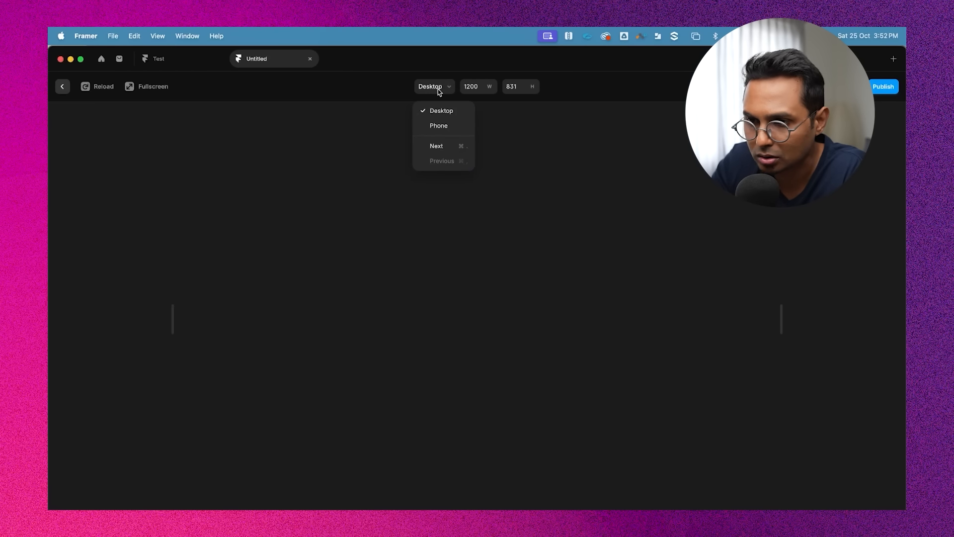
key(super+p)
click(624, 221)
key(super+s)
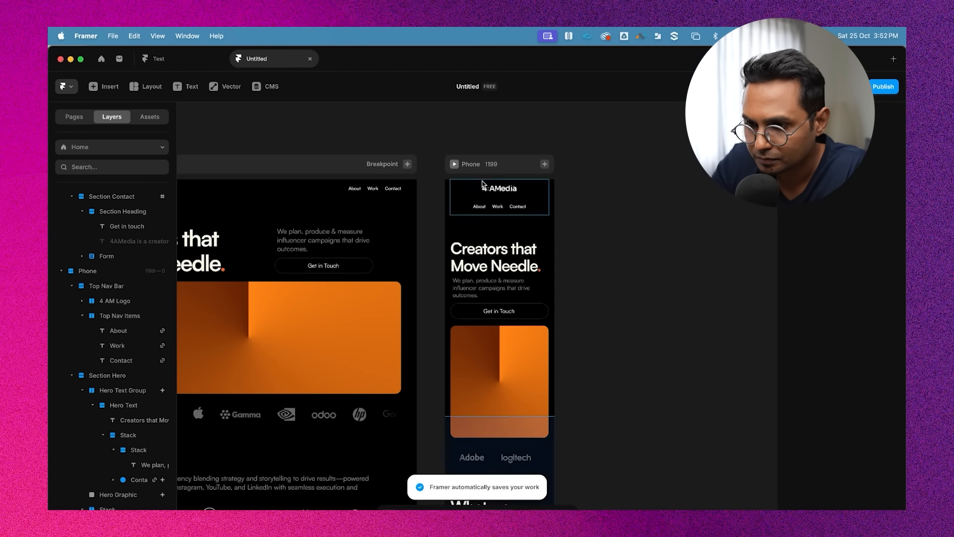
click(455, 166)
key(super+p)
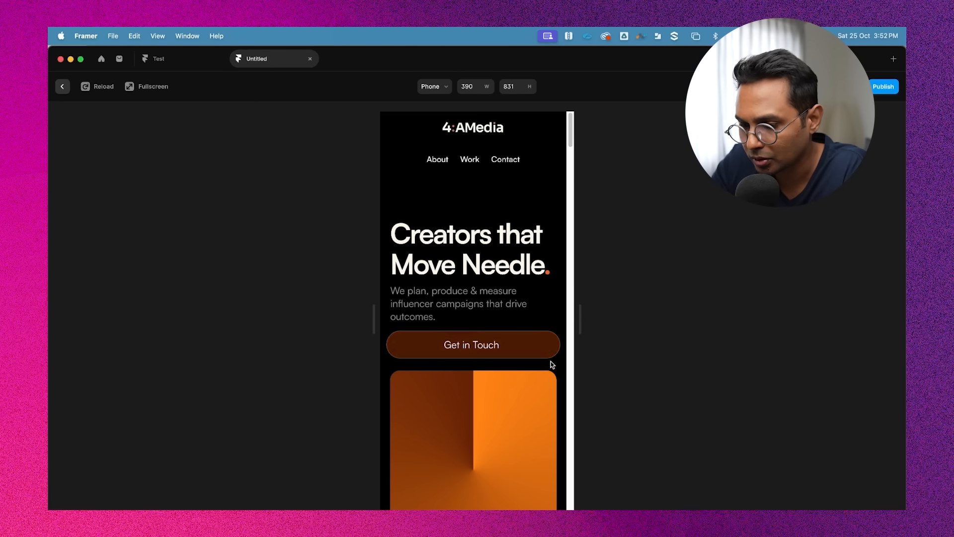
scroll(505, 384, down, 10)
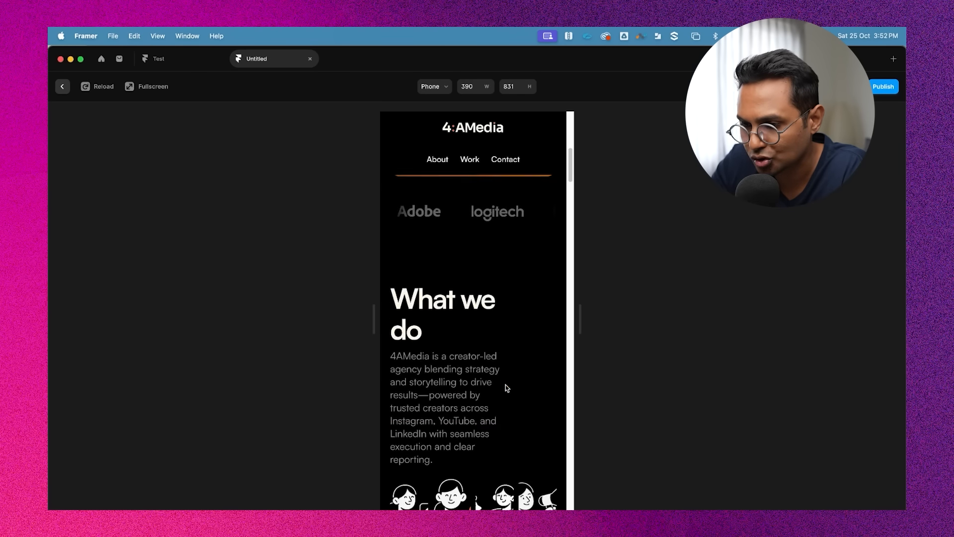
scroll(505, 384, up, 10)
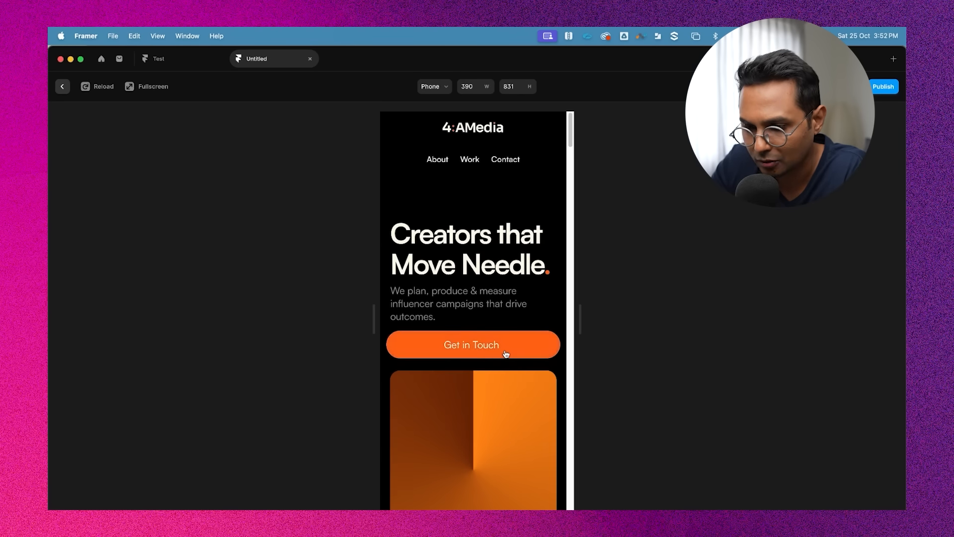
key(Escape)
Edit the 'What we do' heading's Heading 2 style and set a medium breakpoint size for it
scroll(581, 305, down, 5)
super+click(503, 304)
scroll(503, 304, up, 3)
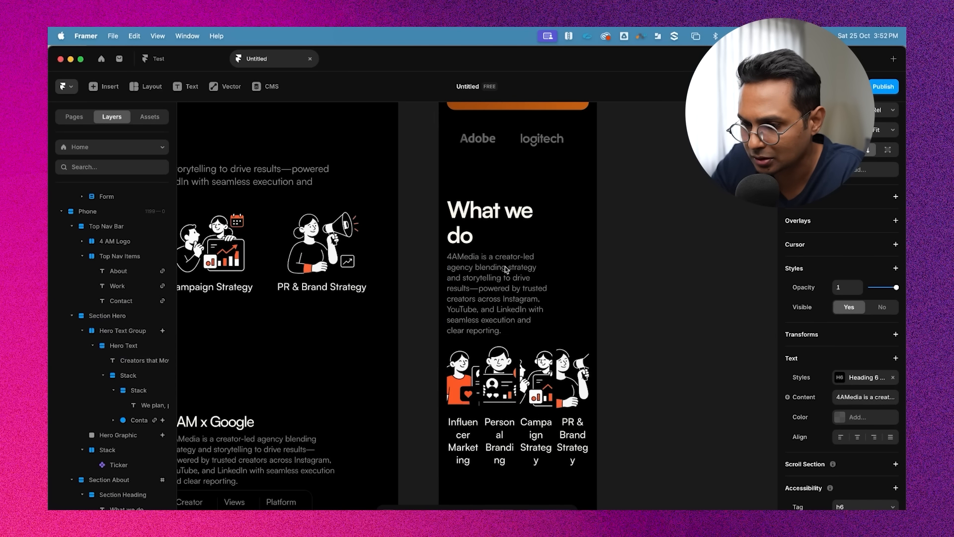
click(491, 218)
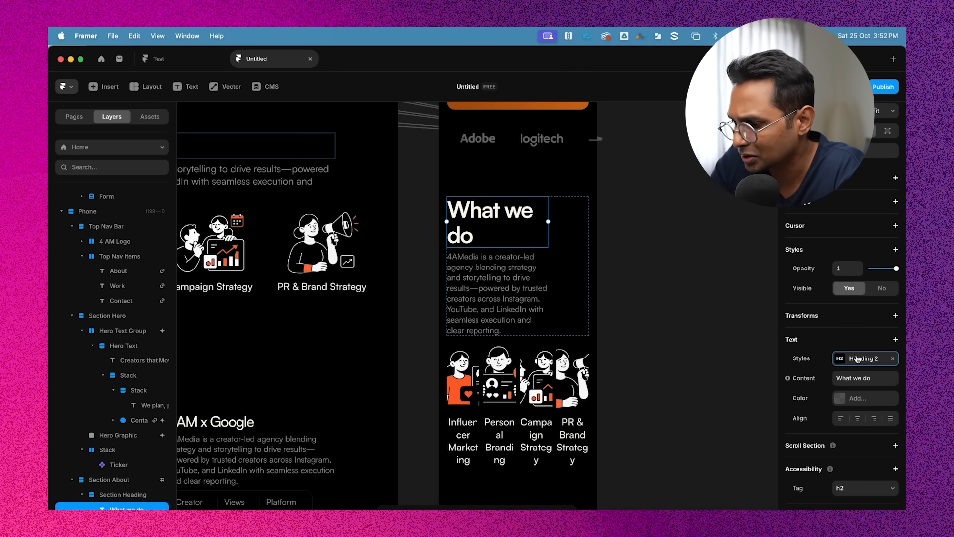
click(864, 358)
click(752, 417)
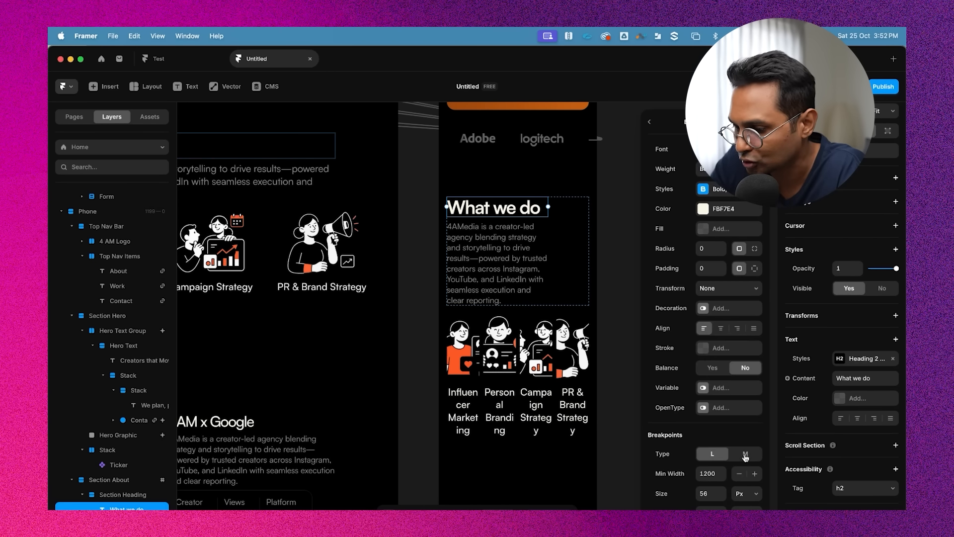
click(745, 453)
click(707, 492)
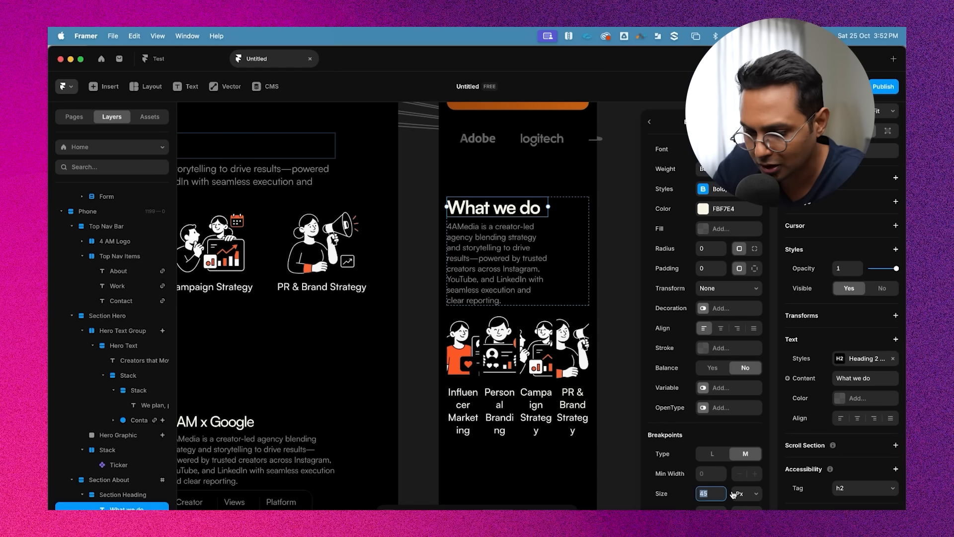
key(Return)
Open the 'What we do' paragraph's Heading 6 style and review its medium breakpoint size
click(500, 267)
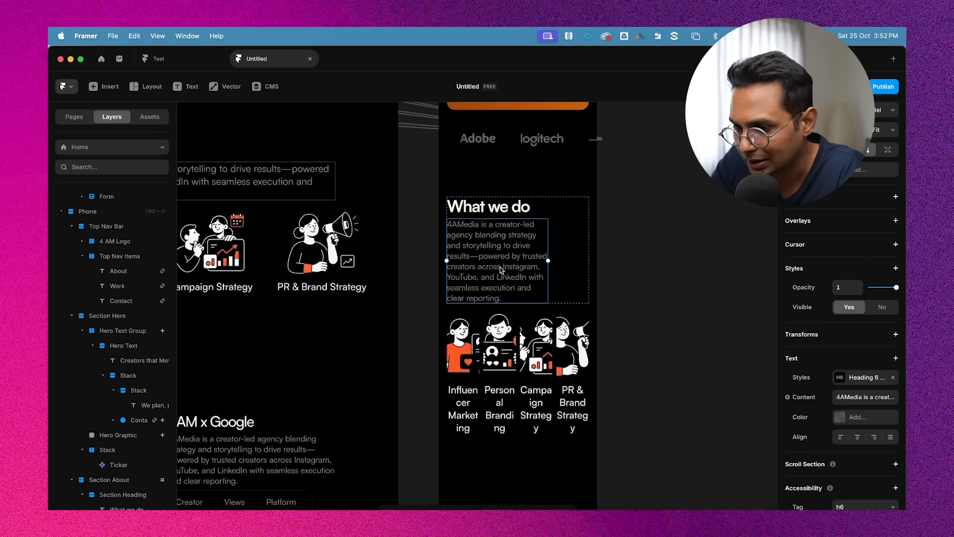
click(869, 380)
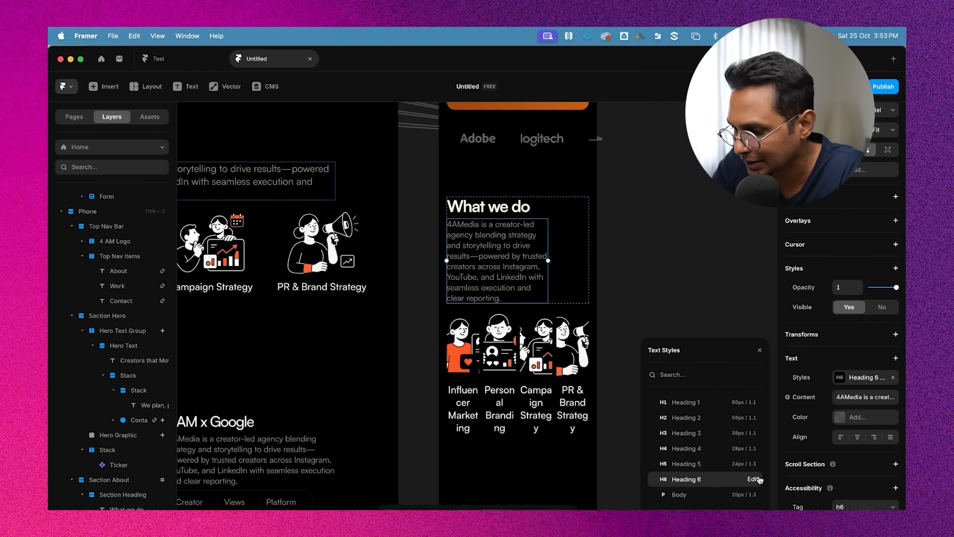
click(755, 480)
scroll(732, 407, down, 2)
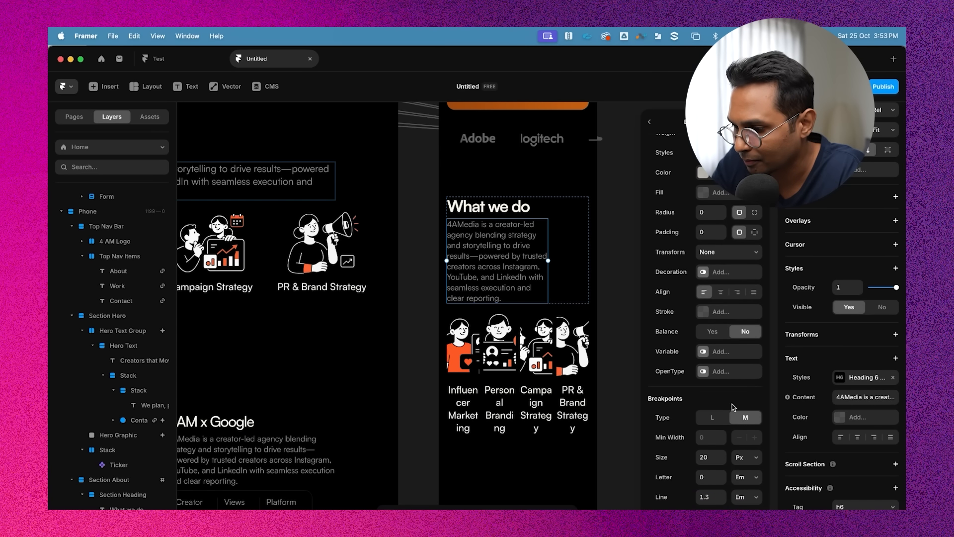
click(706, 459)
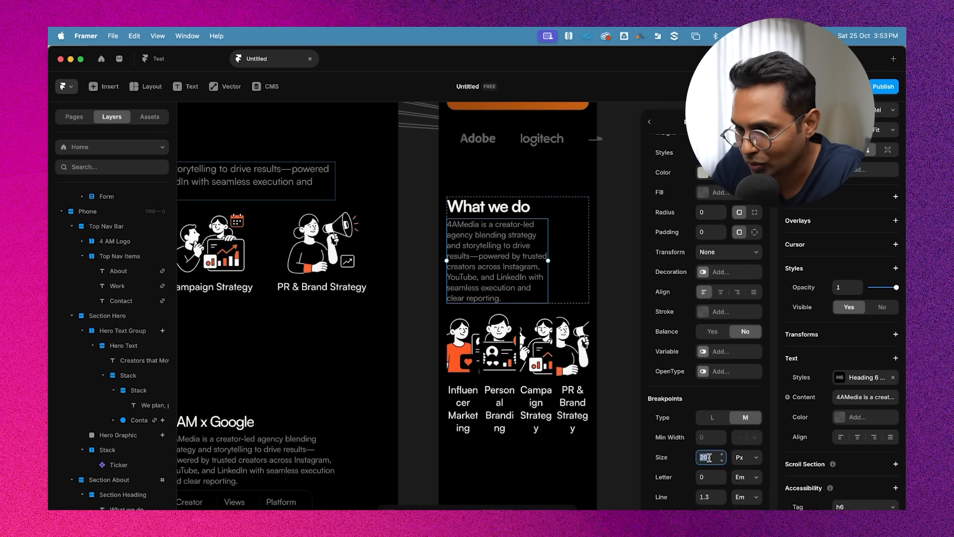
click(608, 189)
Set the phone About Section Heading stack's right padding to 0
click(570, 213)
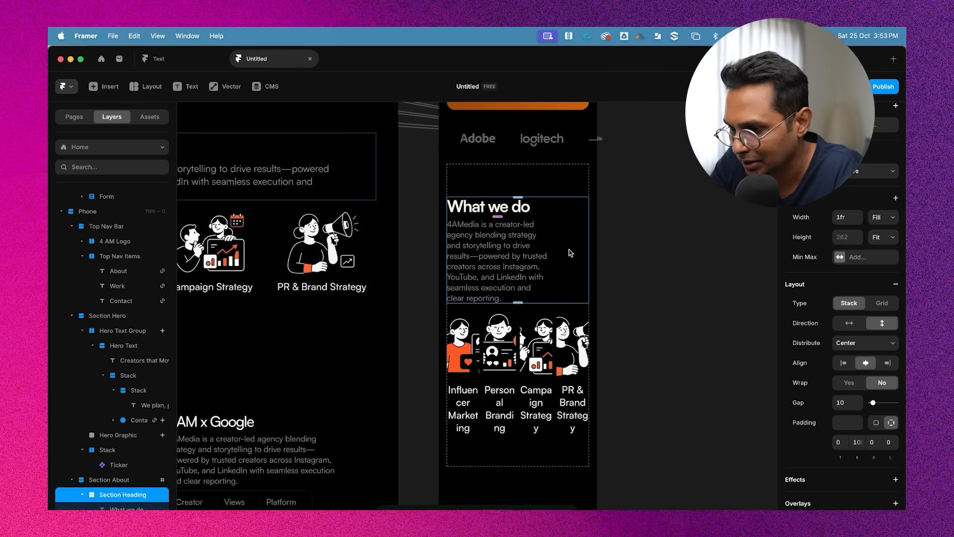
scroll(864, 443, down, 2)
click(861, 409)
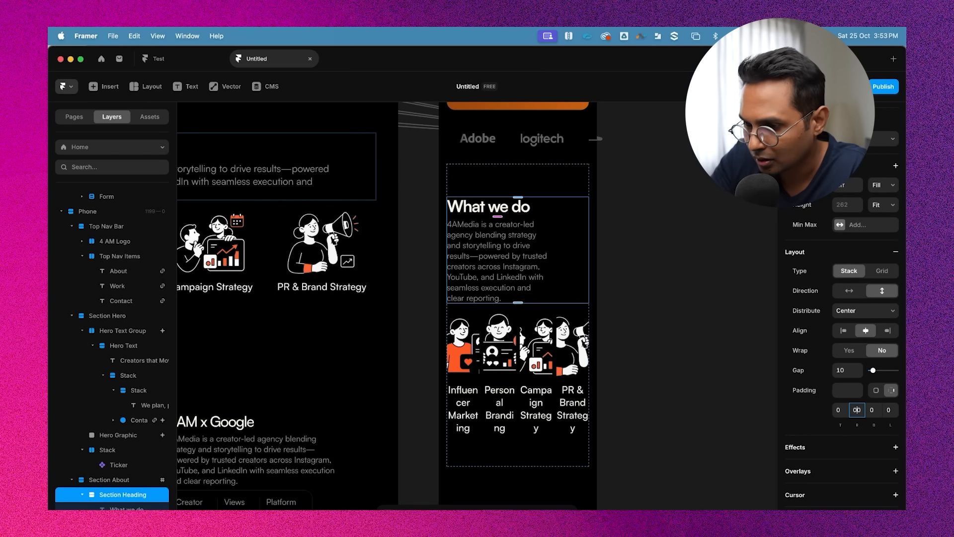
text(0)
key(Return)
Select the phone Services Strip stack inside the About section
click(672, 279)
scroll(672, 280, down, 3)
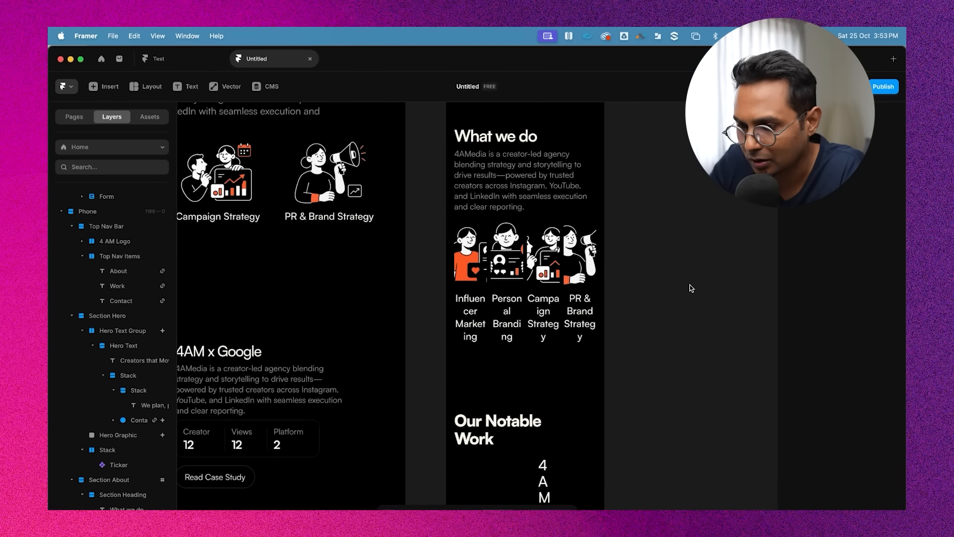
click(547, 218)
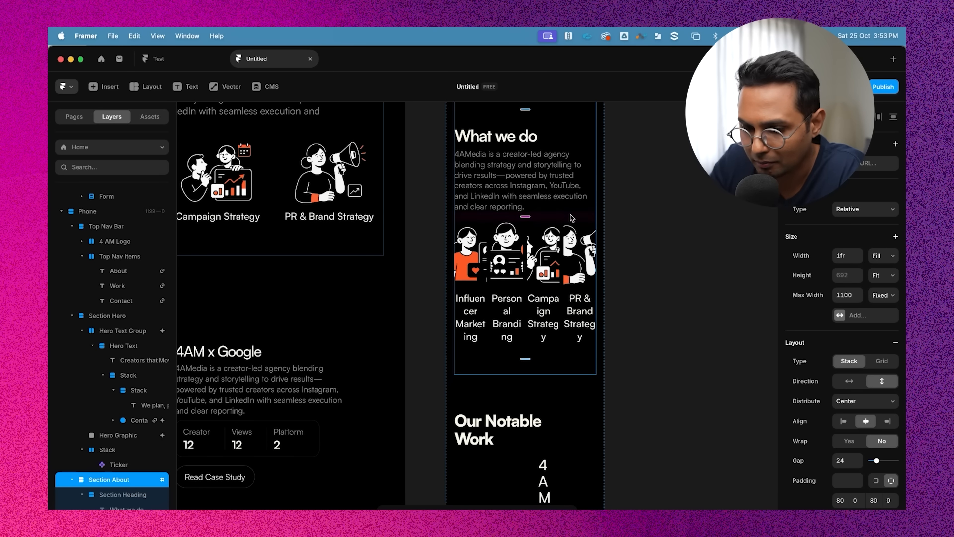
scroll(128, 452, down, 5)
click(113, 365)
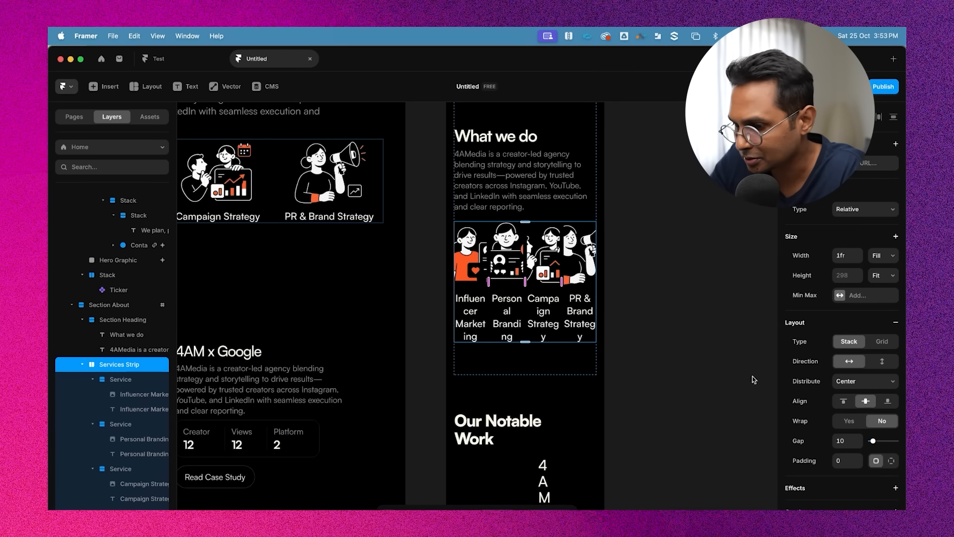
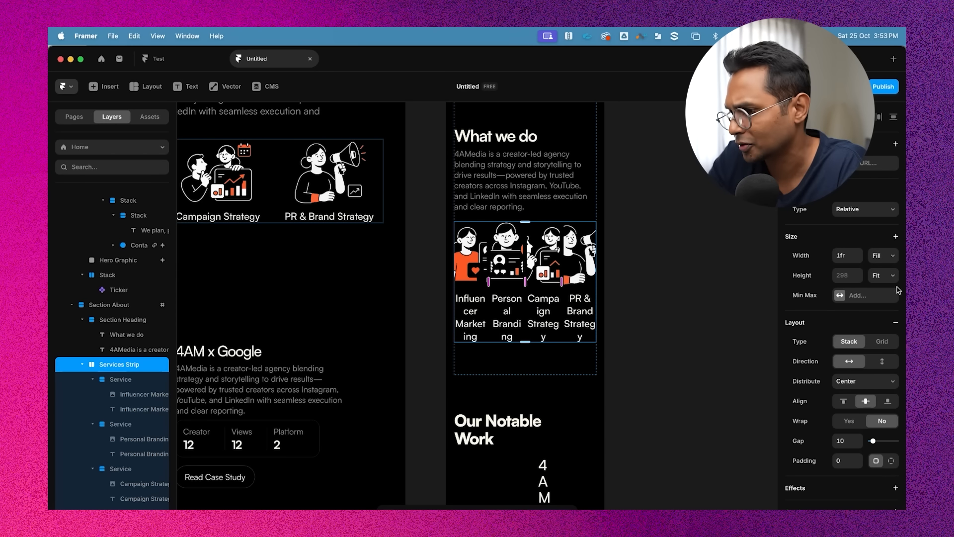
Switch the Services Strip layout from stack to a two-column grid
click(883, 342)
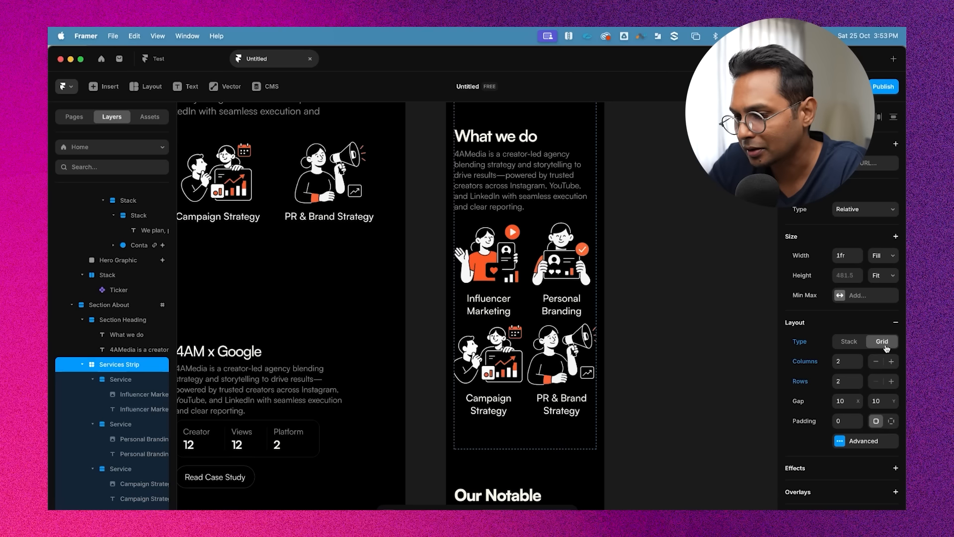
click(846, 343)
click(883, 341)
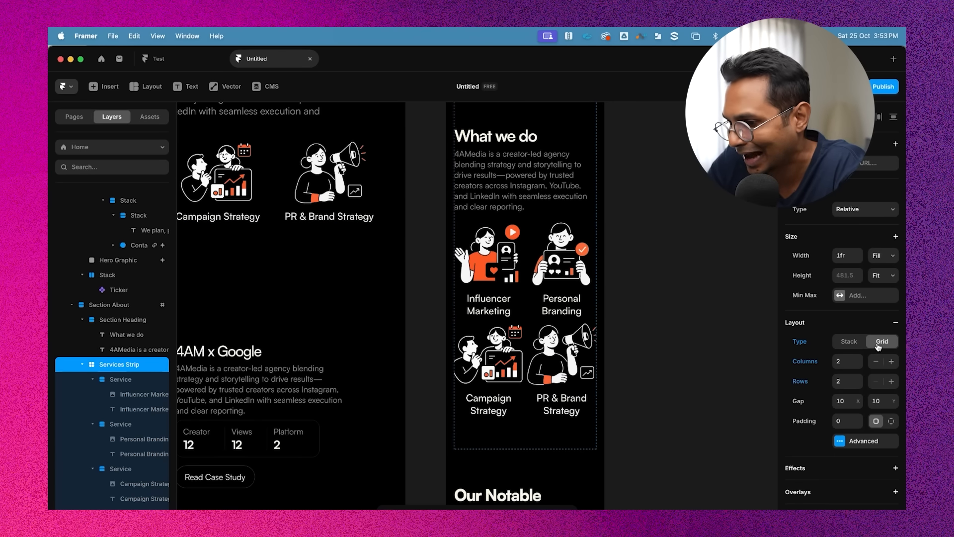
Select the four service illustrations and set their width to 160
scroll(608, 332, down, 2)
click(610, 330)
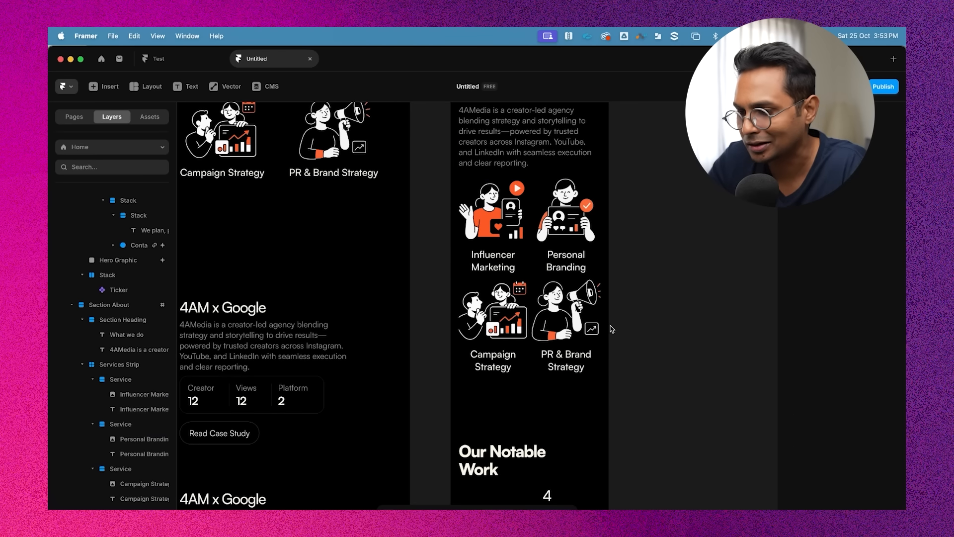
click(478, 201)
shift+click(565, 215)
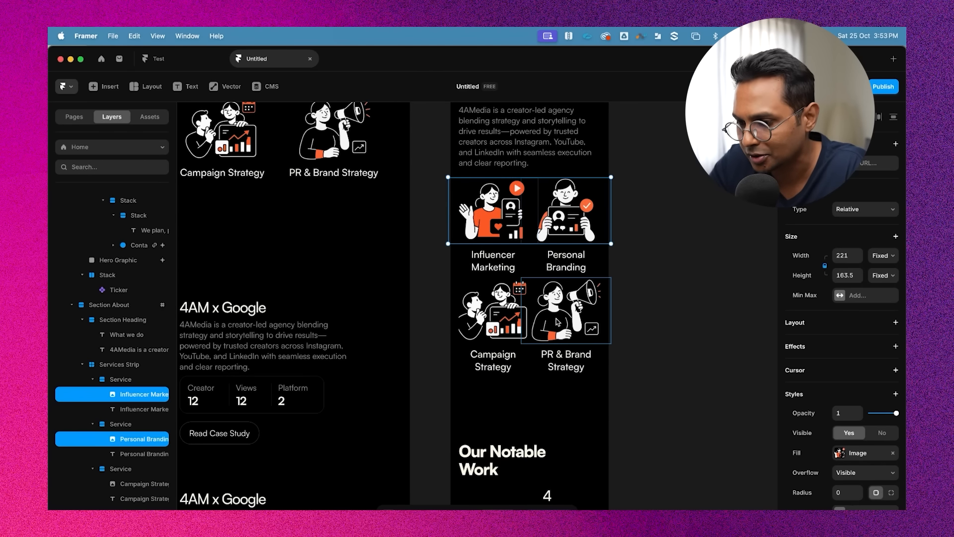
shift+click(482, 319)
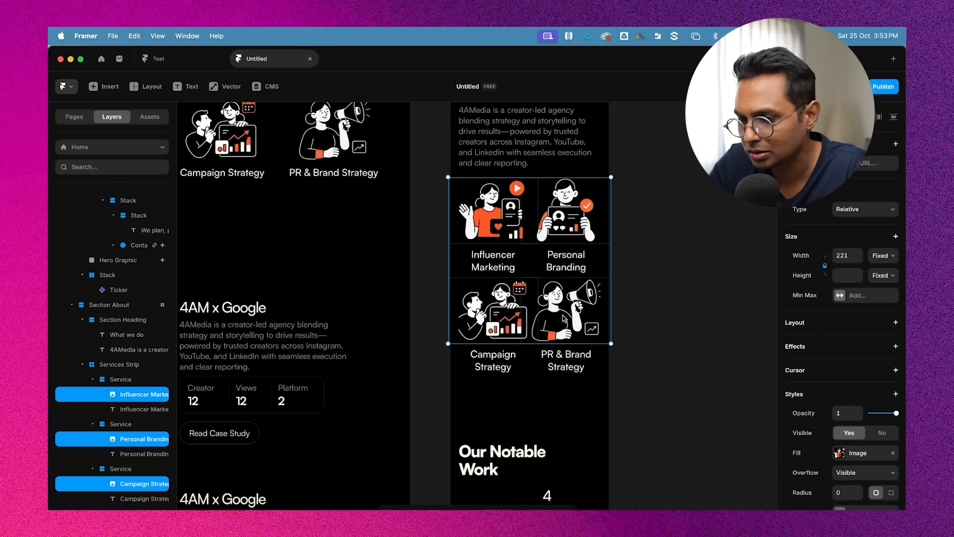
click(851, 255)
text(160)
key(Return)
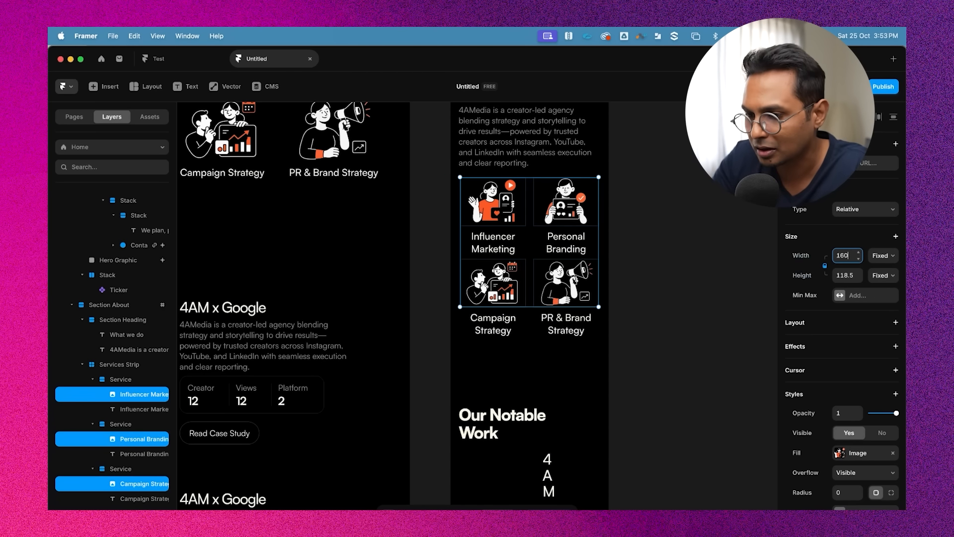
click(709, 293)
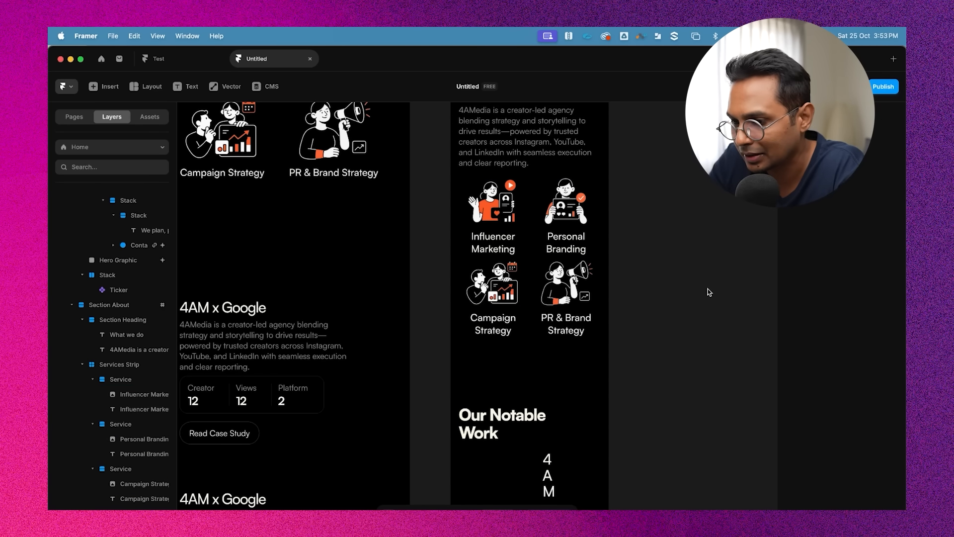
Select the four service labels, add breakpoints to their Heading 5 style, and set its medium-breakpoint size to 16 px
click(495, 244)
shift+click(562, 246)
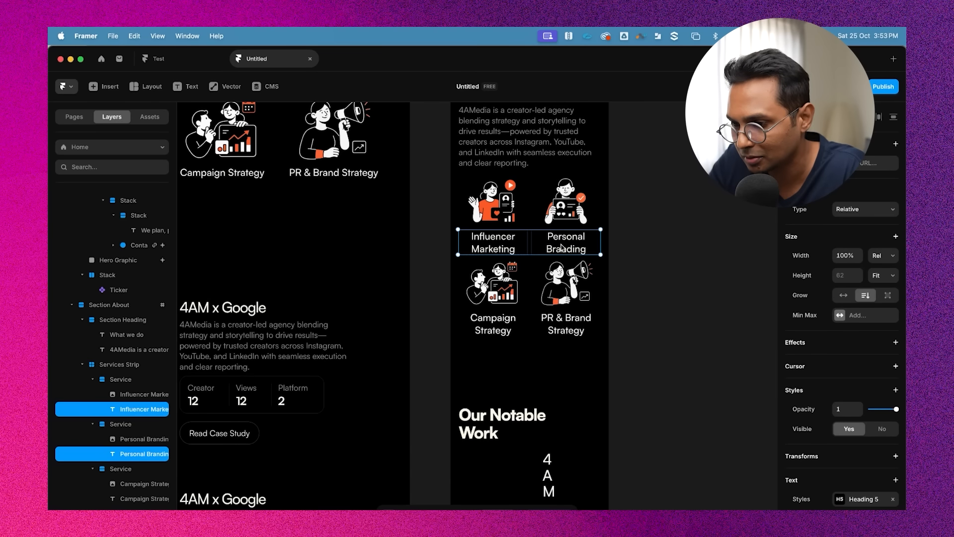
shift+click(561, 324)
shift+click(491, 327)
scroll(839, 419, down, 3)
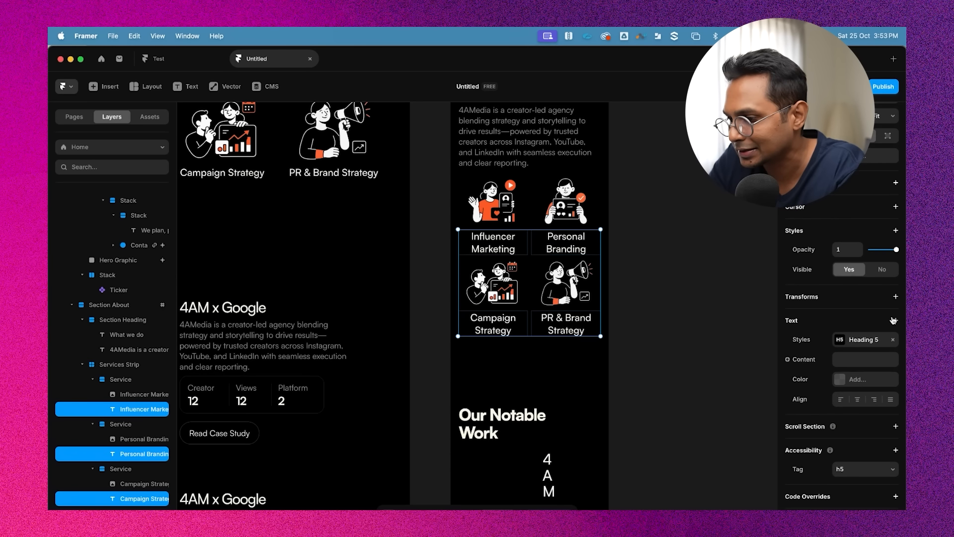
click(842, 339)
click(753, 456)
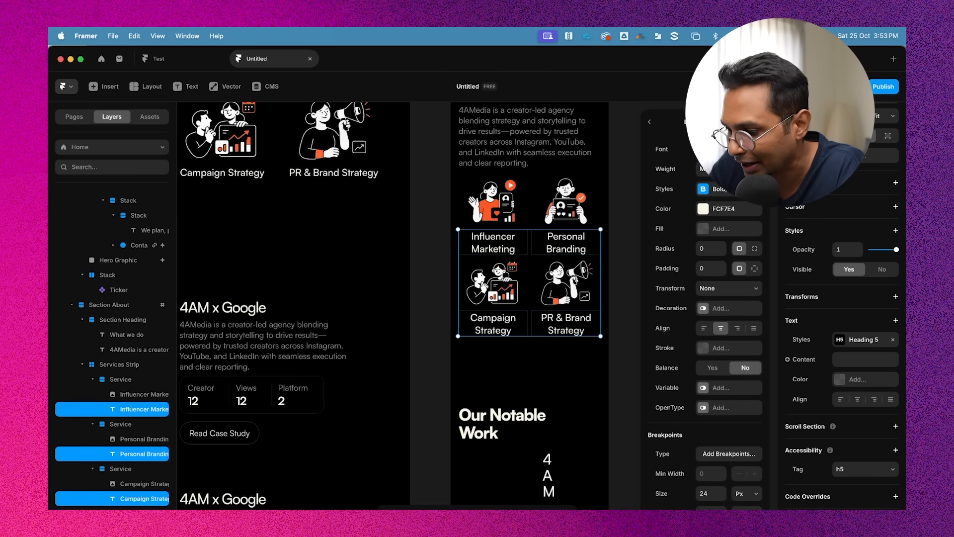
scroll(745, 447, down, 2)
click(745, 417)
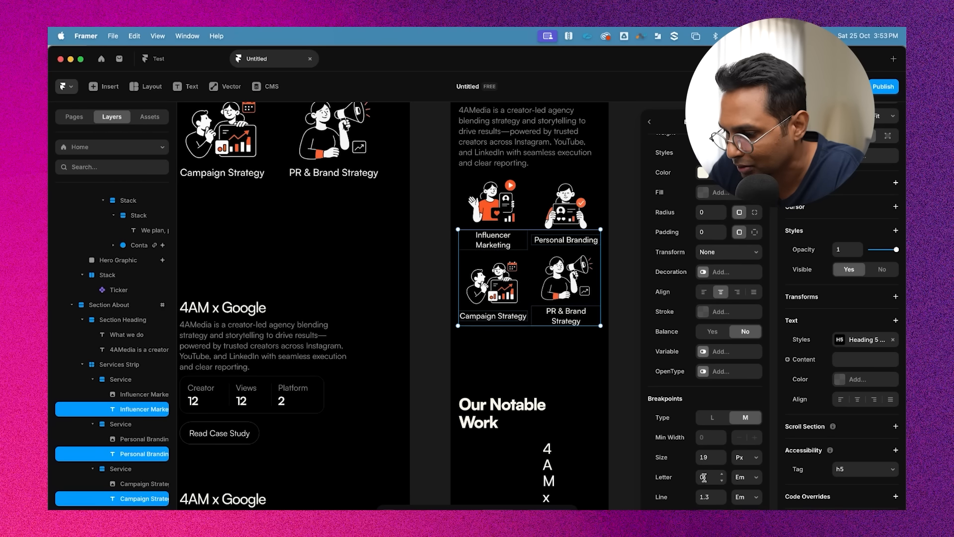
click(710, 457)
text(16)
key(Return)
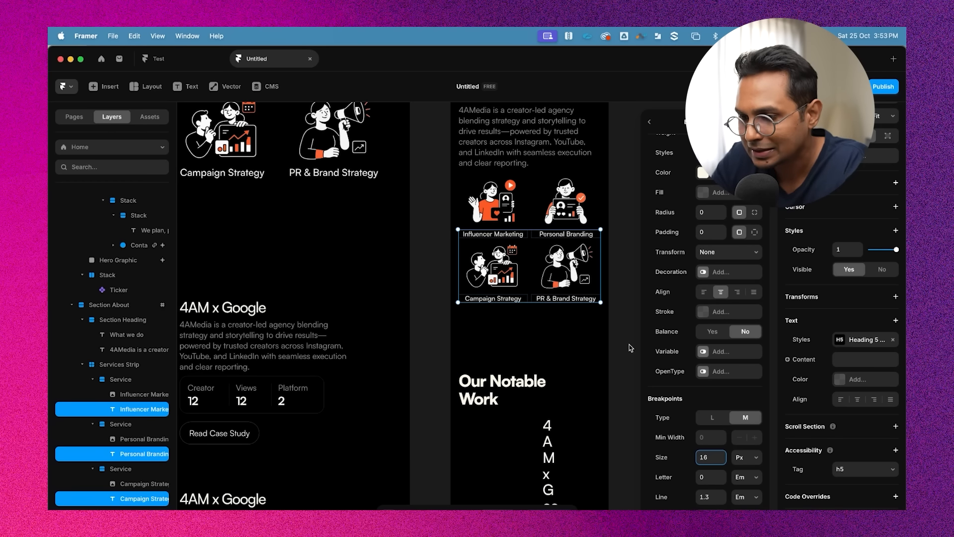
click(624, 232)
Set the Services Strip grid gap to 16 horizontally and 40 vertically
scroll(638, 231, up, 1)
scroll(637, 232, up, 2)
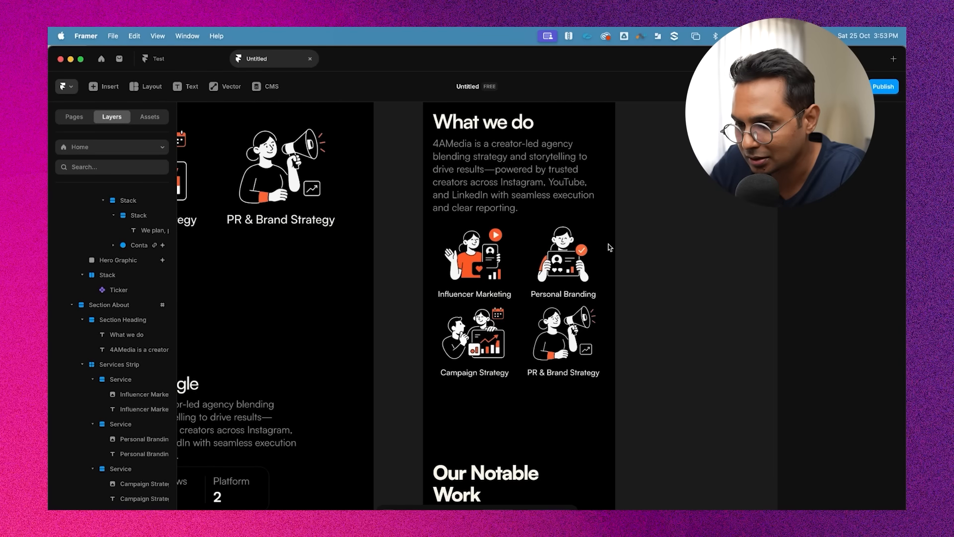
click(512, 208)
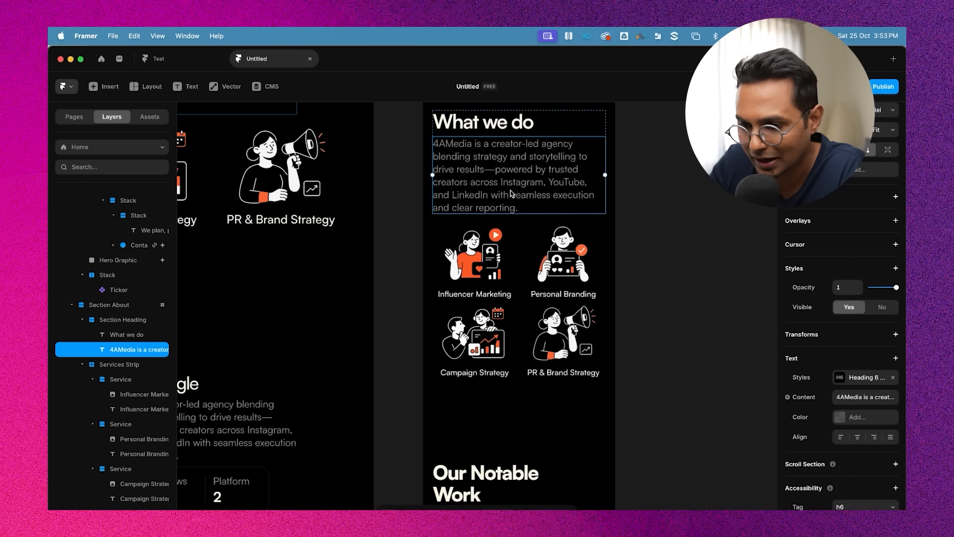
click(122, 364)
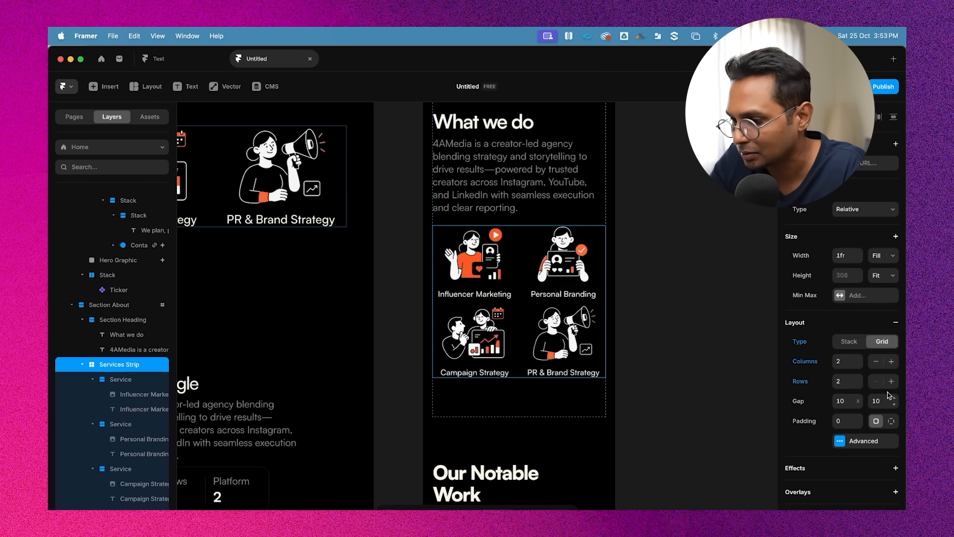
click(852, 405)
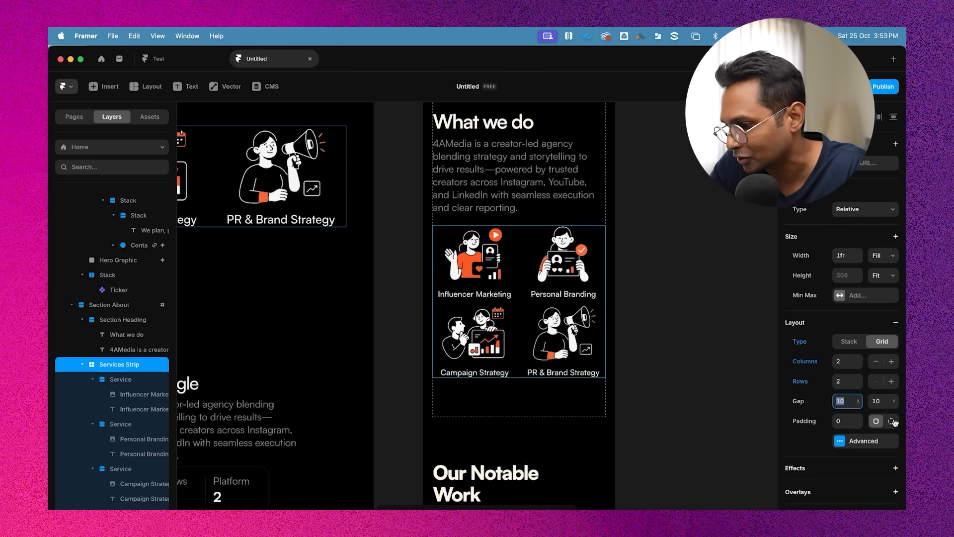
text(16)
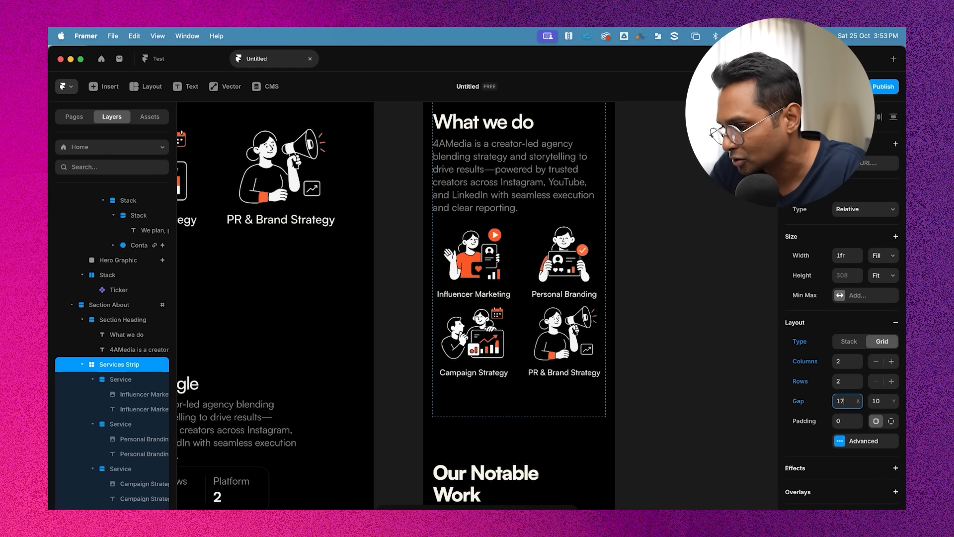
click(882, 403)
text(40)
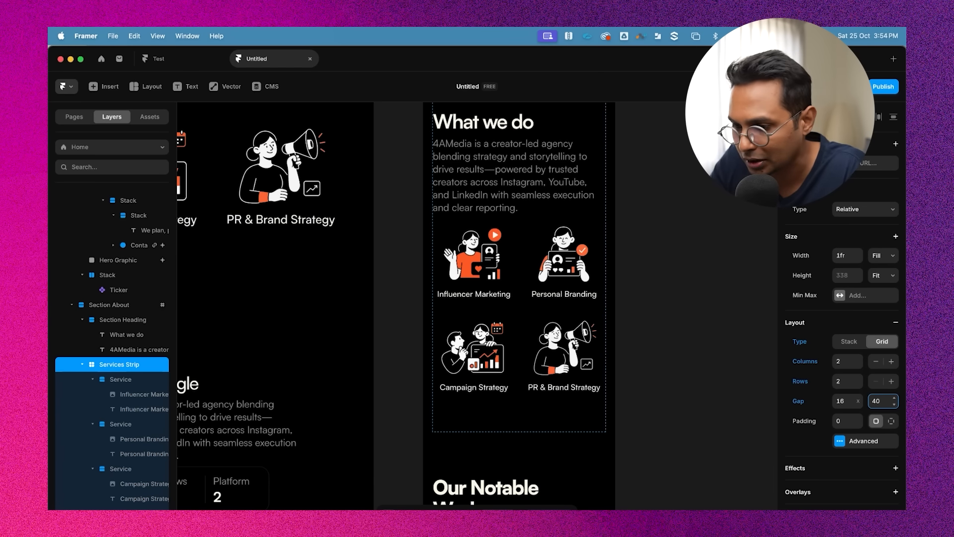
Open the Heading 2 style of the 'What we do' heading and set its medium-breakpoint size to 36 px
click(753, 318)
scroll(752, 318, down, 4)
scroll(645, 282, up, 3)
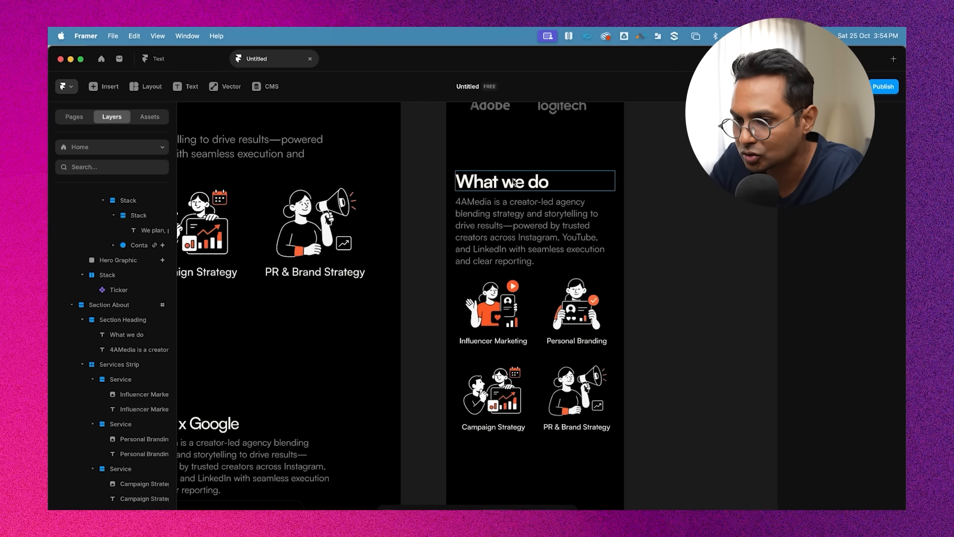
click(514, 183)
scroll(636, 252, up, 5)
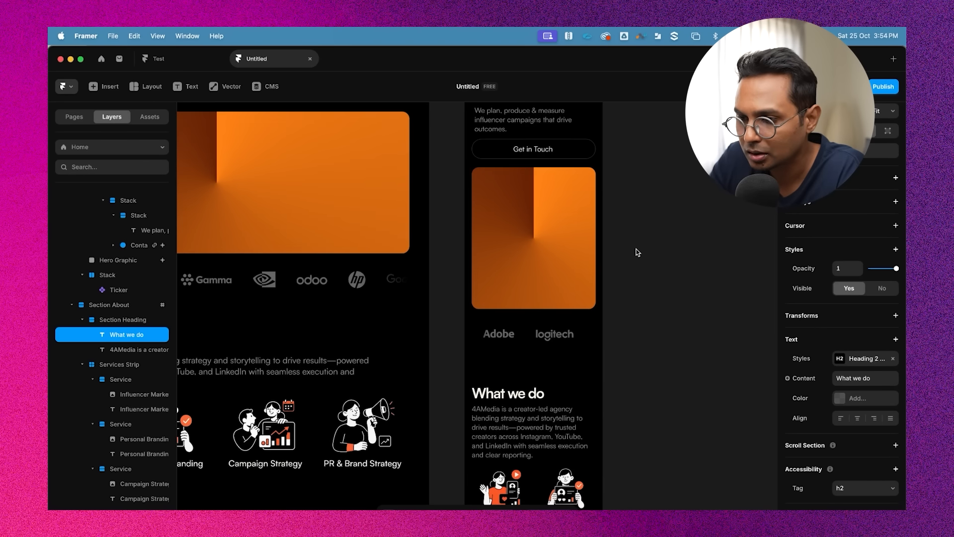
scroll(636, 252, up, 3)
scroll(635, 252, down, 5)
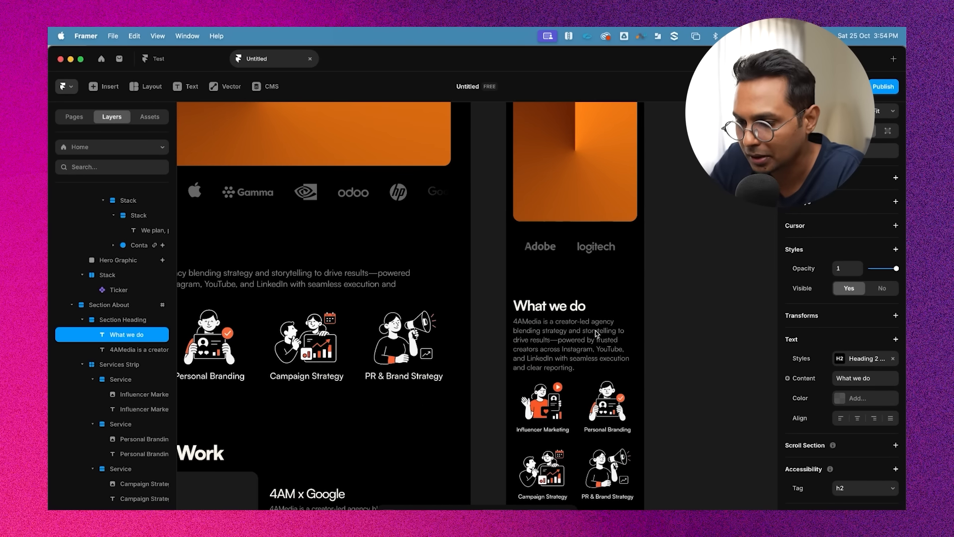
double_click(560, 306)
click(866, 364)
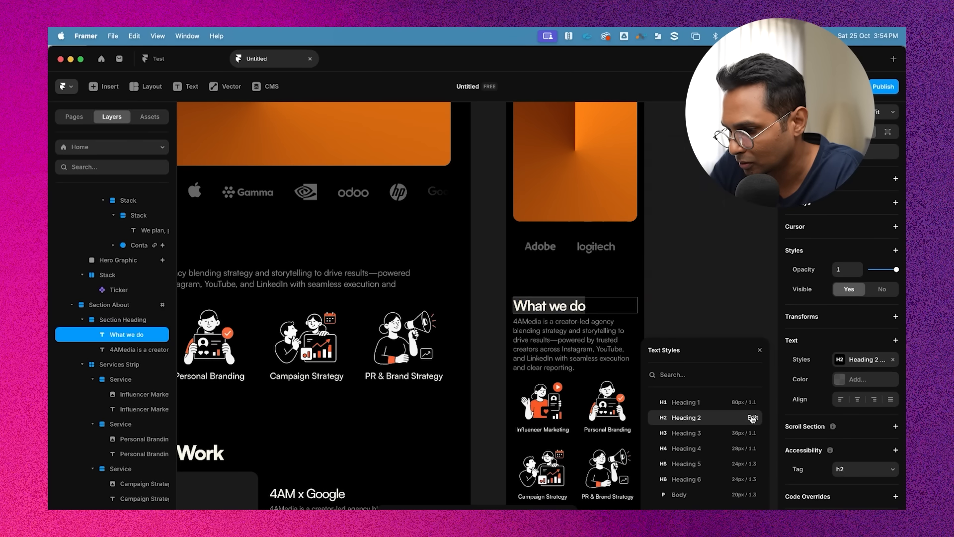
click(753, 418)
scroll(732, 398, down, 2)
click(709, 457)
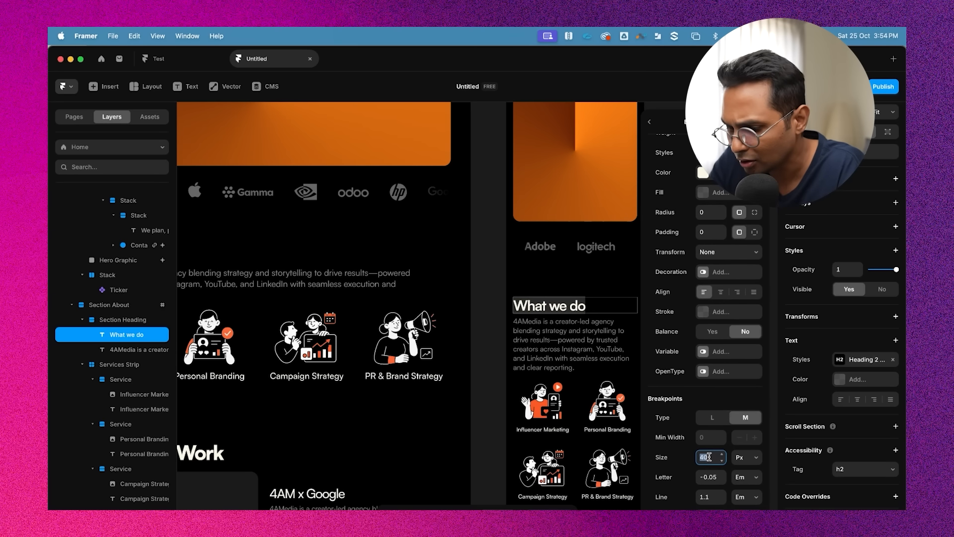
key(Return)
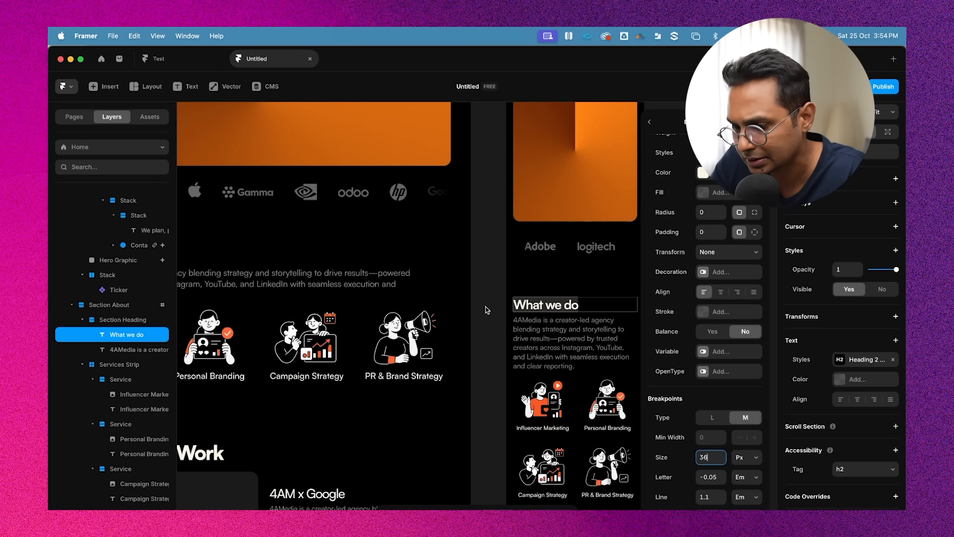
Review the phone layout of the sections from the hero down to the Get in touch form
scroll(487, 309, down, 8)
click(590, 280)
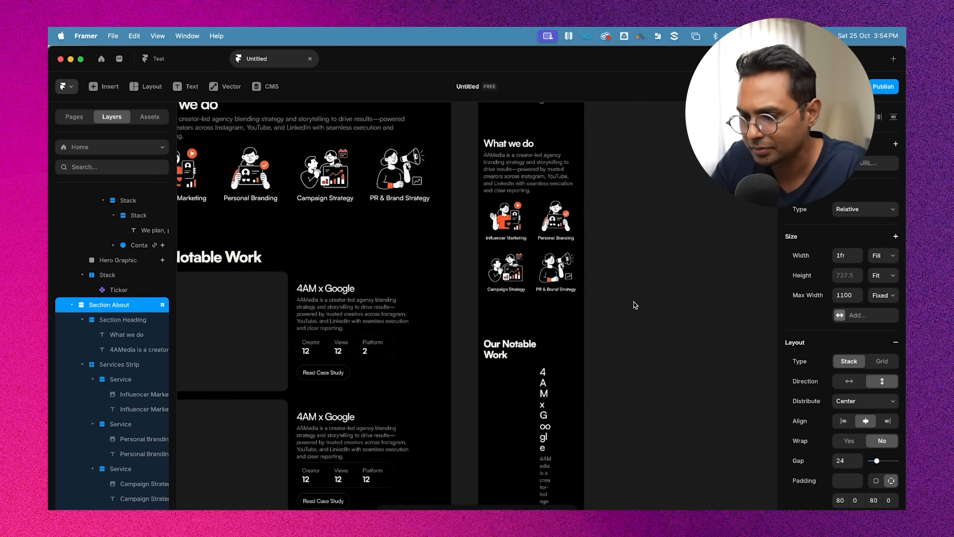
key(Escape)
scroll(641, 305, up, 5)
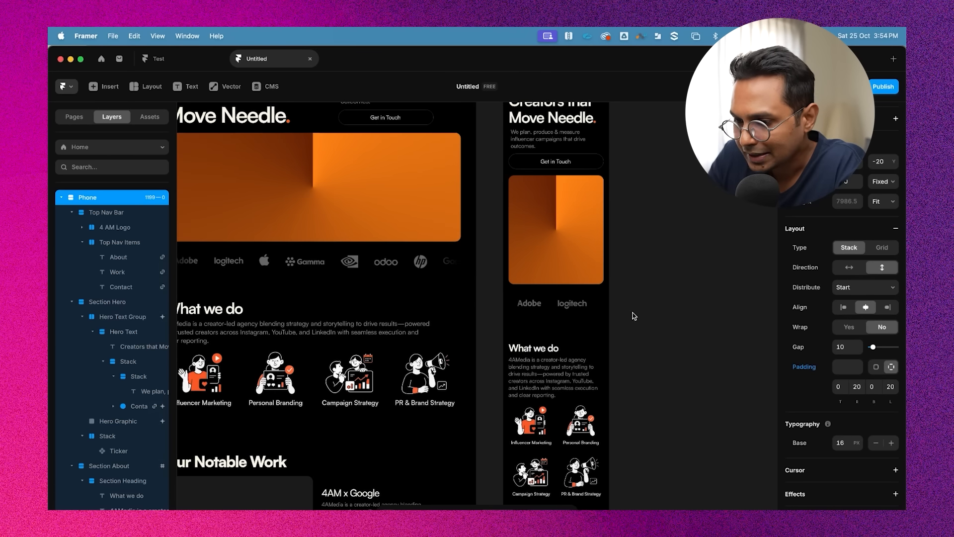
scroll(634, 316, up, 3)
scroll(630, 314, down, 15)
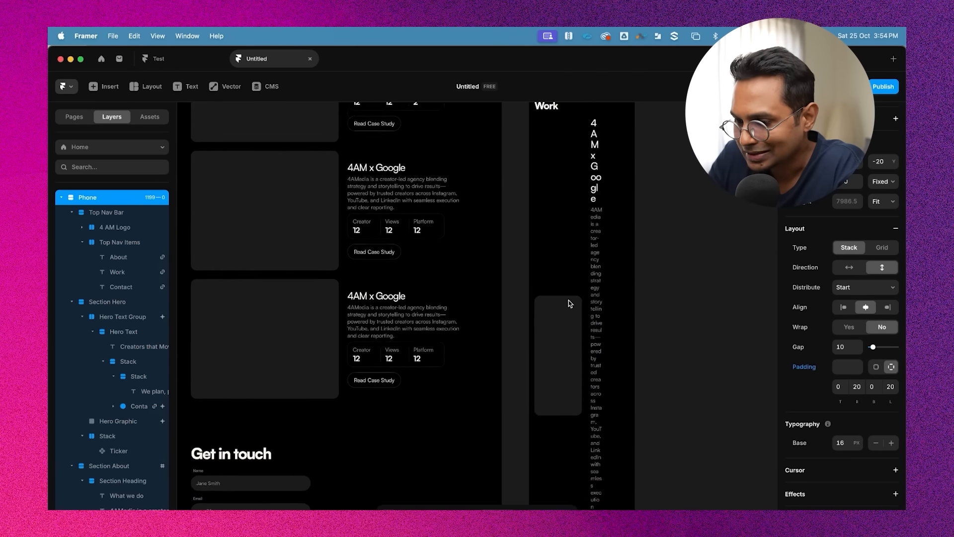
scroll(569, 303, down, 6)
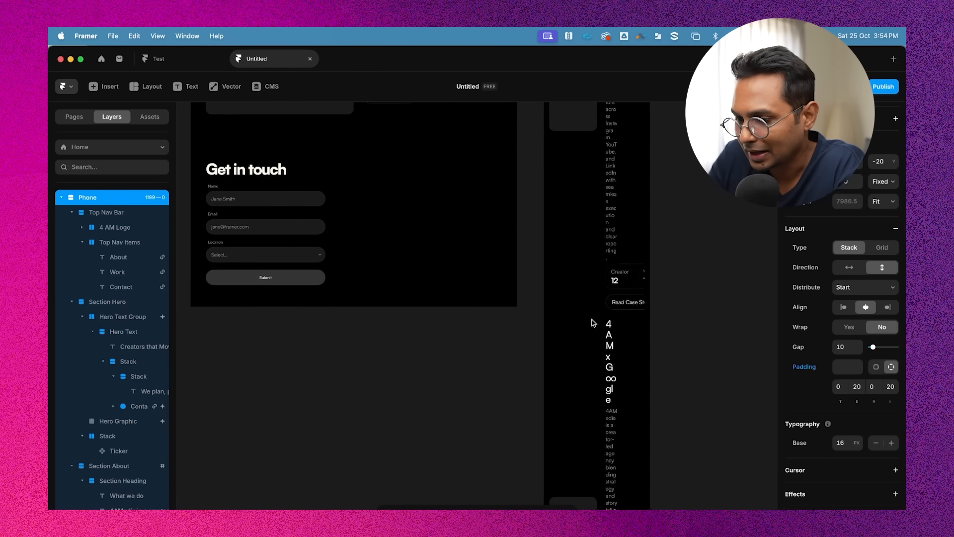
scroll(593, 321, up, 10)
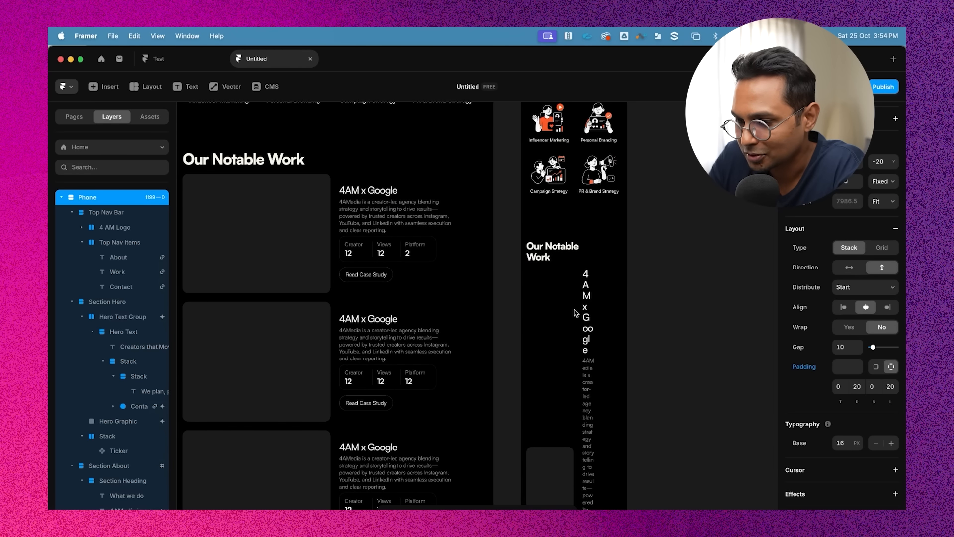
click(575, 312)
scroll(576, 317, up, 10)
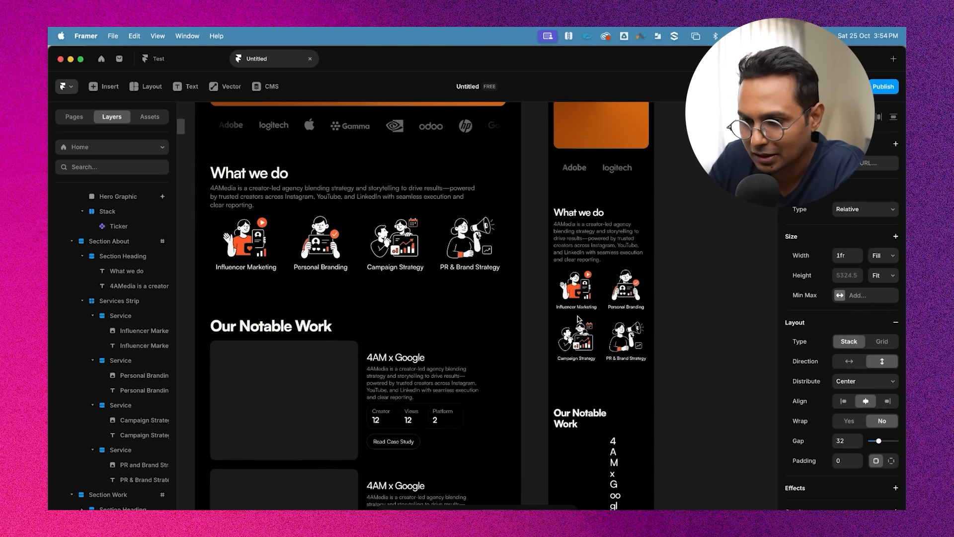
scroll(579, 319, down, 15)
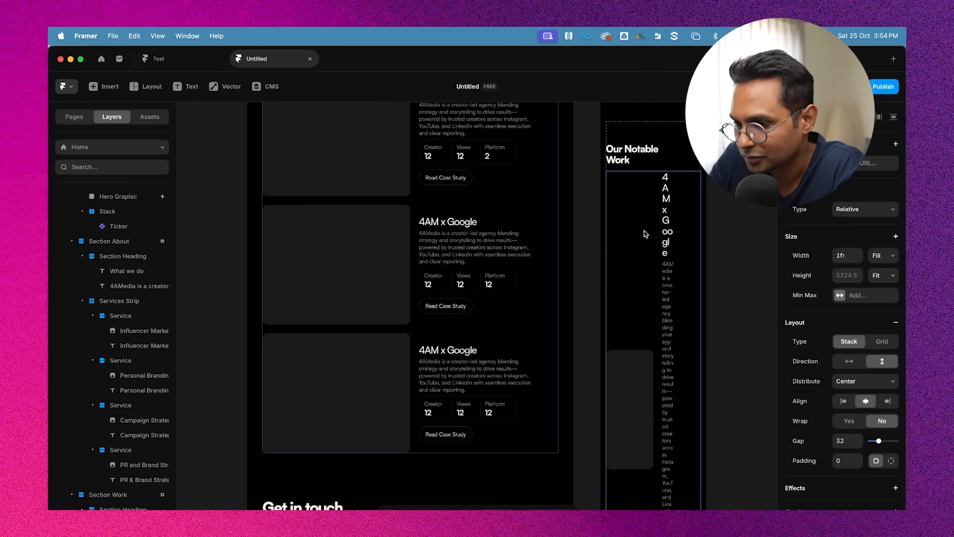
scroll(667, 273, down, 5)
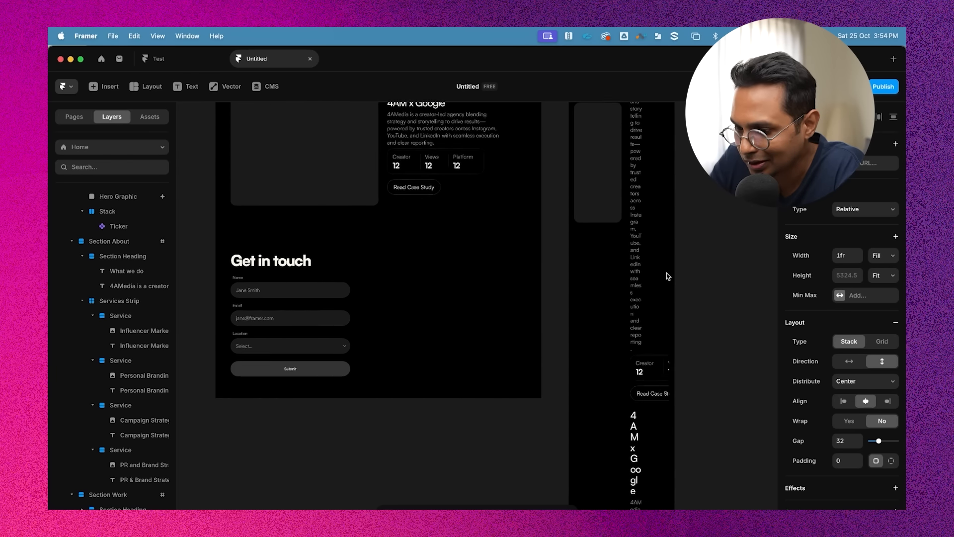
click(630, 261)
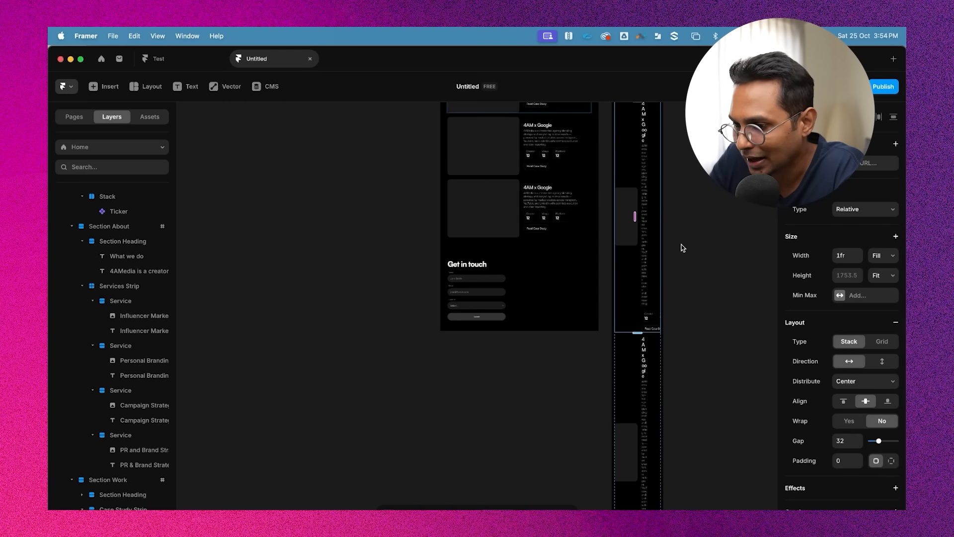
scroll(686, 246, up, 3)
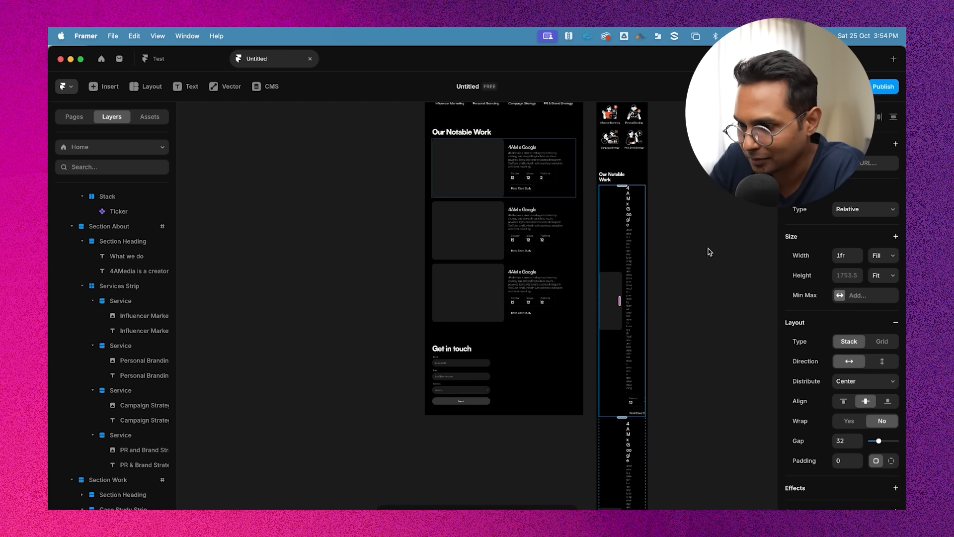
scroll(564, 195, up, 5)
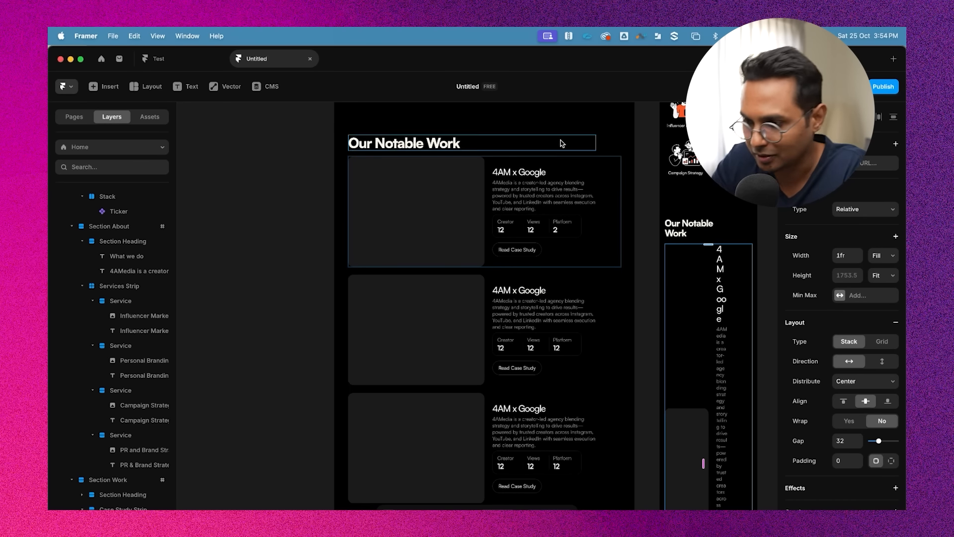
Set the first case study card's stack direction to vertical for the phone layout
scroll(618, 207, down, 5)
scroll(625, 234, down, 2)
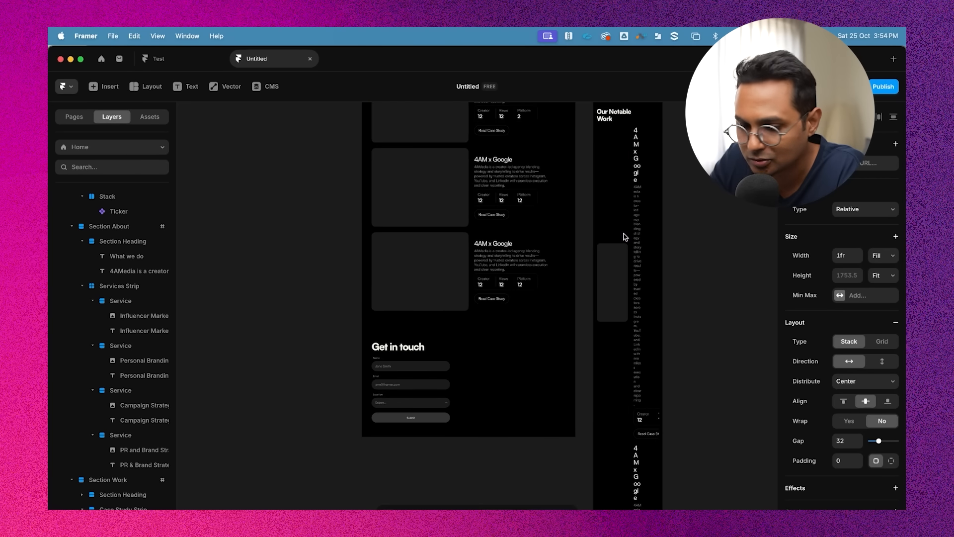
click(626, 237)
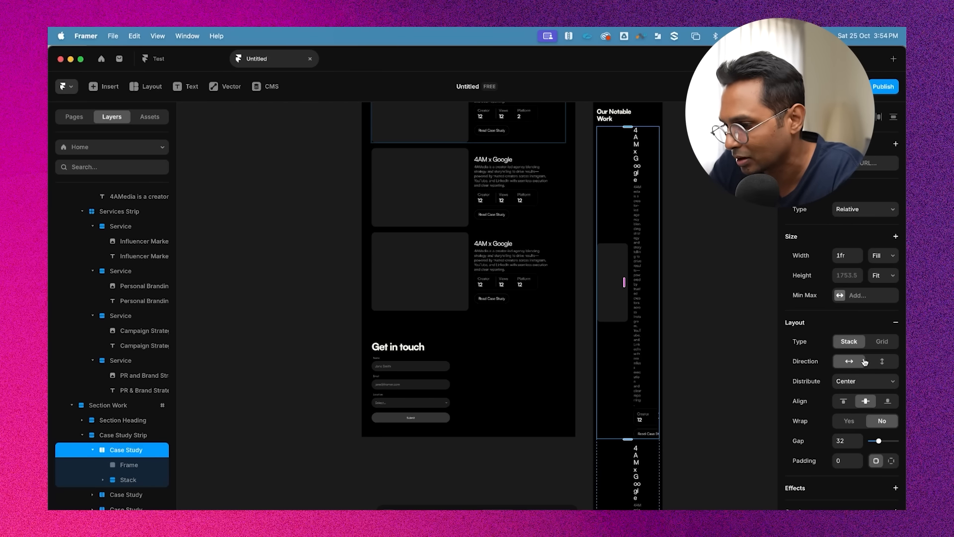
click(881, 362)
Set the case study image frame's width to 100% and its height to 320
scroll(661, 201, up, 5)
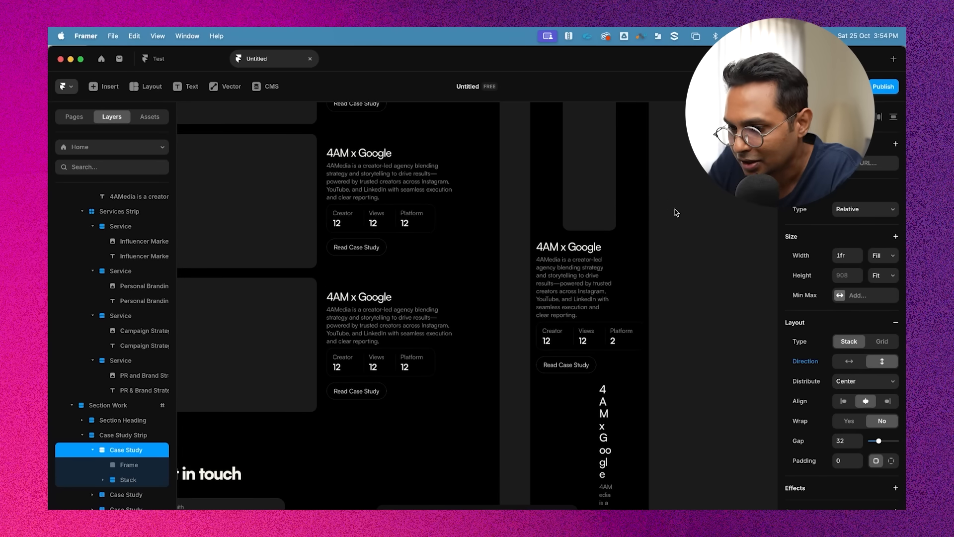
scroll(632, 260, up, 5)
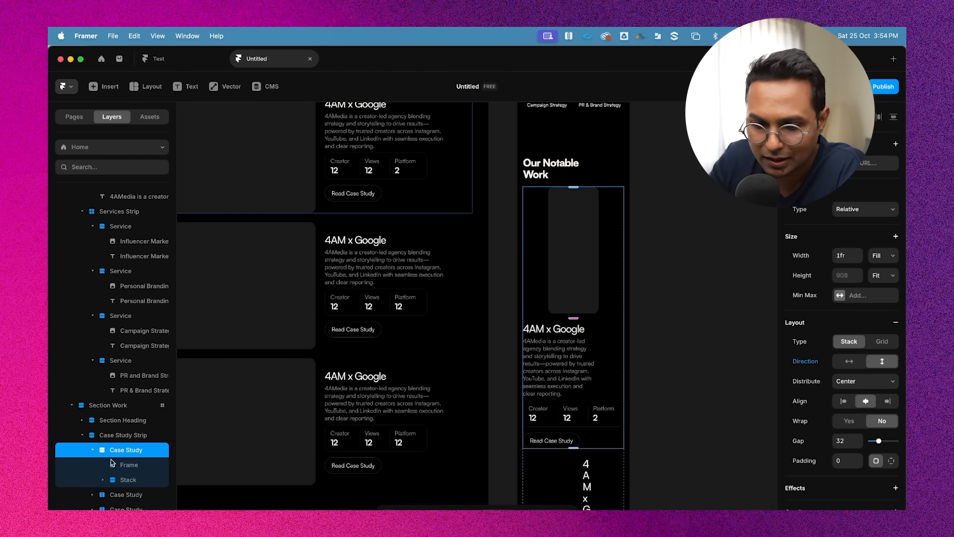
click(579, 255)
scroll(673, 248, up, 5)
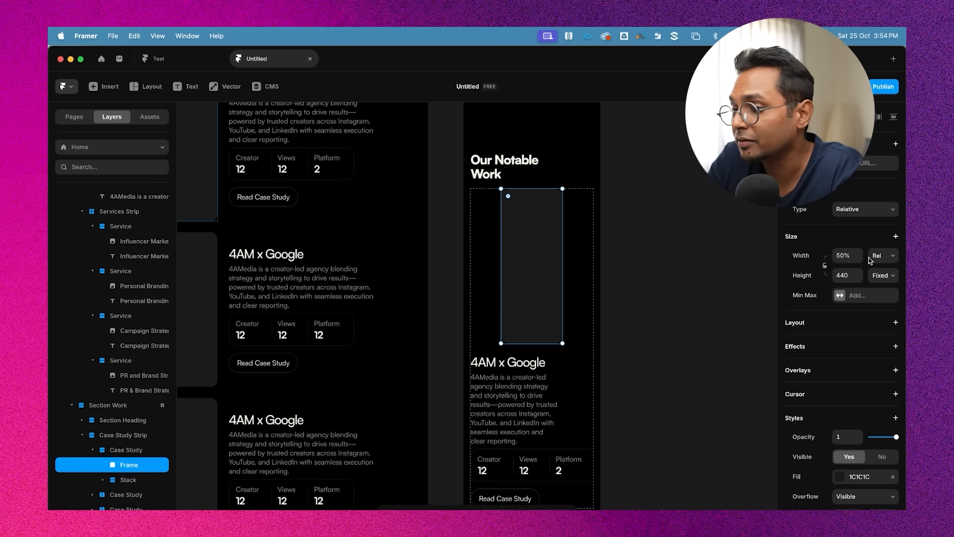
click(876, 257)
click(876, 255)
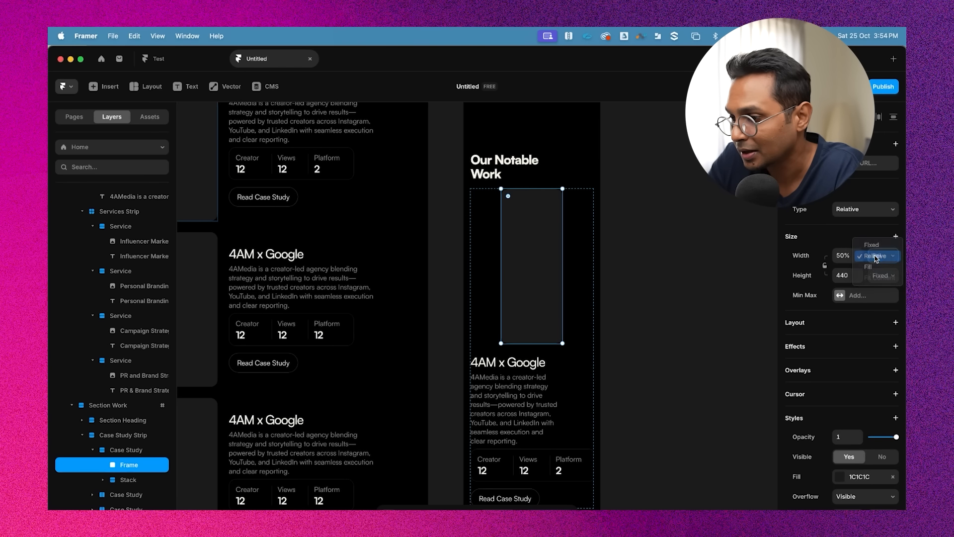
click(843, 255)
text(100)
key(Return)
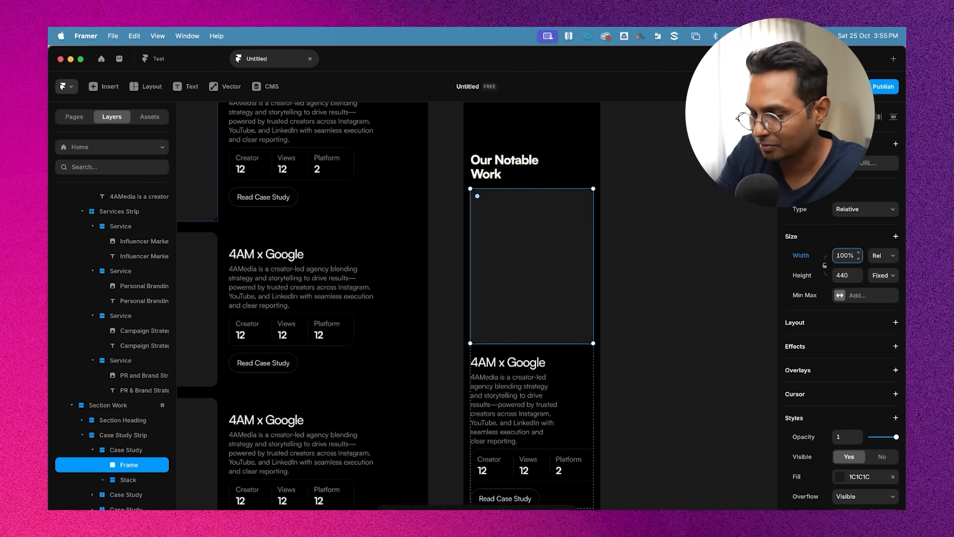
click(857, 279)
text(3)
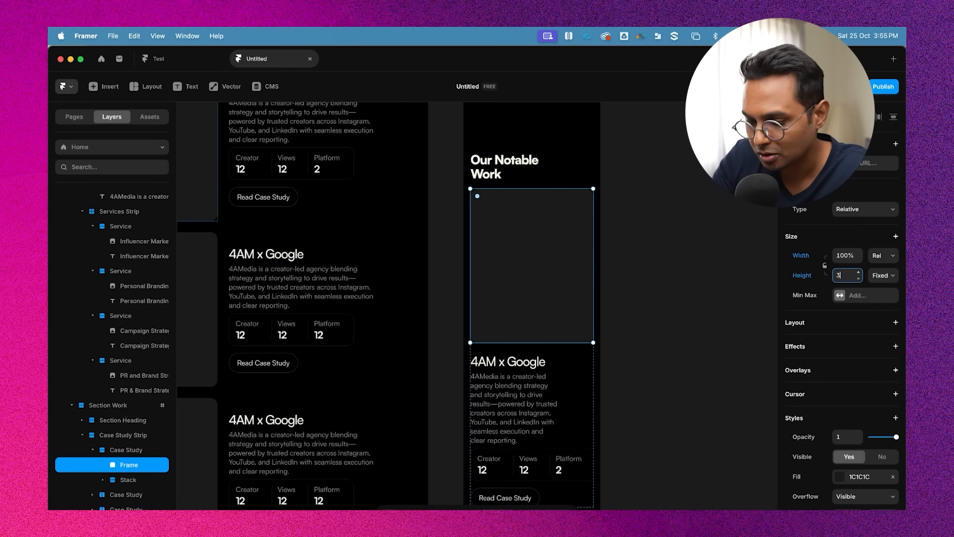
text(20)
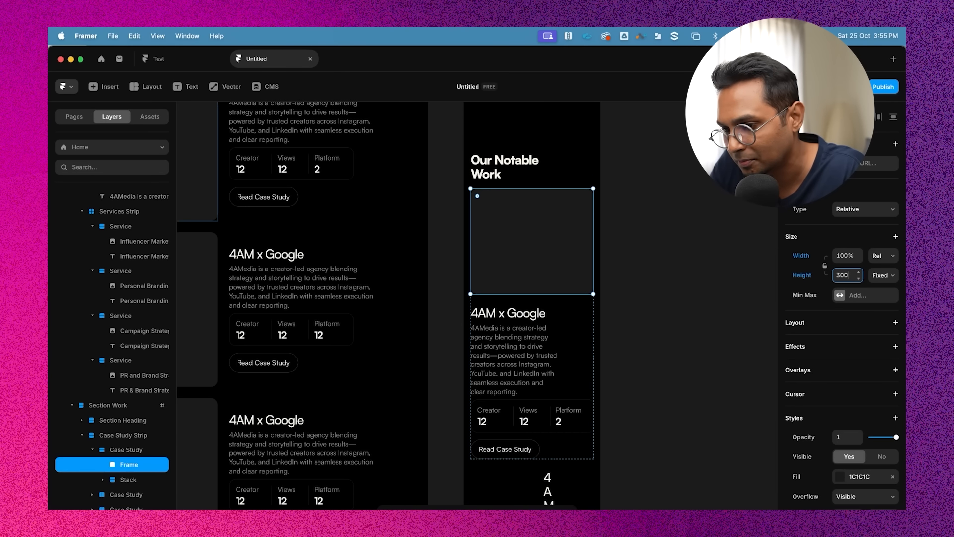
click(654, 298)
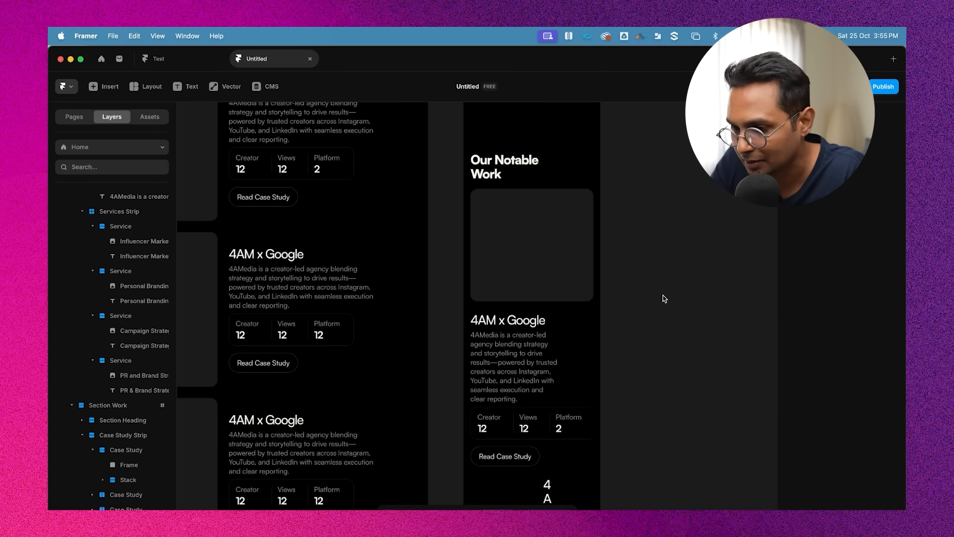
Set the case study image frame's corner radius to 10
scroll(658, 298, down, 1)
click(584, 275)
key(Escape)
click(599, 256)
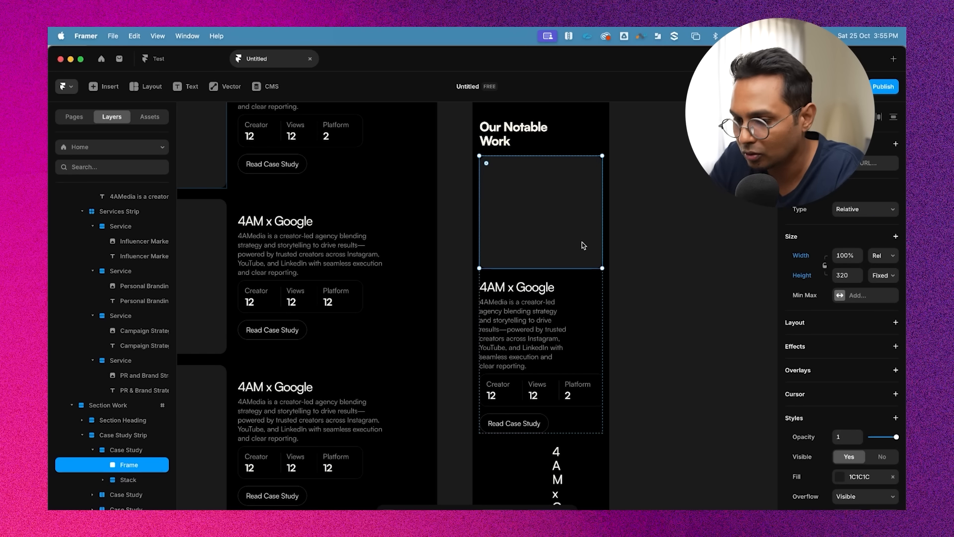
scroll(887, 404, down, 3)
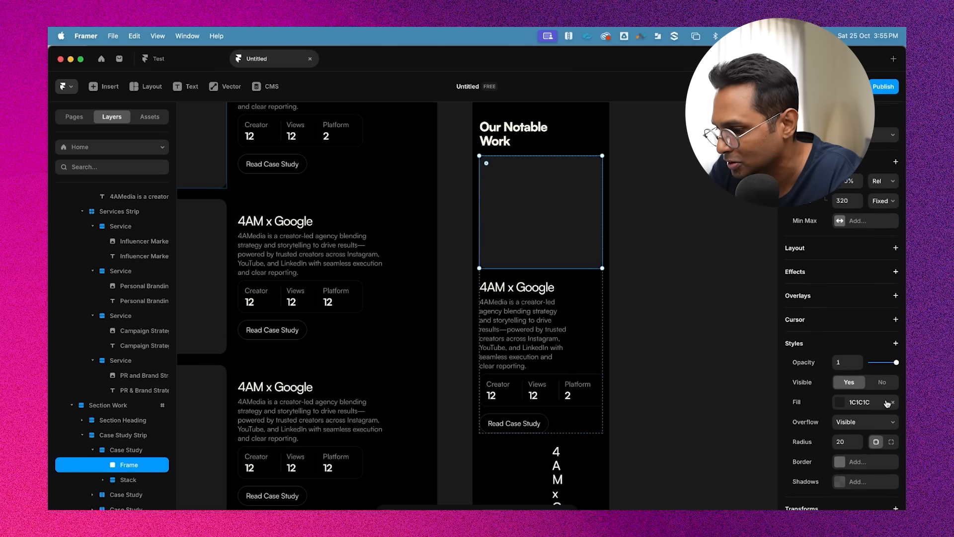
click(846, 418)
text(10)
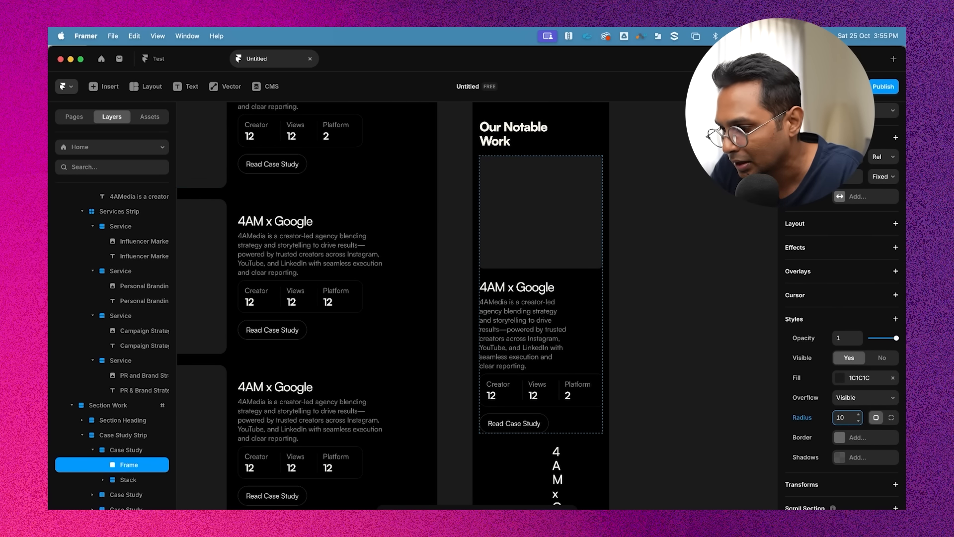
click(652, 276)
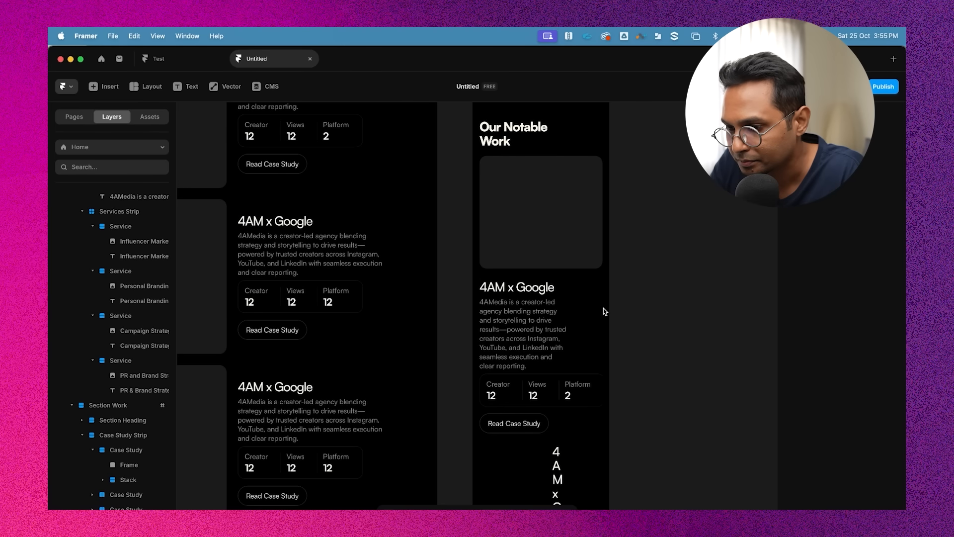
Set the case study card's stack gap to 19
click(598, 279)
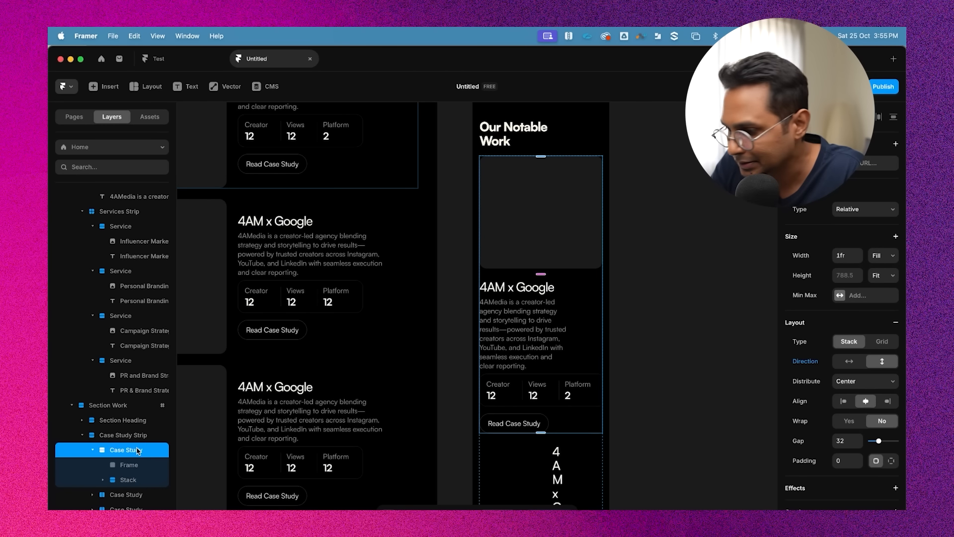
scroll(861, 465, down, 2)
click(842, 400)
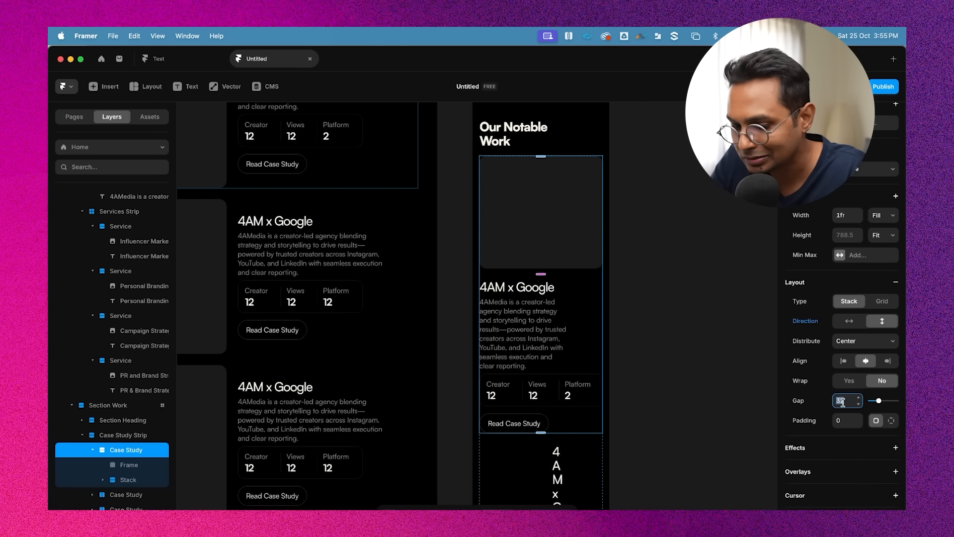
key(Return)
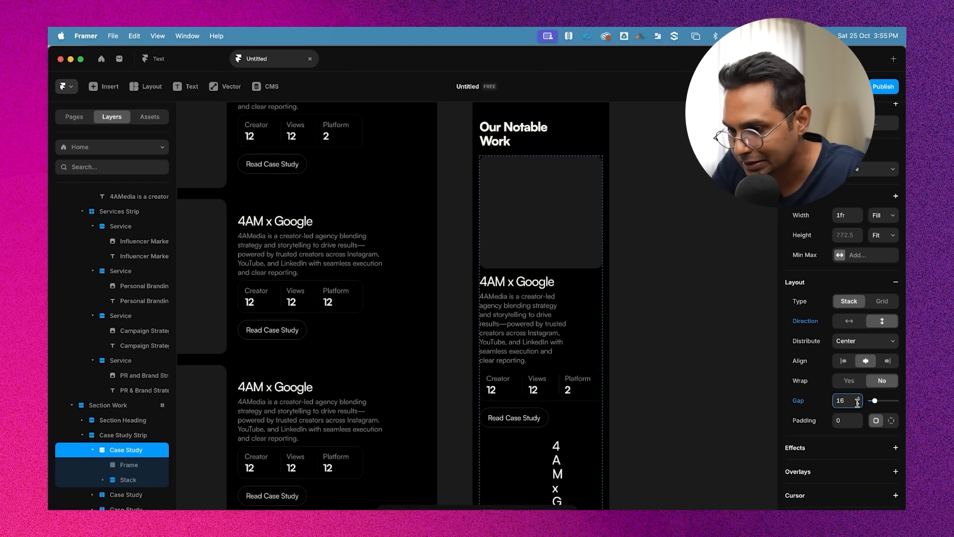
key(Up)
key(Up)
key(Up)
key(Up)
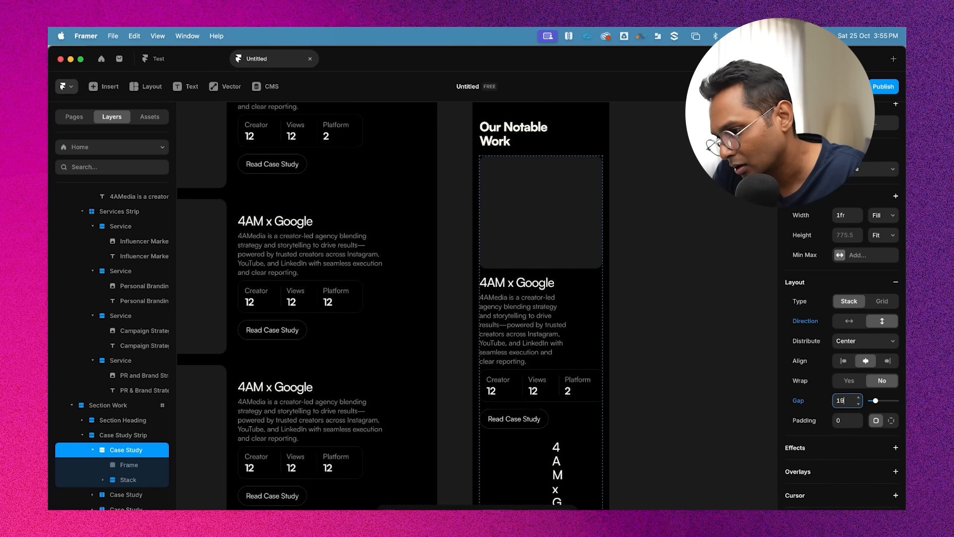
Set the Work section heading's right padding to 0
click(628, 213)
scroll(515, 227, up, 3)
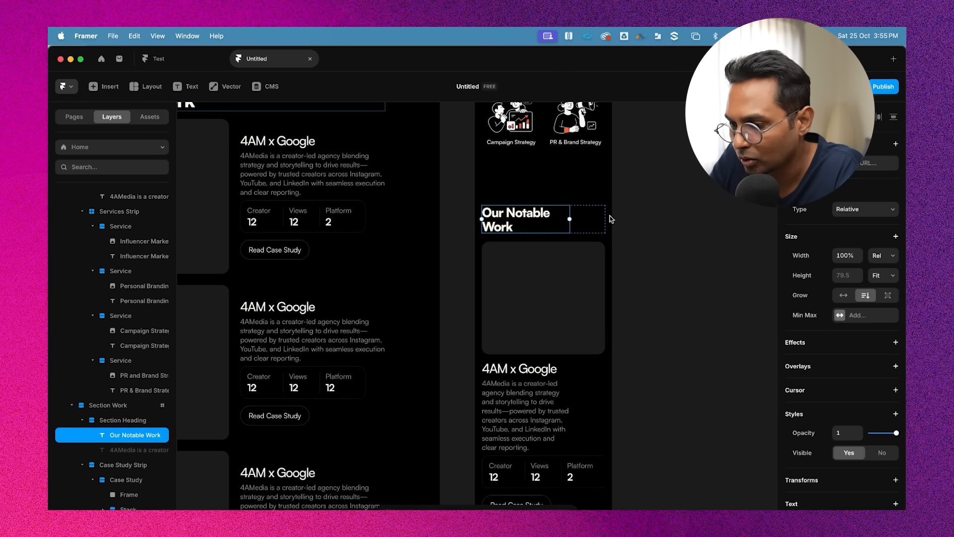
scroll(837, 451, down, 5)
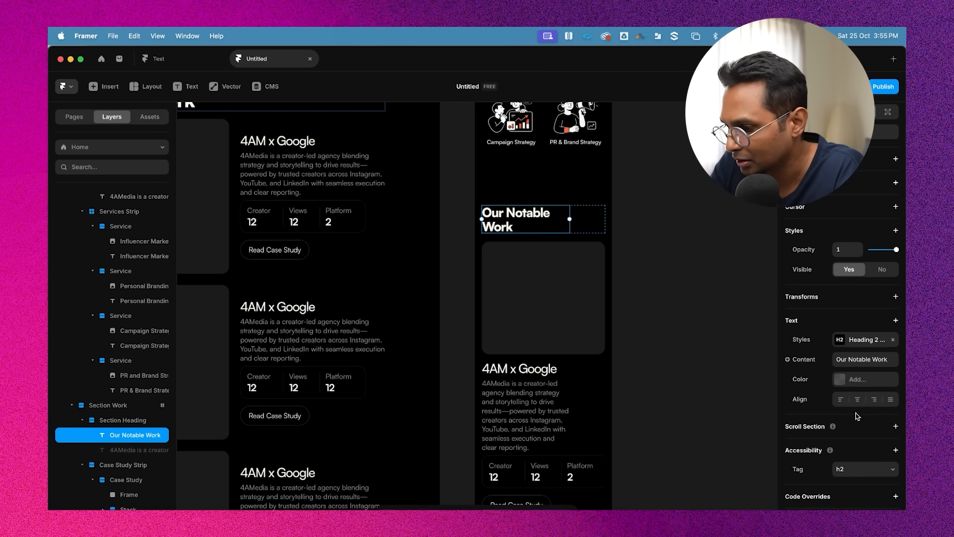
scroll(854, 392, up, 4)
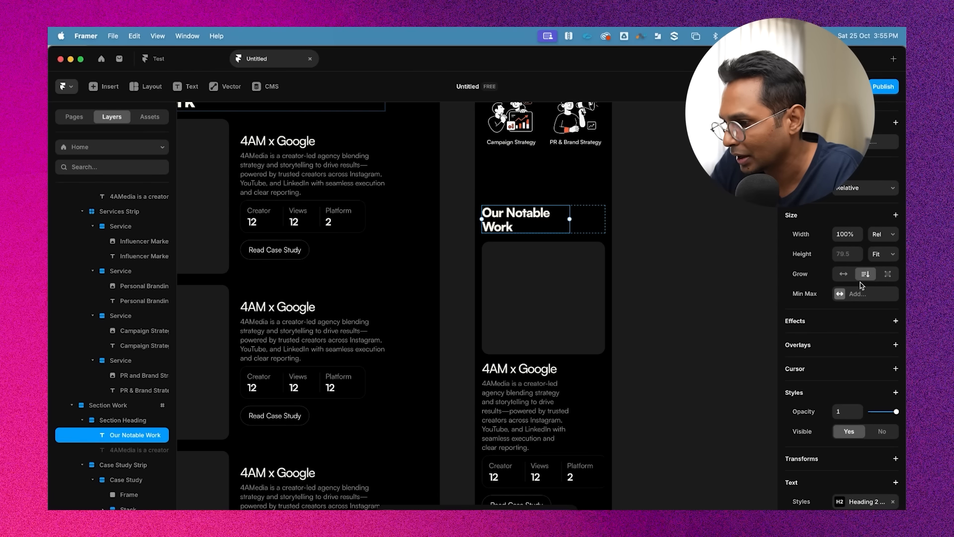
scroll(861, 286, up, 1)
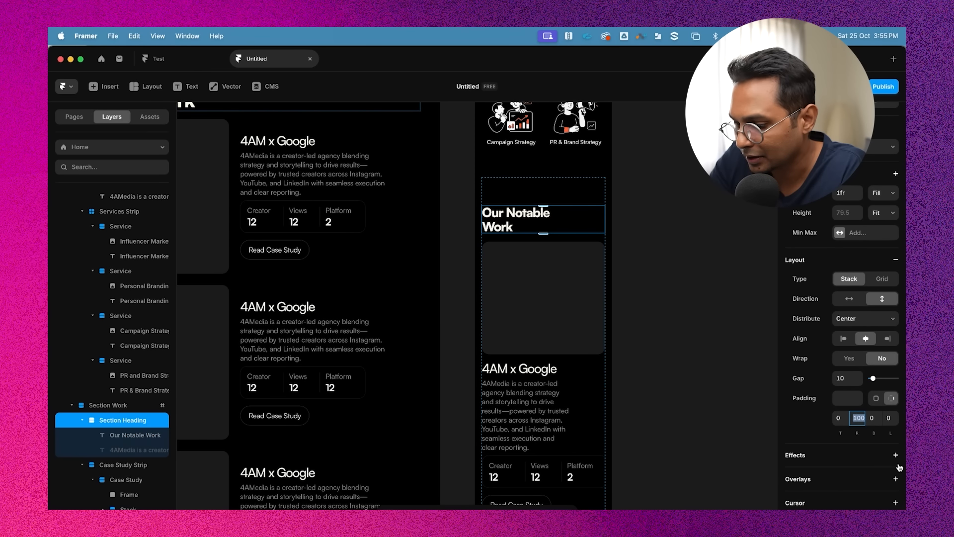
text(0)
key(Return)
click(722, 302)
scroll(697, 305, down, 3)
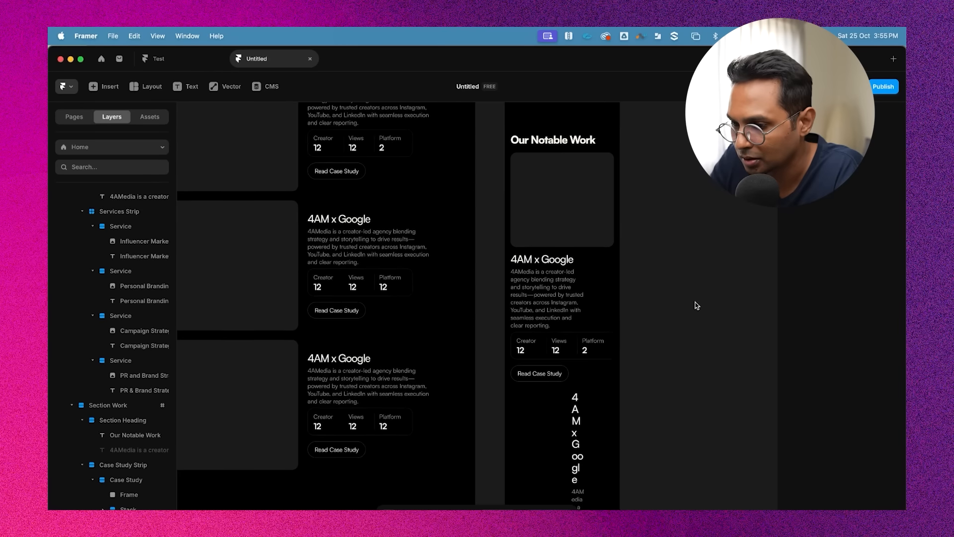
Add breakpoints to the case study title's Heading 3 style and set its medium-breakpoint size to 28 px
click(517, 228)
scroll(514, 230, up, 4)
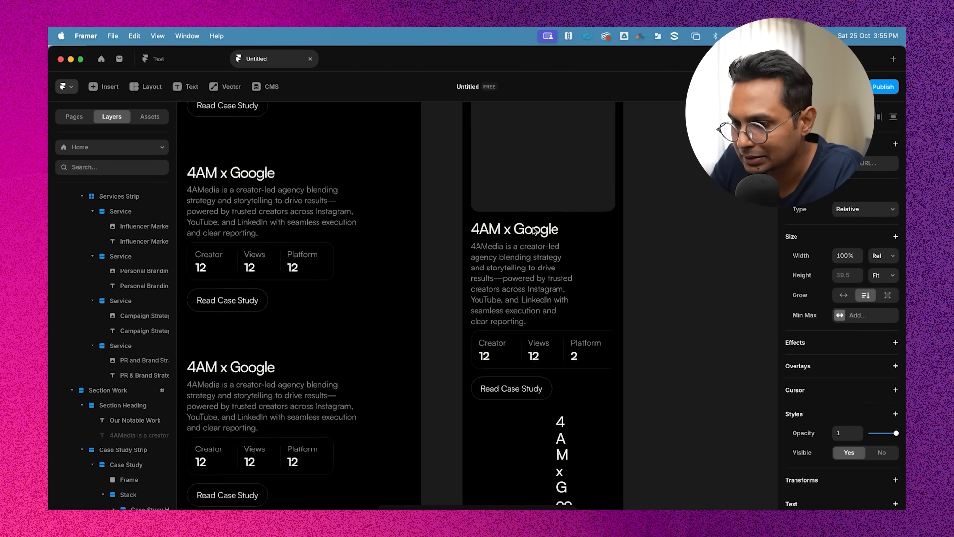
scroll(872, 354, down, 5)
click(864, 352)
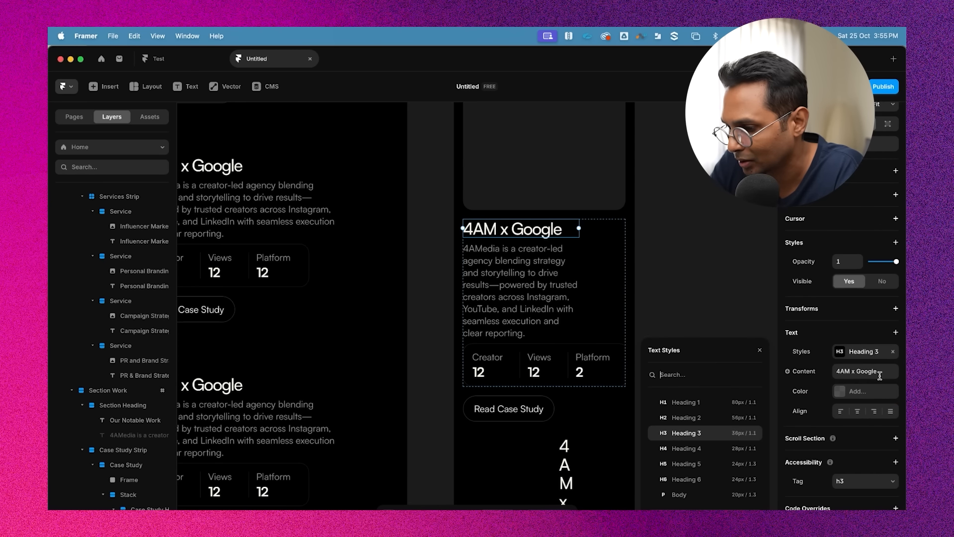
click(752, 433)
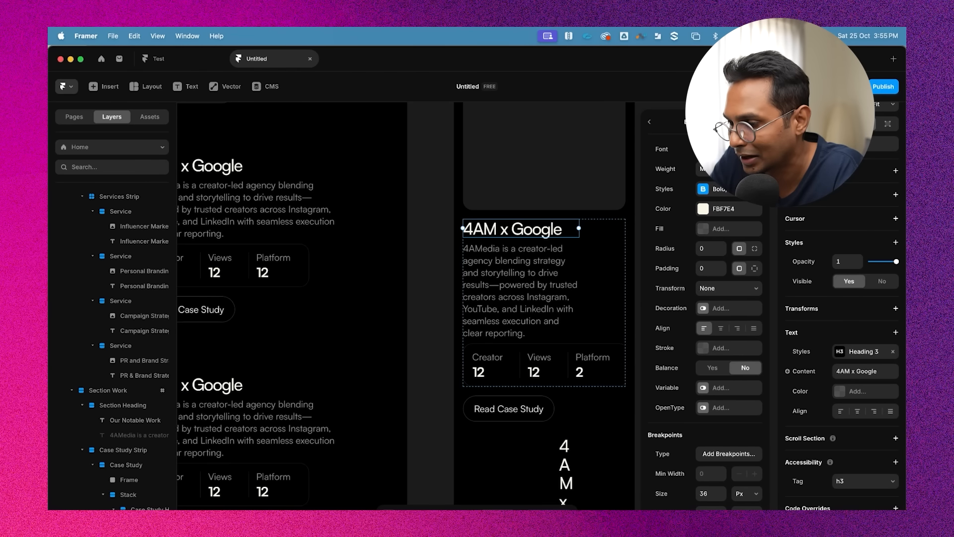
click(739, 457)
scroll(739, 438, down, 2)
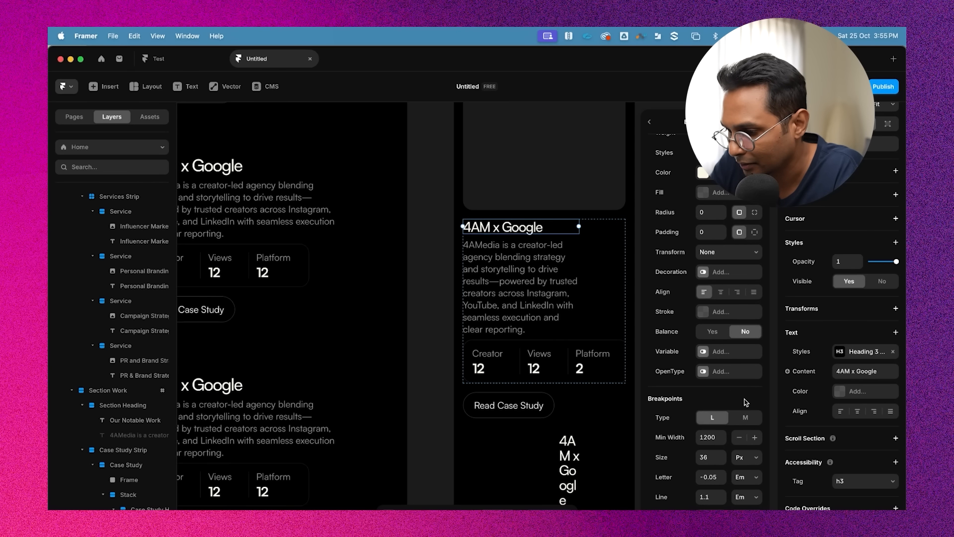
click(743, 418)
text(28)
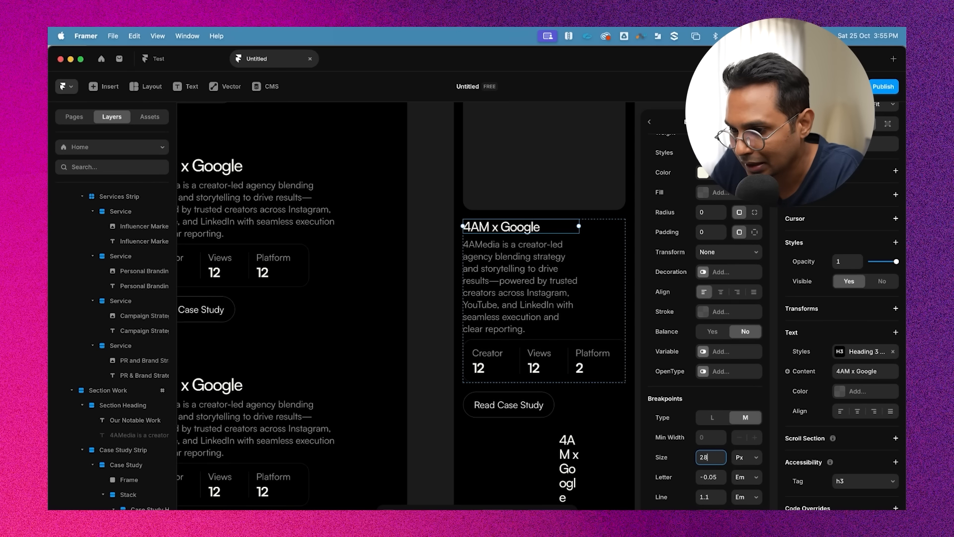
click(553, 301)
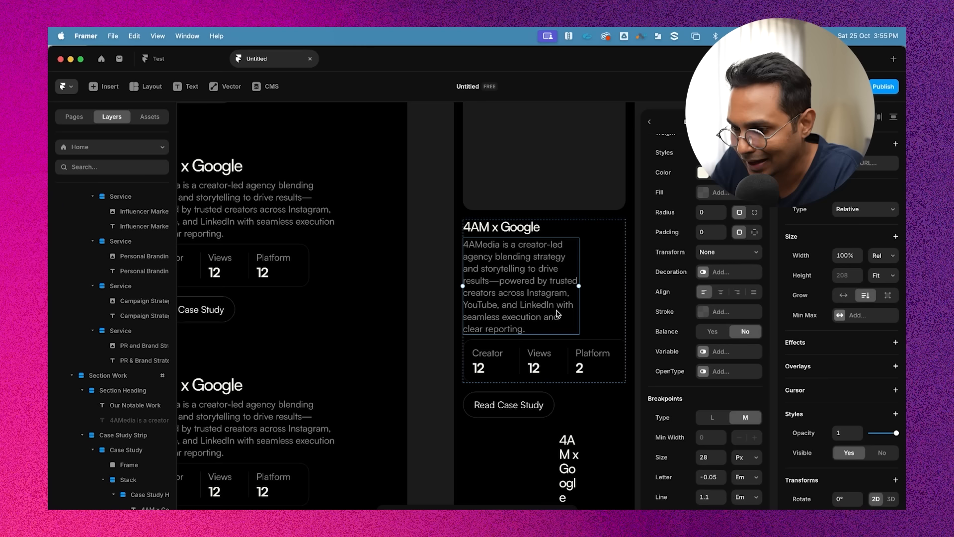
Add breakpoints to the case study description's Body style and reduce its medium-breakpoint size
scroll(829, 443, down, 3)
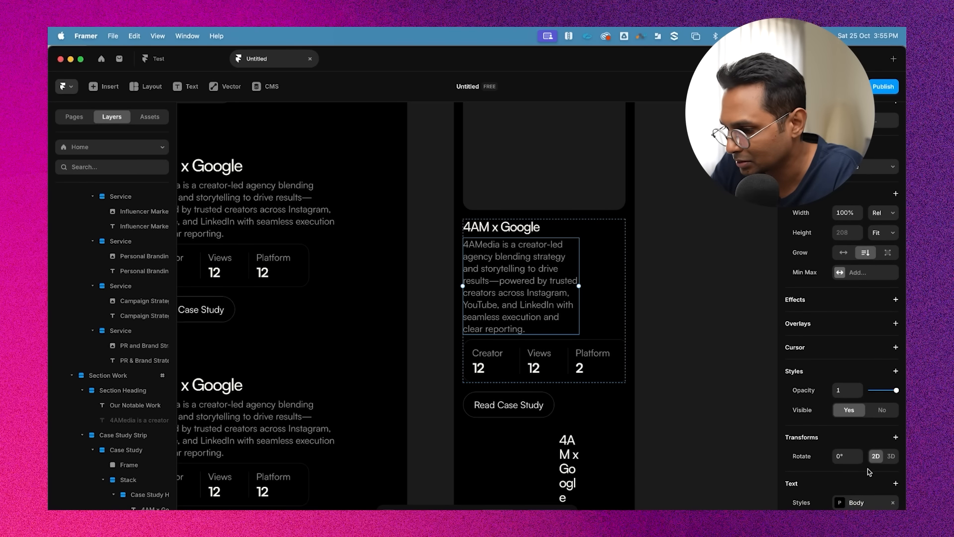
click(869, 437)
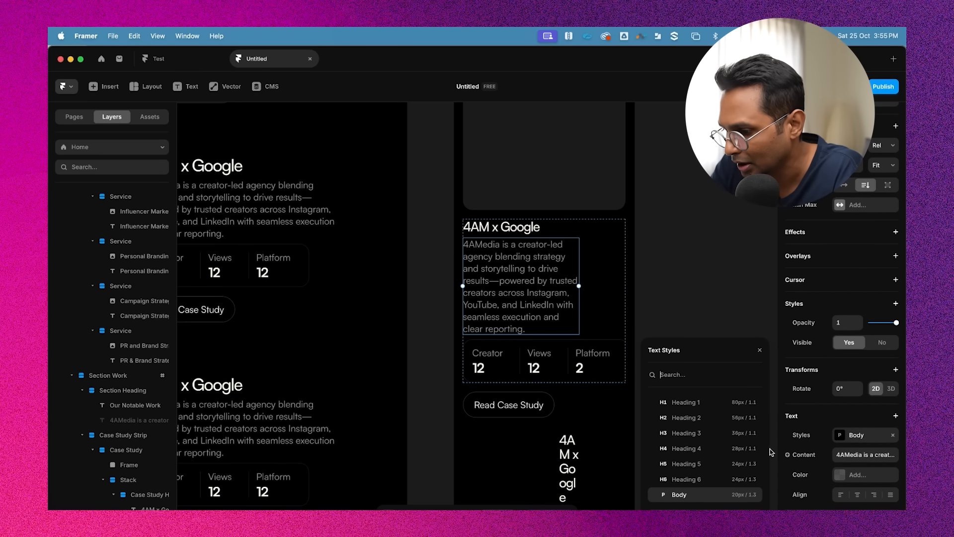
click(752, 494)
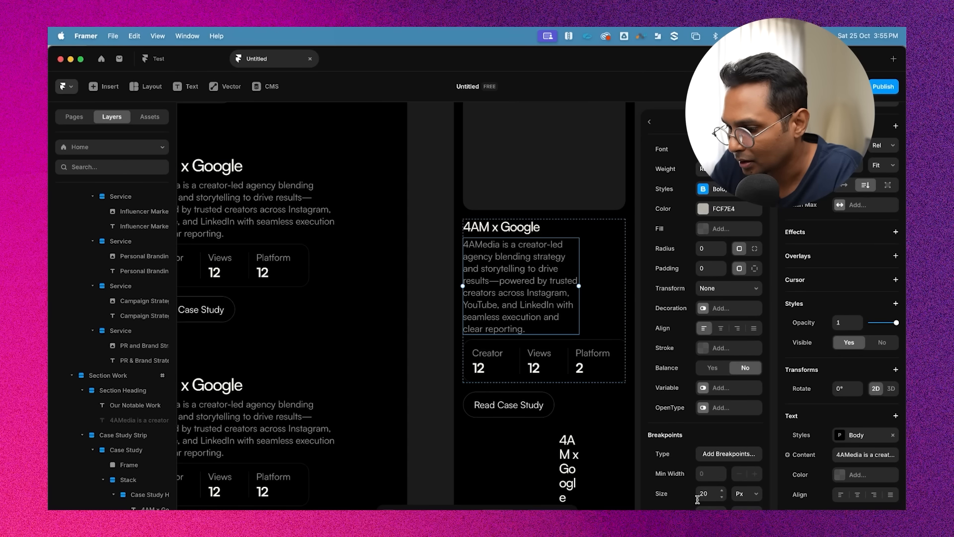
scroll(697, 498, down, 1)
click(733, 420)
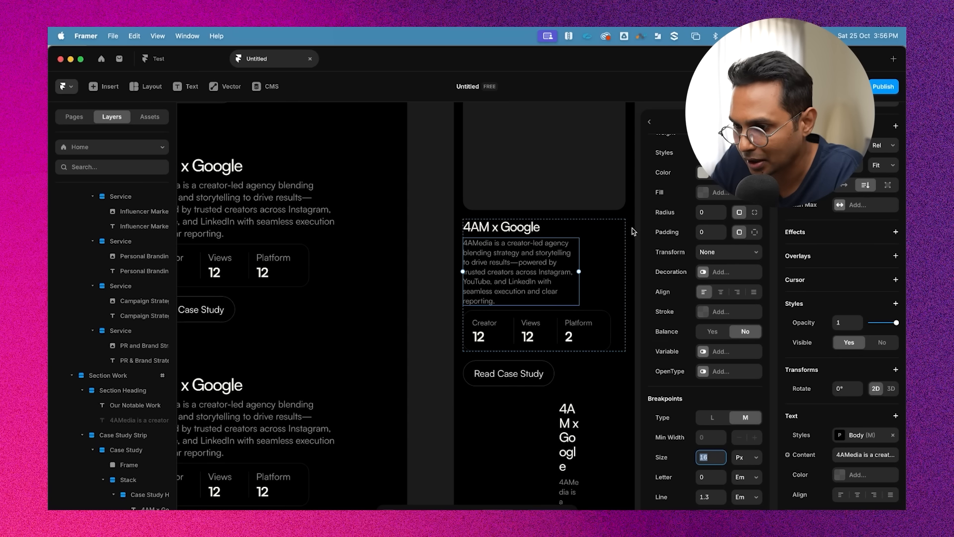
Set the case study heading stack's right padding to 0
click(593, 255)
double_click(512, 273)
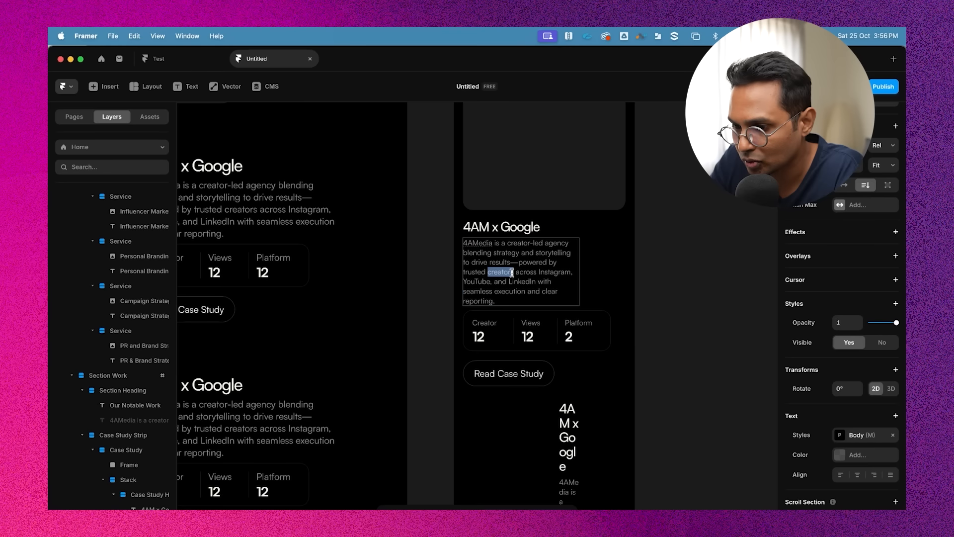
click(595, 266)
scroll(123, 437, down, 3)
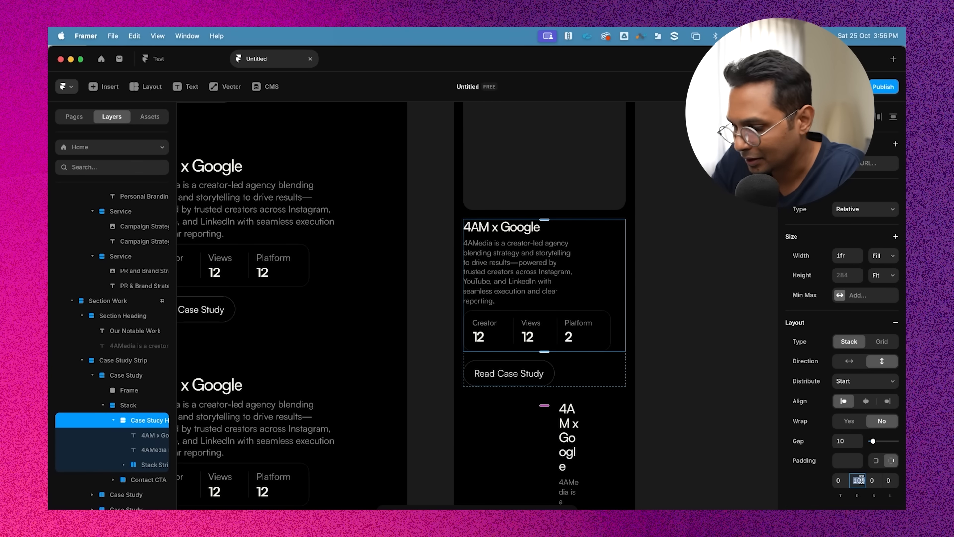
text(0)
key(Return)
Set the Read Case Study button text's size to 18 px
click(699, 355)
scroll(699, 355, down, 1)
scroll(699, 355, right, 1)
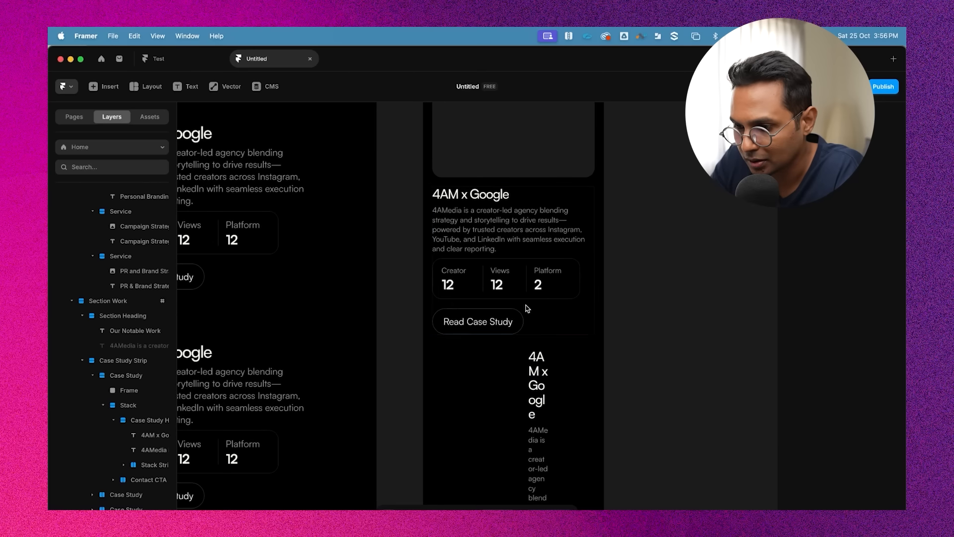
click(496, 311)
scroll(621, 343, up, 1)
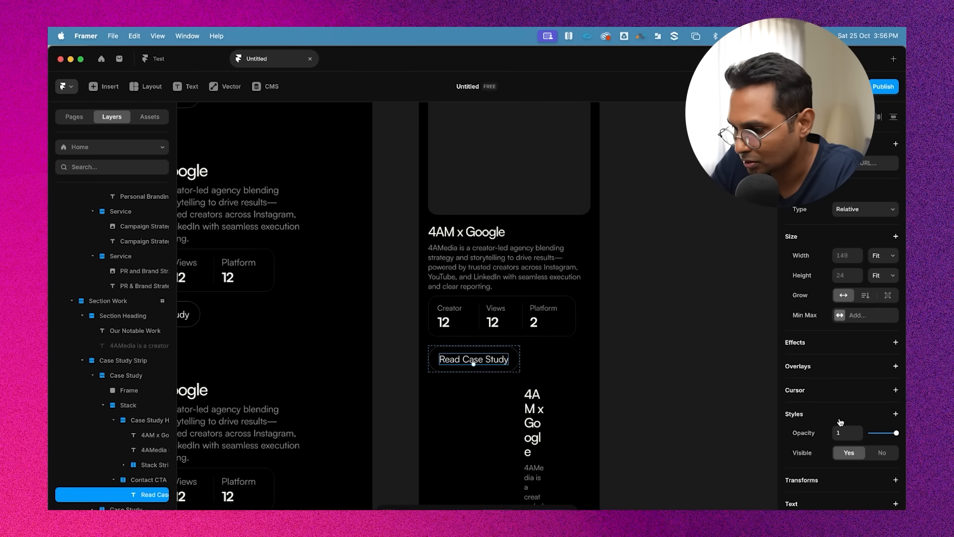
scroll(844, 417, down, 3)
scroll(864, 400, down, 1)
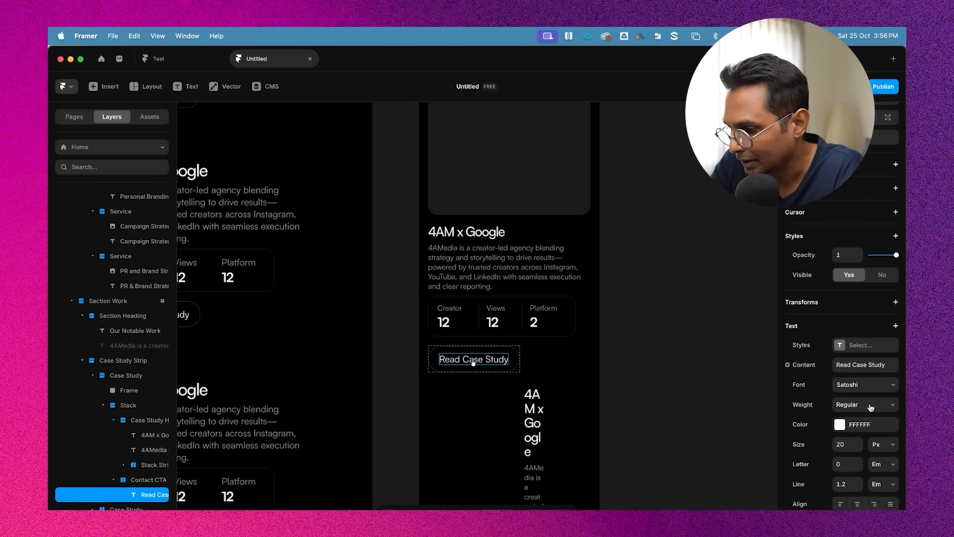
text(17)
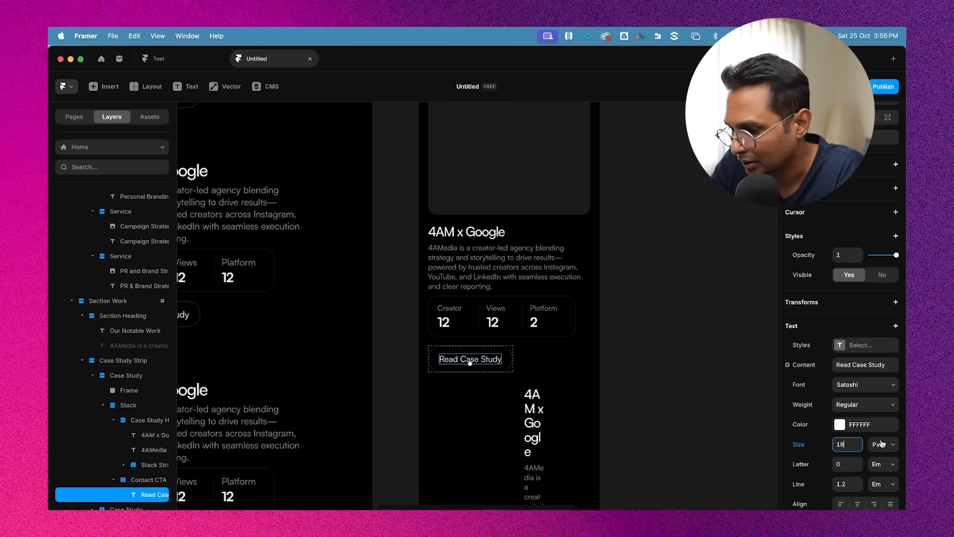
click(684, 383)
scroll(684, 383, down, 3)
scroll(685, 383, up, 1)
scroll(685, 384, down, 1)
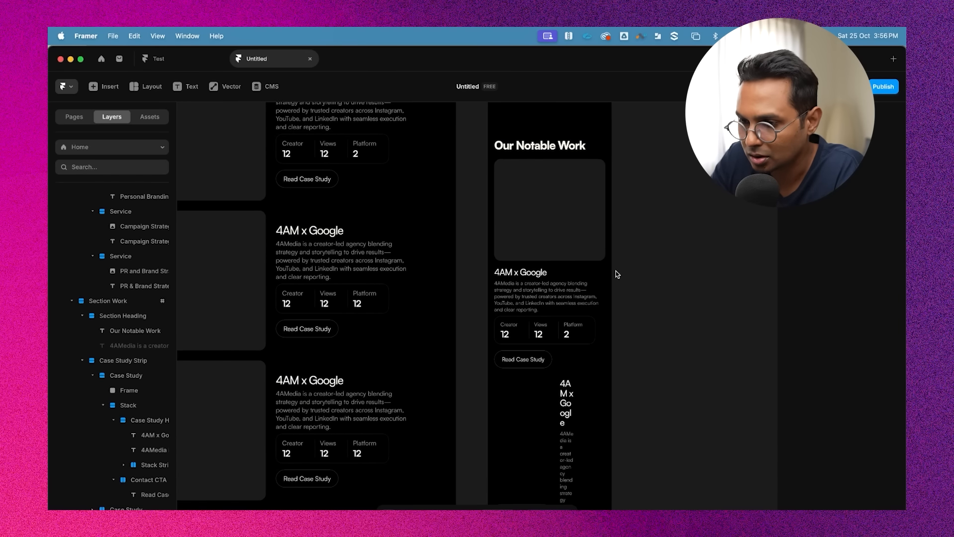
scroll(633, 229, up, 1)
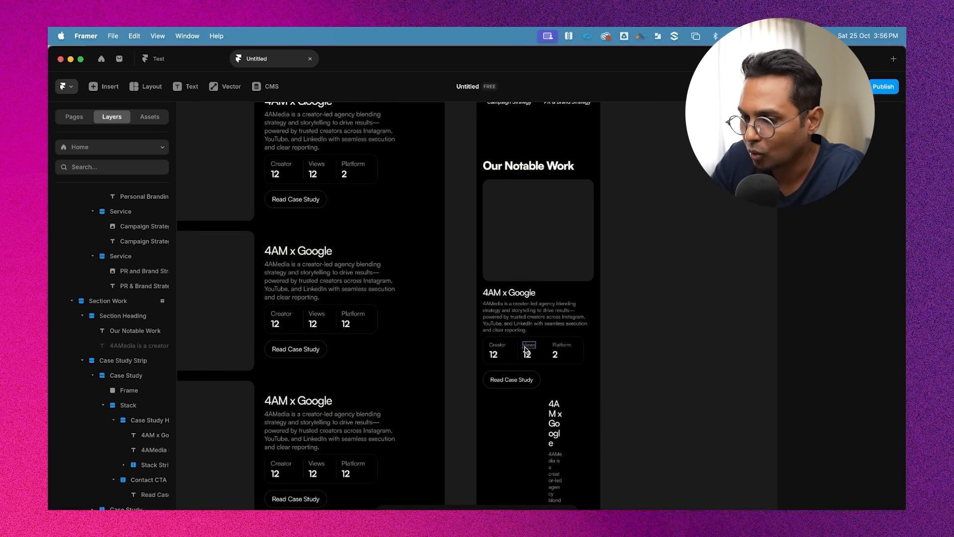
scroll(651, 297, down, 5)
scroll(645, 303, up, 1)
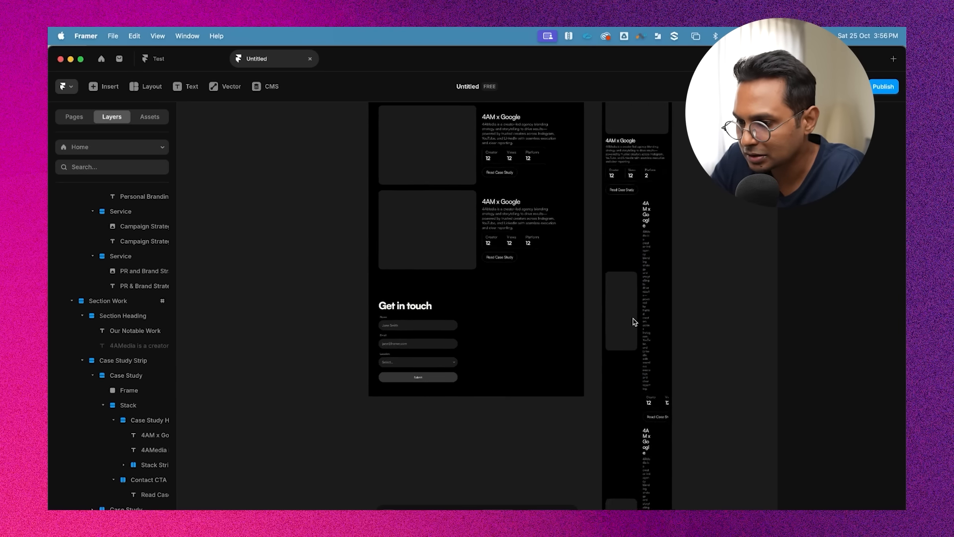
click(620, 353)
scroll(620, 353, down, 3)
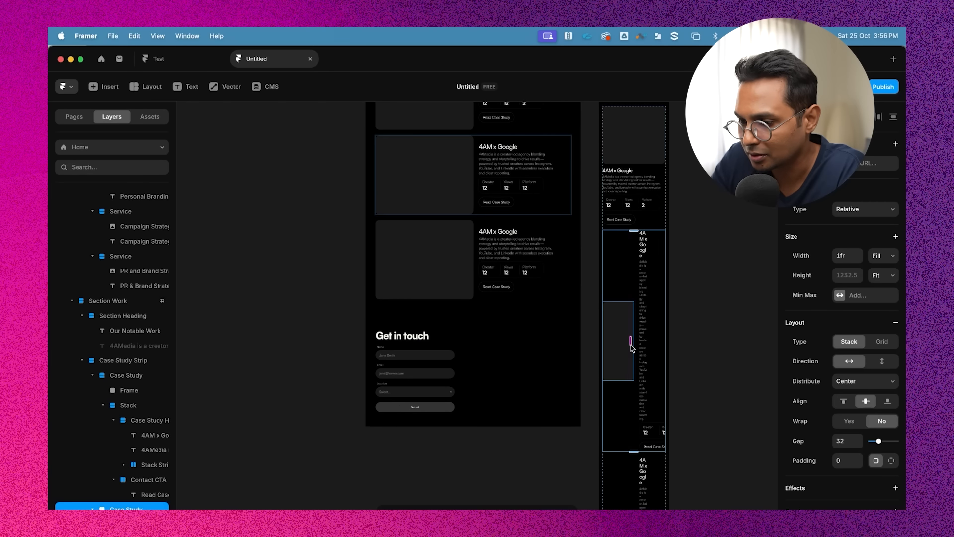
scroll(634, 291, up, 3)
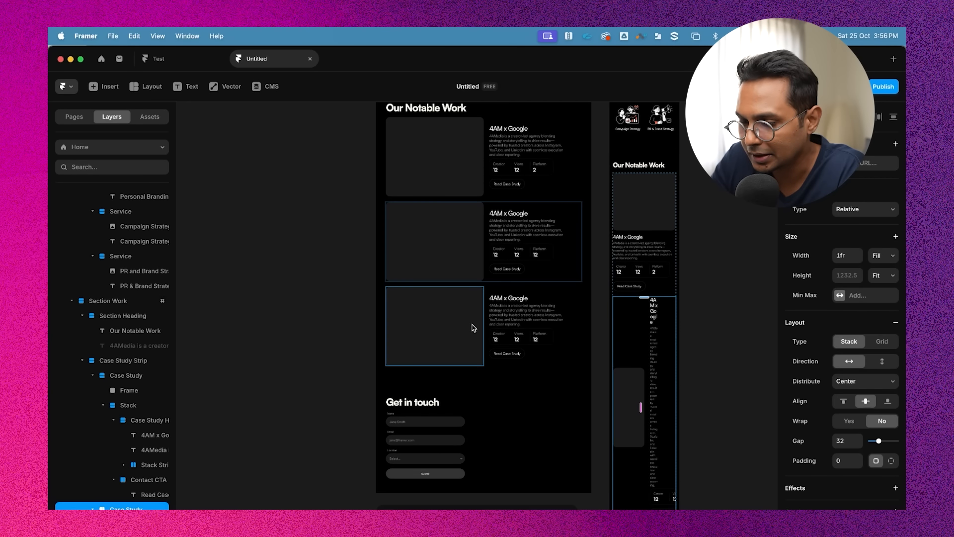
scroll(657, 334, down, 5)
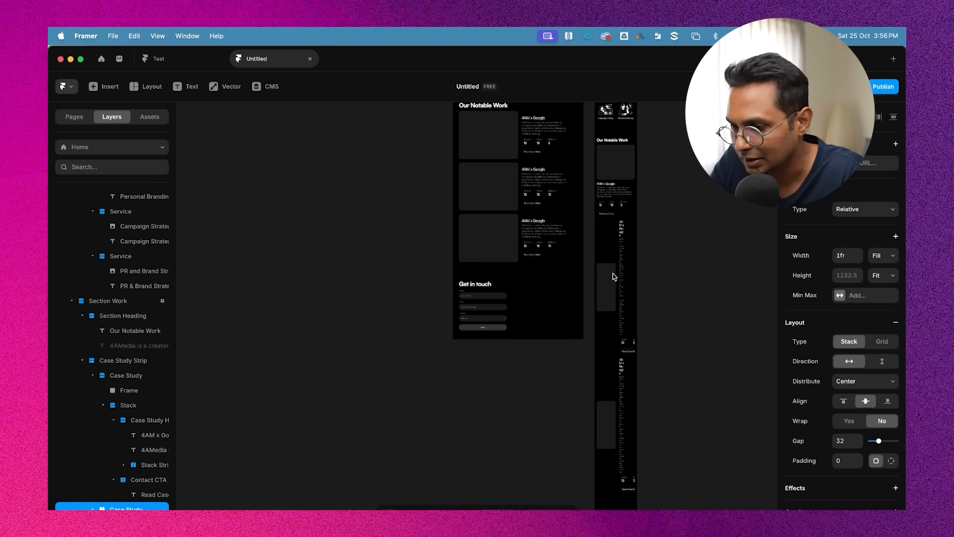
key(BackSpace)
scroll(652, 262, up, 3)
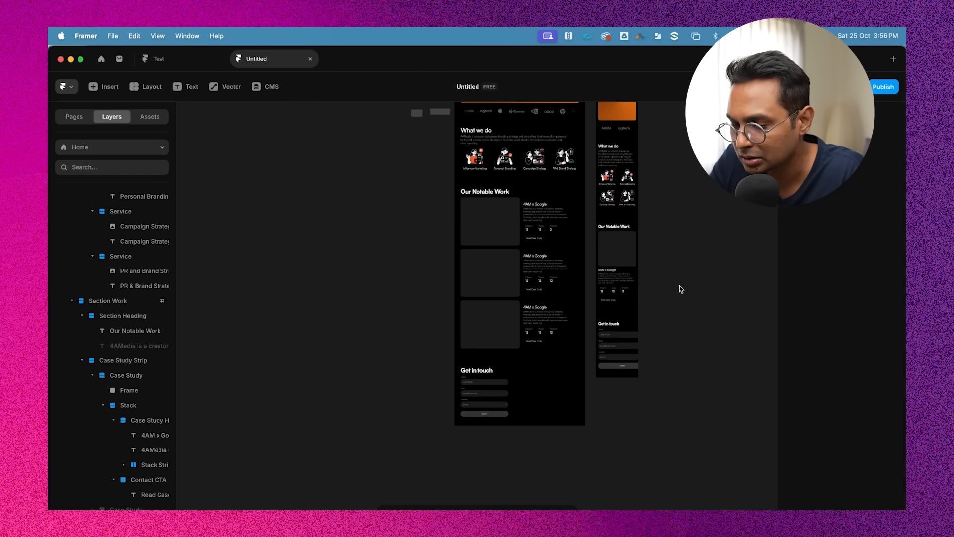
key(super+z)
Delete the second and third case study cards from the Work section
click(504, 285)
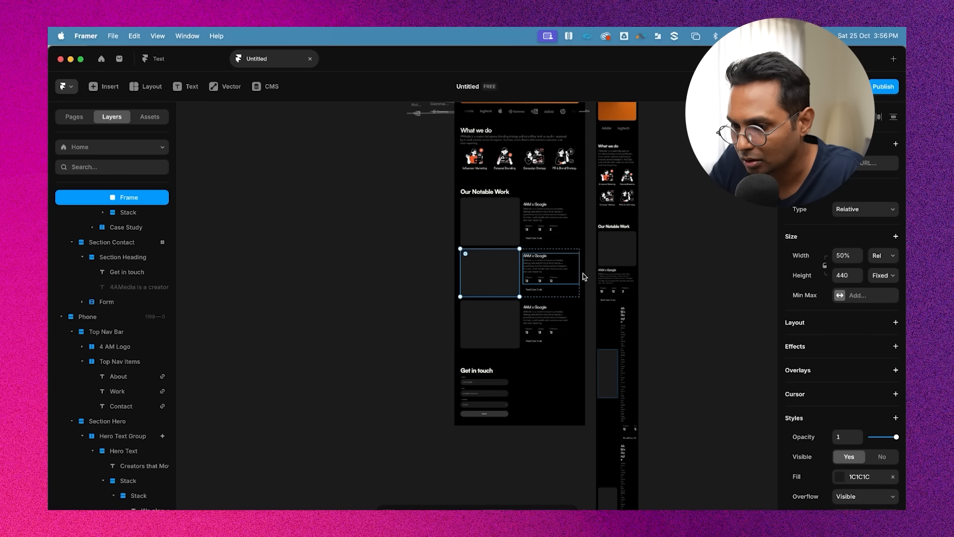
click(569, 249)
click(575, 263)
click(574, 252)
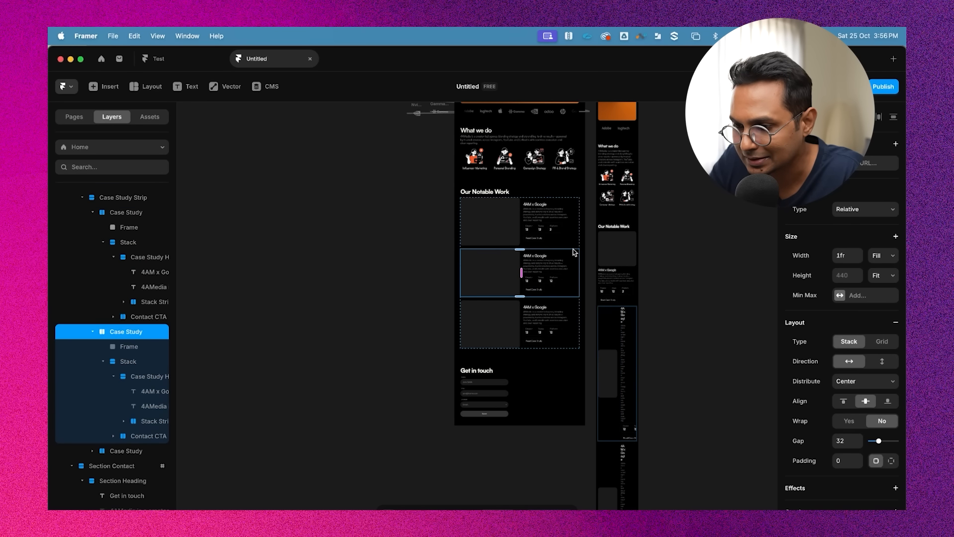
key(Delete)
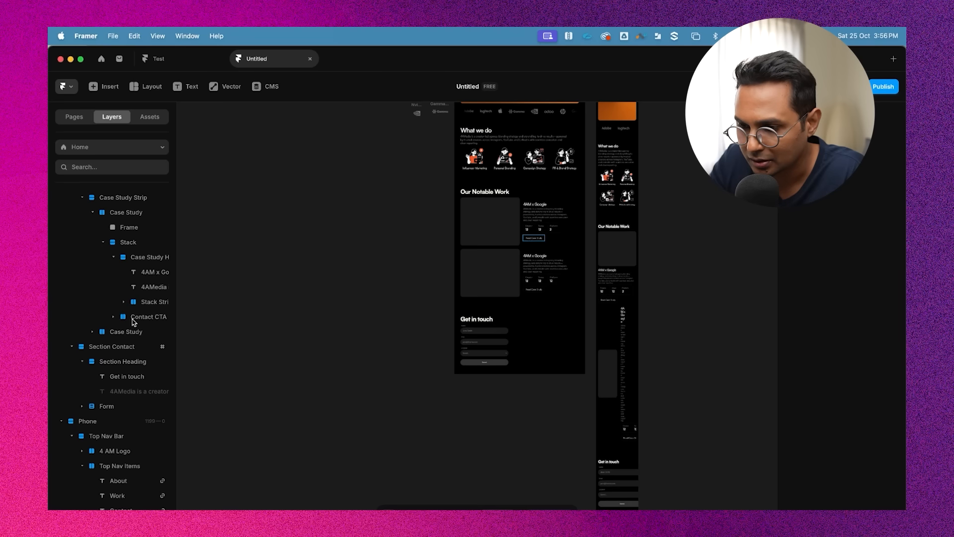
click(544, 254)
key(Delete)
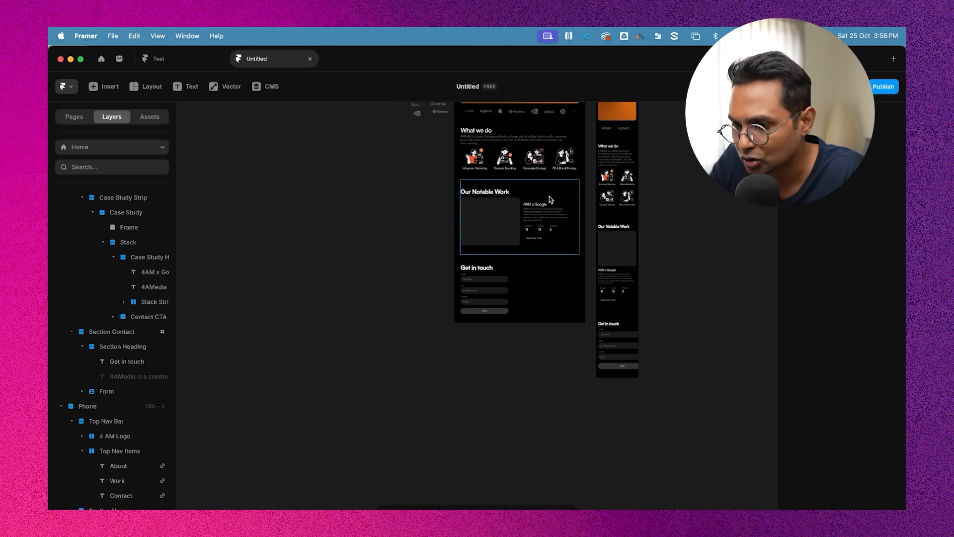
Duplicate the remaining case study card twice
click(556, 214)
scroll(559, 206, up, 2)
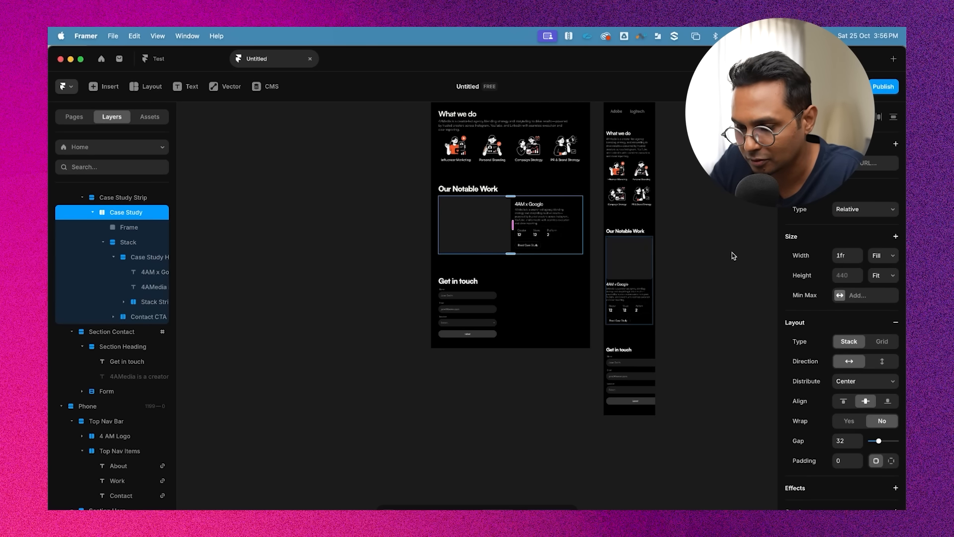
key(super+d)
key(super+d)
Set the contact form's width to Fill on the phone breakpoint
scroll(712, 308, down, 4)
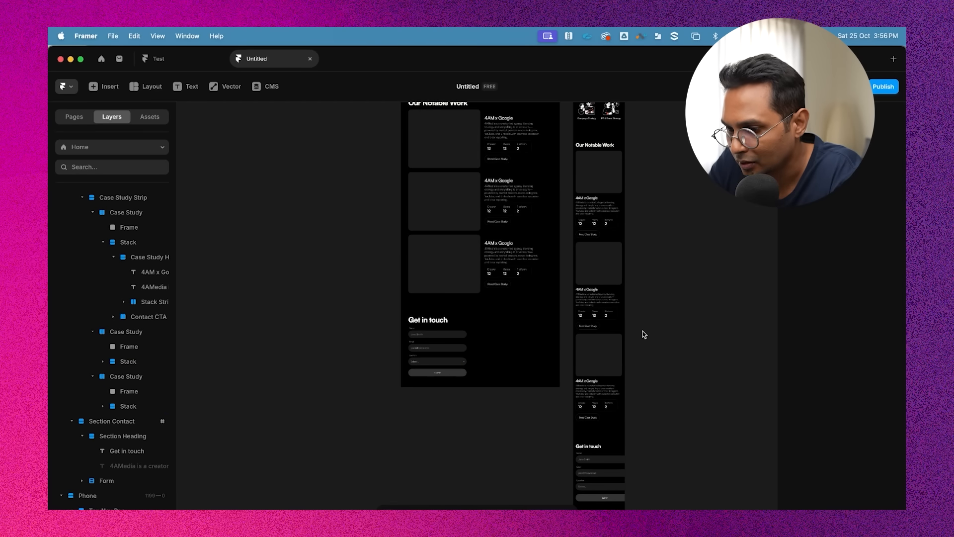
scroll(643, 331, up, 4)
scroll(661, 211, down, 3)
scroll(661, 211, up, 4)
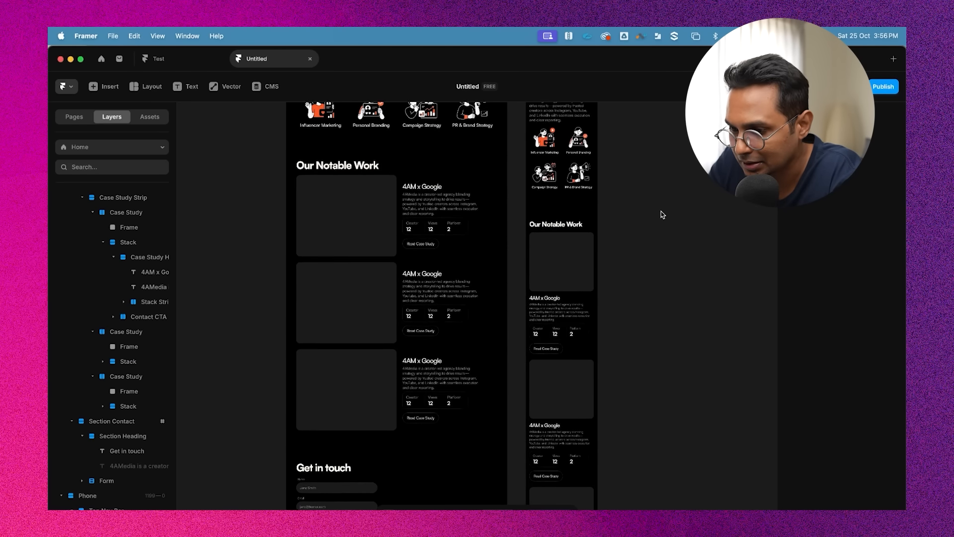
scroll(568, 255, up, 3)
scroll(601, 362, down, 3)
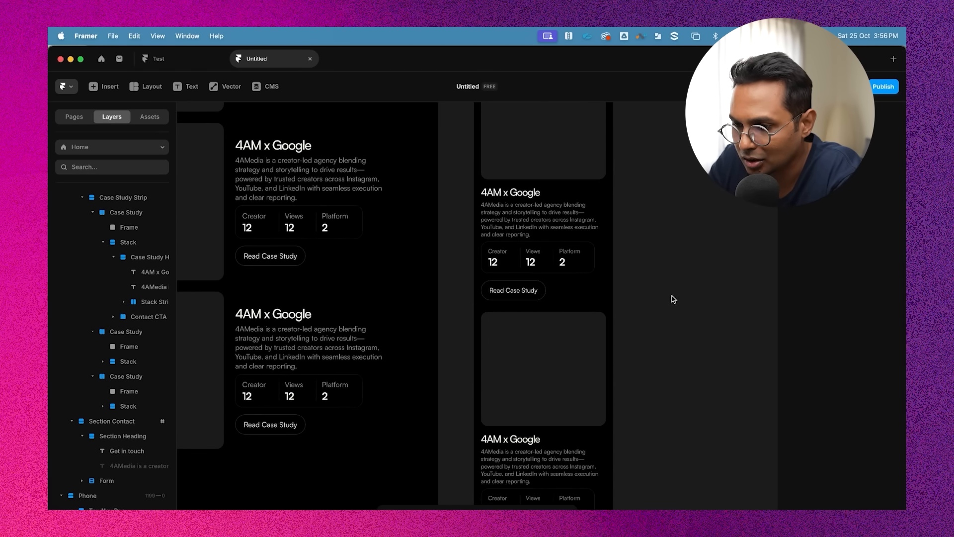
scroll(673, 299, down, 10)
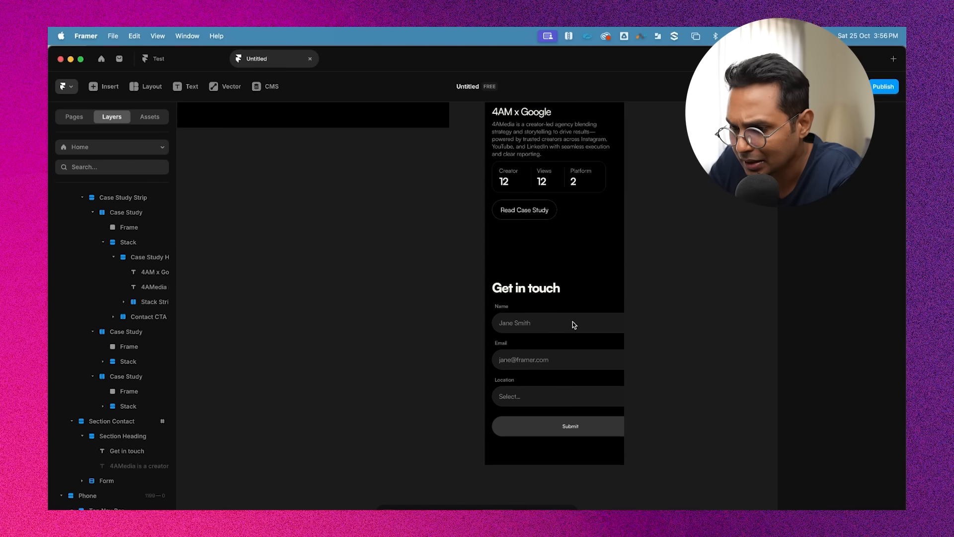
click(574, 324)
click(700, 314)
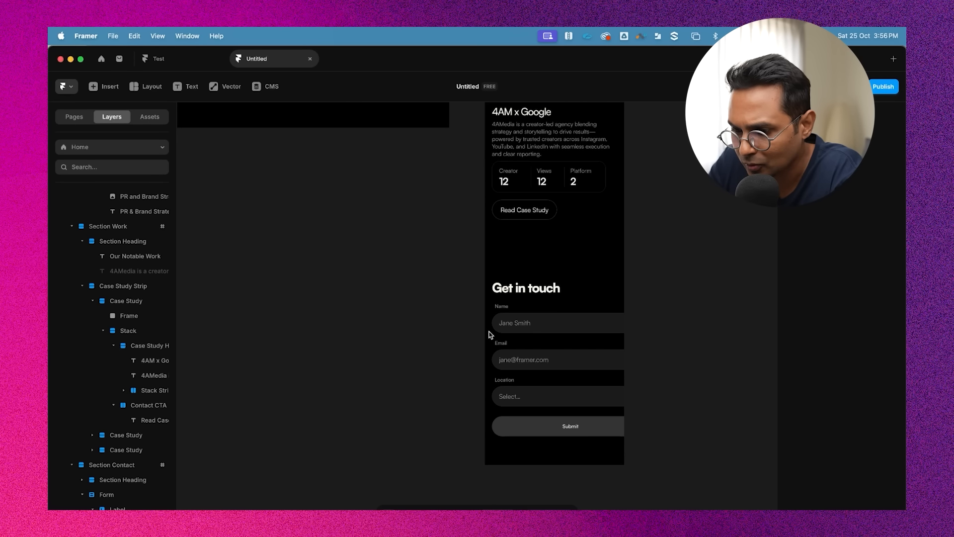
click(531, 303)
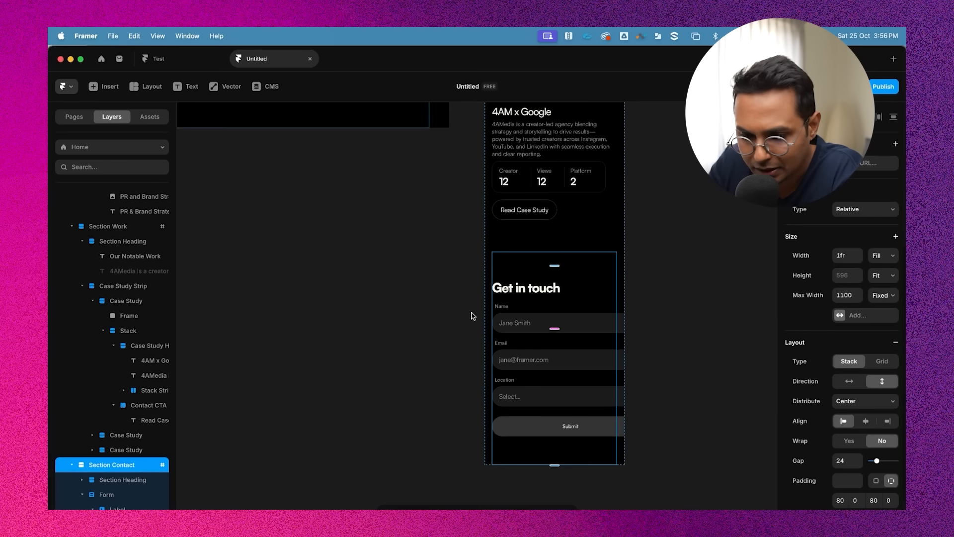
scroll(115, 426, down, 2)
click(119, 419)
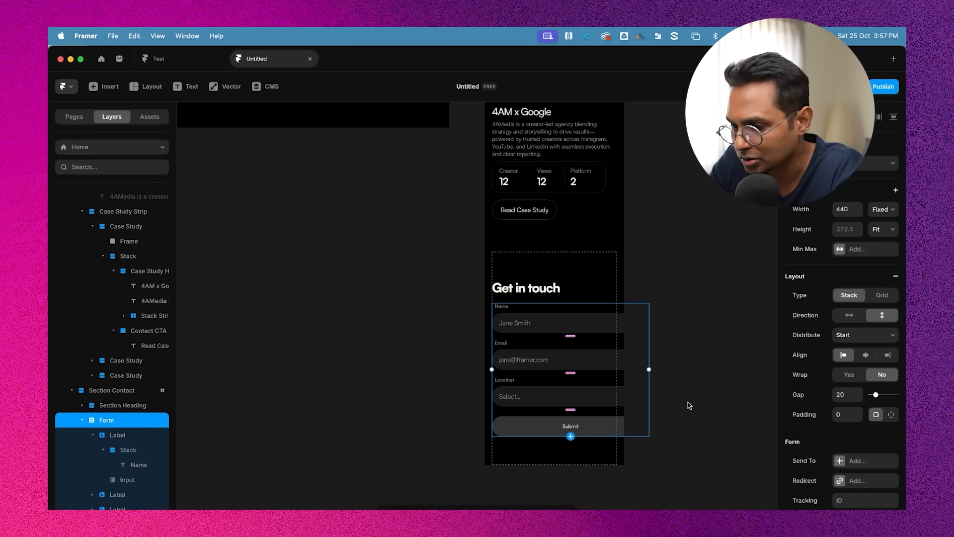
click(891, 209)
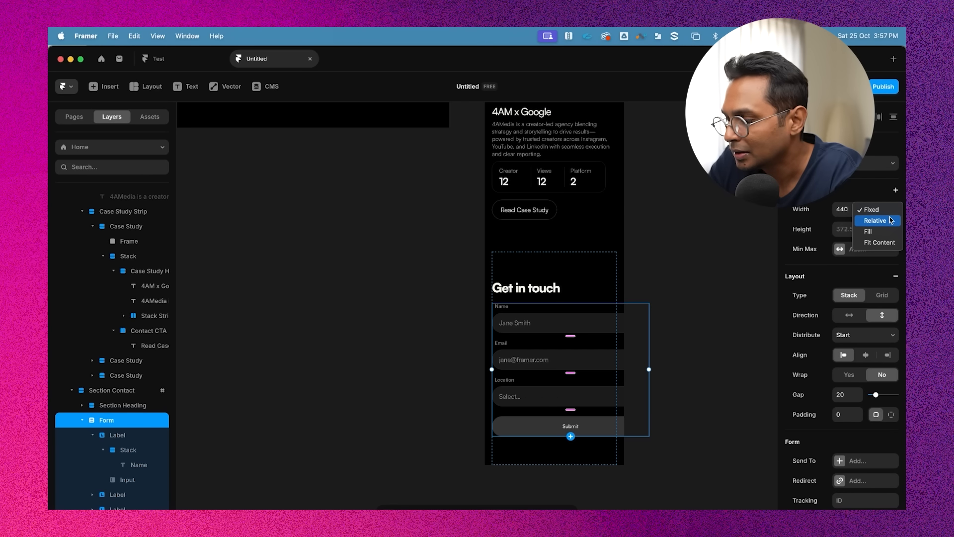
click(880, 231)
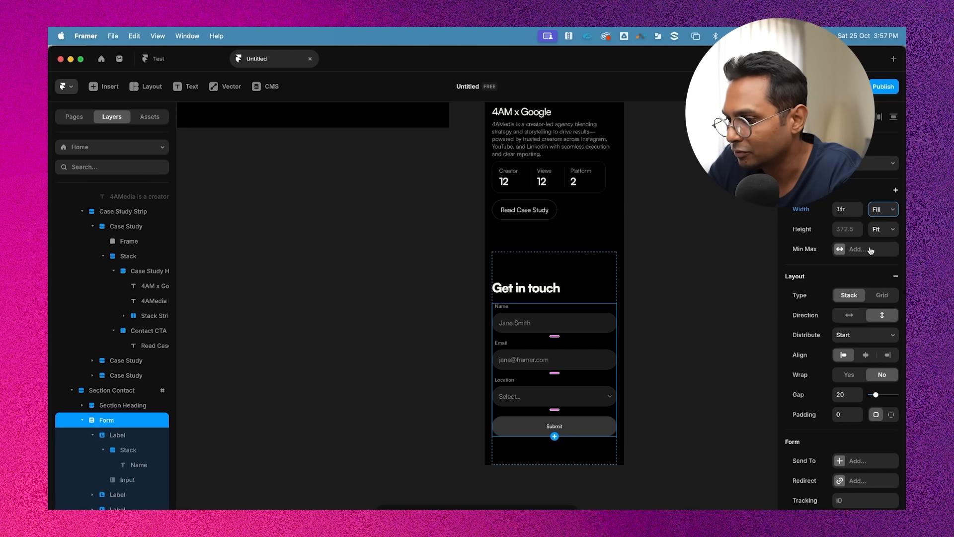
Inspect the contact form's width setting and review the form on the phone layout
click(703, 299)
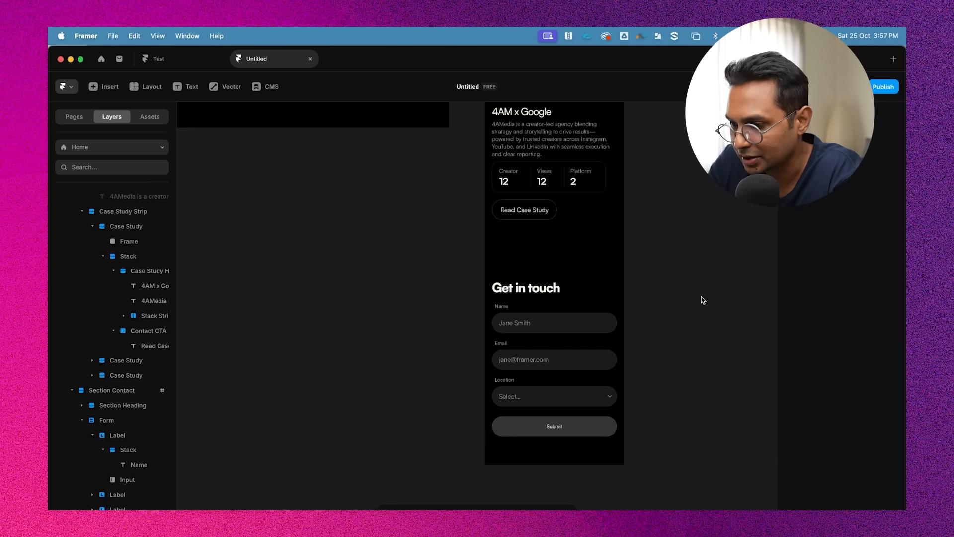
click(573, 304)
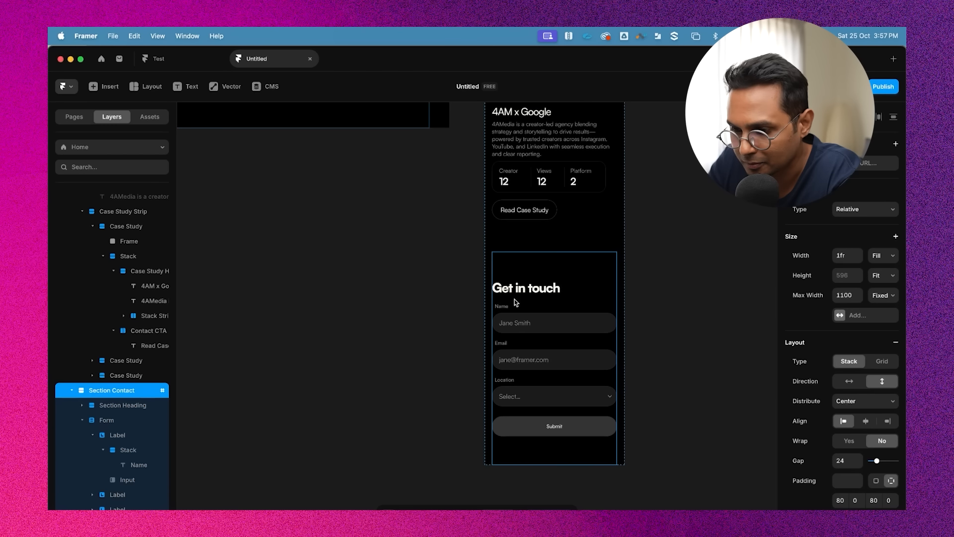
click(106, 420)
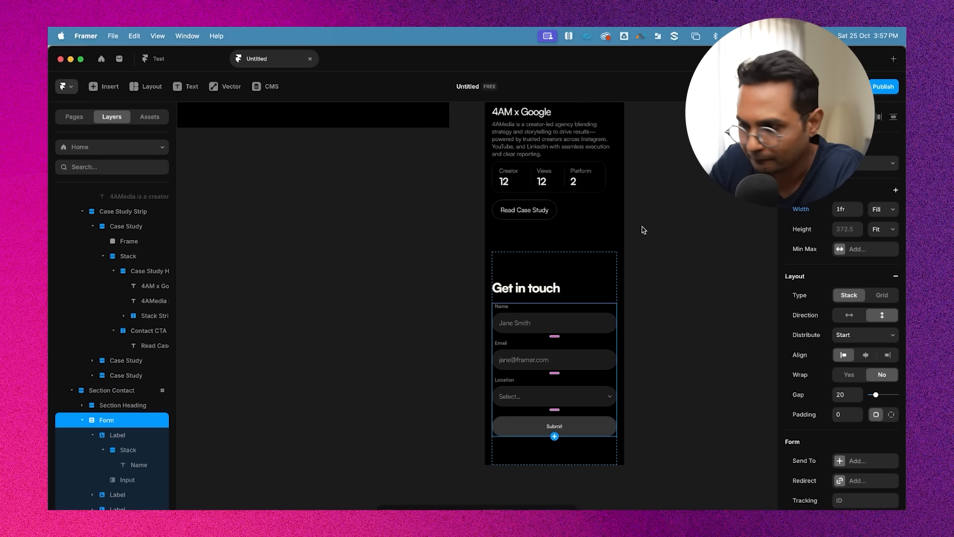
click(881, 209)
click(874, 198)
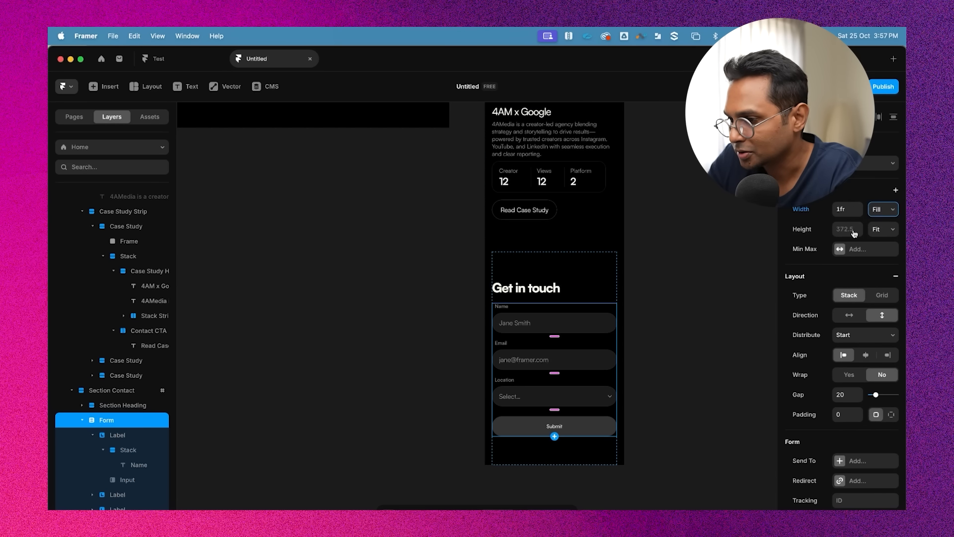
click(686, 313)
scroll(688, 312, down, 3)
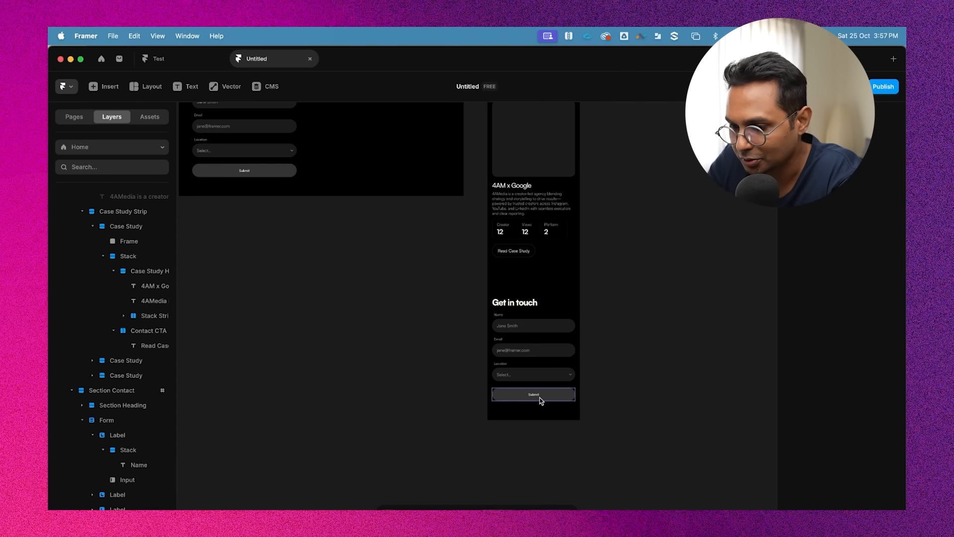
scroll(643, 361, down, 5)
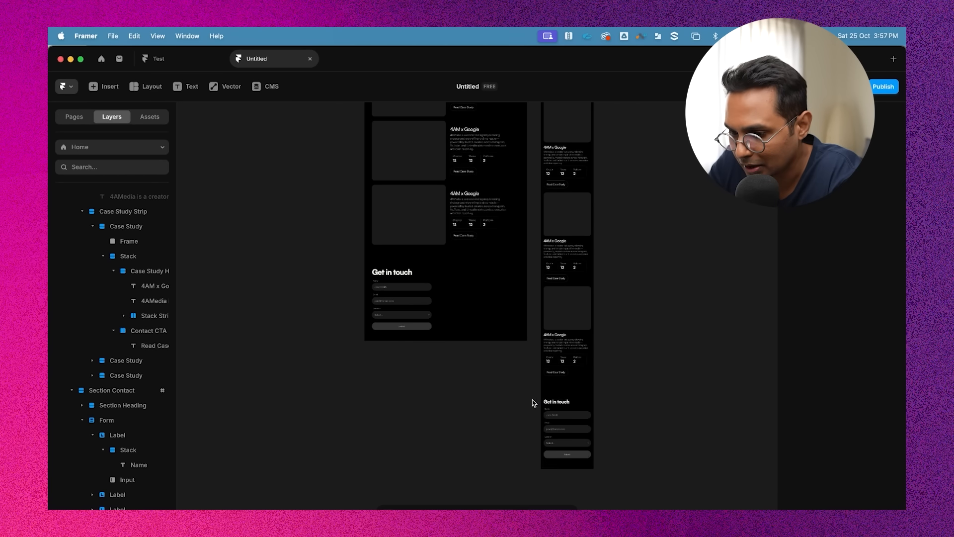
click(568, 395)
scroll(568, 395, up, 5)
scroll(568, 394, down, 1)
key(Escape)
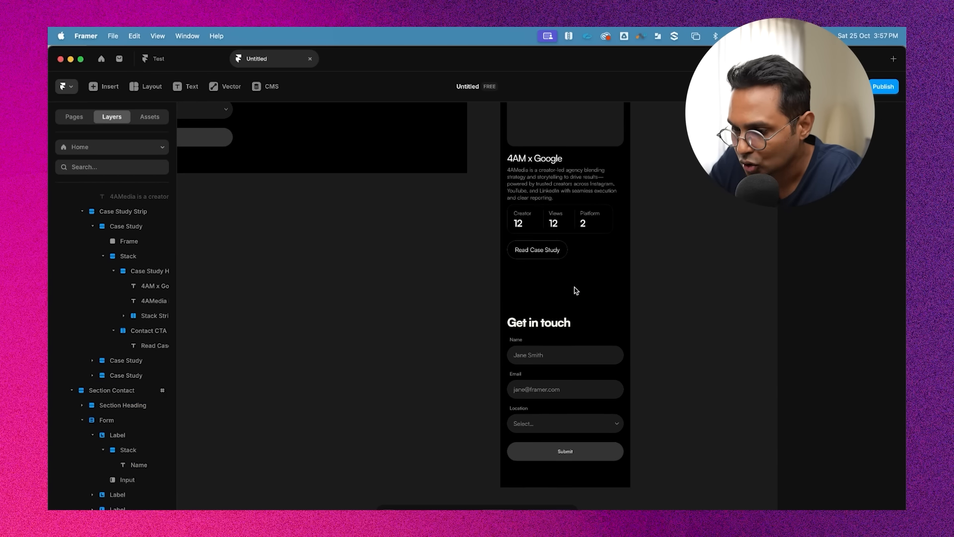
Select the About section on the phone layout and set its top padding to 60 and bottom padding to 50
scroll(580, 276, up, 10)
click(558, 321)
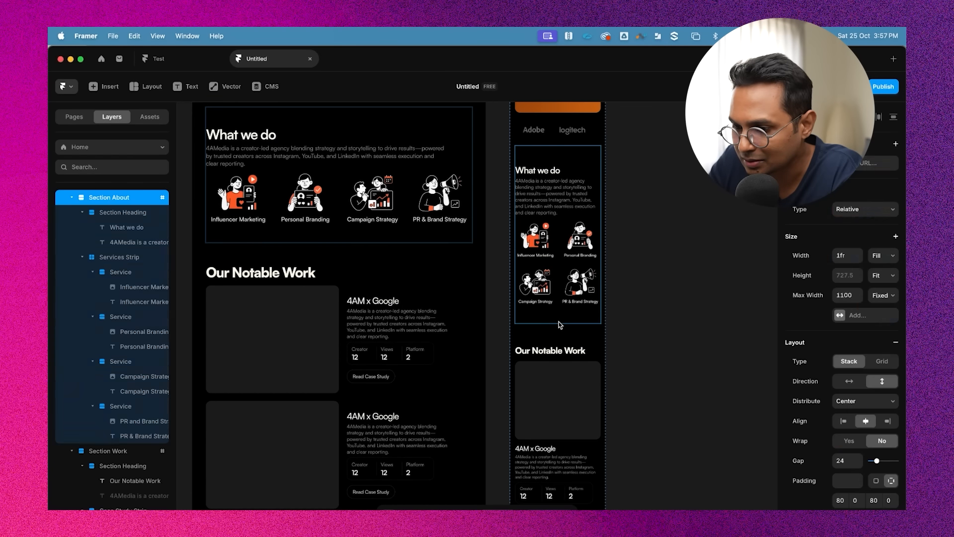
scroll(559, 321, up, 3)
scroll(544, 298, up, 5)
scroll(545, 298, down, 3)
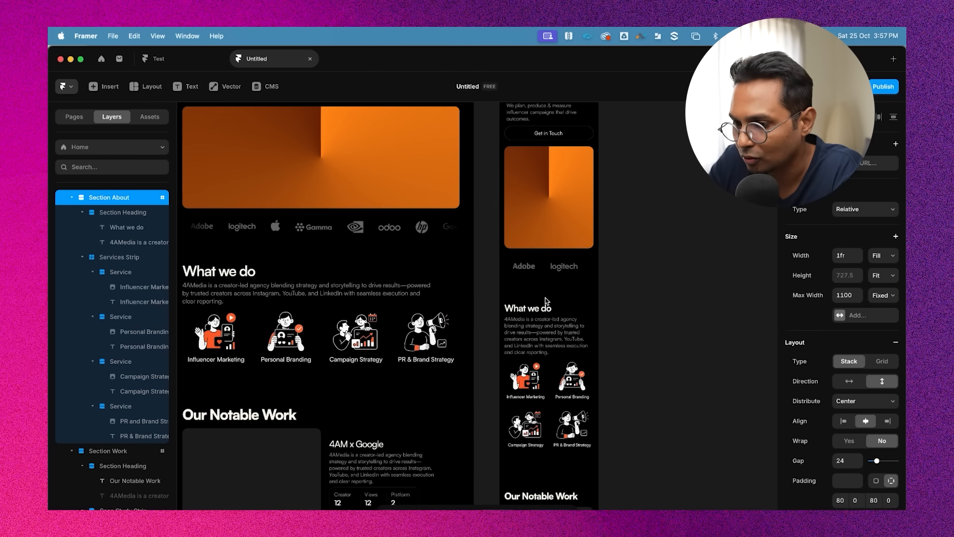
scroll(544, 298, up, 3)
scroll(645, 277, down, 2)
scroll(563, 330, down, 5)
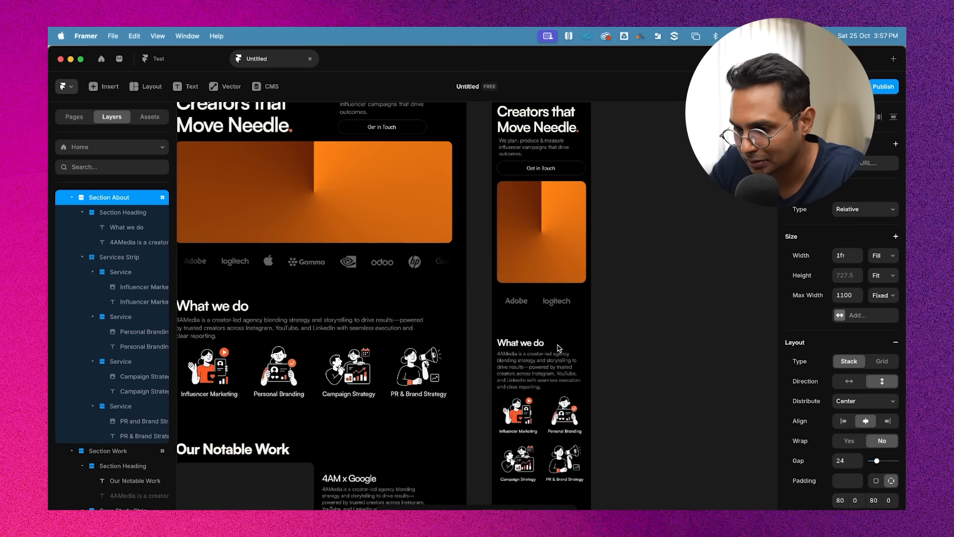
scroll(812, 447, down, 4)
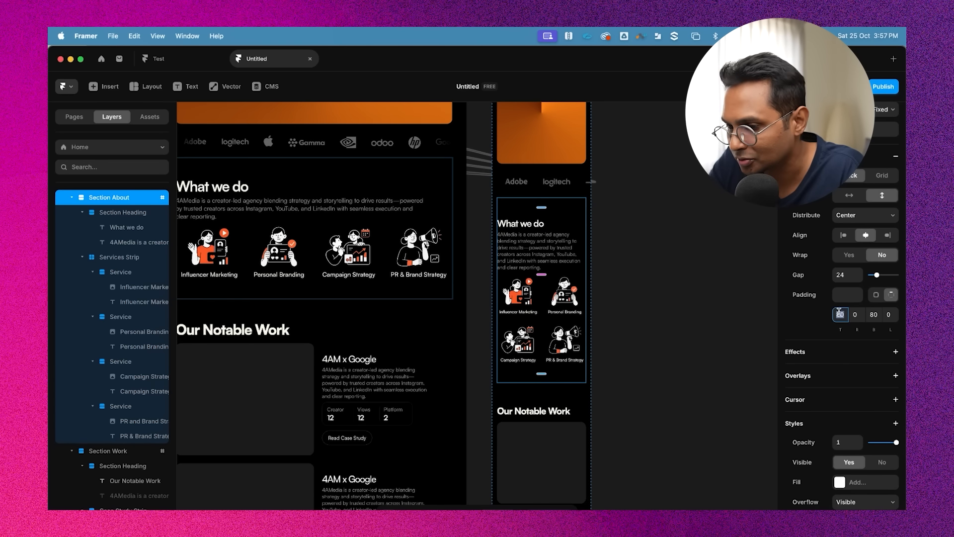
text(50)
key(shift+Up)
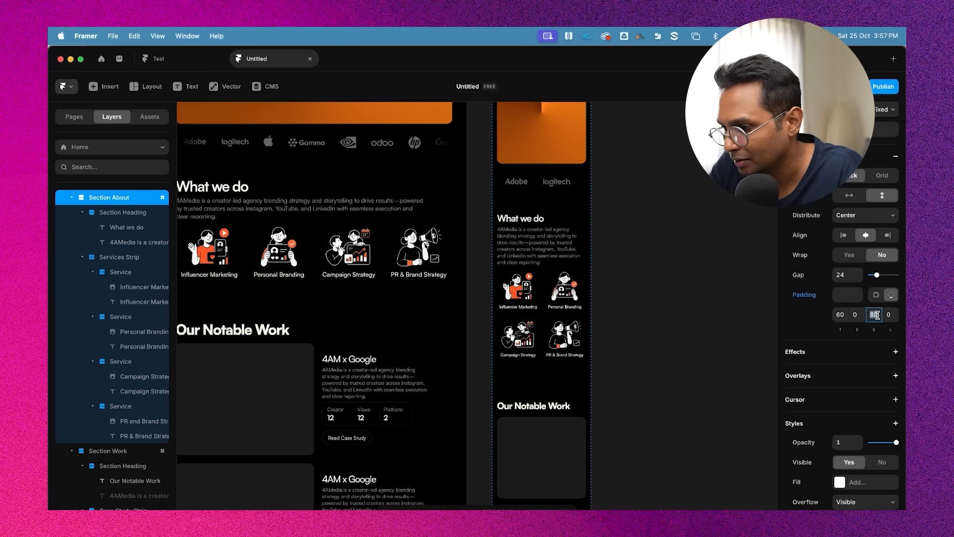
key(shift+Down)
key(shift+Down)
key(shift+Down)
key(shift+Down)
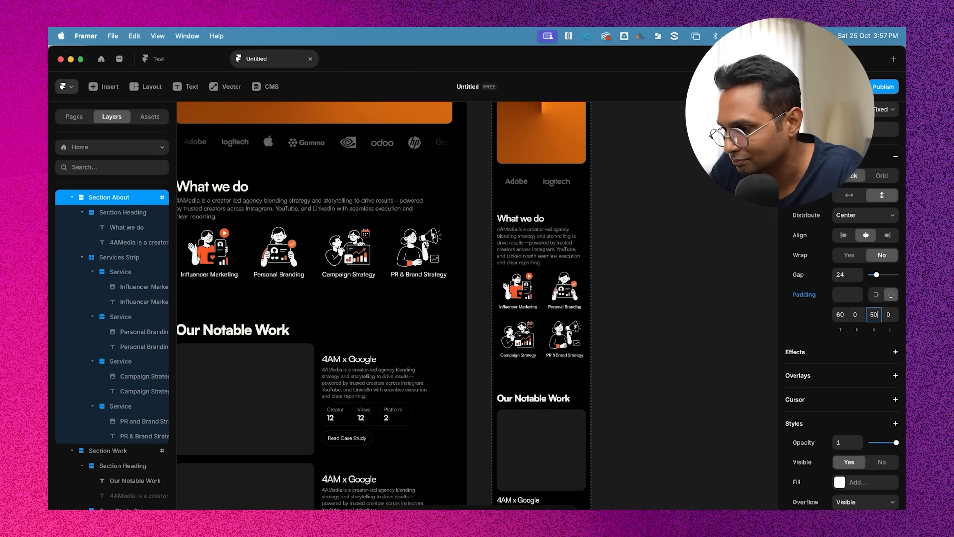
scroll(628, 414, down, 5)
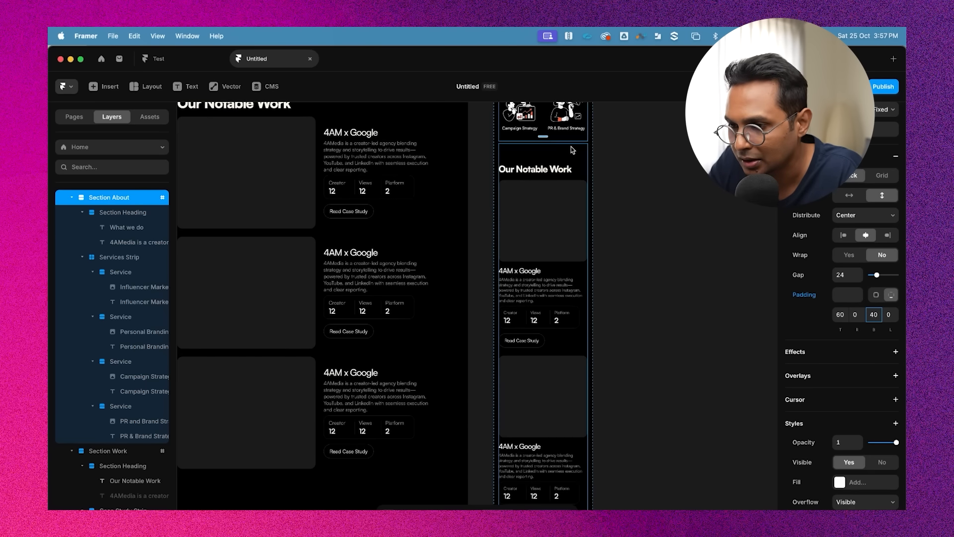
scroll(571, 149, up, 3)
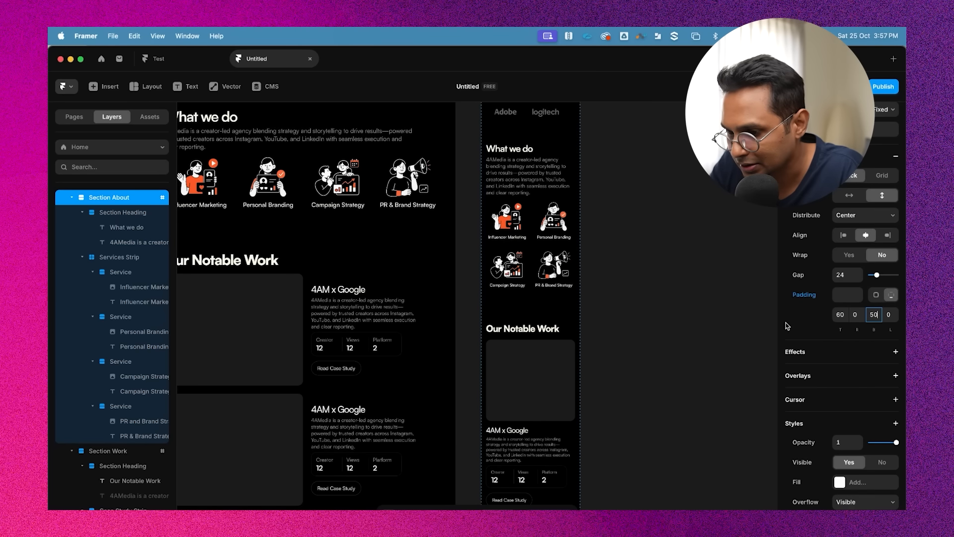
Select the Work section and set its top and bottom padding to 60
click(527, 328)
scroll(865, 402, down, 4)
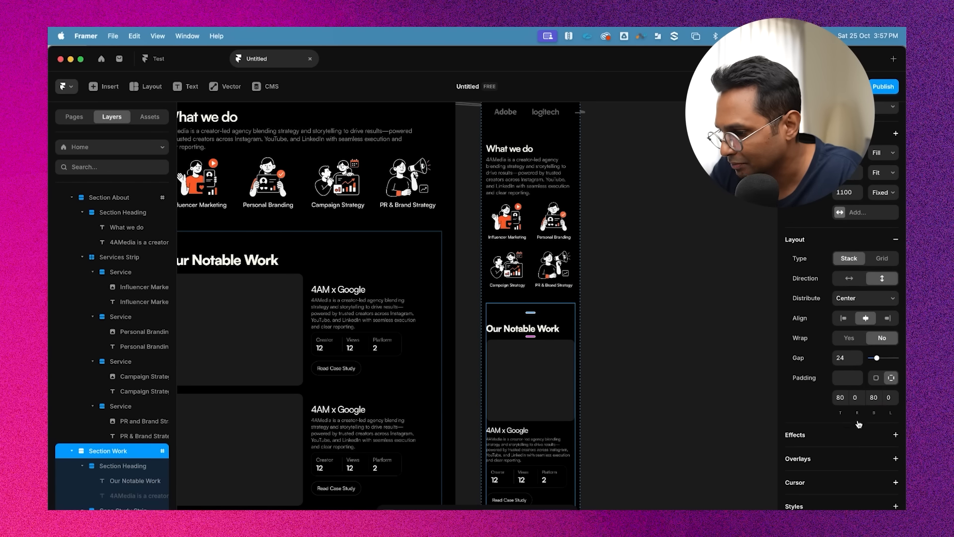
click(840, 393)
text(60)
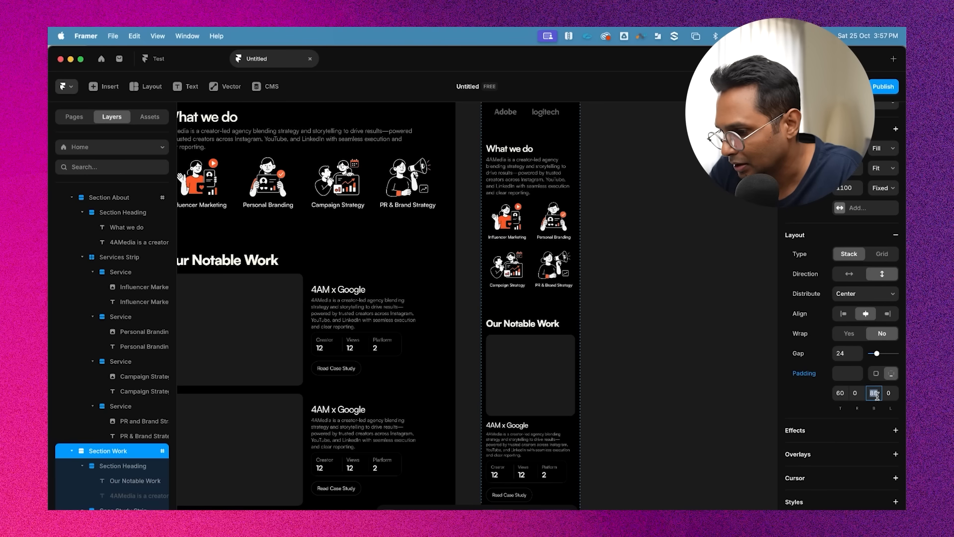
text(60)
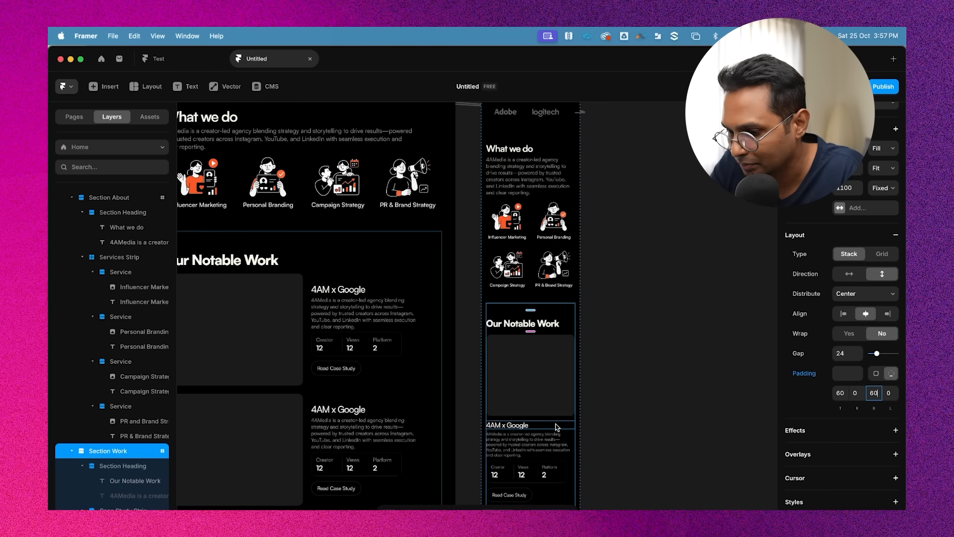
Select the Contact section on the phone layout and set its top padding to 60
scroll(557, 427, down, 4)
scroll(620, 308, down, 3)
scroll(620, 308, down, 5)
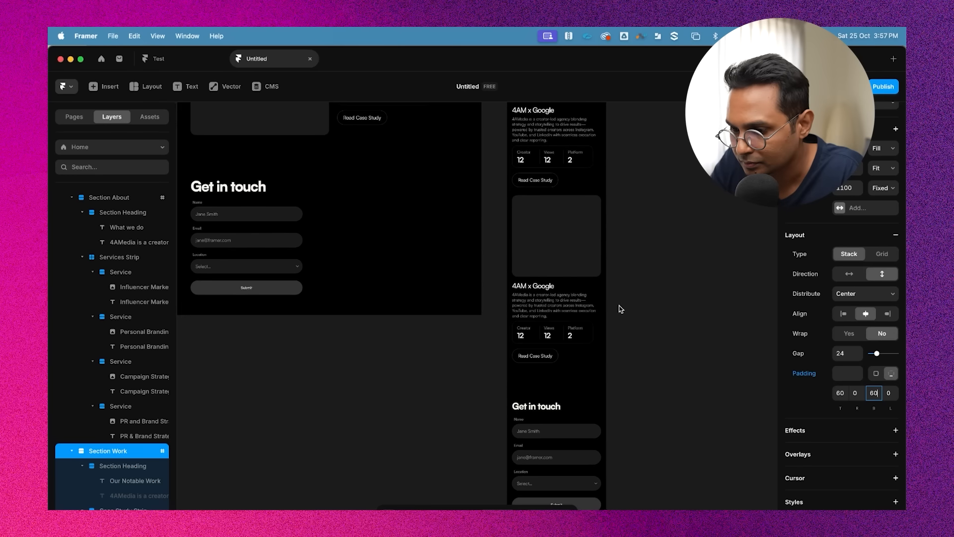
click(597, 294)
scroll(856, 449, down, 3)
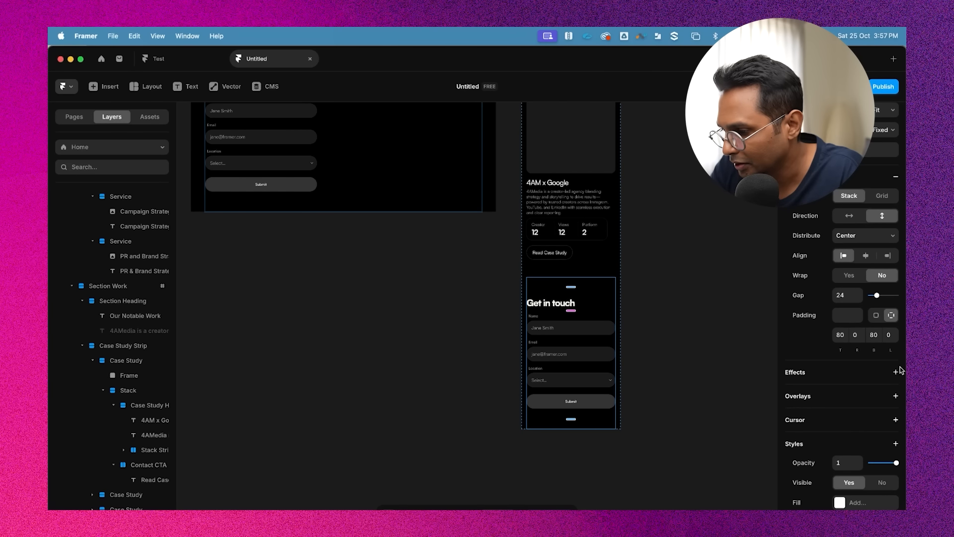
text(60)
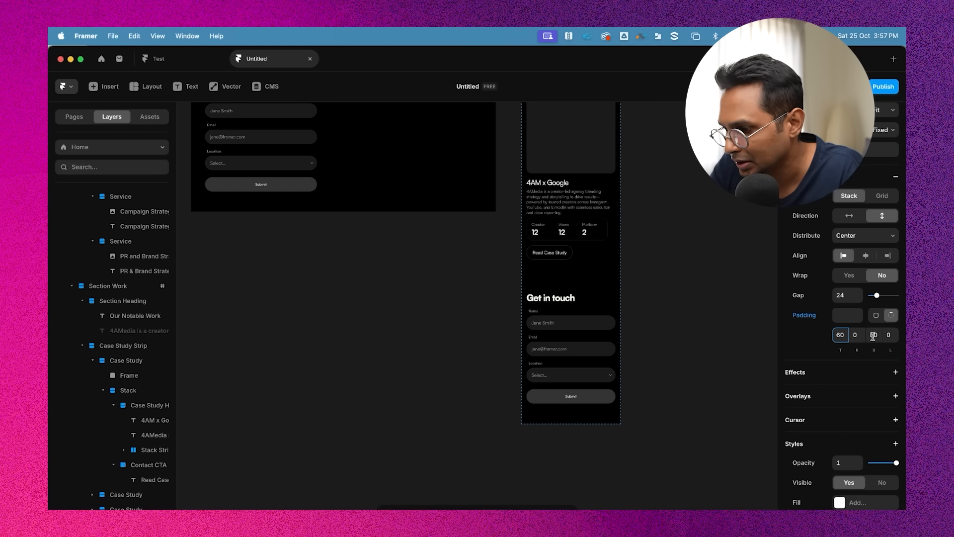
click(640, 332)
Scroll through the whole phone layout on the canvas and select the top nav bar
scroll(639, 332, up, 6)
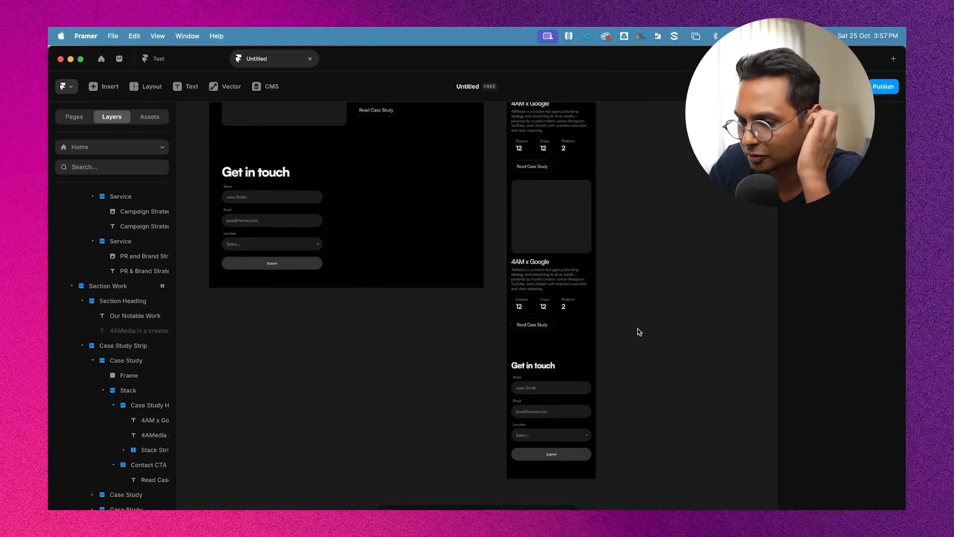
scroll(639, 332, up, 10)
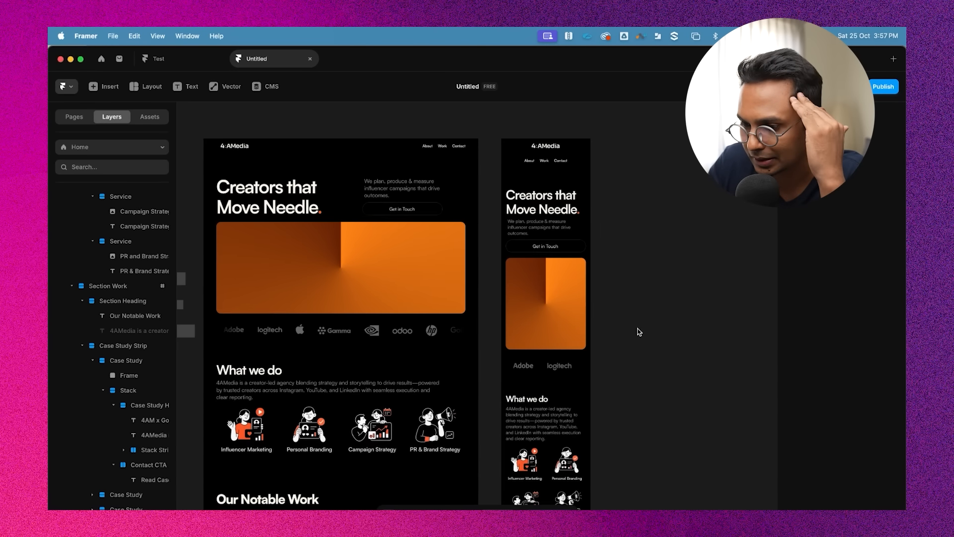
scroll(653, 289, down, 5)
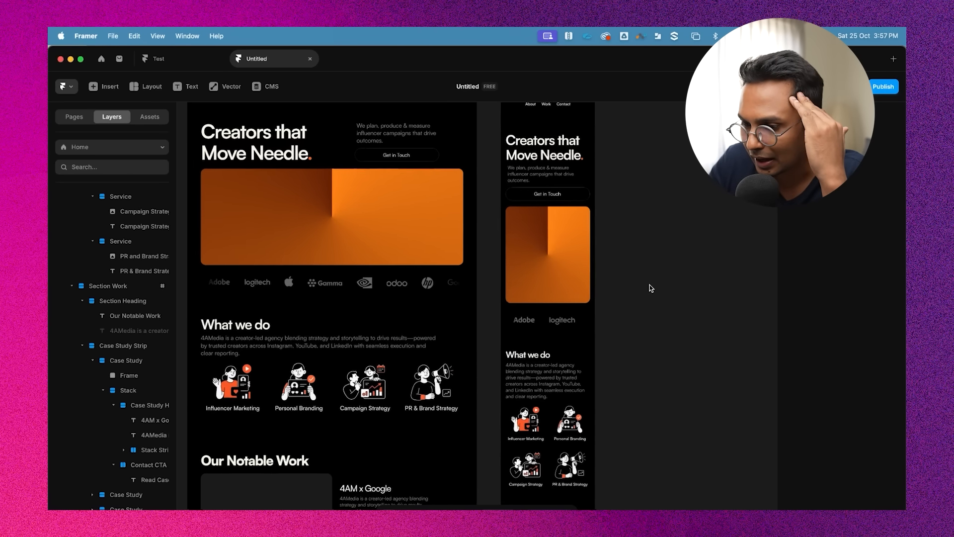
scroll(651, 288, down, 10)
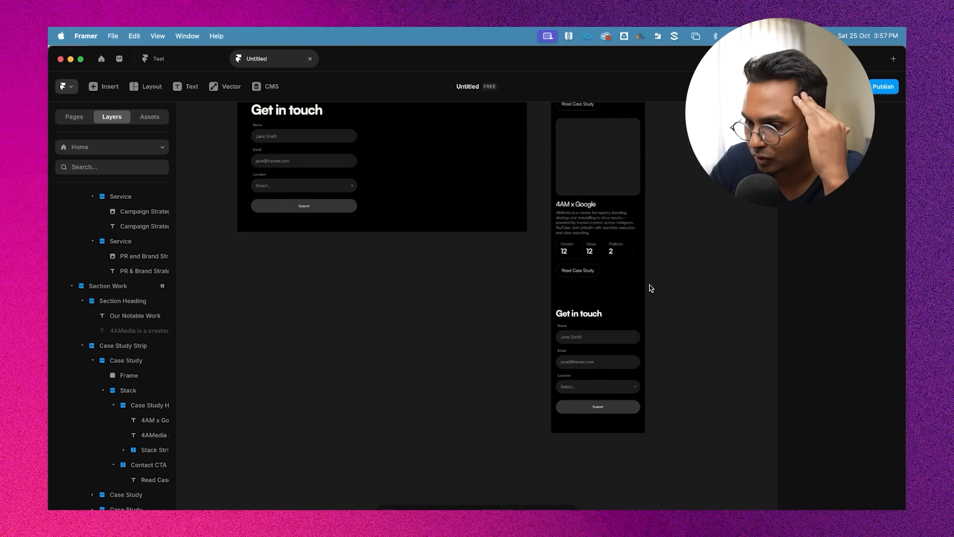
scroll(651, 288, up, 9)
scroll(652, 280, up, 10)
scroll(653, 277, up, 5)
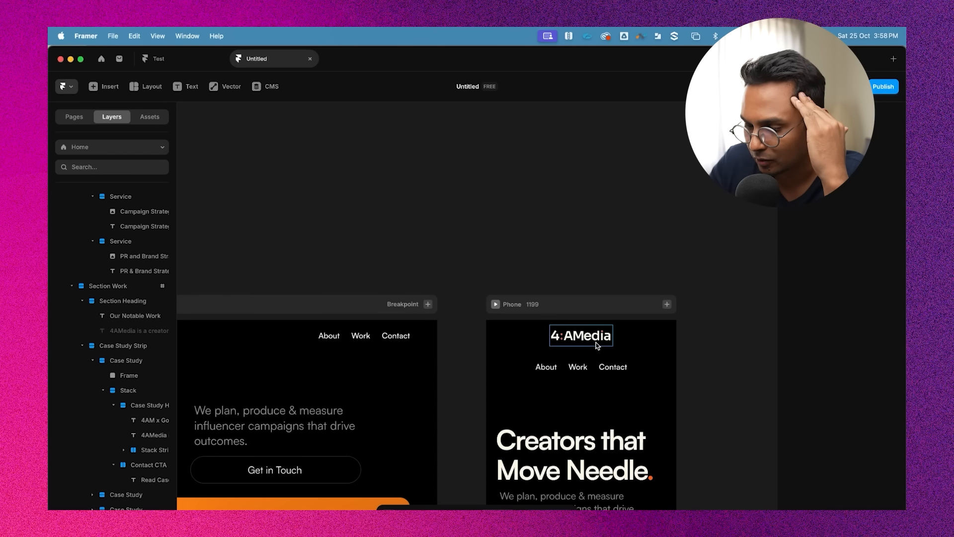
click(580, 335)
click(667, 348)
scroll(759, 258, down, 4)
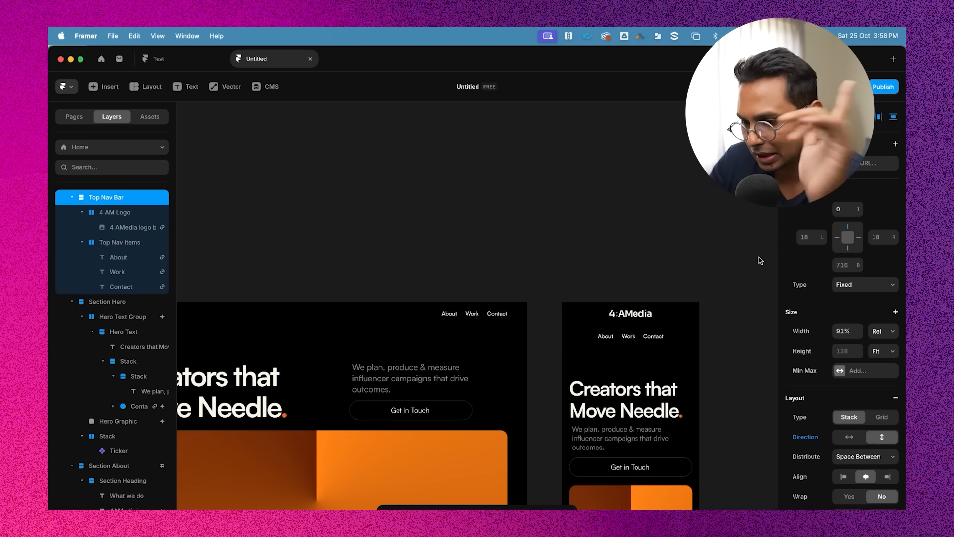
scroll(759, 258, down, 3)
scroll(759, 258, down, 2)
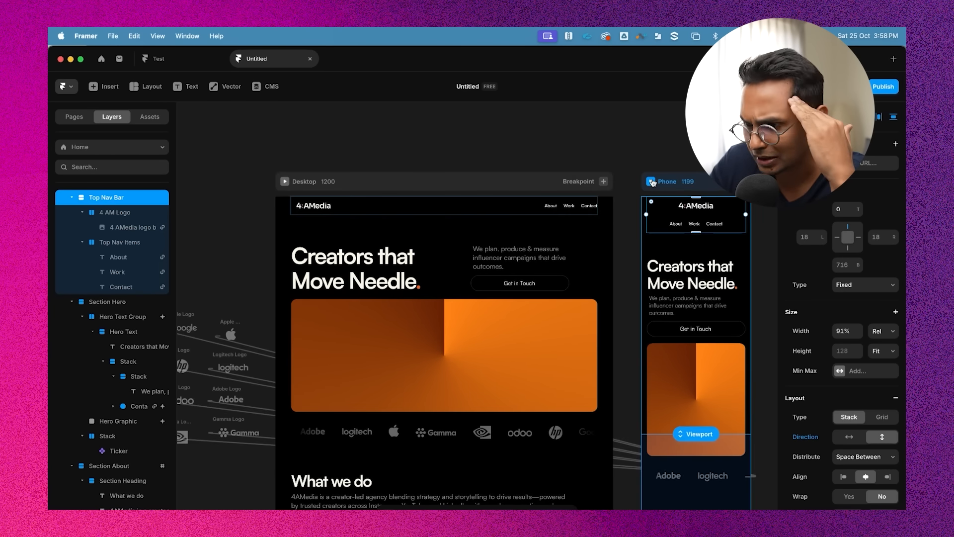
Preview the phone breakpoint, scroll through the page, and return to the canvas
click(650, 181)
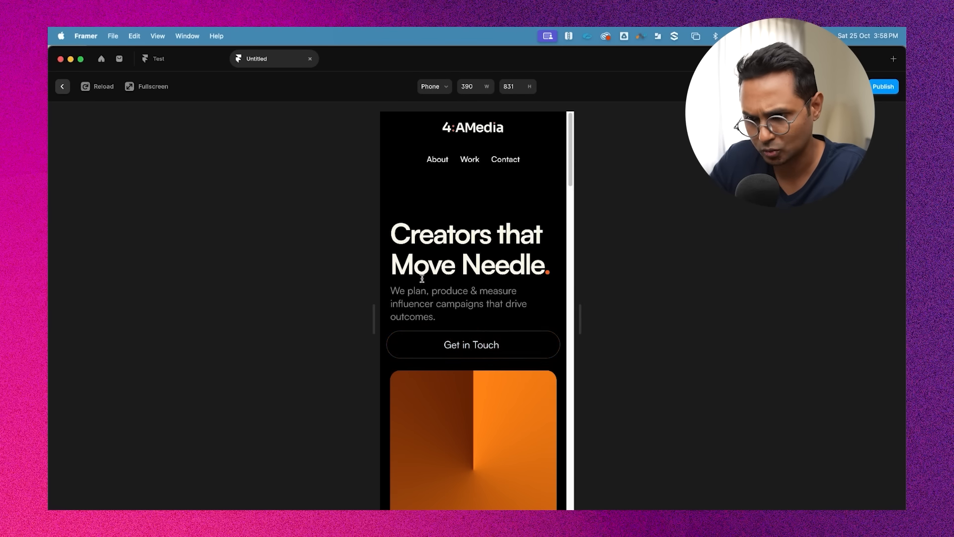
scroll(523, 435, down, 6)
scroll(524, 432, down, 10)
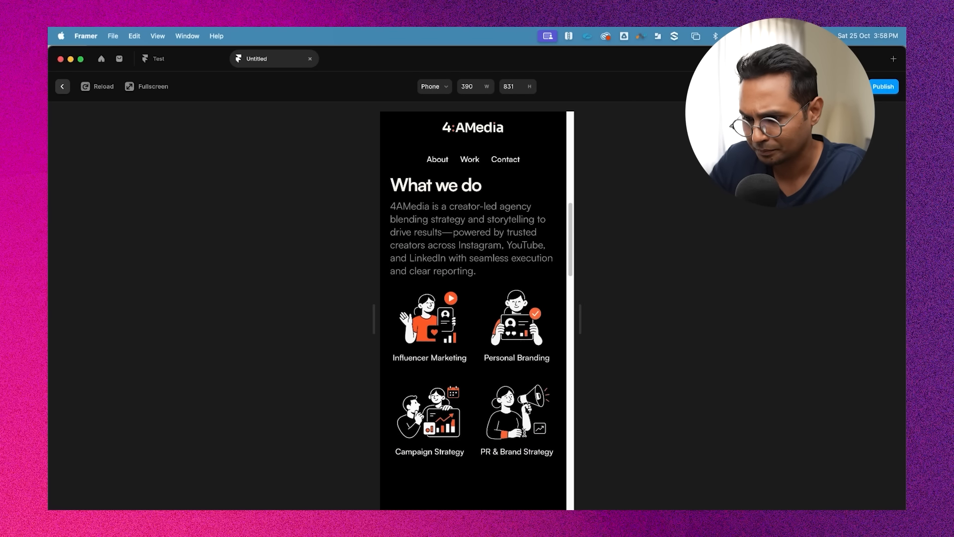
scroll(526, 435, up, 15)
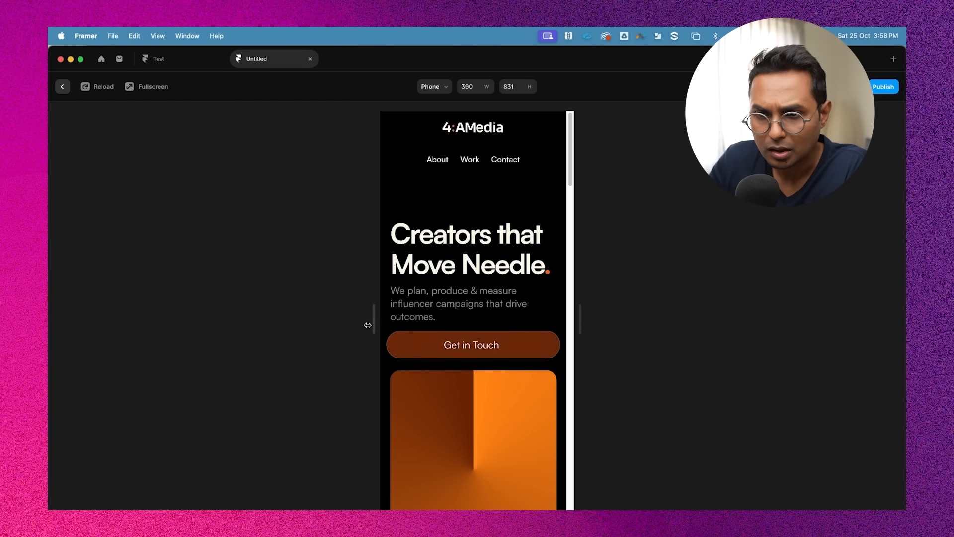
click(63, 87)
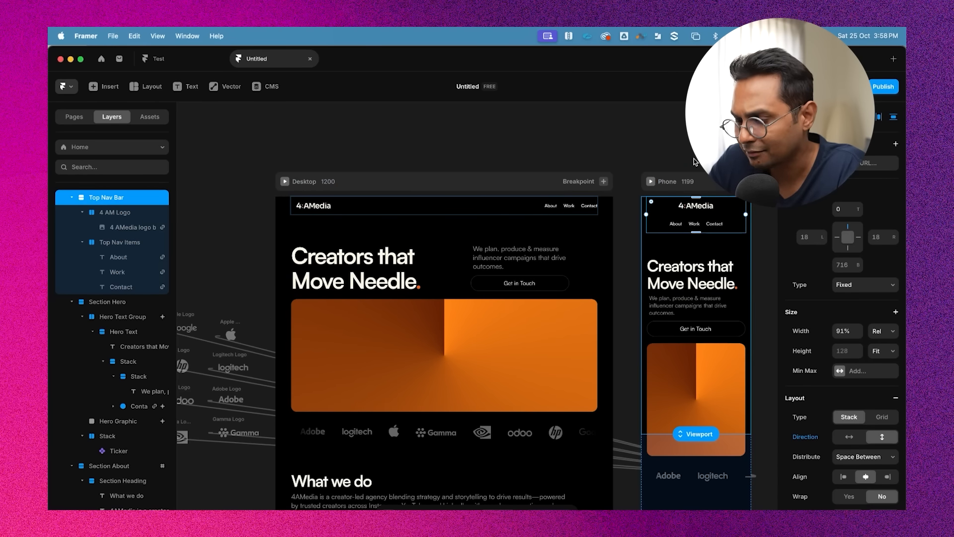
Turn the desktop top nav bar into a component named Top Nav Bar
click(432, 208)
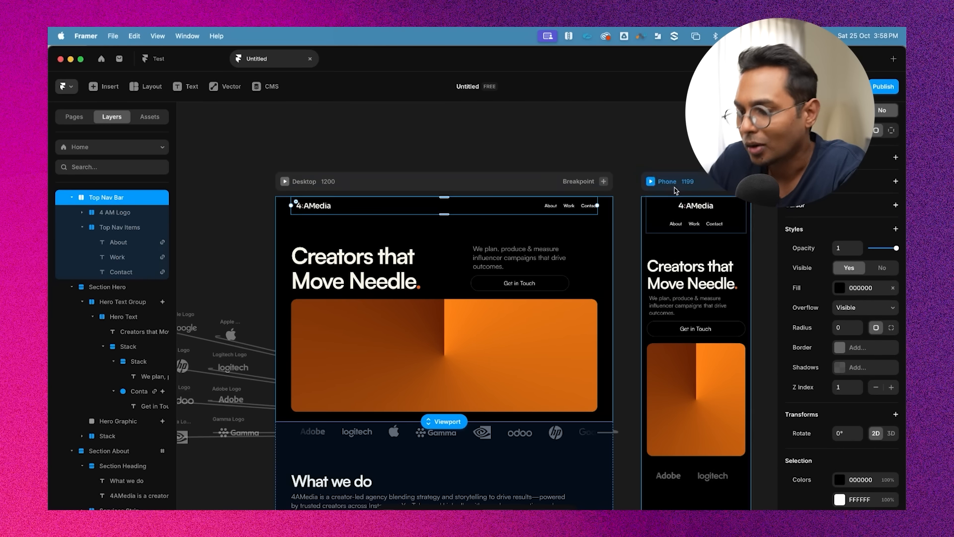
scroll(447, 206, right, 3)
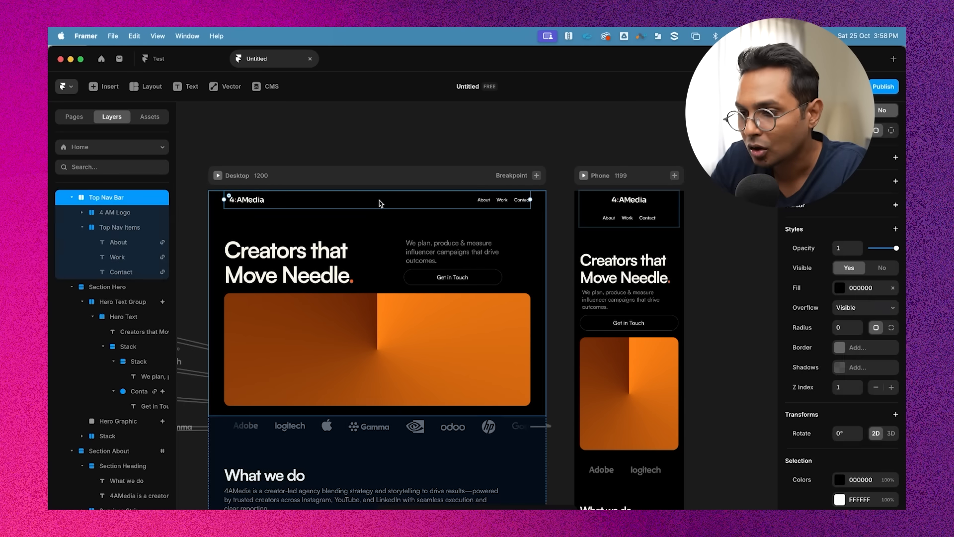
scroll(379, 201, left, 2)
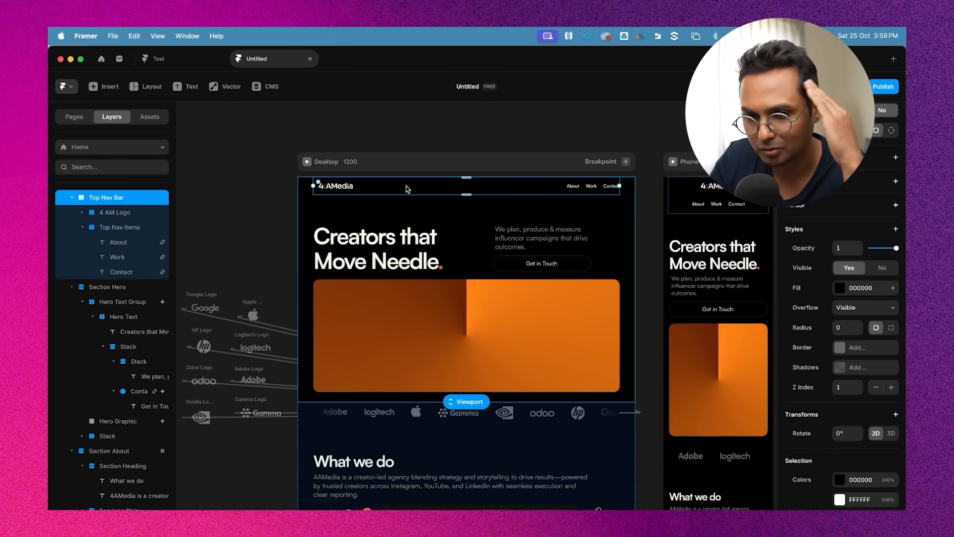
right_click(407, 186)
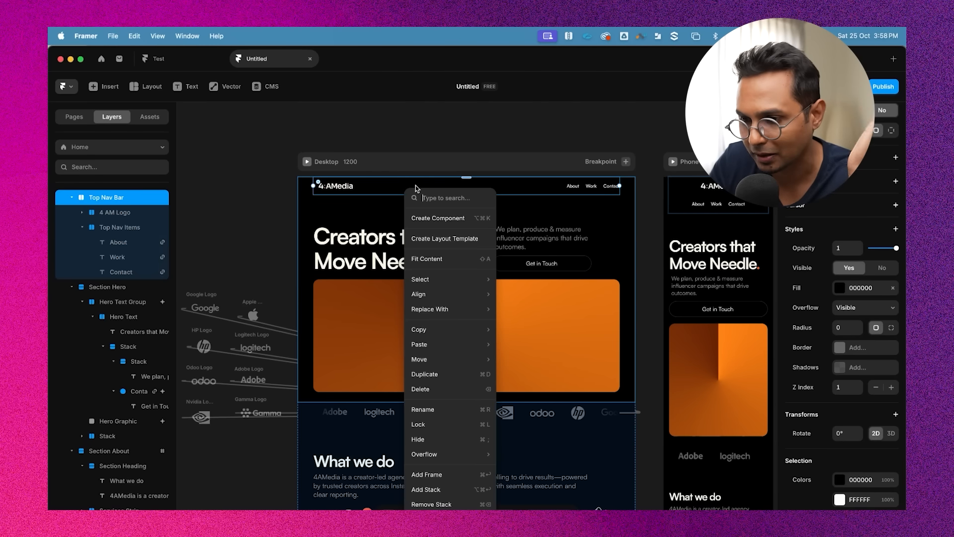
click(433, 221)
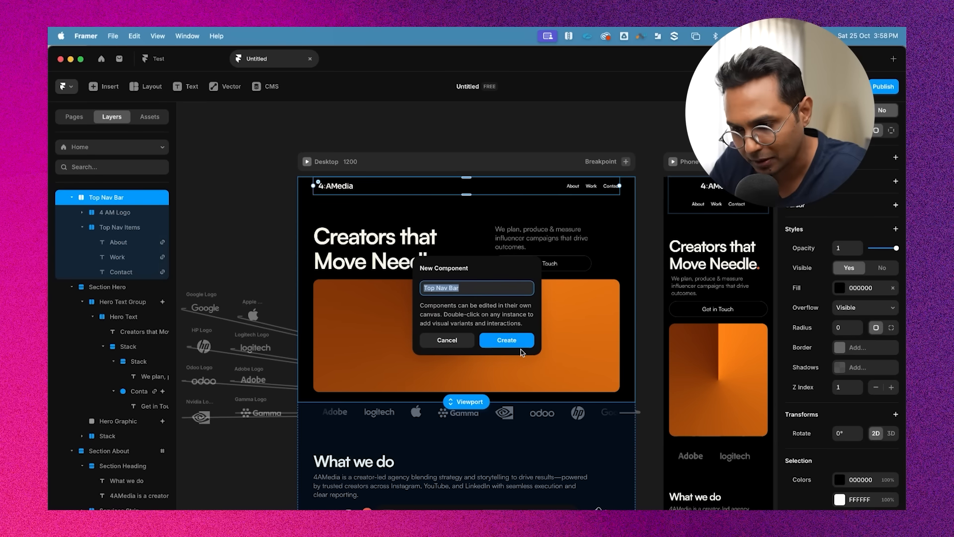
click(506, 341)
Inspect the Desktop and Phone variants of the Top Nav Bar component, zooming in on the desktop logo
scroll(522, 183, down, 3)
scroll(570, 283, up, 5)
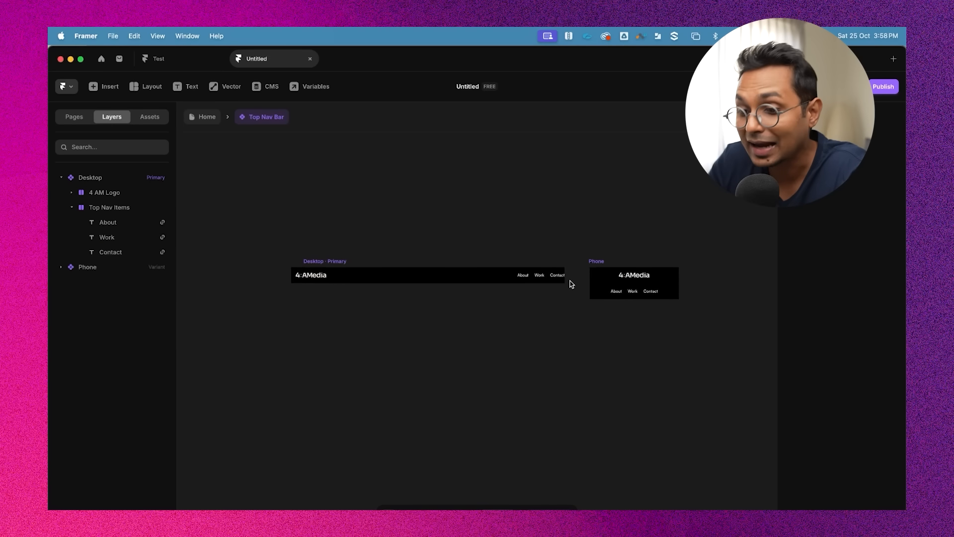
drag(758, 228, 578, 361)
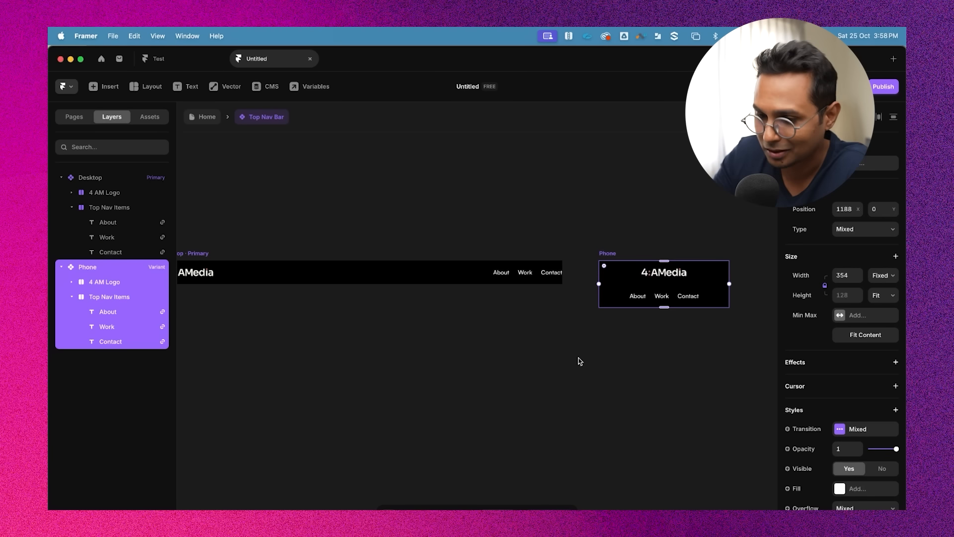
scroll(578, 358, left, 3)
click(313, 283)
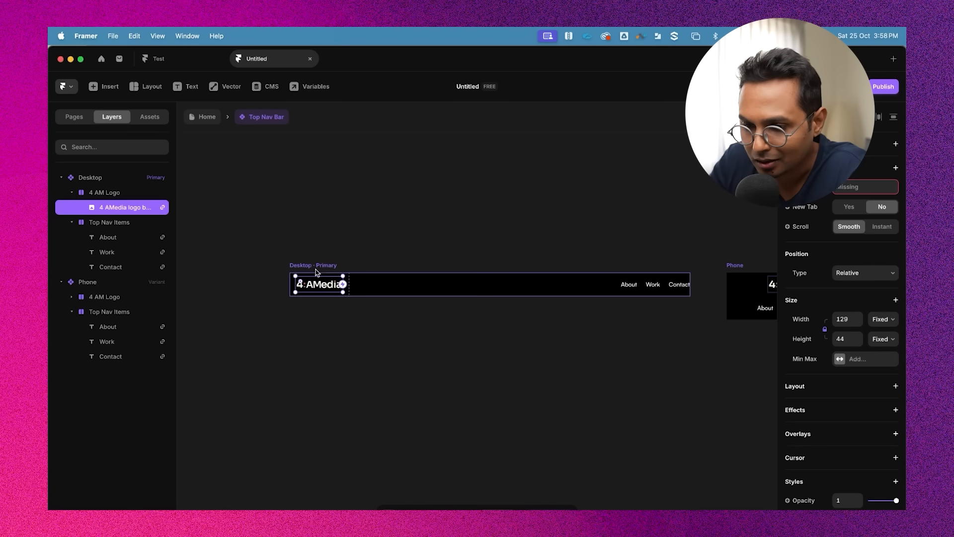
click(317, 266)
click(383, 259)
scroll(497, 161, up, 3)
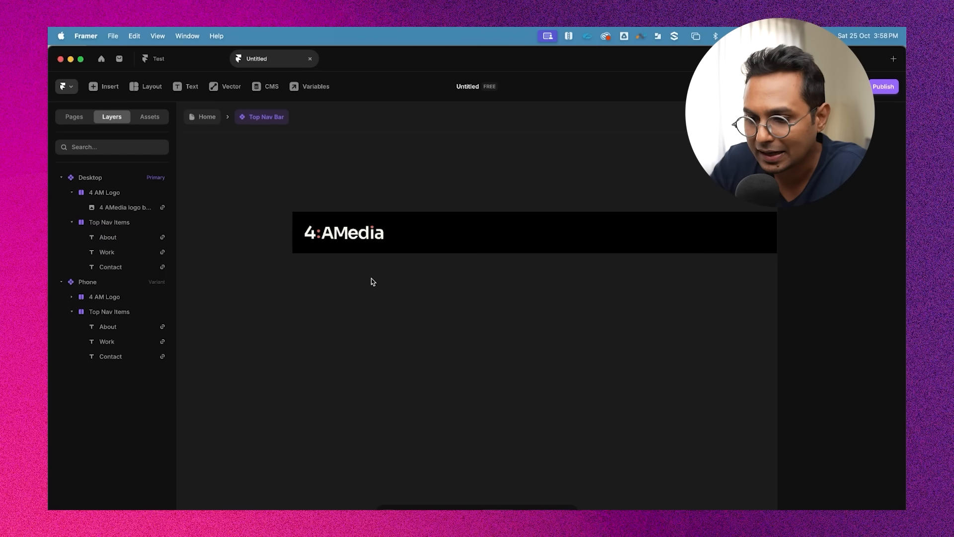
scroll(397, 283, up, 2)
key(p)
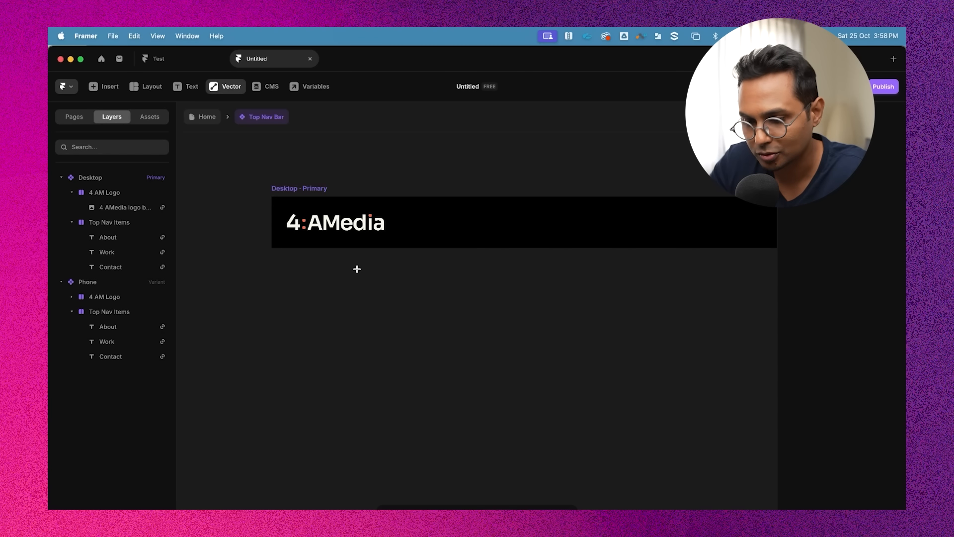
Draw a new frame below the nav bar and size it to 36 × 36
key(Escape)
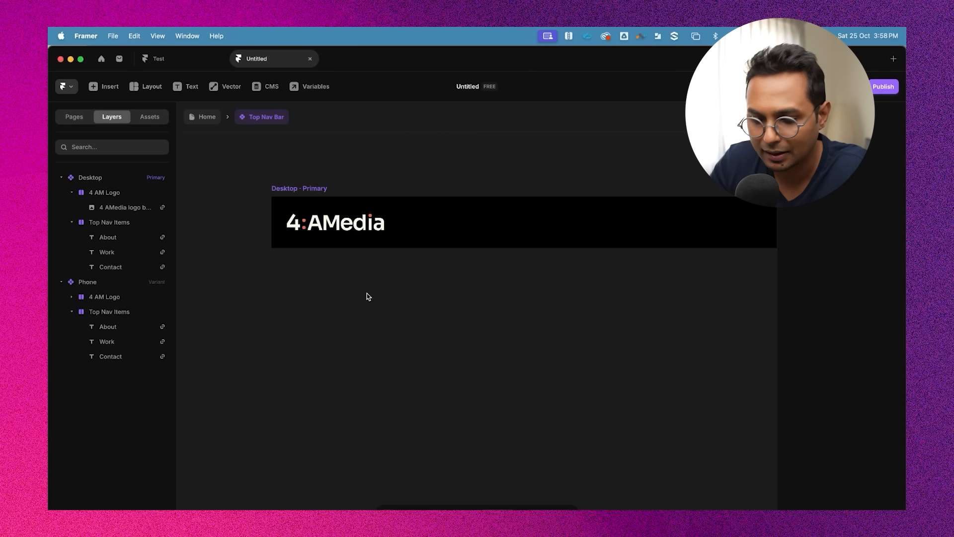
click(147, 89)
click(154, 118)
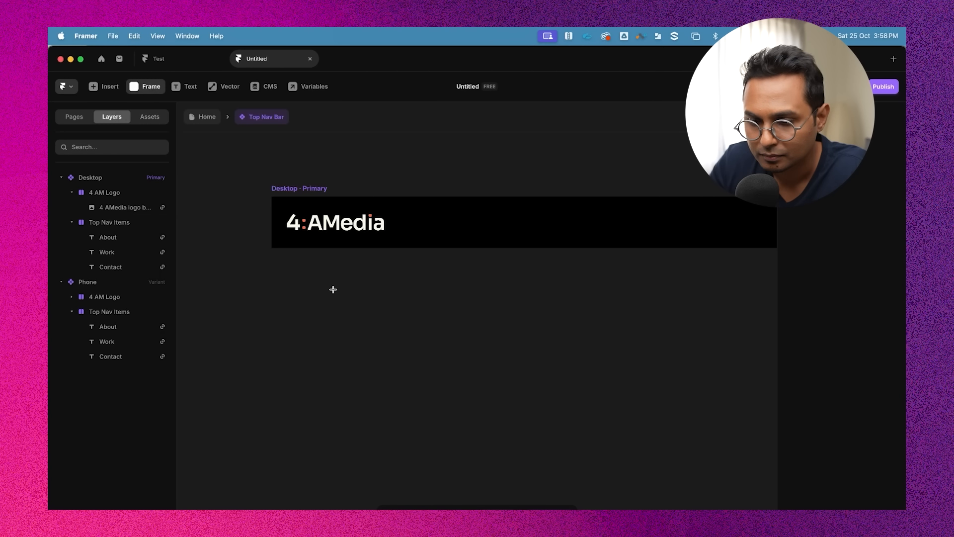
drag(303, 273, 349, 318)
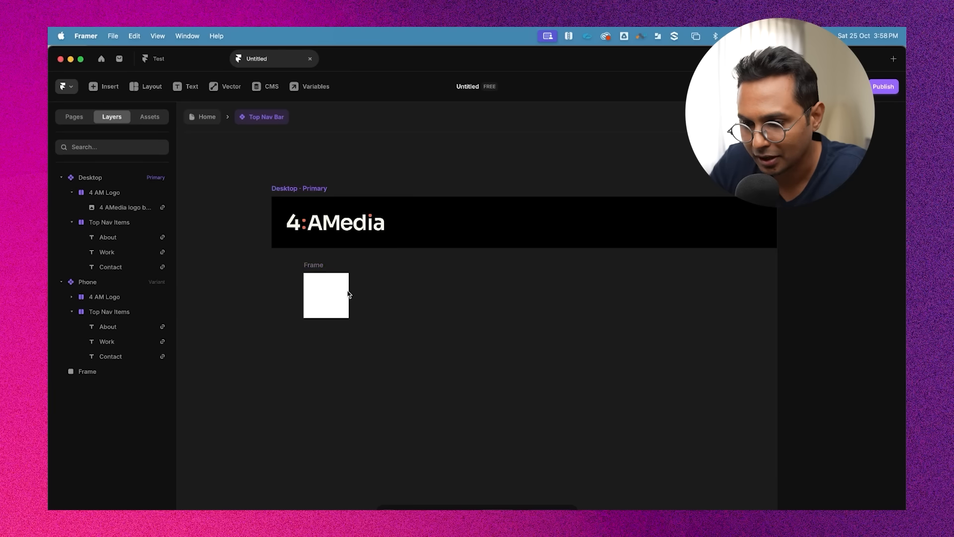
click(847, 253)
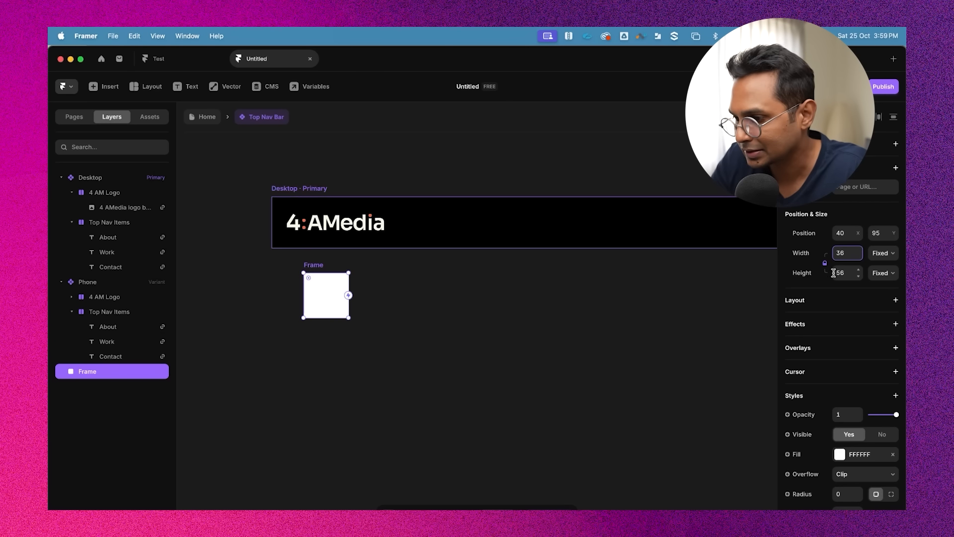
click(842, 275)
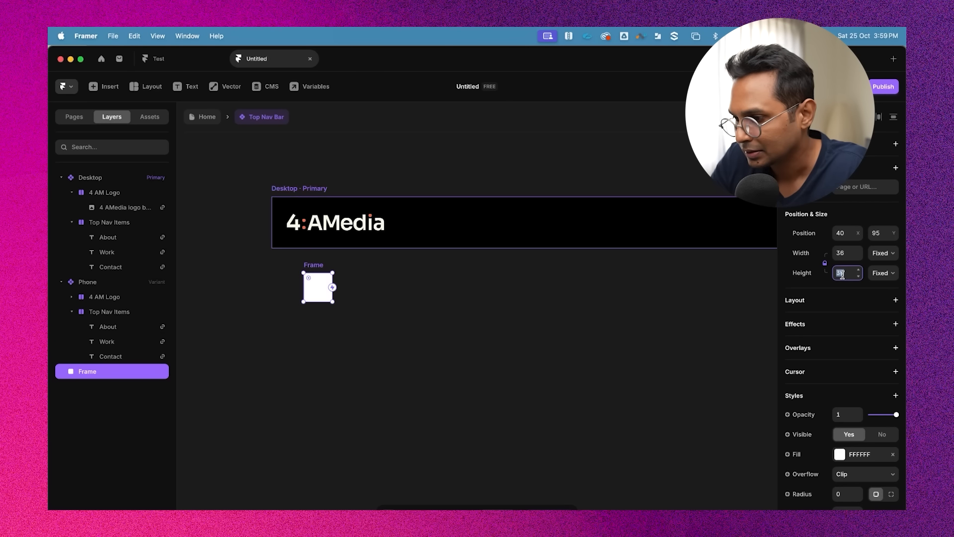
Set the new frame's fill to black 000000
click(453, 255)
scroll(361, 283, up, 4)
scroll(368, 278, left, 2)
click(350, 263)
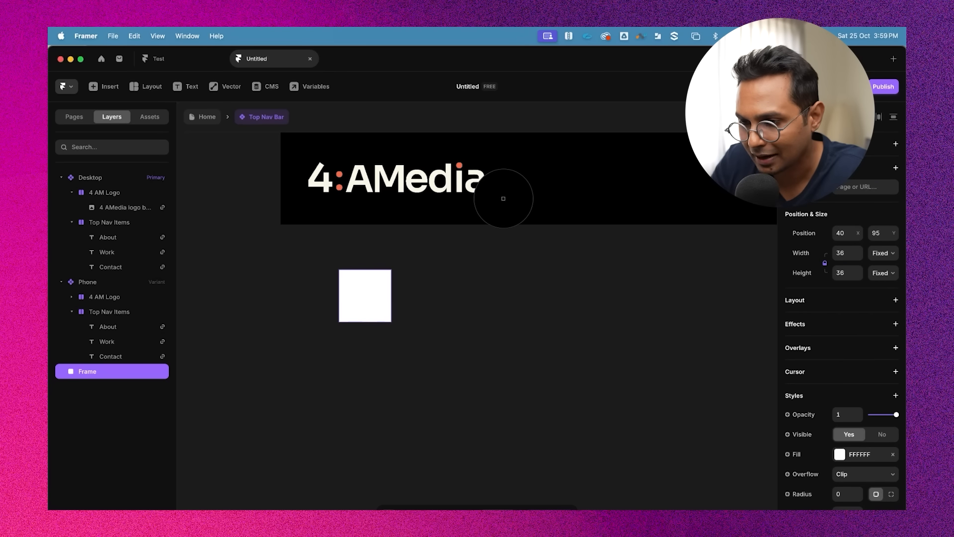
click(457, 327)
scroll(330, 263, up, 3)
click(353, 269)
scroll(353, 270, left, 3)
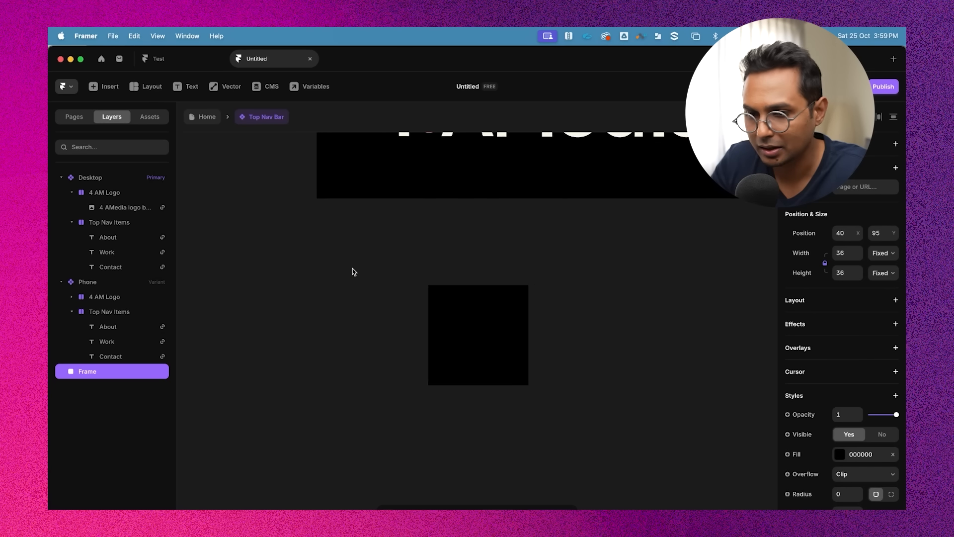
scroll(348, 264, down, 2)
click(226, 87)
click(228, 173)
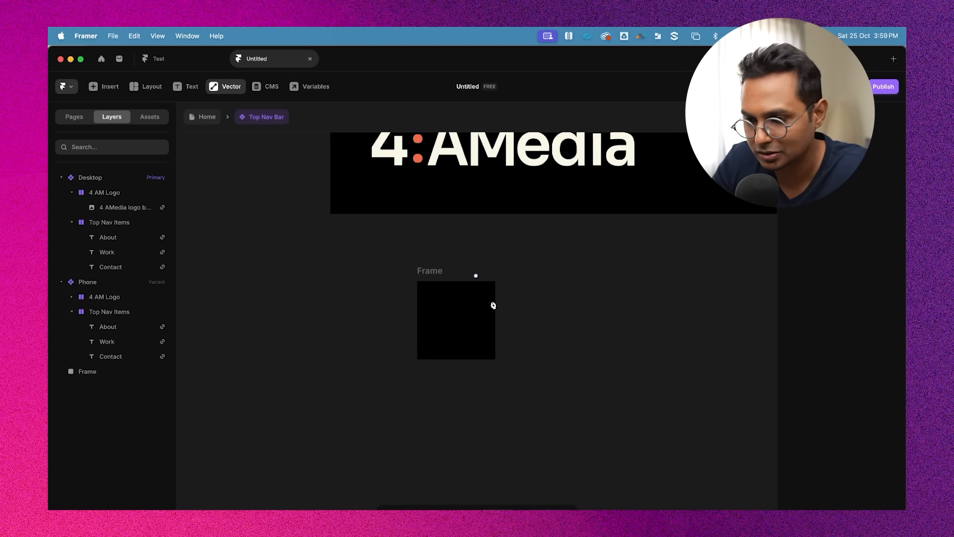
scroll(445, 308, up, 2)
click(428, 298)
key(Escape)
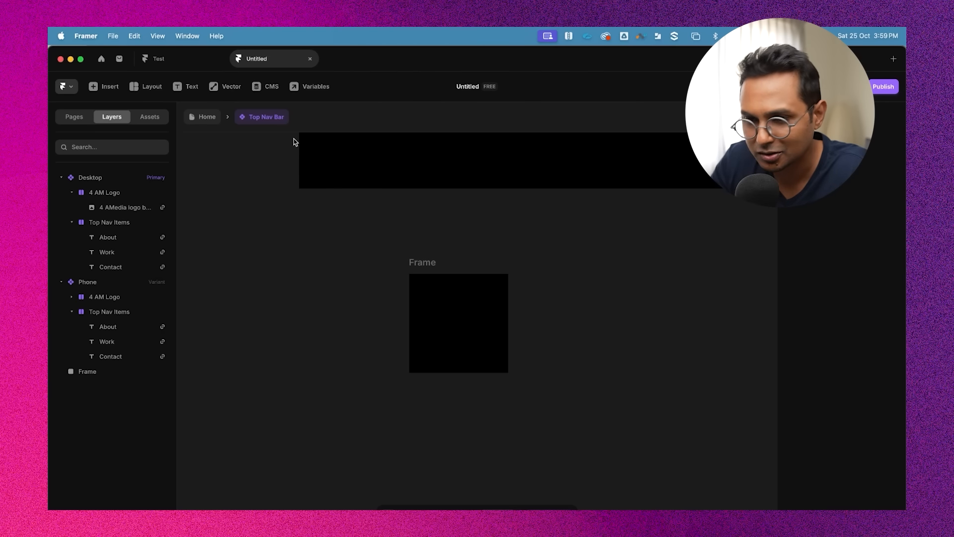
Draw a thin rectangle about 27 × 3 inside the black frame
key(r)
drag(417, 291, 485, 311)
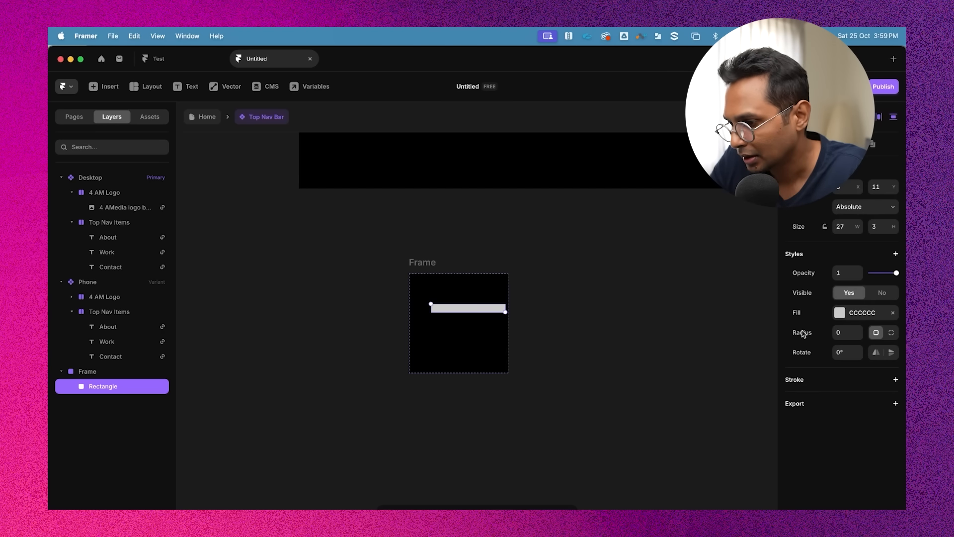
Fill the rectangle with the logo's cream colour FBF7E4 sampled from the logo
click(840, 313)
scroll(557, 246, down, 3)
scroll(556, 246, up, 3)
scroll(558, 248, up, 2)
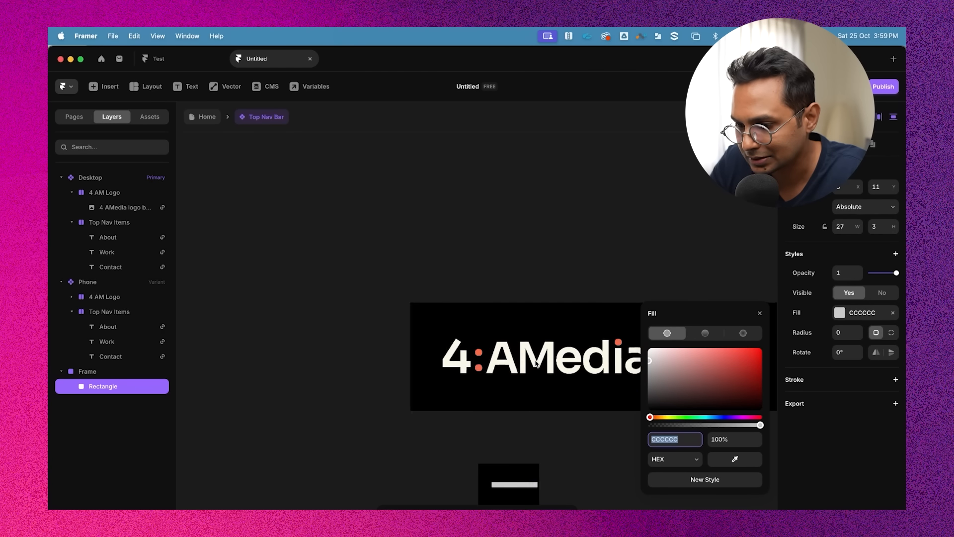
scroll(517, 354, up, 4)
key(ctrl+c)
click(511, 354)
Set the rectangle's height to 2 and its width to 28
scroll(511, 355, down, 3)
scroll(506, 343, down, 3)
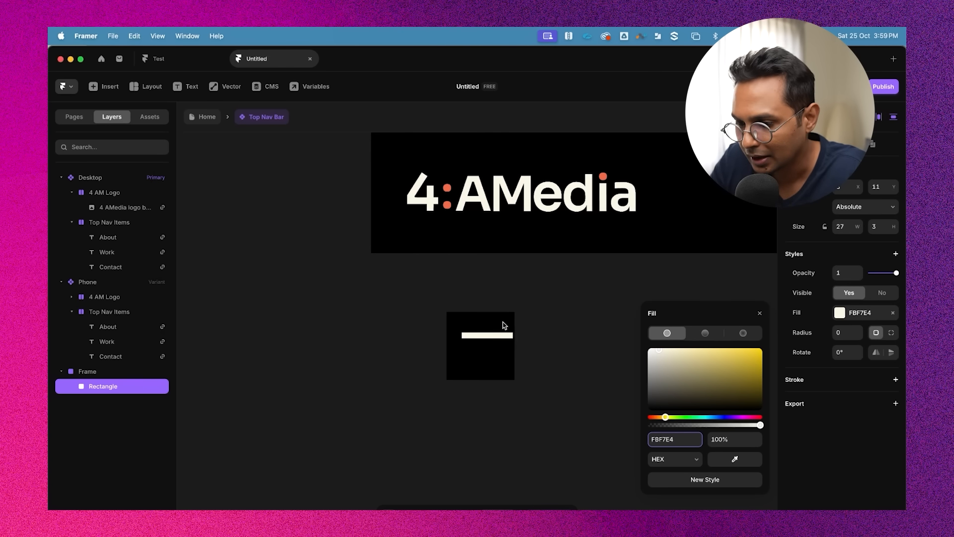
scroll(496, 334, up, 3)
click(497, 333)
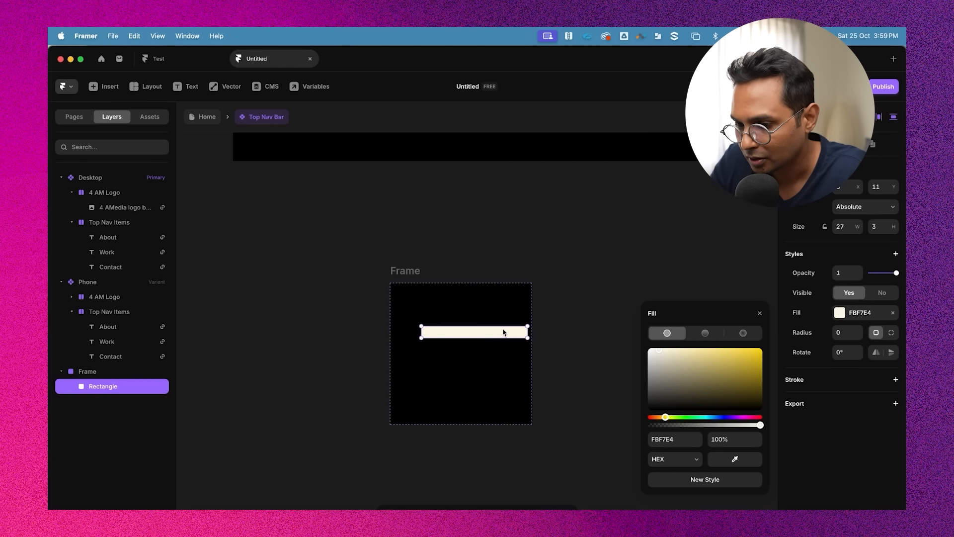
click(878, 220)
text(2)
click(845, 227)
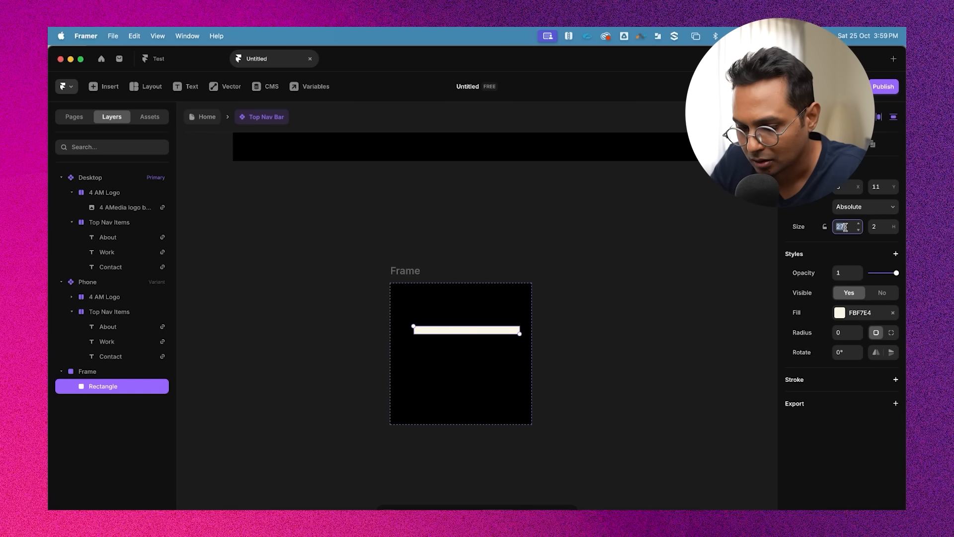
text(28)
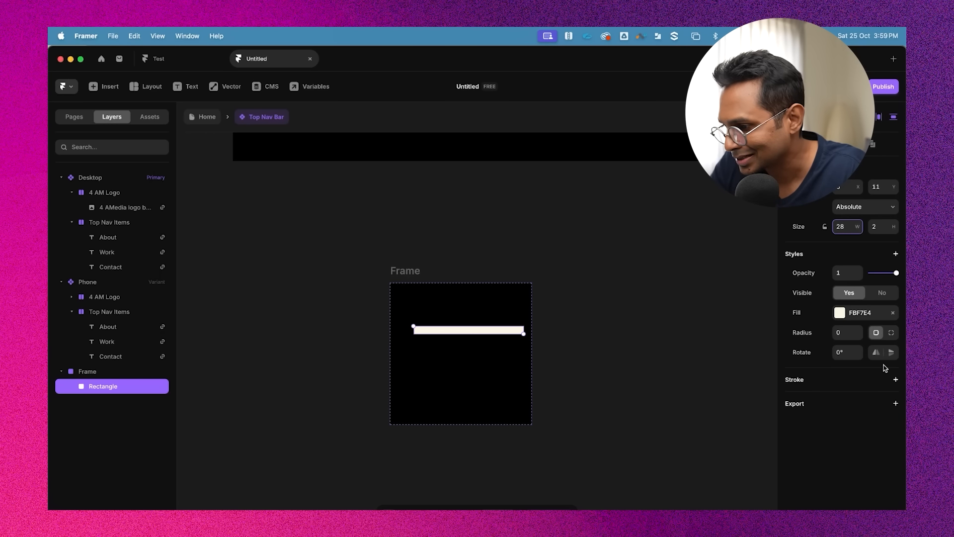
Set the rectangle's corner radius to 2 and nudge it two pixels left
click(626, 314)
click(471, 330)
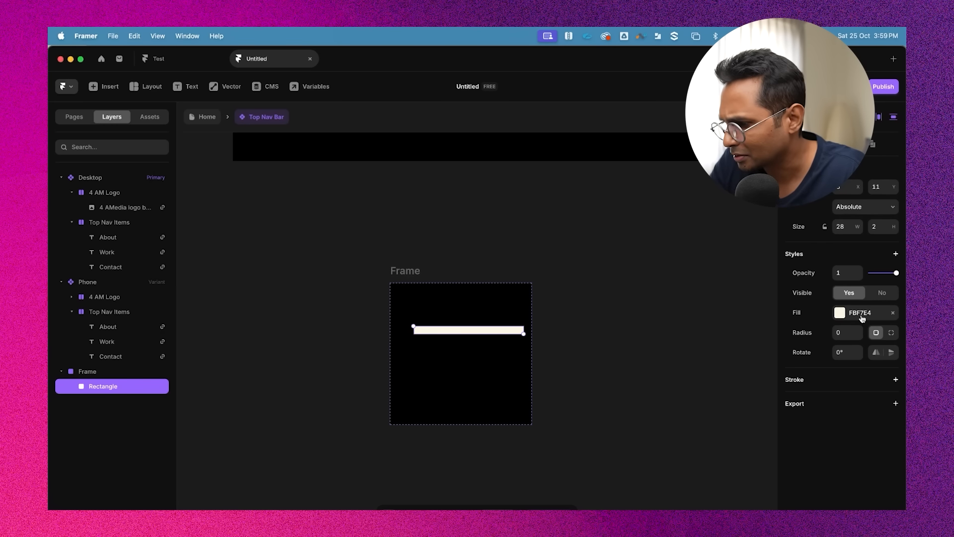
click(844, 332)
text(2)
click(677, 334)
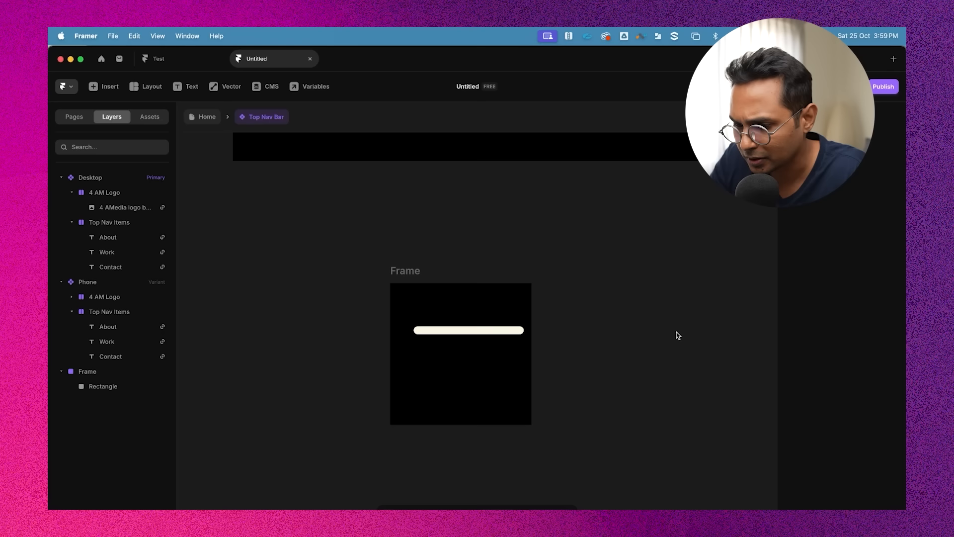
click(470, 330)
key(Left)
key(Left)
click(582, 296)
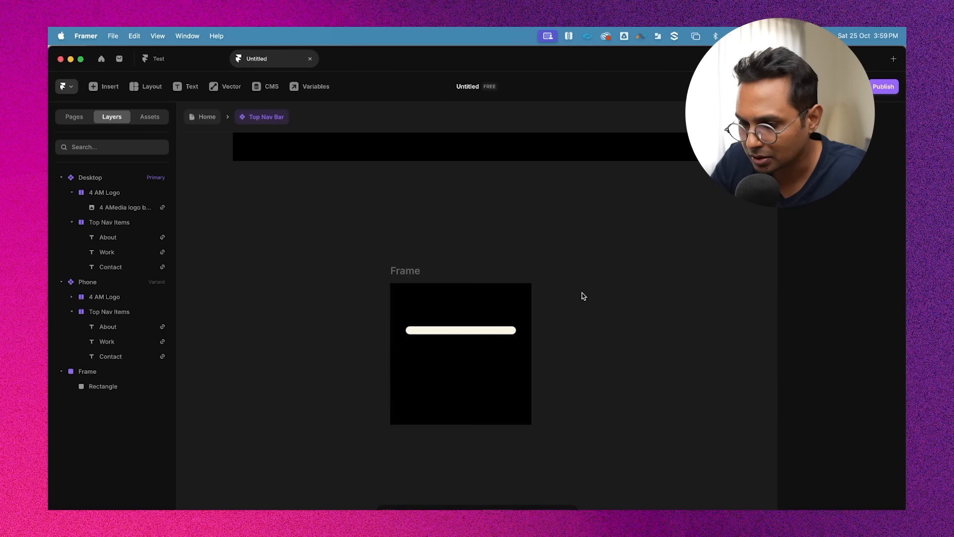
Add a vertical stack layout to the black frame
click(457, 331)
click(392, 269)
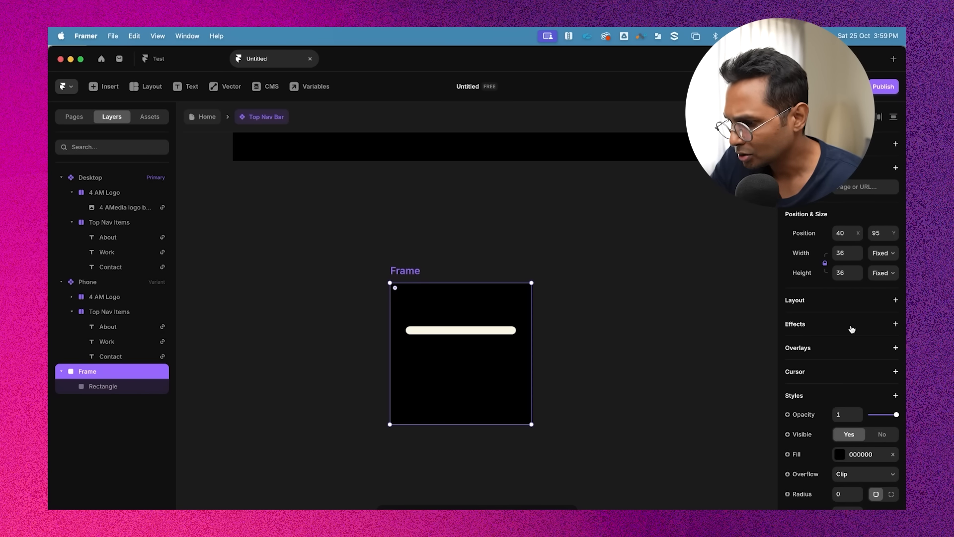
click(889, 295)
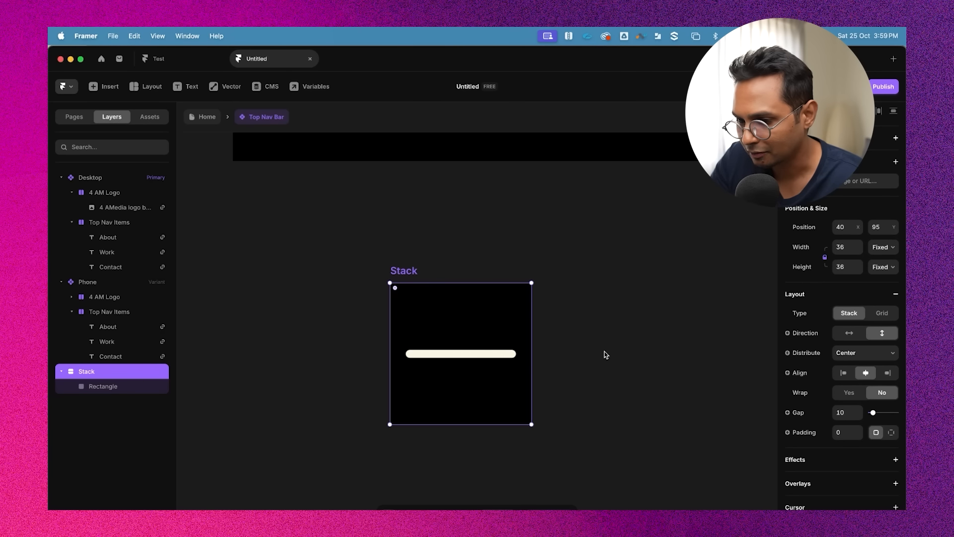
Duplicate the rectangle twice to make three hamburger bars
click(485, 355)
key(super+d)
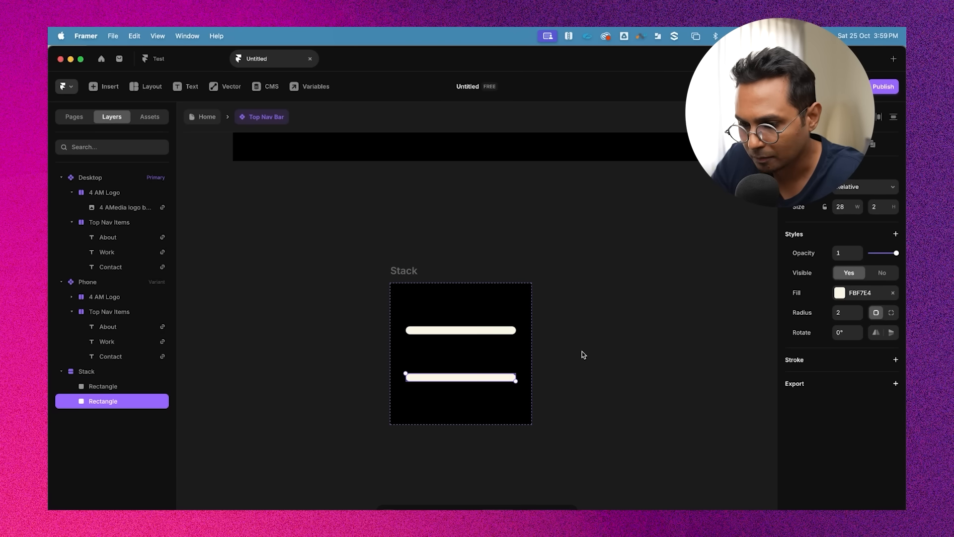
key(super+d)
Set the stack's gap to 8
click(680, 347)
click(420, 274)
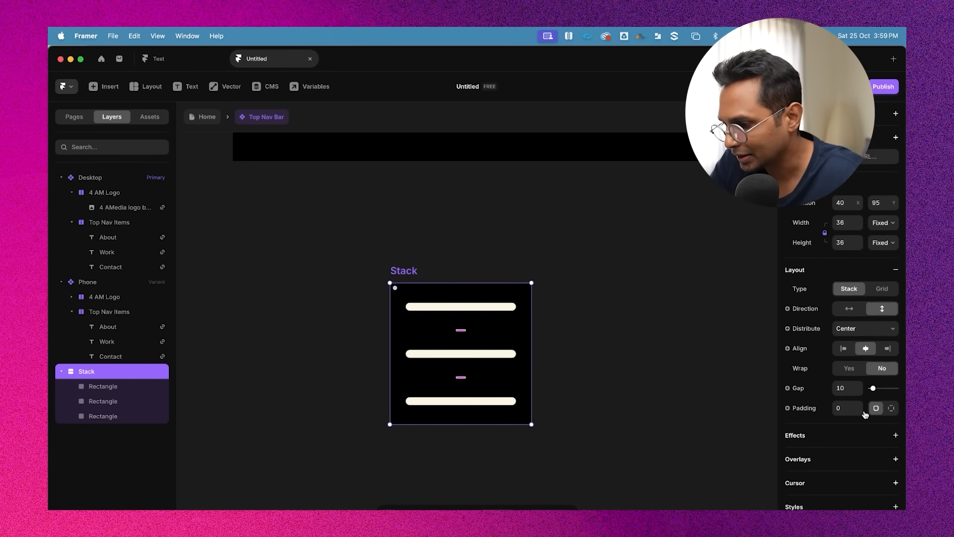
scroll(864, 414, down, 1)
click(847, 368)
text(6)
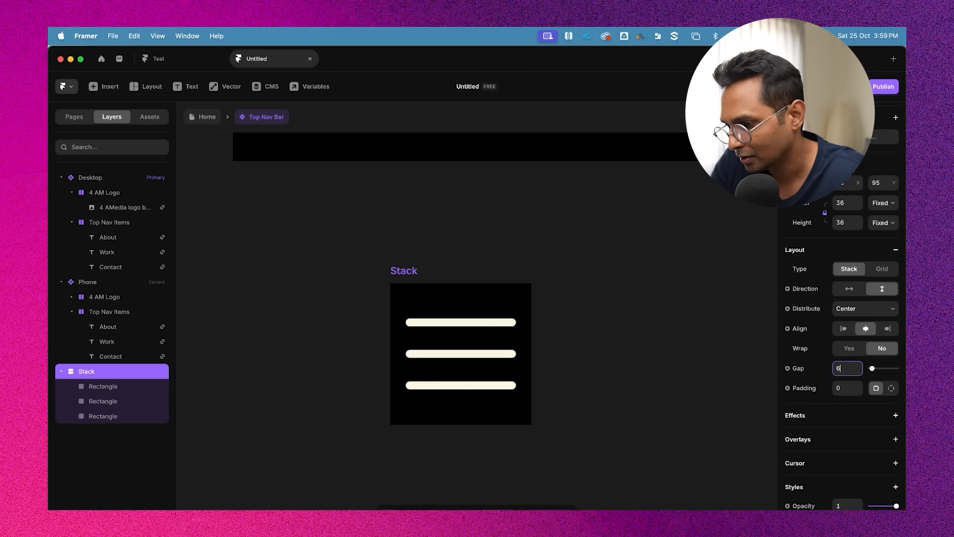
key(Up)
key(Up)
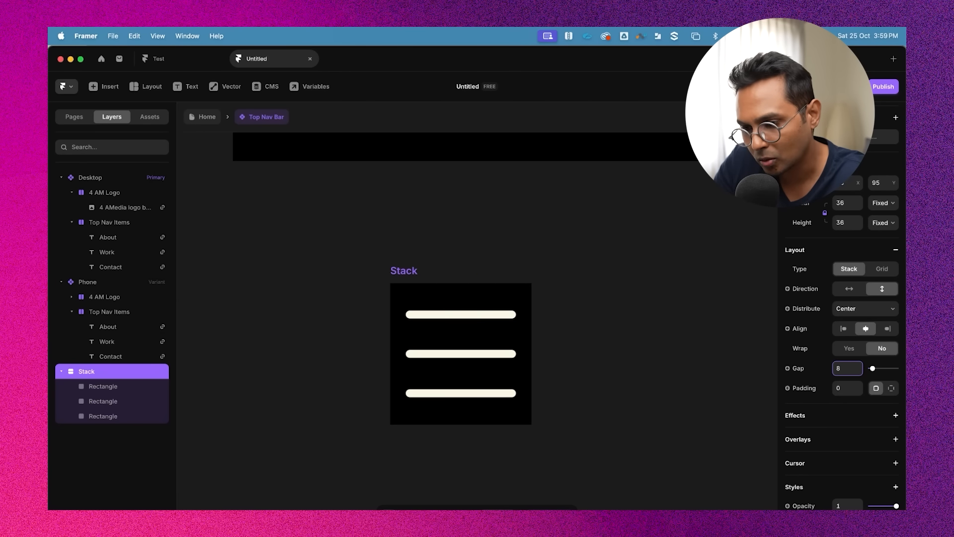
Rename the stack to Hamburger CTA
click(740, 319)
scroll(741, 319, down, 5)
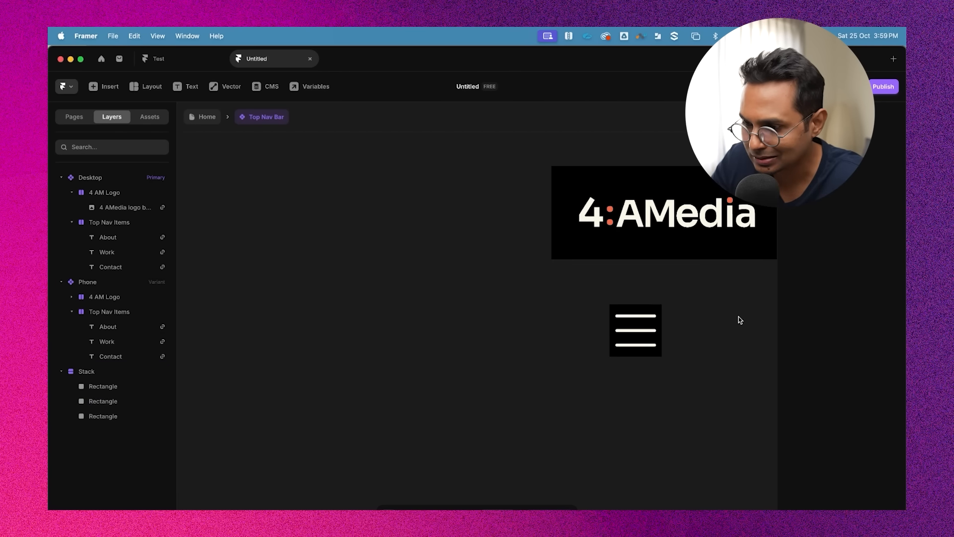
scroll(740, 319, right, 4)
click(411, 305)
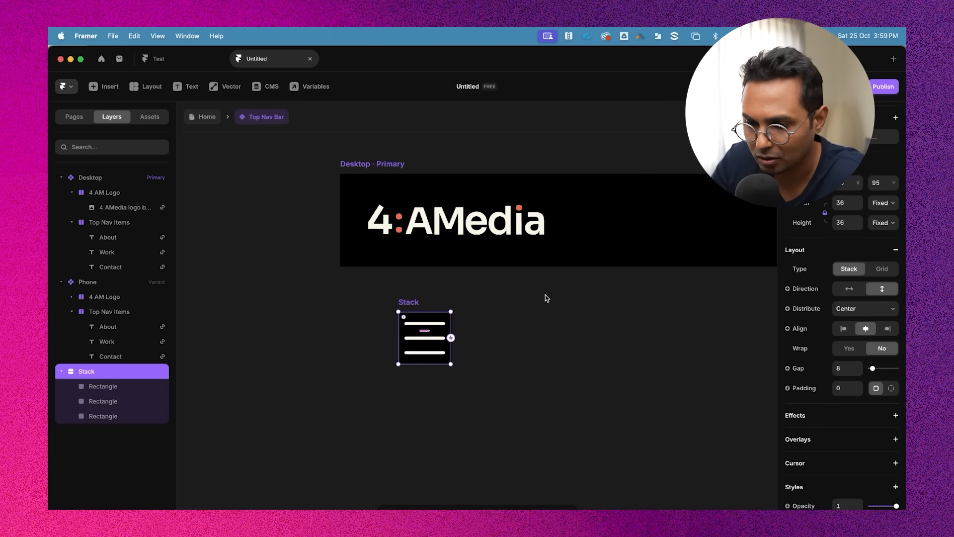
double_click(410, 304)
text(Hambur)
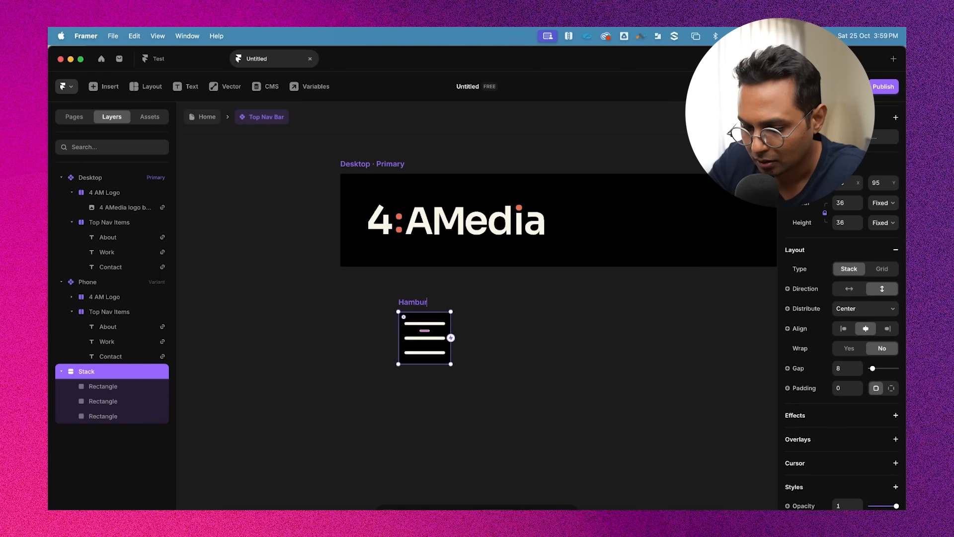
text(ger CTA)
key(Return)
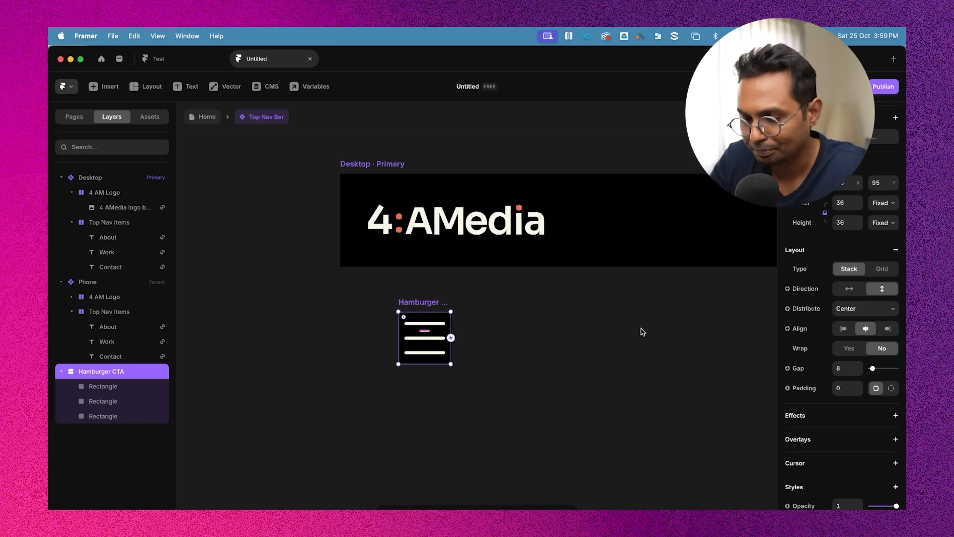
Turn the Hamburger CTA stack into a component named Hamburger CTA
click(487, 355)
click(419, 303)
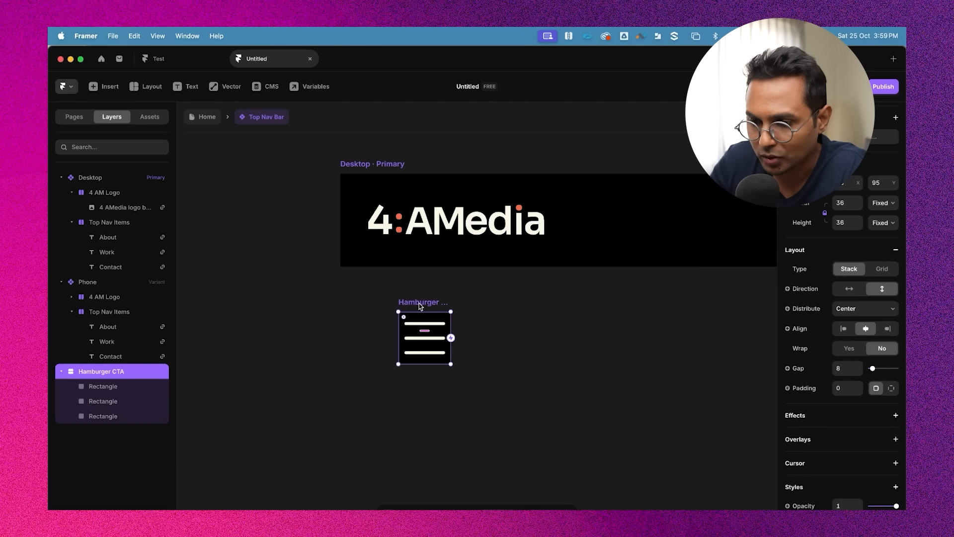
right_click(421, 304)
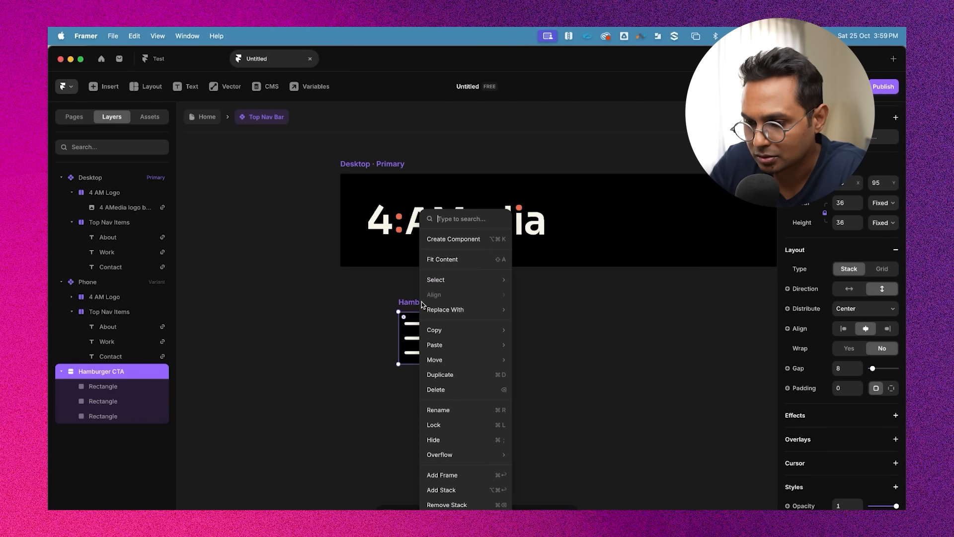
click(466, 245)
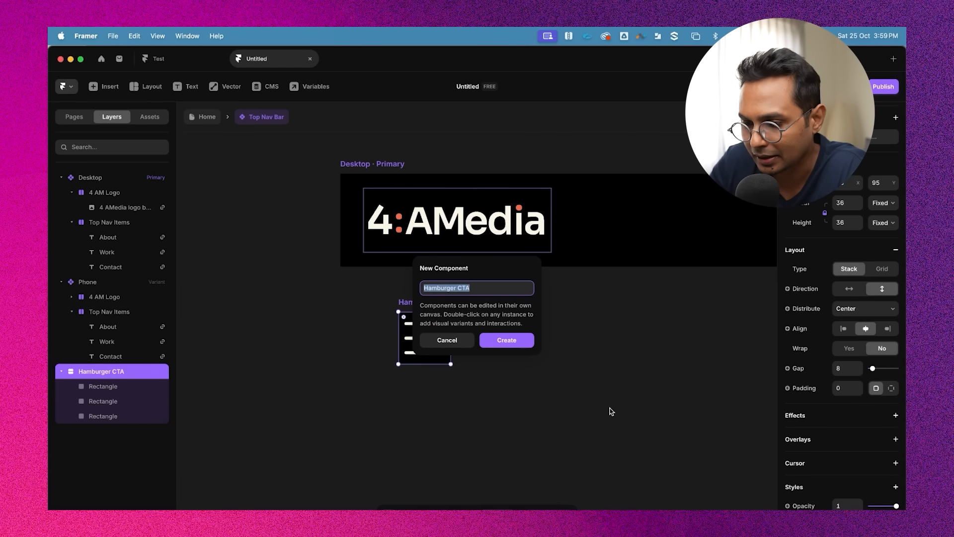
click(508, 342)
Add a second variant to the Hamburger CTA component, then undo it
scroll(485, 326, up, 5)
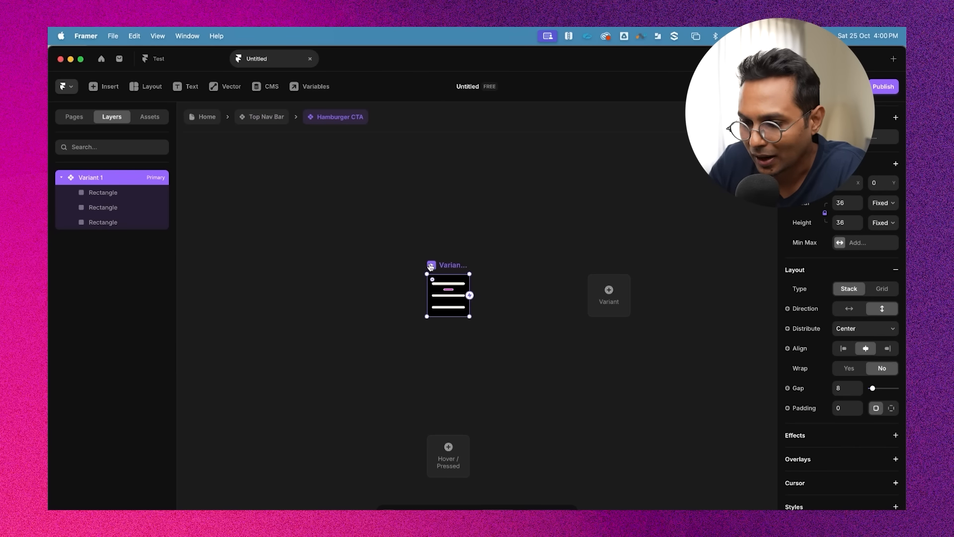
scroll(451, 267, up, 3)
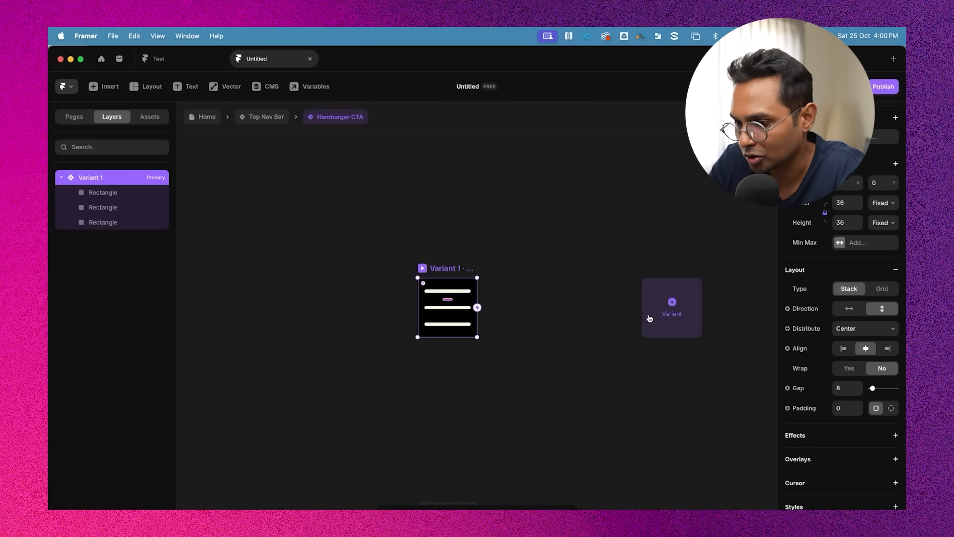
click(690, 317)
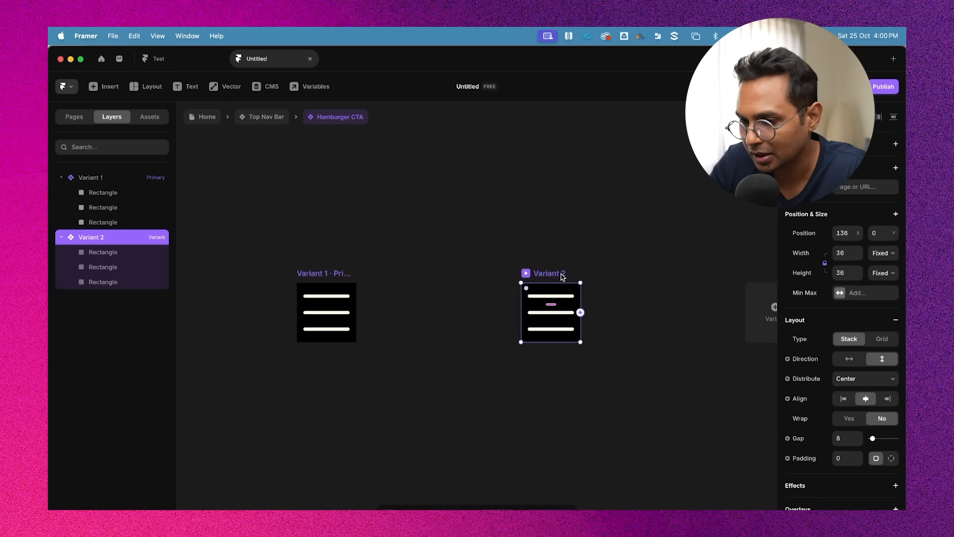
scroll(563, 276, down, 4)
key(super+z)
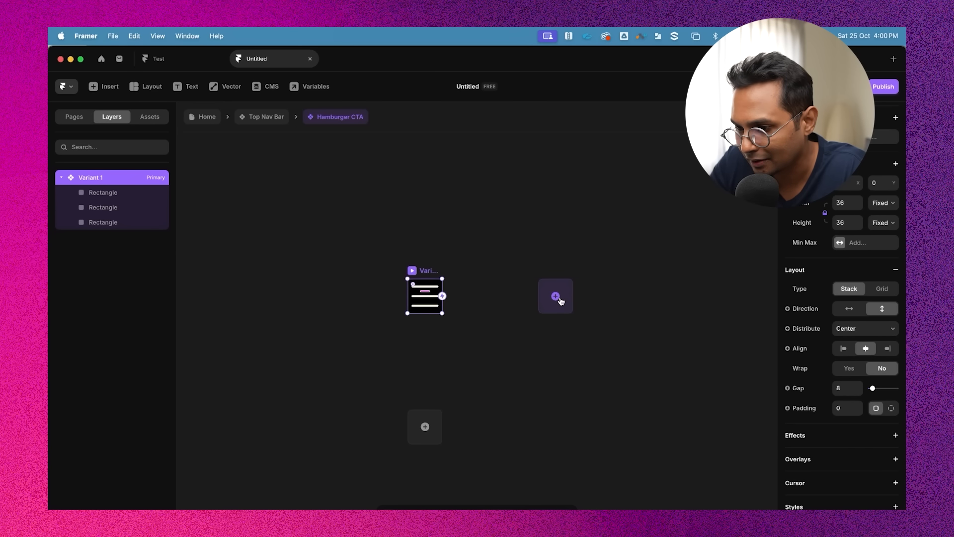
Add a second variant to the Hamburger CTA component
click(557, 298)
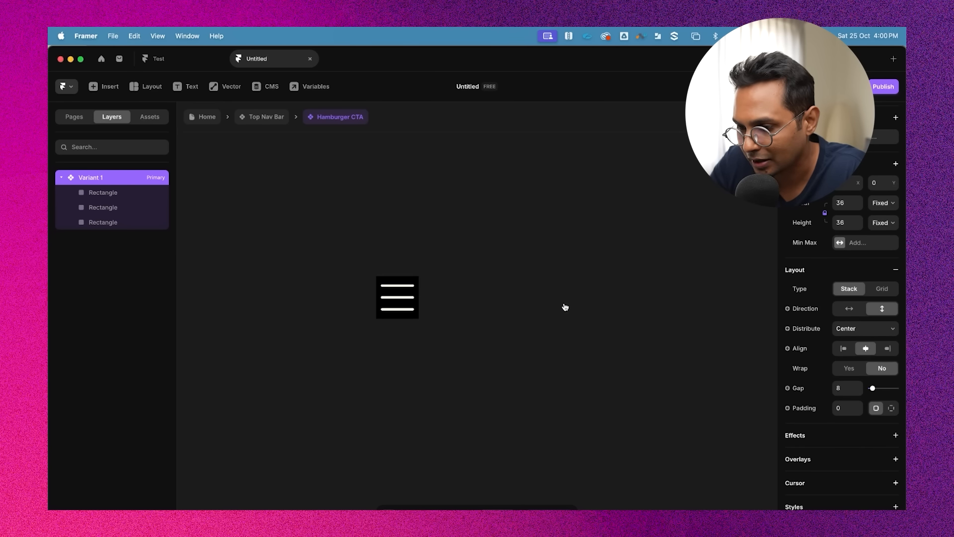
drag(564, 270, 470, 269)
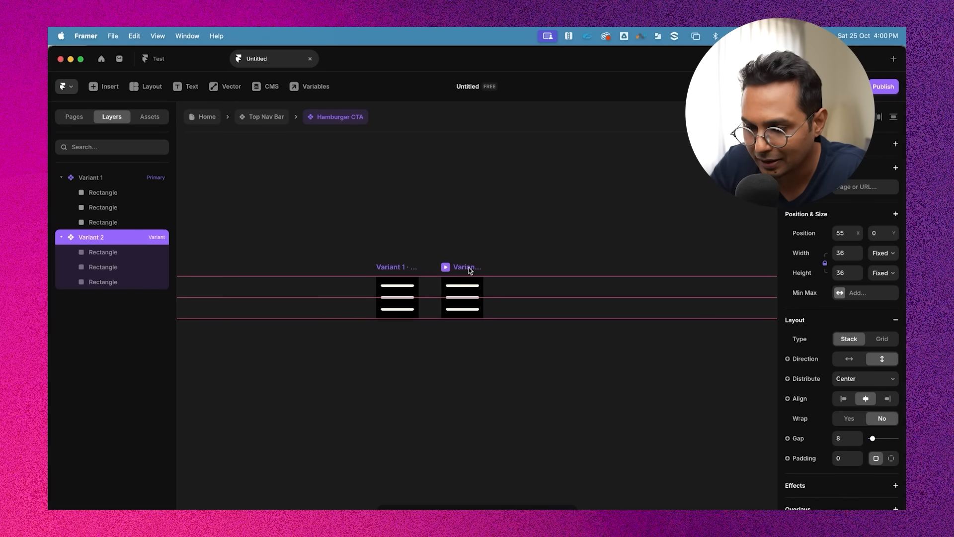
scroll(485, 294, up, 5)
scroll(491, 298, up, 4)
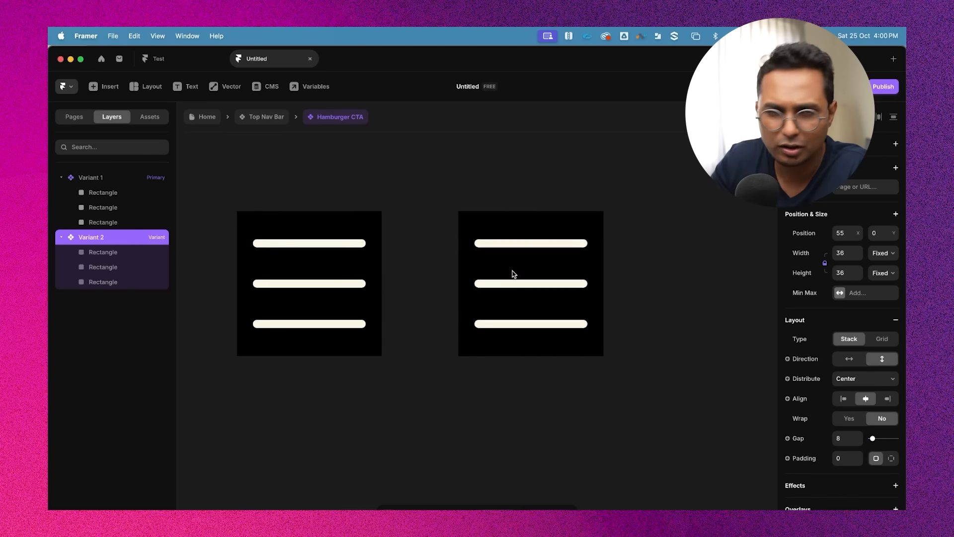
click(548, 284)
click(546, 244)
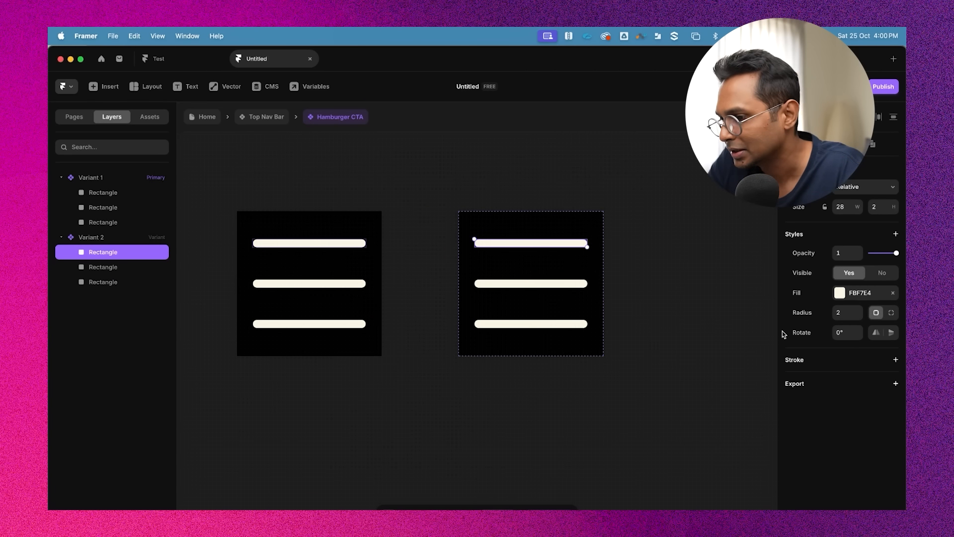
click(544, 243)
click(545, 244)
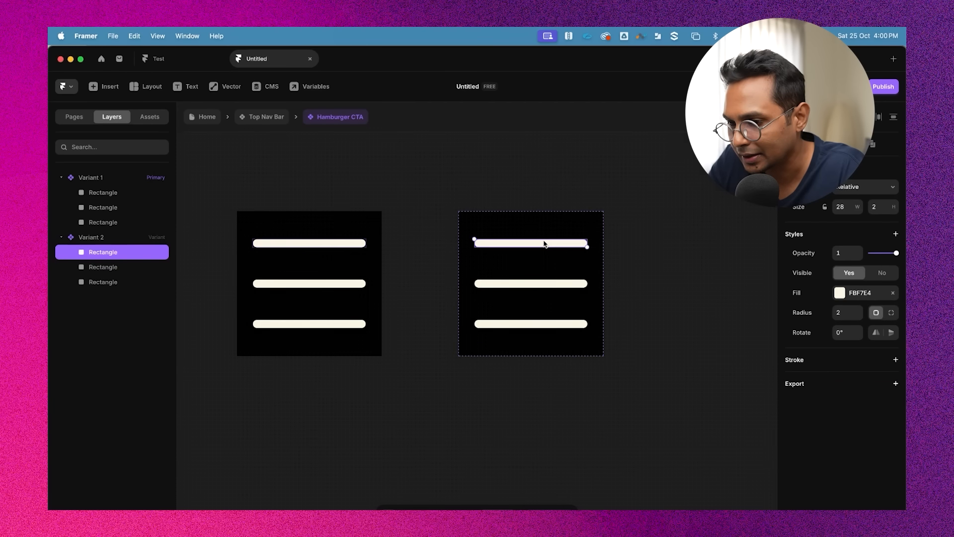
Rename the primary variant to Burger Default
click(488, 224)
scroll(487, 224, down, 3)
click(383, 217)
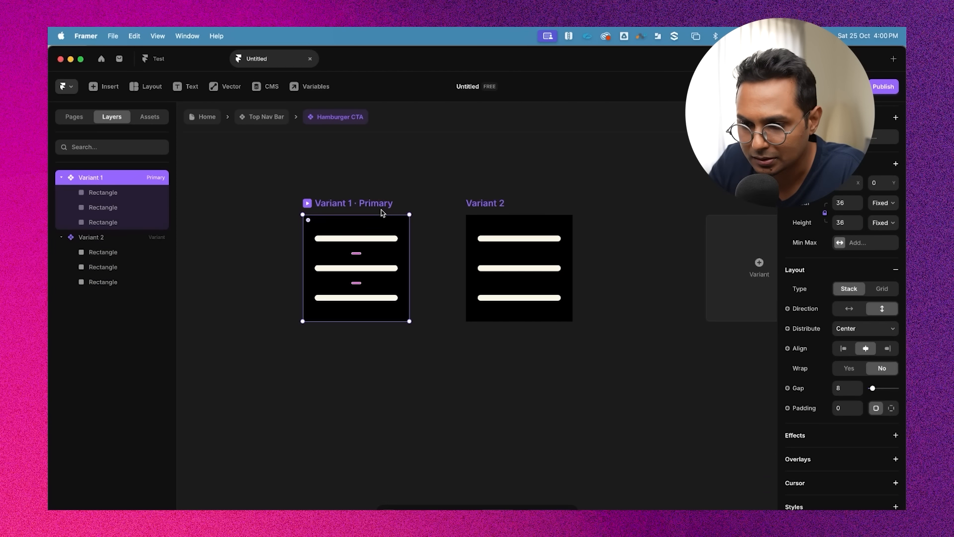
double_click(343, 204)
double_click(98, 178)
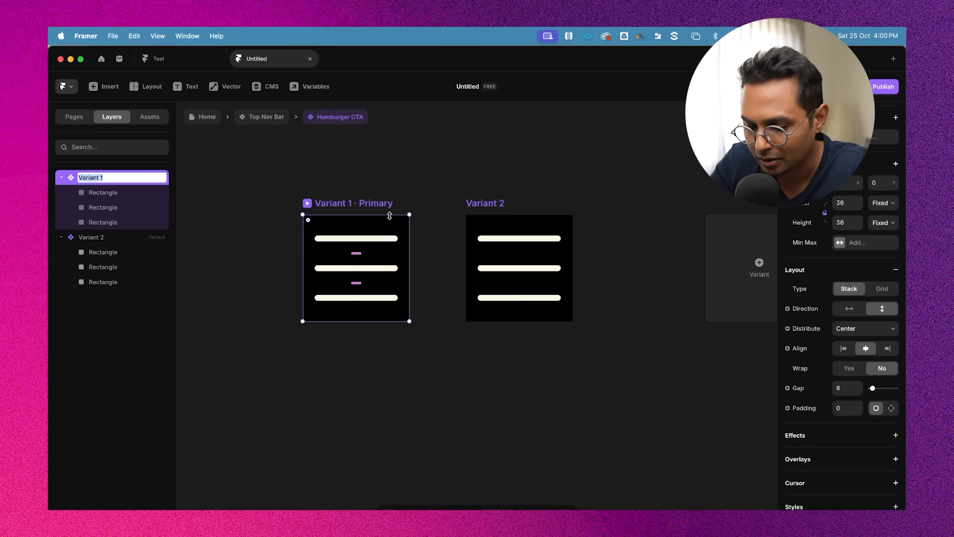
text(HAmburder)
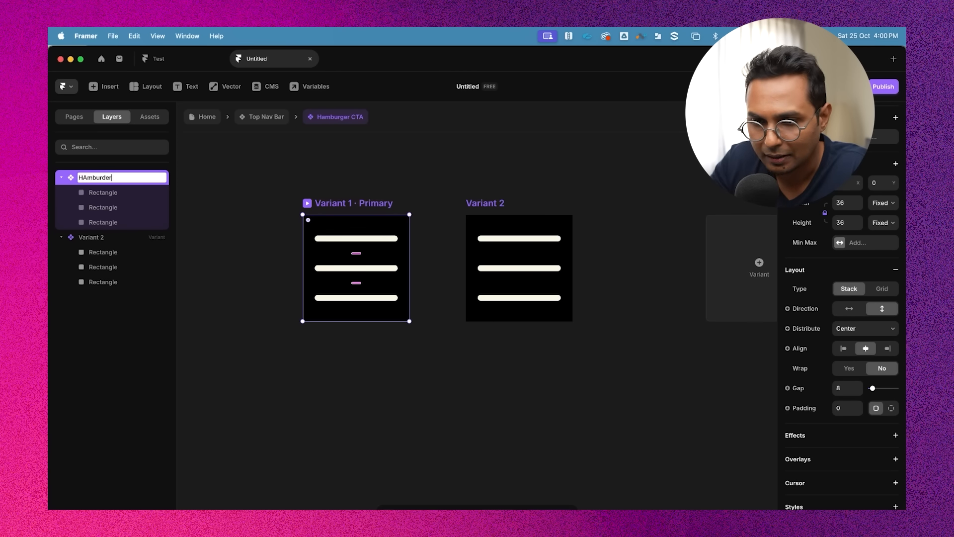
key(super+a)
text(BU)
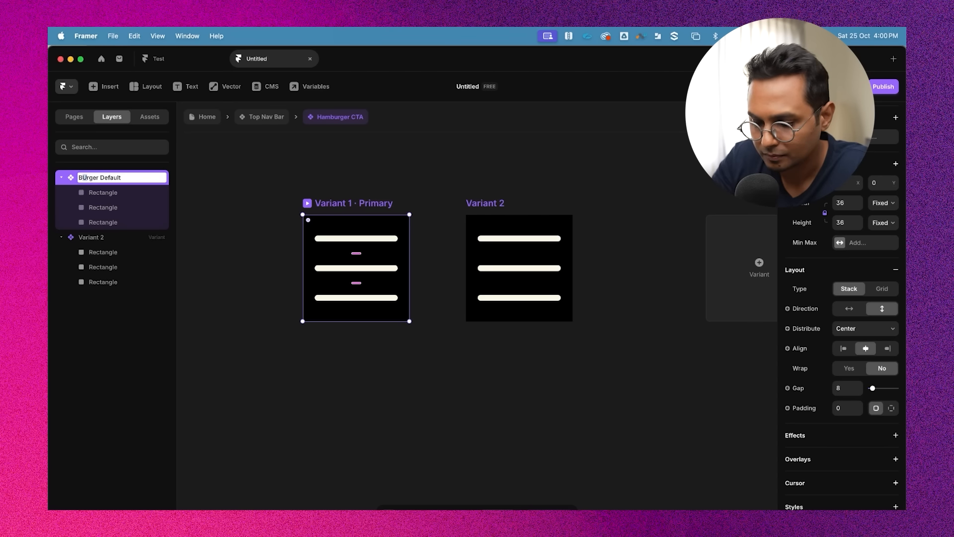
text(u)
Rename the second variant to Burger Close
double_click(92, 238)
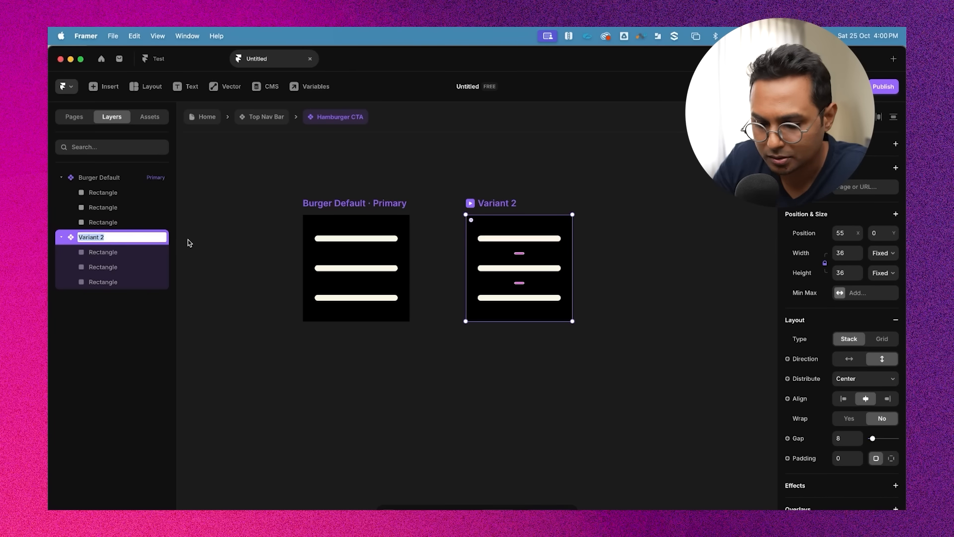
text(Burge)
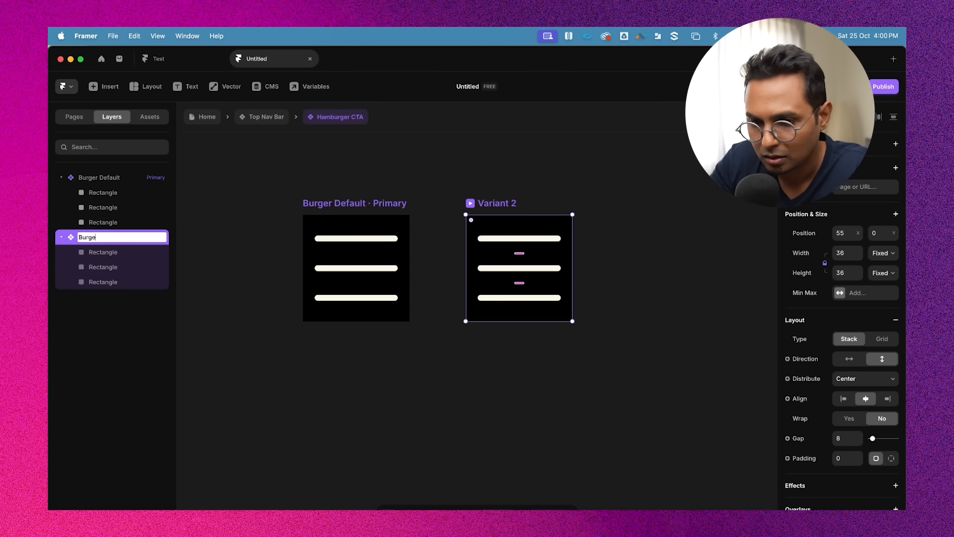
text(r Close)
key(Return)
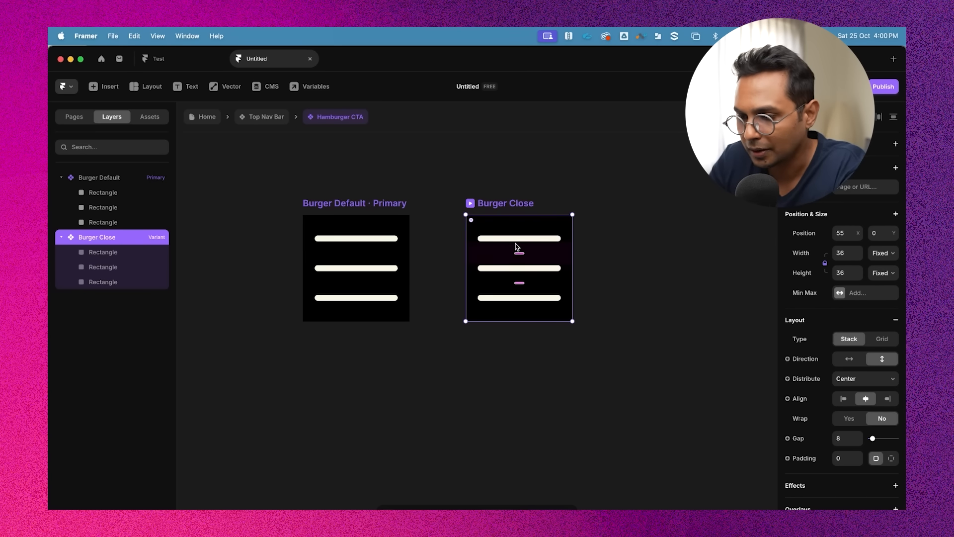
Rotate the top bar of the Burger Close variant to -45°
click(520, 240)
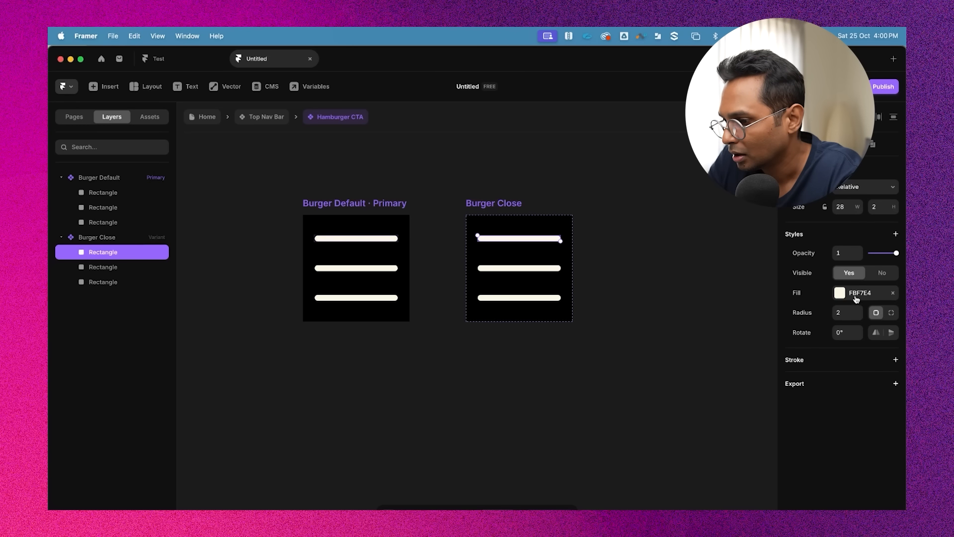
click(846, 332)
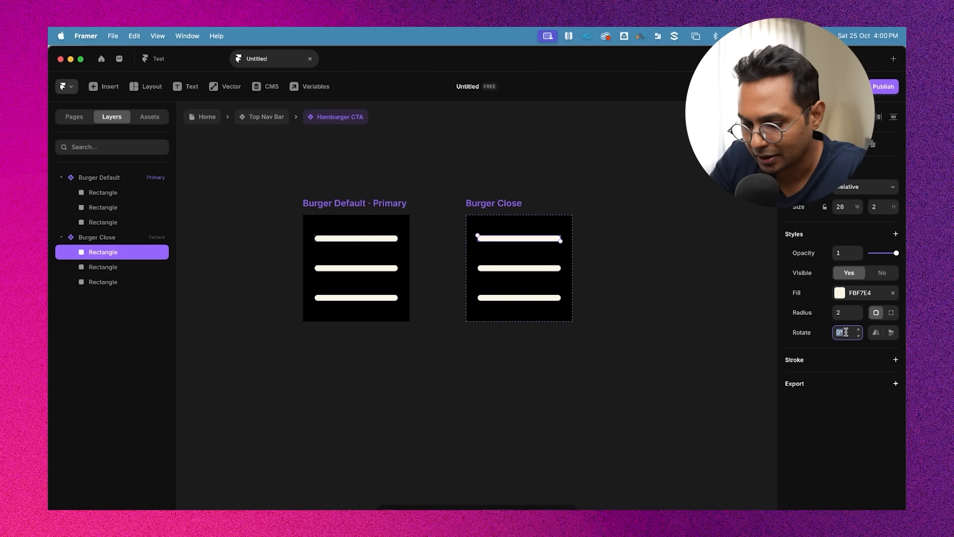
text(-20)
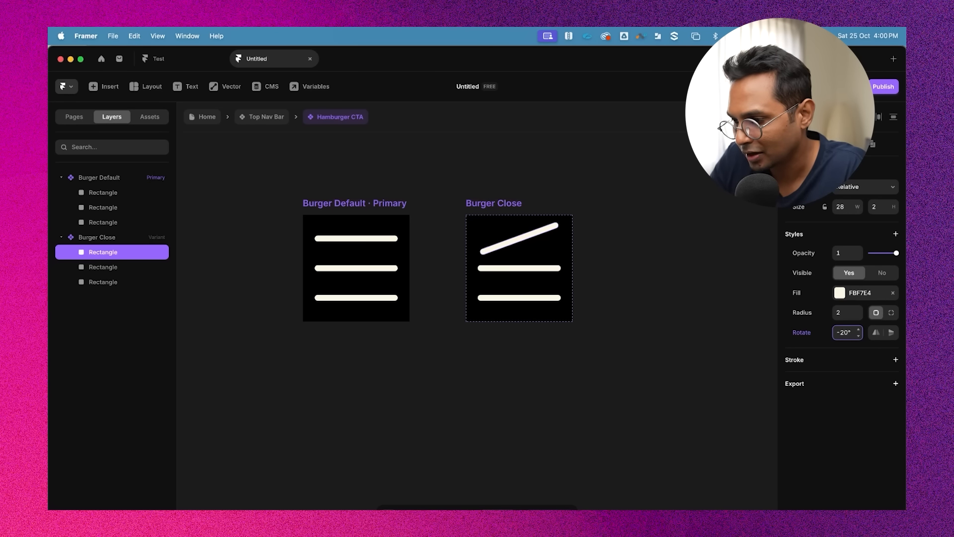
key(super+a)
text(-45)
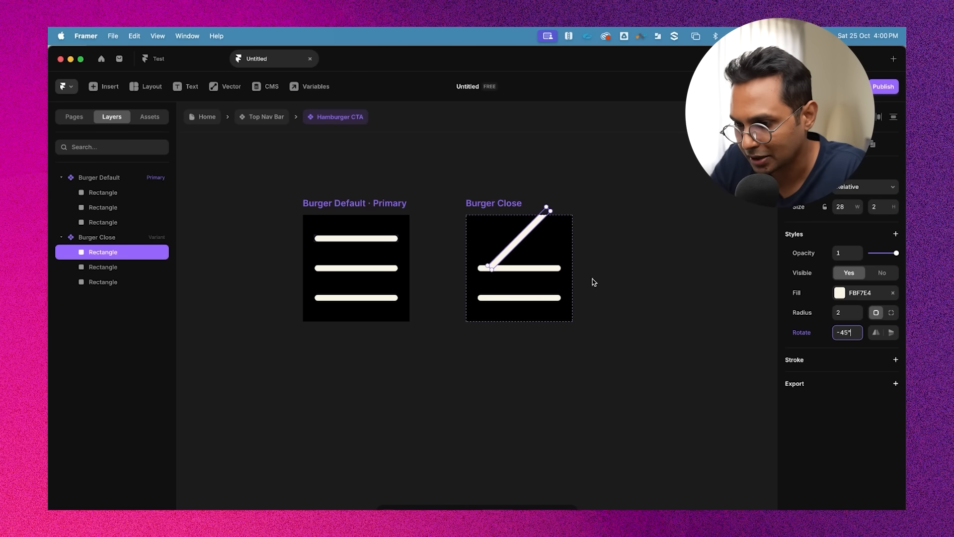
Rotate the bottom bar of the Burger Close variant to 45°
click(533, 301)
key(Escape)
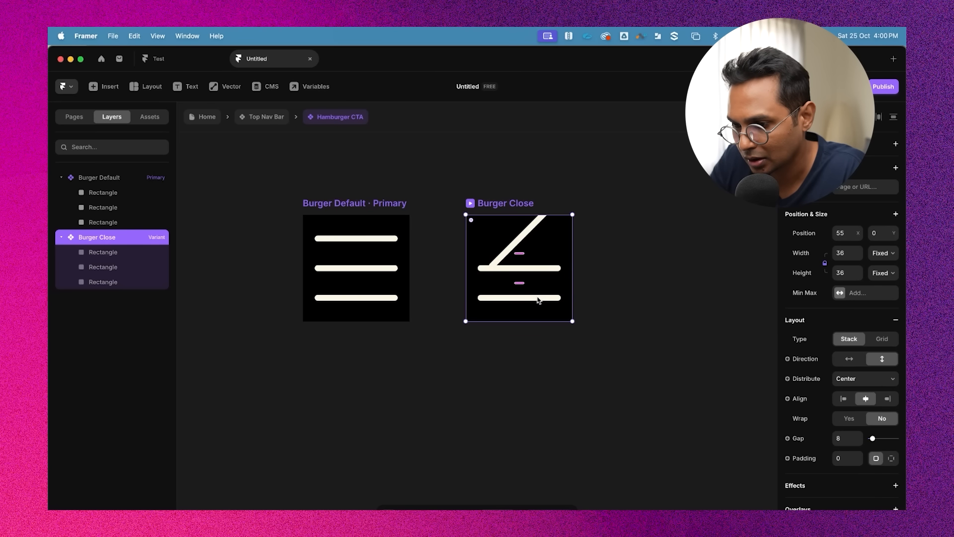
click(538, 300)
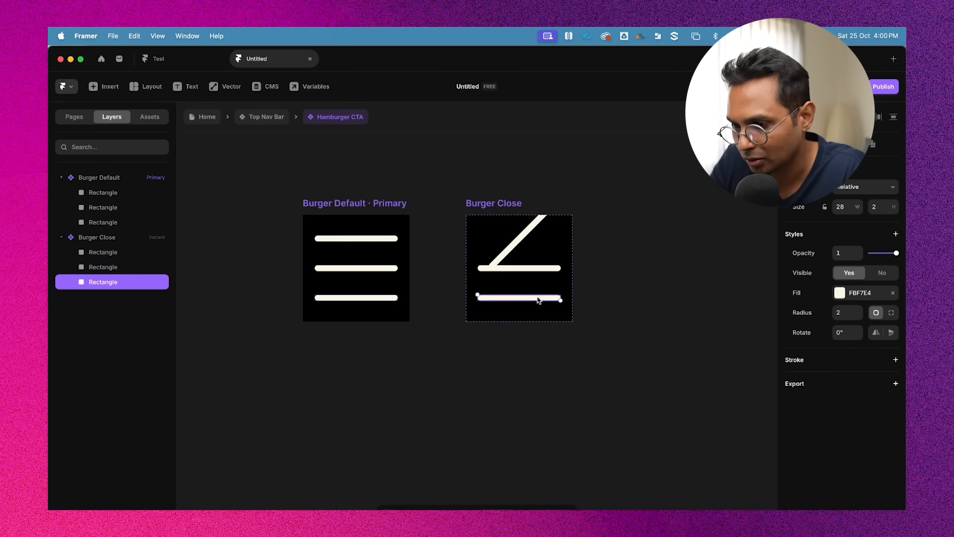
click(846, 333)
text(45)
key(Return)
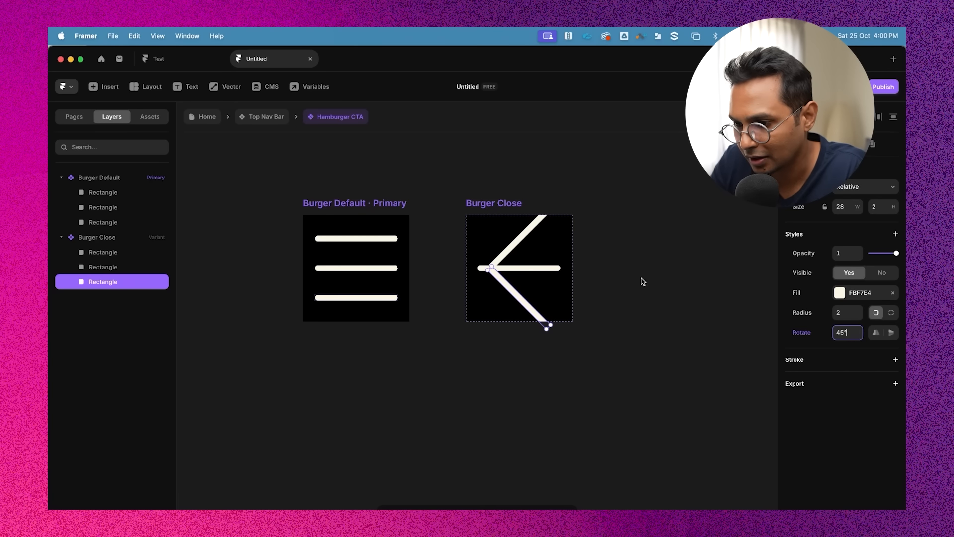
Set the middle bar's opacity in Burger Close to 0
click(549, 270)
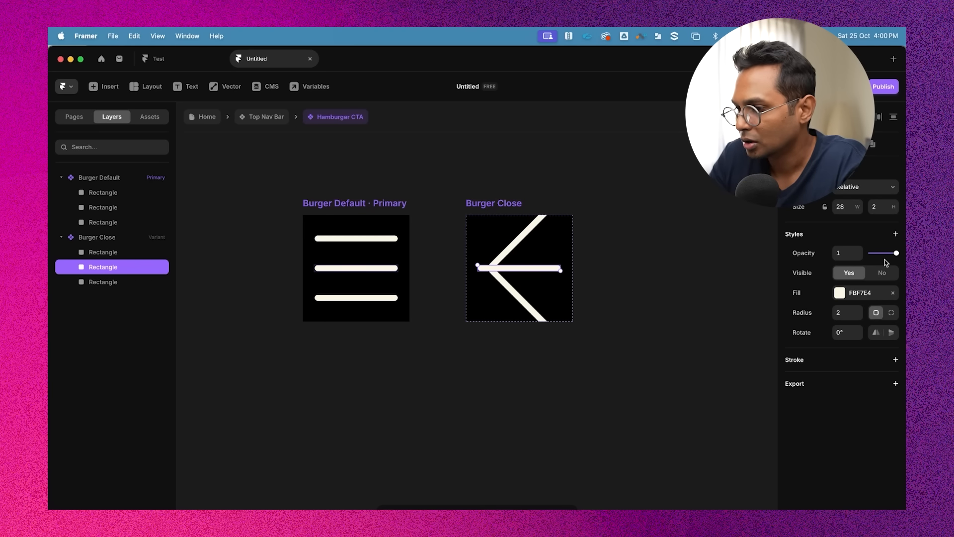
drag(895, 253, 731, 255)
click(732, 255)
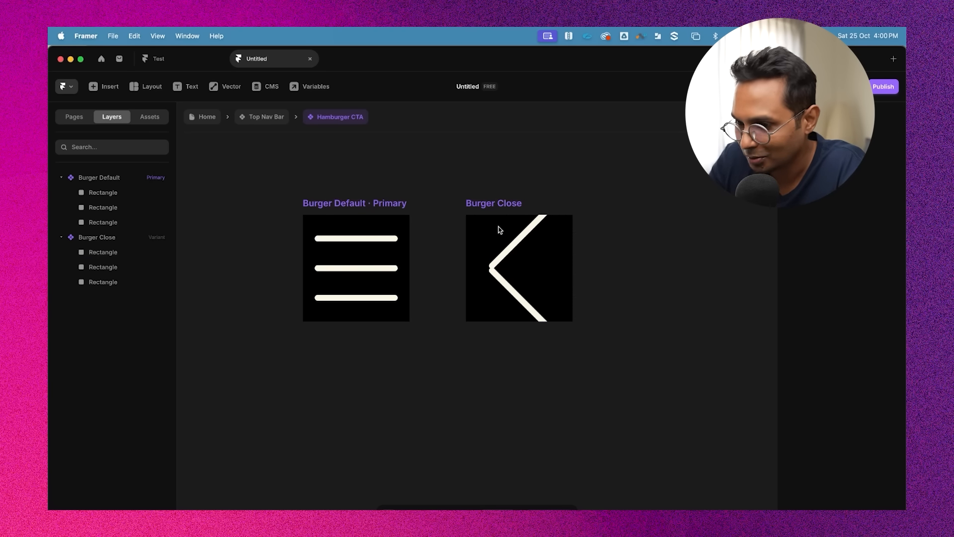
Remove the stack layout from the Burger Close variant
click(509, 242)
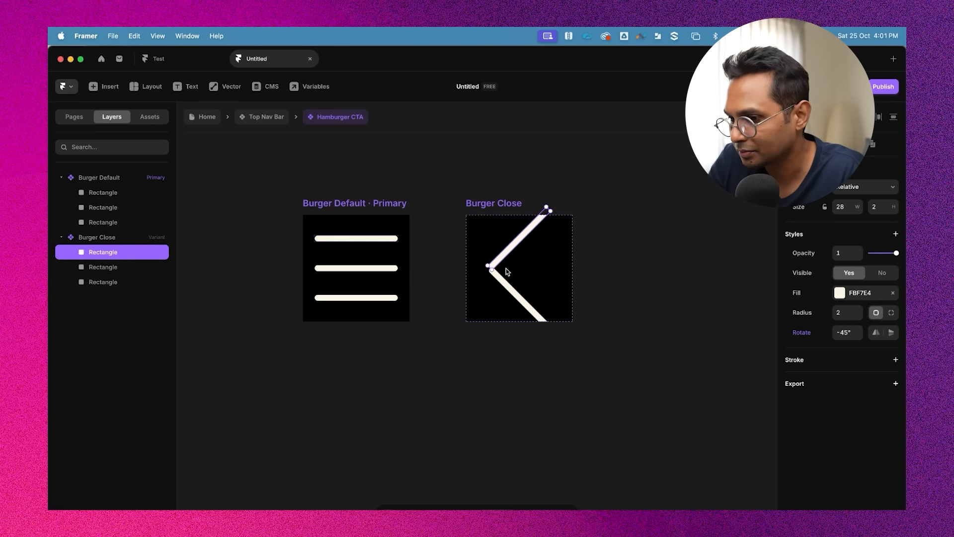
click(635, 219)
click(495, 207)
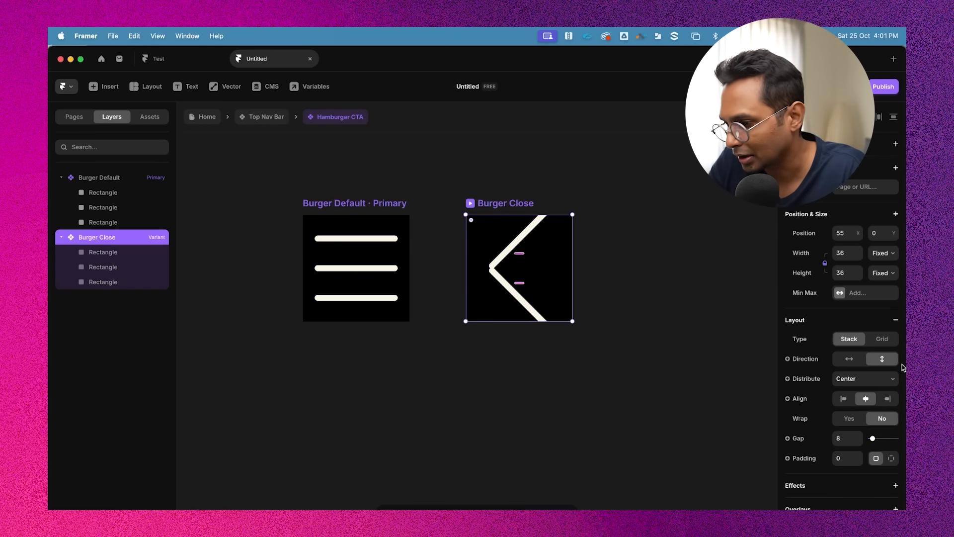
scroll(878, 338, down, 1)
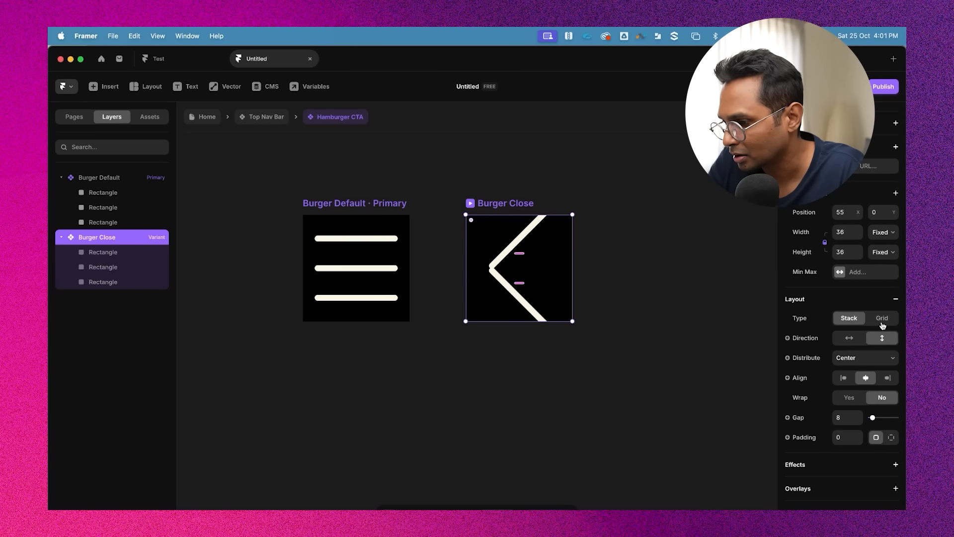
click(896, 298)
Align both diagonal bars to the vertical centre of the Burger Close frame to form an X
click(592, 260)
click(516, 250)
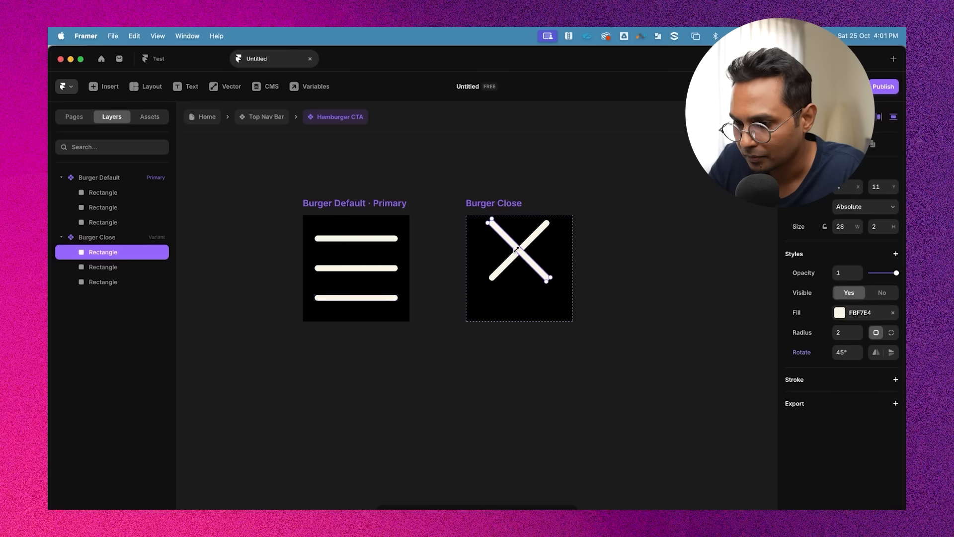
click(534, 236)
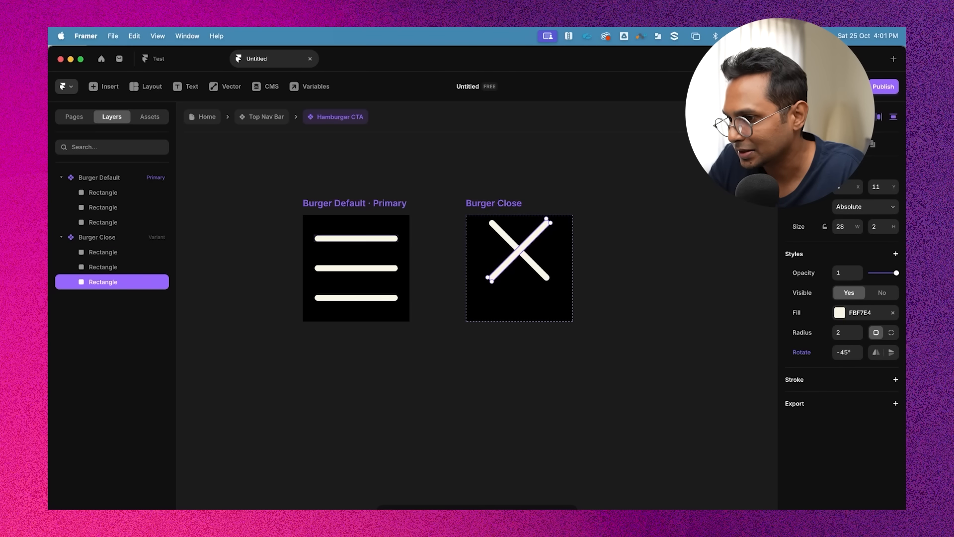
click(848, 117)
click(563, 239)
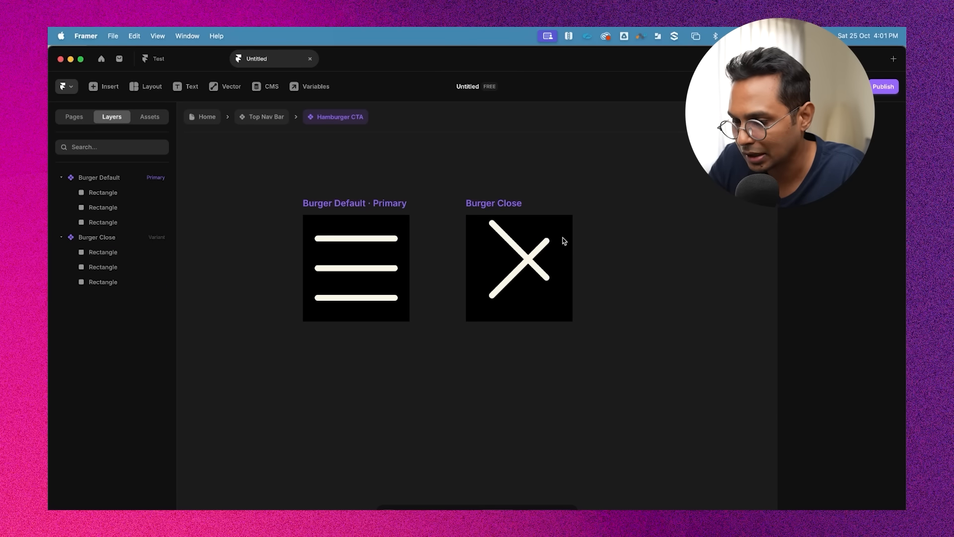
click(508, 237)
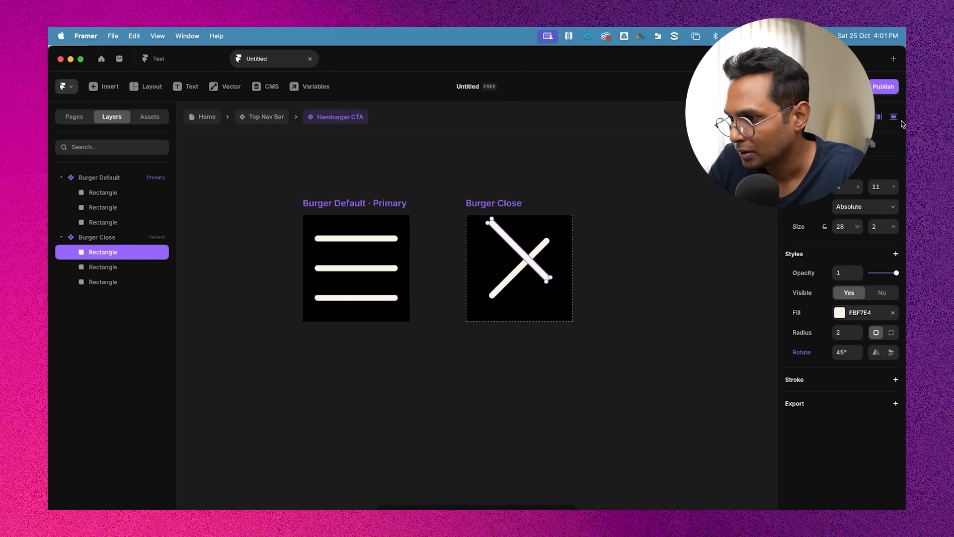
click(848, 117)
click(635, 272)
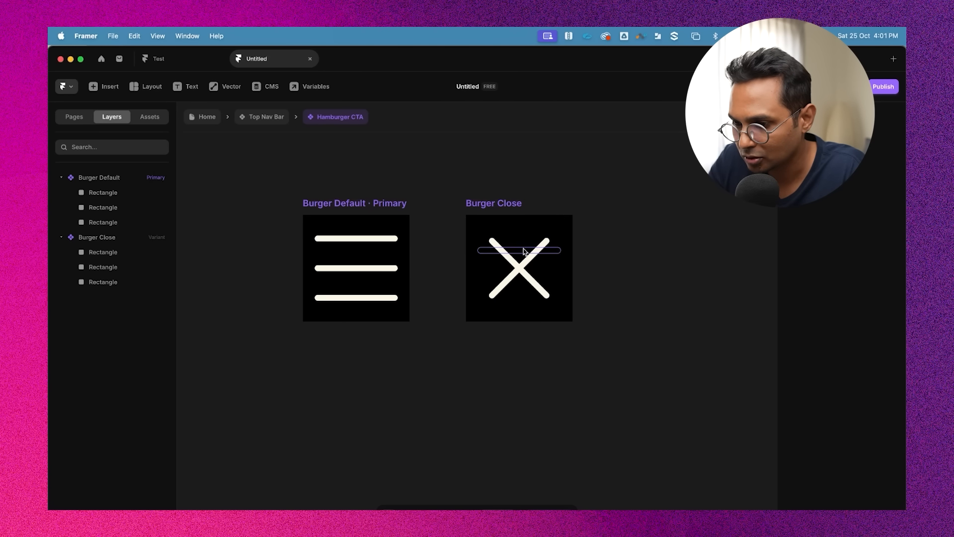
click(523, 249)
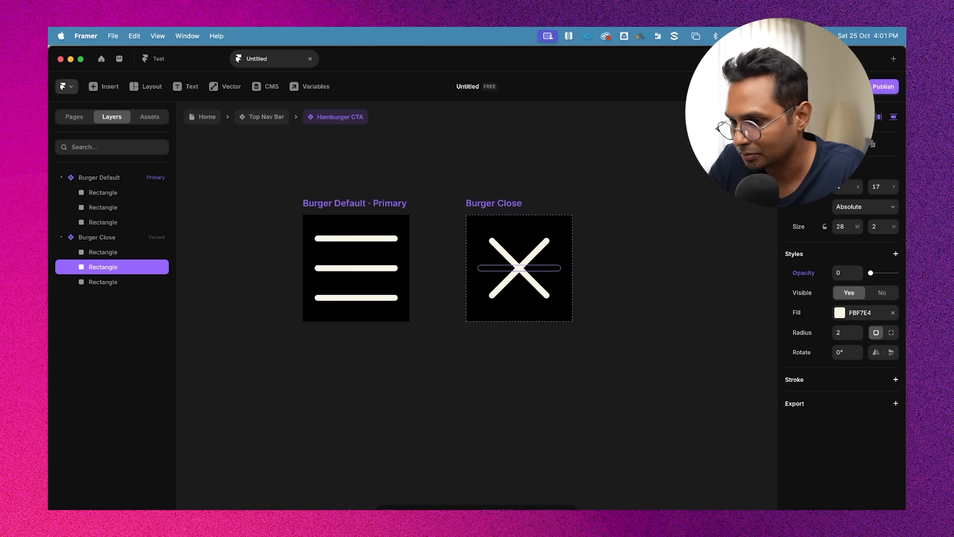
Move the Burger Close variant further right on the canvas
click(657, 244)
click(505, 204)
drag(505, 204, 580, 204)
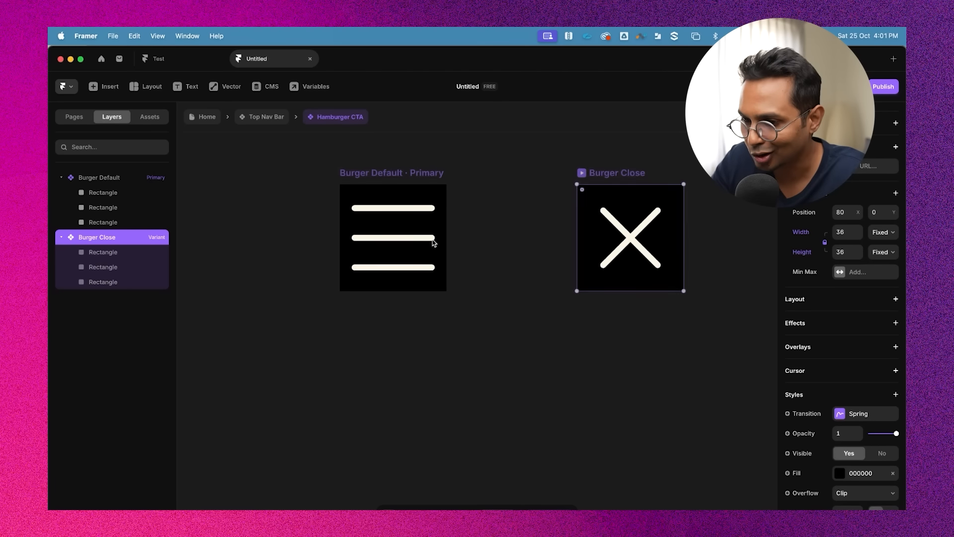
Add a click interaction on the Burger Default variant that sets the variant to Burger Close
click(408, 173)
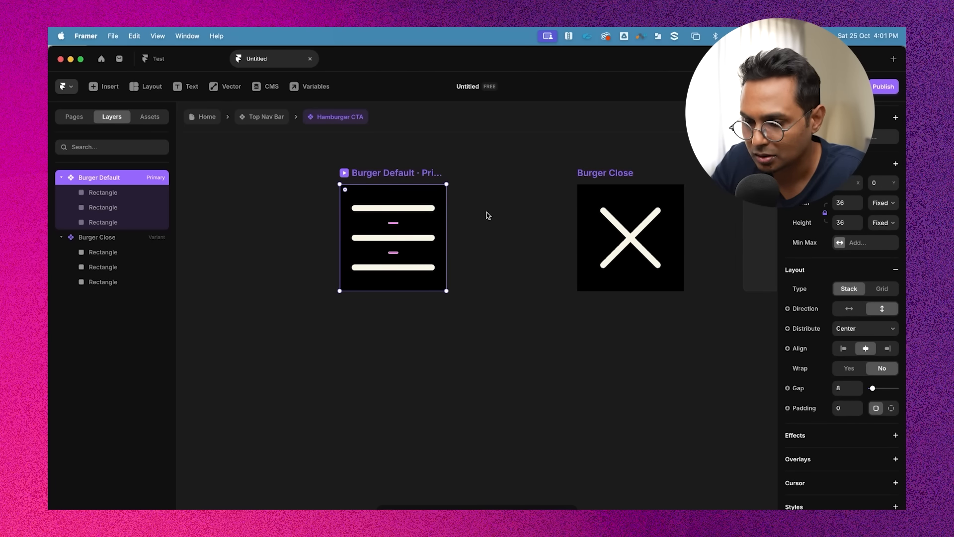
click(487, 212)
click(415, 178)
scroll(870, 191, up, 2)
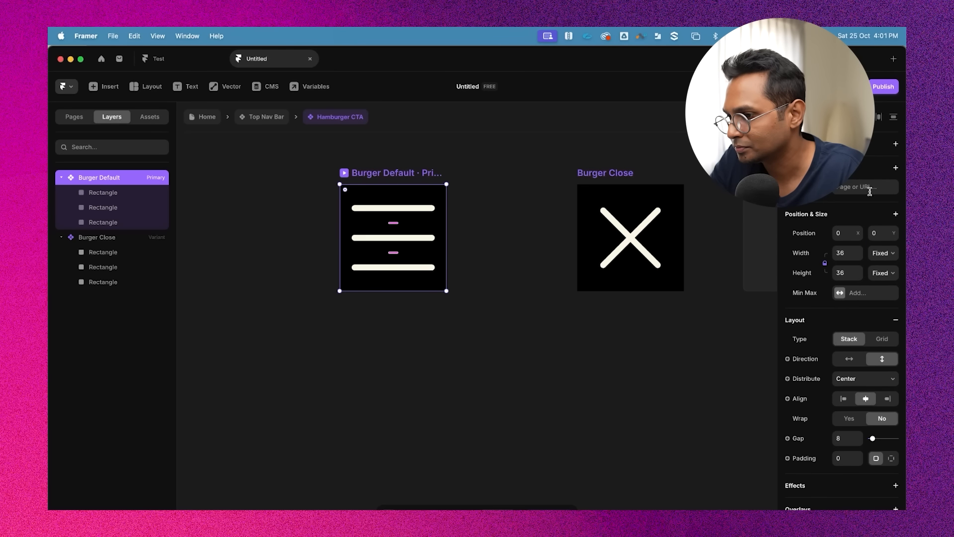
click(897, 144)
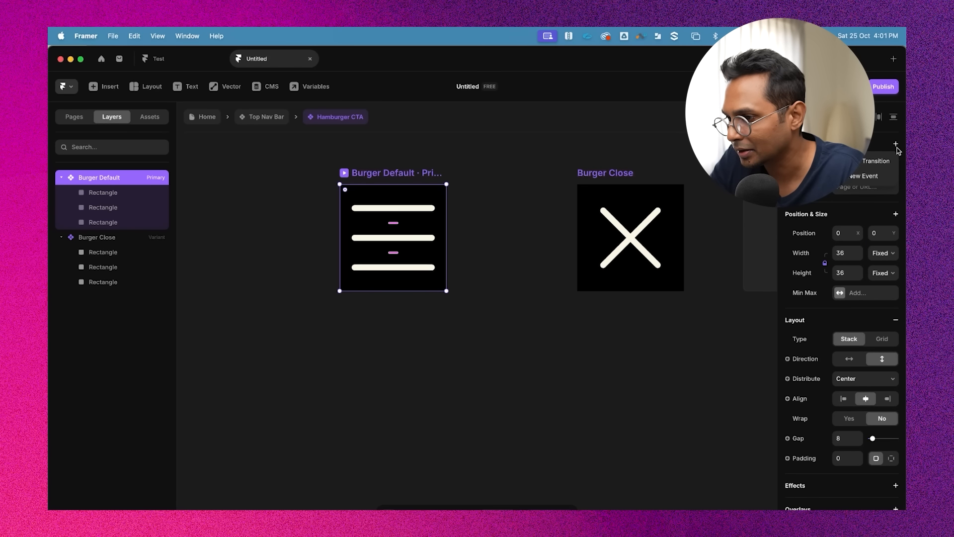
click(879, 163)
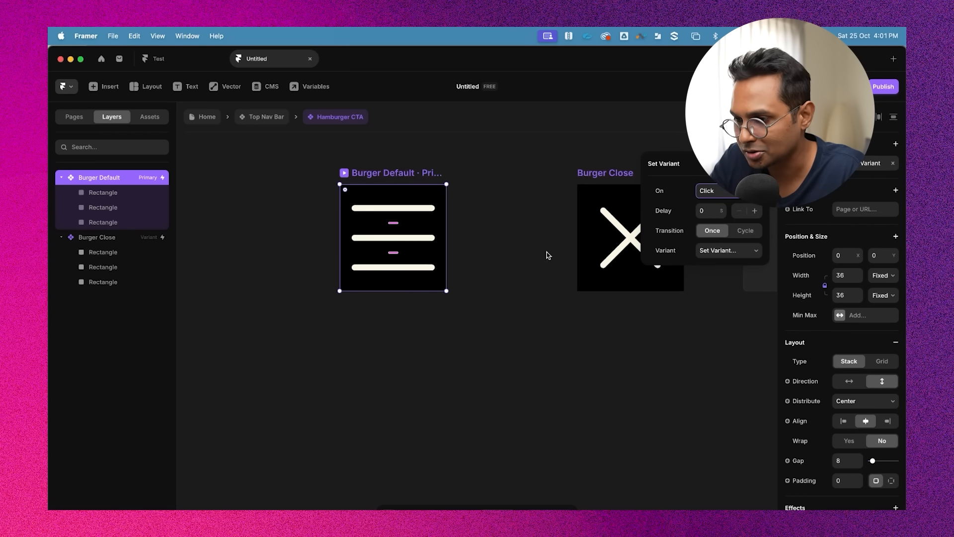
scroll(548, 255, right, 3)
click(728, 250)
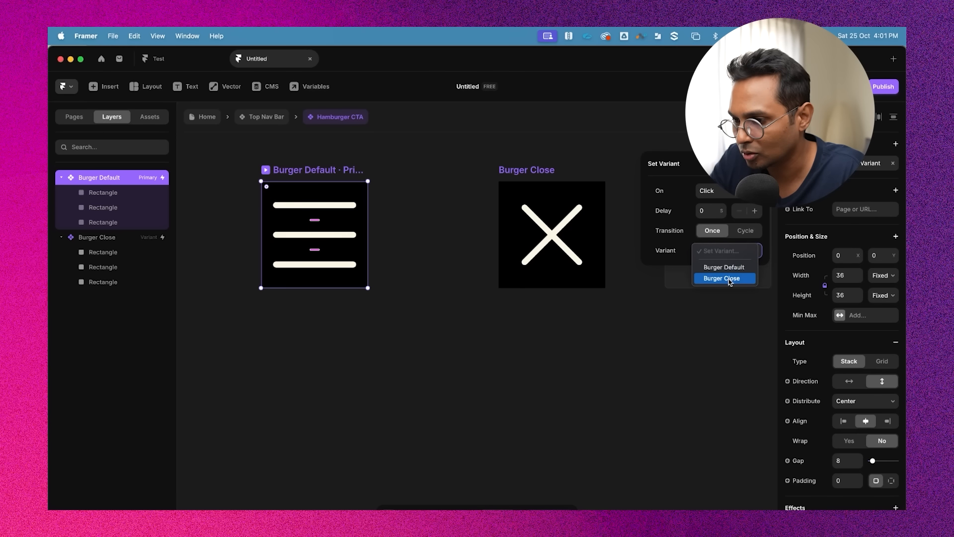
click(729, 278)
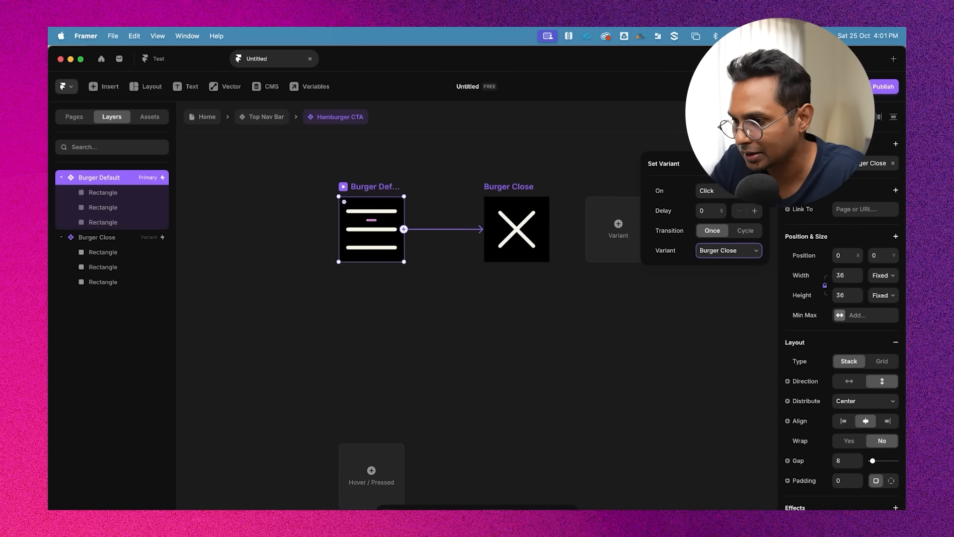
click(757, 164)
Preview the Hamburger CTA component and test that clicking the hamburger switches to the X icon
click(587, 162)
click(351, 187)
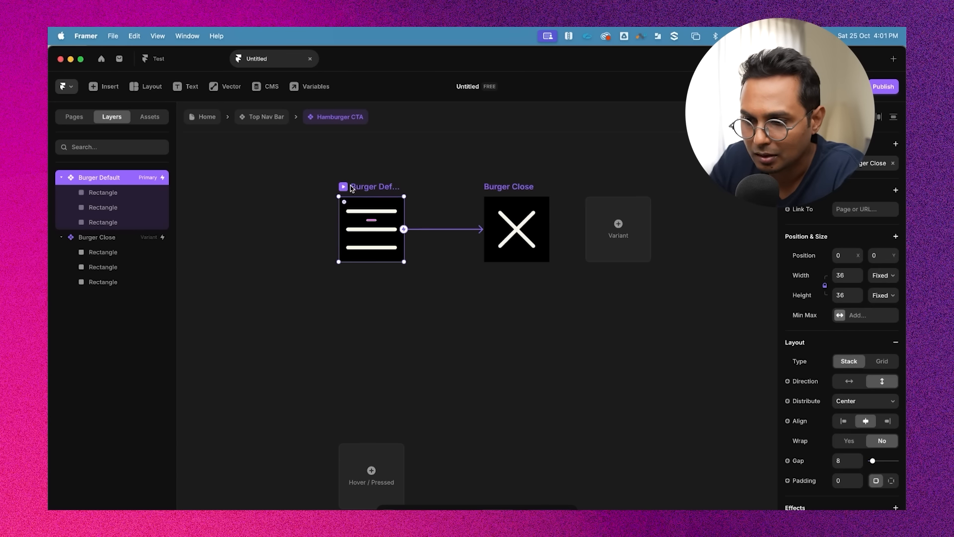
click(343, 186)
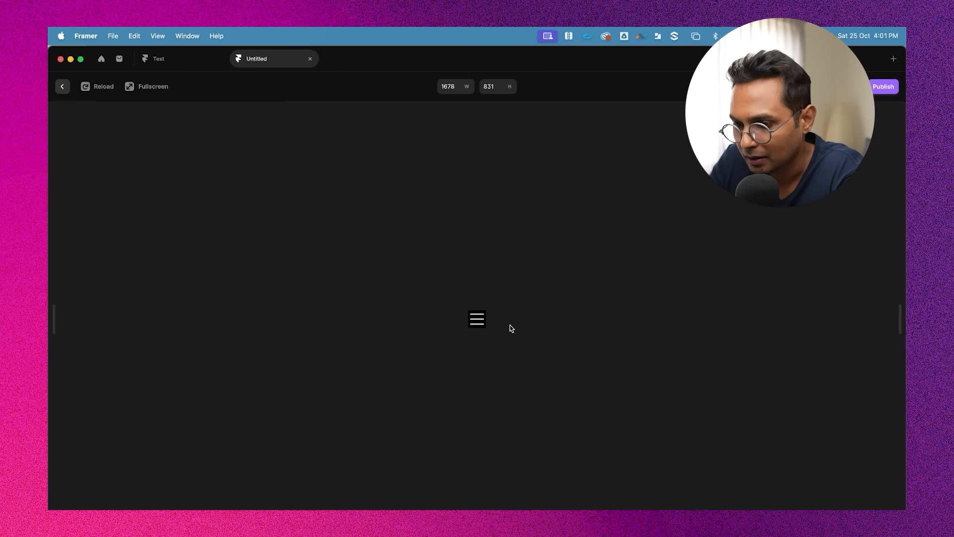
click(478, 324)
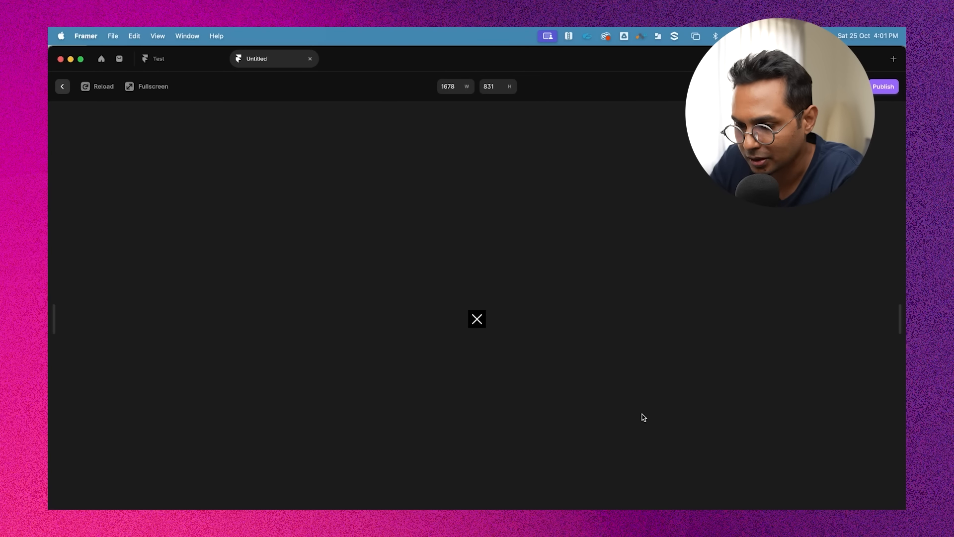
key(Escape)
Set the Burger Close variant's click interaction to switch back to Burger Default
scroll(429, 261, up, 3)
click(520, 180)
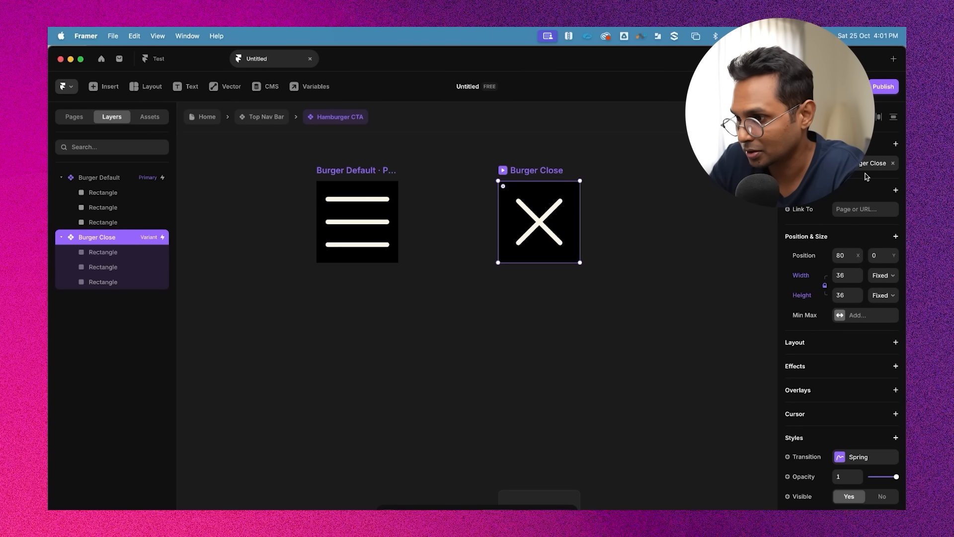
click(862, 168)
click(728, 251)
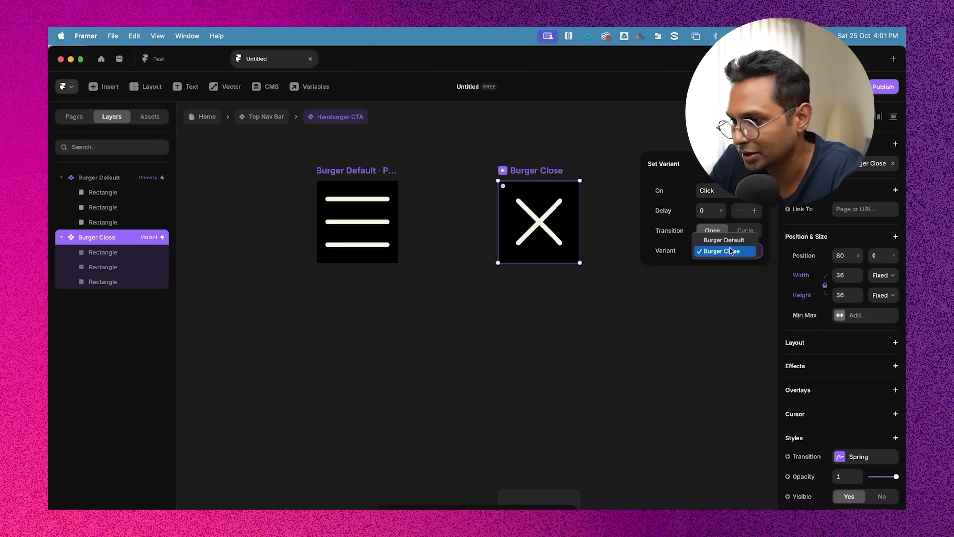
click(733, 241)
click(596, 330)
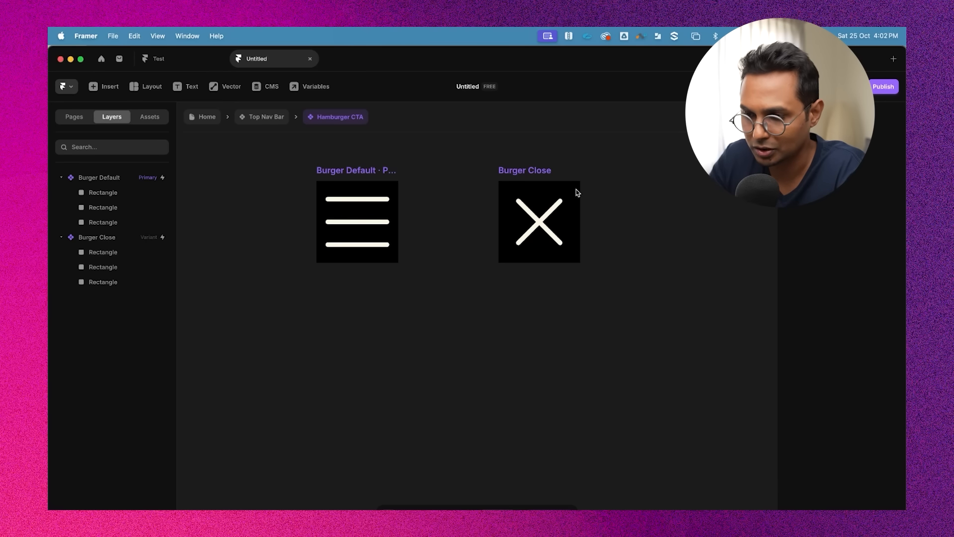
Return to the Top Nav Bar component and set the Hamburger CTA instance's height to 36
scroll(558, 386, down, 3)
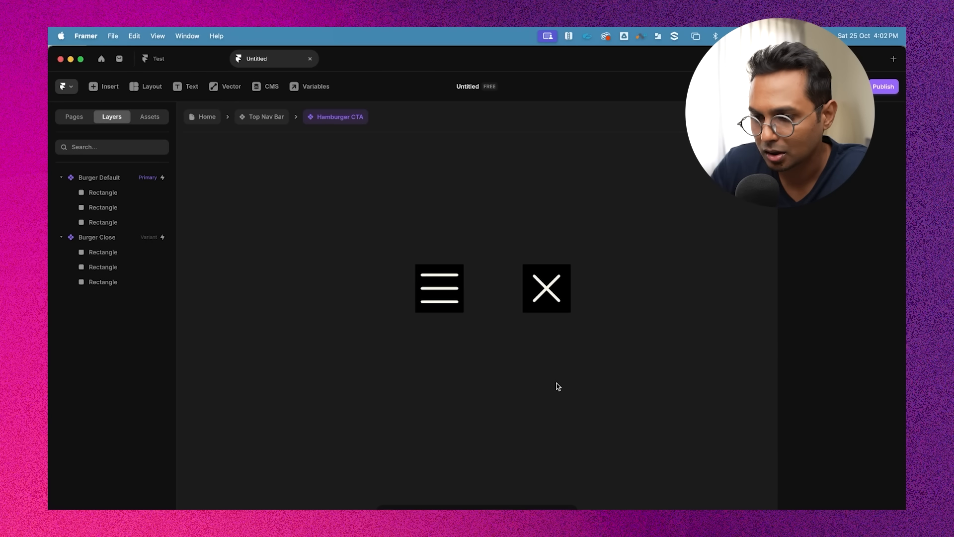
click(457, 279)
click(549, 230)
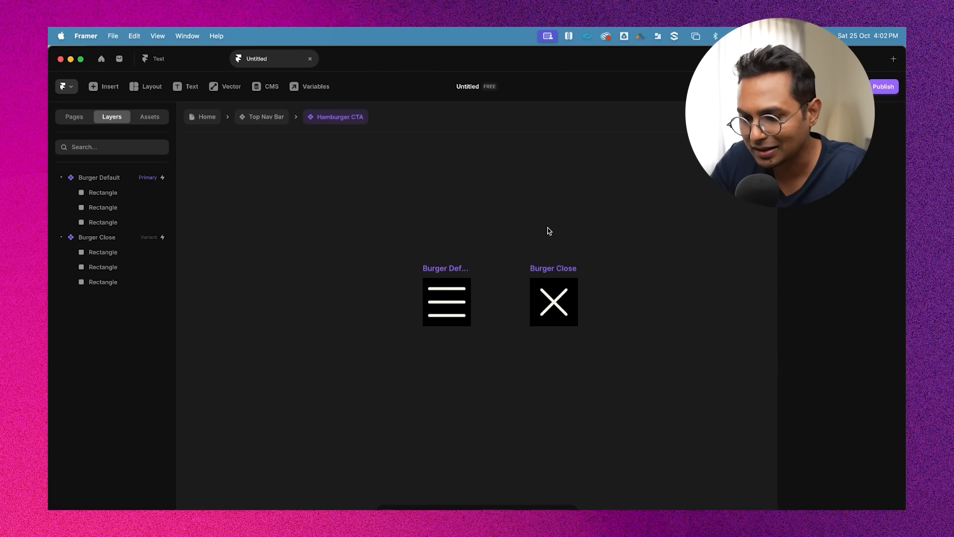
click(267, 117)
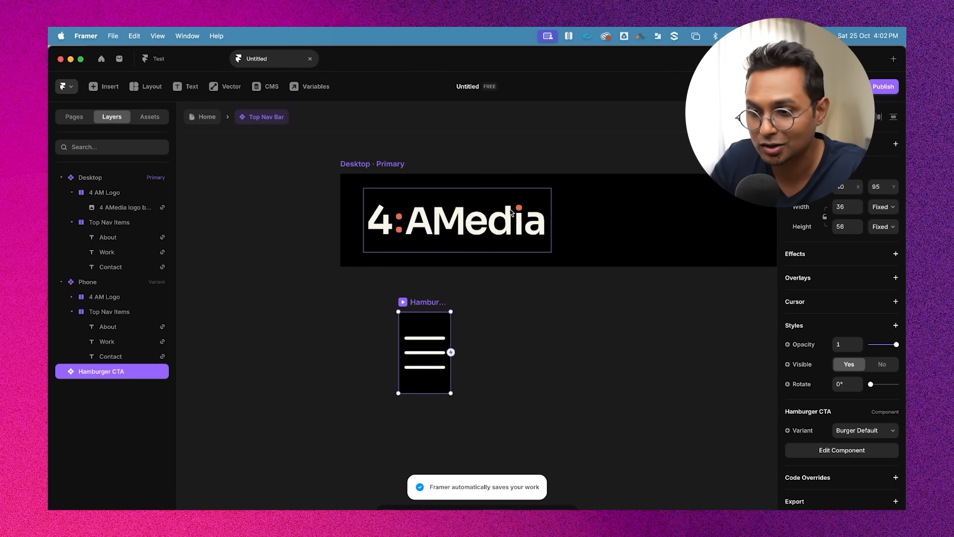
mouse_move(451, 337)
mouse_down()
mouse_move(478, 337)
mouse_move(450, 337)
mouse_up()
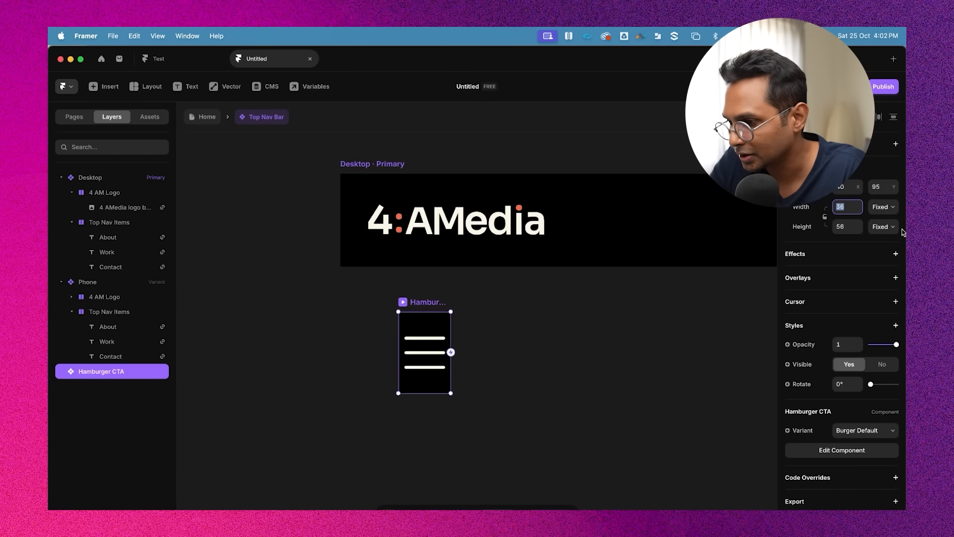
click(884, 227)
click(850, 233)
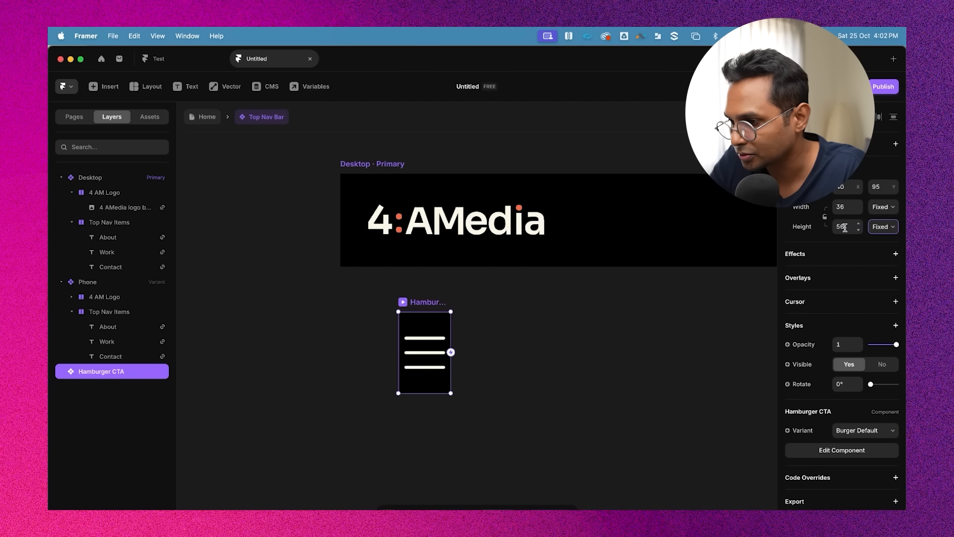
click(846, 226)
text(36)
key(Return)
Paste the Hamburger CTA instance into the Desktop variant's 4 AM Logo stack beside the logo
click(493, 411)
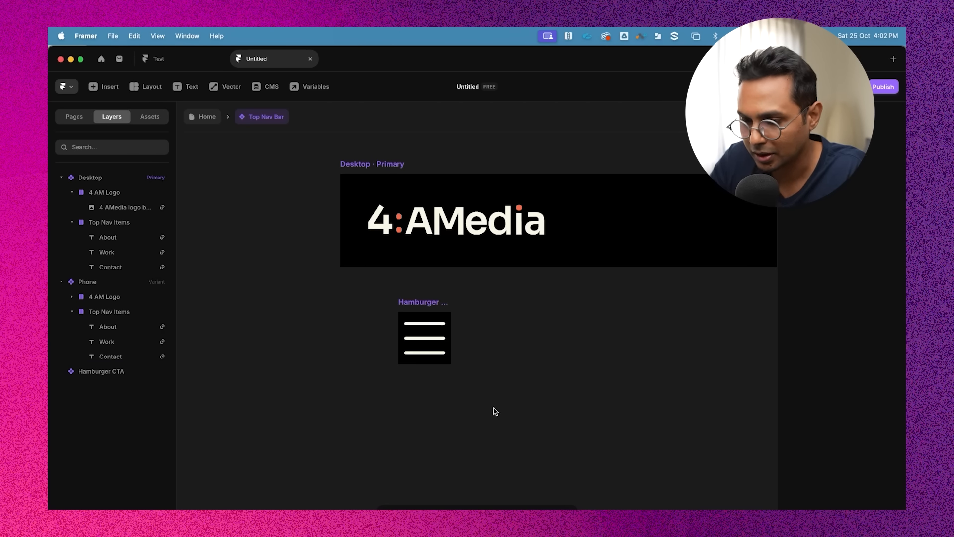
click(422, 303)
drag(422, 303, 460, 306)
scroll(460, 305, down, 3)
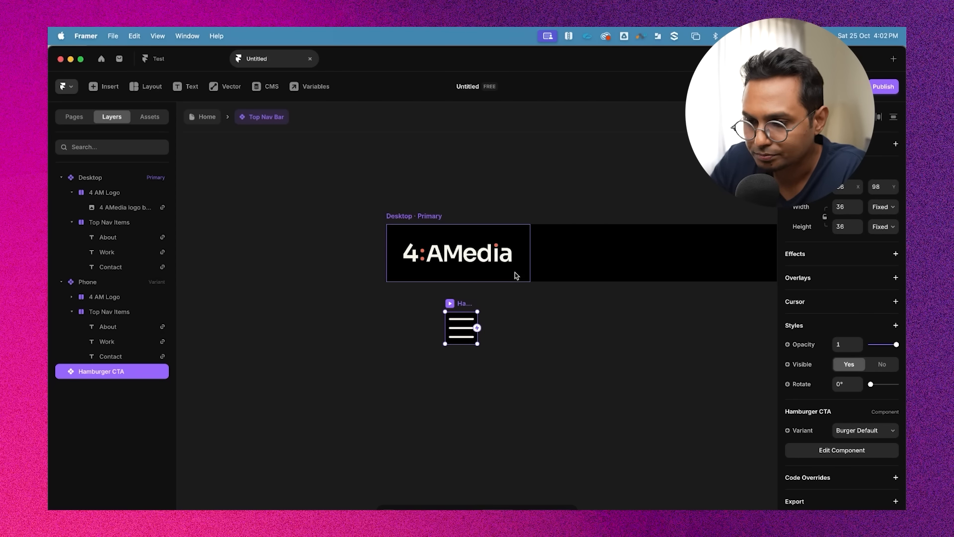
scroll(505, 281, down, 3)
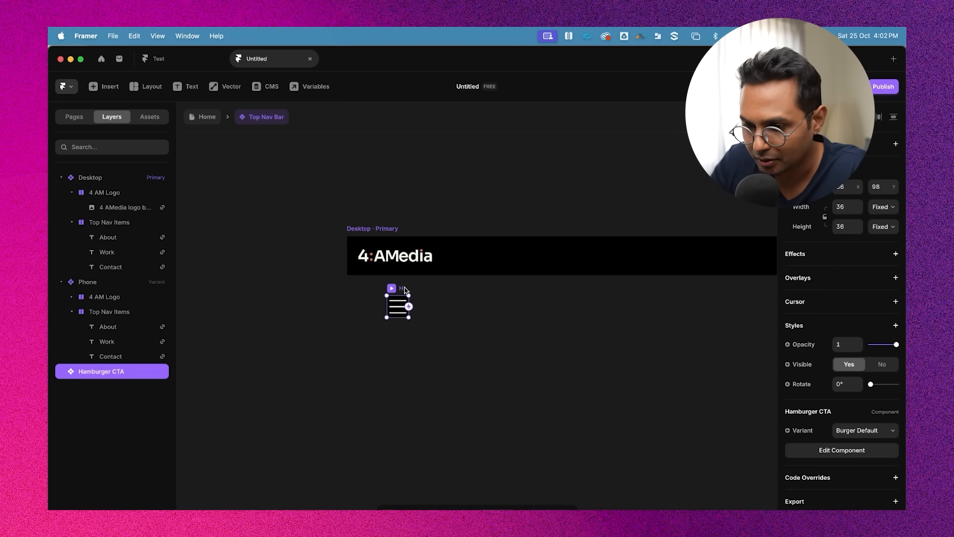
scroll(528, 298, down, 3)
click(337, 256)
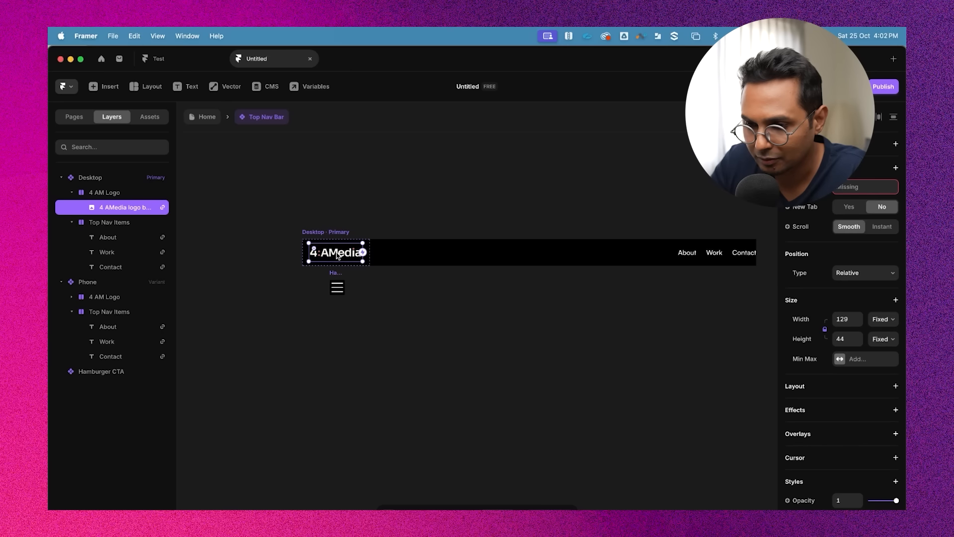
scroll(337, 255, up, 2)
click(109, 194)
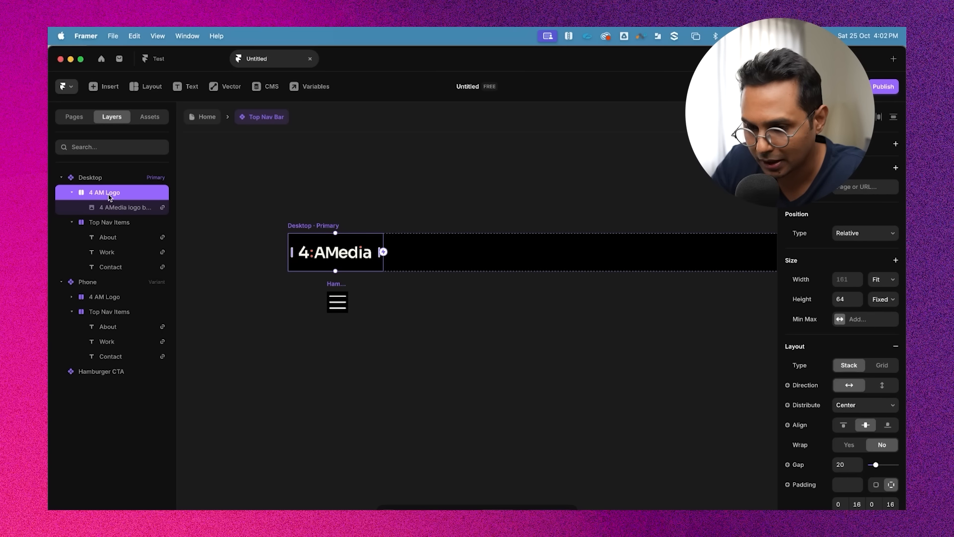
key(super+v)
Hide the Hamburger CTA inside the Desktop variant's logo stack by setting Visible to No
scroll(377, 313, left, 2)
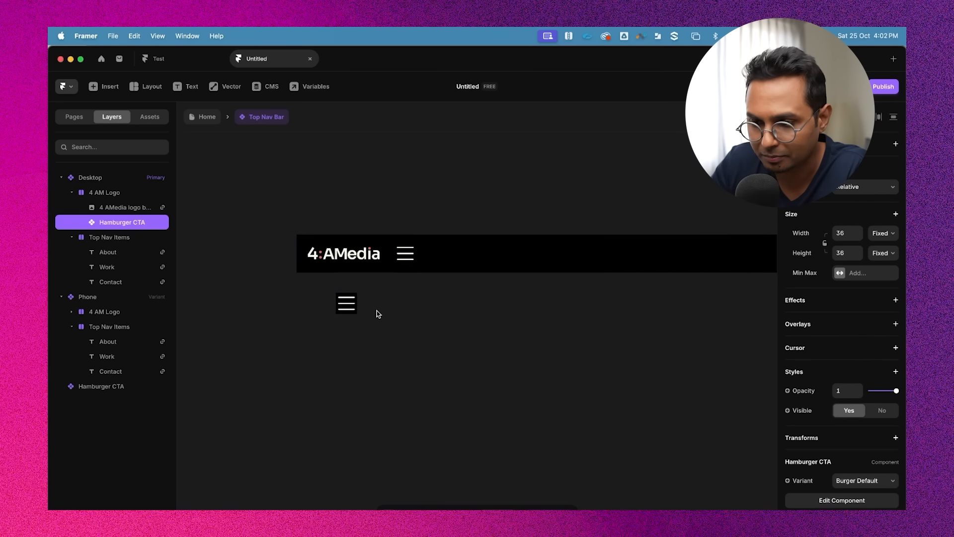
click(490, 305)
scroll(463, 258, down, 3)
scroll(462, 258, right, 2)
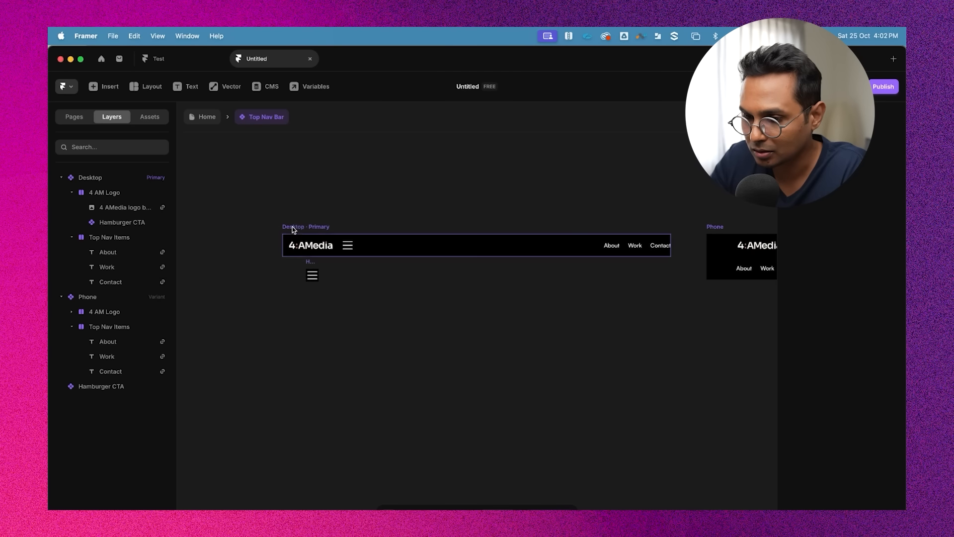
click(303, 231)
scroll(304, 231, up, 3)
double_click(323, 254)
click(382, 258)
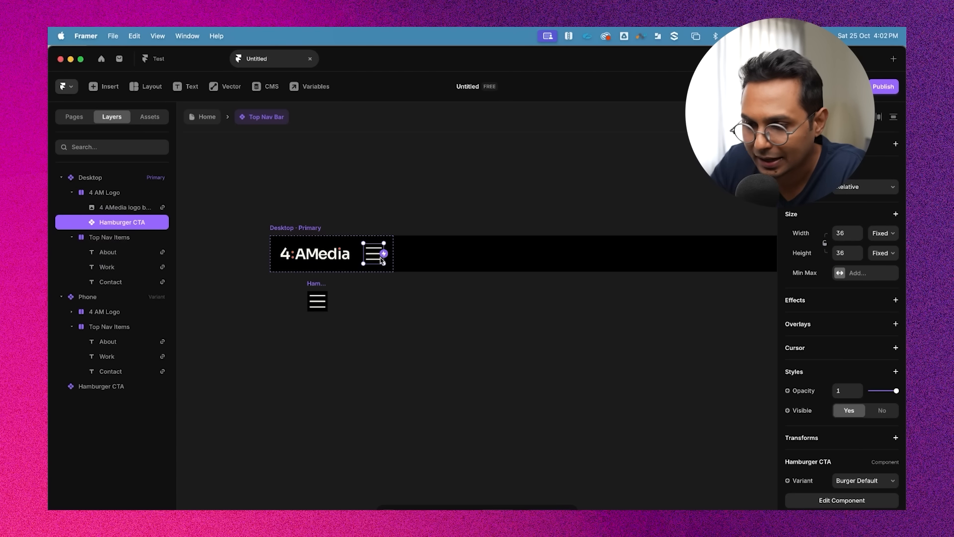
scroll(750, 391, down, 2)
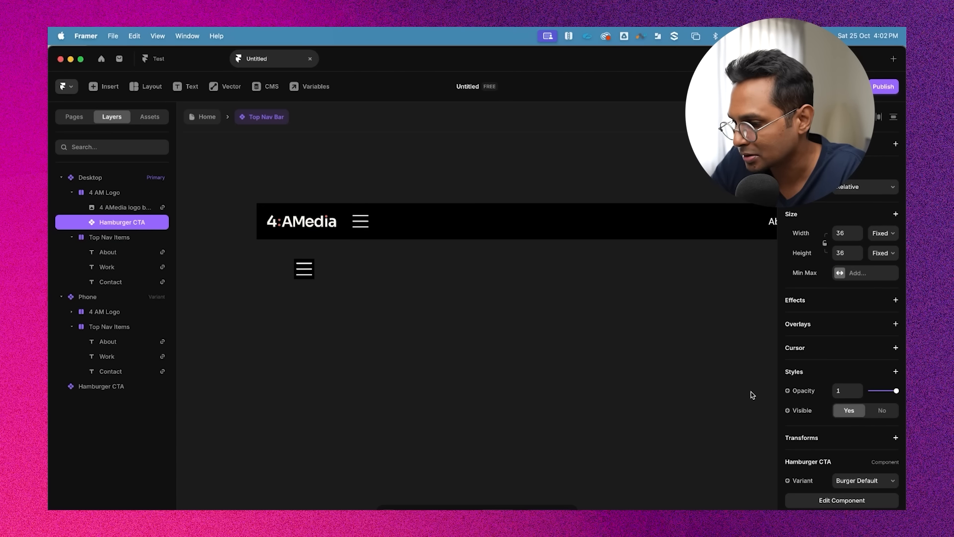
click(882, 410)
click(500, 382)
Make the Hamburger CTA in the Phone variant's 4 AM Logo stack visible by setting Visible to Yes
scroll(500, 382, down, 2)
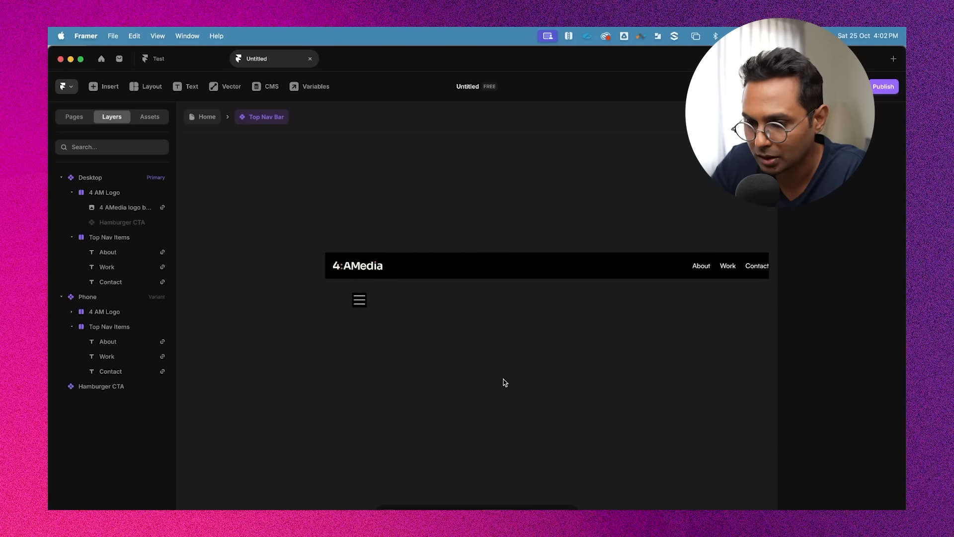
click(357, 289)
scroll(357, 288, right, 4)
scroll(658, 321, right, 3)
click(526, 252)
scroll(526, 253, up, 2)
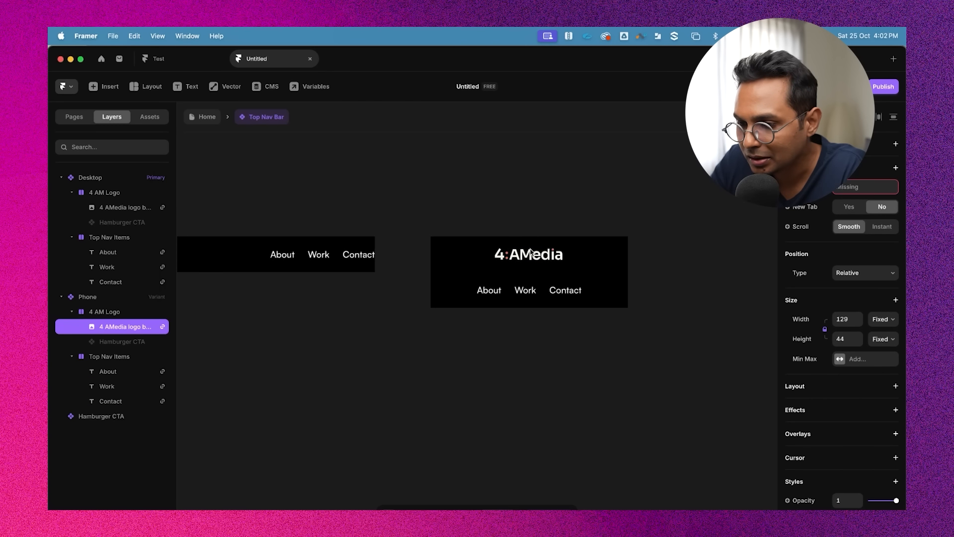
scroll(582, 220, down, 4)
scroll(582, 220, left, 4)
scroll(451, 224, right, 6)
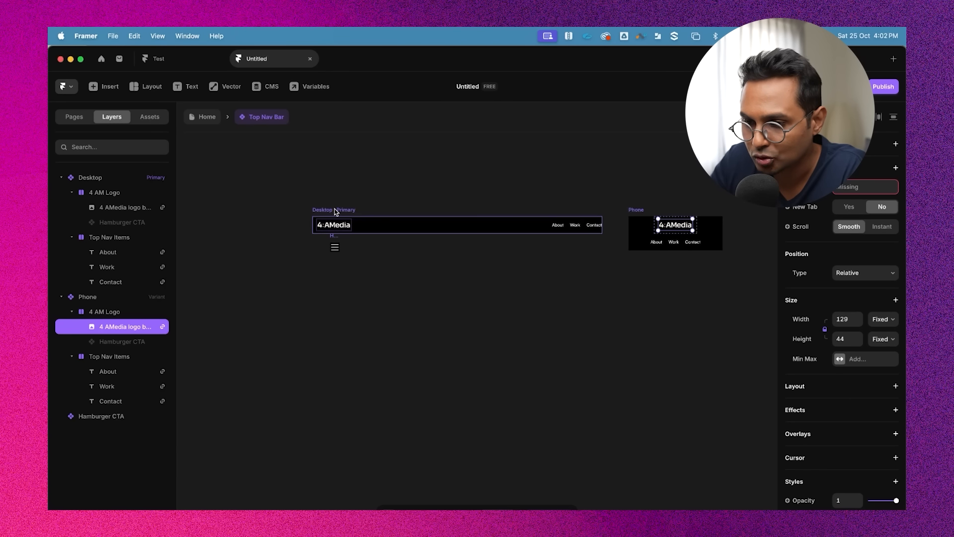
click(469, 202)
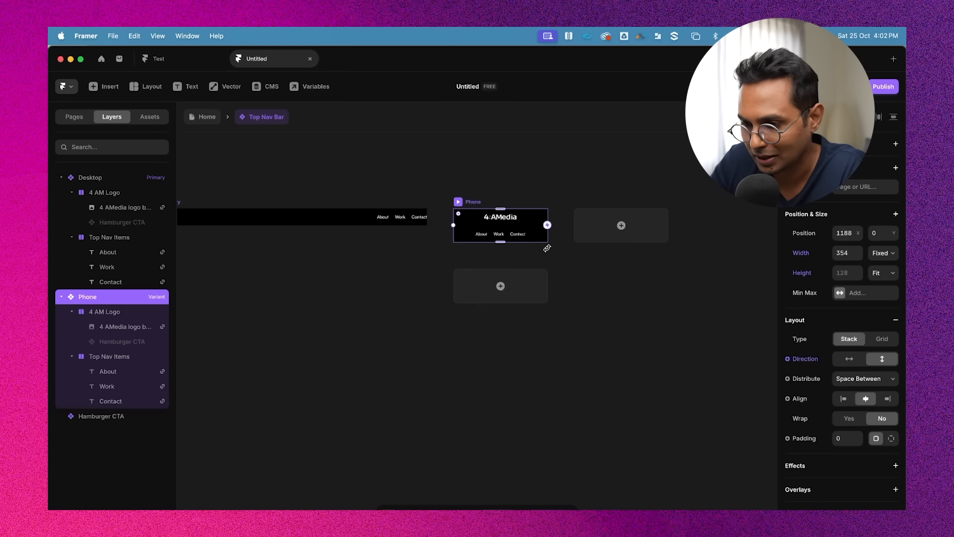
click(544, 245)
scroll(544, 245, up, 3)
click(411, 177)
scroll(464, 190, up, 2)
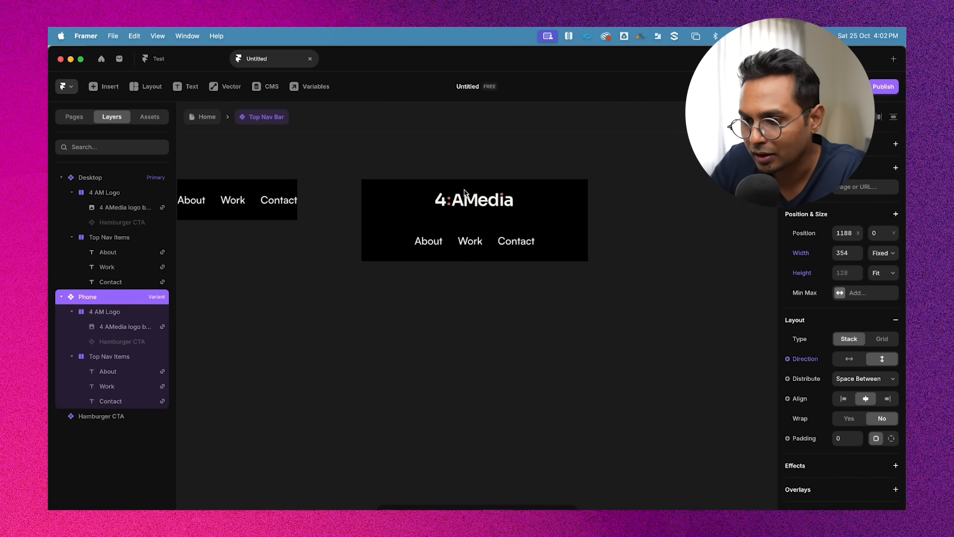
click(518, 198)
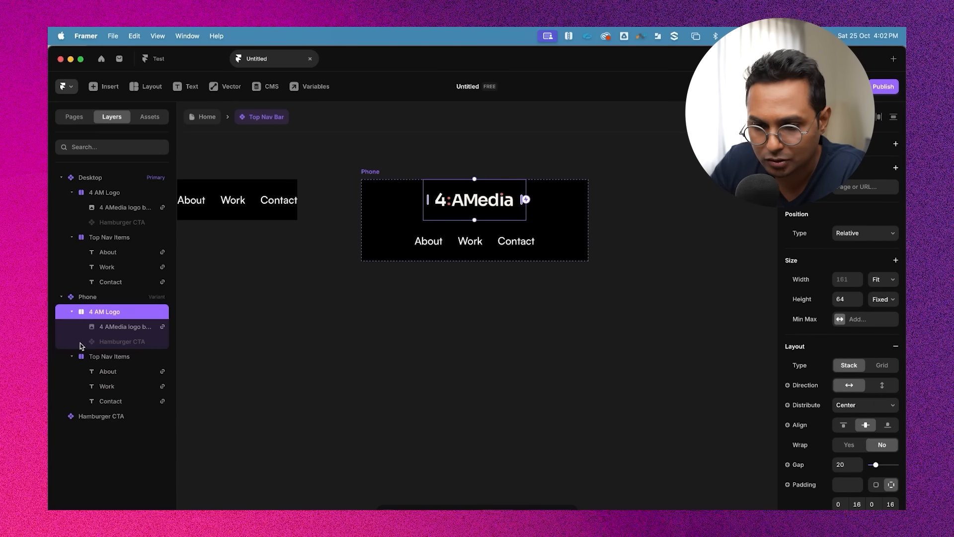
click(130, 342)
click(852, 414)
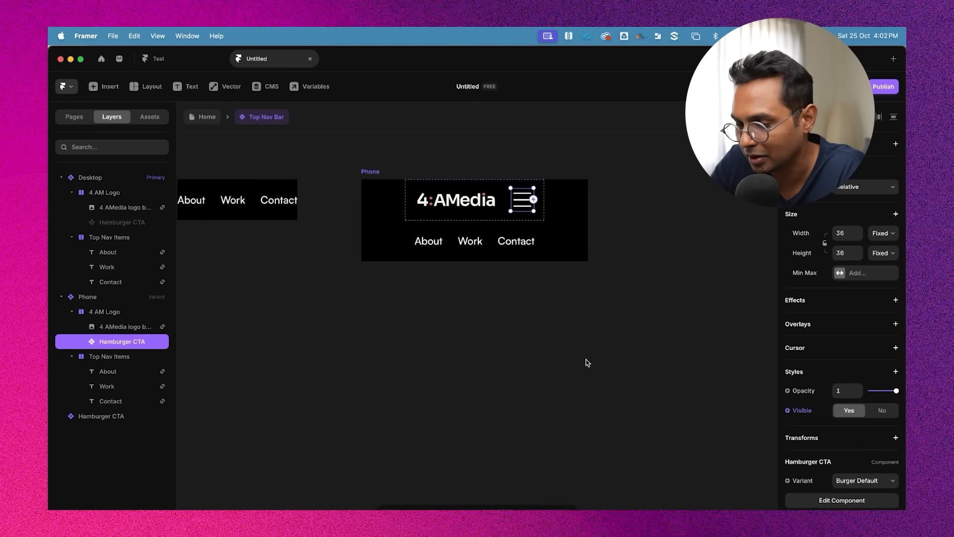
scroll(585, 360, down, 4)
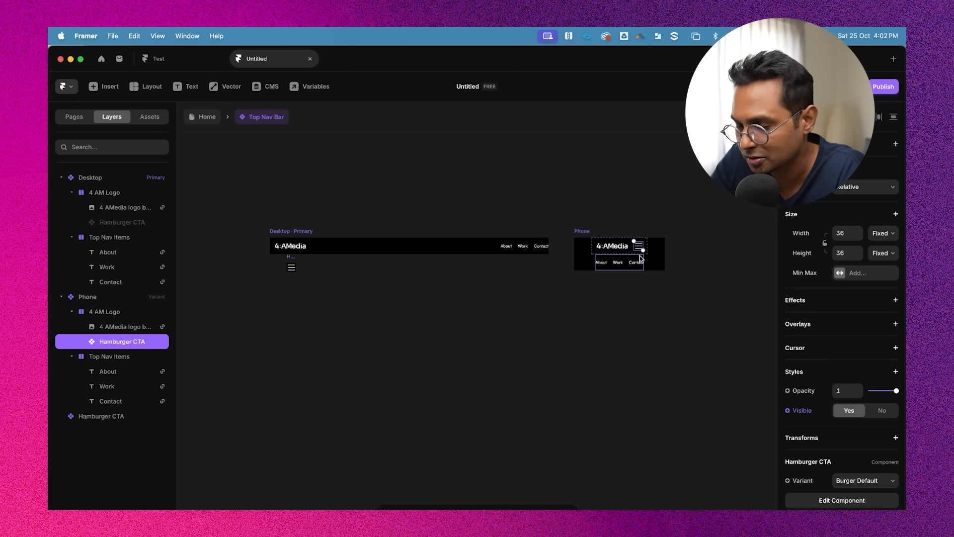
scroll(639, 255, up, 5)
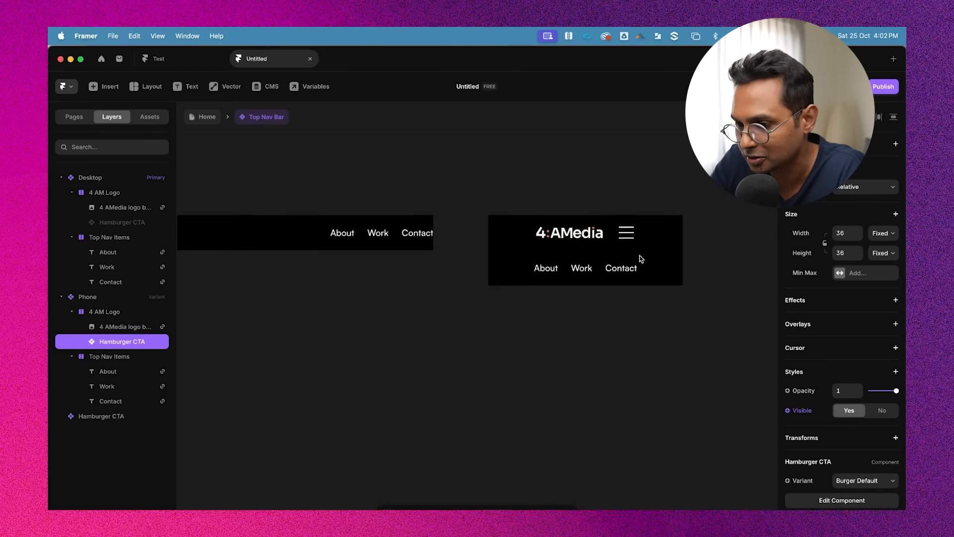
click(109, 312)
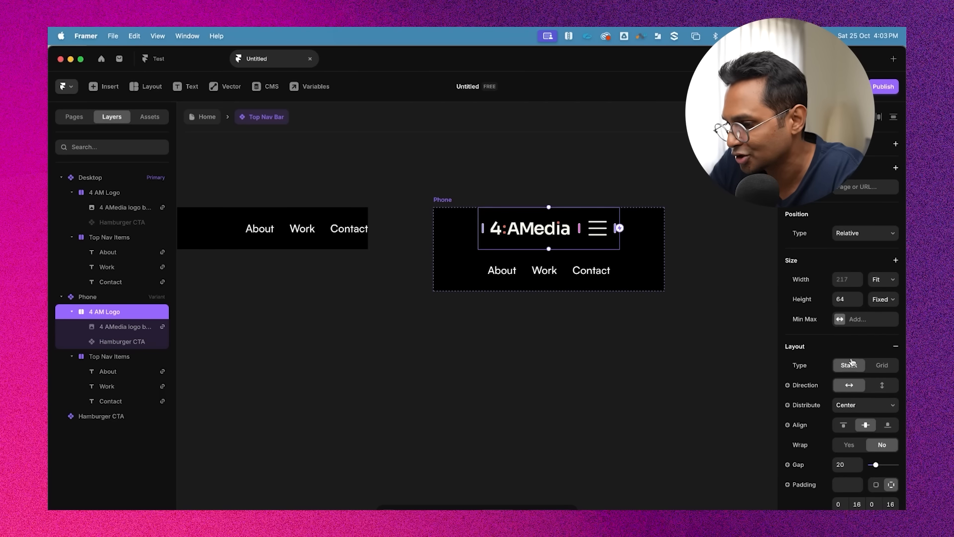
click(860, 405)
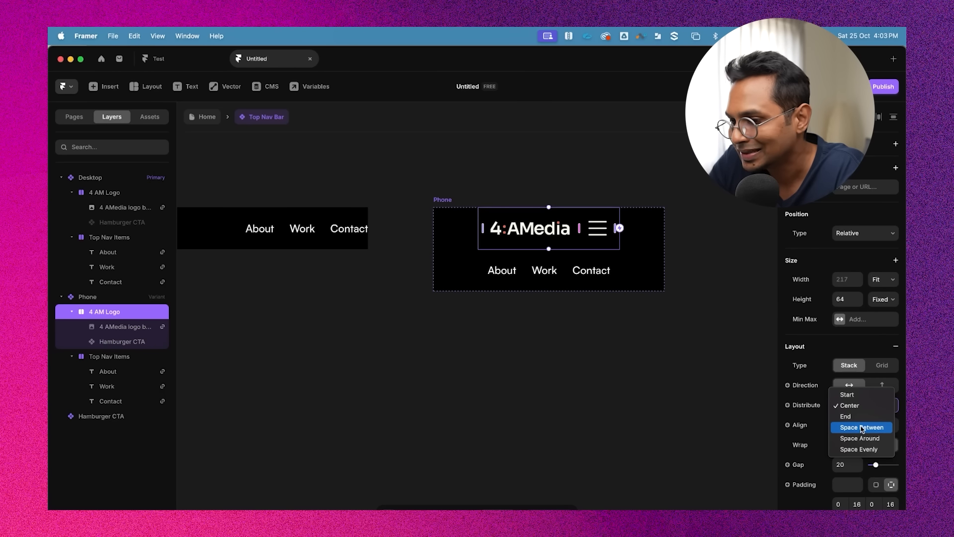
click(862, 427)
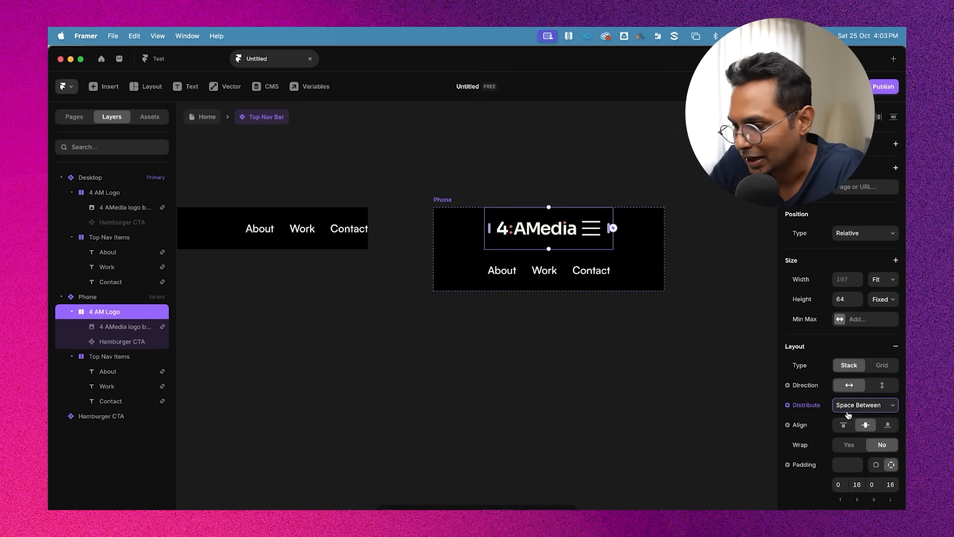
click(848, 413)
click(847, 392)
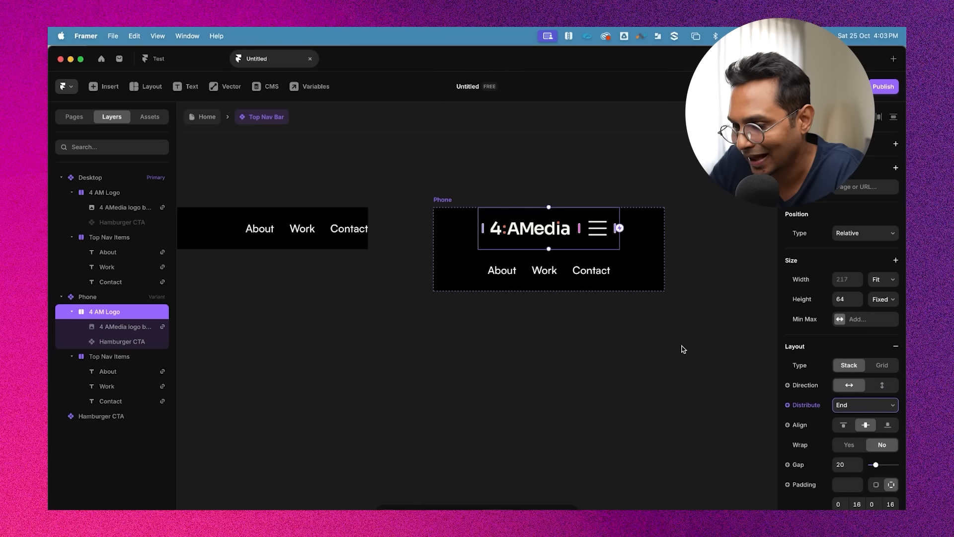
key(super+z)
key(super+z)
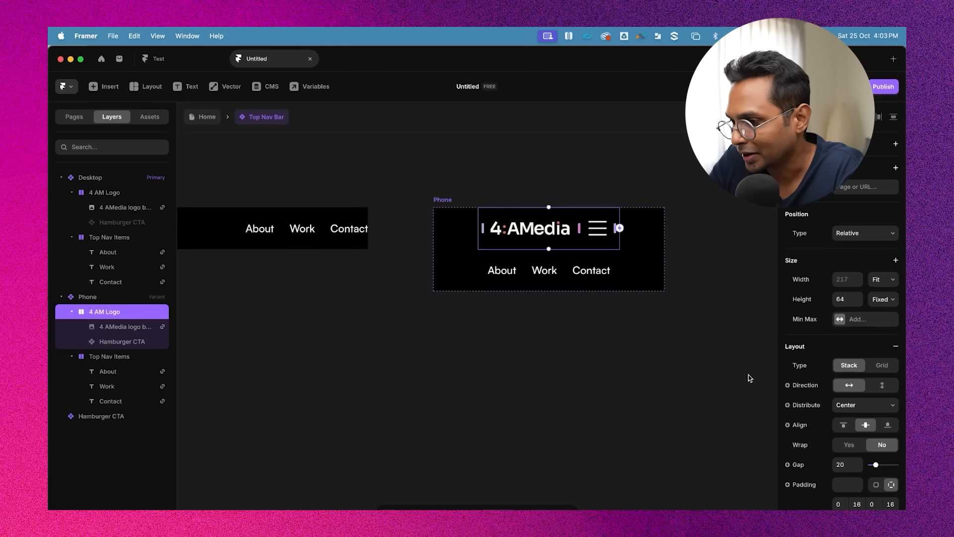
Set the Phone variant's 4 AM Logo stack width to Fill and distribute its content with Space Between
click(883, 280)
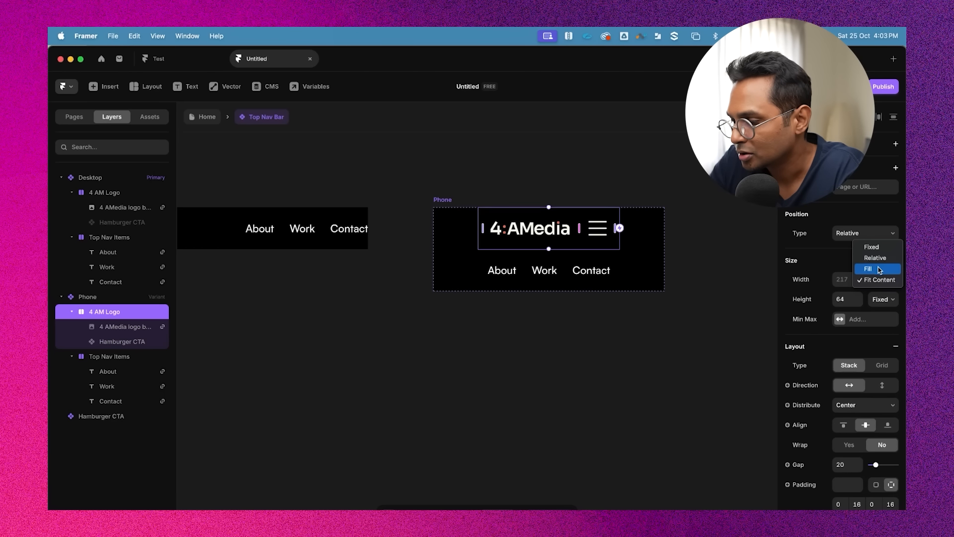
click(879, 269)
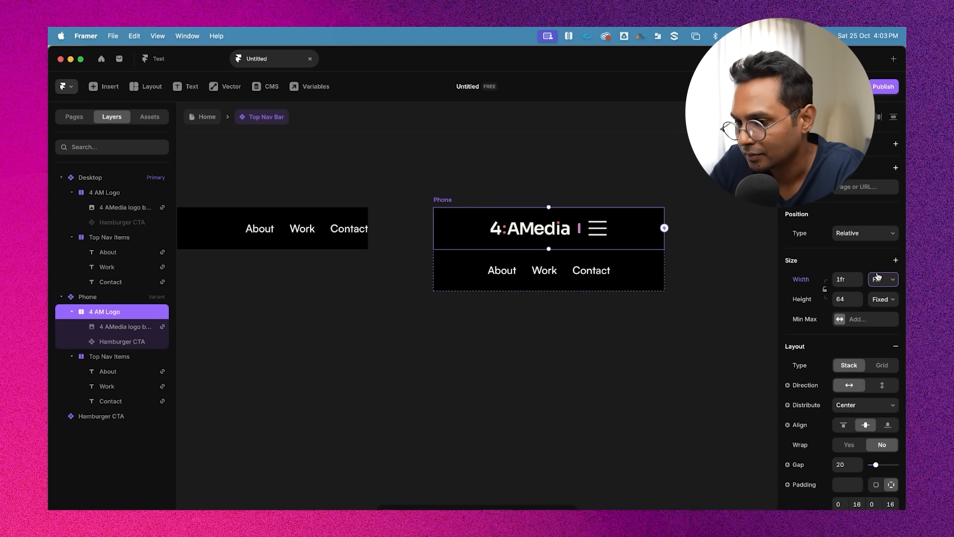
scroll(839, 361, down, 2)
click(850, 359)
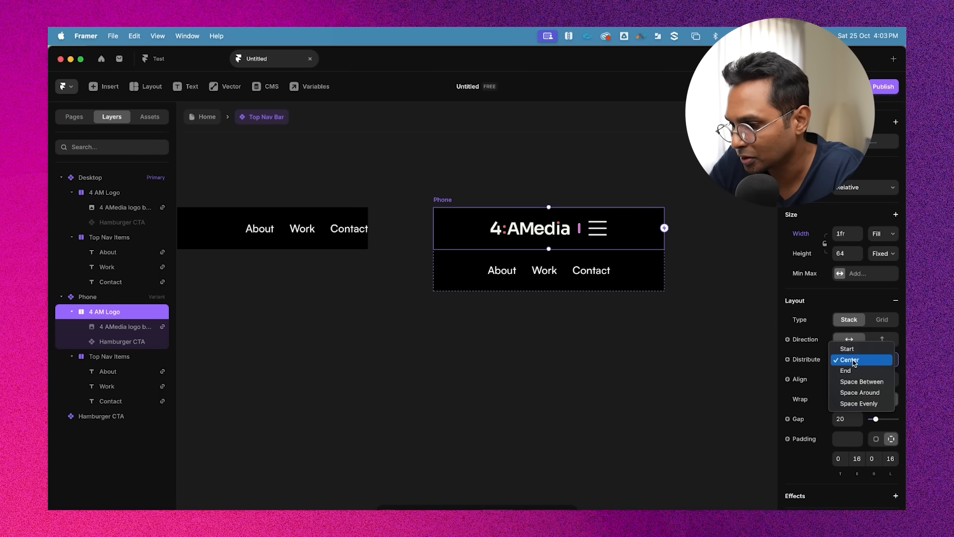
click(859, 383)
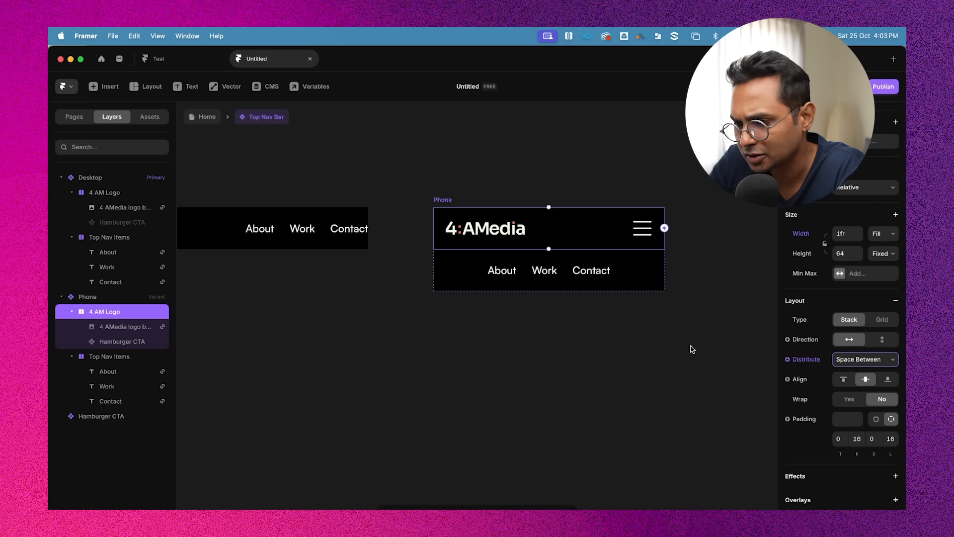
Examine the Phone and Desktop variants of the Top Nav Bar and their layers on the canvas
click(695, 231)
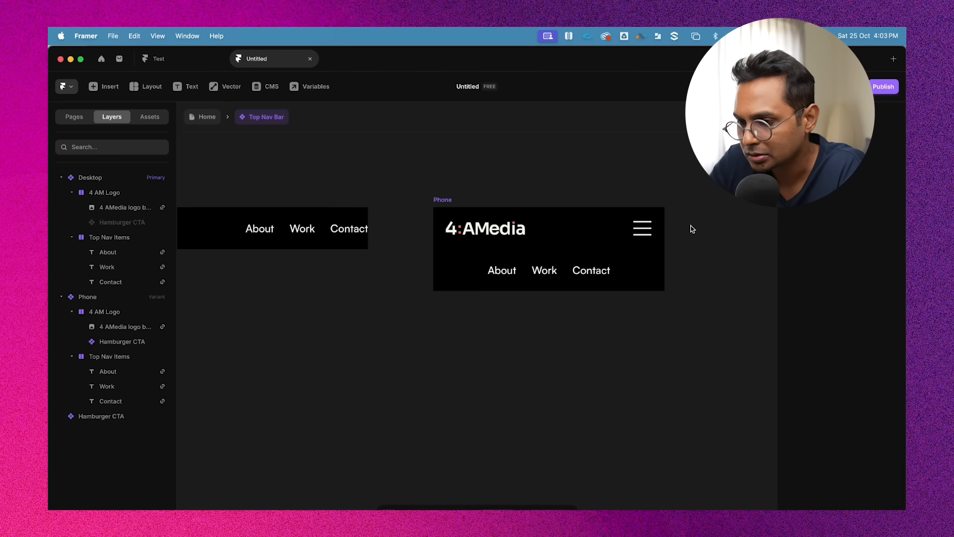
click(607, 238)
scroll(608, 238, down, 2)
click(663, 213)
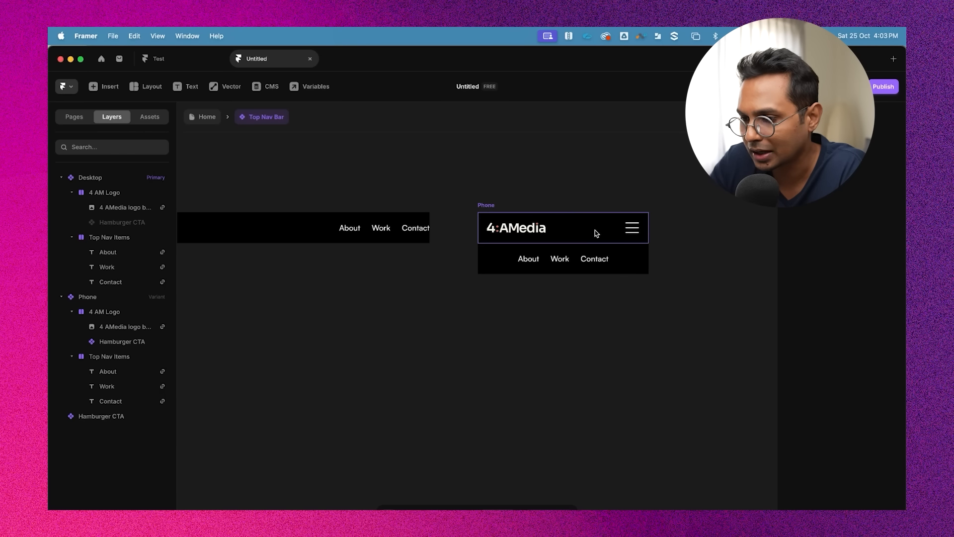
click(595, 231)
click(674, 204)
click(497, 203)
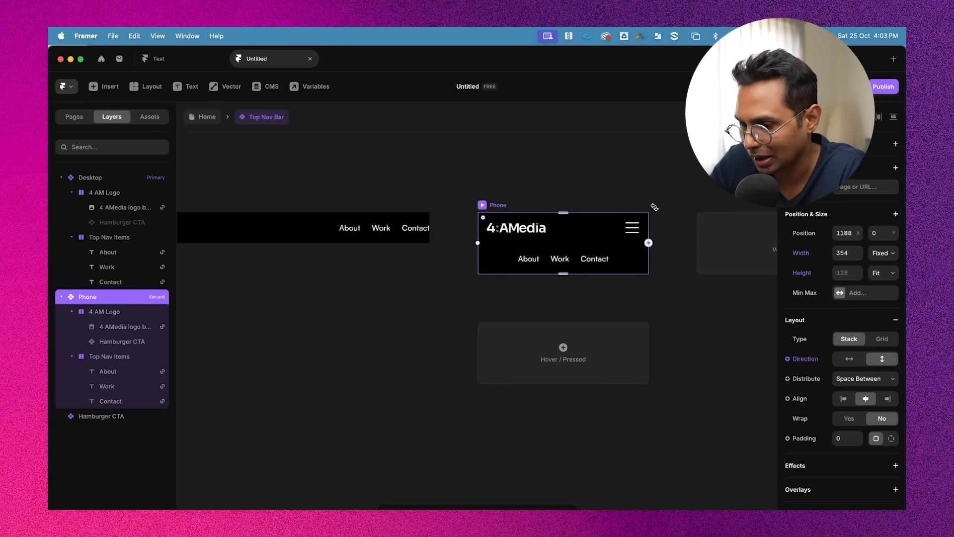
scroll(581, 236, up, 3)
click(581, 235)
click(437, 187)
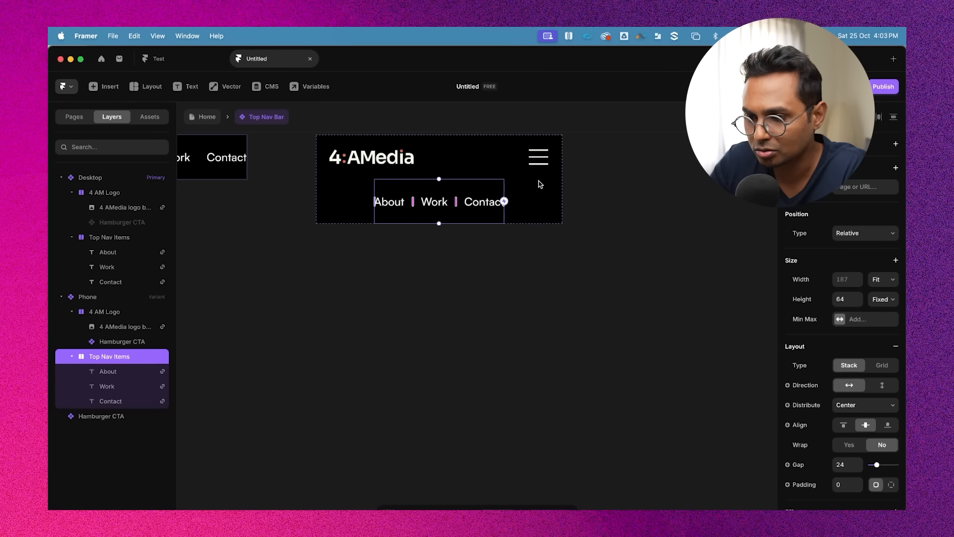
scroll(509, 212, up, 2)
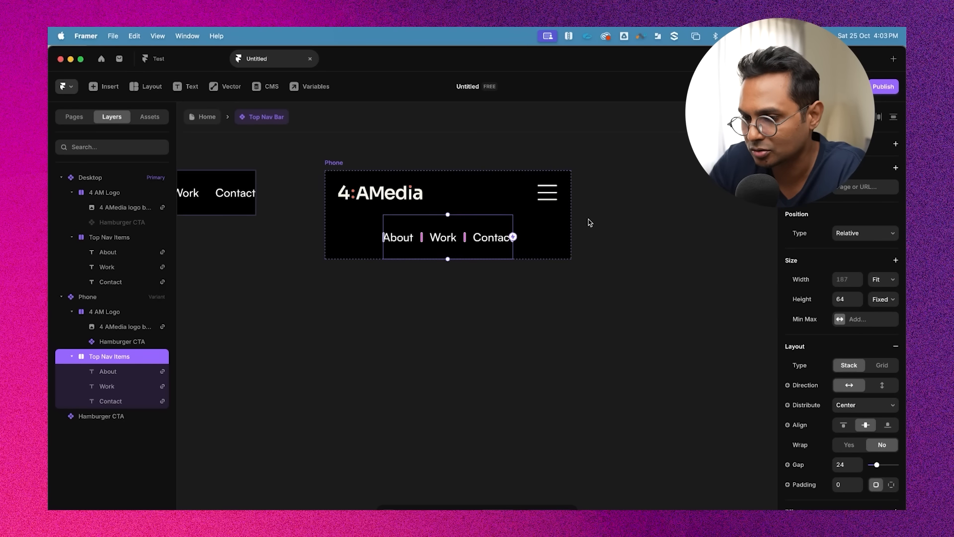
scroll(619, 223, down, 5)
click(406, 169)
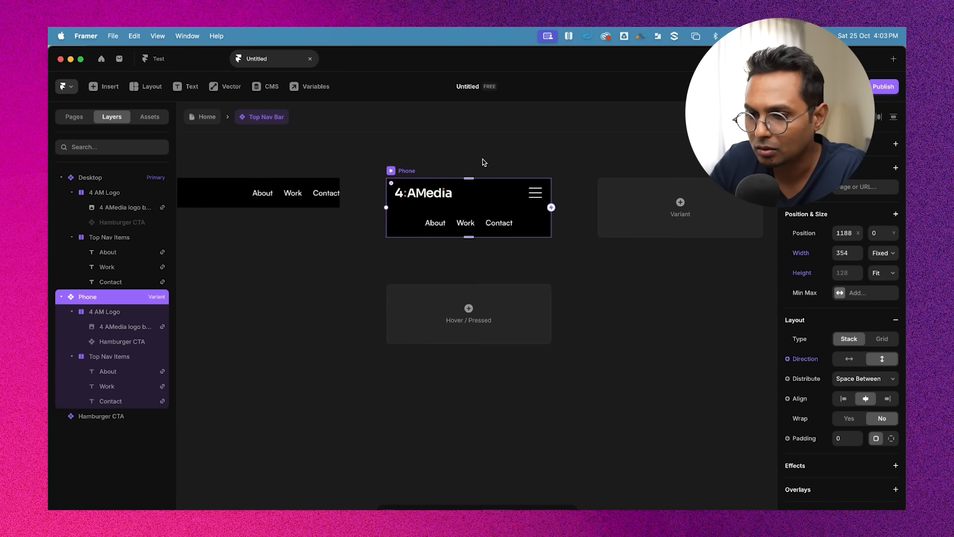
scroll(497, 160, left, 6)
scroll(513, 159, down, 3)
click(293, 160)
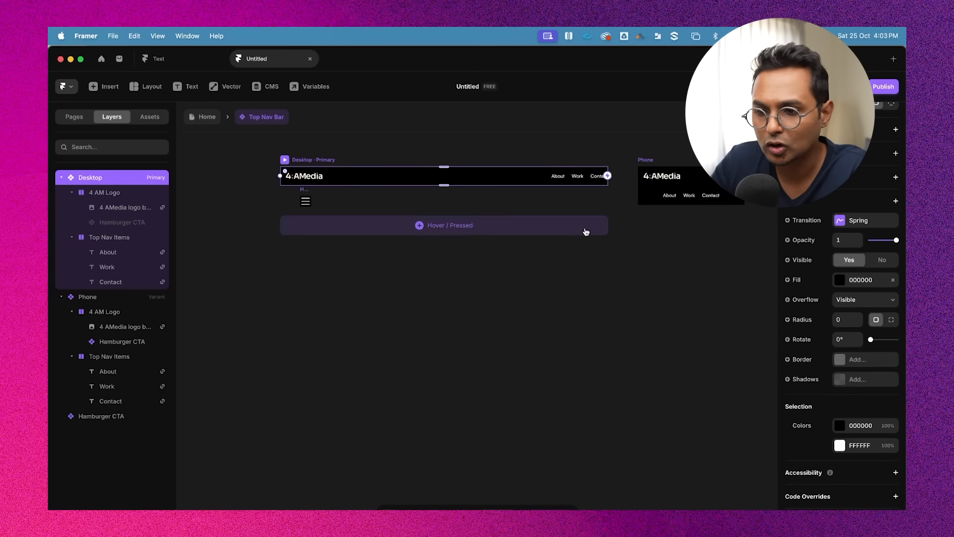
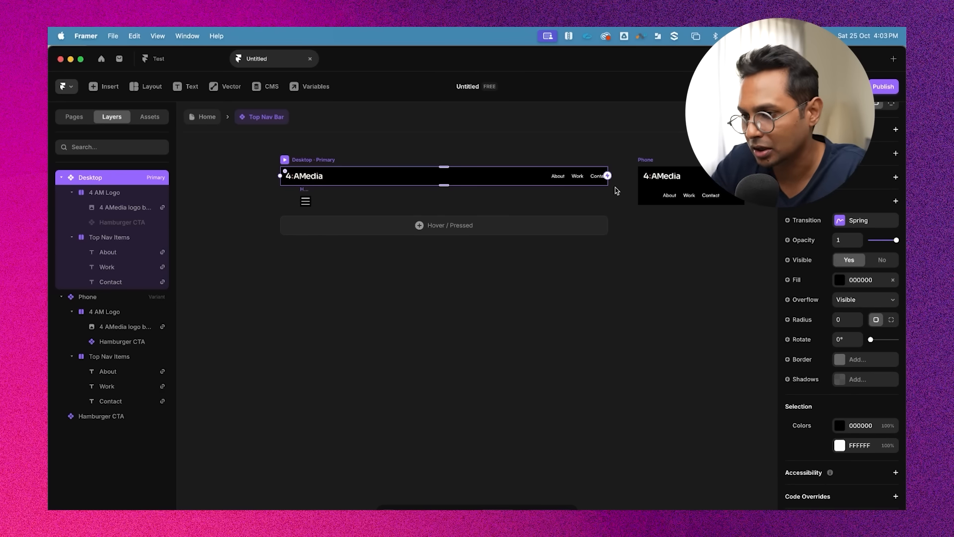
Add a new variant to the Top Nav Bar based on the Phone variant
scroll(591, 176, up, 3)
click(525, 164)
scroll(525, 172, up, 2)
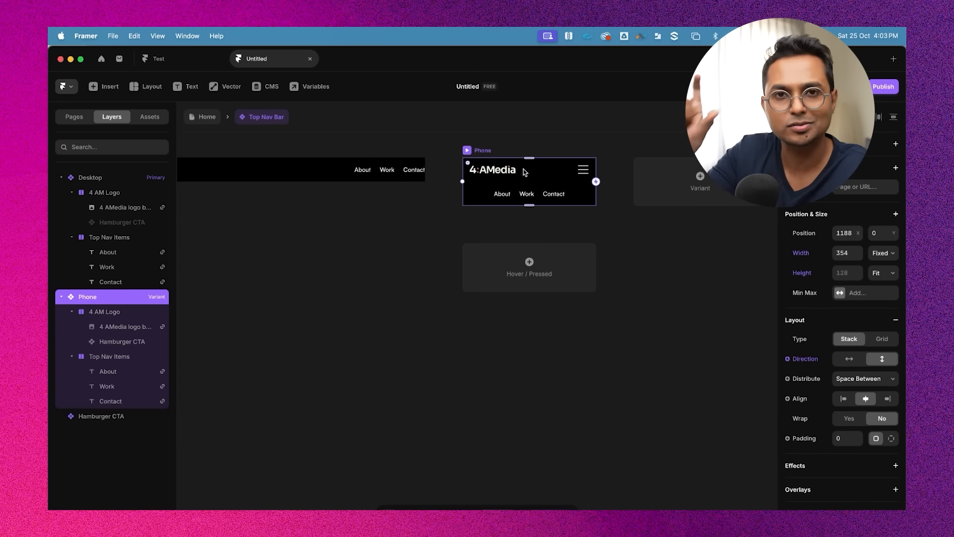
scroll(546, 181, up, 3)
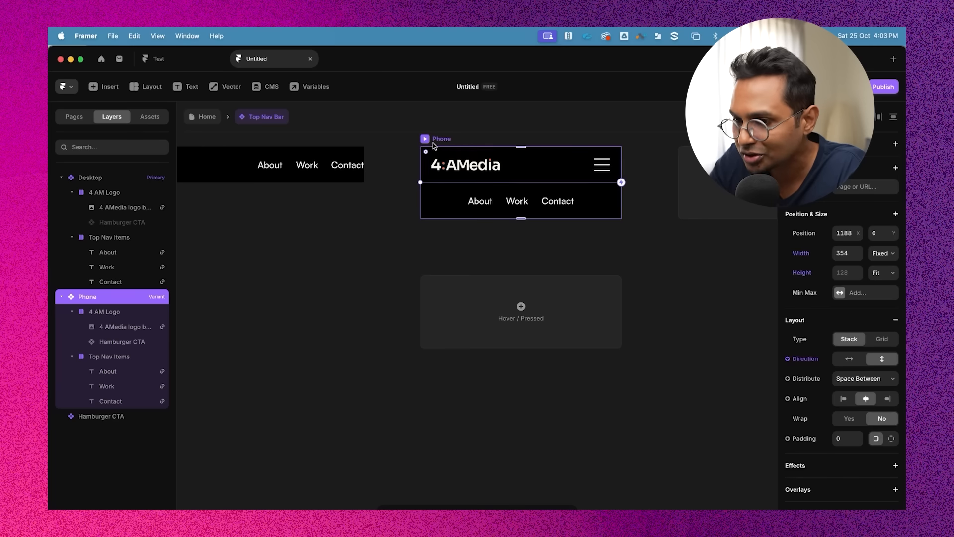
scroll(487, 157, right, 2)
scroll(372, 173, down, 3)
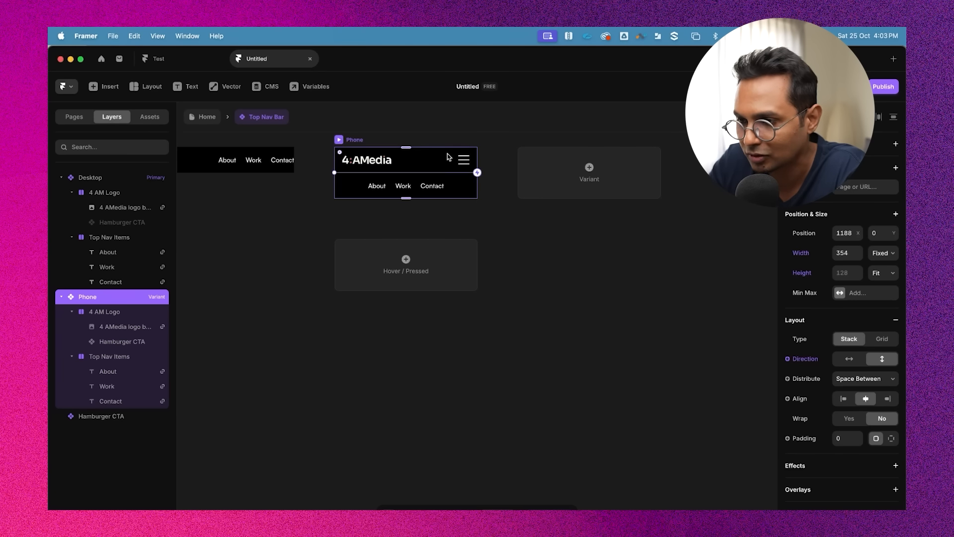
scroll(449, 157, up, 2)
scroll(448, 157, right, 1)
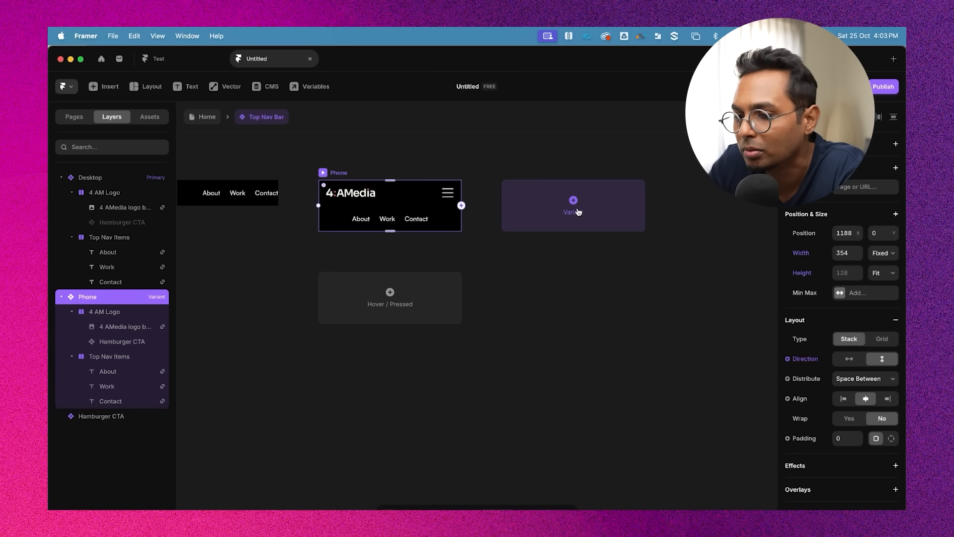
click(578, 211)
Rename the Phone variant to Phone Closed and the new variant to Phone Open
scroll(639, 289, down, 4)
scroll(639, 290, left, 2)
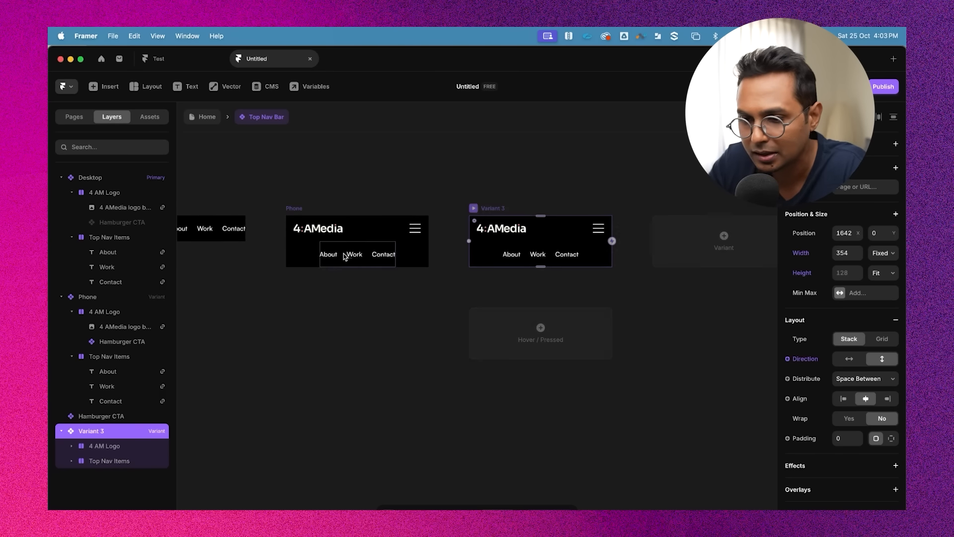
click(344, 257)
key(super+p)
key(Escape)
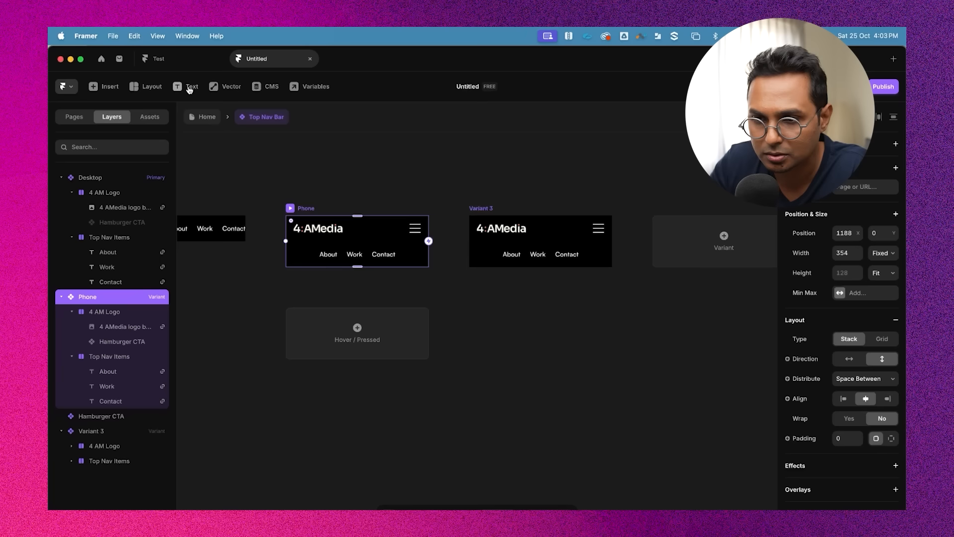
double_click(307, 209)
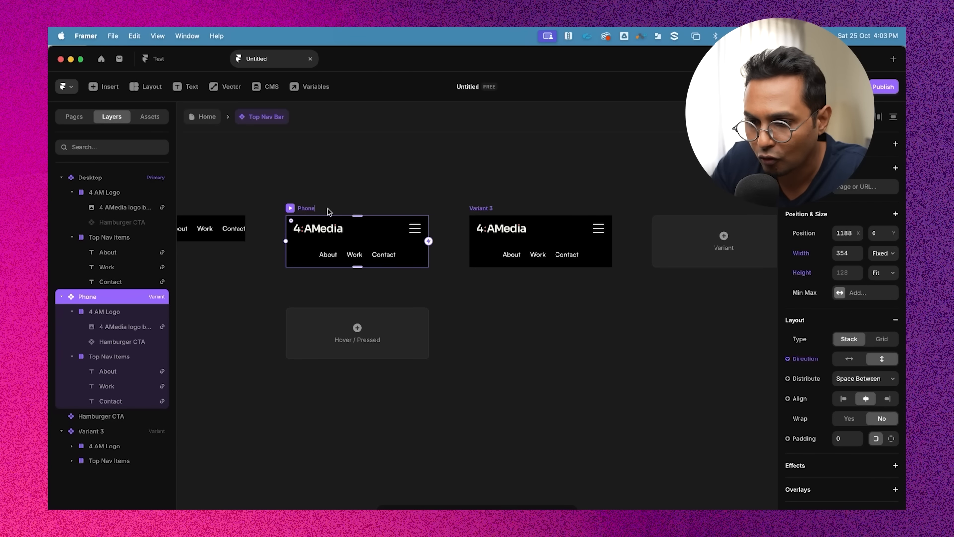
text(Phone Closed)
key(Return)
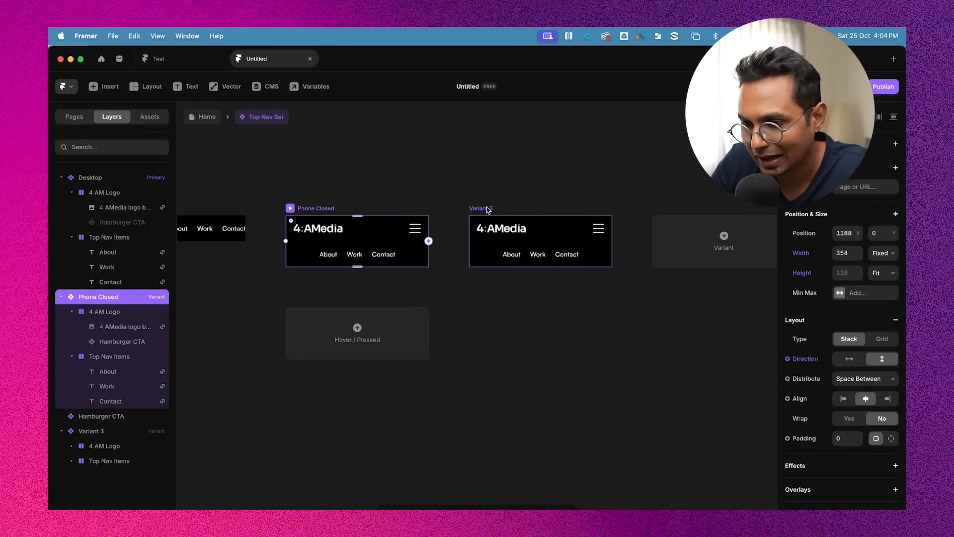
double_click(488, 208)
text(Phone Open)
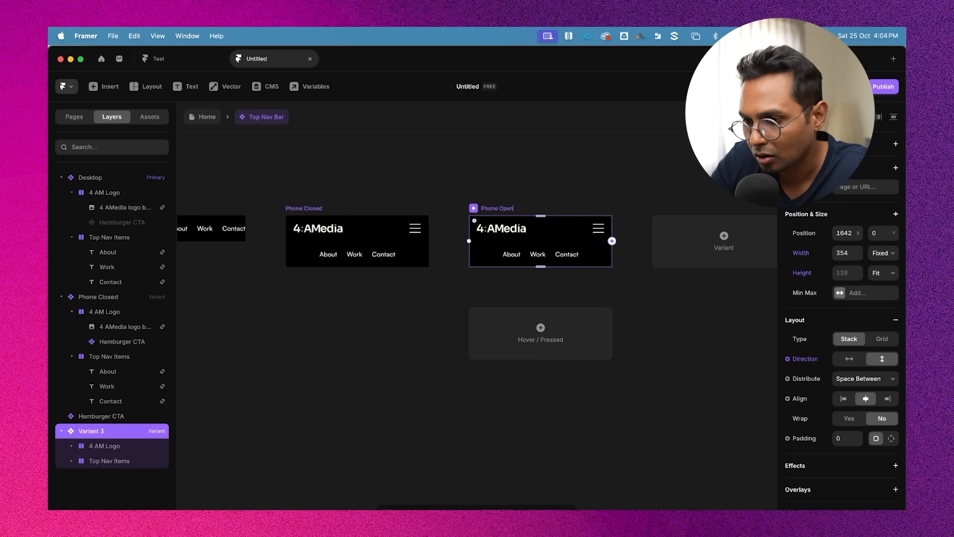
key(Return)
scroll(541, 236, up, 4)
scroll(522, 241, left, 3)
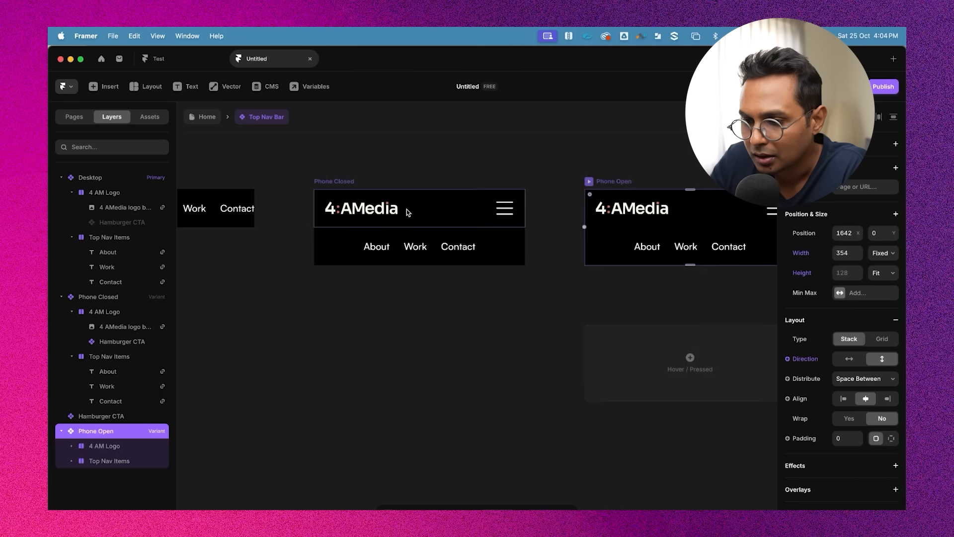
click(390, 239)
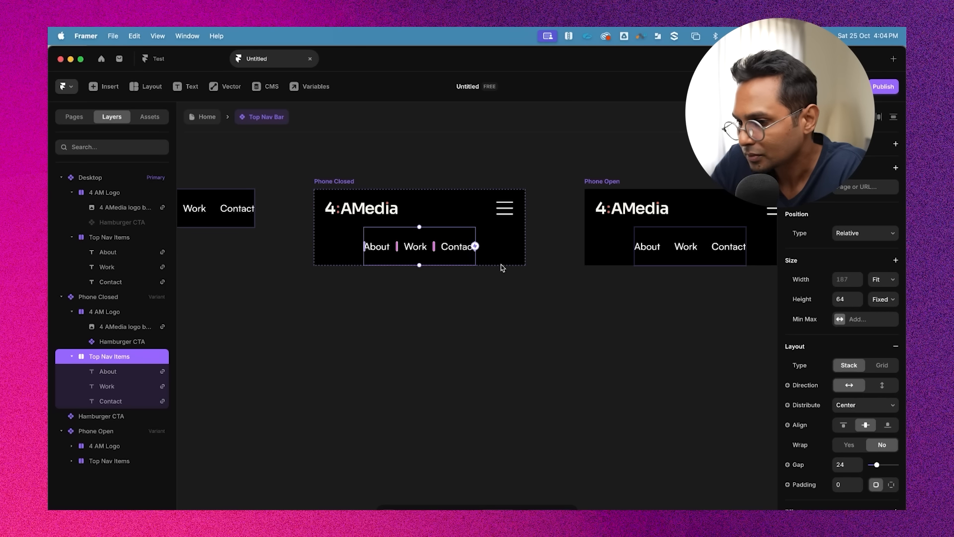
scroll(898, 350, down, 2)
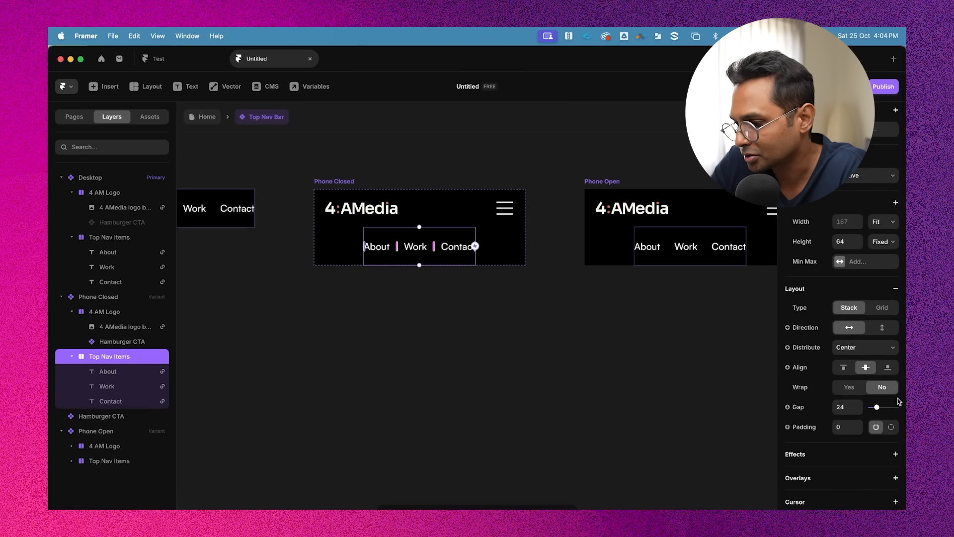
click(560, 342)
scroll(560, 341, right, 2)
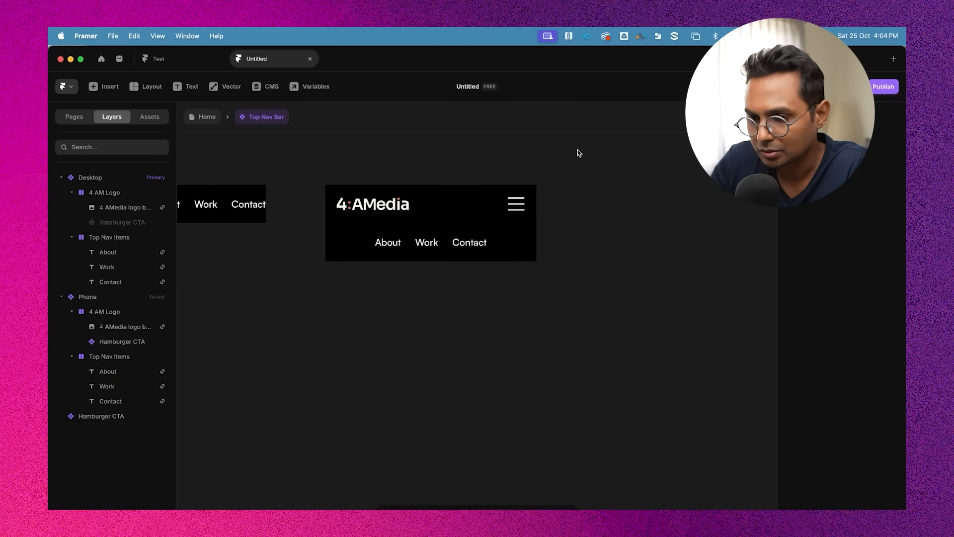
Set the Phone variant's Top Nav Items stack direction to vertical
scroll(577, 153, left, 1)
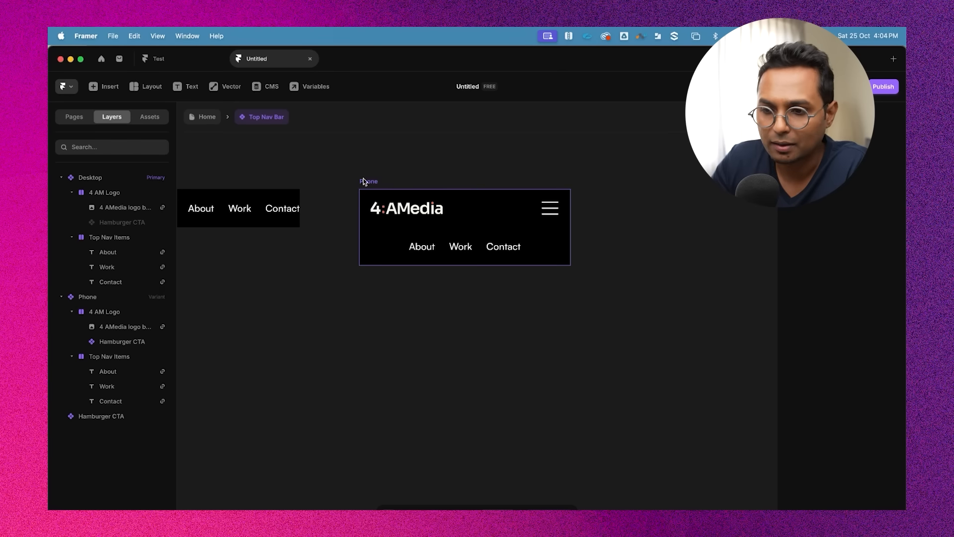
click(364, 182)
scroll(454, 257, left, 1)
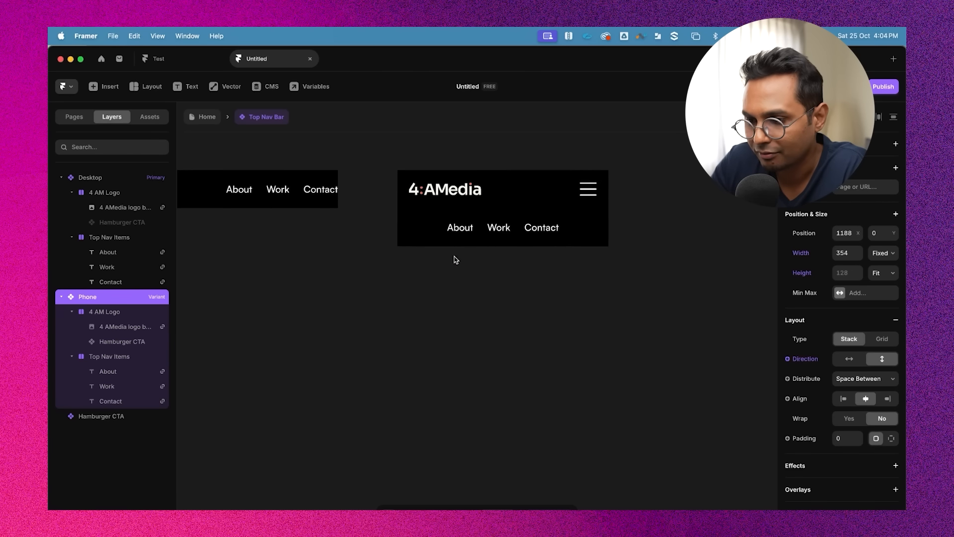
click(488, 219)
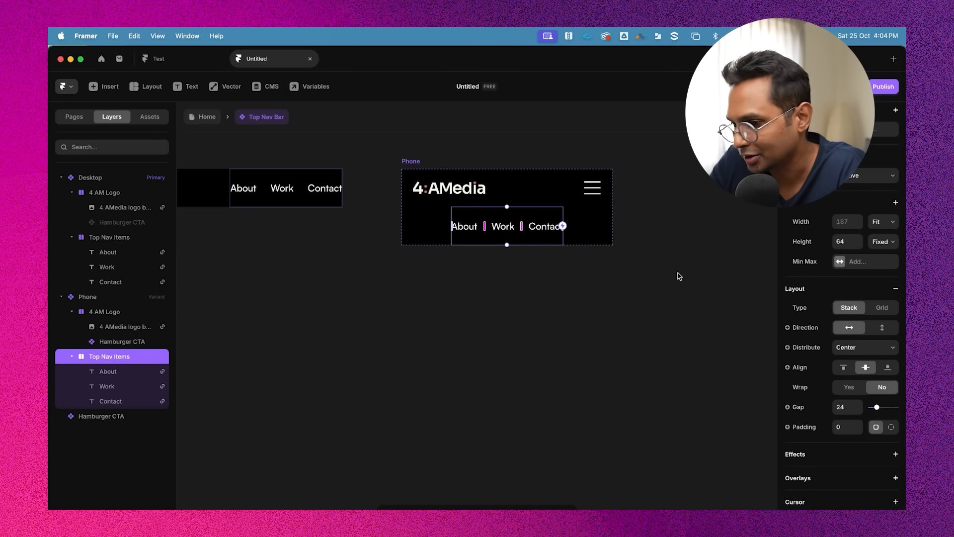
scroll(881, 348, up, 2)
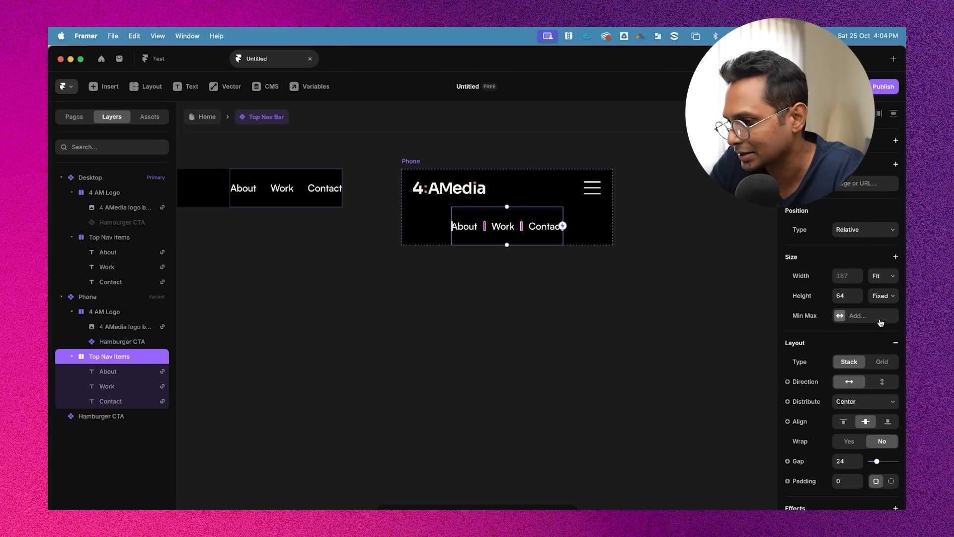
scroll(884, 397, down, 5)
scroll(884, 428, down, 4)
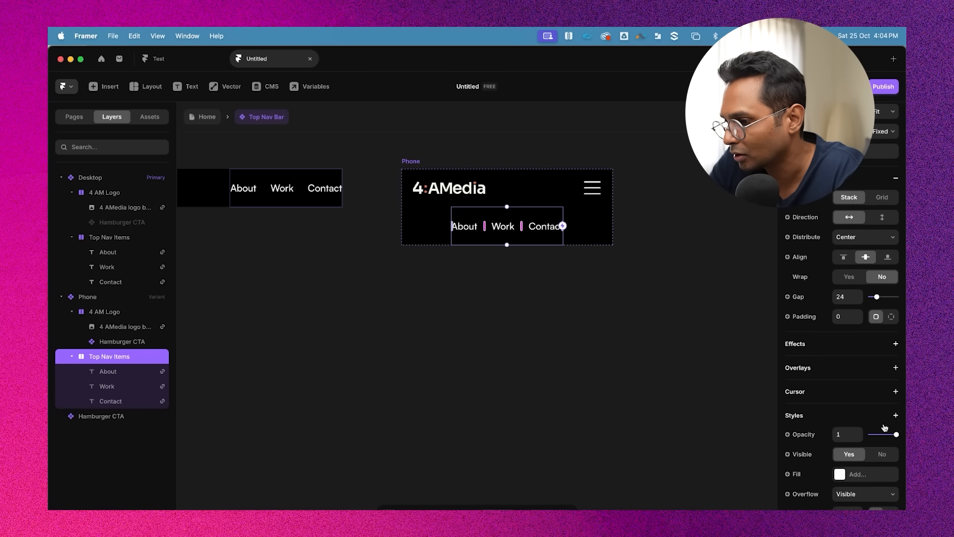
click(882, 153)
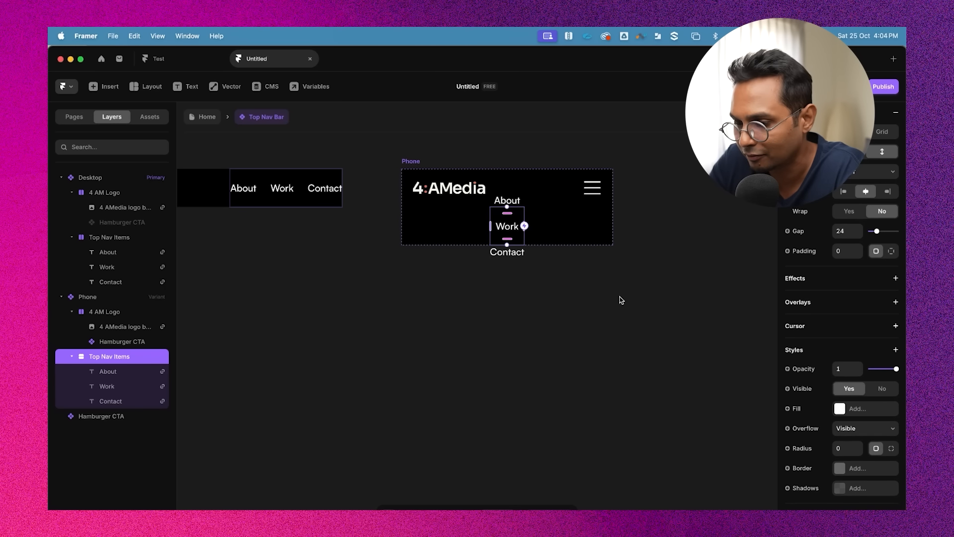
Set the Phone variant's width to Fit
scroll(615, 288, up, 1)
click(616, 288)
click(520, 246)
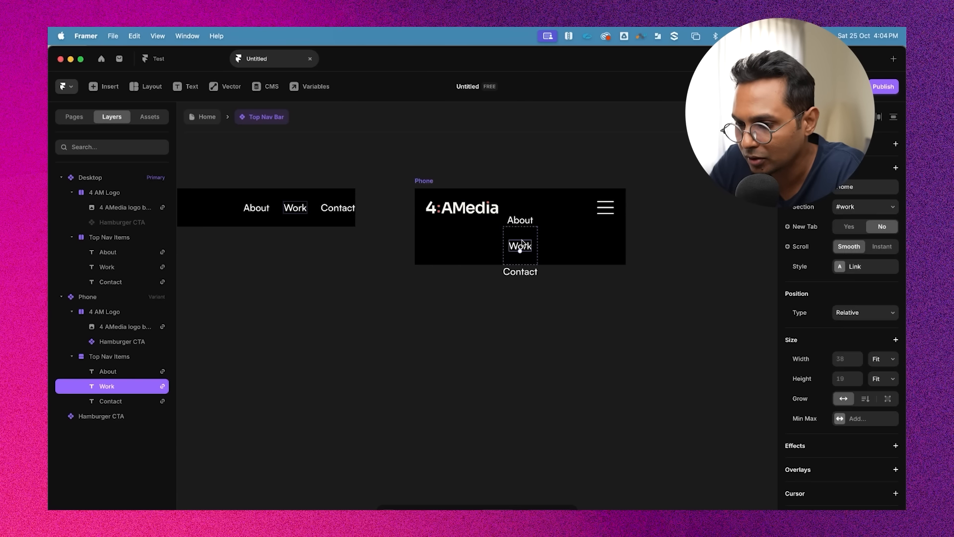
click(491, 268)
click(495, 255)
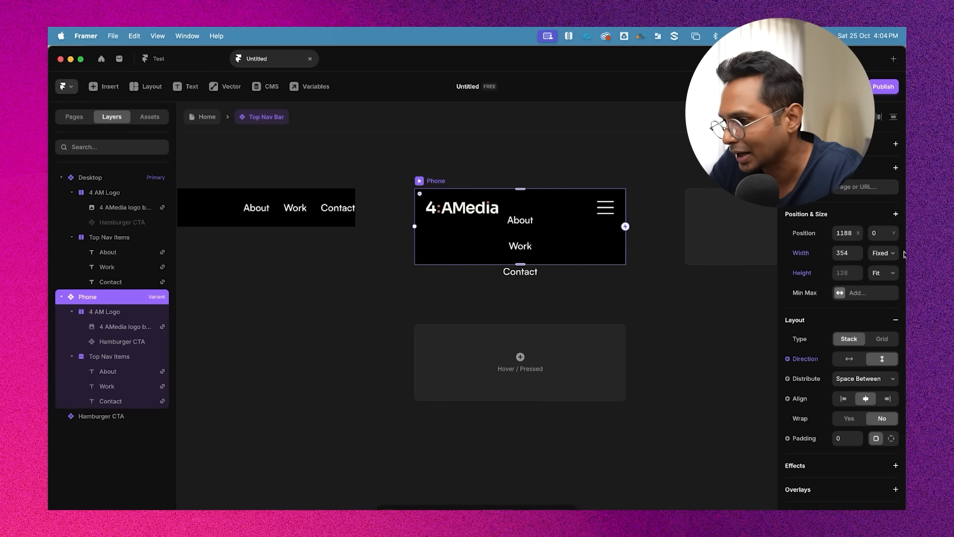
click(888, 253)
click(877, 287)
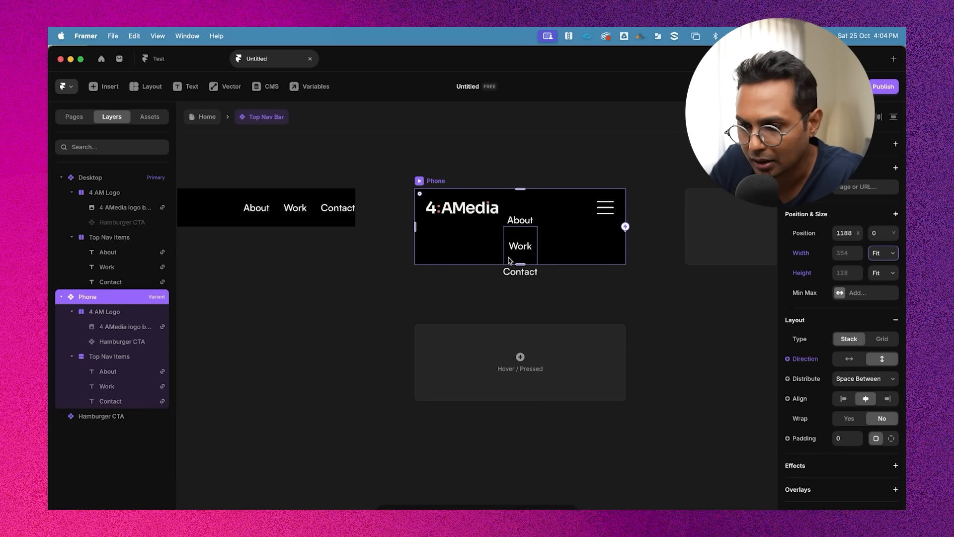
Set the Top Nav Items stack height to Fit
click(481, 247)
click(110, 312)
click(107, 357)
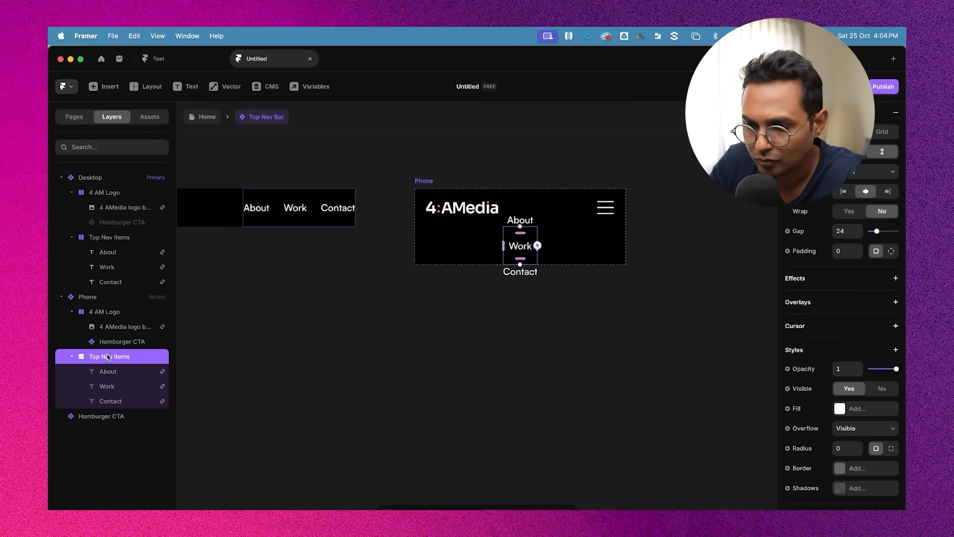
scroll(892, 194, up, 3)
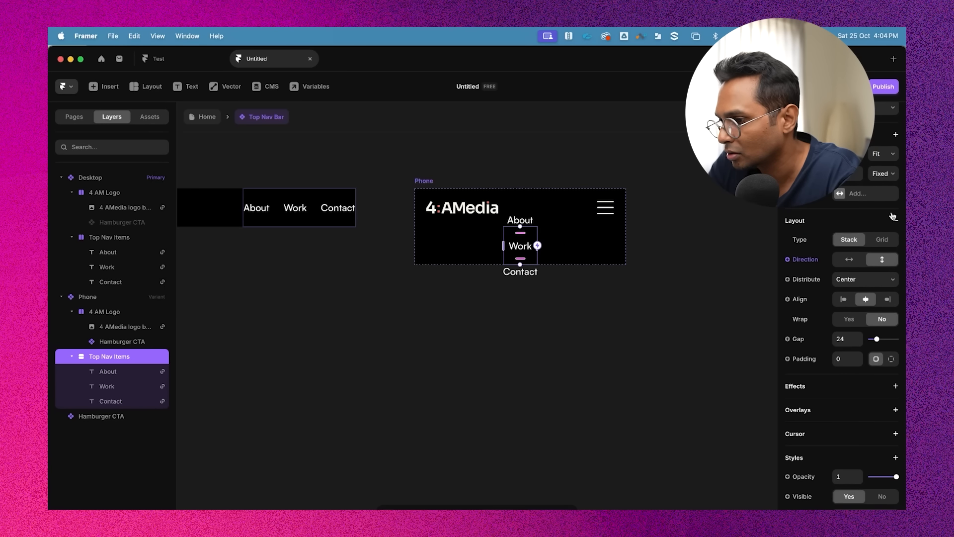
click(890, 173)
click(878, 204)
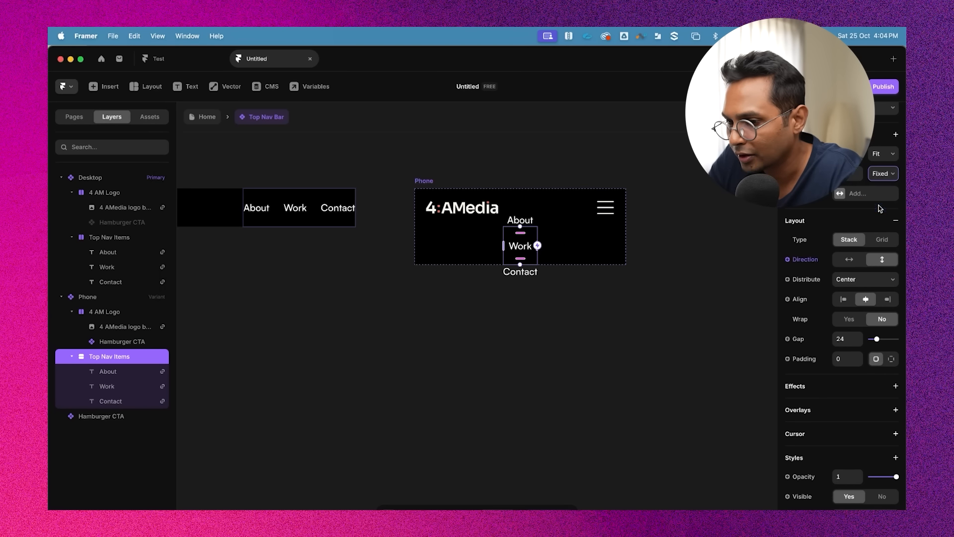
Set the Top Nav Items stack width to Relative at 100%
click(677, 331)
click(535, 247)
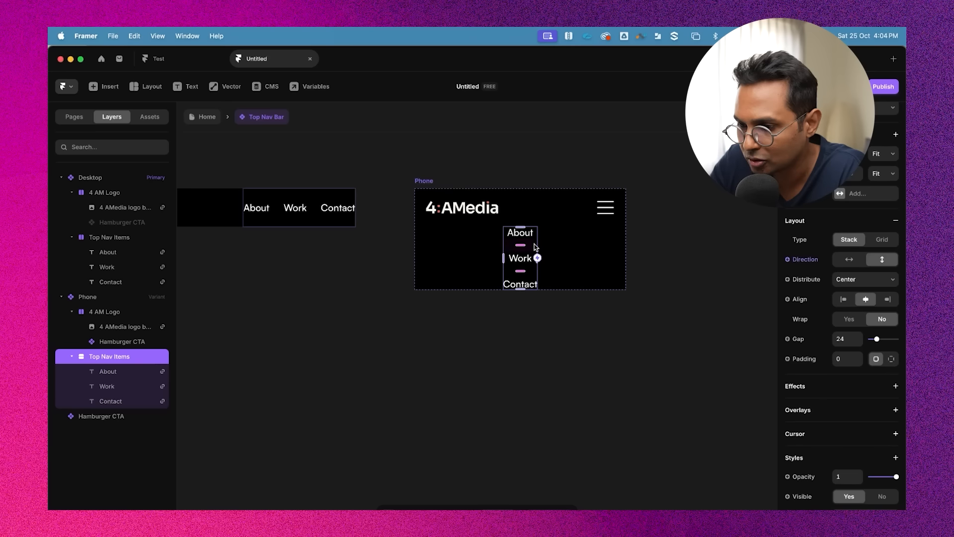
scroll(853, 393, up, 2)
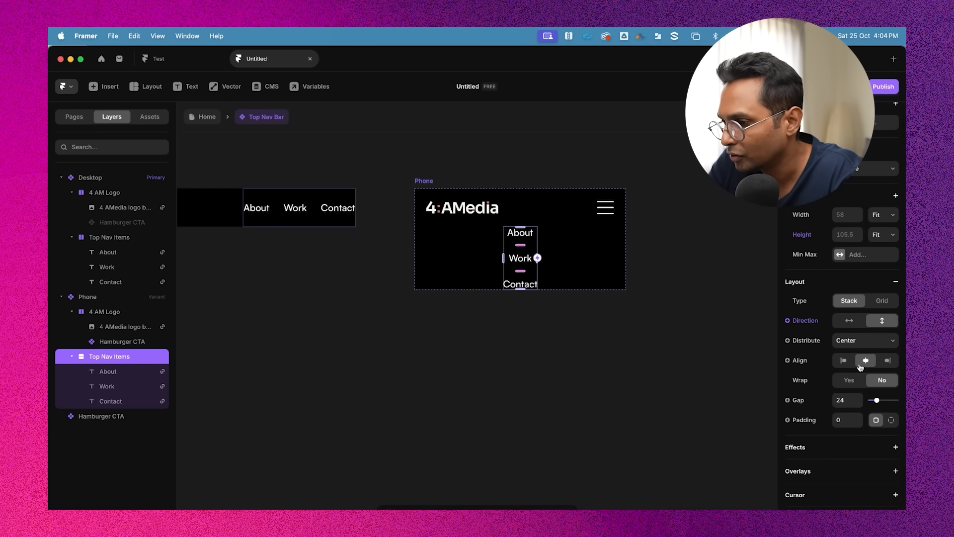
click(891, 217)
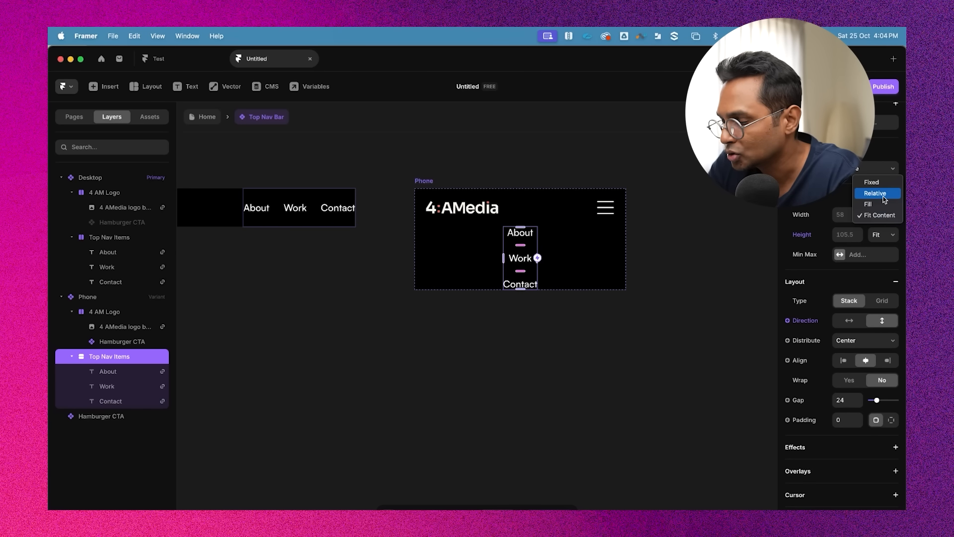
click(884, 195)
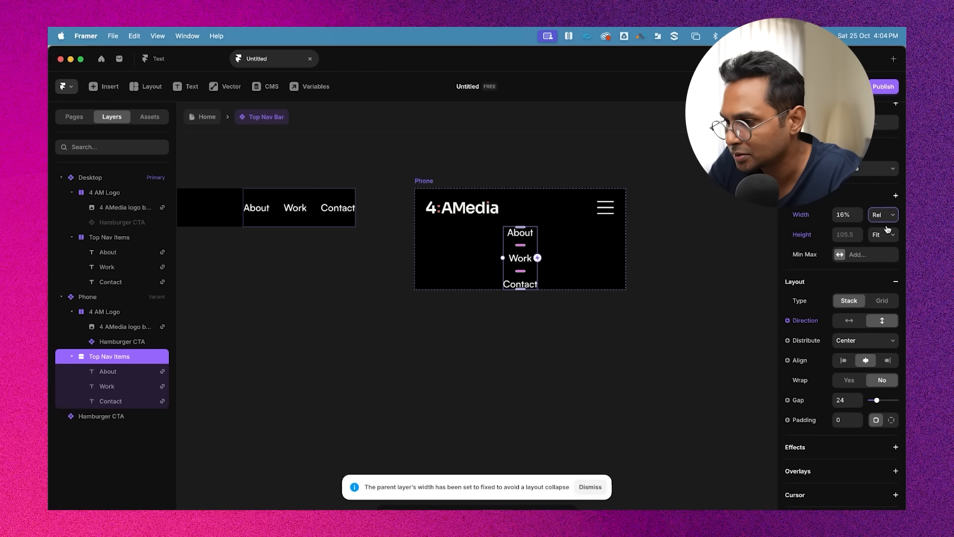
click(844, 213)
text(100%)
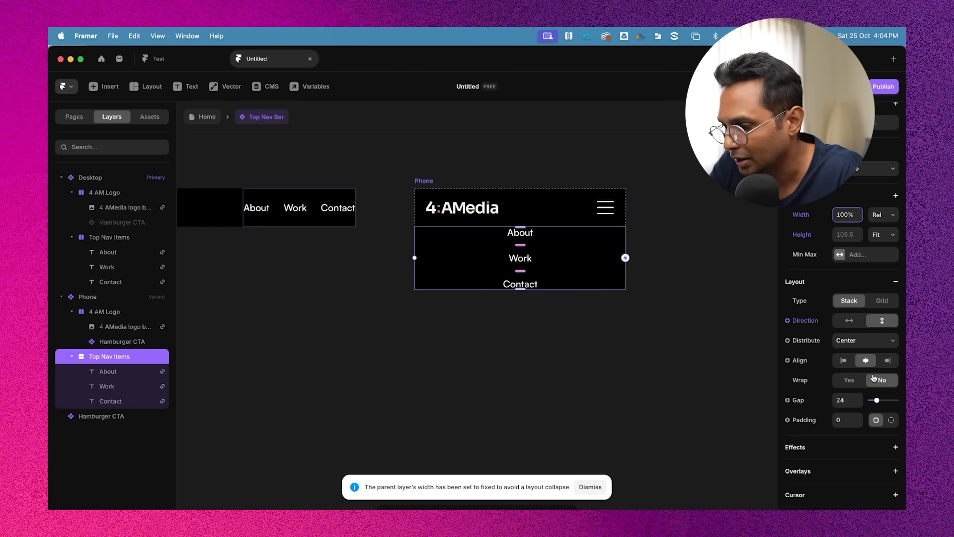
Align the Top Nav Items content to the left and set its radius to 40
scroll(874, 378, down, 2)
click(843, 322)
scroll(865, 414, down, 3)
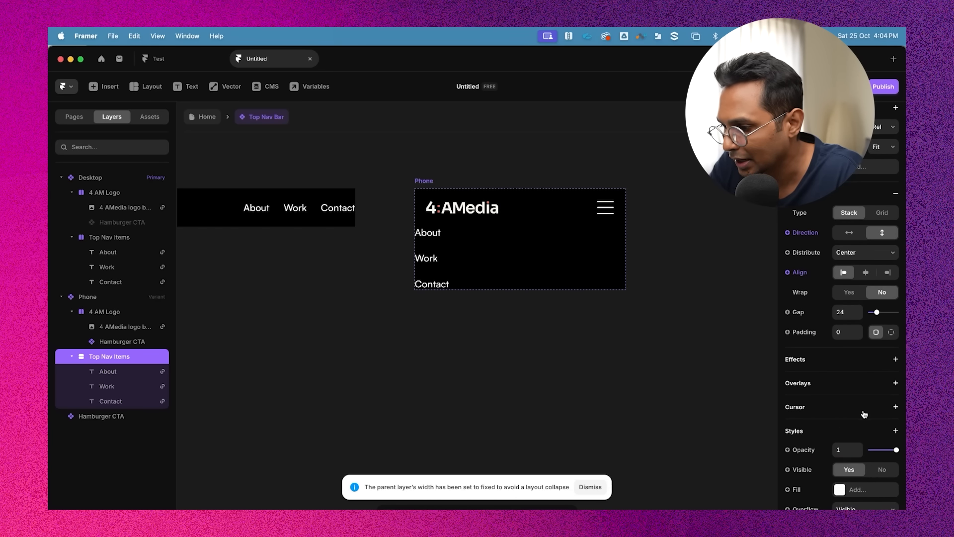
scroll(867, 417, down, 3)
click(844, 466)
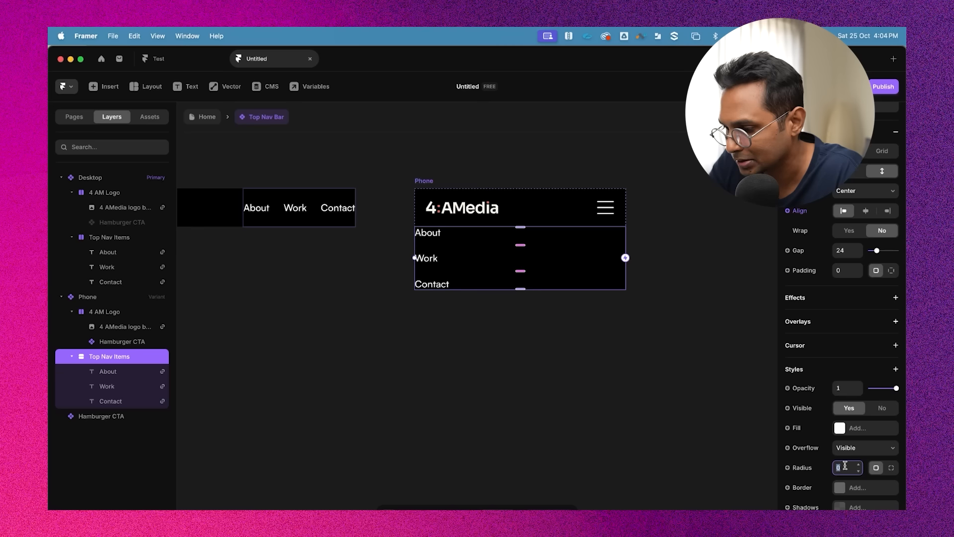
text(40)
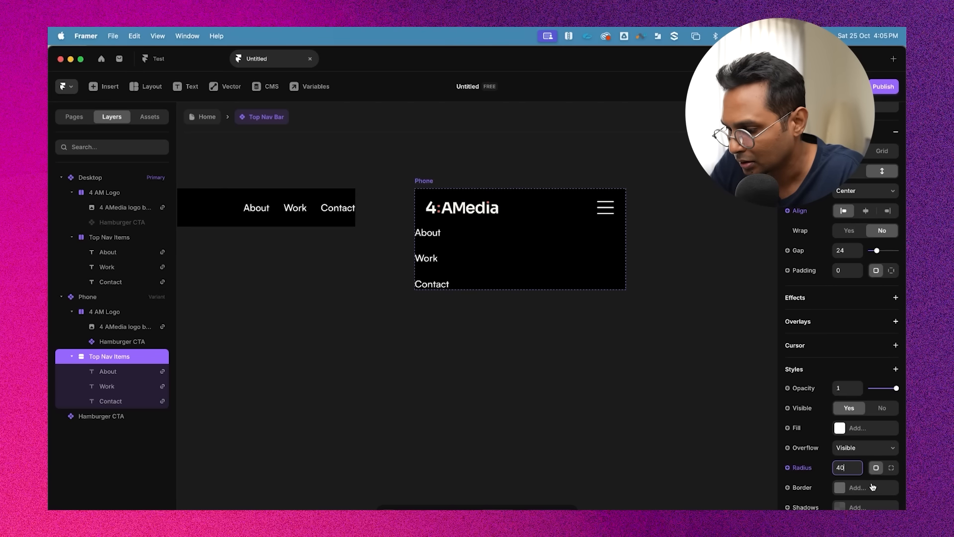
Set the Top Nav Items stack padding to 32
scroll(859, 396, up, 3)
click(843, 323)
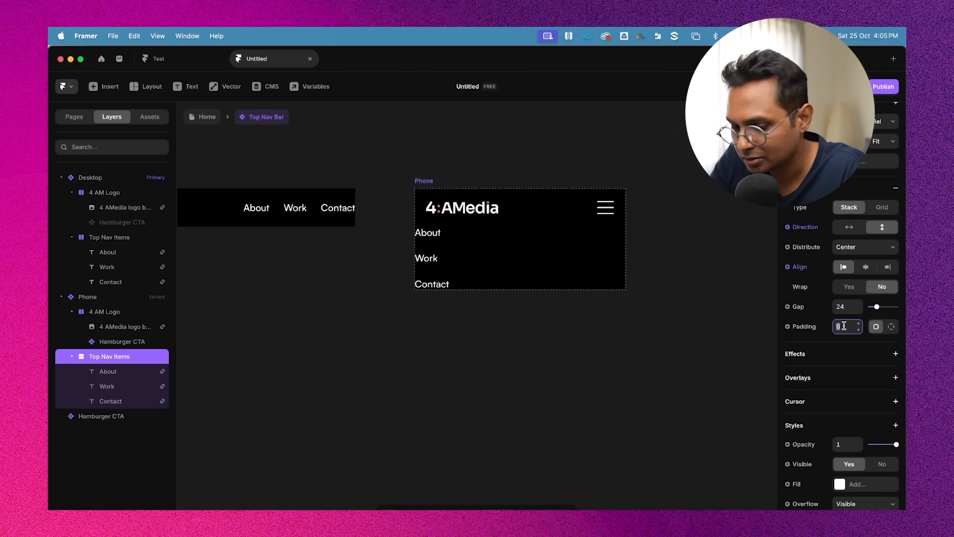
text(40)
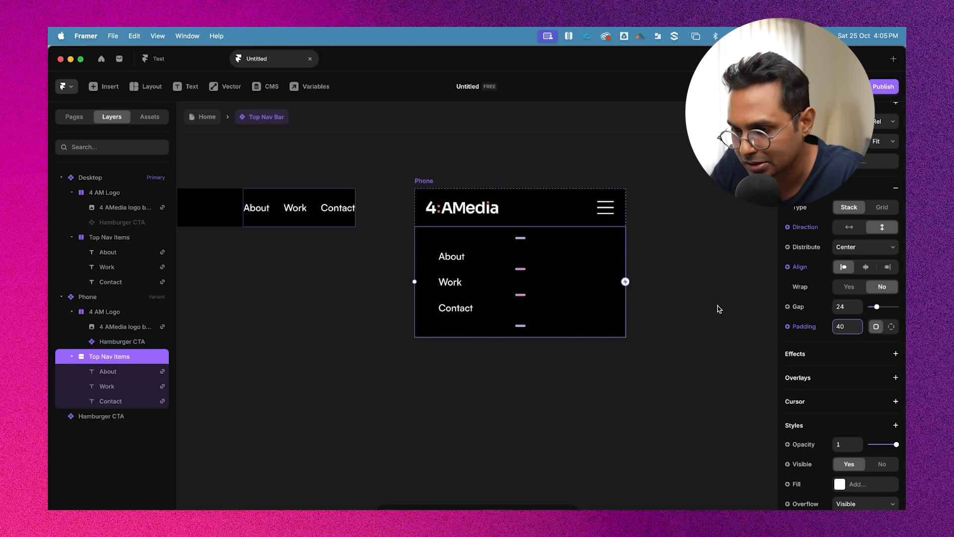
key(Return)
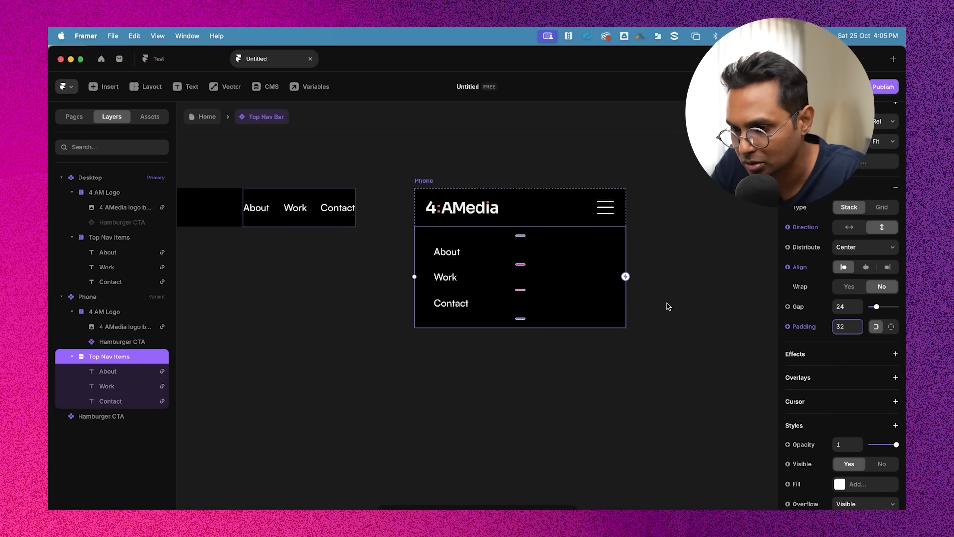
Set the font size of the About, Work and Contact texts in the phone menu to 24 px
scroll(671, 315, down, 2)
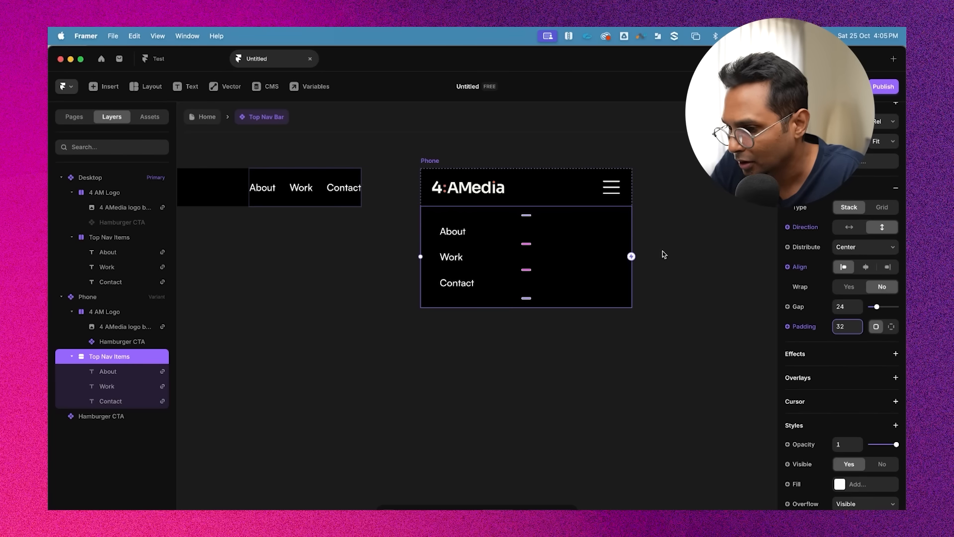
click(452, 232)
shift+click(455, 258)
shift+click(460, 282)
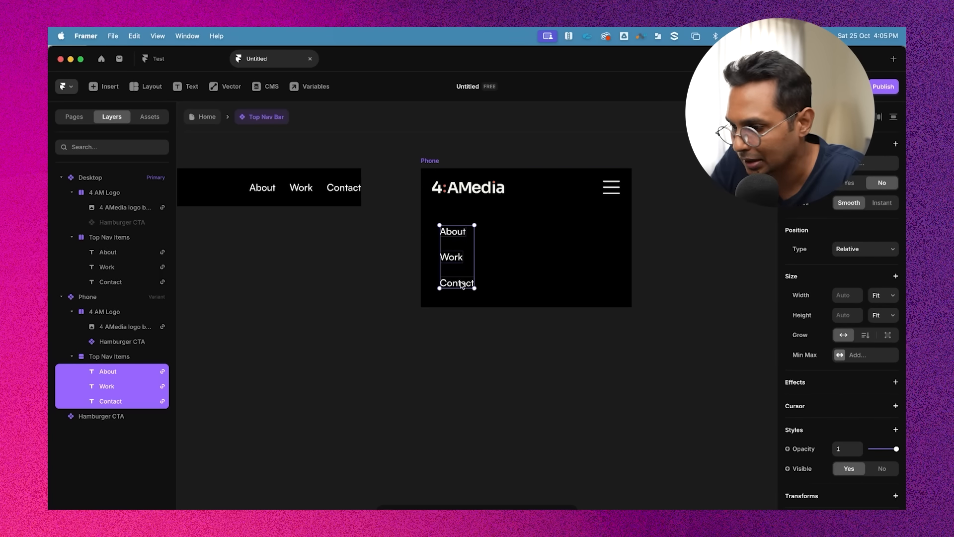
scroll(874, 422, down, 5)
scroll(858, 414, down, 1)
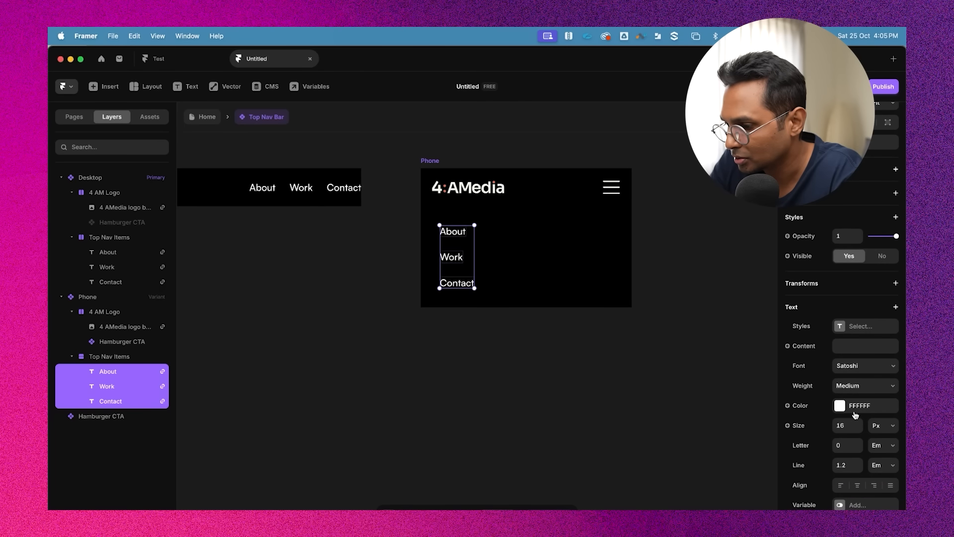
click(845, 426)
key(Up)
key(Up)
key(Up)
key(Up)
key(Up)
key(Up)
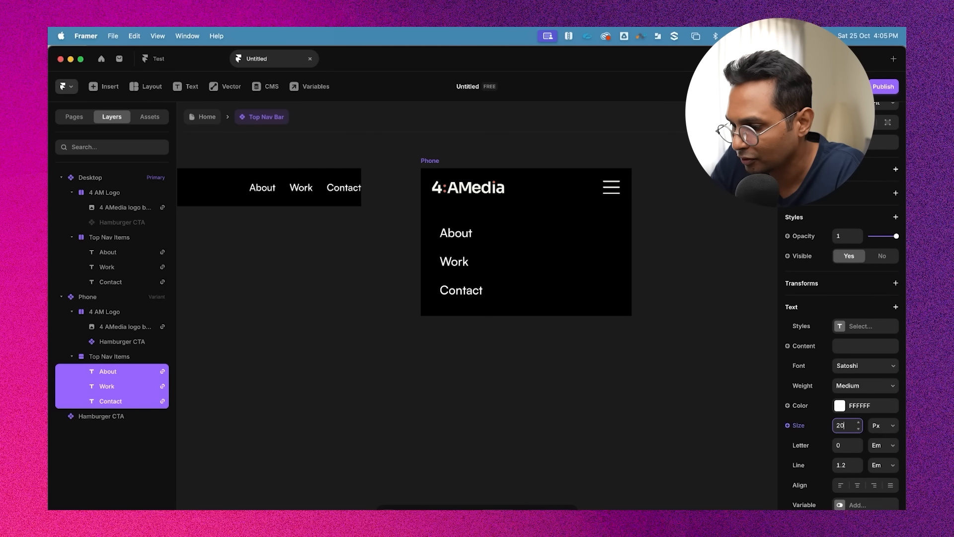
key(Up)
key(Up)
key(Down)
key(Up)
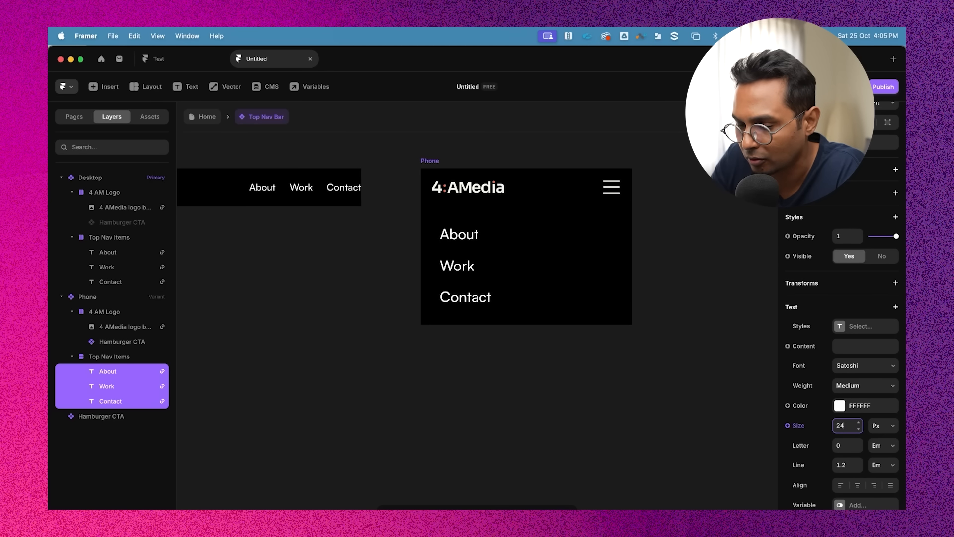
Set the Top Nav Items stack gap to 32
scroll(571, 298, up, 2)
click(554, 279)
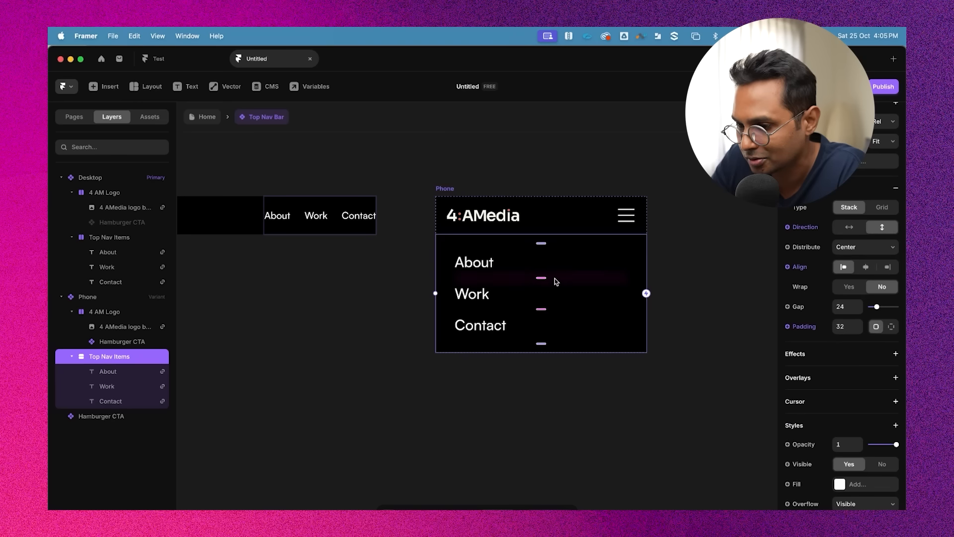
scroll(858, 355, up, 3)
click(845, 370)
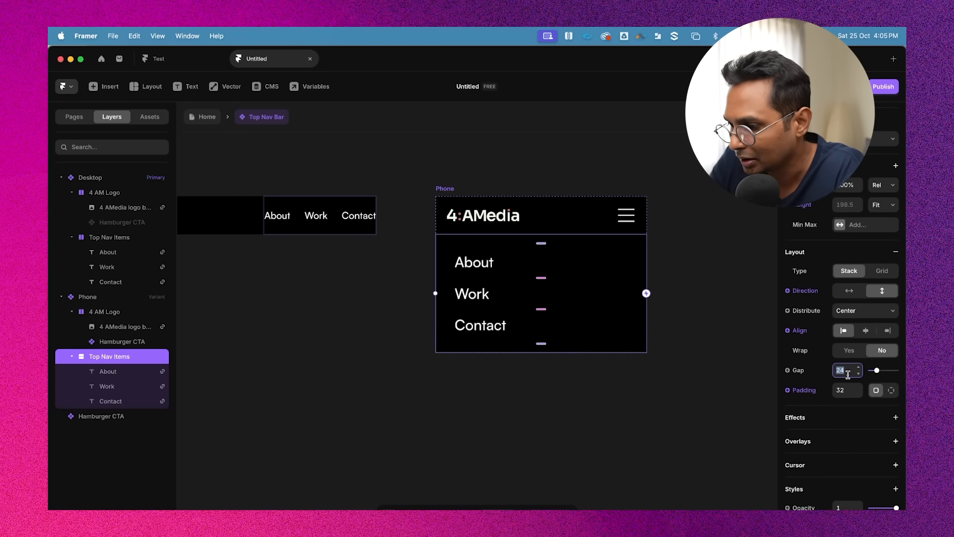
key(Up)
key(Up)
key(Up)
key(Up)
key(Up)
key(Up)
key(Up)
key(Up)
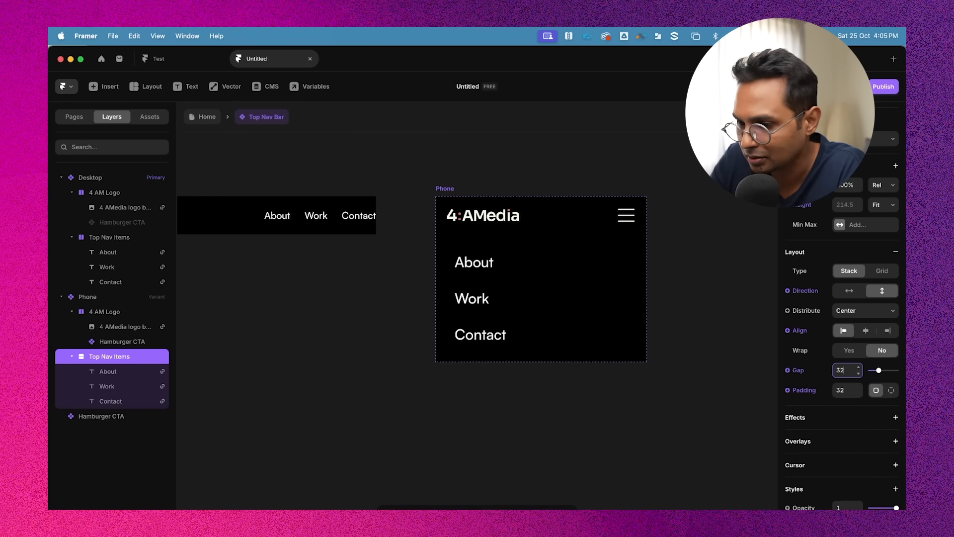
Add a new variant based on the Phone variant
click(676, 355)
scroll(676, 356, up, 3)
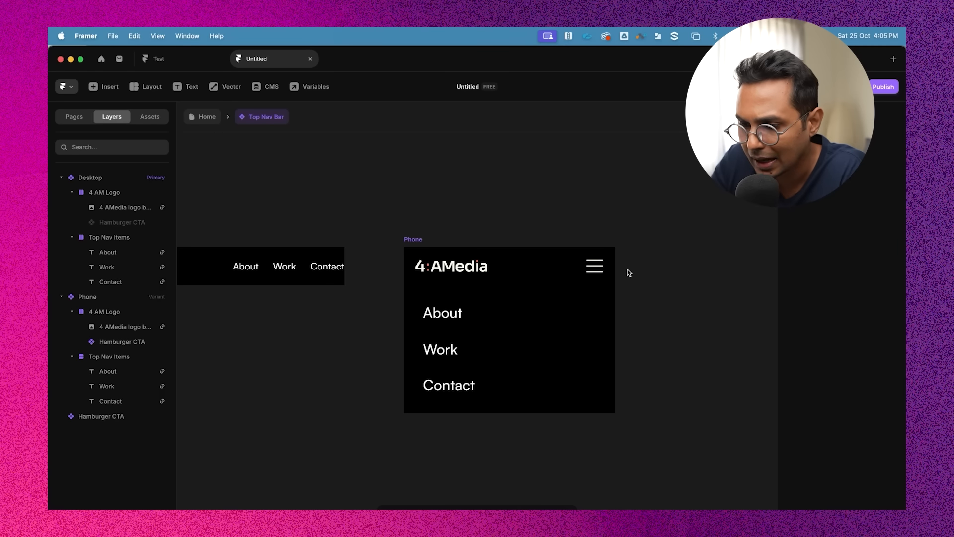
scroll(628, 272, down, 2)
scroll(687, 249, down, 2)
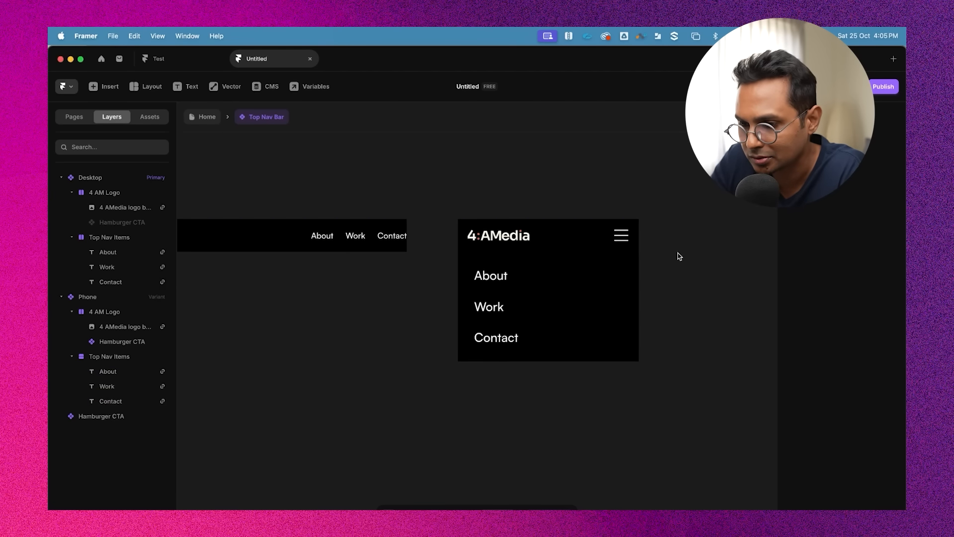
scroll(621, 193, right, 2)
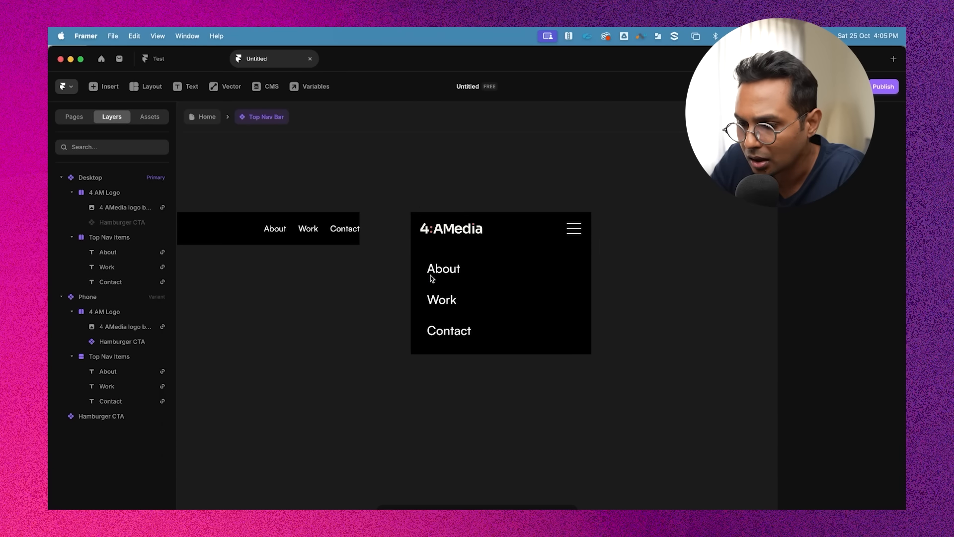
click(450, 268)
click(634, 269)
click(479, 226)
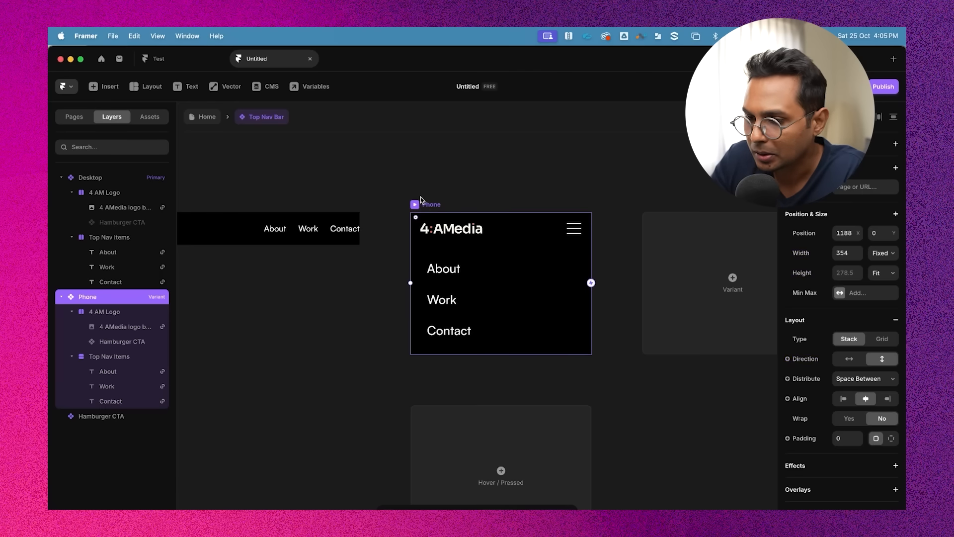
scroll(430, 204, down, 2)
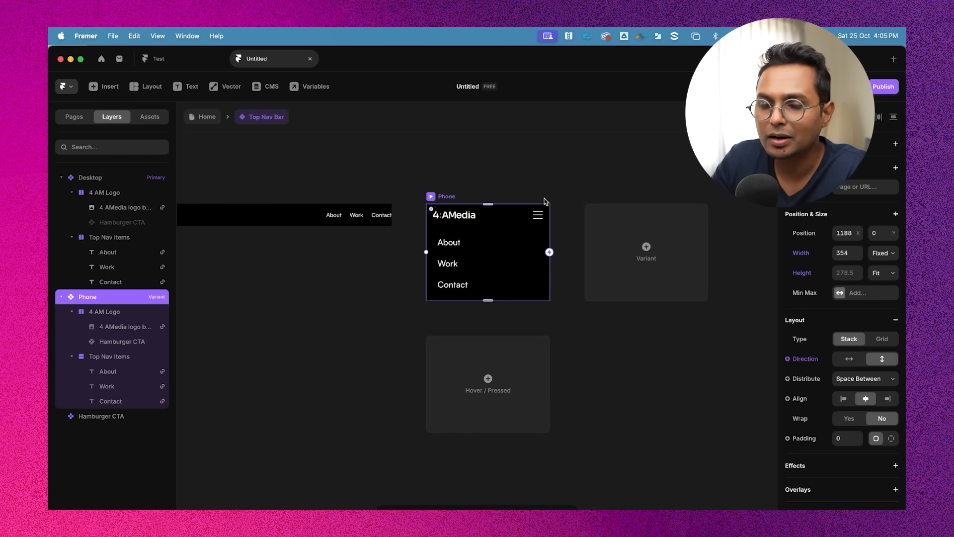
scroll(544, 198, left, 3)
scroll(600, 221, right, 4)
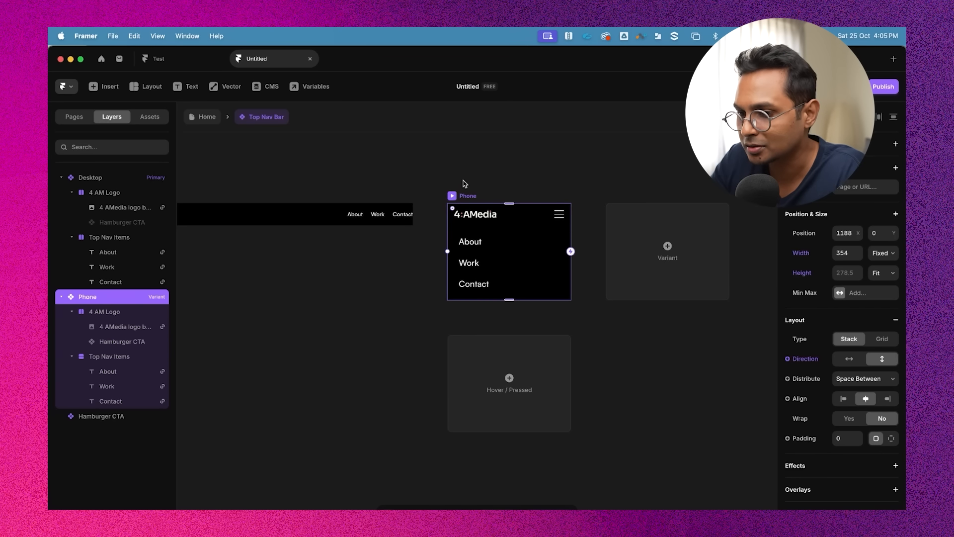
click(691, 278)
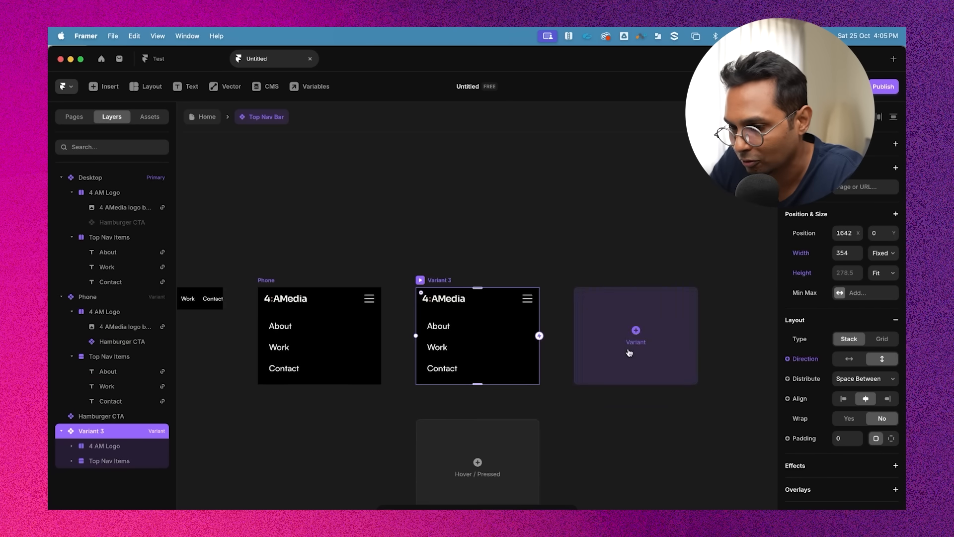
Rename the new variant to "Phone Open"
scroll(628, 352, left, 3)
scroll(432, 256, up, 2)
double_click(556, 210)
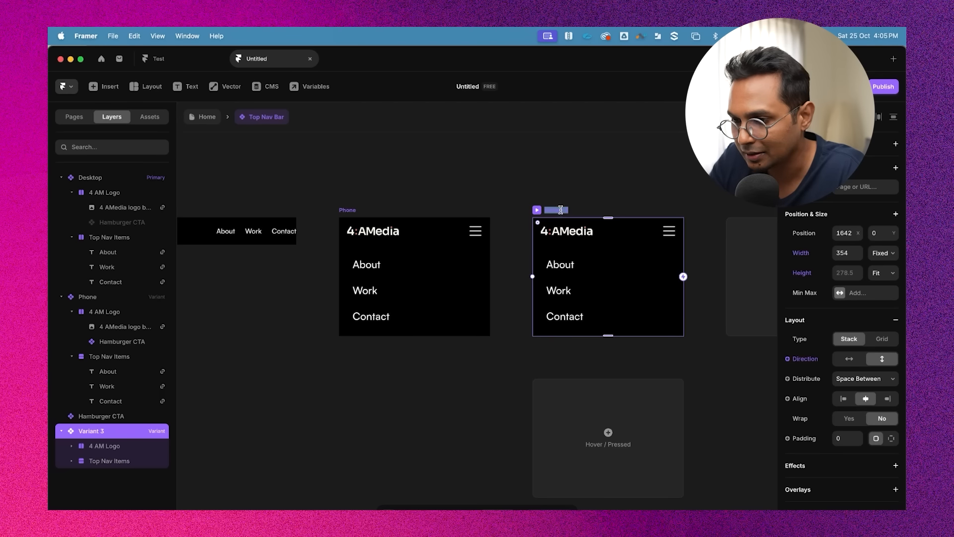
text(Phone O)
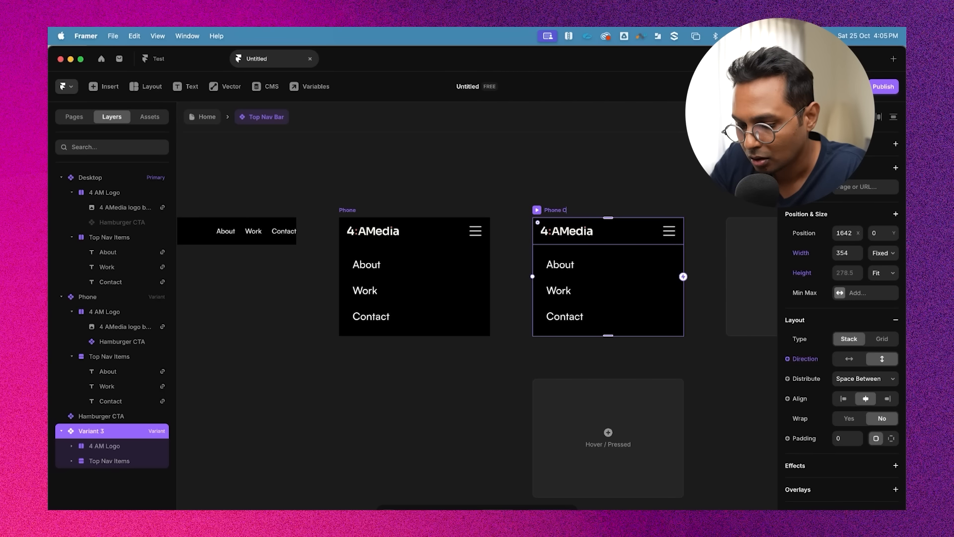
text(Pen)
key(Return)
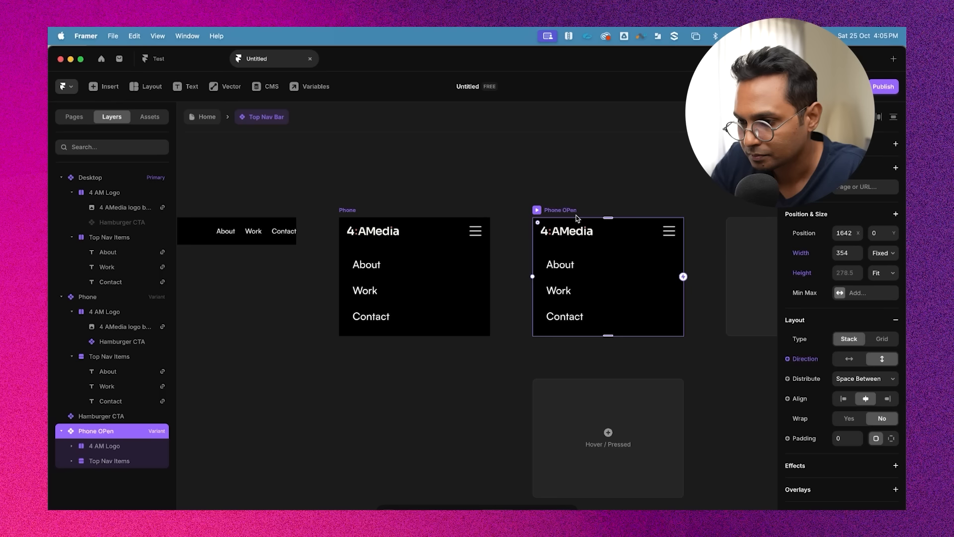
text(p)
key(Return)
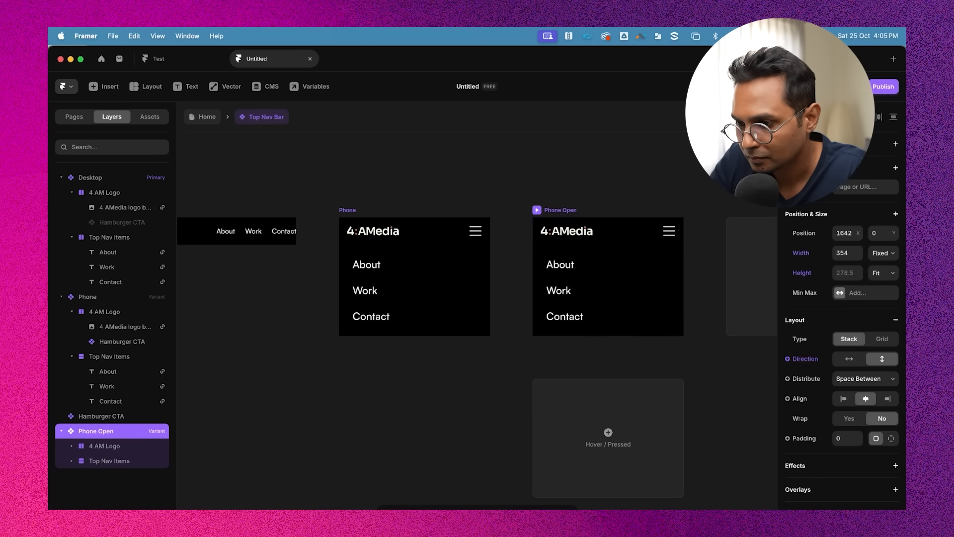
Rename the Phone variant to "Phone Closed"
click(345, 211)
click(343, 210)
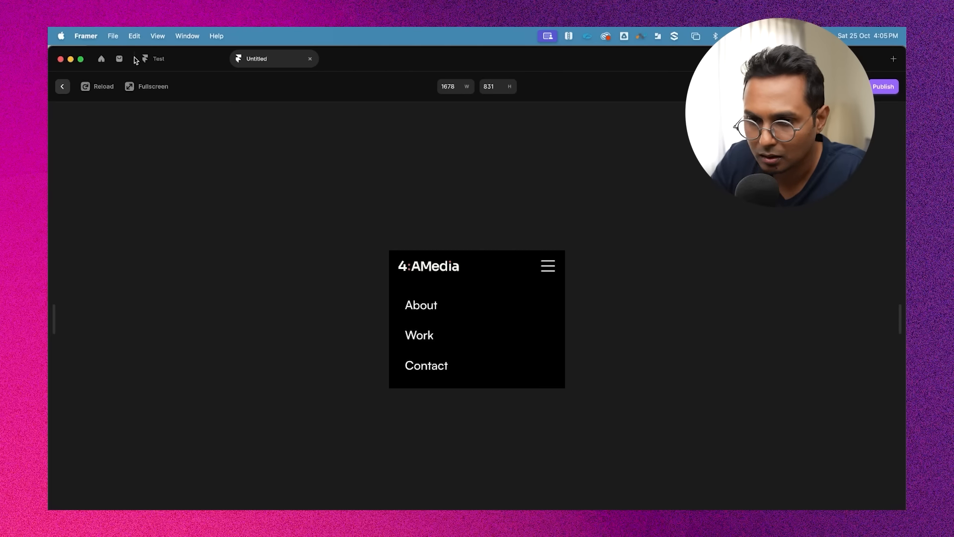
key(Escape)
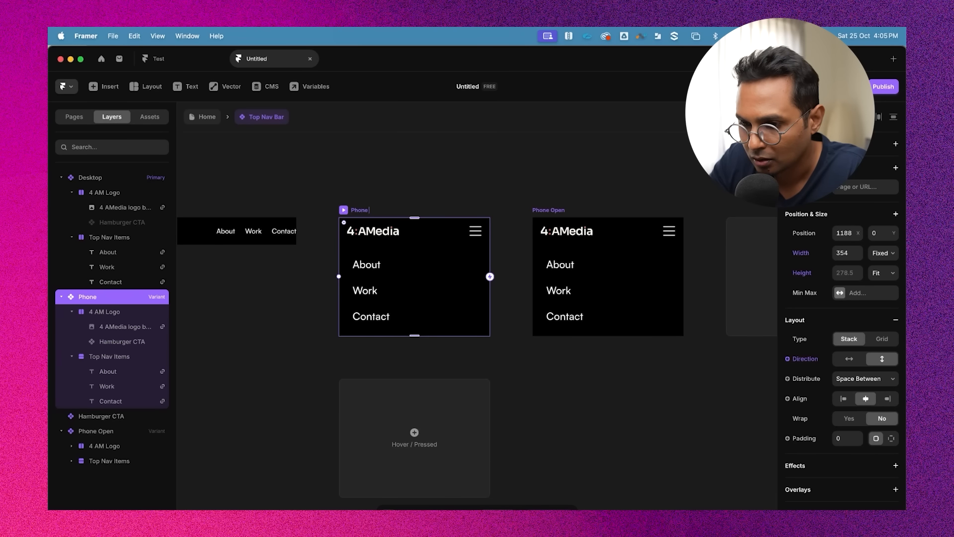
scroll(343, 276, up, 3)
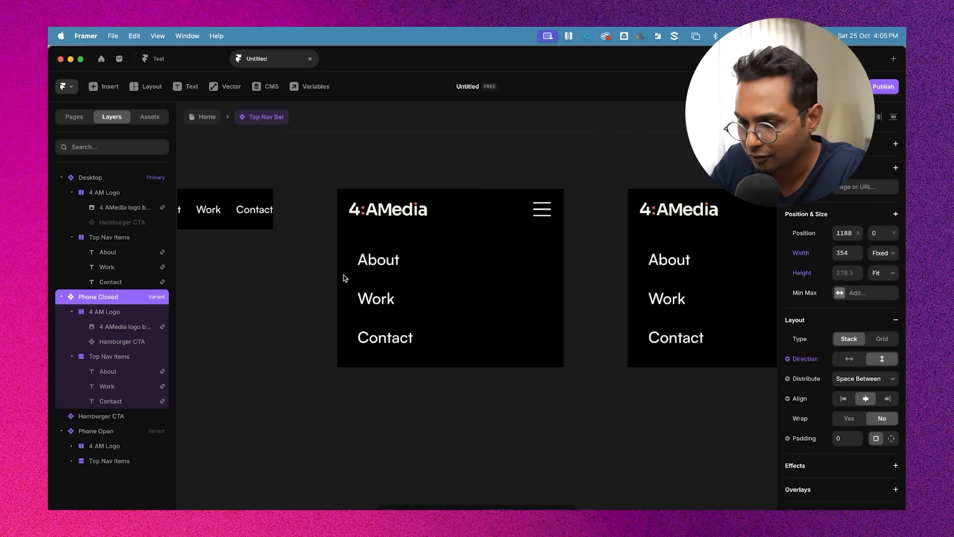
Set the opacity of the Top Nav Items stack in Phone Closed to 0
click(464, 263)
scroll(633, 299, left, 2)
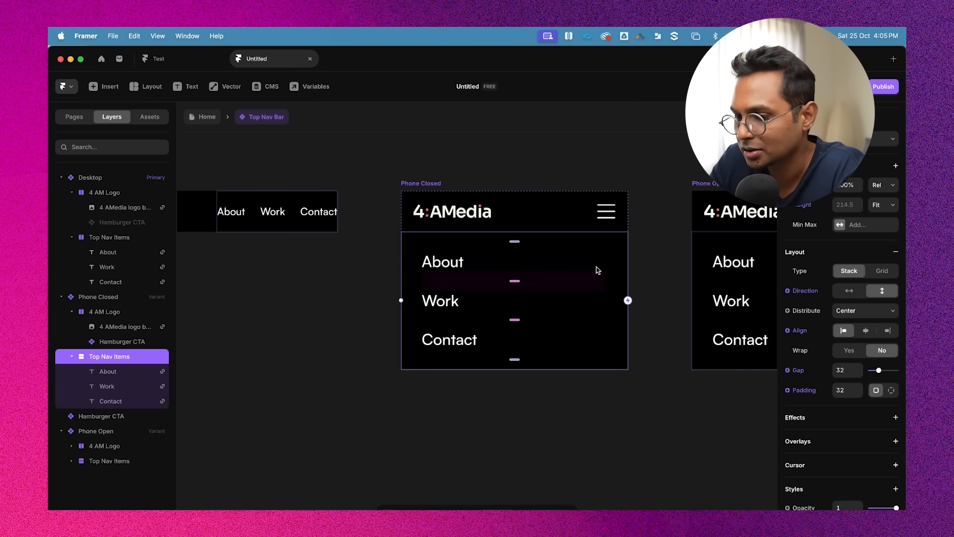
scroll(883, 469, down, 1)
scroll(882, 469, down, 2)
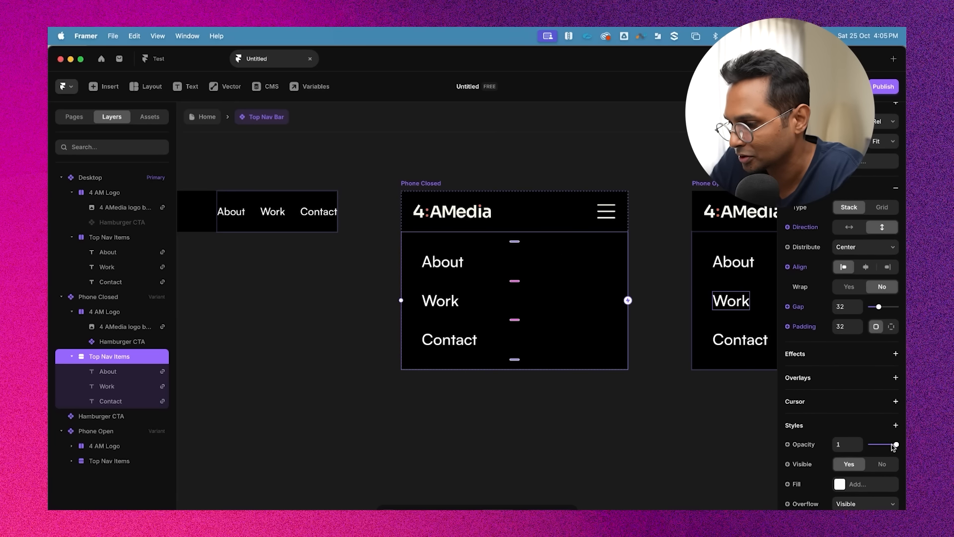
drag(893, 447, 870, 446)
click(458, 192)
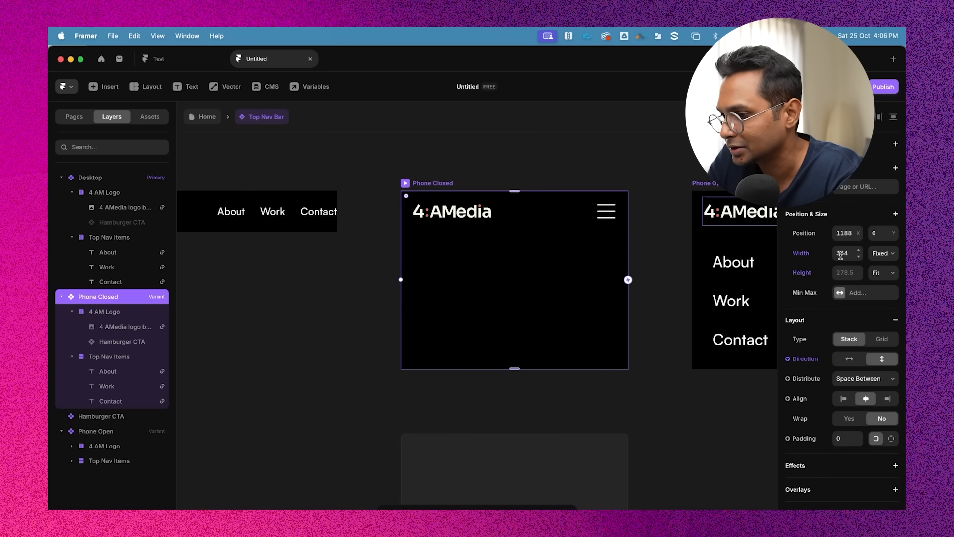
text(64)
key(Return)
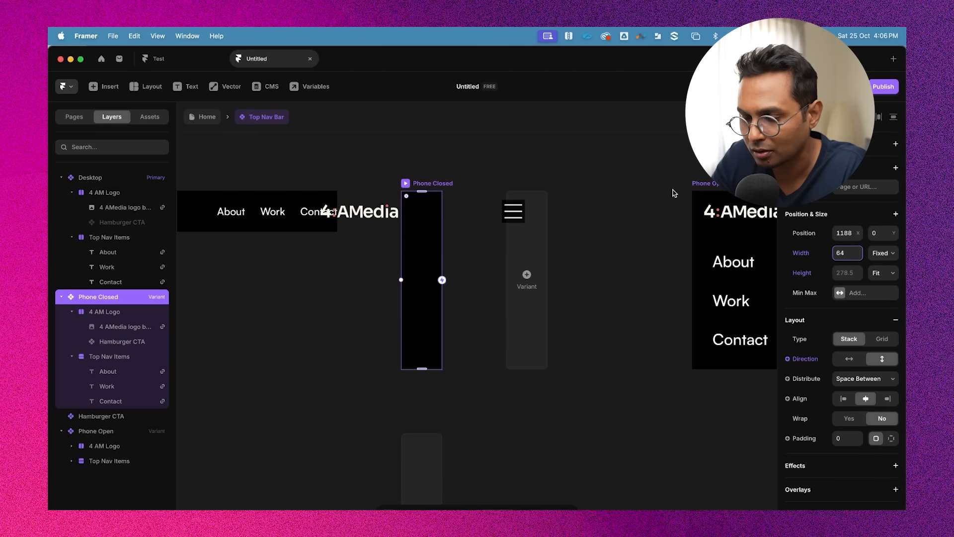
key(BackSpace)
key(BackSpace)
text(354)
key(Return)
Set the Phone Closed variant height to Fixed at 64
click(854, 237)
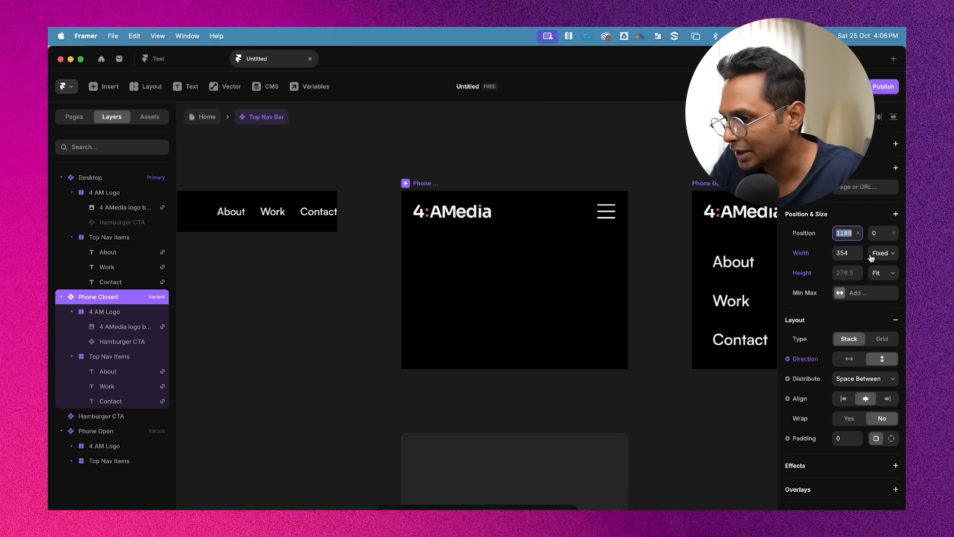
click(884, 274)
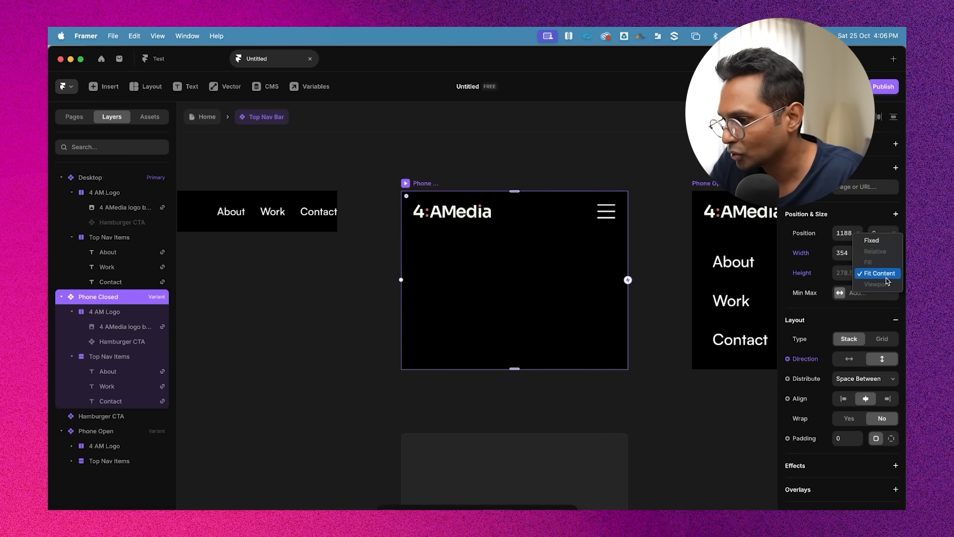
click(872, 240)
click(847, 272)
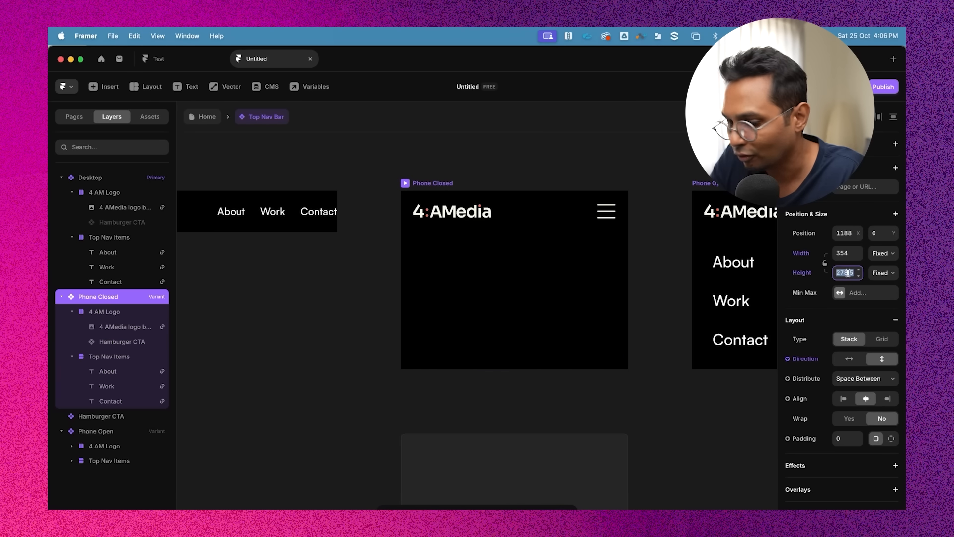
text(64)
key(Return)
click(551, 156)
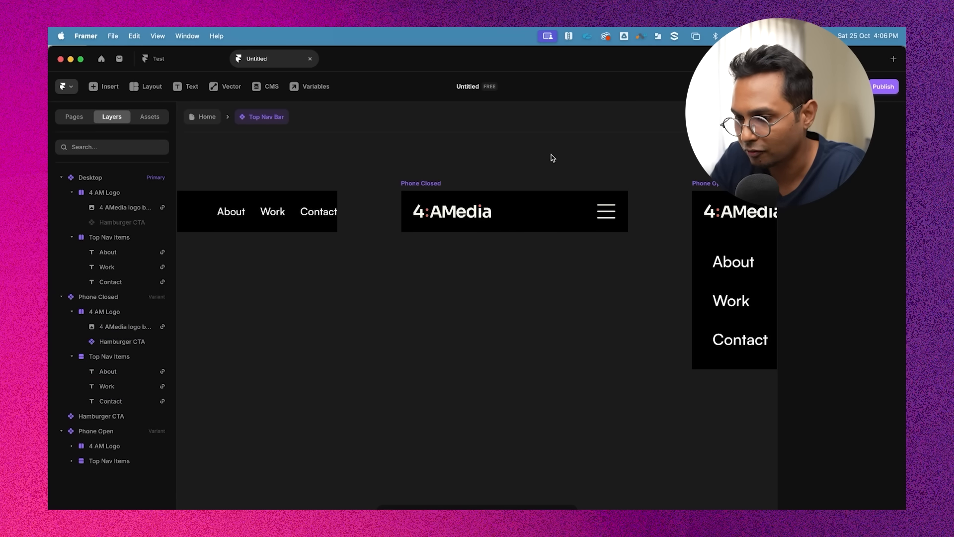
Add an on-click interaction that links the Phone Closed hamburger CTA to the Phone Open variant
scroll(551, 156, down, 3)
scroll(551, 155, right, 1)
scroll(646, 193, right, 2)
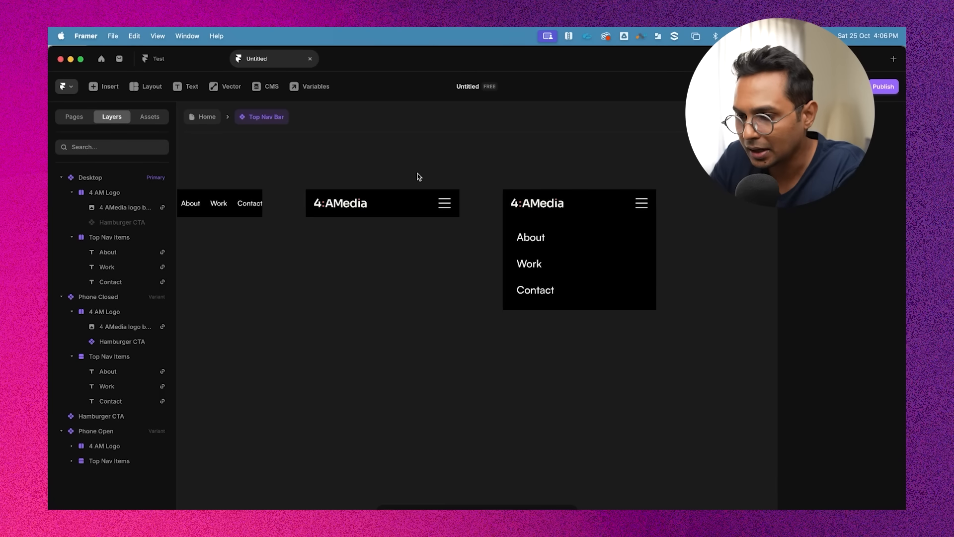
click(324, 183)
scroll(445, 211, up, 3)
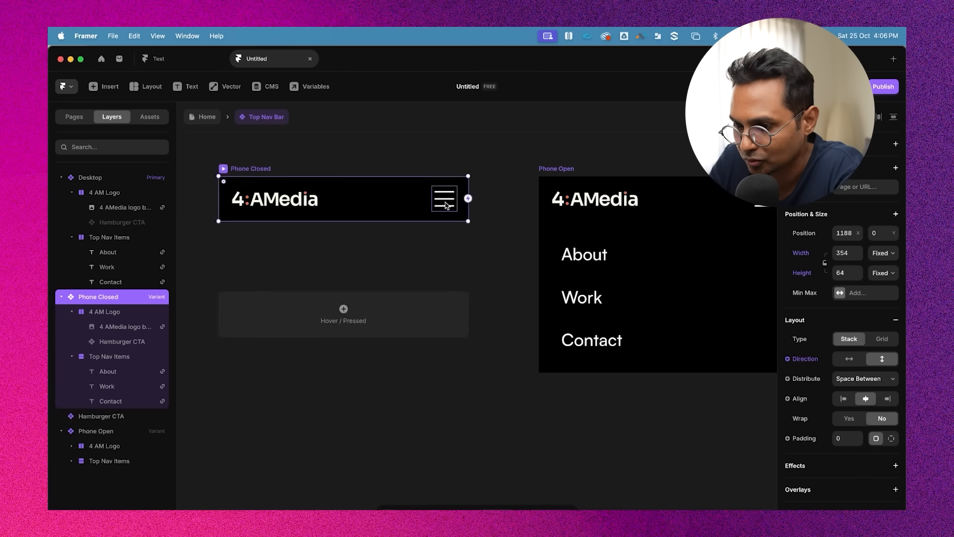
click(443, 199)
scroll(465, 202, down, 2)
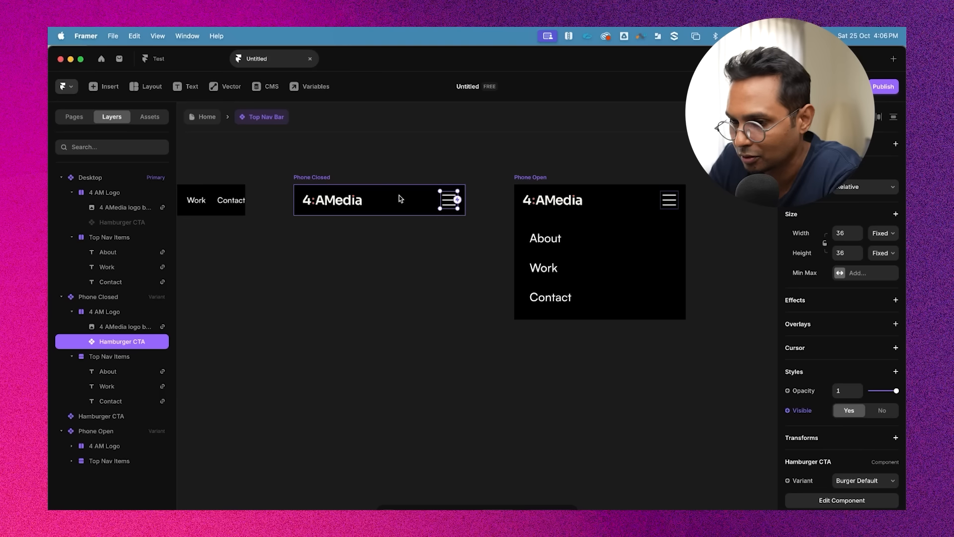
scroll(469, 200, up, 2)
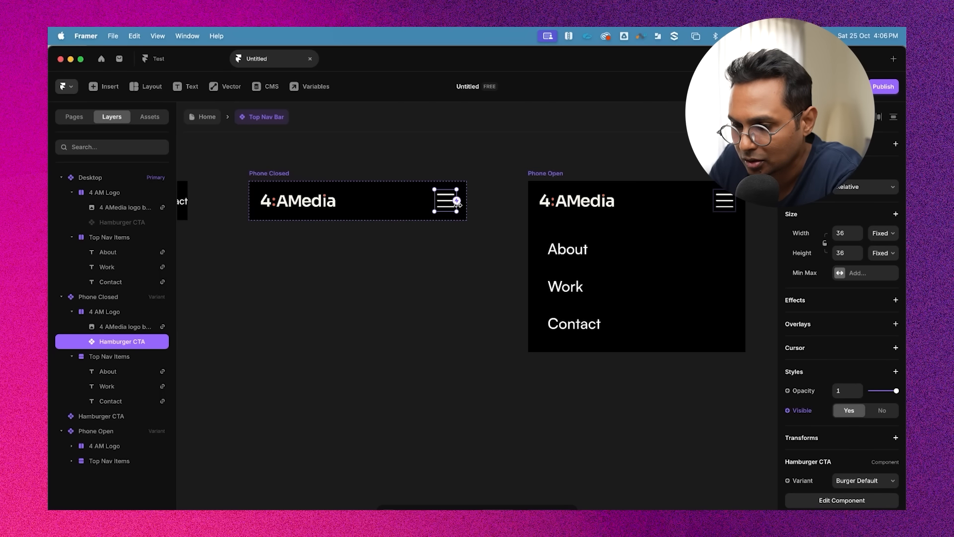
drag(456, 202, 537, 214)
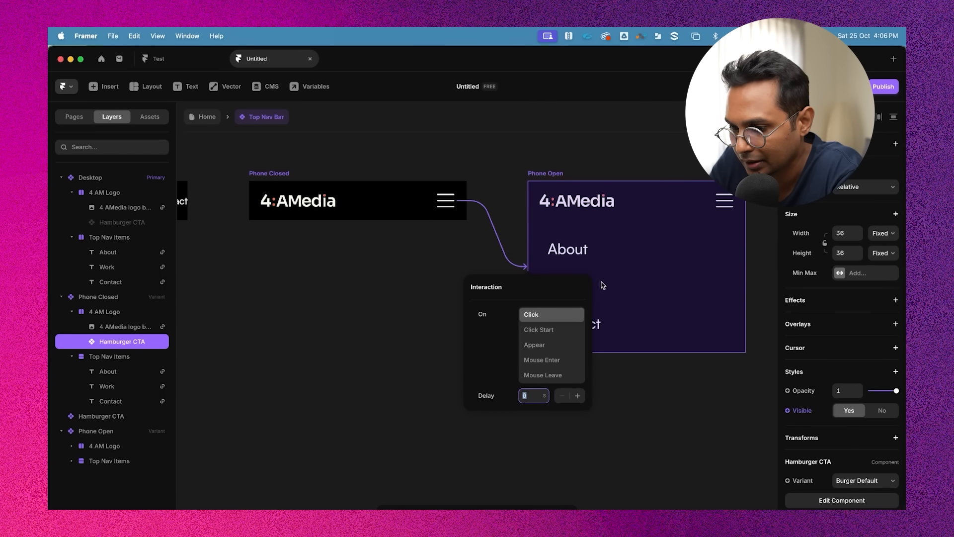
click(510, 218)
scroll(508, 215, right, 2)
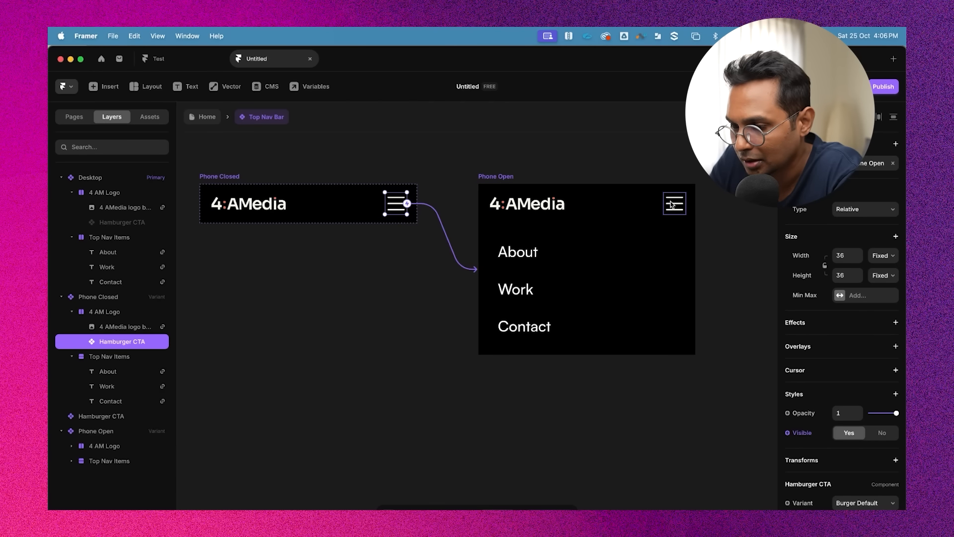
Link the Phone Open hamburger CTA back to the Phone Closed variant with an interaction
click(674, 205)
drag(685, 203, 412, 209)
scroll(669, 156, down, 3)
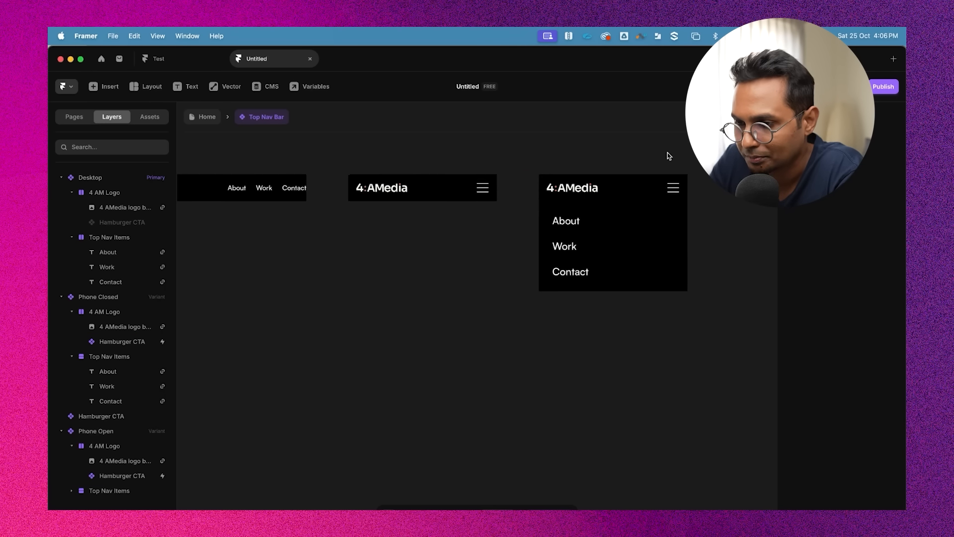
Preview the Phone Closed variant and toggle the hamburger menu open and closed several times
click(376, 242)
click(374, 239)
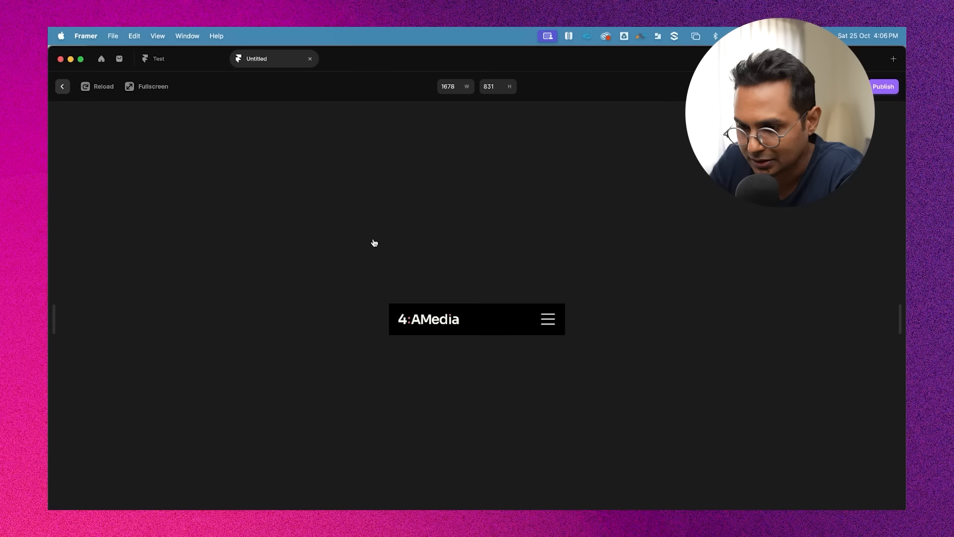
click(552, 324)
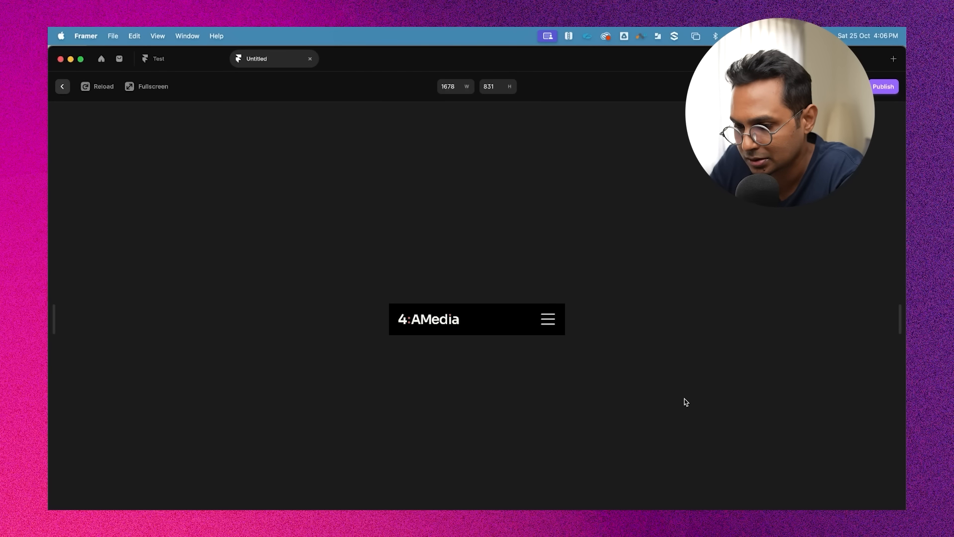
click(546, 323)
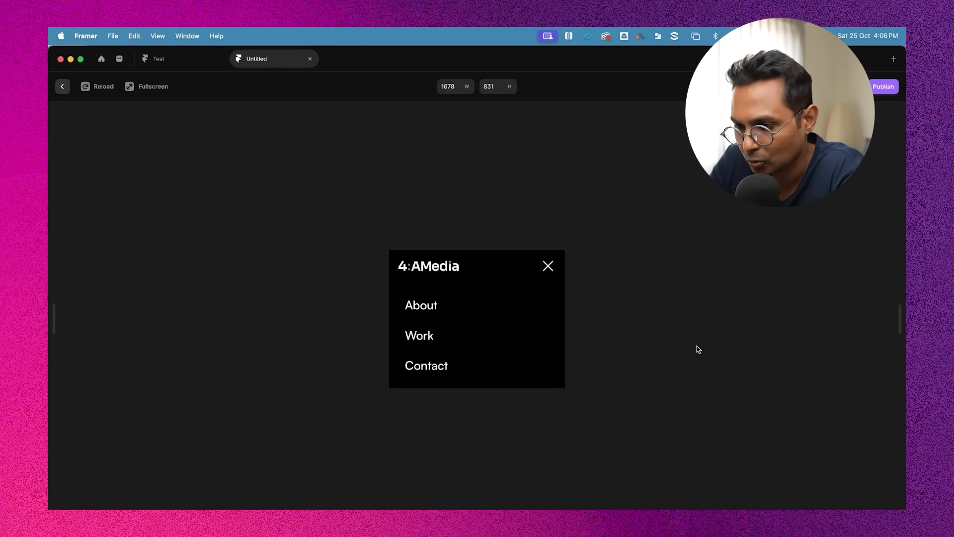
click(548, 268)
click(543, 326)
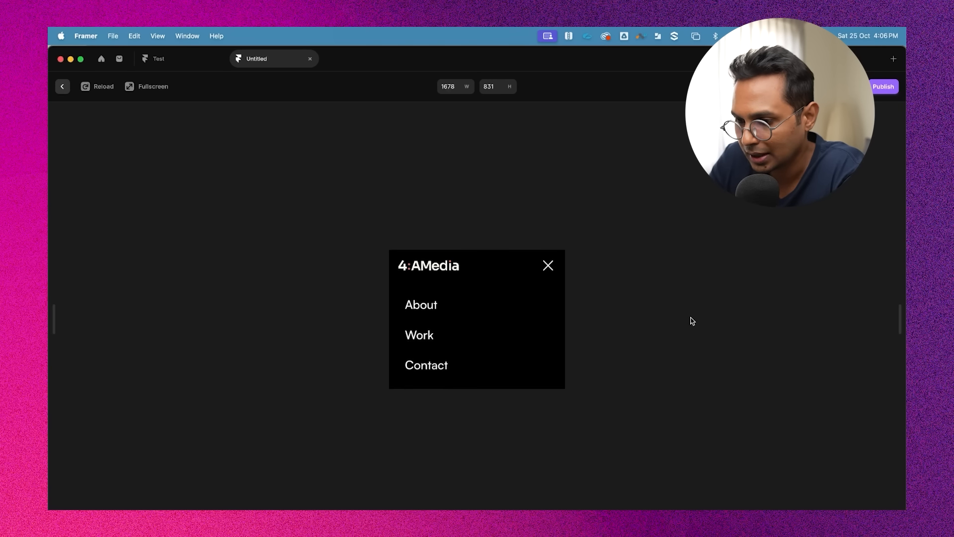
click(548, 268)
click(549, 326)
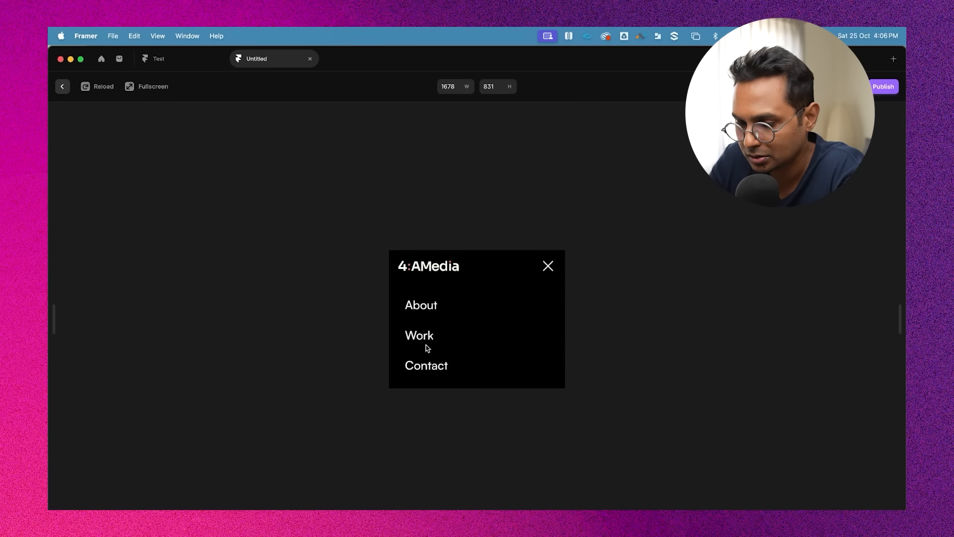
click(548, 263)
click(544, 315)
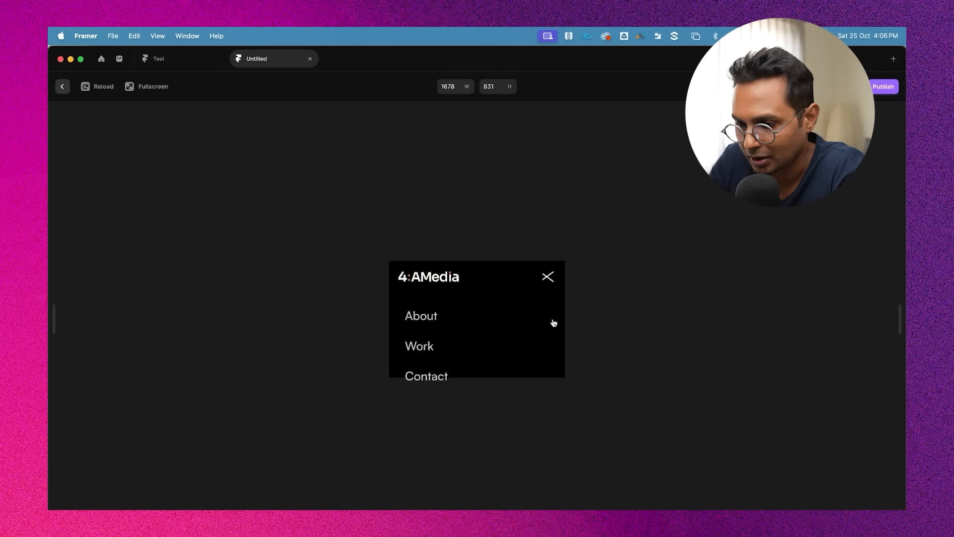
click(547, 265)
key(super+p)
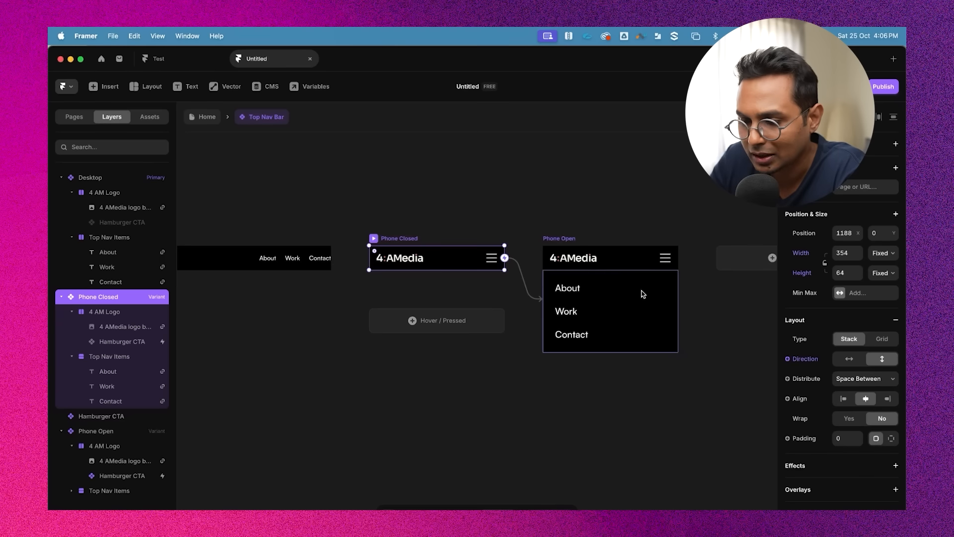
Add an appear effect with the Slide In Bottom preset to the Top Nav Items stack in Phone Open
click(533, 375)
scroll(593, 301, up, 3)
scroll(593, 301, right, 2)
scroll(595, 304, right, 1)
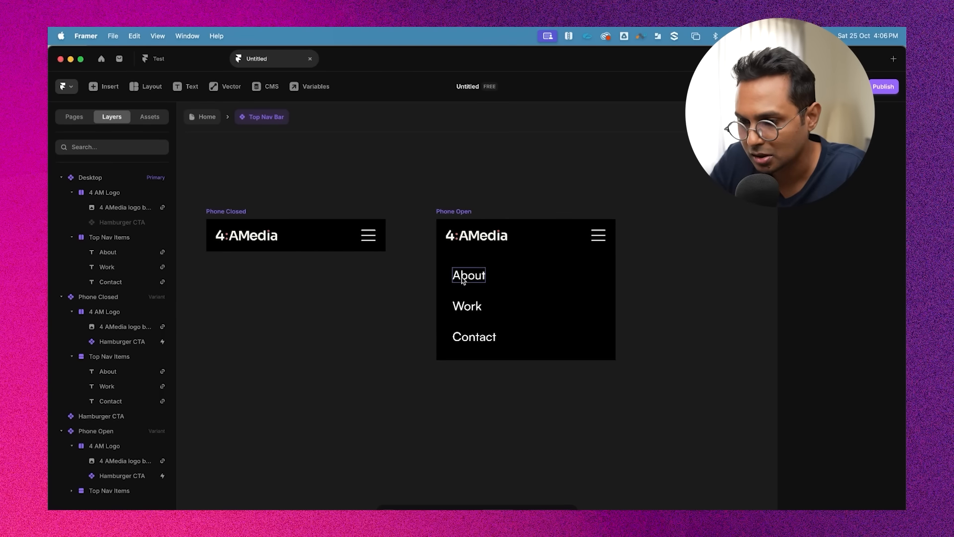
super+click(463, 279)
shift+super+click(471, 309)
shift+super+click(476, 330)
super+click(475, 333)
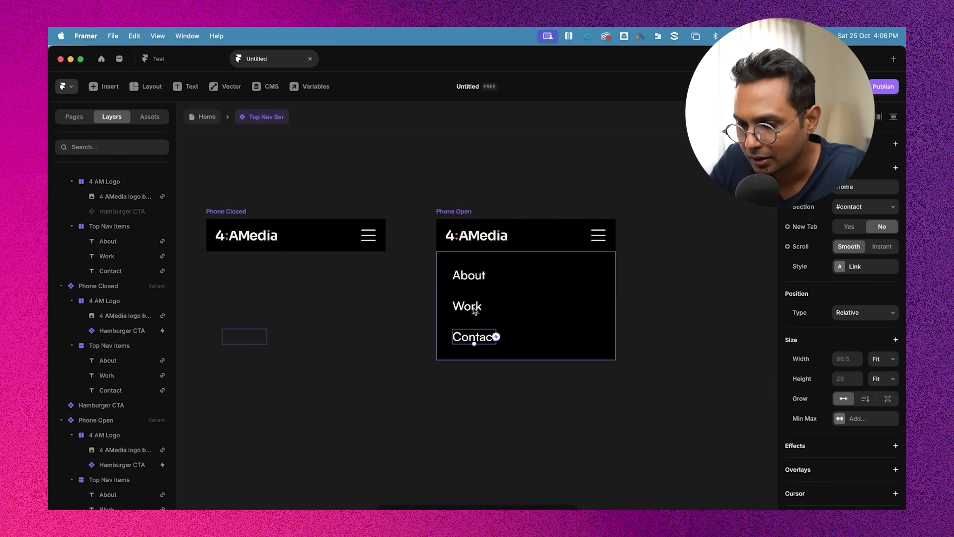
shift+click(472, 302)
shift+click(473, 276)
scroll(753, 446, down, 1)
scroll(754, 449, down, 1)
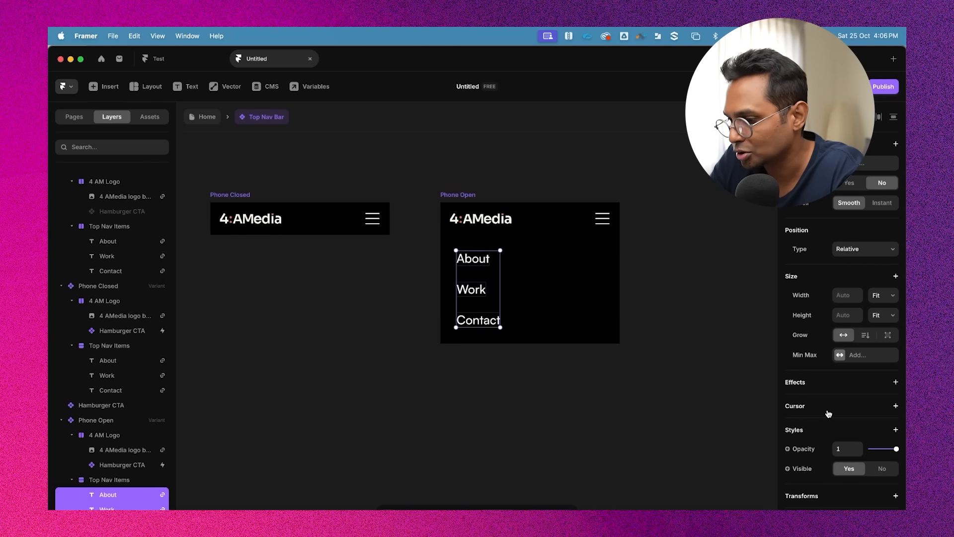
click(814, 387)
click(834, 244)
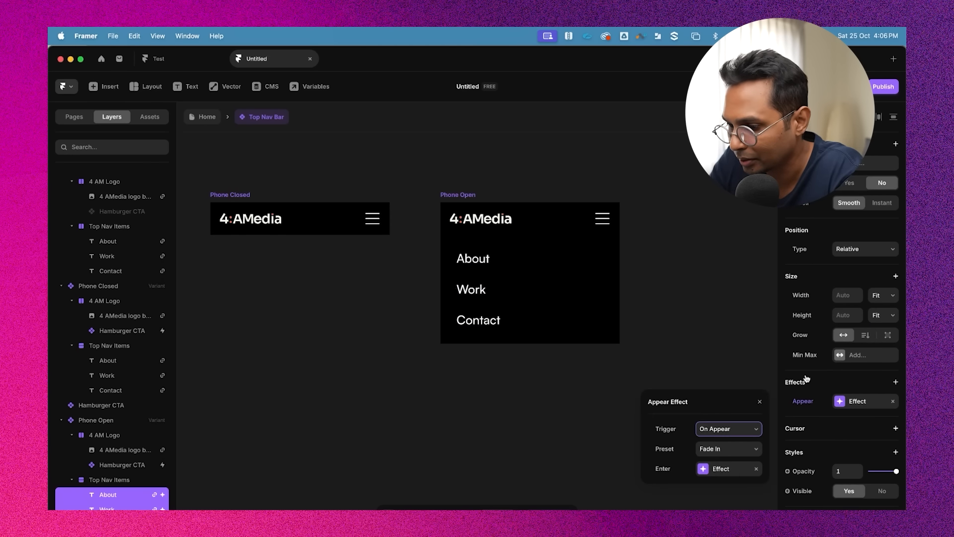
click(726, 452)
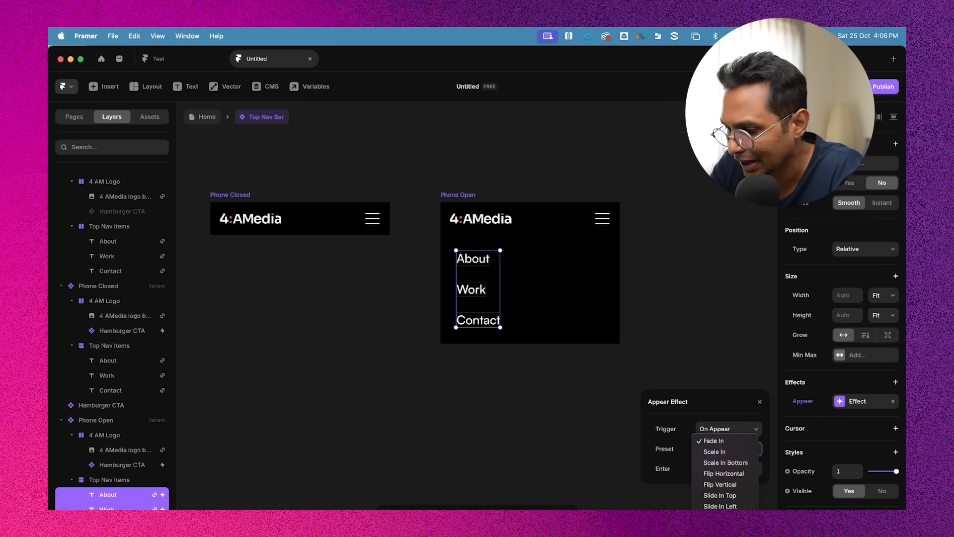
click(726, 528)
click(723, 468)
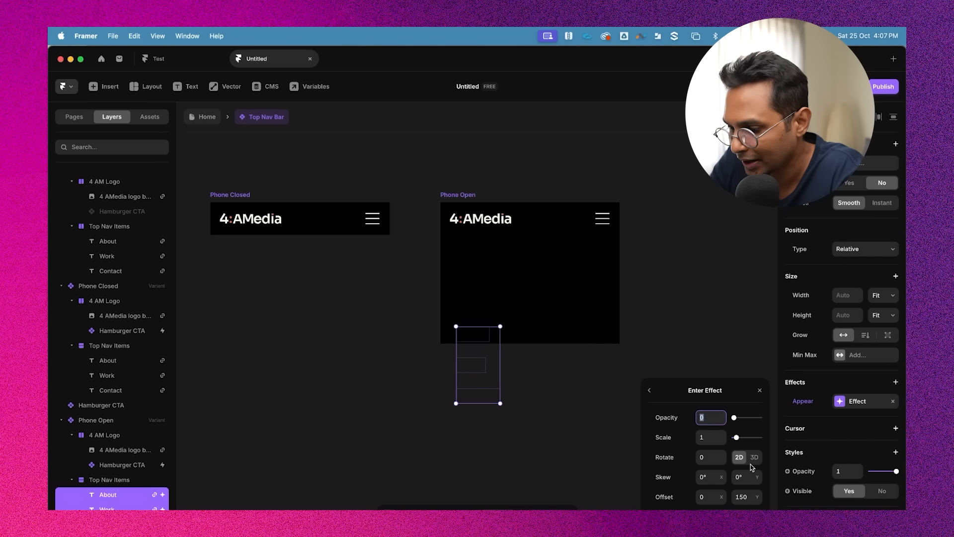
click(689, 264)
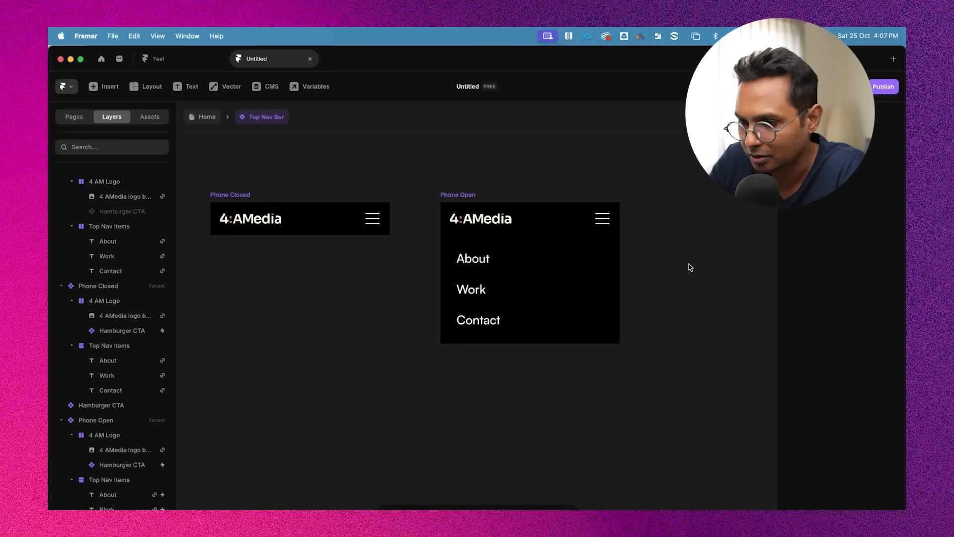
Preview the Phone Closed variant again to test the menu's slide-in animation
click(462, 195)
click(233, 196)
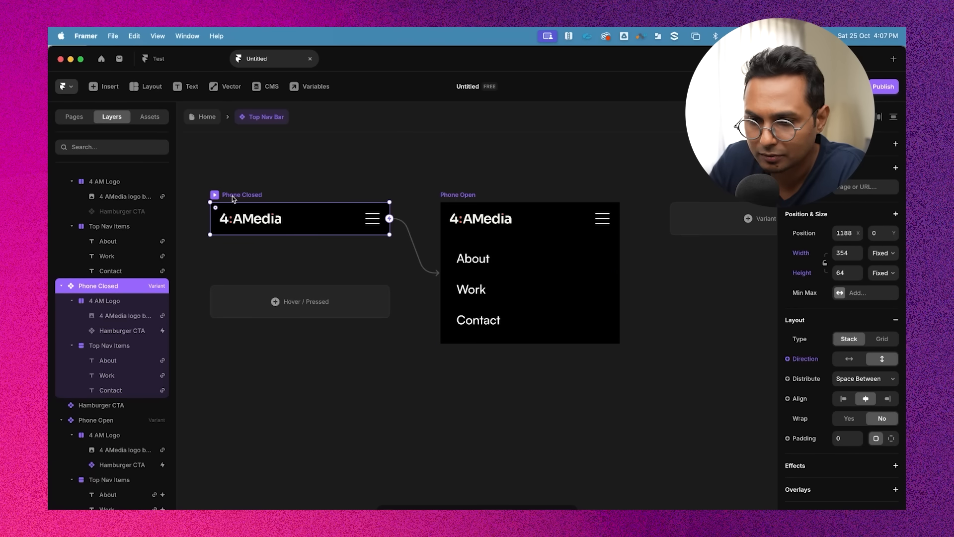
click(216, 195)
click(551, 316)
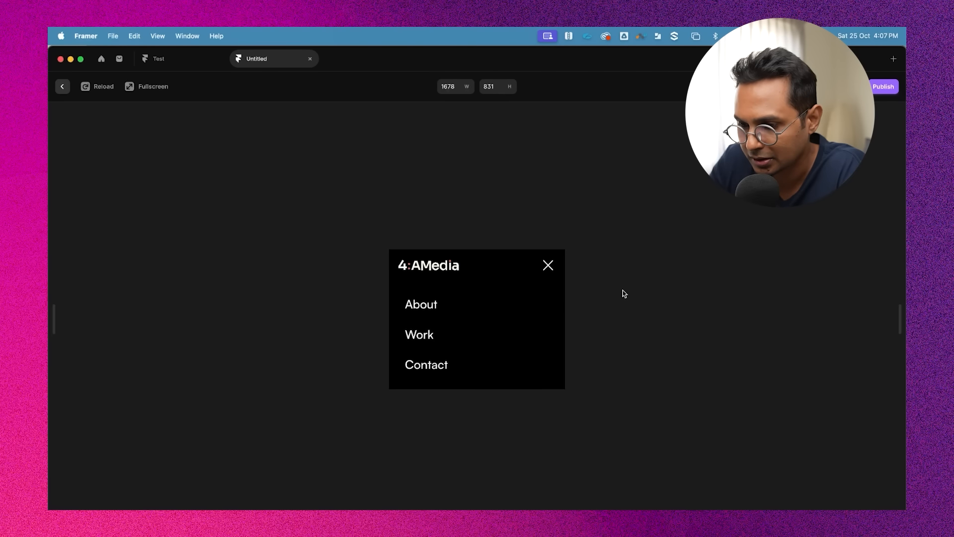
click(545, 266)
click(552, 320)
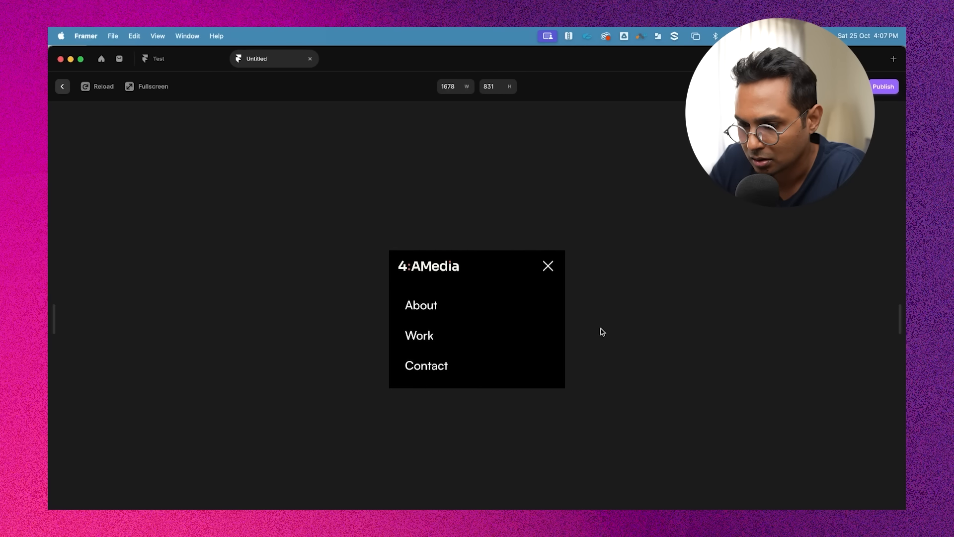
click(548, 267)
key(Escape)
Open the appear effect of Phone Open's Top Nav Items and browse its preset options
click(500, 322)
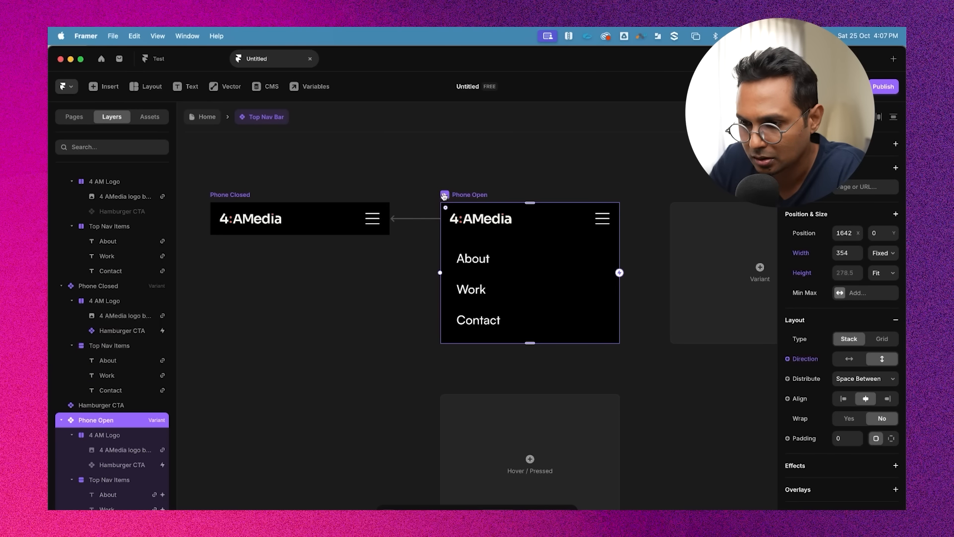
key(super+p)
key(Escape)
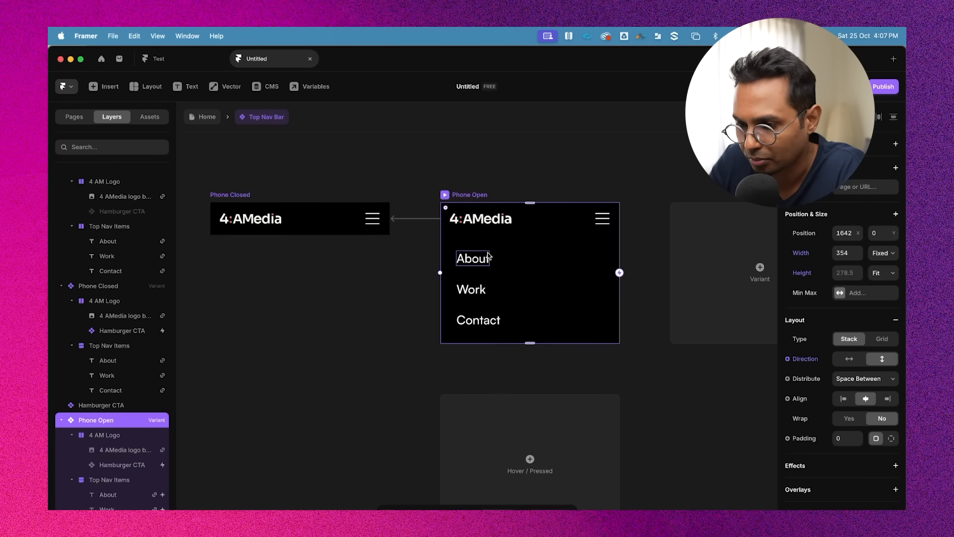
click(469, 259)
shift+click(472, 289)
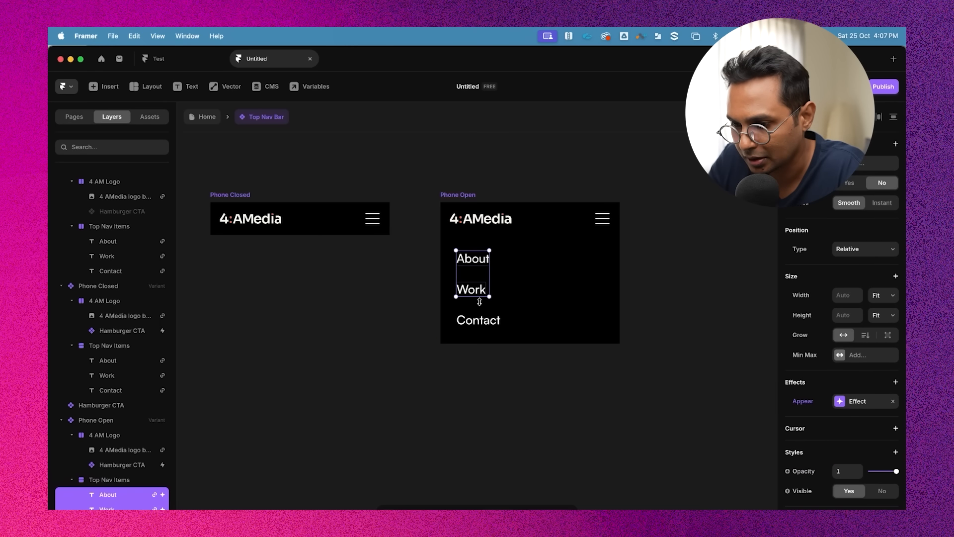
click(865, 402)
click(731, 449)
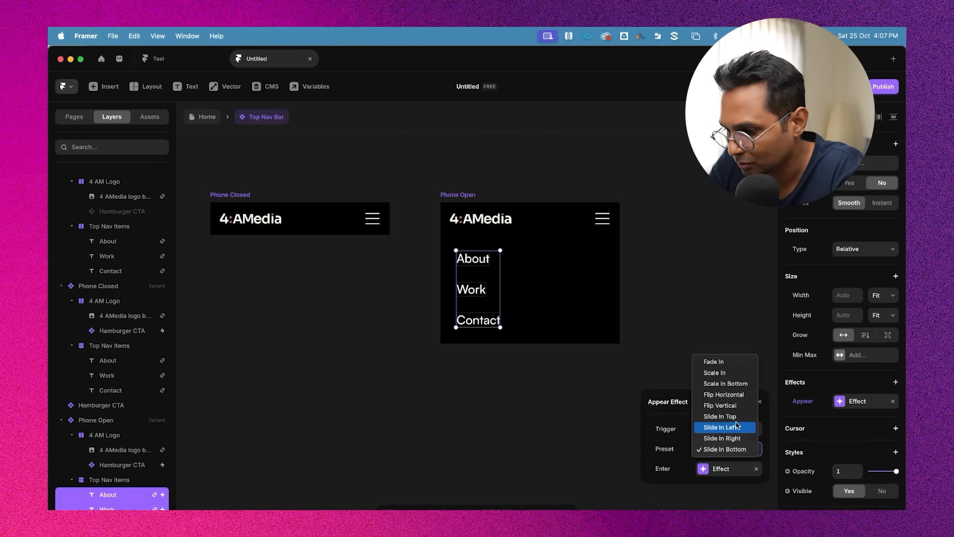
click(723, 331)
click(723, 330)
scroll(347, 200, left, 3)
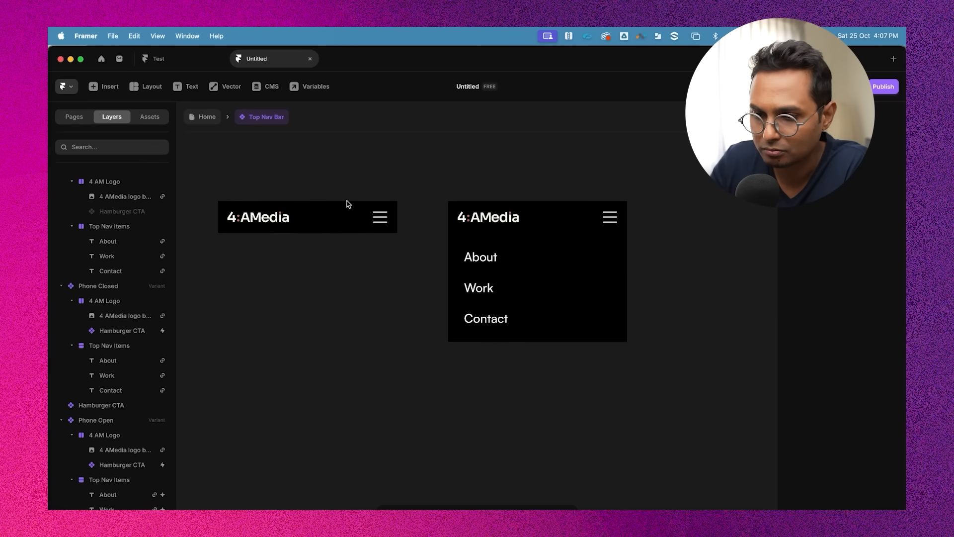
Preview the Phone Closed variant and test opening the menu with the hamburger
click(271, 189)
click(249, 191)
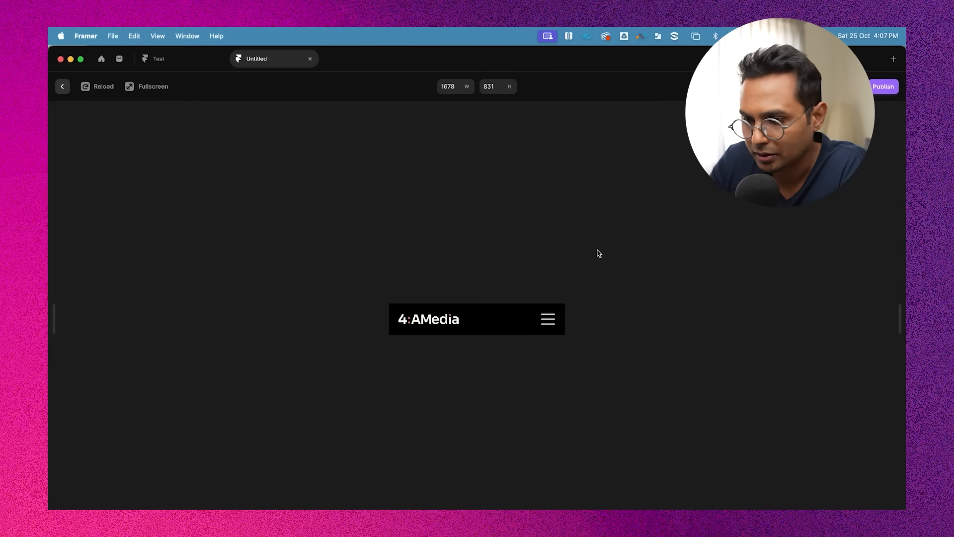
click(542, 323)
click(549, 323)
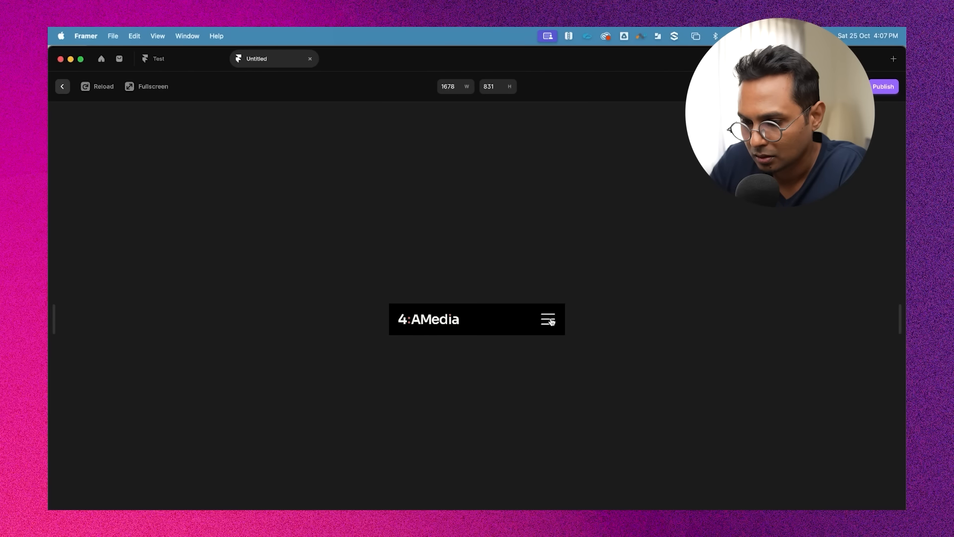
click(550, 321)
key(Escape)
Preview the Phone Open variant and test closing the menu with the close icon
click(490, 193)
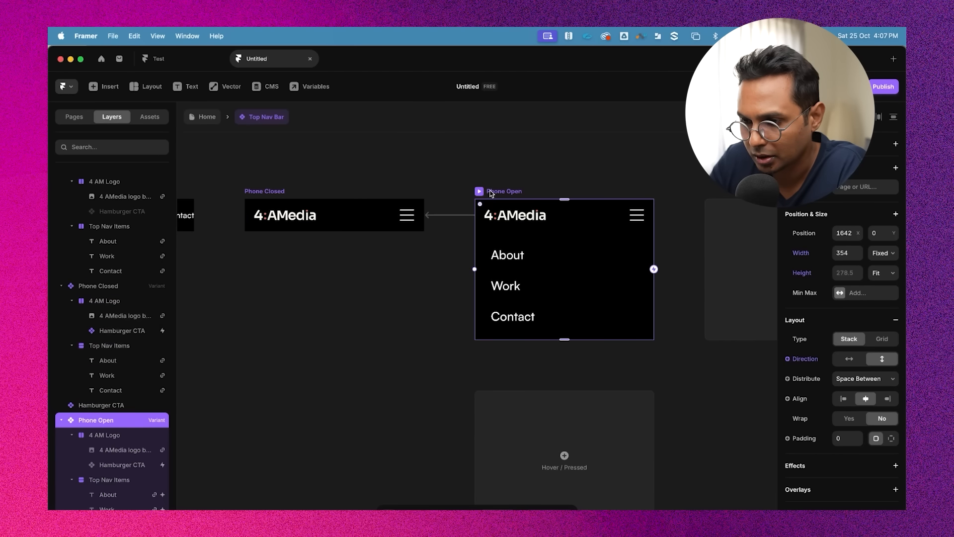
click(479, 192)
click(546, 267)
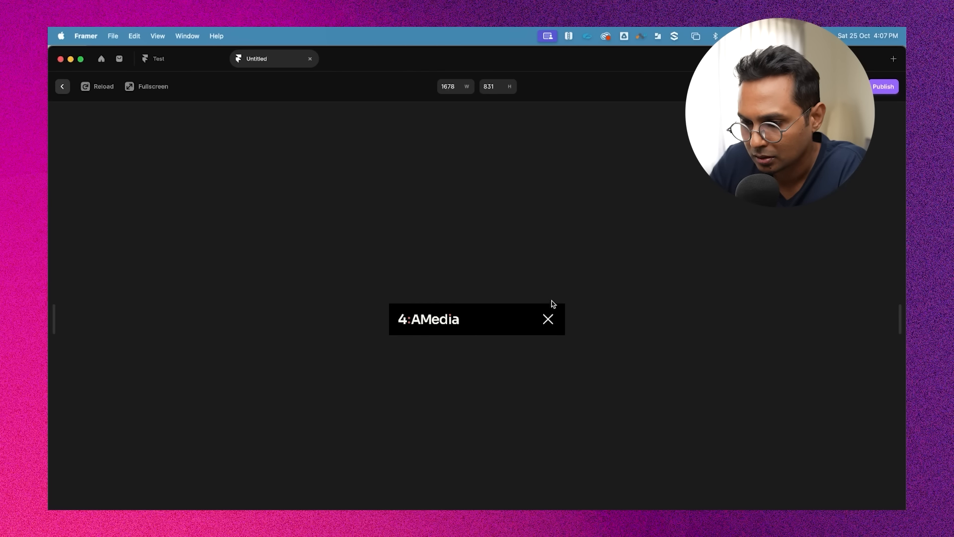
click(549, 315)
key(Escape)
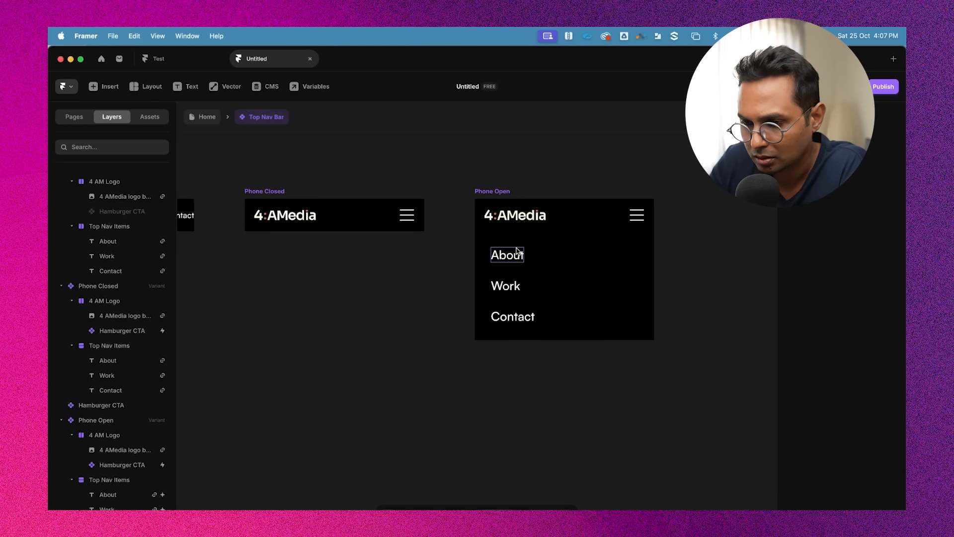
Preview the Phone Closed variant and test opening the menu with the hamburger icon
click(273, 191)
click(251, 191)
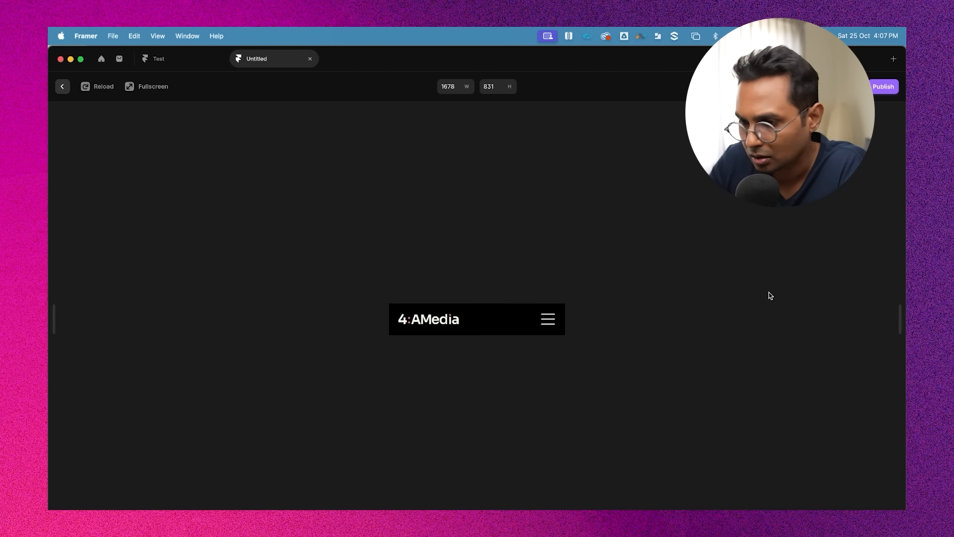
click(552, 323)
key(Escape)
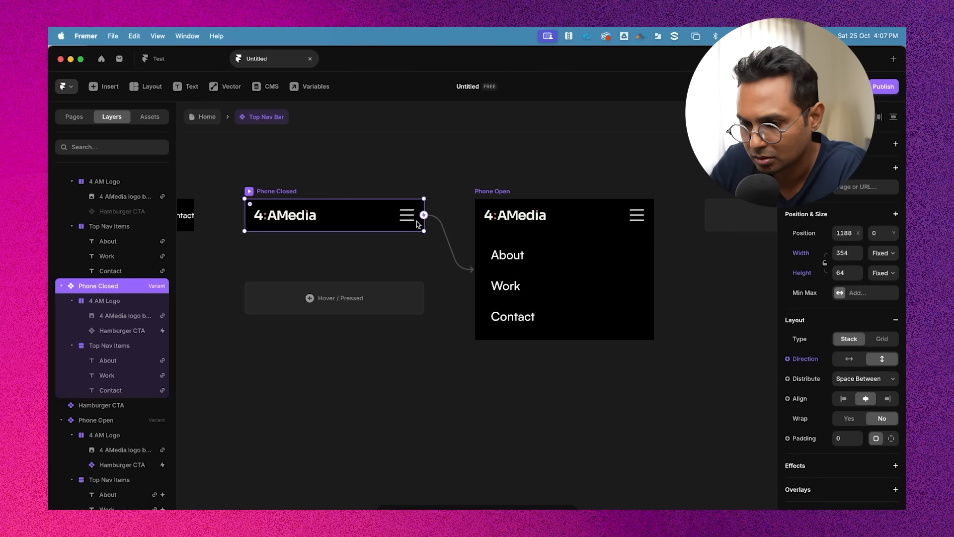
Select the About, Work and Contact items in Phone Open and set their appear effect preset to Slide In Top
click(302, 219)
click(358, 217)
click(615, 246)
scroll(840, 343, down, 2)
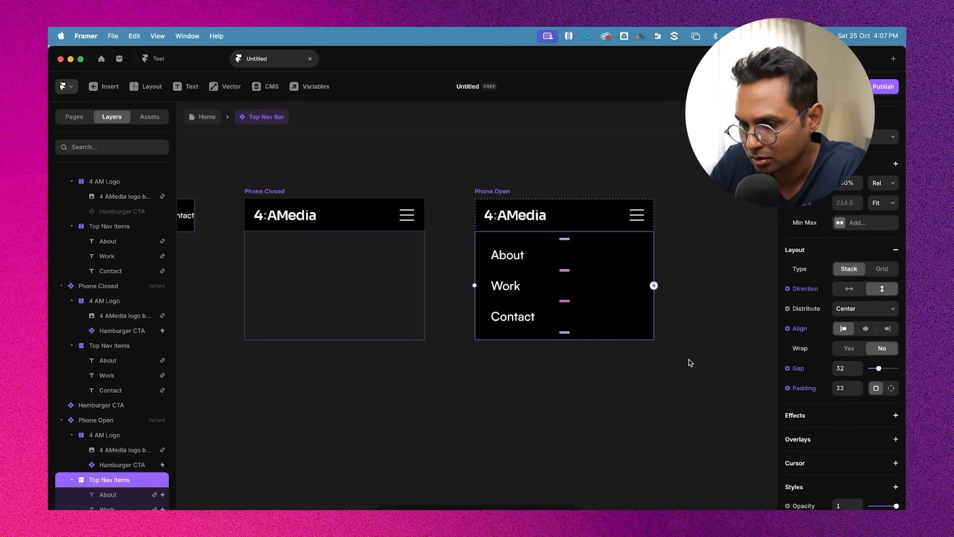
click(510, 257)
click(513, 297)
click(514, 317)
shift+click(509, 290)
shift+click(512, 258)
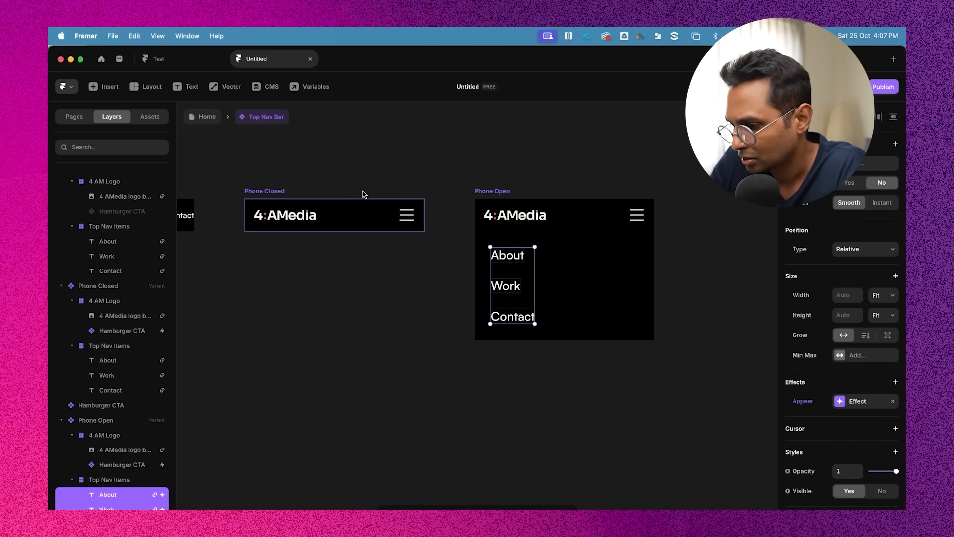
scroll(846, 417, down, 2)
click(857, 336)
click(725, 383)
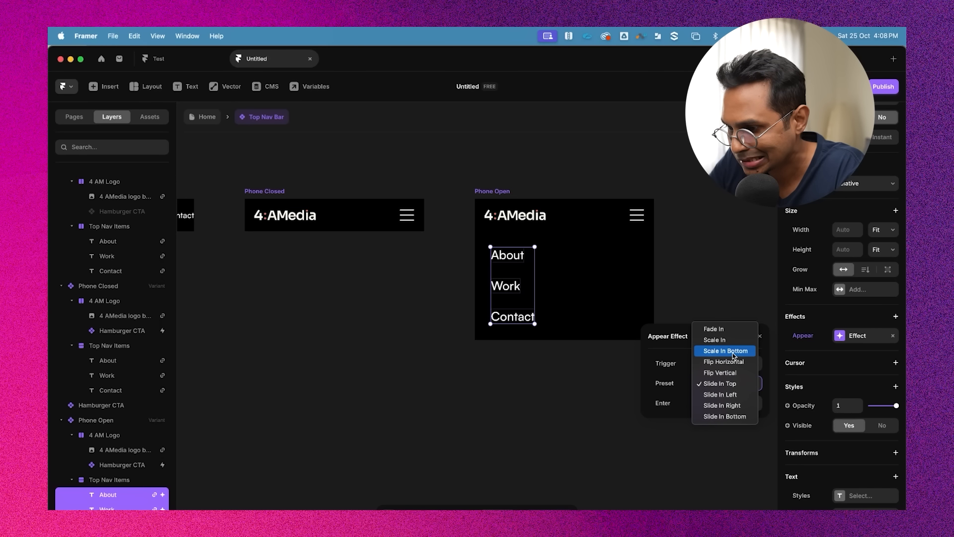
click(740, 385)
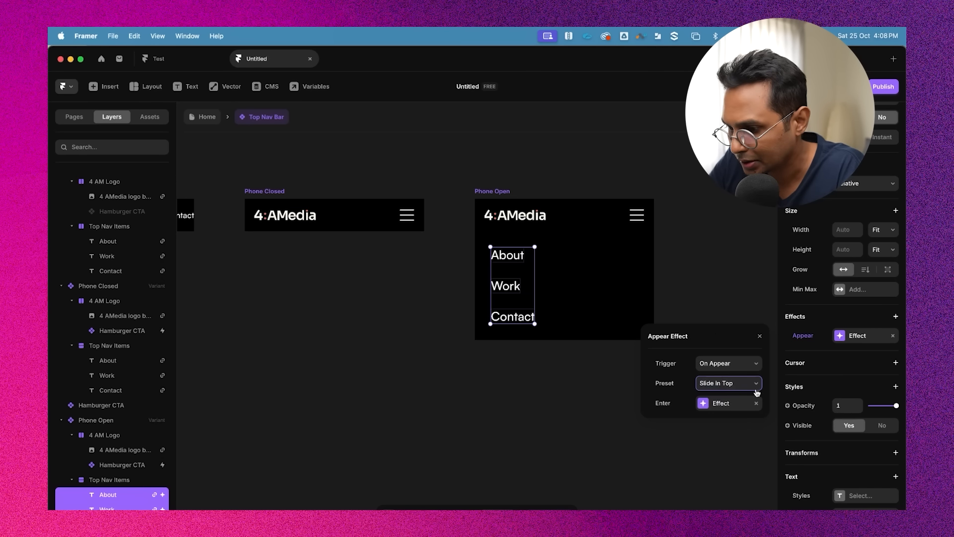
Open the enter effect and its Spring transition settings to review the slide-in animation values
click(725, 403)
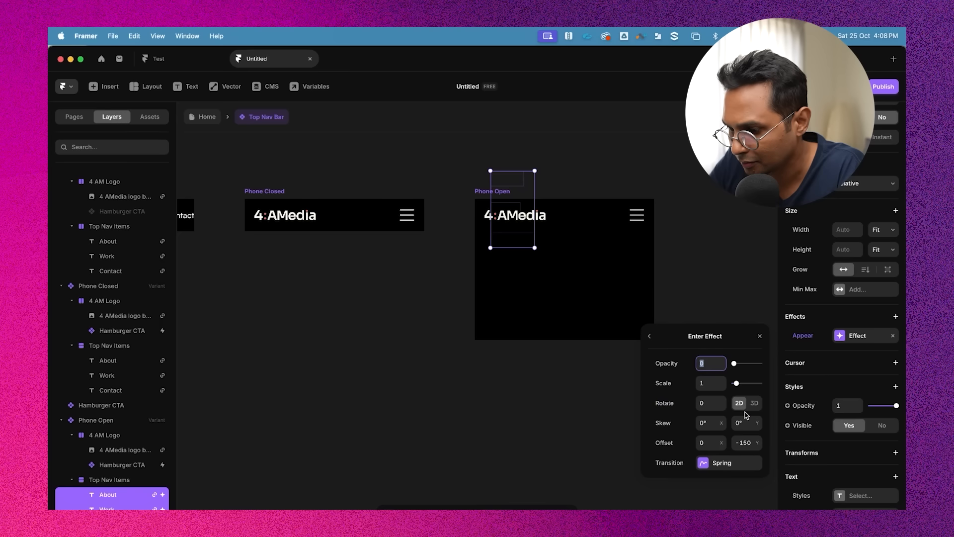
click(726, 463)
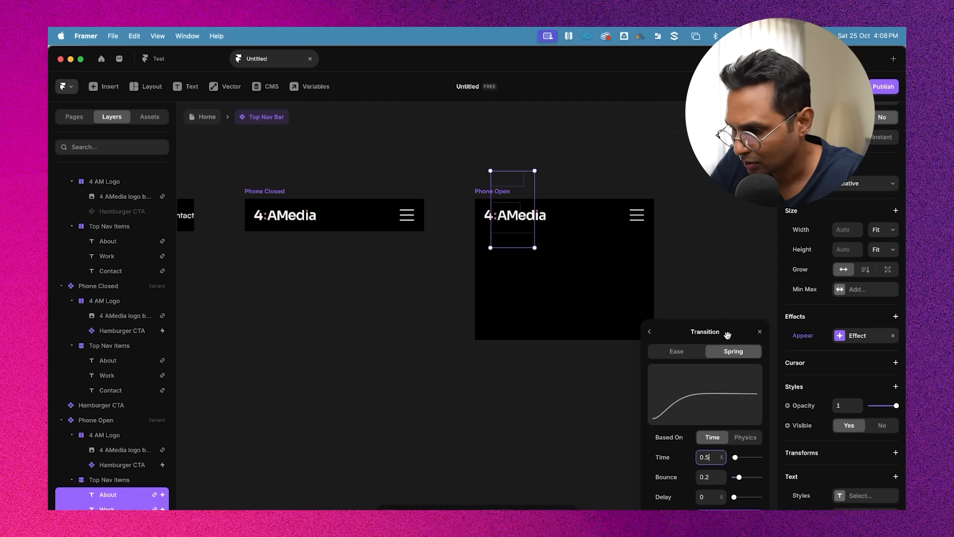
click(760, 333)
key(Escape)
Preview the Phone Closed variant and toggle the menu open and closed with the hamburger
scroll(703, 245, left, 2)
click(367, 177)
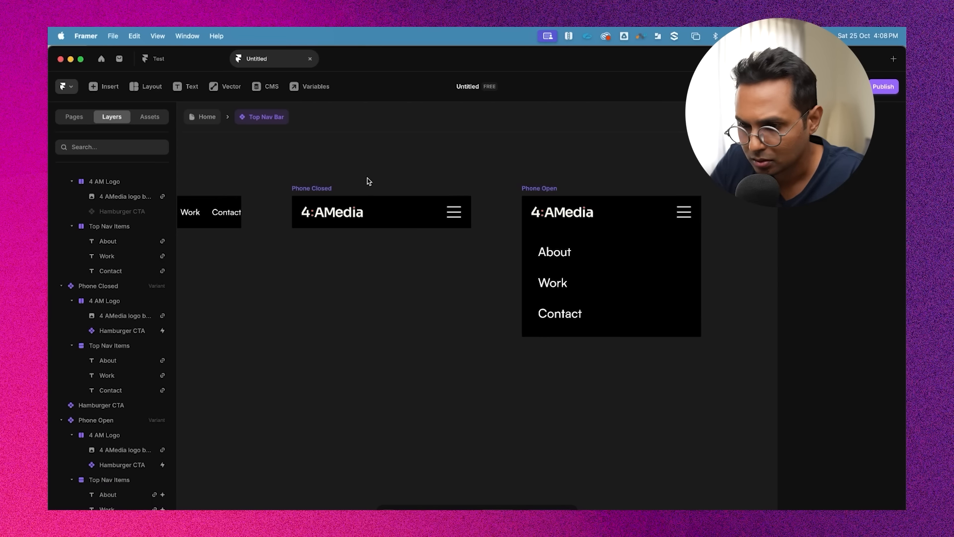
click(299, 184)
key(super+p)
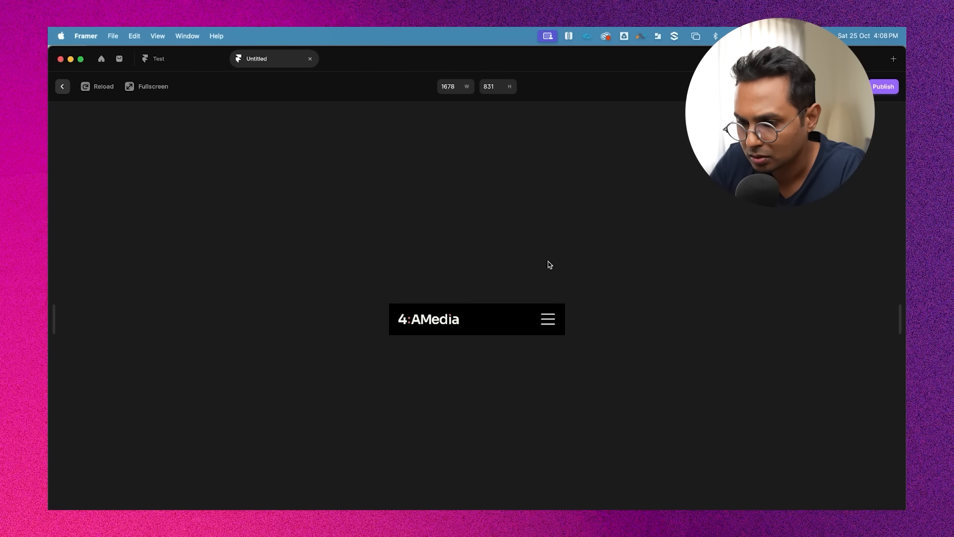
click(548, 319)
click(548, 267)
click(548, 319)
click(548, 271)
key(super+p)
Open the Spring transition settings of the Phone Closed variant to review its timing
scroll(473, 336, left, 2)
click(472, 336)
click(362, 196)
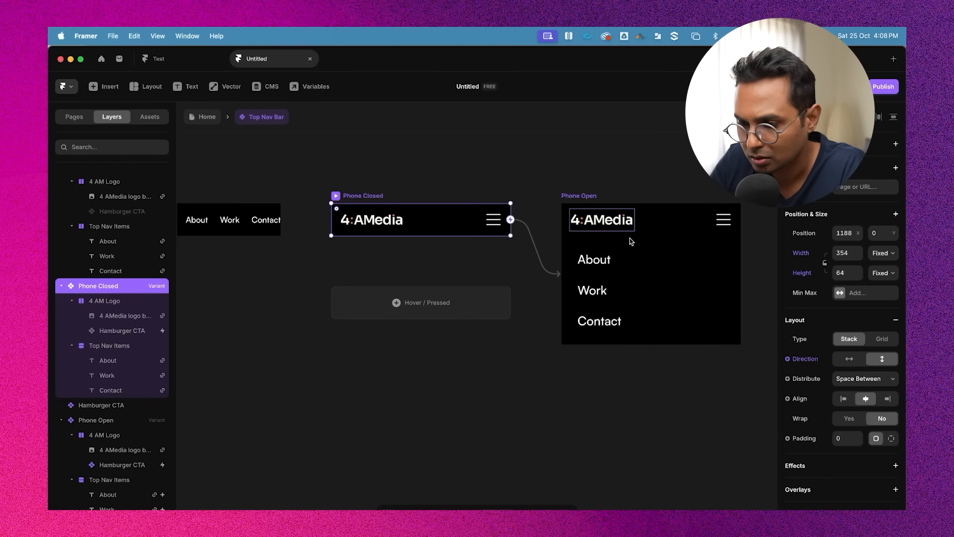
click(517, 220)
click(364, 194)
scroll(857, 217, down, 5)
click(856, 356)
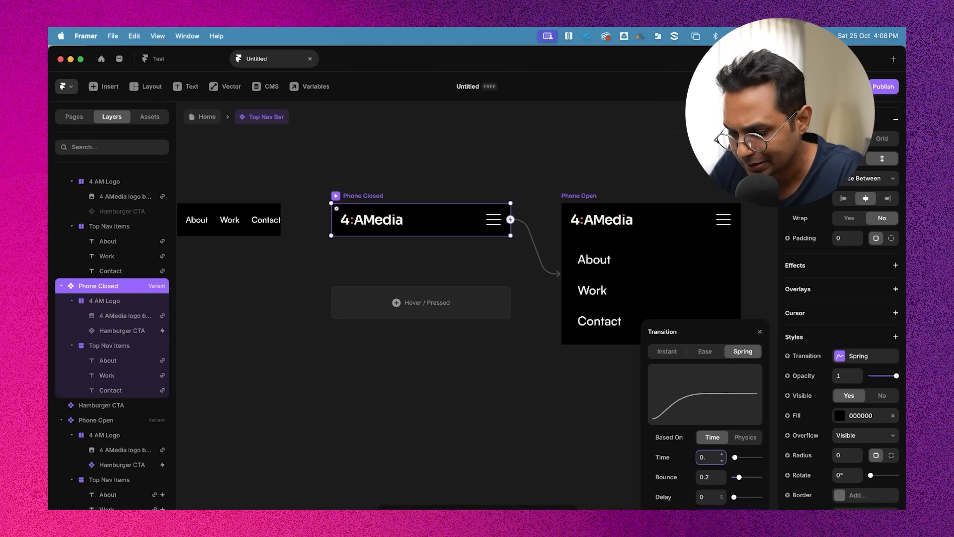
click(517, 277)
Preview the Phone Closed variant again and test the menu's open animation
click(336, 197)
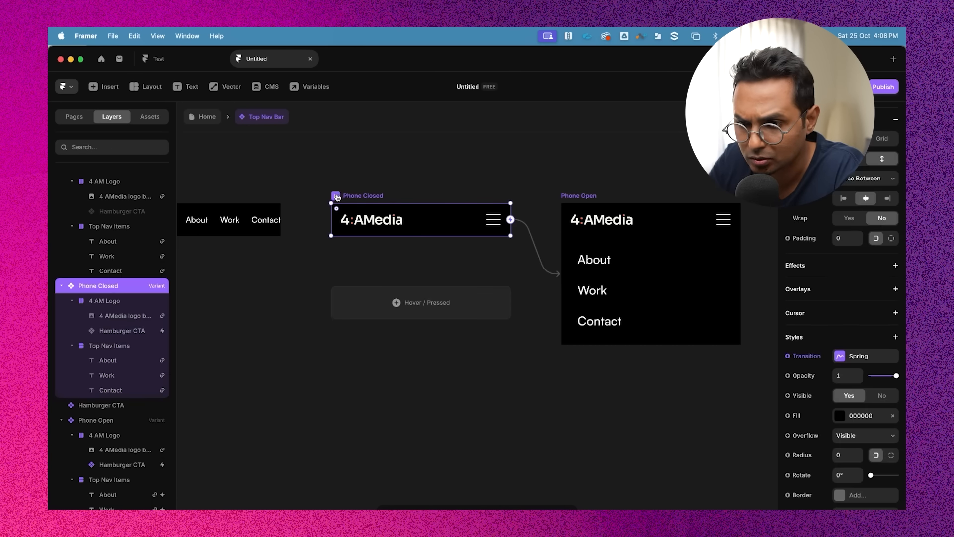
key(super+p)
click(550, 324)
click(549, 323)
click(548, 321)
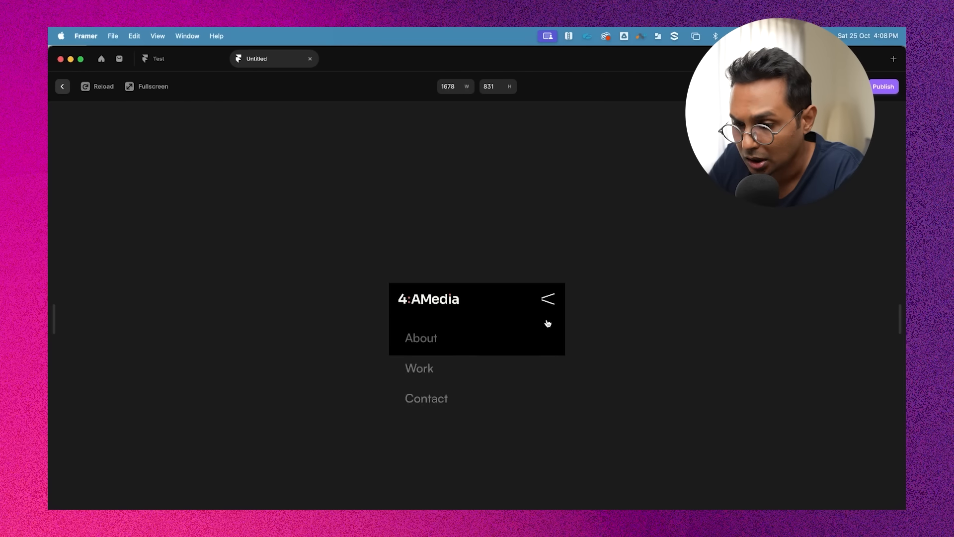
key(Escape)
click(488, 159)
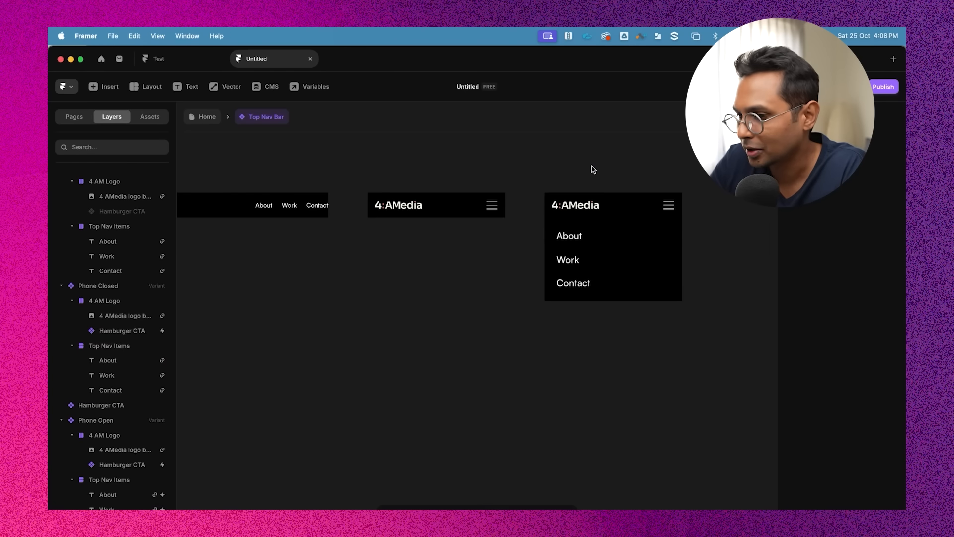
Return to the Home page and preview the Phone breakpoint, scrolling through the page
scroll(553, 180, down, 3)
scroll(554, 180, left, 2)
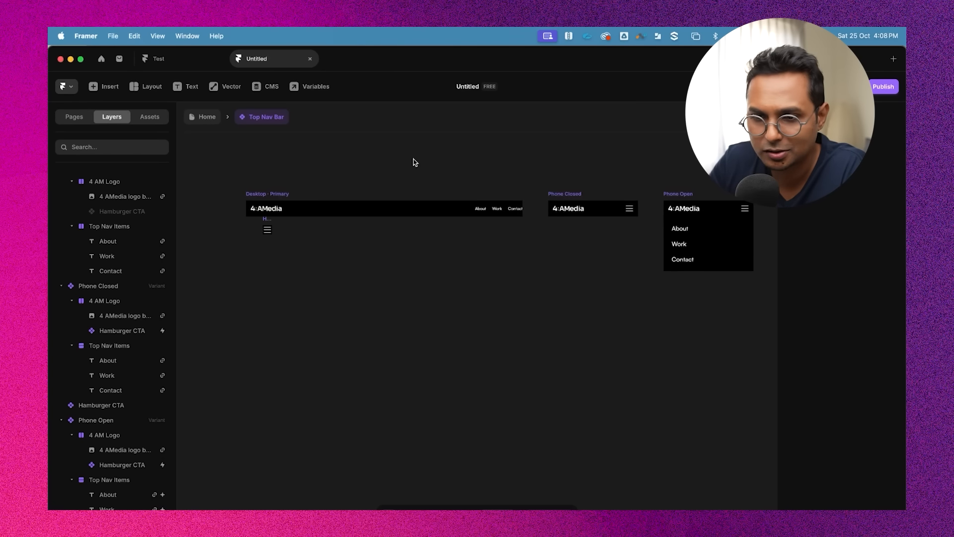
click(204, 117)
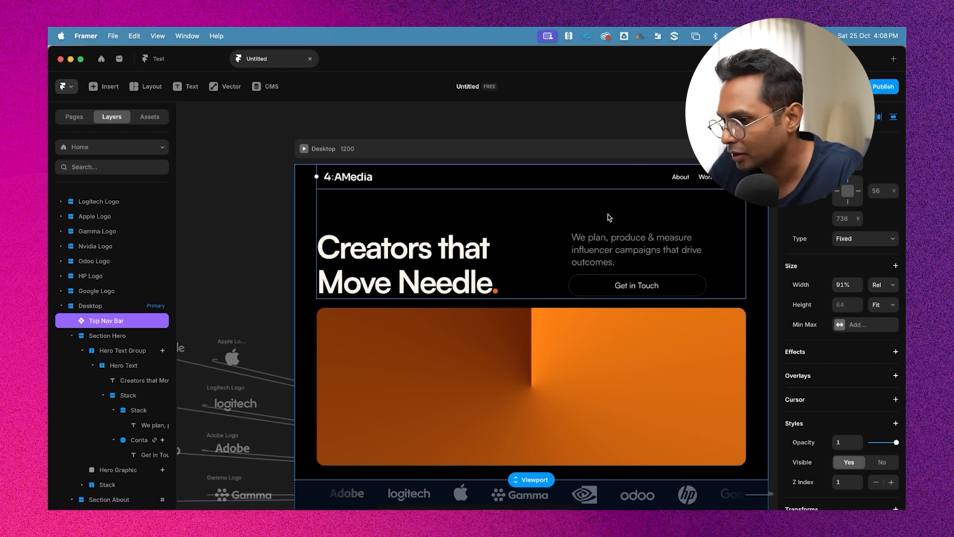
scroll(607, 214, right, 8)
click(541, 191)
click(656, 194)
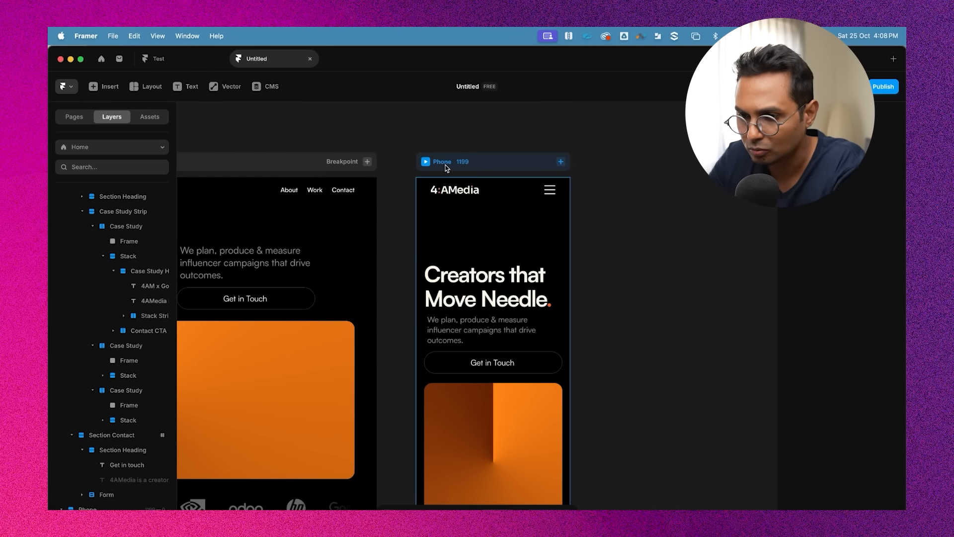
click(426, 162)
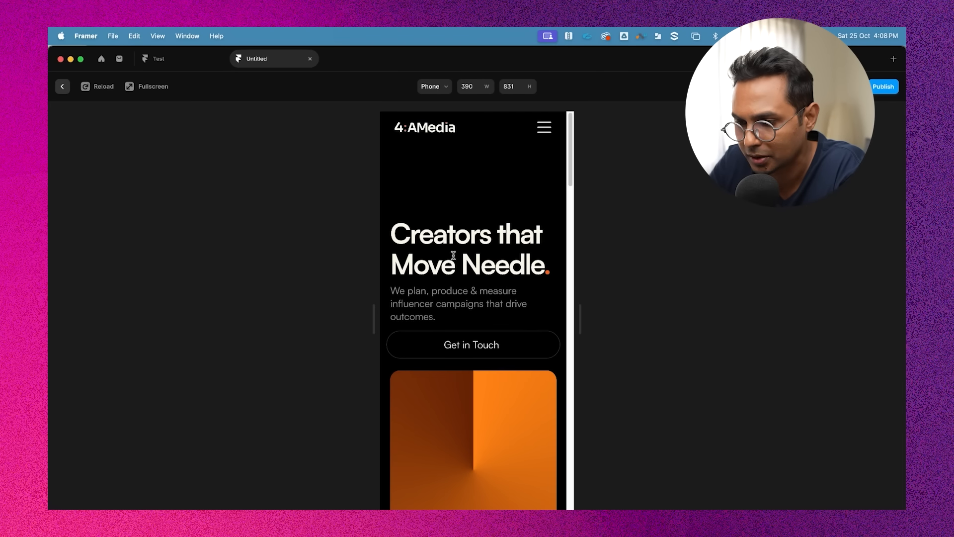
scroll(474, 287, down, 6)
scroll(475, 288, down, 20)
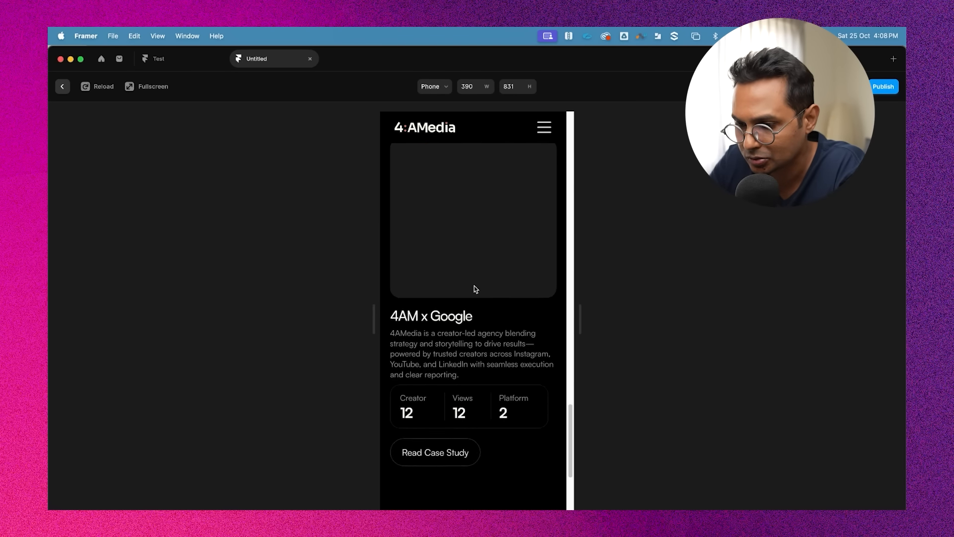
scroll(474, 285, up, 20)
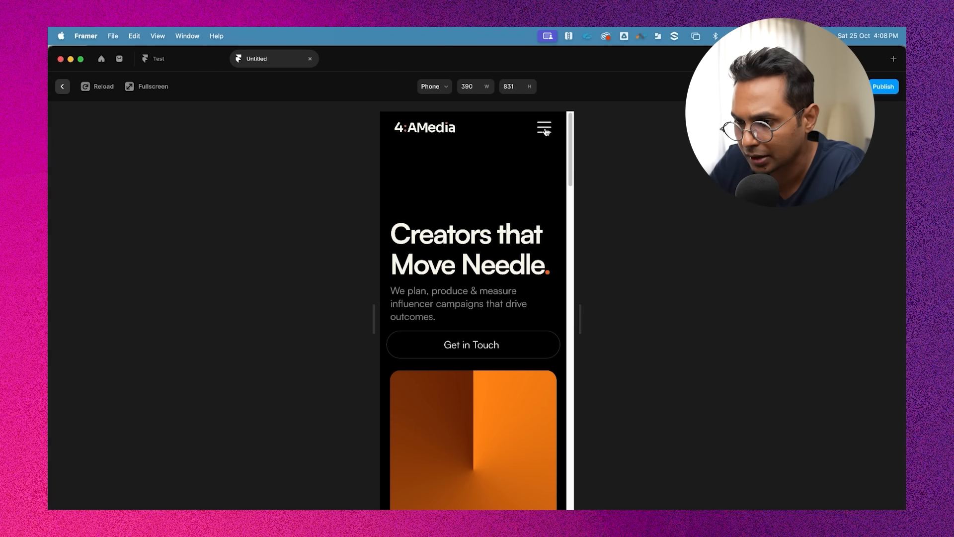
Toggle the hamburger menu repeatedly in the phone preview to test opening and closing, then exit the preview
click(545, 130)
click(545, 130)
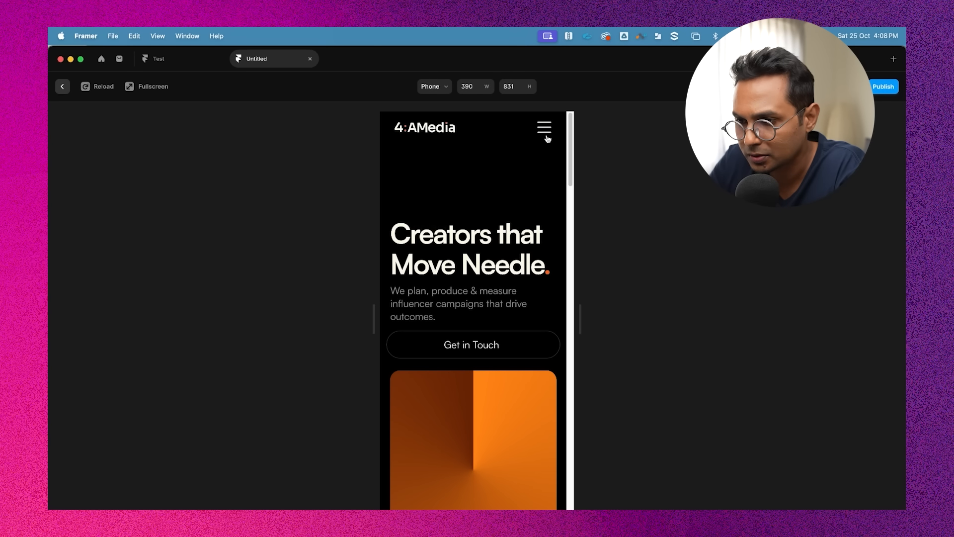
click(545, 130)
click(545, 131)
click(545, 131)
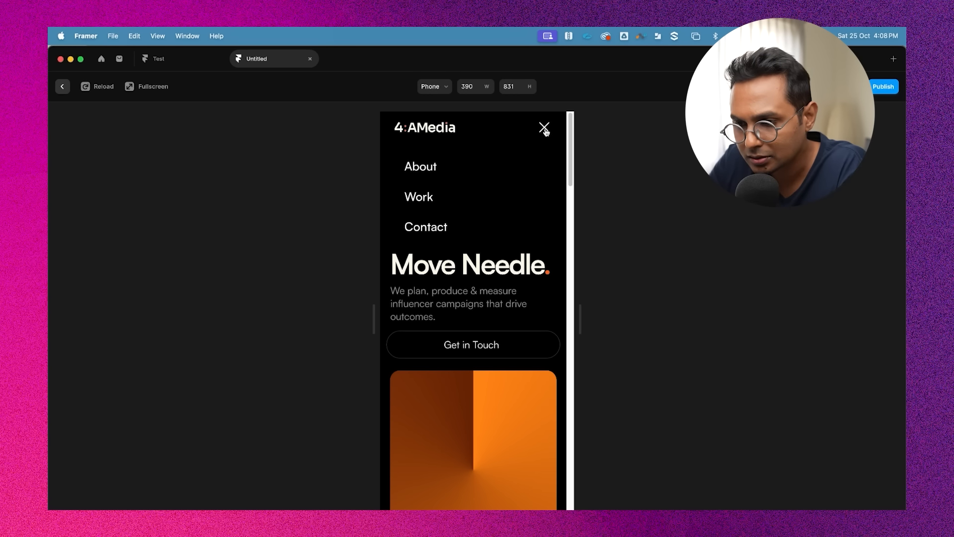
click(545, 131)
click(545, 132)
click(545, 132)
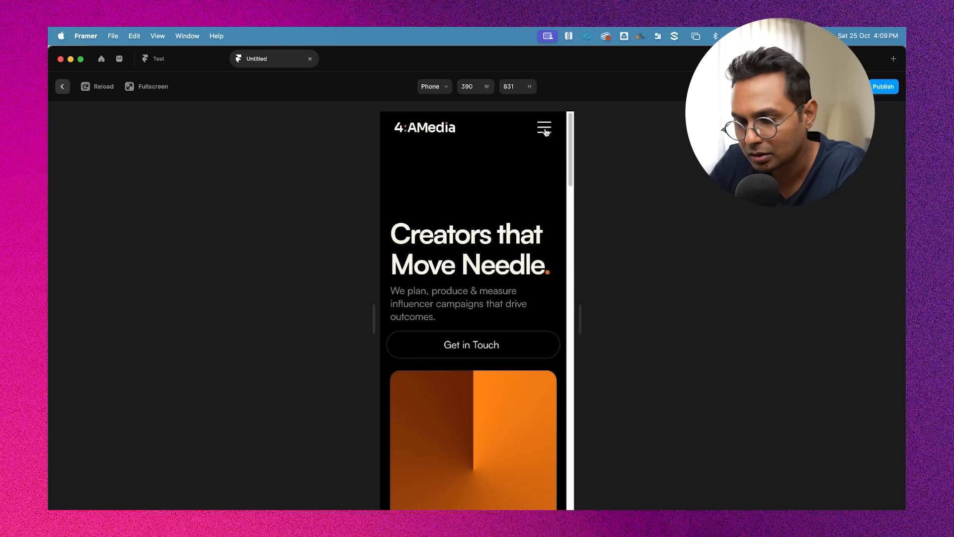
click(545, 132)
click(545, 131)
click(545, 131)
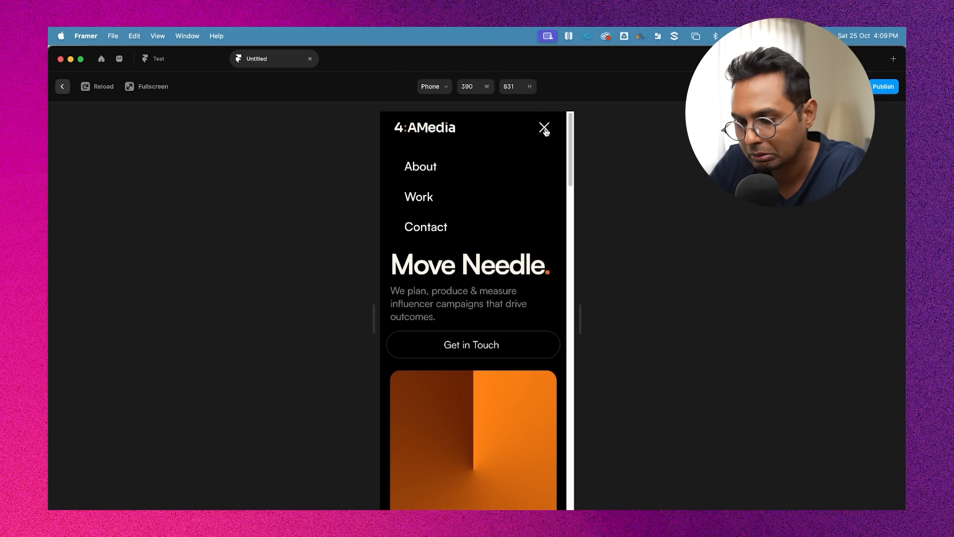
click(545, 131)
click(546, 132)
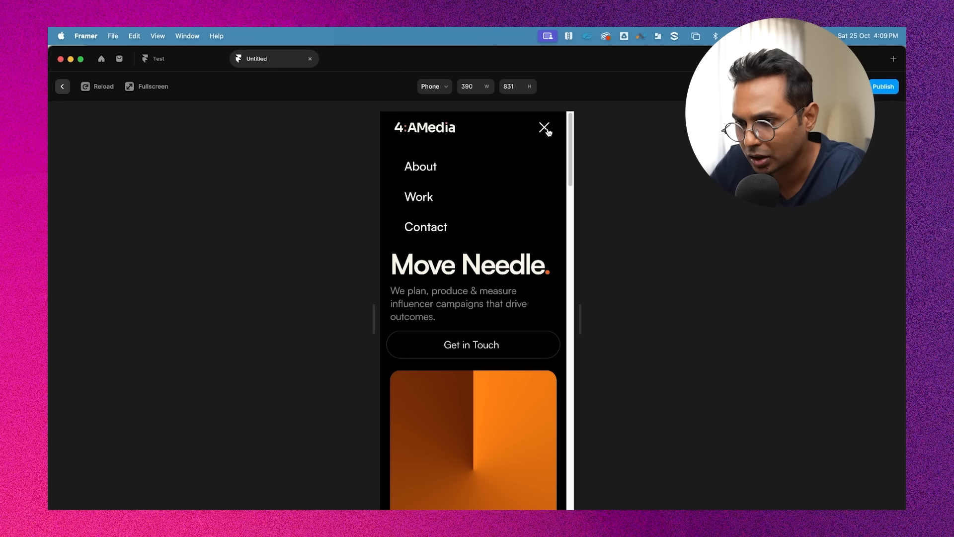
click(547, 131)
click(546, 135)
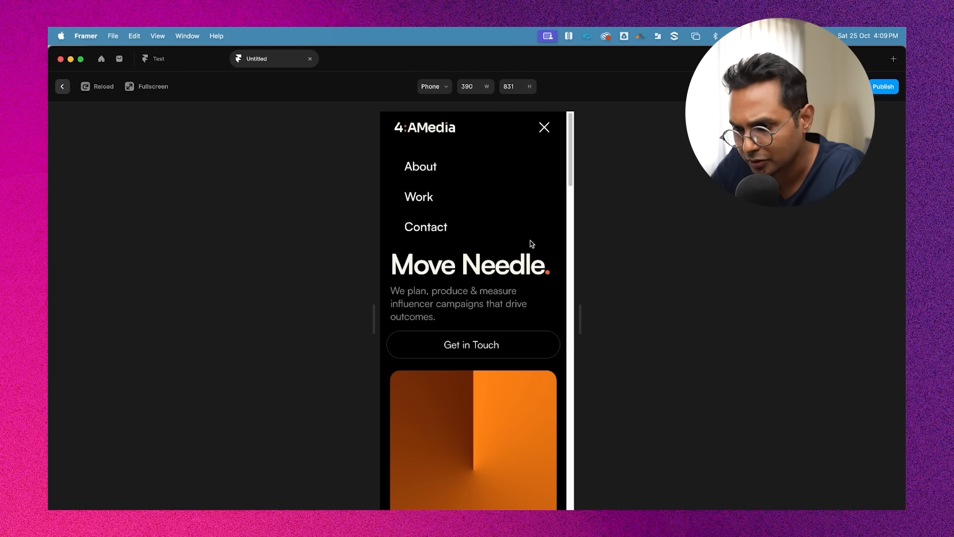
click(546, 136)
click(546, 132)
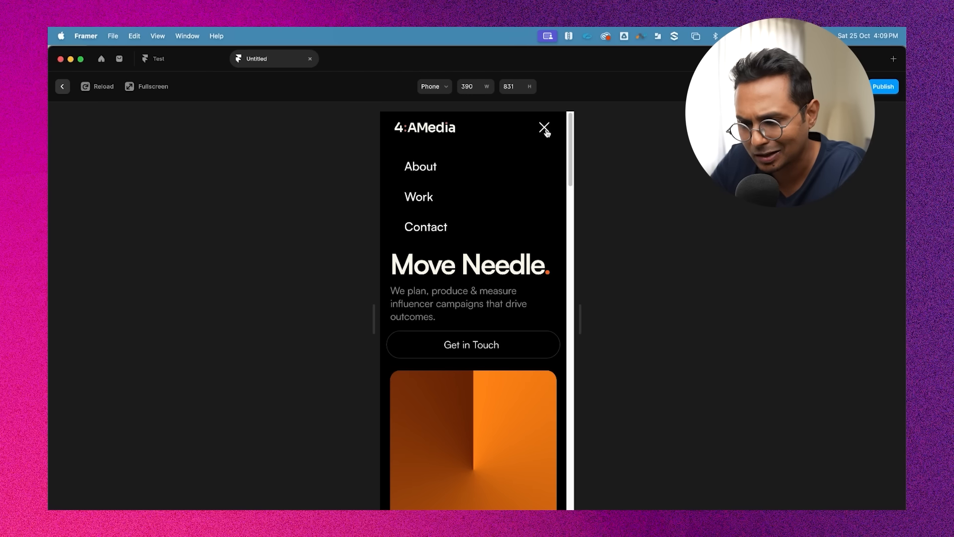
click(546, 132)
click(547, 128)
click(546, 128)
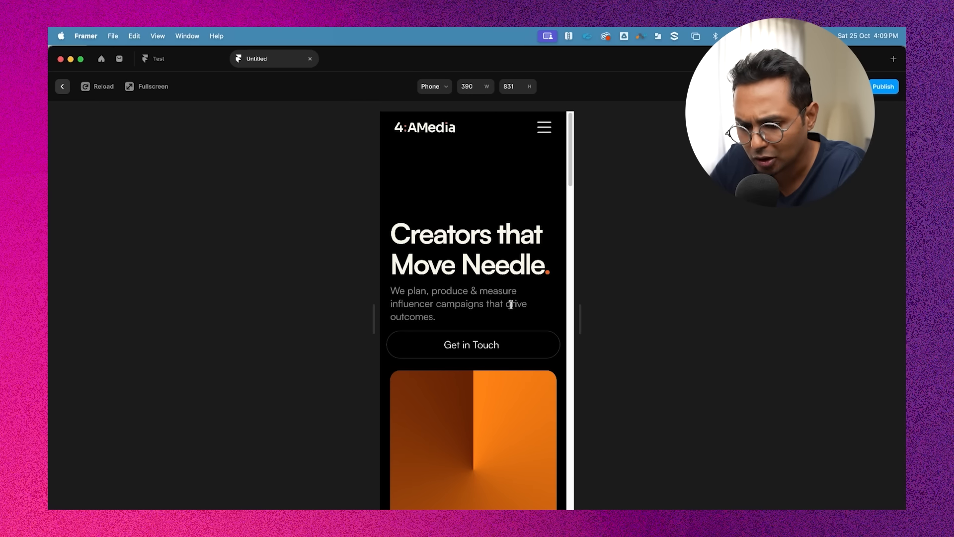
scroll(511, 304, down, 10)
scroll(513, 308, up, 10)
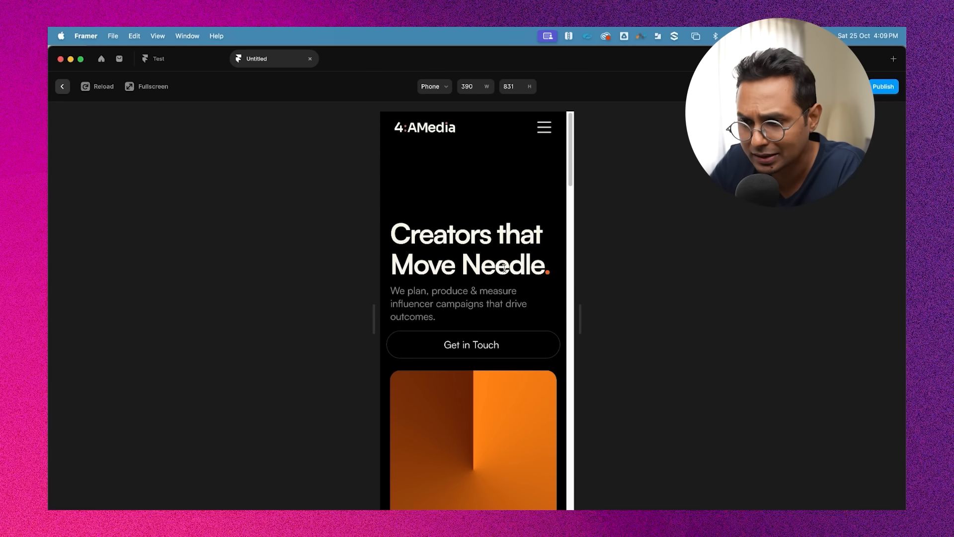
key(Escape)
scroll(473, 278, down, 5)
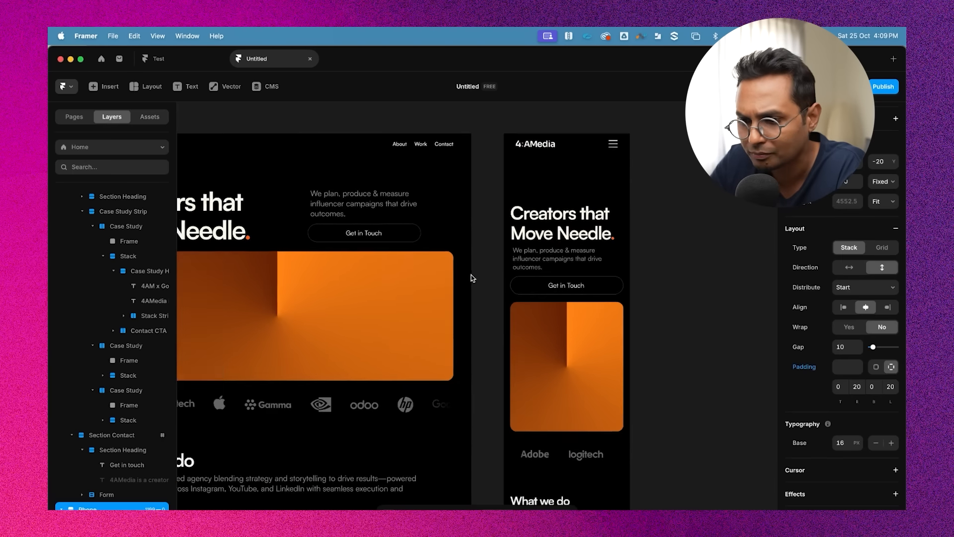